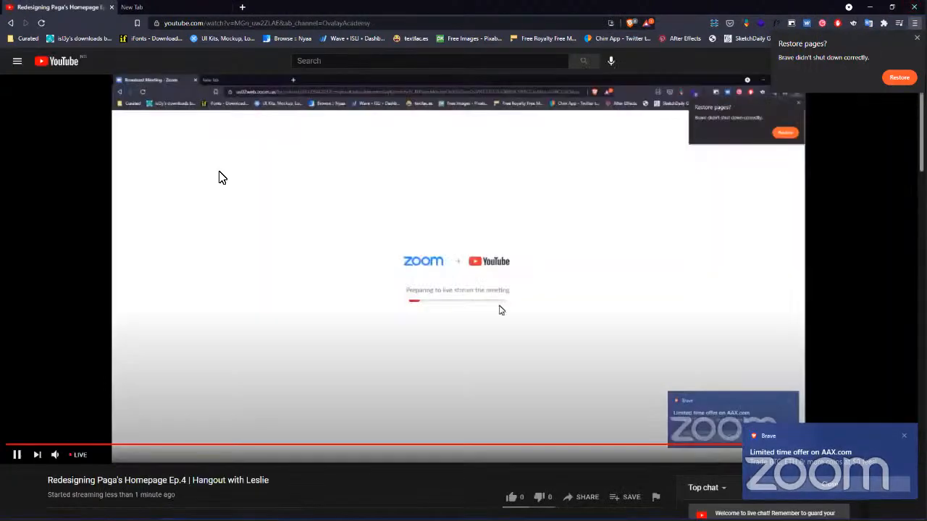
Pause the live stream, copy its video link, and close the stream's page.
{"action": "left_click", "coordinate": [253, 192]}
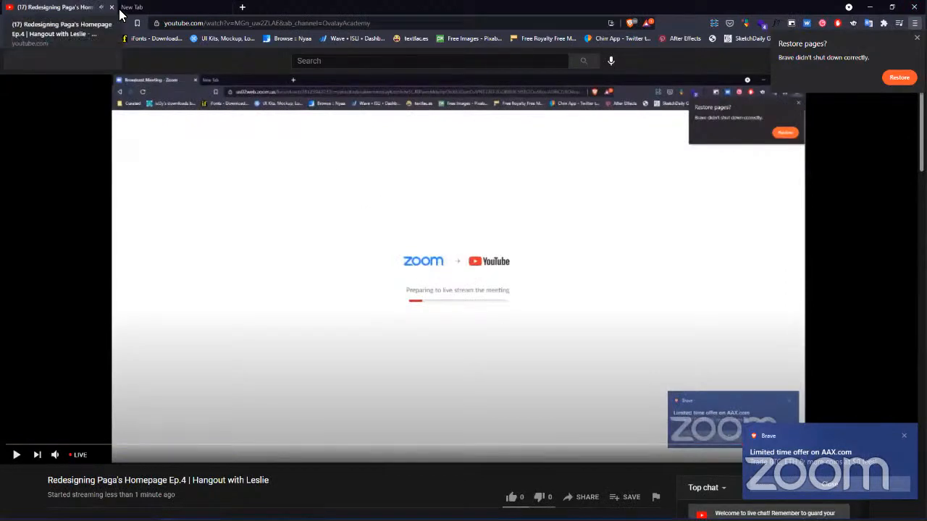
{"action": "left_click", "coordinate": [290, 23]}
{"action": "key", "text": "ctrl+c"}
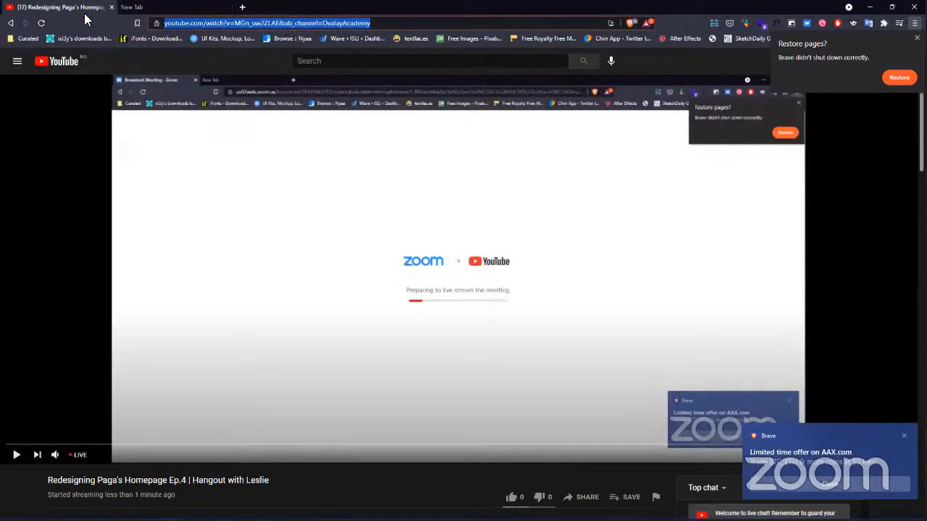
{"action": "left_click", "coordinate": [112, 7]}
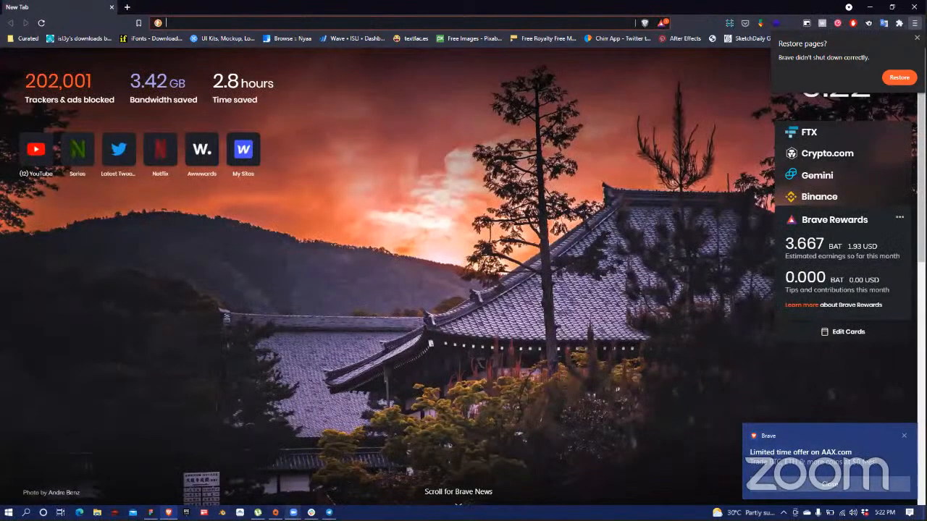
Switch to Slack and post the copied live stream link in the general-announcements channel.
{"action": "left_click", "coordinate": [311, 512]}
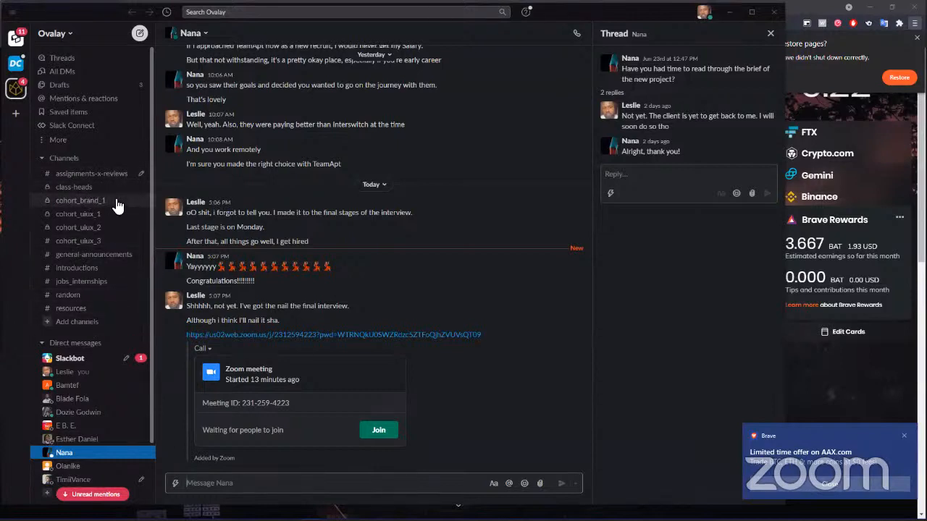
{"action": "left_click", "coordinate": [112, 256]}
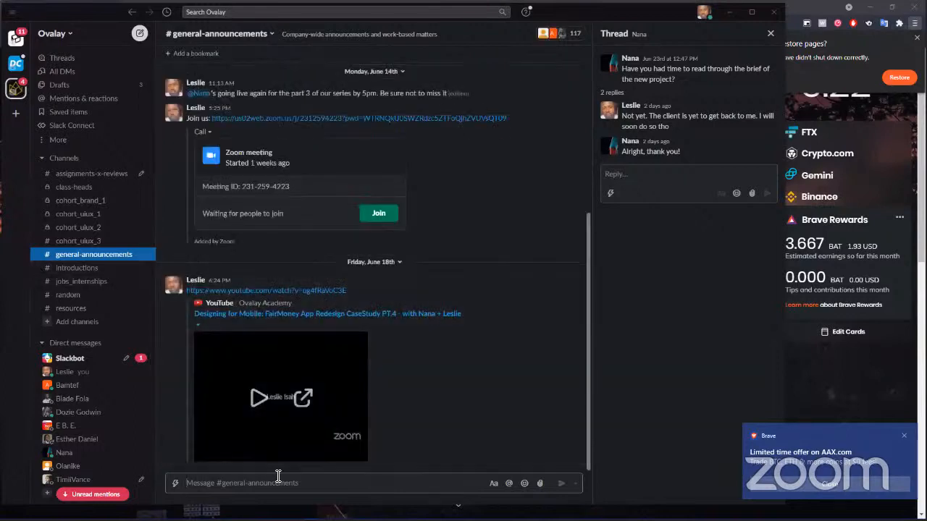
{"action": "key", "text": "ctrl+v"}
{"action": "key", "text": "Return"}
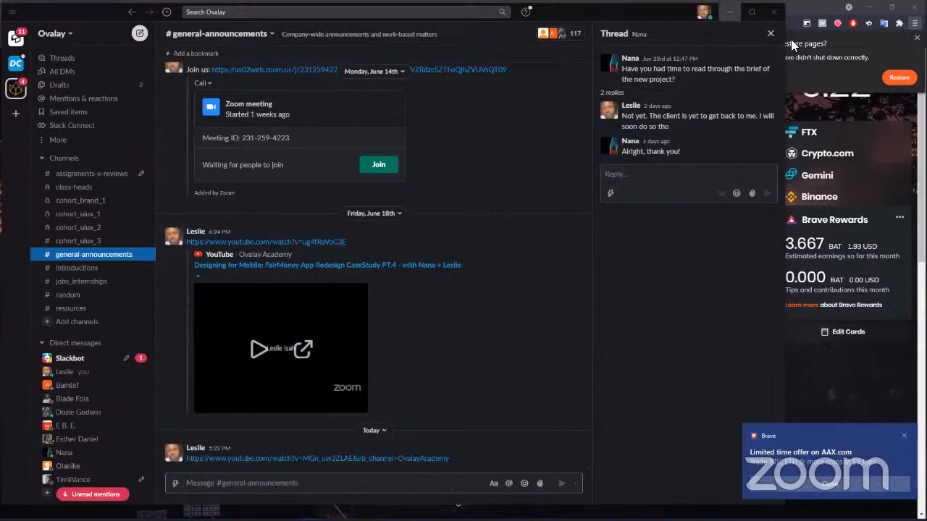
{"action": "left_click", "coordinate": [730, 12]}
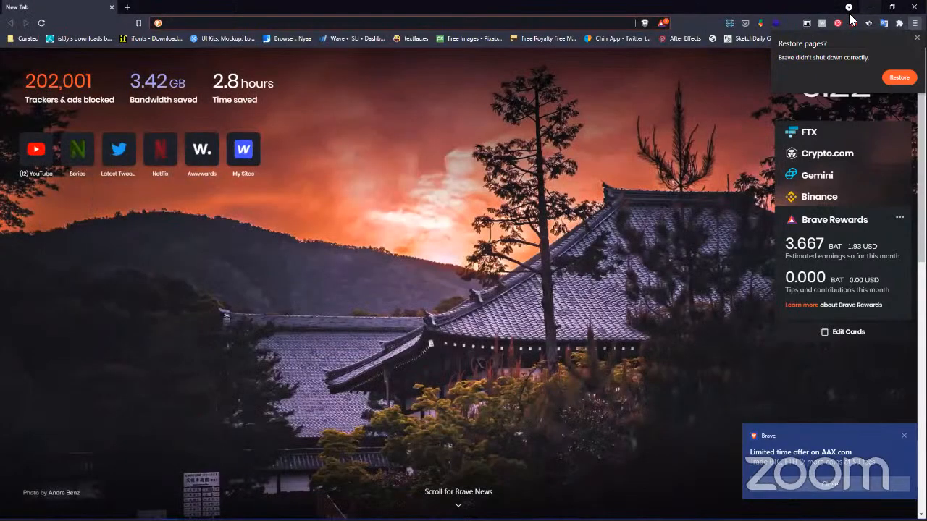
Switch back to the browser and open the Google Play store at play.google.com.
{"action": "left_click", "coordinate": [870, 7]}
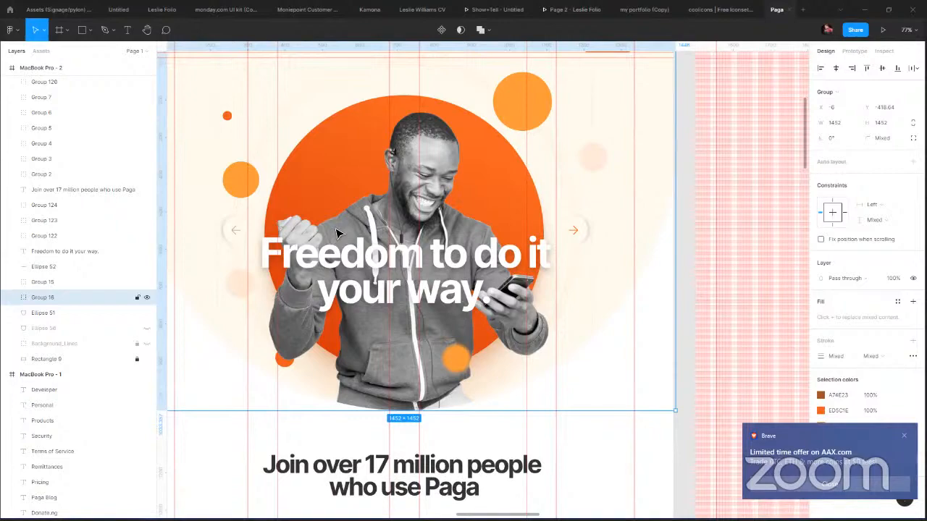
{"action": "key", "text": "alt+Tab"}
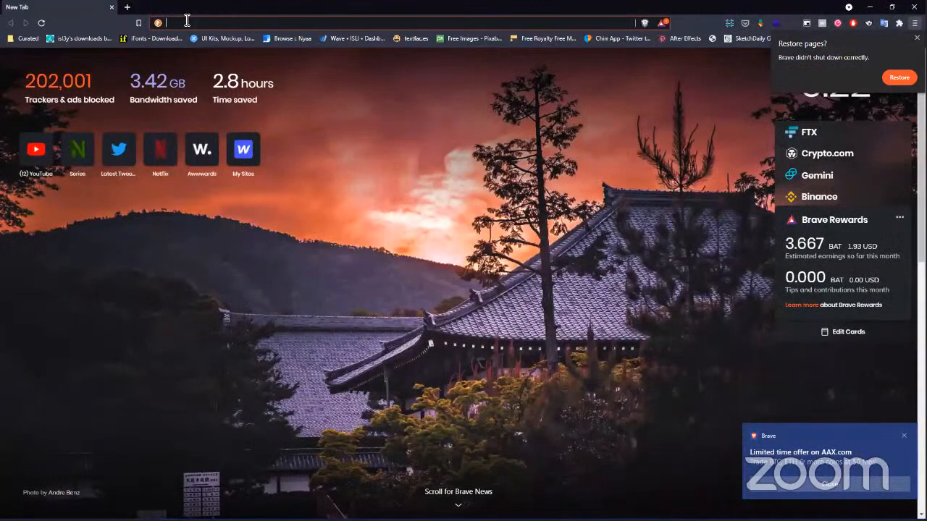
{"action": "type", "text": "pa"}
{"action": "key", "text": "BackSpace"}
{"action": "key", "text": "BackSpace"}
{"action": "type", "text": "lay.google.com"}
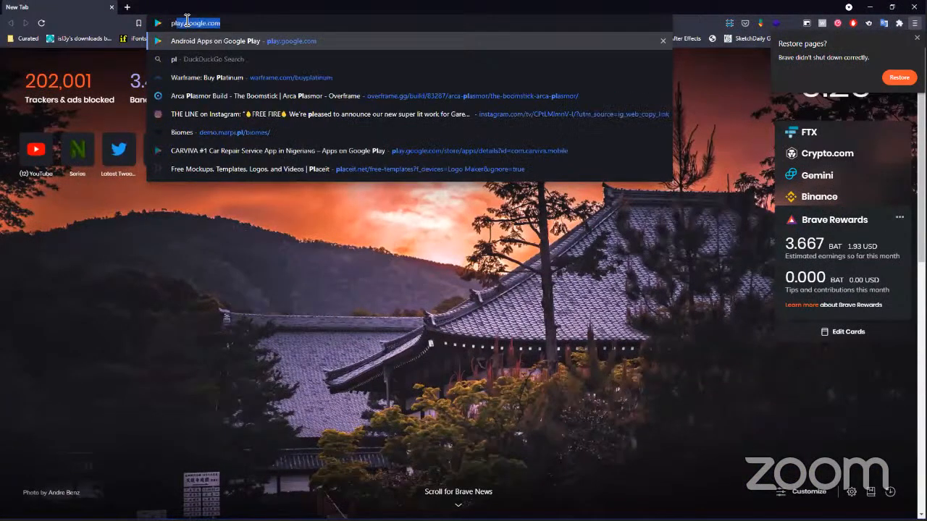
{"action": "key", "text": "Return"}
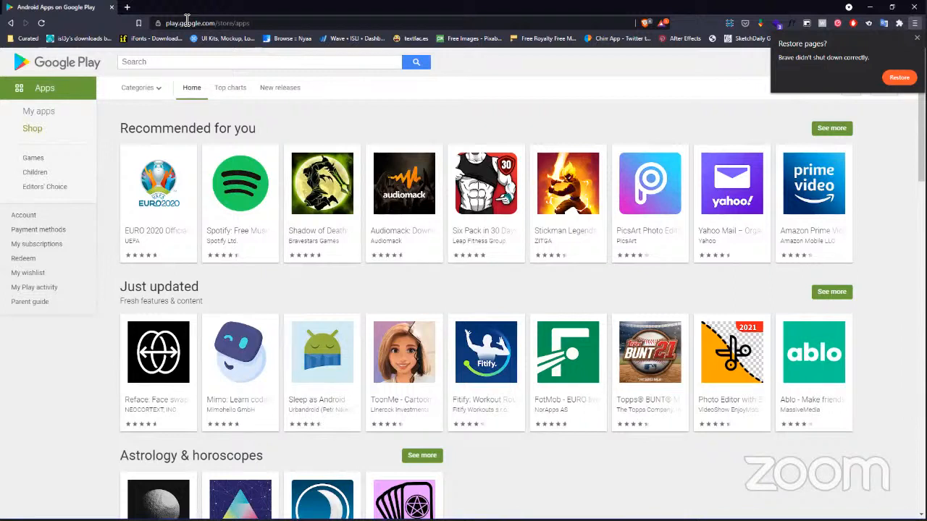
Search Google Play for "moniepoint" and look through the resulting apps.
{"action": "left_click", "coordinate": [246, 61]}
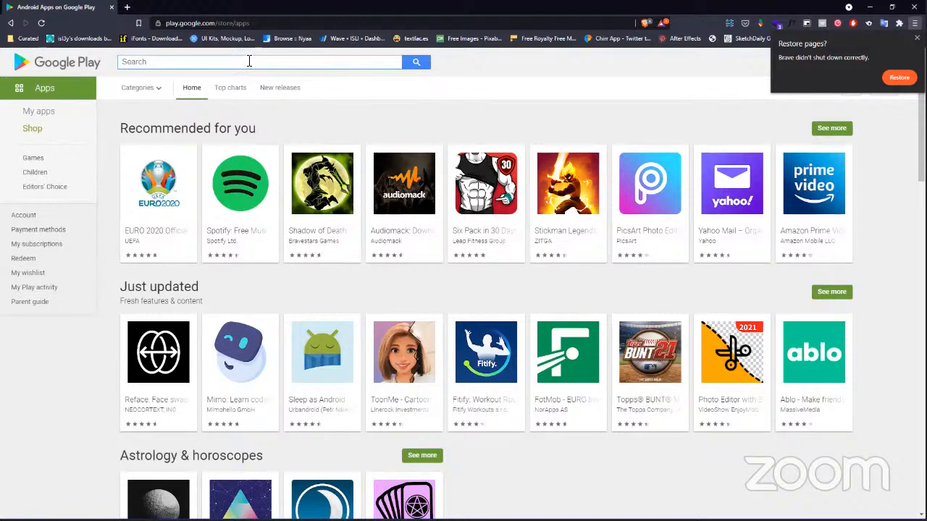
{"action": "type", "text": "mon"}
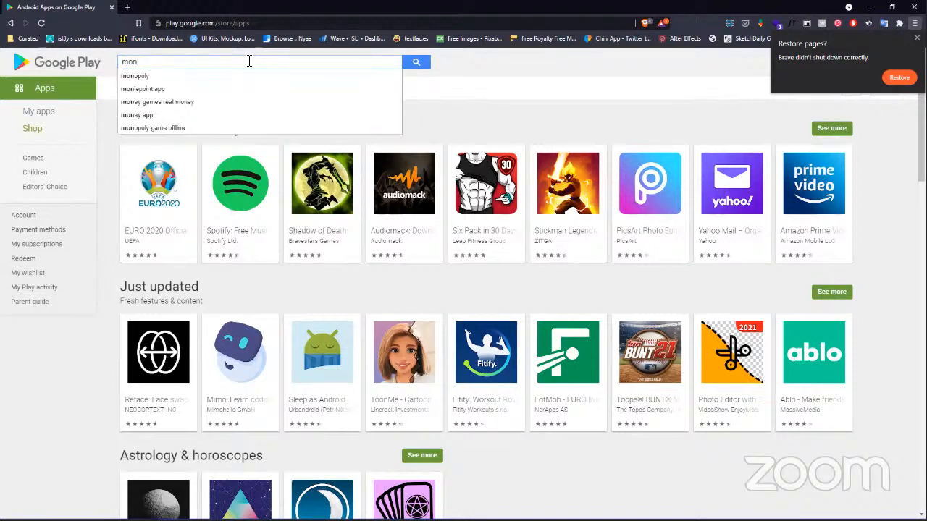
{"action": "type", "text": "iepoint"}
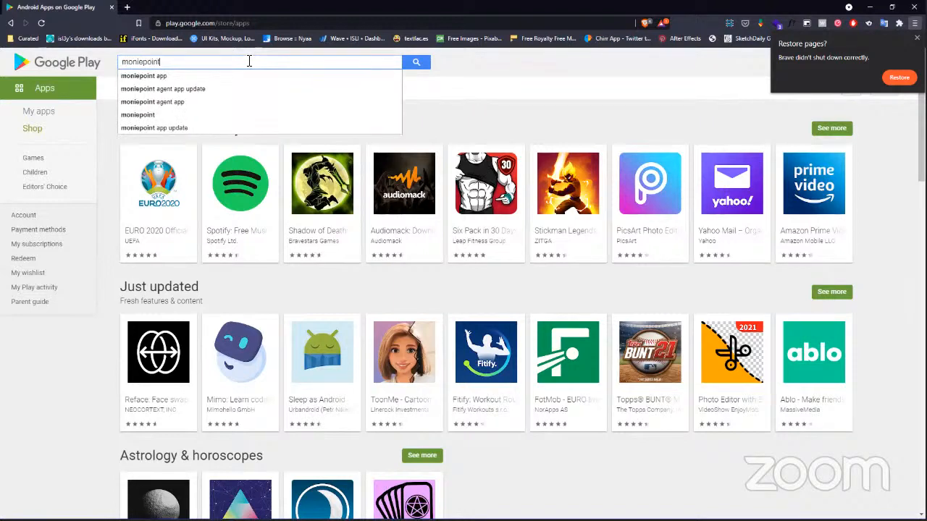
{"action": "key", "text": "Return"}
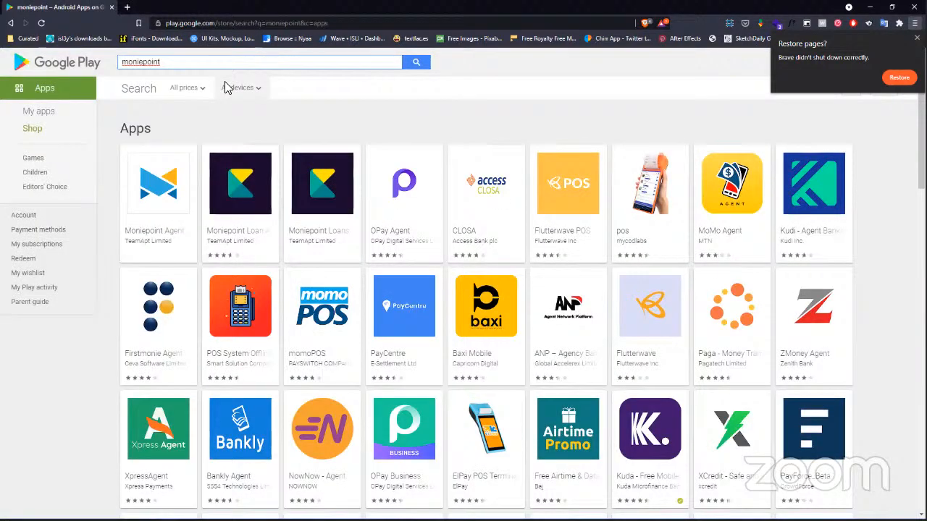
{"action": "key", "text": "alt+Tab"}
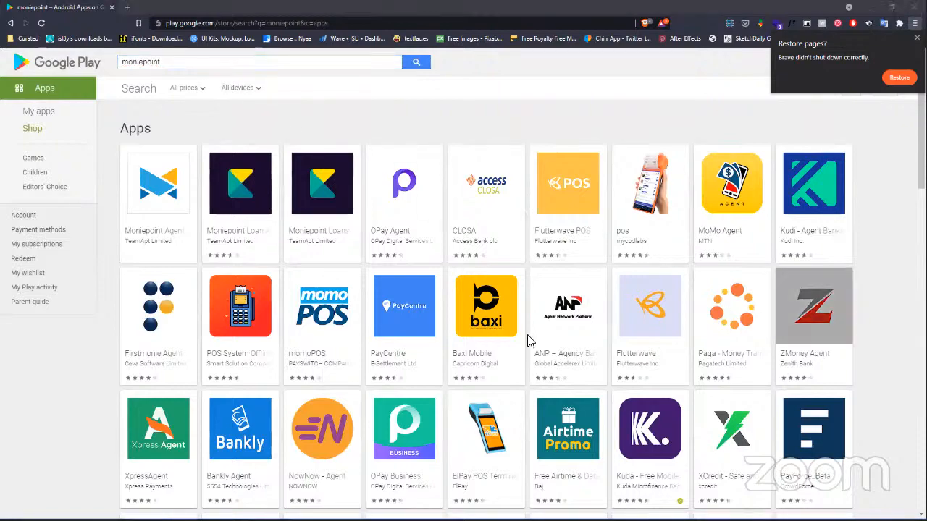
{"action": "scroll", "coordinate": [529, 340], "scroll_direction": "down", "scroll_amount": 2}
{"action": "scroll", "coordinate": [528, 341], "scroll_direction": "down", "scroll_amount": 3}
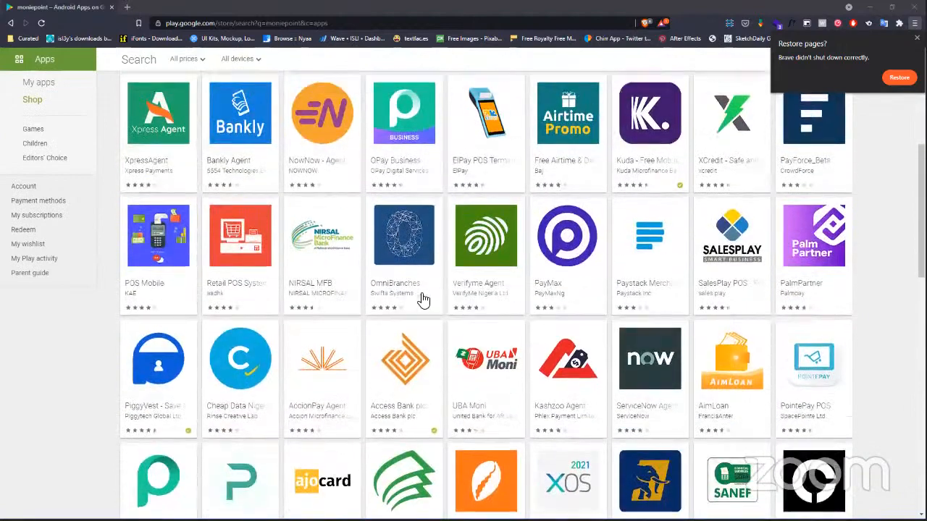
{"action": "scroll", "coordinate": [425, 300], "scroll_direction": "up", "scroll_amount": 5}
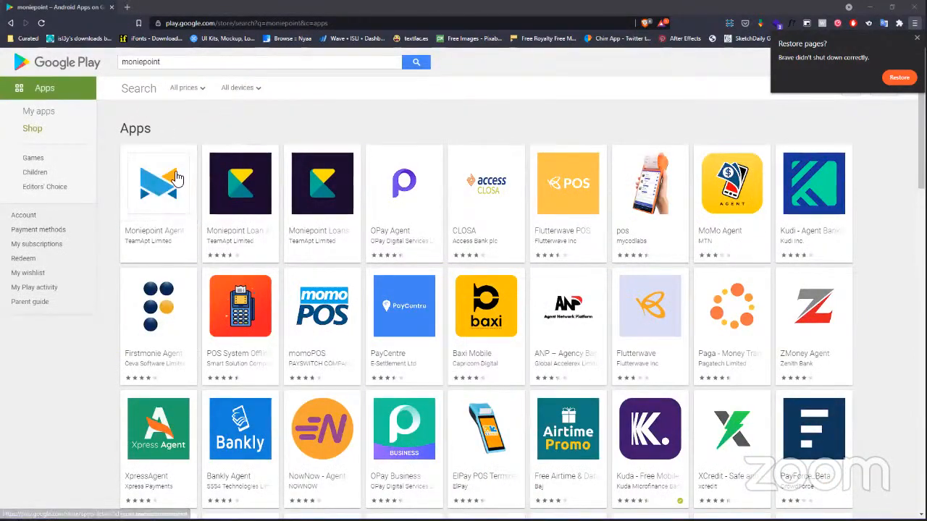
View the store listings of Moniepoint Agent and Moniepoint Loan Agent, returning to the search results.
{"action": "left_click", "coordinate": [150, 237]}
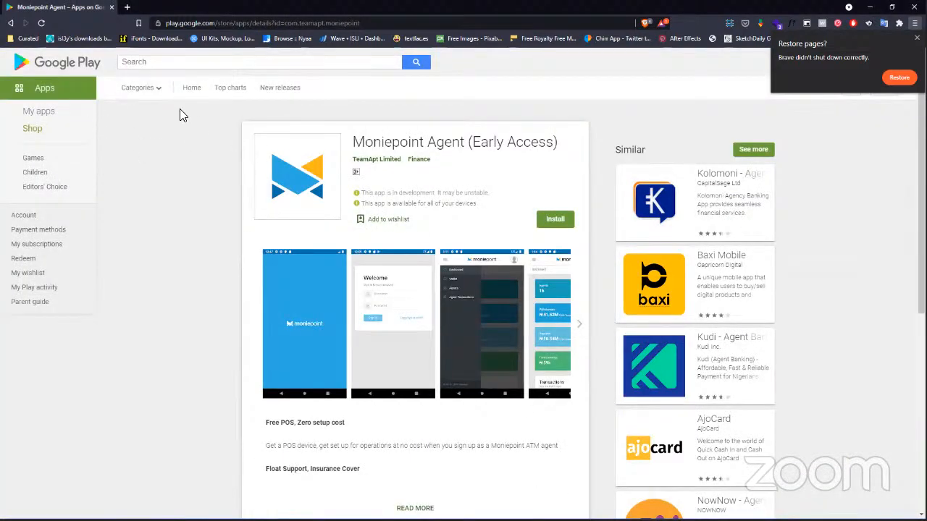
{"action": "key", "text": "alt+Left"}
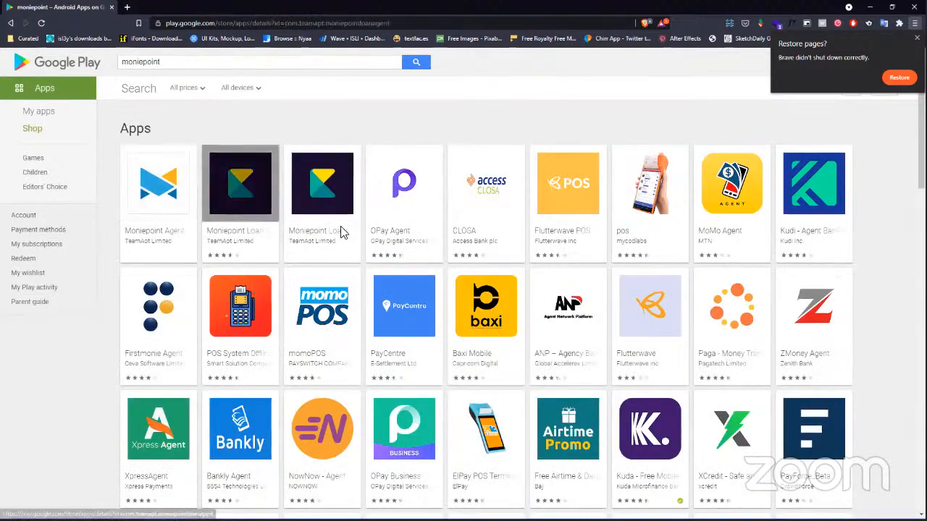
{"action": "left_click", "coordinate": [341, 230]}
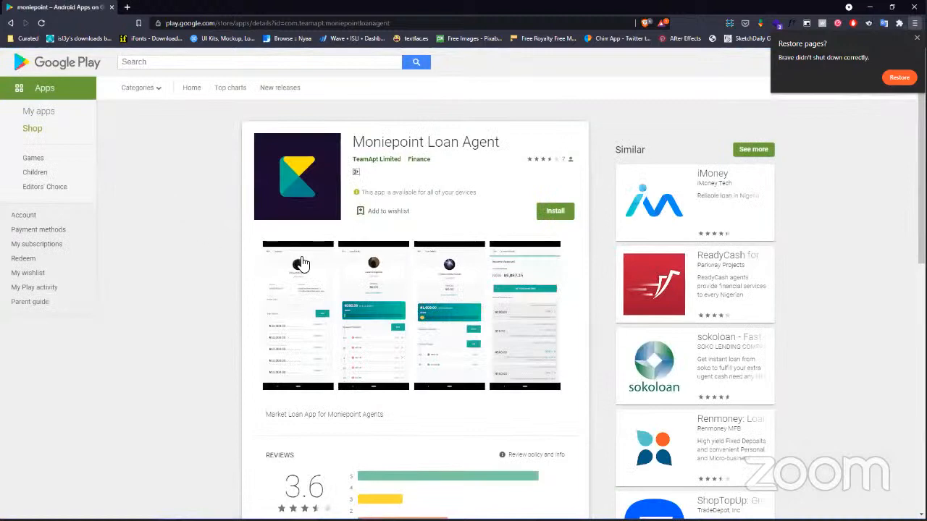
{"action": "left_click", "coordinate": [176, 64]}
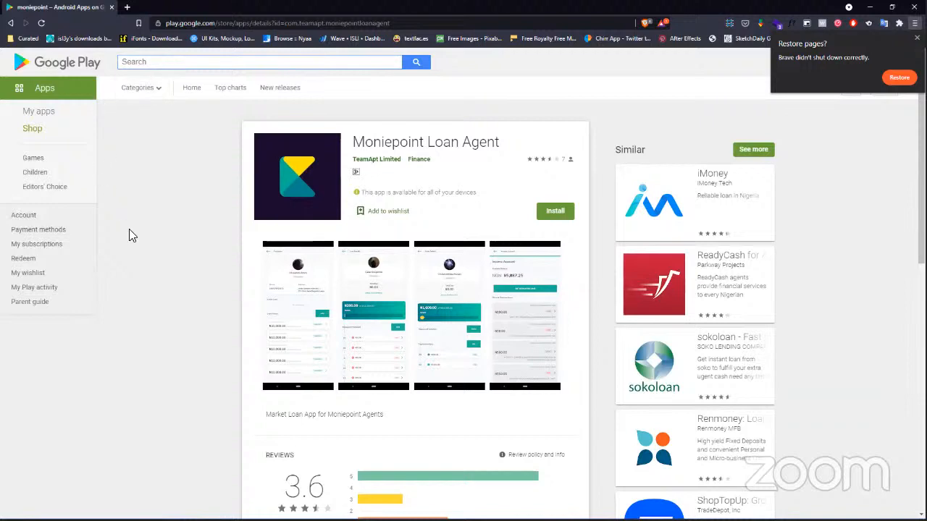
{"action": "key", "text": "alt+Left"}
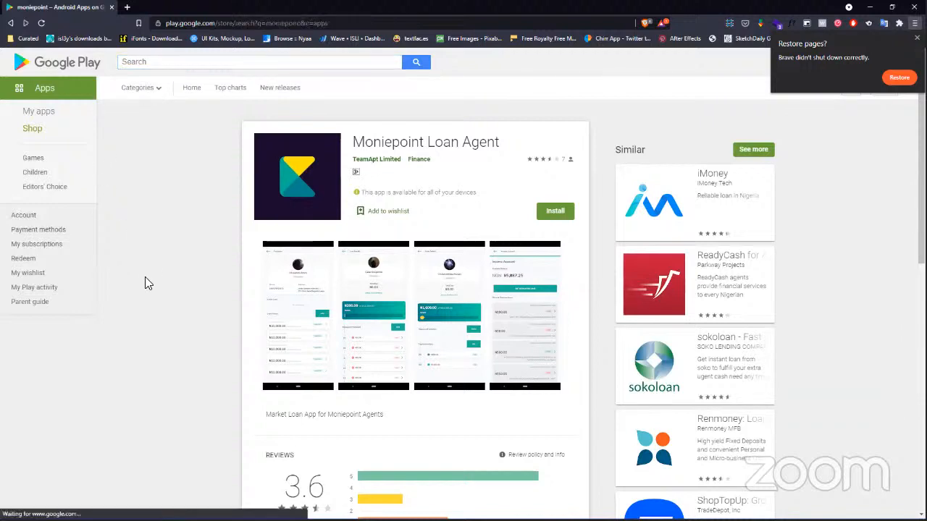
Open the Moniepoint Agent listing again and view its enlarged app screenshots from the splash screen through to the dashboard, closing the viewer when finished.
{"action": "left_click", "coordinate": [332, 243]}
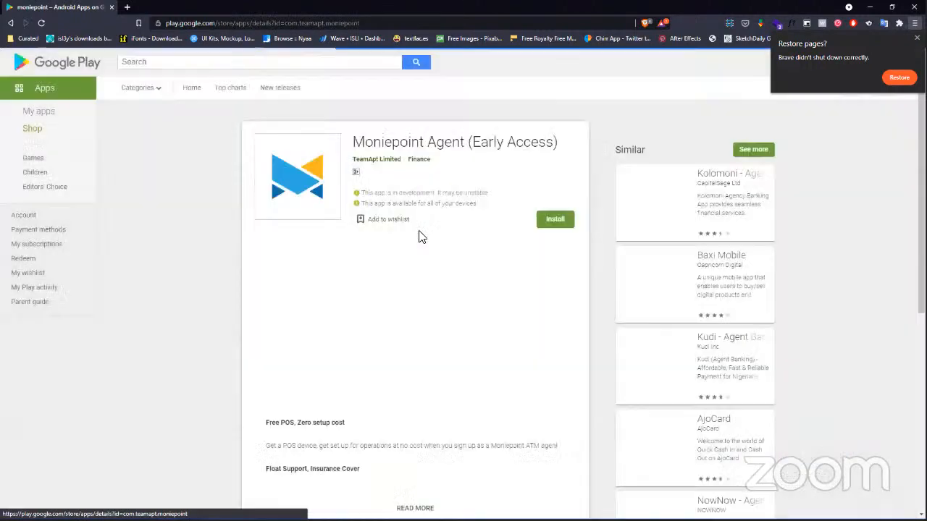
{"action": "left_click", "coordinate": [446, 345]}
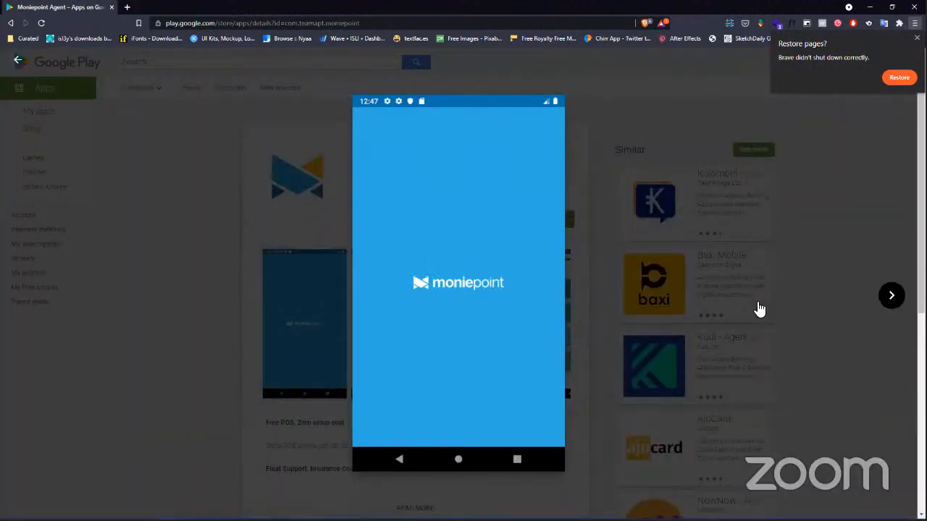
{"action": "left_click", "coordinate": [892, 298]}
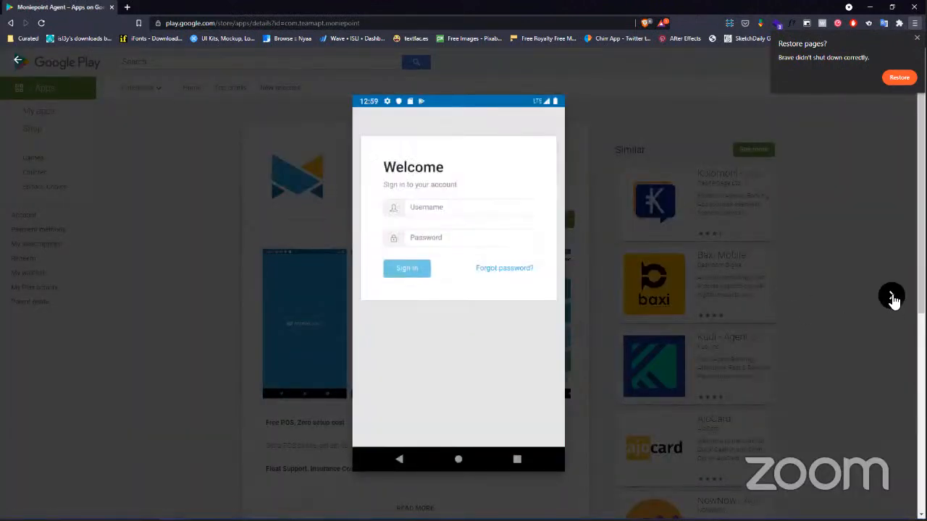
{"action": "left_click", "coordinate": [892, 297]}
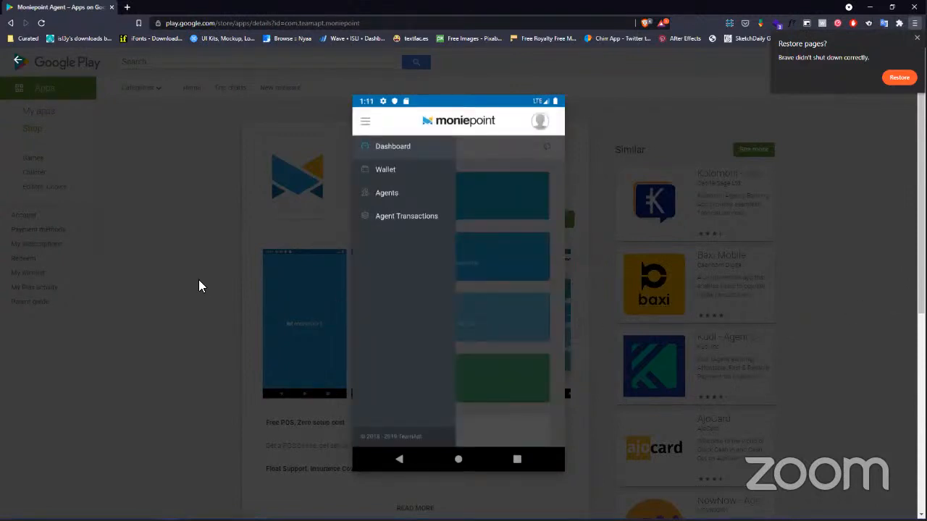
{"action": "left_click", "coordinate": [25, 296]}
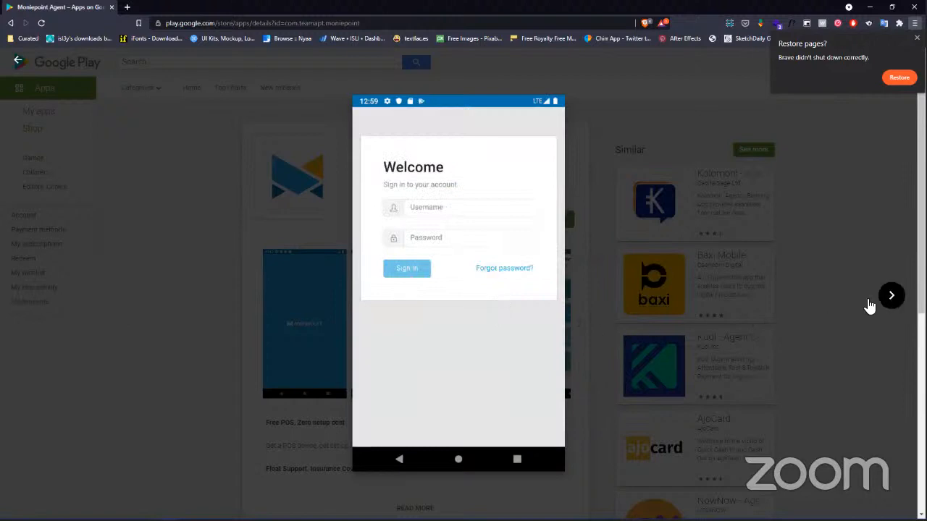
{"action": "left_click", "coordinate": [895, 296]}
{"action": "left_click", "coordinate": [898, 295]}
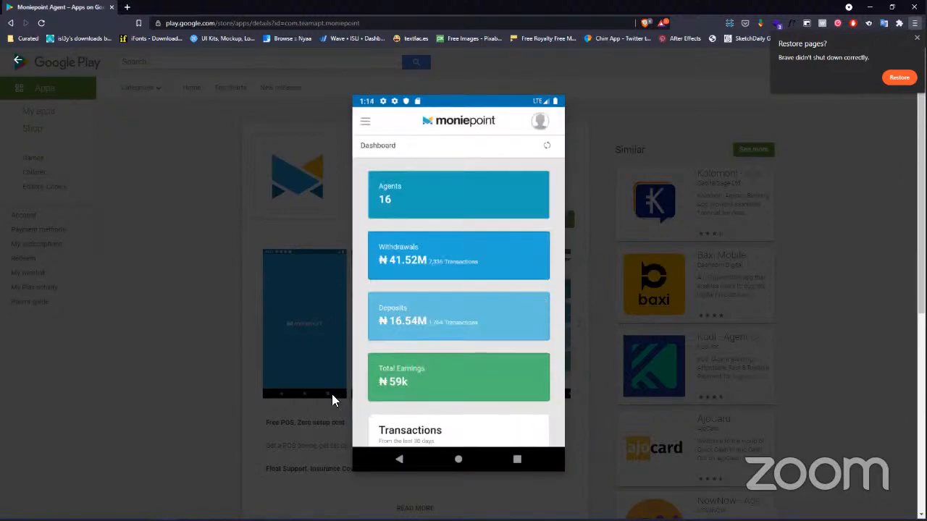
{"action": "left_click", "coordinate": [200, 266]}
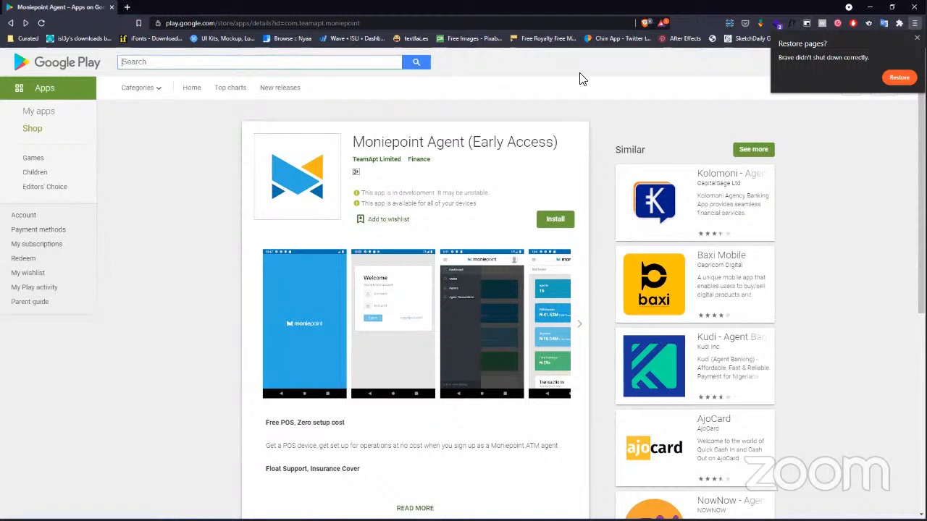
Switch to the Paga file in Figma, select Group 16 in the MacBook Pro - 2 frame and expand its layers.
{"action": "key", "text": "/"}
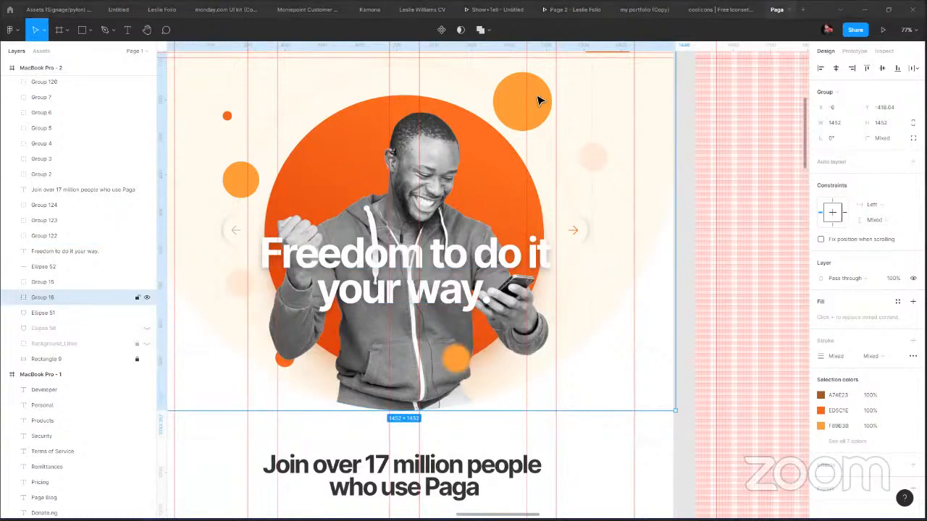
{"action": "left_click", "coordinate": [694, 225]}
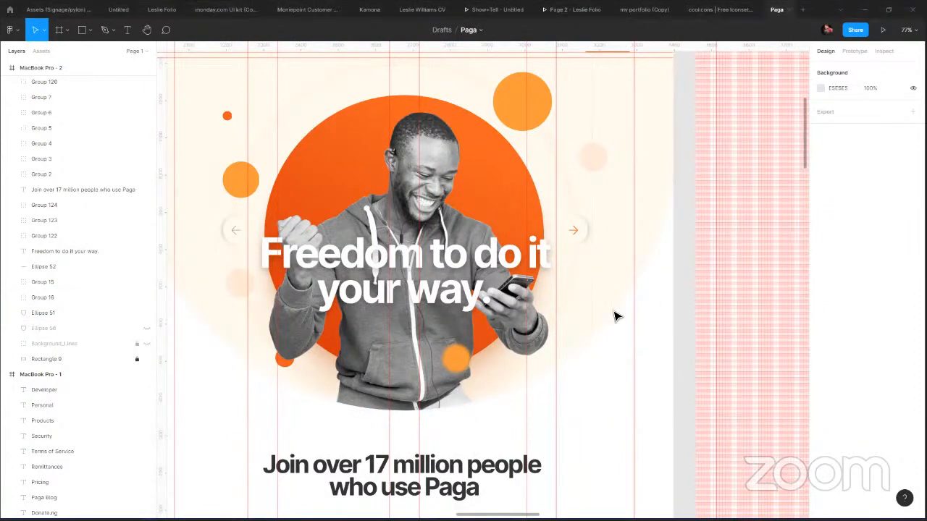
{"action": "scroll", "coordinate": [596, 273], "scroll_direction": "down", "scroll_amount": 3}
{"action": "scroll", "coordinate": [595, 273], "scroll_direction": "down", "scroll_amount": 2}
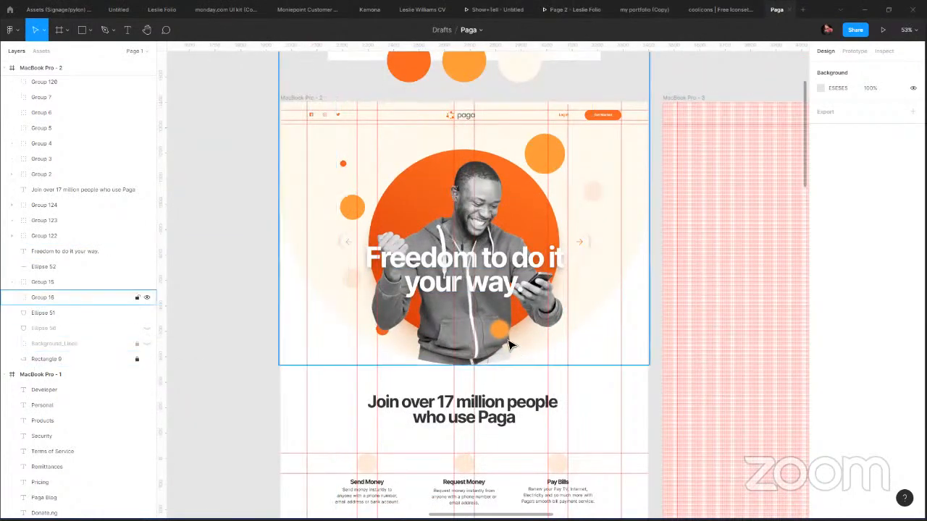
{"action": "left_click", "coordinate": [42, 297]}
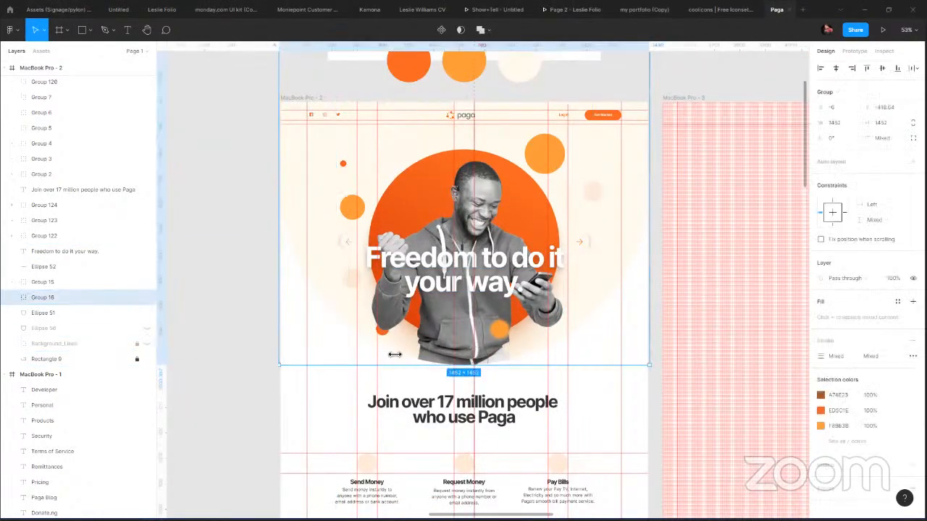
{"action": "left_click", "coordinate": [13, 298]}
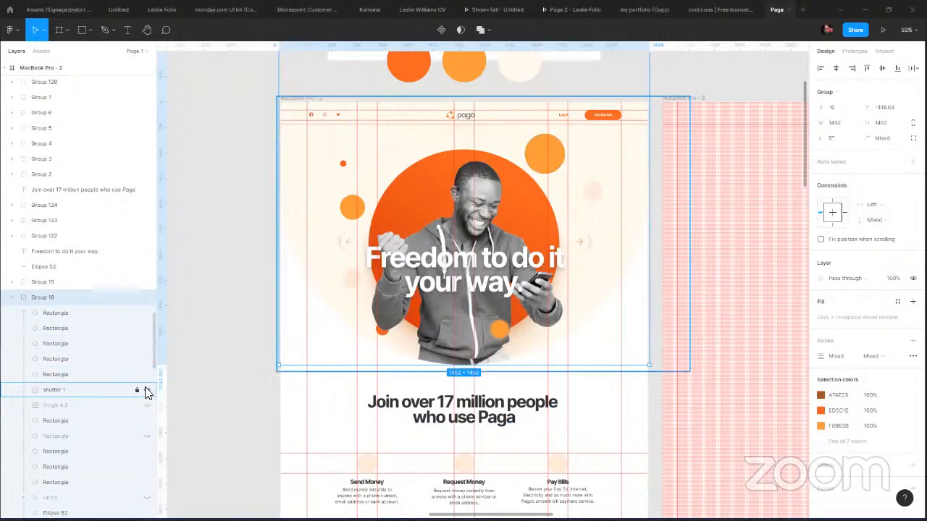
Hide the shutter 1 image in Group 16, look over the hero section without it, and show the image again.
{"action": "left_click", "coordinate": [147, 389]}
{"action": "left_click", "coordinate": [214, 317]}
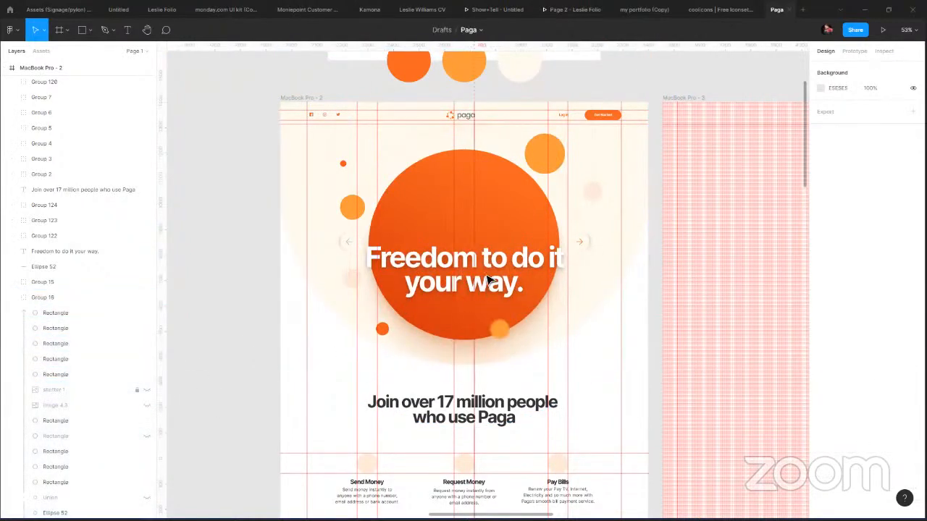
{"action": "left_click", "coordinate": [487, 280]}
{"action": "left_click", "coordinate": [211, 231]}
{"action": "left_click_drag", "start_coordinate": [212, 229], "coordinate": [269, 226]}
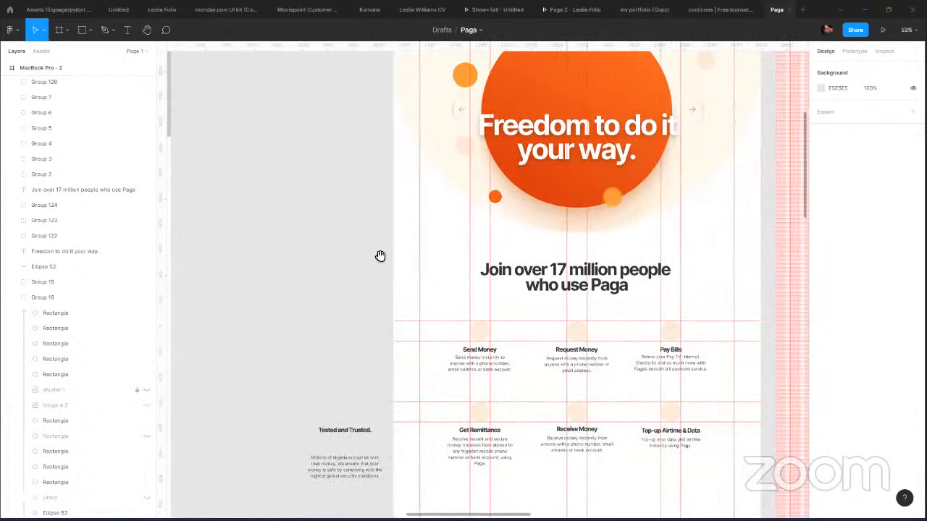
{"action": "left_click_drag", "start_coordinate": [381, 256], "coordinate": [241, 332]}
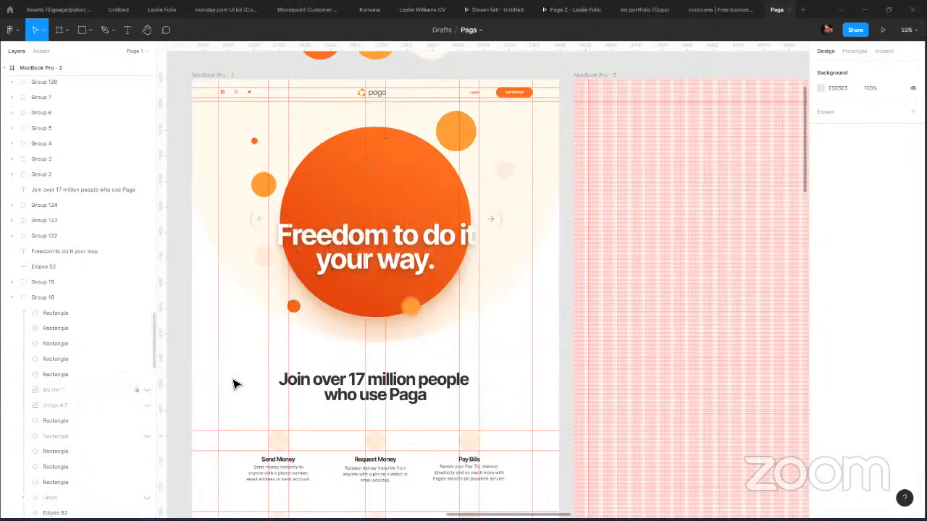
{"action": "left_click", "coordinate": [146, 391]}
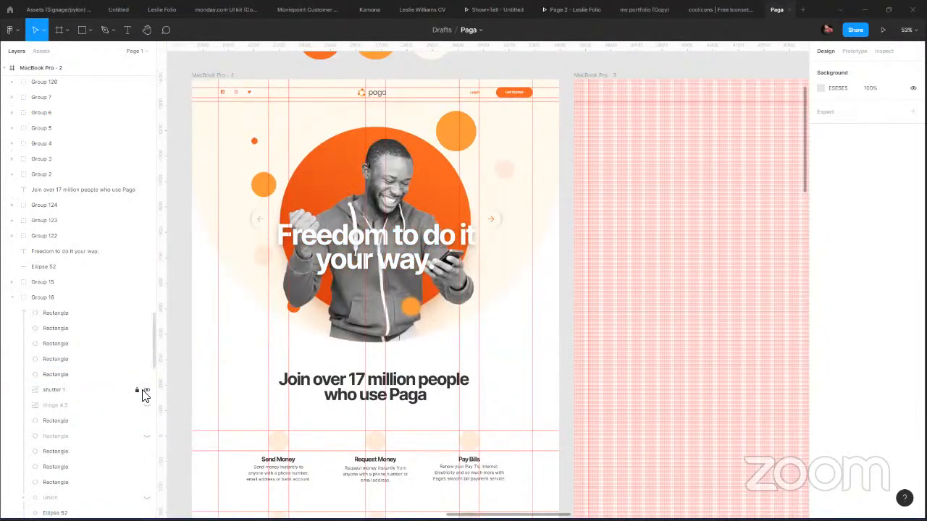
Select the shutter 1 image, turn its image fill off and back on, and deselect it.
{"action": "left_click", "coordinate": [120, 393]}
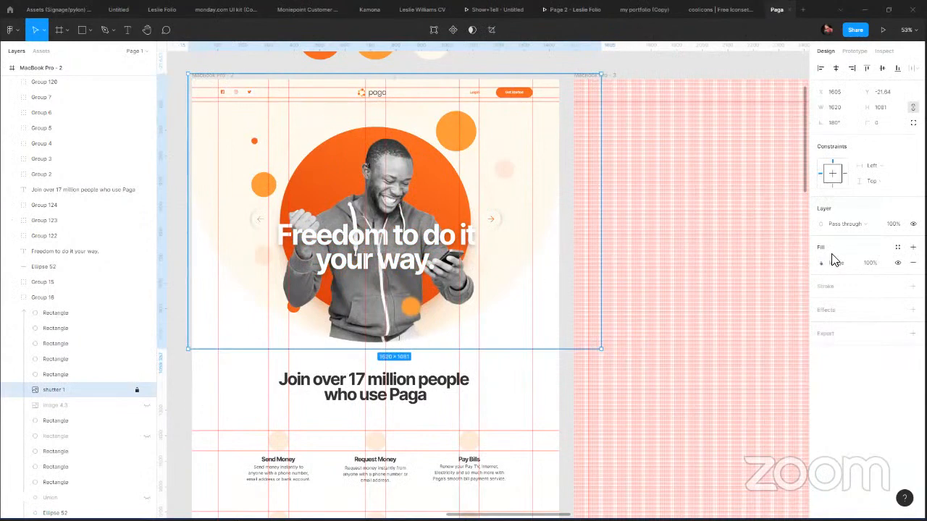
{"action": "left_click", "coordinate": [898, 263]}
{"action": "left_click", "coordinate": [898, 263]}
{"action": "key", "text": "Escape"}
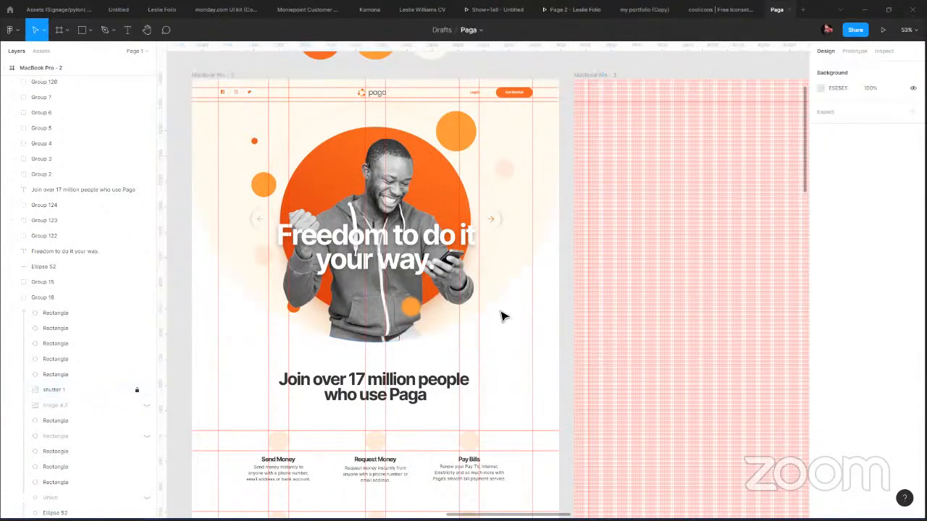
Look through the MacBook Pro - 2 homepage design from the hero section down to the footer and return to the hero.
{"action": "scroll", "coordinate": [361, 200], "scroll_direction": "down", "scroll_amount": 6}
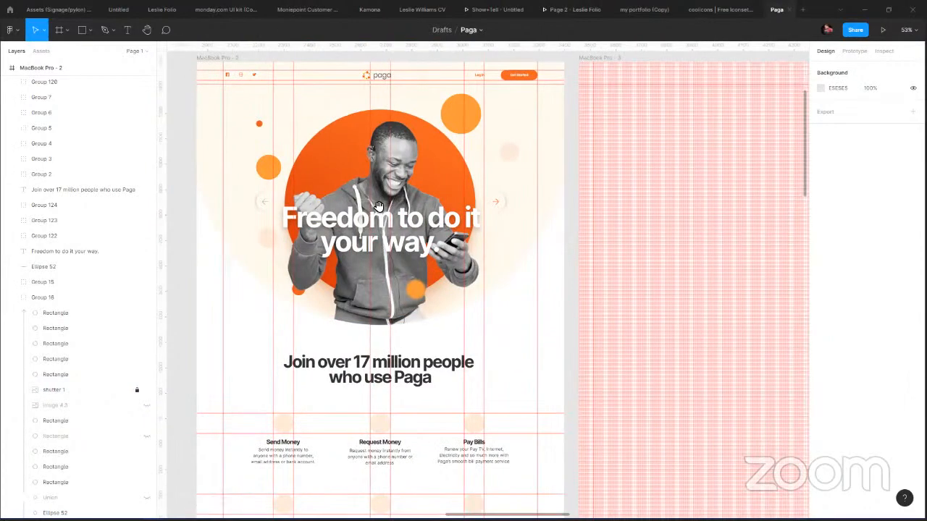
{"action": "scroll", "coordinate": [388, 360], "scroll_direction": "down", "scroll_amount": 1}
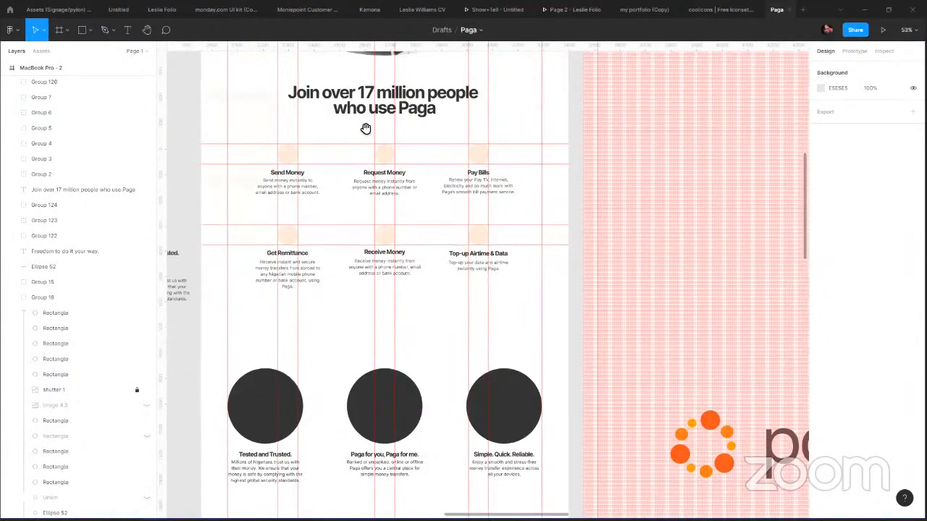
{"action": "left_click_drag", "start_coordinate": [397, 445], "coordinate": [376, 149]}
{"action": "left_click_drag", "start_coordinate": [359, 182], "coordinate": [363, 106]}
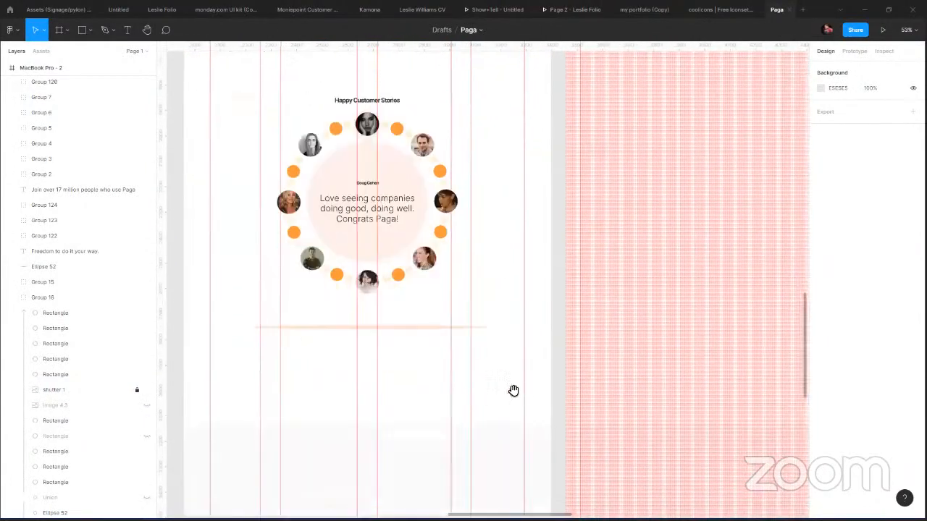
{"action": "left_click_drag", "start_coordinate": [291, 345], "coordinate": [289, 132]}
{"action": "left_click_drag", "start_coordinate": [212, 106], "coordinate": [496, 268]}
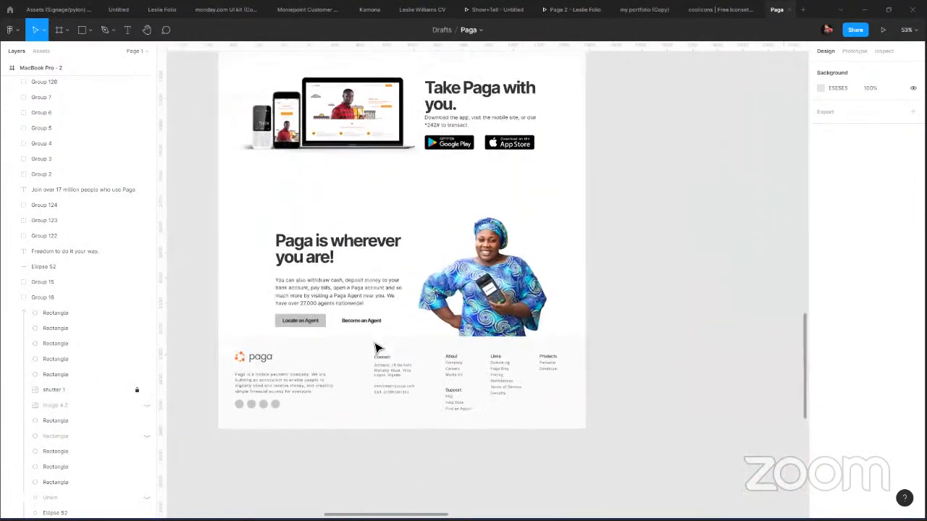
{"action": "left_click_drag", "start_coordinate": [672, 183], "coordinate": [208, 413]}
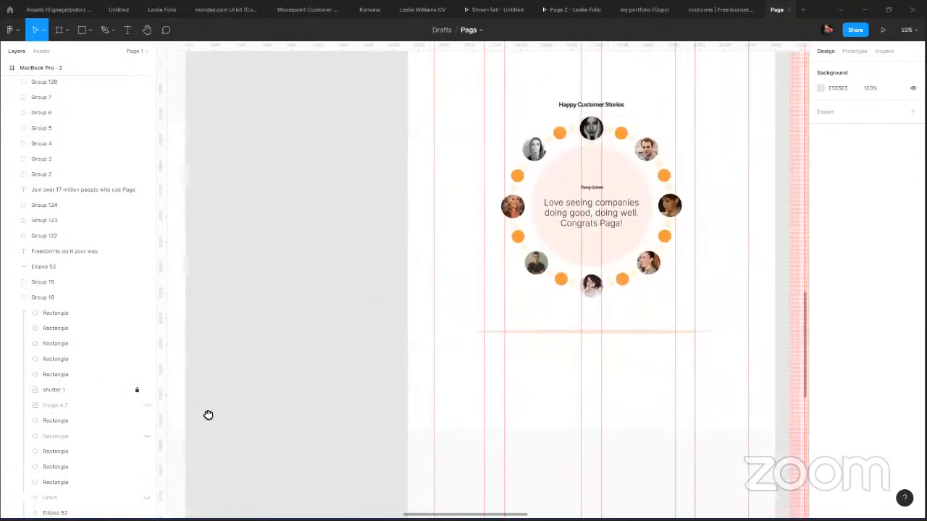
{"action": "left_click_drag", "start_coordinate": [291, 219], "coordinate": [319, 439]}
{"action": "left_click_drag", "start_coordinate": [312, 158], "coordinate": [333, 433]}
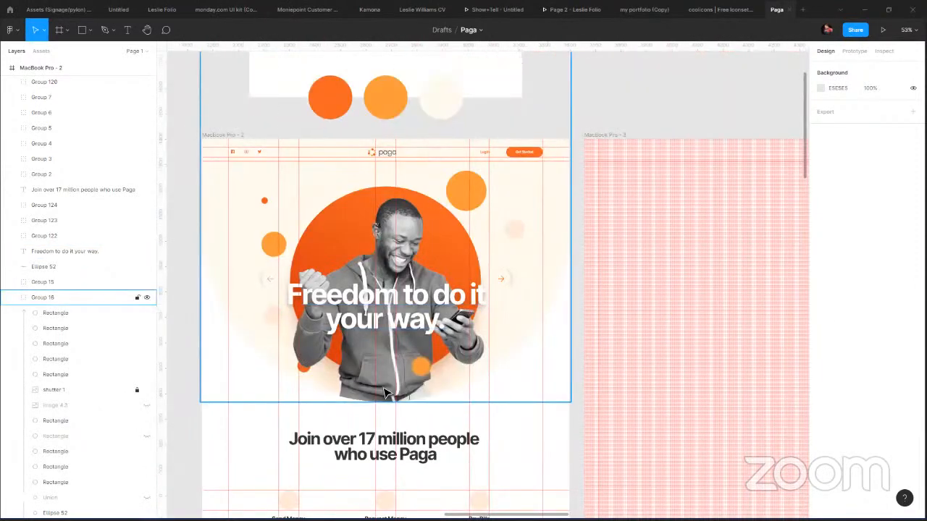
Select Group 16 in the MacBook Pro - 2 frame and hide its shutter 1 image.
{"action": "left_click", "coordinate": [406, 241]}
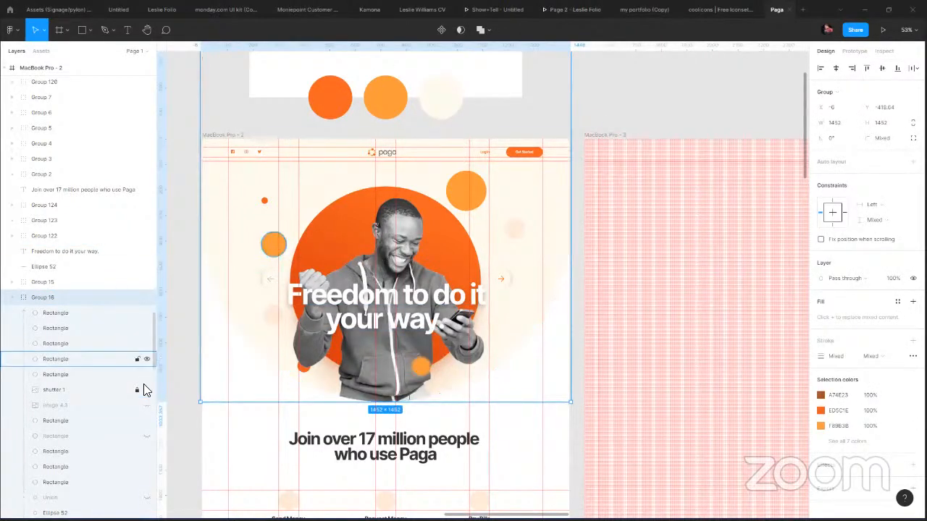
{"action": "left_click", "coordinate": [146, 391]}
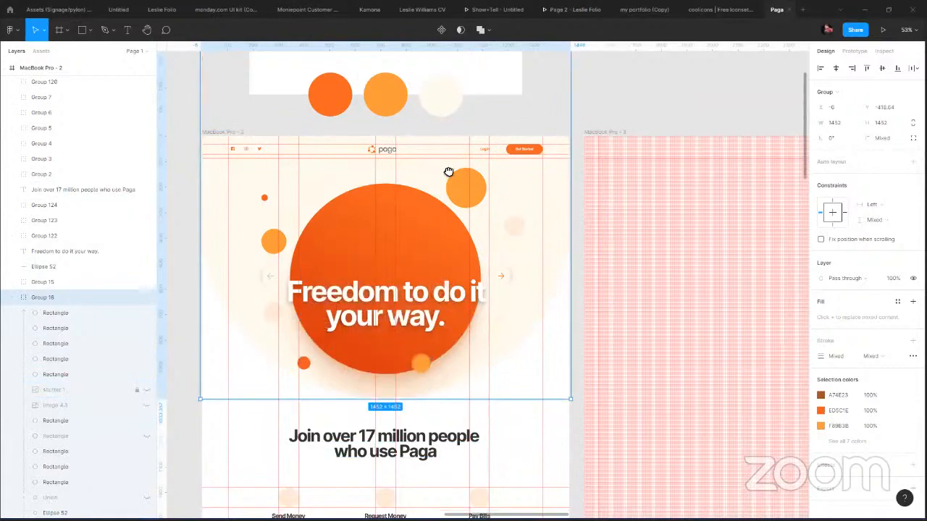
Review the homepage sections from the services grid to Happy Customer Stories and return to the hero without the photo.
{"action": "scroll", "coordinate": [362, 196], "scroll_direction": "down", "scroll_amount": 2}
{"action": "scroll", "coordinate": [268, 214], "scroll_direction": "down", "scroll_amount": 6}
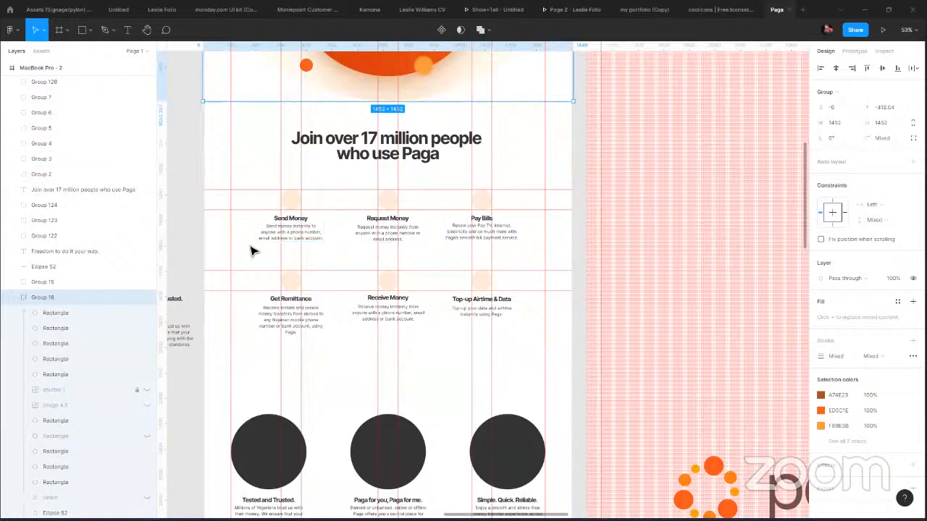
{"action": "scroll", "coordinate": [283, 232], "scroll_direction": "down", "scroll_amount": 2}
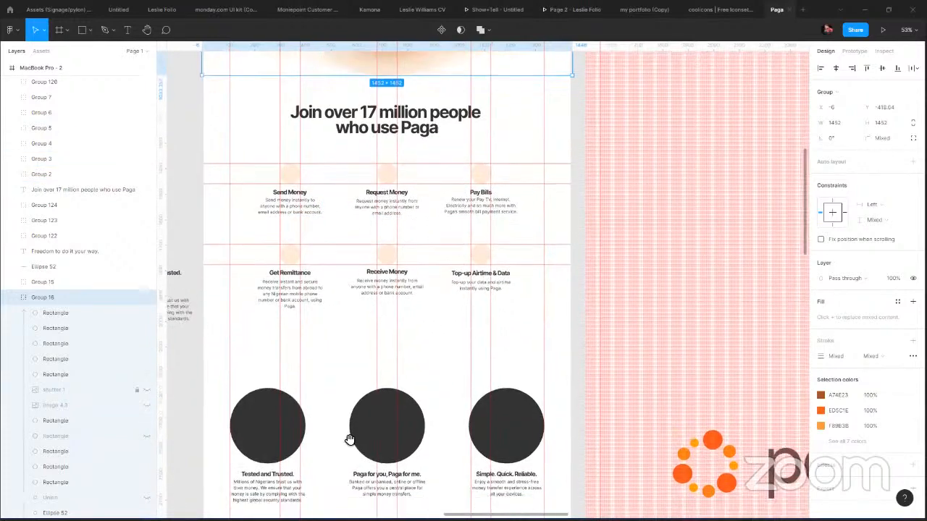
{"action": "scroll", "coordinate": [341, 466], "scroll_direction": "down", "scroll_amount": 3}
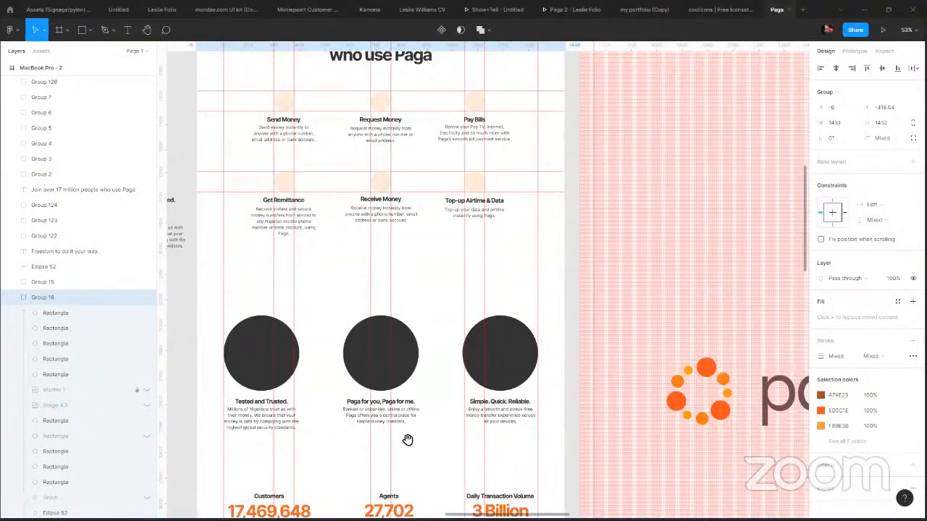
{"action": "scroll", "coordinate": [408, 439], "scroll_direction": "down", "scroll_amount": 5}
{"action": "scroll", "coordinate": [303, 449], "scroll_direction": "down", "scroll_amount": 3}
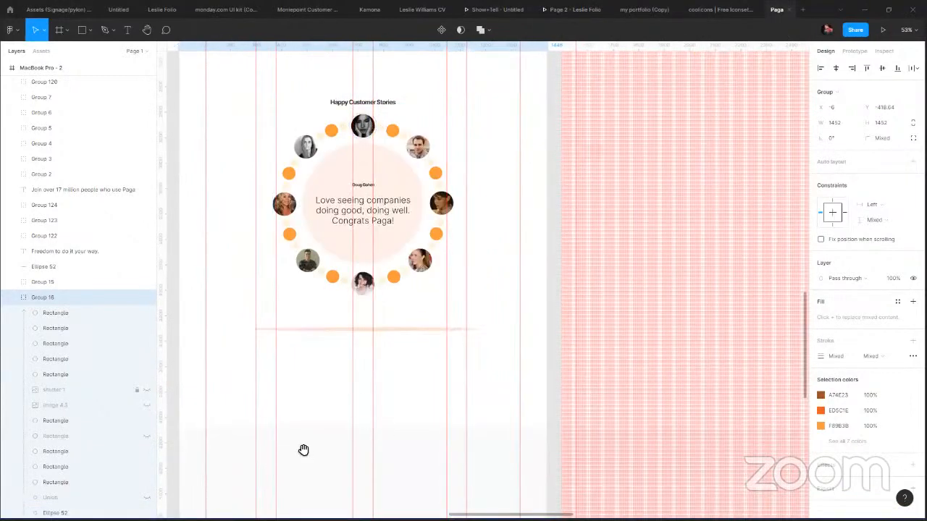
{"action": "scroll", "coordinate": [355, 262], "scroll_direction": "down", "scroll_amount": 2}
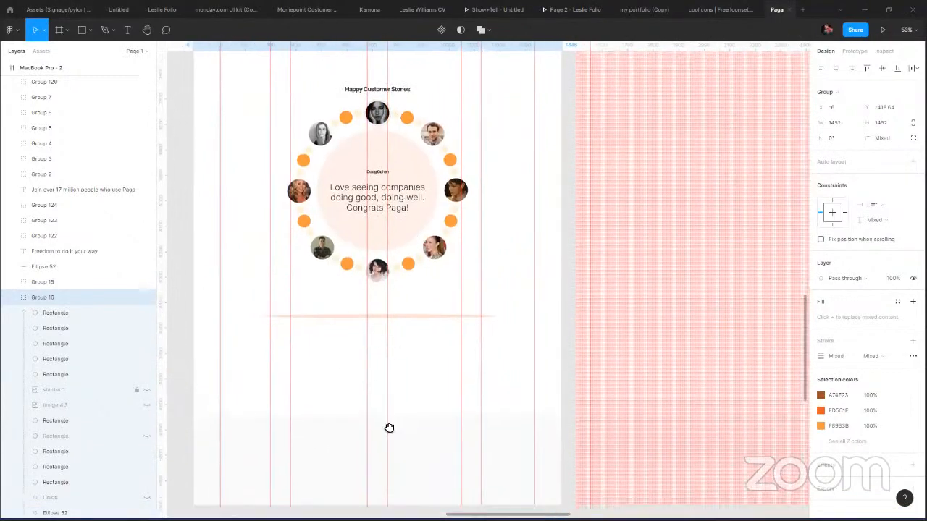
{"action": "scroll", "coordinate": [319, 205], "scroll_direction": "down", "scroll_amount": 5}
{"action": "scroll", "coordinate": [319, 205], "scroll_direction": "up", "scroll_amount": 4}
{"action": "scroll", "coordinate": [354, 294], "scroll_direction": "up", "scroll_amount": 3}
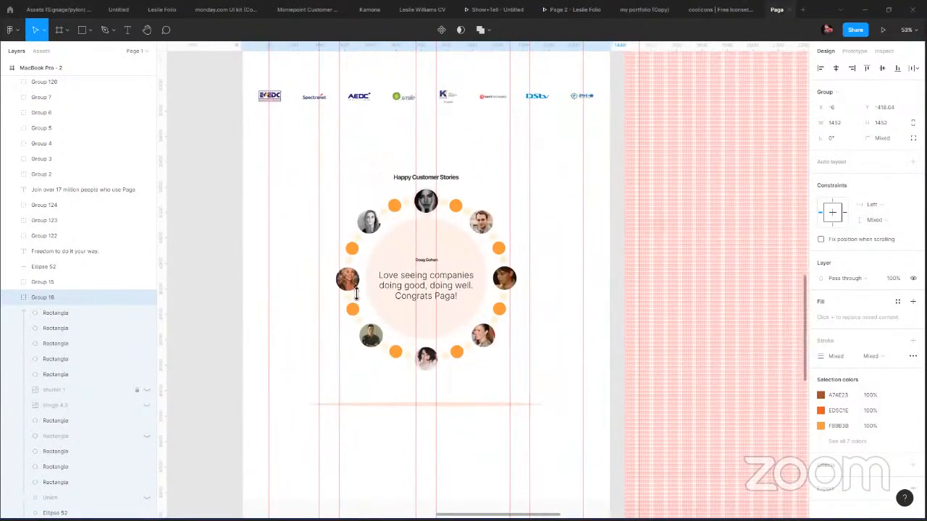
{"action": "scroll", "coordinate": [355, 294], "scroll_direction": "up", "scroll_amount": 10}
{"action": "scroll", "coordinate": [355, 297], "scroll_direction": "down", "scroll_amount": 2}
{"action": "scroll", "coordinate": [355, 310], "scroll_direction": "up", "scroll_amount": 4}
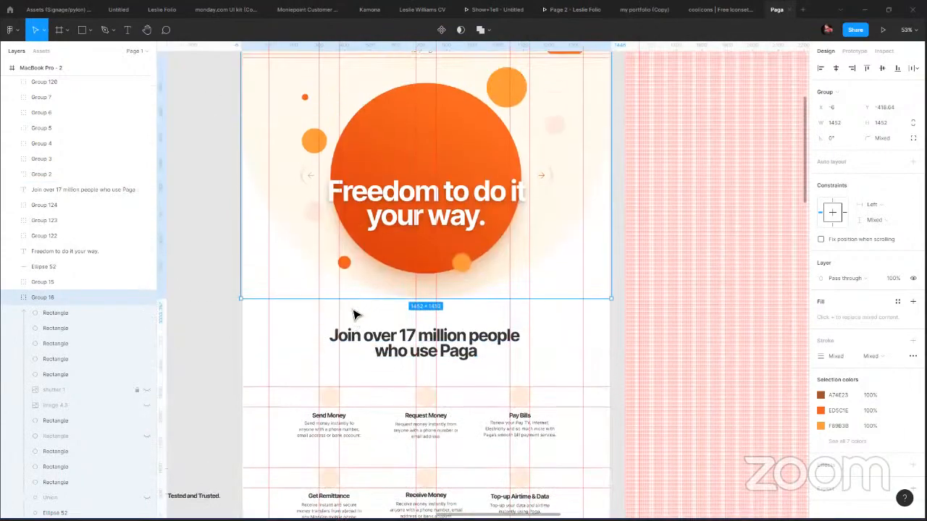
{"action": "scroll", "coordinate": [345, 324], "scroll_direction": "down", "scroll_amount": 1}
{"action": "scroll", "coordinate": [287, 327], "scroll_direction": "down", "scroll_amount": 1}
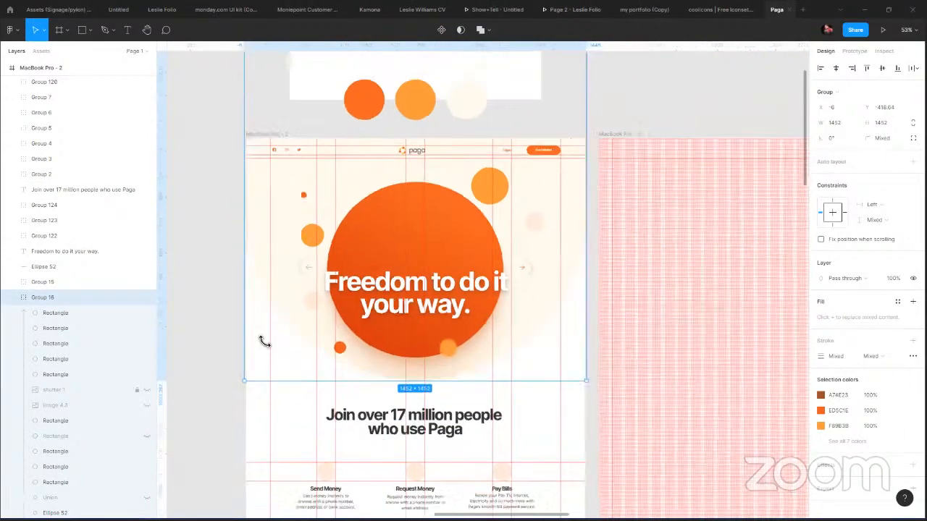
Examine the original Paga homepage in the Frame artboard and select the carousel arrow image beside its empty hero area.
{"action": "scroll", "coordinate": [288, 332], "scroll_direction": "down", "scroll_amount": 6}
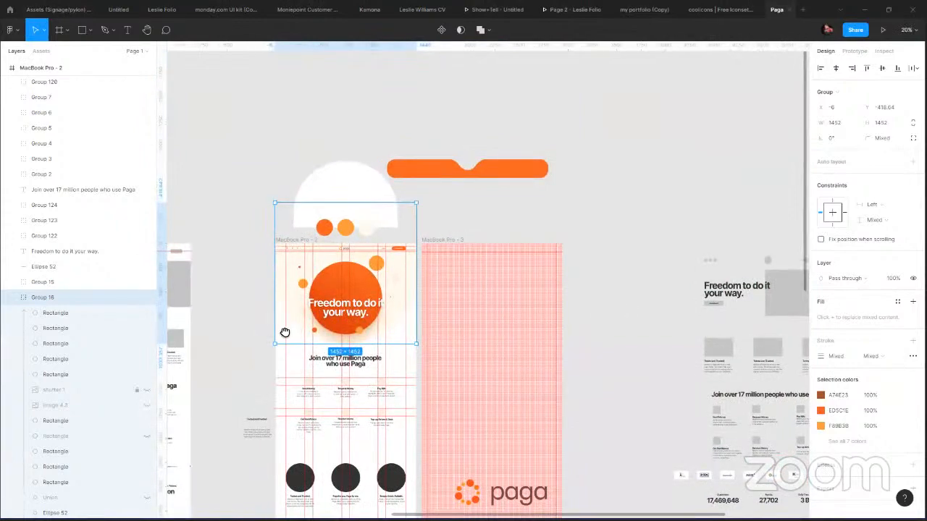
{"action": "left_click_drag", "start_coordinate": [283, 333], "coordinate": [809, 239]}
{"action": "left_click_drag", "start_coordinate": [346, 271], "coordinate": [280, 246]}
{"action": "scroll", "coordinate": [308, 145], "scroll_direction": "right", "scroll_amount": 2}
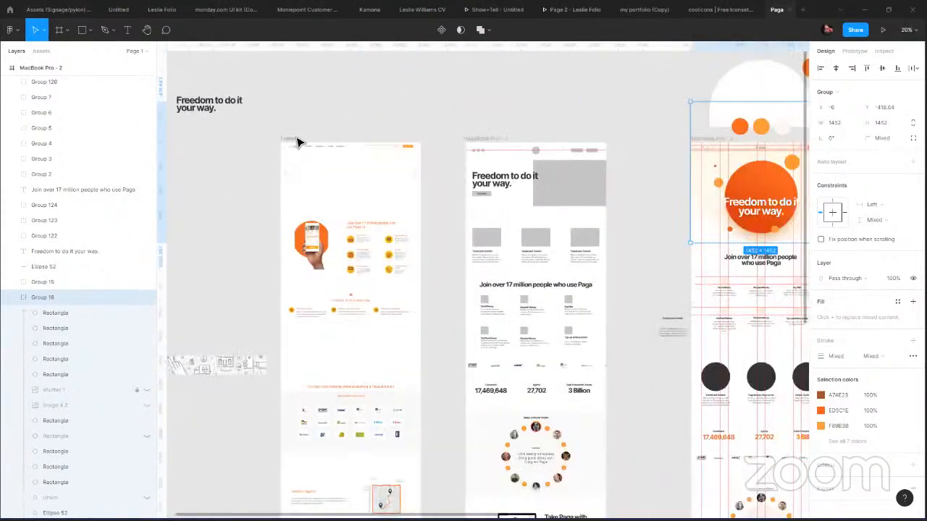
{"action": "scroll", "coordinate": [316, 188], "scroll_direction": "up", "scroll_amount": 8}
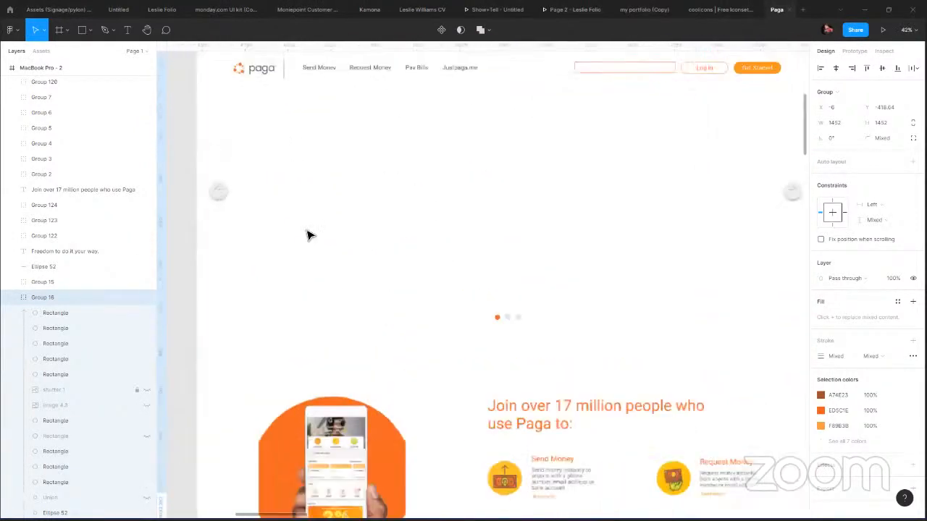
{"action": "scroll", "coordinate": [260, 199], "scroll_direction": "down", "scroll_amount": 1}
{"action": "left_click", "coordinate": [250, 193]}
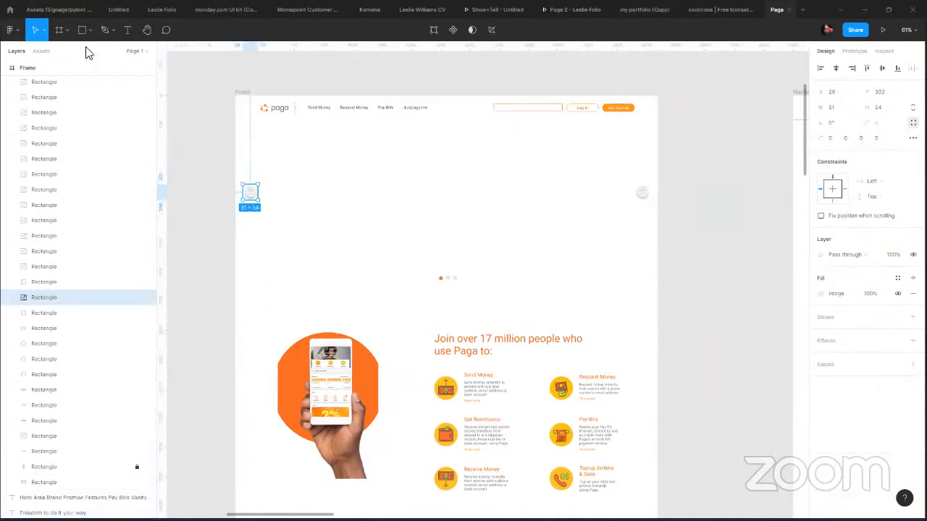
Open the Figma to HTML, CSS, React & more plugin, point out its URL to import, and close it without importing.
{"action": "left_click", "coordinate": [10, 30]}
{"action": "mouse_move", "coordinate": [51, 167]}
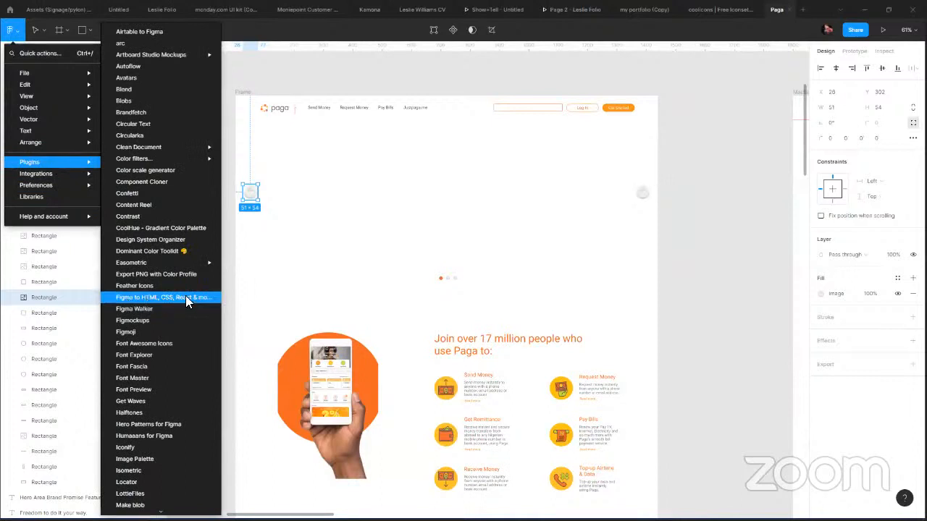
{"action": "left_click", "coordinate": [243, 95]}
{"action": "left_click", "coordinate": [10, 30]}
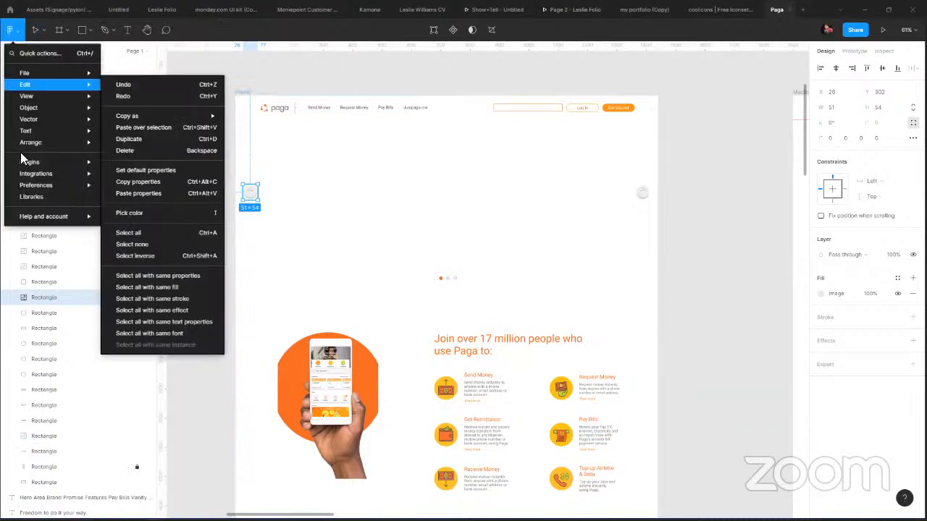
{"action": "left_click", "coordinate": [368, 315]}
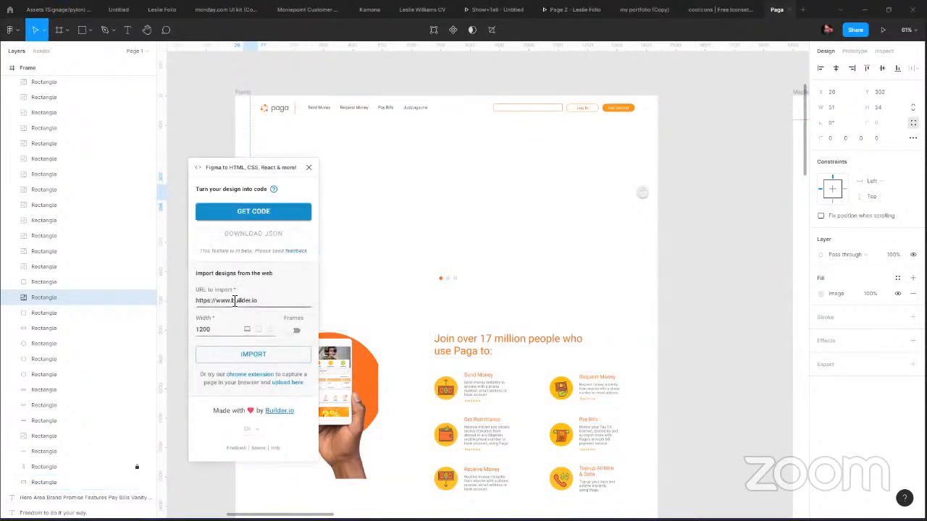
{"action": "left_click", "coordinate": [234, 301]}
{"action": "double_click", "coordinate": [234, 301]}
{"action": "left_click", "coordinate": [309, 170]}
Inspect the imported layers by selecting the "Join over 17 million people" heading and the Send Money description, title and icon.
{"action": "left_click", "coordinate": [454, 354]}
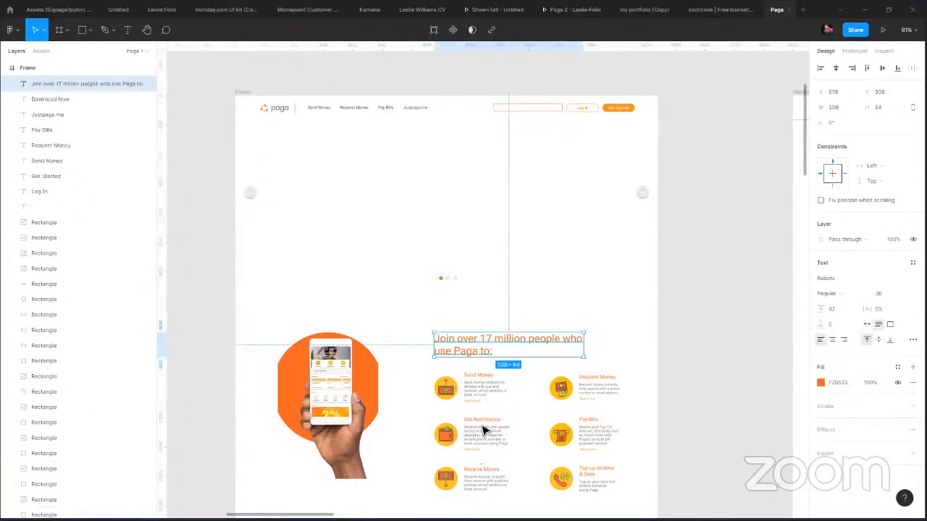
{"action": "left_click", "coordinate": [483, 391]}
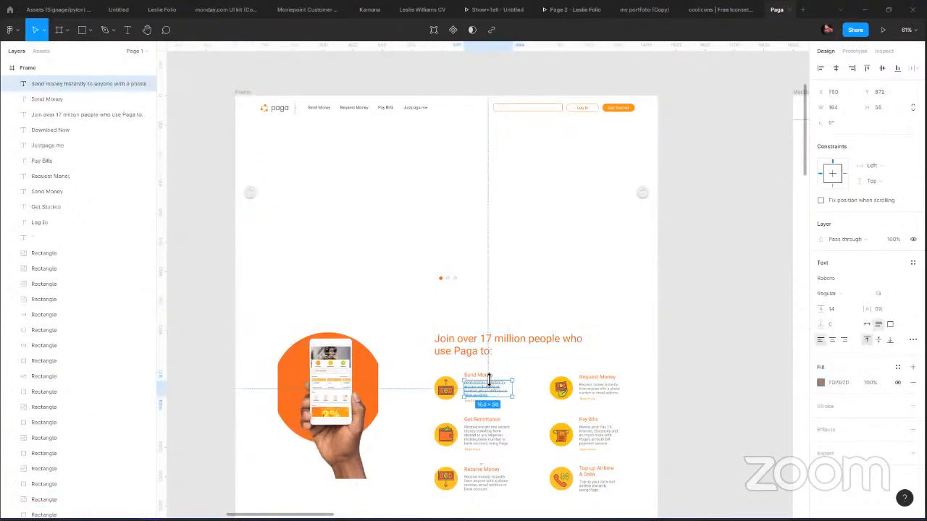
{"action": "left_click", "coordinate": [484, 376]}
{"action": "left_click", "coordinate": [445, 388]}
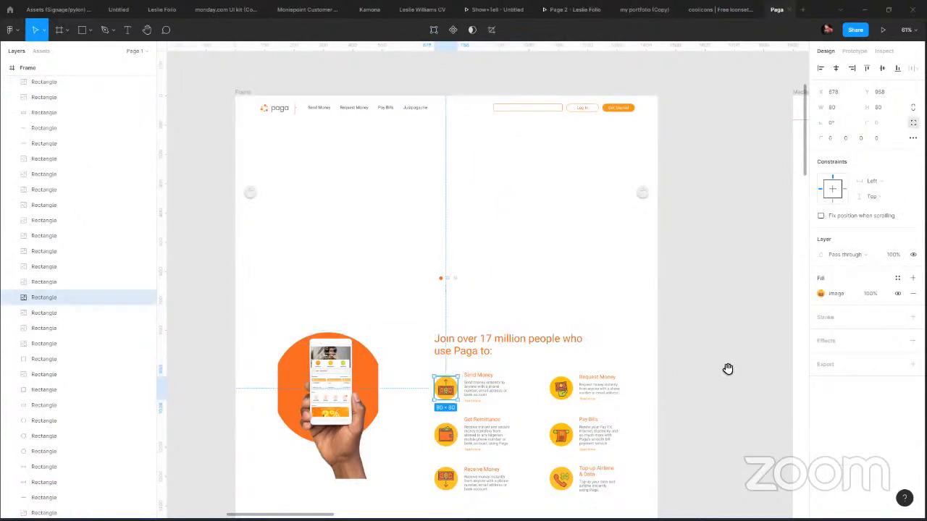
View the MacBook Pro - 1 wireframe and compare it side by side with the MacBook Pro - 2 design.
{"action": "scroll", "coordinate": [210, 352], "scroll_direction": "right", "scroll_amount": 6}
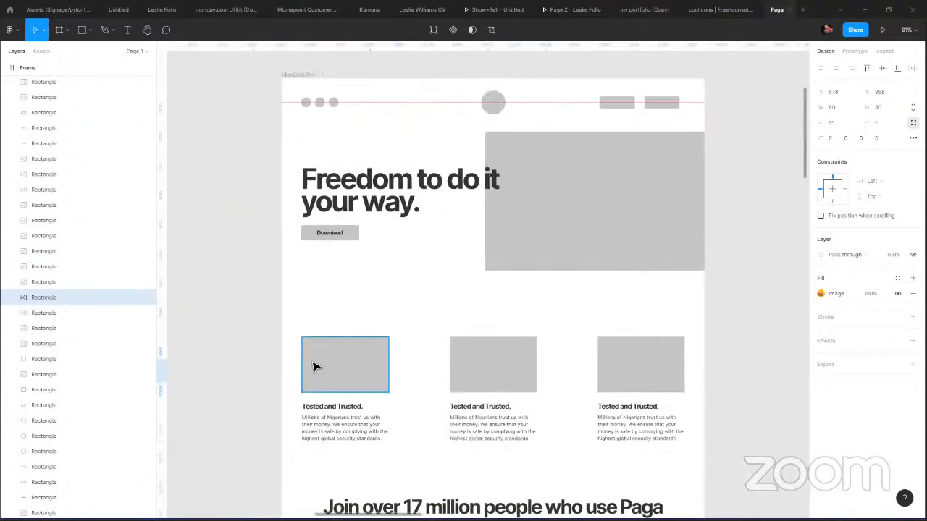
{"action": "scroll", "coordinate": [312, 368], "scroll_direction": "down", "scroll_amount": 10}
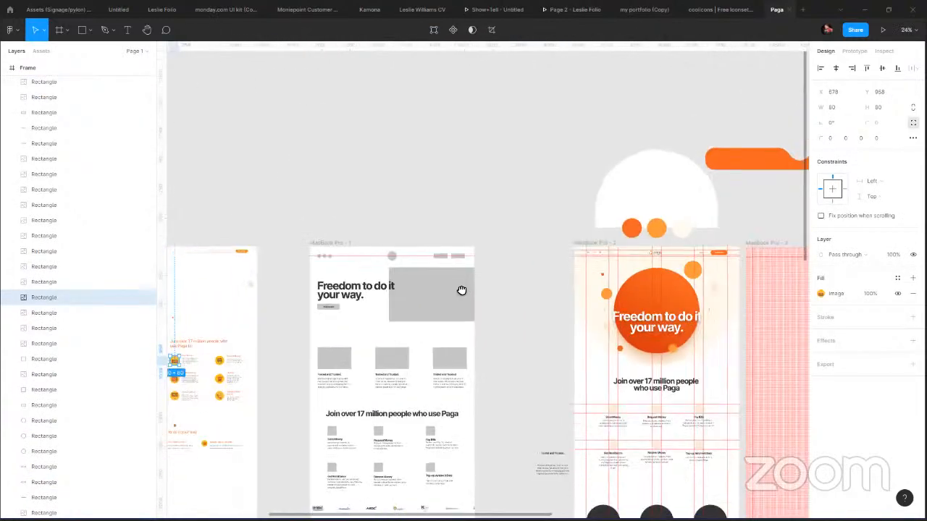
{"action": "scroll", "coordinate": [461, 290], "scroll_direction": "down", "scroll_amount": 5}
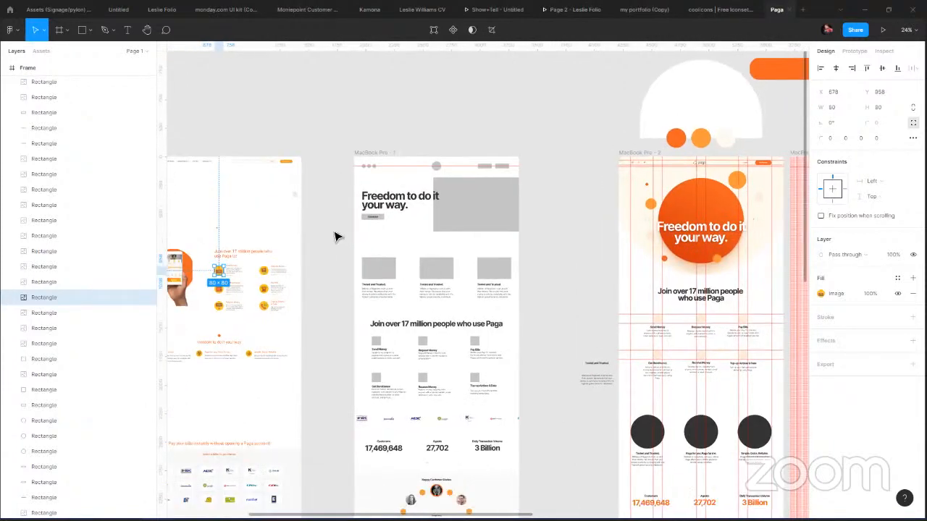
Inspect the original homepage's layers by selecting the phone-in-hand image, the hero background rectangle and the thin strip below it.
{"action": "scroll", "coordinate": [322, 203], "scroll_direction": "left", "scroll_amount": 3}
{"action": "scroll", "coordinate": [322, 204], "scroll_direction": "down", "scroll_amount": 2}
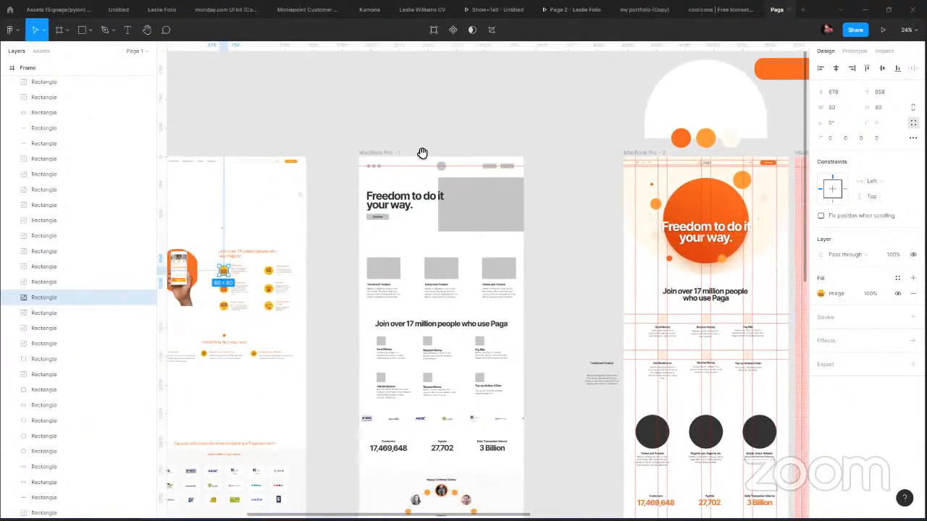
{"action": "left_click", "coordinate": [279, 233]}
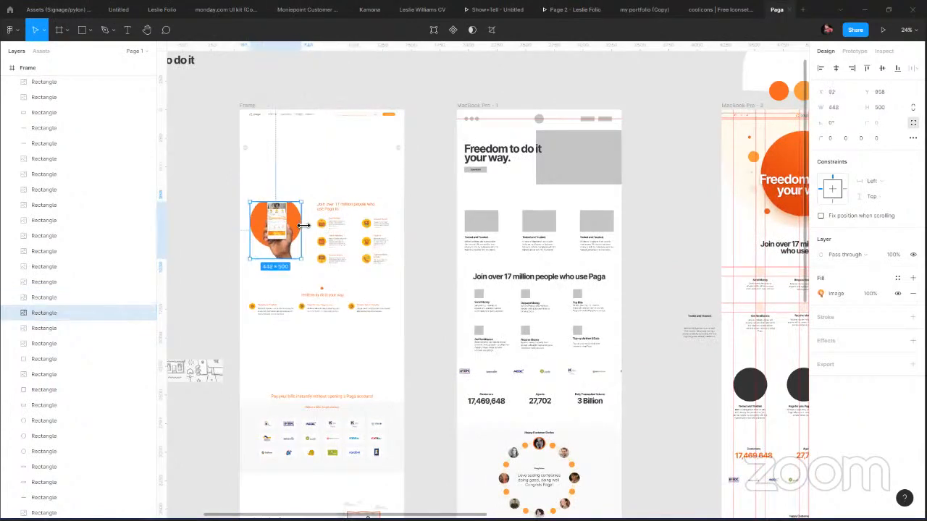
{"action": "left_click_drag", "start_coordinate": [301, 227], "coordinate": [301, 227]}
{"action": "left_click", "coordinate": [282, 179]}
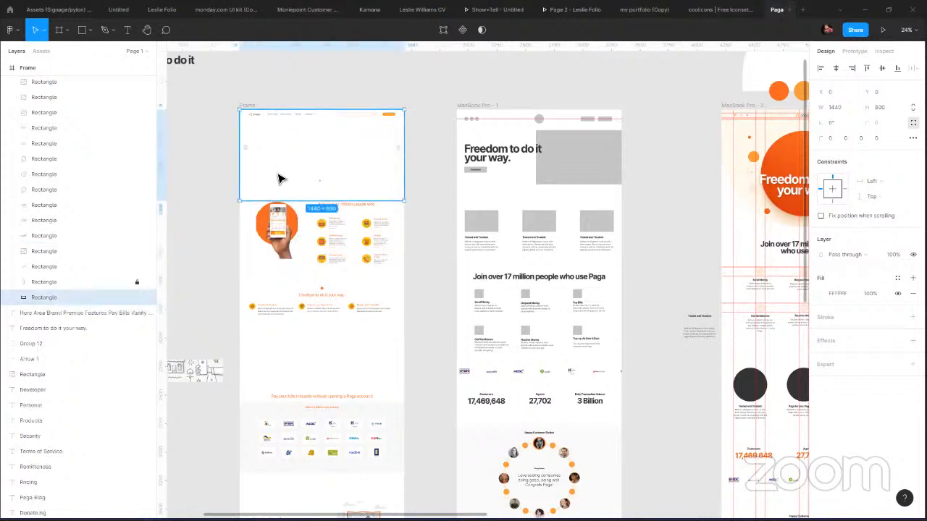
{"action": "left_click", "coordinate": [320, 186]}
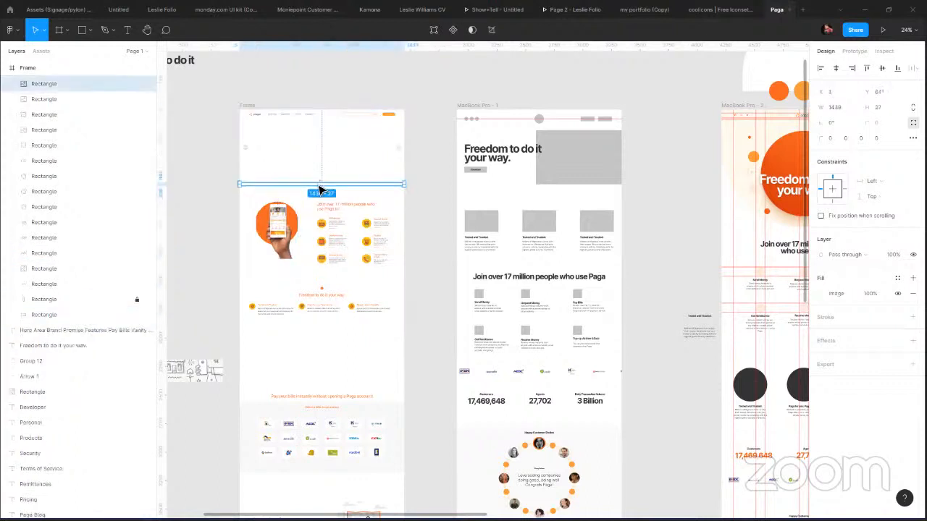
{"action": "scroll", "coordinate": [344, 186], "scroll_direction": "up", "scroll_amount": 5}
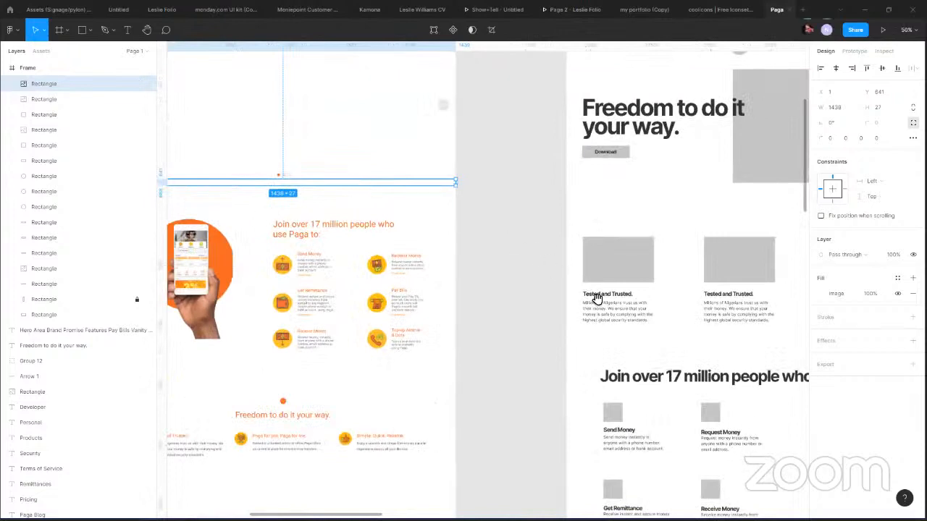
Review the MacBook Pro - 1 wireframe from the hero and feature sections through the statistics and customer stories to the footer.
{"action": "left_click_drag", "start_coordinate": [597, 299], "coordinate": [311, 212]}
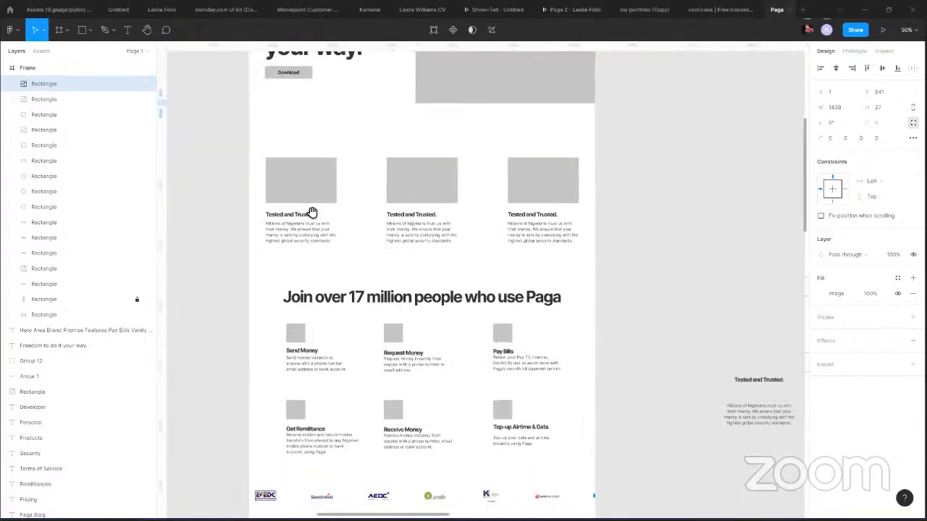
{"action": "scroll", "coordinate": [391, 410], "scroll_direction": "down", "scroll_amount": 3}
{"action": "scroll", "coordinate": [363, 262], "scroll_direction": "down", "scroll_amount": 5}
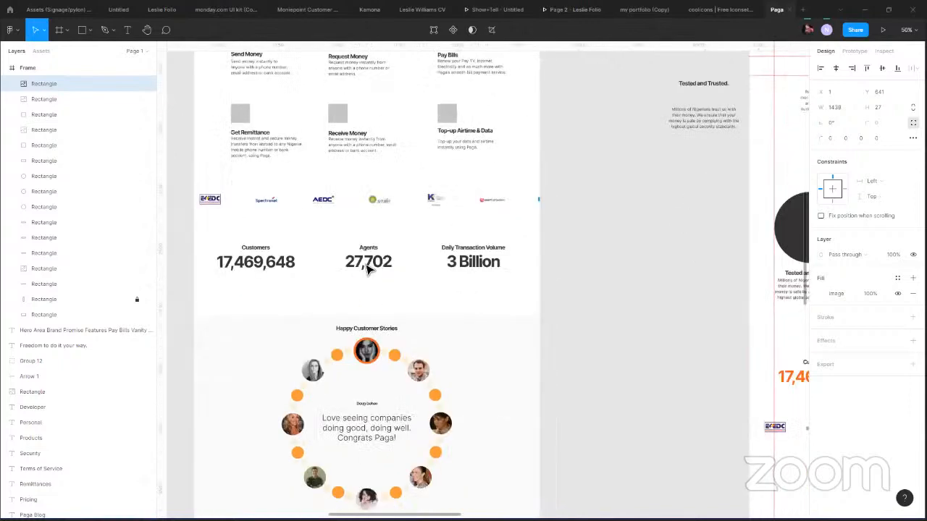
{"action": "left_click", "coordinate": [525, 261]}
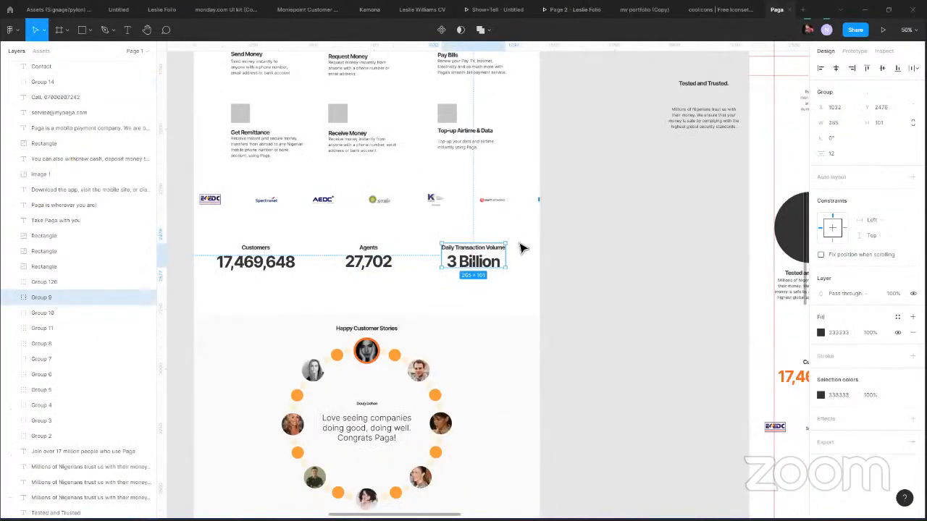
{"action": "left_click", "coordinate": [523, 257]}
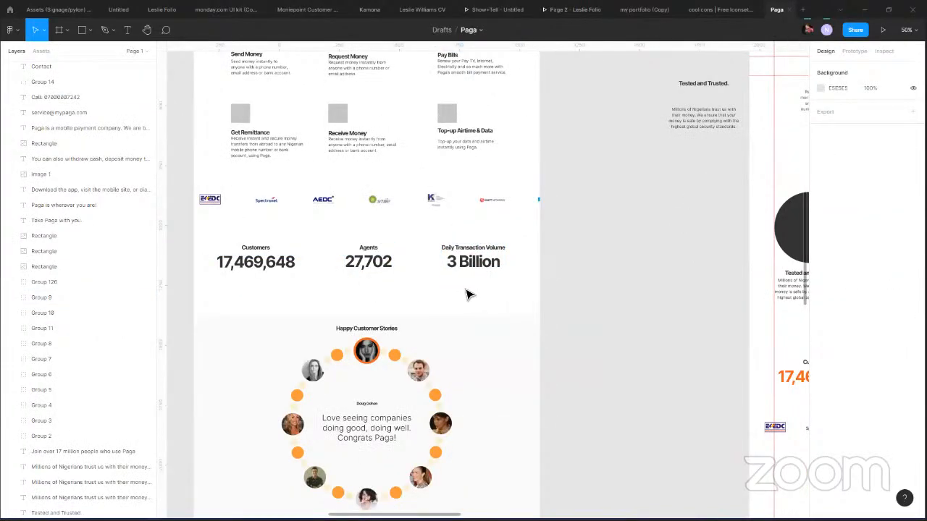
{"action": "scroll", "coordinate": [321, 219], "scroll_direction": "up", "scroll_amount": 6}
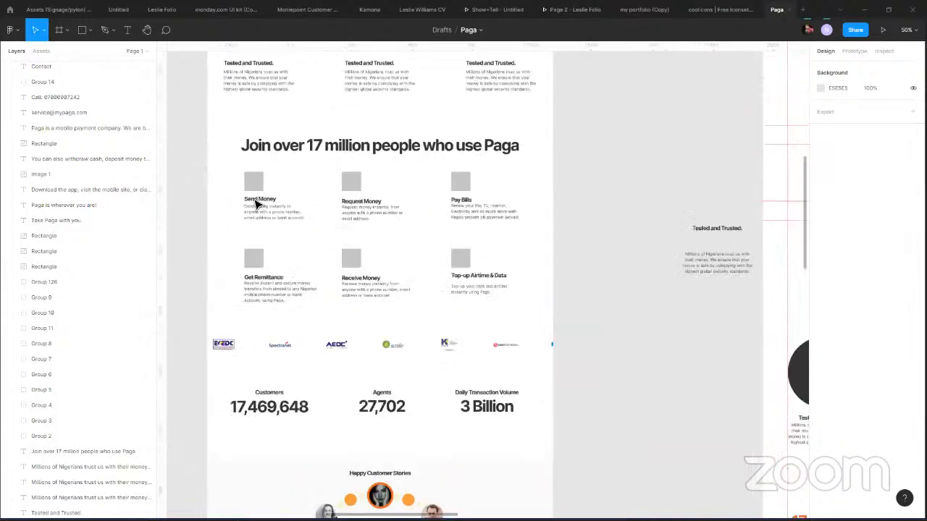
{"action": "scroll", "coordinate": [389, 275], "scroll_direction": "up", "scroll_amount": 6}
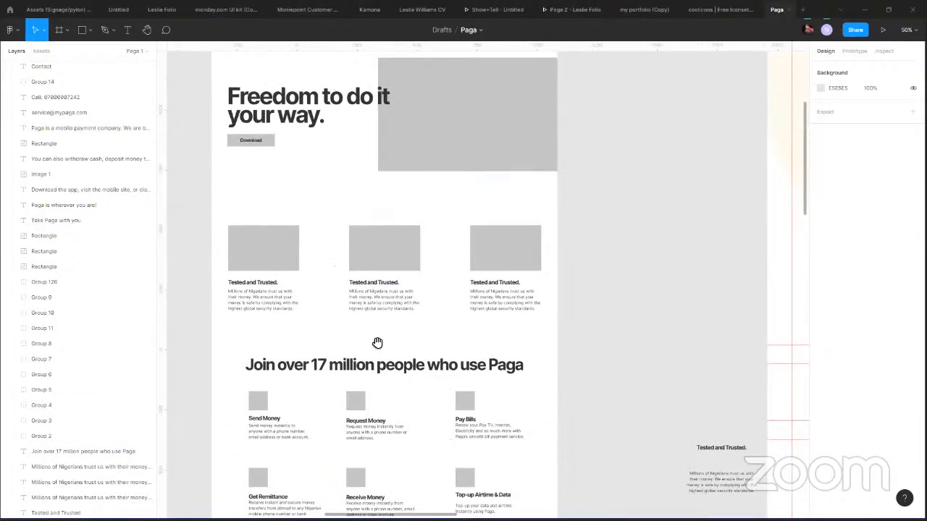
{"action": "scroll", "coordinate": [377, 343], "scroll_direction": "down", "scroll_amount": 14}
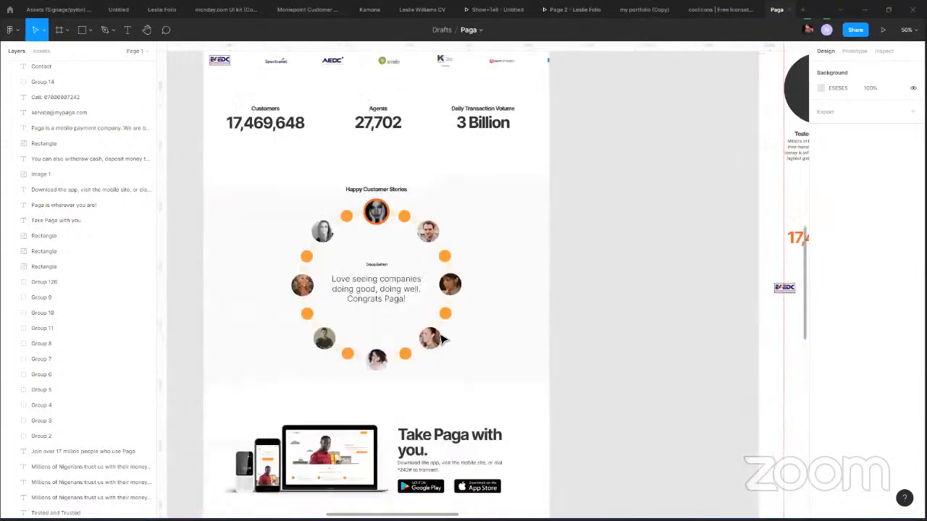
{"action": "scroll", "coordinate": [430, 399], "scroll_direction": "down", "scroll_amount": 9}
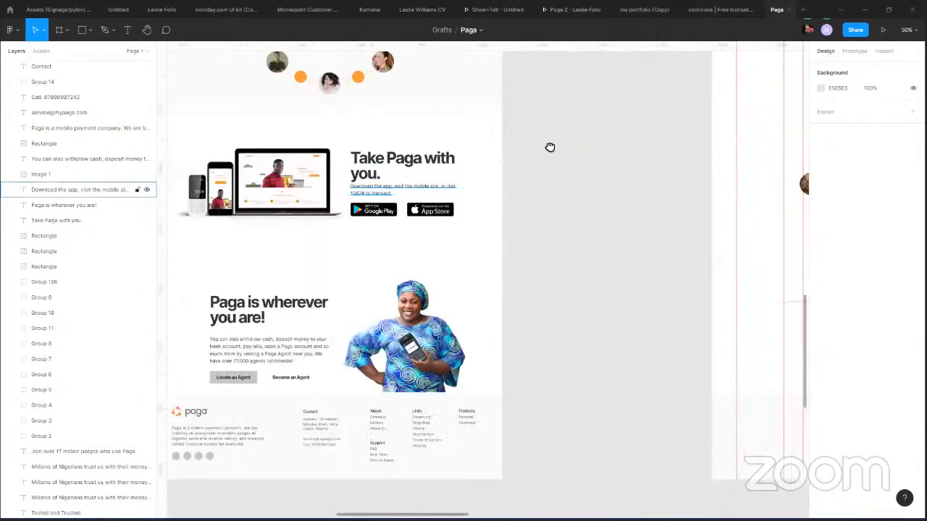
{"action": "left_click_drag", "start_coordinate": [464, 147], "coordinate": [404, 182]}
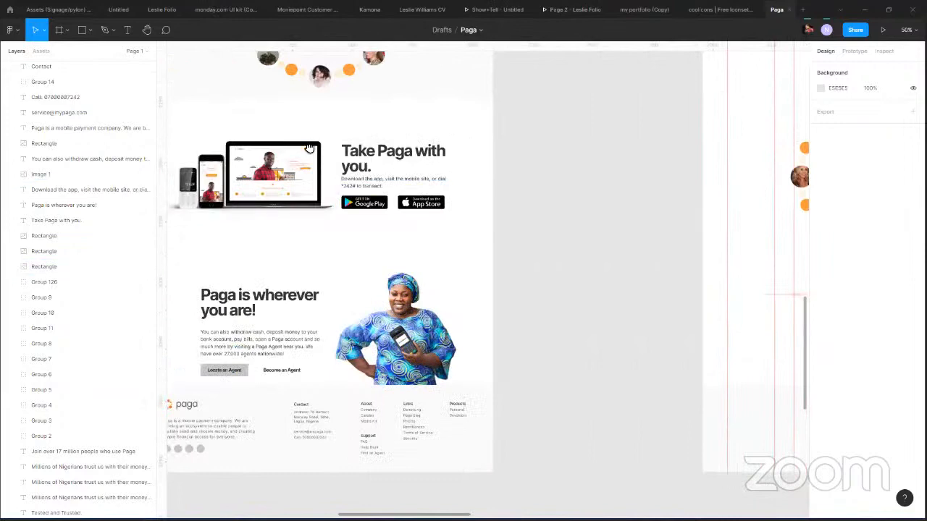
{"action": "left_click_drag", "start_coordinate": [309, 148], "coordinate": [412, 155]}
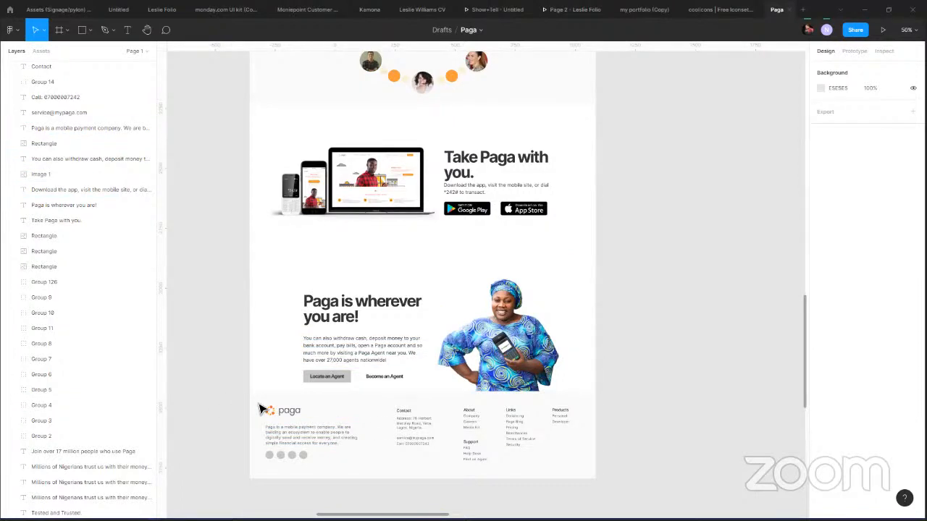
Group all footer elements of the MacBook Pro - 1 wireframe and paste a copy of the group into MacBook Pro - 2.
{"action": "left_click_drag", "start_coordinate": [262, 410], "coordinate": [588, 468]}
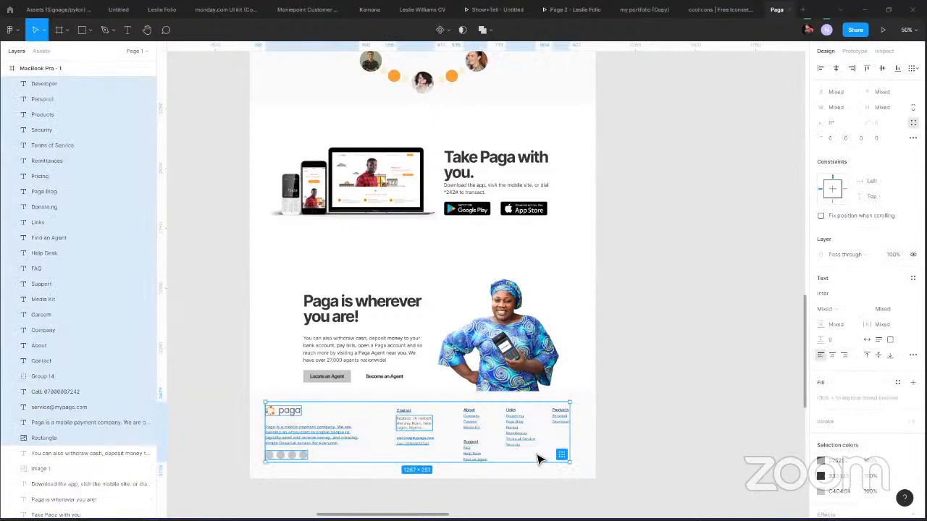
{"action": "key", "text": "ctrl+g"}
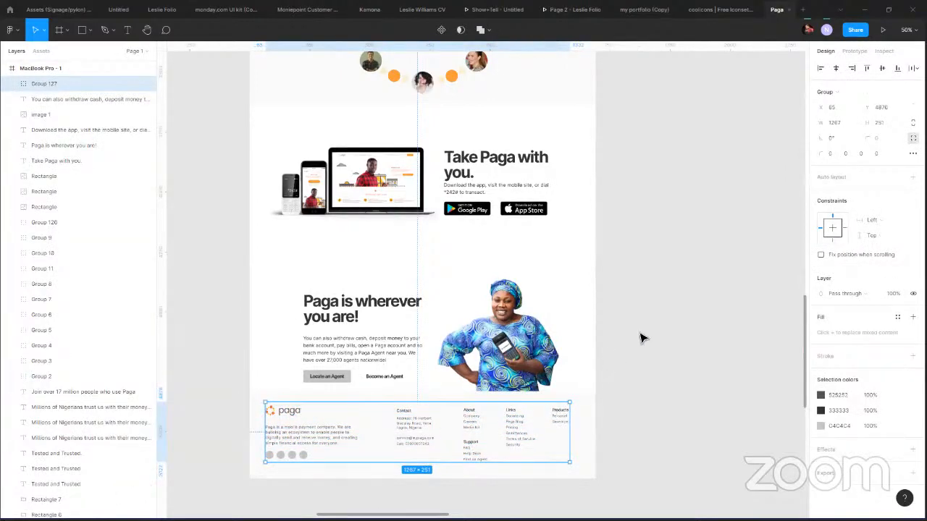
{"action": "scroll", "coordinate": [652, 326], "scroll_direction": "down", "scroll_amount": 5}
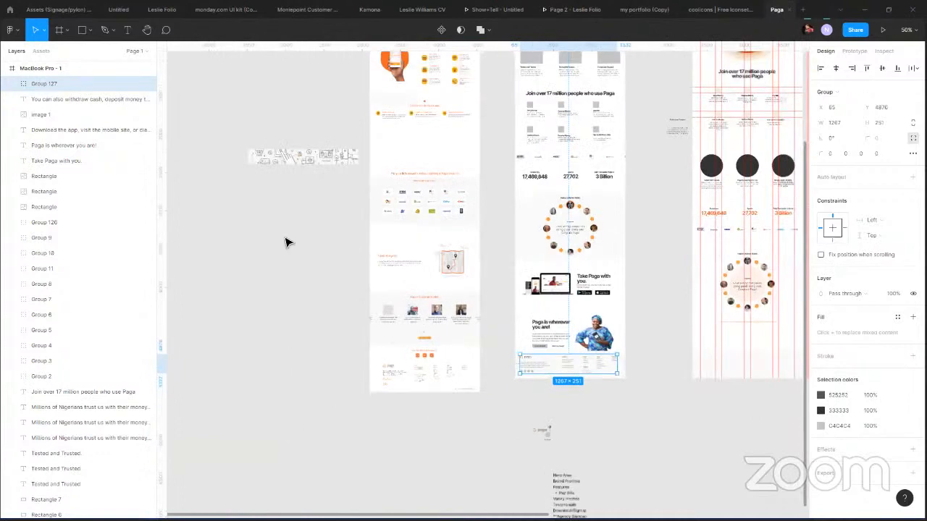
{"action": "scroll", "coordinate": [325, 101], "scroll_direction": "up", "scroll_amount": 3}
{"action": "scroll", "coordinate": [332, 99], "scroll_direction": "down", "scroll_amount": 2}
{"action": "scroll", "coordinate": [332, 98], "scroll_direction": "right", "scroll_amount": 2}
{"action": "key", "text": "ctrl+v"}
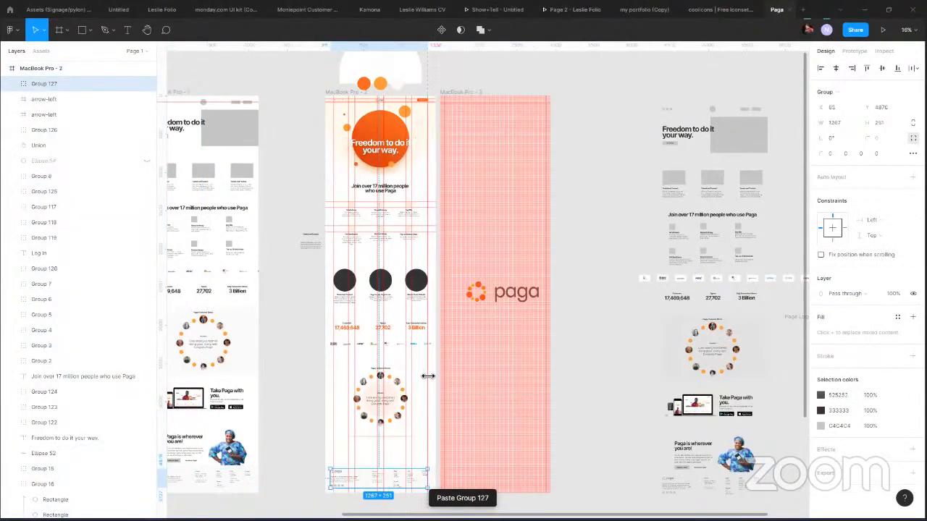
Centre the pasted footer group horizontally in the MacBook Pro - 2 frame, at X 87.
{"action": "scroll", "coordinate": [385, 355], "scroll_direction": "up", "scroll_amount": 1}
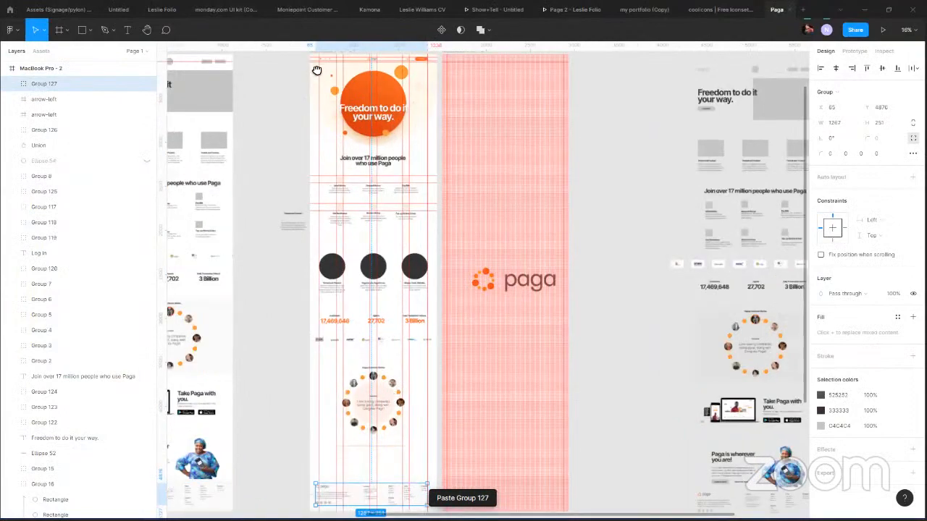
{"action": "scroll", "coordinate": [525, 169], "scroll_direction": "up", "scroll_amount": 1}
{"action": "scroll", "coordinate": [592, 166], "scroll_direction": "down", "scroll_amount": 5}
{"action": "scroll", "coordinate": [390, 218], "scroll_direction": "up", "scroll_amount": 3}
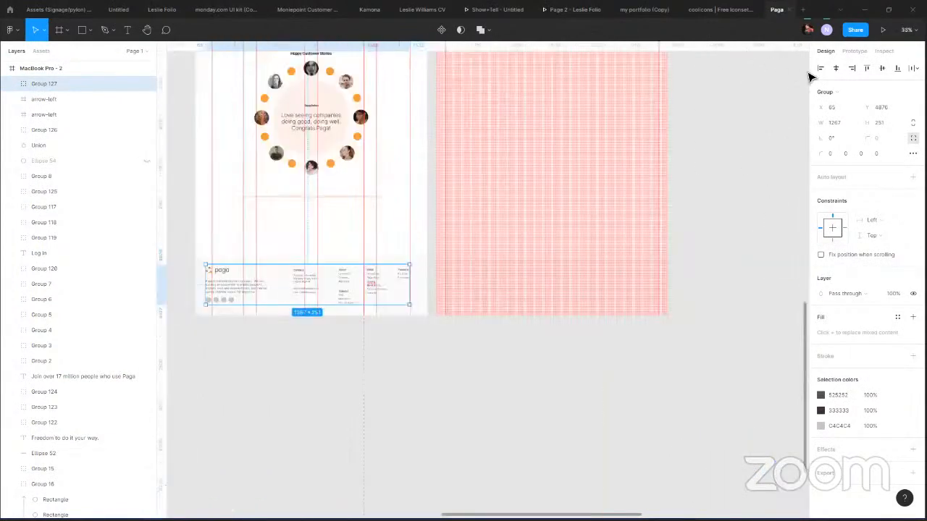
{"action": "left_click_drag", "start_coordinate": [256, 295], "coordinate": [257, 296]}
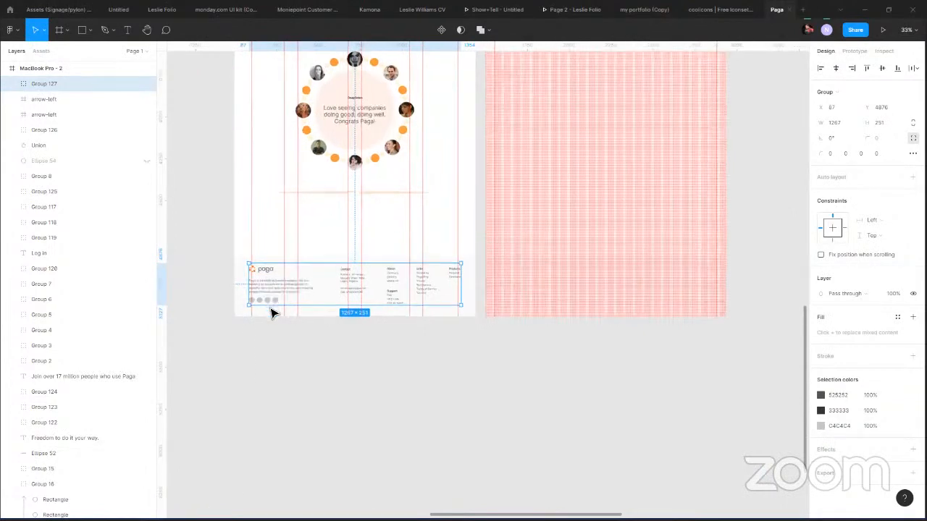
Align the footer's Paga logo, company description and social circles with the first vertical guide, at X 104.
{"action": "scroll", "coordinate": [248, 270], "scroll_direction": "up", "scroll_amount": 5}
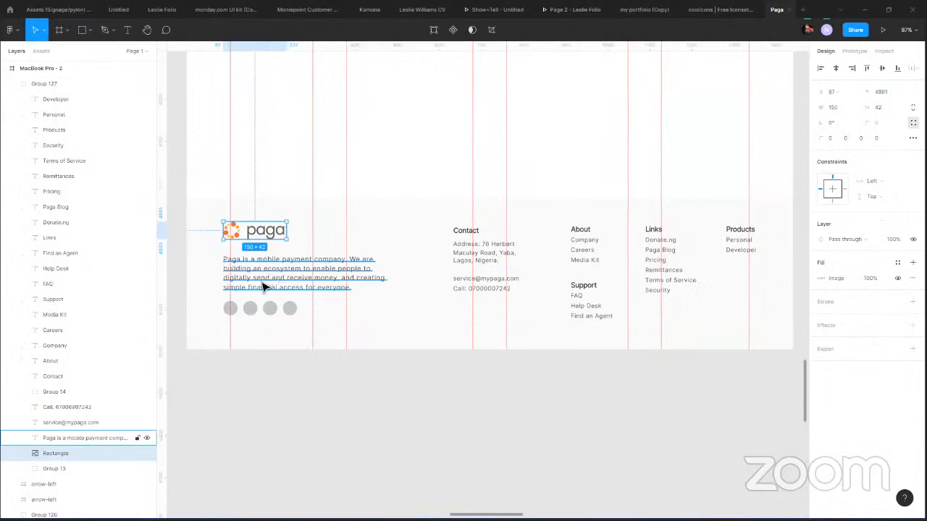
{"action": "left_click", "coordinate": [263, 285], "text": "shift"}
{"action": "left_click", "coordinate": [246, 311], "text": "shift"}
{"action": "left_click_drag", "start_coordinate": [247, 311], "coordinate": [254, 312]}
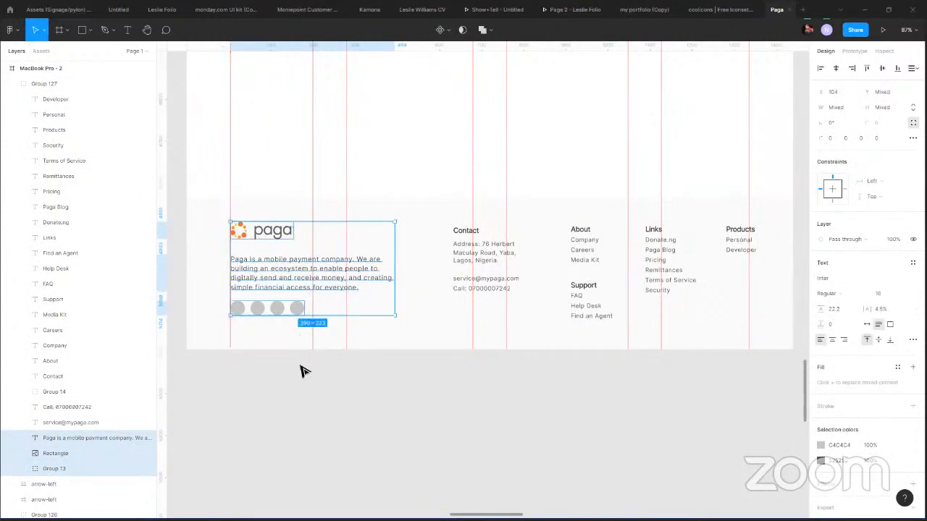
Move the footer's Contact, About, Support, Links and Products columns left together so their outer edge meets the last vertical guide.
{"action": "left_click", "coordinate": [465, 232]}
{"action": "left_click", "coordinate": [462, 262], "text": "shift"}
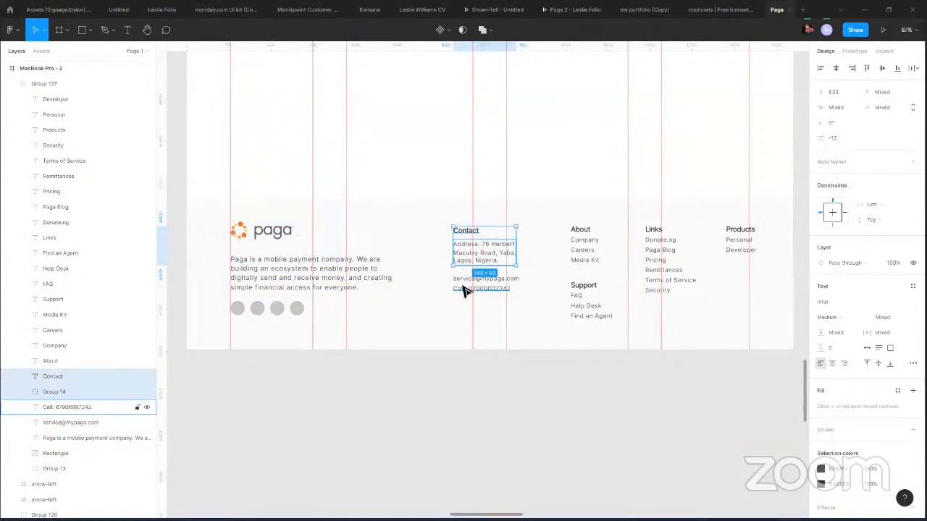
{"action": "left_click", "coordinate": [466, 288], "text": "shift"}
{"action": "left_click", "coordinate": [468, 278], "text": "shift"}
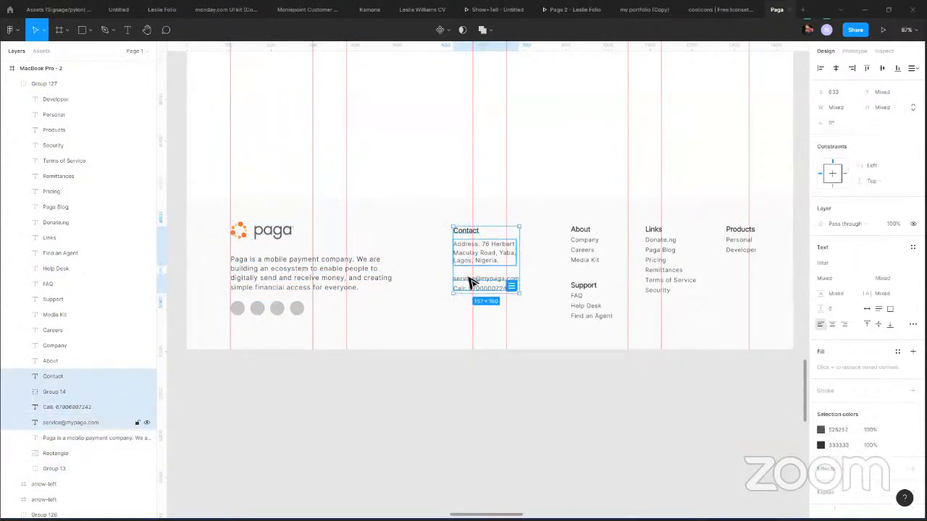
{"action": "left_click", "coordinate": [576, 237], "text": "shift"}
{"action": "left_click", "coordinate": [583, 241], "text": "shift"}
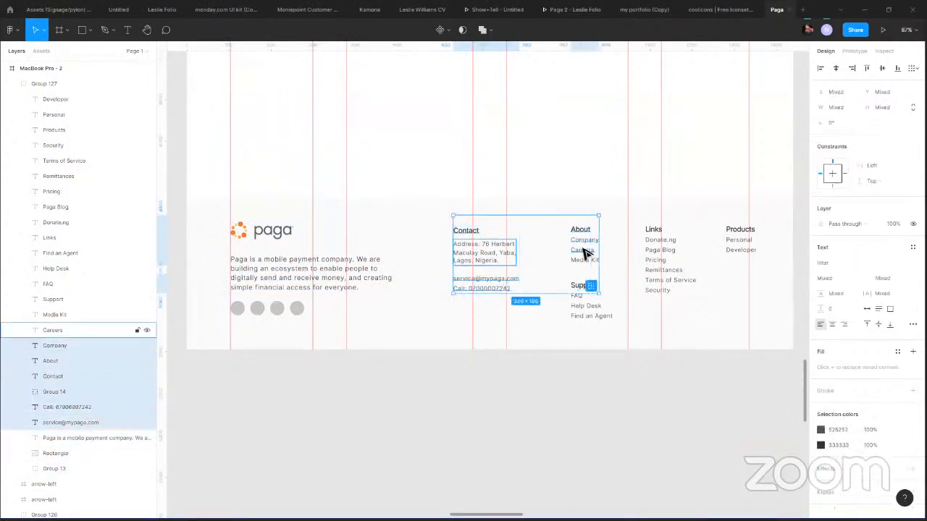
{"action": "left_click", "coordinate": [583, 249], "text": "shift"}
{"action": "left_click", "coordinate": [584, 260], "text": "shift"}
{"action": "left_click", "coordinate": [583, 286], "text": "shift"}
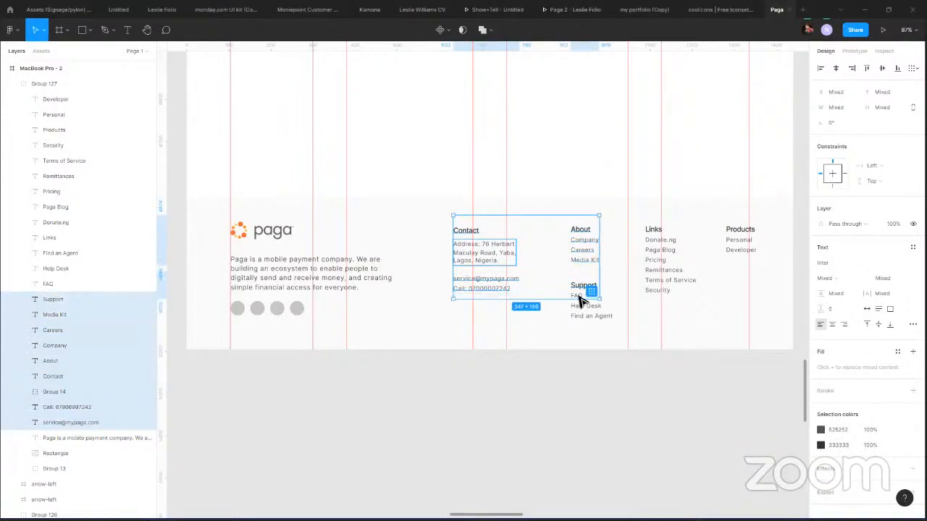
{"action": "left_click", "coordinate": [580, 296], "text": "shift"}
{"action": "left_click", "coordinate": [579, 306], "text": "shift"}
{"action": "left_click", "coordinate": [583, 316], "text": "shift"}
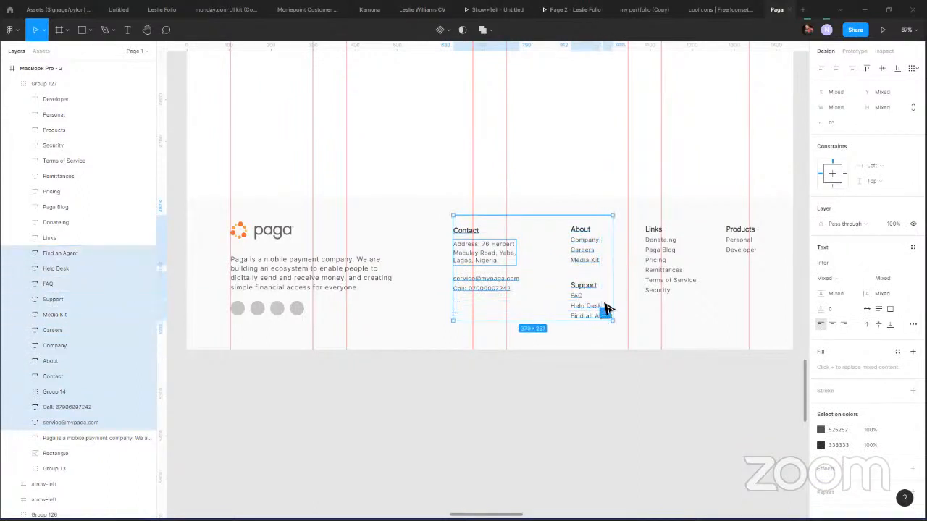
{"action": "left_click", "coordinate": [650, 232], "text": "shift"}
{"action": "left_click", "coordinate": [650, 240], "text": "shift"}
{"action": "left_click", "coordinate": [649, 250], "text": "shift"}
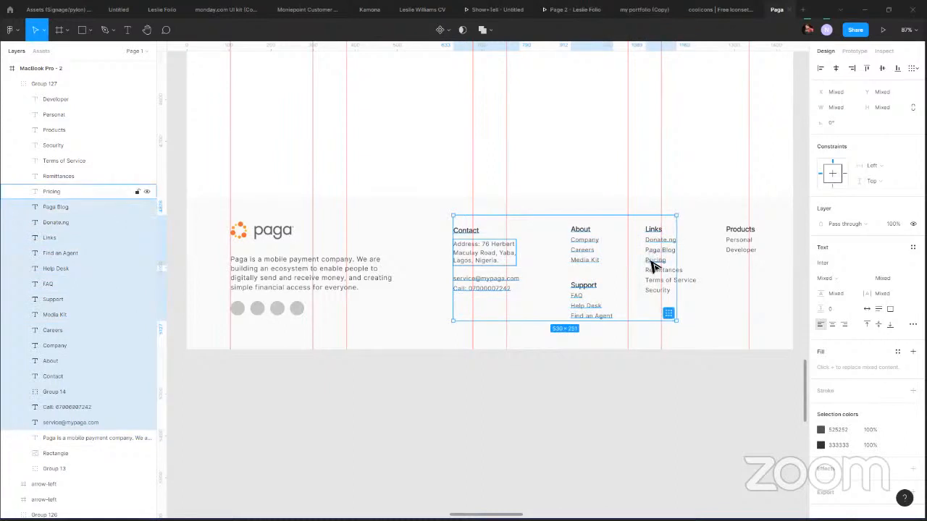
{"action": "left_click", "coordinate": [650, 260], "text": "shift"}
{"action": "left_click", "coordinate": [651, 271], "text": "shift"}
{"action": "left_click", "coordinate": [652, 280], "text": "shift"}
{"action": "left_click", "coordinate": [652, 290], "text": "shift"}
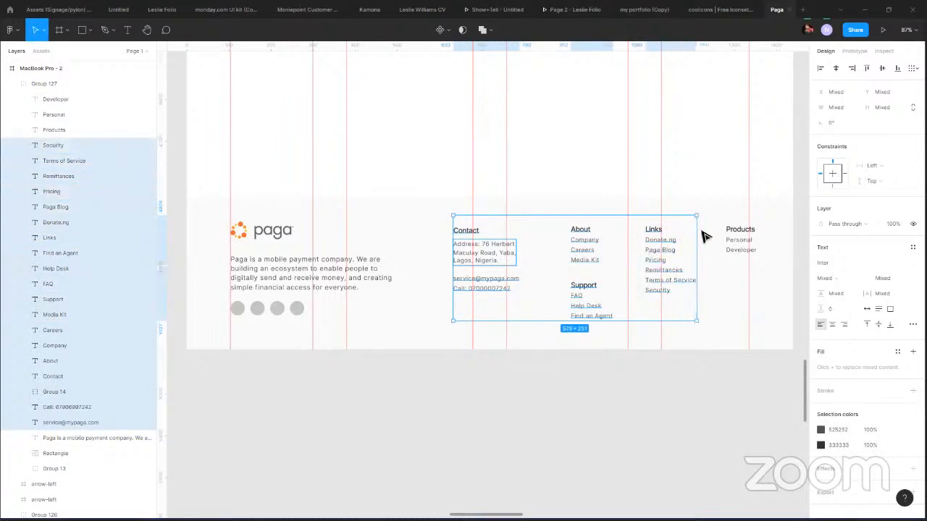
{"action": "left_click", "coordinate": [739, 230], "text": "shift"}
{"action": "left_click", "coordinate": [739, 240], "text": "shift"}
{"action": "left_click", "coordinate": [740, 250], "text": "shift"}
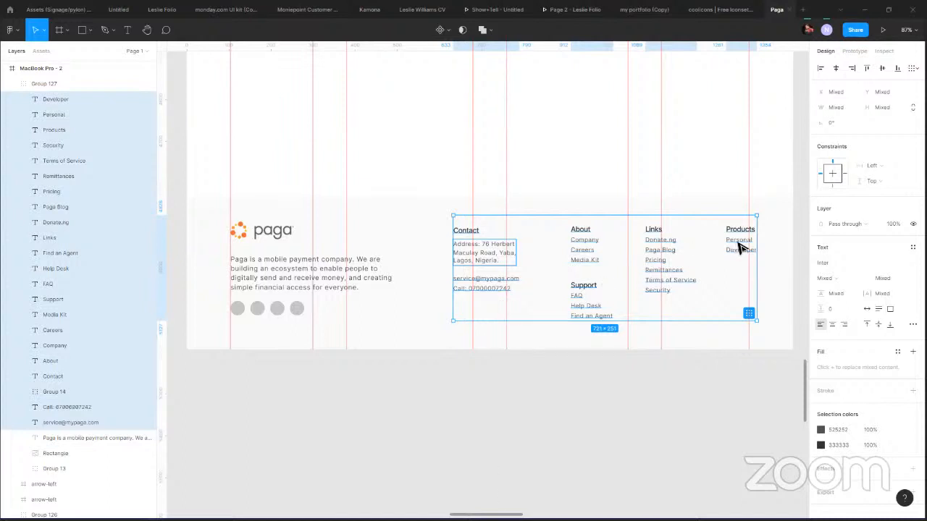
{"action": "left_click_drag", "start_coordinate": [739, 248], "coordinate": [731, 248]}
{"action": "left_click", "coordinate": [414, 422]}
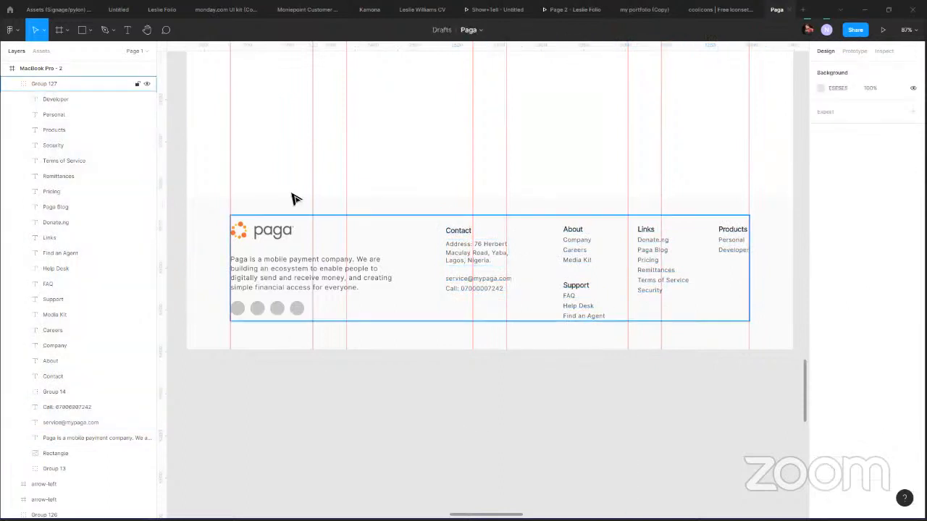
Try a horizontal guide across the footer at the height of the Paga logo, and undo it.
{"action": "left_click_drag", "start_coordinate": [410, 45], "coordinate": [365, 236]}
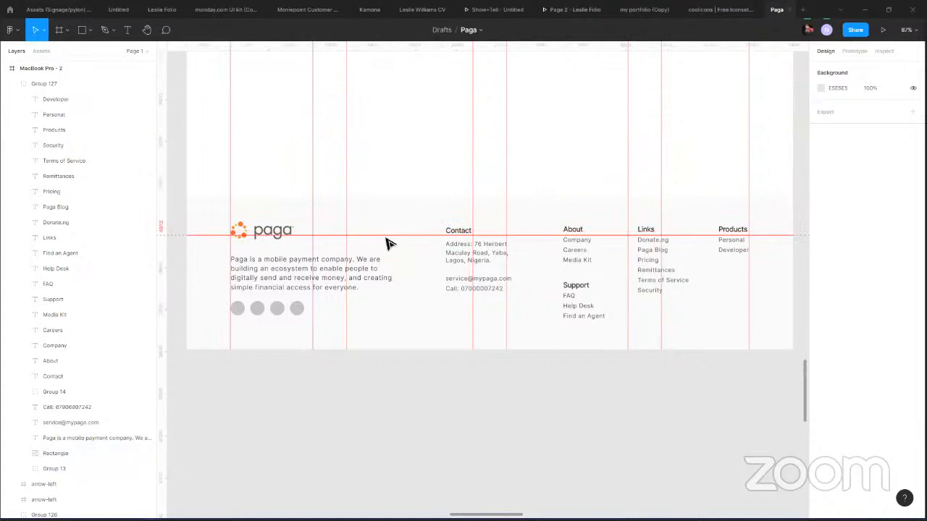
{"action": "left_click", "coordinate": [454, 235]}
{"action": "key", "text": "ctrl+z"}
{"action": "key", "text": "ctrl+z"}
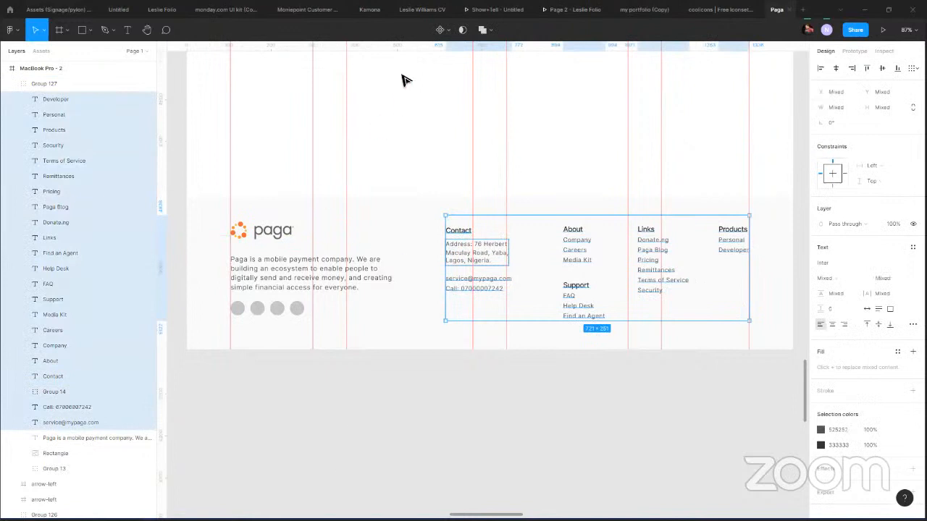
Place a horizontal guide across the footer at the Paga logo's lower edge and compare the Contact heading and company description with it.
{"action": "left_click_drag", "start_coordinate": [401, 50], "coordinate": [386, 240]}
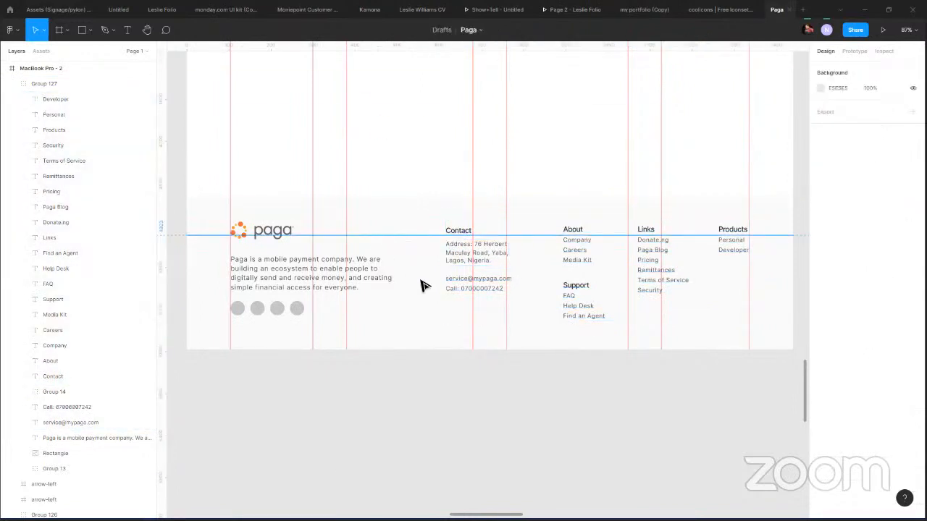
{"action": "left_click", "coordinate": [457, 236]}
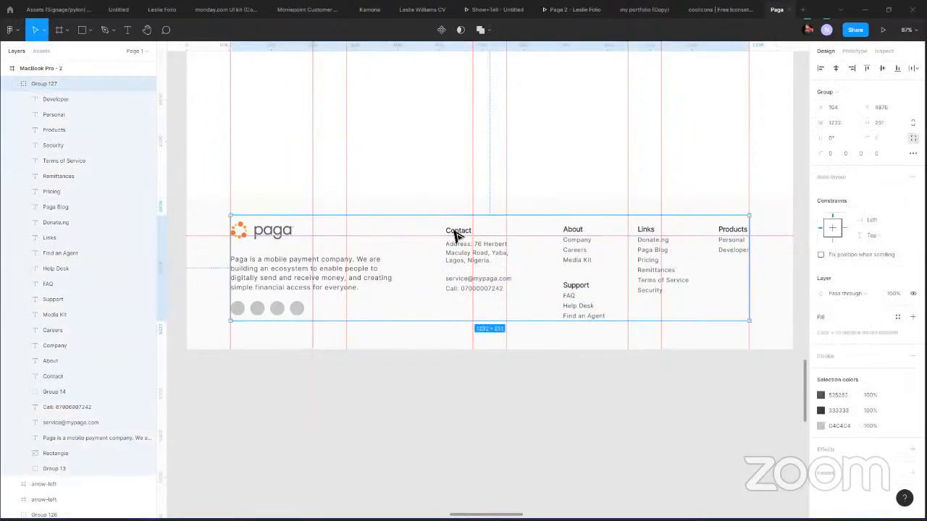
{"action": "double_click", "coordinate": [456, 236]}
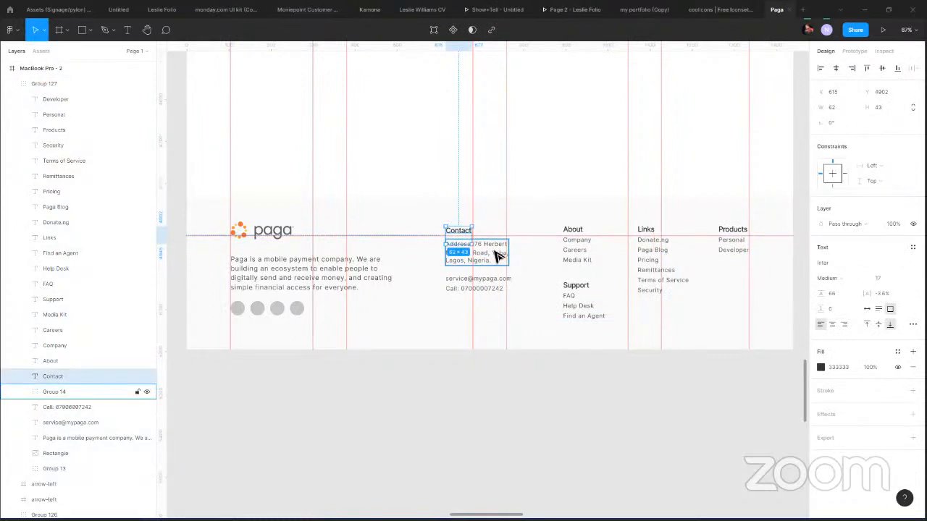
{"action": "left_click", "coordinate": [330, 278]}
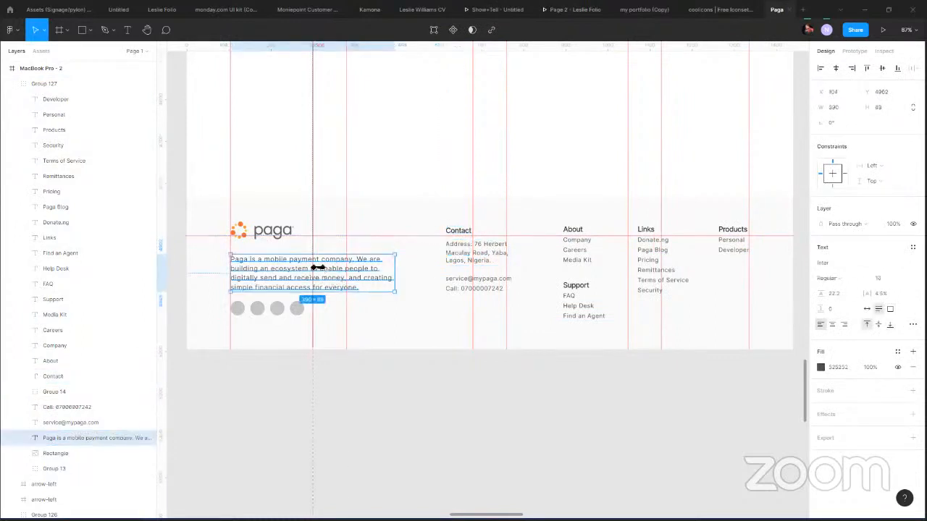
{"action": "mouse_move", "coordinate": [318, 268]}
{"action": "left_mouse_down"}
{"action": "mouse_move", "coordinate": [324, 276]}
{"action": "mouse_move", "coordinate": [323, 265]}
{"action": "left_mouse_up"}
{"action": "key", "text": "ctrl+z"}
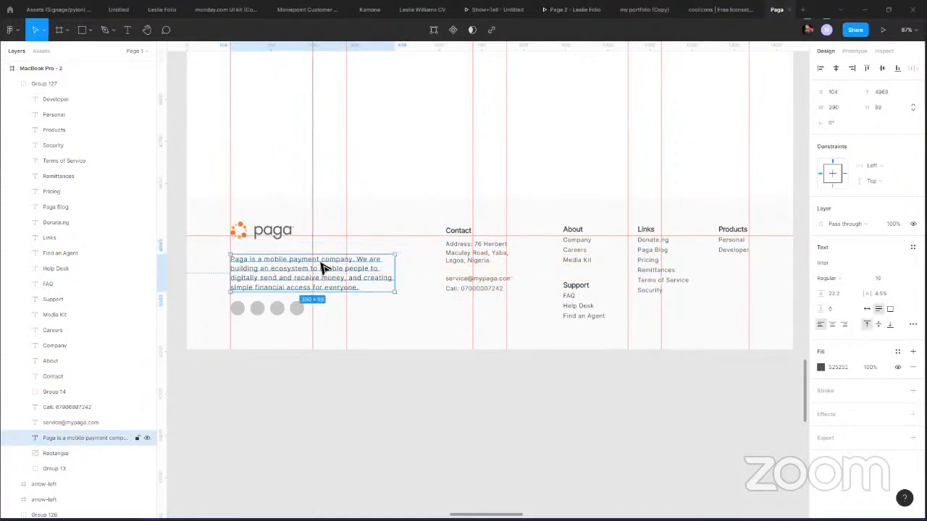
{"action": "left_click", "coordinate": [447, 385]}
Check the letter spacing of the body text under "Paga for you, Paga for me." for comparison with the footer.
{"action": "scroll", "coordinate": [427, 355], "scroll_direction": "down", "scroll_amount": 3}
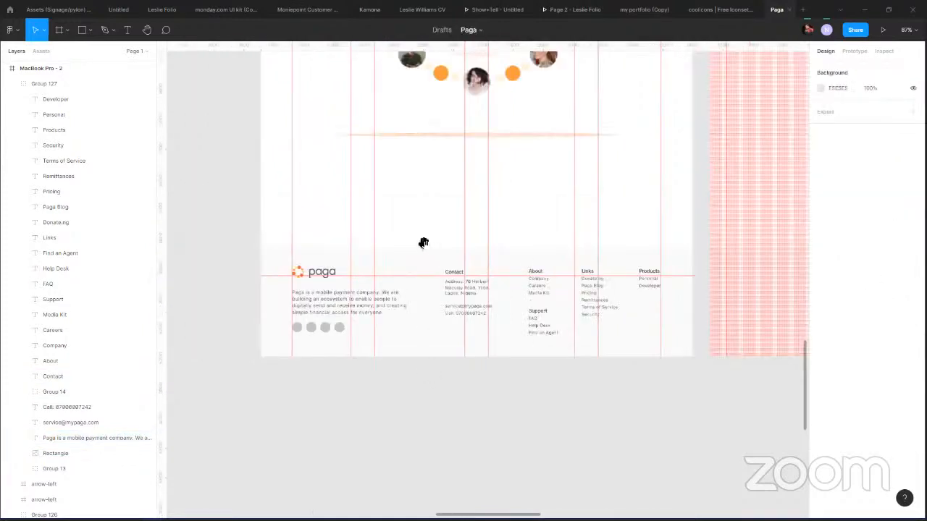
{"action": "scroll", "coordinate": [429, 312], "scroll_direction": "down", "scroll_amount": 5}
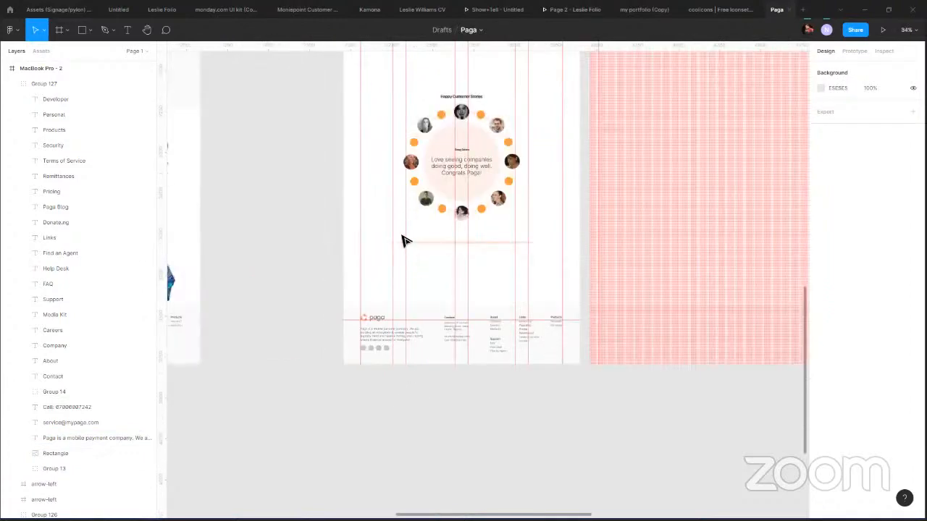
{"action": "scroll", "coordinate": [386, 304], "scroll_direction": "up", "scroll_amount": 4}
{"action": "key", "text": "ctrl+z"}
{"action": "scroll", "coordinate": [346, 323], "scroll_direction": "up", "scroll_amount": 4}
{"action": "scroll", "coordinate": [335, 317], "scroll_direction": "down", "scroll_amount": 8}
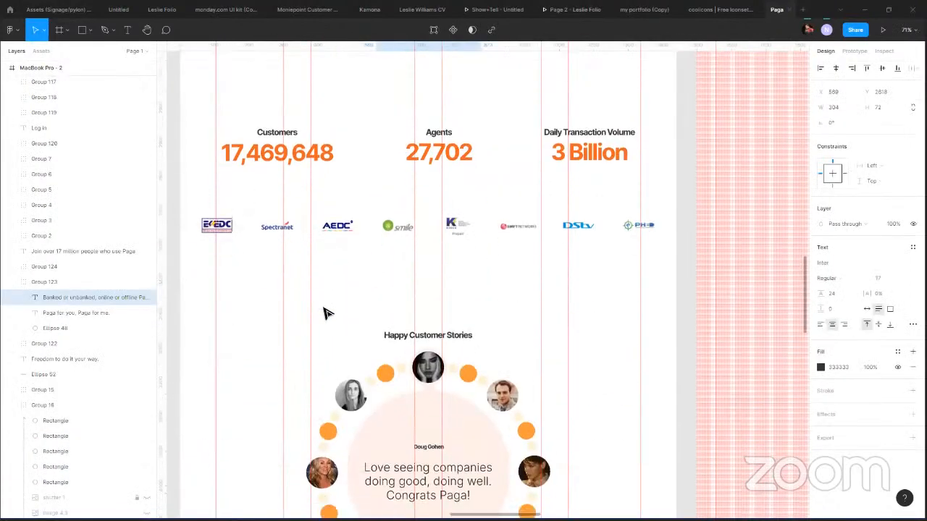
{"action": "scroll", "coordinate": [290, 355], "scroll_direction": "down", "scroll_amount": 2}
{"action": "scroll", "coordinate": [306, 251], "scroll_direction": "down", "scroll_amount": 4}
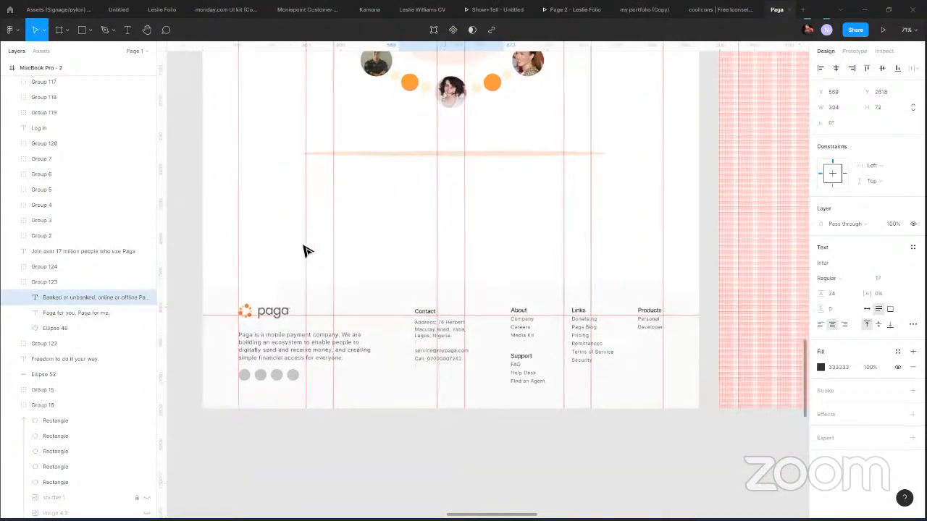
Set the letter spacing of the footer's company description to -1%.
{"action": "double_click", "coordinate": [299, 250]}
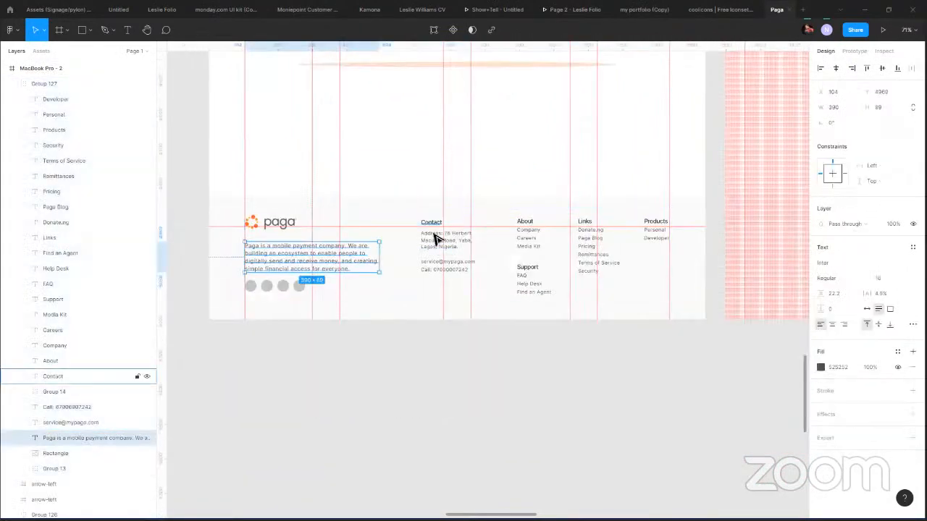
{"action": "left_click", "coordinate": [434, 225], "text": "shift"}
{"action": "left_click", "coordinate": [466, 235], "text": "ctrl+shift"}
{"action": "left_click", "coordinate": [460, 241], "text": "ctrl+shift"}
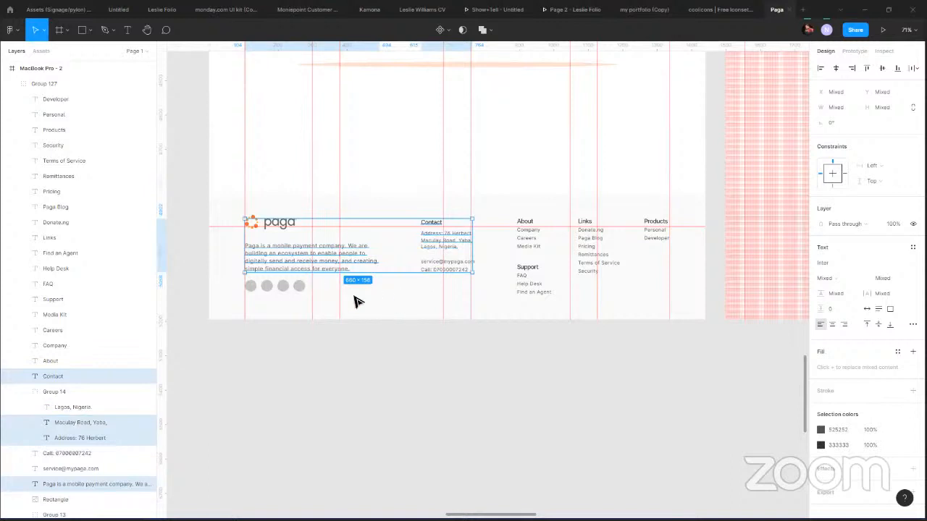
{"action": "left_click", "coordinate": [467, 268]}
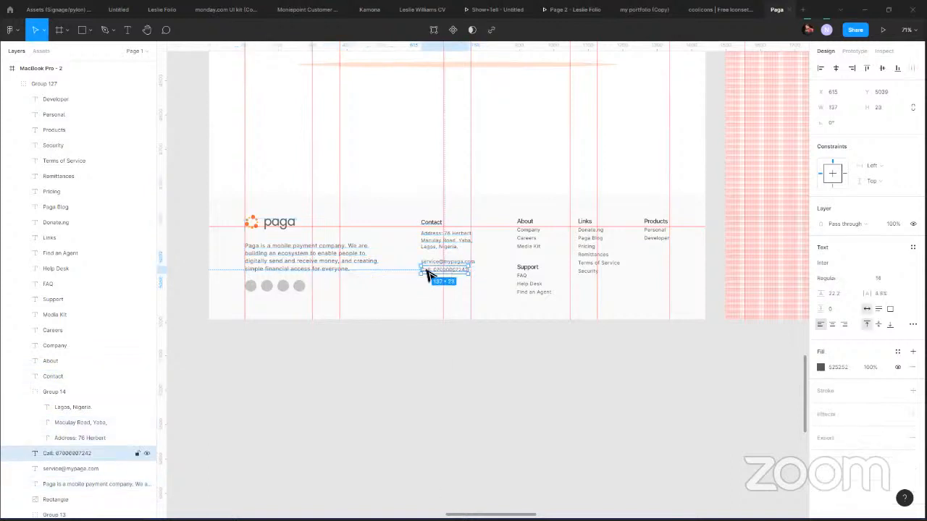
{"action": "scroll", "coordinate": [310, 262], "scroll_direction": "up", "scroll_amount": 5}
{"action": "left_click", "coordinate": [311, 257]}
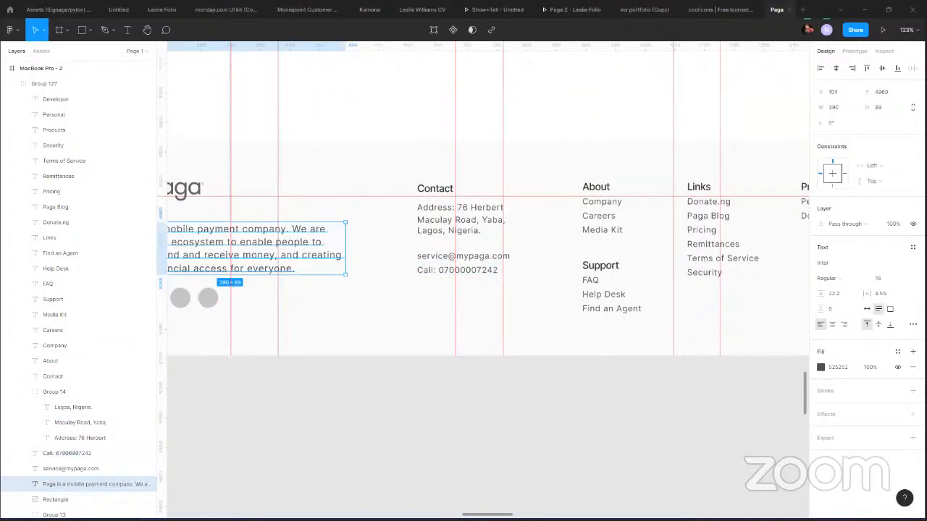
{"action": "left_click_drag", "start_coordinate": [862, 293], "coordinate": [859, 293]}
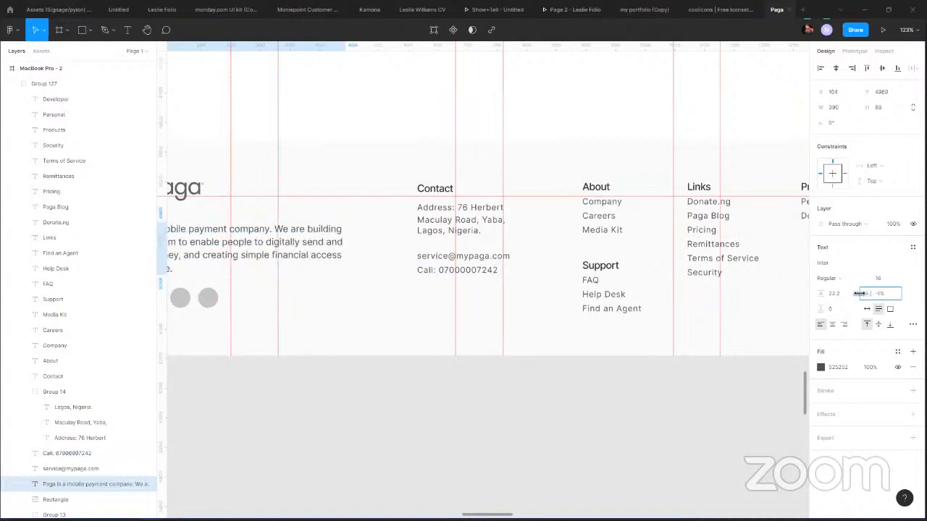
Set the letter spacing of the three address lines under the footer's Contact heading to -1%.
{"action": "key", "text": "space"}
{"action": "left_click_drag", "start_coordinate": [477, 416], "coordinate": [641, 445]}
{"action": "left_click", "coordinate": [616, 256]}
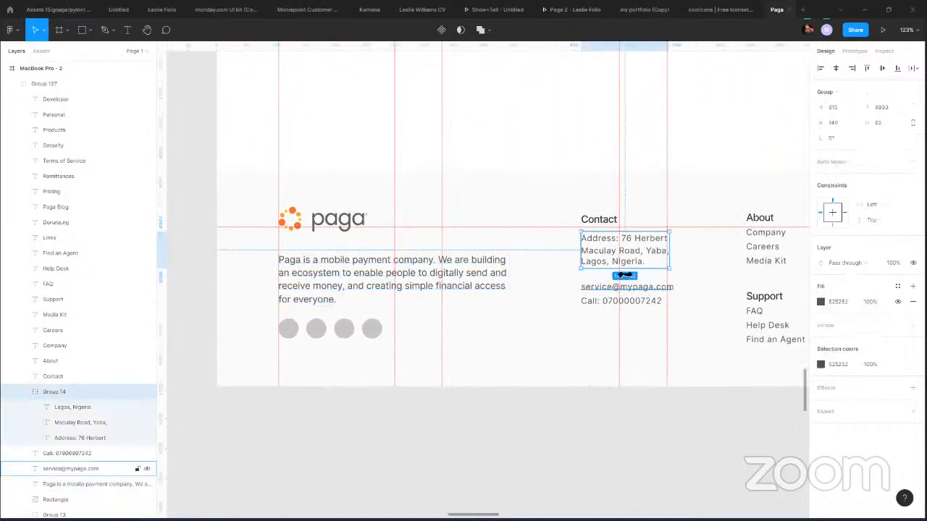
{"action": "left_click_drag", "start_coordinate": [628, 245], "coordinate": [662, 275]}
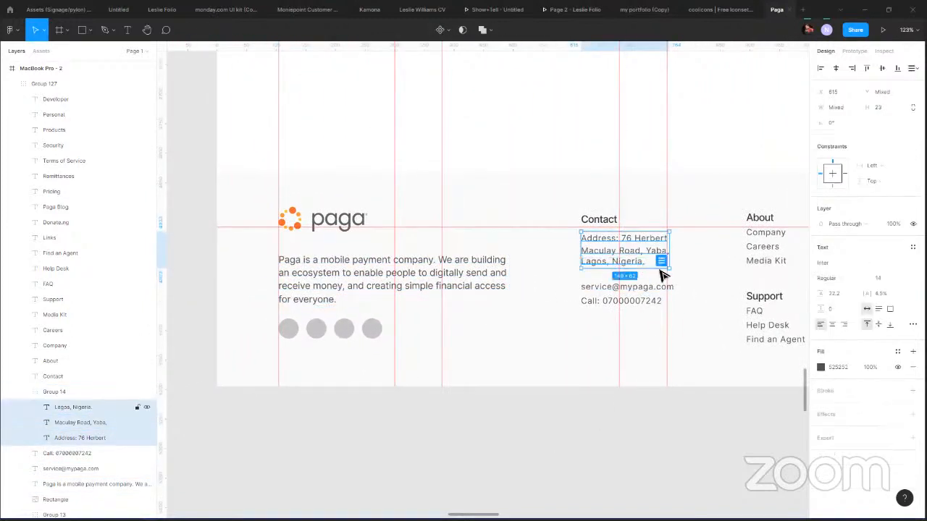
{"action": "left_click", "coordinate": [889, 292]}
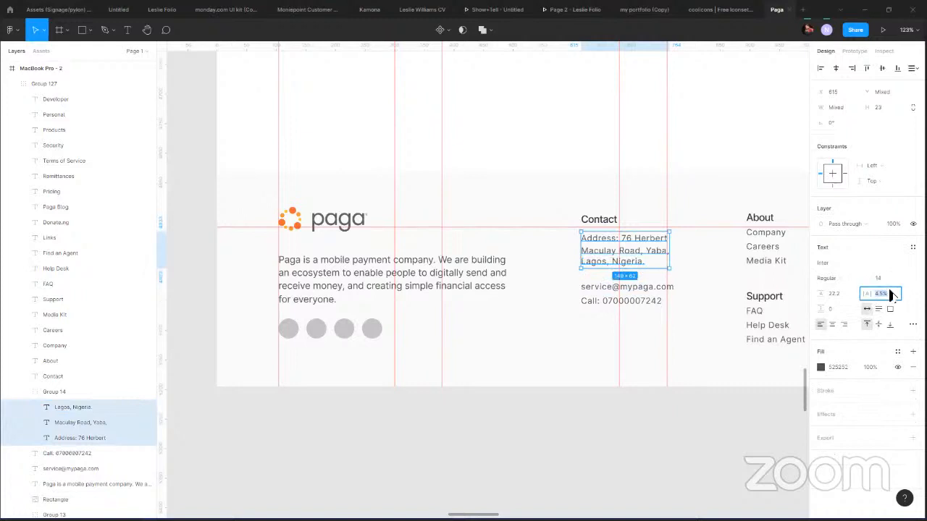
{"action": "type", "text": "-1"}
{"action": "key", "text": "Return"}
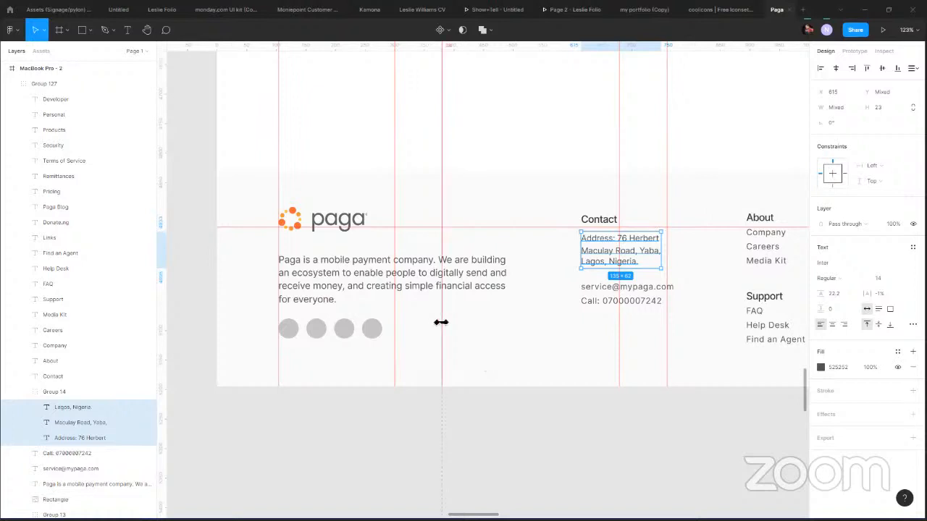
{"action": "left_click", "coordinate": [485, 371]}
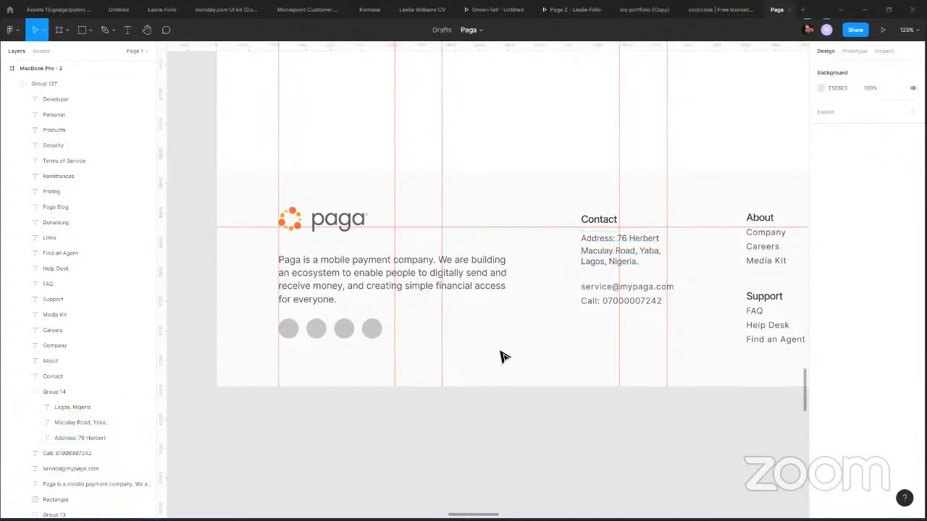
Set the letter spacing of the customer quote in the Happy Customer Stories circle to -1%.
{"action": "scroll", "coordinate": [500, 353], "scroll_direction": "down", "scroll_amount": 3}
{"action": "left_click_drag", "start_coordinate": [397, 341], "coordinate": [340, 384]}
{"action": "left_click_drag", "start_coordinate": [395, 172], "coordinate": [362, 331]}
{"action": "left_click_drag", "start_coordinate": [496, 165], "coordinate": [463, 340]}
{"action": "left_click", "coordinate": [454, 325], "text": "ctrl"}
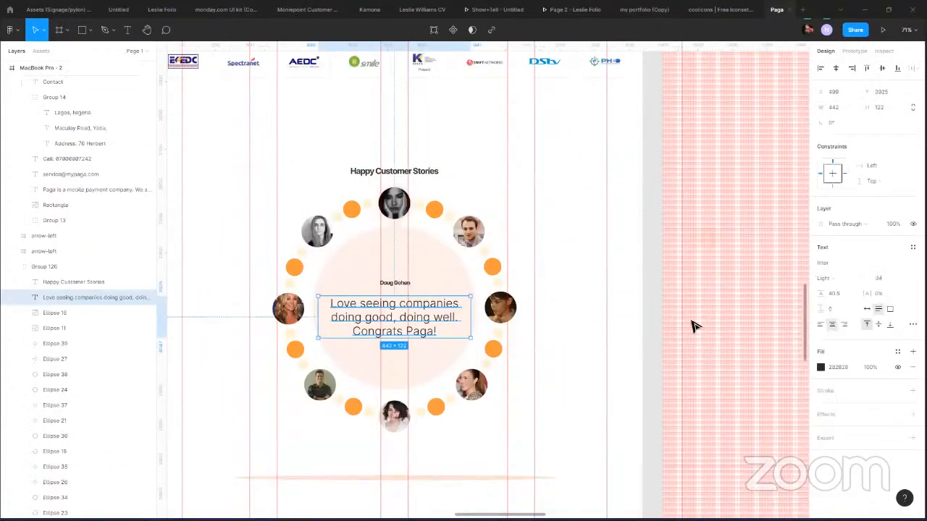
{"action": "left_click", "coordinate": [882, 297]}
{"action": "key", "text": "Return"}
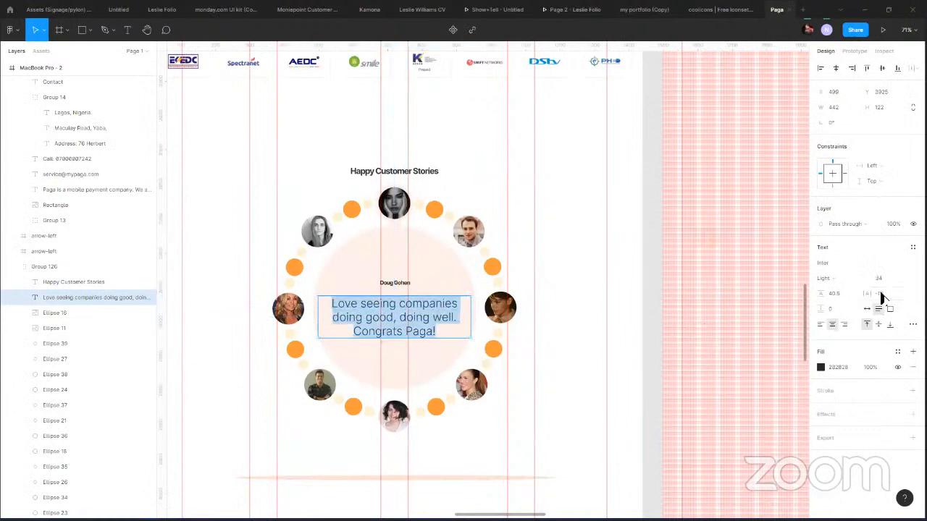
{"action": "key", "text": "Escape"}
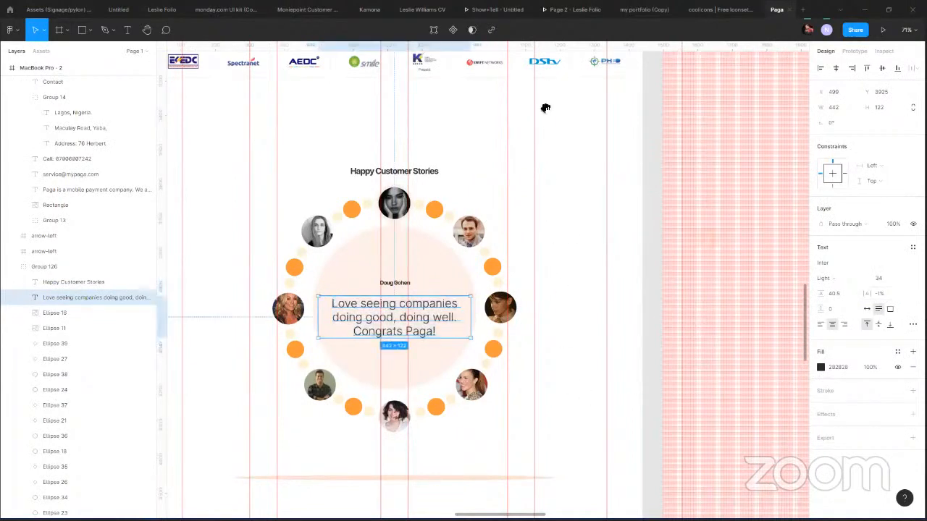
Review the page from the customer stories up to the hero section, including its headline and forward carousel arrow.
{"action": "scroll", "coordinate": [496, 210], "scroll_direction": "up", "scroll_amount": 10}
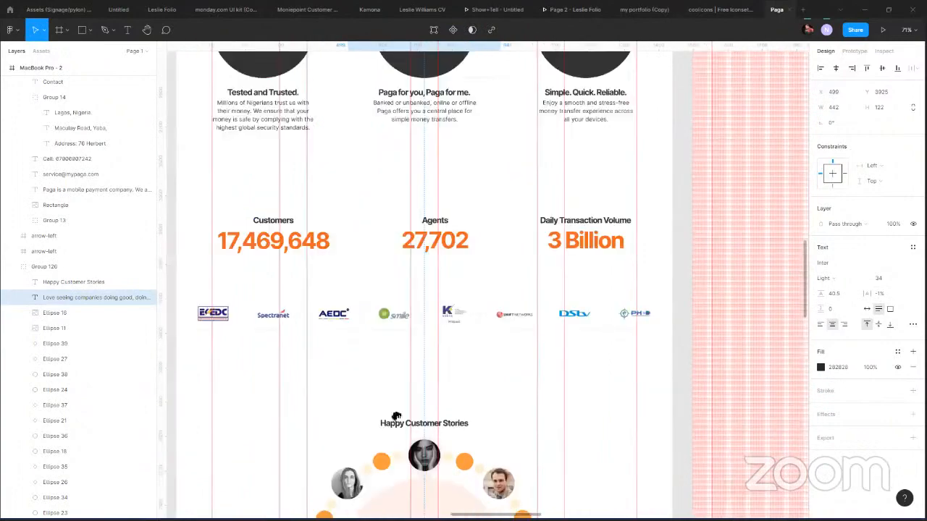
{"action": "scroll", "coordinate": [325, 348], "scroll_direction": "up", "scroll_amount": 10}
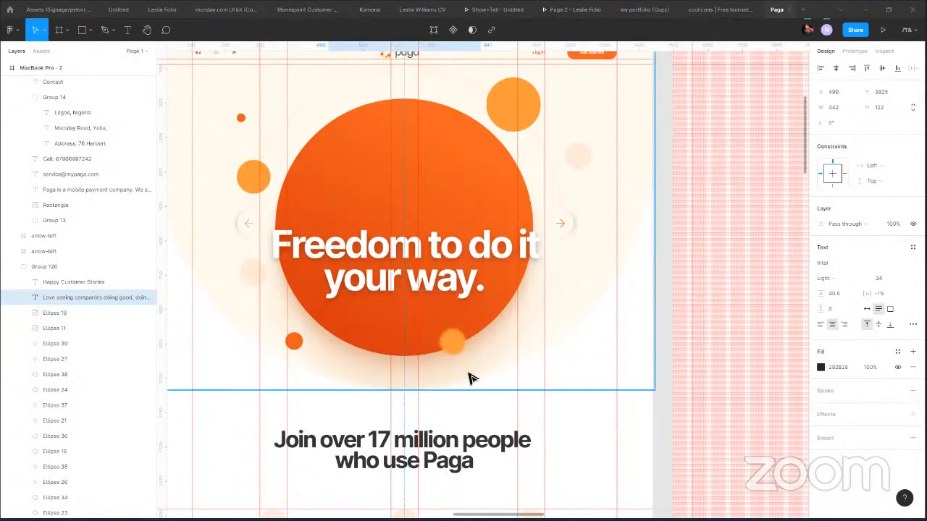
{"action": "left_click", "coordinate": [544, 223]}
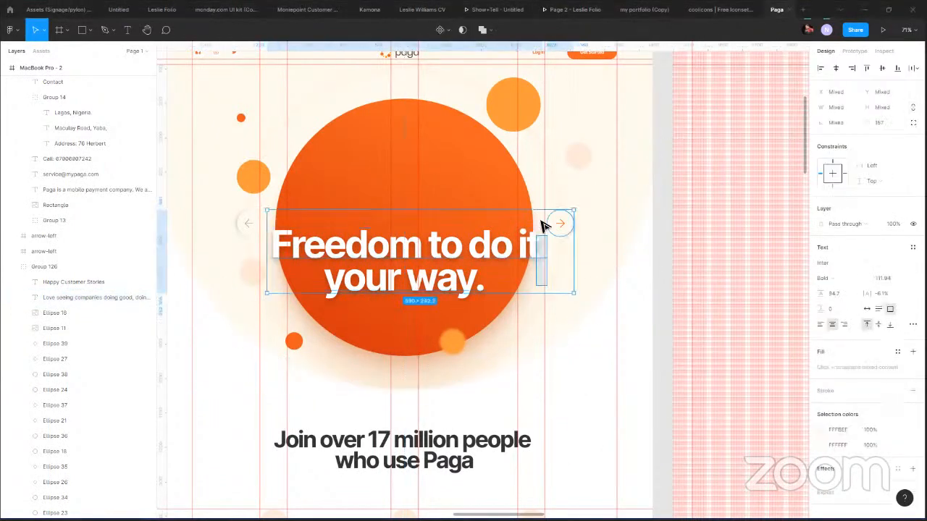
{"action": "left_click", "coordinate": [558, 223]}
{"action": "left_click", "coordinate": [591, 382]}
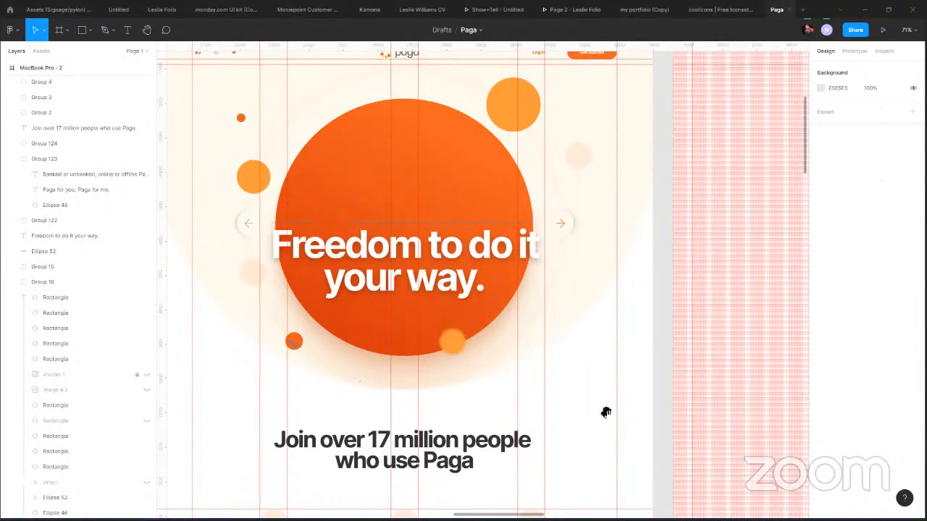
{"action": "scroll", "coordinate": [494, 147], "scroll_direction": "down", "scroll_amount": 2}
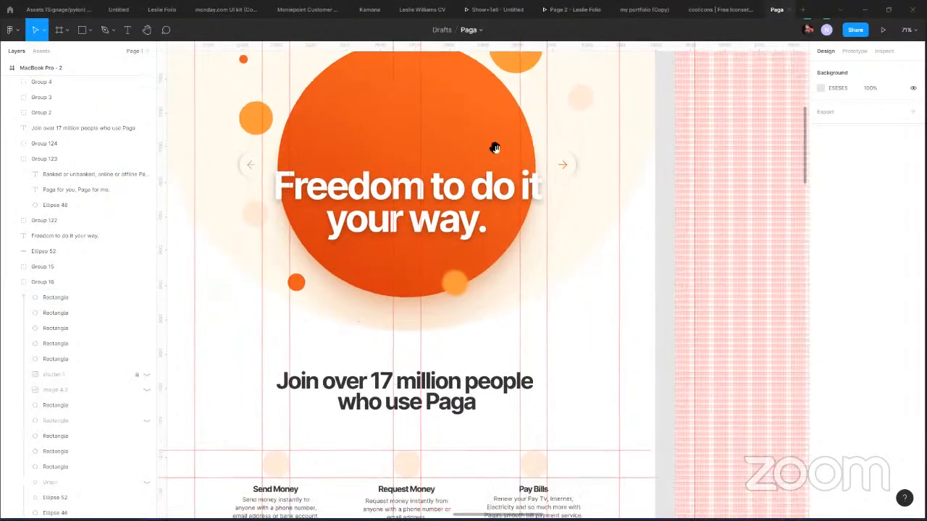
Recolour "17 million" in the "Join over 17 million people who use Paga" headline with the orange document colour.
{"action": "scroll", "coordinate": [447, 188], "scroll_direction": "down", "scroll_amount": 5}
{"action": "double_click", "coordinate": [452, 179]}
{"action": "left_click_drag", "start_coordinate": [474, 181], "coordinate": [383, 176]}
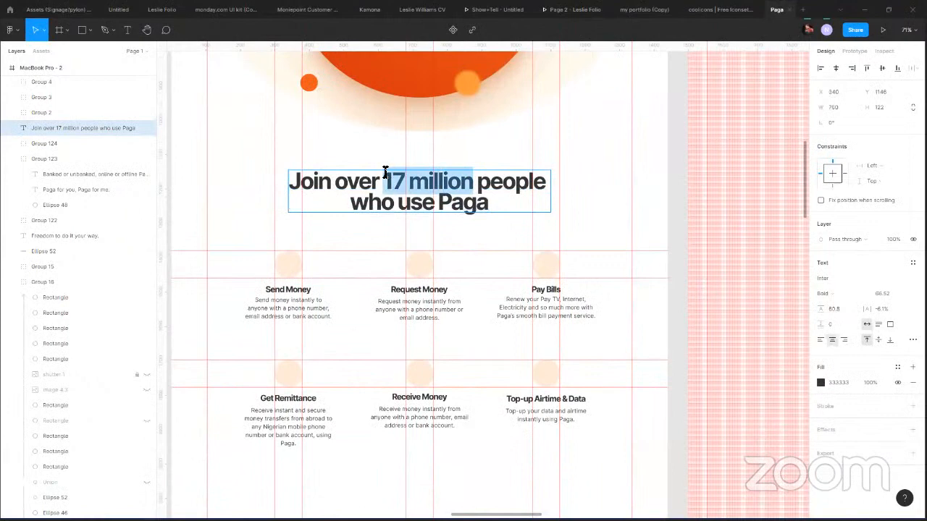
{"action": "left_click", "coordinate": [898, 367]}
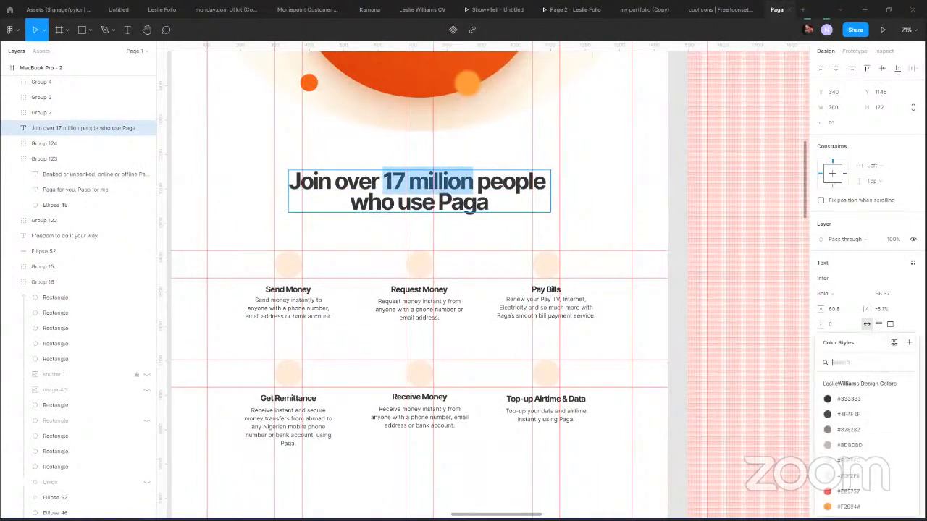
{"action": "key", "text": "Escape"}
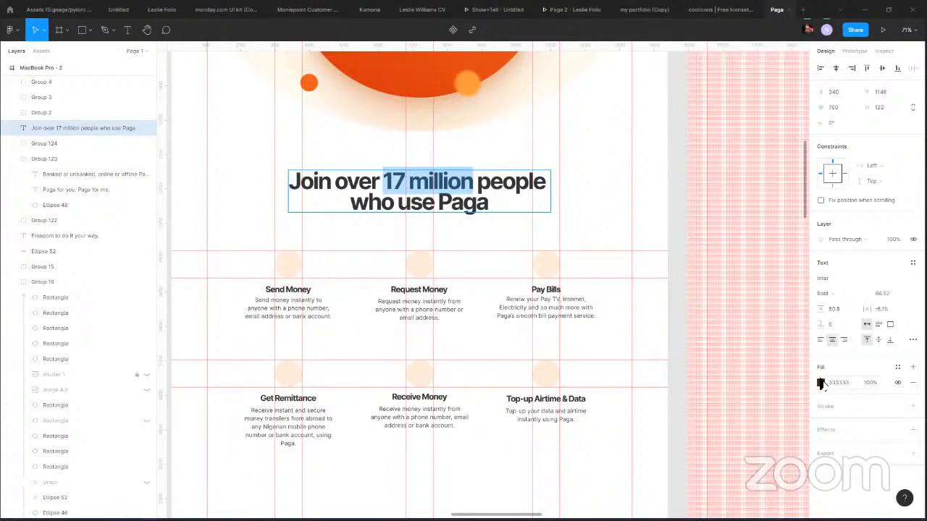
{"action": "left_click", "coordinate": [820, 383]}
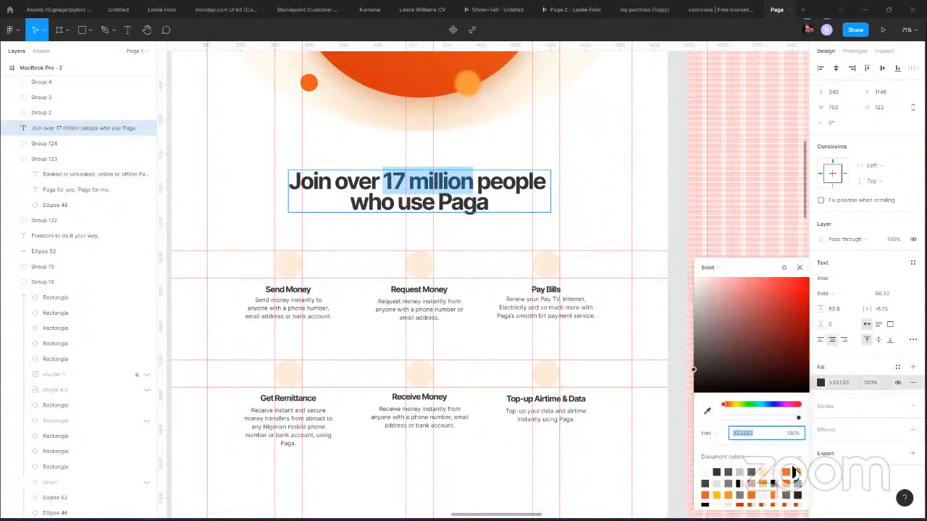
{"action": "left_click", "coordinate": [789, 471]}
{"action": "left_click", "coordinate": [598, 182]}
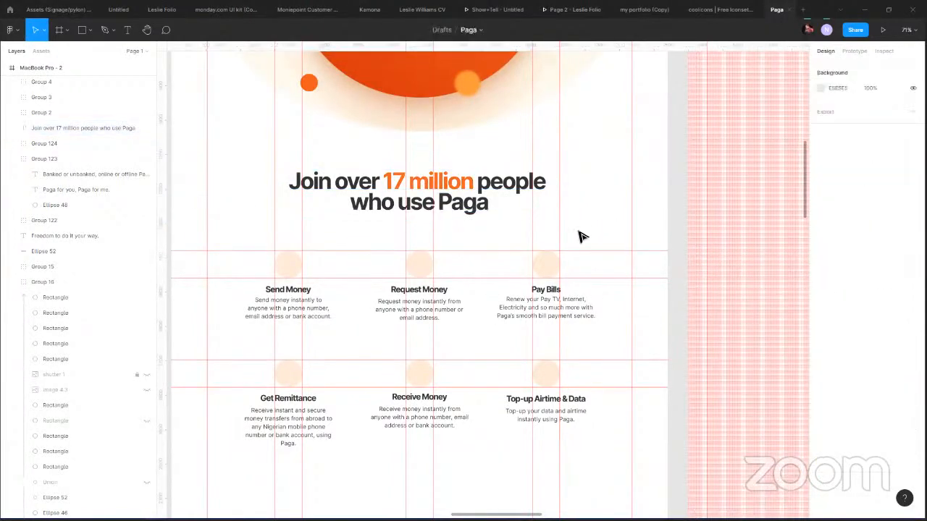
Try ending the "Join over 17 million people who use Paga" headline with a full stop, and with an exclamation mark.
{"action": "scroll", "coordinate": [591, 360], "scroll_direction": "up", "scroll_amount": 10}
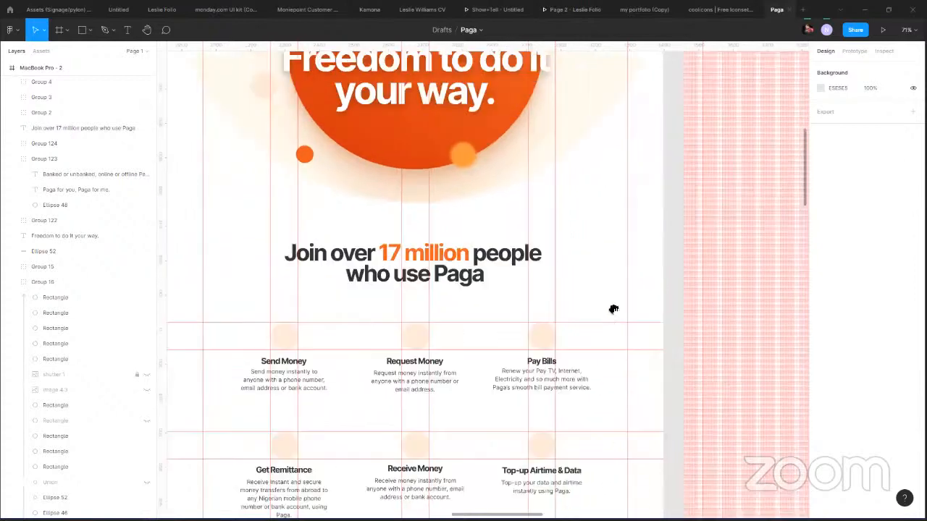
{"action": "scroll", "coordinate": [611, 314], "scroll_direction": "down", "scroll_amount": 5}
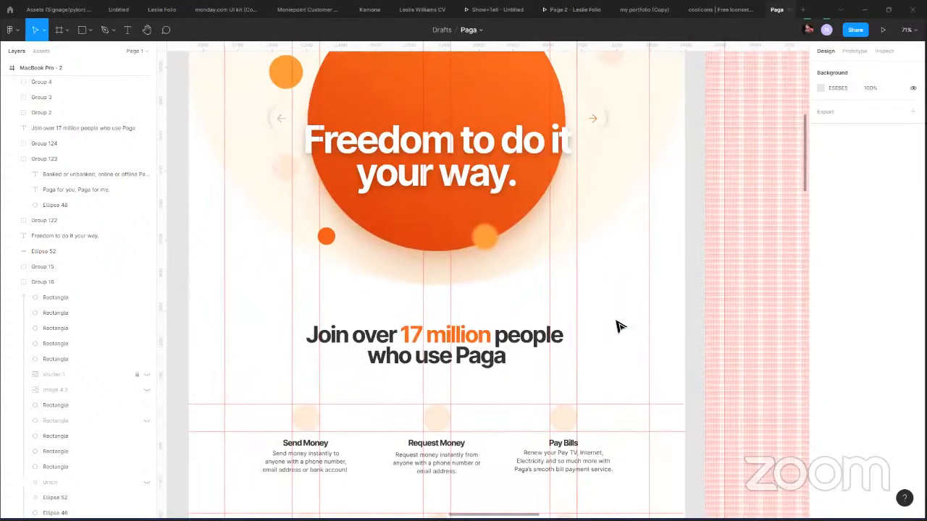
{"action": "double_click", "coordinate": [509, 362]}
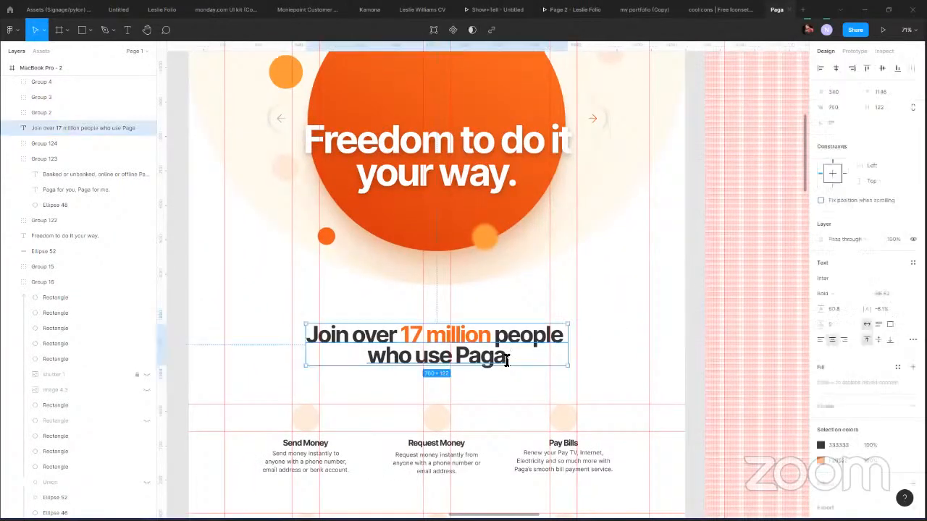
{"action": "left_click", "coordinate": [511, 363]}
{"action": "type", "text": "."}
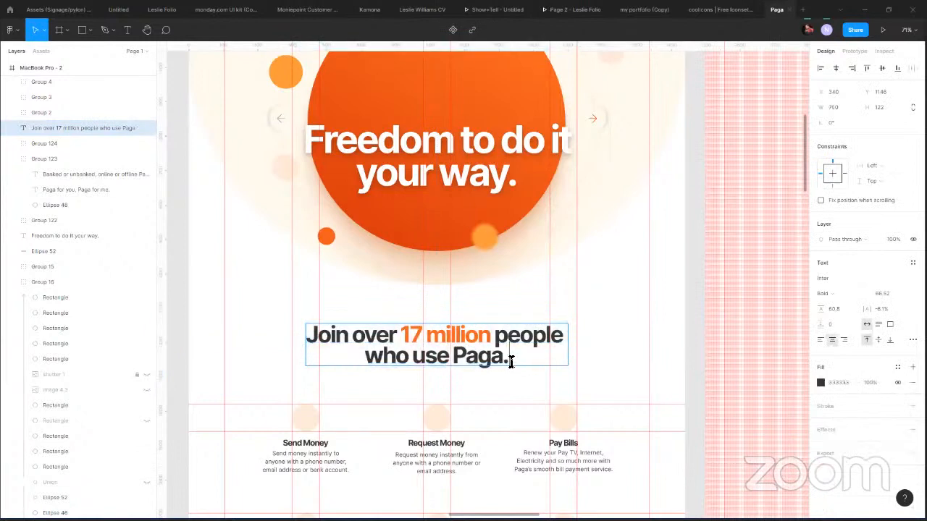
{"action": "key", "text": "BackSpace"}
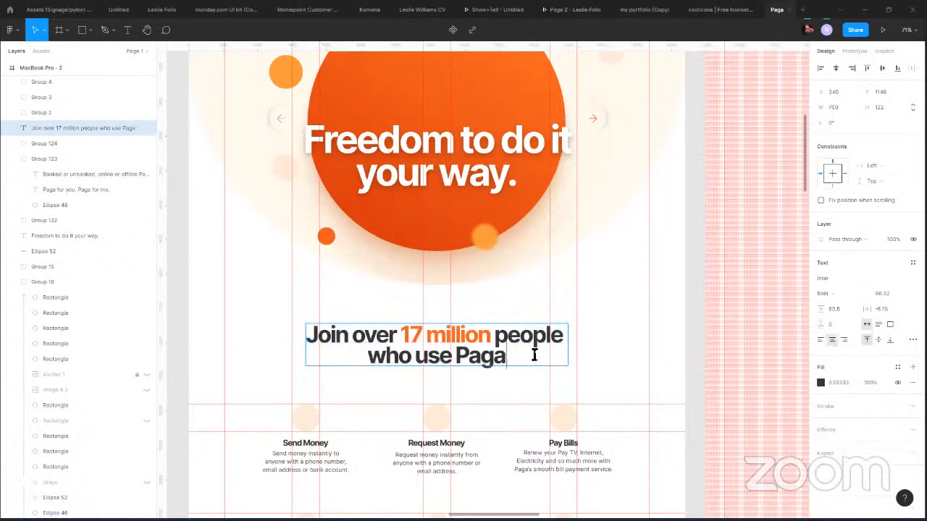
{"action": "type", "text": "!"}
{"action": "key", "text": "BackSpace"}
{"action": "key", "text": "Escape"}
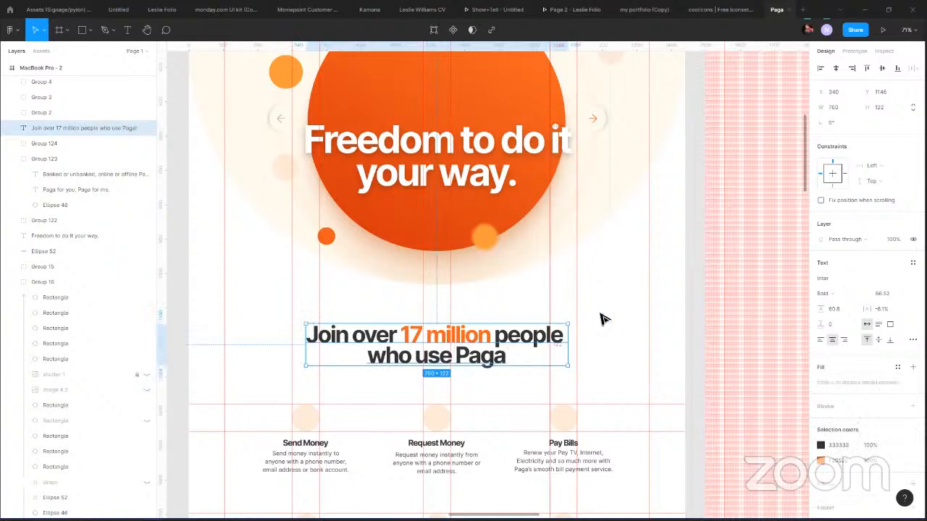
{"action": "left_click", "coordinate": [592, 335]}
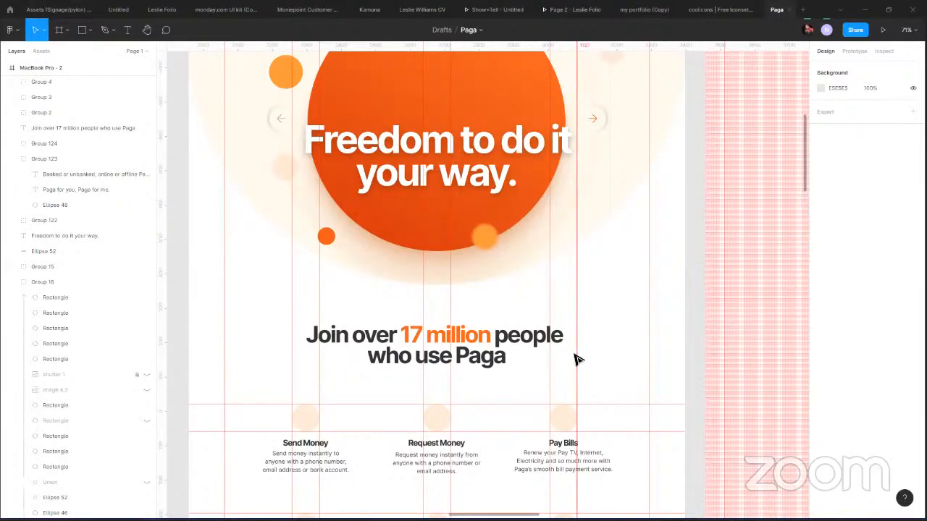
Examine the six feature blocks under the headline, including the Send Money description and its icon circle.
{"action": "scroll", "coordinate": [621, 326], "scroll_direction": "down", "scroll_amount": 1}
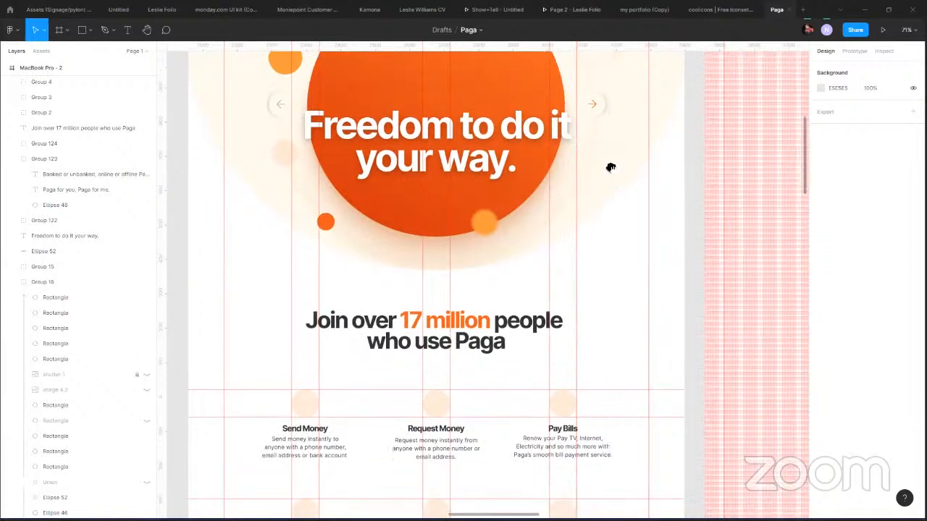
{"action": "scroll", "coordinate": [611, 168], "scroll_direction": "down", "scroll_amount": 10}
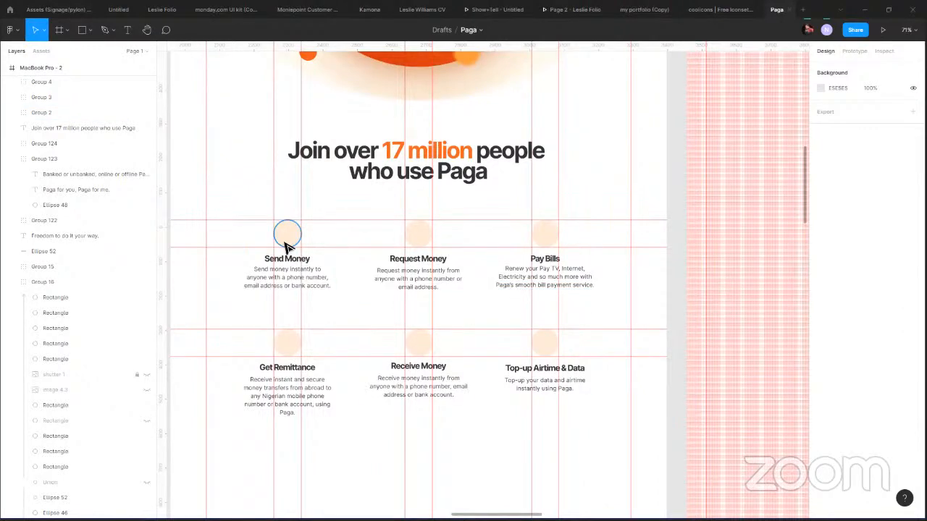
{"action": "scroll", "coordinate": [287, 246], "scroll_direction": "up", "scroll_amount": 5}
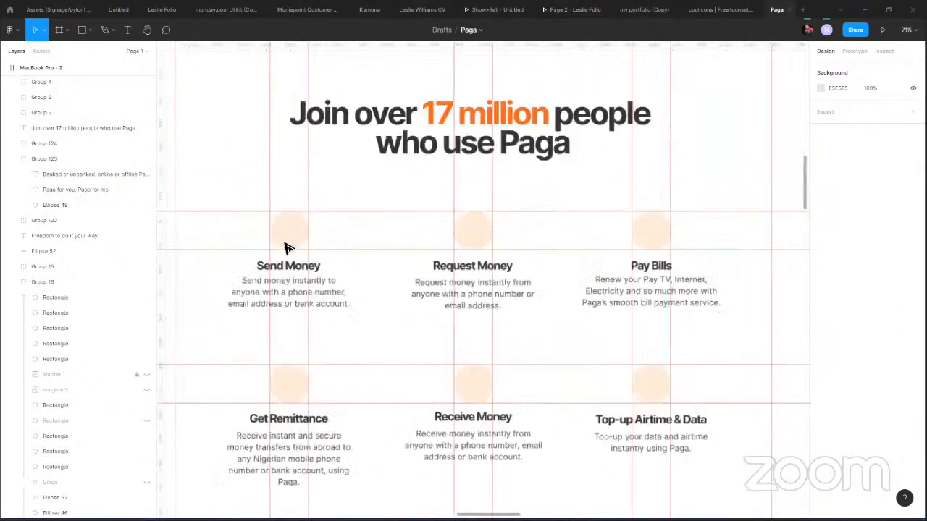
{"action": "left_click", "coordinate": [311, 304]}
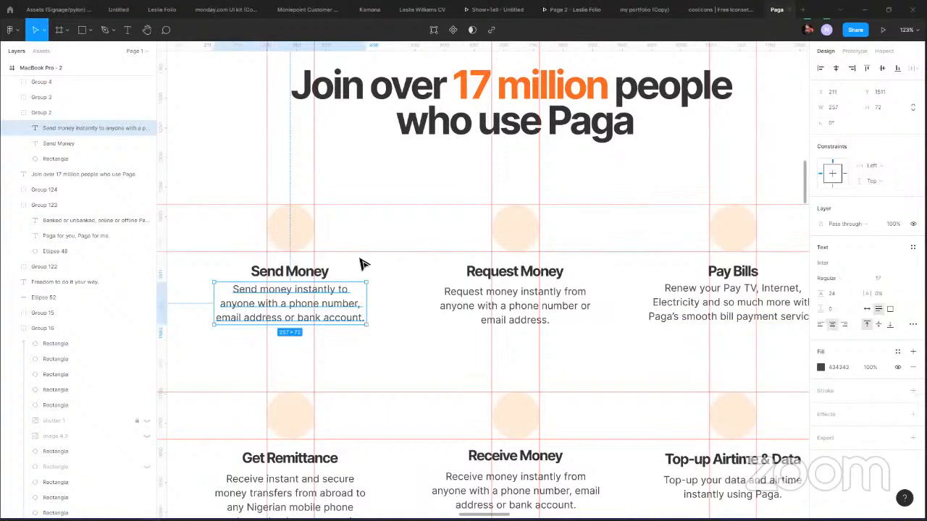
{"action": "left_click", "coordinate": [277, 230]}
{"action": "left_click", "coordinate": [393, 239]}
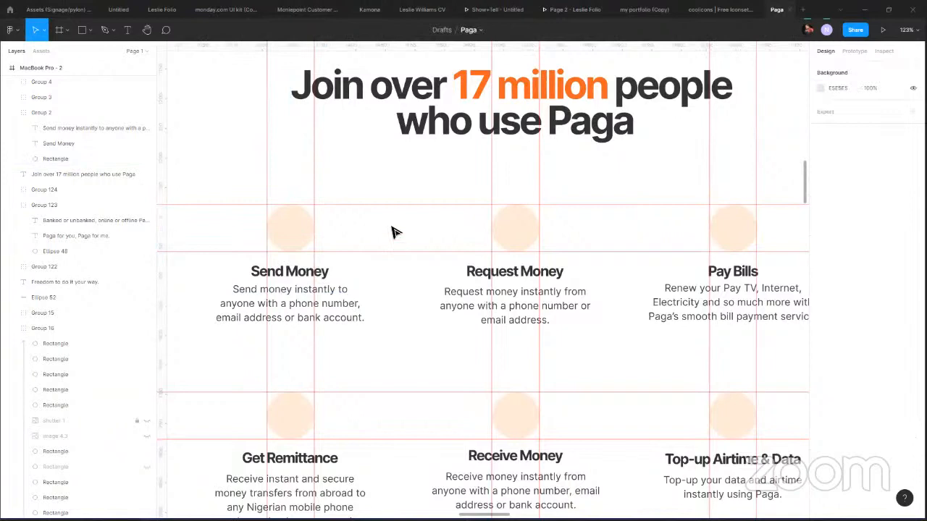
{"action": "scroll", "coordinate": [637, 210], "scroll_direction": "down", "scroll_amount": 1}
{"action": "scroll", "coordinate": [637, 210], "scroll_direction": "right", "scroll_amount": 1}
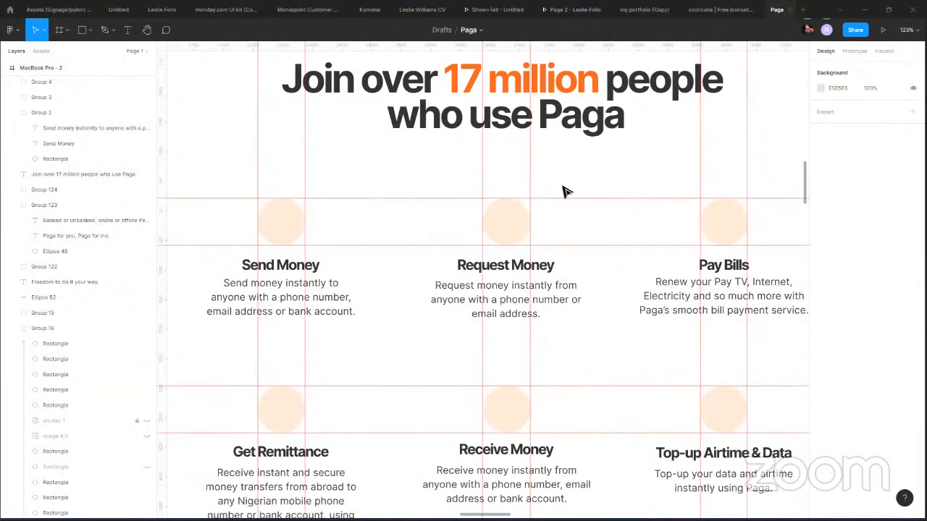
{"action": "scroll", "coordinate": [563, 191], "scroll_direction": "down", "scroll_amount": 5}
{"action": "scroll", "coordinate": [563, 192], "scroll_direction": "right", "scroll_amount": 3}
Swap the positions of the Request Money and Receive Money blocks in the middle column.
{"action": "left_click", "coordinate": [455, 349]}
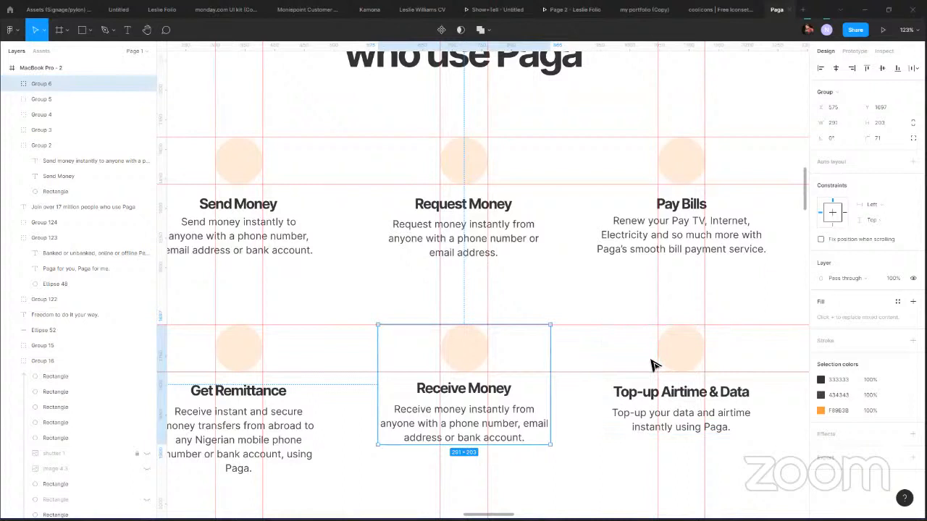
{"action": "left_click", "coordinate": [457, 203], "text": "shift"}
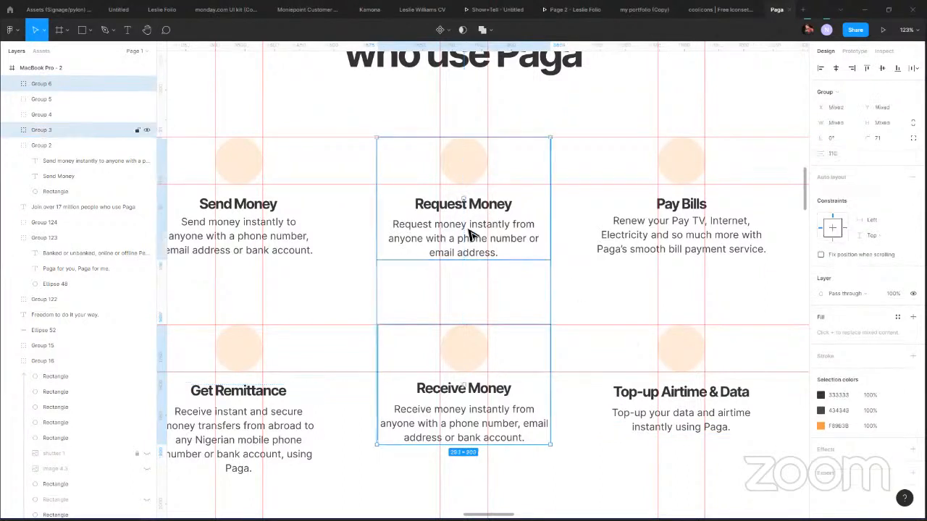
{"action": "left_click_drag", "start_coordinate": [463, 385], "coordinate": [471, 293]}
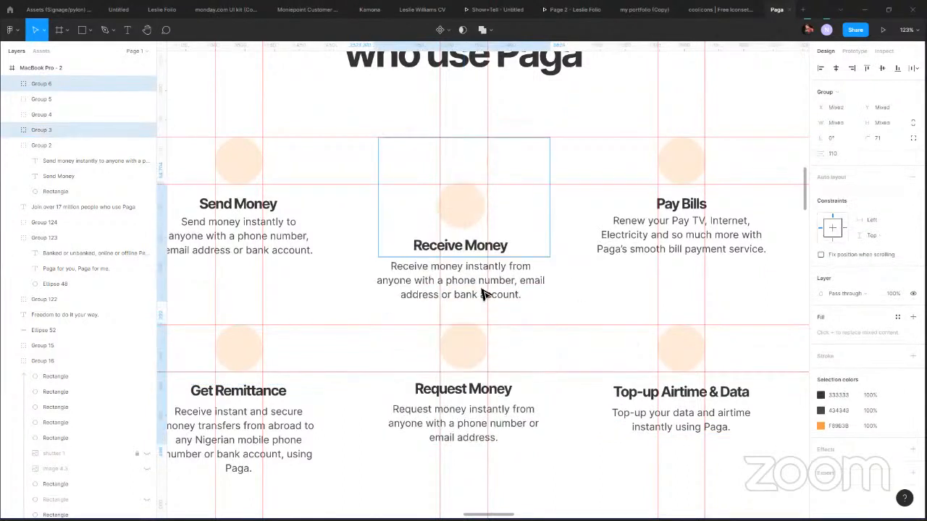
{"action": "left_click", "coordinate": [597, 383]}
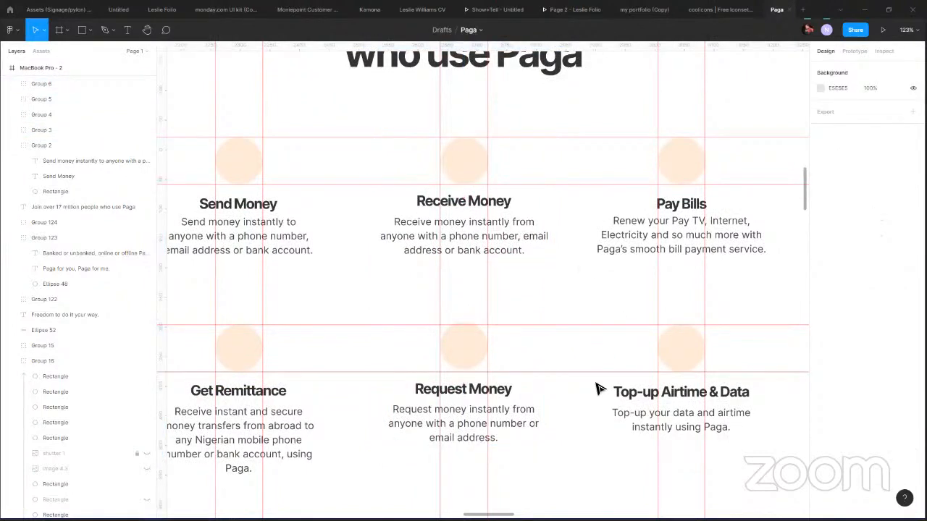
Move the Request Money block down to Y 1698 so its circle lines up with the lower row's guides.
{"action": "left_click", "coordinate": [476, 365]}
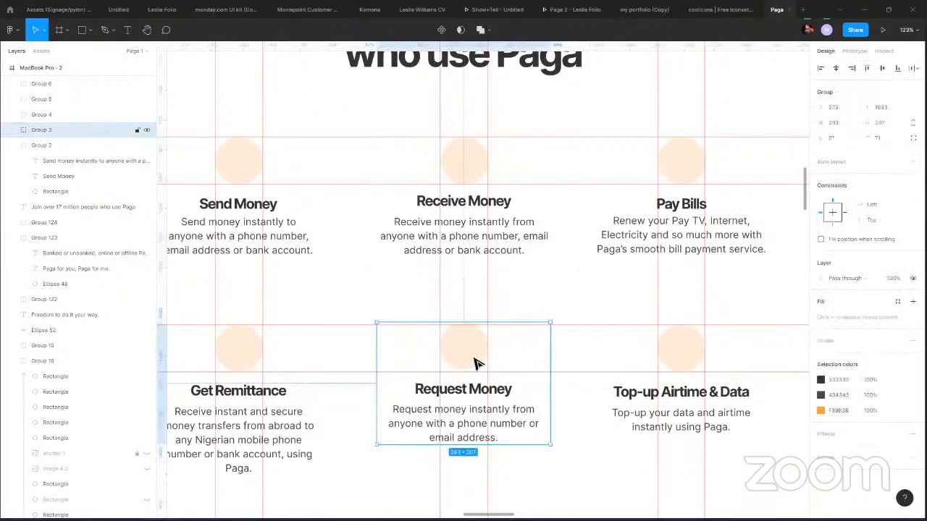
{"action": "key", "text": "Down"}
{"action": "key", "text": "Down"}
{"action": "key", "text": "Down"}
{"action": "key", "text": "Down"}
{"action": "key", "text": "Down"}
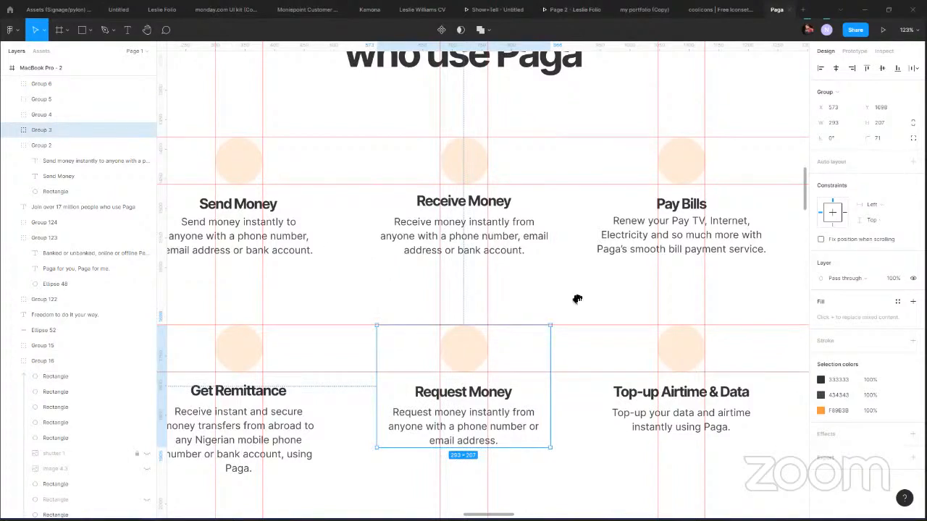
{"action": "left_click_drag", "start_coordinate": [323, 266], "coordinate": [577, 299]}
{"action": "scroll", "coordinate": [286, 295], "scroll_direction": "down", "scroll_amount": 3}
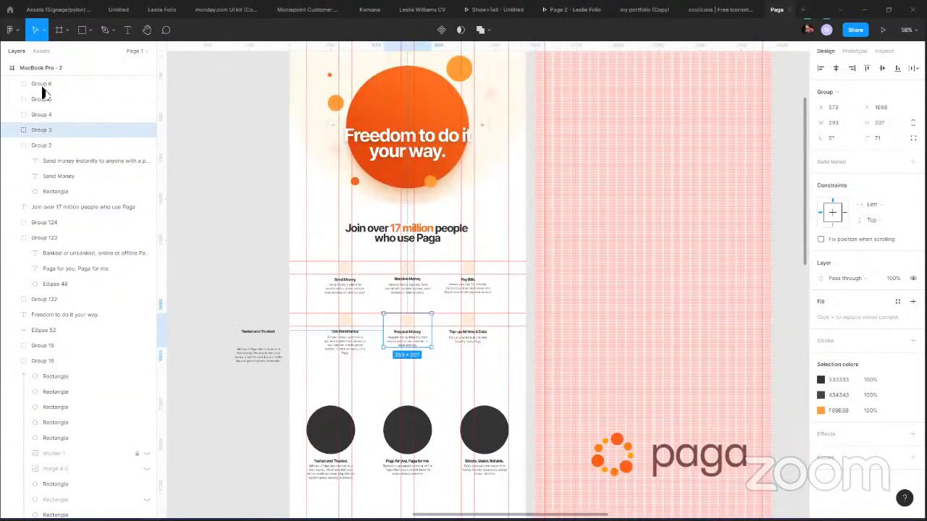
{"action": "left_click", "coordinate": [11, 30]}
{"action": "mouse_move", "coordinate": [45, 75]}
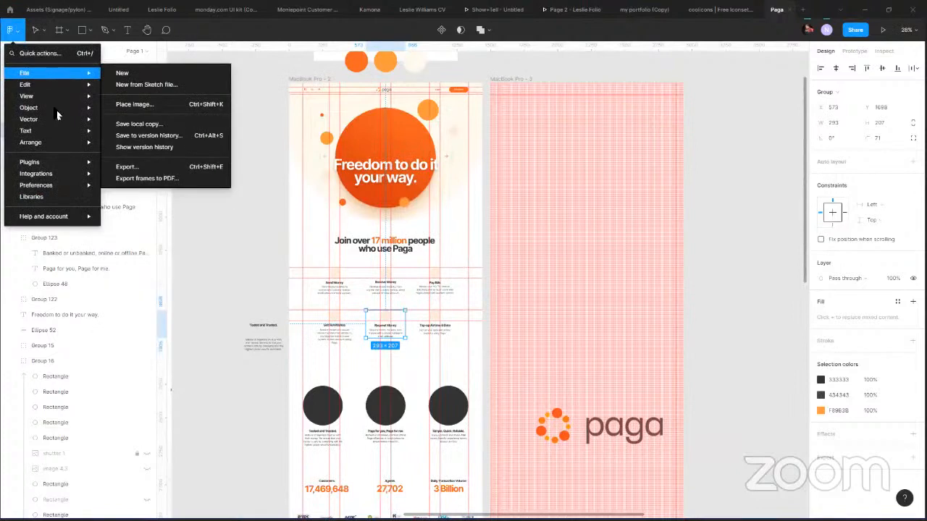
{"action": "mouse_move", "coordinate": [61, 134]}
{"action": "mouse_move", "coordinate": [79, 120]}
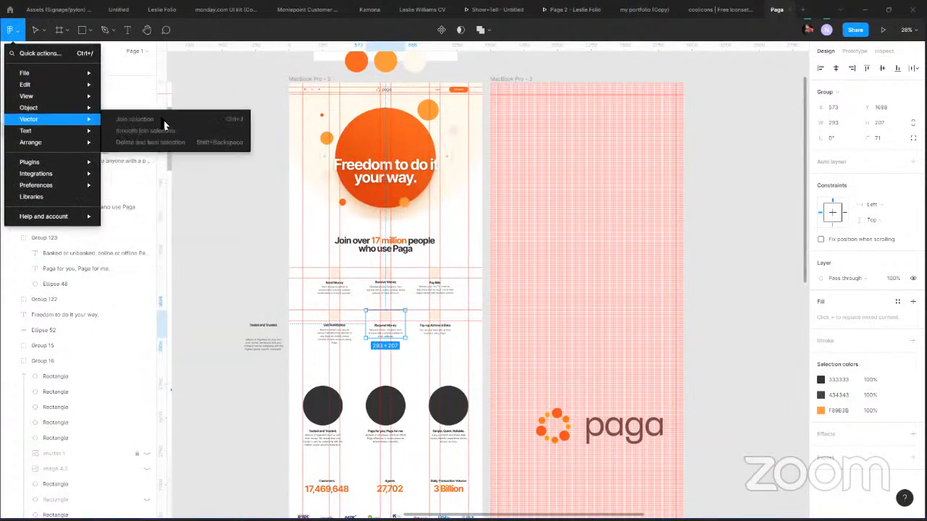
{"action": "left_click", "coordinate": [251, 100]}
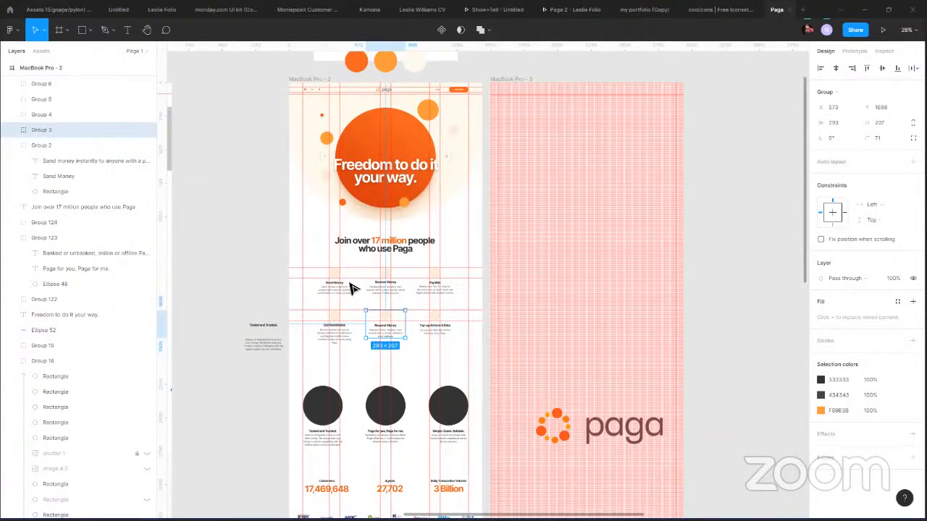
Examine the original page's feature icons, such as Send Money, Pay Bills and Get Remittance, as references for the redesign.
{"action": "scroll", "coordinate": [268, 256], "scroll_direction": "up", "scroll_amount": 5}
{"action": "left_click_drag", "start_coordinate": [221, 169], "coordinate": [715, 188]}
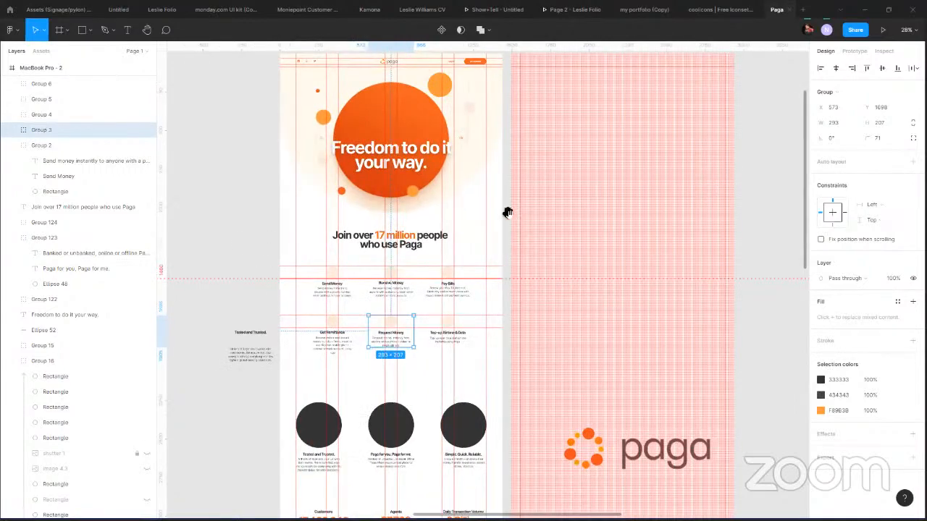
{"action": "left_click_drag", "start_coordinate": [325, 222], "coordinate": [871, 247]}
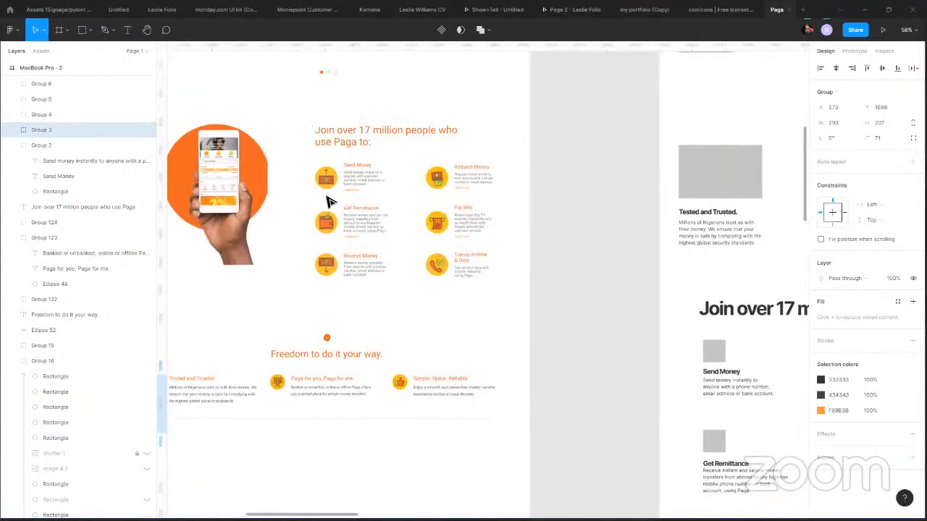
{"action": "scroll", "coordinate": [329, 197], "scroll_direction": "up", "scroll_amount": 3}
{"action": "left_click", "coordinate": [328, 168]}
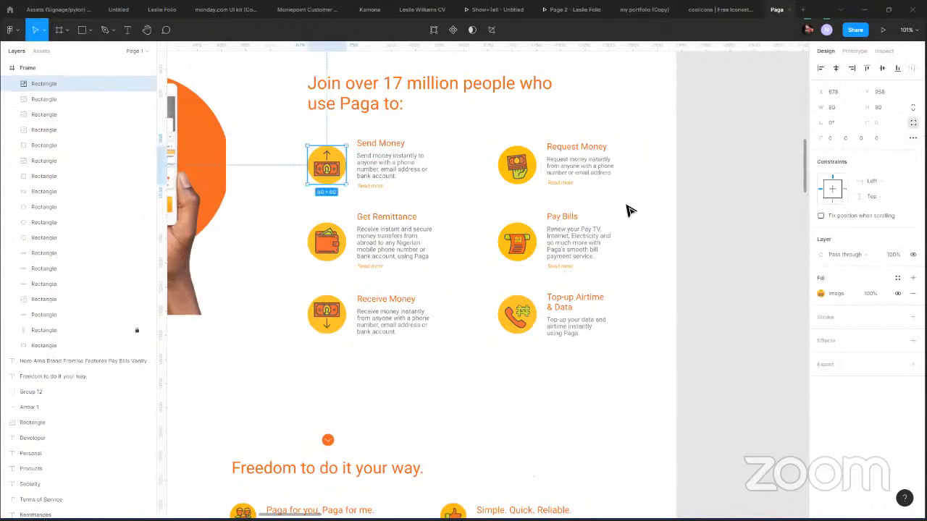
{"action": "left_click", "coordinate": [516, 243]}
{"action": "left_click", "coordinate": [326, 247]}
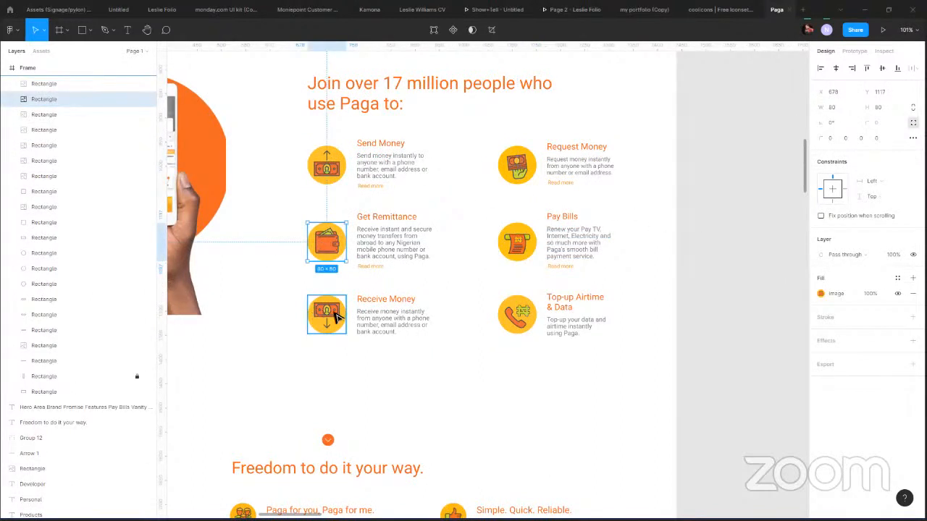
Inspect the original Send Money icon up close and view its image fill settings.
{"action": "scroll", "coordinate": [348, 187], "scroll_direction": "up", "scroll_amount": 5}
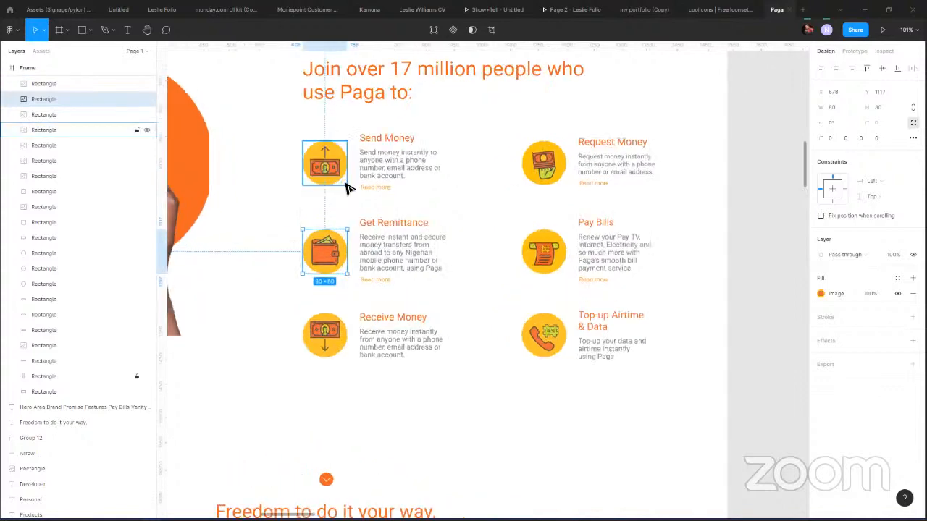
{"action": "scroll", "coordinate": [353, 196], "scroll_direction": "up", "scroll_amount": 2}
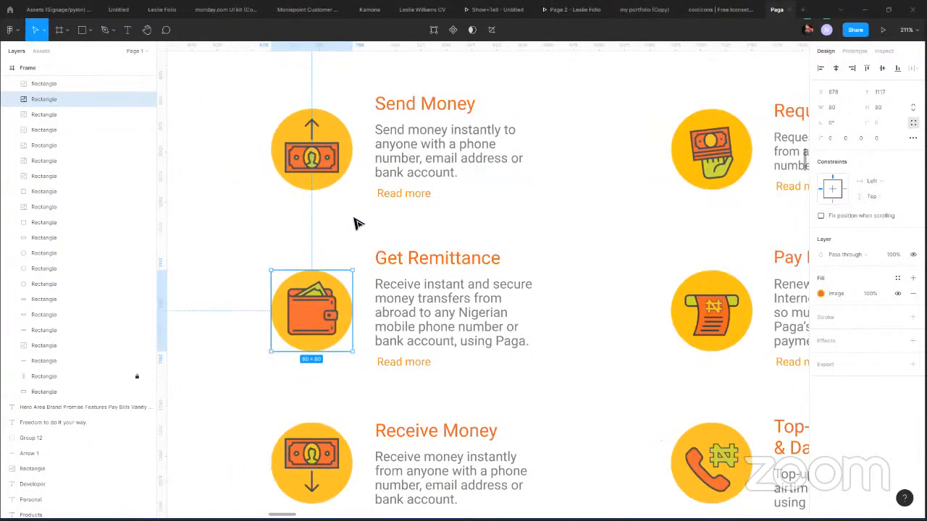
{"action": "left_click", "coordinate": [321, 137]}
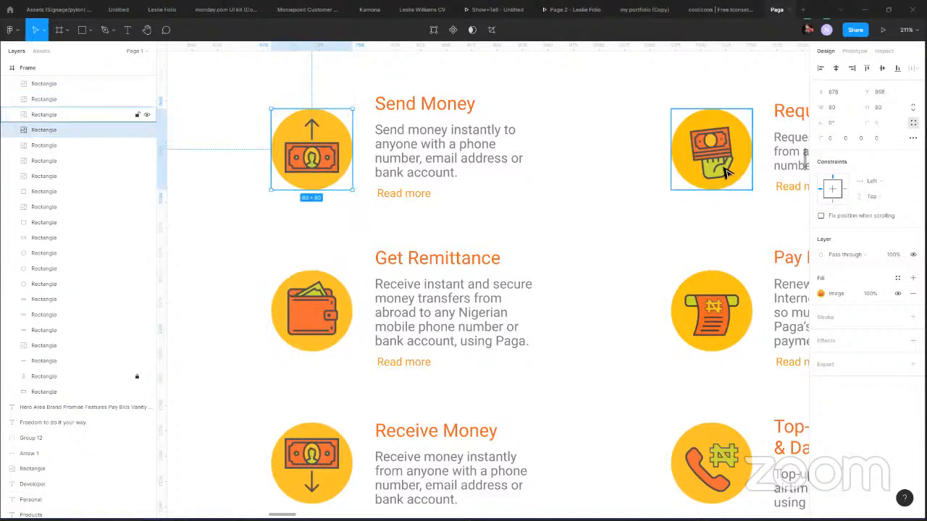
{"action": "double_click", "coordinate": [320, 168]}
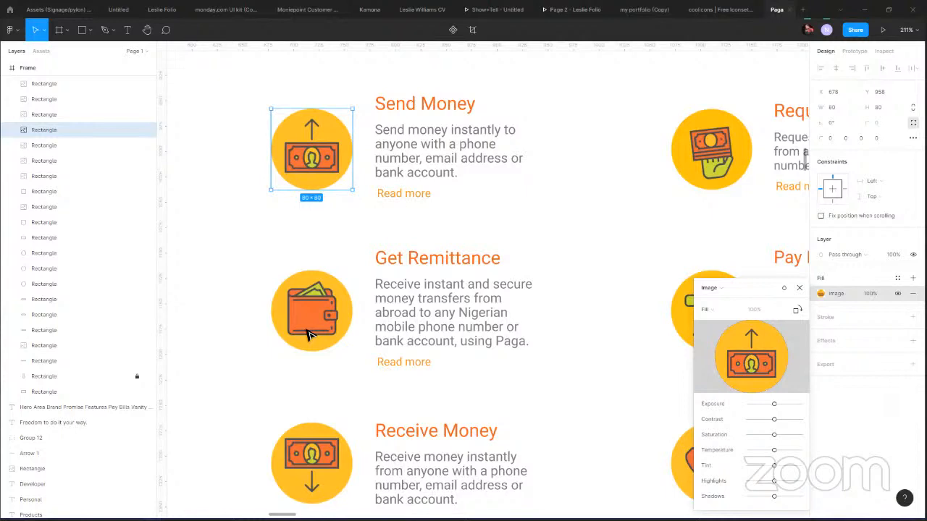
{"action": "scroll", "coordinate": [307, 334], "scroll_direction": "down", "scroll_amount": 5, "text": "ctrl"}
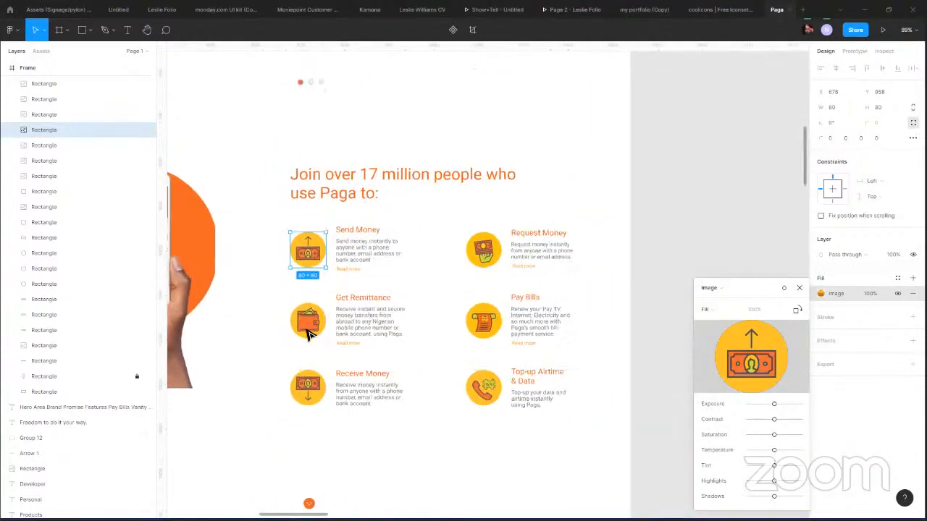
{"action": "scroll", "coordinate": [598, 178], "scroll_direction": "up", "scroll_amount": 2, "text": "ctrl"}
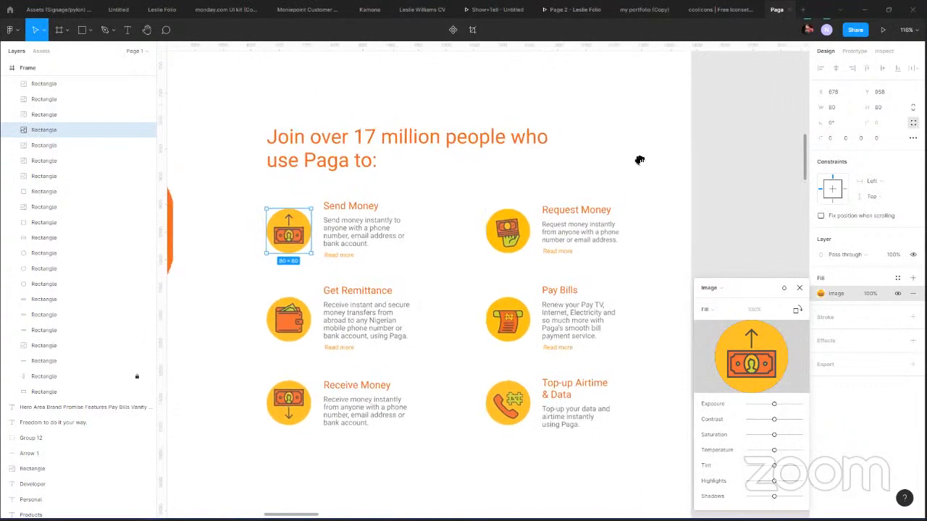
{"action": "scroll", "coordinate": [457, 239], "scroll_direction": "left", "scroll_amount": 3}
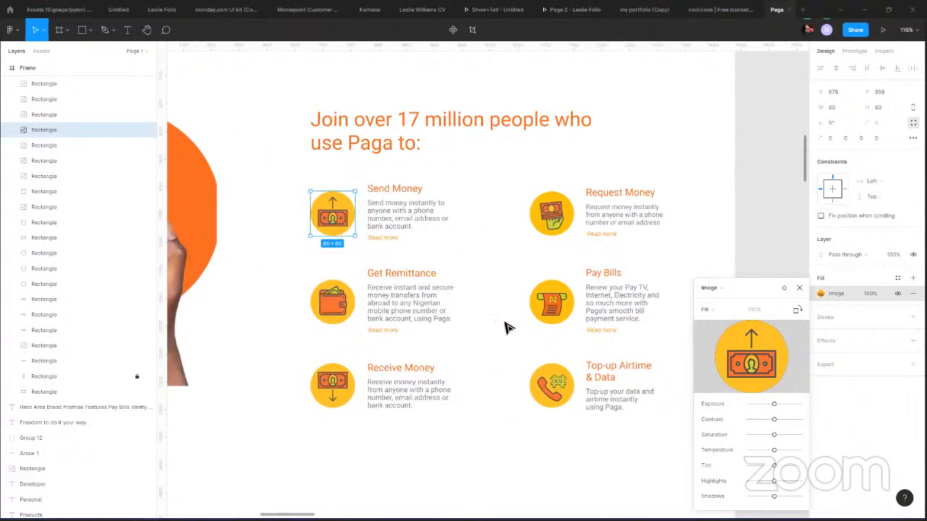
{"action": "left_click", "coordinate": [11, 30]}
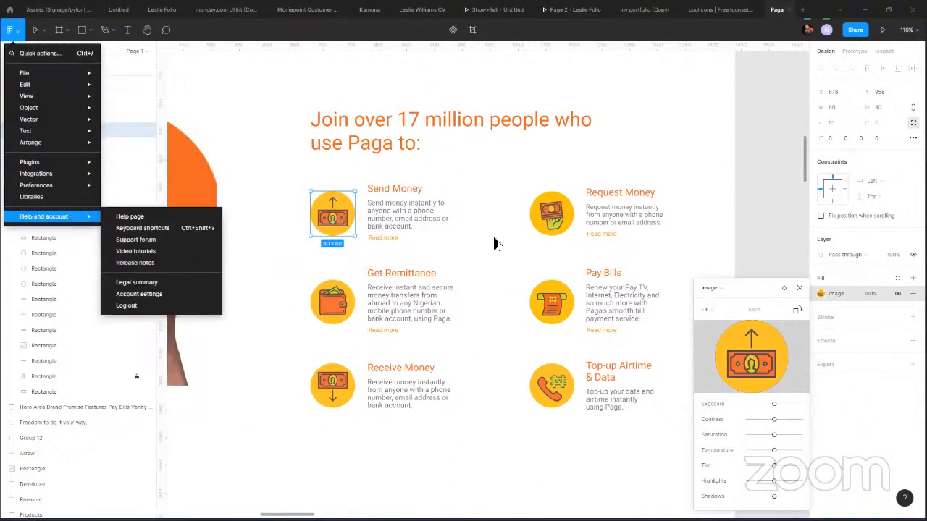
{"action": "left_click", "coordinate": [498, 245]}
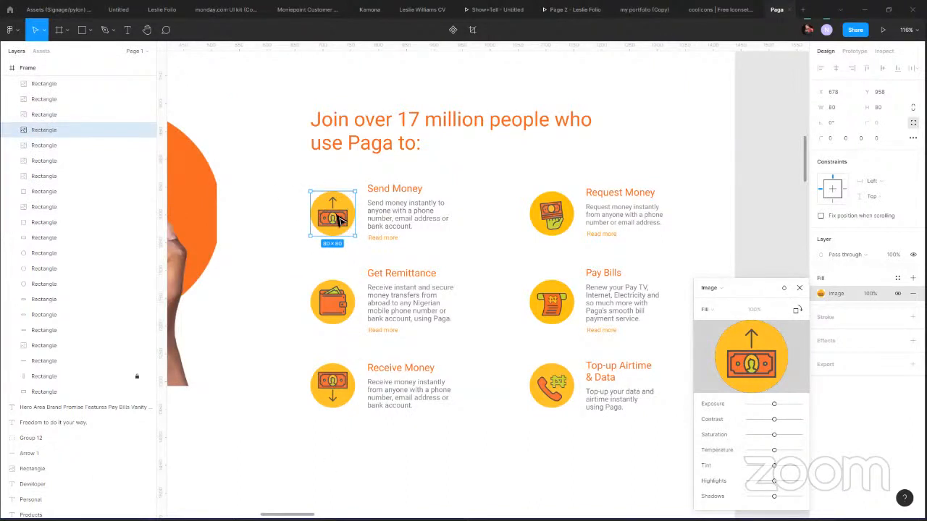
Switch from Figma to the web browser.
{"action": "key", "text": "alt+Tab"}
{"action": "key", "text": "alt+Tab"}
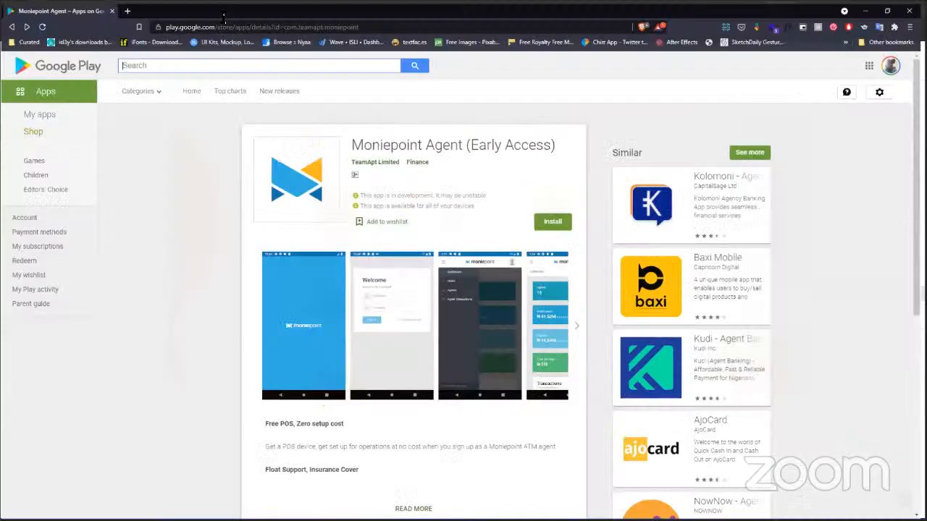
{"action": "left_click", "coordinate": [253, 27]}
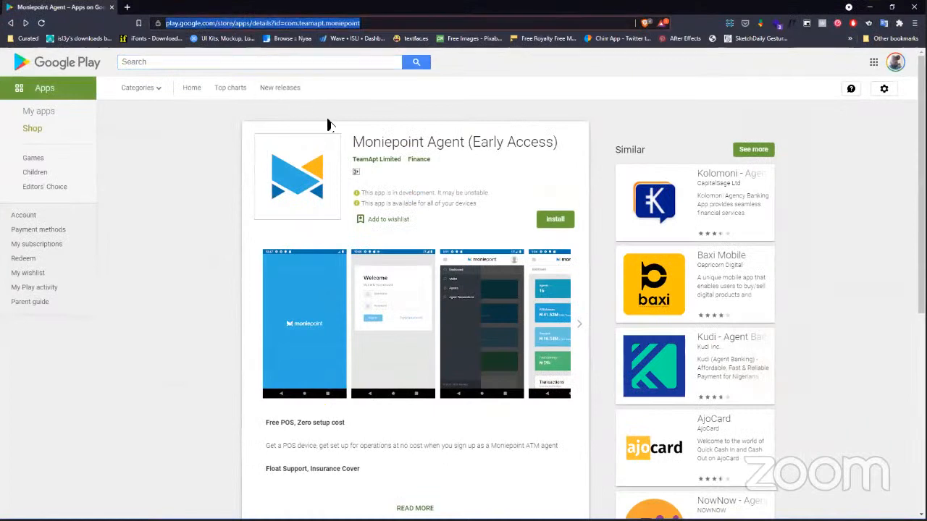
{"action": "type", "text": "th"}
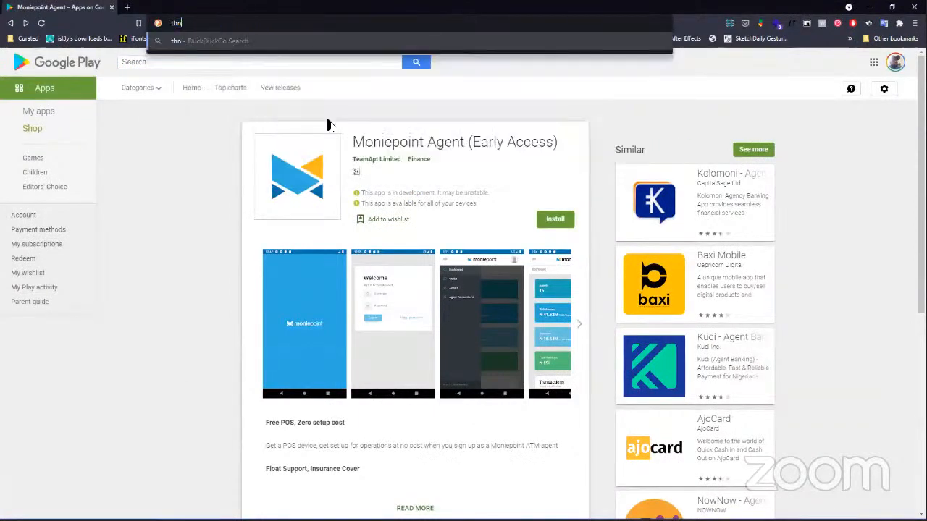
{"action": "type", "text": "en"}
{"action": "key", "text": "Return"}
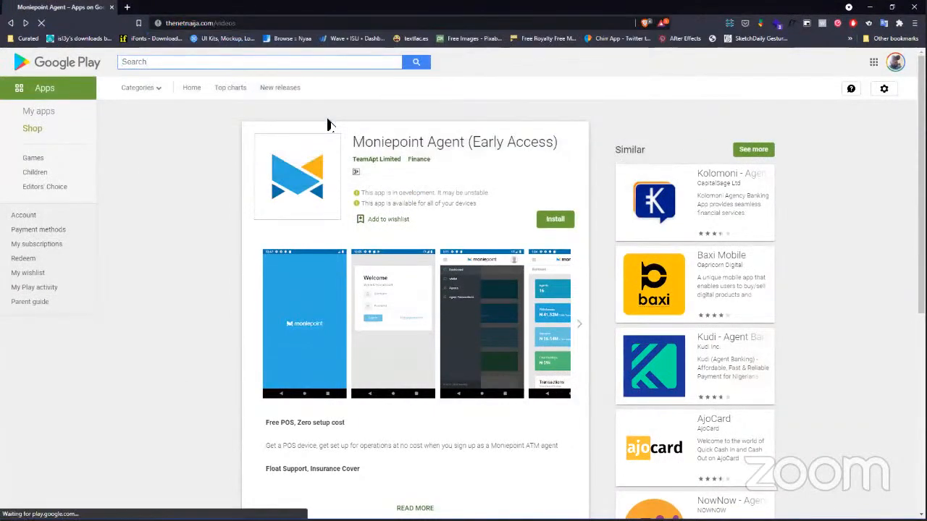
Open the Noun Project's browse page and search its icons for "money".
{"action": "left_click", "coordinate": [224, 28]}
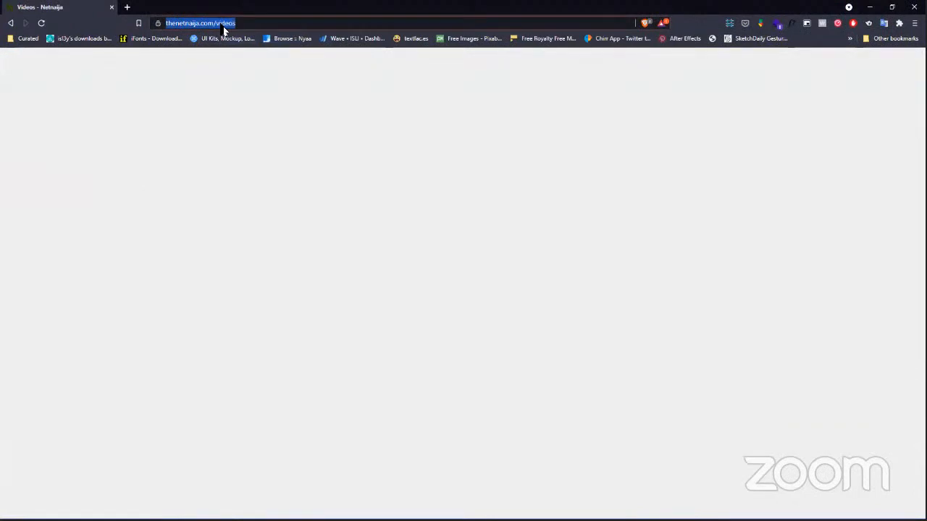
{"action": "type", "text": "thenounprojec"}
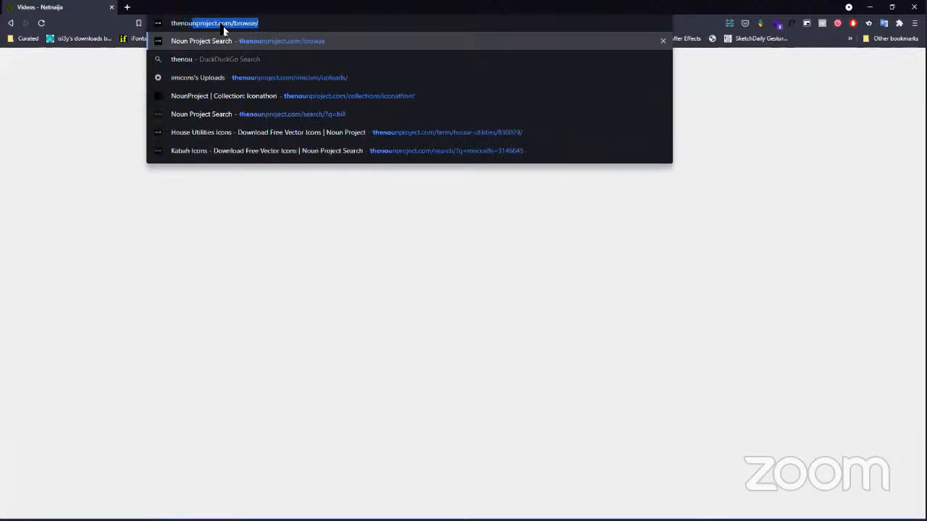
{"action": "key", "text": "Return"}
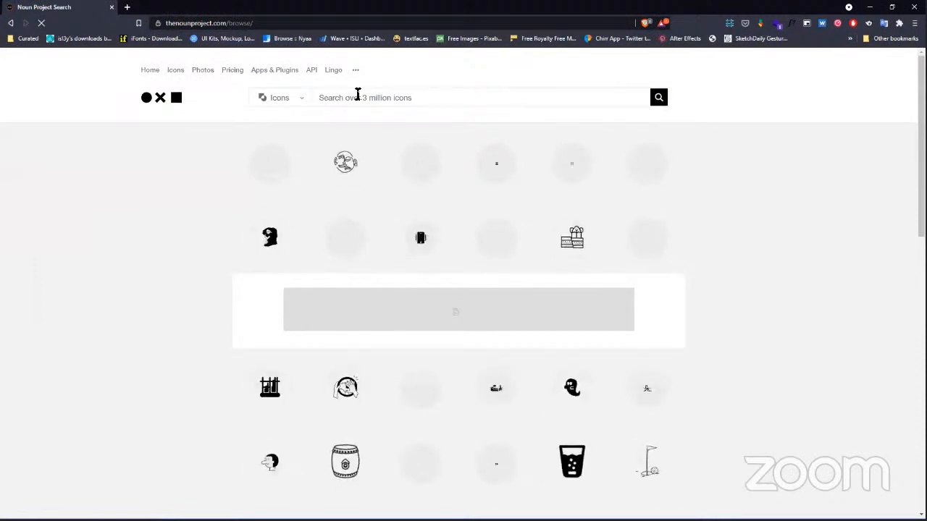
{"action": "left_click", "coordinate": [400, 99]}
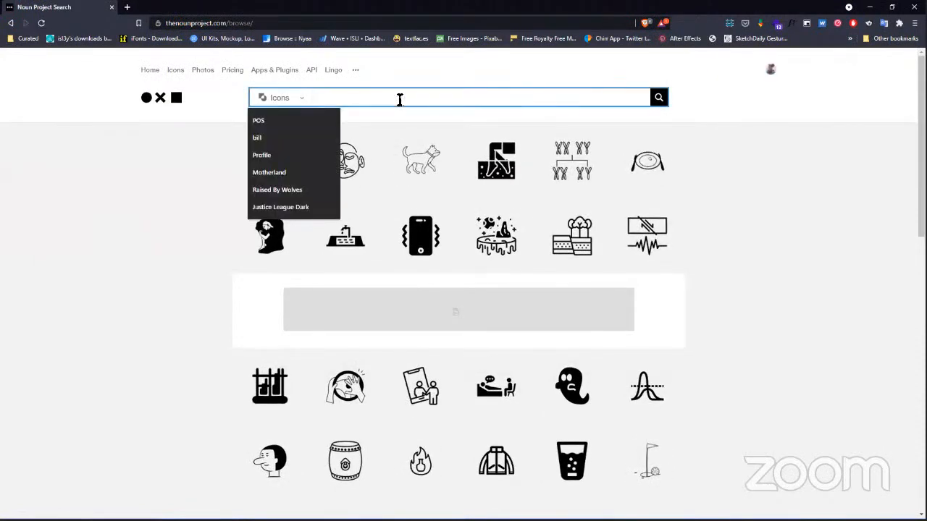
{"action": "type", "text": "money"}
{"action": "key", "text": "Return"}
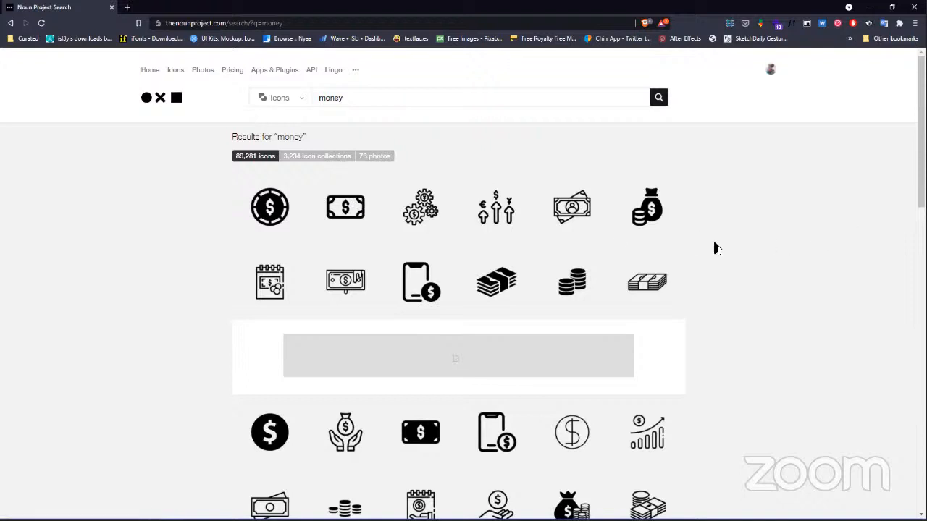
Find the outlined wallet icon among the money results and open its page in a new tab.
{"action": "scroll", "coordinate": [714, 335], "scroll_direction": "down", "scroll_amount": 3}
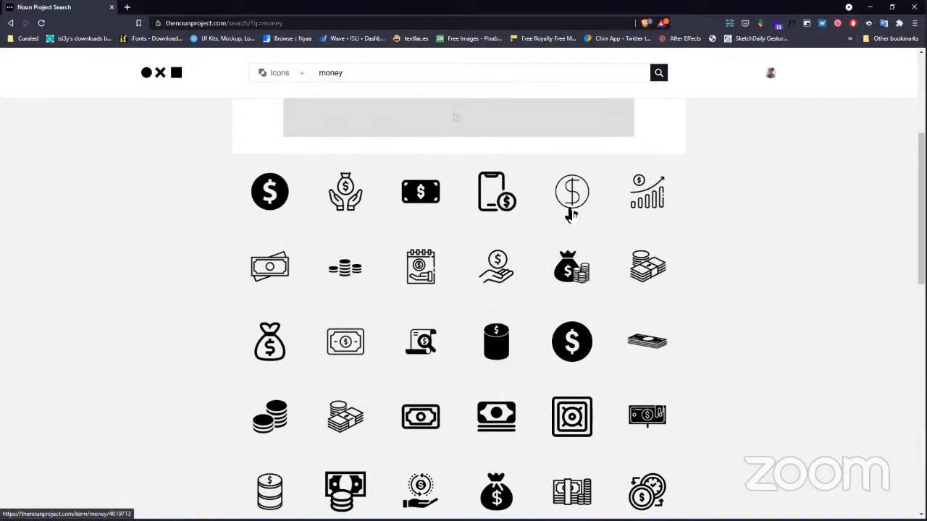
{"action": "scroll", "coordinate": [703, 280], "scroll_direction": "down", "scroll_amount": 2}
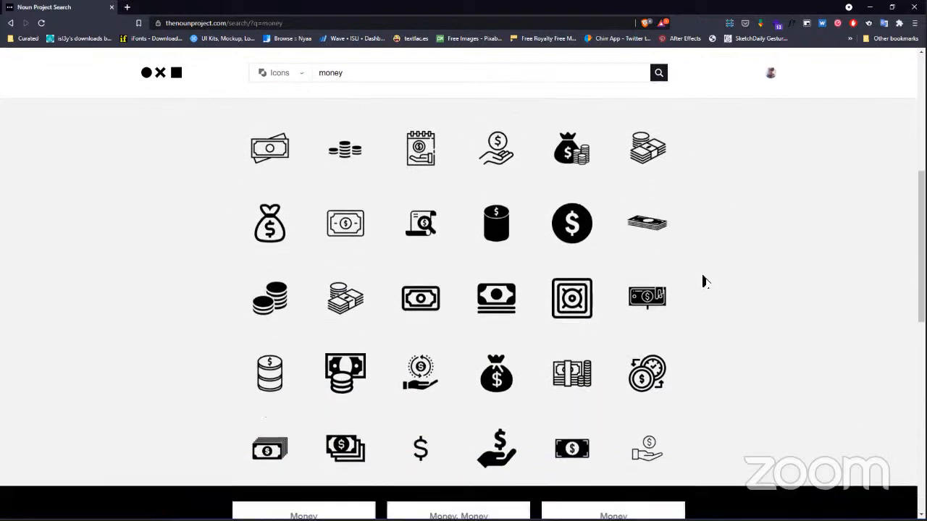
{"action": "scroll", "coordinate": [703, 281], "scroll_direction": "down", "scroll_amount": 1}
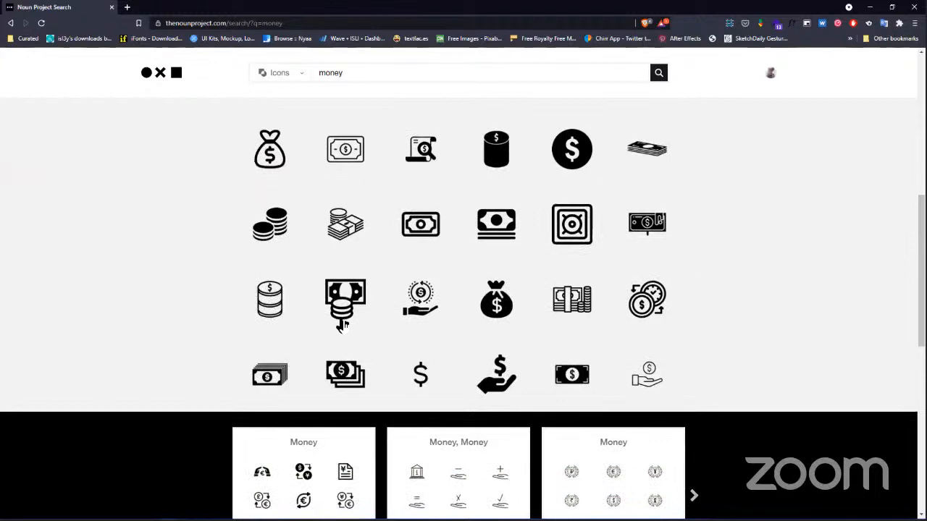
{"action": "scroll", "coordinate": [748, 299], "scroll_direction": "down", "scroll_amount": 3}
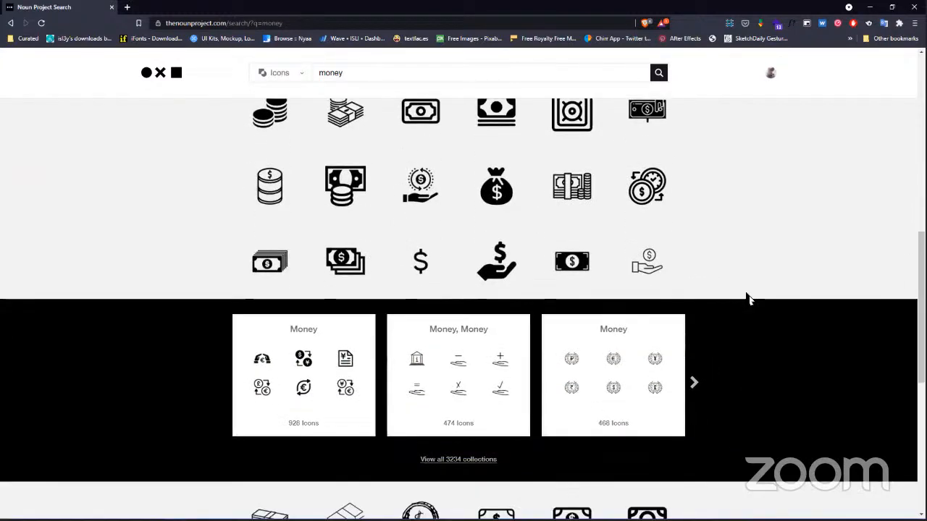
{"action": "scroll", "coordinate": [747, 308], "scroll_direction": "down", "scroll_amount": 4}
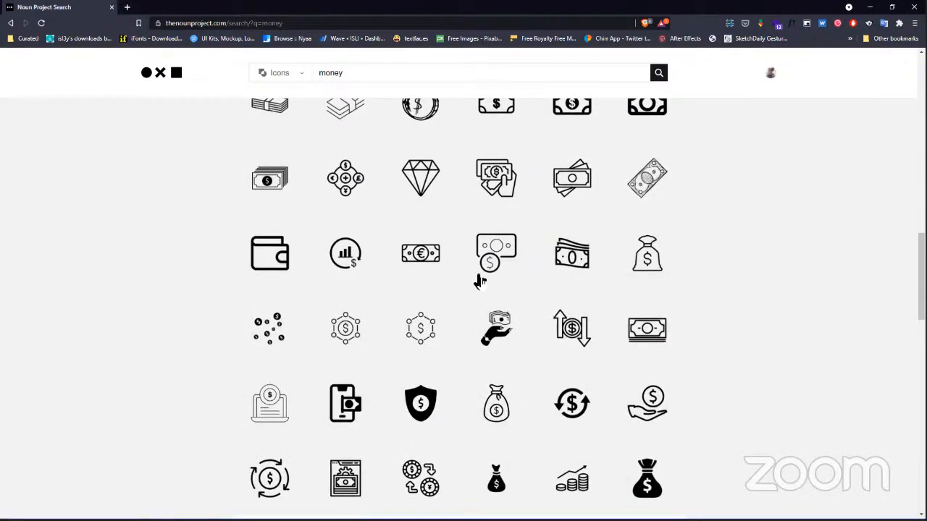
{"action": "right_click", "coordinate": [280, 258]}
{"action": "left_click", "coordinate": [300, 269]}
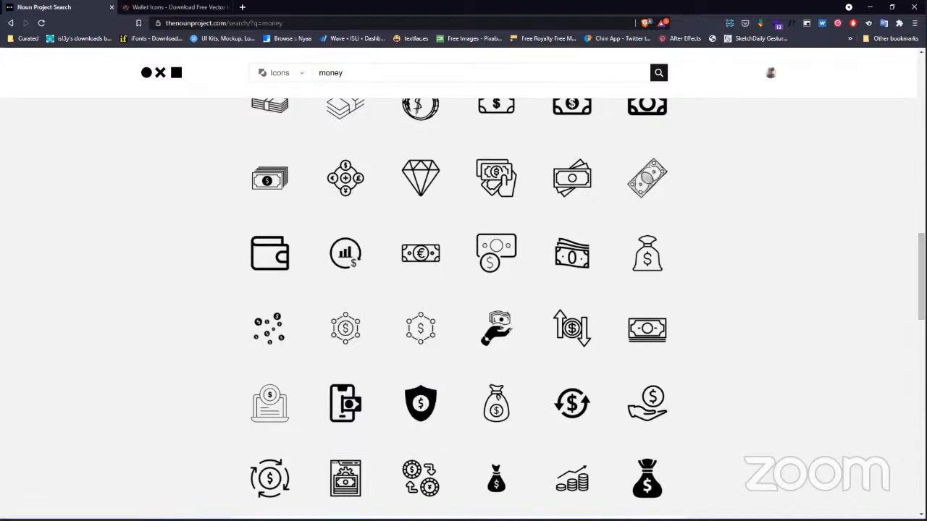
Find the solid icon of stacked banknotes further down the money results and open its page in a new tab.
{"action": "scroll", "coordinate": [719, 317], "scroll_direction": "down", "scroll_amount": 2}
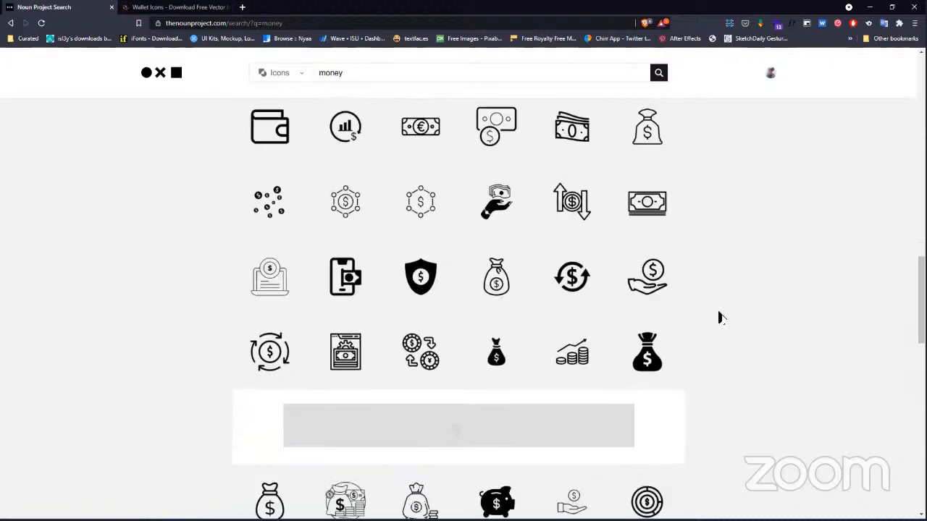
{"action": "scroll", "coordinate": [720, 317], "scroll_direction": "down", "scroll_amount": 1}
{"action": "scroll", "coordinate": [719, 317], "scroll_direction": "down", "scroll_amount": 3}
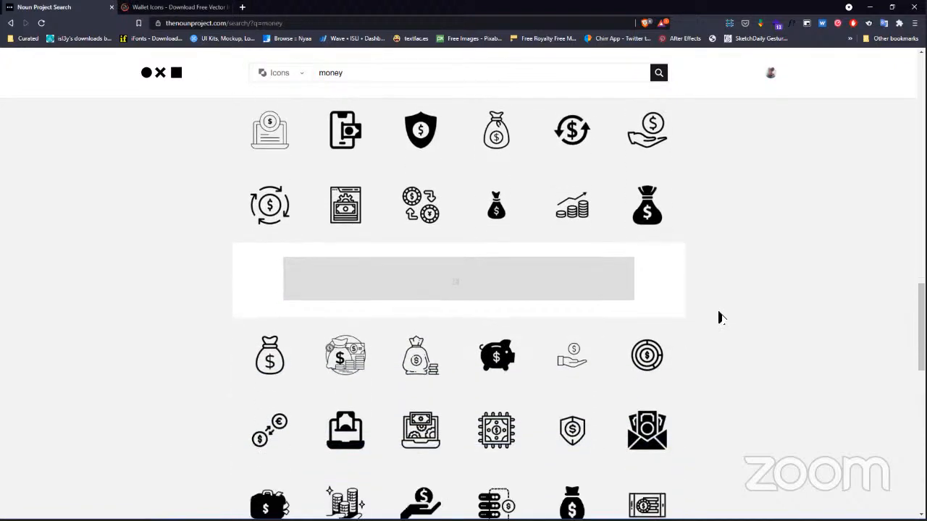
{"action": "scroll", "coordinate": [719, 317], "scroll_direction": "down", "scroll_amount": 3}
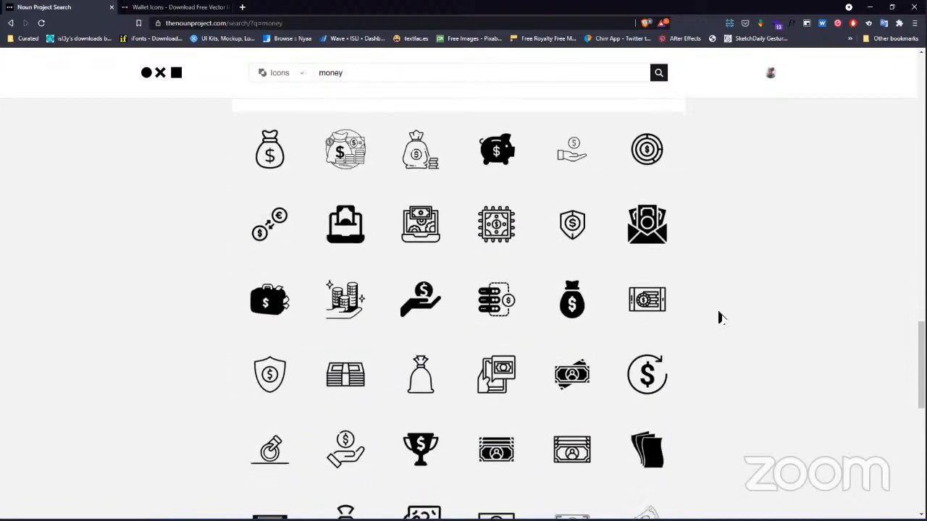
{"action": "scroll", "coordinate": [719, 312], "scroll_direction": "down", "scroll_amount": 3}
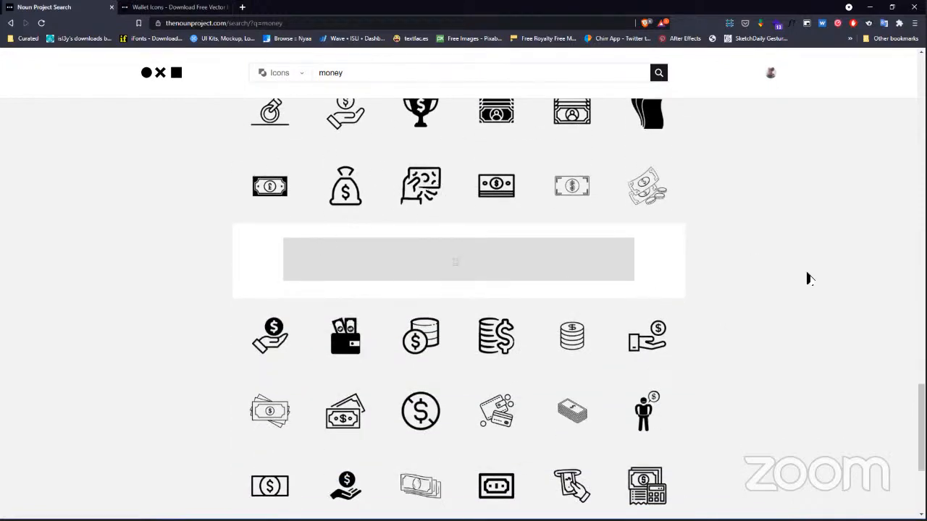
{"action": "scroll", "coordinate": [809, 279], "scroll_direction": "down", "scroll_amount": 2}
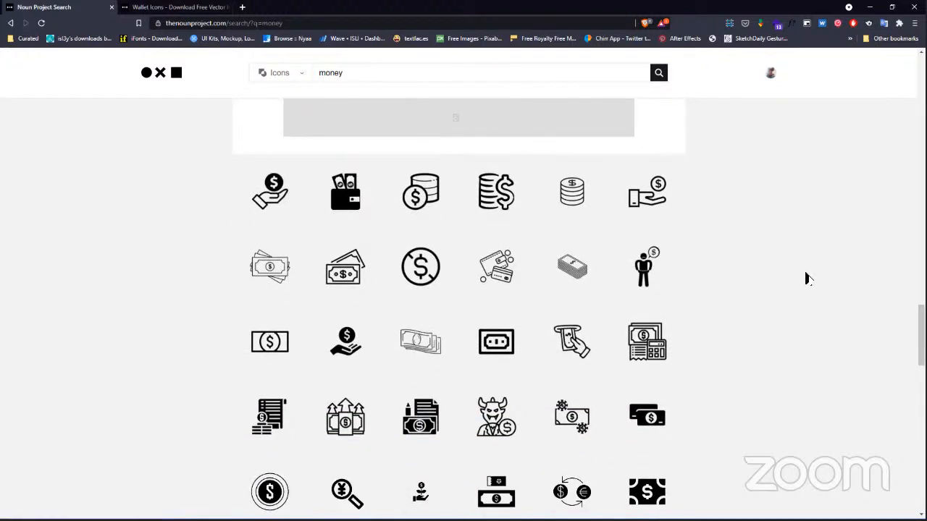
{"action": "scroll", "coordinate": [803, 279], "scroll_direction": "down", "scroll_amount": 2}
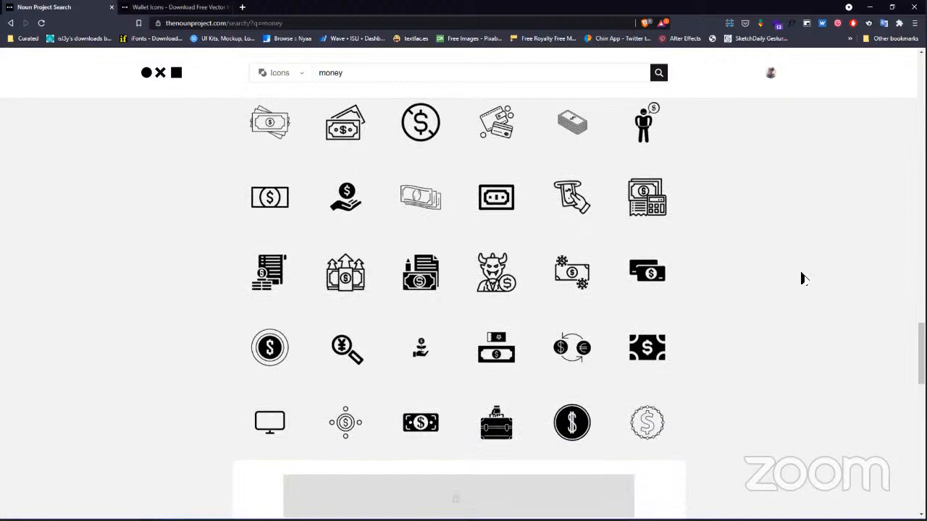
{"action": "scroll", "coordinate": [802, 279], "scroll_direction": "down", "scroll_amount": 3}
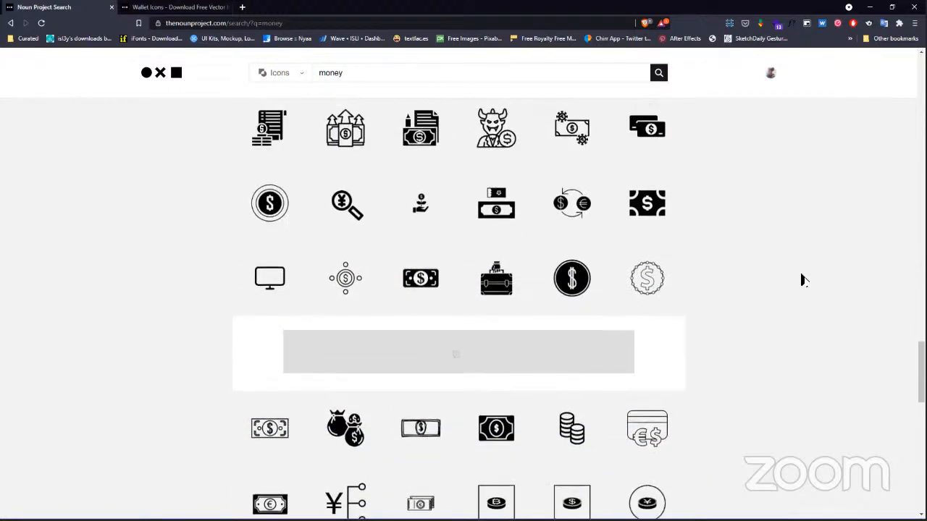
{"action": "scroll", "coordinate": [802, 278], "scroll_direction": "down", "scroll_amount": 2}
{"action": "scroll", "coordinate": [803, 280], "scroll_direction": "down", "scroll_amount": 2}
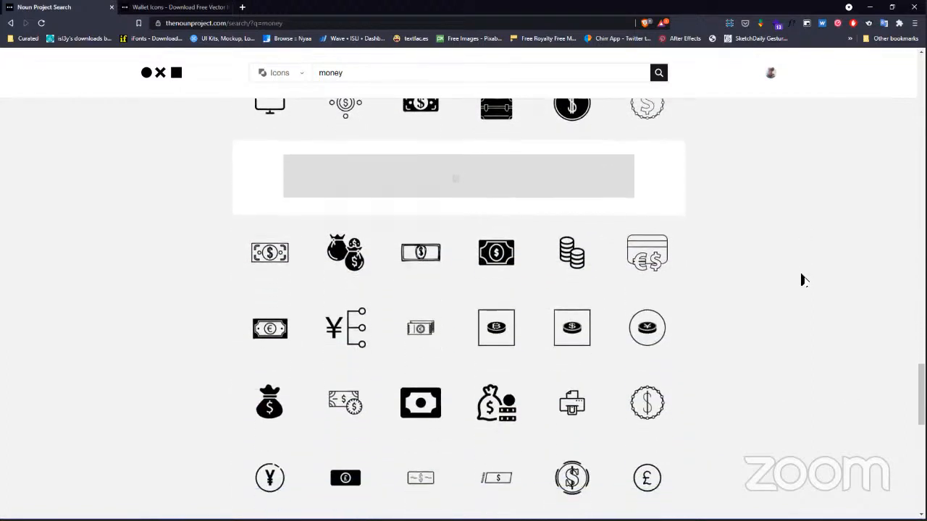
{"action": "scroll", "coordinate": [802, 281], "scroll_direction": "down", "scroll_amount": 3}
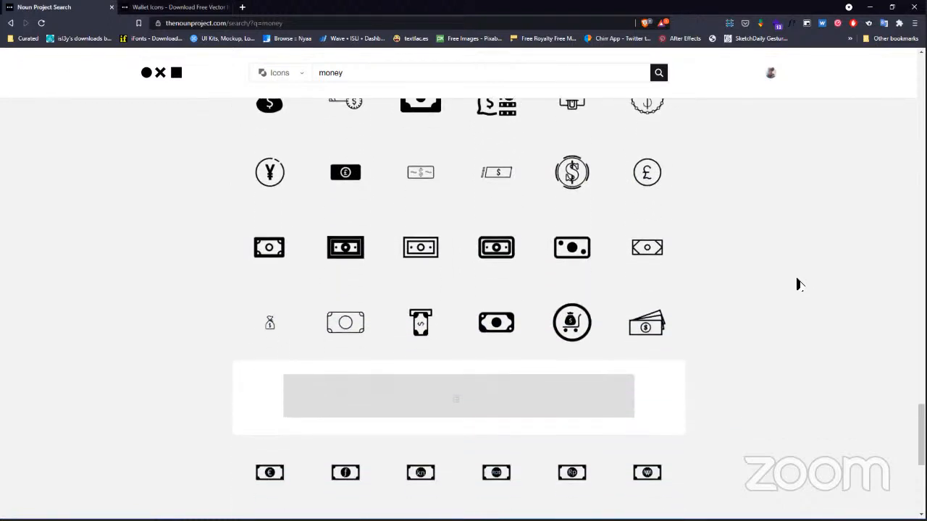
{"action": "scroll", "coordinate": [800, 285], "scroll_direction": "down", "scroll_amount": 1}
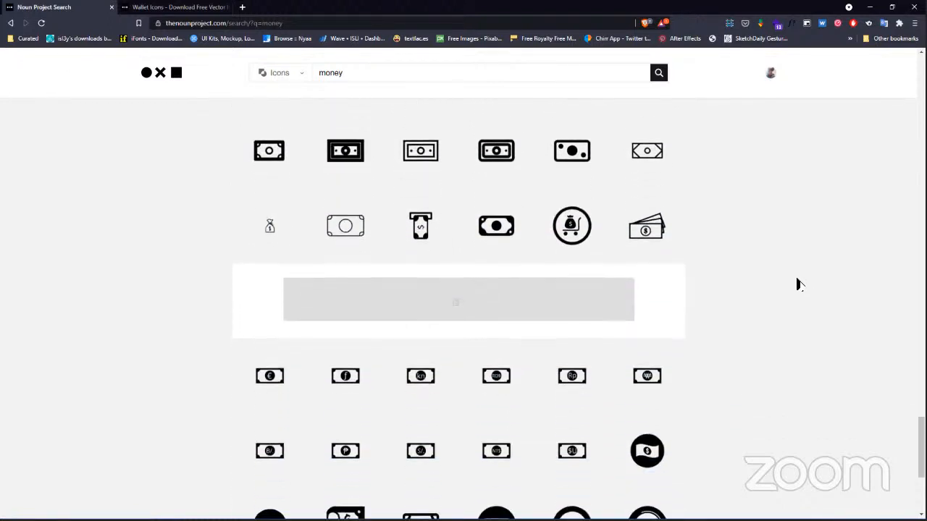
{"action": "scroll", "coordinate": [798, 285], "scroll_direction": "down", "scroll_amount": 3}
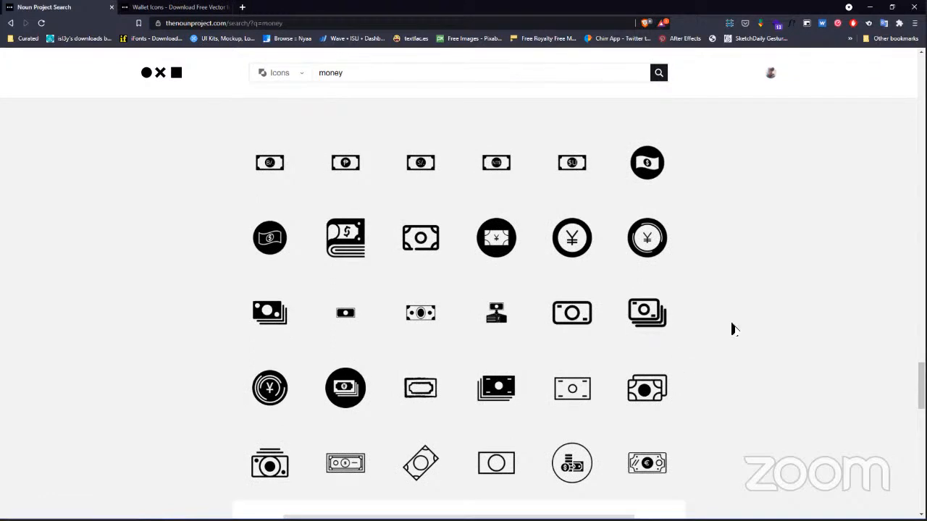
{"action": "scroll", "coordinate": [733, 330], "scroll_direction": "down", "scroll_amount": 3}
{"action": "scroll", "coordinate": [733, 330], "scroll_direction": "down", "scroll_amount": 5}
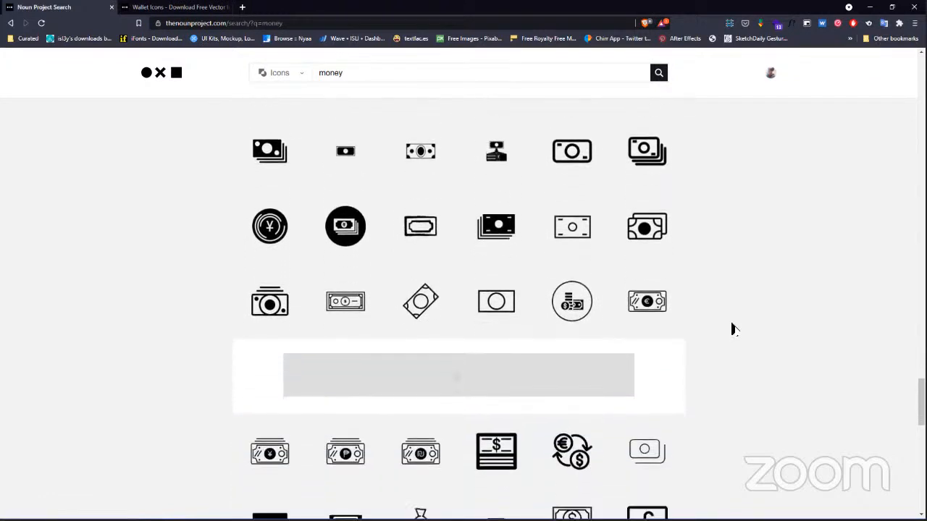
{"action": "scroll", "coordinate": [732, 328], "scroll_direction": "down", "scroll_amount": 6}
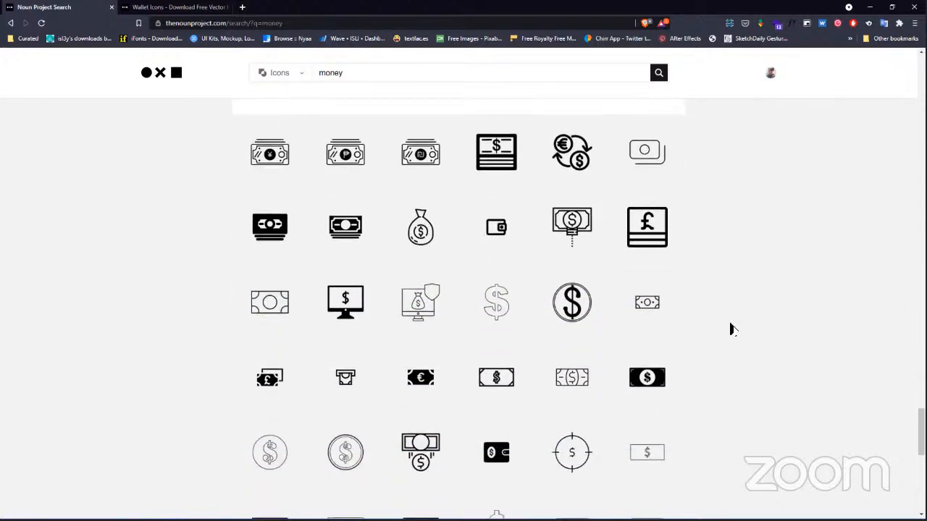
{"action": "scroll", "coordinate": [709, 327], "scroll_direction": "down", "scroll_amount": 6}
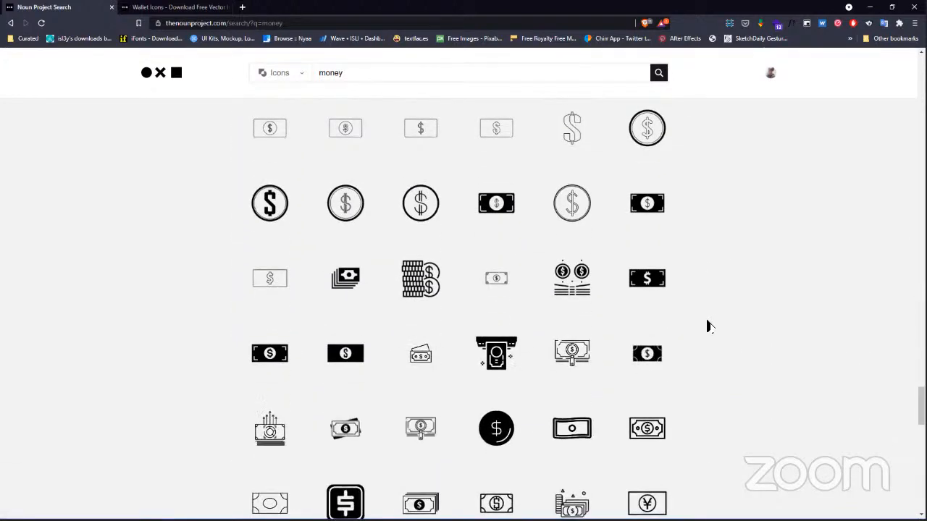
{"action": "scroll", "coordinate": [709, 326], "scroll_direction": "down", "scroll_amount": 2}
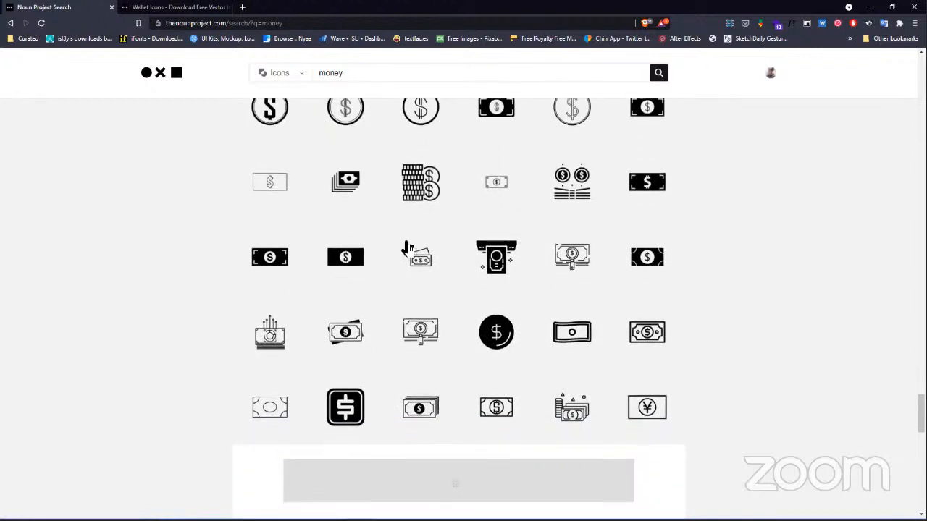
{"action": "right_click", "coordinate": [353, 188]}
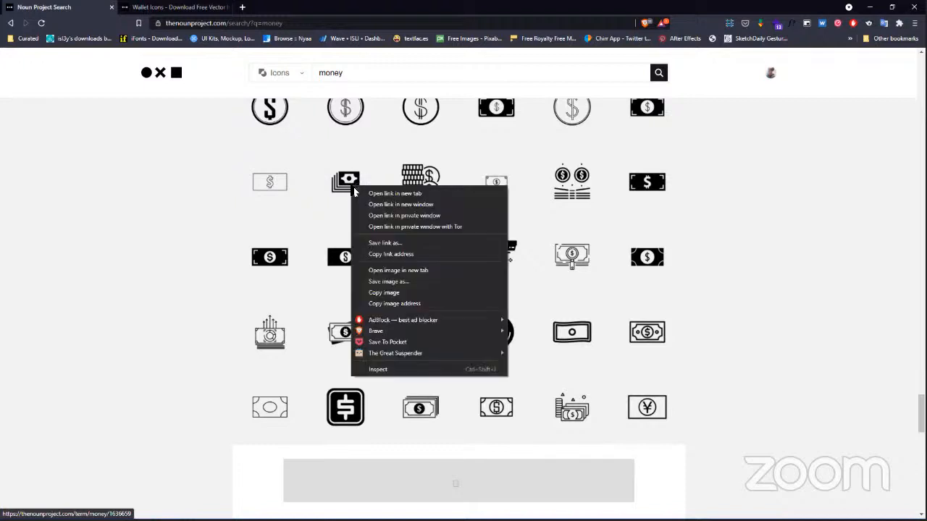
{"action": "left_click", "coordinate": [391, 193]}
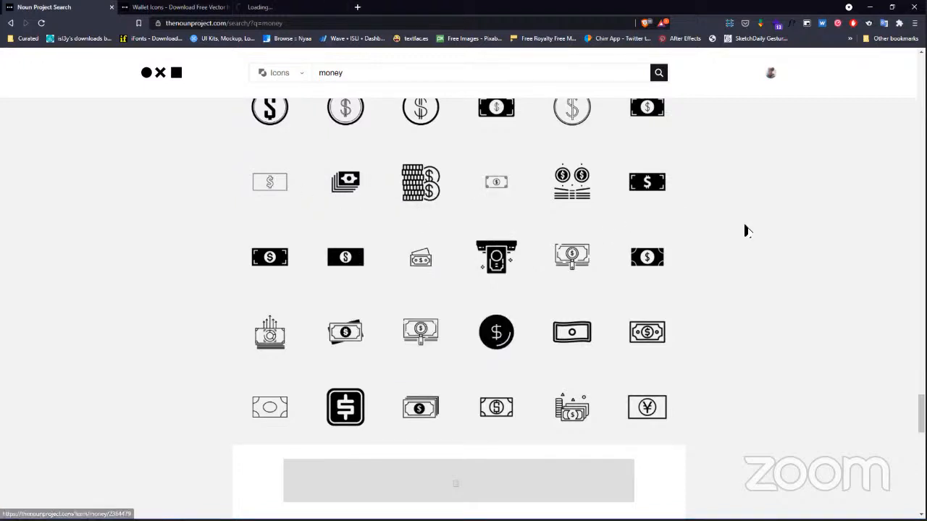
Look through more of the banknote icons in the Noun Project's money results, ending back in Figma.
{"action": "scroll", "coordinate": [746, 230], "scroll_direction": "down", "scroll_amount": 2}
{"action": "scroll", "coordinate": [746, 230], "scroll_direction": "down", "scroll_amount": 4}
{"action": "scroll", "coordinate": [683, 246], "scroll_direction": "up", "scroll_amount": 1}
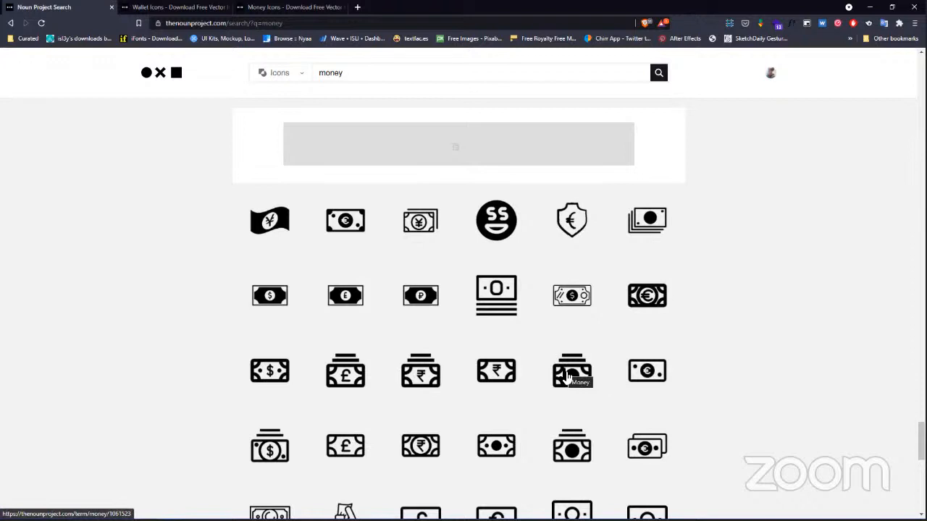
{"action": "scroll", "coordinate": [720, 410], "scroll_direction": "down", "scroll_amount": 3}
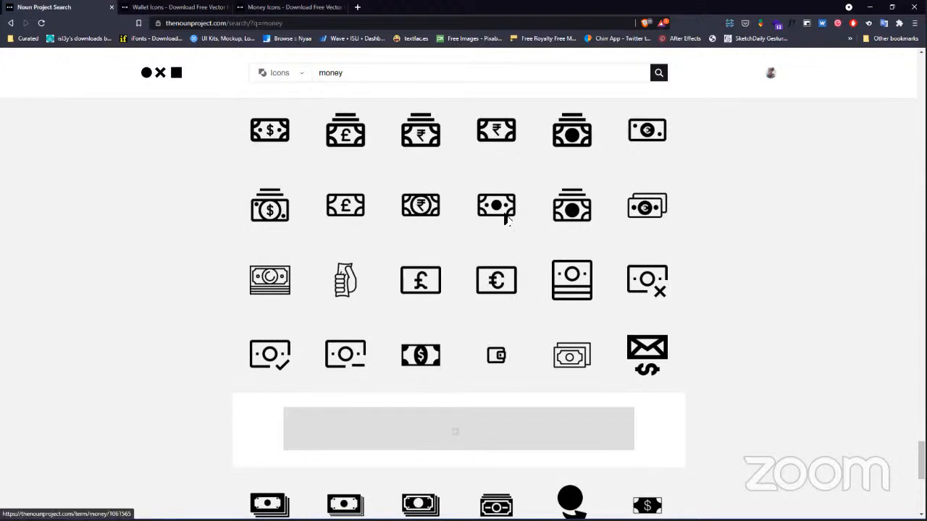
{"action": "key", "text": "alt+Tab"}
Draw a rectangle about 53 × 28 beside the Send Money icon and set its corner radius to 4.
{"action": "scroll", "coordinate": [398, 237], "scroll_direction": "left", "scroll_amount": 2}
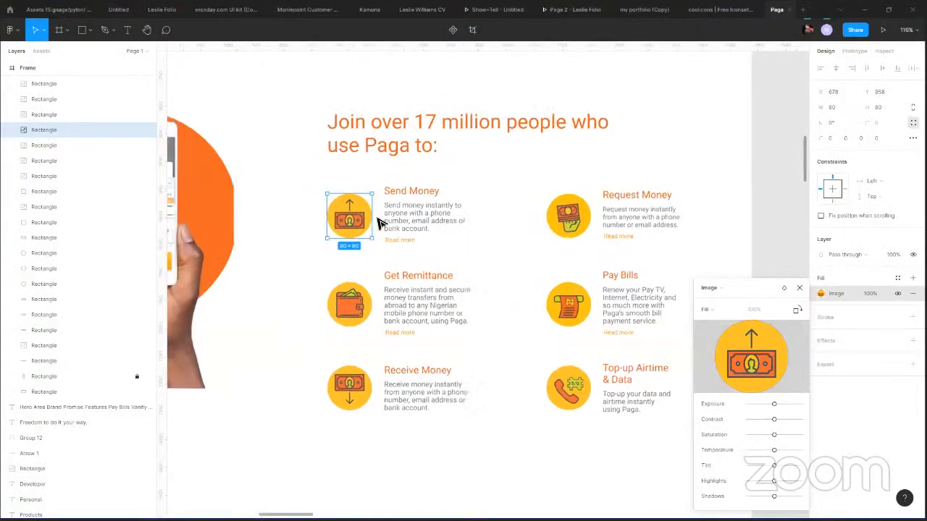
{"action": "scroll", "coordinate": [353, 220], "scroll_direction": "up", "scroll_amount": 4}
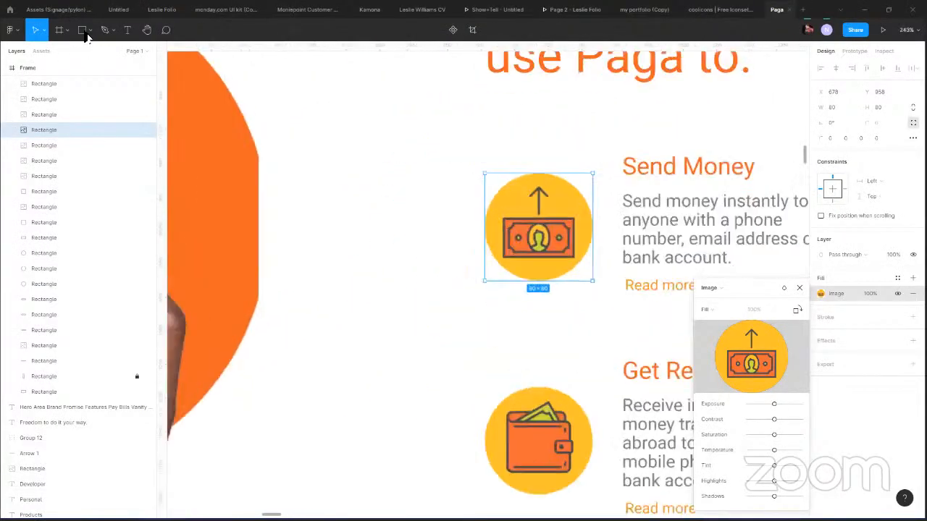
{"action": "key", "text": "r"}
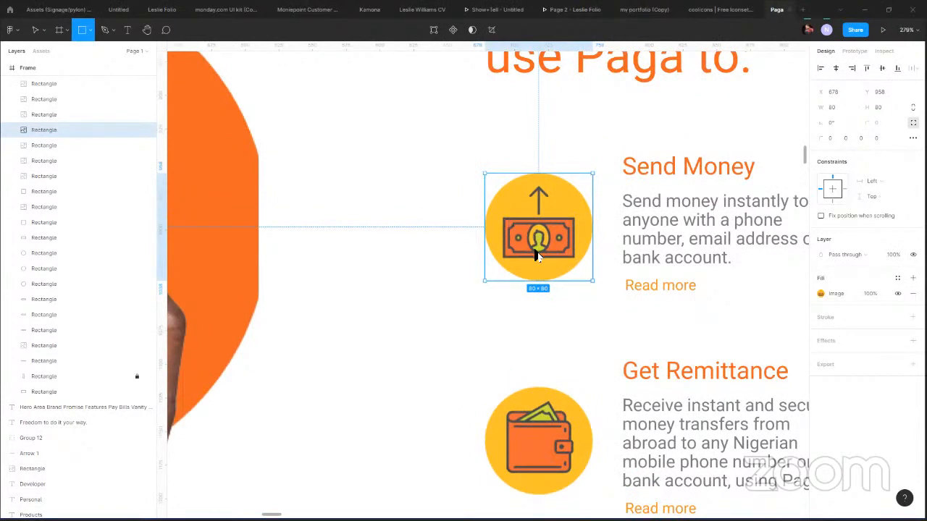
{"action": "mouse_move", "coordinate": [502, 218]}
{"action": "left_mouse_down"}
{"action": "mouse_move", "coordinate": [563, 264]}
{"action": "mouse_move", "coordinate": [574, 256]}
{"action": "mouse_move", "coordinate": [416, 242]}
{"action": "left_mouse_up"}
{"action": "left_click", "coordinate": [876, 122]}
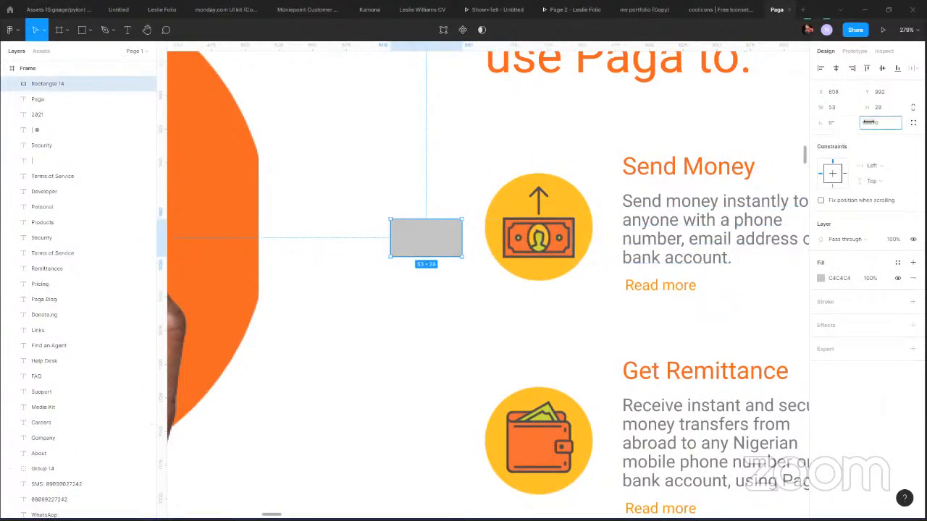
{"action": "type", "text": "4"}
{"action": "key", "text": "Return"}
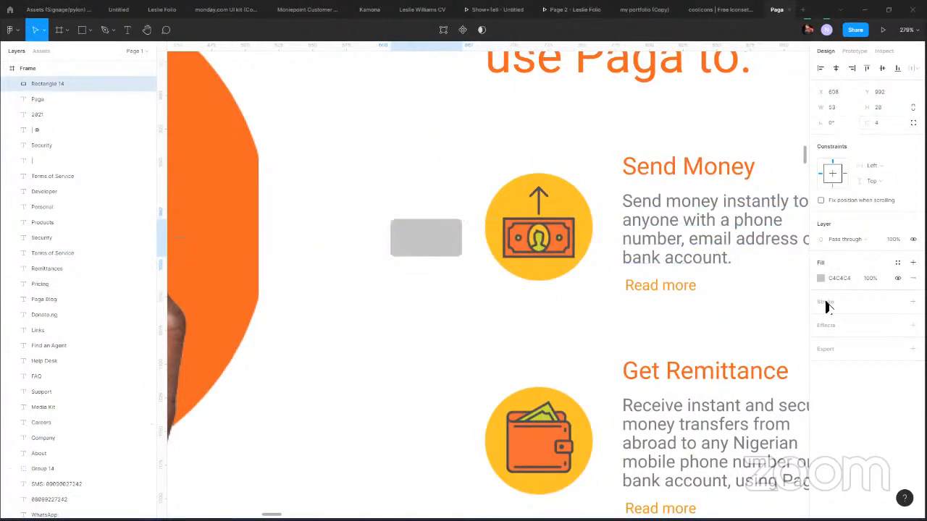
Give the rounded rectangle a black stroke of thickness 2 and hide its fill.
{"action": "left_click", "coordinate": [912, 302]}
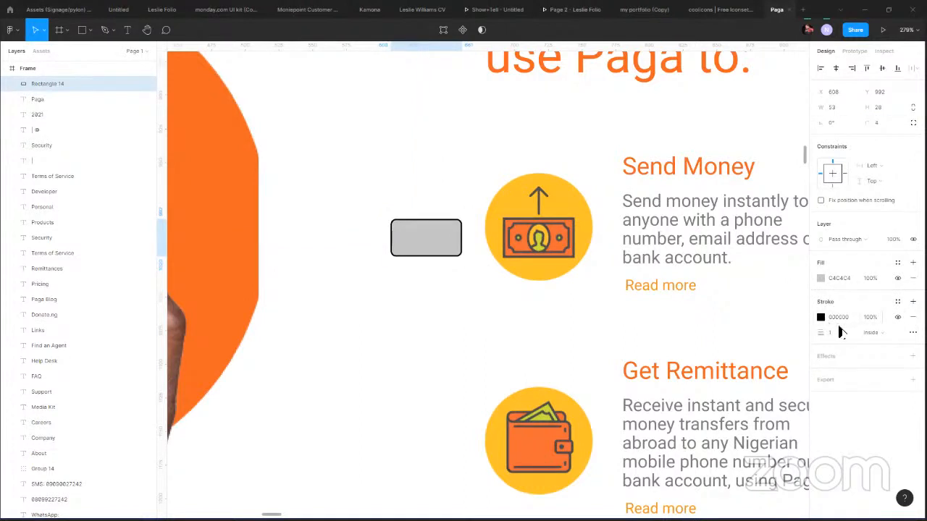
{"action": "left_click", "coordinate": [840, 331]}
{"action": "type", "text": "2"}
{"action": "key", "text": "Return"}
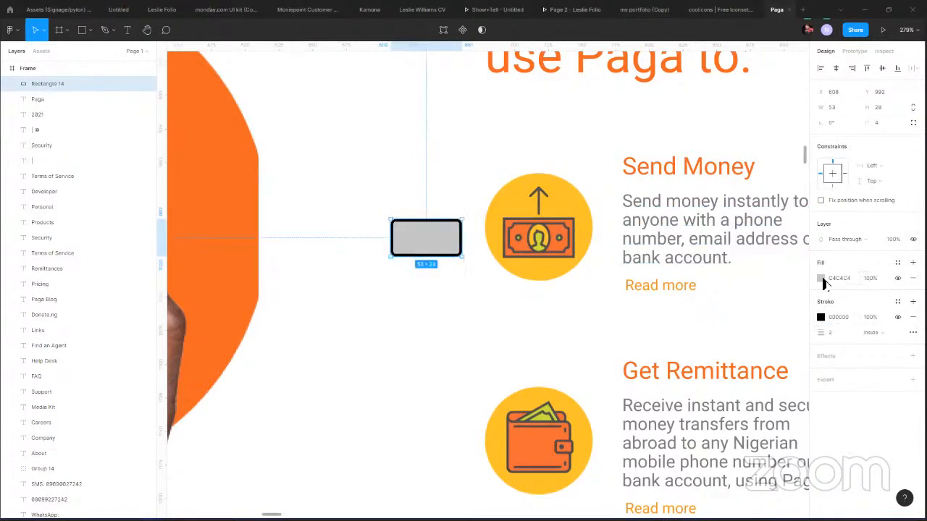
{"action": "left_click", "coordinate": [897, 278]}
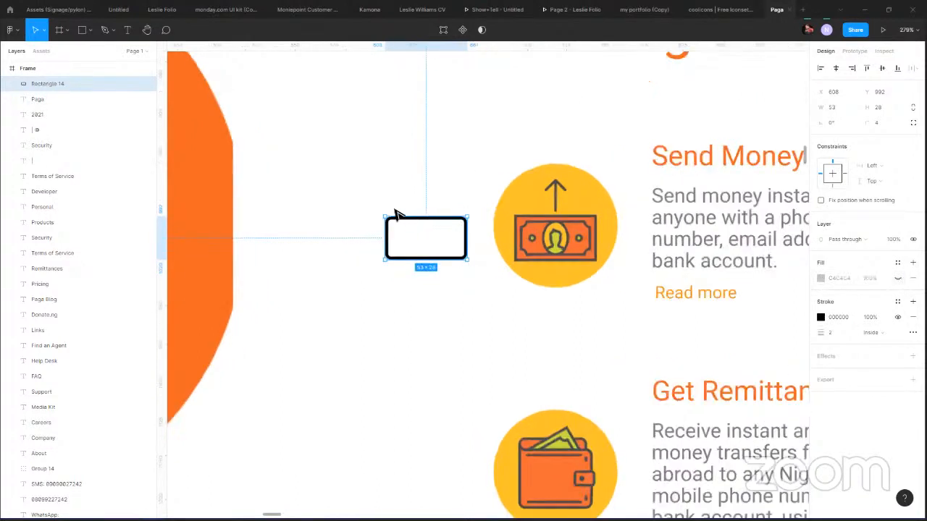
Draw a horizontal line about 43 wide just beneath the rounded rectangle.
{"action": "scroll", "coordinate": [426, 238], "scroll_direction": "up", "scroll_amount": 5}
{"action": "left_click", "coordinate": [89, 30]}
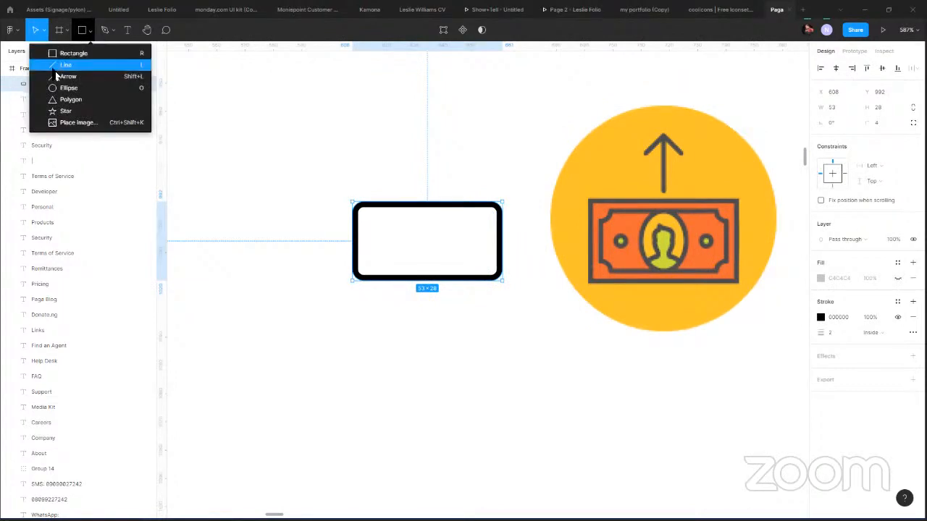
{"action": "left_click", "coordinate": [64, 65]}
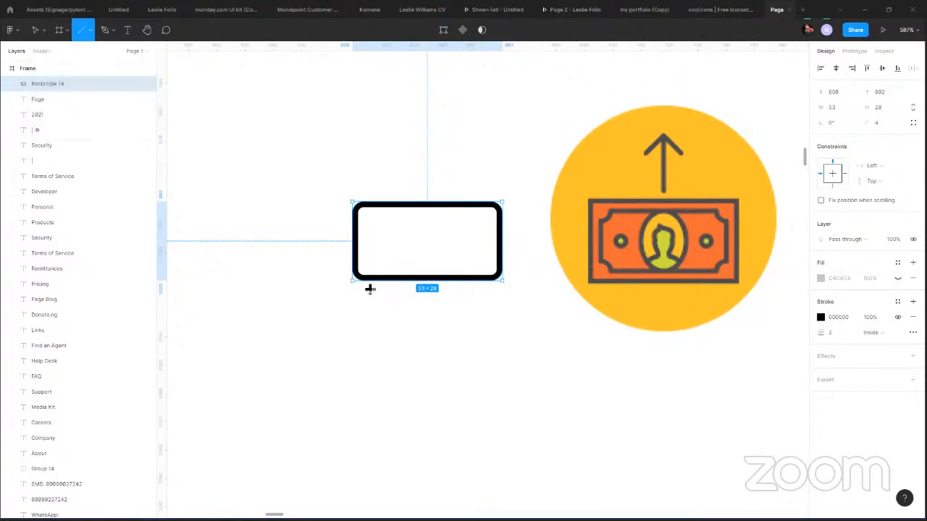
{"action": "left_click_drag", "start_coordinate": [366, 286], "coordinate": [488, 290]}
{"action": "left_click", "coordinate": [482, 279], "text": "shift"}
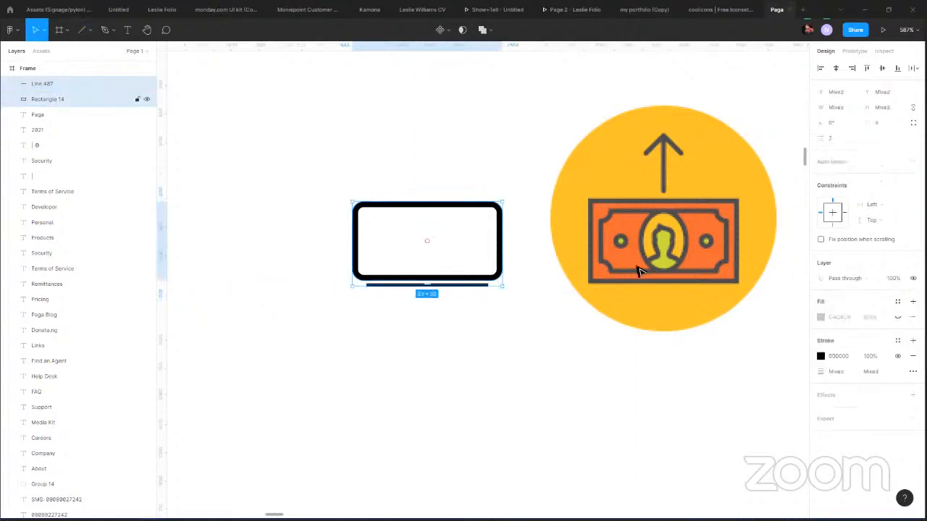
{"action": "left_click", "coordinate": [453, 317]}
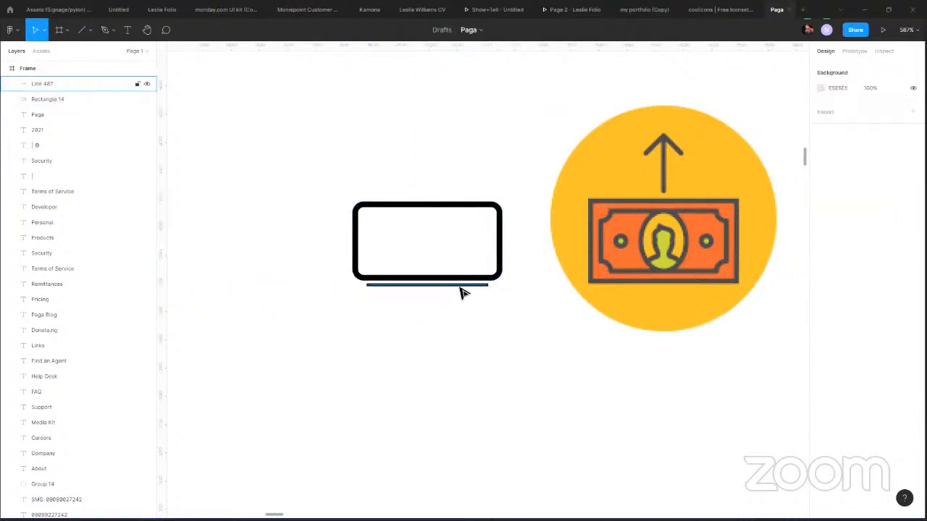
Set the line's stroke thickness to 2 and nudge it down 2 px from the rectangle.
{"action": "left_click", "coordinate": [461, 287]}
{"action": "left_click", "coordinate": [836, 319]}
{"action": "type", "text": "2"}
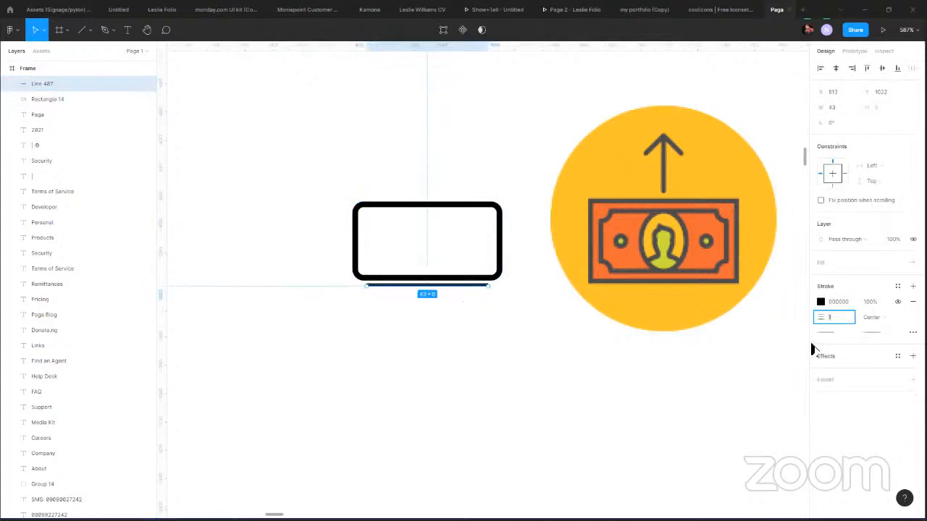
{"action": "key", "text": "Return"}
{"action": "key", "text": "Down"}
{"action": "key", "text": "Down"}
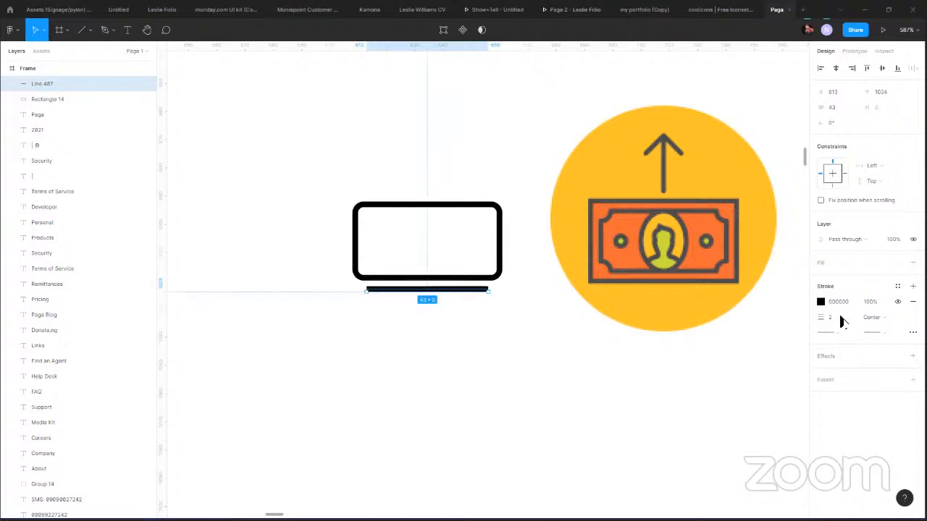
Give the line solid stroke style with round ends.
{"action": "left_click", "coordinate": [912, 333]}
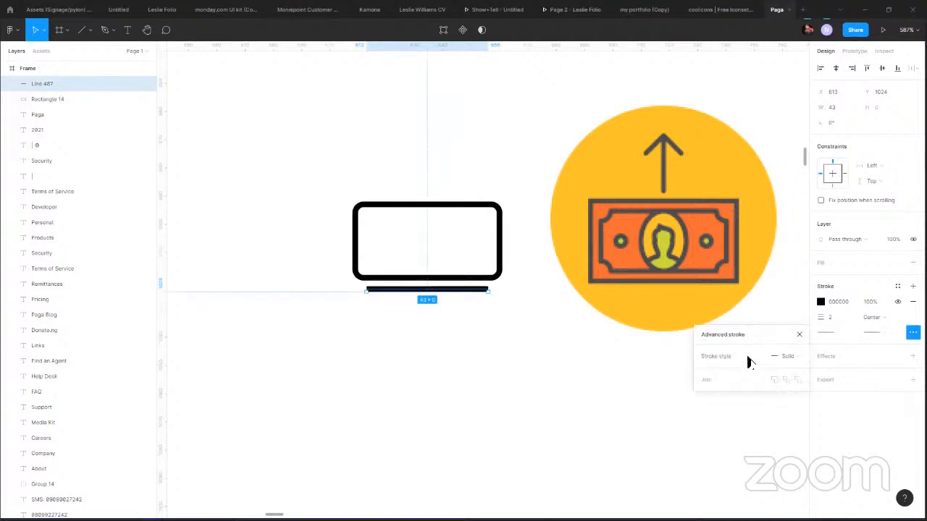
{"action": "left_click", "coordinate": [791, 359]}
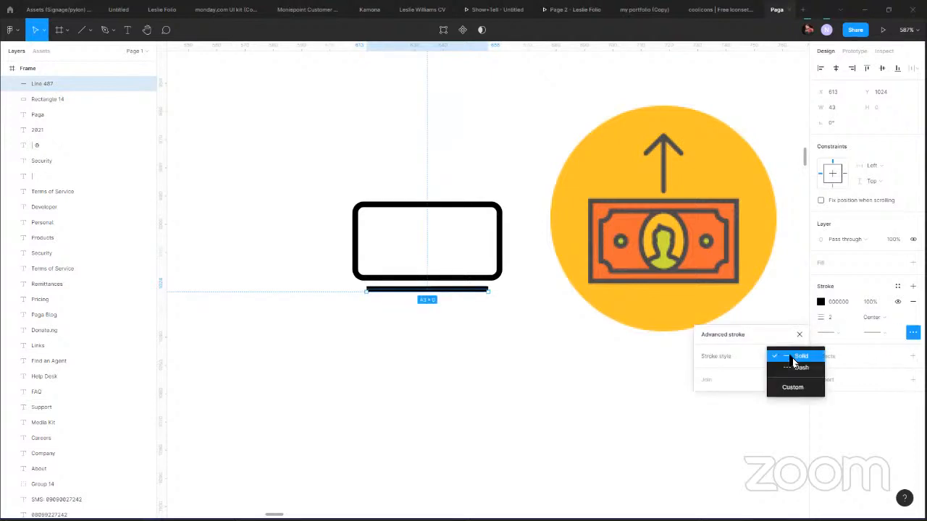
{"action": "left_click", "coordinate": [791, 357]}
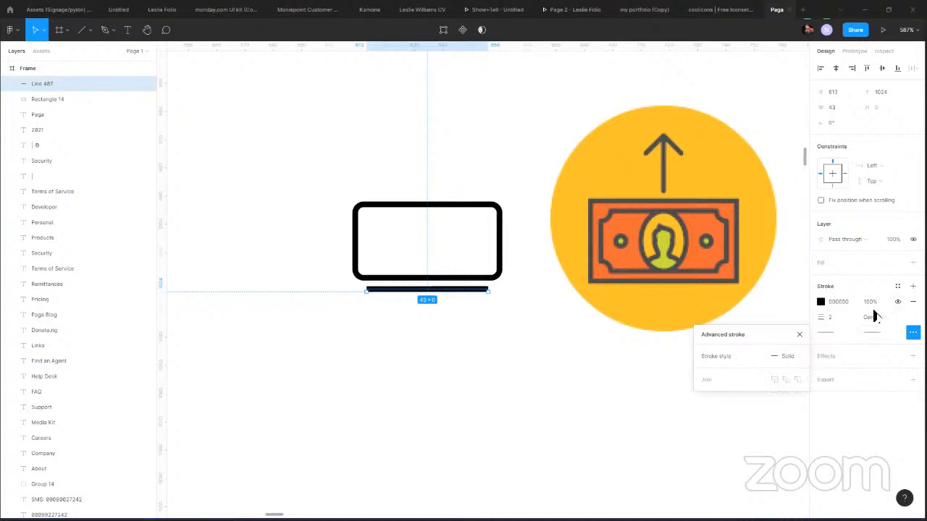
{"action": "left_click", "coordinate": [834, 333]}
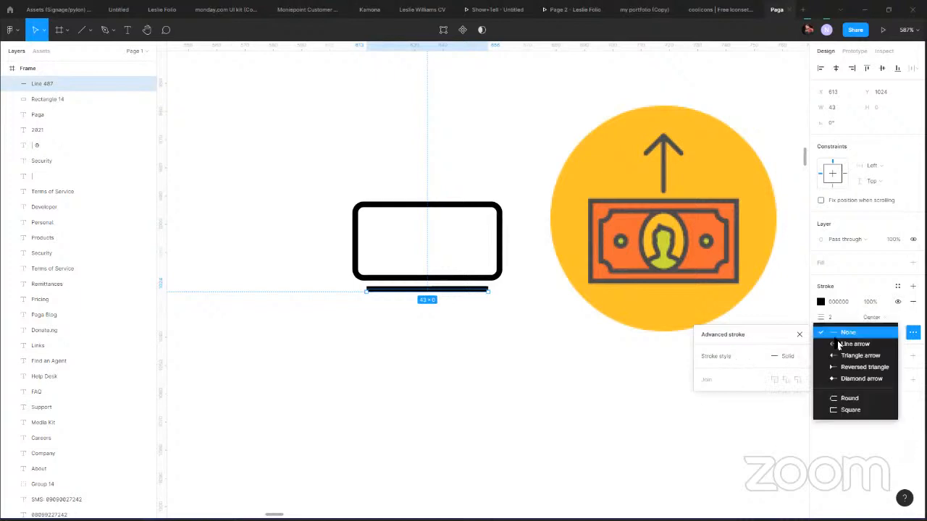
{"action": "left_click", "coordinate": [848, 399]}
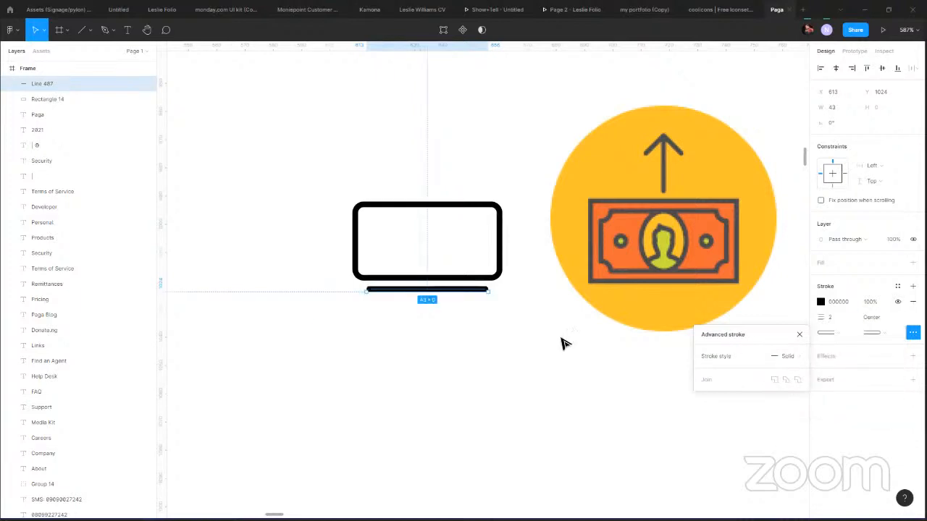
Place a shorter, centred copy of the rounded line just below the first one.
{"action": "left_click", "coordinate": [440, 319]}
{"action": "left_click", "coordinate": [439, 292]}
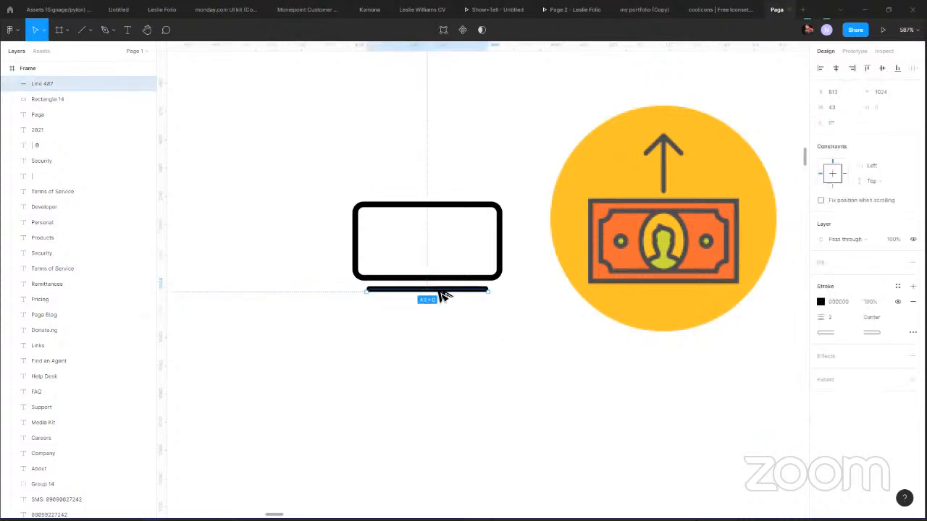
{"action": "left_click_drag", "start_coordinate": [441, 296], "coordinate": [473, 307]}
{"action": "left_click", "coordinate": [507, 343]}
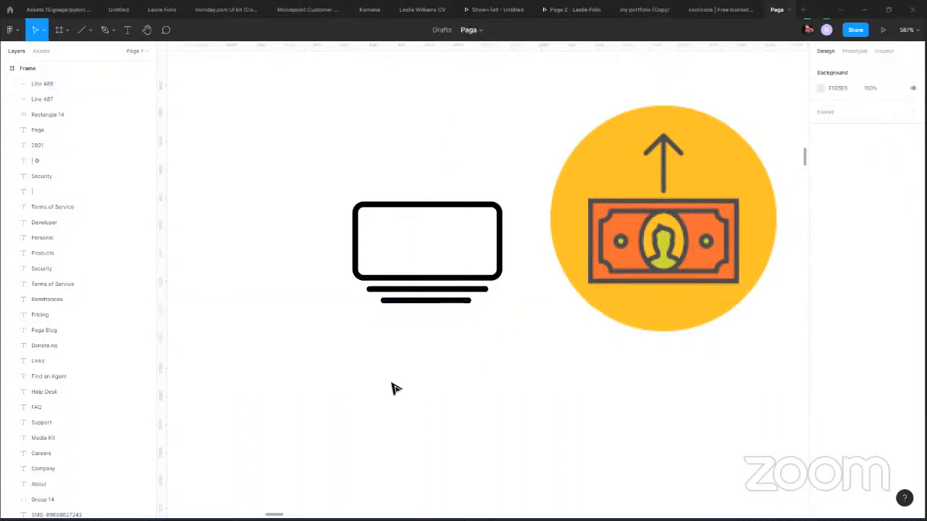
Draw a circle about 14 × 14 in the middle of the rectangle and shift the rectangle slightly left around it.
{"action": "left_click", "coordinate": [90, 34]}
{"action": "left_click", "coordinate": [101, 87]}
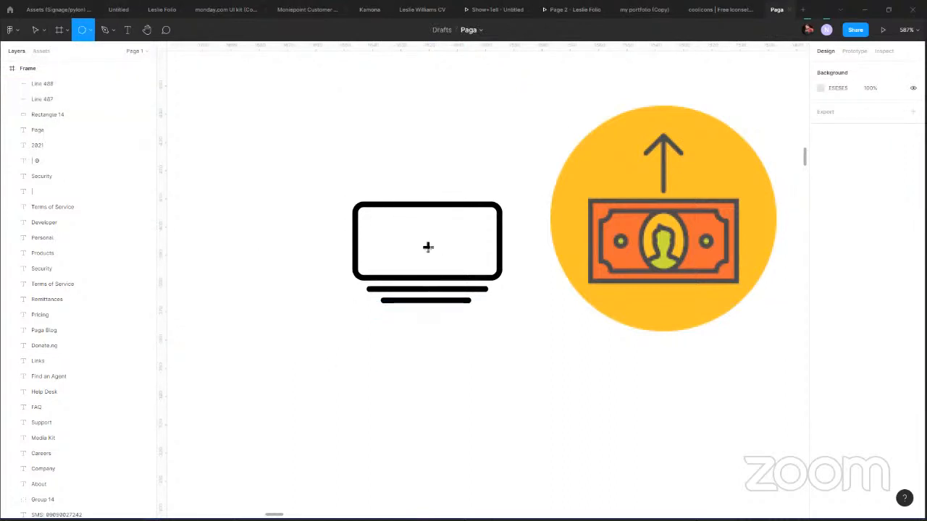
{"action": "mouse_move", "coordinate": [428, 247]}
{"action": "left_mouse_down"}
{"action": "mouse_move", "coordinate": [441, 261]}
{"action": "mouse_move", "coordinate": [431, 245]}
{"action": "left_mouse_up"}
{"action": "left_click_drag", "start_coordinate": [503, 253], "coordinate": [499, 253]}
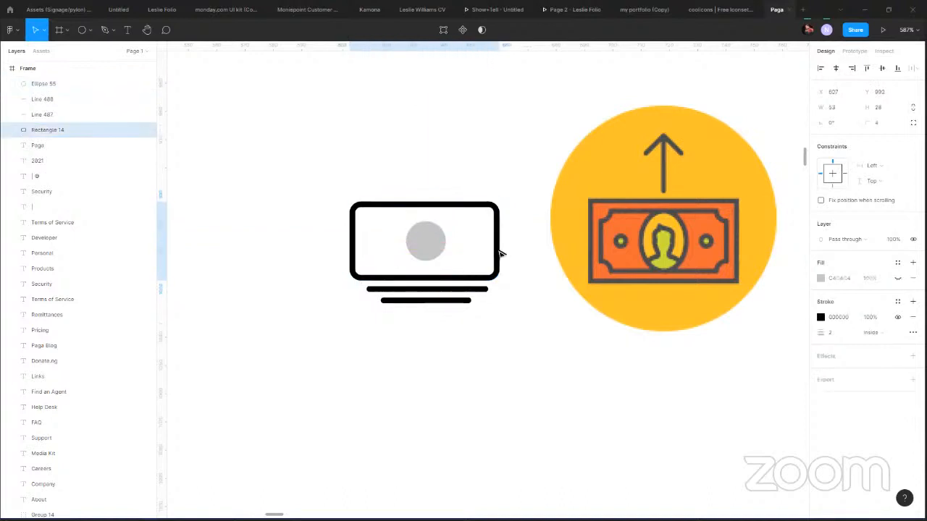
Fill the circle with black sampled from the rectangle's outline.
{"action": "key", "text": "i"}
{"action": "key", "text": "Escape"}
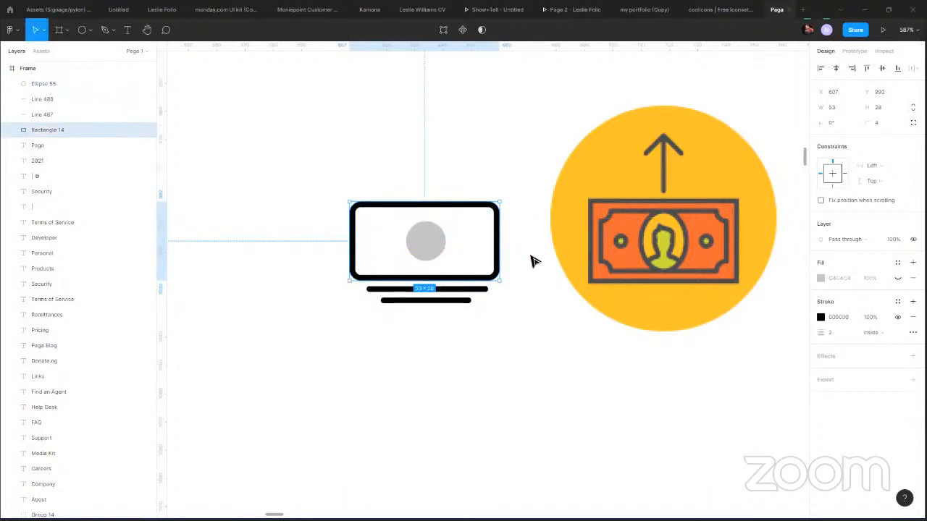
{"action": "left_click", "coordinate": [540, 311]}
{"action": "left_click", "coordinate": [440, 255]}
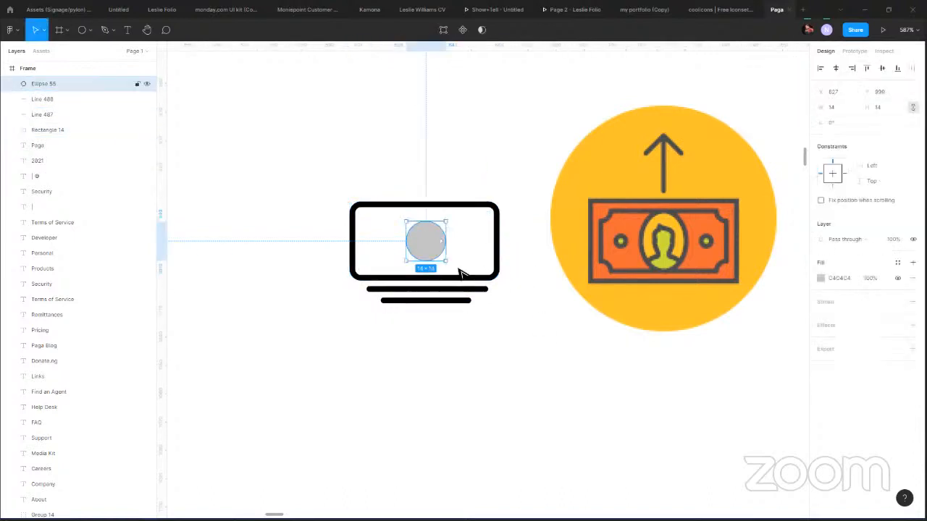
{"action": "key", "text": "i"}
{"action": "left_click", "coordinate": [498, 210]}
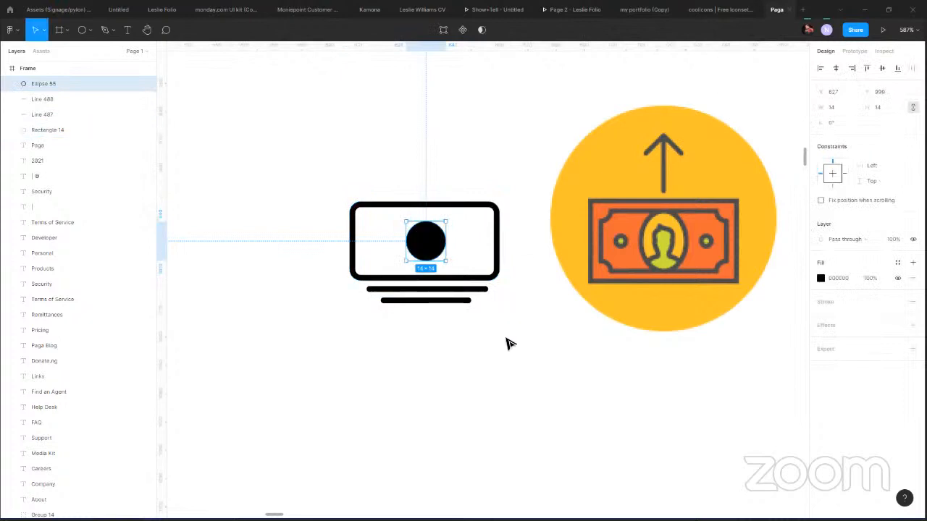
{"action": "left_click", "coordinate": [563, 350]}
Open the Iconify plugin.
{"action": "scroll", "coordinate": [526, 316], "scroll_direction": "down", "scroll_amount": 1}
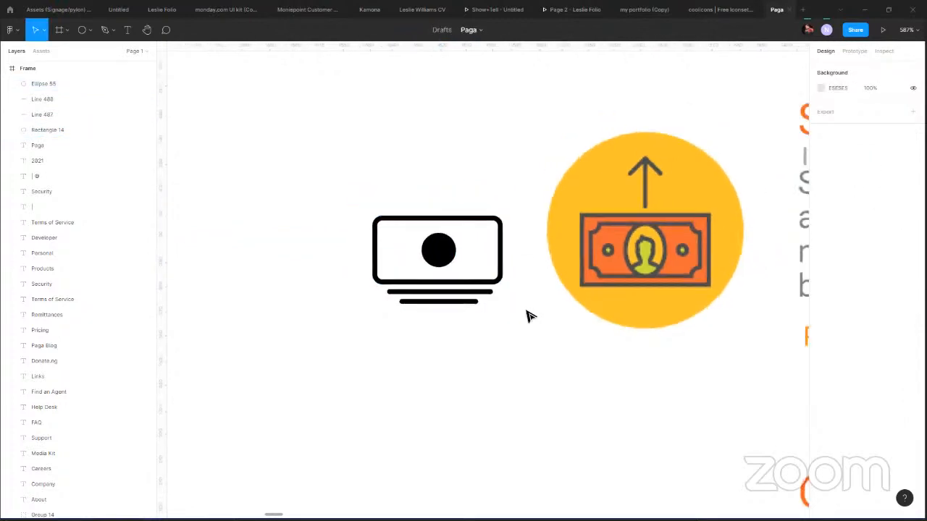
{"action": "scroll", "coordinate": [528, 316], "scroll_direction": "down", "scroll_amount": 2}
{"action": "scroll", "coordinate": [527, 316], "scroll_direction": "up", "scroll_amount": 1}
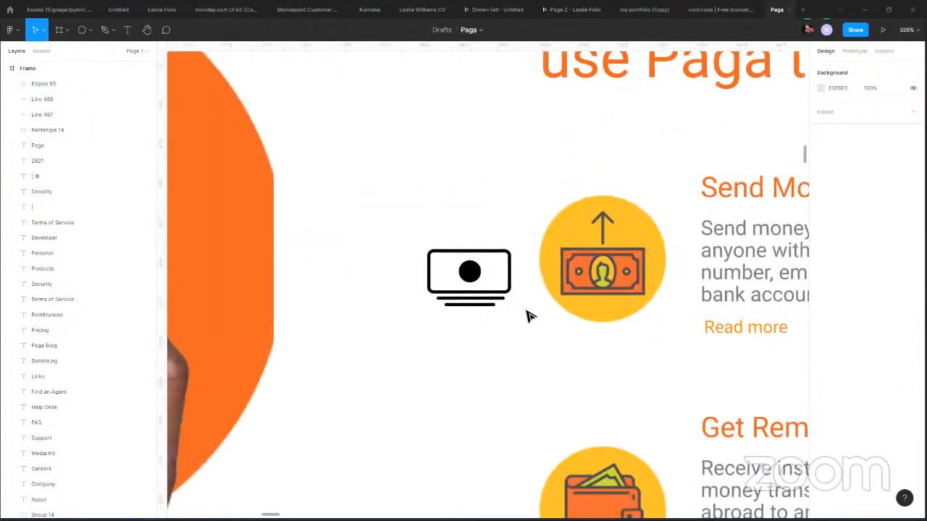
{"action": "scroll", "coordinate": [527, 316], "scroll_direction": "up", "scroll_amount": 3}
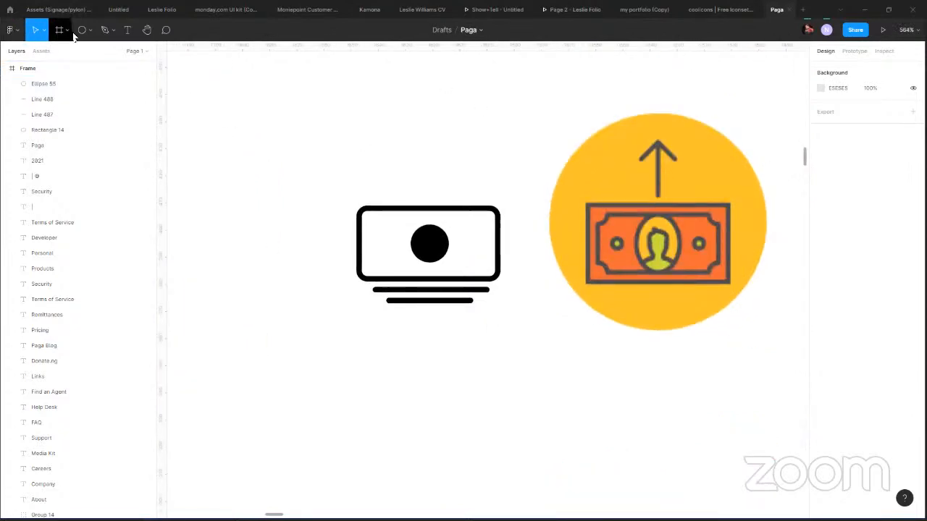
{"action": "left_click", "coordinate": [9, 30]}
{"action": "mouse_move", "coordinate": [36, 112]}
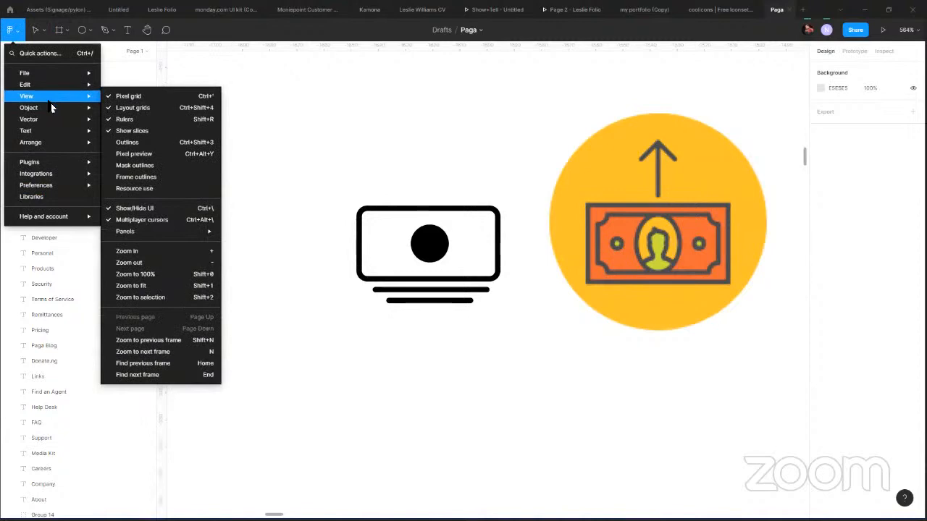
{"action": "mouse_move", "coordinate": [69, 73]}
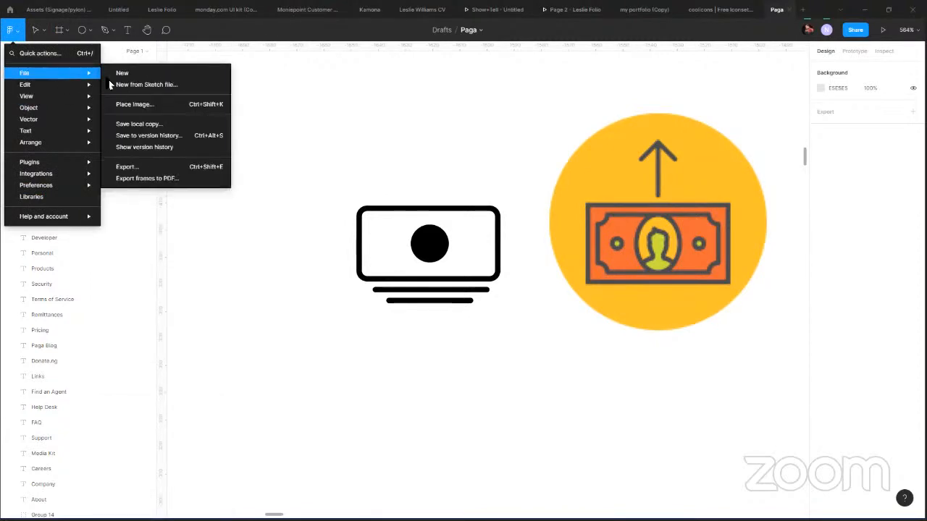
{"action": "mouse_move", "coordinate": [51, 162]}
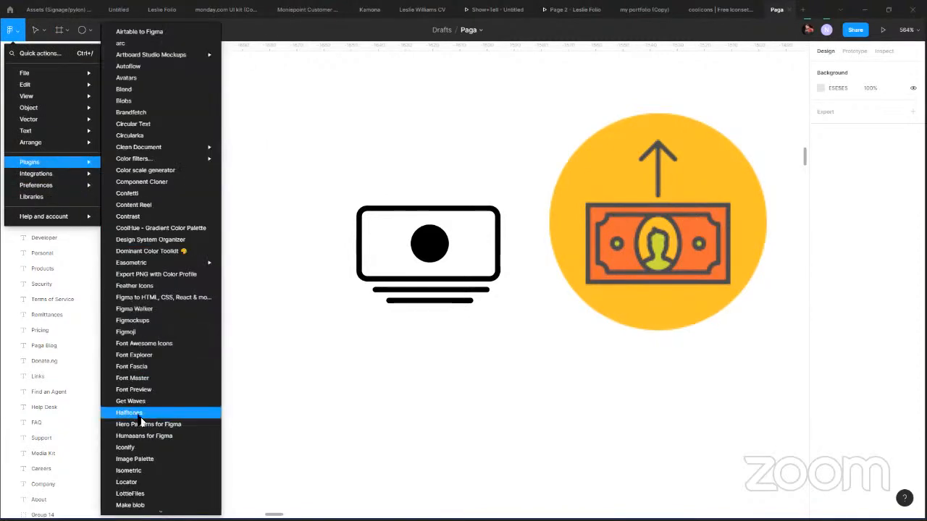
{"action": "left_click", "coordinate": [154, 448]}
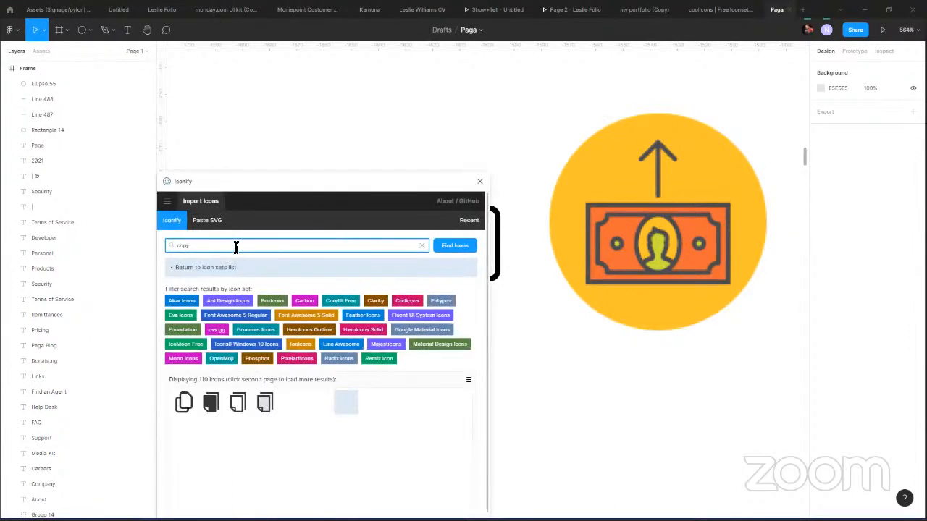
Search Iconify for arrow icons, place the Akar right-arrow icon above the banknote drawing, and close the plugin.
{"action": "type", "text": "arrow"}
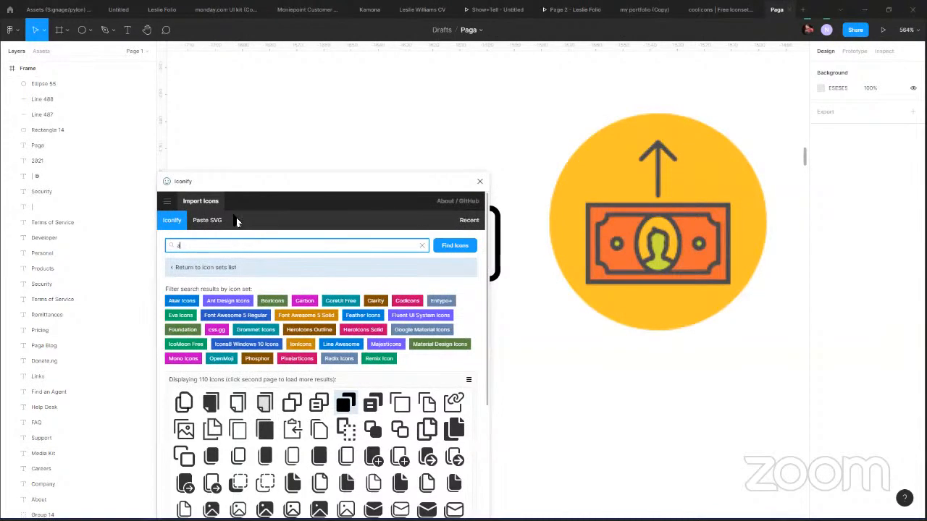
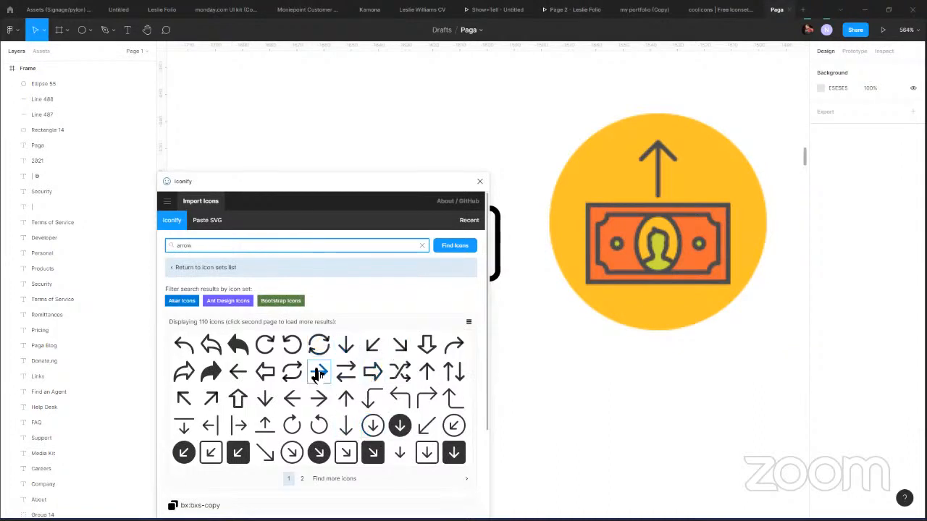
{"action": "left_click_drag", "start_coordinate": [319, 371], "coordinate": [363, 134]}
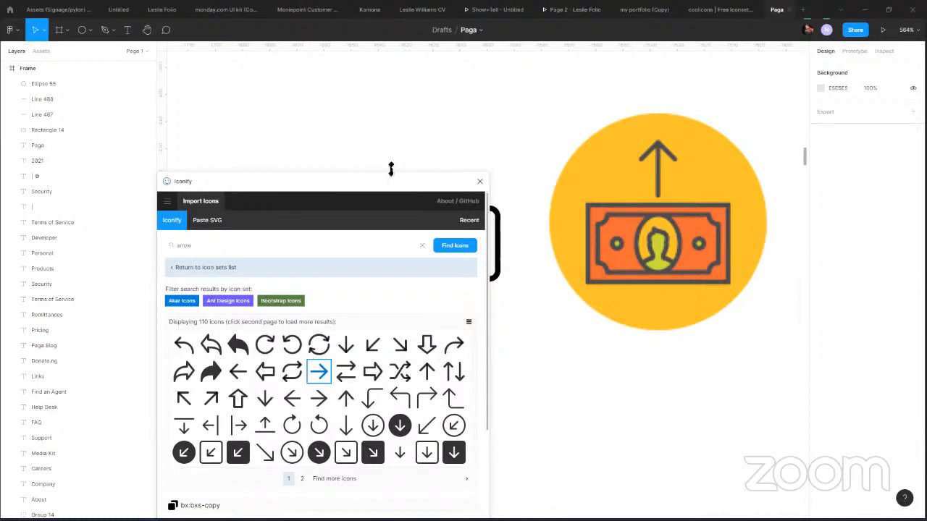
{"action": "left_click_drag", "start_coordinate": [391, 169], "coordinate": [399, 170]}
{"action": "left_click", "coordinate": [479, 181]}
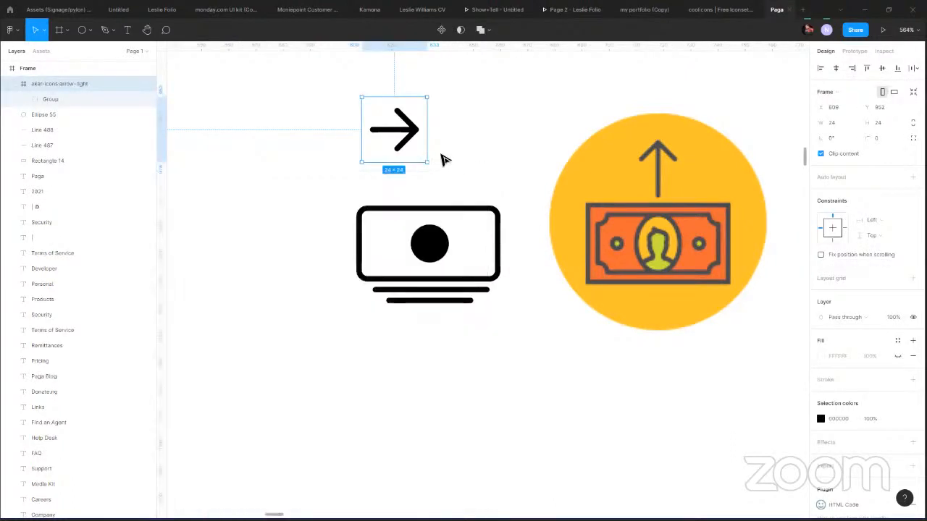
Rotate the arrow icon to point upward and centre it just above the banknote.
{"action": "left_click_drag", "start_coordinate": [429, 171], "coordinate": [428, 105]}
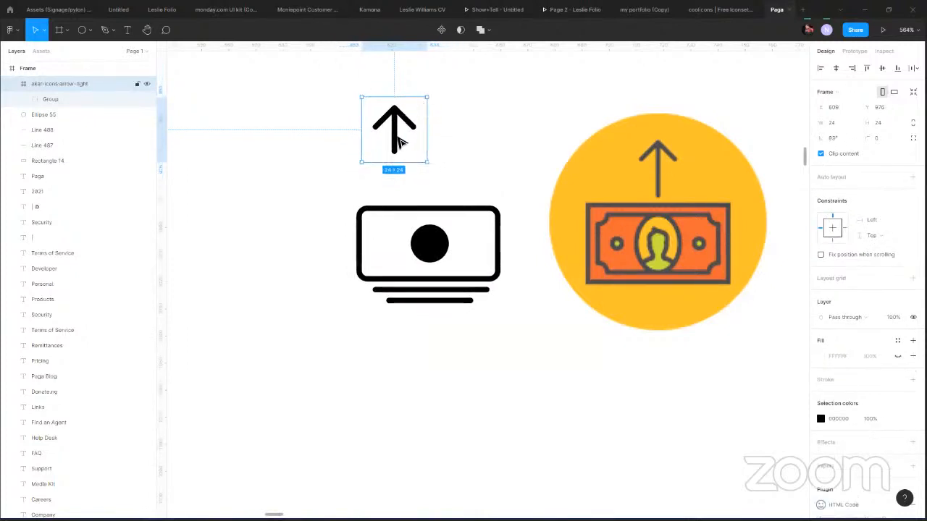
{"action": "left_click_drag", "start_coordinate": [400, 144], "coordinate": [435, 181]}
{"action": "left_click", "coordinate": [525, 177]}
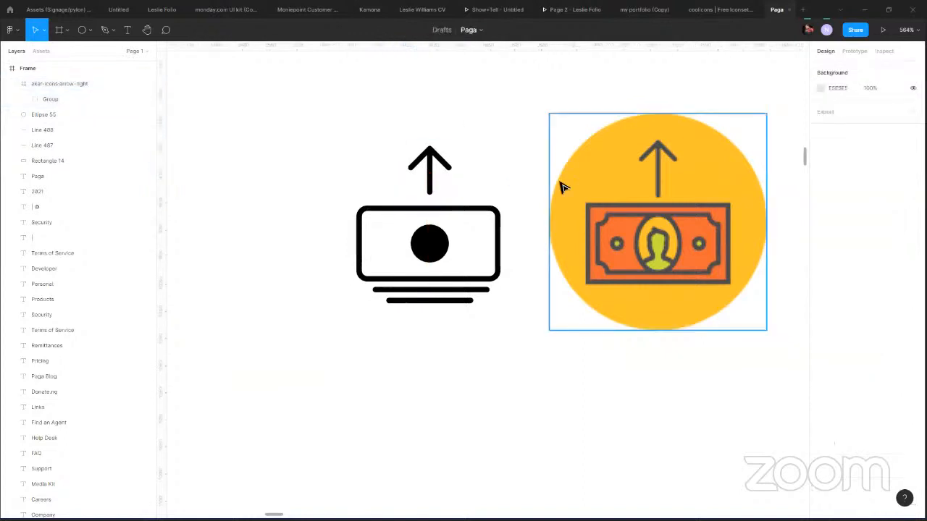
Duplicate the banknote's rounded rectangle, shrink the copy to about 47 × 24, and offset it toward the original's lower right.
{"action": "left_click", "coordinate": [426, 244]}
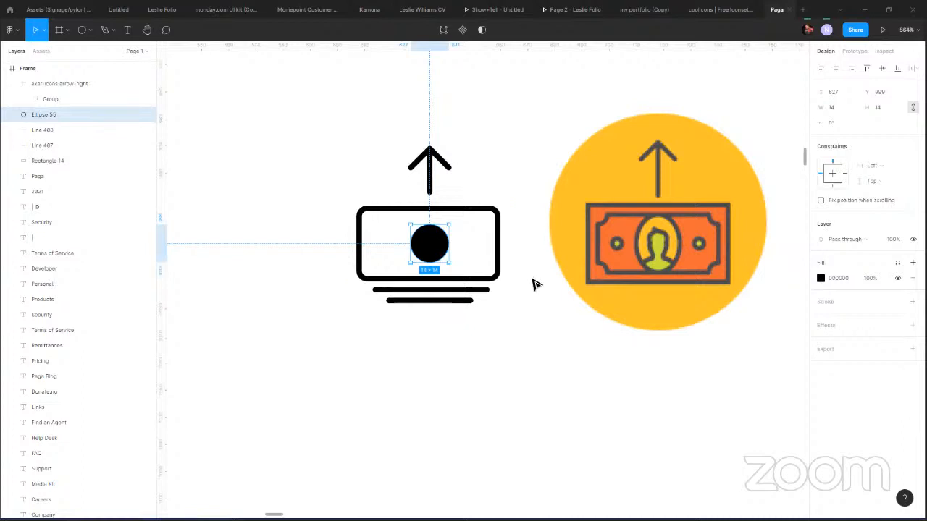
{"action": "left_click", "coordinate": [478, 315]}
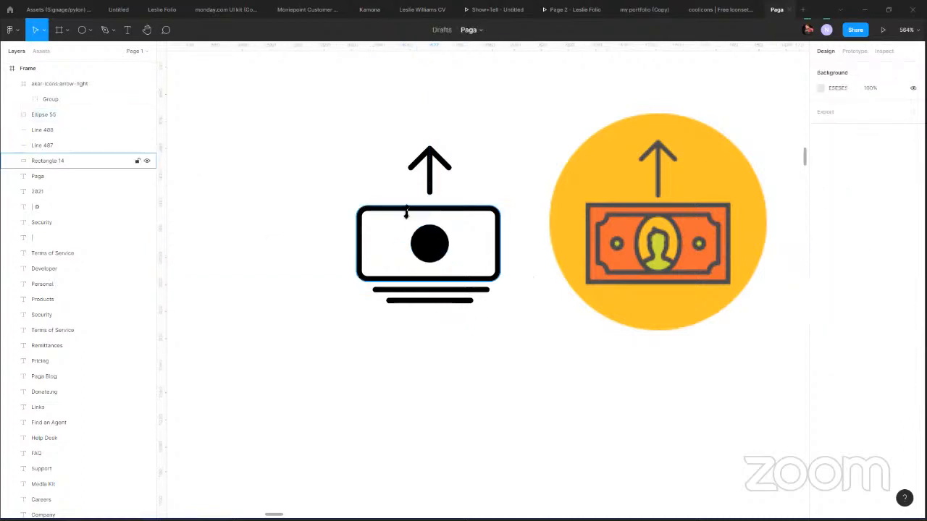
{"action": "left_click", "coordinate": [417, 221]}
{"action": "key", "text": "ctrl+d"}
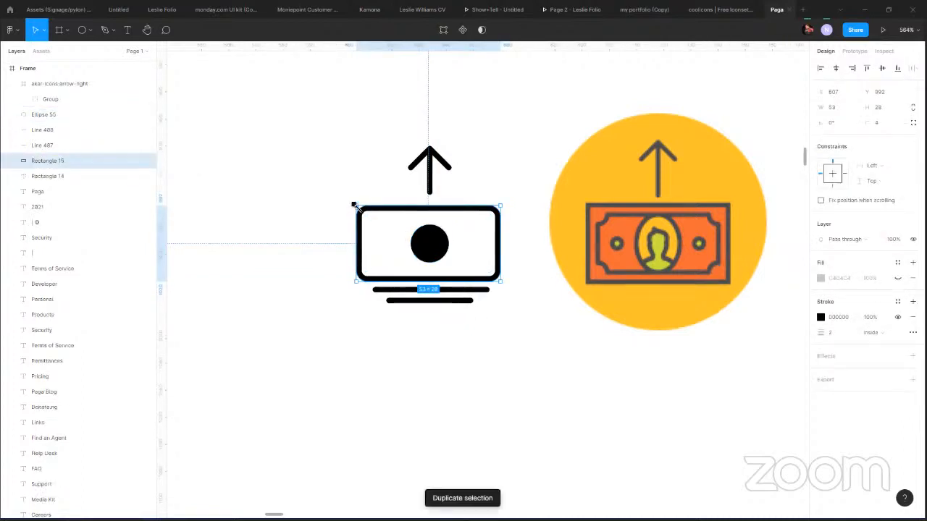
{"action": "left_click_drag", "start_coordinate": [354, 205], "coordinate": [408, 235]}
{"action": "key", "text": "Right"}
{"action": "key", "text": "Right"}
{"action": "key", "text": "Right"}
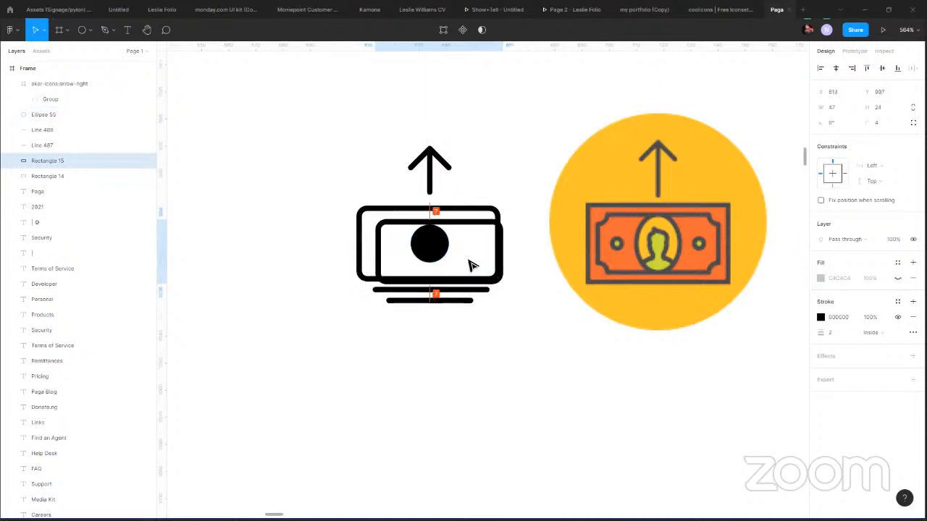
Hide the smaller rectangle's stroke, fill it with yellow sampled from the original icon's circle, and send it behind the outline.
{"action": "left_click", "coordinate": [898, 317]}
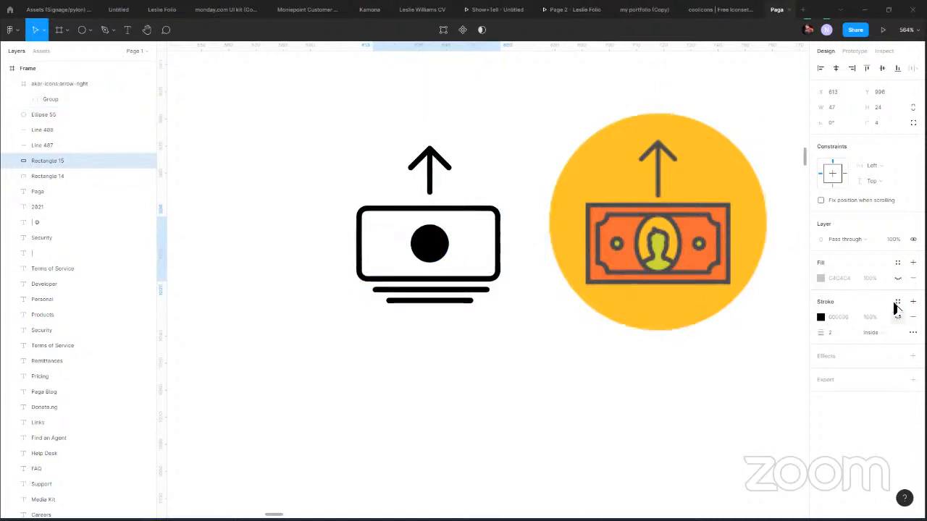
{"action": "left_click", "coordinate": [898, 278]}
{"action": "left_click", "coordinate": [820, 279]}
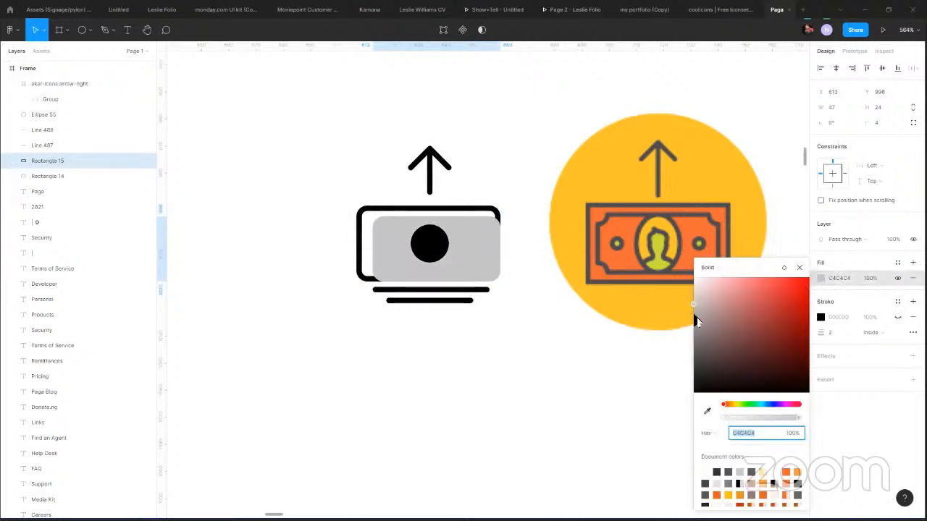
{"action": "left_click", "coordinate": [708, 411]}
{"action": "left_click", "coordinate": [609, 187]}
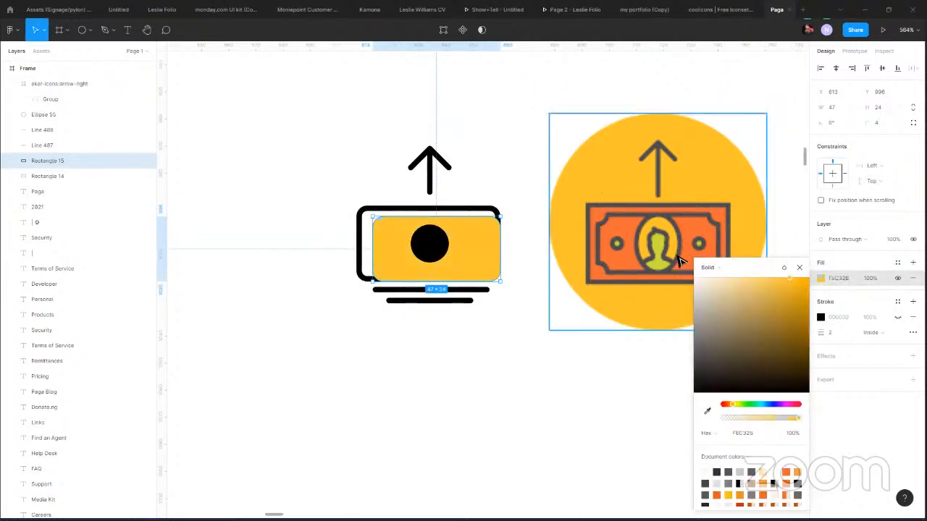
{"action": "key", "text": "ctrl+bracketleft"}
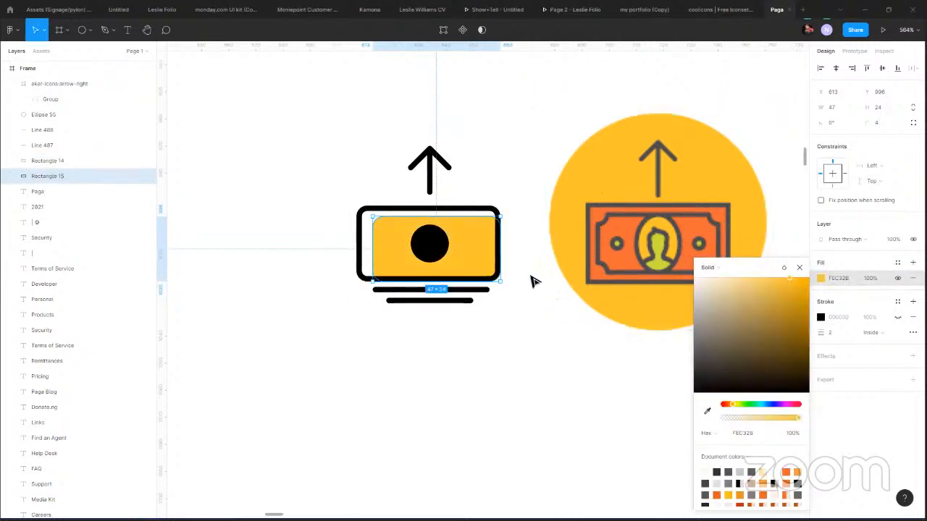
{"action": "key", "text": "ctrl+bracketleft"}
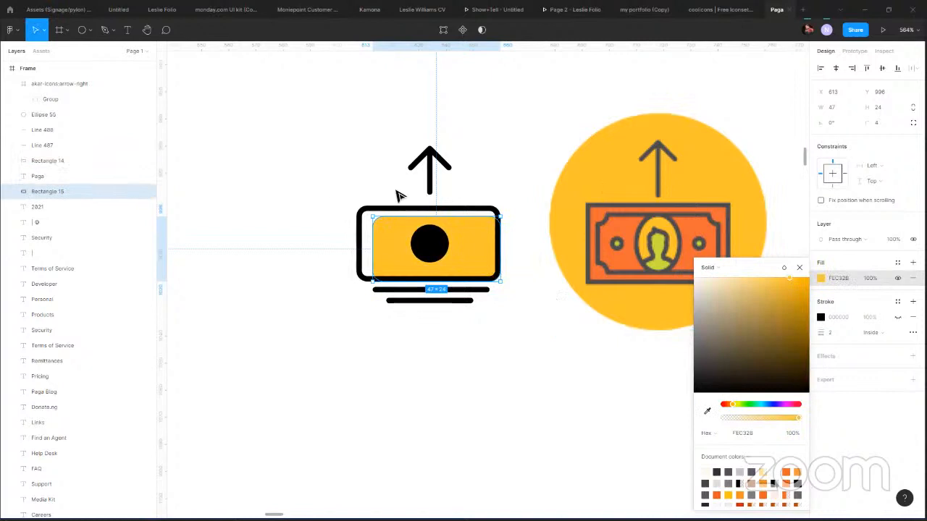
Recolour the arrow, the rectangle outline and the two lines with orange sampled from the original icon's banknote.
{"action": "left_click", "coordinate": [432, 176]}
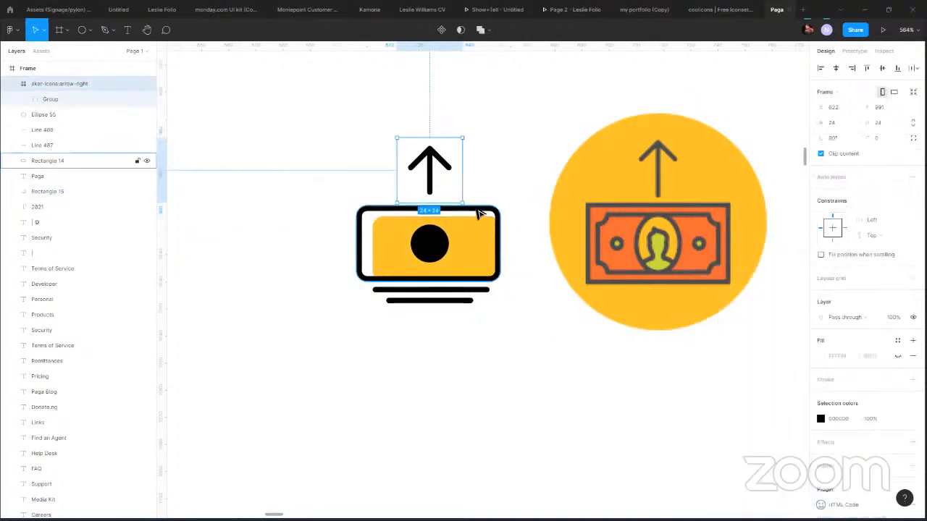
{"action": "left_click", "coordinate": [479, 211], "text": "shift"}
{"action": "left_click", "coordinate": [447, 301], "text": "shift"}
{"action": "left_click", "coordinate": [447, 302], "text": "shift"}
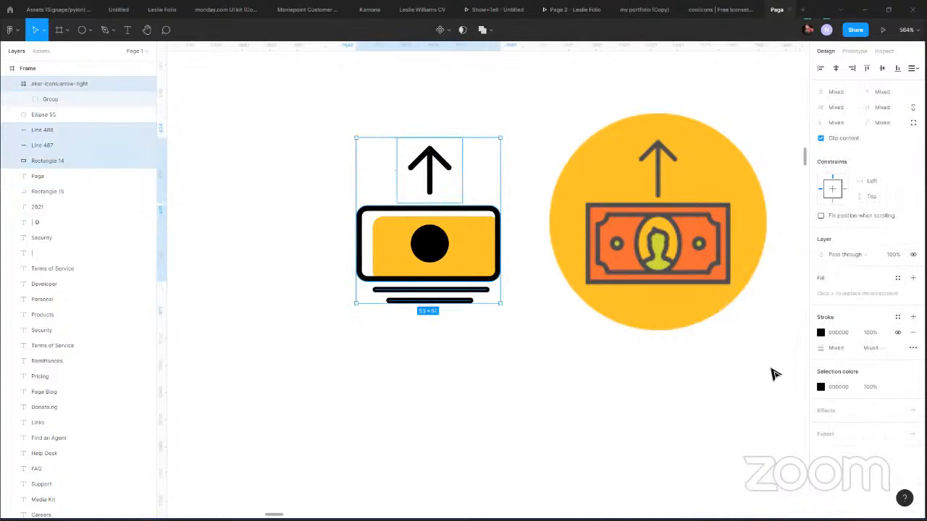
{"action": "left_click", "coordinate": [821, 387]}
{"action": "left_click", "coordinate": [708, 412]}
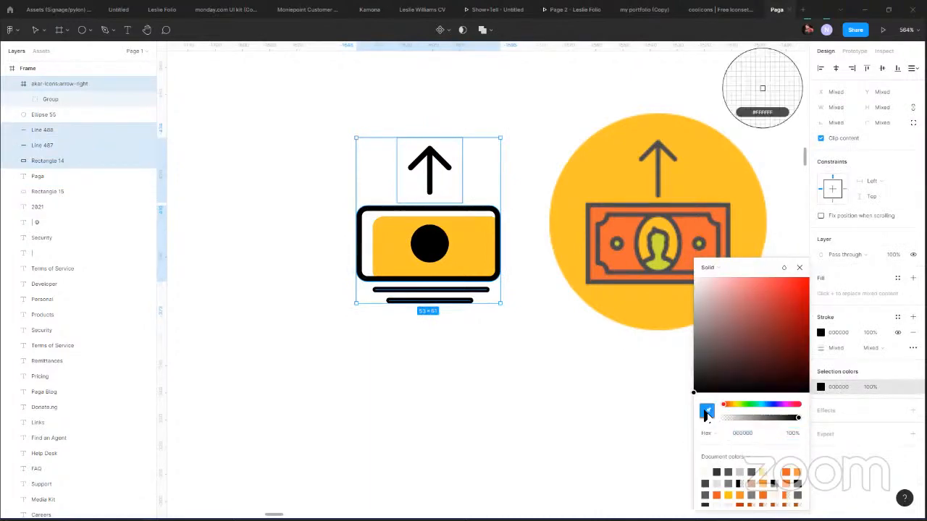
{"action": "left_click", "coordinate": [631, 230]}
{"action": "left_click", "coordinate": [514, 389]}
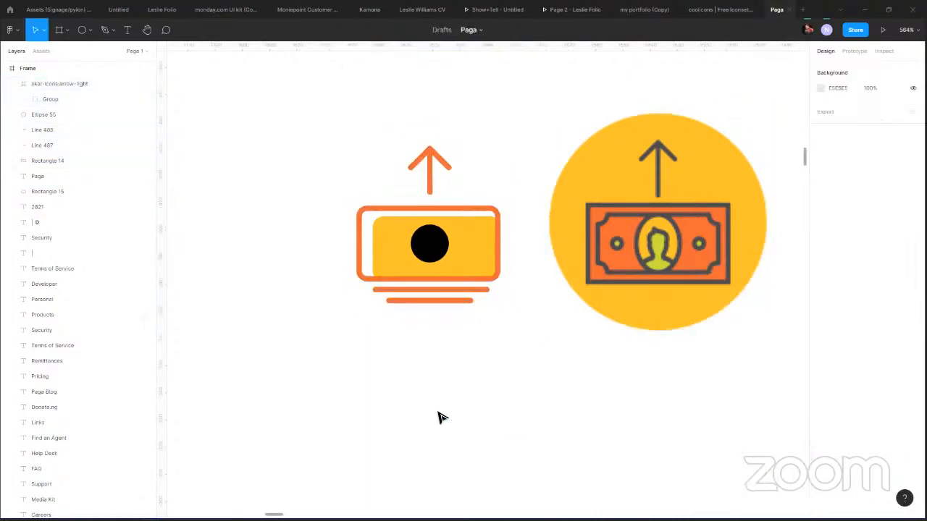
Shift the yellow rectangle slightly down and right so it extends past the banknote outline.
{"action": "left_click", "coordinate": [435, 242]}
{"action": "left_click", "coordinate": [467, 252]}
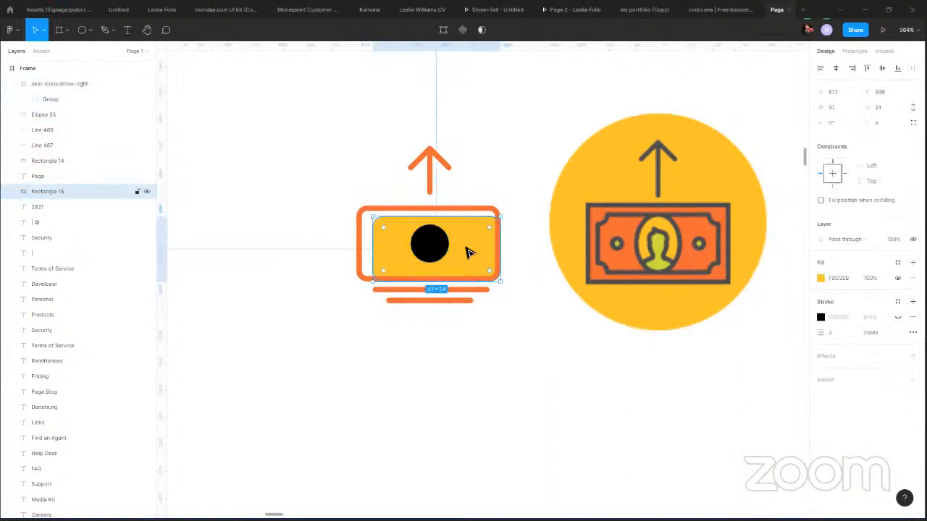
{"action": "mouse_move", "coordinate": [464, 251]}
{"action": "left_mouse_down"}
{"action": "mouse_move", "coordinate": [449, 254]}
{"action": "mouse_move", "coordinate": [465, 248]}
{"action": "mouse_move", "coordinate": [471, 257]}
{"action": "left_mouse_up"}
{"action": "left_click", "coordinate": [522, 305]}
Fill the banknote's central circle with orange sampled from the arrow.
{"action": "left_click", "coordinate": [429, 244]}
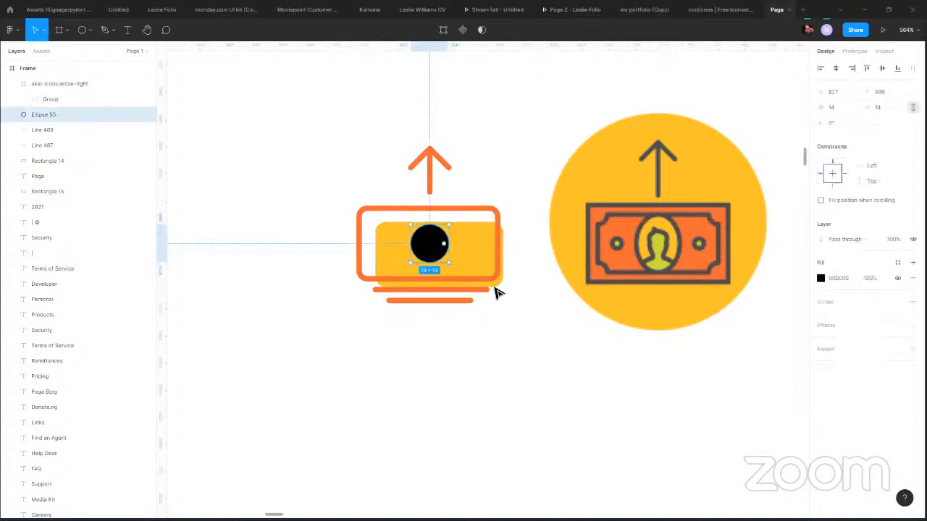
{"action": "key", "text": "i"}
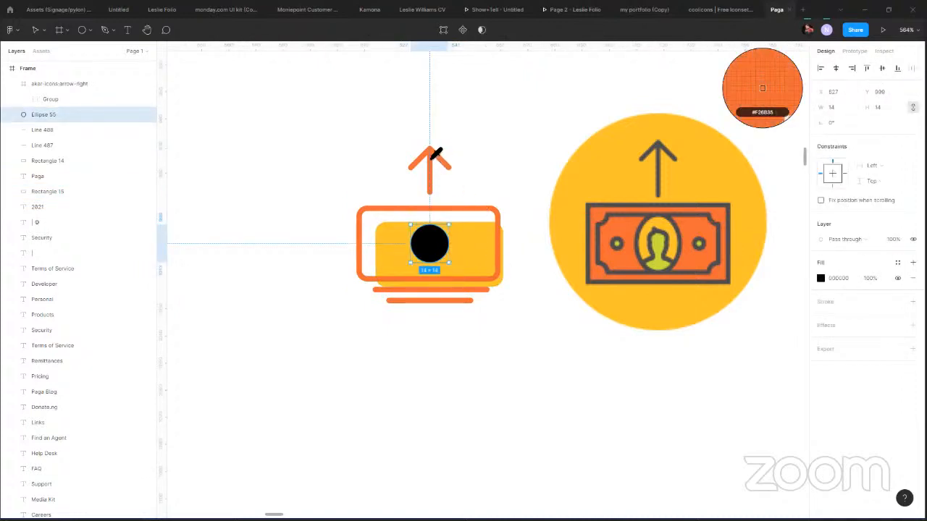
{"action": "left_click", "coordinate": [430, 155]}
{"action": "left_click", "coordinate": [502, 130]}
{"action": "scroll", "coordinate": [496, 173], "scroll_direction": "down", "scroll_amount": 3}
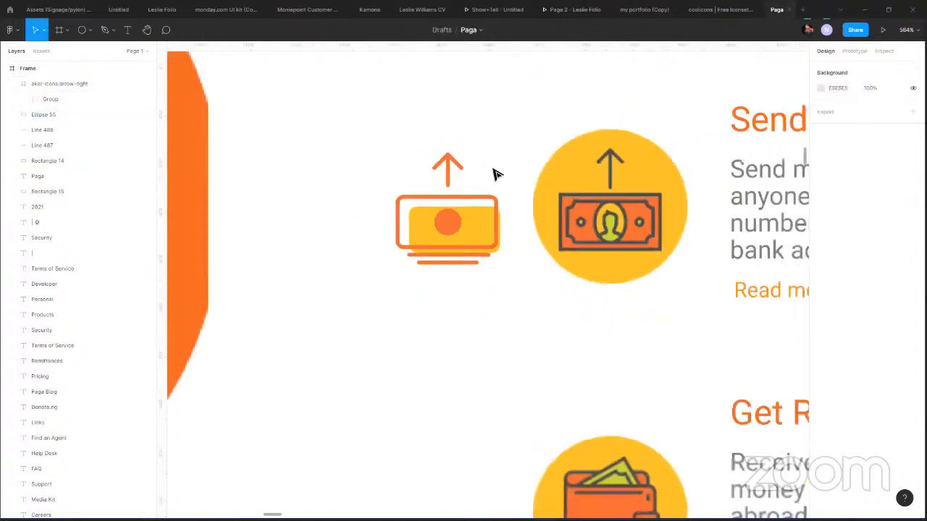
{"action": "scroll", "coordinate": [495, 174], "scroll_direction": "down", "scroll_amount": 5}
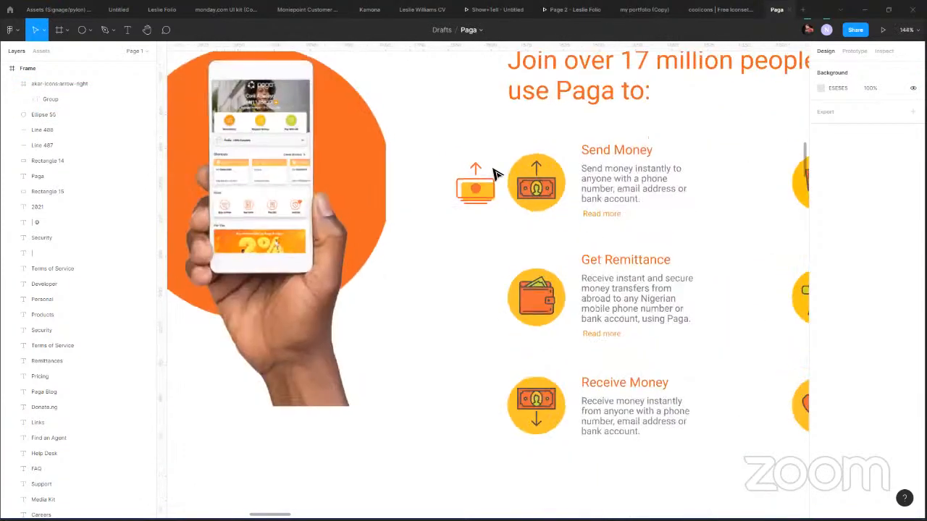
{"action": "scroll", "coordinate": [495, 174], "scroll_direction": "up", "scroll_amount": 4}
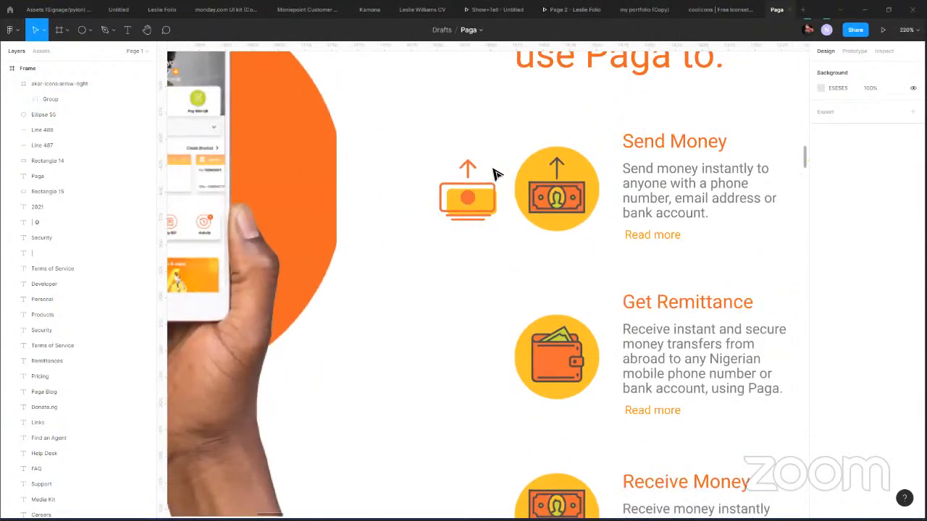
{"action": "scroll", "coordinate": [471, 192], "scroll_direction": "up", "scroll_amount": 8}
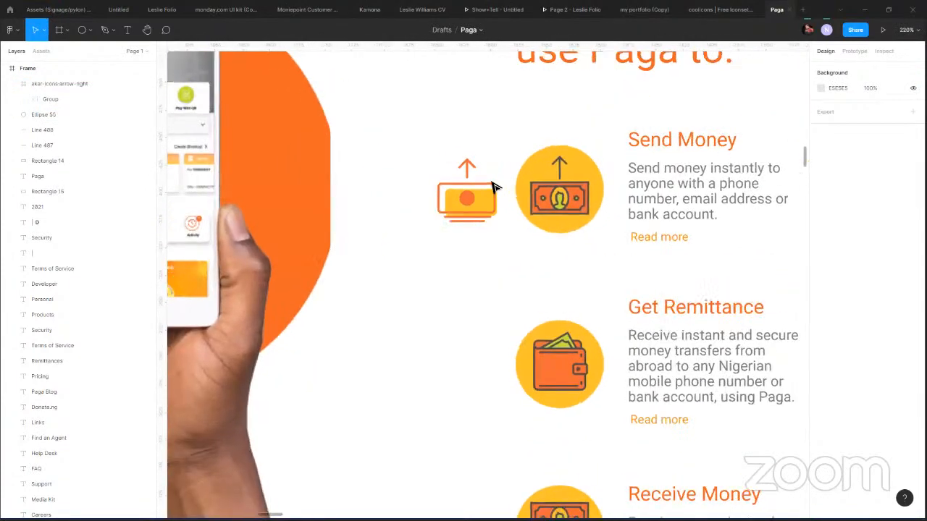
Add a small orange dot on each side of the banknote's central circle.
{"action": "left_click", "coordinate": [432, 236]}
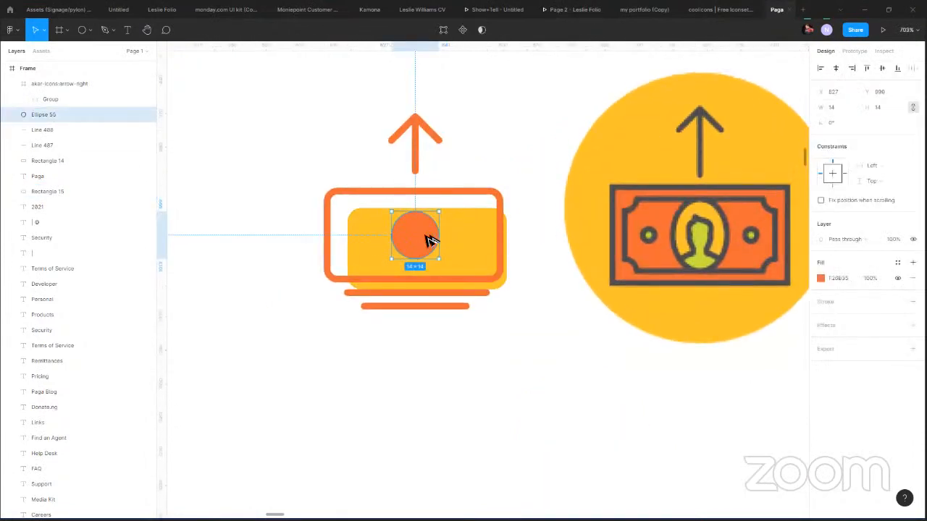
{"action": "left_click_drag", "start_coordinate": [430, 229], "coordinate": [360, 245]}
{"action": "left_click", "coordinate": [467, 239]}
{"action": "mouse_move", "coordinate": [467, 241]}
{"action": "left_mouse_down"}
{"action": "mouse_move", "coordinate": [486, 246]}
{"action": "mouse_move", "coordinate": [477, 243]}
{"action": "left_mouse_up"}
{"action": "left_click", "coordinate": [497, 324]}
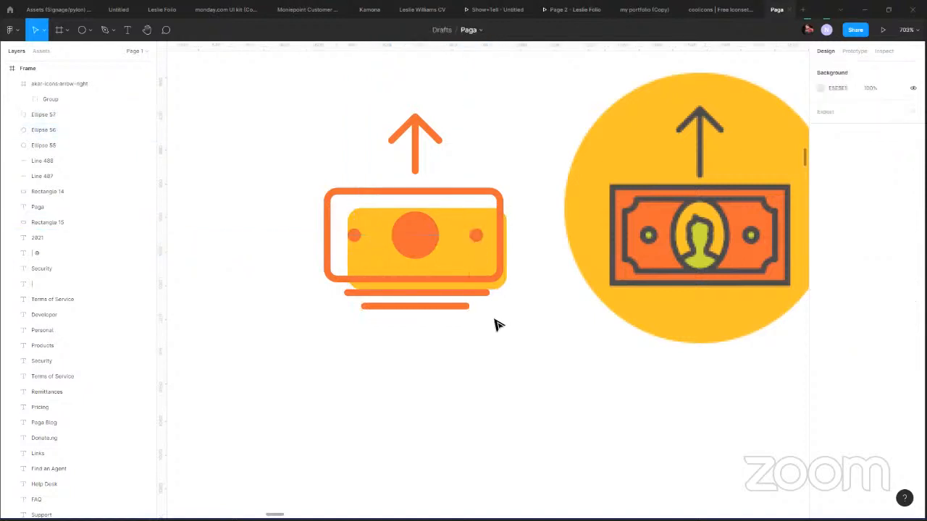
Set the yellow rectangle's opacity to 40%.
{"action": "scroll", "coordinate": [497, 328], "scroll_direction": "down", "scroll_amount": 3}
{"action": "scroll", "coordinate": [496, 326], "scroll_direction": "up", "scroll_amount": 4}
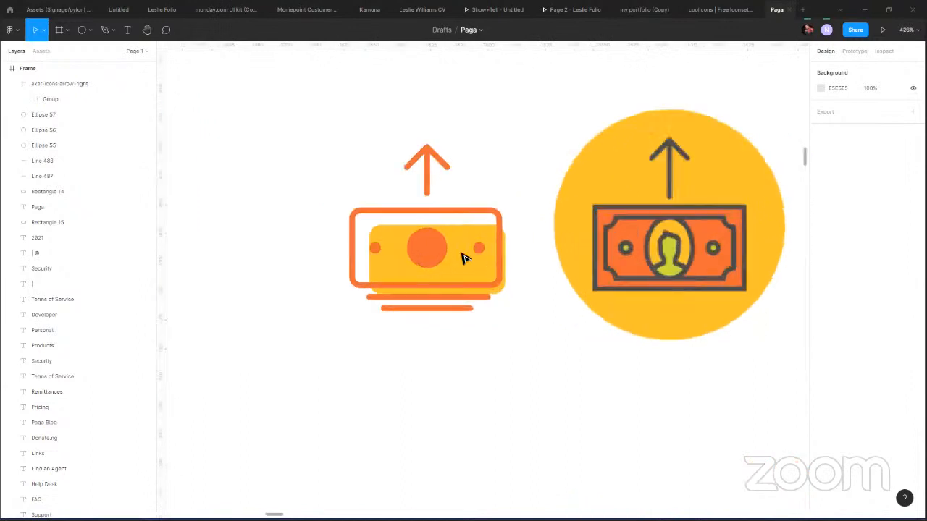
{"action": "left_click", "coordinate": [480, 274]}
{"action": "key", "text": "5"}
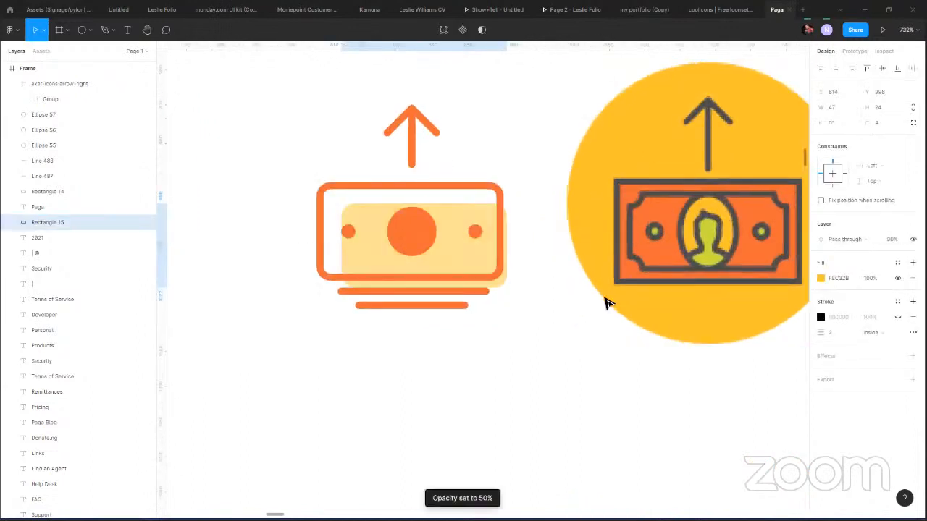
{"action": "left_click", "coordinate": [520, 339]}
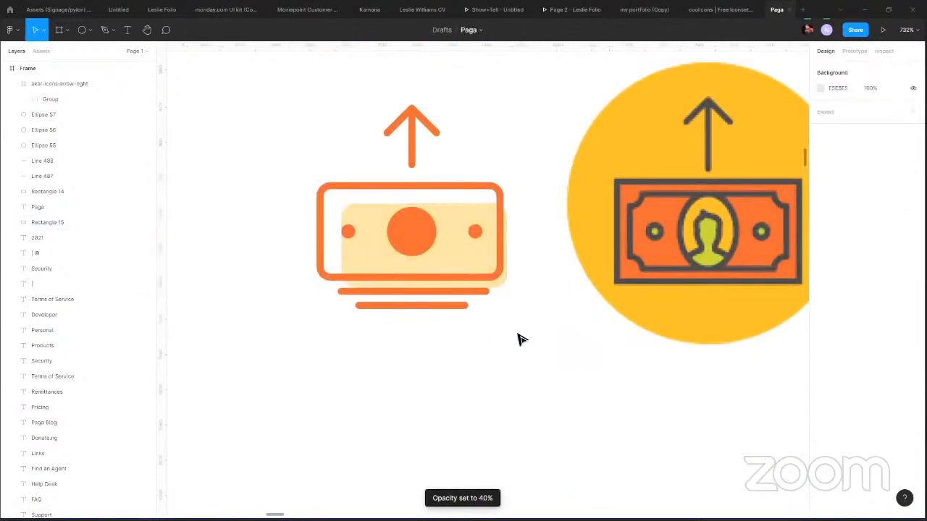
{"action": "scroll", "coordinate": [517, 344], "scroll_direction": "down", "scroll_amount": 5}
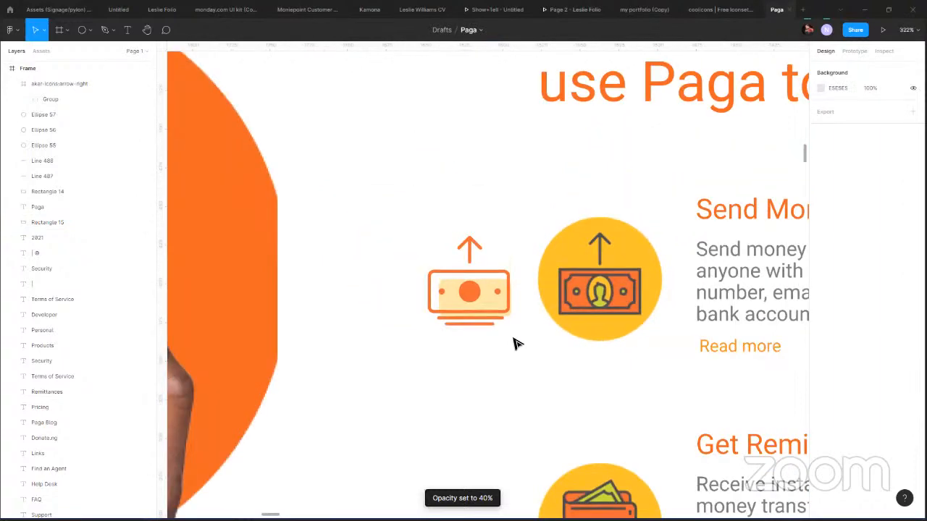
{"action": "scroll", "coordinate": [513, 340], "scroll_direction": "up", "scroll_amount": 4}
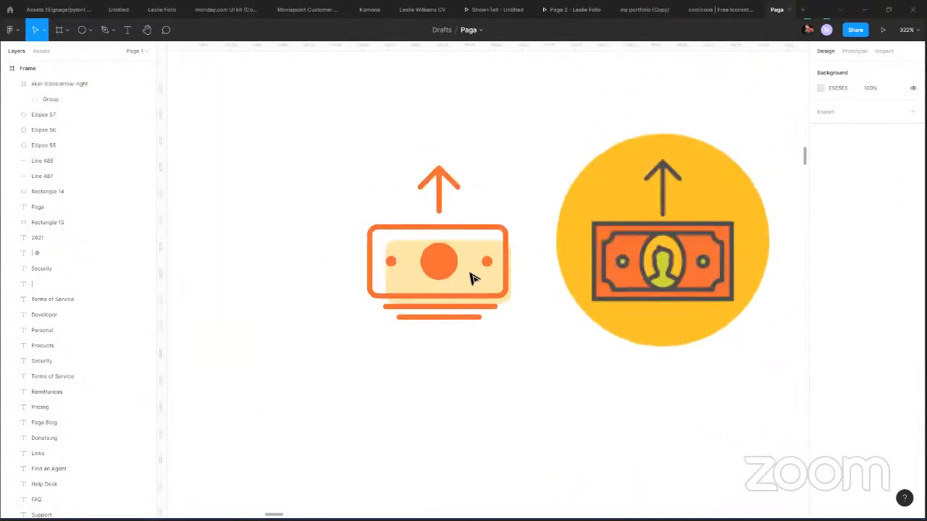
Shift the pale yellow rectangle up and left so it sits within the banknote outline.
{"action": "left_click", "coordinate": [467, 275]}
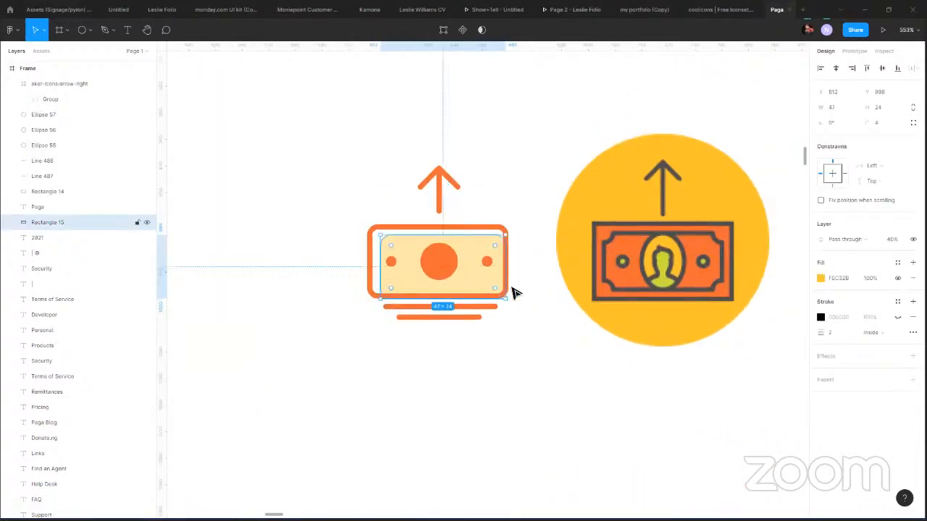
{"action": "left_click", "coordinate": [543, 338]}
{"action": "scroll", "coordinate": [530, 375], "scroll_direction": "down", "scroll_amount": 1}
{"action": "scroll", "coordinate": [528, 375], "scroll_direction": "down", "scroll_amount": 5}
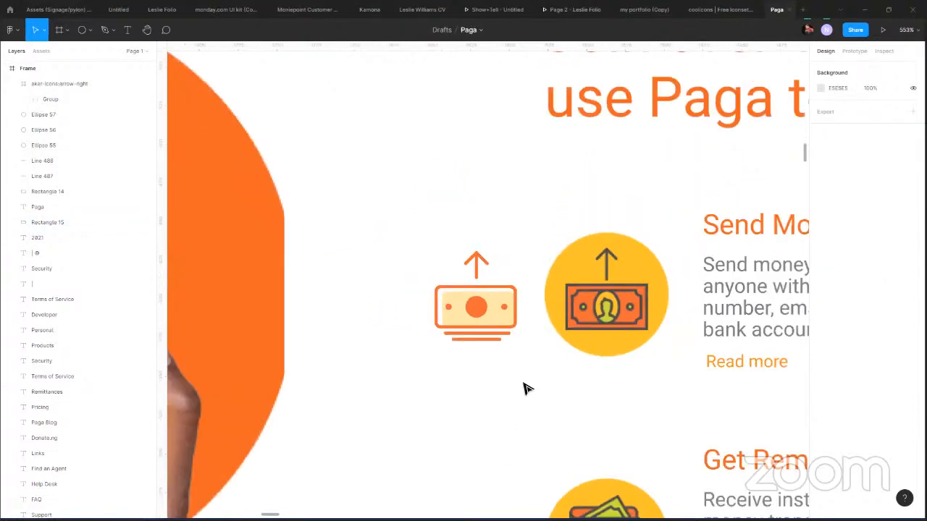
Duplicate the finished banknote icon and place the two copies side by side, next to the original Send Money icon.
{"action": "scroll", "coordinate": [422, 344], "scroll_direction": "down", "scroll_amount": 5}
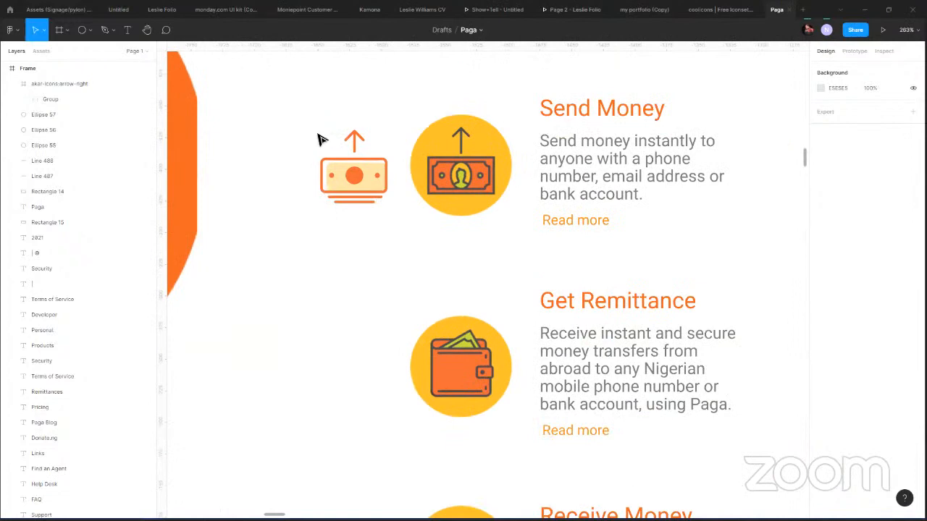
{"action": "left_click_drag", "start_coordinate": [367, 203], "coordinate": [388, 208]}
{"action": "mouse_move", "coordinate": [358, 177]}
{"action": "left_mouse_down"}
{"action": "mouse_move", "coordinate": [273, 179]}
{"action": "mouse_move", "coordinate": [366, 181]}
{"action": "left_mouse_up"}
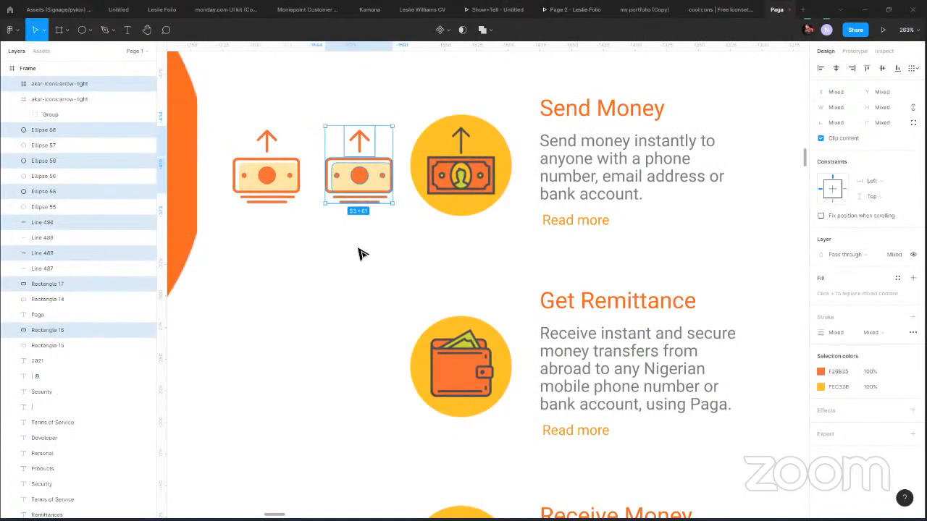
{"action": "left_click", "coordinate": [338, 232]}
{"action": "scroll", "coordinate": [348, 210], "scroll_direction": "up", "scroll_amount": 5}
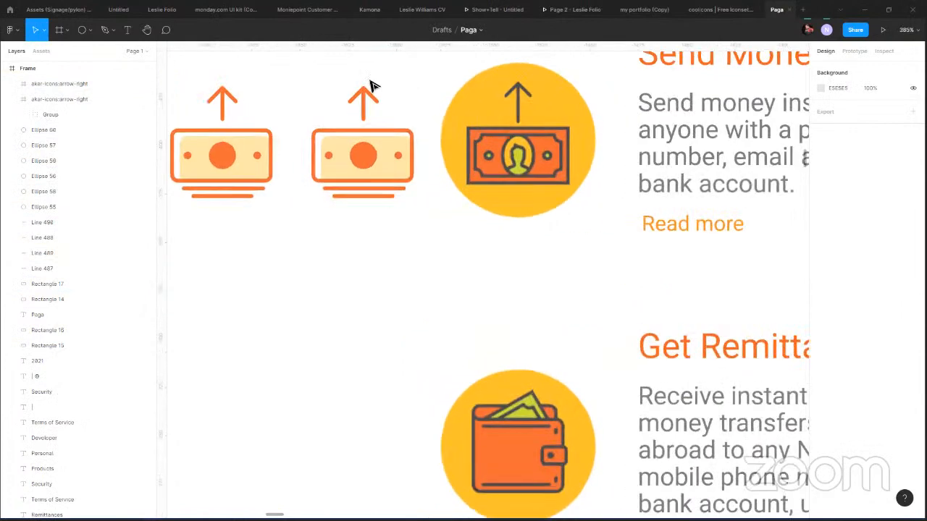
Try recolouring the first banknote icon's arrow with the green sampled from the original Send Money icon, and undo it.
{"action": "left_click", "coordinate": [385, 81]}
{"action": "left_click", "coordinate": [360, 78]}
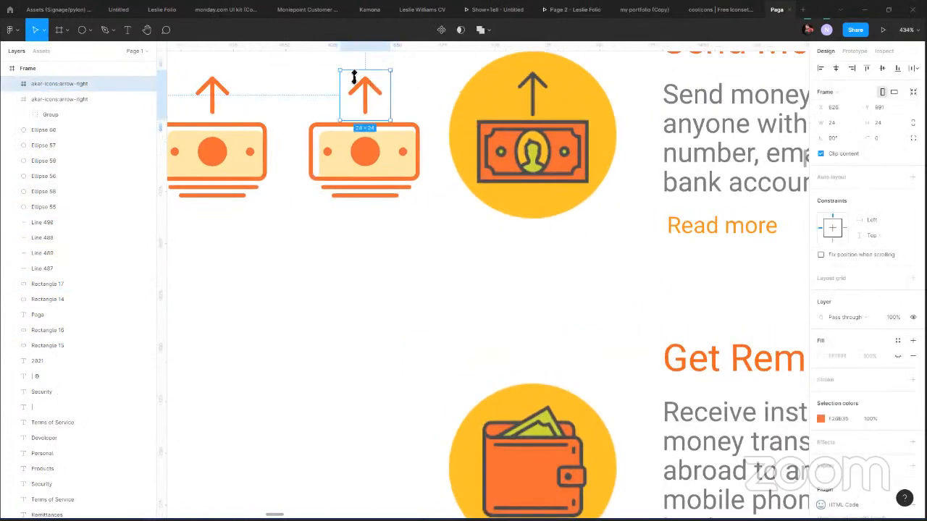
{"action": "left_click", "coordinate": [213, 95], "text": "ctrl"}
{"action": "left_click", "coordinate": [237, 98]}
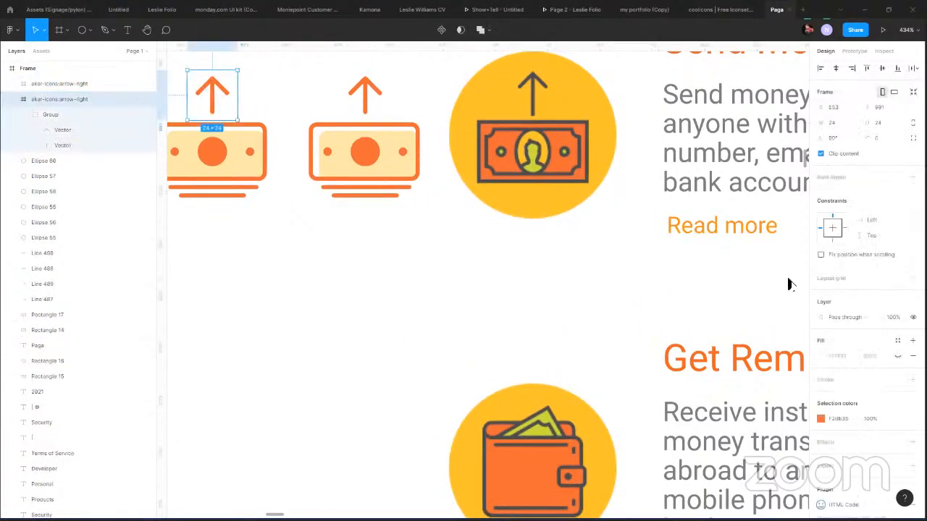
{"action": "left_click", "coordinate": [820, 420]}
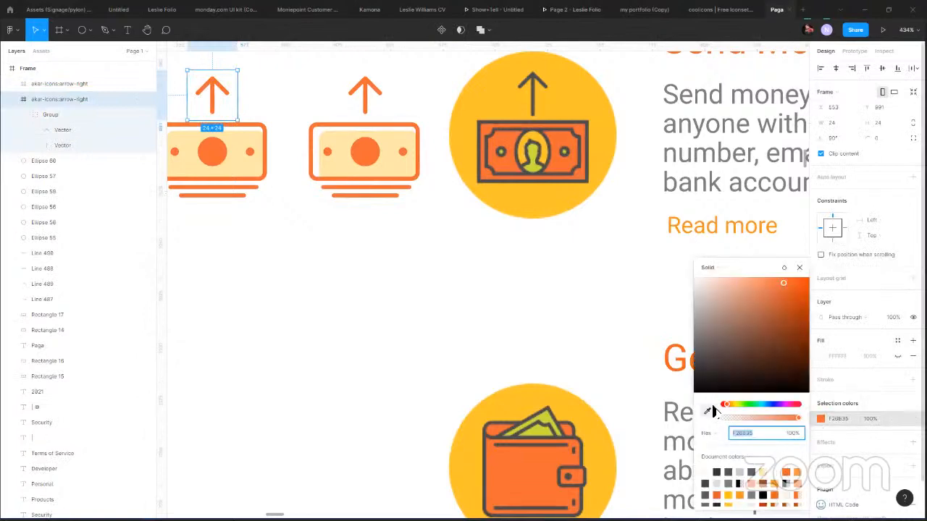
{"action": "left_click", "coordinate": [707, 411]}
{"action": "left_click", "coordinate": [757, 81]}
{"action": "left_click", "coordinate": [344, 295]}
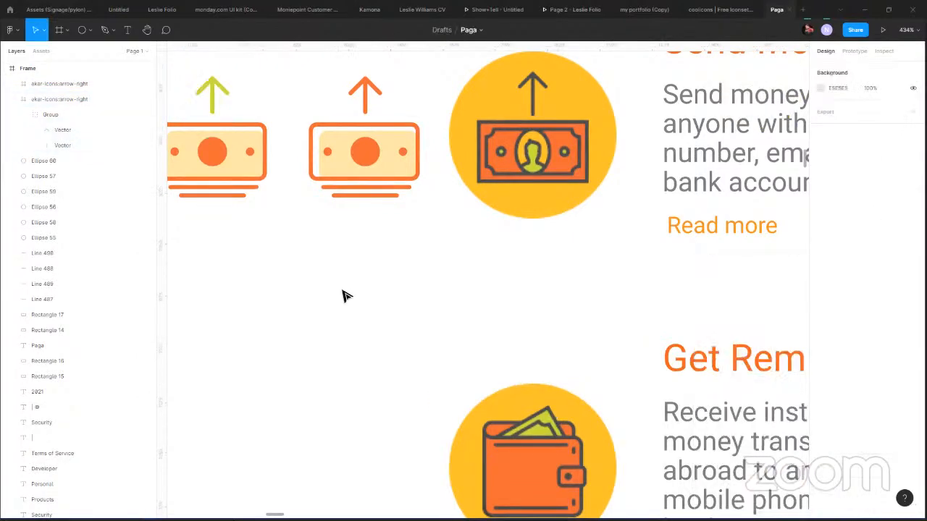
{"action": "scroll", "coordinate": [408, 351], "scroll_direction": "up", "scroll_amount": 3}
{"action": "scroll", "coordinate": [407, 351], "scroll_direction": "left", "scroll_amount": 3}
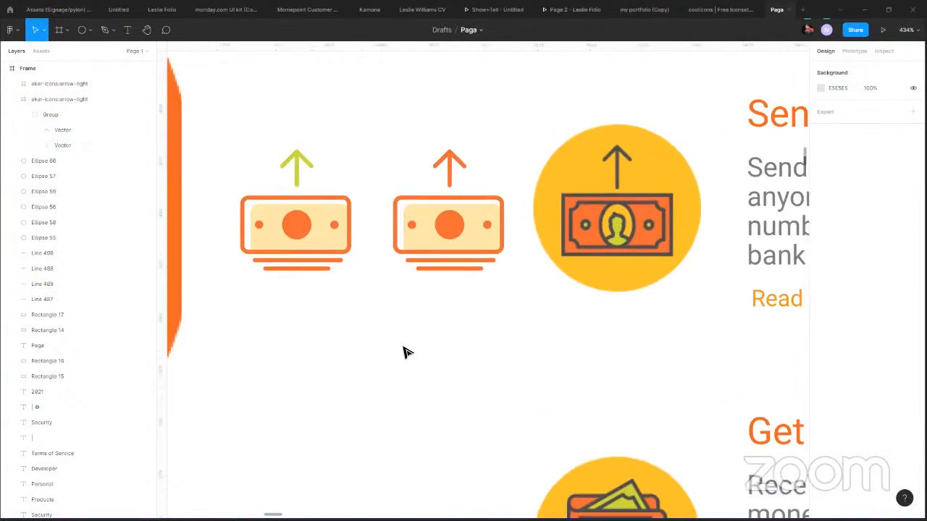
{"action": "key", "text": "ctrl+z"}
{"action": "left_click", "coordinate": [397, 290]}
Try filling the first banknote's central circle with the green sampled from the original icon's portrait, and undo it.
{"action": "left_click", "coordinate": [452, 169]}
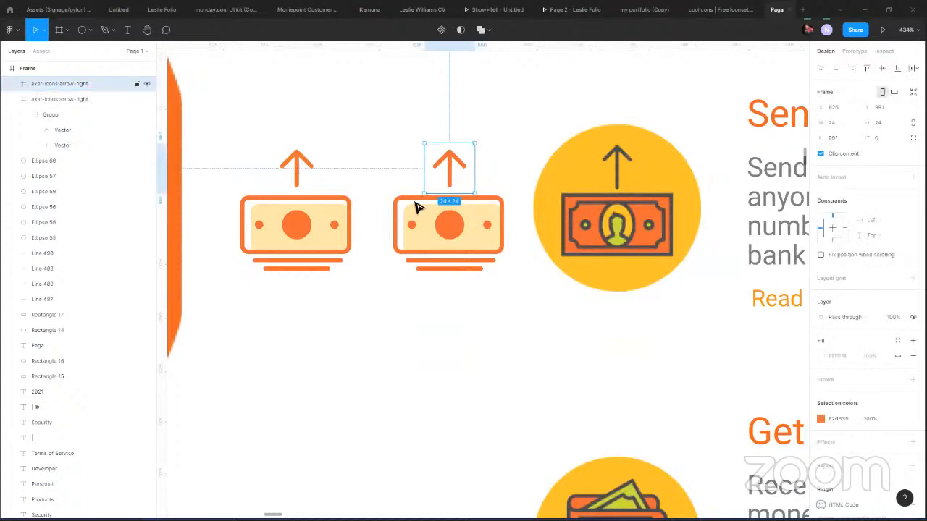
{"action": "left_click", "coordinate": [298, 224]}
{"action": "key", "text": "i"}
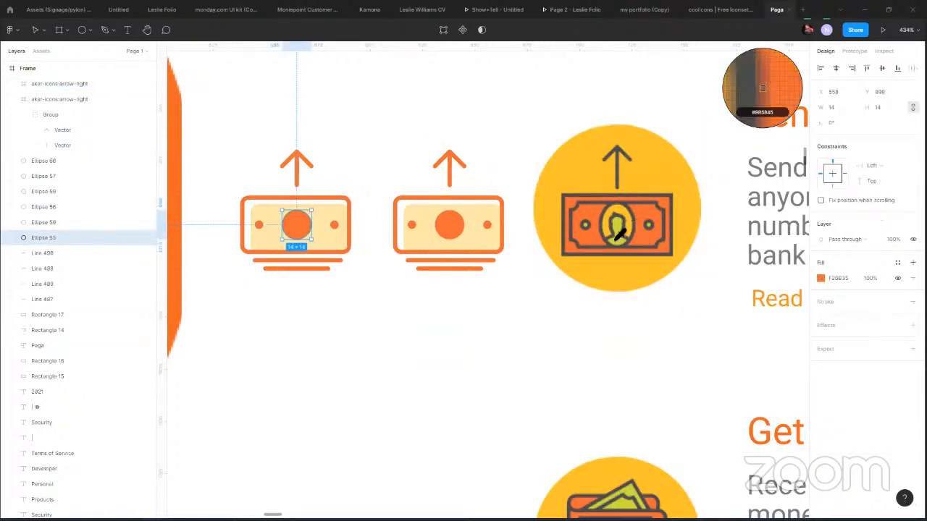
{"action": "left_click", "coordinate": [618, 219]}
{"action": "left_click", "coordinate": [497, 325]}
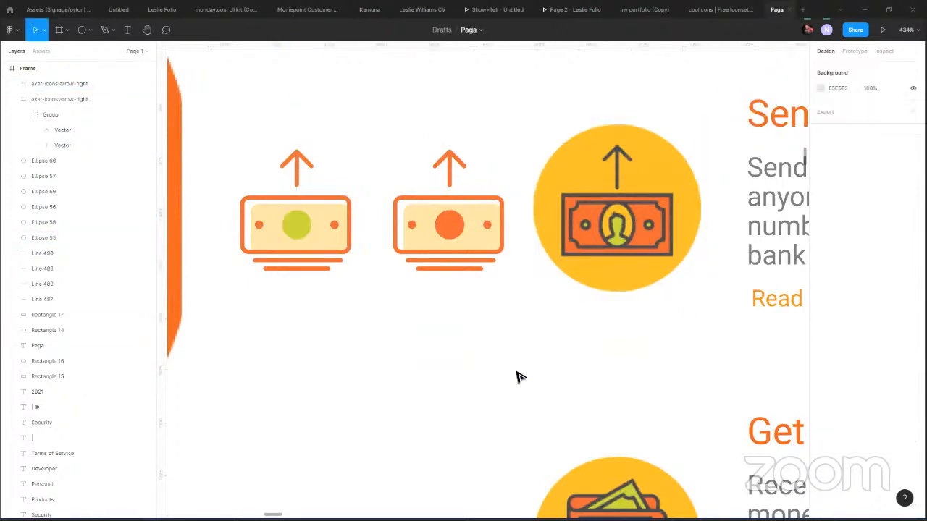
{"action": "key", "text": "ctrl+z"}
{"action": "key", "text": "ctrl+z"}
{"action": "left_click", "coordinate": [427, 338]}
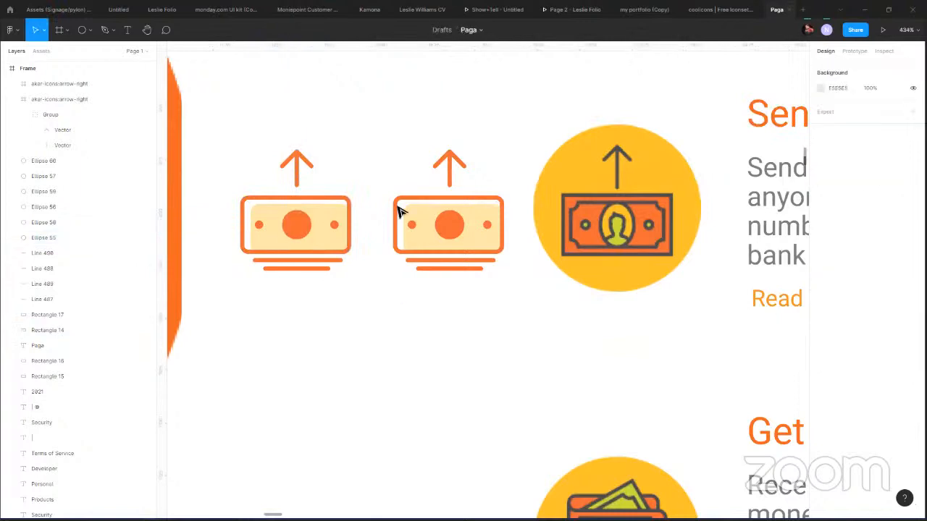
Rotate the duplicated icon's arrow by 180° so it points down towards the banknote.
{"action": "left_click", "coordinate": [447, 172]}
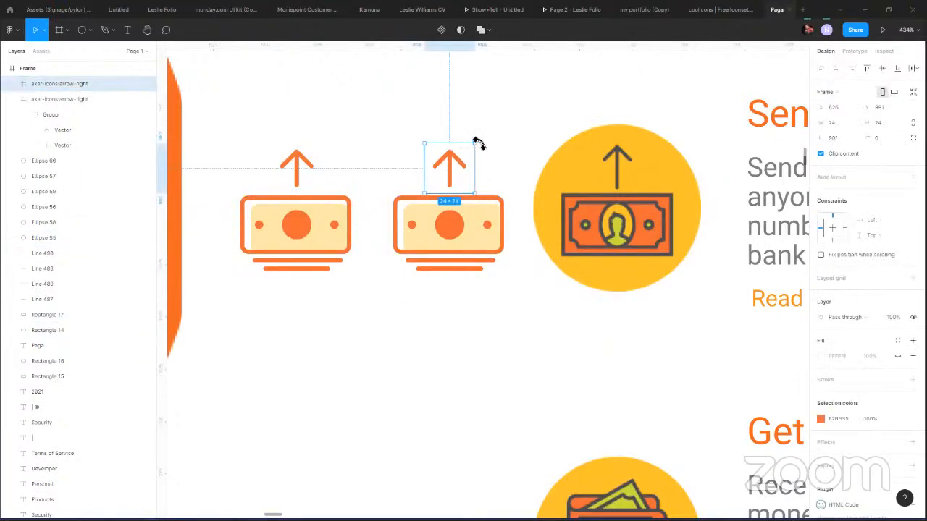
{"action": "left_click_drag", "start_coordinate": [487, 148], "coordinate": [419, 213]}
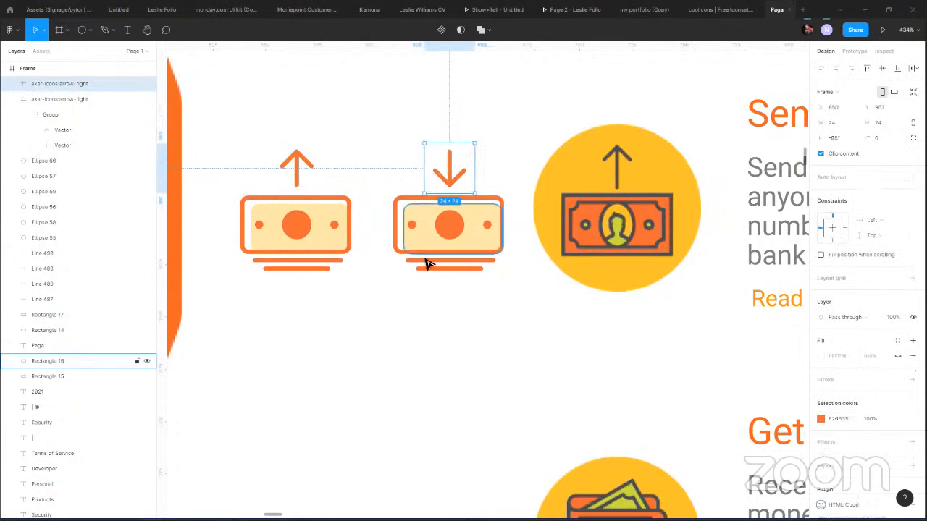
{"action": "left_click", "coordinate": [429, 330]}
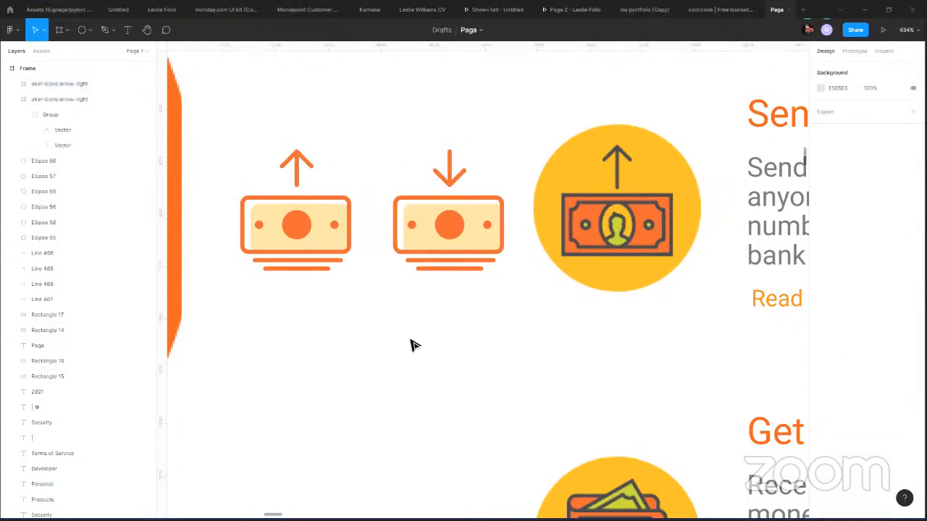
Review the up-arrow and down-arrow banknote icons against the original Send Money and Get Remittance icons.
{"action": "scroll", "coordinate": [411, 343], "scroll_direction": "down", "scroll_amount": 3}
{"action": "scroll", "coordinate": [370, 188], "scroll_direction": "up", "scroll_amount": 3}
{"action": "scroll", "coordinate": [436, 217], "scroll_direction": "left", "scroll_amount": 1}
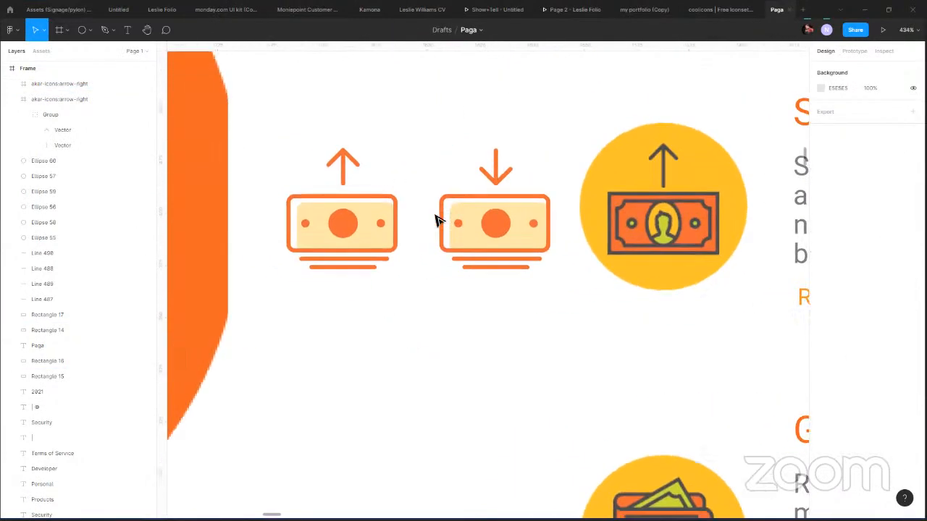
{"action": "scroll", "coordinate": [436, 220], "scroll_direction": "left", "scroll_amount": 1}
{"action": "left_click", "coordinate": [438, 221]}
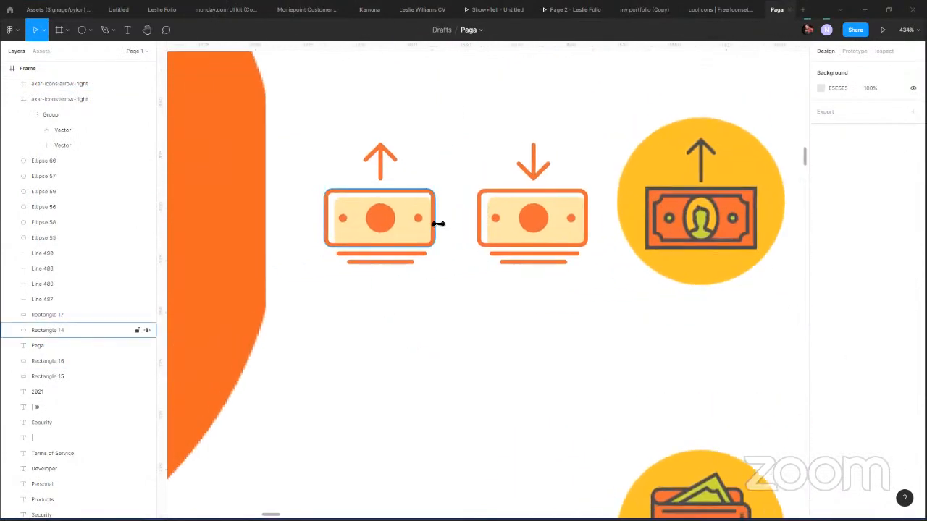
{"action": "left_click", "coordinate": [447, 180]}
{"action": "left_click_drag", "start_coordinate": [447, 176], "coordinate": [434, 299]}
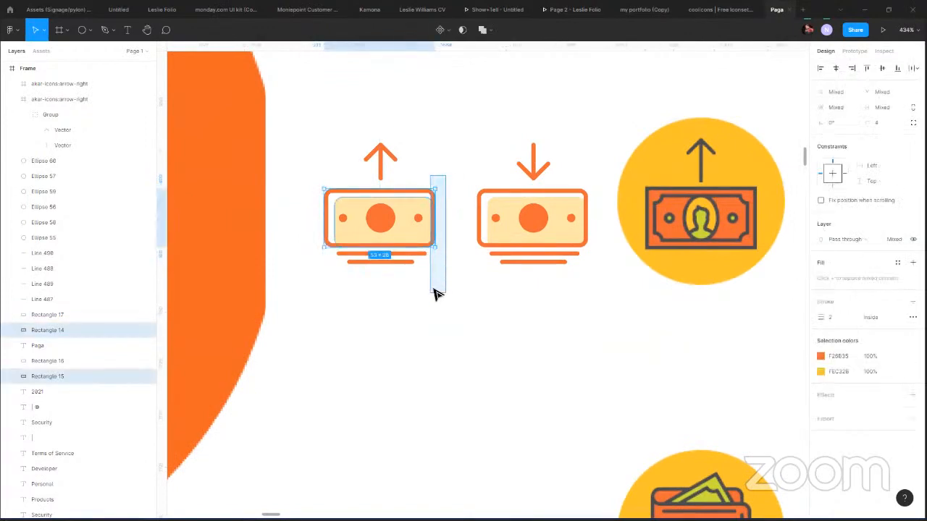
{"action": "left_click", "coordinate": [449, 283]}
{"action": "scroll", "coordinate": [439, 247], "scroll_direction": "down", "scroll_amount": 5}
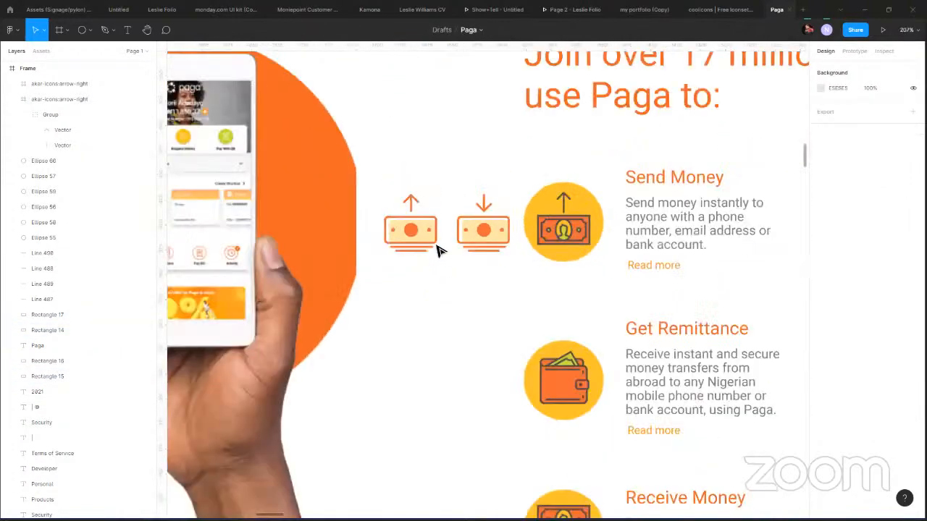
{"action": "scroll", "coordinate": [439, 246], "scroll_direction": "down", "scroll_amount": 2}
{"action": "scroll", "coordinate": [520, 275], "scroll_direction": "up", "scroll_amount": 6}
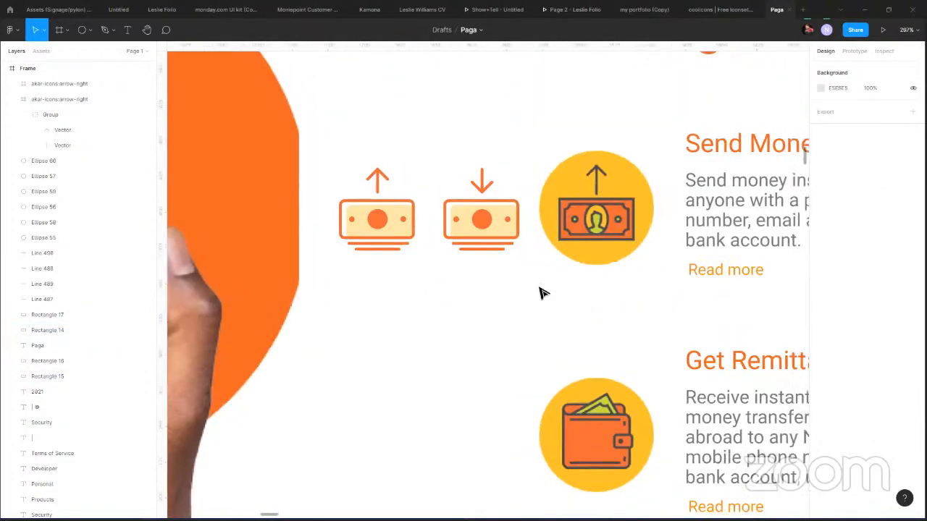
{"action": "scroll", "coordinate": [543, 293], "scroll_direction": "right", "scroll_amount": 2}
{"action": "scroll", "coordinate": [540, 297], "scroll_direction": "down", "scroll_amount": 1}
Switch to the Noun Project wallet page in Brave and browse its wallet icons for an outlined one.
{"action": "key", "text": "alt+Tab"}
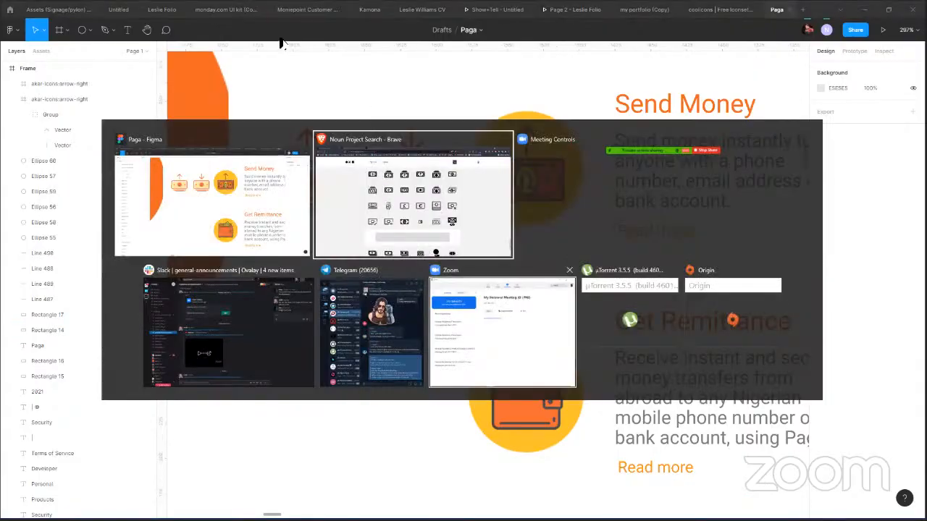
{"action": "key", "text": "ctrl+Tab"}
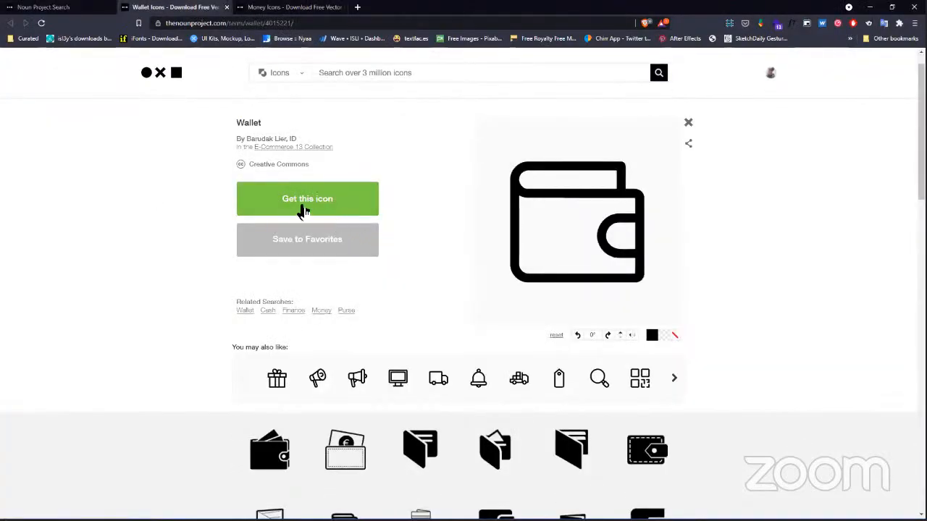
{"action": "scroll", "coordinate": [449, 285], "scroll_direction": "down", "scroll_amount": 2}
{"action": "scroll", "coordinate": [454, 288], "scroll_direction": "down", "scroll_amount": 4}
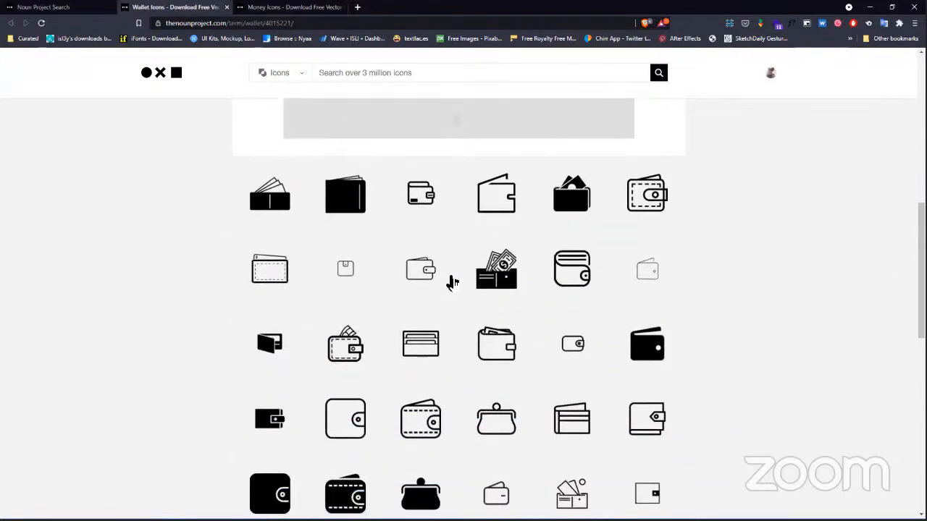
{"action": "scroll", "coordinate": [451, 282], "scroll_direction": "down", "scroll_amount": 2}
{"action": "scroll", "coordinate": [452, 283], "scroll_direction": "up", "scroll_amount": 6}
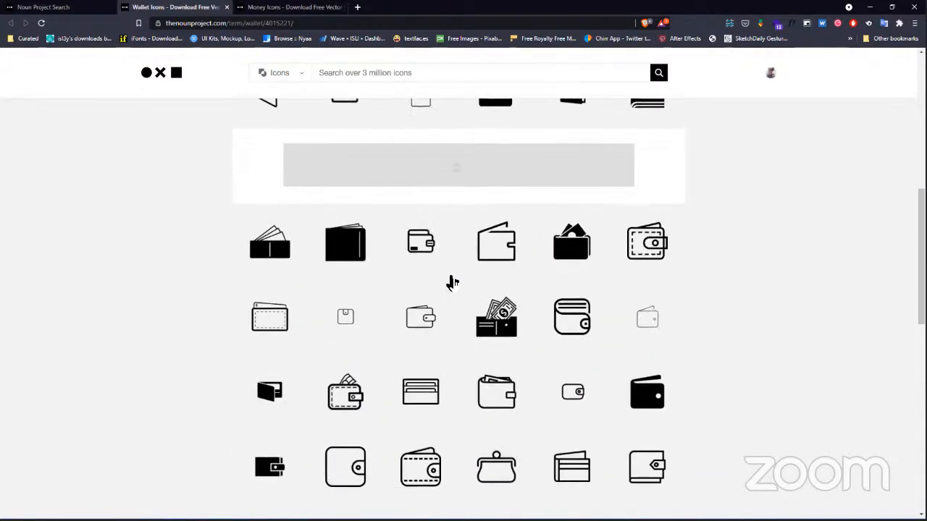
{"action": "scroll", "coordinate": [452, 283], "scroll_direction": "down", "scroll_amount": 8}
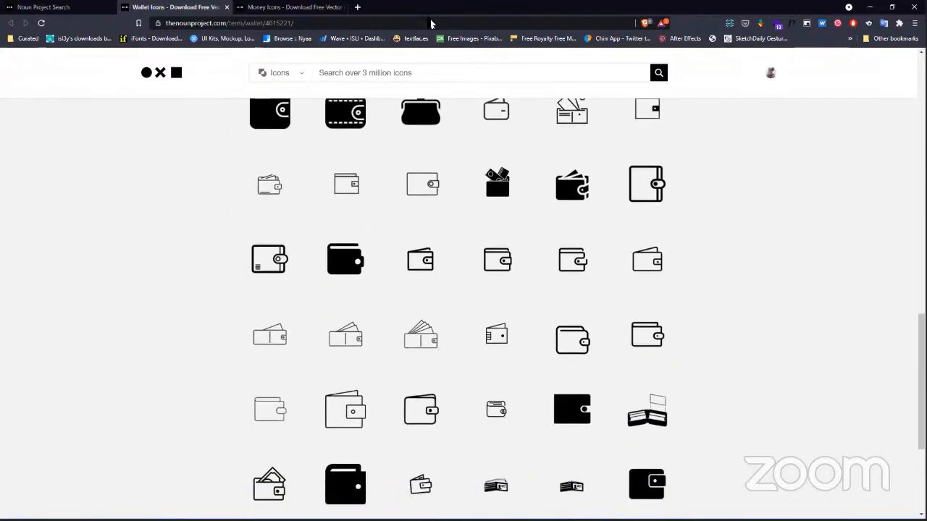
{"action": "scroll", "coordinate": [551, 290], "scroll_direction": "down", "scroll_amount": 2}
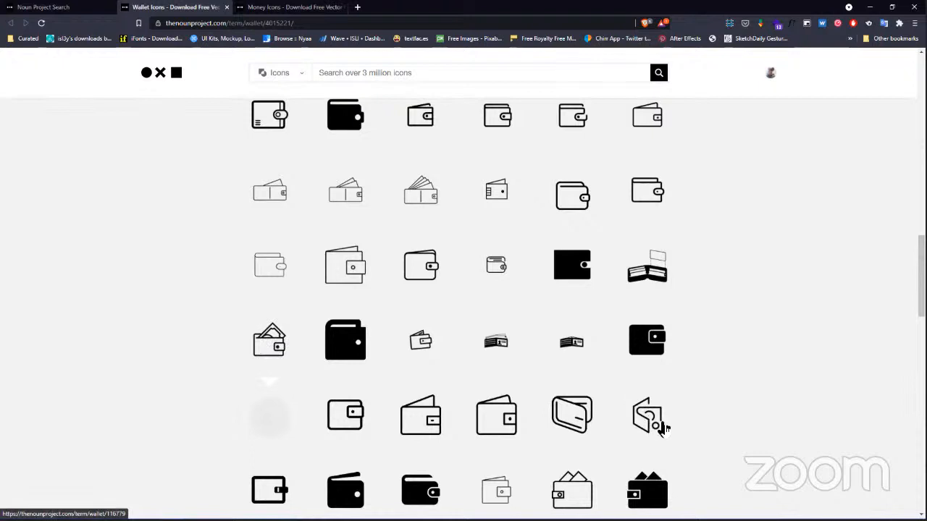
{"action": "scroll", "coordinate": [714, 375], "scroll_direction": "down", "scroll_amount": 3}
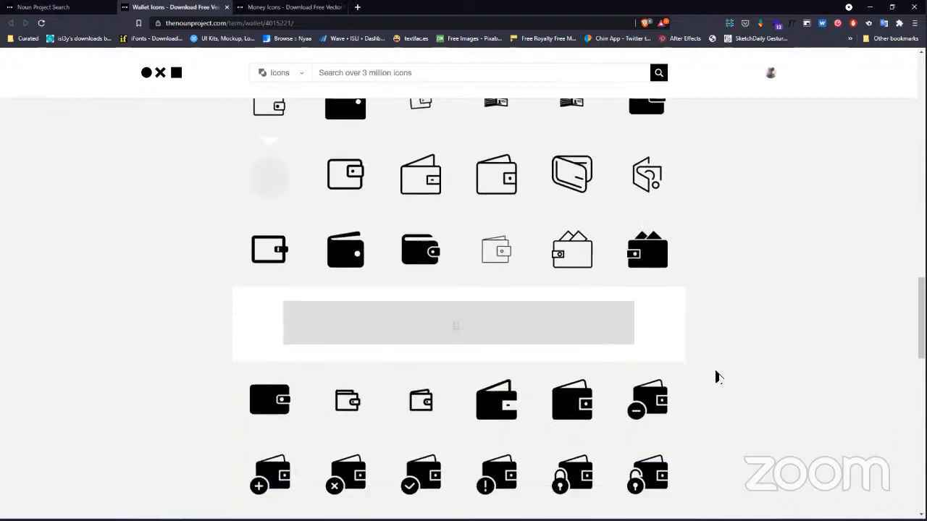
{"action": "scroll", "coordinate": [717, 376], "scroll_direction": "down", "scroll_amount": 3}
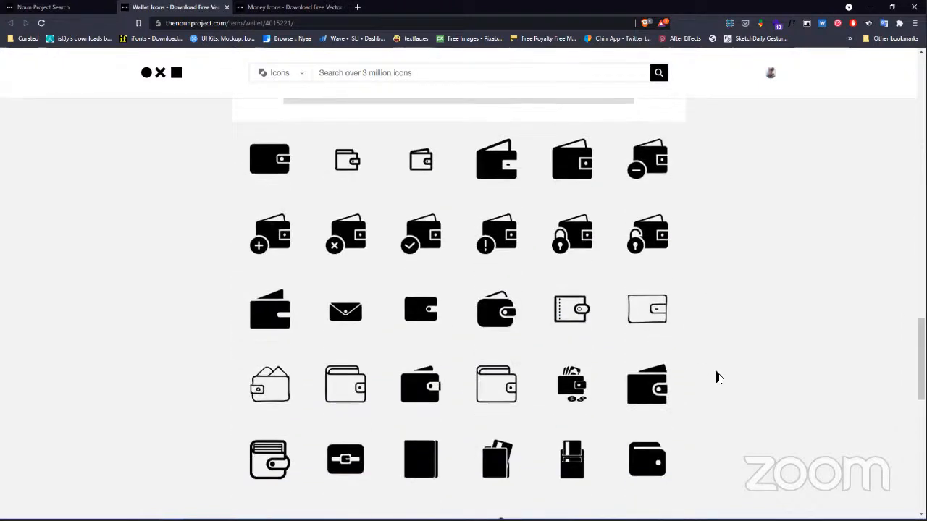
{"action": "scroll", "coordinate": [717, 377], "scroll_direction": "down", "scroll_amount": 2}
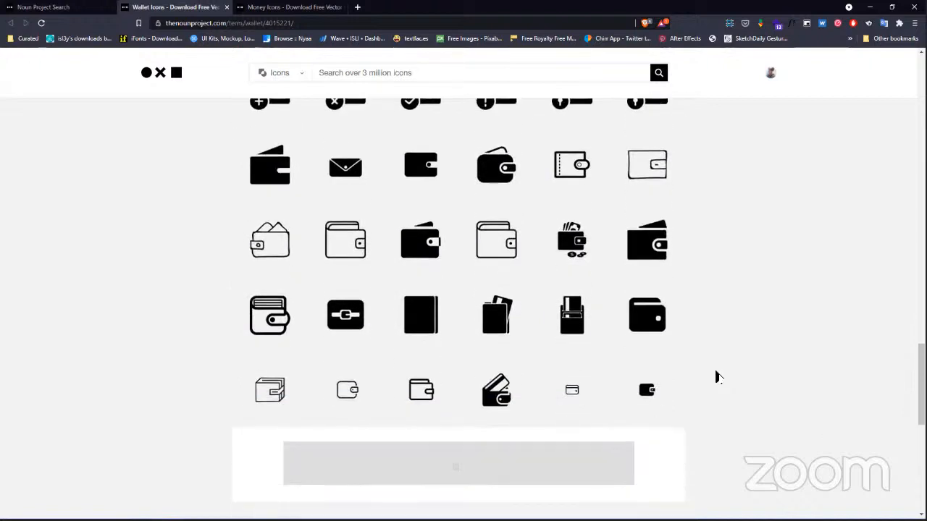
{"action": "scroll", "coordinate": [717, 377], "scroll_direction": "down", "scroll_amount": 3}
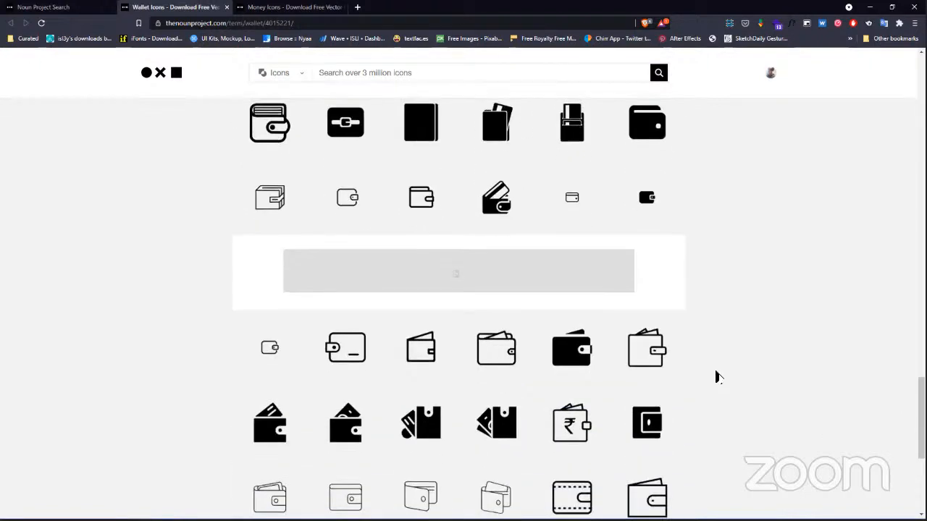
{"action": "scroll", "coordinate": [717, 376], "scroll_direction": "down", "scroll_amount": 2}
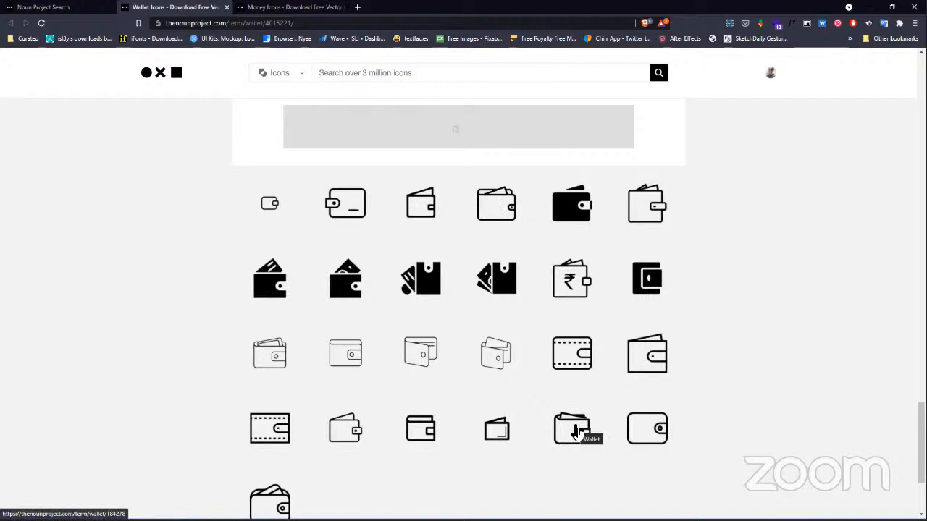
{"action": "scroll", "coordinate": [672, 394], "scroll_direction": "down", "scroll_amount": 1}
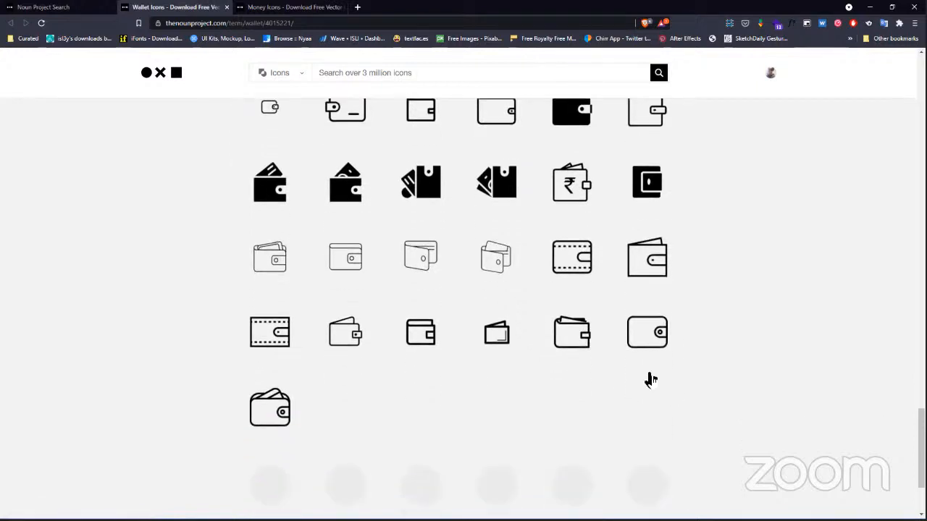
{"action": "scroll", "coordinate": [650, 381], "scroll_direction": "up", "scroll_amount": 1}
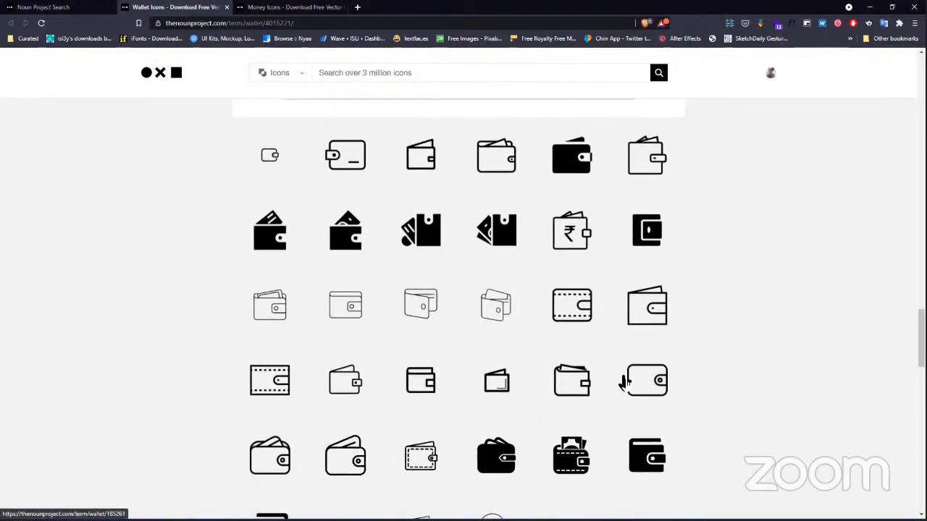
Download the outlined wallet with a protruding card as an SVG and bring it into the Paga design in Figma.
{"action": "left_click", "coordinate": [500, 157]}
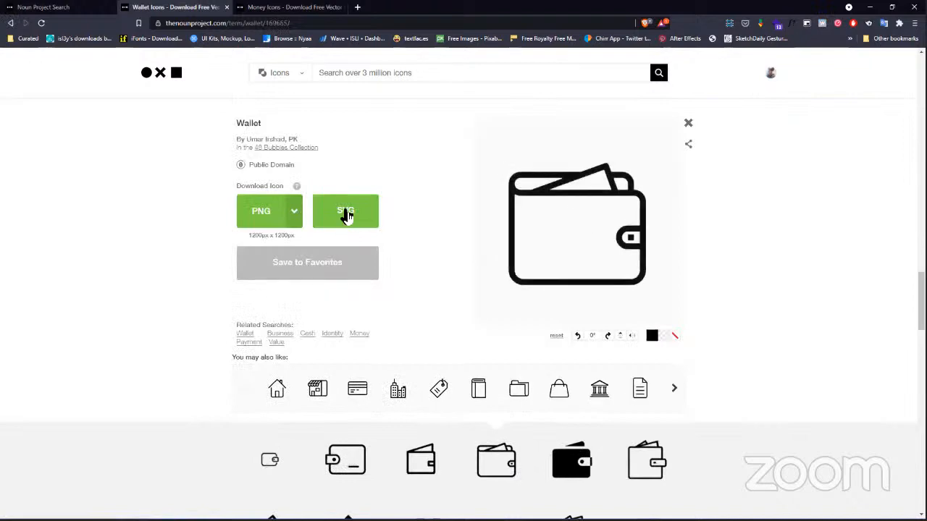
{"action": "left_click", "coordinate": [346, 214]}
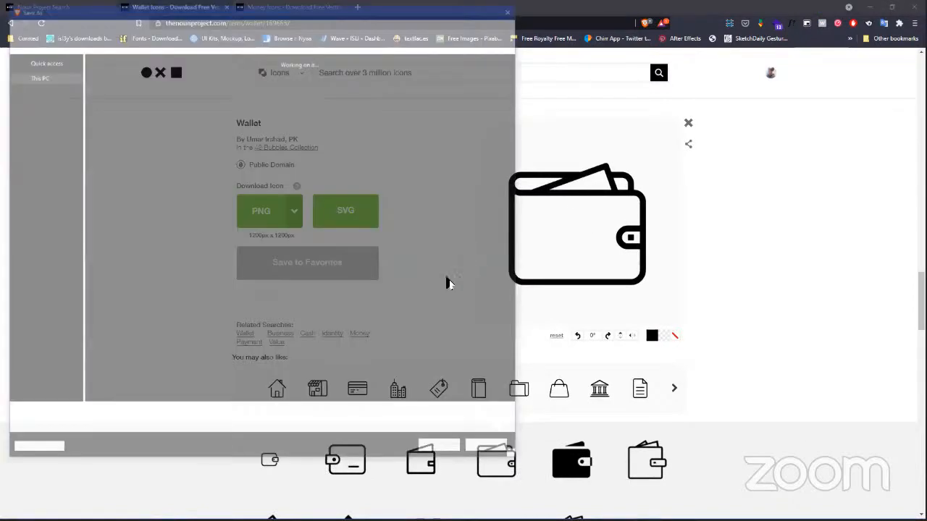
{"action": "left_click", "coordinate": [439, 445]}
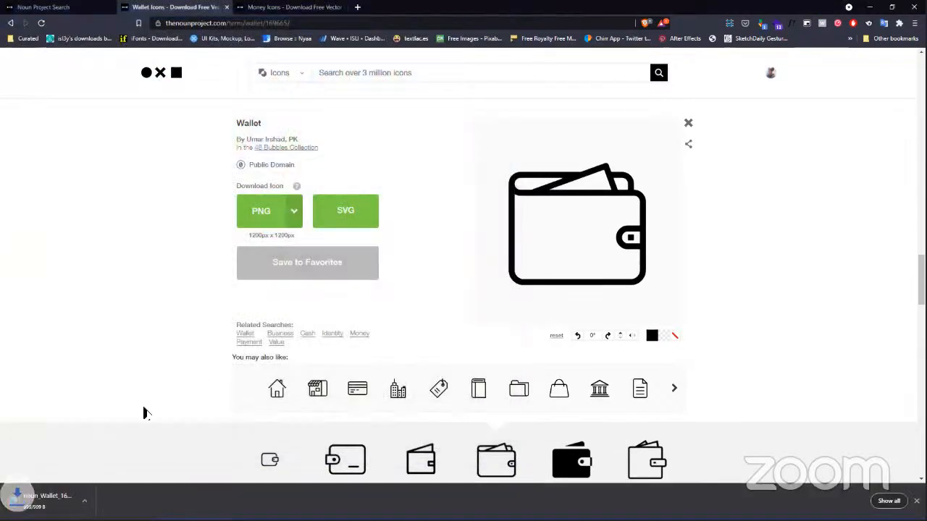
{"action": "left_click_drag", "start_coordinate": [70, 499], "coordinate": [365, 353]}
{"action": "key", "text": "alt+Tab"}
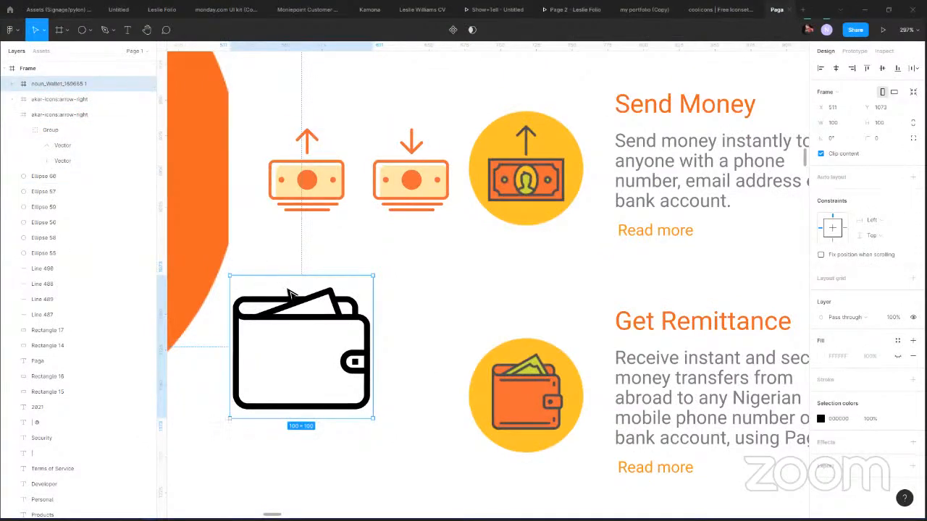
Take the wallet vector out of its imported frame and delete the leftover frame.
{"action": "left_click", "coordinate": [402, 309]}
{"action": "left_click", "coordinate": [304, 348]}
{"action": "left_click", "coordinate": [304, 347]}
{"action": "left_click_drag", "start_coordinate": [514, 292], "coordinate": [502, 292]}
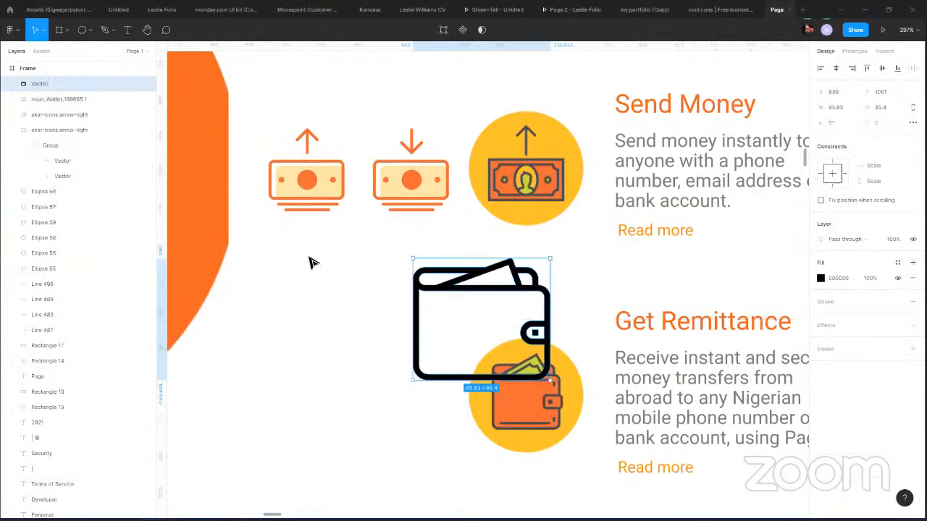
{"action": "left_click", "coordinate": [283, 301]}
{"action": "key", "text": "Delete"}
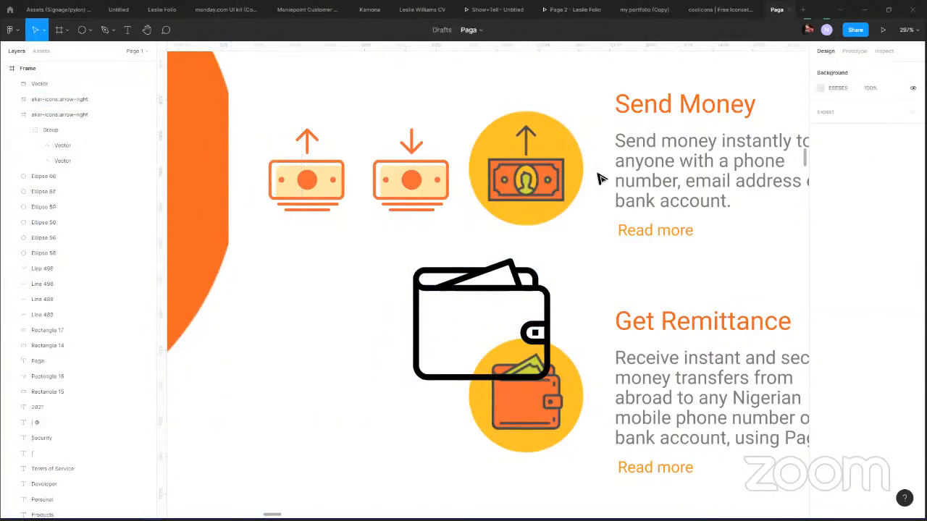
Move the wallet below the up-arrow banknote icon and scale it down to 47 × 42.
{"action": "left_click", "coordinate": [486, 293]}
{"action": "left_click_drag", "start_coordinate": [488, 293], "coordinate": [342, 284]}
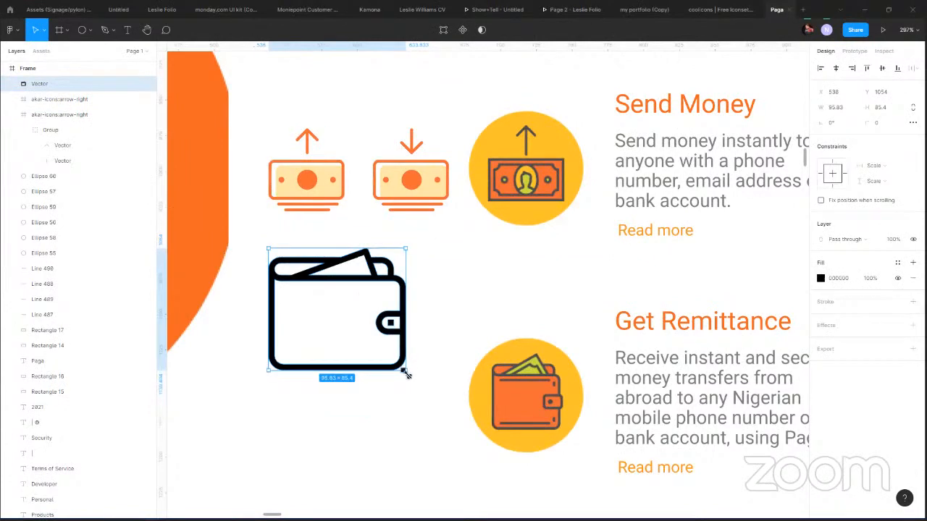
{"action": "left_click_drag", "start_coordinate": [407, 373], "coordinate": [342, 311]}
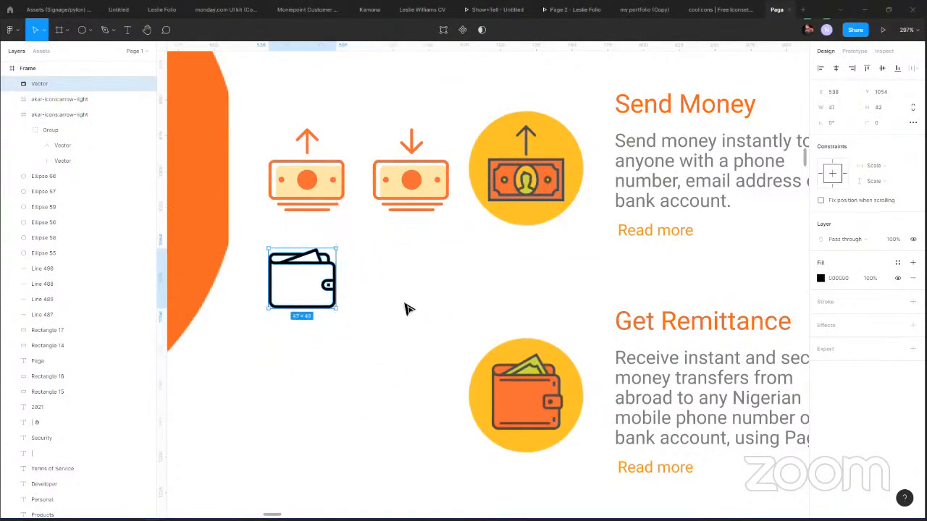
Fill the wallet with the orange sampled from the banknote outline and centre it beneath the up-arrow icon.
{"action": "key", "text": "i"}
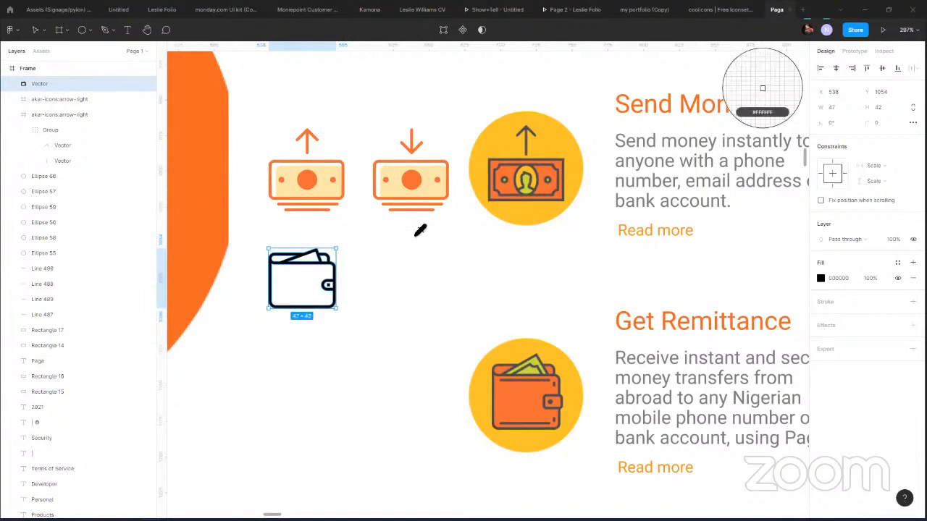
{"action": "left_click", "coordinate": [348, 165]}
{"action": "key", "text": "Escape"}
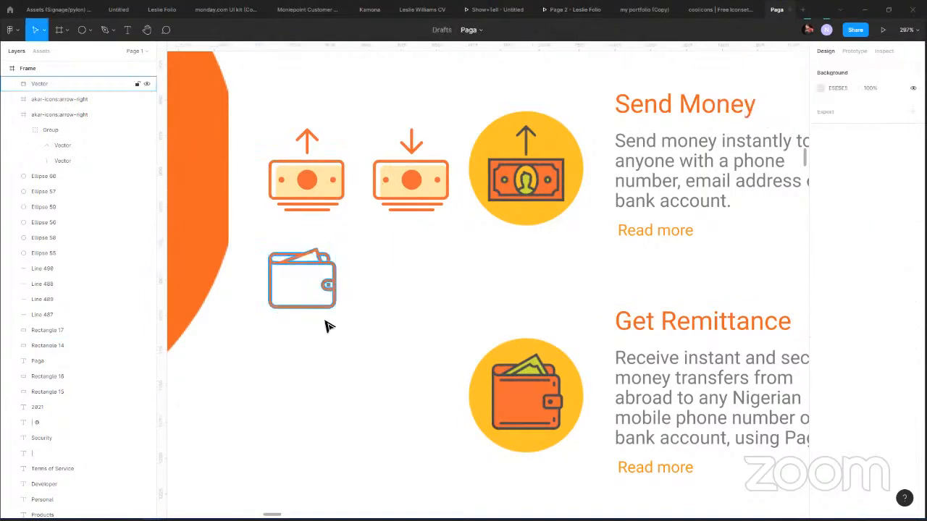
{"action": "left_click_drag", "start_coordinate": [328, 289], "coordinate": [331, 288]}
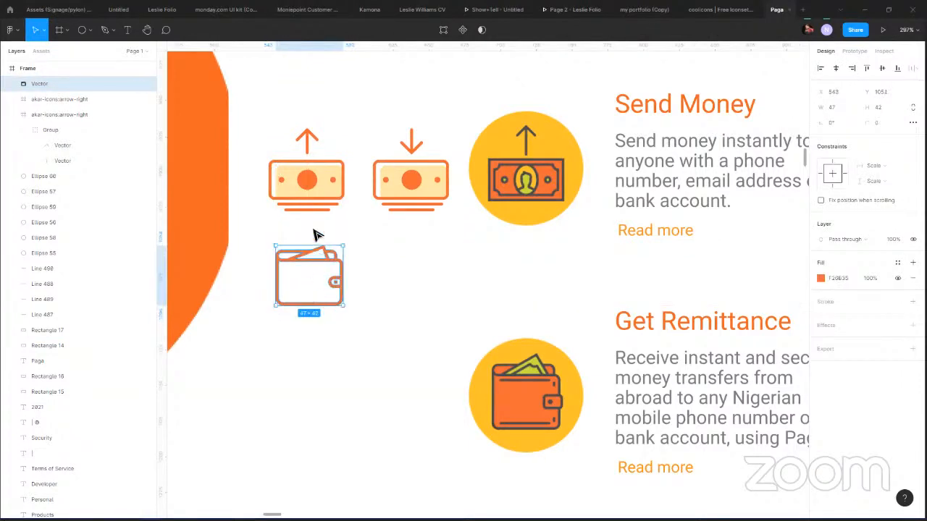
Copy the banknote's translucent yellow rectangle into the wallet body at 40 × 27 with corner radius 1, and move the spare copy to empty canvas.
{"action": "scroll", "coordinate": [318, 222], "scroll_direction": "up", "scroll_amount": 3}
{"action": "left_click_drag", "start_coordinate": [335, 178], "coordinate": [360, 330]}
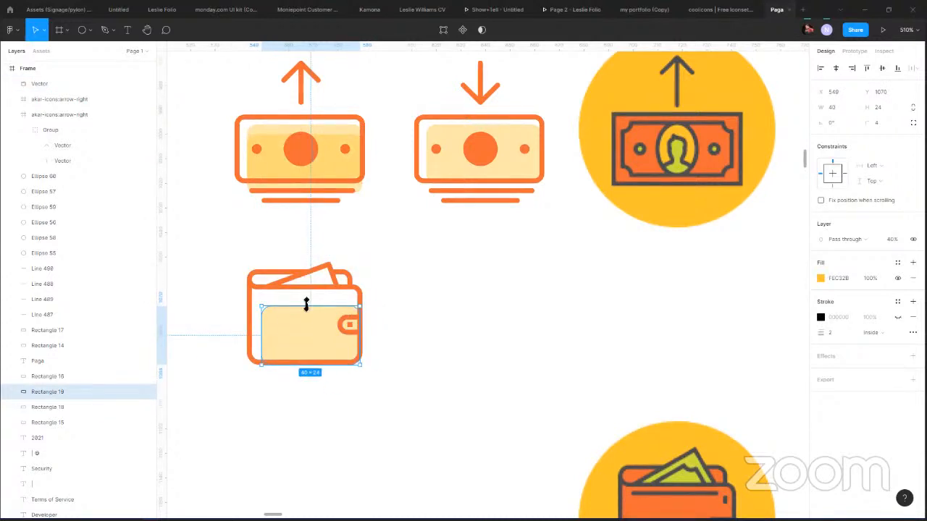
{"action": "left_click_drag", "start_coordinate": [305, 304], "coordinate": [306, 298]}
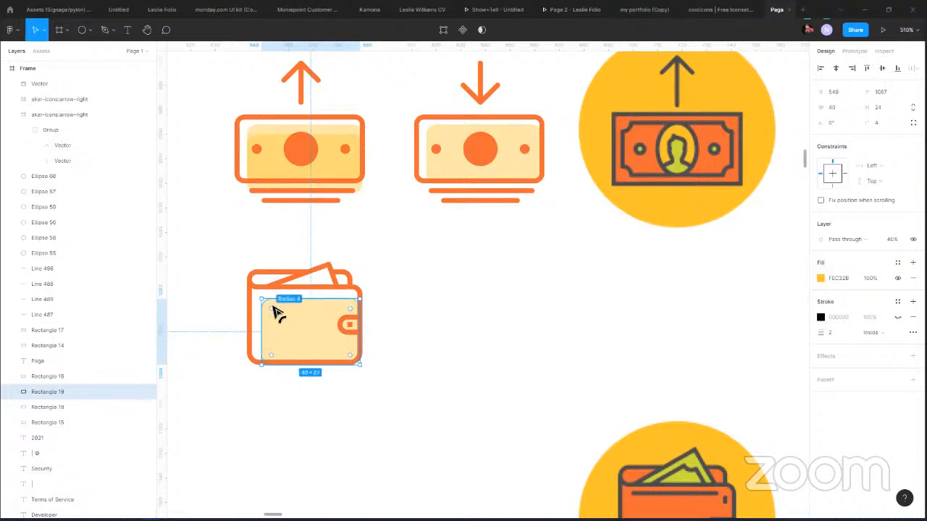
{"action": "left_click", "coordinate": [392, 305]}
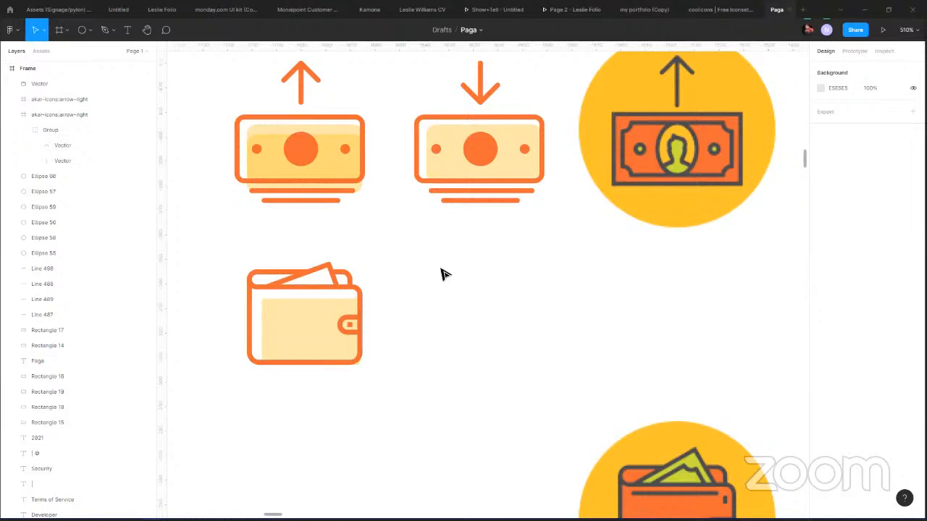
{"action": "left_click_drag", "start_coordinate": [343, 161], "coordinate": [514, 362]}
{"action": "left_click", "coordinate": [319, 321]}
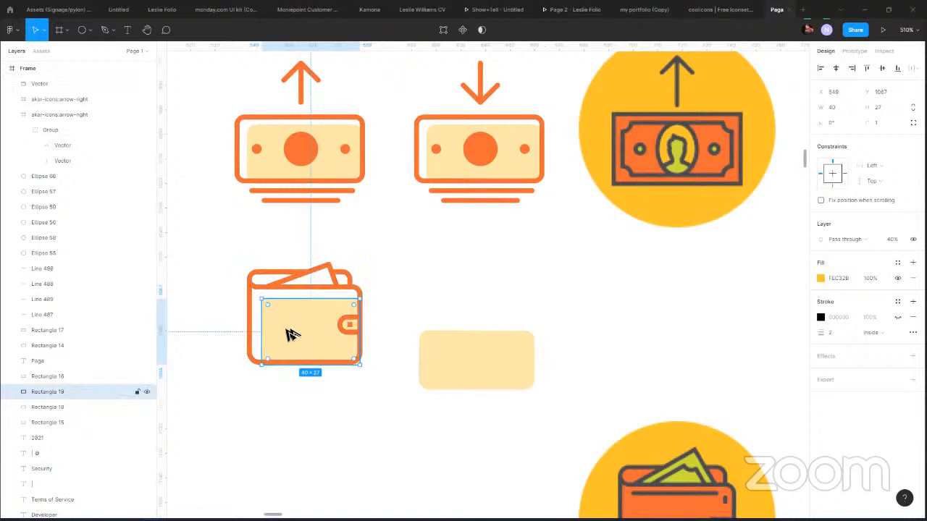
Duplicate the wallet body's yellow rectangle into the wallet's upper flap and resize it to 40 × 6.
{"action": "left_click_drag", "start_coordinate": [289, 335], "coordinate": [355, 288]}
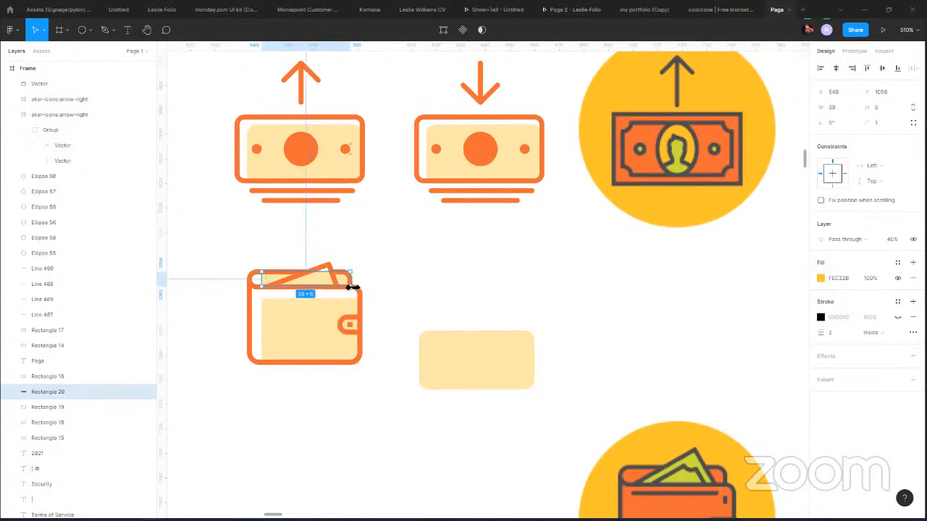
{"action": "scroll", "coordinate": [334, 281], "scroll_direction": "up", "scroll_amount": 2}
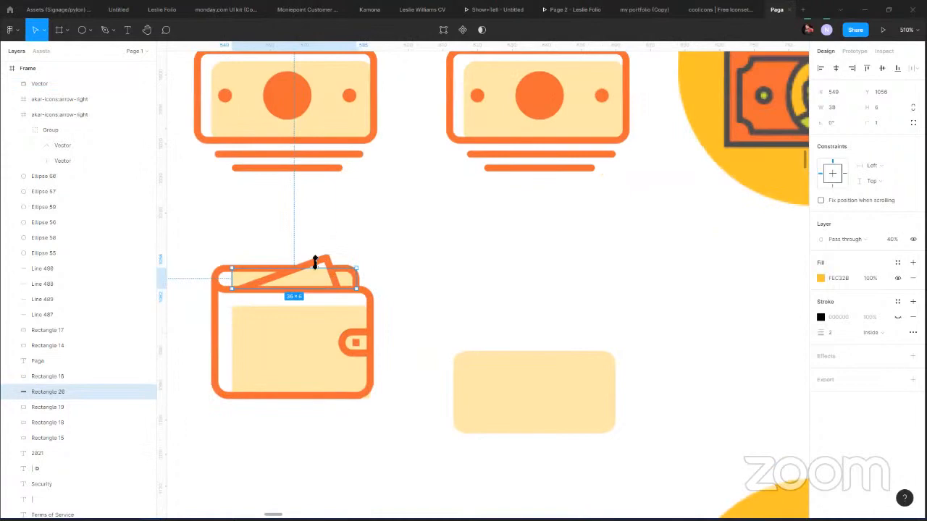
{"action": "scroll", "coordinate": [315, 262], "scroll_direction": "up", "scroll_amount": 4}
{"action": "left_click", "coordinate": [534, 275]}
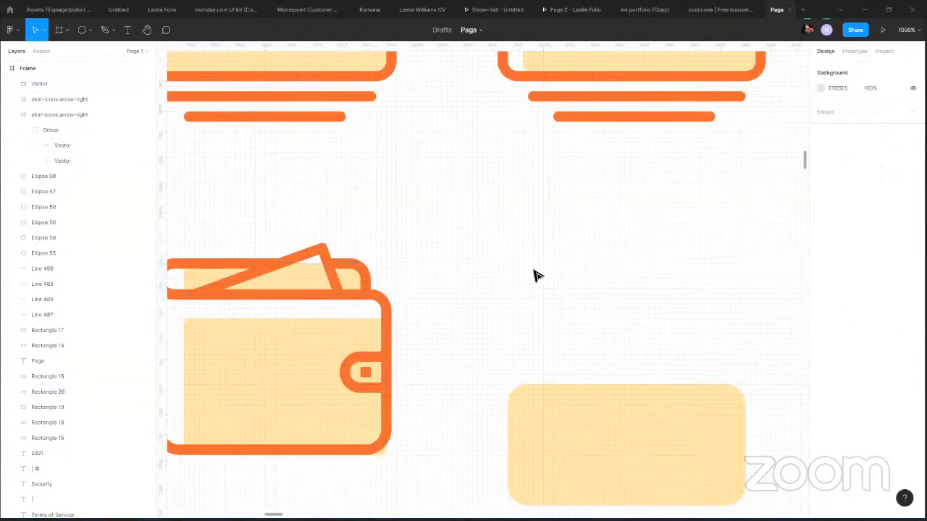
{"action": "left_click_drag", "start_coordinate": [500, 260], "coordinate": [550, 257]}
{"action": "scroll", "coordinate": [549, 258], "scroll_direction": "left", "scroll_amount": 2}
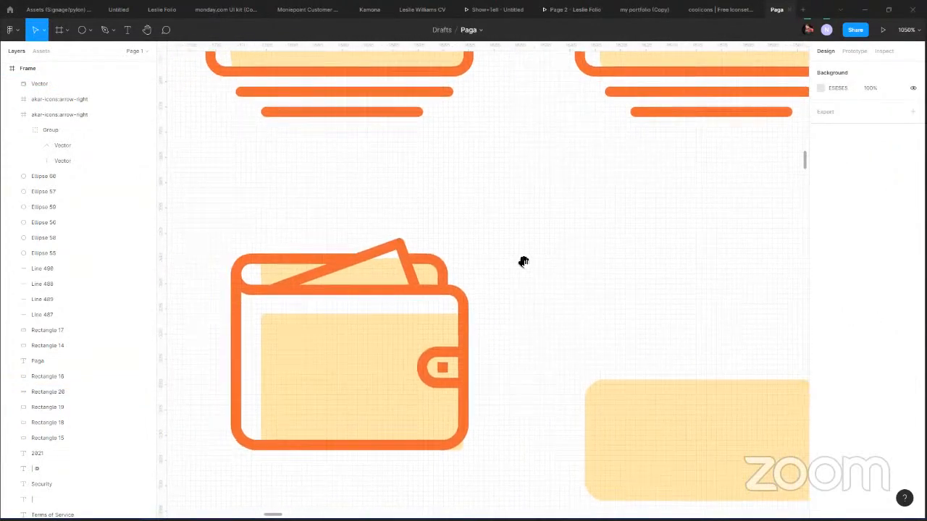
{"action": "left_click", "coordinate": [273, 280]}
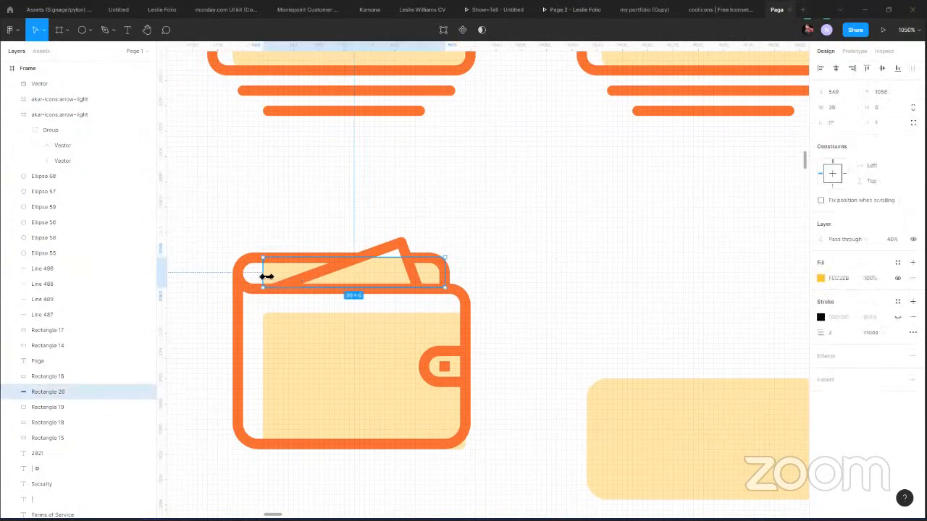
{"action": "left_click_drag", "start_coordinate": [255, 277], "coordinate": [244, 275]}
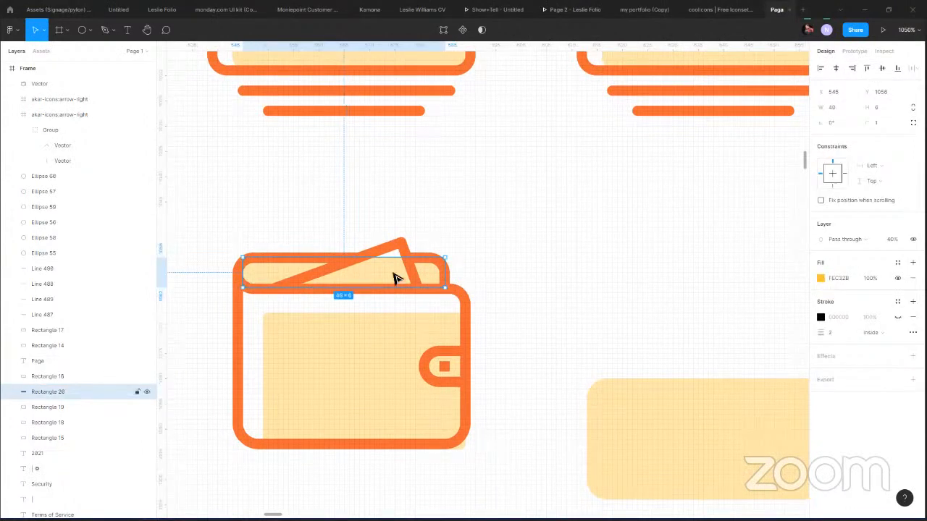
{"action": "left_click", "coordinate": [481, 255]}
Duplicate the flap's yellow strip, narrow it to a width of 33, and pull its upper-left corner point to the protruding card's tip.
{"action": "left_click", "coordinate": [404, 270]}
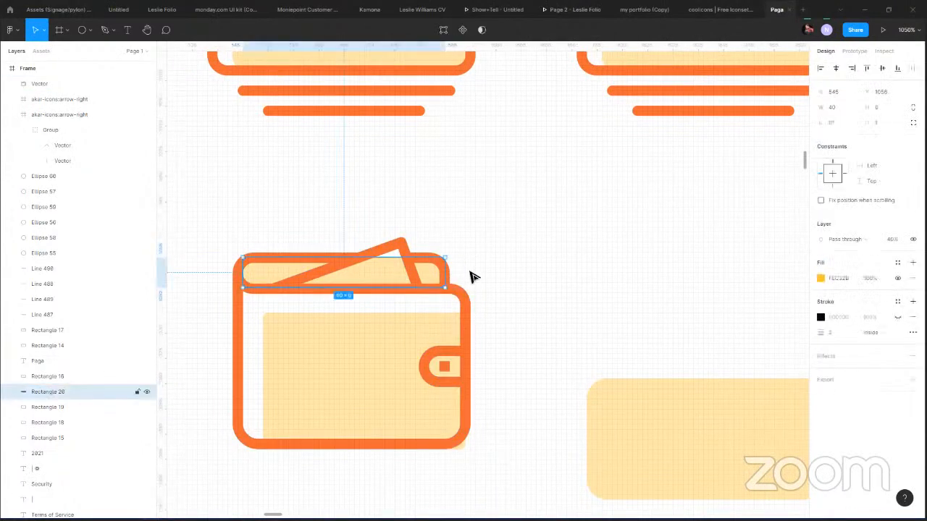
{"action": "key", "text": "ctrl+d"}
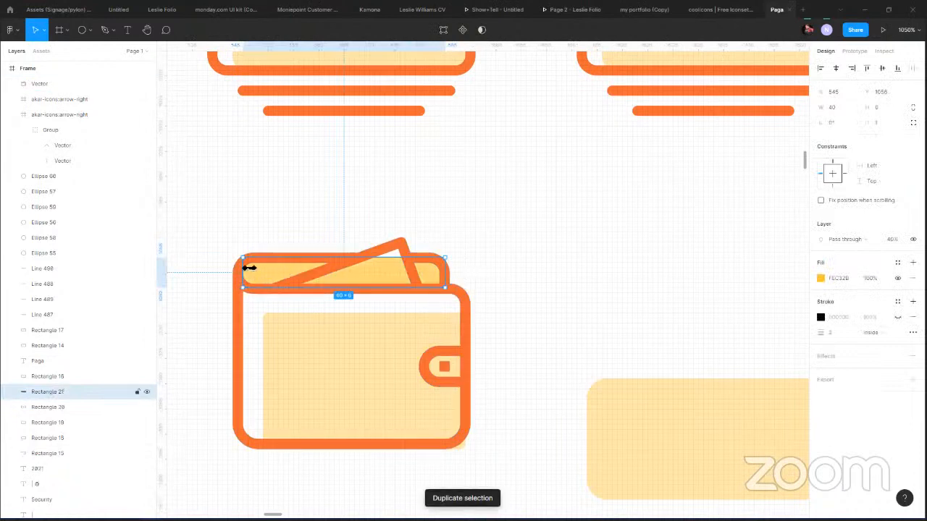
{"action": "left_click_drag", "start_coordinate": [248, 268], "coordinate": [278, 272]}
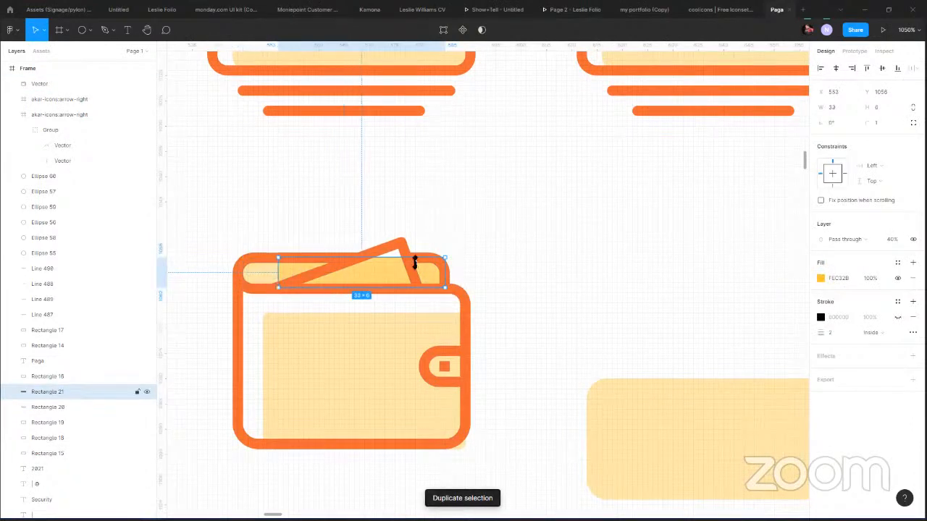
{"action": "left_click", "coordinate": [443, 30]}
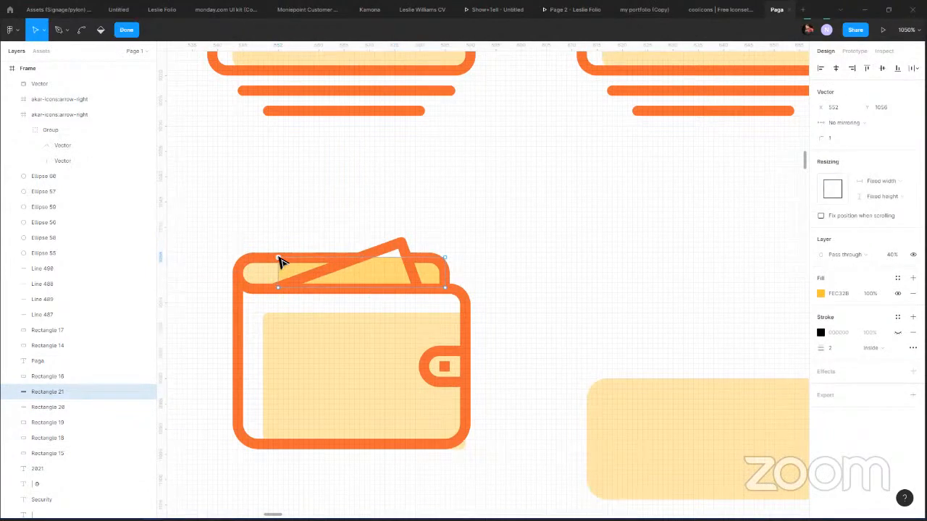
{"action": "left_click_drag", "start_coordinate": [279, 259], "coordinate": [396, 247]}
{"action": "left_click", "coordinate": [445, 259]}
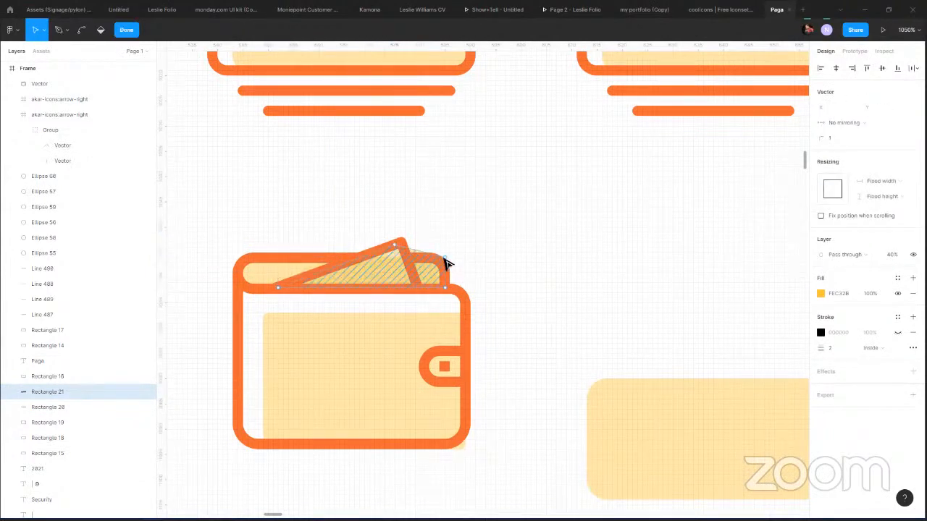
{"action": "key", "text": "Escape"}
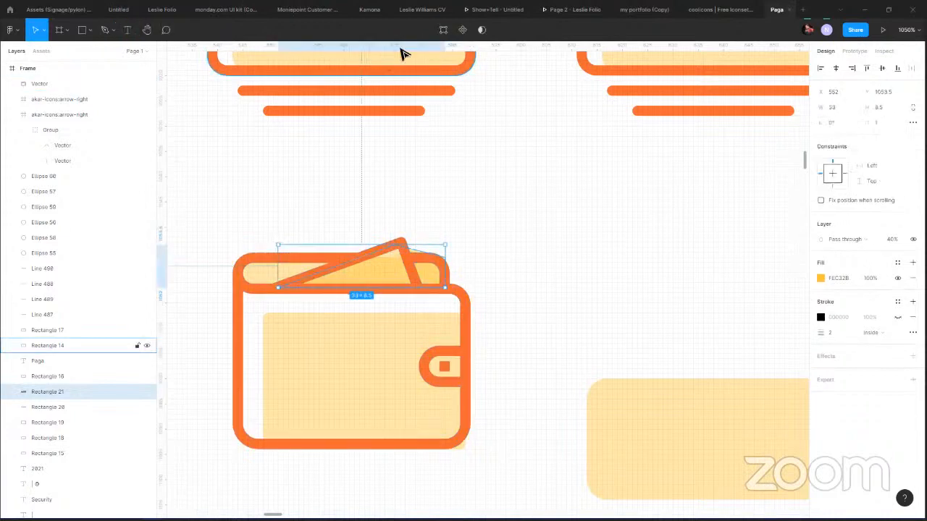
Reshape the duplicated strip's right side to follow the card's edge, making the shape 28 × 8.5.
{"action": "left_click", "coordinate": [445, 31]}
{"action": "left_click_drag", "start_coordinate": [447, 264], "coordinate": [422, 291]}
{"action": "key", "text": "ctrl"}
{"action": "scroll", "coordinate": [478, 253], "scroll_direction": "down", "scroll_amount": 5}
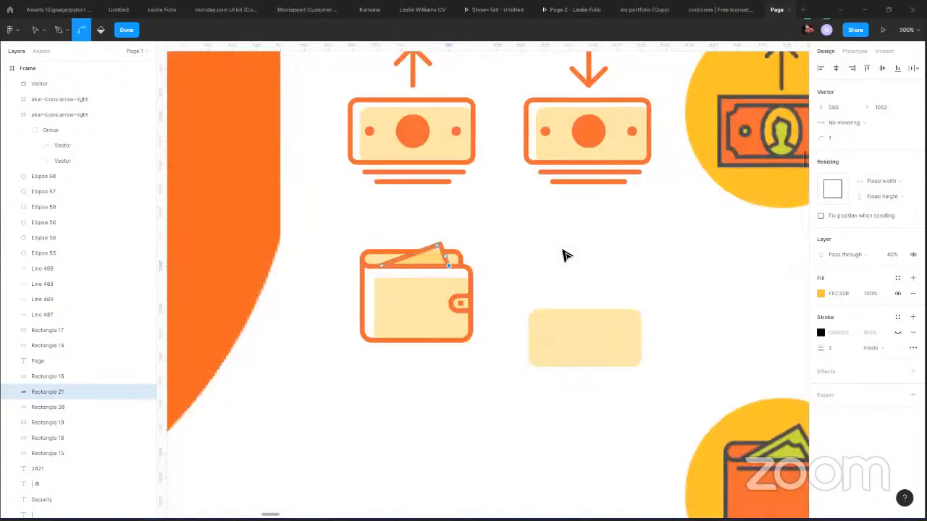
{"action": "key", "text": "Escape"}
Fill the card shape with the green sampled from the Send Money icon's portrait and set its opacity to 100%.
{"action": "scroll", "coordinate": [627, 321], "scroll_direction": "right", "scroll_amount": 5}
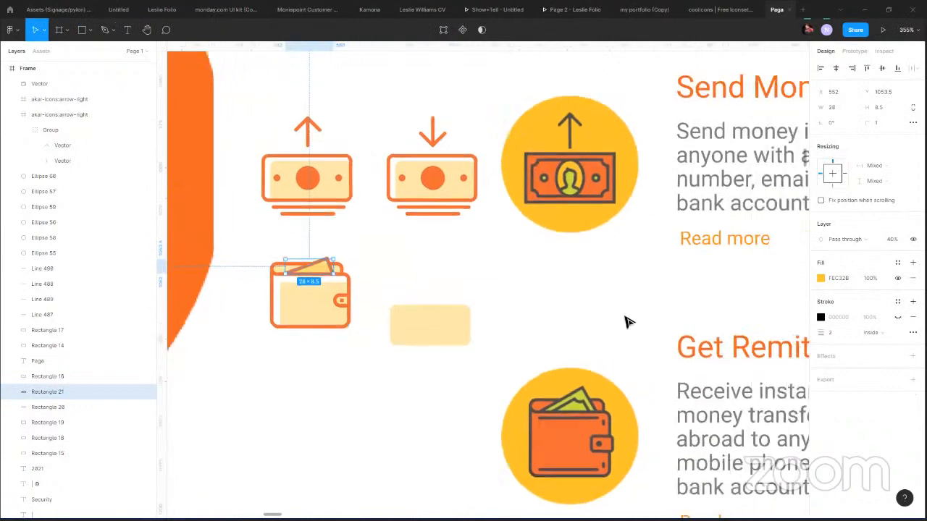
{"action": "left_click", "coordinate": [821, 279]}
{"action": "left_click", "coordinate": [707, 410]}
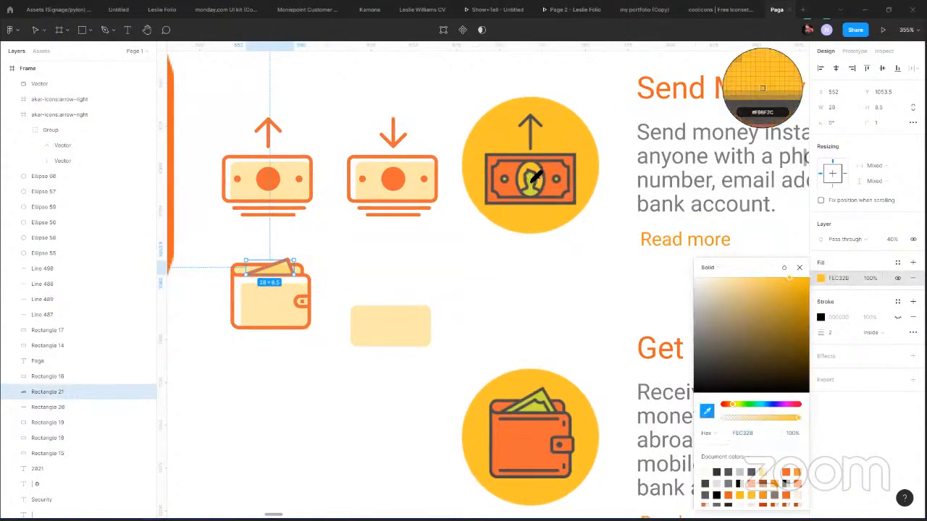
{"action": "left_click", "coordinate": [531, 181]}
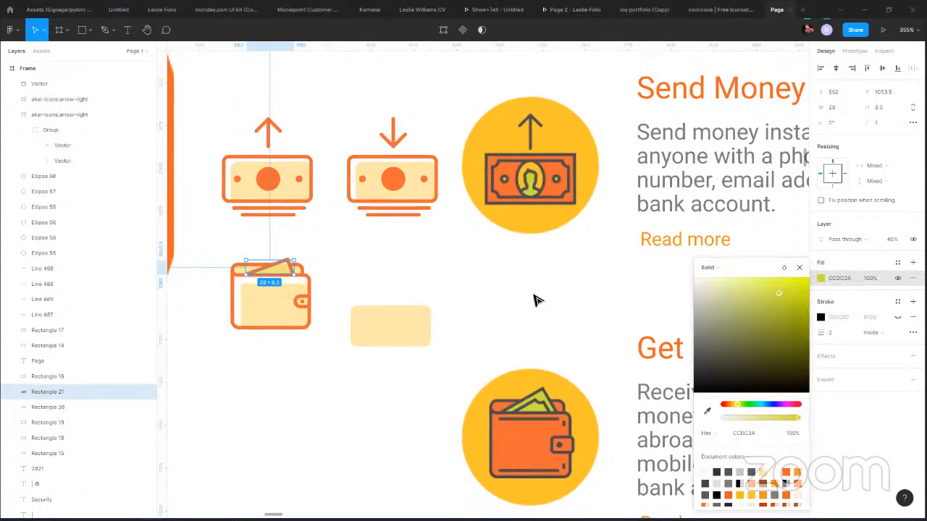
{"action": "key", "text": "0"}
{"action": "left_click", "coordinate": [469, 280]}
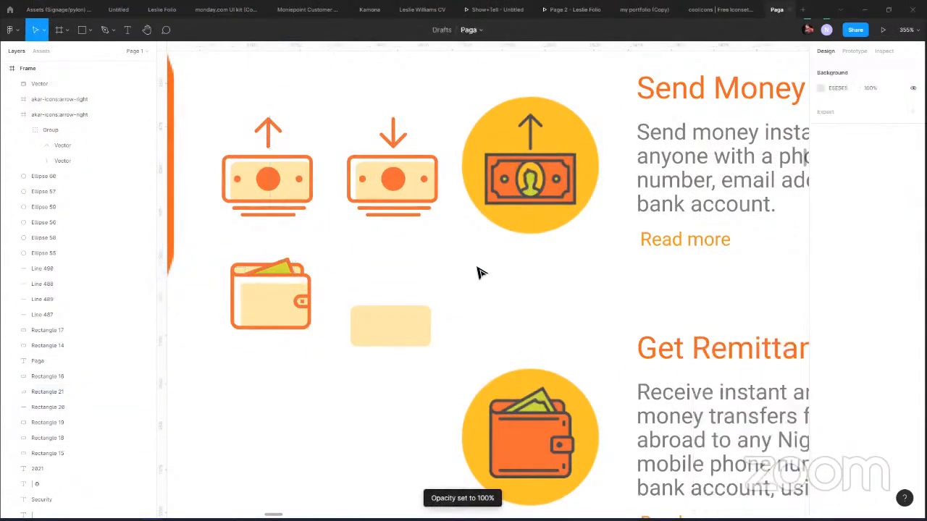
Change the fill of the wallet flap's 40 × 6 yellow strip to orange FE772B, keeping its opacity.
{"action": "scroll", "coordinate": [340, 258], "scroll_direction": "up", "scroll_amount": 8}
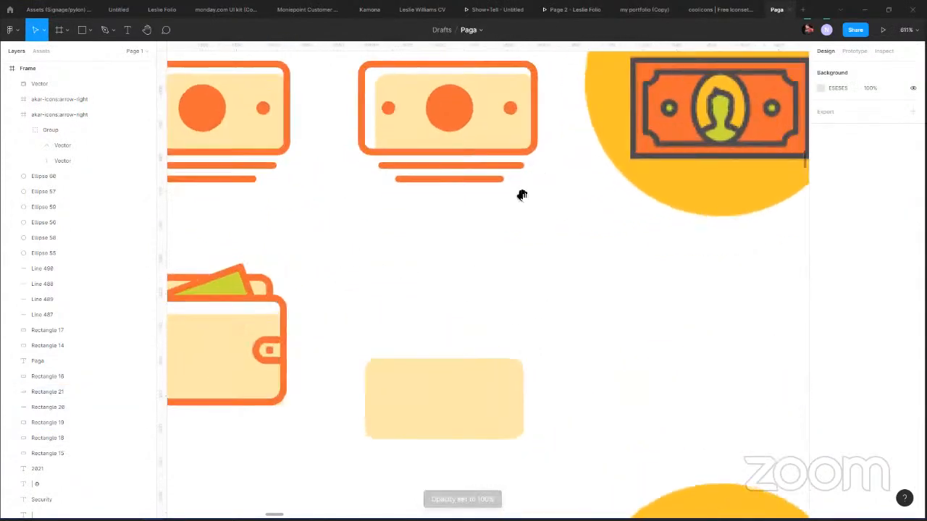
{"action": "scroll", "coordinate": [466, 277], "scroll_direction": "up", "scroll_amount": 4}
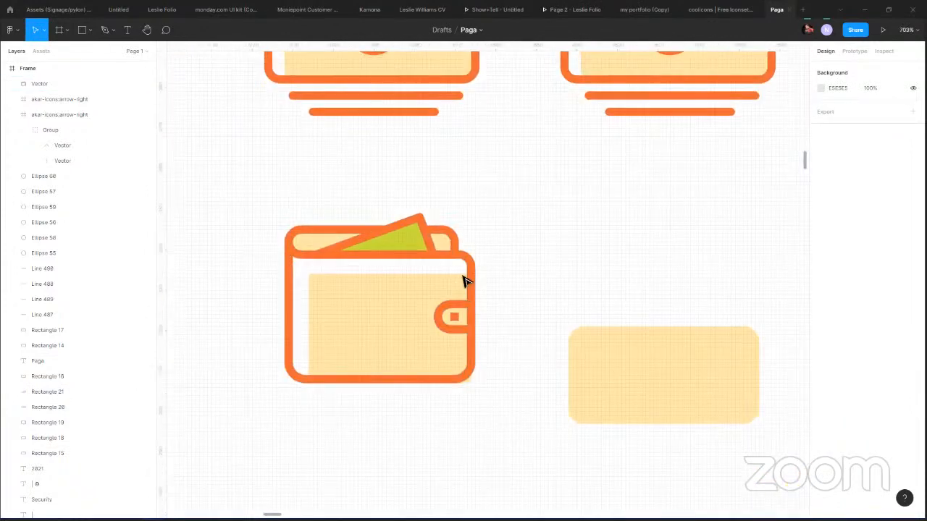
{"action": "left_click", "coordinate": [820, 279]}
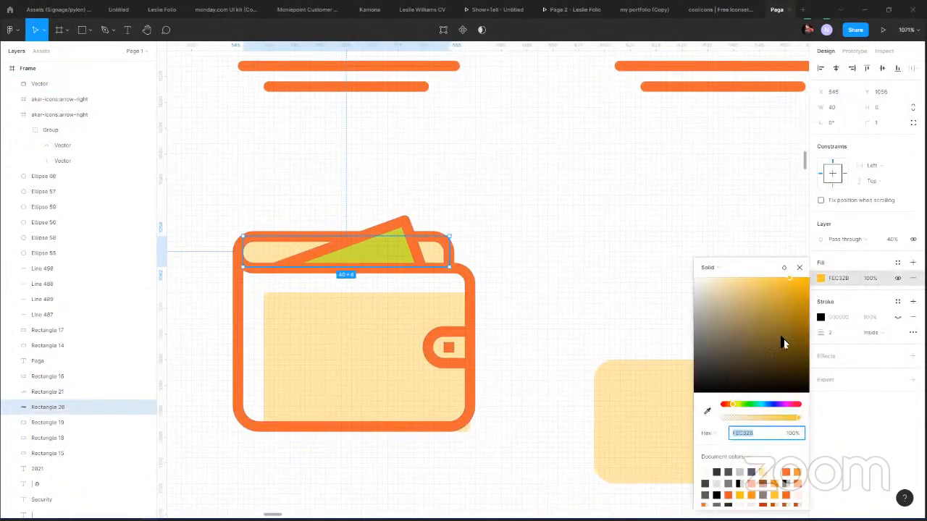
{"action": "left_click", "coordinate": [730, 410]}
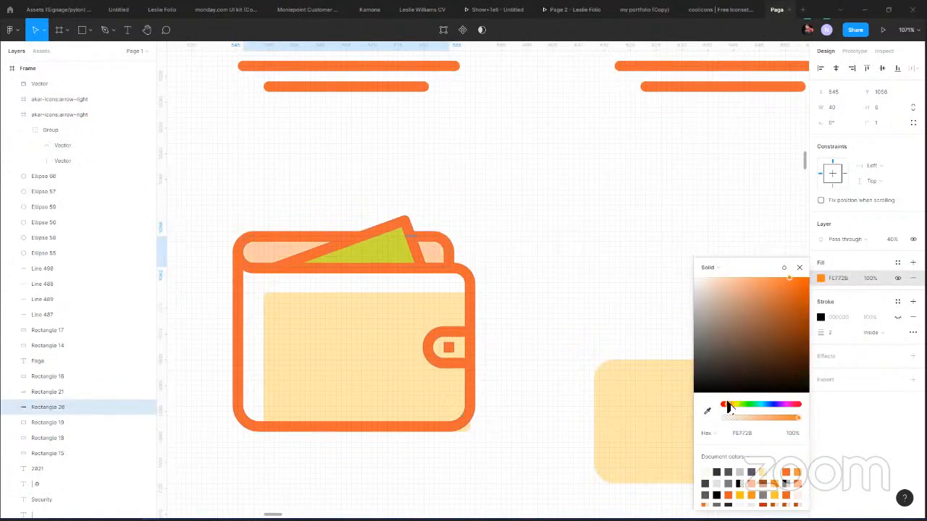
{"action": "left_click", "coordinate": [524, 215]}
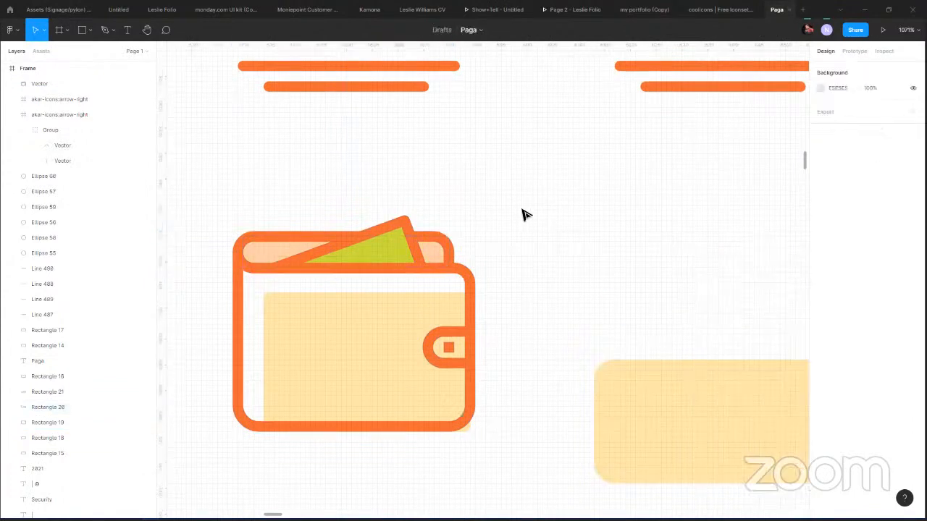
{"action": "scroll", "coordinate": [544, 211], "scroll_direction": "down", "scroll_amount": 5}
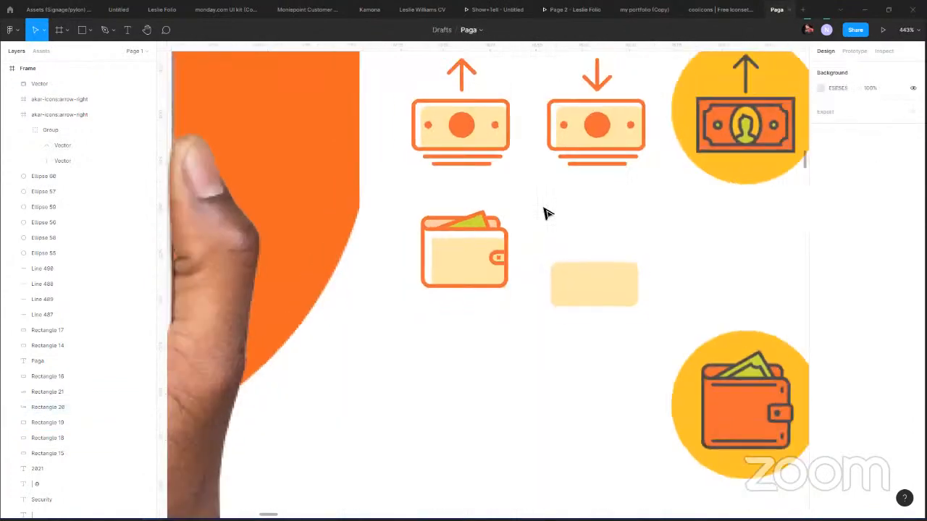
Duplicate the whole send icon, with its up arrow, banknote and underlines, directly above the original.
{"action": "scroll", "coordinate": [524, 228], "scroll_direction": "up", "scroll_amount": 2}
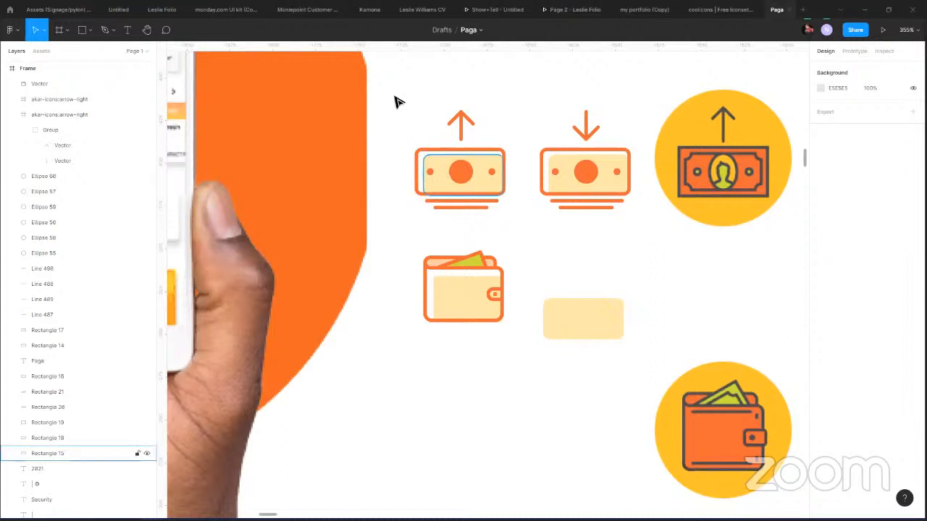
{"action": "scroll", "coordinate": [416, 138], "scroll_direction": "up", "scroll_amount": 3}
{"action": "left_click_drag", "start_coordinate": [409, 129], "coordinate": [492, 94]}
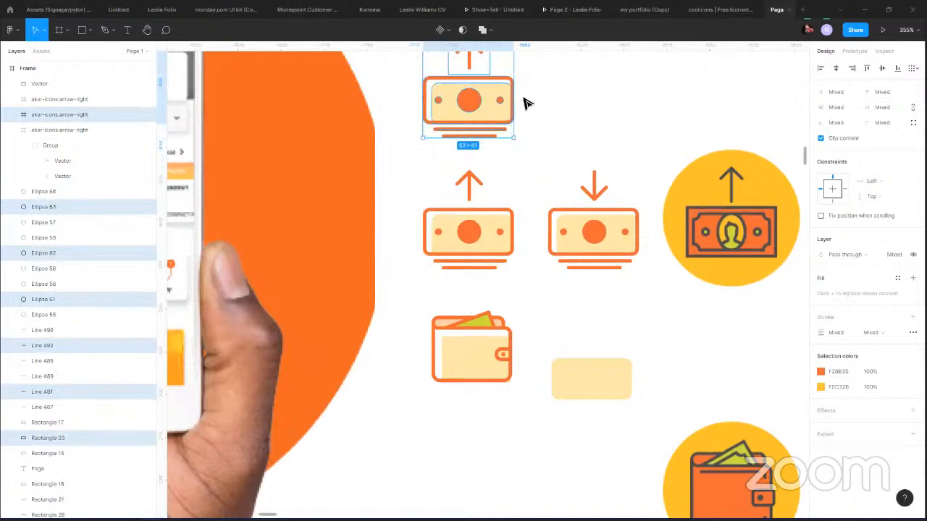
{"action": "left_click", "coordinate": [522, 99]}
Recolor the yellow rectangle in the duplicated send icon with the peach sampled from the wallet's flap.
{"action": "left_click", "coordinate": [491, 110]}
{"action": "key", "text": "i"}
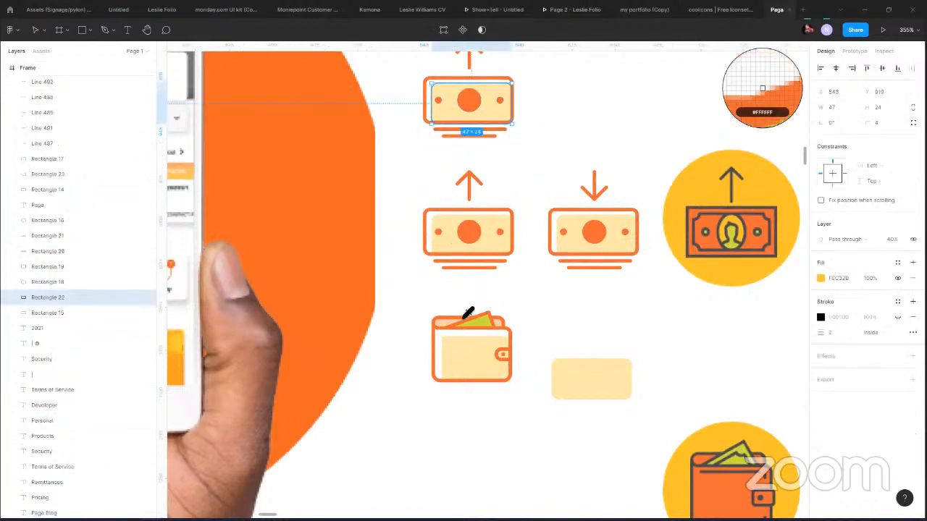
{"action": "left_click", "coordinate": [449, 324]}
{"action": "left_click", "coordinate": [596, 136]}
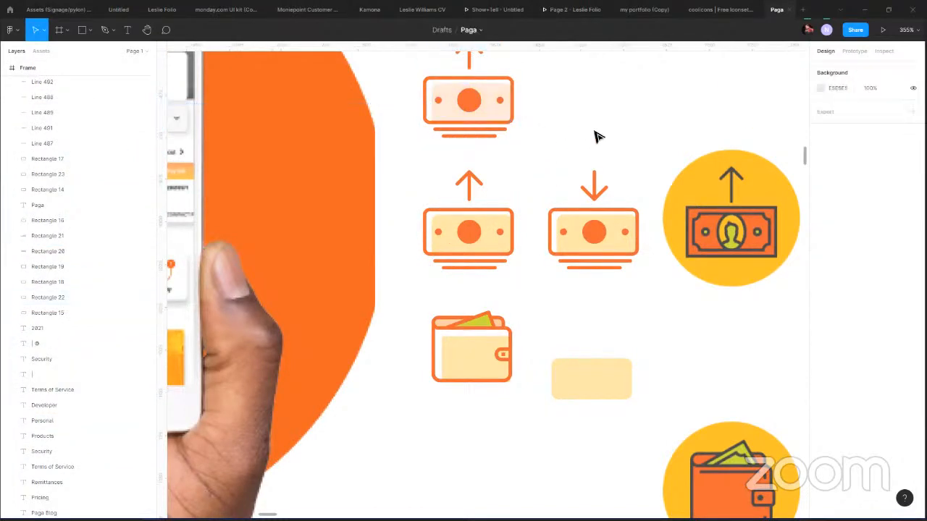
{"action": "left_click_drag", "start_coordinate": [589, 128], "coordinate": [589, 212]}
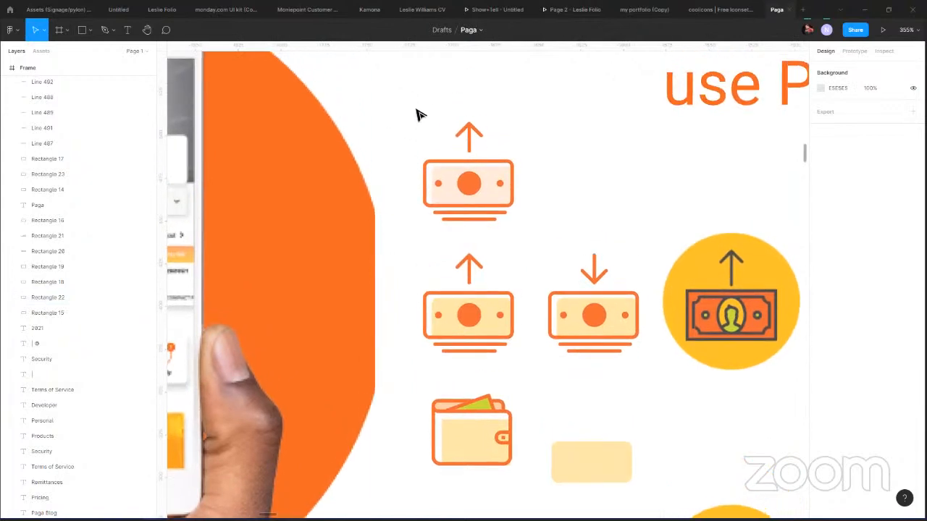
Change the wallet card's green fill to the more saturated yellow-green C6E312.
{"action": "scroll", "coordinate": [471, 362], "scroll_direction": "down", "scroll_amount": 3}
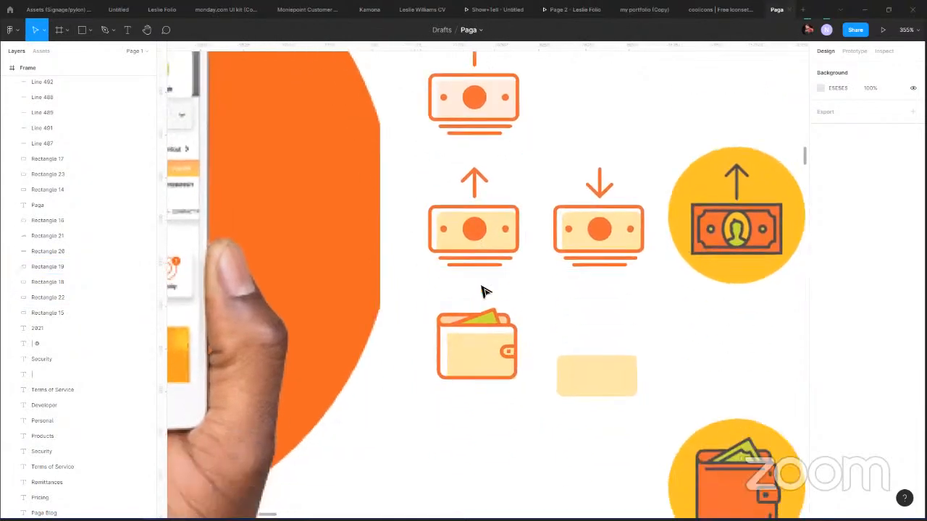
{"action": "scroll", "coordinate": [434, 301], "scroll_direction": "up", "scroll_amount": 3}
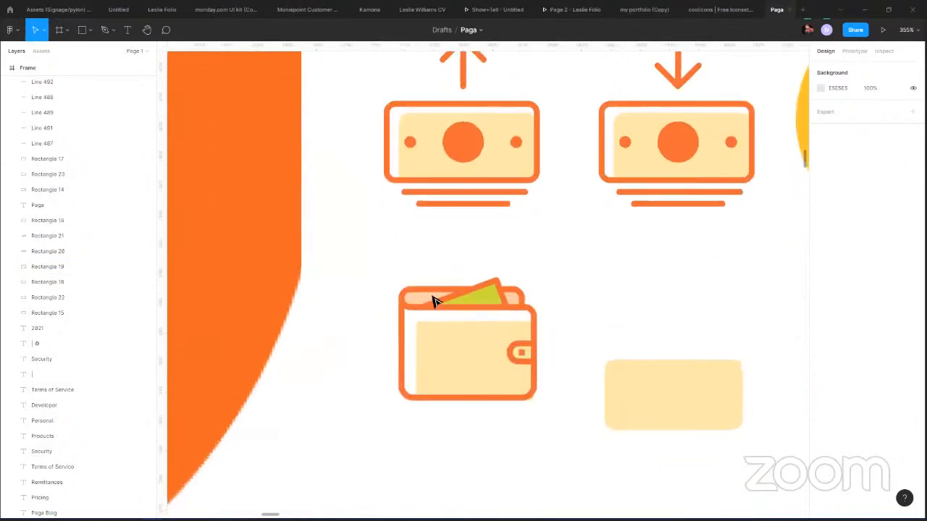
{"action": "left_click", "coordinate": [495, 298]}
{"action": "left_click", "coordinate": [820, 280]}
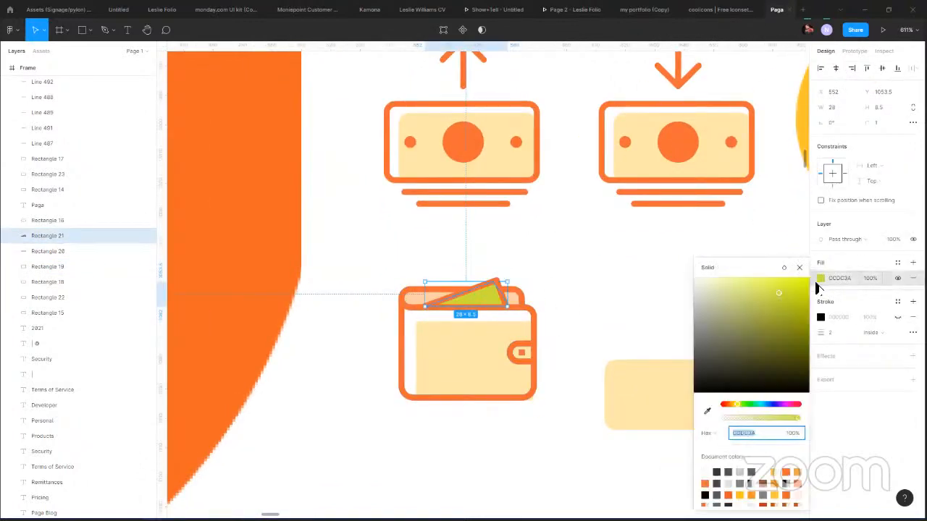
{"action": "left_click_drag", "start_coordinate": [782, 299], "coordinate": [800, 290]}
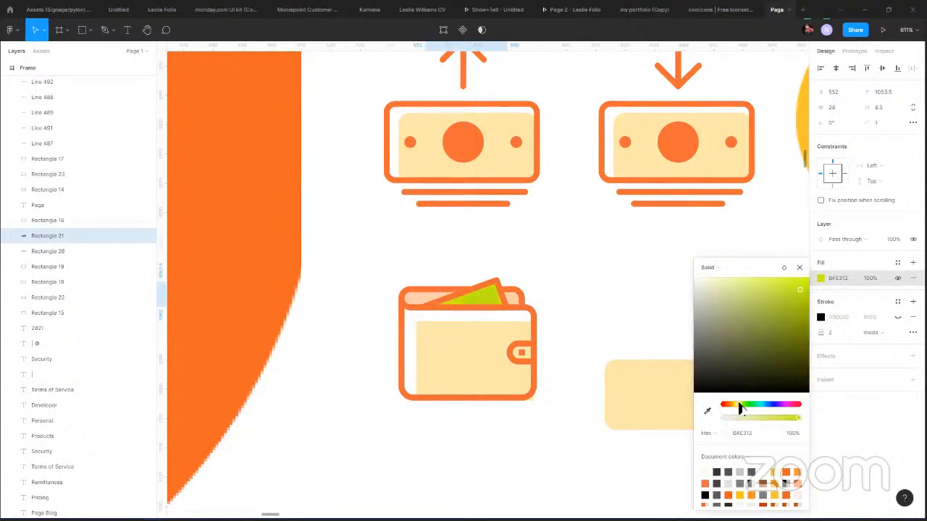
{"action": "left_click_drag", "start_coordinate": [740, 408], "coordinate": [736, 407]}
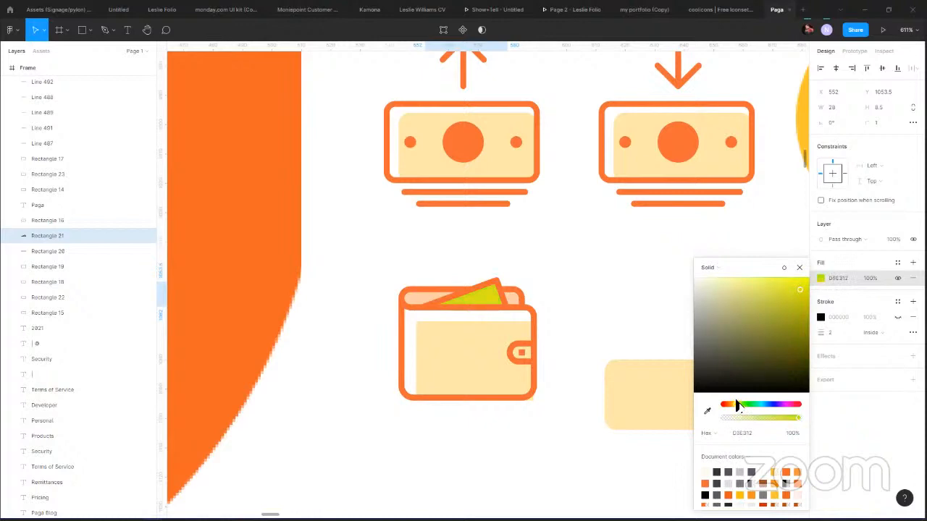
{"action": "left_click", "coordinate": [626, 350]}
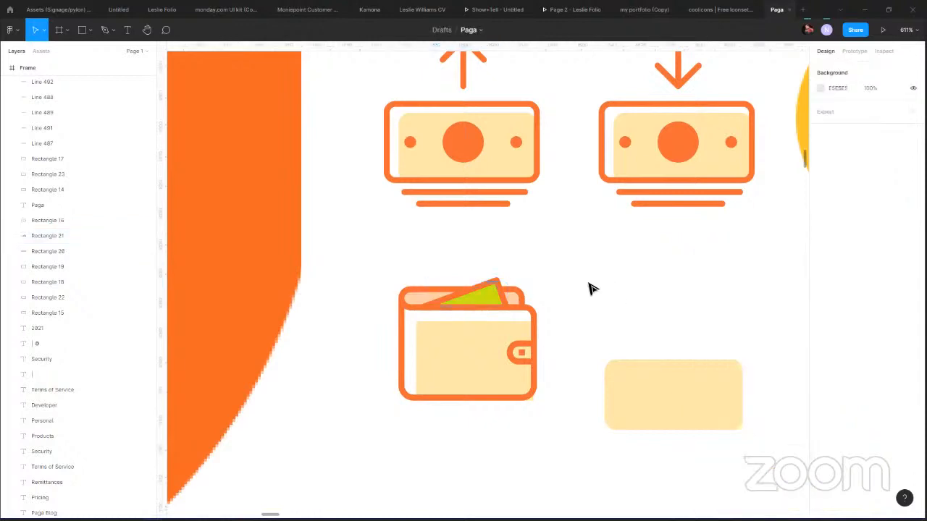
Edit the green card shape's points and move its upper point down along the card's edge to X 576, Y 1056.
{"action": "left_click", "coordinate": [493, 297]}
{"action": "key", "text": "ctrl+plus"}
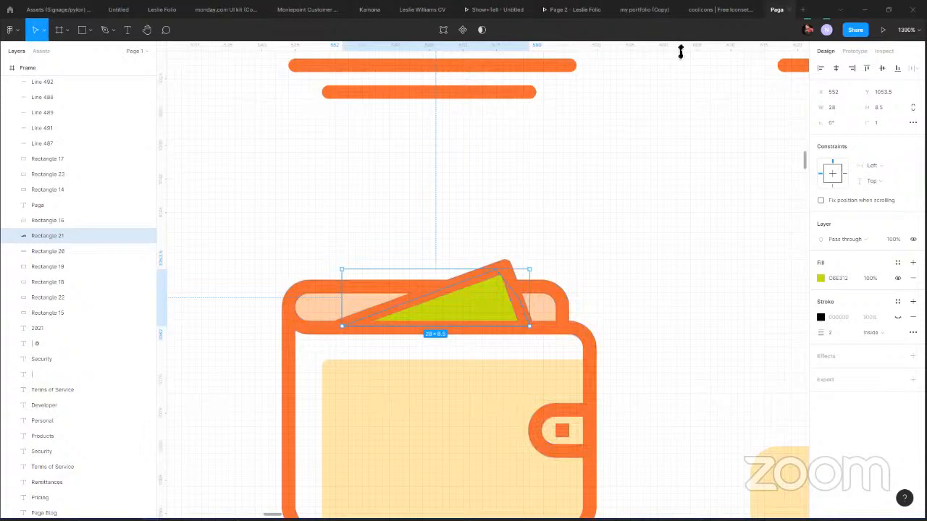
{"action": "double_click", "coordinate": [356, 326]}
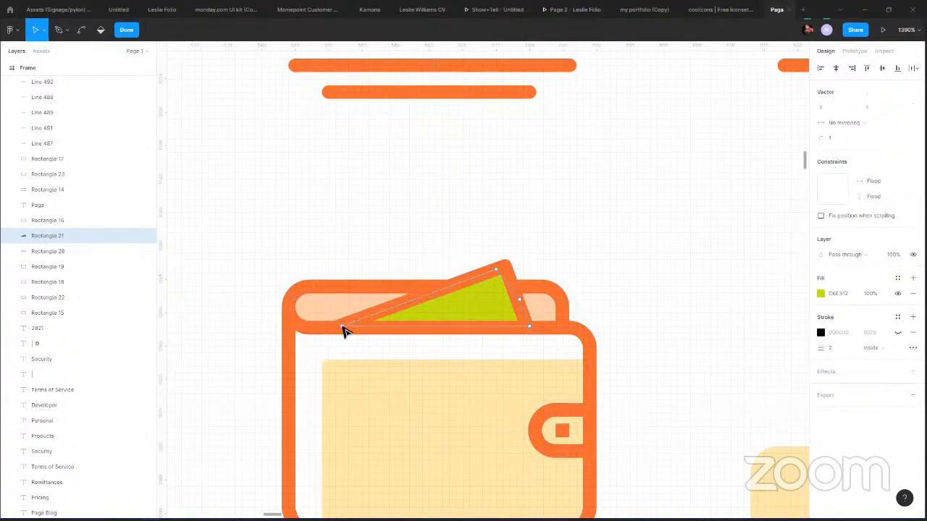
{"action": "mouse_move", "coordinate": [355, 326]}
{"action": "left_mouse_down"}
{"action": "mouse_move", "coordinate": [376, 326]}
{"action": "mouse_move", "coordinate": [342, 326]}
{"action": "left_mouse_up"}
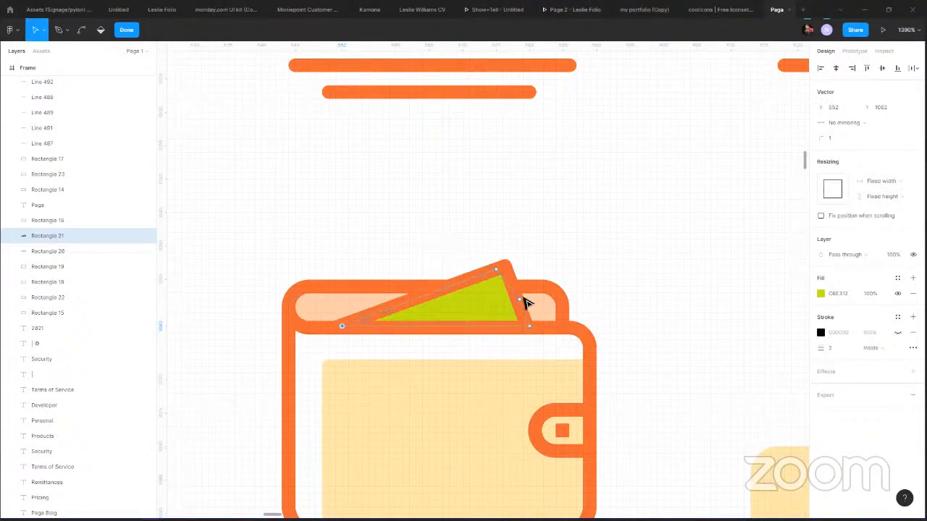
{"action": "left_click", "coordinate": [518, 303]}
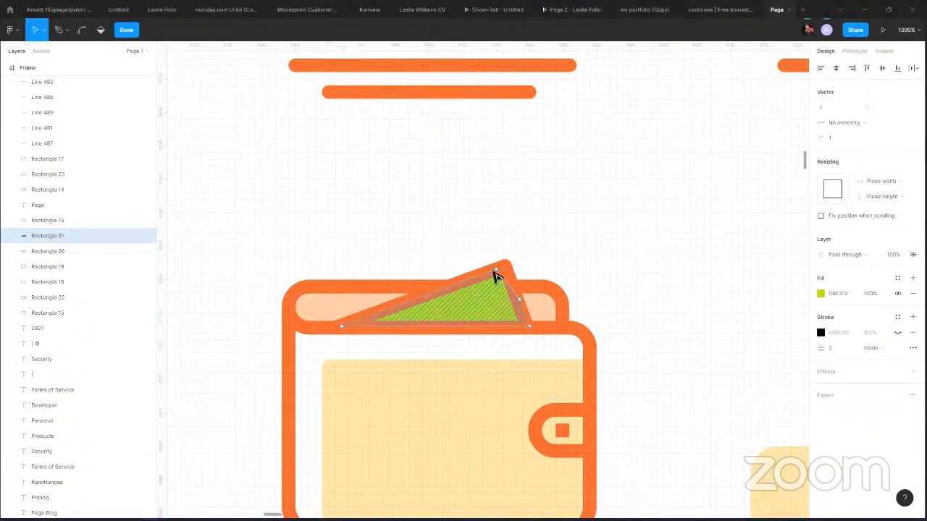
{"action": "left_click_drag", "start_coordinate": [497, 273], "coordinate": [508, 288]}
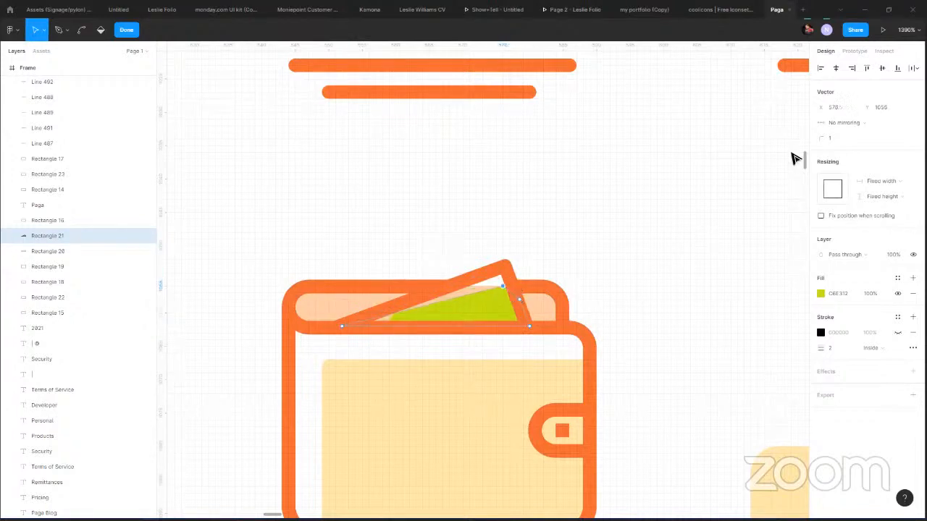
Sharpen the green shape's upper point and set the corner radius of its lower-left point to 0.
{"action": "left_click_drag", "start_coordinate": [807, 139], "coordinate": [764, 137]}
{"action": "left_click", "coordinate": [342, 326]}
{"action": "left_click_drag", "start_coordinate": [821, 137], "coordinate": [739, 124]}
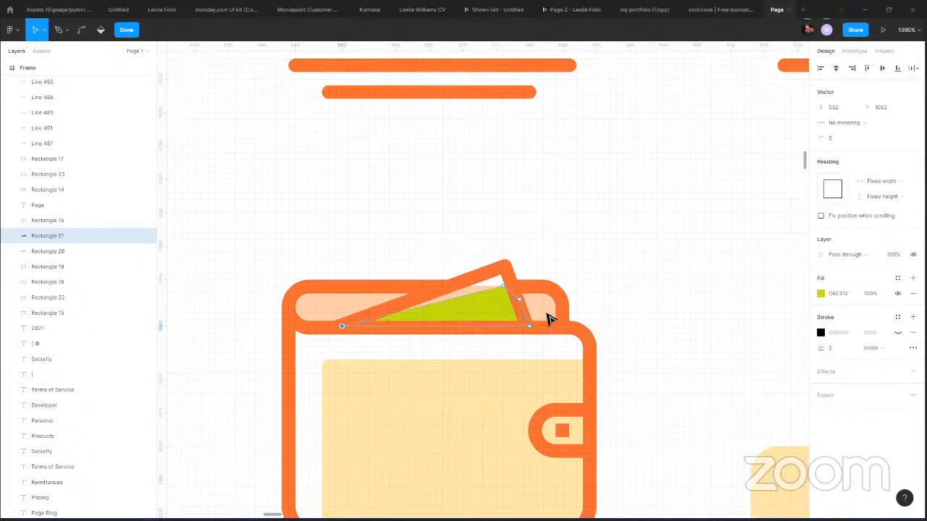
Undo the last point move on the wallet's green note triangle and leave vector editing.
{"action": "left_click", "coordinate": [637, 244]}
{"action": "key", "text": "Escape"}
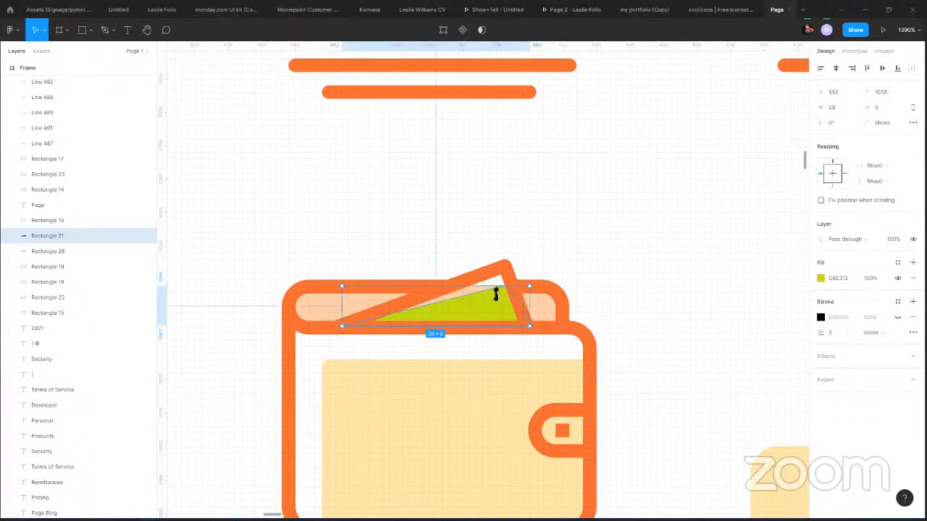
{"action": "double_click", "coordinate": [491, 313]}
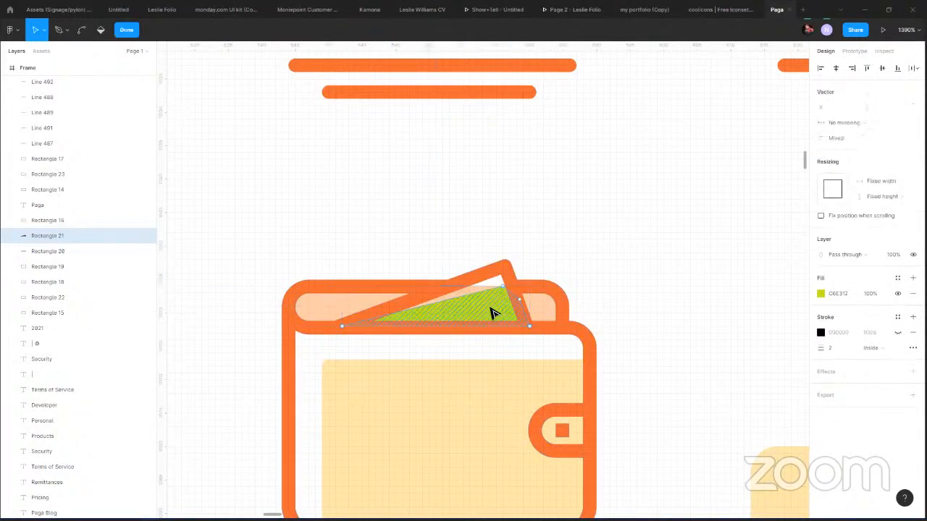
{"action": "key", "text": "ctrl+z"}
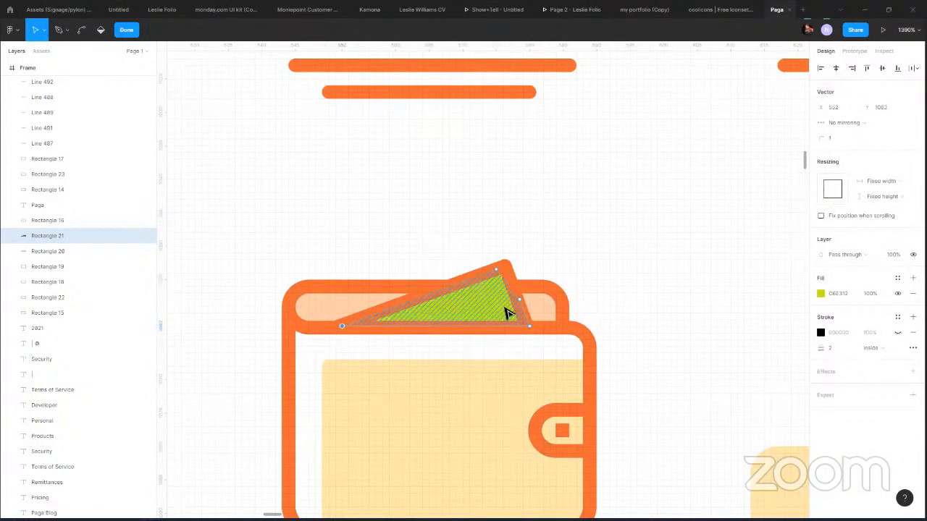
{"action": "key", "text": "Escape"}
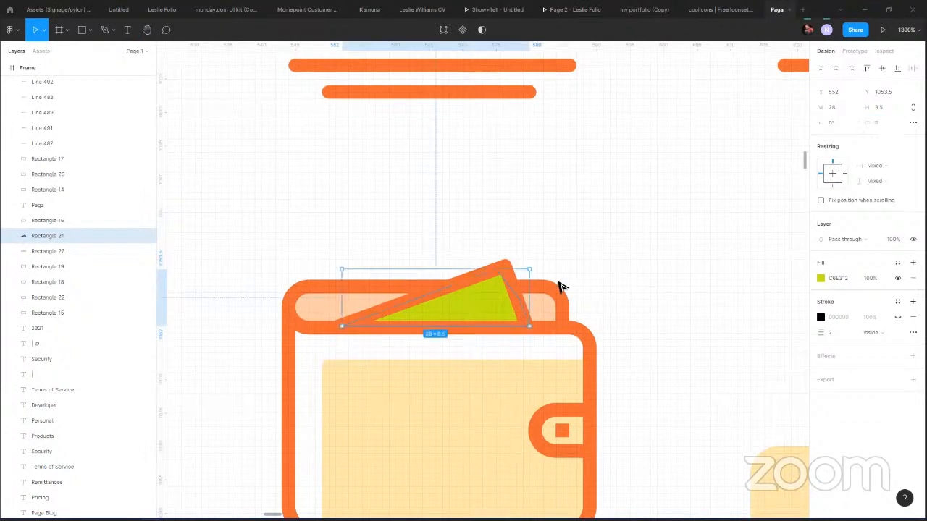
Duplicate the green triangle and reshape the copy, moving its top point to X 577.5, Y 1056.5 and its left point to X 556.
{"action": "key", "text": "ctrl+d"}
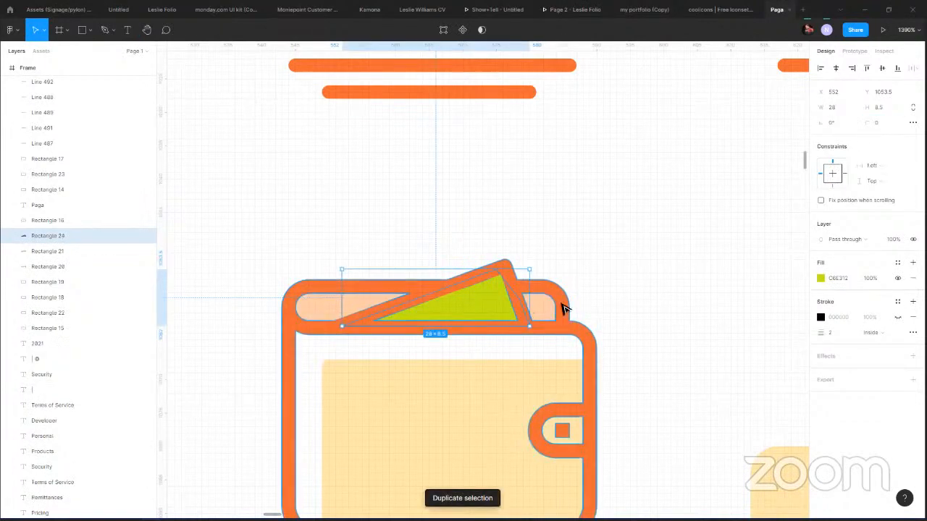
{"action": "double_click", "coordinate": [492, 267]}
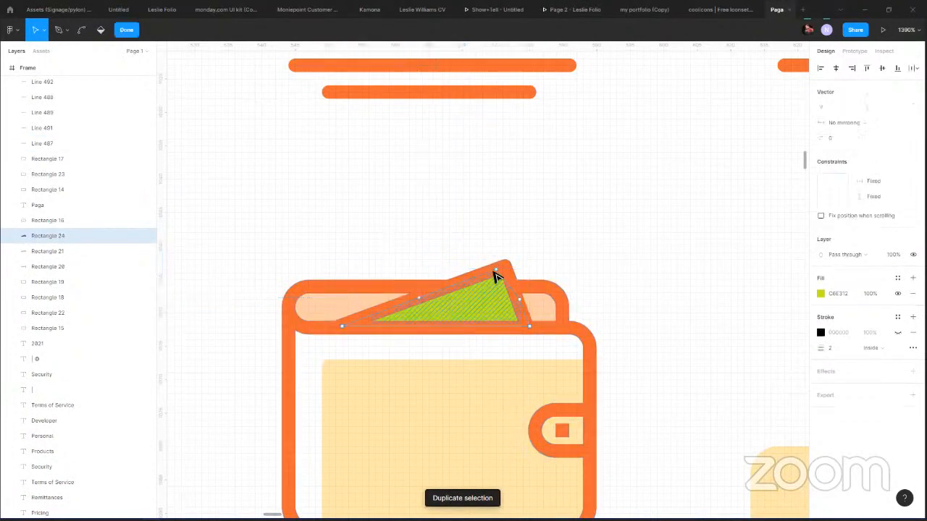
{"action": "left_click_drag", "start_coordinate": [497, 271], "coordinate": [516, 297]}
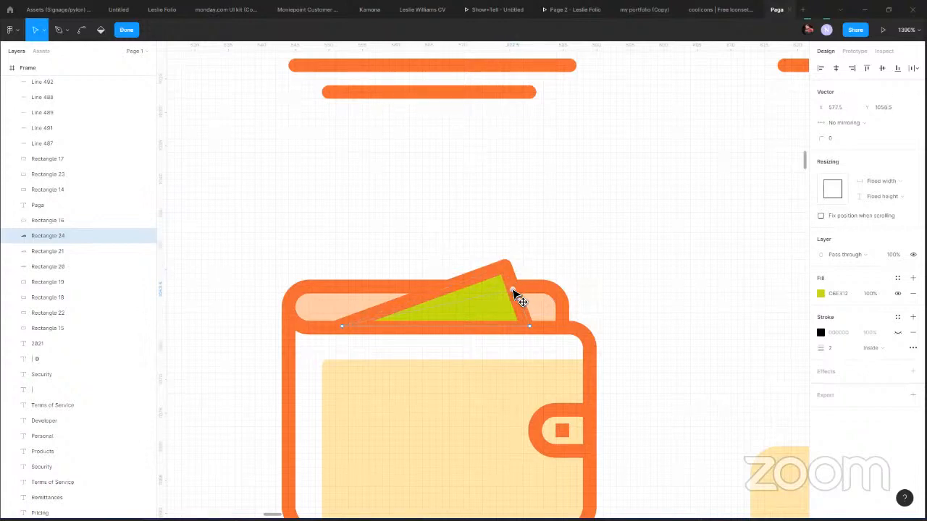
{"action": "left_click", "coordinate": [513, 292]}
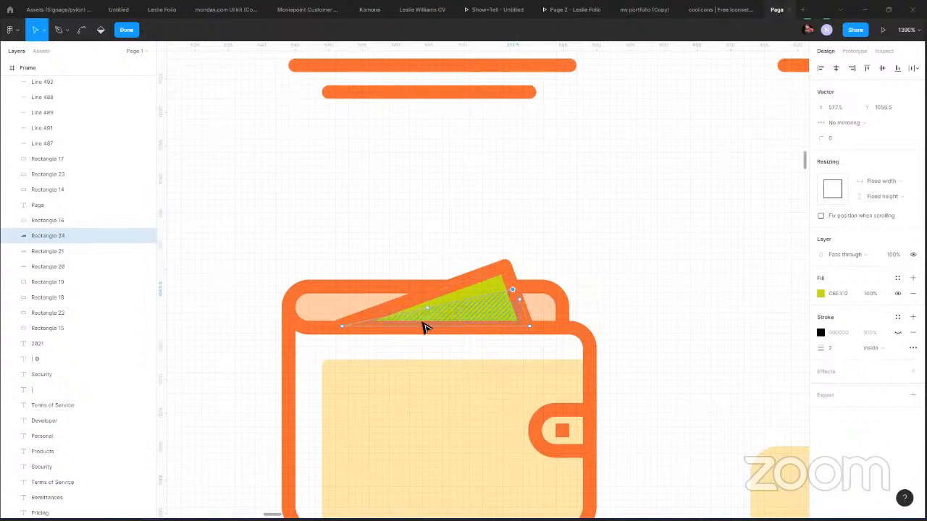
{"action": "left_click", "coordinate": [341, 326]}
{"action": "left_click_drag", "start_coordinate": [343, 327], "coordinate": [370, 328]}
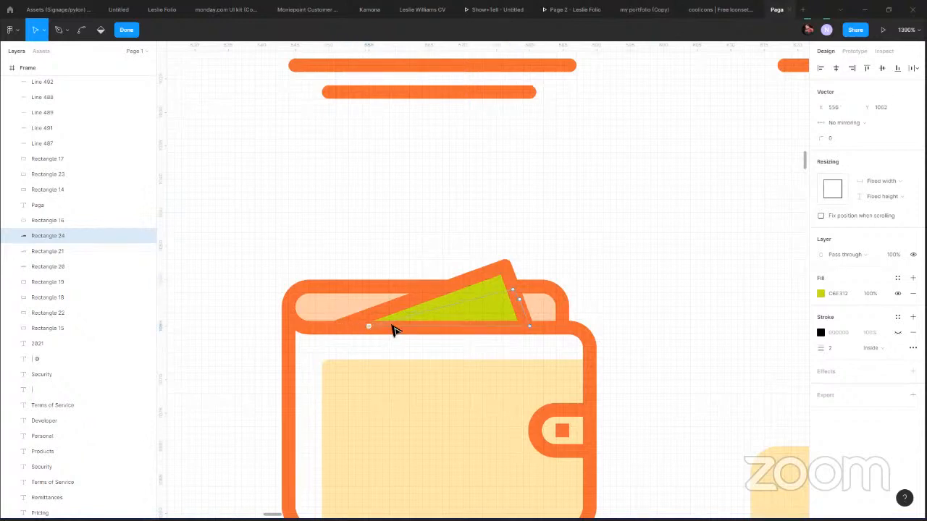
{"action": "key", "text": "Escape"}
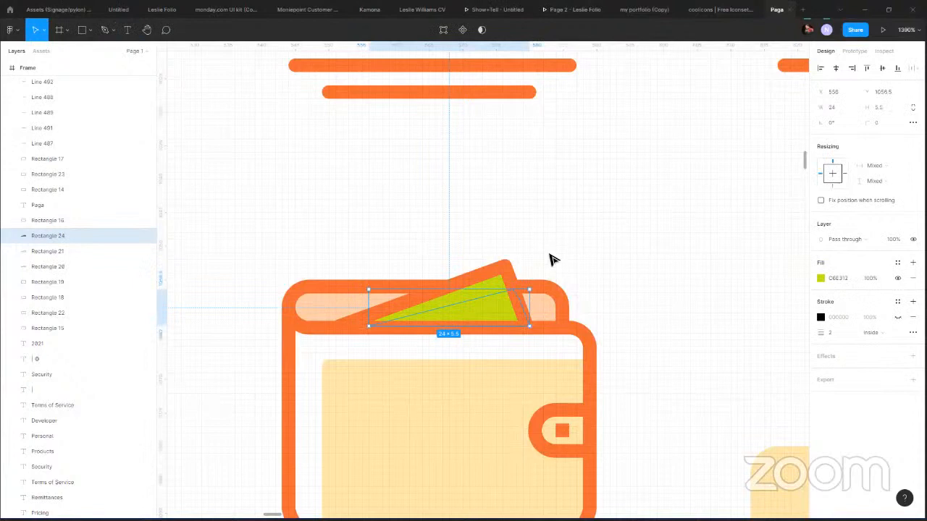
Change the fill of the original, larger note triangle in the wallet to white.
{"action": "left_click", "coordinate": [550, 260]}
{"action": "left_click", "coordinate": [497, 290]}
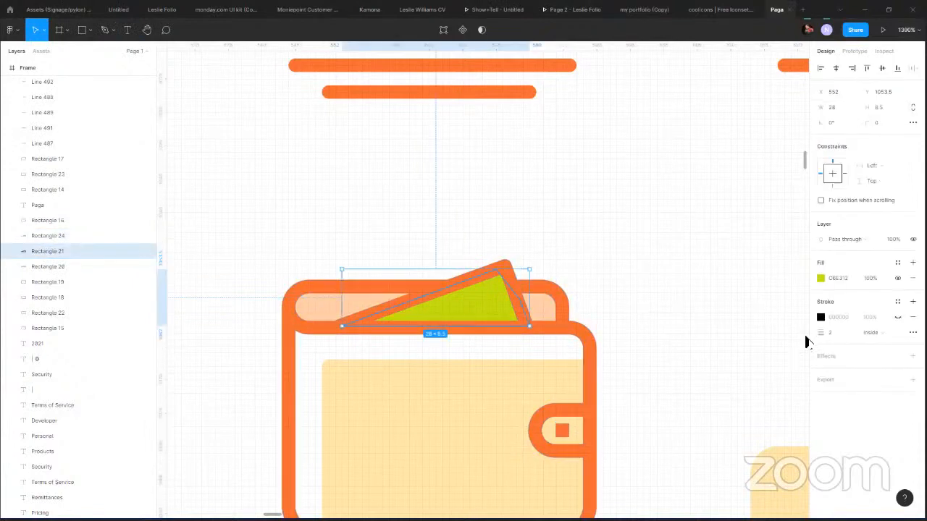
{"action": "left_click", "coordinate": [634, 182]}
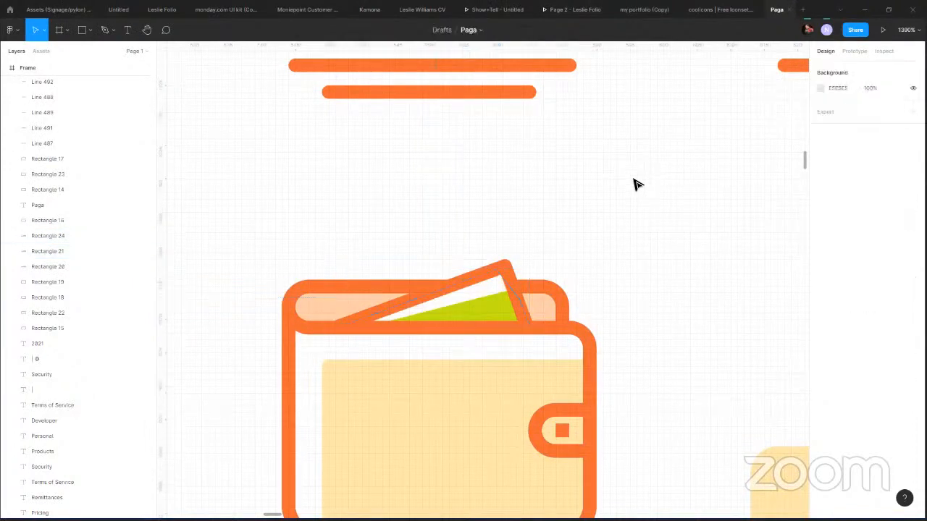
Move the spare pale yellow rectangle away from beside the wallet to about X 496, Y 1199.
{"action": "scroll", "coordinate": [608, 195], "scroll_direction": "down", "scroll_amount": 1}
{"action": "scroll", "coordinate": [630, 184], "scroll_direction": "down", "scroll_amount": 5}
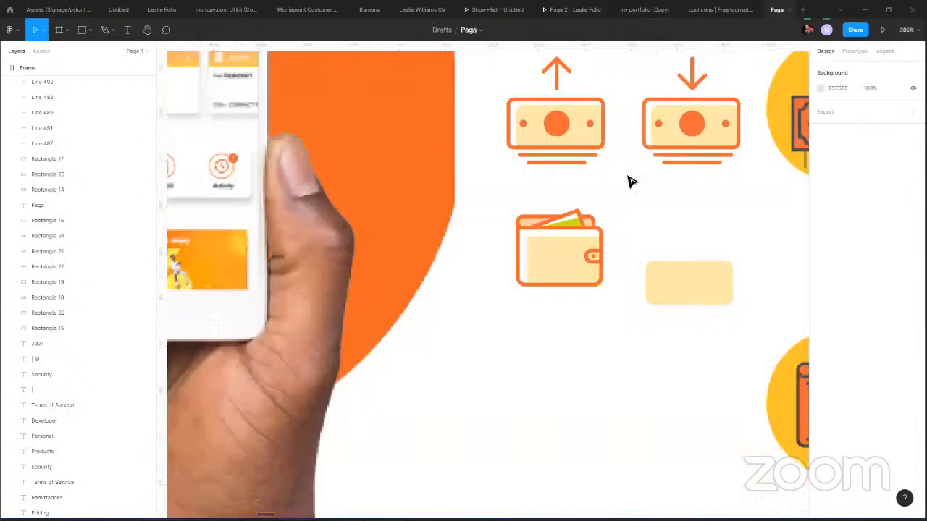
{"action": "scroll", "coordinate": [625, 200], "scroll_direction": "down", "scroll_amount": 5}
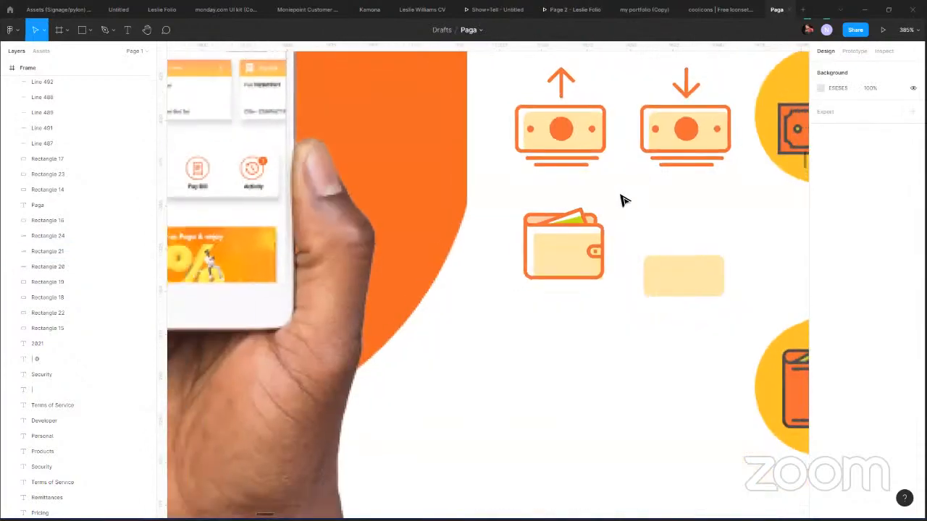
{"action": "scroll", "coordinate": [624, 201], "scroll_direction": "up", "scroll_amount": 5}
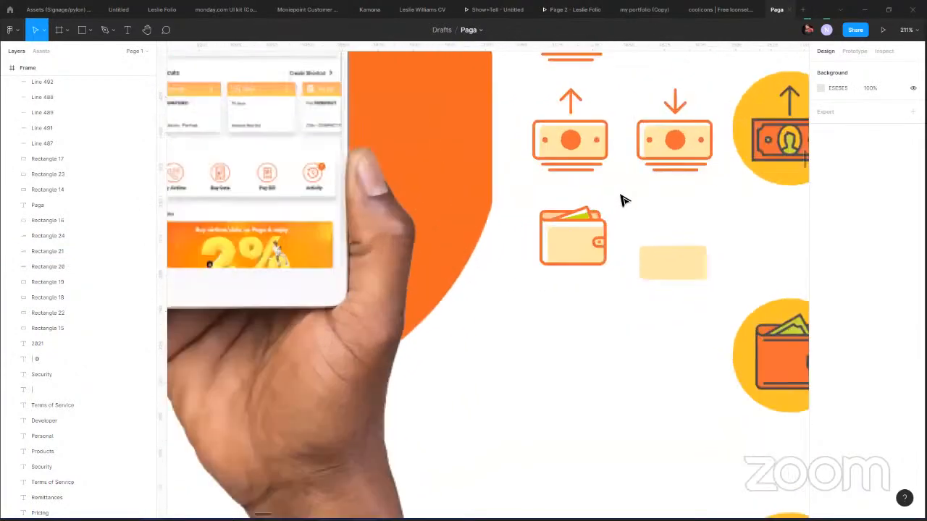
{"action": "scroll", "coordinate": [623, 199], "scroll_direction": "down", "scroll_amount": 5}
{"action": "left_click_drag", "start_coordinate": [649, 234], "coordinate": [556, 331]}
{"action": "left_click_drag", "start_coordinate": [608, 252], "coordinate": [457, 249]}
Examine the existing service icons, including Request Money and Pay Bills, against the redrawn banknote and wallet icons.
{"action": "scroll", "coordinate": [457, 250], "scroll_direction": "right", "scroll_amount": 8}
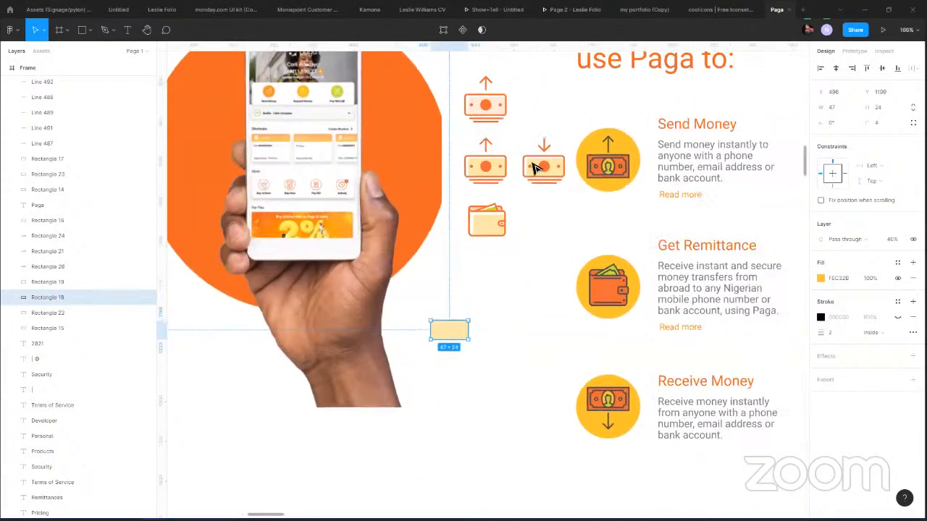
{"action": "left_click_drag", "start_coordinate": [518, 202], "coordinate": [411, 209]}
{"action": "scroll", "coordinate": [410, 214], "scroll_direction": "left", "scroll_amount": 3}
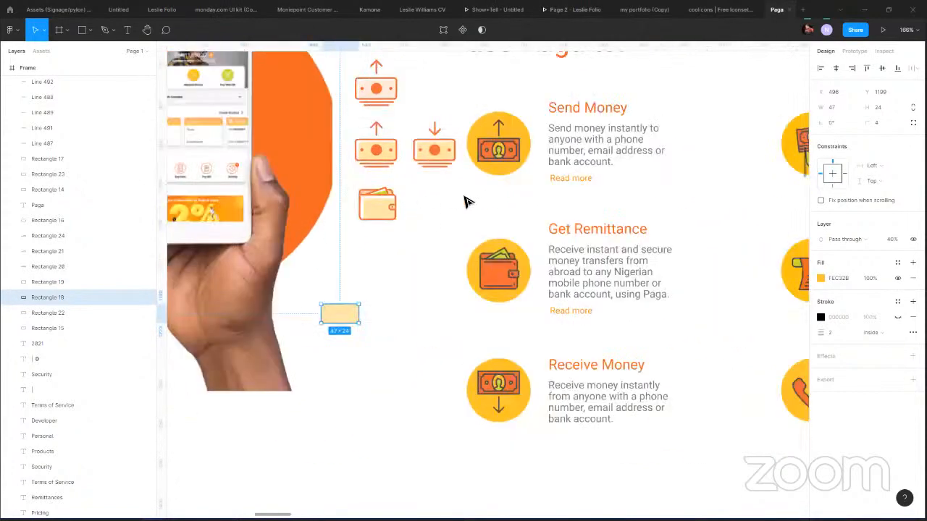
{"action": "scroll", "coordinate": [483, 203], "scroll_direction": "right", "scroll_amount": 6}
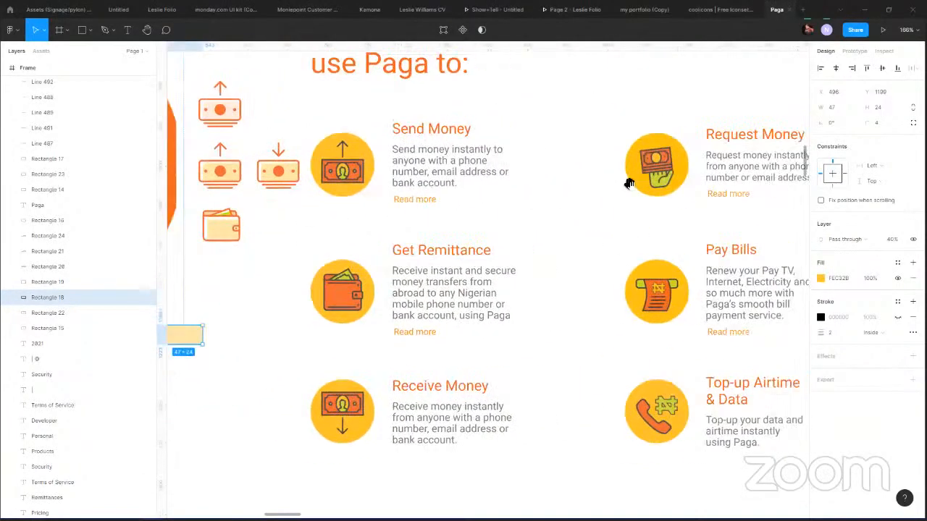
{"action": "scroll", "coordinate": [616, 185], "scroll_direction": "left", "scroll_amount": 5}
{"action": "scroll", "coordinate": [596, 187], "scroll_direction": "left", "scroll_amount": 1}
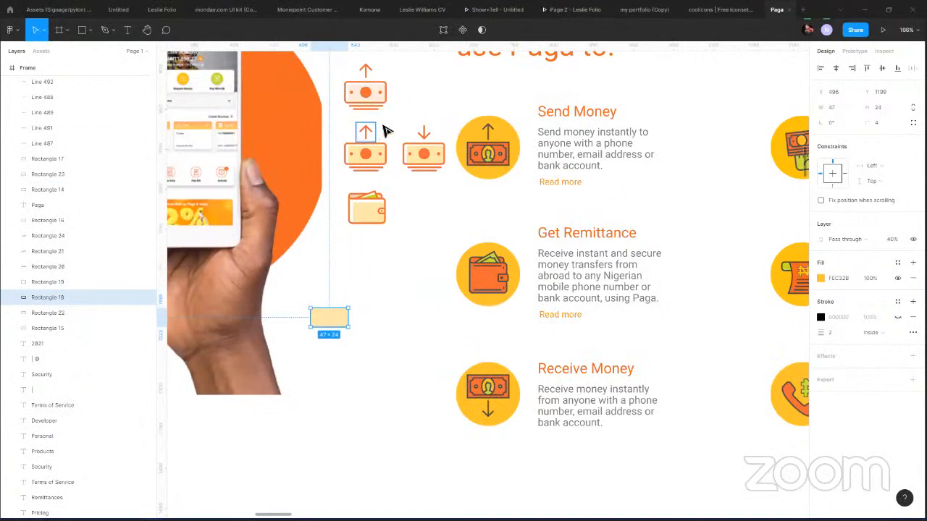
{"action": "scroll", "coordinate": [399, 100], "scroll_direction": "up", "scroll_amount": 3}
{"action": "scroll", "coordinate": [397, 187], "scroll_direction": "up", "scroll_amount": 10}
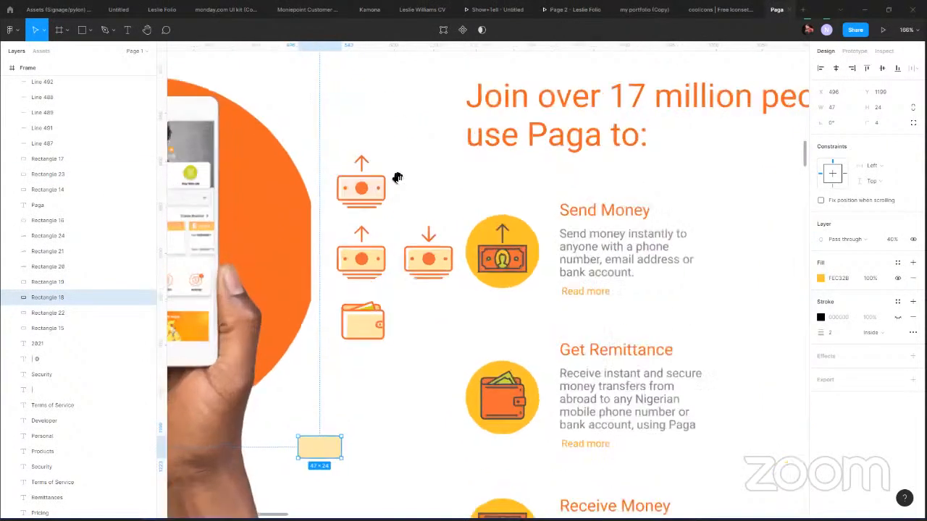
Switch to the Noun Project in the browser and search its icons for MONEY HAND, looking through the results.
{"action": "key", "text": "alt+Tab"}
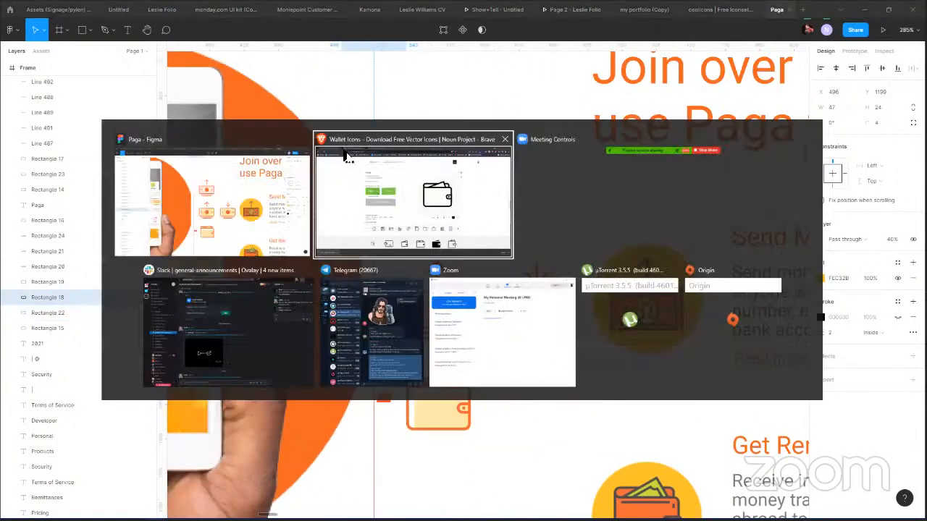
{"action": "left_click", "coordinate": [454, 73]}
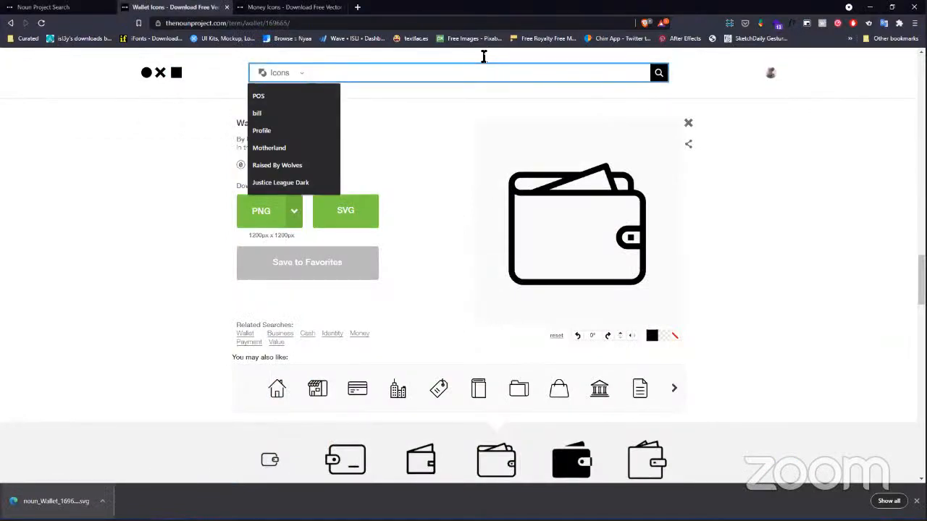
{"action": "type", "text": "MONEY HAND"}
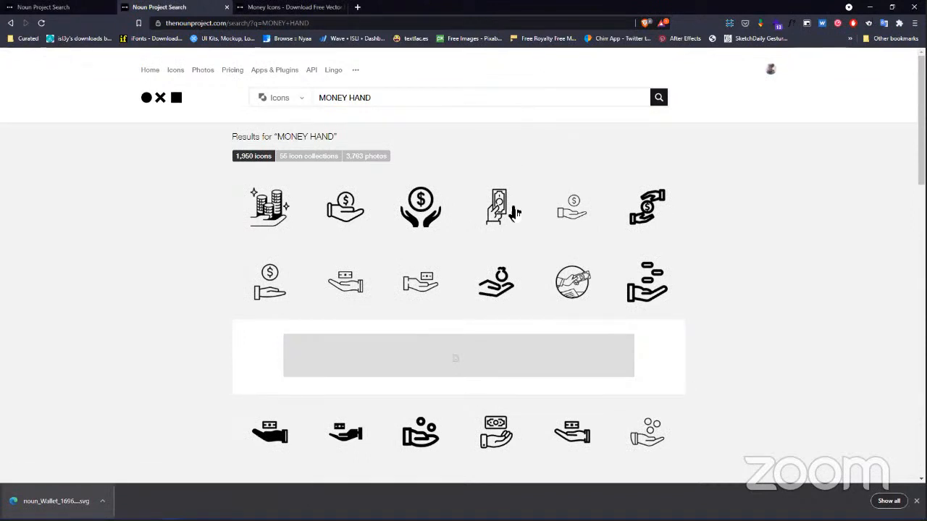
{"action": "scroll", "coordinate": [580, 377], "scroll_direction": "down", "scroll_amount": 3}
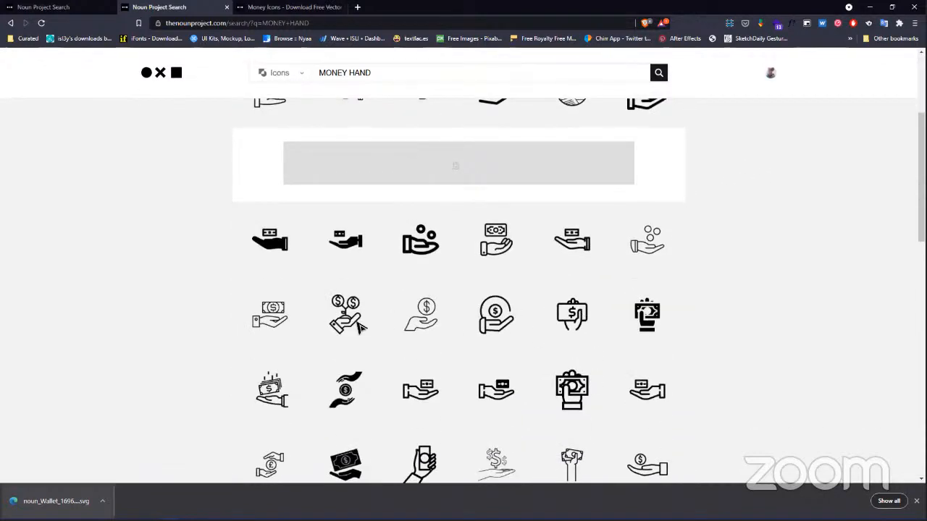
Return to the Paga design in Figma and delete the two short lines beneath the topmost banknote icon.
{"action": "key", "text": "alt+Tab"}
{"action": "left_click", "coordinate": [456, 250]}
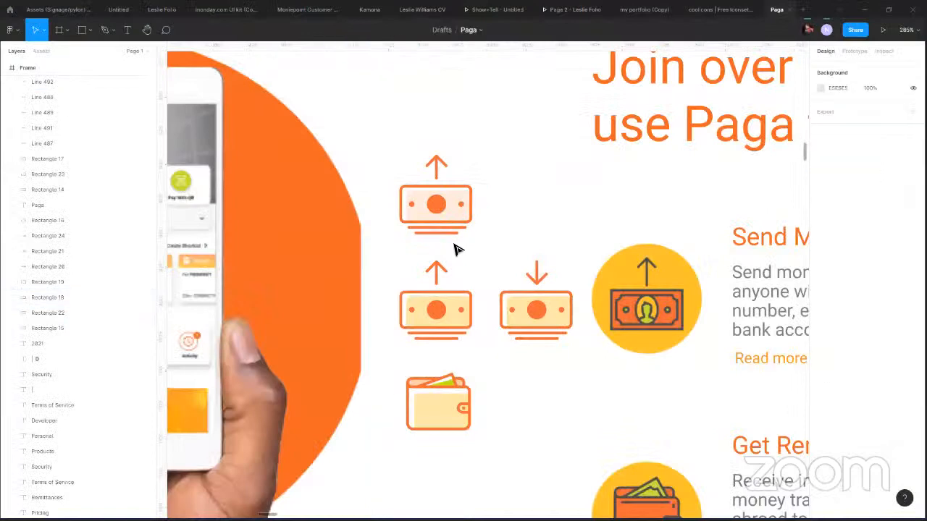
{"action": "left_click", "coordinate": [437, 233]}
{"action": "left_click", "coordinate": [435, 230], "text": "shift"}
{"action": "key", "text": "Delete"}
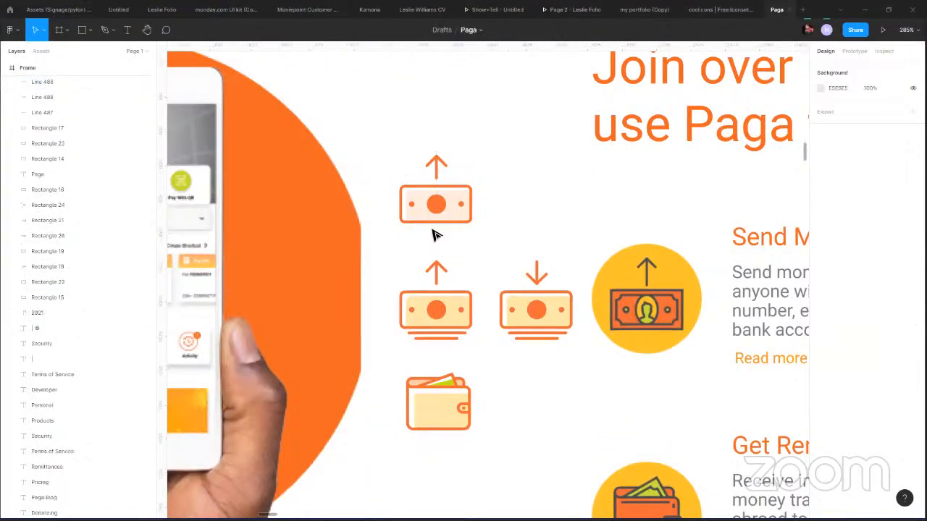
Move the topmost banknote with its arrow to below the wallet icon, and shift the spare yellow rectangle down to about Y 1273.
{"action": "left_click_drag", "start_coordinate": [372, 128], "coordinate": [506, 239]}
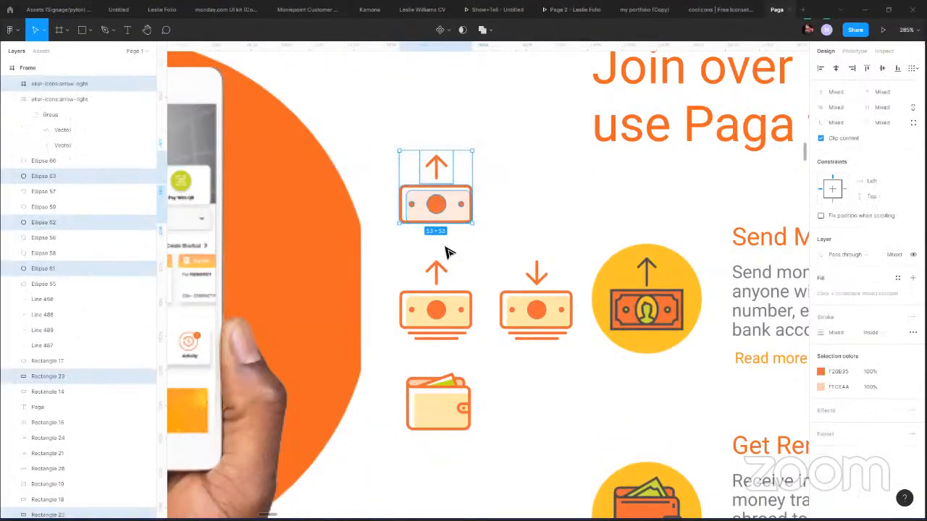
{"action": "scroll", "coordinate": [452, 244], "scroll_direction": "down", "scroll_amount": 4}
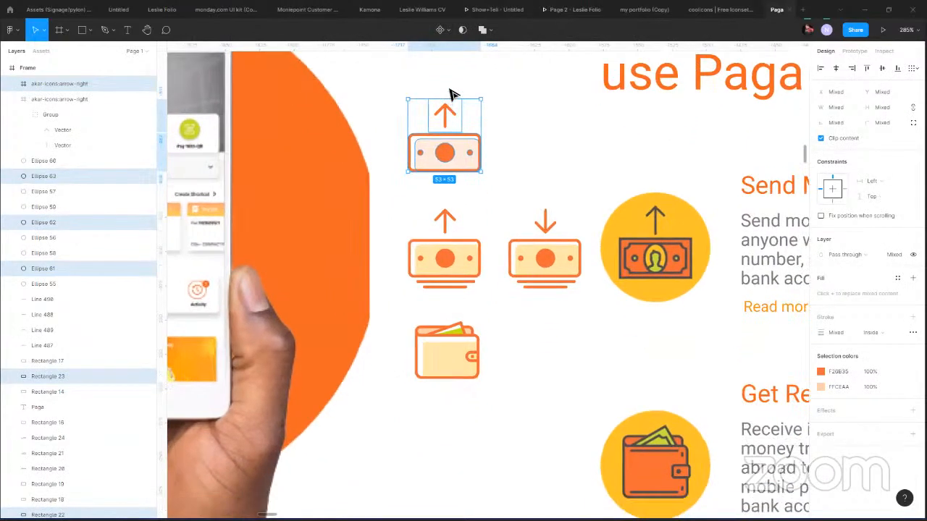
{"action": "left_click_drag", "start_coordinate": [445, 90], "coordinate": [470, 397]}
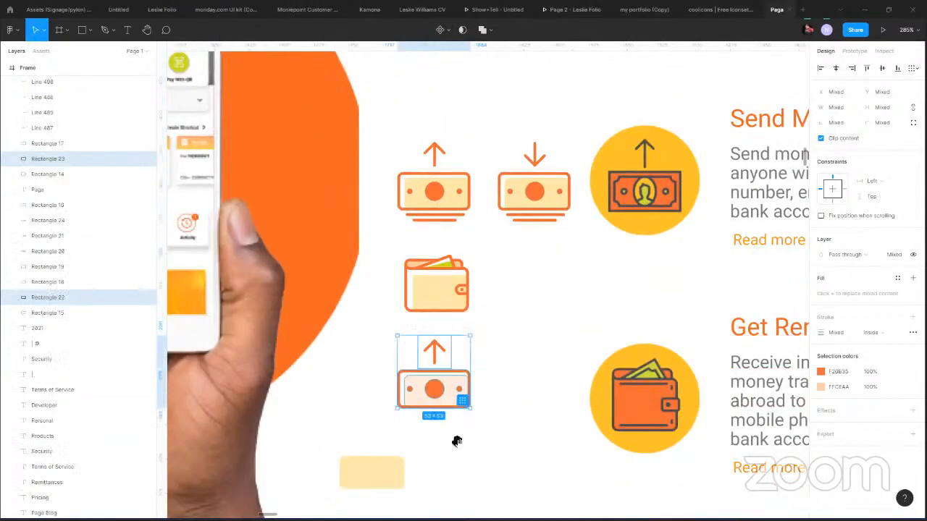
{"action": "scroll", "coordinate": [421, 256], "scroll_direction": "down", "scroll_amount": 6}
{"action": "left_click_drag", "start_coordinate": [420, 363], "coordinate": [433, 361]}
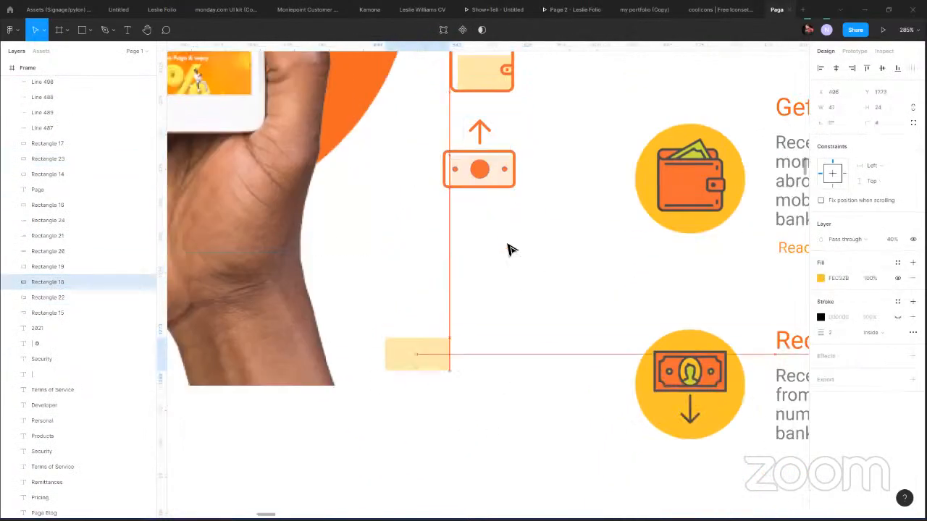
Recolour the inner rectangle of the banknote below the wallet to pale yellow FFE7AA and set its opacity to 100%.
{"action": "left_click", "coordinate": [509, 247]}
{"action": "left_click", "coordinate": [505, 170]}
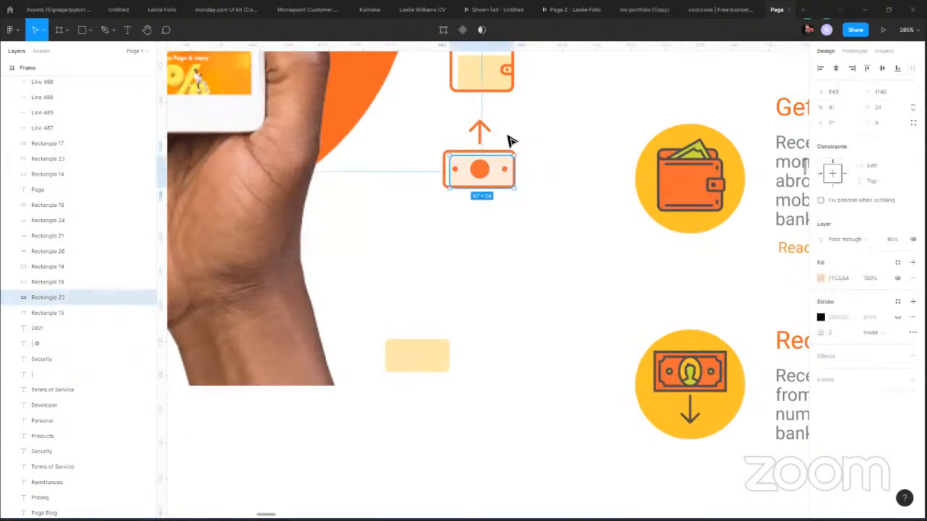
{"action": "left_click", "coordinate": [559, 230]}
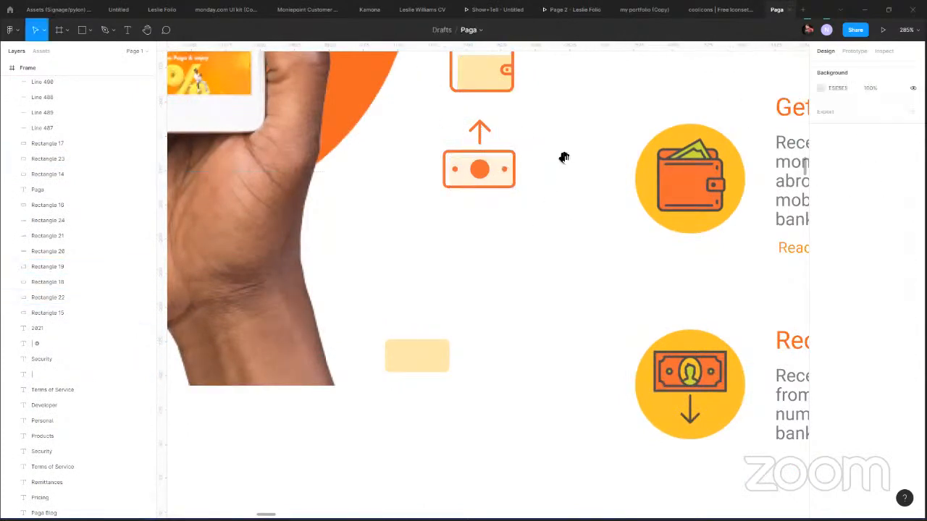
{"action": "scroll", "coordinate": [536, 312], "scroll_direction": "up", "scroll_amount": 4}
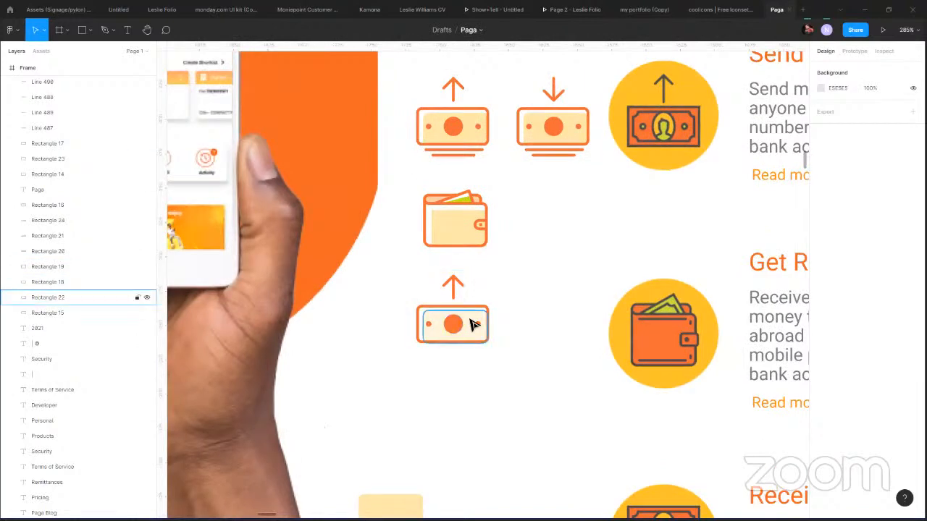
{"action": "left_click", "coordinate": [472, 324]}
{"action": "key", "text": "0"}
{"action": "left_click", "coordinate": [531, 279]}
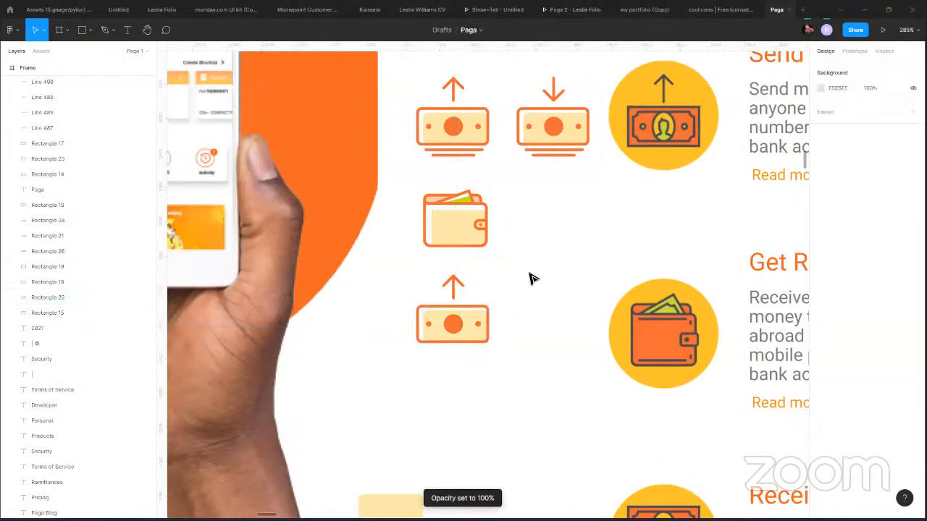
{"action": "left_click", "coordinate": [470, 338]}
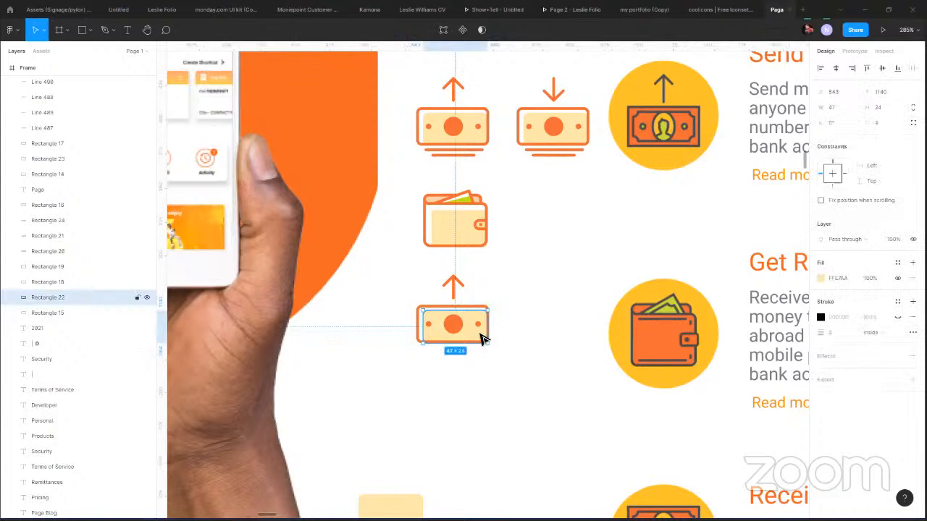
Duplicate the centre circle of the up-arrow banknote, offset the copy to X 559, Y 1001, fill it white FFFFFF and place it behind the original.
{"action": "scroll", "coordinate": [482, 338], "scroll_direction": "up", "scroll_amount": 5}
{"action": "scroll", "coordinate": [567, 395], "scroll_direction": "up", "scroll_amount": 5}
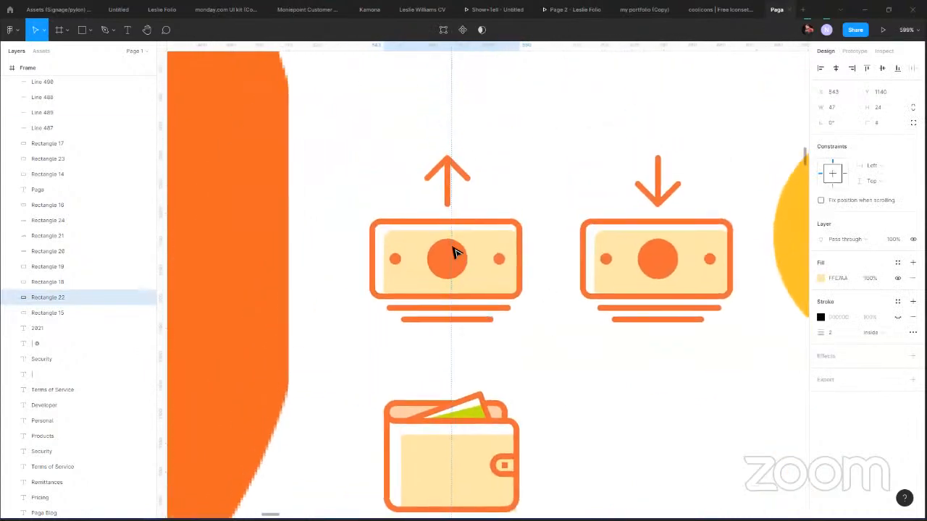
{"action": "scroll", "coordinate": [453, 257], "scroll_direction": "up", "scroll_amount": 5}
{"action": "left_click", "coordinate": [451, 273]}
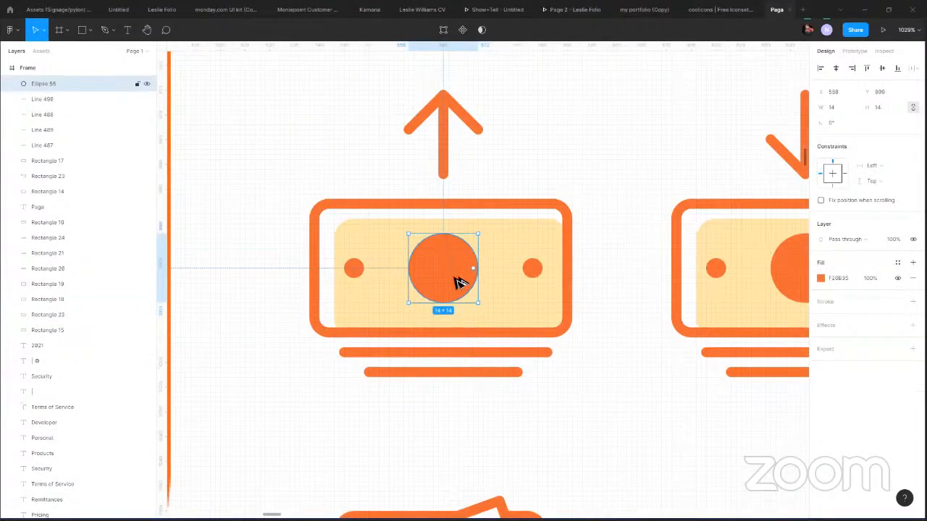
{"action": "left_click_drag", "start_coordinate": [459, 282], "coordinate": [458, 284]}
{"action": "key", "text": "i"}
{"action": "left_click", "coordinate": [602, 168]}
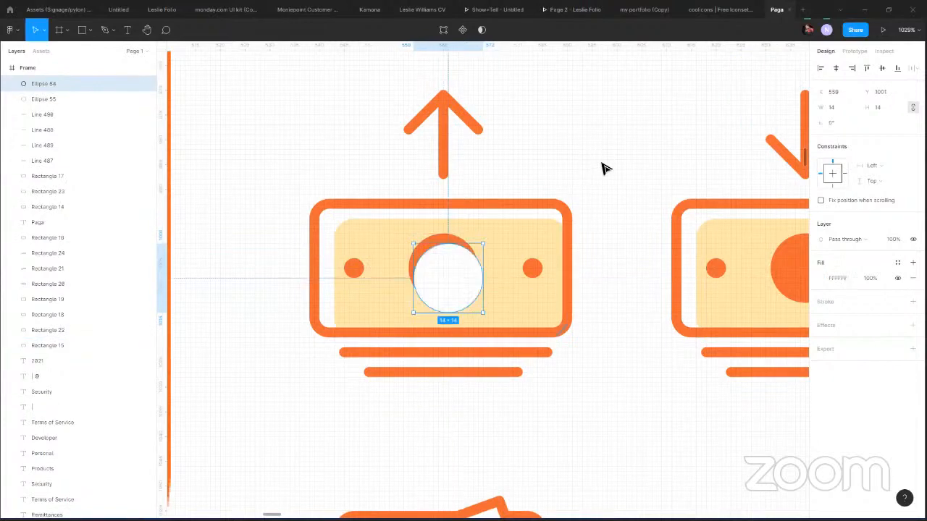
{"action": "key", "text": "ctrl+bracketleft"}
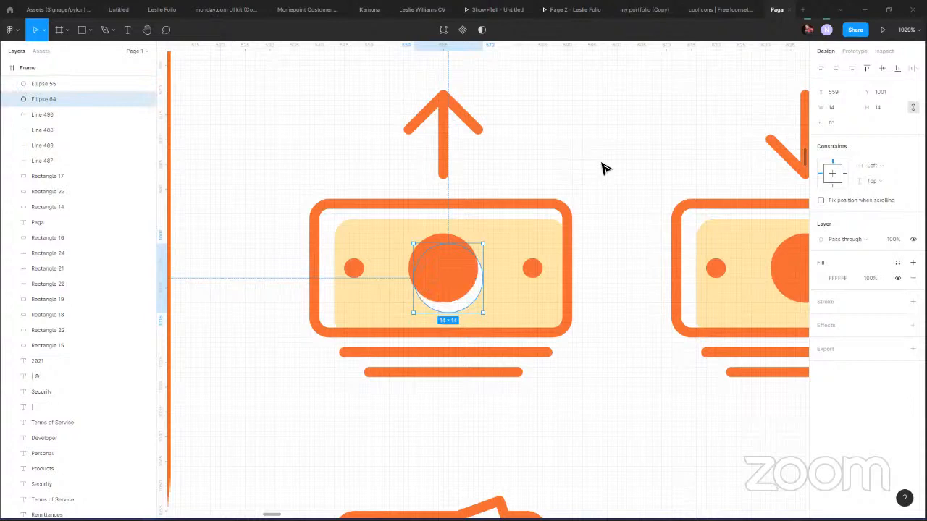
{"action": "left_click", "coordinate": [609, 180]}
Copy the white offset circle horizontally to the down-arrow banknote, behind its orange centre circle.
{"action": "scroll", "coordinate": [376, 149], "scroll_direction": "right", "scroll_amount": 5}
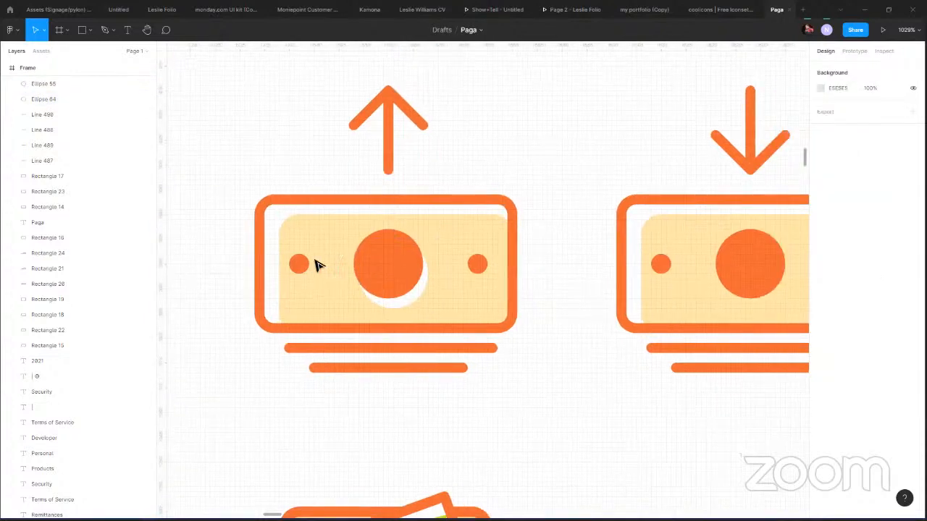
{"action": "scroll", "coordinate": [266, 300], "scroll_direction": "left", "scroll_amount": 1}
{"action": "left_click_drag", "start_coordinate": [266, 299], "coordinate": [627, 300]}
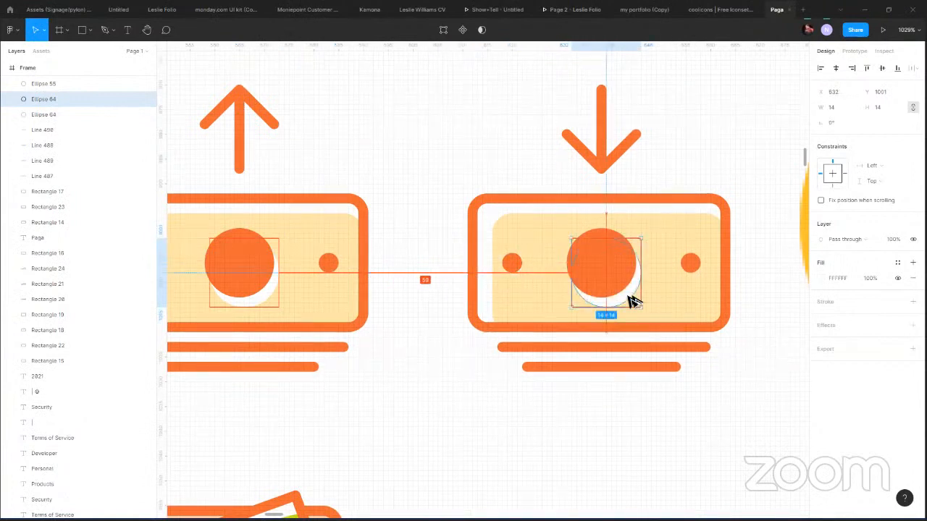
Duplicate the small side dots of both top banknotes and offset the copies slightly right and down, at Y 1005.
{"action": "left_click", "coordinate": [513, 263]}
{"action": "left_click", "coordinate": [698, 263], "text": "shift"}
{"action": "left_click", "coordinate": [329, 263], "text": "shift"}
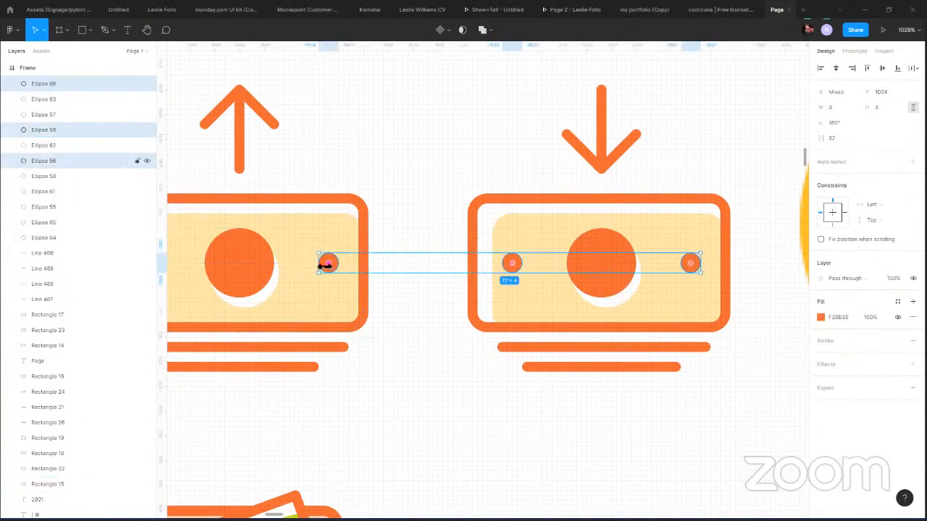
{"action": "scroll", "coordinate": [304, 285], "scroll_direction": "left", "scroll_amount": 1}
{"action": "scroll", "coordinate": [279, 281], "scroll_direction": "left", "scroll_amount": 3}
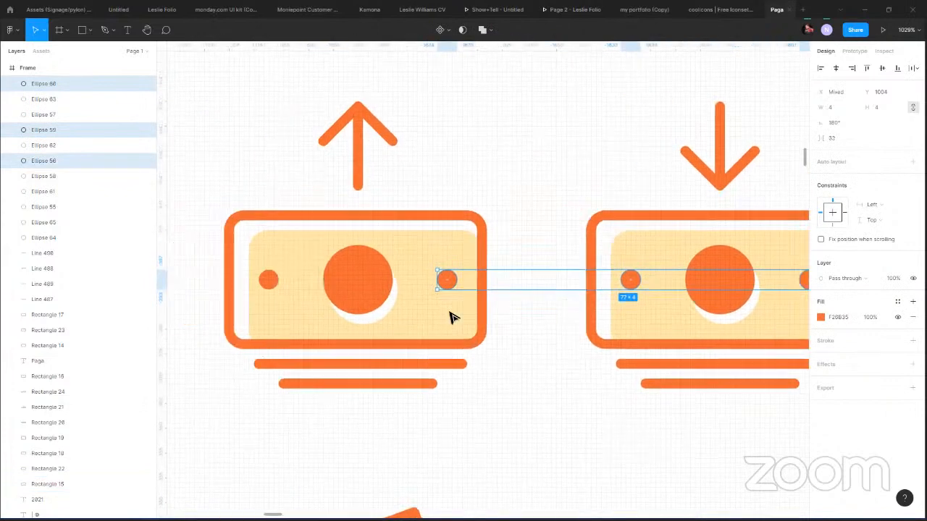
{"action": "scroll", "coordinate": [449, 317], "scroll_direction": "left", "scroll_amount": 1}
{"action": "key", "text": "ctrl+d"}
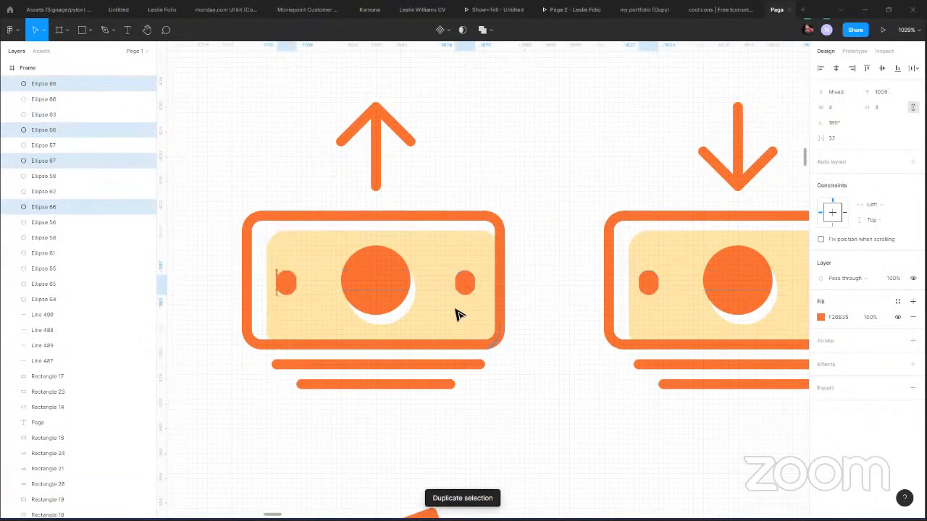
{"action": "key", "text": "Right"}
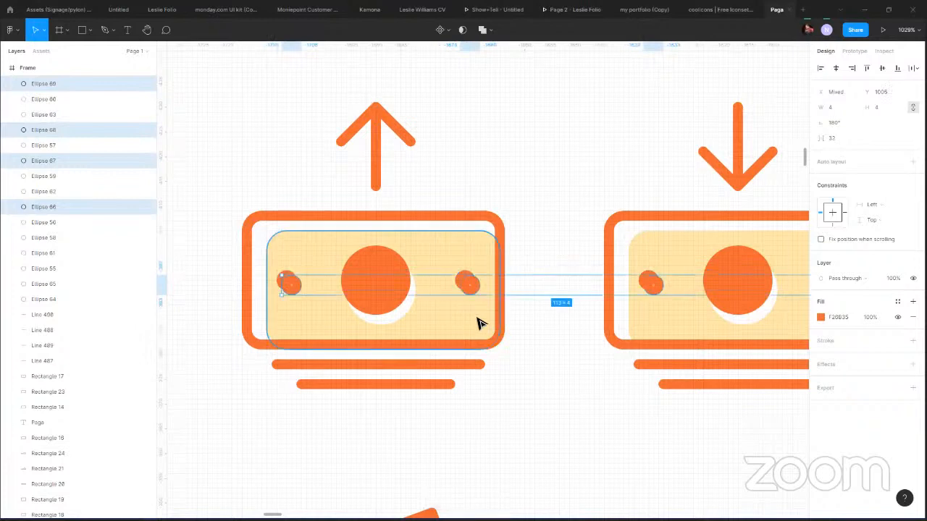
Recolour the duplicated side dots to white FFFFFF and place them behind the orange dots.
{"action": "key", "text": "i"}
{"action": "left_click", "coordinate": [548, 204]}
{"action": "key", "text": "ctrl+bracketleft"}
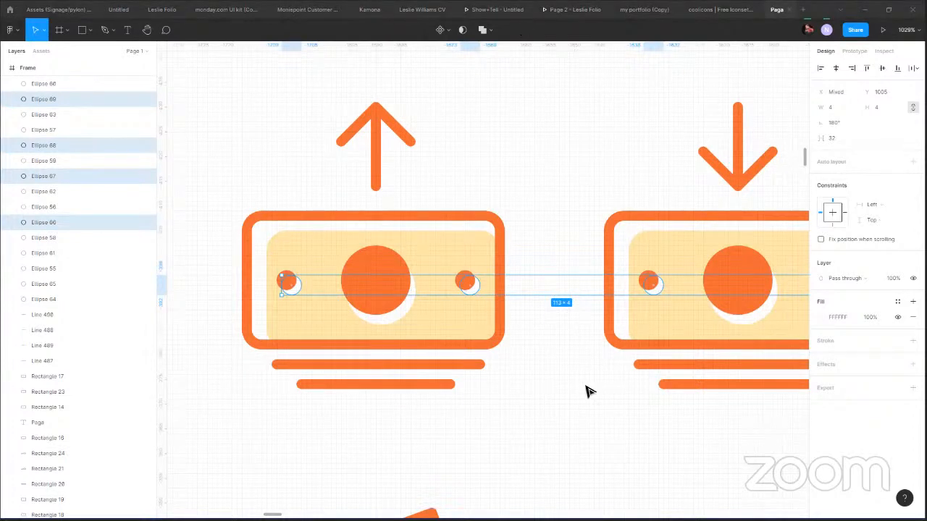
{"action": "left_click", "coordinate": [532, 206]}
Delete the banknote and its arrow below the wallet icon.
{"action": "scroll", "coordinate": [532, 206], "scroll_direction": "down", "scroll_amount": 1}
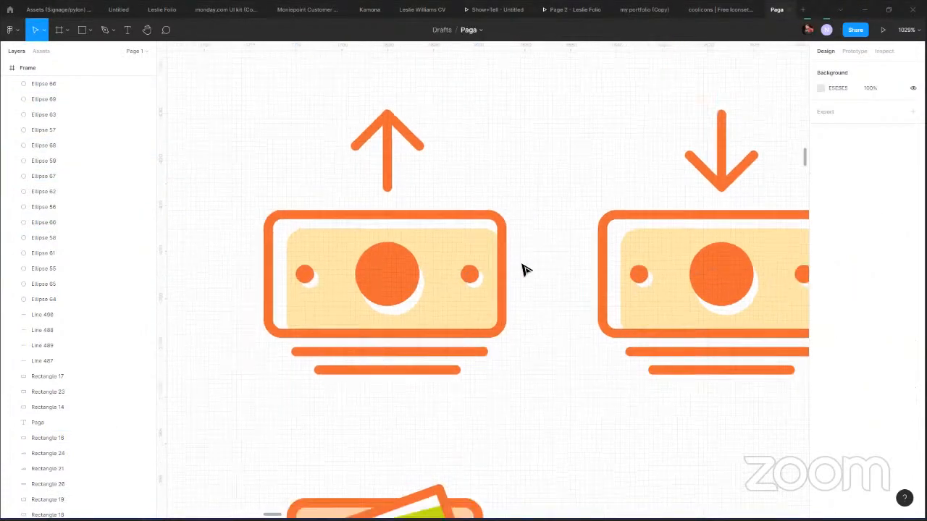
{"action": "scroll", "coordinate": [567, 307], "scroll_direction": "down", "scroll_amount": 8}
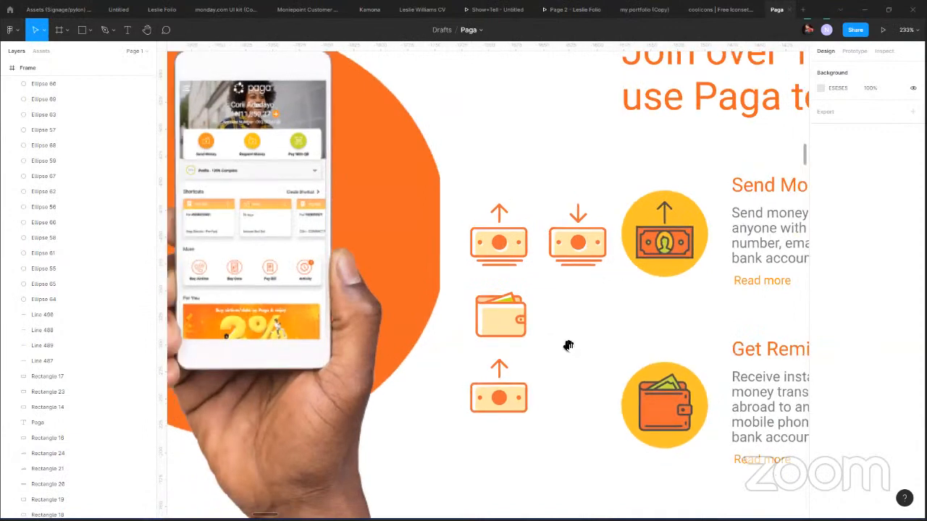
{"action": "scroll", "coordinate": [463, 314], "scroll_direction": "right", "scroll_amount": 3}
{"action": "scroll", "coordinate": [463, 314], "scroll_direction": "down", "scroll_amount": 3}
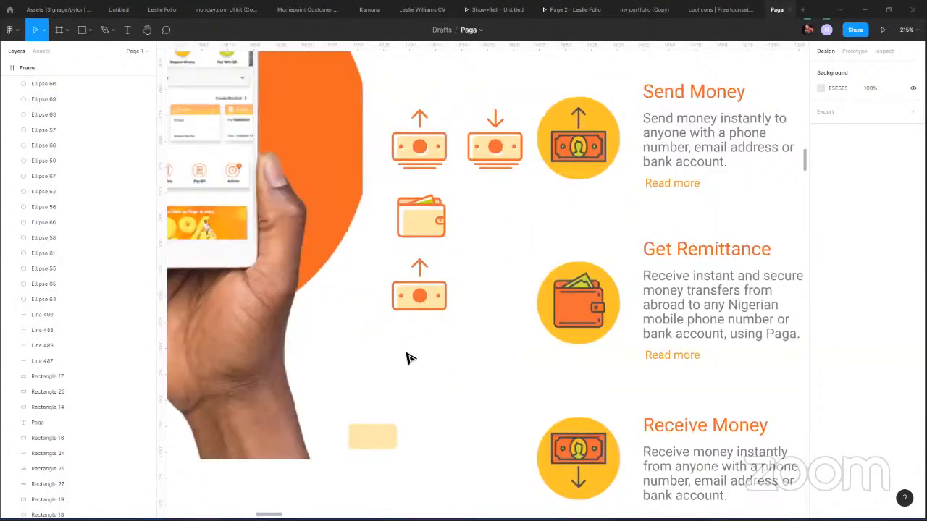
{"action": "left_click_drag", "start_coordinate": [386, 261], "coordinate": [451, 326]}
{"action": "key", "text": "Delete"}
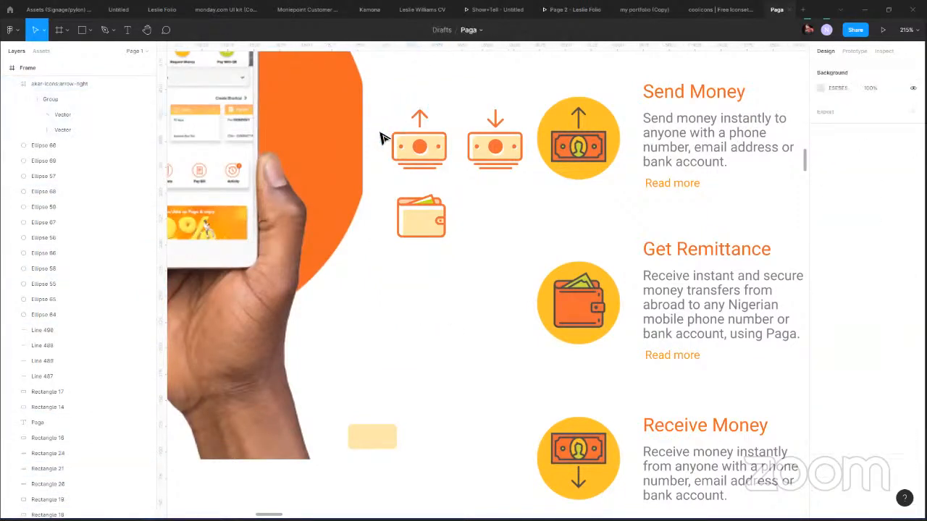
Duplicate the up-arrow banknote without its arrow and underlines, placing the copy straight below the wallet icon.
{"action": "left_click_drag", "start_coordinate": [385, 136], "coordinate": [452, 160]}
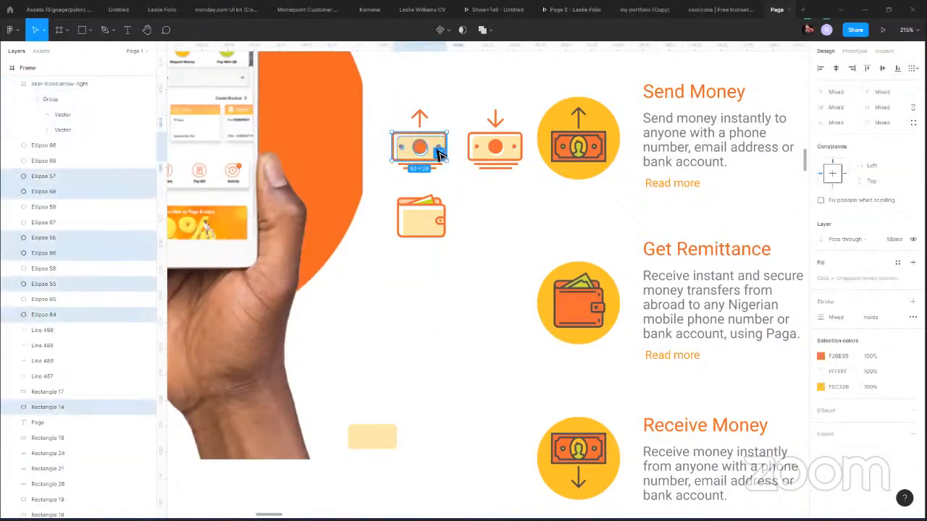
{"action": "key", "text": "alt"}
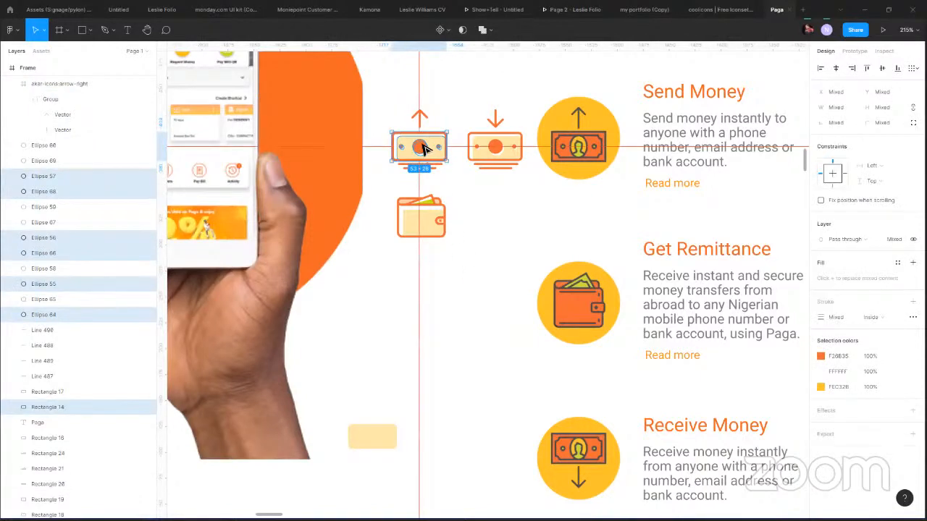
{"action": "left_click_drag", "start_coordinate": [424, 148], "coordinate": [424, 306]}
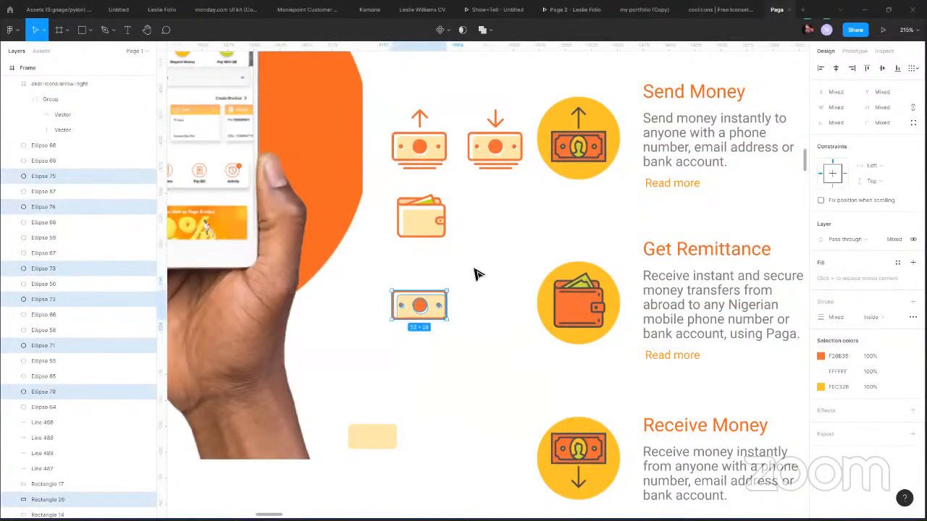
{"action": "left_click", "coordinate": [475, 273]}
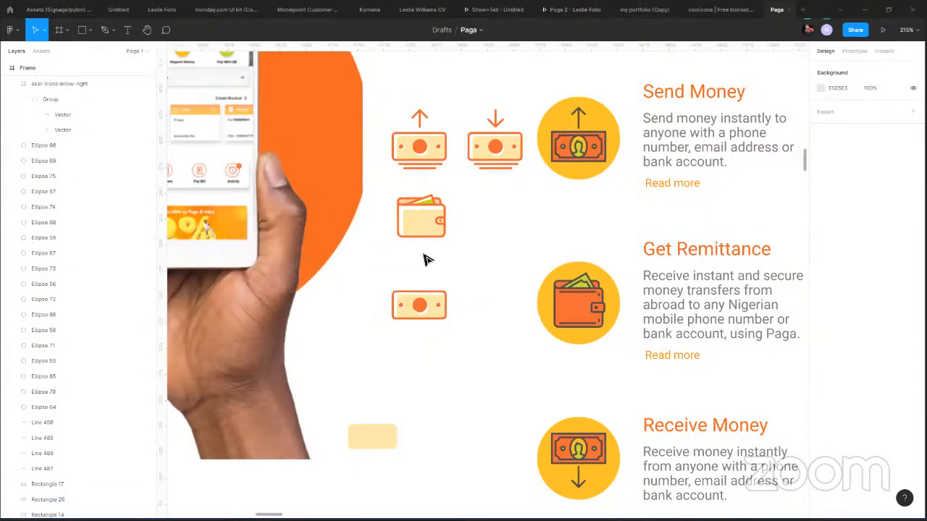
{"action": "key", "text": "f"}
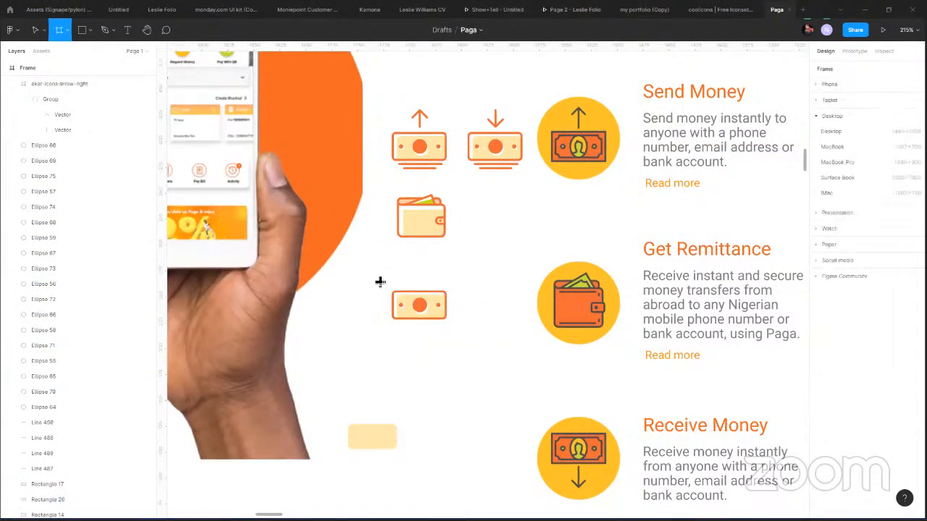
{"action": "left_click", "coordinate": [378, 280]}
{"action": "left_click", "coordinate": [385, 288]}
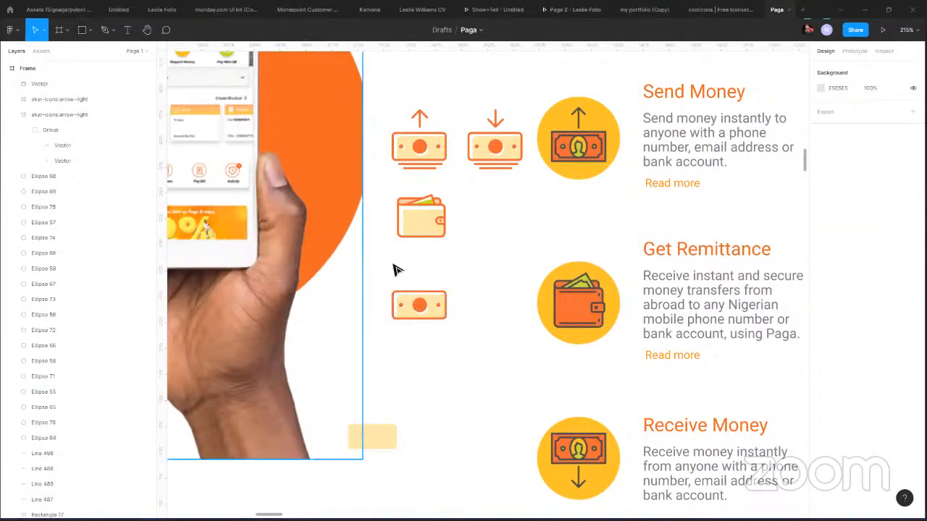
{"action": "left_click", "coordinate": [404, 308]}
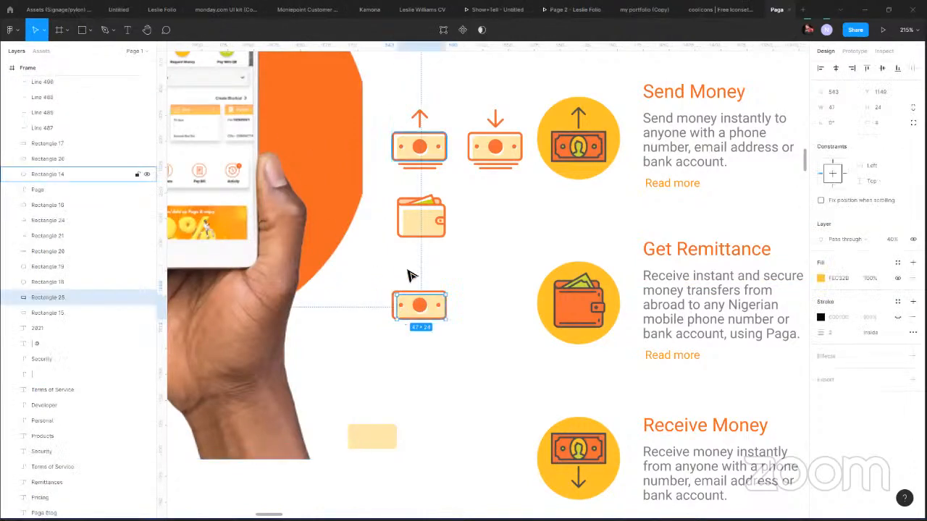
{"action": "left_click_drag", "start_coordinate": [378, 283], "coordinate": [467, 348]}
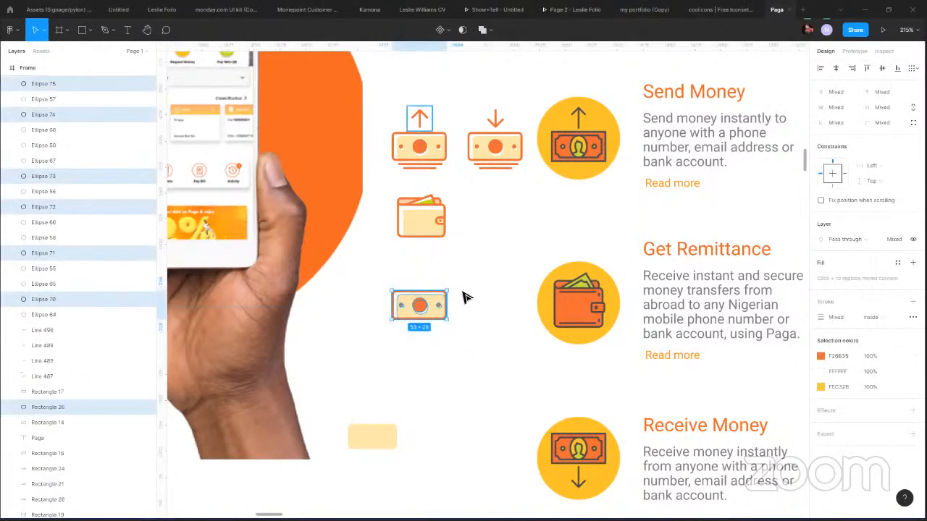
{"action": "left_click", "coordinate": [464, 300]}
Try to narrow only the outer outline of the banknote below the wallet from its left side, and undo the resize.
{"action": "scroll", "coordinate": [433, 310], "scroll_direction": "up", "scroll_amount": 1}
{"action": "scroll", "coordinate": [344, 355], "scroll_direction": "up", "scroll_amount": 5}
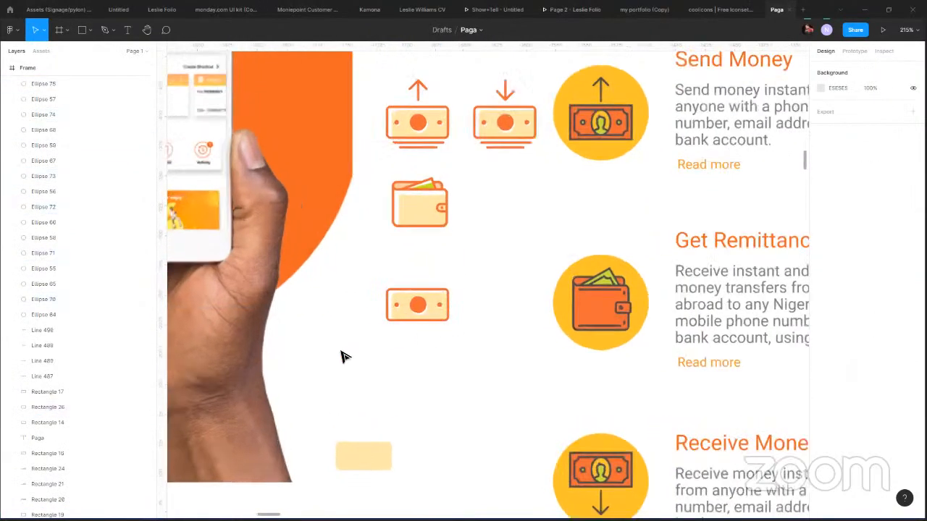
{"action": "left_click", "coordinate": [316, 310]}
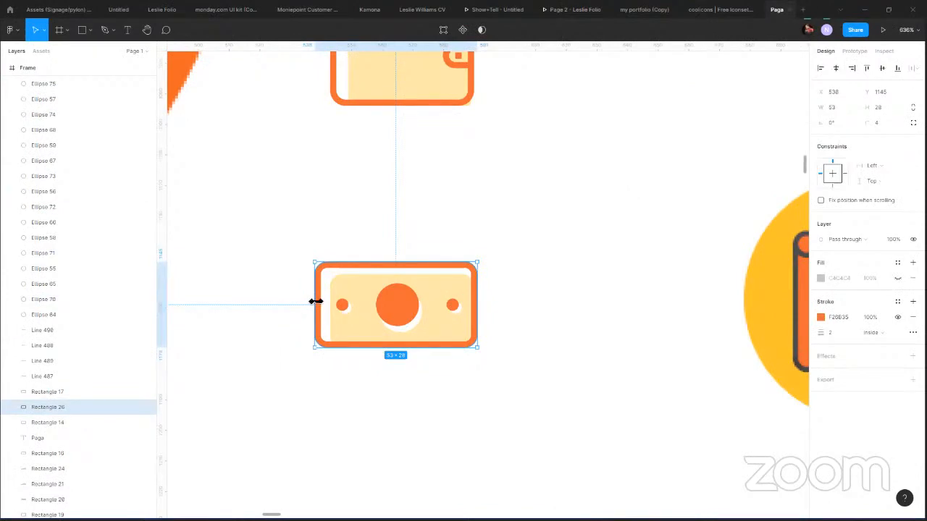
{"action": "left_click_drag", "start_coordinate": [316, 301], "coordinate": [332, 300]}
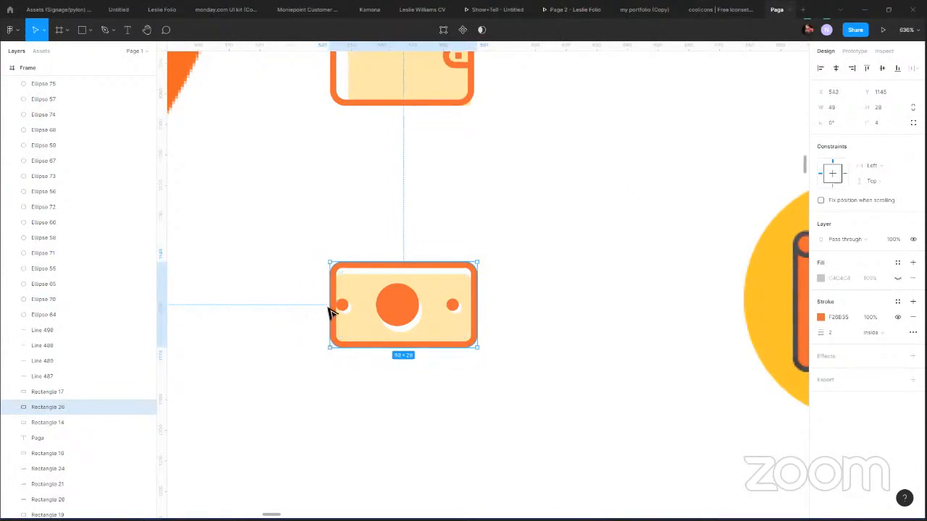
{"action": "key", "text": "ctrl+z"}
Narrow the lower banknote's outer outline and pale yellow inner rectangle together from the left side.
{"action": "left_click", "coordinate": [366, 299]}
{"action": "left_click", "coordinate": [322, 308], "text": "shift"}
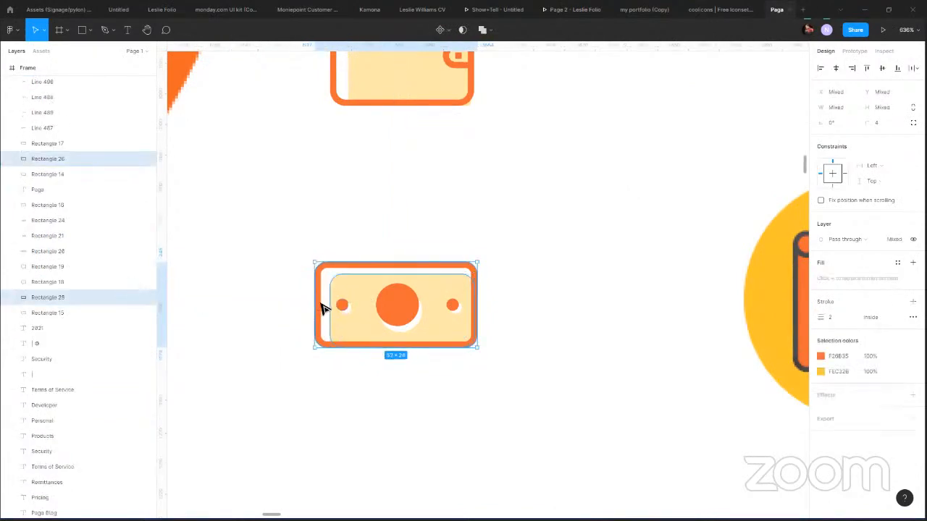
{"action": "left_click_drag", "start_coordinate": [317, 310], "coordinate": [335, 310]}
Move the lower banknote's left dot and its white shadow right, inside the pale yellow area.
{"action": "left_click", "coordinate": [342, 306]}
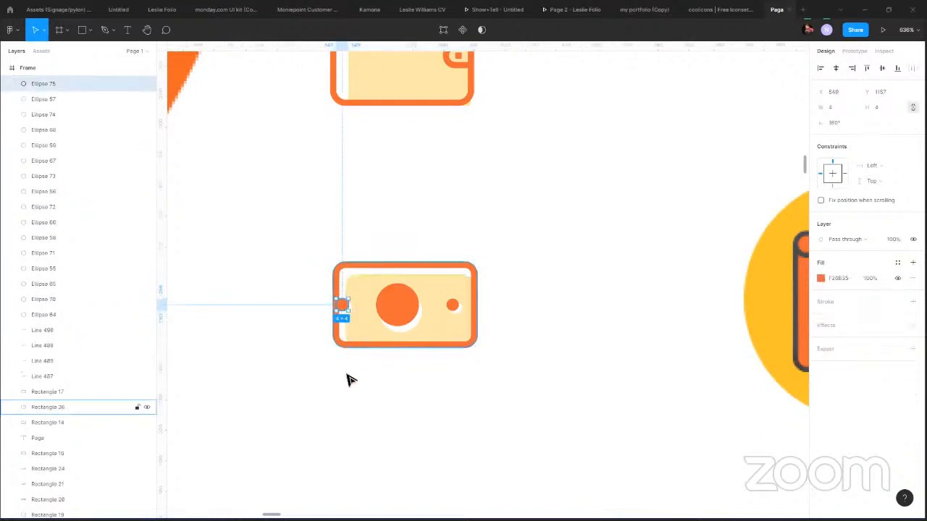
{"action": "scroll", "coordinate": [354, 312], "scroll_direction": "up", "scroll_amount": 3}
{"action": "scroll", "coordinate": [346, 317], "scroll_direction": "up", "scroll_amount": 3}
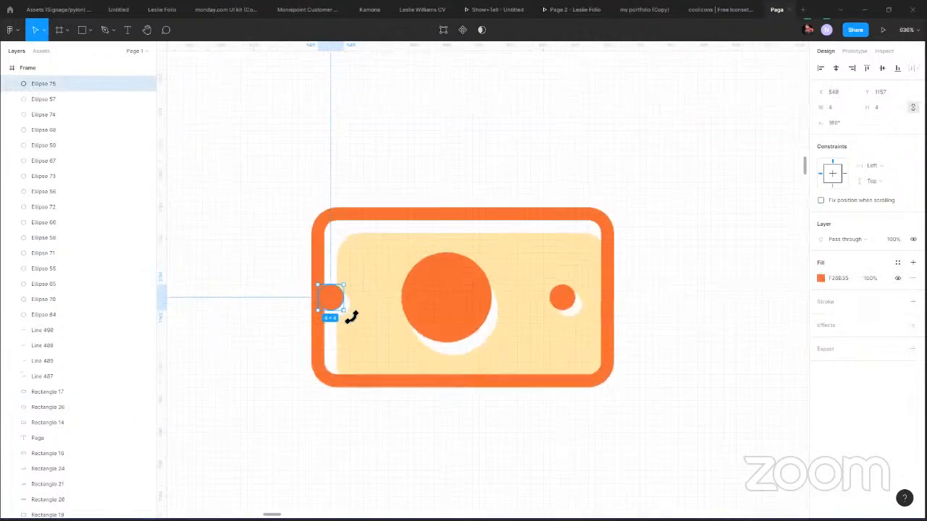
{"action": "scroll", "coordinate": [348, 315], "scroll_direction": "up", "scroll_amount": 1}
{"action": "scroll", "coordinate": [344, 324], "scroll_direction": "up", "scroll_amount": 2}
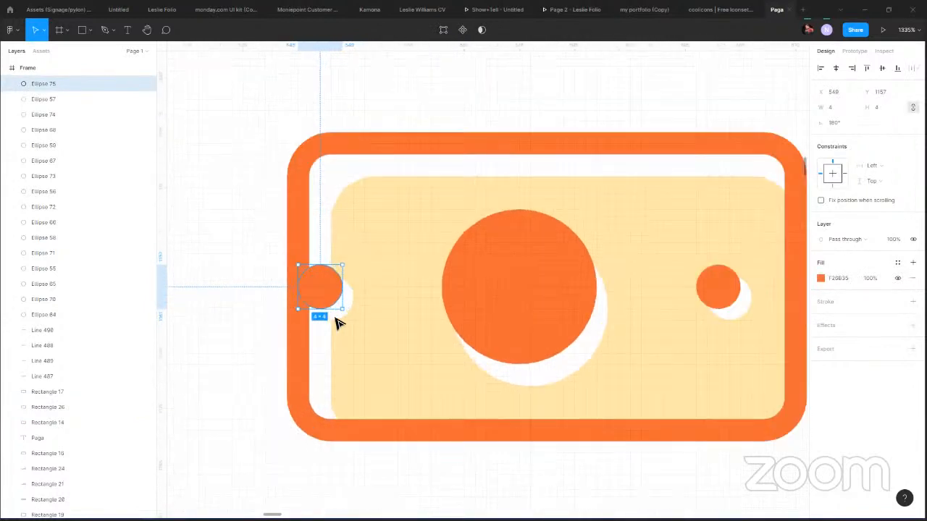
{"action": "scroll", "coordinate": [337, 319], "scroll_direction": "up", "scroll_amount": 1}
{"action": "left_click", "coordinate": [334, 298], "text": "shift"}
{"action": "left_click_drag", "start_coordinate": [333, 299], "coordinate": [407, 304]}
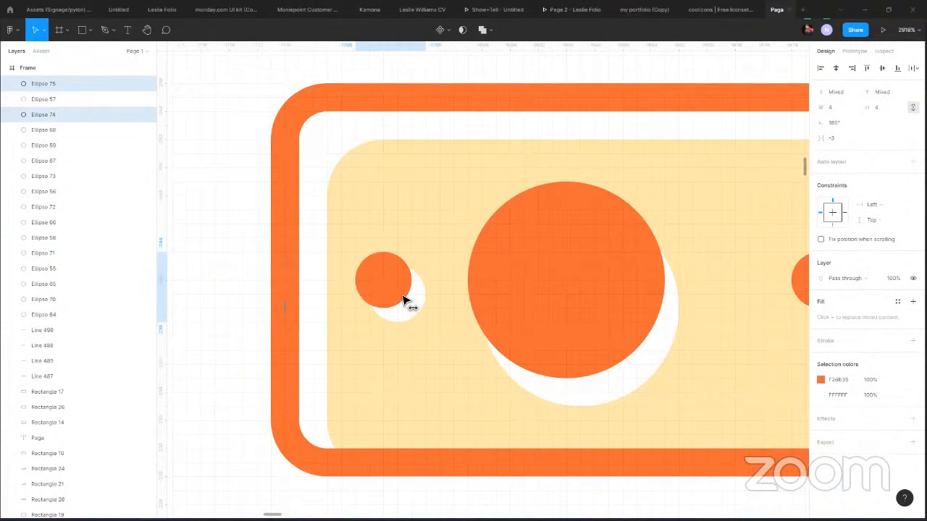
Move the lower banknote's large circle and its white shadow right, centring them between the two small dots.
{"action": "scroll", "coordinate": [360, 290], "scroll_direction": "right", "scroll_amount": 5}
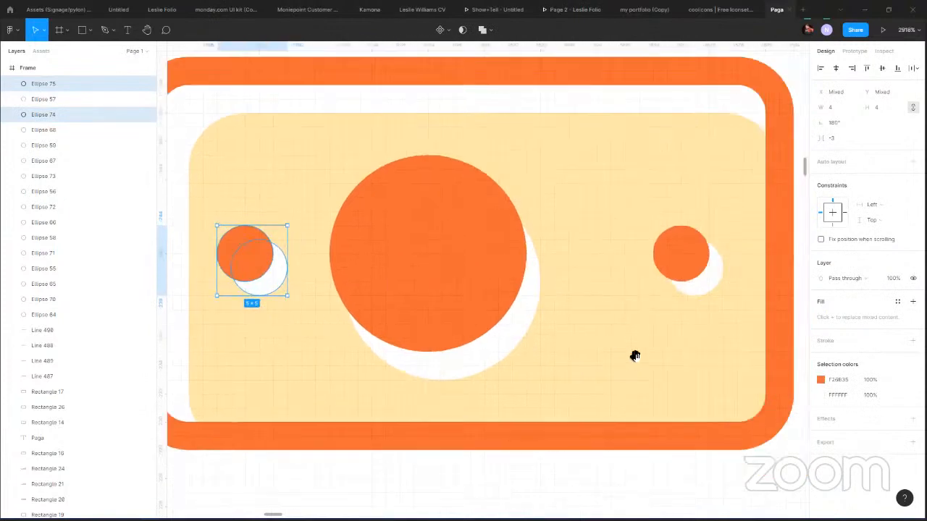
{"action": "scroll", "coordinate": [662, 343], "scroll_direction": "left", "scroll_amount": 2}
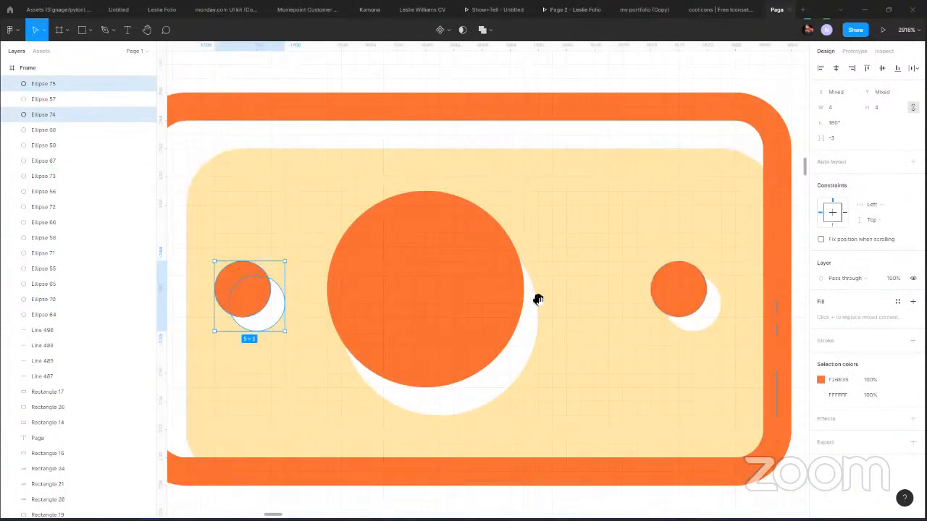
{"action": "scroll", "coordinate": [536, 301], "scroll_direction": "down", "scroll_amount": 2}
{"action": "scroll", "coordinate": [536, 303], "scroll_direction": "down", "scroll_amount": 5}
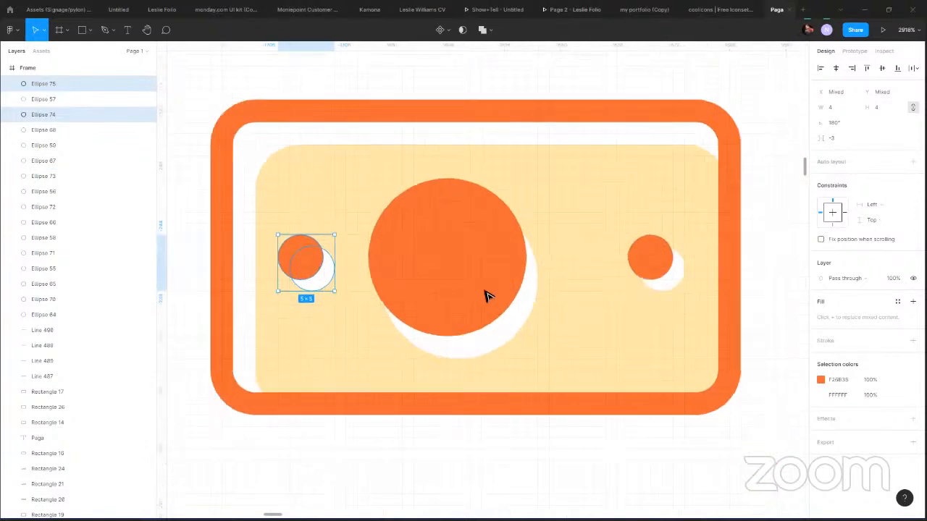
{"action": "left_click", "coordinate": [501, 330]}
{"action": "left_click", "coordinate": [477, 320], "text": "shift"}
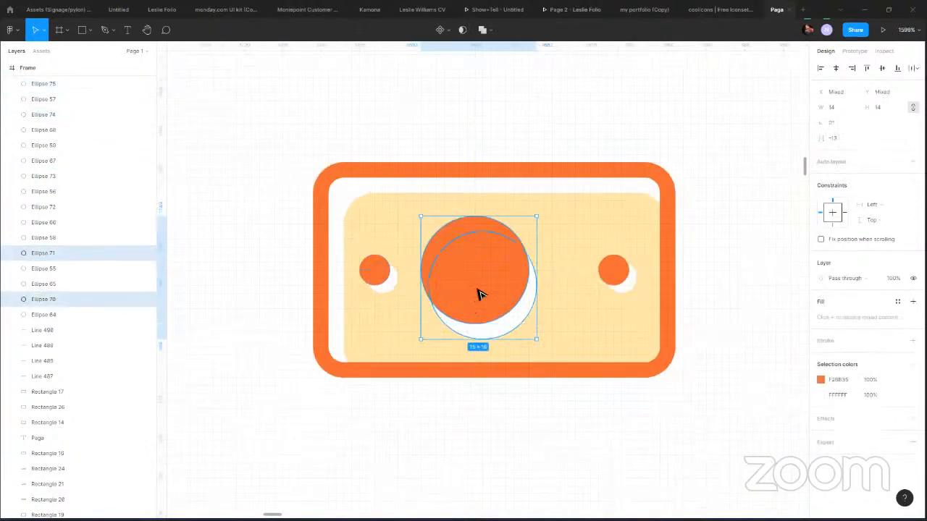
{"action": "left_click_drag", "start_coordinate": [478, 292], "coordinate": [496, 297]}
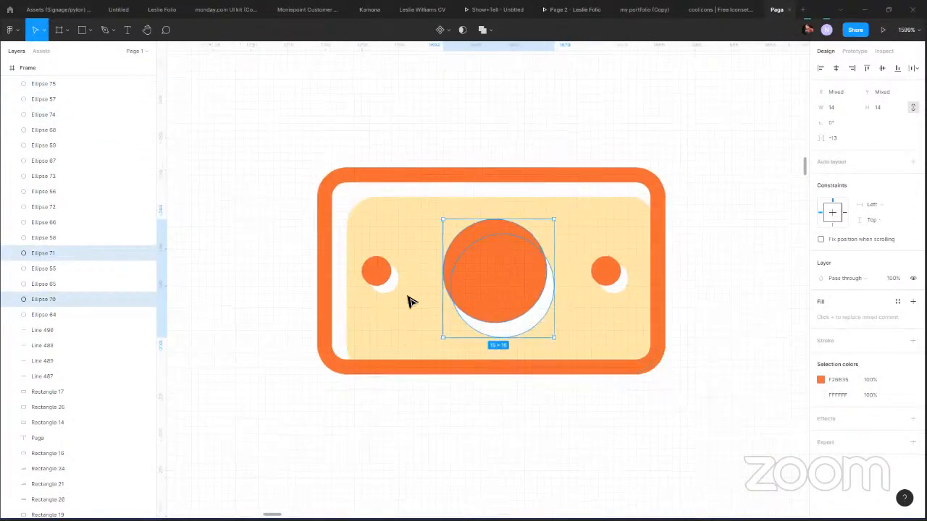
{"action": "scroll", "coordinate": [408, 300], "scroll_direction": "down", "scroll_amount": 1}
{"action": "key", "text": "Escape"}
Duplicate the up arrow from the top banknote onto the space above the lower banknote, and shift the combined icon slightly left.
{"action": "scroll", "coordinate": [468, 310], "scroll_direction": "down", "scroll_amount": 14}
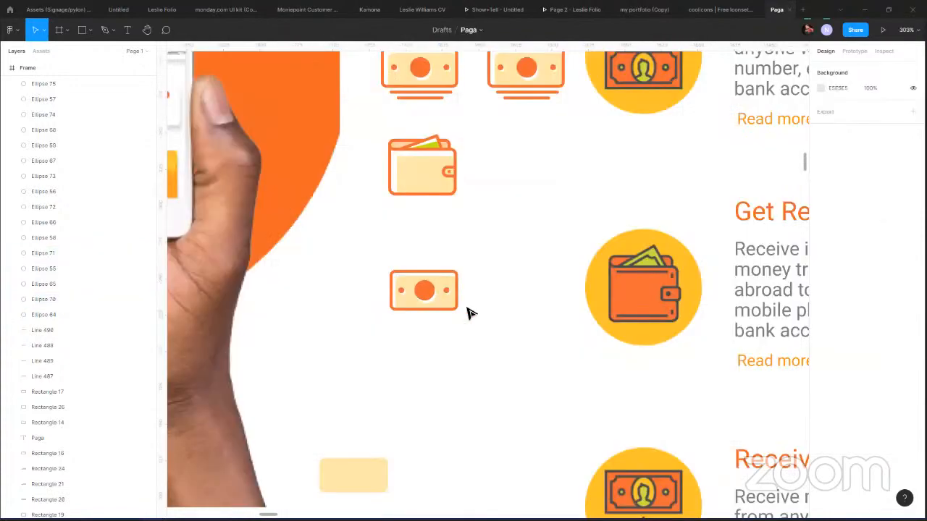
{"action": "scroll", "coordinate": [467, 312], "scroll_direction": "down", "scroll_amount": 2}
{"action": "scroll", "coordinate": [468, 313], "scroll_direction": "up", "scroll_amount": 2}
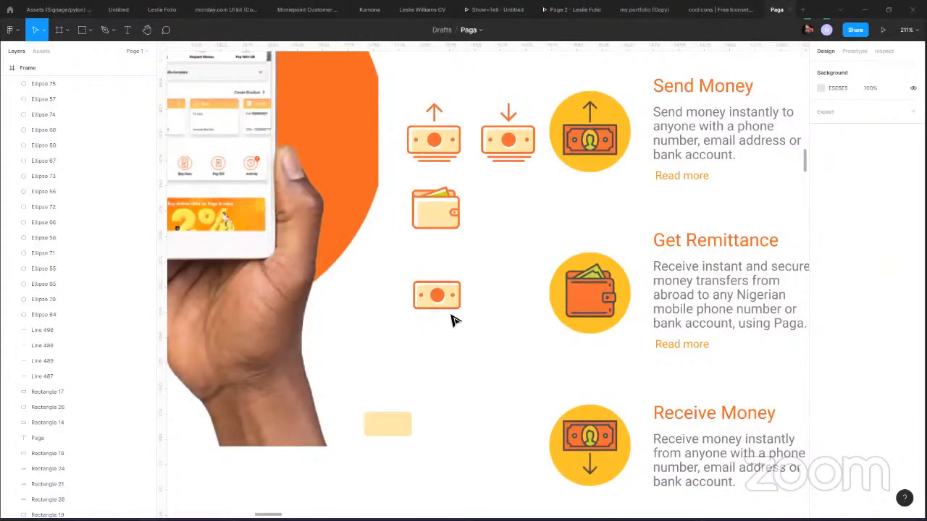
{"action": "left_click", "coordinate": [434, 116]}
{"action": "left_click_drag", "start_coordinate": [438, 116], "coordinate": [398, 343]}
{"action": "left_click", "coordinate": [468, 290]}
{"action": "left_click", "coordinate": [438, 272]}
{"action": "left_click", "coordinate": [516, 267]}
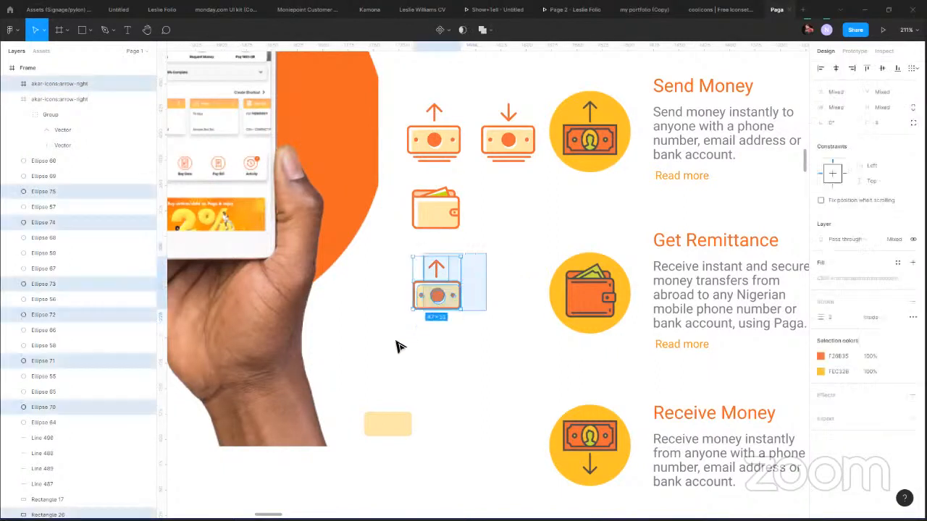
Try recolouring the lower banknote's large circle with the green sampled from the reference wallet icon, and undo the change.
{"action": "left_click", "coordinate": [429, 295]}
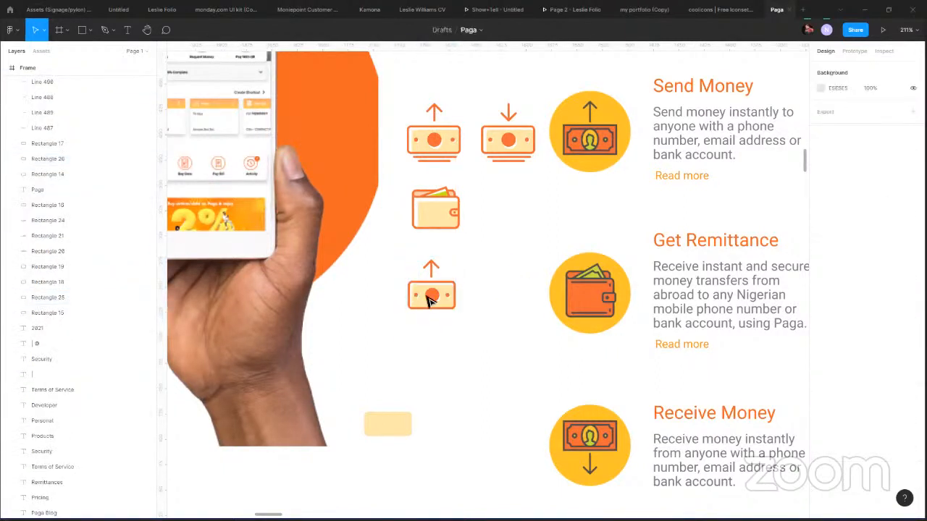
{"action": "key", "text": "i"}
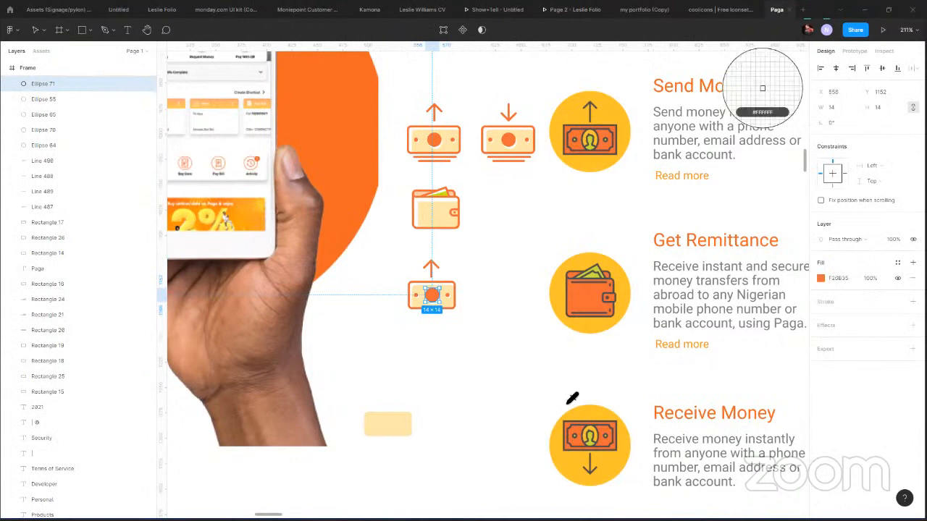
{"action": "left_click", "coordinate": [599, 282]}
{"action": "left_click", "coordinate": [486, 276]}
{"action": "key", "text": "ctrl+z"}
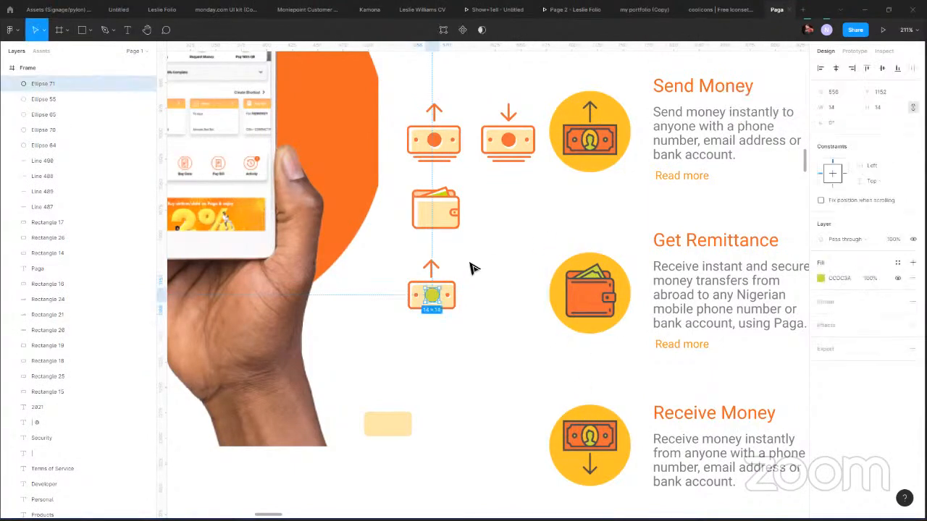
{"action": "key", "text": "ctrl+z"}
Duplicate the lower banknote with its arrow to the right, and turn the copy's arrow to point down.
{"action": "left_click", "coordinate": [475, 260]}
{"action": "left_click_drag", "start_coordinate": [471, 259], "coordinate": [412, 321]}
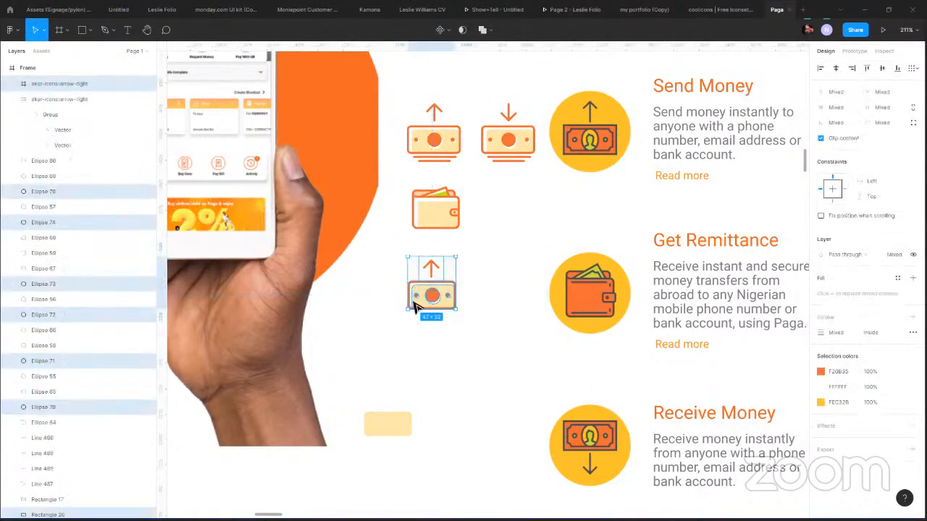
{"action": "left_click_drag", "start_coordinate": [498, 300], "coordinate": [548, 244]}
{"action": "left_click_drag", "start_coordinate": [496, 269], "coordinate": [486, 290]}
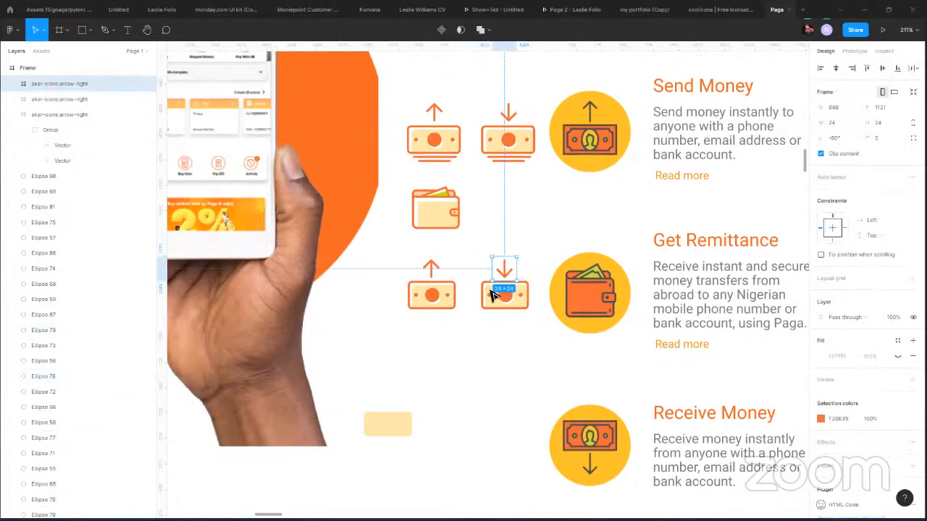
{"action": "left_click", "coordinate": [480, 333]}
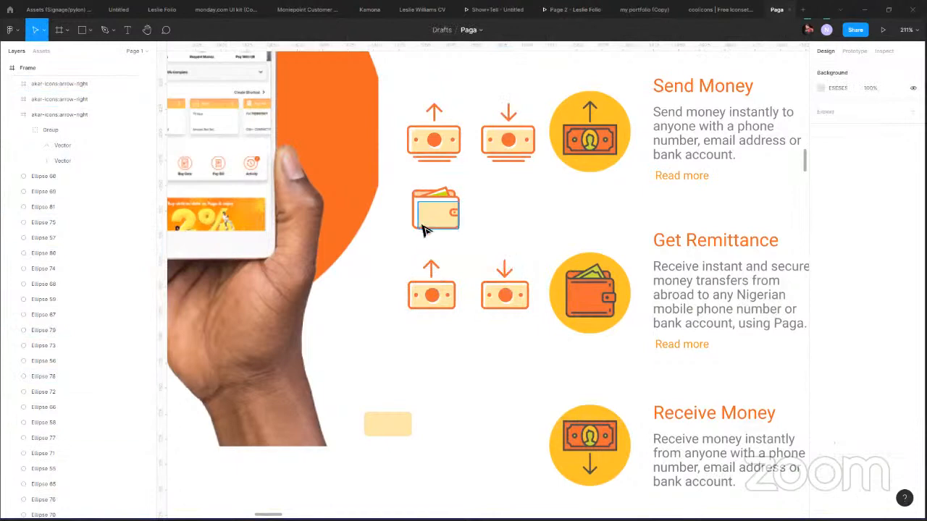
Copy the two underlines of the top up-arrow banknote and centre them beneath the lower up-arrow banknote.
{"action": "left_click", "coordinate": [438, 159]}
{"action": "left_click", "coordinate": [443, 162], "text": "shift"}
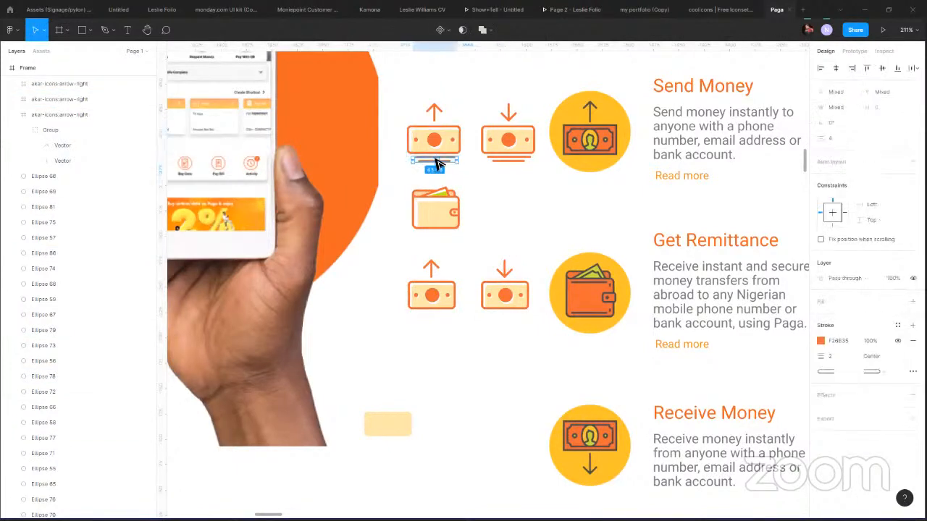
{"action": "left_click_drag", "start_coordinate": [444, 162], "coordinate": [439, 320]}
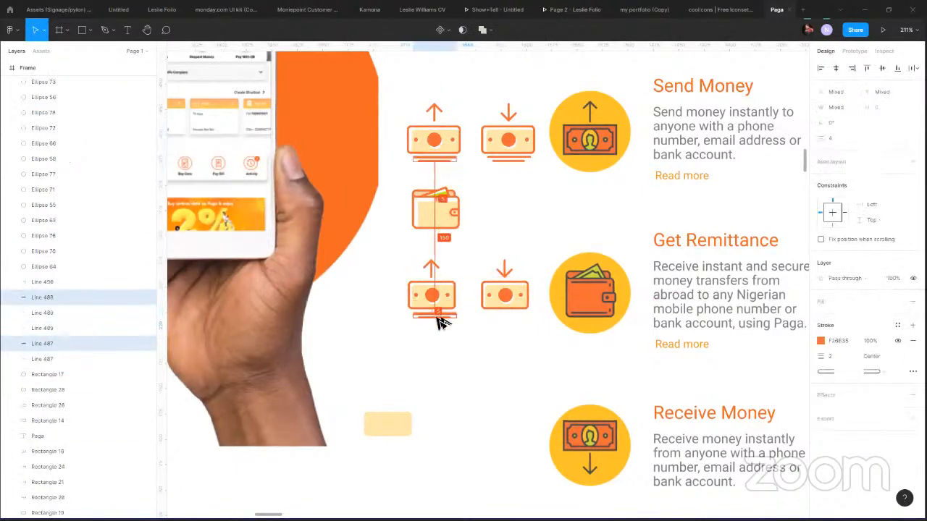
{"action": "scroll", "coordinate": [439, 315], "scroll_direction": "up", "scroll_amount": 10}
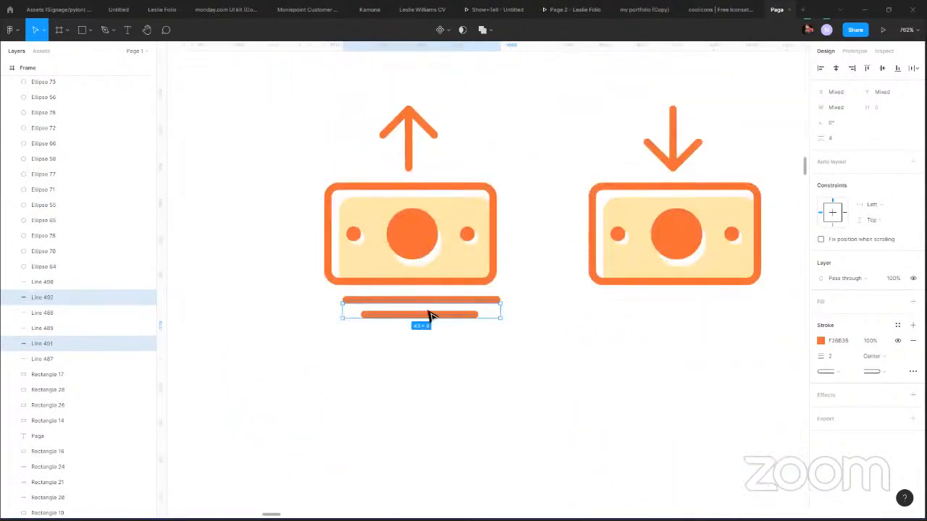
{"action": "left_click_drag", "start_coordinate": [430, 313], "coordinate": [419, 309]}
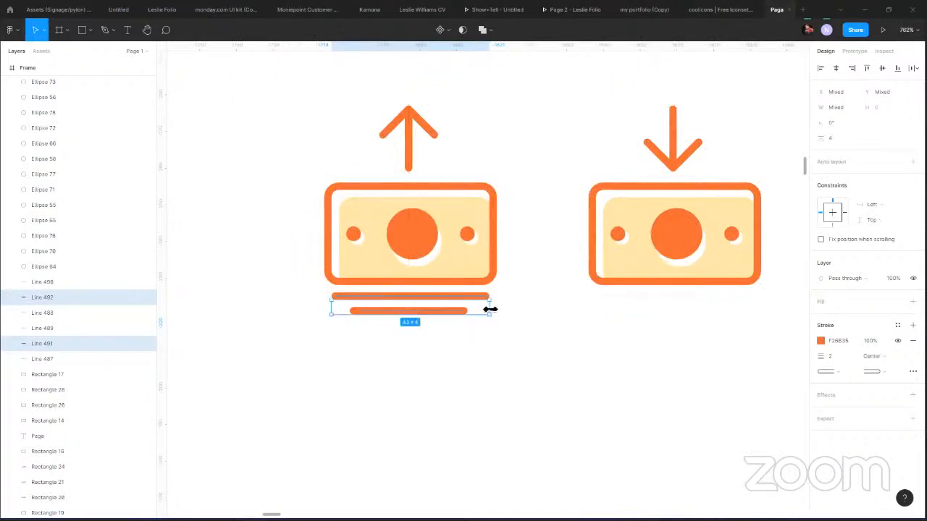
Shorten the two copied underlines and duplicate them beneath the lower down-arrow banknote.
{"action": "left_click_drag", "start_coordinate": [490, 309], "coordinate": [712, 317]}
{"action": "left_click", "coordinate": [449, 309]}
{"action": "left_click", "coordinate": [598, 367]}
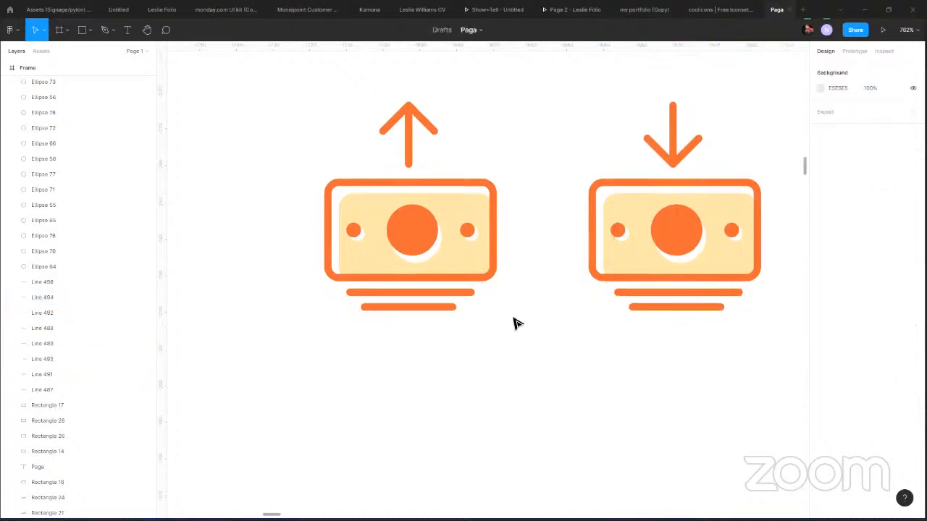
Duplicate the lower up-arrow banknote without its arrow and underlines, placing the copy straight below it.
{"action": "scroll", "coordinate": [515, 323], "scroll_direction": "down", "scroll_amount": 3}
{"action": "scroll", "coordinate": [515, 323], "scroll_direction": "down", "scroll_amount": 10}
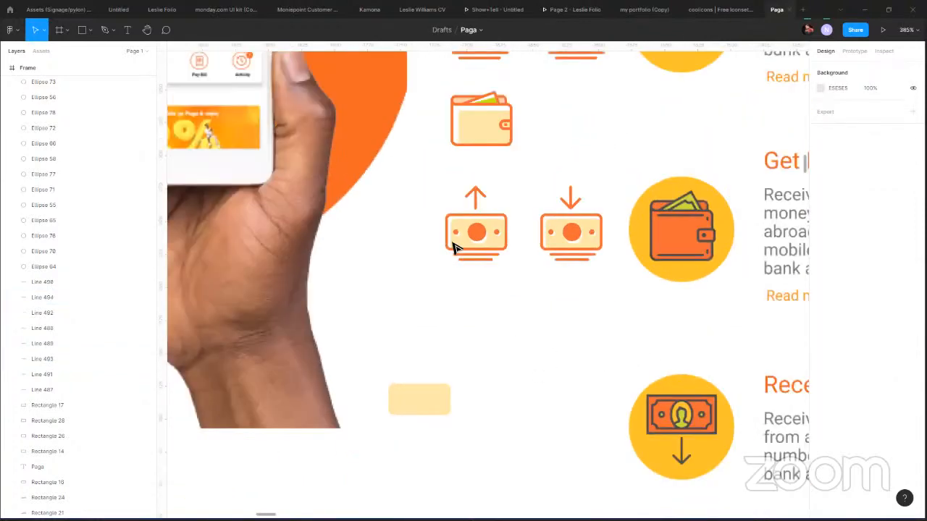
{"action": "left_click_drag", "start_coordinate": [455, 252], "coordinate": [517, 261]}
{"action": "left_click_drag", "start_coordinate": [489, 255], "coordinate": [489, 316]}
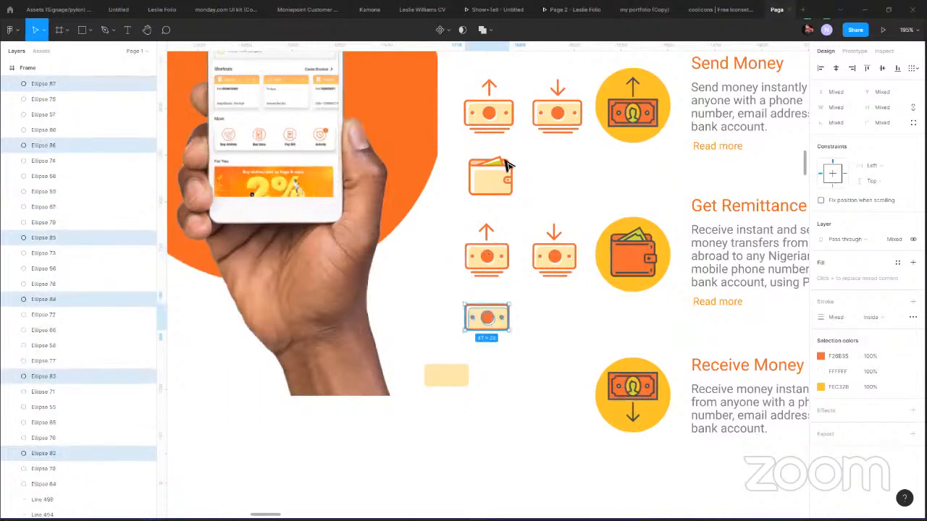
Move the spare pale yellow rectangle away from the new banknote to the empty area below the hand image.
{"action": "left_click", "coordinate": [453, 382]}
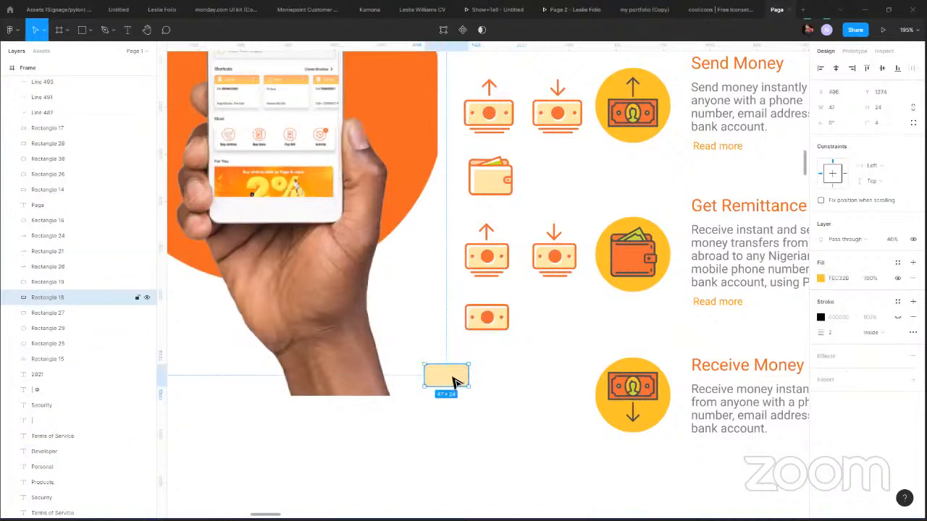
{"action": "left_click_drag", "start_coordinate": [452, 383], "coordinate": [332, 421]}
{"action": "left_click", "coordinate": [428, 384]}
{"action": "left_click", "coordinate": [504, 366]}
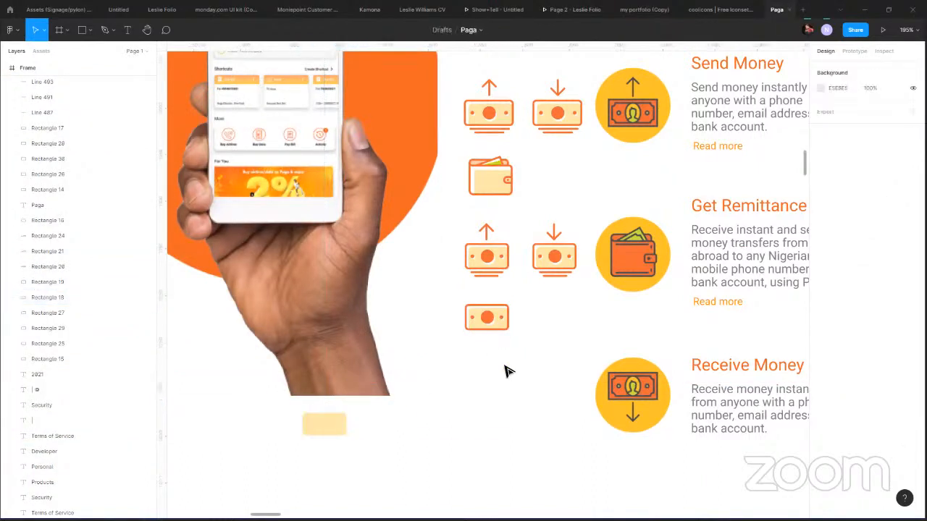
Switch to the browser's Noun Project results for MONEY HAND and open the Money on hand icon with the filled banknote.
{"action": "key", "text": "alt+Tab"}
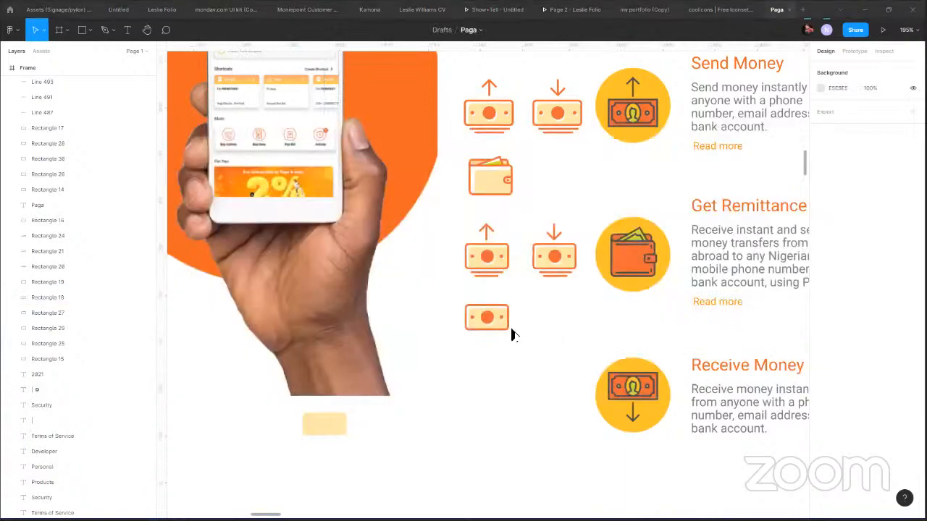
{"action": "key", "text": "alt+Tab"}
{"action": "key", "text": "alt+Tab"}
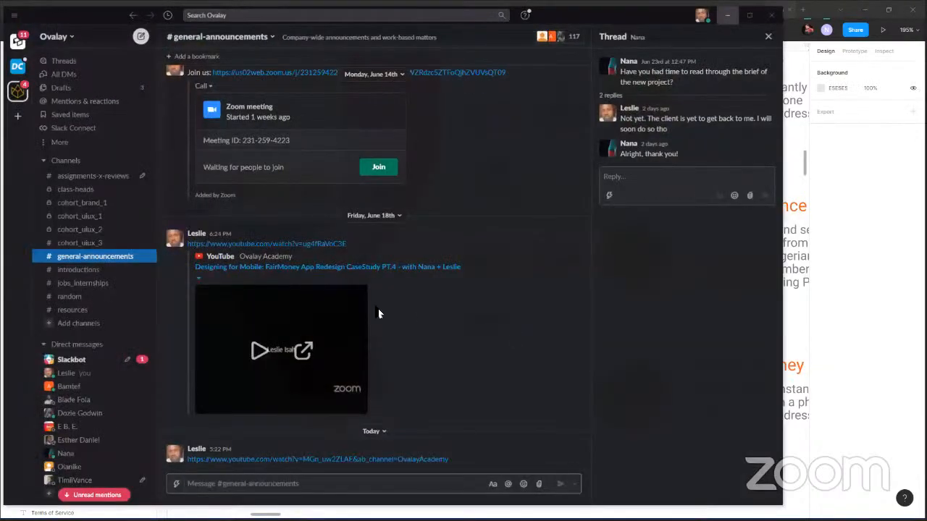
{"action": "key", "text": "alt+Tab"}
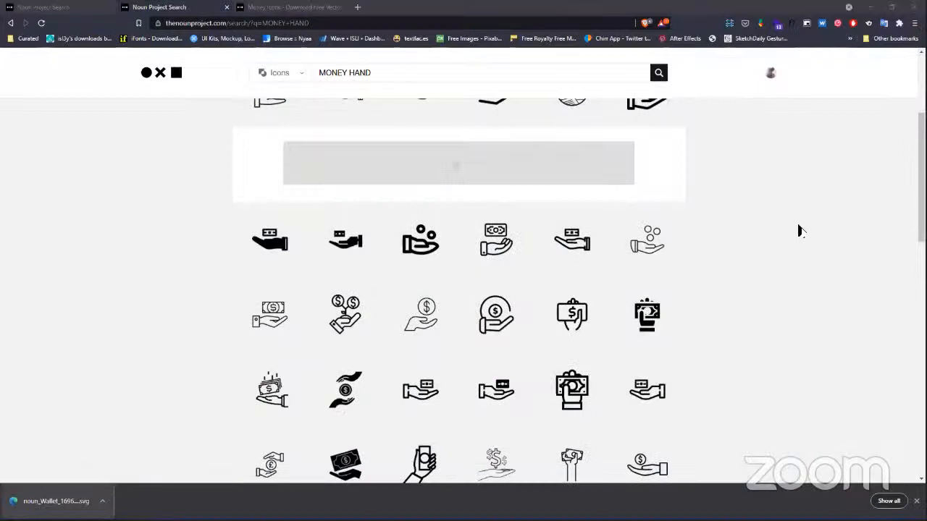
{"action": "scroll", "coordinate": [490, 397], "scroll_direction": "down", "scroll_amount": 2}
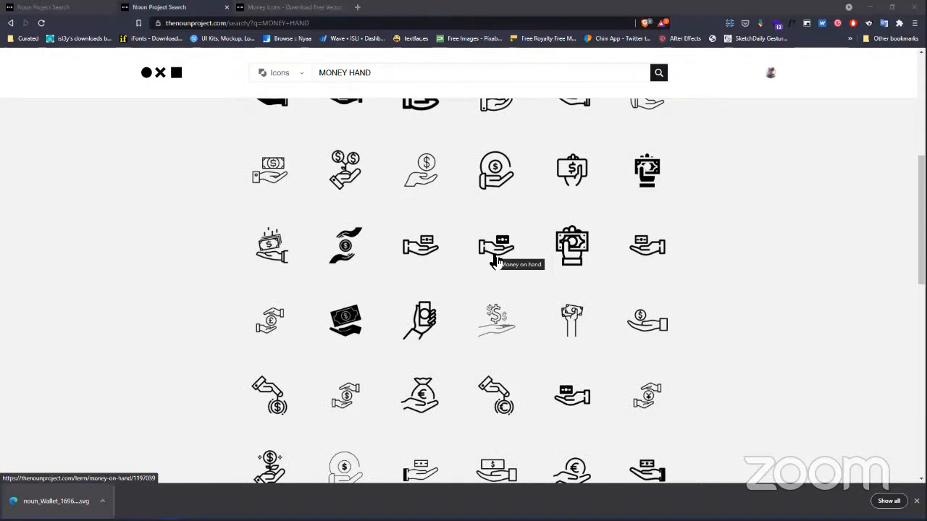
{"action": "scroll", "coordinate": [496, 261], "scroll_direction": "up", "scroll_amount": 1}
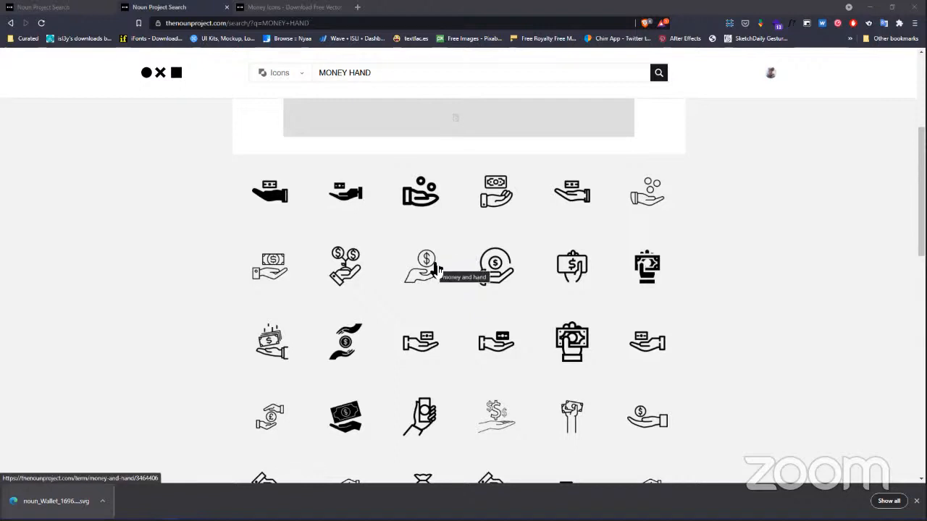
{"action": "left_click", "coordinate": [495, 348]}
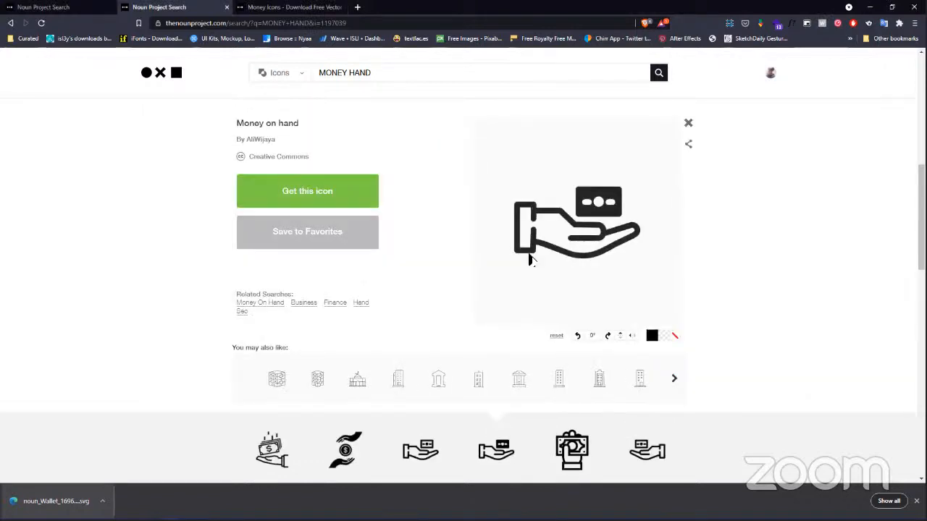
Download the Money on hand icon as SVG with the free Basic Download option and save the file.
{"action": "left_click", "coordinate": [311, 201]}
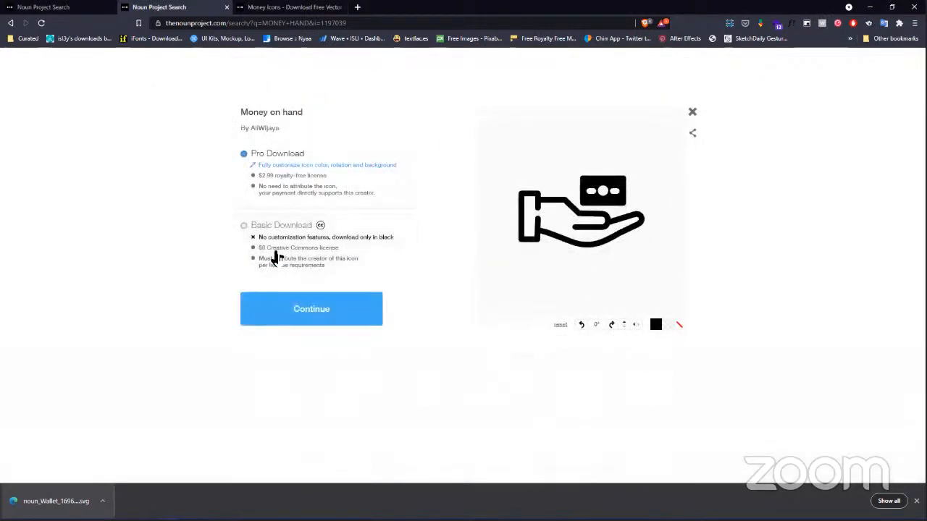
{"action": "left_click", "coordinate": [275, 256]}
{"action": "left_click", "coordinate": [314, 307]}
{"action": "left_click", "coordinate": [362, 380]}
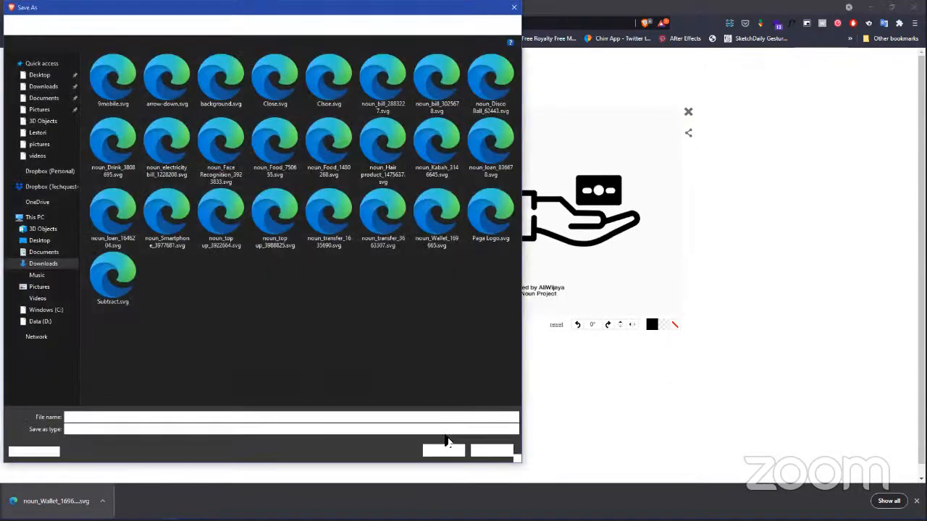
{"action": "left_click", "coordinate": [445, 450]}
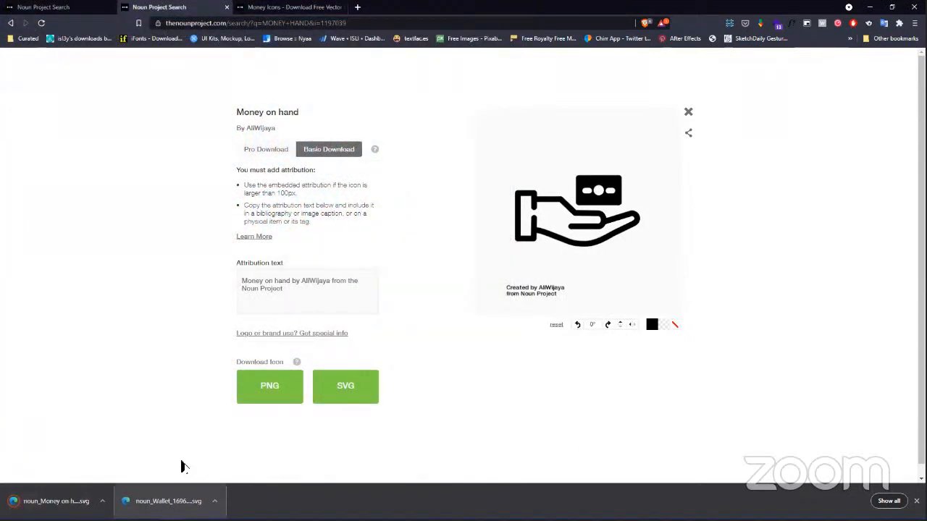
Locate the downloaded Money on hand SVG in its folder and place it in the Paga Figma file below the hand photo.
{"action": "left_click", "coordinate": [103, 501]}
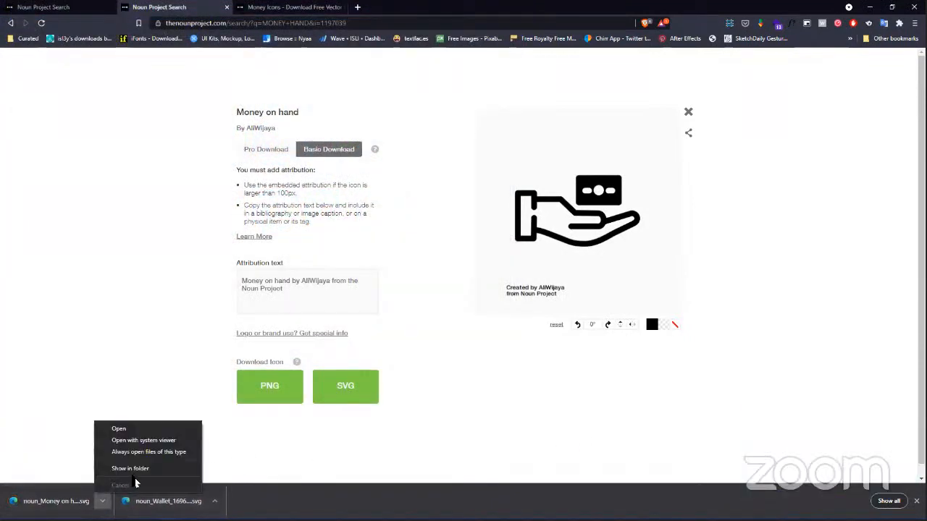
{"action": "left_click", "coordinate": [134, 472]}
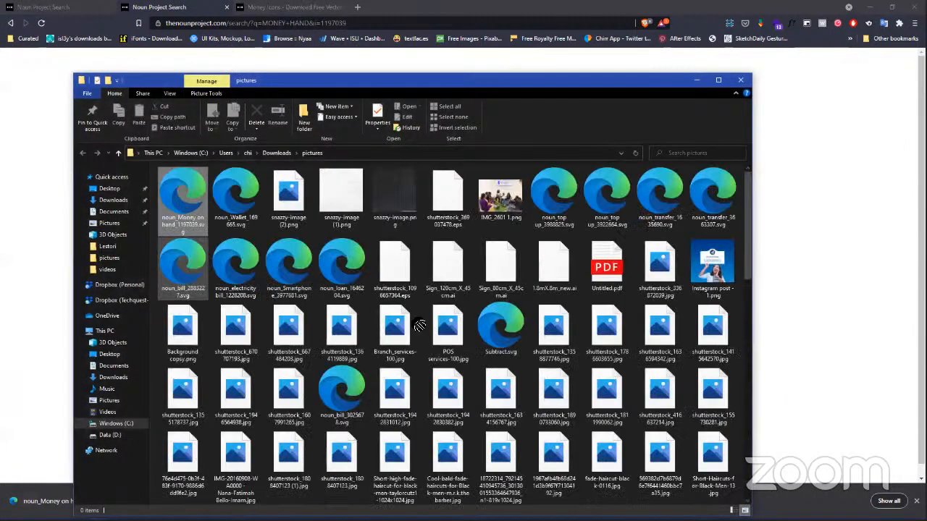
{"action": "key", "text": "alt+Tab"}
{"action": "key", "text": "alt+Tab"}
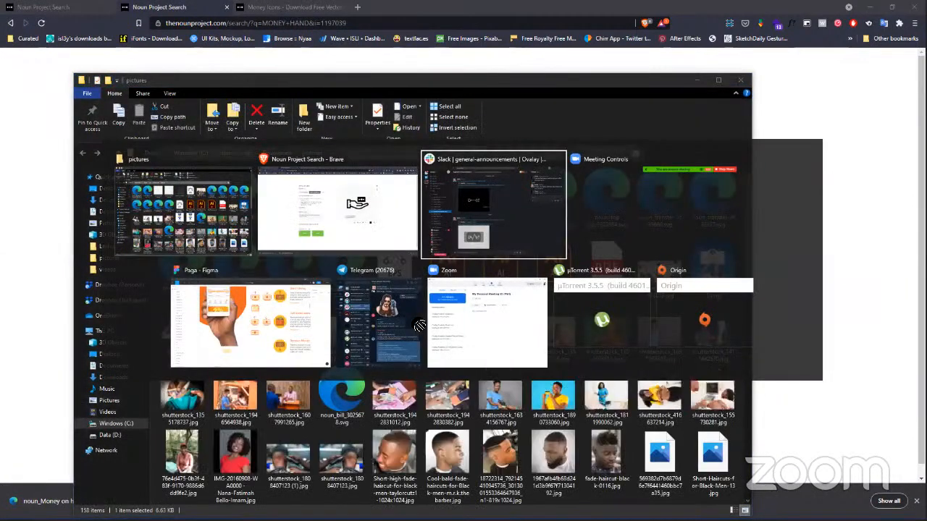
{"action": "key", "text": "alt+Tab"}
{"action": "key", "text": "alt+Tab"}
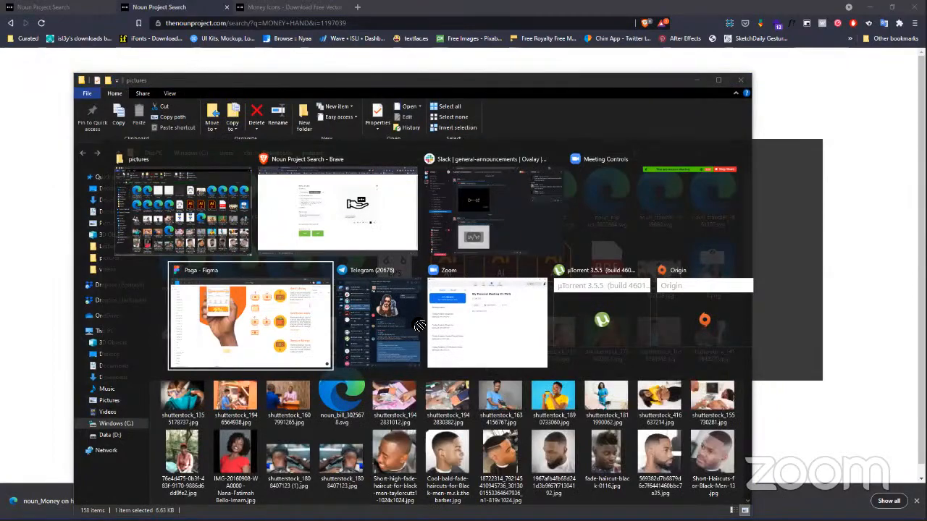
{"action": "left_click_drag", "start_coordinate": [417, 378], "coordinate": [287, 460]}
{"action": "scroll", "coordinate": [315, 467], "scroll_direction": "down", "scroll_amount": 5}
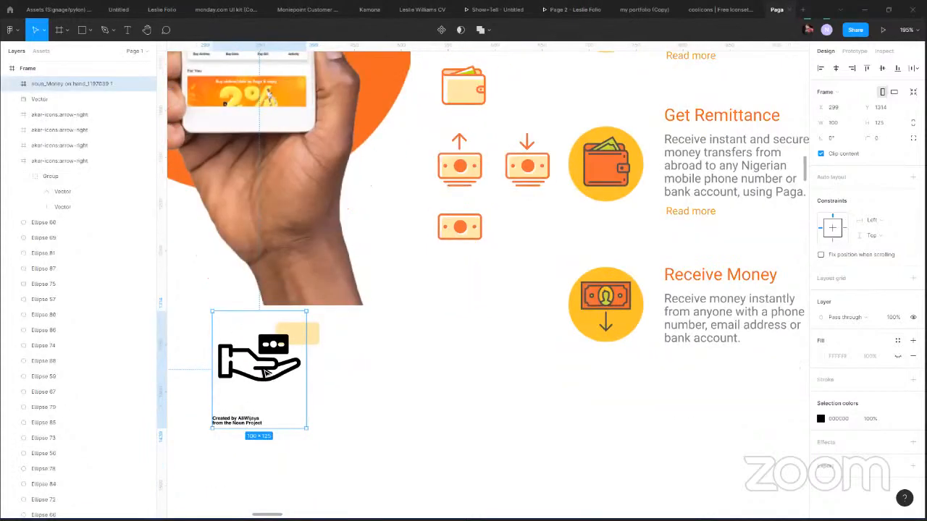
Copy only the hand shape out of the imported icon and scale it to about 48 × 23 below the single banknote.
{"action": "double_click", "coordinate": [266, 372]}
{"action": "double_click", "coordinate": [266, 373]}
{"action": "left_click_drag", "start_coordinate": [266, 372], "coordinate": [457, 272]}
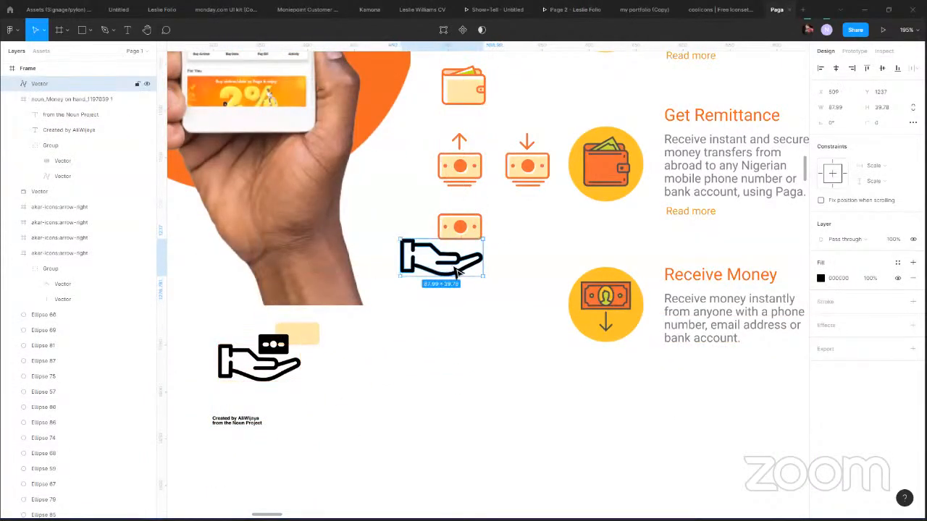
{"action": "scroll", "coordinate": [466, 268], "scroll_direction": "up", "scroll_amount": 5}
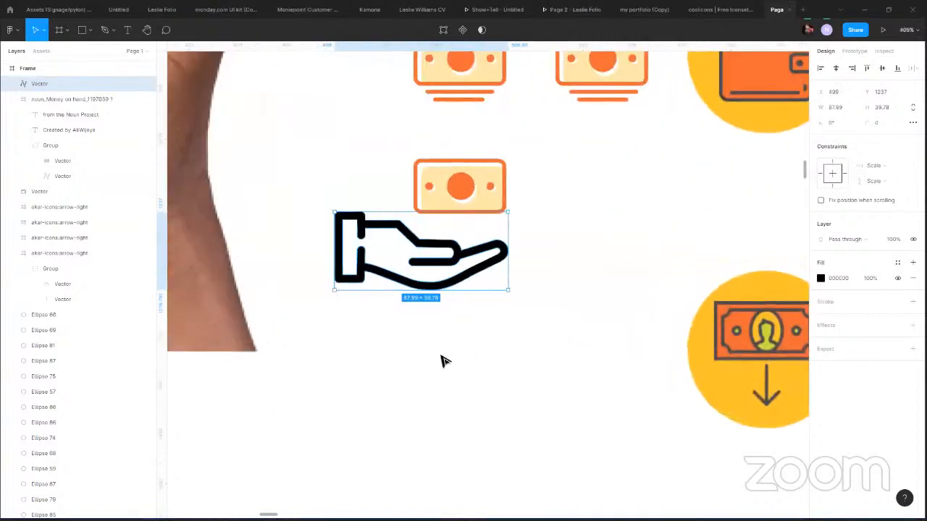
{"action": "scroll", "coordinate": [346, 306], "scroll_direction": "up", "scroll_amount": 2}
{"action": "scroll", "coordinate": [345, 303], "scroll_direction": "up", "scroll_amount": 1}
{"action": "left_click_drag", "start_coordinate": [395, 323], "coordinate": [423, 338]}
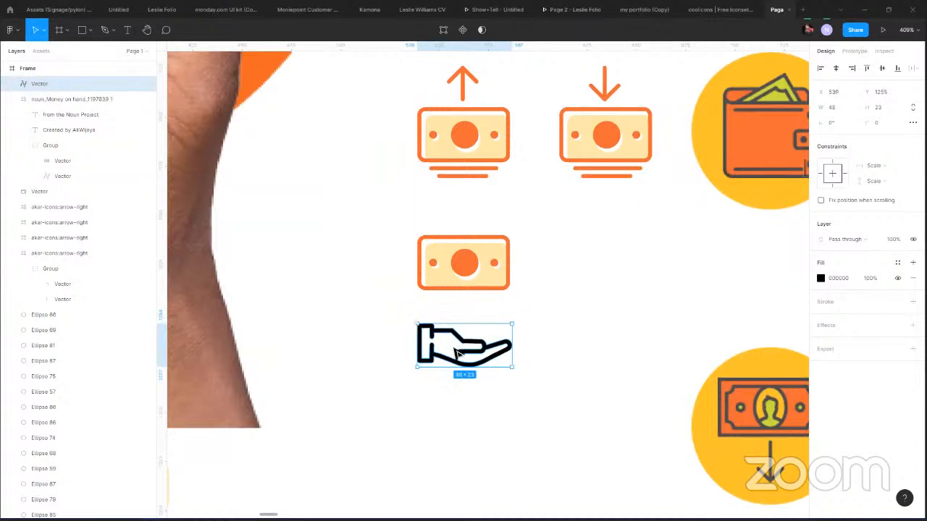
Recolour the hand shape with the banknote's orange and move it directly beneath the note, offset slightly left.
{"action": "key", "text": "i"}
{"action": "left_click", "coordinate": [469, 270]}
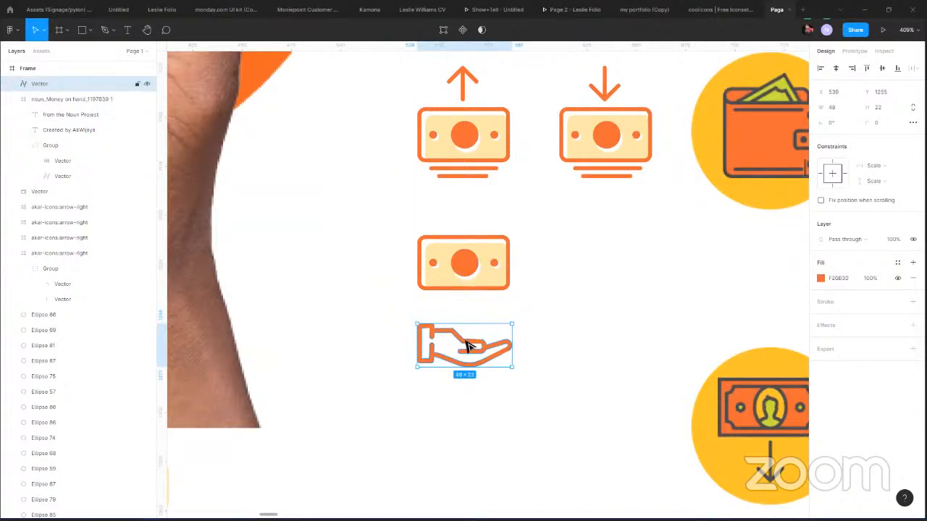
{"action": "left_click_drag", "start_coordinate": [467, 346], "coordinate": [443, 322]}
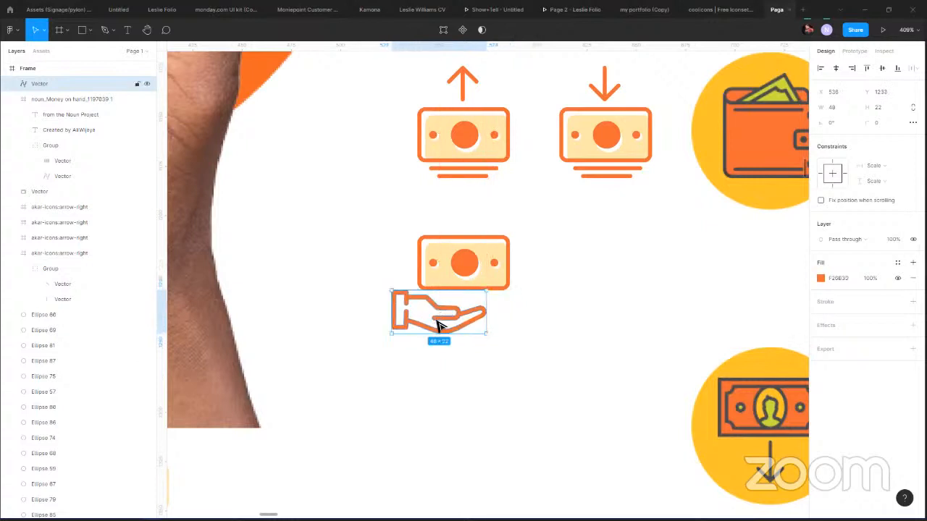
{"action": "scroll", "coordinate": [440, 325], "scroll_direction": "up", "scroll_amount": 5}
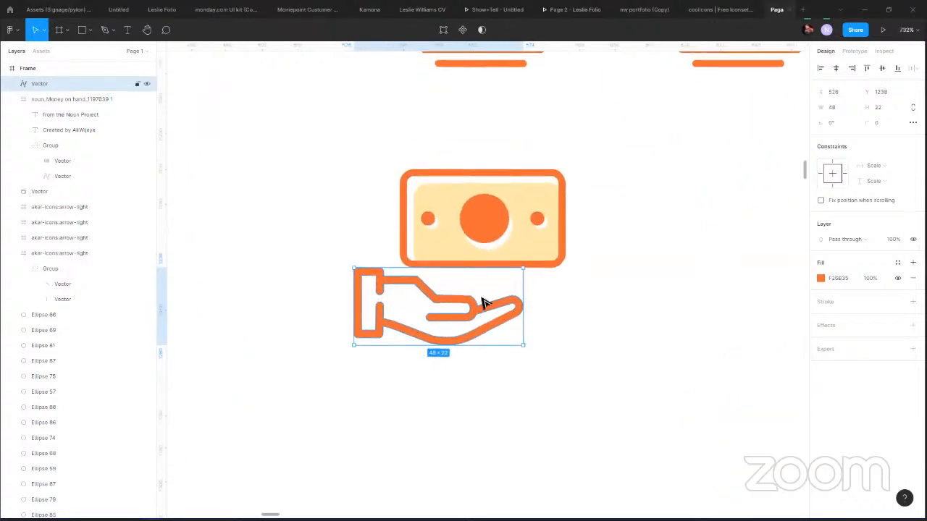
{"action": "left_click", "coordinate": [557, 285]}
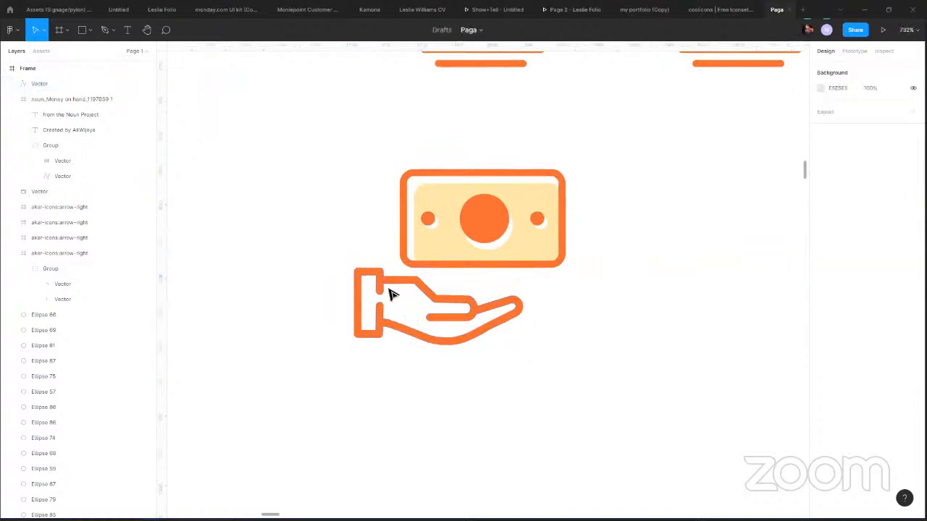
Trace a closed Pen path along the hand outline, covering the palm, thumb, fingers and cuff.
{"action": "key", "text": "p"}
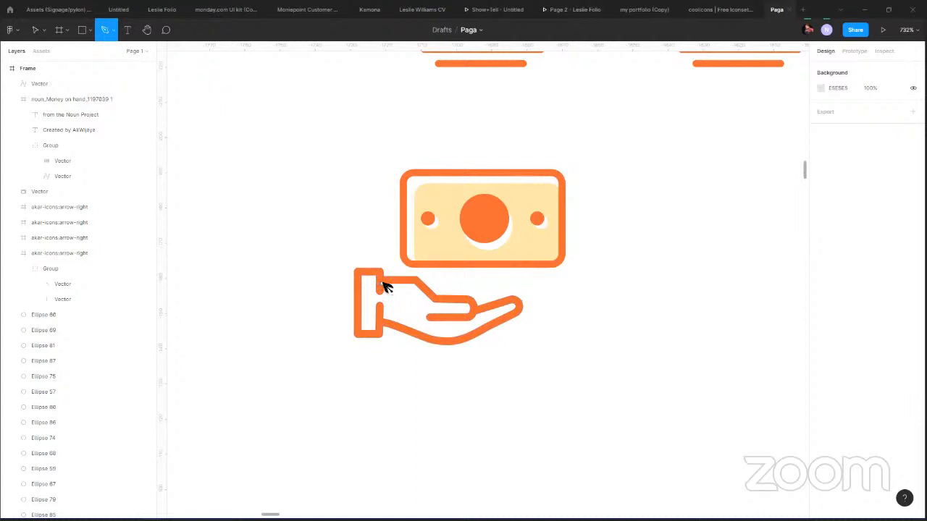
{"action": "left_click", "coordinate": [381, 284]}
{"action": "left_click", "coordinate": [416, 284]}
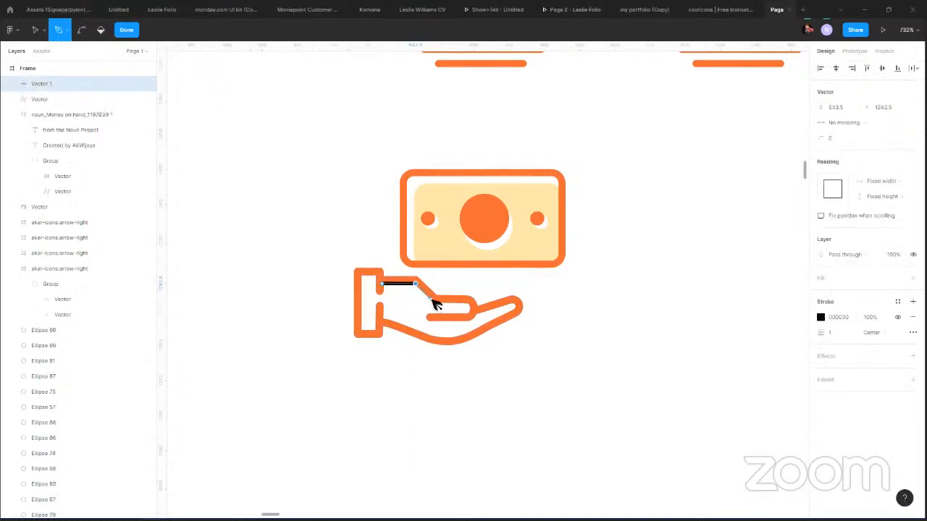
{"action": "left_click", "coordinate": [433, 301]}
{"action": "left_click", "coordinate": [472, 301]}
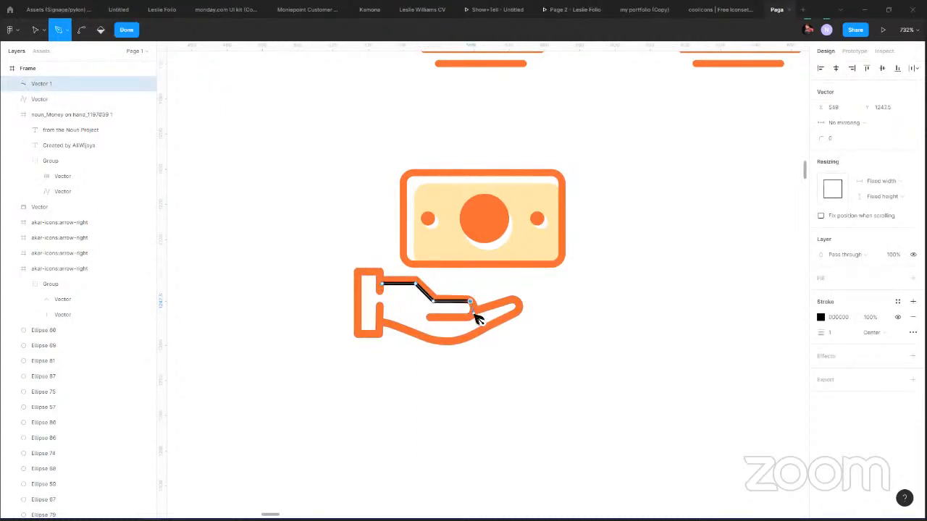
{"action": "left_click", "coordinate": [474, 313]}
{"action": "left_click", "coordinate": [515, 301]}
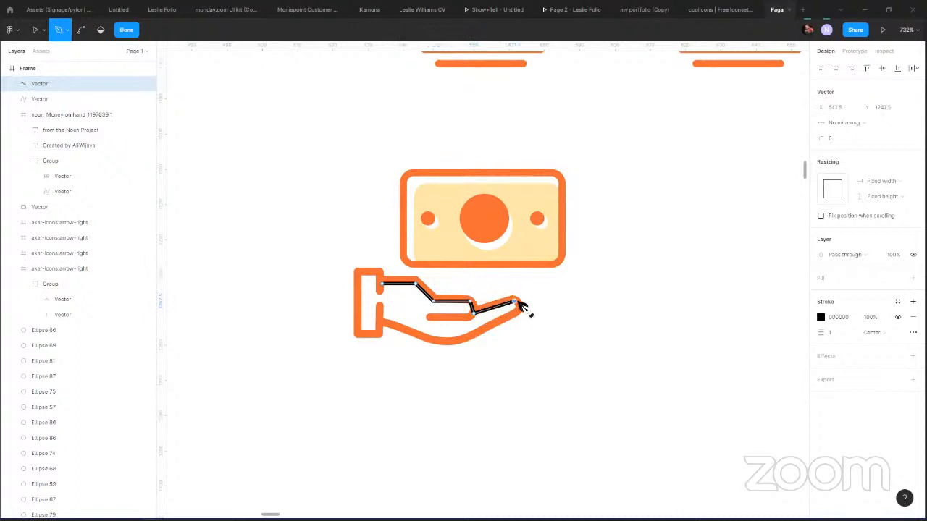
{"action": "left_click", "coordinate": [518, 311]}
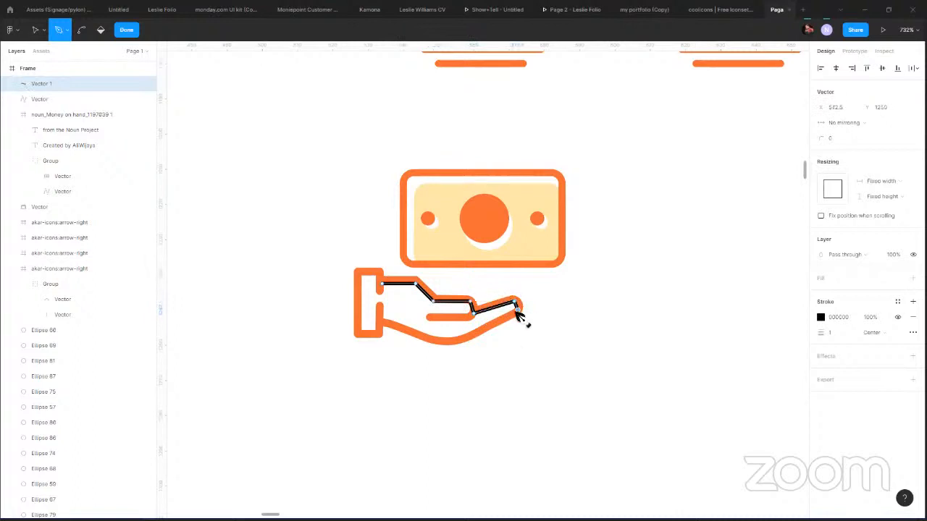
{"action": "left_click", "coordinate": [457, 341]}
{"action": "left_click", "coordinate": [435, 339]}
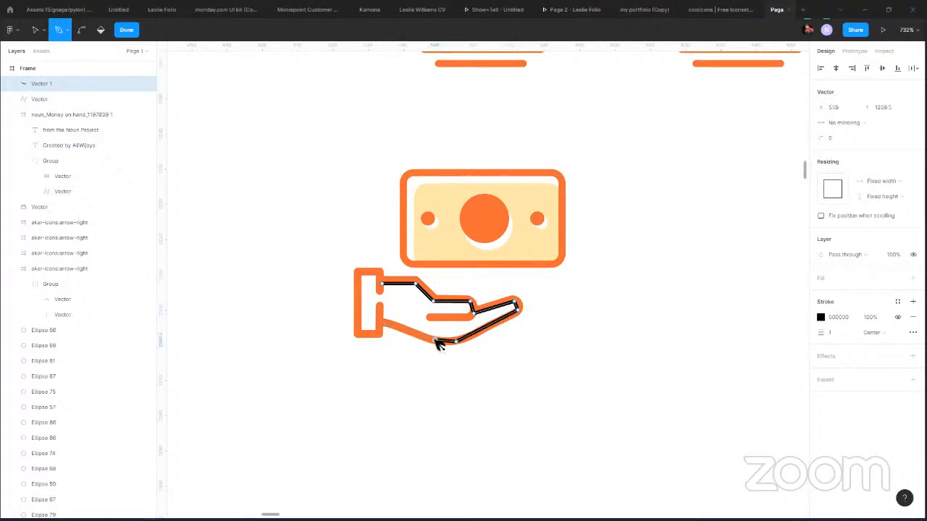
{"action": "left_click", "coordinate": [380, 321]}
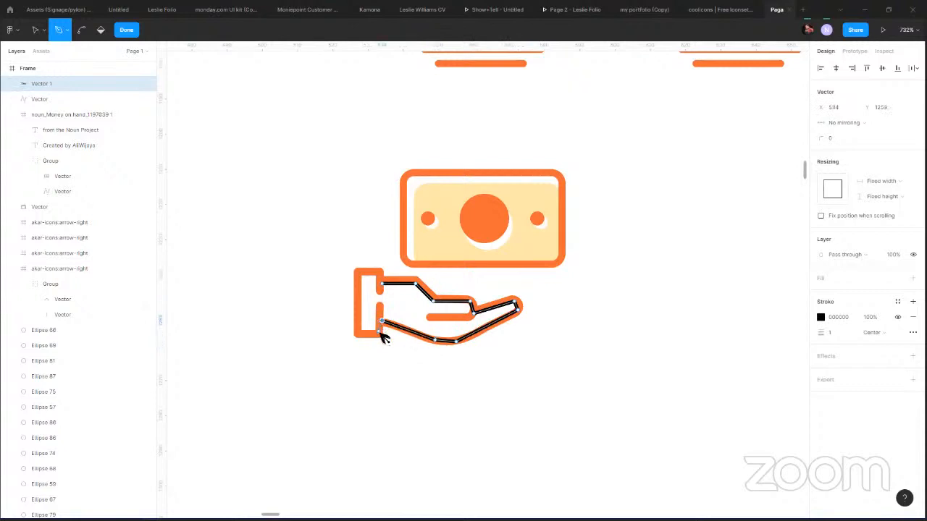
{"action": "left_click", "coordinate": [357, 335]}
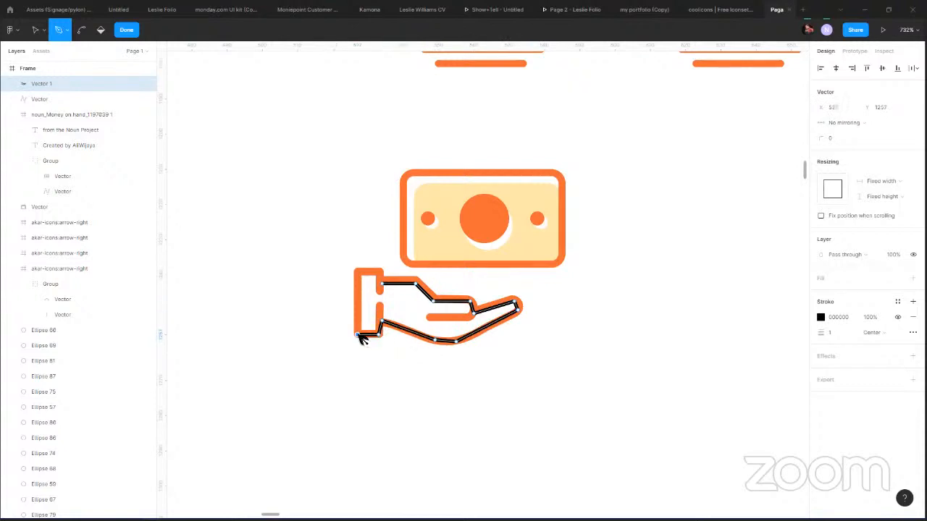
{"action": "left_click", "coordinate": [358, 273]}
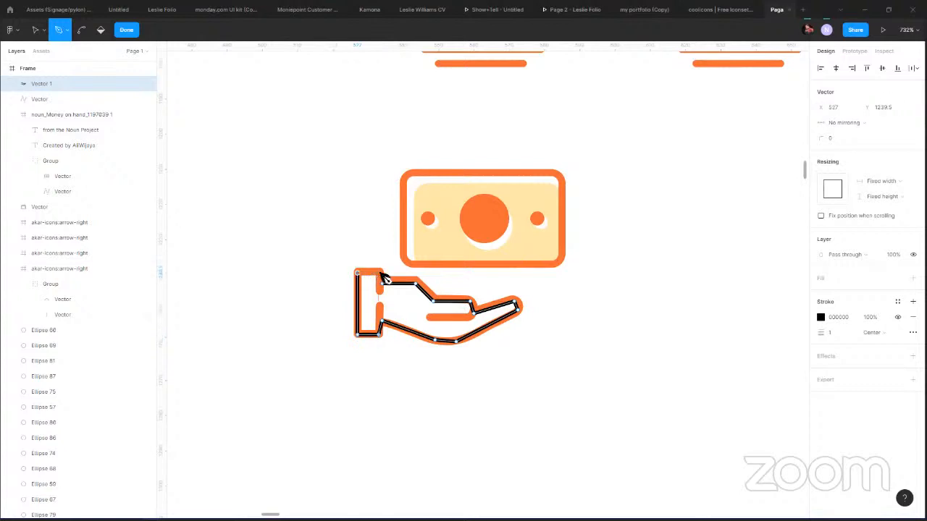
{"action": "left_click", "coordinate": [378, 273]}
{"action": "key", "text": "Escape"}
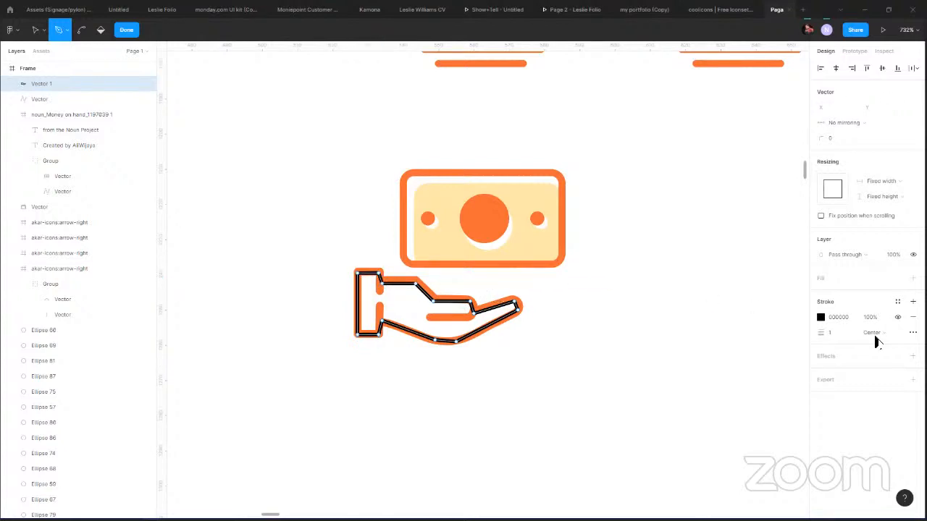
Hide the traced path's stroke and give it the banknote's pale yellow fill, FFE7AA.
{"action": "left_click", "coordinate": [898, 317]}
{"action": "left_click", "coordinate": [912, 278]}
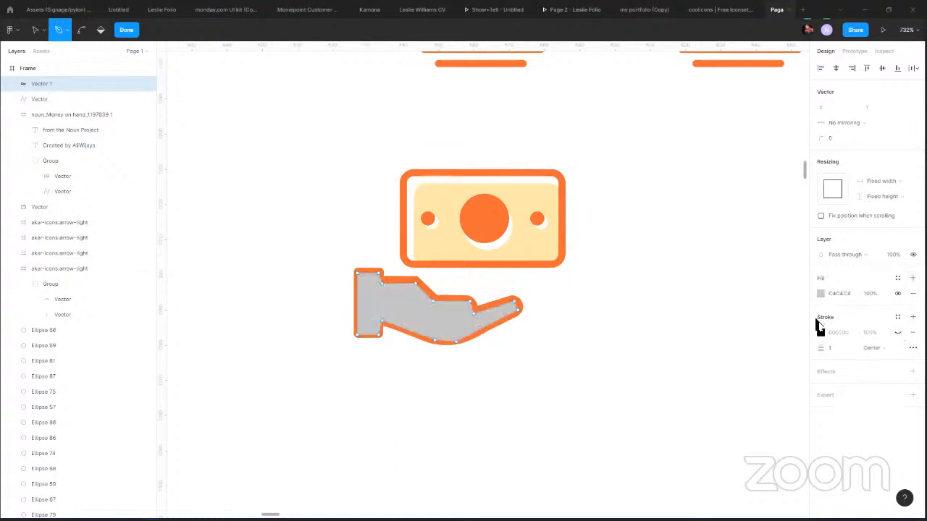
{"action": "left_click", "coordinate": [822, 294]}
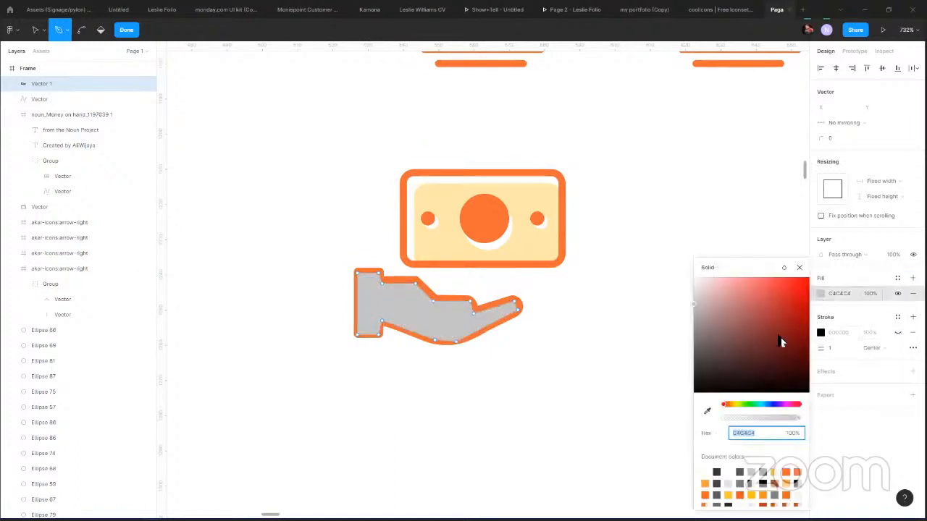
{"action": "left_click", "coordinate": [708, 415]}
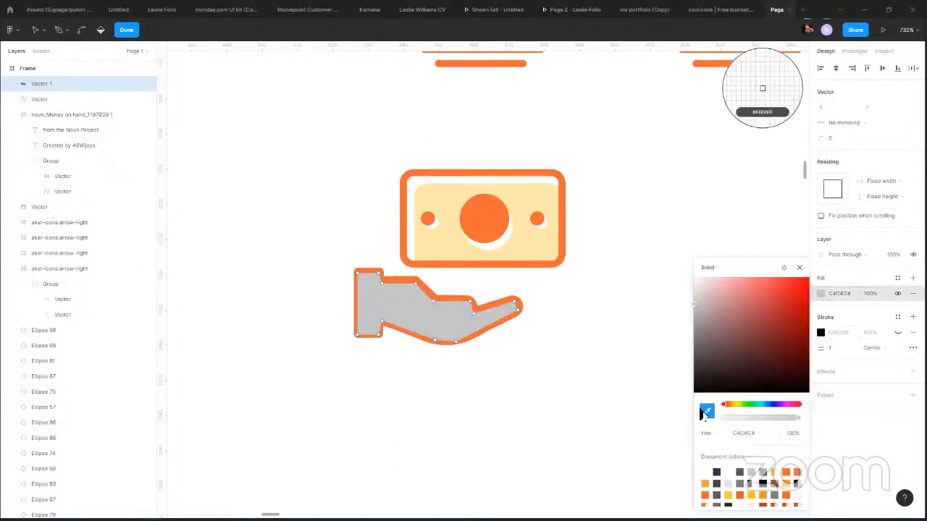
{"action": "left_click", "coordinate": [442, 230]}
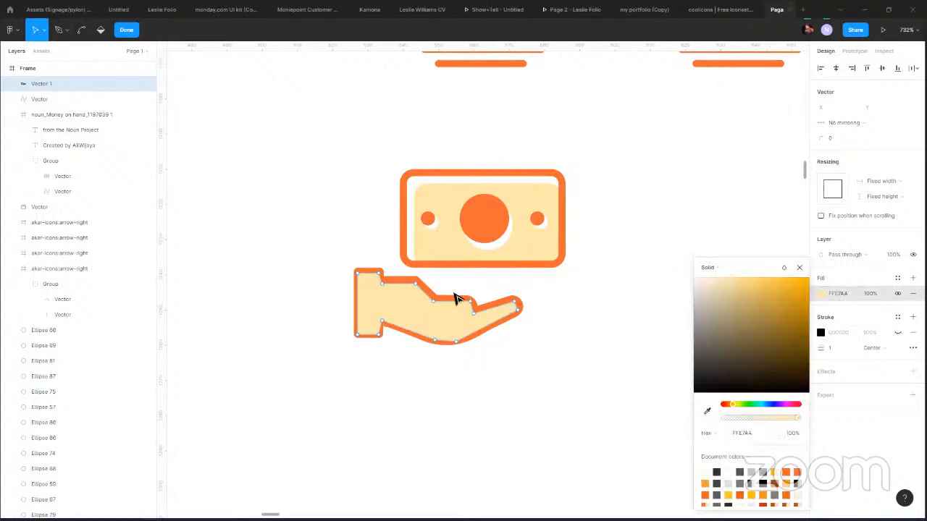
{"action": "left_click", "coordinate": [799, 268]}
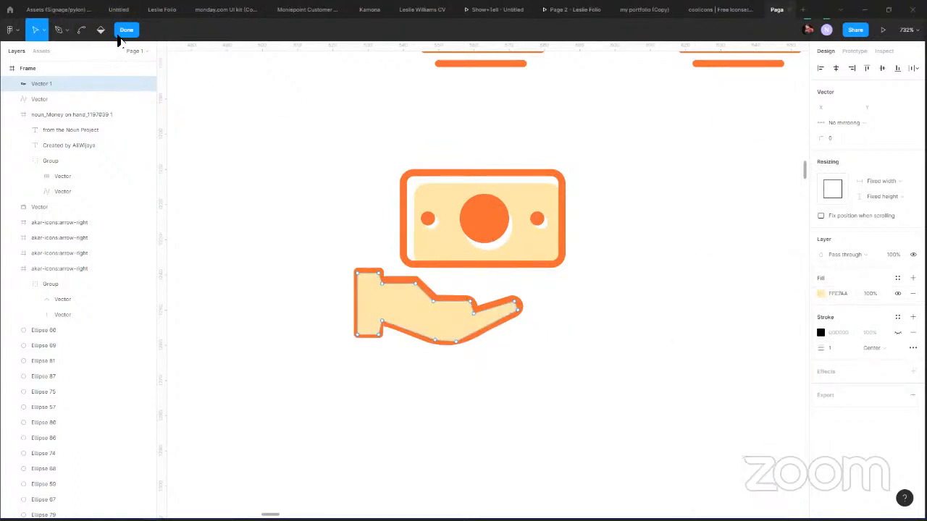
{"action": "left_click", "coordinate": [127, 29]}
Send the pale yellow shape behind the hand outline and shrink it to 43 × 16 from its upper-left side.
{"action": "key", "text": "ctrl+bracketleft"}
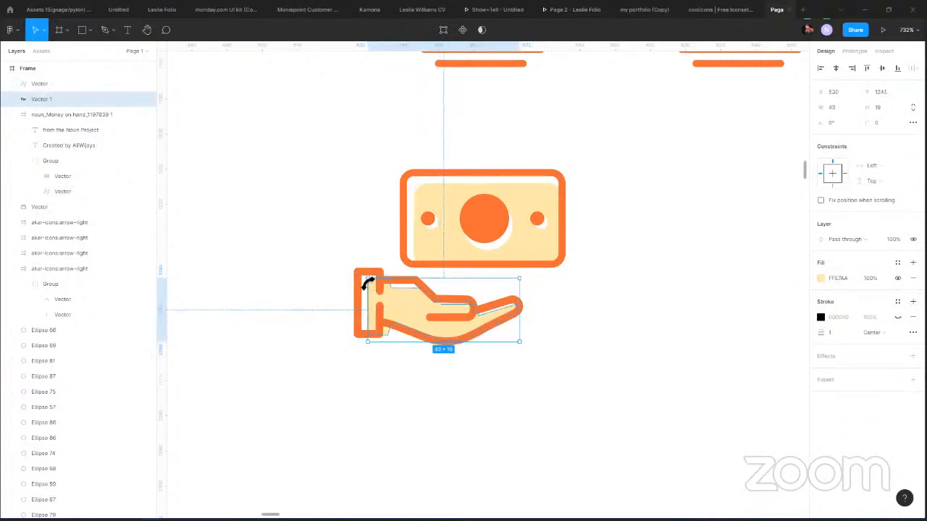
{"action": "left_click_drag", "start_coordinate": [360, 275], "coordinate": [370, 285]}
{"action": "left_click_drag", "start_coordinate": [441, 280], "coordinate": [445, 289]}
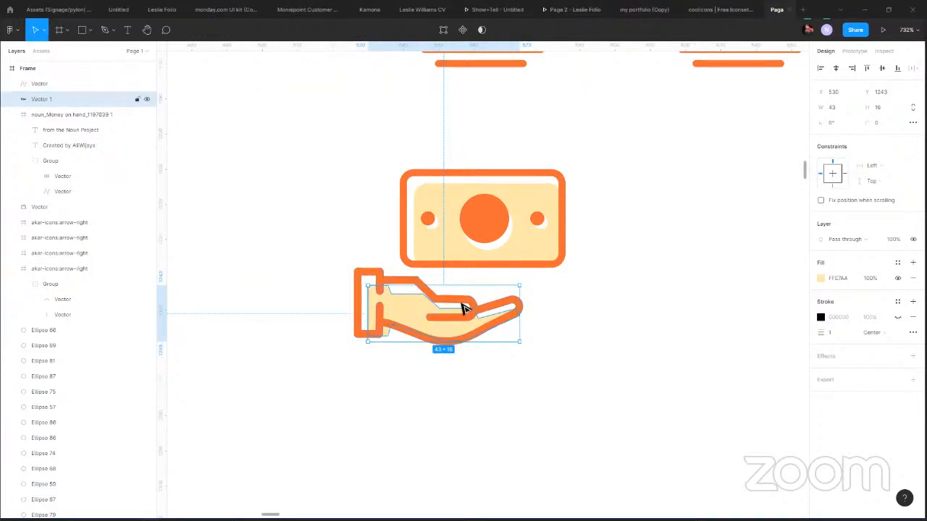
{"action": "left_click", "coordinate": [493, 381]}
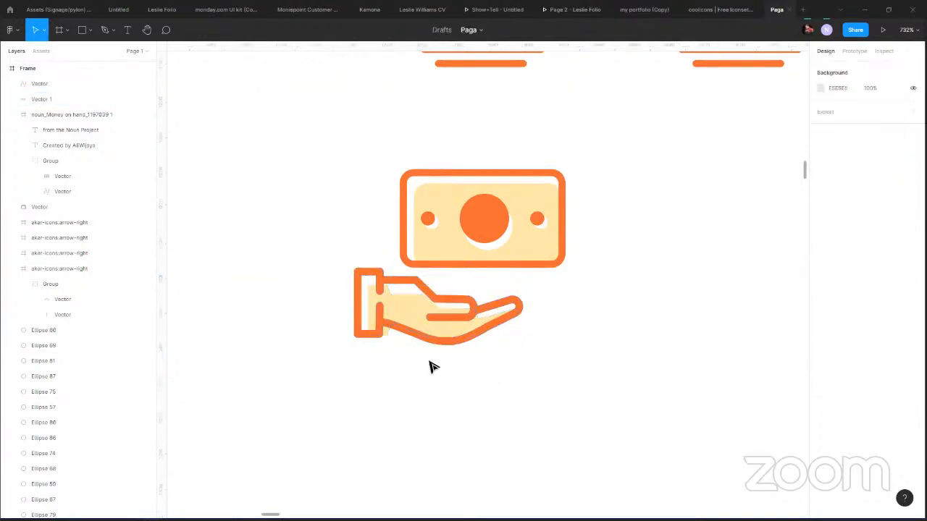
Edit the pale yellow hand shape's points, shifting its two lower wrist points left so they tuck behind the orange cuff.
{"action": "left_click", "coordinate": [390, 318]}
{"action": "scroll", "coordinate": [400, 309], "scroll_direction": "up", "scroll_amount": 1}
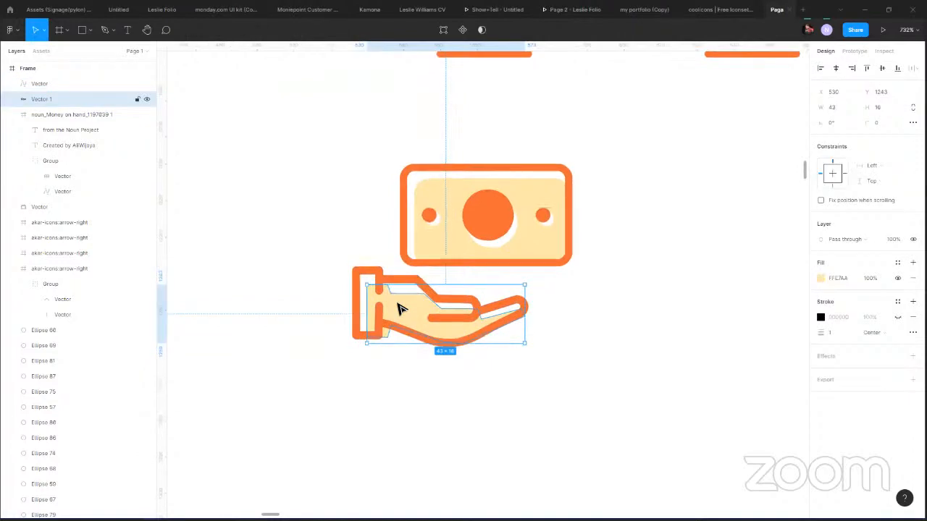
{"action": "scroll", "coordinate": [399, 309], "scroll_direction": "up", "scroll_amount": 5}
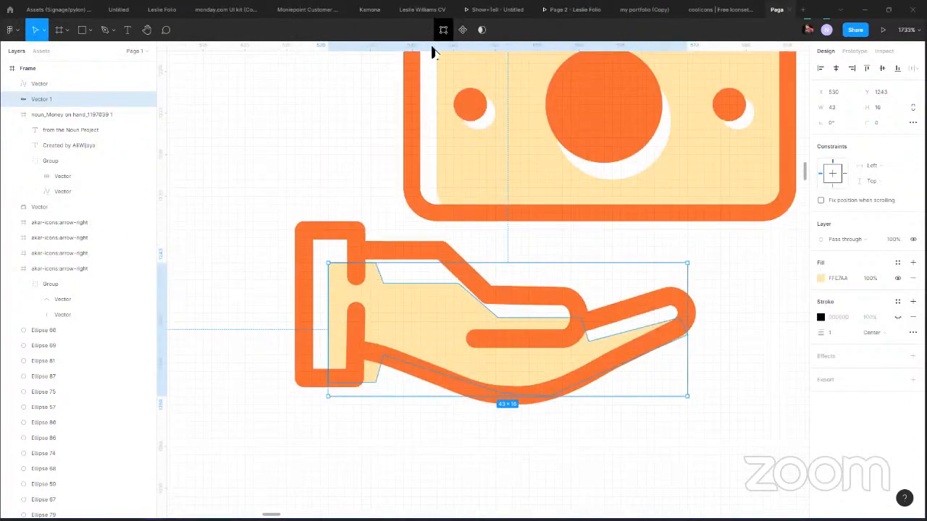
{"action": "left_click", "coordinate": [383, 356]}
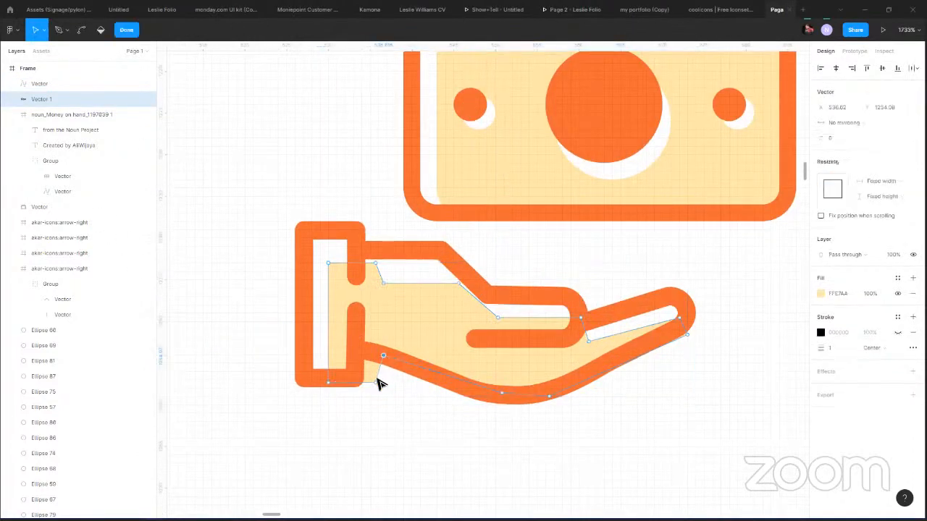
{"action": "left_click", "coordinate": [376, 383], "text": "shift"}
{"action": "left_click_drag", "start_coordinate": [384, 360], "coordinate": [358, 358]}
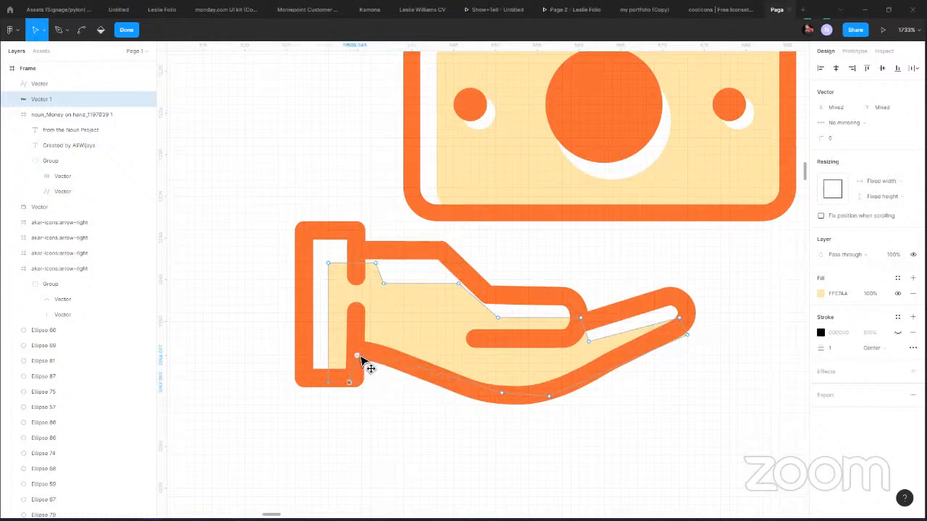
Shift the yellow shape's upper wrist and thumb points left and nudge its fingertip point inward, bringing the shape to 42.5 × 16.
{"action": "left_click", "coordinate": [376, 269]}
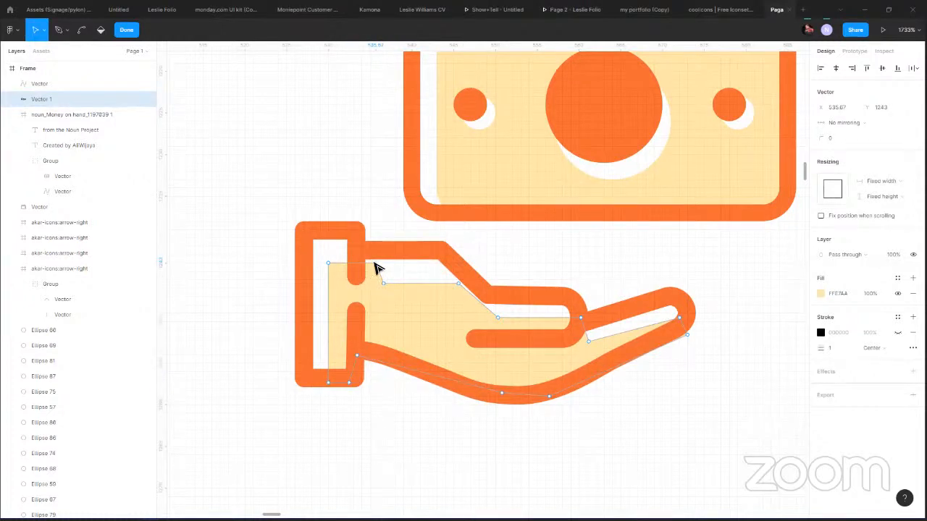
{"action": "left_click_drag", "start_coordinate": [376, 268], "coordinate": [362, 283]}
{"action": "left_click", "coordinate": [459, 284], "text": "shift"}
{"action": "left_click_drag", "start_coordinate": [497, 319], "coordinate": [487, 320]}
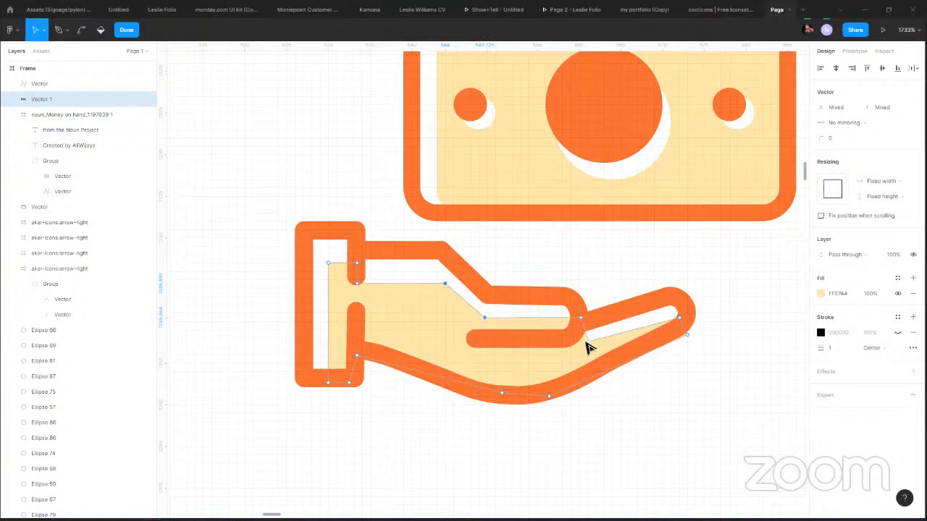
{"action": "left_click", "coordinate": [687, 333]}
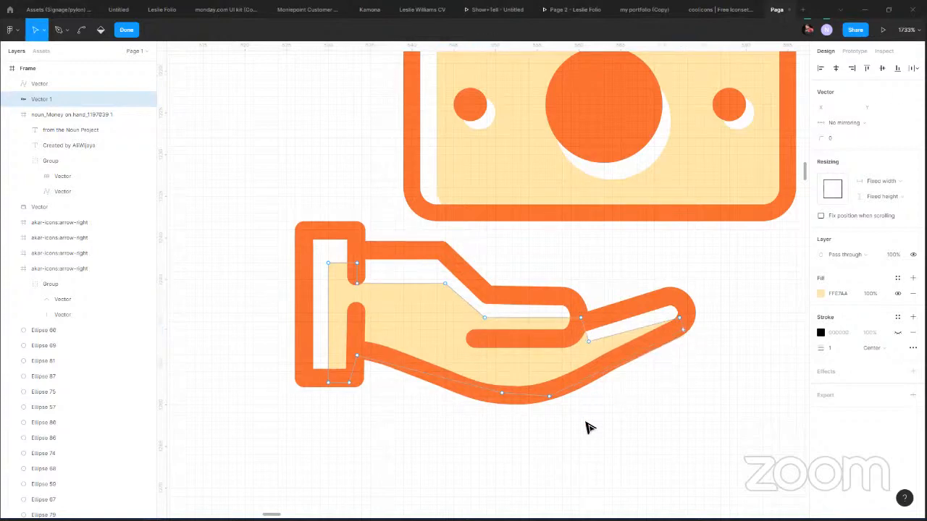
{"action": "key", "text": "Escape"}
{"action": "scroll", "coordinate": [480, 460], "scroll_direction": "down", "scroll_amount": 6}
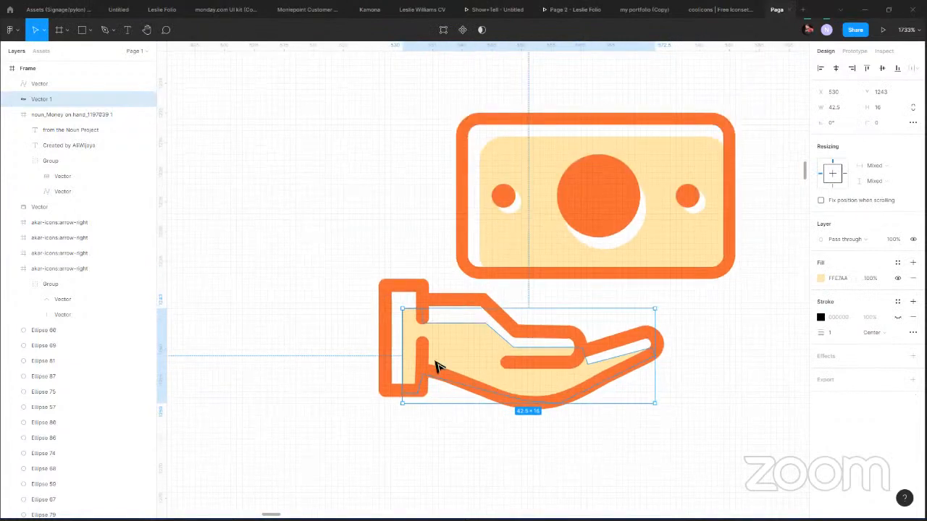
Draw a rectangle over the cuff of the hand and resize it to 4 × 15, offset toward the cuff's lower left.
{"action": "left_click", "coordinate": [217, 220]}
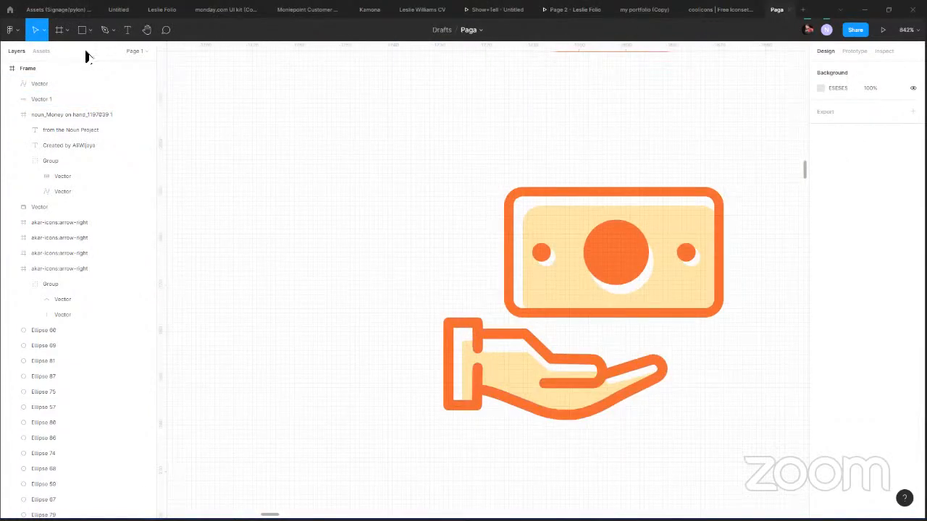
{"action": "left_click", "coordinate": [90, 30]}
{"action": "left_click", "coordinate": [86, 55]}
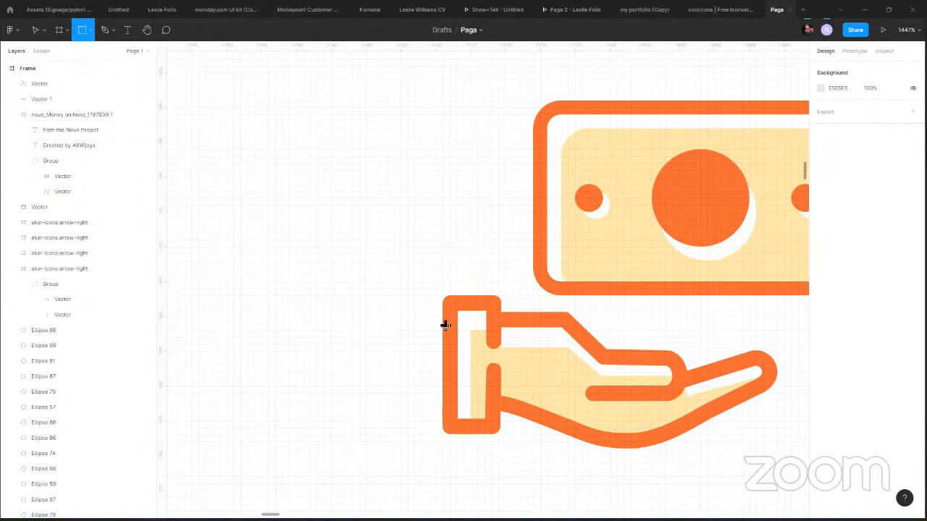
{"action": "left_click_drag", "start_coordinate": [435, 316], "coordinate": [479, 430]}
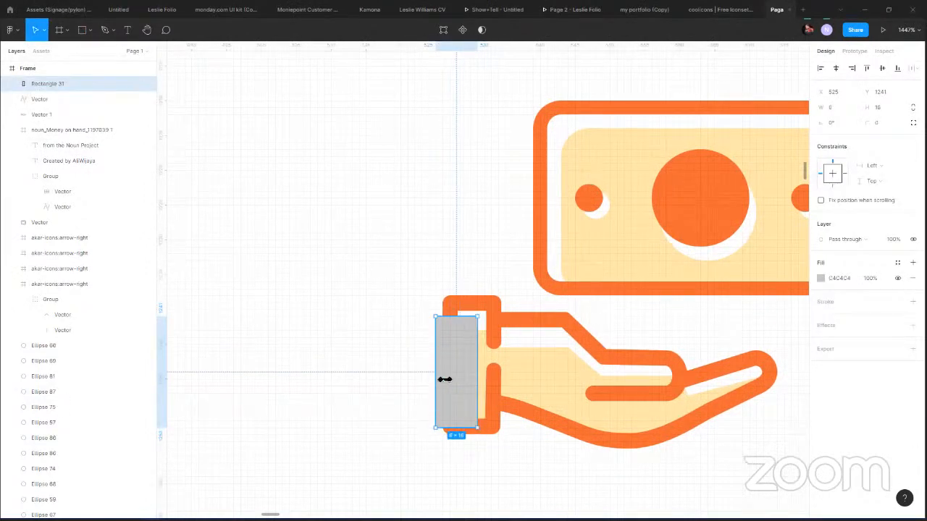
{"action": "left_click_drag", "start_coordinate": [443, 379], "coordinate": [450, 378]}
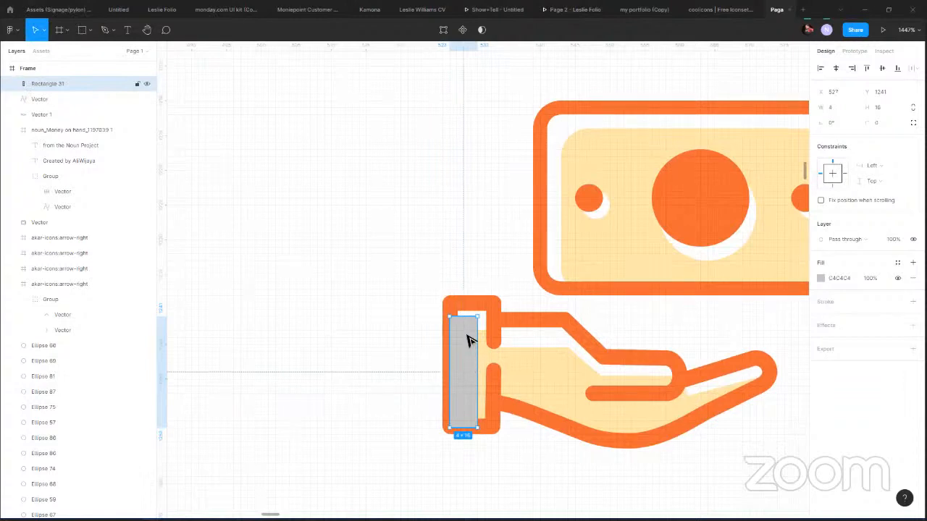
{"action": "left_click_drag", "start_coordinate": [465, 320], "coordinate": [466, 326]}
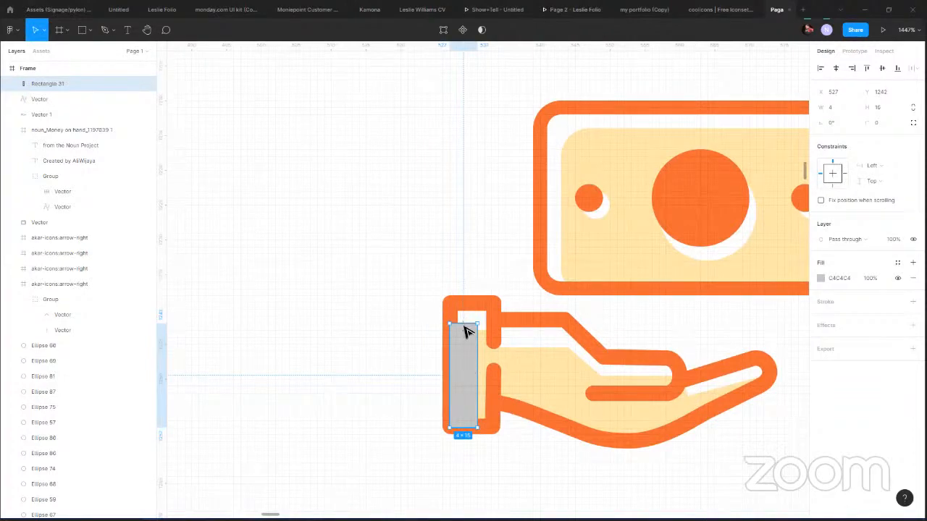
Fill the cuff rectangle with the green sampled from the original wallet icon's banknote and send it behind the hand outline.
{"action": "scroll", "coordinate": [641, 310], "scroll_direction": "down", "scroll_amount": 3}
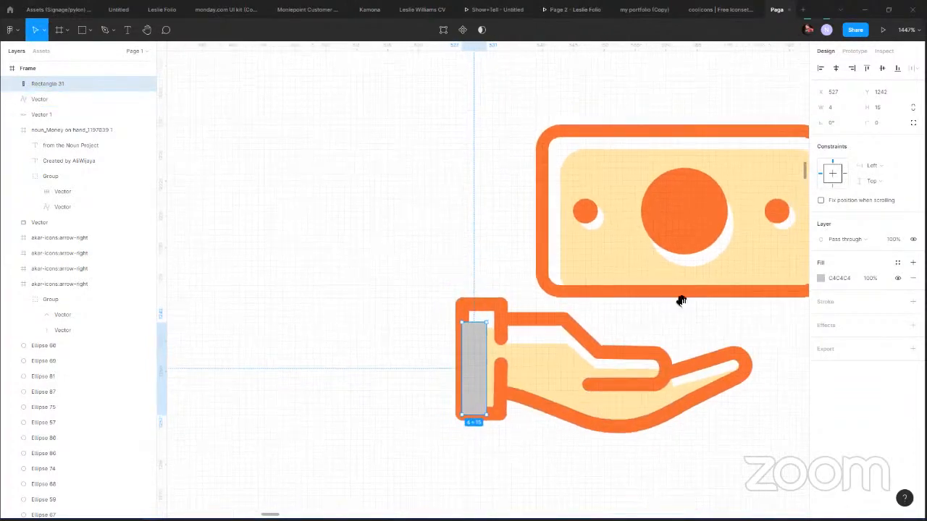
{"action": "scroll", "coordinate": [405, 300], "scroll_direction": "down", "scroll_amount": 6}
{"action": "key", "text": "i"}
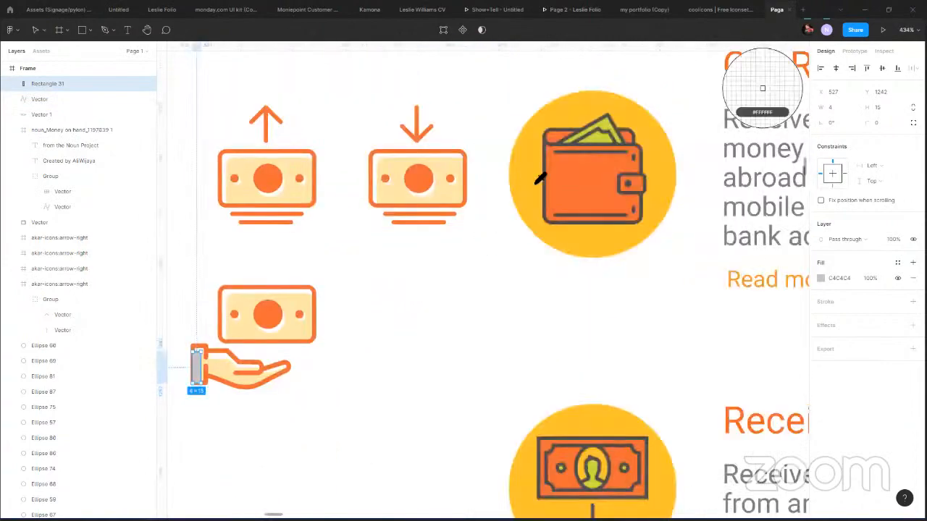
{"action": "left_click", "coordinate": [597, 140]}
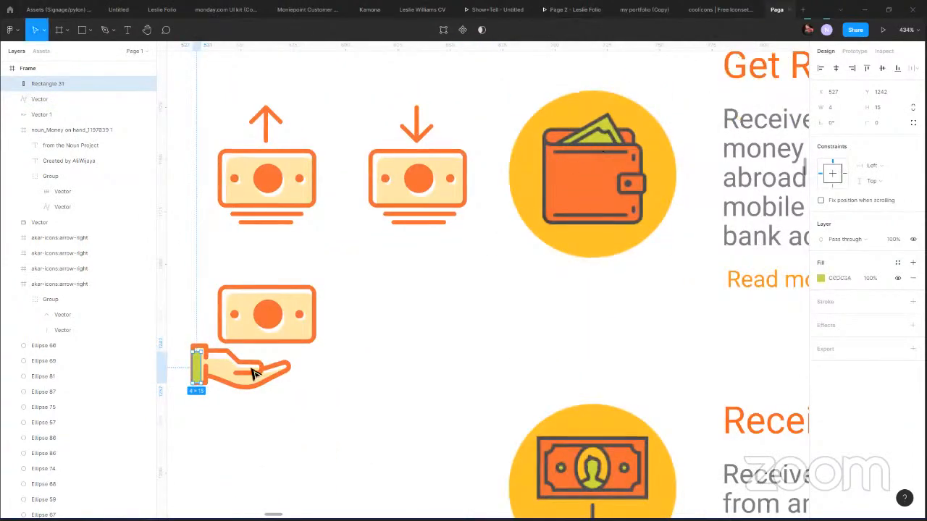
{"action": "scroll", "coordinate": [389, 408], "scroll_direction": "down", "scroll_amount": 2}
{"action": "scroll", "coordinate": [500, 389], "scroll_direction": "up", "scroll_amount": 2}
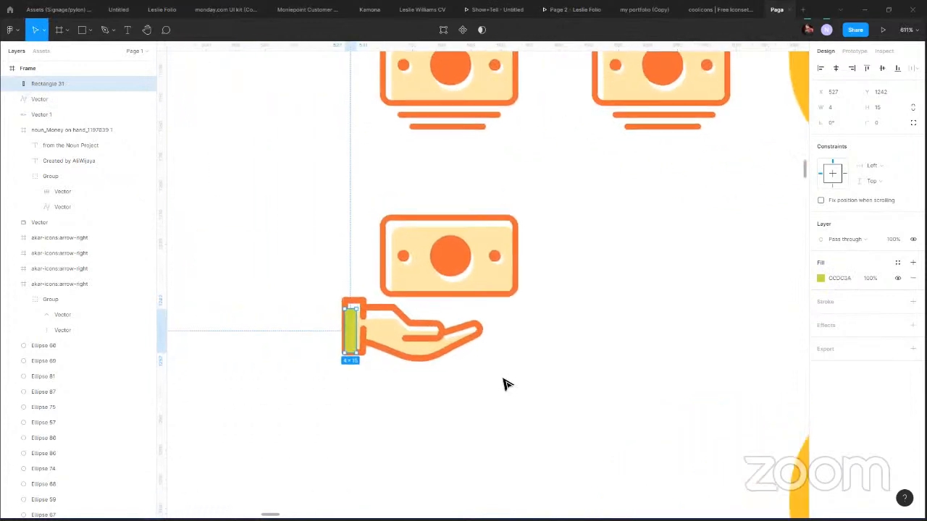
{"action": "key", "text": "ctrl+bracketleft"}
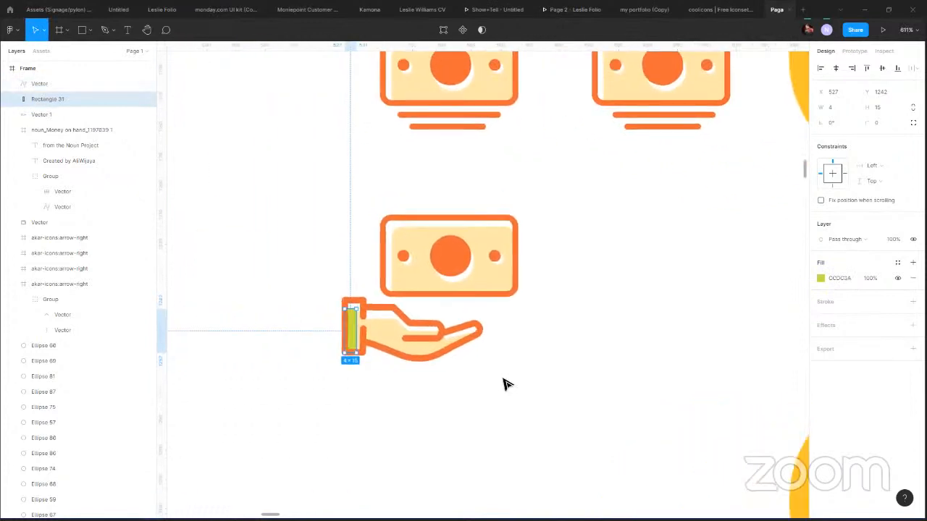
{"action": "left_click", "coordinate": [490, 443]}
Review the money-on-hand icon alongside the other redrawn icons and the original Send Money, Get Remittance and Receive Money icons.
{"action": "scroll", "coordinate": [490, 443], "scroll_direction": "down", "scroll_amount": 1}
{"action": "scroll", "coordinate": [490, 445], "scroll_direction": "down", "scroll_amount": 3}
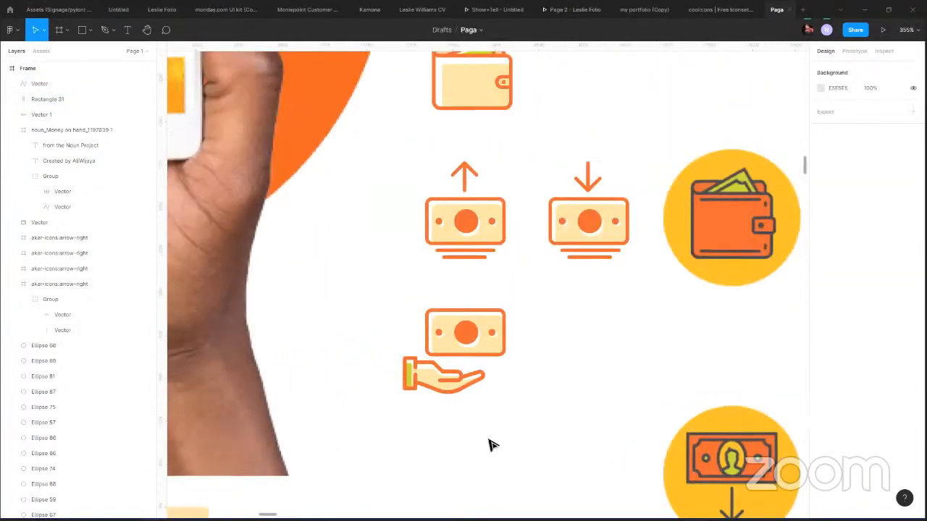
{"action": "scroll", "coordinate": [490, 445], "scroll_direction": "down", "scroll_amount": 5}
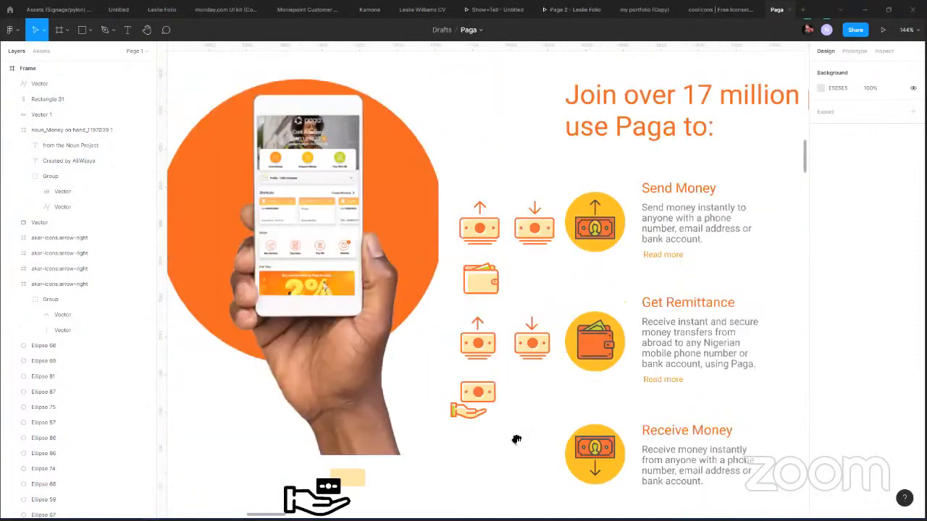
{"action": "scroll", "coordinate": [418, 418], "scroll_direction": "up", "scroll_amount": 4}
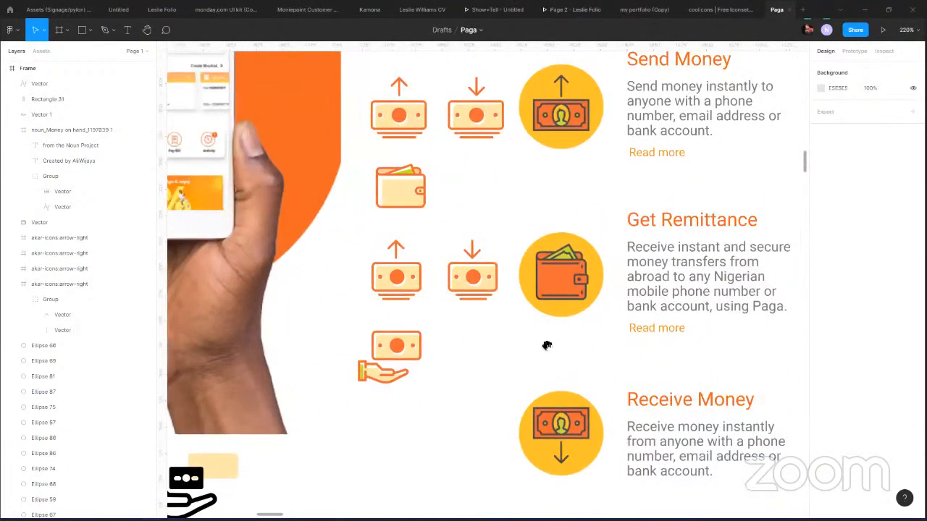
{"action": "scroll", "coordinate": [547, 345], "scroll_direction": "right", "scroll_amount": 3}
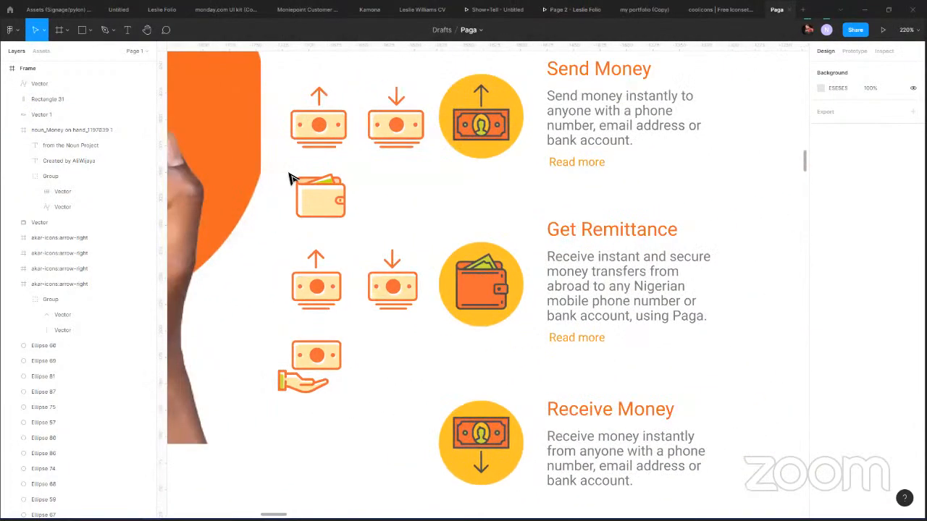
{"action": "left_click_drag", "start_coordinate": [639, 236], "coordinate": [648, 408]}
{"action": "left_click_drag", "start_coordinate": [669, 312], "coordinate": [590, 360]}
Switch to Noun Project in the Brave browser, close the "Money on hand" download view and return to the "money" search results.
{"action": "key", "text": "alt+Tab"}
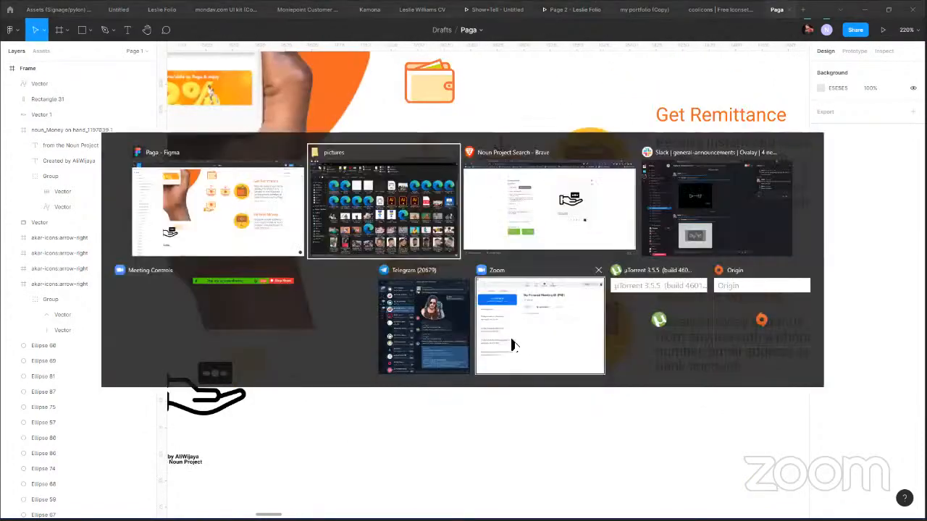
{"action": "key", "text": "alt+Tab"}
{"action": "key", "text": "Tab"}
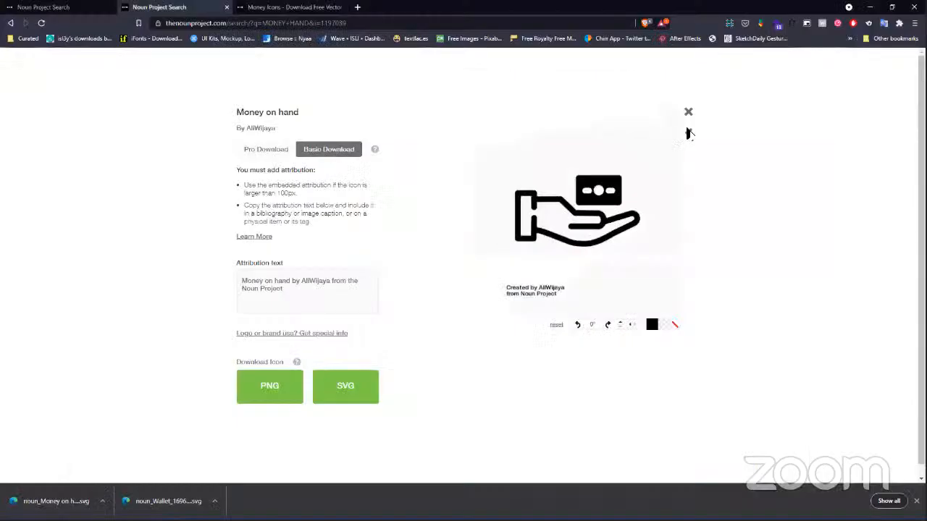
{"action": "left_click", "coordinate": [689, 116]}
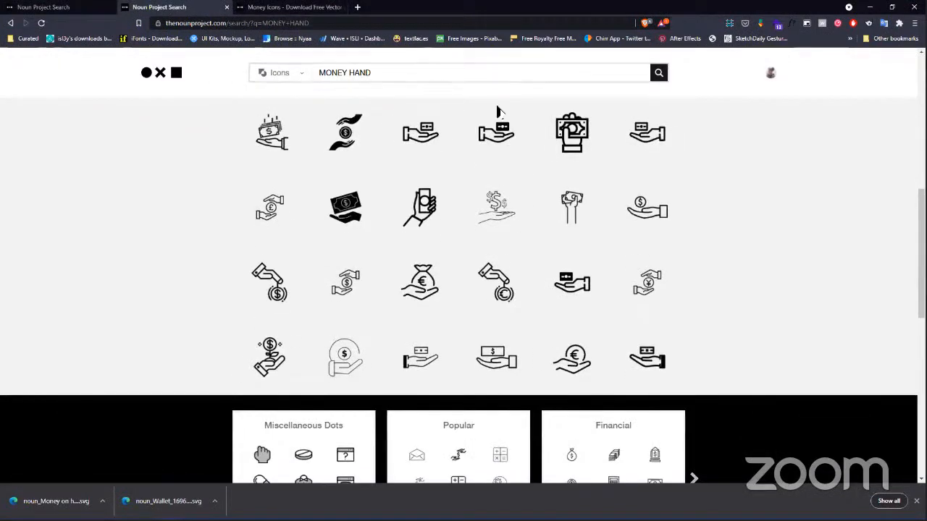
{"action": "left_click", "coordinate": [62, 9]}
Browse the "money" icon results for another icon suited to the service set.
{"action": "scroll", "coordinate": [442, 300], "scroll_direction": "down", "scroll_amount": 10}
{"action": "scroll", "coordinate": [441, 299], "scroll_direction": "down", "scroll_amount": 10}
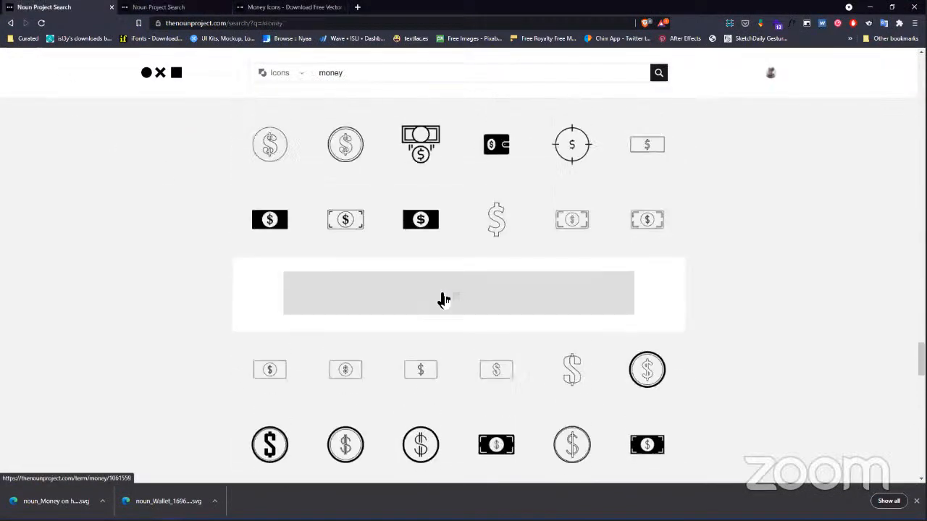
{"action": "scroll", "coordinate": [443, 300], "scroll_direction": "down", "scroll_amount": 10}
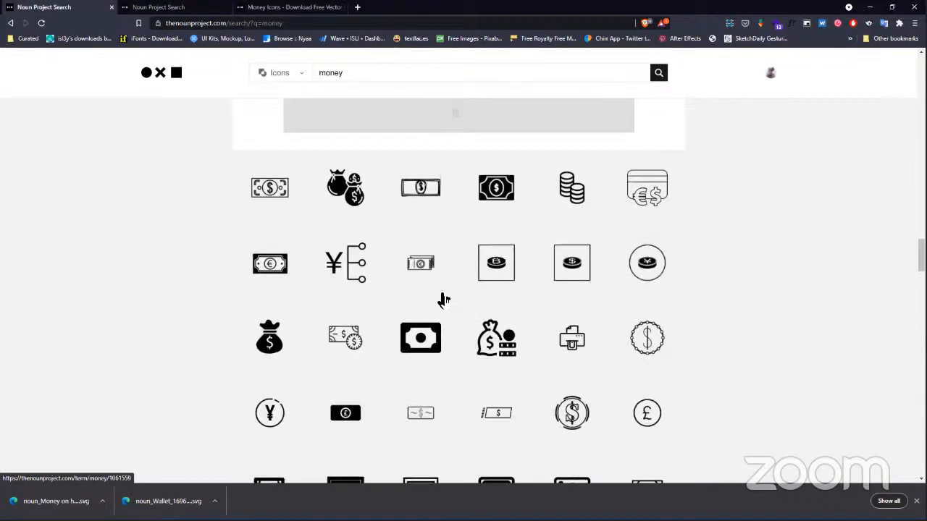
{"action": "scroll", "coordinate": [440, 283], "scroll_direction": "up", "scroll_amount": 20}
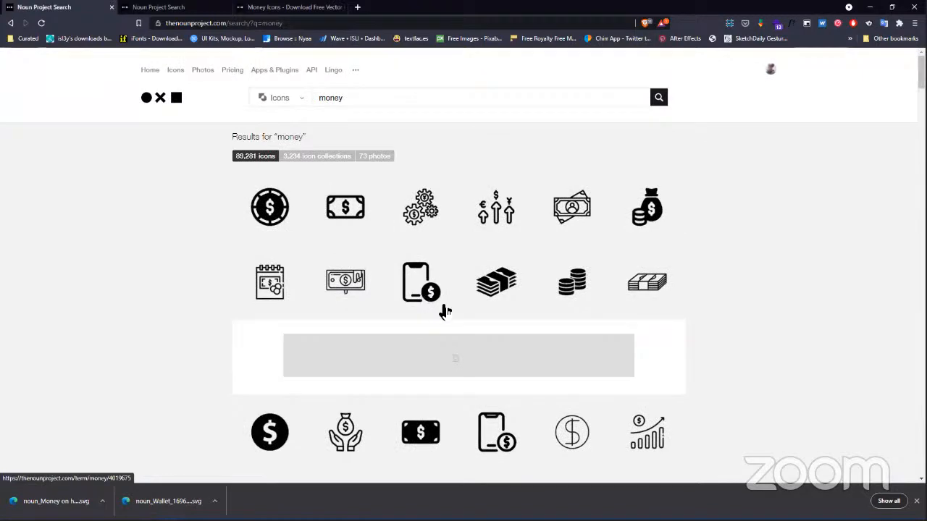
{"action": "scroll", "coordinate": [443, 311], "scroll_direction": "down", "scroll_amount": 4}
{"action": "scroll", "coordinate": [447, 319], "scroll_direction": "down", "scroll_amount": 2}
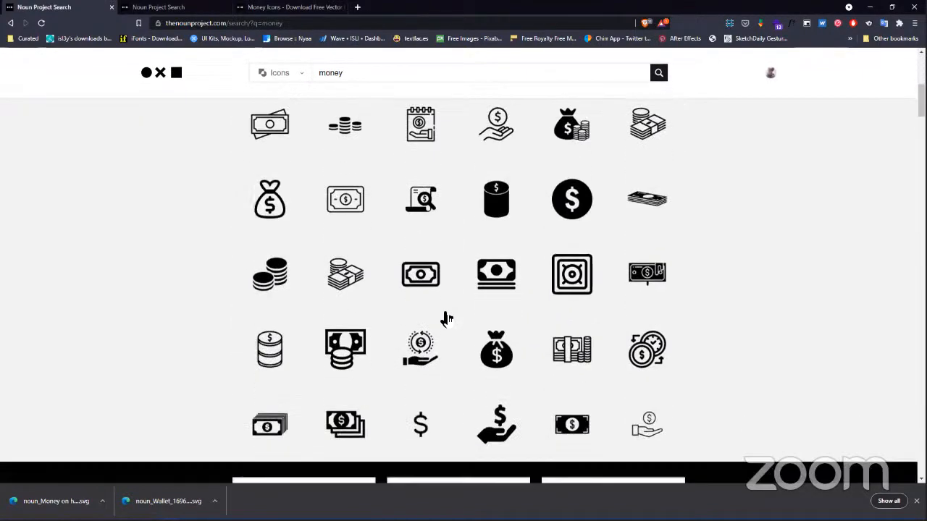
{"action": "scroll", "coordinate": [447, 320], "scroll_direction": "down", "scroll_amount": 4}
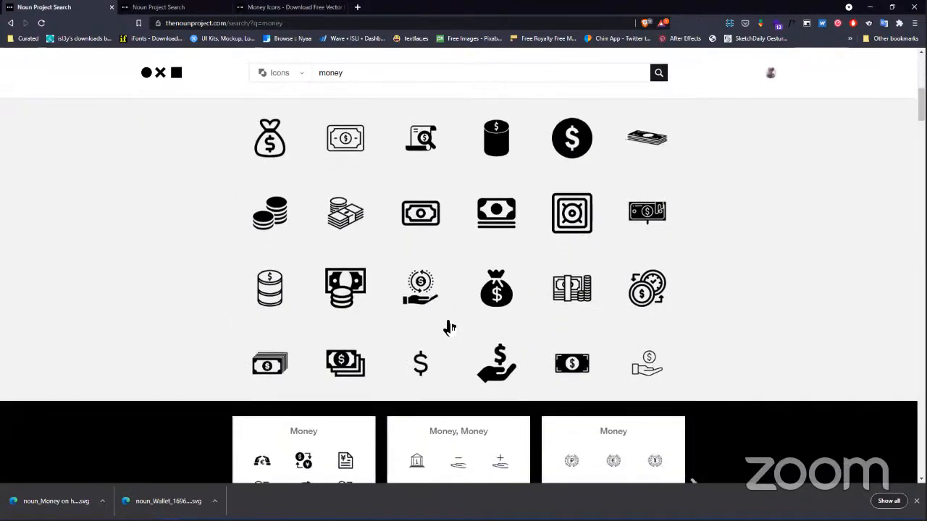
{"action": "scroll", "coordinate": [450, 330], "scroll_direction": "down", "scroll_amount": 3}
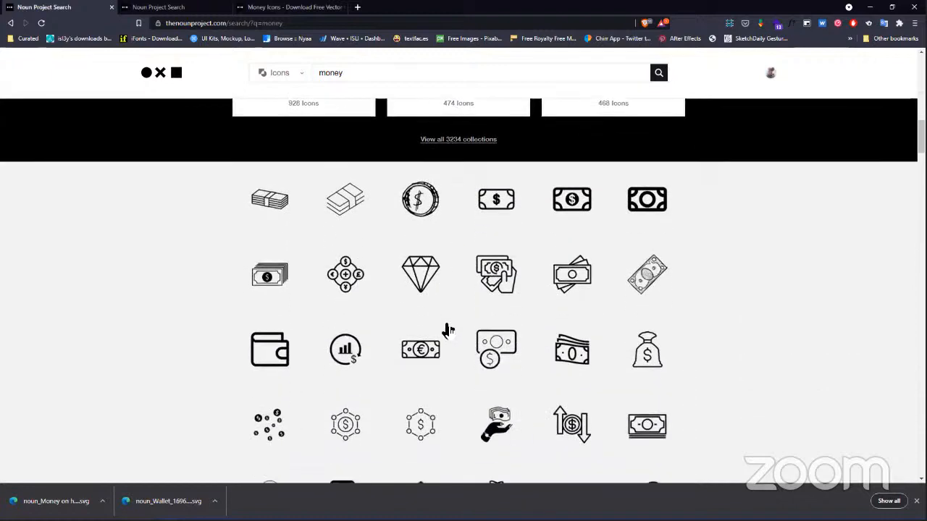
{"action": "scroll", "coordinate": [453, 323], "scroll_direction": "down", "scroll_amount": 4}
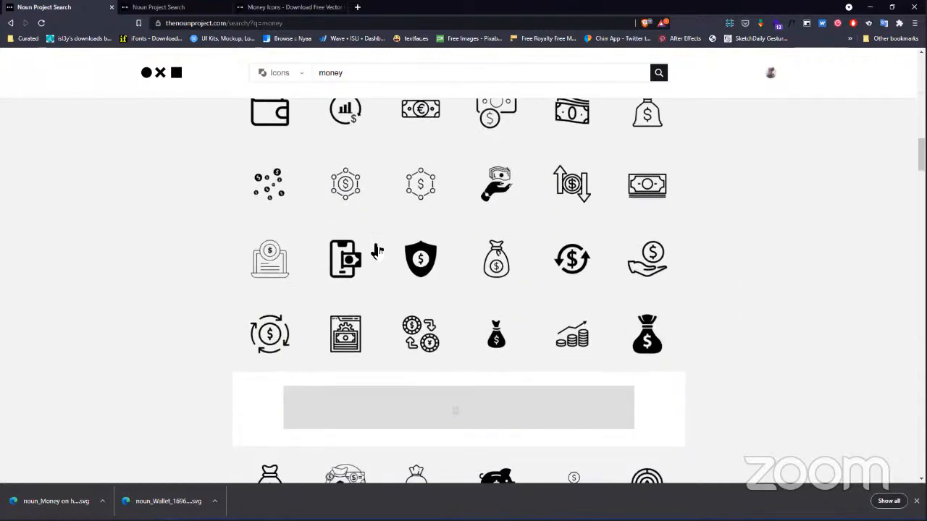
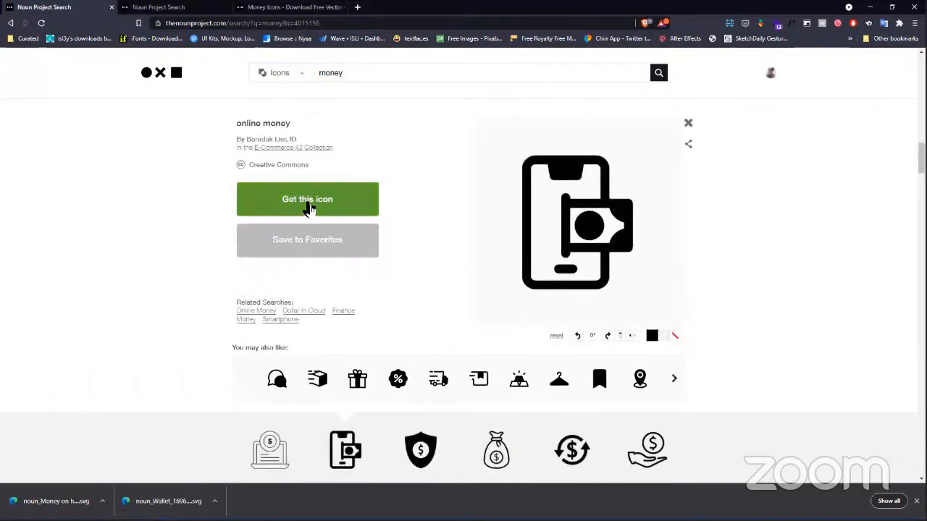
Get the "online money" icon as a Basic Download in SVG format and save it to the Downloads folder.
{"action": "left_click", "coordinate": [308, 209]}
{"action": "left_click", "coordinate": [292, 239]}
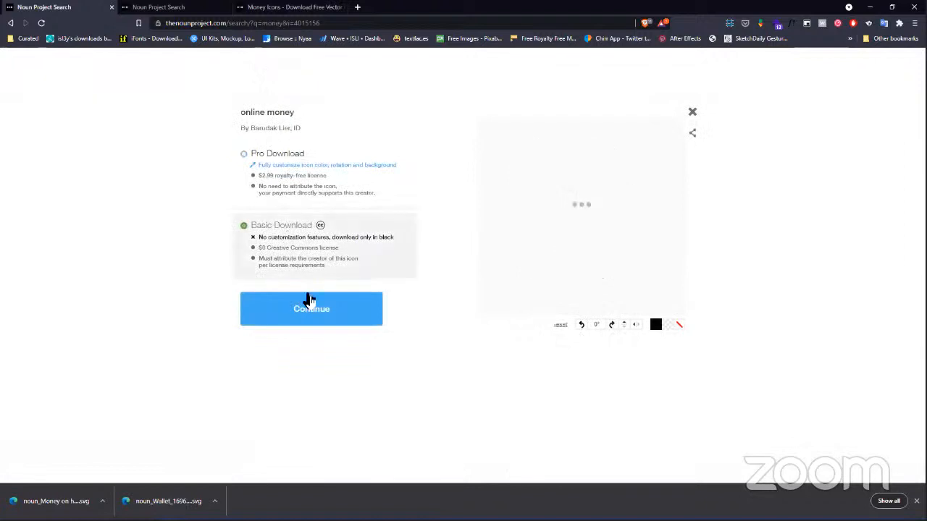
{"action": "left_click", "coordinate": [307, 302]}
{"action": "left_click", "coordinate": [365, 378]}
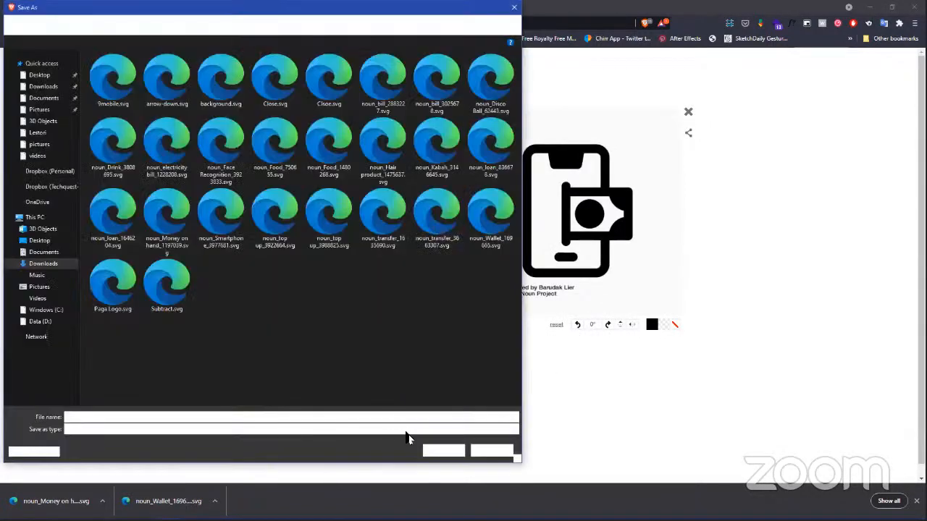
{"action": "left_click", "coordinate": [444, 451]}
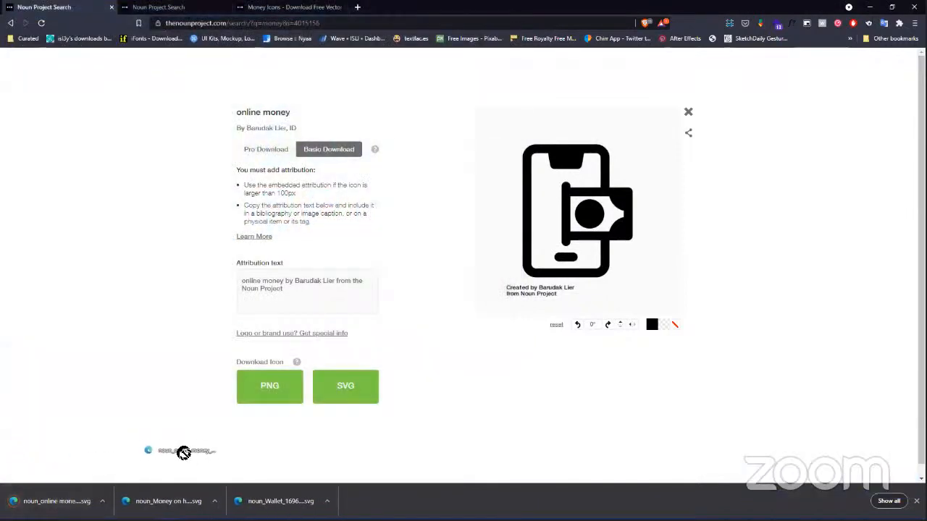
Switch to Figma and place the downloaded online money SVG beside the black money-on-hand reference icon.
{"action": "key", "text": "alt+Tab"}
{"action": "key", "text": "alt+Tab"}
{"action": "left_click_drag", "start_coordinate": [274, 475], "coordinate": [319, 402]}
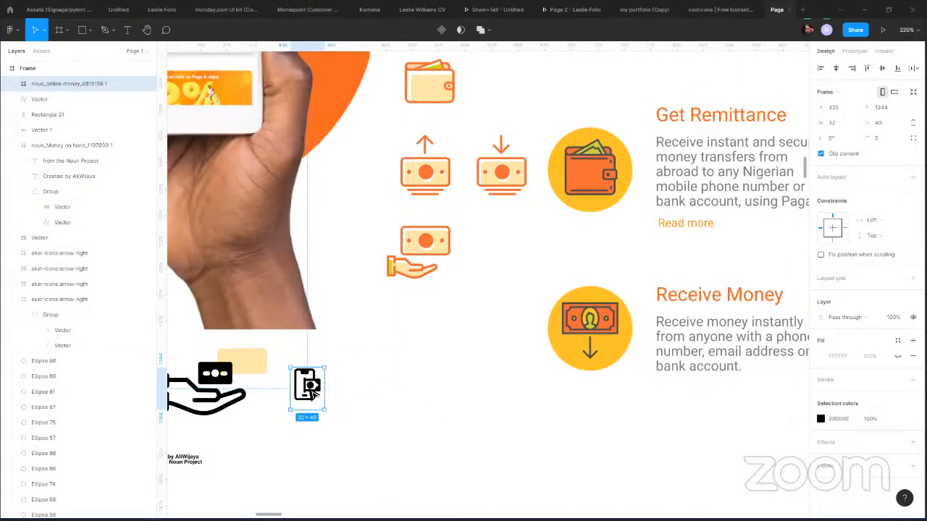
Move the online money icon's three vectors out of their frame to below the redrawn hand and enlarge them to about 39 × 47.
{"action": "double_click", "coordinate": [313, 392]}
{"action": "scroll", "coordinate": [305, 391], "scroll_direction": "up", "scroll_amount": 1}
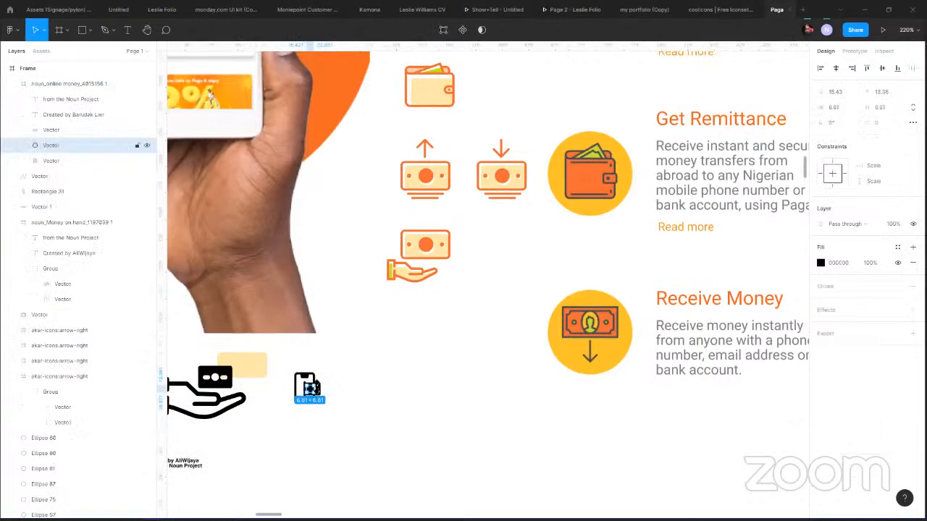
{"action": "scroll", "coordinate": [313, 388], "scroll_direction": "up", "scroll_amount": 5}
{"action": "left_click", "coordinate": [87, 161]}
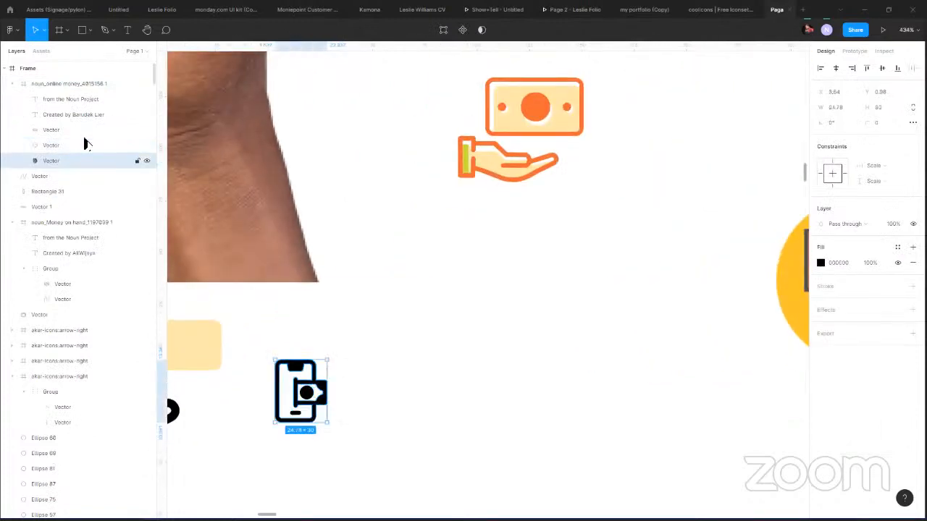
{"action": "left_click", "coordinate": [84, 136], "text": "shift"}
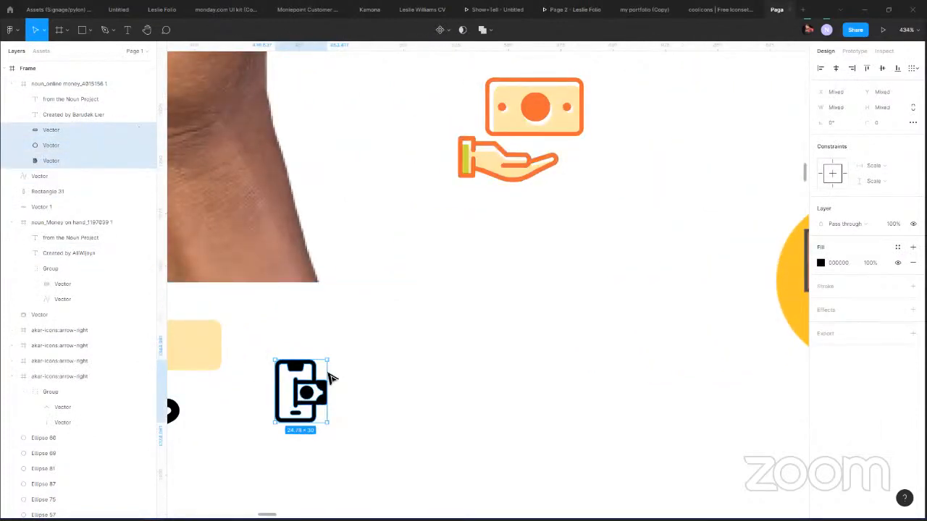
{"action": "left_click_drag", "start_coordinate": [330, 378], "coordinate": [511, 276]}
{"action": "left_click_drag", "start_coordinate": [537, 304], "coordinate": [564, 341]}
{"action": "left_click", "coordinate": [607, 273]}
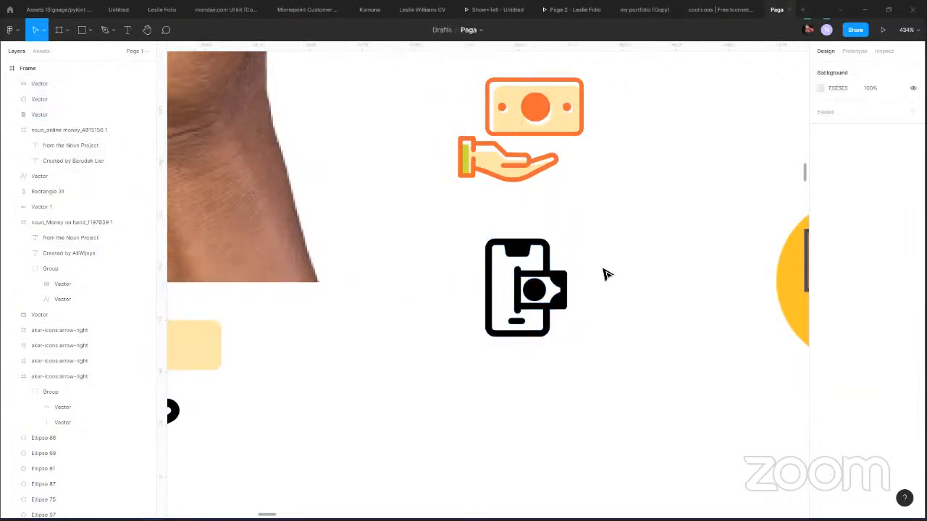
Examine the shapes of the online money reference against the redrawn money-on-hand icon and the original service icons.
{"action": "scroll", "coordinate": [471, 359], "scroll_direction": "right", "scroll_amount": 4}
{"action": "scroll", "coordinate": [470, 358], "scroll_direction": "up", "scroll_amount": 3}
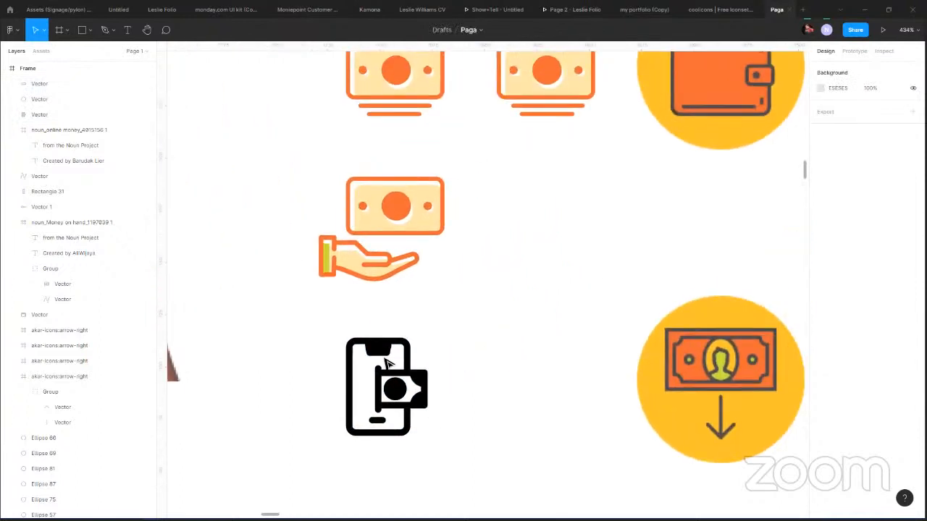
{"action": "left_click", "coordinate": [419, 356]}
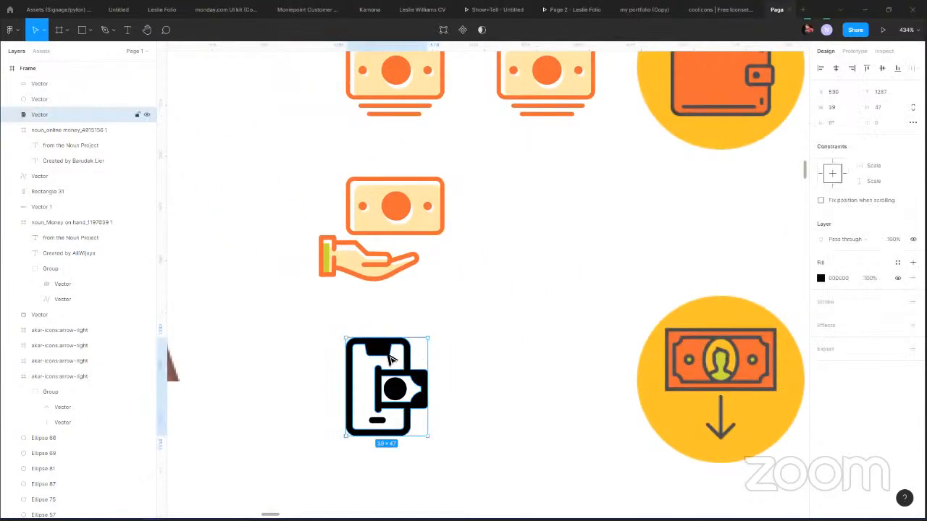
{"action": "scroll", "coordinate": [391, 358], "scroll_direction": "up", "scroll_amount": 3}
{"action": "scroll", "coordinate": [391, 358], "scroll_direction": "down", "scroll_amount": 3}
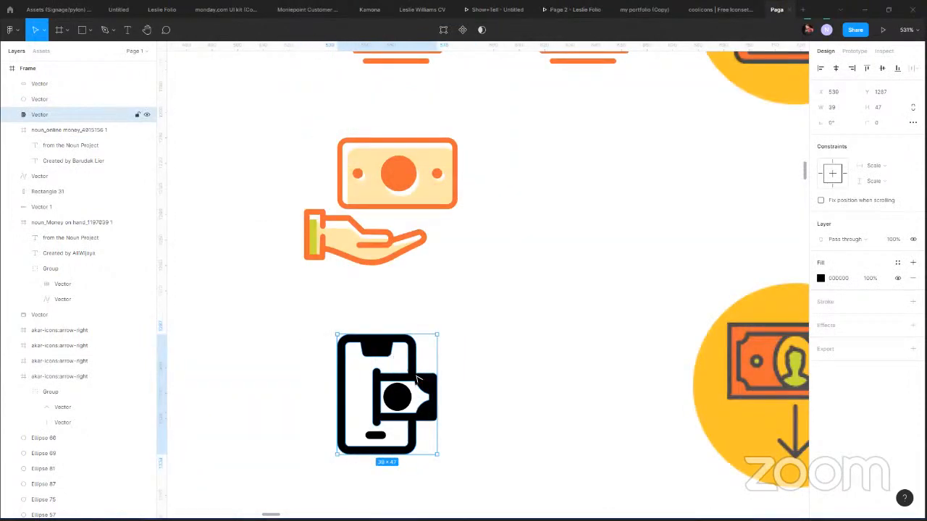
{"action": "left_click", "coordinate": [495, 336]}
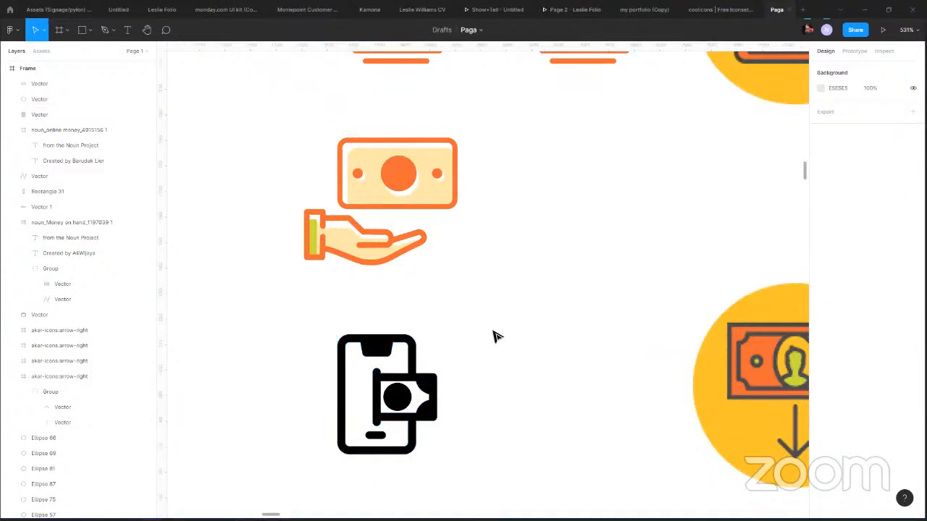
{"action": "scroll", "coordinate": [386, 411], "scroll_direction": "up", "scroll_amount": 3}
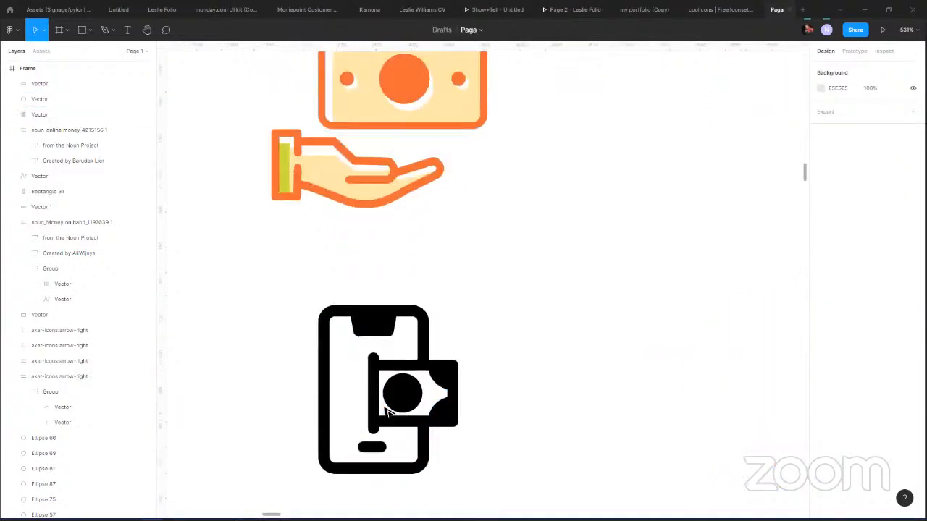
{"action": "scroll", "coordinate": [384, 408], "scroll_direction": "down", "scroll_amount": 2}
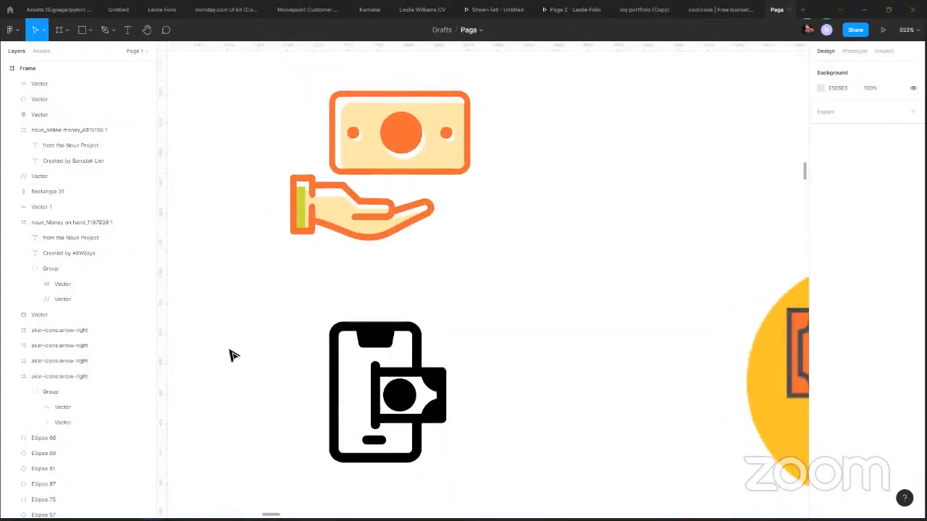
Duplicate the 47 × 28 orange banknote outline, rotate it -90° and place it beside the online money reference as the phone body.
{"action": "left_click", "coordinate": [337, 101]}
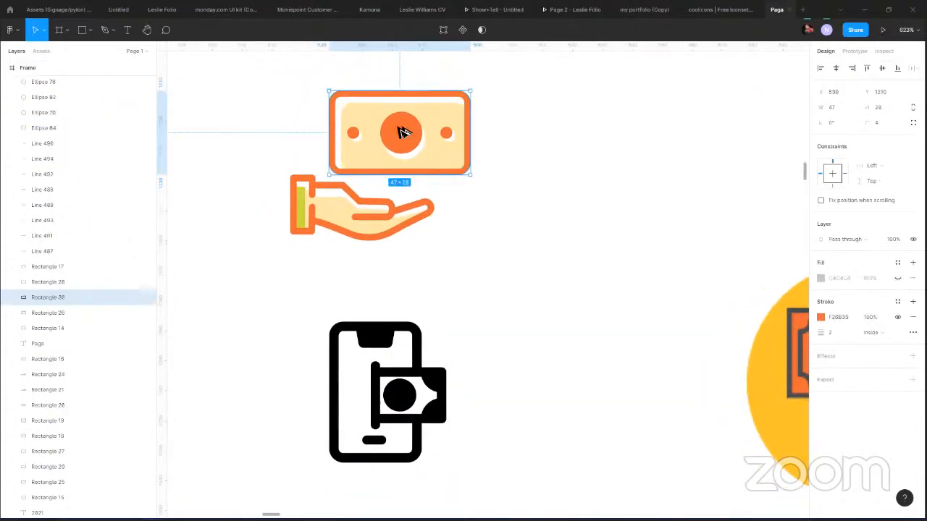
{"action": "left_click_drag", "start_coordinate": [403, 132], "coordinate": [419, 330]}
{"action": "left_click_drag", "start_coordinate": [557, 321], "coordinate": [501, 391]}
{"action": "left_click_drag", "start_coordinate": [495, 346], "coordinate": [391, 375]}
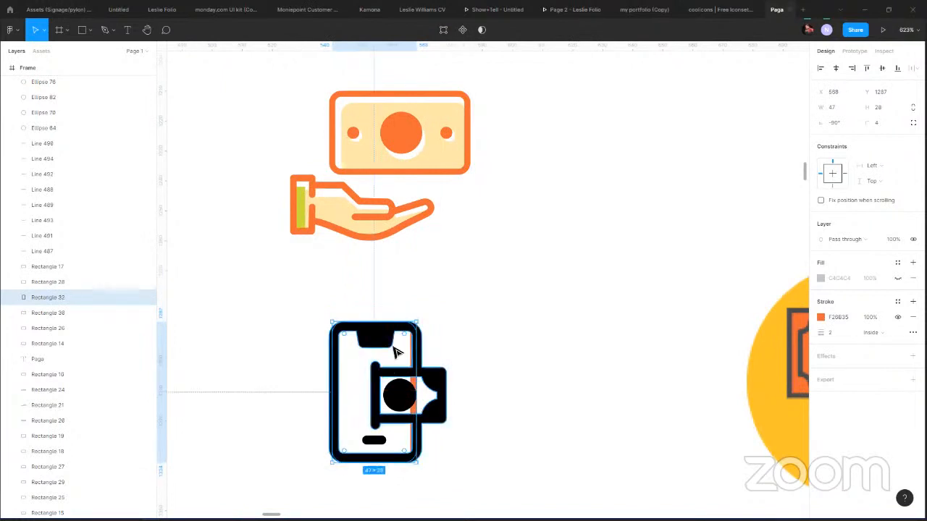
{"action": "left_click", "coordinate": [395, 353]}
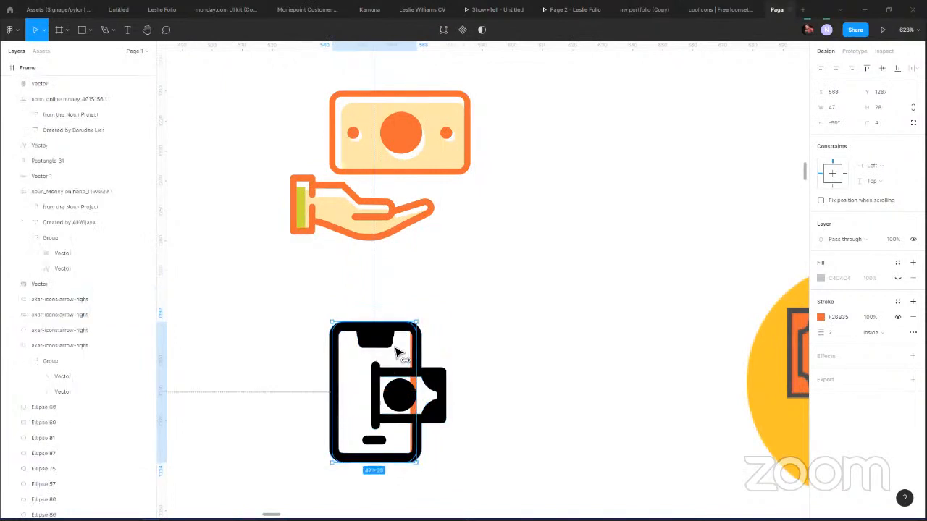
{"action": "left_click_drag", "start_coordinate": [394, 353], "coordinate": [536, 343]}
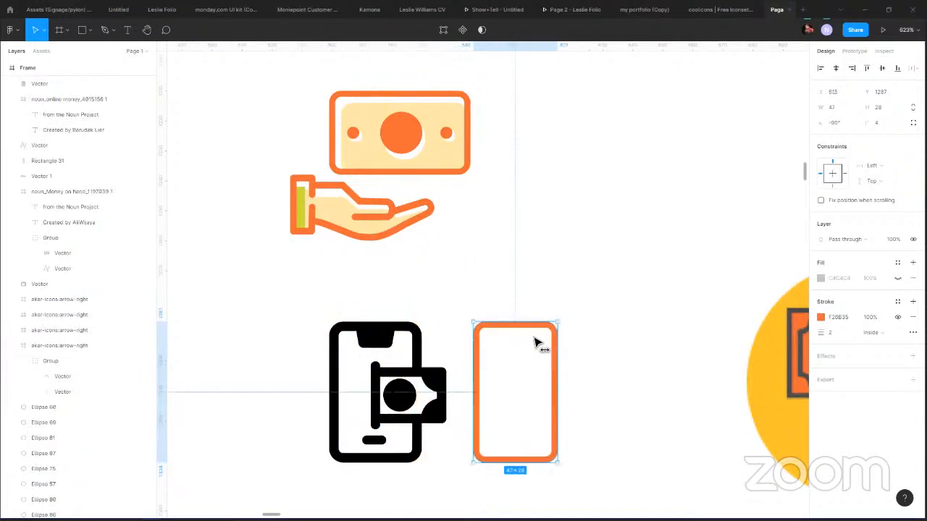
Duplicate the complete banknote from the money-on-hand icon above the phone outline and scale it down to about 32 × 20.
{"action": "left_click", "coordinate": [369, 99]}
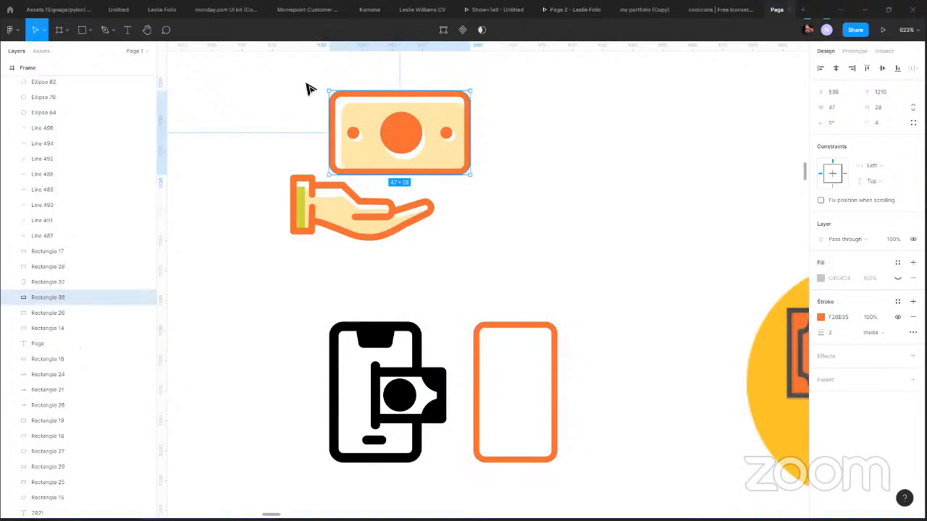
{"action": "left_click_drag", "start_coordinate": [311, 87], "coordinate": [623, 252]}
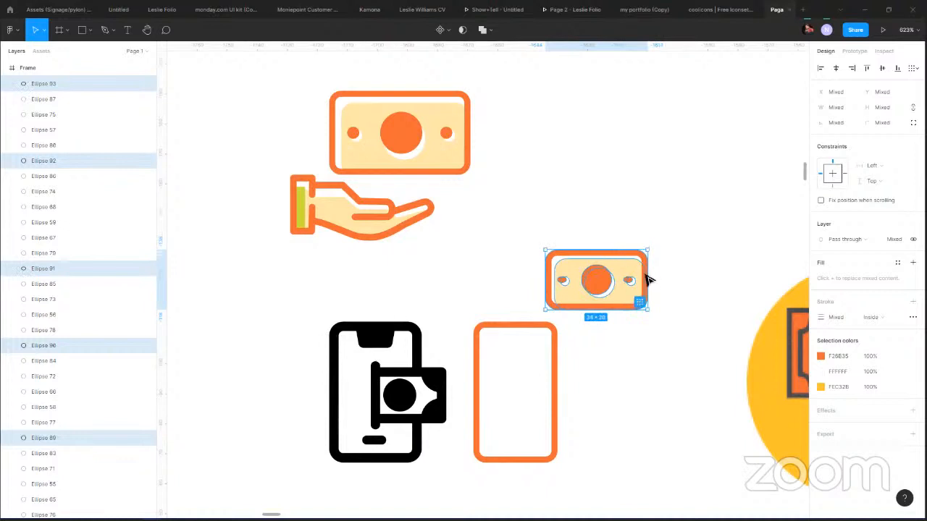
{"action": "left_click_drag", "start_coordinate": [646, 277], "coordinate": [642, 276]}
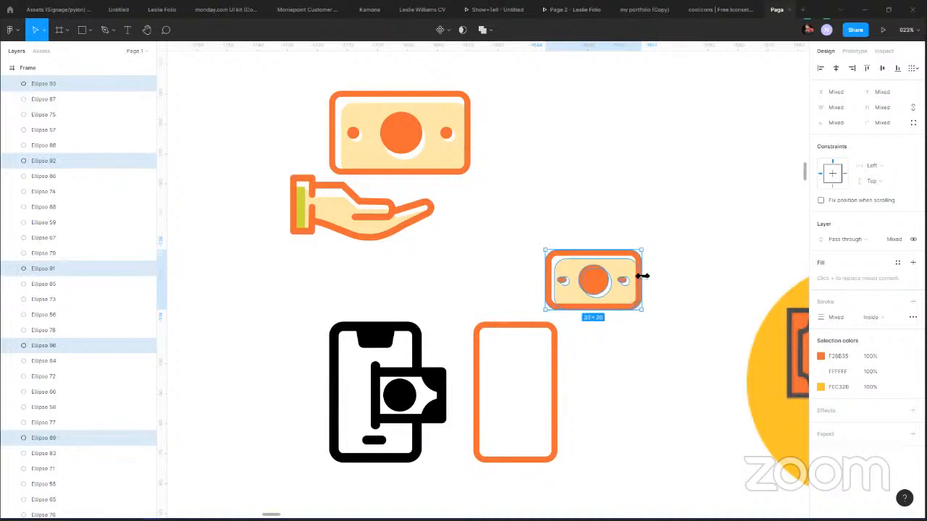
{"action": "left_click", "coordinate": [661, 265]}
{"action": "scroll", "coordinate": [621, 282], "scroll_direction": "up", "scroll_amount": 1}
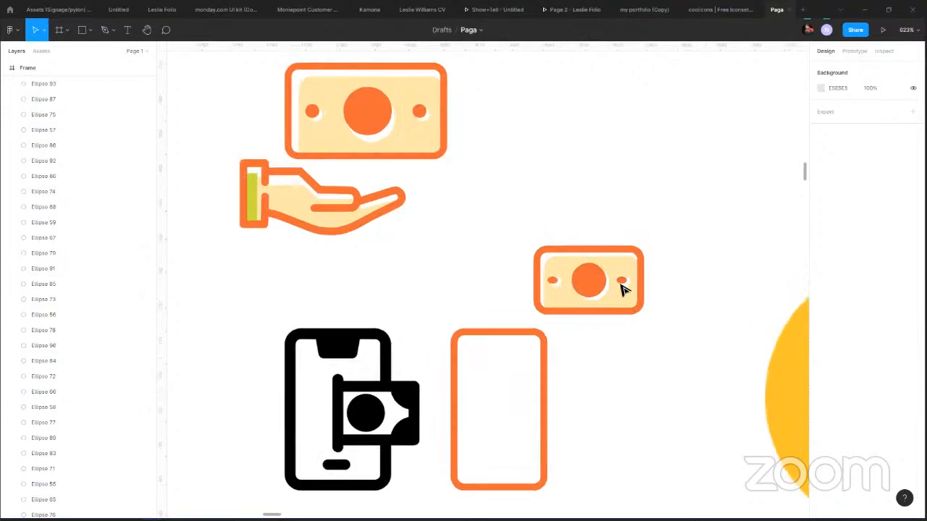
Stretch the small banknote's two flattened side dots into circles and move the banknote across the phone outline's right edge.
{"action": "scroll", "coordinate": [623, 289], "scroll_direction": "up", "scroll_amount": 3}
{"action": "left_click", "coordinate": [621, 281]}
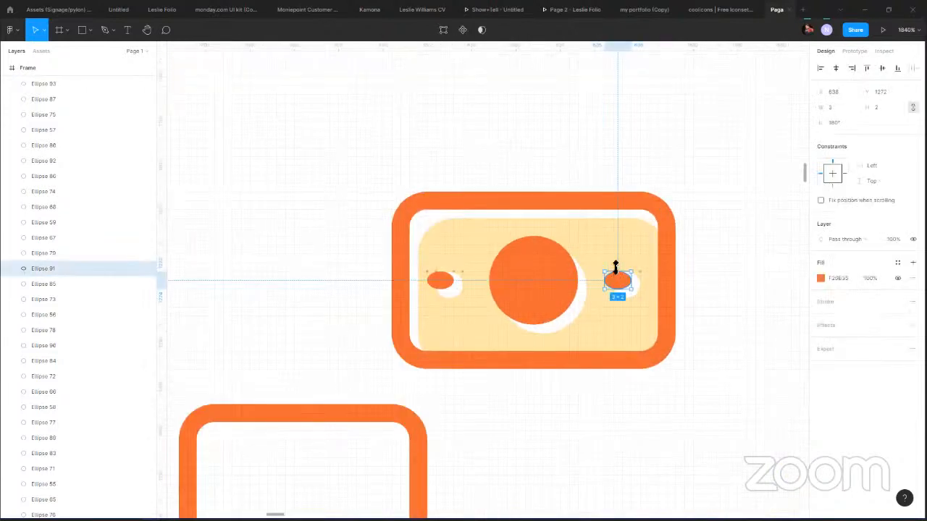
{"action": "left_click", "coordinate": [441, 276]}
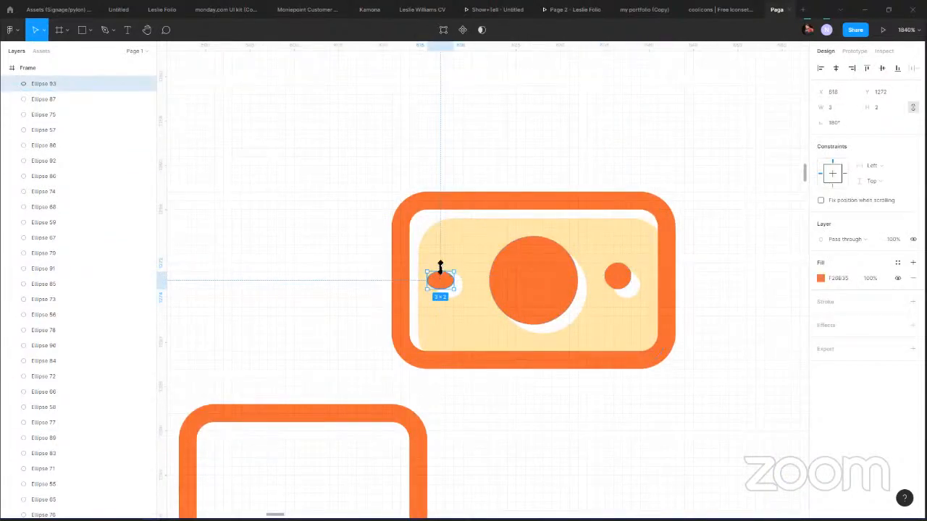
{"action": "left_click", "coordinate": [590, 160]}
{"action": "scroll", "coordinate": [587, 169], "scroll_direction": "down", "scroll_amount": 5}
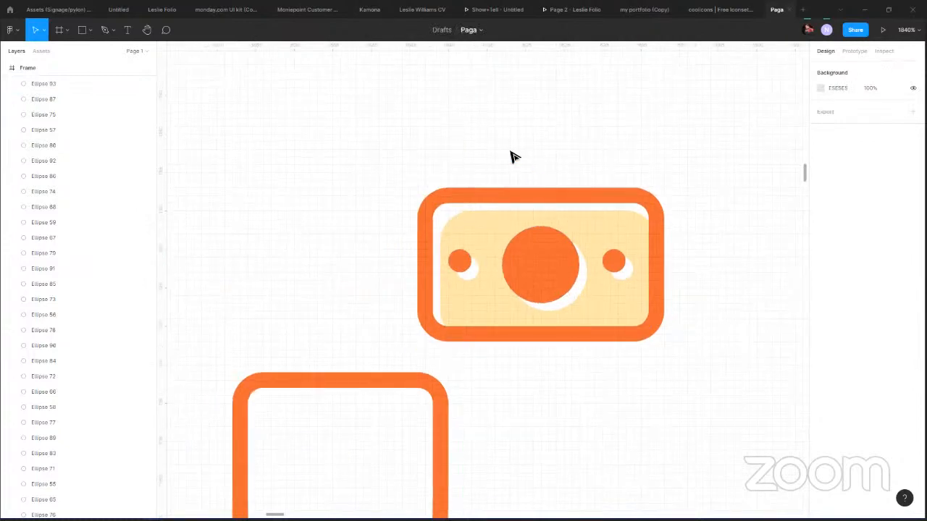
{"action": "left_click_drag", "start_coordinate": [507, 152], "coordinate": [642, 237]}
{"action": "left_click_drag", "start_coordinate": [574, 227], "coordinate": [534, 322]}
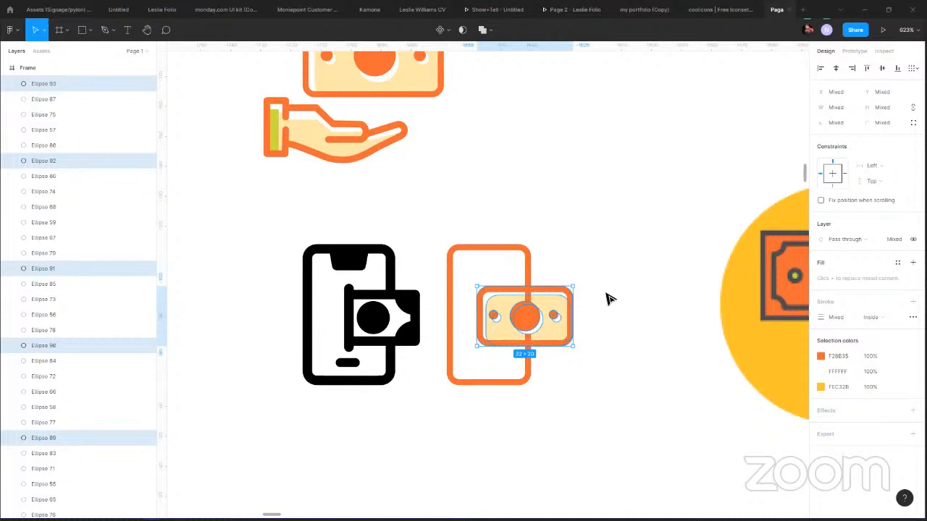
Edit the phone outline's vector path and add points on its right edge at the banknote's middle and just above and below it.
{"action": "left_click", "coordinate": [531, 276]}
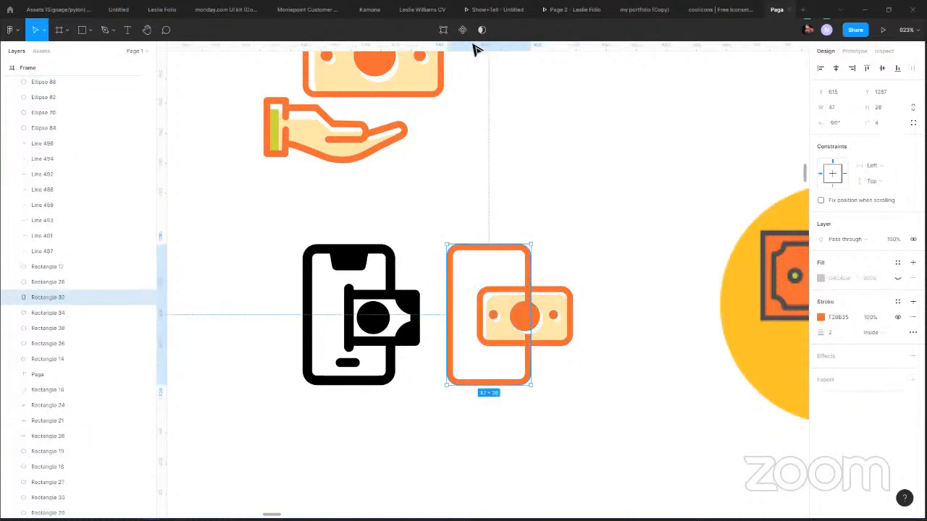
{"action": "left_click", "coordinate": [444, 30]}
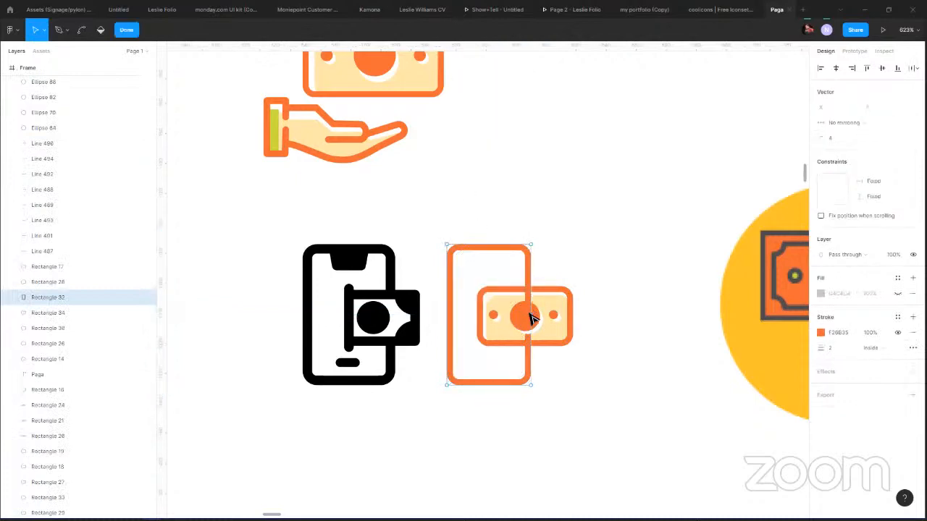
{"action": "left_click", "coordinate": [532, 317]}
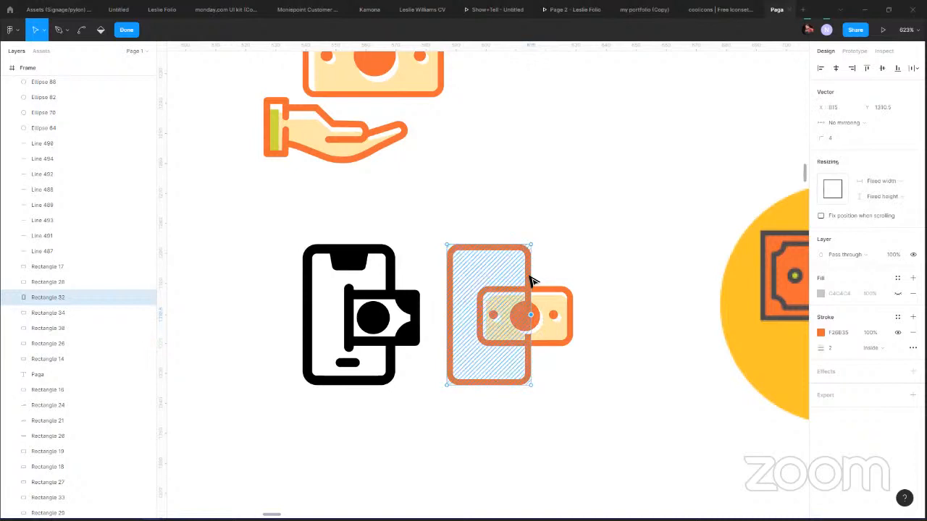
{"action": "left_click", "coordinate": [530, 279]}
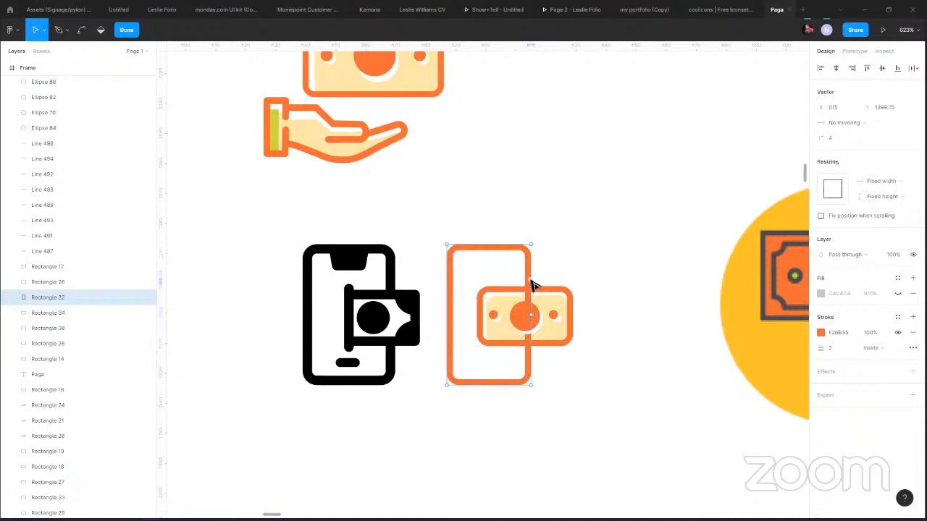
{"action": "left_click", "coordinate": [531, 350]}
Try to delete the middle point on the phone outline's right edge, and undo the deletion.
{"action": "left_click", "coordinate": [532, 317]}
{"action": "key", "text": "Delete"}
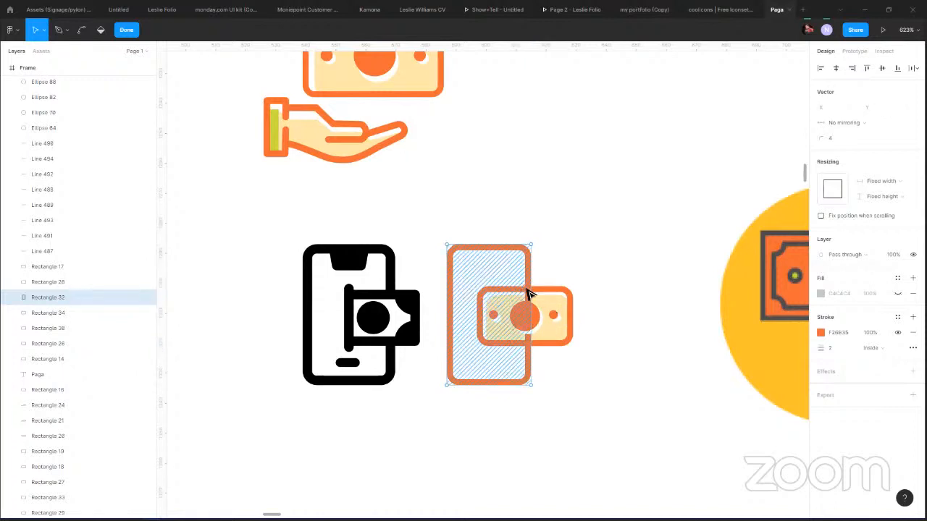
{"action": "key", "text": "ctrl+z"}
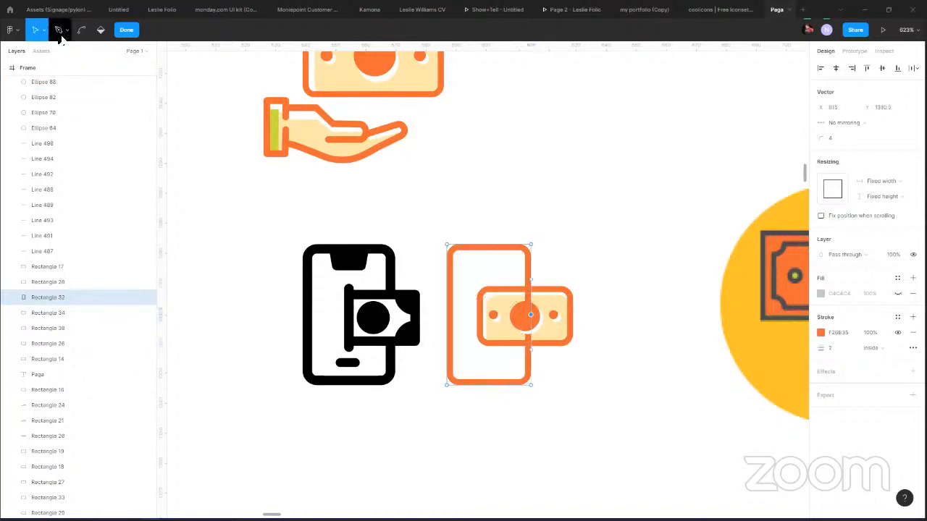
Try to break the phone outline's right edge with the Pen tool, using its middle point and the points above and below the banknote.
{"action": "left_click", "coordinate": [60, 37]}
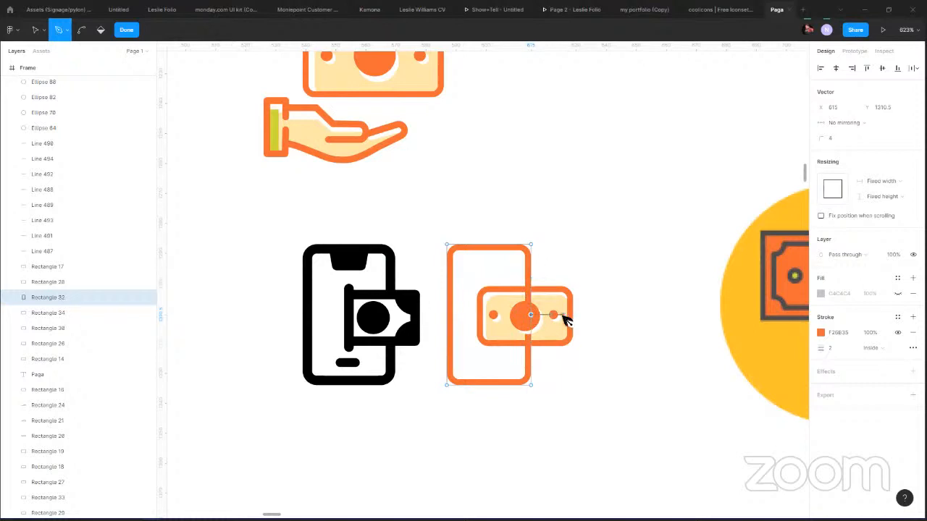
{"action": "left_click", "coordinate": [549, 317]}
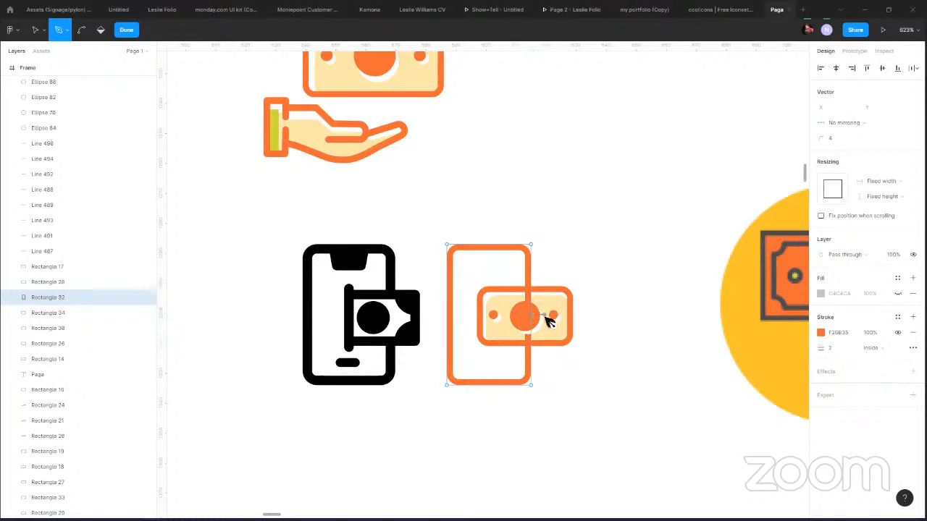
{"action": "left_click", "coordinate": [35, 31]}
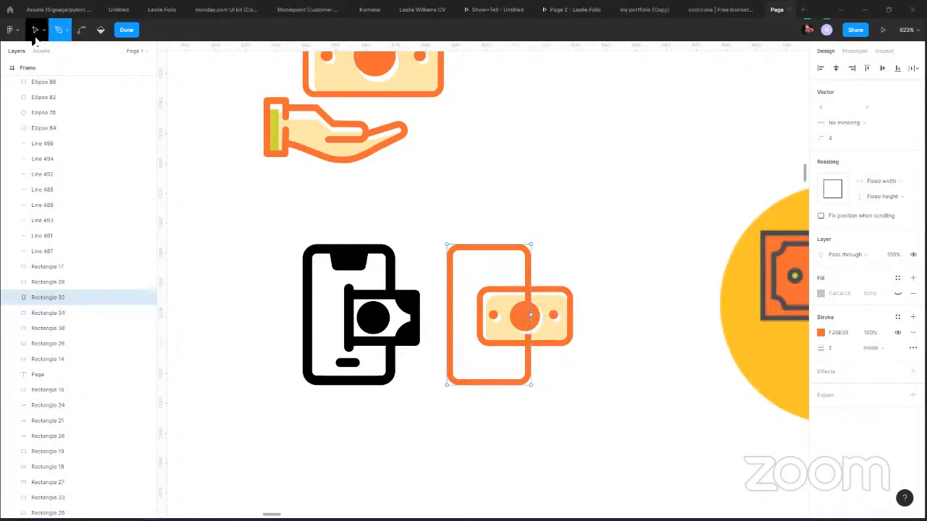
{"action": "left_click", "coordinate": [532, 317]}
{"action": "scroll", "coordinate": [536, 313], "scroll_direction": "up", "scroll_amount": 1}
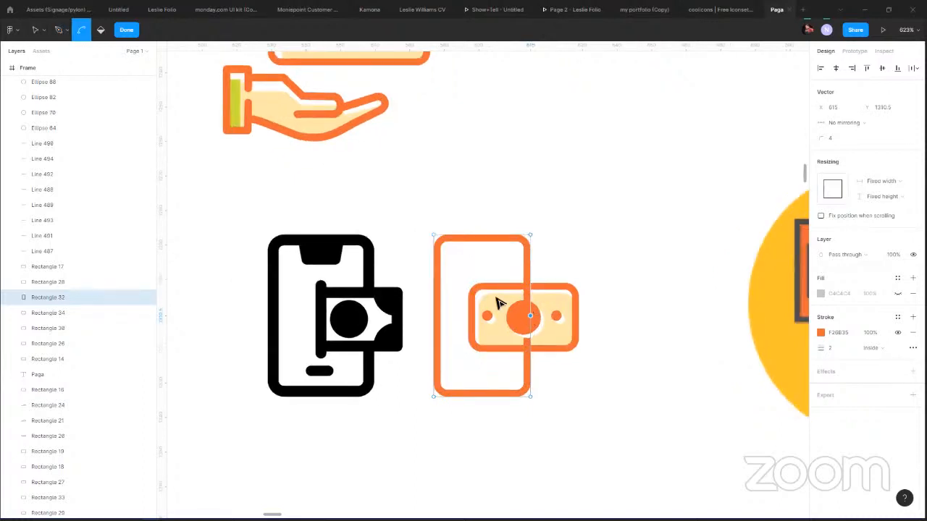
{"action": "scroll", "coordinate": [497, 303], "scroll_direction": "up", "scroll_amount": 2}
{"action": "left_click", "coordinate": [82, 30]}
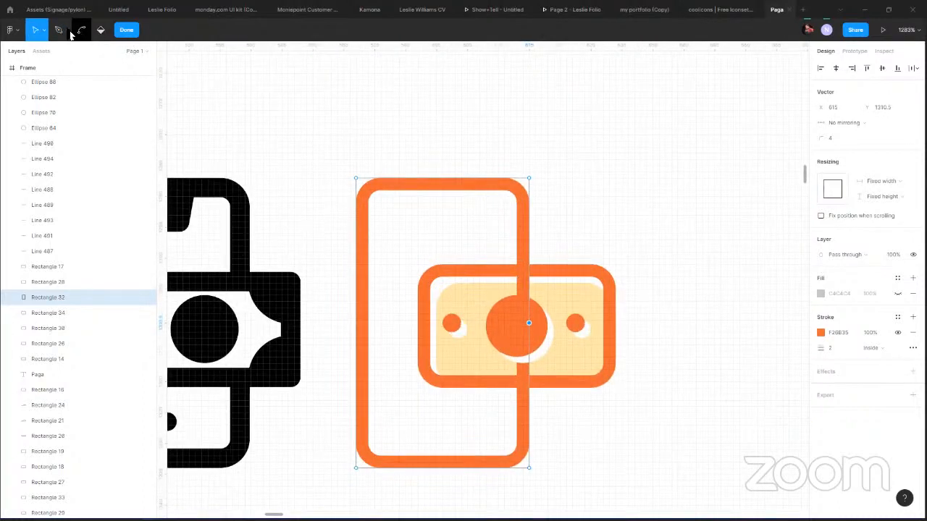
{"action": "left_click", "coordinate": [66, 31]}
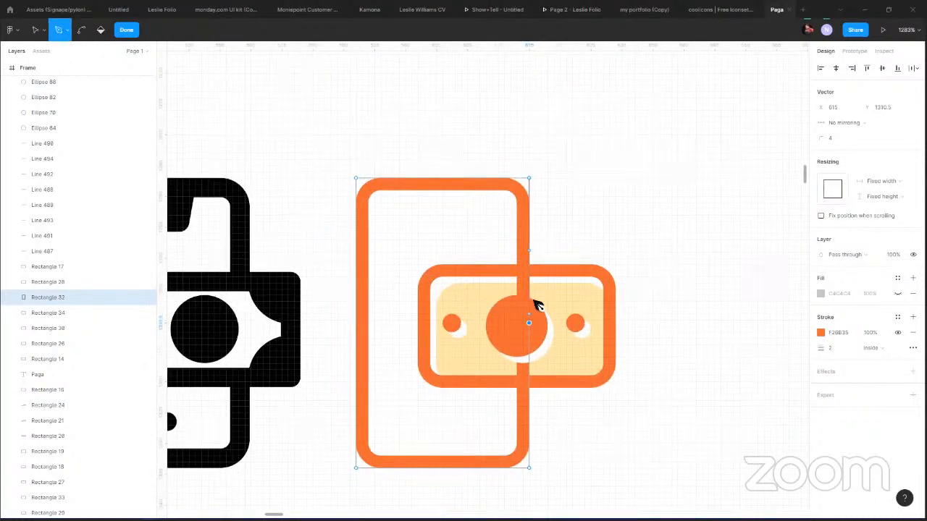
{"action": "left_click_drag", "start_coordinate": [531, 252], "coordinate": [533, 399]}
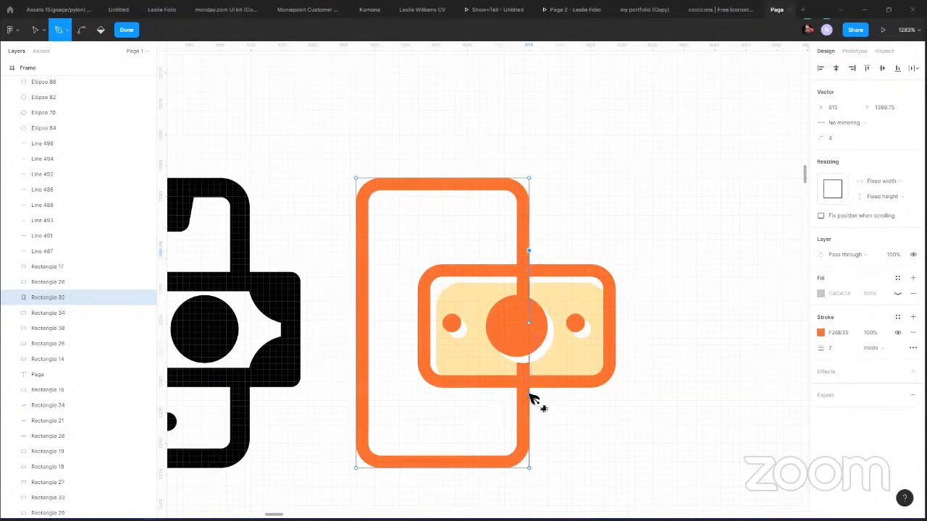
{"action": "left_click", "coordinate": [530, 396]}
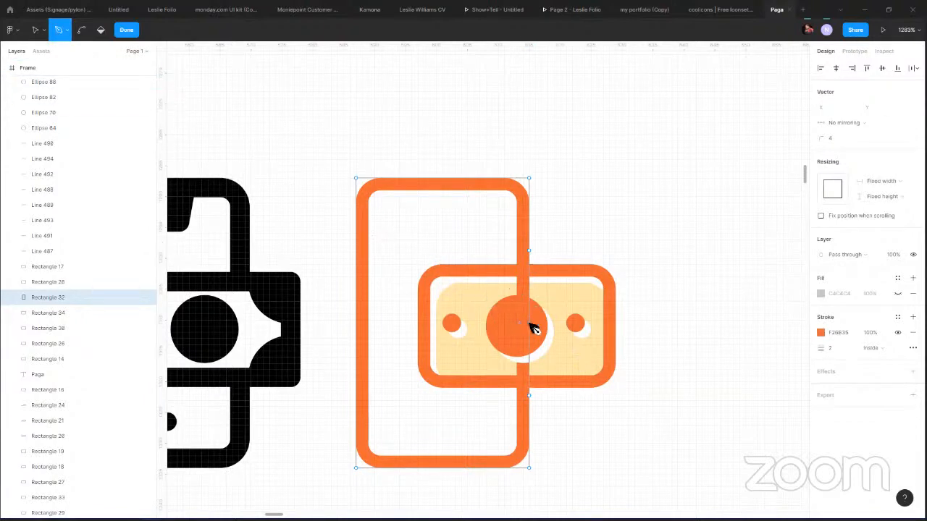
Remove the phone outline's hidden grey fill and leave vector editing.
{"action": "left_click", "coordinate": [41, 32]}
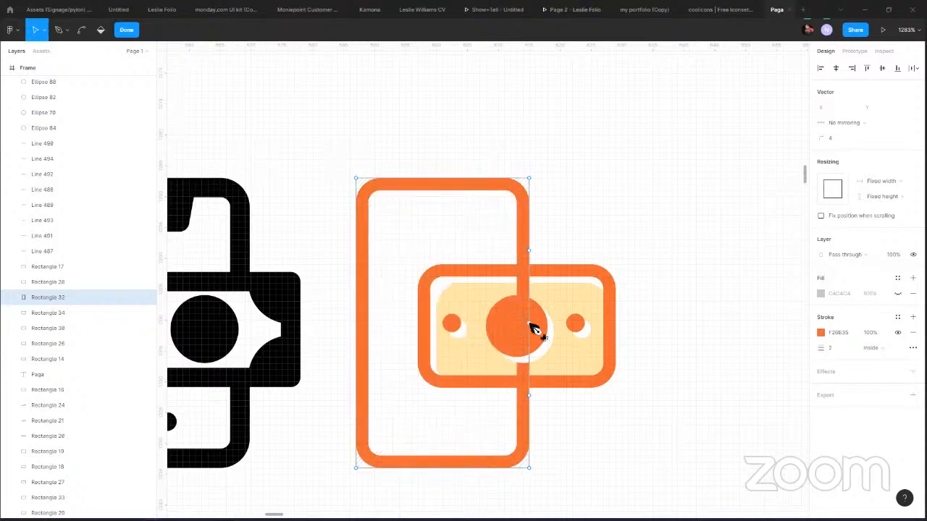
{"action": "key", "text": "ctrl"}
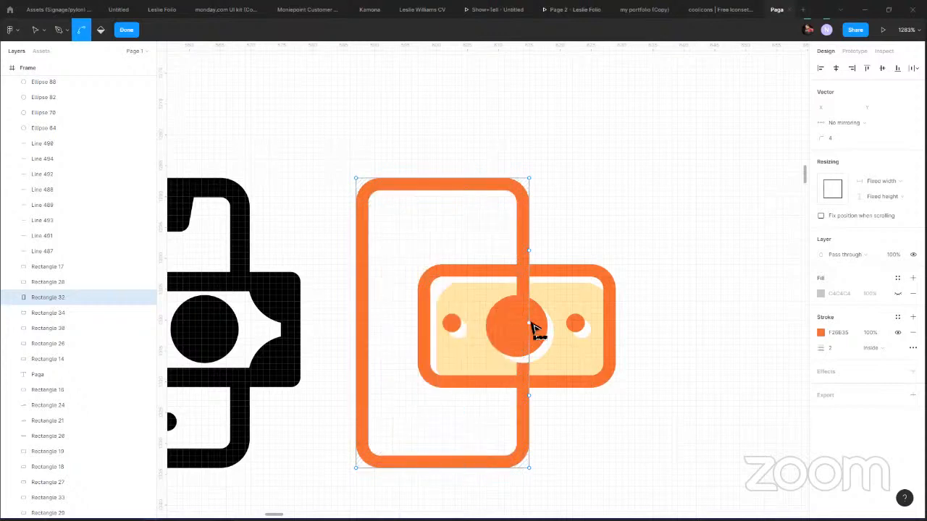
{"action": "left_click", "coordinate": [529, 324], "text": "ctrl"}
{"action": "left_click", "coordinate": [588, 328]}
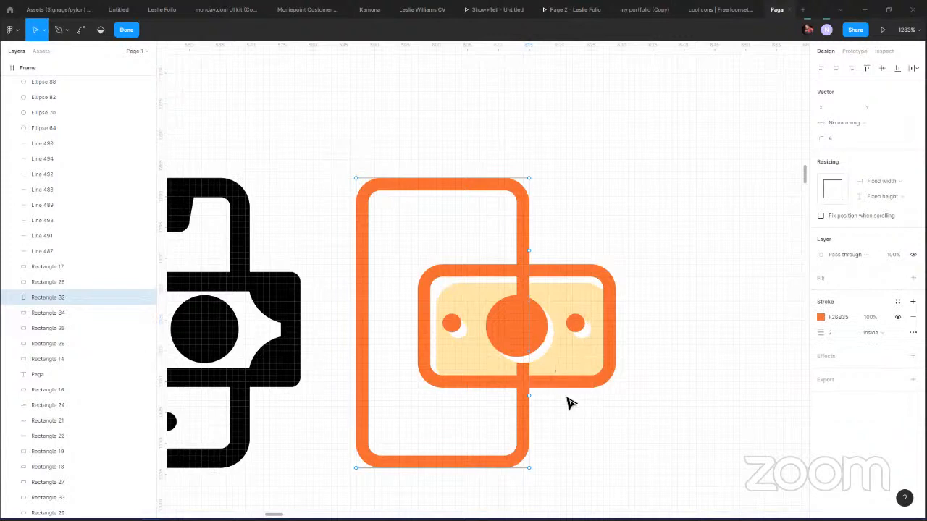
{"action": "left_click_drag", "start_coordinate": [512, 454], "coordinate": [337, 464]}
{"action": "left_click", "coordinate": [127, 31]}
{"action": "left_click_drag", "start_coordinate": [470, 467], "coordinate": [439, 454]}
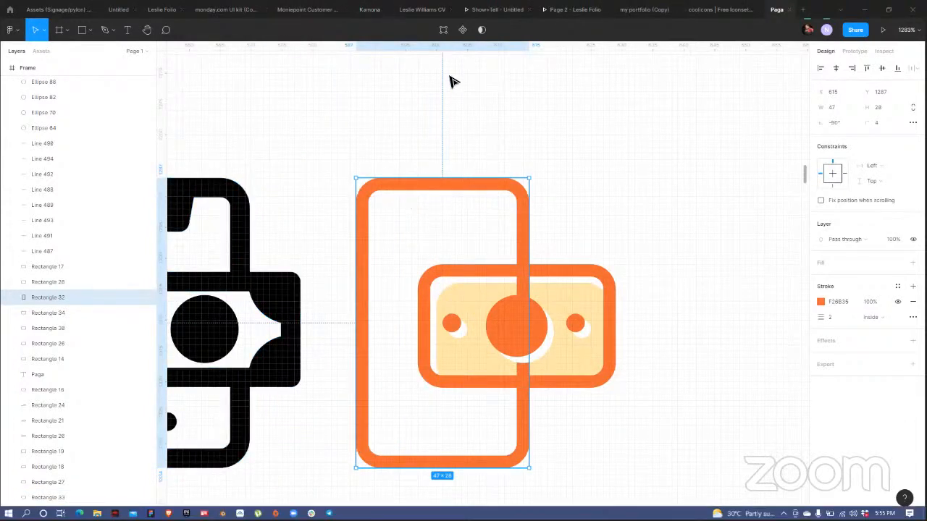
Reopen the phone outline's vector path and delete the middle point on its right edge to open a gap behind the banknote.
{"action": "key", "text": "Return"}
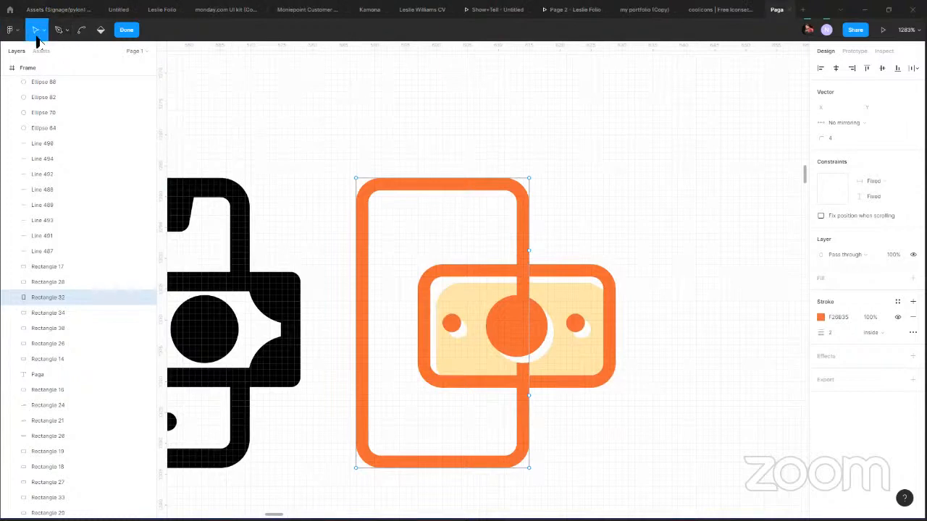
{"action": "left_click", "coordinate": [532, 327]}
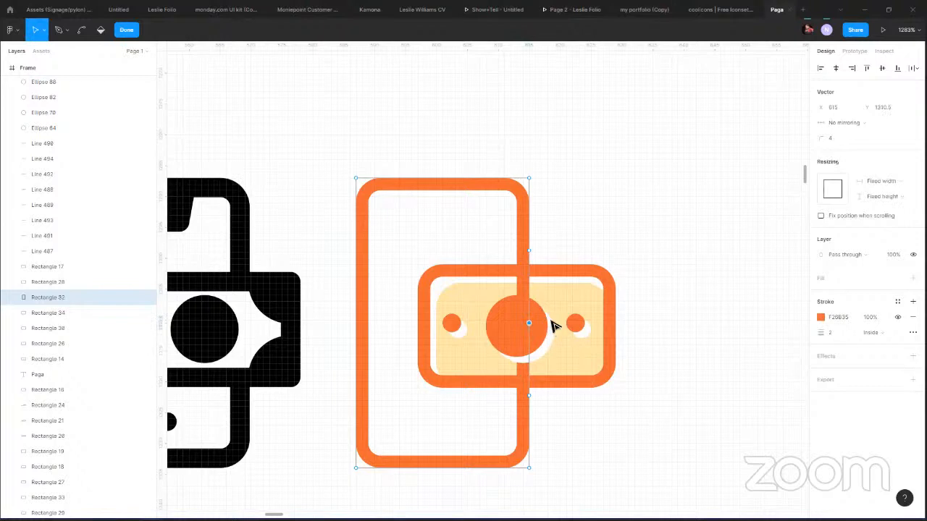
{"action": "key", "text": "Delete"}
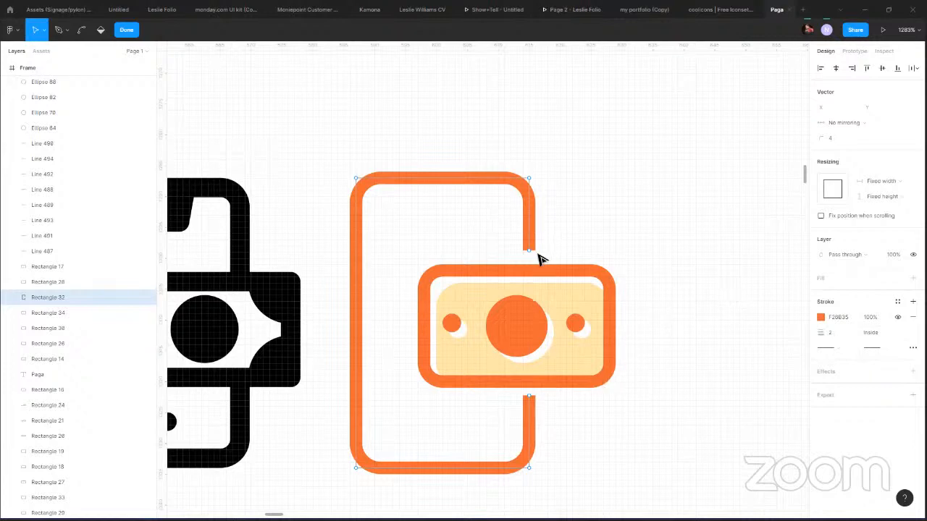
Lower the end point of the phone outline's right edge beneath the banknote to Y 1323 and finish vector editing.
{"action": "left_click", "coordinate": [531, 400]}
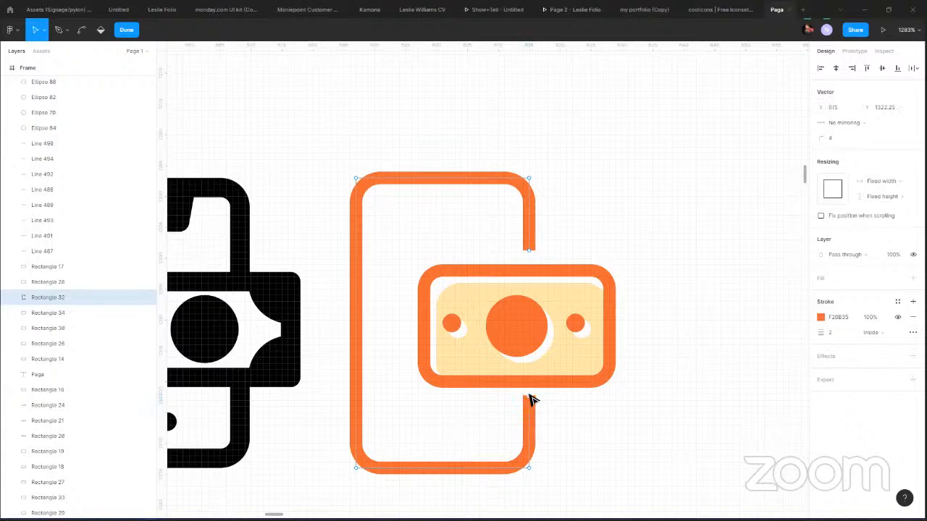
{"action": "left_click_drag", "start_coordinate": [531, 400], "coordinate": [538, 410]}
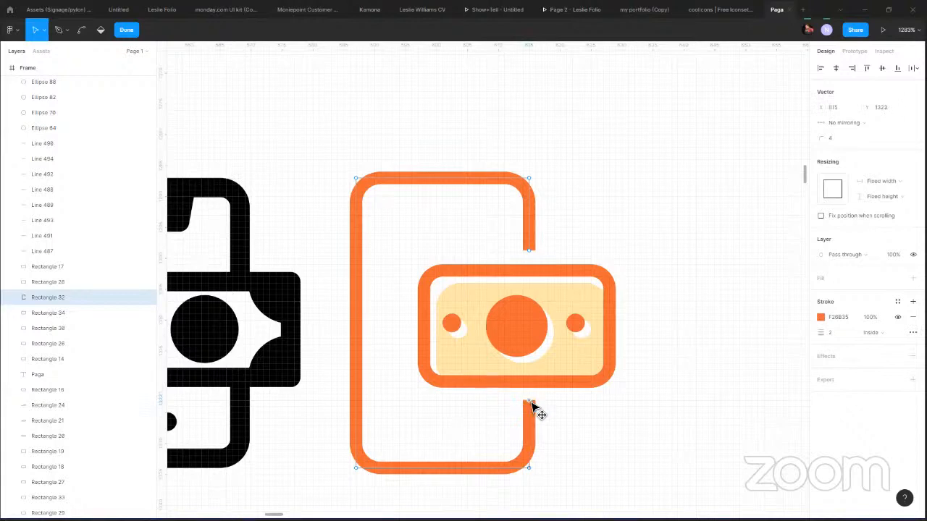
{"action": "left_click", "coordinate": [608, 418]}
{"action": "scroll", "coordinate": [617, 413], "scroll_direction": "down", "scroll_amount": 1}
{"action": "scroll", "coordinate": [613, 410], "scroll_direction": "down", "scroll_amount": 1}
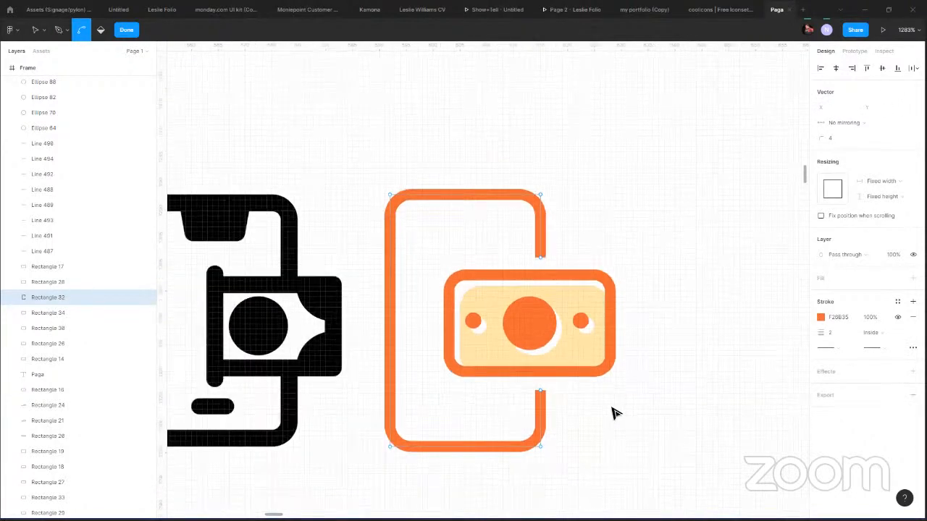
{"action": "scroll", "coordinate": [613, 413], "scroll_direction": "down", "scroll_amount": 5}
{"action": "scroll", "coordinate": [613, 412], "scroll_direction": "up", "scroll_amount": 4}
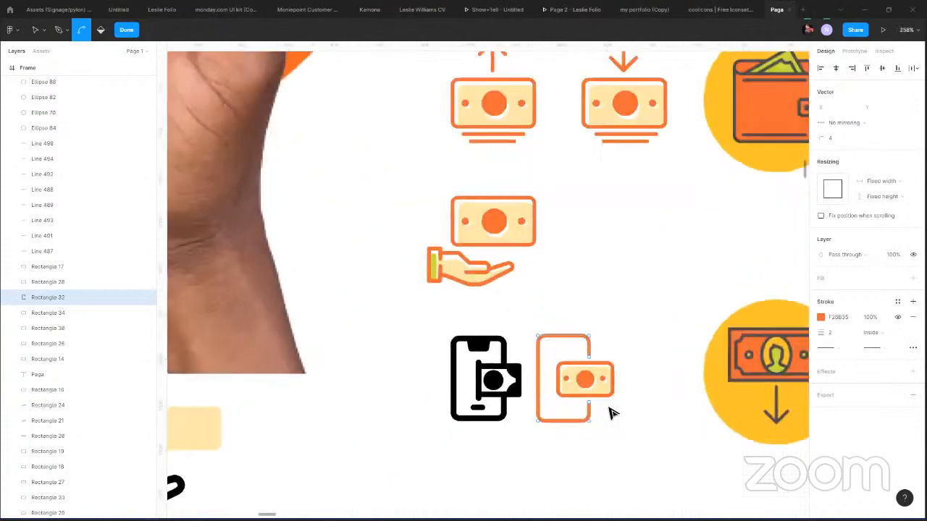
{"action": "scroll", "coordinate": [605, 414], "scroll_direction": "up", "scroll_amount": 1}
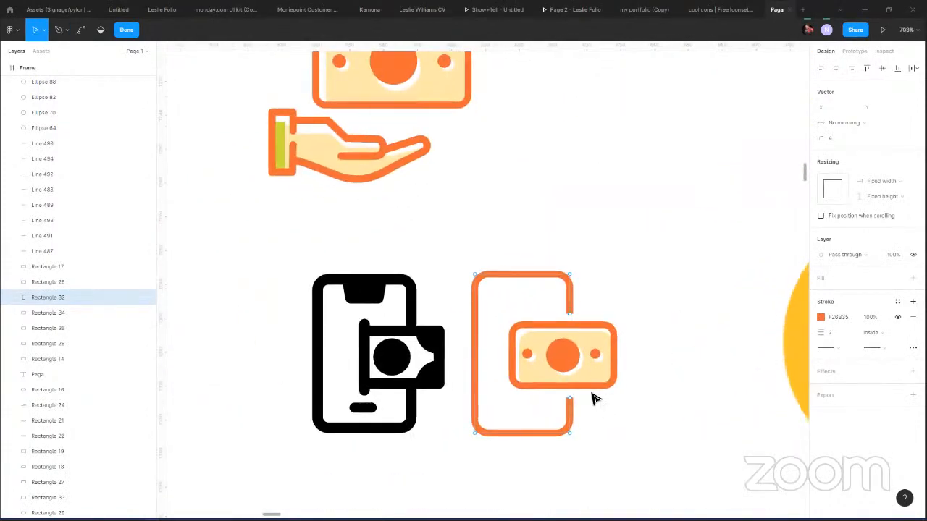
{"action": "scroll", "coordinate": [550, 358], "scroll_direction": "up", "scroll_amount": 2}
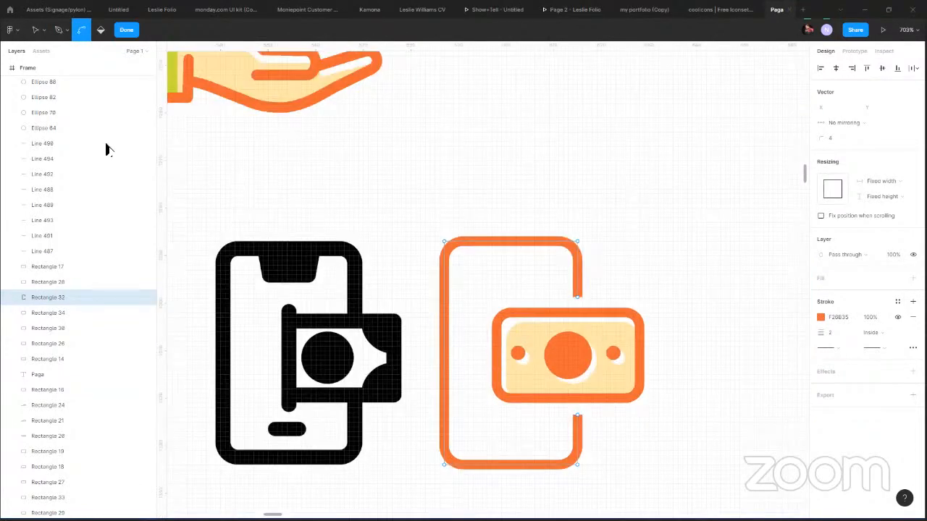
{"action": "scroll", "coordinate": [569, 362], "scroll_direction": "up", "scroll_amount": 5}
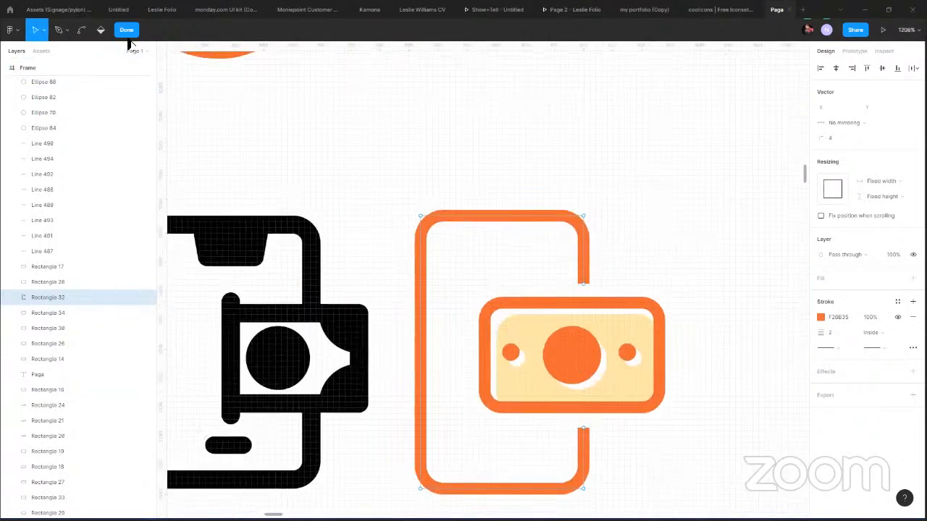
{"action": "left_click", "coordinate": [126, 29]}
Select all parts of the small banknote without the phone outline and group them.
{"action": "left_click", "coordinate": [572, 371]}
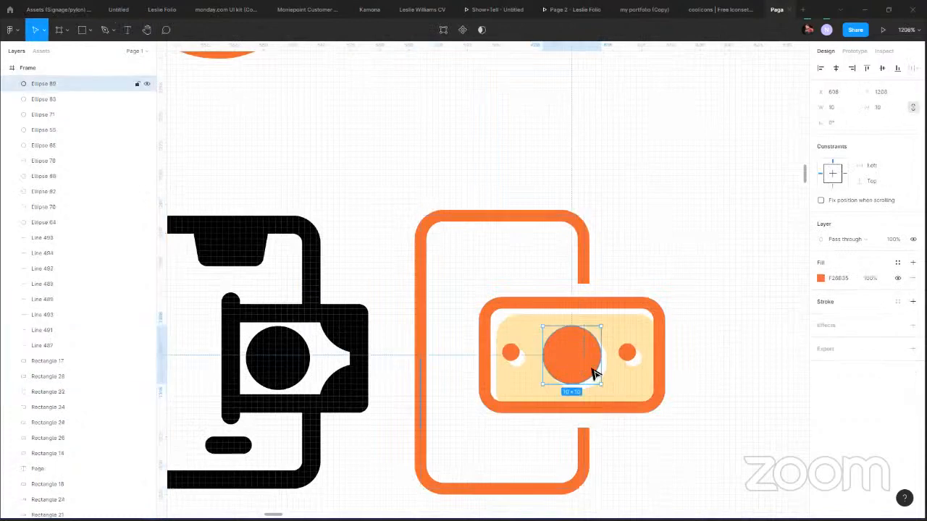
{"action": "left_click", "coordinate": [707, 313]}
{"action": "left_click_drag", "start_coordinate": [690, 306], "coordinate": [485, 395]}
{"action": "left_click_drag", "start_coordinate": [627, 253], "coordinate": [582, 265]}
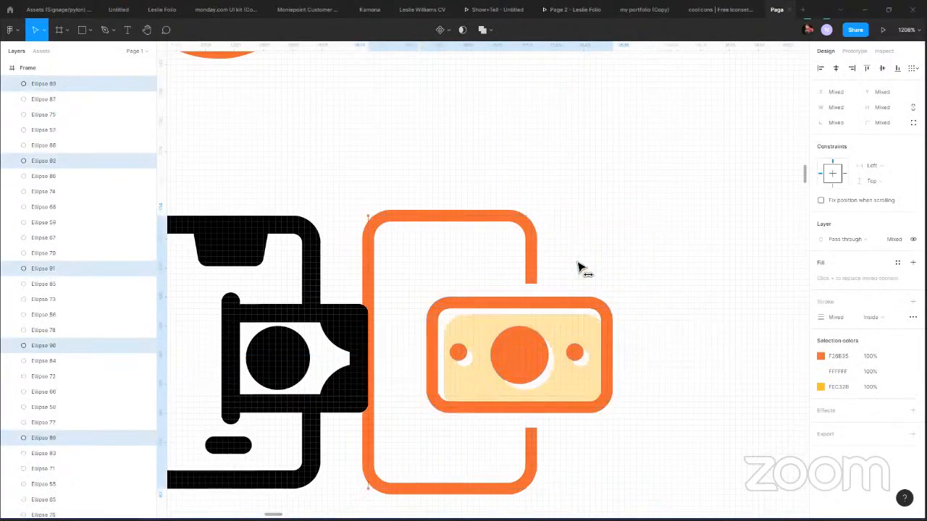
{"action": "key", "text": "ctrl+z"}
{"action": "left_click_drag", "start_coordinate": [690, 246], "coordinate": [571, 249]}
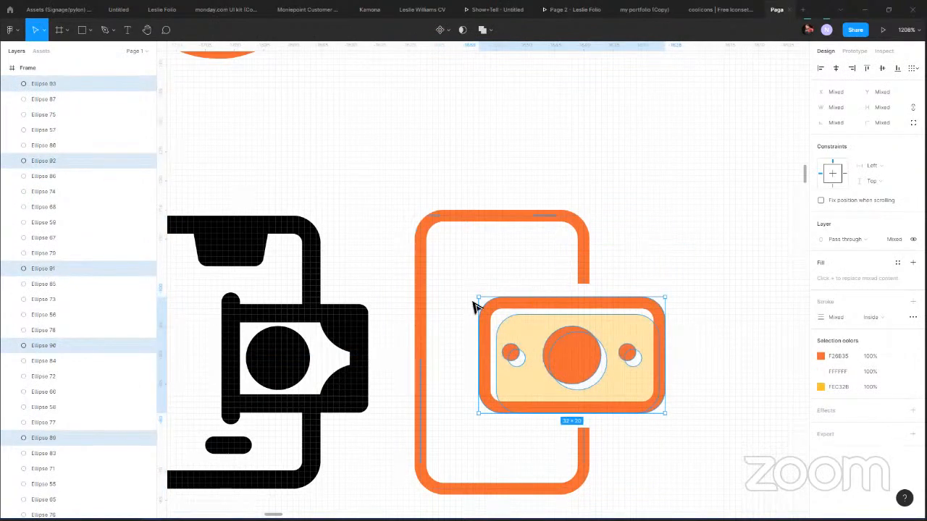
{"action": "key", "text": "ctrl+g"}
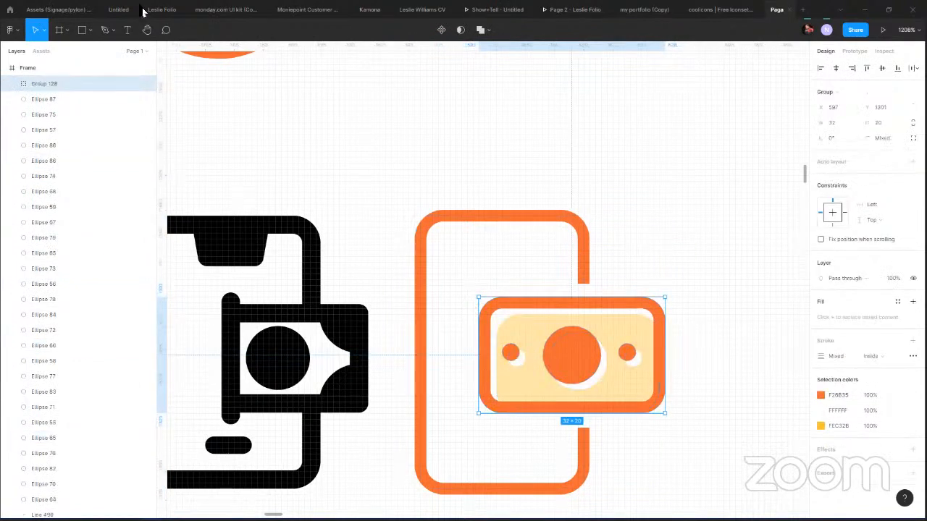
Draw a rectangle about 27 × 25 over the right part of the small banknote and group it with the banknote group.
{"action": "left_click", "coordinate": [82, 30]}
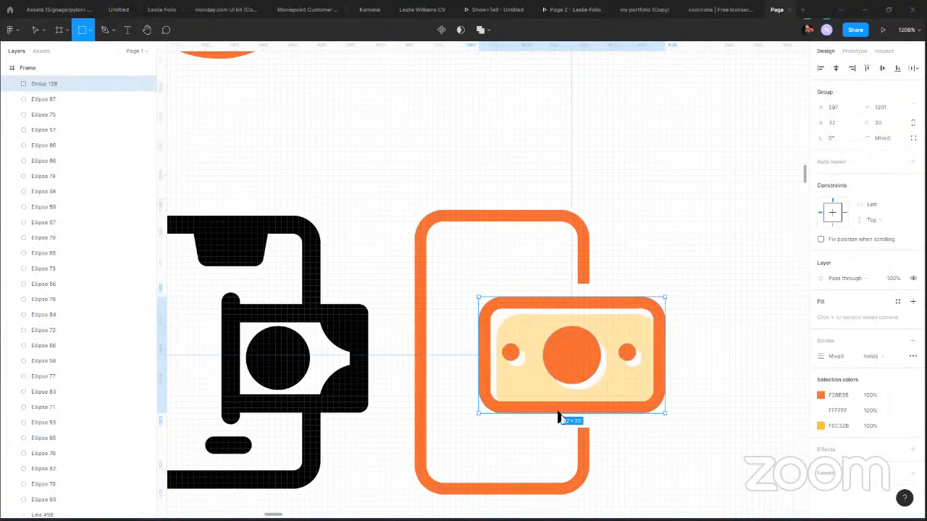
{"action": "mouse_move", "coordinate": [531, 286]}
{"action": "left_mouse_down"}
{"action": "mouse_move", "coordinate": [558, 430]}
{"action": "mouse_move", "coordinate": [689, 431]}
{"action": "left_mouse_up"}
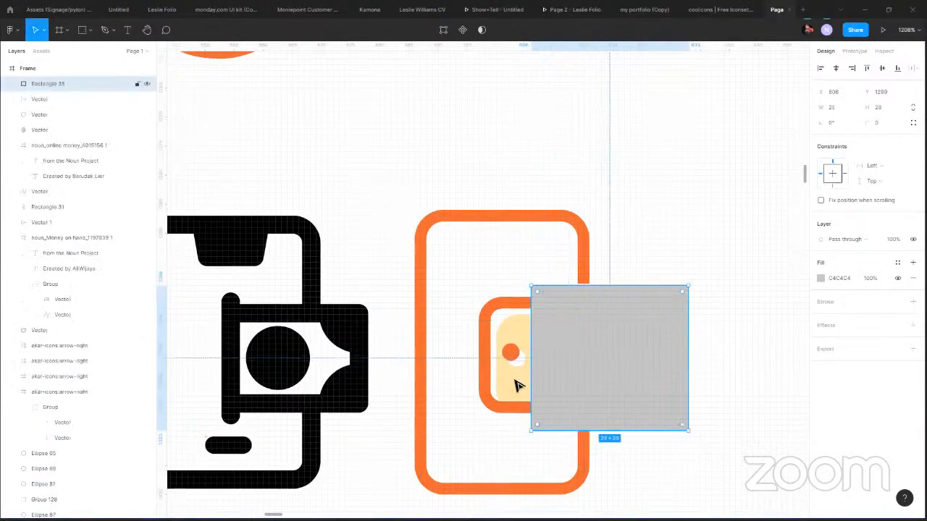
{"action": "left_click", "coordinate": [516, 385], "text": "shift"}
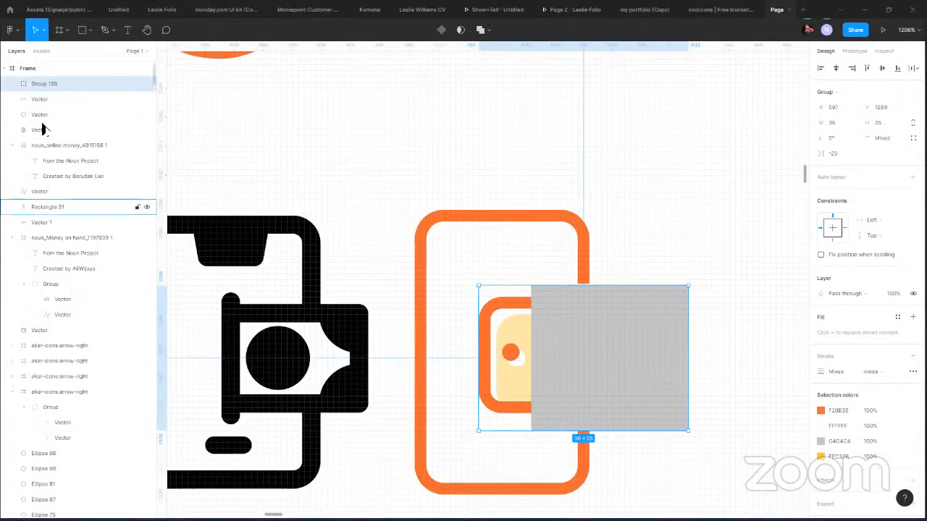
{"action": "key", "text": "ctrl+g"}
Place the rectangle beneath the banknote inside their group and use it as a mask that cuts off the banknote's left end.
{"action": "left_click_drag", "start_coordinate": [52, 105], "coordinate": [76, 118]}
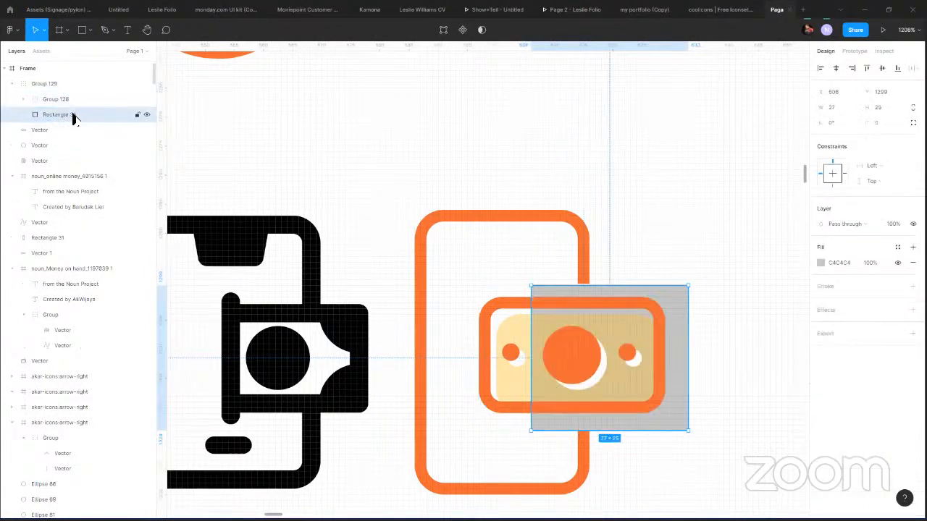
{"action": "right_click", "coordinate": [73, 116]}
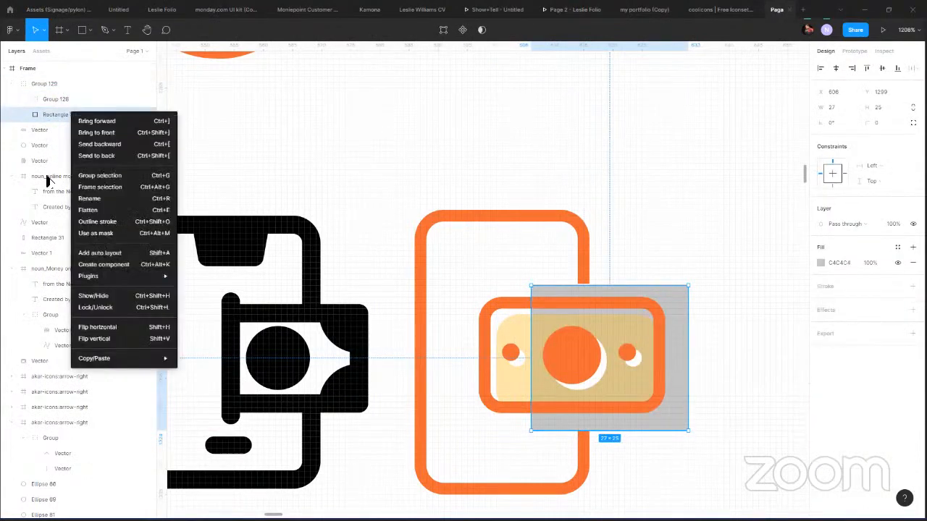
{"action": "left_click", "coordinate": [122, 233]}
Move the masked banknote group left to X 601 so it sits across the gap in the phone outline.
{"action": "left_click", "coordinate": [692, 257]}
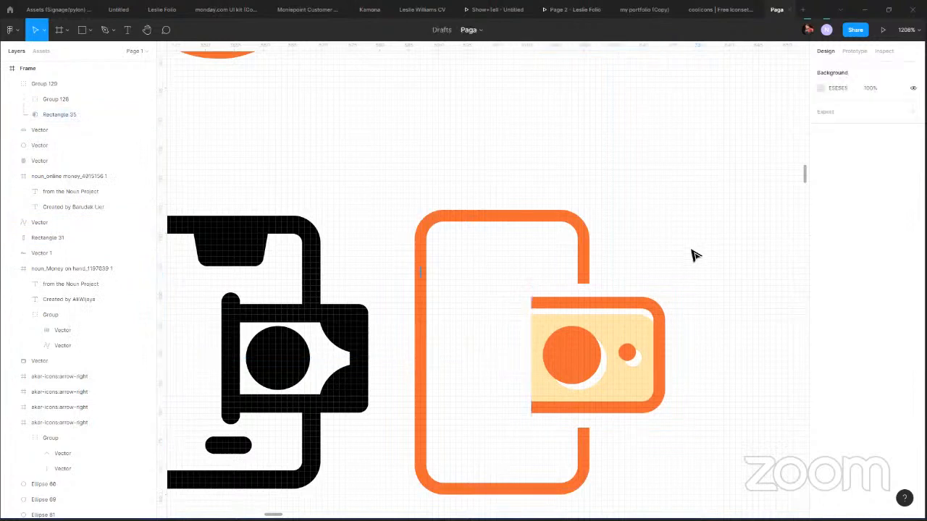
{"action": "left_click", "coordinate": [673, 338]}
{"action": "left_click_drag", "start_coordinate": [637, 364], "coordinate": [614, 357]}
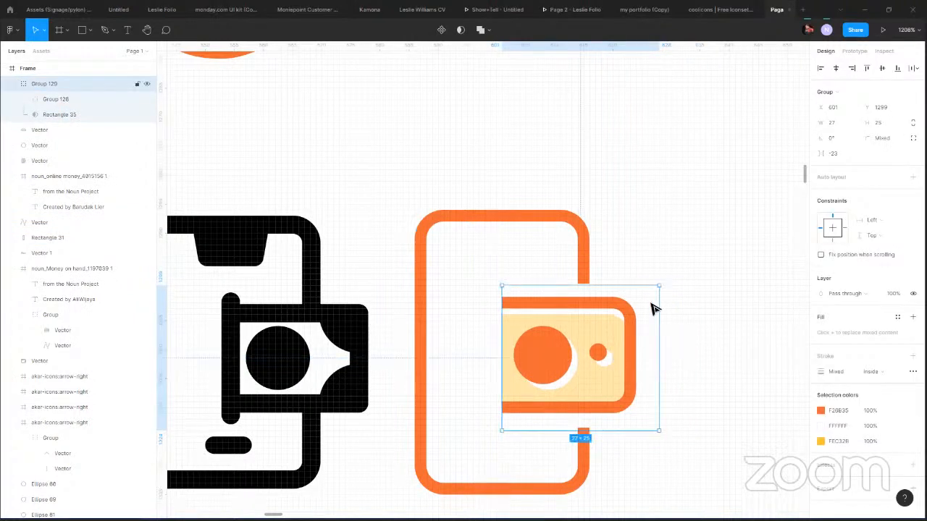
Draw a vertical line about 26 long at the banknote's cut-off end, set its stroke to 2 and nudge it to X 599.
{"action": "left_click", "coordinate": [681, 242]}
{"action": "left_click", "coordinate": [86, 29]}
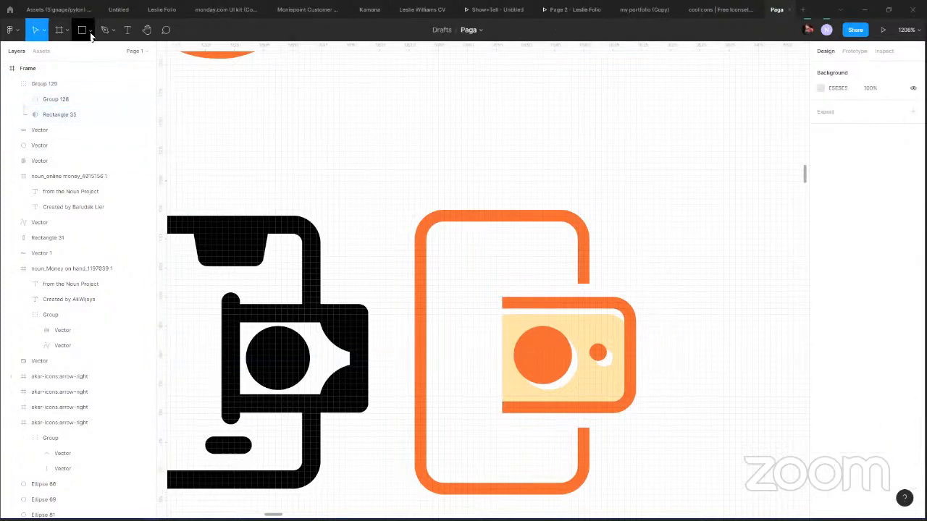
{"action": "left_click", "coordinate": [73, 64]}
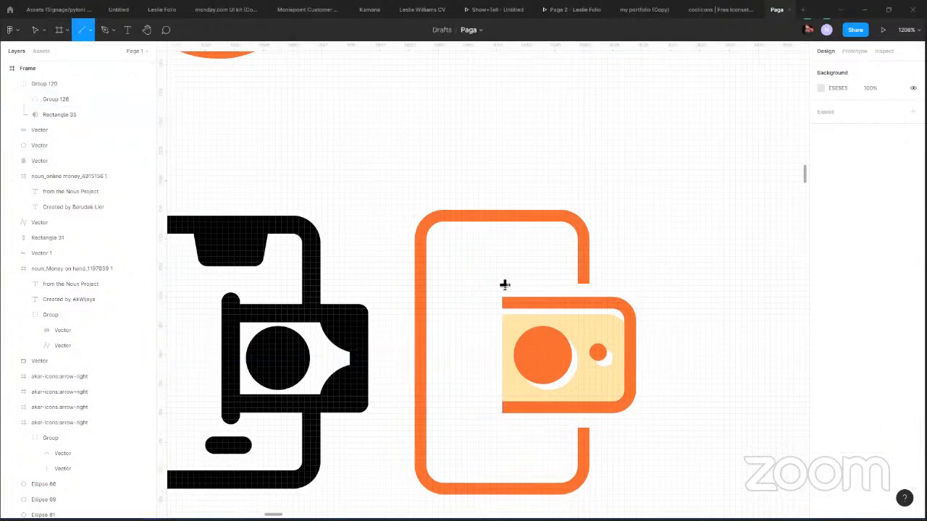
{"action": "left_click_drag", "start_coordinate": [504, 282], "coordinate": [509, 438]}
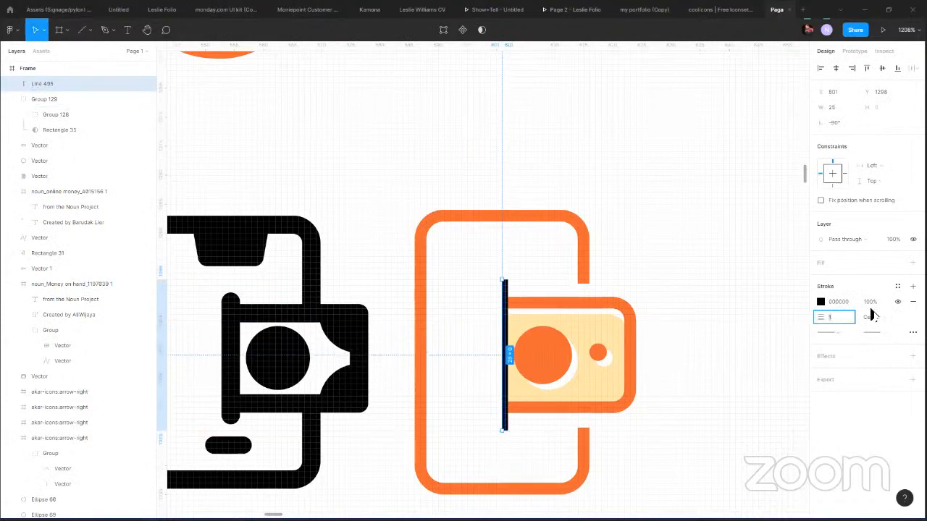
{"action": "key", "text": "Up"}
{"action": "key", "text": "Up"}
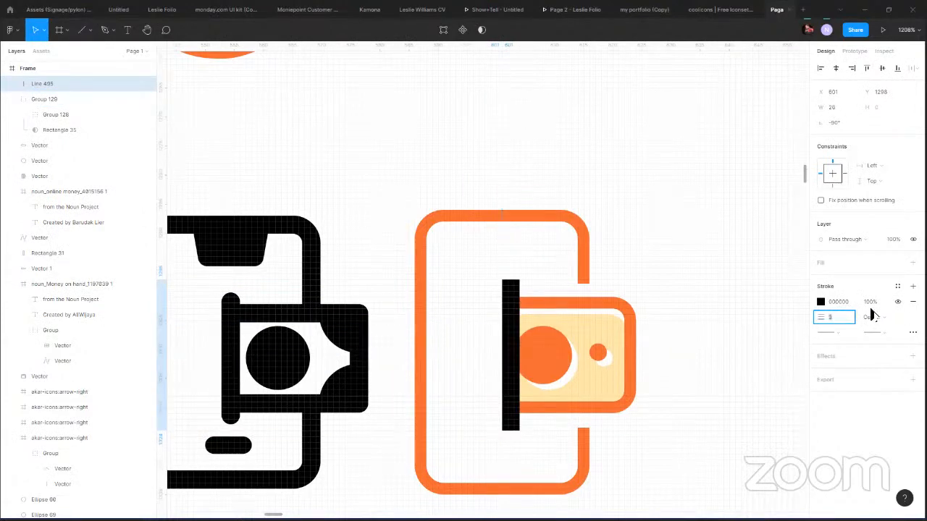
{"action": "key", "text": "Down"}
{"action": "key", "text": "Left"}
{"action": "key", "text": "Left"}
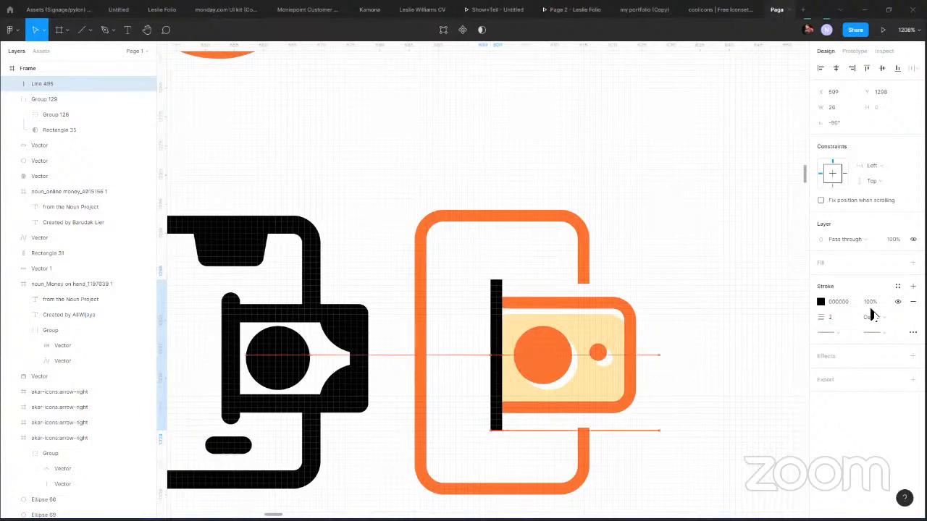
Color the vertical line with the orange sampled from the phone outline and give it round end caps.
{"action": "key", "text": "i"}
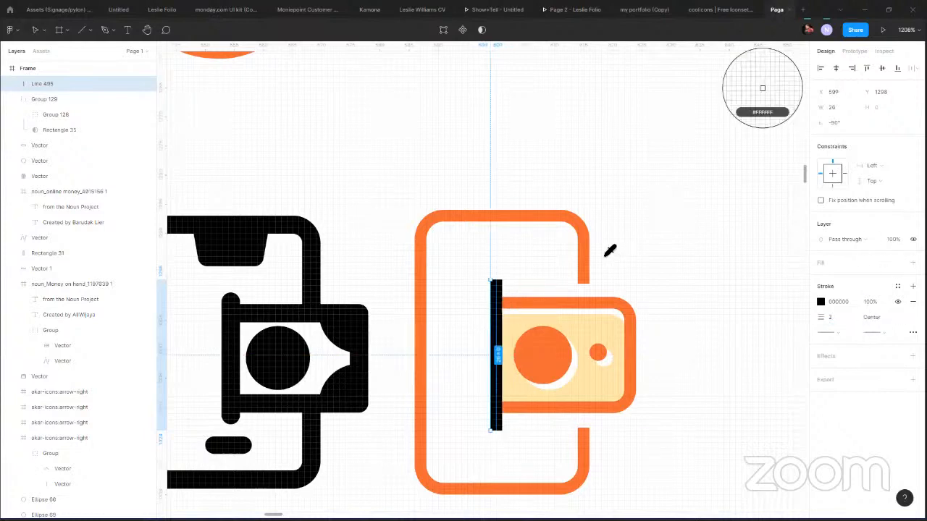
{"action": "left_click", "coordinate": [591, 249]}
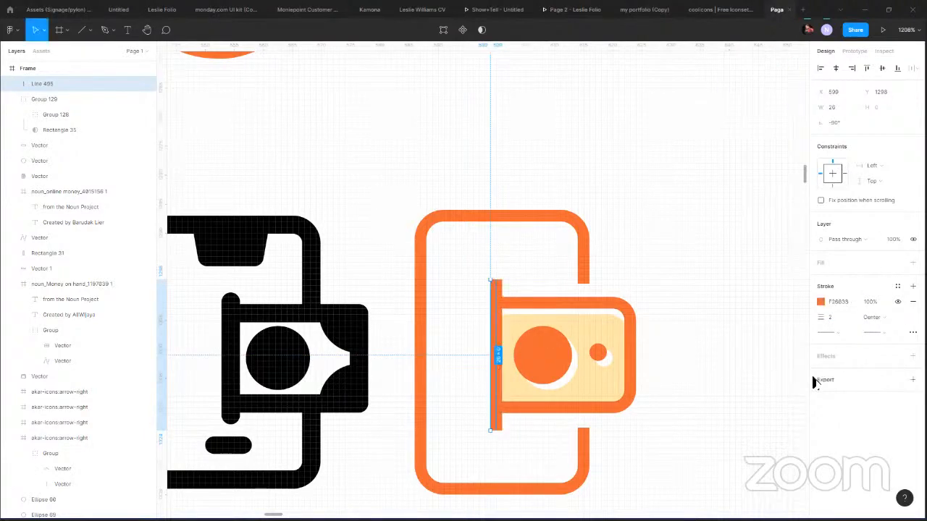
{"action": "left_click", "coordinate": [836, 333]}
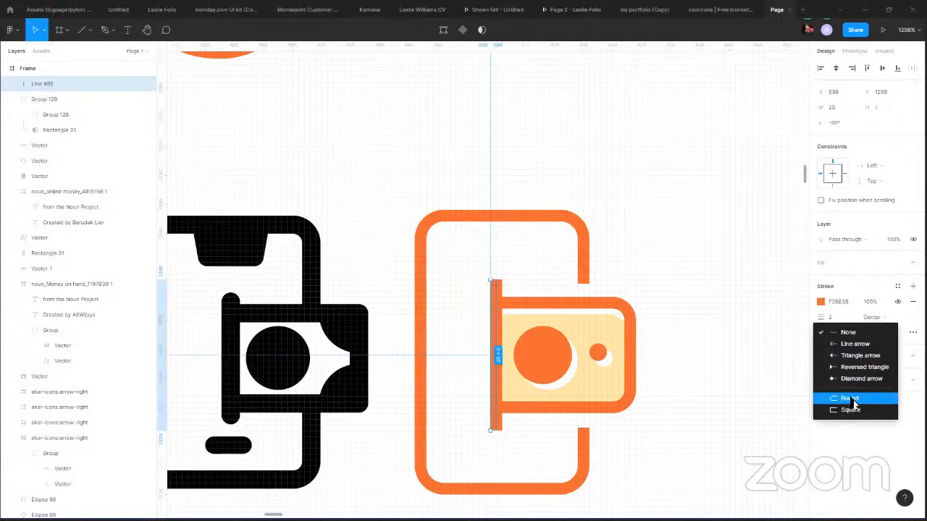
{"action": "left_click", "coordinate": [841, 403]}
{"action": "left_click", "coordinate": [649, 272]}
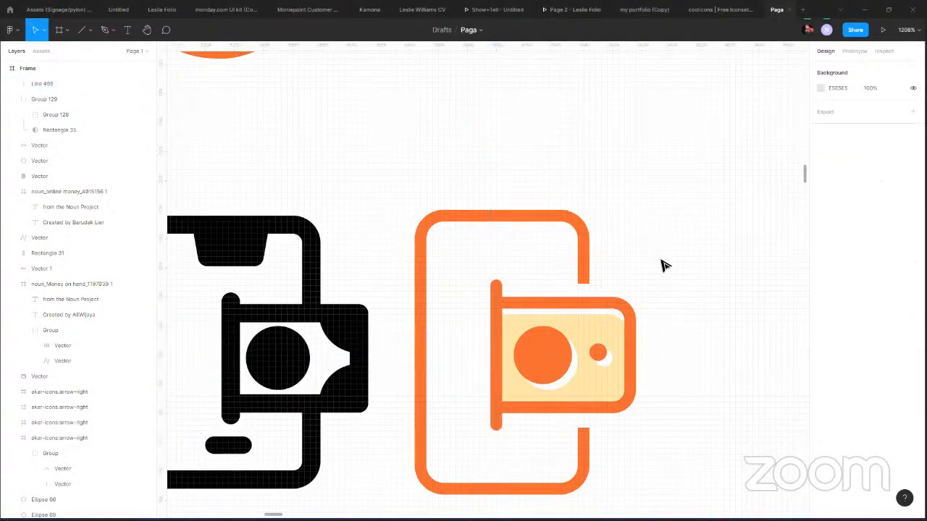
Shorten the vertical line beside the banknote to a length of 24, keeping it centered on the banknote.
{"action": "scroll", "coordinate": [665, 266], "scroll_direction": "down", "scroll_amount": 1}
{"action": "scroll", "coordinate": [665, 266], "scroll_direction": "down", "scroll_amount": 5}
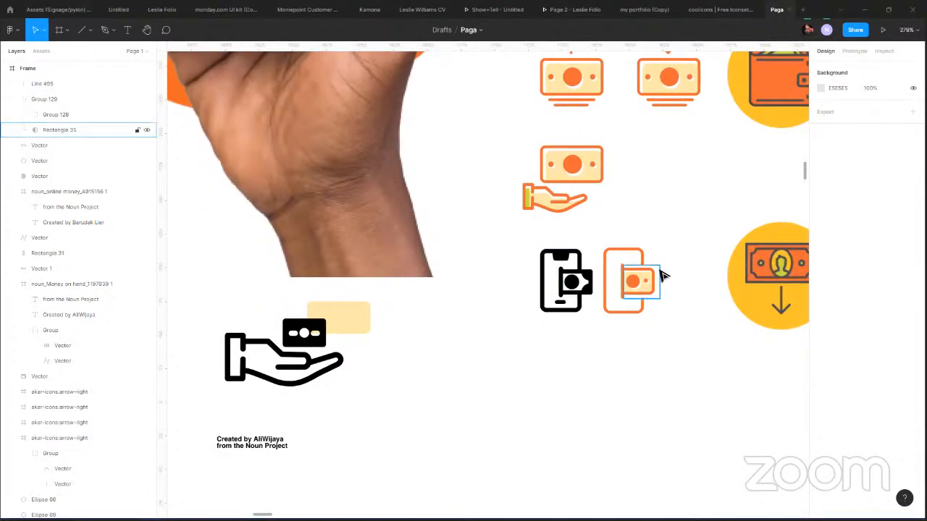
{"action": "scroll", "coordinate": [664, 276], "scroll_direction": "up", "scroll_amount": 2}
{"action": "scroll", "coordinate": [664, 275], "scroll_direction": "up", "scroll_amount": 5}
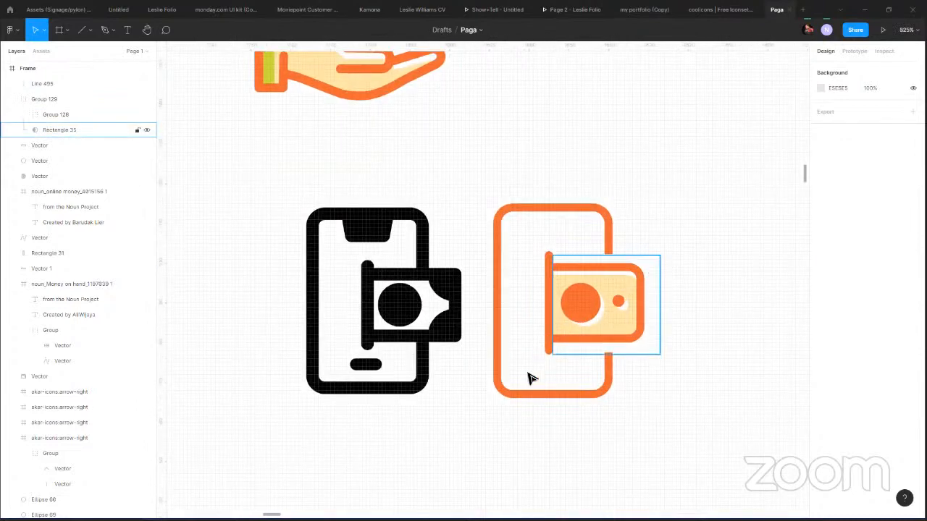
{"action": "scroll", "coordinate": [504, 394], "scroll_direction": "up", "scroll_amount": 1}
{"action": "left_click", "coordinate": [503, 387]}
{"action": "scroll", "coordinate": [507, 384], "scroll_direction": "up", "scroll_amount": 1}
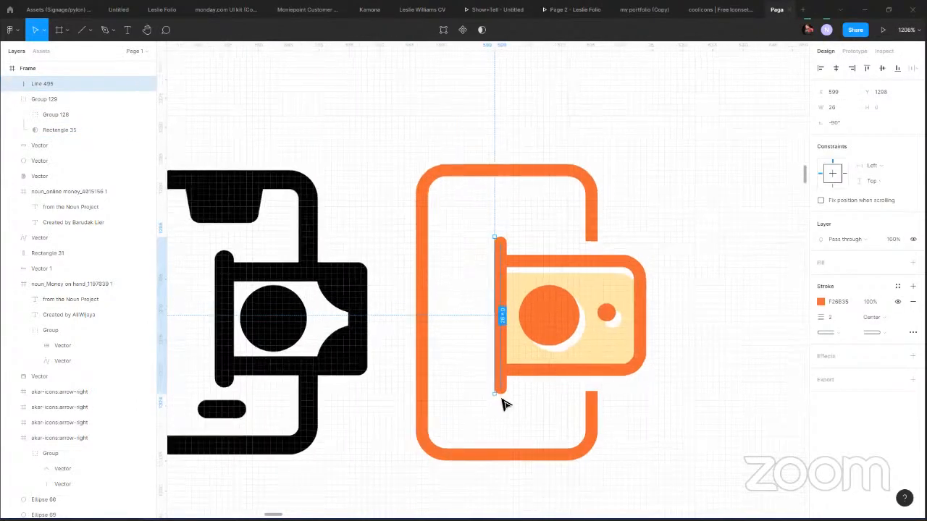
{"action": "scroll", "coordinate": [493, 400], "scroll_direction": "up", "scroll_amount": 3}
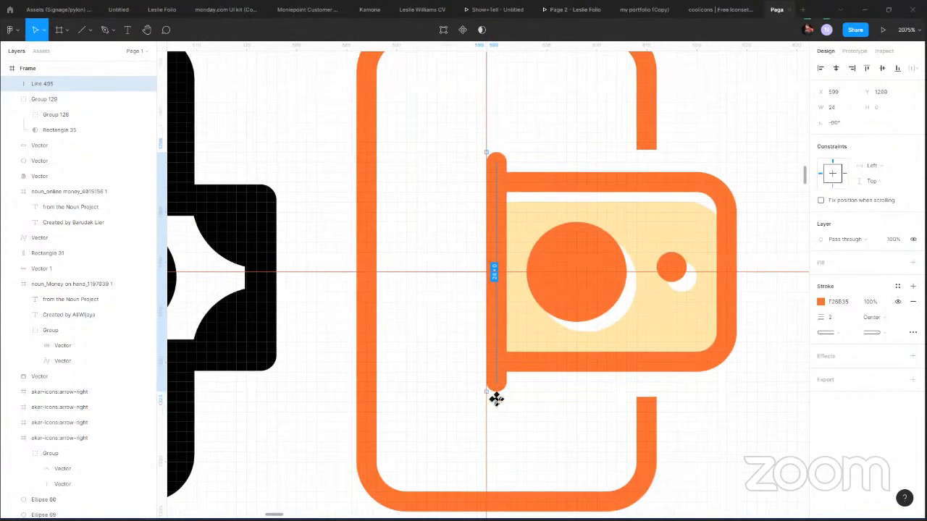
{"action": "left_click", "coordinate": [746, 438]}
Duplicate the vertical line, rotate the copy to horizontal and shorten it into a home-button dash near the phone's lower edge.
{"action": "scroll", "coordinate": [744, 431], "scroll_direction": "down", "scroll_amount": 5}
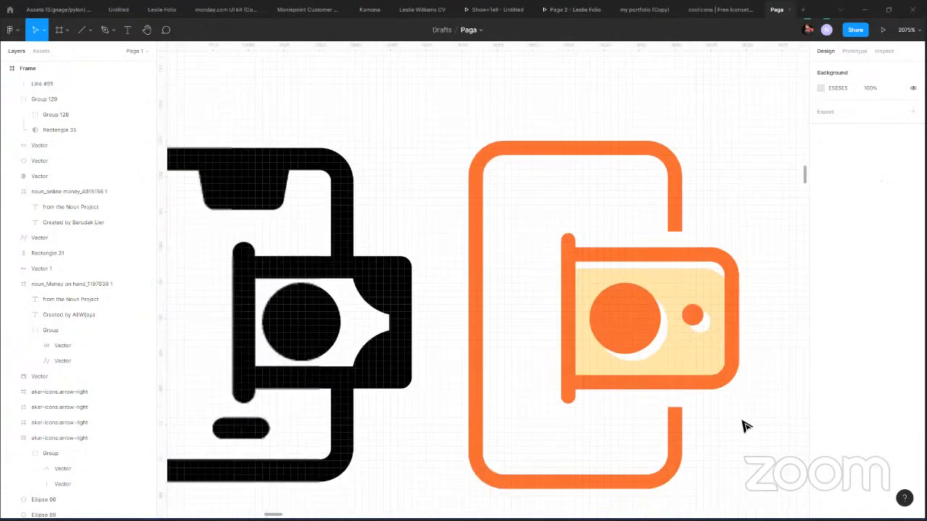
{"action": "scroll", "coordinate": [744, 428], "scroll_direction": "up", "scroll_amount": 2}
{"action": "scroll", "coordinate": [507, 254], "scroll_direction": "up", "scroll_amount": 5}
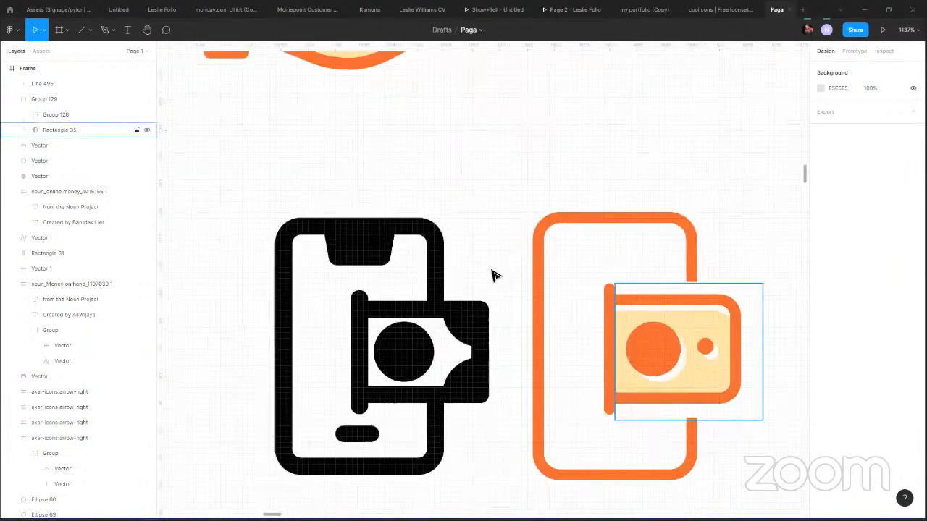
{"action": "left_click", "coordinate": [491, 290]}
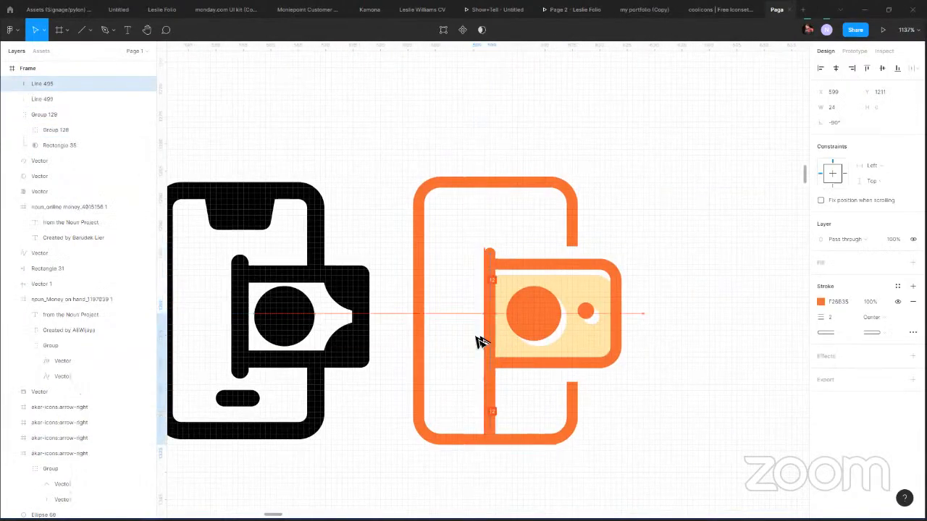
{"action": "left_click_drag", "start_coordinate": [478, 342], "coordinate": [569, 385]}
{"action": "left_click_drag", "start_coordinate": [467, 384], "coordinate": [483, 410]}
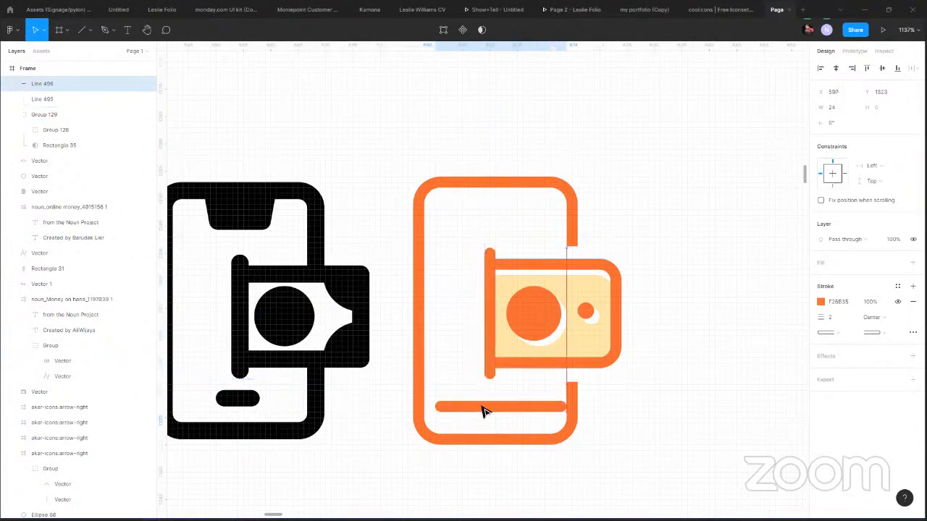
{"action": "left_click_drag", "start_coordinate": [545, 413], "coordinate": [514, 412]}
{"action": "left_click", "coordinate": [558, 478]}
{"action": "scroll", "coordinate": [648, 410], "scroll_direction": "down", "scroll_amount": 2}
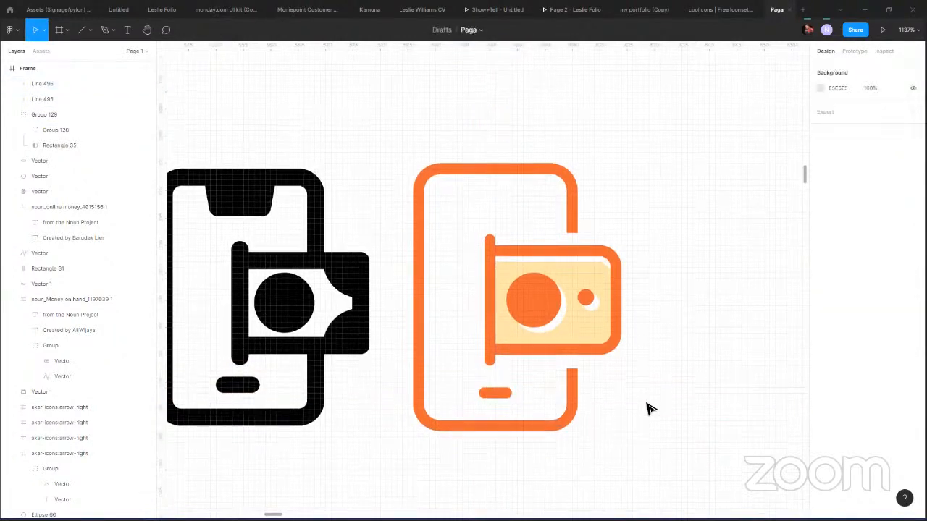
Give the open ends of the orange phone outline round caps.
{"action": "scroll", "coordinate": [647, 406], "scroll_direction": "down", "scroll_amount": 8}
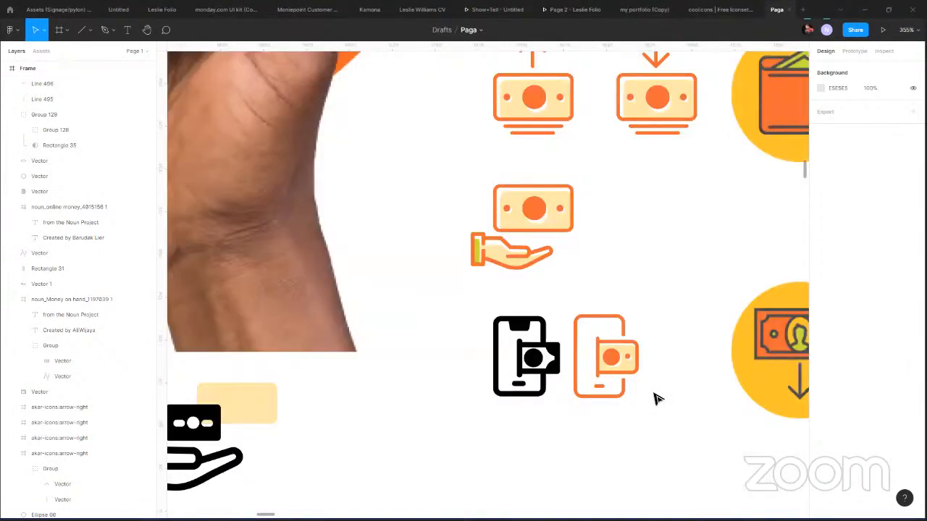
{"action": "scroll", "coordinate": [614, 339], "scroll_direction": "up", "scroll_amount": 5}
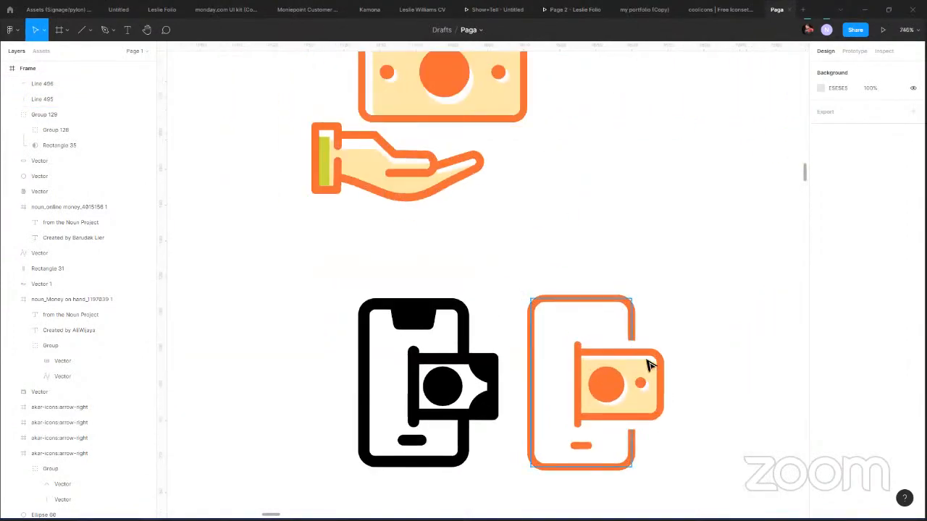
{"action": "left_click", "coordinate": [636, 365]}
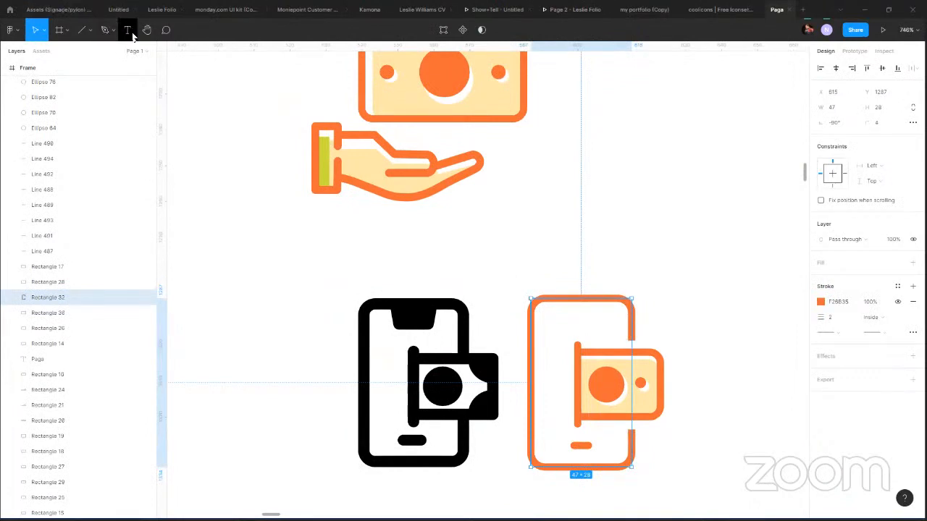
{"action": "left_click", "coordinate": [833, 333]}
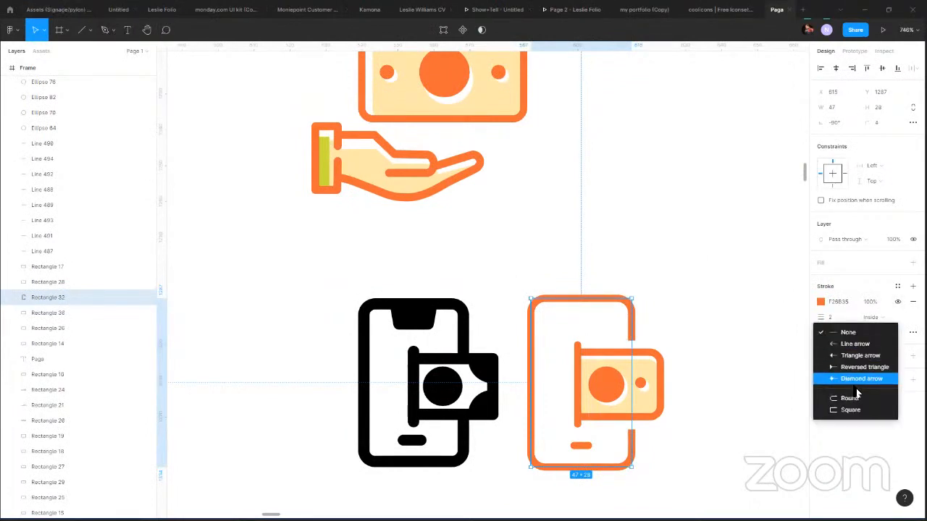
{"action": "left_click", "coordinate": [749, 349]}
{"action": "left_click", "coordinate": [730, 313]}
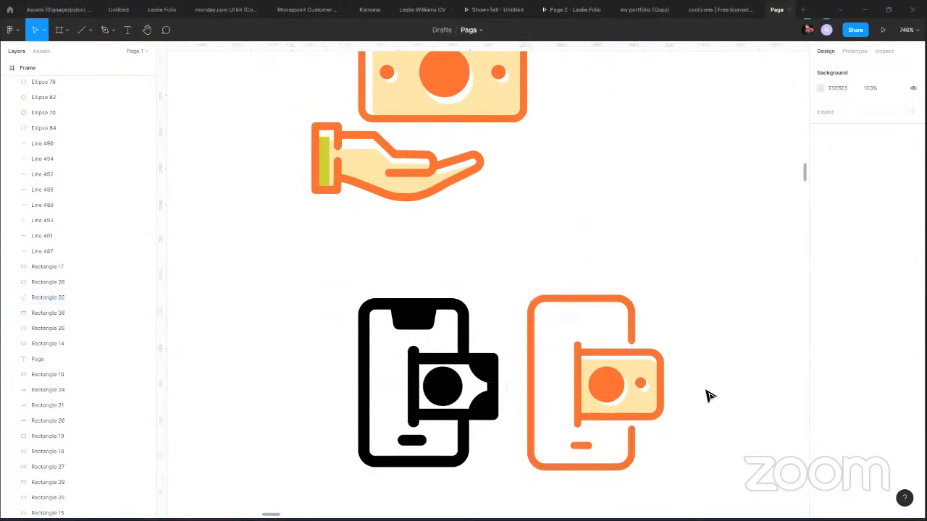
Duplicate the upper banknote's pale yellow fill, rotate it 90°, place it over the orange phone and resize it to 41 × 23.
{"action": "scroll", "coordinate": [701, 351], "scroll_direction": "down", "scroll_amount": 5}
{"action": "scroll", "coordinate": [702, 353], "scroll_direction": "up", "scroll_amount": 4}
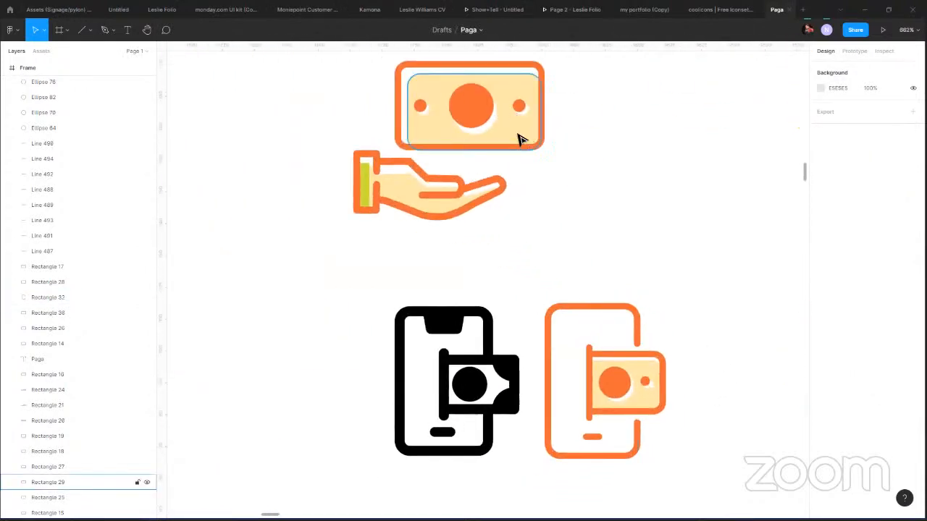
{"action": "left_click", "coordinate": [520, 139]}
{"action": "left_click_drag", "start_coordinate": [530, 144], "coordinate": [651, 347]}
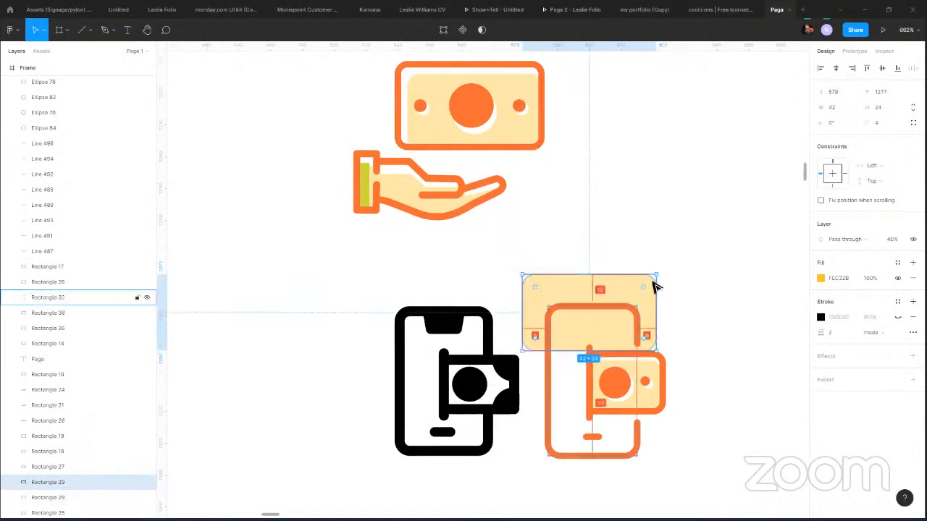
{"action": "left_click_drag", "start_coordinate": [662, 271], "coordinate": [536, 221]}
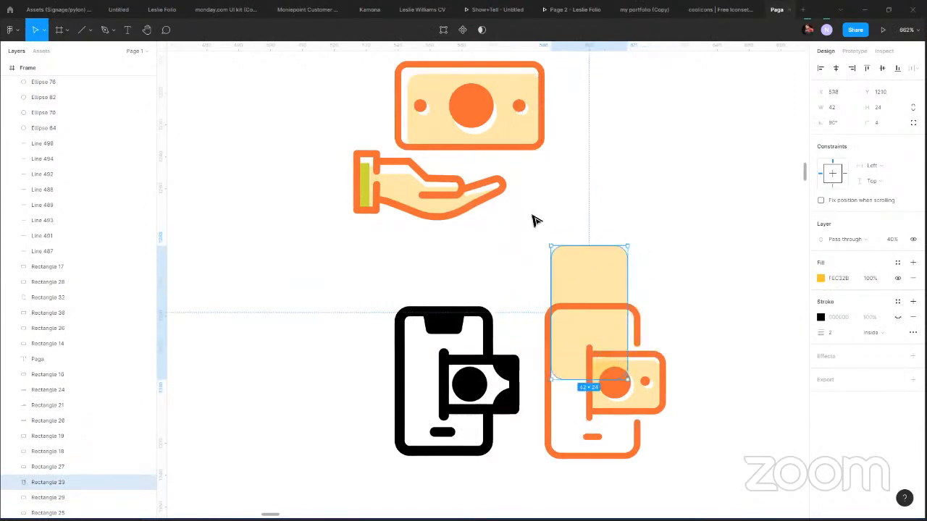
{"action": "left_click_drag", "start_coordinate": [586, 321], "coordinate": [582, 390]}
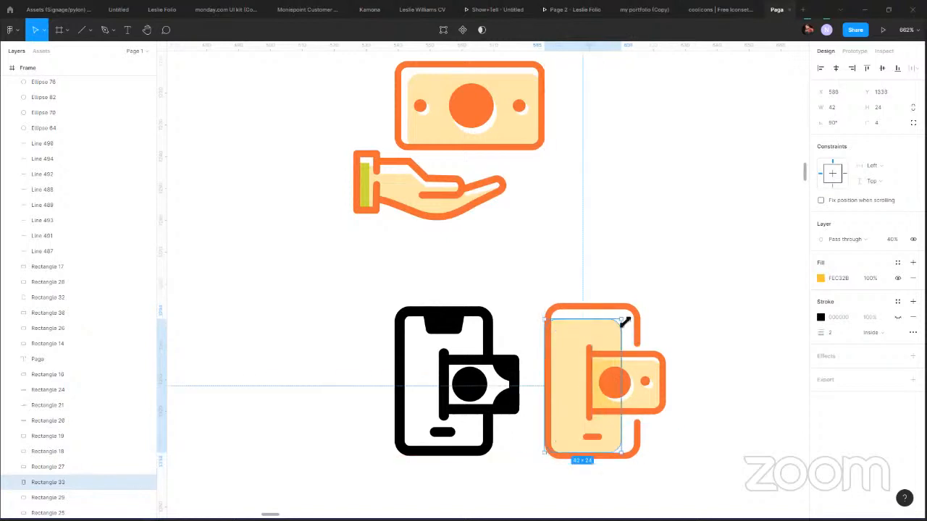
{"action": "mouse_move", "coordinate": [625, 321]}
{"action": "left_mouse_down"}
{"action": "mouse_move", "coordinate": [601, 325]}
{"action": "mouse_move", "coordinate": [613, 316]}
{"action": "mouse_move", "coordinate": [621, 326]}
{"action": "left_mouse_up"}
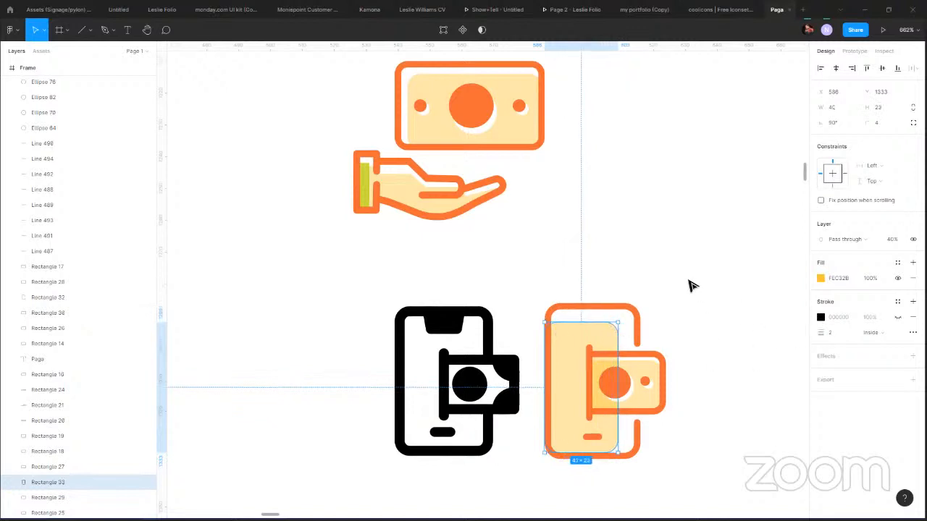
Recolor the phone's fill rectangle with the green sampled from the hand icon's cuff.
{"action": "key", "text": "i"}
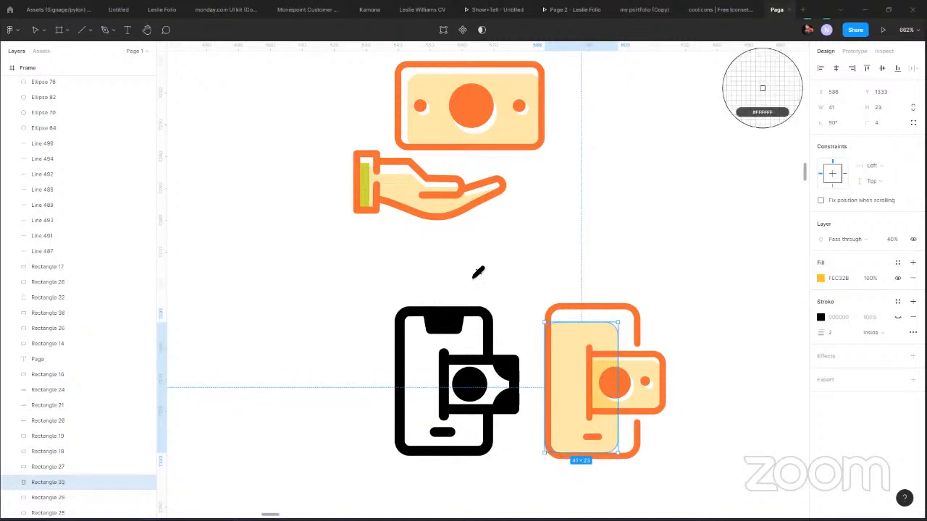
{"action": "left_click", "coordinate": [367, 183]}
{"action": "left_click", "coordinate": [679, 265]}
Set the green rectangle's opacity to 100% and move it off the phone to beside the wrist in the photo.
{"action": "scroll", "coordinate": [680, 265], "scroll_direction": "down", "scroll_amount": 5}
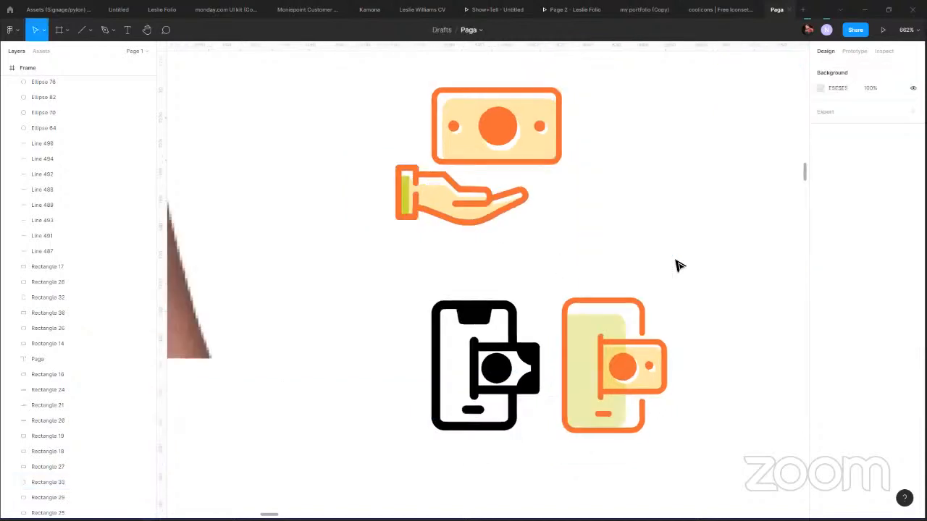
{"action": "scroll", "coordinate": [627, 323], "scroll_direction": "up", "scroll_amount": 3}
{"action": "left_click", "coordinate": [637, 311]}
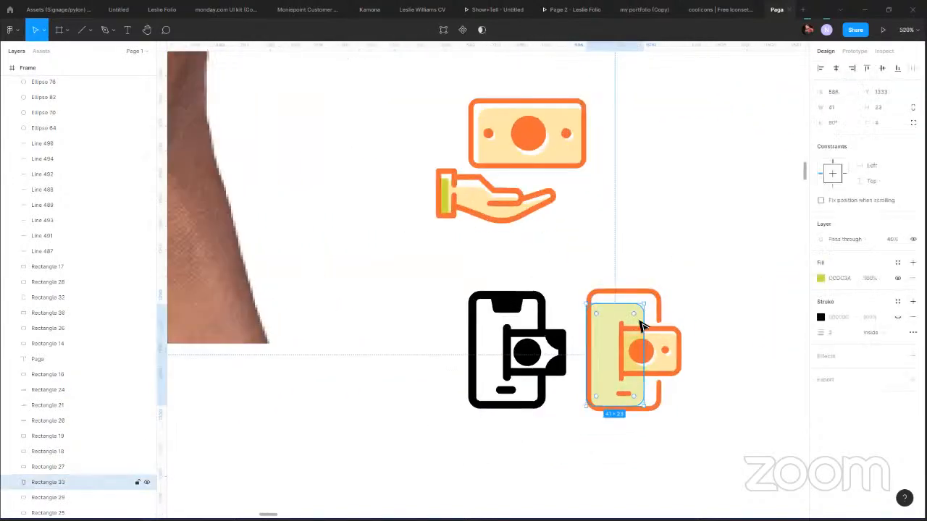
{"action": "key", "text": "0"}
{"action": "left_click_drag", "start_coordinate": [617, 369], "coordinate": [267, 210]}
{"action": "left_click", "coordinate": [648, 214]}
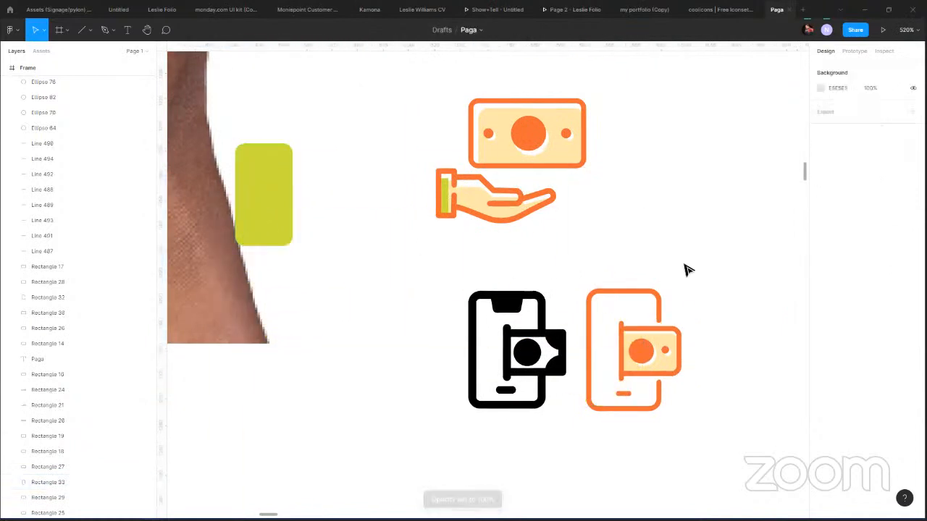
{"action": "scroll", "coordinate": [688, 284], "scroll_direction": "down", "scroll_amount": 1}
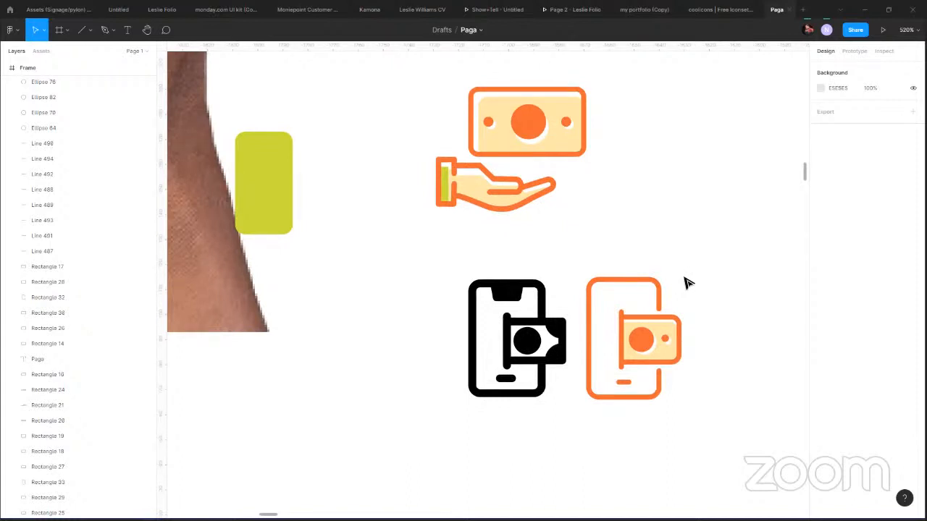
{"action": "scroll", "coordinate": [724, 246], "scroll_direction": "down", "scroll_amount": 5}
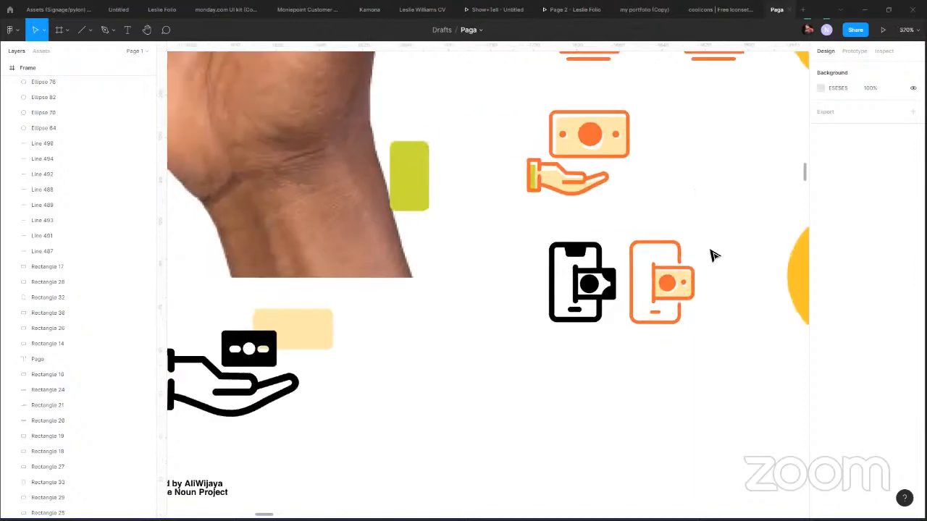
{"action": "scroll", "coordinate": [602, 434], "scroll_direction": "up", "scroll_amount": 8}
{"action": "scroll", "coordinate": [592, 441], "scroll_direction": "right", "scroll_amount": 5}
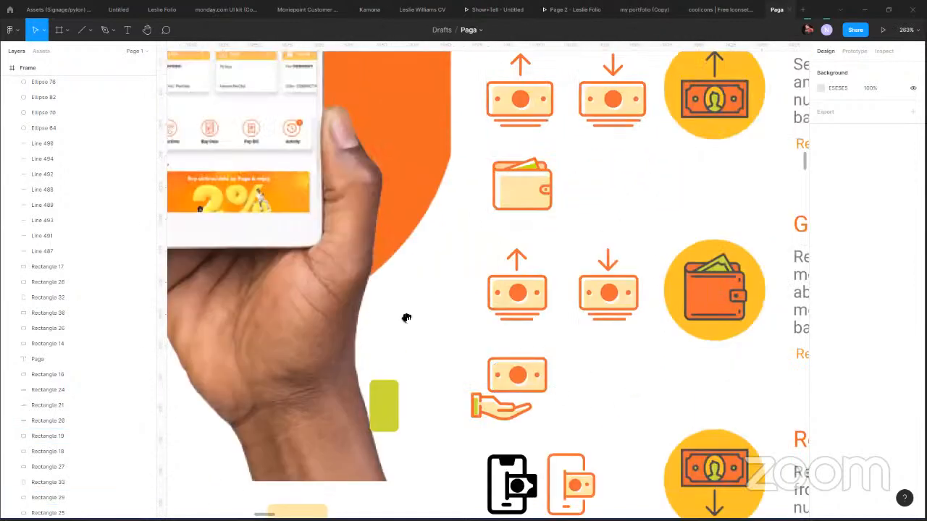
Check the Pay Bills icon on the page, switch to the Noun Project, close the open icon's details and search the icons for "Bill".
{"action": "scroll", "coordinate": [617, 316], "scroll_direction": "down", "scroll_amount": 5}
{"action": "scroll", "coordinate": [617, 317], "scroll_direction": "right", "scroll_amount": 10}
{"action": "scroll", "coordinate": [304, 368], "scroll_direction": "left", "scroll_amount": 5}
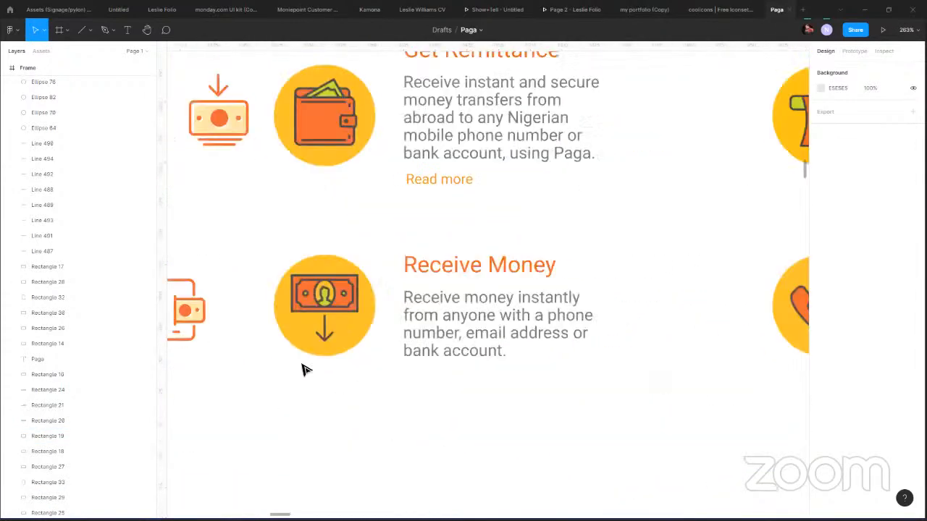
{"action": "scroll", "coordinate": [518, 461], "scroll_direction": "up", "scroll_amount": 5}
{"action": "scroll", "coordinate": [518, 460], "scroll_direction": "right", "scroll_amount": 6}
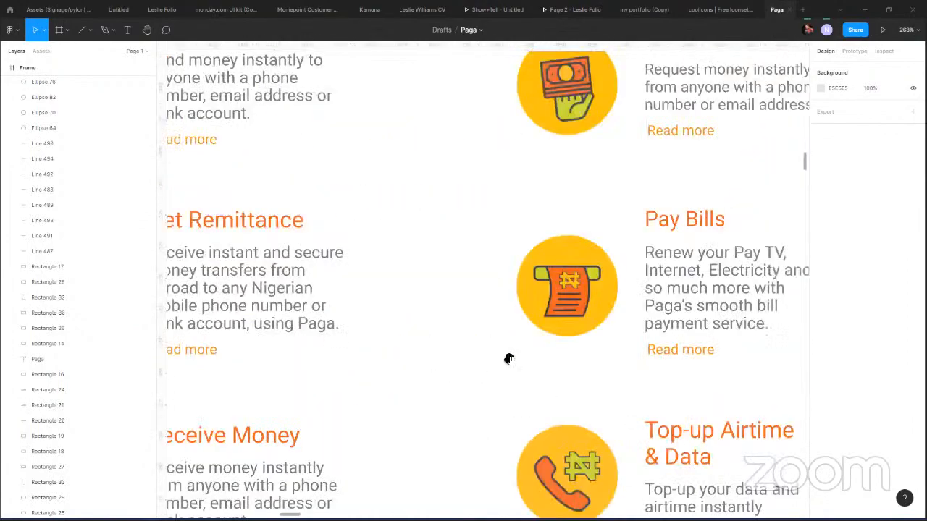
{"action": "scroll", "coordinate": [499, 365], "scroll_direction": "left", "scroll_amount": 3}
{"action": "scroll", "coordinate": [499, 365], "scroll_direction": "down", "scroll_amount": 1}
{"action": "key", "text": "alt+Tab"}
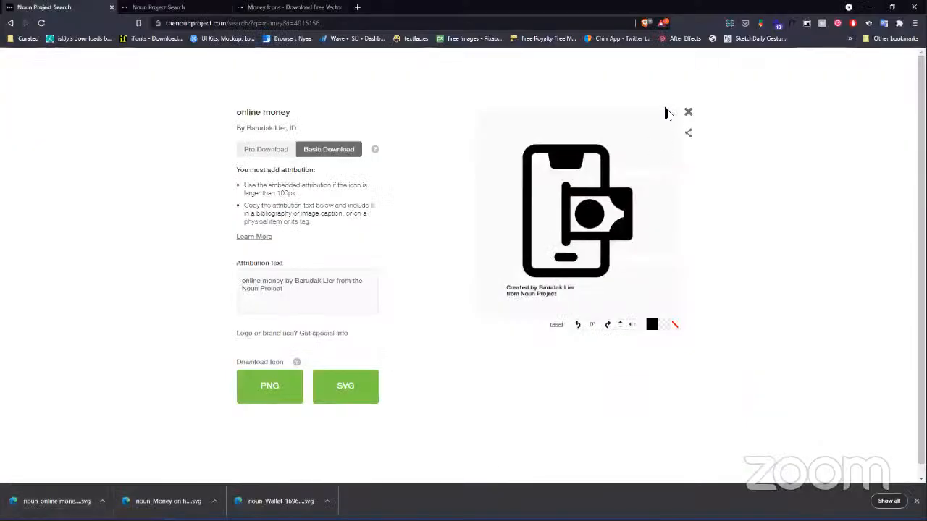
{"action": "left_click", "coordinate": [689, 112]}
{"action": "scroll", "coordinate": [335, 120], "scroll_direction": "up", "scroll_amount": 3}
{"action": "double_click", "coordinate": [329, 74]}
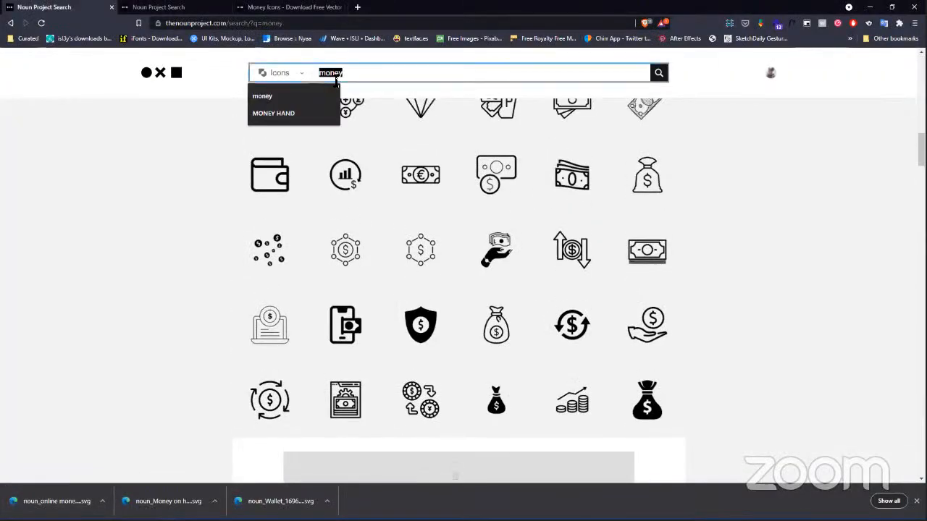
{"action": "type", "text": "Bill"}
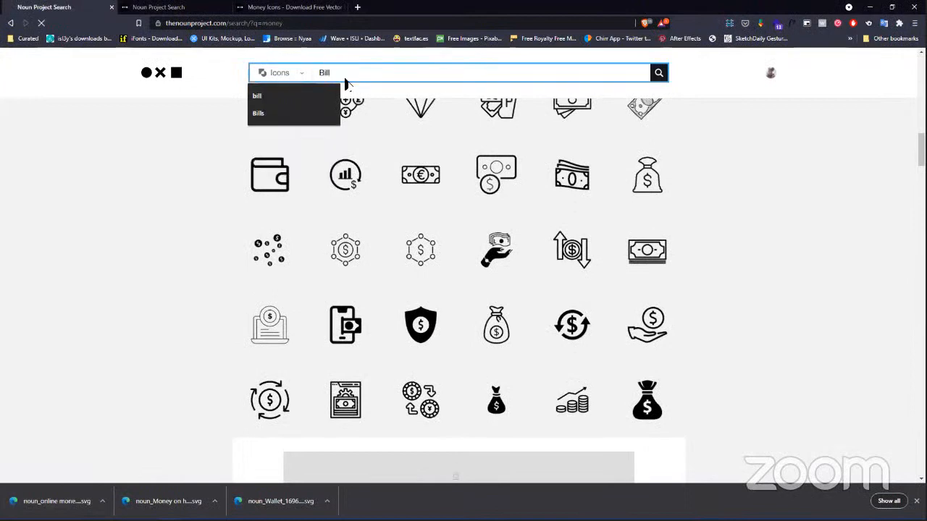
{"action": "key", "text": "Return"}
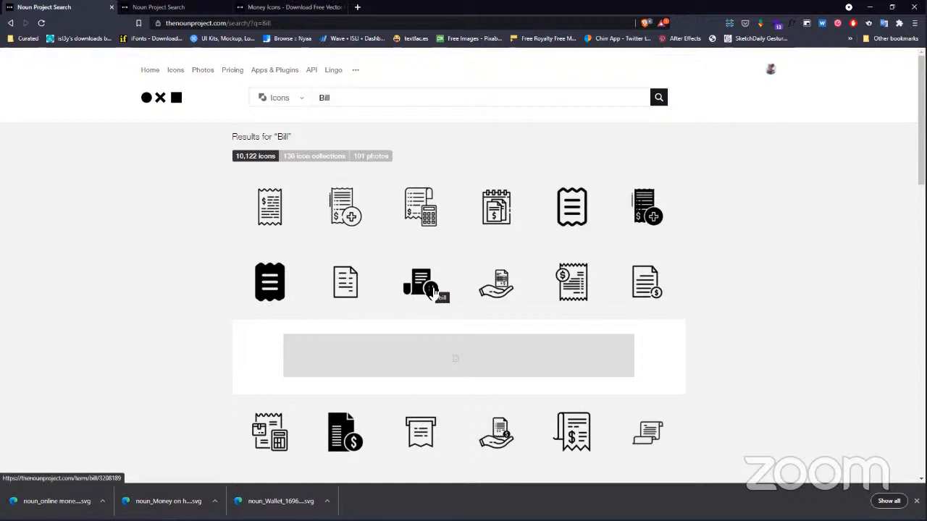
Browse the "Bill" icon results for a reference shape to use for the Pay Bills icon.
{"action": "scroll", "coordinate": [432, 289], "scroll_direction": "down", "scroll_amount": 1}
{"action": "scroll", "coordinate": [432, 290], "scroll_direction": "down", "scroll_amount": 3}
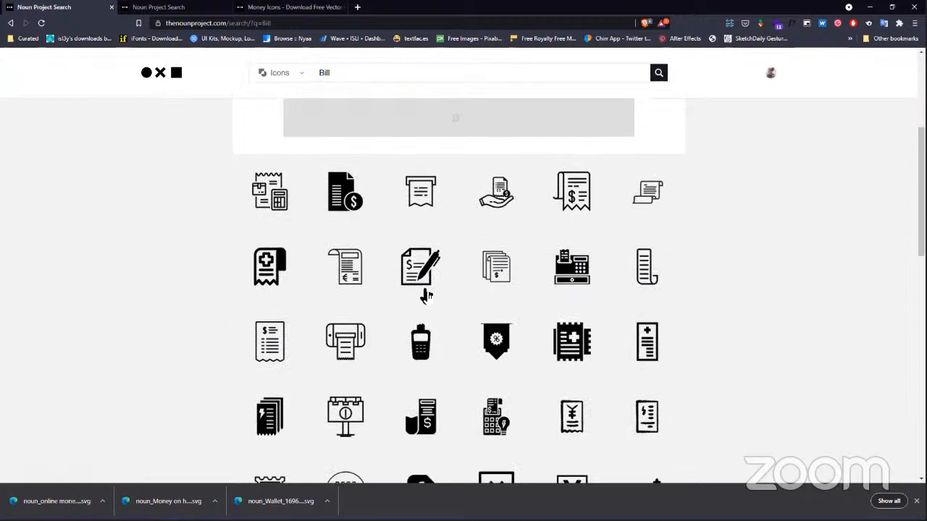
{"action": "scroll", "coordinate": [429, 293], "scroll_direction": "down", "scroll_amount": 3}
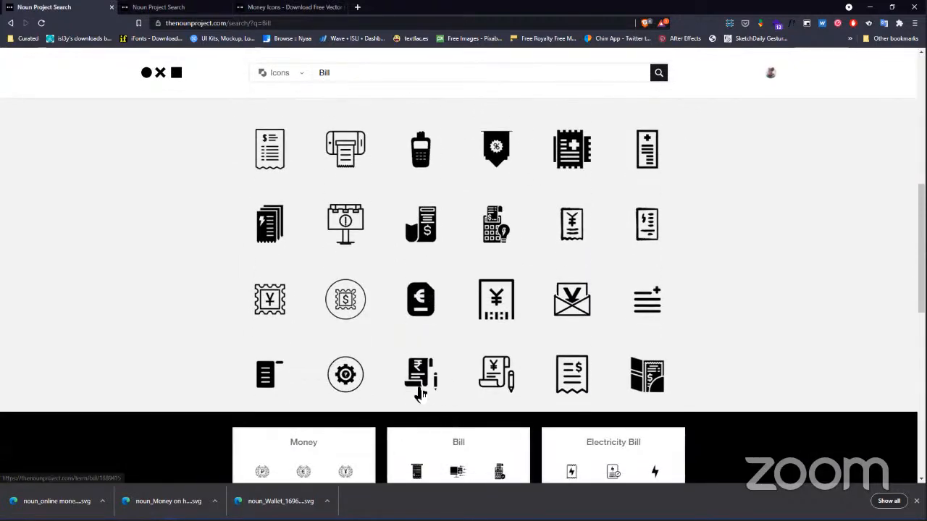
{"action": "scroll", "coordinate": [379, 337], "scroll_direction": "down", "scroll_amount": 7}
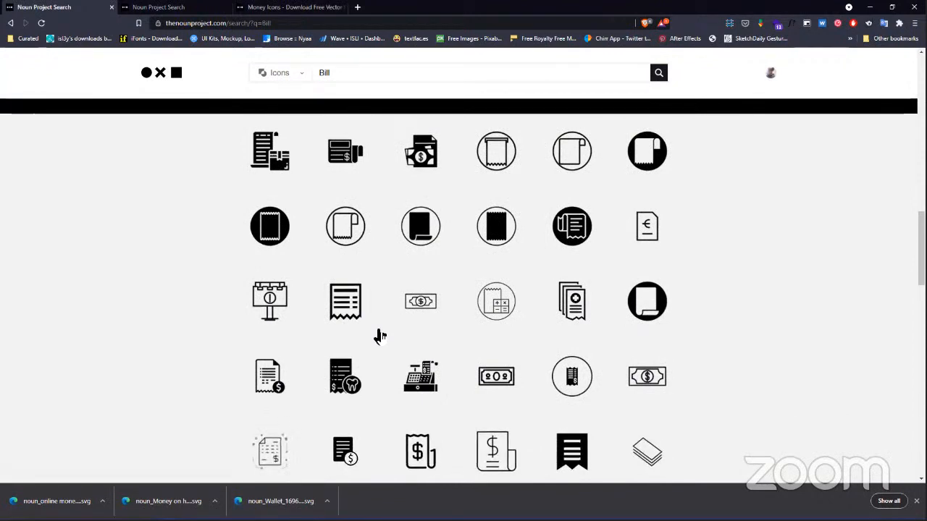
{"action": "scroll", "coordinate": [379, 336], "scroll_direction": "down", "scroll_amount": 3}
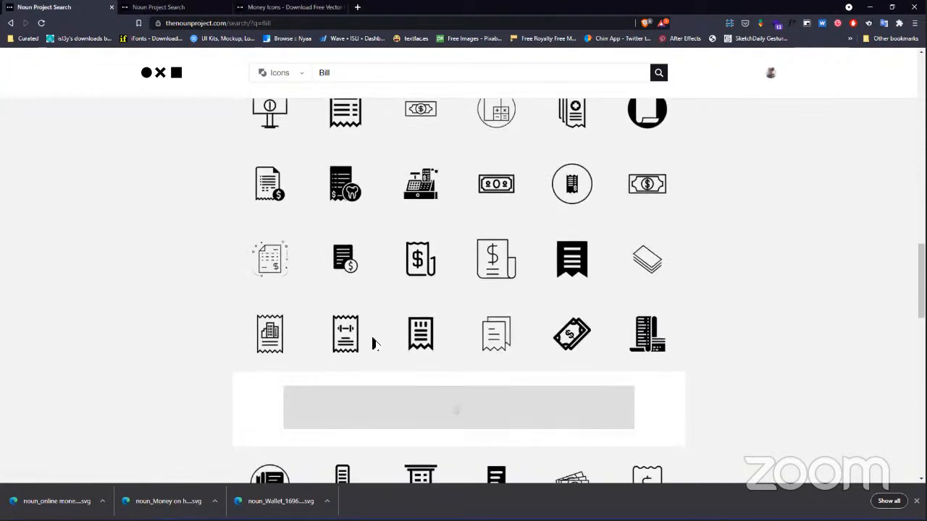
{"action": "scroll", "coordinate": [374, 344], "scroll_direction": "down", "scroll_amount": 3}
{"action": "scroll", "coordinate": [373, 350], "scroll_direction": "down", "scroll_amount": 6}
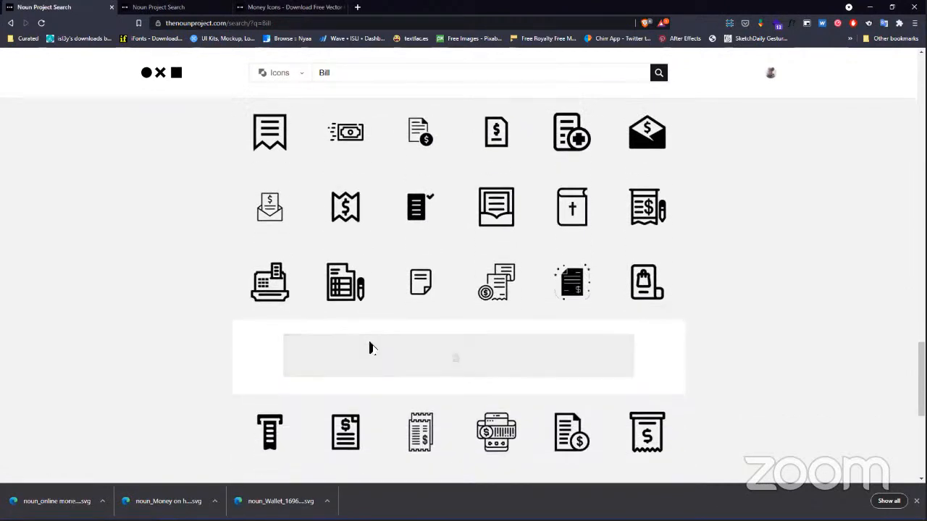
{"action": "scroll", "coordinate": [370, 349], "scroll_direction": "down", "scroll_amount": 4}
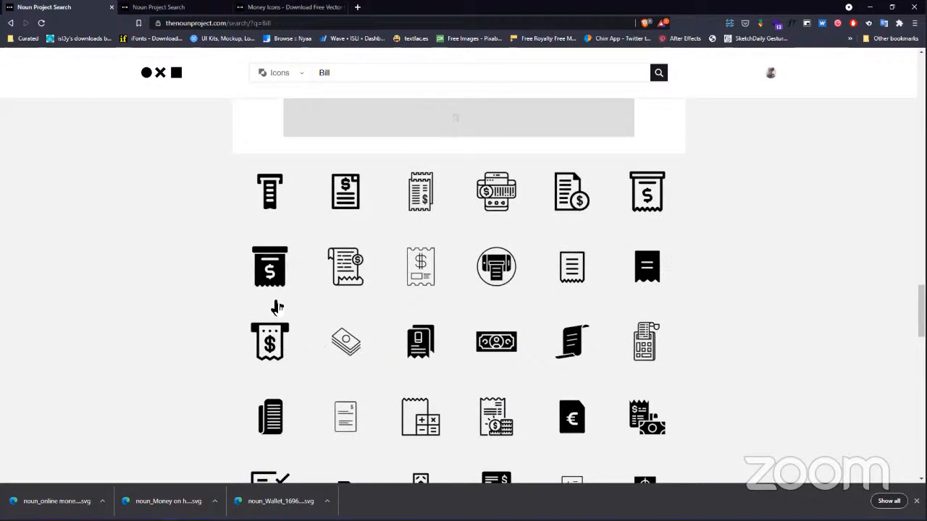
{"action": "scroll", "coordinate": [754, 315], "scroll_direction": "down", "scroll_amount": 3}
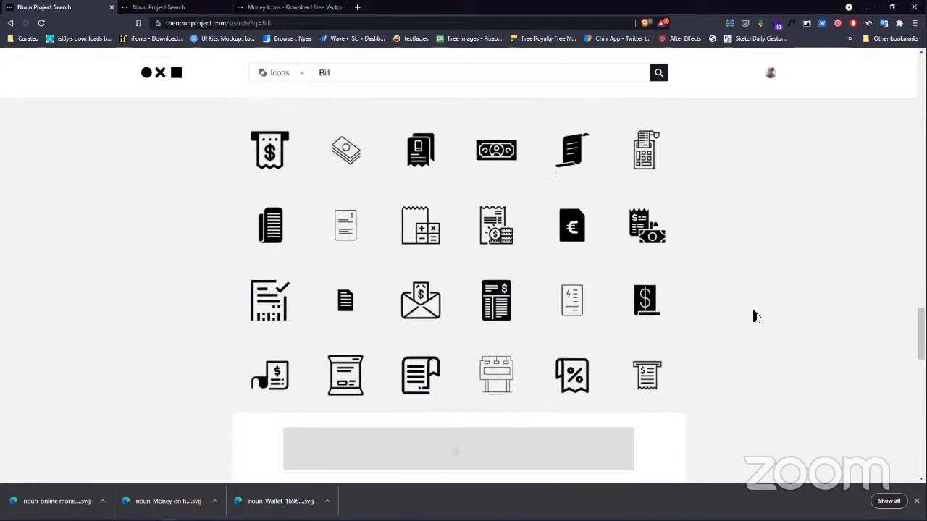
{"action": "scroll", "coordinate": [753, 314], "scroll_direction": "up", "scroll_amount": 4}
{"action": "scroll", "coordinate": [753, 311], "scroll_direction": "up", "scroll_amount": 6}
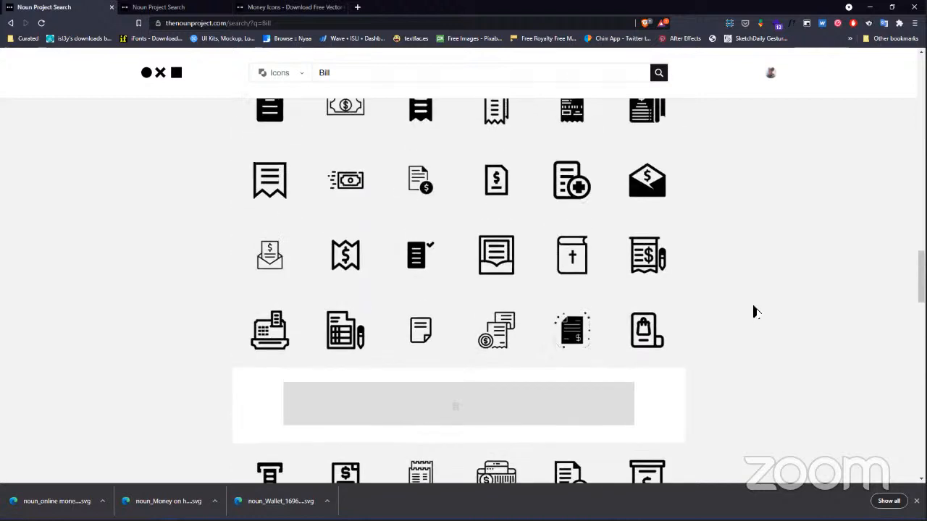
{"action": "scroll", "coordinate": [756, 311], "scroll_direction": "up", "scroll_amount": 3}
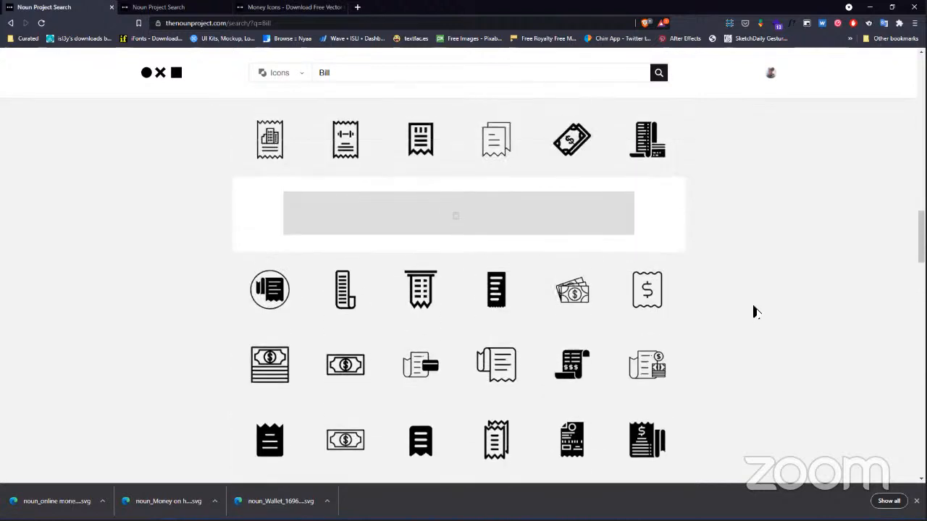
{"action": "scroll", "coordinate": [753, 311], "scroll_direction": "up", "scroll_amount": 3}
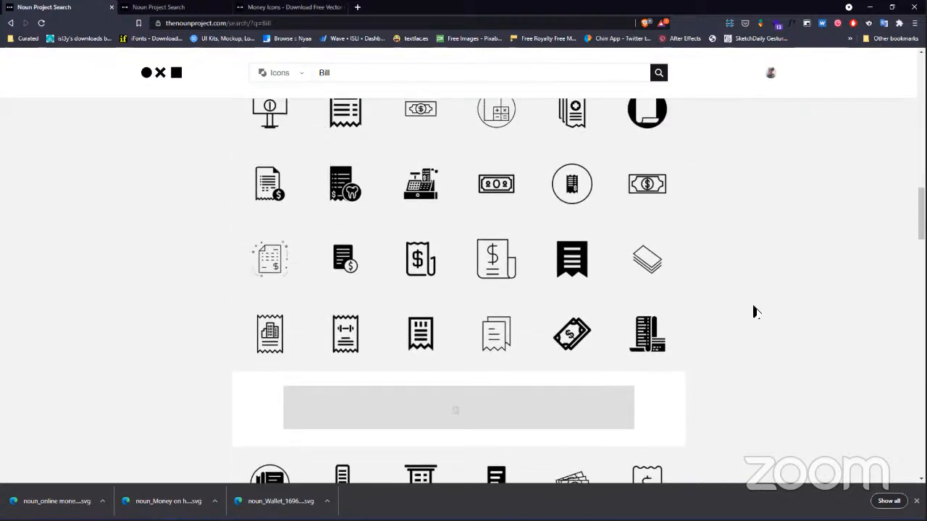
{"action": "scroll", "coordinate": [753, 311], "scroll_direction": "up", "scroll_amount": 8}
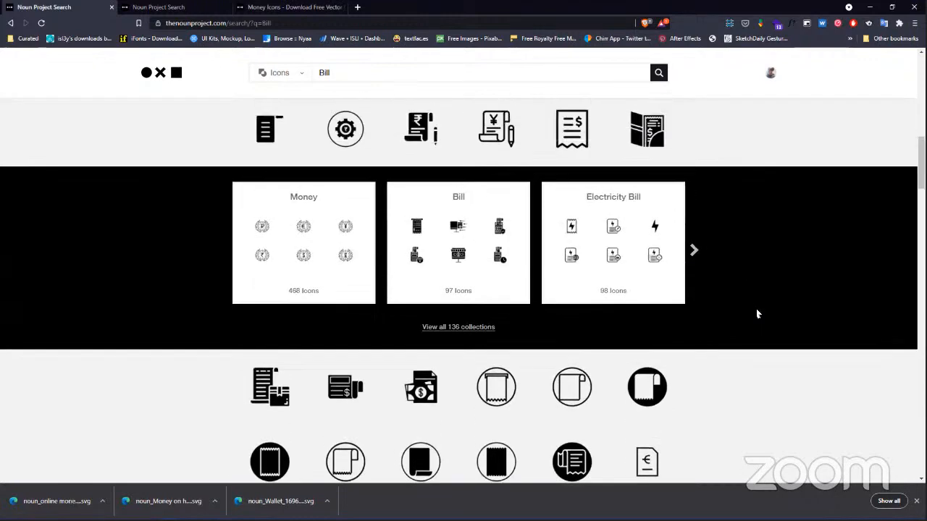
{"action": "scroll", "coordinate": [753, 312], "scroll_direction": "down", "scroll_amount": 2}
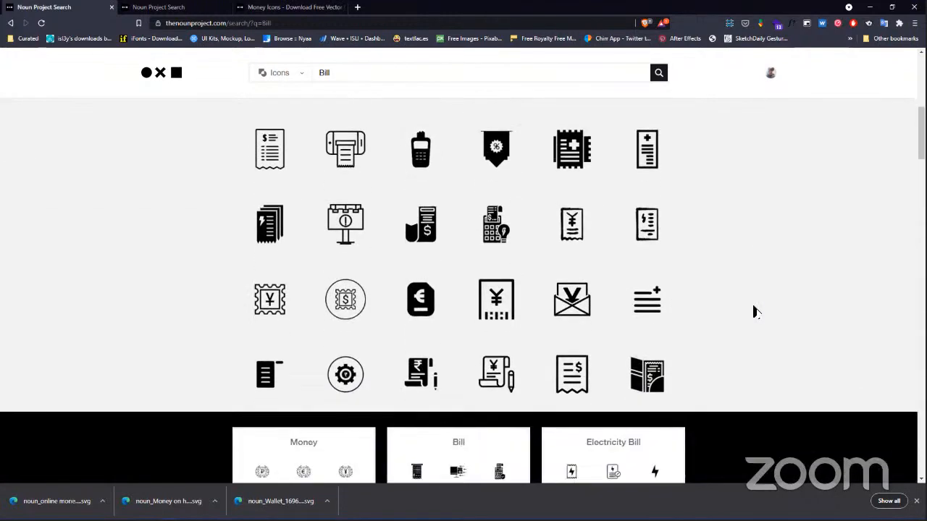
{"action": "scroll", "coordinate": [753, 311], "scroll_direction": "up", "scroll_amount": 4}
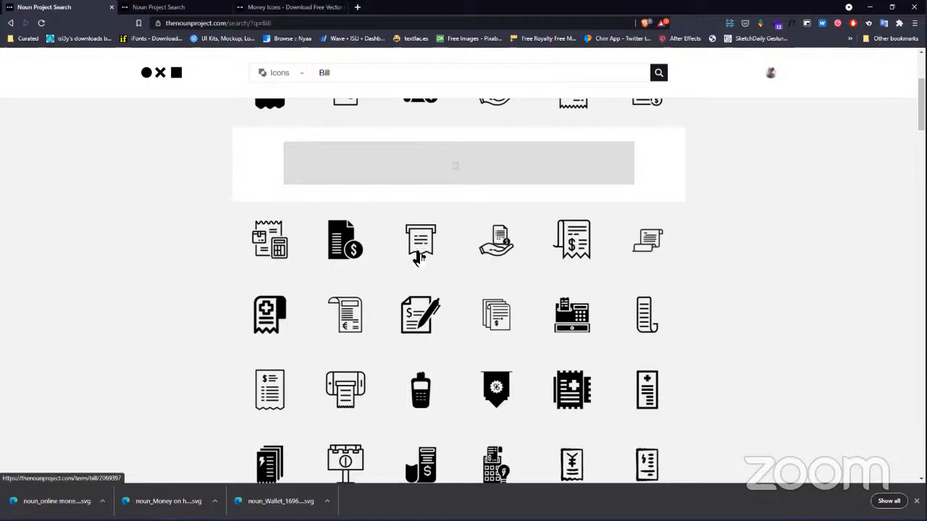
Switch back to the Paga file in Figma, duplicate the lower upward-arrow banknote's 47 × 28 orange outline and move it straight down below the phone icons.
{"action": "key", "text": "alt+Tab"}
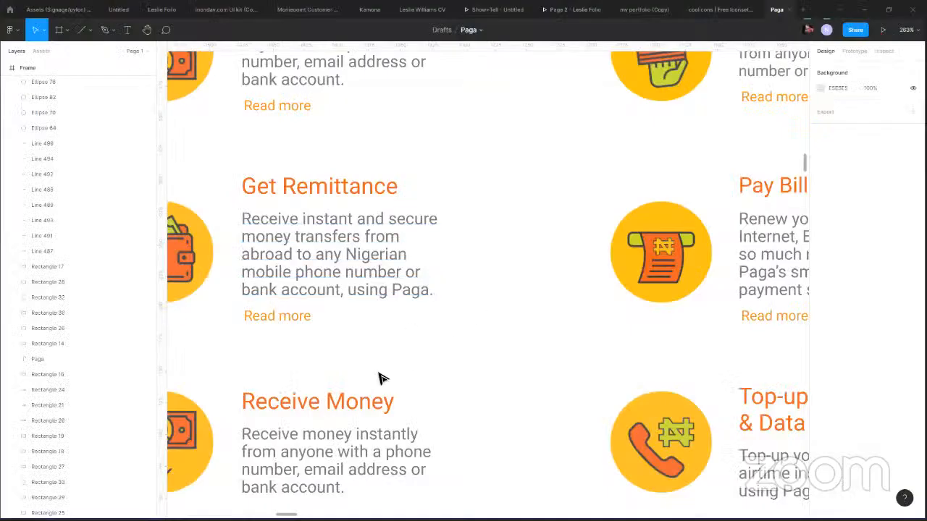
{"action": "scroll", "coordinate": [392, 399], "scroll_direction": "down", "scroll_amount": 5}
{"action": "scroll", "coordinate": [413, 250], "scroll_direction": "up", "scroll_amount": 5}
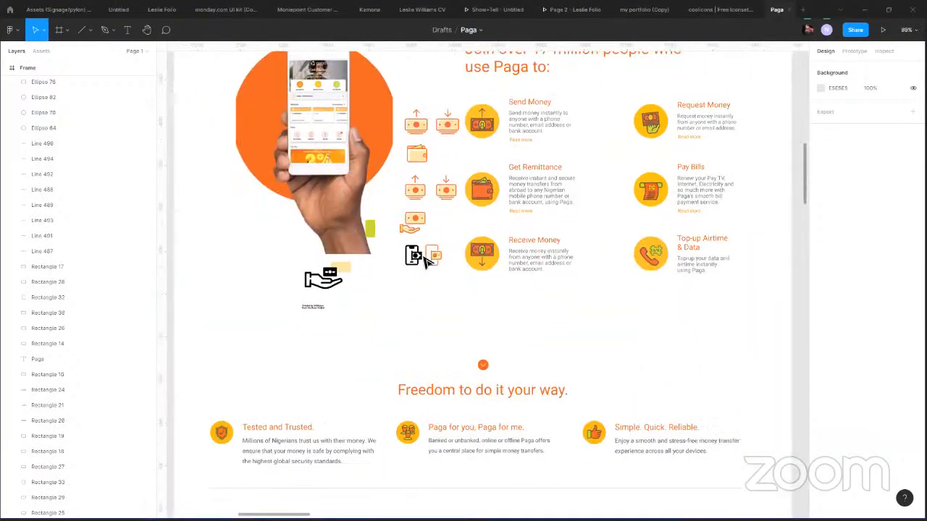
{"action": "scroll", "coordinate": [420, 210], "scroll_direction": "up", "scroll_amount": 4}
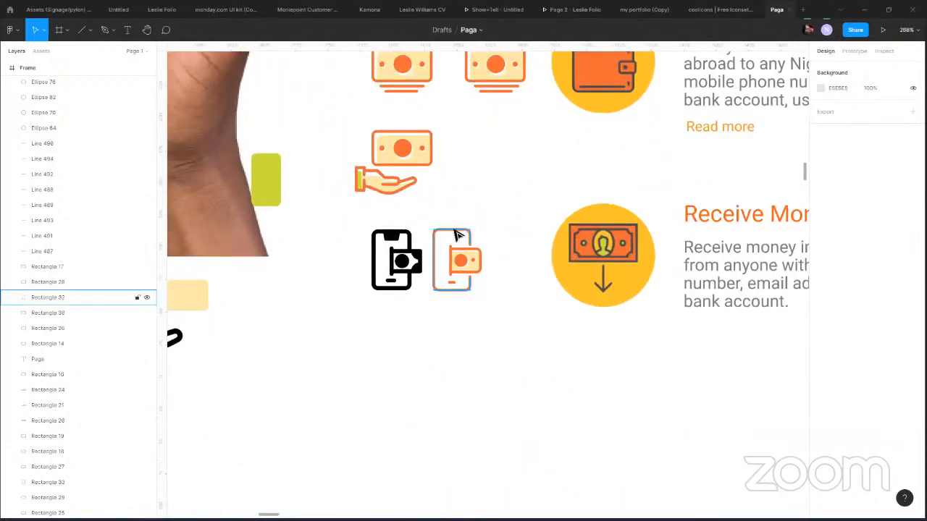
{"action": "scroll", "coordinate": [444, 174], "scroll_direction": "up", "scroll_amount": 3}
{"action": "left_click", "coordinate": [427, 128]}
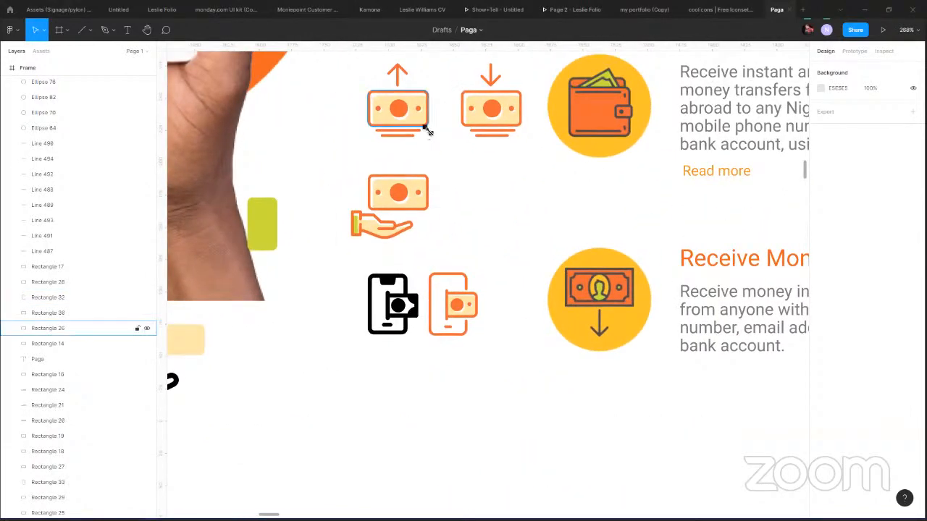
{"action": "key", "text": "ctrl+d"}
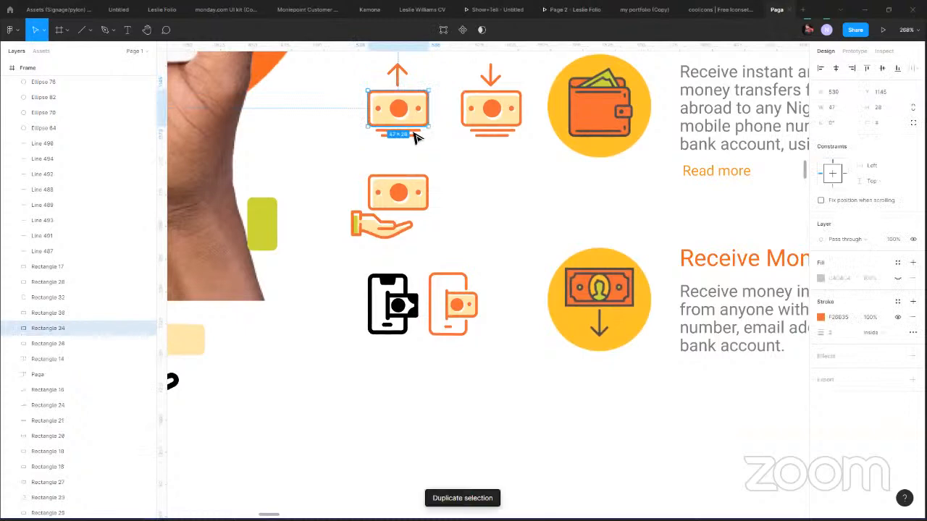
{"action": "left_click_drag", "start_coordinate": [414, 137], "coordinate": [410, 144]}
{"action": "key", "text": "shift+Down"}
{"action": "key", "text": "shift+Down"}
{"action": "key", "text": "shift+Down"}
{"action": "key", "text": "shift+Down"}
{"action": "key", "text": "shift+Down"}
{"action": "key", "text": "shift+Down"}
{"action": "key", "text": "shift+Down"}
{"action": "key", "text": "shift+Down"}
{"action": "key", "text": "shift+Down"}
{"action": "key", "text": "shift+Down"}
{"action": "key", "text": "shift+Down"}
{"action": "key", "text": "shift+Down"}
{"action": "key", "text": "shift+Down"}
{"action": "key", "text": "shift+Down"}
{"action": "key", "text": "shift+Down"}
{"action": "key", "text": "shift+Down"}
{"action": "key", "text": "shift+Down"}
{"action": "key", "text": "shift+Down"}
{"action": "key", "text": "shift+Down"}
{"action": "key", "text": "shift+Down"}
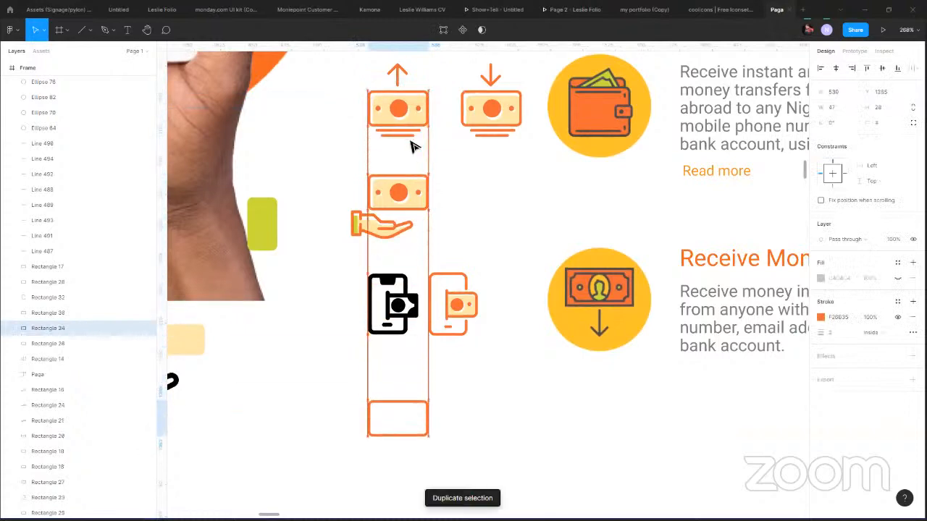
Duplicate the empty orange rectangle directly below itself and shorten the upper one to a 47 × 10 bar.
{"action": "scroll", "coordinate": [420, 231], "scroll_direction": "down", "scroll_amount": 5}
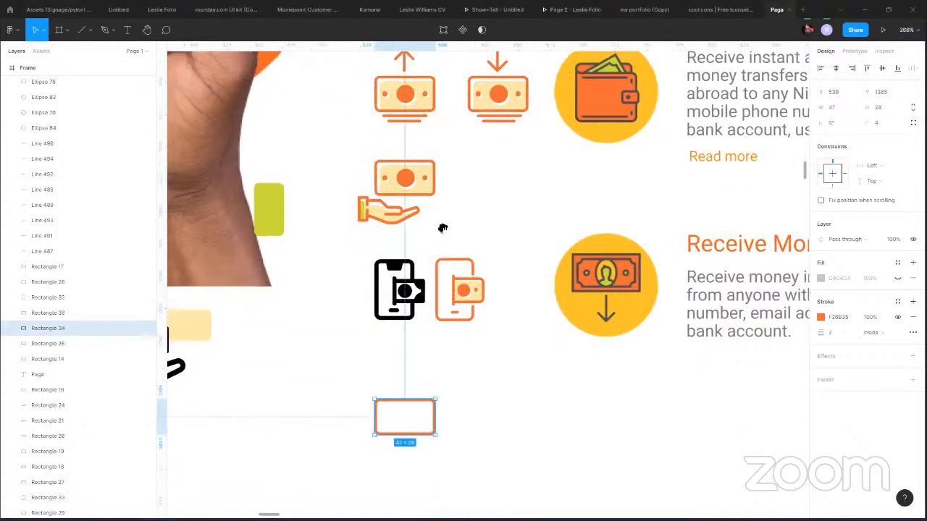
{"action": "scroll", "coordinate": [404, 239], "scroll_direction": "up", "scroll_amount": 1}
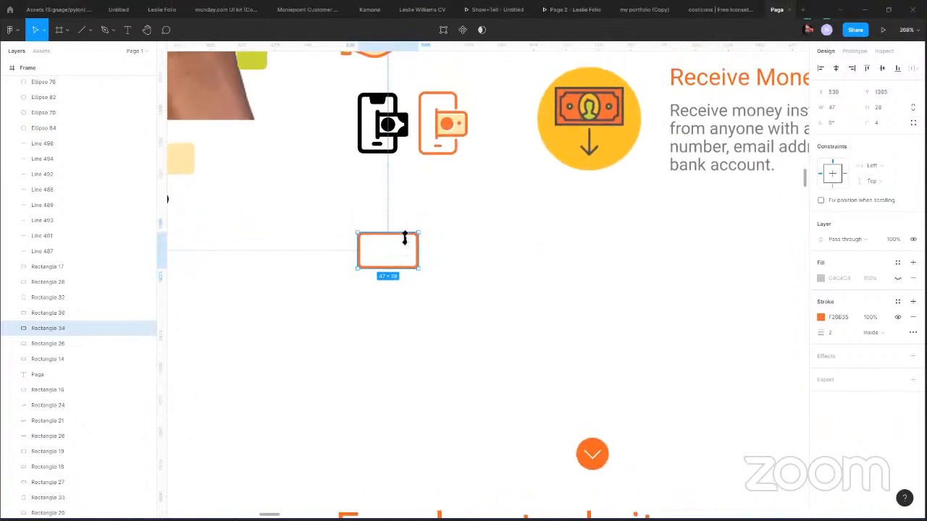
{"action": "scroll", "coordinate": [397, 258], "scroll_direction": "up", "scroll_amount": 3}
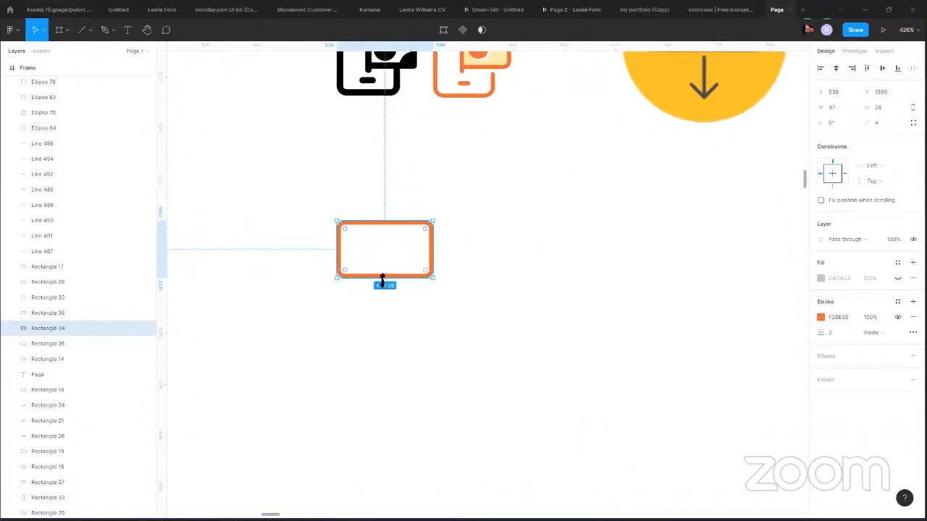
{"action": "left_click_drag", "start_coordinate": [387, 257], "coordinate": [382, 331]}
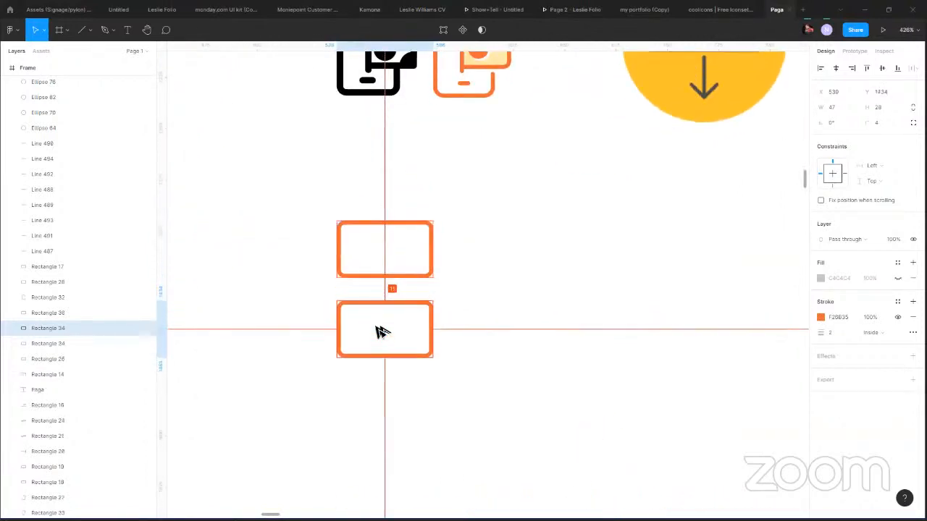
{"action": "left_click", "coordinate": [383, 278]}
{"action": "left_click_drag", "start_coordinate": [384, 278], "coordinate": [384, 242]}
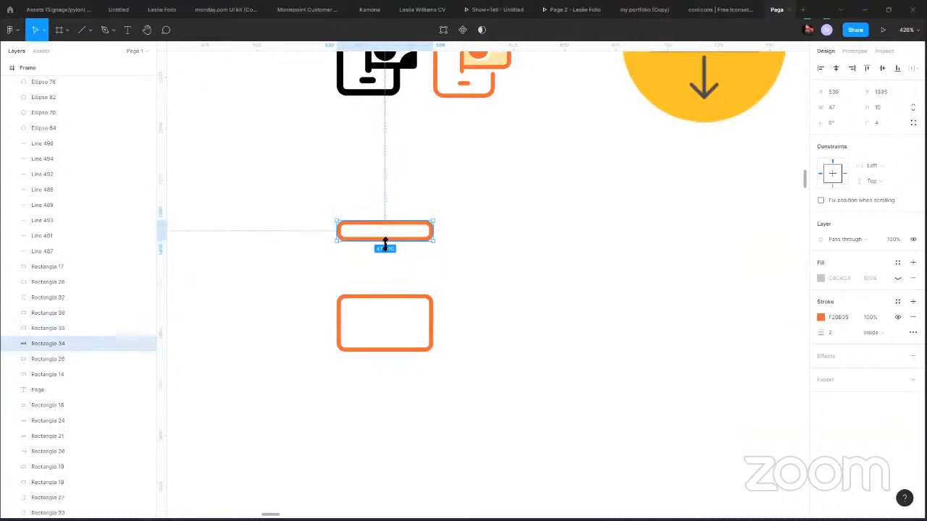
Narrow the lower orange rectangle to 31 × 28 and move it up against the bar, centred beneath it at X 547, Y 1403.
{"action": "left_click", "coordinate": [428, 313]}
{"action": "left_click", "coordinate": [429, 313]}
{"action": "left_click_drag", "start_coordinate": [433, 316], "coordinate": [390, 262]}
{"action": "key", "text": "Up"}
{"action": "key", "text": "Up"}
{"action": "key", "text": "Up"}
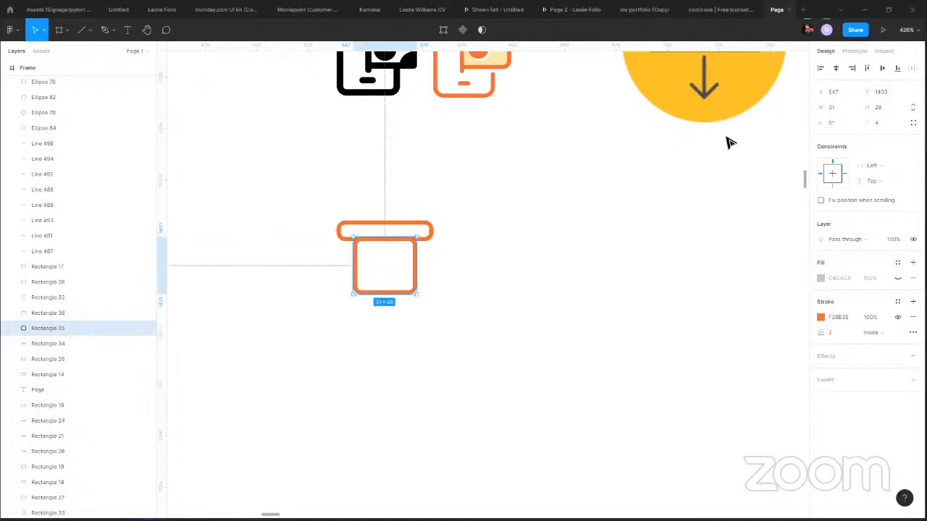
Set the lower rectangle's two top corner radii to 0, using independent corners.
{"action": "left_click", "coordinate": [913, 123]}
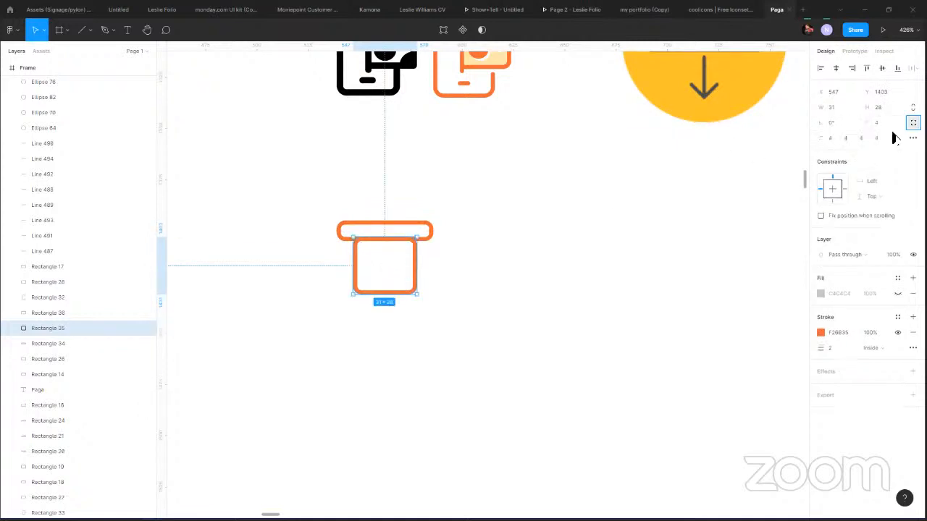
{"action": "left_click", "coordinate": [831, 139]}
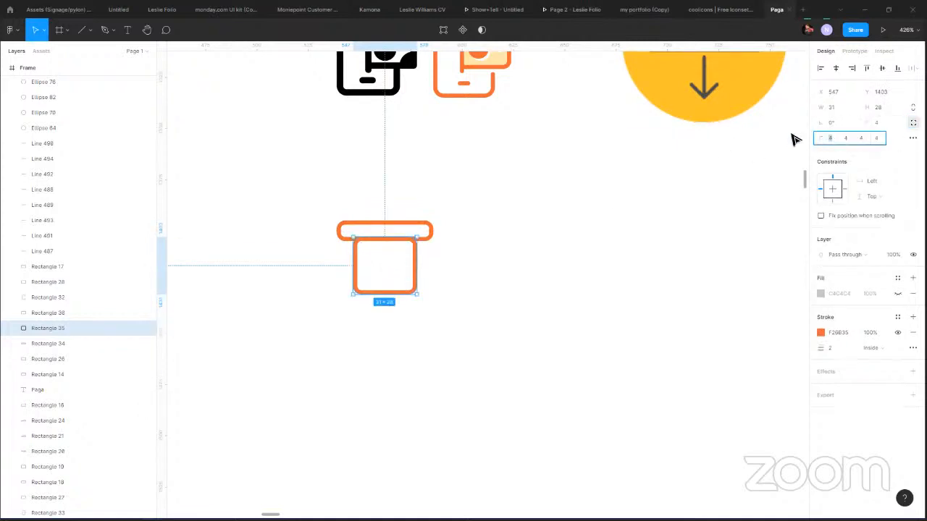
{"action": "type", "text": "0"}
{"action": "key", "text": "Tab"}
{"action": "key", "text": "Return"}
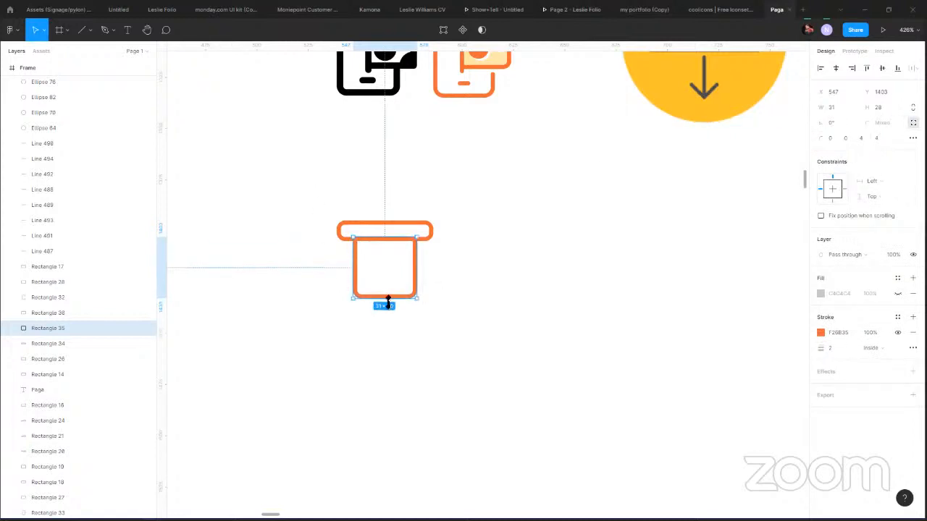
Set the top bar's two bottom corner radii to 0, using independent corners.
{"action": "left_click", "coordinate": [428, 236], "text": "shift"}
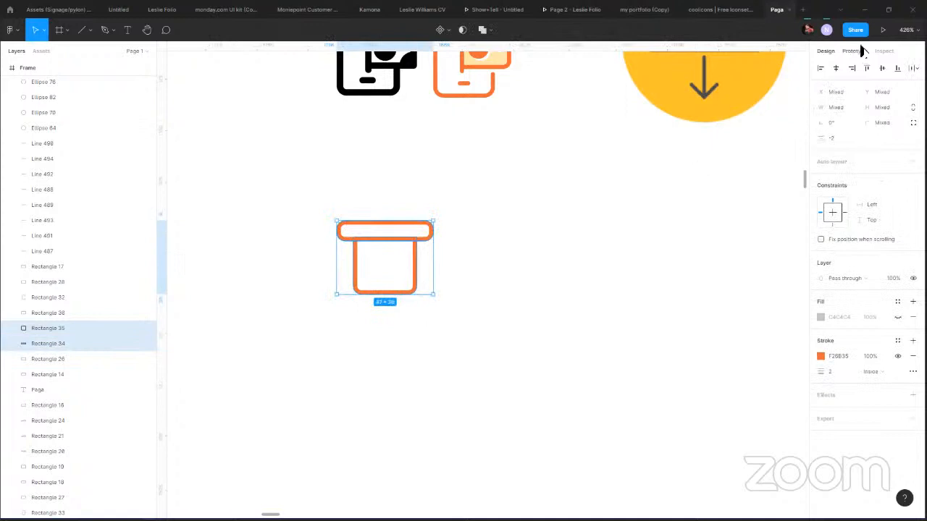
{"action": "left_click", "coordinate": [527, 264]}
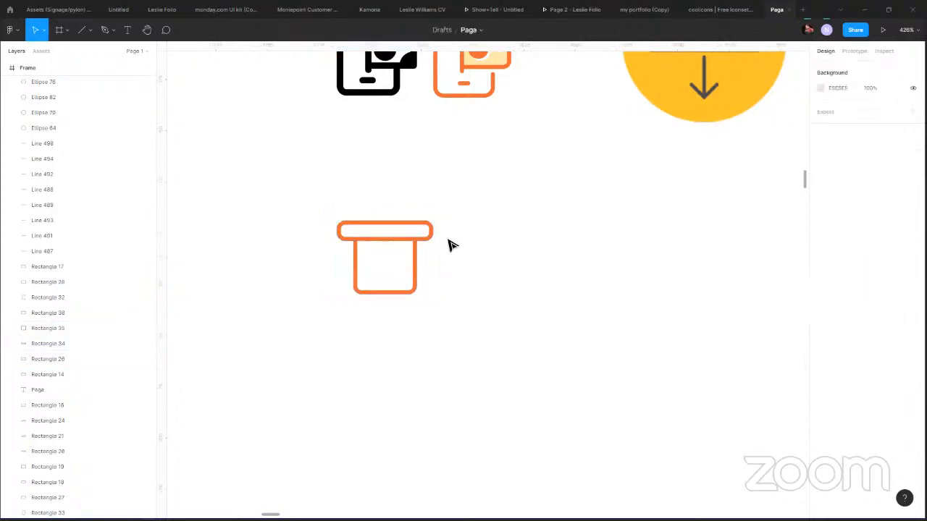
{"action": "left_click", "coordinate": [428, 235]}
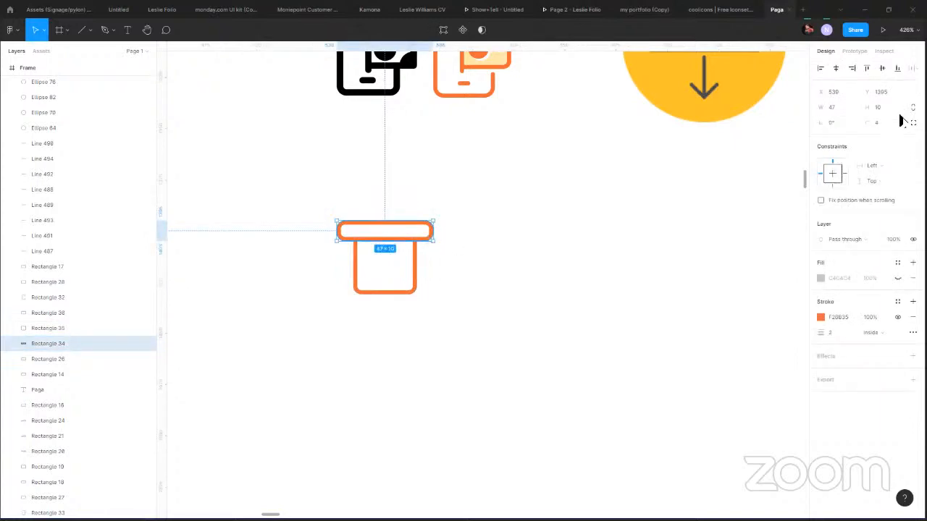
{"action": "left_click", "coordinate": [913, 123]}
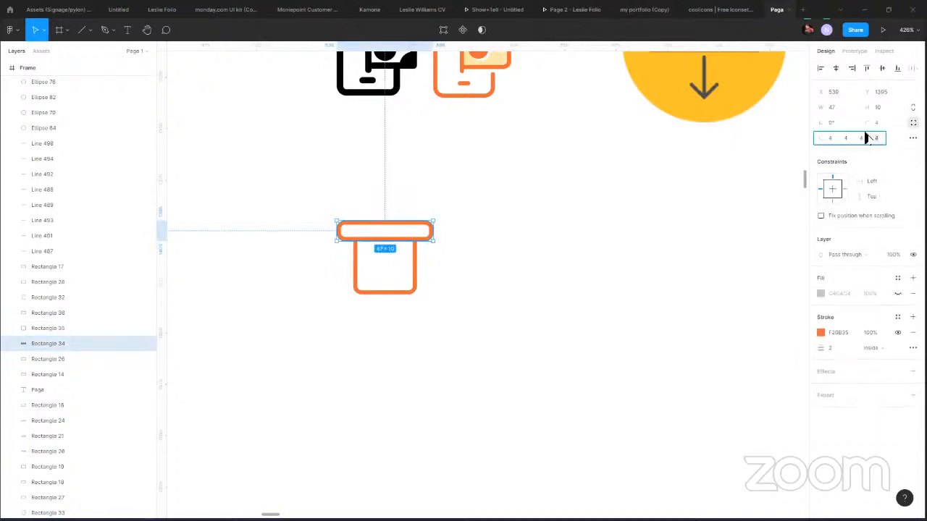
{"action": "left_click", "coordinate": [865, 135]}
{"action": "key", "text": "Return"}
{"action": "left_click", "coordinate": [474, 209]}
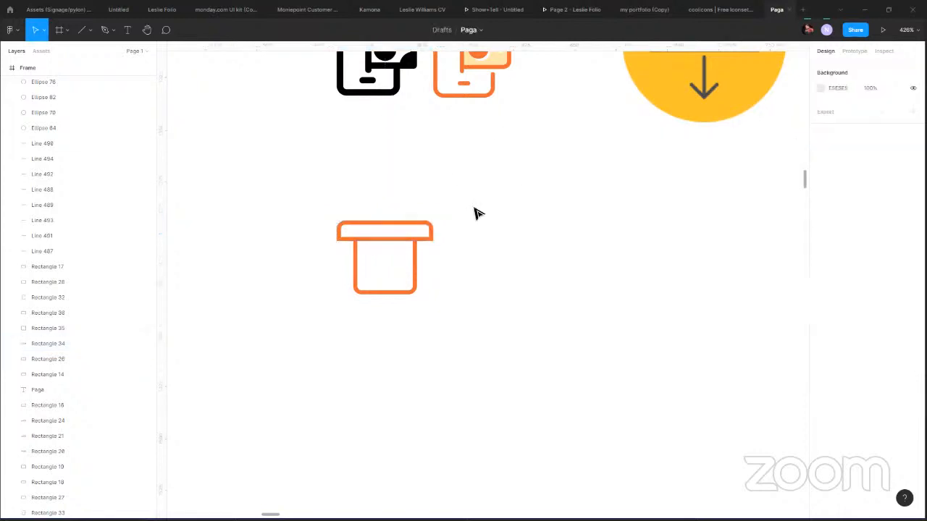
Duplicate the orange phone icon's short line, lengthen it inside the lower rectangle, and repeat it as three evenly spaced horizontal lines.
{"action": "left_click", "coordinate": [396, 294]}
{"action": "scroll", "coordinate": [501, 166], "scroll_direction": "up", "scroll_amount": 5}
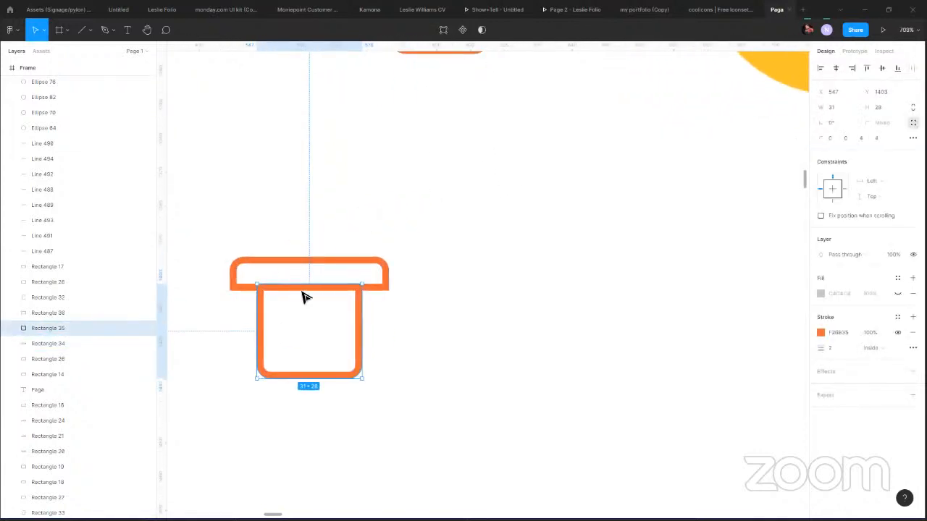
{"action": "scroll", "coordinate": [439, 153], "scroll_direction": "up", "scroll_amount": 2}
{"action": "left_click", "coordinate": [443, 129]}
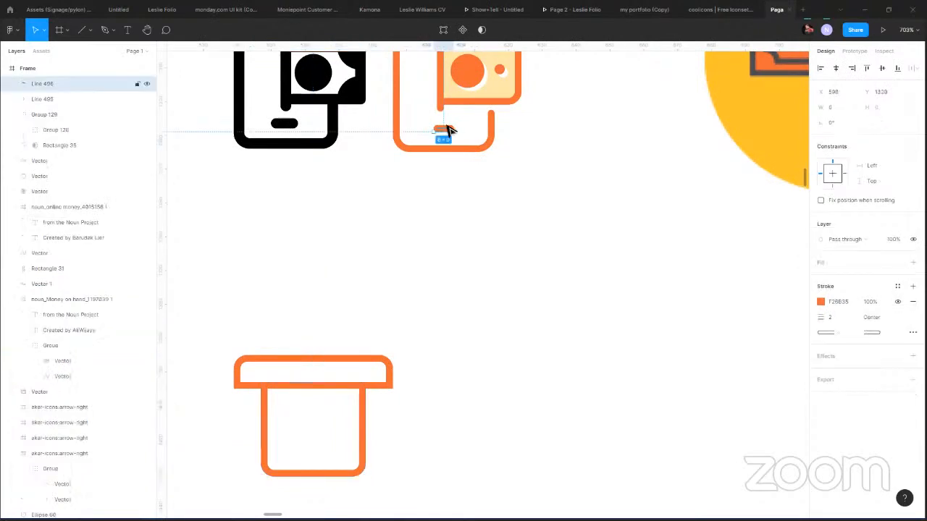
{"action": "left_click_drag", "start_coordinate": [449, 131], "coordinate": [464, 214]}
{"action": "key", "text": "ctrl+d"}
{"action": "left_click", "coordinate": [439, 402]}
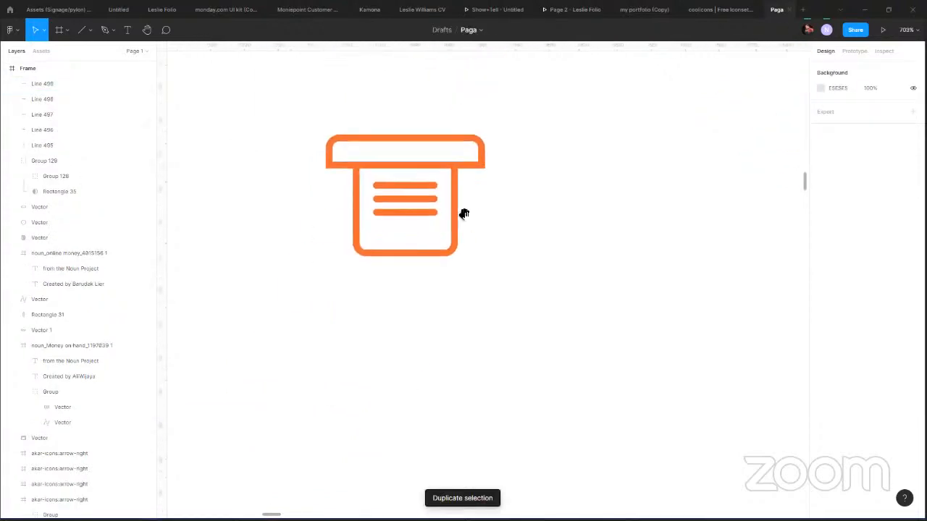
Set the lower rectangle's two bottom corner radii to 0.
{"action": "left_click", "coordinate": [421, 255]}
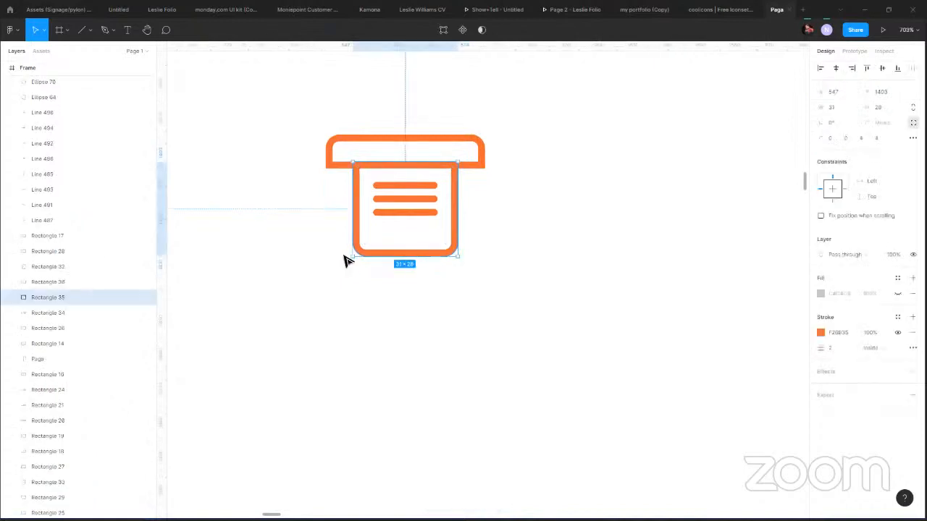
{"action": "left_click", "coordinate": [860, 140]}
{"action": "left_click", "coordinate": [878, 139]}
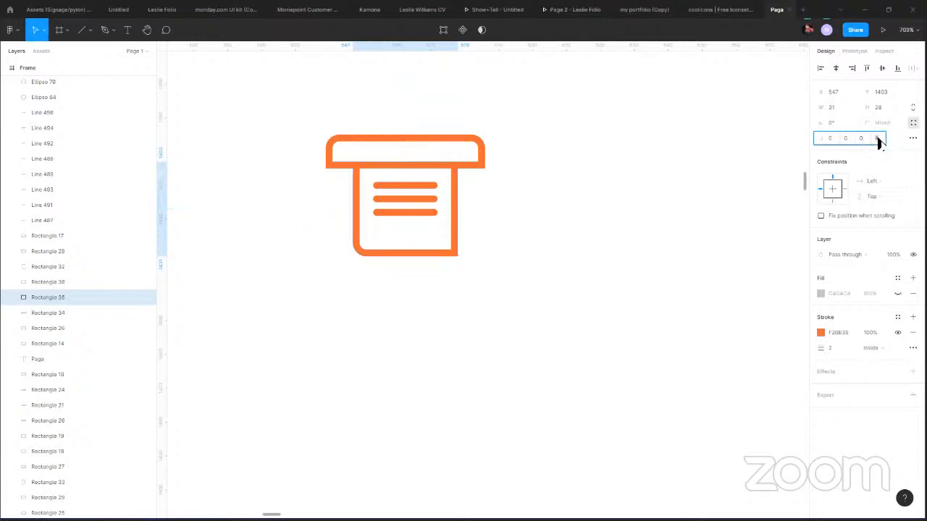
{"action": "type", "text": "0"}
{"action": "key", "text": "Return"}
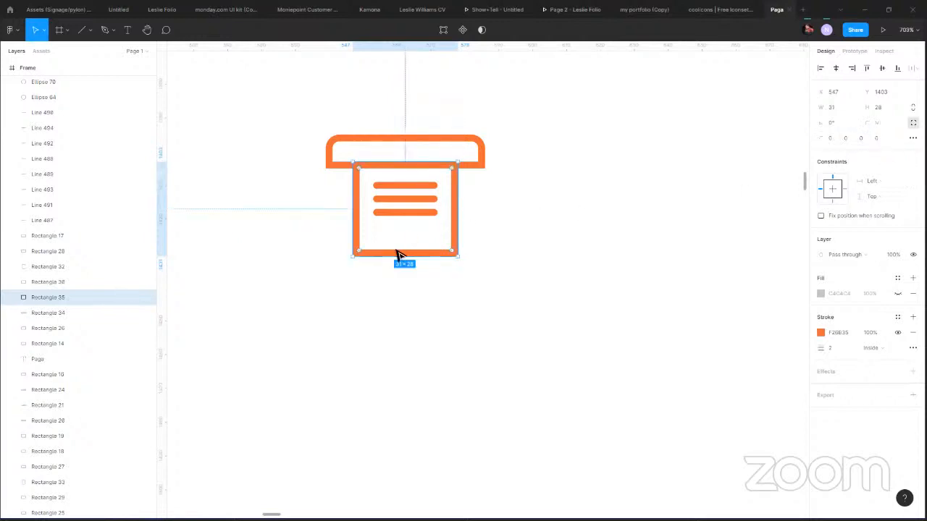
Open the lower rectangle for vector editing and add a point at the middle of its bottom edge, X 562.5, Y 1431.
{"action": "scroll", "coordinate": [402, 251], "scroll_direction": "up", "scroll_amount": 8}
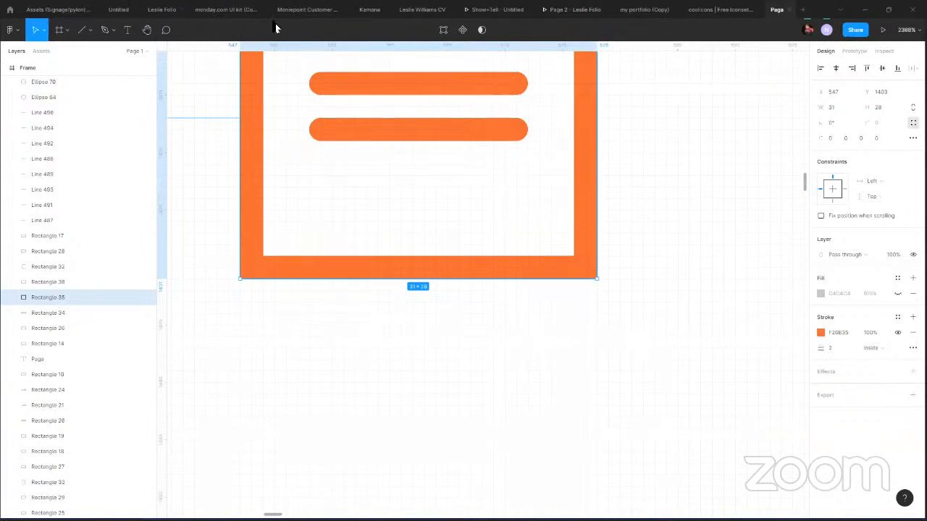
{"action": "key", "text": "Return"}
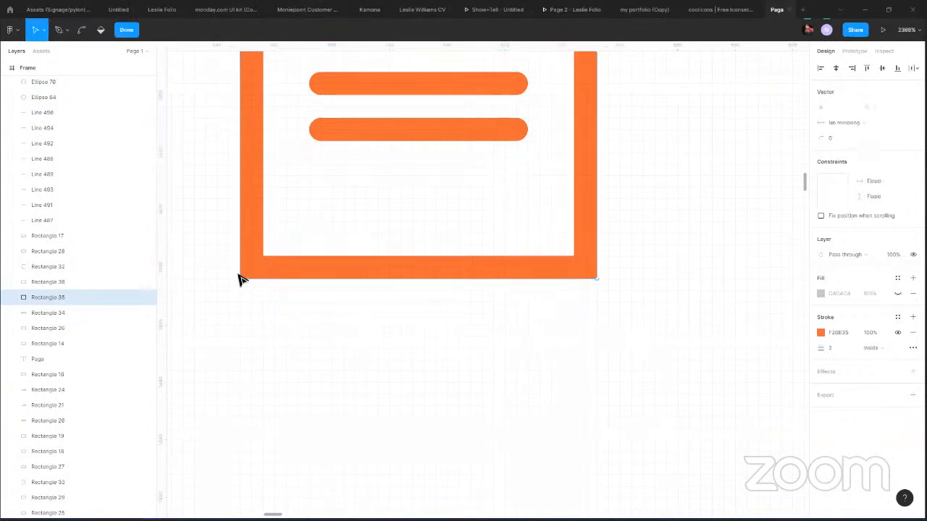
{"action": "left_click", "coordinate": [424, 282]}
{"action": "left_click", "coordinate": [424, 282]}
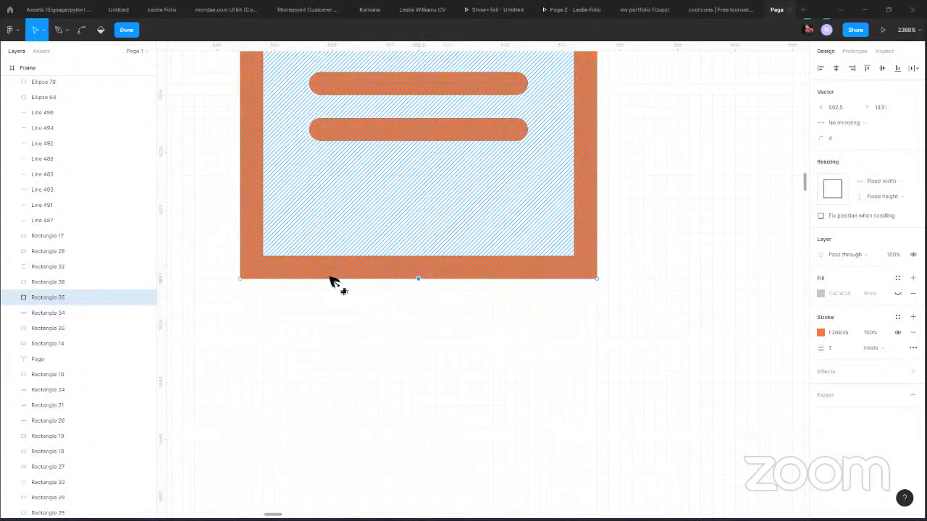
{"action": "left_click", "coordinate": [285, 279]}
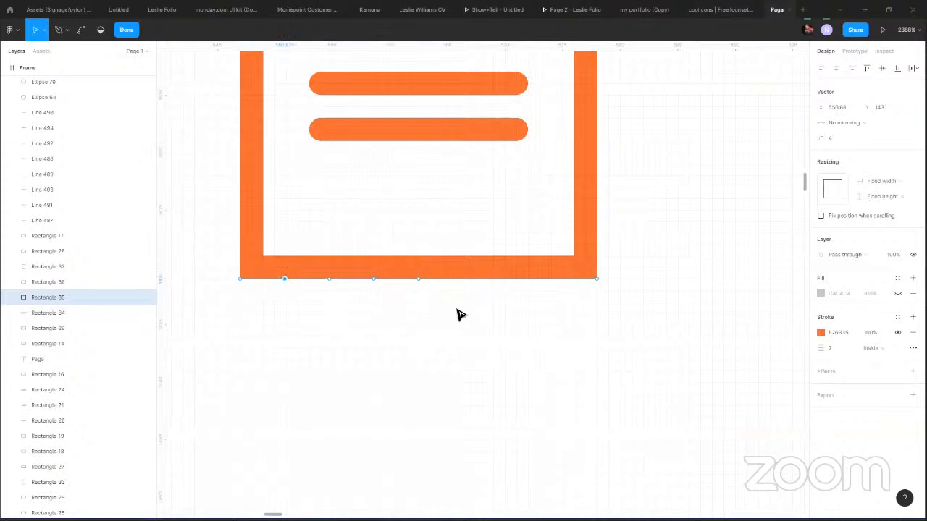
{"action": "left_click", "coordinate": [508, 280]}
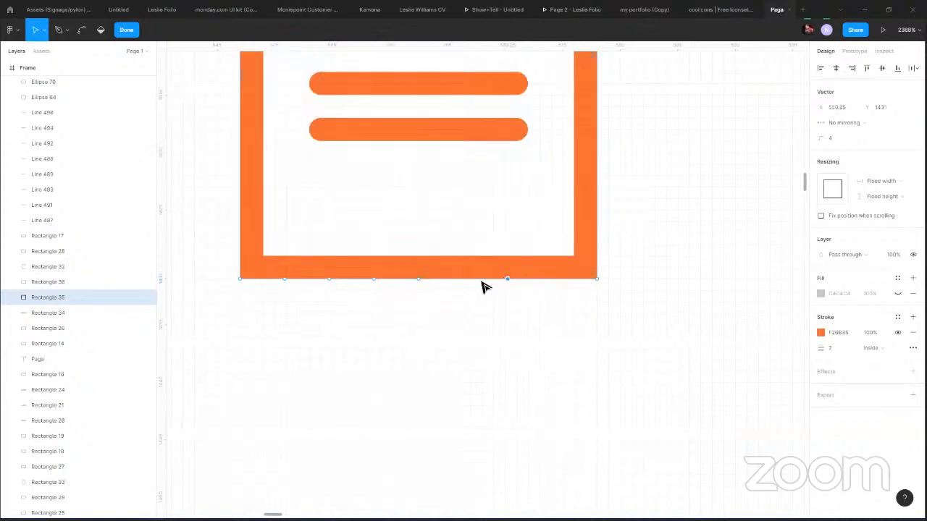
{"action": "left_click", "coordinate": [553, 280]}
{"action": "left_click", "coordinate": [285, 279]}
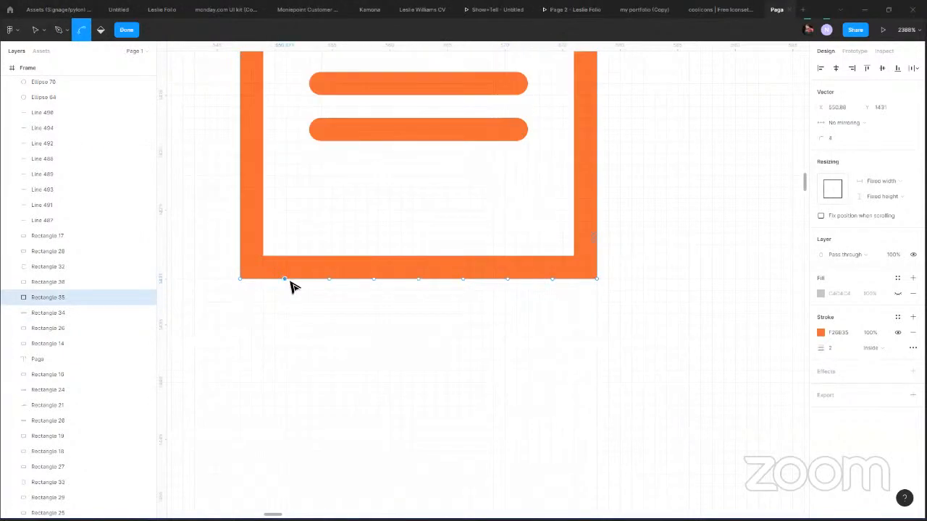
{"action": "left_click", "coordinate": [373, 279], "text": "shift"}
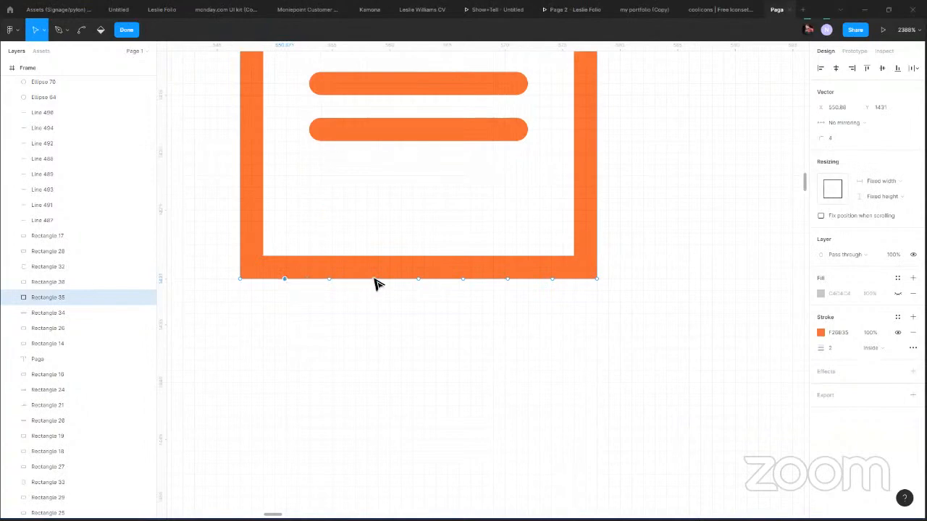
{"action": "left_click", "coordinate": [463, 279], "text": "shift"}
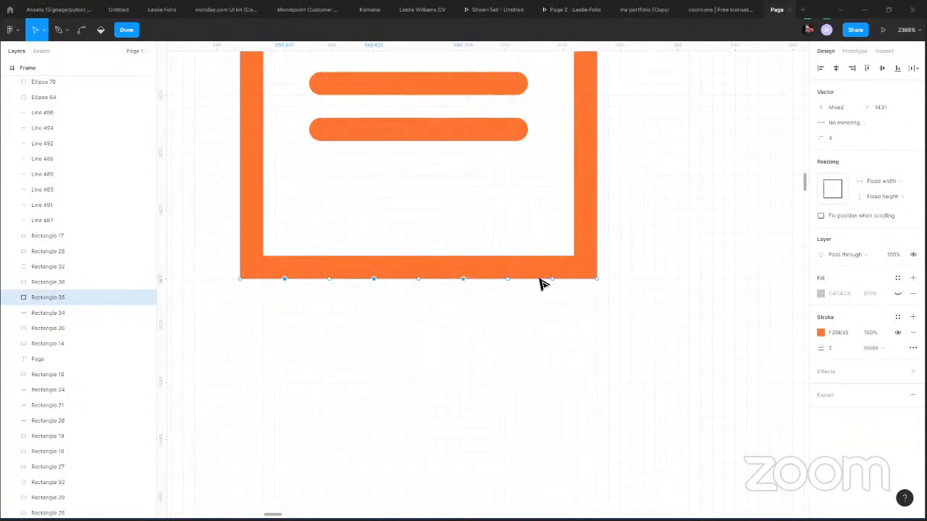
{"action": "left_click", "coordinate": [588, 266]}
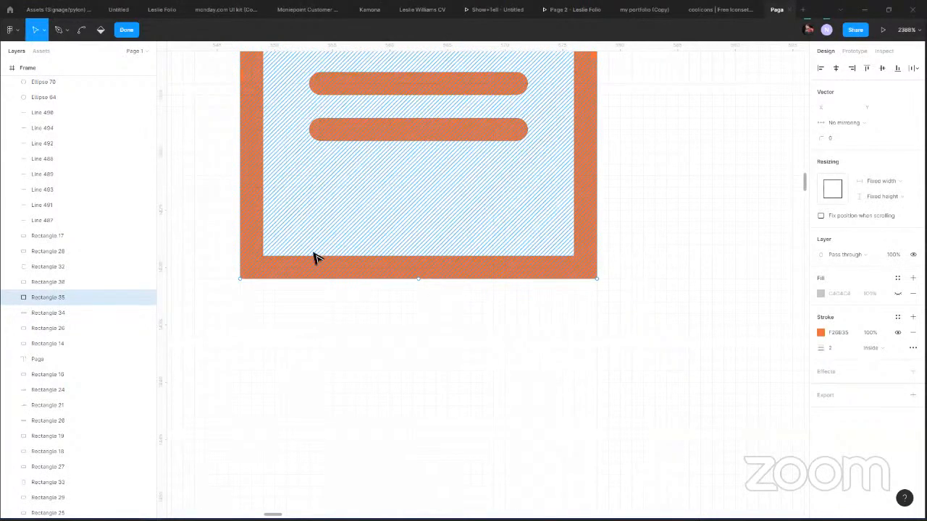
Add six more evenly spaced points along the rectangle's bottom edge with the Pen tool, three on each side of the midpoint.
{"action": "key", "text": "p"}
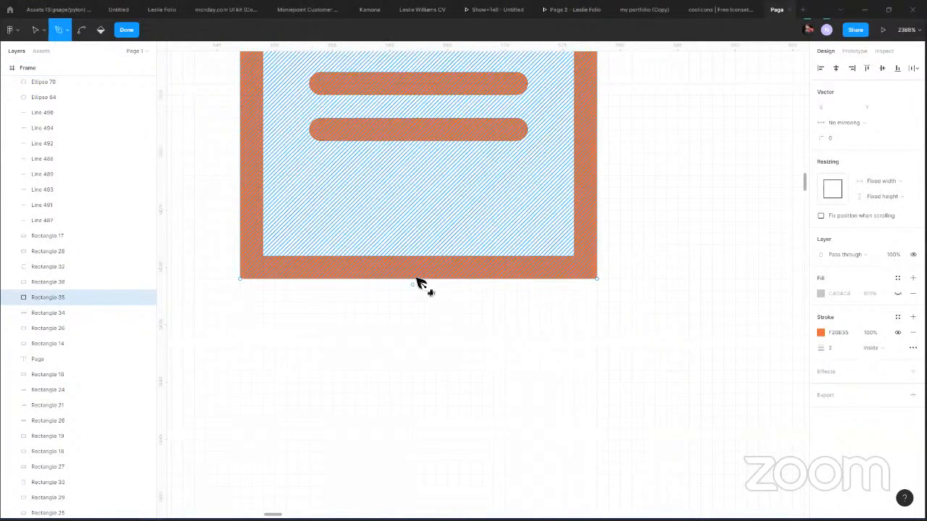
{"action": "left_click", "coordinate": [418, 279]}
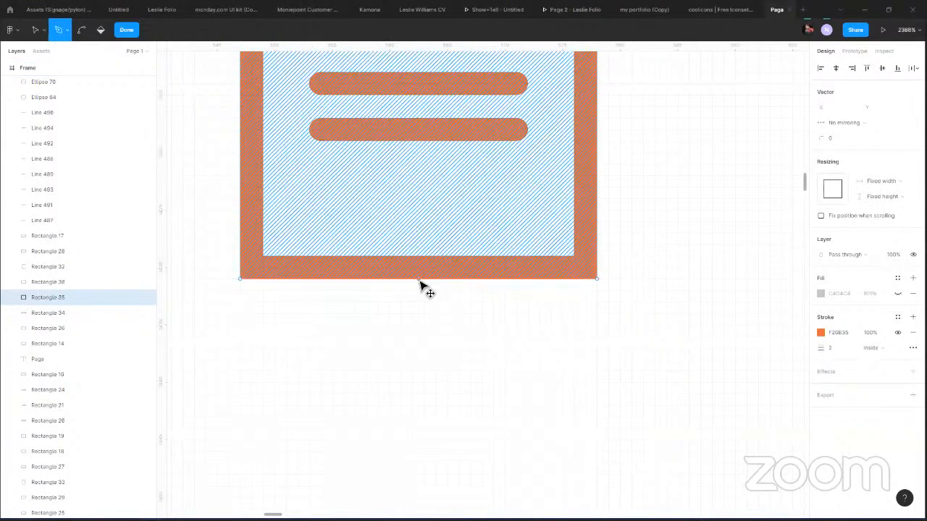
{"action": "left_click", "coordinate": [329, 280]}
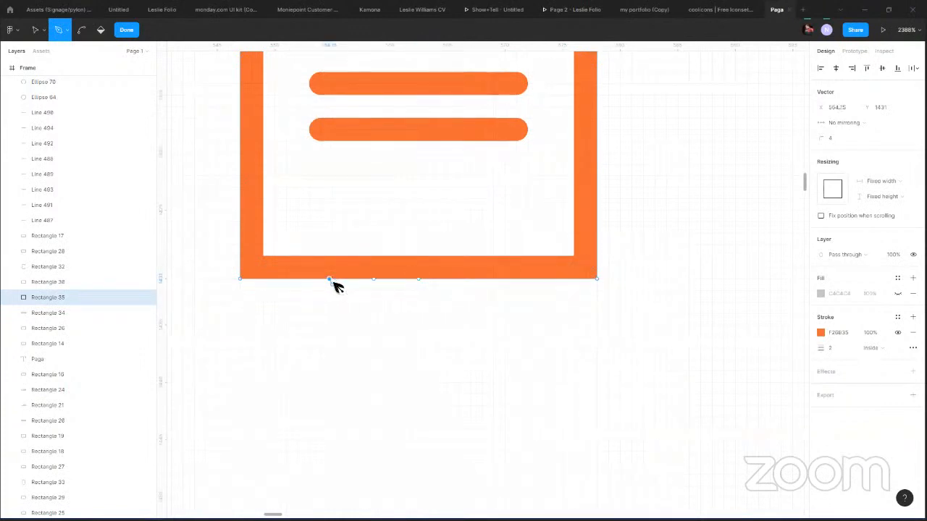
{"action": "left_click", "coordinate": [375, 279]}
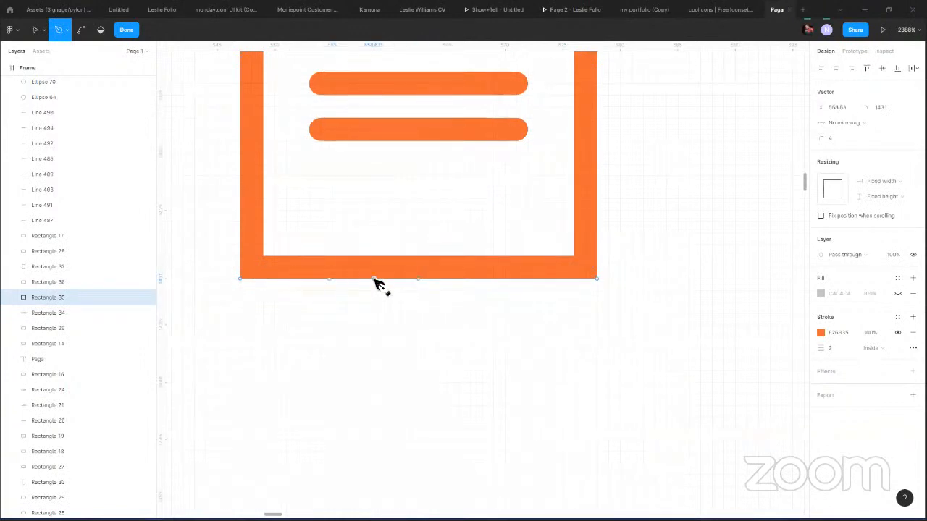
{"action": "key", "text": "Escape"}
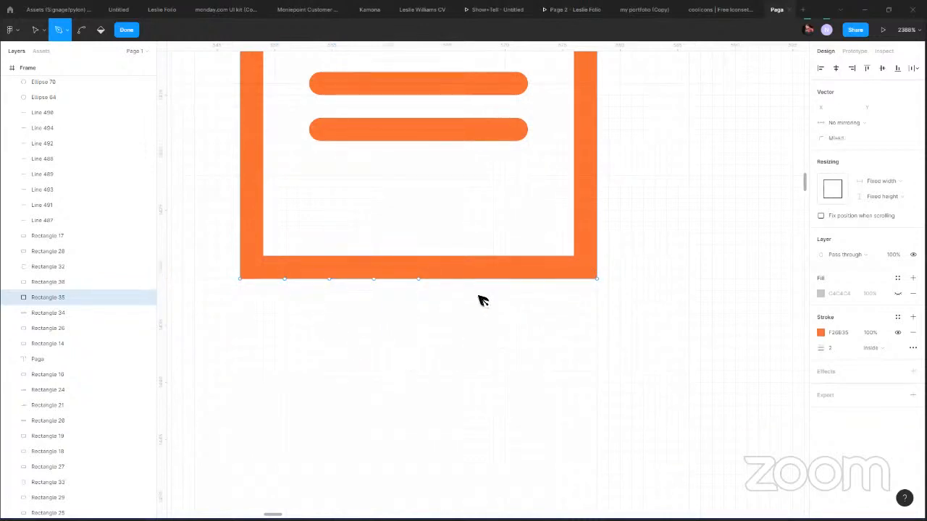
{"action": "left_click", "coordinate": [507, 279]}
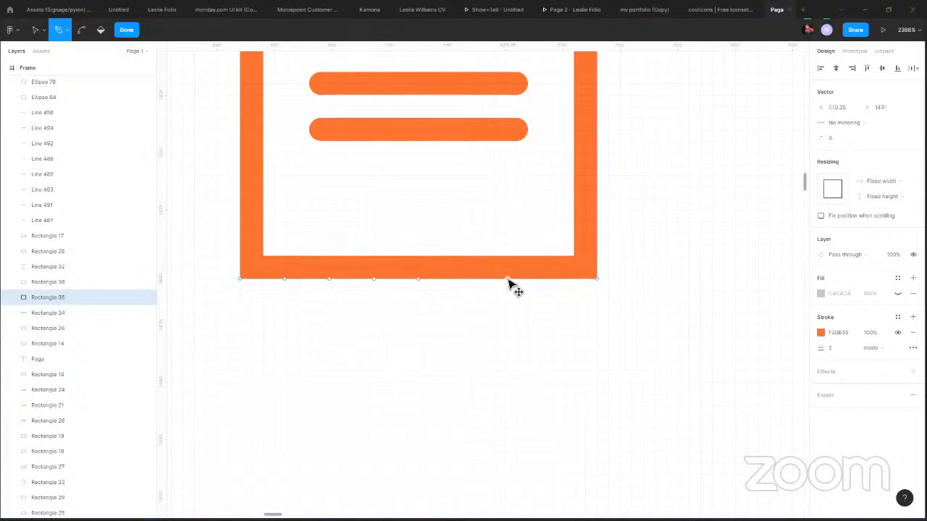
{"action": "left_click", "coordinate": [463, 278]}
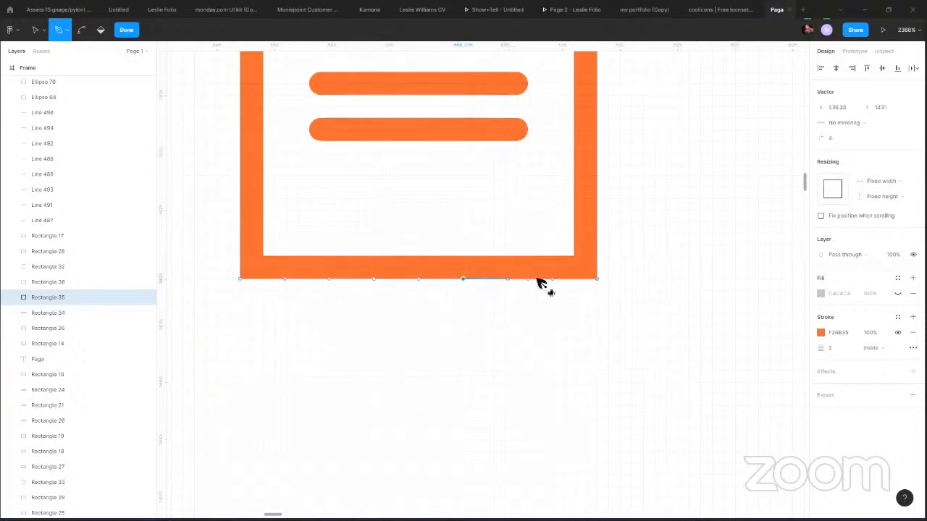
{"action": "left_click", "coordinate": [553, 280]}
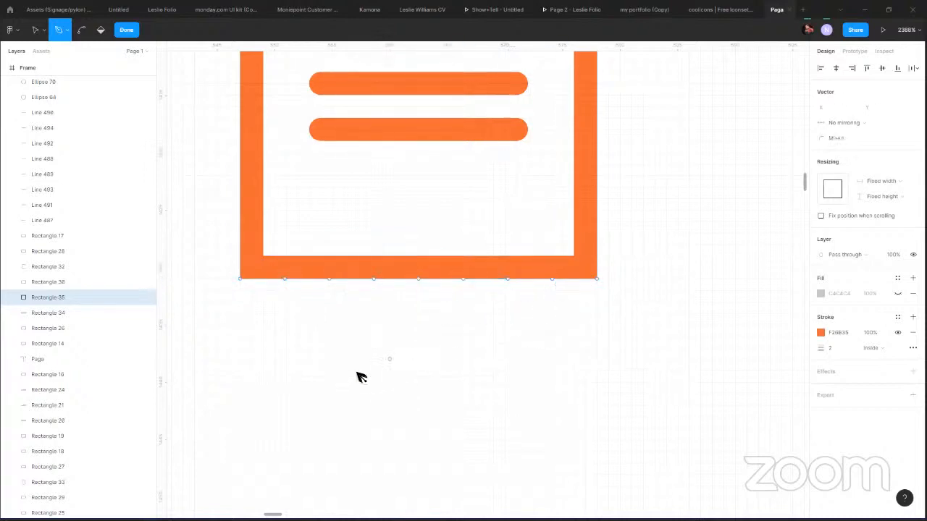
Select the four alternate bottom-edge points, starting with the one beside the left corner, and raise them together to Y 1427.
{"action": "left_click", "coordinate": [34, 30]}
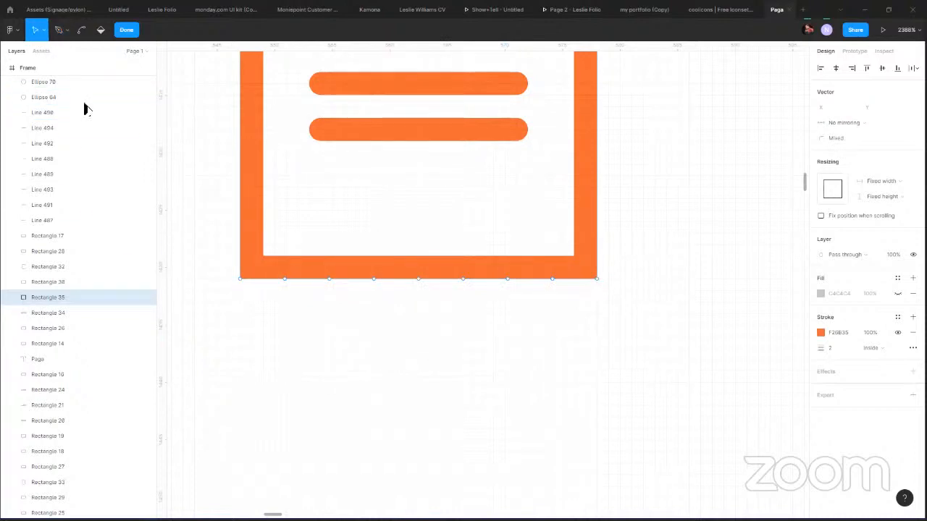
{"action": "left_click", "coordinate": [285, 280]}
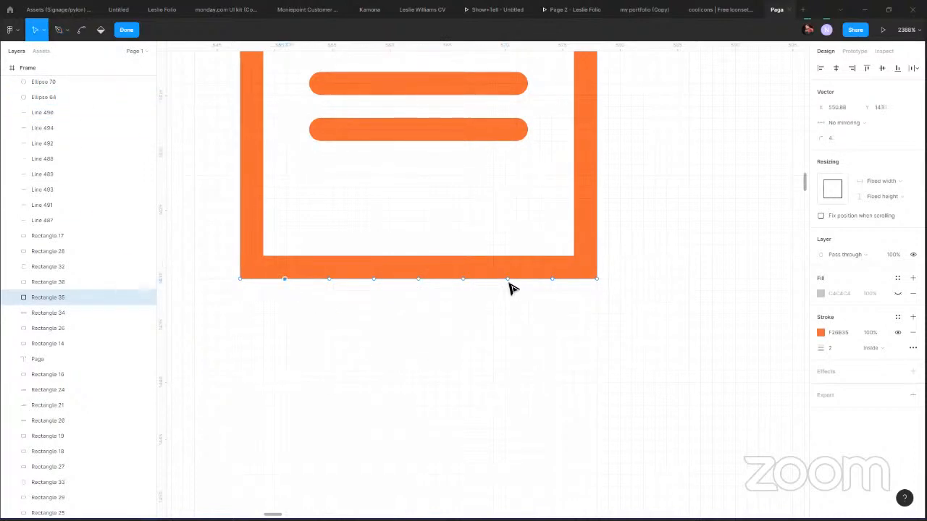
{"action": "left_click", "coordinate": [552, 280], "text": "shift"}
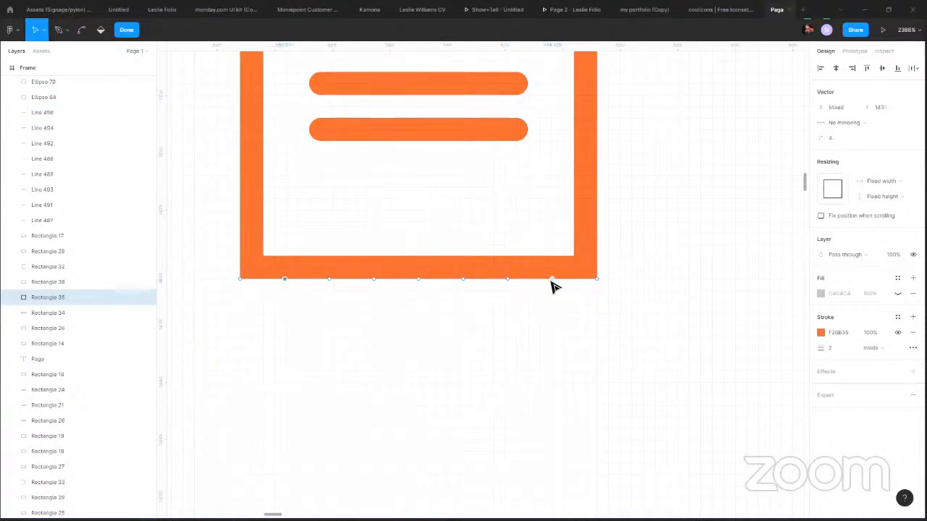
{"action": "left_click", "coordinate": [374, 279], "text": "shift"}
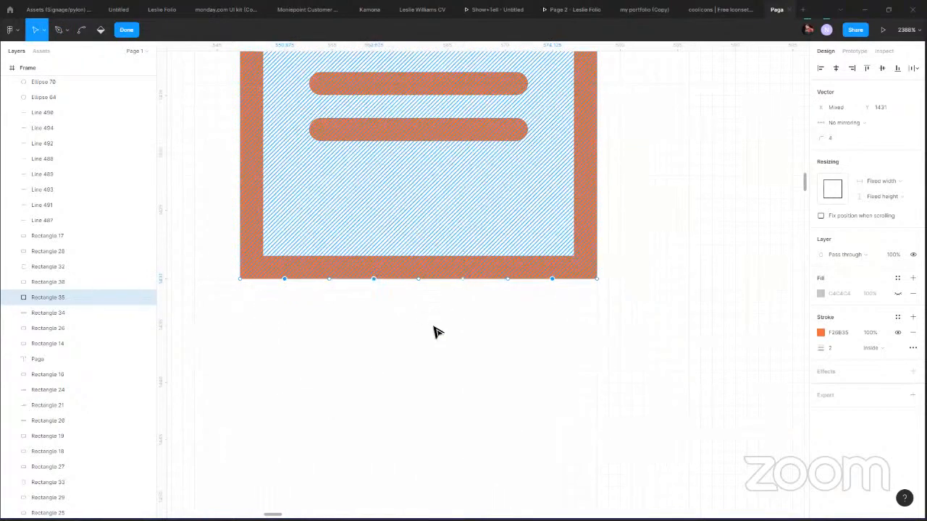
{"action": "left_click", "coordinate": [463, 279], "text": "shift"}
{"action": "key", "text": "Up"}
{"action": "key", "text": "Up"}
{"action": "key", "text": "Up"}
{"action": "key", "text": "Up"}
{"action": "key", "text": "Up"}
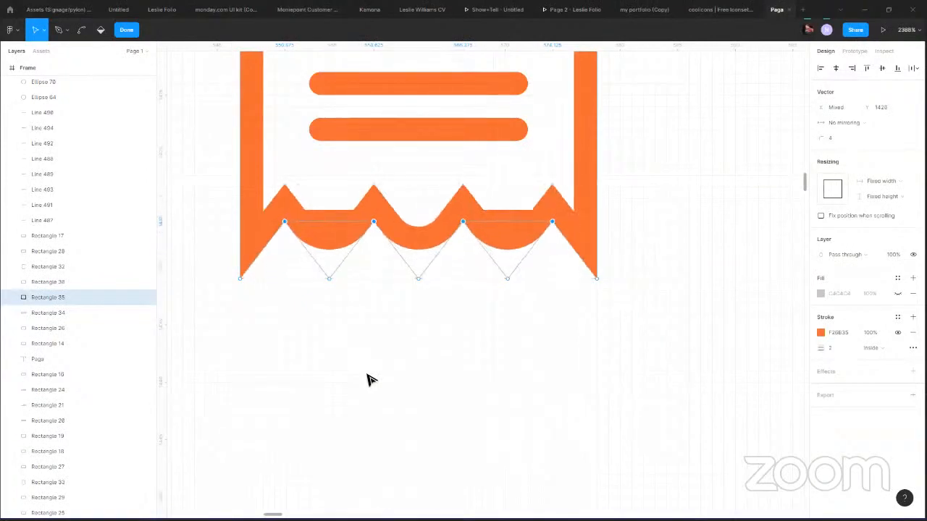
{"action": "key", "text": "Down"}
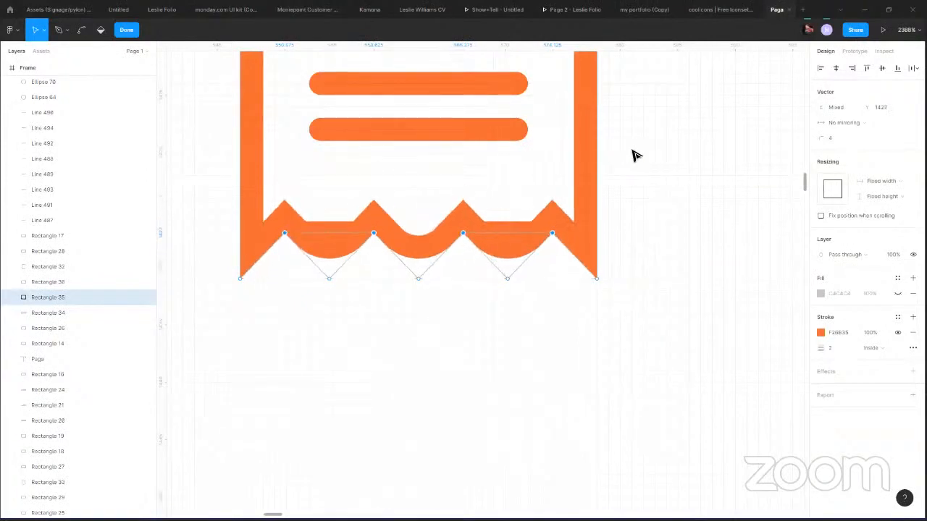
{"action": "scroll", "coordinate": [634, 155], "scroll_direction": "up", "scroll_amount": 5}
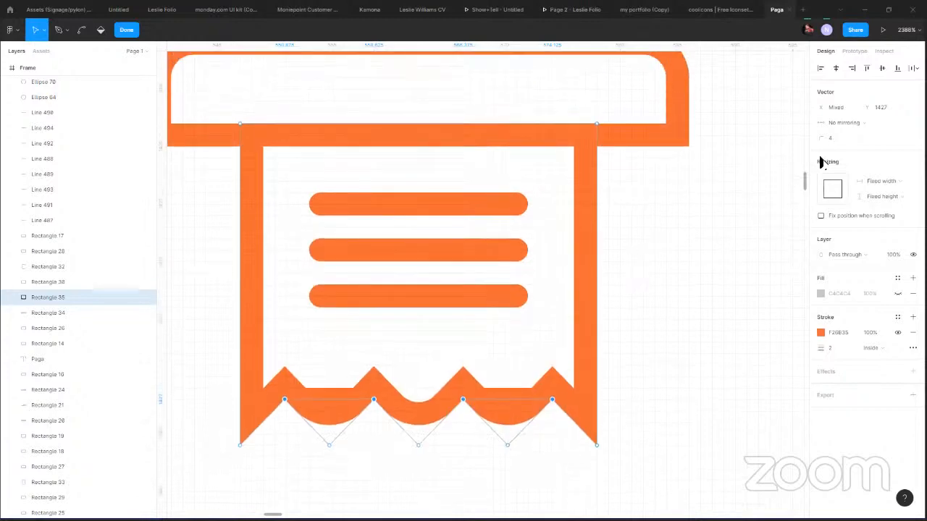
Select the three lower inner points of the receipt's zigzag edge and set their corner radius to 0.
{"action": "left_click_drag", "start_coordinate": [824, 140], "coordinate": [799, 141]}
{"action": "left_click_drag", "start_coordinate": [582, 156], "coordinate": [579, 156]}
{"action": "left_click_drag", "start_coordinate": [539, 463], "coordinate": [303, 433]}
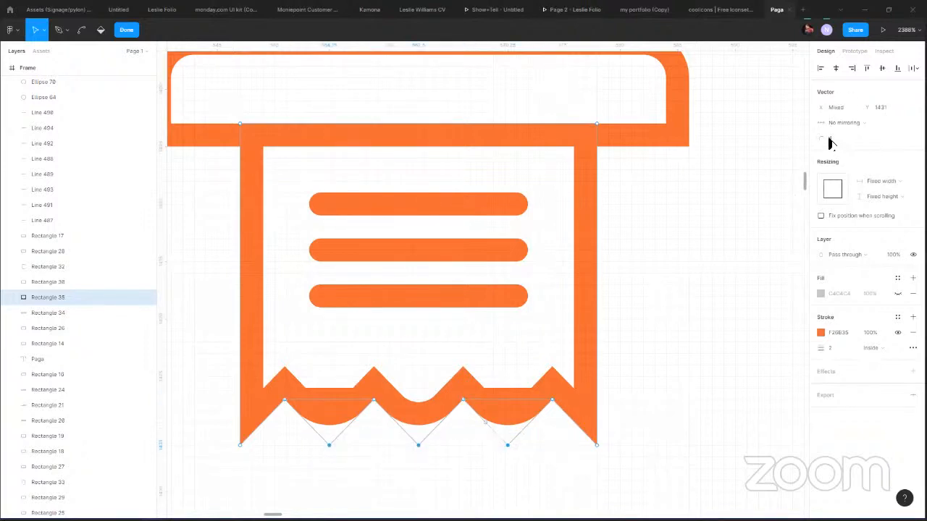
{"action": "left_click_drag", "start_coordinate": [823, 138], "coordinate": [815, 139]}
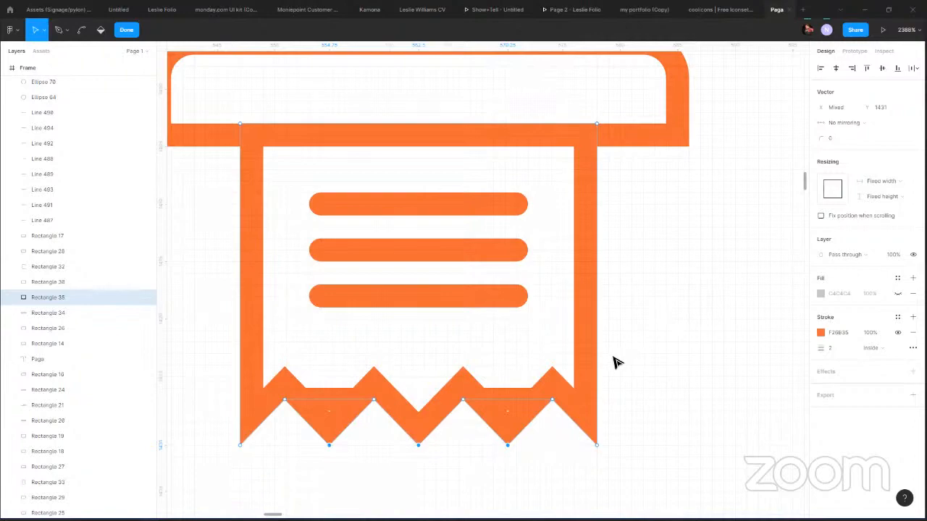
Select the four raised points of the zigzag edge and move them up together to Y 1426.
{"action": "left_click", "coordinate": [373, 402]}
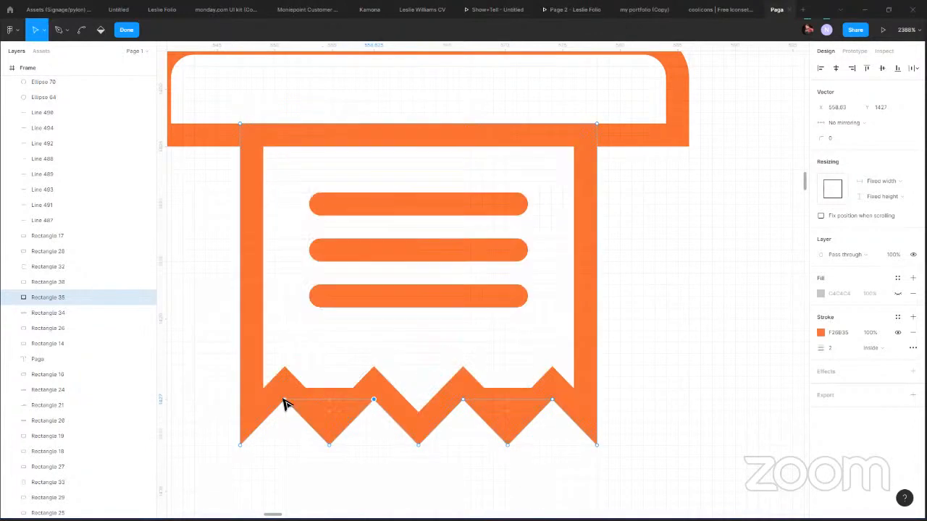
{"action": "left_click", "coordinate": [370, 399]}
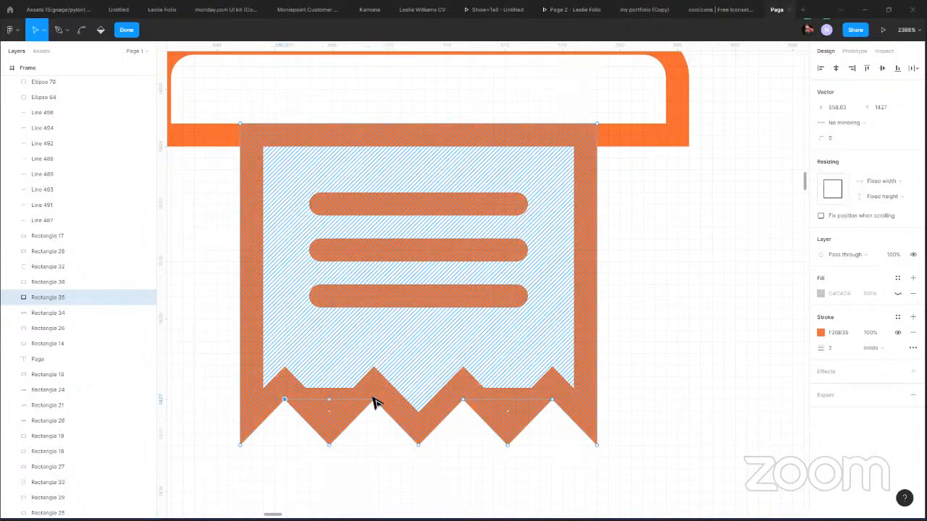
{"action": "left_click", "coordinate": [463, 401], "text": "shift"}
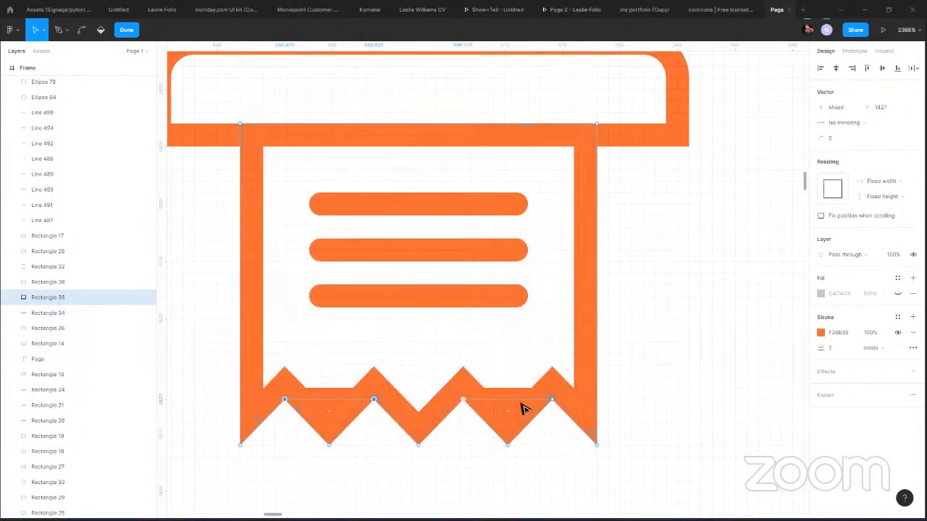
{"action": "left_click", "coordinate": [552, 400], "text": "shift"}
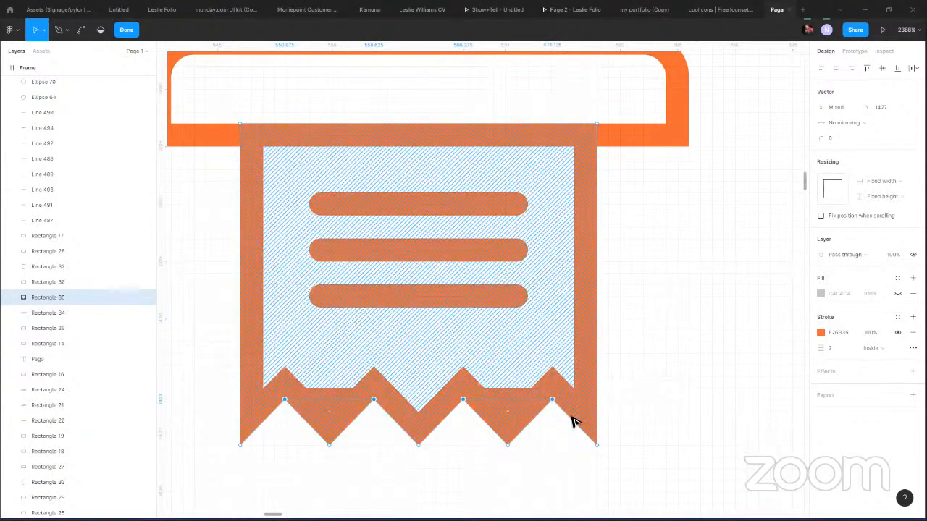
{"action": "key", "text": "Up"}
{"action": "key", "text": "Up"}
{"action": "key", "text": "Up"}
{"action": "key", "text": "Up"}
{"action": "key", "text": "Up"}
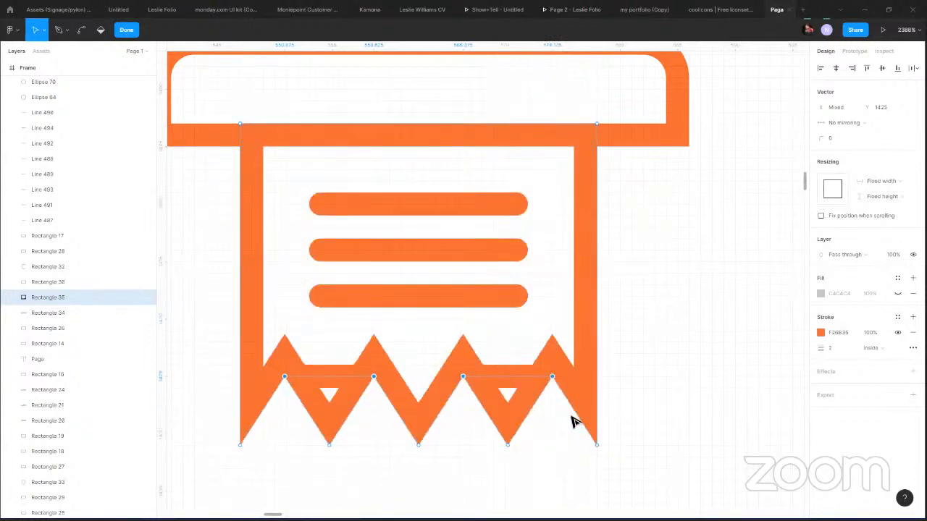
{"action": "key", "text": "Down"}
{"action": "key", "text": "Down"}
{"action": "key", "text": "Down"}
{"action": "key", "text": "Down"}
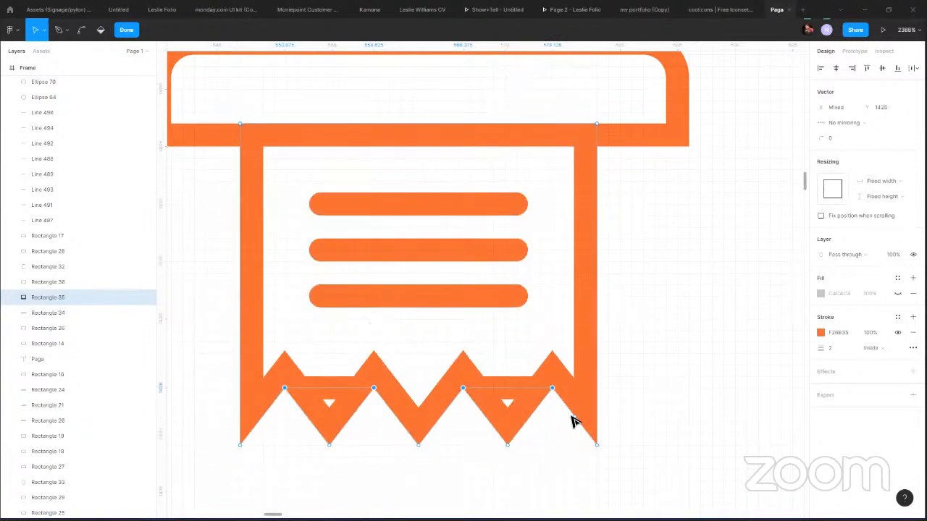
{"action": "key", "text": "Down"}
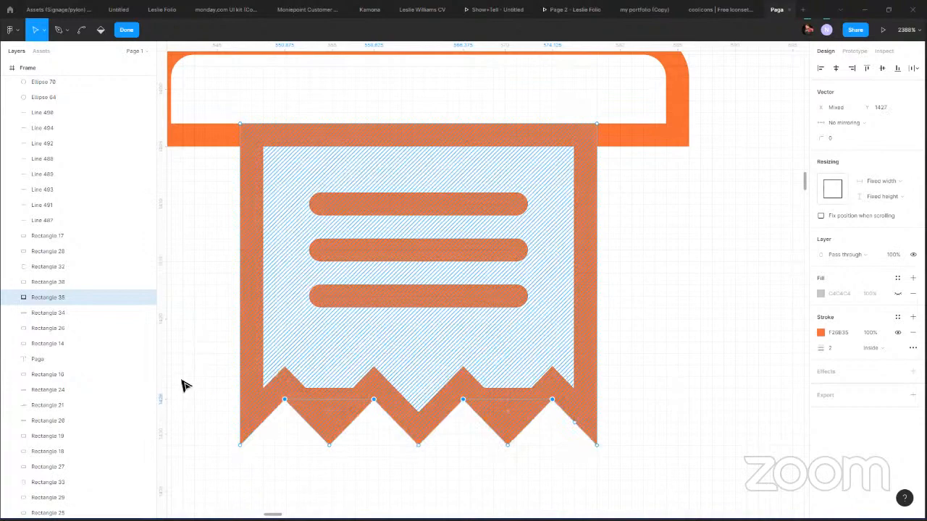
{"action": "key", "text": "ctrl+z"}
Remove the two stray horizontal segments joining the raised points by adding and deleting a midpoint on each, and finish vector editing.
{"action": "left_click", "coordinate": [66, 30]}
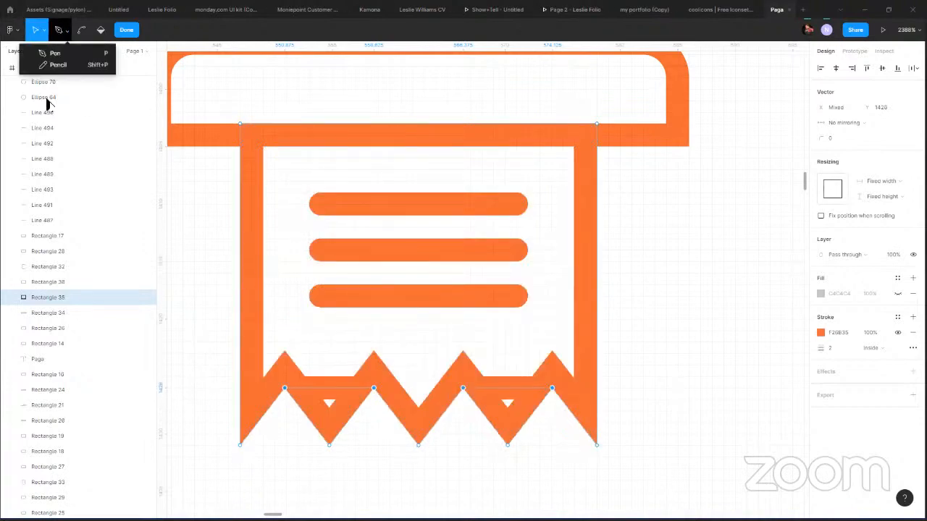
{"action": "key", "text": "p"}
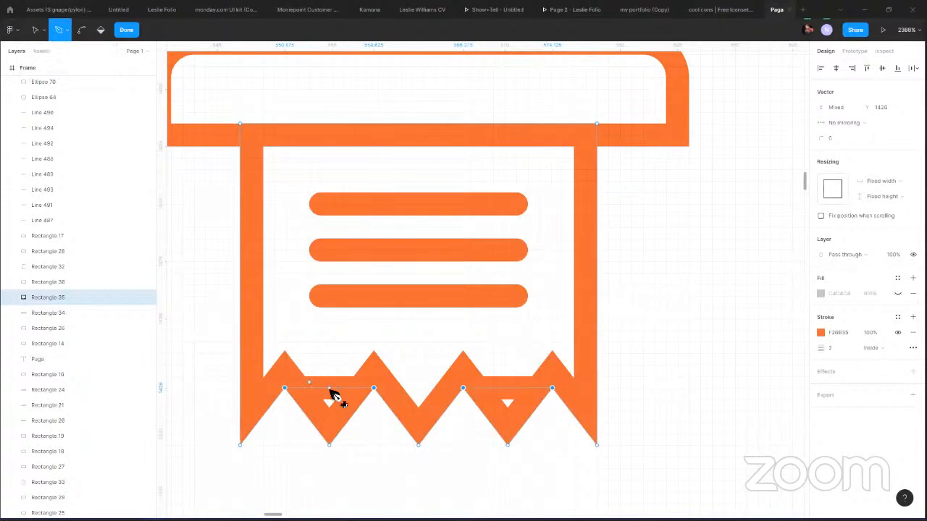
{"action": "left_click", "coordinate": [328, 388]}
{"action": "key", "text": "Delete"}
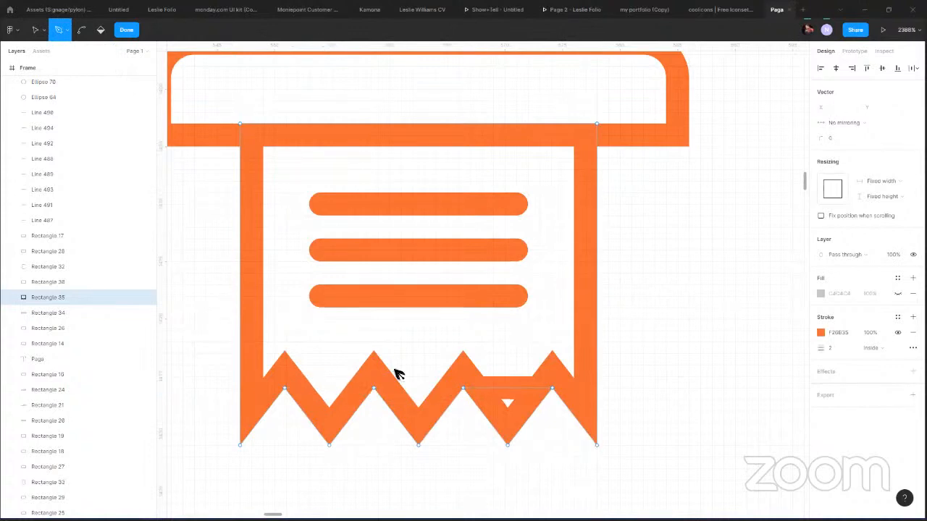
{"action": "left_click", "coordinate": [509, 387]}
{"action": "key", "text": "Delete"}
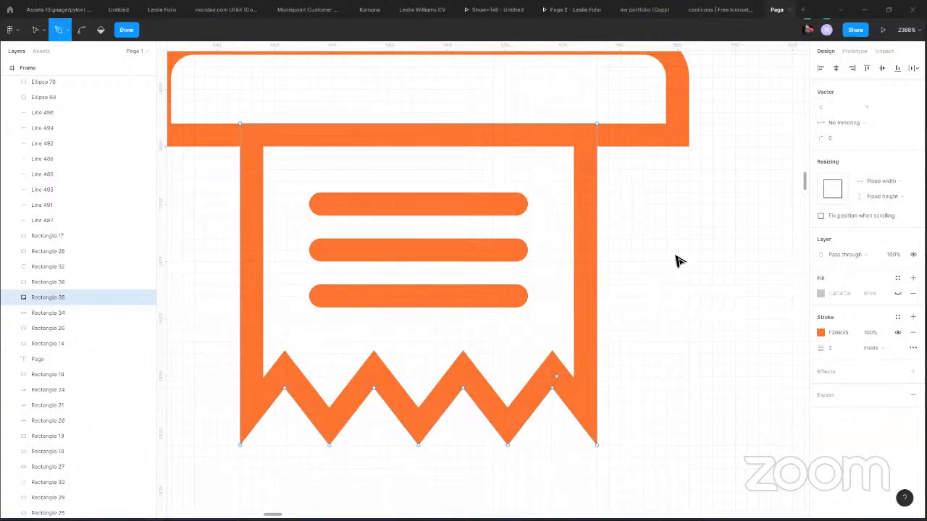
{"action": "key", "text": "Escape"}
{"action": "scroll", "coordinate": [676, 257], "scroll_direction": "down", "scroll_amount": 6}
{"action": "key", "text": "Escape"}
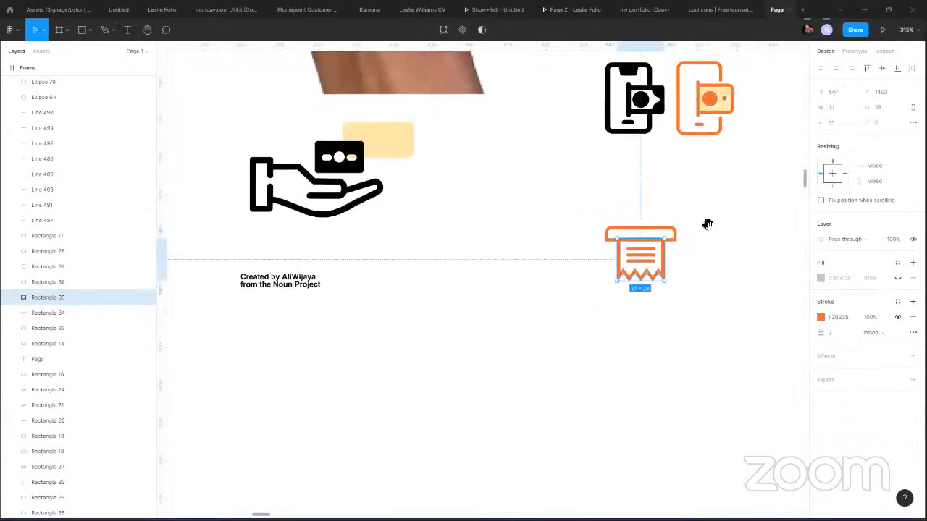
Duplicate the pale yellow fill rectangle of the hand icon's banknote onto the receipt icon at X 547, Y 1392.
{"action": "left_click_drag", "start_coordinate": [546, 261], "coordinate": [365, 316]}
{"action": "scroll", "coordinate": [482, 253], "scroll_direction": "right", "scroll_amount": 1}
{"action": "scroll", "coordinate": [486, 255], "scroll_direction": "up", "scroll_amount": 2}
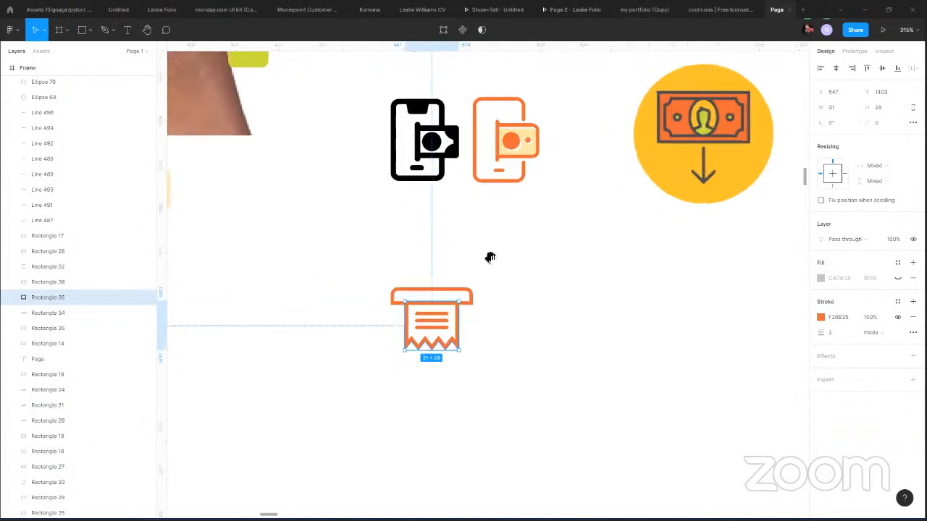
{"action": "left_click_drag", "start_coordinate": [422, 288], "coordinate": [368, 397]}
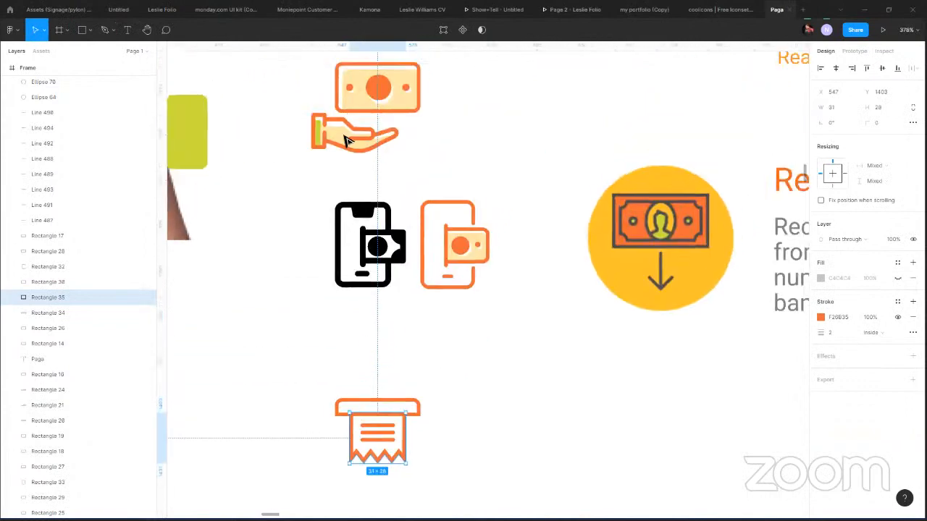
{"action": "left_click", "coordinate": [384, 97]}
{"action": "left_click_drag", "start_coordinate": [401, 254], "coordinate": [410, 420]}
{"action": "scroll", "coordinate": [410, 420], "scroll_direction": "up", "scroll_amount": 3}
{"action": "scroll", "coordinate": [352, 380], "scroll_direction": "up", "scroll_amount": 1}
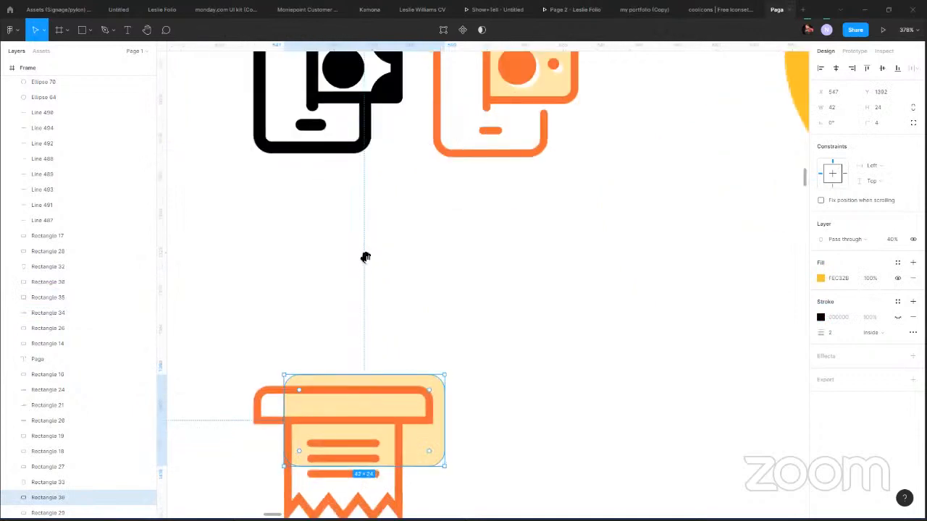
{"action": "scroll", "coordinate": [352, 290], "scroll_direction": "up", "scroll_amount": 1}
{"action": "scroll", "coordinate": [351, 298], "scroll_direction": "up", "scroll_amount": 2}
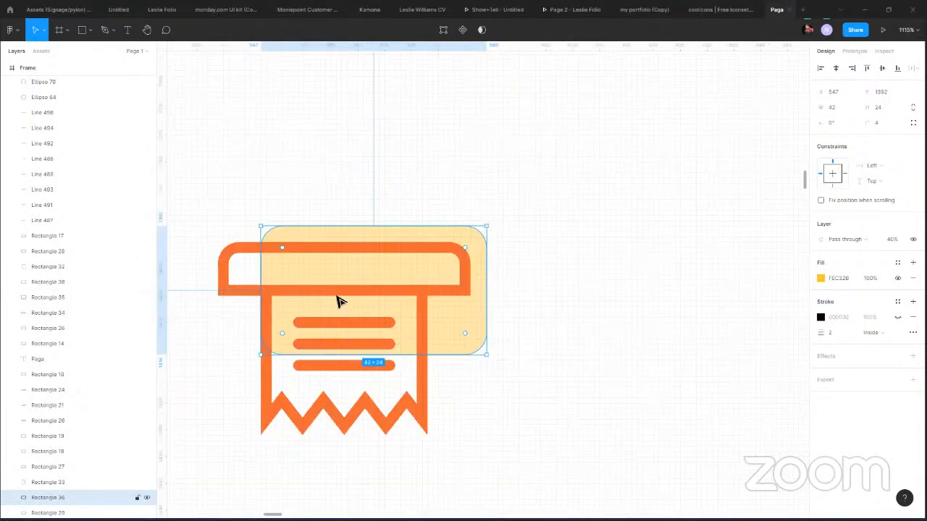
Move the copied fill rectangle to X 544, Y 1398 and shorten it to a height of 6 to fit the receipt slot.
{"action": "key", "text": "Down"}
{"action": "key", "text": "Down"}
{"action": "key", "text": "Down"}
{"action": "key", "text": "Down"}
{"action": "key", "text": "Down"}
{"action": "key", "text": "Left"}
{"action": "key", "text": "Left"}
{"action": "key", "text": "Left"}
{"action": "key", "text": "Down"}
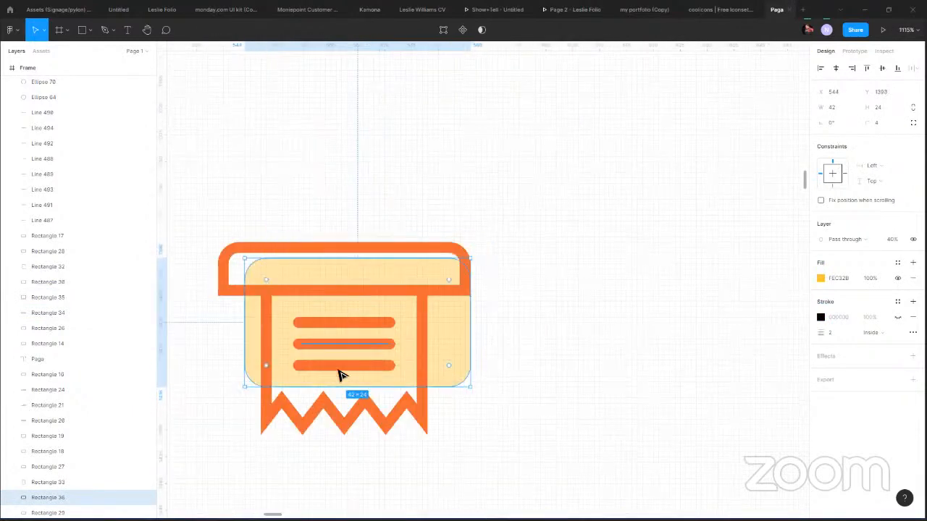
{"action": "left_click_drag", "start_coordinate": [340, 378], "coordinate": [349, 293]}
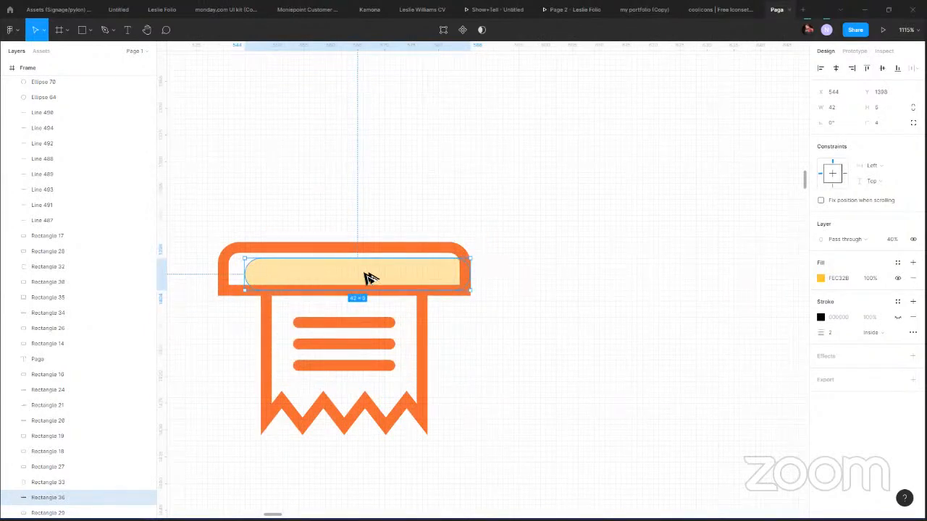
Duplicate the slot's fill onto the receipt paper at X 551, Y 1406 and resize the copy to 26 × 22.
{"action": "left_click_drag", "start_coordinate": [366, 278], "coordinate": [391, 419]}
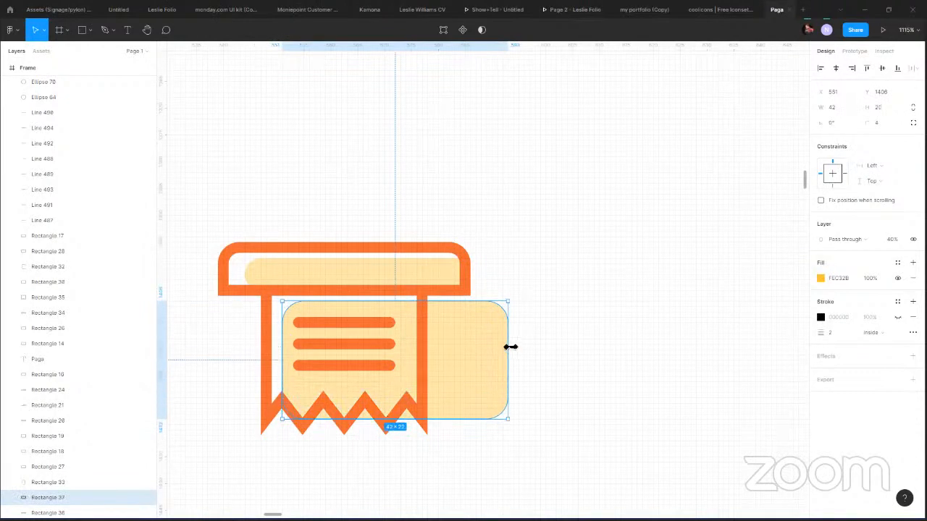
{"action": "left_click", "coordinate": [512, 360]}
{"action": "left_click", "coordinate": [505, 362]}
{"action": "left_click_drag", "start_coordinate": [510, 361], "coordinate": [424, 355]}
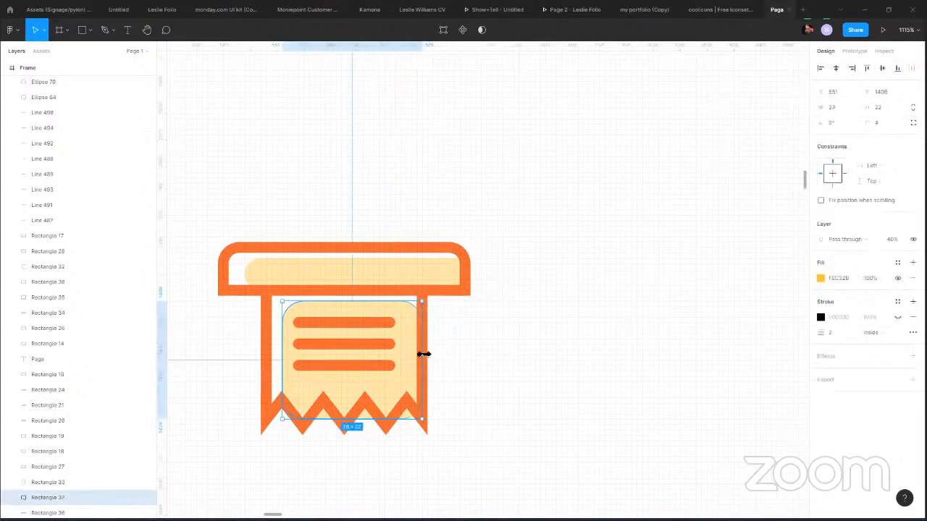
{"action": "left_click", "coordinate": [449, 387]}
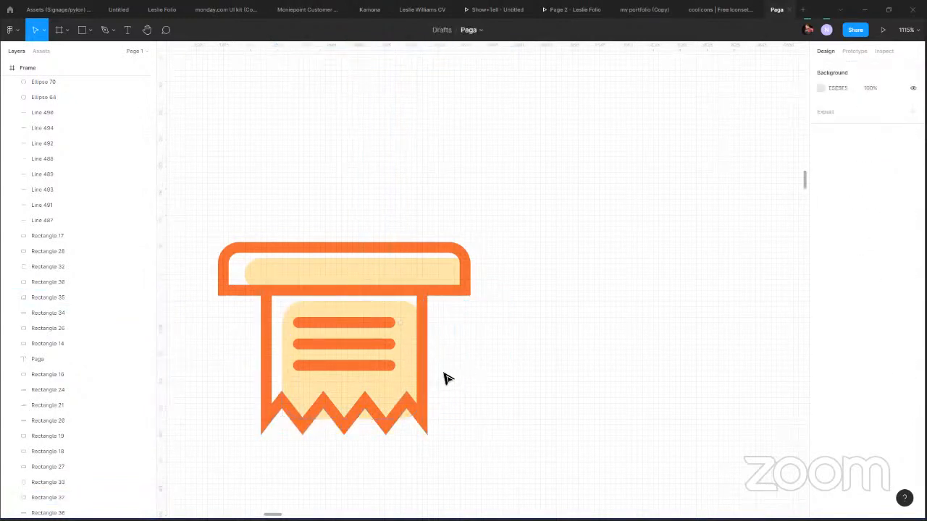
Move the black phone outline away from the orange phone icon, placing it beside the black hand icon.
{"action": "scroll", "coordinate": [446, 378], "scroll_direction": "down", "scroll_amount": 2}
{"action": "scroll", "coordinate": [447, 373], "scroll_direction": "down", "scroll_amount": 8}
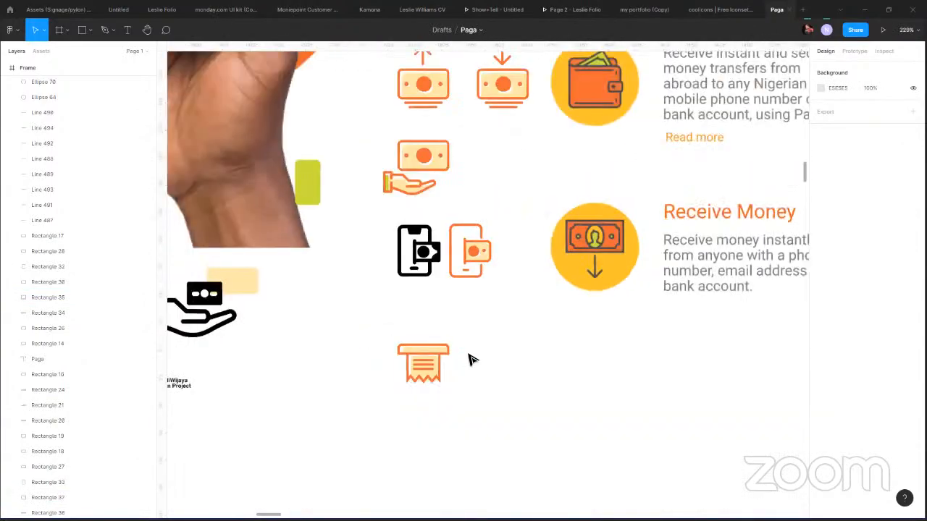
{"action": "scroll", "coordinate": [478, 366], "scroll_direction": "down", "scroll_amount": 5}
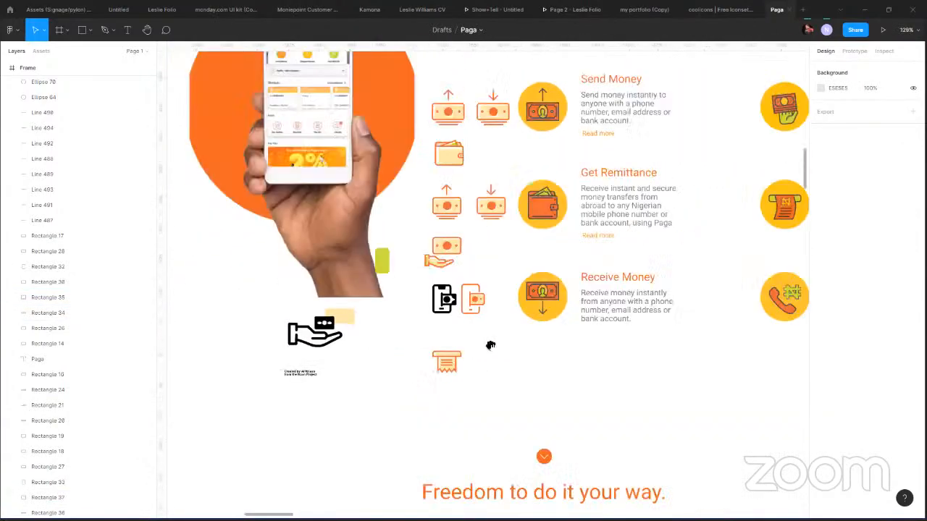
{"action": "scroll", "coordinate": [404, 350], "scroll_direction": "right", "scroll_amount": 2}
{"action": "scroll", "coordinate": [355, 313], "scroll_direction": "right", "scroll_amount": 1}
{"action": "scroll", "coordinate": [355, 312], "scroll_direction": "up", "scroll_amount": 1}
{"action": "left_click_drag", "start_coordinate": [360, 313], "coordinate": [311, 327]}
Group the parts of each lower banknote-and-arrow icon and of the hand-with-banknote icon into separate groups.
{"action": "left_click_drag", "start_coordinate": [347, 196], "coordinate": [400, 196]}
{"action": "left_click", "coordinate": [410, 249]}
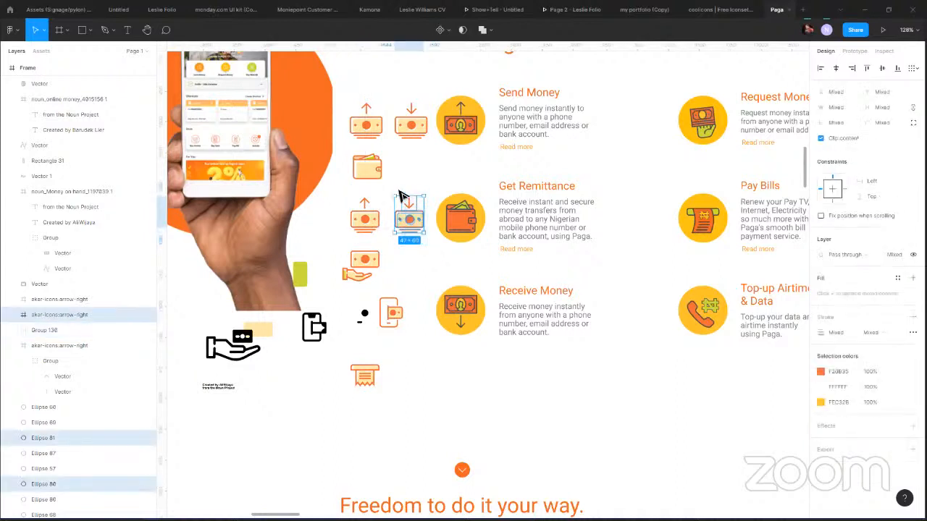
{"action": "key", "text": "ctrl+g"}
{"action": "left_click_drag", "start_coordinate": [389, 252], "coordinate": [349, 281]}
{"action": "key", "text": "ctrl+g"}
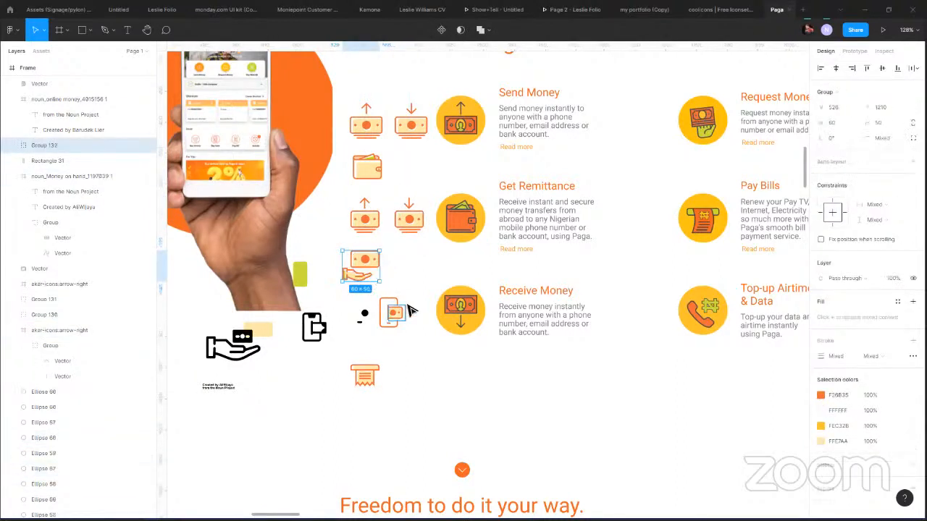
Group the orange phone icon's parts and the receipt icon's parts as two separate groups.
{"action": "left_click_drag", "start_coordinate": [409, 345], "coordinate": [375, 293]}
{"action": "key", "text": "ctrl+g"}
{"action": "left_click_drag", "start_coordinate": [351, 358], "coordinate": [347, 405]}
{"action": "key", "text": "ctrl+g"}
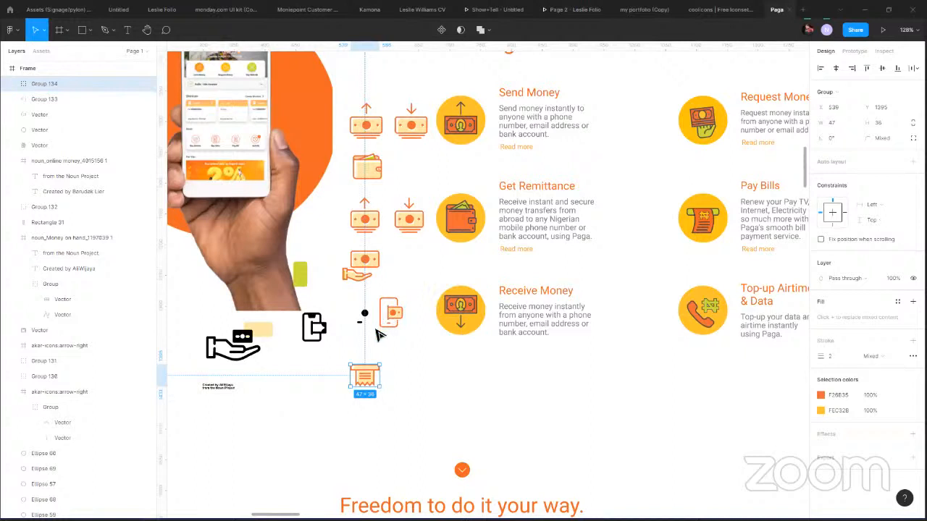
{"action": "left_click", "coordinate": [395, 315], "text": "shift"}
{"action": "left_click", "coordinate": [365, 265], "text": "shift"}
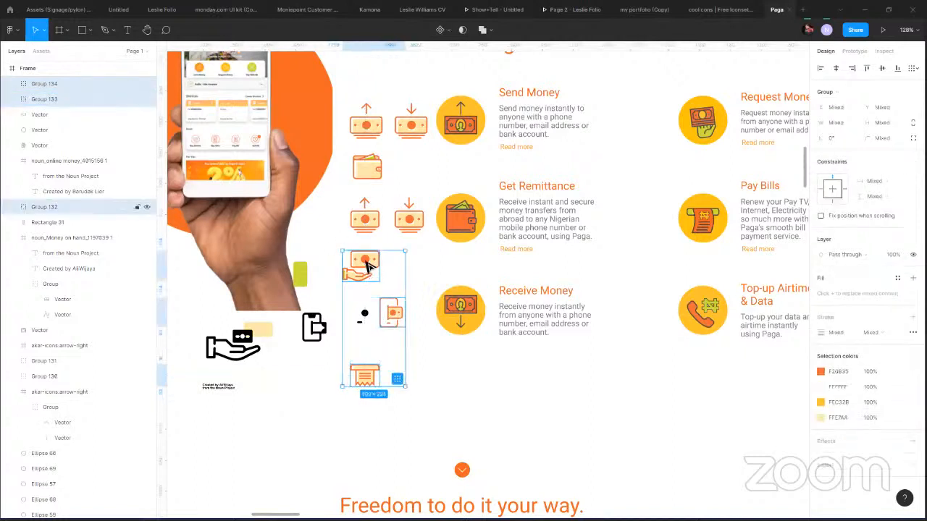
{"action": "left_click", "coordinate": [365, 219], "text": "shift"}
{"action": "left_click", "coordinate": [408, 219], "text": "shift"}
Group the wallet icon's parts and select it together with the two lower arrow icons and the hand, phone and receipt icons.
{"action": "left_click", "coordinate": [378, 168]}
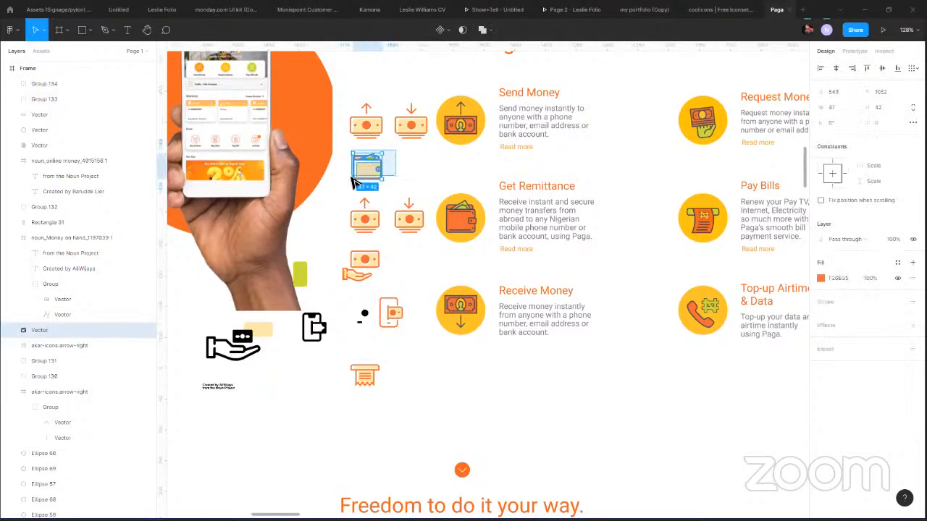
{"action": "left_click", "coordinate": [365, 219], "text": "shift"}
{"action": "left_click", "coordinate": [408, 219], "text": "shift"}
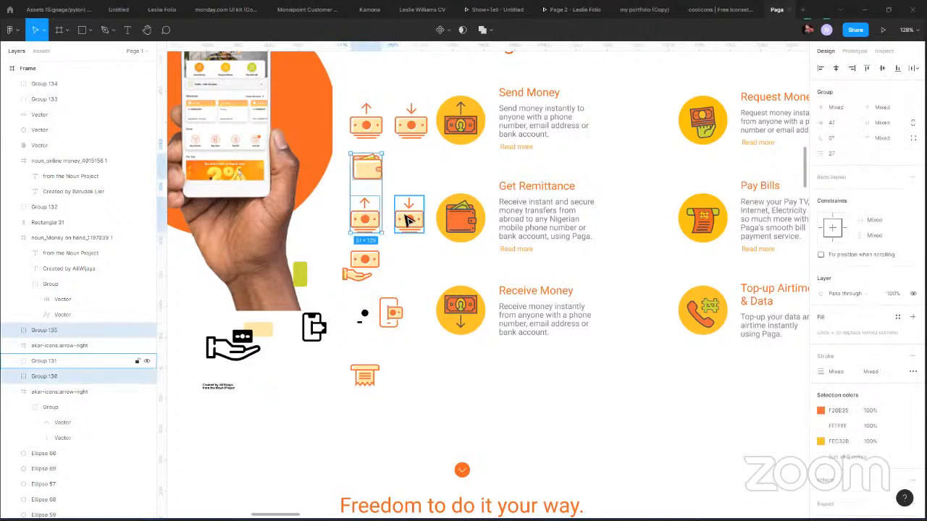
{"action": "left_click", "coordinate": [364, 264], "text": "shift"}
{"action": "left_click", "coordinate": [395, 315], "text": "shift"}
{"action": "left_click", "coordinate": [366, 380], "text": "shift"}
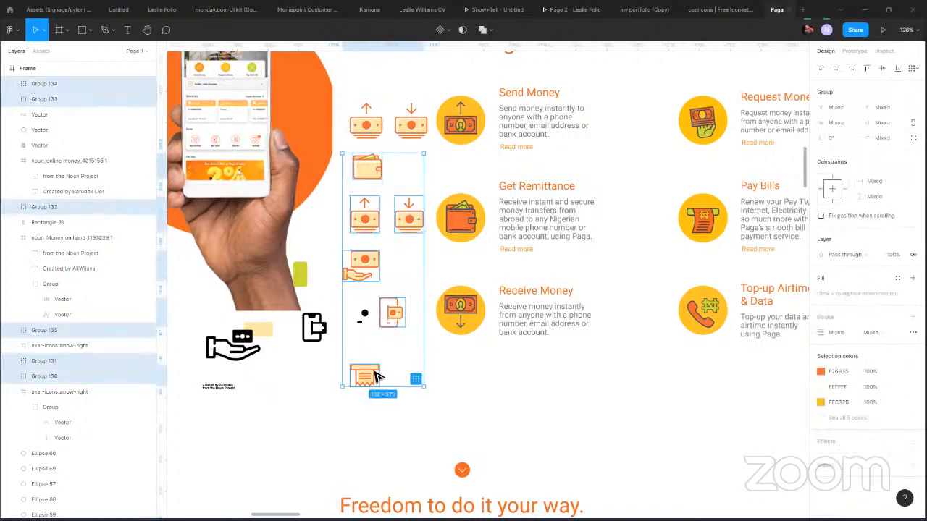
{"action": "scroll", "coordinate": [369, 380], "scroll_direction": "down", "scroll_amount": 6}
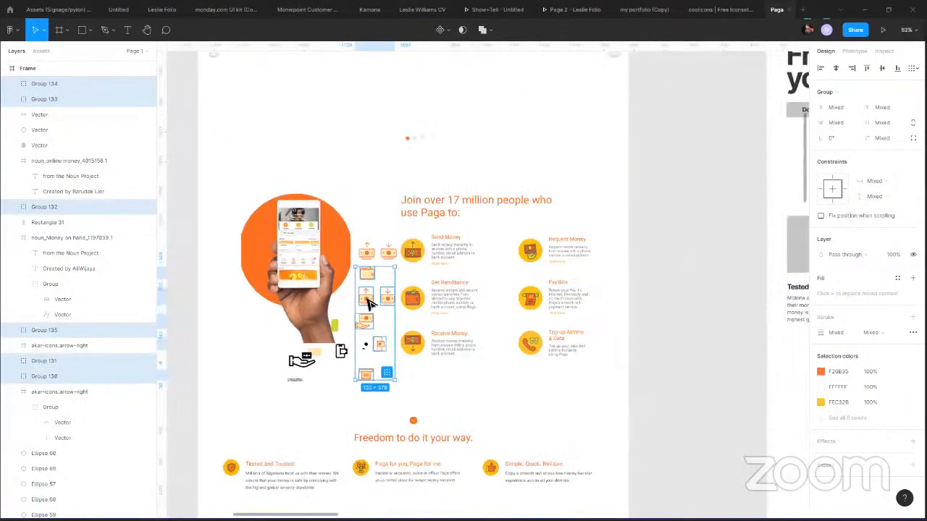
Move the six selected orange icon groups into the MacBook Pro - 2 frame, beside the "Join over 17 million people who use Paga" heading.
{"action": "left_click_drag", "start_coordinate": [803, 323], "coordinate": [805, 288]}
{"action": "scroll", "coordinate": [488, 284], "scroll_direction": "right", "scroll_amount": 2}
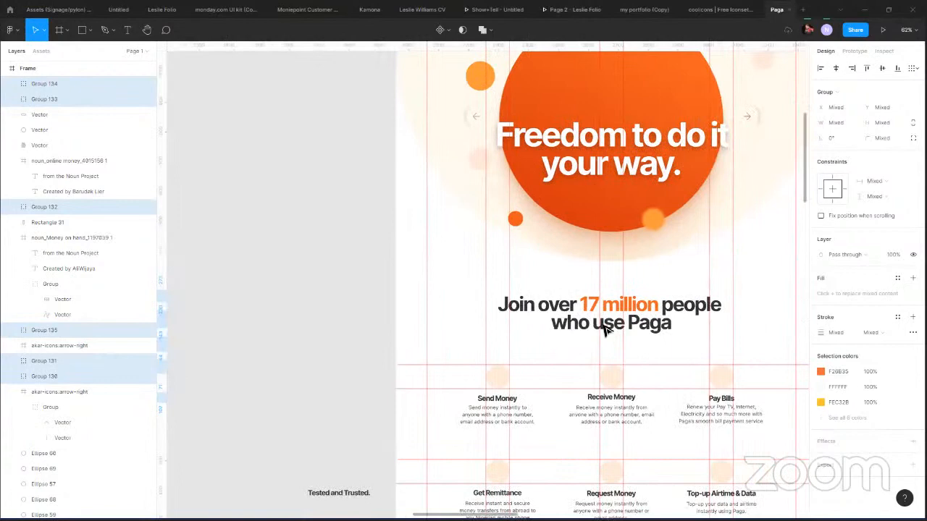
{"action": "scroll", "coordinate": [604, 325], "scroll_direction": "right", "scroll_amount": 3}
{"action": "left_click_drag", "start_coordinate": [604, 326], "coordinate": [509, 299]}
{"action": "left_click_drag", "start_coordinate": [624, 208], "coordinate": [628, 207]}
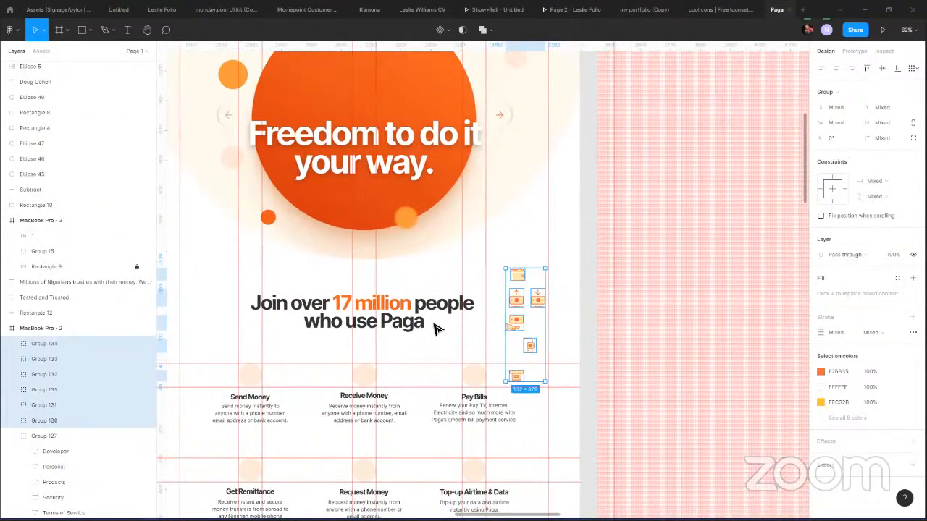
{"action": "left_click_drag", "start_coordinate": [434, 324], "coordinate": [449, 317]}
{"action": "left_click", "coordinate": [529, 332]}
{"action": "left_click_drag", "start_coordinate": [535, 288], "coordinate": [586, 202]}
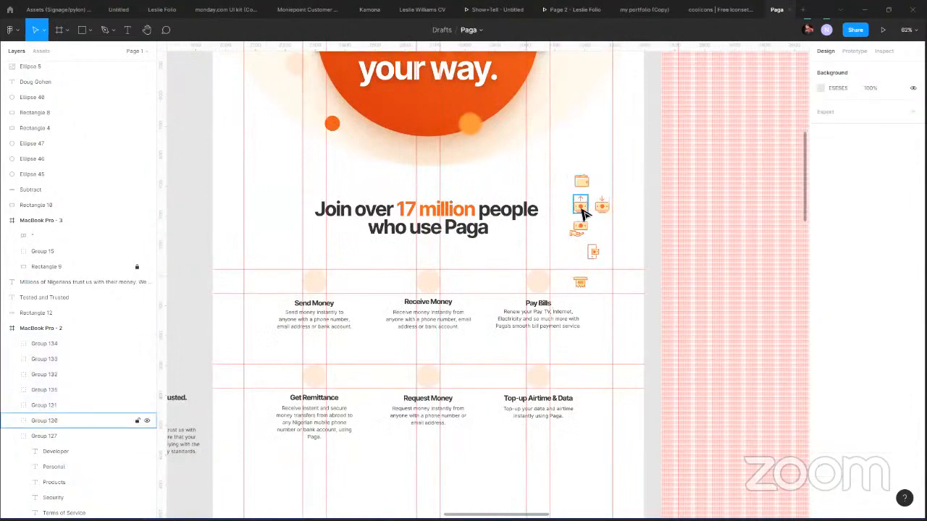
Place the banknote icon with the up arrow on the circle above Send Money and centre it there.
{"action": "left_click", "coordinate": [584, 211]}
{"action": "left_click_drag", "start_coordinate": [316, 291], "coordinate": [315, 285]}
{"action": "left_click", "coordinate": [350, 283]}
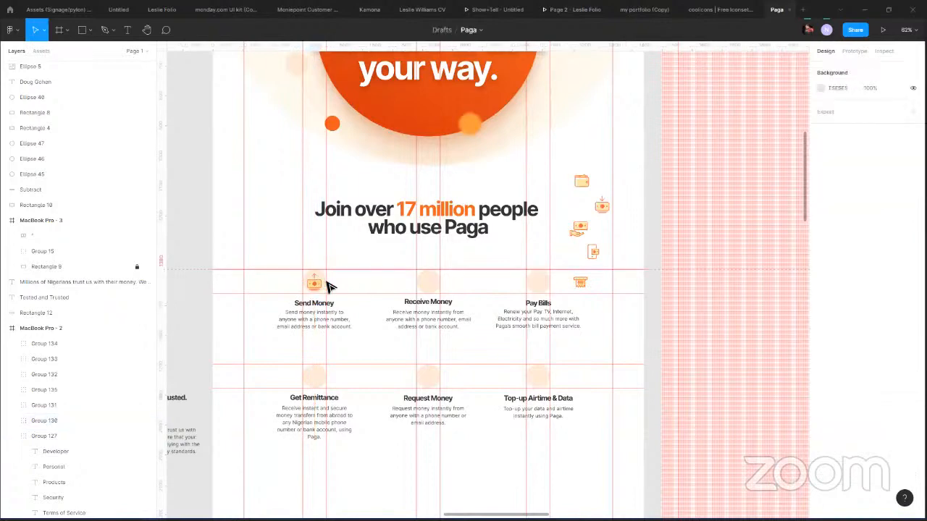
{"action": "scroll", "coordinate": [320, 273], "scroll_direction": "up", "scroll_amount": 1}
{"action": "scroll", "coordinate": [328, 287], "scroll_direction": "up", "scroll_amount": 5}
{"action": "left_click", "coordinate": [297, 330]}
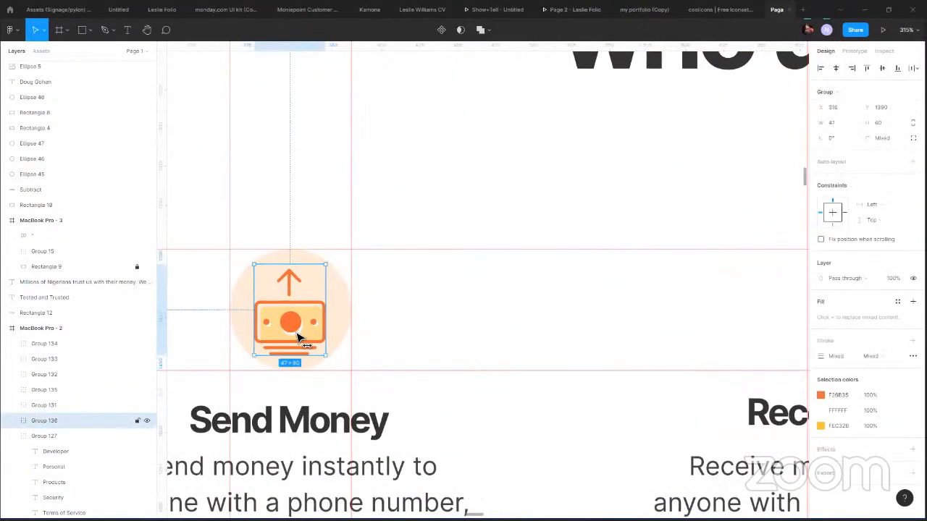
{"action": "left_click_drag", "start_coordinate": [296, 331], "coordinate": [291, 333]}
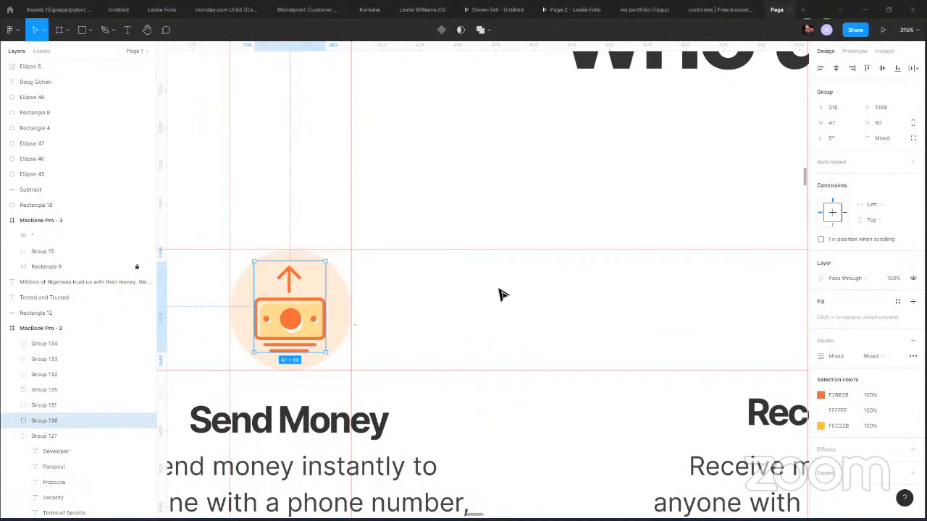
Place the banknote icon with the down arrow on the circle above Receive Money.
{"action": "scroll", "coordinate": [501, 295], "scroll_direction": "down", "scroll_amount": 2}
{"action": "scroll", "coordinate": [500, 294], "scroll_direction": "down", "scroll_amount": 6}
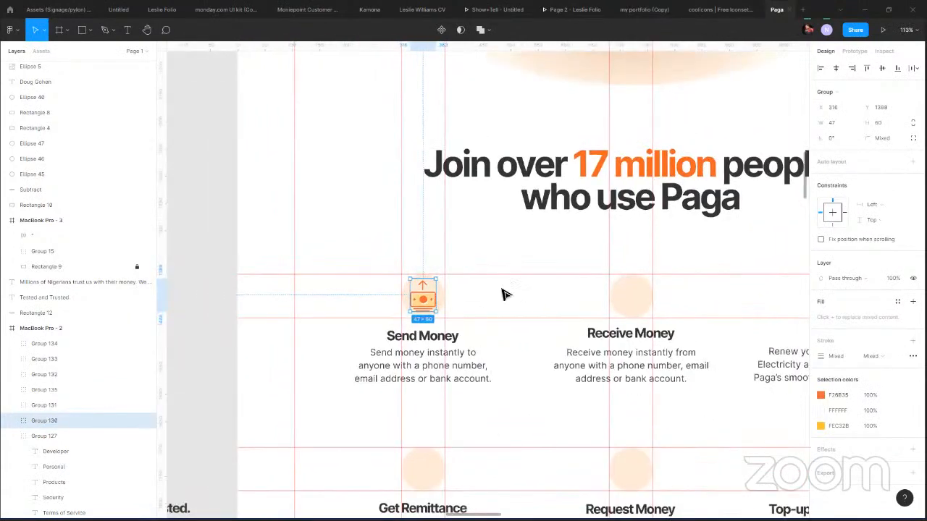
{"action": "left_click_drag", "start_coordinate": [572, 269], "coordinate": [414, 291]}
{"action": "scroll", "coordinate": [435, 287], "scroll_direction": "down", "scroll_amount": 1}
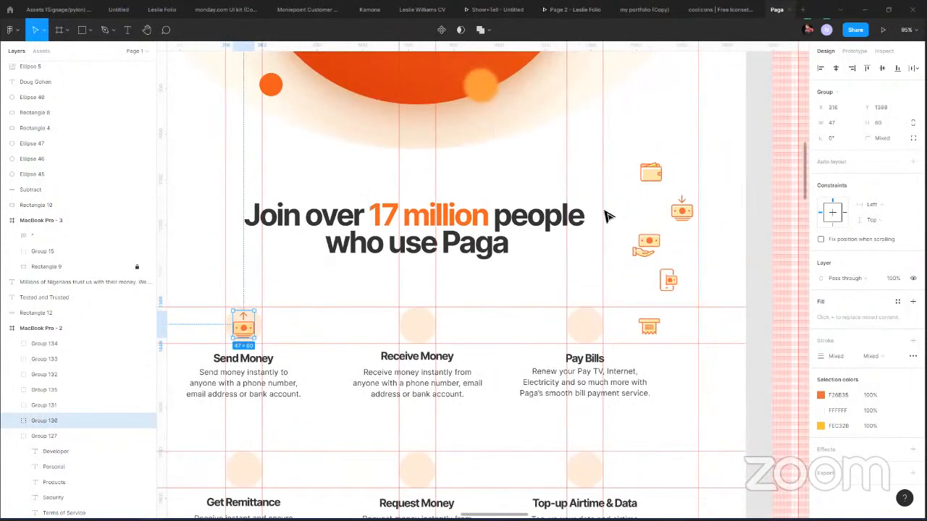
{"action": "scroll", "coordinate": [696, 189], "scroll_direction": "left", "scroll_amount": 3}
{"action": "scroll", "coordinate": [697, 190], "scroll_direction": "down", "scroll_amount": 1}
{"action": "left_click", "coordinate": [694, 187]}
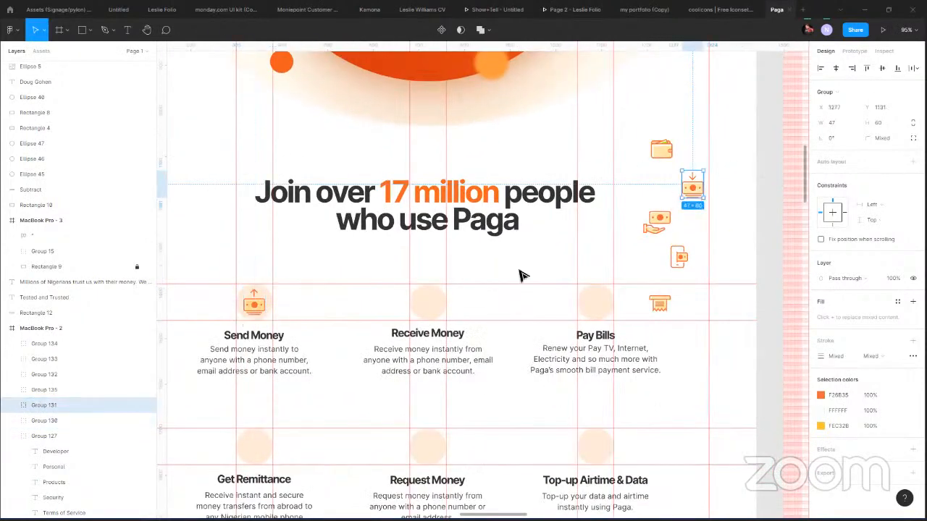
{"action": "left_click_drag", "start_coordinate": [692, 186], "coordinate": [433, 308]}
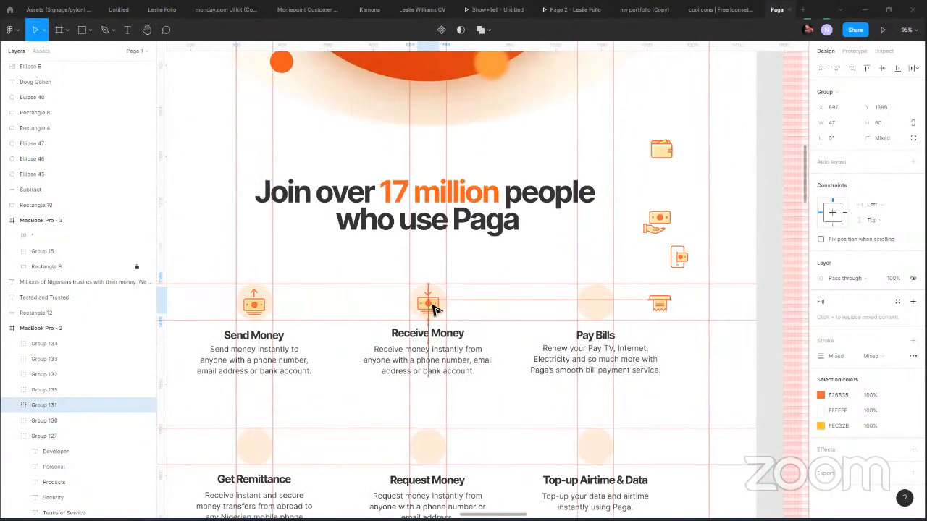
Place the receipt icon on the Pay Bills circle and the phone icon on the Top-up Airtime & Data circle.
{"action": "left_click", "coordinate": [657, 223]}
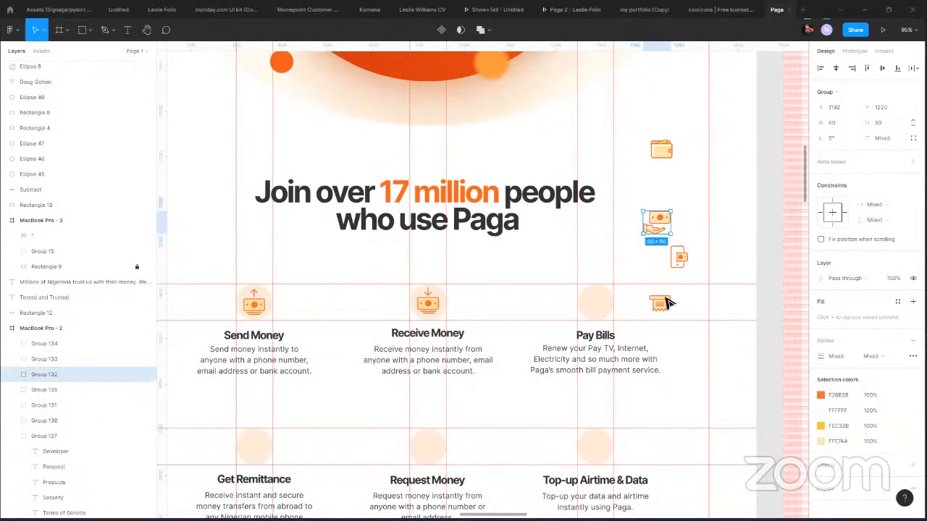
{"action": "left_click_drag", "start_coordinate": [666, 302], "coordinate": [599, 308]}
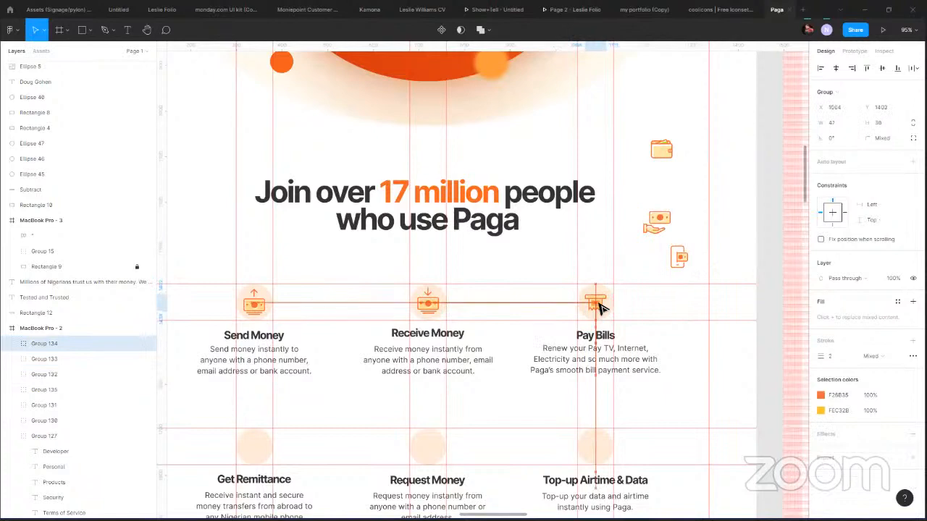
{"action": "left_click", "coordinate": [678, 257]}
{"action": "scroll", "coordinate": [654, 240], "scroll_direction": "down", "scroll_amount": 1}
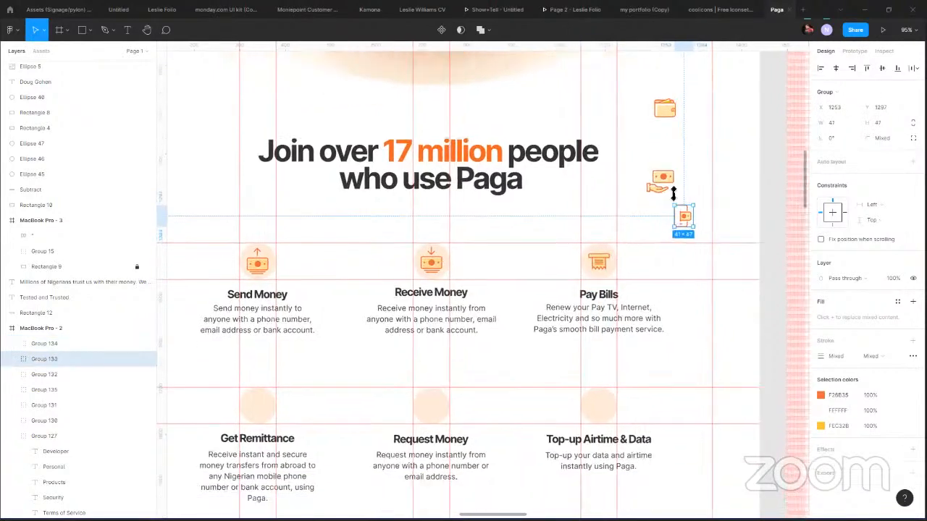
{"action": "scroll", "coordinate": [673, 192], "scroll_direction": "down", "scroll_amount": 2}
{"action": "left_click_drag", "start_coordinate": [684, 159], "coordinate": [608, 357]}
Place the hand-with-banknote icon on the circle above Request Money.
{"action": "left_click", "coordinate": [665, 123]}
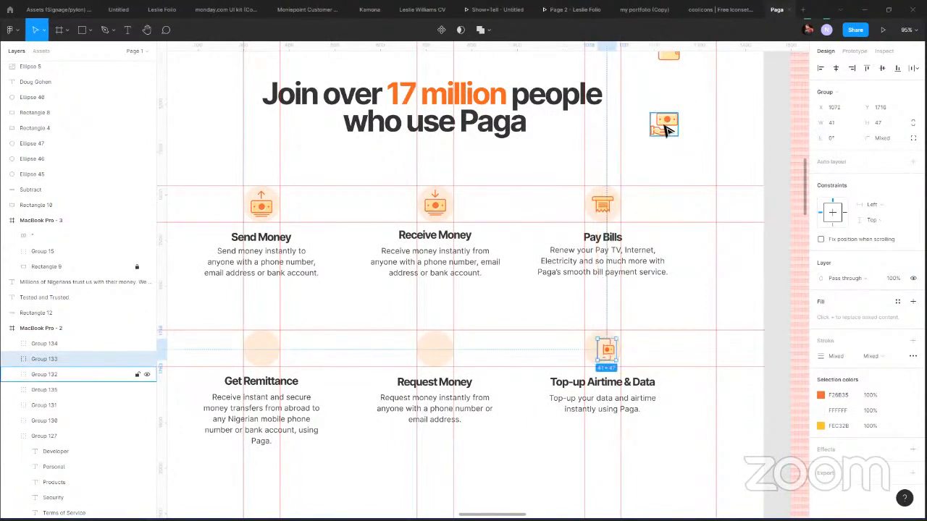
{"action": "left_click_drag", "start_coordinate": [672, 126], "coordinate": [445, 348]}
{"action": "scroll", "coordinate": [648, 159], "scroll_direction": "up", "scroll_amount": 3}
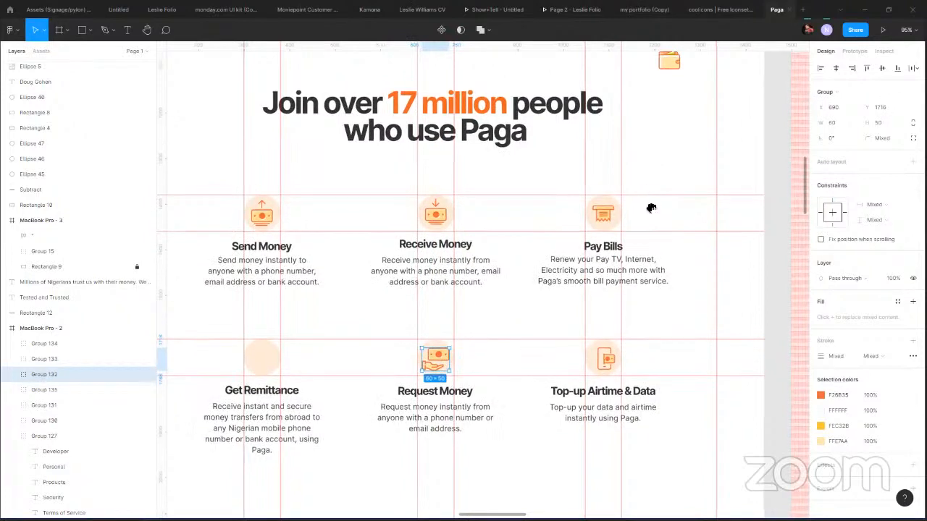
Place the wallet icon on the circle above Get Remittance and nudge it slightly down.
{"action": "left_click_drag", "start_coordinate": [690, 93], "coordinate": [286, 391]}
{"action": "left_click", "coordinate": [344, 394]}
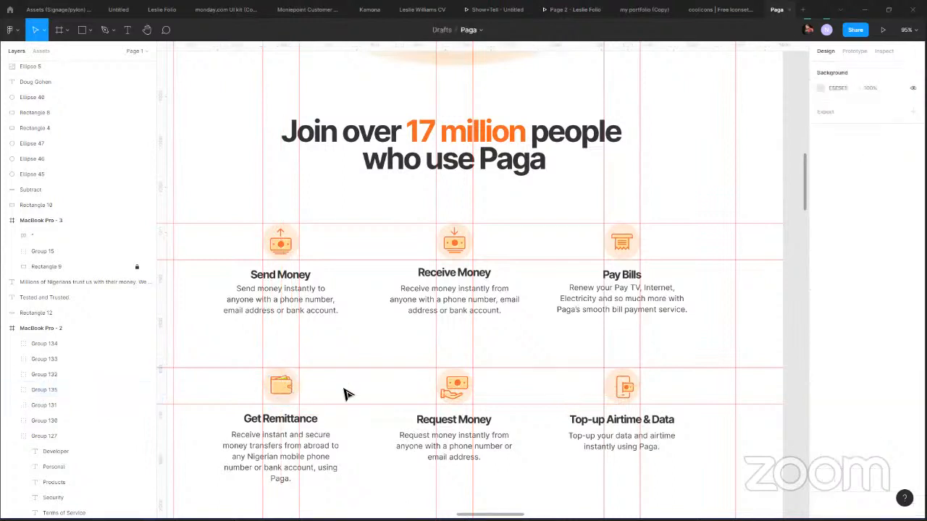
{"action": "left_click", "coordinate": [283, 382]}
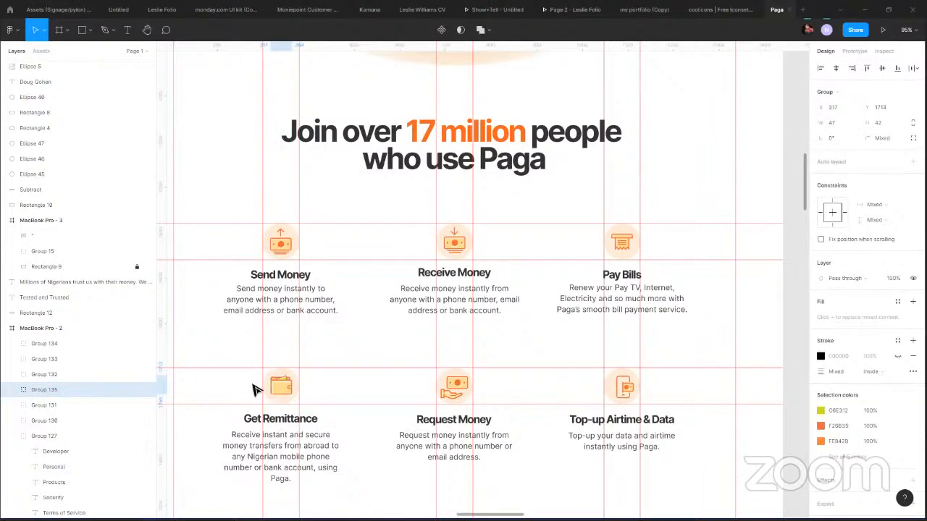
{"action": "key", "text": "Down"}
{"action": "left_click", "coordinate": [382, 341]}
Review the finished icon grid and the placeholder circles and statistics sections further down the page.
{"action": "scroll", "coordinate": [372, 348], "scroll_direction": "down", "scroll_amount": 2}
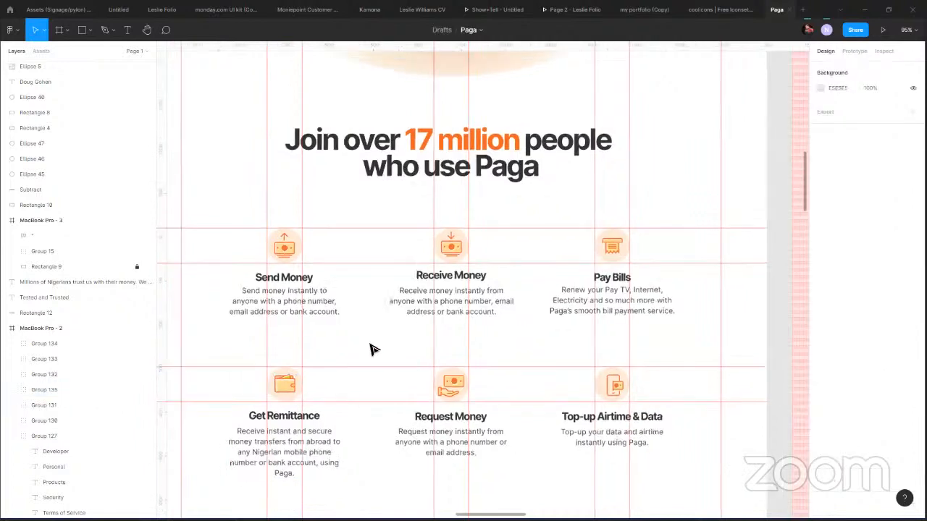
{"action": "scroll", "coordinate": [371, 350], "scroll_direction": "down", "scroll_amount": 1}
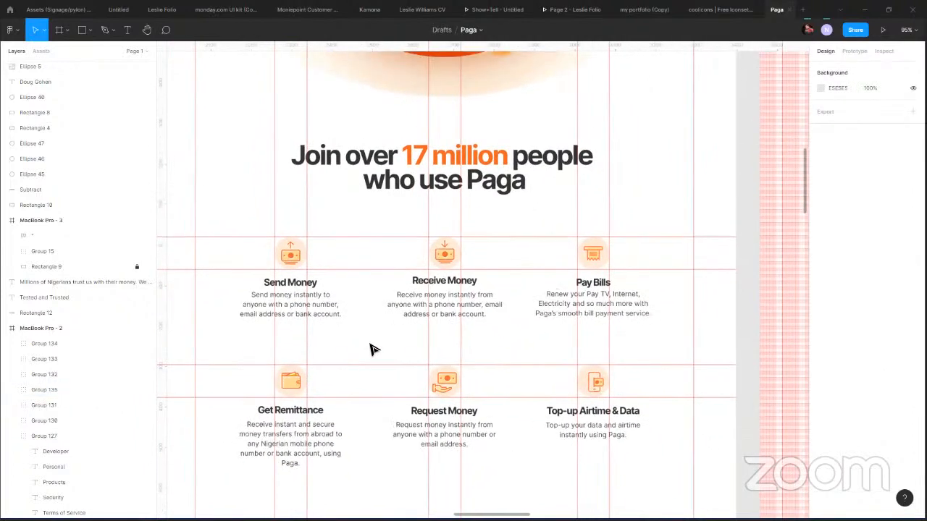
{"action": "scroll", "coordinate": [371, 350], "scroll_direction": "down", "scroll_amount": 3}
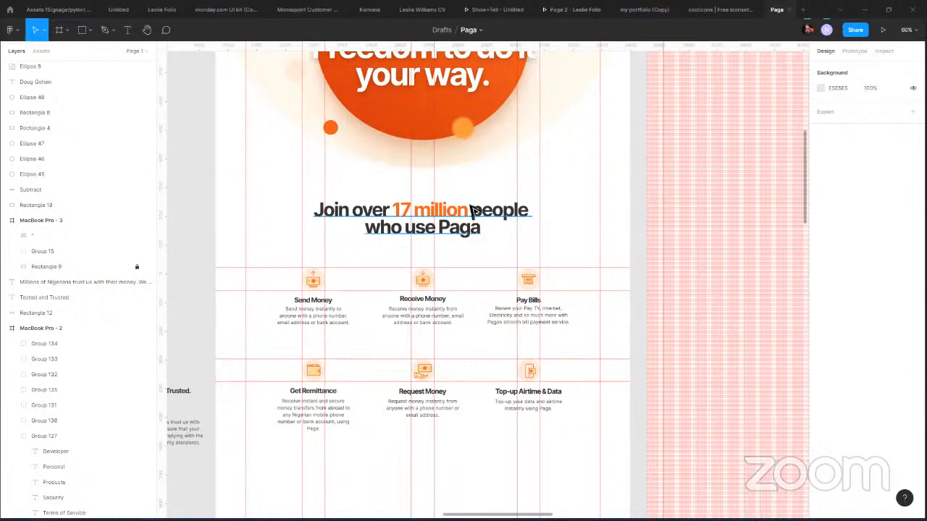
{"action": "scroll", "coordinate": [398, 392], "scroll_direction": "down", "scroll_amount": 1}
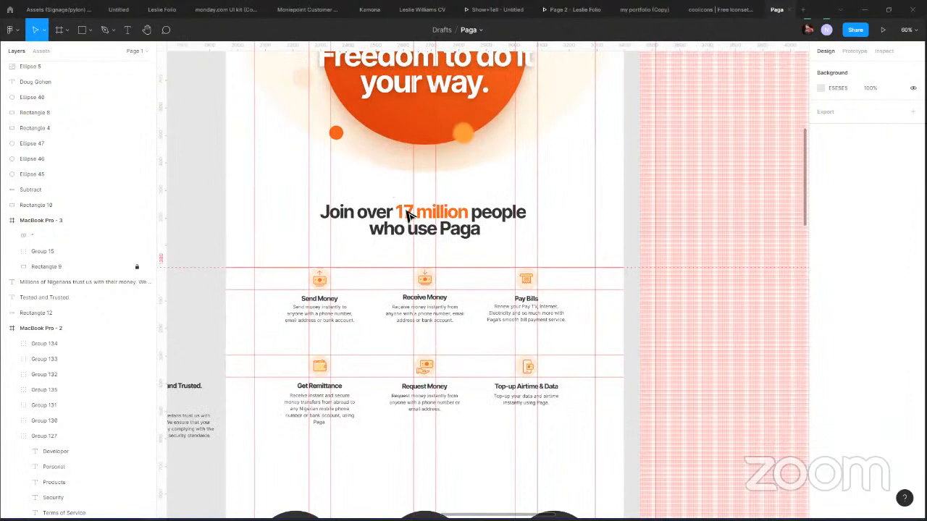
{"action": "scroll", "coordinate": [412, 212], "scroll_direction": "down", "scroll_amount": 3}
{"action": "scroll", "coordinate": [412, 210], "scroll_direction": "down", "scroll_amount": 3}
{"action": "scroll", "coordinate": [412, 210], "scroll_direction": "up", "scroll_amount": 4}
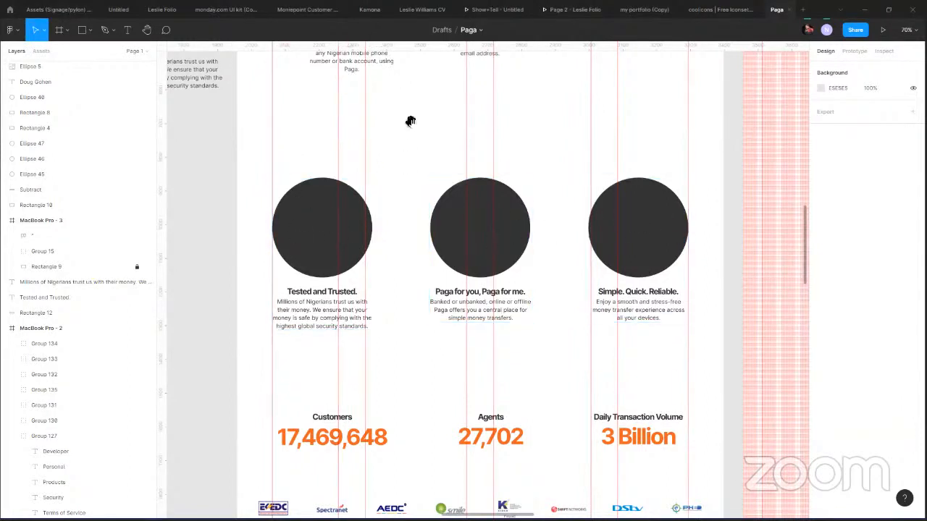
{"action": "left_click_drag", "start_coordinate": [403, 335], "coordinate": [401, 410]}
{"action": "scroll", "coordinate": [399, 402], "scroll_direction": "up", "scroll_amount": 5}
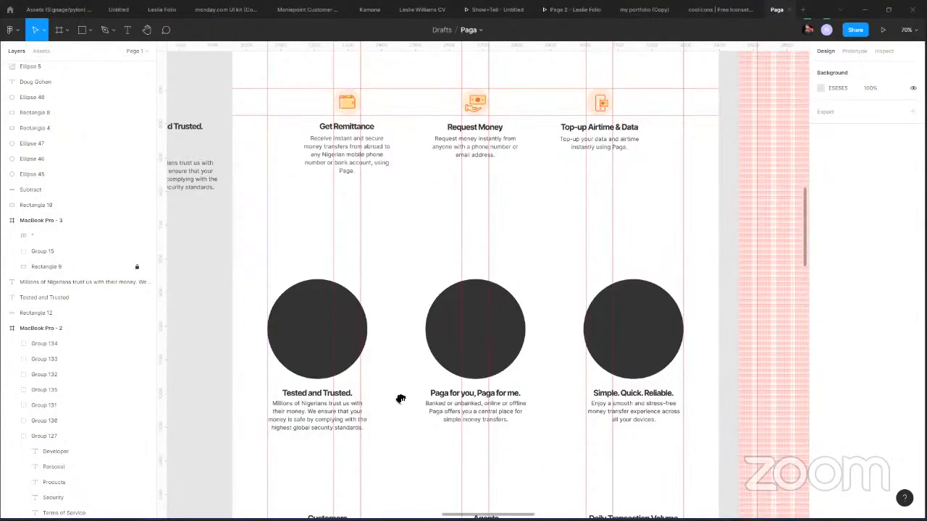
{"action": "scroll", "coordinate": [427, 214], "scroll_direction": "down", "scroll_amount": 2}
{"action": "scroll", "coordinate": [425, 216], "scroll_direction": "down", "scroll_amount": 4}
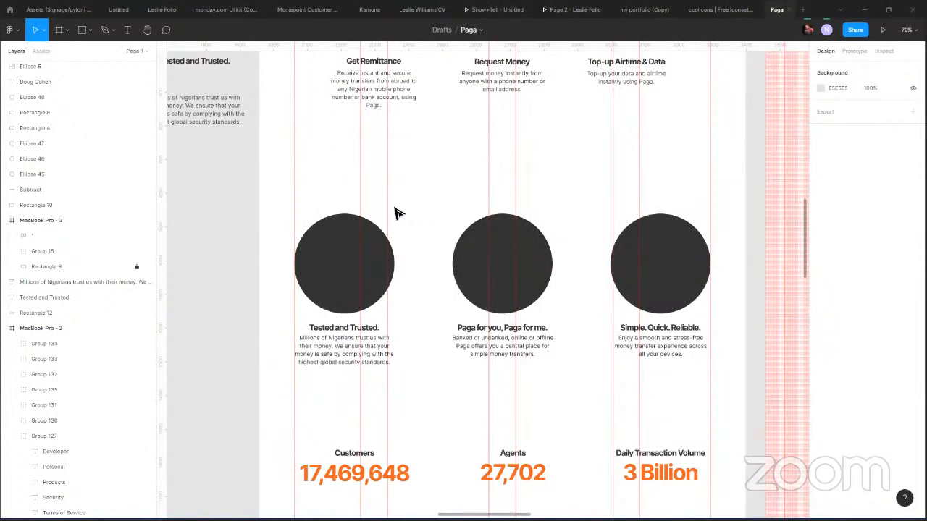
Search the Figma files for "moniepo" and open the Moniepoint Website UI file.
{"action": "left_click", "coordinate": [10, 29]}
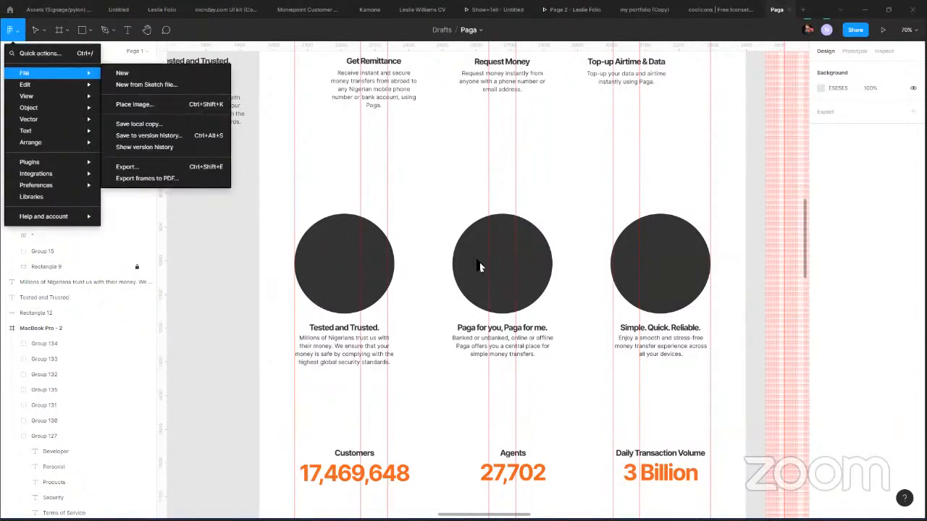
{"action": "left_click", "coordinate": [9, 9]}
{"action": "left_click", "coordinate": [171, 29]}
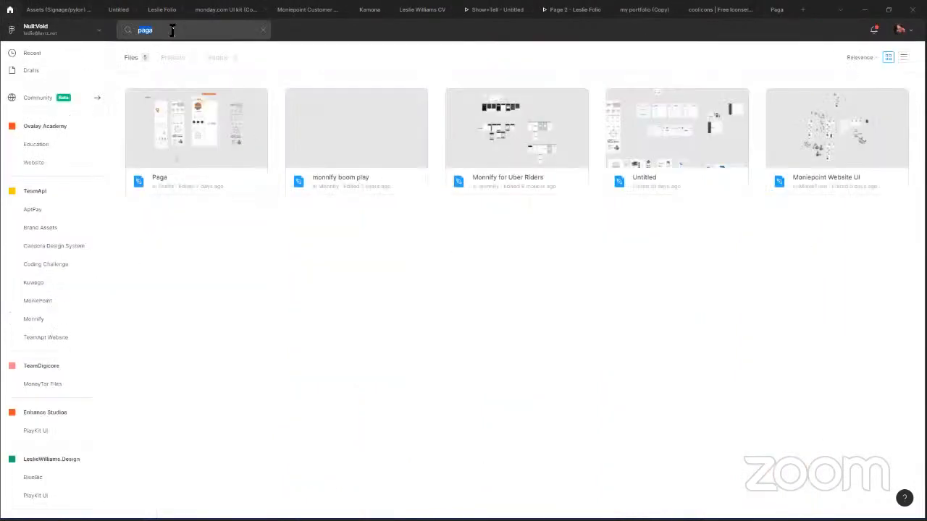
{"action": "type", "text": "moniepoi"}
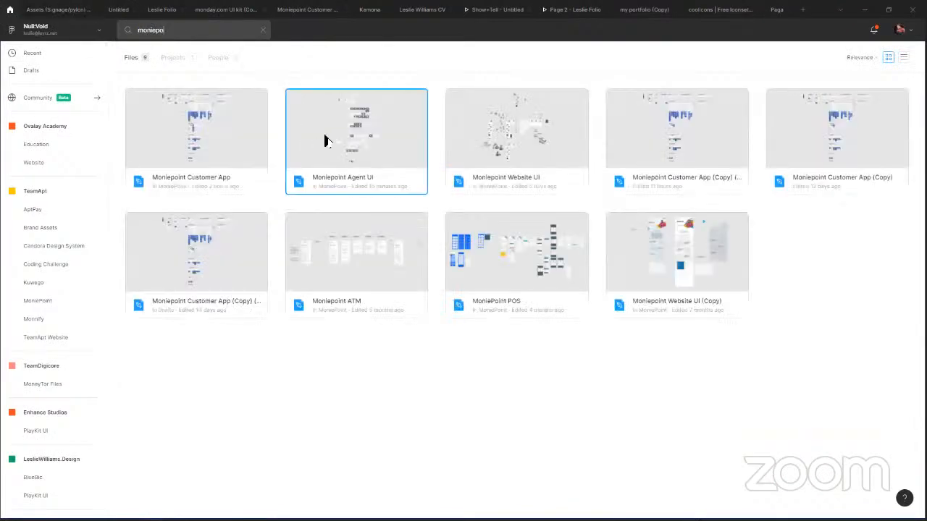
{"action": "double_click", "coordinate": [556, 161]}
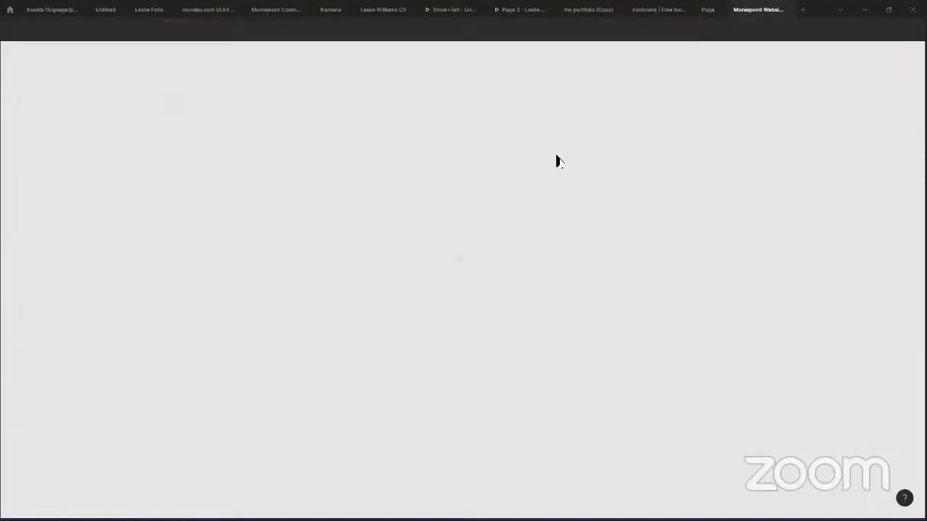
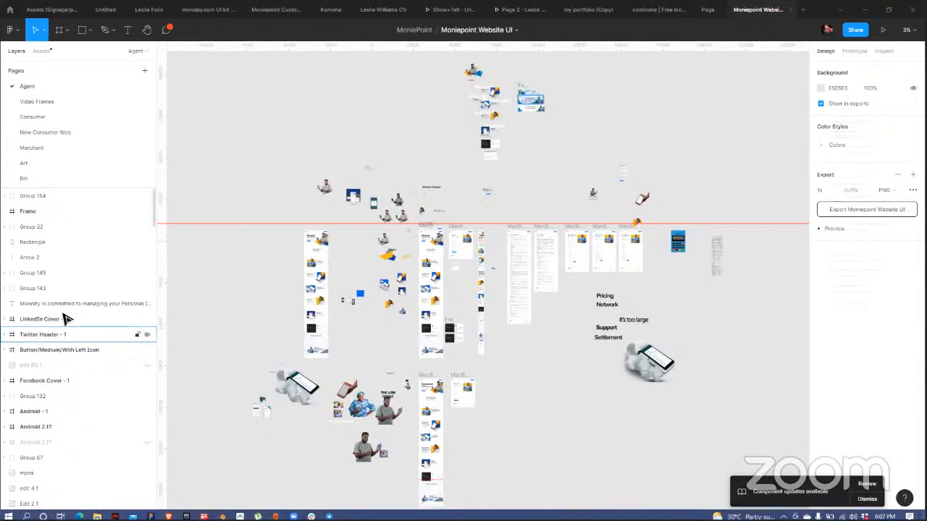
Switch to the New Consumer Web page and examine the "Stress-free Banking" landing page design as a reference.
{"action": "scroll", "coordinate": [427, 271], "scroll_direction": "up", "scroll_amount": 5}
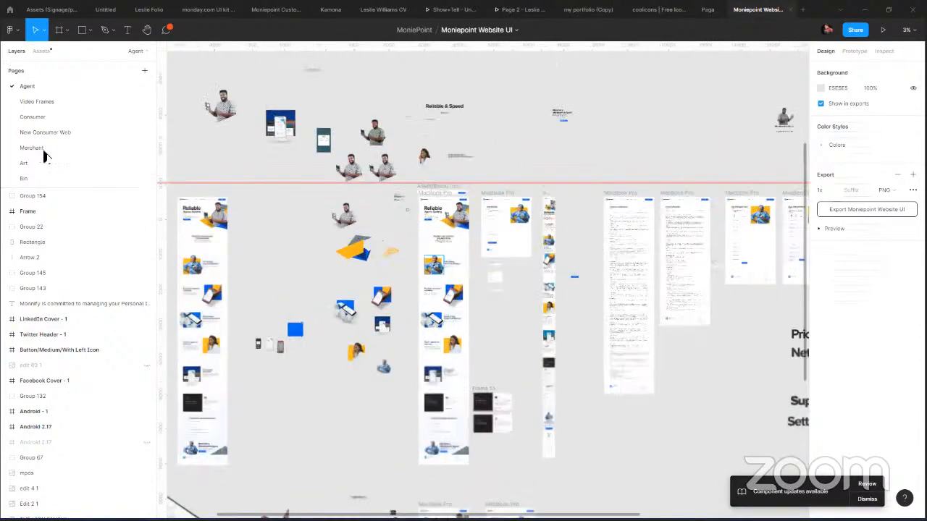
{"action": "scroll", "coordinate": [465, 252], "scroll_direction": "up", "scroll_amount": 5}
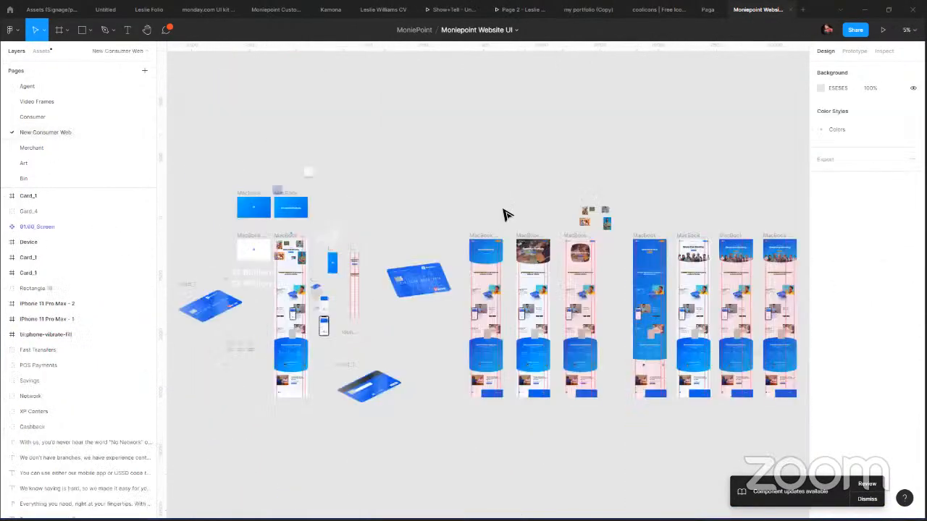
{"action": "scroll", "coordinate": [499, 225], "scroll_direction": "up", "scroll_amount": 5}
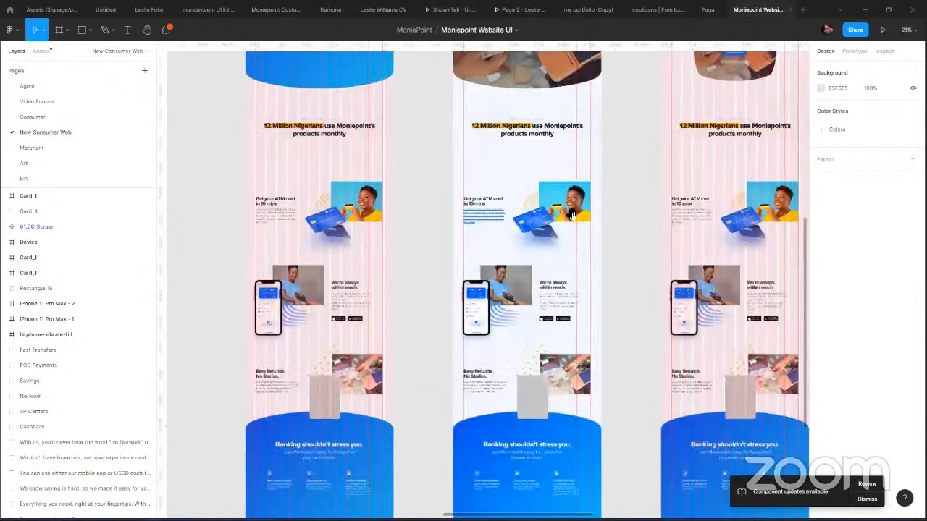
{"action": "scroll", "coordinate": [459, 221], "scroll_direction": "down", "scroll_amount": 2}
{"action": "scroll", "coordinate": [408, 201], "scroll_direction": "down", "scroll_amount": 3}
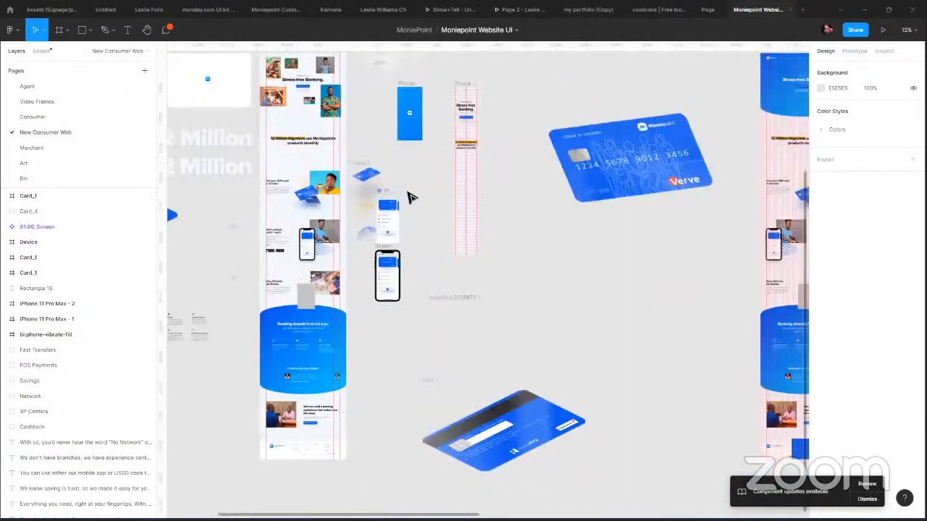
{"action": "scroll", "coordinate": [409, 203], "scroll_direction": "up", "scroll_amount": 4}
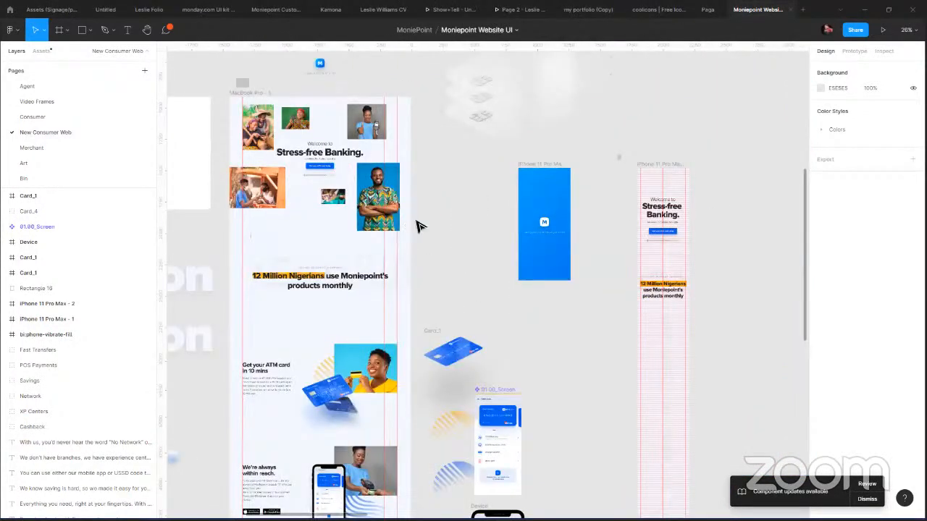
{"action": "scroll", "coordinate": [435, 227], "scroll_direction": "up", "scroll_amount": 2}
{"action": "scroll", "coordinate": [505, 222], "scroll_direction": "up", "scroll_amount": 2}
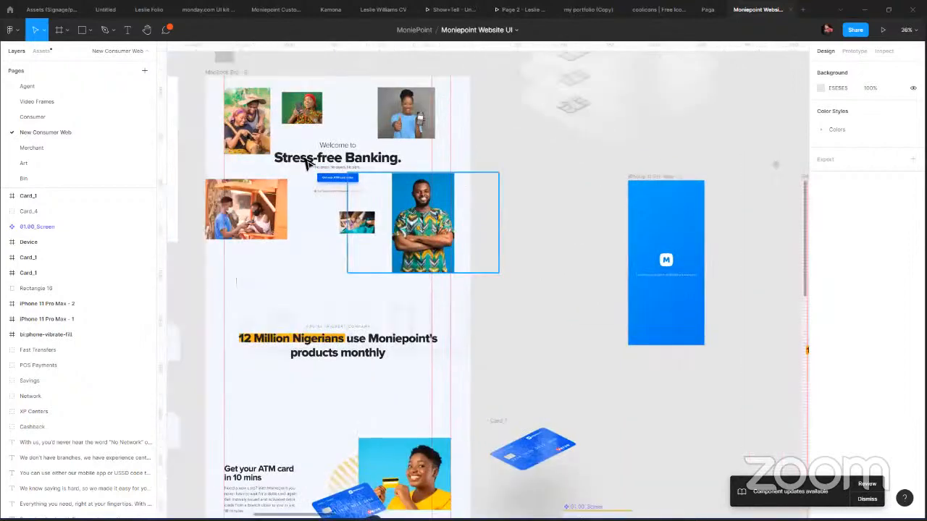
Copy the photo of the man in the patterned shirt and paste it over the Simple. Quick. Reliable. circle in the Paga file.
{"action": "left_click", "coordinate": [434, 225]}
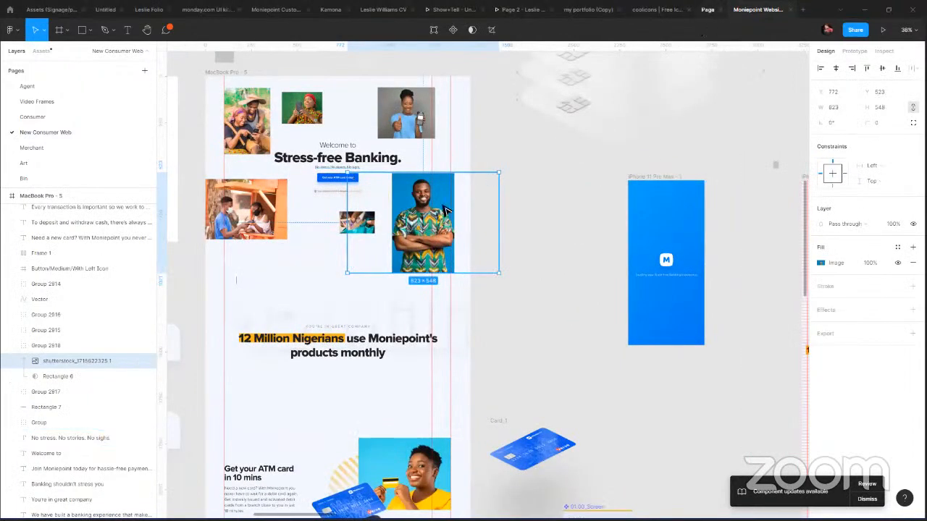
{"action": "key", "text": "ctrl+shift+Tab"}
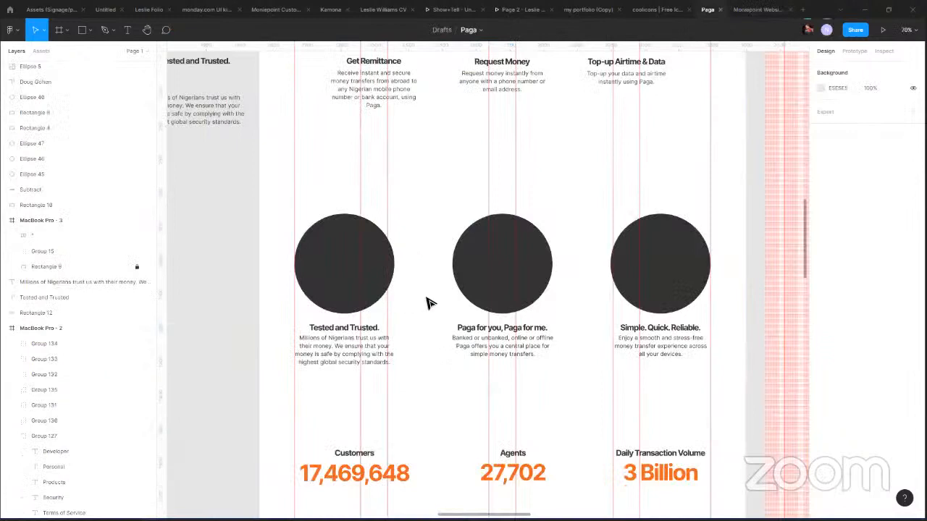
{"action": "double_click", "coordinate": [664, 279]}
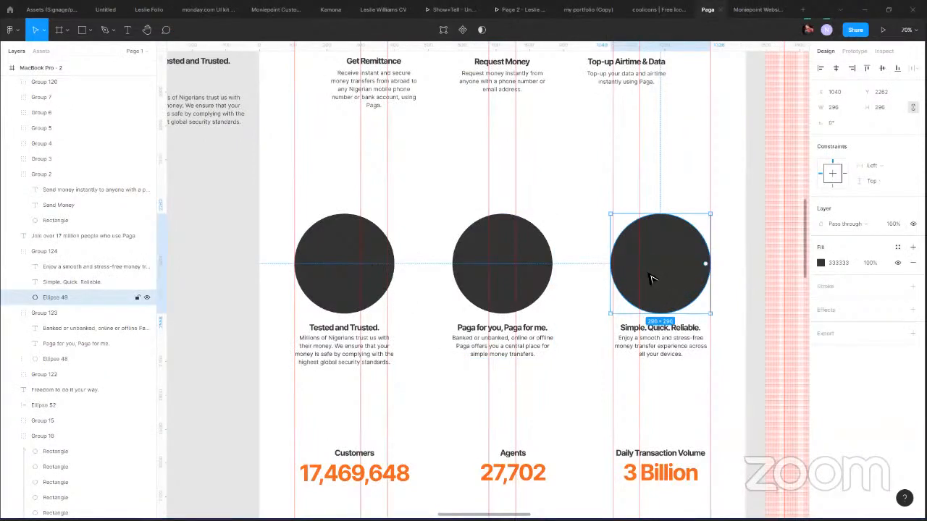
{"action": "key", "text": "ctrl+v"}
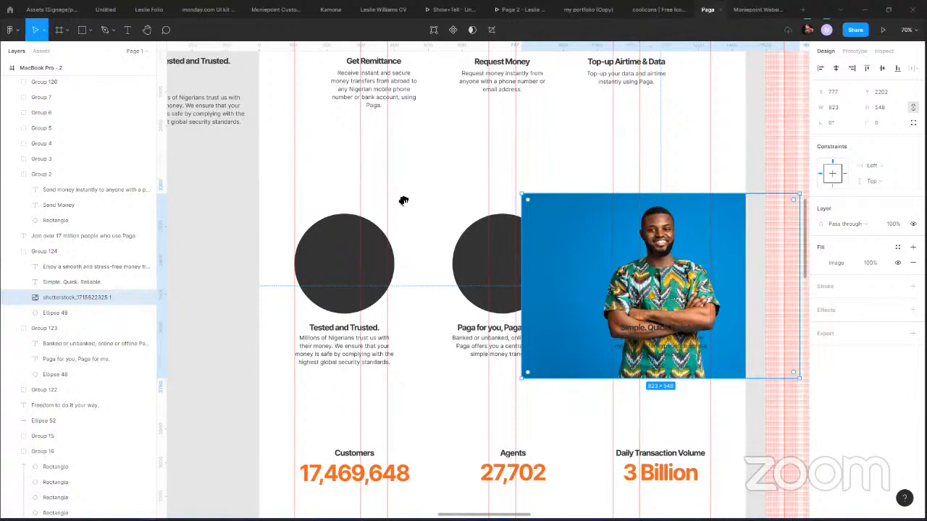
Undo placing the photo over the circles and put it on the empty canvas above the MacBook Pro - 1 frame instead.
{"action": "scroll", "coordinate": [635, 172], "scroll_direction": "left", "scroll_amount": 1}
{"action": "scroll", "coordinate": [636, 172], "scroll_direction": "left", "scroll_amount": 5}
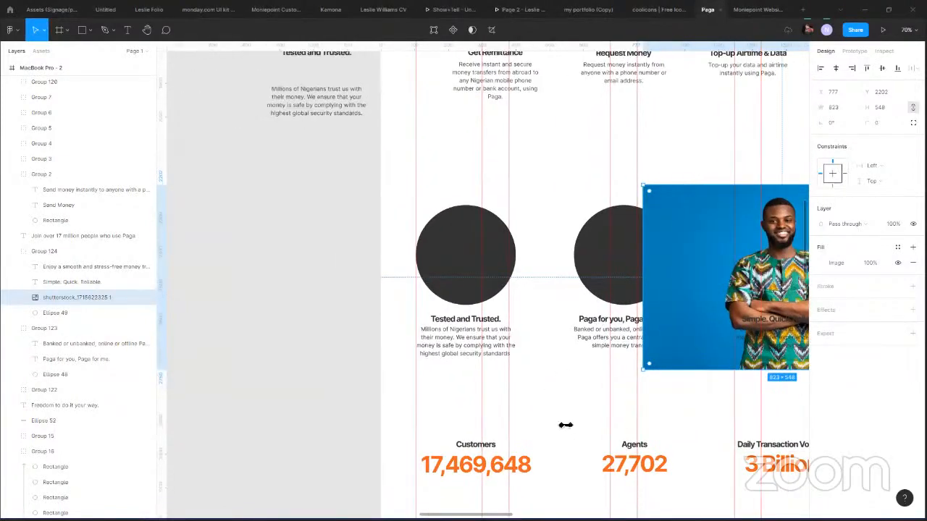
{"action": "key", "text": "shift+1"}
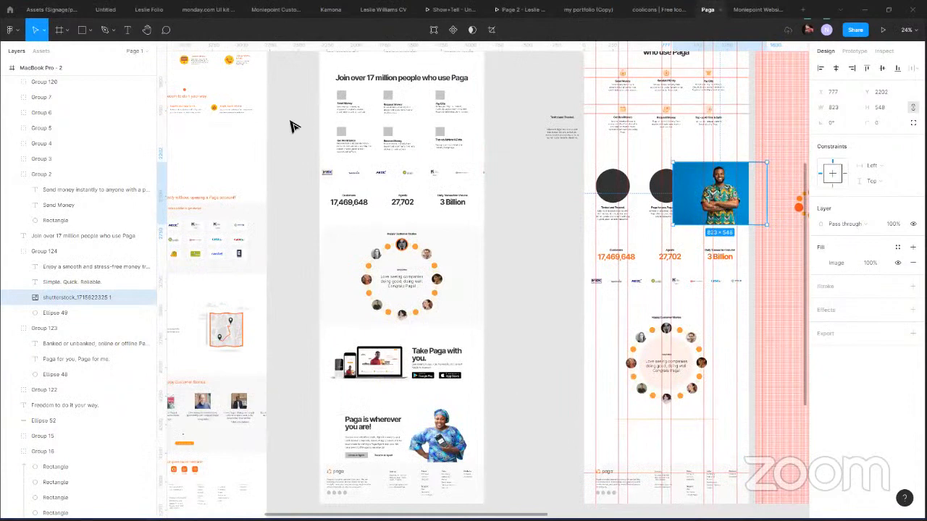
{"action": "key", "text": "ctrl+z"}
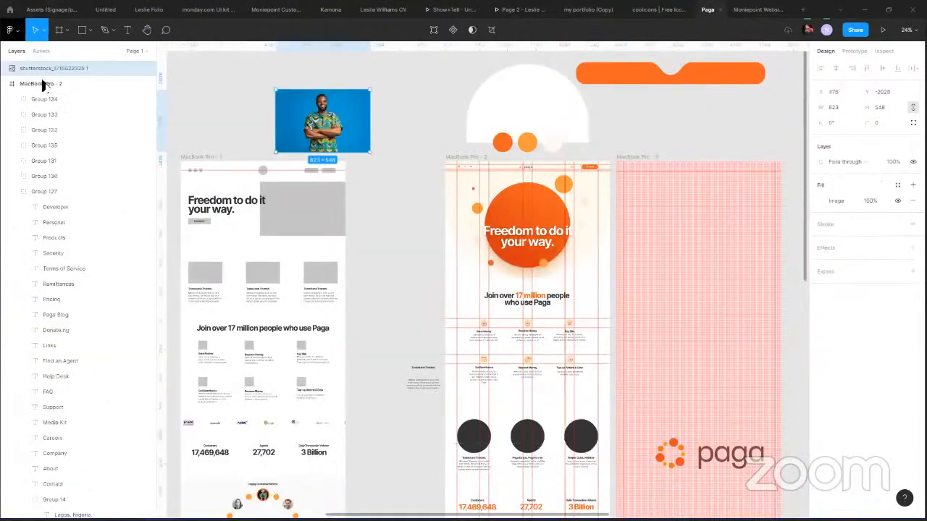
{"action": "left_click", "coordinate": [10, 30]}
{"action": "mouse_move", "coordinate": [29, 95]}
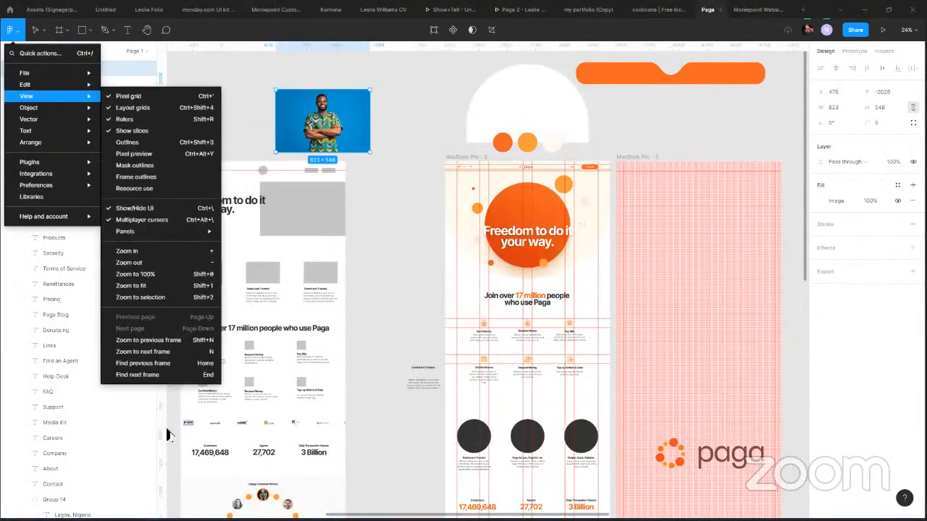
{"action": "mouse_move", "coordinate": [29, 161]}
{"action": "scroll", "coordinate": [131, 493], "scroll_direction": "down", "scroll_amount": 5}
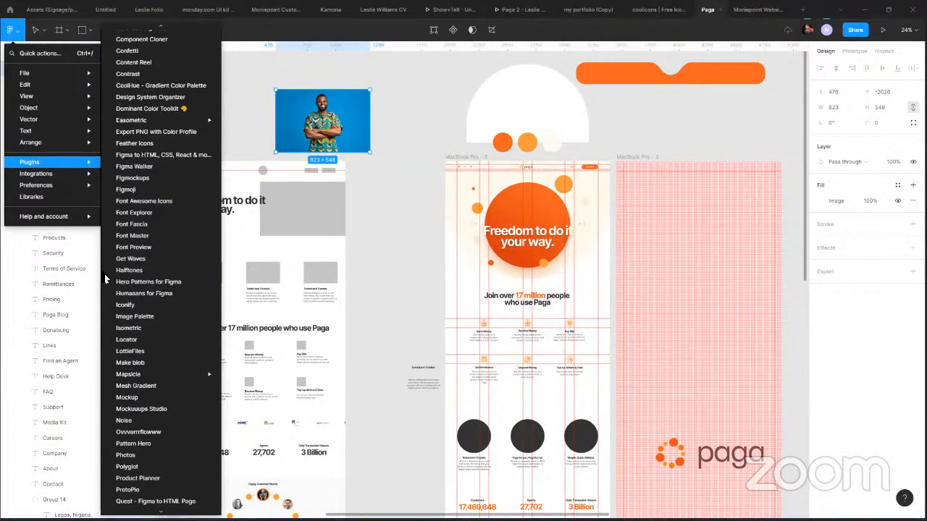
{"action": "scroll", "coordinate": [105, 279], "scroll_direction": "down", "scroll_amount": 3}
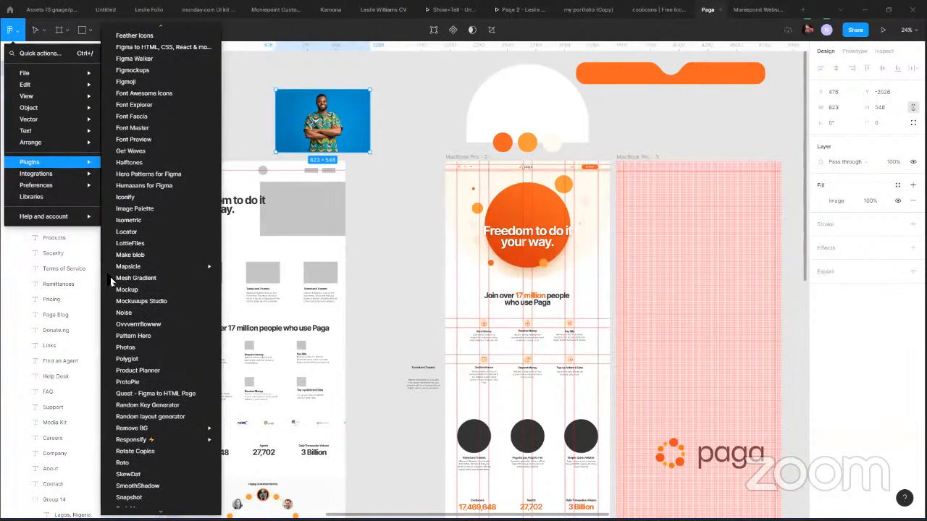
{"action": "left_click", "coordinate": [110, 277]}
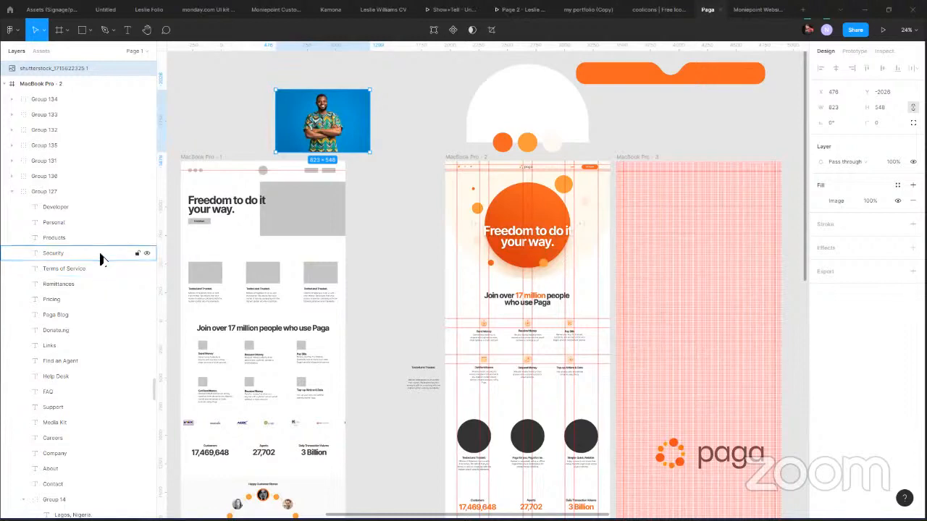
Switch to the Brave browser, search the web for "remove background" and open the remove.bg site.
{"action": "key", "text": "alt+Tab"}
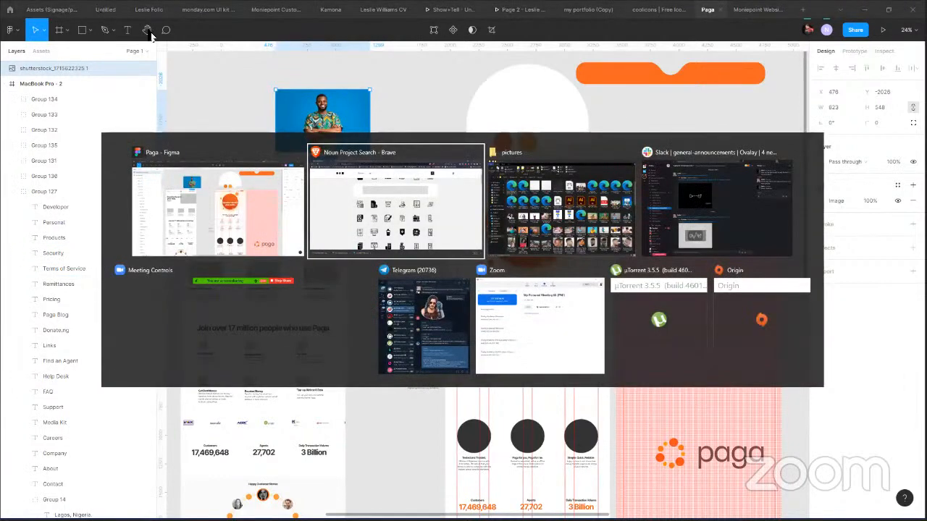
{"action": "left_click", "coordinate": [205, 24]}
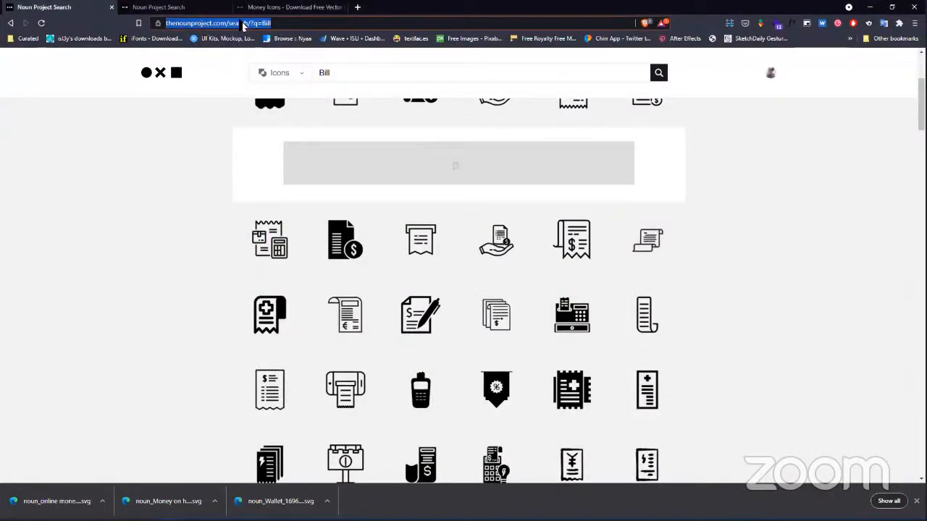
{"action": "type", "text": "remove"}
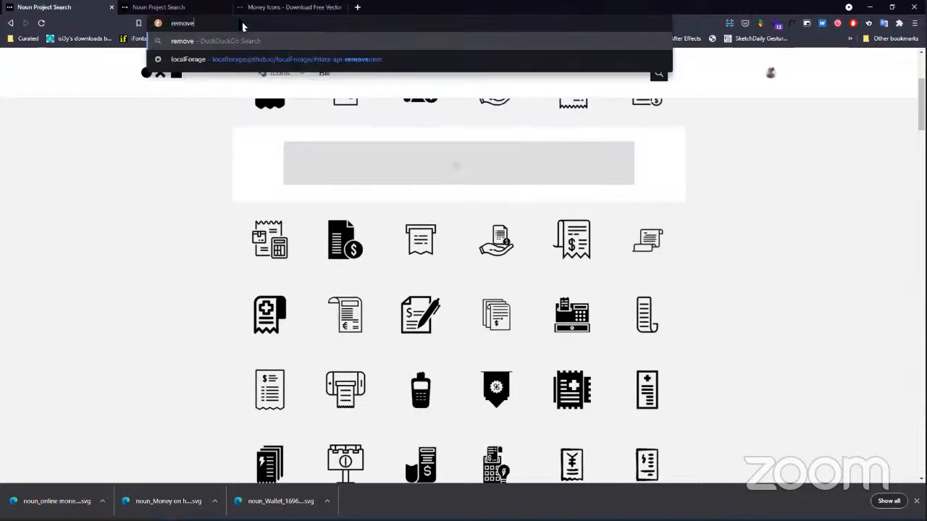
{"action": "type", "text": " backgrou"}
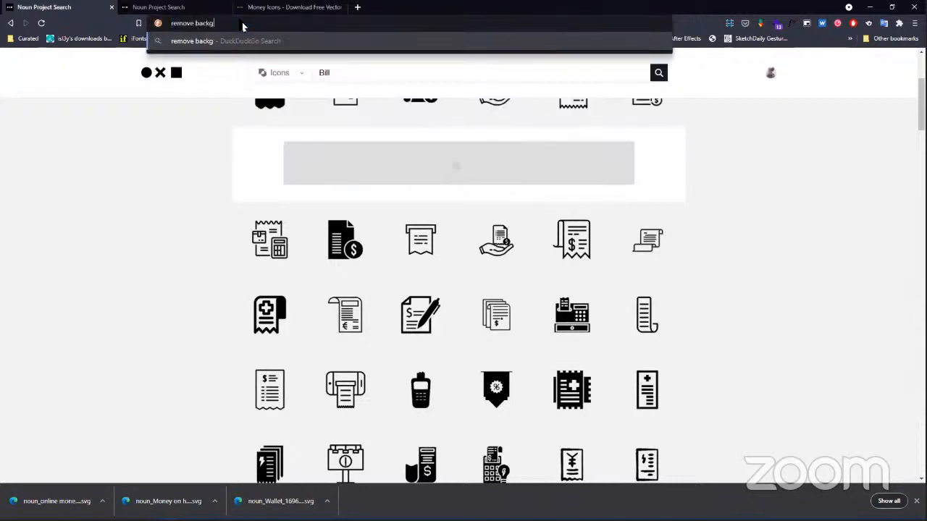
{"action": "type", "text": "nd"}
{"action": "key", "text": "Return"}
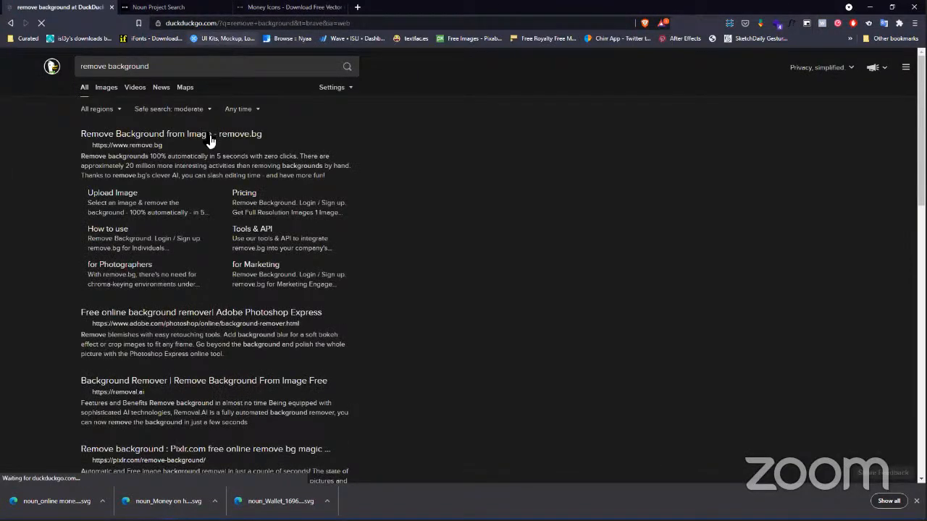
{"action": "left_click", "coordinate": [209, 136]}
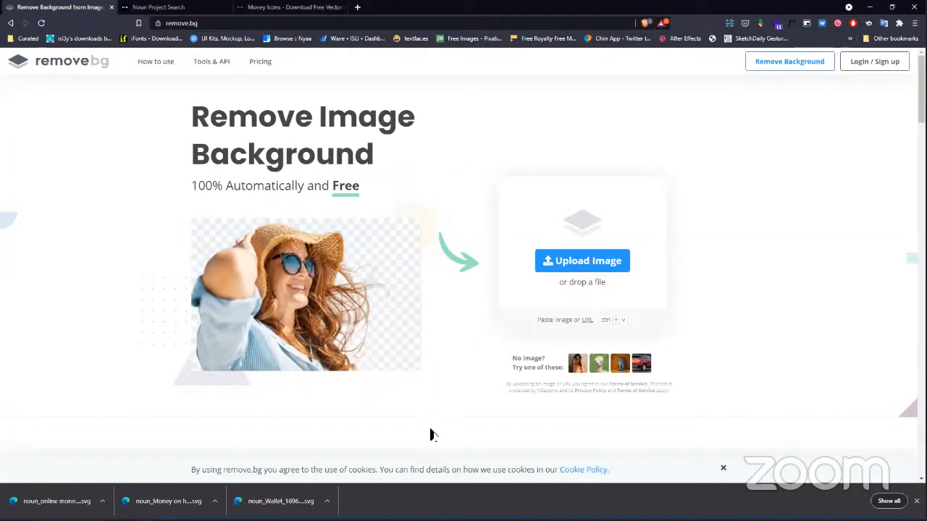
{"action": "mouse_move", "coordinate": [348, 519]}
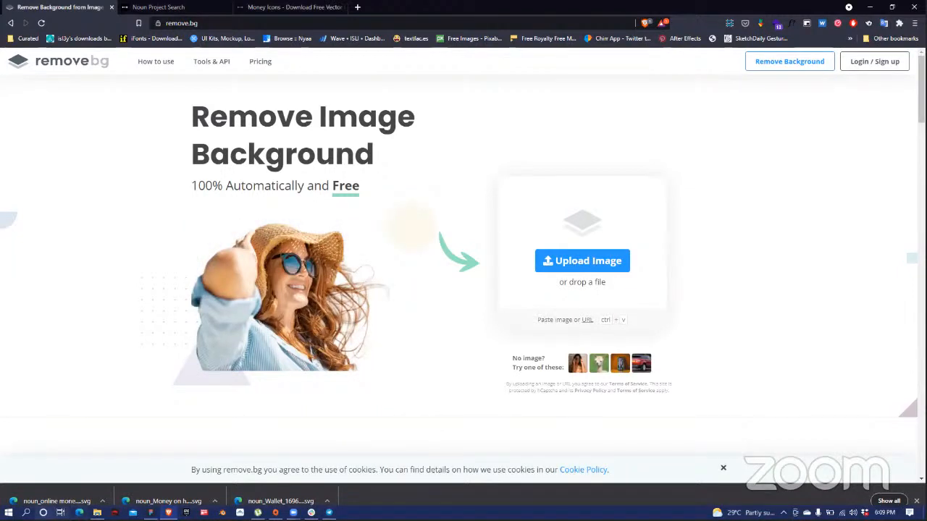
{"action": "left_click", "coordinate": [9, 513]}
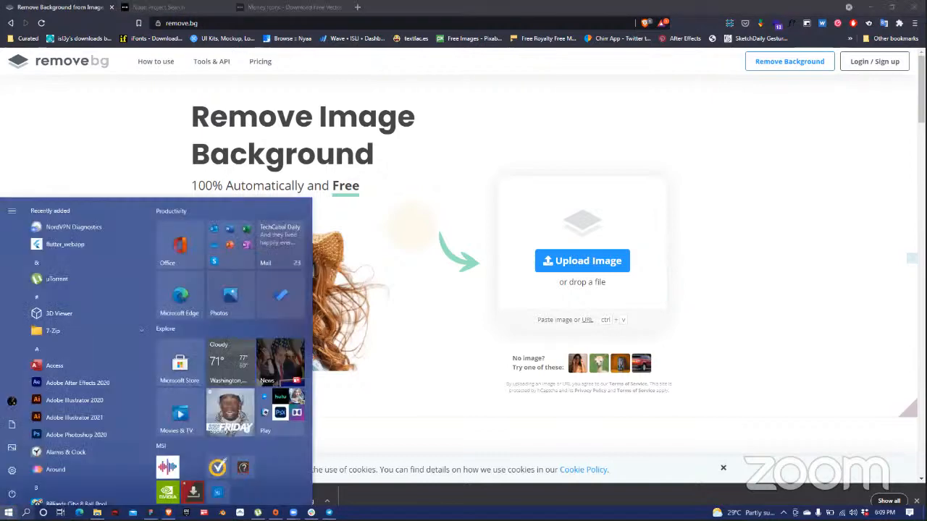
{"action": "left_click", "coordinate": [329, 513]}
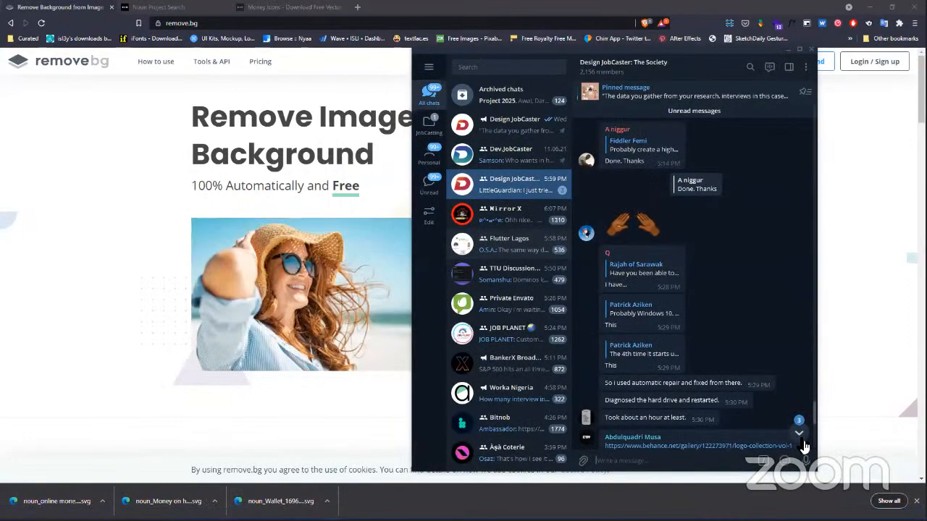
{"action": "left_click", "coordinate": [660, 366]}
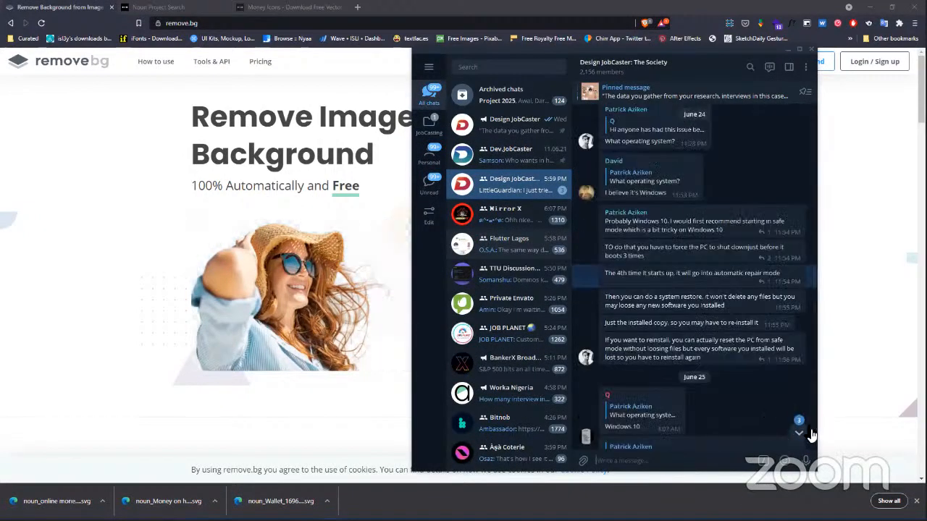
{"action": "left_click", "coordinate": [797, 434]}
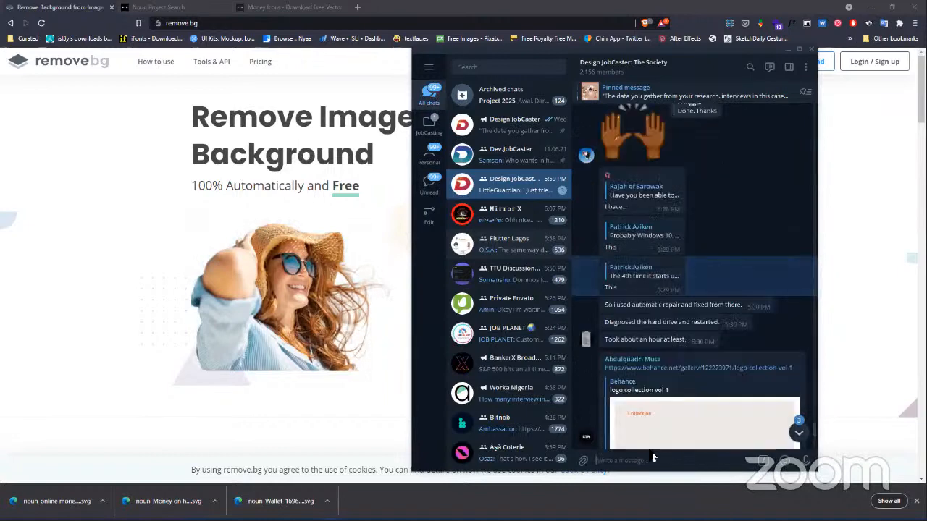
{"action": "left_click", "coordinate": [797, 434]}
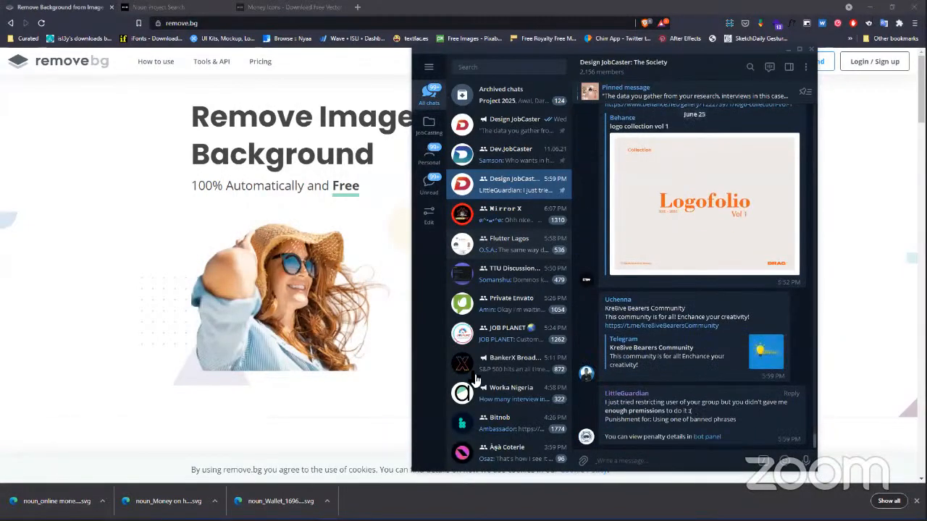
{"action": "left_click", "coordinate": [390, 260]}
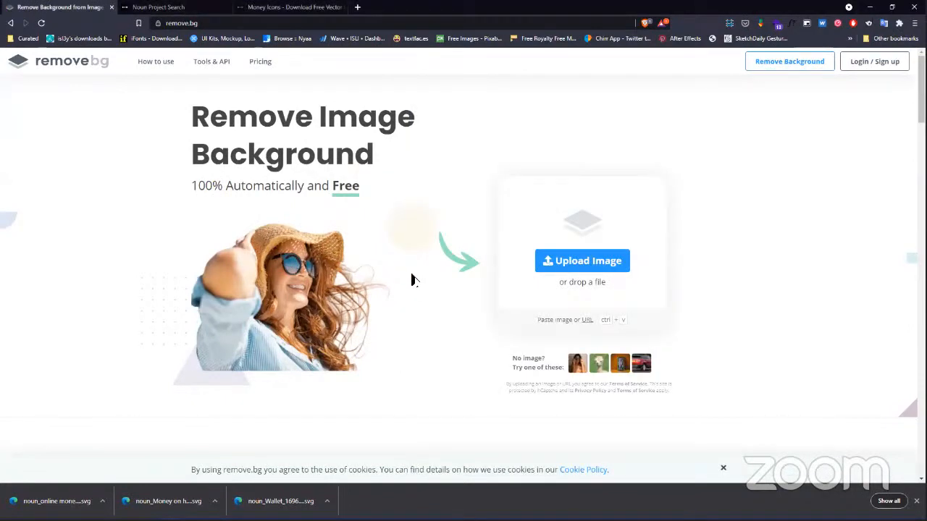
{"action": "mouse_move", "coordinate": [286, 518]}
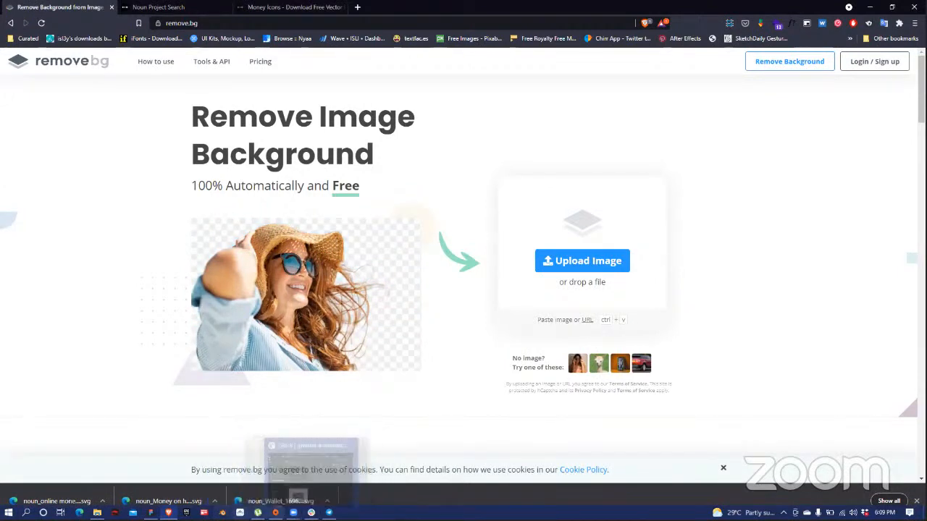
{"action": "left_click", "coordinate": [293, 513]}
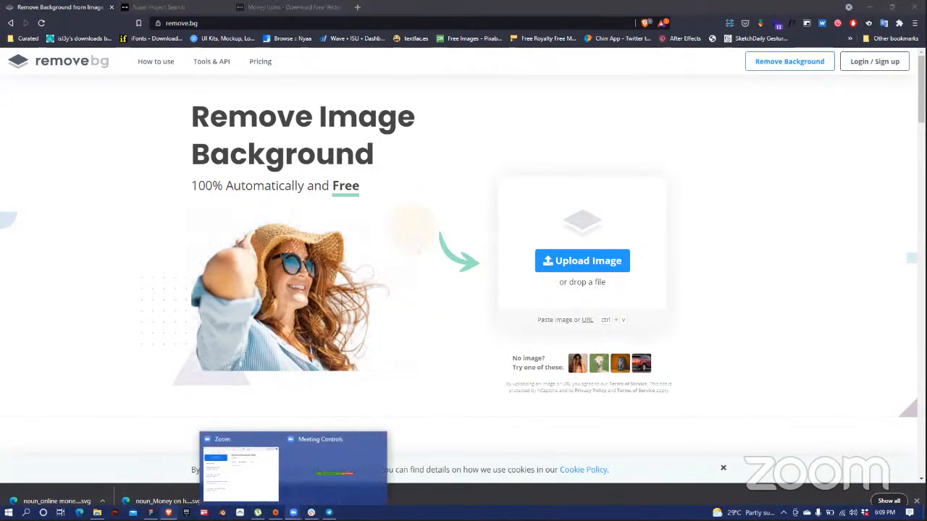
{"action": "left_click", "coordinate": [293, 513]}
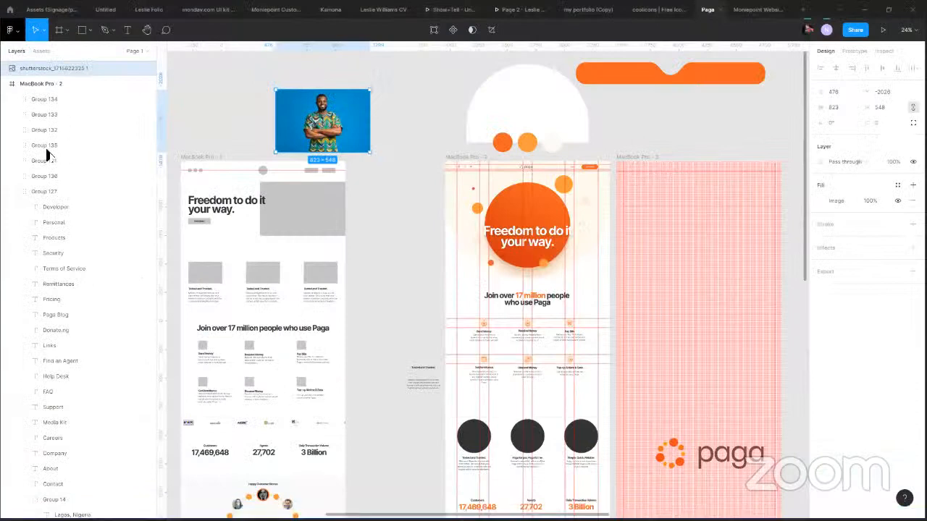
Try to remove the blue background from the selected photo with the Remove BG plugin.
{"action": "left_click", "coordinate": [11, 30]}
{"action": "mouse_move", "coordinate": [49, 168]}
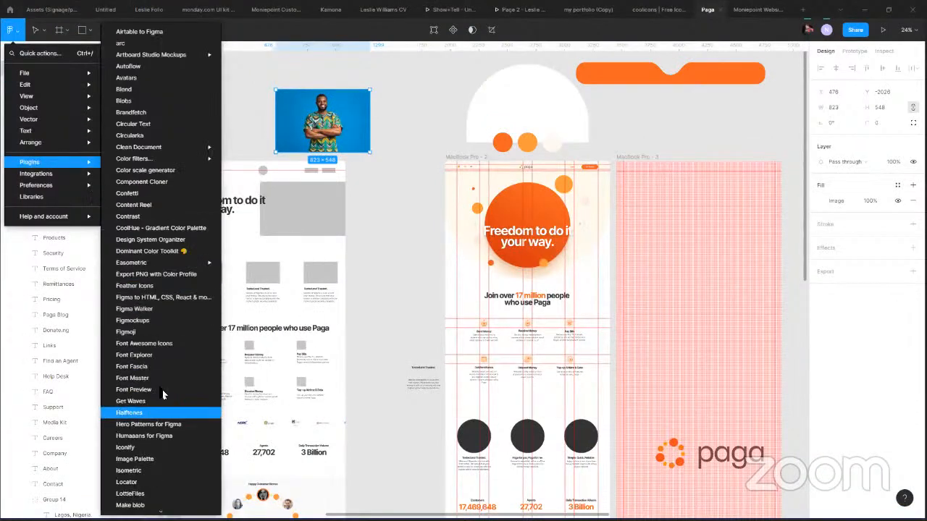
{"action": "scroll", "coordinate": [206, 312], "scroll_direction": "down", "scroll_amount": 3}
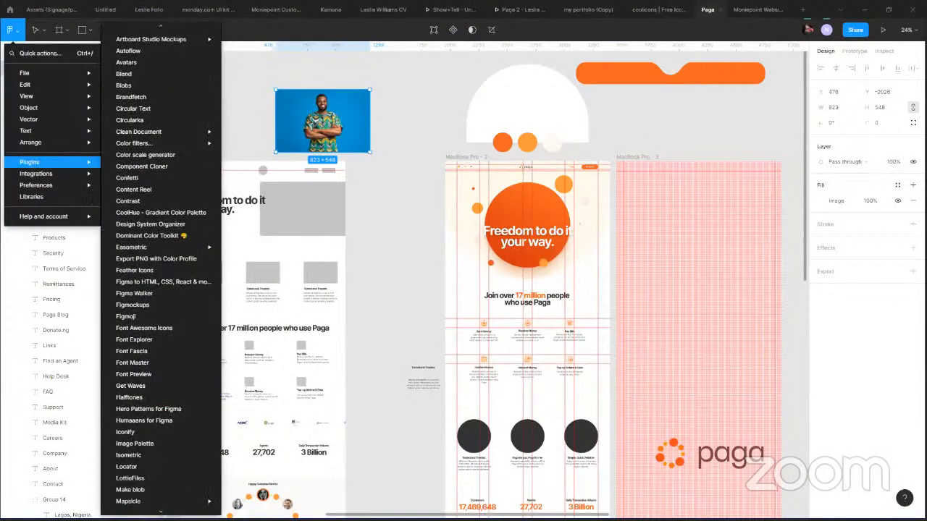
{"action": "scroll", "coordinate": [188, 301], "scroll_direction": "down", "scroll_amount": 2}
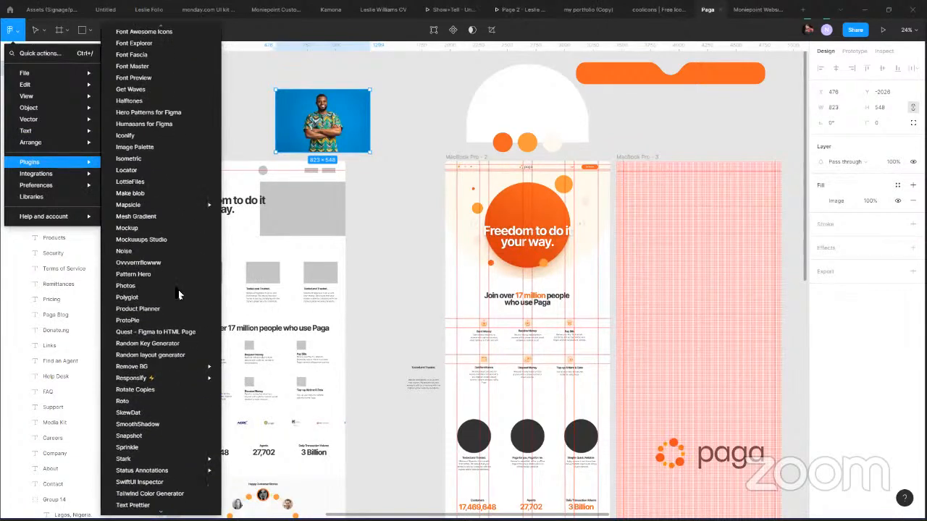
{"action": "mouse_move", "coordinate": [153, 26]}
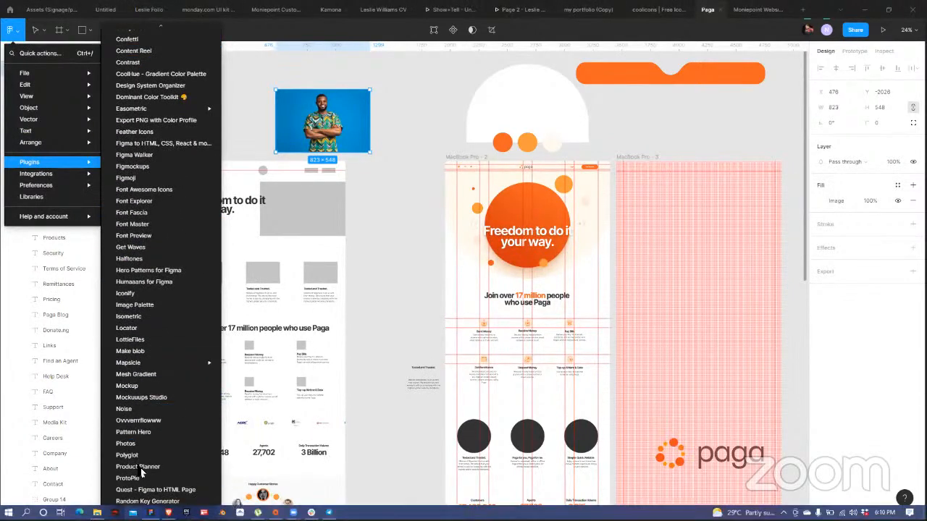
{"action": "scroll", "coordinate": [148, 446], "scroll_direction": "down", "scroll_amount": 3}
{"action": "scroll", "coordinate": [149, 440], "scroll_direction": "down", "scroll_amount": 1}
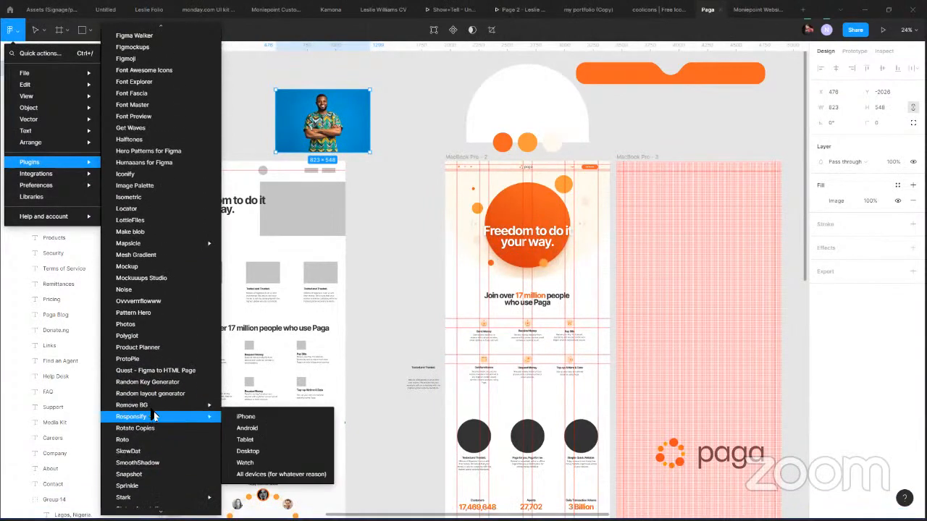
{"action": "mouse_move", "coordinate": [208, 411]}
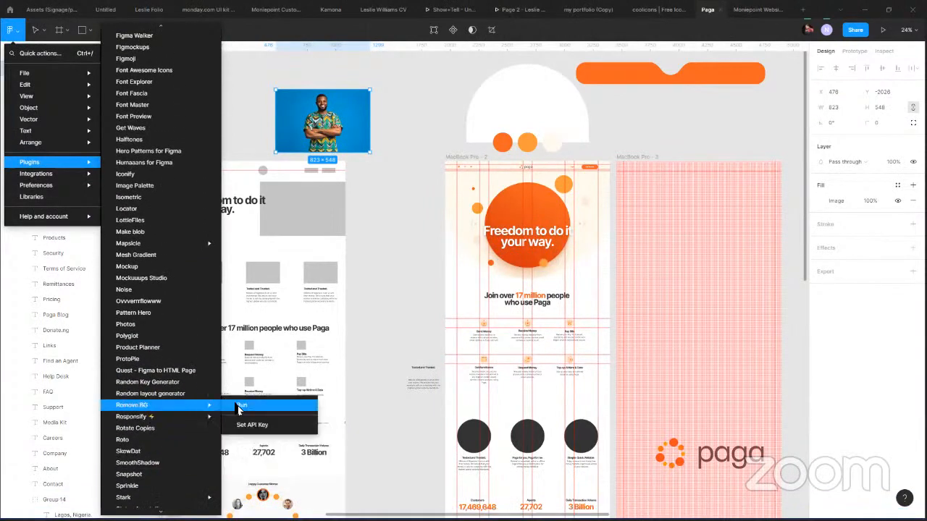
{"action": "left_click", "coordinate": [242, 407]}
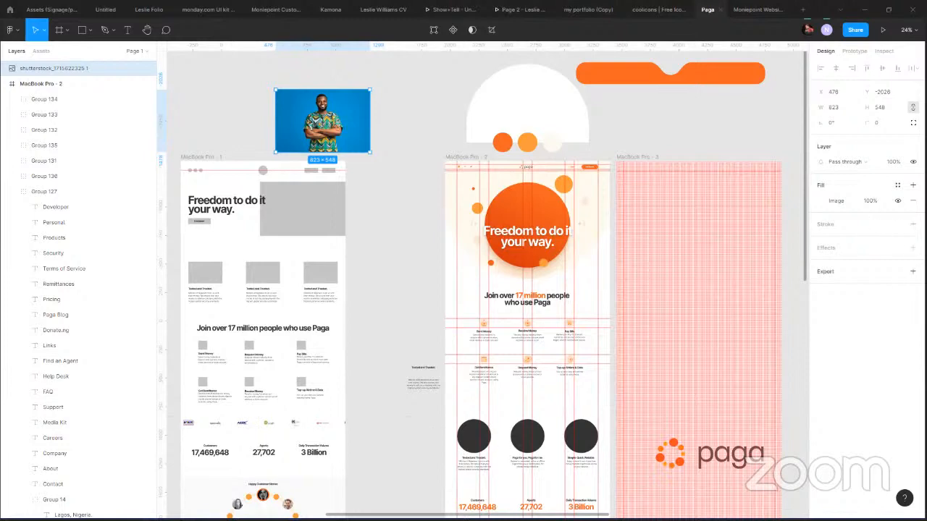
Export the selected blue-background photo as a 1x PNG and save it under the suggested file name.
{"action": "left_click", "coordinate": [913, 271]}
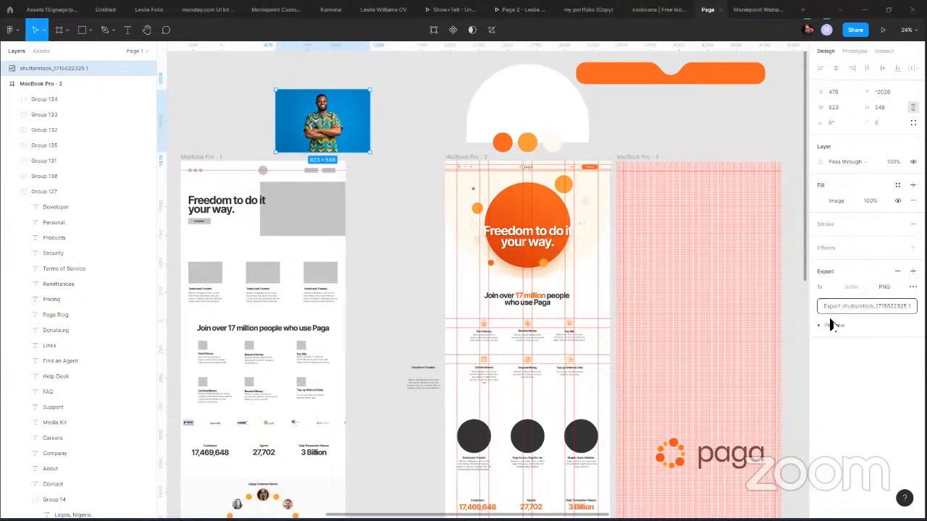
{"action": "left_click", "coordinate": [881, 309]}
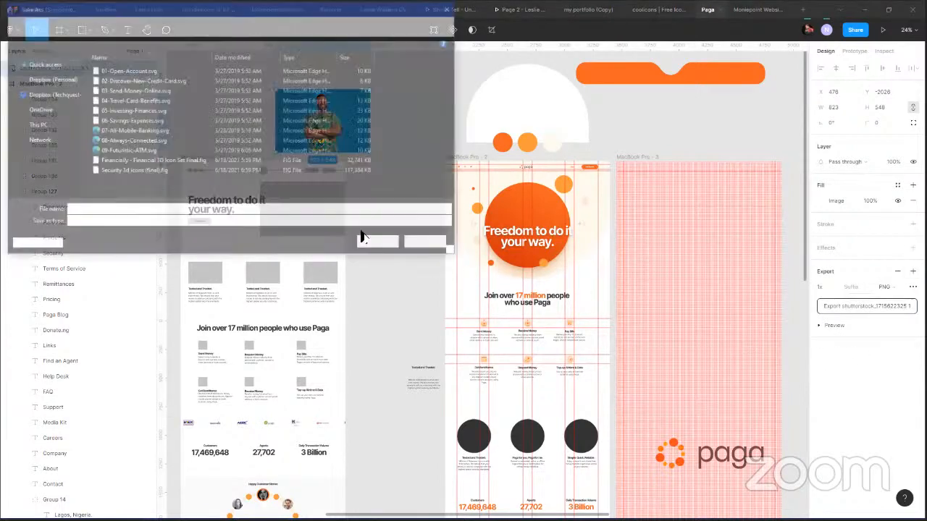
{"action": "left_click", "coordinate": [380, 245]}
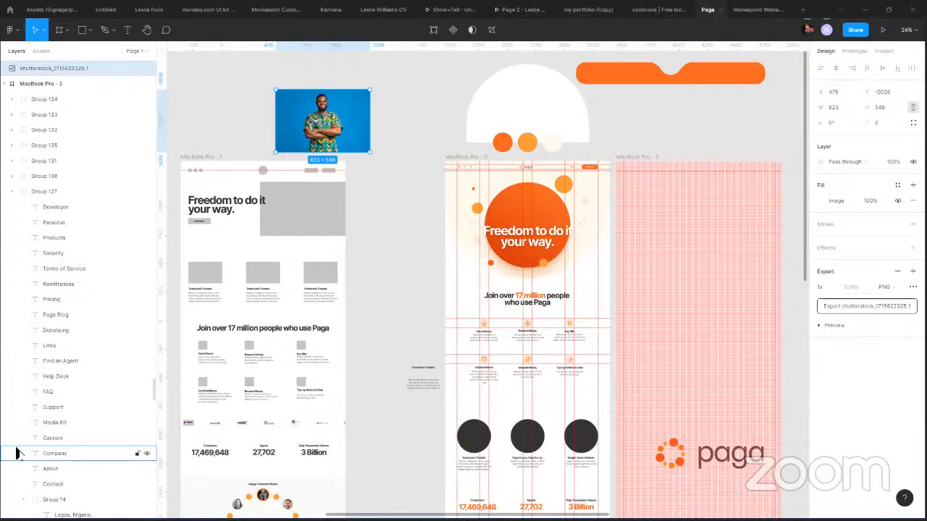
Switch to File Explorer, find the cut-out photo Background copy.png in the Downloads pictures folder and preview it.
{"action": "mouse_move", "coordinate": [55, 519]}
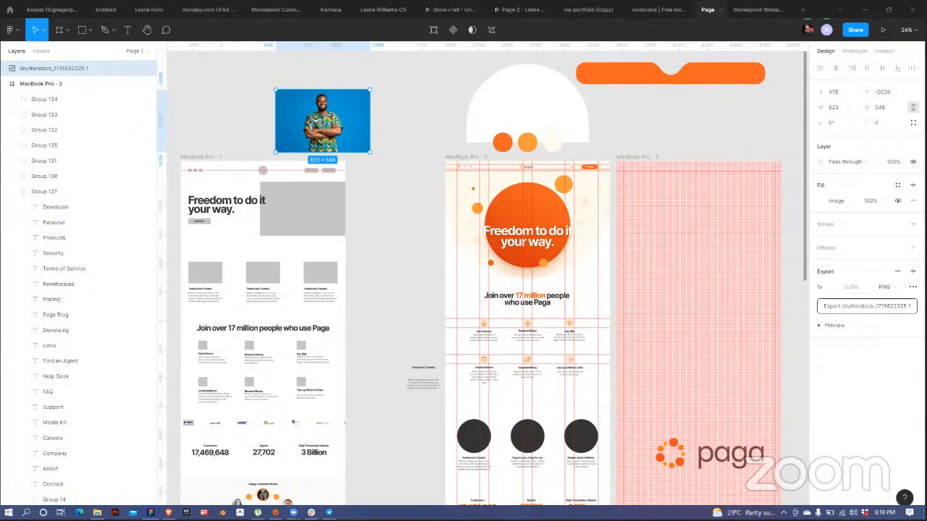
{"action": "mouse_move", "coordinate": [330, 514]}
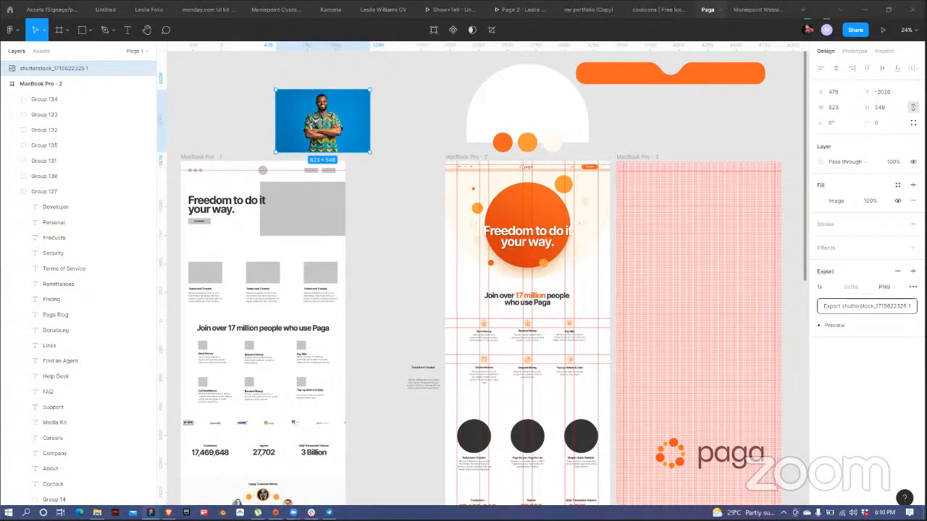
{"action": "mouse_move", "coordinate": [97, 513]}
{"action": "key", "text": "alt+Tab"}
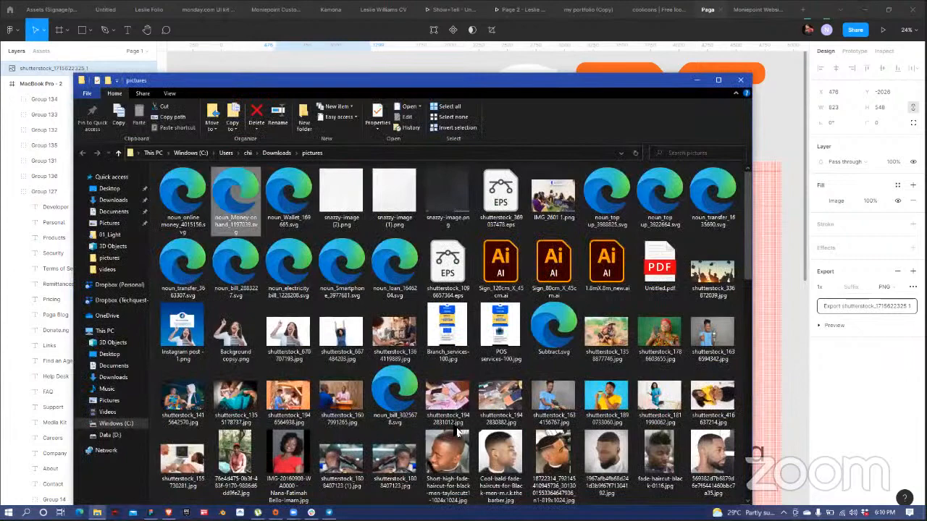
{"action": "key", "text": "alt+Tab"}
{"action": "scroll", "coordinate": [454, 431], "scroll_direction": "down", "scroll_amount": 15}
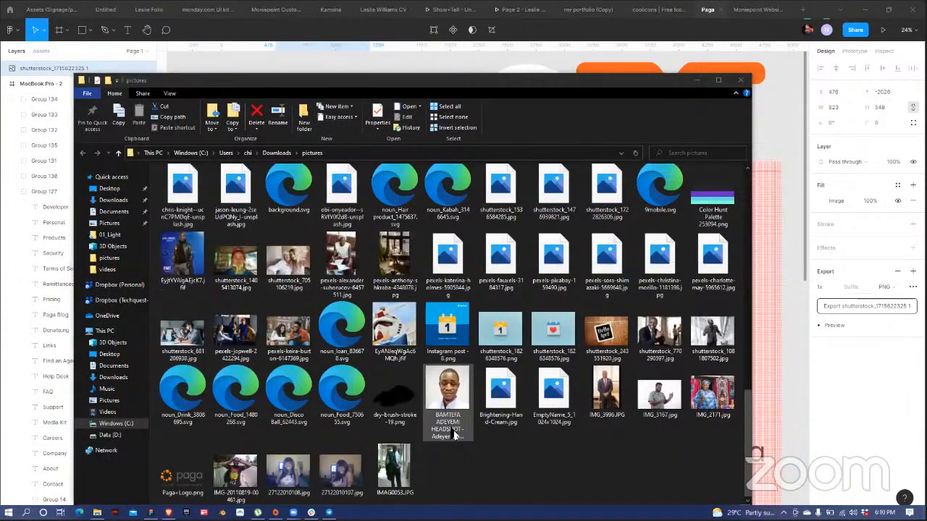
{"action": "scroll", "coordinate": [455, 433], "scroll_direction": "up", "scroll_amount": 2}
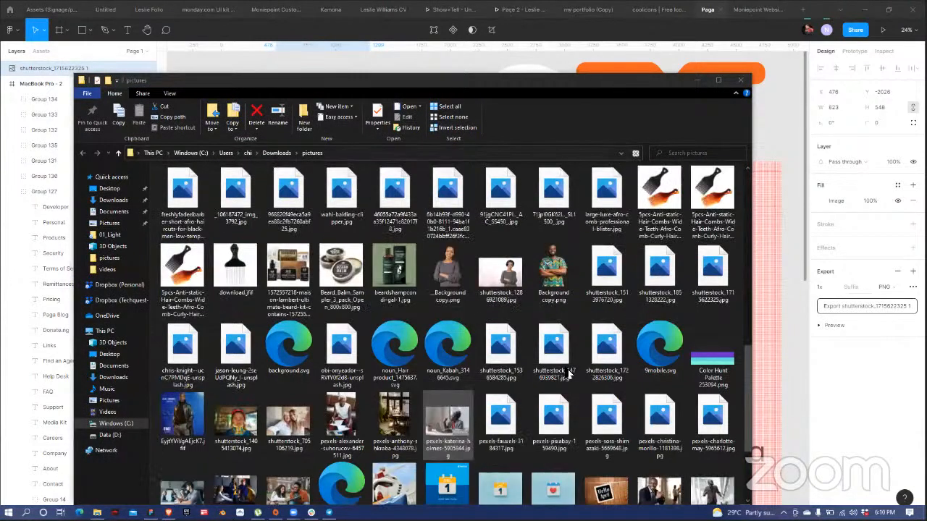
{"action": "left_click", "coordinate": [548, 283]}
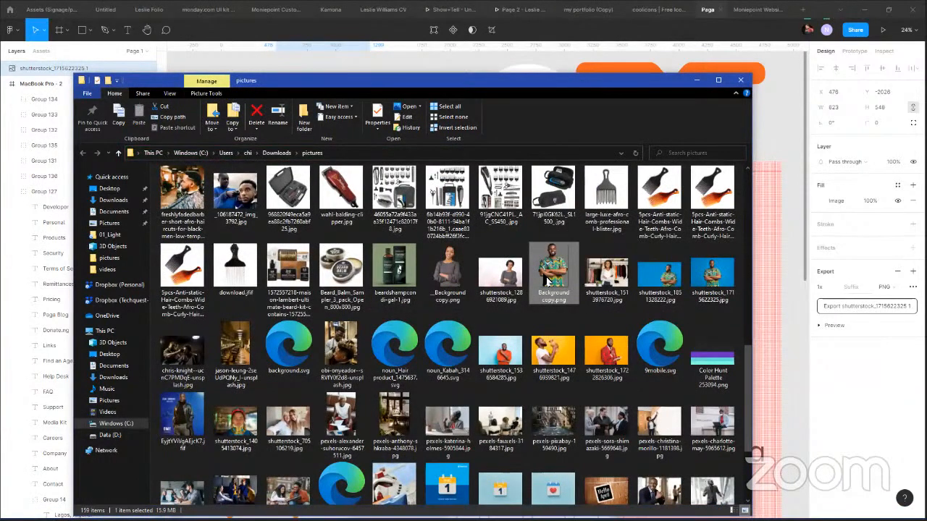
{"action": "left_click", "coordinate": [769, 262]}
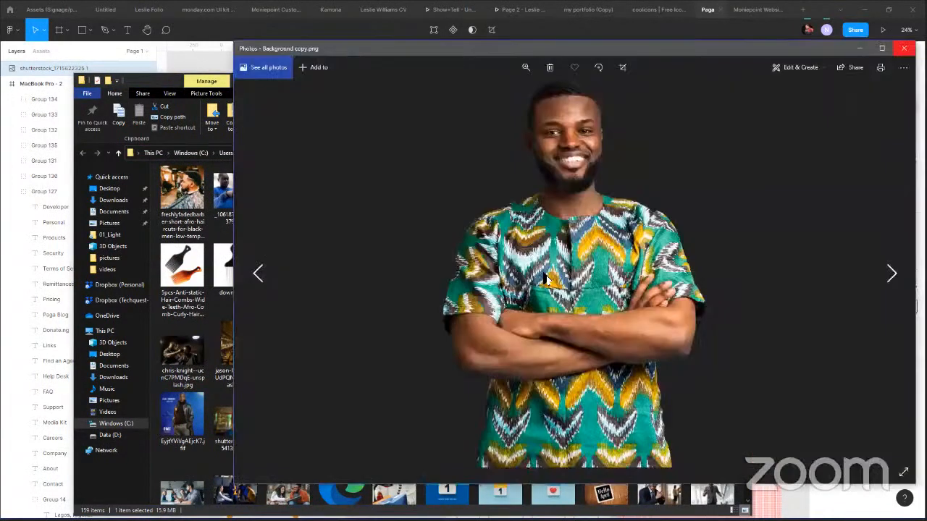
{"action": "key", "text": "alt+F4"}
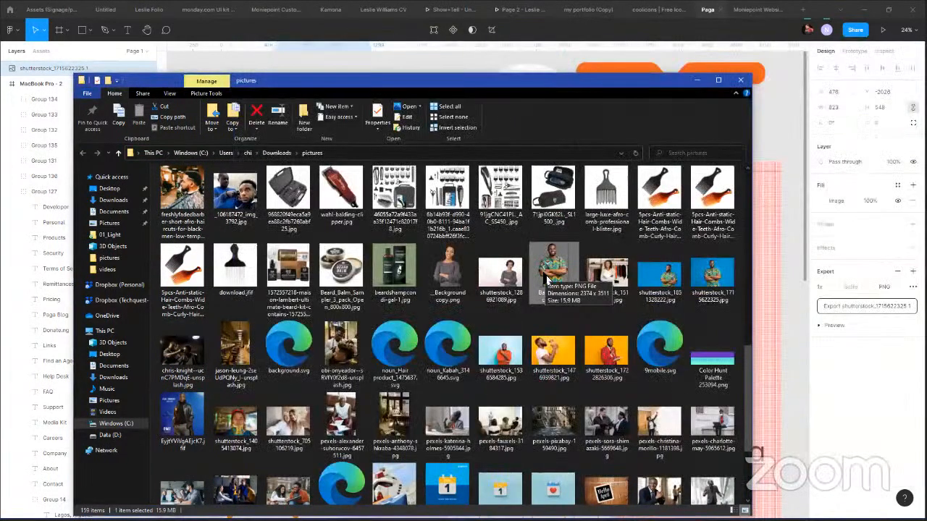
Place Background copy.png in the MacBook Pro - 3 frame, scale it to about 670 × 991 and duplicate it.
{"action": "left_click_drag", "start_coordinate": [791, 312], "coordinate": [757, 366]}
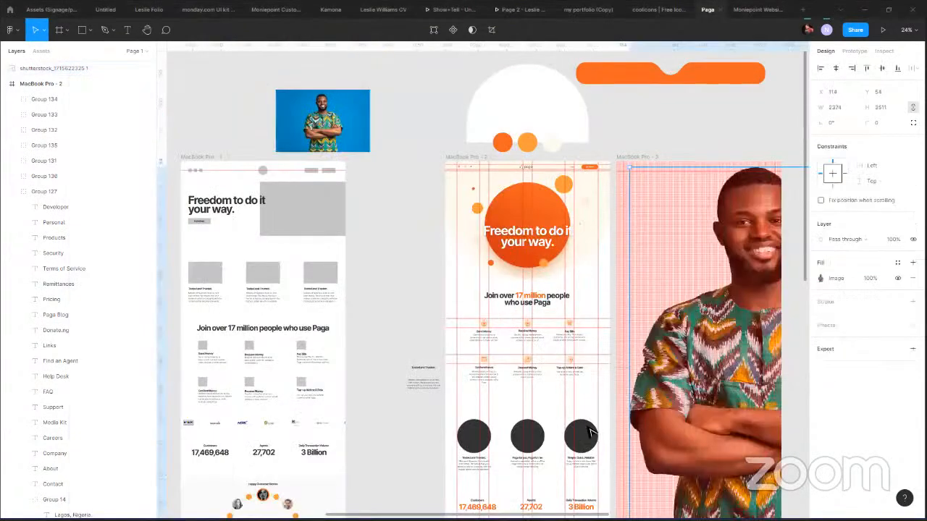
{"action": "left_click_drag", "start_coordinate": [668, 503], "coordinate": [435, 344]}
{"action": "key", "text": "ctrl+d"}
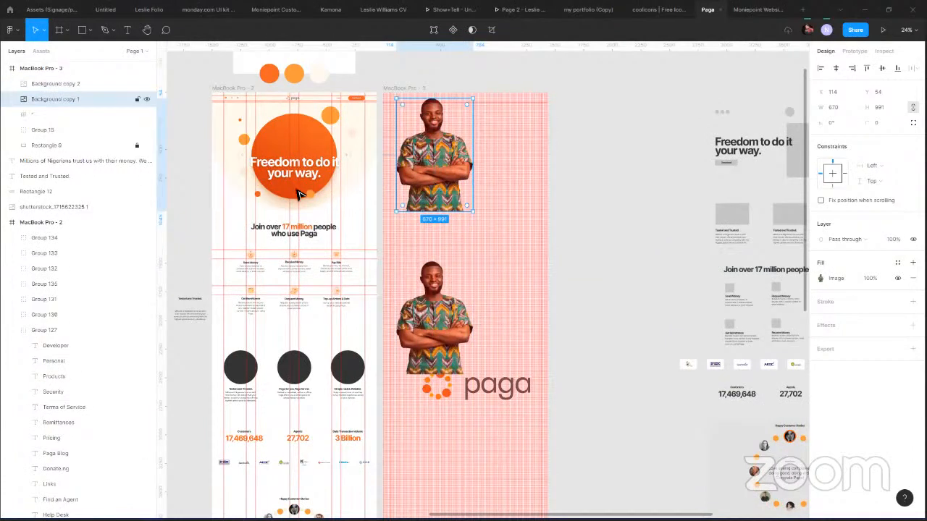
Move the upper cut-out photo into the MacBook Pro - 2 frame and scale it to about 576 × 851 over the orange hero circle.
{"action": "key", "text": "ctrl+x"}
{"action": "key", "text": "ctrl+v"}
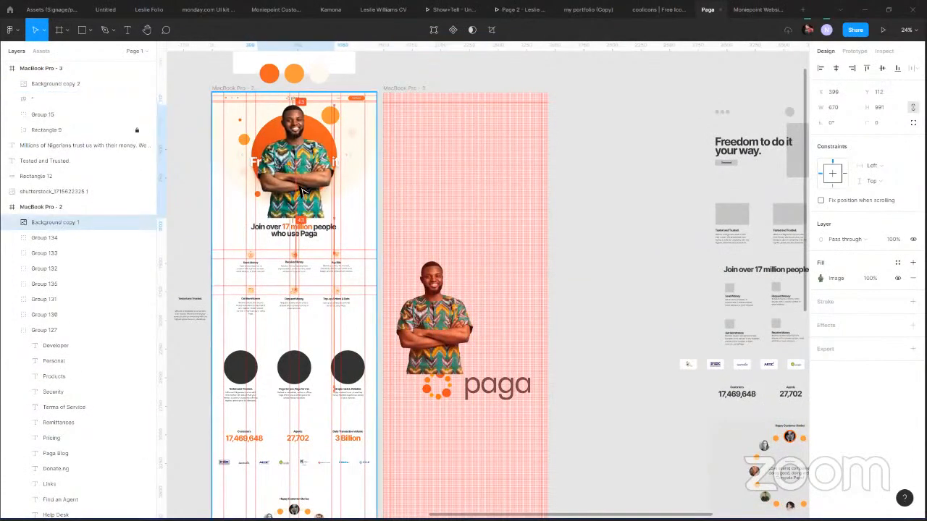
{"action": "left_click_drag", "start_coordinate": [304, 192], "coordinate": [332, 212]}
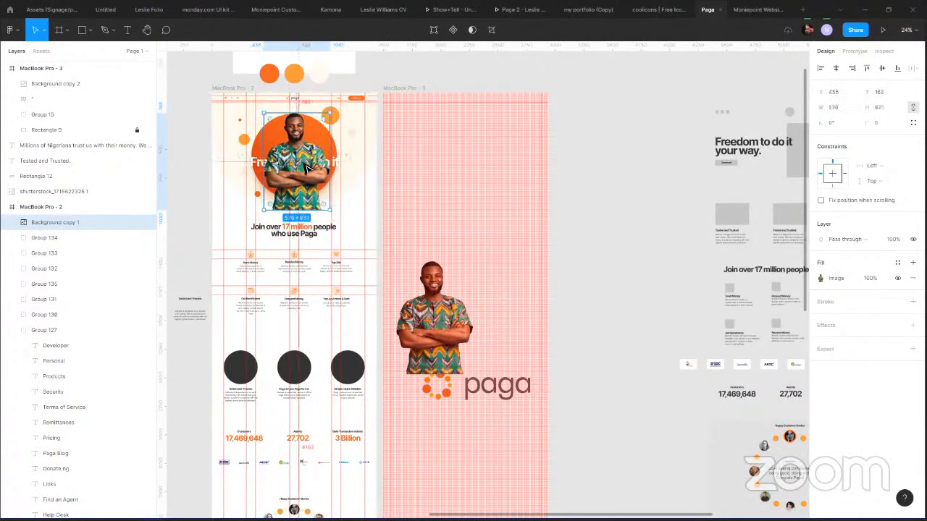
{"action": "left_click_drag", "start_coordinate": [312, 170], "coordinate": [308, 172]}
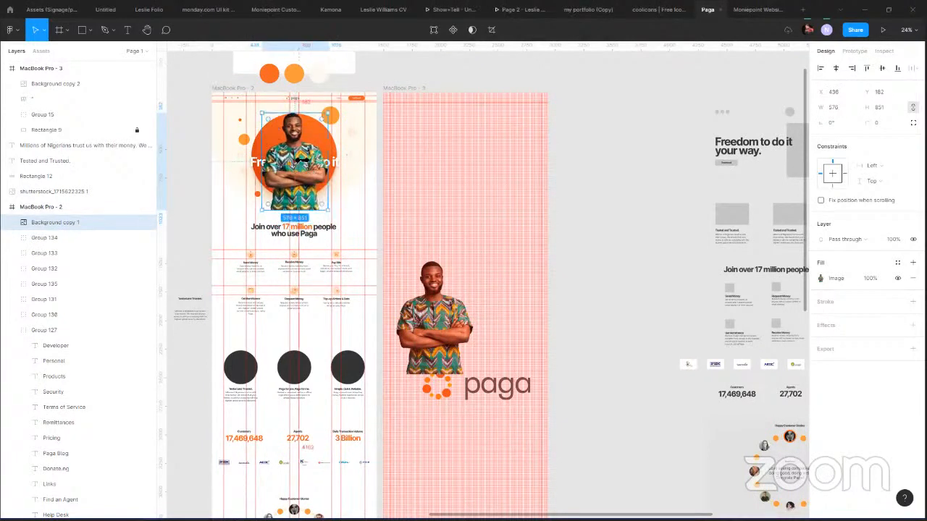
Duplicate the hero cut-out photo and place the copy over the row of dark feature circles.
{"action": "key", "text": "ctrl+d"}
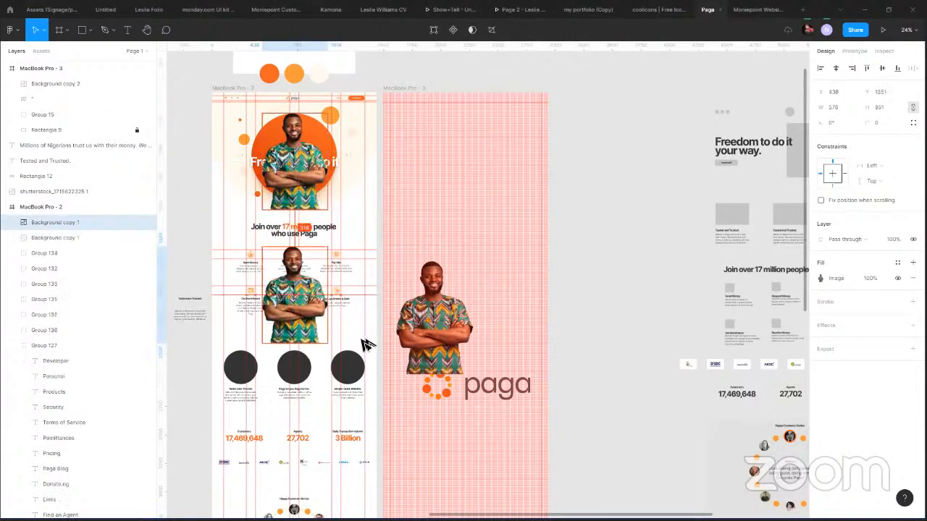
{"action": "left_click_drag", "start_coordinate": [316, 336], "coordinate": [299, 384]}
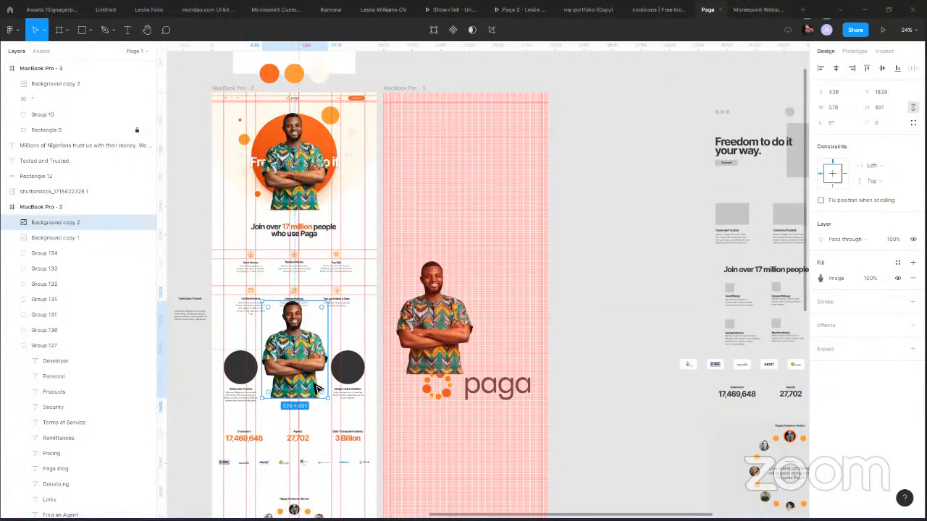
{"action": "scroll", "coordinate": [413, 315], "scroll_direction": "up", "scroll_amount": 1}
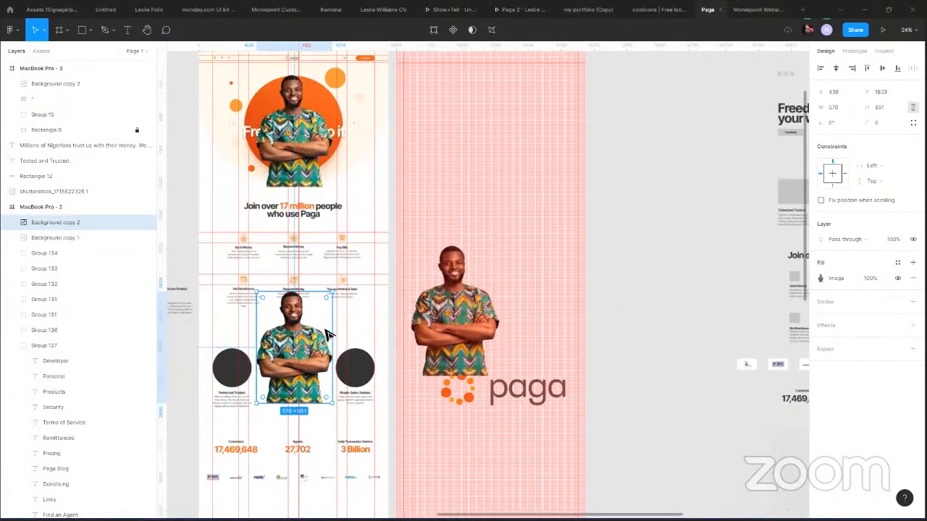
{"action": "scroll", "coordinate": [326, 335], "scroll_direction": "up", "scroll_amount": 1}
{"action": "scroll", "coordinate": [394, 352], "scroll_direction": "up", "scroll_amount": 5}
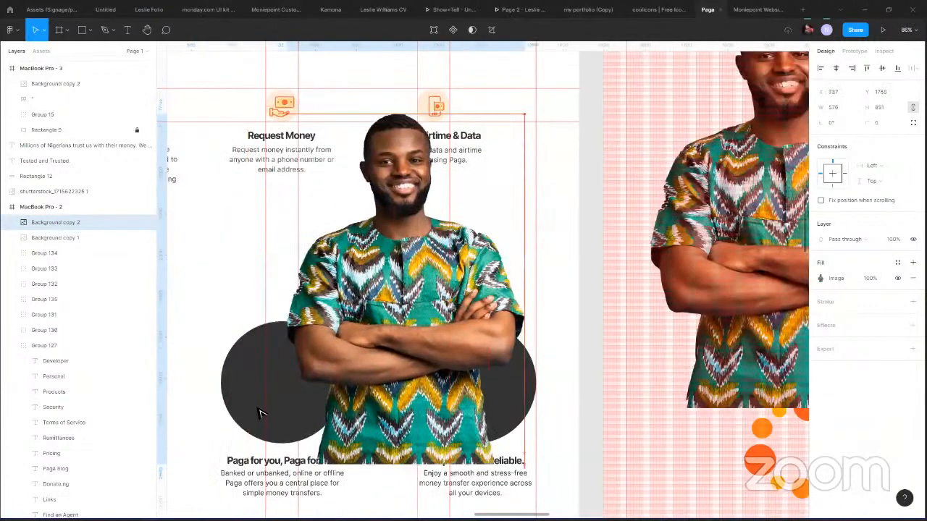
Duplicate the dark circle above Paga for you, Paga for me. and lay the copy over the original.
{"action": "double_click", "coordinate": [264, 409]}
{"action": "key", "text": "Delete"}
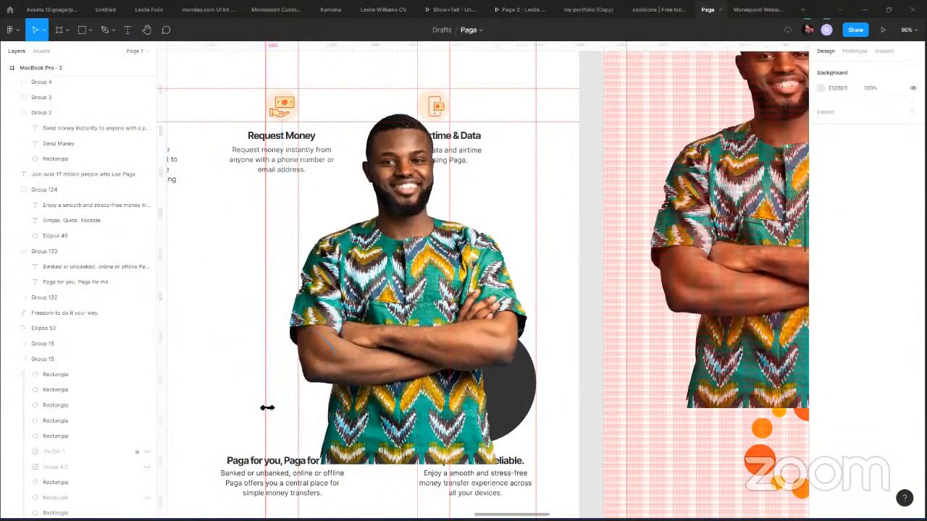
{"action": "key", "text": "ctrl+z"}
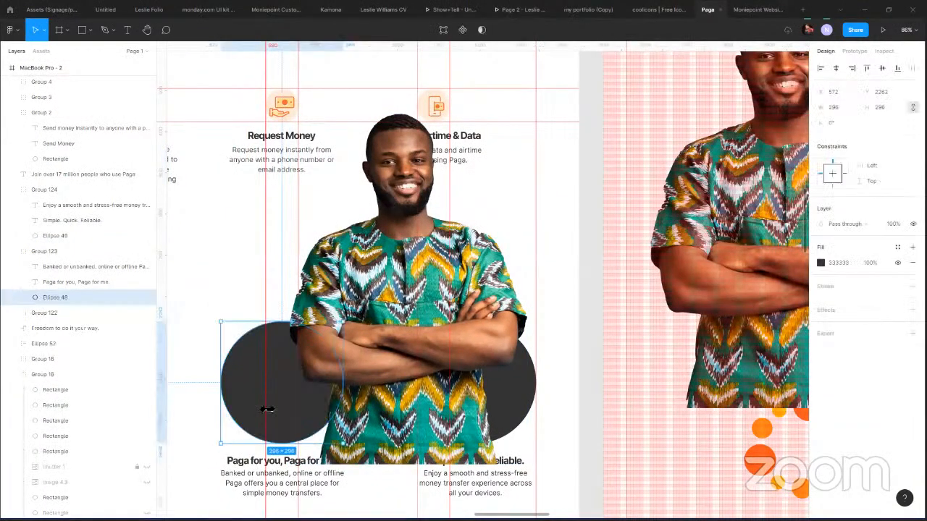
{"action": "key", "text": "ctrl+v"}
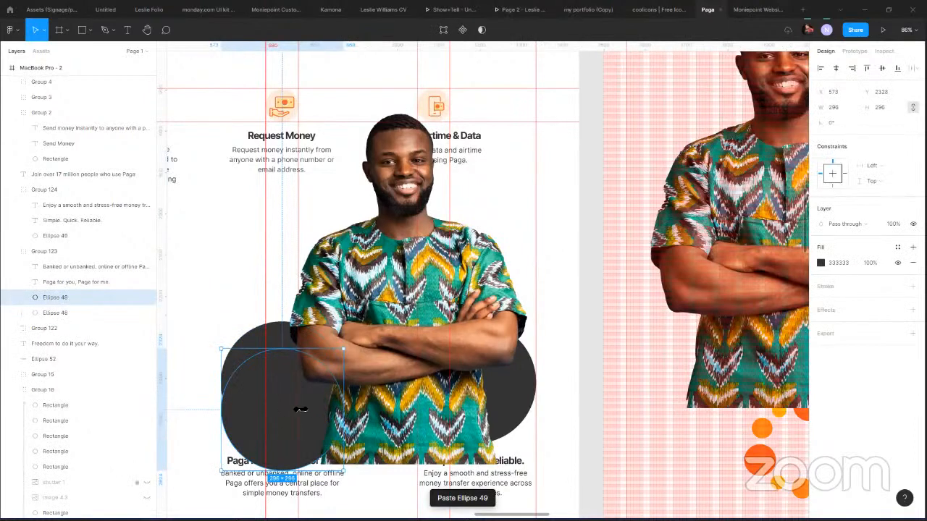
{"action": "left_click_drag", "start_coordinate": [301, 410], "coordinate": [299, 385]}
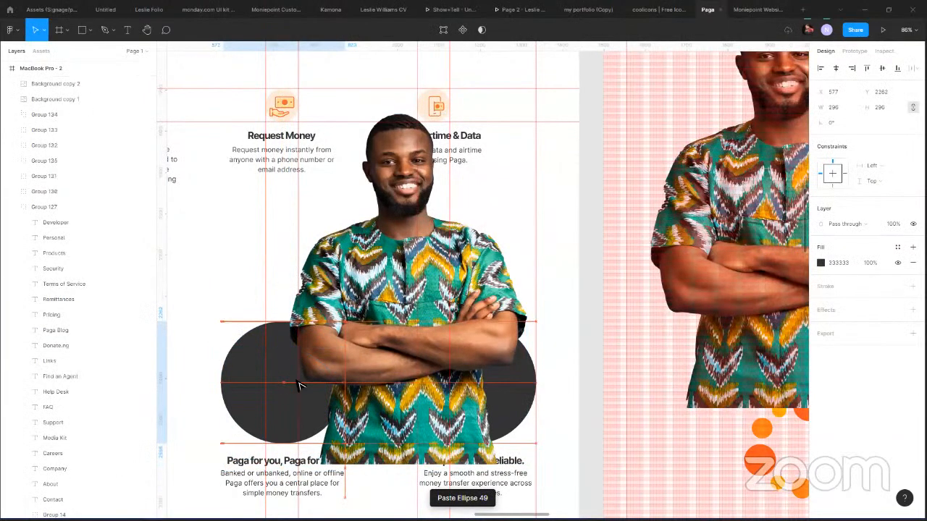
Move the photo copy between the two stacked Paga for you, Paga for me. circles in the layer order and nudge the front circle to X 576.
{"action": "left_click", "coordinate": [391, 369]}
{"action": "key", "text": "Delete"}
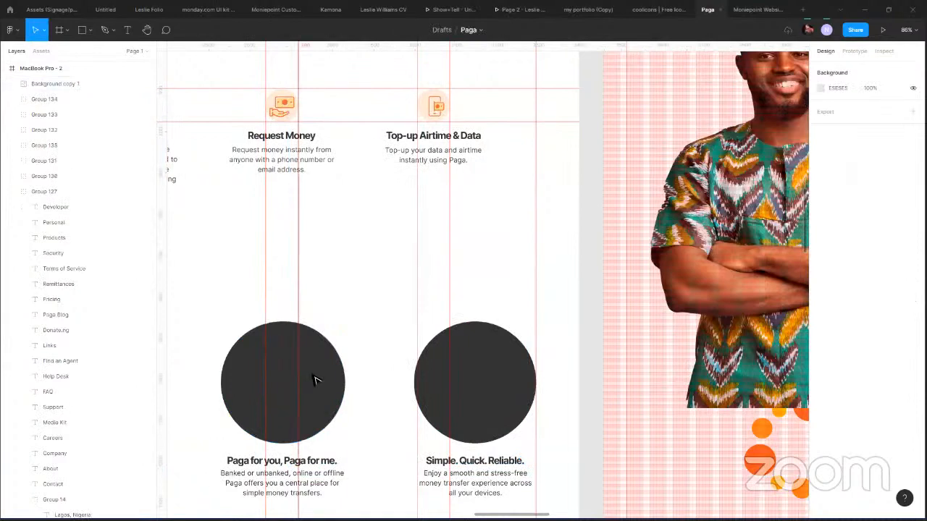
{"action": "left_click", "coordinate": [316, 380]}
{"action": "key", "text": "ctrl+v"}
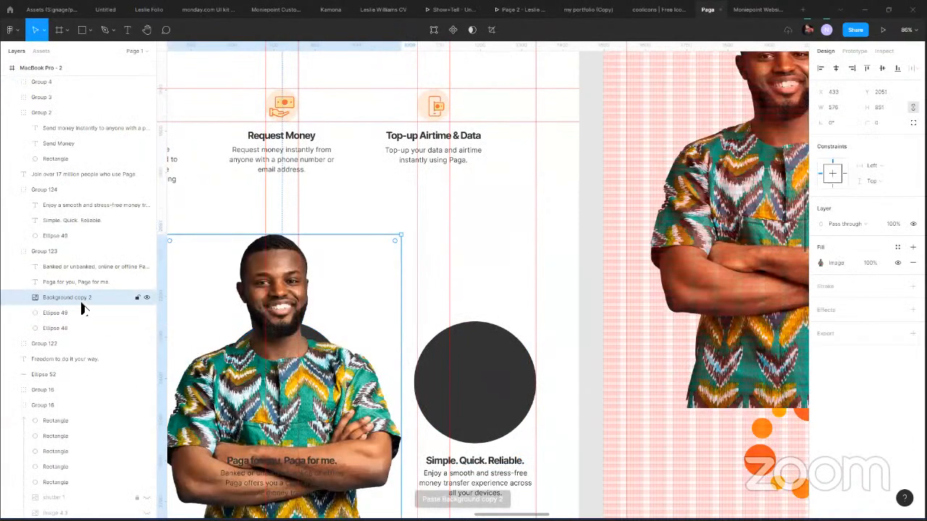
{"action": "left_click_drag", "start_coordinate": [51, 303], "coordinate": [149, 344]}
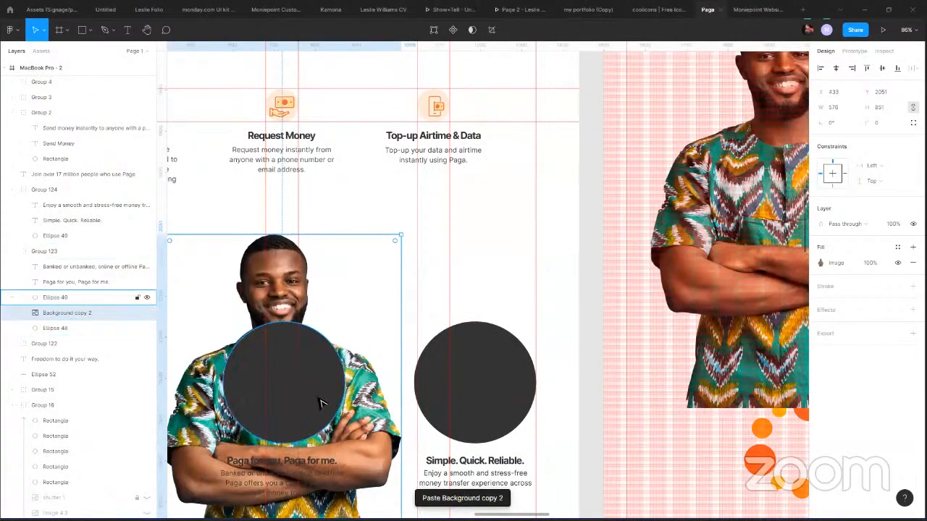
{"action": "left_click", "coordinate": [313, 409]}
{"action": "key", "text": "Left"}
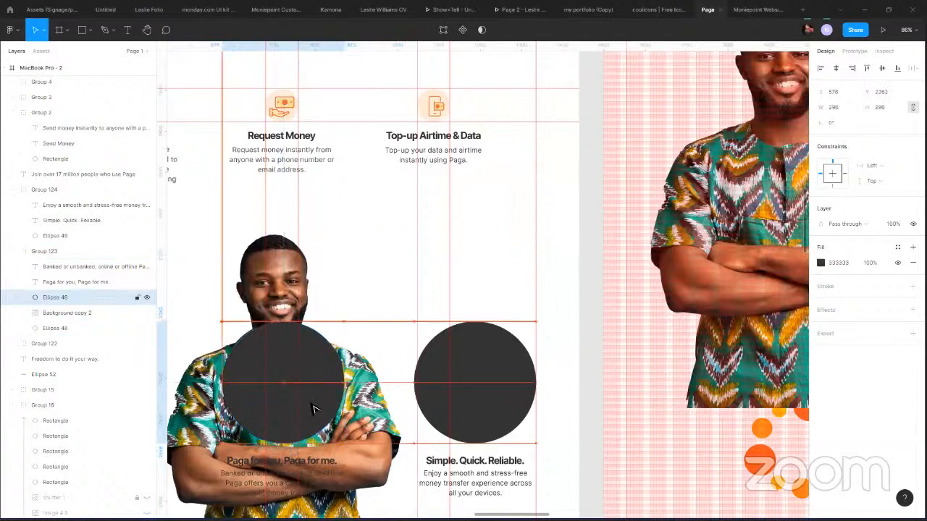
Scale the photo behind the front circle to about 264 × 391 and align its lower edge with the circle's base.
{"action": "left_click", "coordinate": [320, 481]}
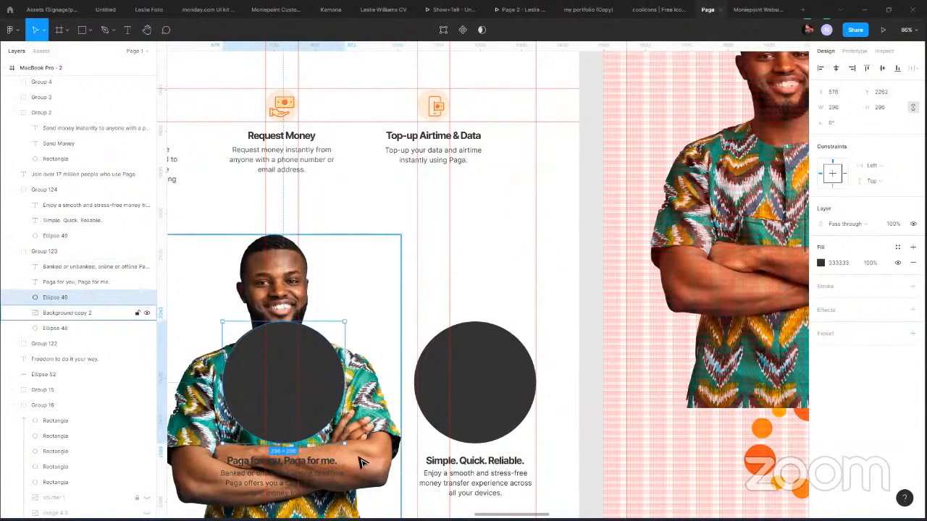
{"action": "scroll", "coordinate": [369, 464], "scroll_direction": "down", "scroll_amount": 1}
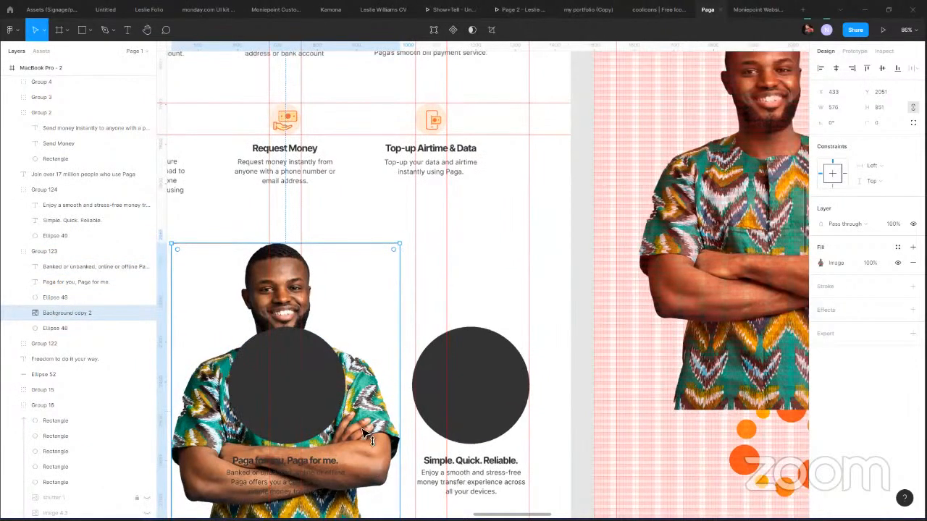
{"action": "scroll", "coordinate": [370, 335], "scroll_direction": "down", "scroll_amount": 3}
{"action": "left_click_drag", "start_coordinate": [391, 282], "coordinate": [330, 341]}
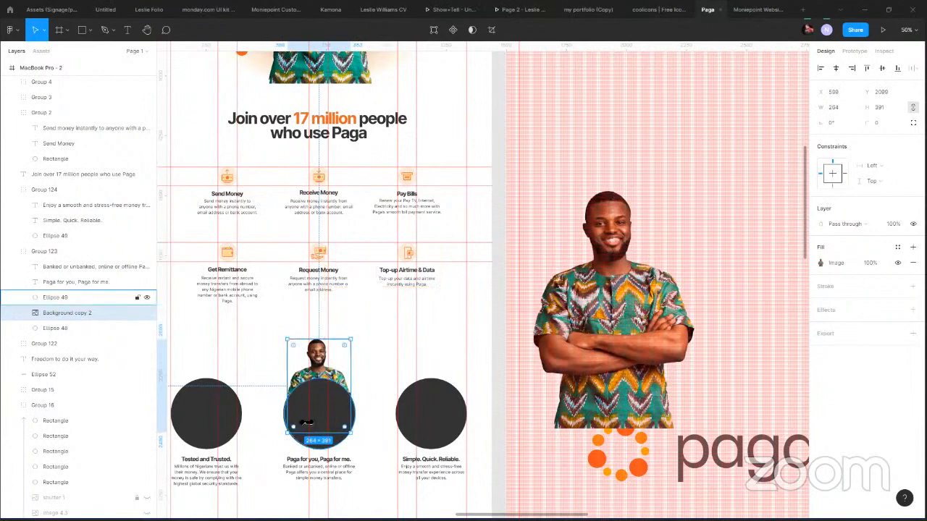
{"action": "scroll", "coordinate": [327, 256], "scroll_direction": "up", "scroll_amount": 2}
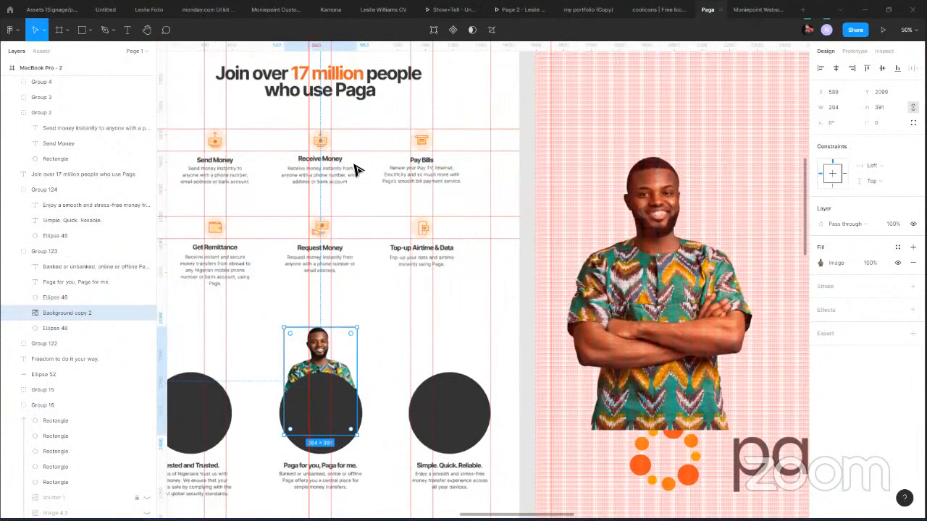
{"action": "scroll", "coordinate": [352, 170], "scroll_direction": "up", "scroll_amount": 2}
{"action": "scroll", "coordinate": [356, 196], "scroll_direction": "up", "scroll_amount": 2}
{"action": "left_click_drag", "start_coordinate": [359, 202], "coordinate": [389, 227]}
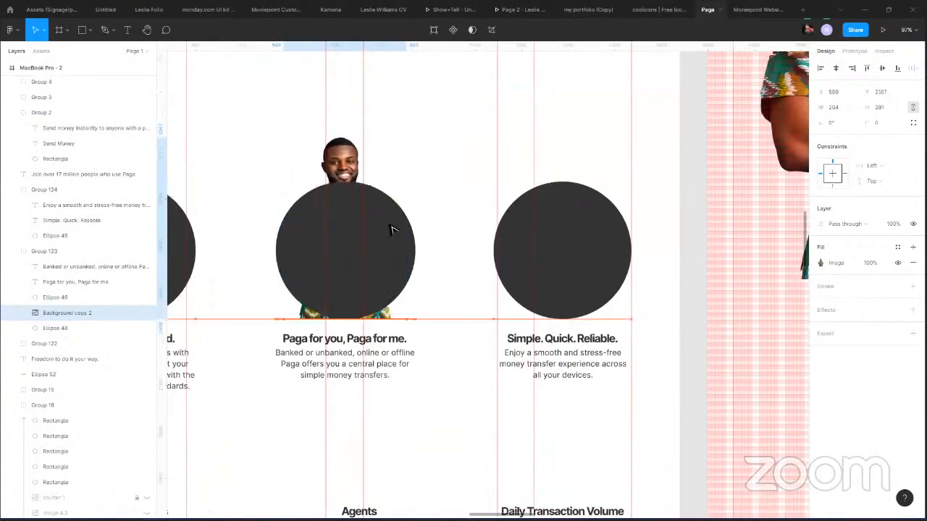
Edit the vector shape of the front Paga for you, Paga for me. circle and raise its top anchor to about Y 2104.
{"action": "left_click", "coordinate": [389, 227]}
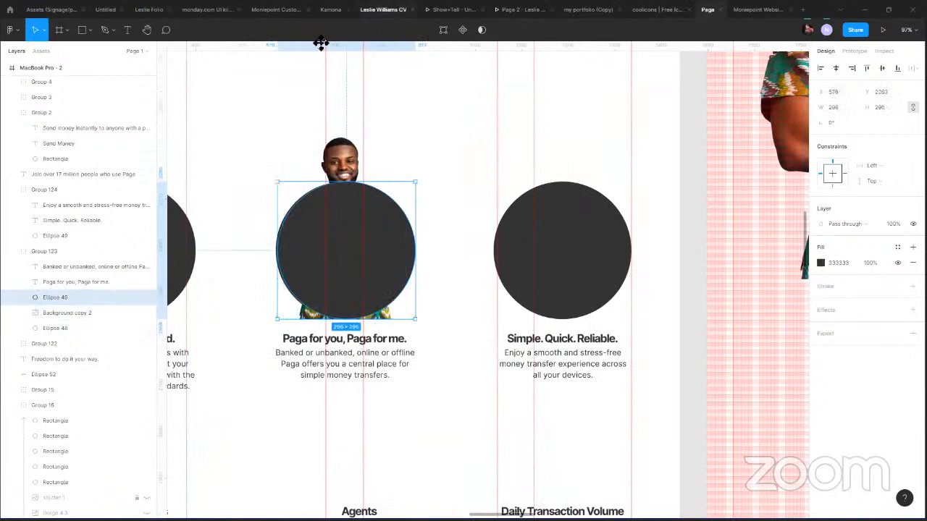
{"action": "left_click", "coordinate": [447, 30]}
{"action": "left_click", "coordinate": [347, 182]}
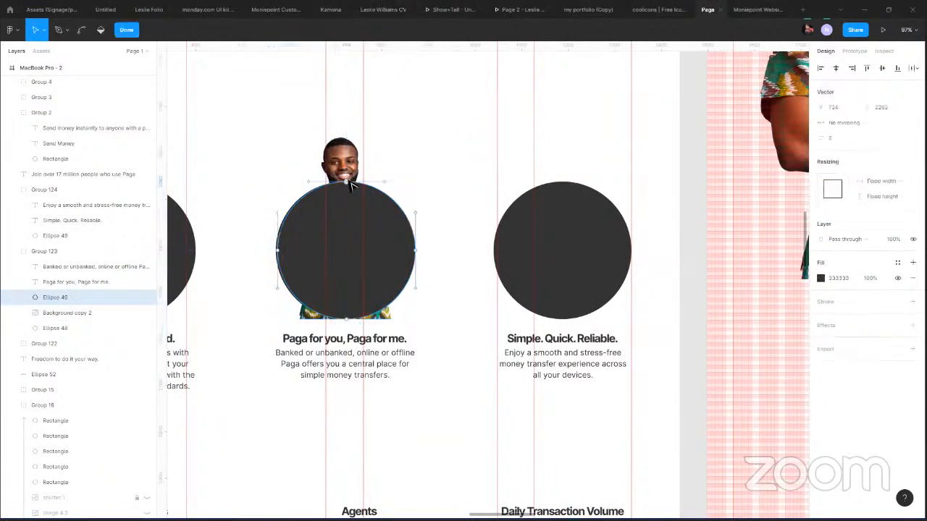
{"action": "left_click_drag", "start_coordinate": [347, 182], "coordinate": [354, 98]}
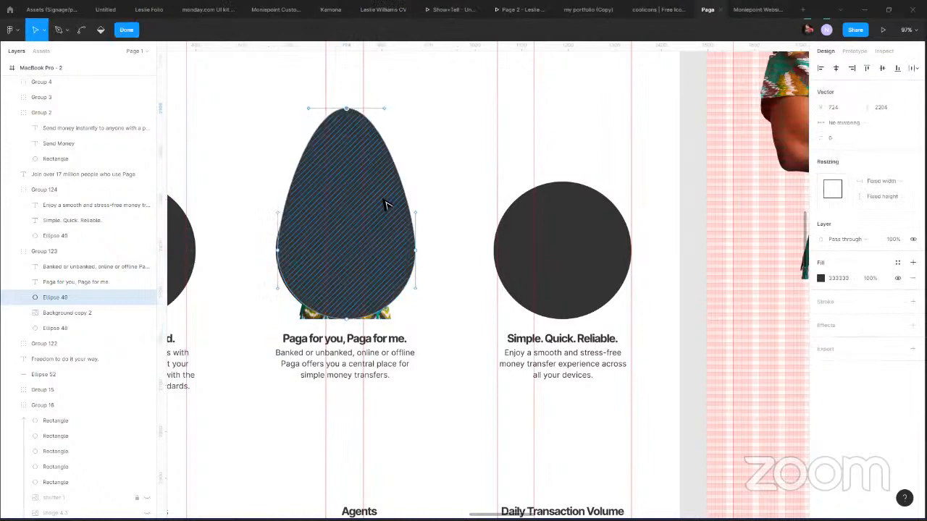
Place the stretched circle directly below the photo copy in the layer order and leave vector editing.
{"action": "left_click_drag", "start_coordinate": [70, 297], "coordinate": [77, 315]}
{"action": "right_click", "coordinate": [78, 314]}
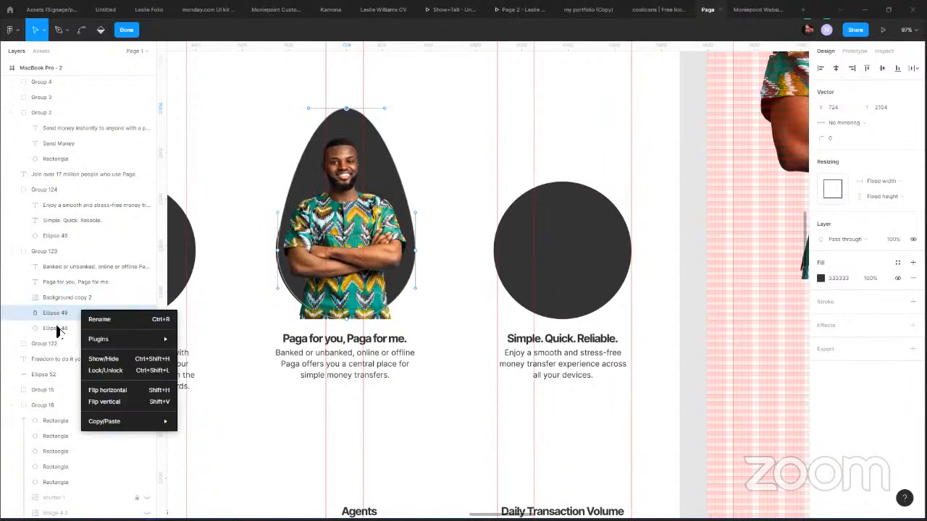
{"action": "left_click", "coordinate": [49, 317]}
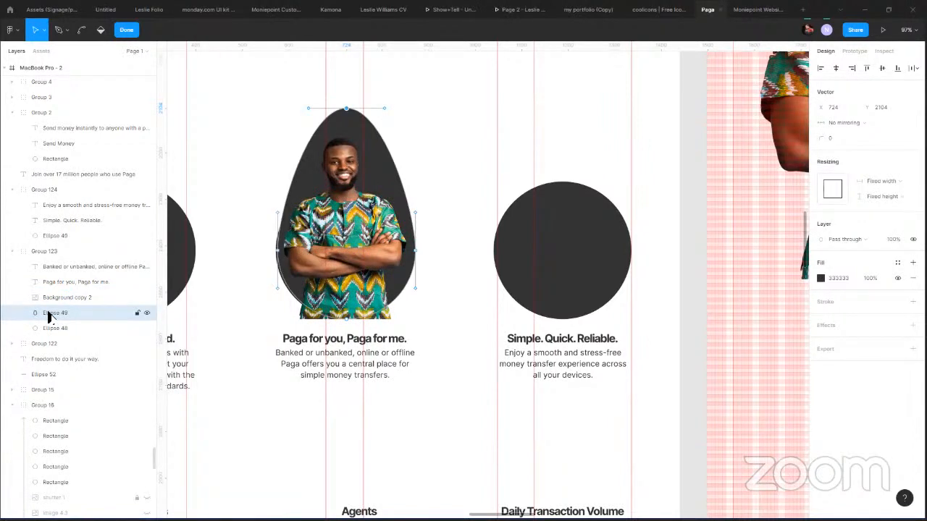
{"action": "right_click", "coordinate": [49, 317]}
{"action": "left_click", "coordinate": [39, 317]}
{"action": "right_click", "coordinate": [91, 307]}
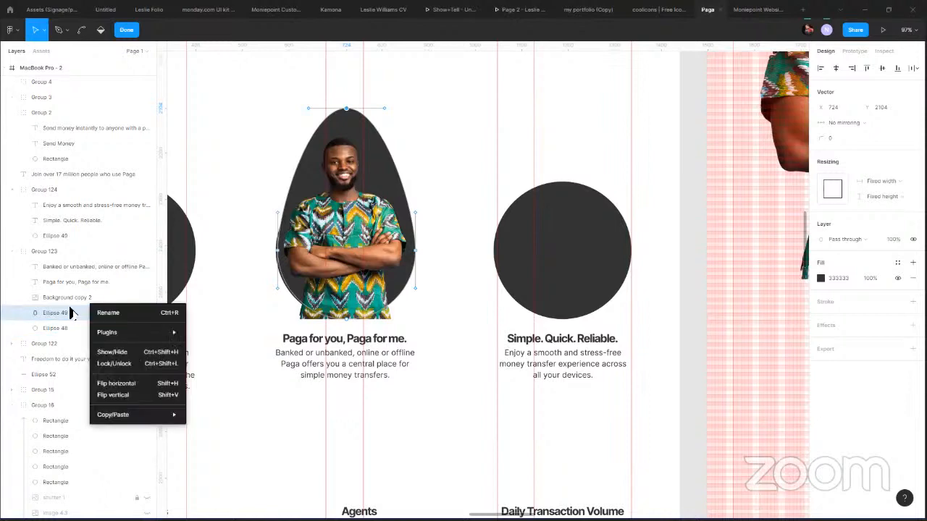
{"action": "right_click", "coordinate": [68, 307]}
{"action": "left_click", "coordinate": [54, 319]}
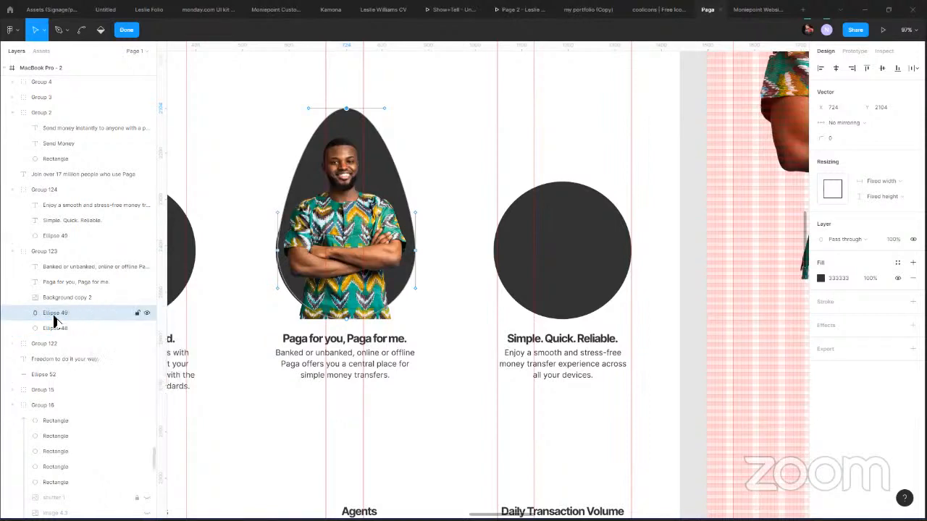
{"action": "double_click", "coordinate": [54, 316]}
Use the stretched circle as a mask for the photo so the figure rises out of the round base.
{"action": "left_click", "coordinate": [95, 328]}
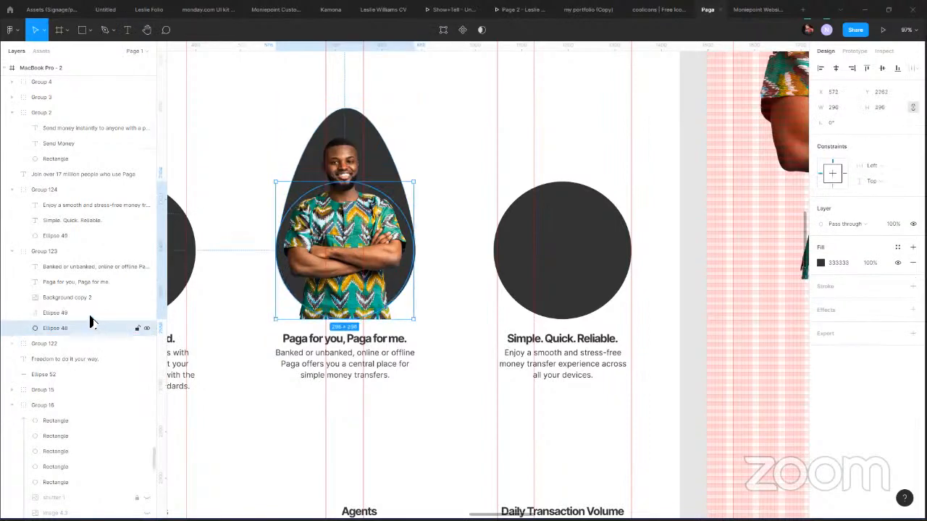
{"action": "left_click", "coordinate": [88, 316]}
{"action": "right_click", "coordinate": [89, 321]}
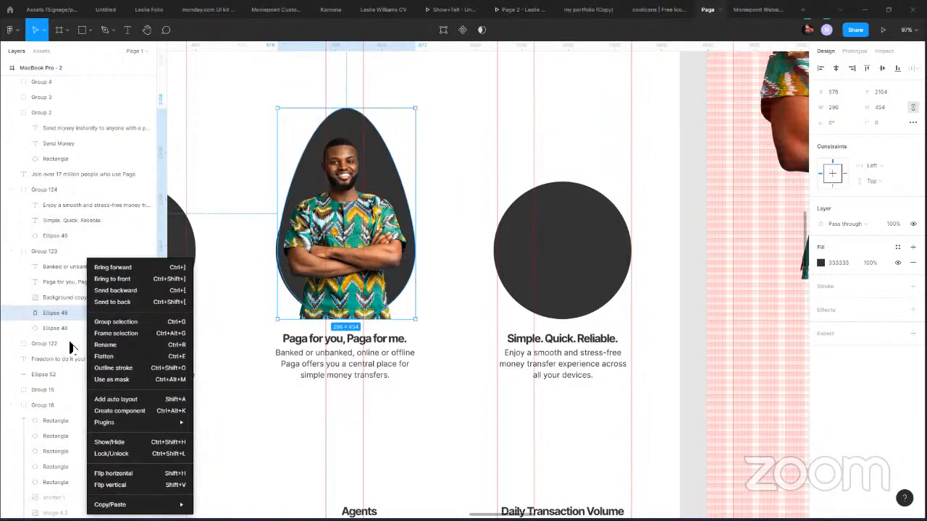
{"action": "left_click", "coordinate": [141, 380]}
{"action": "left_click", "coordinate": [439, 195]}
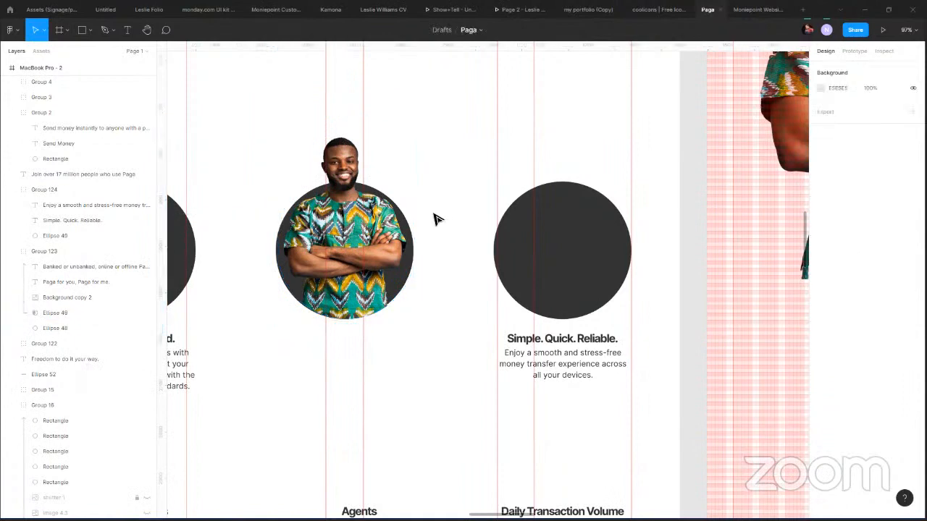
Fill the back circle behind the masked photo with the orange document color F7931E.
{"action": "left_click", "coordinate": [304, 279]}
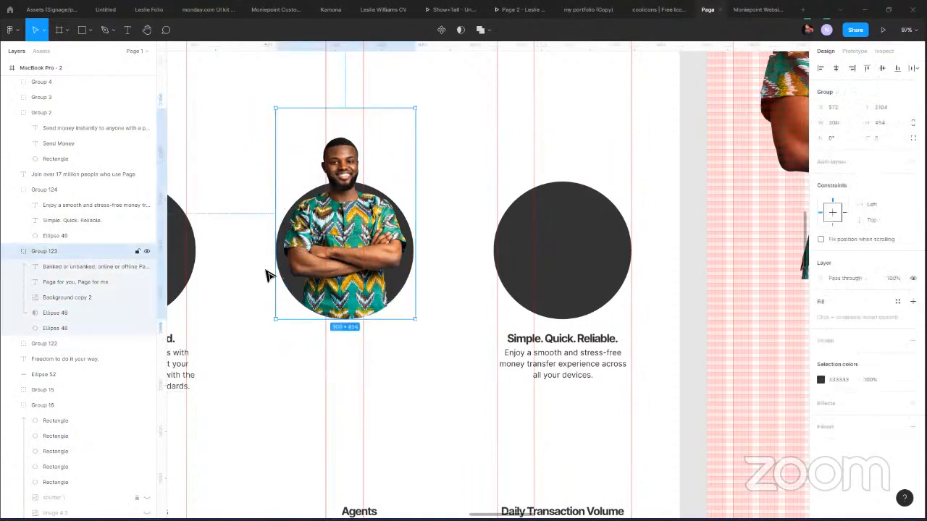
{"action": "left_click", "coordinate": [52, 328]}
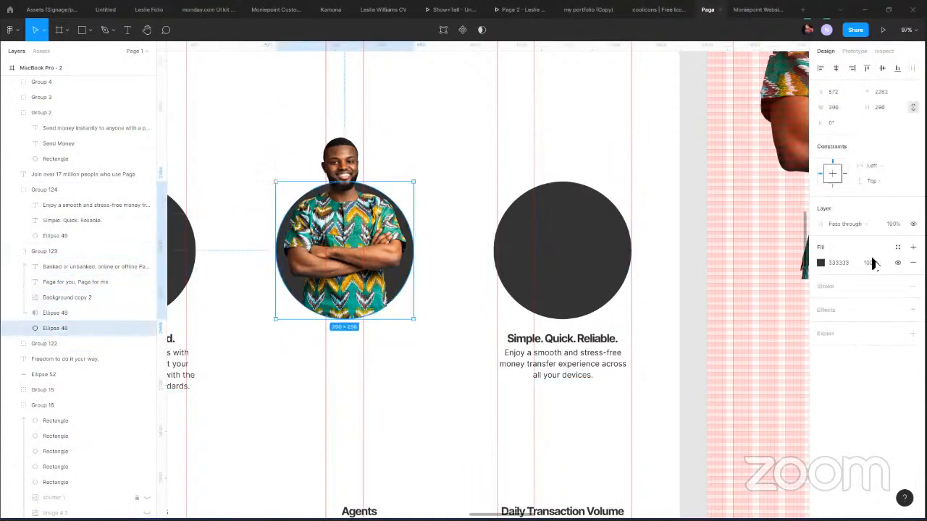
{"action": "left_click", "coordinate": [821, 262]}
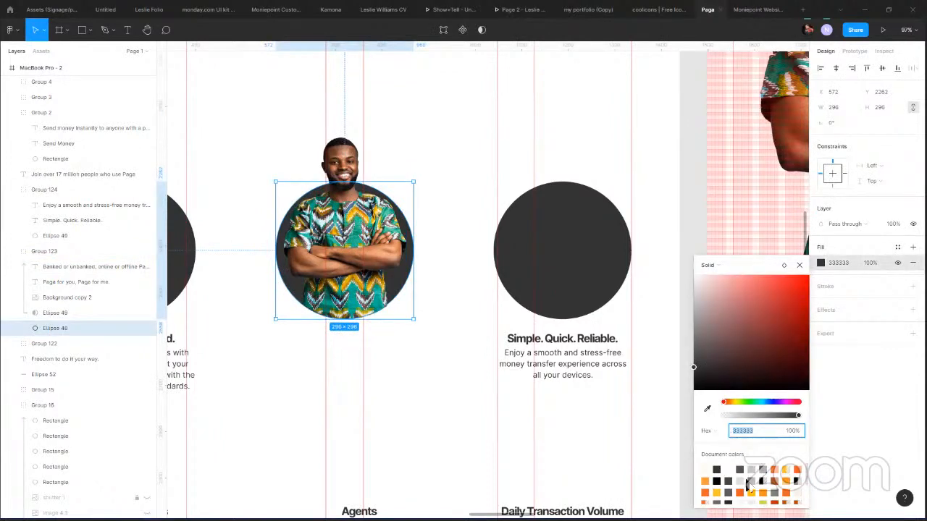
{"action": "left_click", "coordinate": [791, 477]}
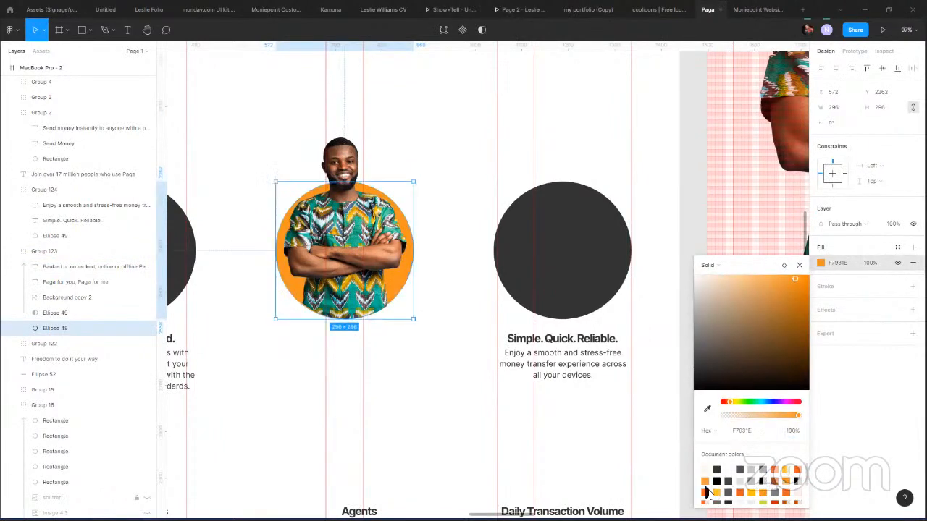
{"action": "left_click", "coordinate": [374, 337]}
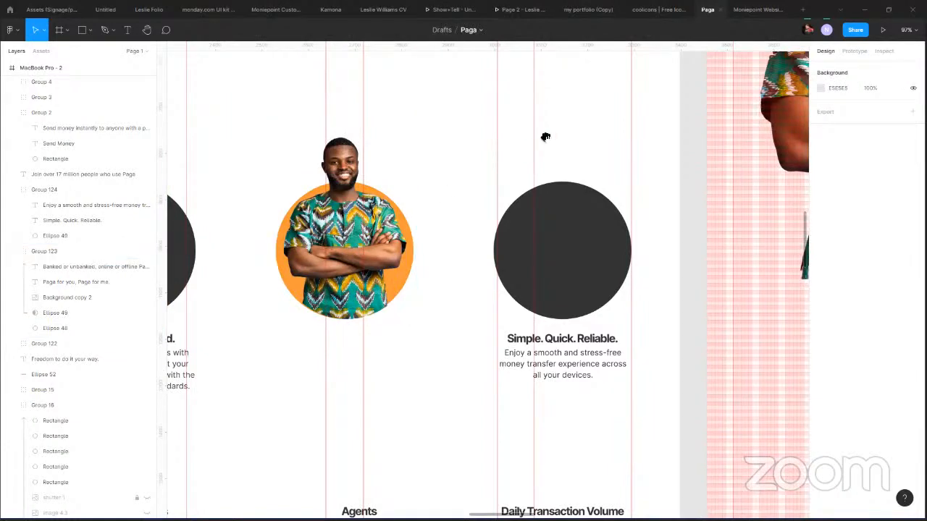
Switch to File Explorer, look through the pictures folder for photos for the other circles, and return to the Paga design.
{"action": "scroll", "coordinate": [546, 137], "scroll_direction": "left", "scroll_amount": 5}
{"action": "scroll", "coordinate": [546, 137], "scroll_direction": "down", "scroll_amount": 3}
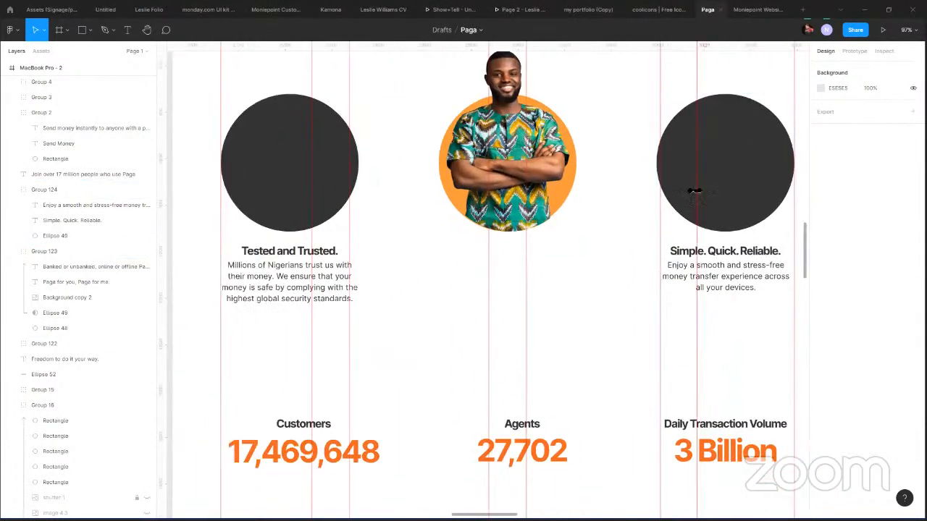
{"action": "key", "text": "alt+Tab"}
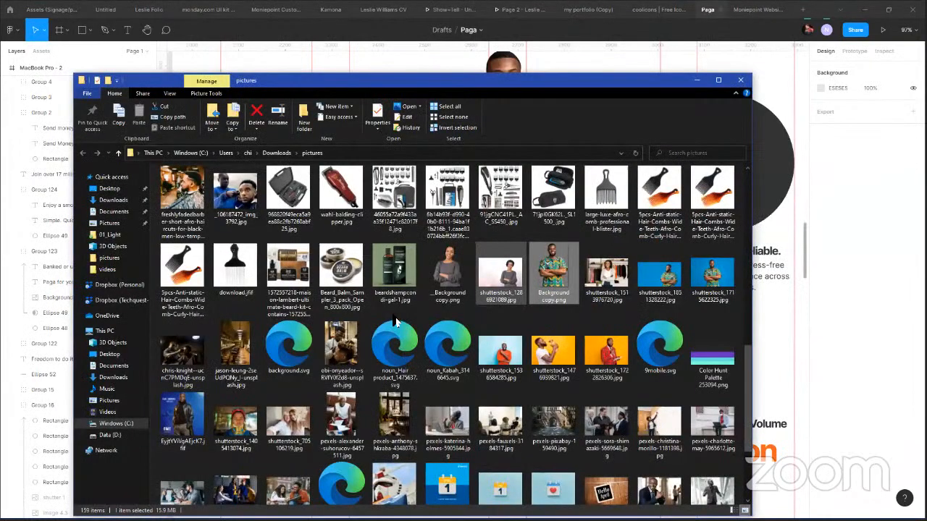
{"action": "scroll", "coordinate": [396, 322], "scroll_direction": "down", "scroll_amount": 2}
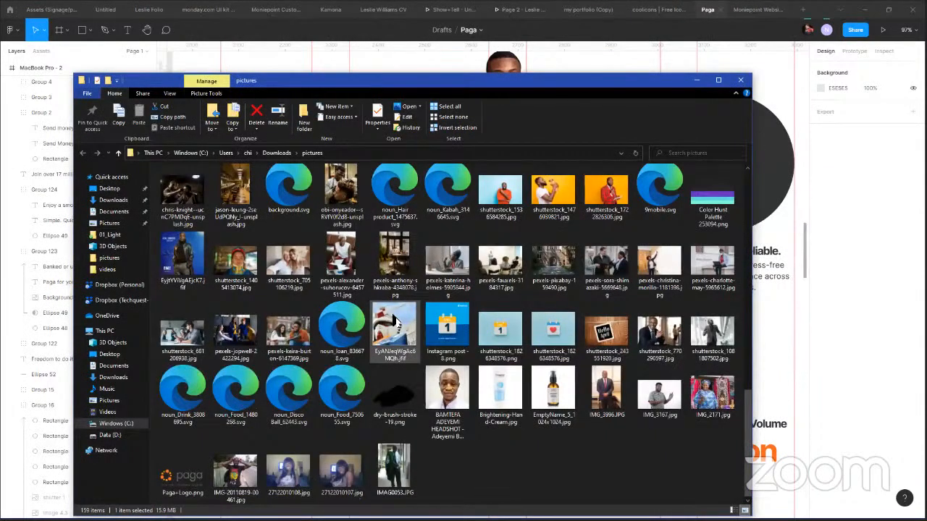
{"action": "key", "text": "alt+Tab"}
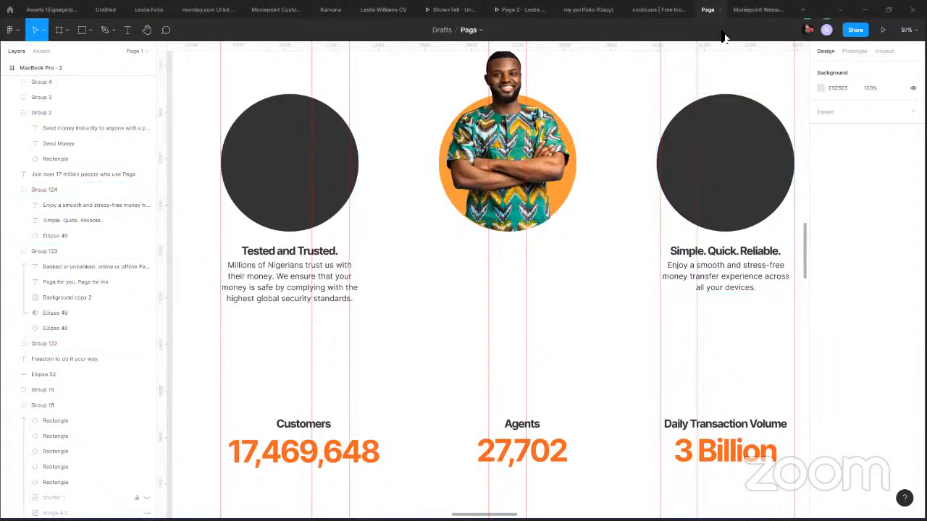
Look through the open Moniepoint website, prototype, portfolio and coolicons files, ending at the file browser.
{"action": "left_click", "coordinate": [750, 10]}
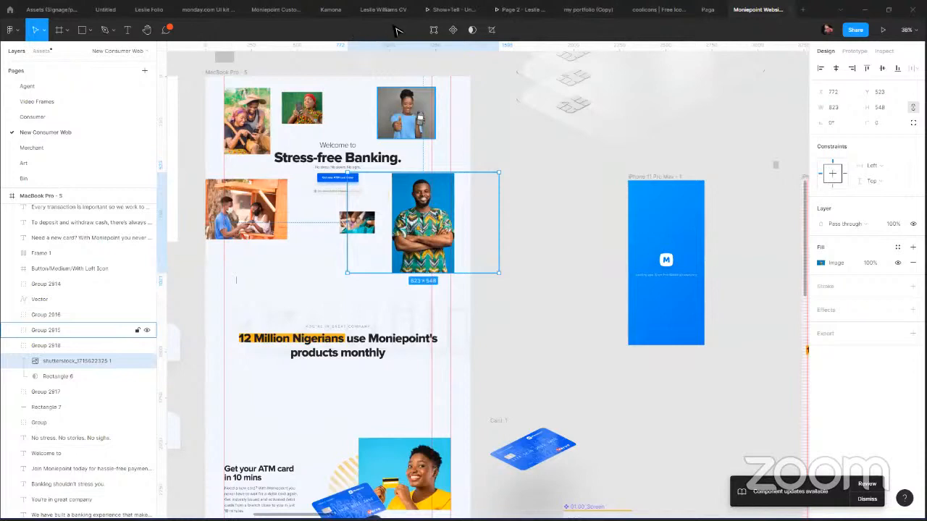
{"action": "left_click", "coordinate": [418, 20]}
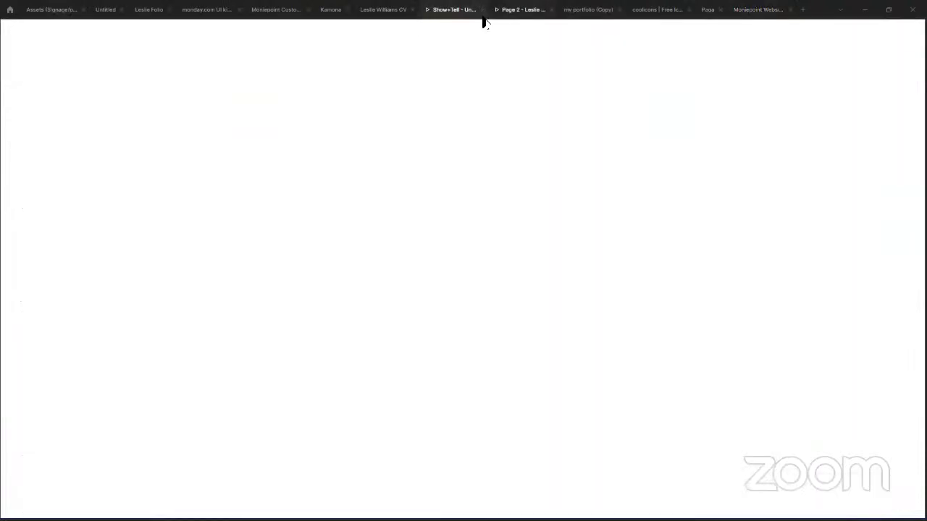
{"action": "key", "text": "ctrl+Tab"}
{"action": "key", "text": "ctrl+Tab"}
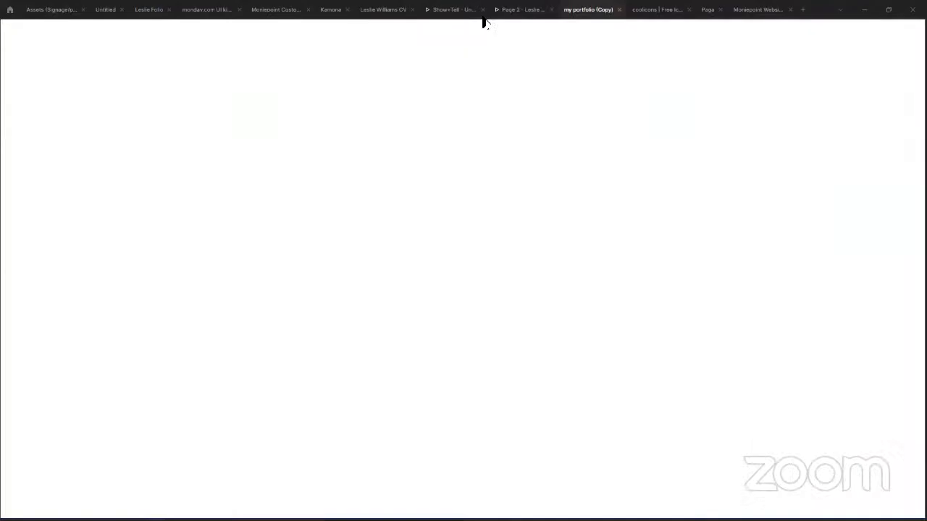
{"action": "key", "text": "ctrl+Tab"}
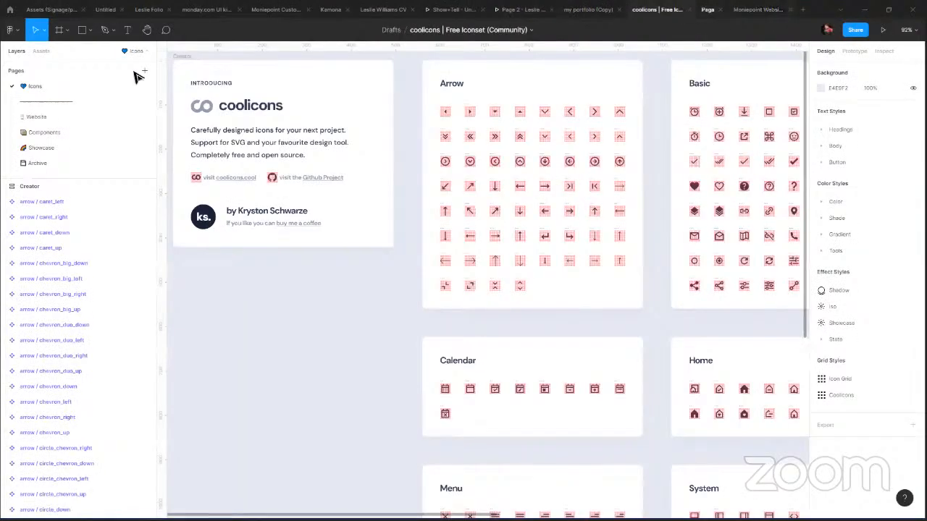
{"action": "left_click", "coordinate": [24, 14]}
{"action": "left_click", "coordinate": [10, 11]}
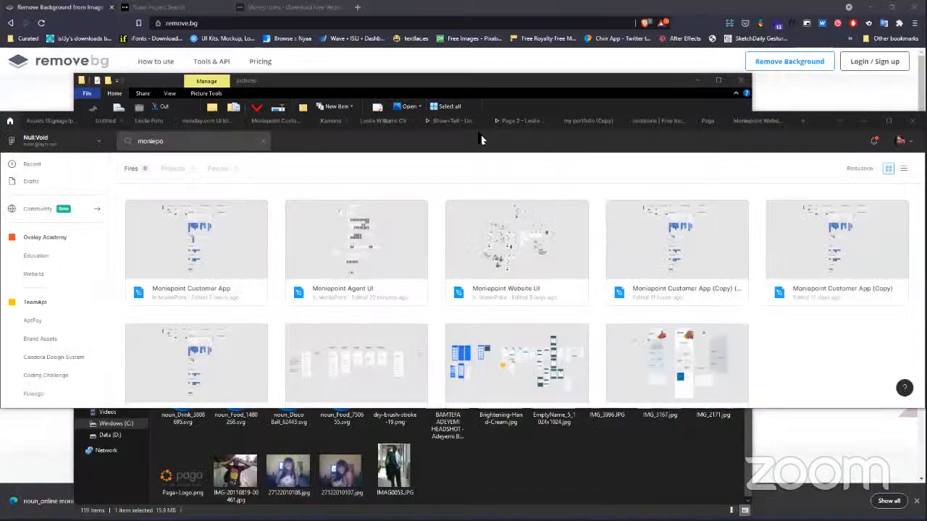
Close the portfolio prototype, the my portfolio (Copy) file and the Paga file, leaving Moniepoint Website UI open.
{"action": "left_click", "coordinate": [523, 123]}
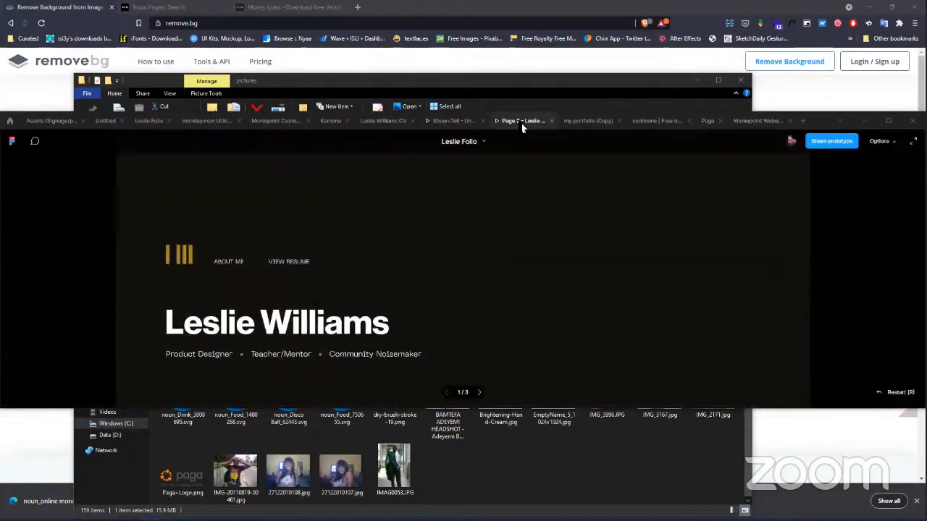
{"action": "middle_click", "coordinate": [522, 125]}
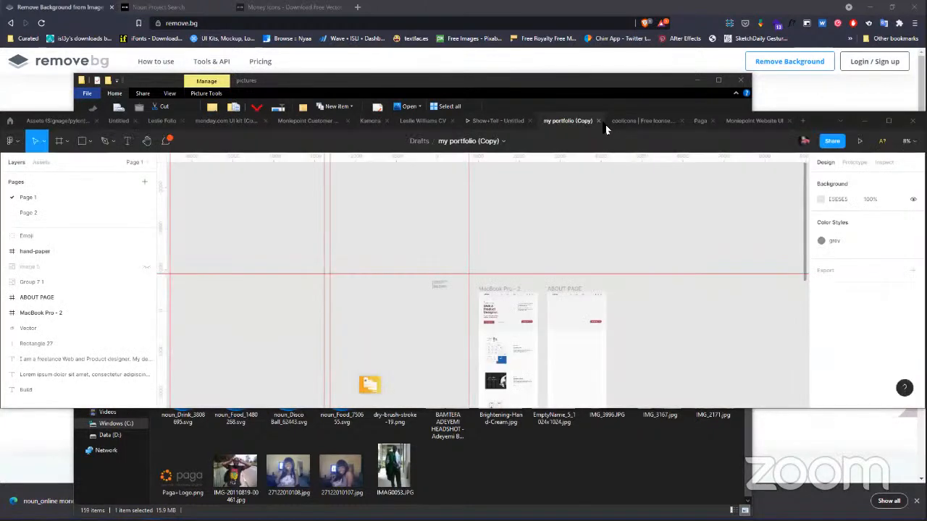
{"action": "left_click", "coordinate": [620, 124]}
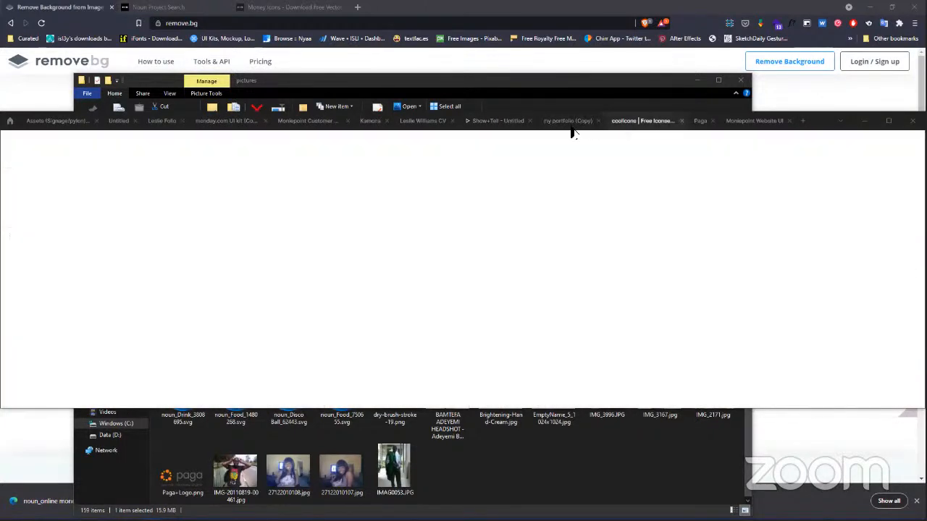
{"action": "left_click", "coordinate": [574, 127]}
{"action": "left_click", "coordinate": [641, 121]}
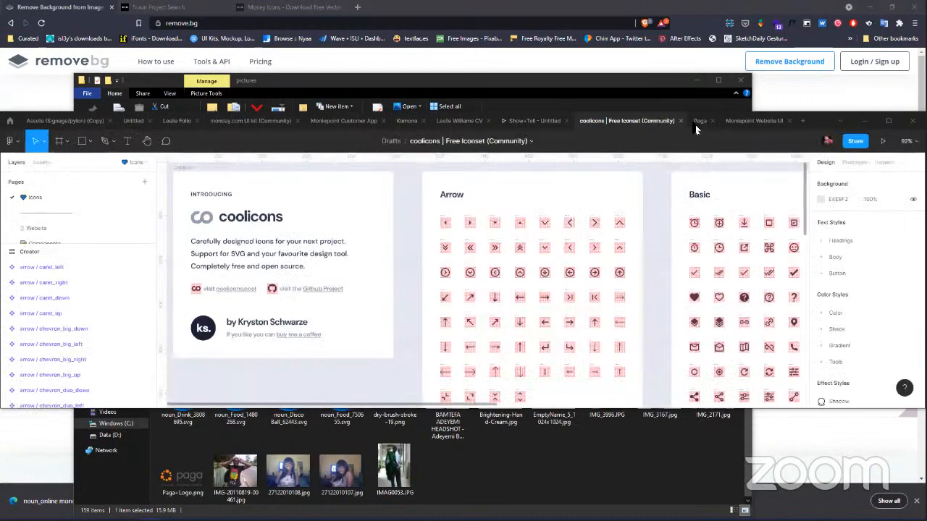
{"action": "left_click", "coordinate": [699, 124]}
{"action": "middle_click", "coordinate": [700, 123]}
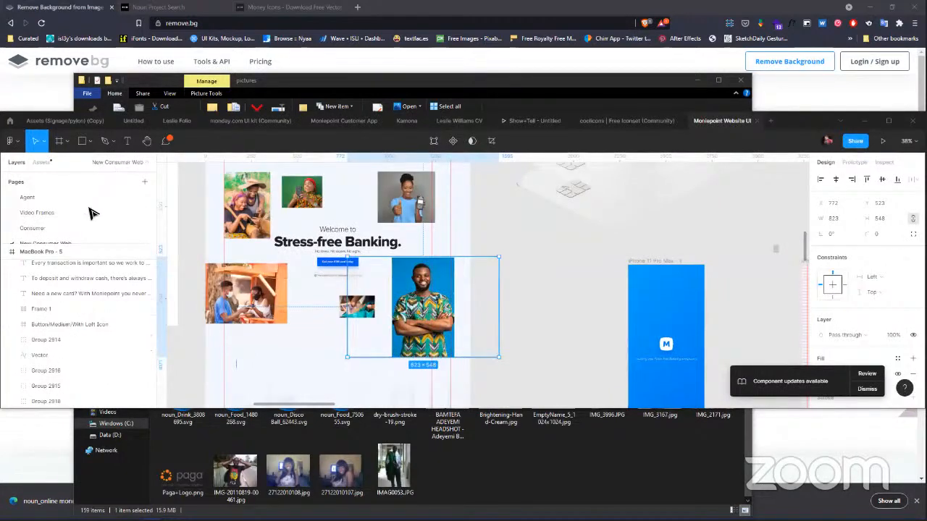
Duplicate the masked photo of the man from the MacBook Pro - 5 hero onto the empty canvas beside the frame.
{"action": "scroll", "coordinate": [92, 212], "scroll_direction": "down", "scroll_amount": 5}
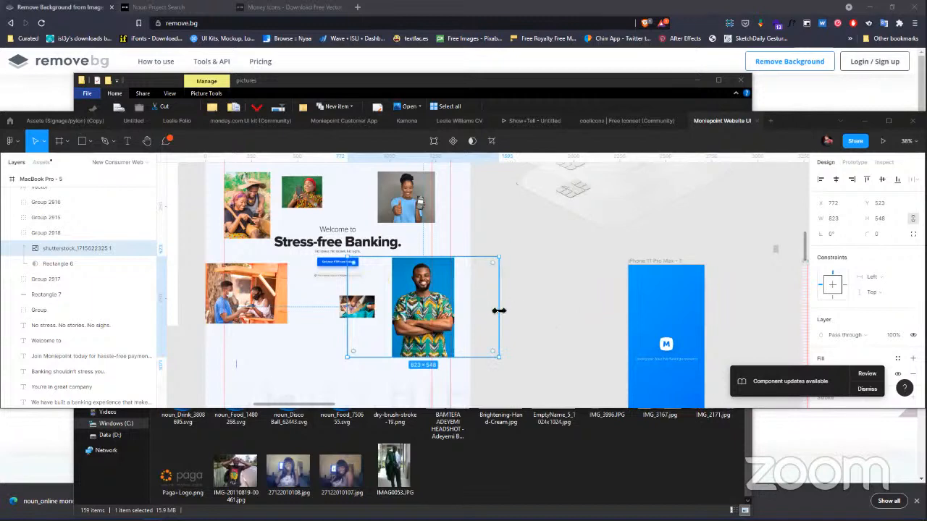
{"action": "left_click_drag", "start_coordinate": [500, 310], "coordinate": [459, 305]}
{"action": "left_click", "coordinate": [478, 321]}
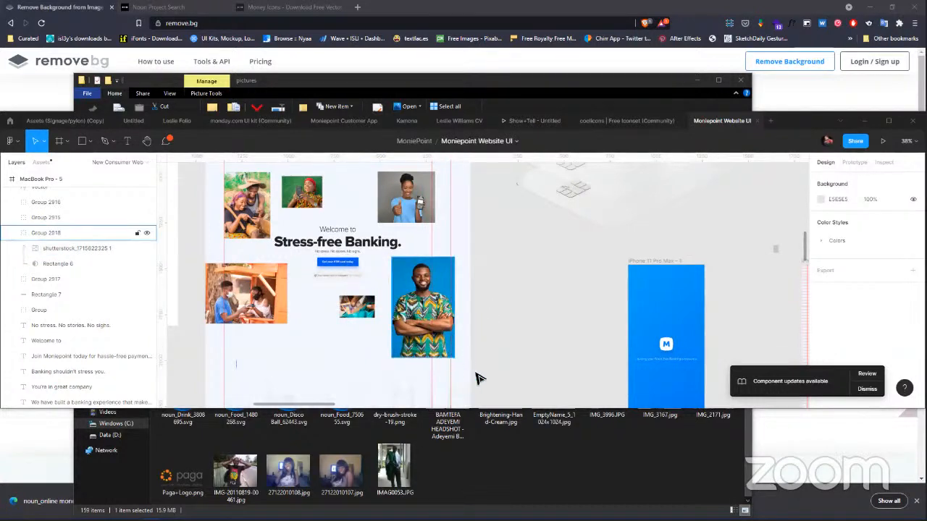
{"action": "left_click_drag", "start_coordinate": [495, 338], "coordinate": [471, 147]}
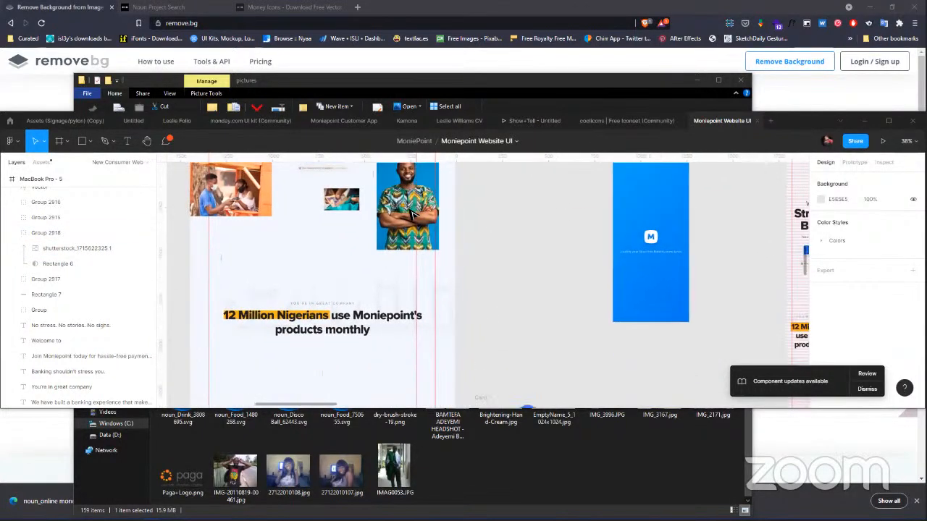
{"action": "left_click", "coordinate": [420, 218]}
{"action": "left_click_drag", "start_coordinate": [420, 217], "coordinate": [523, 410]}
{"action": "left_click", "coordinate": [480, 297]}
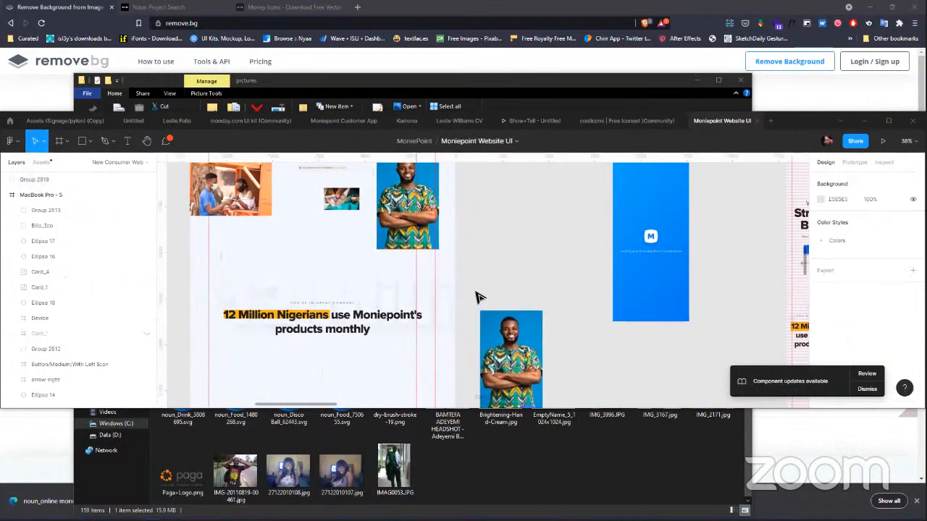
Examine the ATM card, phone and banking sections further down the MacBook Pro - 5 page.
{"action": "left_click_drag", "start_coordinate": [473, 325], "coordinate": [448, 282]}
{"action": "scroll", "coordinate": [448, 283], "scroll_direction": "down", "scroll_amount": 10}
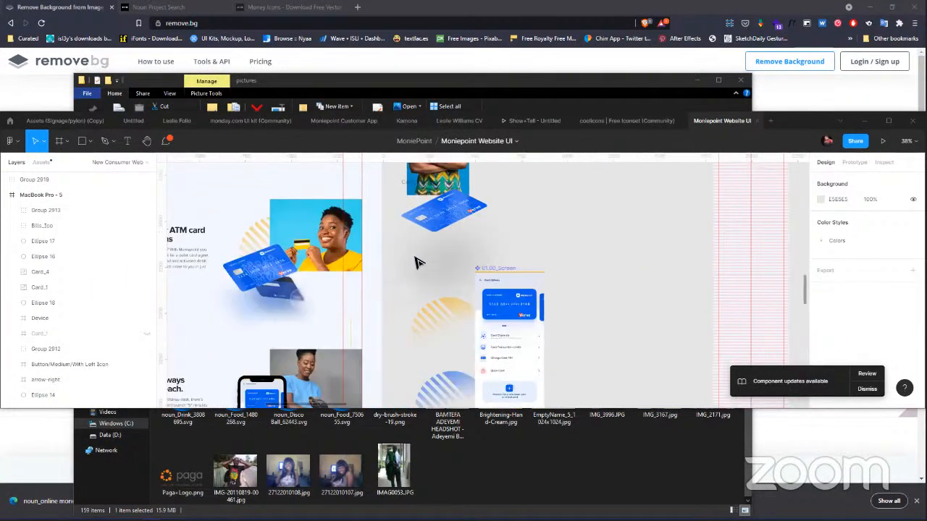
{"action": "scroll", "coordinate": [427, 288], "scroll_direction": "down", "scroll_amount": 5}
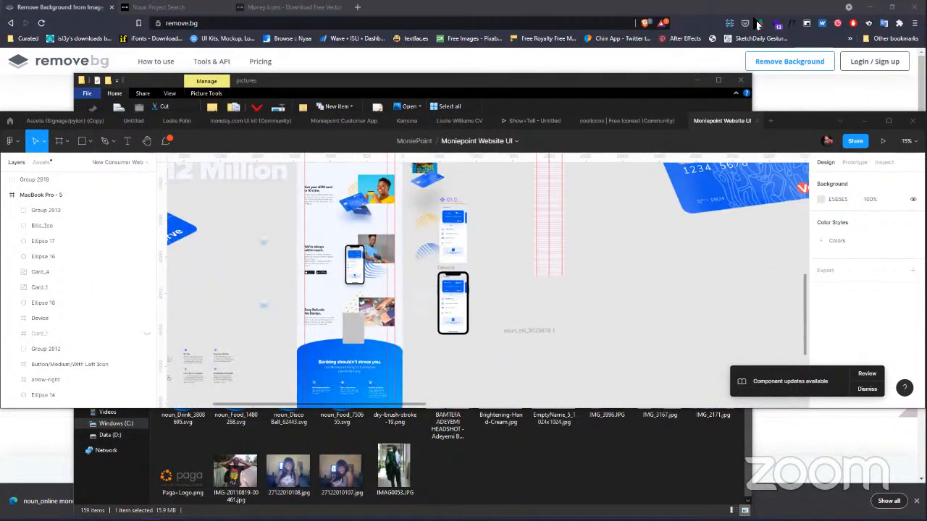
Minimize the pictures folder and browser windows and bring the Figma window back to the front.
{"action": "right_click", "coordinate": [851, 121]}
{"action": "left_click", "coordinate": [860, 121]}
{"action": "left_click", "coordinate": [864, 120]}
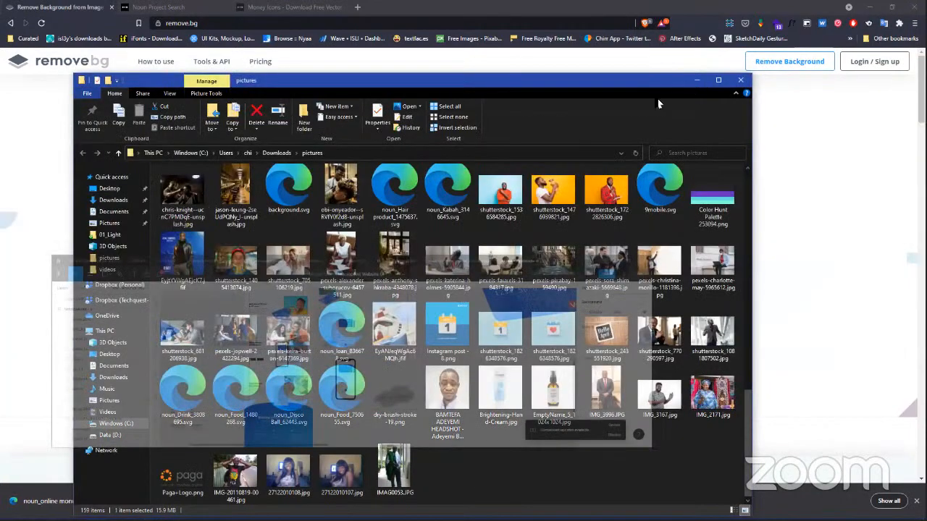
{"action": "left_click", "coordinate": [697, 80]}
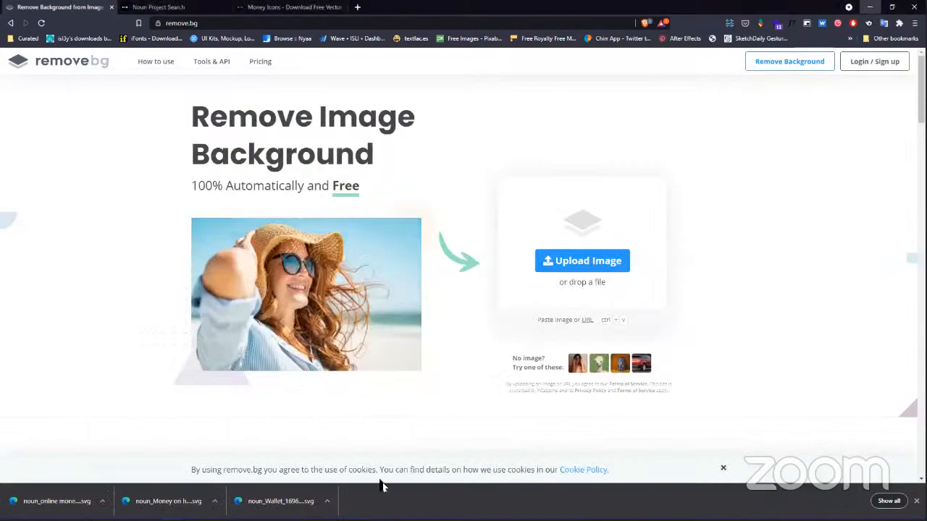
{"action": "key", "text": "super+Down"}
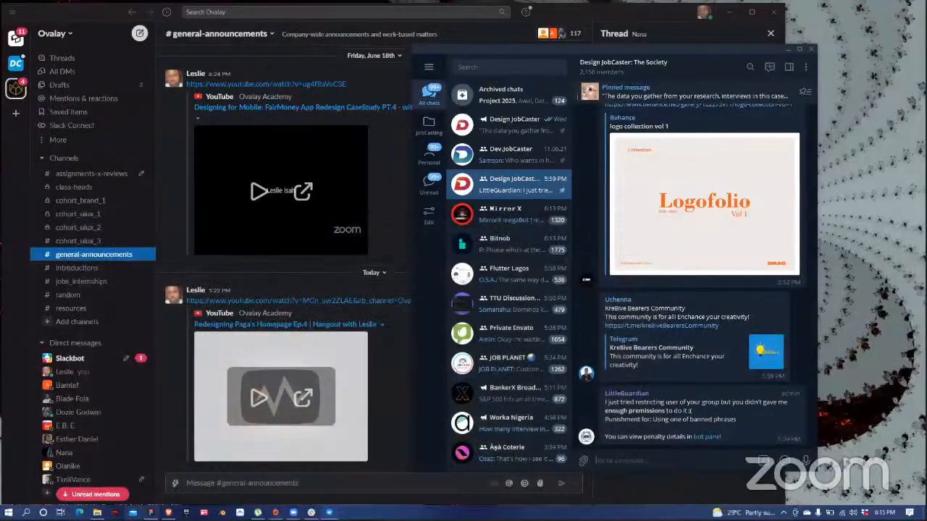
{"action": "left_click", "coordinate": [150, 513]}
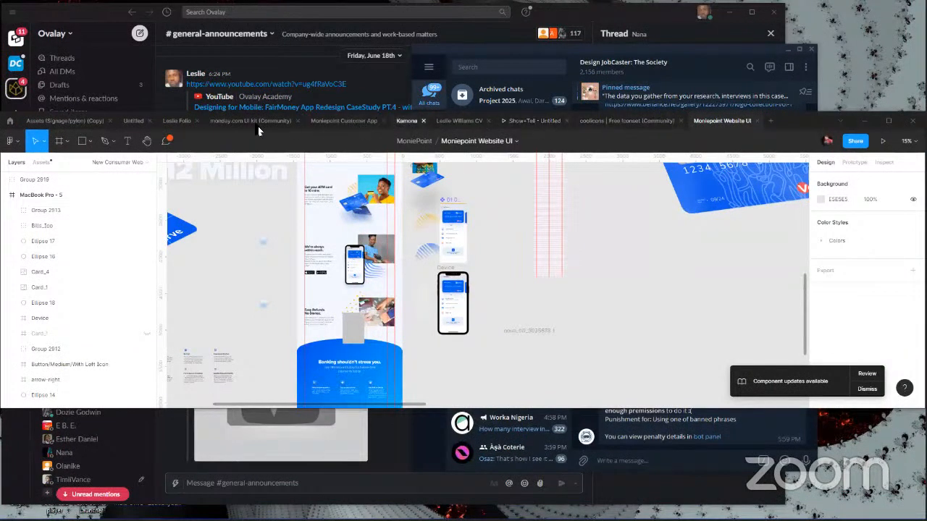
{"action": "left_click", "coordinate": [125, 123]}
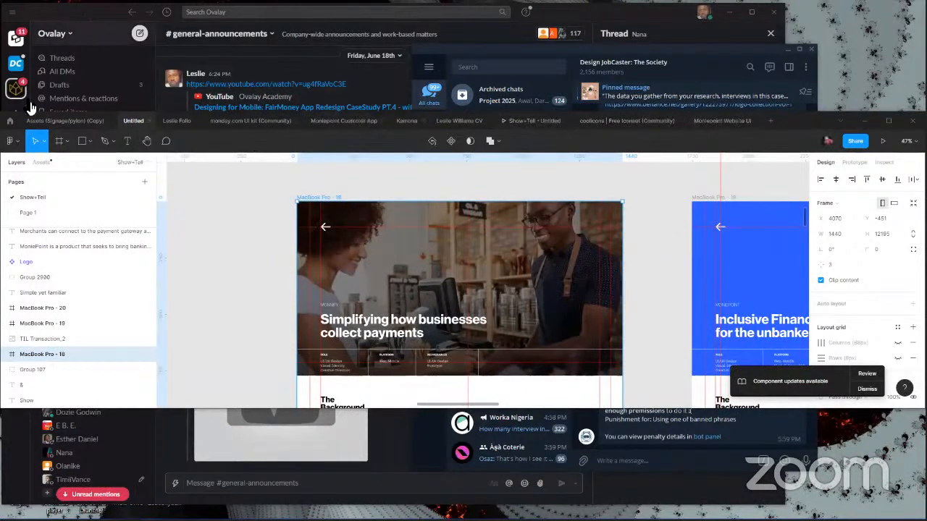
{"action": "left_click", "coordinate": [10, 141]}
{"action": "mouse_move", "coordinate": [43, 184]}
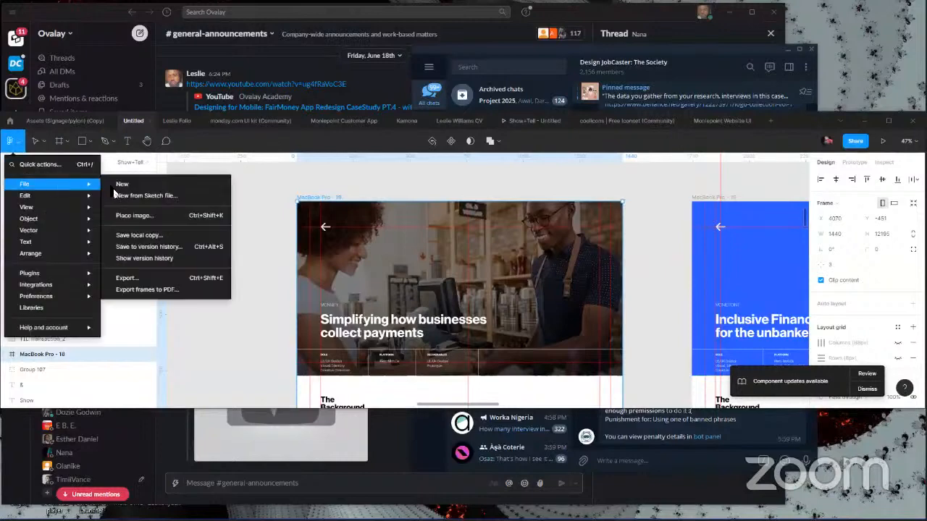
{"action": "left_click", "coordinate": [190, 184]}
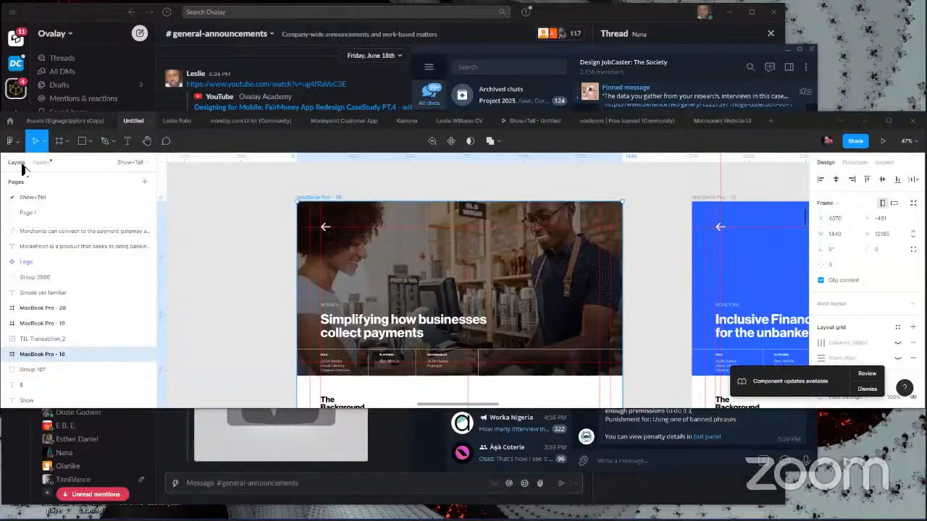
{"action": "left_click", "coordinate": [10, 140]}
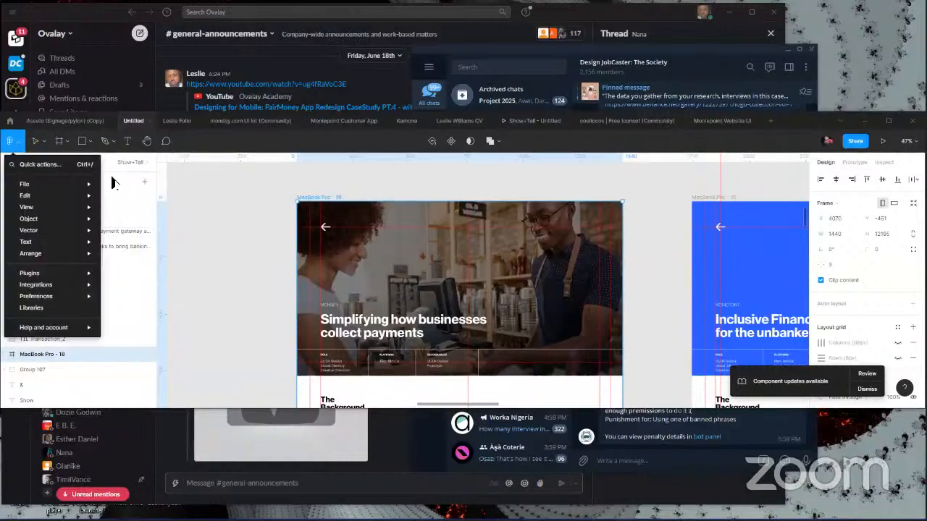
{"action": "left_click", "coordinate": [224, 190]}
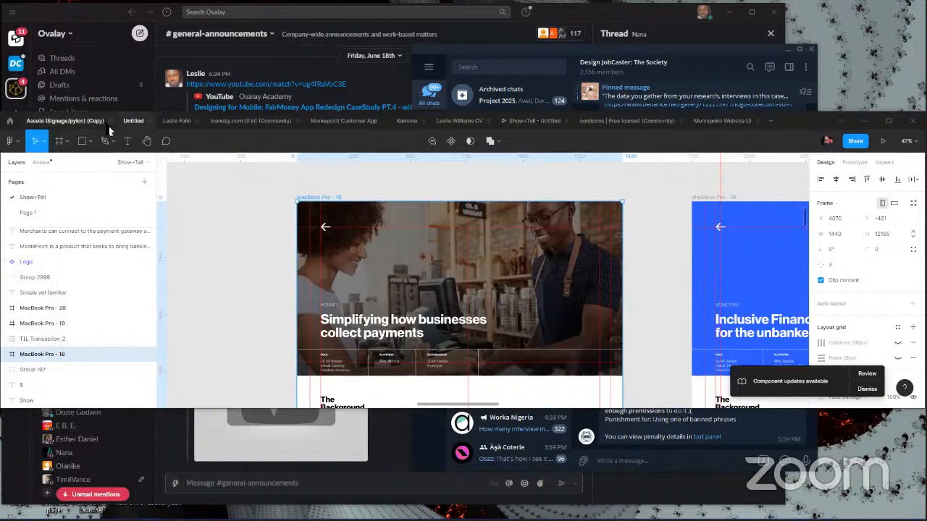
Clear the file browser's search and open the Paga file from the recently viewed files.
{"action": "left_click", "coordinate": [10, 121]}
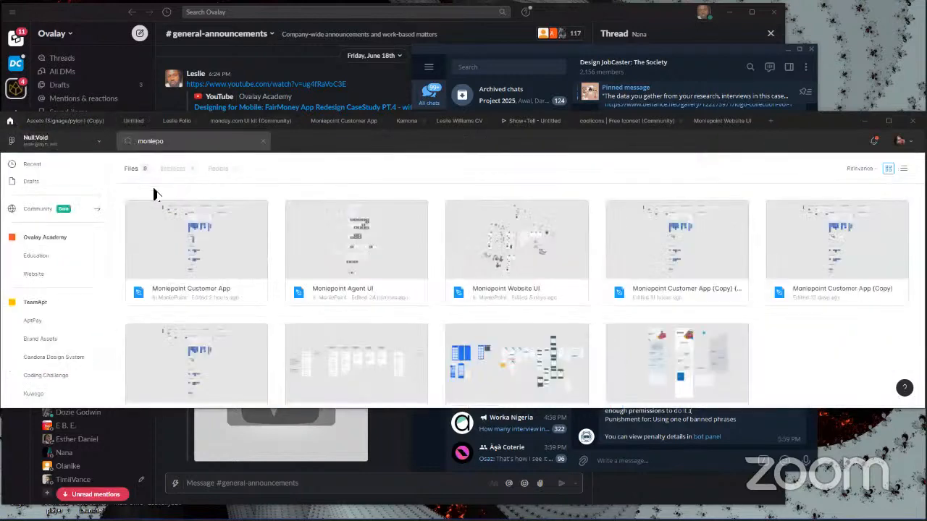
{"action": "left_click", "coordinate": [263, 142]}
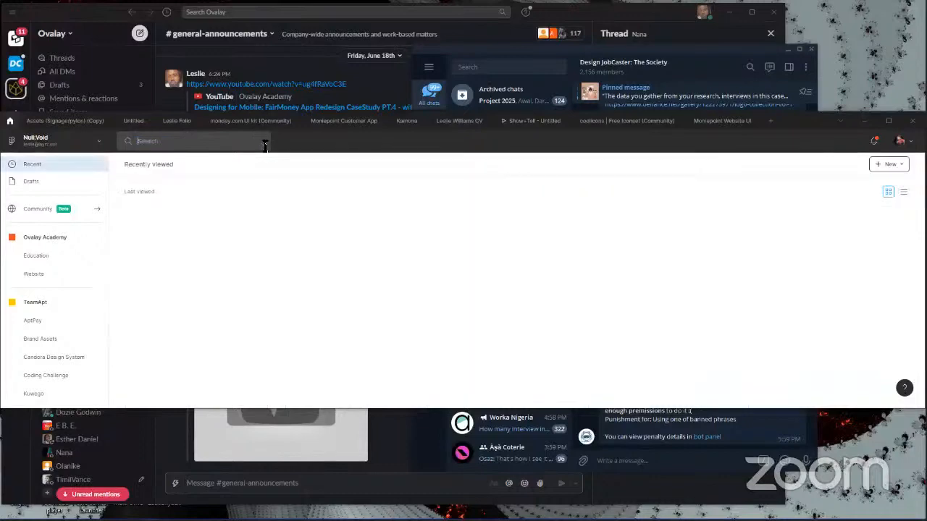
{"action": "left_click", "coordinate": [366, 260]}
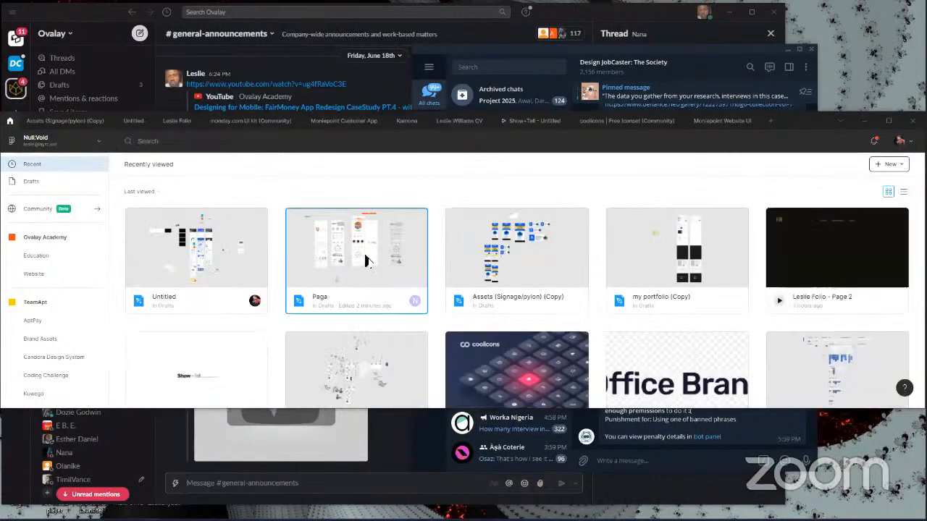
{"action": "double_click", "coordinate": [366, 260]}
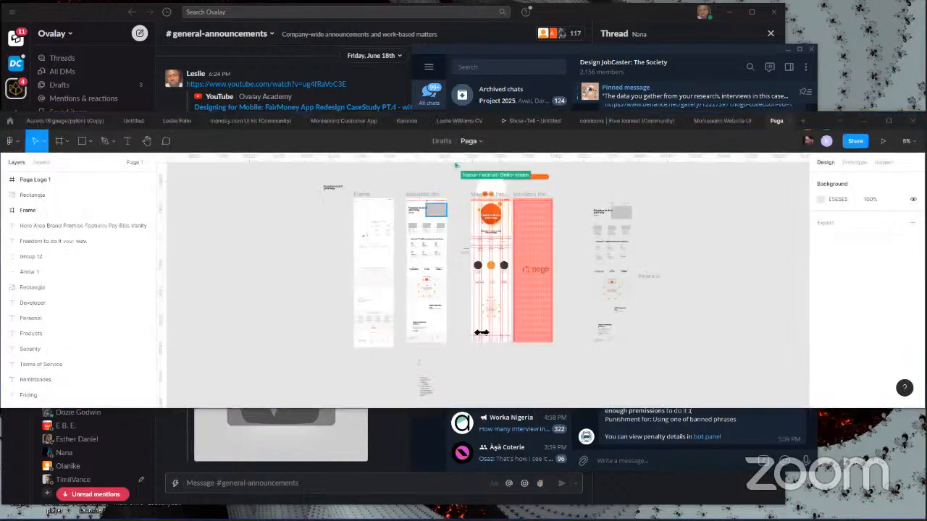
Move the "Paga for you, Paga for me." heading and its description out of the masked photo group in MacBook Pro - 2.
{"action": "left_click_drag", "start_coordinate": [465, 269], "coordinate": [314, 257]}
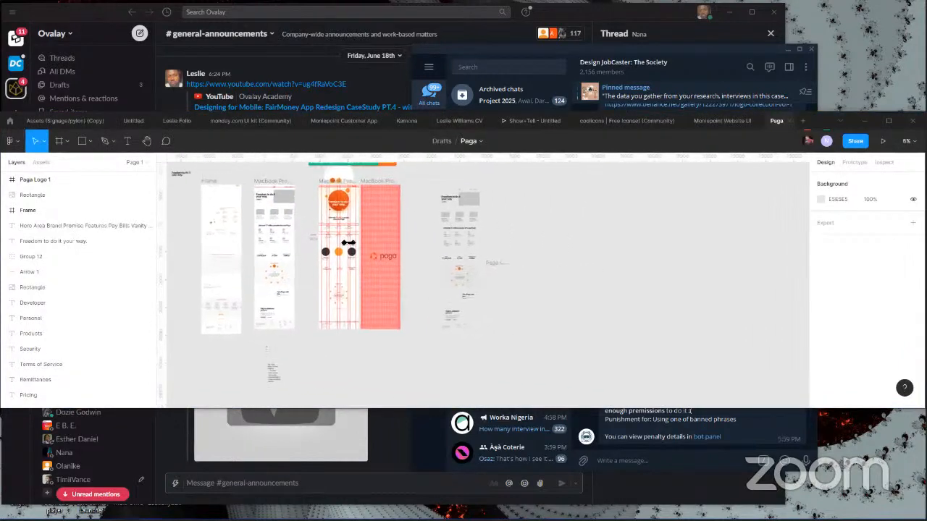
{"action": "scroll", "coordinate": [348, 244], "scroll_direction": "up", "scroll_amount": 6}
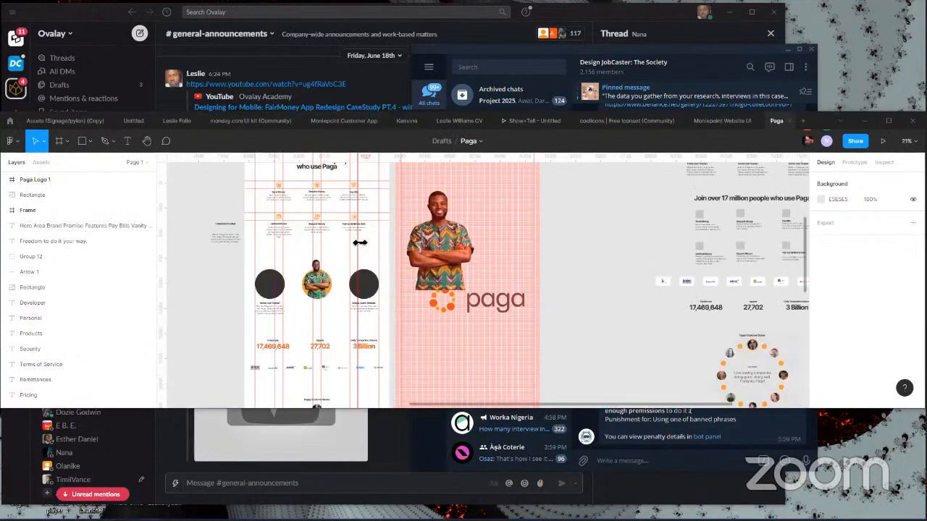
{"action": "scroll", "coordinate": [360, 242], "scroll_direction": "up", "scroll_amount": 3}
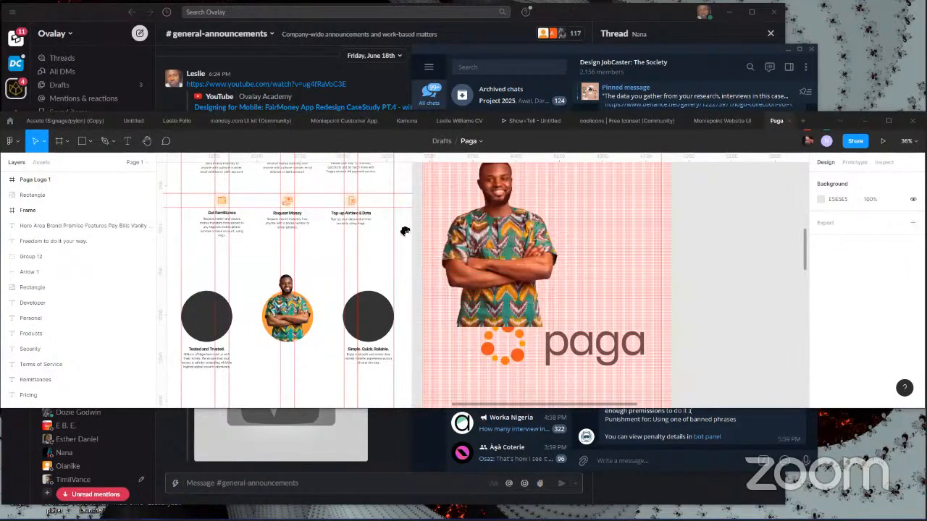
{"action": "scroll", "coordinate": [410, 222], "scroll_direction": "down", "scroll_amount": 1}
{"action": "scroll", "coordinate": [386, 226], "scroll_direction": "up", "scroll_amount": 5}
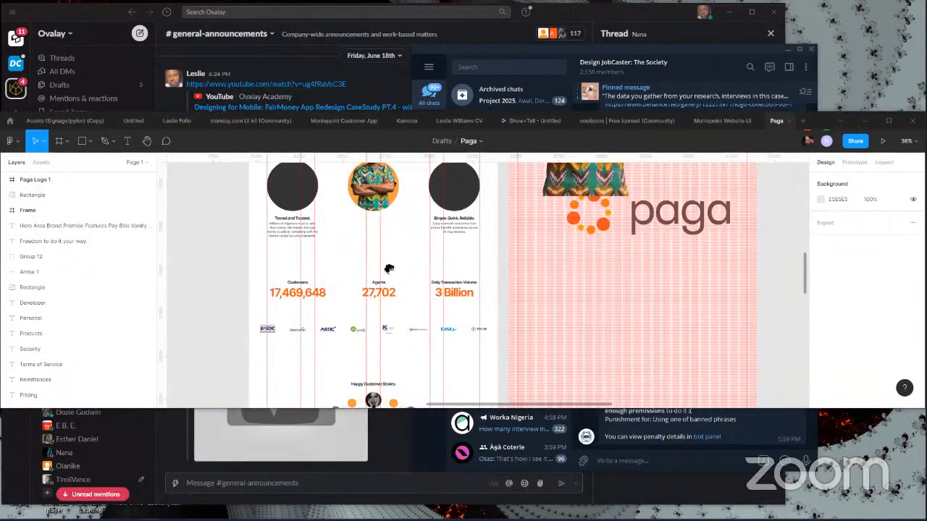
{"action": "left_click", "coordinate": [366, 245]}
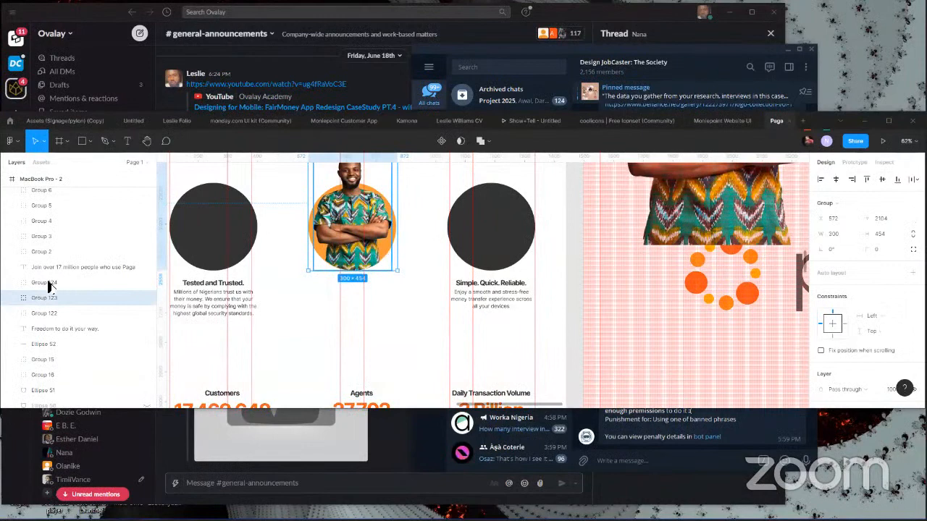
{"action": "left_click", "coordinate": [13, 299]}
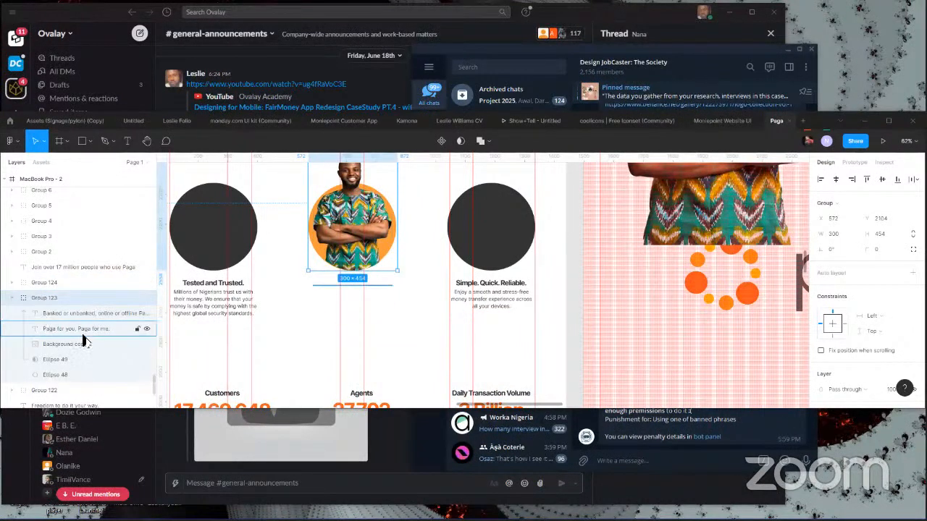
{"action": "left_click", "coordinate": [107, 327]}
{"action": "left_click", "coordinate": [96, 317], "text": "shift"}
{"action": "left_click_drag", "start_coordinate": [96, 321], "coordinate": [99, 291]}
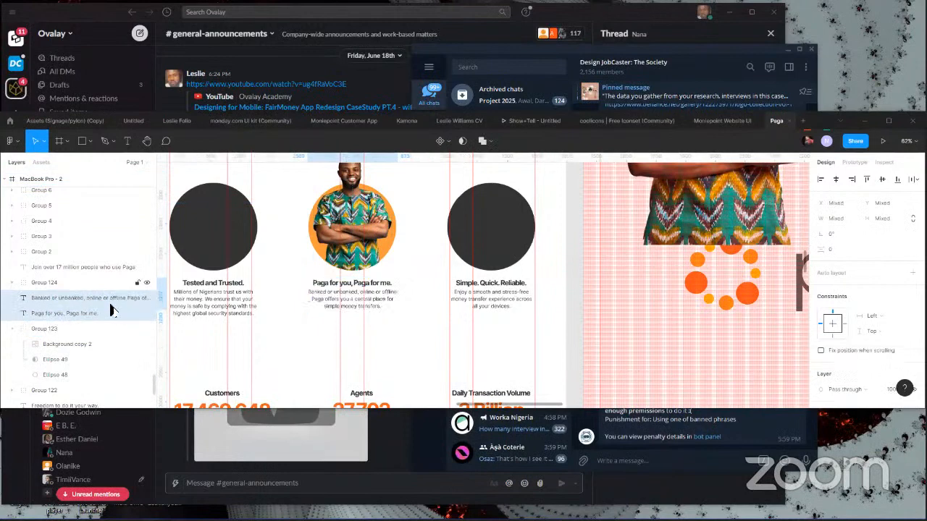
{"action": "left_click", "coordinate": [282, 317]}
Inspect the "Tested and Trusted." and "Simple. Quick. Reliable." feature groups beside the masked photo, with the Figma window maximized.
{"action": "left_click", "coordinate": [207, 261]}
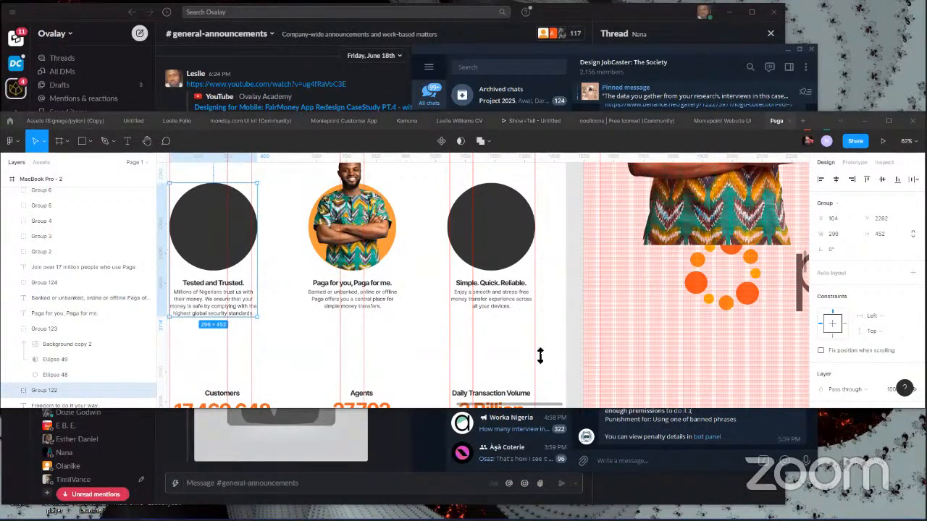
{"action": "left_click", "coordinate": [485, 244]}
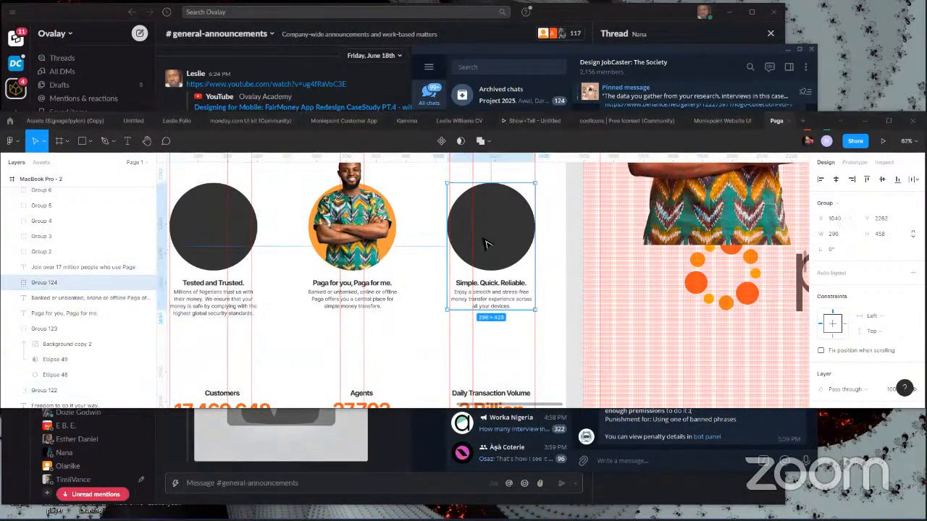
{"action": "left_click", "coordinate": [204, 222]}
{"action": "scroll", "coordinate": [355, 274], "scroll_direction": "up", "scroll_amount": 1}
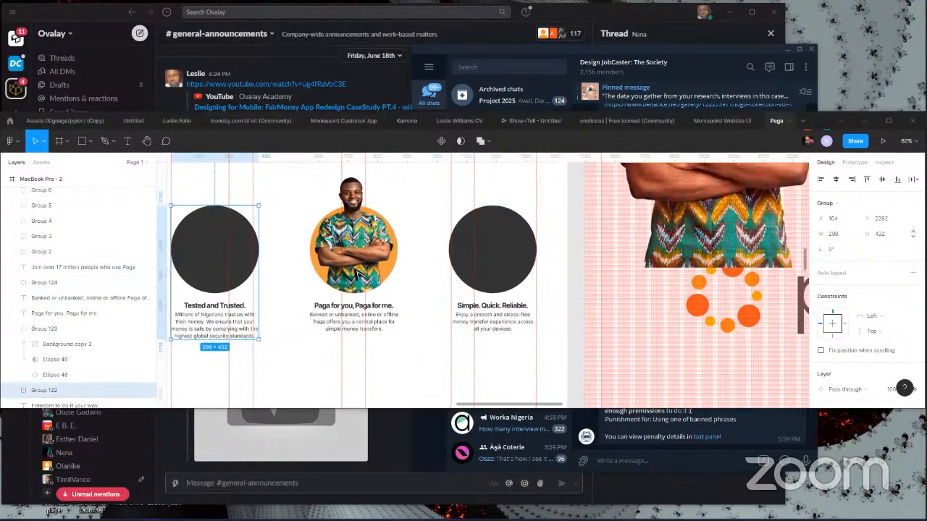
{"action": "scroll", "coordinate": [356, 274], "scroll_direction": "up", "scroll_amount": 1}
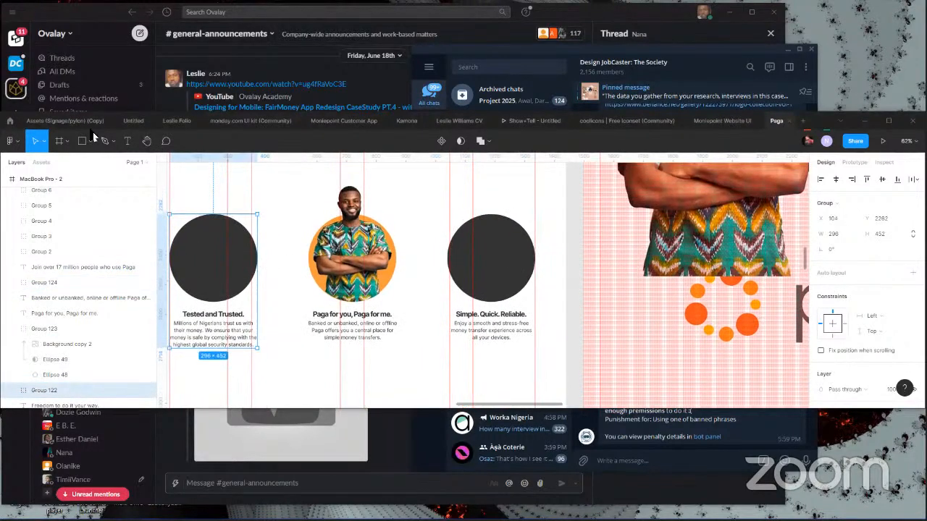
{"action": "left_click", "coordinate": [891, 125]}
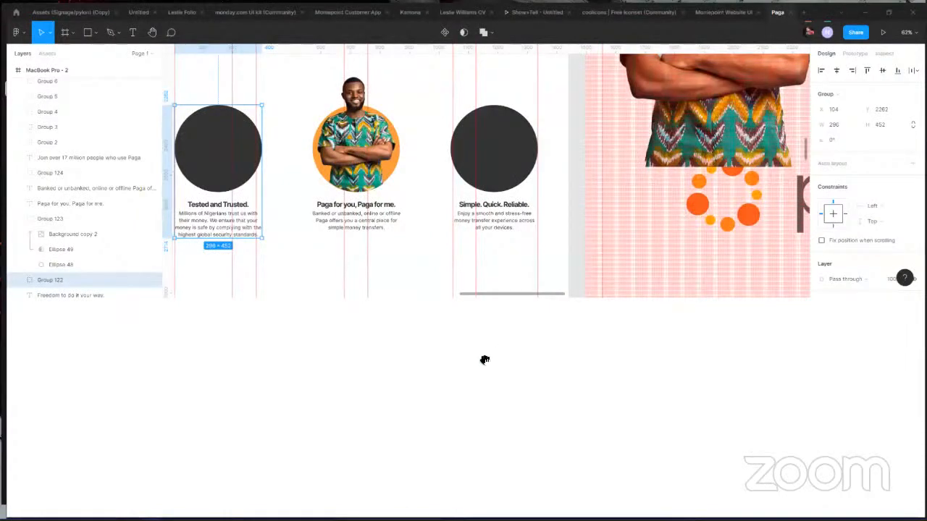
{"action": "scroll", "coordinate": [464, 235], "scroll_direction": "up", "scroll_amount": 2}
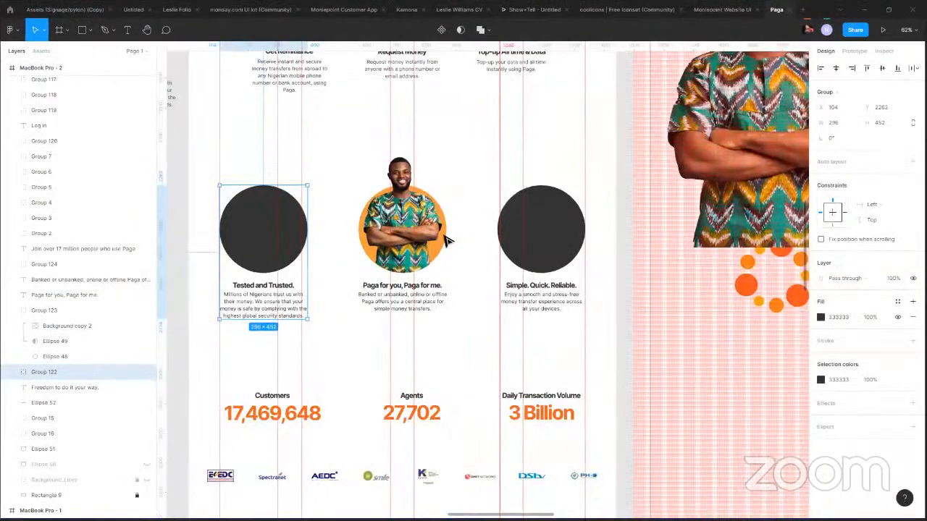
{"action": "scroll", "coordinate": [543, 234], "scroll_direction": "up", "scroll_amount": 5}
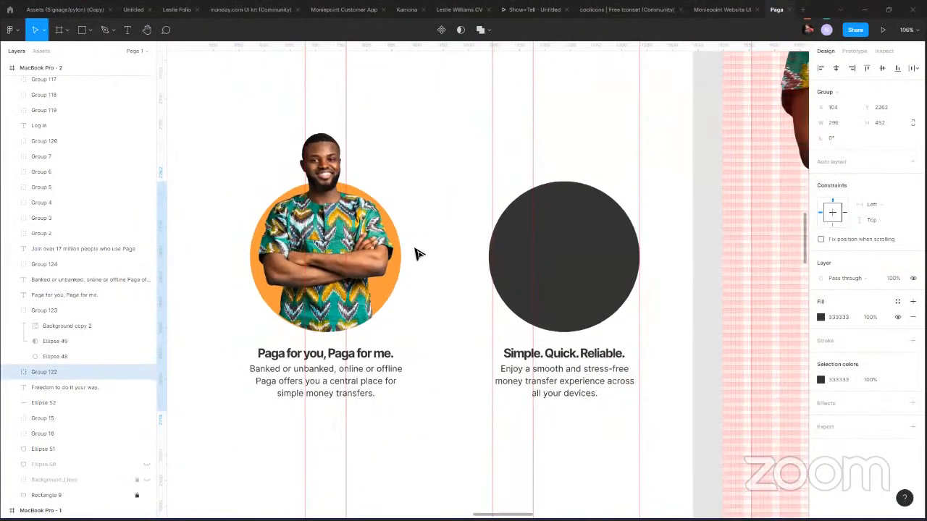
Try moving the masked photo group onto the "Simple. Quick. Reliable." circle and undo the move.
{"action": "left_click_drag", "start_coordinate": [261, 246], "coordinate": [534, 248]}
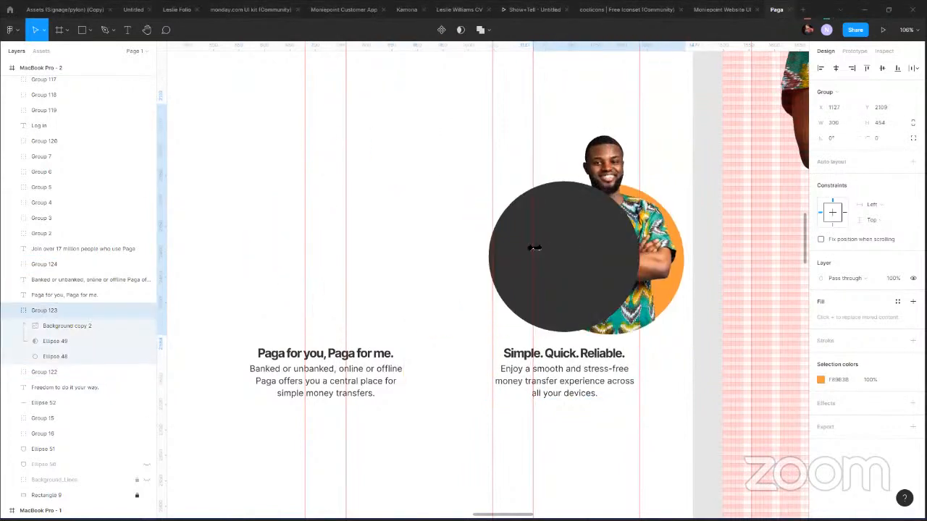
{"action": "key", "text": "ctrl+z"}
{"action": "scroll", "coordinate": [708, 305], "scroll_direction": "left", "scroll_amount": 4}
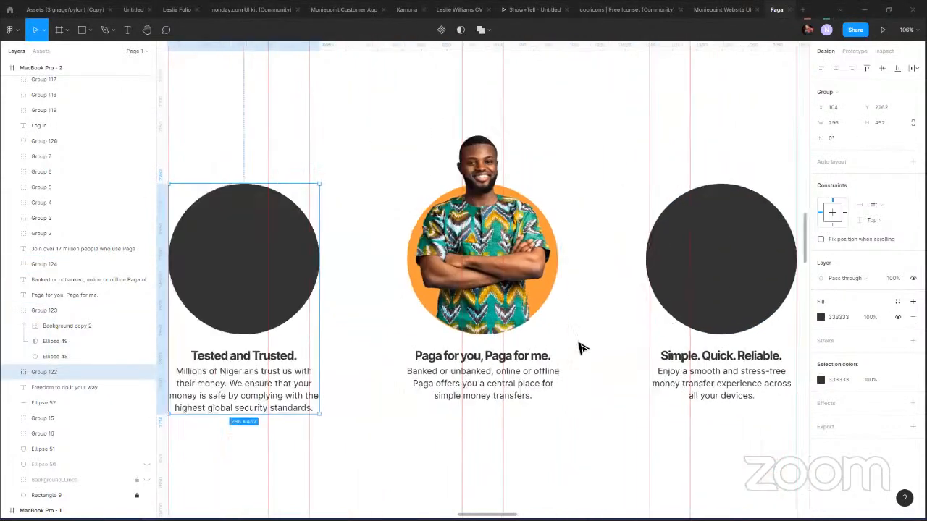
{"action": "scroll", "coordinate": [579, 349], "scroll_direction": "left", "scroll_amount": 3}
{"action": "scroll", "coordinate": [662, 352], "scroll_direction": "right", "scroll_amount": 3}
{"action": "left_click", "coordinate": [642, 392]}
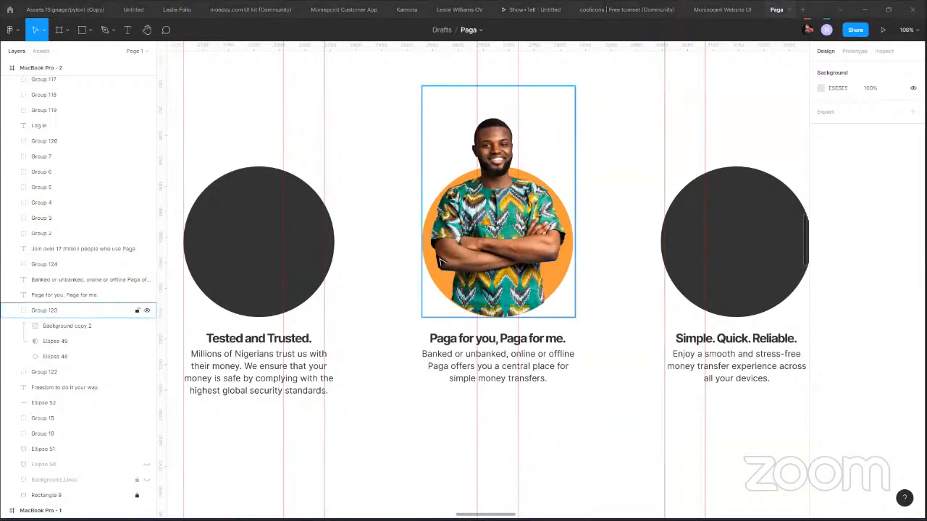
Duplicate the cut-out photo of the woman in blue from MacBook Pro - 1 onto the empty canvas beside MacBook Pro - 2.
{"action": "left_click", "coordinate": [492, 261]}
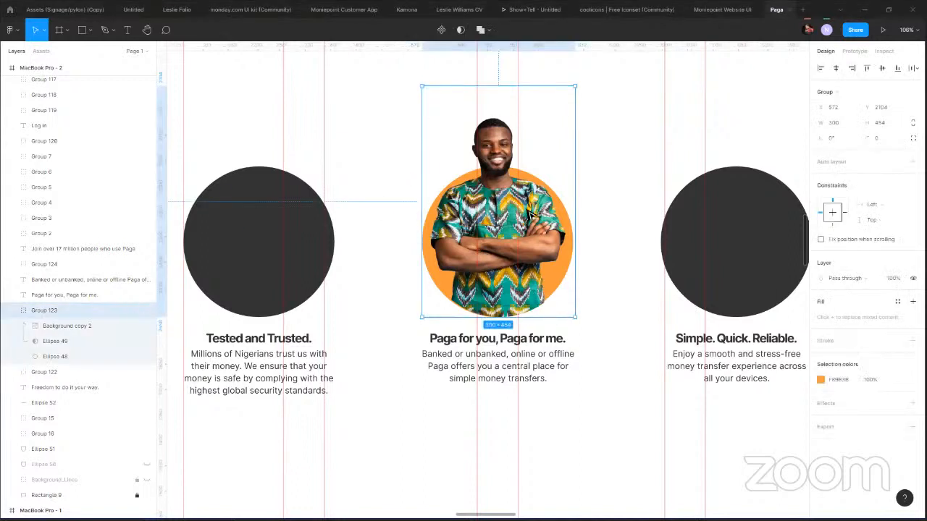
{"action": "scroll", "coordinate": [605, 205], "scroll_direction": "down", "scroll_amount": 3}
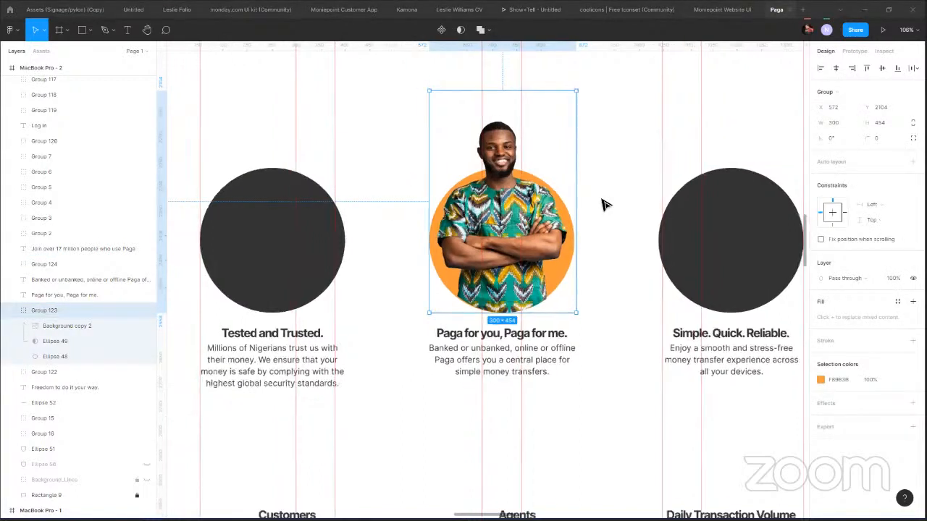
{"action": "scroll", "coordinate": [605, 206], "scroll_direction": "down", "scroll_amount": 6}
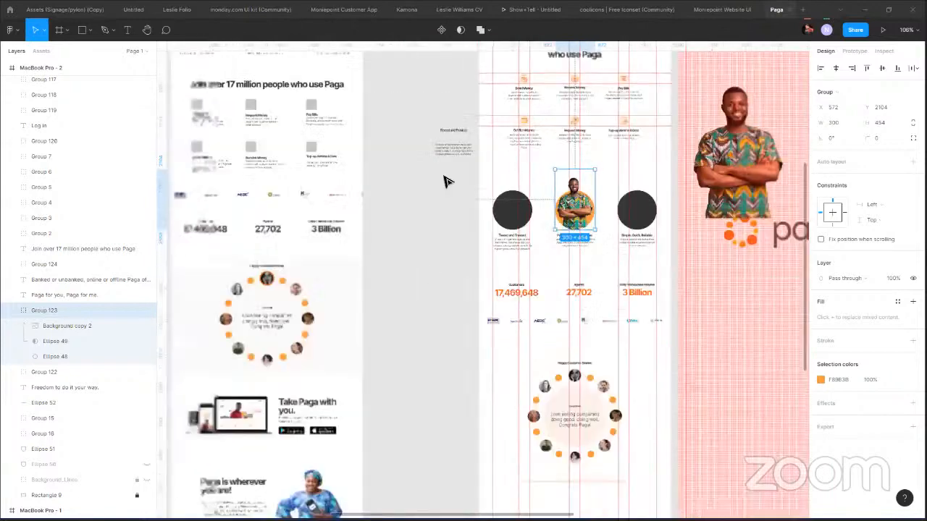
{"action": "left_click", "coordinate": [398, 234]}
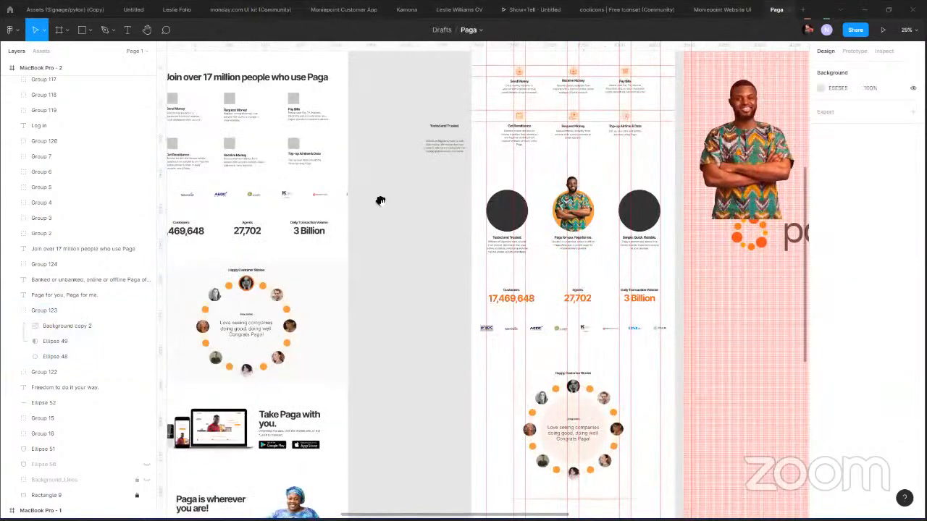
{"action": "scroll", "coordinate": [372, 227], "scroll_direction": "up", "scroll_amount": 1}
{"action": "scroll", "coordinate": [293, 348], "scroll_direction": "down", "scroll_amount": 1}
{"action": "scroll", "coordinate": [281, 399], "scroll_direction": "down", "scroll_amount": 3}
{"action": "left_click", "coordinate": [280, 397]}
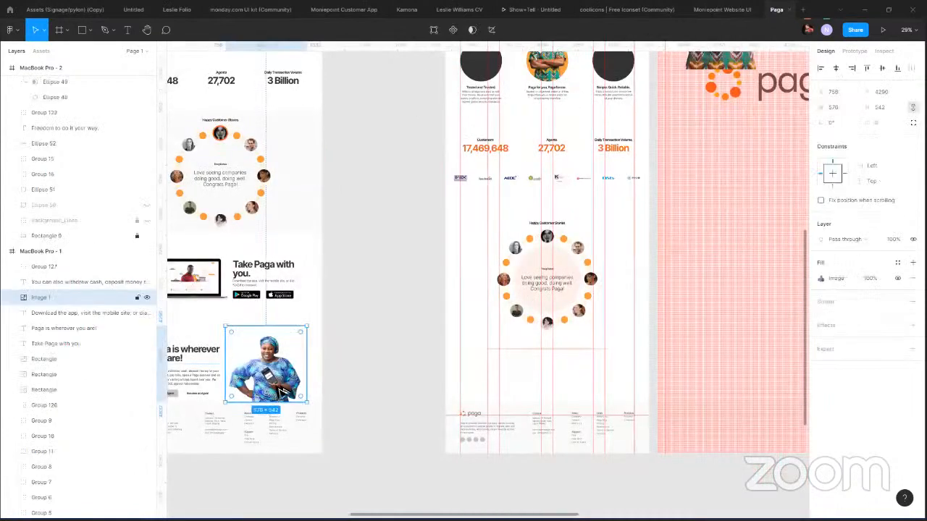
{"action": "left_click_drag", "start_coordinate": [281, 391], "coordinate": [423, 155]}
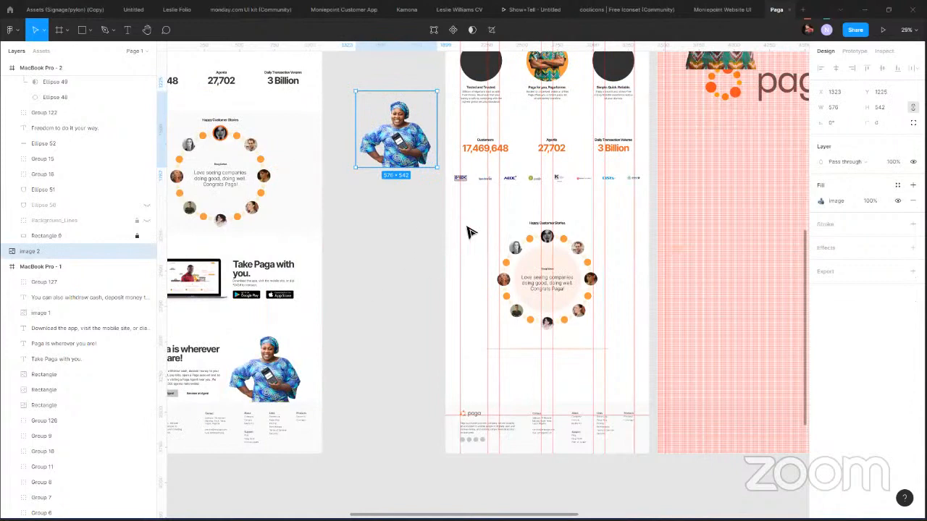
Move the duplicated woman photo into MacBook Pro - 2 below the middle masked photo and scale it down to about 442 × 416.
{"action": "scroll", "coordinate": [483, 227], "scroll_direction": "up", "scroll_amount": 1}
{"action": "scroll", "coordinate": [496, 221], "scroll_direction": "up", "scroll_amount": 2}
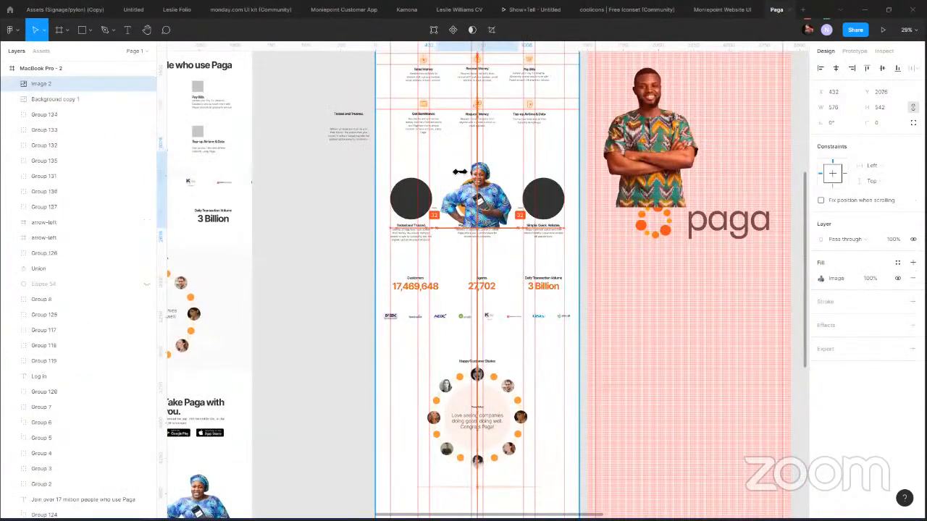
{"action": "left_click_drag", "start_coordinate": [448, 113], "coordinate": [437, 174]}
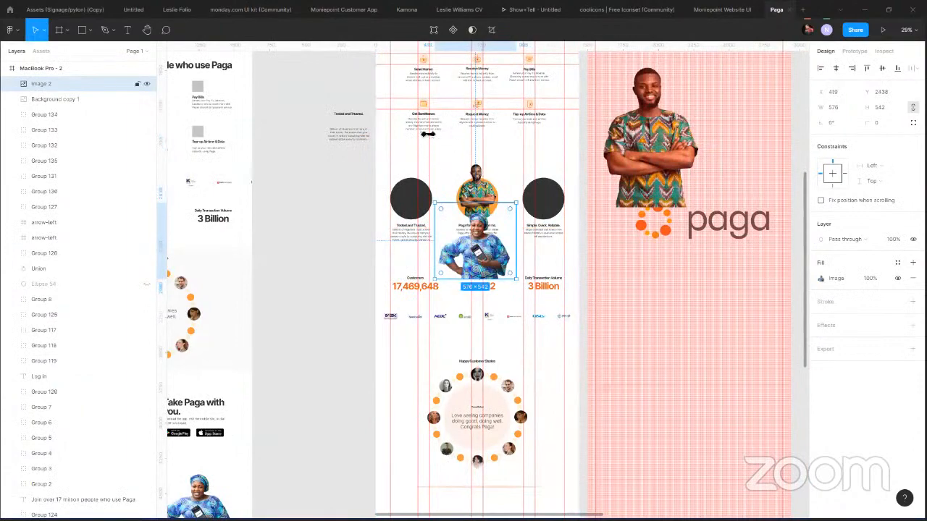
{"action": "scroll", "coordinate": [427, 133], "scroll_direction": "up", "scroll_amount": 5}
{"action": "left_click", "coordinate": [441, 133]}
{"action": "left_click", "coordinate": [453, 213]}
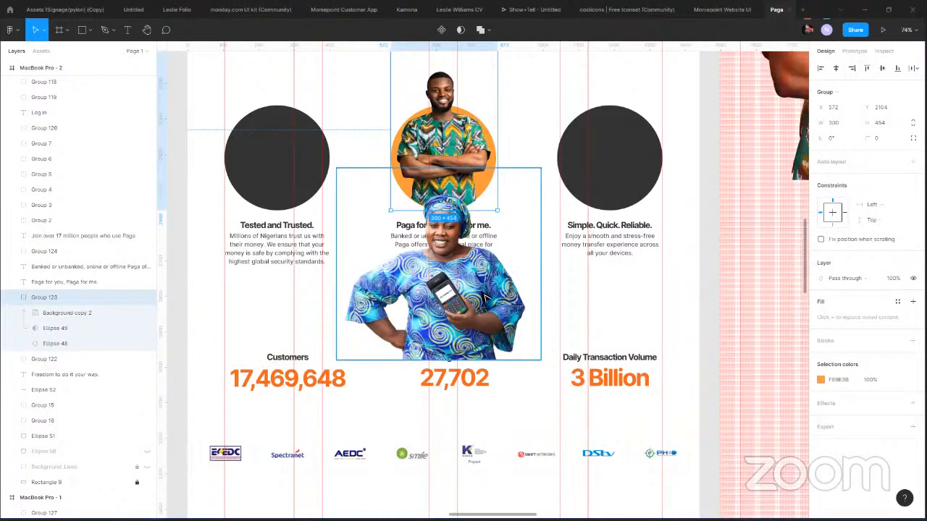
{"action": "left_click_drag", "start_coordinate": [537, 176], "coordinate": [491, 214]}
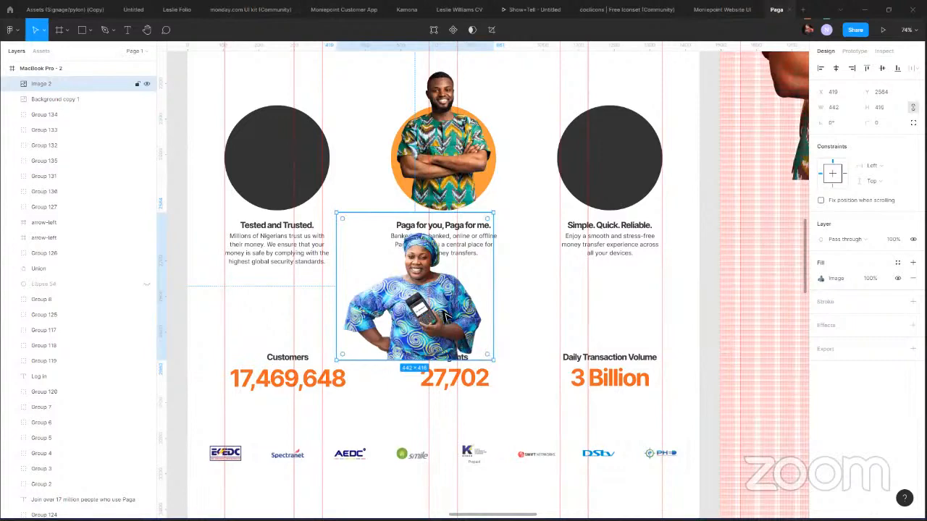
Move the scaled woman photo out of MacBook Pro - 2 onto the empty canvas beside it and clear the selection.
{"action": "scroll", "coordinate": [444, 310], "scroll_direction": "down", "scroll_amount": 2}
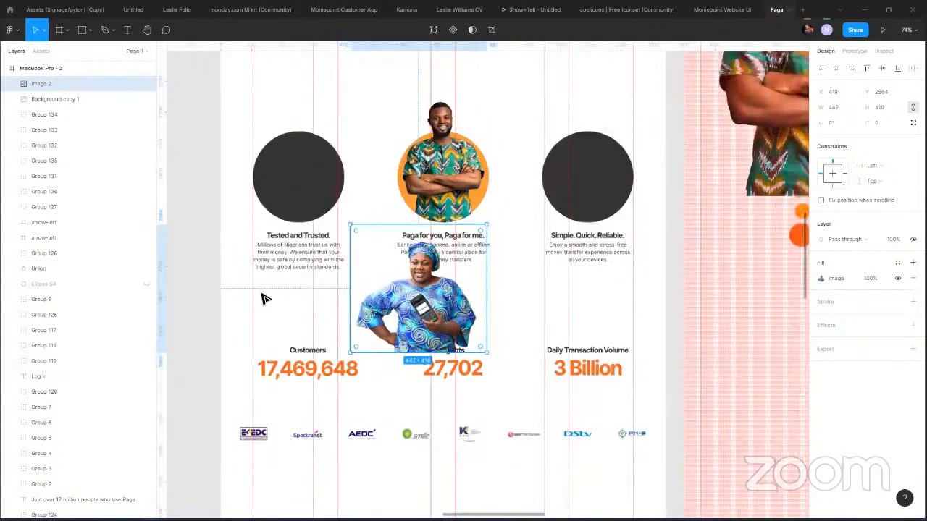
{"action": "scroll", "coordinate": [447, 197], "scroll_direction": "down", "scroll_amount": 3}
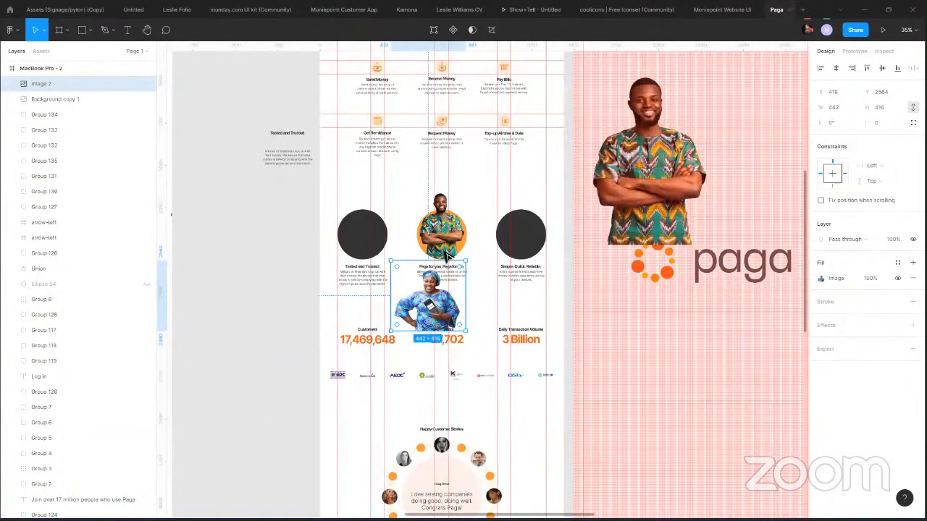
{"action": "key", "text": "ctrl+z"}
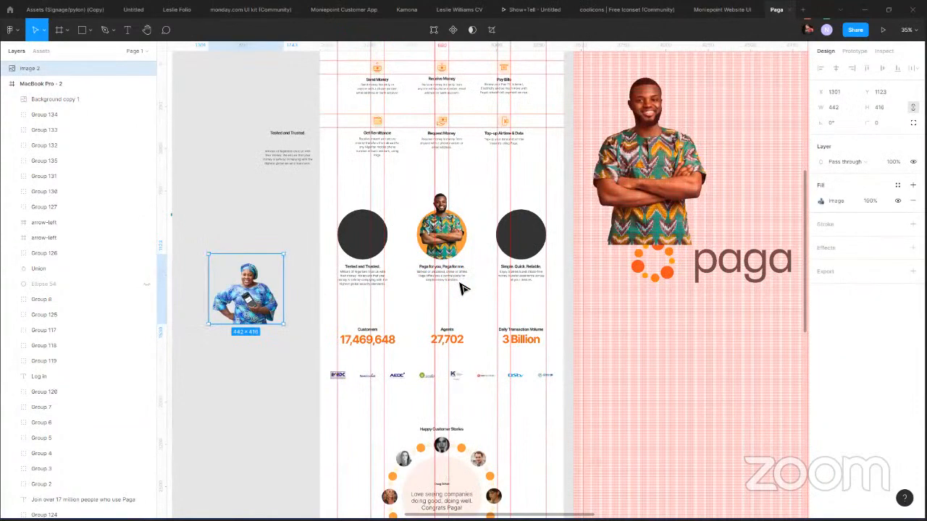
{"action": "key", "text": "ctrl+z"}
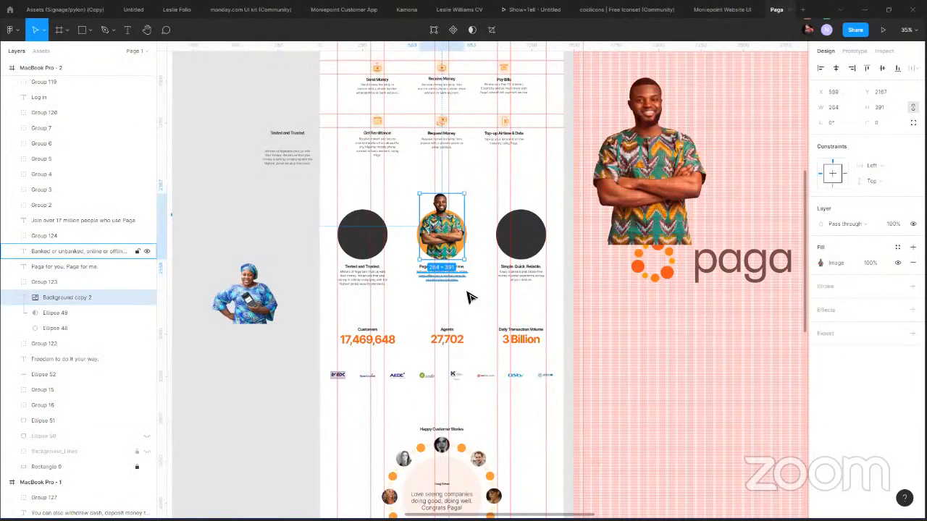
{"action": "key", "text": "Escape"}
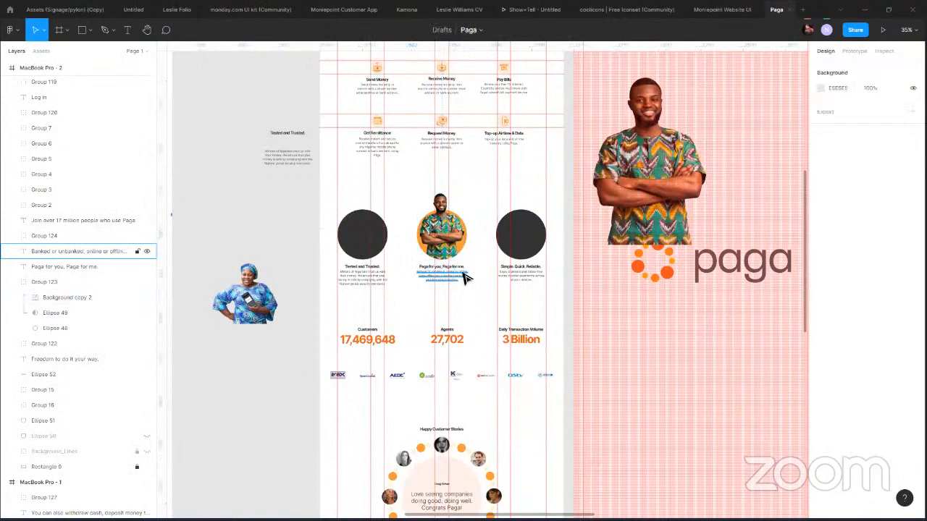
Inspect the middle column's masked group and its inner photo, and select the woman photo on the canvas.
{"action": "scroll", "coordinate": [463, 277], "scroll_direction": "up", "scroll_amount": 1}
{"action": "key", "text": "ctrl+plus"}
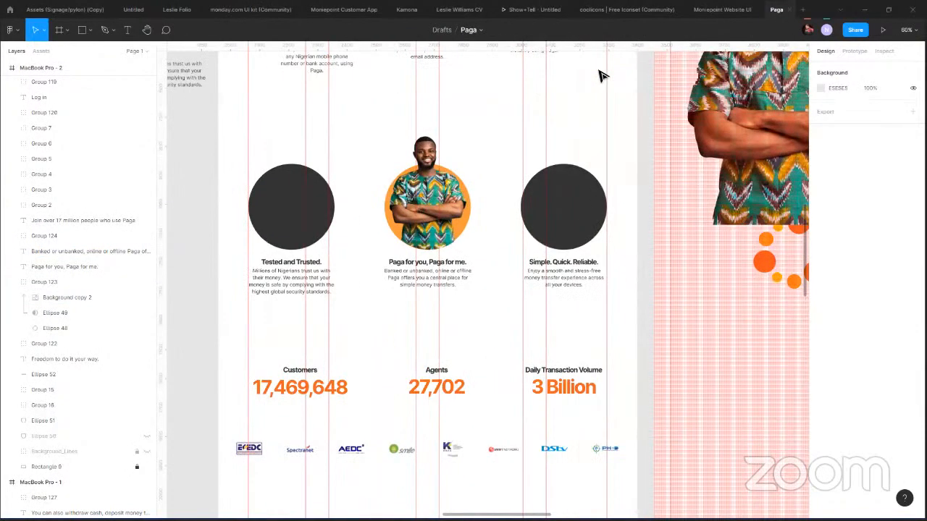
{"action": "left_click", "coordinate": [417, 275]}
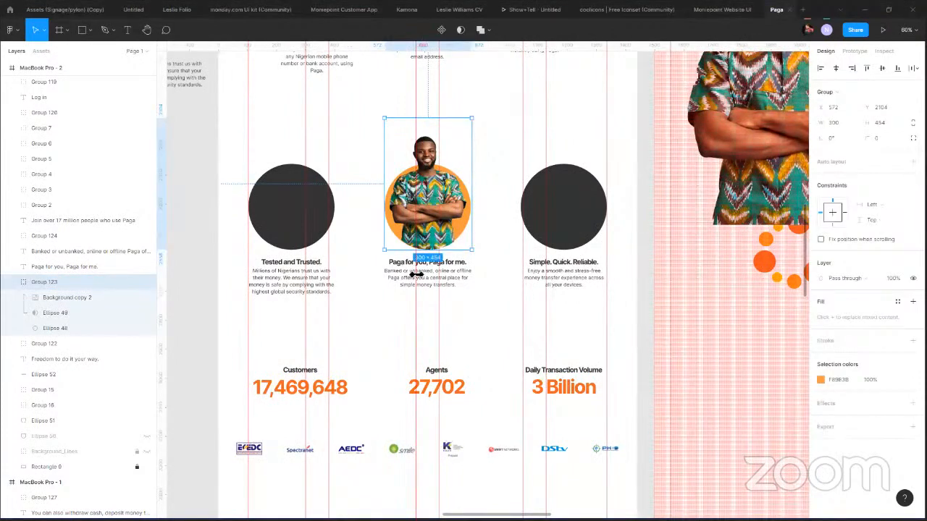
{"action": "double_click", "coordinate": [435, 205]}
{"action": "scroll", "coordinate": [565, 299], "scroll_direction": "left", "scroll_amount": 2}
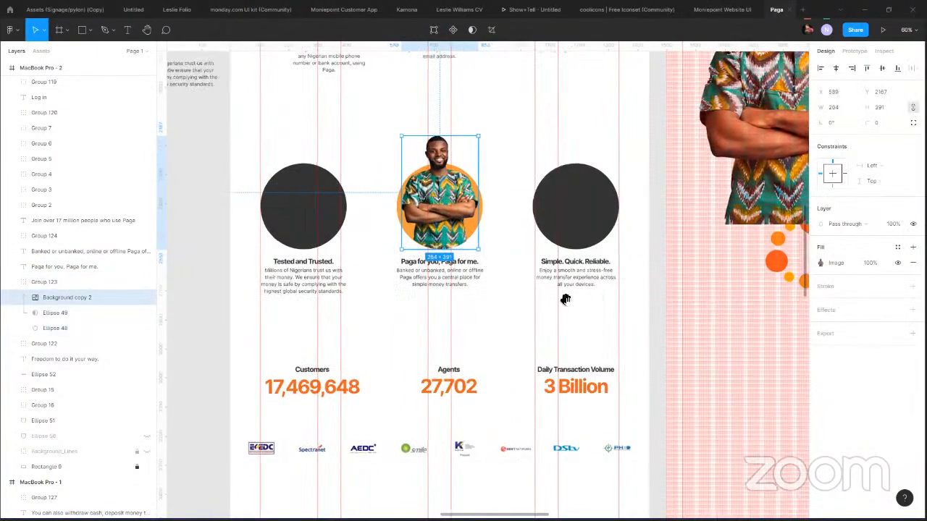
{"action": "scroll", "coordinate": [565, 299], "scroll_direction": "left", "scroll_amount": 5}
{"action": "left_click", "coordinate": [368, 331]}
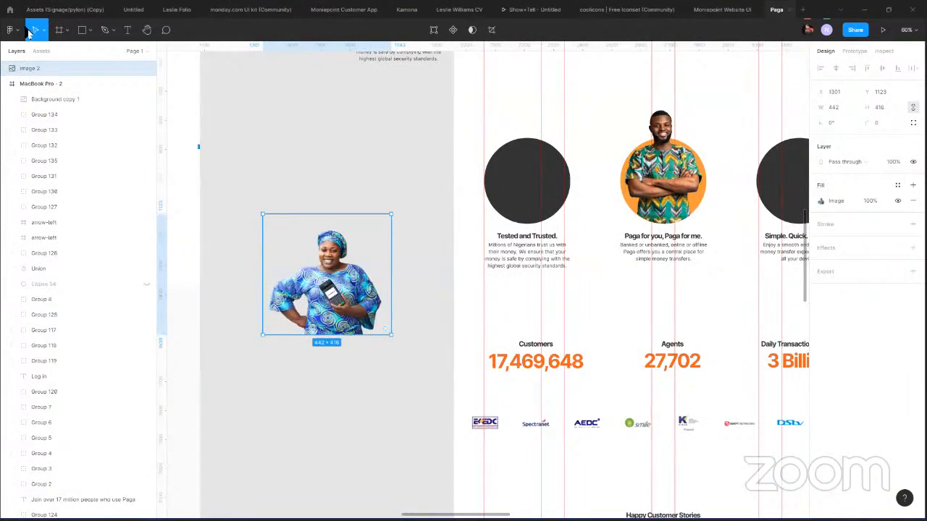
Search the file browser for "monnify" and open the Monnify Website (Copy) file.
{"action": "left_click", "coordinate": [10, 10]}
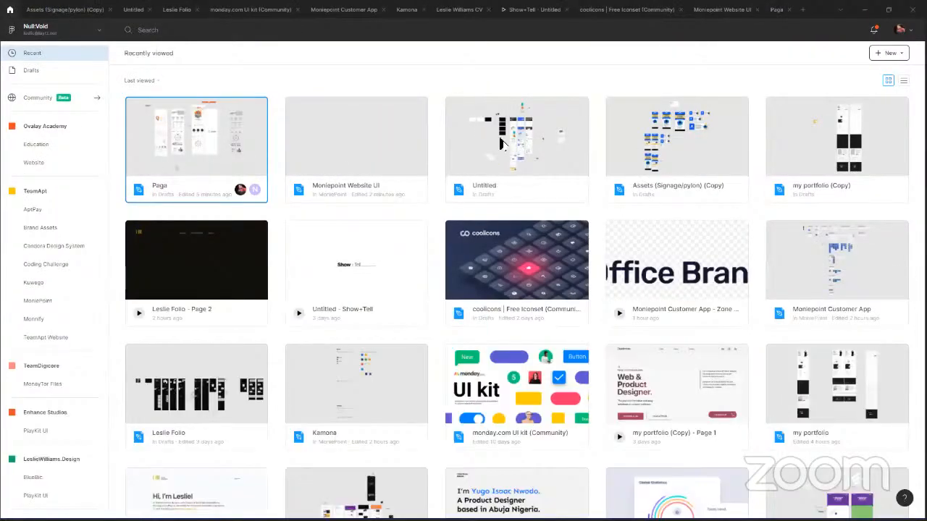
{"action": "left_click", "coordinate": [153, 31]}
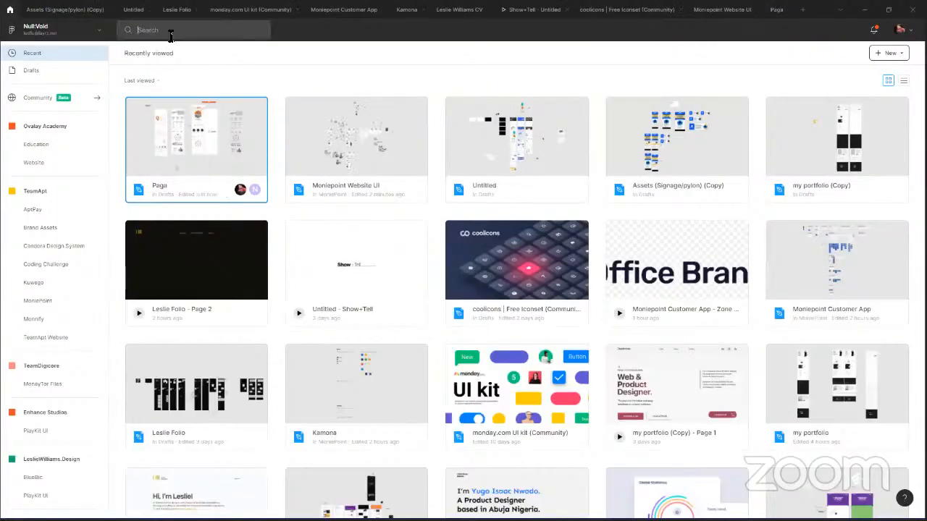
{"action": "type", "text": "monnify"}
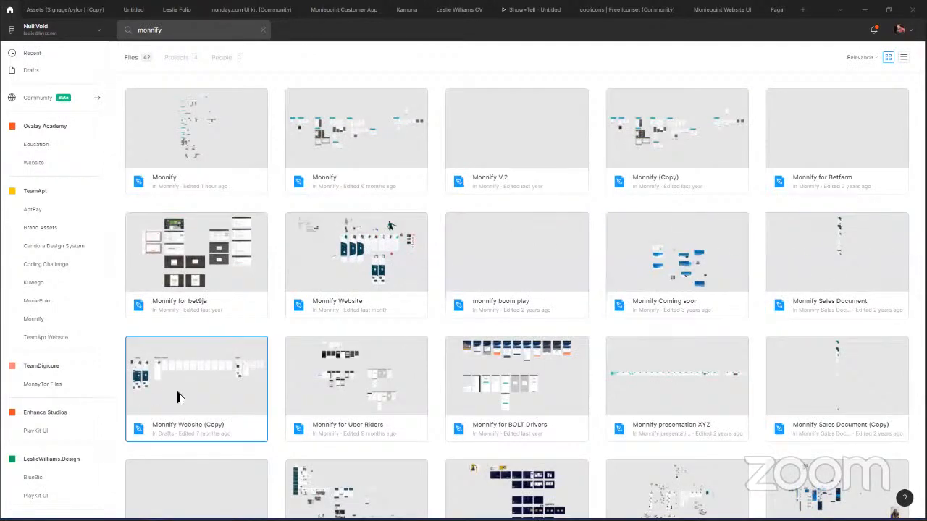
{"action": "double_click", "coordinate": [179, 397]}
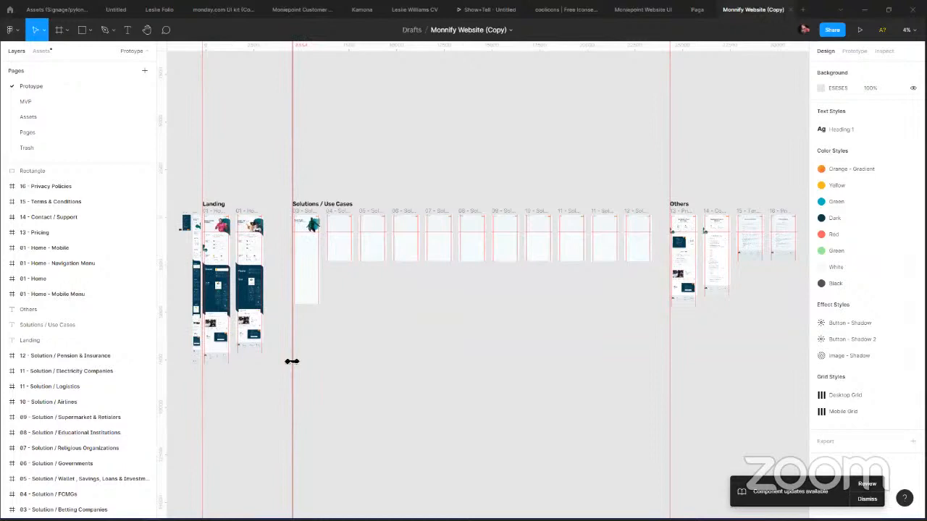
Examine the hero of the 01 - Home - Navigation Menu frame and select its two cut-out people photos.
{"action": "scroll", "coordinate": [259, 230], "scroll_direction": "up", "scroll_amount": 1}
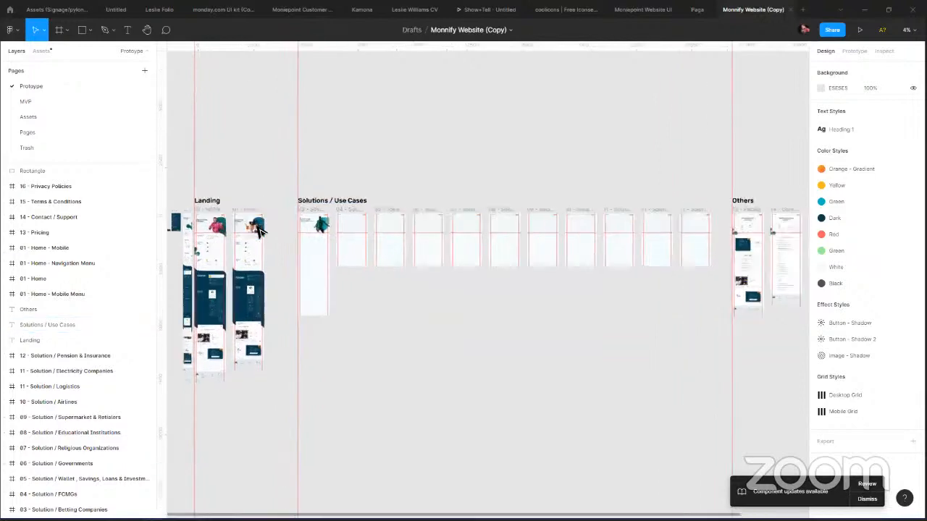
{"action": "scroll", "coordinate": [260, 230], "scroll_direction": "up", "scroll_amount": 5}
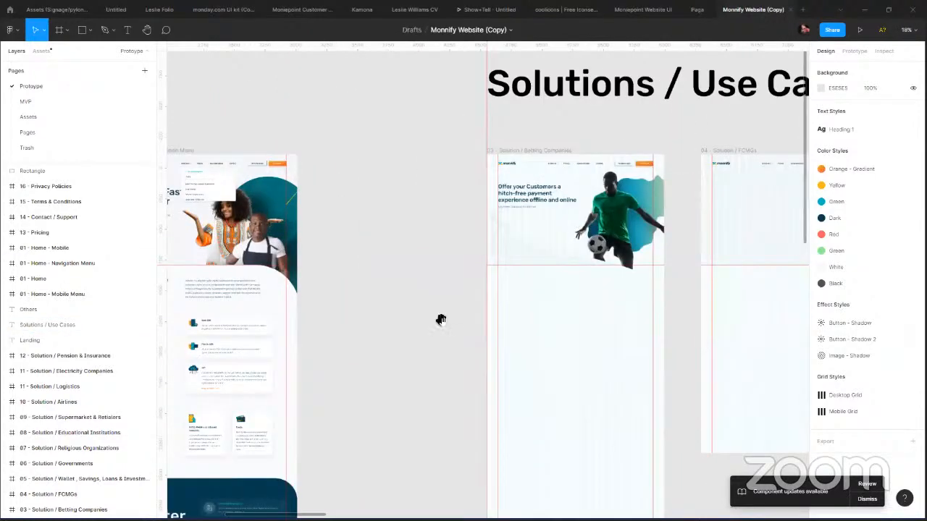
{"action": "left_click", "coordinate": [346, 297], "text": "ctrl"}
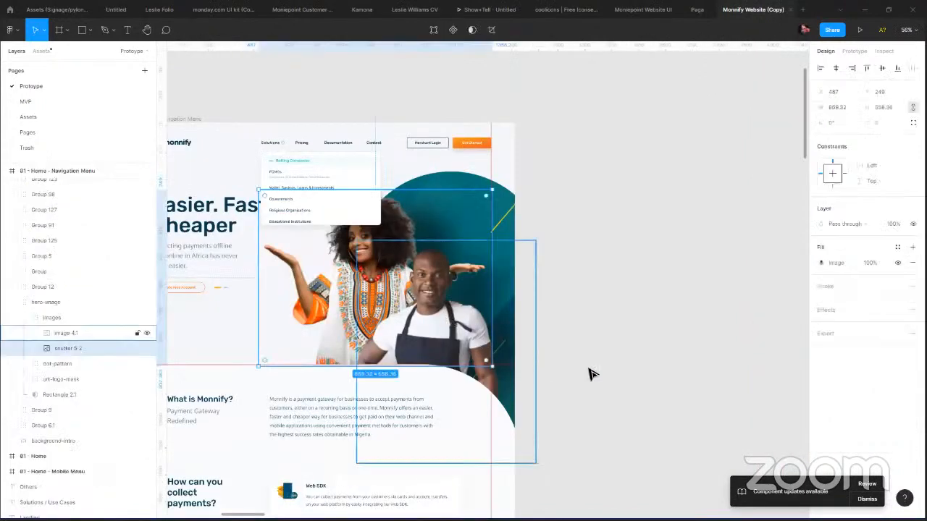
{"action": "key", "text": "ctrl+a"}
{"action": "scroll", "coordinate": [549, 385], "scroll_direction": "left", "scroll_amount": 5}
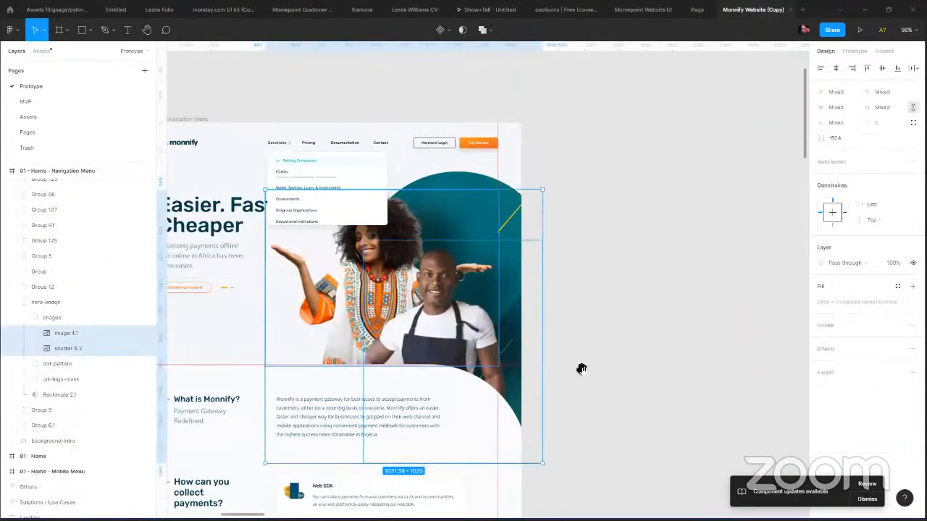
{"action": "scroll", "coordinate": [397, 282], "scroll_direction": "left", "scroll_amount": 3}
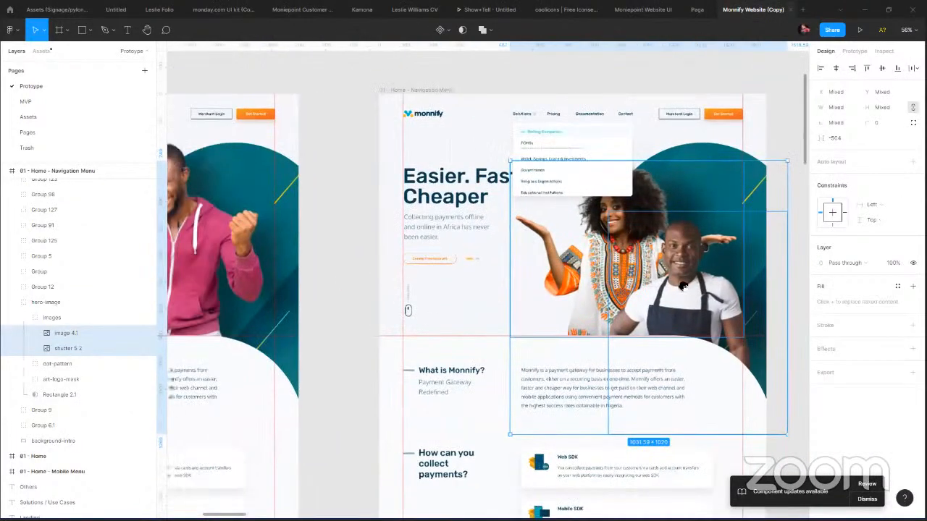
Look through the 01 - Home hero and the row of Solution frames for more cut-out photos.
{"action": "scroll", "coordinate": [189, 244], "scroll_direction": "left", "scroll_amount": 10}
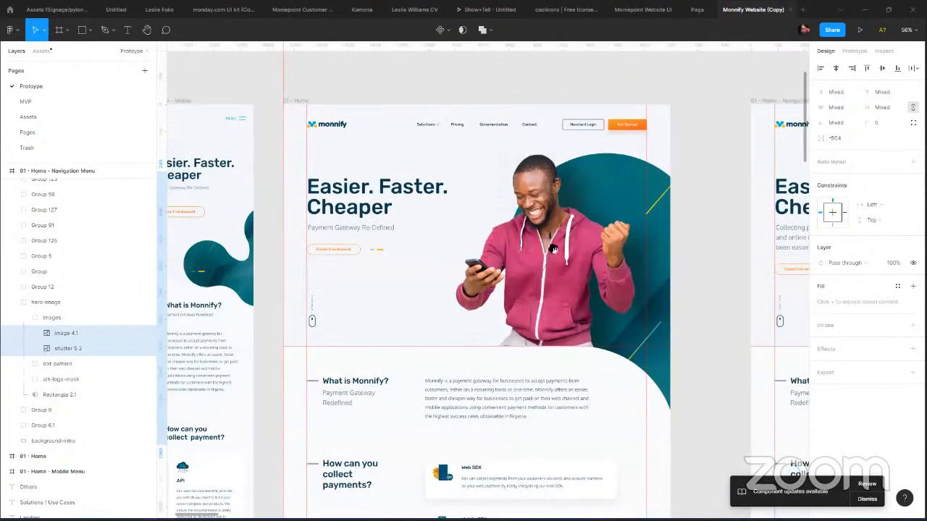
{"action": "scroll", "coordinate": [127, 247], "scroll_direction": "right", "scroll_amount": 15}
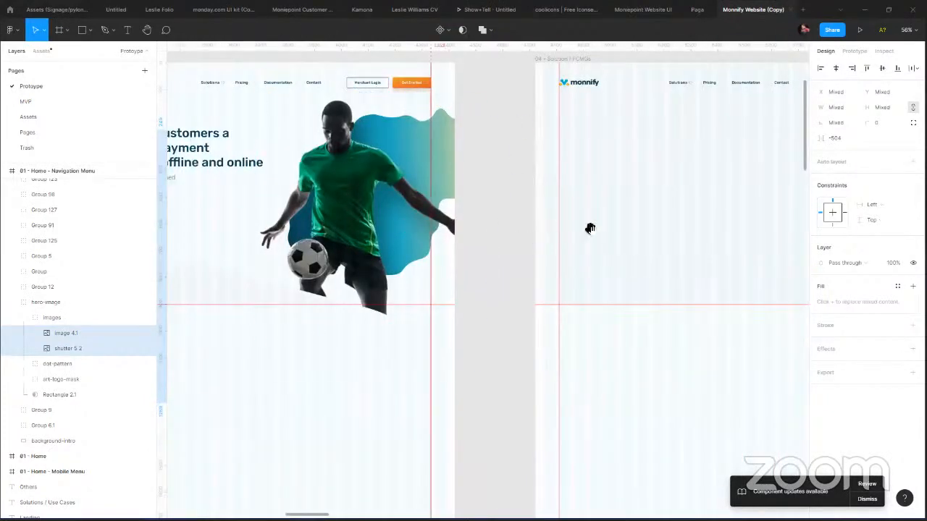
{"action": "left_click_drag", "start_coordinate": [608, 216], "coordinate": [225, 232]}
{"action": "left_click_drag", "start_coordinate": [674, 230], "coordinate": [177, 247]}
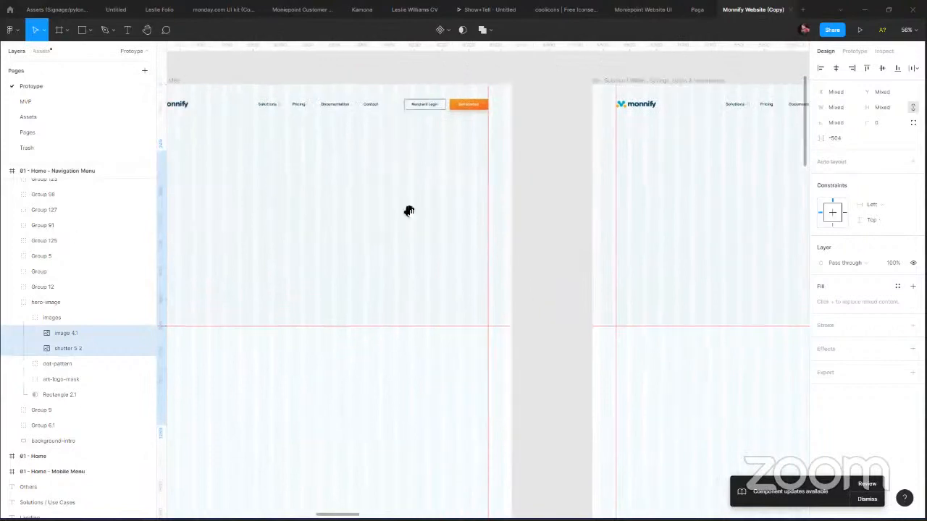
{"action": "left_click_drag", "start_coordinate": [667, 203], "coordinate": [353, 219]}
{"action": "scroll", "coordinate": [354, 219], "scroll_direction": "down", "scroll_amount": 10}
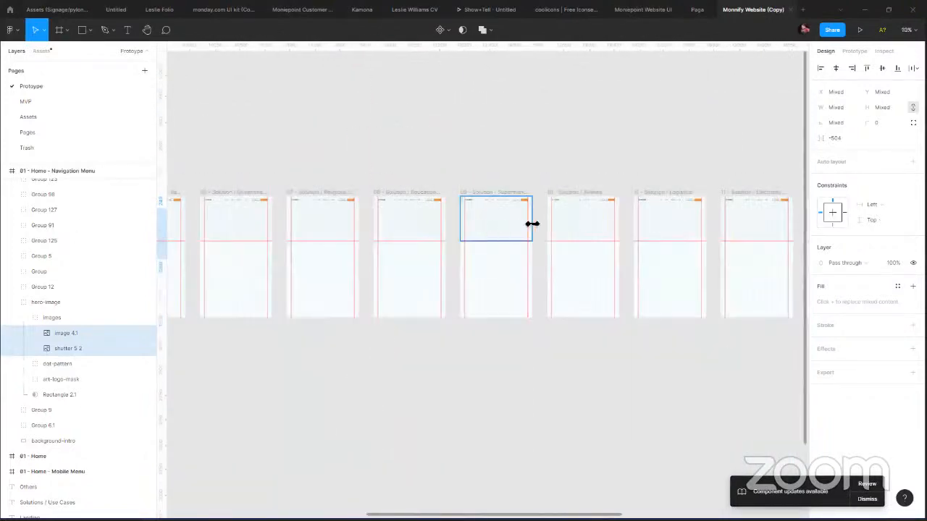
Select the 09 - Solution / Supermarket & Retialers frame and check the layers inside its Group 5.
{"action": "left_click", "coordinate": [504, 230]}
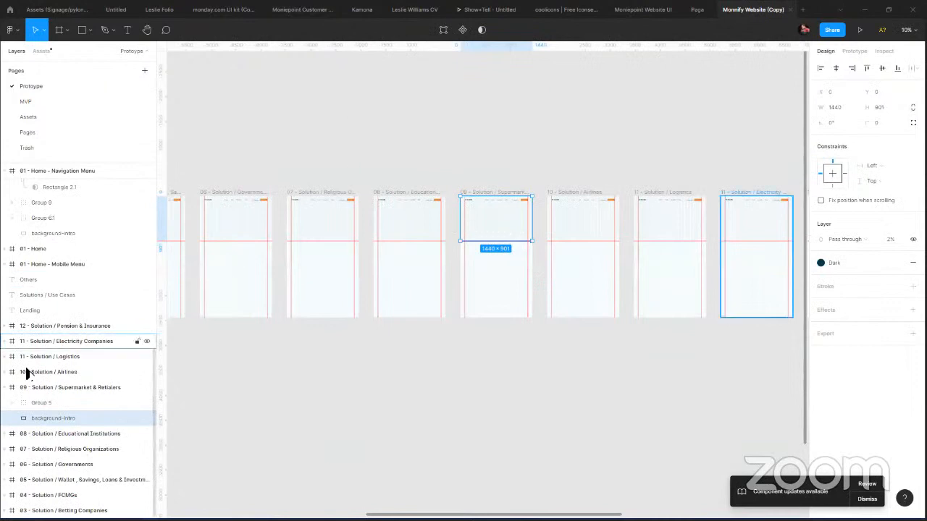
{"action": "left_click", "coordinate": [54, 390]}
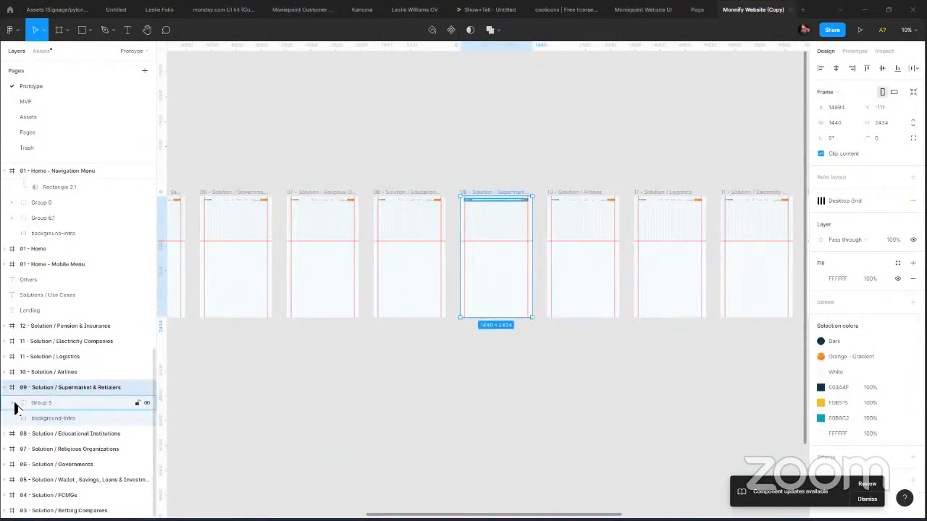
{"action": "left_click", "coordinate": [12, 404]}
{"action": "left_click", "coordinate": [12, 403]}
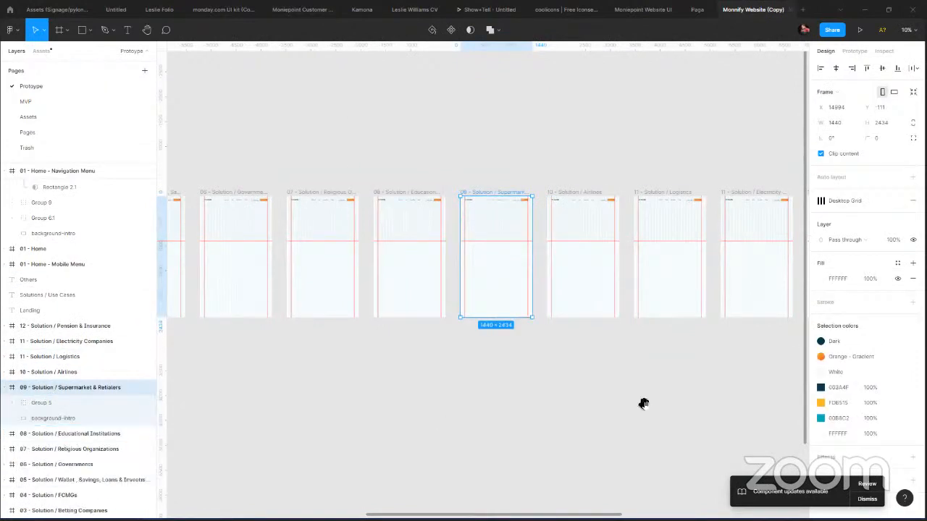
Look through the remaining Solution and Others frames on the Protoype page for more cut-out people photos.
{"action": "left_click_drag", "start_coordinate": [292, 410], "coordinate": [87, 393]}
{"action": "left_click_drag", "start_coordinate": [420, 373], "coordinate": [293, 362]}
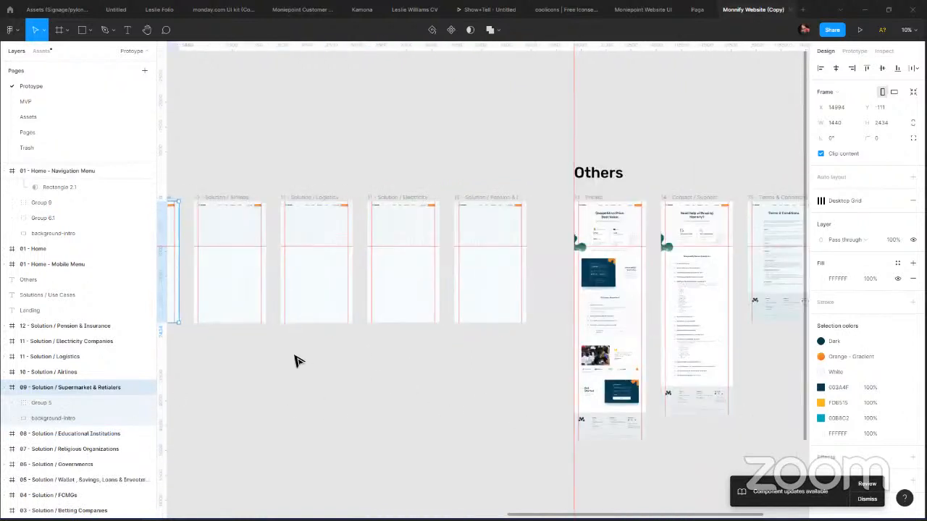
{"action": "scroll", "coordinate": [293, 361], "scroll_direction": "right", "scroll_amount": 5}
{"action": "scroll", "coordinate": [282, 333], "scroll_direction": "left", "scroll_amount": 4}
{"action": "scroll", "coordinate": [277, 341], "scroll_direction": "down", "scroll_amount": 5}
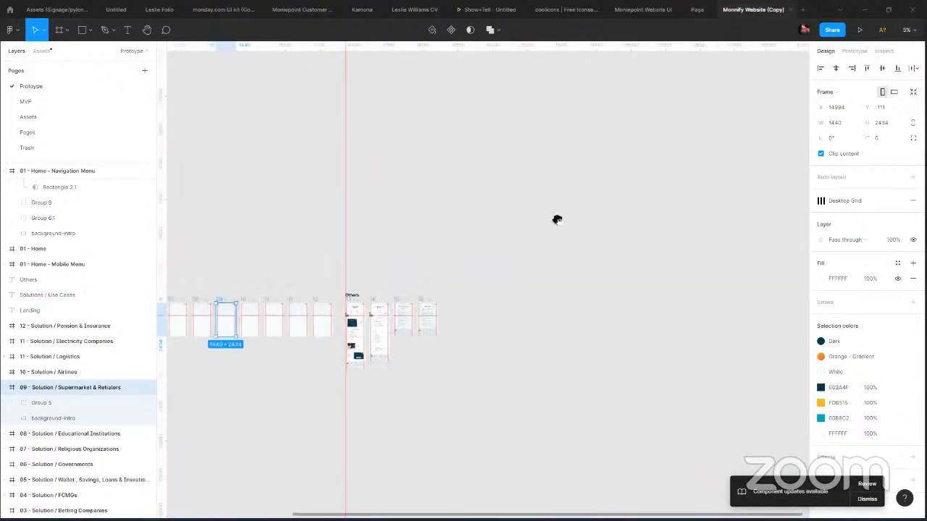
{"action": "scroll", "coordinate": [496, 221], "scroll_direction": "left", "scroll_amount": 4}
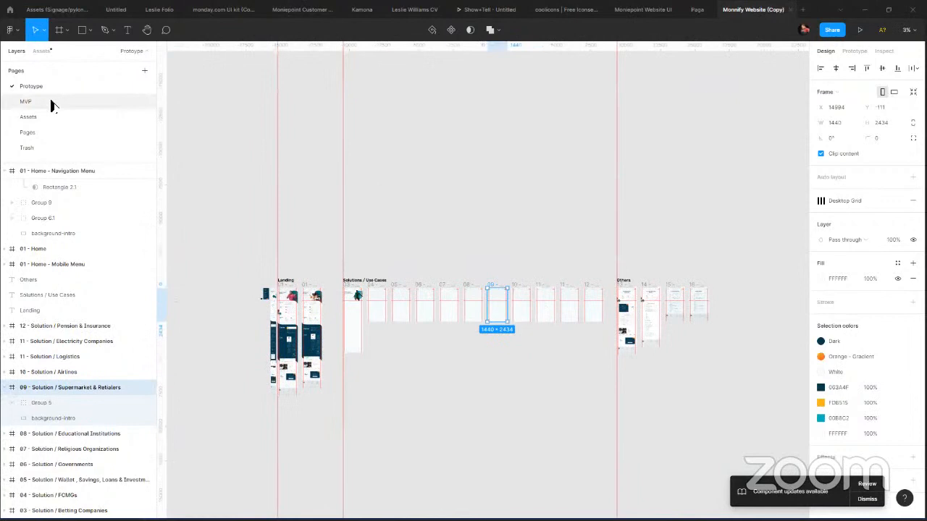
Check the MVP page's home frames and the contents of the Assets page for more cut-out people photos.
{"action": "left_click", "coordinate": [50, 110]}
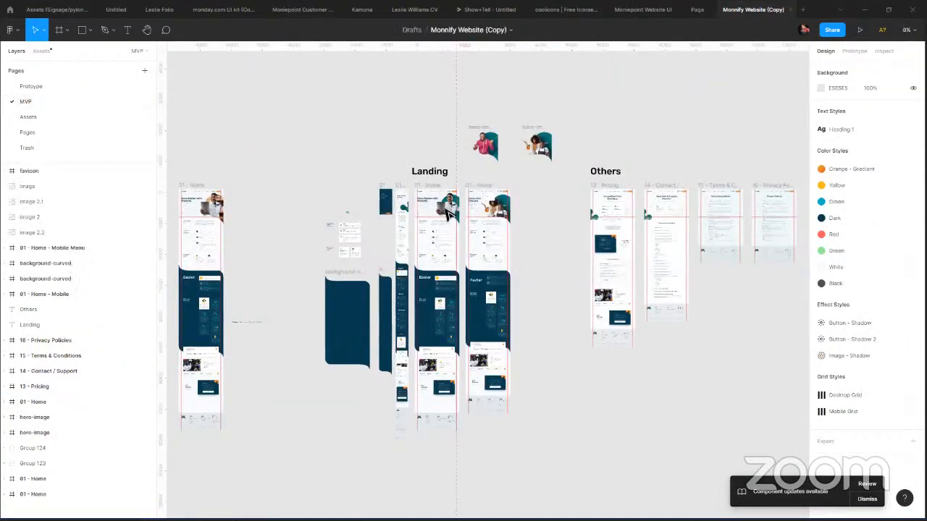
{"action": "scroll", "coordinate": [450, 215], "scroll_direction": "up", "scroll_amount": 3}
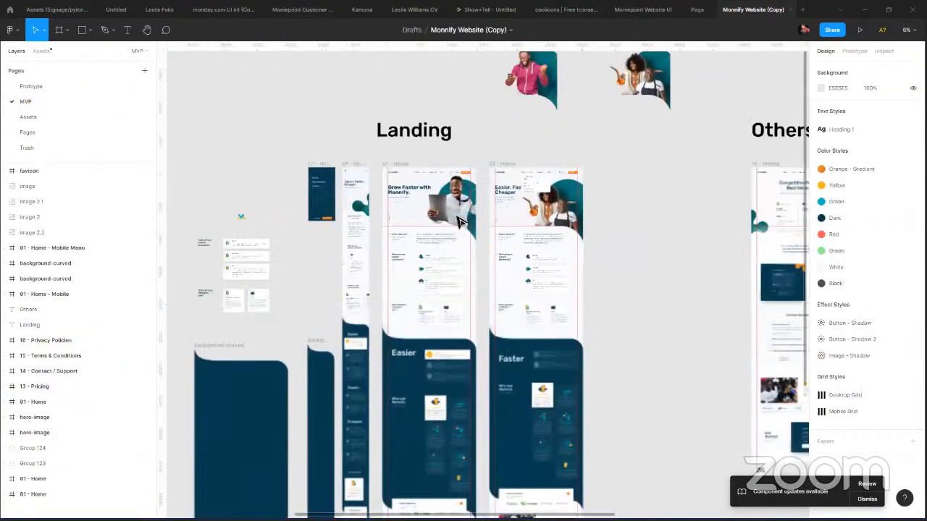
{"action": "scroll", "coordinate": [458, 221], "scroll_direction": "up", "scroll_amount": 5}
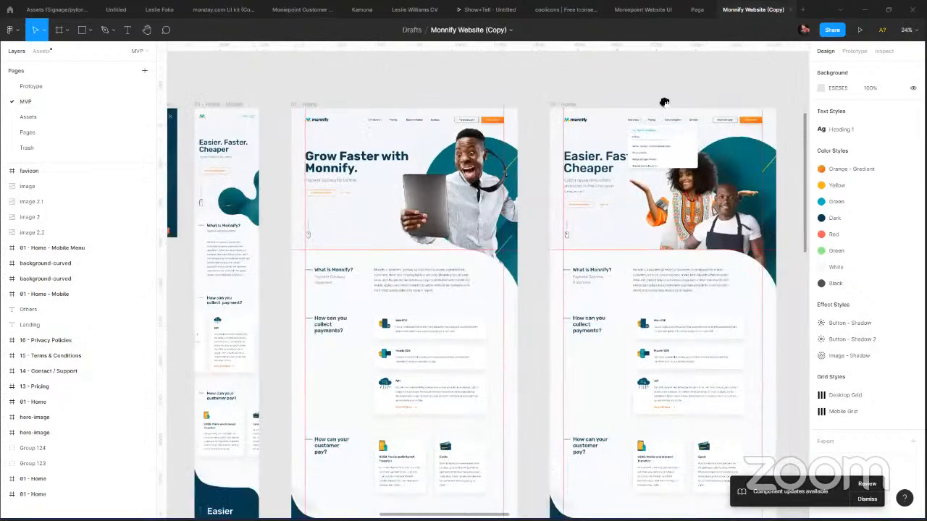
{"action": "scroll", "coordinate": [664, 102], "scroll_direction": "down", "scroll_amount": 1}
{"action": "scroll", "coordinate": [628, 108], "scroll_direction": "down", "scroll_amount": 5}
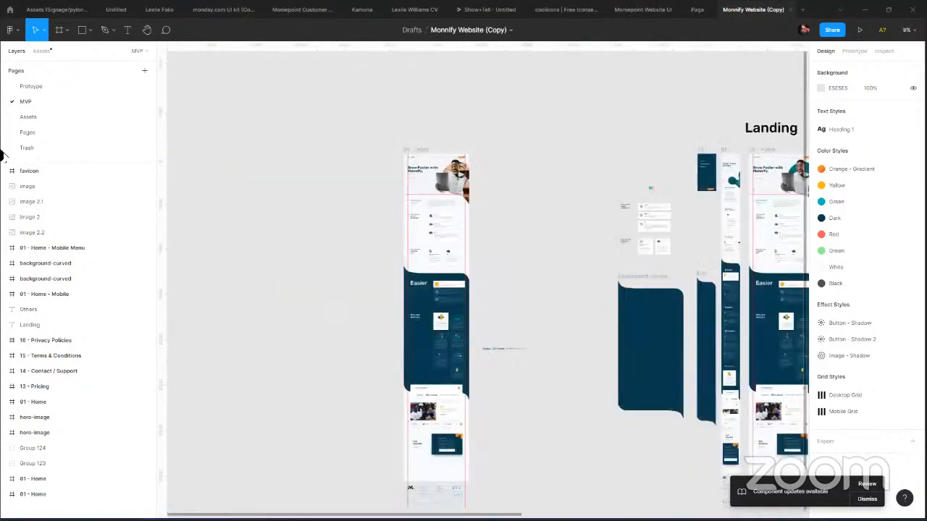
{"action": "left_click", "coordinate": [46, 122]}
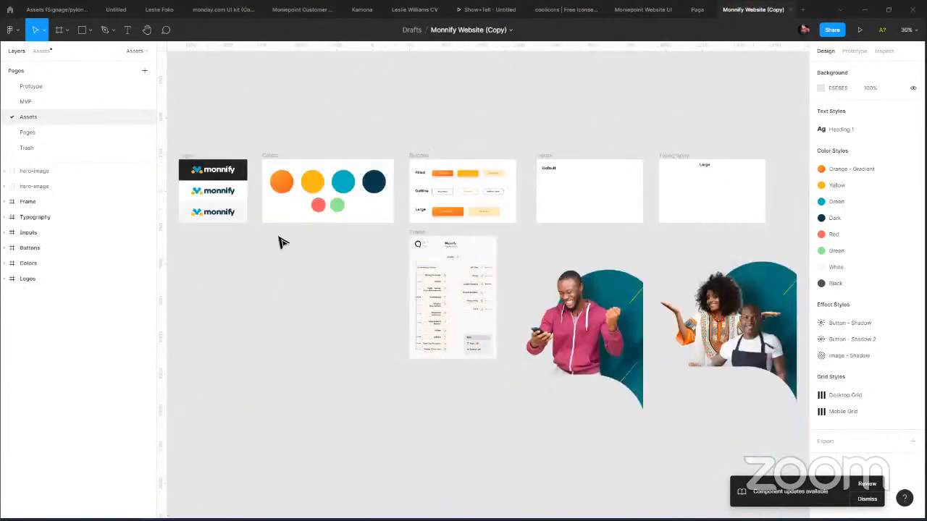
{"action": "scroll", "coordinate": [435, 290], "scroll_direction": "up", "scroll_amount": 5}
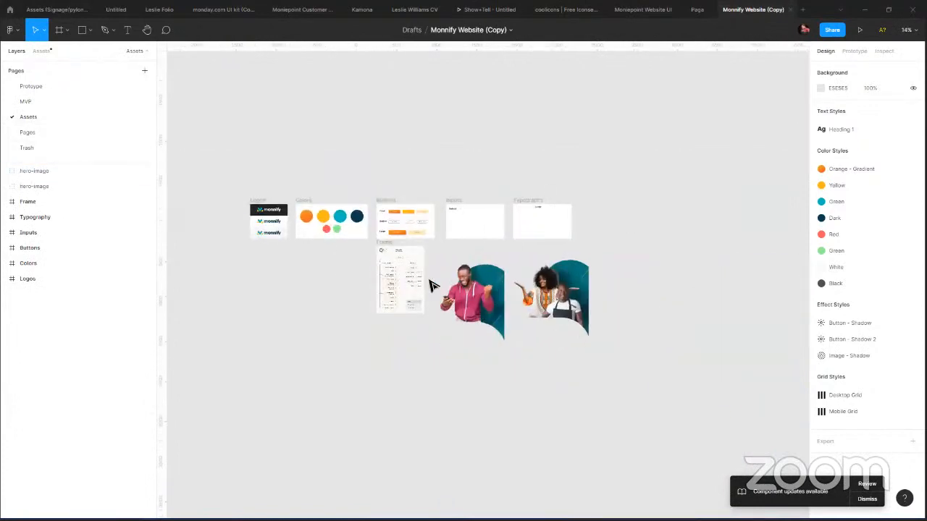
{"action": "scroll", "coordinate": [456, 290], "scroll_direction": "up", "scroll_amount": 5}
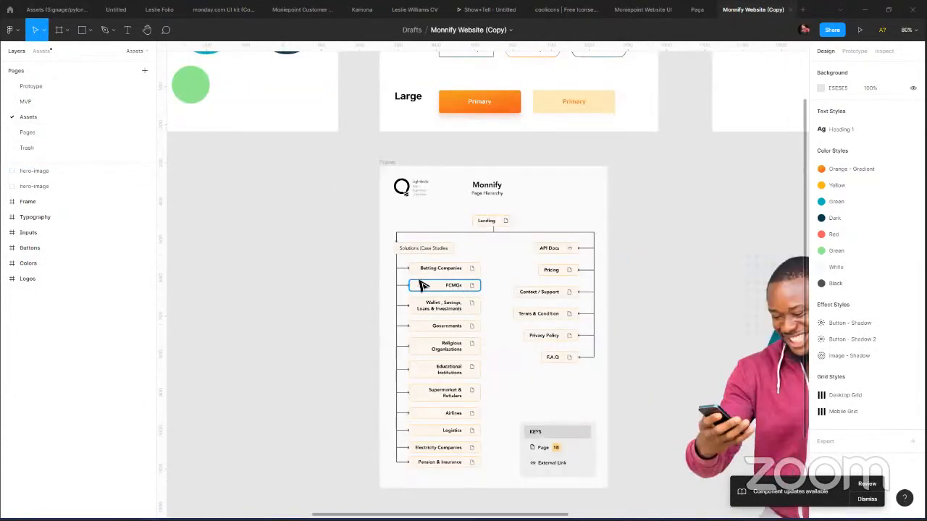
Open the Pages page and move the large cut-out of the woman in the blue patterned dress into the empty area above the frames.
{"action": "left_click", "coordinate": [64, 139]}
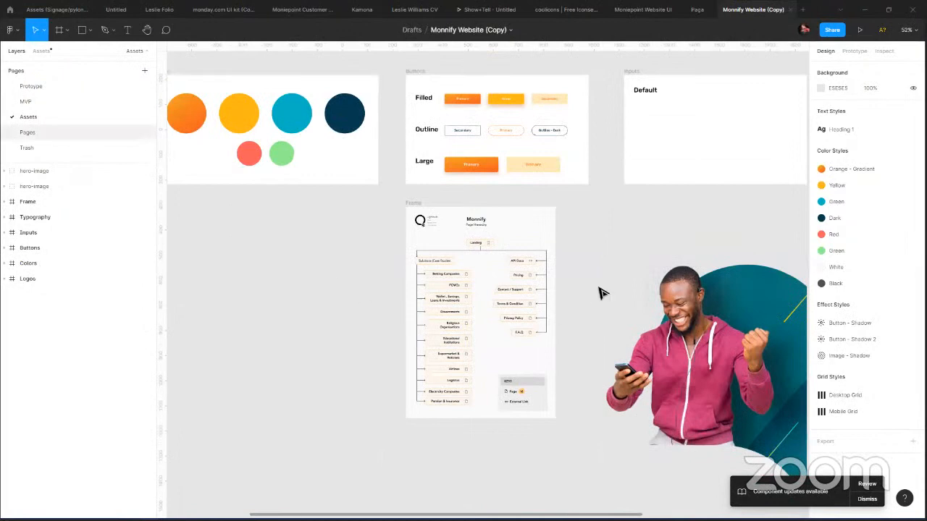
{"action": "scroll", "coordinate": [737, 318], "scroll_direction": "right", "scroll_amount": 5}
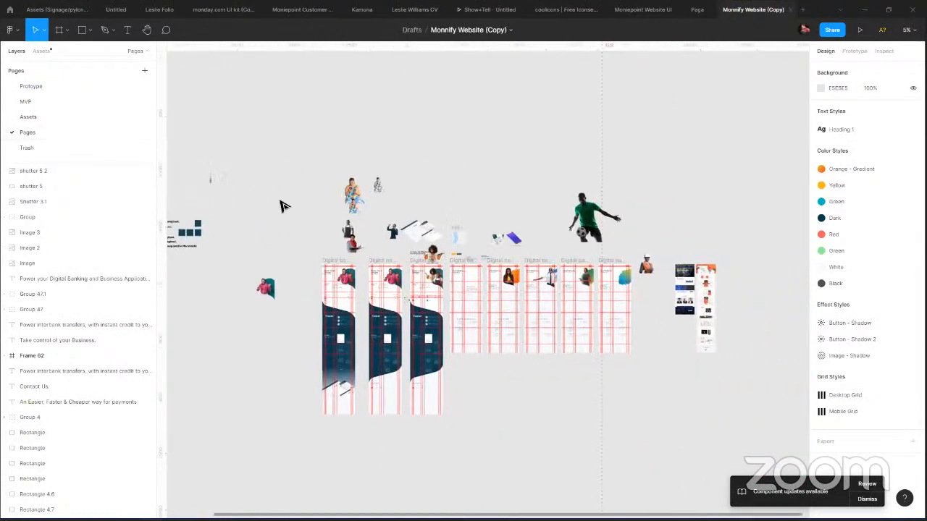
{"action": "left_click", "coordinate": [311, 187]}
{"action": "left_click_drag", "start_coordinate": [313, 187], "coordinate": [389, 195]}
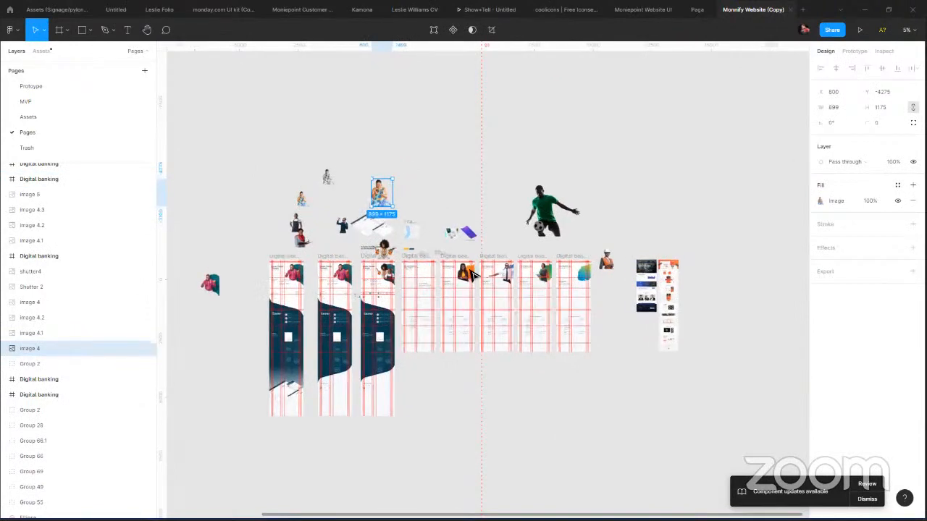
{"action": "scroll", "coordinate": [467, 272], "scroll_direction": "up", "scroll_amount": 6}
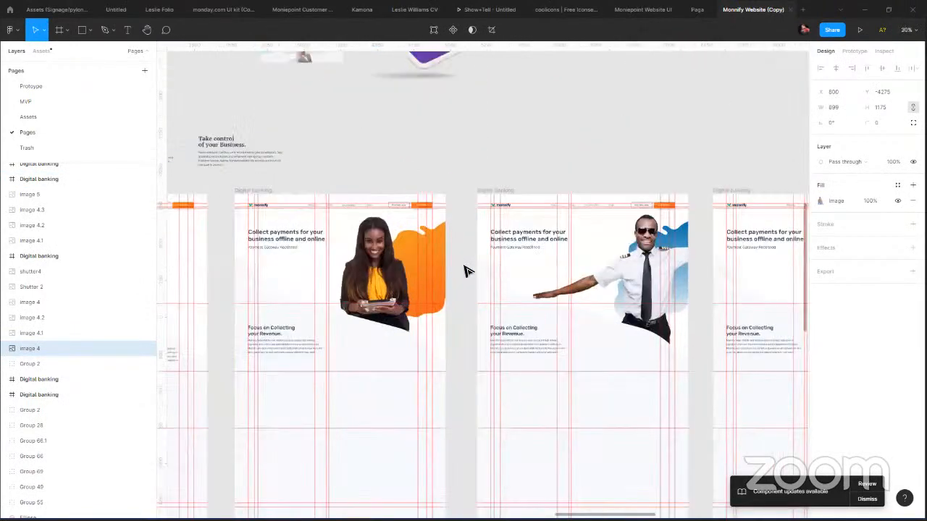
{"action": "scroll", "coordinate": [471, 269], "scroll_direction": "up", "scroll_amount": 2}
{"action": "scroll", "coordinate": [304, 201], "scroll_direction": "down", "scroll_amount": 6}
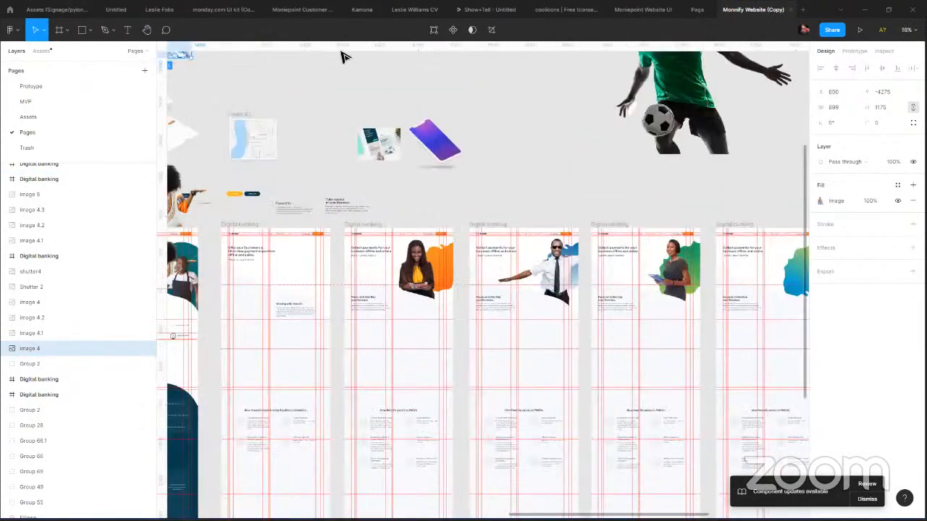
Switch to the Paga file and paste the two copied people cut-outs beside the MacBook Pro - 2 frame.
{"action": "left_click", "coordinate": [695, 10]}
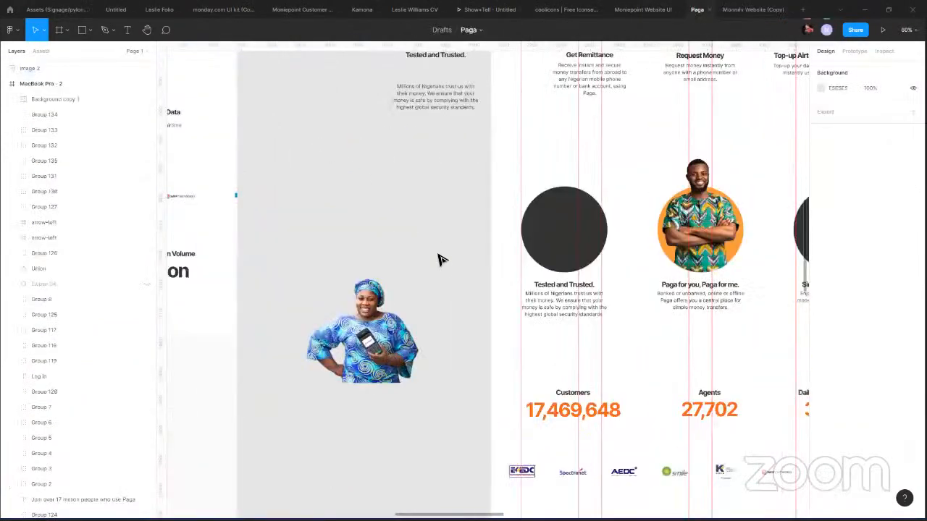
{"action": "key", "text": "ctrl+v"}
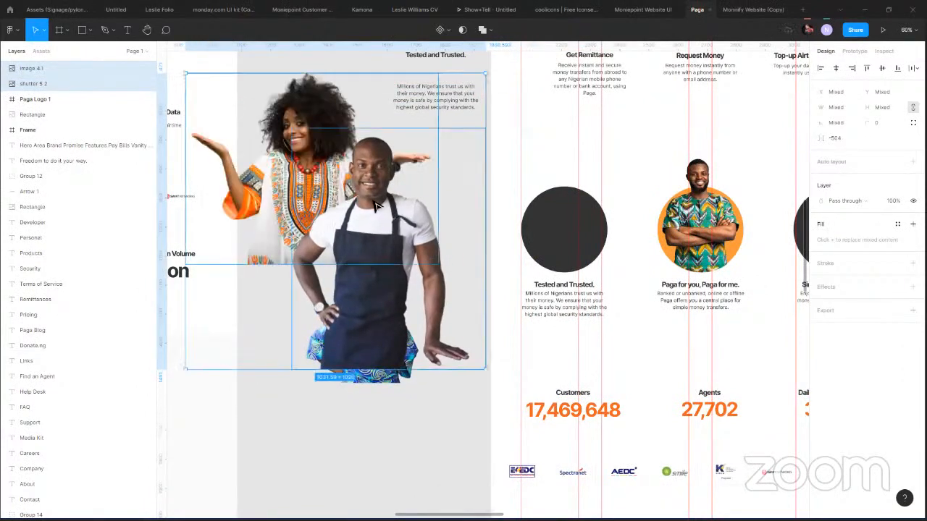
{"action": "left_click_drag", "start_coordinate": [358, 192], "coordinate": [333, 113]}
{"action": "key", "text": "Escape"}
Return to the Monnify file and move the three people photos out of the Digital banking frames into the empty area above.
{"action": "key", "text": "alt+Tab"}
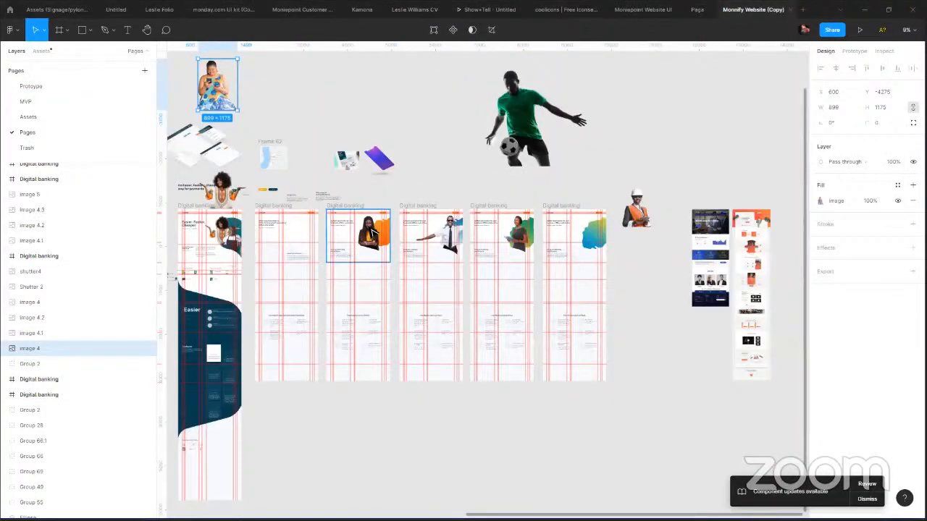
{"action": "left_click", "coordinate": [372, 232]}
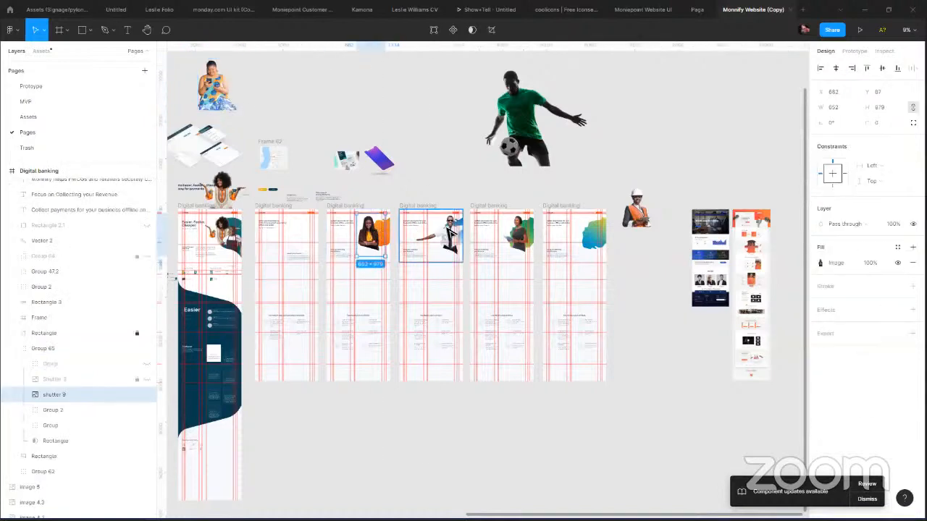
{"action": "left_click", "coordinate": [449, 231], "text": "shift"}
{"action": "left_click", "coordinate": [522, 236], "text": "shift"}
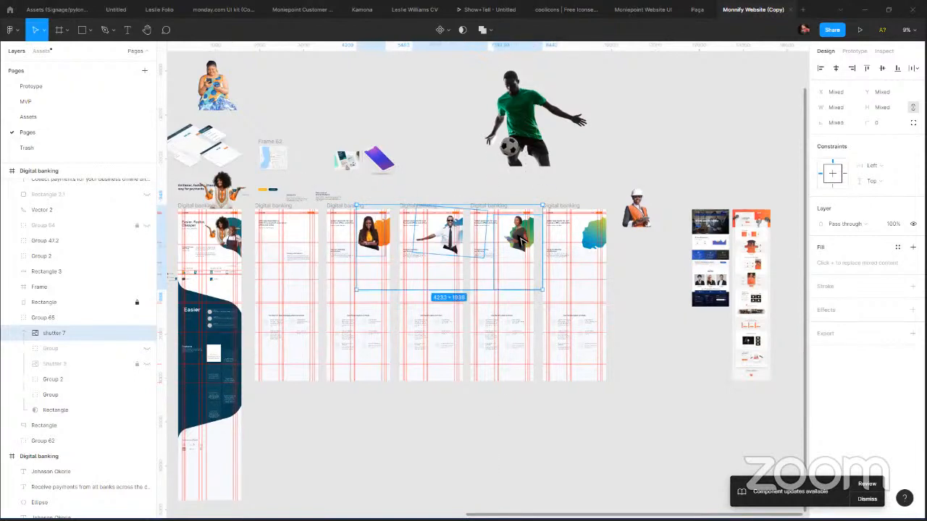
{"action": "left_click_drag", "start_coordinate": [522, 239], "coordinate": [451, 96]}
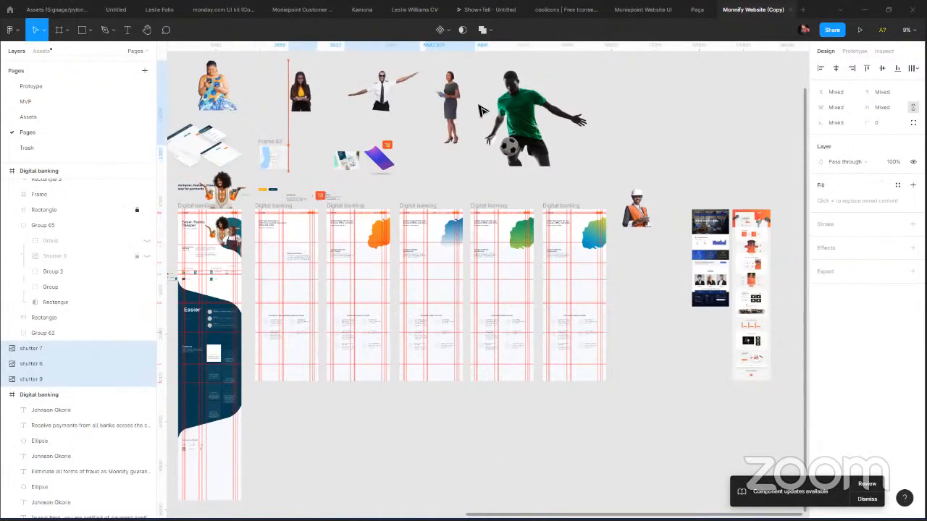
Move the cut-out photo of the man in the hard hat up beside the footballer photo.
{"action": "left_click", "coordinate": [548, 137]}
{"action": "left_click_drag", "start_coordinate": [636, 210], "coordinate": [616, 81]}
{"action": "scroll", "coordinate": [724, 143], "scroll_direction": "up", "scroll_amount": 1}
{"action": "scroll", "coordinate": [724, 143], "scroll_direction": "left", "scroll_amount": 1}
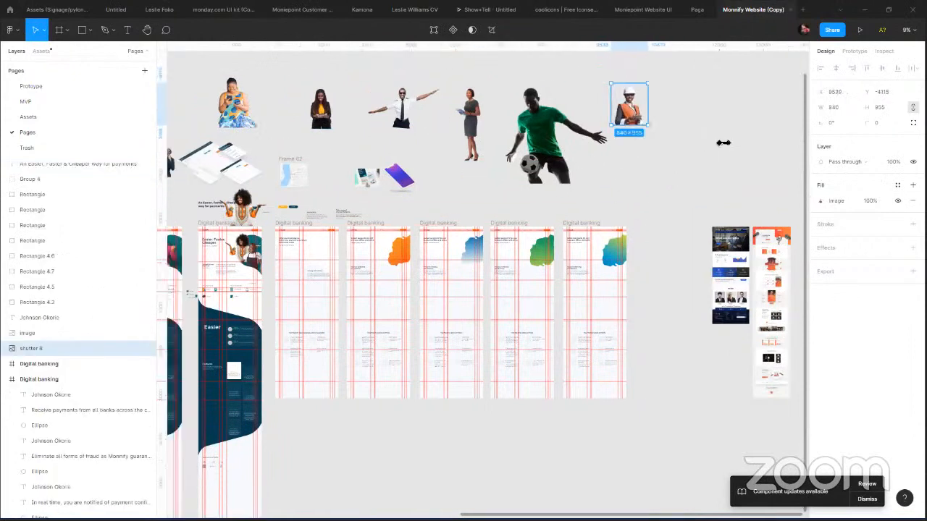
Select and copy the whole row of people cut-outs plus the woman in the red scarf and the man in the dark outfit.
{"action": "scroll", "coordinate": [685, 133], "scroll_direction": "up", "scroll_amount": 1}
{"action": "scroll", "coordinate": [685, 133], "scroll_direction": "left", "scroll_amount": 1}
{"action": "scroll", "coordinate": [325, 125], "scroll_direction": "up", "scroll_amount": 1}
{"action": "scroll", "coordinate": [325, 124], "scroll_direction": "left", "scroll_amount": 2}
{"action": "left_click_drag", "start_coordinate": [746, 115], "coordinate": [225, 135]}
{"action": "scroll", "coordinate": [382, 160], "scroll_direction": "up", "scroll_amount": 1}
{"action": "scroll", "coordinate": [381, 161], "scroll_direction": "left", "scroll_amount": 3}
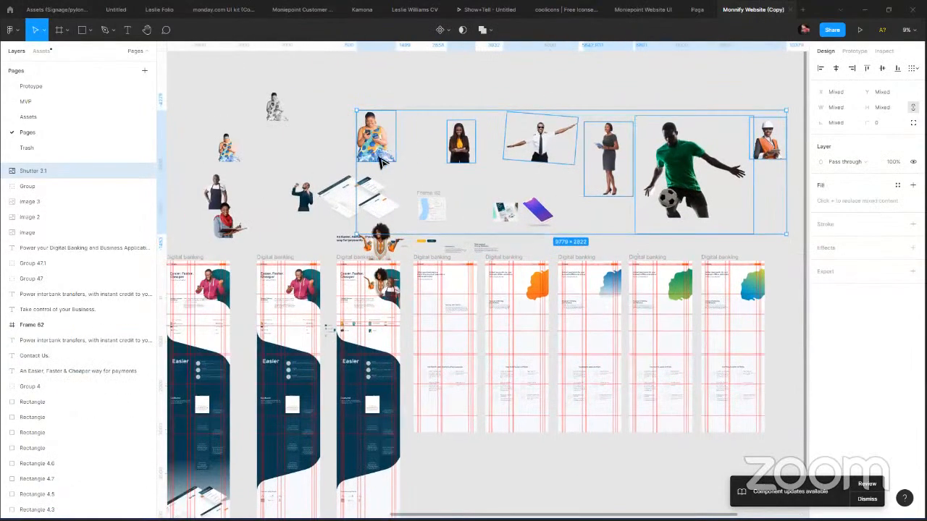
{"action": "scroll", "coordinate": [336, 232], "scroll_direction": "left", "scroll_amount": 3}
{"action": "left_click", "coordinate": [428, 232], "text": "shift"}
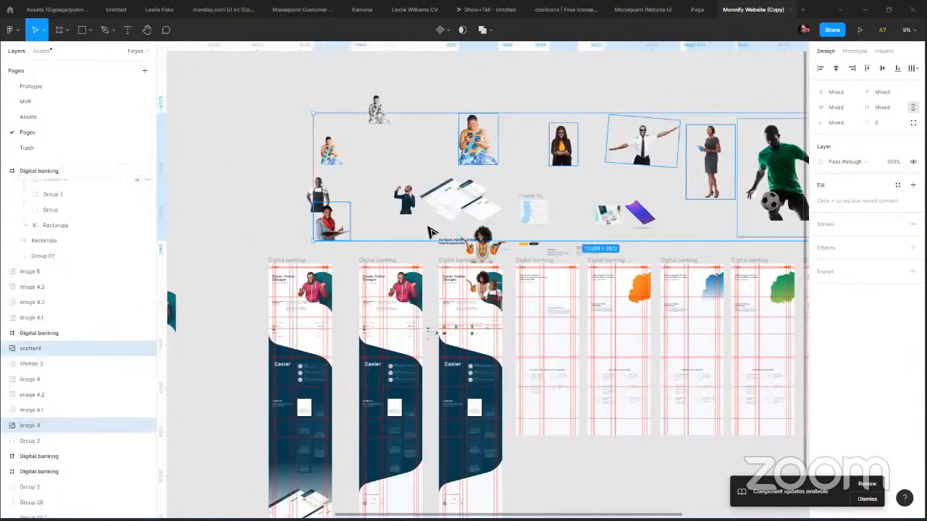
{"action": "left_click", "coordinate": [404, 205], "text": "shift"}
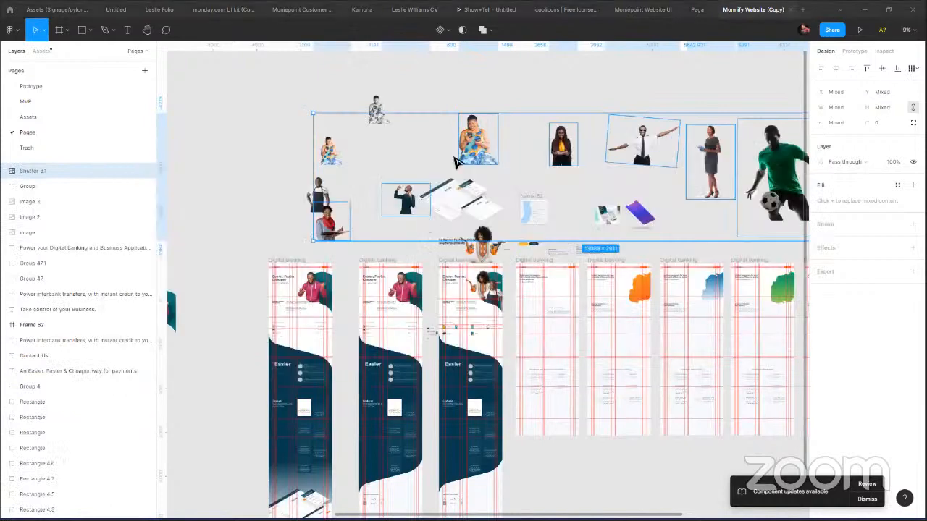
Switch to the Paga file, paste the eight copied people cut-outs and place them in the empty area above the frames.
{"action": "left_click", "coordinate": [697, 10]}
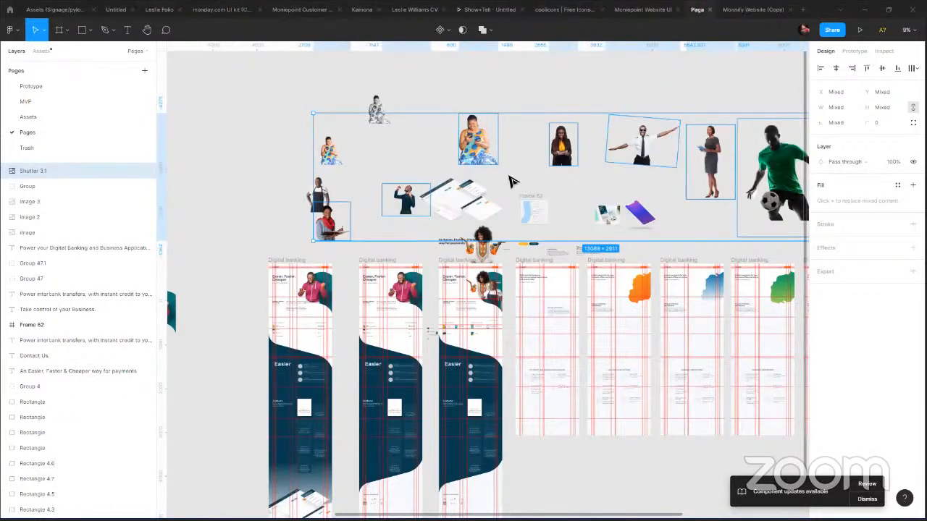
{"action": "key", "text": "shift+1"}
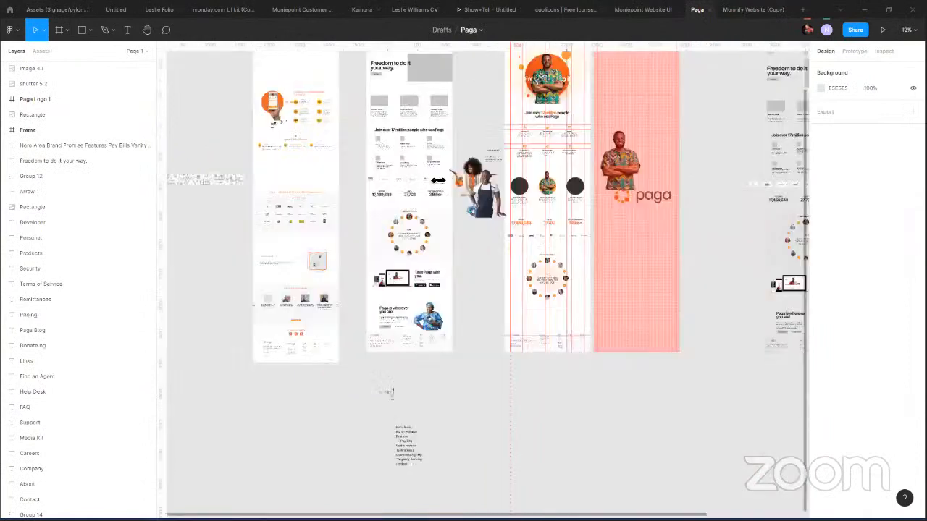
{"action": "scroll", "coordinate": [426, 201], "scroll_direction": "right", "scroll_amount": 5}
{"action": "scroll", "coordinate": [411, 205], "scroll_direction": "up", "scroll_amount": 2}
{"action": "scroll", "coordinate": [402, 213], "scroll_direction": "up", "scroll_amount": 1}
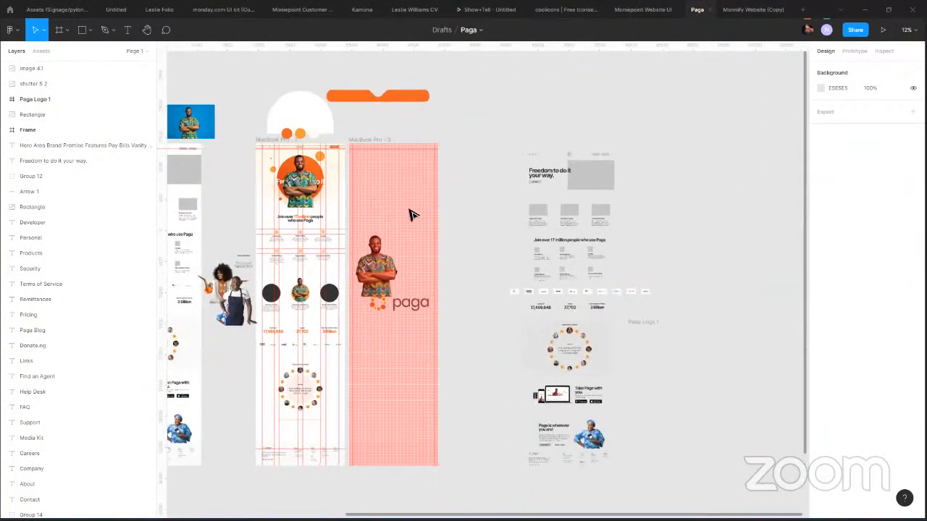
{"action": "scroll", "coordinate": [409, 214], "scroll_direction": "up", "scroll_amount": 4}
{"action": "key", "text": "ctrl+v"}
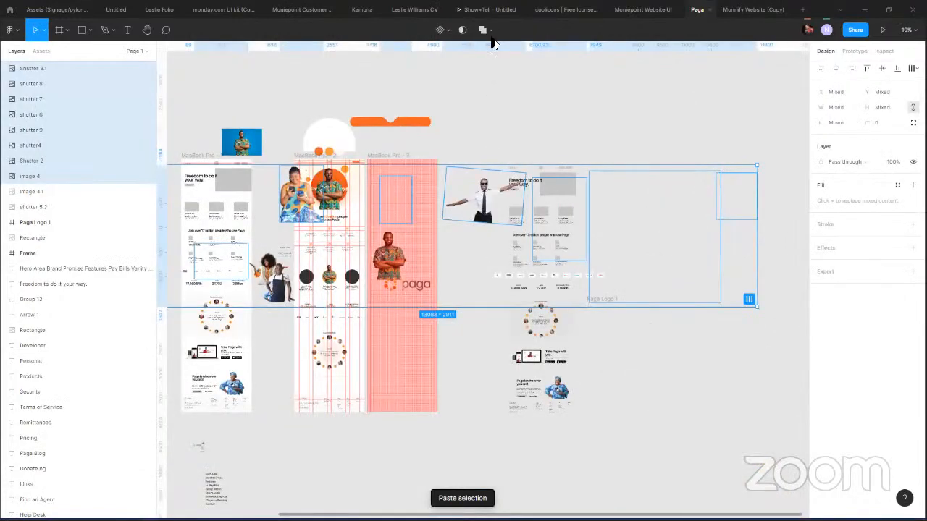
{"action": "scroll", "coordinate": [422, 123], "scroll_direction": "up", "scroll_amount": 3}
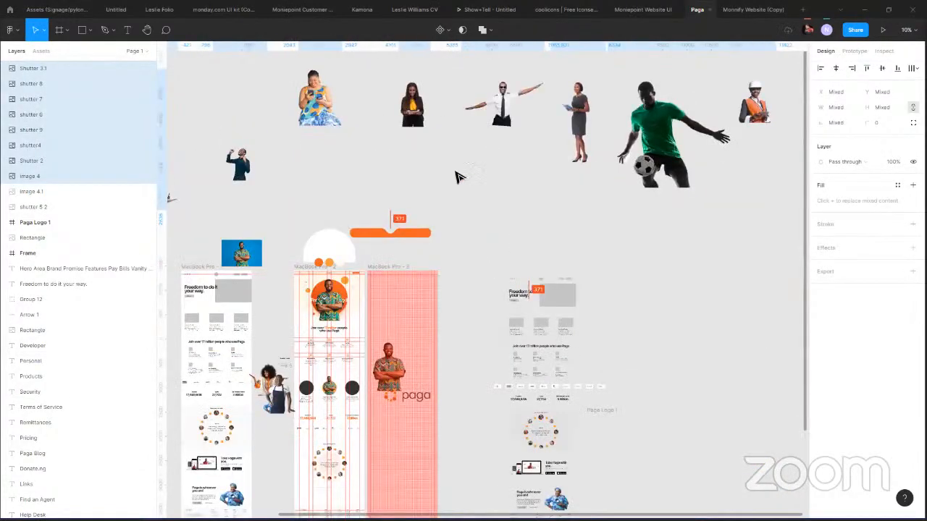
{"action": "left_click", "coordinate": [452, 333]}
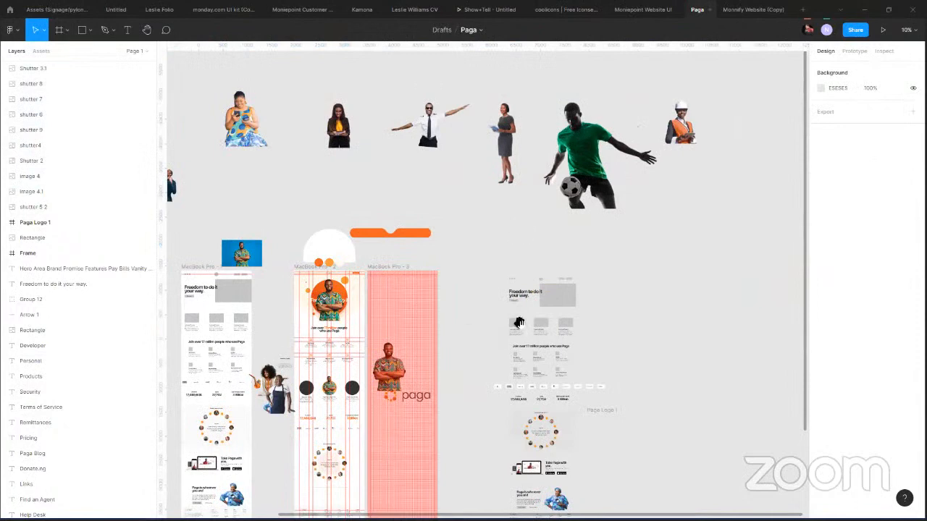
Move the hero's cut-out photo of the man out of the MacBook Pro - 2 frame onto the empty canvas above.
{"action": "scroll", "coordinate": [518, 319], "scroll_direction": "down", "scroll_amount": 1}
{"action": "scroll", "coordinate": [507, 296], "scroll_direction": "left", "scroll_amount": 2}
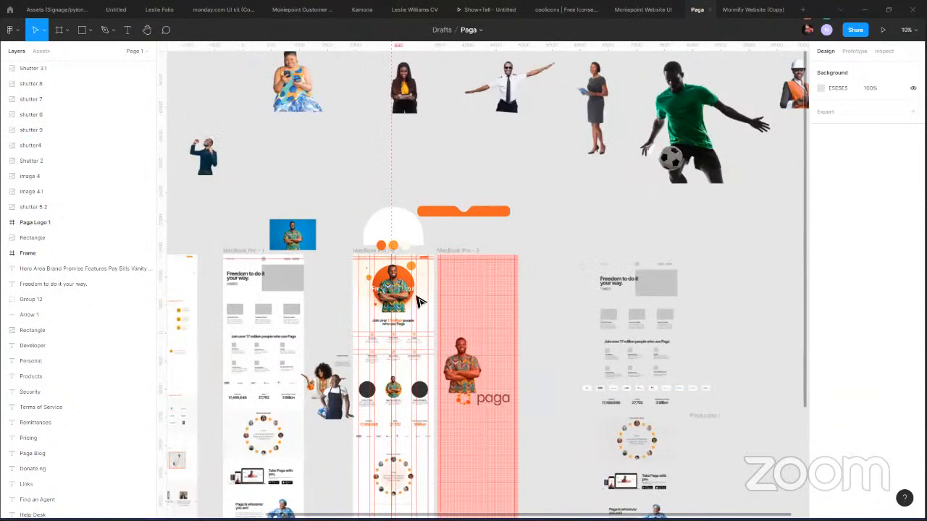
{"action": "scroll", "coordinate": [418, 301], "scroll_direction": "up", "scroll_amount": 2}
{"action": "scroll", "coordinate": [414, 308], "scroll_direction": "up", "scroll_amount": 1}
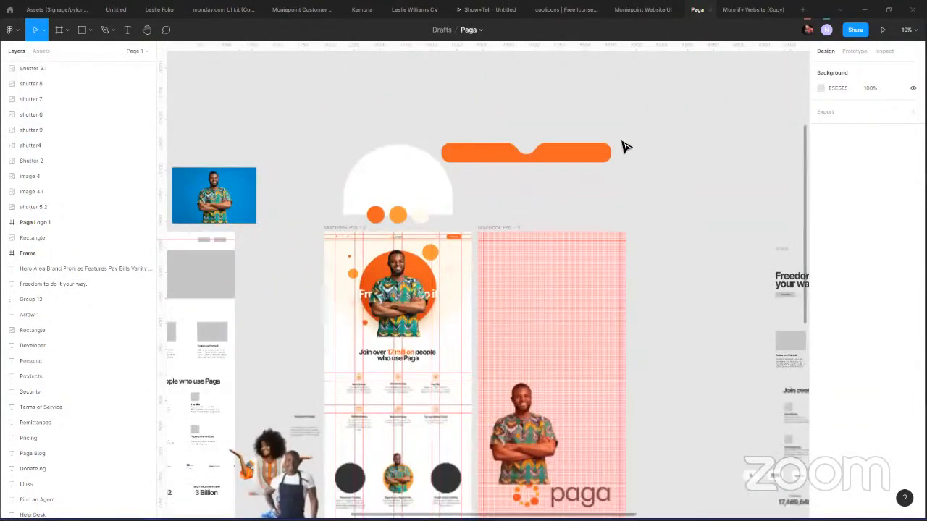
{"action": "scroll", "coordinate": [418, 312], "scroll_direction": "up", "scroll_amount": 3}
{"action": "left_click", "coordinate": [418, 313]}
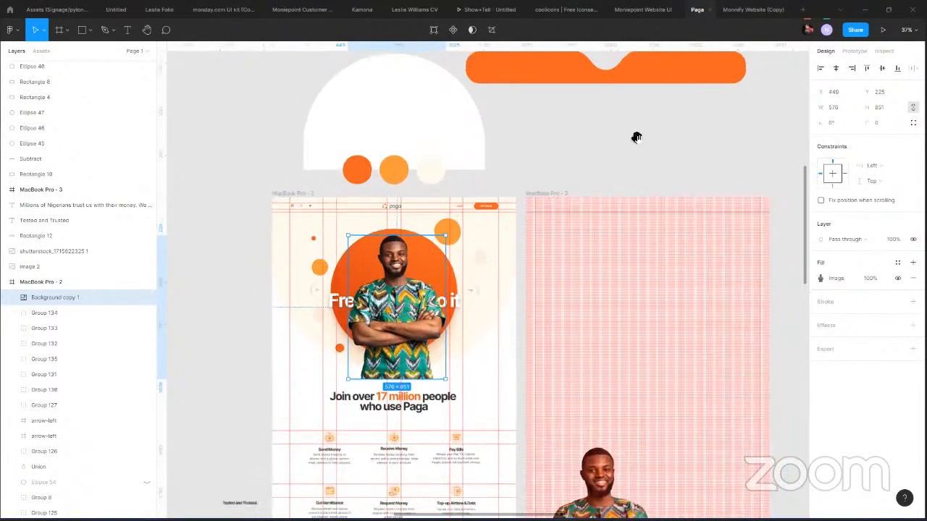
{"action": "scroll", "coordinate": [450, 319], "scroll_direction": "down", "scroll_amount": 3}
{"action": "left_click_drag", "start_coordinate": [451, 318], "coordinate": [431, 180]}
{"action": "scroll", "coordinate": [337, 278], "scroll_direction": "up", "scroll_amount": 3}
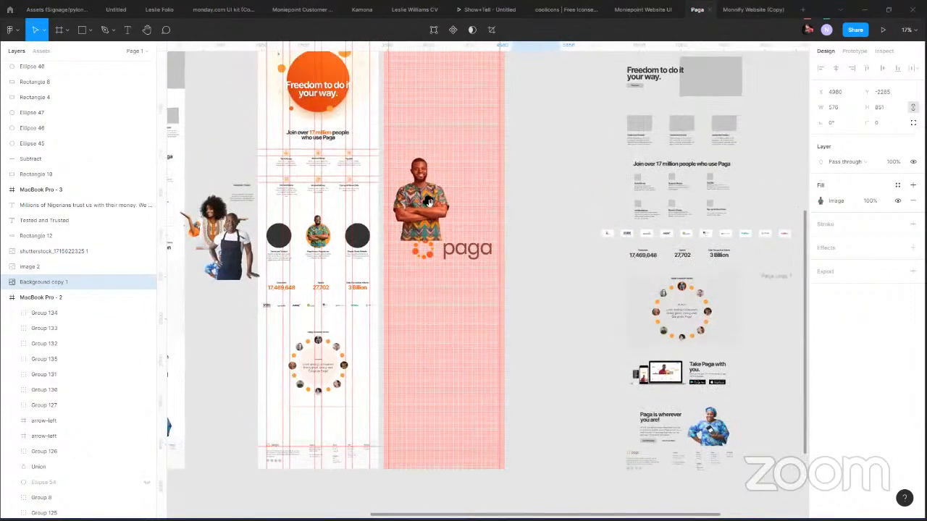
Move the cut-out photo of the woman holding a phone and card reader down into the MacBook Pro - 2 frame.
{"action": "scroll", "coordinate": [534, 243], "scroll_direction": "up", "scroll_amount": 3}
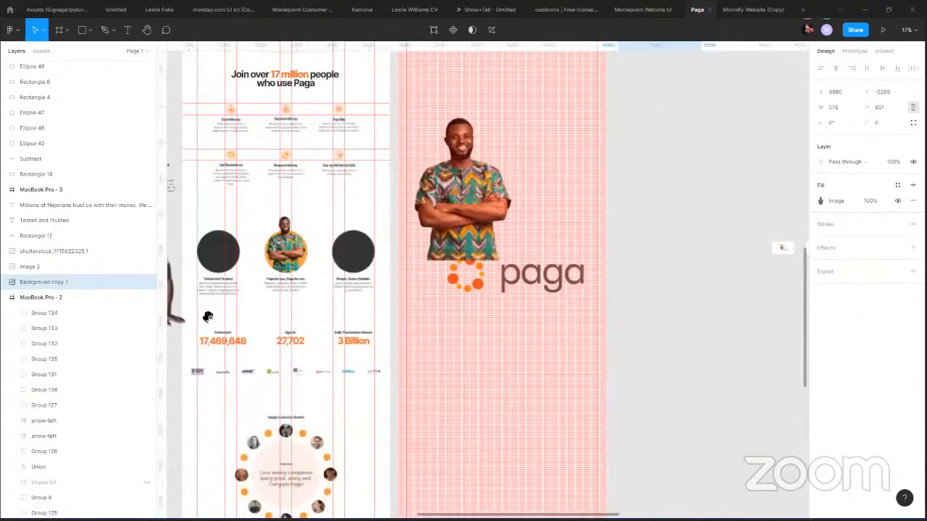
{"action": "scroll", "coordinate": [604, 333], "scroll_direction": "down", "scroll_amount": 2}
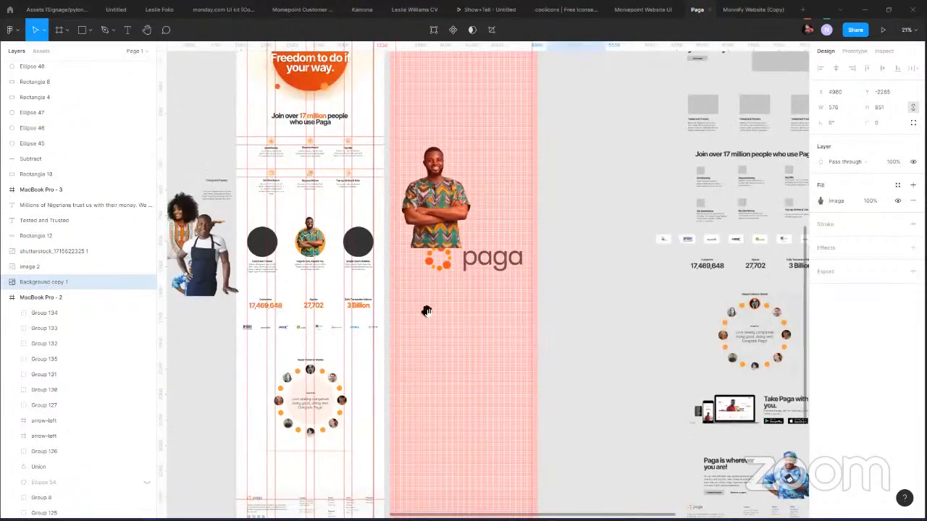
{"action": "scroll", "coordinate": [569, 316], "scroll_direction": "left", "scroll_amount": 10}
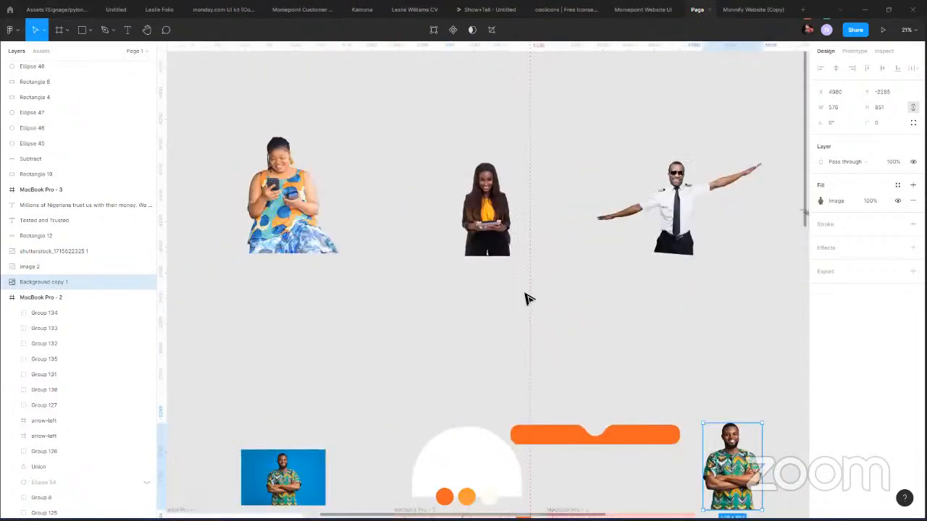
{"action": "left_click", "coordinate": [485, 207]}
{"action": "left_click_drag", "start_coordinate": [485, 206], "coordinate": [354, 440]}
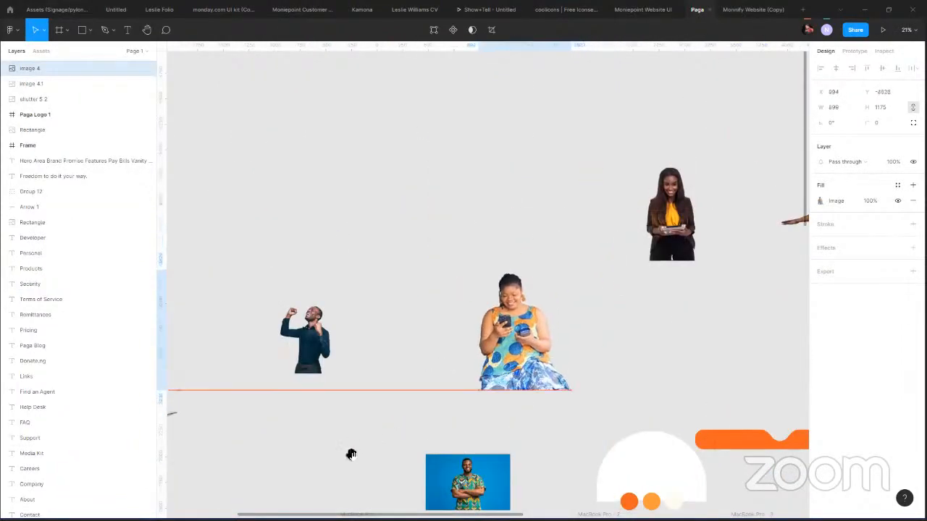
{"action": "scroll", "coordinate": [325, 176], "scroll_direction": "down", "scroll_amount": 1}
{"action": "scroll", "coordinate": [498, 380], "scroll_direction": "down", "scroll_amount": 1}
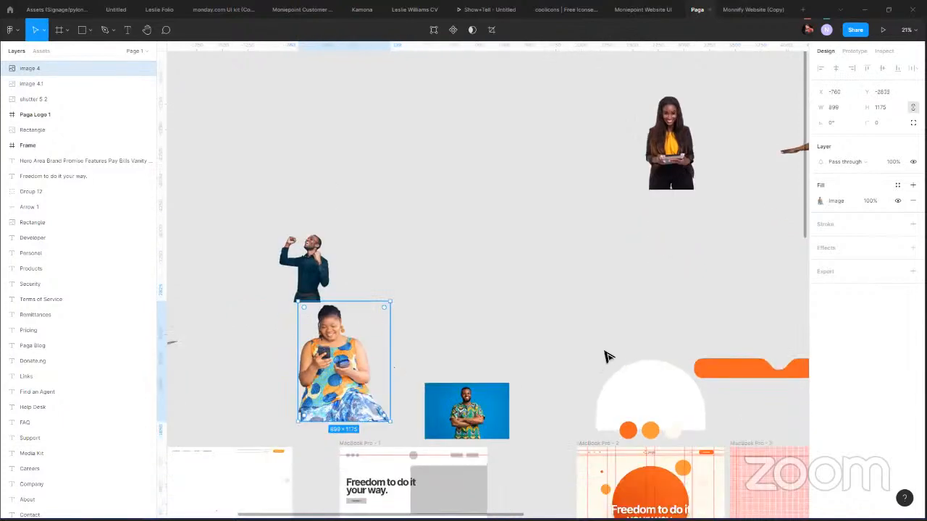
{"action": "scroll", "coordinate": [608, 357], "scroll_direction": "down", "scroll_amount": 2}
{"action": "scroll", "coordinate": [368, 155], "scroll_direction": "down", "scroll_amount": 4}
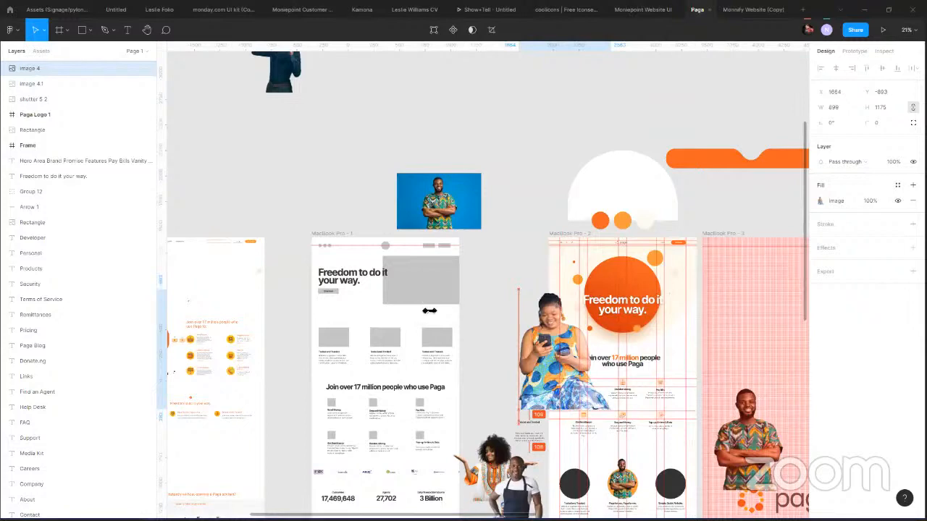
{"action": "scroll", "coordinate": [429, 311], "scroll_direction": "down", "scroll_amount": 4}
{"action": "scroll", "coordinate": [429, 311], "scroll_direction": "right", "scroll_amount": 4}
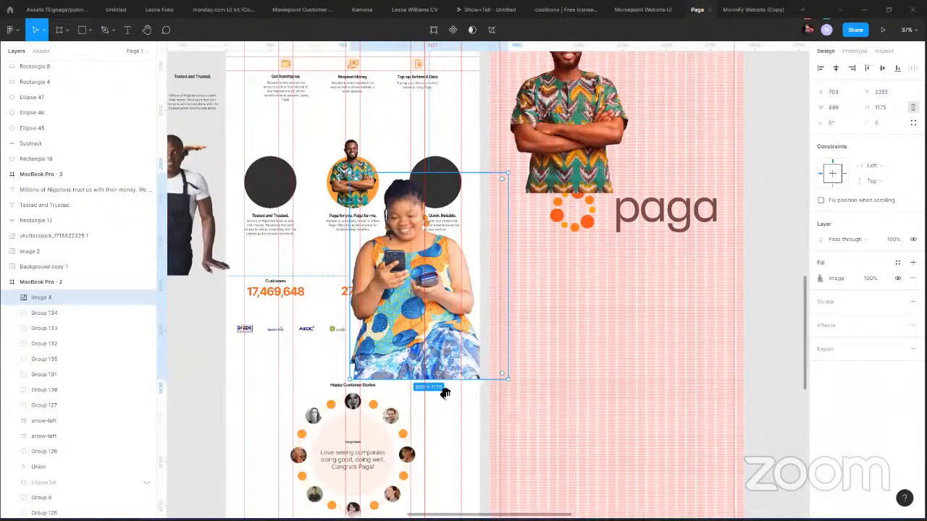
Scale the woman's photo down to 546 × 714 and position it in the feature columns, beside the man's orange circle.
{"action": "scroll", "coordinate": [389, 328], "scroll_direction": "up", "scroll_amount": 3}
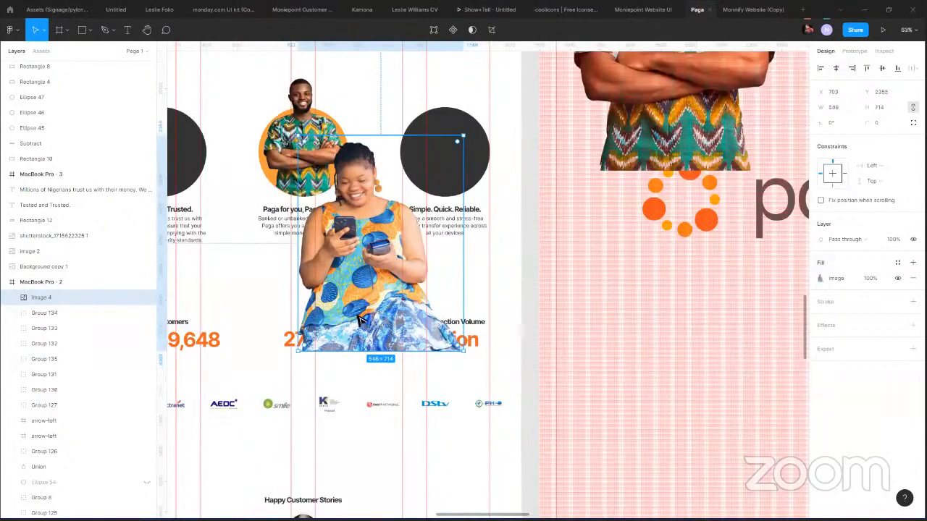
{"action": "scroll", "coordinate": [415, 328], "scroll_direction": "up", "scroll_amount": 3}
{"action": "left_click_drag", "start_coordinate": [412, 323], "coordinate": [457, 385]}
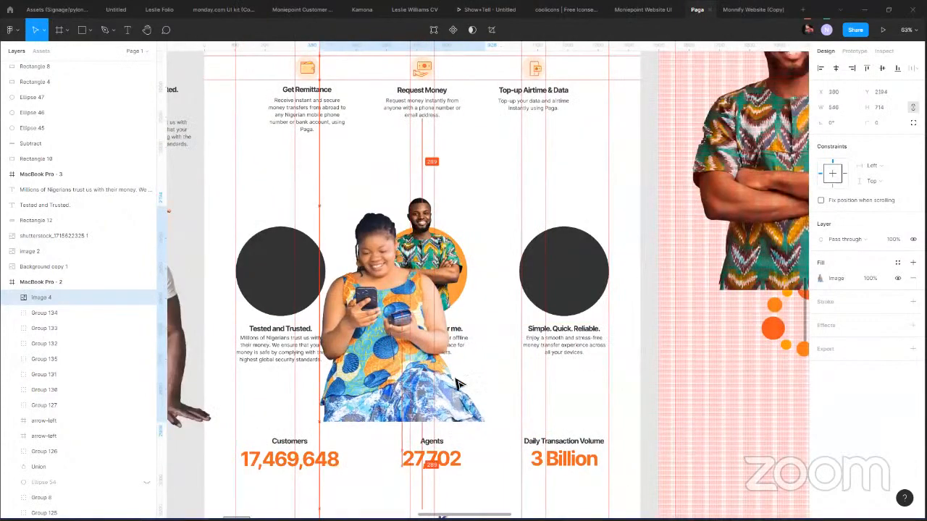
{"action": "left_click_drag", "start_coordinate": [540, 390], "coordinate": [484, 351]}
{"action": "left_click_drag", "start_coordinate": [349, 315], "coordinate": [453, 348]}
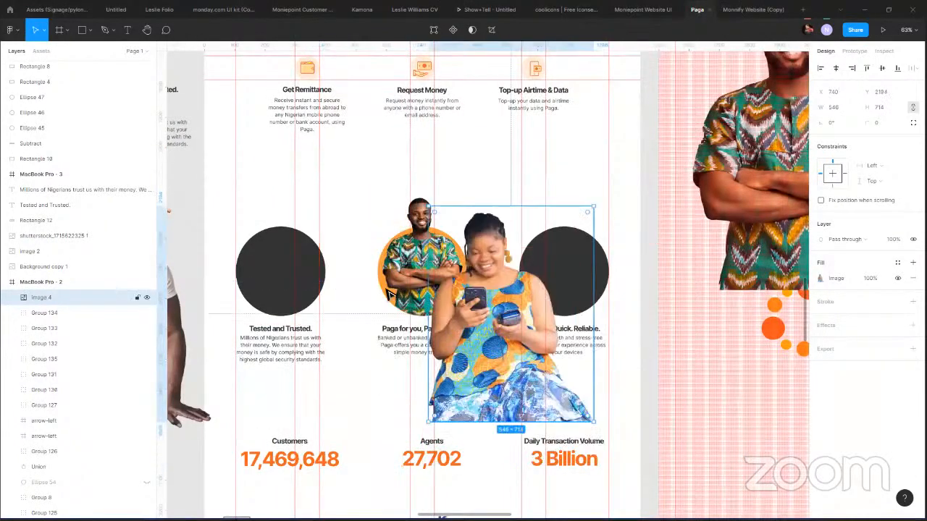
Ungroup the "Tested and Trusted." column and delete its dark placeholder circle.
{"action": "left_click", "coordinate": [389, 295]}
{"action": "left_click", "coordinate": [275, 296]}
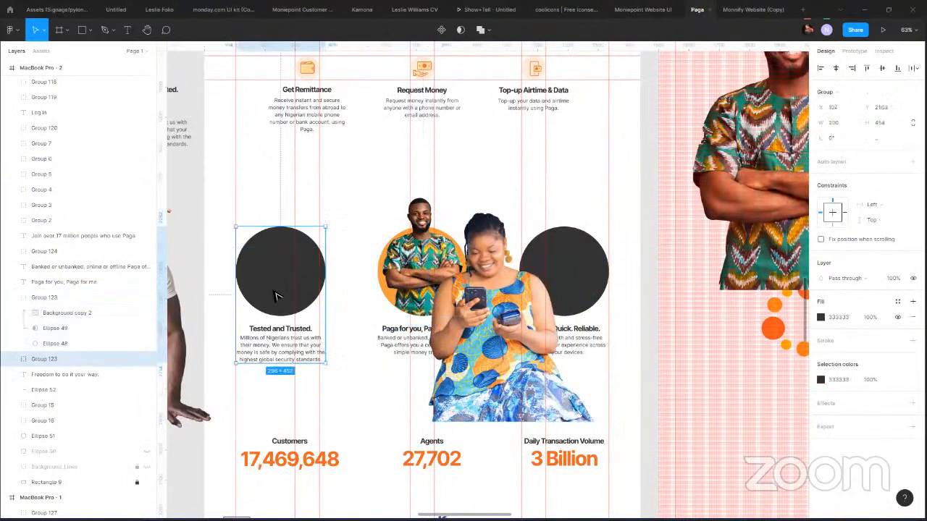
{"action": "right_click", "coordinate": [271, 297]}
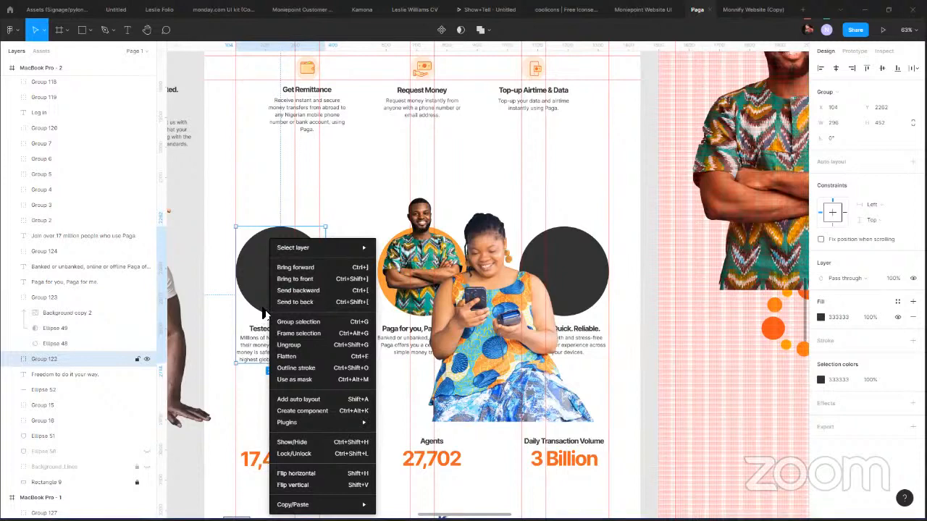
{"action": "left_click", "coordinate": [323, 346]}
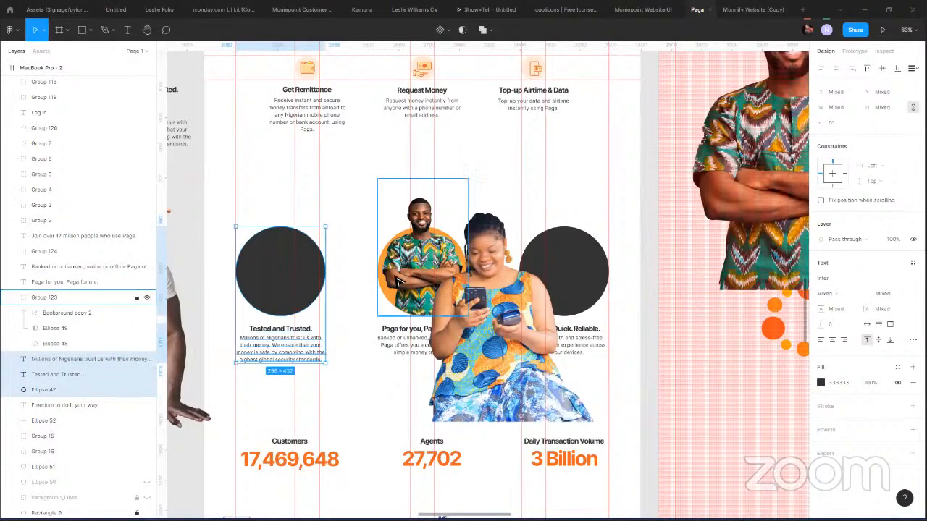
{"action": "left_click", "coordinate": [279, 271]}
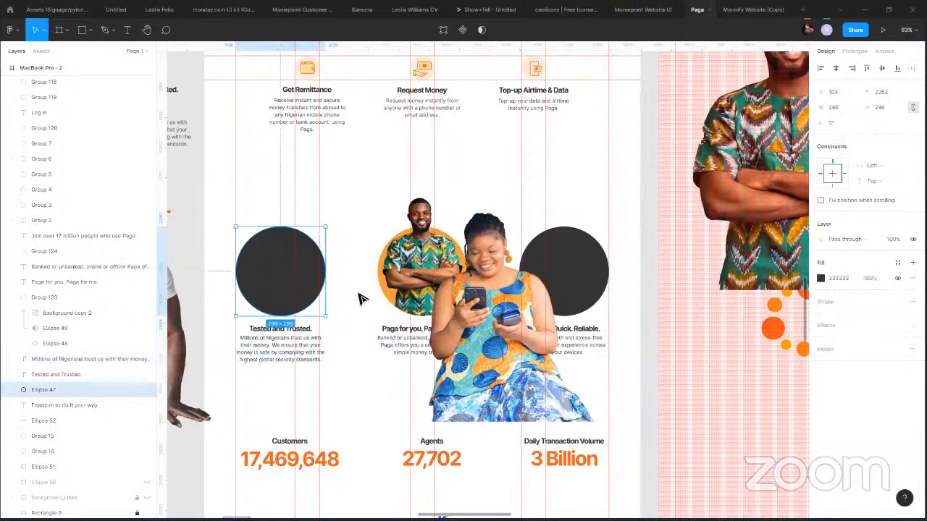
{"action": "key", "text": "Delete"}
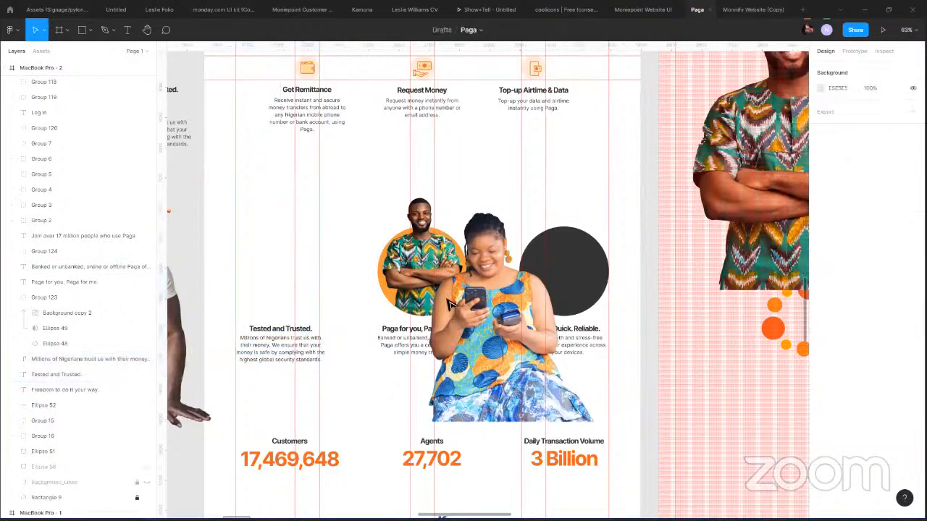
Duplicate the man's masked circle group and place the copy above the "Tested and Trusted." heading.
{"action": "left_click", "coordinate": [423, 250]}
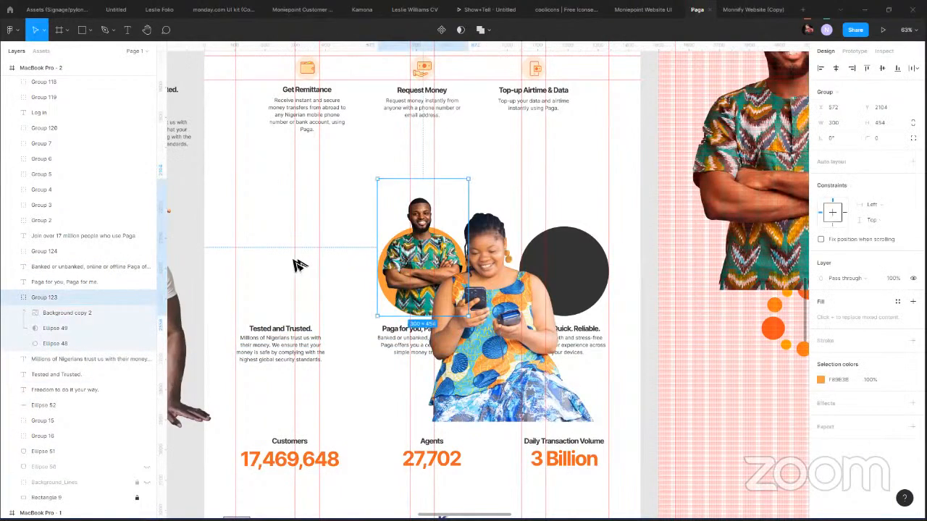
{"action": "key", "text": "ctrl+d"}
{"action": "left_click_drag", "start_coordinate": [355, 253], "coordinate": [267, 253]}
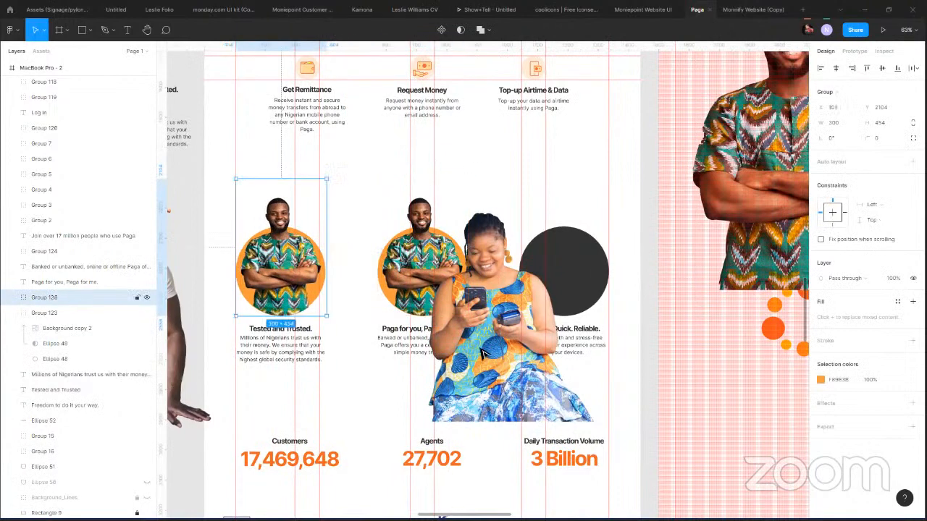
Cut the woman's photo, paste it into the duplicated mask group at 379 × 496, and hide the man's photo there.
{"action": "left_click", "coordinate": [518, 353]}
{"action": "key", "text": "Delete"}
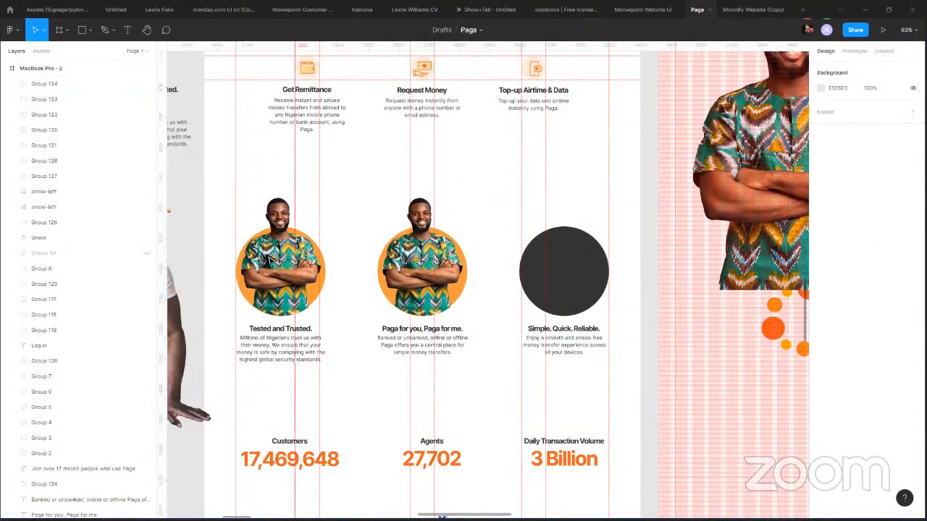
{"action": "left_click", "coordinate": [302, 275]}
{"action": "key", "text": "ctrl+v"}
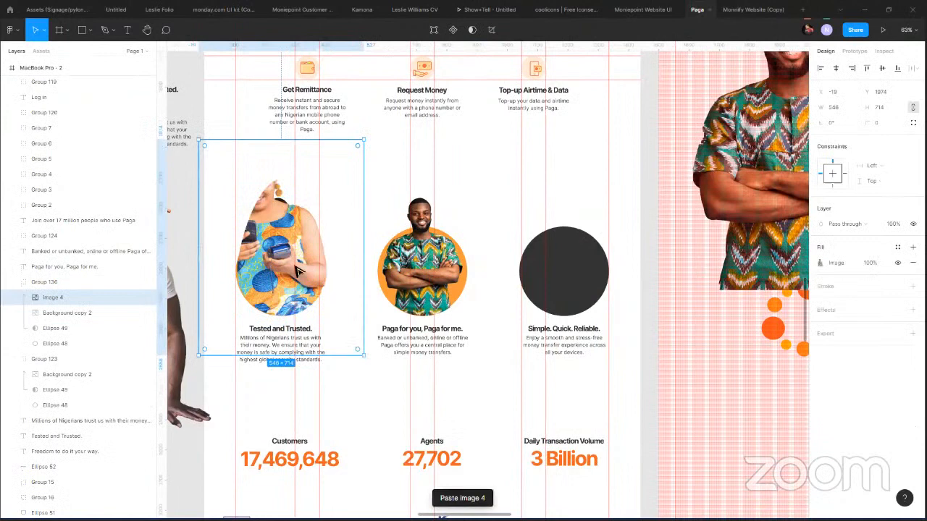
{"action": "left_click_drag", "start_coordinate": [205, 147], "coordinate": [249, 206]}
{"action": "left_click_drag", "start_coordinate": [278, 282], "coordinate": [268, 267]}
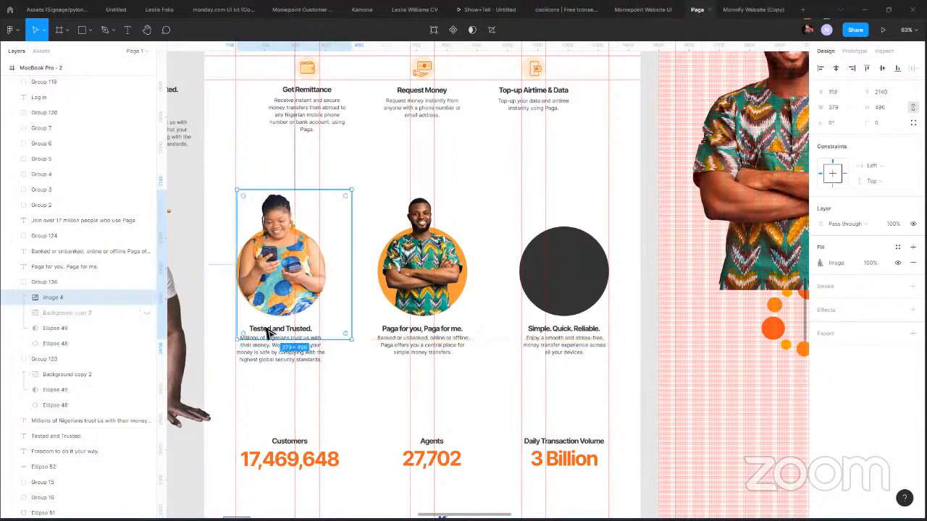
Widen the mask ellipse in the "Tested and Trusted." group to 316 so it shows more of the woman's arms.
{"action": "scroll", "coordinate": [303, 285], "scroll_direction": "up", "scroll_amount": 5}
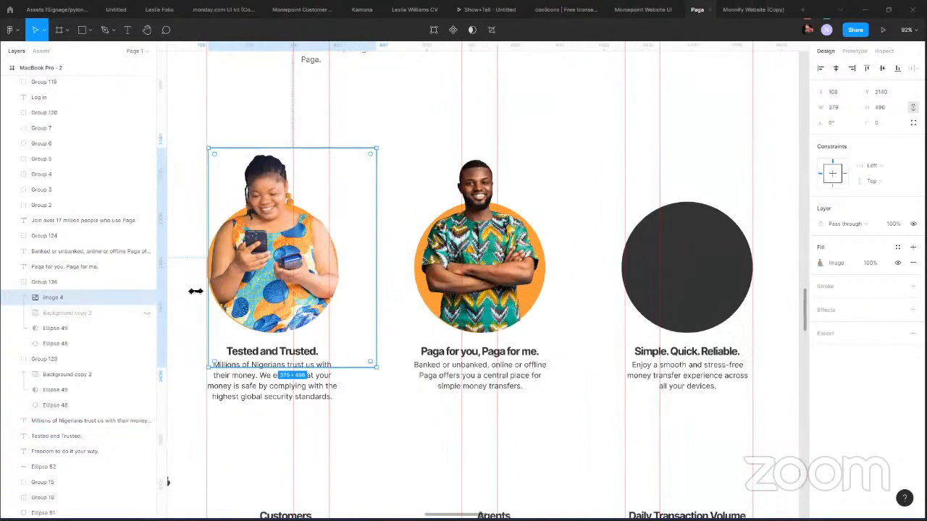
{"action": "left_click", "coordinate": [79, 328]}
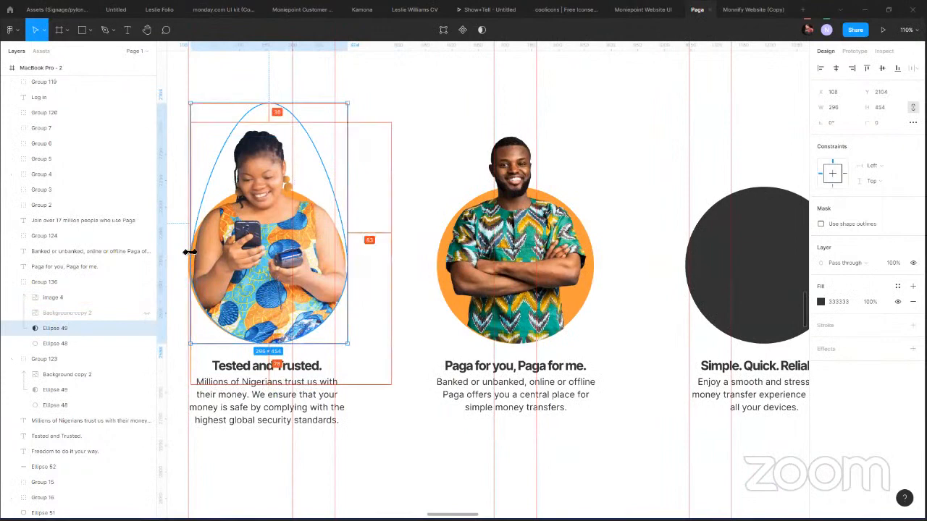
{"action": "left_click_drag", "start_coordinate": [187, 251], "coordinate": [185, 249]}
{"action": "left_click", "coordinate": [362, 215]}
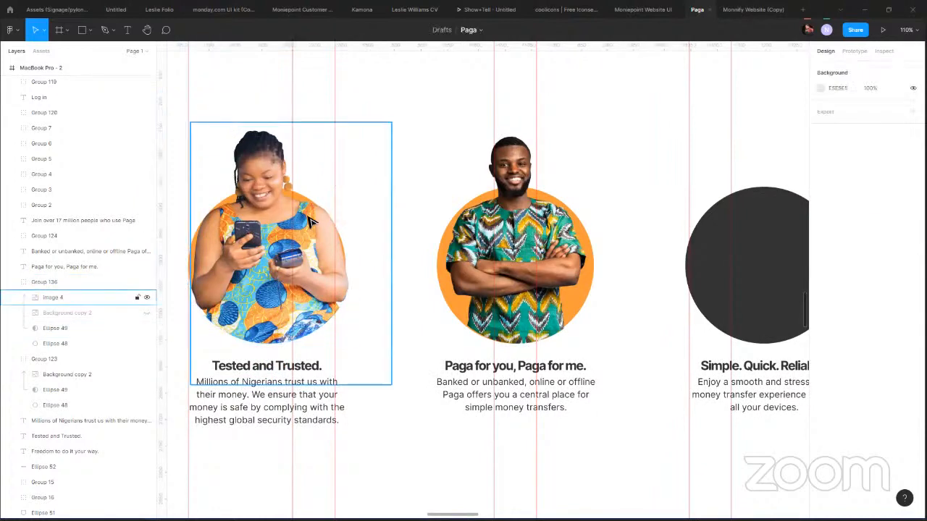
Shrink the masked photo of the woman to 339 × 444 and centre it lower within the orange circle.
{"action": "left_click", "coordinate": [285, 196], "text": "ctrl"}
{"action": "left_click_drag", "start_coordinate": [391, 123], "coordinate": [327, 139]}
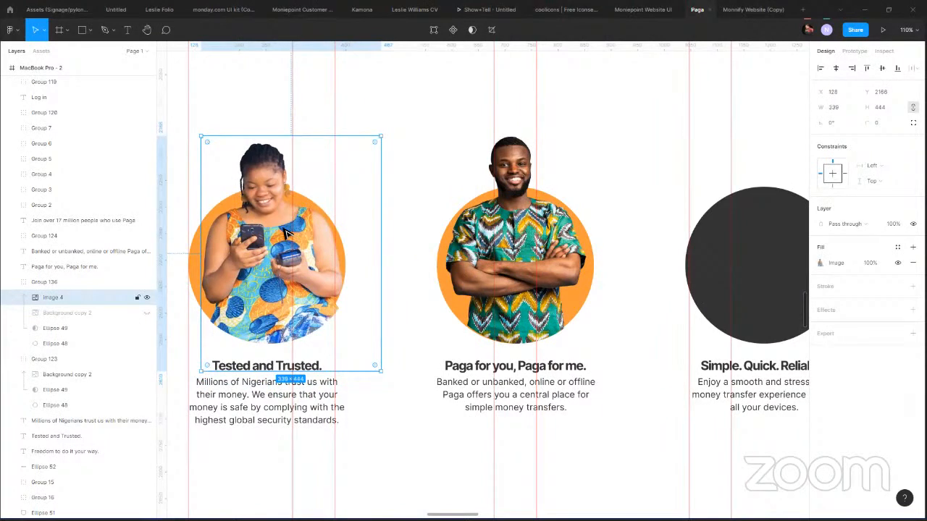
{"action": "left_click_drag", "start_coordinate": [278, 230], "coordinate": [275, 242]}
{"action": "left_click", "coordinate": [401, 254]}
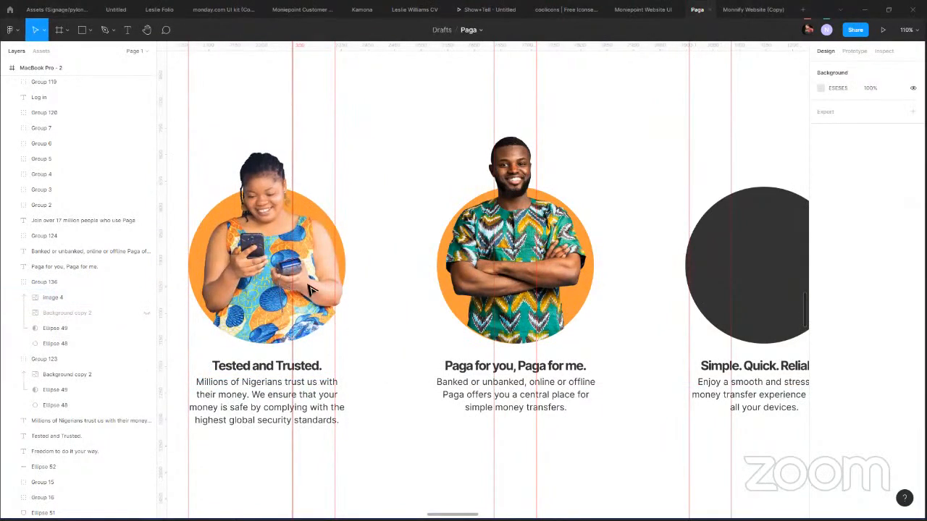
Nudge the woman's mask ellipse slightly left and up to Y 2102, keeping the group aligned with its column.
{"action": "left_click_drag", "start_coordinate": [311, 289], "coordinate": [307, 286]}
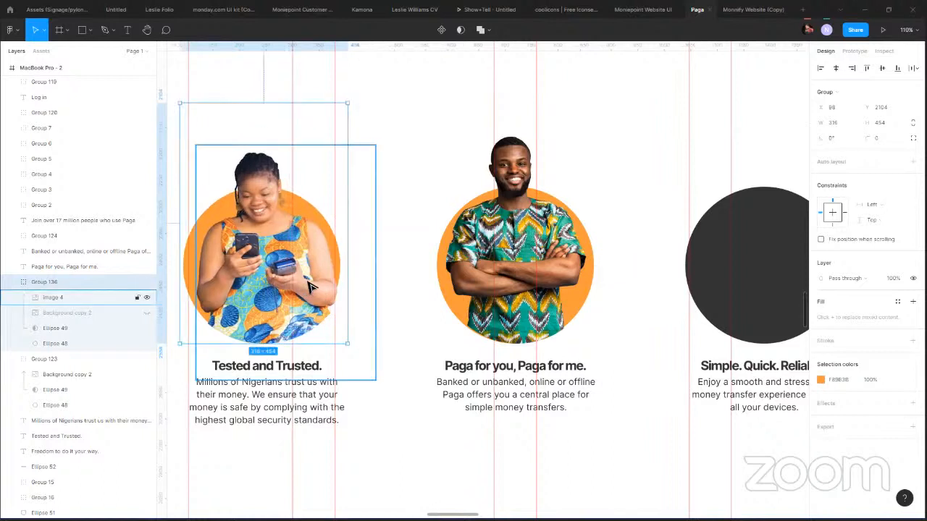
{"action": "left_click", "coordinate": [68, 328]}
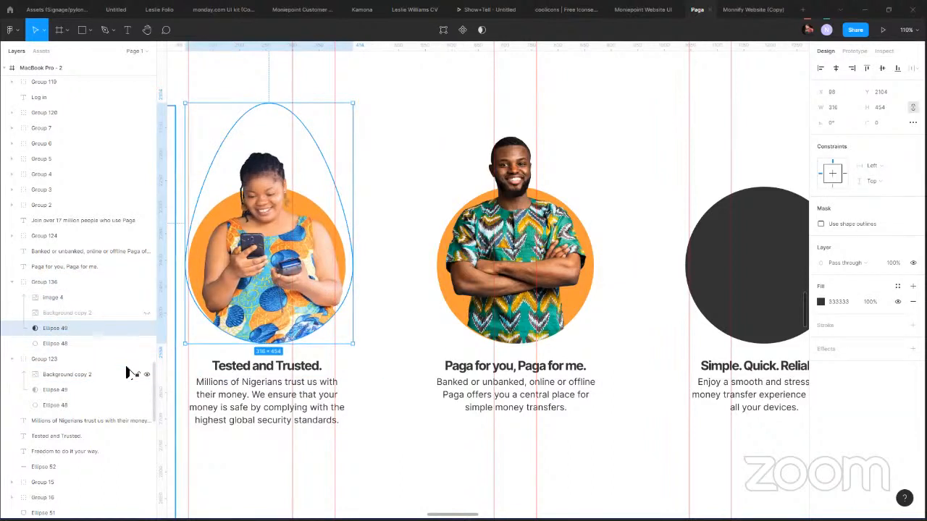
{"action": "key", "text": "alt"}
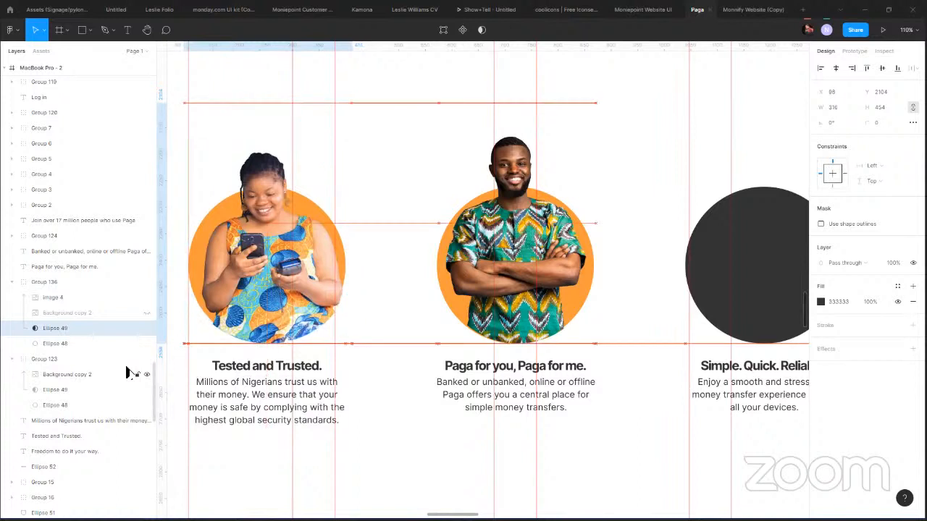
{"action": "key", "text": "Up"}
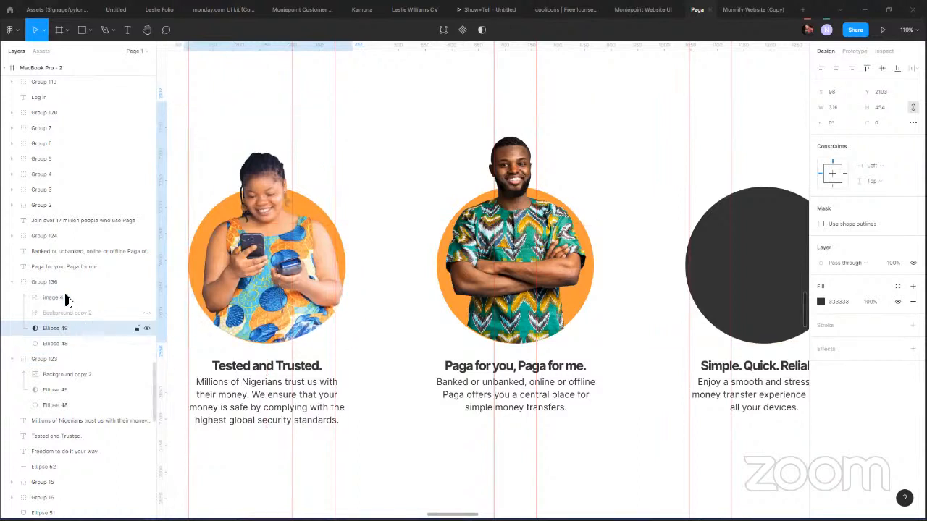
Recolour the circle behind the woman with the darker orange F16522 sampled from the Paga logo.
{"action": "left_click", "coordinate": [87, 343]}
{"action": "scroll", "coordinate": [327, 272], "scroll_direction": "down", "scroll_amount": 1}
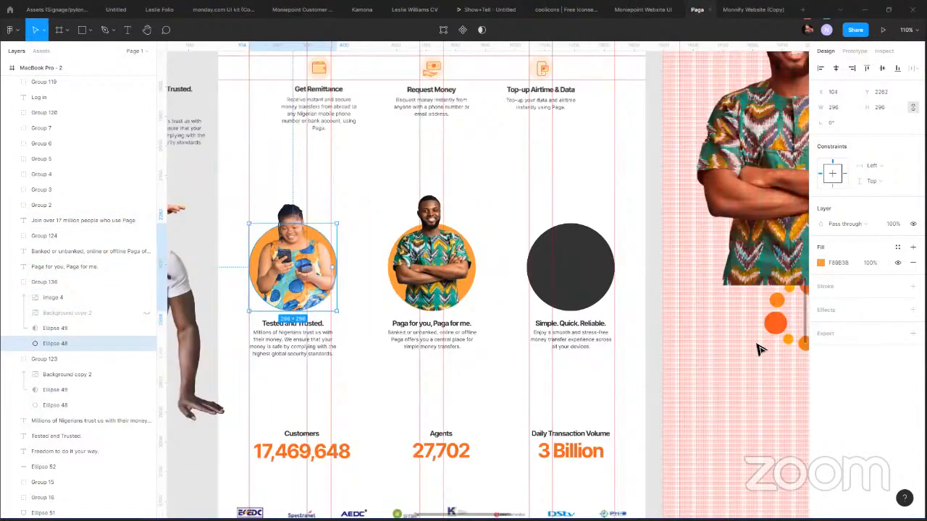
{"action": "key", "text": "i"}
{"action": "left_click", "coordinate": [783, 317]}
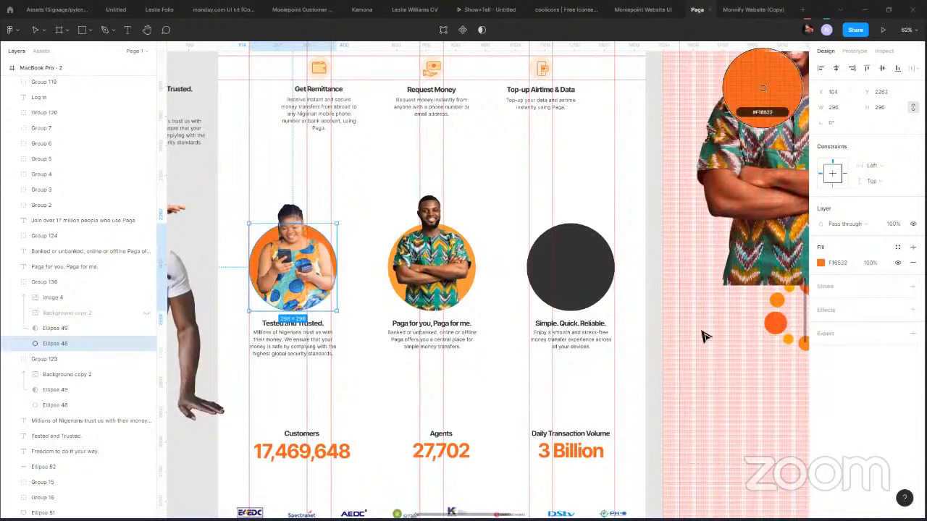
{"action": "left_click", "coordinate": [353, 184]}
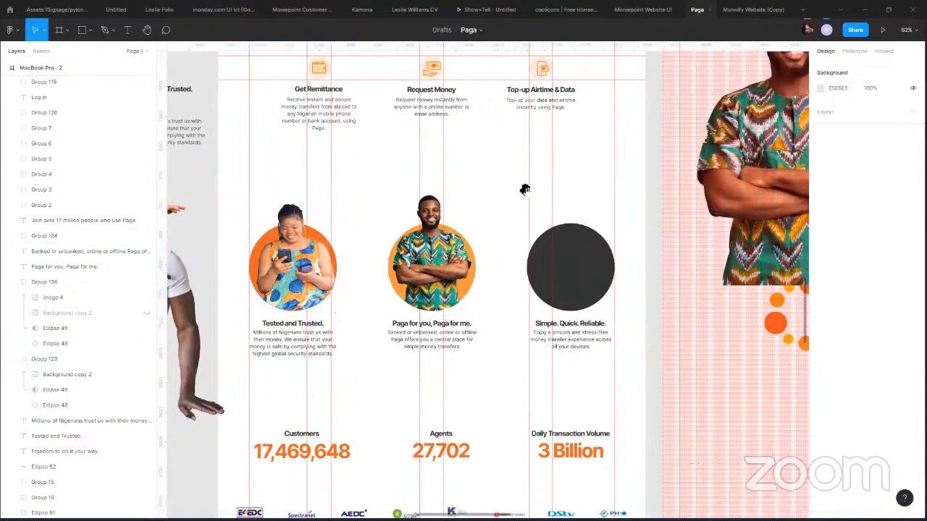
{"action": "left_click_drag", "start_coordinate": [411, 236], "coordinate": [374, 241]}
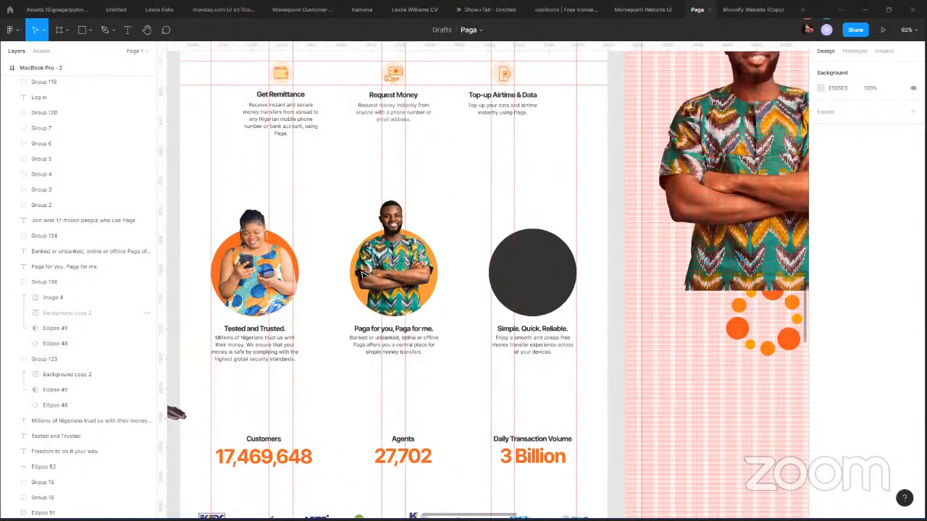
{"action": "scroll", "coordinate": [289, 297], "scroll_direction": "right", "scroll_amount": 2}
{"action": "scroll", "coordinate": [296, 305], "scroll_direction": "left", "scroll_amount": 4}
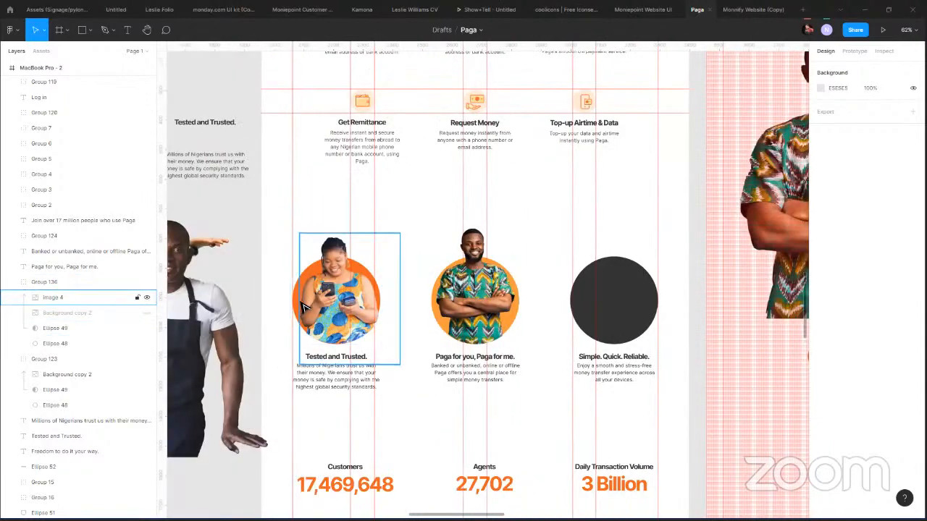
{"action": "scroll", "coordinate": [303, 304], "scroll_direction": "up", "scroll_amount": 5}
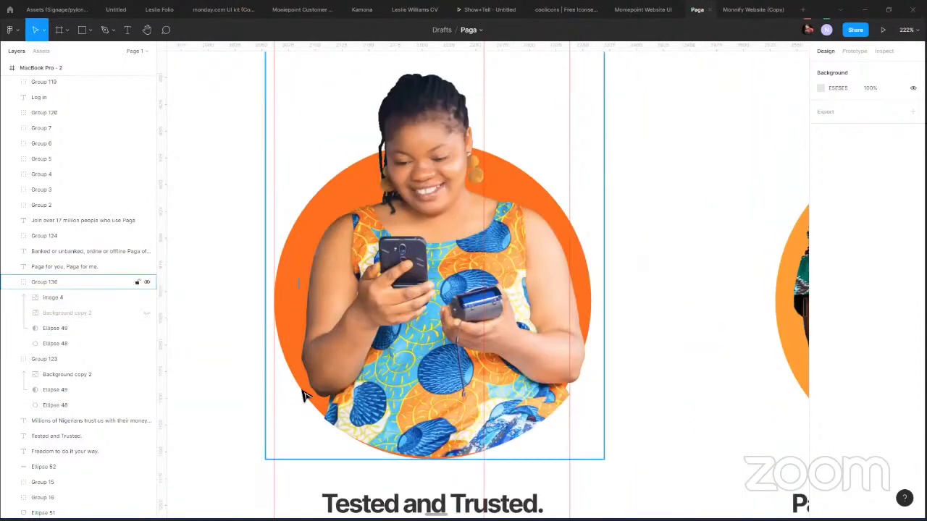
Recolour the circle behind the woman in "Tested and Trusted." with the green CCDC3A sampled from the small green bar in the original page frame.
{"action": "left_click", "coordinate": [50, 343]}
{"action": "scroll", "coordinate": [262, 273], "scroll_direction": "down", "scroll_amount": 3}
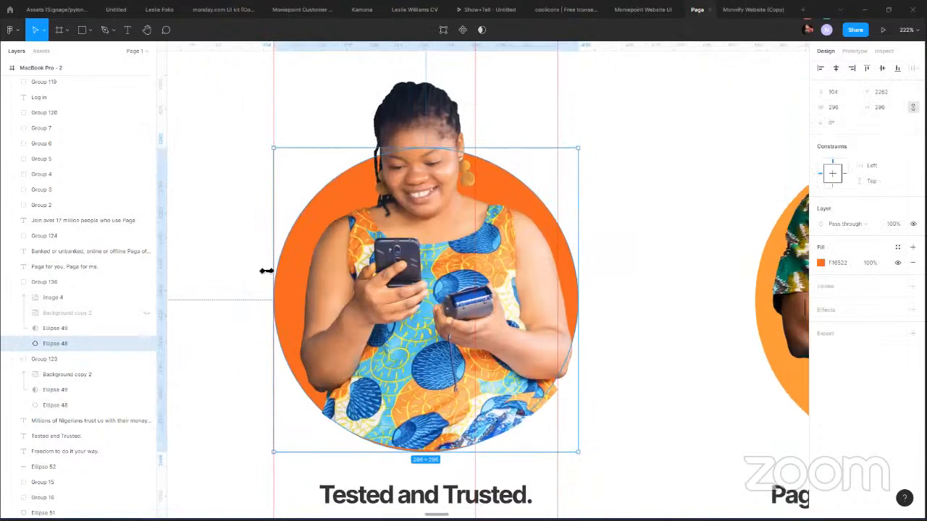
{"action": "left_click_drag", "start_coordinate": [221, 255], "coordinate": [634, 290]}
{"action": "left_click_drag", "start_coordinate": [420, 270], "coordinate": [696, 278]}
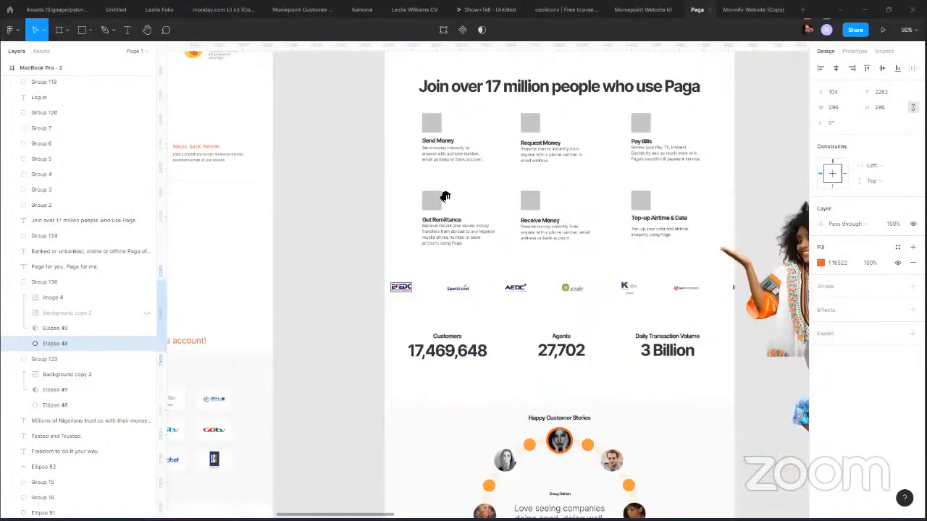
{"action": "left_click_drag", "start_coordinate": [662, 353], "coordinate": [693, 205]}
{"action": "left_click_drag", "start_coordinate": [389, 232], "coordinate": [672, 260]}
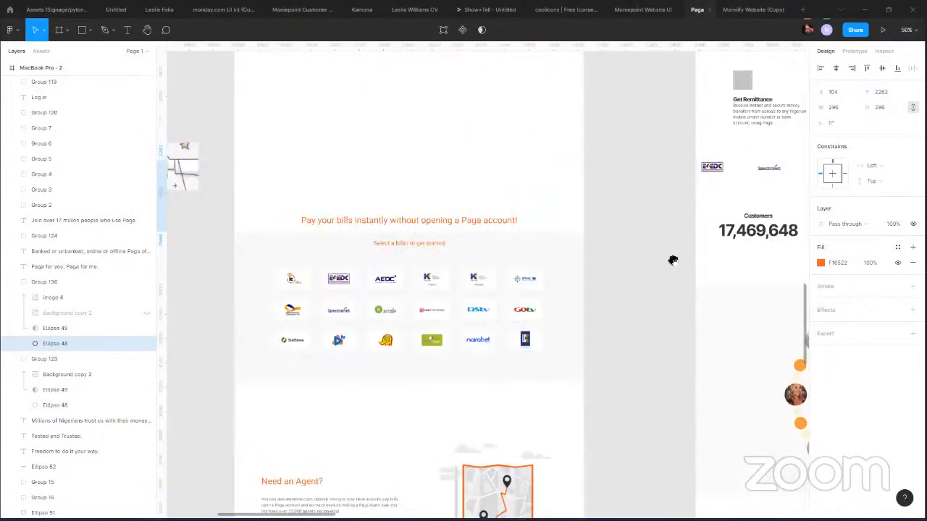
{"action": "left_click_drag", "start_coordinate": [407, 310], "coordinate": [335, 347]}
{"action": "left_click_drag", "start_coordinate": [751, 228], "coordinate": [345, 331]}
{"action": "left_click_drag", "start_coordinate": [578, 227], "coordinate": [461, 244]}
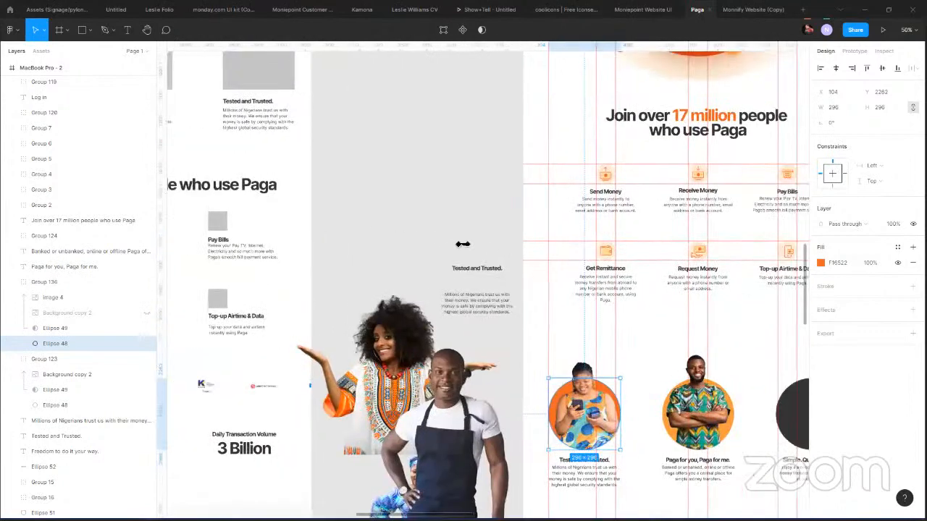
{"action": "scroll", "coordinate": [536, 277], "scroll_direction": "right", "scroll_amount": 3}
{"action": "scroll", "coordinate": [544, 285], "scroll_direction": "up", "scroll_amount": 5}
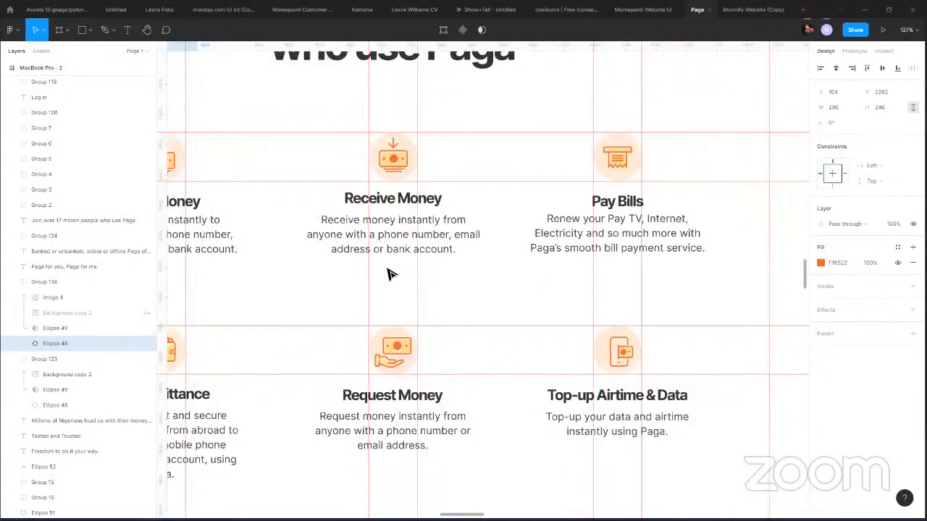
{"action": "left_click_drag", "start_coordinate": [403, 261], "coordinate": [203, 265]}
{"action": "scroll", "coordinate": [204, 266], "scroll_direction": "right", "scroll_amount": 1}
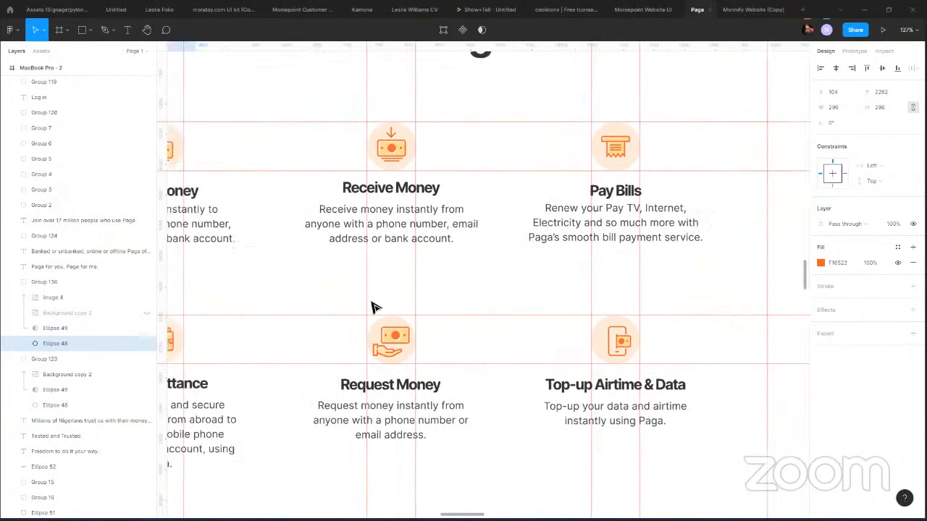
{"action": "scroll", "coordinate": [434, 342], "scroll_direction": "up", "scroll_amount": 2}
{"action": "scroll", "coordinate": [429, 321], "scroll_direction": "up", "scroll_amount": 2}
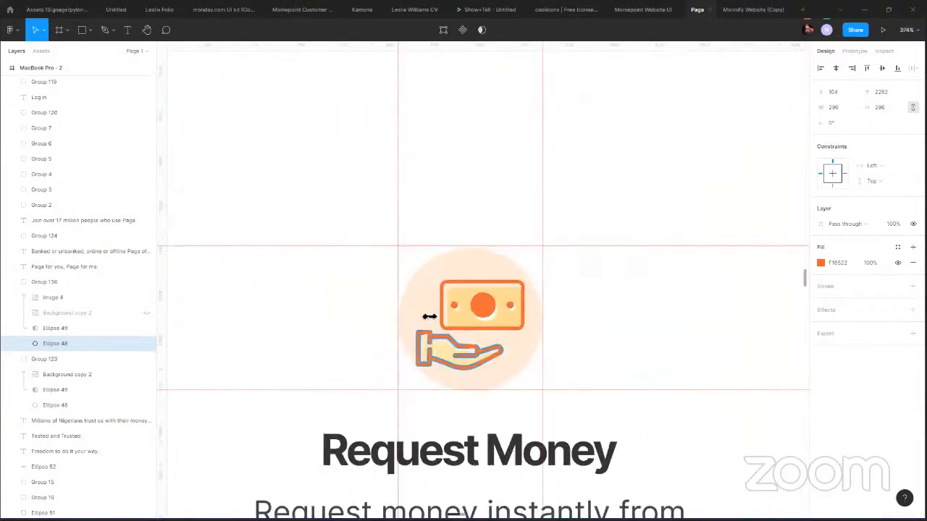
{"action": "scroll", "coordinate": [427, 314], "scroll_direction": "down", "scroll_amount": 5}
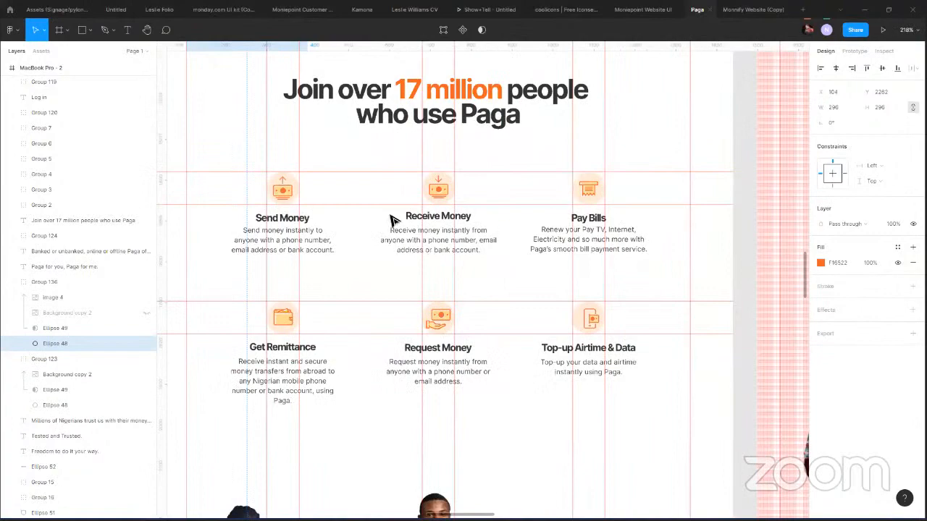
{"action": "scroll", "coordinate": [394, 220], "scroll_direction": "down", "scroll_amount": 6}
{"action": "scroll", "coordinate": [424, 319], "scroll_direction": "up", "scroll_amount": 3}
{"action": "scroll", "coordinate": [355, 230], "scroll_direction": "up", "scroll_amount": 2}
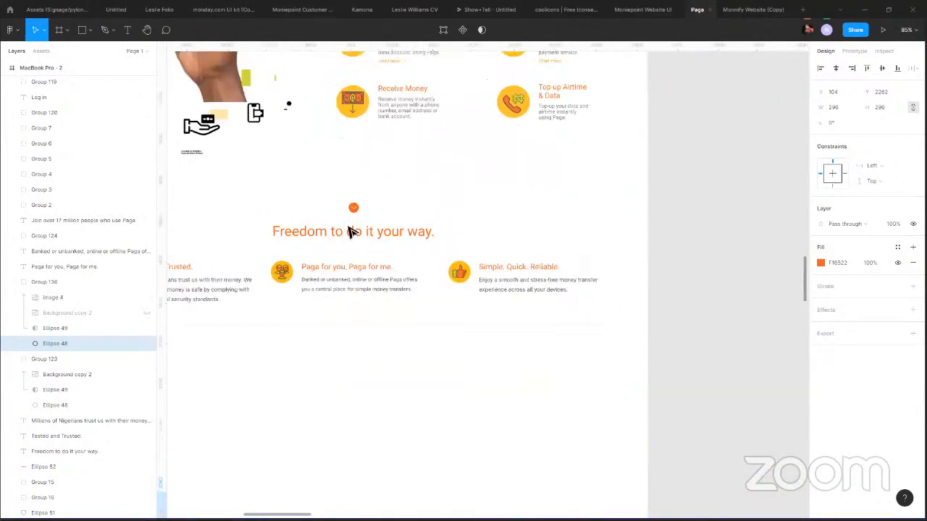
{"action": "scroll", "coordinate": [346, 252], "scroll_direction": "up", "scroll_amount": 5}
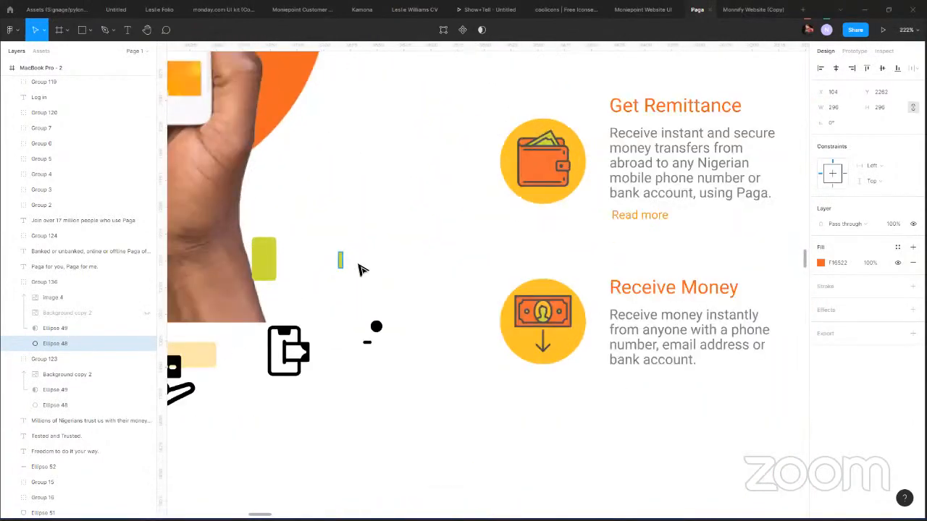
{"action": "key", "text": "i"}
{"action": "left_click", "coordinate": [340, 261]}
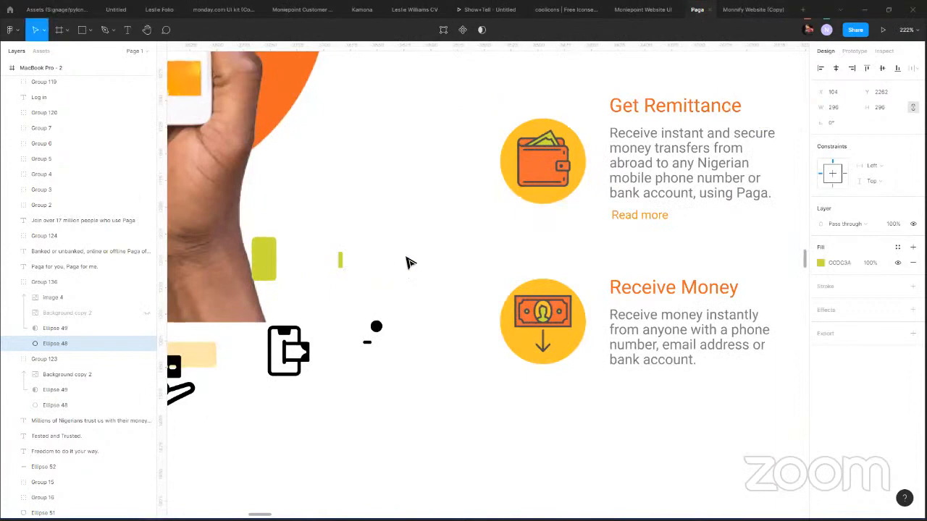
Copy the small green bar from the original page frame and paste it above the hand's fill in the Request Money icon group.
{"action": "left_click", "coordinate": [341, 261]}
{"action": "left_click", "coordinate": [427, 288]}
{"action": "scroll", "coordinate": [427, 286], "scroll_direction": "down", "scroll_amount": 10}
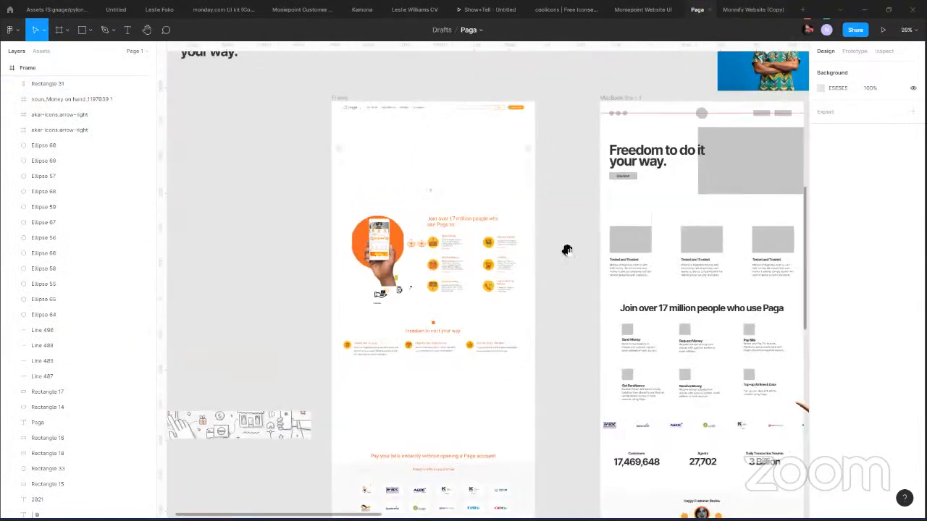
{"action": "scroll", "coordinate": [287, 186], "scroll_direction": "up", "scroll_amount": 3}
{"action": "scroll", "coordinate": [304, 289], "scroll_direction": "right", "scroll_amount": 5}
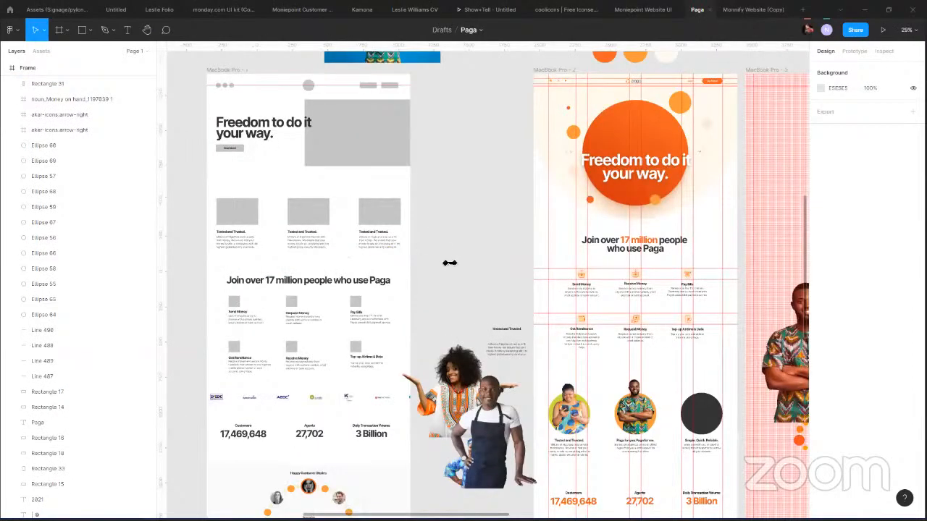
{"action": "scroll", "coordinate": [449, 273], "scroll_direction": "right", "scroll_amount": 5}
{"action": "scroll", "coordinate": [374, 303], "scroll_direction": "down", "scroll_amount": 1}
{"action": "scroll", "coordinate": [332, 329], "scroll_direction": "up", "scroll_amount": 3}
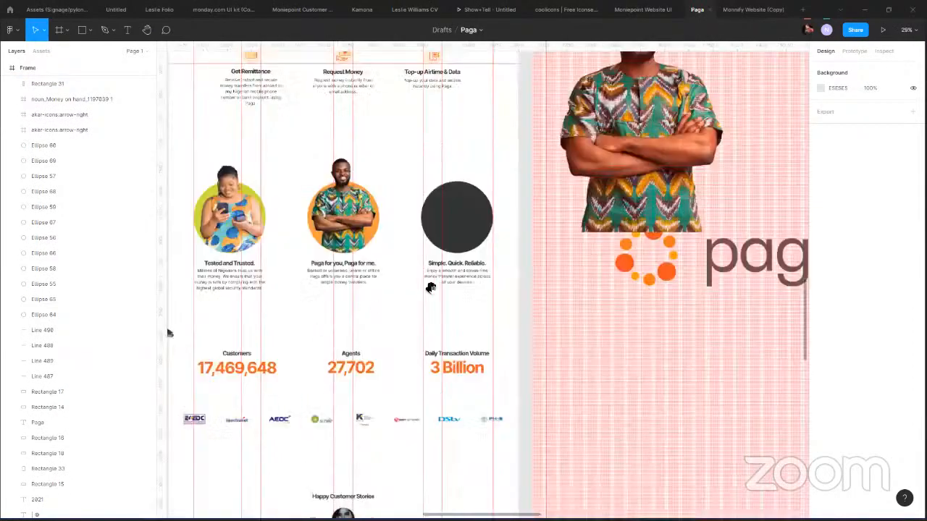
{"action": "scroll", "coordinate": [431, 289], "scroll_direction": "up", "scroll_amount": 1}
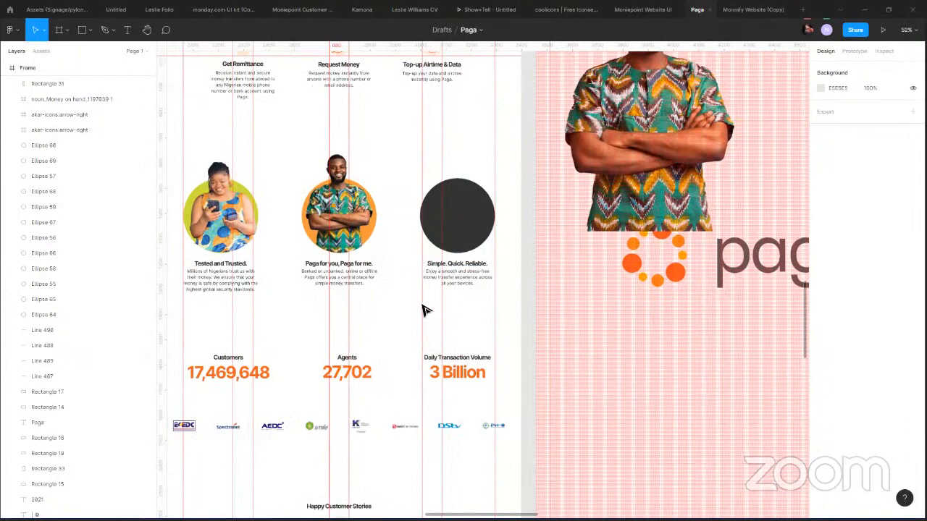
{"action": "scroll", "coordinate": [465, 263], "scroll_direction": "up", "scroll_amount": 2}
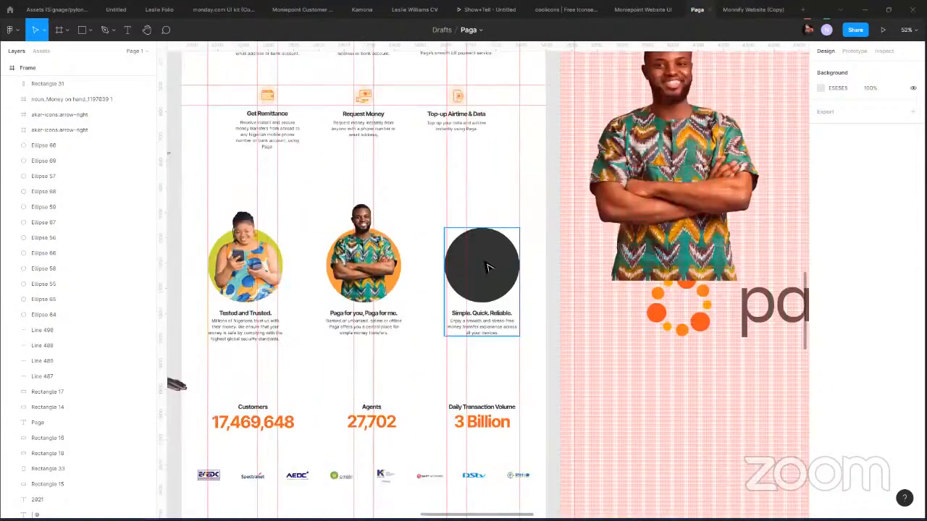
{"action": "scroll", "coordinate": [376, 262], "scroll_direction": "up", "scroll_amount": 1}
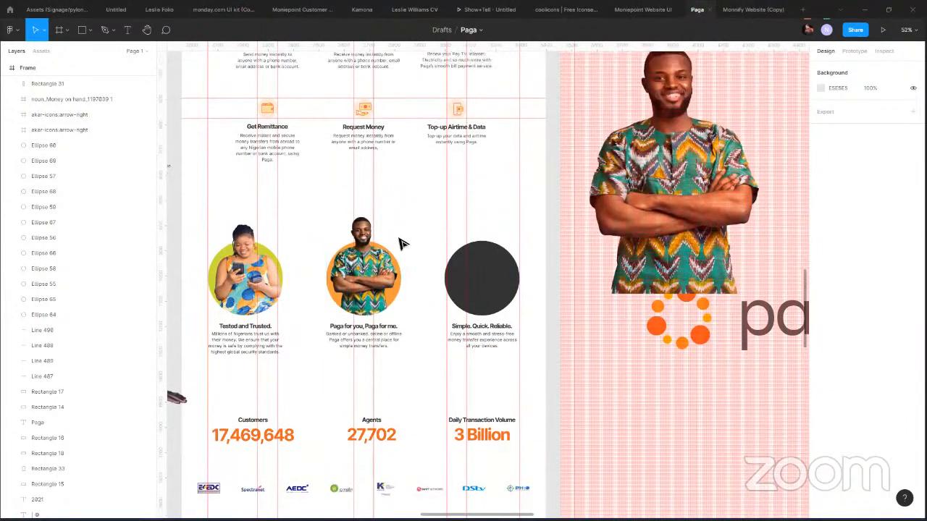
{"action": "scroll", "coordinate": [399, 244], "scroll_direction": "up", "scroll_amount": 3}
{"action": "scroll", "coordinate": [362, 240], "scroll_direction": "up", "scroll_amount": 10}
{"action": "scroll", "coordinate": [391, 275], "scroll_direction": "up", "scroll_amount": 1}
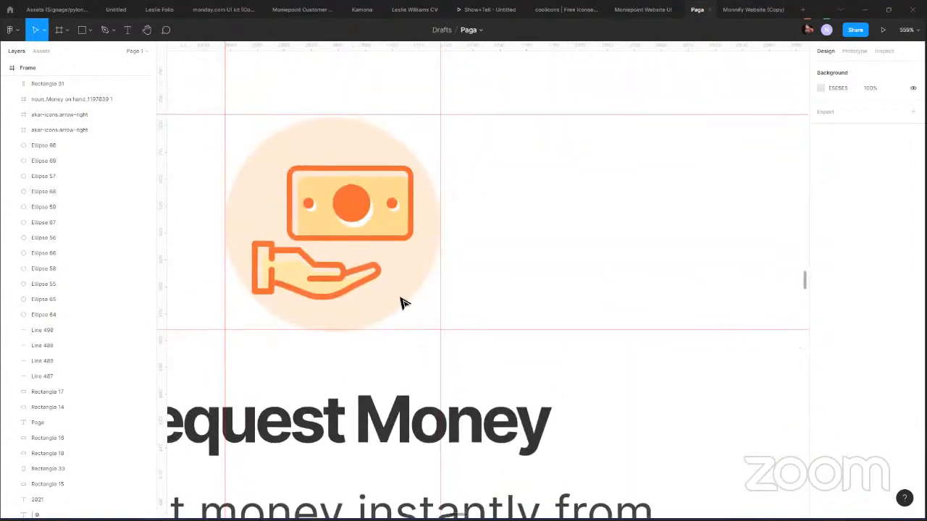
{"action": "scroll", "coordinate": [384, 301], "scroll_direction": "left", "scroll_amount": 3}
{"action": "scroll", "coordinate": [384, 300], "scroll_direction": "up", "scroll_amount": 1}
{"action": "double_click", "coordinate": [413, 285]}
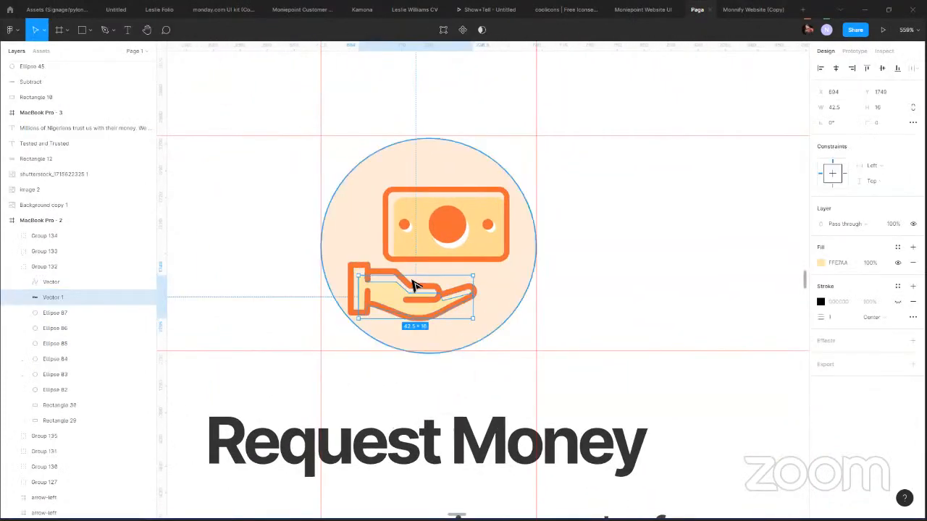
{"action": "key", "text": "ctrl+v"}
{"action": "scroll", "coordinate": [420, 302], "scroll_direction": "up", "scroll_amount": 2}
{"action": "scroll", "coordinate": [420, 319], "scroll_direction": "up", "scroll_amount": 2}
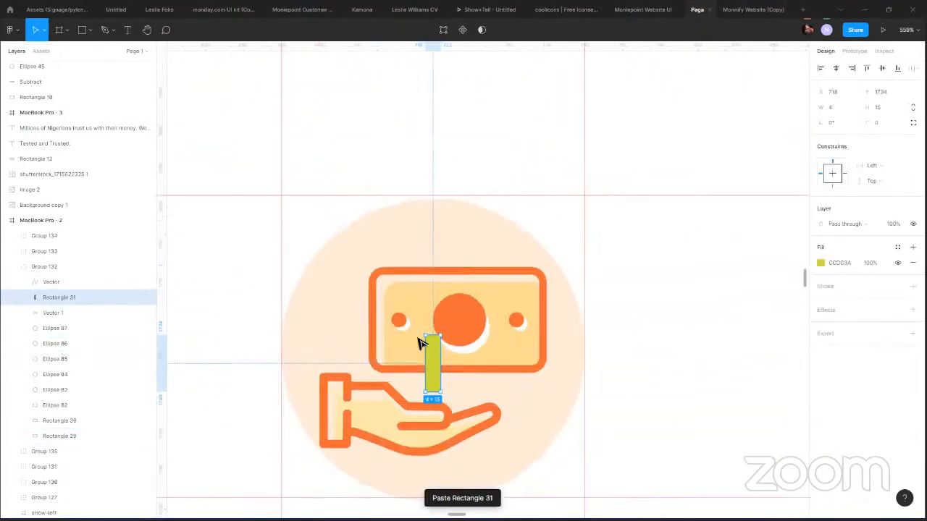
Place the green bar inside the hand's cuff in the Request Money icon at X 691, Y 1748, and deselect it.
{"action": "scroll", "coordinate": [502, 224], "scroll_direction": "down", "scroll_amount": 1}
{"action": "scroll", "coordinate": [517, 241], "scroll_direction": "up", "scroll_amount": 3}
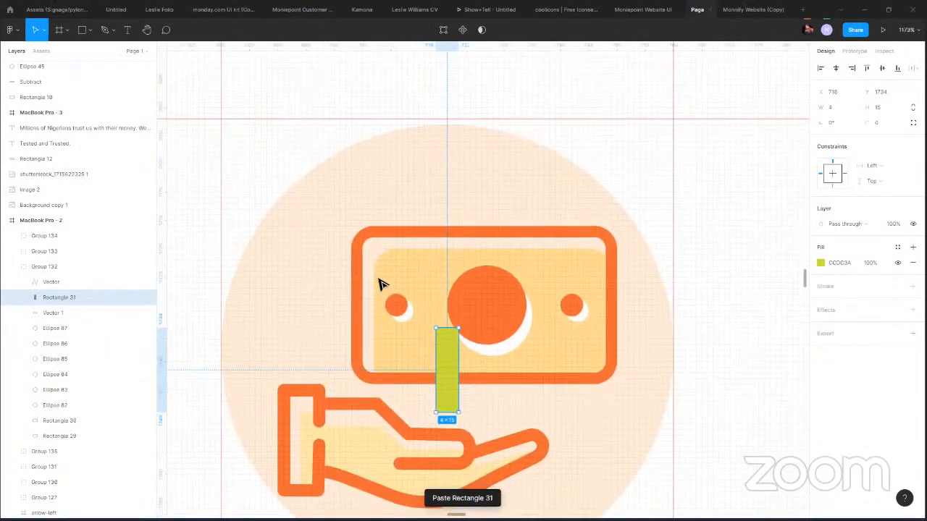
{"action": "scroll", "coordinate": [366, 301], "scroll_direction": "down", "scroll_amount": 3}
{"action": "scroll", "coordinate": [366, 304], "scroll_direction": "left", "scroll_amount": 2}
{"action": "left_click_drag", "start_coordinate": [516, 266], "coordinate": [364, 328]}
{"action": "scroll", "coordinate": [414, 439], "scroll_direction": "down", "scroll_amount": 5}
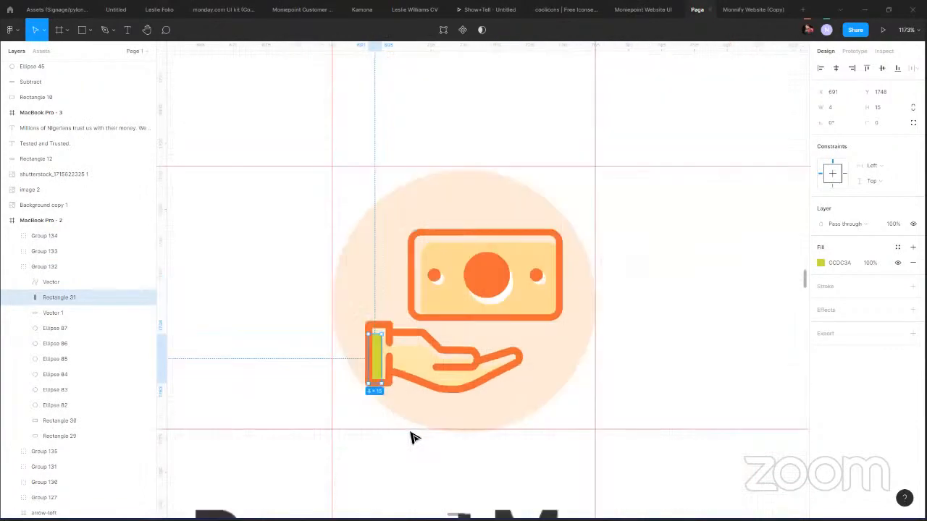
{"action": "scroll", "coordinate": [487, 288], "scroll_direction": "down", "scroll_amount": 5}
{"action": "scroll", "coordinate": [435, 356], "scroll_direction": "down", "scroll_amount": 3}
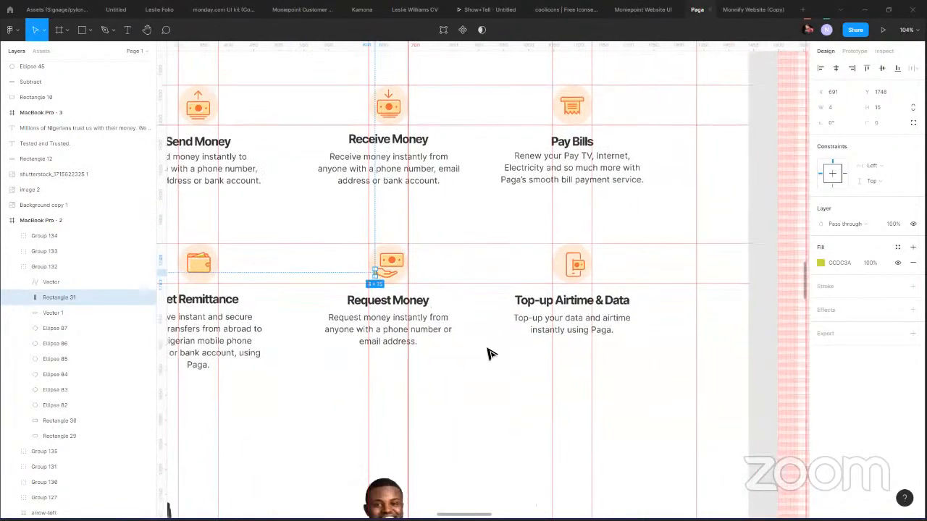
{"action": "scroll", "coordinate": [476, 306], "scroll_direction": "up", "scroll_amount": 2}
{"action": "left_click", "coordinate": [475, 305]}
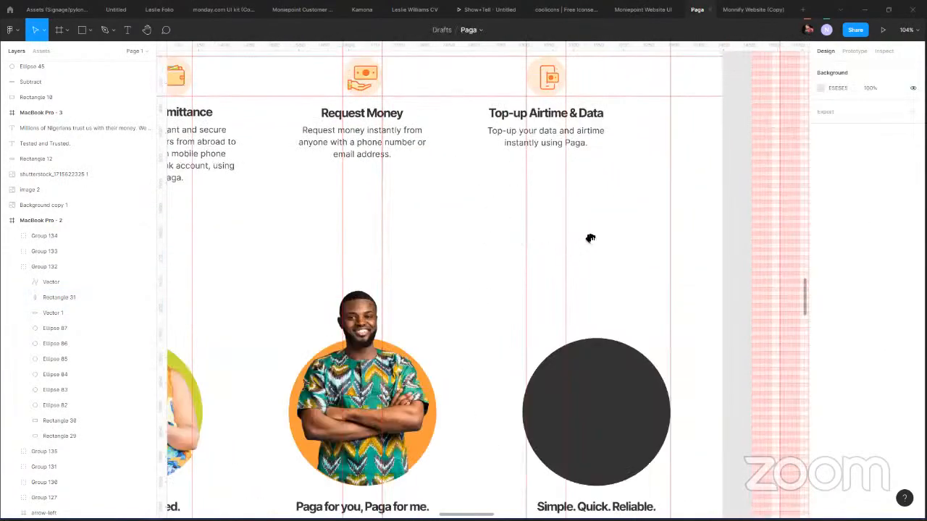
Select the dark circle above the "Simple. Quick. Reliable." heading inside its group.
{"action": "scroll", "coordinate": [398, 247], "scroll_direction": "down", "scroll_amount": 2}
{"action": "scroll", "coordinate": [397, 247], "scroll_direction": "down", "scroll_amount": 3}
{"action": "scroll", "coordinate": [397, 247], "scroll_direction": "left", "scroll_amount": 3}
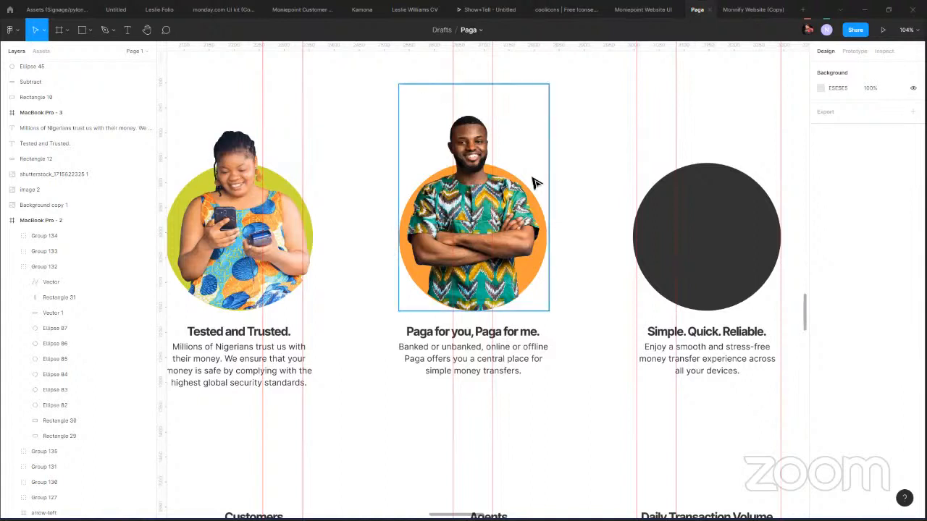
{"action": "double_click", "coordinate": [697, 214]}
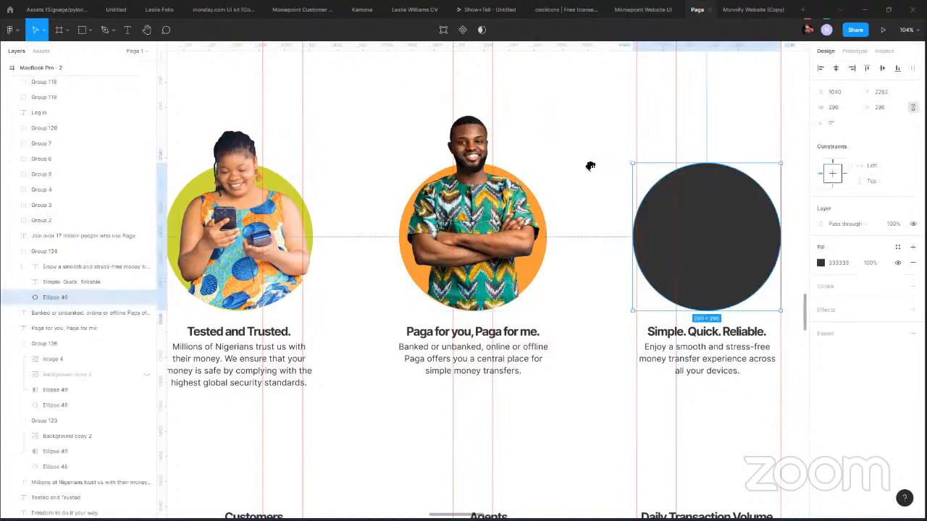
{"action": "scroll", "coordinate": [589, 166], "scroll_direction": "right", "scroll_amount": 2}
{"action": "scroll", "coordinate": [589, 166], "scroll_direction": "up", "scroll_amount": 1}
{"action": "scroll", "coordinate": [449, 220], "scroll_direction": "right", "scroll_amount": 3}
{"action": "scroll", "coordinate": [449, 219], "scroll_direction": "up", "scroll_amount": 1}
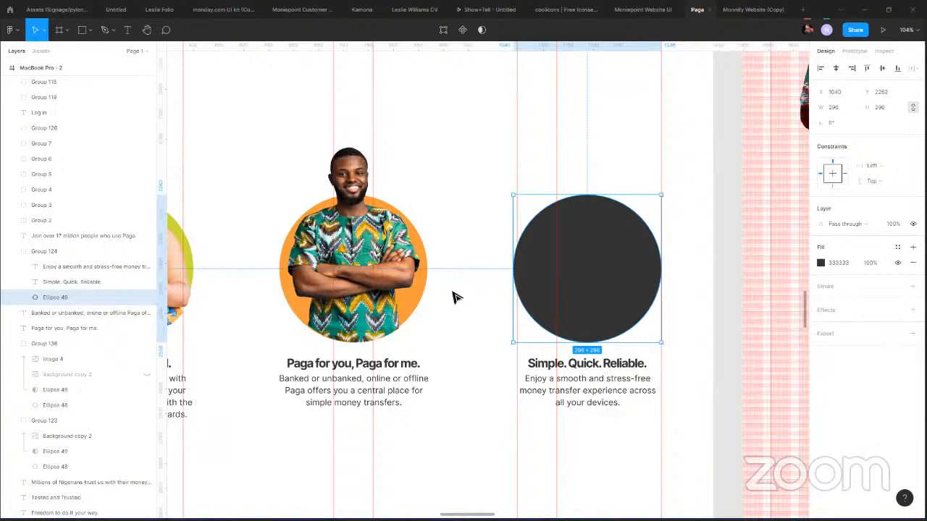
Switch to the Brave browser window with the remove.bg page.
{"action": "key", "text": "alt+Tab"}
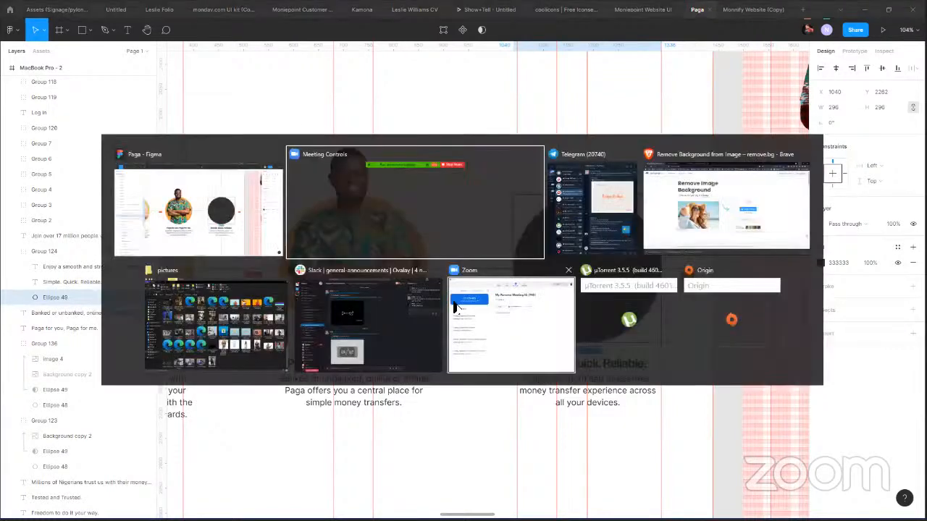
{"action": "key", "text": "alt+Tab"}
{"action": "key", "text": "alt+Tab"}
{"action": "key", "text": "Tab"}
{"action": "key", "text": "Tab"}
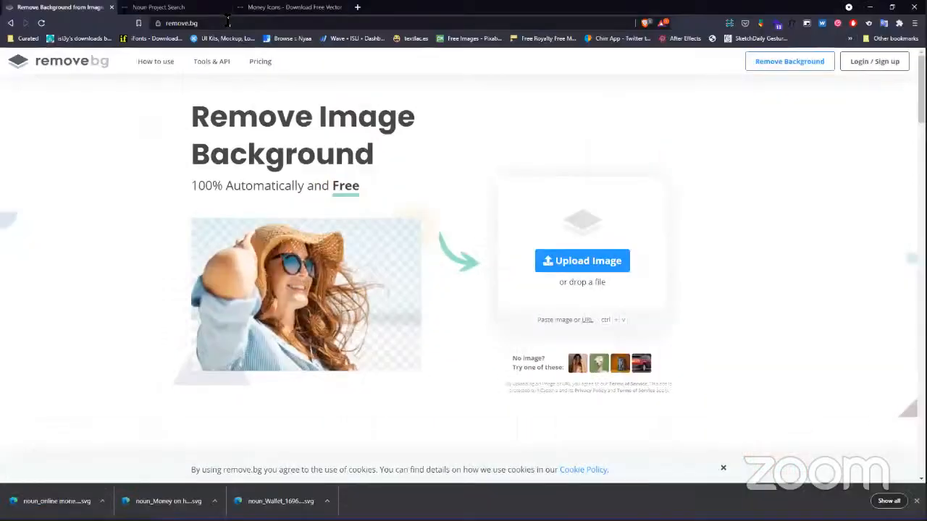
Try to open the site foto.ng in the current browser tab.
{"action": "left_click", "coordinate": [228, 22]}
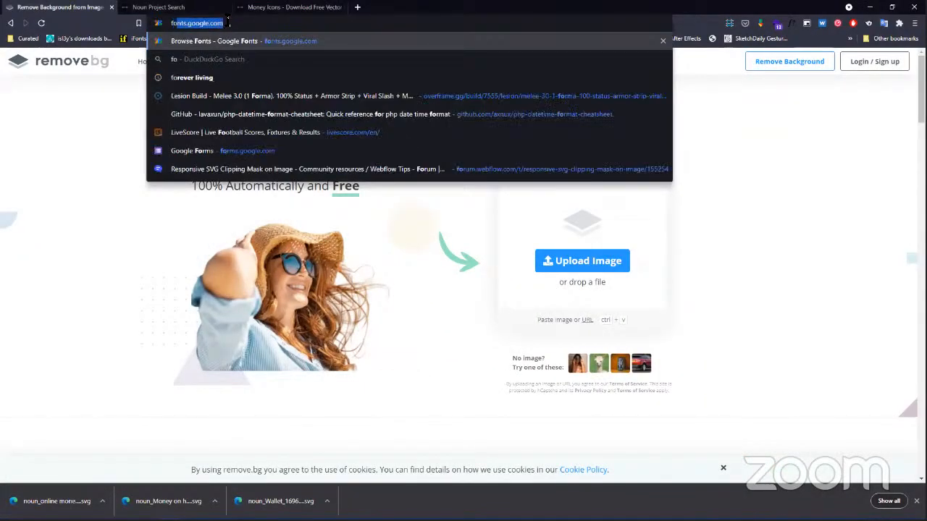
{"action": "type", "text": "foto.ng"}
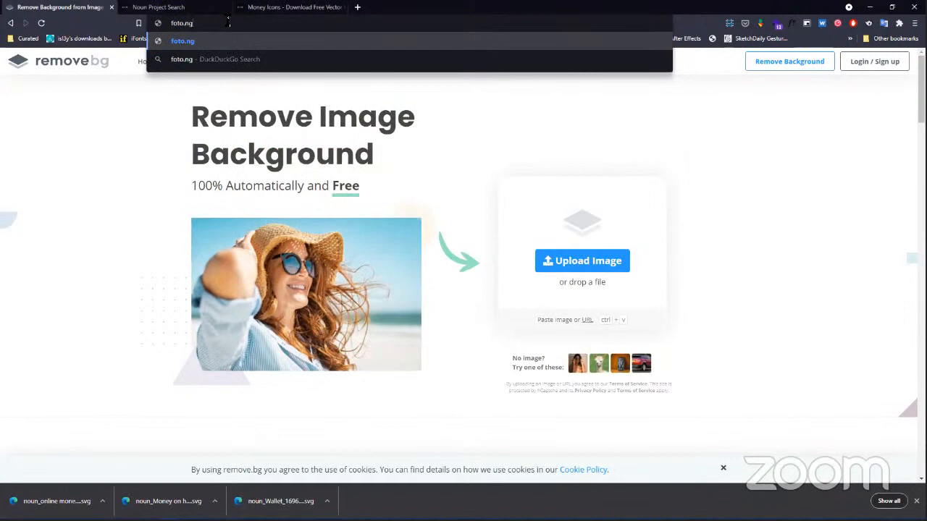
{"action": "key", "text": "Return"}
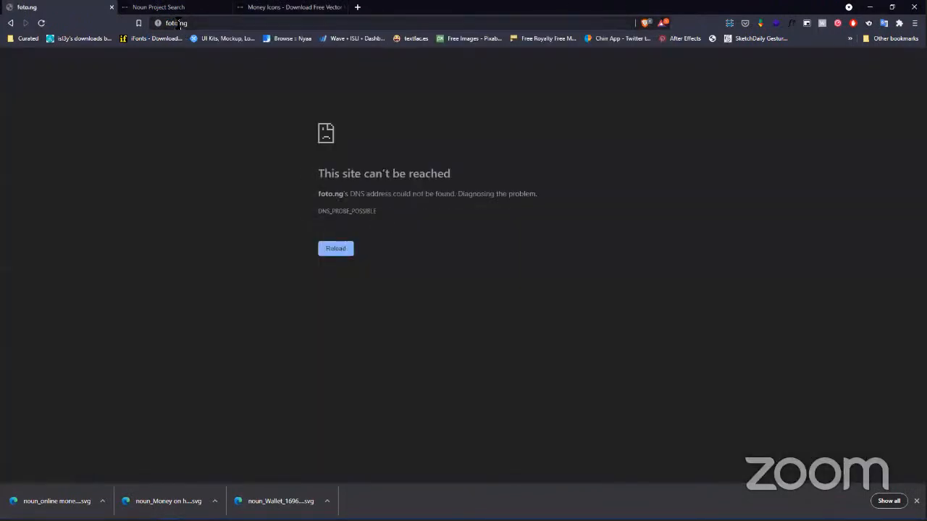
Correct the web address to fotos.ng and try to load that site.
{"action": "left_click", "coordinate": [179, 25]}
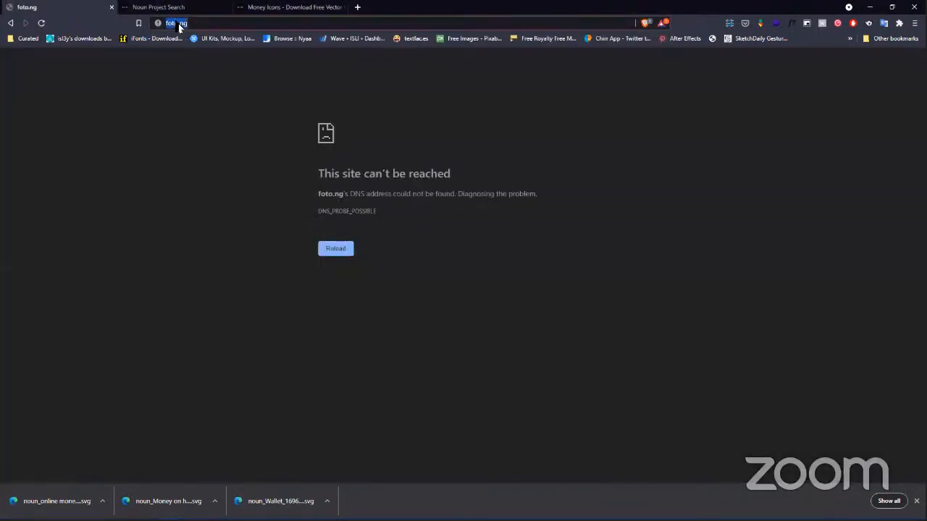
{"action": "left_click", "coordinate": [178, 23]}
{"action": "type", "text": "s"}
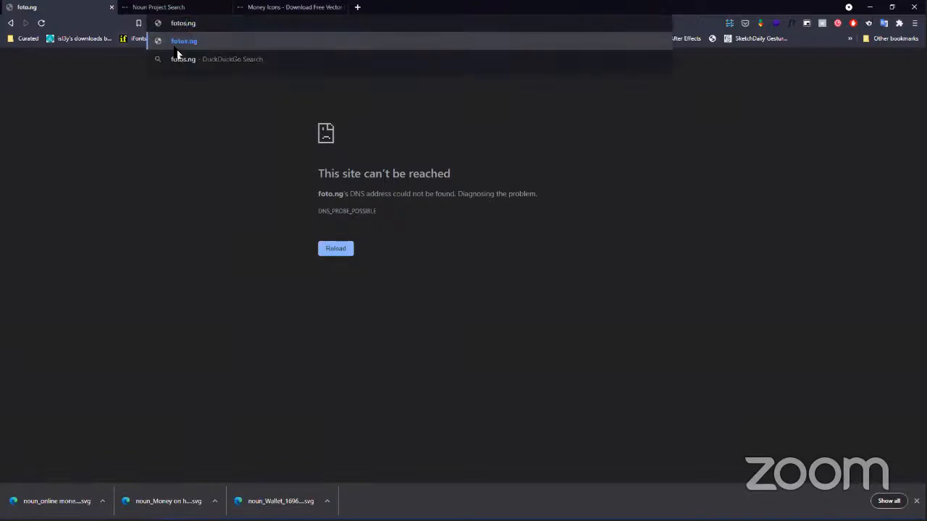
{"action": "key", "text": "Return"}
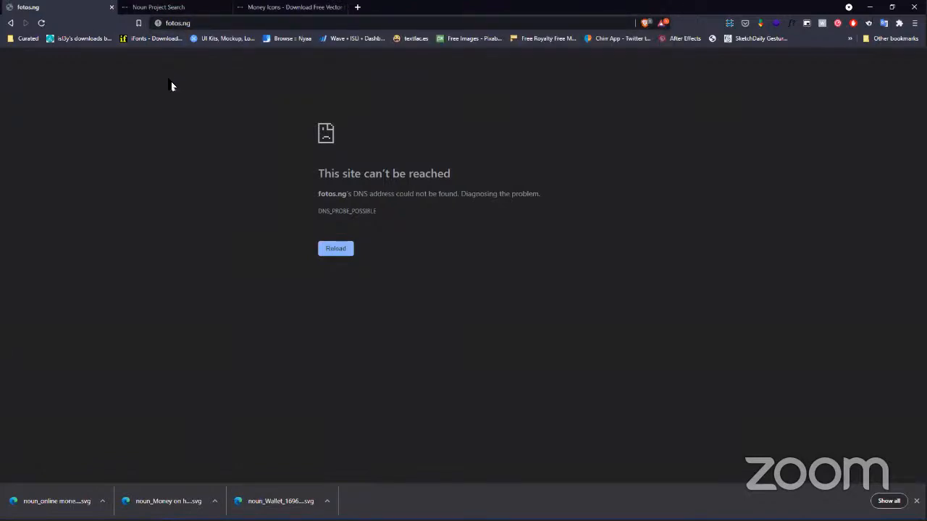
Return to the Paga design in Figma and fill the circle above "Simple. Quick. Reliable." with the document's orange, F26522.
{"action": "key", "text": "alt+Tab"}
{"action": "key", "text": "alt+Tab"}
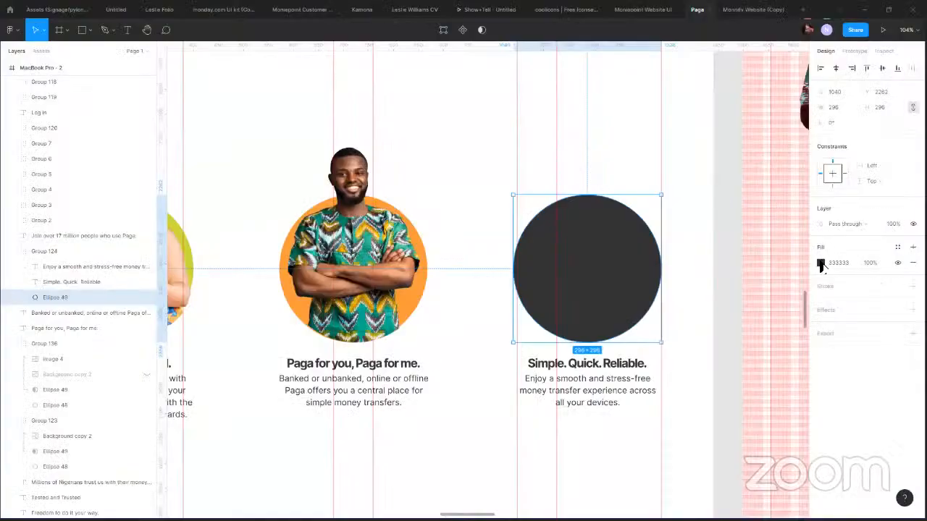
{"action": "left_click", "coordinate": [821, 263]}
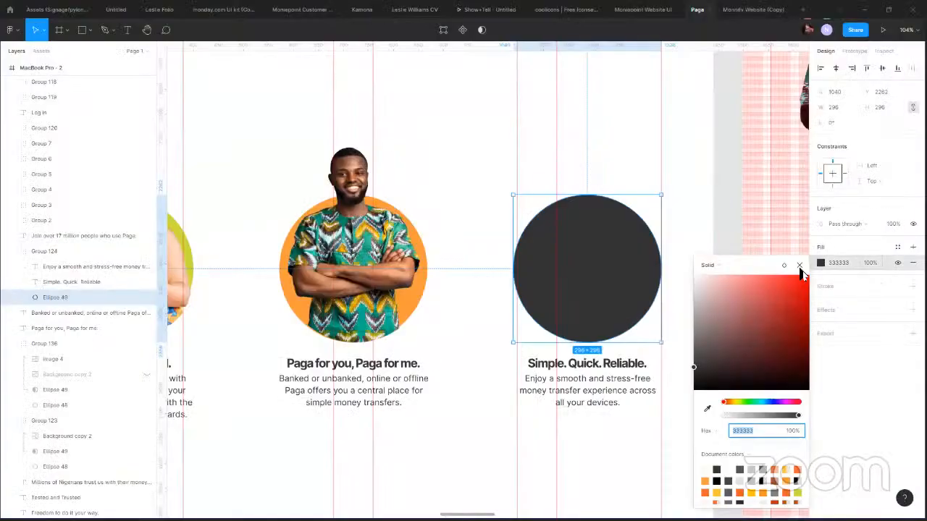
{"action": "left_click", "coordinate": [797, 470]}
{"action": "left_click", "coordinate": [423, 142]}
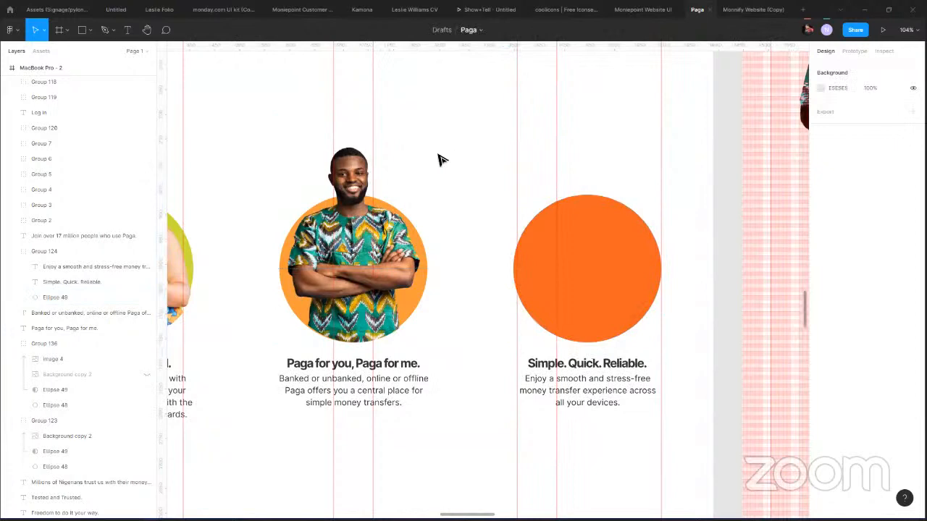
Ungroup the third feature's circle, heading and description, and select the orange circle on its own.
{"action": "scroll", "coordinate": [477, 159], "scroll_direction": "left", "scroll_amount": 5}
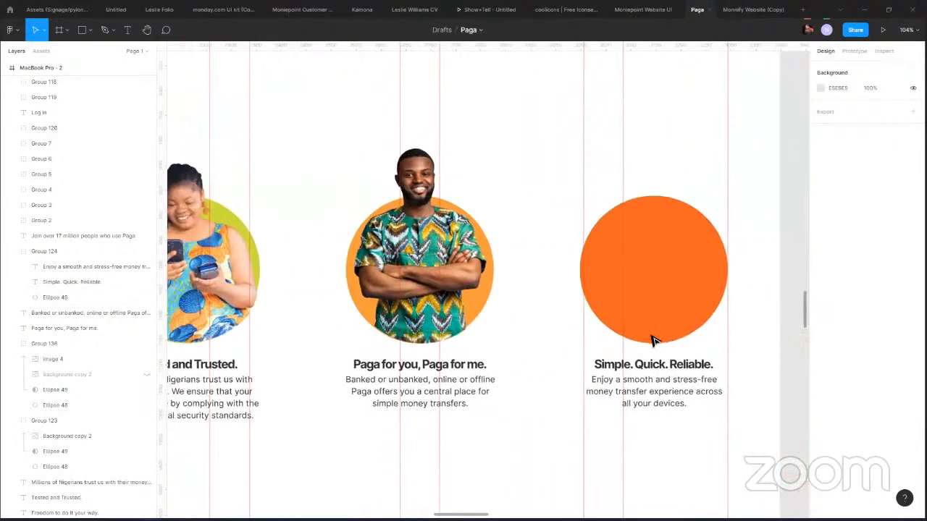
{"action": "left_click", "coordinate": [652, 339]}
{"action": "right_click", "coordinate": [651, 339]}
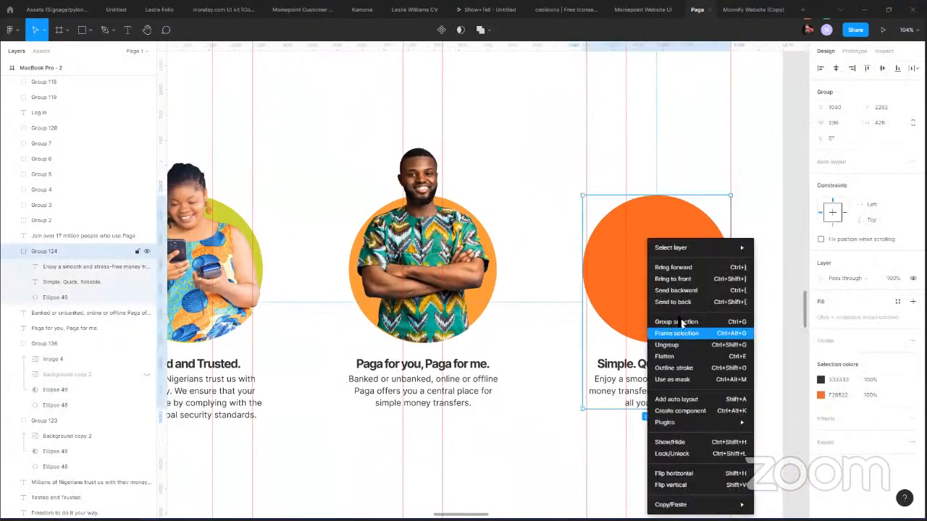
{"action": "left_click", "coordinate": [681, 348]}
{"action": "left_click", "coordinate": [538, 273]}
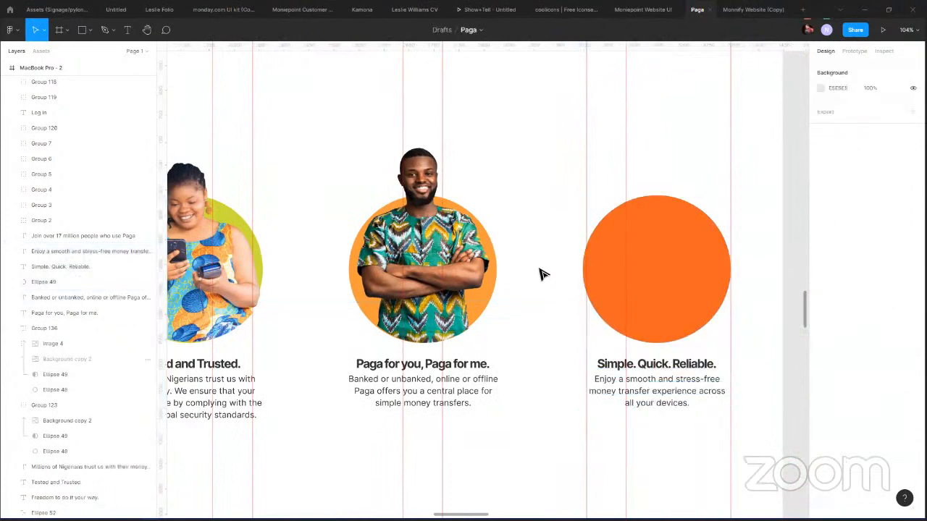
{"action": "left_click", "coordinate": [627, 293]}
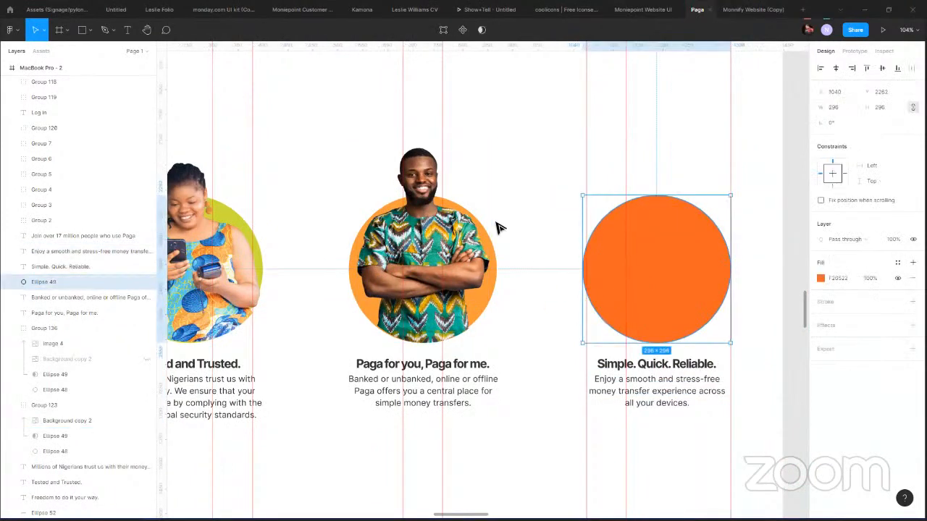
Look across the canvas around the landing page frames for a cut-out people photo suitable for the third feature.
{"action": "scroll", "coordinate": [497, 227], "scroll_direction": "down", "scroll_amount": 1}
{"action": "scroll", "coordinate": [330, 210], "scroll_direction": "down", "scroll_amount": 2}
{"action": "scroll", "coordinate": [266, 303], "scroll_direction": "down", "scroll_amount": 2}
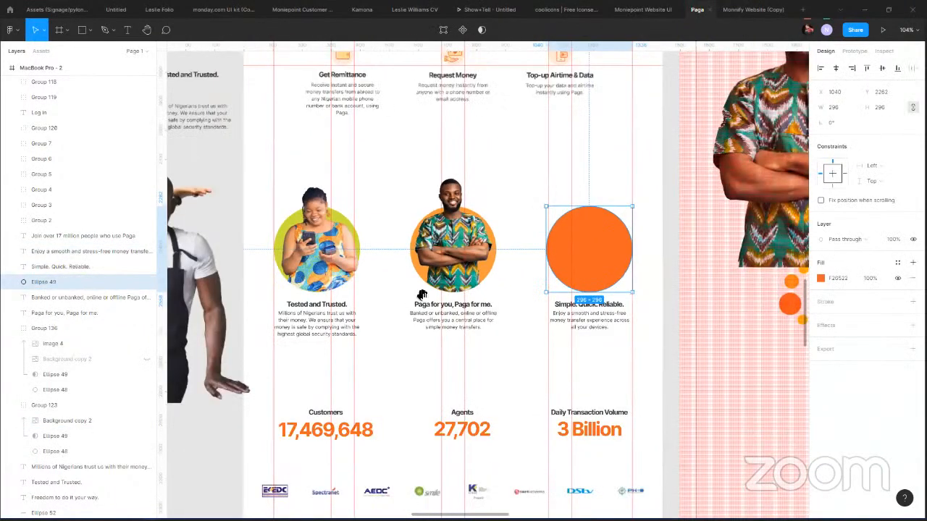
{"action": "scroll", "coordinate": [423, 230], "scroll_direction": "down", "scroll_amount": 5}
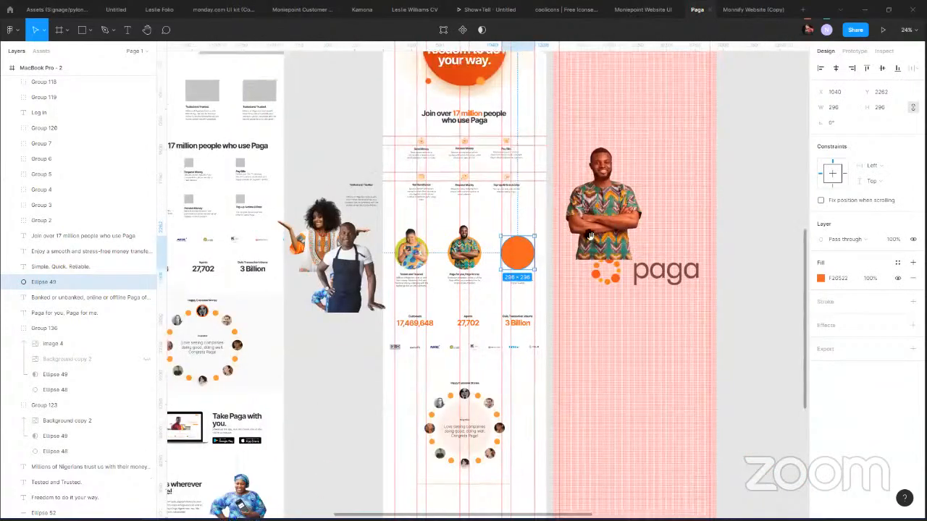
{"action": "left_click_drag", "start_coordinate": [406, 235], "coordinate": [454, 259]}
{"action": "left_click_drag", "start_coordinate": [173, 391], "coordinate": [341, 337]}
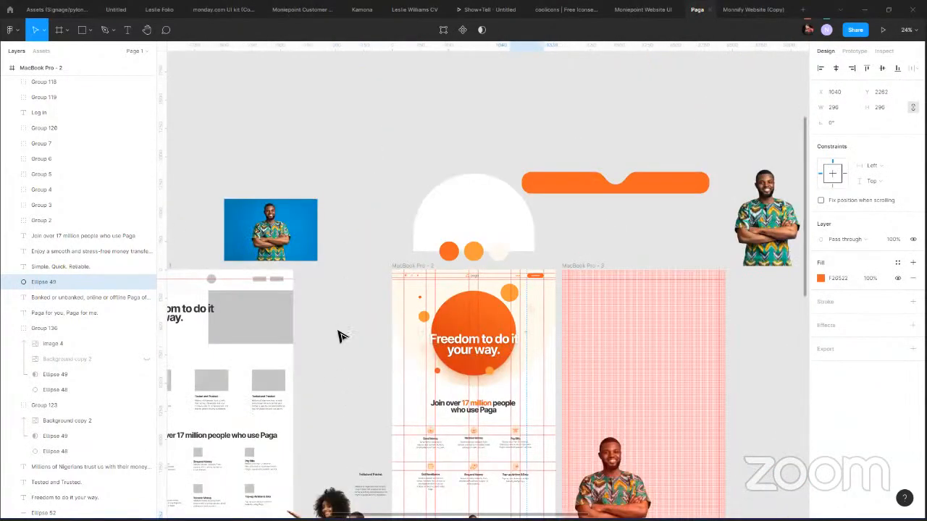
{"action": "left_click_drag", "start_coordinate": [312, 248], "coordinate": [338, 238]}
{"action": "left_click_drag", "start_coordinate": [528, 195], "coordinate": [289, 212]}
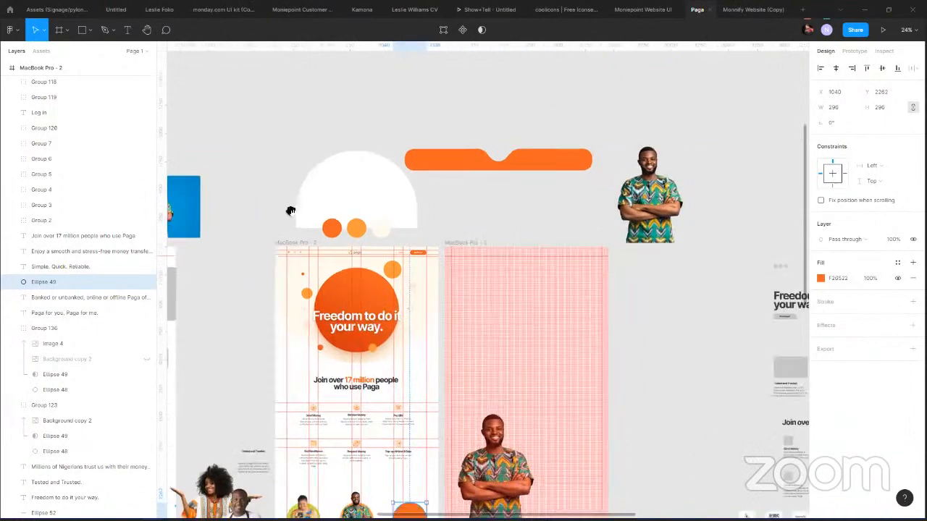
{"action": "scroll", "coordinate": [383, 207], "scroll_direction": "down", "scroll_amount": 3}
{"action": "left_click_drag", "start_coordinate": [677, 193], "coordinate": [440, 199]}
{"action": "left_click_drag", "start_coordinate": [368, 94], "coordinate": [606, 90]}
{"action": "left_click_drag", "start_coordinate": [427, 278], "coordinate": [330, 173]}
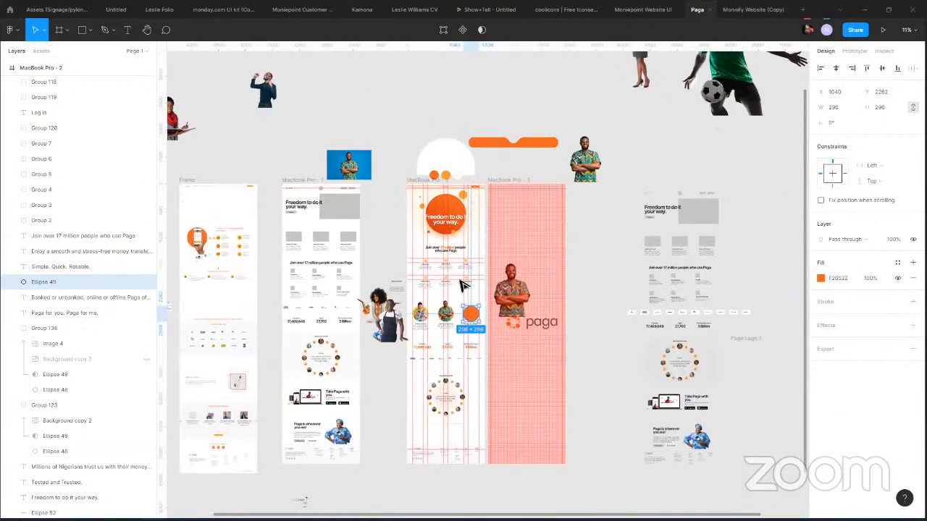
{"action": "scroll", "coordinate": [454, 307], "scroll_direction": "up", "scroll_amount": 1}
{"action": "scroll", "coordinate": [446, 326], "scroll_direction": "up", "scroll_amount": 3}
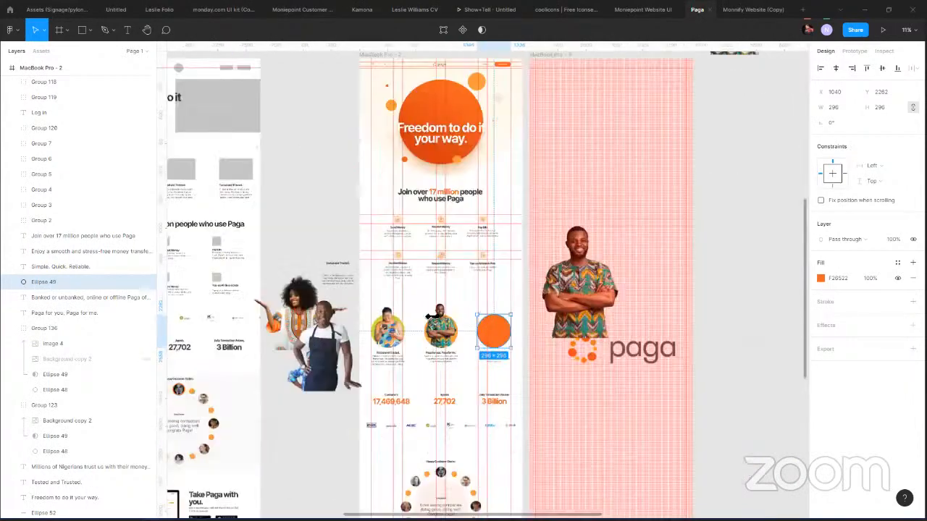
{"action": "scroll", "coordinate": [381, 201], "scroll_direction": "up", "scroll_amount": 4}
{"action": "scroll", "coordinate": [381, 200], "scroll_direction": "down", "scroll_amount": 8}
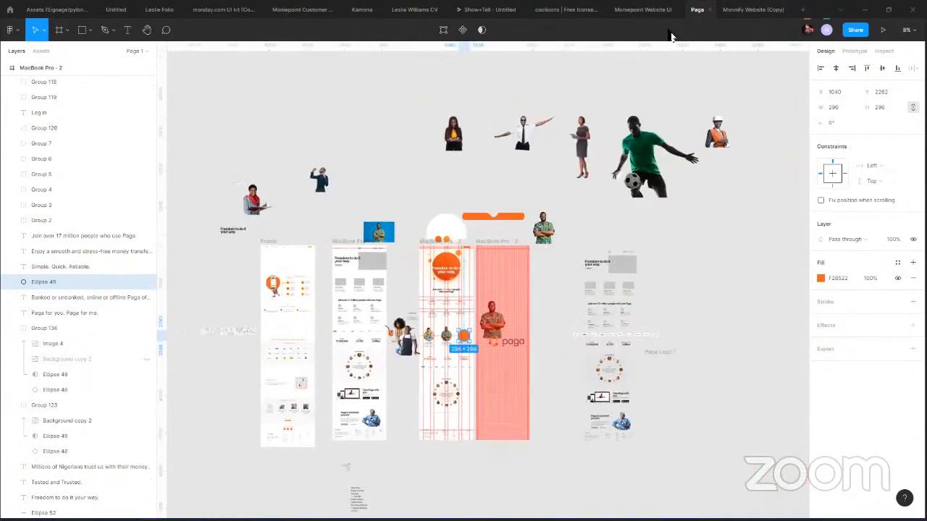
Switch to the Monnify Website (Copy) file and look over the people photos above the Digital banking frames.
{"action": "left_click", "coordinate": [730, 11]}
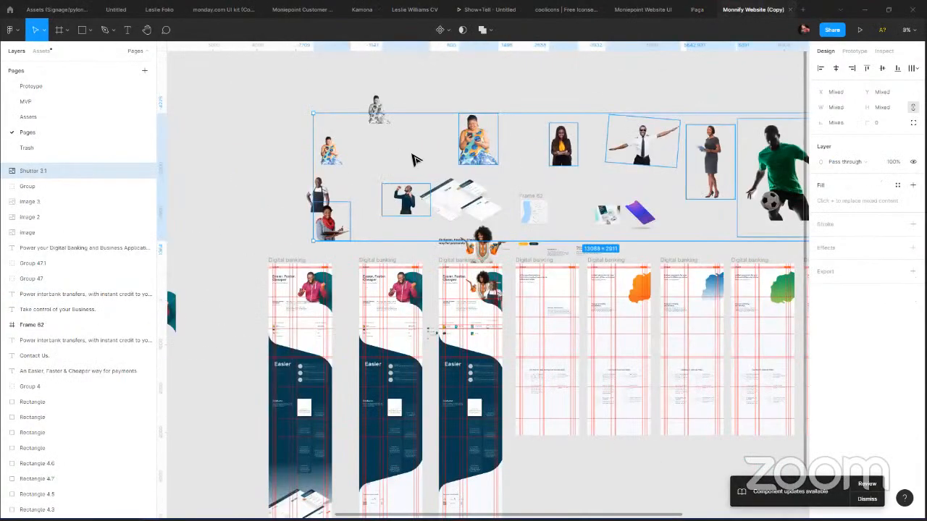
{"action": "left_click", "coordinate": [413, 160]}
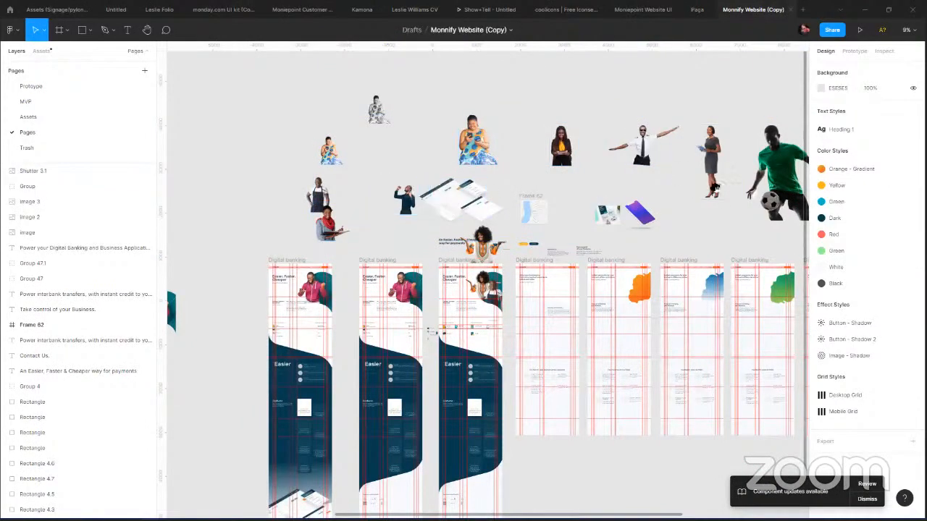
{"action": "scroll", "coordinate": [478, 190], "scroll_direction": "right", "scroll_amount": 10}
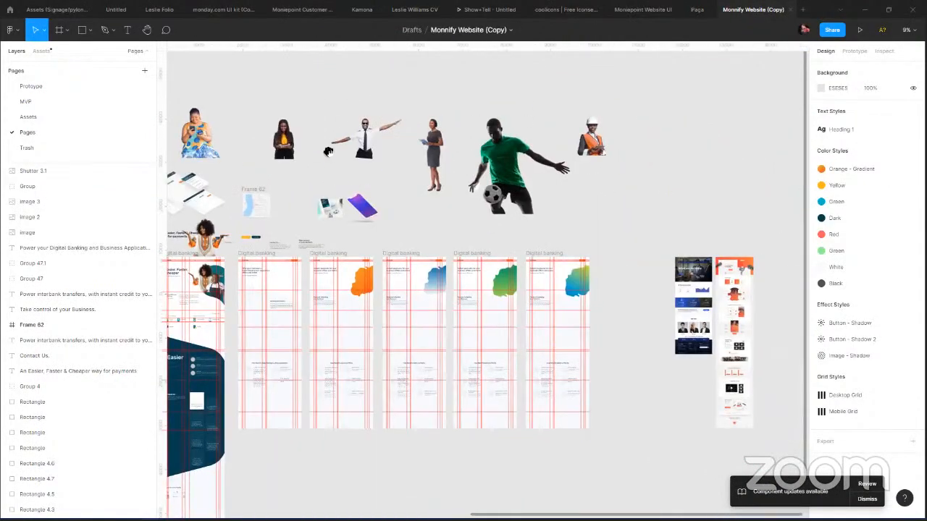
{"action": "scroll", "coordinate": [405, 153], "scroll_direction": "left", "scroll_amount": 8}
Open the MVP page and examine the "Grow Faster with Monnify." hero photo and the surrounding Home frames.
{"action": "left_click", "coordinate": [64, 100]}
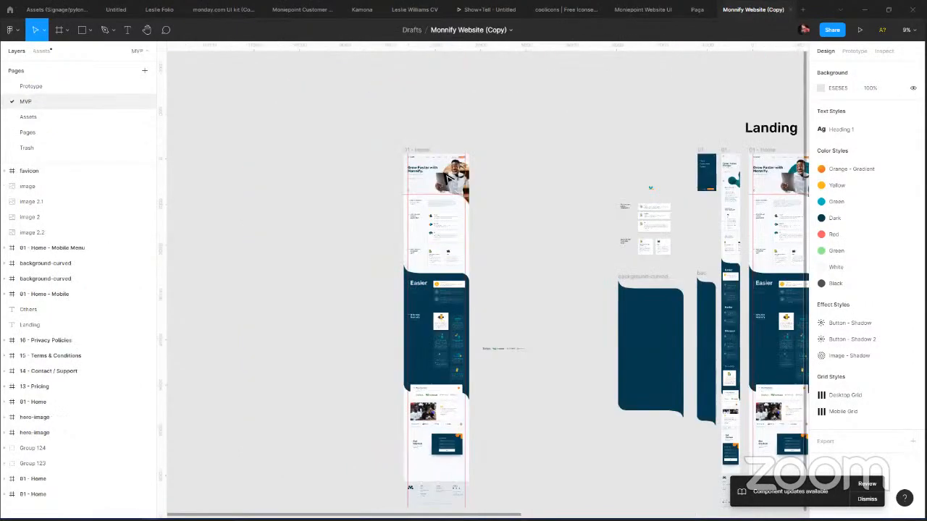
{"action": "scroll", "coordinate": [444, 197], "scroll_direction": "up", "scroll_amount": 5}
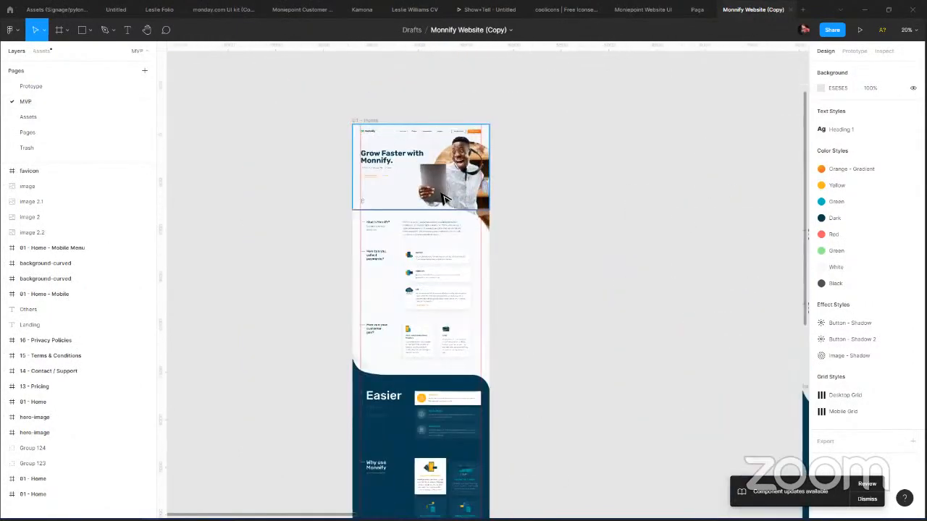
{"action": "scroll", "coordinate": [446, 199], "scroll_direction": "up", "scroll_amount": 3}
{"action": "double_click", "coordinate": [484, 216]}
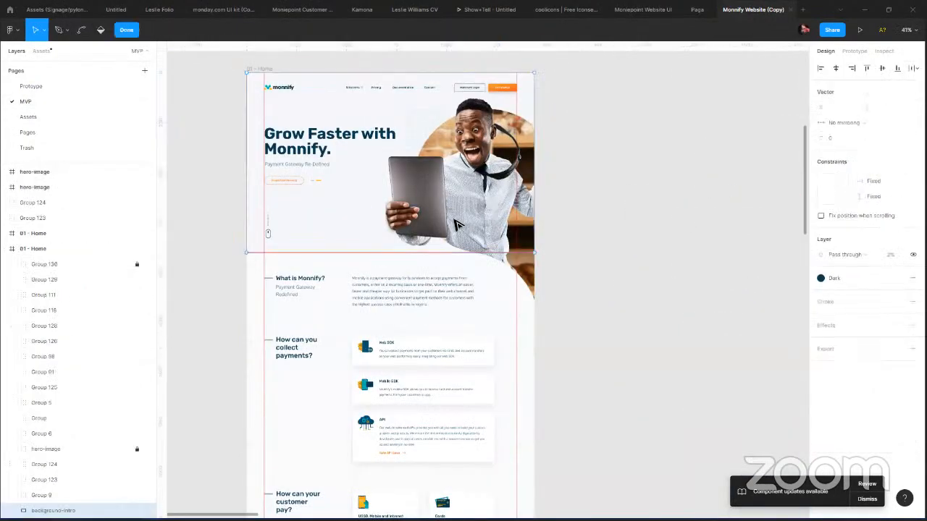
{"action": "key", "text": "Escape"}
{"action": "left_click_drag", "start_coordinate": [456, 225], "coordinate": [445, 112]}
{"action": "key", "text": "Escape"}
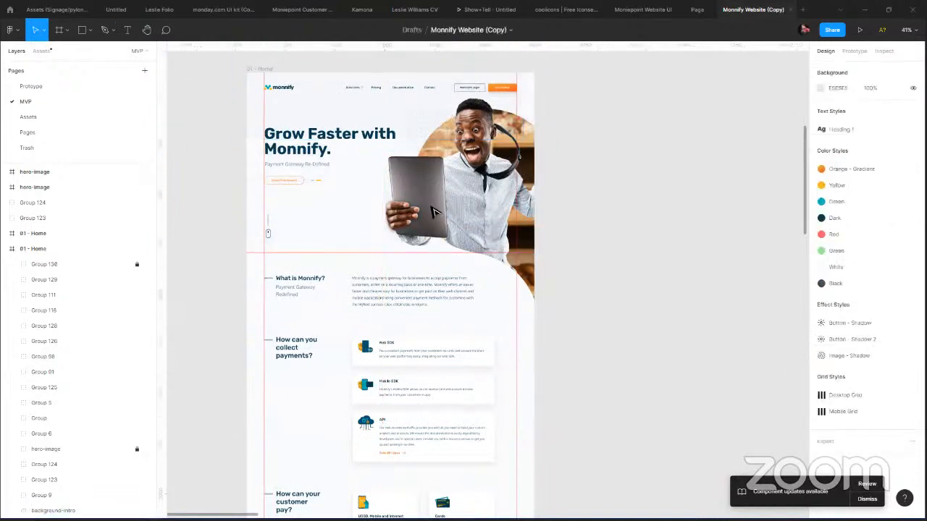
{"action": "scroll", "coordinate": [616, 224], "scroll_direction": "left", "scroll_amount": 5}
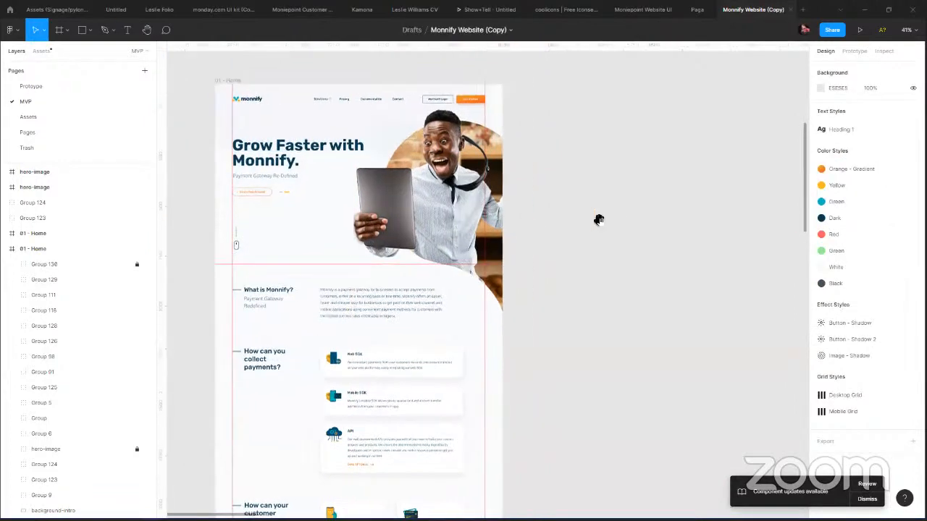
{"action": "scroll", "coordinate": [362, 259], "scroll_direction": "down", "scroll_amount": 10}
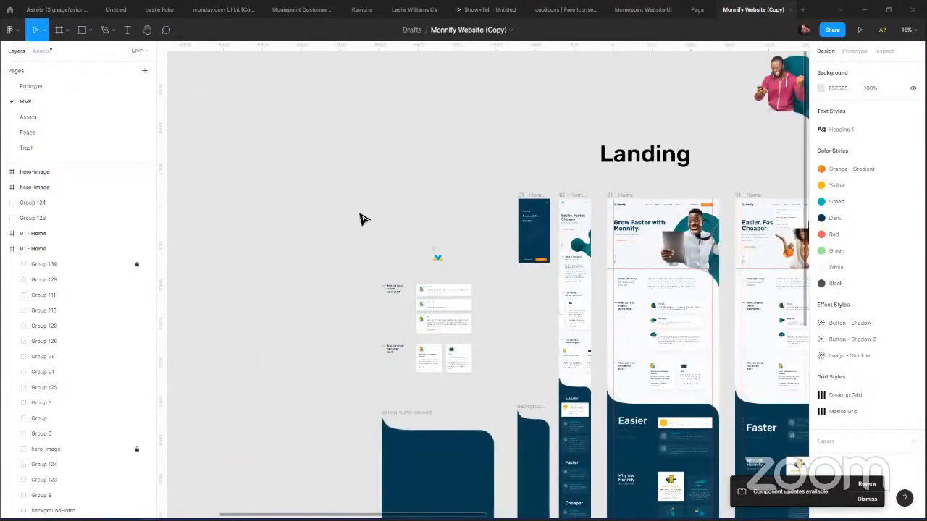
Move the hero's masked photo group off the Home frame onto empty canvas and select the visible Human_Header image inside it.
{"action": "scroll", "coordinate": [363, 218], "scroll_direction": "right", "scroll_amount": 5}
{"action": "left_click_drag", "start_coordinate": [364, 219], "coordinate": [588, 251]}
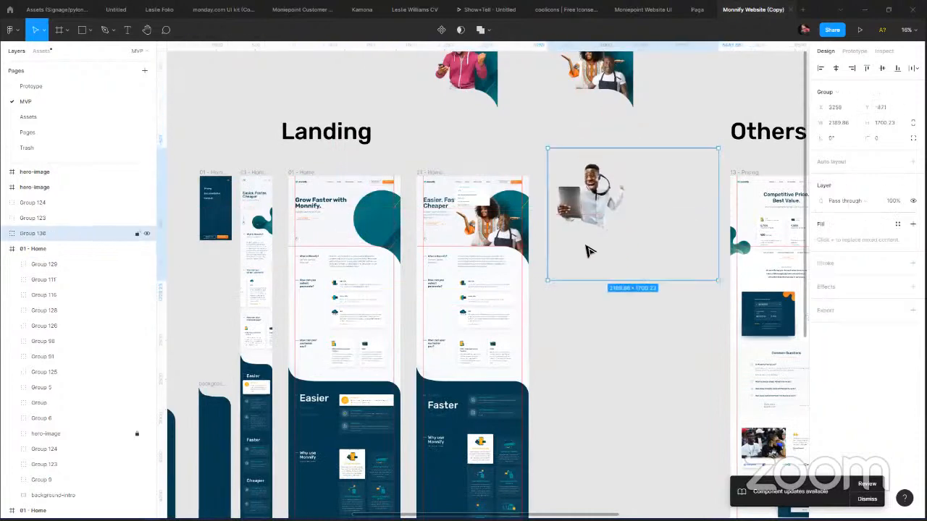
{"action": "left_click", "coordinate": [5, 235]}
{"action": "left_click", "coordinate": [591, 215]}
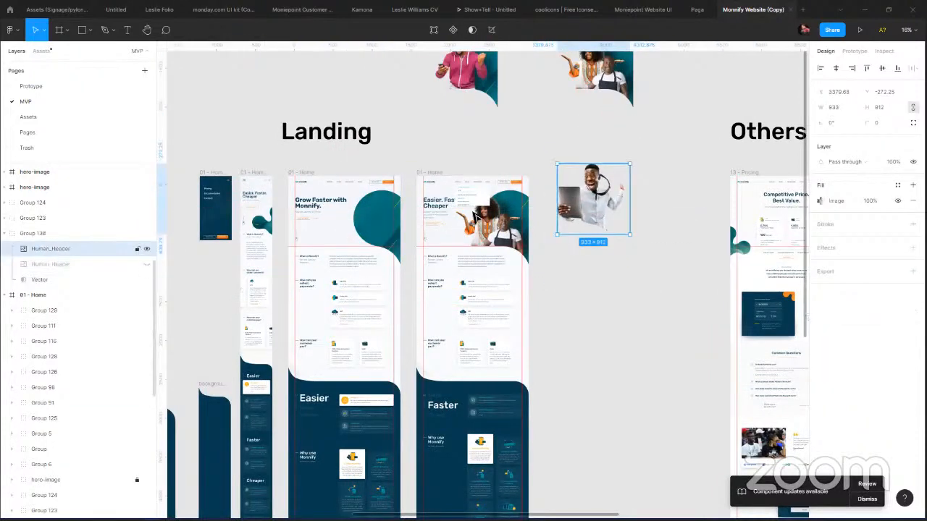
Move the Human_Header photo below its mask group, then cut and paste it as a separate image on the canvas.
{"action": "left_click_drag", "start_coordinate": [590, 215], "coordinate": [602, 374]}
{"action": "key", "text": "ctrl+x"}
{"action": "key", "text": "ctrl+v"}
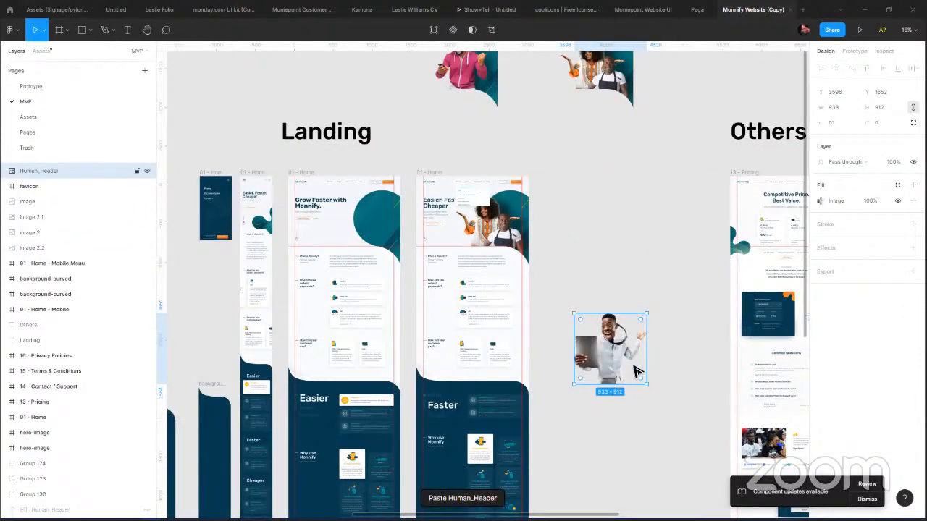
{"action": "scroll", "coordinate": [634, 372], "scroll_direction": "up", "scroll_amount": 5}
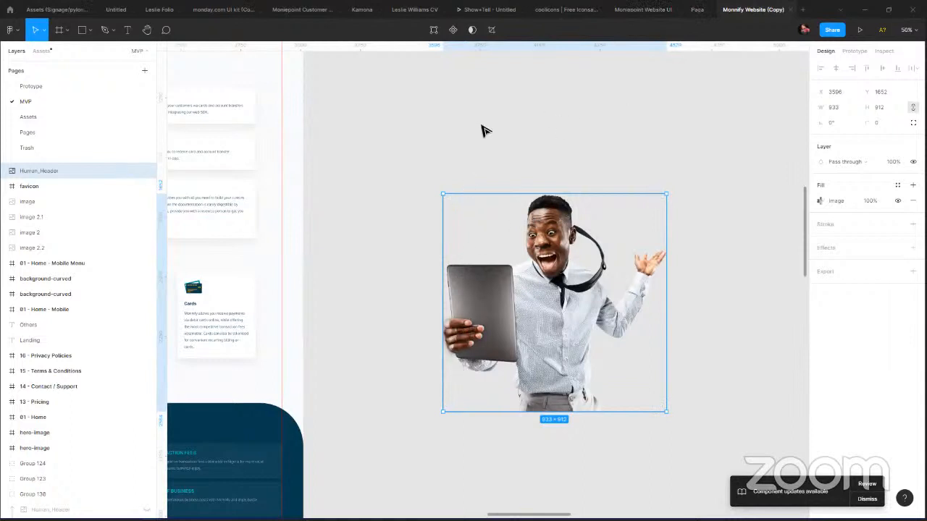
In the Paga file, duplicate the middle masked photo group onto the third feature's orange circle and delete that circle.
{"action": "left_click", "coordinate": [696, 10]}
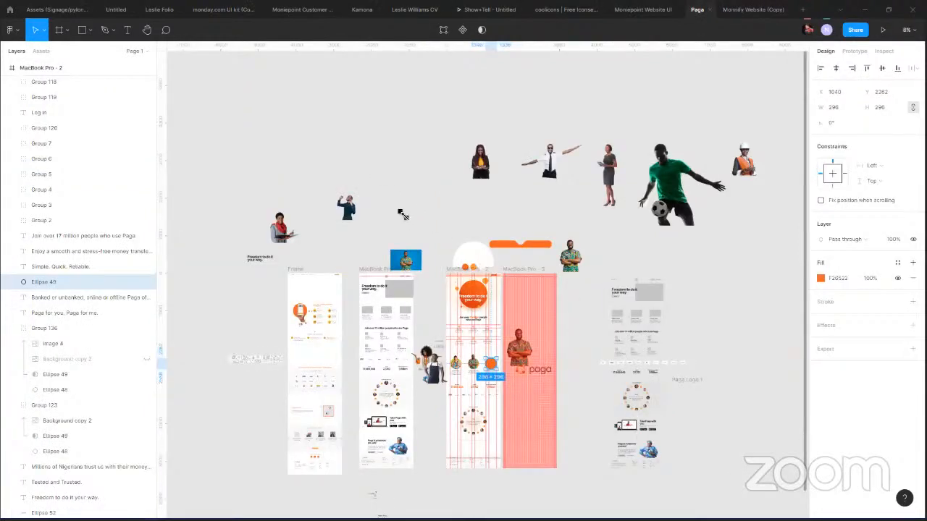
{"action": "key", "text": "ctrl"}
{"action": "scroll", "coordinate": [450, 259], "scroll_direction": "up", "scroll_amount": 3}
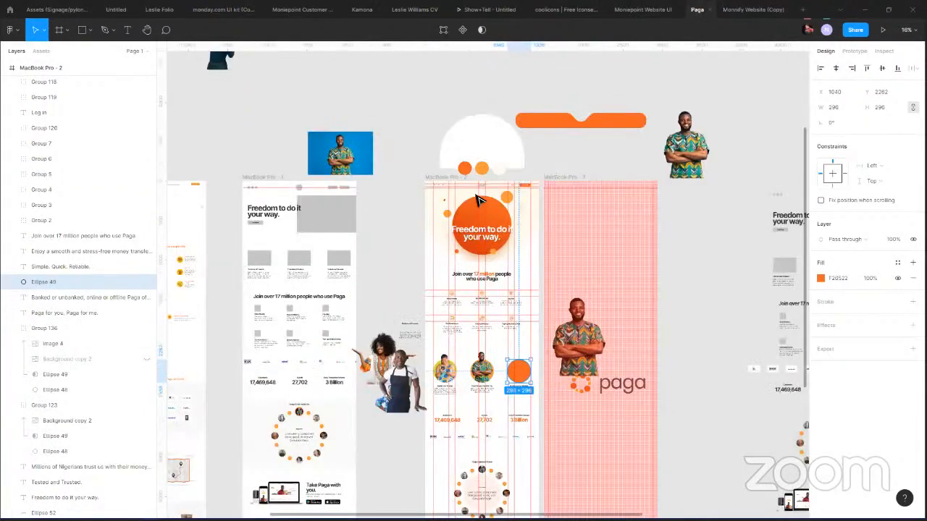
{"action": "scroll", "coordinate": [474, 199], "scroll_direction": "up", "scroll_amount": 5}
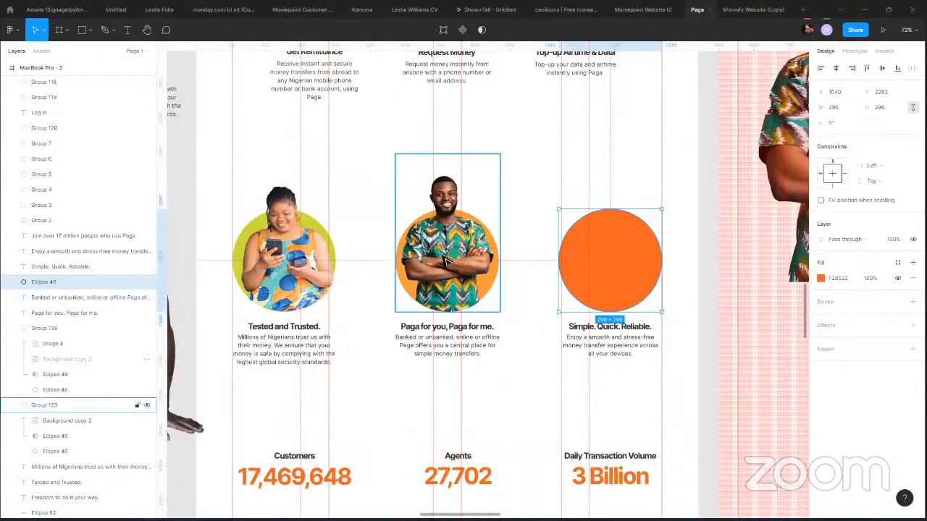
{"action": "left_click", "coordinate": [447, 260]}
{"action": "left_click_drag", "start_coordinate": [449, 261], "coordinate": [613, 250]}
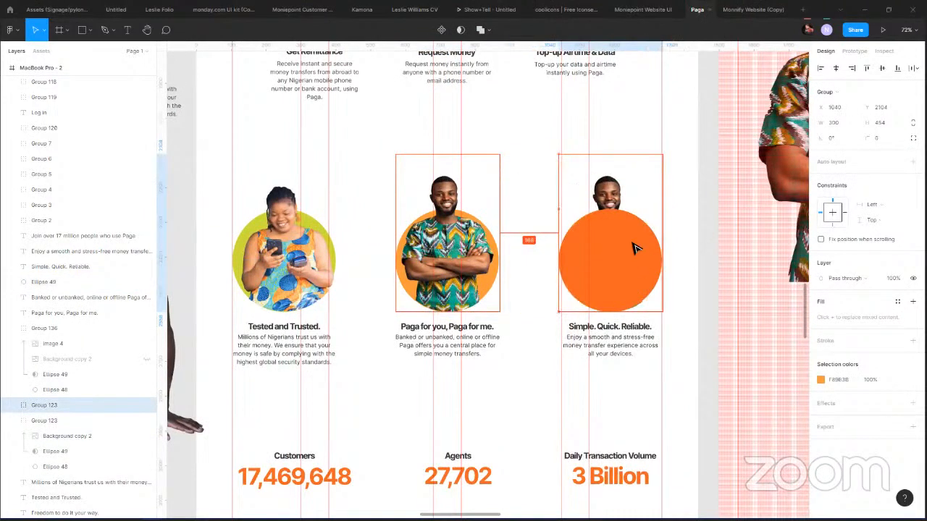
{"action": "left_click", "coordinate": [633, 249]}
{"action": "key", "text": "Delete"}
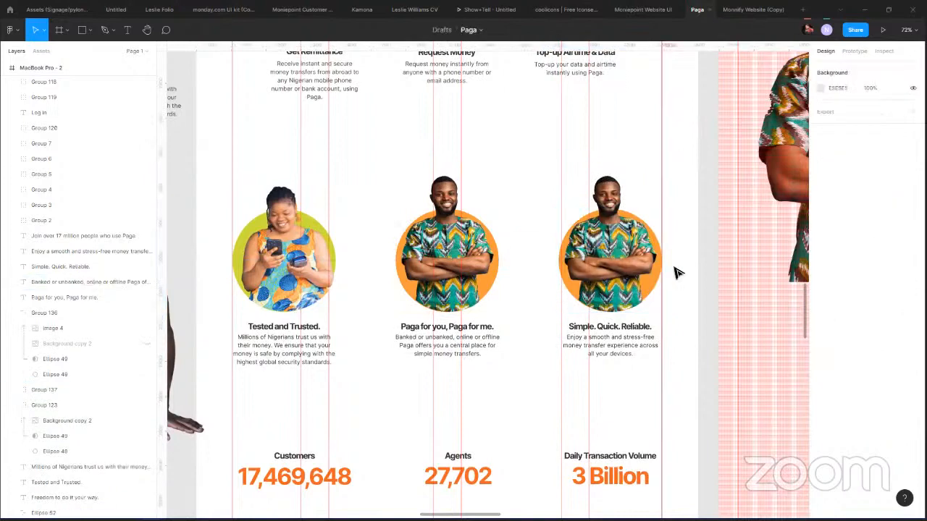
Paste the Human_Header photo into the third feature's mask group and scale it about its centre to about 421 × 412.
{"action": "left_click", "coordinate": [611, 257], "text": "ctrl"}
{"action": "key", "text": "ctrl+v"}
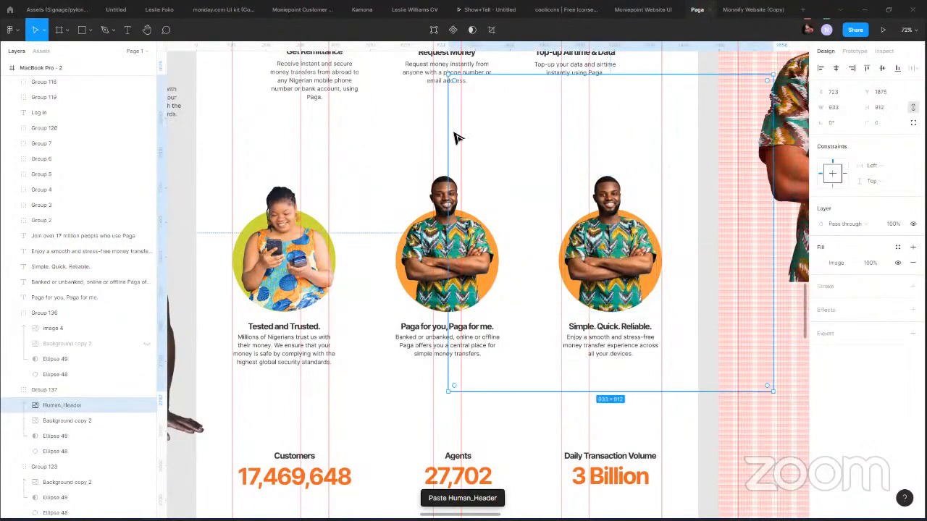
{"action": "key", "text": "alt"}
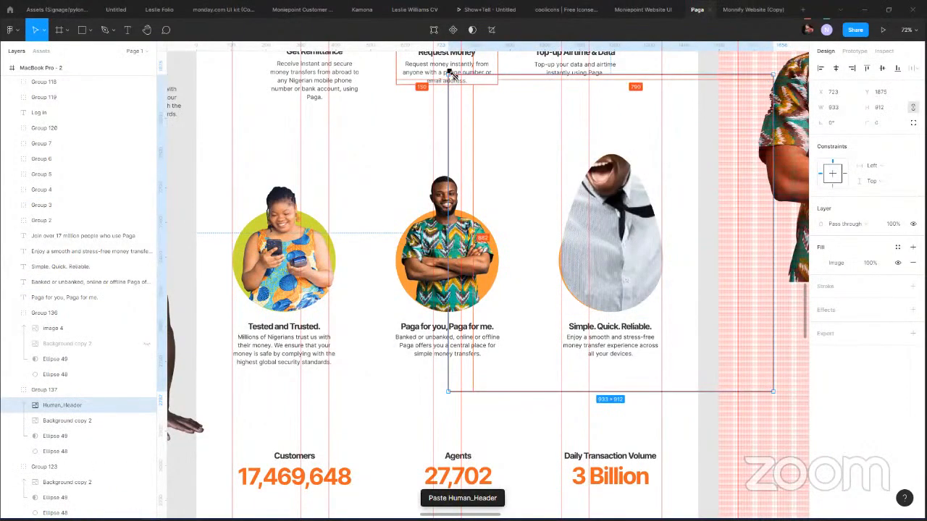
{"action": "left_click_drag", "start_coordinate": [451, 75], "coordinate": [536, 161]}
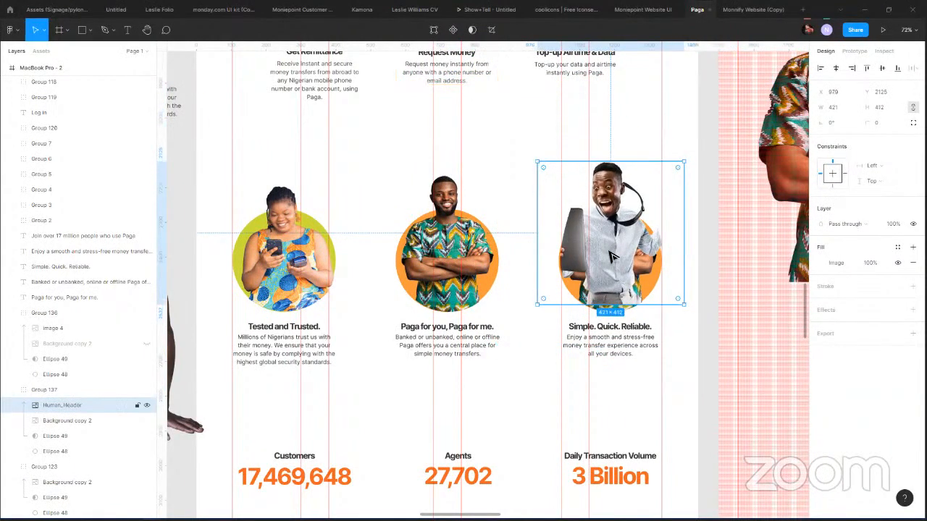
Move the Human_Header photo down over the third feature's circle and hide the Background copy 2 image in its mask group.
{"action": "left_click_drag", "start_coordinate": [617, 266], "coordinate": [662, 293]}
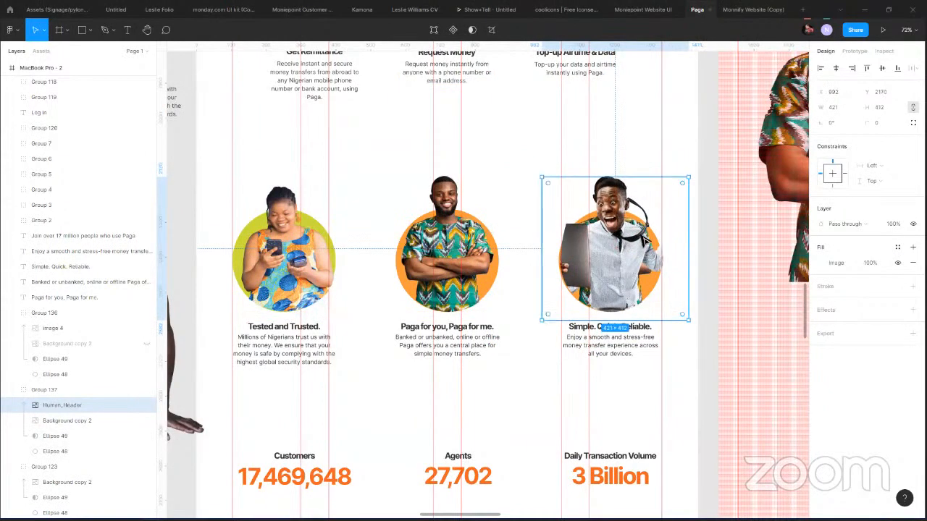
{"action": "left_click", "coordinate": [662, 219]}
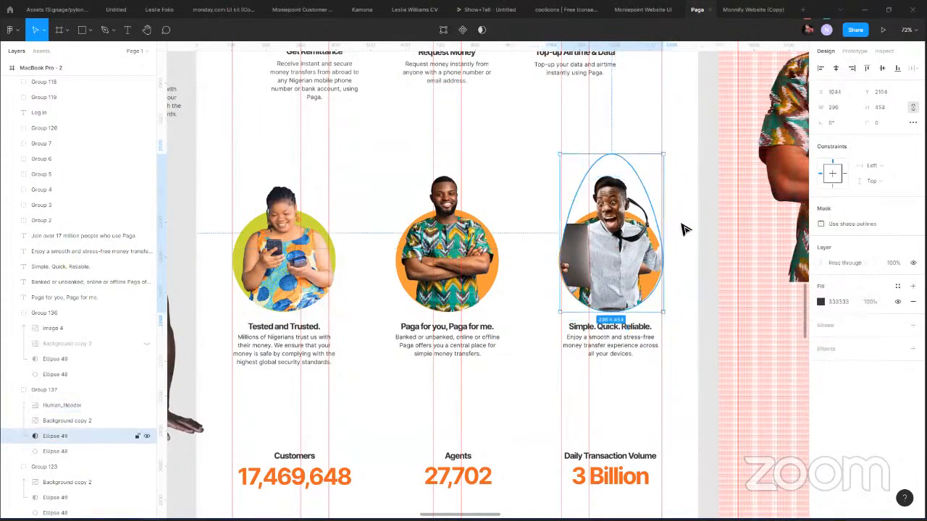
{"action": "left_click_drag", "start_coordinate": [670, 232], "coordinate": [674, 232]}
{"action": "key", "text": "ctrl+z"}
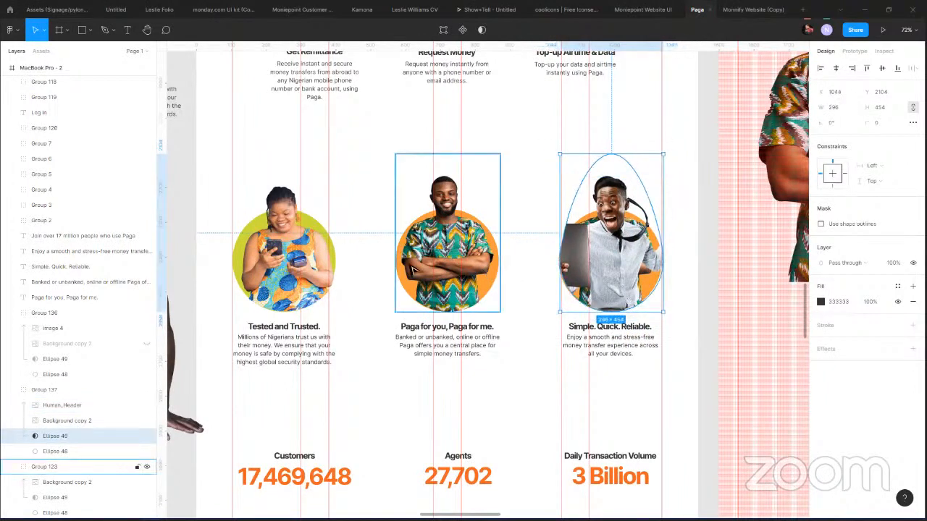
{"action": "left_click", "coordinate": [147, 421]}
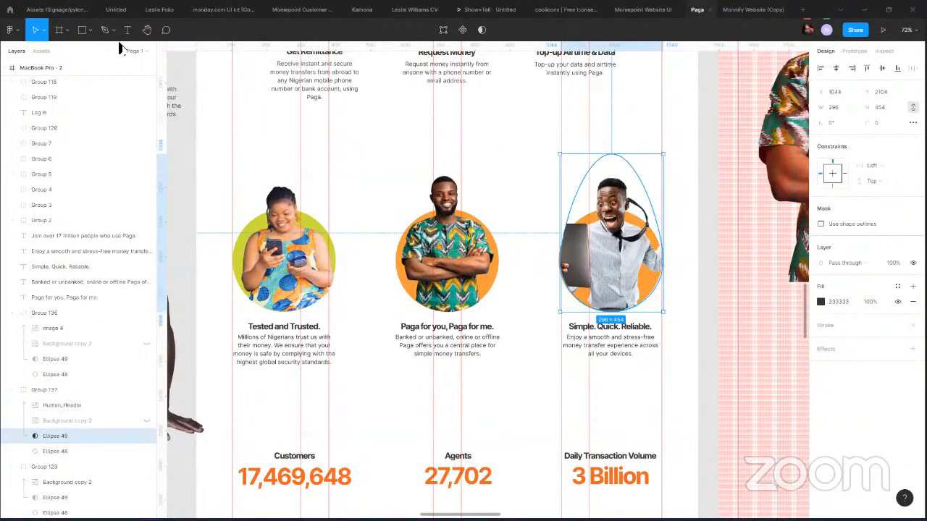
Reshape the third feature's mask ellipse to about 484 × 408.5, widening both sides around the laptop and raised hand and lowering its top point.
{"action": "double_click", "coordinate": [660, 268]}
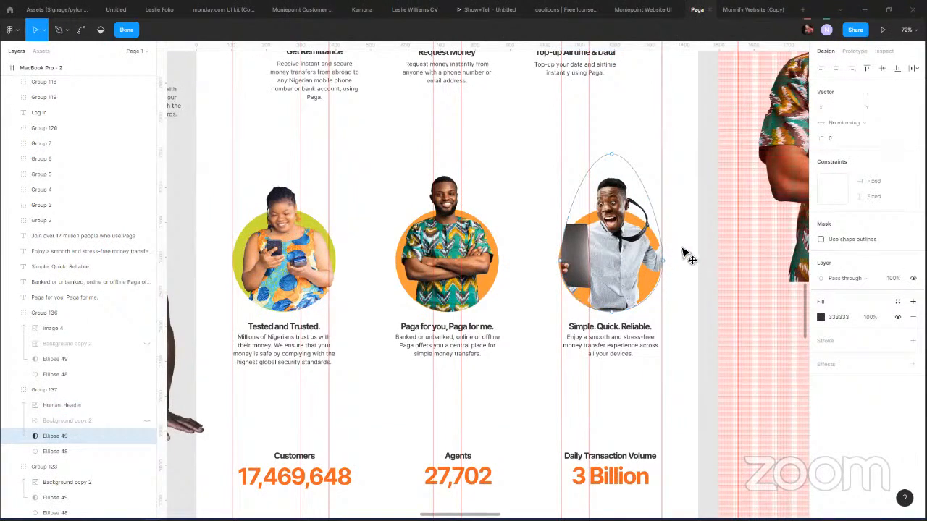
{"action": "left_click_drag", "start_coordinate": [691, 244], "coordinate": [694, 230]}
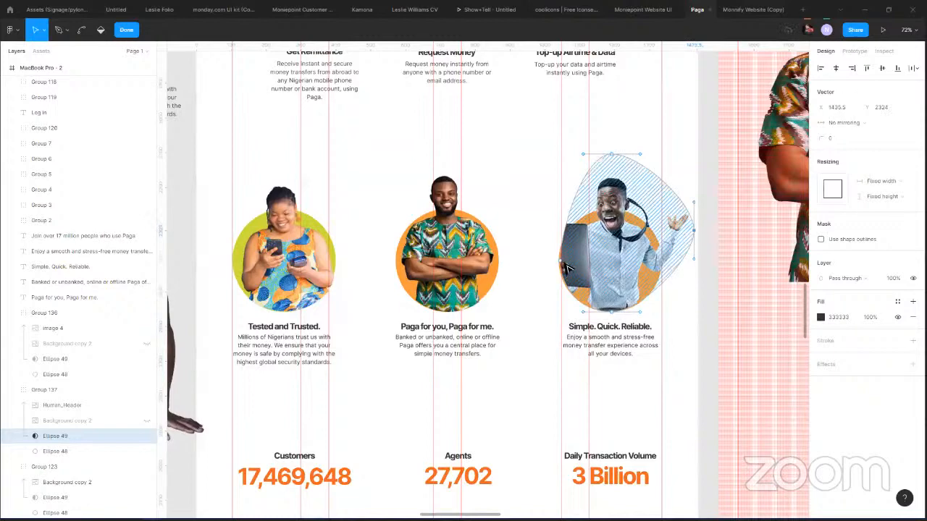
{"action": "left_click_drag", "start_coordinate": [565, 268], "coordinate": [536, 269]}
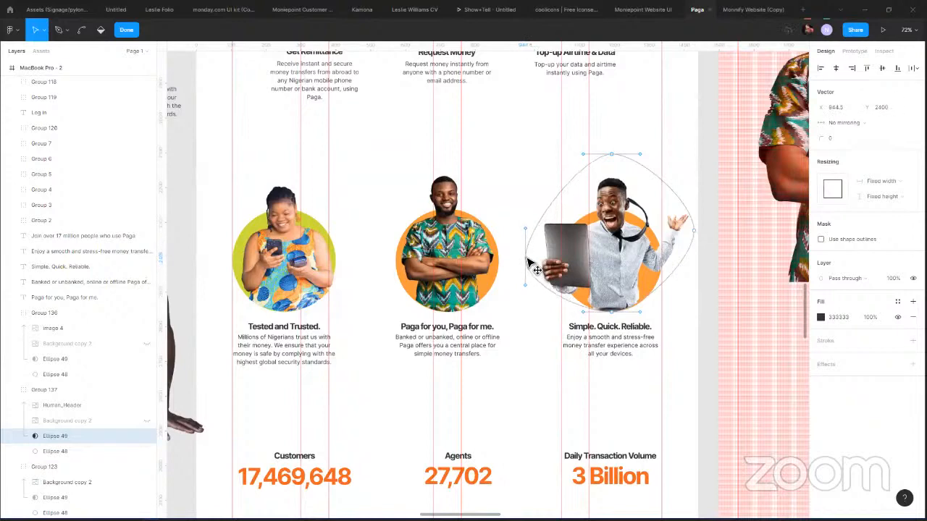
{"action": "left_click", "coordinate": [612, 154]}
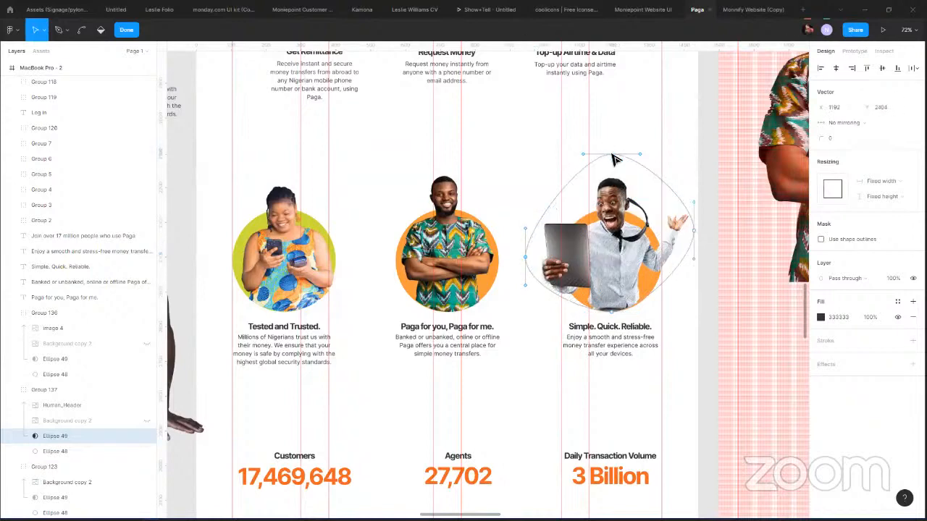
{"action": "left_click_drag", "start_coordinate": [612, 156], "coordinate": [614, 174]}
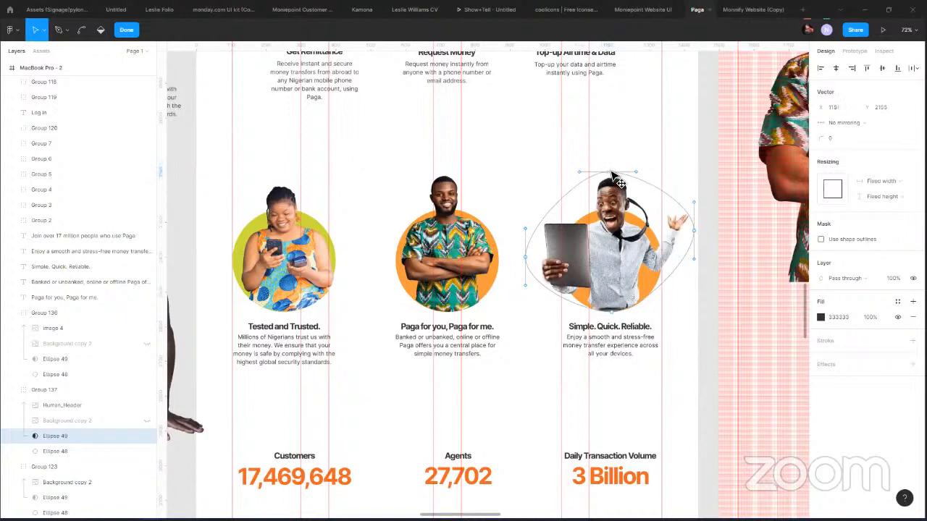
{"action": "key", "text": "Escape"}
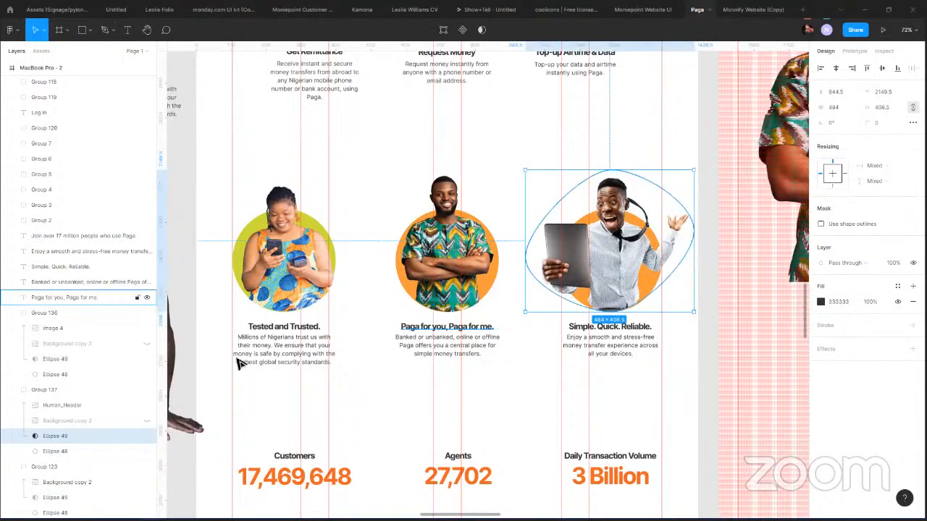
Recolour the third feature's background circle with a deeper orange from the document colours.
{"action": "left_click", "coordinate": [75, 452]}
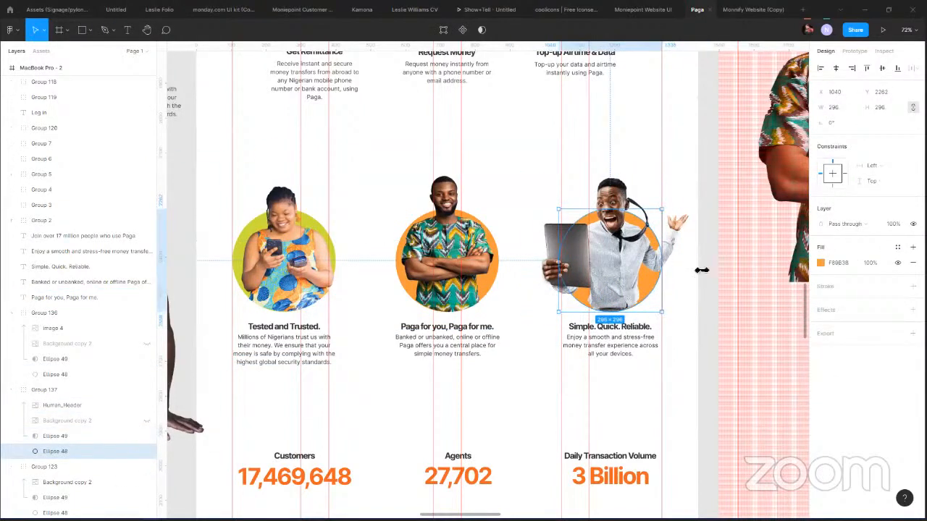
{"action": "left_click", "coordinate": [820, 263]}
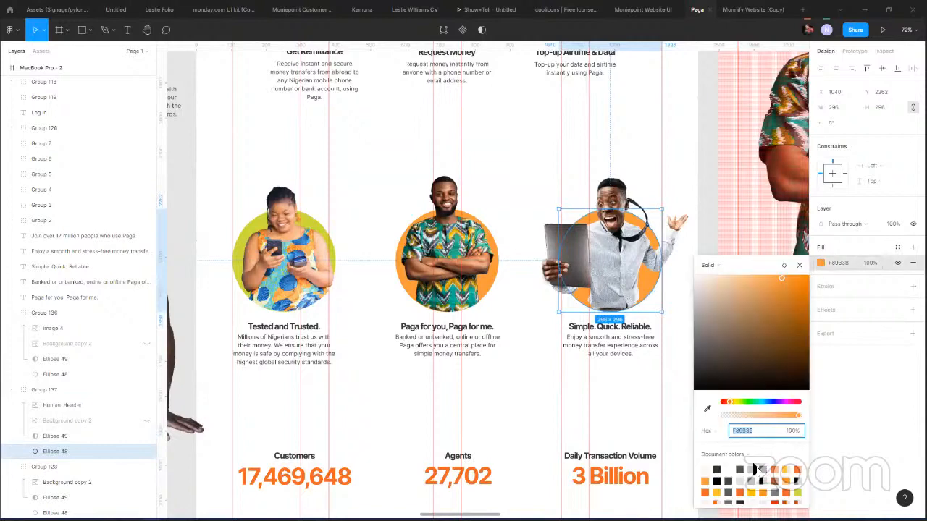
{"action": "left_click", "coordinate": [487, 396]}
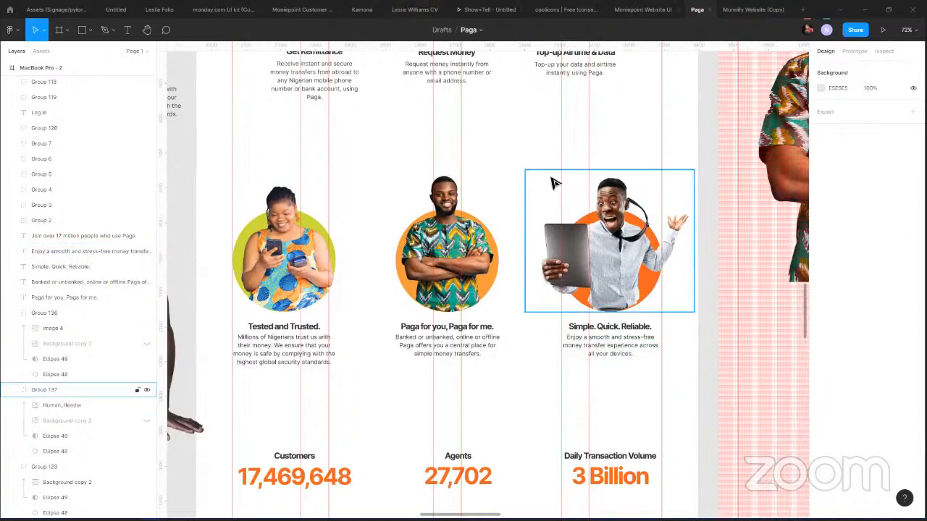
Present the Paga page as a prototype and review the hero, services and people-photo feature sections.
{"action": "scroll", "coordinate": [542, 176], "scroll_direction": "down", "scroll_amount": 1}
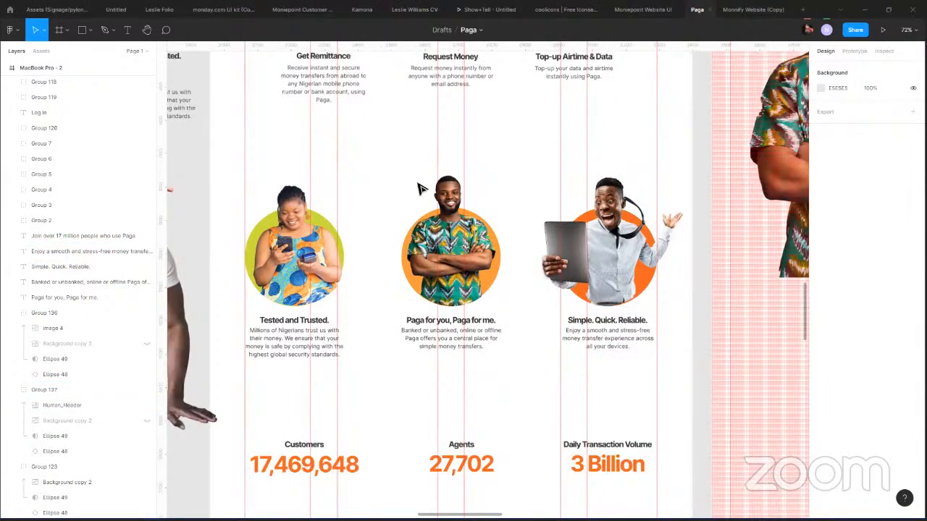
{"action": "scroll", "coordinate": [443, 189], "scroll_direction": "down", "scroll_amount": 2}
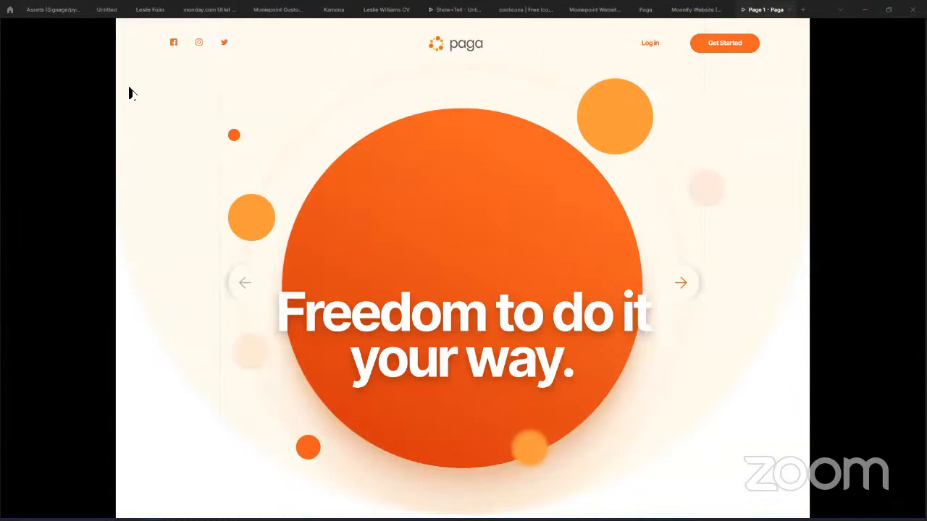
{"action": "scroll", "coordinate": [463, 297], "scroll_direction": "down", "scroll_amount": 5}
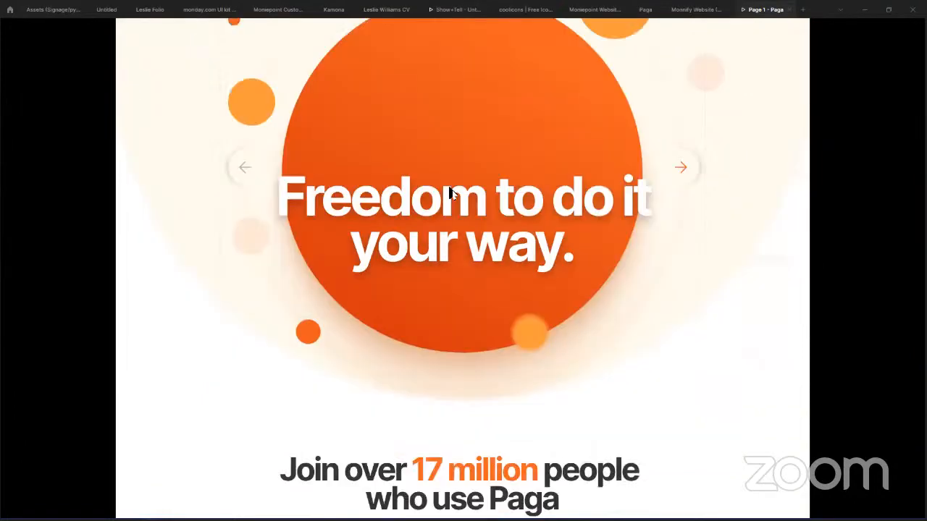
{"action": "scroll", "coordinate": [449, 306], "scroll_direction": "down", "scroll_amount": 8}
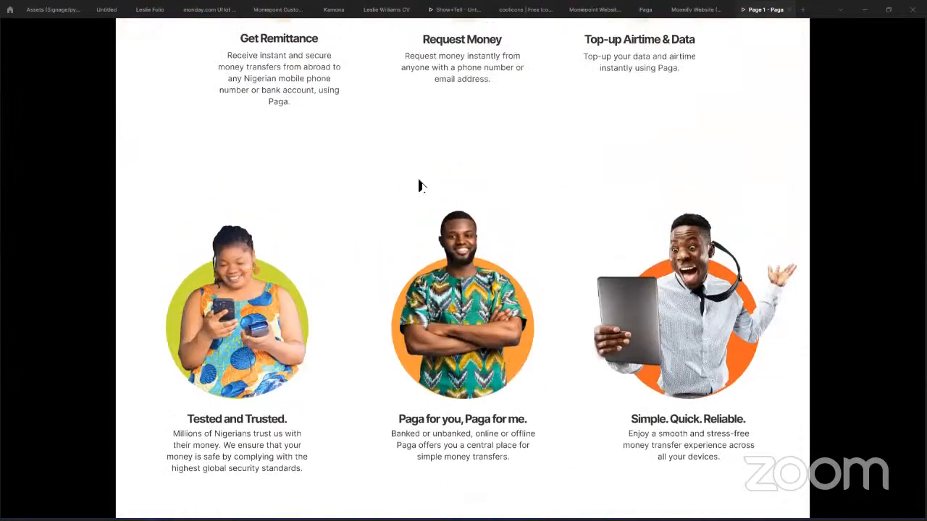
{"action": "scroll", "coordinate": [430, 395], "scroll_direction": "up", "scroll_amount": 10}
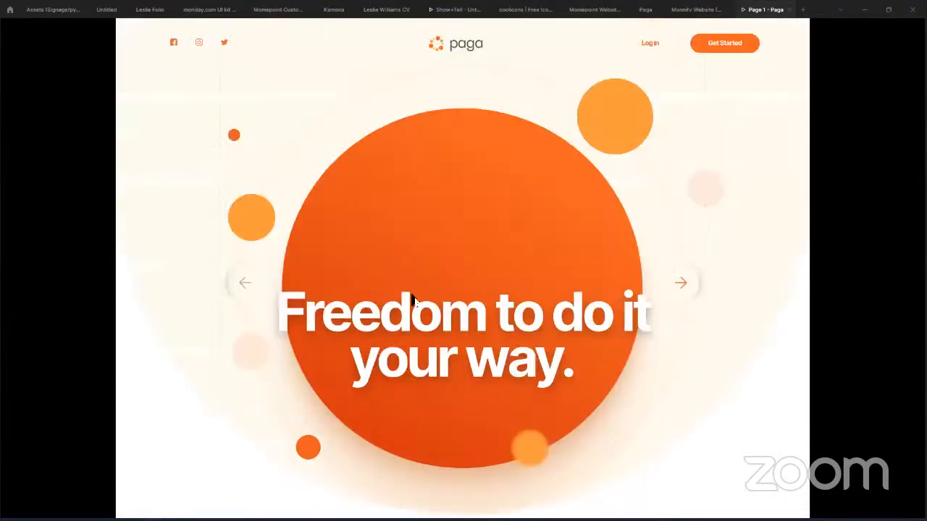
{"action": "scroll", "coordinate": [420, 369], "scroll_direction": "down", "scroll_amount": 7}
{"action": "scroll", "coordinate": [427, 435], "scroll_direction": "up", "scroll_amount": 2}
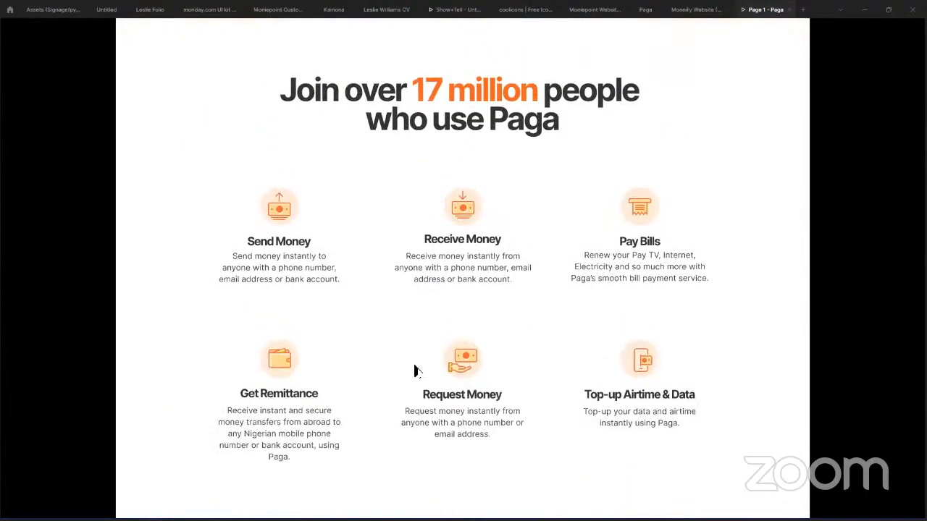
{"action": "scroll", "coordinate": [416, 370], "scroll_direction": "down", "scroll_amount": 1}
{"action": "scroll", "coordinate": [415, 370], "scroll_direction": "down", "scroll_amount": 4}
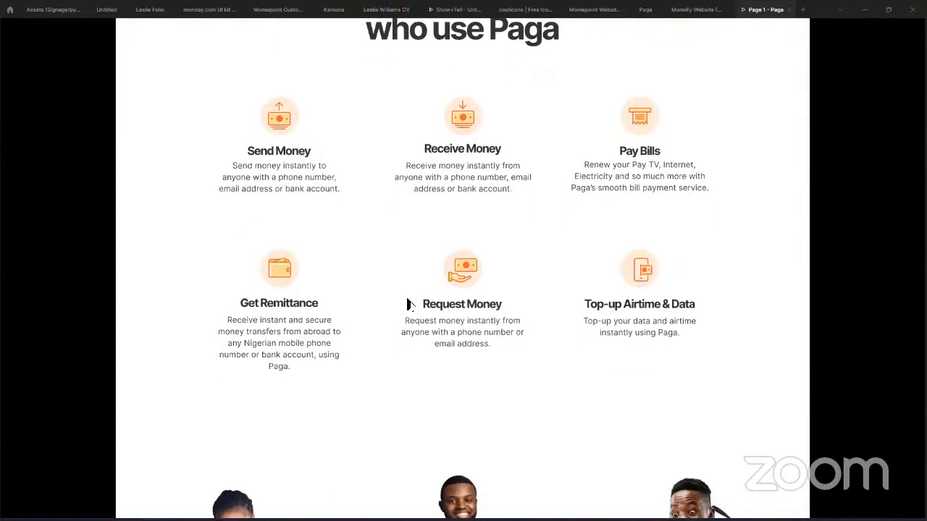
{"action": "scroll", "coordinate": [429, 331], "scroll_direction": "up", "scroll_amount": 4}
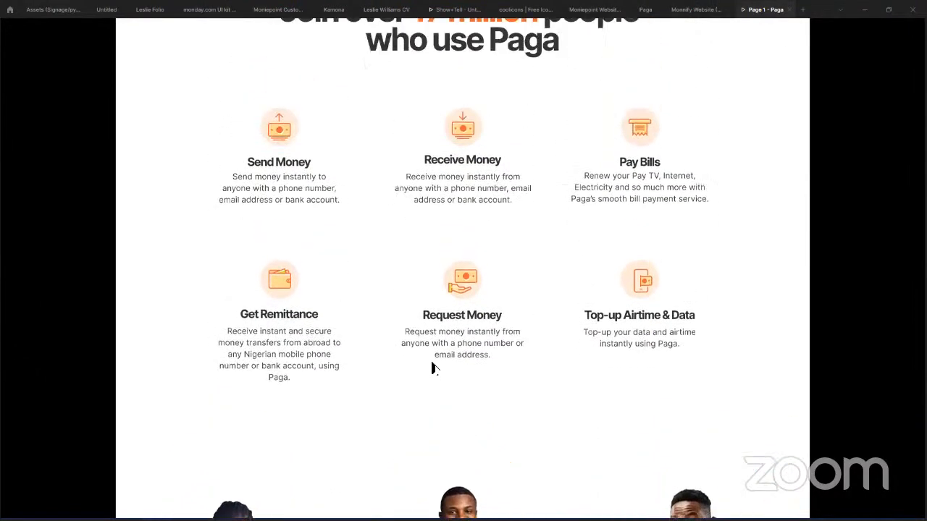
{"action": "scroll", "coordinate": [416, 205], "scroll_direction": "down", "scroll_amount": 5}
{"action": "scroll", "coordinate": [414, 239], "scroll_direction": "down", "scroll_amount": 1}
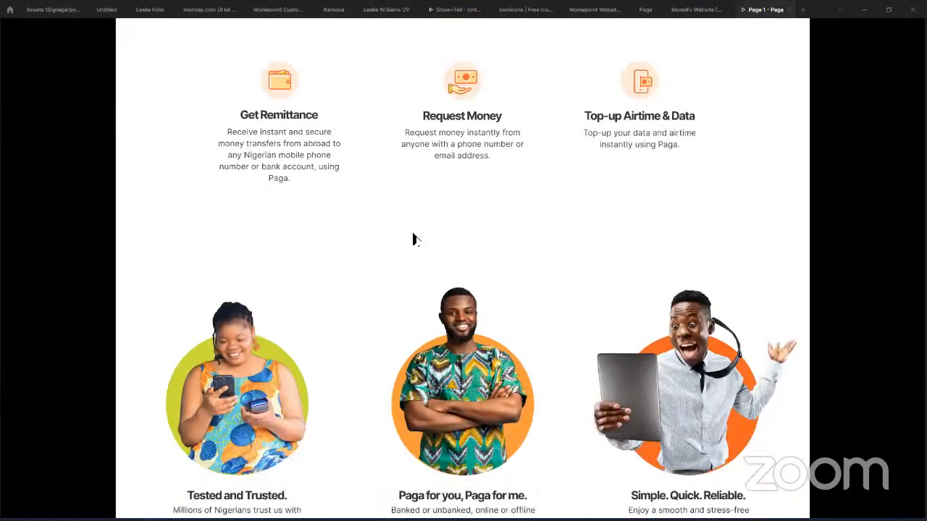
Review the Paga landing page prototype from the hero banner through the feature icons to the customer portraits.
{"action": "scroll", "coordinate": [420, 331], "scroll_direction": "up", "scroll_amount": 8}
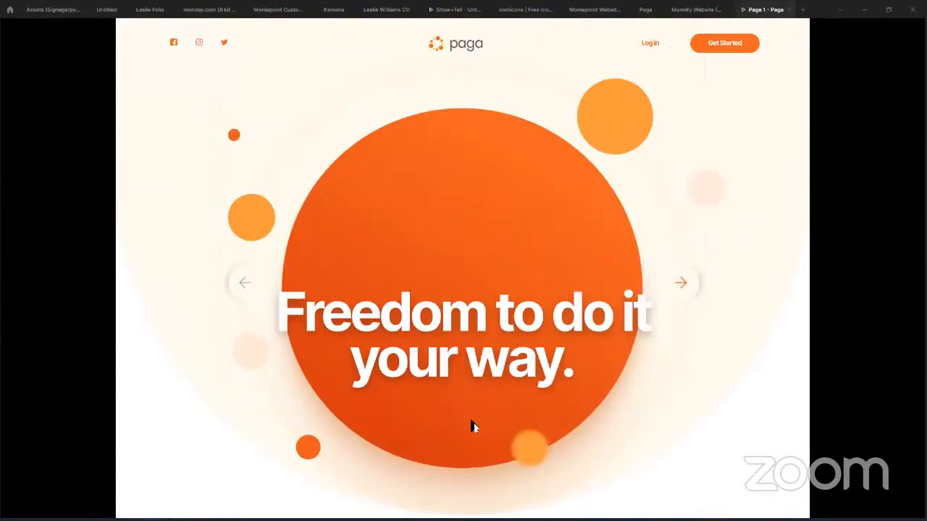
{"action": "scroll", "coordinate": [471, 426], "scroll_direction": "down", "scroll_amount": 10}
{"action": "scroll", "coordinate": [413, 260], "scroll_direction": "down", "scroll_amount": 1}
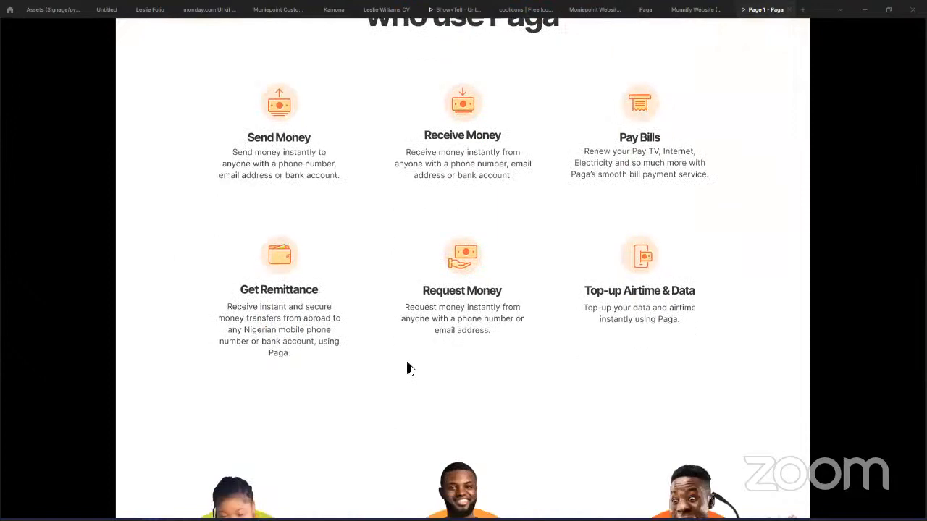
{"action": "scroll", "coordinate": [408, 368], "scroll_direction": "up", "scroll_amount": 10}
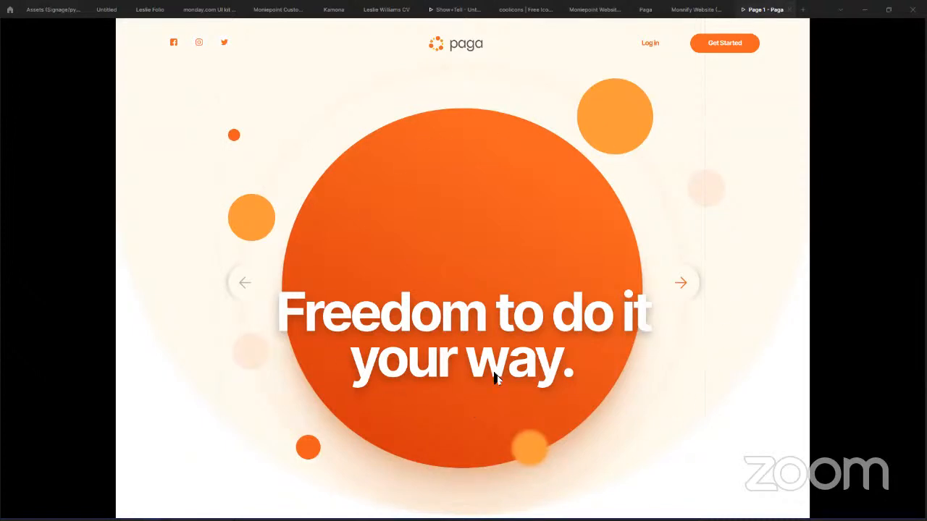
{"action": "scroll", "coordinate": [441, 402], "scroll_direction": "down", "scroll_amount": 4}
{"action": "scroll", "coordinate": [406, 391], "scroll_direction": "up", "scroll_amount": 4}
{"action": "scroll", "coordinate": [449, 261], "scroll_direction": "down", "scroll_amount": 6}
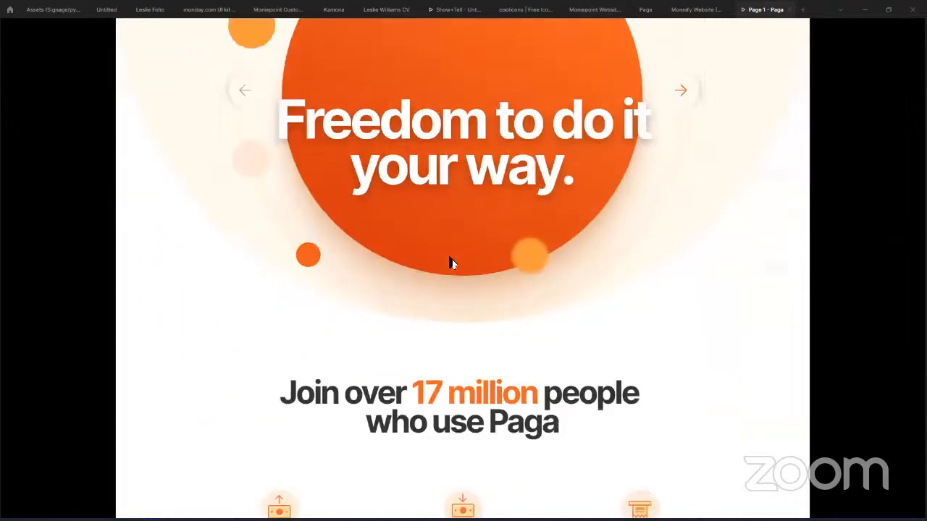
{"action": "scroll", "coordinate": [450, 261], "scroll_direction": "down", "scroll_amount": 3}
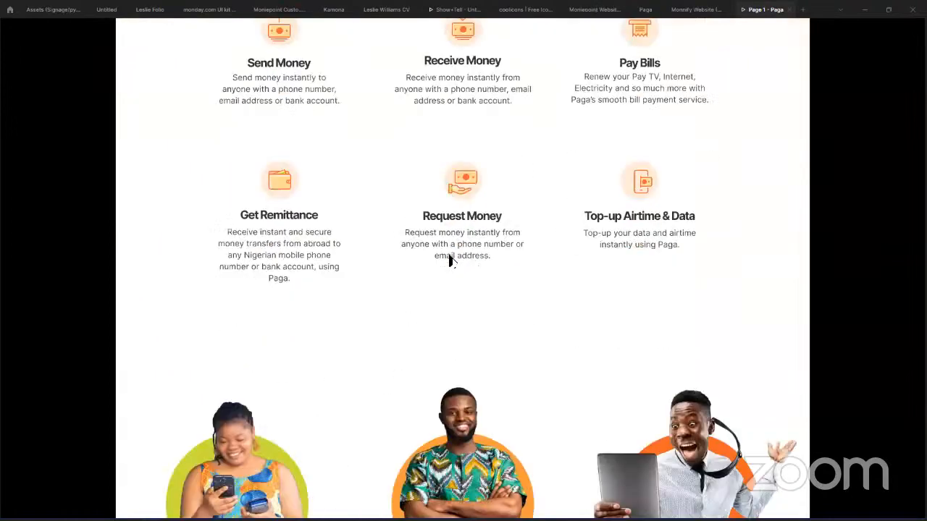
{"action": "scroll", "coordinate": [450, 261], "scroll_direction": "up", "scroll_amount": 2}
{"action": "scroll", "coordinate": [450, 261], "scroll_direction": "down", "scroll_amount": 2}
{"action": "scroll", "coordinate": [364, 57], "scroll_direction": "up", "scroll_amount": 1}
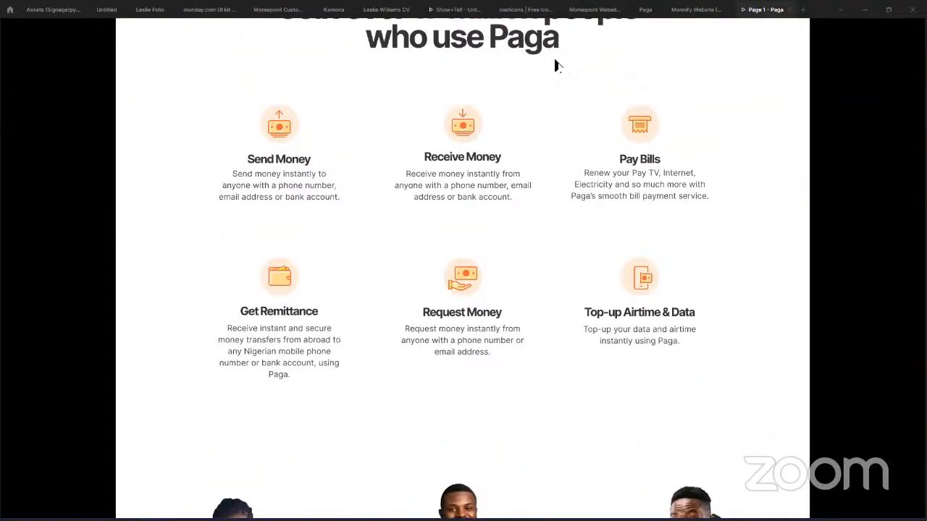
Examine the image of the man with the laptop among the Monnify Website page designs and return to the Paga prototype.
{"action": "left_click", "coordinate": [694, 11]}
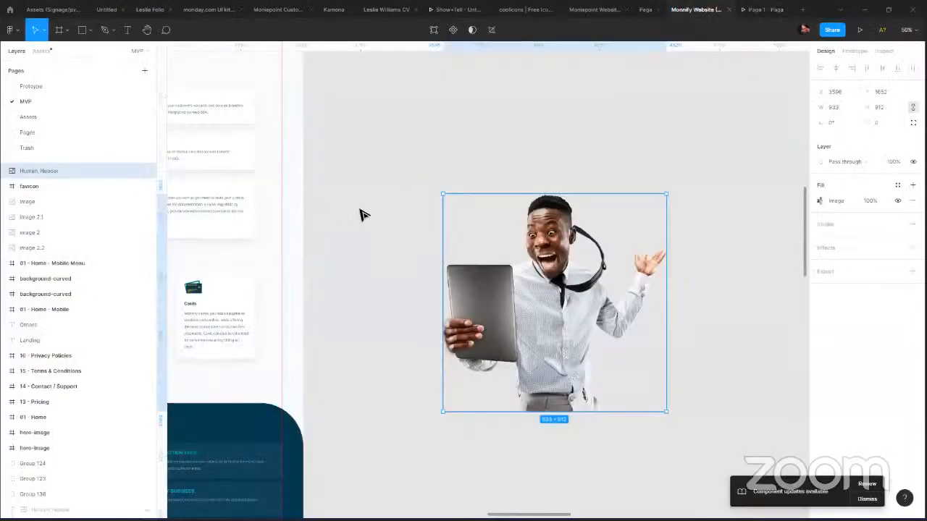
{"action": "left_click", "coordinate": [666, 153]}
{"action": "scroll", "coordinate": [662, 182], "scroll_direction": "down", "scroll_amount": 3}
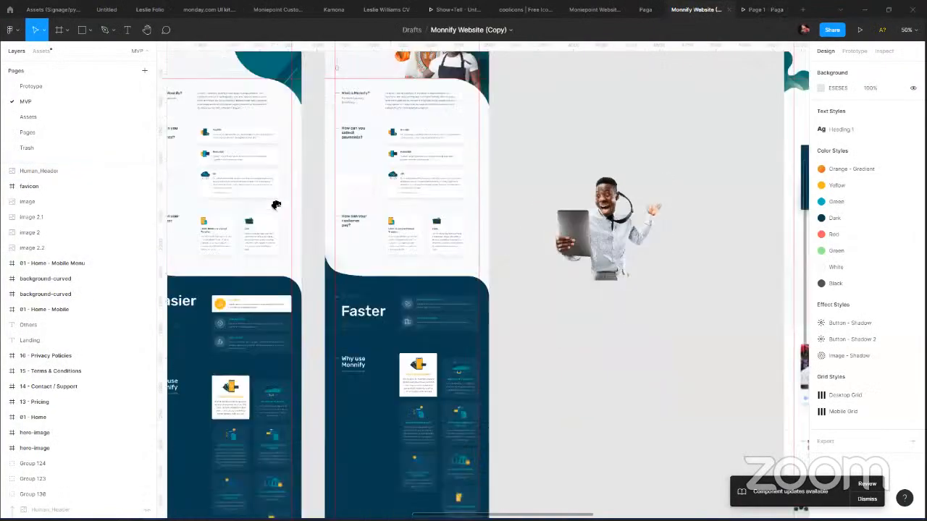
{"action": "left_click_drag", "start_coordinate": [276, 205], "coordinate": [483, 215]}
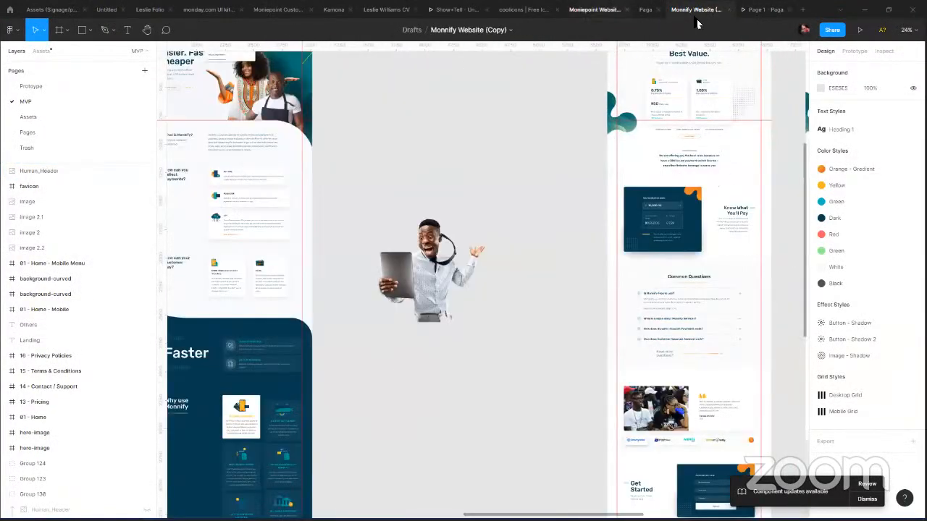
{"action": "left_click", "coordinate": [757, 10]}
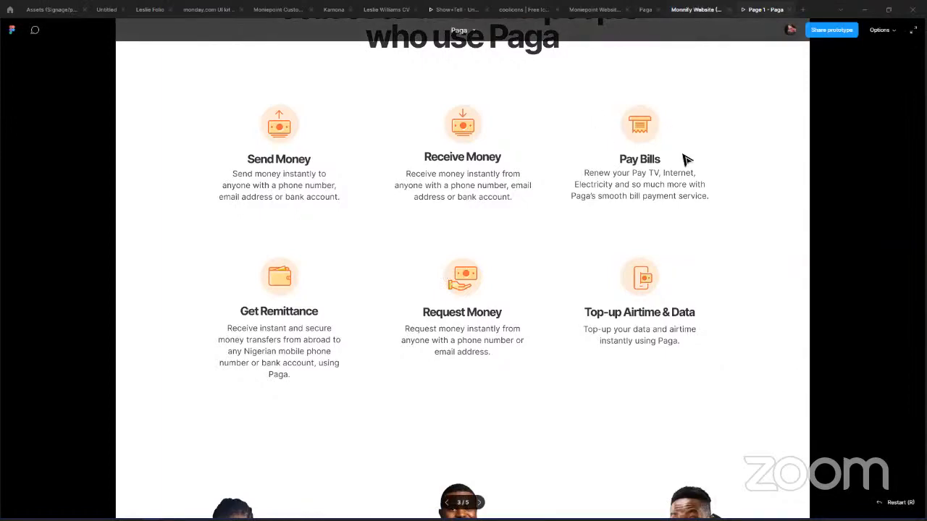
Try hiding the background circle of the Send Money icon in the Paga design file and preview it in the prototype.
{"action": "scroll", "coordinate": [588, 23], "scroll_direction": "right", "scroll_amount": 5}
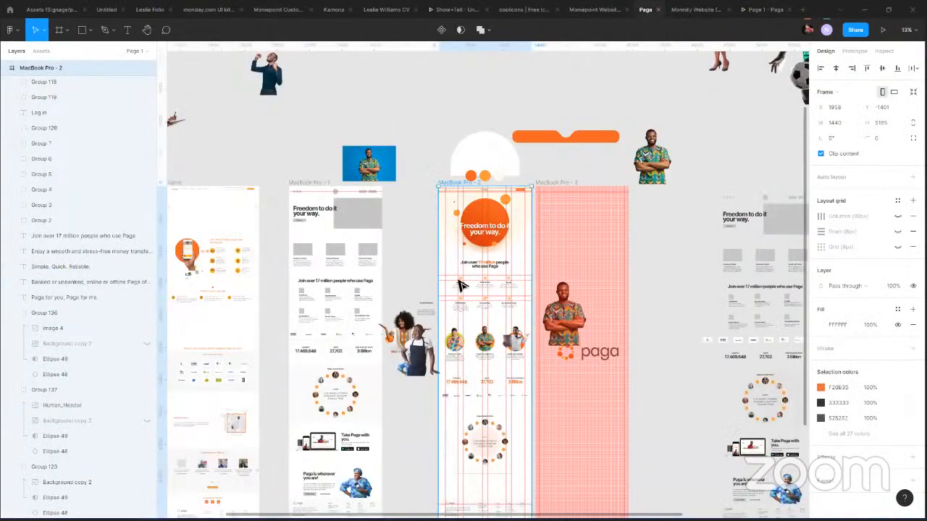
{"action": "scroll", "coordinate": [461, 286], "scroll_direction": "up", "scroll_amount": 10}
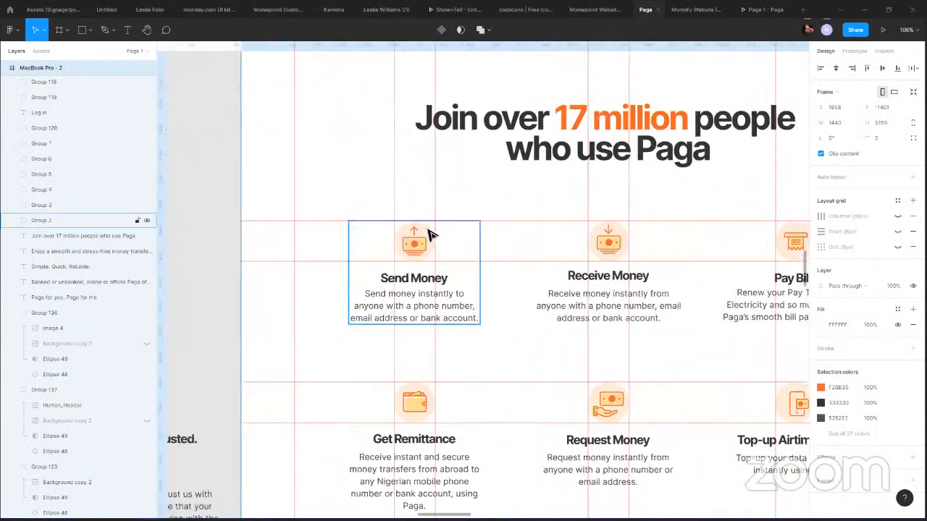
{"action": "double_click", "coordinate": [429, 233]}
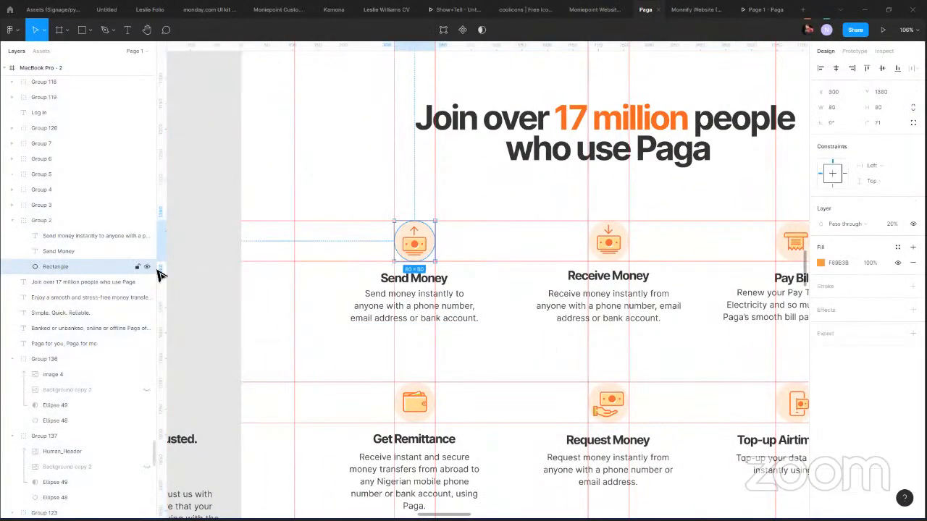
{"action": "left_click", "coordinate": [147, 266]}
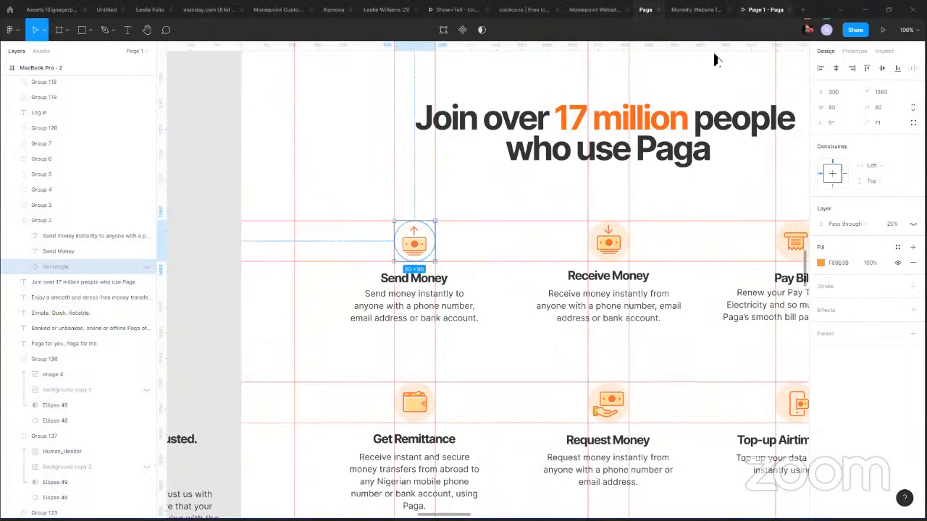
{"action": "left_click", "coordinate": [763, 9]}
{"action": "scroll", "coordinate": [403, 305], "scroll_direction": "up", "scroll_amount": 2}
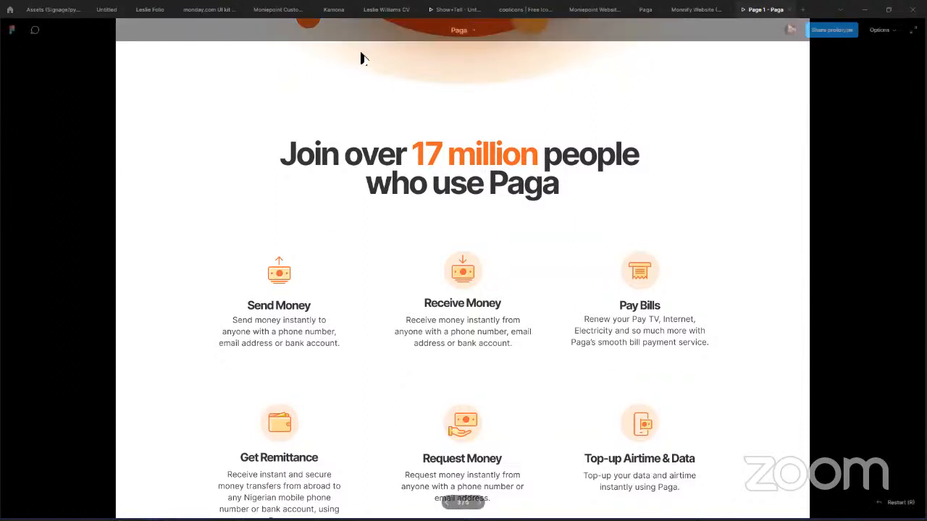
Return to the Paga design file and restore the background circle behind the Send Money icon.
{"action": "left_click", "coordinate": [699, 10]}
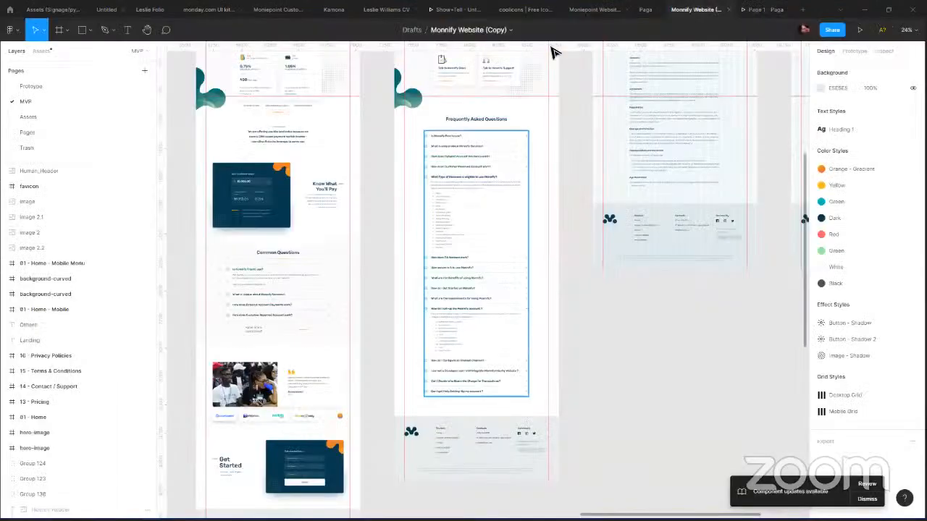
{"action": "key", "text": "ctrl+Tab"}
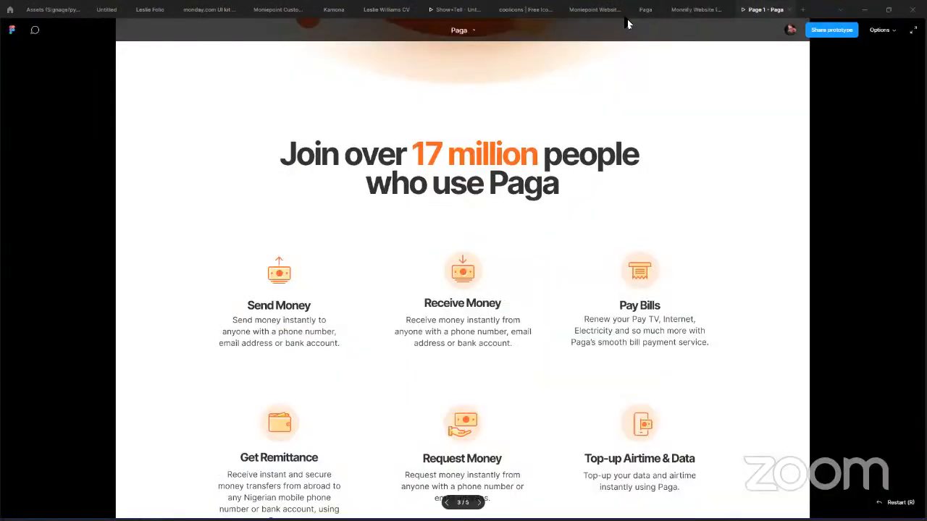
{"action": "left_click", "coordinate": [644, 9]}
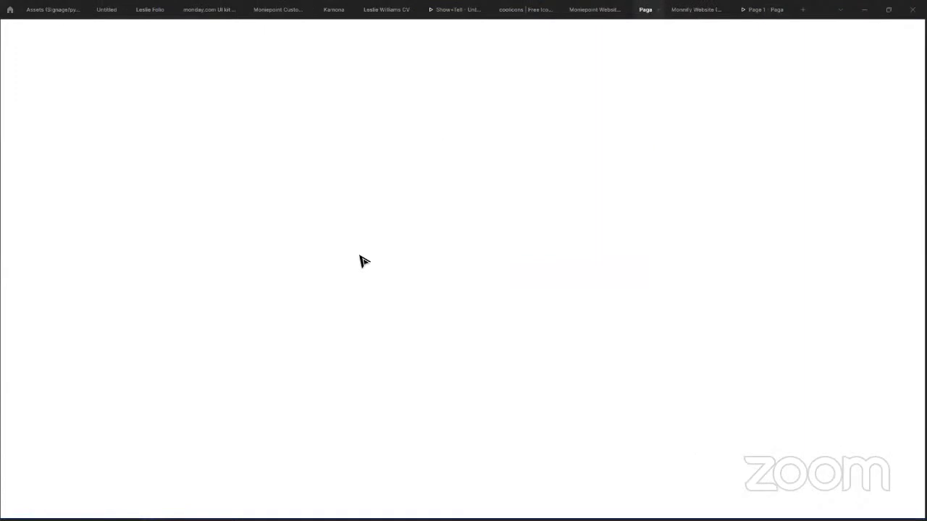
{"action": "left_click", "coordinate": [362, 261]}
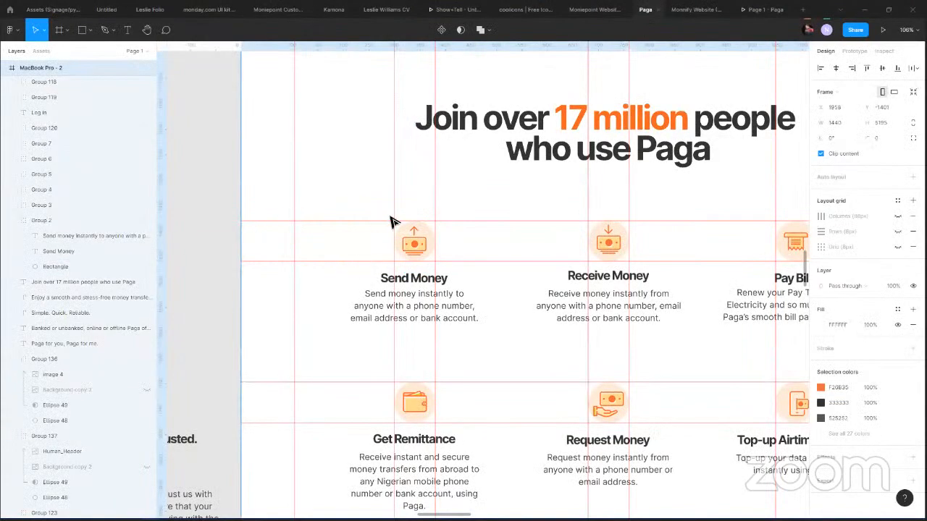
Replace the fill of the circle behind the Send Money icon with solid orange F26522 at 53% opacity.
{"action": "scroll", "coordinate": [416, 239], "scroll_direction": "up", "scroll_amount": 8}
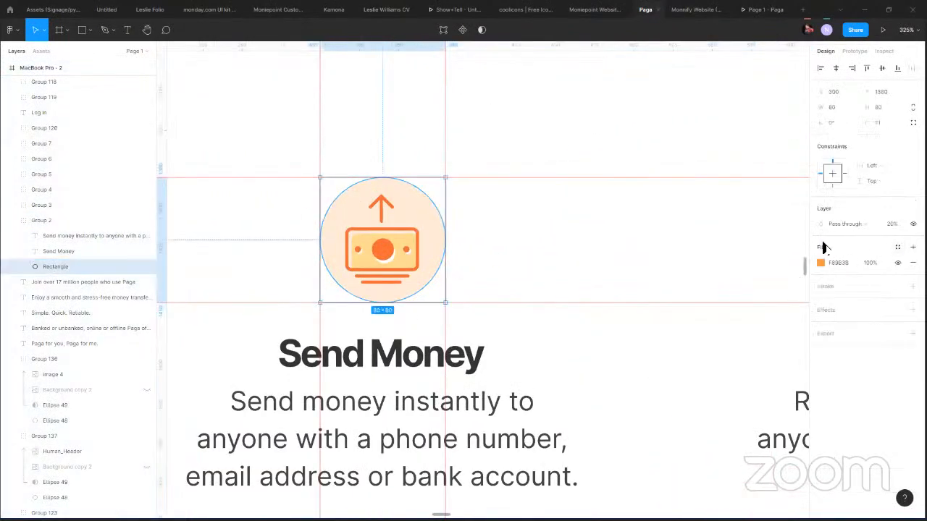
{"action": "left_click", "coordinate": [912, 247]}
{"action": "left_click", "coordinate": [913, 278]}
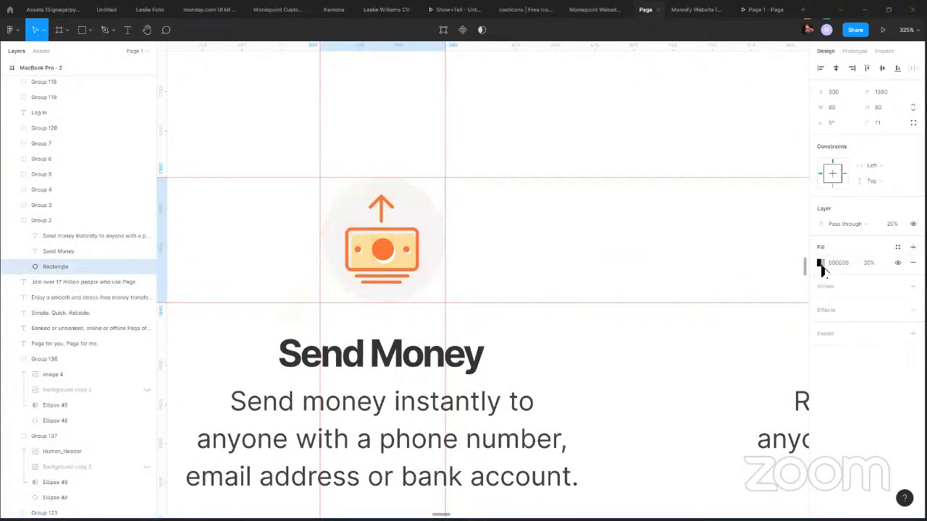
{"action": "left_click", "coordinate": [821, 263]}
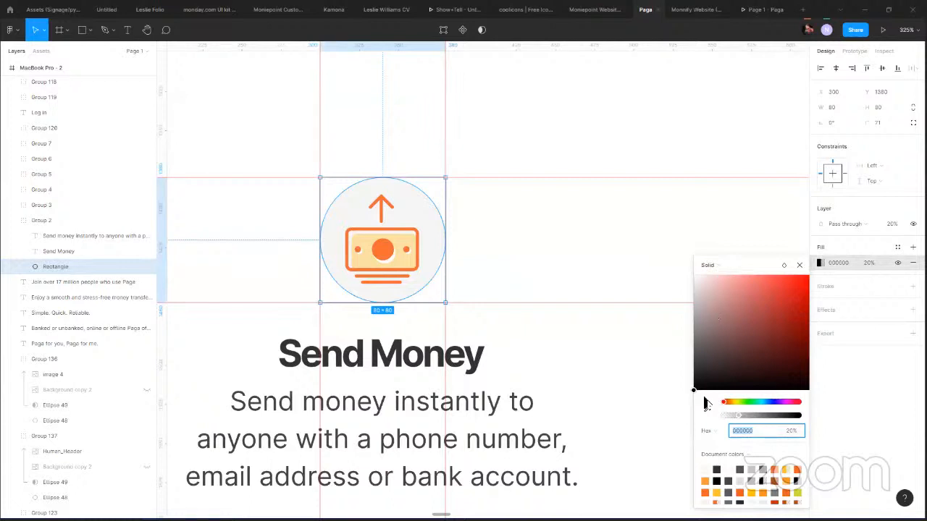
{"action": "left_click", "coordinate": [784, 468]}
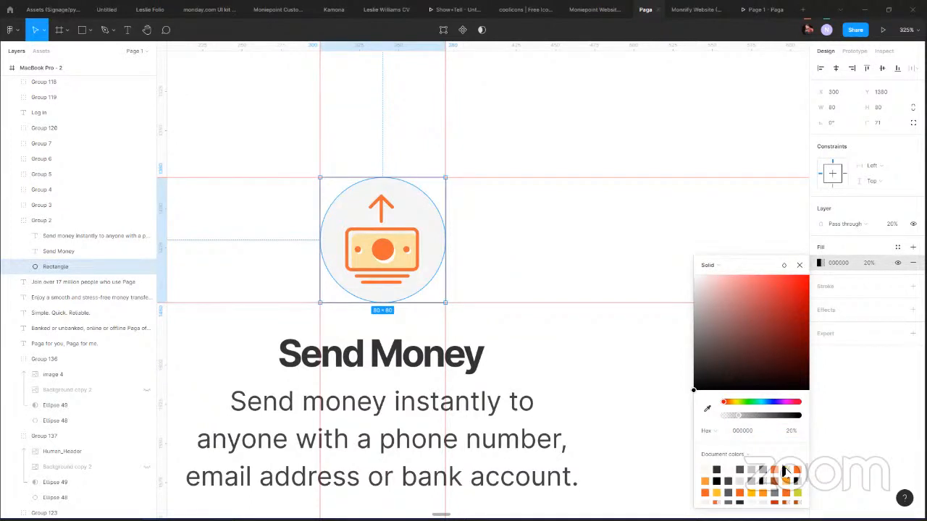
{"action": "left_click", "coordinate": [785, 471]}
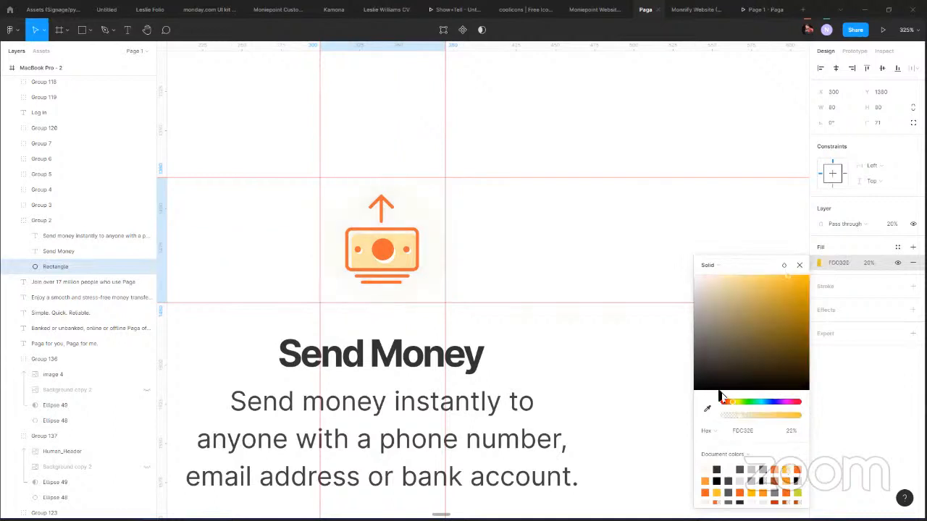
{"action": "left_click", "coordinate": [796, 471]}
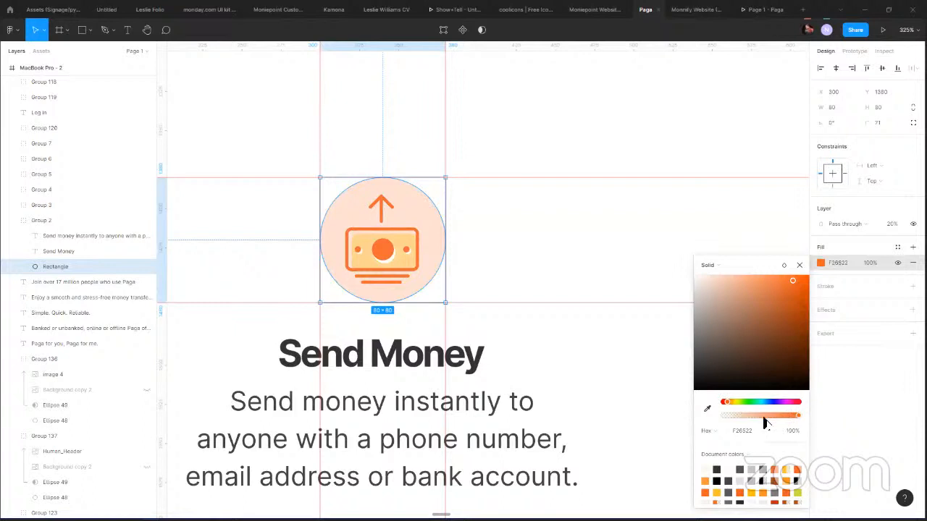
{"action": "mouse_move", "coordinate": [766, 418]}
{"action": "left_mouse_down"}
{"action": "mouse_move", "coordinate": [741, 420]}
{"action": "mouse_move", "coordinate": [764, 420]}
{"action": "left_mouse_up"}
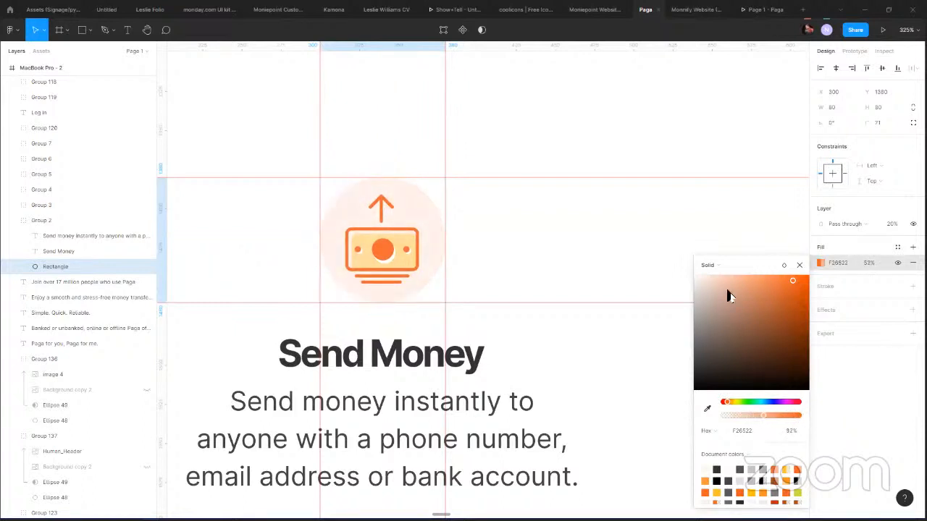
Change the Send Money circle's fill to a radial gradient with a transparent centre and the orange concentrated near the outer edge.
{"action": "left_click", "coordinate": [728, 267]}
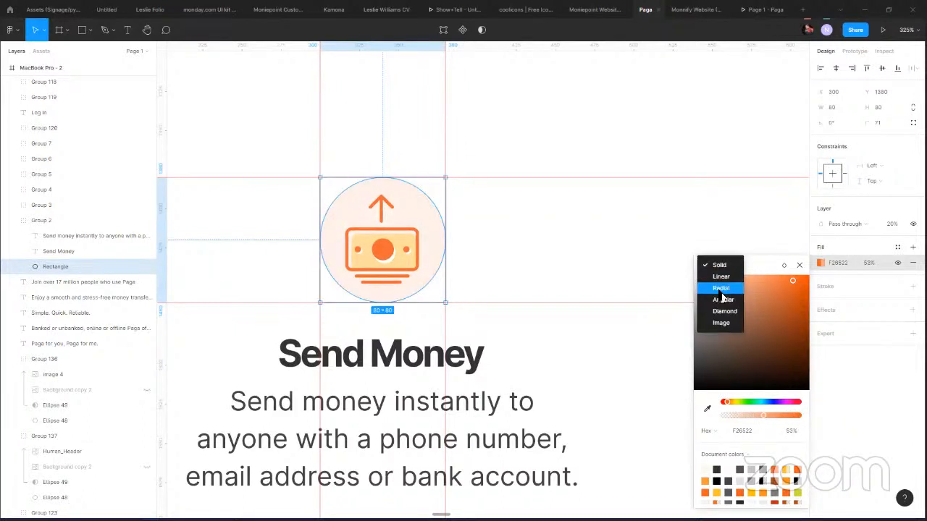
{"action": "left_click", "coordinate": [723, 294]}
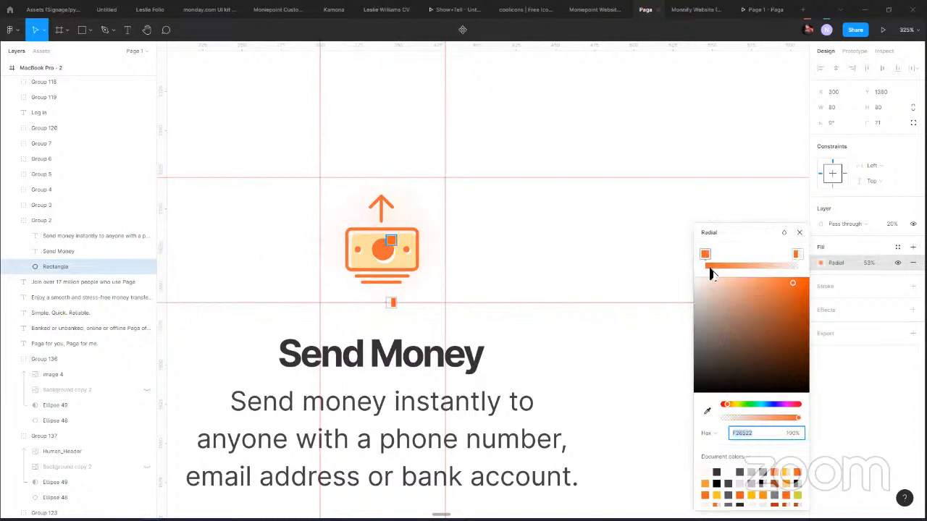
{"action": "left_click_drag", "start_coordinate": [706, 255], "coordinate": [736, 255]}
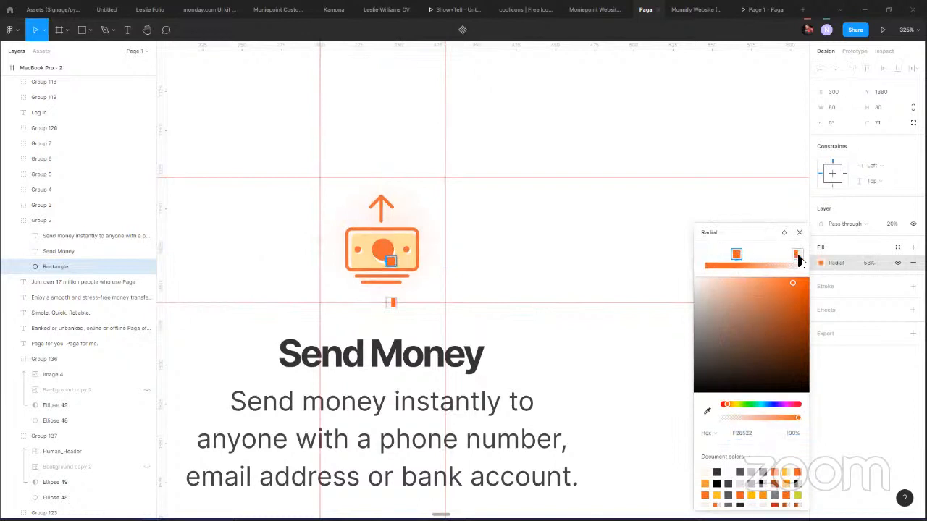
{"action": "left_click_drag", "start_coordinate": [798, 255], "coordinate": [662, 263]}
{"action": "left_click_drag", "start_coordinate": [737, 252], "coordinate": [812, 247]}
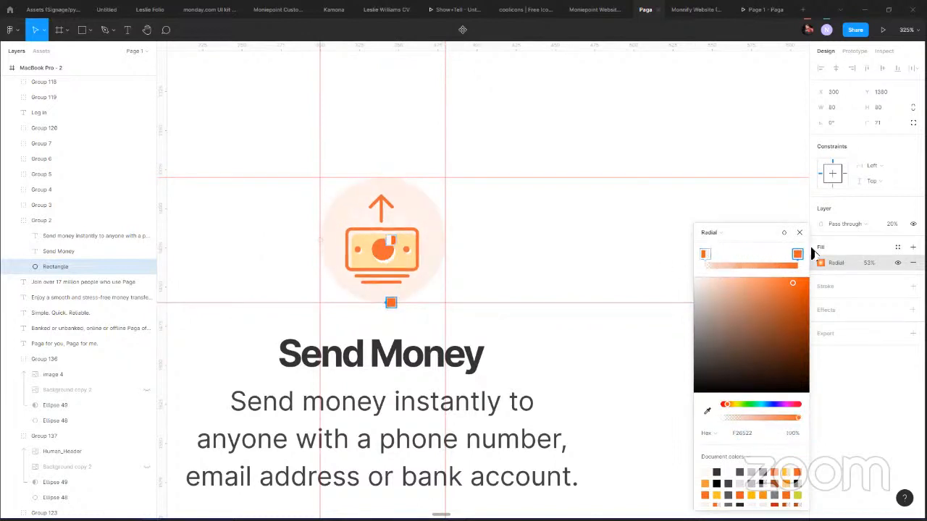
{"action": "left_click_drag", "start_coordinate": [705, 254], "coordinate": [771, 253]}
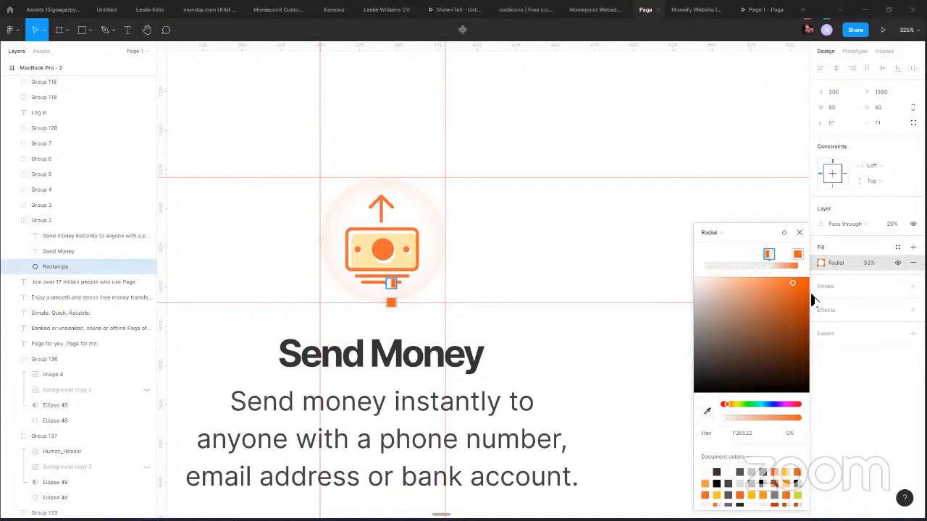
{"action": "left_click_drag", "start_coordinate": [793, 282], "coordinate": [809, 282]}
{"action": "left_click", "coordinate": [859, 385]}
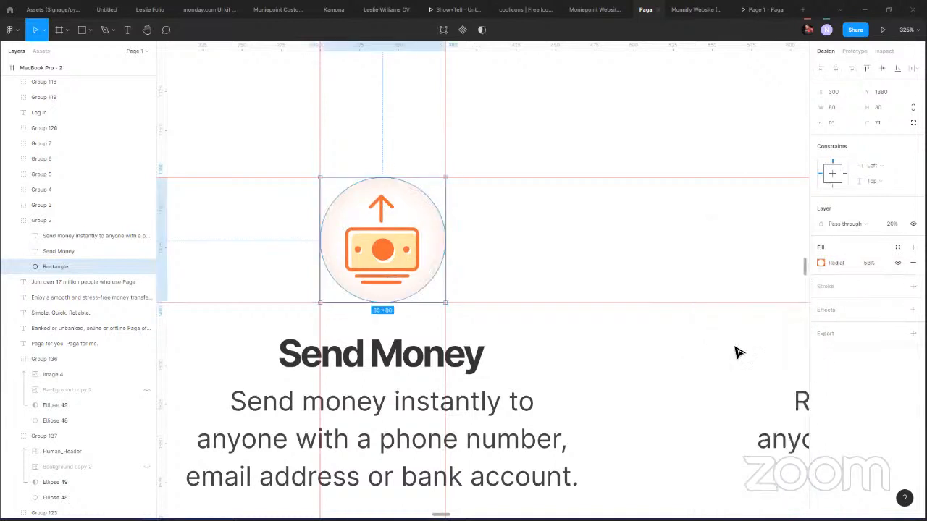
Check the gradient circle behind the Send Money icon in the Paga prototype and reselect the circle in the design file.
{"action": "left_click", "coordinate": [540, 250]}
{"action": "scroll", "coordinate": [540, 253], "scroll_direction": "down", "scroll_amount": 5}
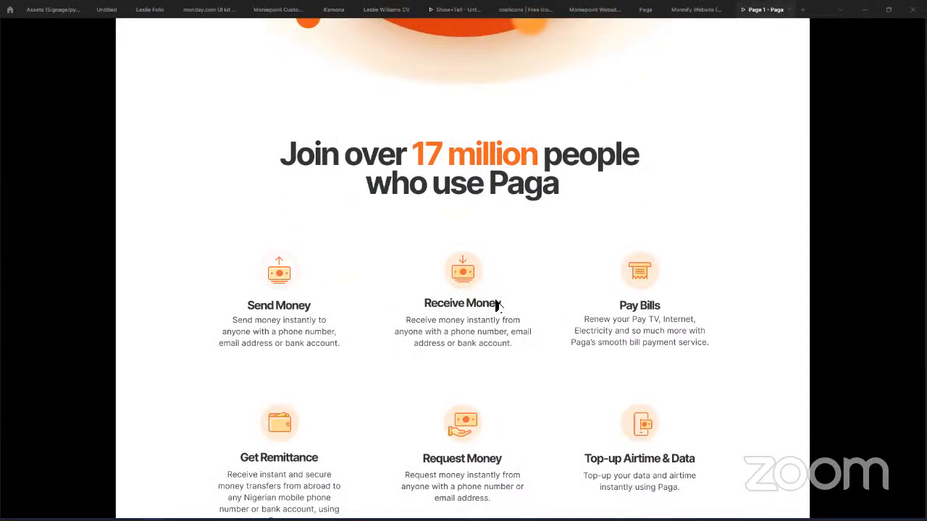
{"action": "left_click", "coordinate": [699, 10]}
{"action": "left_click", "coordinate": [646, 10]}
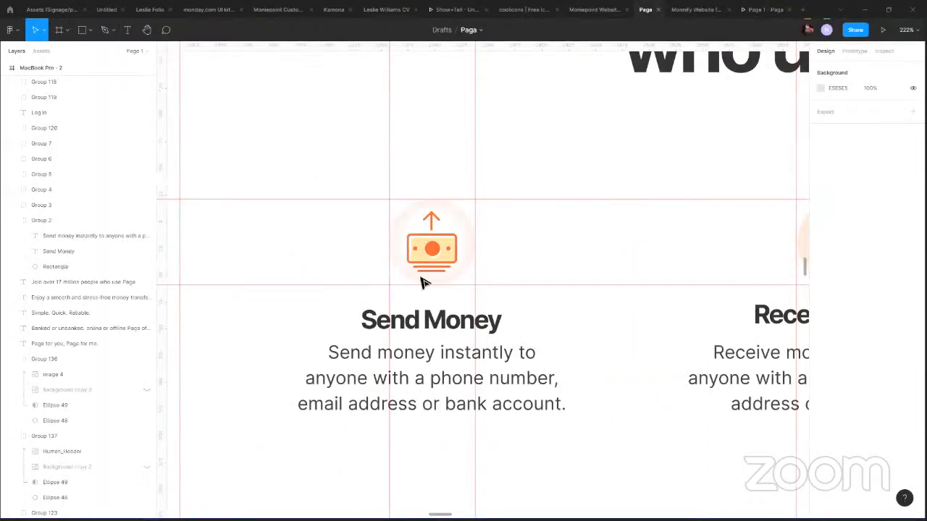
{"action": "left_click", "coordinate": [465, 221], "text": "ctrl"}
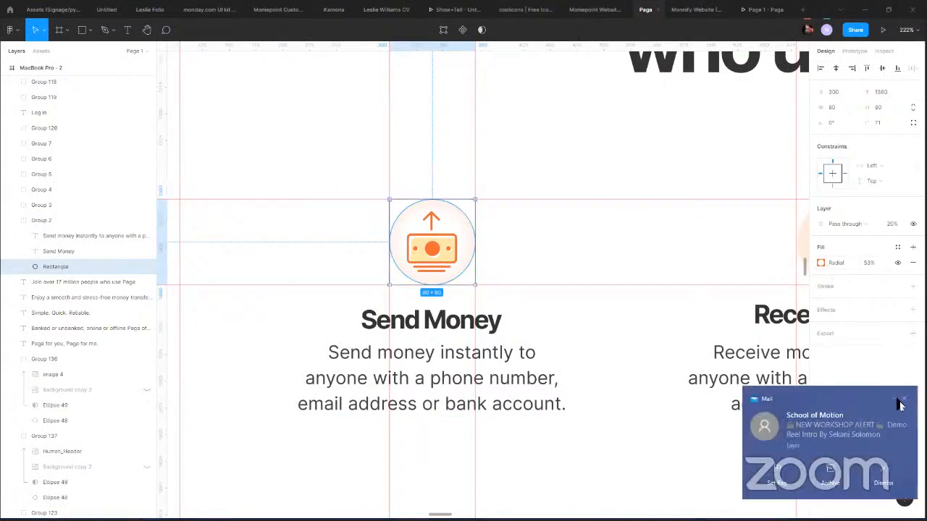
Dismiss the incoming mail notifications and deselect the circle behind the Send Money icon.
{"action": "left_click", "coordinate": [904, 398]}
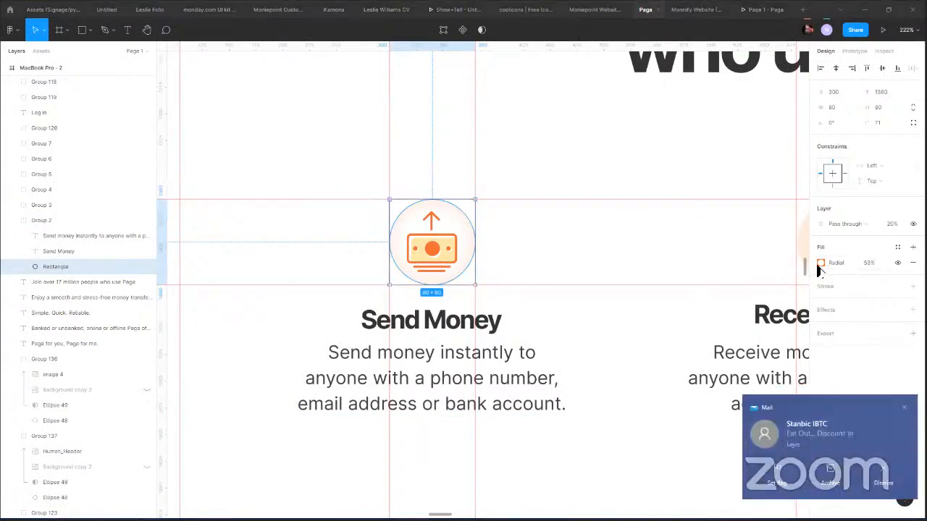
{"action": "left_click", "coordinate": [904, 407]}
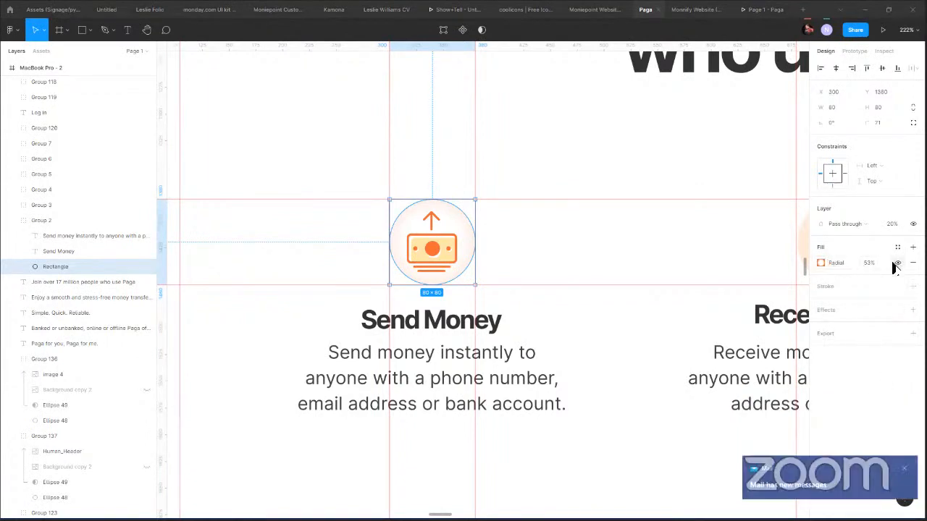
{"action": "left_click", "coordinate": [568, 261]}
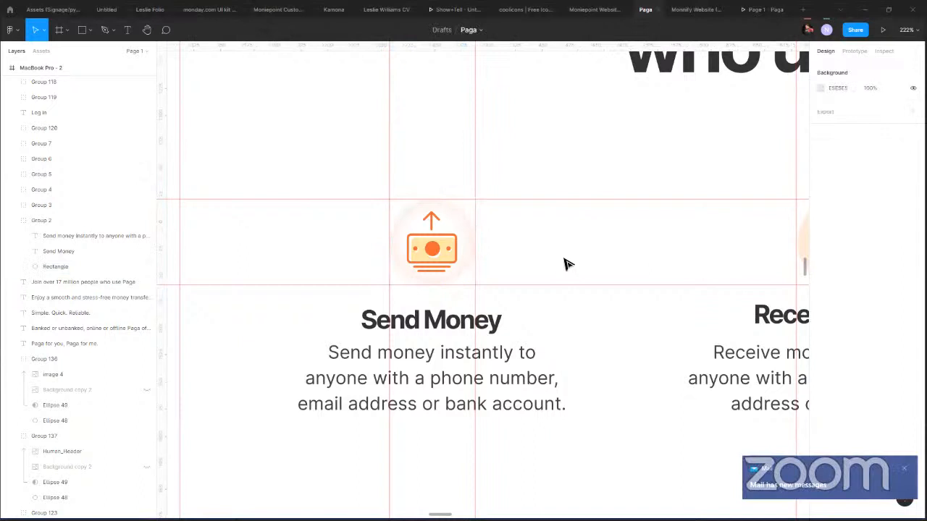
Step back through the radial gradient edits on the Send Money circle's fill to solid F26522, redoing one of them.
{"action": "key", "text": "ctrl+z"}
{"action": "key", "text": "ctrl+shift+z"}
{"action": "key", "text": "ctrl+z"}
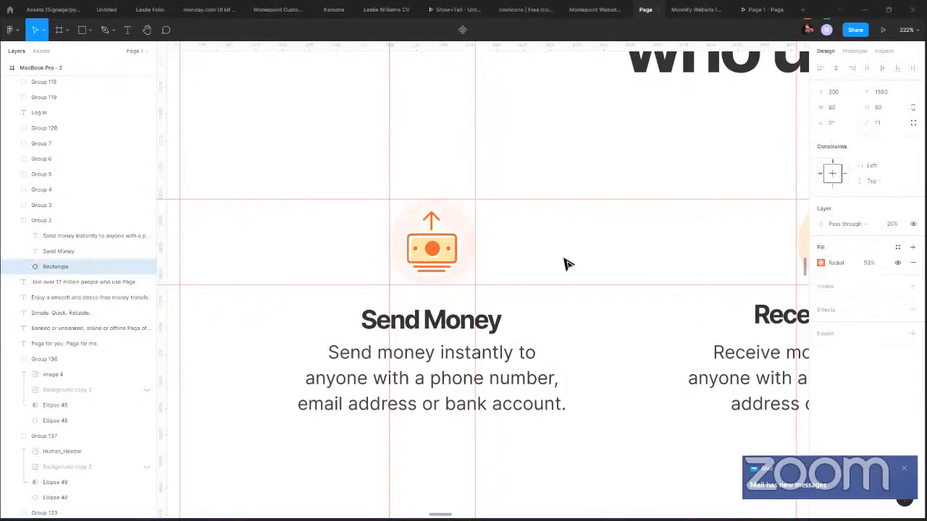
{"action": "key", "text": "ctrl+z"}
{"action": "key", "text": "ctrl+z"}
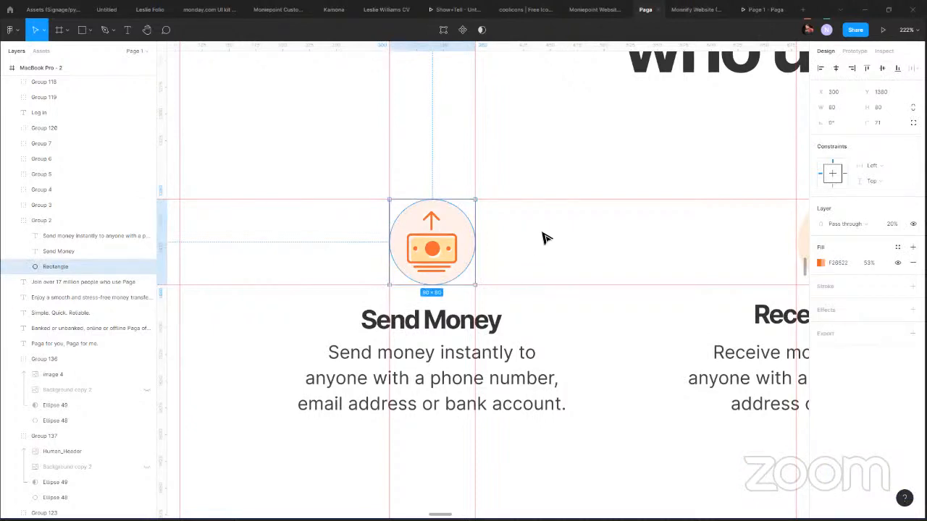
{"action": "key", "text": "ctrl+shift+z"}
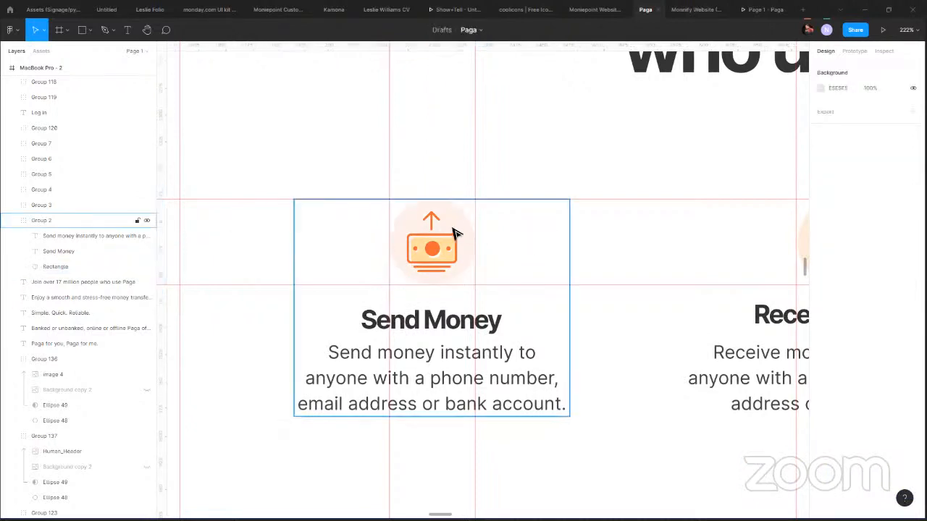
Look over the lower sections of the Paga page, switch to its prototype and reload it.
{"action": "scroll", "coordinate": [563, 238], "scroll_direction": "down", "scroll_amount": 10}
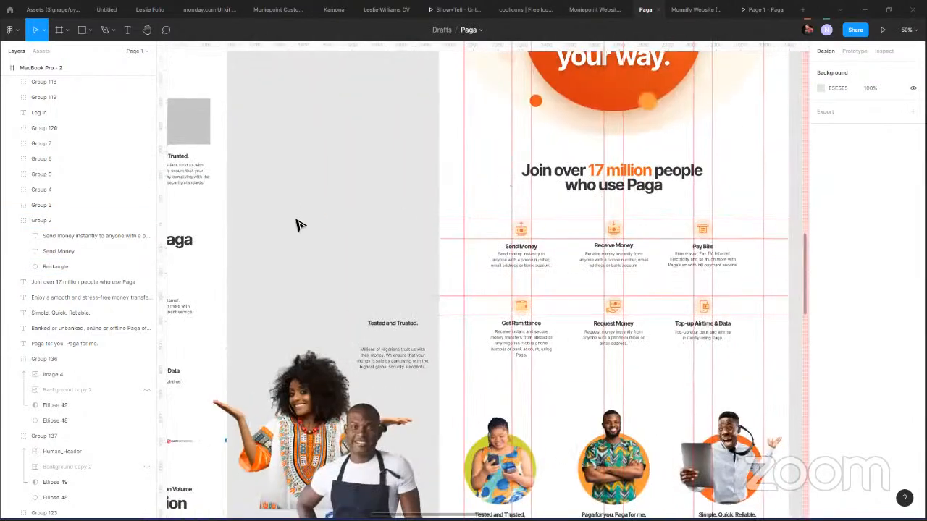
{"action": "scroll", "coordinate": [299, 224], "scroll_direction": "down", "scroll_amount": 5}
{"action": "scroll", "coordinate": [300, 224], "scroll_direction": "right", "scroll_amount": 3}
{"action": "scroll", "coordinate": [522, 199], "scroll_direction": "down", "scroll_amount": 2}
{"action": "scroll", "coordinate": [523, 199], "scroll_direction": "right", "scroll_amount": 2}
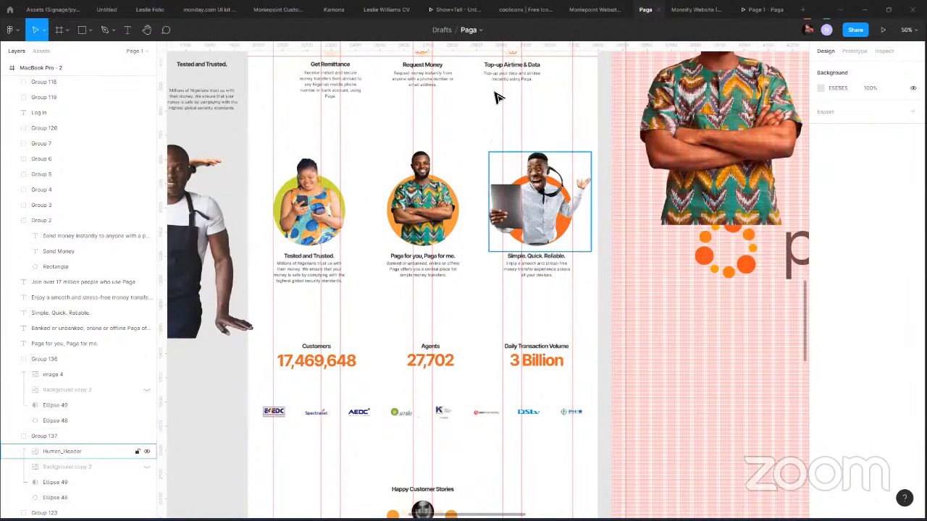
{"action": "left_click", "coordinate": [761, 10]}
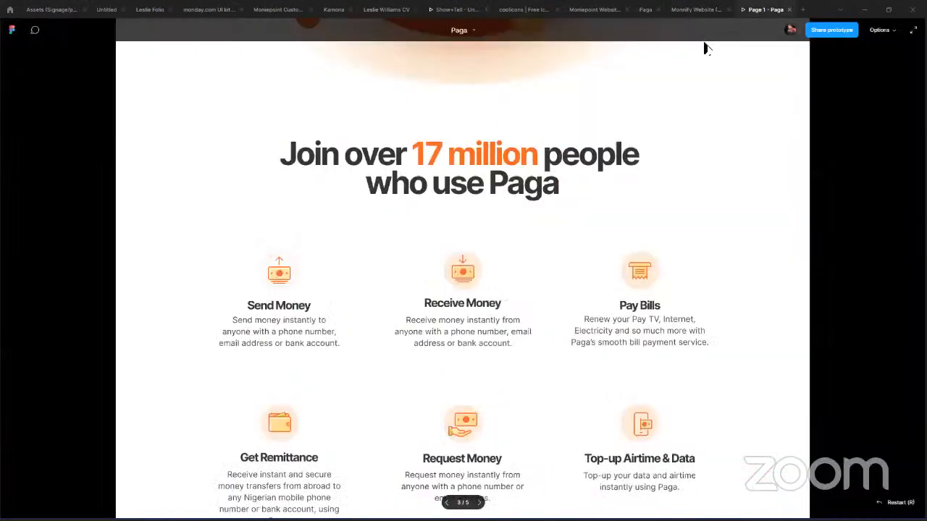
{"action": "scroll", "coordinate": [482, 239], "scroll_direction": "down", "scroll_amount": 5}
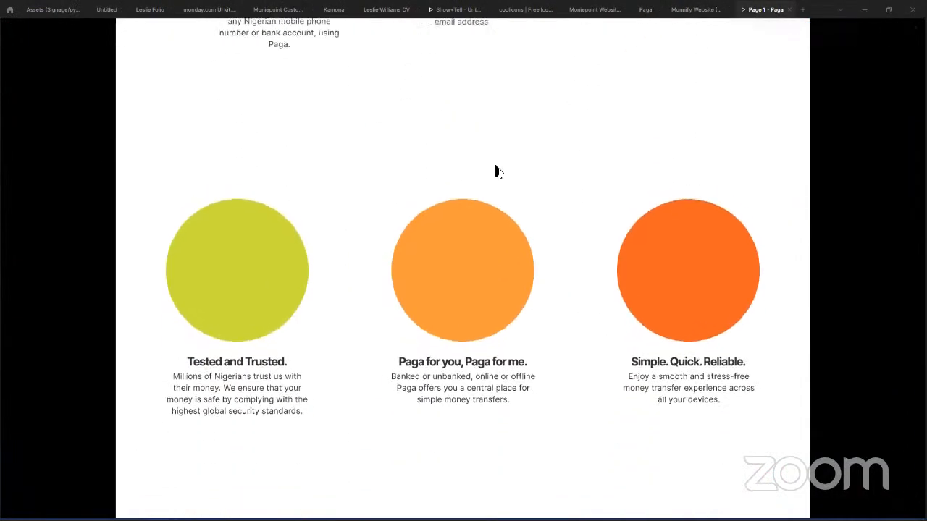
{"action": "scroll", "coordinate": [544, 418], "scroll_direction": "up", "scroll_amount": 8}
{"action": "scroll", "coordinate": [544, 236], "scroll_direction": "up", "scroll_amount": 4}
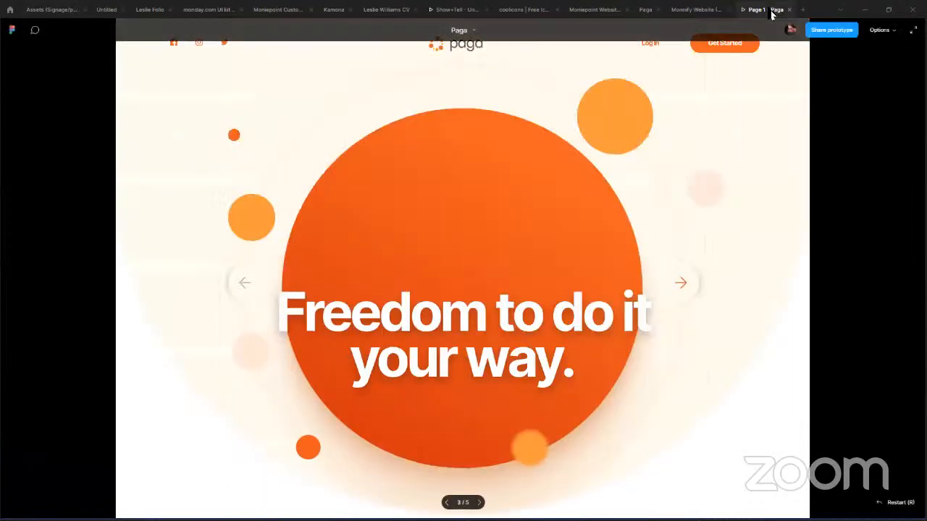
{"action": "right_click", "coordinate": [766, 21]}
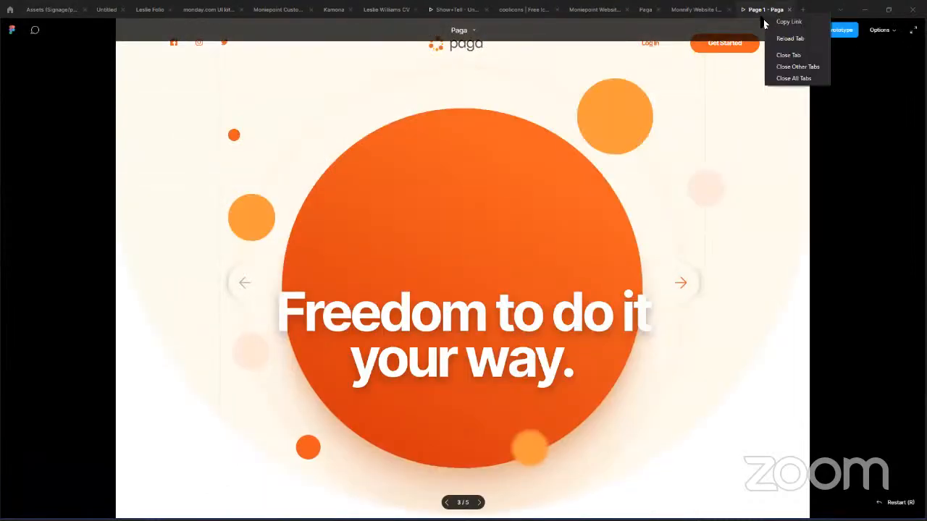
{"action": "left_click", "coordinate": [785, 38]}
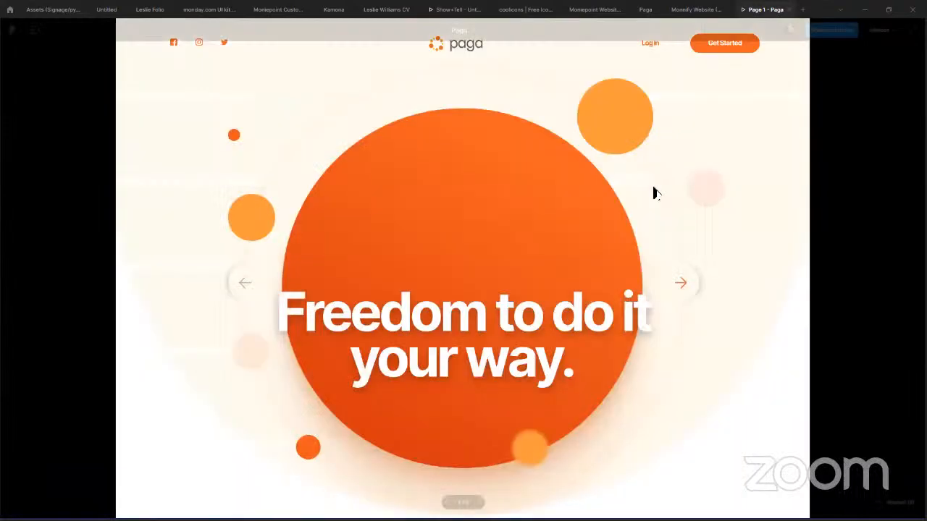
Review the reloaded Paga prototype from the hero through the icon, portrait and statistics sections to Happy Customer Stories.
{"action": "scroll", "coordinate": [656, 211], "scroll_direction": "down", "scroll_amount": 10}
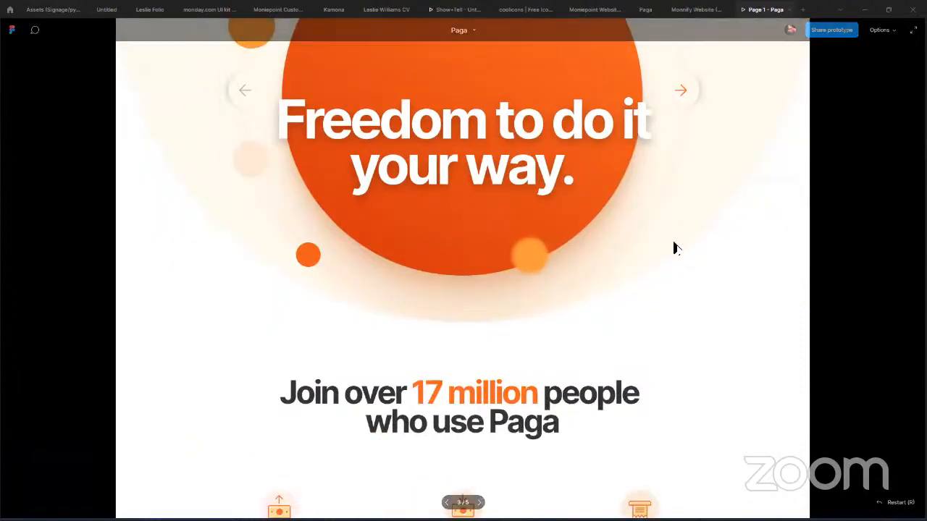
{"action": "scroll", "coordinate": [701, 273], "scroll_direction": "down", "scroll_amount": 3}
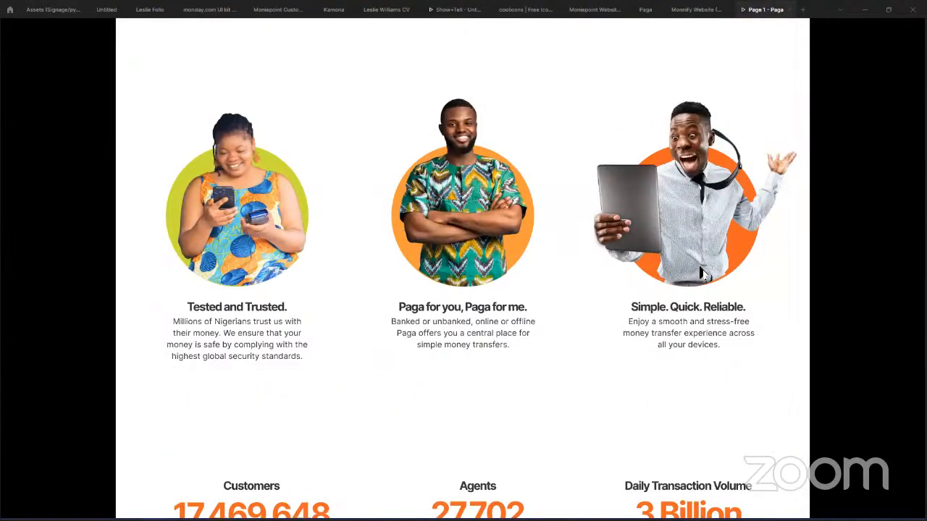
{"action": "scroll", "coordinate": [701, 273], "scroll_direction": "down", "scroll_amount": 1}
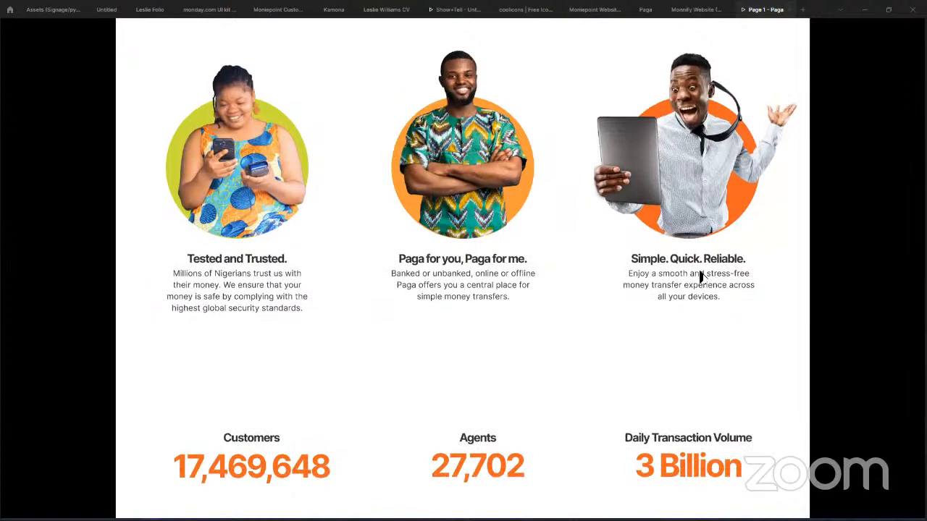
{"action": "scroll", "coordinate": [701, 277], "scroll_direction": "down", "scroll_amount": 4}
{"action": "scroll", "coordinate": [701, 281], "scroll_direction": "up", "scroll_amount": 10}
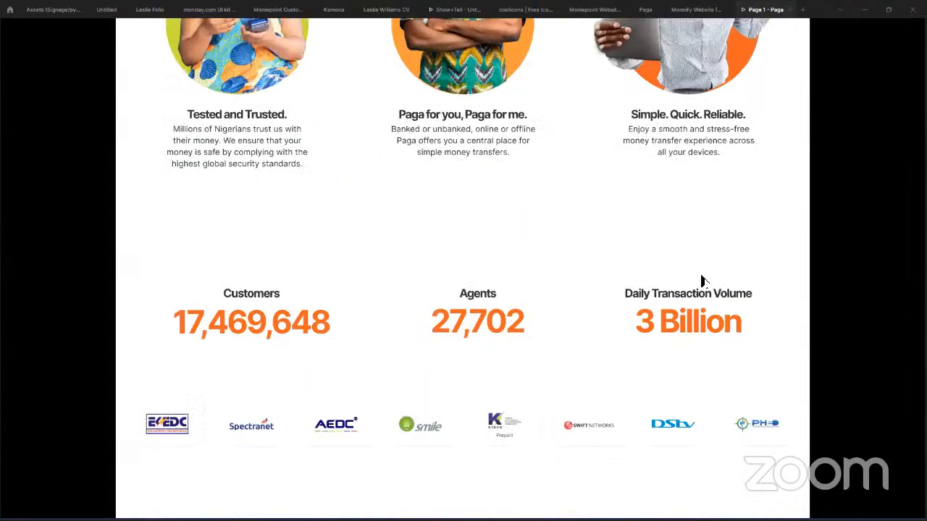
{"action": "scroll", "coordinate": [615, 283], "scroll_direction": "up", "scroll_amount": 3}
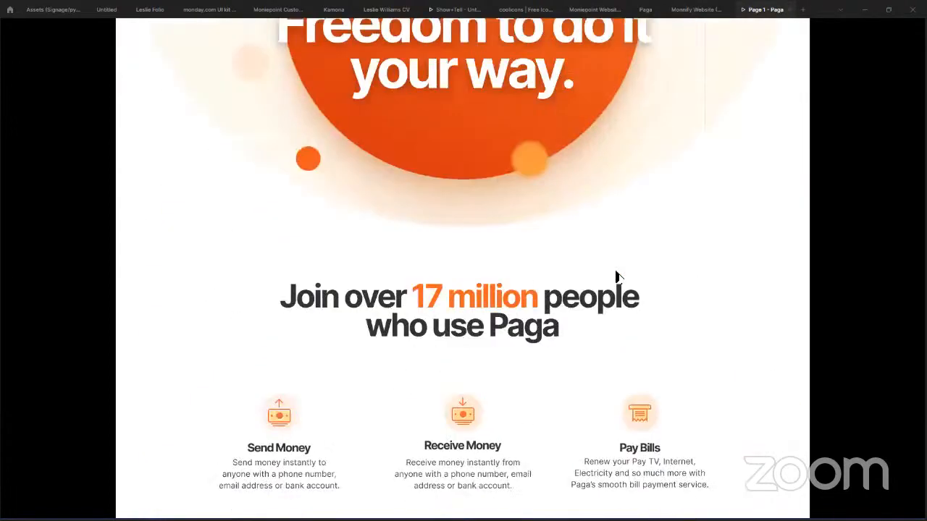
{"action": "scroll", "coordinate": [616, 279], "scroll_direction": "down", "scroll_amount": 6}
{"action": "scroll", "coordinate": [616, 277], "scroll_direction": "down", "scroll_amount": 10}
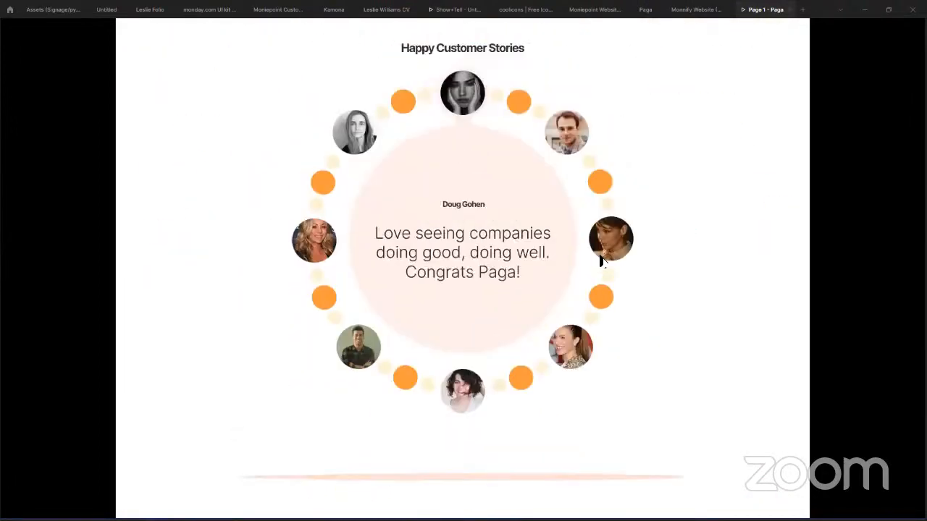
{"action": "scroll", "coordinate": [616, 277], "scroll_direction": "down", "scroll_amount": 5}
Return to the Paga design file and narrow the flat ellipse below Happy Customer Stories symmetrically to about 504 px wide.
{"action": "left_click", "coordinate": [697, 10]}
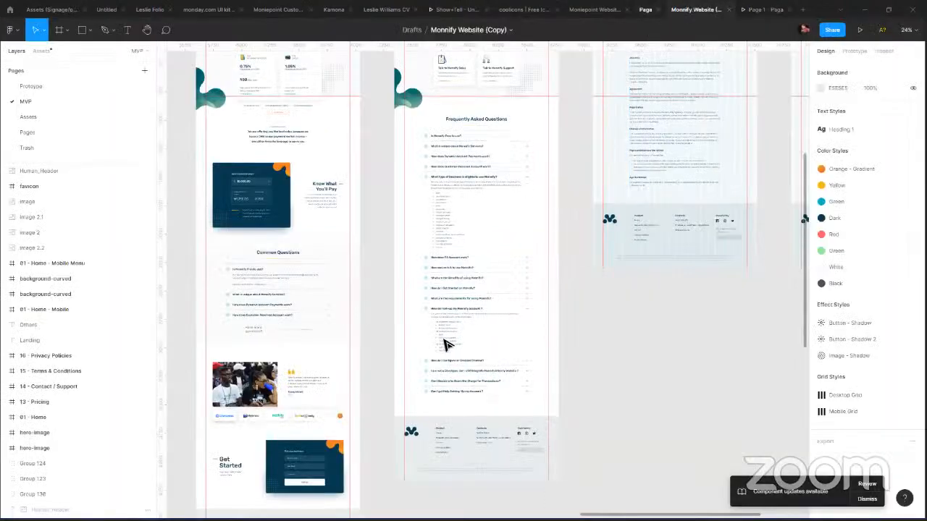
{"action": "key", "text": "ctrl+shift+Tab"}
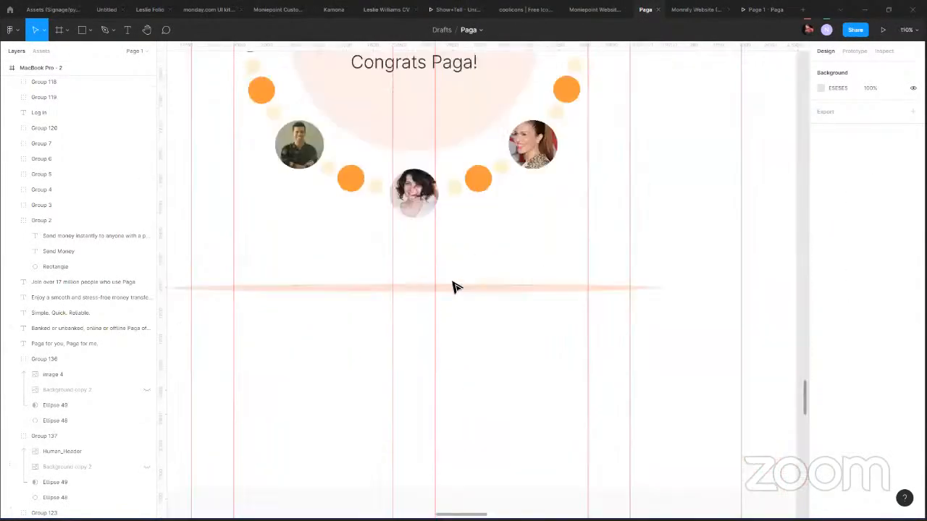
{"action": "right_click", "coordinate": [455, 287]}
{"action": "left_click", "coordinate": [662, 292]}
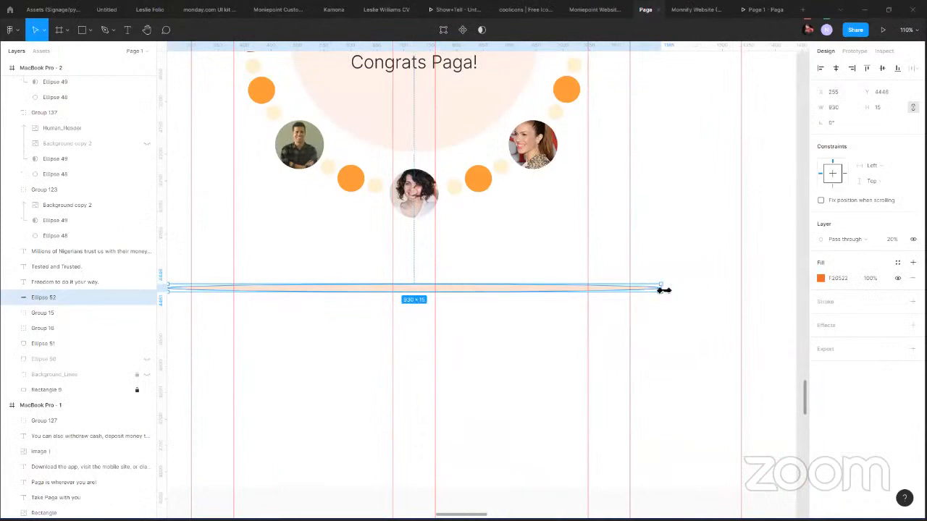
{"action": "left_click_drag", "start_coordinate": [662, 290], "coordinate": [549, 284]}
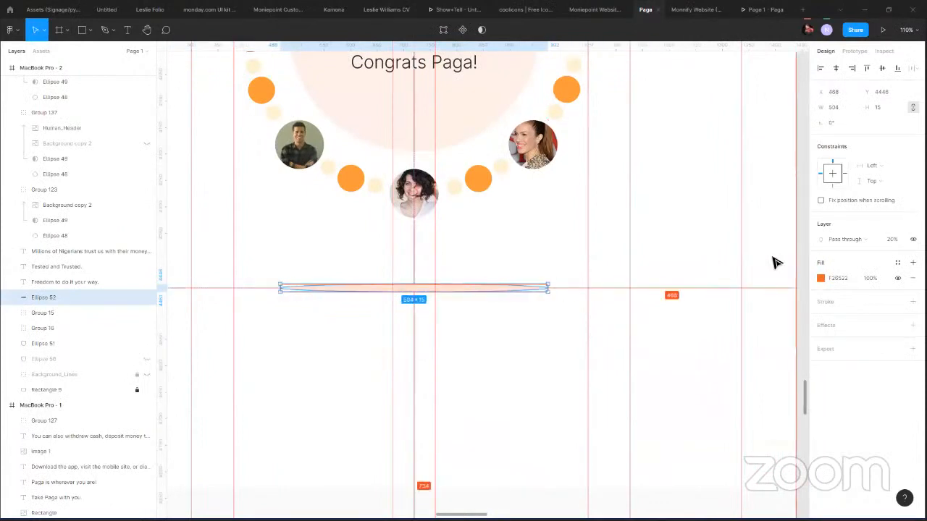
Add a Layer blur effect to the flat ellipse and increase its blur so it reads as a soft shadow.
{"action": "left_click", "coordinate": [913, 325]}
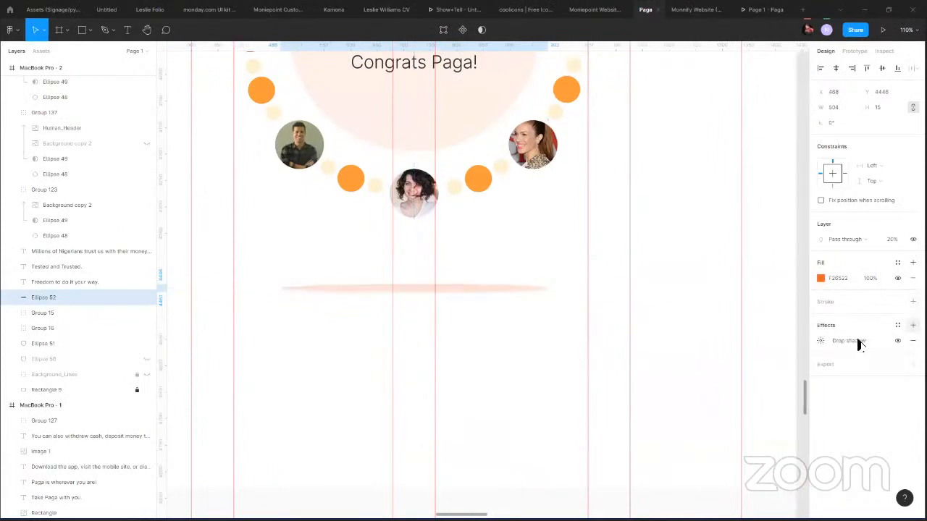
{"action": "left_click", "coordinate": [842, 341]}
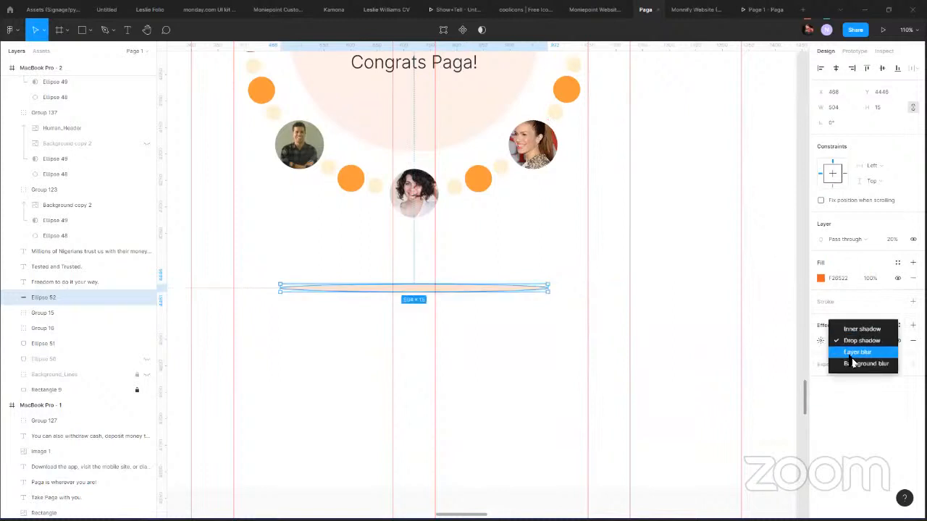
{"action": "left_click", "coordinate": [852, 358]}
{"action": "left_click", "coordinate": [820, 341]}
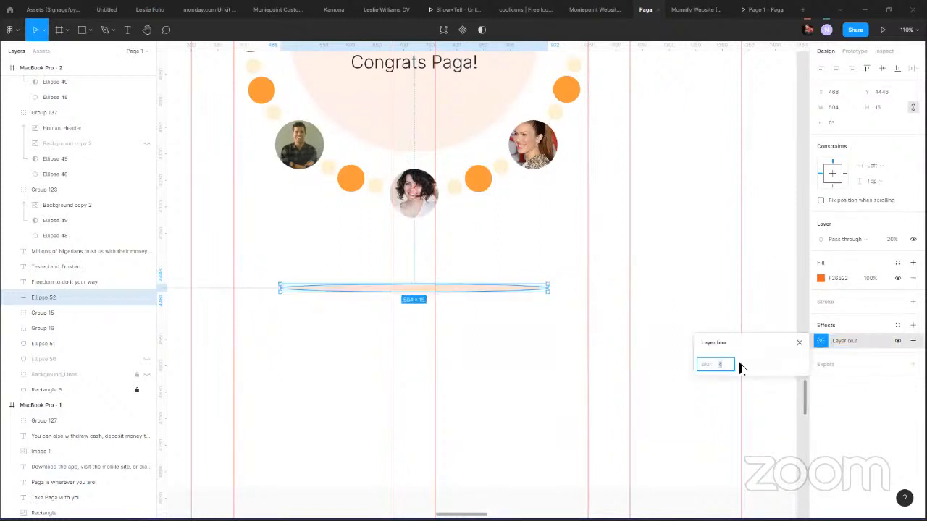
{"action": "left_click_drag", "start_coordinate": [714, 363], "coordinate": [95, 338]}
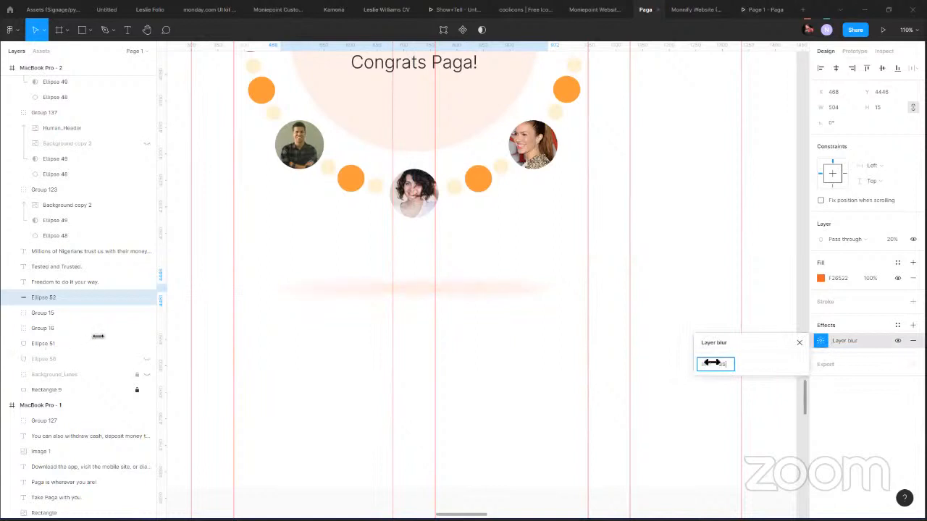
Change the blurred shadow ellipse's fill to dark brown 411500.
{"action": "left_click", "coordinate": [825, 279]}
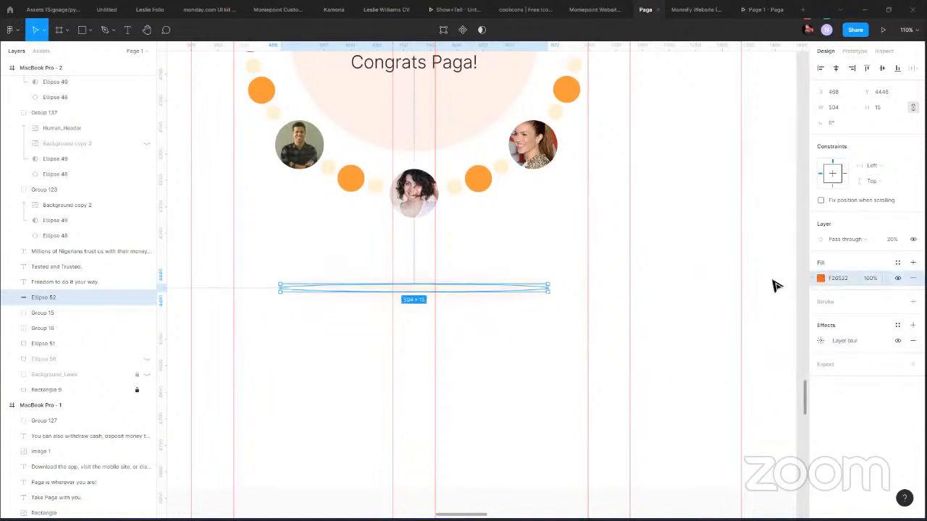
{"action": "left_click", "coordinate": [821, 278]}
{"action": "left_click", "coordinate": [790, 285]}
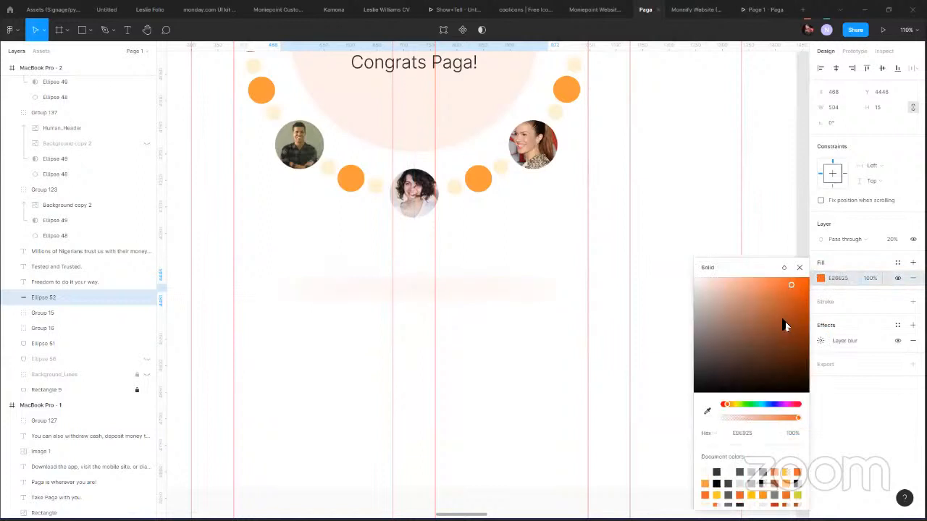
{"action": "left_click_drag", "start_coordinate": [785, 326], "coordinate": [811, 365]}
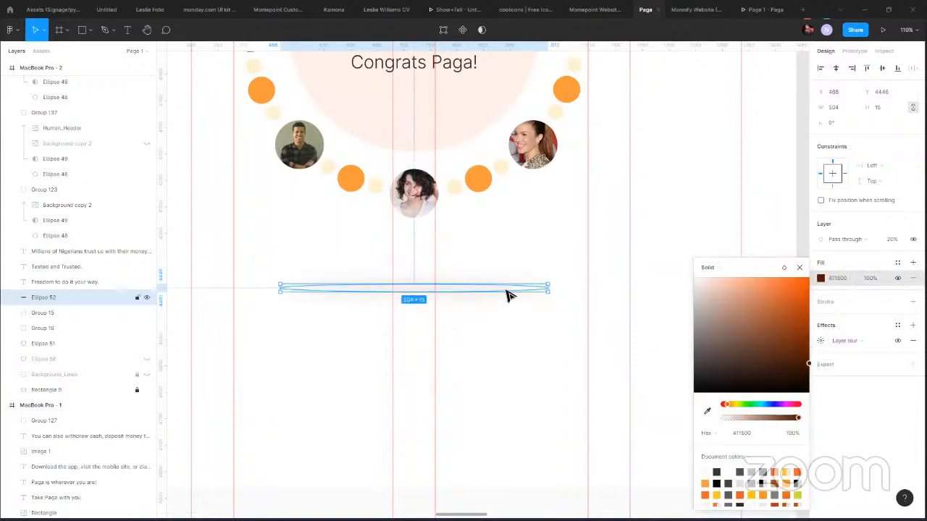
Widen the shadow ellipse symmetrically to about 612 px and move it up to about Y 4398, nearer the testimonial ring.
{"action": "left_click_drag", "start_coordinate": [549, 287], "coordinate": [577, 287]}
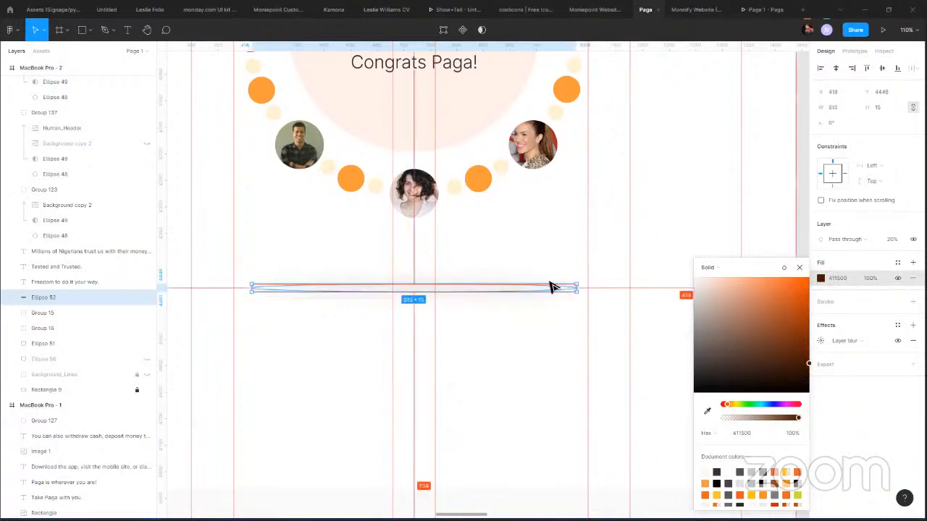
{"action": "left_click_drag", "start_coordinate": [490, 289], "coordinate": [483, 259]}
{"action": "left_click", "coordinate": [530, 301]}
{"action": "left_click_drag", "start_coordinate": [548, 384], "coordinate": [557, 402]}
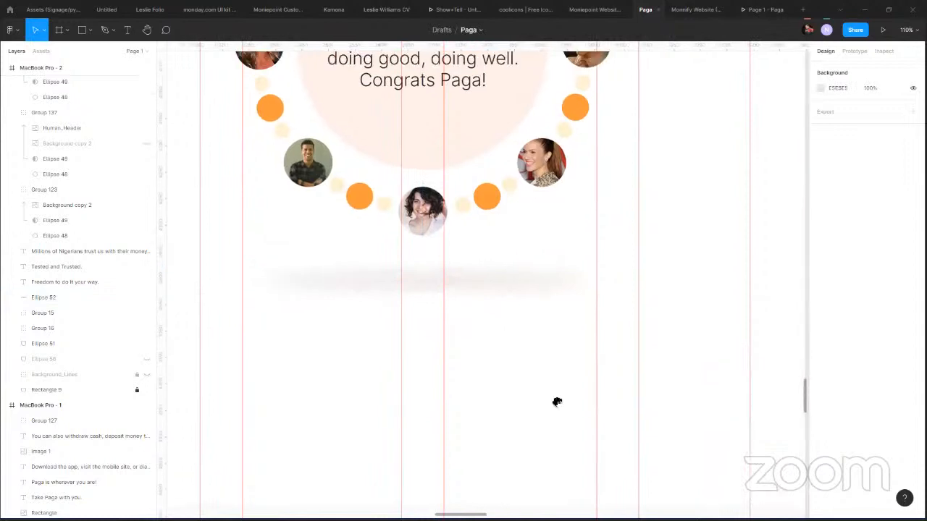
Duplicate the shadow ellipse, narrow the copy symmetrically to about 240 px wide and reselect the copy.
{"action": "scroll", "coordinate": [529, 372], "scroll_direction": "up", "scroll_amount": 5}
{"action": "left_click", "coordinate": [529, 373]}
{"action": "key", "text": "ctrl+d"}
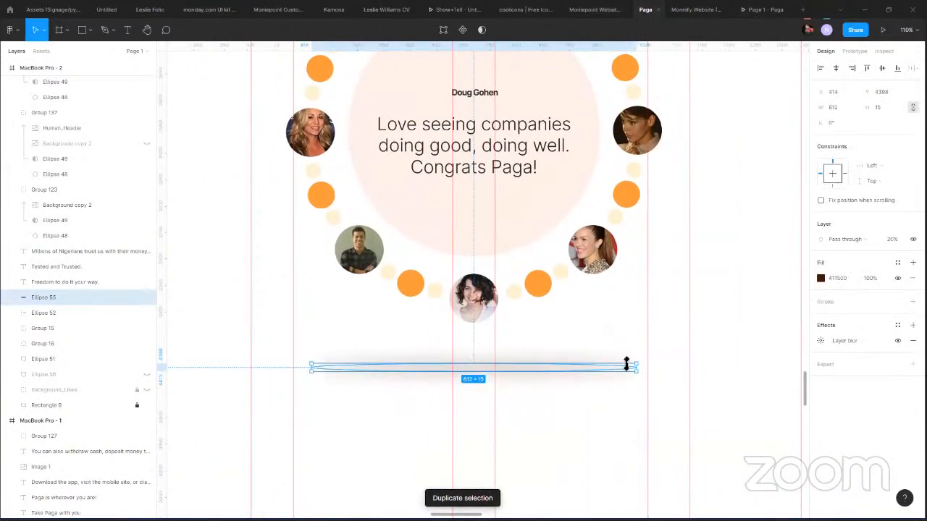
{"action": "left_click_drag", "start_coordinate": [637, 368], "coordinate": [554, 384]}
{"action": "left_click", "coordinate": [557, 413]}
{"action": "left_click", "coordinate": [521, 375]}
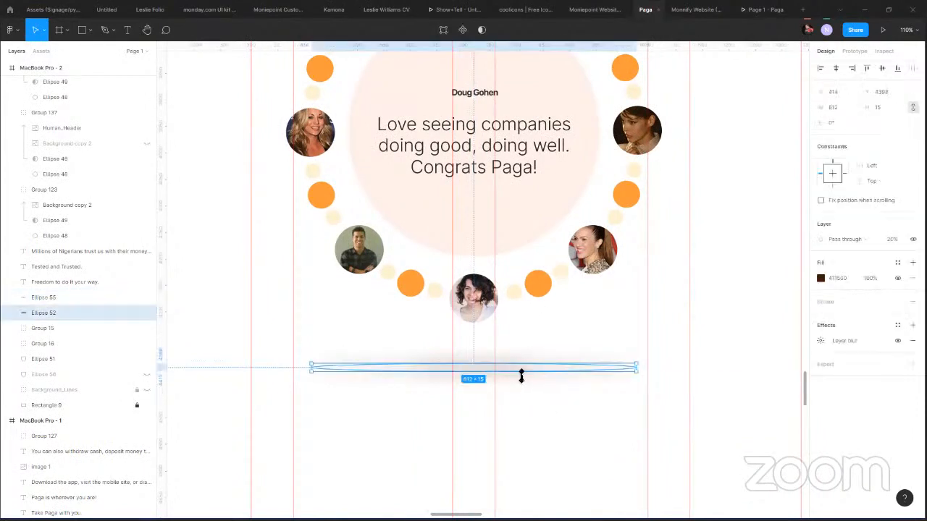
{"action": "left_click", "coordinate": [509, 368]}
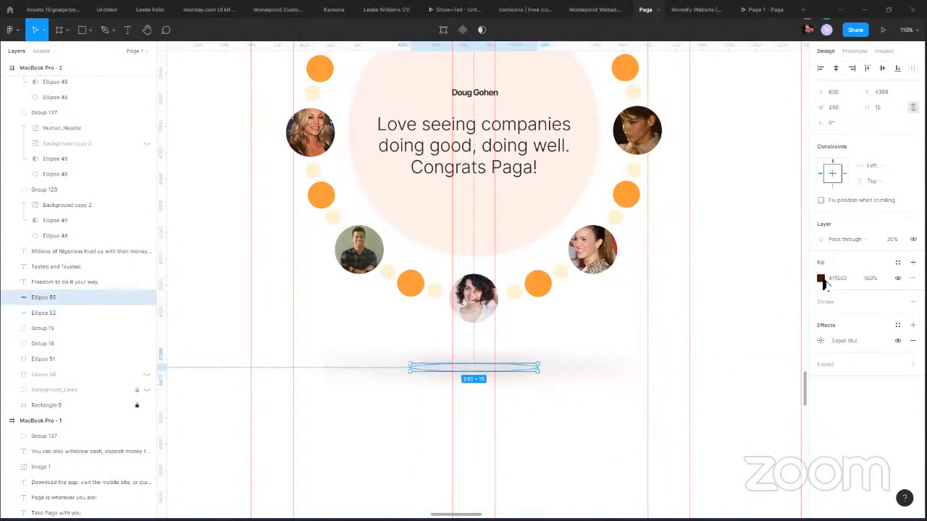
Set the fill opacity of the narrower shadow ellipse beneath the testimonial ring to 66% and check the overall shadow.
{"action": "left_click", "coordinate": [593, 369]}
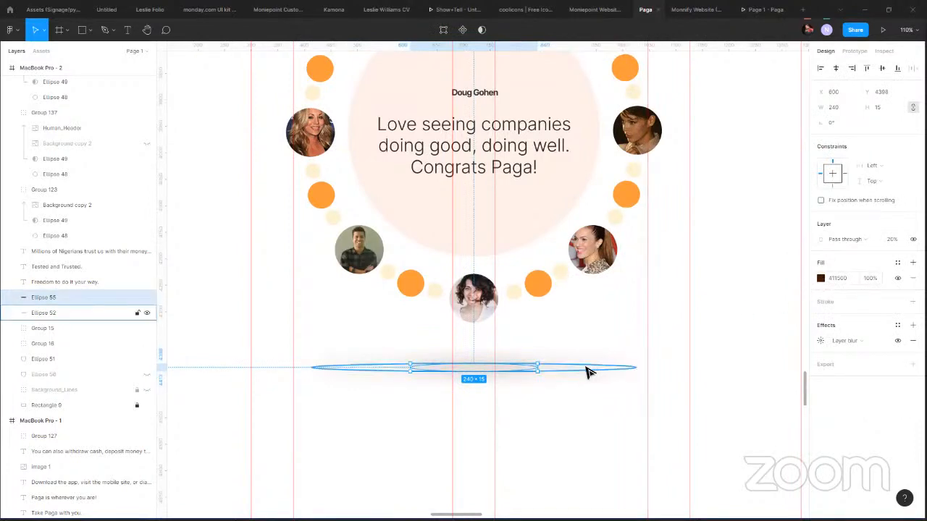
{"action": "left_click", "coordinate": [491, 370]}
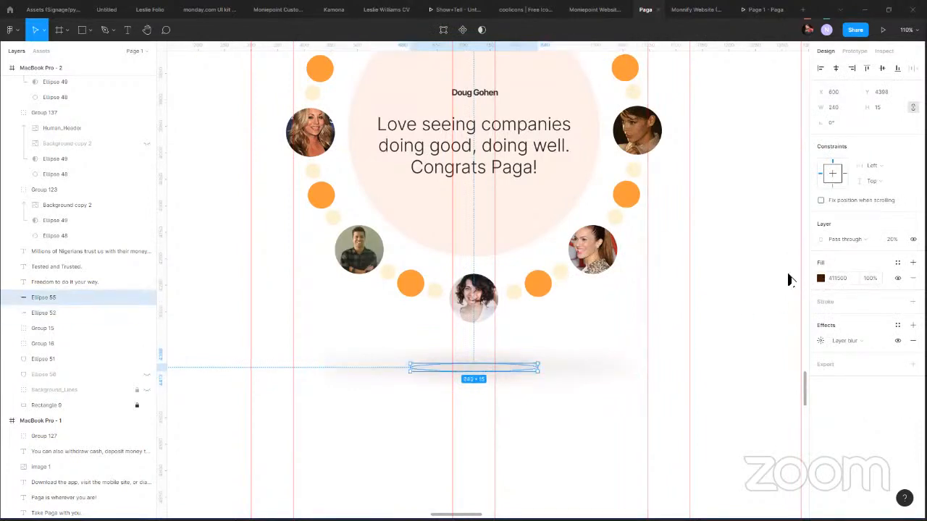
{"action": "left_click", "coordinate": [864, 281]}
{"action": "type", "text": "96"}
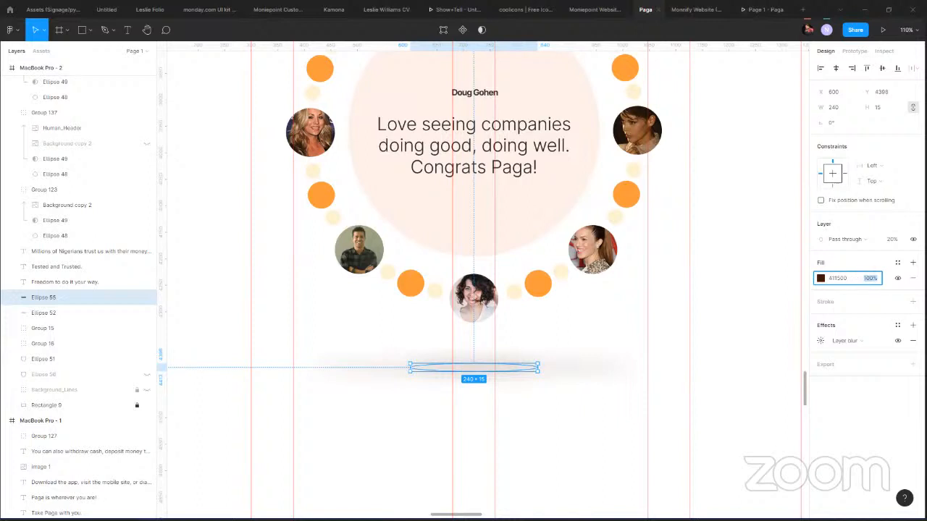
{"action": "mouse_move", "coordinate": [837, 279]}
{"action": "left_mouse_down"}
{"action": "mouse_move", "coordinate": [808, 282]}
{"action": "mouse_move", "coordinate": [819, 276]}
{"action": "left_mouse_up"}
{"action": "left_click", "coordinate": [763, 314]}
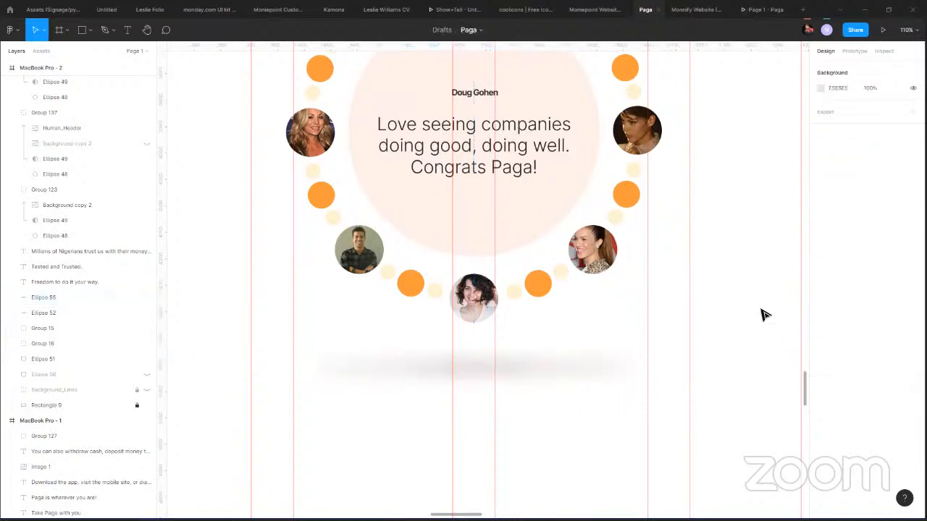
{"action": "scroll", "coordinate": [709, 281], "scroll_direction": "down", "scroll_amount": 6}
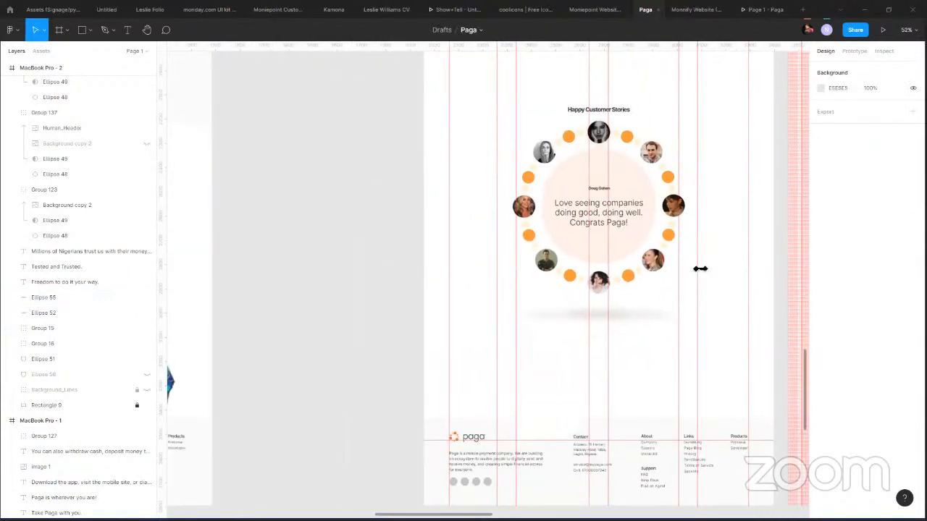
{"action": "scroll", "coordinate": [648, 304], "scroll_direction": "up", "scroll_amount": 5}
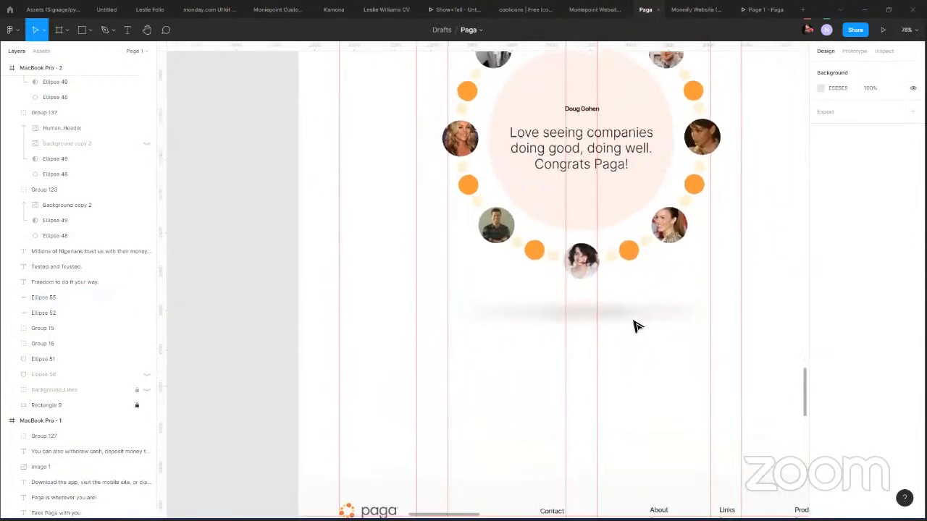
{"action": "scroll", "coordinate": [672, 311], "scroll_direction": "down", "scroll_amount": 5}
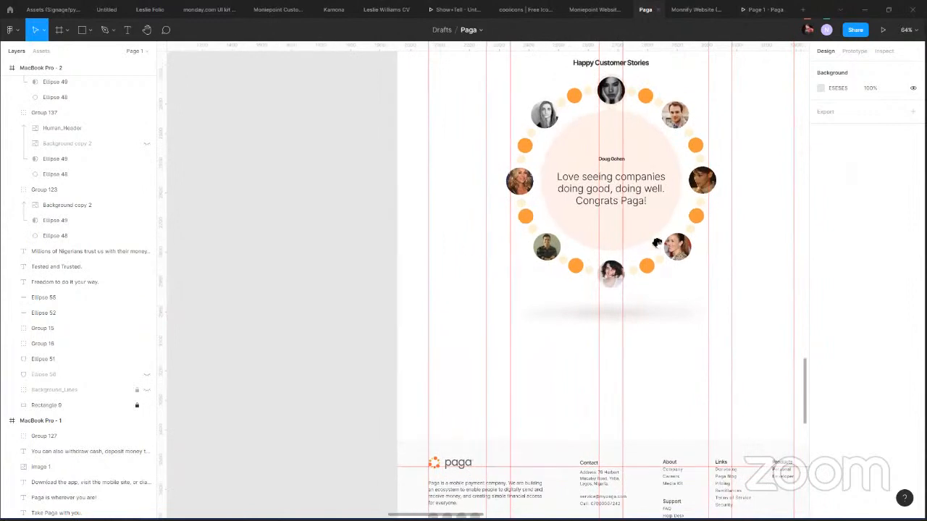
{"action": "scroll", "coordinate": [469, 192], "scroll_direction": "down", "scroll_amount": 3}
Examine the device mockup image in the Take Paga with you section of MacBook Pro - 1, including its image fill.
{"action": "scroll", "coordinate": [464, 275], "scroll_direction": "down", "scroll_amount": 5}
{"action": "left_click", "coordinate": [327, 190]}
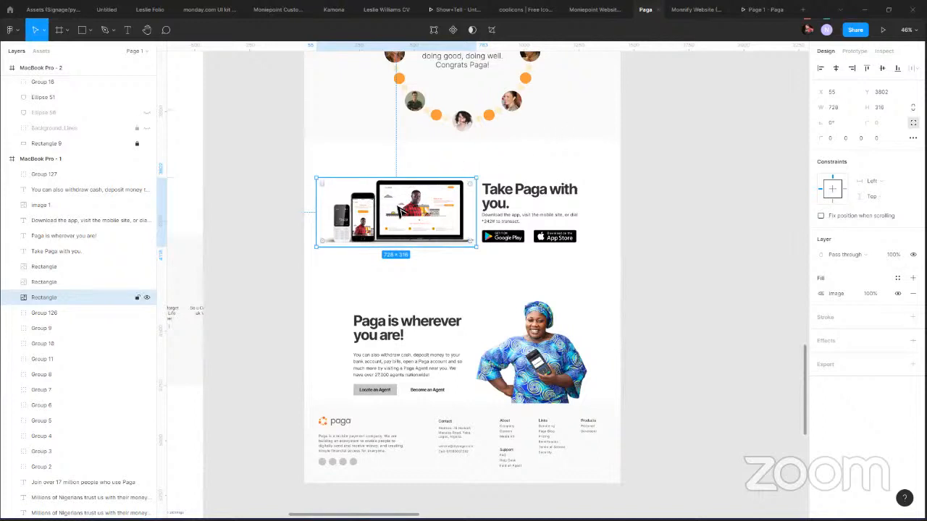
{"action": "double_click", "coordinate": [427, 210]}
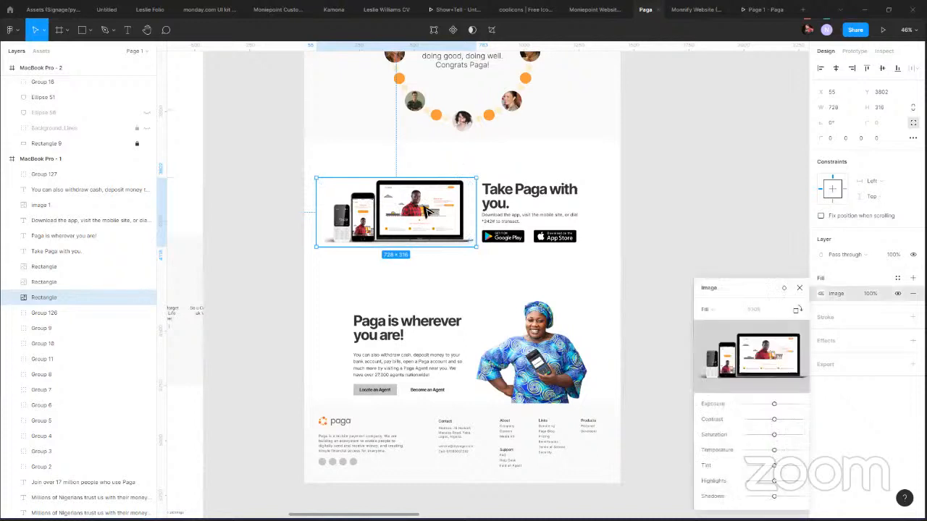
{"action": "left_click", "coordinate": [800, 287]}
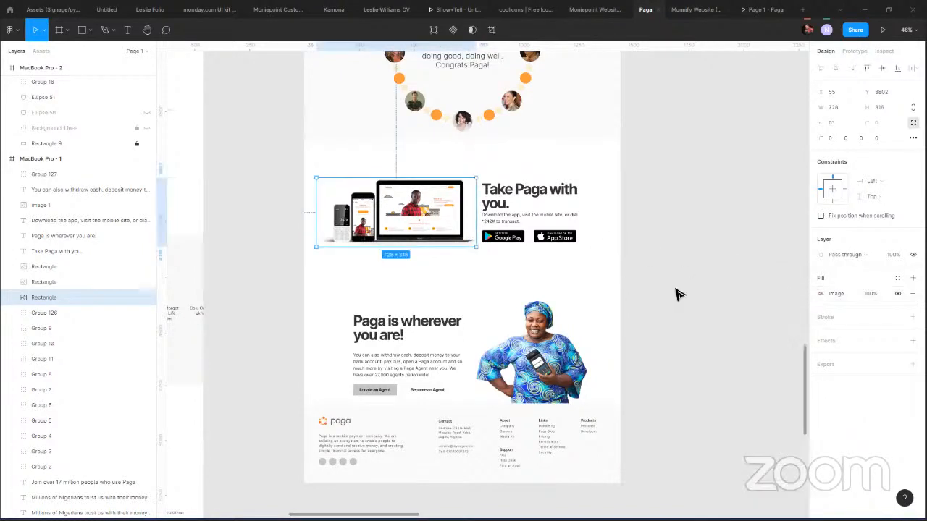
{"action": "left_click", "coordinate": [549, 274]}
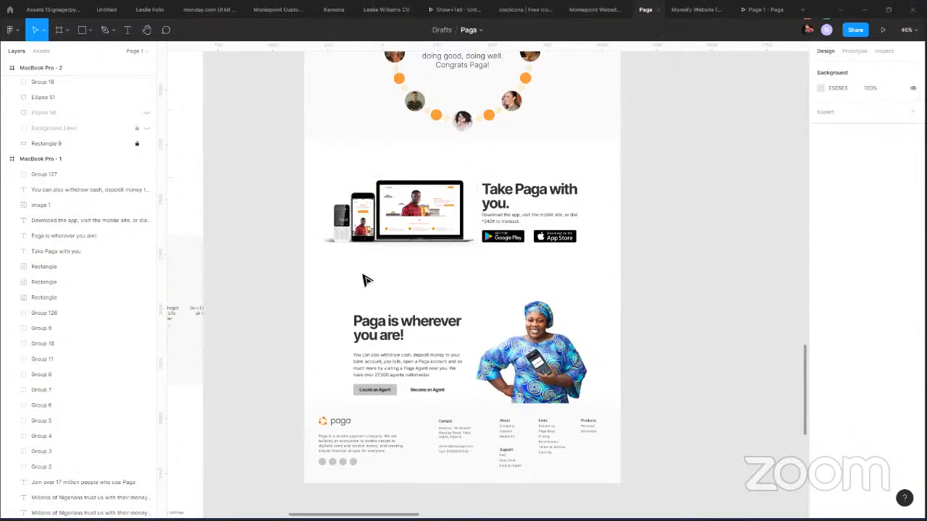
{"action": "left_click", "coordinate": [366, 214]}
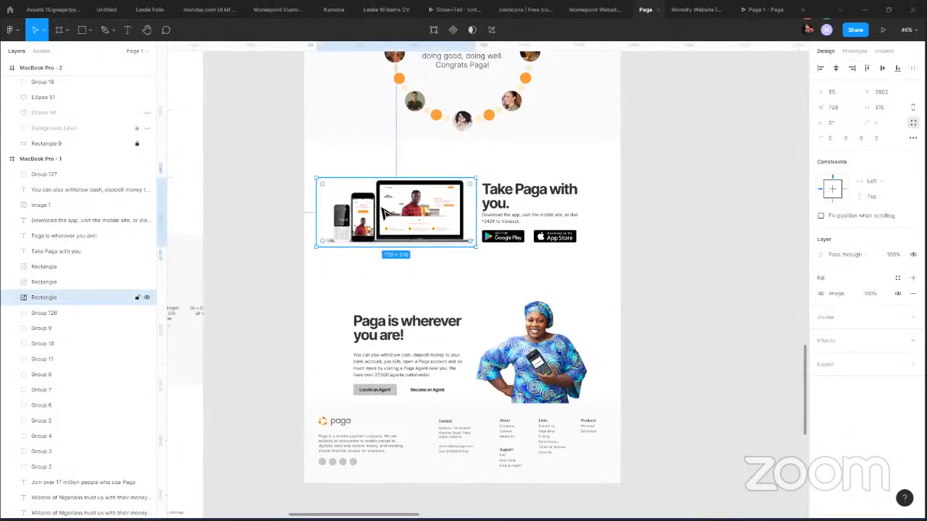
{"action": "scroll", "coordinate": [445, 203], "scroll_direction": "up", "scroll_amount": 5}
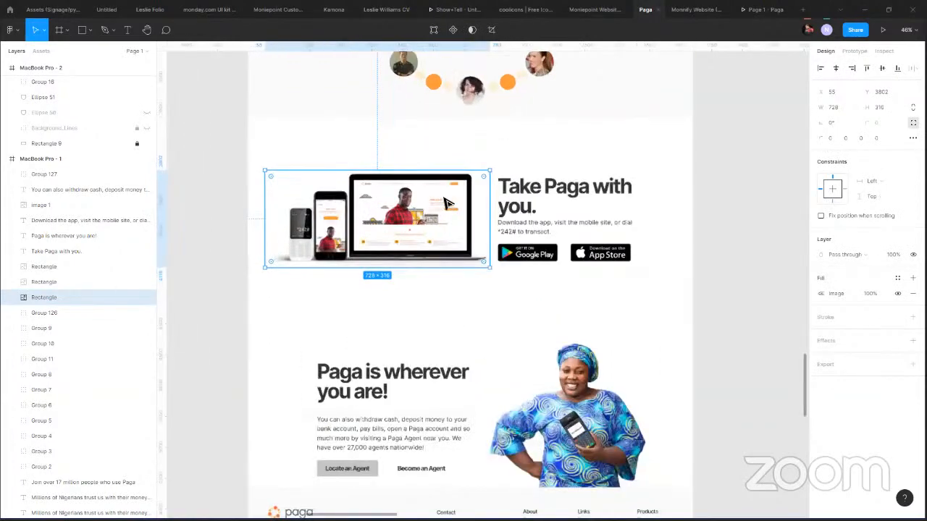
{"action": "scroll", "coordinate": [444, 203], "scroll_direction": "up", "scroll_amount": 8}
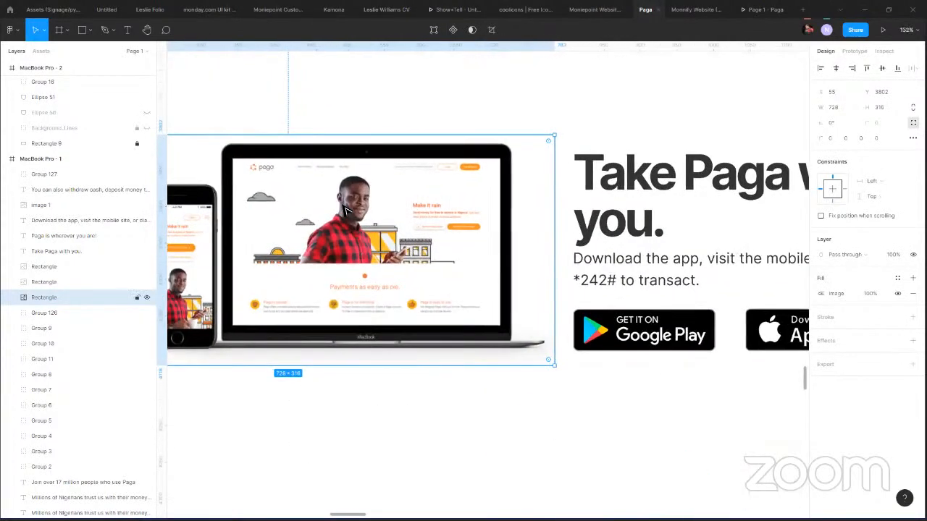
{"action": "scroll", "coordinate": [345, 210], "scroll_direction": "down", "scroll_amount": 6}
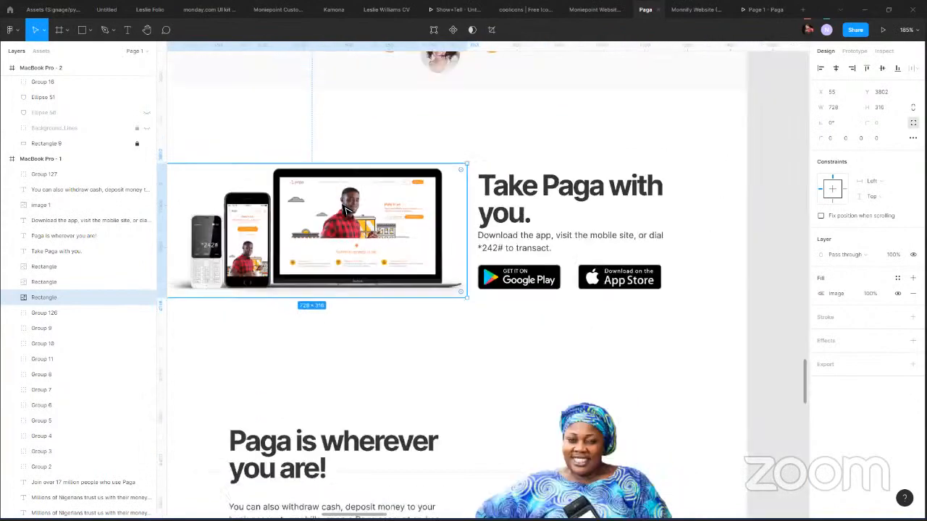
{"action": "scroll", "coordinate": [346, 210], "scroll_direction": "down", "scroll_amount": 1}
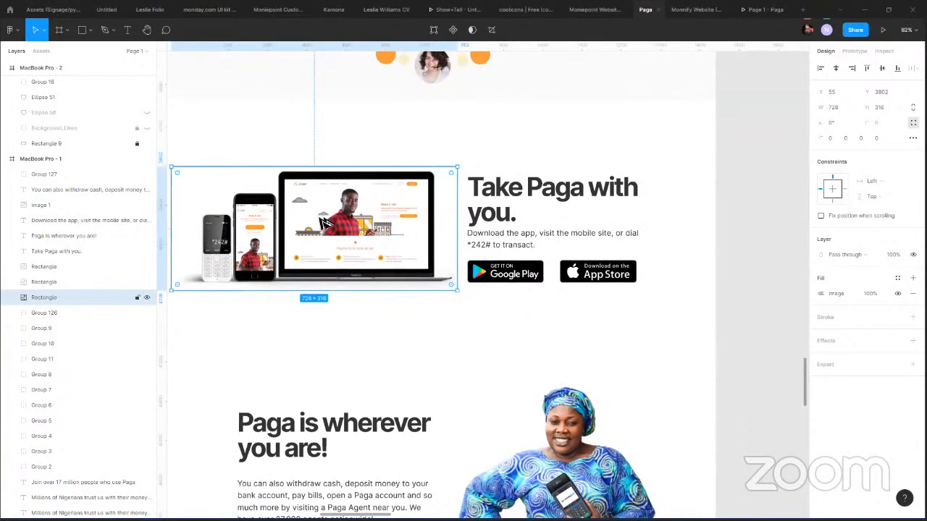
Place a copy of the device mockup image in MacBook Pro - 2 above the footer, at about X 24, Y 4498.
{"action": "left_click_drag", "start_coordinate": [328, 220], "coordinate": [769, 471]}
{"action": "scroll", "coordinate": [337, 268], "scroll_direction": "right", "scroll_amount": 5}
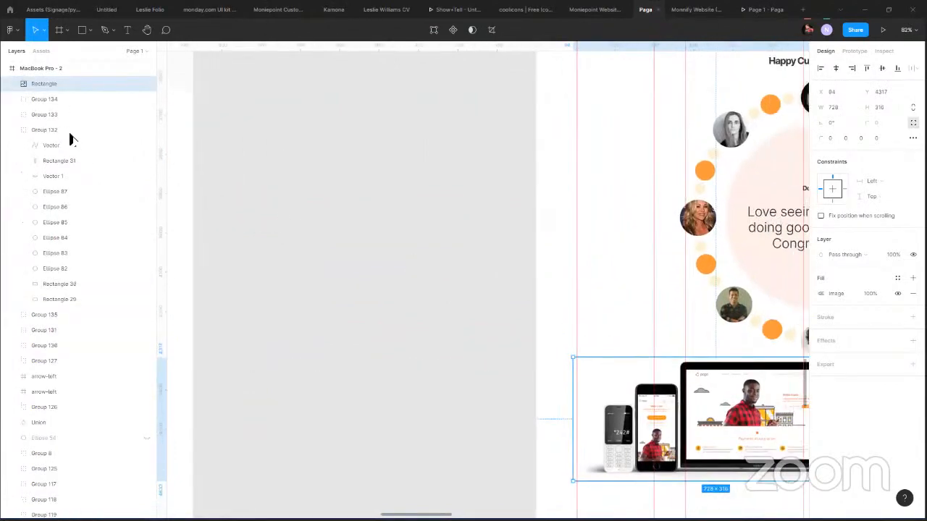
{"action": "scroll", "coordinate": [337, 267], "scroll_direction": "right", "scroll_amount": 8}
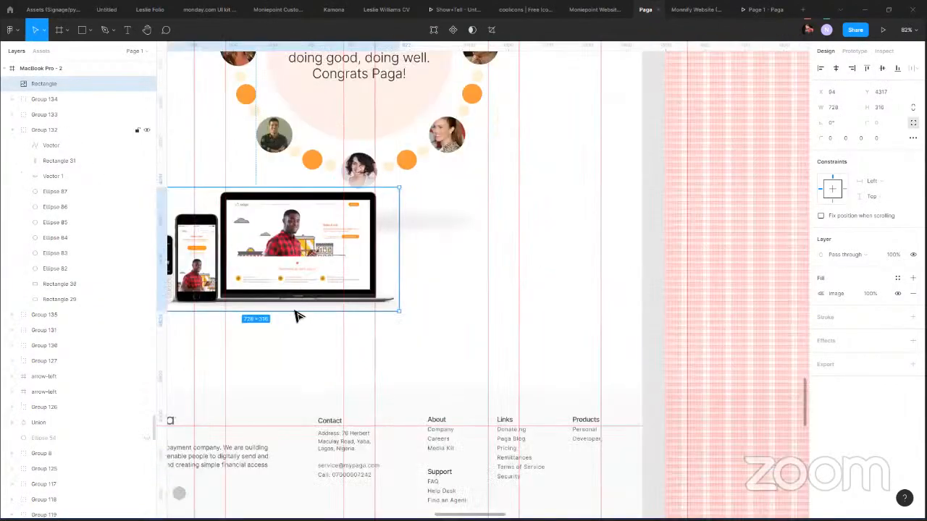
{"action": "scroll", "coordinate": [299, 316], "scroll_direction": "down", "scroll_amount": 2}
{"action": "scroll", "coordinate": [277, 302], "scroll_direction": "down", "scroll_amount": 1}
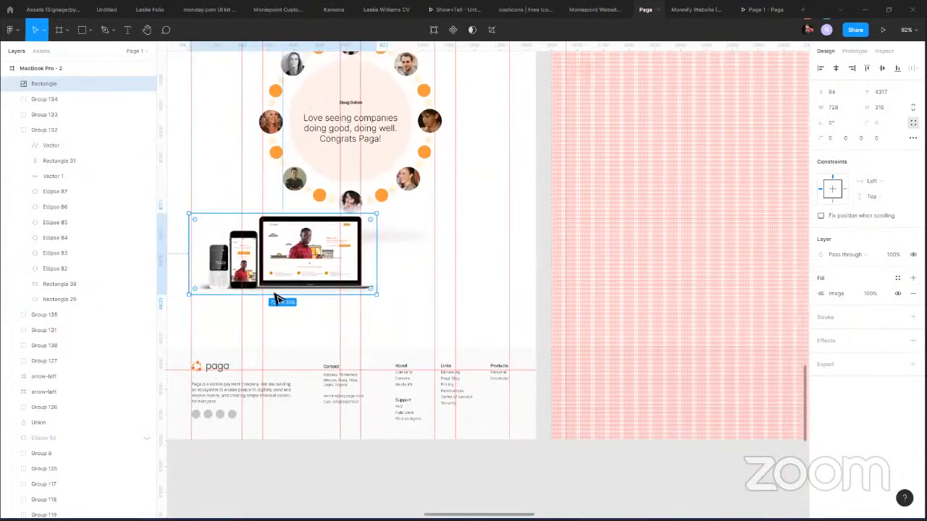
{"action": "left_click_drag", "start_coordinate": [277, 302], "coordinate": [262, 347]}
Try to narrow the copied device mockup image slightly from its side edge, and undo the resize.
{"action": "scroll", "coordinate": [673, 66], "scroll_direction": "down", "scroll_amount": 5}
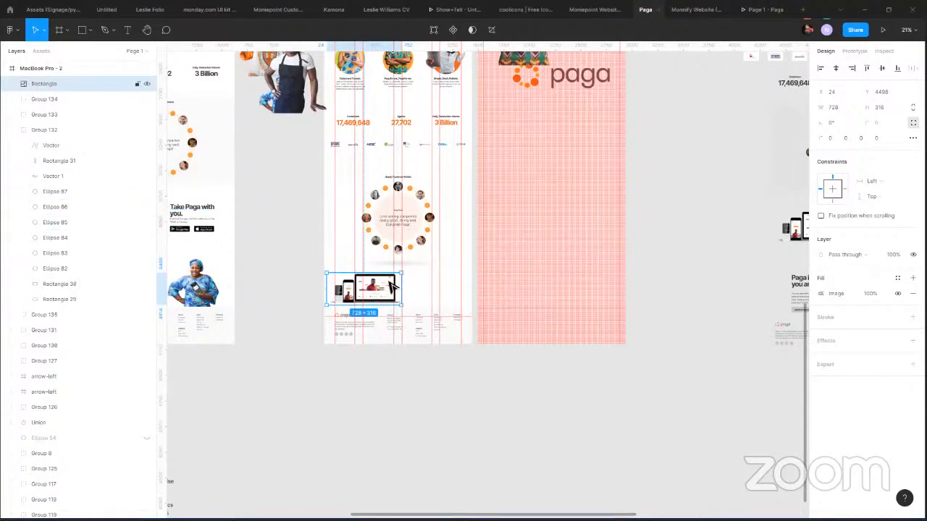
{"action": "scroll", "coordinate": [392, 293], "scroll_direction": "up", "scroll_amount": 2}
{"action": "scroll", "coordinate": [390, 295], "scroll_direction": "up", "scroll_amount": 3}
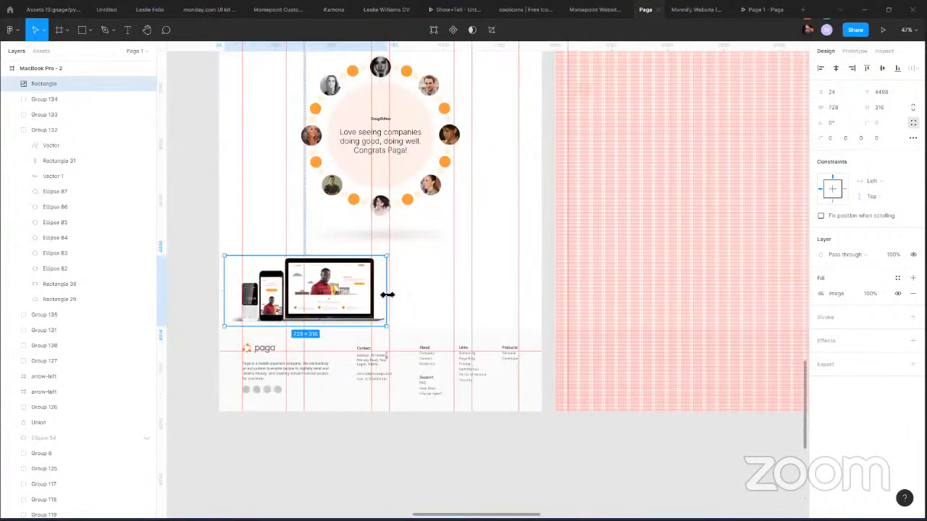
{"action": "left_click_drag", "start_coordinate": [387, 295], "coordinate": [381, 296]}
{"action": "key", "text": "ctrl+z"}
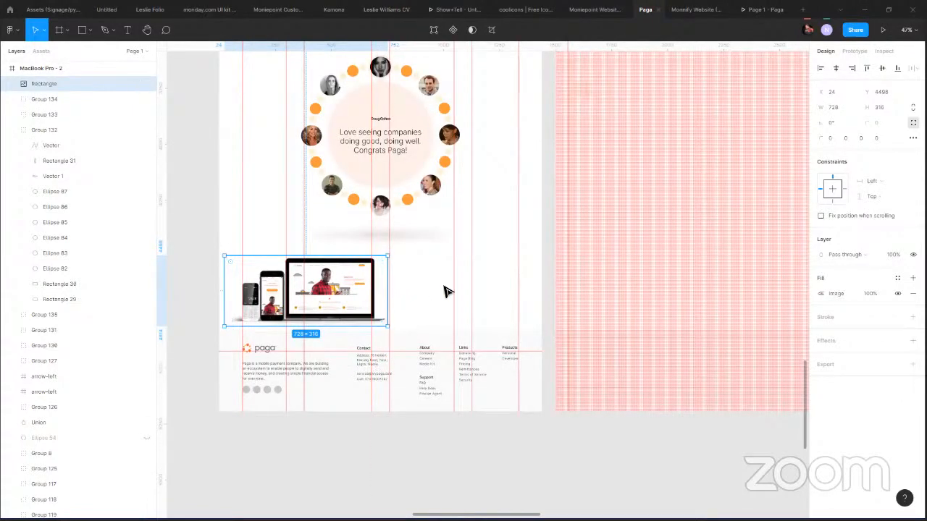
Select both blurred shadow ellipses beneath the Happy Customer Stories ring and delete them.
{"action": "scroll", "coordinate": [444, 287], "scroll_direction": "down", "scroll_amount": 3}
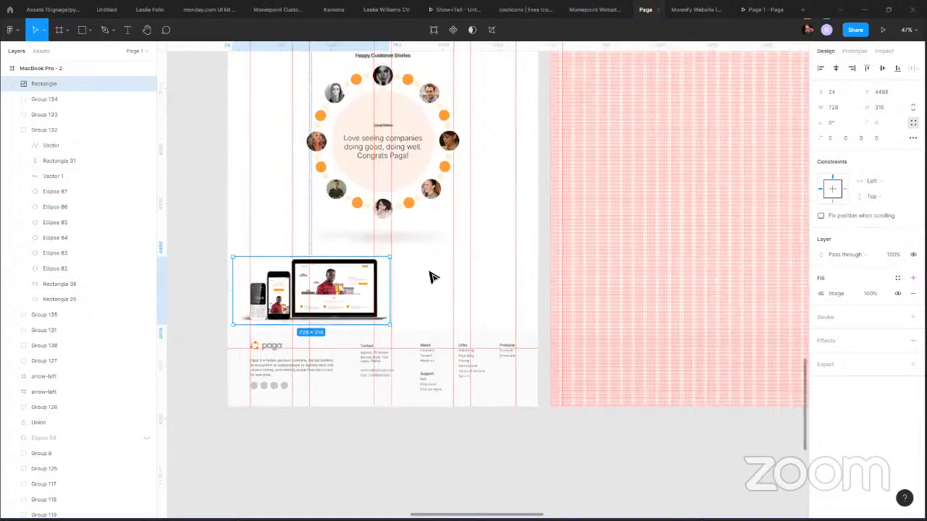
{"action": "left_click", "coordinate": [427, 262]}
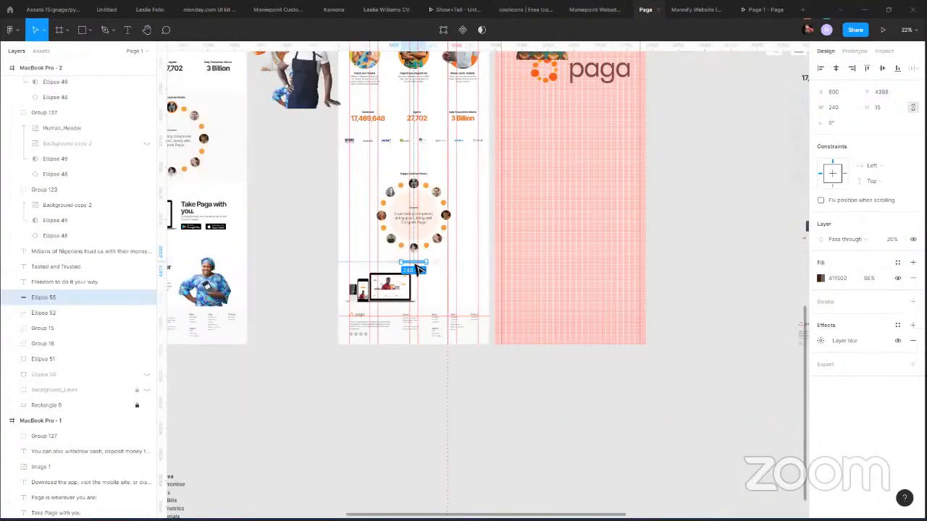
{"action": "scroll", "coordinate": [449, 273], "scroll_direction": "up", "scroll_amount": 1}
{"action": "scroll", "coordinate": [419, 259], "scroll_direction": "up", "scroll_amount": 3}
{"action": "left_click", "coordinate": [418, 257], "text": "shift"}
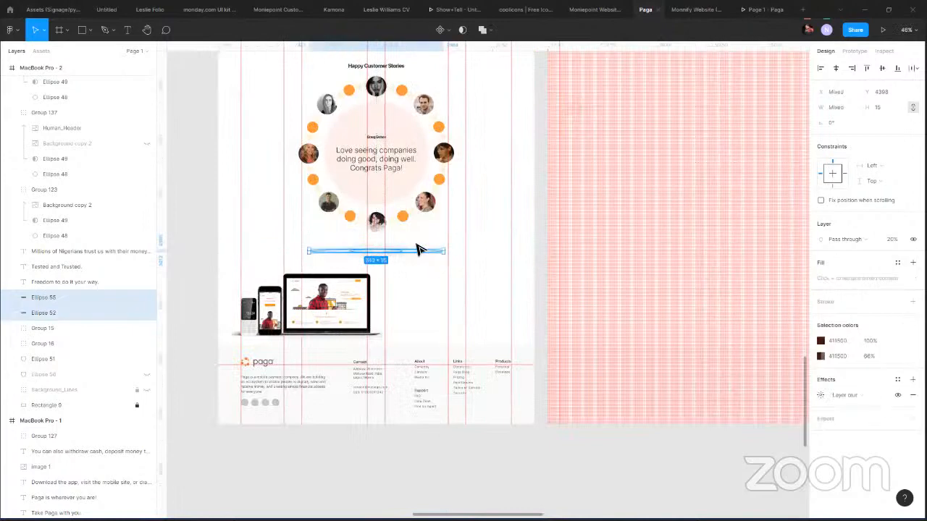
{"action": "key", "text": "Escape"}
Move the device mockup image straight up to about Y 4461, nearer the testimonial ring.
{"action": "left_click", "coordinate": [335, 318]}
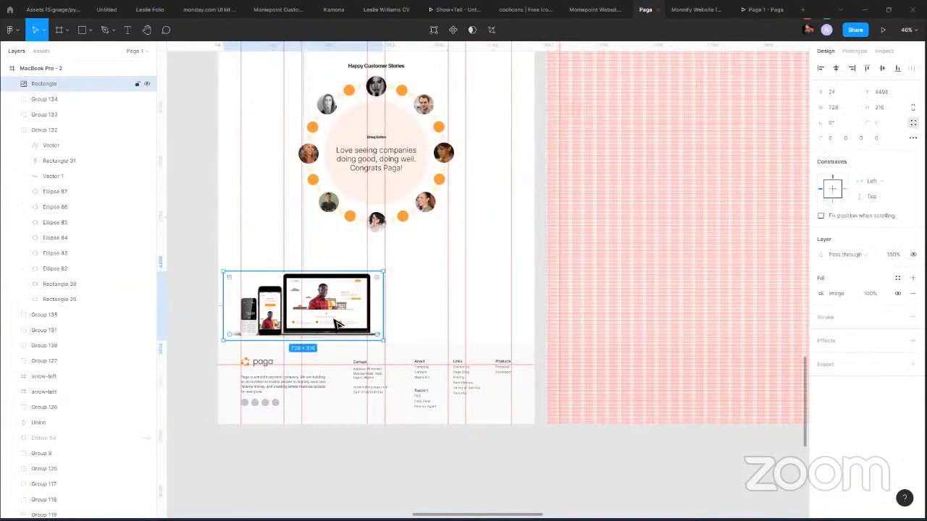
{"action": "left_click_drag", "start_coordinate": [334, 313], "coordinate": [333, 304]}
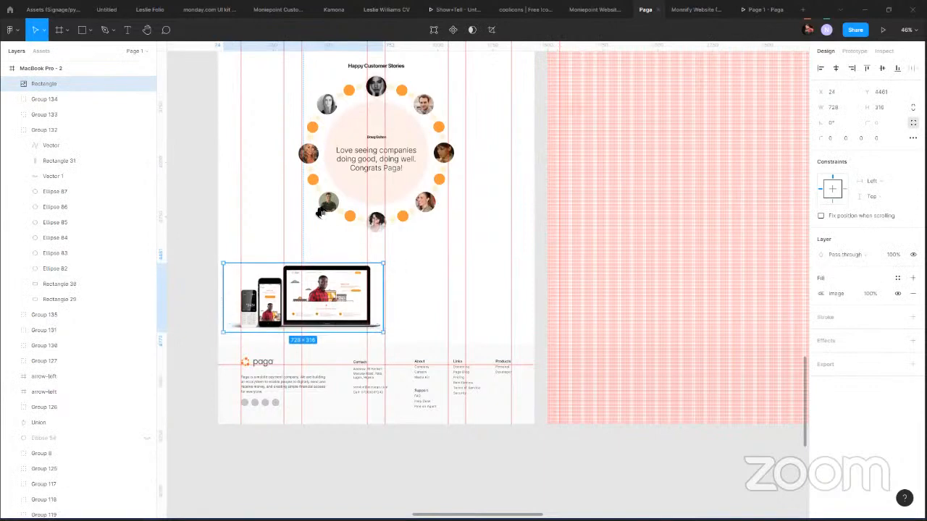
{"action": "scroll", "coordinate": [427, 275], "scroll_direction": "down", "scroll_amount": 1}
{"action": "scroll", "coordinate": [345, 229], "scroll_direction": "down", "scroll_amount": 5}
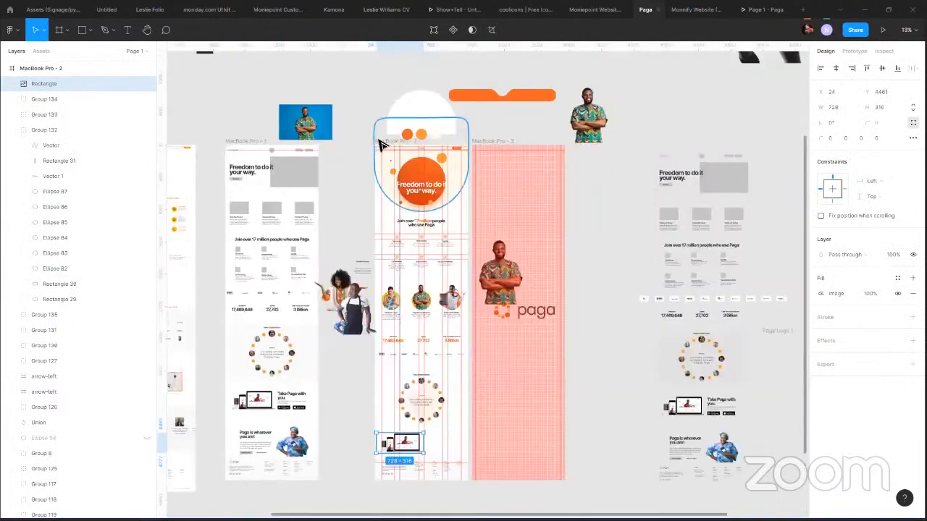
Try to extend the MacBook Pro - 2 frame downward from its lower edge, and undo the resize.
{"action": "key", "text": "Escape"}
{"action": "scroll", "coordinate": [369, 232], "scroll_direction": "down", "scroll_amount": 5}
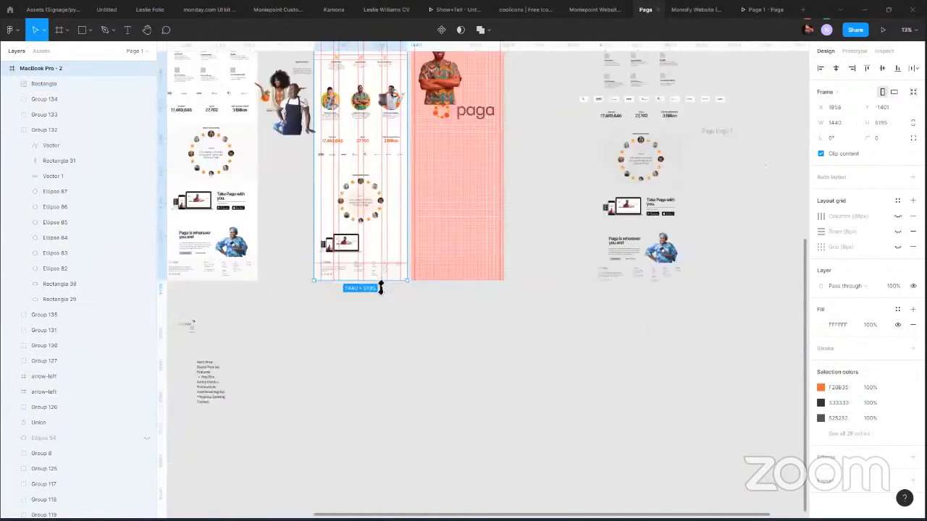
{"action": "left_click_drag", "start_coordinate": [379, 286], "coordinate": [380, 318]}
{"action": "key", "text": "ctrl+z"}
{"action": "key", "text": "Escape"}
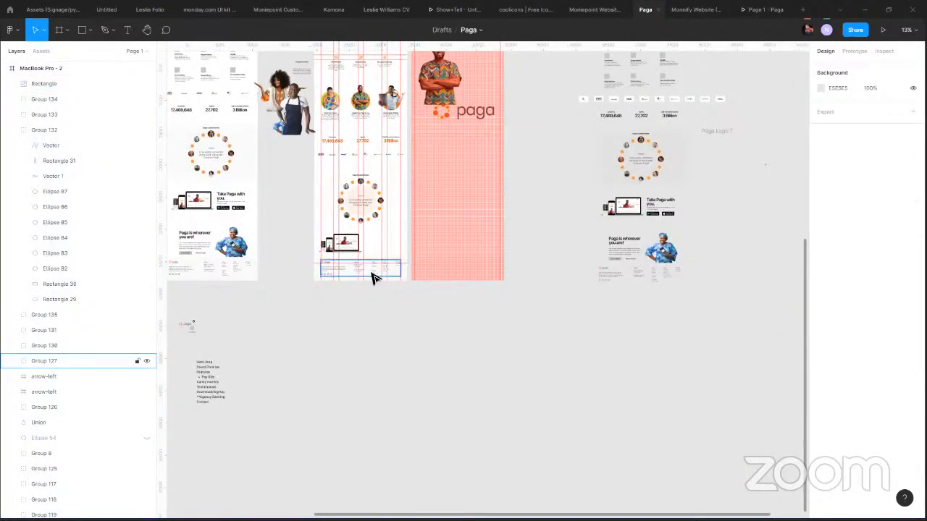
Set the vertical constraint of the footer group in MacBook Pro - 2 to Bottom.
{"action": "left_click", "coordinate": [371, 276]}
{"action": "left_click", "coordinate": [831, 244]}
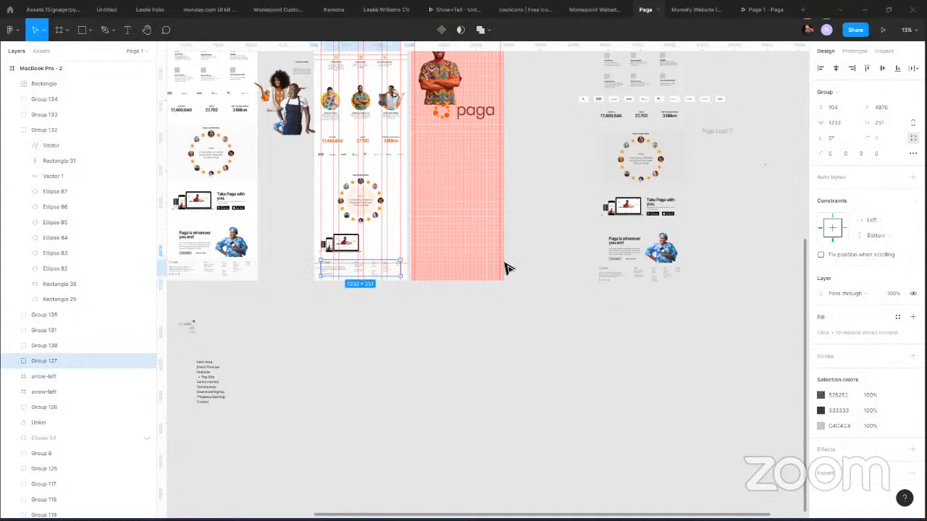
{"action": "scroll", "coordinate": [435, 273], "scroll_direction": "up", "scroll_amount": 5}
{"action": "scroll", "coordinate": [340, 244], "scroll_direction": "up", "scroll_amount": 4}
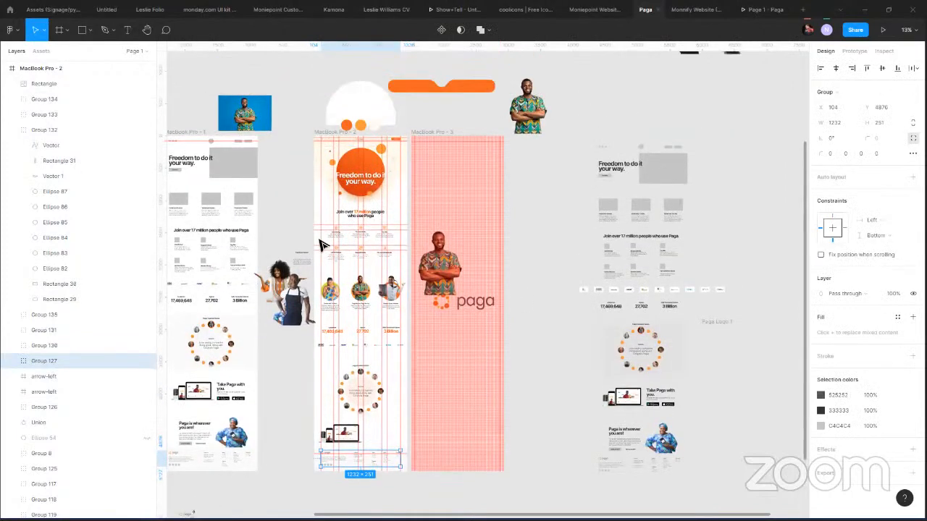
Try resizing the MacBook Pro - 2 frame from its lower edge and deselect it.
{"action": "left_click", "coordinate": [315, 356]}
{"action": "scroll", "coordinate": [340, 406], "scroll_direction": "down", "scroll_amount": 4}
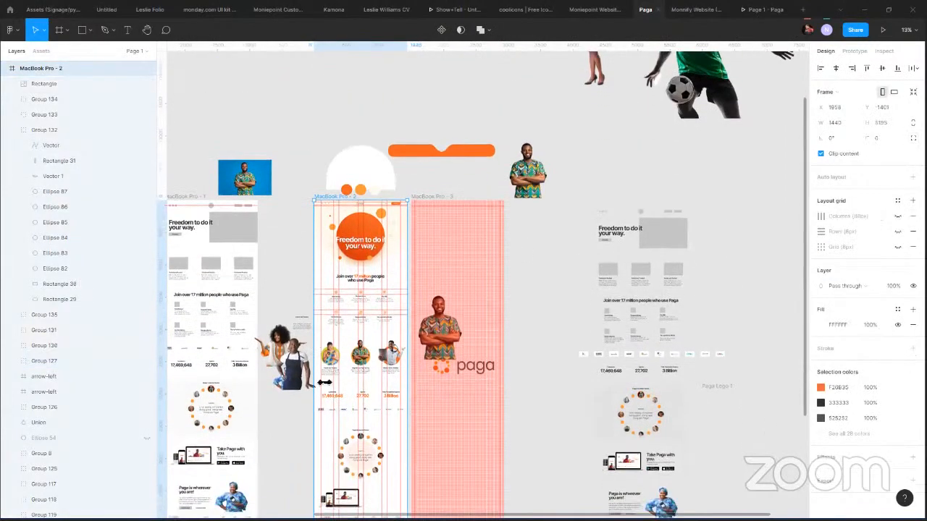
{"action": "mouse_move", "coordinate": [374, 447]}
{"action": "left_mouse_down"}
{"action": "mouse_move", "coordinate": [375, 469]}
{"action": "mouse_move", "coordinate": [377, 441]}
{"action": "left_mouse_up"}
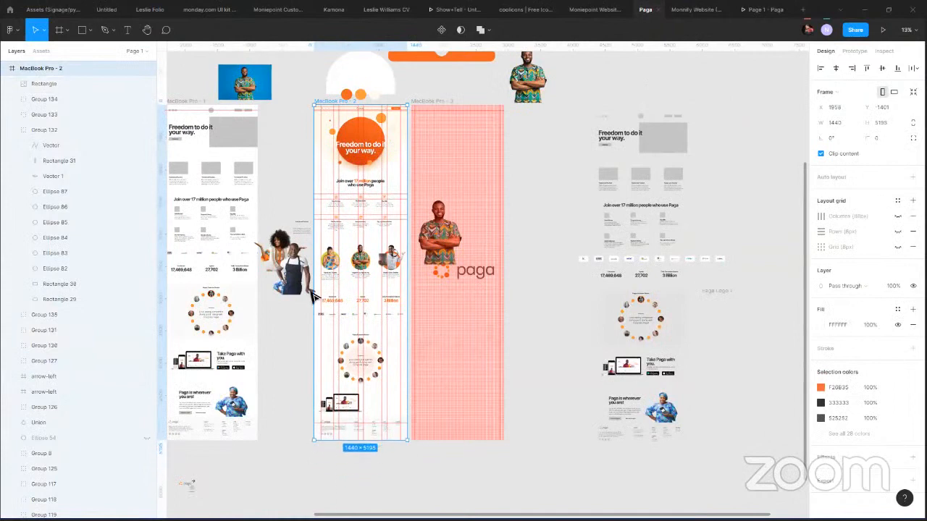
{"action": "left_click", "coordinate": [312, 196]}
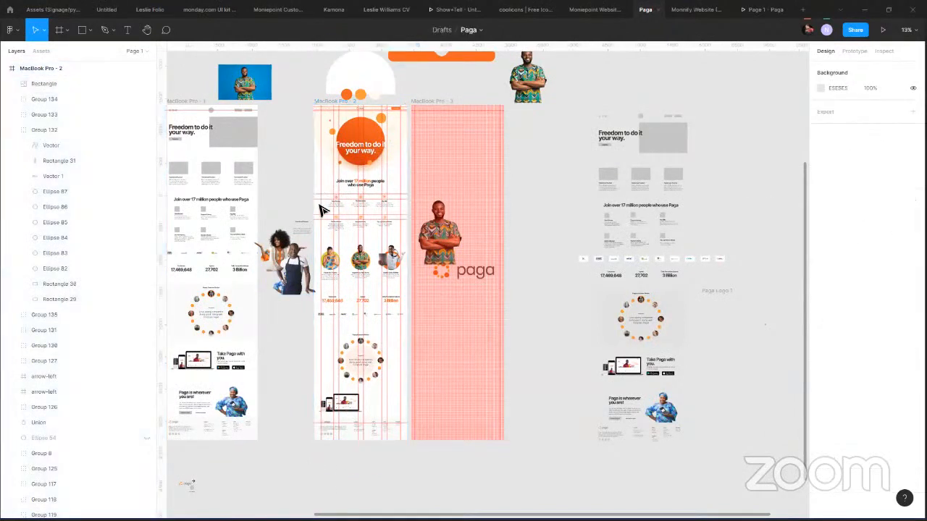
Set the constraints of the six feature groups below the Join over 17 million people heading to Left and Top.
{"action": "left_click_drag", "start_coordinate": [312, 190], "coordinate": [395, 230]}
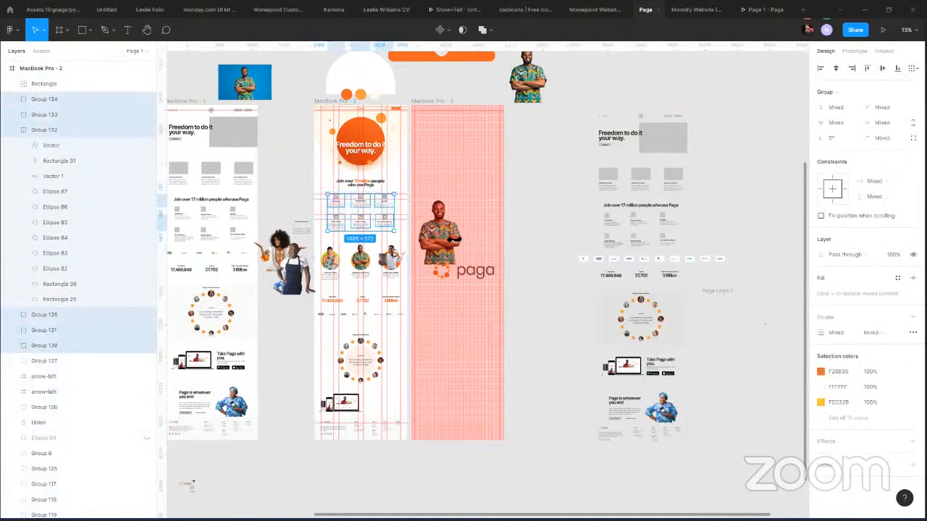
{"action": "left_click", "coordinate": [823, 190]}
{"action": "left_click", "coordinate": [833, 178]}
Try to extend the MacBook Pro - 2 frame downward to a height of about 5769.
{"action": "left_click", "coordinate": [326, 101]}
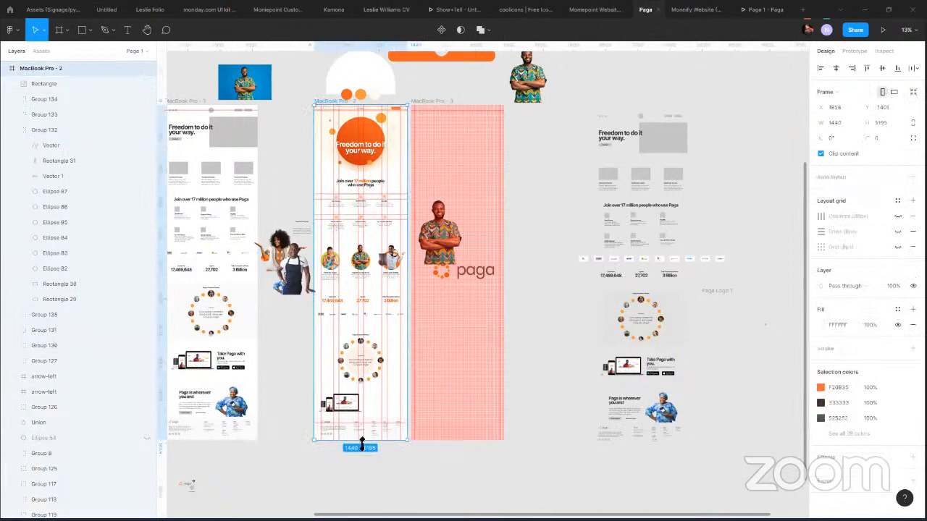
{"action": "left_click_drag", "start_coordinate": [362, 443], "coordinate": [362, 473]}
{"action": "scroll", "coordinate": [384, 440], "scroll_direction": "up", "scroll_amount": 1}
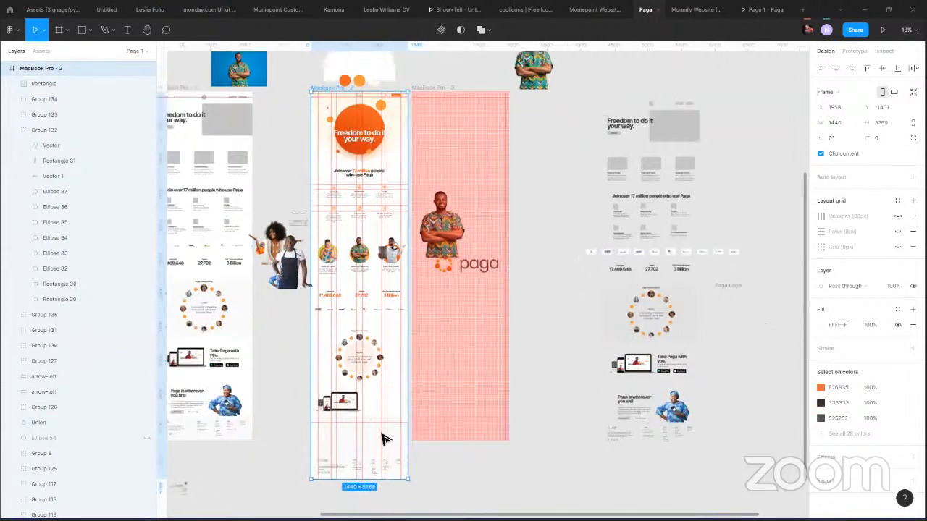
Set the vertical constraint of the footer's background rectangle in MacBook Pro - 2 to Bottom and deselect it.
{"action": "scroll", "coordinate": [389, 372], "scroll_direction": "up", "scroll_amount": 2}
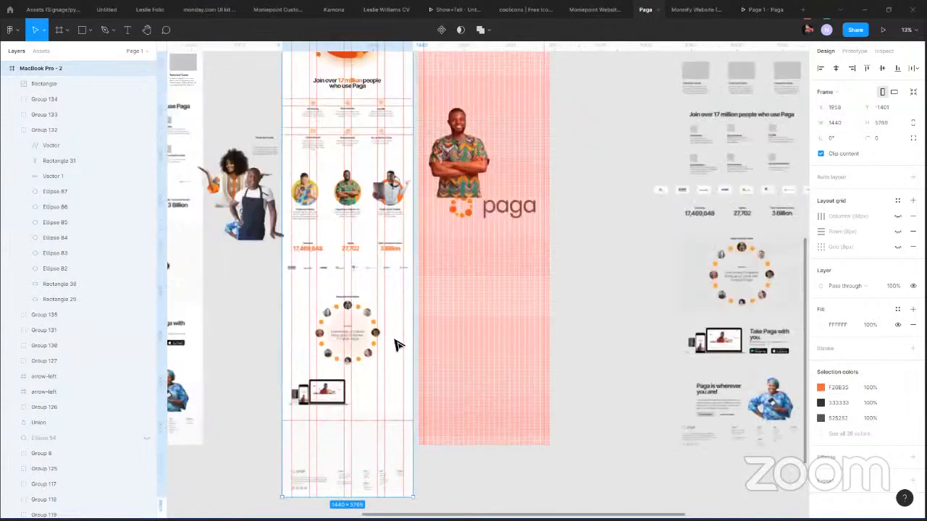
{"action": "scroll", "coordinate": [395, 346], "scroll_direction": "up", "scroll_amount": 5}
{"action": "left_click", "coordinate": [397, 346]}
{"action": "right_click", "coordinate": [373, 334]}
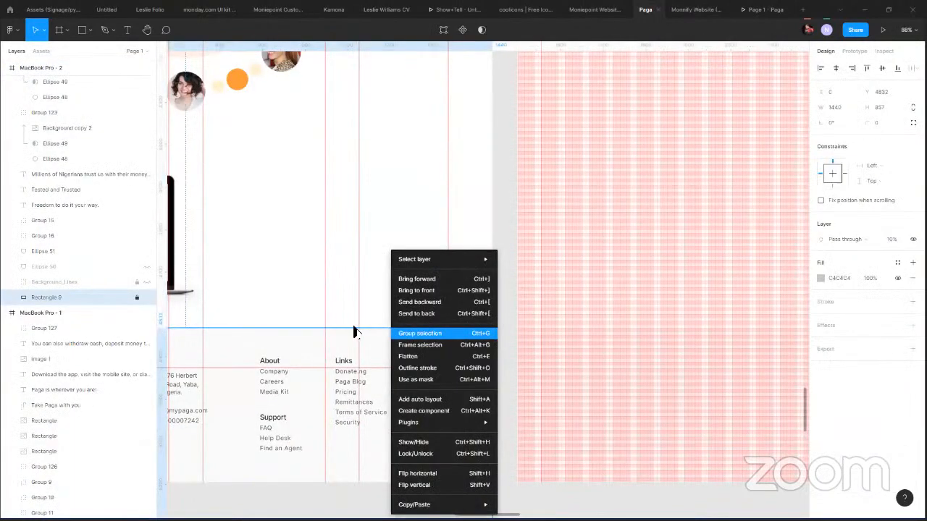
{"action": "left_click", "coordinate": [354, 327]}
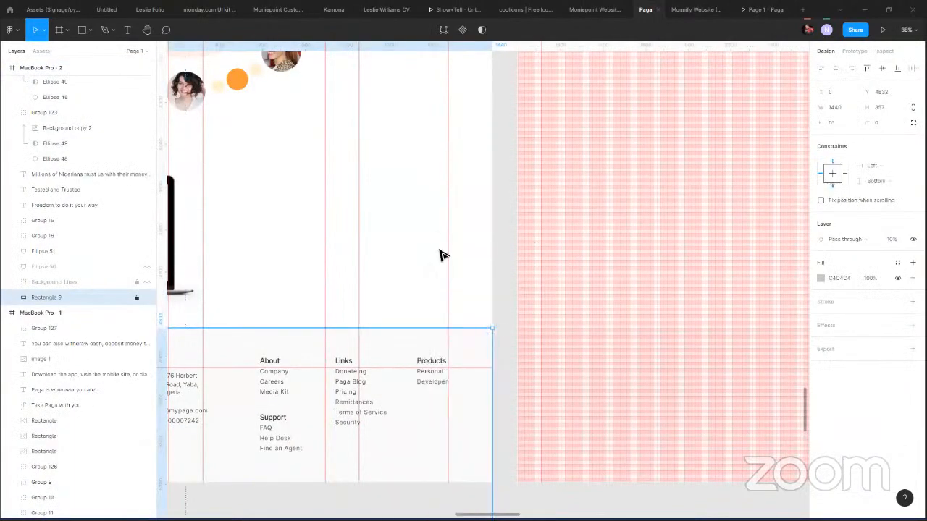
{"action": "left_click", "coordinate": [327, 269]}
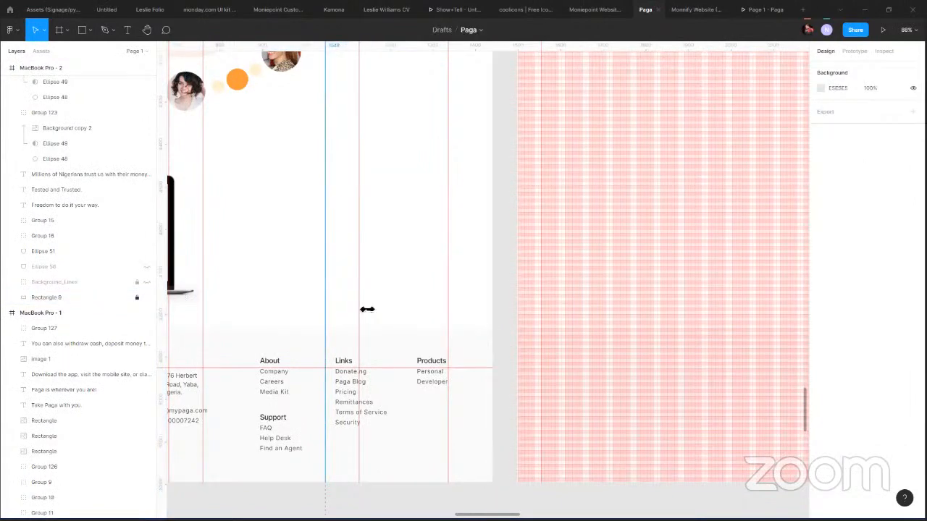
Extend the MacBook Pro - 2 frame downward from its lower edge to a height of about 5957.
{"action": "scroll", "coordinate": [354, 466], "scroll_direction": "down", "scroll_amount": 5}
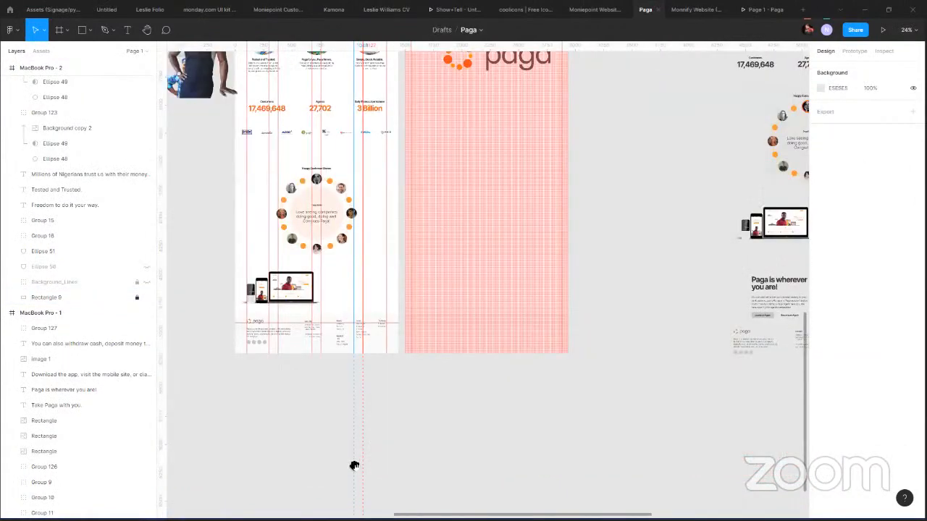
{"action": "scroll", "coordinate": [225, 182], "scroll_direction": "down", "scroll_amount": 2}
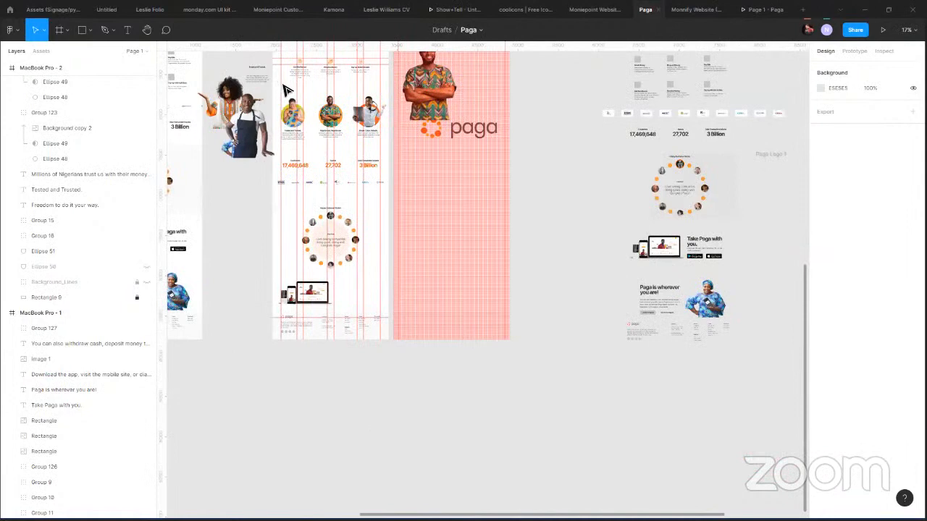
{"action": "scroll", "coordinate": [287, 90], "scroll_direction": "up", "scroll_amount": 2}
{"action": "left_click", "coordinate": [287, 86]}
{"action": "scroll", "coordinate": [332, 394], "scroll_direction": "down", "scroll_amount": 1}
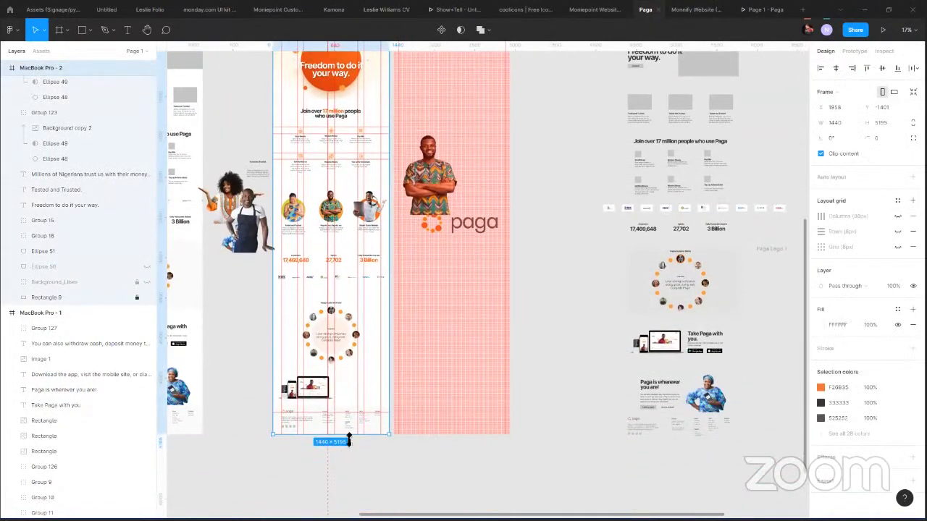
{"action": "left_click_drag", "start_coordinate": [339, 476], "coordinate": [339, 499]}
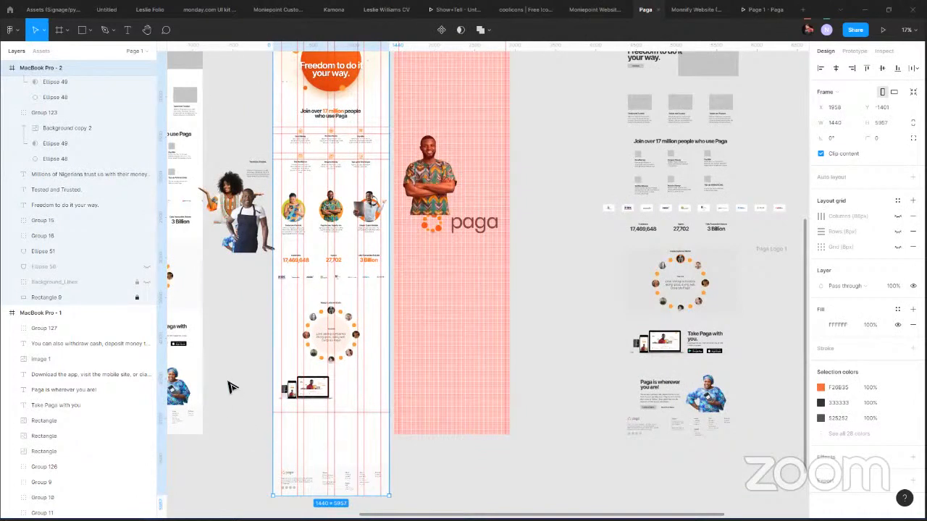
Move the device mockup image straight down to about Y 4652, between the testimonial ring and the footer.
{"action": "scroll", "coordinate": [438, 236], "scroll_direction": "down", "scroll_amount": 1}
{"action": "scroll", "coordinate": [438, 235], "scroll_direction": "left", "scroll_amount": 1}
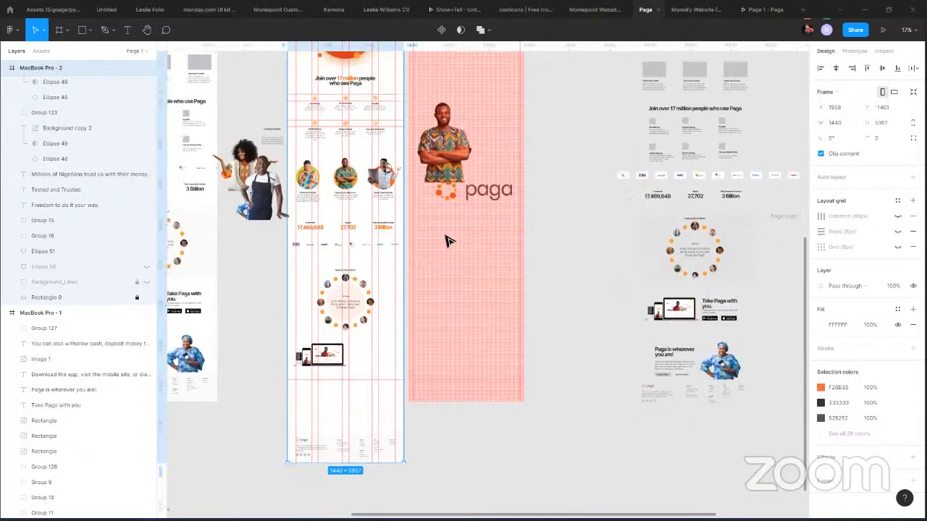
{"action": "scroll", "coordinate": [447, 241], "scroll_direction": "down", "scroll_amount": 1}
{"action": "scroll", "coordinate": [446, 241], "scroll_direction": "left", "scroll_amount": 1}
{"action": "scroll", "coordinate": [433, 248], "scroll_direction": "down", "scroll_amount": 2}
{"action": "scroll", "coordinate": [433, 248], "scroll_direction": "left", "scroll_amount": 1}
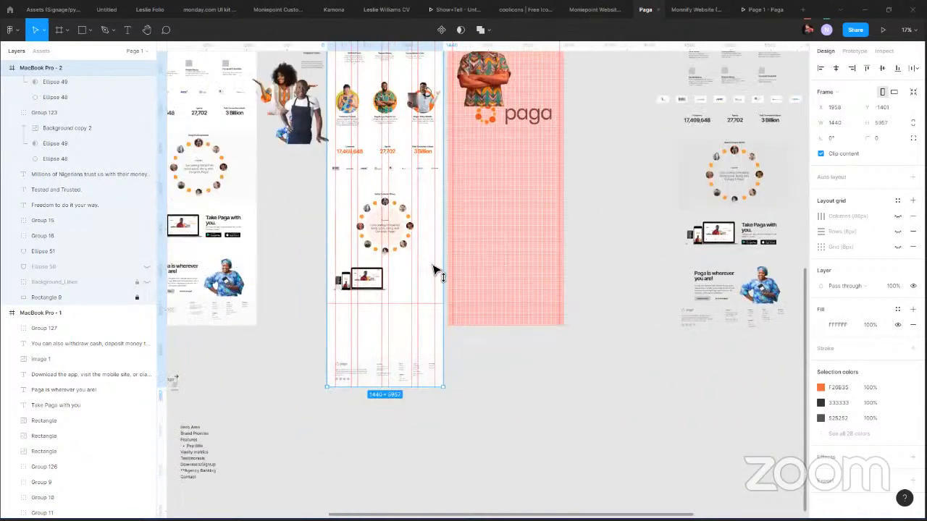
{"action": "scroll", "coordinate": [435, 290], "scroll_direction": "up", "scroll_amount": 3}
{"action": "left_click_drag", "start_coordinate": [435, 246], "coordinate": [436, 305]}
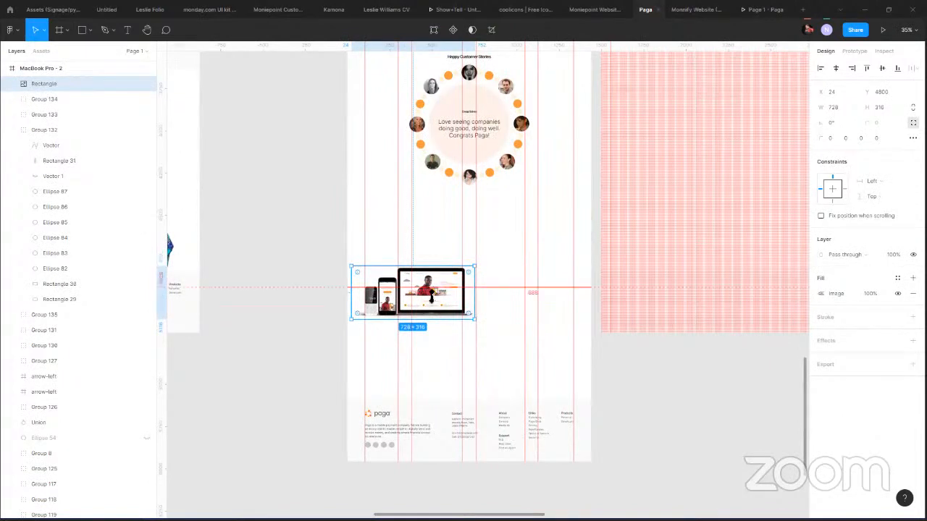
{"action": "left_click_drag", "start_coordinate": [434, 304], "coordinate": [439, 278]}
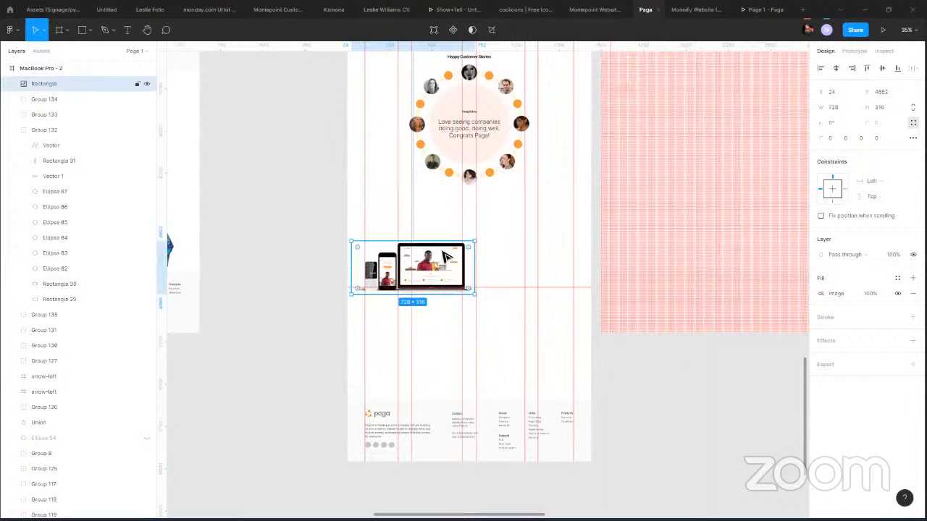
Copy the Take Paga with you heading, its description and both store badges from MacBook Pro - 1 into MacBook Pro - 2 near the mockup.
{"action": "left_click_drag", "start_coordinate": [547, 252], "coordinate": [563, 252]}
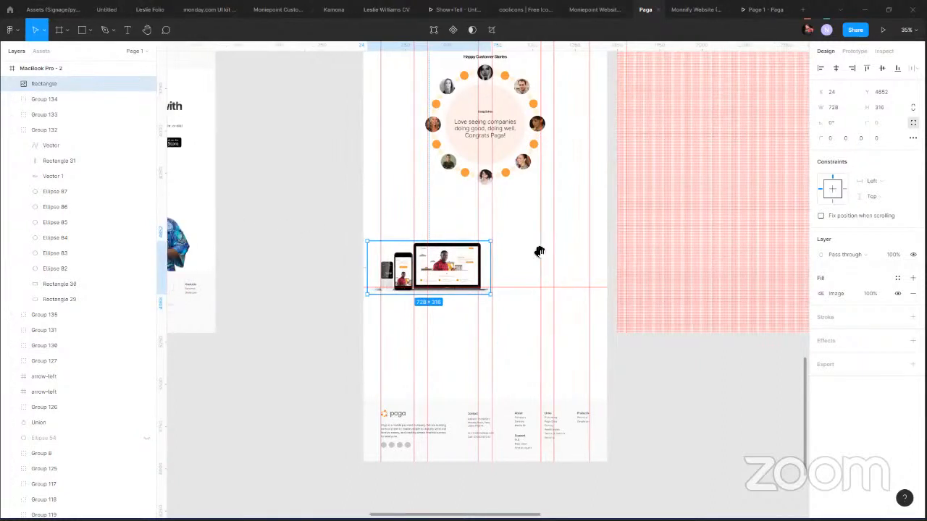
{"action": "left_click_drag", "start_coordinate": [265, 246], "coordinate": [285, 247]}
{"action": "left_click_drag", "start_coordinate": [234, 286], "coordinate": [261, 289]}
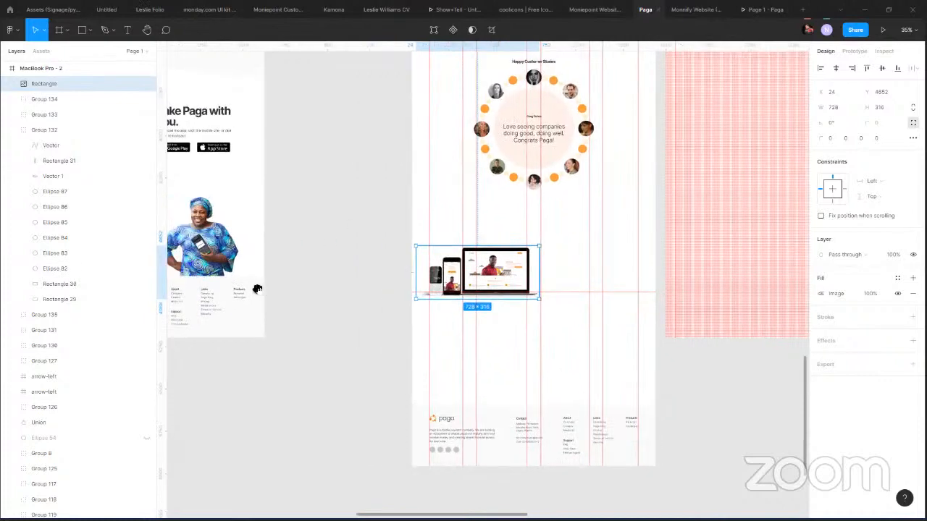
{"action": "left_click_drag", "start_coordinate": [188, 278], "coordinate": [258, 287]}
{"action": "left_click_drag", "start_coordinate": [240, 198], "coordinate": [240, 279]}
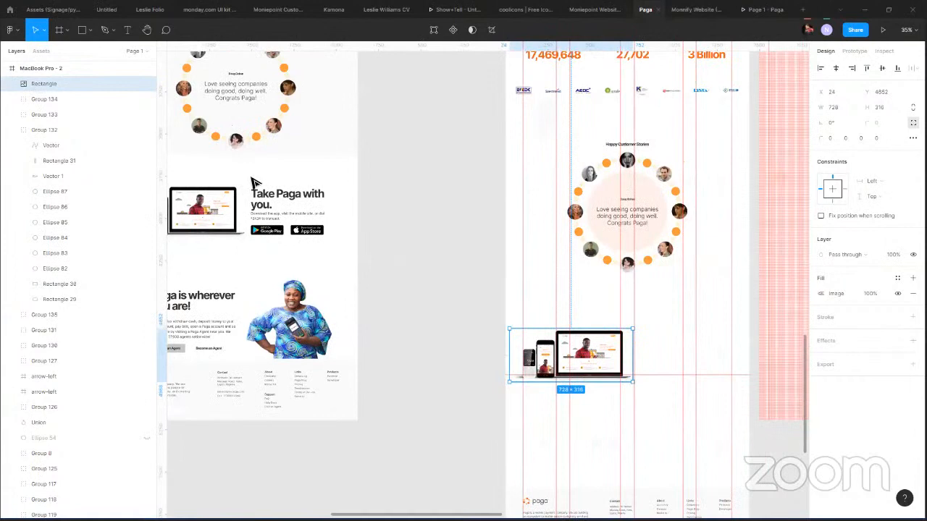
{"action": "left_click", "coordinate": [253, 180]}
{"action": "left_click_drag", "start_coordinate": [251, 178], "coordinate": [336, 244]}
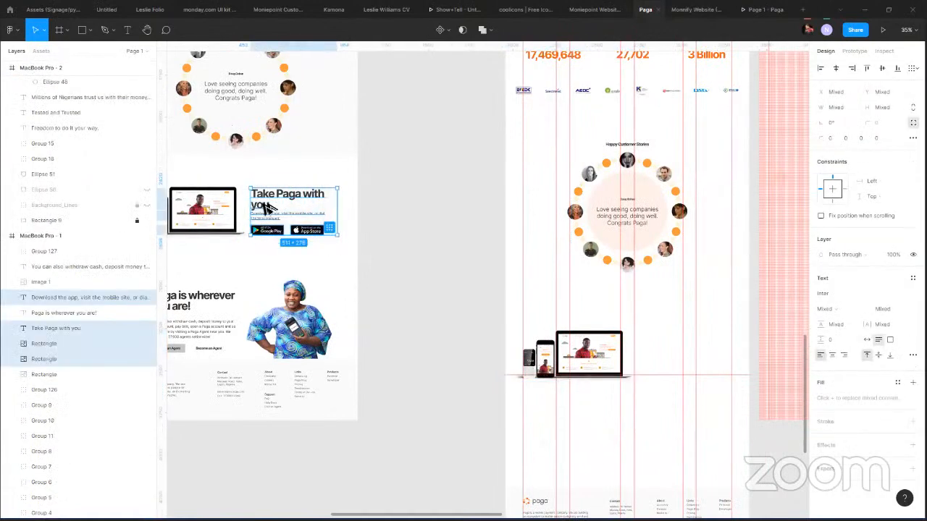
{"action": "left_click_drag", "start_coordinate": [268, 208], "coordinate": [642, 386]}
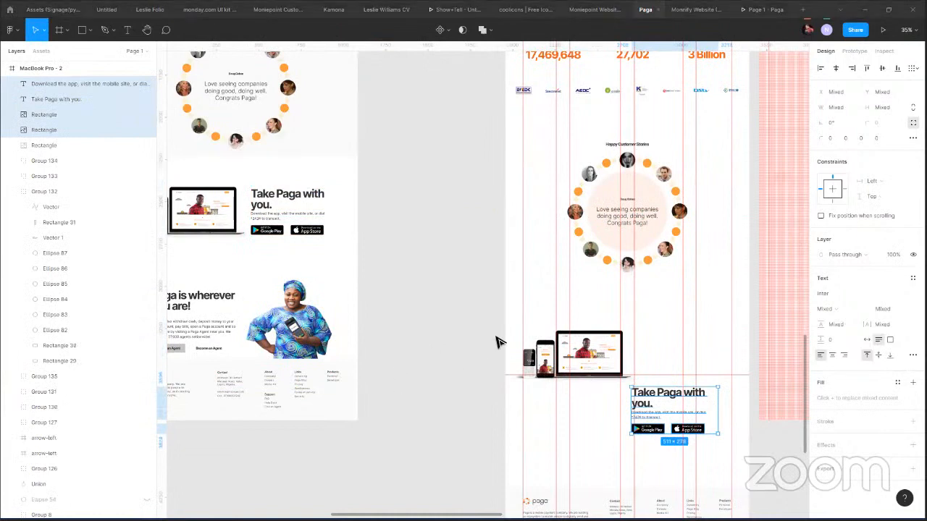
Move the copied Take Paga with you text and store badges up beside the device mockup, level with it.
{"action": "left_click_drag", "start_coordinate": [619, 295], "coordinate": [465, 300]}
{"action": "left_click", "coordinate": [664, 396]}
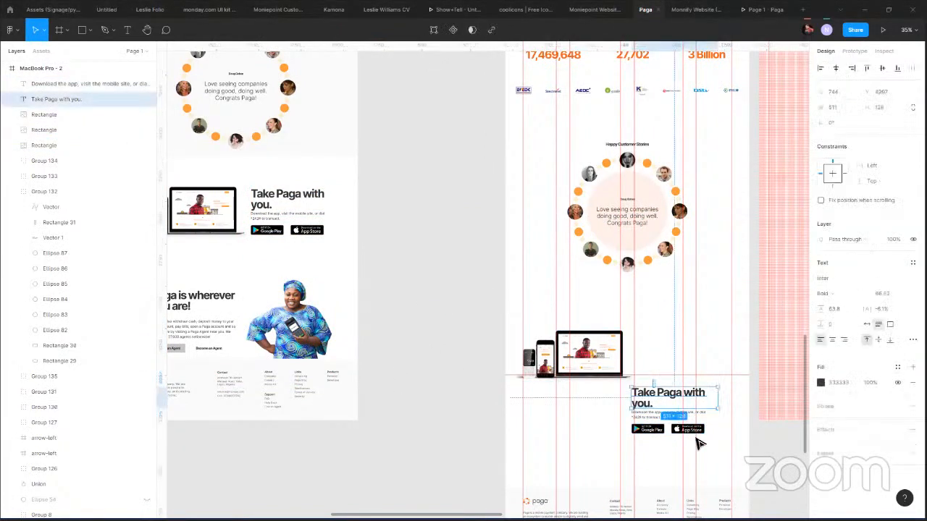
{"action": "left_click_drag", "start_coordinate": [696, 437], "coordinate": [694, 441]}
{"action": "left_click_drag", "start_coordinate": [656, 417], "coordinate": [668, 360]}
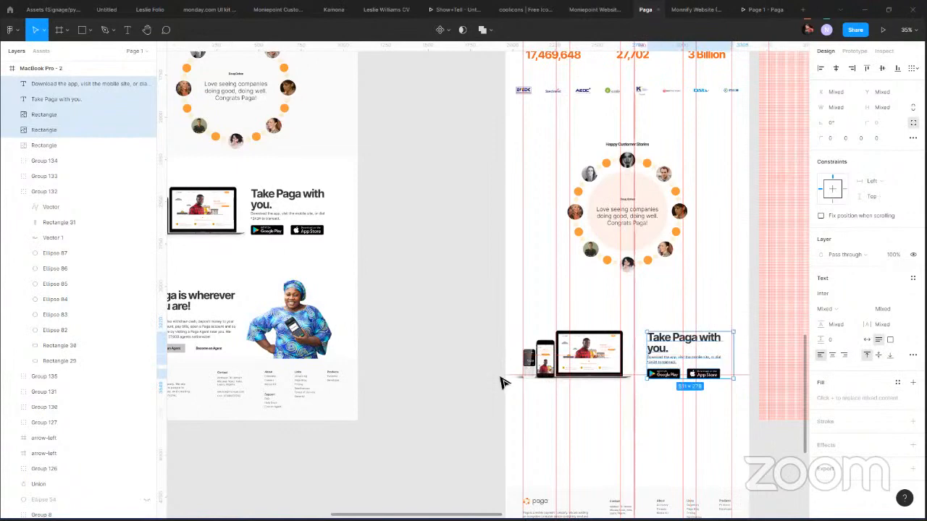
Enlarge the device mockup image proportionally from its lower corner to about 795 × 345 and deselect it.
{"action": "left_click_drag", "start_coordinate": [387, 292], "coordinate": [349, 288]}
{"action": "scroll", "coordinate": [409, 274], "scroll_direction": "right", "scroll_amount": 5}
{"action": "scroll", "coordinate": [410, 274], "scroll_direction": "down", "scroll_amount": 2}
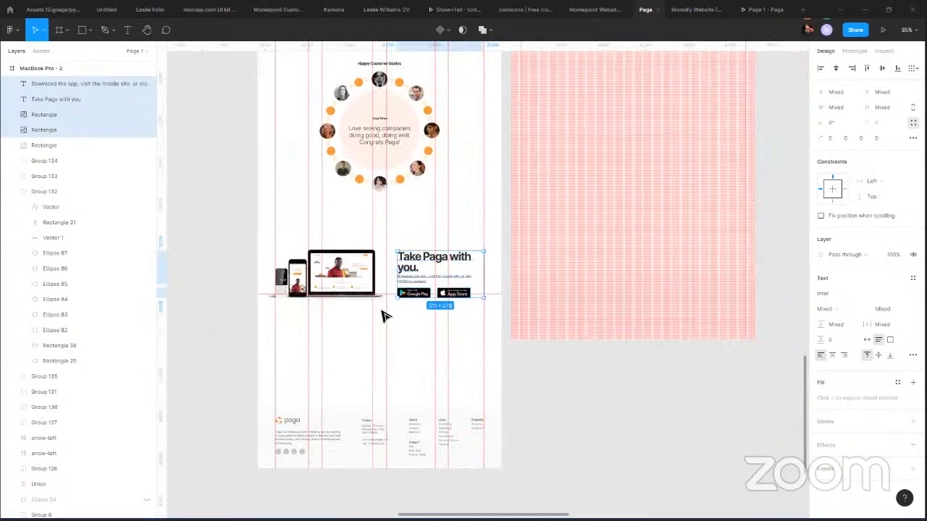
{"action": "left_click", "coordinate": [362, 290]}
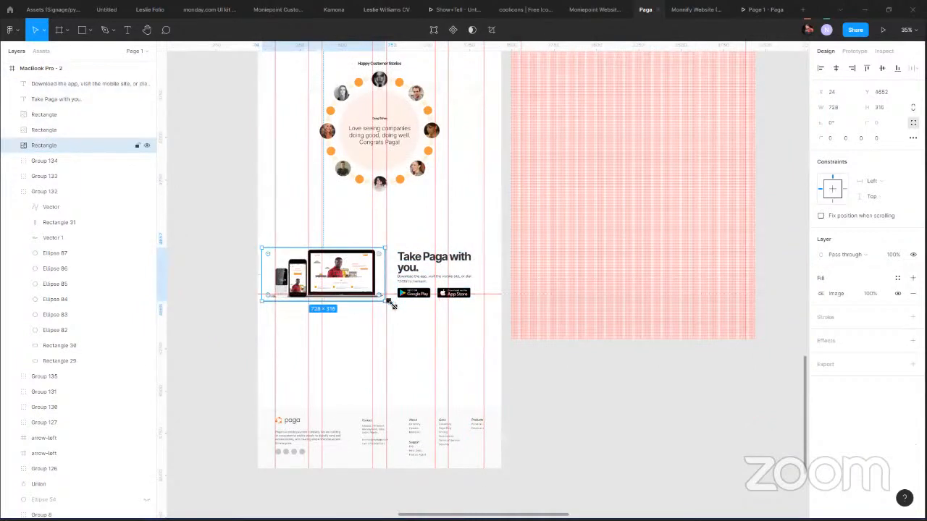
{"action": "left_click_drag", "start_coordinate": [386, 299], "coordinate": [388, 310]}
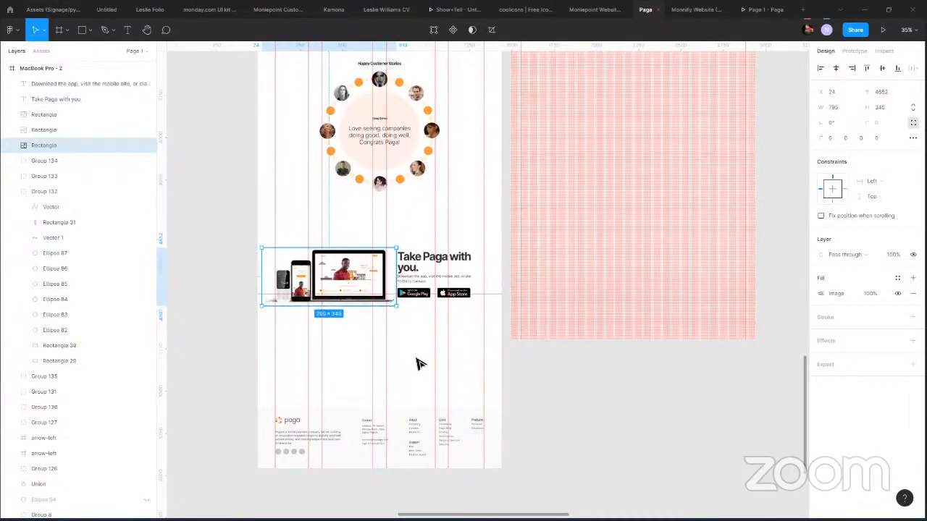
{"action": "left_click", "coordinate": [328, 385]}
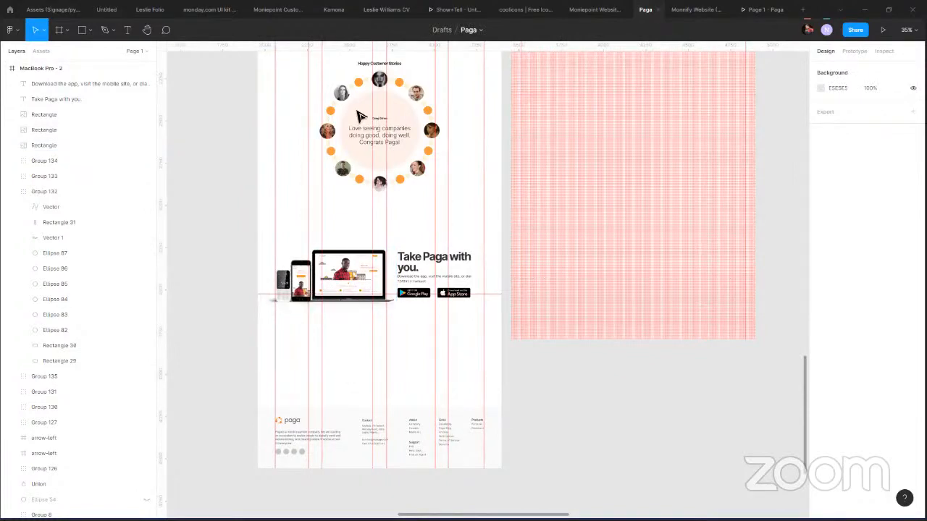
Duplicate the testimonial author's name to the blank area right of the customer ring and replace its text with an opening quotation mark.
{"action": "scroll", "coordinate": [338, 145], "scroll_direction": "up", "scroll_amount": 2}
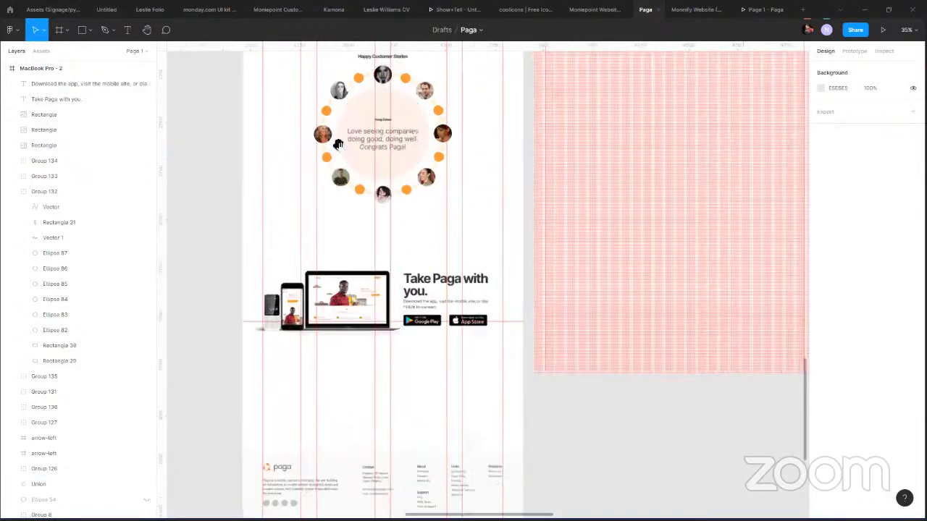
{"action": "scroll", "coordinate": [314, 275], "scroll_direction": "up", "scroll_amount": 2}
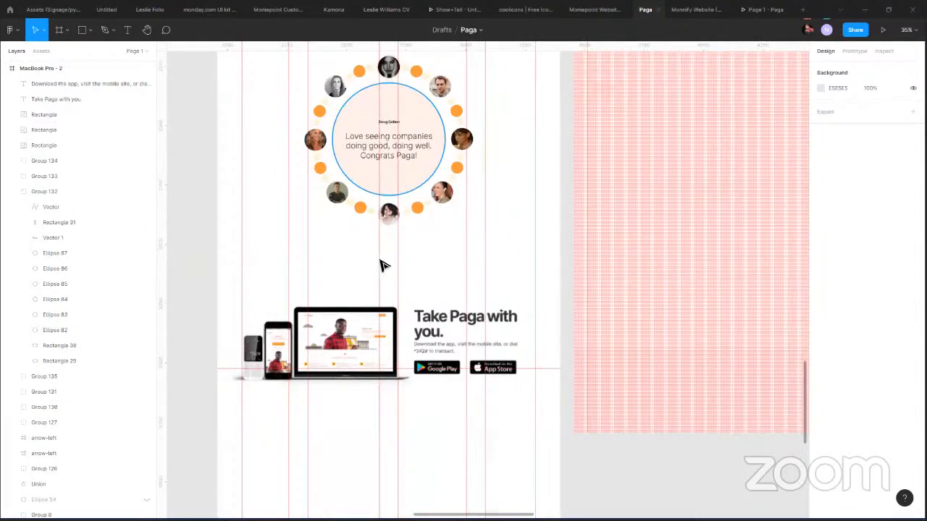
{"action": "scroll", "coordinate": [383, 265], "scroll_direction": "up", "scroll_amount": 3}
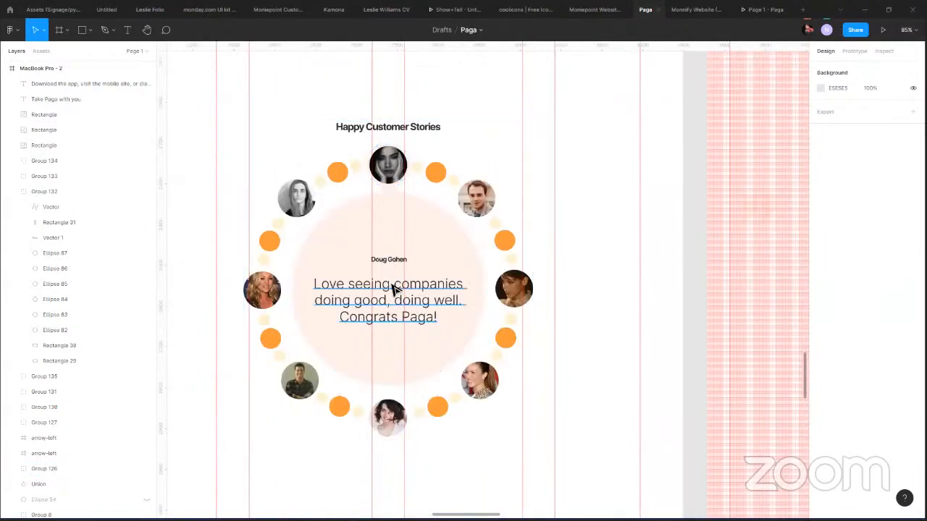
{"action": "left_click", "coordinate": [387, 261]}
{"action": "left_click_drag", "start_coordinate": [592, 267], "coordinate": [590, 265]}
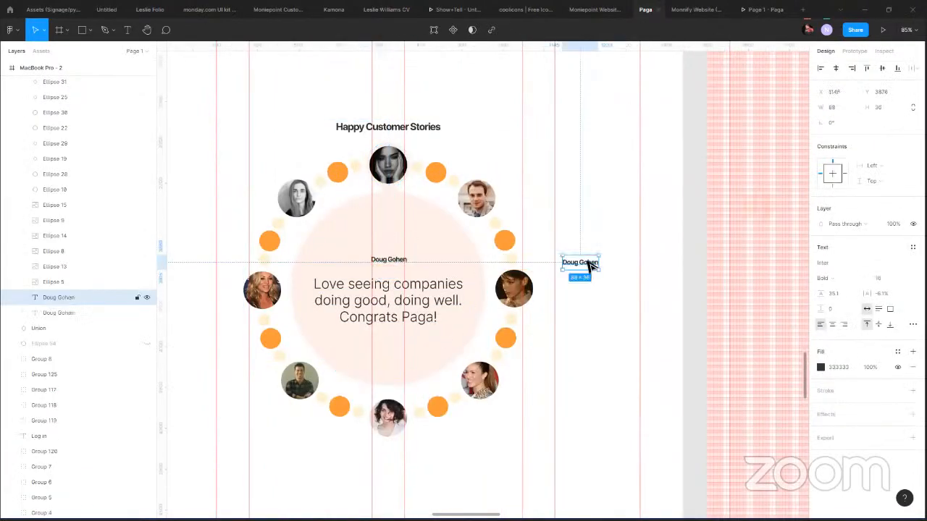
{"action": "double_click", "coordinate": [590, 262]}
{"action": "key", "text": "BackSpace"}
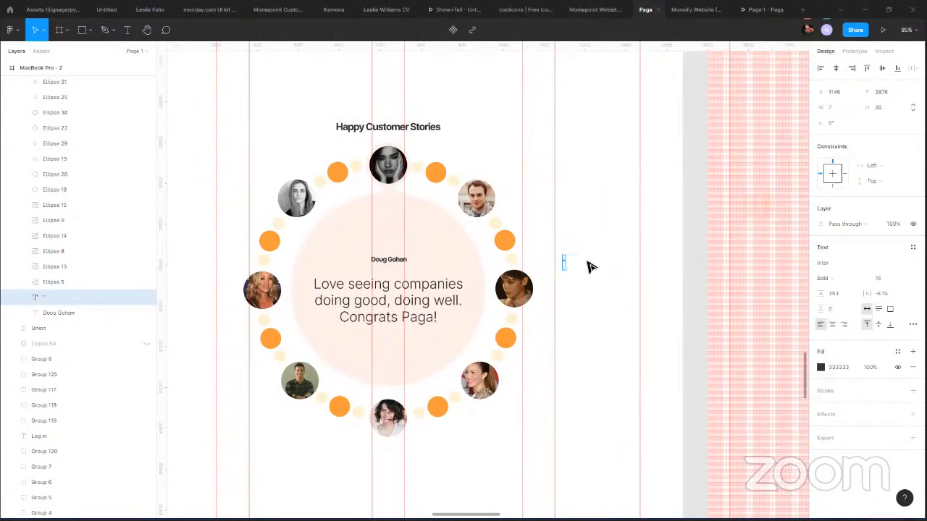
{"action": "key", "text": "Escape"}
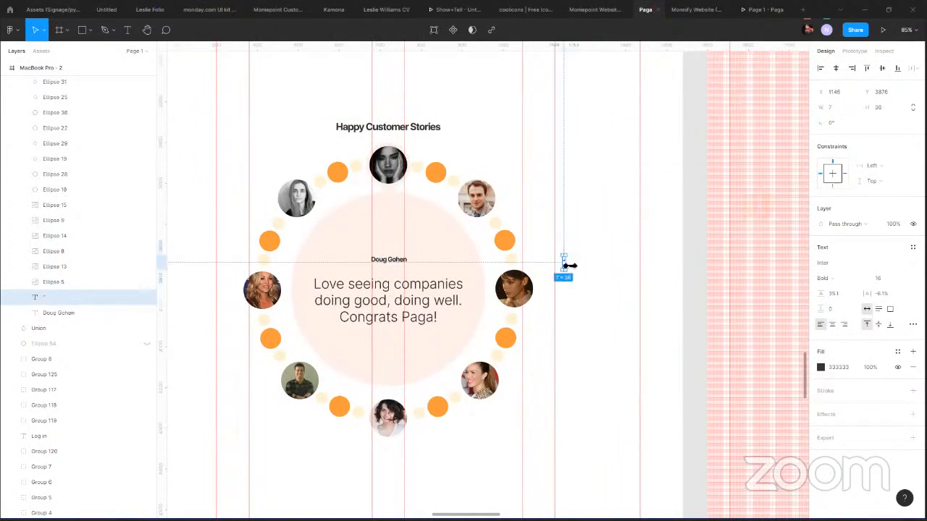
Scale the opening quotation mark beside the customer ring up proportionally to about 190 × 977.
{"action": "key", "text": "k"}
{"action": "left_click_drag", "start_coordinate": [568, 278], "coordinate": [610, 328]}
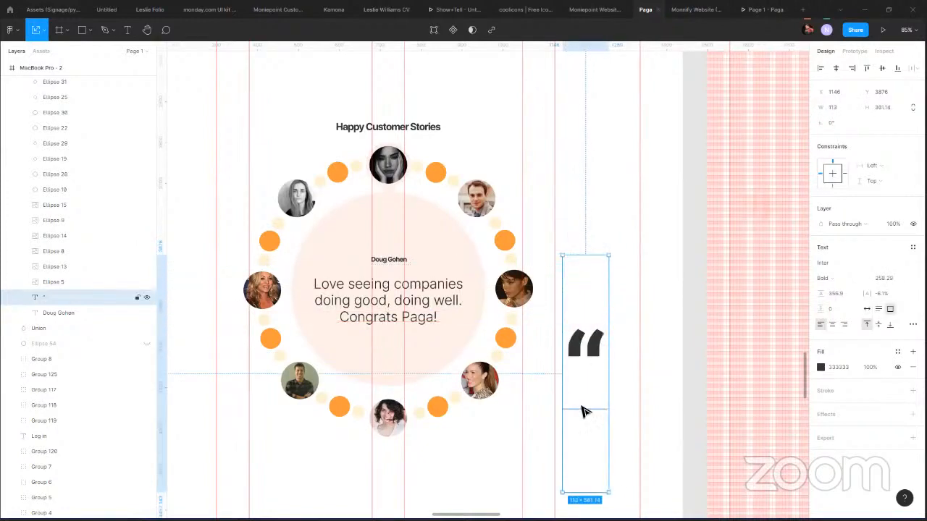
{"action": "left_click_drag", "start_coordinate": [611, 255], "coordinate": [681, 238]}
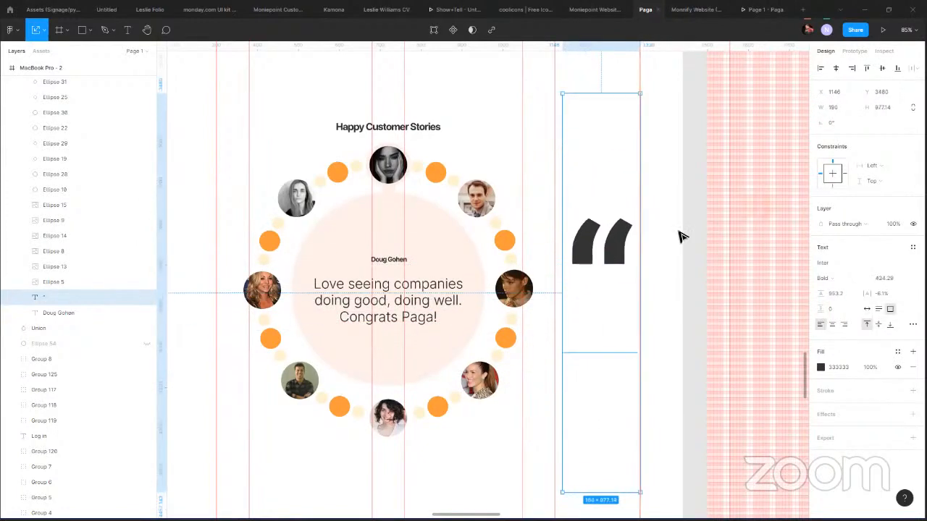
Try the fonts Inter_FXH, Interface Corp and Interplanetary Crap on the large quotation mark.
{"action": "left_click", "coordinate": [862, 280]}
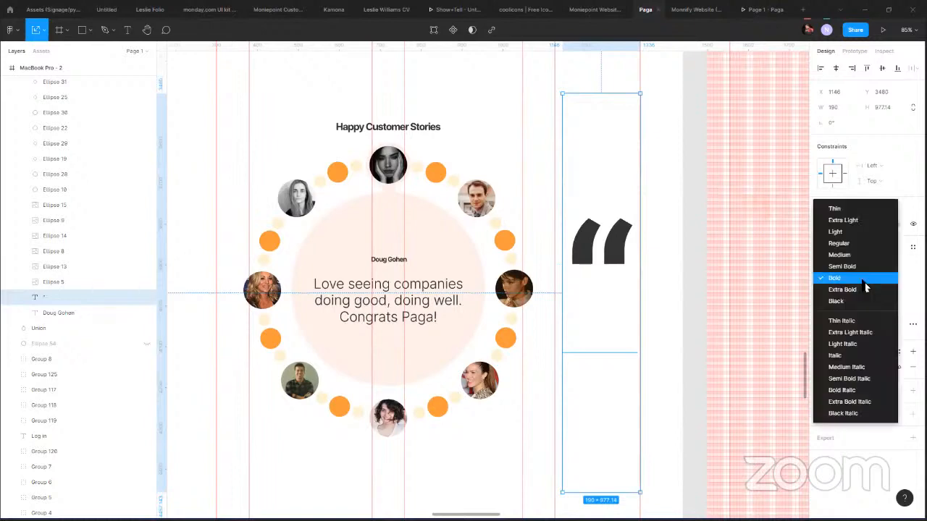
{"action": "left_click", "coordinate": [860, 279]}
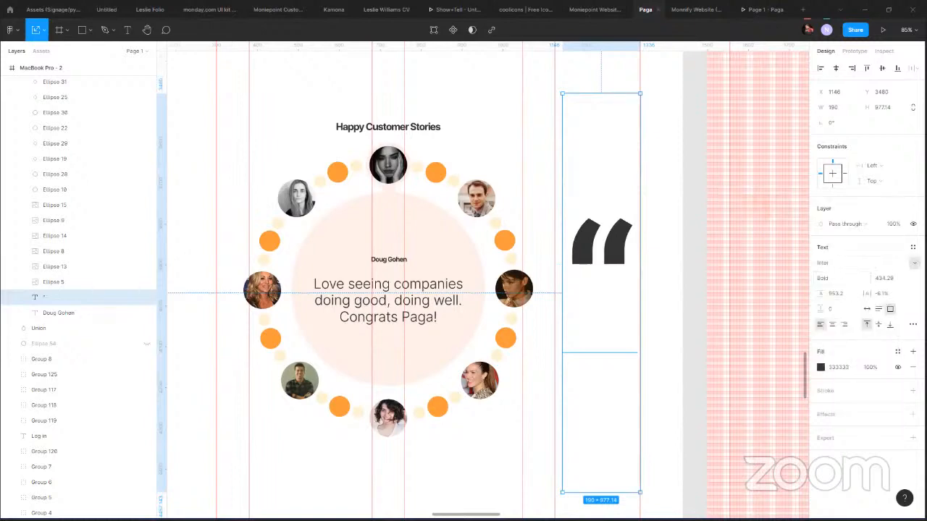
{"action": "left_click", "coordinate": [914, 263]}
{"action": "left_click", "coordinate": [895, 273]}
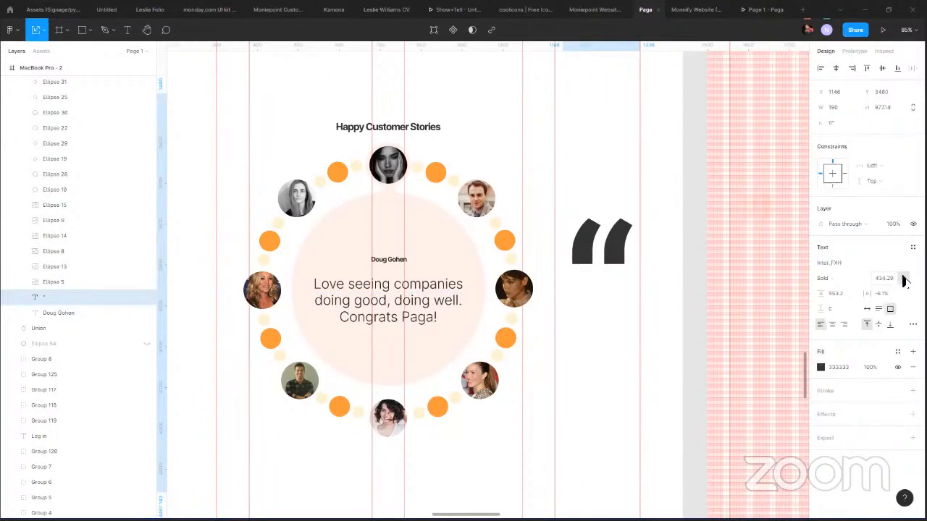
{"action": "left_click", "coordinate": [914, 263]}
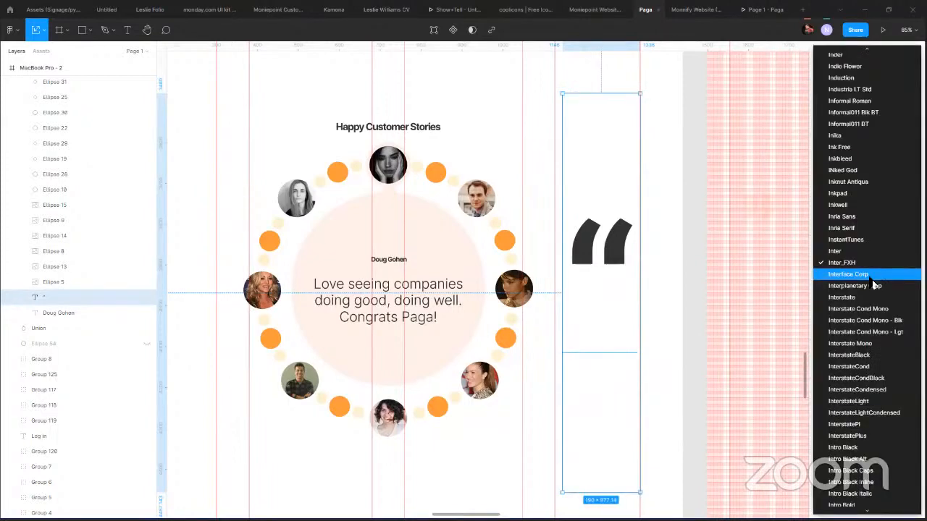
{"action": "left_click", "coordinate": [869, 269]}
{"action": "left_click", "coordinate": [914, 263]}
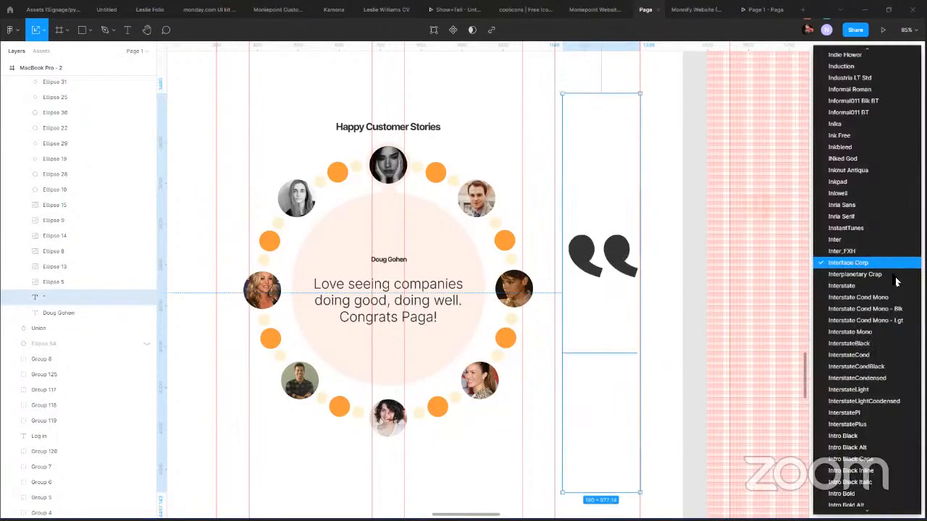
{"action": "left_click", "coordinate": [869, 271]}
Try the fonts Interstate Cond Mono, Interstate Mono and InterstateLight on the large quotation mark.
{"action": "left_click", "coordinate": [914, 263]}
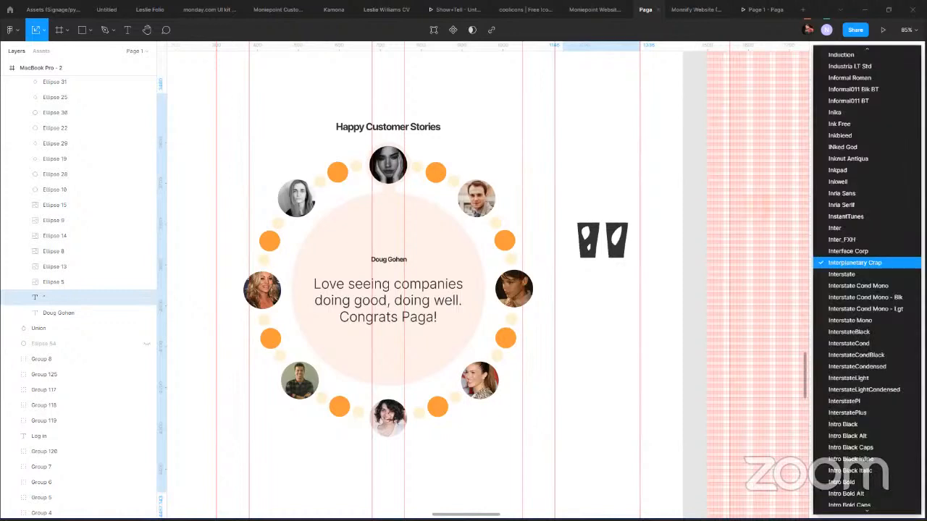
{"action": "left_click", "coordinate": [899, 288]}
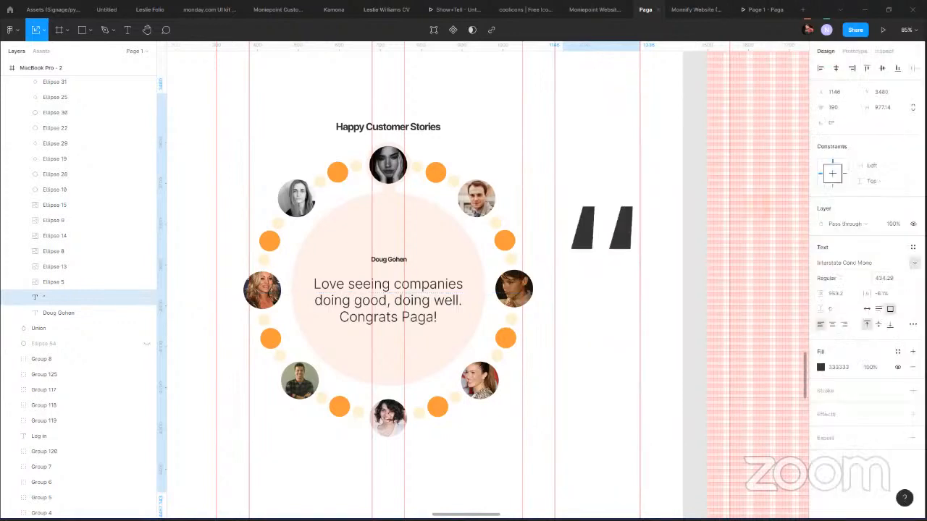
{"action": "left_click", "coordinate": [914, 263]}
{"action": "left_click", "coordinate": [874, 302]}
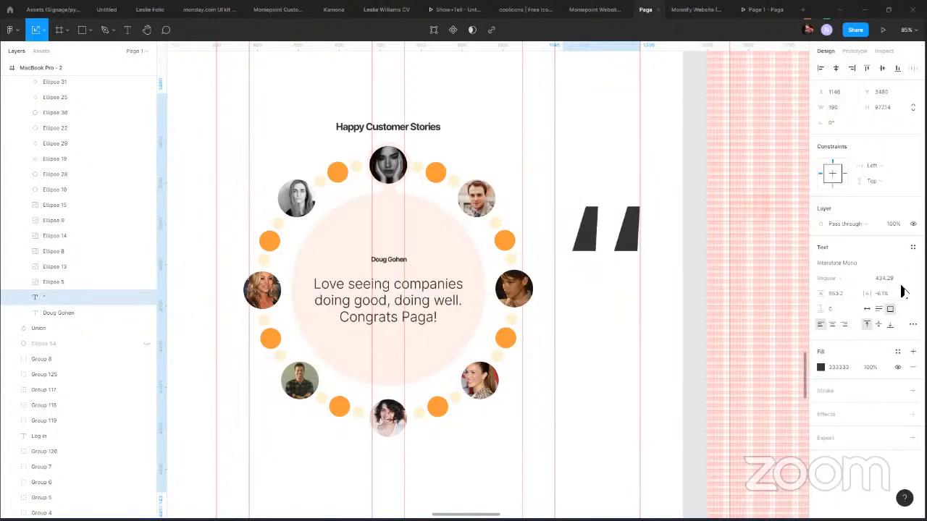
{"action": "left_click", "coordinate": [914, 263]}
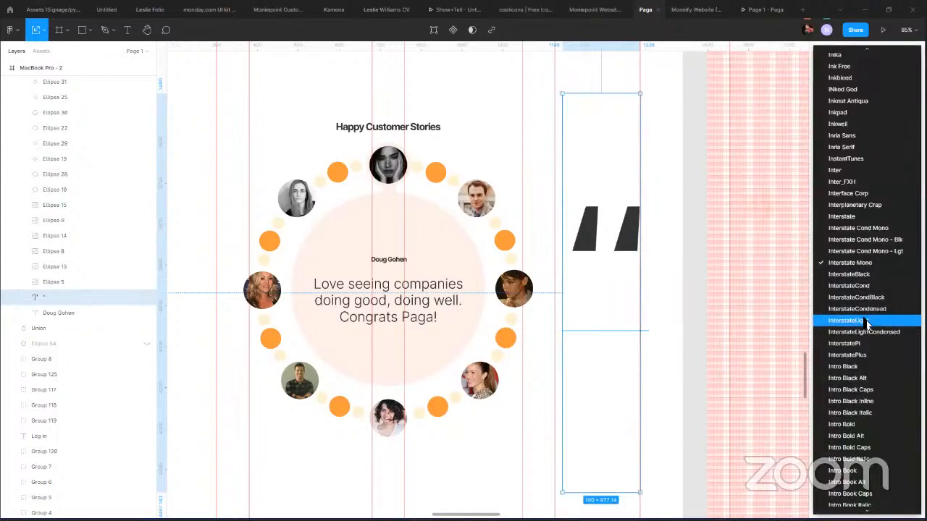
{"action": "left_click", "coordinate": [876, 315]}
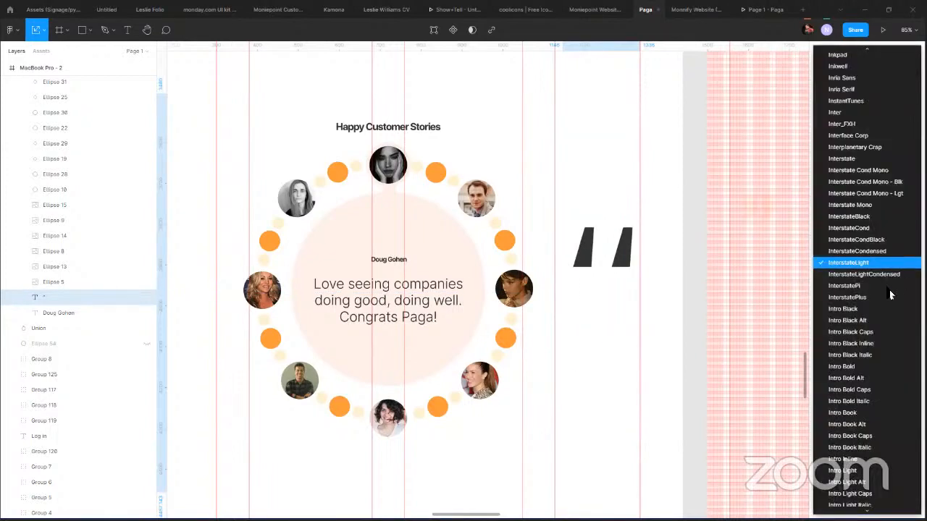
Set the quotation mark's font to Intro Bold and place a duplicate of it directly below.
{"action": "left_click", "coordinate": [843, 366]}
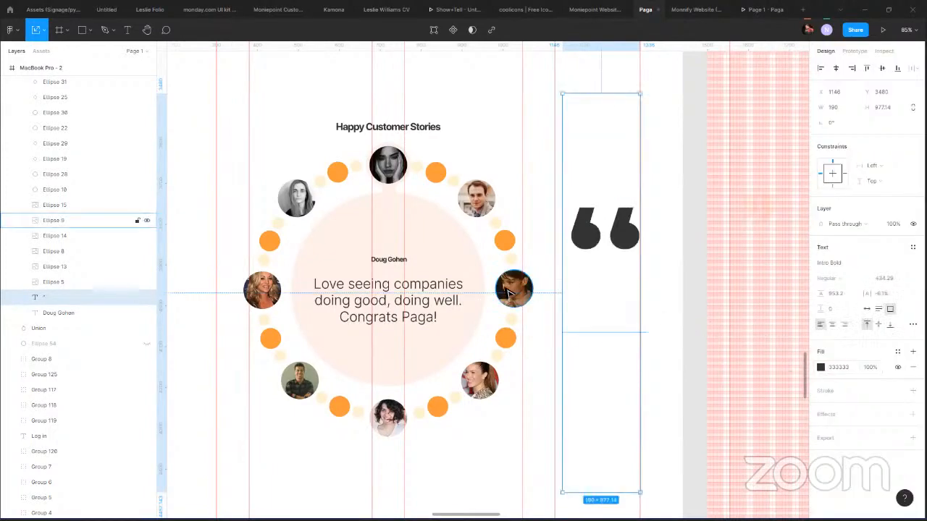
{"action": "left_click_drag", "start_coordinate": [612, 245], "coordinate": [614, 358]}
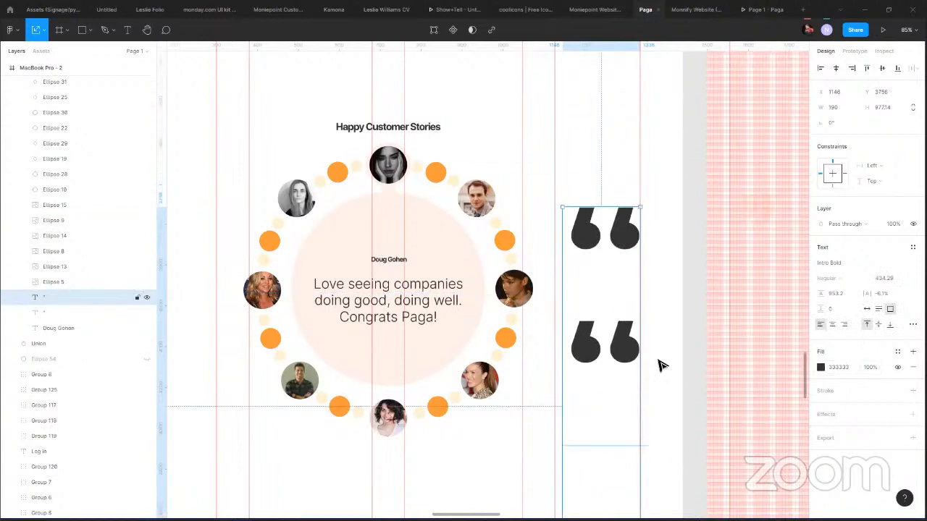
Try the fonts Intro Inline and Invite SF on the duplicated lower quotation mark.
{"action": "left_click", "coordinate": [901, 280]}
{"action": "left_click", "coordinate": [882, 250]}
{"action": "left_click", "coordinate": [915, 263]}
{"action": "left_click", "coordinate": [862, 354]}
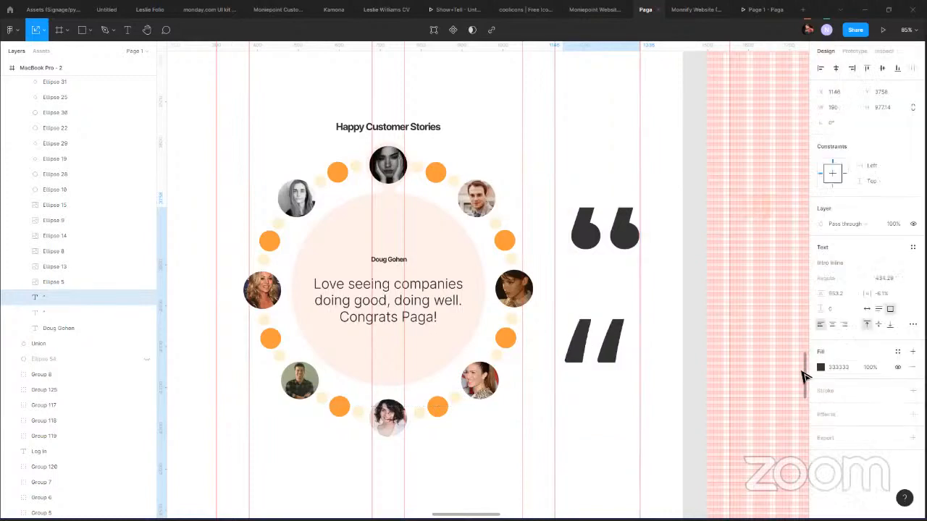
{"action": "left_click", "coordinate": [915, 263]}
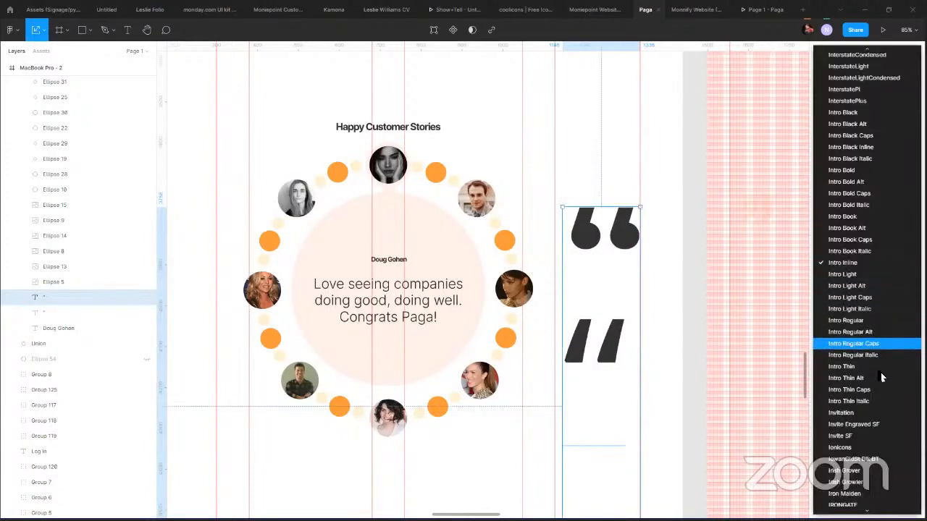
{"action": "scroll", "coordinate": [876, 334], "scroll_direction": "down", "scroll_amount": 2}
{"action": "left_click", "coordinate": [866, 339]}
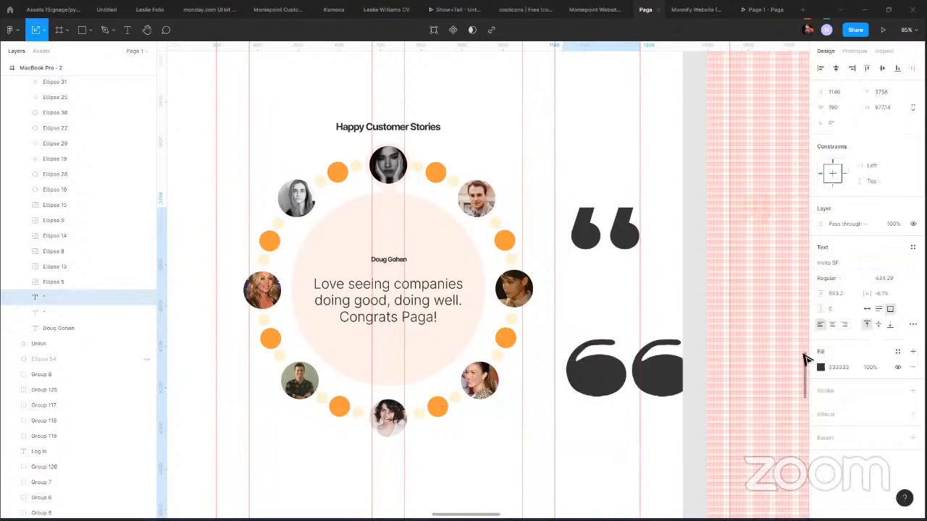
Try the fonts Isabelle and ITC Avant Garde Gothic Std on the lower quotation mark, keeping its font size.
{"action": "left_click", "coordinate": [915, 263]}
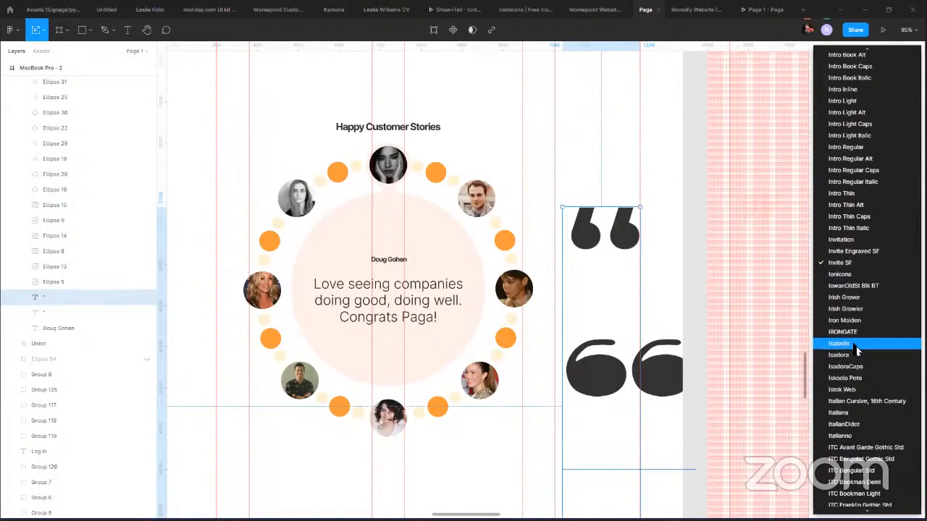
{"action": "left_click", "coordinate": [856, 347]}
{"action": "left_click", "coordinate": [905, 278]}
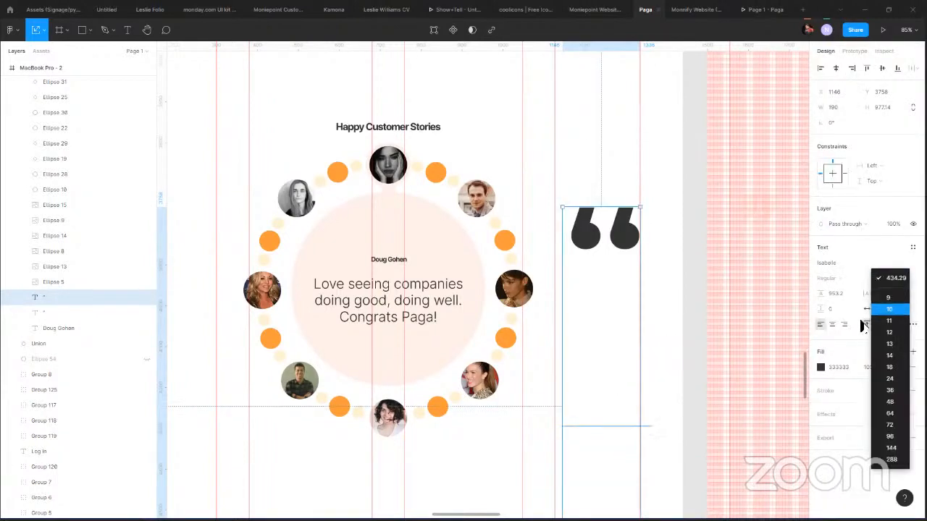
{"action": "left_click", "coordinate": [880, 277]}
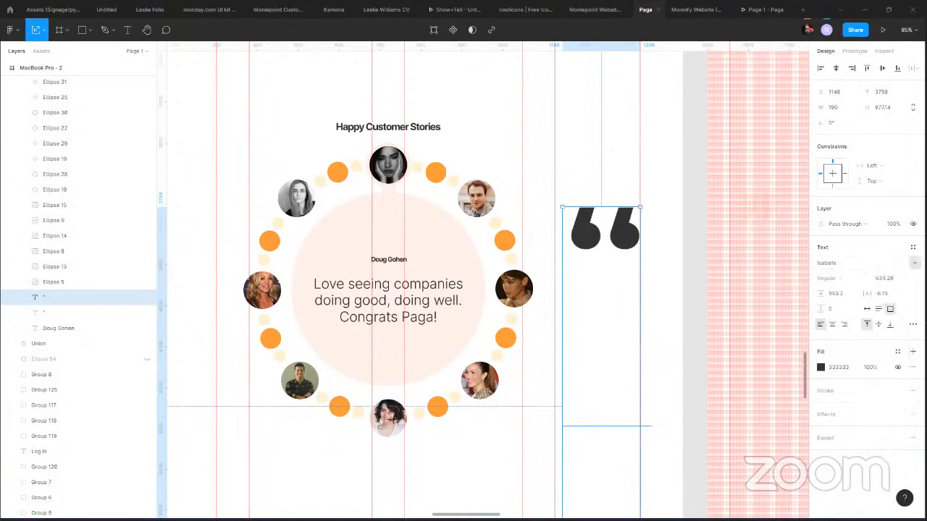
{"action": "left_click", "coordinate": [915, 263]}
{"action": "left_click", "coordinate": [822, 369]}
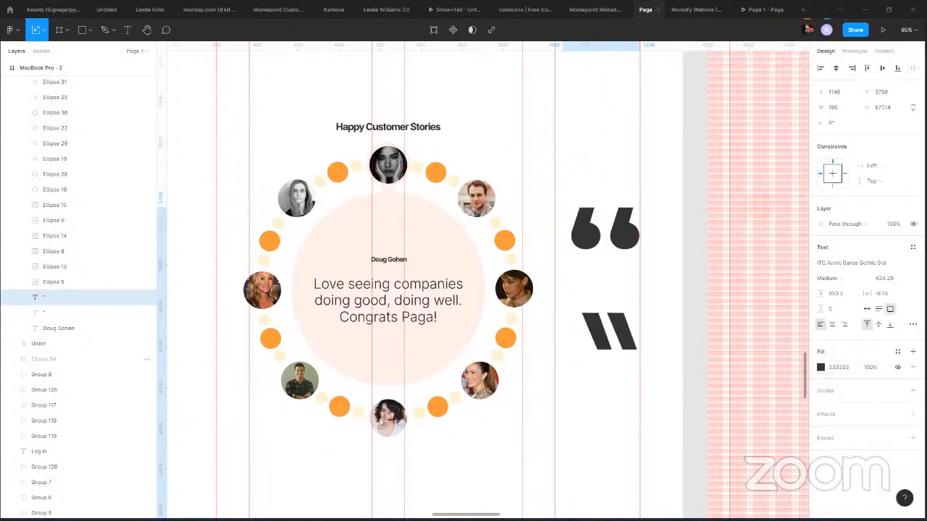
Try the fonts ITC Bookman Light, Itim and JackiesHand on the lower quotation mark.
{"action": "left_click", "coordinate": [915, 263]}
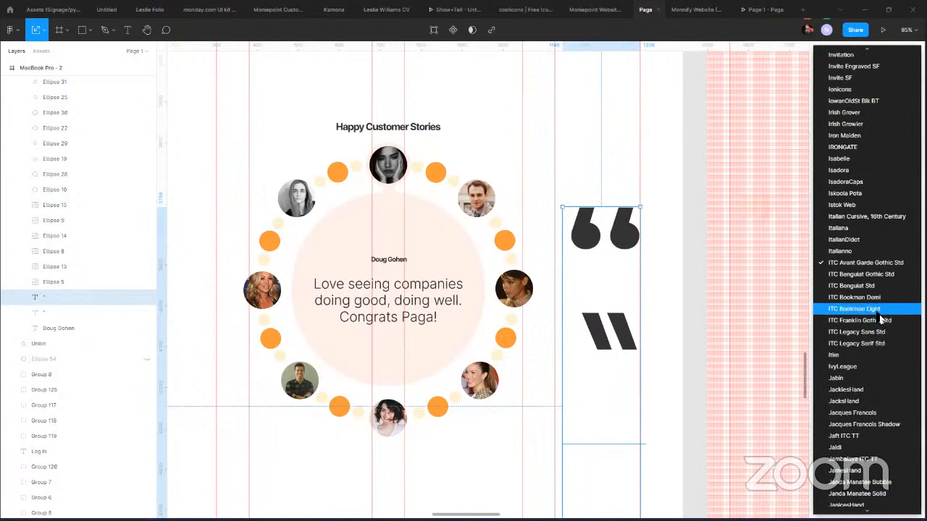
{"action": "left_click", "coordinate": [831, 315]}
{"action": "left_click", "coordinate": [914, 263]}
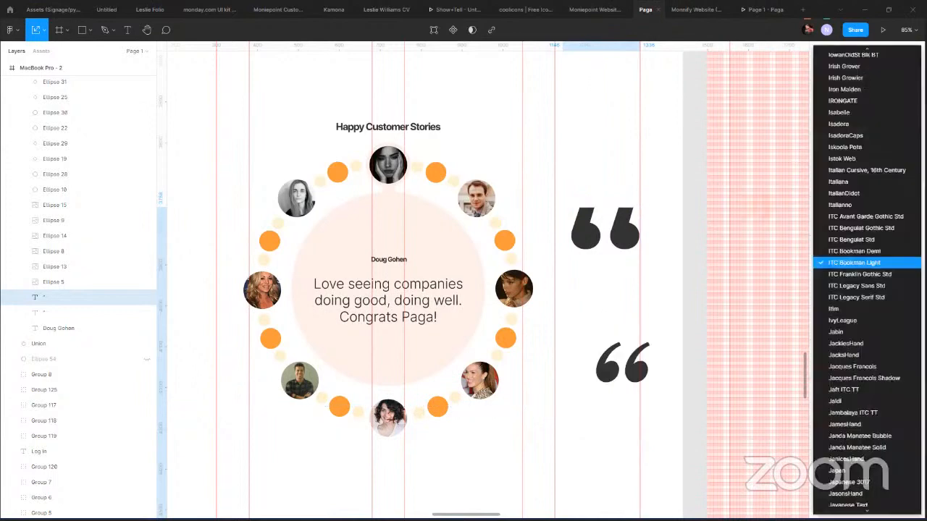
{"action": "left_click", "coordinate": [882, 315]}
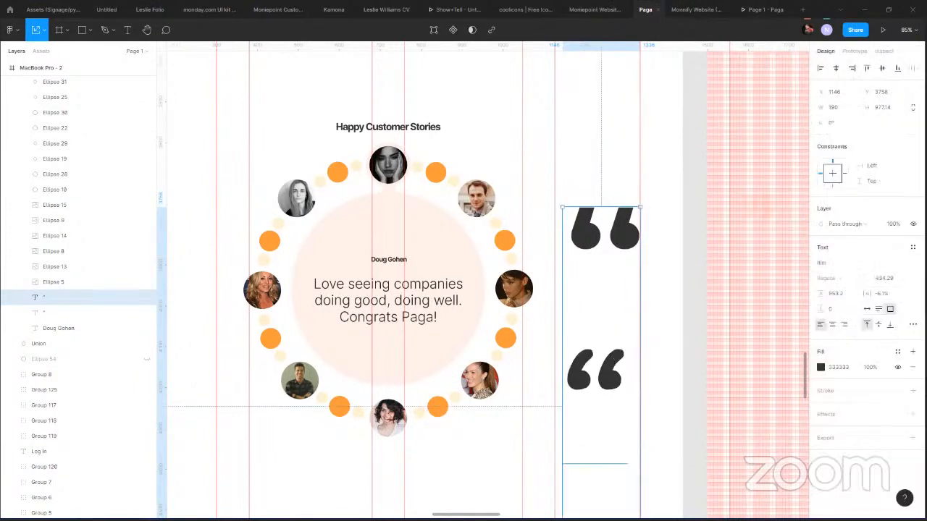
{"action": "left_click", "coordinate": [914, 263]}
{"action": "left_click", "coordinate": [895, 297]}
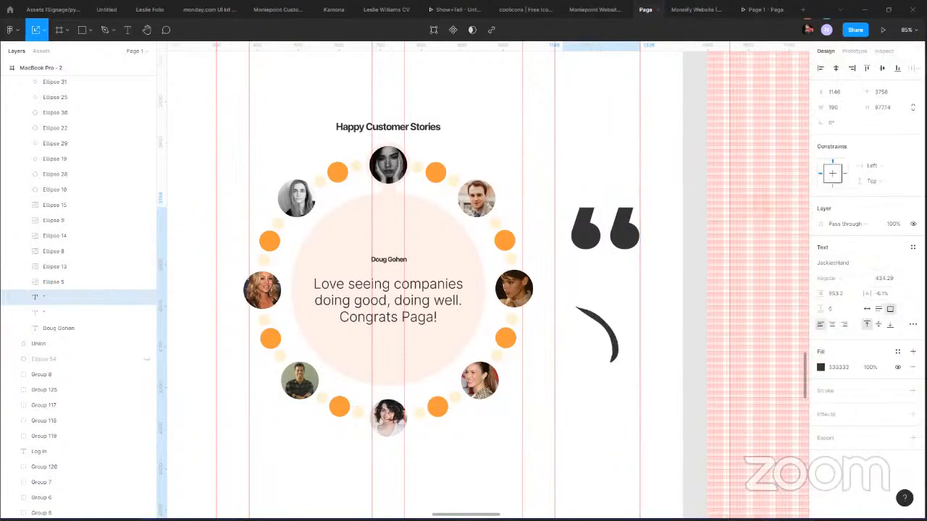
Try the fonts JanicesHand, JeffreysHand and Jiffy on the lower quotation mark.
{"action": "left_click", "coordinate": [915, 263]}
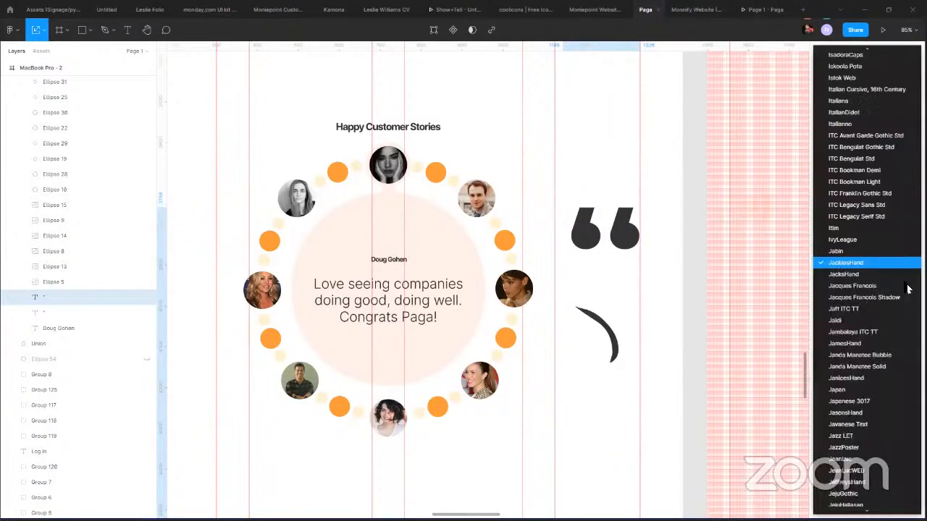
{"action": "left_click", "coordinate": [860, 380]}
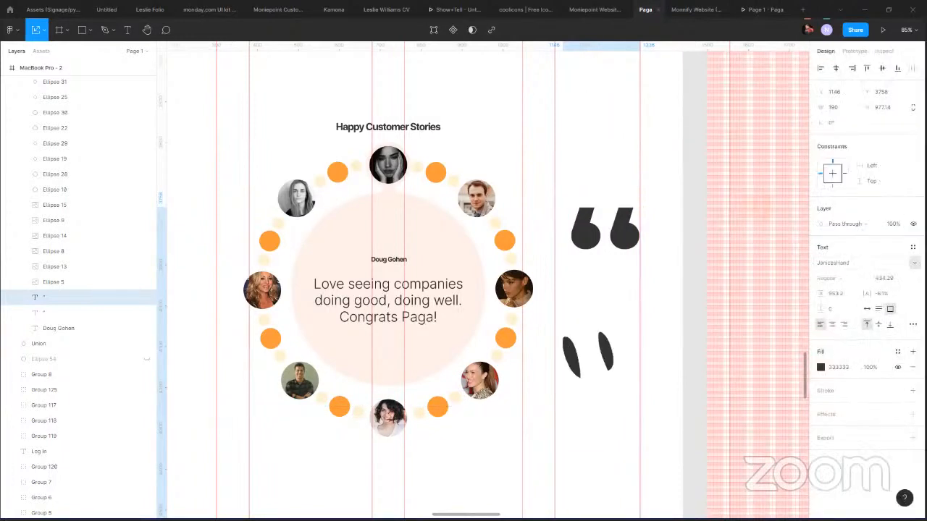
{"action": "left_click", "coordinate": [915, 263]}
{"action": "left_click", "coordinate": [854, 370]}
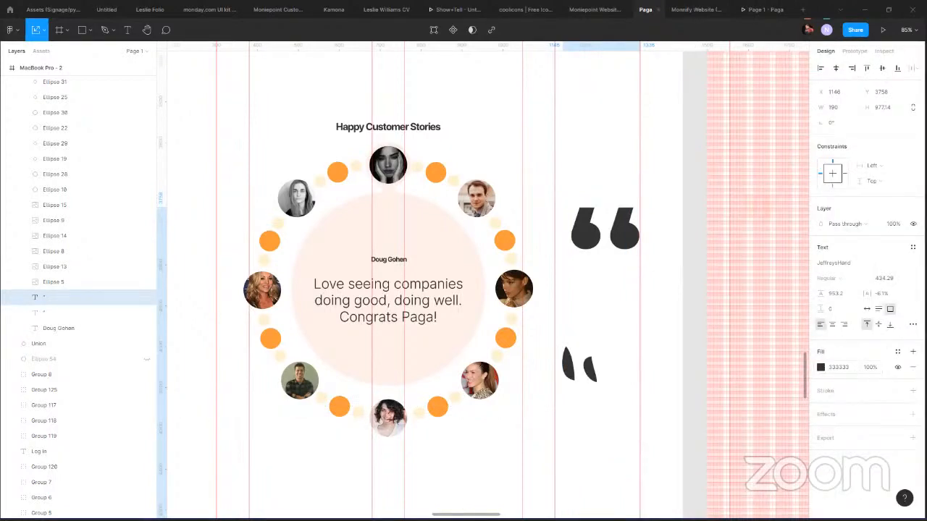
{"action": "left_click", "coordinate": [915, 263]}
{"action": "left_click", "coordinate": [854, 389]}
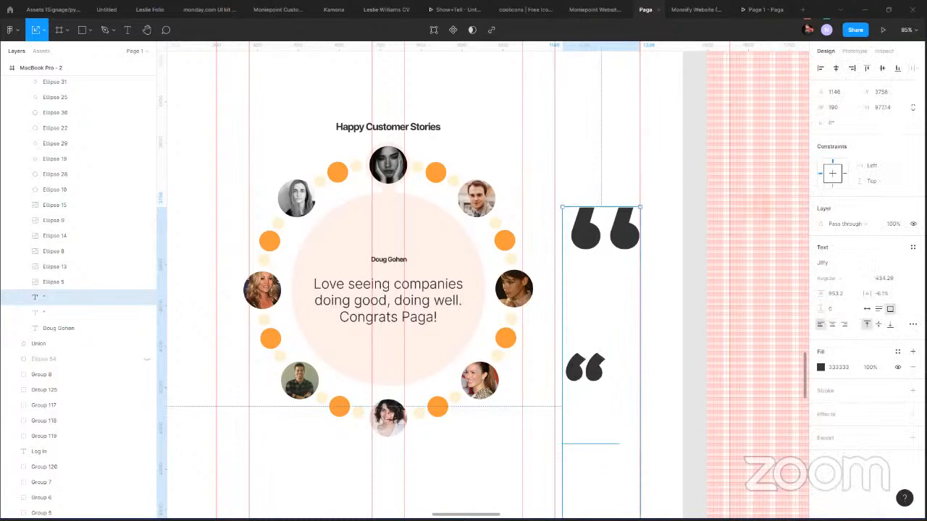
Try the fonts JodysHand, Jolly Lodger and Journal on the lower quotation mark.
{"action": "left_click", "coordinate": [915, 263]}
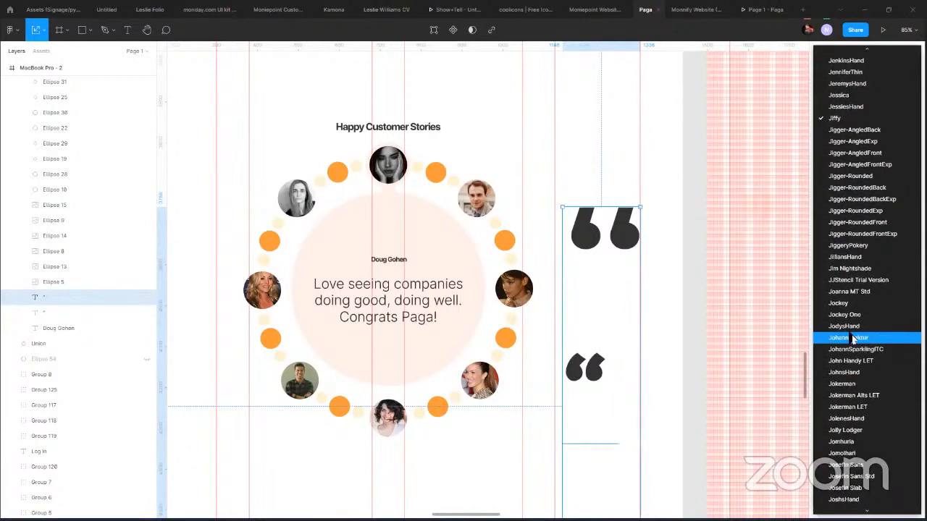
{"action": "left_click", "coordinate": [851, 329]}
{"action": "left_click", "coordinate": [915, 263]}
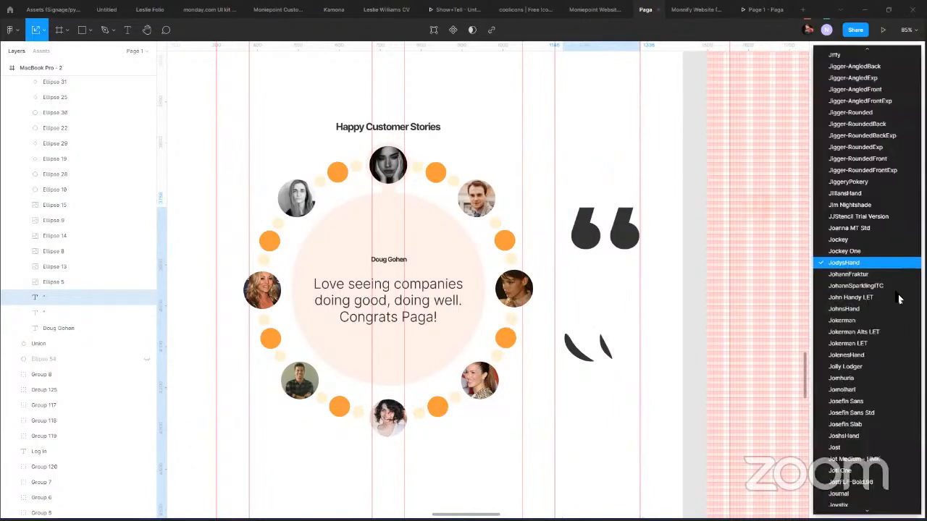
{"action": "left_click", "coordinate": [852, 367]}
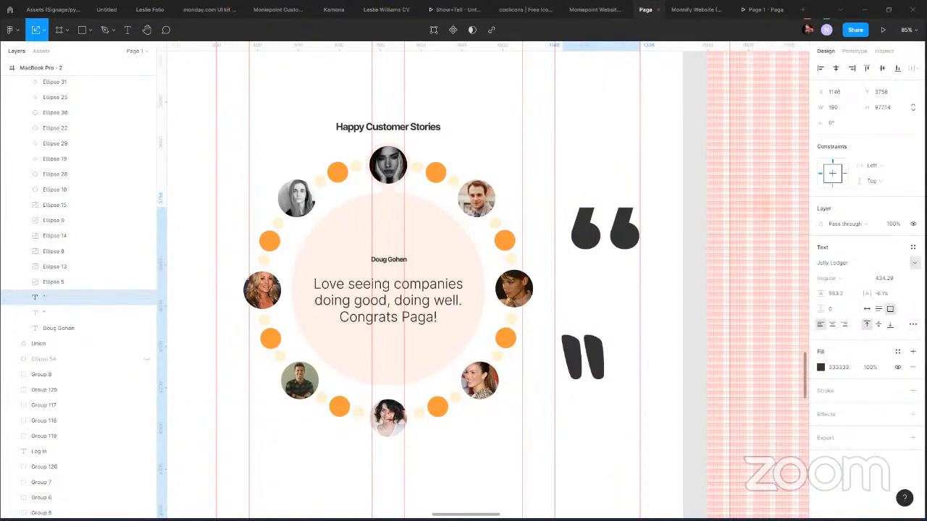
{"action": "left_click", "coordinate": [915, 263]}
{"action": "left_click", "coordinate": [857, 390]}
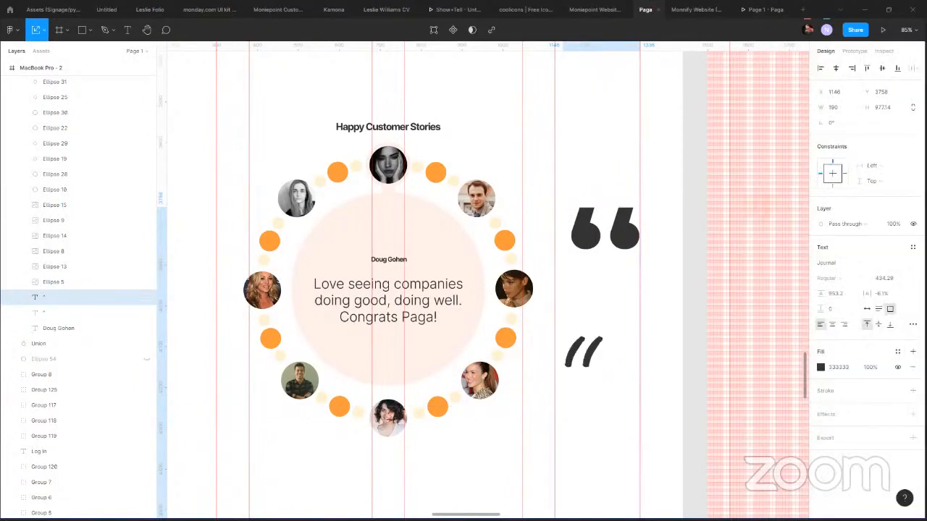
Try the fonts Jua, Juergen and JUICE Regular on the lower quotation mark.
{"action": "left_click", "coordinate": [915, 263]}
{"action": "left_click", "coordinate": [851, 367]}
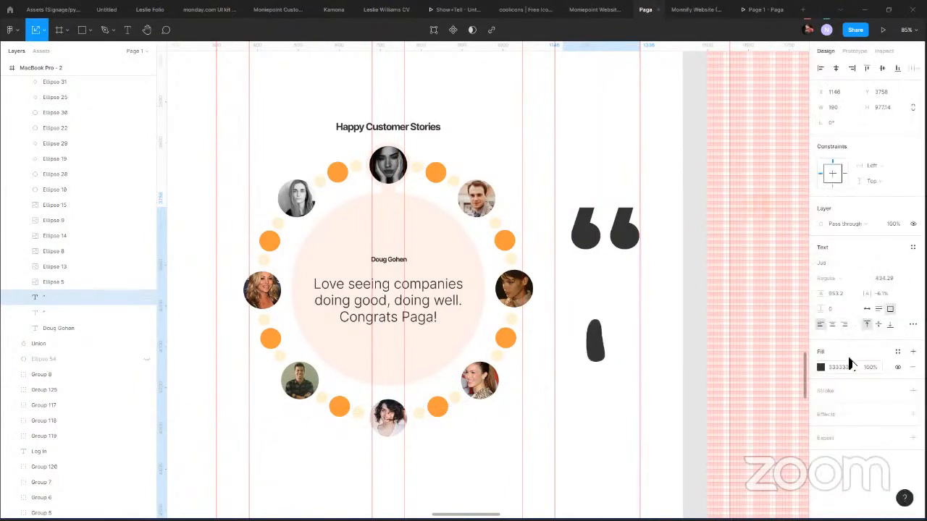
{"action": "left_click", "coordinate": [915, 263]}
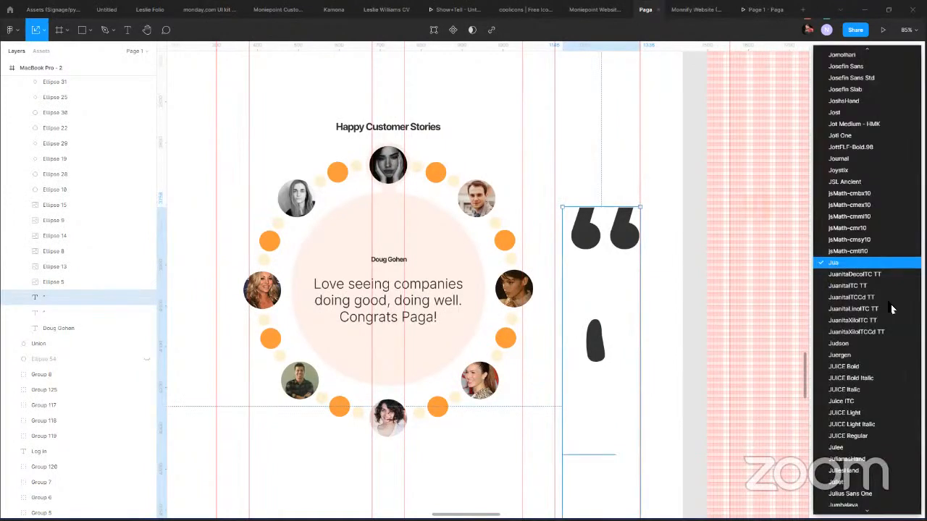
{"action": "left_click", "coordinate": [852, 354]}
{"action": "left_click", "coordinate": [914, 262]}
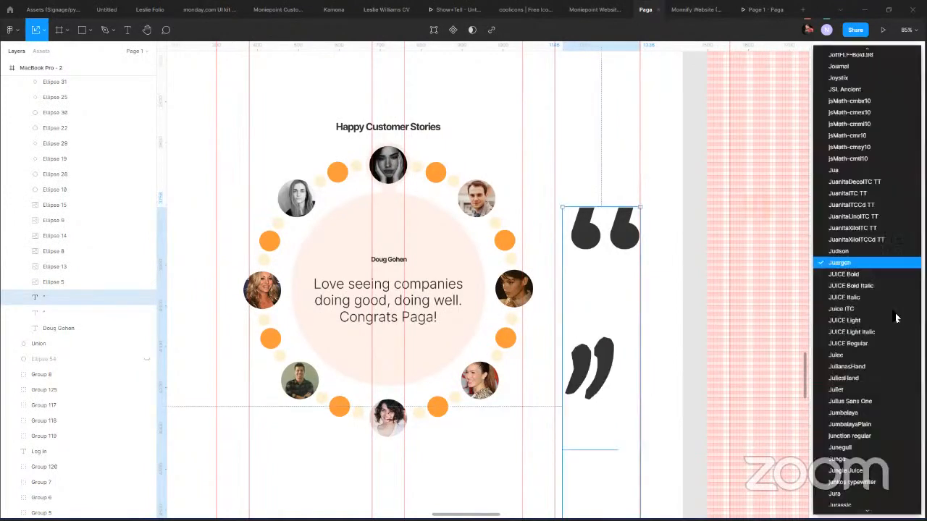
{"action": "left_click", "coordinate": [891, 319]}
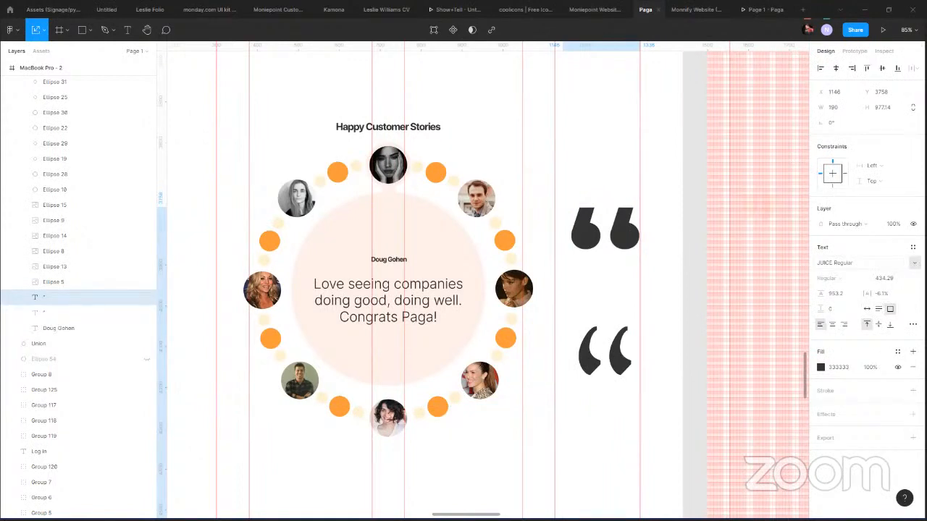
Try the fonts Julee, JulianasHand and JuliesHand on the lower quotation mark.
{"action": "left_click", "coordinate": [914, 263]}
{"action": "left_click", "coordinate": [894, 280]}
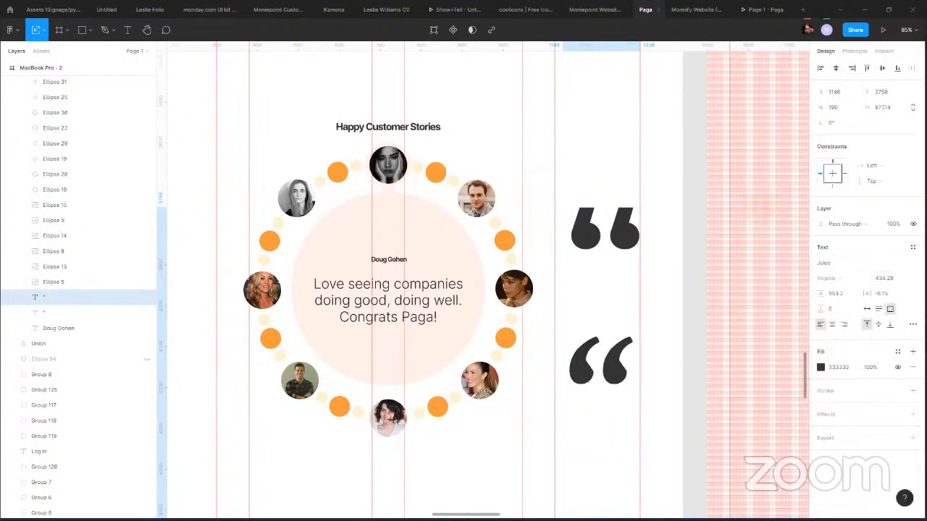
{"action": "left_click", "coordinate": [914, 263]}
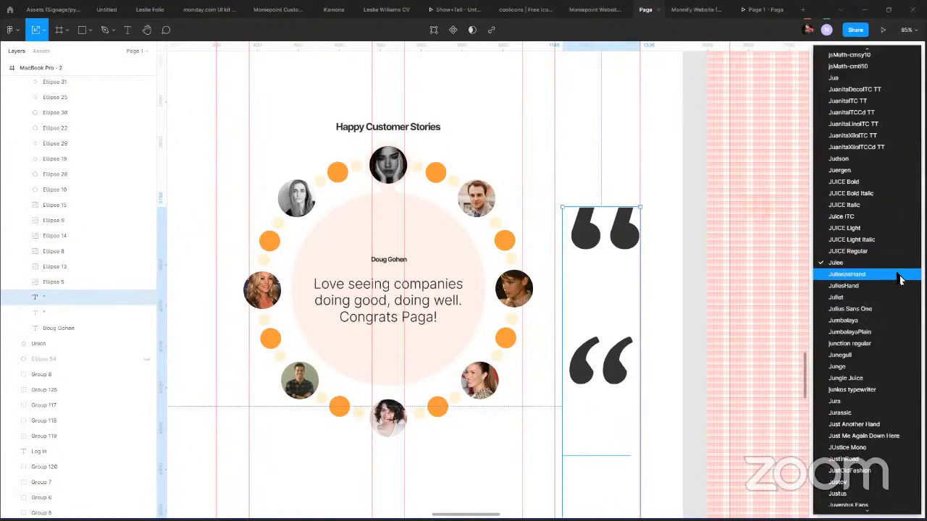
{"action": "left_click", "coordinate": [896, 279]}
{"action": "left_click", "coordinate": [915, 263]}
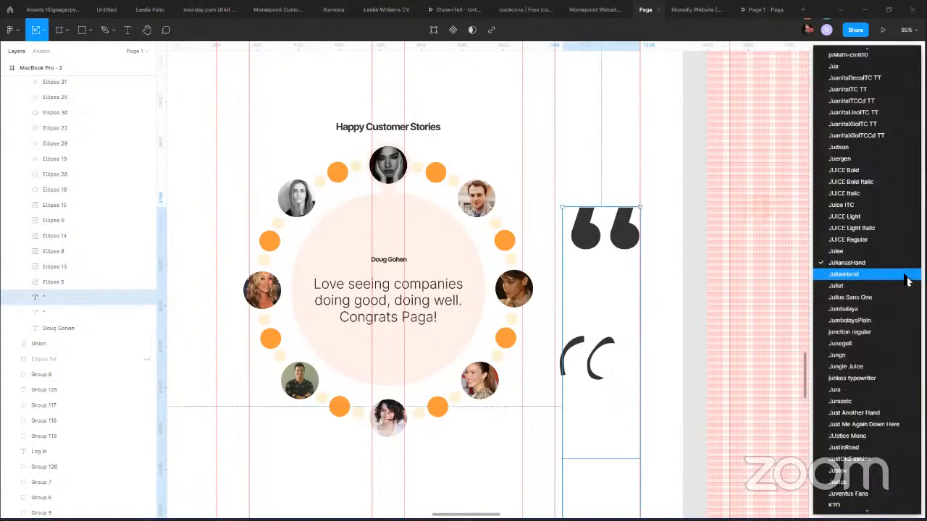
{"action": "left_click", "coordinate": [906, 284]}
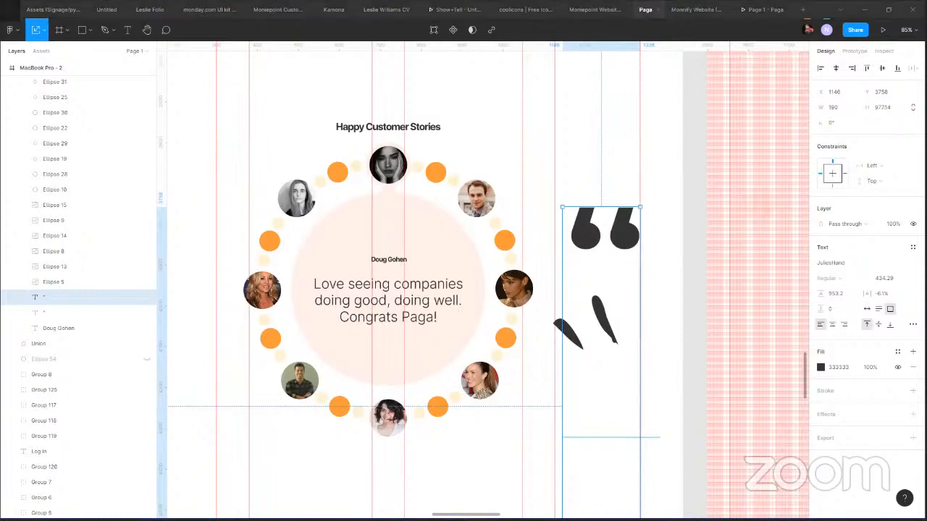
{"action": "key", "text": "alt+Tab"}
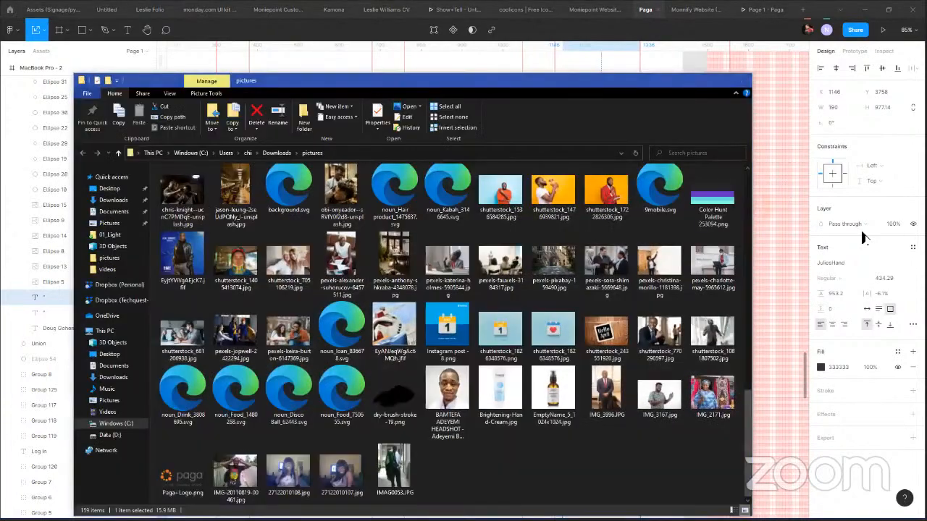
{"action": "left_click", "coordinate": [683, 91]}
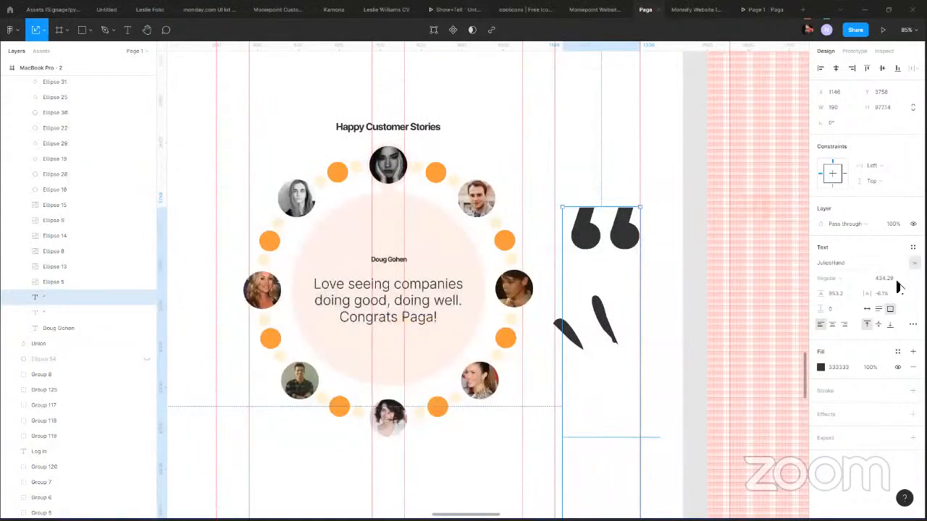
Try the fonts Junge, Jungle Juice and Jura on the lower quotation mark.
{"action": "left_click", "coordinate": [869, 263]}
{"action": "left_click", "coordinate": [854, 340]}
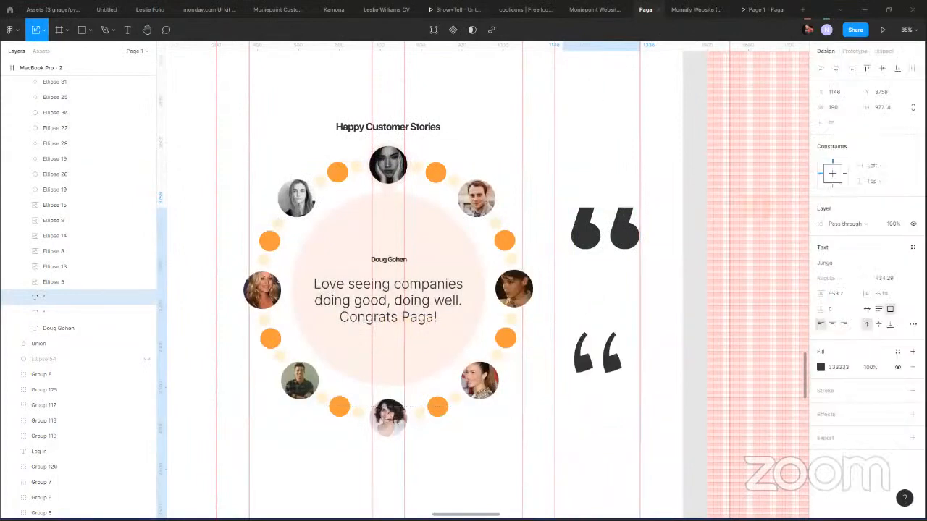
{"action": "left_click", "coordinate": [869, 263]}
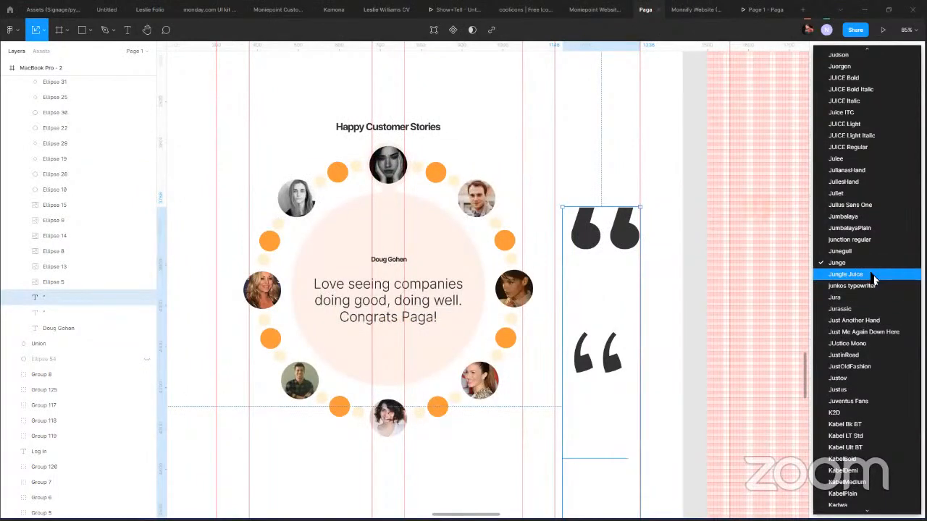
{"action": "left_click", "coordinate": [875, 276]}
{"action": "left_click", "coordinate": [914, 263]}
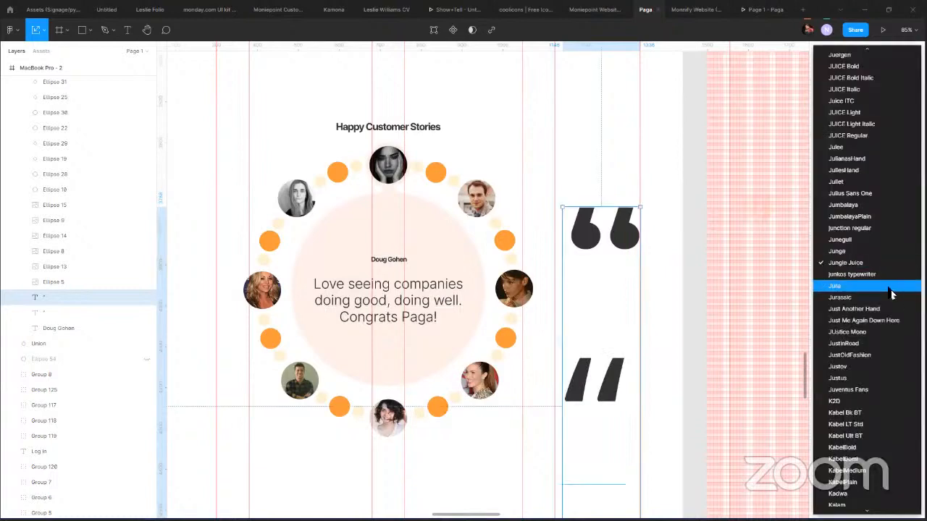
{"action": "left_click", "coordinate": [891, 286]}
Try the fonts Jurassic, Just Me Again Down Here and JustinRoad on the lower quotation mark.
{"action": "left_click", "coordinate": [914, 263]}
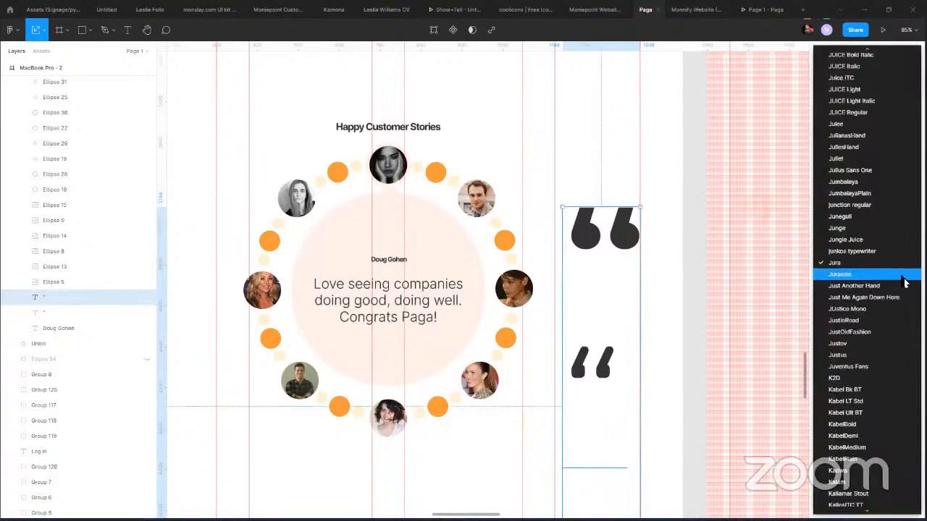
{"action": "left_click", "coordinate": [901, 278]}
{"action": "left_click", "coordinate": [914, 263]}
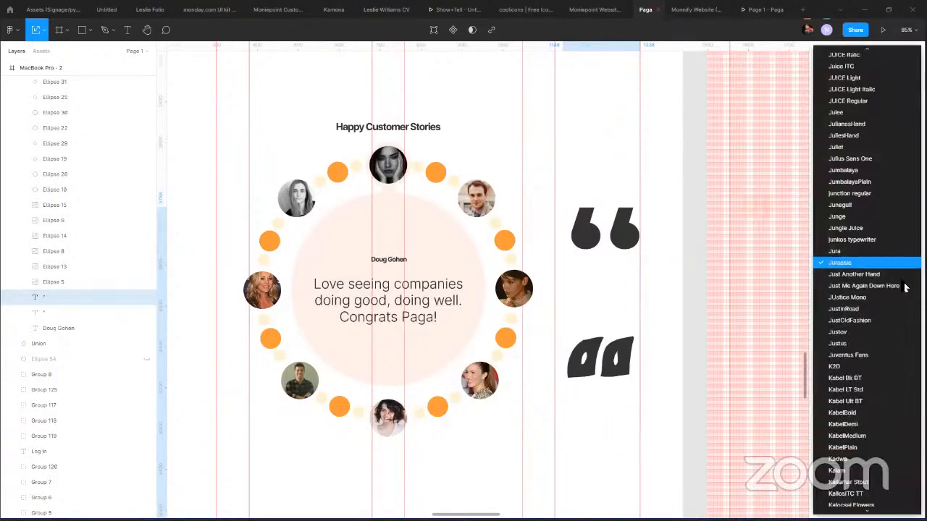
{"action": "left_click", "coordinate": [903, 286]}
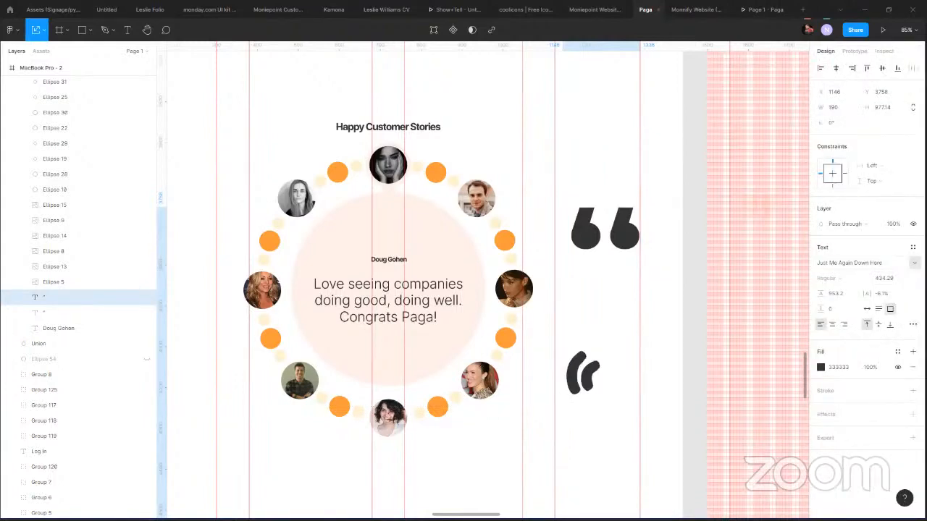
{"action": "left_click", "coordinate": [914, 263]}
{"action": "left_click", "coordinate": [891, 287]}
Try the font Justus on the lower quotation mark and settle on K2D Medium.
{"action": "left_click", "coordinate": [914, 263]}
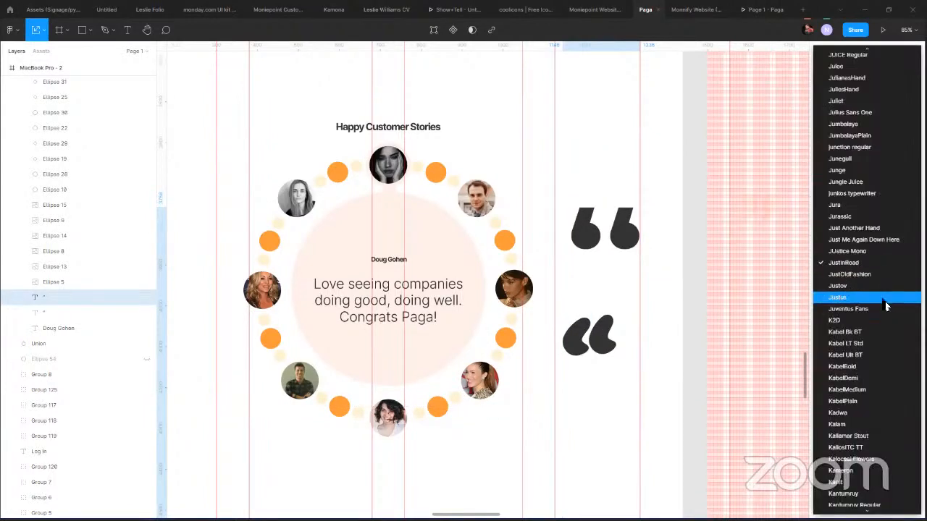
{"action": "left_click", "coordinate": [885, 304]}
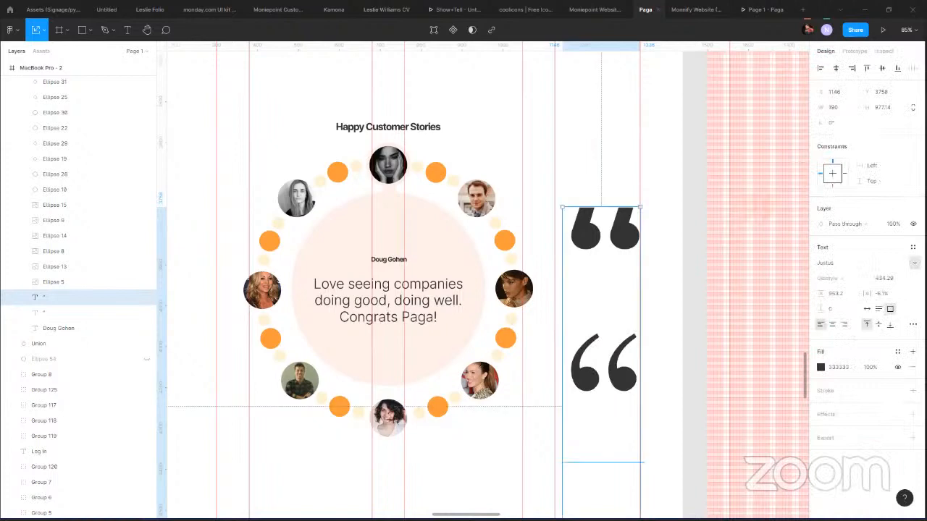
{"action": "left_click", "coordinate": [914, 263]}
{"action": "left_click", "coordinate": [889, 284]}
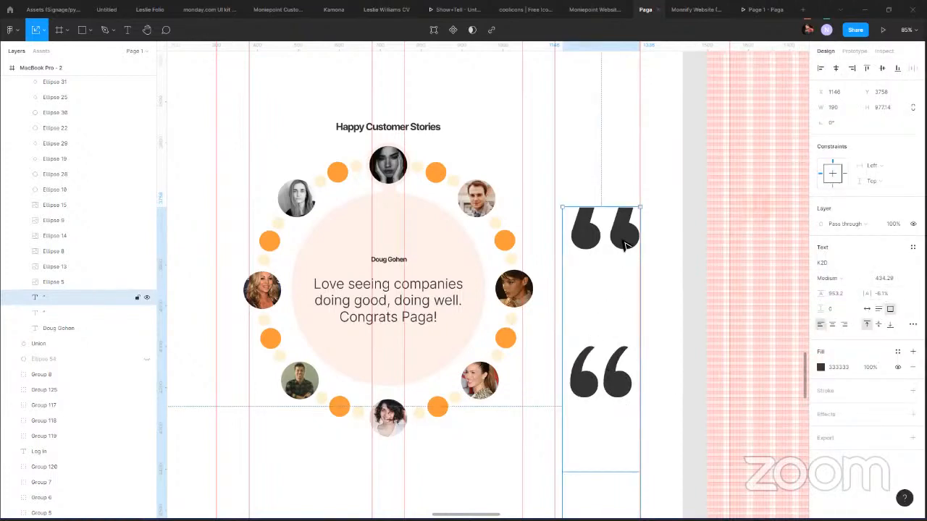
Move the K2D quotation mark below the testimonial ring and delete the other, bolder quotation mark.
{"action": "left_click_drag", "start_coordinate": [623, 253], "coordinate": [579, 351]}
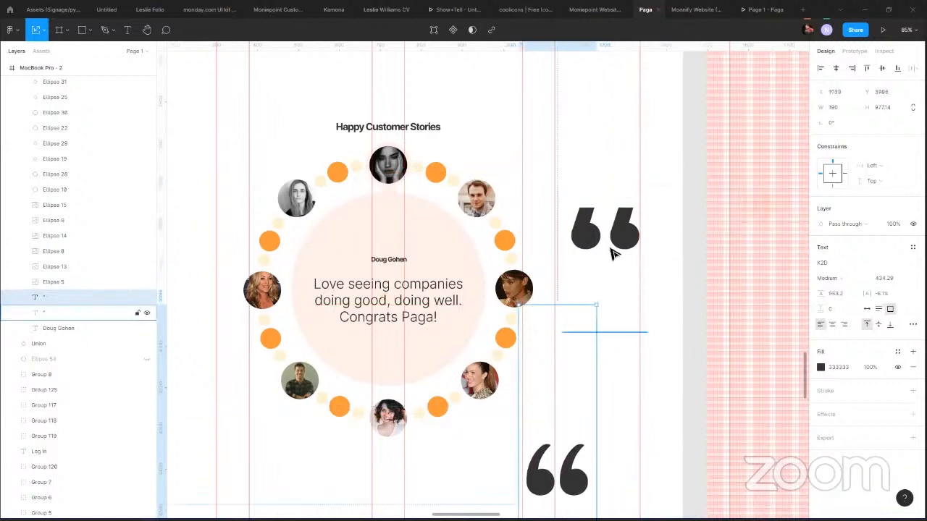
{"action": "left_click", "coordinate": [610, 249]}
{"action": "key", "text": "Delete"}
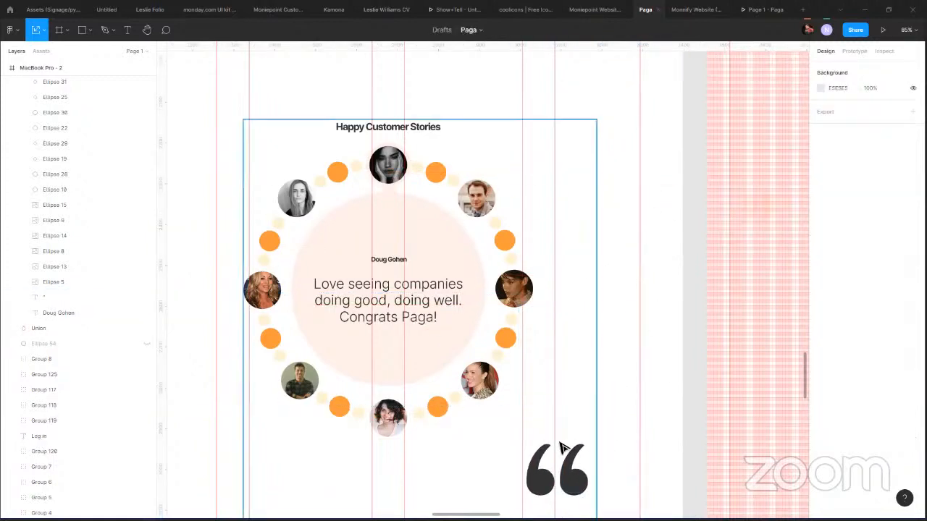
Undo the accidental group move and place only the K2D quotation mark beside the testimonial ring.
{"action": "left_click_drag", "start_coordinate": [570, 479], "coordinate": [591, 435]}
{"action": "key", "text": "ctrl+z"}
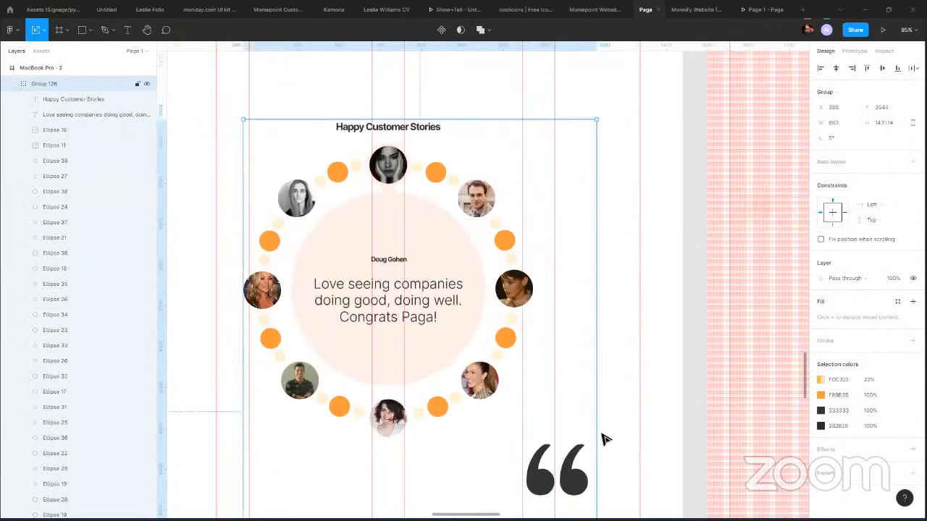
{"action": "double_click", "coordinate": [573, 481]}
{"action": "left_click_drag", "start_coordinate": [577, 475], "coordinate": [615, 369]}
Convert the quotation mark text to a vector shape with Outline stroke.
{"action": "right_click", "coordinate": [613, 369]}
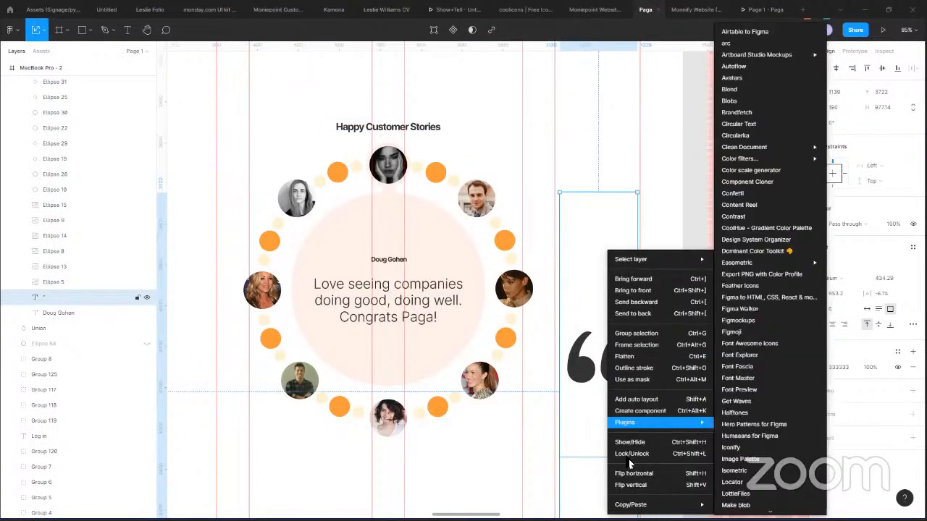
{"action": "left_click", "coordinate": [577, 384]}
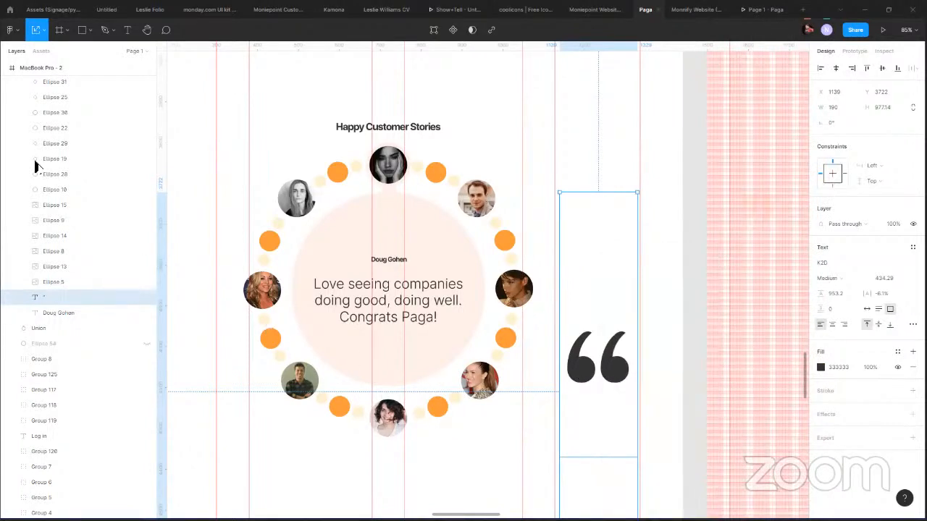
{"action": "left_click", "coordinate": [12, 29]}
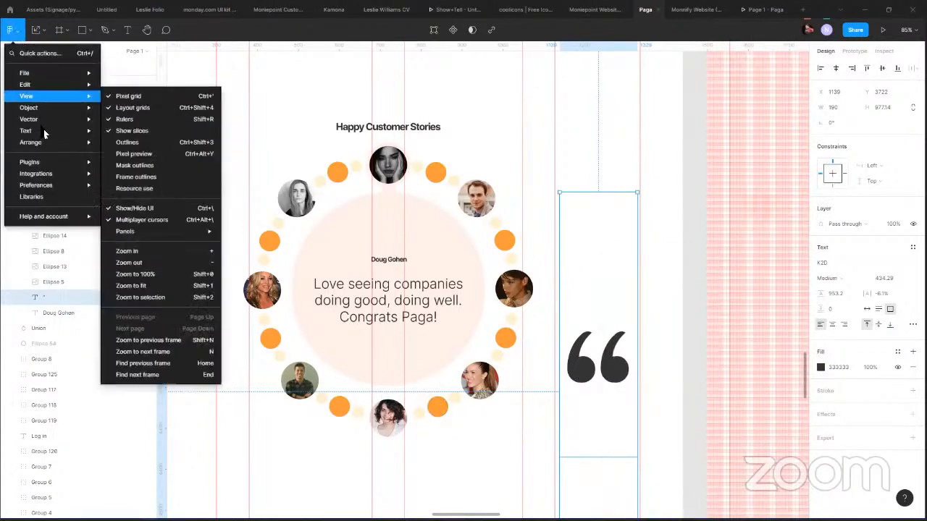
{"action": "mouse_move", "coordinate": [47, 122]}
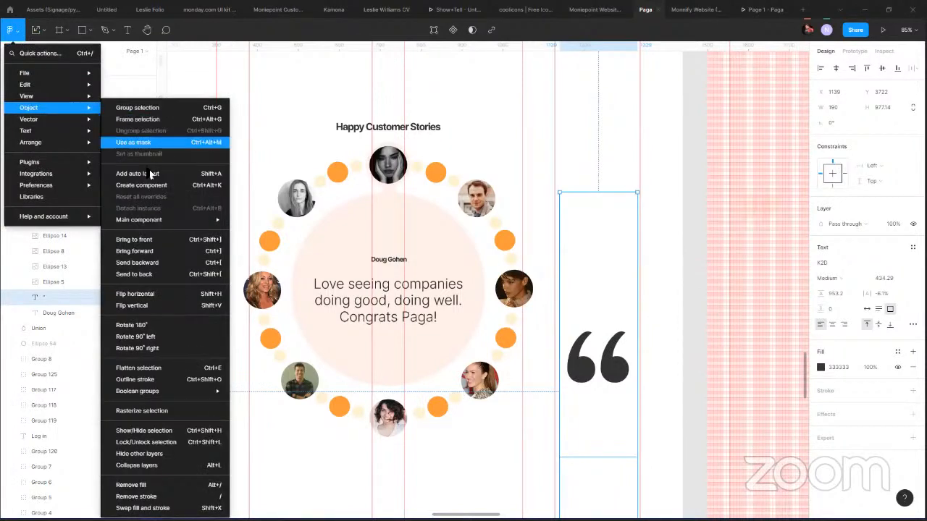
{"action": "left_click", "coordinate": [148, 380]}
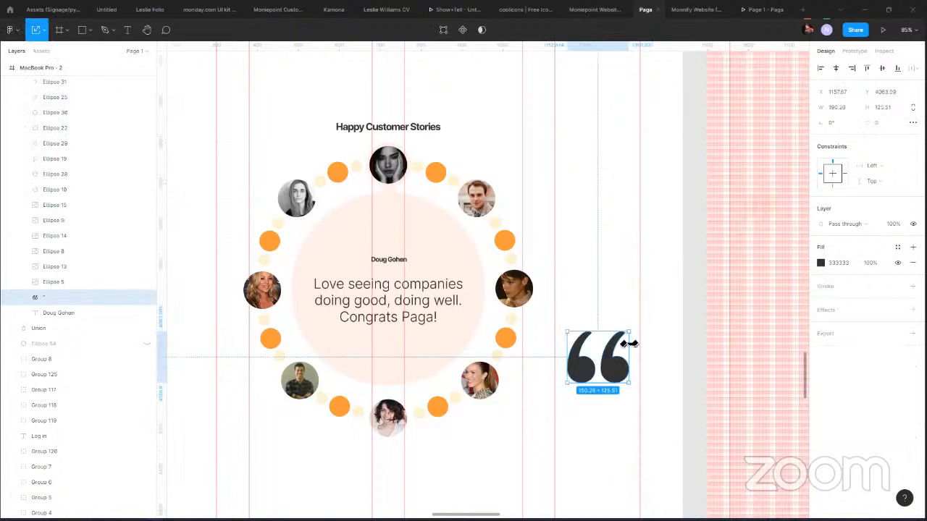
Place the outlined quotation mark in the centre of the testimonial circle and set its opacity to 10%.
{"action": "mouse_move", "coordinate": [620, 378]}
{"action": "left_mouse_down"}
{"action": "mouse_move", "coordinate": [393, 289]}
{"action": "mouse_move", "coordinate": [410, 292]}
{"action": "mouse_move", "coordinate": [381, 295]}
{"action": "mouse_move", "coordinate": [381, 386]}
{"action": "mouse_move", "coordinate": [381, 297]}
{"action": "mouse_move", "coordinate": [407, 289]}
{"action": "mouse_move", "coordinate": [409, 305]}
{"action": "left_mouse_up"}
{"action": "key", "text": "1"}
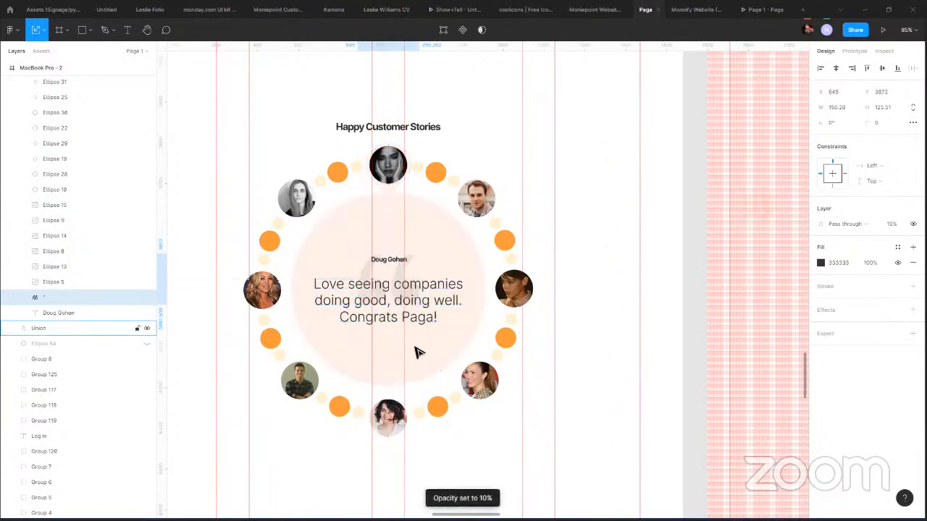
{"action": "left_click", "coordinate": [573, 151]}
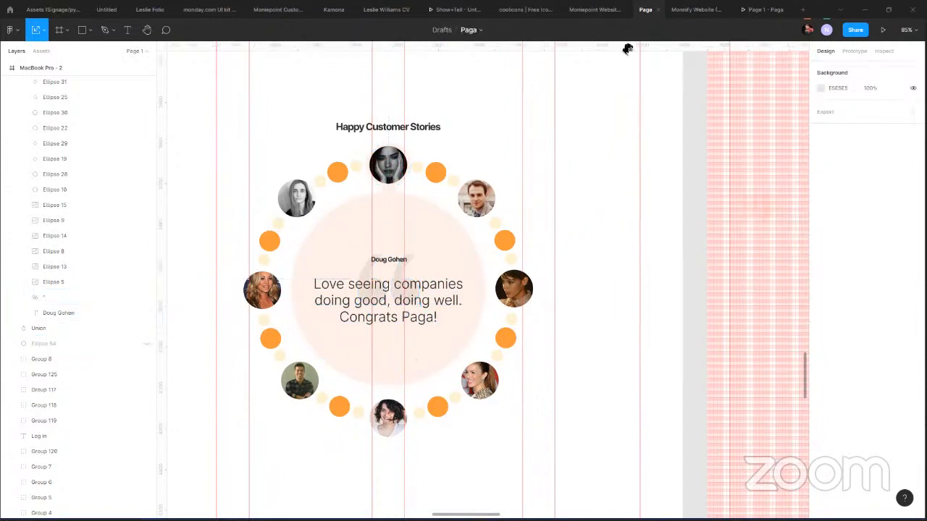
Move the faded quotation mark up so it sits behind the customer's name above the testimonial text.
{"action": "scroll", "coordinate": [596, 275], "scroll_direction": "down", "scroll_amount": 5}
{"action": "scroll", "coordinate": [531, 406], "scroll_direction": "up", "scroll_amount": 4}
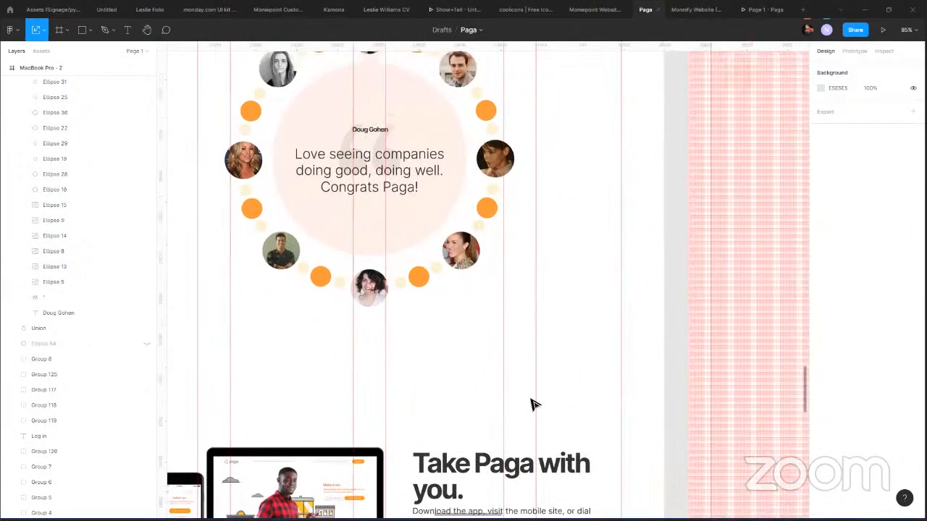
{"action": "scroll", "coordinate": [414, 265], "scroll_direction": "up", "scroll_amount": 3, "text": "ctrl"}
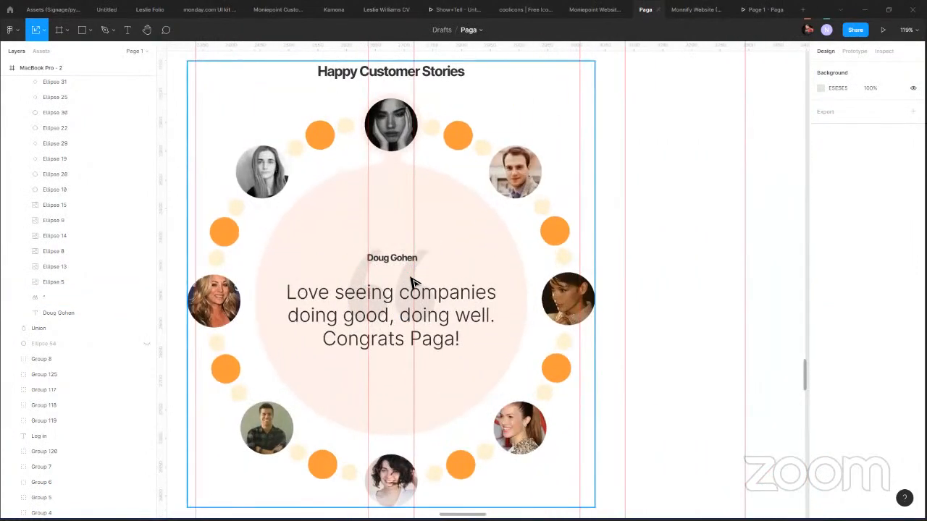
{"action": "left_click", "coordinate": [413, 281]}
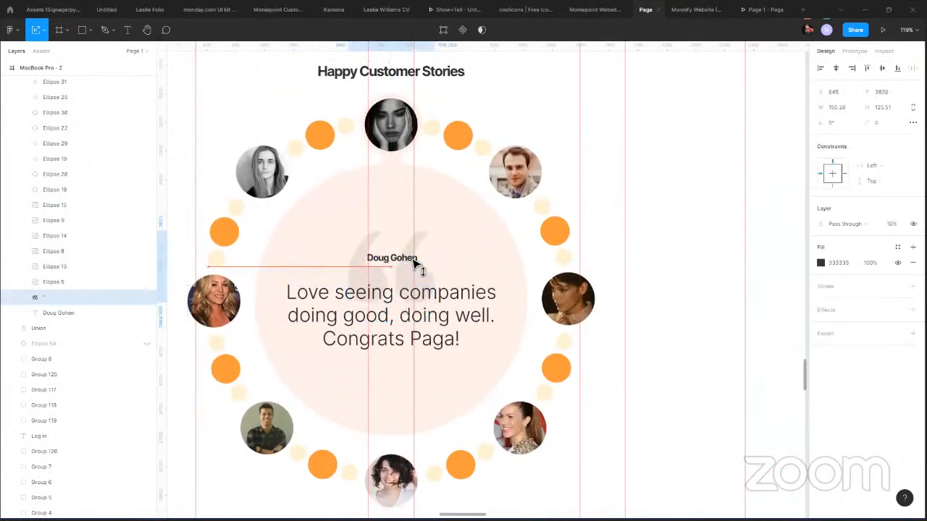
Duplicate the faded quotation mark over the lower part of the testimonial and rotate the copy 180°.
{"action": "left_click_drag", "start_coordinate": [416, 266], "coordinate": [412, 368]}
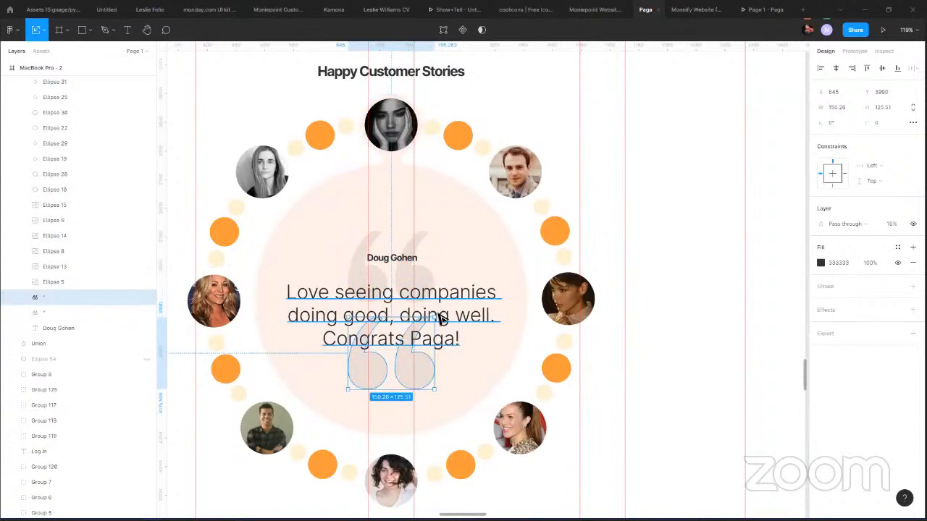
{"action": "left_click_drag", "start_coordinate": [443, 344], "coordinate": [412, 379]}
Move the opening quotation mark to the left of the customer's name, scale it down, and select the rotated copy.
{"action": "left_click", "coordinate": [377, 282]}
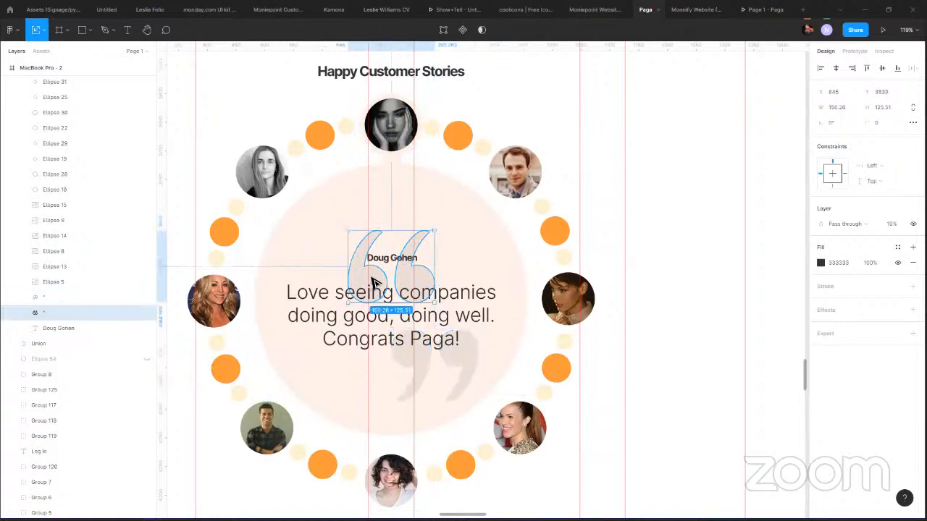
{"action": "left_click_drag", "start_coordinate": [375, 282], "coordinate": [323, 279]}
{"action": "left_click_drag", "start_coordinate": [384, 302], "coordinate": [352, 269]}
{"action": "left_click", "coordinate": [428, 379]}
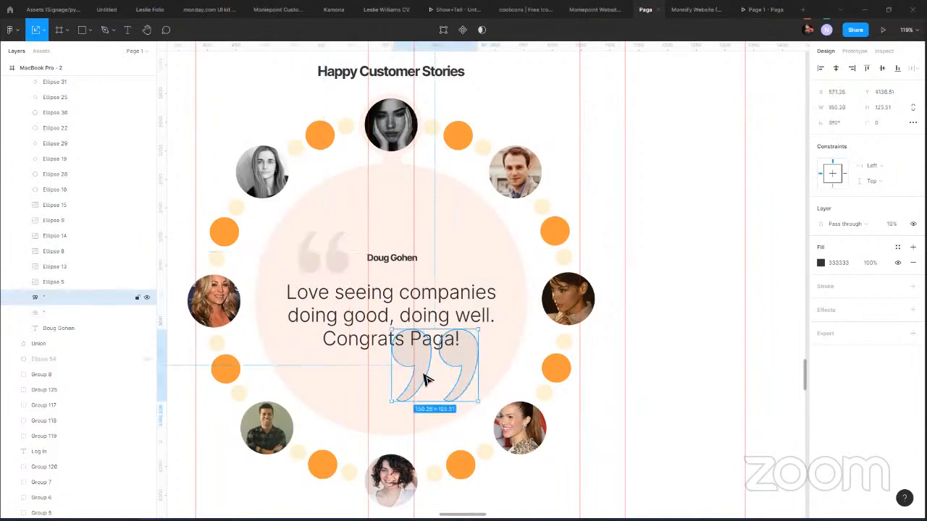
Scale the closing quotation mark down to about 93 × 75 beneath the testimonial text's right end.
{"action": "left_click_drag", "start_coordinate": [393, 334], "coordinate": [426, 359]}
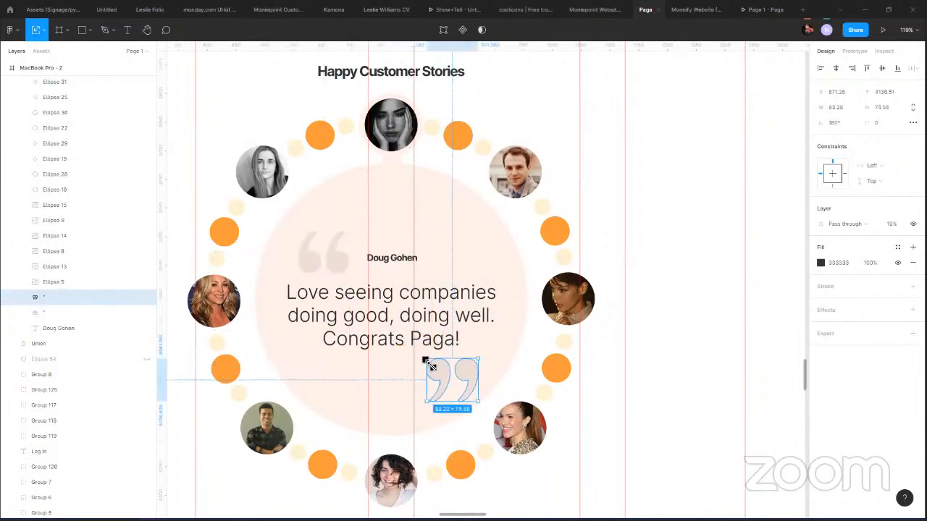
{"action": "left_click", "coordinate": [689, 318]}
{"action": "scroll", "coordinate": [706, 301], "scroll_direction": "down", "scroll_amount": 5}
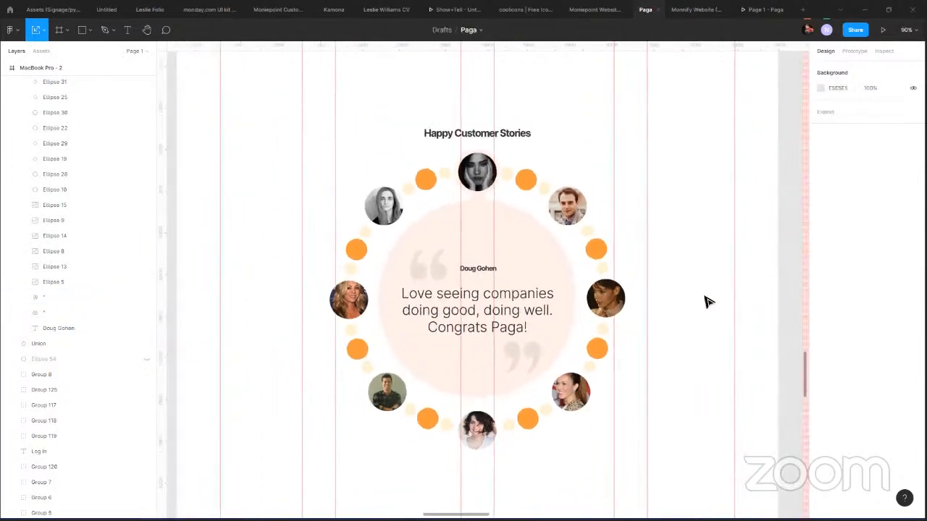
{"action": "scroll", "coordinate": [727, 280], "scroll_direction": "down", "scroll_amount": 1}
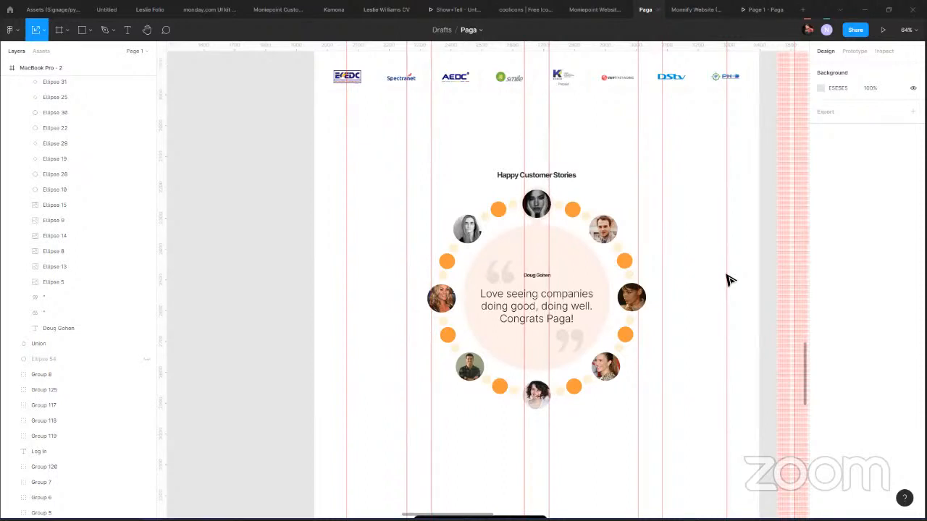
Nudge the app download description under the "Take Paga with you." heading slightly to the right to line up with the heading.
{"action": "left_click", "coordinate": [631, 277]}
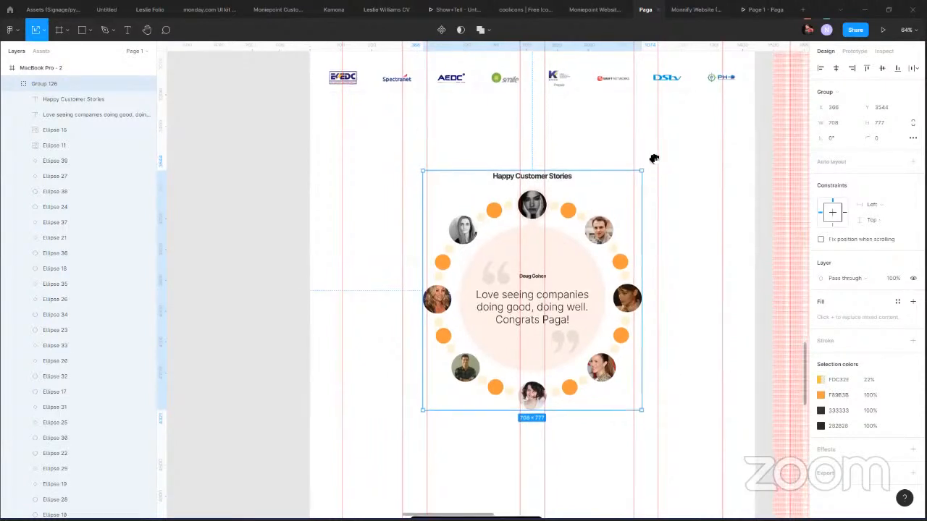
{"action": "scroll", "coordinate": [654, 157], "scroll_direction": "down", "scroll_amount": 2}
{"action": "scroll", "coordinate": [585, 159], "scroll_direction": "down", "scroll_amount": 6}
{"action": "scroll", "coordinate": [507, 206], "scroll_direction": "right", "scroll_amount": 2}
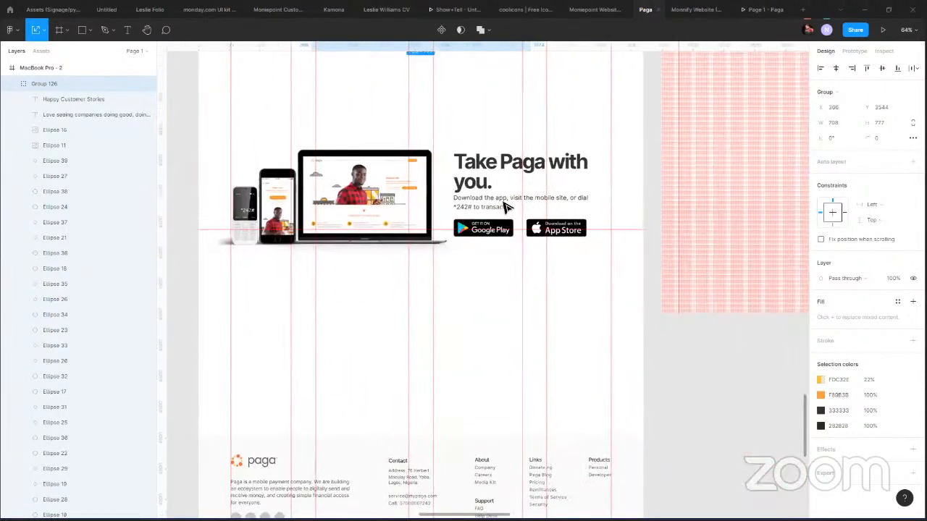
{"action": "left_click", "coordinate": [519, 205]}
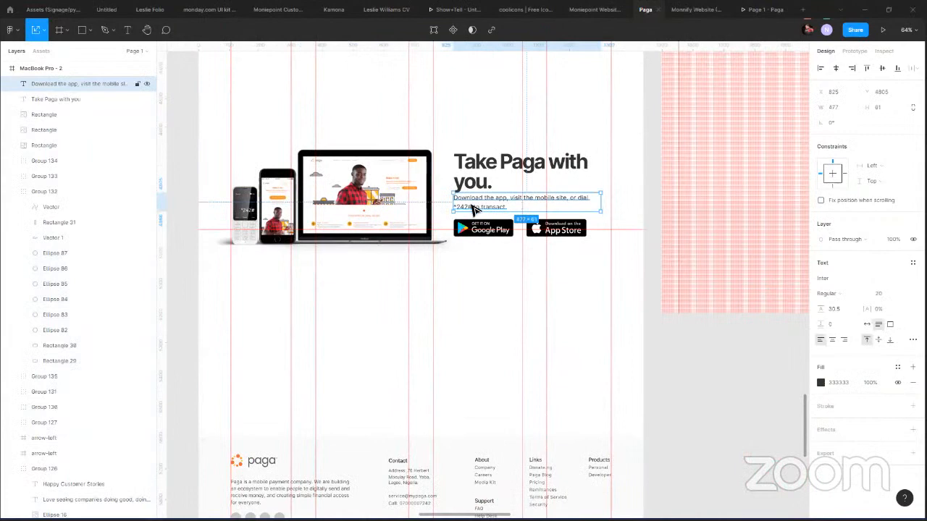
{"action": "scroll", "coordinate": [472, 209], "scroll_direction": "up", "scroll_amount": 6}
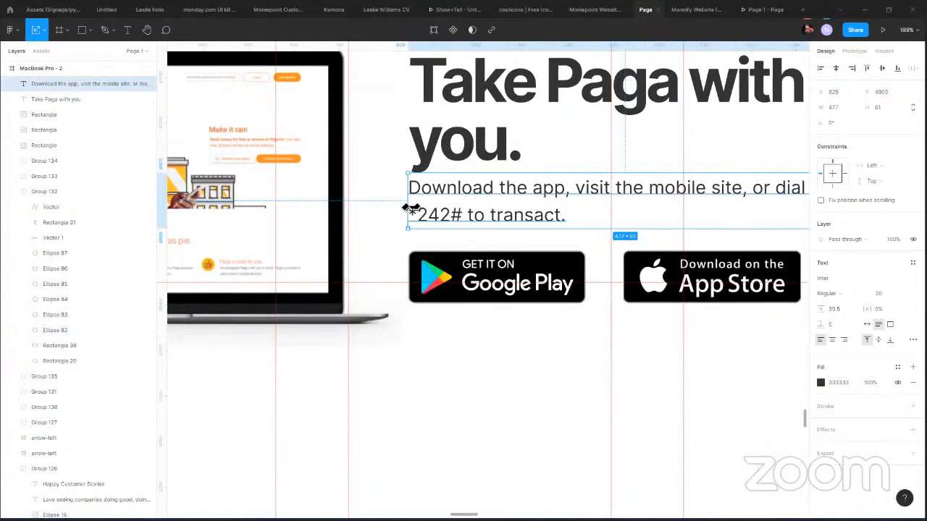
{"action": "left_click_drag", "start_coordinate": [412, 210], "coordinate": [412, 194]}
Move the "Take Paga with you." heading up to Y 4647, widening the gap above its description.
{"action": "left_click", "coordinate": [457, 150]}
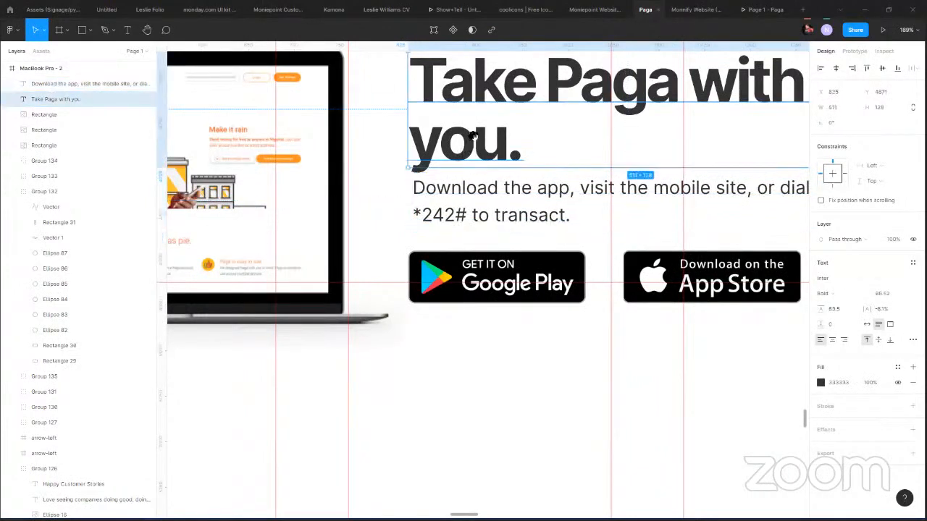
{"action": "scroll", "coordinate": [464, 174], "scroll_direction": "up", "scroll_amount": 3}
{"action": "key", "text": "Up"}
{"action": "key", "text": "Up"}
{"action": "key", "text": "Up"}
{"action": "key", "text": "Up"}
{"action": "key", "text": "Up"}
{"action": "key", "text": "Up"}
{"action": "key", "text": "Up"}
{"action": "key", "text": "Up"}
{"action": "key", "text": "Up"}
{"action": "key", "text": "Up"}
{"action": "key", "text": "Up"}
{"action": "key", "text": "Up"}
{"action": "key", "text": "Up"}
{"action": "key", "text": "Up"}
{"action": "key", "text": "Up"}
{"action": "key", "text": "Up"}
{"action": "key", "text": "Up"}
{"action": "key", "text": "Up"}
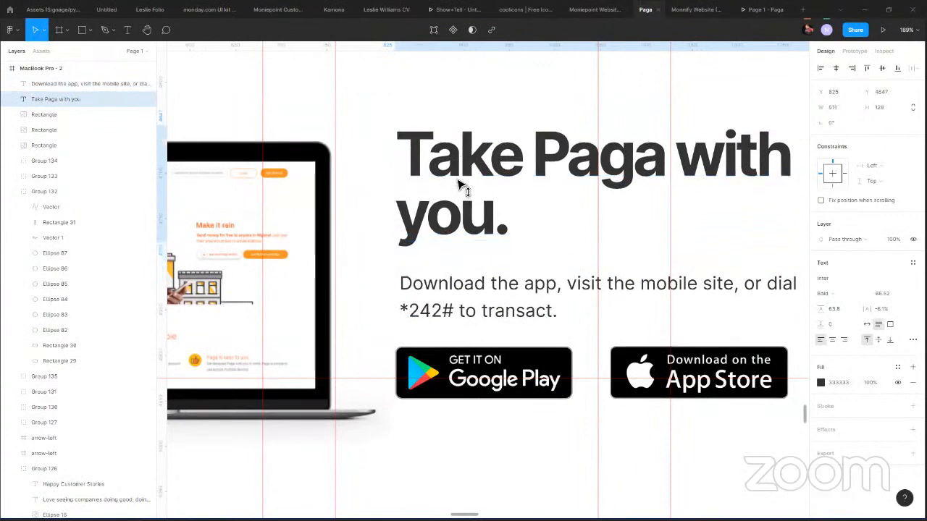
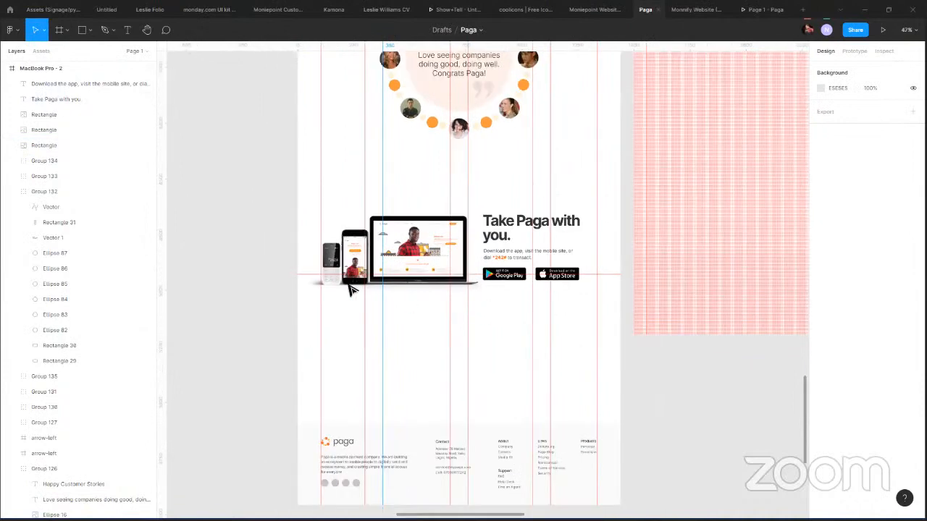
Compare the lower part of the MacBook Pro - 1 layout with the space above the footer in MacBook Pro - 2.
{"action": "scroll", "coordinate": [424, 298], "scroll_direction": "up", "scroll_amount": 2}
{"action": "left_click_drag", "start_coordinate": [230, 136], "coordinate": [462, 160]}
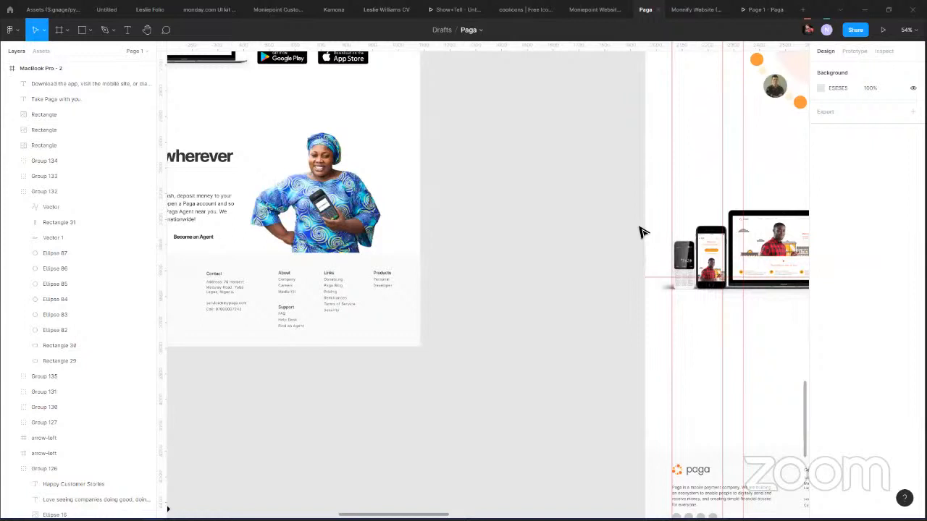
{"action": "left_click_drag", "start_coordinate": [333, 268], "coordinate": [209, 240]}
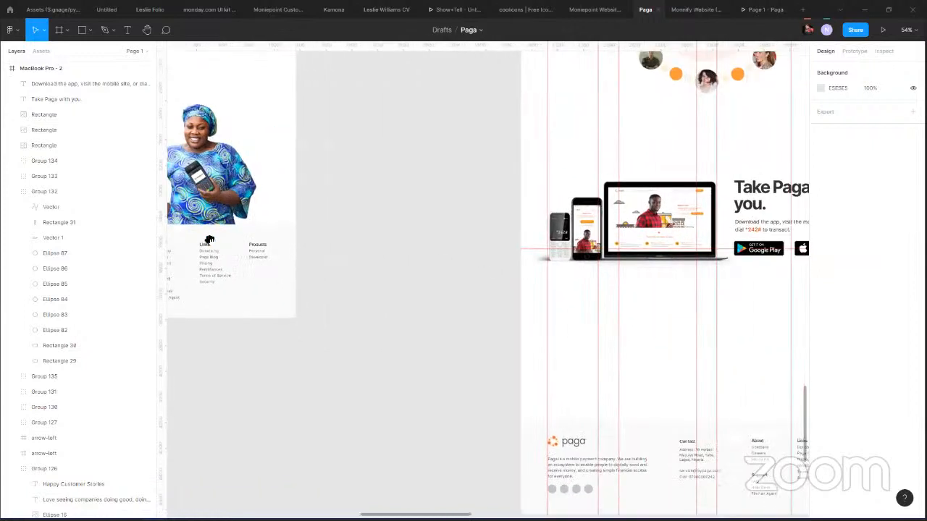
{"action": "scroll", "coordinate": [422, 275], "scroll_direction": "right", "scroll_amount": 5}
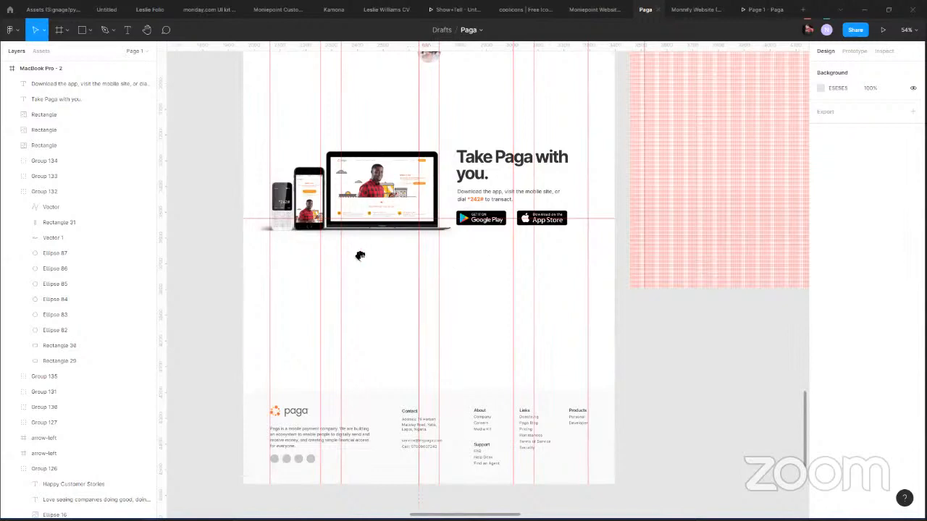
{"action": "scroll", "coordinate": [437, 329], "scroll_direction": "left", "scroll_amount": 2}
{"action": "scroll", "coordinate": [437, 271], "scroll_direction": "up", "scroll_amount": 2}
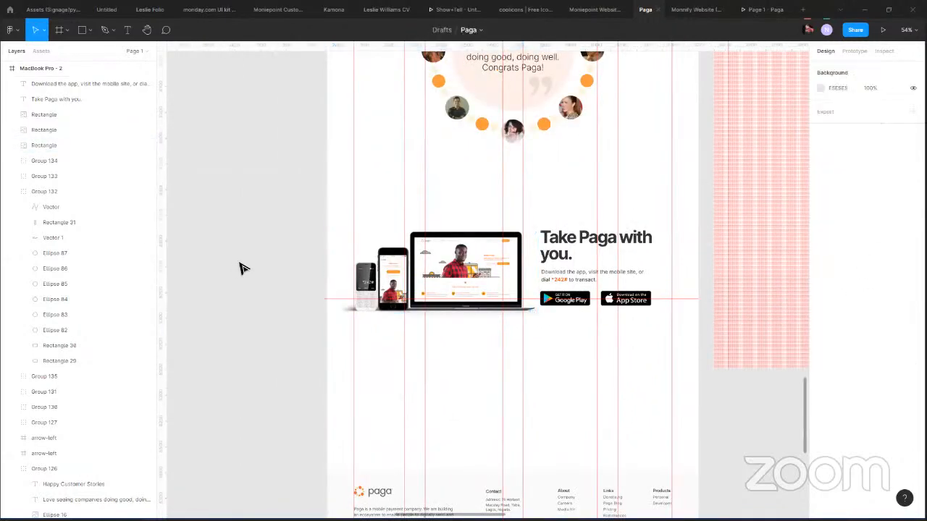
{"action": "scroll", "coordinate": [236, 256], "scroll_direction": "down", "scroll_amount": 1}
{"action": "scroll", "coordinate": [241, 259], "scroll_direction": "down", "scroll_amount": 4}
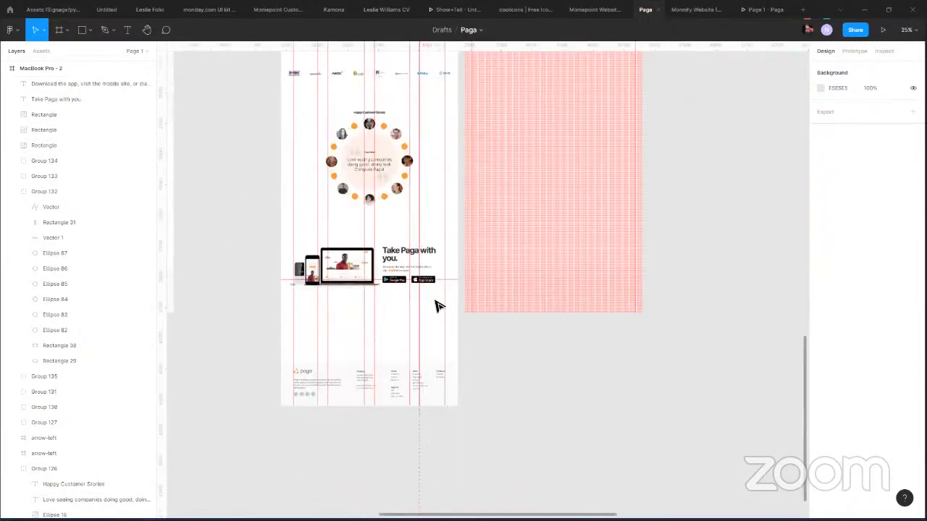
Move the device mockup, "Take Paga with you." texts and store badges up so the devices rest on the horizontal guide.
{"action": "left_click_drag", "start_coordinate": [436, 307], "coordinate": [324, 241]}
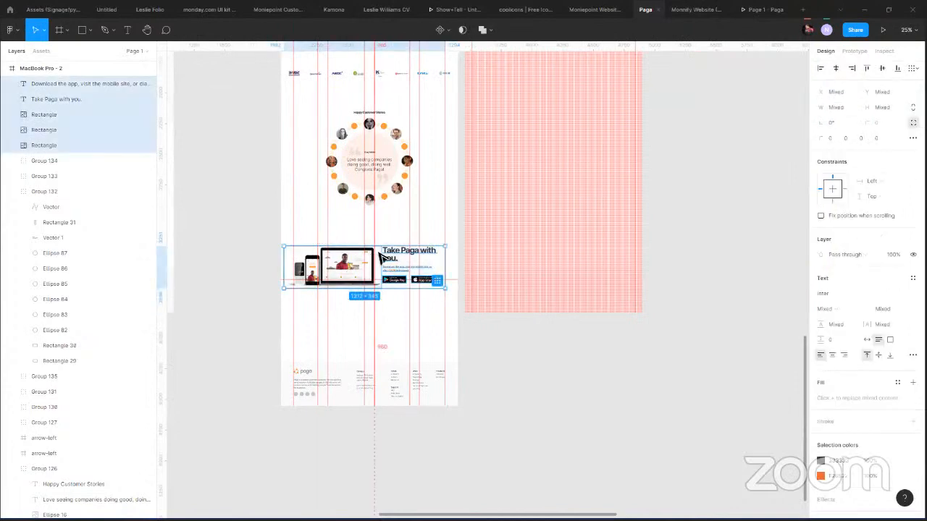
{"action": "scroll", "coordinate": [420, 273], "scroll_direction": "up", "scroll_amount": 1}
{"action": "scroll", "coordinate": [424, 273], "scroll_direction": "up", "scroll_amount": 4}
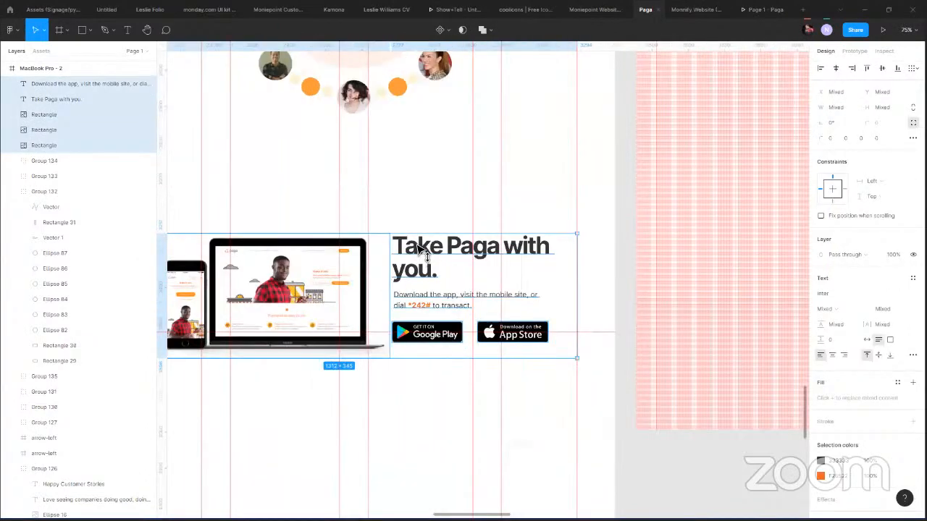
{"action": "scroll", "coordinate": [418, 243], "scroll_direction": "down", "scroll_amount": 1}
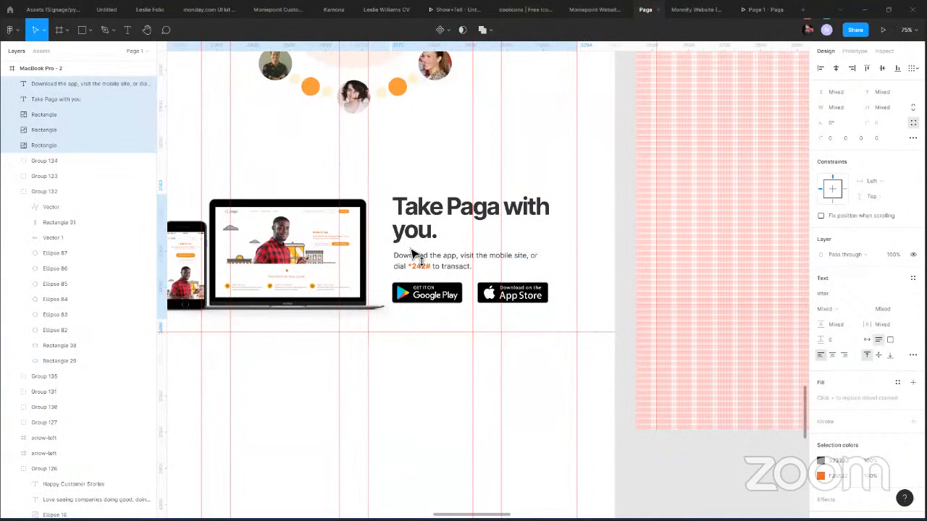
{"action": "left_click", "coordinate": [372, 373]}
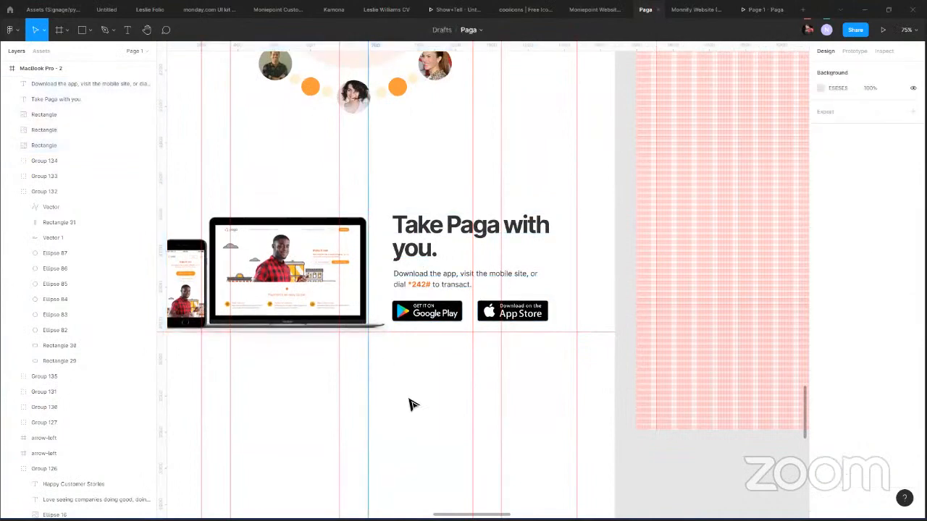
Move the partner logo row up to Y 3118, closer to the customer, agent and transaction statistics.
{"action": "scroll", "coordinate": [327, 398], "scroll_direction": "down", "scroll_amount": 2}
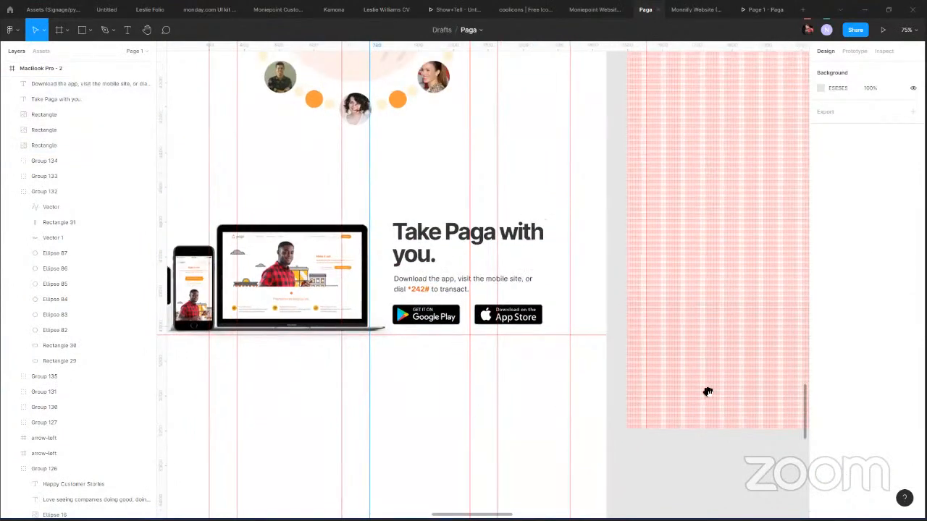
{"action": "scroll", "coordinate": [395, 343], "scroll_direction": "down", "scroll_amount": 3}
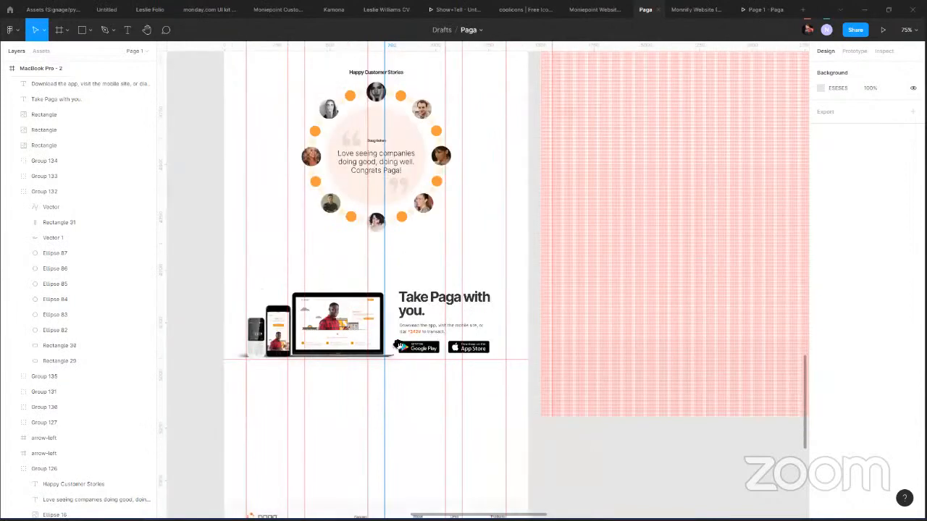
{"action": "scroll", "coordinate": [390, 265], "scroll_direction": "right", "scroll_amount": 2}
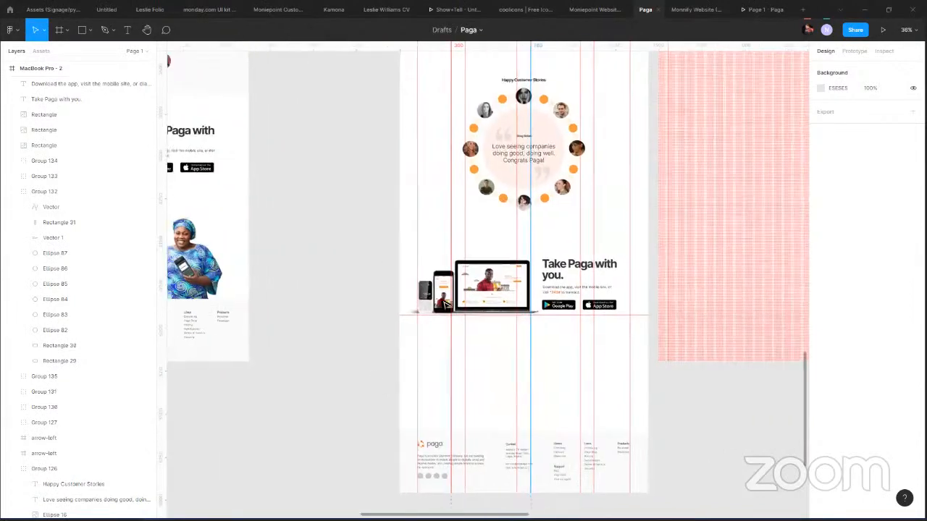
{"action": "scroll", "coordinate": [529, 170], "scroll_direction": "up", "scroll_amount": 4}
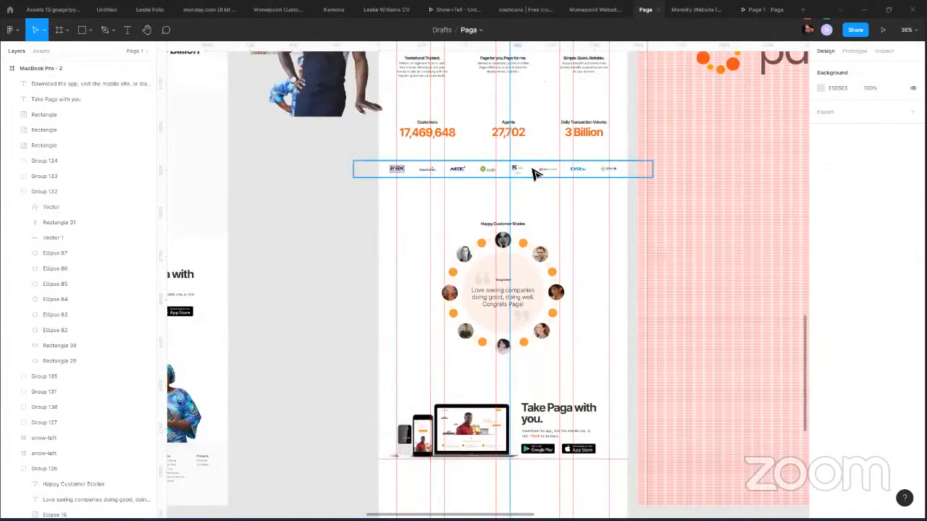
{"action": "left_click", "coordinate": [531, 169]}
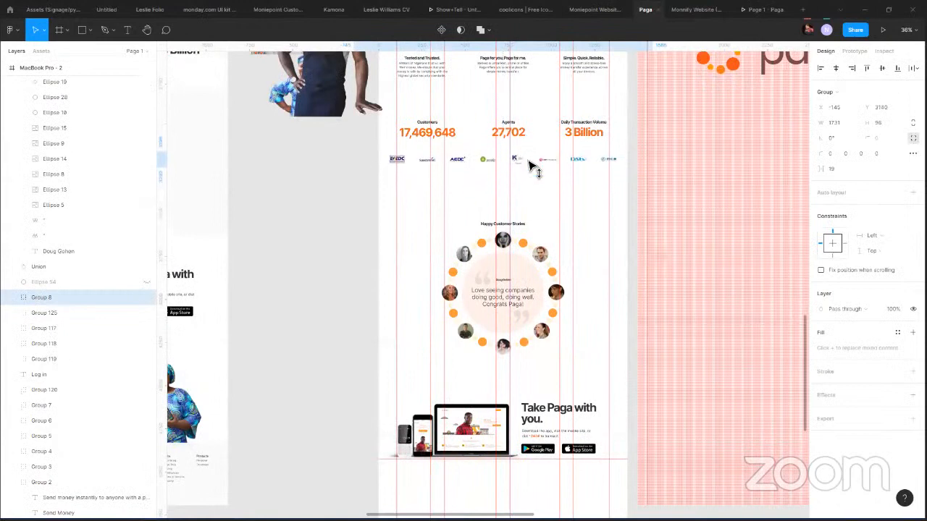
{"action": "mouse_move", "coordinate": [526, 164]}
{"action": "left_mouse_down"}
{"action": "mouse_move", "coordinate": [530, 172]}
{"action": "mouse_move", "coordinate": [527, 160]}
{"action": "left_mouse_up"}
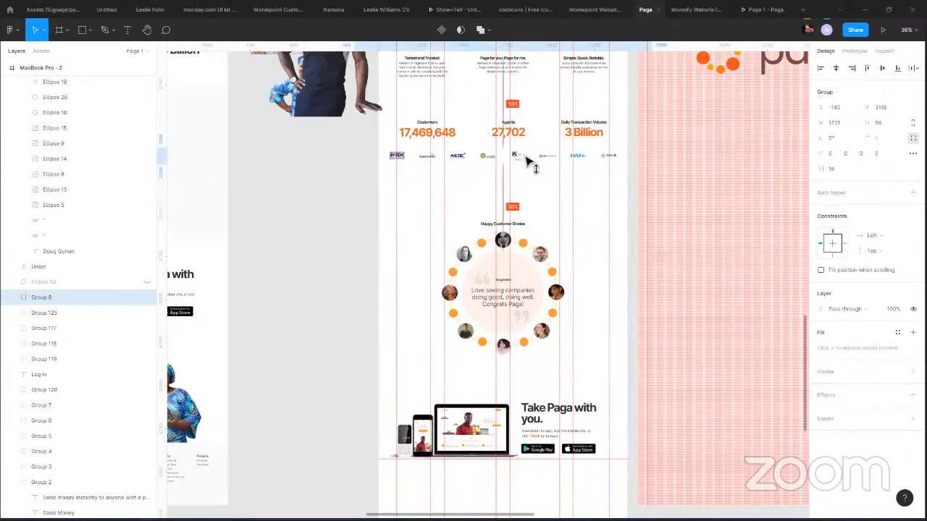
{"action": "left_click", "coordinate": [449, 213]}
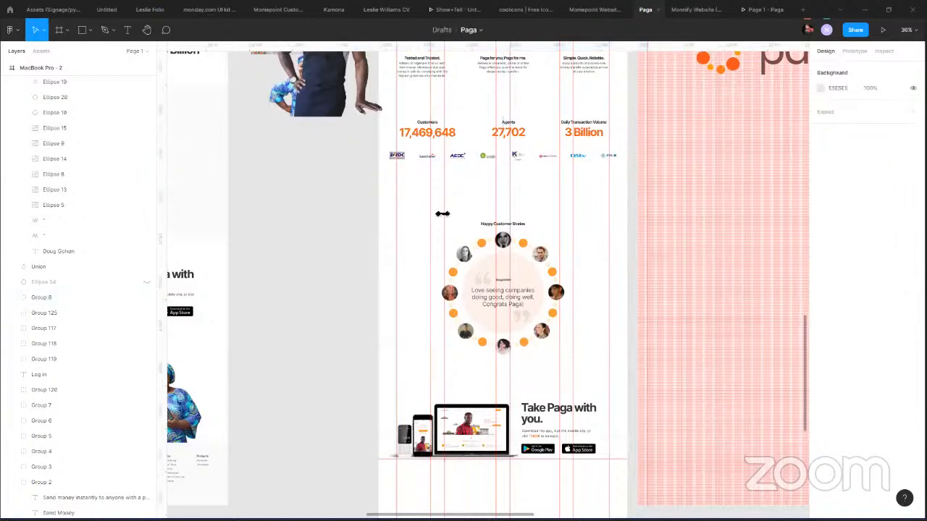
Move the whole Happy Customer Stories section, including its title, portraits and testimonial circle, up towards the partner logos.
{"action": "left_click_drag", "start_coordinate": [412, 200], "coordinate": [585, 353]}
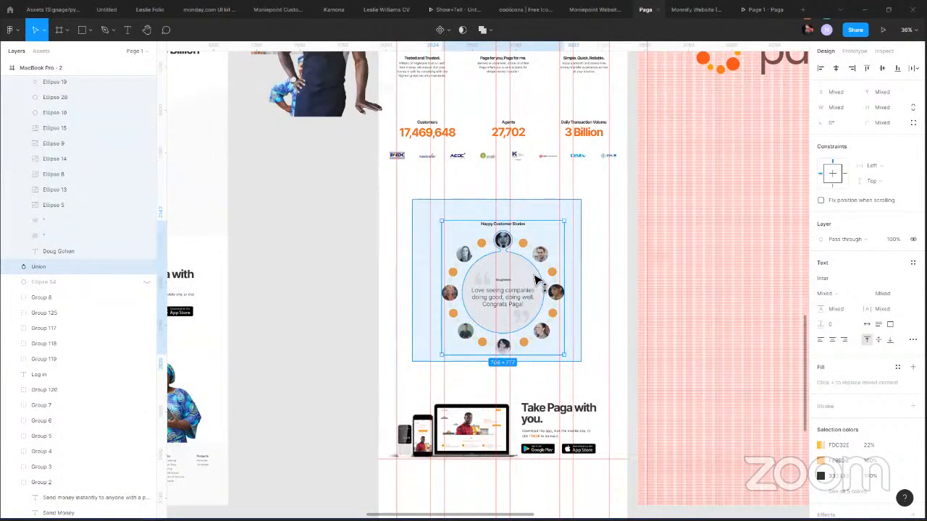
{"action": "key", "text": "ctrl+g"}
{"action": "left_click_drag", "start_coordinate": [534, 278], "coordinate": [534, 276]}
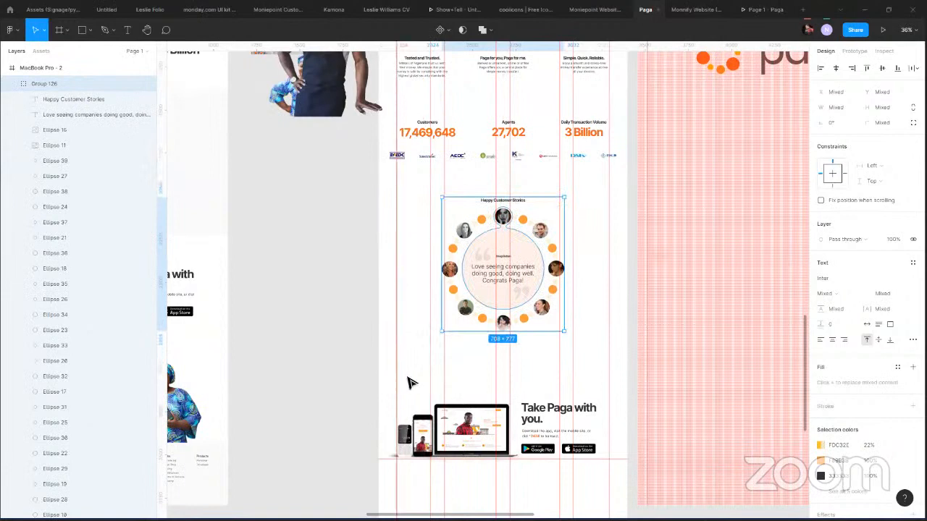
Move the complete "Take Paga with you." section up closer to the customer stories circle.
{"action": "left_click_drag", "start_coordinate": [407, 378], "coordinate": [572, 455]}
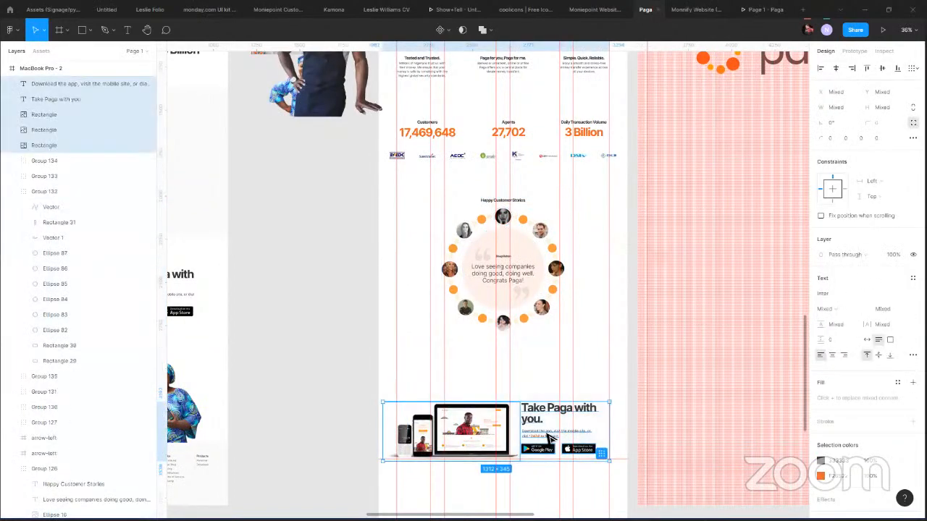
{"action": "scroll", "coordinate": [548, 435], "scroll_direction": "up", "scroll_amount": 1}
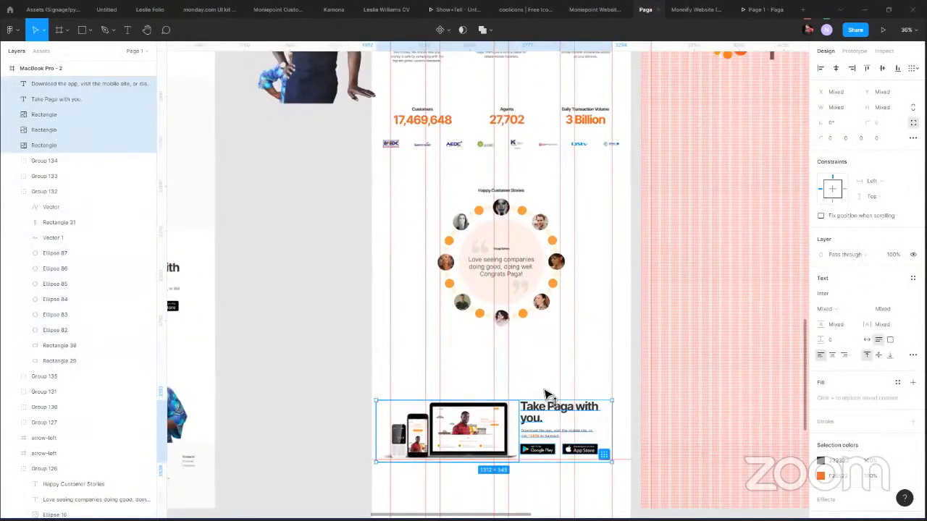
{"action": "scroll", "coordinate": [548, 394], "scroll_direction": "up", "scroll_amount": 3}
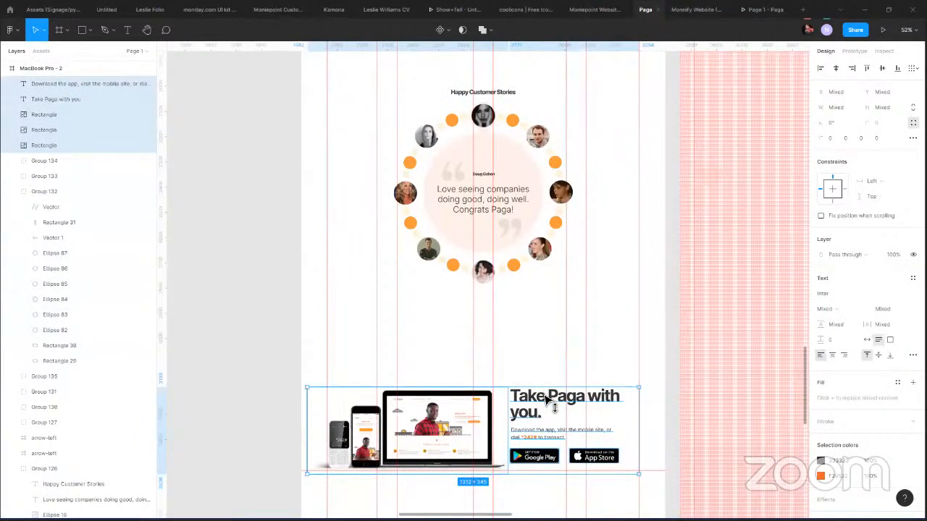
{"action": "left_click_drag", "start_coordinate": [548, 402], "coordinate": [539, 364]}
{"action": "left_click", "coordinate": [519, 329]}
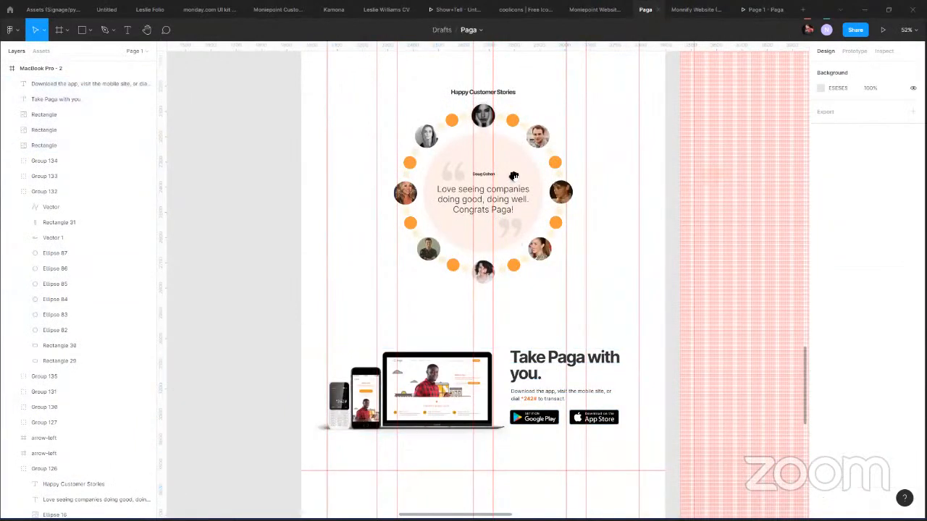
Copy the image of the woman holding a payment terminal from MacBook Pro - 1 into MacBook Pro - 2, just above the footer.
{"action": "scroll", "coordinate": [514, 176], "scroll_direction": "down", "scroll_amount": 5}
{"action": "scroll", "coordinate": [488, 335], "scroll_direction": "left", "scroll_amount": 4}
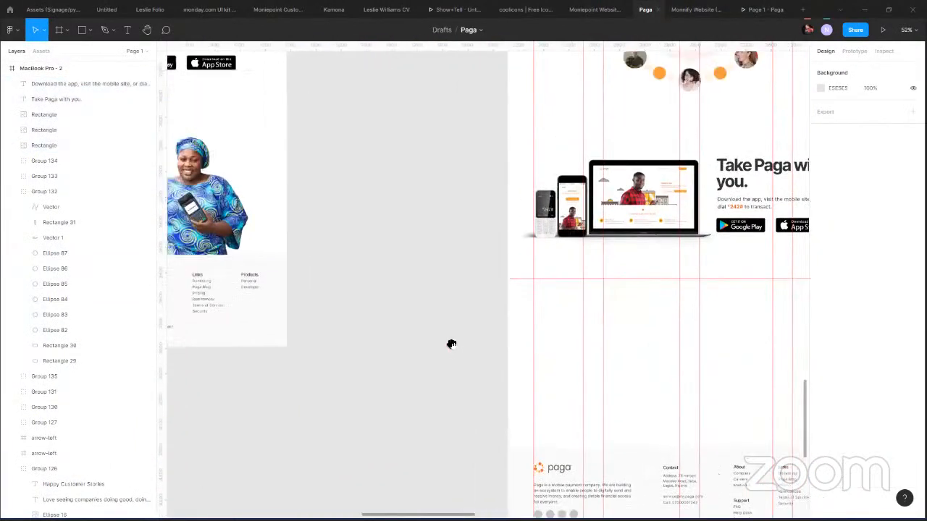
{"action": "scroll", "coordinate": [461, 292], "scroll_direction": "left", "scroll_amount": 4}
{"action": "scroll", "coordinate": [320, 178], "scroll_direction": "down", "scroll_amount": 2}
{"action": "left_click", "coordinate": [337, 217]}
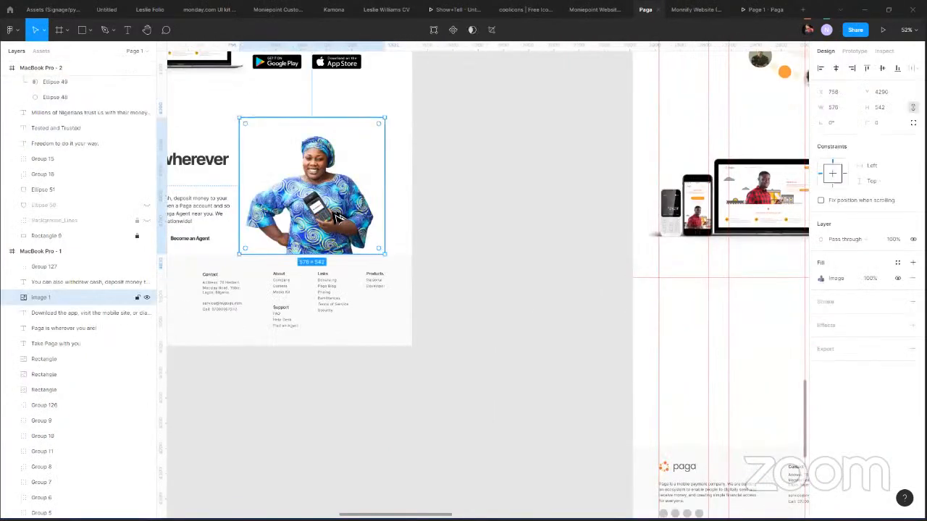
{"action": "left_click_drag", "start_coordinate": [337, 218], "coordinate": [765, 404]}
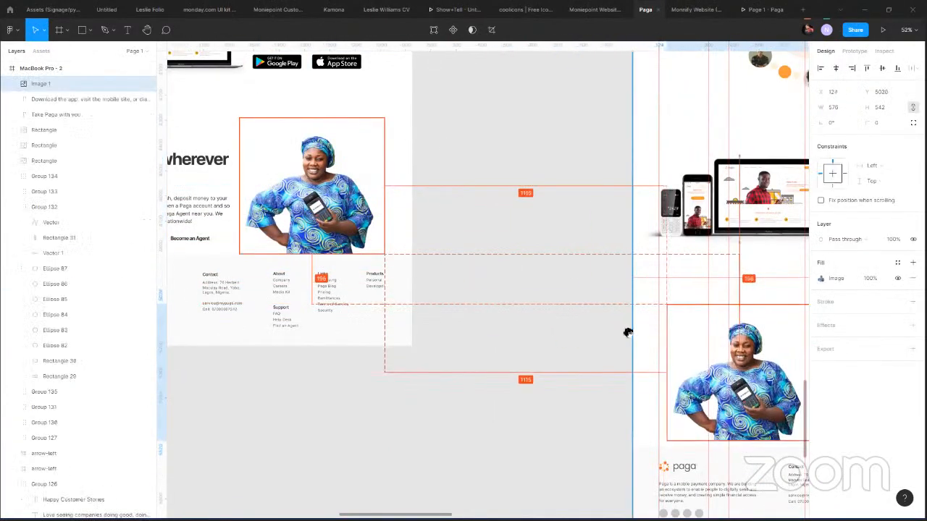
Place the copied image of the woman with the terminal at X 134, Y 5030 and slightly raise its saturation.
{"action": "left_click_drag", "start_coordinate": [628, 332], "coordinate": [394, 254]}
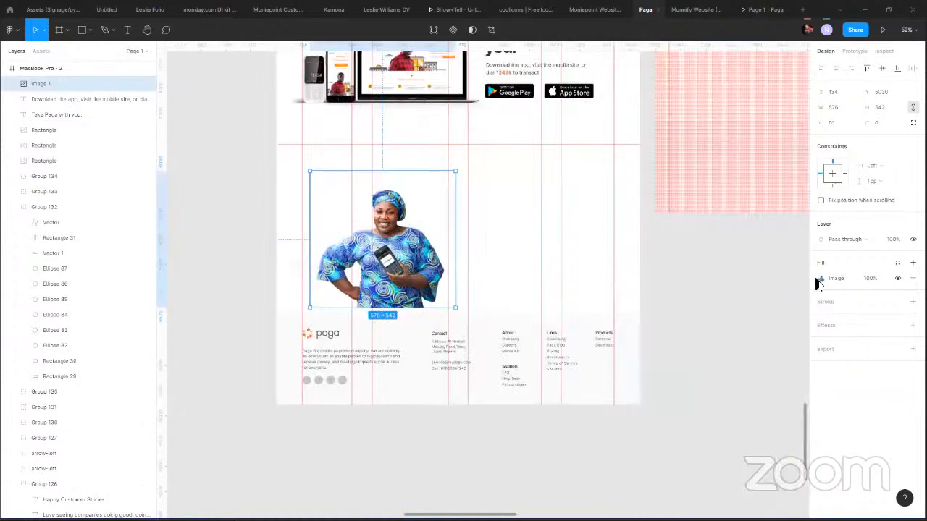
{"action": "left_click", "coordinate": [821, 279]}
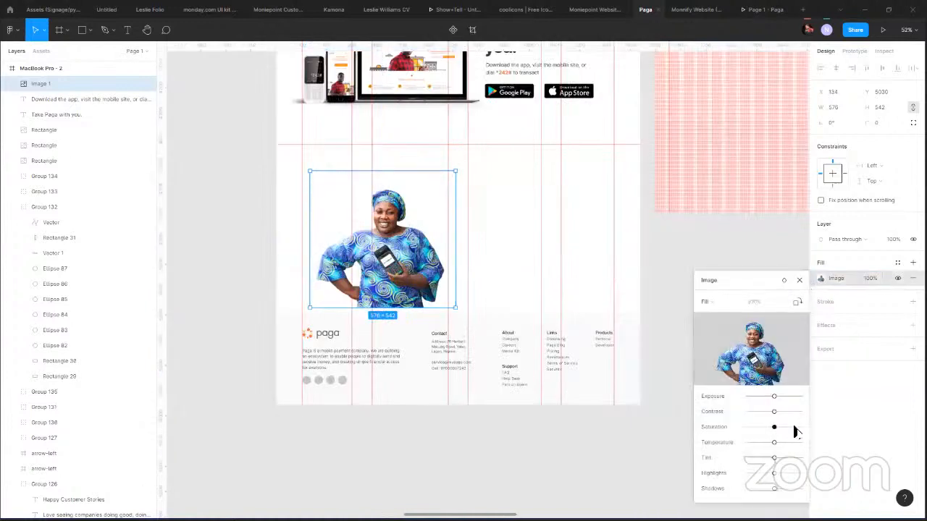
{"action": "mouse_move", "coordinate": [774, 459]}
{"action": "left_mouse_down"}
{"action": "mouse_move", "coordinate": [808, 462]}
{"action": "mouse_move", "coordinate": [775, 464]}
{"action": "left_mouse_up"}
{"action": "mouse_move", "coordinate": [774, 428]}
{"action": "left_mouse_down"}
{"action": "mouse_move", "coordinate": [789, 433]}
{"action": "mouse_move", "coordinate": [780, 423]}
{"action": "left_mouse_up"}
Shrink the woman's image to about 495 × 466 and move it to X 882, Y 5128, above the footer's link columns.
{"action": "left_click_drag", "start_coordinate": [309, 171], "coordinate": [330, 190]}
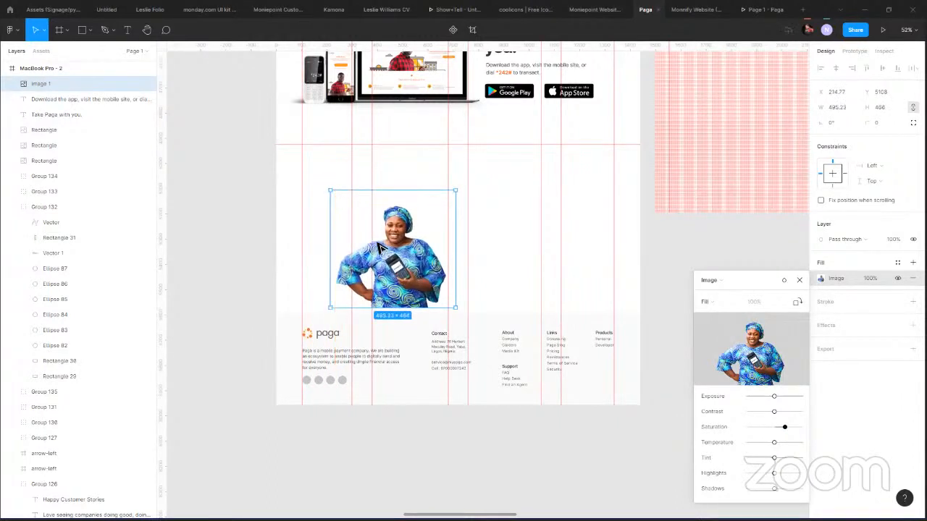
{"action": "left_click_drag", "start_coordinate": [401, 266], "coordinate": [401, 273]}
{"action": "left_click_drag", "start_coordinate": [476, 284], "coordinate": [571, 291]}
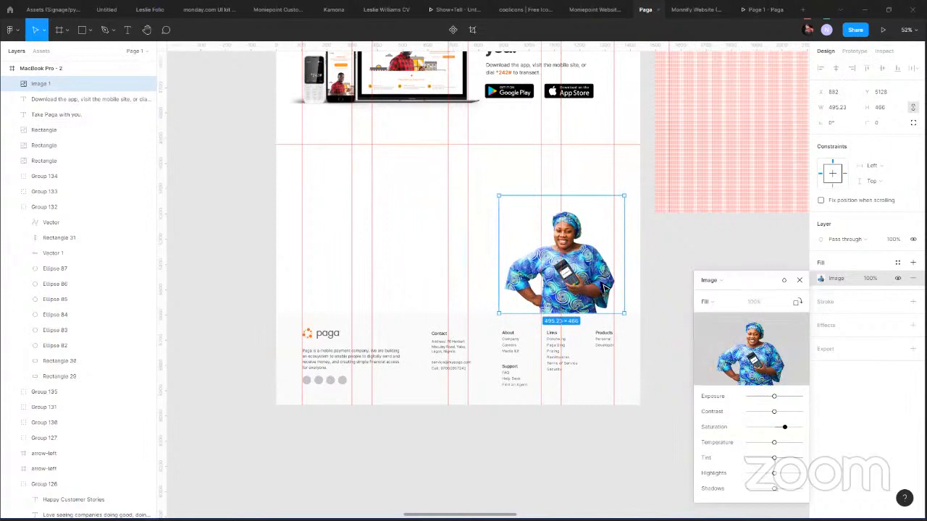
{"action": "scroll", "coordinate": [604, 287], "scroll_direction": "up", "scroll_amount": 5}
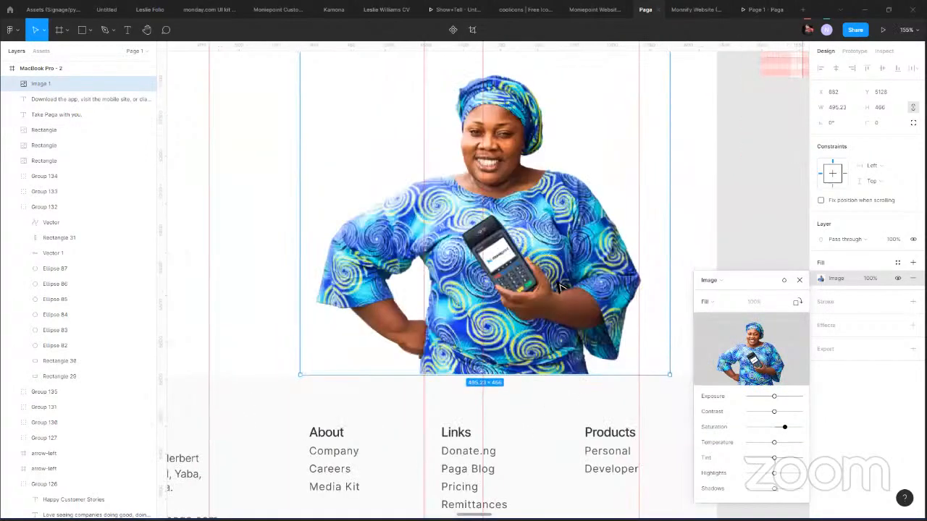
{"action": "scroll", "coordinate": [549, 282], "scroll_direction": "down", "scroll_amount": 5}
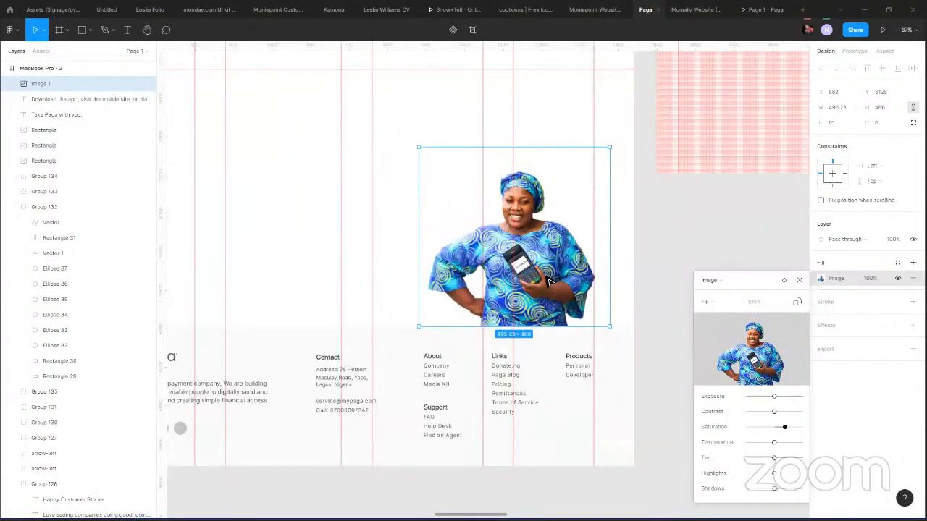
{"action": "scroll", "coordinate": [514, 249], "scroll_direction": "down", "scroll_amount": 3}
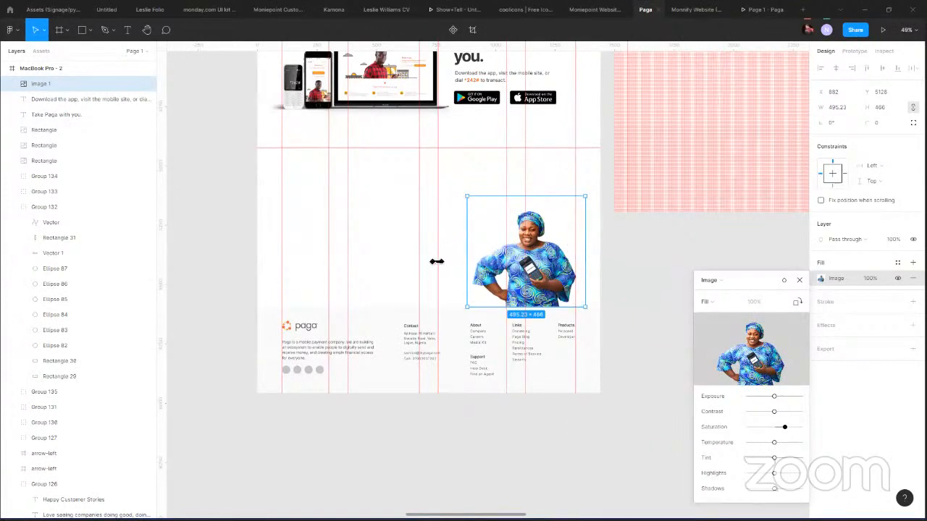
{"action": "left_click", "coordinate": [799, 280]}
{"action": "left_click", "coordinate": [615, 331]}
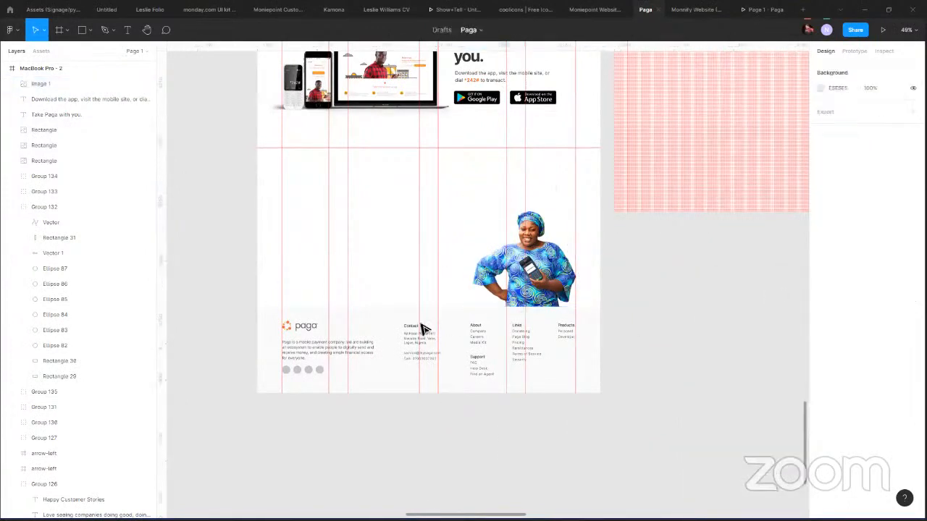
Nudge the woman's image down to Y 5129 so its lower edge meets the footer.
{"action": "left_click", "coordinate": [499, 268]}
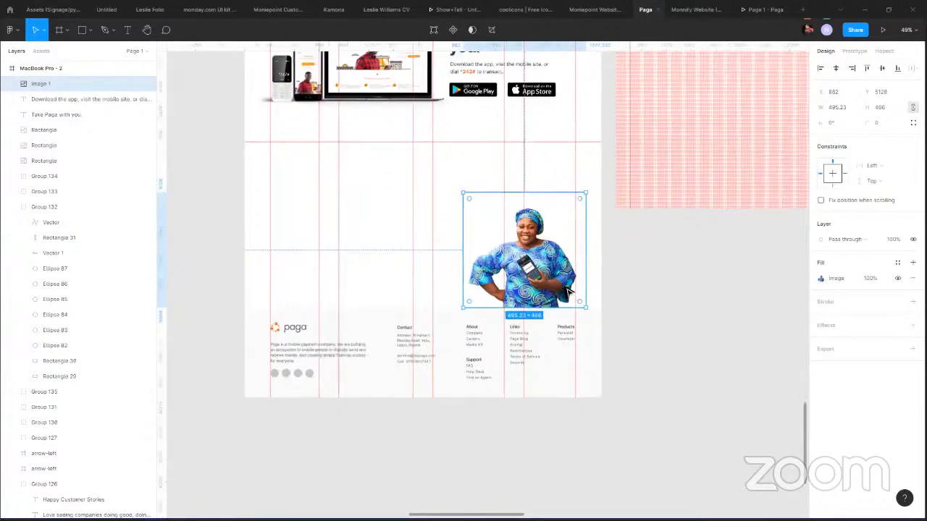
{"action": "scroll", "coordinate": [568, 290], "scroll_direction": "up", "scroll_amount": 6}
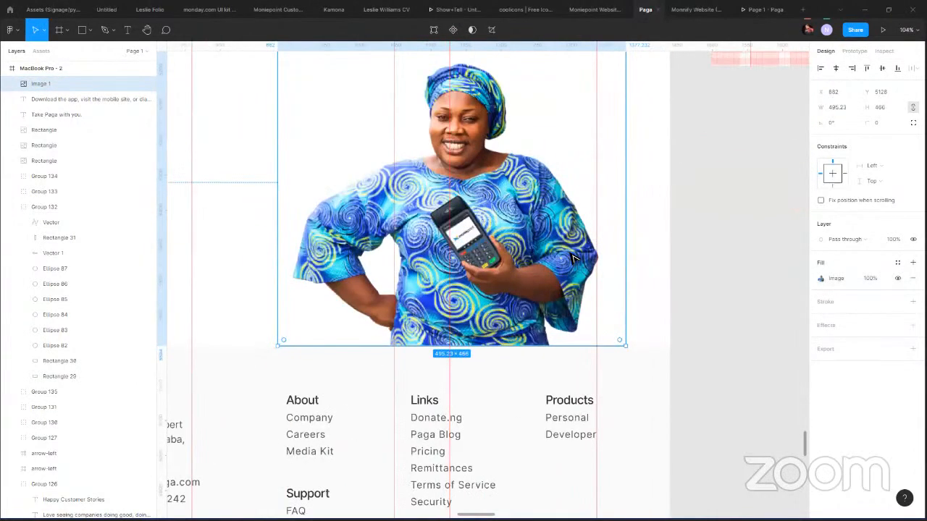
{"action": "scroll", "coordinate": [572, 288], "scroll_direction": "up", "scroll_amount": 2}
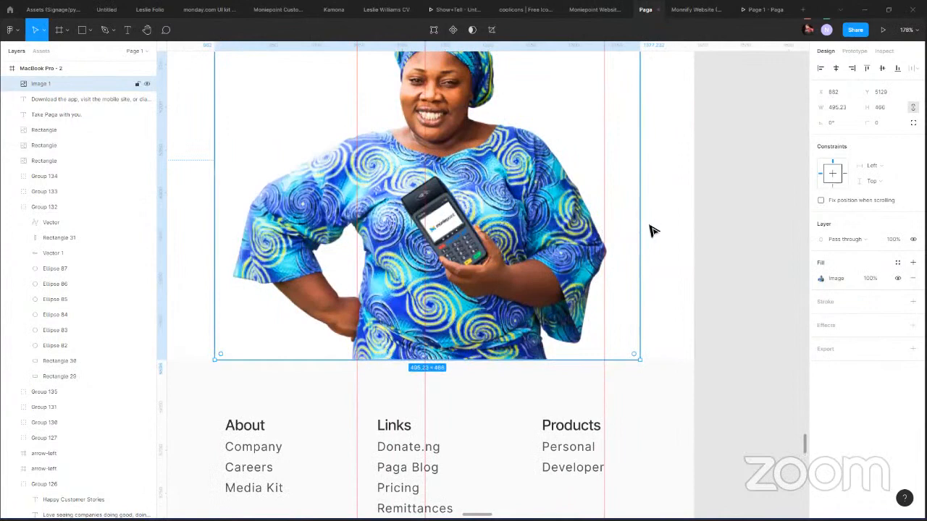
{"action": "left_click", "coordinate": [706, 234]}
Copy the "Paga is wherever you are!" heading, paragraph and agent buttons from MacBook Pro - 1 into MacBook Pro - 2 at X 104, above the footer.
{"action": "scroll", "coordinate": [702, 233], "scroll_direction": "down", "scroll_amount": 4}
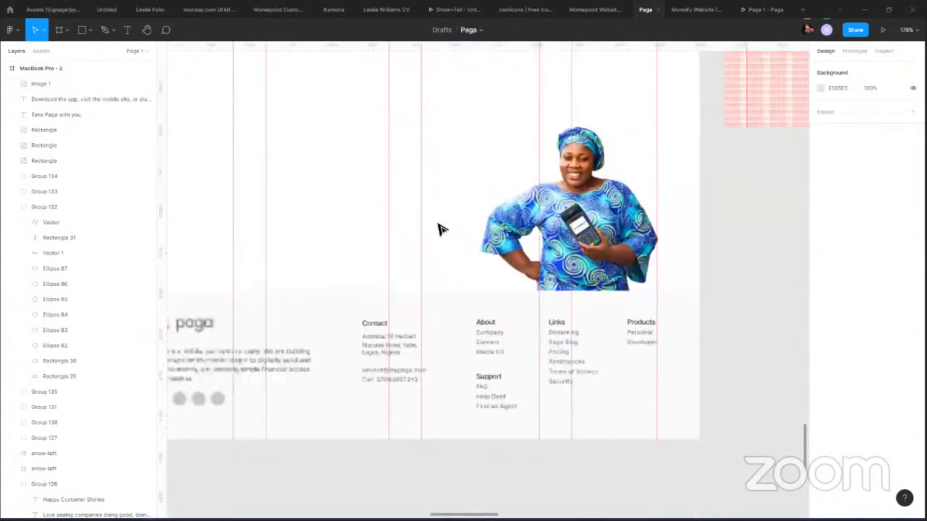
{"action": "scroll", "coordinate": [438, 230], "scroll_direction": "down", "scroll_amount": 10}
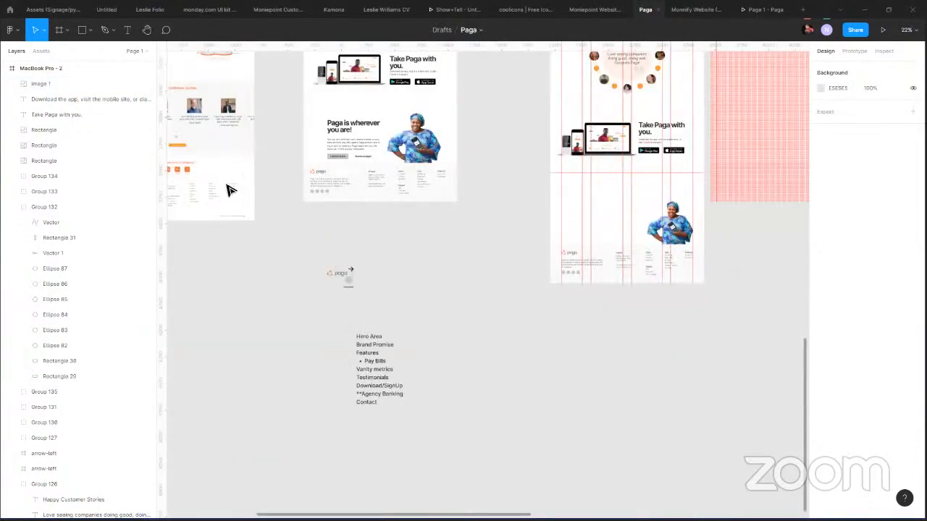
{"action": "scroll", "coordinate": [226, 190], "scroll_direction": "up", "scroll_amount": 5}
{"action": "scroll", "coordinate": [227, 190], "scroll_direction": "right", "scroll_amount": 5}
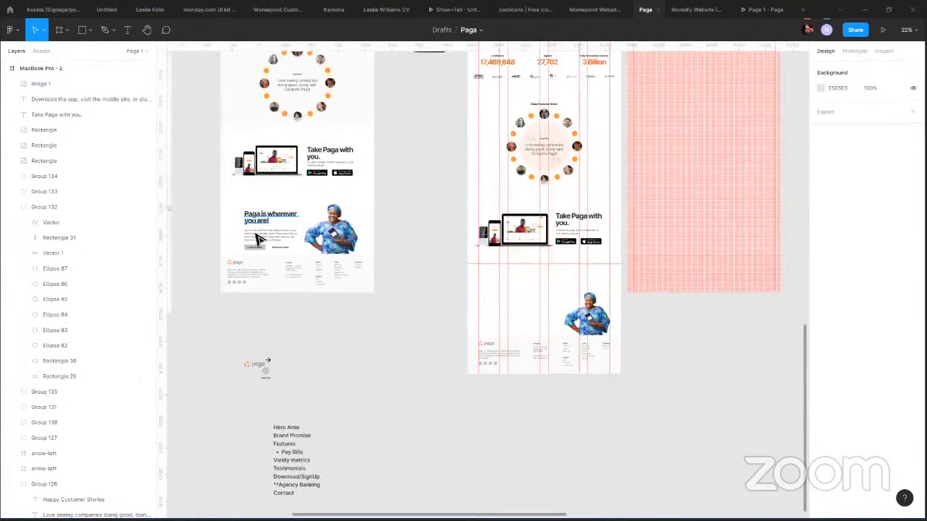
{"action": "left_click", "coordinate": [257, 239]}
{"action": "scroll", "coordinate": [224, 169], "scroll_direction": "up", "scroll_amount": 5}
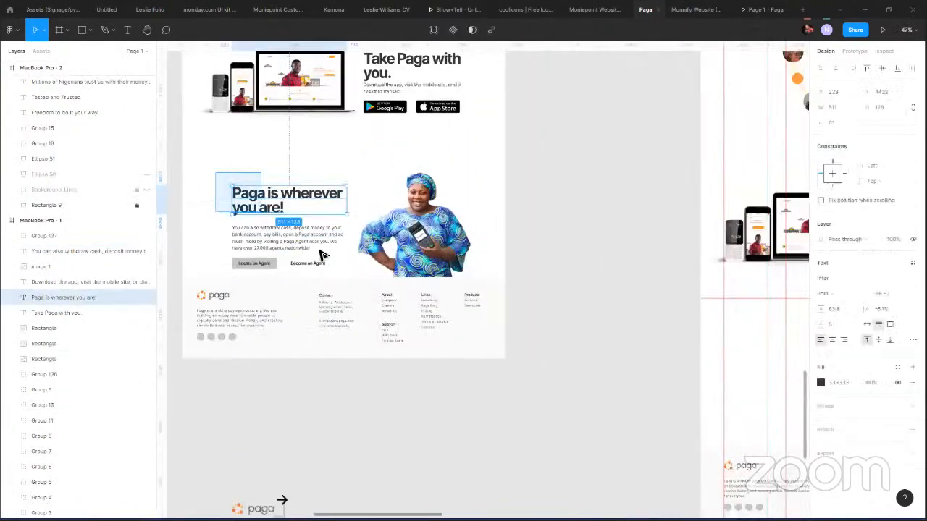
{"action": "left_click_drag", "start_coordinate": [323, 255], "coordinate": [341, 265]}
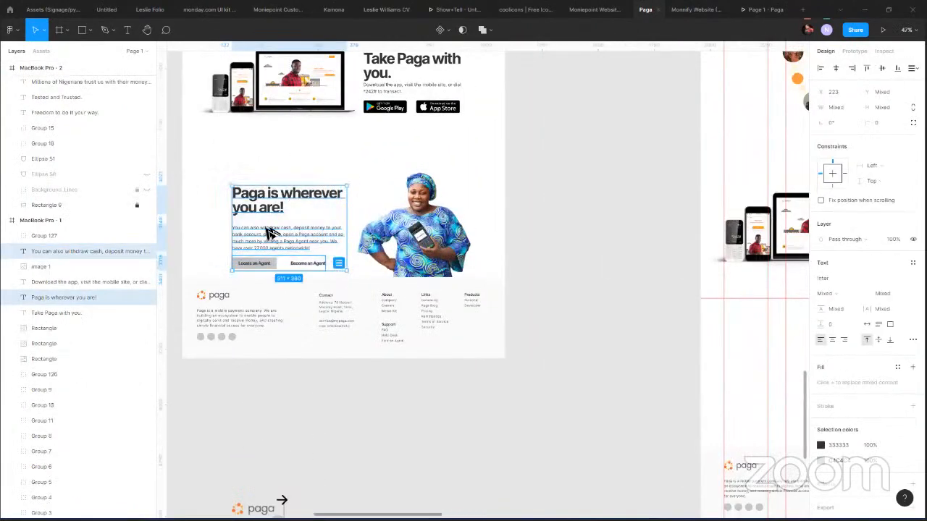
{"action": "left_click_drag", "start_coordinate": [267, 234], "coordinate": [767, 410]}
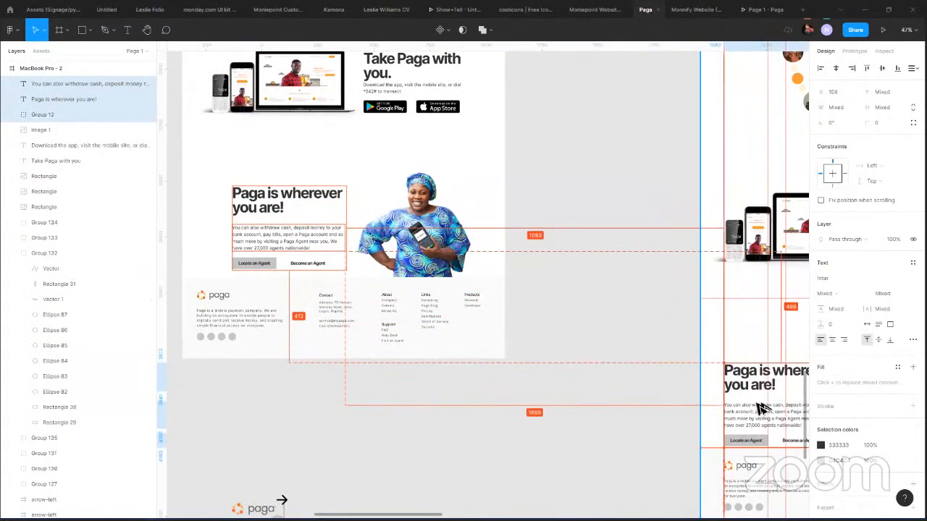
Reposition the copied agent text and buttons to X 185, with clear space between them and the footer.
{"action": "scroll", "coordinate": [656, 358], "scroll_direction": "right", "scroll_amount": 2}
{"action": "scroll", "coordinate": [369, 380], "scroll_direction": "right", "scroll_amount": 3}
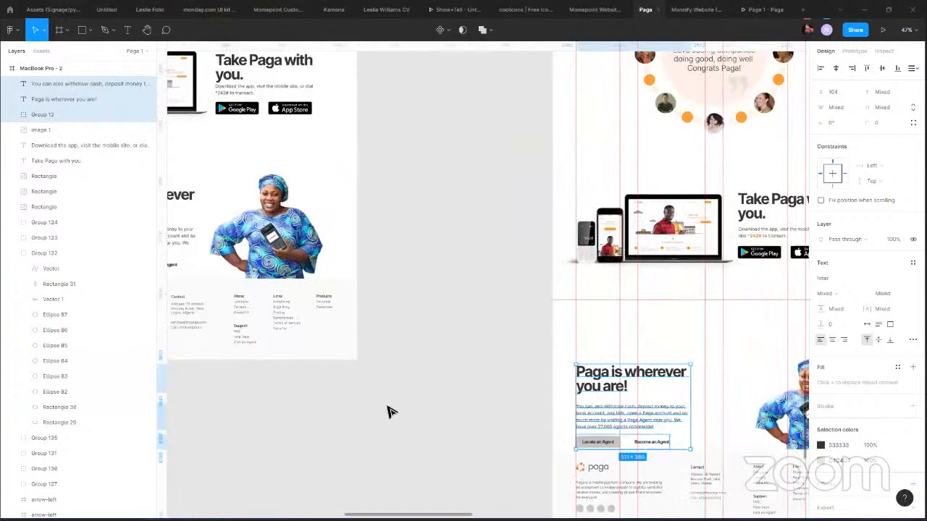
{"action": "scroll", "coordinate": [406, 387], "scroll_direction": "right", "scroll_amount": 6}
{"action": "left_click_drag", "start_coordinate": [405, 393], "coordinate": [412, 391]}
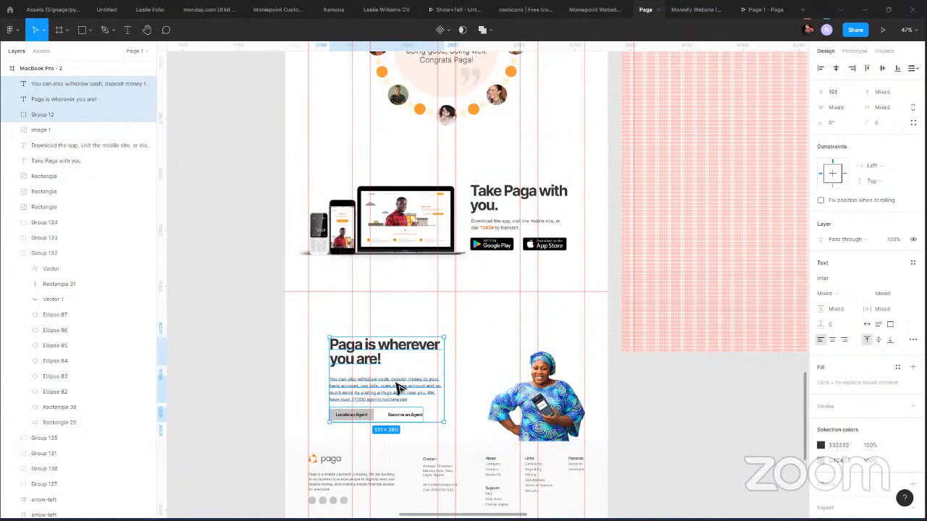
{"action": "left_click_drag", "start_coordinate": [397, 388], "coordinate": [378, 375]}
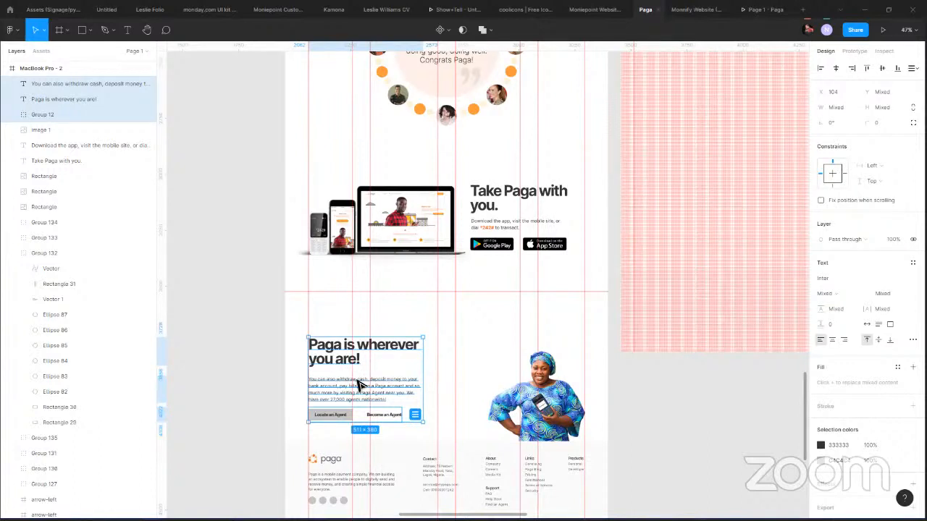
{"action": "left_click_drag", "start_coordinate": [357, 384], "coordinate": [377, 384]}
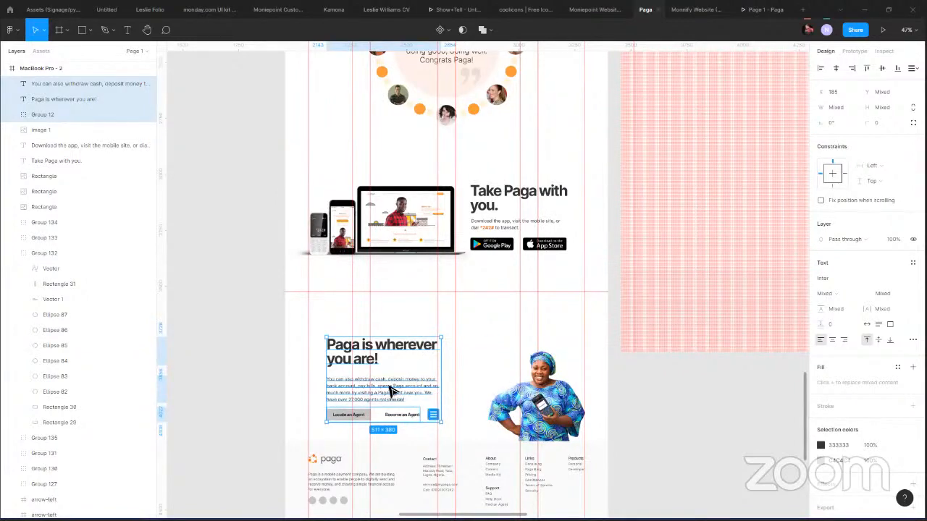
{"action": "left_click_drag", "start_coordinate": [391, 392], "coordinate": [393, 401]}
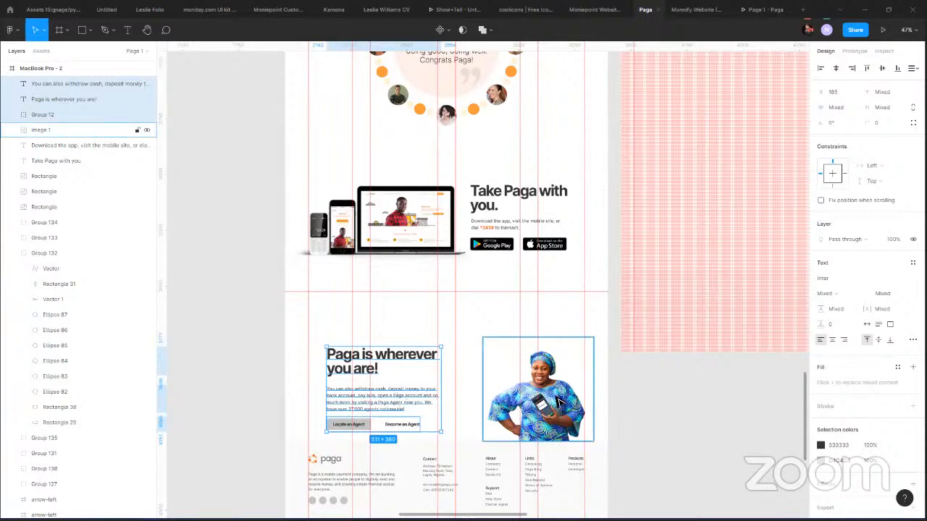
Move the woman's image closer to the agent text and enlarge it to 587 × 553 at X 715, Y 5042.
{"action": "left_click_drag", "start_coordinate": [560, 402], "coordinate": [533, 391]}
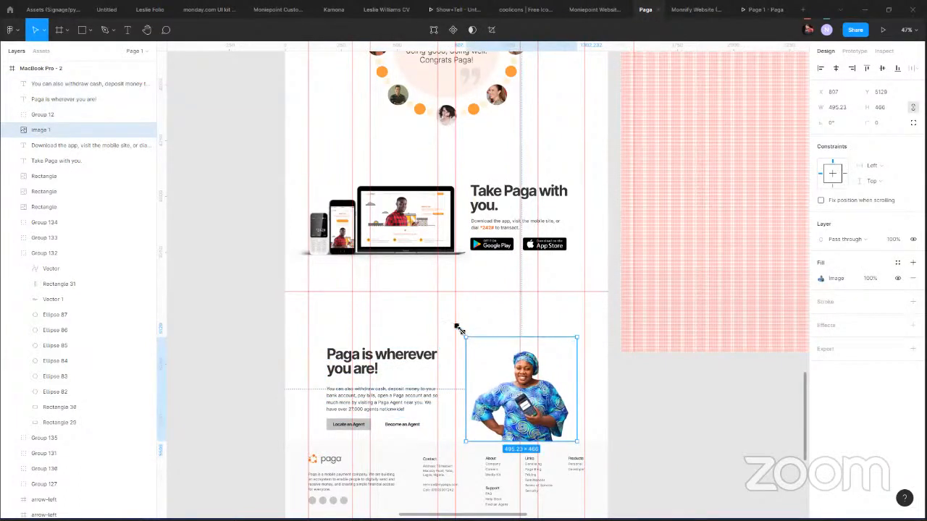
{"action": "left_click_drag", "start_coordinate": [455, 326], "coordinate": [454, 321]}
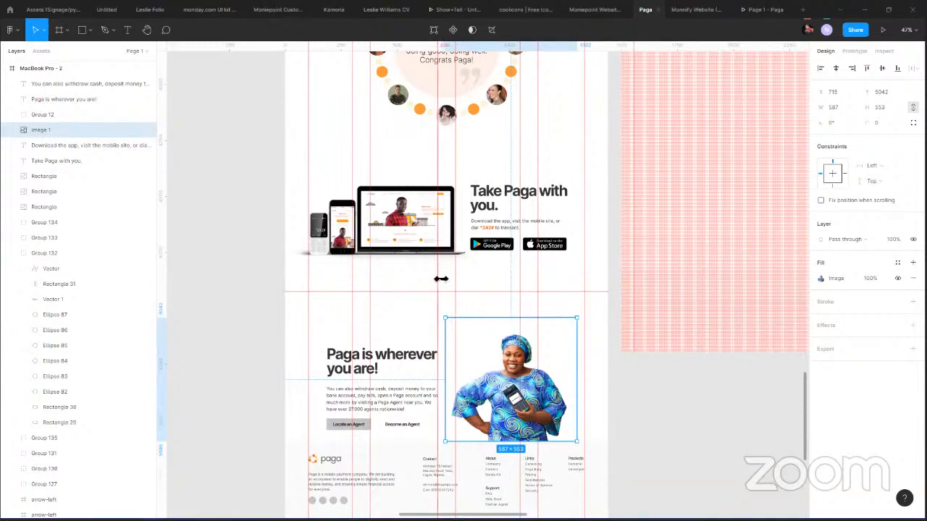
Review the "Take Paga with you." and agent sections in the Paga prototype preview, and return to the design file.
{"action": "left_click", "coordinate": [696, 13]}
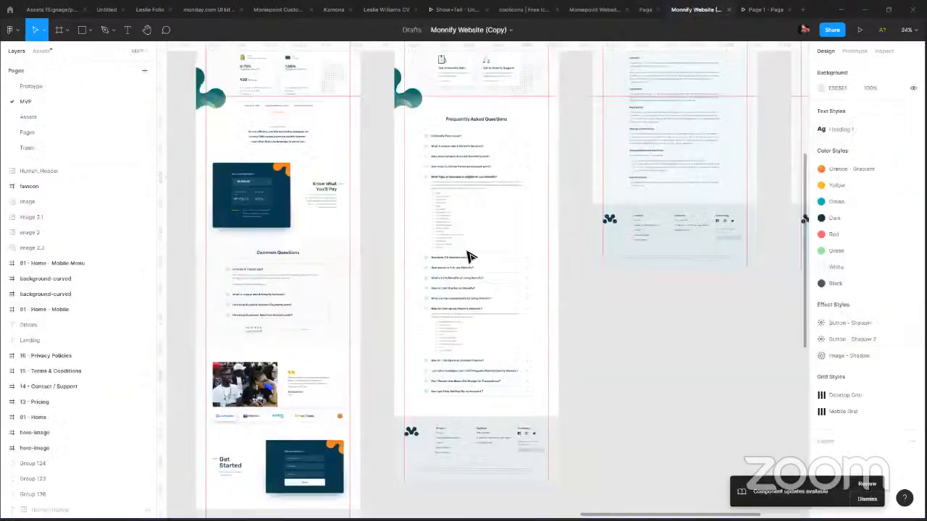
{"action": "left_click", "coordinate": [762, 14]}
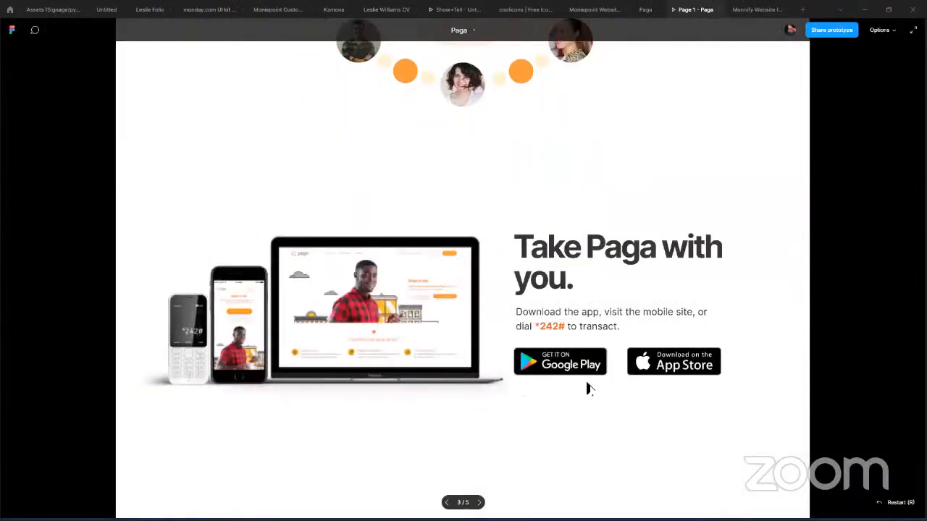
{"action": "scroll", "coordinate": [592, 239], "scroll_direction": "down", "scroll_amount": 3}
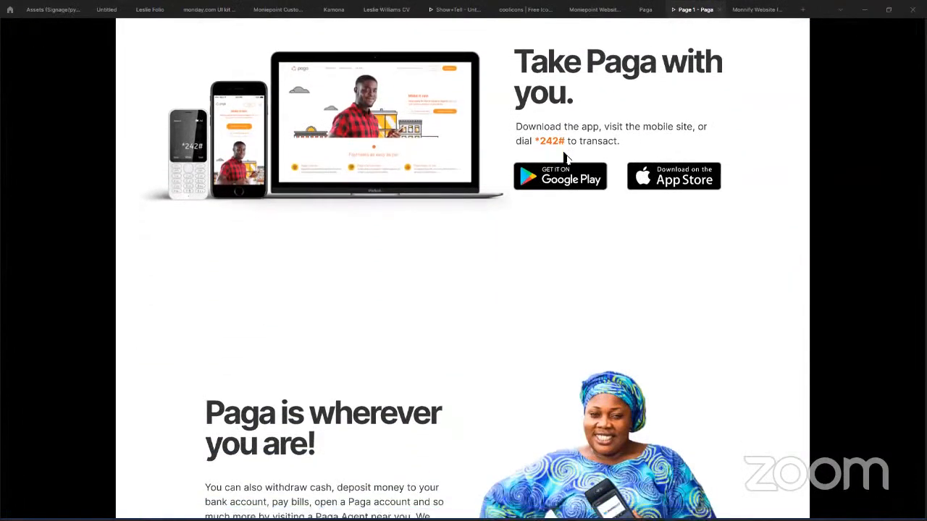
{"action": "scroll", "coordinate": [566, 158], "scroll_direction": "down", "scroll_amount": 4}
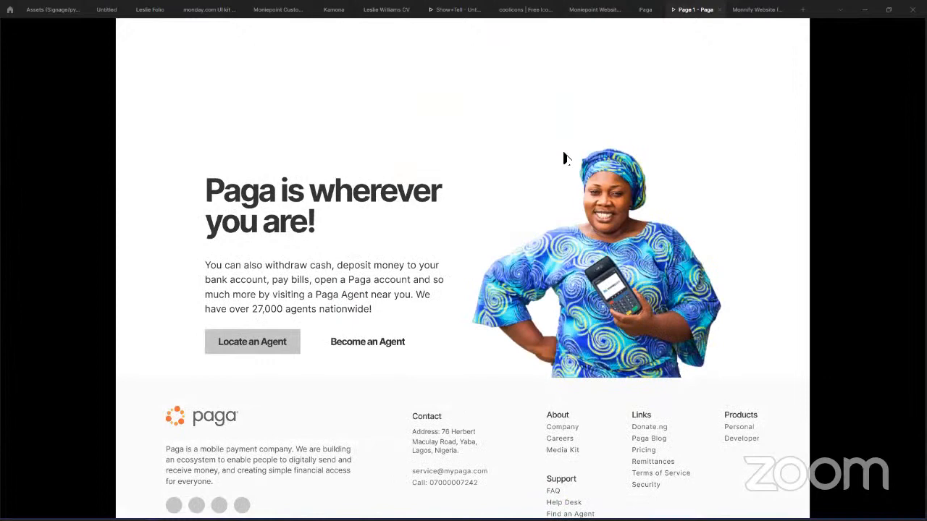
{"action": "left_click", "coordinate": [642, 10]}
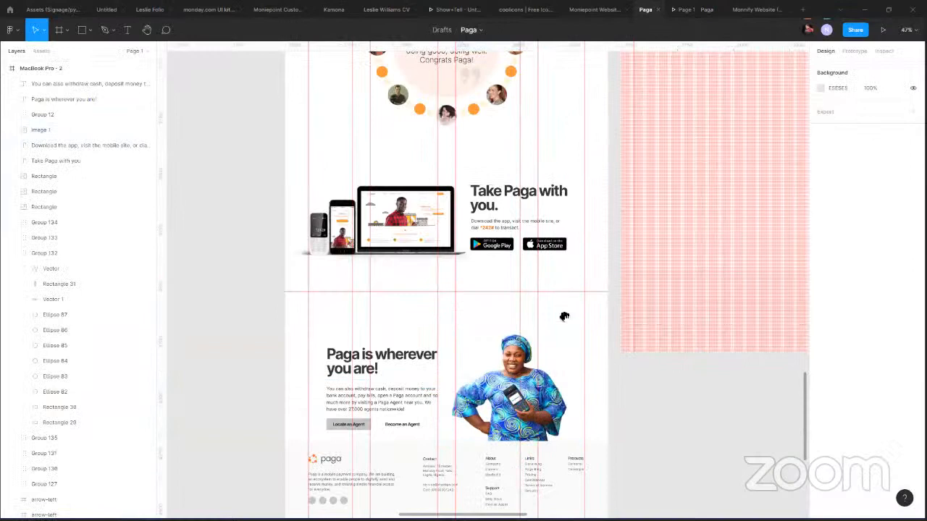
Copy the orange circle behind the man in the "Paga for you, Paga for me." card of MacBook Pro - 2.
{"action": "scroll", "coordinate": [560, 337], "scroll_direction": "up", "scroll_amount": 1}
{"action": "scroll", "coordinate": [469, 205], "scroll_direction": "up", "scroll_amount": 1}
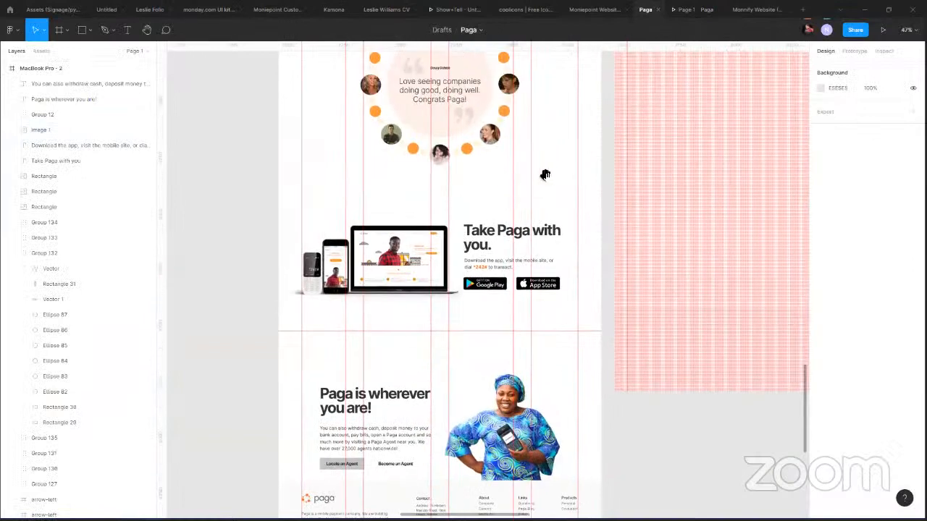
{"action": "scroll", "coordinate": [508, 403], "scroll_direction": "up", "scroll_amount": 4}
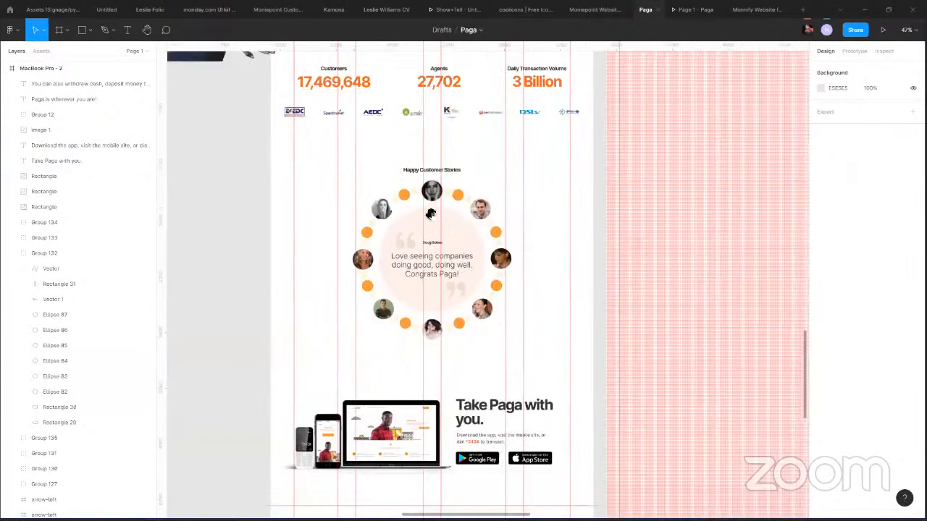
{"action": "left_click", "coordinate": [427, 168]}
{"action": "scroll", "coordinate": [427, 168], "scroll_direction": "up", "scroll_amount": 1}
{"action": "scroll", "coordinate": [348, 167], "scroll_direction": "up", "scroll_amount": 3}
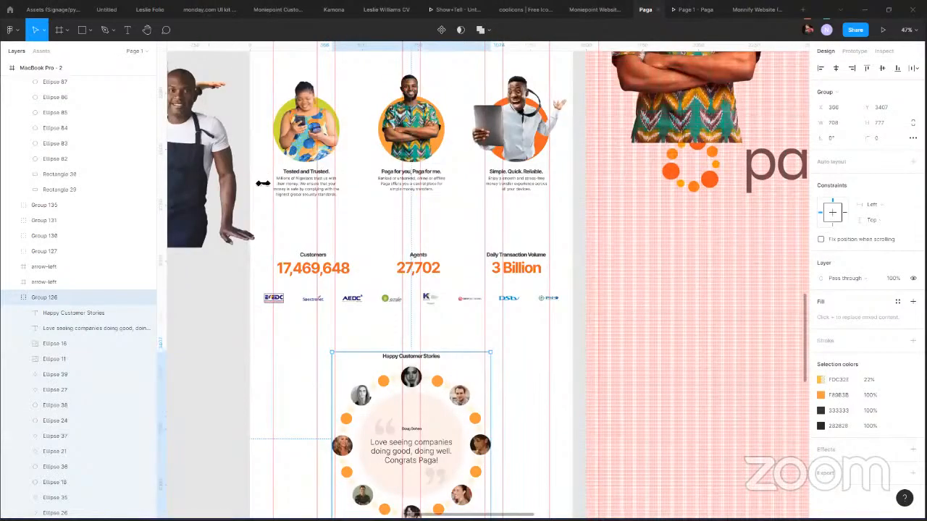
{"action": "scroll", "coordinate": [264, 172], "scroll_direction": "up", "scroll_amount": 1}
{"action": "scroll", "coordinate": [261, 167], "scroll_direction": "up", "scroll_amount": 3}
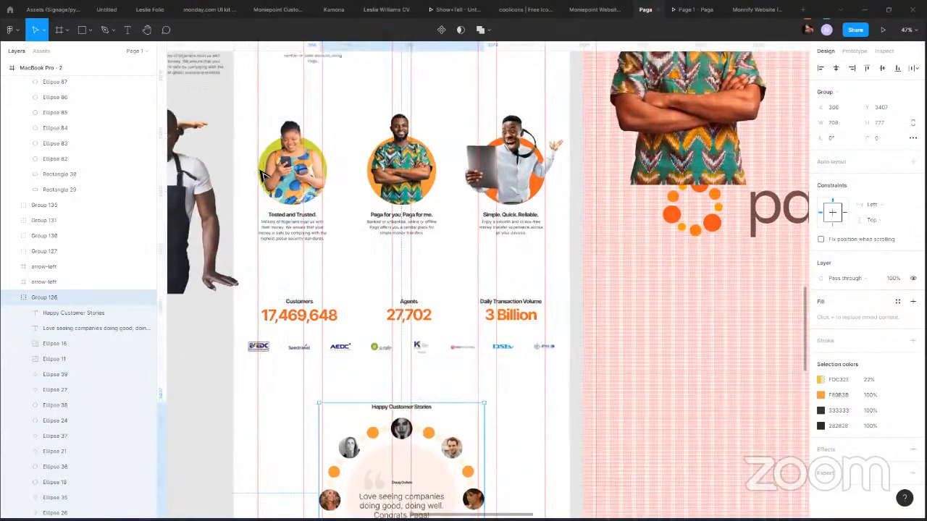
{"action": "scroll", "coordinate": [278, 166], "scroll_direction": "up", "scroll_amount": 5}
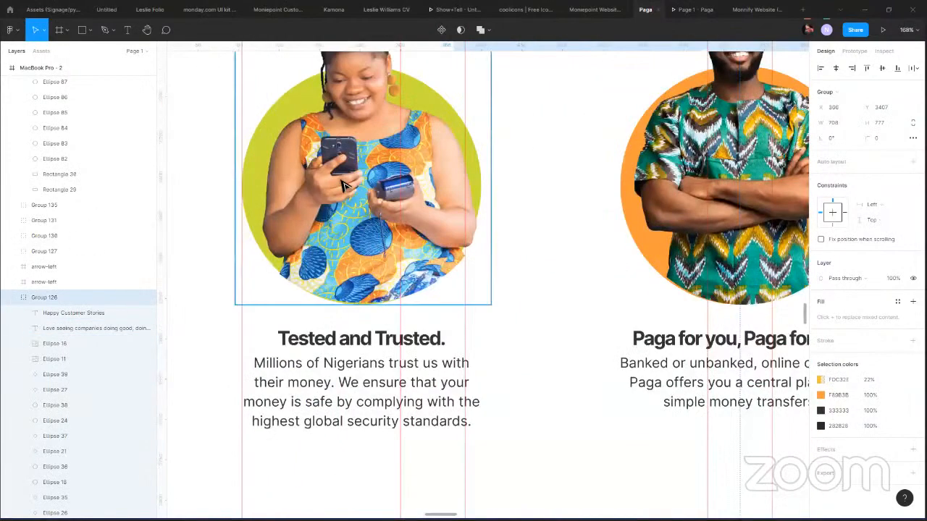
{"action": "left_click", "coordinate": [345, 187]}
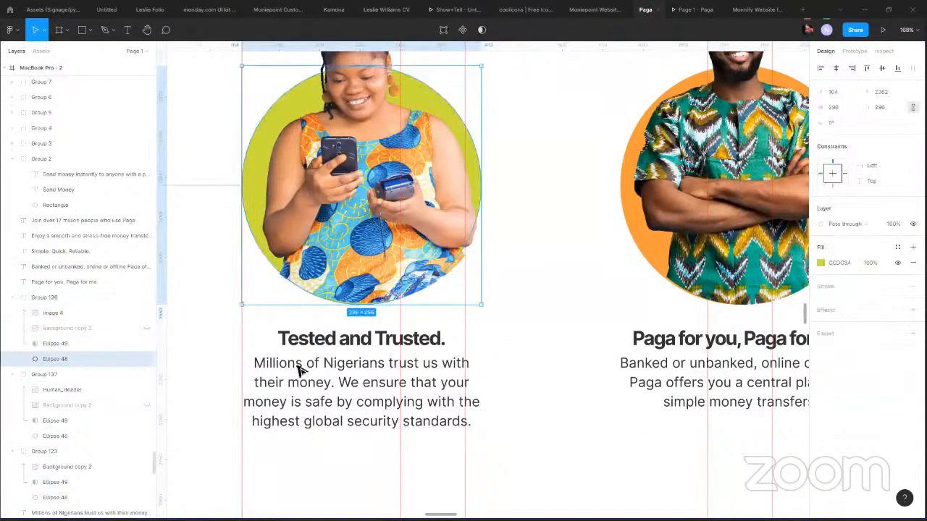
{"action": "left_click", "coordinate": [657, 202]}
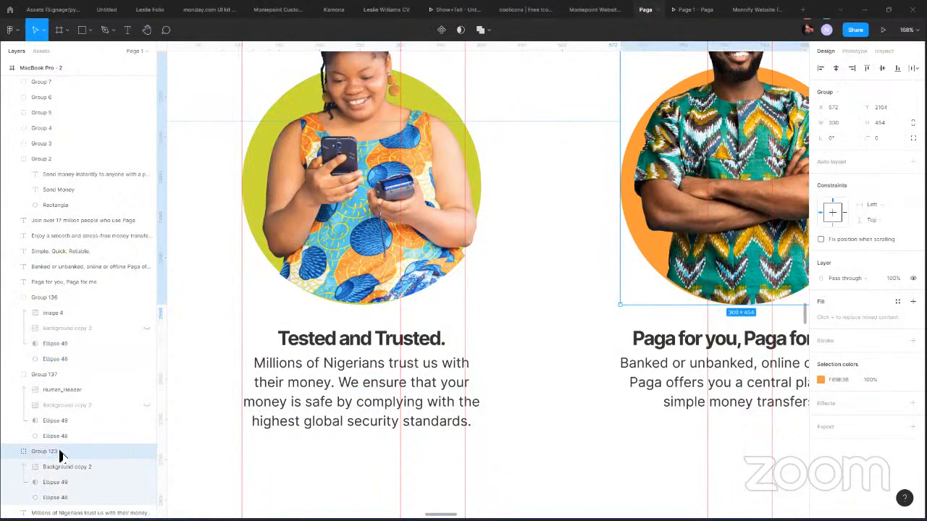
{"action": "scroll", "coordinate": [77, 413], "scroll_direction": "down", "scroll_amount": 3}
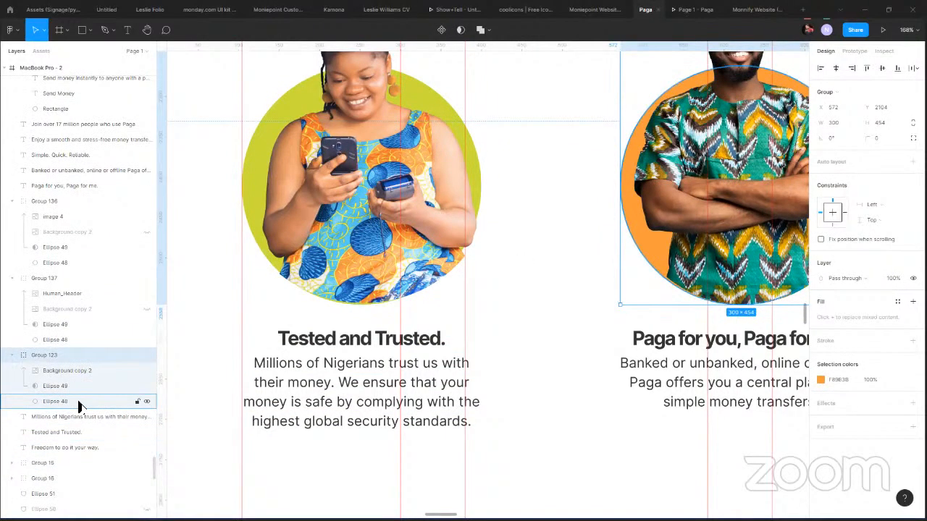
{"action": "left_click", "coordinate": [78, 402]}
Paste the orange circle into the agent section and place it over the woman's image.
{"action": "scroll", "coordinate": [547, 288], "scroll_direction": "down", "scroll_amount": 3}
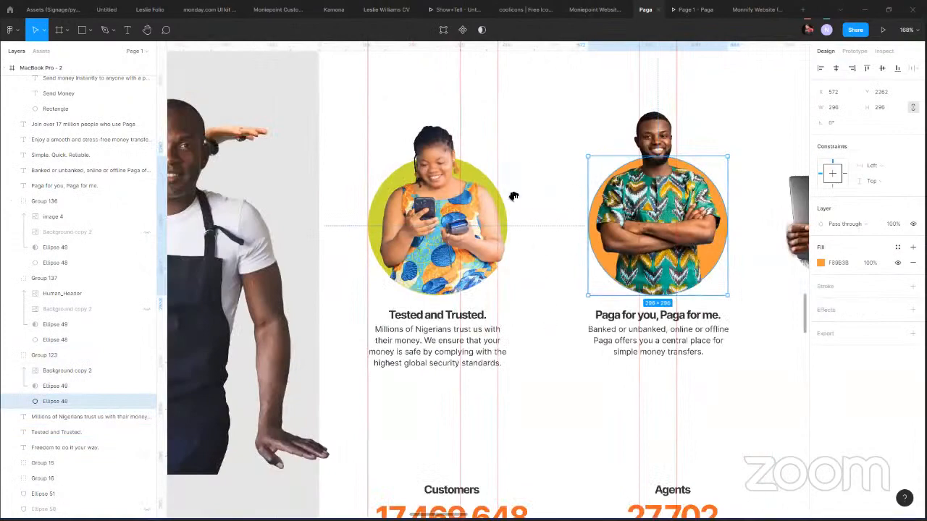
{"action": "scroll", "coordinate": [514, 195], "scroll_direction": "down", "scroll_amount": 5}
{"action": "scroll", "coordinate": [507, 296], "scroll_direction": "down", "scroll_amount": 5}
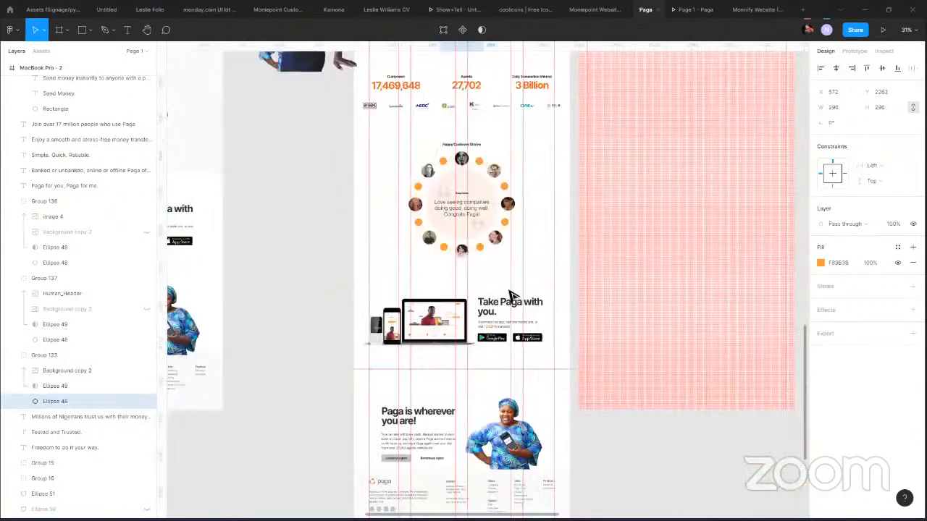
{"action": "scroll", "coordinate": [521, 311], "scroll_direction": "up", "scroll_amount": 5}
{"action": "left_click", "coordinate": [531, 328]}
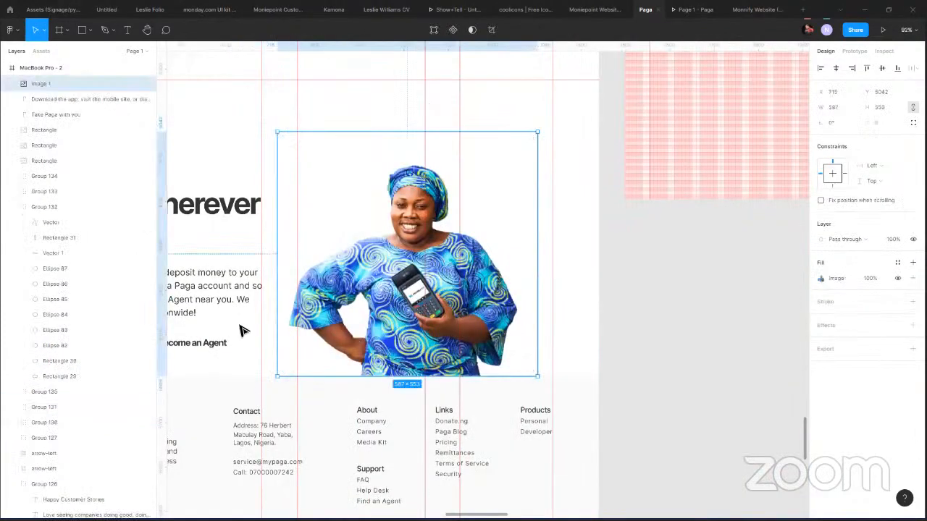
{"action": "key", "text": "ctrl+v"}
{"action": "left_click_drag", "start_coordinate": [379, 283], "coordinate": [443, 250]}
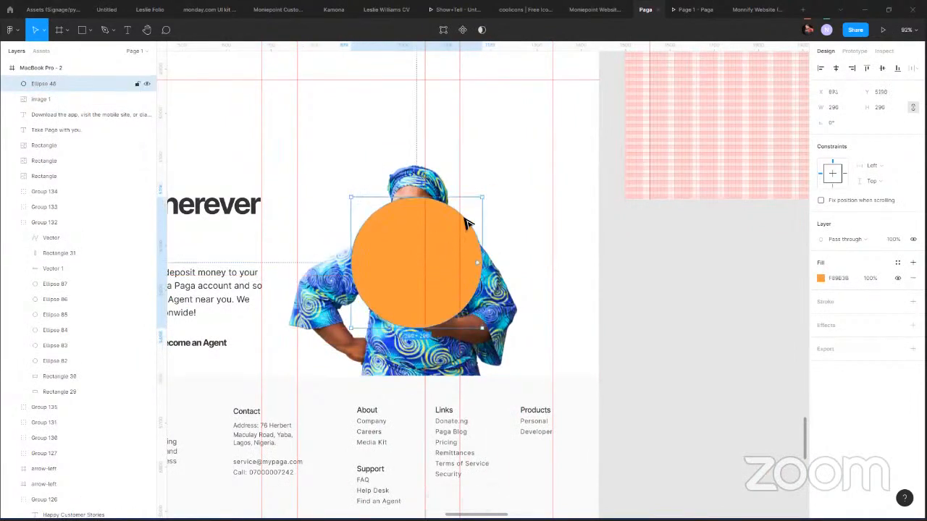
Enlarge the orange circle to 474 × 474, rest it on the footer's top edge at X 792, Y 5120, and send it behind the woman.
{"action": "left_click_drag", "start_coordinate": [482, 196], "coordinate": [519, 158]}
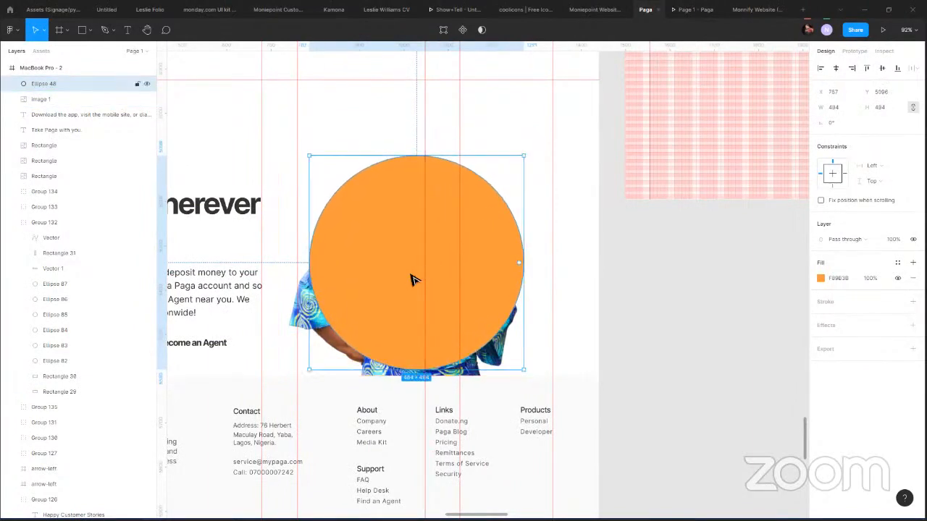
{"action": "mouse_move", "coordinate": [413, 289]}
{"action": "left_mouse_down"}
{"action": "mouse_move", "coordinate": [416, 297]}
{"action": "mouse_move", "coordinate": [416, 284]}
{"action": "left_mouse_up"}
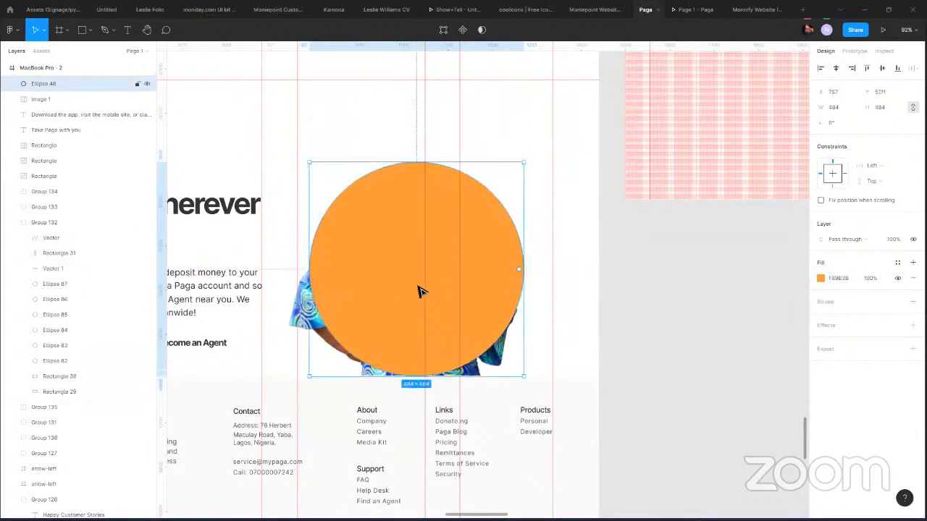
{"action": "key", "text": "alt"}
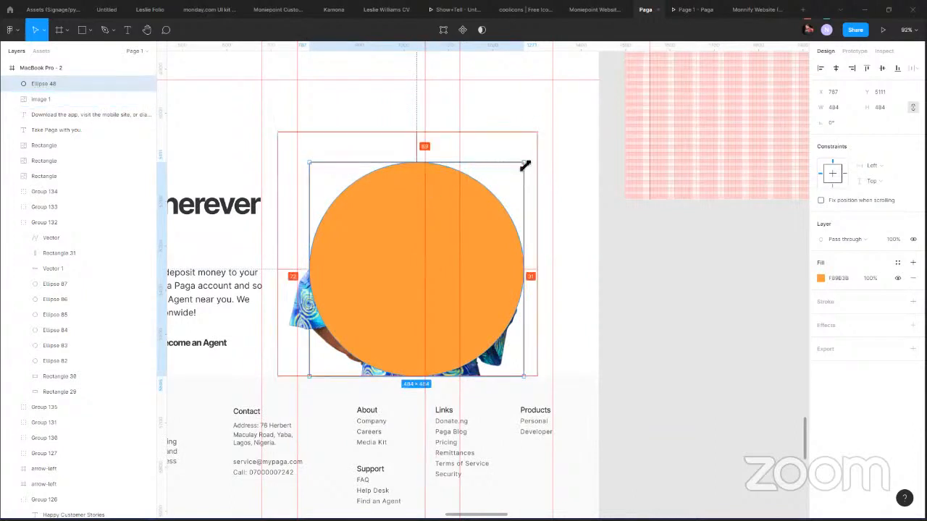
{"action": "mouse_move", "coordinate": [526, 166]}
{"action": "left_mouse_down"}
{"action": "mouse_move", "coordinate": [509, 182]}
{"action": "mouse_move", "coordinate": [523, 168]}
{"action": "left_mouse_up"}
{"action": "left_click_drag", "start_coordinate": [469, 229], "coordinate": [470, 233]}
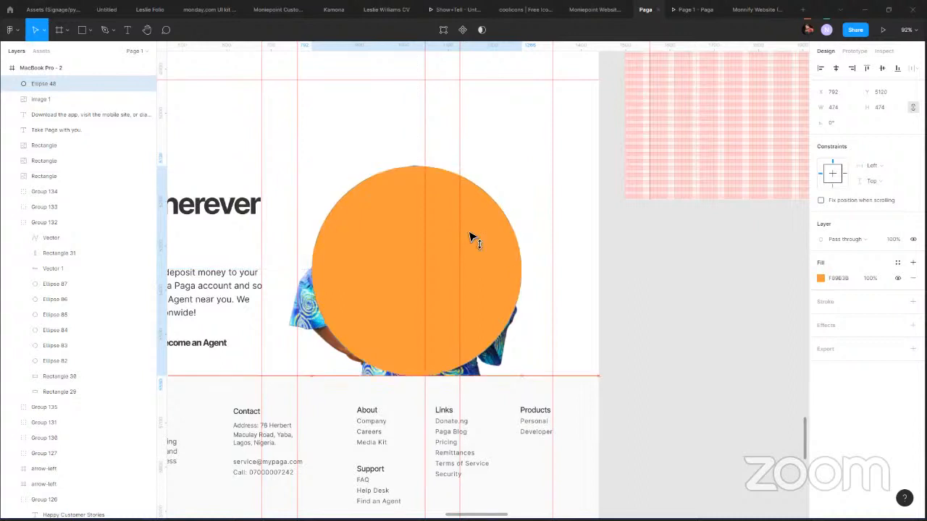
{"action": "key", "text": "ctrl+bracketleft"}
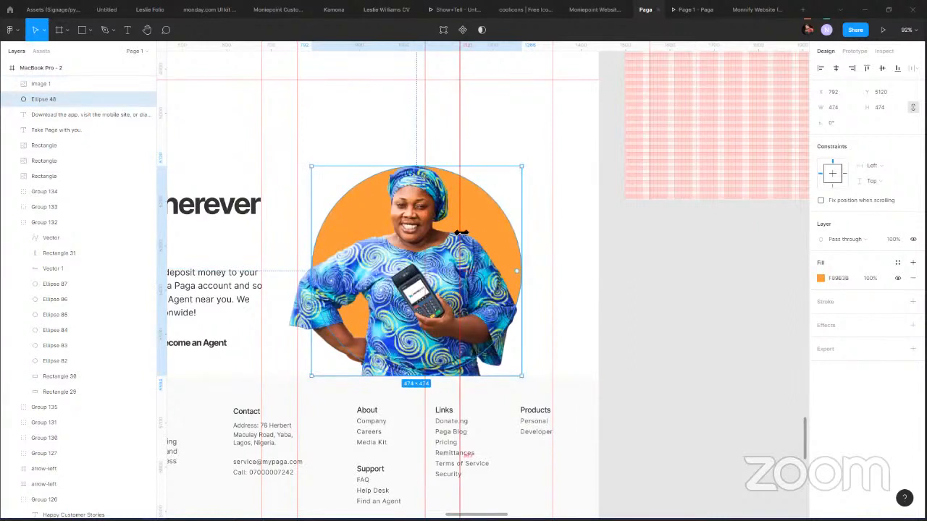
{"action": "left_click", "coordinate": [592, 215]}
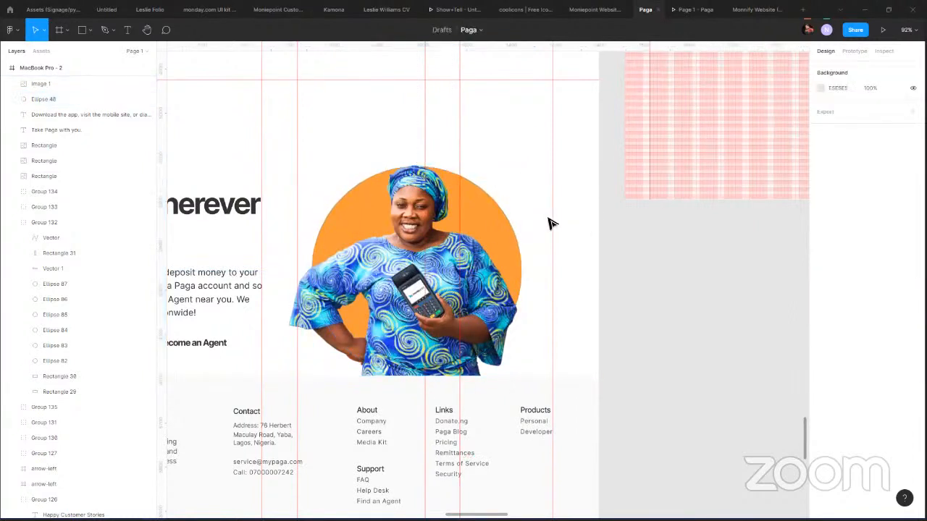
Examine the agent section's text, button group and image in relation to the footer and the "Take Paga with you." section.
{"action": "left_click_drag", "start_coordinate": [541, 222], "coordinate": [824, 266]}
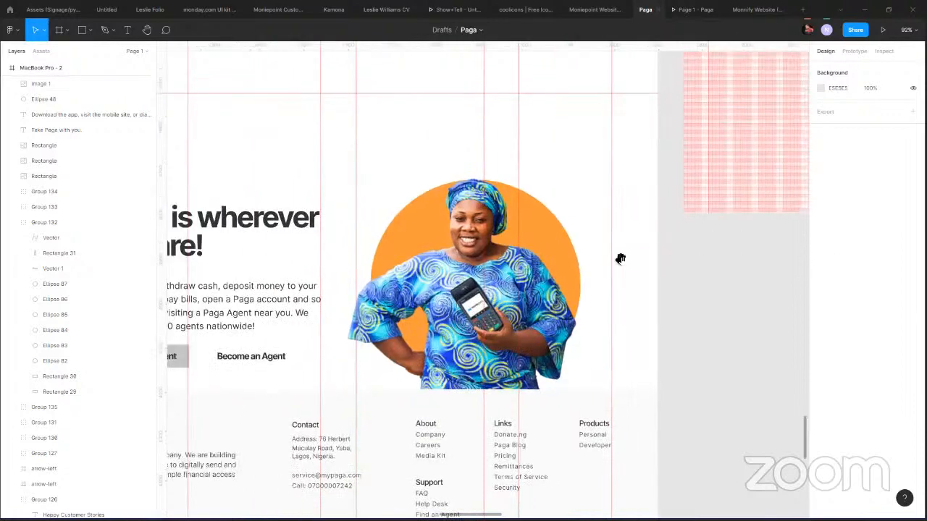
{"action": "left_click_drag", "start_coordinate": [621, 259], "coordinate": [782, 271]}
{"action": "left_click_drag", "start_coordinate": [338, 263], "coordinate": [245, 276]}
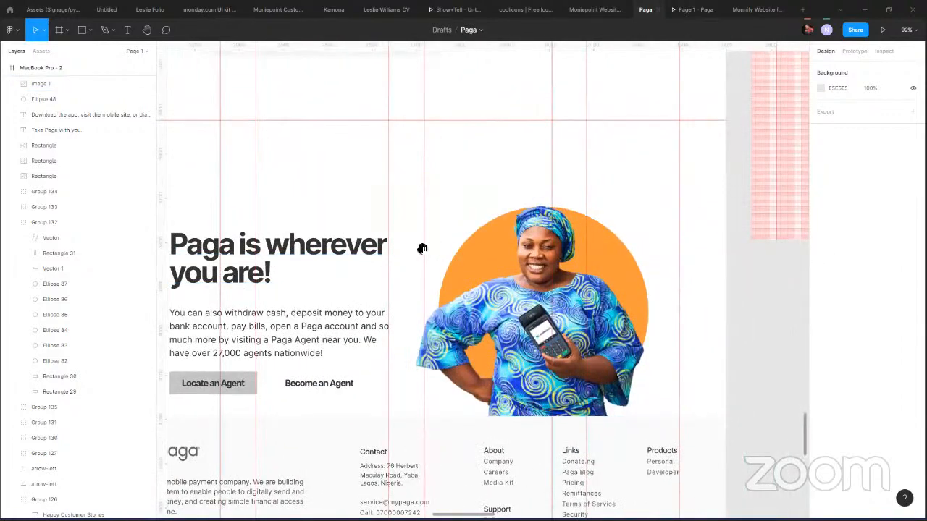
{"action": "scroll", "coordinate": [355, 281], "scroll_direction": "left", "scroll_amount": 5}
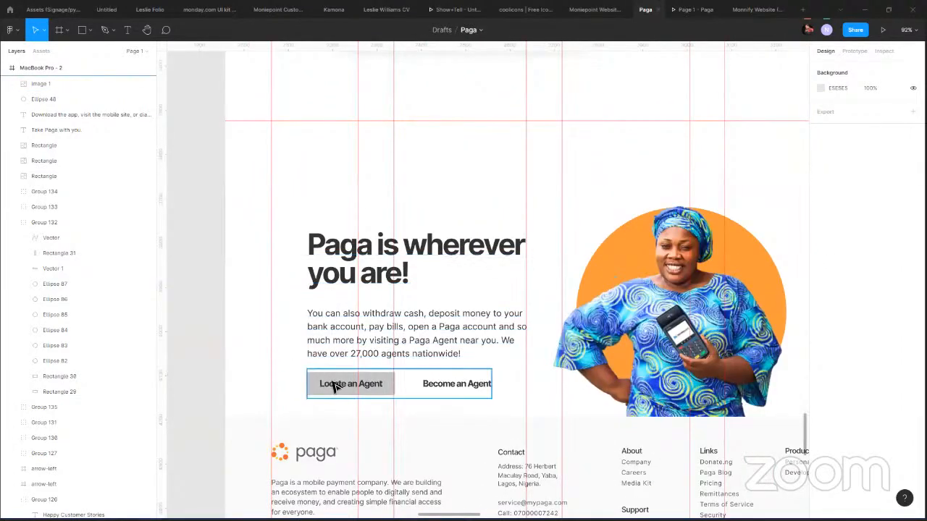
{"action": "left_click", "coordinate": [334, 388]}
{"action": "scroll", "coordinate": [355, 348], "scroll_direction": "down", "scroll_amount": 1}
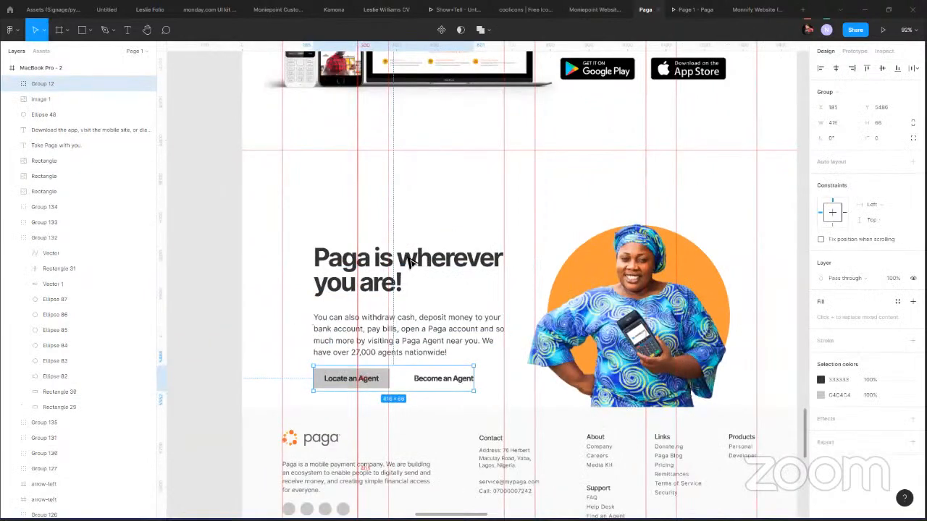
{"action": "scroll", "coordinate": [463, 196], "scroll_direction": "down", "scroll_amount": 1}
{"action": "scroll", "coordinate": [409, 141], "scroll_direction": "down", "scroll_amount": 1}
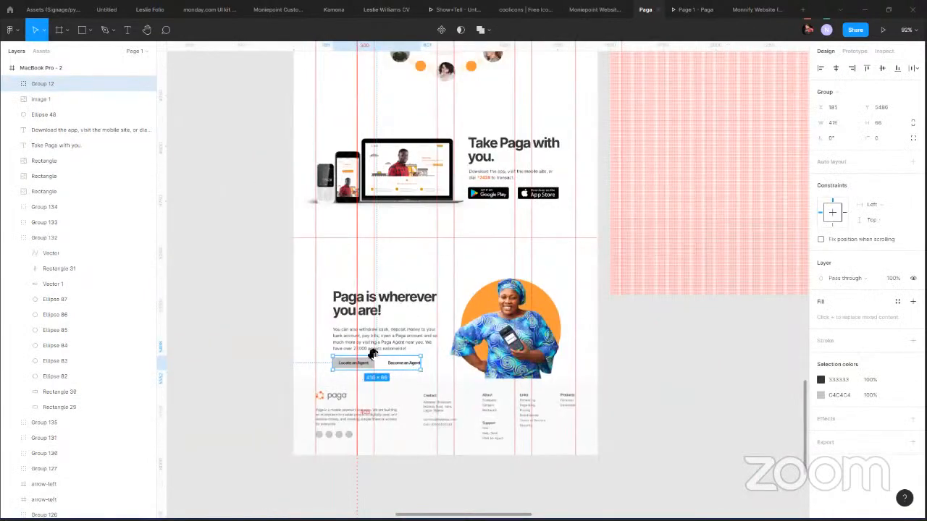
{"action": "scroll", "coordinate": [372, 354], "scroll_direction": "down", "scroll_amount": 1}
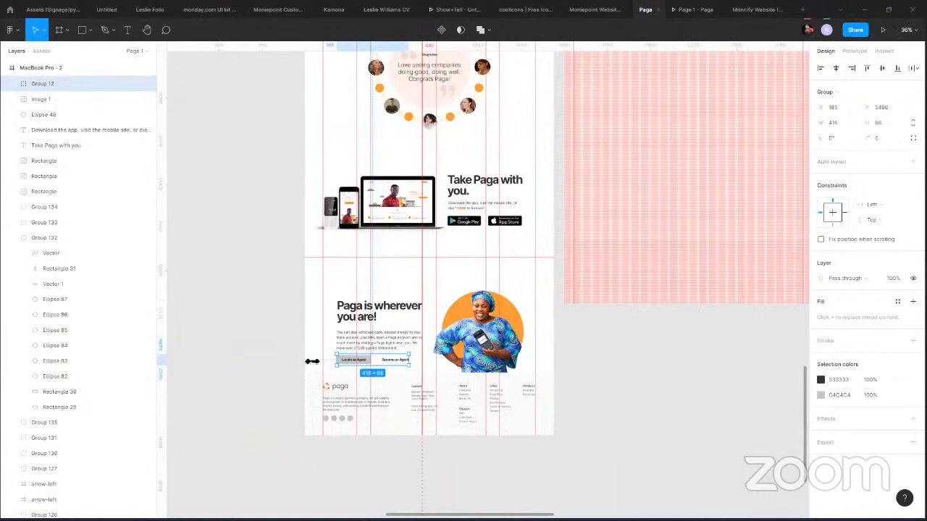
Move the row of three feature cards with their captions slightly up, closer to the service icons.
{"action": "scroll", "coordinate": [427, 335], "scroll_direction": "up", "scroll_amount": 3}
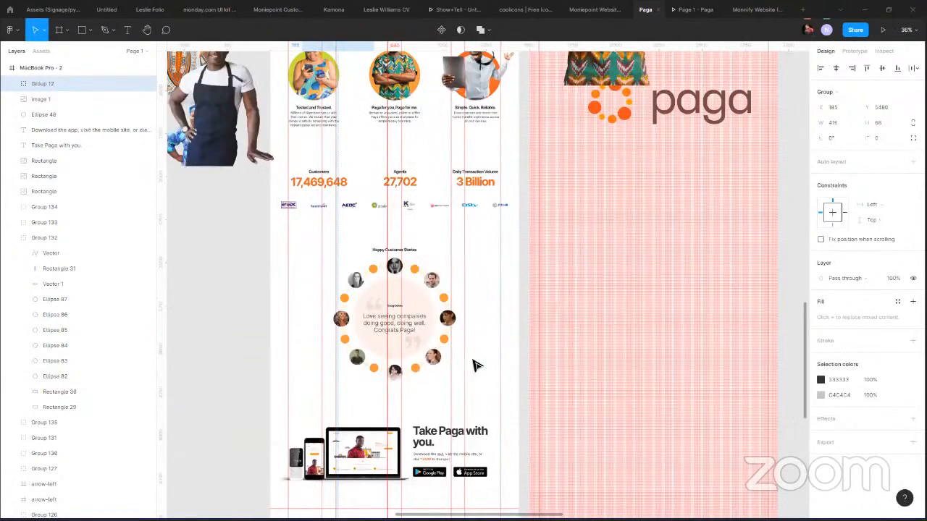
{"action": "scroll", "coordinate": [477, 366], "scroll_direction": "up", "scroll_amount": 3}
{"action": "left_click_drag", "start_coordinate": [497, 359], "coordinate": [268, 254]}
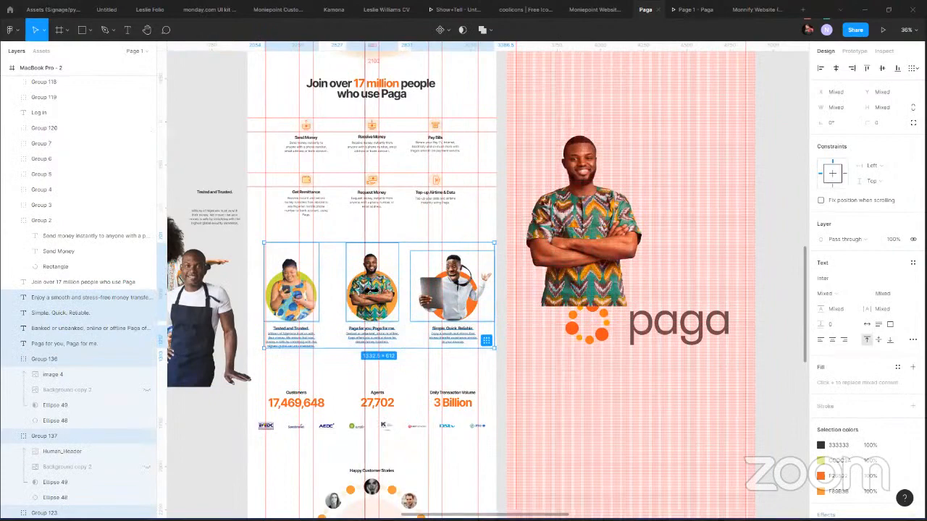
{"action": "scroll", "coordinate": [395, 289], "scroll_direction": "up", "scroll_amount": 2}
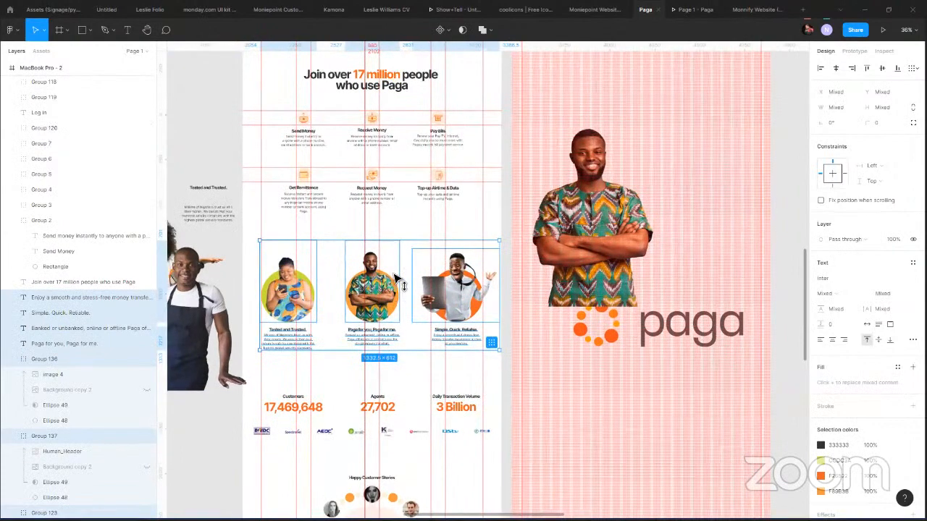
{"action": "scroll", "coordinate": [397, 275], "scroll_direction": "up", "scroll_amount": 3}
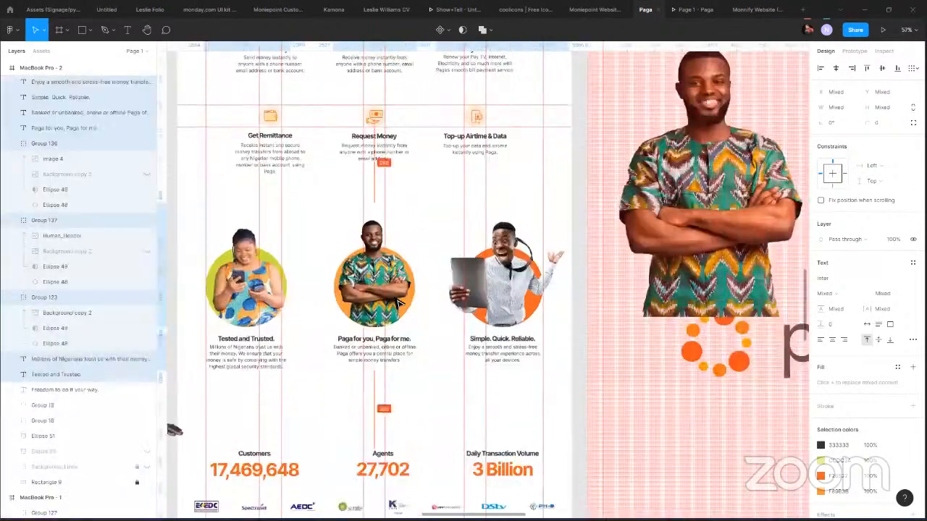
{"action": "left_click_drag", "start_coordinate": [400, 297], "coordinate": [403, 286]}
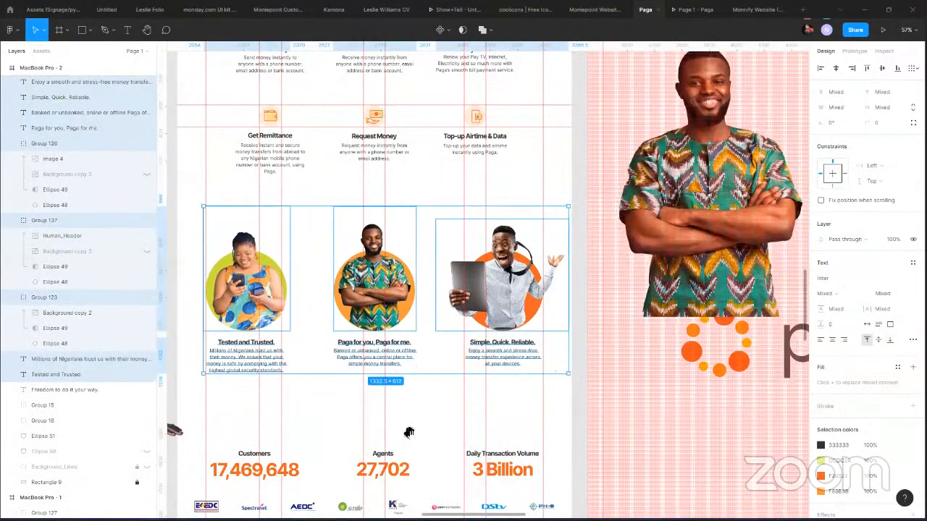
Move the customer statistics and partner logos up together, closer to the feature cards.
{"action": "scroll", "coordinate": [411, 277], "scroll_direction": "down", "scroll_amount": 1}
{"action": "scroll", "coordinate": [411, 277], "scroll_direction": "down", "scroll_amount": 1}
{"action": "scroll", "coordinate": [536, 389], "scroll_direction": "down", "scroll_amount": 2}
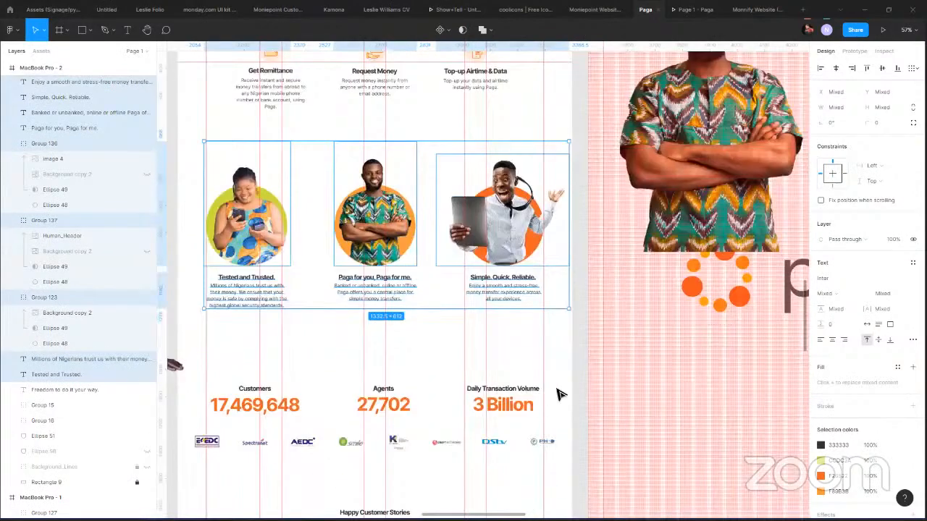
{"action": "scroll", "coordinate": [557, 393], "scroll_direction": "down", "scroll_amount": 2}
{"action": "scroll", "coordinate": [239, 302], "scroll_direction": "down", "scroll_amount": 3}
{"action": "left_click", "coordinate": [234, 290]}
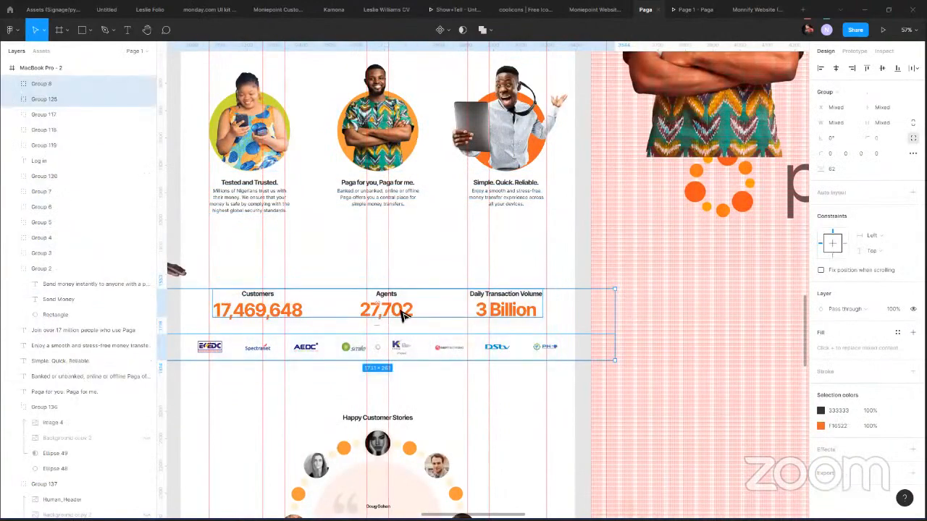
{"action": "key", "text": "shift+Up"}
{"action": "key", "text": "shift+Up"}
{"action": "key", "text": "shift+Up"}
{"action": "key", "text": "shift+Up"}
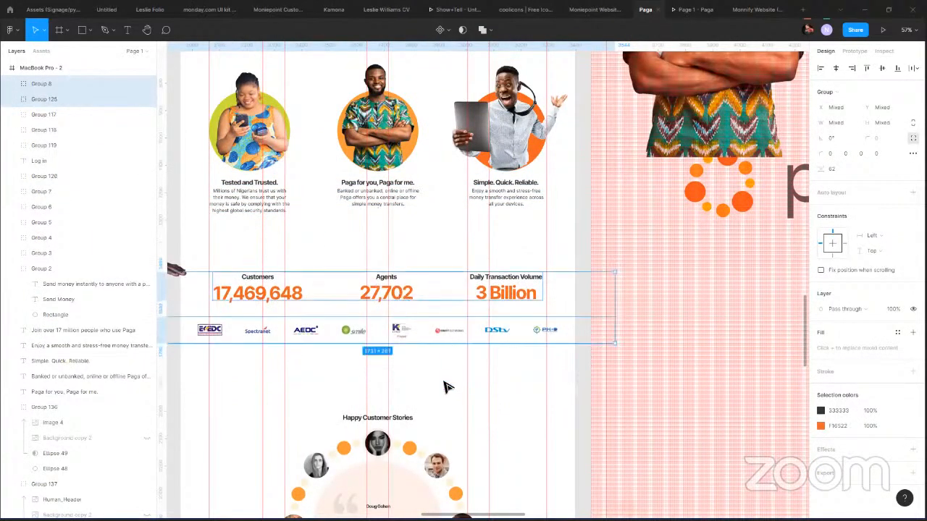
Select the amber, pale and small orange decorative circles along the left side of the hero's large circle.
{"action": "scroll", "coordinate": [369, 267], "scroll_direction": "up", "scroll_amount": 8}
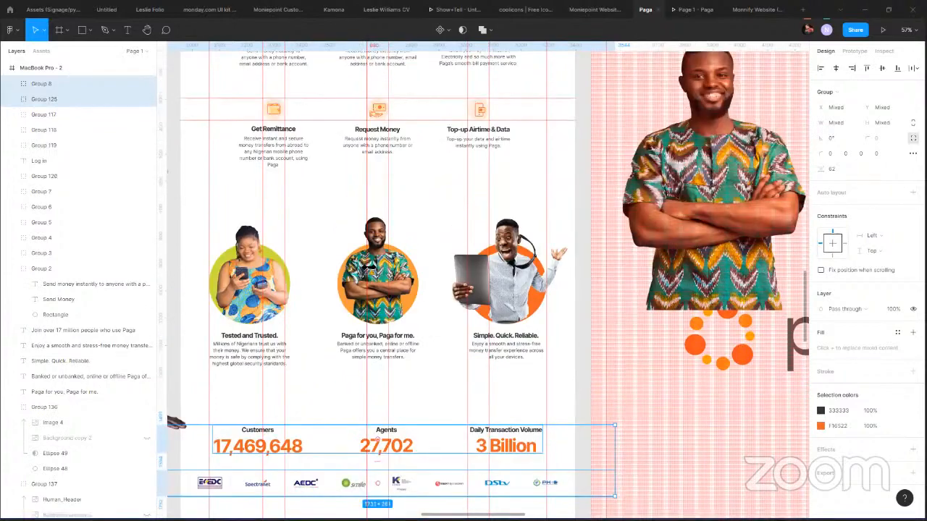
{"action": "scroll", "coordinate": [368, 266], "scroll_direction": "up", "scroll_amount": 1}
{"action": "scroll", "coordinate": [368, 266], "scroll_direction": "up", "scroll_amount": 20}
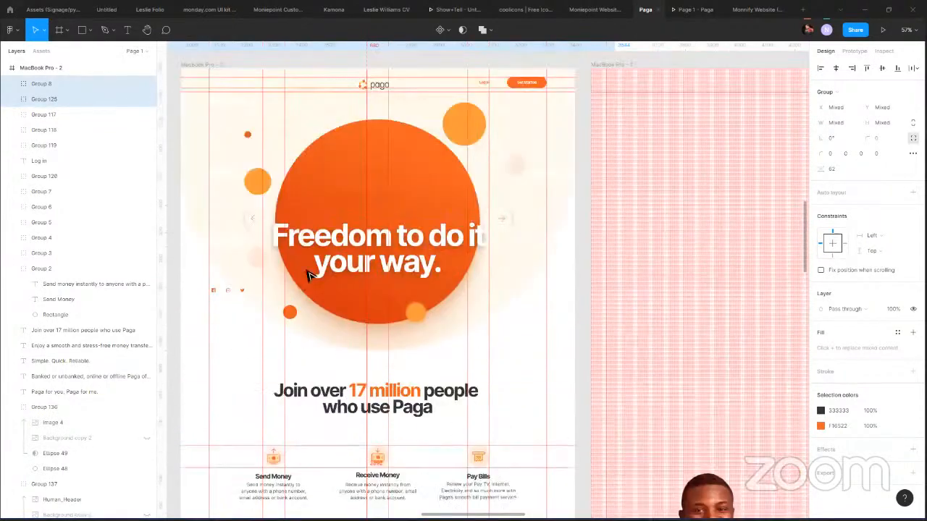
{"action": "left_click", "coordinate": [291, 313]}
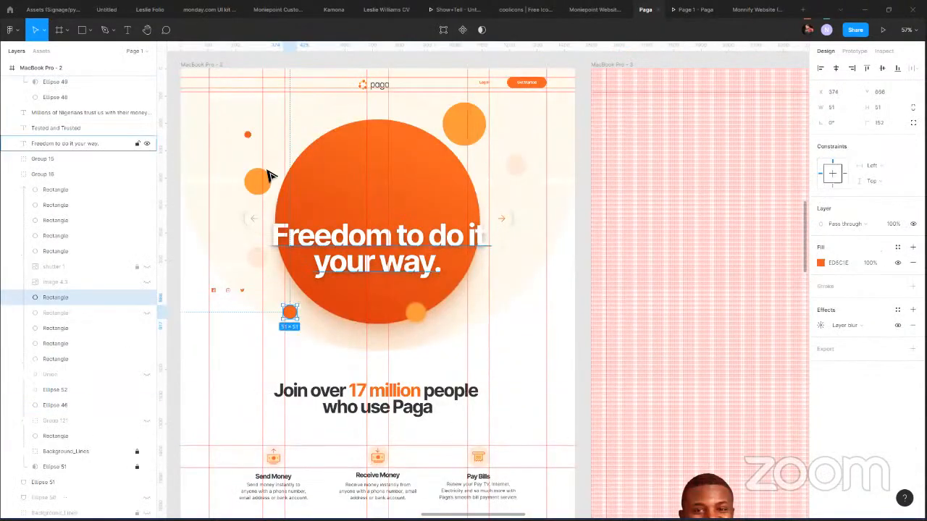
{"action": "left_click", "coordinate": [257, 181], "text": "shift"}
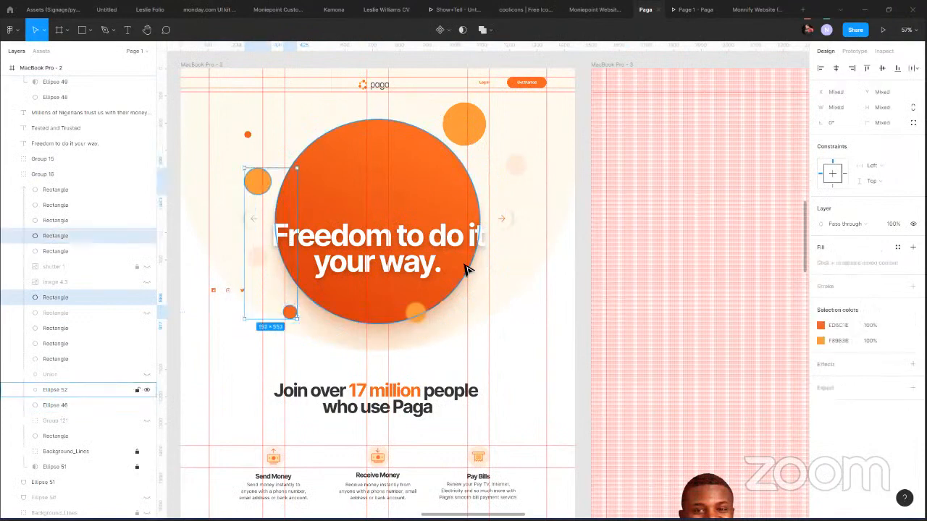
{"action": "left_click", "coordinate": [260, 261], "text": "shift"}
{"action": "left_click", "coordinate": [517, 169], "text": "shift"}
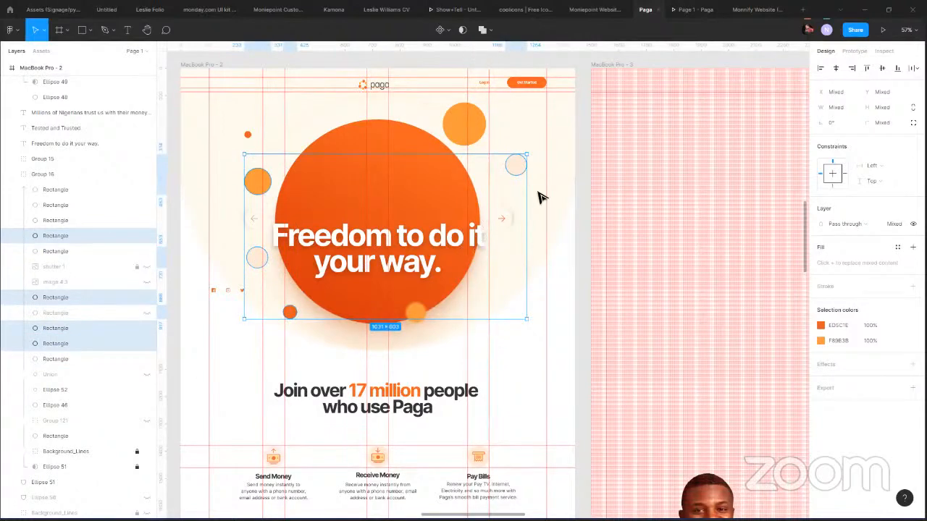
{"action": "left_click", "coordinate": [516, 173], "text": "shift"}
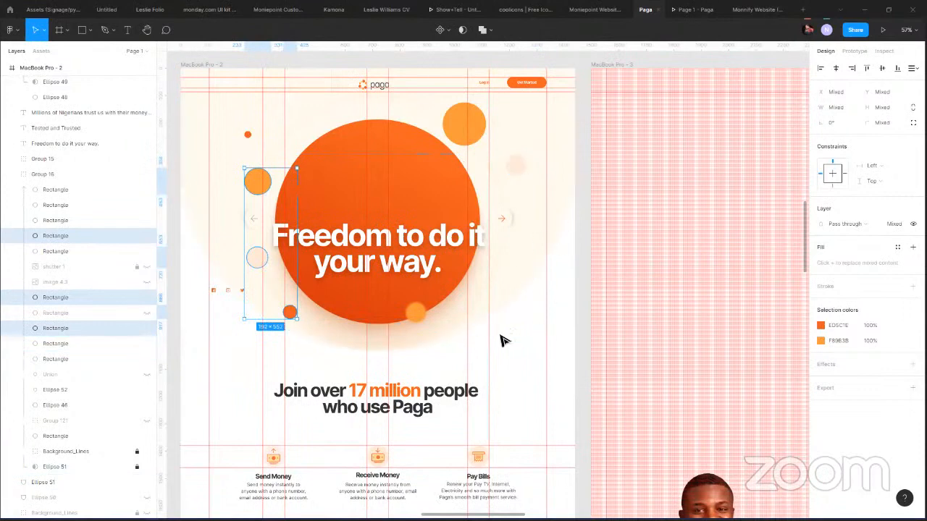
Paste a copy of the three hero circles near the agent section and park them on the empty canvas beside the frame.
{"action": "scroll", "coordinate": [489, 347], "scroll_direction": "down", "scroll_amount": 2}
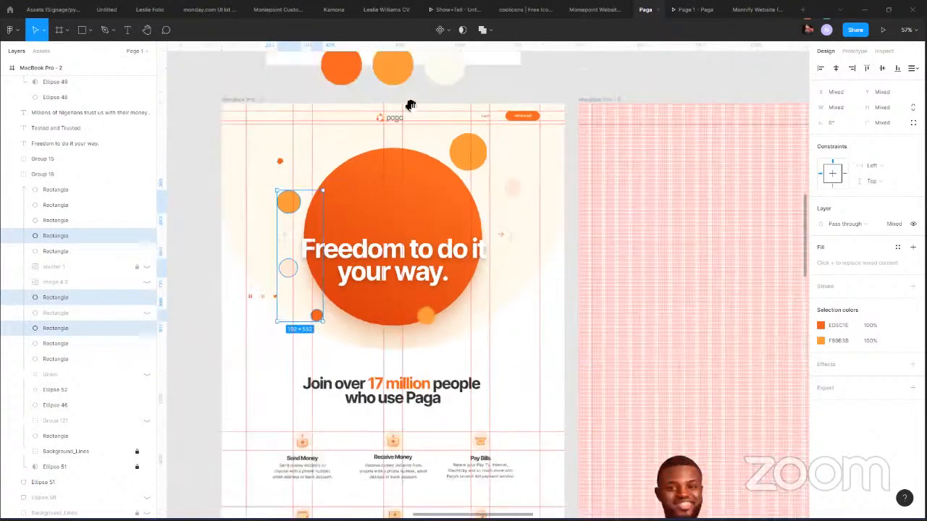
{"action": "scroll", "coordinate": [368, 210], "scroll_direction": "down", "scroll_amount": 3}
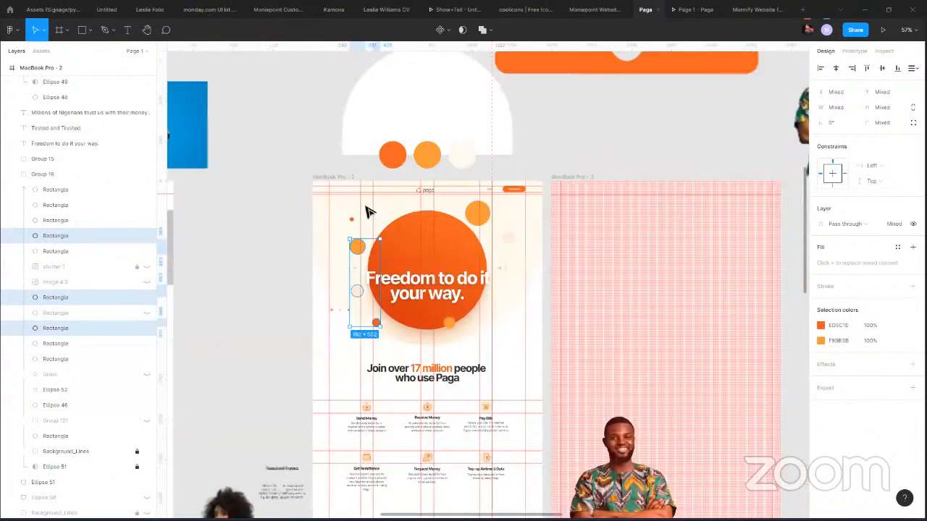
{"action": "scroll", "coordinate": [457, 222], "scroll_direction": "down", "scroll_amount": 5}
{"action": "scroll", "coordinate": [458, 216], "scroll_direction": "up", "scroll_amount": 3}
{"action": "scroll", "coordinate": [457, 216], "scroll_direction": "up", "scroll_amount": 2}
{"action": "left_click", "coordinate": [458, 215]}
{"action": "key", "text": "ctrl+v"}
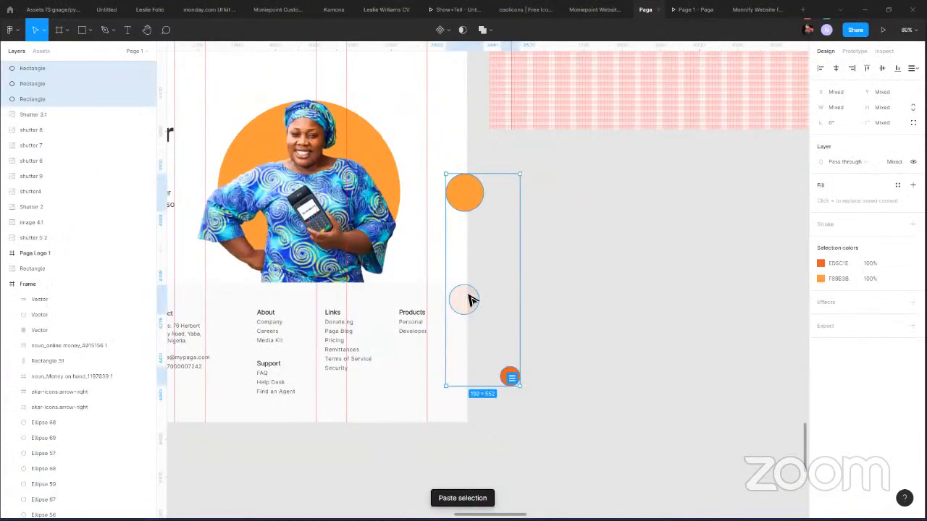
{"action": "left_click_drag", "start_coordinate": [470, 297], "coordinate": [527, 288]}
{"action": "key", "text": "Escape"}
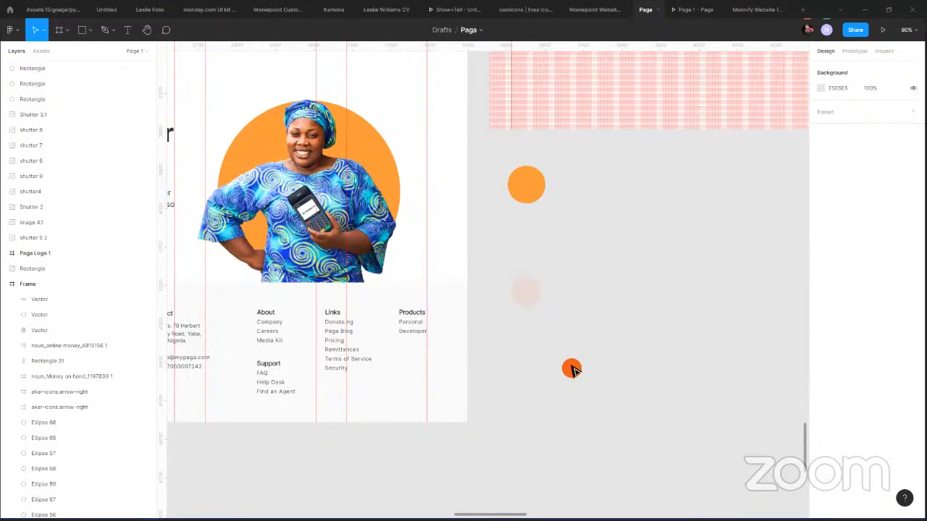
Arrange the circles around the woman: orange at 69 × 69 by her elbow, pale at 108 × 108 upper right, amber at X 796, Y 5172.
{"action": "left_click", "coordinate": [572, 369]}
{"action": "left_click_drag", "start_coordinate": [505, 333], "coordinate": [409, 223]}
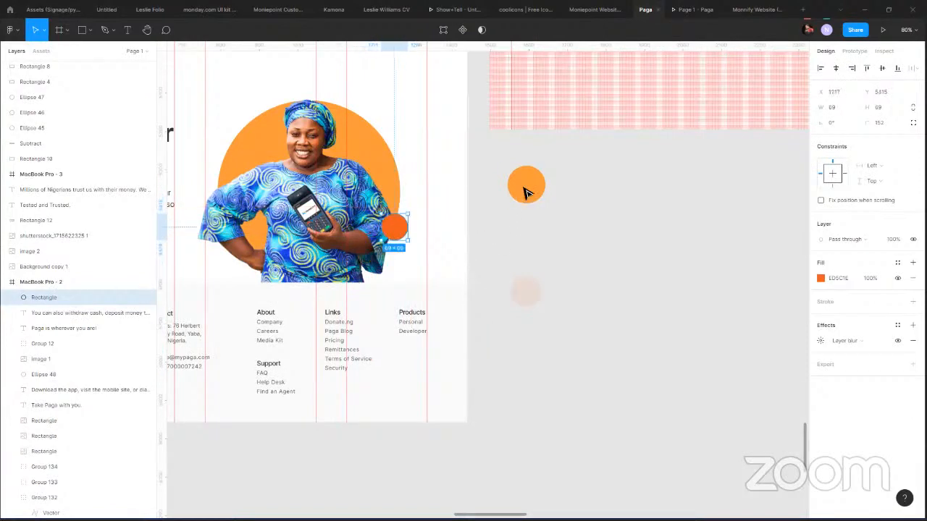
{"action": "left_click_drag", "start_coordinate": [525, 296], "coordinate": [425, 91]}
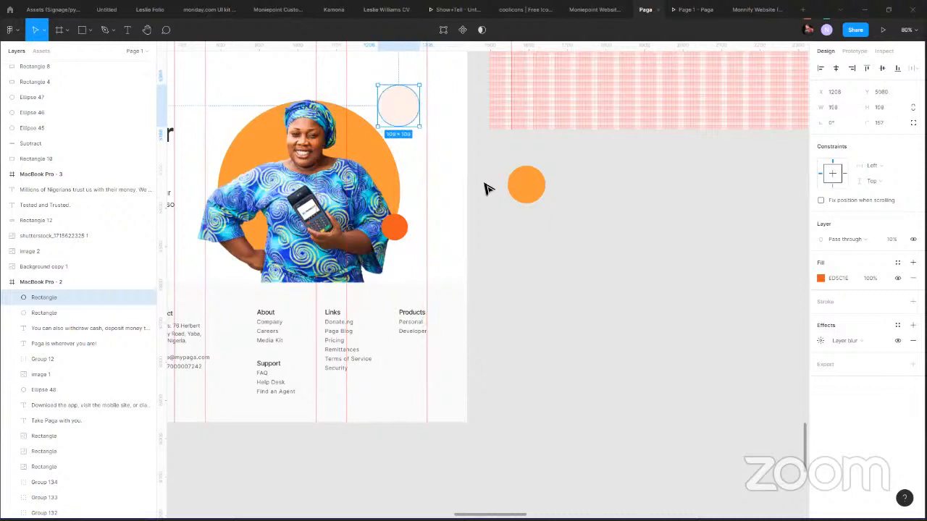
{"action": "left_click", "coordinate": [523, 191]}
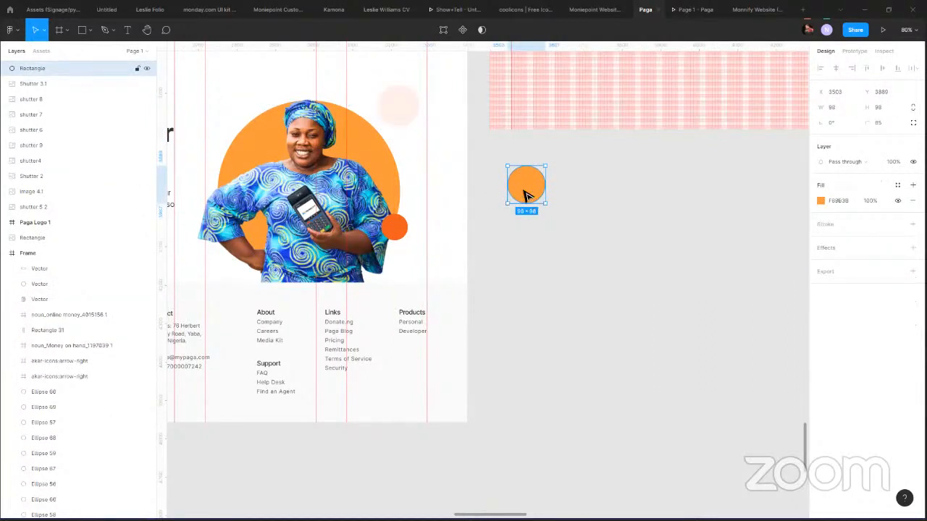
{"action": "left_click_drag", "start_coordinate": [530, 198], "coordinate": [235, 149]}
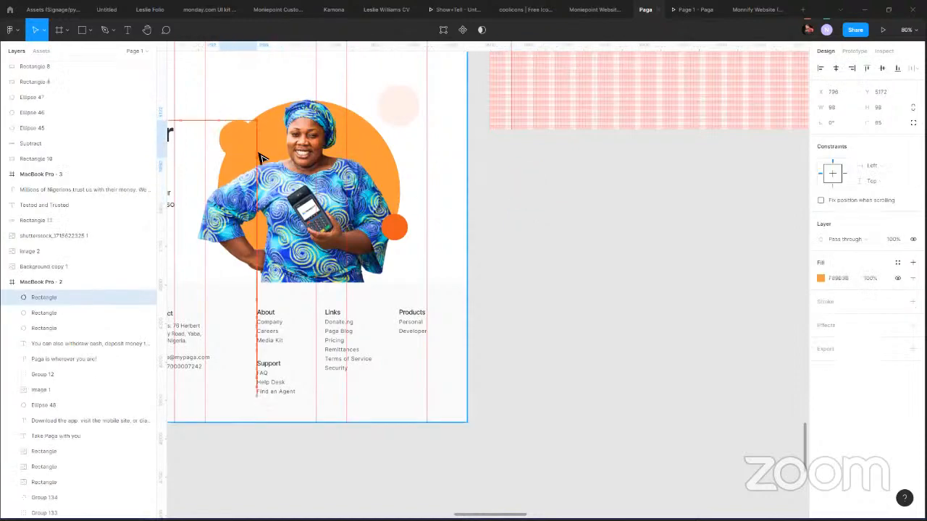
Recolour the amber circle beside the woman with the cream FFFBEE sampled from the hero background.
{"action": "scroll", "coordinate": [455, 178], "scroll_direction": "down", "scroll_amount": 3}
{"action": "left_click_drag", "start_coordinate": [367, 173], "coordinate": [375, 302]}
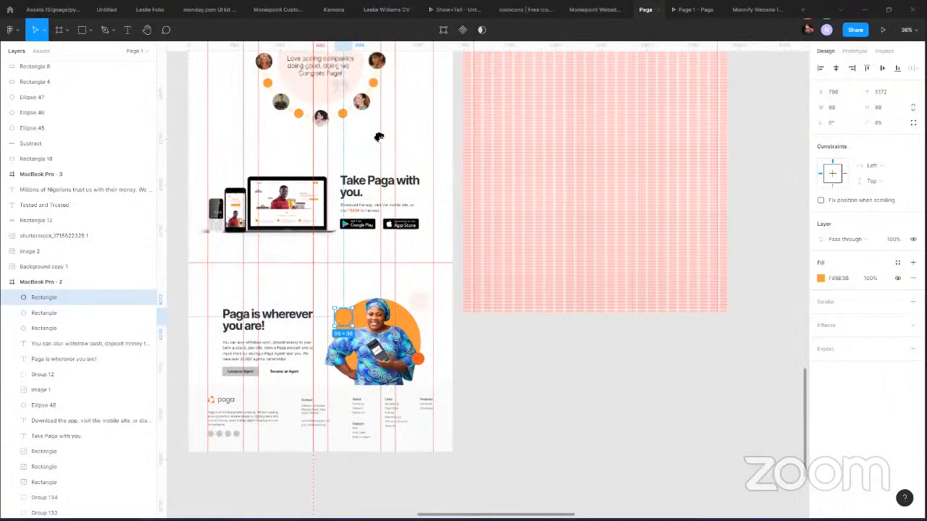
{"action": "scroll", "coordinate": [379, 137], "scroll_direction": "up", "scroll_amount": 3}
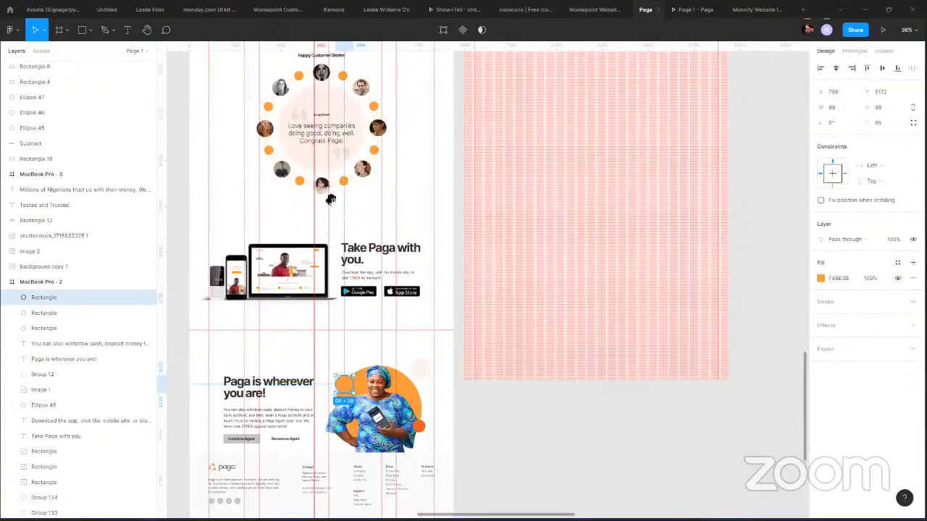
{"action": "scroll", "coordinate": [331, 199], "scroll_direction": "up", "scroll_amount": 2}
{"action": "left_click_drag", "start_coordinate": [341, 67], "coordinate": [320, 444]}
{"action": "left_click_drag", "start_coordinate": [280, 45], "coordinate": [279, 290]}
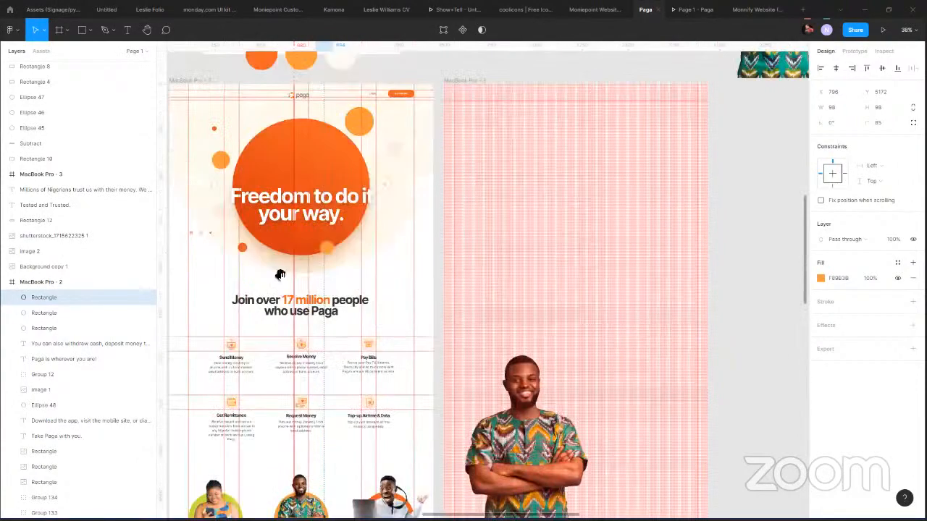
{"action": "left_click_drag", "start_coordinate": [317, 472], "coordinate": [307, 144]}
{"action": "scroll", "coordinate": [309, 142], "scroll_direction": "down", "scroll_amount": 15}
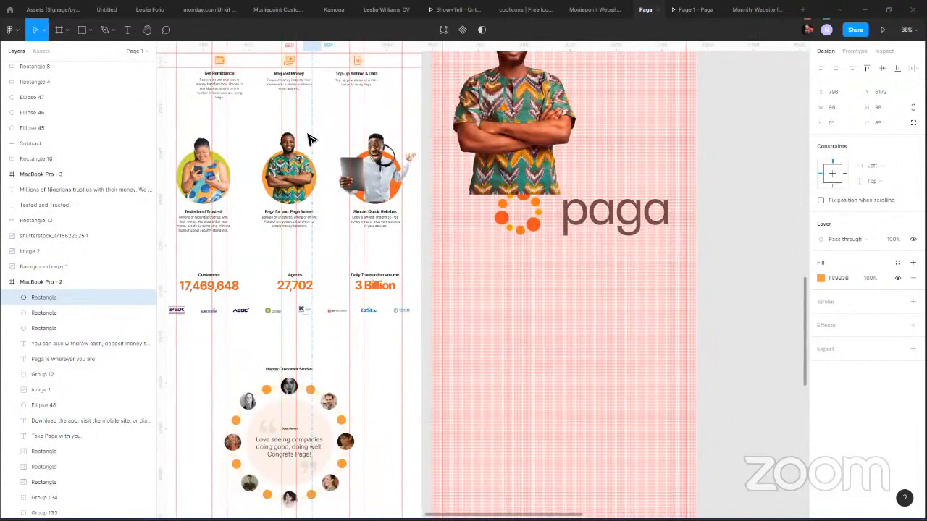
{"action": "key", "text": "i"}
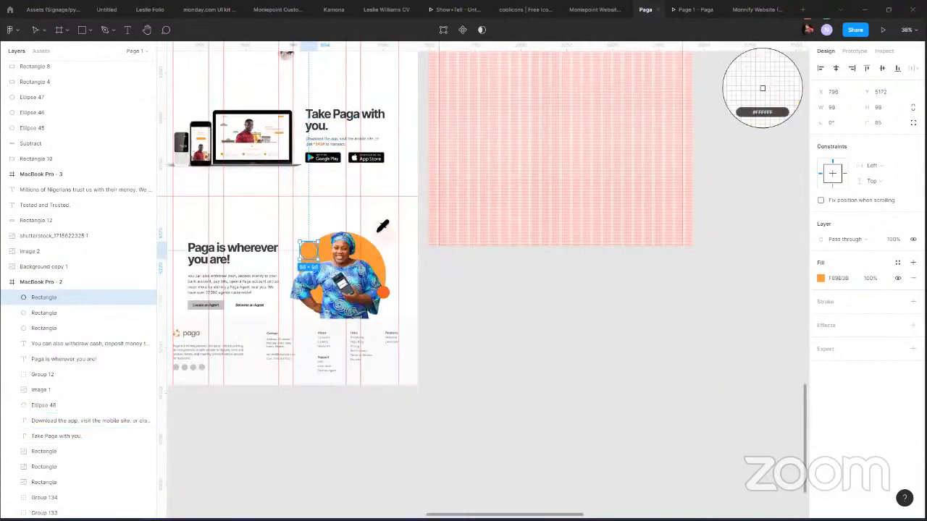
{"action": "scroll", "coordinate": [335, 123], "scroll_direction": "up", "scroll_amount": 5}
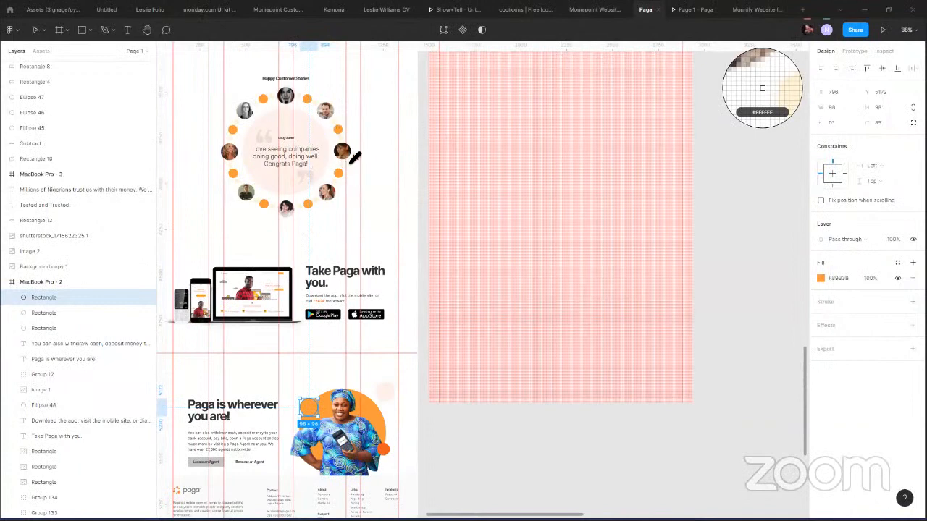
{"action": "scroll", "coordinate": [400, 210], "scroll_direction": "up", "scroll_amount": 13}
{"action": "scroll", "coordinate": [404, 217], "scroll_direction": "up", "scroll_amount": 5}
{"action": "left_click", "coordinate": [406, 219]}
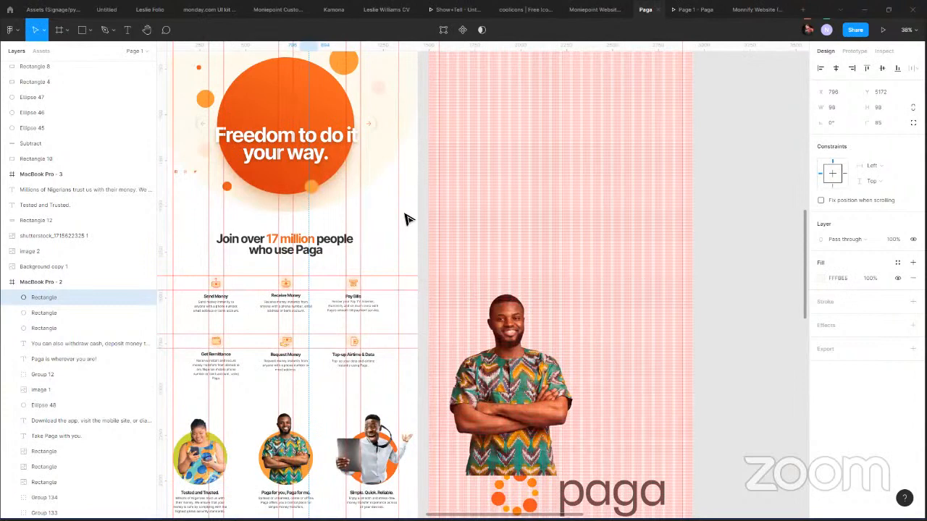
Review the page from the hero down to the footer, checking how the agent section's circles fit with the other sections.
{"action": "scroll", "coordinate": [406, 219], "scroll_direction": "up", "scroll_amount": 2}
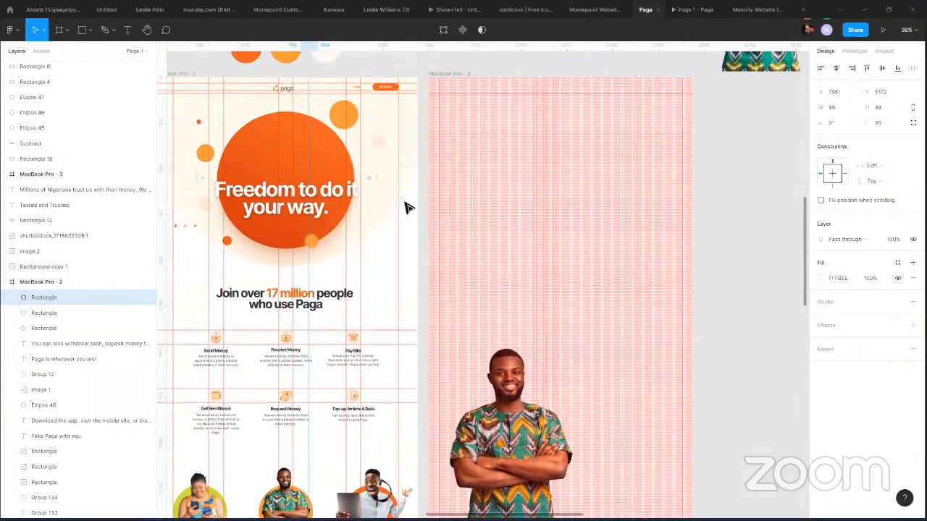
{"action": "scroll", "coordinate": [391, 213], "scroll_direction": "down", "scroll_amount": 1}
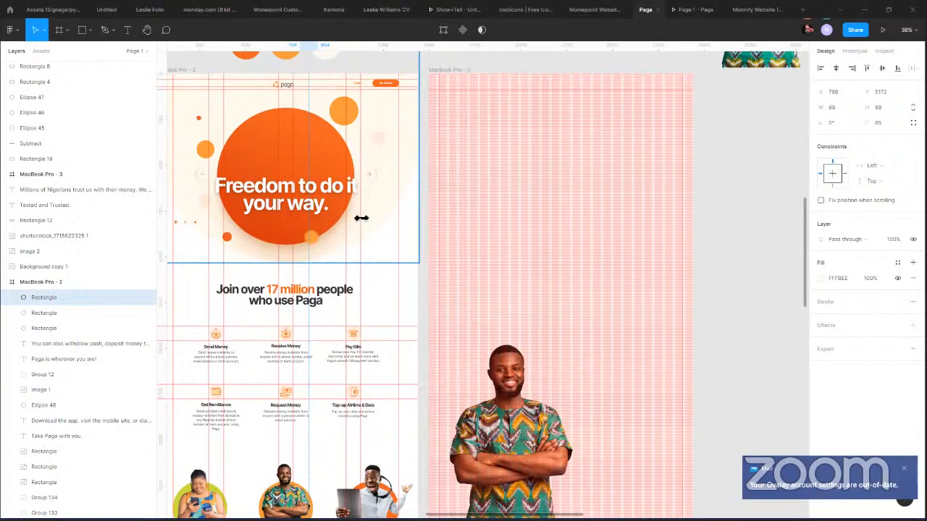
{"action": "scroll", "coordinate": [313, 240], "scroll_direction": "down", "scroll_amount": 5}
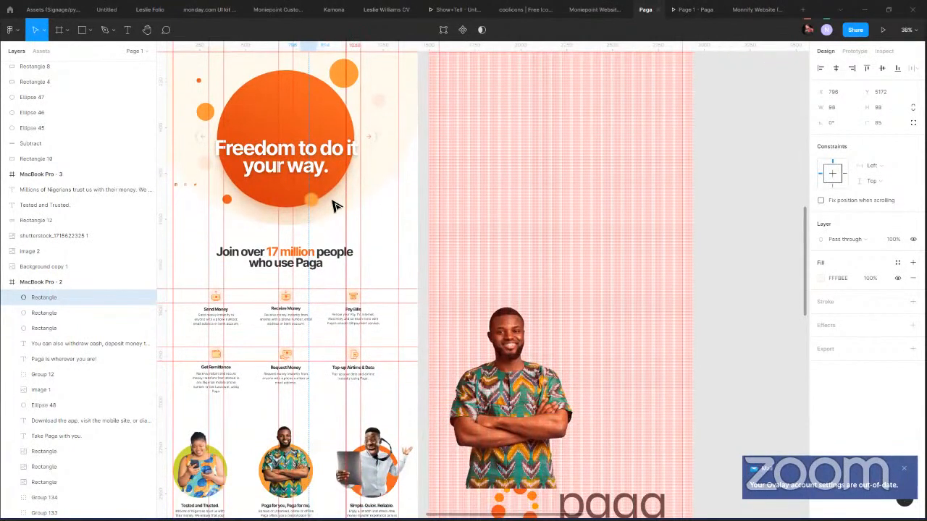
{"action": "scroll", "coordinate": [313, 240], "scroll_direction": "down", "scroll_amount": 4}
{"action": "scroll", "coordinate": [313, 239], "scroll_direction": "down", "scroll_amount": 11}
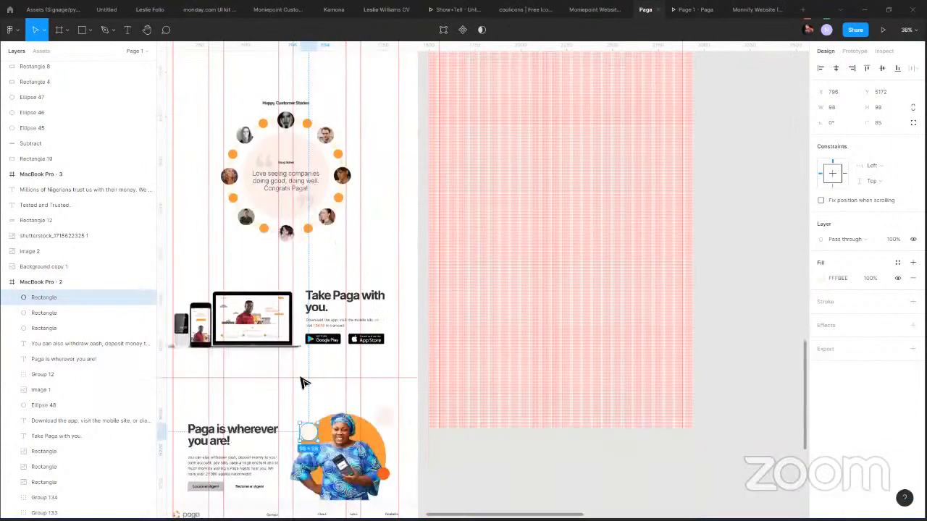
{"action": "scroll", "coordinate": [304, 383], "scroll_direction": "down", "scroll_amount": 3}
{"action": "left_click", "coordinate": [406, 386]}
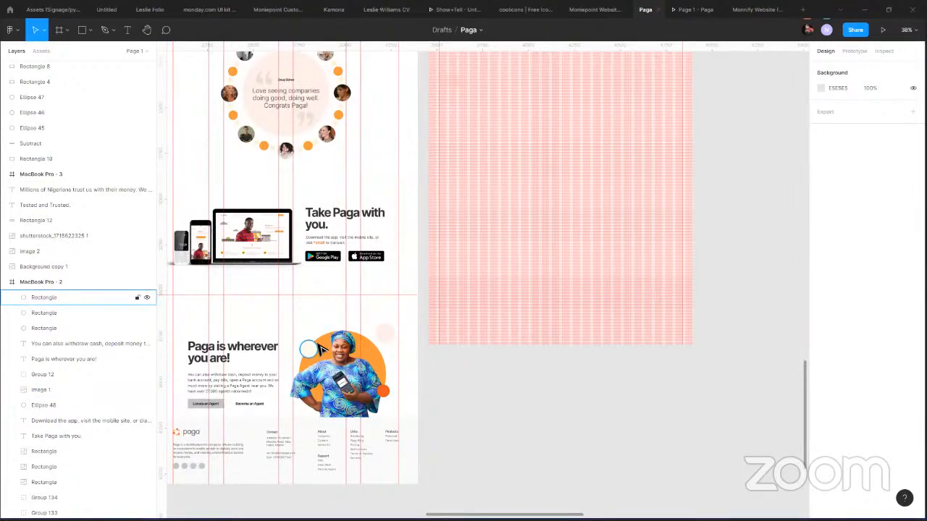
Lower the pale 108 × 108 circle beside the woman's head to X 1202, Y 5120.
{"action": "scroll", "coordinate": [322, 349], "scroll_direction": "down", "scroll_amount": 1}
{"action": "scroll", "coordinate": [303, 366], "scroll_direction": "down", "scroll_amount": 2}
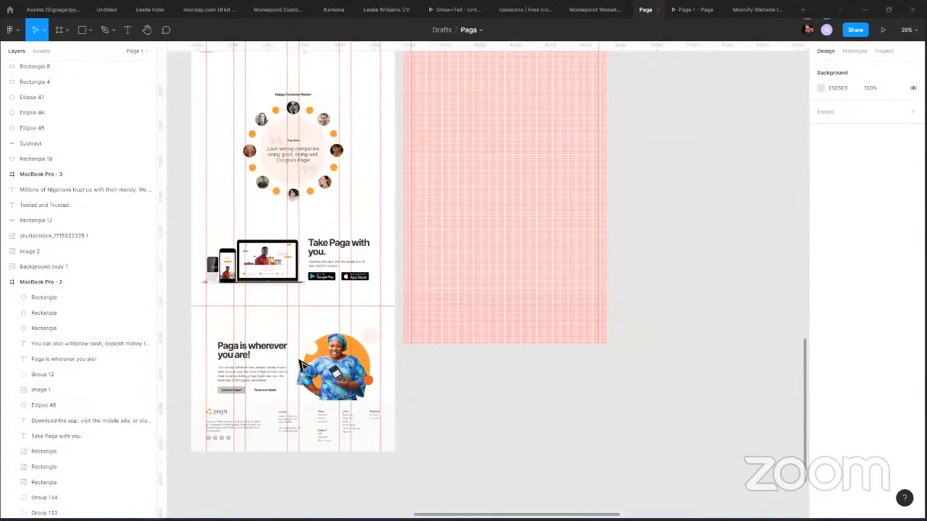
{"action": "left_click", "coordinate": [299, 363]}
{"action": "scroll", "coordinate": [300, 362], "scroll_direction": "up", "scroll_amount": 10}
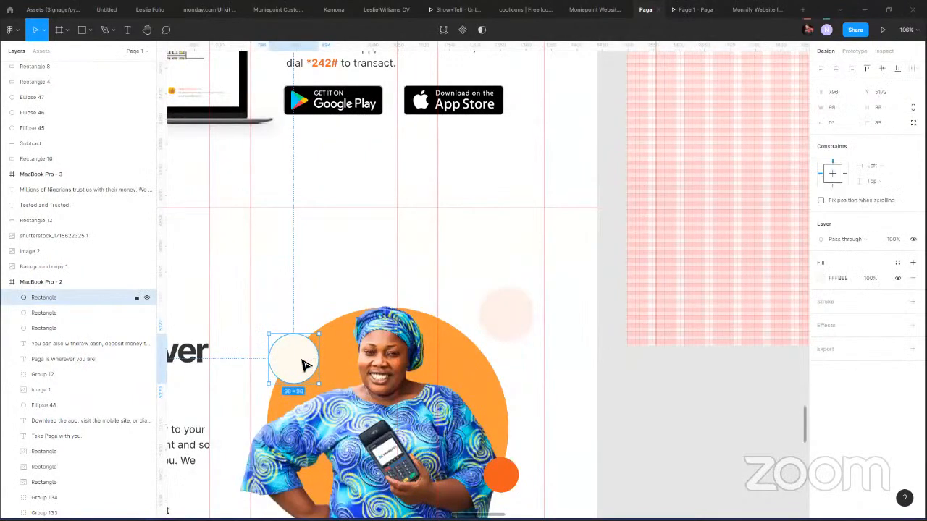
{"action": "left_click", "coordinate": [503, 325]}
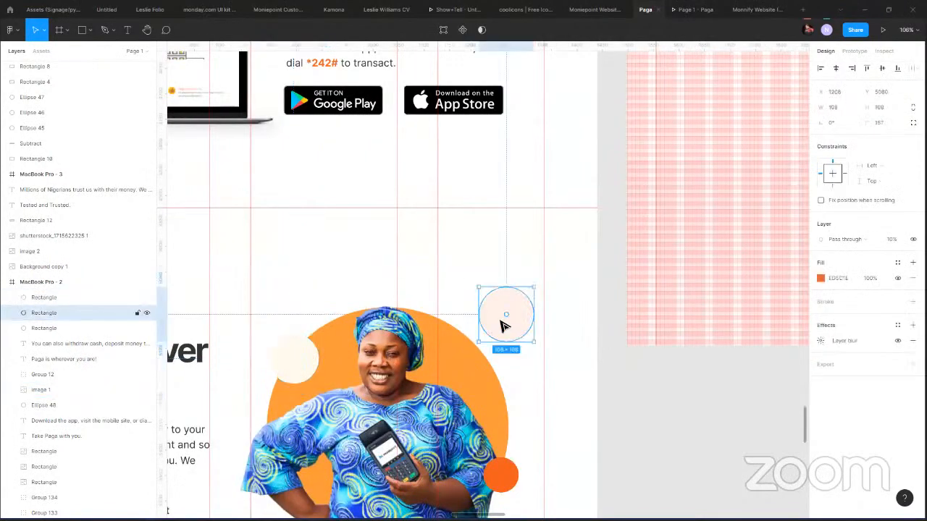
{"action": "left_click_drag", "start_coordinate": [503, 325], "coordinate": [499, 352]}
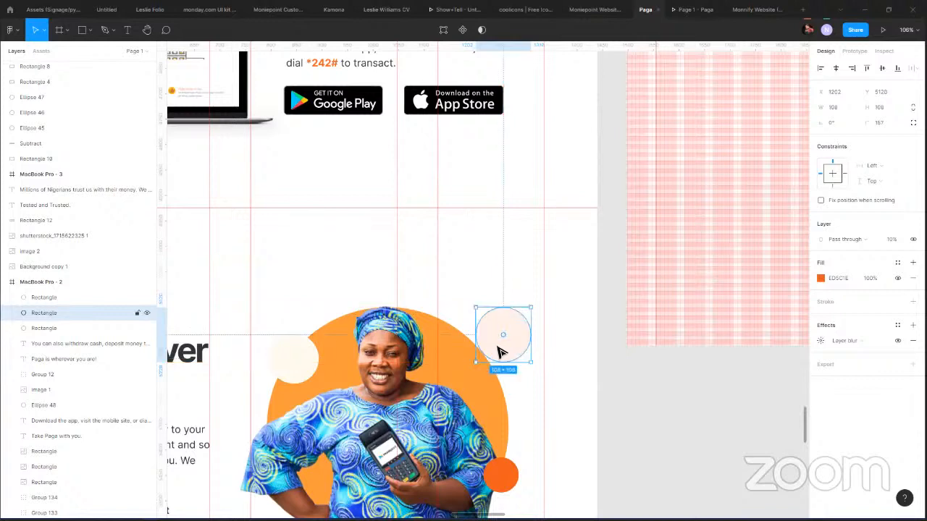
Move the cream circle onto the left edge of the large orange circle, at X 765, Y 5202.
{"action": "left_click", "coordinate": [287, 368]}
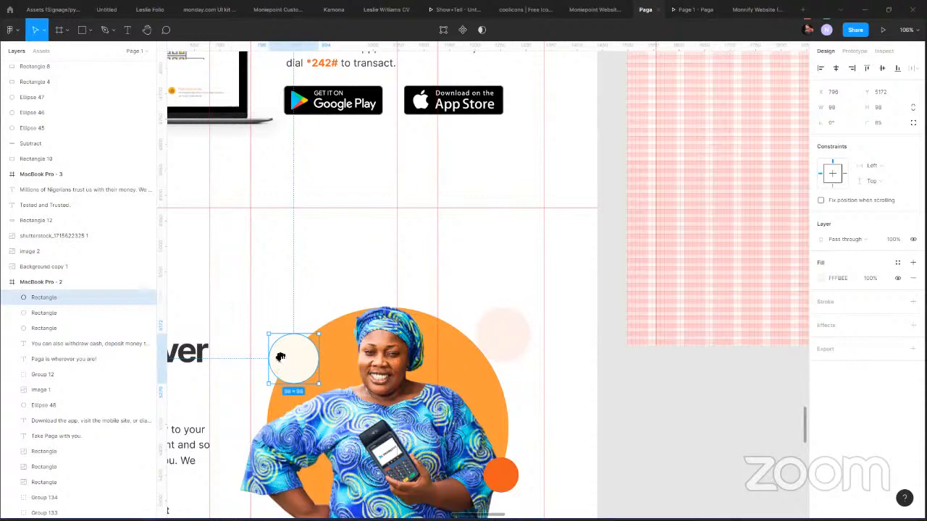
{"action": "scroll", "coordinate": [275, 227], "scroll_direction": "down", "scroll_amount": 5}
{"action": "scroll", "coordinate": [295, 226], "scroll_direction": "down", "scroll_amount": 1}
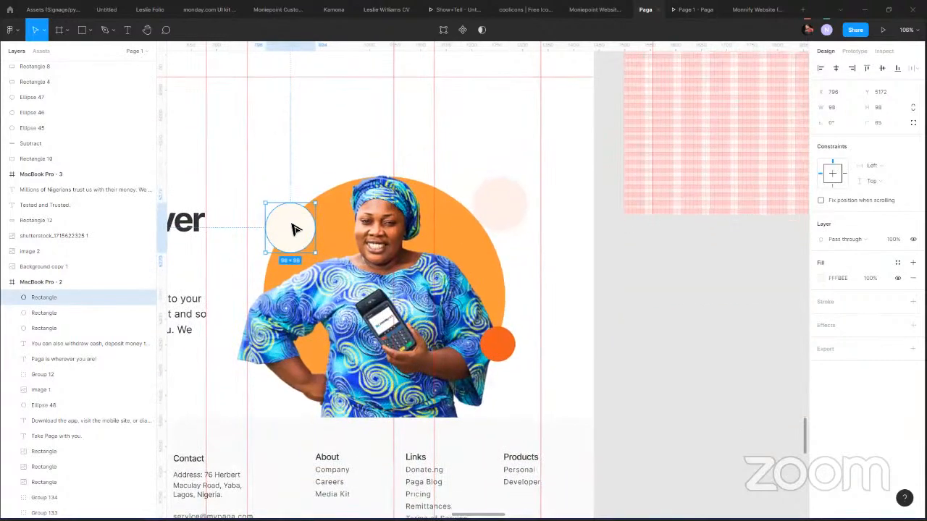
{"action": "left_click_drag", "start_coordinate": [294, 225], "coordinate": [345, 243]}
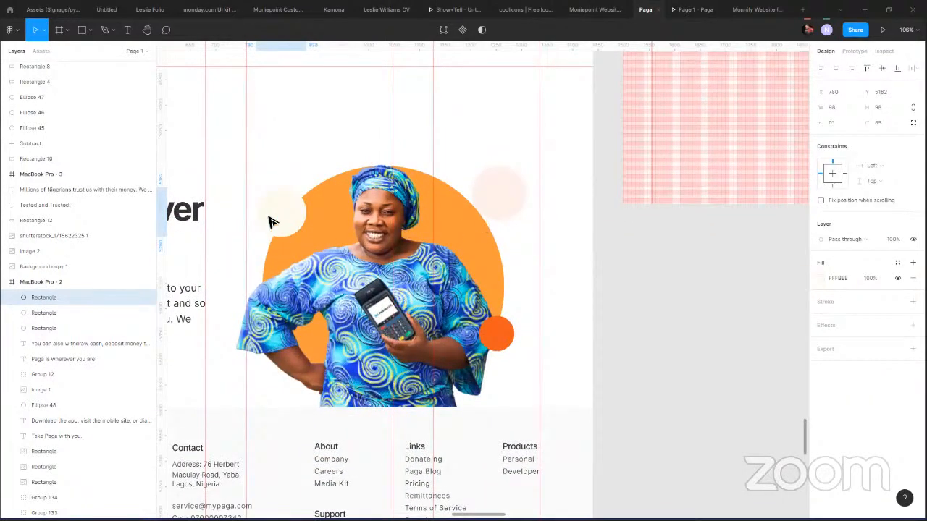
{"action": "left_click_drag", "start_coordinate": [284, 229], "coordinate": [269, 244]}
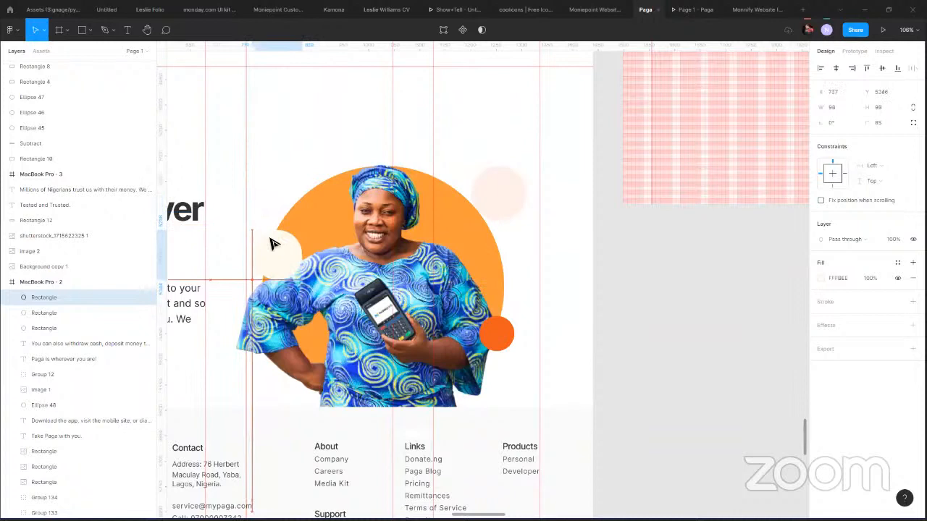
{"action": "left_click", "coordinate": [498, 344]}
{"action": "left_click", "coordinate": [272, 249]}
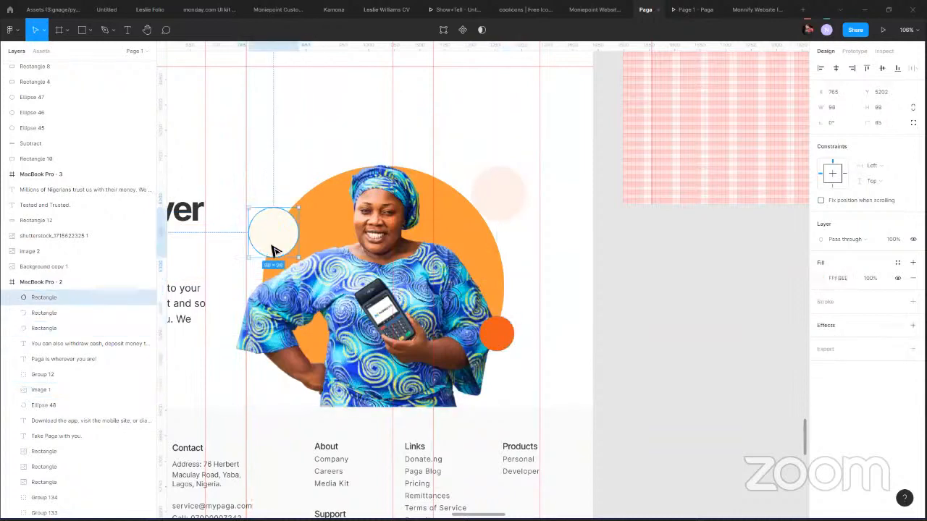
Try to recolour the large circle behind the woman in the same deep orange as the small circle beside her.
{"action": "scroll", "coordinate": [337, 199], "scroll_direction": "down", "scroll_amount": 2}
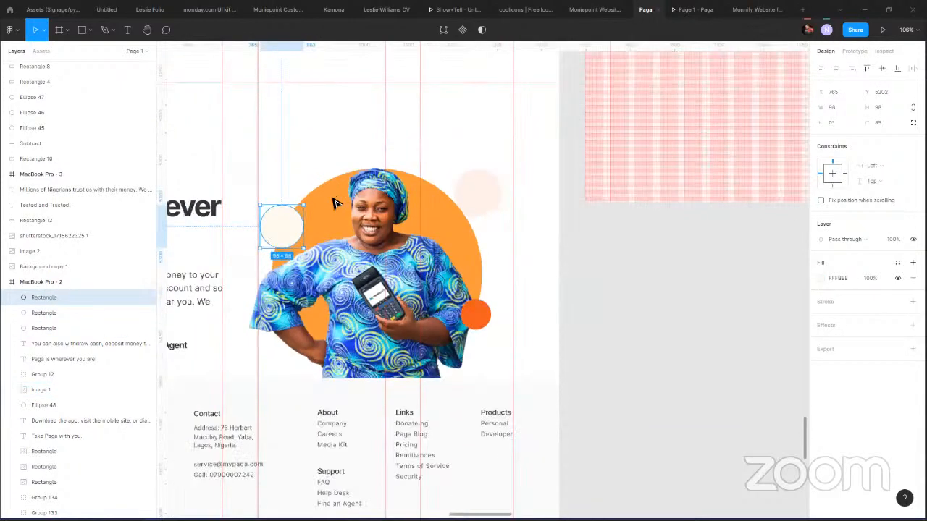
{"action": "scroll", "coordinate": [337, 203], "scroll_direction": "down", "scroll_amount": 6}
{"action": "left_click", "coordinate": [5, 388]}
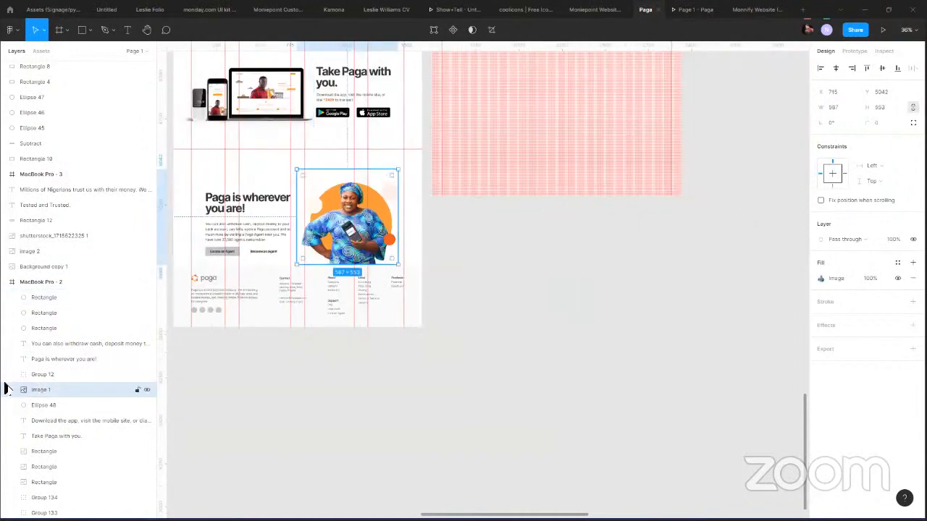
{"action": "left_click", "coordinate": [51, 407]}
{"action": "scroll", "coordinate": [370, 286], "scroll_direction": "up", "scroll_amount": 3}
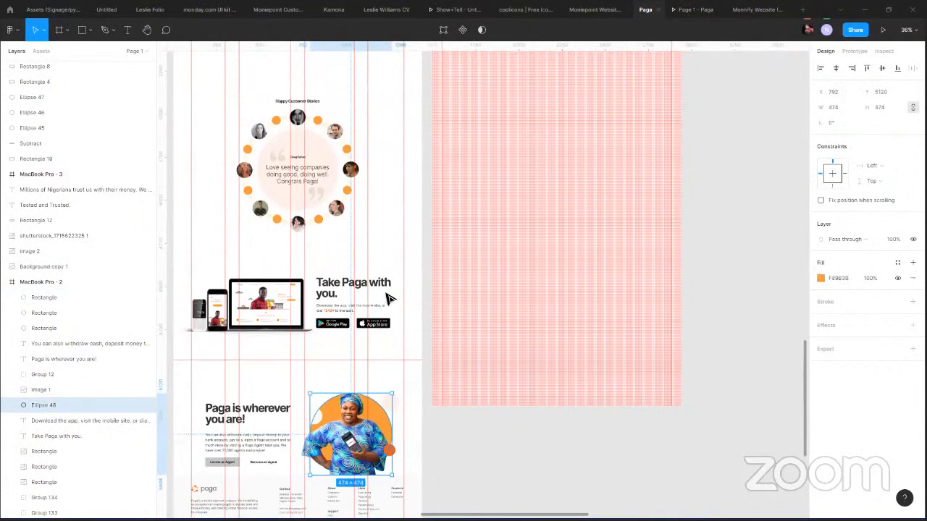
{"action": "scroll", "coordinate": [387, 298], "scroll_direction": "up", "scroll_amount": 2}
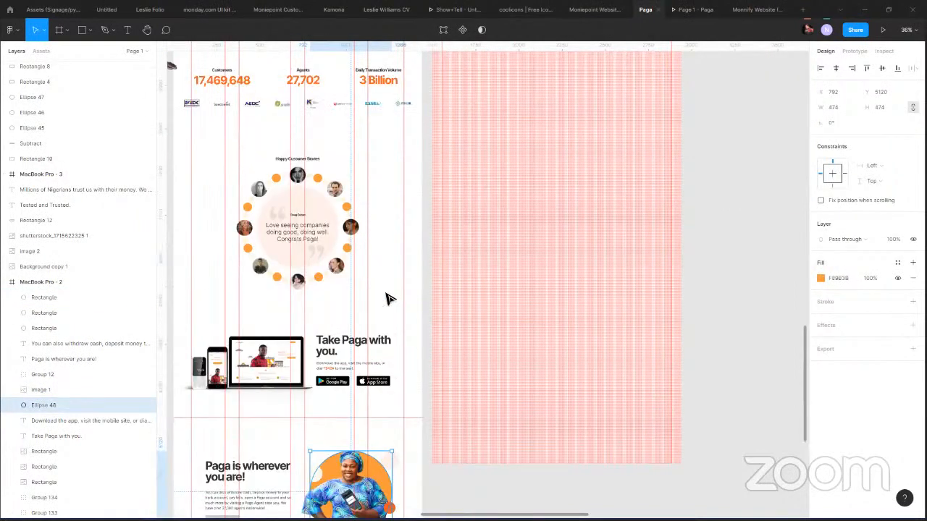
{"action": "scroll", "coordinate": [387, 298], "scroll_direction": "up", "scroll_amount": 10}
{"action": "scroll", "coordinate": [388, 299], "scroll_direction": "down", "scroll_amount": 4}
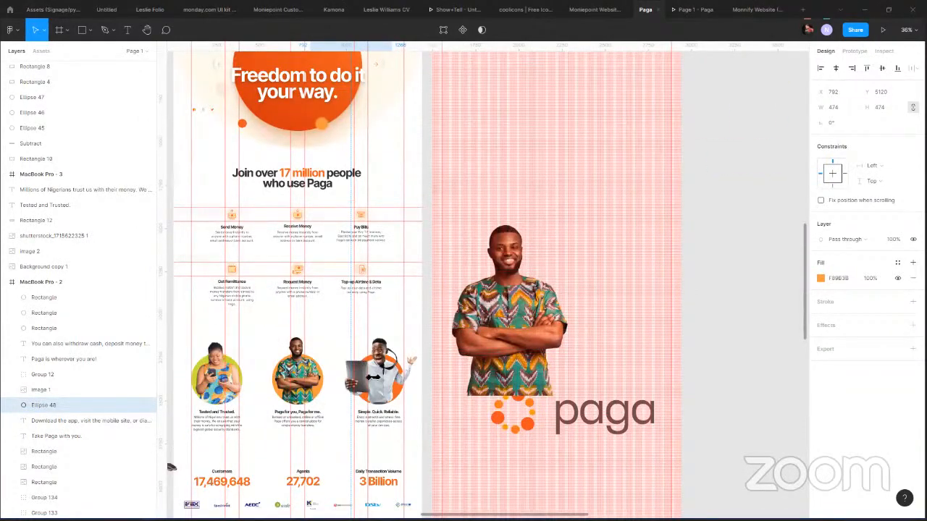
{"action": "scroll", "coordinate": [377, 409], "scroll_direction": "down", "scroll_amount": 6}
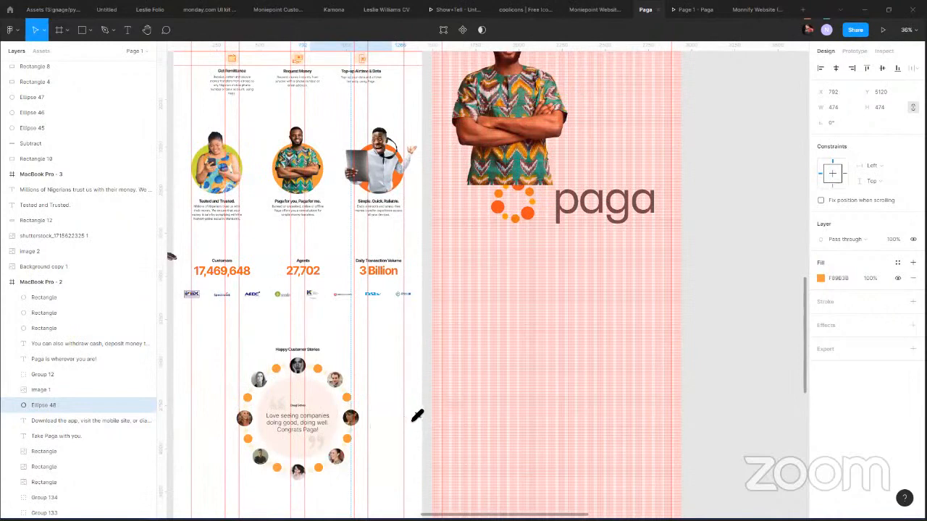
{"action": "scroll", "coordinate": [415, 416], "scroll_direction": "up", "scroll_amount": 5, "text": "ctrl"}
{"action": "left_click", "coordinate": [485, 411]}
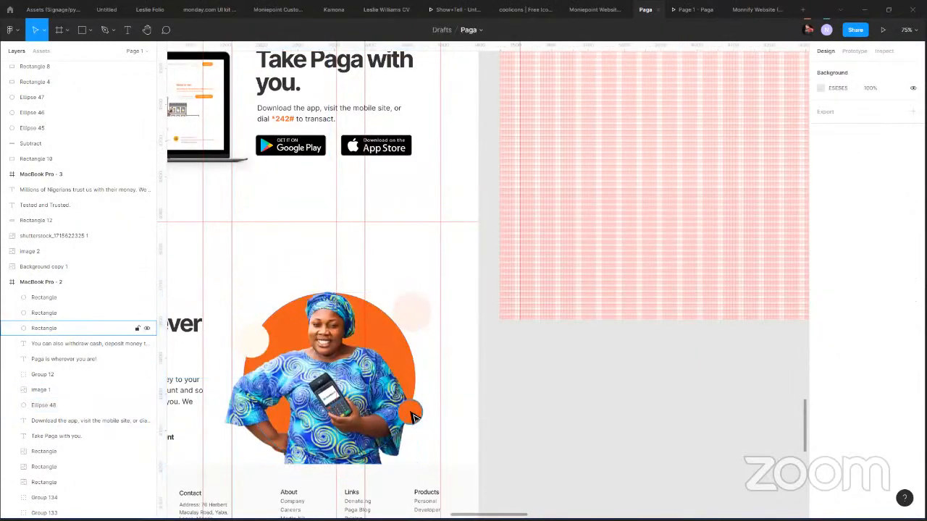
Try to recolour the cream circle at the large circle's edge with the amber F89B3B.
{"action": "left_click", "coordinate": [419, 367]}
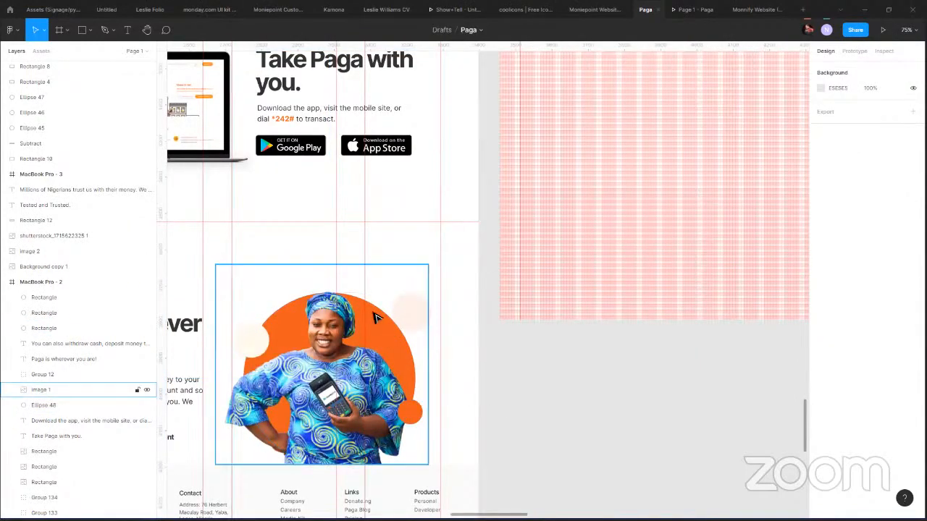
{"action": "left_click", "coordinate": [251, 341], "text": "shift"}
{"action": "left_click", "coordinate": [364, 285], "text": "shift"}
{"action": "scroll", "coordinate": [364, 284], "scroll_direction": "up", "scroll_amount": 3, "text": "ctrl"}
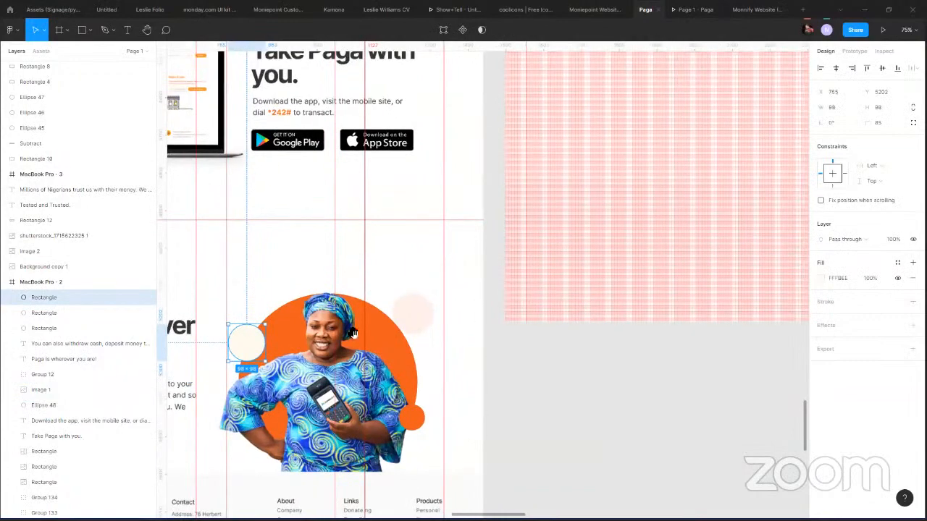
{"action": "scroll", "coordinate": [310, 244], "scroll_direction": "up", "scroll_amount": 1}
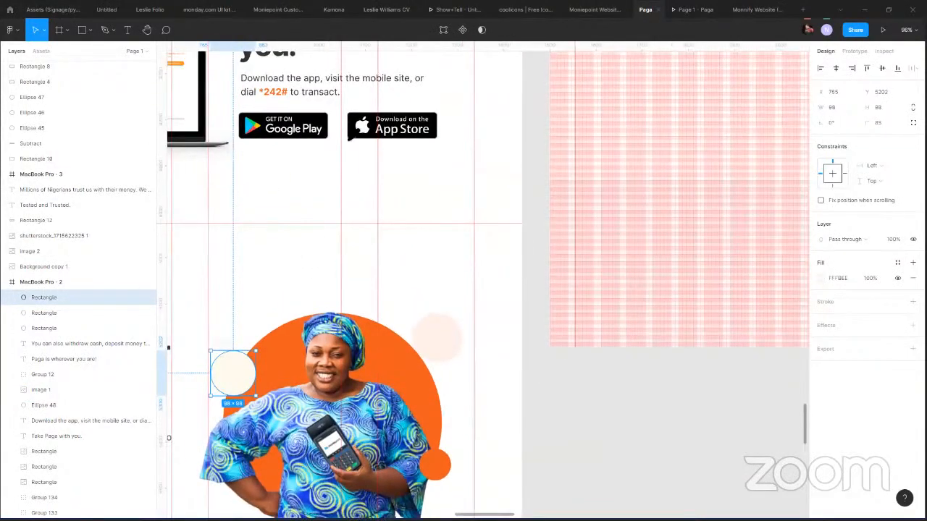
{"action": "scroll", "coordinate": [368, 312], "scroll_direction": "up", "scroll_amount": 5}
{"action": "key", "text": "ctrl+z"}
{"action": "scroll", "coordinate": [362, 327], "scroll_direction": "down", "scroll_amount": 8}
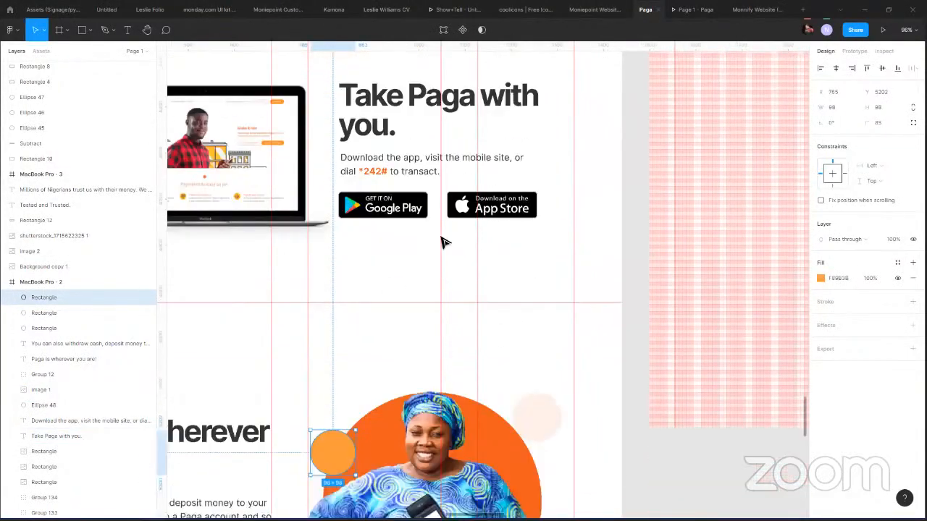
{"action": "scroll", "coordinate": [616, 231], "scroll_direction": "down", "scroll_amount": 3}
{"action": "left_click", "coordinate": [607, 247]}
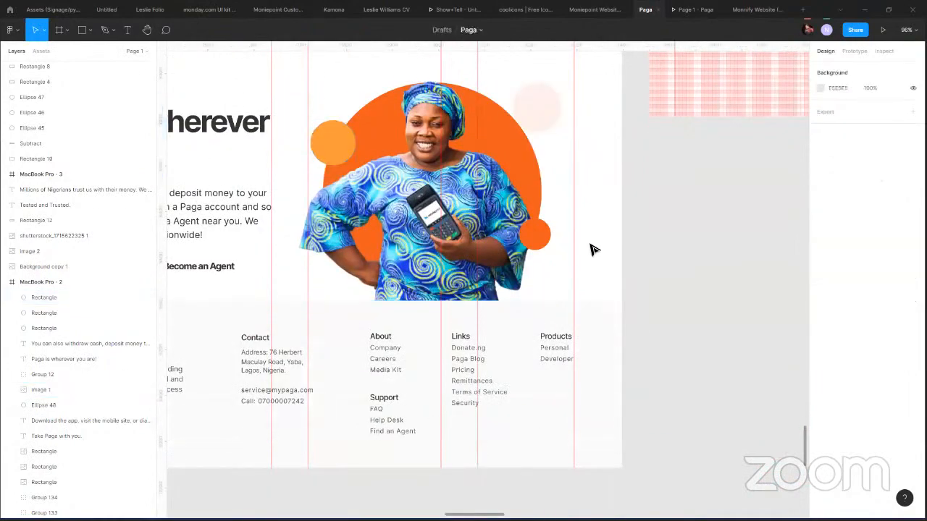
Undo the recolouring of both the cream circle and the large circle behind the woman.
{"action": "scroll", "coordinate": [590, 250], "scroll_direction": "down", "scroll_amount": 1}
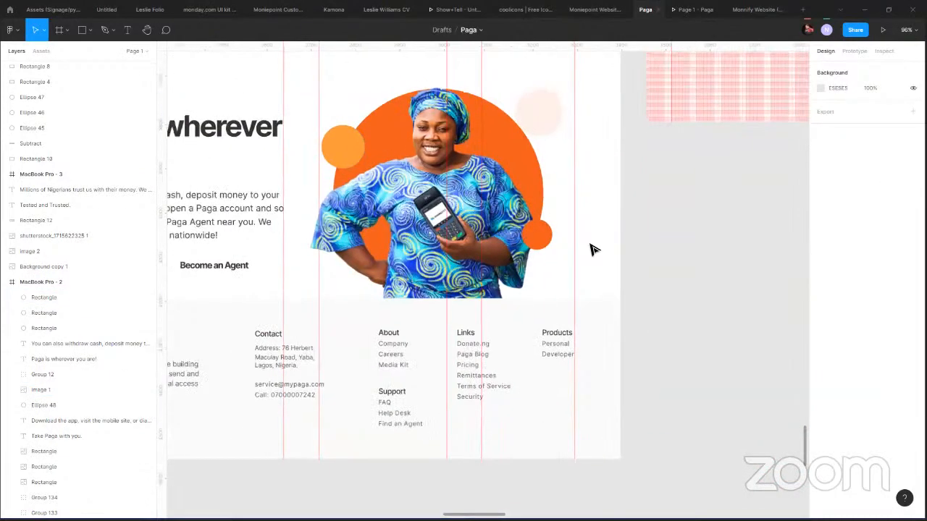
{"action": "scroll", "coordinate": [591, 249], "scroll_direction": "down", "scroll_amount": 5}
{"action": "key", "text": "ctrl+z"}
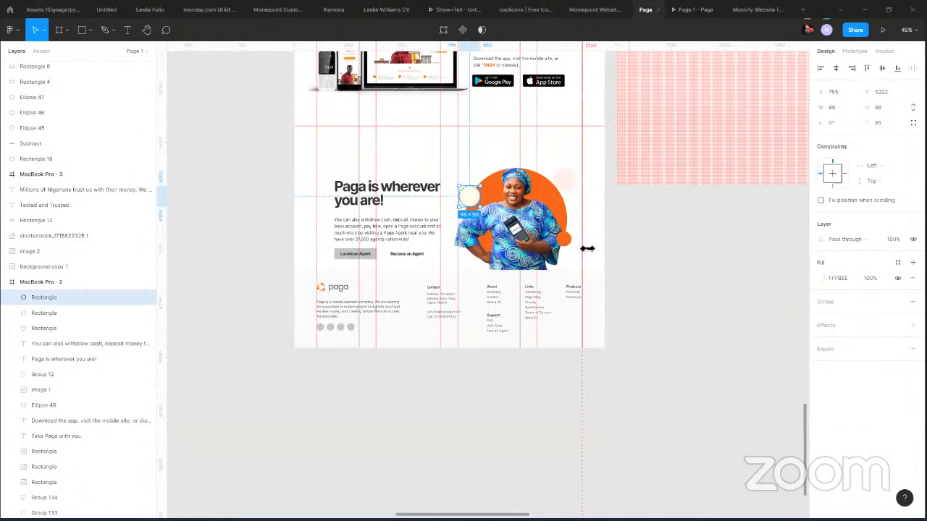
{"action": "key", "text": "ctrl+z"}
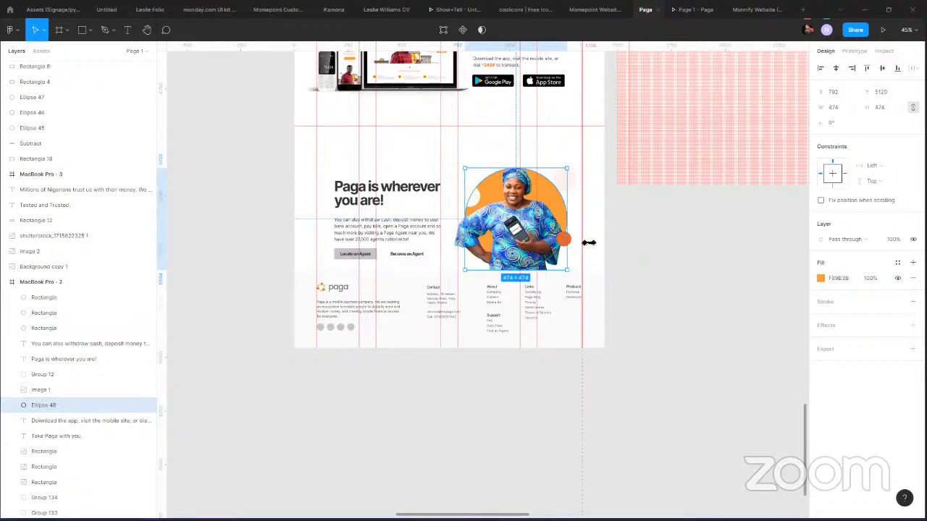
{"action": "left_click", "coordinate": [607, 261]}
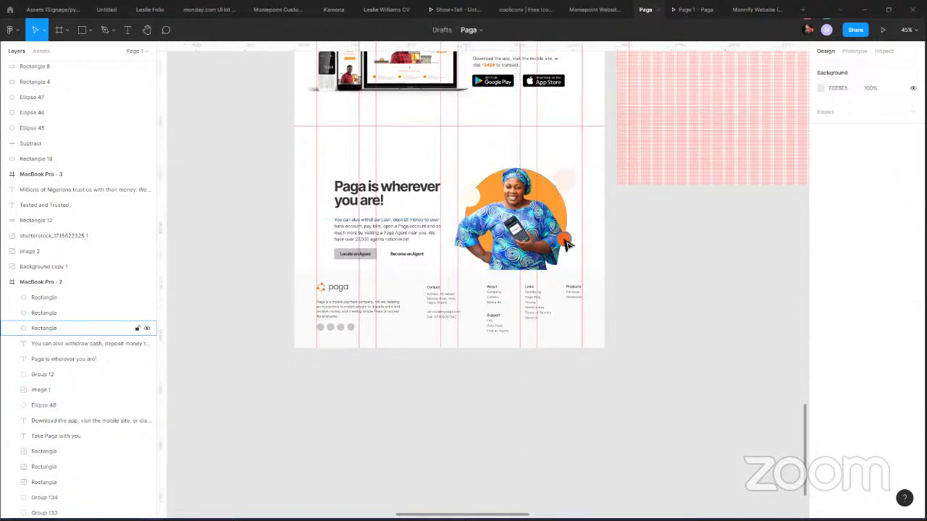
Move the pale 108 × 108 circle out of the agent section onto the empty canvas beside MacBook Pro - 2.
{"action": "left_click", "coordinate": [567, 245]}
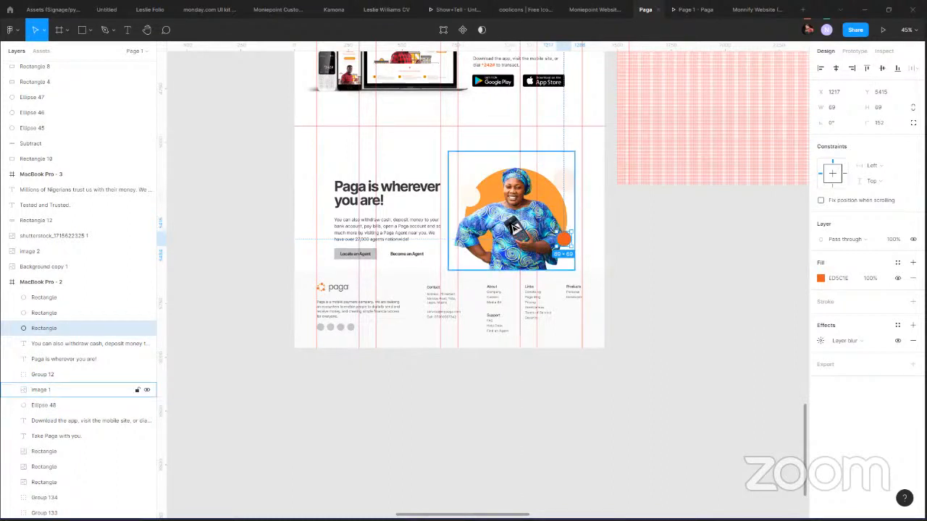
{"action": "scroll", "coordinate": [515, 234], "scroll_direction": "up", "scroll_amount": 5}
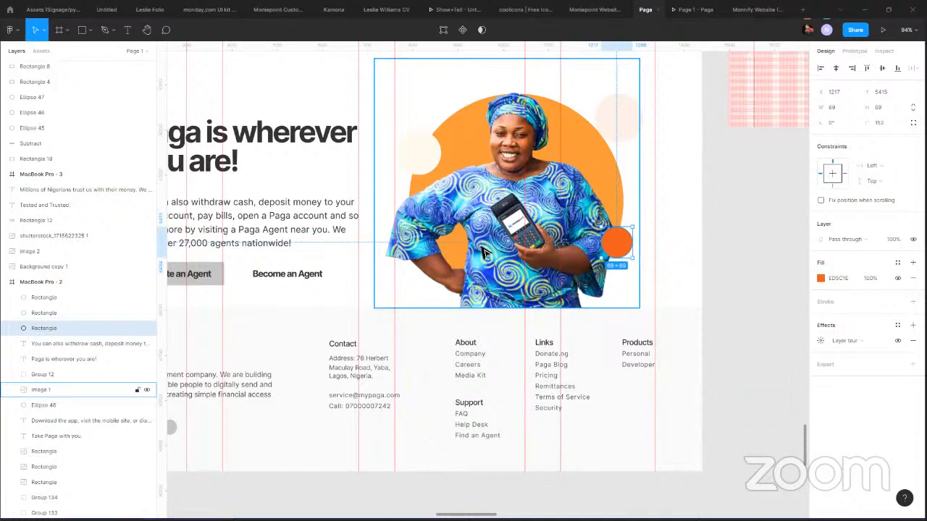
{"action": "scroll", "coordinate": [483, 252], "scroll_direction": "down", "scroll_amount": 3}
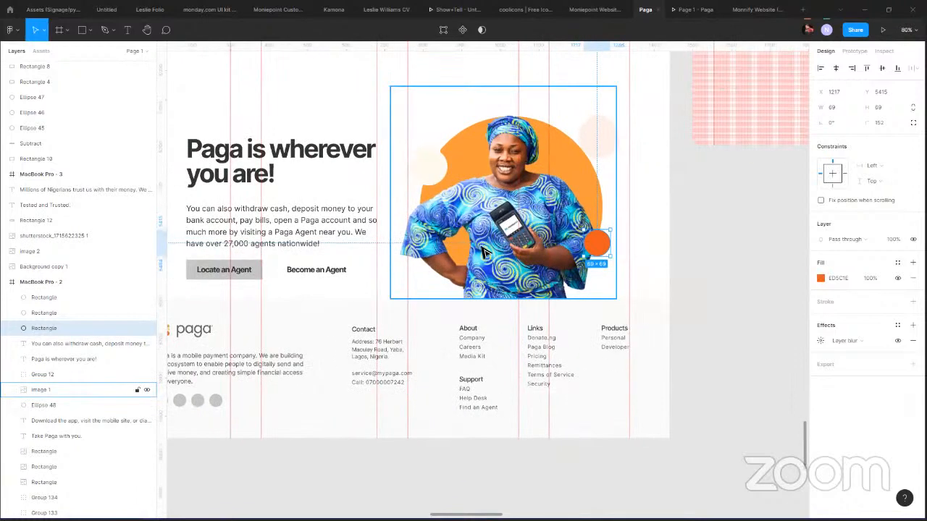
{"action": "scroll", "coordinate": [484, 252], "scroll_direction": "down", "scroll_amount": 2}
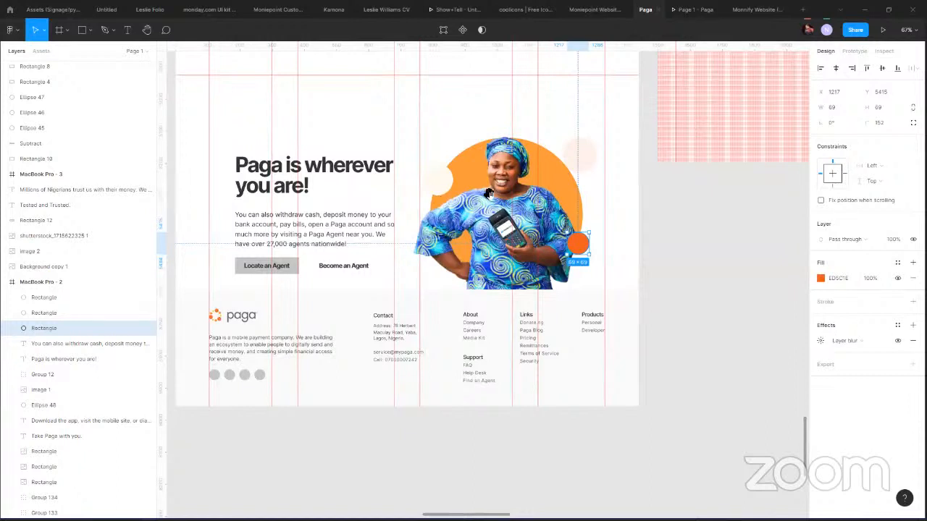
{"action": "scroll", "coordinate": [479, 239], "scroll_direction": "up", "scroll_amount": 2}
{"action": "scroll", "coordinate": [479, 238], "scroll_direction": "up", "scroll_amount": 5}
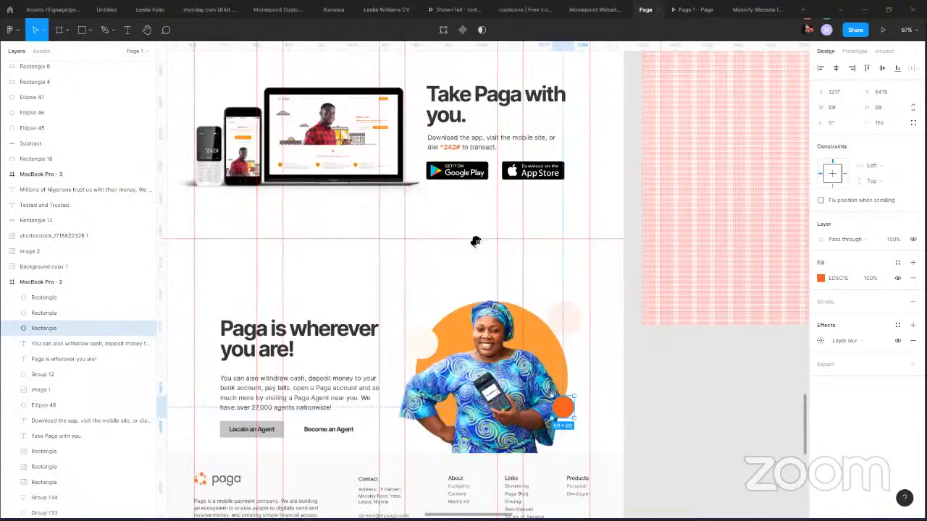
{"action": "left_click", "coordinate": [565, 321]}
{"action": "left_click_drag", "start_coordinate": [564, 317], "coordinate": [551, 332]}
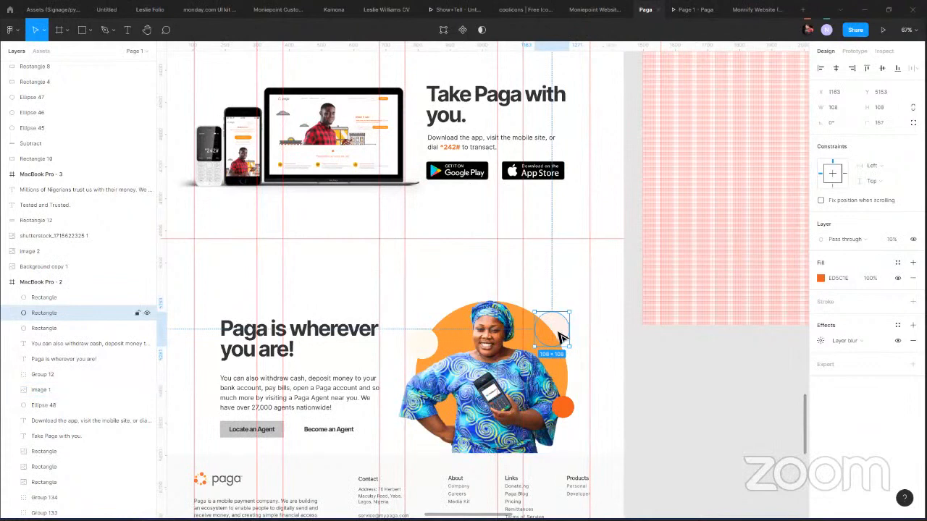
{"action": "left_click_drag", "start_coordinate": [558, 329], "coordinate": [688, 384]}
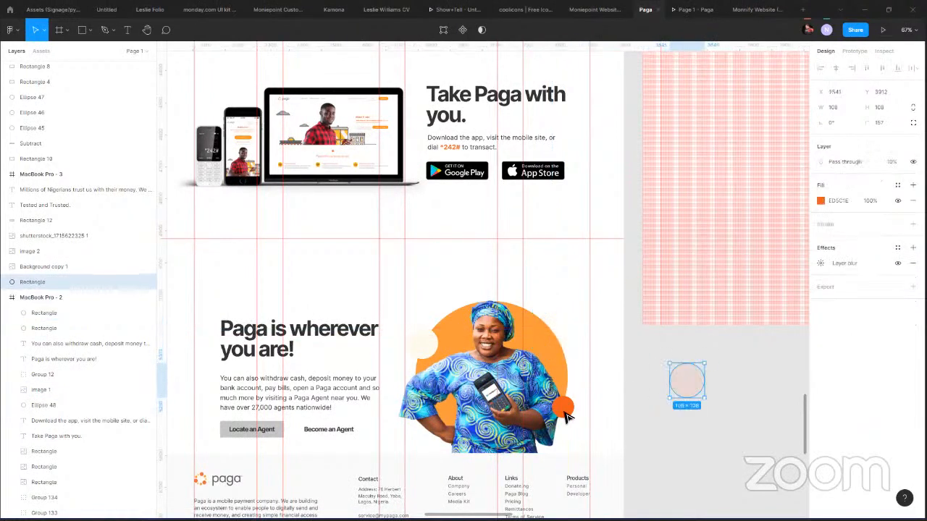
Shift the cream circle at the large orange circle's edge to X 781, Y 5172.
{"action": "left_click", "coordinate": [424, 346]}
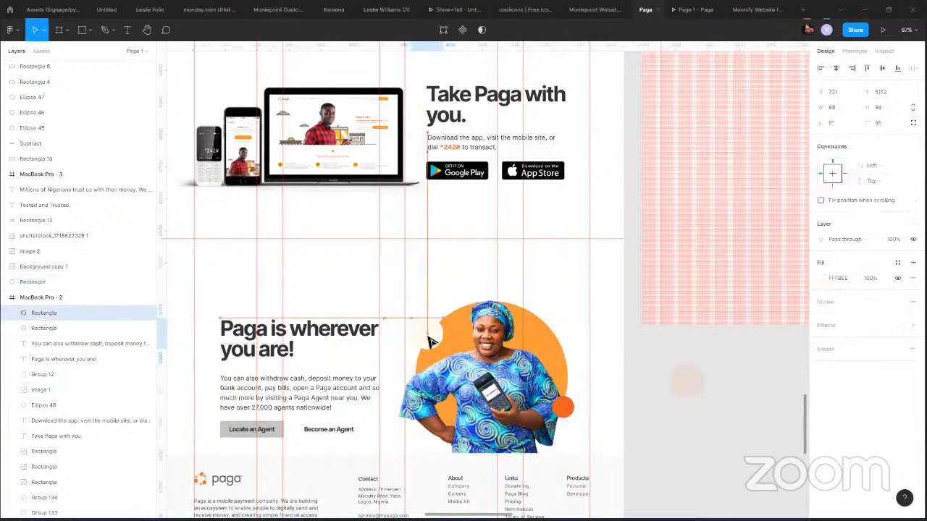
{"action": "left_click", "coordinate": [564, 409]}
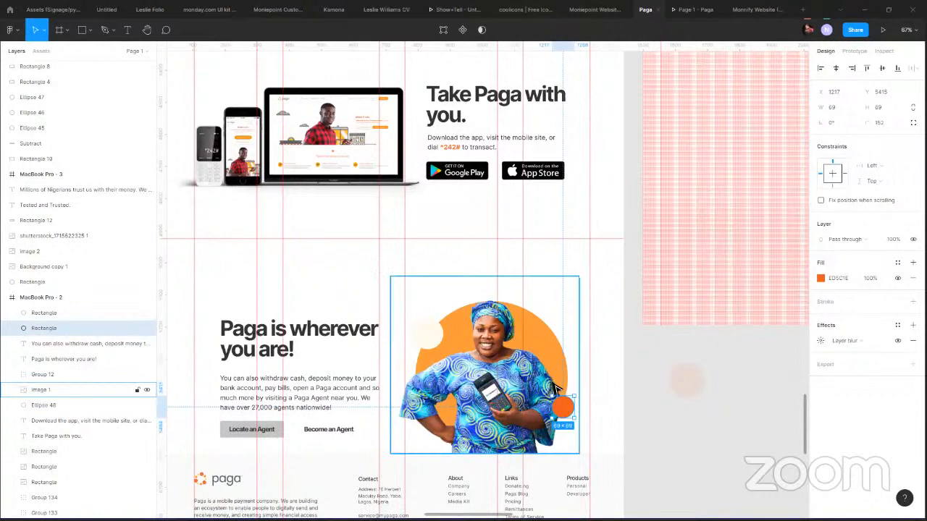
{"action": "left_click", "coordinate": [425, 332]}
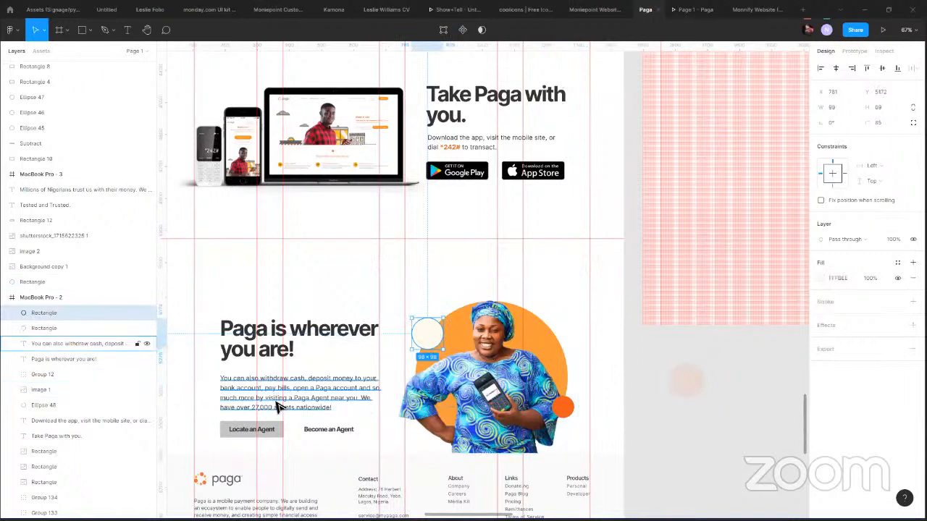
{"action": "left_click", "coordinate": [297, 394]}
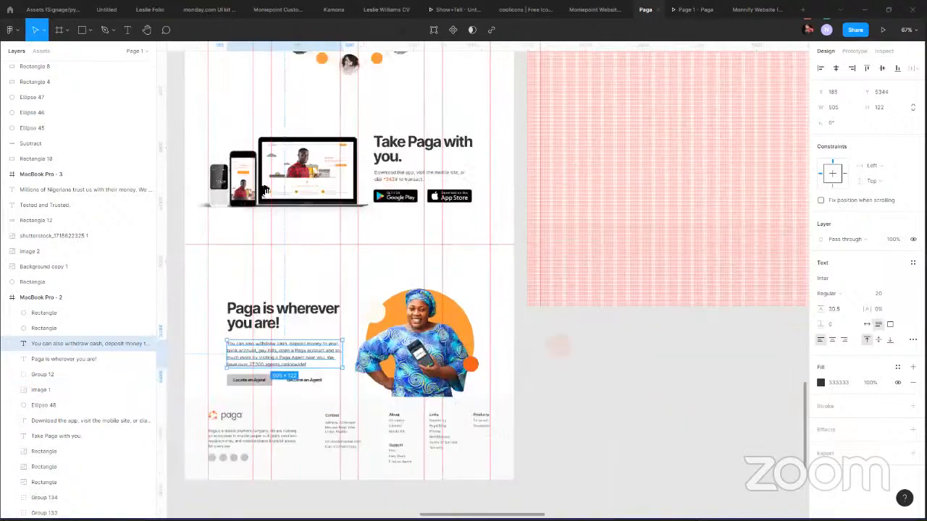
Show the column layout grid on the MacBook Pro - 2 frame.
{"action": "scroll", "coordinate": [264, 360], "scroll_direction": "down", "scroll_amount": 3}
{"action": "scroll", "coordinate": [253, 248], "scroll_direction": "down", "scroll_amount": 3}
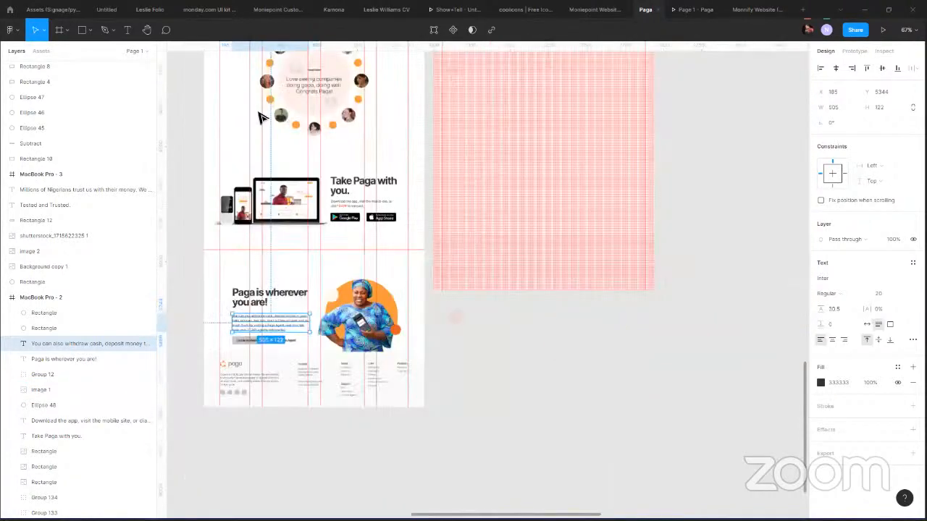
{"action": "left_click", "coordinate": [899, 216]}
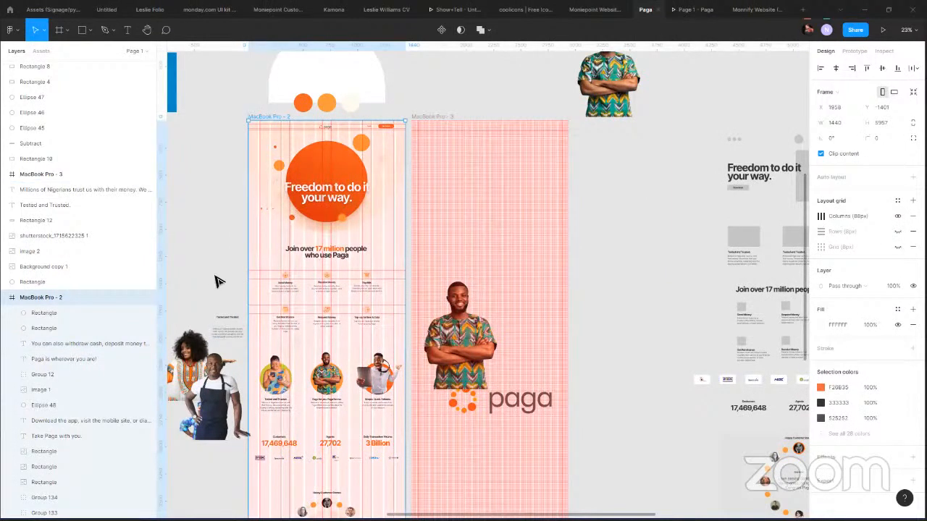
Move the "Paga is wherever you are!" heading, its paragraph and the agent buttons left to line up with the logo's column edge.
{"action": "scroll", "coordinate": [267, 451], "scroll_direction": "down", "scroll_amount": 3}
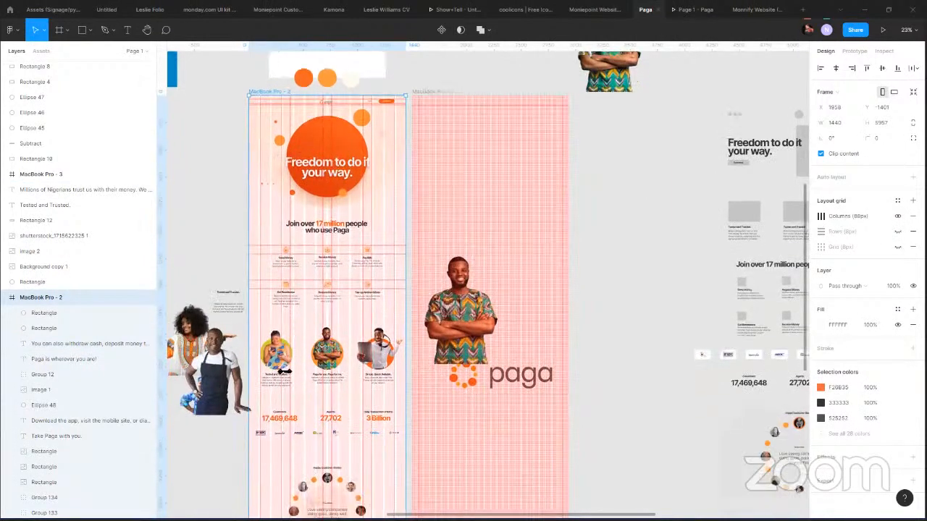
{"action": "scroll", "coordinate": [255, 351], "scroll_direction": "down", "scroll_amount": 1}
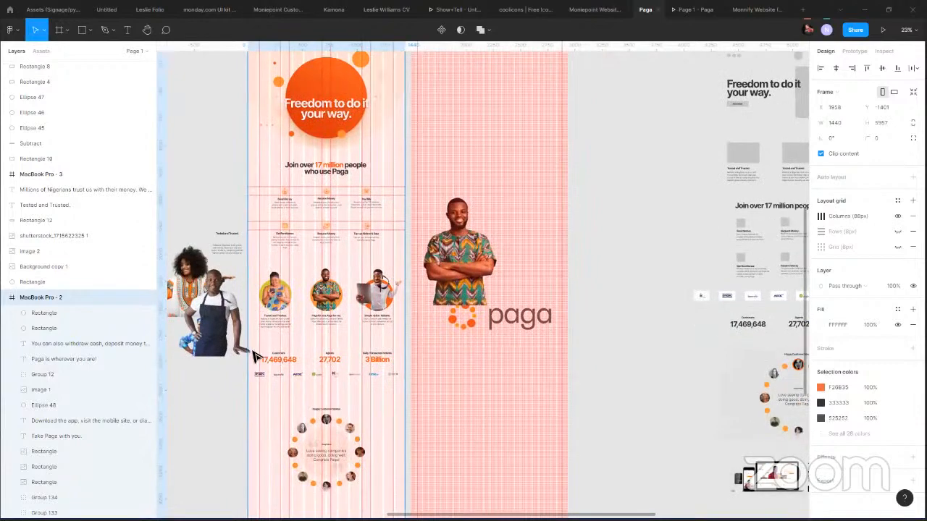
{"action": "scroll", "coordinate": [255, 379], "scroll_direction": "down", "scroll_amount": 8}
{"action": "scroll", "coordinate": [257, 398], "scroll_direction": "up", "scroll_amount": 4}
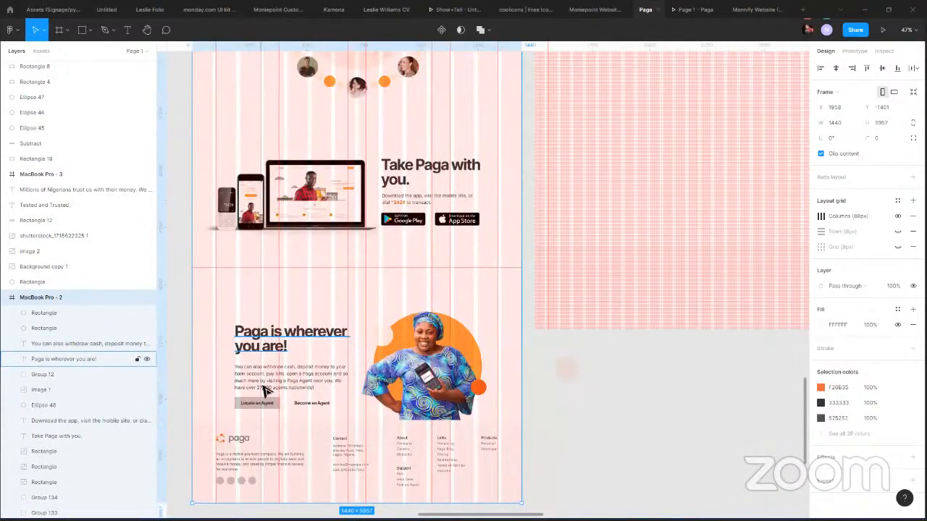
{"action": "scroll", "coordinate": [242, 355], "scroll_direction": "up", "scroll_amount": 2}
{"action": "left_click", "coordinate": [246, 347]}
{"action": "left_click", "coordinate": [265, 391]}
{"action": "left_click_drag", "start_coordinate": [248, 384], "coordinate": [228, 391]}
{"action": "left_click_drag", "start_coordinate": [255, 350], "coordinate": [228, 352]}
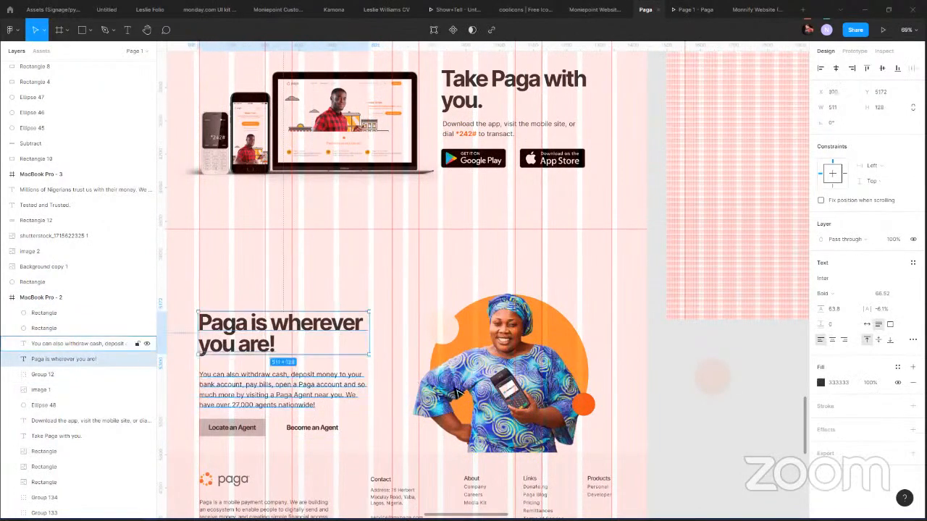
Move the woman's image left to about X 656 and pull the cream circle out of the frame onto the canvas.
{"action": "left_click_drag", "start_coordinate": [500, 391], "coordinate": [478, 386]}
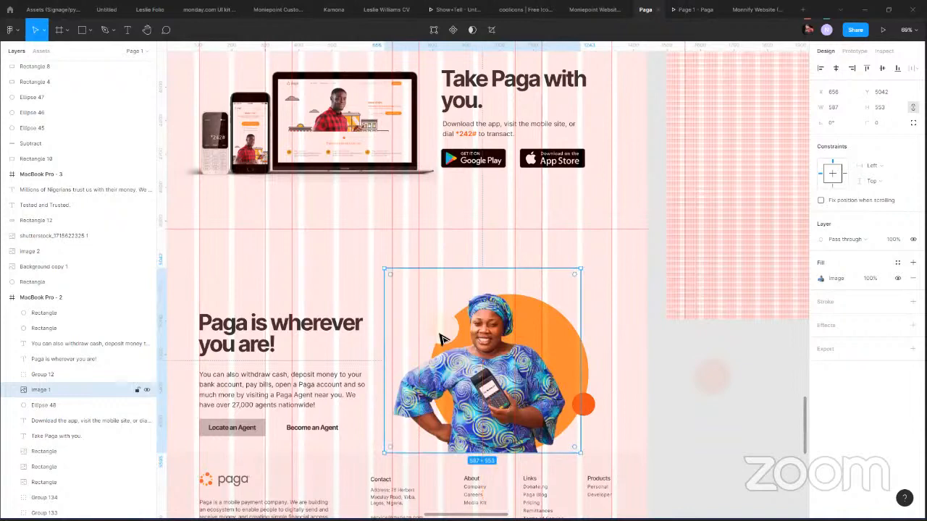
{"action": "left_click_drag", "start_coordinate": [441, 334], "coordinate": [692, 375]}
Shrink the small orange circle to about 78 × 78 and move it over the large circle, beside the woman's head.
{"action": "left_click", "coordinate": [586, 408]}
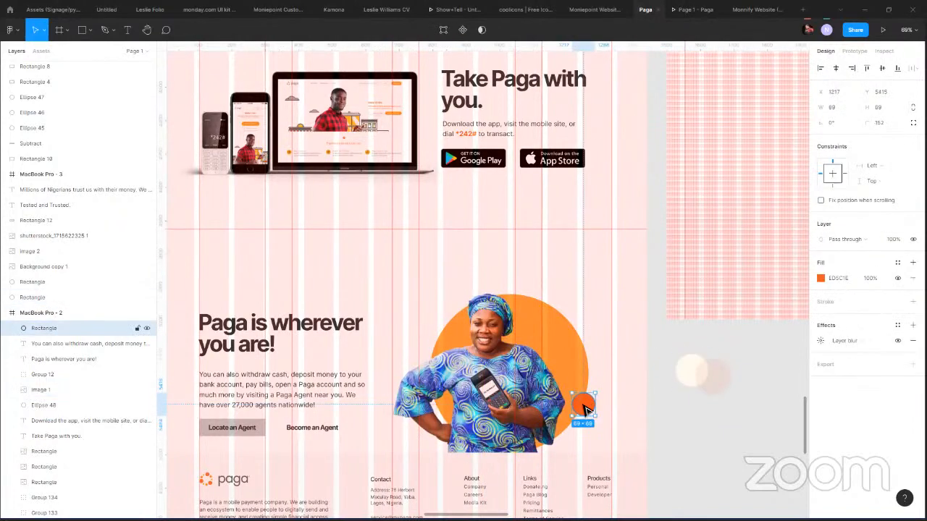
{"action": "left_click_drag", "start_coordinate": [593, 418], "coordinate": [572, 431]}
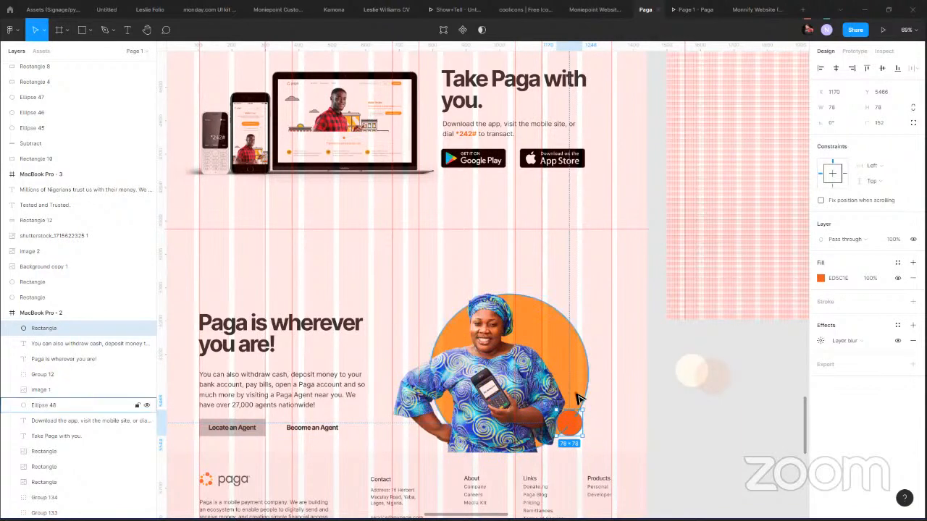
{"action": "left_click_drag", "start_coordinate": [569, 422], "coordinate": [542, 328]}
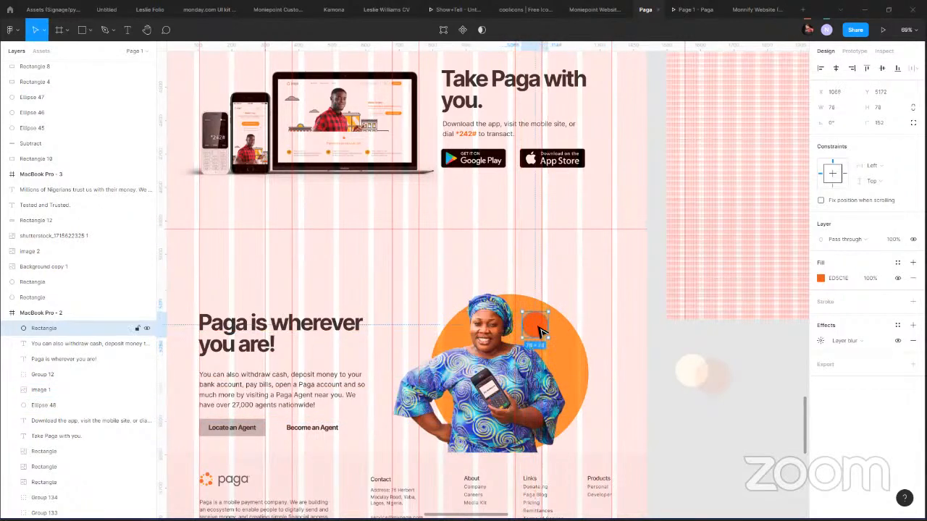
Shrink the small orange circle to about 64 × 64 and lower it slightly to about Y 5208.
{"action": "scroll", "coordinate": [548, 329], "scroll_direction": "up", "scroll_amount": 2}
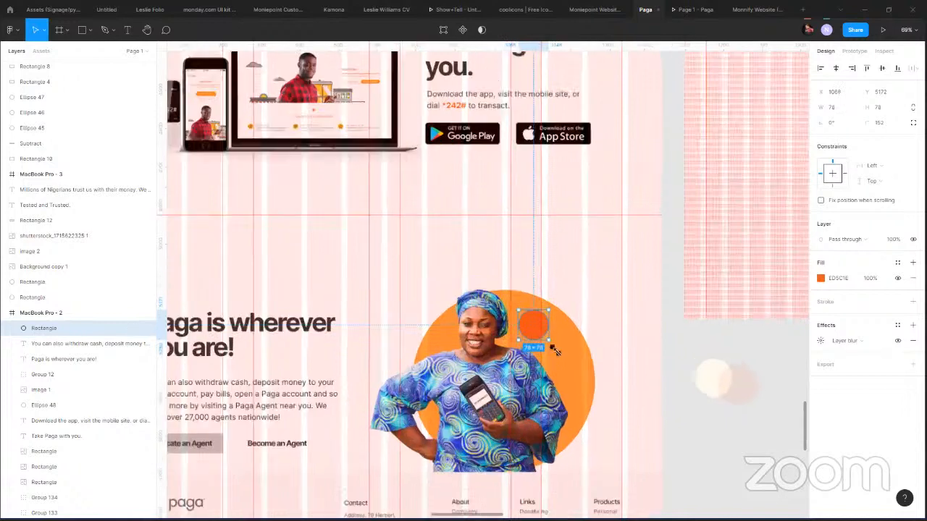
{"action": "scroll", "coordinate": [548, 344], "scroll_direction": "up", "scroll_amount": 3}
{"action": "left_click_drag", "start_coordinate": [547, 345], "coordinate": [532, 339]}
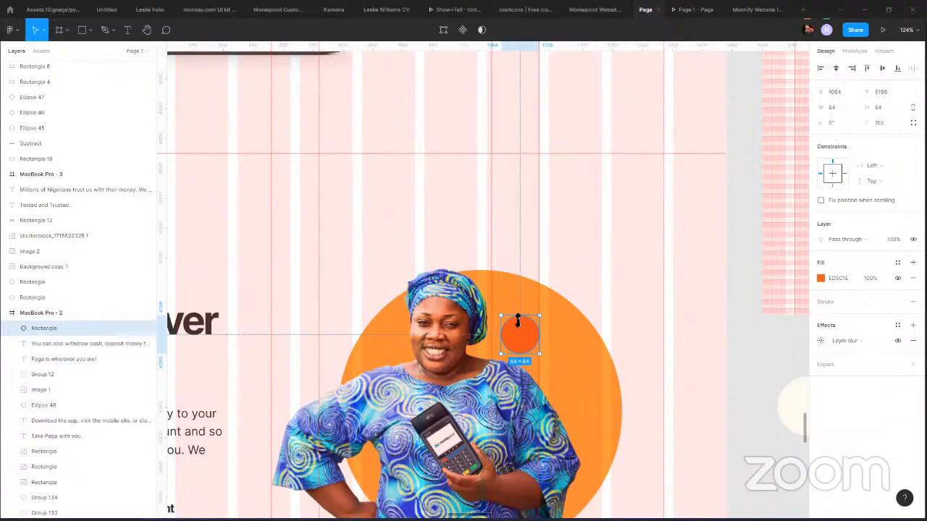
{"action": "scroll", "coordinate": [449, 200], "scroll_direction": "right", "scroll_amount": 5}
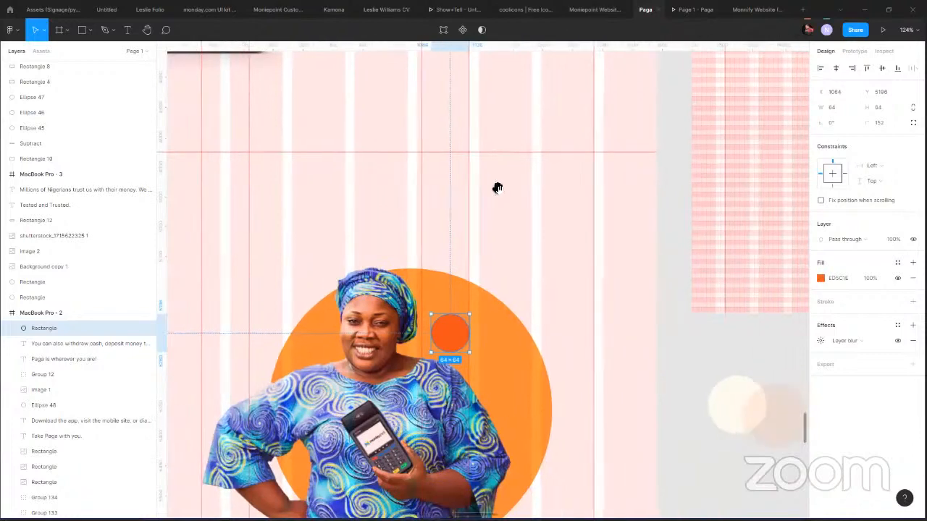
{"action": "scroll", "coordinate": [443, 223], "scroll_direction": "down", "scroll_amount": 3}
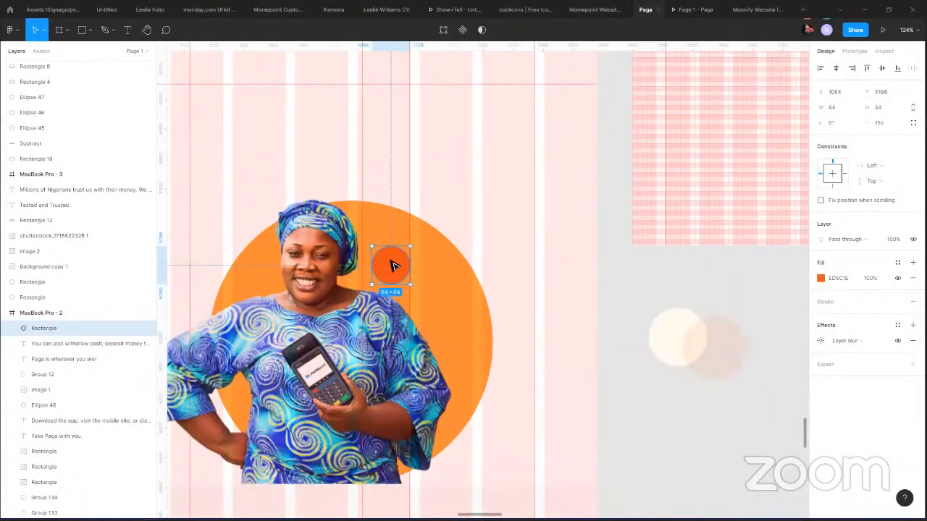
{"action": "left_click_drag", "start_coordinate": [391, 263], "coordinate": [398, 273]}
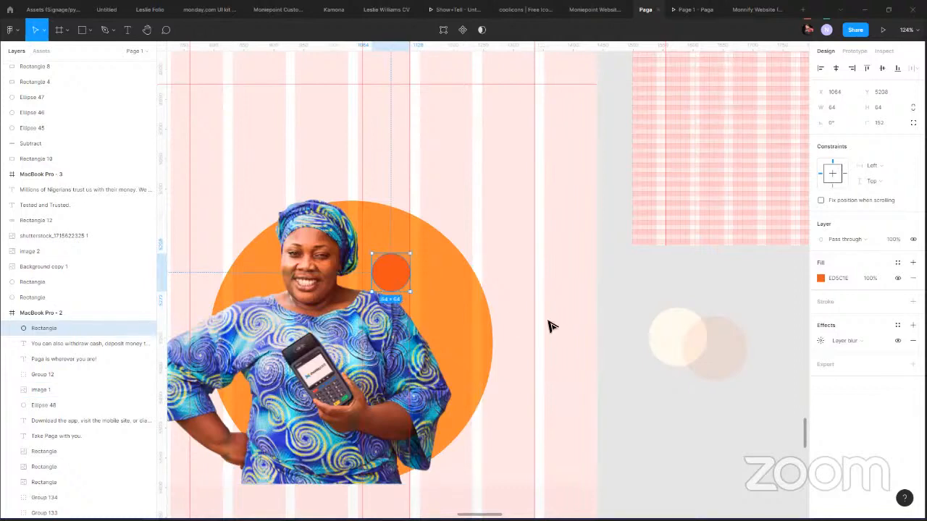
Move the small orange circle out of the frame, next to the cream circle on the canvas.
{"action": "left_click_drag", "start_coordinate": [394, 269], "coordinate": [391, 175]}
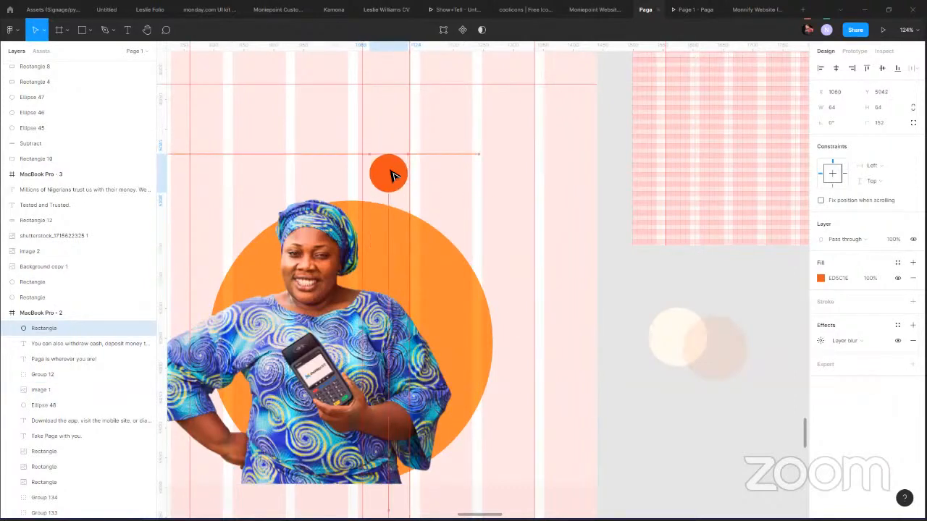
{"action": "left_click", "coordinate": [656, 342]}
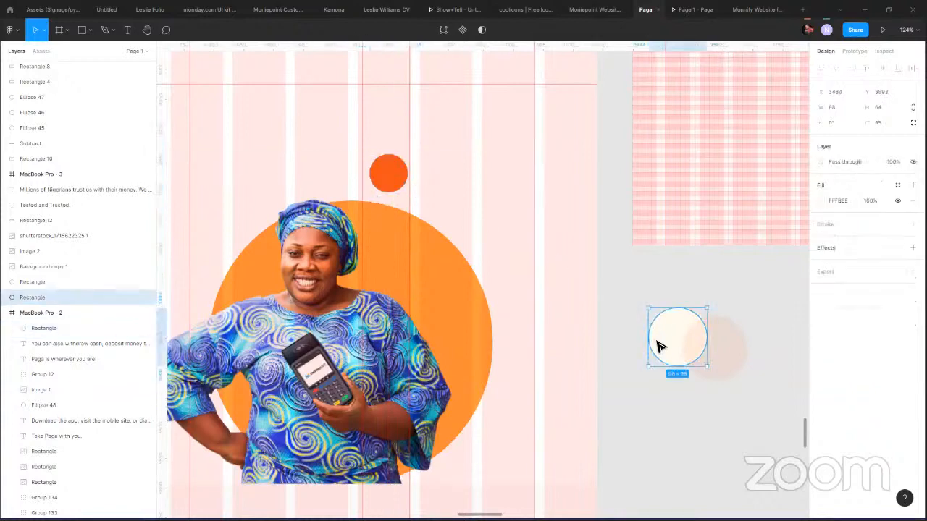
{"action": "left_click", "coordinate": [384, 180]}
{"action": "left_click_drag", "start_coordinate": [406, 179], "coordinate": [692, 366]}
{"action": "left_click", "coordinate": [634, 446]}
Move the large orange circle left behind the woman to about X 720.
{"action": "scroll", "coordinate": [511, 337], "scroll_direction": "left", "scroll_amount": 4}
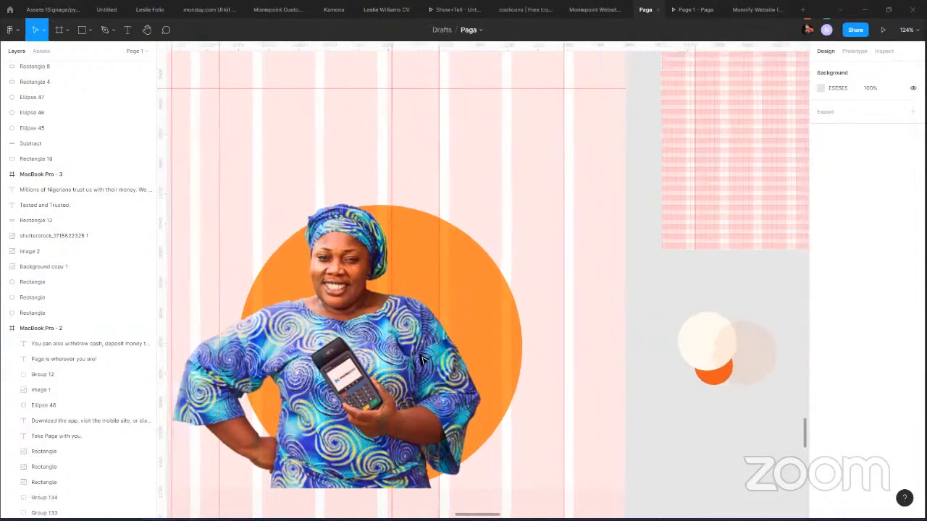
{"action": "scroll", "coordinate": [575, 329], "scroll_direction": "left", "scroll_amount": 1}
{"action": "left_click", "coordinate": [590, 333]}
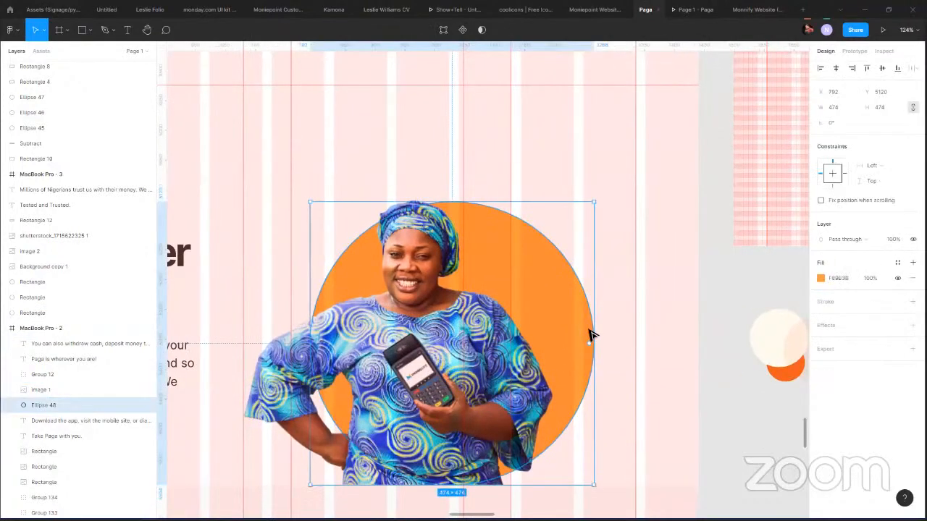
{"action": "left_click_drag", "start_coordinate": [579, 333], "coordinate": [548, 329]}
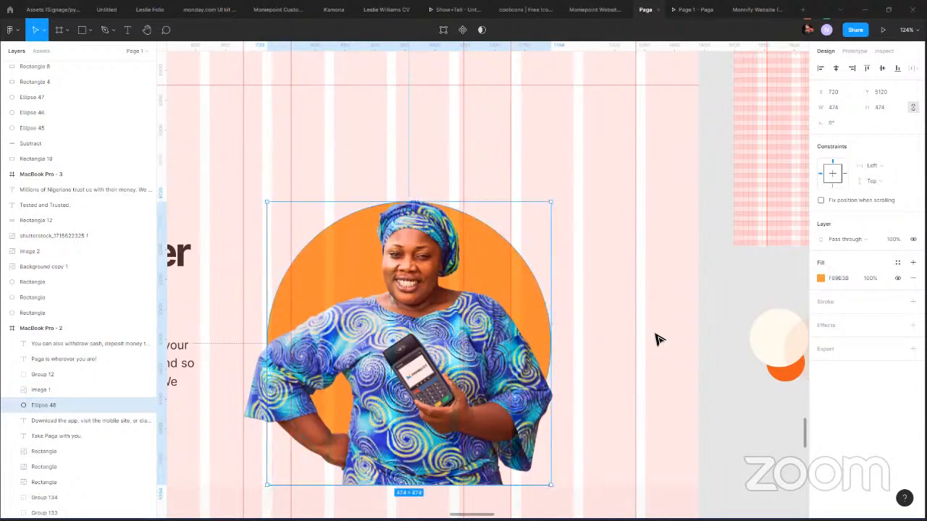
Review the "Take Paga with you." and "Paga is wherever you are!" sections in the prototype preview, and return to the design file.
{"action": "scroll", "coordinate": [659, 333], "scroll_direction": "down", "scroll_amount": 3}
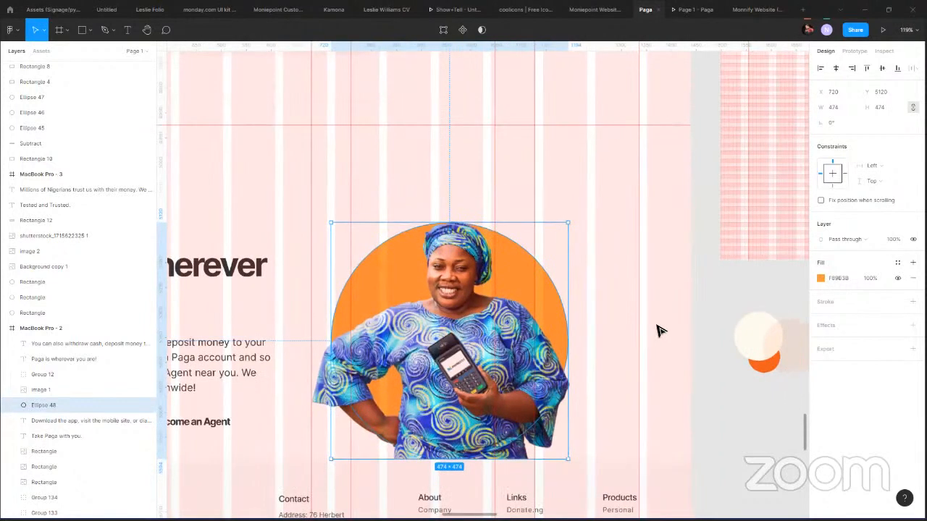
{"action": "scroll", "coordinate": [659, 331], "scroll_direction": "down", "scroll_amount": 3}
{"action": "scroll", "coordinate": [659, 331], "scroll_direction": "down", "scroll_amount": 8}
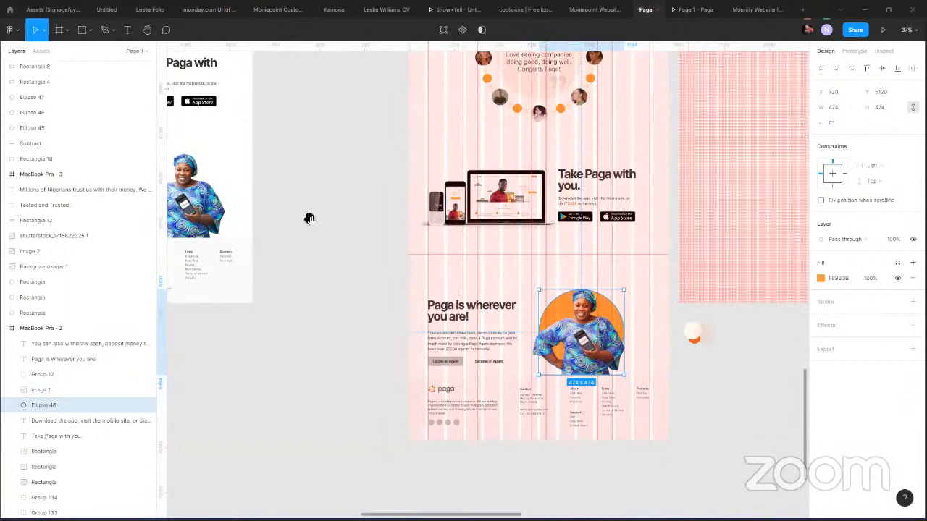
{"action": "scroll", "coordinate": [292, 215], "scroll_direction": "up", "scroll_amount": 2}
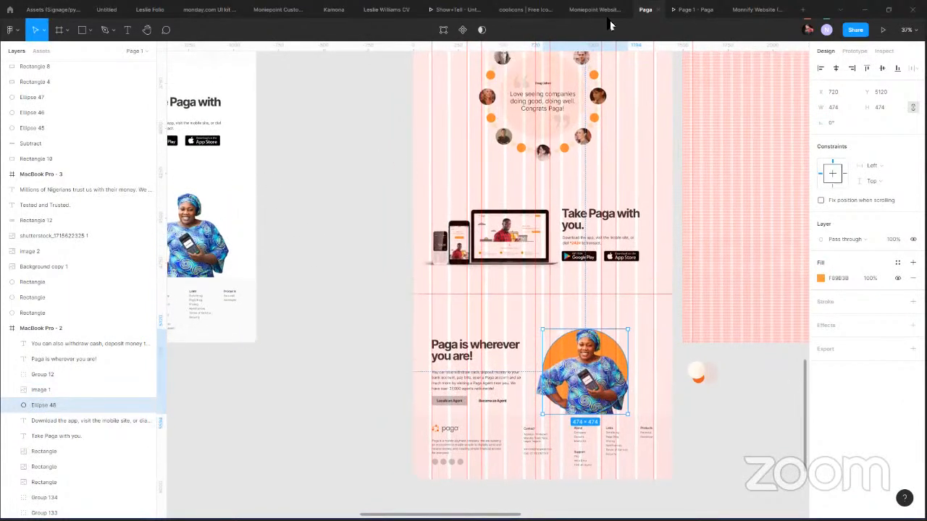
{"action": "scroll", "coordinate": [692, 25], "scroll_direction": "down", "scroll_amount": 3}
{"action": "left_click", "coordinate": [695, 10]}
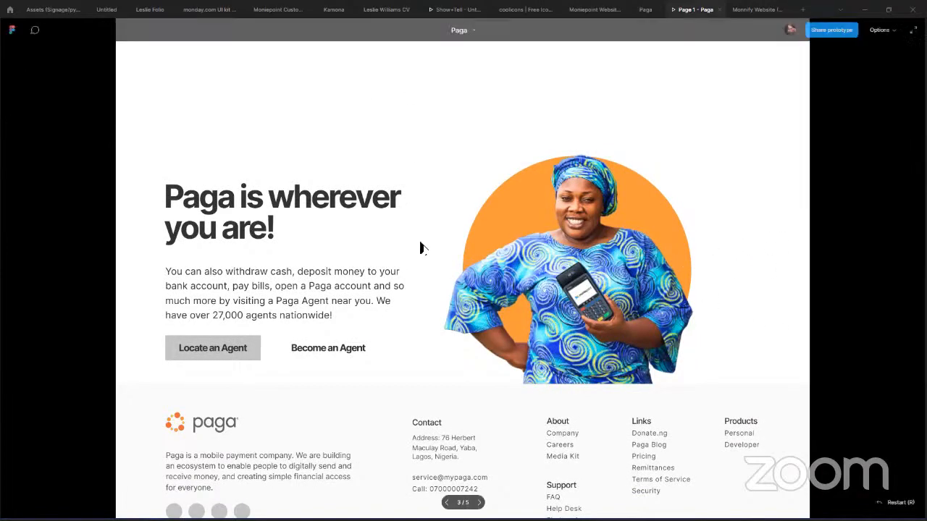
{"action": "scroll", "coordinate": [423, 266], "scroll_direction": "up", "scroll_amount": 4}
{"action": "scroll", "coordinate": [453, 275], "scroll_direction": "down", "scroll_amount": 2}
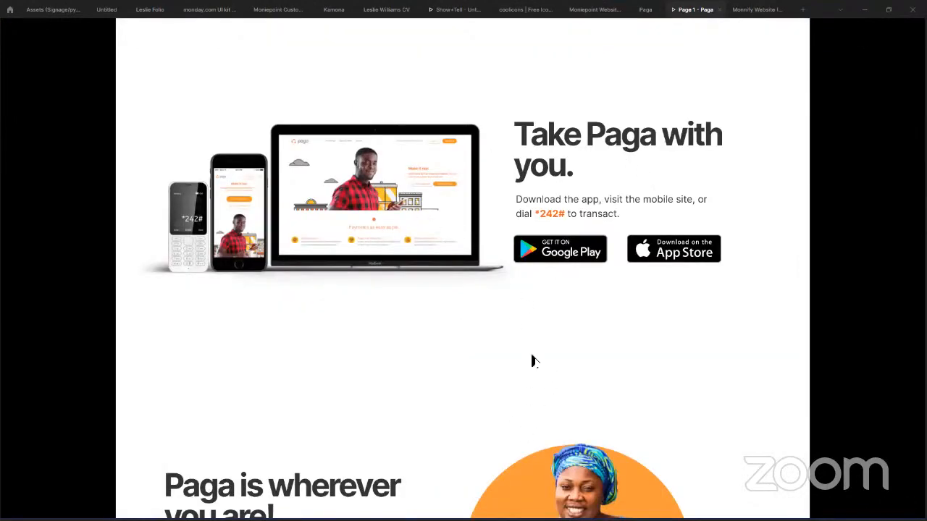
{"action": "scroll", "coordinate": [526, 356], "scroll_direction": "down", "scroll_amount": 5}
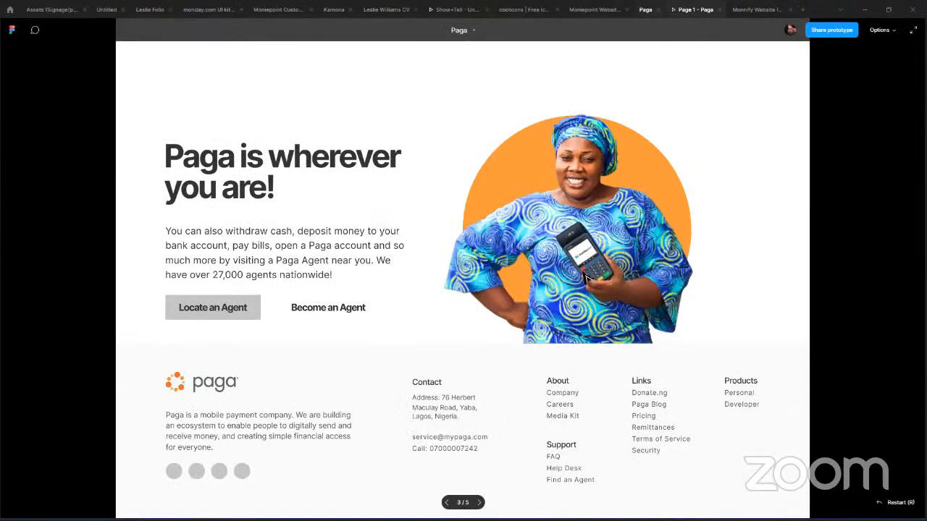
{"action": "key", "text": "ctrl+shift+Tab"}
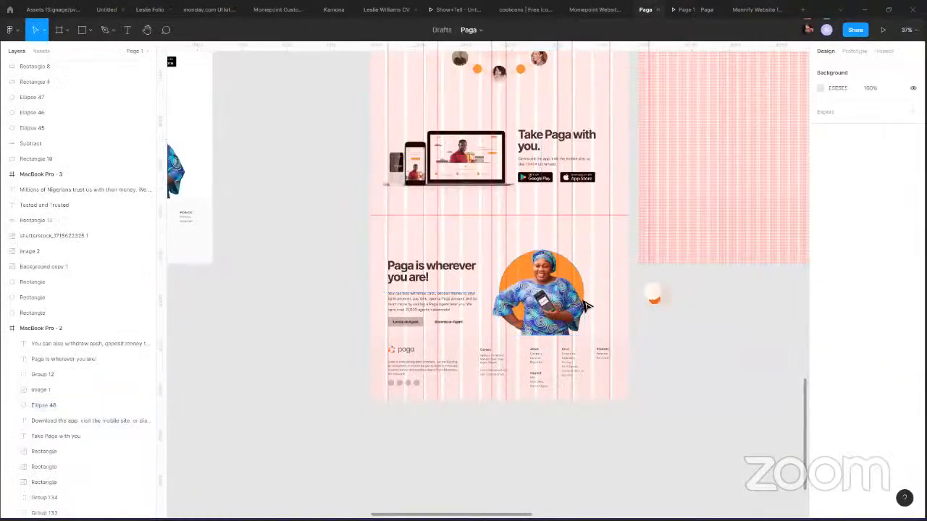
Group the woman's image with the large orange circle, positioned further right at about X 750.
{"action": "left_click", "coordinate": [563, 311], "text": "shift"}
{"action": "mouse_move", "coordinate": [563, 310]}
{"action": "left_mouse_down"}
{"action": "mouse_move", "coordinate": [551, 308]}
{"action": "mouse_move", "coordinate": [573, 314]}
{"action": "left_mouse_up"}
{"action": "key", "text": "ctrl+g"}
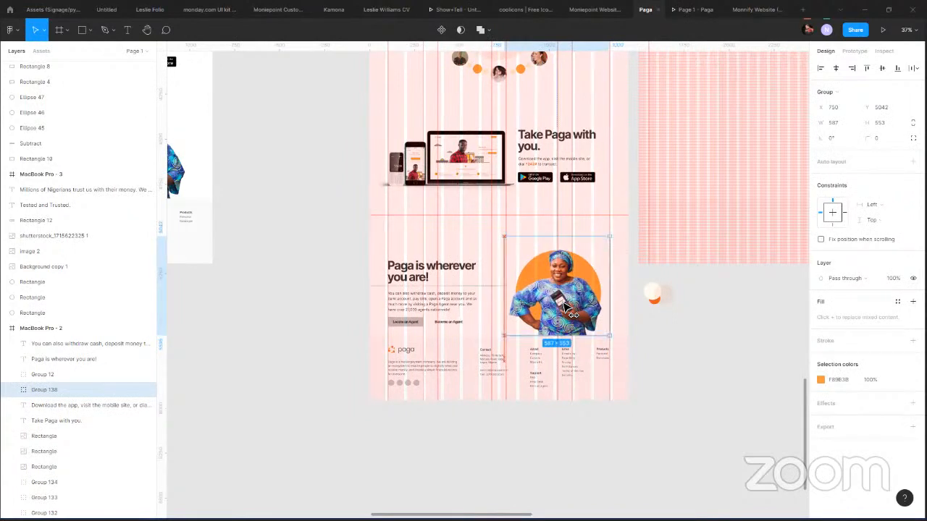
Try right-aligning the "Paga is wherever you are!" heading and restore its left alignment.
{"action": "left_click", "coordinate": [408, 281]}
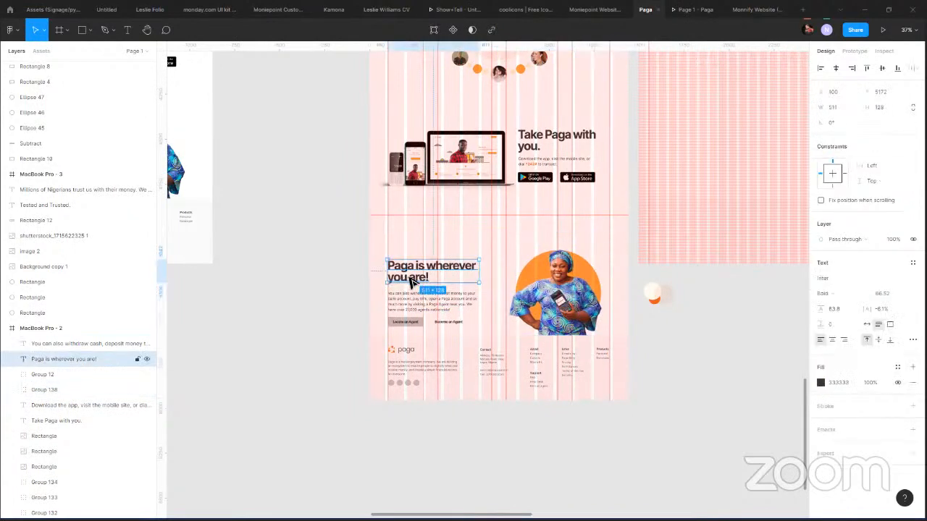
{"action": "key", "text": "ctrl+alt+r"}
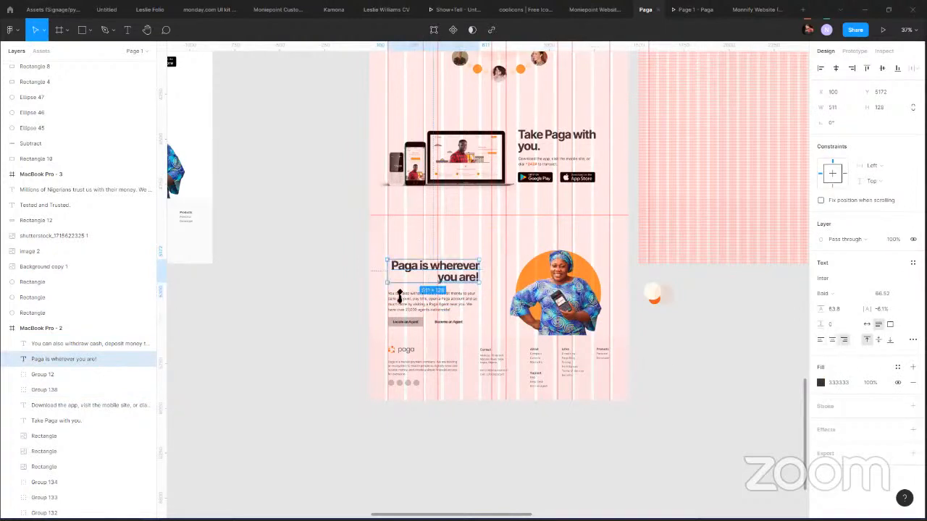
{"action": "key", "text": "ctrl+alt+l"}
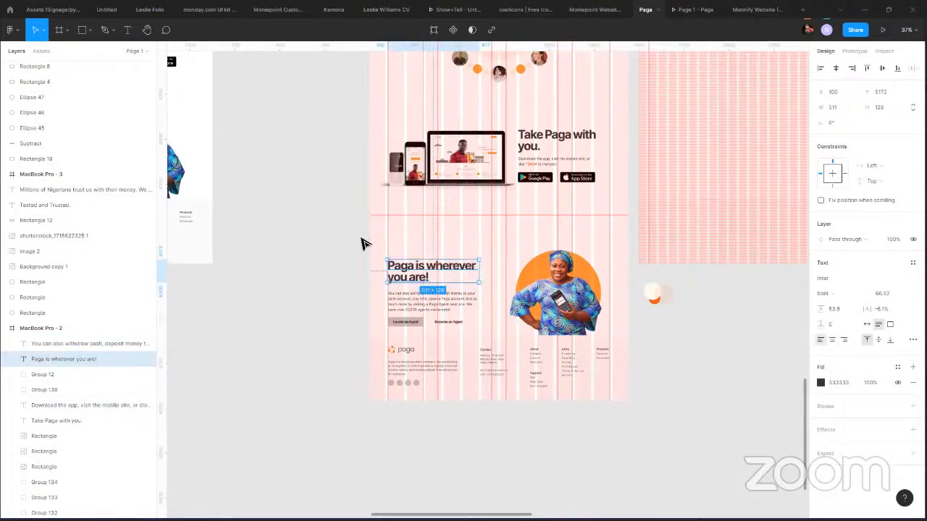
Move the heading, paragraph and agent buttons of the "Paga is wherever you are!" section together one column to the right.
{"action": "left_click", "coordinate": [375, 259]}
{"action": "left_click_drag", "start_coordinate": [368, 248], "coordinate": [428, 304]}
{"action": "left_click", "coordinate": [446, 332]}
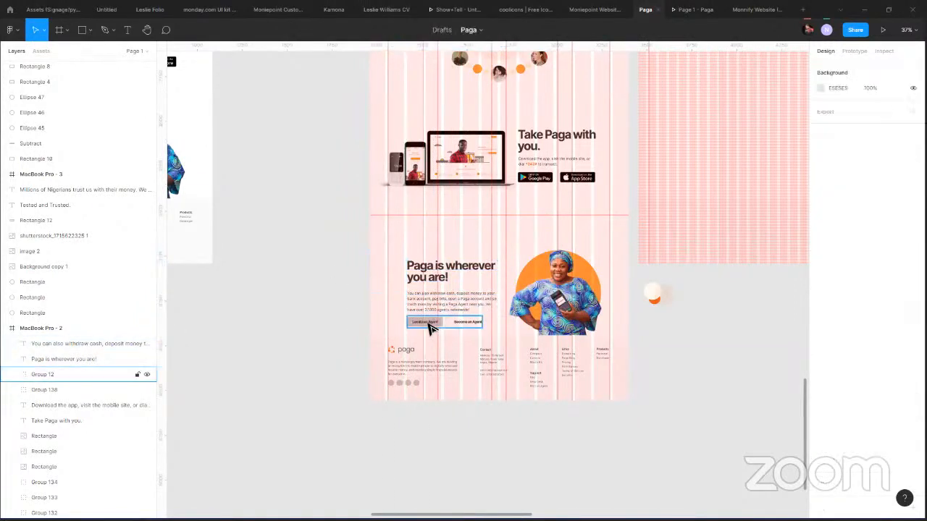
{"action": "scroll", "coordinate": [433, 306], "scroll_direction": "up", "scroll_amount": 2}
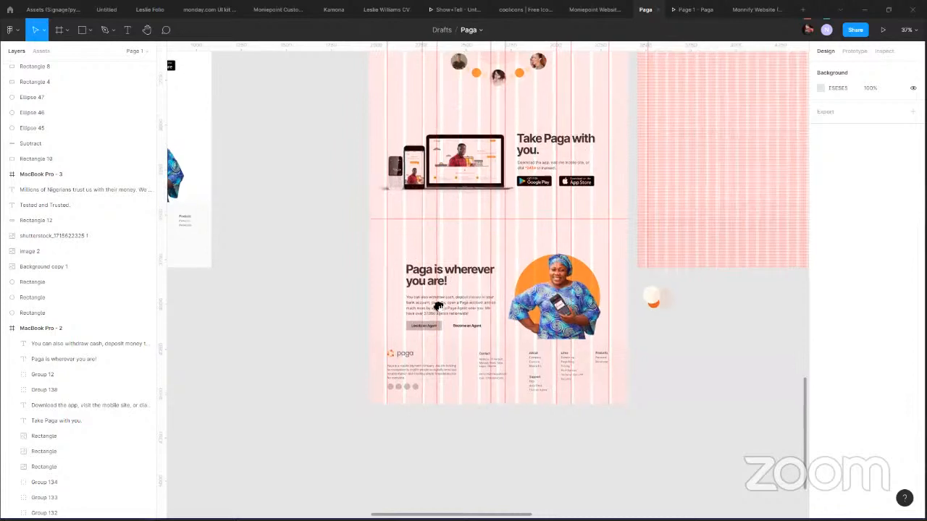
{"action": "scroll", "coordinate": [430, 304], "scroll_direction": "up", "scroll_amount": 2}
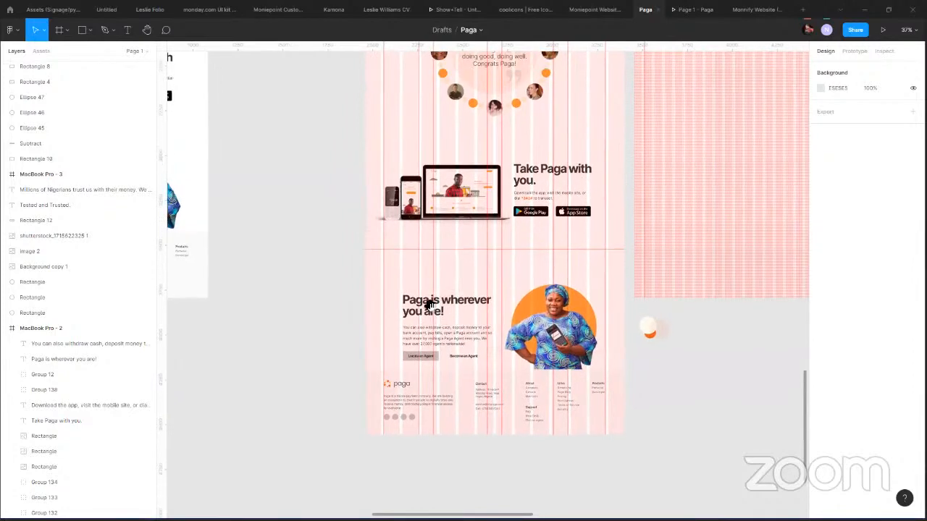
{"action": "scroll", "coordinate": [419, 297], "scroll_direction": "up", "scroll_amount": 5}
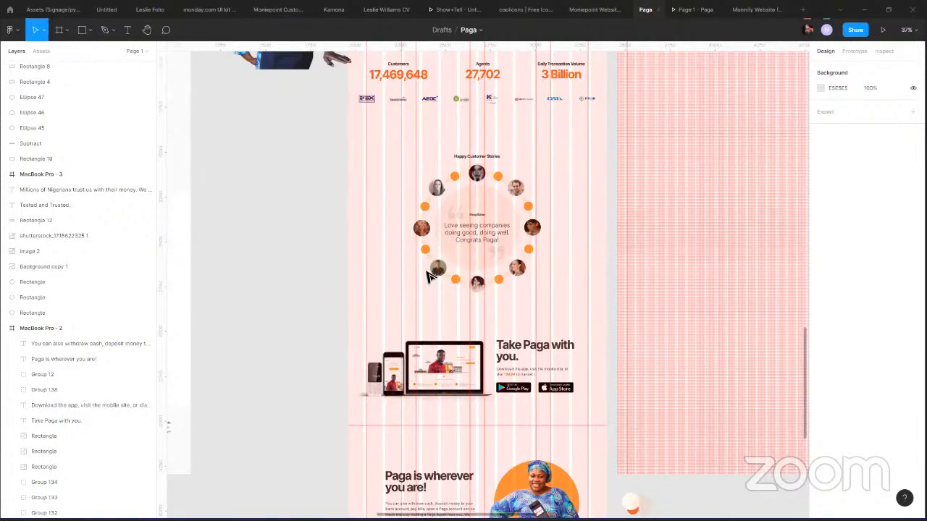
Examine the page against the column grid, from the customer statistics down to the "Paga is wherever you are!" section and footer.
{"action": "scroll", "coordinate": [379, 277], "scroll_direction": "down", "scroll_amount": 5}
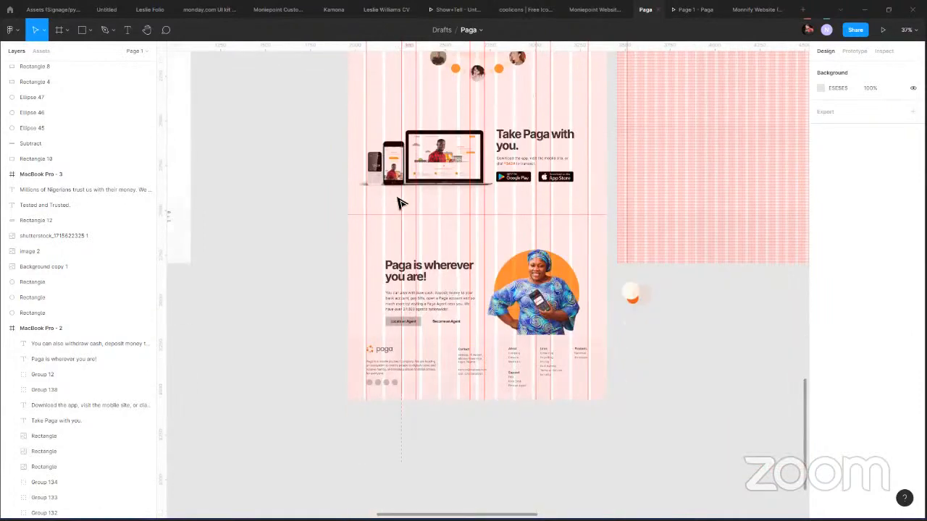
{"action": "scroll", "coordinate": [399, 201], "scroll_direction": "up", "scroll_amount": 1}
{"action": "scroll", "coordinate": [404, 203], "scroll_direction": "up", "scroll_amount": 2}
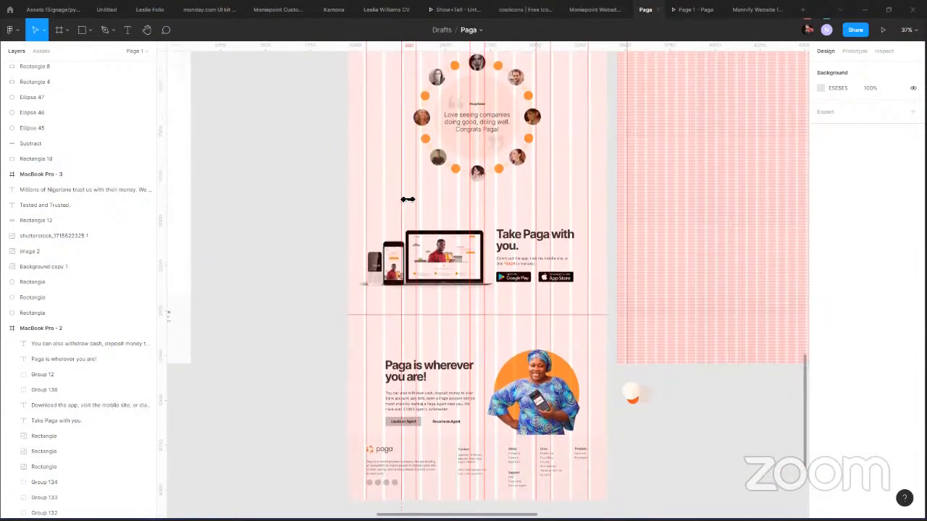
{"action": "scroll", "coordinate": [409, 202], "scroll_direction": "up", "scroll_amount": 4}
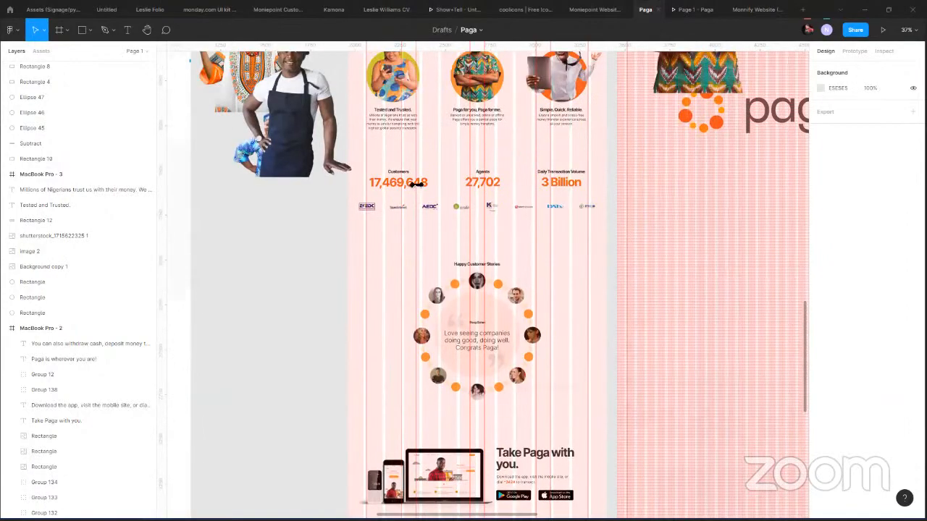
{"action": "scroll", "coordinate": [413, 186], "scroll_direction": "up", "scroll_amount": 4}
{"action": "scroll", "coordinate": [405, 239], "scroll_direction": "down", "scroll_amount": 8}
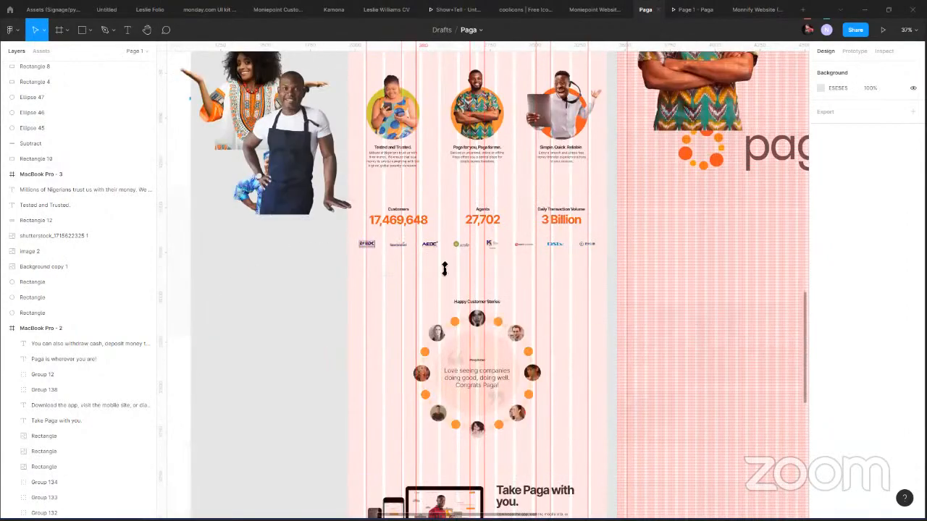
{"action": "scroll", "coordinate": [407, 277], "scroll_direction": "down", "scroll_amount": 4}
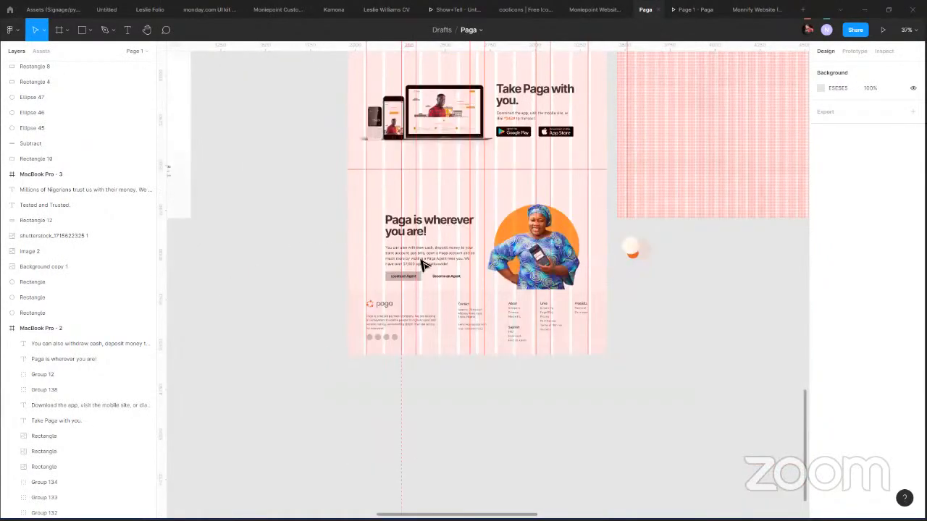
{"action": "scroll", "coordinate": [362, 279], "scroll_direction": "up", "scroll_amount": 4}
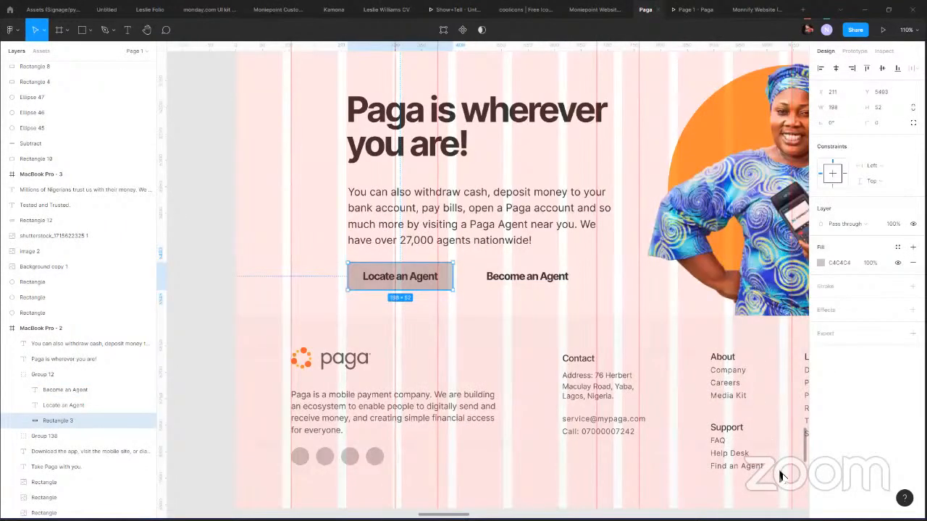
Fill the "Locate an Agent" button with orange F26522 and recolour its label white, FFFFFF.
{"action": "left_click", "coordinate": [820, 262]}
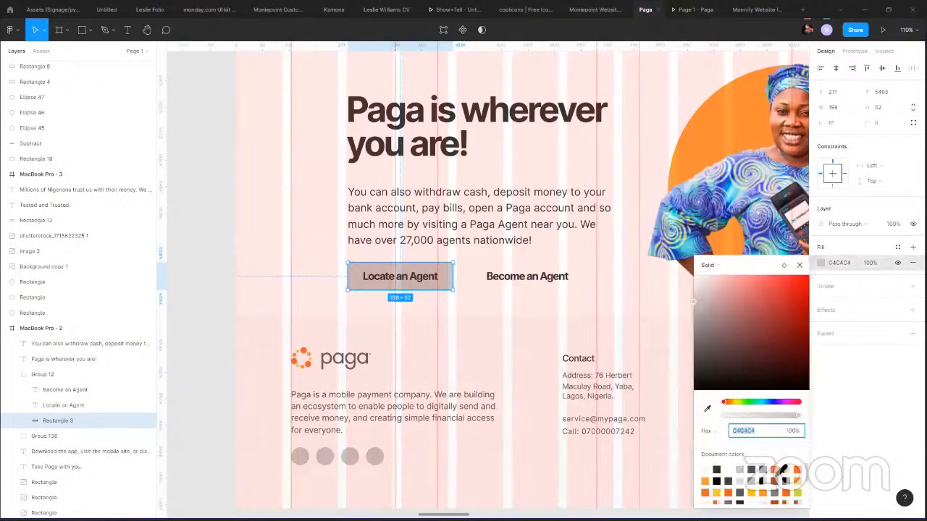
{"action": "left_click", "coordinate": [787, 471]}
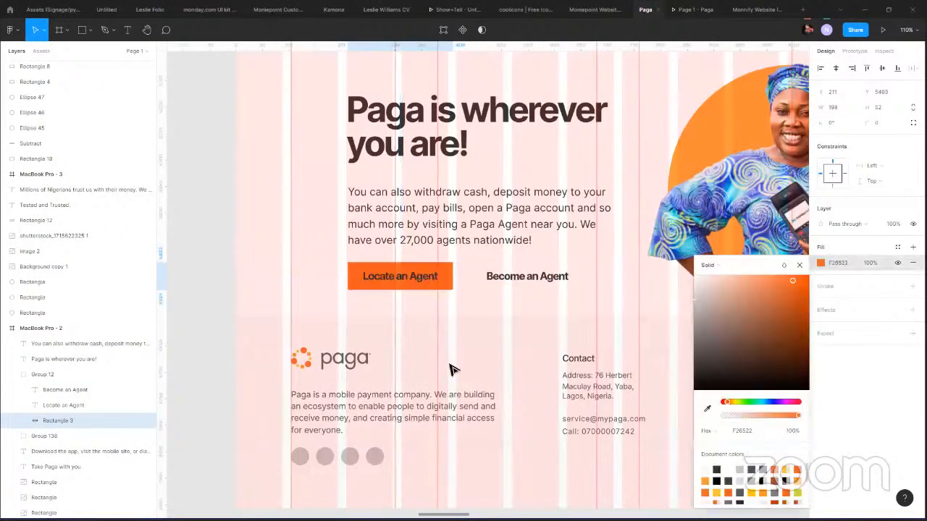
{"action": "left_click", "coordinate": [414, 278]}
{"action": "left_click", "coordinate": [821, 368]}
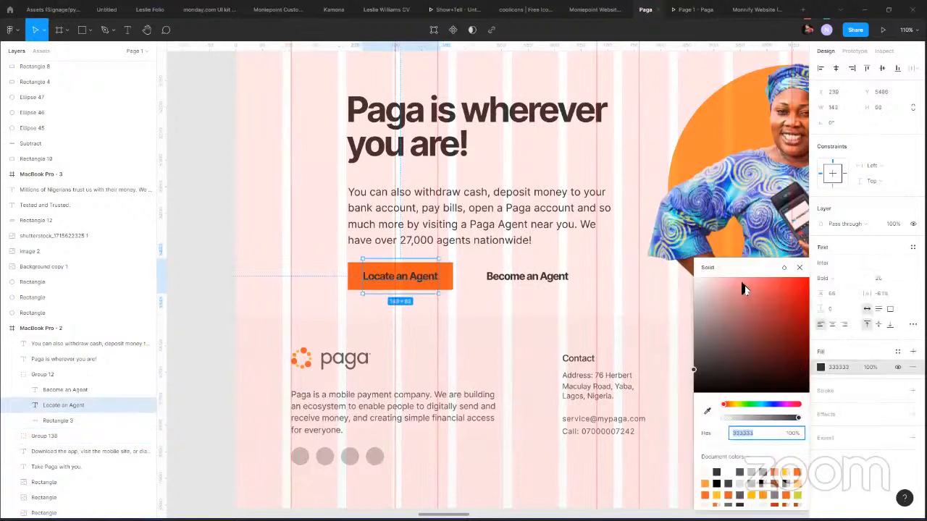
Round the "Locate an Agent" button's corners to a radius of 28 and nudge the button with its label 2 px to the left.
{"action": "left_click", "coordinate": [453, 288]}
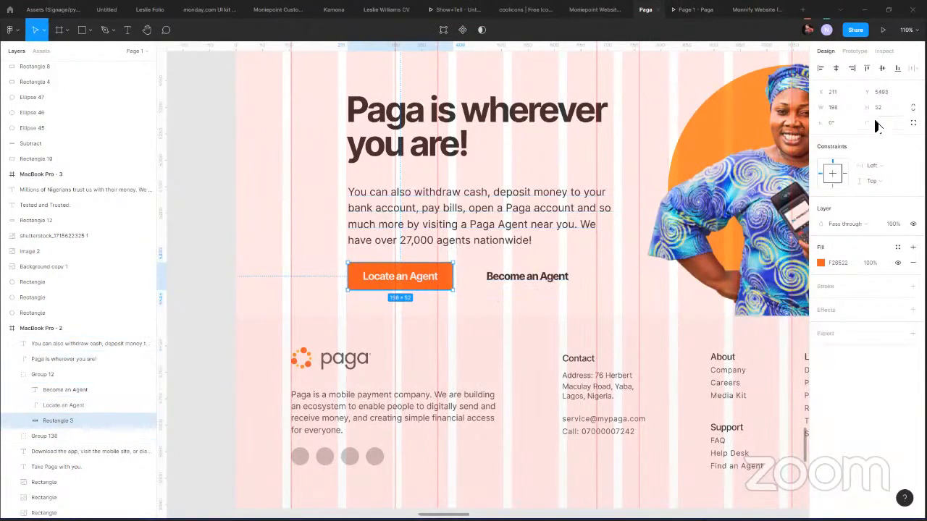
{"action": "left_click_drag", "start_coordinate": [868, 122], "coordinate": [232, 148]}
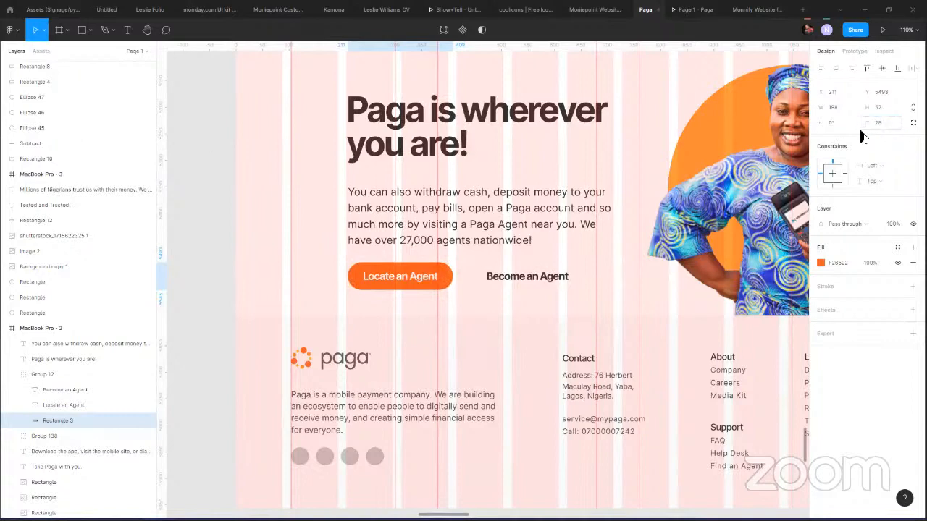
{"action": "left_click", "coordinate": [399, 284]}
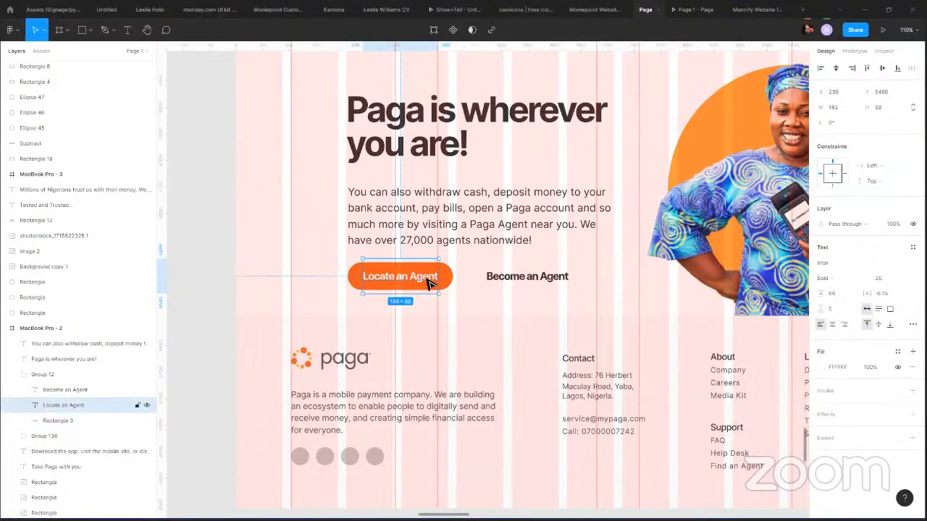
{"action": "left_click", "coordinate": [448, 287], "text": "shift"}
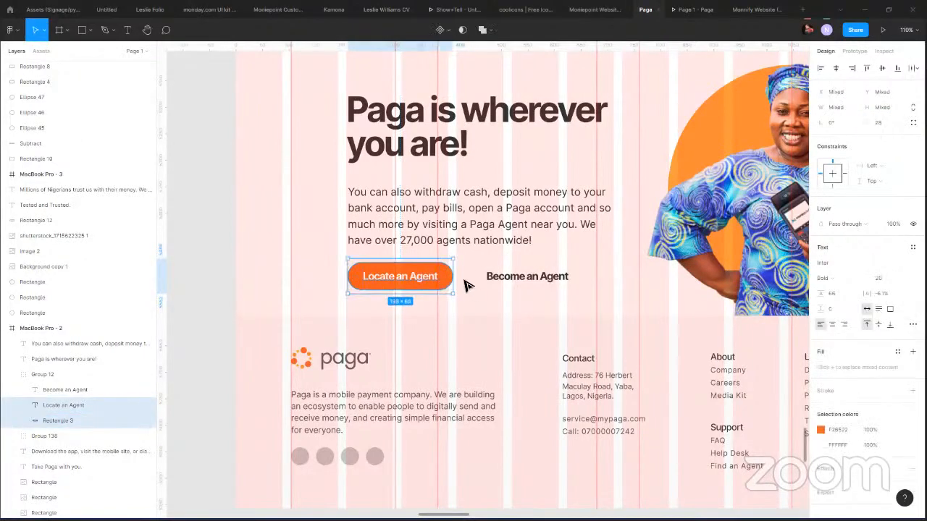
{"action": "key", "text": "Left"}
{"action": "key", "text": "Left"}
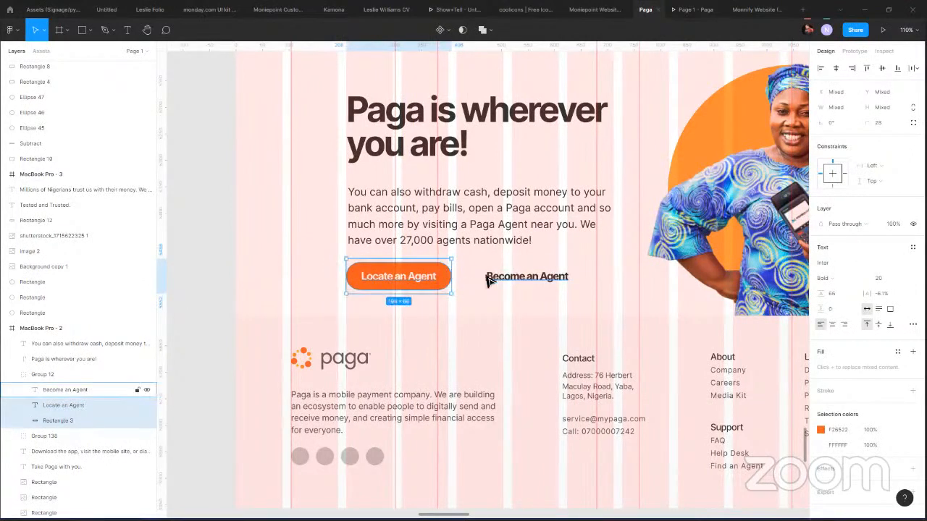
Recolour the "Become an Agent" text by sampling the orange F26522 of the neighbouring button.
{"action": "left_click", "coordinate": [464, 286]}
{"action": "double_click", "coordinate": [510, 287]}
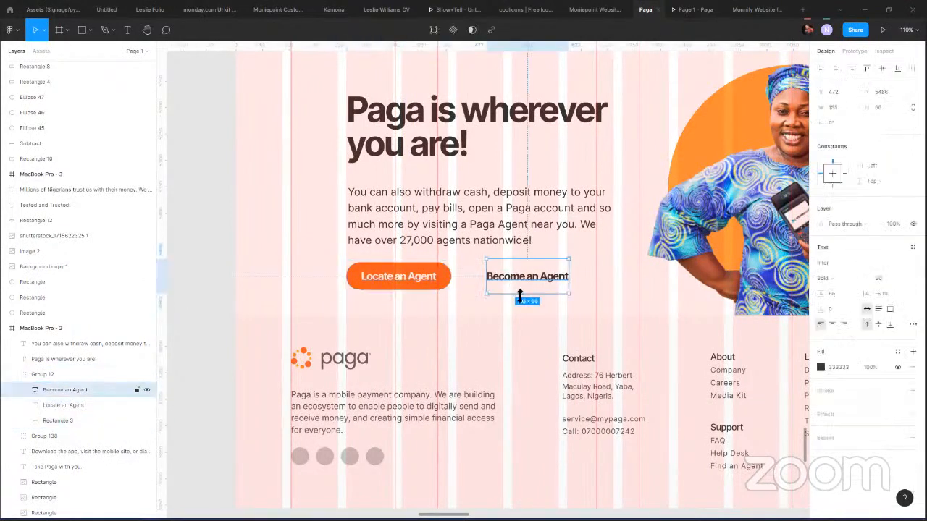
{"action": "key", "text": "i"}
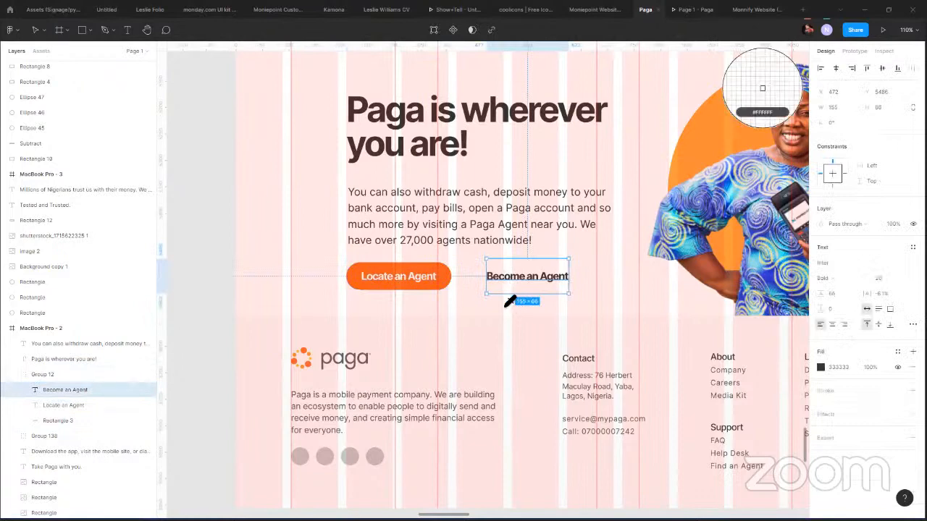
{"action": "left_click", "coordinate": [443, 270]}
{"action": "left_click", "coordinate": [463, 272]}
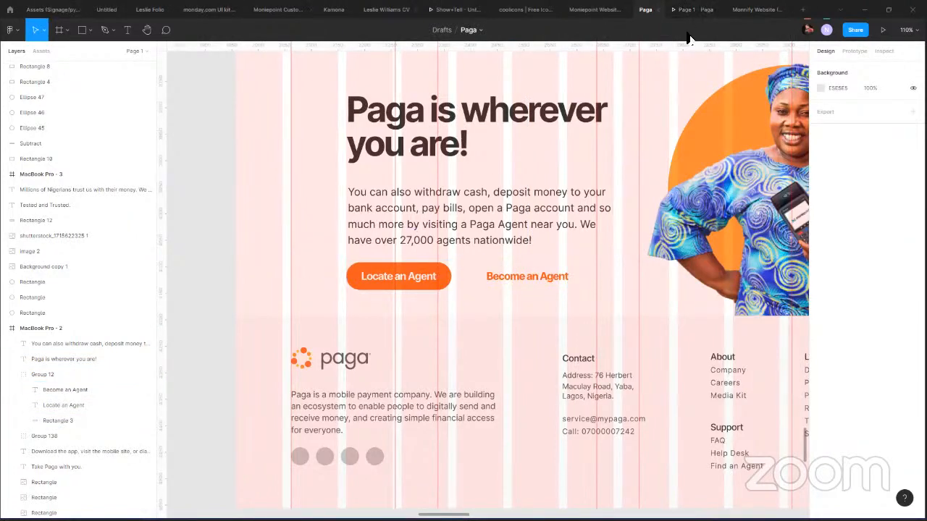
Reduce the font size of both the "Locate an Agent" and "Become an Agent" labels to 17.
{"action": "double_click", "coordinate": [527, 278]}
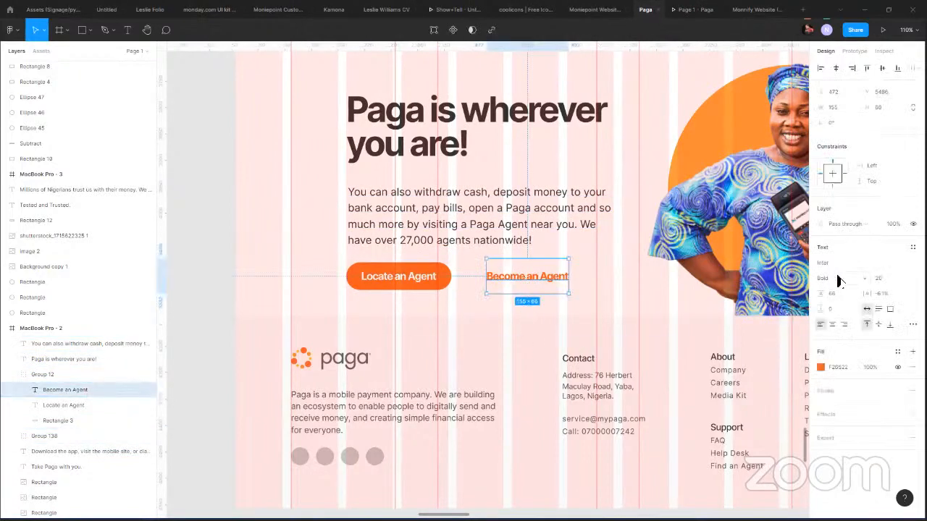
{"action": "left_click", "coordinate": [432, 283], "text": "shift"}
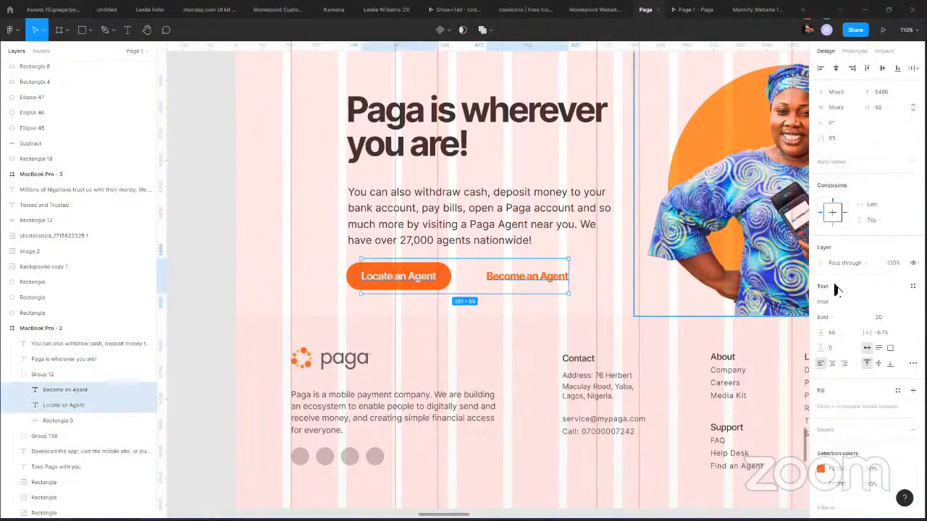
{"action": "left_click", "coordinate": [881, 319]}
{"action": "key", "text": "Down"}
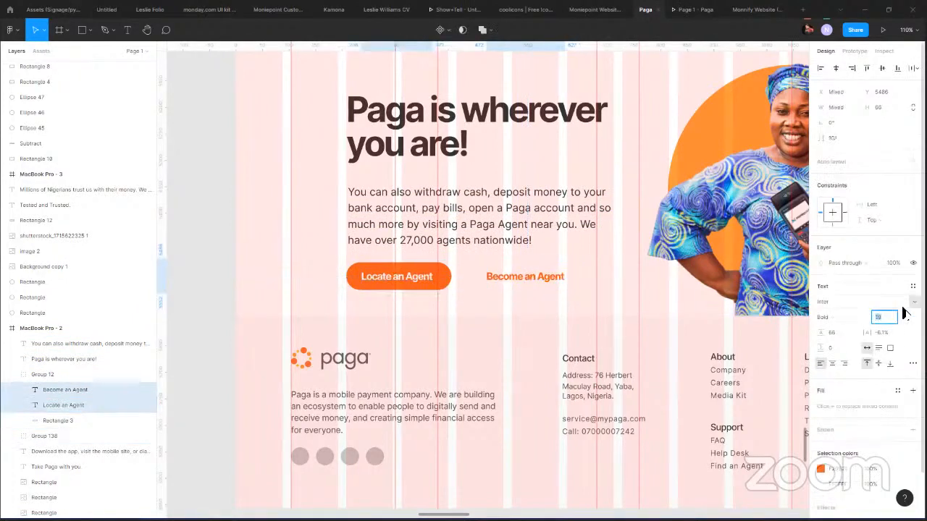
{"action": "key", "text": "Down"}
{"action": "key", "text": "Down"}
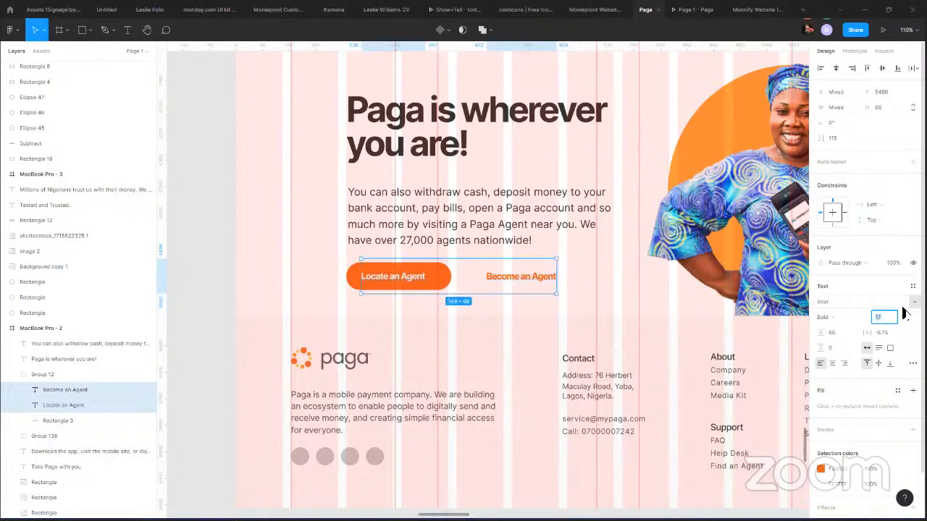
{"action": "key", "text": "Return"}
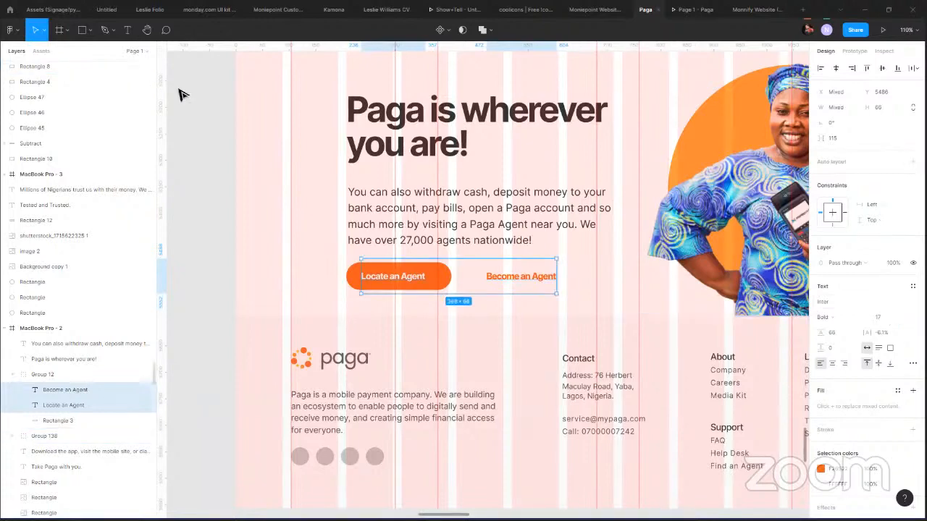
{"action": "left_click", "coordinate": [426, 307]}
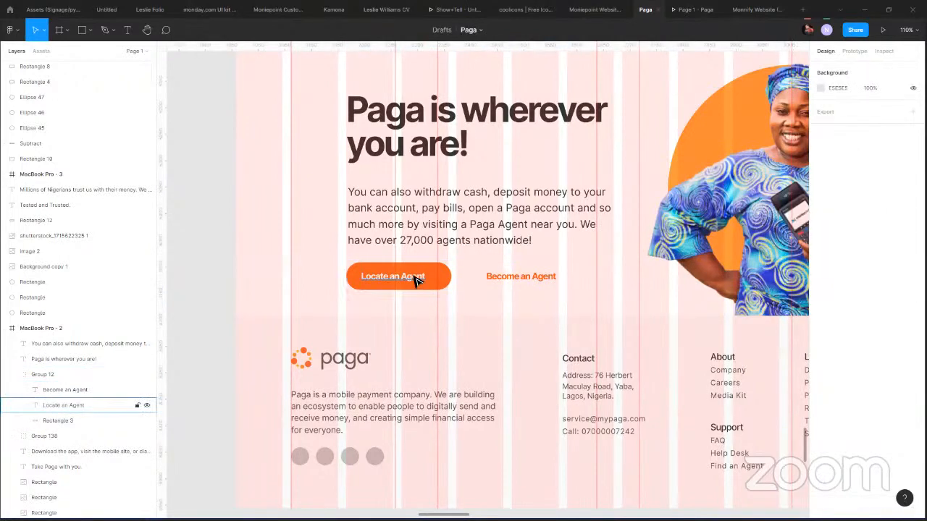
Centre the "Locate an Agent" label horizontally within its orange button.
{"action": "left_click_drag", "start_coordinate": [417, 282], "coordinate": [426, 283]}
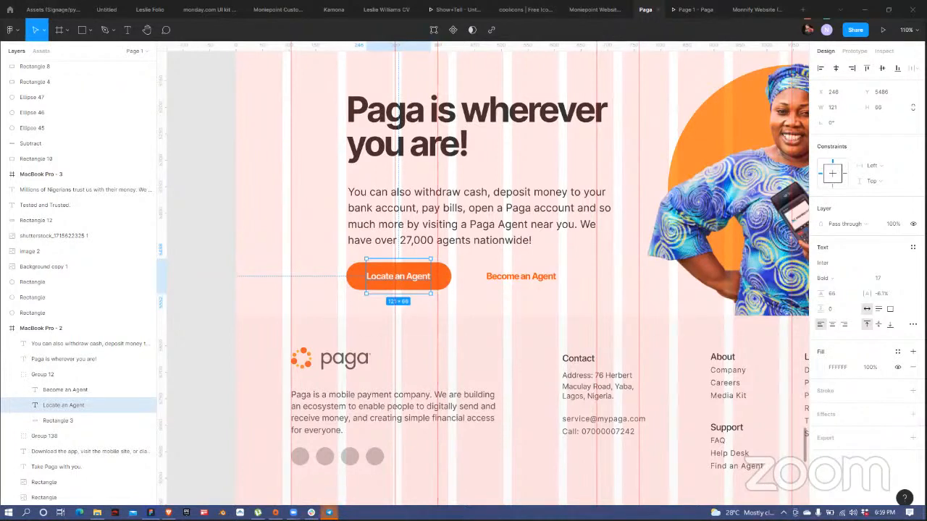
{"action": "mouse_move", "coordinate": [329, 513]}
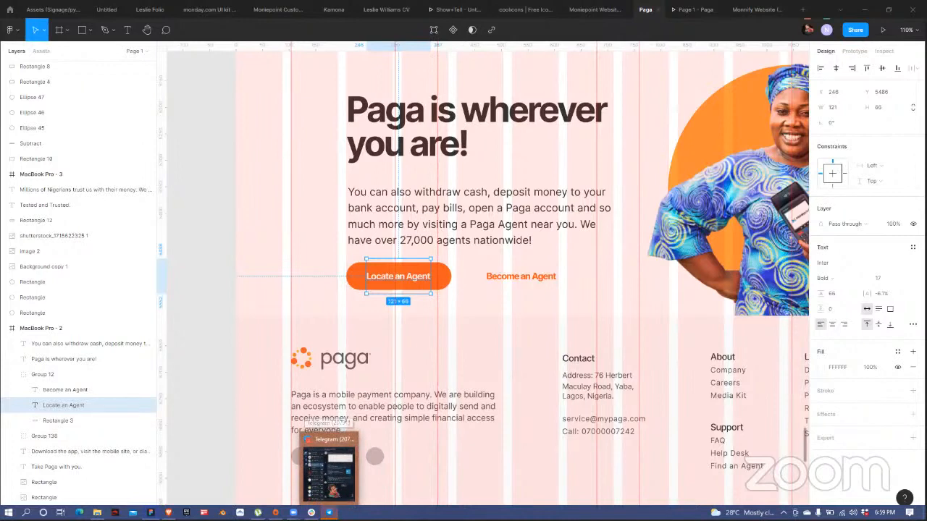
{"action": "left_click", "coordinate": [445, 282], "text": "shift"}
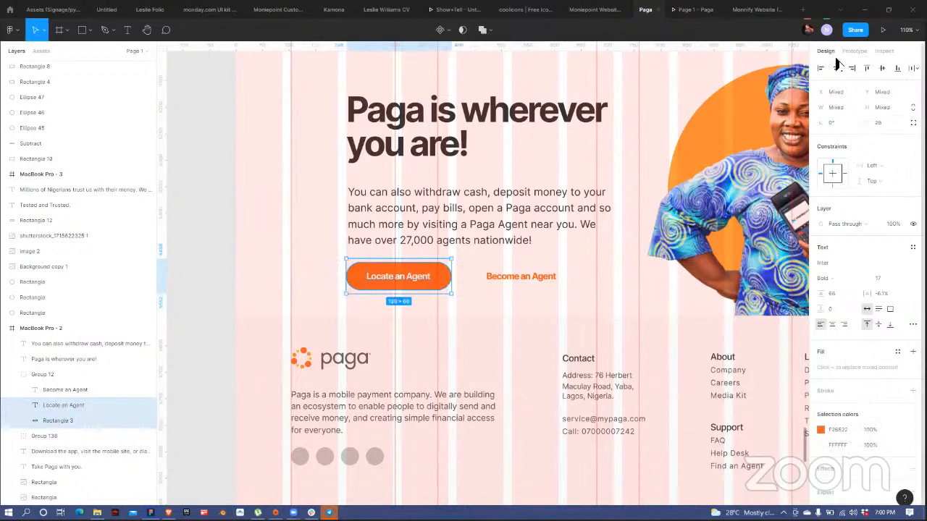
Shift the "Become an Agent" text slightly to the right, to about X 483.
{"action": "left_click", "coordinate": [509, 285]}
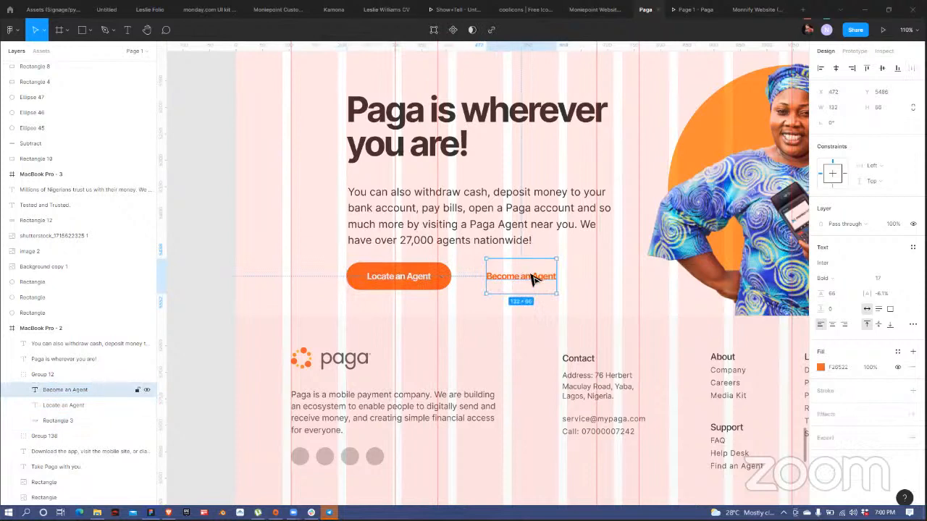
{"action": "key", "text": "shift+Right"}
{"action": "key", "text": "shift+Right"}
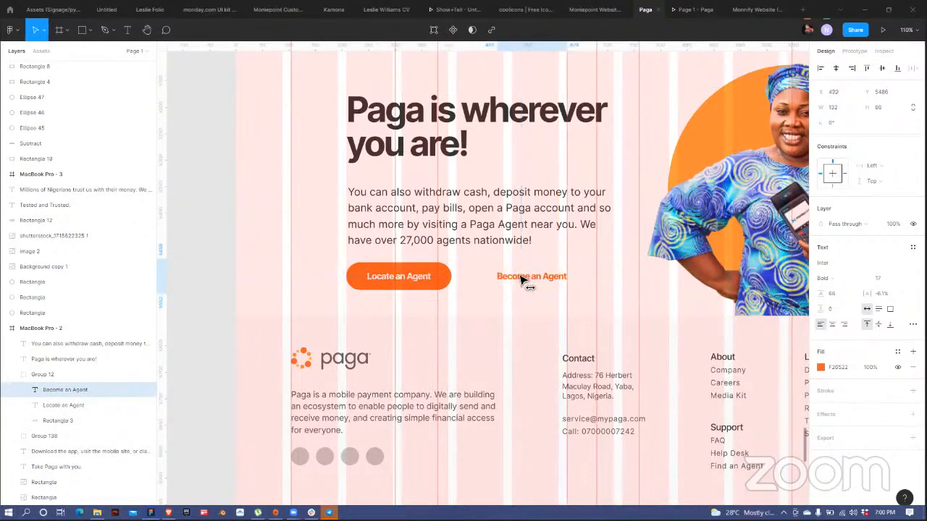
{"action": "key", "text": "shift+Left"}
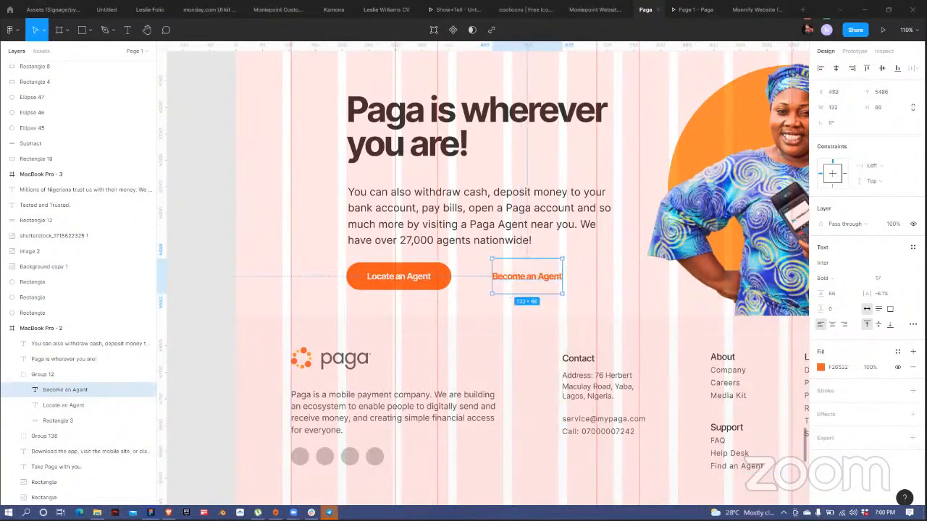
Switch to Telegram to look at the open group chat, and return to the Paga design file in Figma.
{"action": "left_click", "coordinate": [329, 513]}
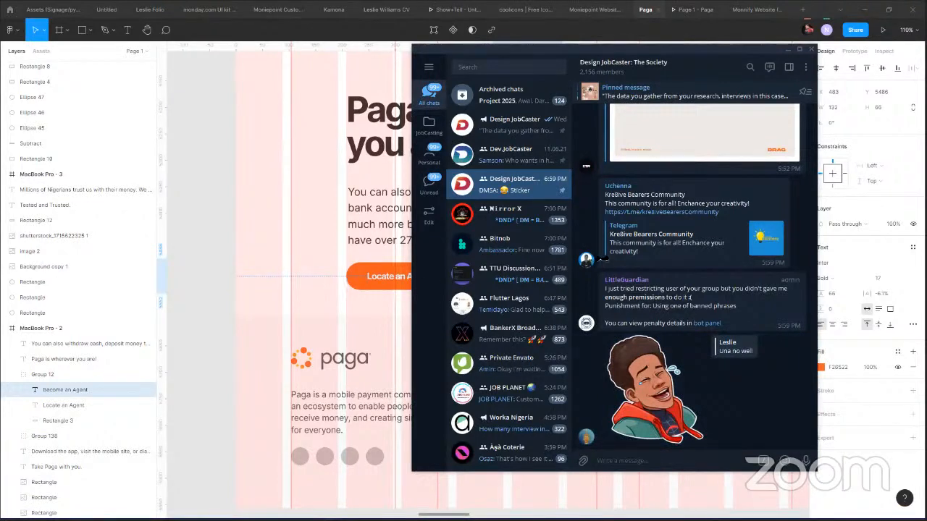
{"action": "key", "text": "alt+Tab"}
{"action": "key", "text": "Escape"}
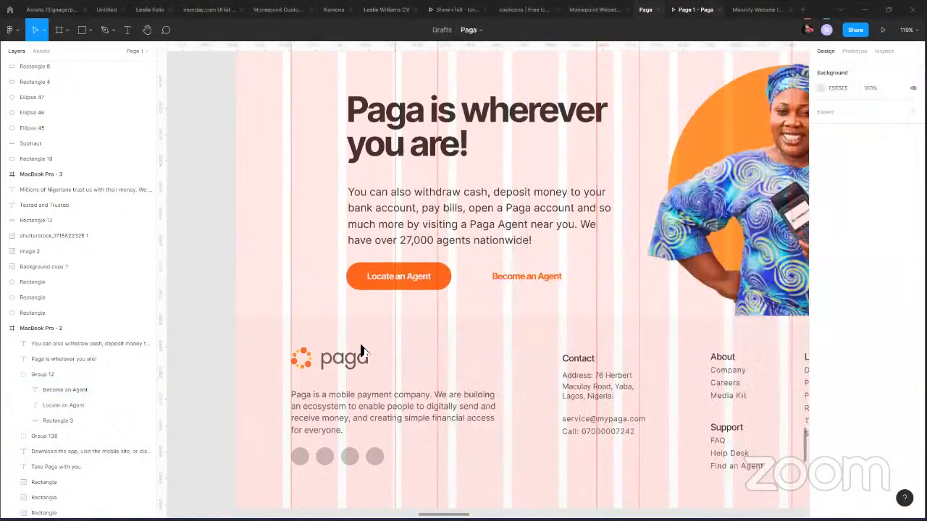
Review the restyled agent buttons in the prototype preview and go back up through the page to the hero section.
{"action": "key", "text": "ctrl+Tab"}
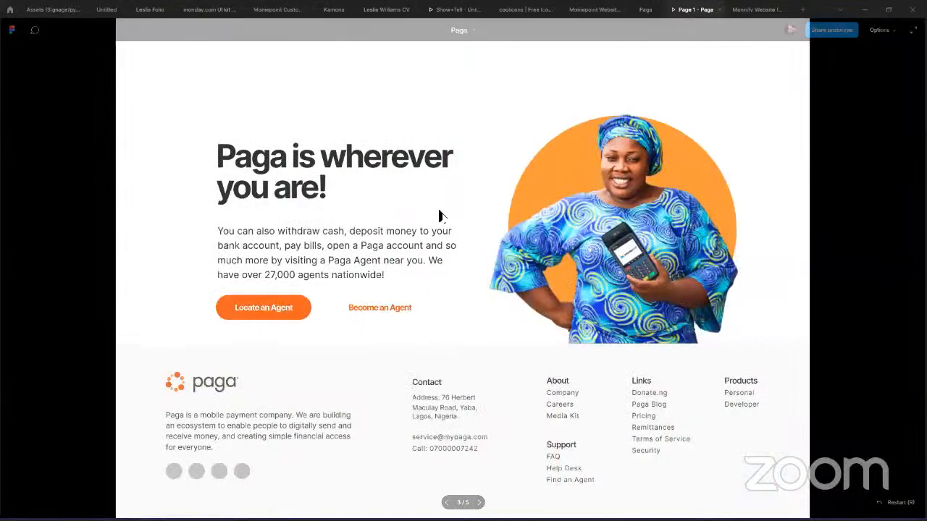
{"action": "scroll", "coordinate": [420, 358], "scroll_direction": "up", "scroll_amount": 3}
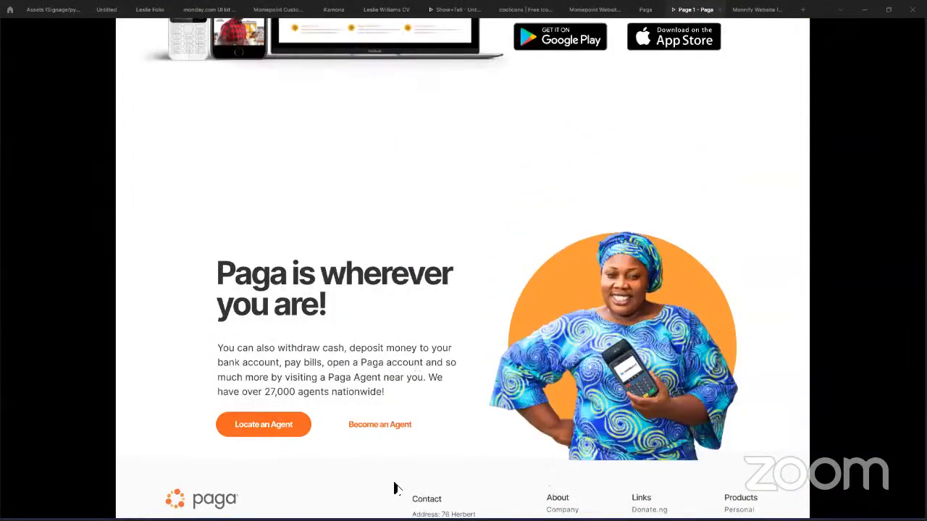
{"action": "scroll", "coordinate": [395, 463], "scroll_direction": "up", "scroll_amount": 2}
{"action": "scroll", "coordinate": [370, 219], "scroll_direction": "up", "scroll_amount": 5}
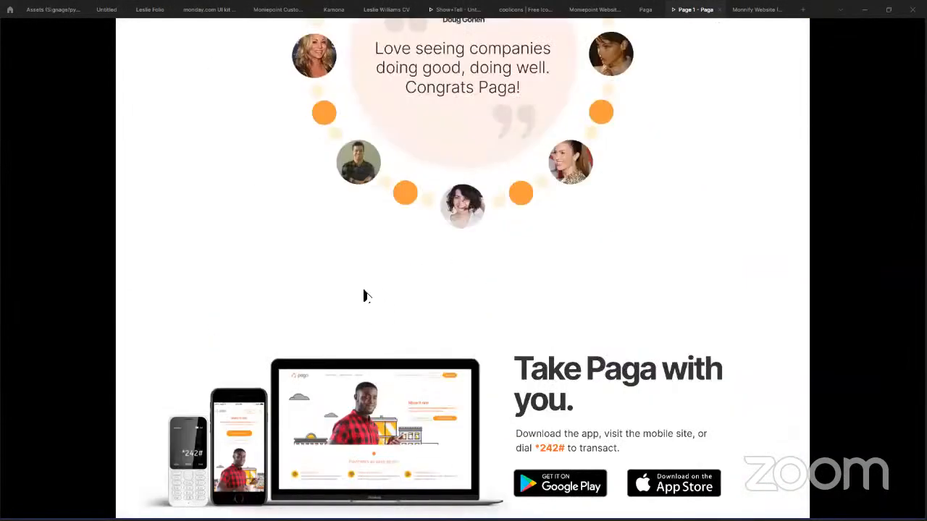
{"action": "scroll", "coordinate": [370, 412], "scroll_direction": "up", "scroll_amount": 8}
{"action": "scroll", "coordinate": [402, 416], "scroll_direction": "up", "scroll_amount": 10}
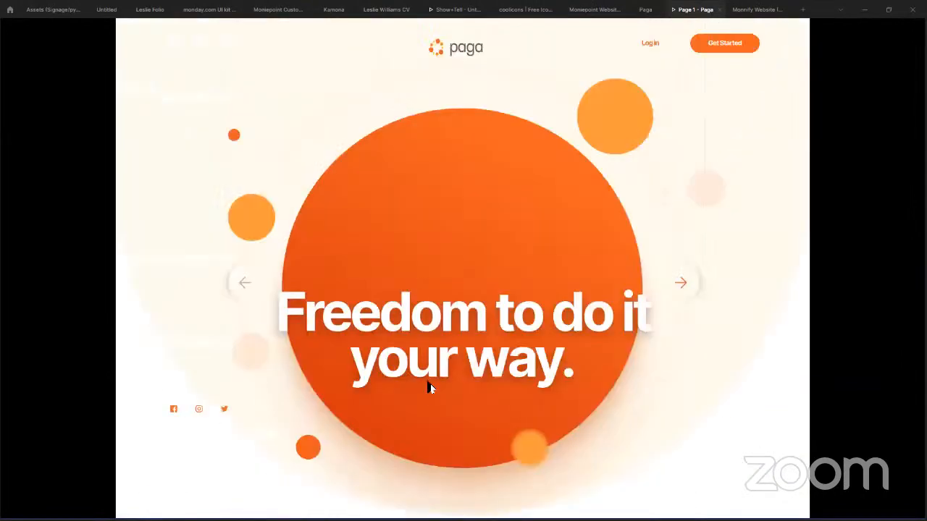
Review the prototype from the hero through the benefits, testimonials and app download sections to the agent section.
{"action": "scroll", "coordinate": [428, 385], "scroll_direction": "down", "scroll_amount": 5}
{"action": "scroll", "coordinate": [434, 217], "scroll_direction": "down", "scroll_amount": 20}
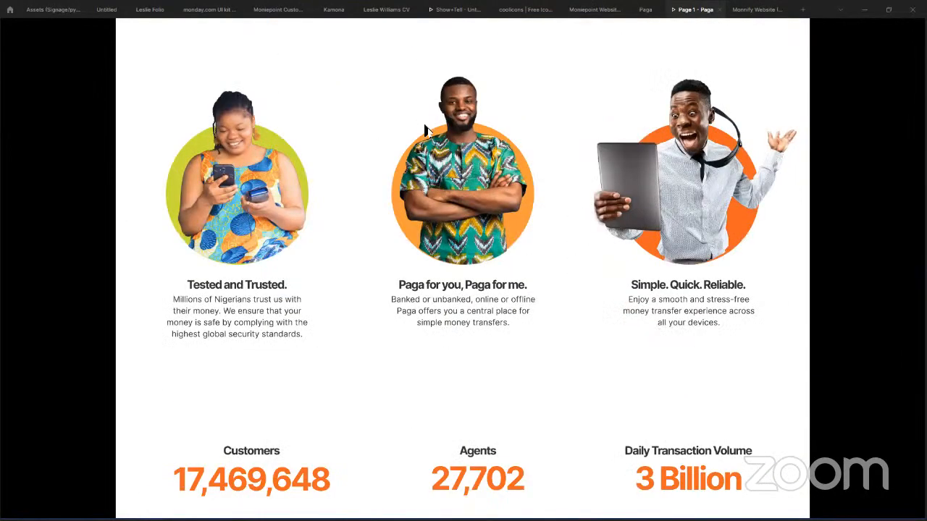
{"action": "scroll", "coordinate": [471, 363], "scroll_direction": "up", "scroll_amount": 3}
{"action": "scroll", "coordinate": [412, 302], "scroll_direction": "down", "scroll_amount": 5}
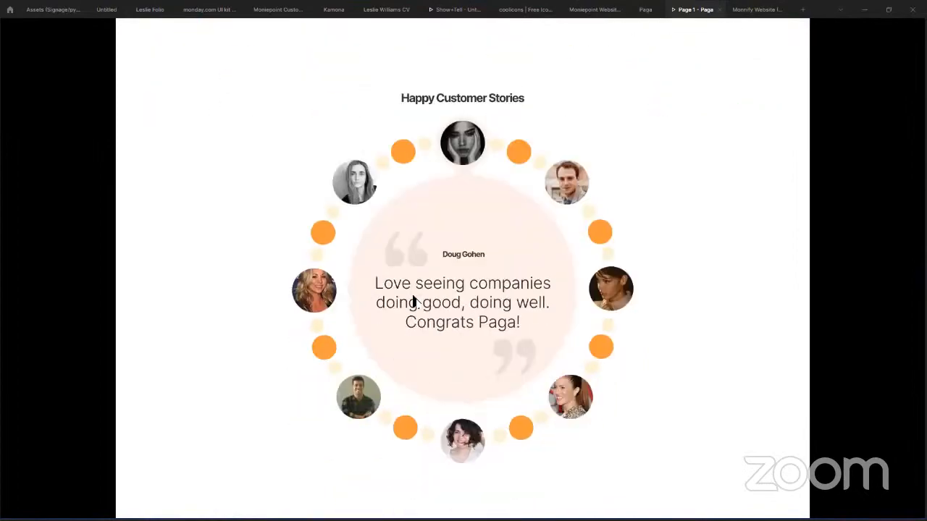
{"action": "scroll", "coordinate": [391, 435], "scroll_direction": "down", "scroll_amount": 3}
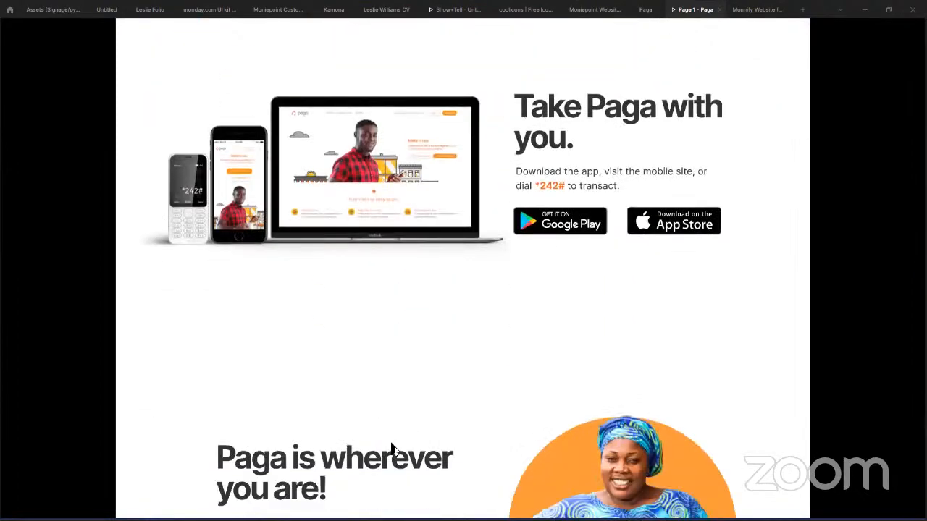
{"action": "scroll", "coordinate": [396, 167], "scroll_direction": "up", "scroll_amount": 7}
{"action": "scroll", "coordinate": [391, 384], "scroll_direction": "down", "scroll_amount": 5}
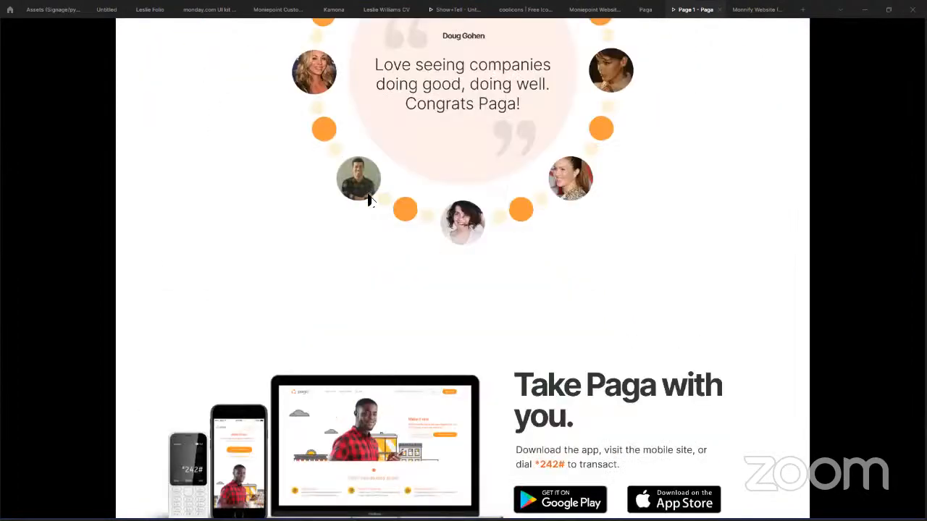
{"action": "scroll", "coordinate": [368, 217], "scroll_direction": "down", "scroll_amount": 5}
{"action": "scroll", "coordinate": [369, 262], "scroll_direction": "up", "scroll_amount": 1}
{"action": "scroll", "coordinate": [370, 292], "scroll_direction": "down", "scroll_amount": 1}
{"action": "scroll", "coordinate": [362, 326], "scroll_direction": "up", "scroll_amount": 2}
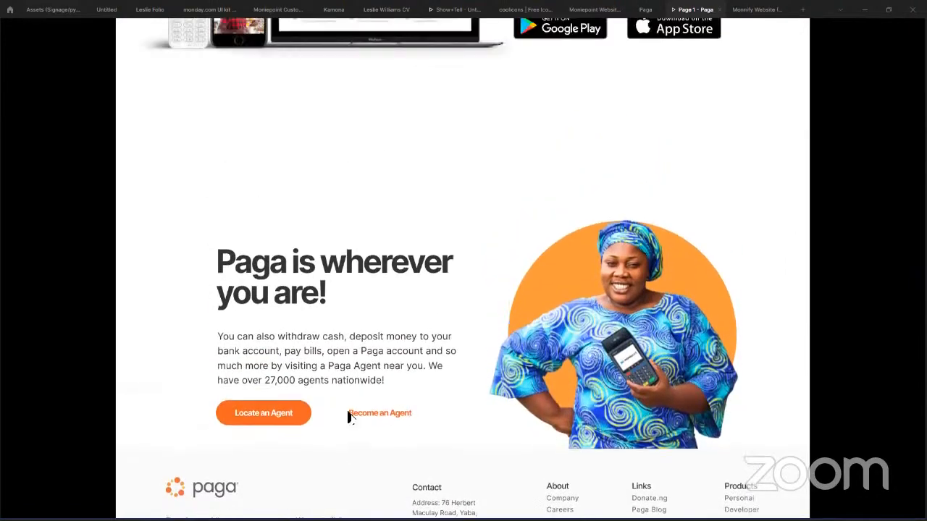
Compare the "Happy Customer Stories", "Take Paga with you." and agent sections in the prototype, and go back up to the hero.
{"action": "scroll", "coordinate": [391, 239], "scroll_direction": "up", "scroll_amount": 6}
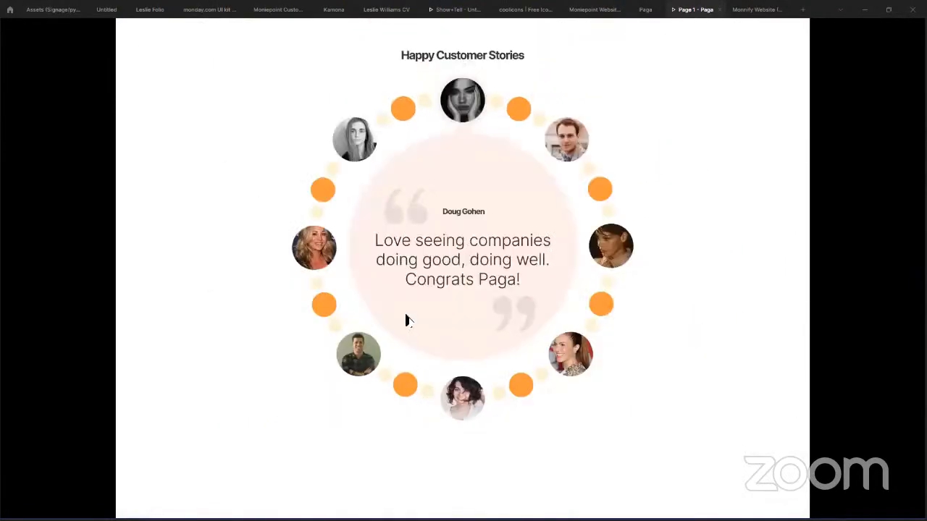
{"action": "scroll", "coordinate": [432, 389], "scroll_direction": "up", "scroll_amount": 5}
{"action": "scroll", "coordinate": [424, 276], "scroll_direction": "down", "scroll_amount": 5}
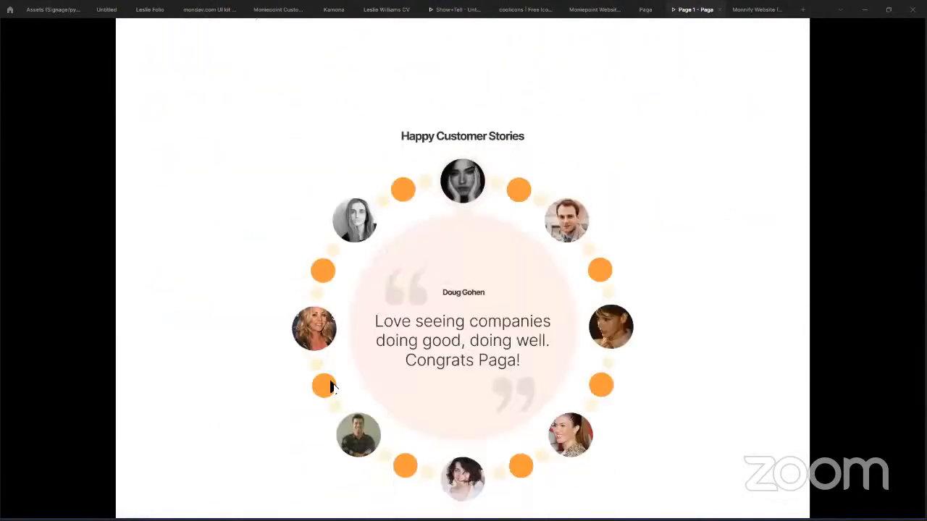
{"action": "scroll", "coordinate": [447, 152], "scroll_direction": "down", "scroll_amount": 4}
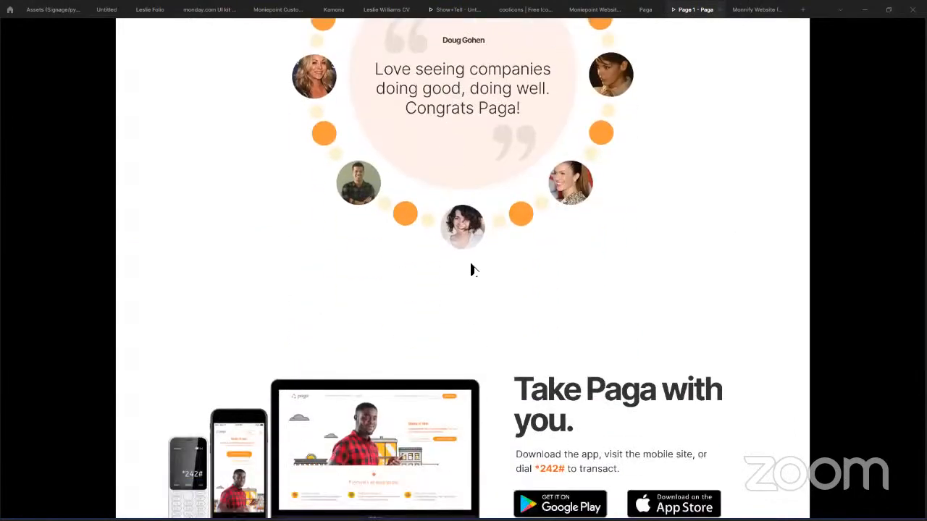
{"action": "scroll", "coordinate": [470, 246], "scroll_direction": "up", "scroll_amount": 4}
{"action": "scroll", "coordinate": [459, 208], "scroll_direction": "up", "scroll_amount": 3}
{"action": "scroll", "coordinate": [434, 145], "scroll_direction": "down", "scroll_amount": 6}
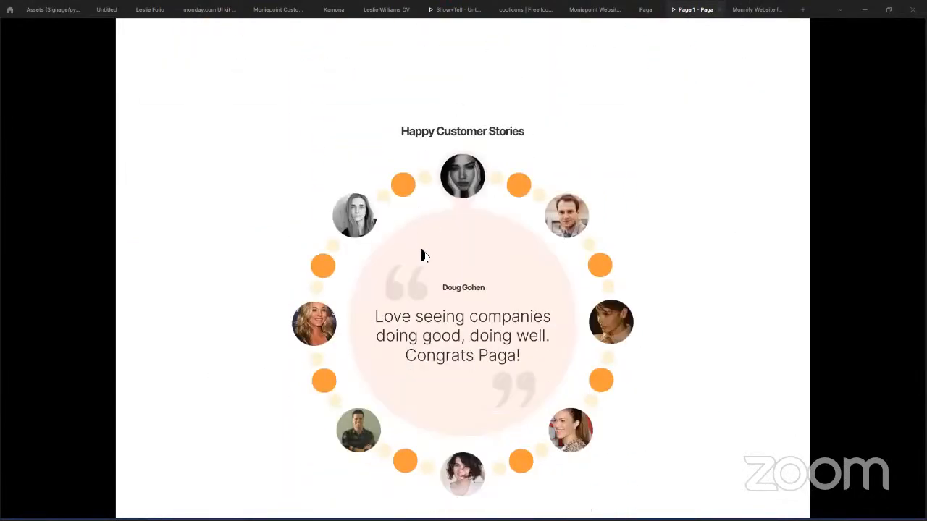
{"action": "scroll", "coordinate": [430, 101], "scroll_direction": "down", "scroll_amount": 4}
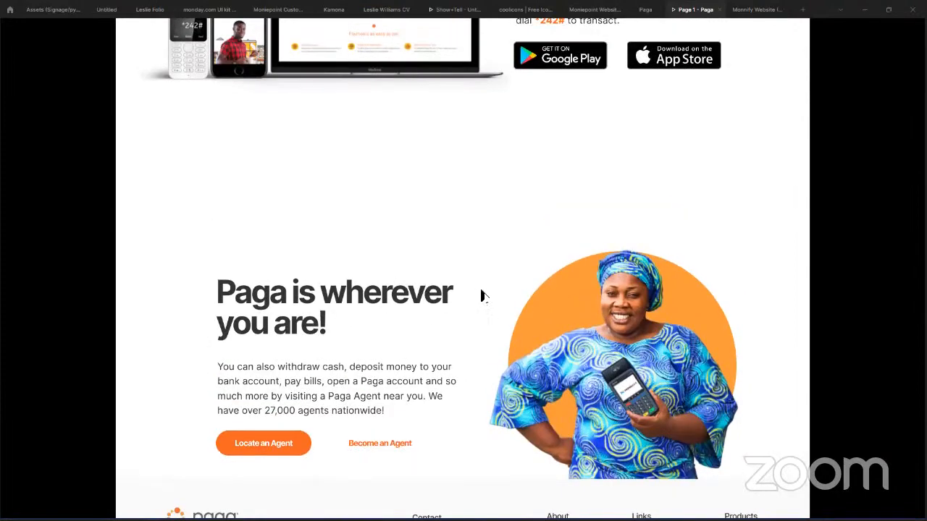
{"action": "scroll", "coordinate": [355, 184], "scroll_direction": "down", "scroll_amount": 2}
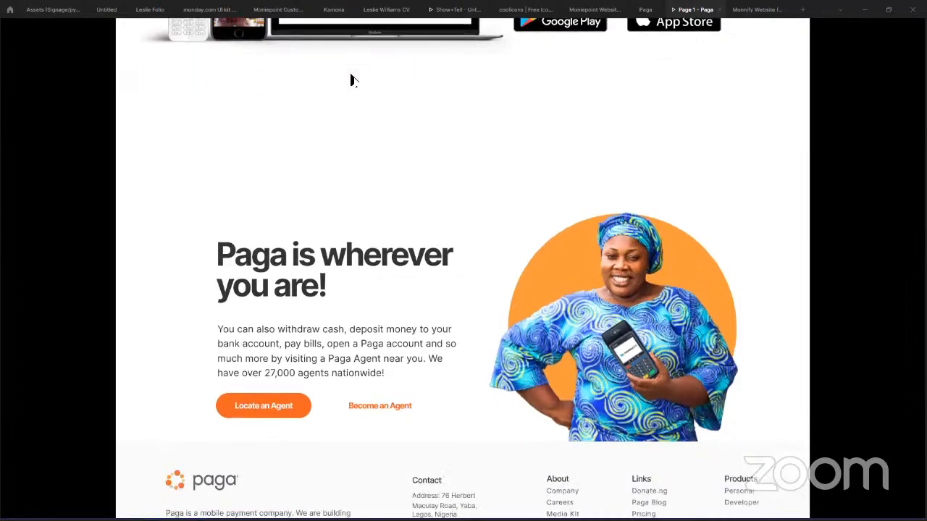
{"action": "scroll", "coordinate": [333, 196], "scroll_direction": "up", "scroll_amount": 10}
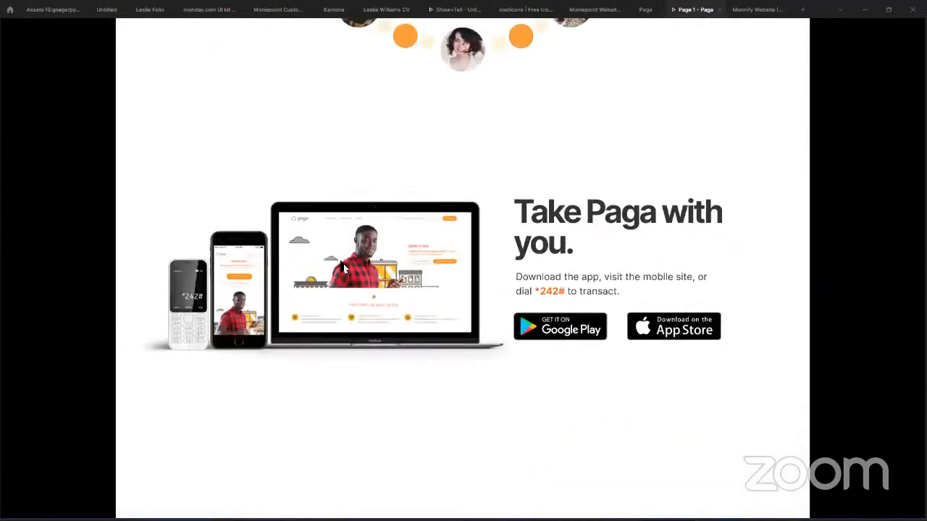
{"action": "scroll", "coordinate": [348, 176], "scroll_direction": "up", "scroll_amount": 10}
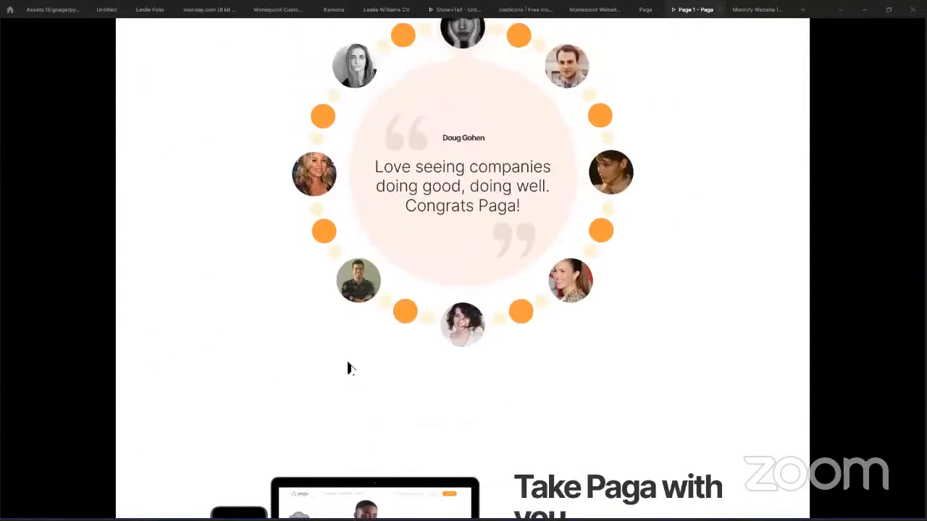
{"action": "scroll", "coordinate": [364, 333], "scroll_direction": "up", "scroll_amount": 10}
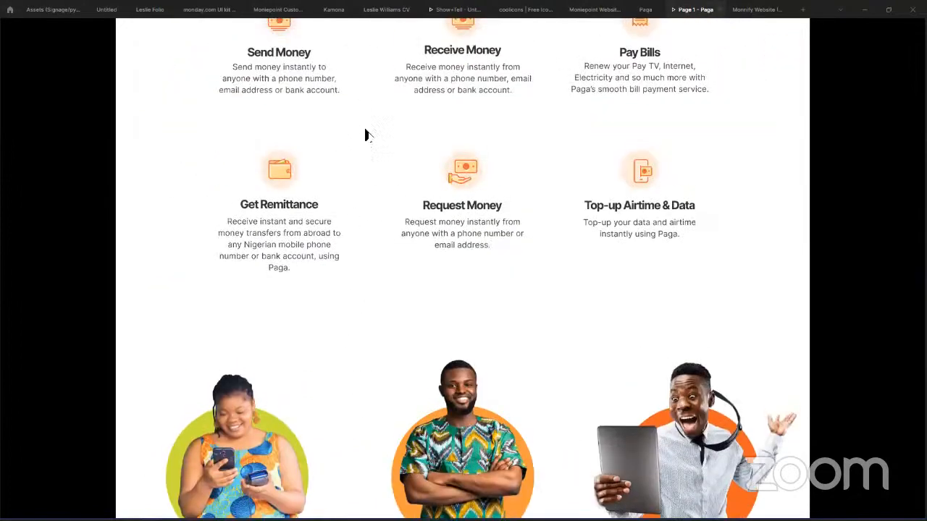
{"action": "scroll", "coordinate": [382, 323], "scroll_direction": "up", "scroll_amount": 3}
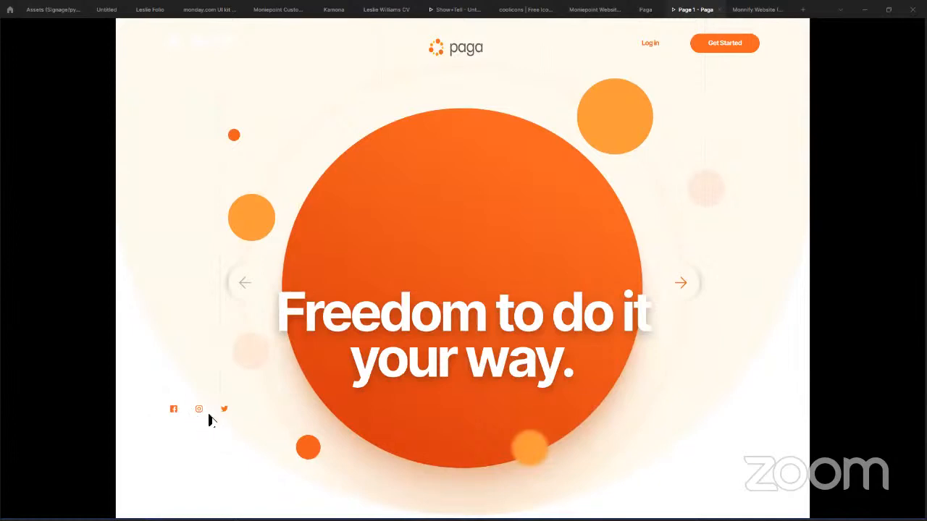
In the Paga design file, top-align the hero's Facebook, Instagram and Twitter icons and move them up into the header row.
{"action": "left_click", "coordinate": [646, 9]}
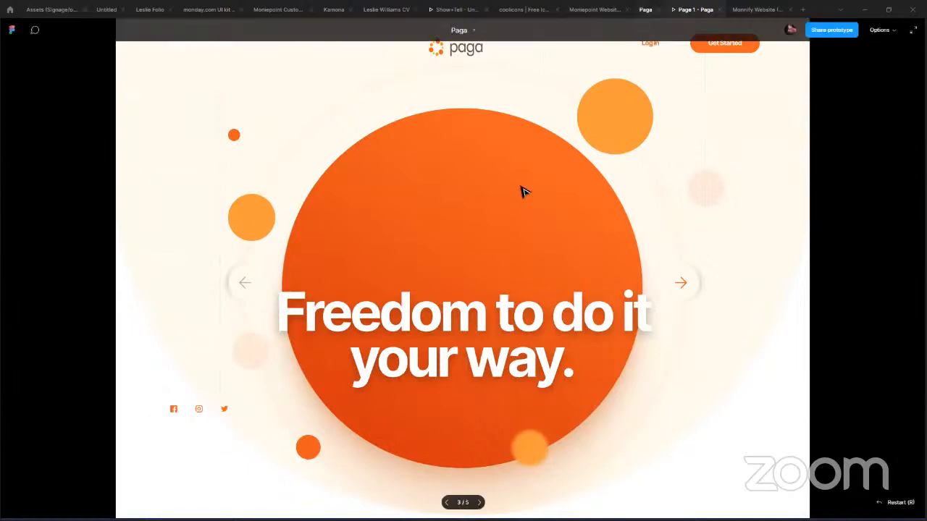
{"action": "scroll", "coordinate": [510, 182], "scroll_direction": "down", "scroll_amount": 3}
{"action": "scroll", "coordinate": [372, 425], "scroll_direction": "up", "scroll_amount": 2}
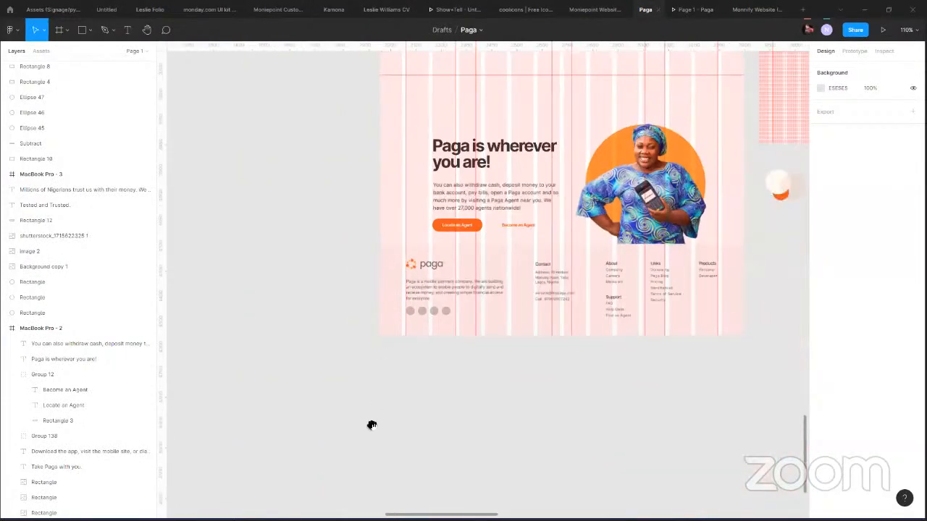
{"action": "scroll", "coordinate": [388, 267], "scroll_direction": "down", "scroll_amount": 5}
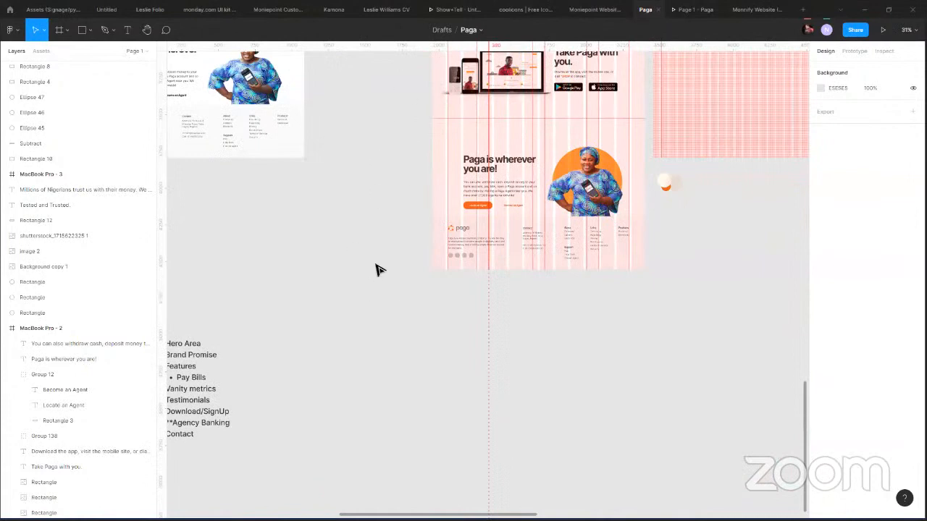
{"action": "scroll", "coordinate": [377, 269], "scroll_direction": "up", "scroll_amount": 5}
{"action": "scroll", "coordinate": [384, 279], "scroll_direction": "up", "scroll_amount": 5}
{"action": "scroll", "coordinate": [397, 261], "scroll_direction": "up", "scroll_amount": 5}
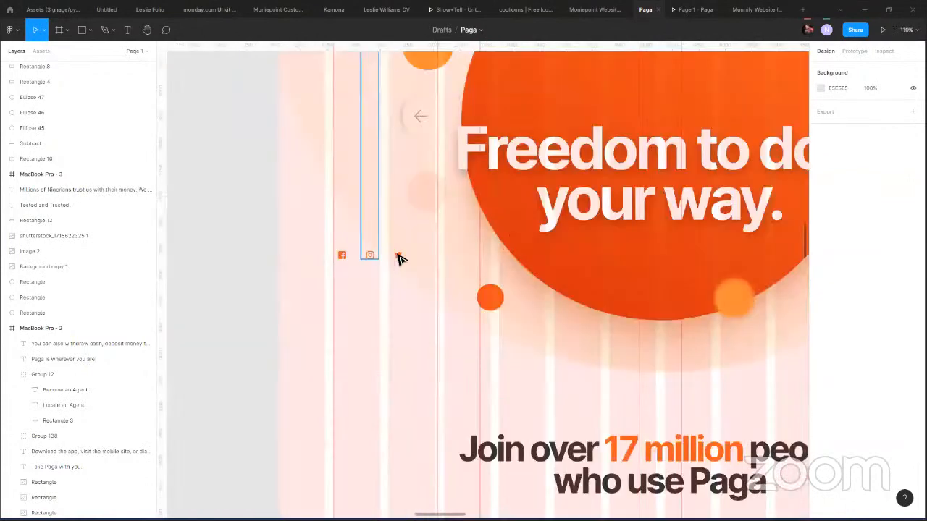
{"action": "left_click", "coordinate": [397, 257]}
{"action": "left_click", "coordinate": [374, 262], "text": "shift"}
{"action": "left_click", "coordinate": [344, 259], "text": "shift"}
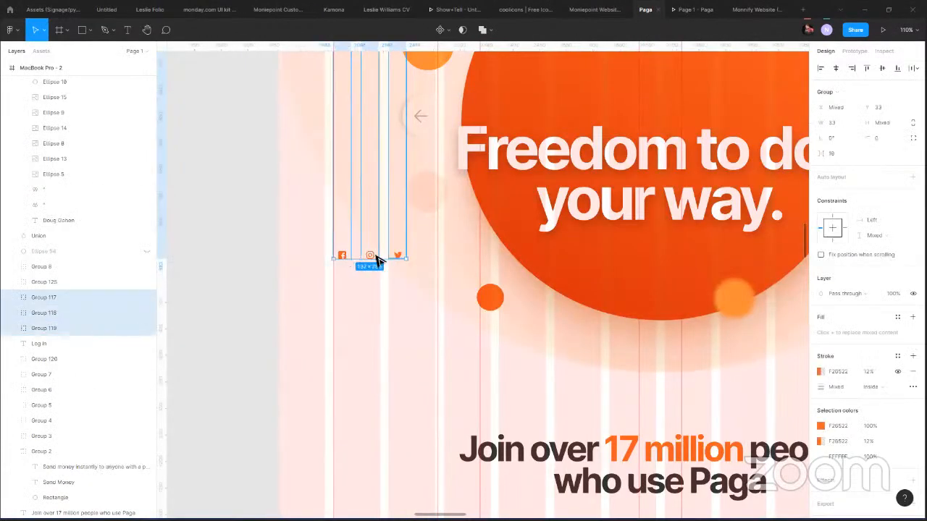
{"action": "left_click", "coordinate": [346, 259], "text": "ctrl+shift"}
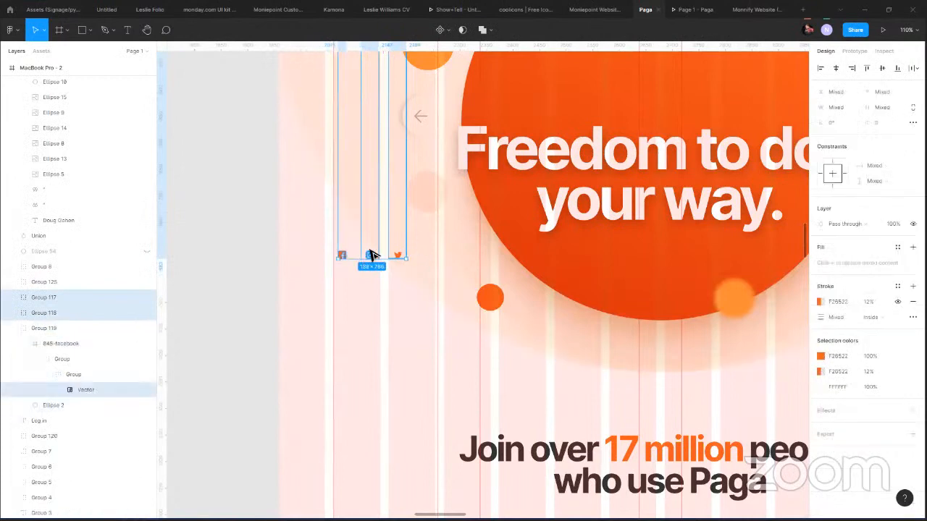
{"action": "left_click", "coordinate": [369, 255], "text": "ctrl+shift"}
{"action": "left_click", "coordinate": [400, 256], "text": "ctrl+shift"}
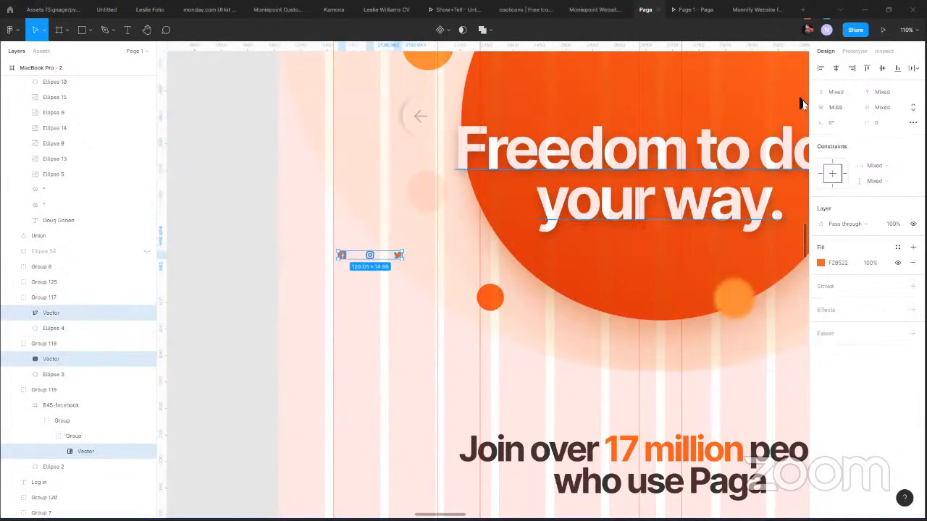
{"action": "left_click", "coordinate": [867, 70]}
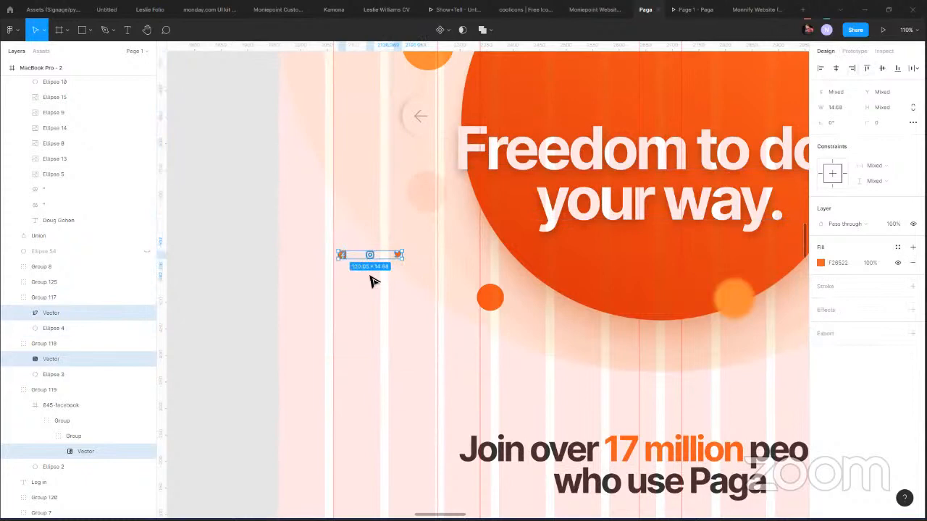
{"action": "scroll", "coordinate": [375, 375], "scroll_direction": "up", "scroll_amount": 5}
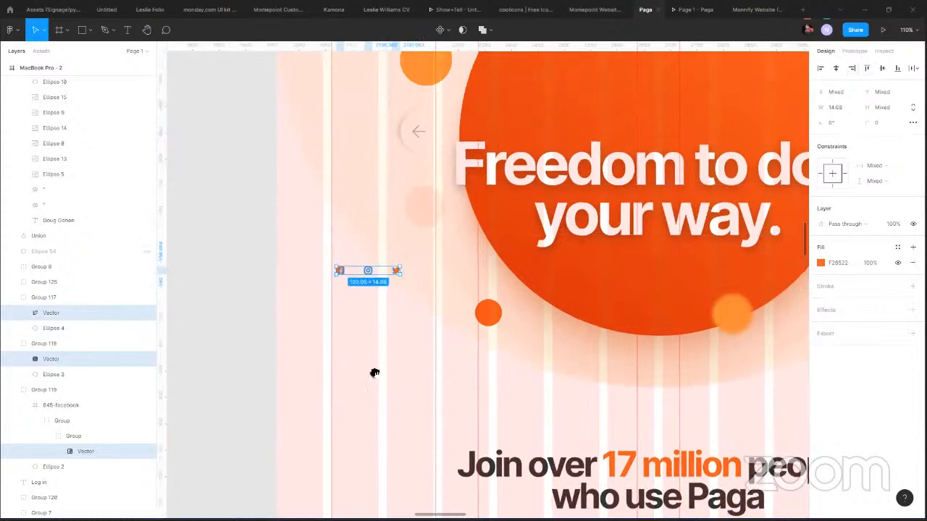
{"action": "left_click_drag", "start_coordinate": [355, 475], "coordinate": [374, 69]}
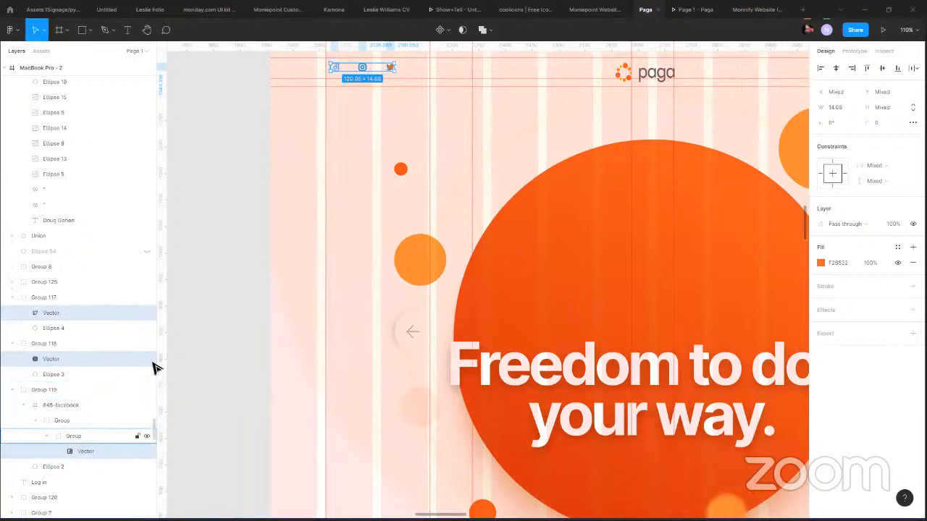
Resize the Facebook icon's frame to fit its moved vector shape, and clear the selection.
{"action": "left_click", "coordinate": [30, 409]}
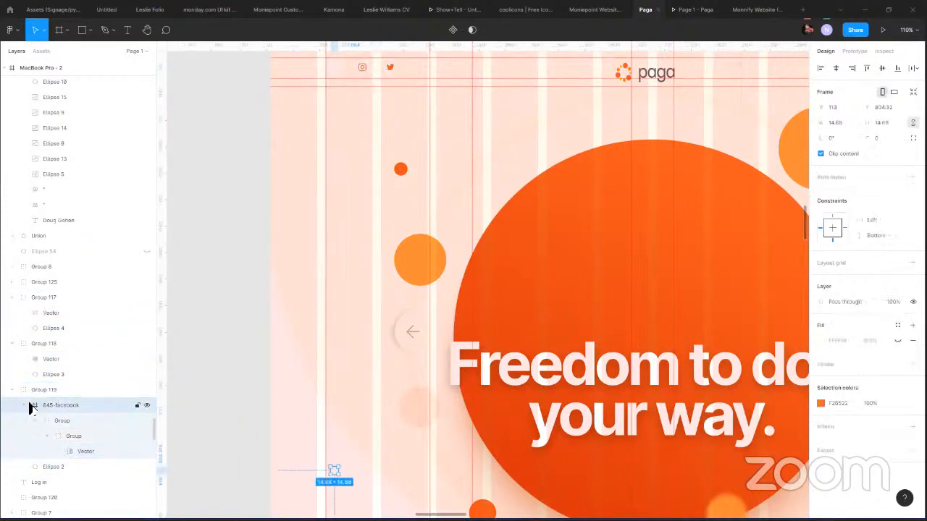
{"action": "left_click", "coordinate": [78, 452]}
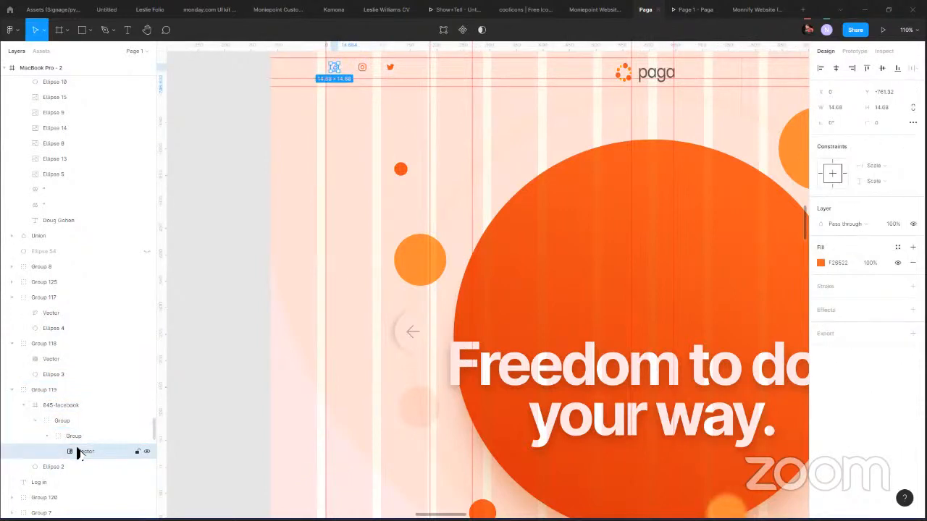
{"action": "left_click", "coordinate": [42, 406]}
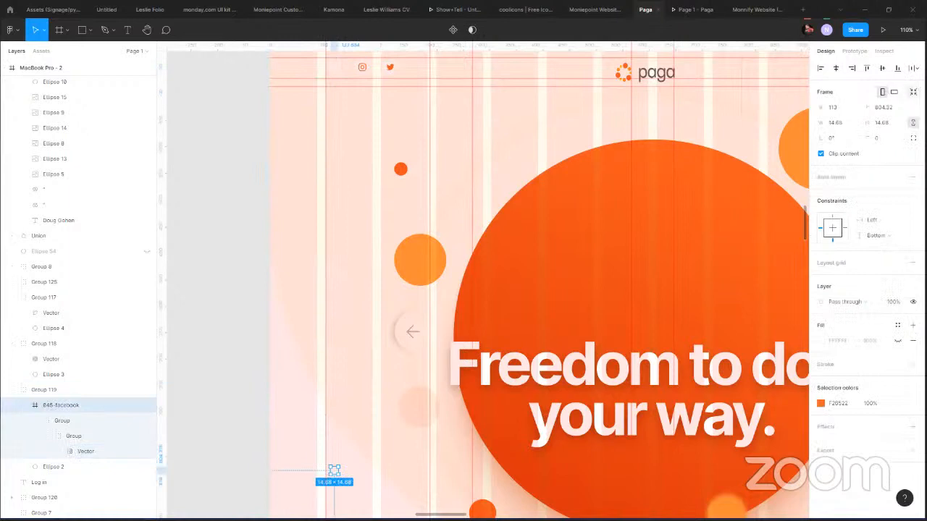
{"action": "left_click", "coordinate": [913, 92]}
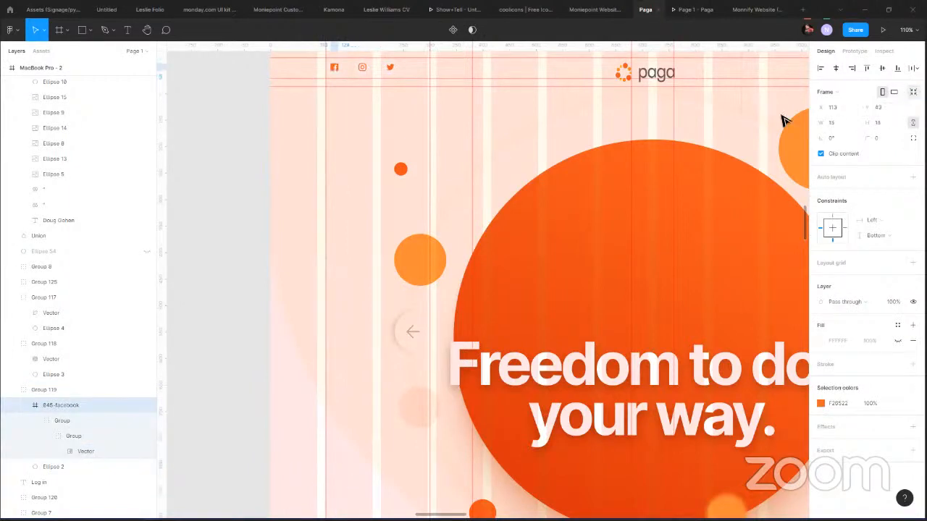
{"action": "left_click", "coordinate": [238, 148]}
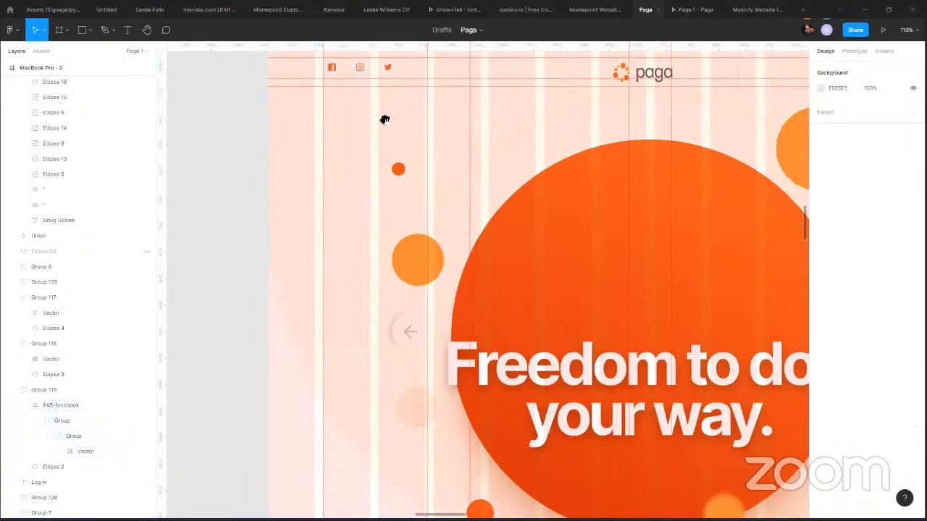
Reduce the height of the header's Paga logo group to 29.74, bringing its bottom edge up to the horizontal guide.
{"action": "scroll", "coordinate": [360, 149], "scroll_direction": "right", "scroll_amount": 5}
{"action": "scroll", "coordinate": [420, 128], "scroll_direction": "right", "scroll_amount": 6}
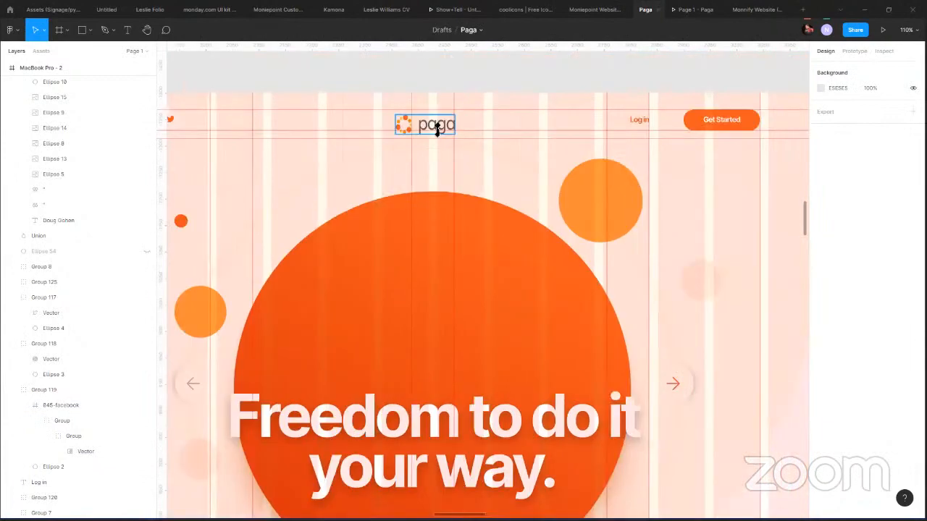
{"action": "left_click", "coordinate": [431, 129]}
{"action": "scroll", "coordinate": [431, 213], "scroll_direction": "up", "scroll_amount": 1}
{"action": "scroll", "coordinate": [431, 214], "scroll_direction": "up", "scroll_amount": 2}
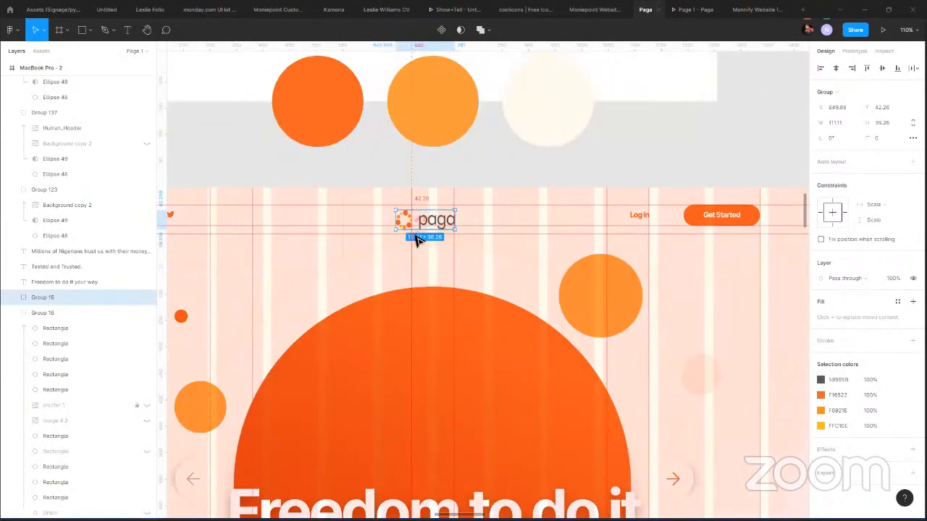
{"action": "scroll", "coordinate": [423, 245], "scroll_direction": "up", "scroll_amount": 5}
{"action": "left_click_drag", "start_coordinate": [422, 249], "coordinate": [420, 244]}
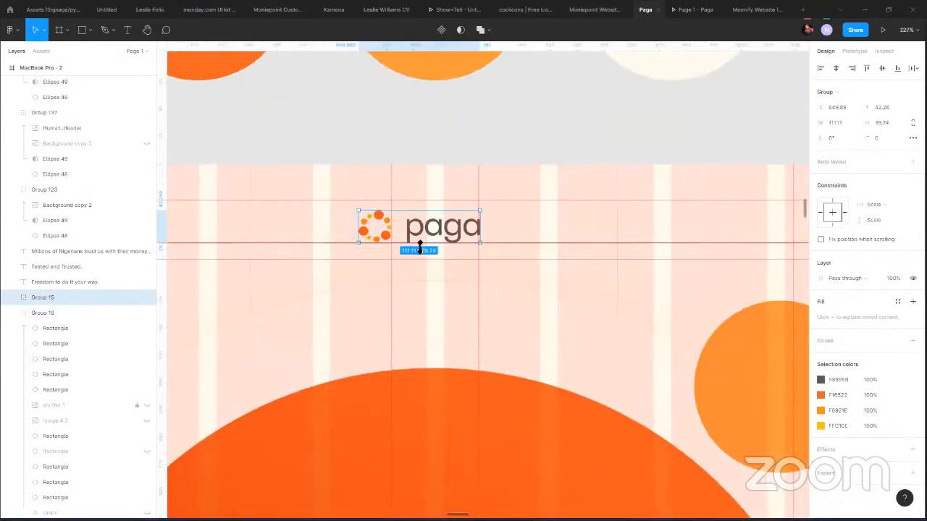
{"action": "scroll", "coordinate": [559, 198], "scroll_direction": "down", "scroll_amount": 1}
{"action": "scroll", "coordinate": [559, 198], "scroll_direction": "down", "scroll_amount": 3}
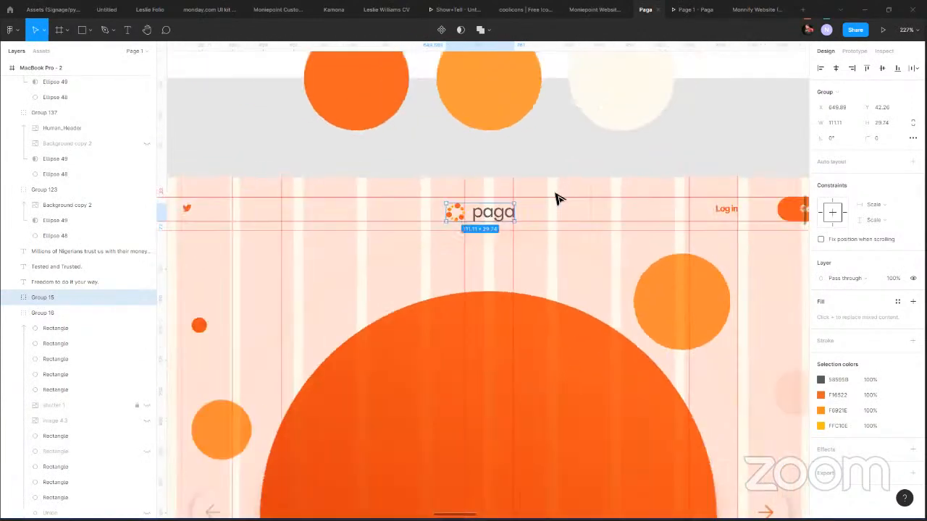
{"action": "scroll", "coordinate": [559, 198], "scroll_direction": "down", "scroll_amount": 3}
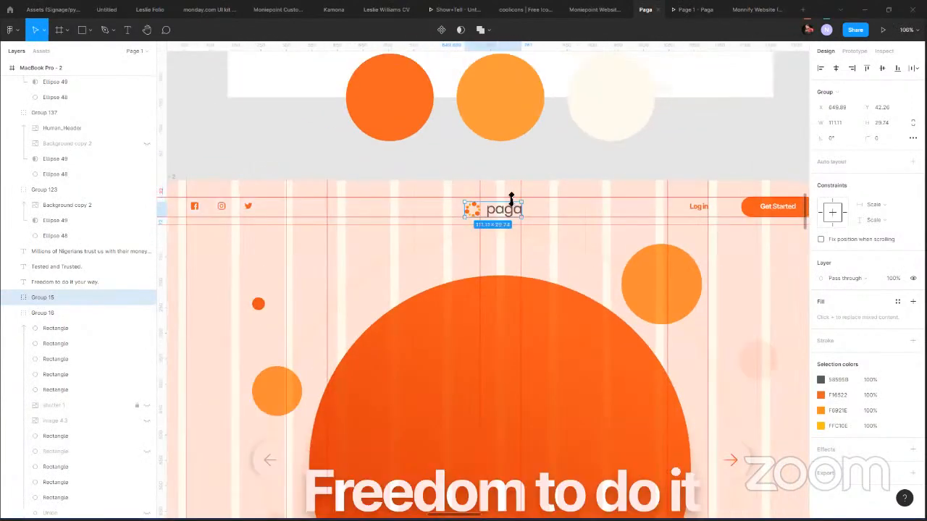
Stretch the header's Paga logo group upward to a height of 32 and centre it horizontally in the frame.
{"action": "left_click", "coordinate": [362, 178]}
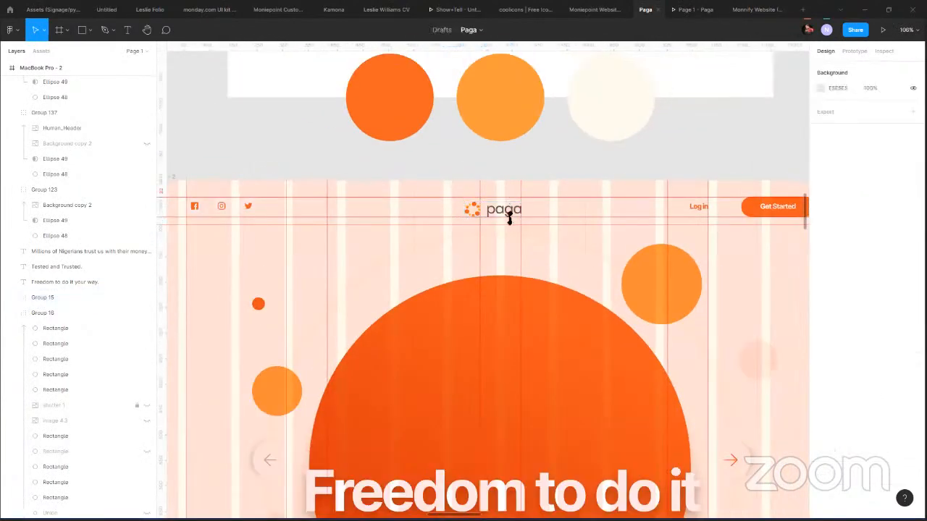
{"action": "scroll", "coordinate": [476, 210], "scroll_direction": "up", "scroll_amount": 6}
{"action": "left_click", "coordinate": [539, 207]}
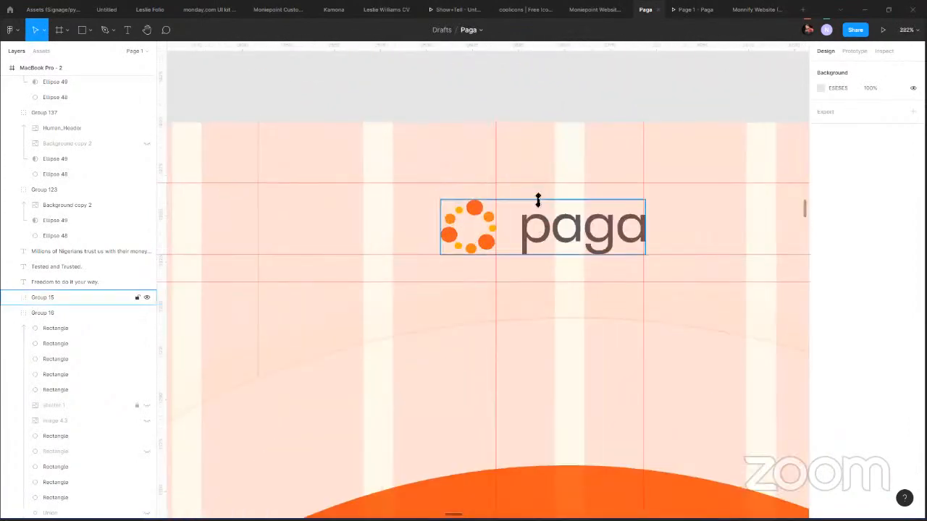
{"action": "left_click_drag", "start_coordinate": [531, 198], "coordinate": [529, 197]}
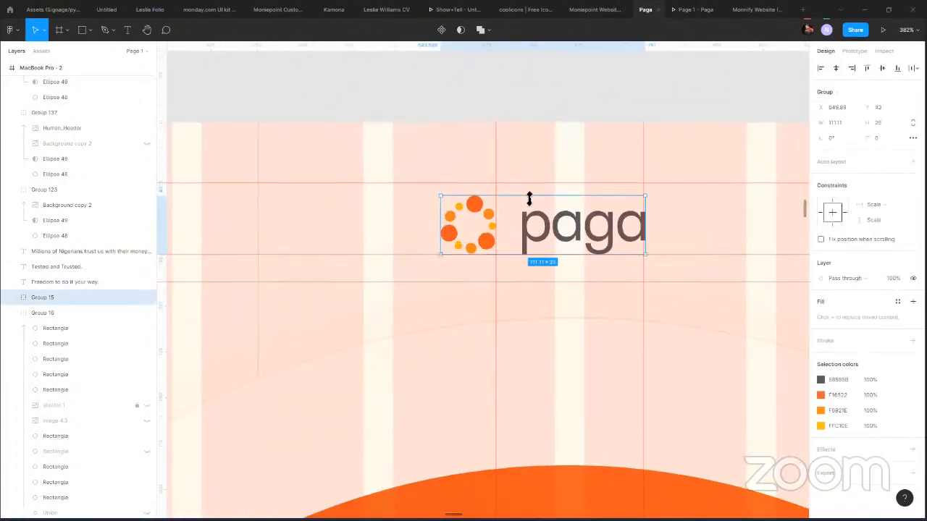
{"action": "scroll", "coordinate": [542, 205], "scroll_direction": "down", "scroll_amount": 6}
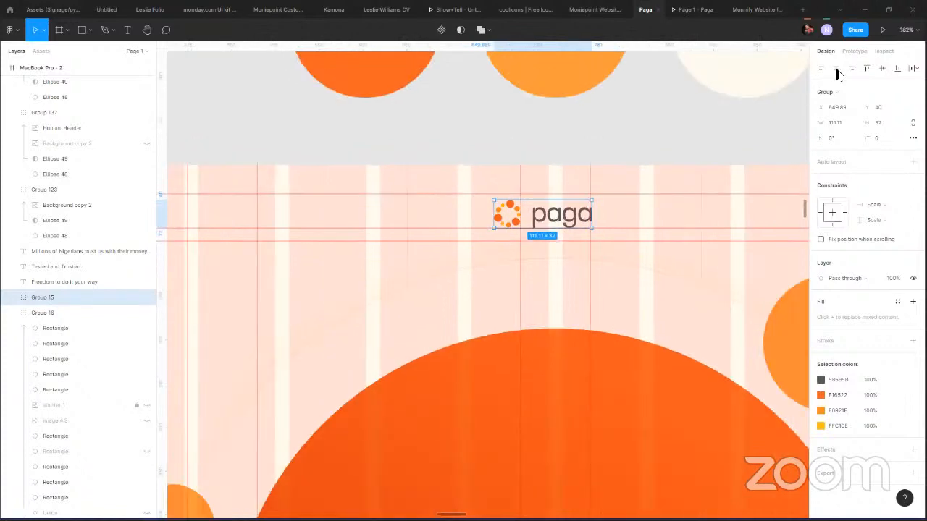
{"action": "left_click", "coordinate": [836, 68]}
{"action": "left_click_drag", "start_coordinate": [646, 167], "coordinate": [484, 143]}
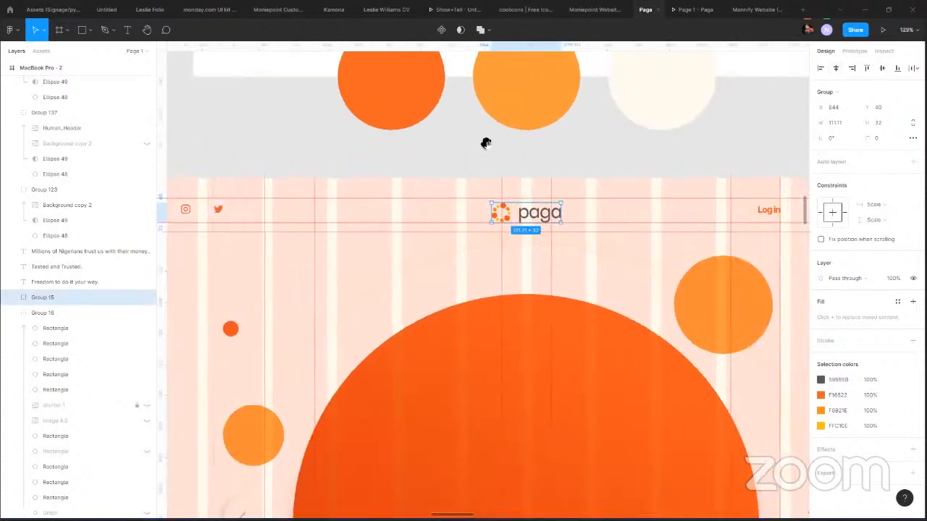
Inspect the text settings of the header's "Log in" and "Get Started" labels, and clear the selection.
{"action": "left_click", "coordinate": [629, 194]}
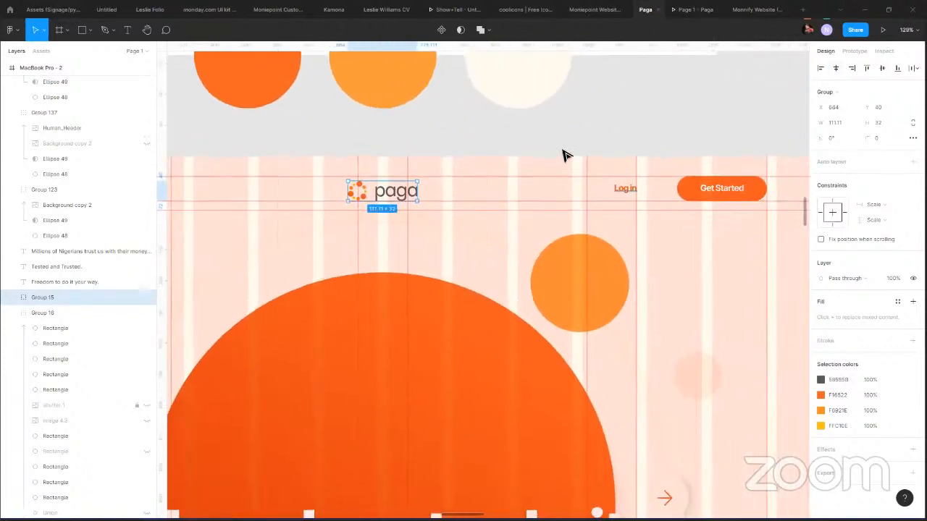
{"action": "left_click", "coordinate": [683, 122]}
{"action": "left_click", "coordinate": [628, 199]}
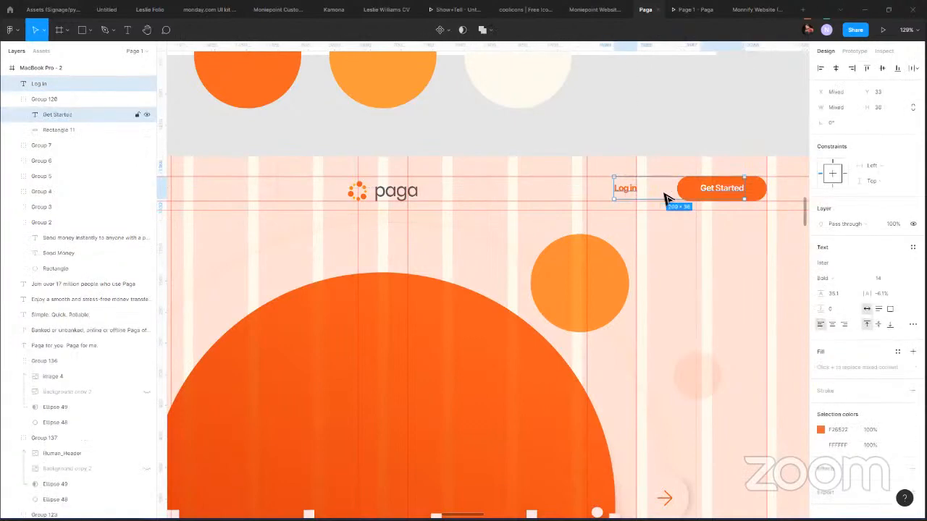
{"action": "left_click", "coordinate": [635, 143]}
Set the font size of the agent section's "Locate an Agent" label to 14 and centre it horizontally on its button.
{"action": "scroll", "coordinate": [647, 166], "scroll_direction": "down", "scroll_amount": 1}
{"action": "scroll", "coordinate": [628, 199], "scroll_direction": "down", "scroll_amount": 1}
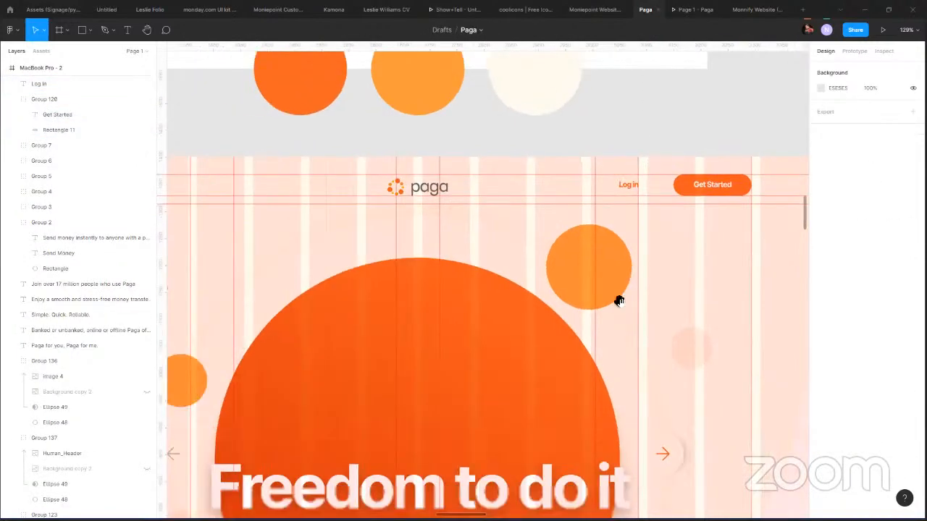
{"action": "scroll", "coordinate": [565, 217], "scroll_direction": "down", "scroll_amount": 3}
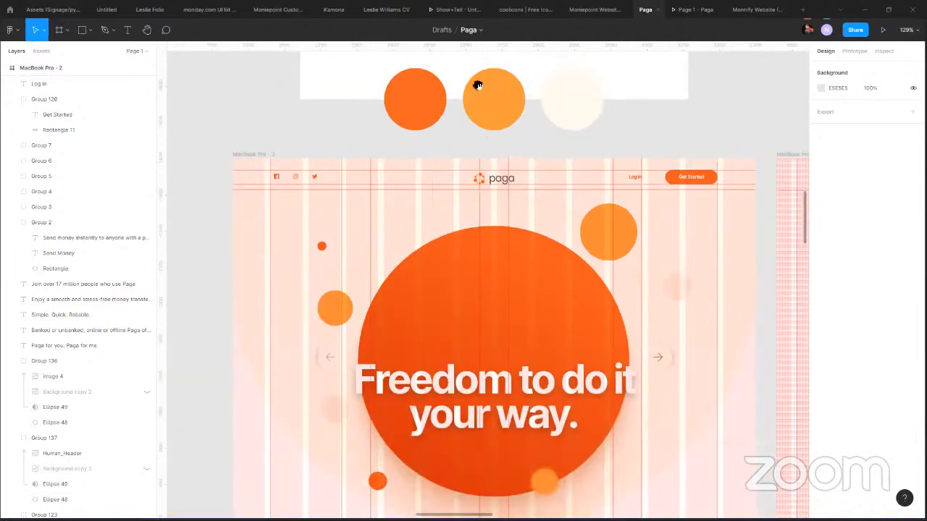
{"action": "scroll", "coordinate": [475, 91], "scroll_direction": "down", "scroll_amount": 5}
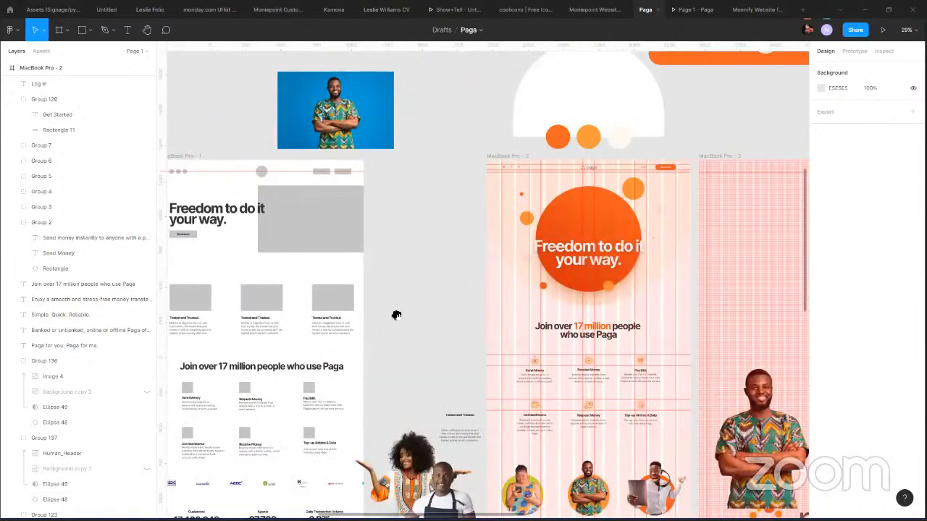
{"action": "scroll", "coordinate": [406, 253], "scroll_direction": "down", "scroll_amount": 5}
{"action": "scroll", "coordinate": [405, 253], "scroll_direction": "right", "scroll_amount": 2}
{"action": "scroll", "coordinate": [397, 259], "scroll_direction": "down", "scroll_amount": 5}
{"action": "scroll", "coordinate": [397, 258], "scroll_direction": "right", "scroll_amount": 1}
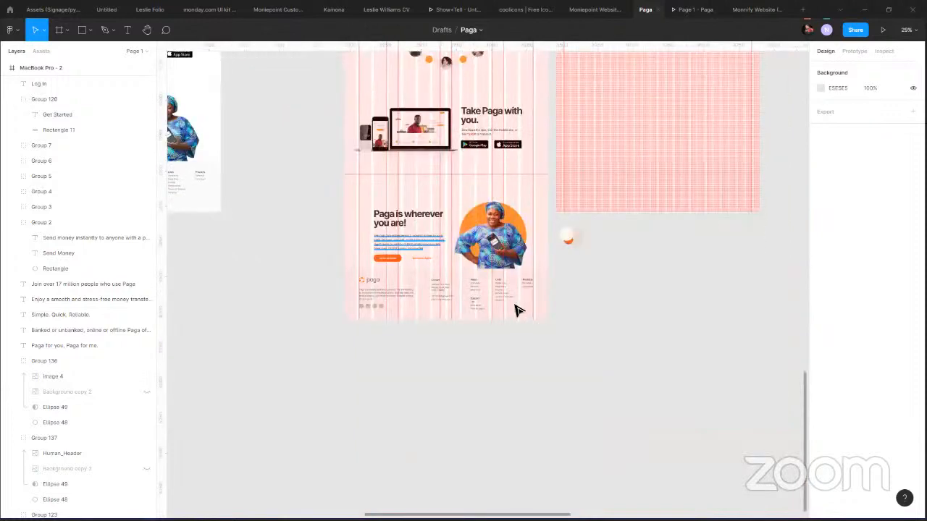
{"action": "scroll", "coordinate": [388, 260], "scroll_direction": "up", "scroll_amount": 5}
{"action": "left_click", "coordinate": [387, 257], "text": "ctrl"}
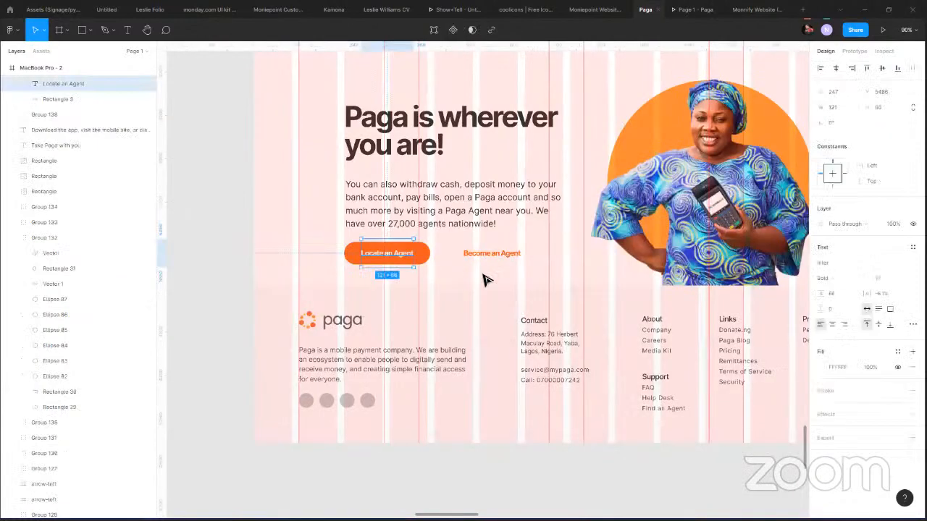
{"action": "left_click", "coordinate": [884, 278]}
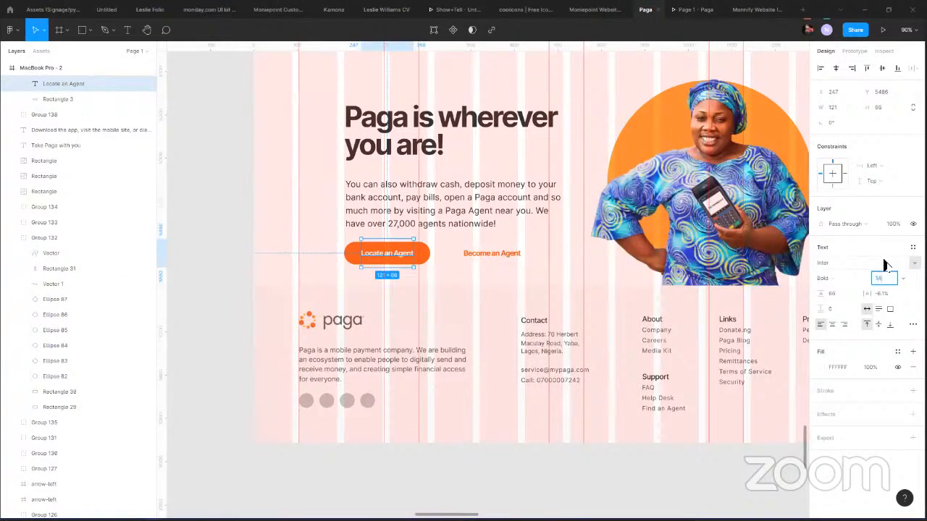
{"action": "key", "text": "Return"}
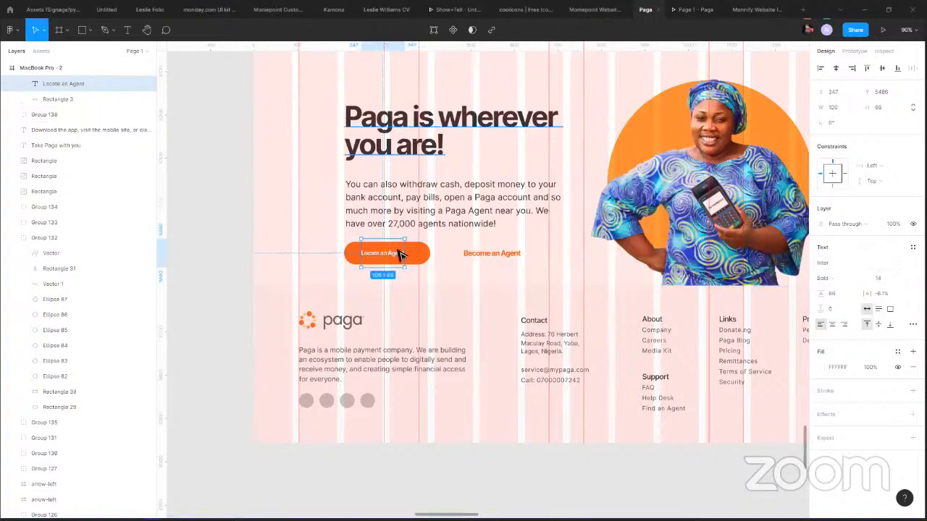
{"action": "scroll", "coordinate": [404, 257], "scroll_direction": "up", "scroll_amount": 2}
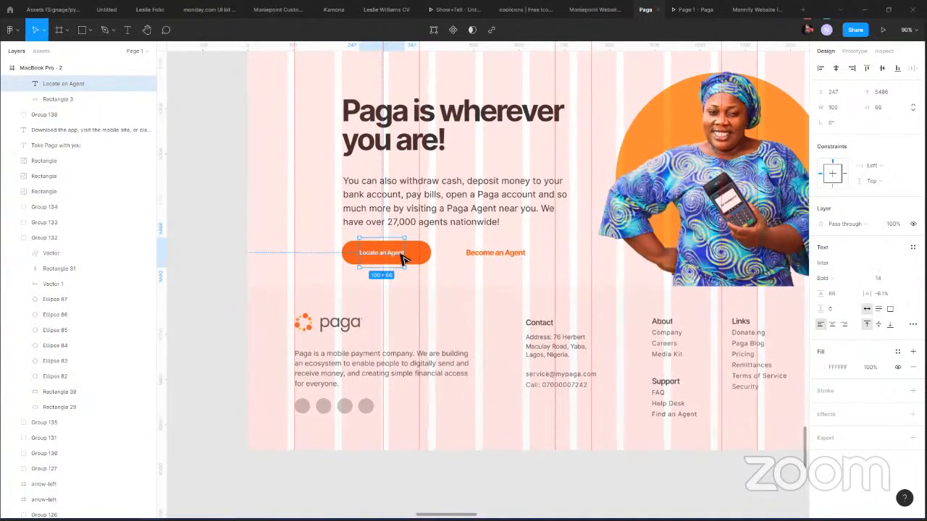
{"action": "left_click", "coordinate": [835, 68]}
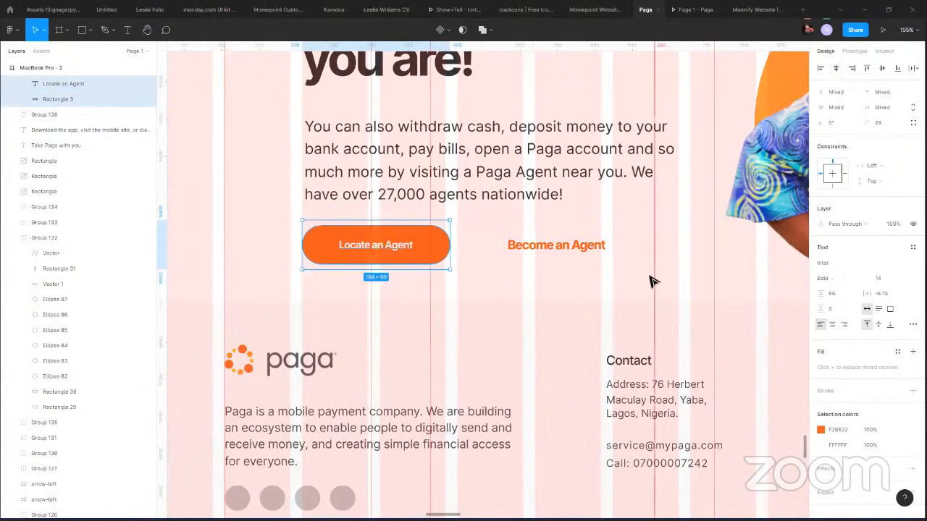
Duplicate the header's "Log in" text and "Get Started" button together, placing the copies at the lower edge of the hero.
{"action": "scroll", "coordinate": [647, 261], "scroll_direction": "down", "scroll_amount": 1}
{"action": "scroll", "coordinate": [634, 253], "scroll_direction": "down", "scroll_amount": 5}
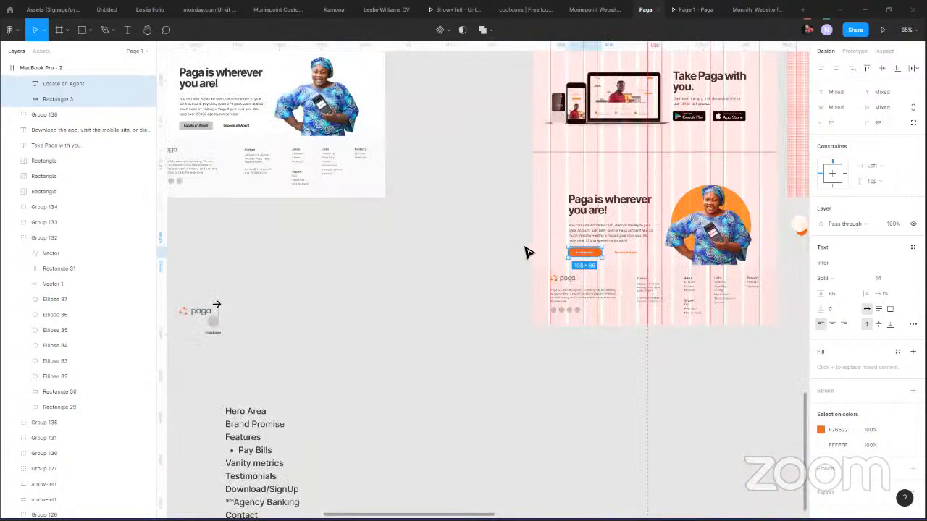
{"action": "scroll", "coordinate": [475, 241], "scroll_direction": "up", "scroll_amount": 10}
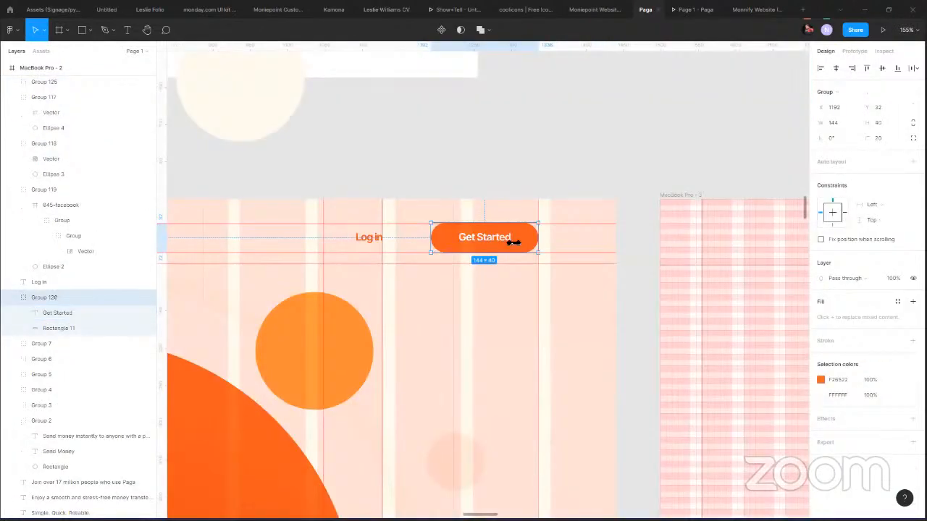
{"action": "double_click", "coordinate": [507, 240]}
{"action": "left_click", "coordinate": [539, 238]}
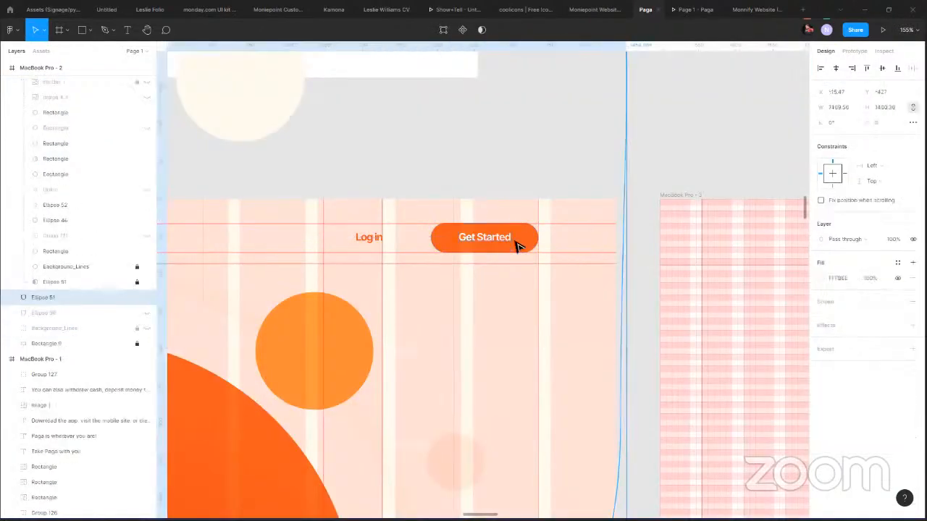
{"action": "double_click", "coordinate": [516, 244]}
{"action": "left_click", "coordinate": [451, 163]}
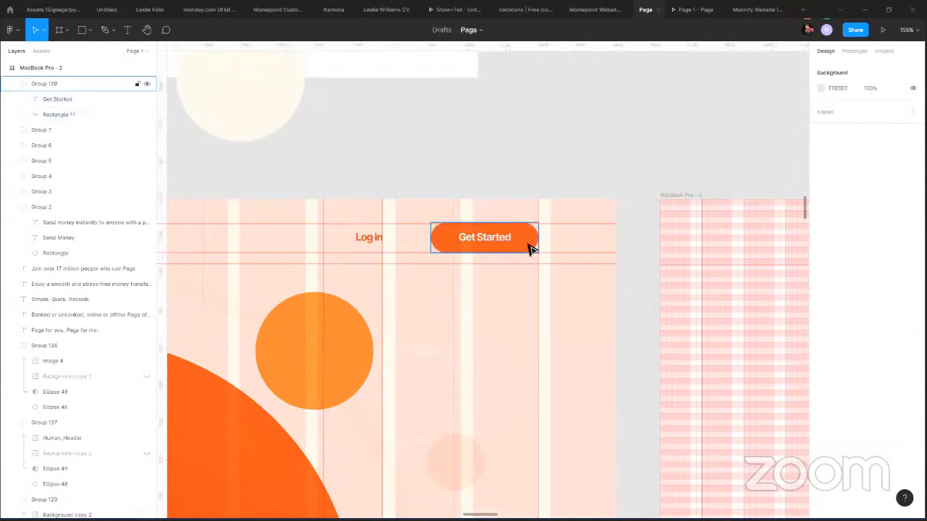
{"action": "left_click", "coordinate": [529, 249]}
{"action": "left_click", "coordinate": [366, 239], "text": "shift"}
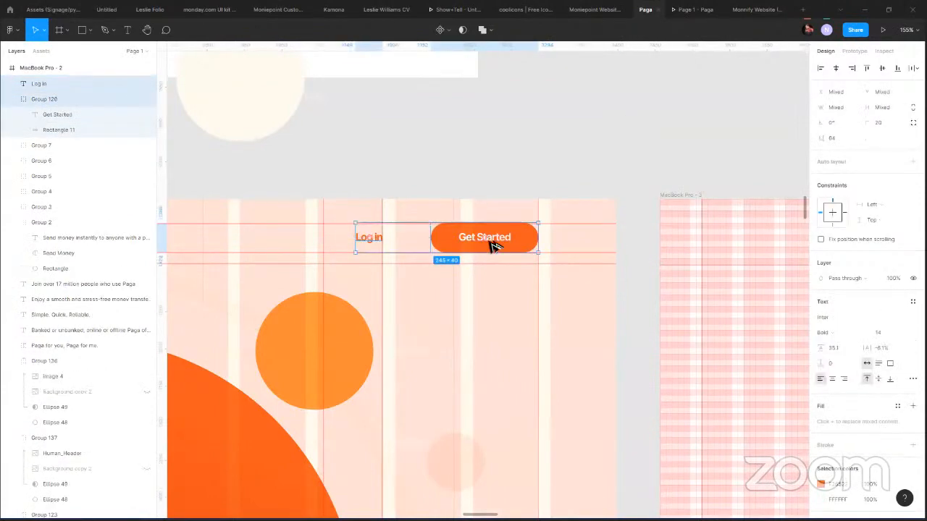
{"action": "left_click_drag", "start_coordinate": [511, 246], "coordinate": [507, 445]}
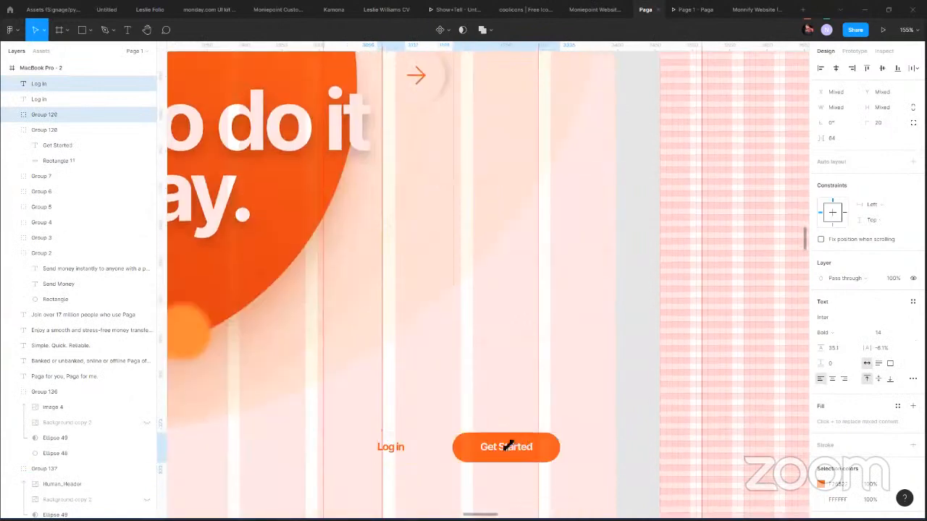
Move the duplicated "Log in" and "Get Started" pair down to the agent section, just below its buttons.
{"action": "scroll", "coordinate": [506, 98], "scroll_direction": "down", "scroll_amount": 5}
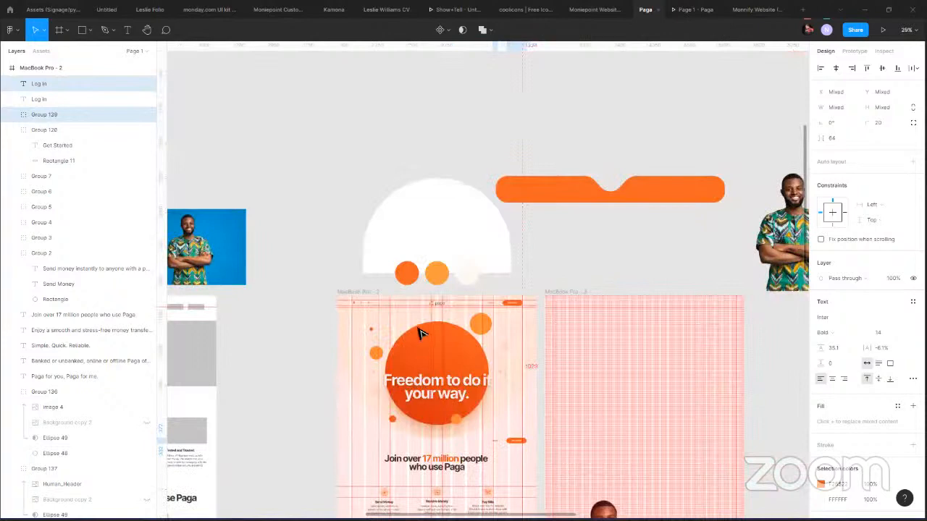
{"action": "scroll", "coordinate": [420, 333], "scroll_direction": "down", "scroll_amount": 5}
{"action": "scroll", "coordinate": [403, 351], "scroll_direction": "down", "scroll_amount": 5}
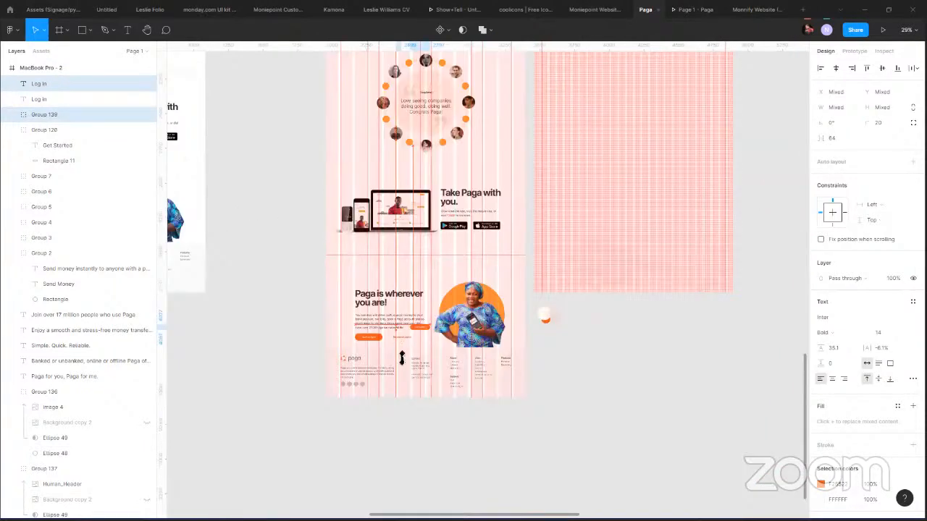
{"action": "left_click_drag", "start_coordinate": [420, 327], "coordinate": [401, 347]}
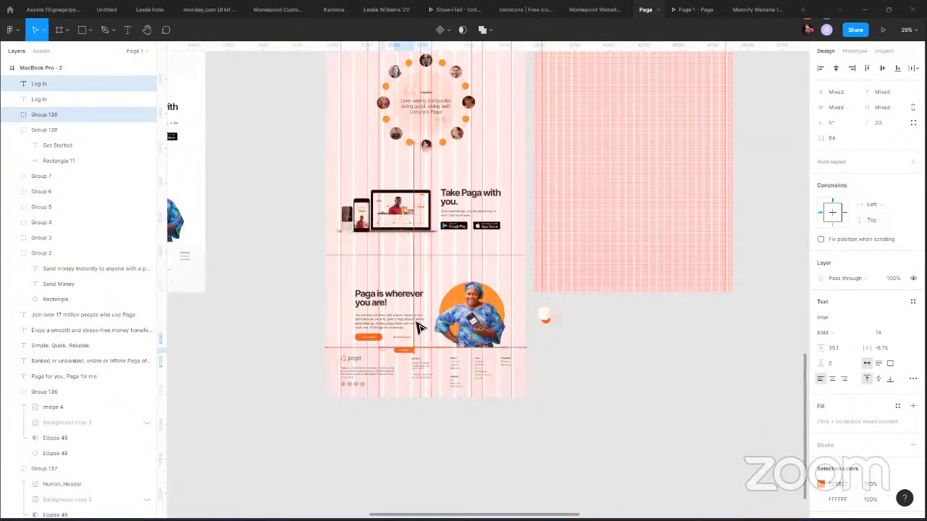
{"action": "left_click", "coordinate": [306, 321]}
Set the "Locate an Agent" button background's height to 40, matching the duplicated "Get Started" button.
{"action": "scroll", "coordinate": [306, 321], "scroll_direction": "up", "scroll_amount": 5}
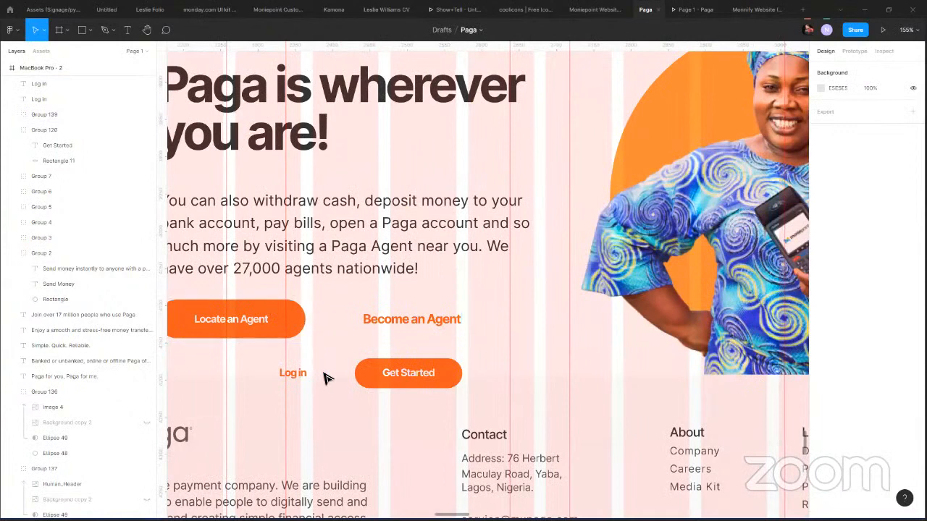
{"action": "double_click", "coordinate": [387, 388]}
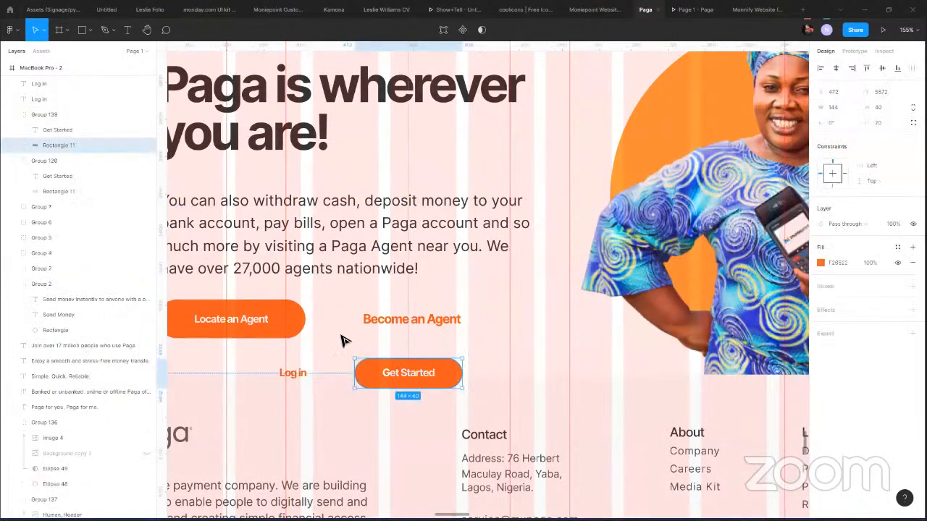
{"action": "left_click", "coordinate": [286, 326]}
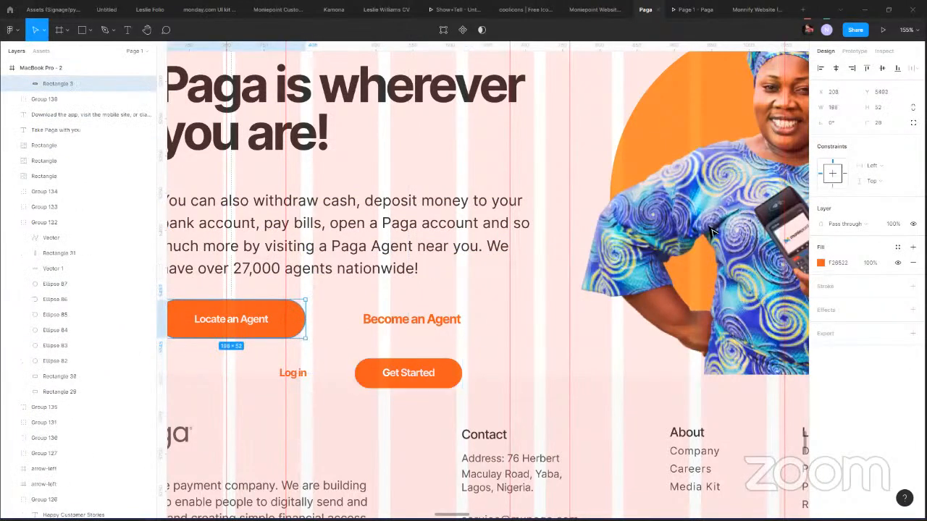
{"action": "left_click", "coordinate": [884, 109]}
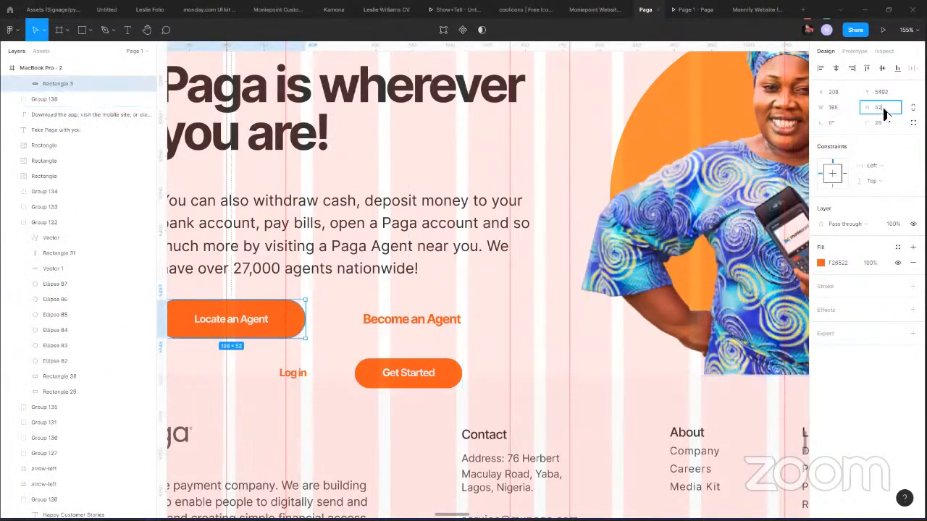
{"action": "type", "text": "40"}
{"action": "key", "text": "Return"}
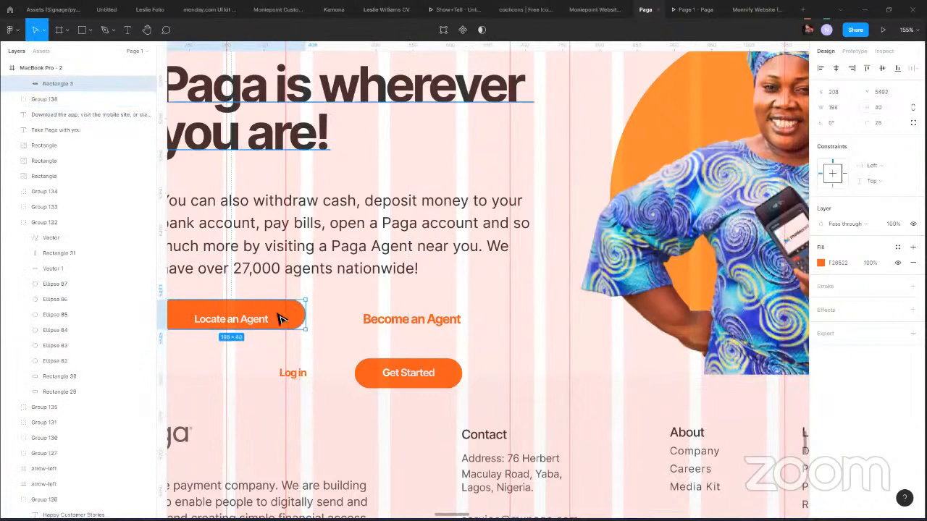
Centre the "Locate an Agent" button background vertically behind its label and narrow it to a width of 154.
{"action": "scroll", "coordinate": [323, 369], "scroll_direction": "up", "scroll_amount": 1}
{"action": "scroll", "coordinate": [324, 369], "scroll_direction": "left", "scroll_amount": 1}
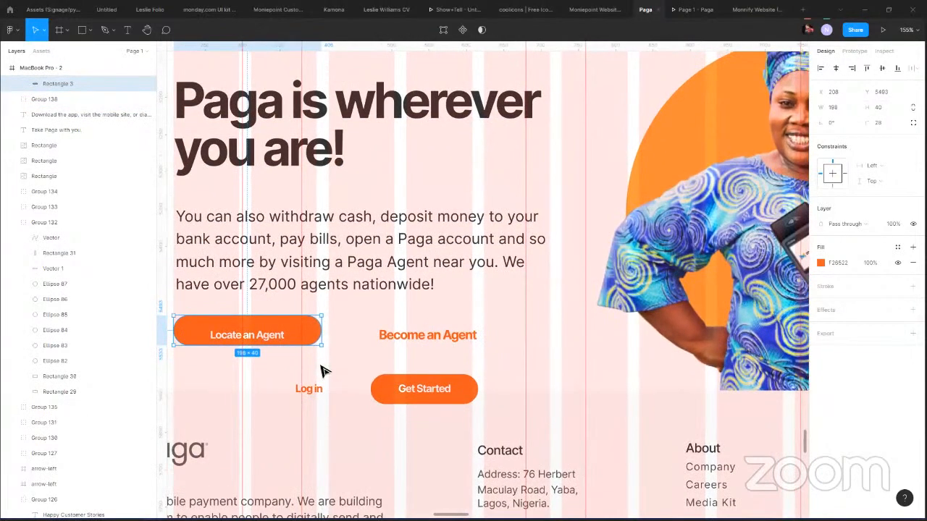
{"action": "scroll", "coordinate": [324, 372], "scroll_direction": "up", "scroll_amount": 2}
{"action": "scroll", "coordinate": [324, 372], "scroll_direction": "left", "scroll_amount": 2}
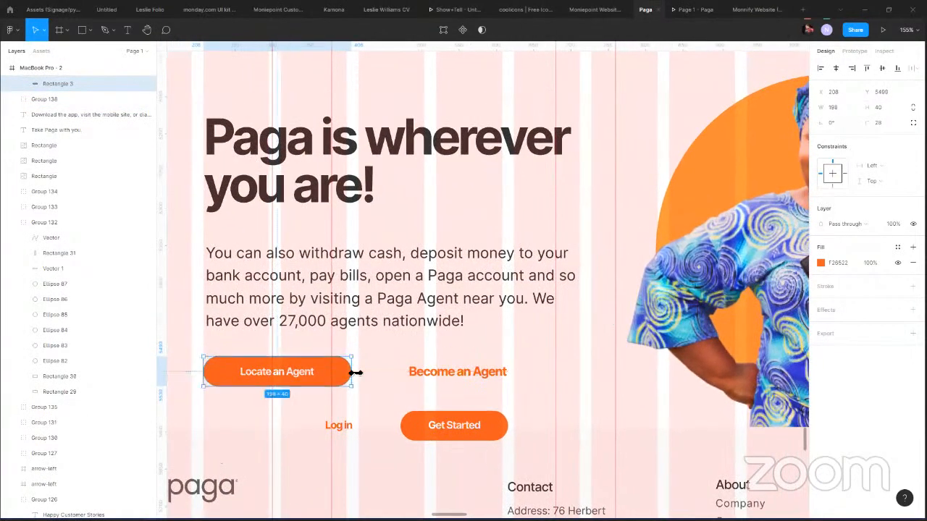
{"action": "left_click_drag", "start_coordinate": [355, 373], "coordinate": [293, 378]}
{"action": "left_click", "coordinate": [306, 374], "text": "shift"}
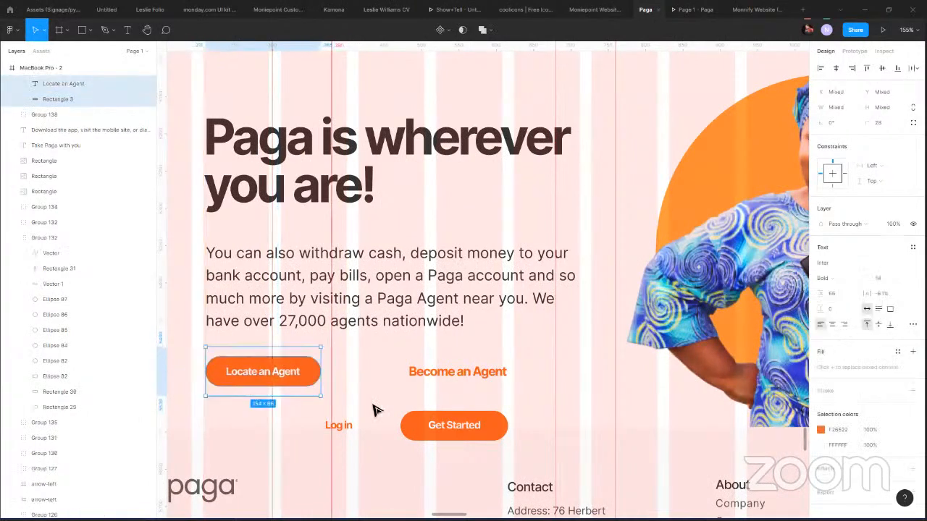
Set the "Become an Agent" label's font size to 14 and move it closer to the "Locate an Agent" button.
{"action": "left_click", "coordinate": [335, 426]}
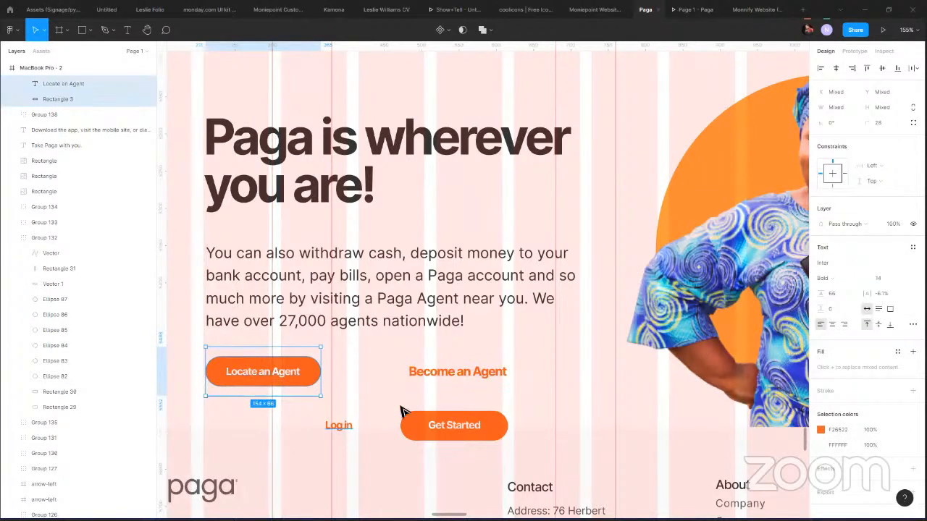
{"action": "left_click", "coordinate": [456, 377]}
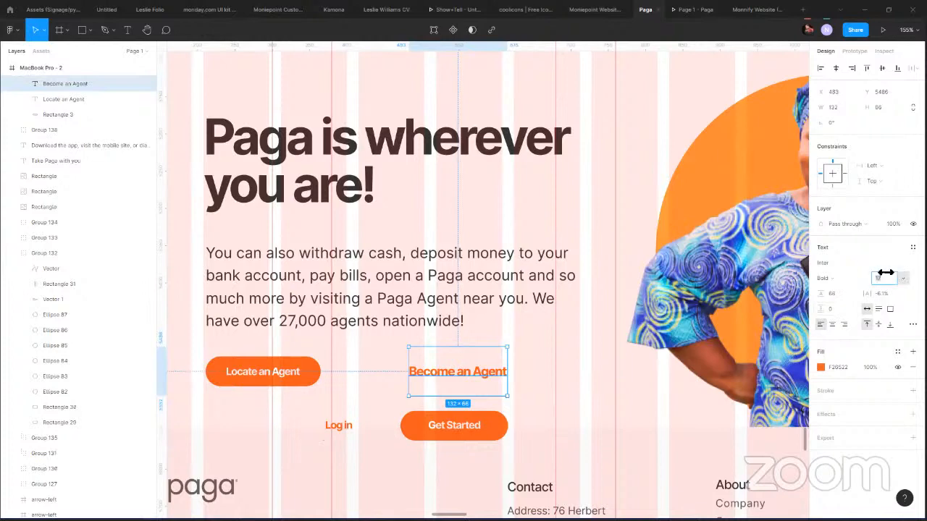
{"action": "left_click", "coordinate": [886, 275]}
{"action": "type", "text": "14"}
{"action": "key", "text": "Return"}
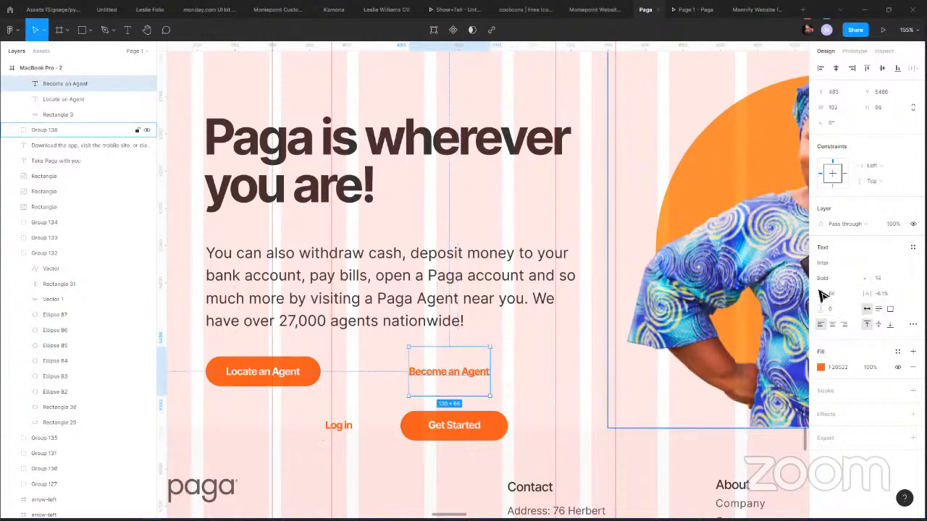
{"action": "left_click_drag", "start_coordinate": [459, 376], "coordinate": [410, 373]}
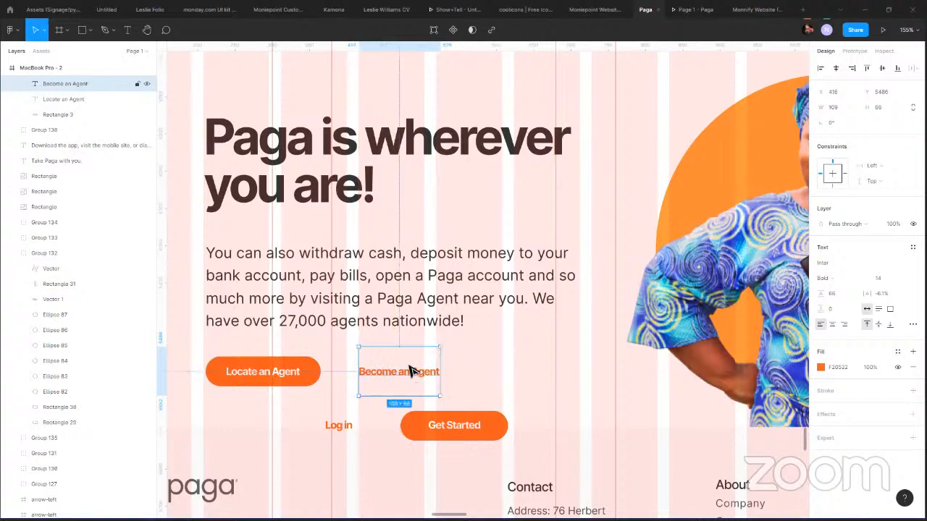
Move the duplicated "Log in" and "Get Started" pair out of the page frame onto the empty canvas below the footer.
{"action": "left_click", "coordinate": [434, 430]}
{"action": "scroll", "coordinate": [432, 290], "scroll_direction": "down", "scroll_amount": 2}
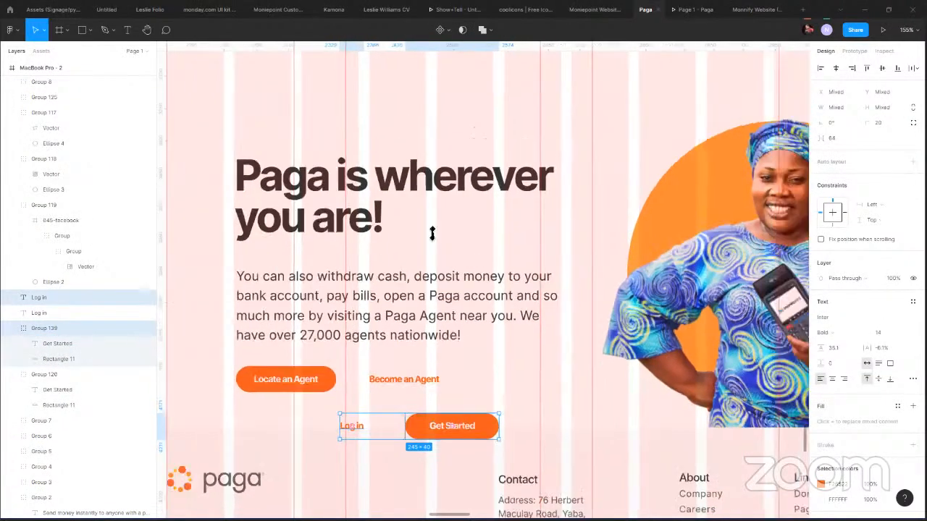
{"action": "scroll", "coordinate": [427, 333], "scroll_direction": "down", "scroll_amount": 2}
{"action": "scroll", "coordinate": [420, 434], "scroll_direction": "down", "scroll_amount": 2}
{"action": "left_click_drag", "start_coordinate": [419, 443], "coordinate": [417, 439]}
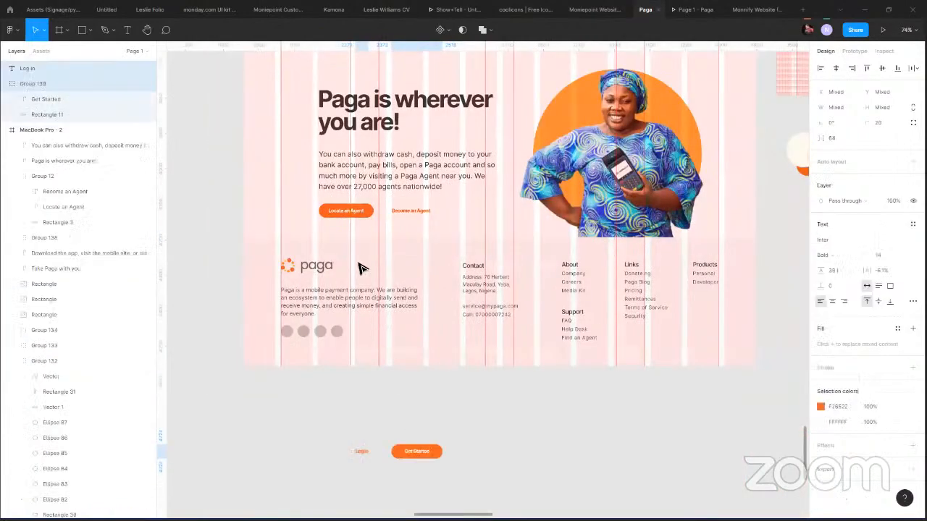
{"action": "scroll", "coordinate": [361, 212], "scroll_direction": "up", "scroll_amount": 3}
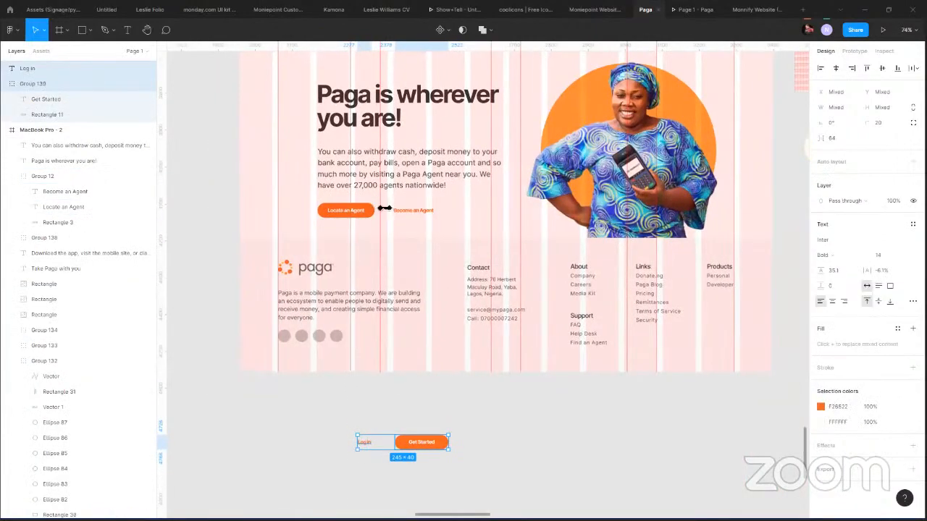
Group the "Locate an Agent" label with its orange button background inside the agent section's button group.
{"action": "left_click", "coordinate": [359, 212]}
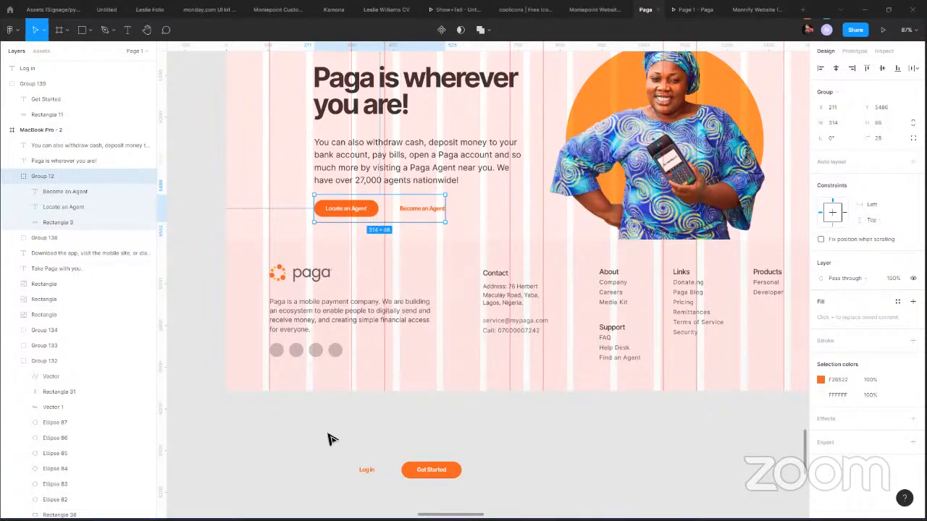
{"action": "left_click", "coordinate": [370, 470]}
{"action": "left_click", "coordinate": [427, 469], "text": "shift"}
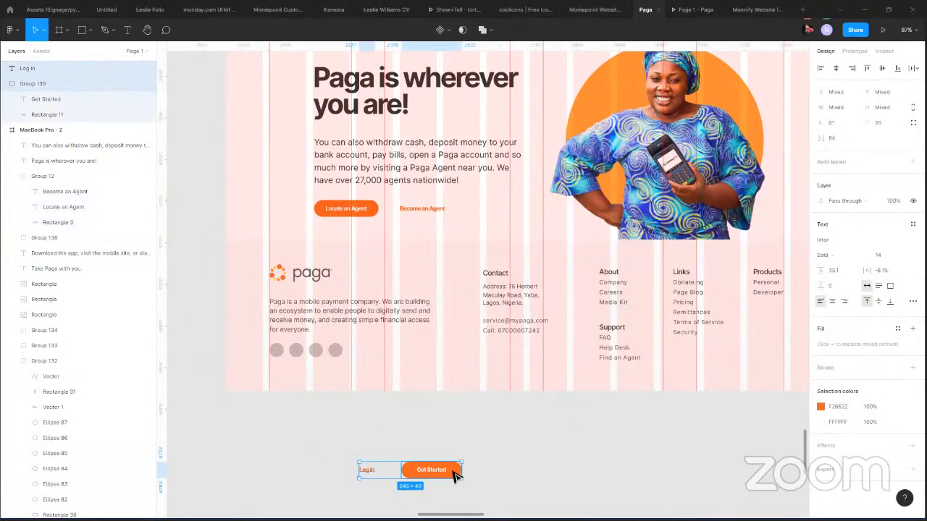
{"action": "left_click", "coordinate": [507, 476]}
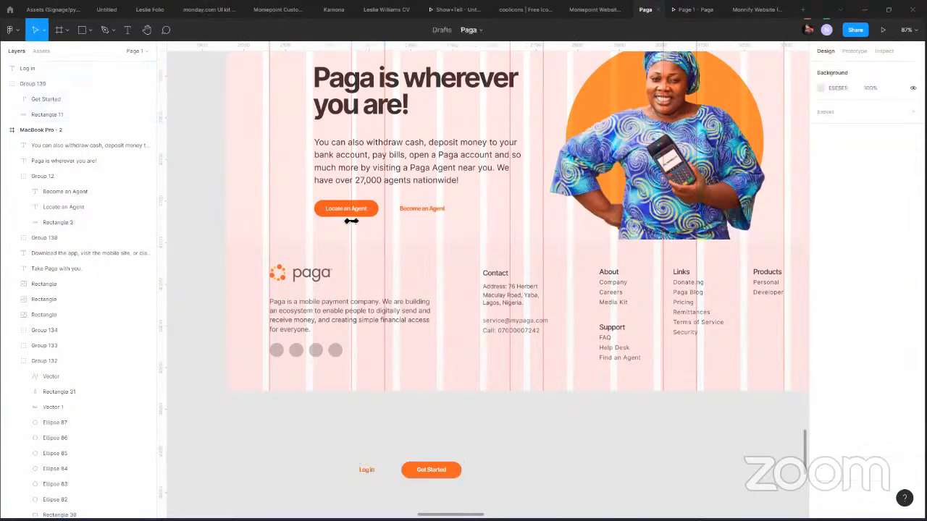
{"action": "left_click", "coordinate": [367, 212]}
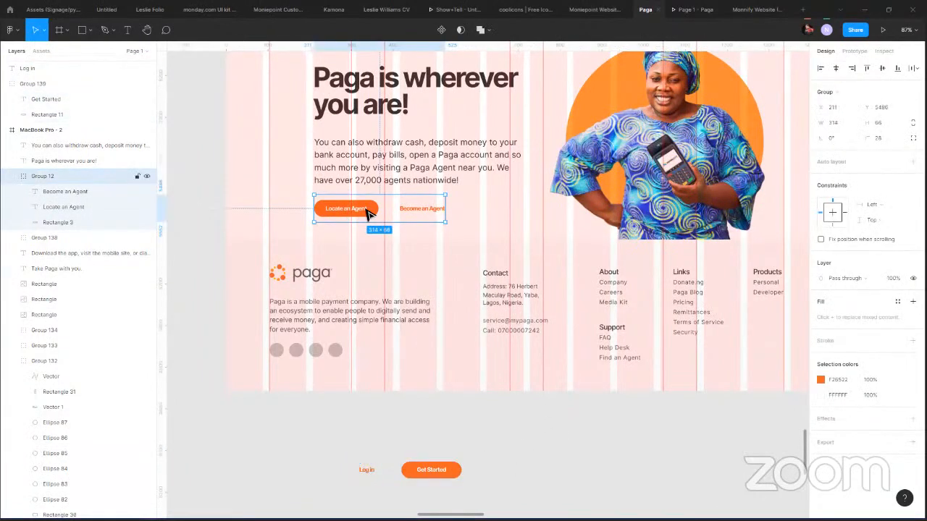
{"action": "double_click", "coordinate": [367, 212]}
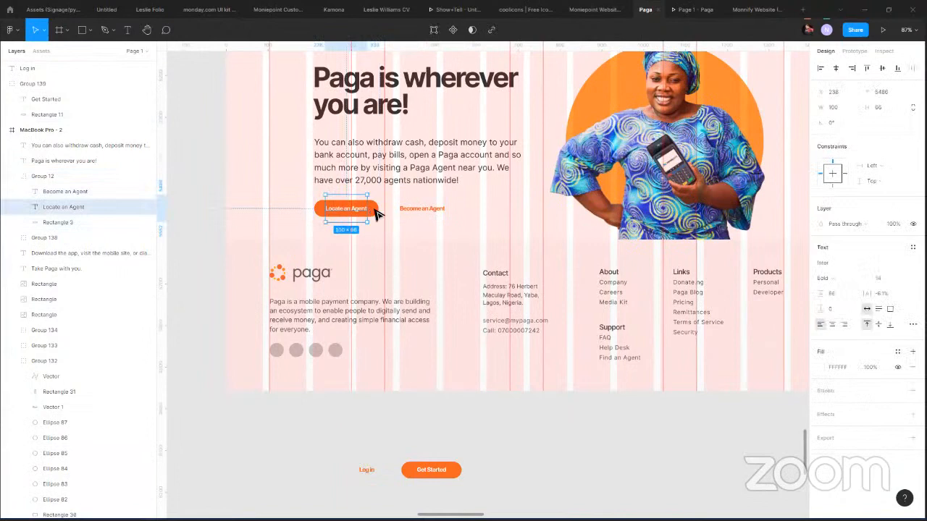
{"action": "left_click", "coordinate": [375, 212], "text": "shift"}
{"action": "key", "text": "ctrl+g"}
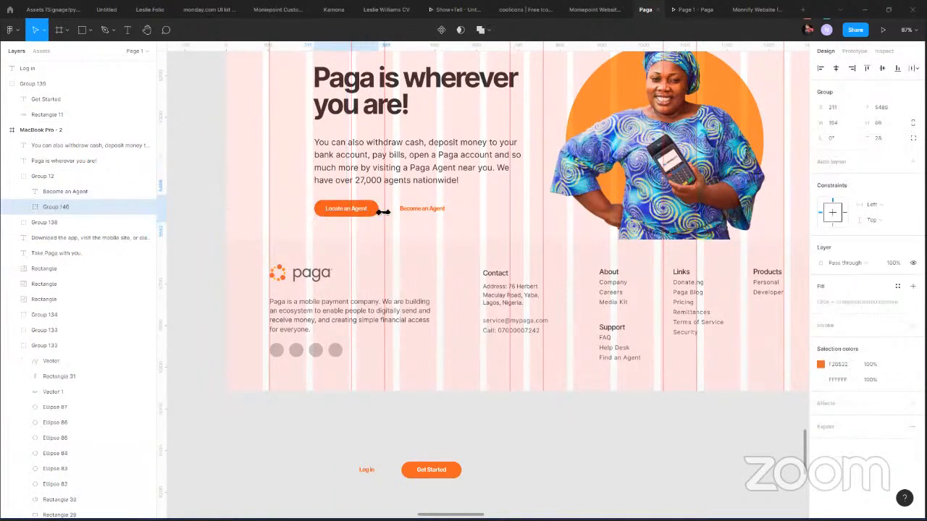
{"action": "left_click", "coordinate": [497, 481]}
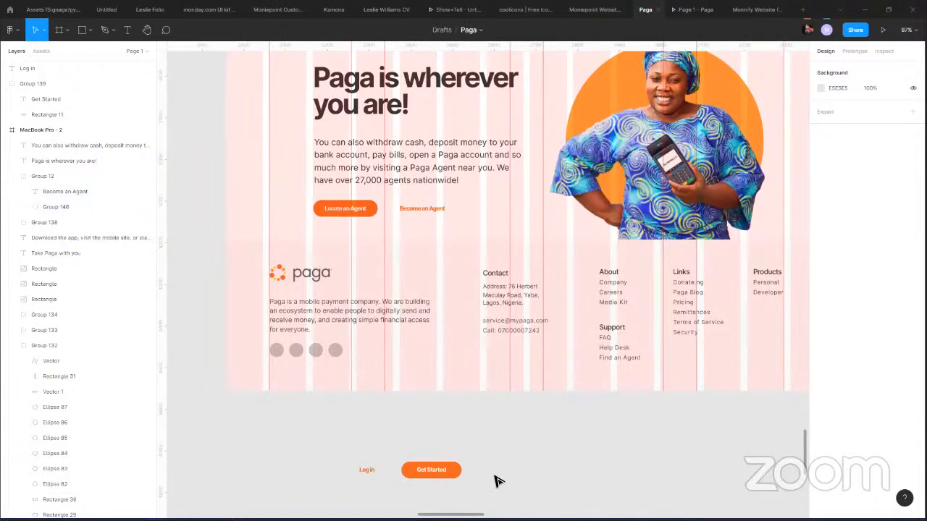
Examine the page layout and spacing from the customer stories section down to the agent section and footer.
{"action": "scroll", "coordinate": [497, 481], "scroll_direction": "down", "scroll_amount": 5}
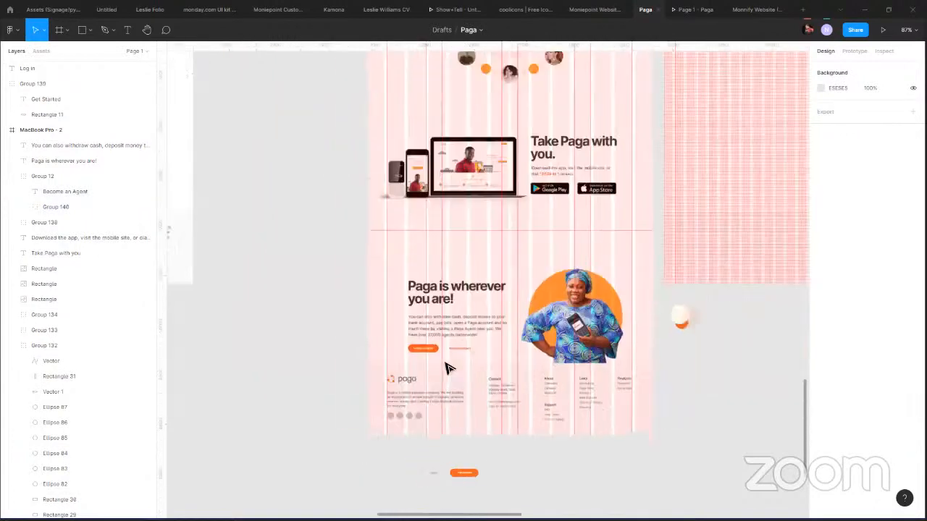
{"action": "scroll", "coordinate": [487, 359], "scroll_direction": "down", "scroll_amount": 2}
{"action": "left_click", "coordinate": [500, 358]}
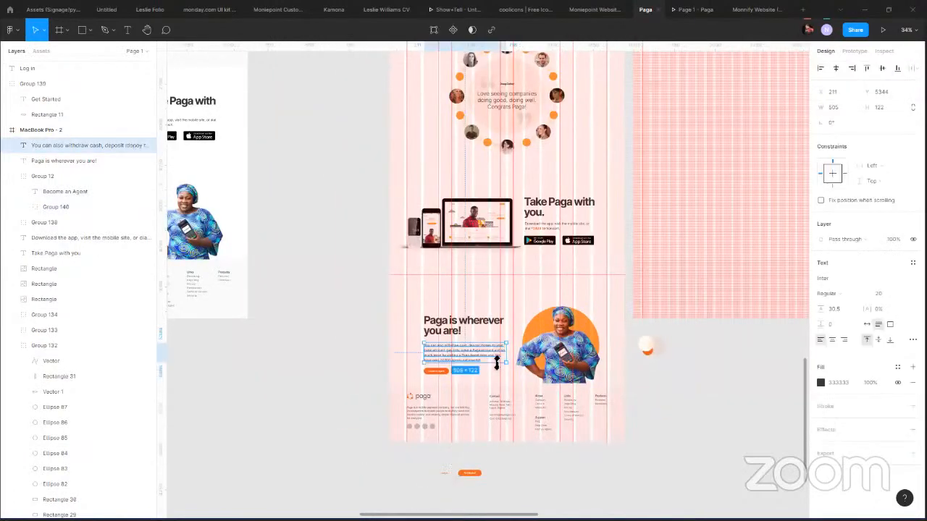
{"action": "scroll", "coordinate": [520, 347], "scroll_direction": "up", "scroll_amount": 1}
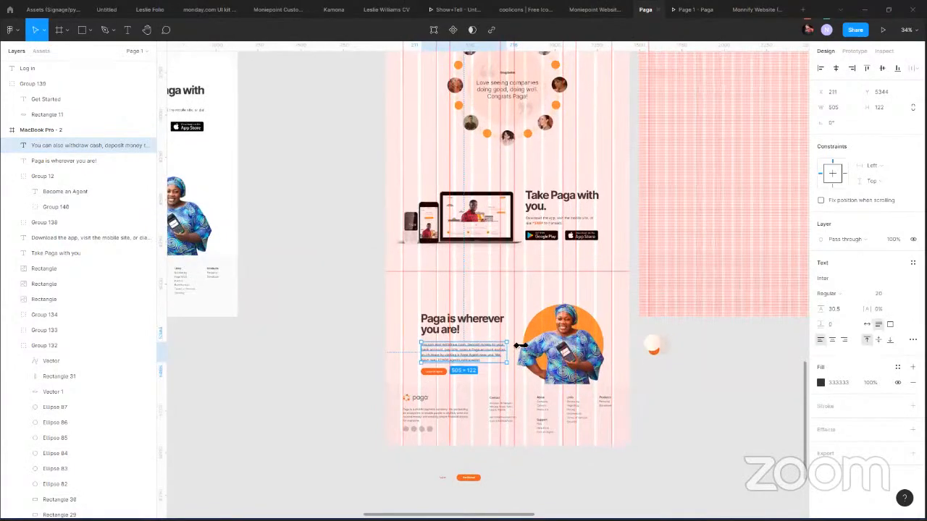
{"action": "scroll", "coordinate": [520, 347], "scroll_direction": "up", "scroll_amount": 2}
{"action": "scroll", "coordinate": [486, 222], "scroll_direction": "up", "scroll_amount": 3}
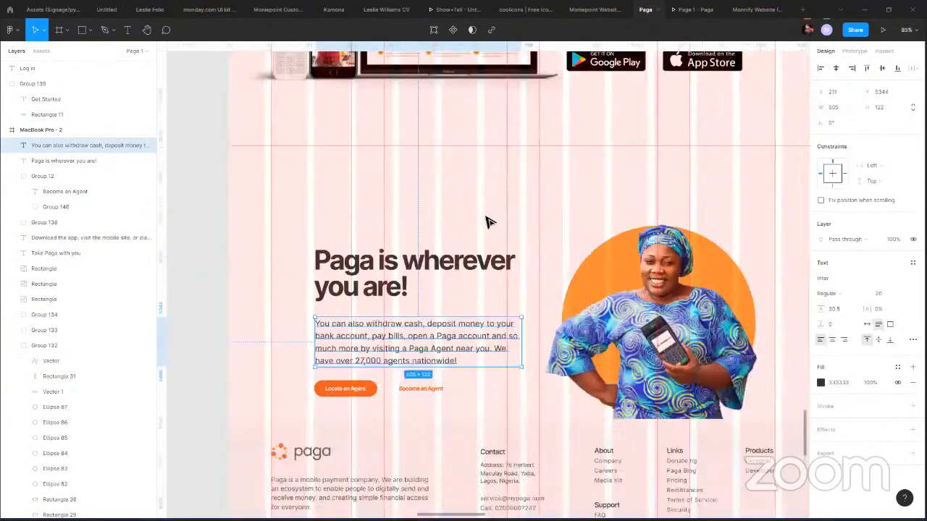
{"action": "scroll", "coordinate": [435, 373], "scroll_direction": "down", "scroll_amount": 1}
{"action": "scroll", "coordinate": [432, 344], "scroll_direction": "down", "scroll_amount": 2}
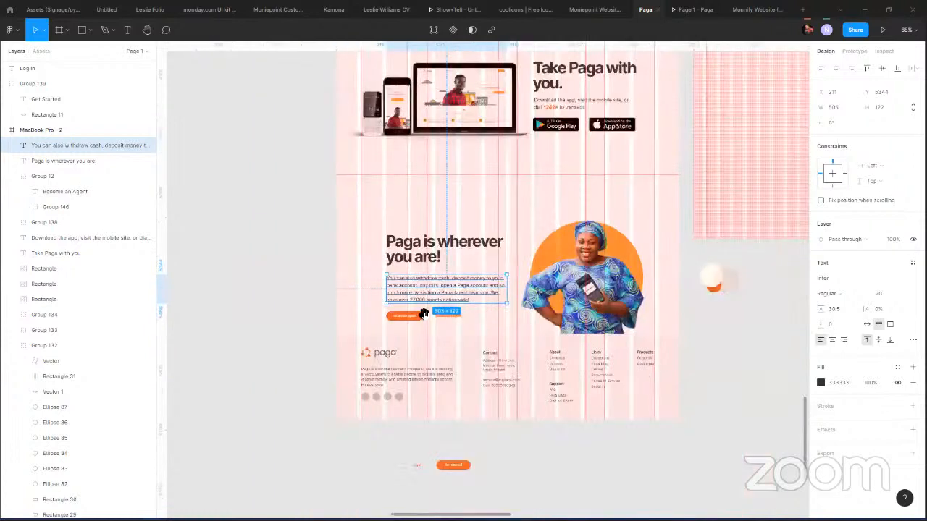
{"action": "scroll", "coordinate": [399, 209], "scroll_direction": "up", "scroll_amount": 3}
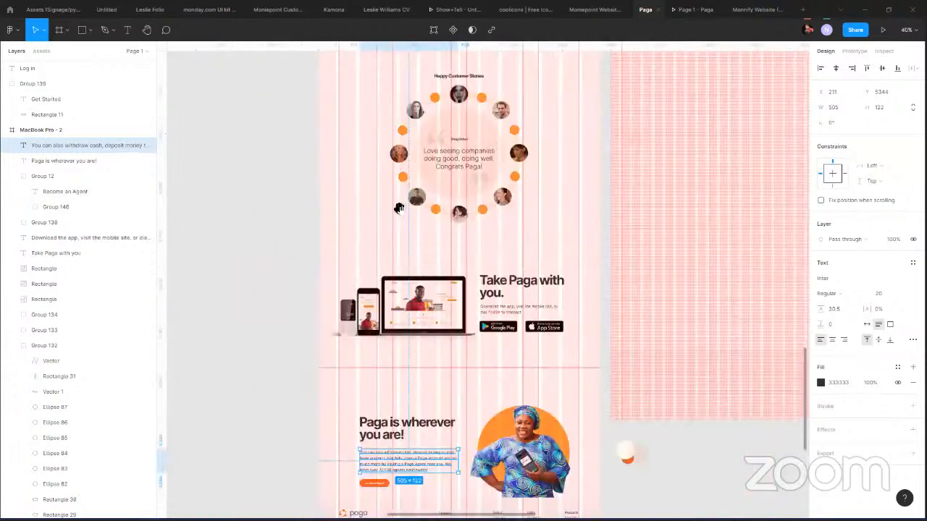
{"action": "scroll", "coordinate": [519, 368], "scroll_direction": "up", "scroll_amount": 1}
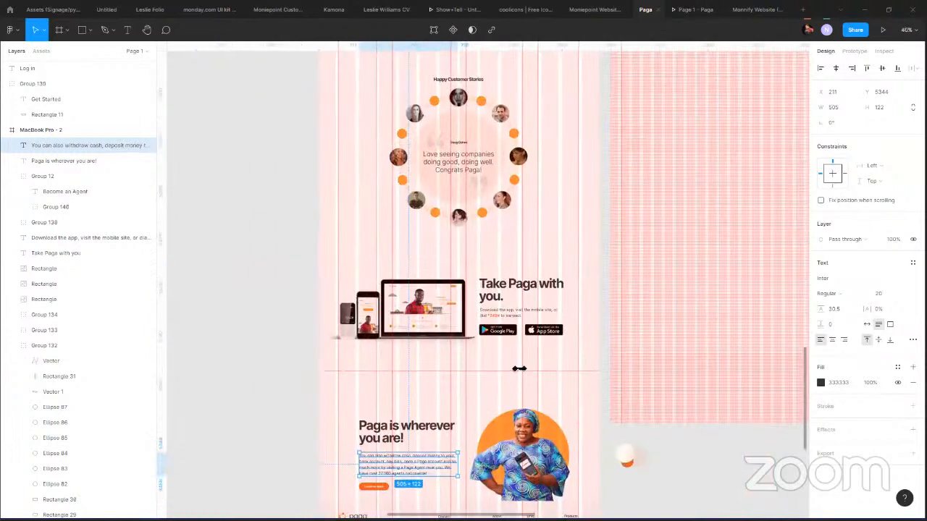
{"action": "scroll", "coordinate": [449, 377], "scroll_direction": "up", "scroll_amount": 1}
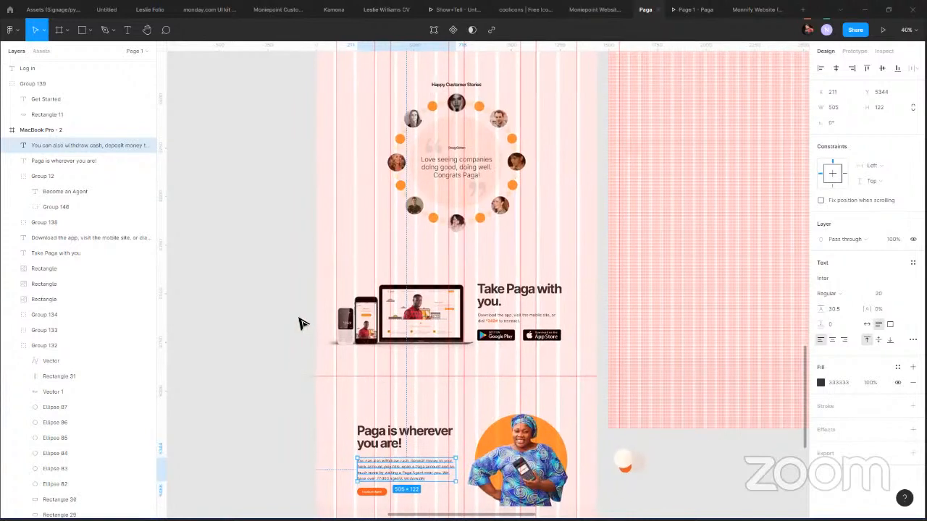
Switch to the prototype preview and review the page from the hero down to the agent section, then return to the design file.
{"action": "left_click", "coordinate": [694, 10]}
{"action": "scroll", "coordinate": [463, 176], "scroll_direction": "down", "scroll_amount": 5}
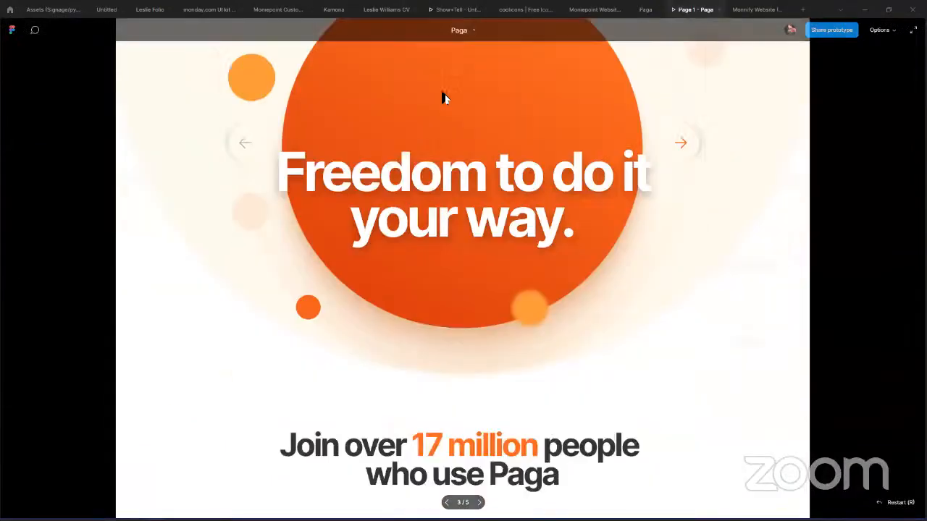
{"action": "scroll", "coordinate": [538, 144], "scroll_direction": "down", "scroll_amount": 15}
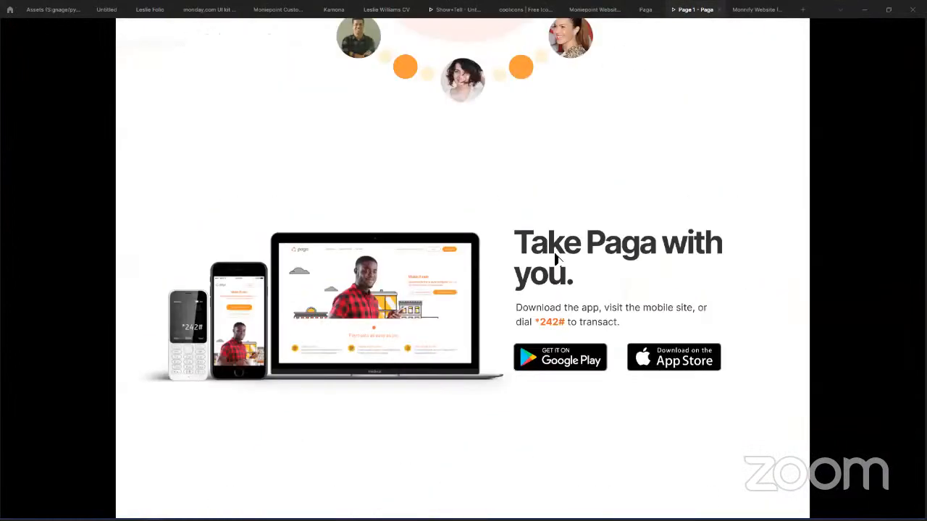
{"action": "scroll", "coordinate": [579, 116], "scroll_direction": "down", "scroll_amount": 5}
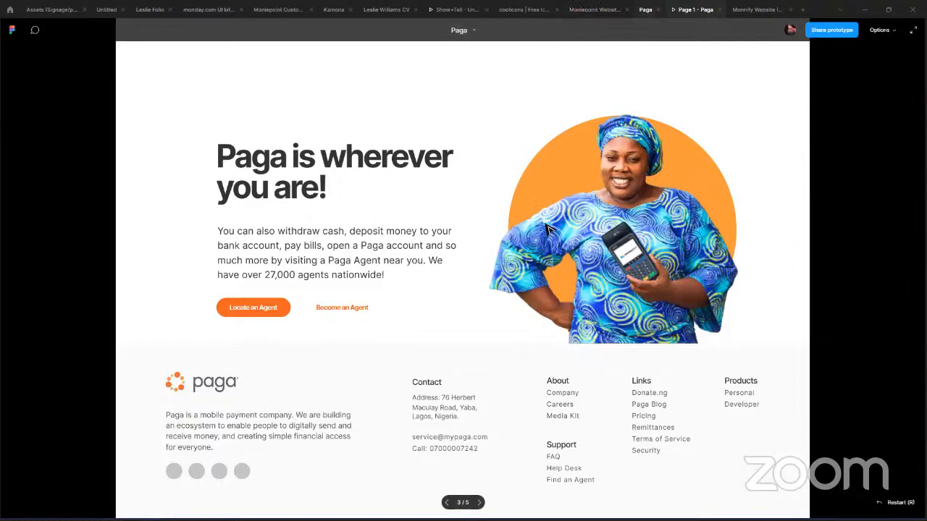
{"action": "key", "text": "ctrl+shift+Tab"}
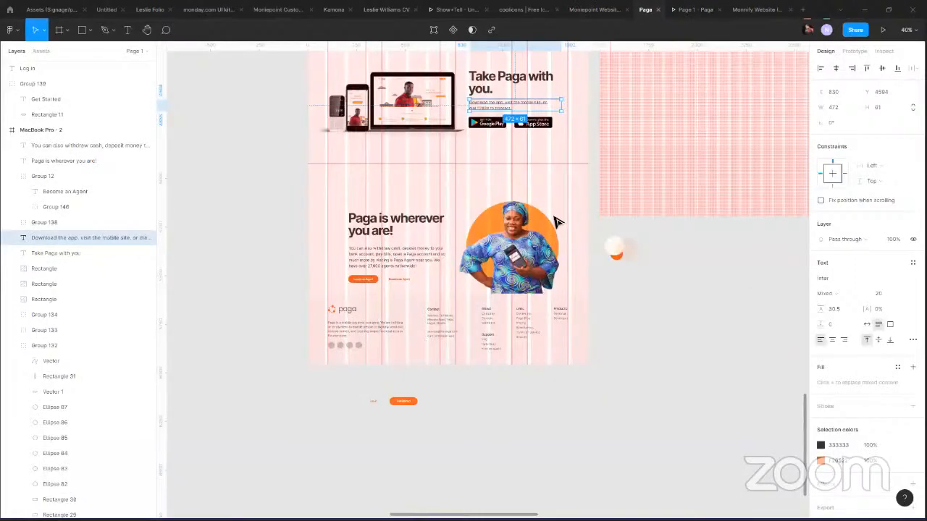
Lock the agent woman's image and duplicate the orange circle behind her, enlarging the copy to 522 × 522.
{"action": "left_click", "coordinate": [559, 251]}
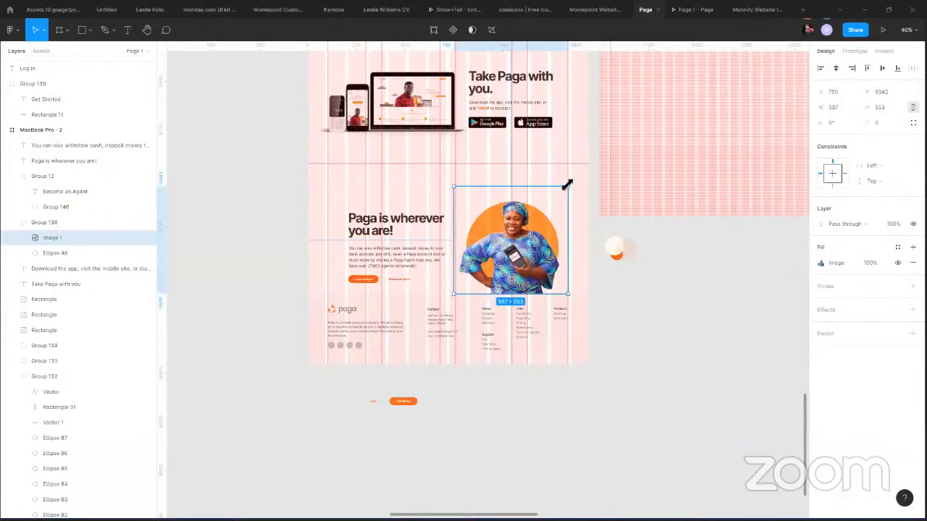
{"action": "key", "text": "ctrl+shift+l"}
{"action": "scroll", "coordinate": [567, 184], "scroll_direction": "up", "scroll_amount": 3}
{"action": "key", "text": "ctrl+d"}
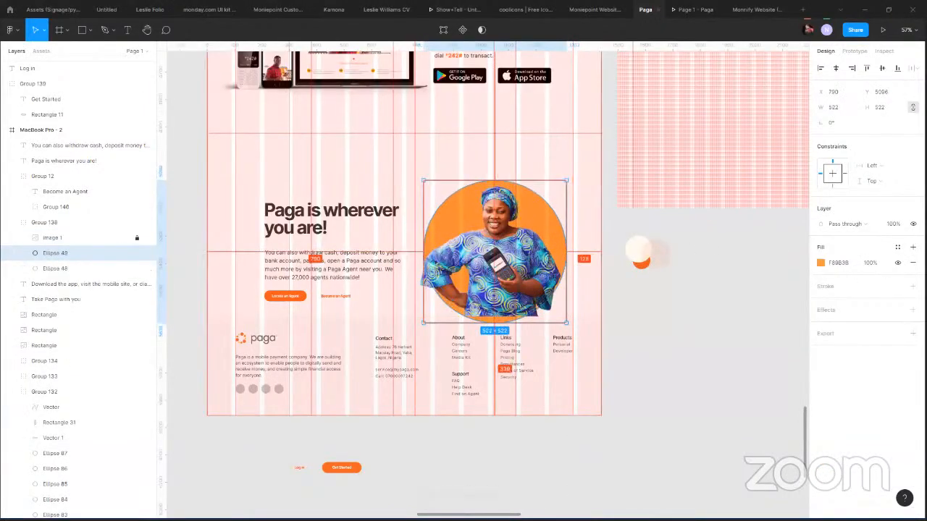
Turn the enlarged circle into an outline ring with a 1-wide inside stroke in F26B35 and its fill hidden, checking it in the prototype preview.
{"action": "left_click", "coordinate": [912, 286]}
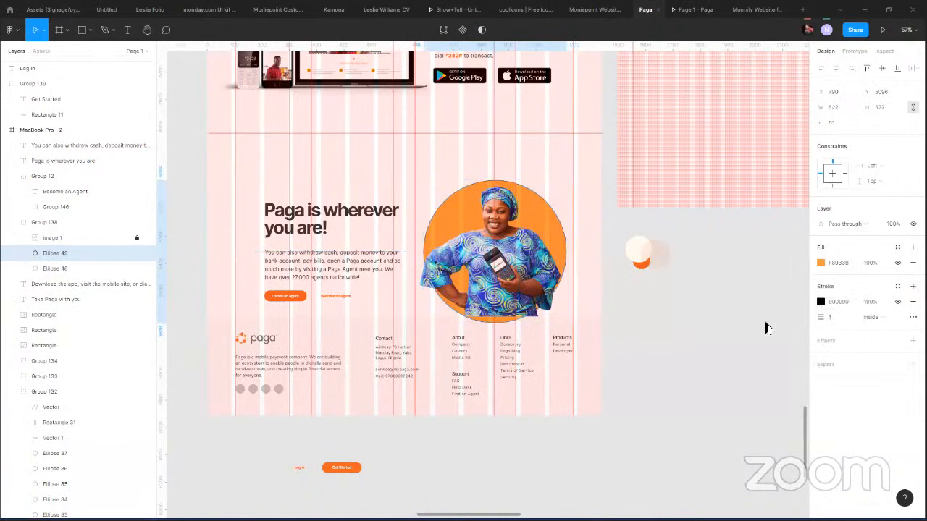
{"action": "left_click", "coordinate": [821, 301]}
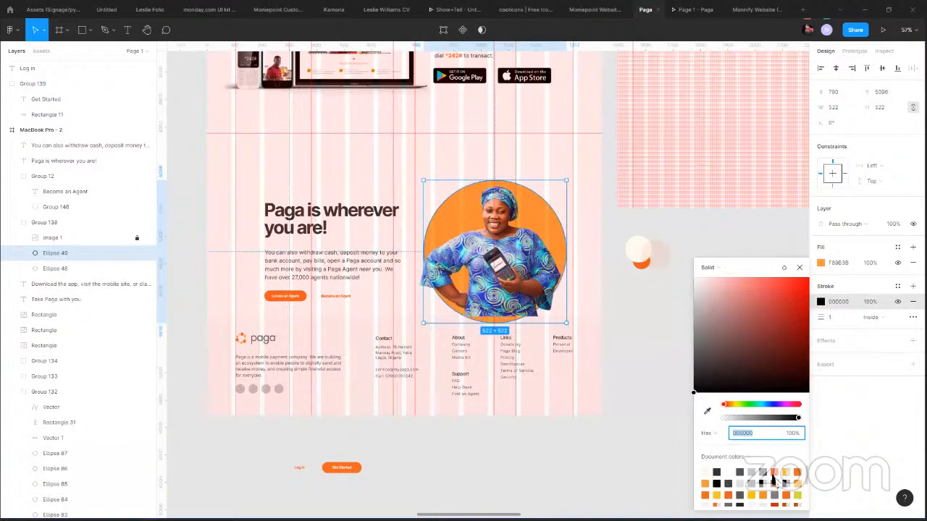
{"action": "left_click", "coordinate": [772, 475]}
{"action": "left_click", "coordinate": [898, 262]}
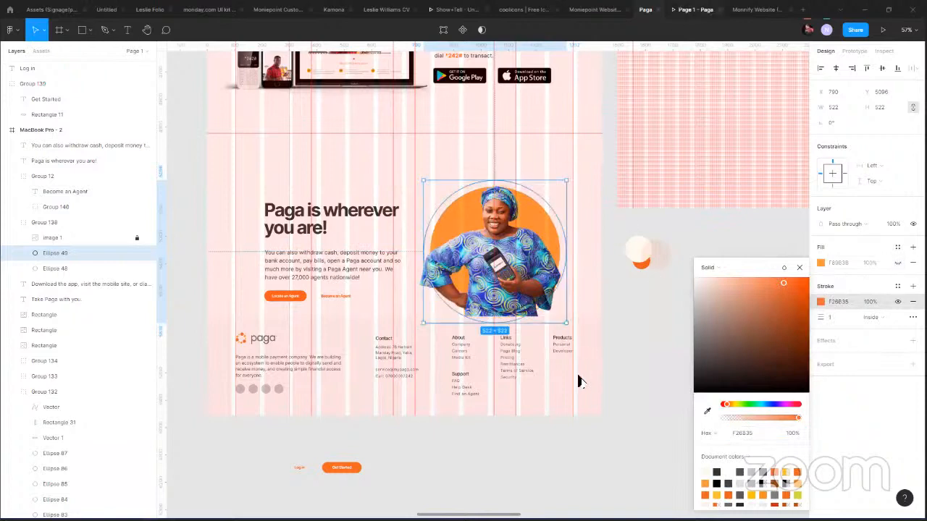
{"action": "key", "text": "ctrl+Tab"}
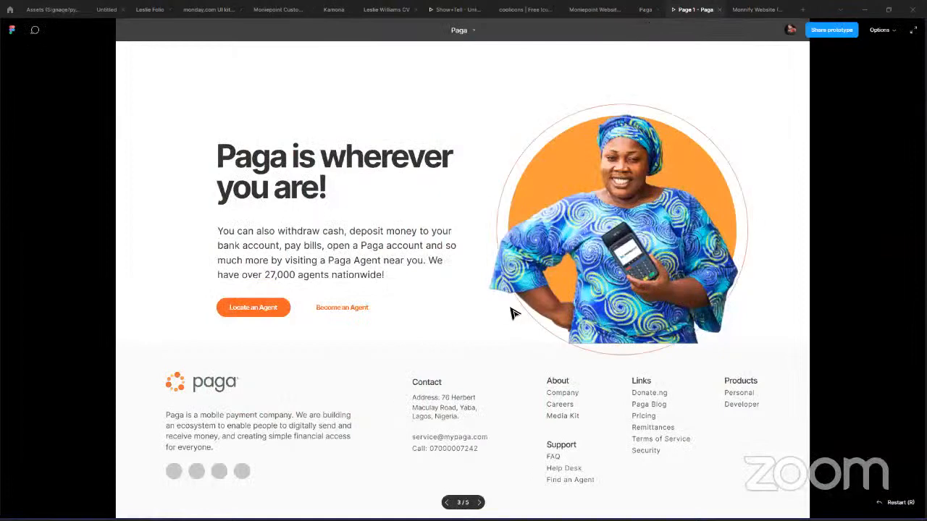
{"action": "key", "text": "ctrl+shift+Tab"}
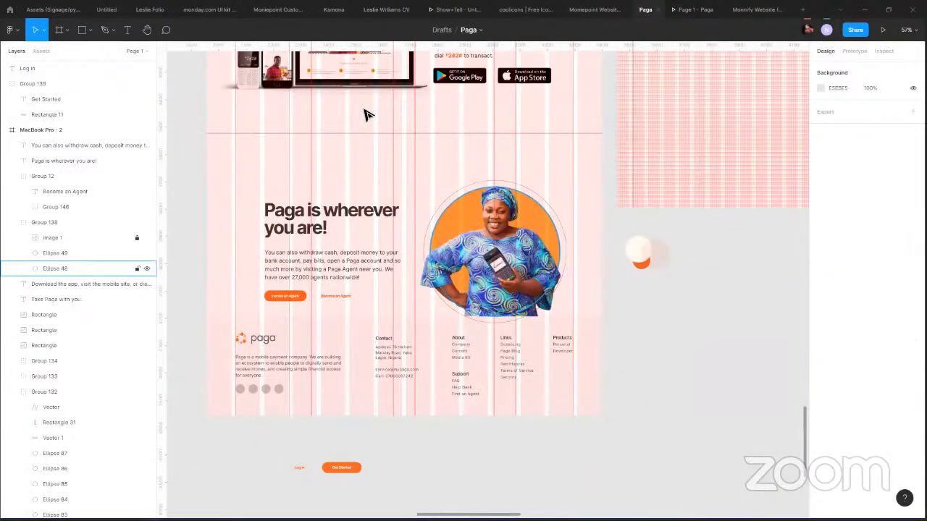
Give the outline ring around the agent a Dash stroke style and increase its dash length.
{"action": "scroll", "coordinate": [364, 110], "scroll_direction": "up", "scroll_amount": 3}
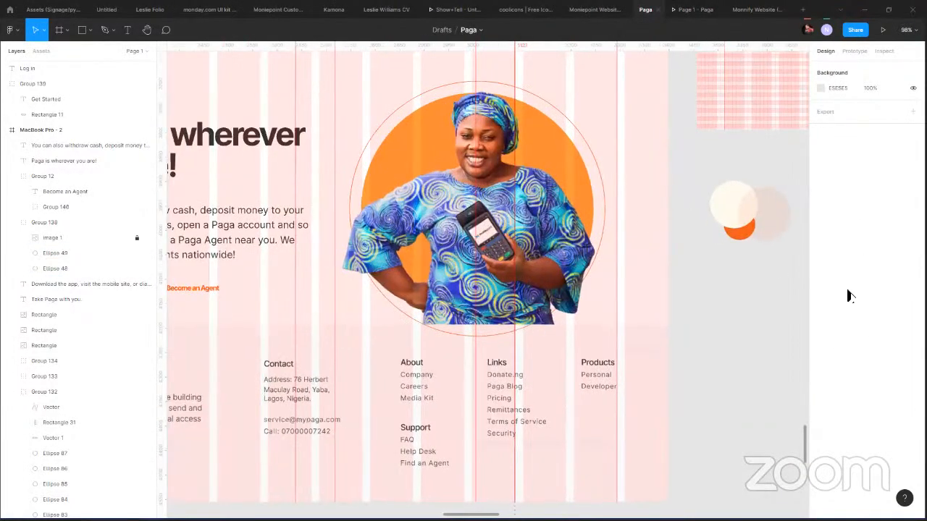
{"action": "left_click", "coordinate": [912, 318]}
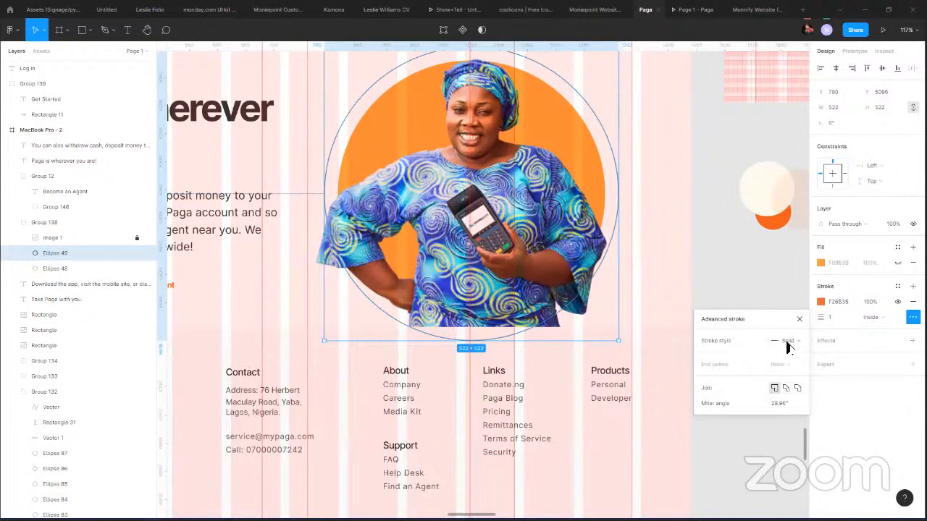
{"action": "left_click", "coordinate": [788, 341]}
{"action": "left_click", "coordinate": [793, 355]}
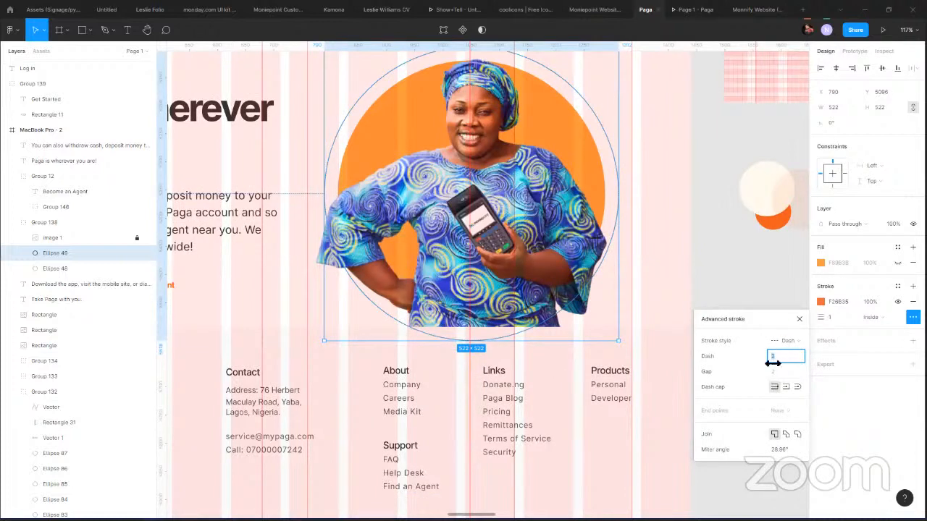
{"action": "key", "text": "Up"}
{"action": "key", "text": "Up"}
Try a round dash cap on the ring, restore the plain cap, and set the dash length to 4.
{"action": "left_click", "coordinate": [797, 386]}
{"action": "left_click", "coordinate": [774, 387]}
{"action": "left_click", "coordinate": [774, 357]}
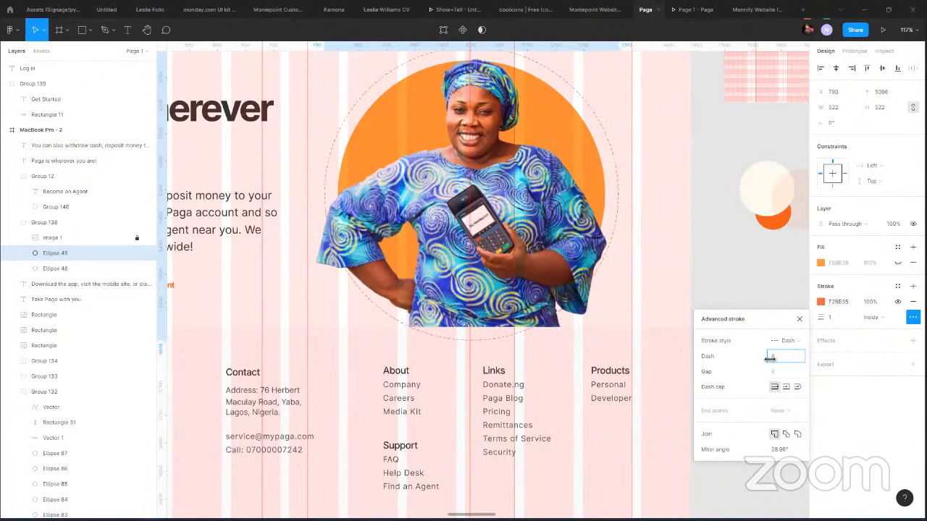
{"action": "type", "text": "4"}
{"action": "key", "text": "Return"}
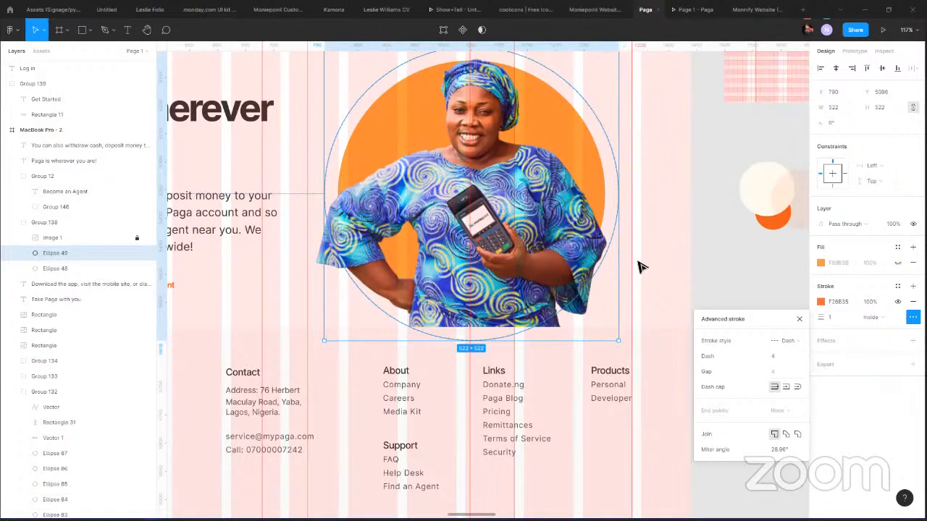
{"action": "left_click", "coordinate": [674, 262]}
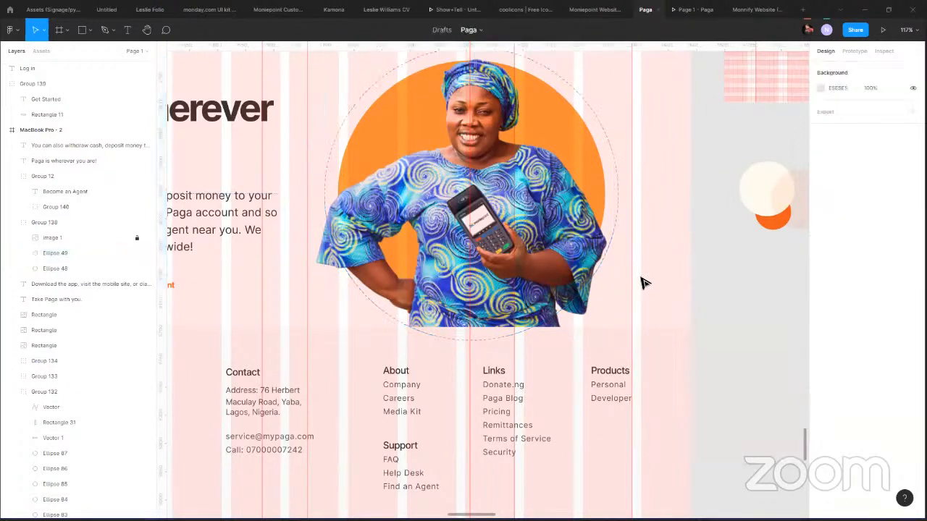
{"action": "left_click", "coordinate": [501, 338]}
{"action": "left_click", "coordinate": [695, 263]}
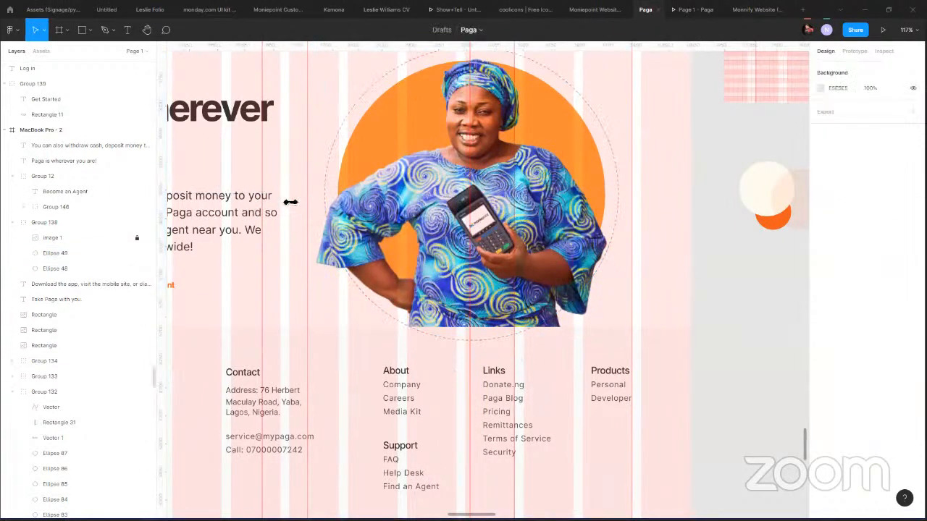
Send the agent image group backward to the bottom of the MacBook Pro - 2 frame's layer stack.
{"action": "left_click", "coordinate": [375, 310]}
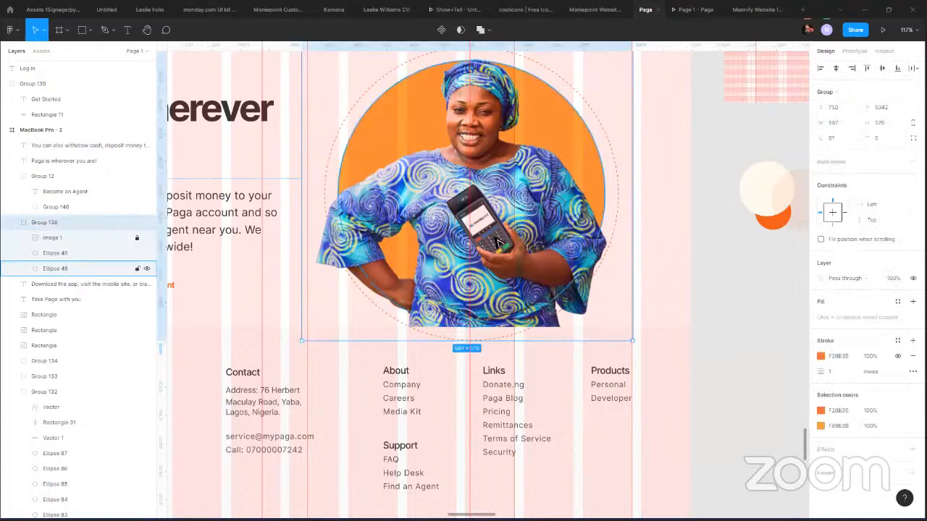
{"action": "key", "text": "ctrl+bracketleft"}
{"action": "key", "text": "ctrl+bracketleft"}
{"action": "key", "text": "ctrl+bracketleft"}
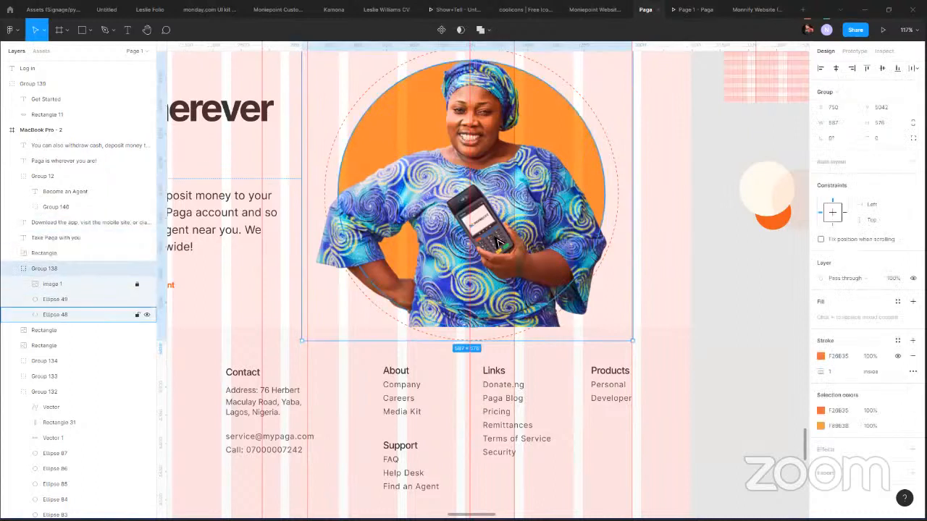
{"action": "key", "text": "ctrl+bracketleft"}
{"action": "key", "text": "ctrl+bracketleft"}
{"action": "key", "text": "ctrl+bracketleft"}
{"action": "key", "text": "ctrl+bracketleft"}
{"action": "key", "text": "ctrl+bracketleft"}
{"action": "key", "text": "ctrl+bracketleft"}
{"action": "key", "text": "ctrl+bracketleft"}
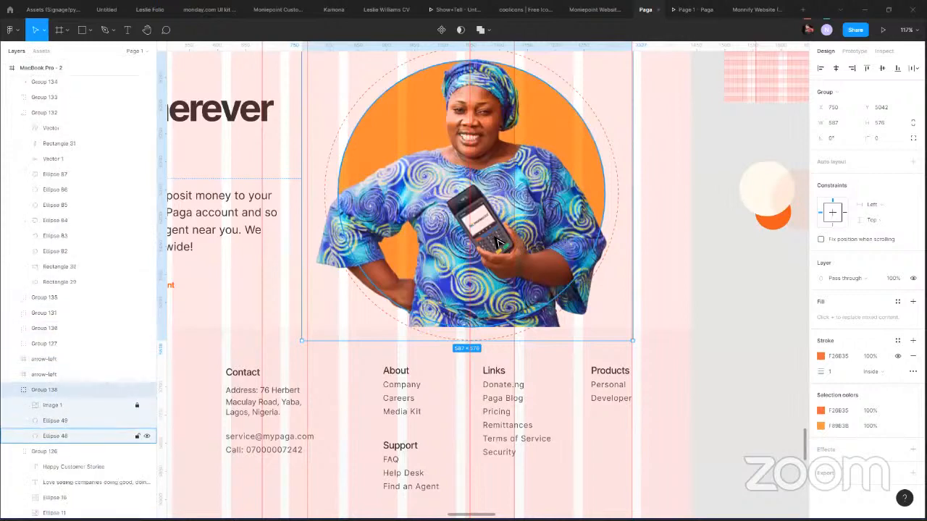
{"action": "key", "text": "ctrl+bracketleft"}
{"action": "key", "text": "ctrl+bracketleft"}
{"action": "key", "text": "ctrl+bracketleft"}
{"action": "key", "text": "ctrl+bracketleft"}
{"action": "key", "text": "ctrl+bracketleft"}
{"action": "key", "text": "ctrl+bracketleft"}
{"action": "key", "text": "ctrl+bracketleft"}
{"action": "key", "text": "ctrl+bracketleft"}
{"action": "key", "text": "ctrl+bracketleft"}
{"action": "key", "text": "ctrl+bracketleft"}
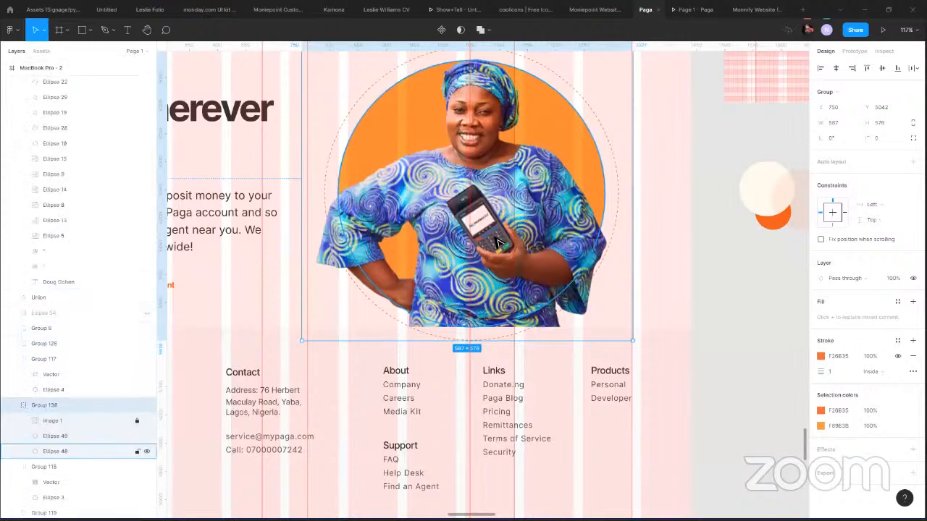
{"action": "key", "text": "ctrl+bracketleft"}
{"action": "key", "text": "ctrl+bracketleft"}
{"action": "key", "text": "ctrl+bracketleft"}
{"action": "key", "text": "ctrl+bracketleft"}
{"action": "key", "text": "ctrl+bracketleft"}
{"action": "key", "text": "ctrl+bracketleft"}
{"action": "key", "text": "ctrl+bracketleft"}
{"action": "key", "text": "ctrl+bracketleft"}
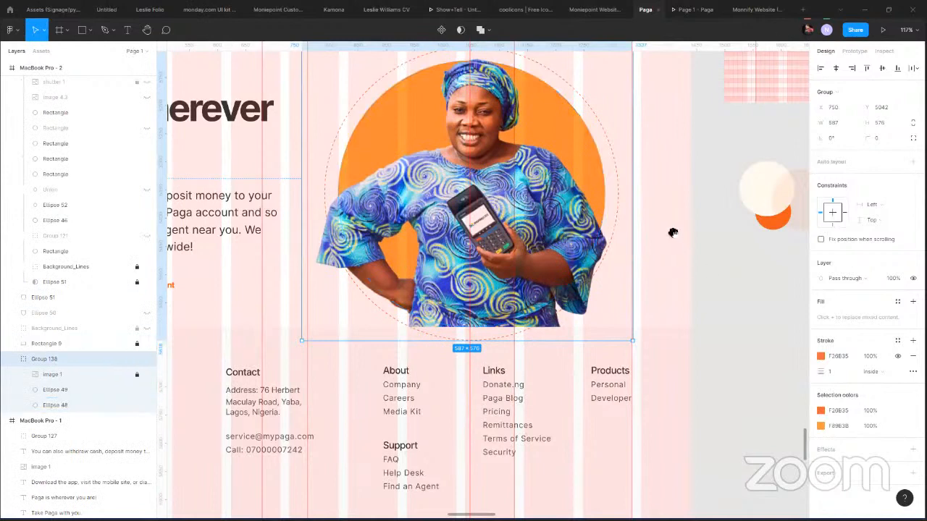
Convert the agent image group to a frame with clipped content and crop its bottom edge to the woman's image.
{"action": "scroll", "coordinate": [623, 304], "scroll_direction": "up", "scroll_amount": 1}
{"action": "scroll", "coordinate": [581, 322], "scroll_direction": "up", "scroll_amount": 3}
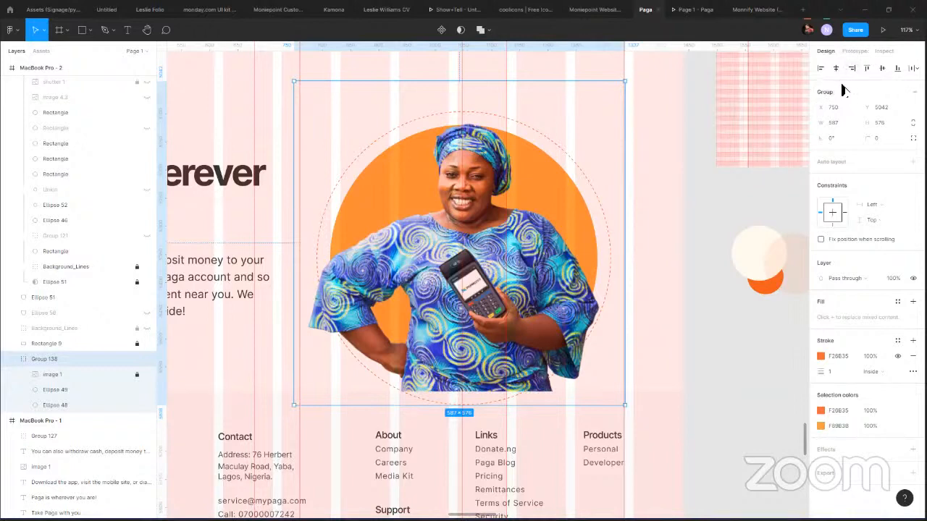
{"action": "left_click", "coordinate": [832, 92]}
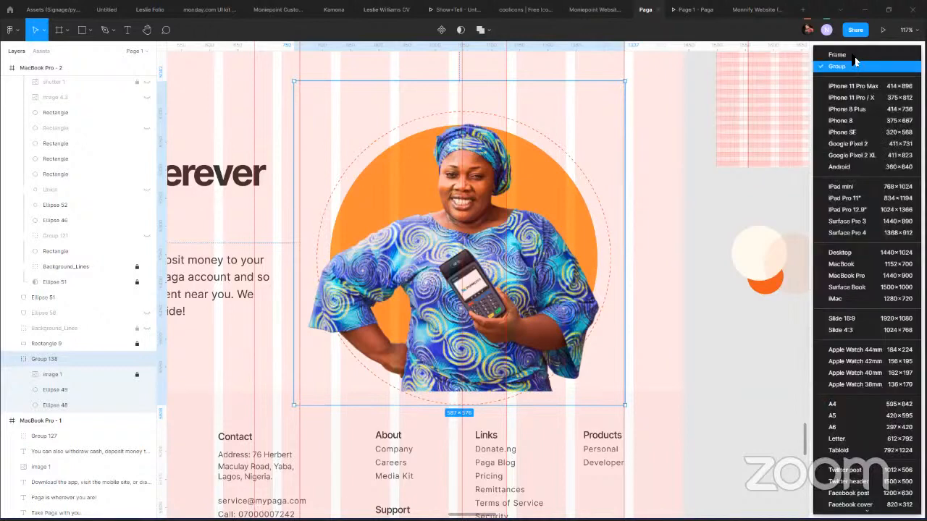
{"action": "left_click", "coordinate": [853, 56]}
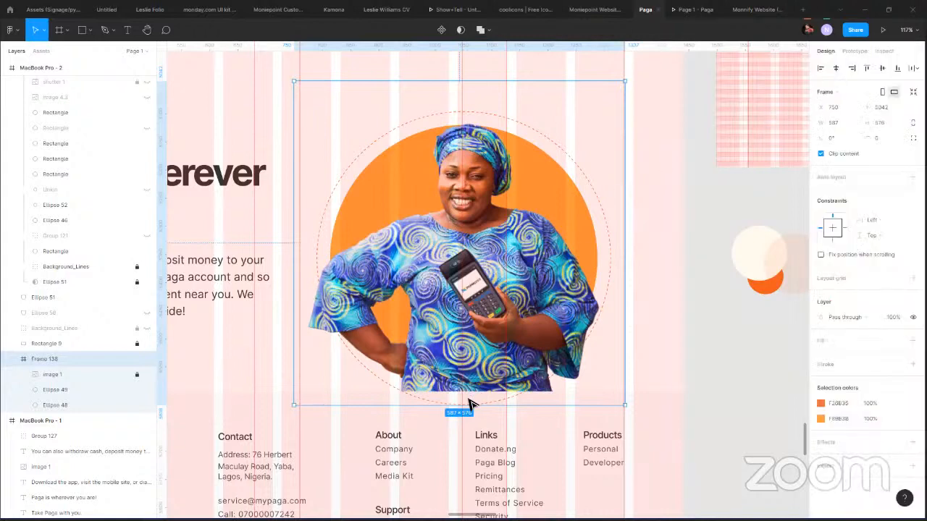
{"action": "left_click_drag", "start_coordinate": [470, 405], "coordinate": [468, 393]}
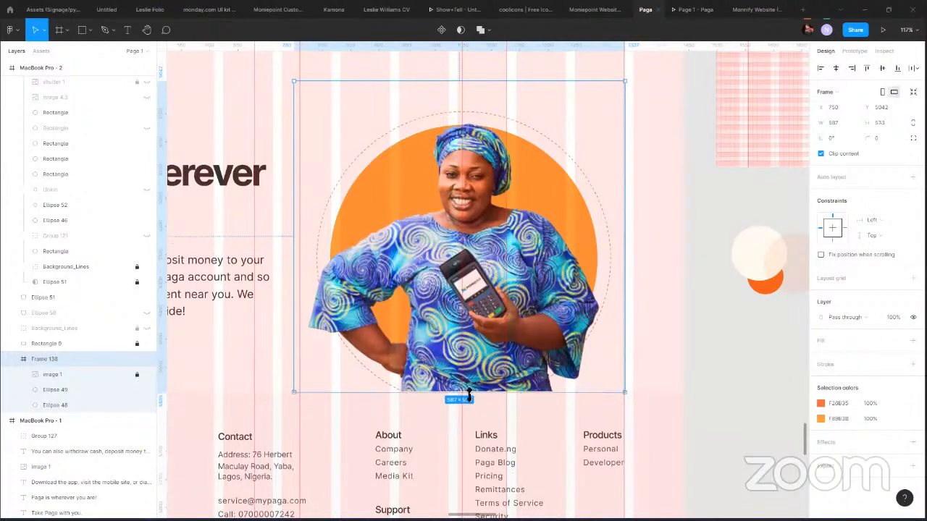
{"action": "left_click", "coordinate": [686, 313]}
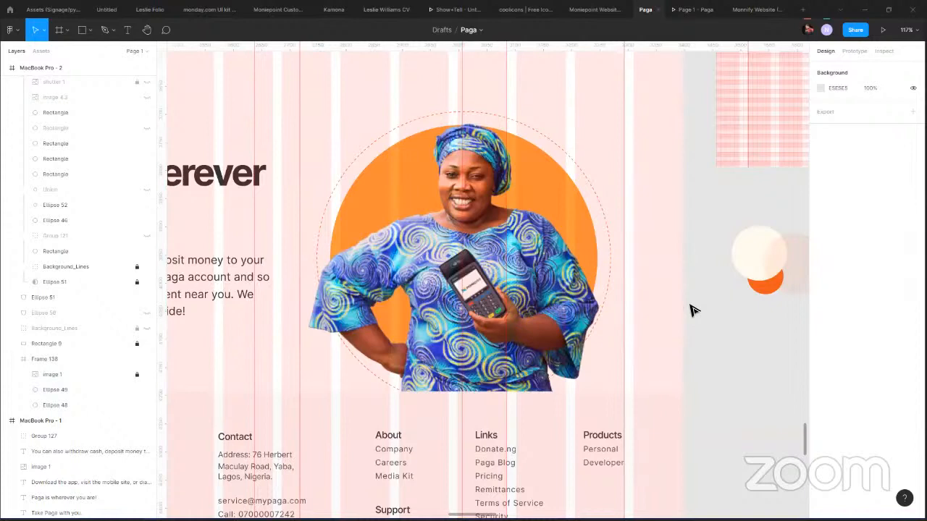
{"action": "scroll", "coordinate": [690, 310], "scroll_direction": "down", "scroll_amount": 1}
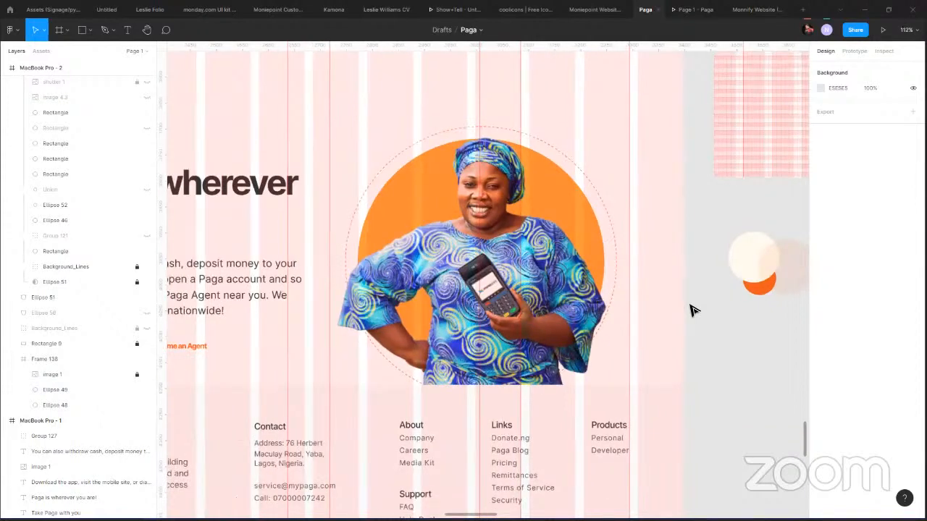
{"action": "scroll", "coordinate": [740, 293], "scroll_direction": "down", "scroll_amount": 3}
Nudge the small orange circle beside the page frame down to Y 3960.
{"action": "left_click", "coordinate": [739, 287]}
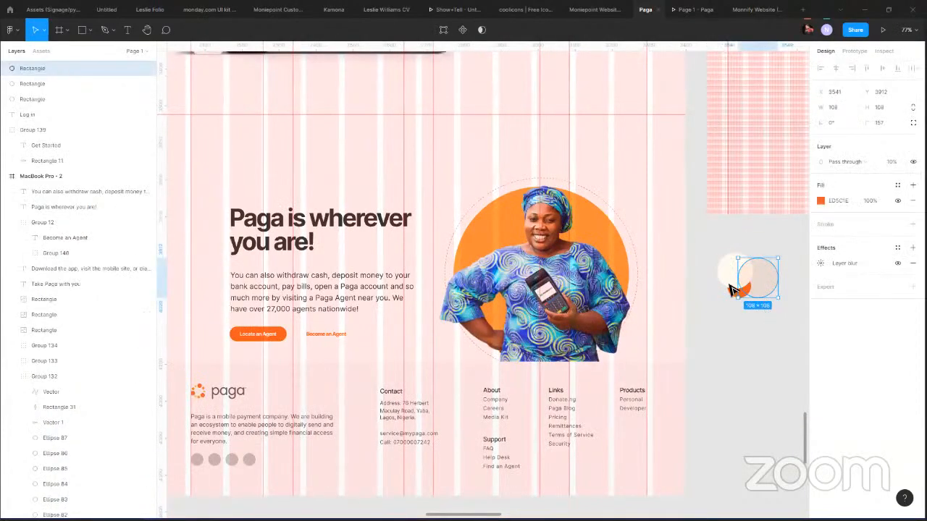
{"action": "left_click", "coordinate": [737, 288]}
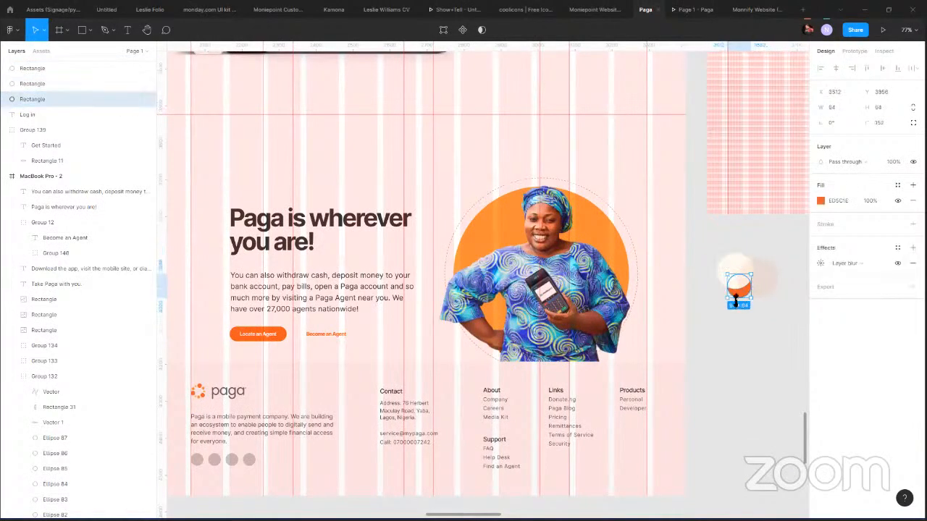
{"action": "scroll", "coordinate": [742, 290], "scroll_direction": "up", "scroll_amount": 2}
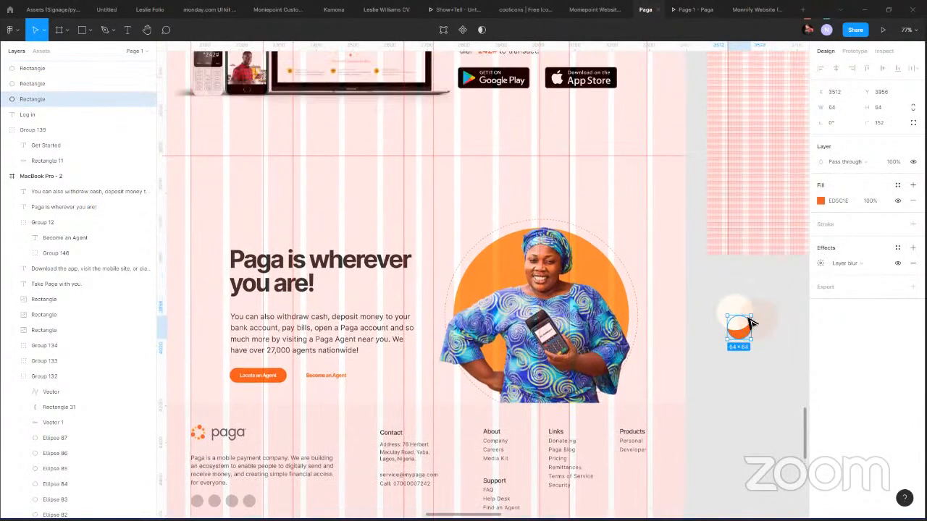
{"action": "key", "text": "Down"}
{"action": "key", "text": "Down"}
{"action": "key", "text": "Down"}
{"action": "key", "text": "Down"}
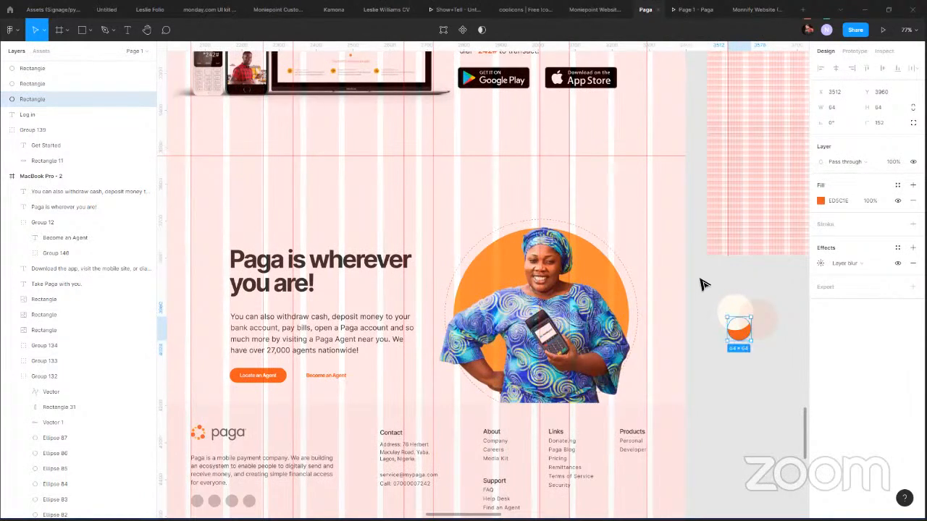
{"action": "left_click", "coordinate": [702, 282]}
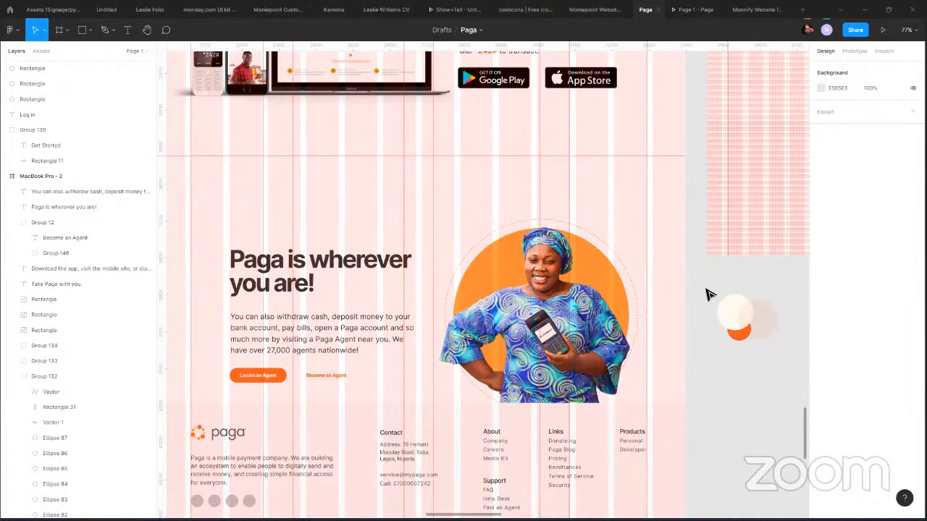
Draw a spacer rectangle between the "Join over 17 million people" heading and the feature icons, widening it to 683 × 117.
{"action": "scroll", "coordinate": [530, 210], "scroll_direction": "down", "scroll_amount": 1}
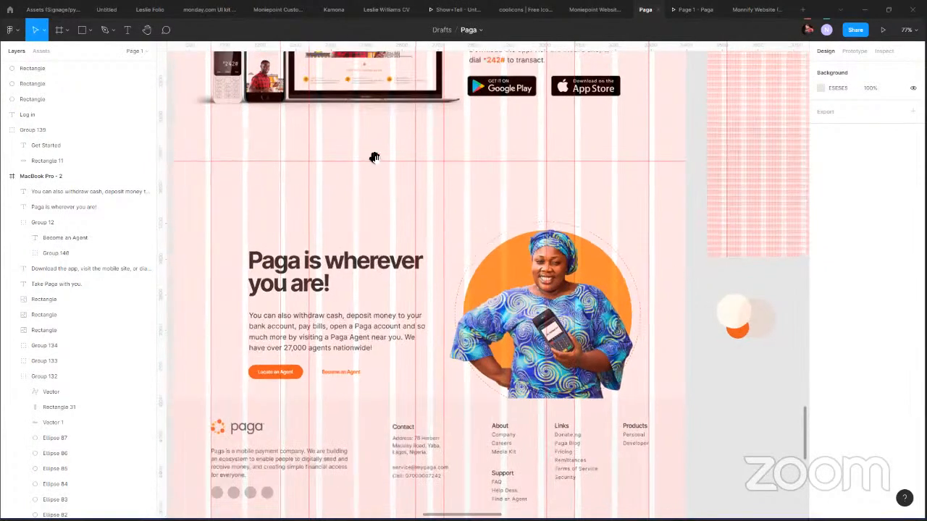
{"action": "scroll", "coordinate": [341, 195], "scroll_direction": "down", "scroll_amount": 3}
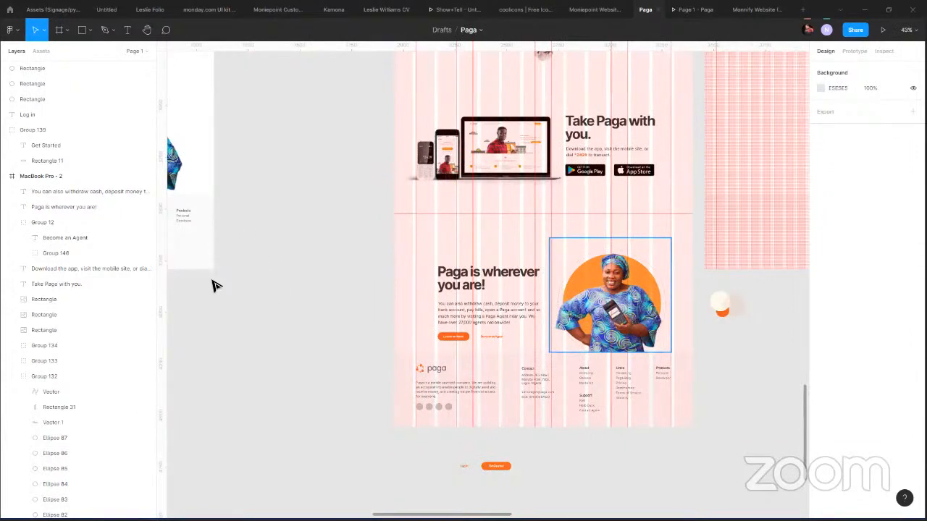
{"action": "scroll", "coordinate": [372, 233], "scroll_direction": "up", "scroll_amount": 5}
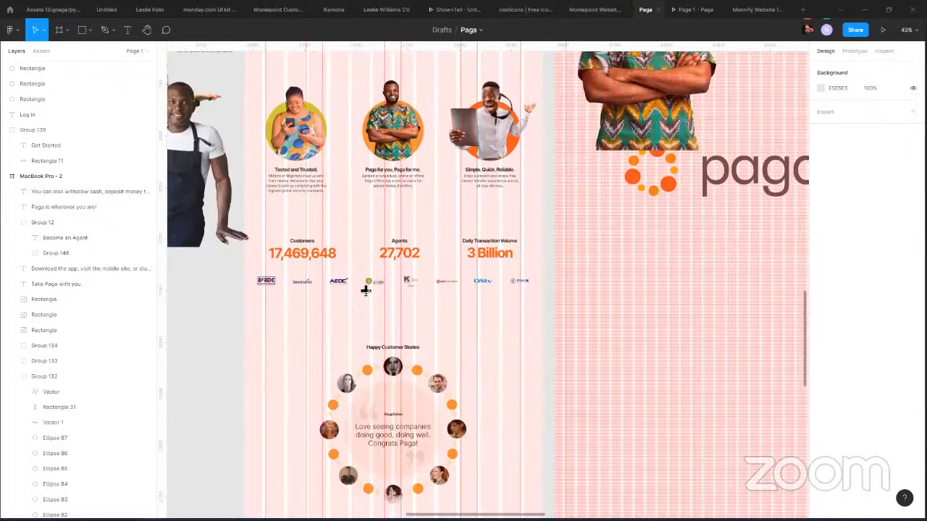
{"action": "scroll", "coordinate": [366, 289], "scroll_direction": "up", "scroll_amount": 3}
{"action": "key", "text": "r"}
{"action": "left_click_drag", "start_coordinate": [364, 287], "coordinate": [383, 333]}
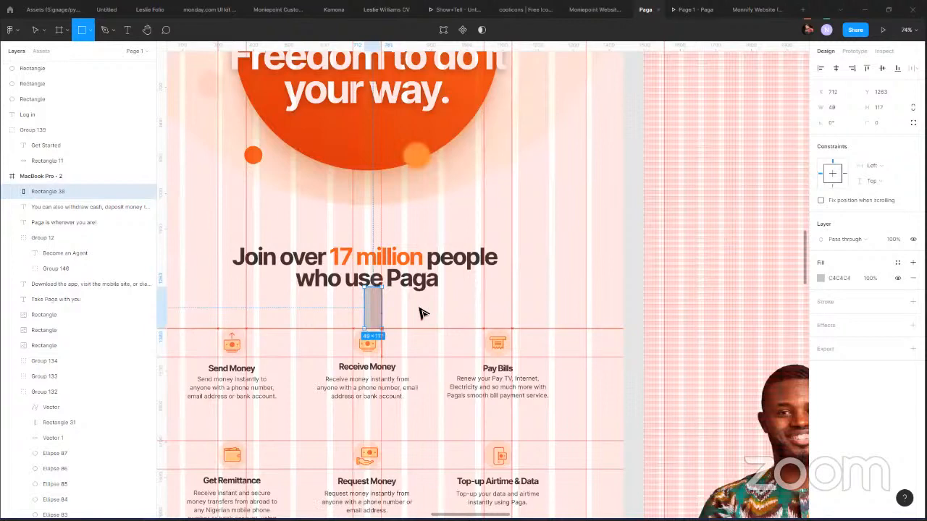
{"action": "key", "text": "v"}
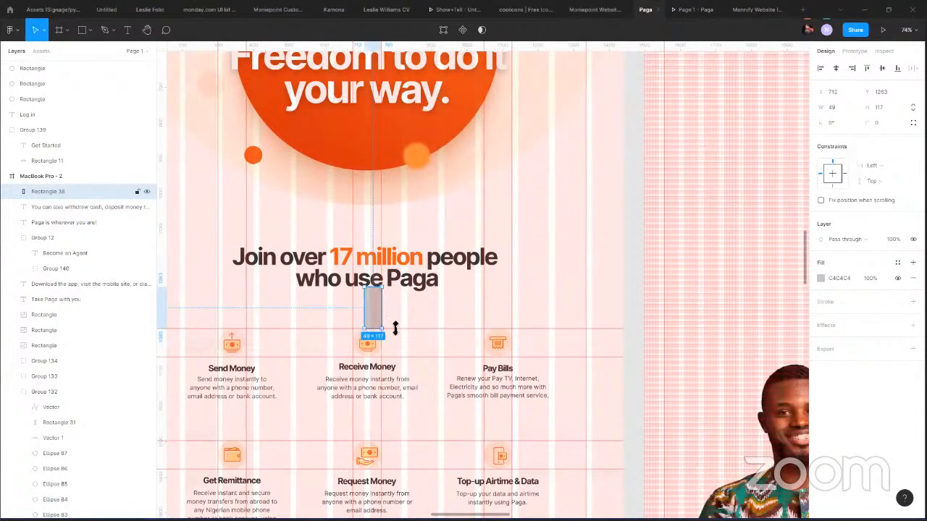
{"action": "left_click_drag", "start_coordinate": [397, 327], "coordinate": [412, 300]}
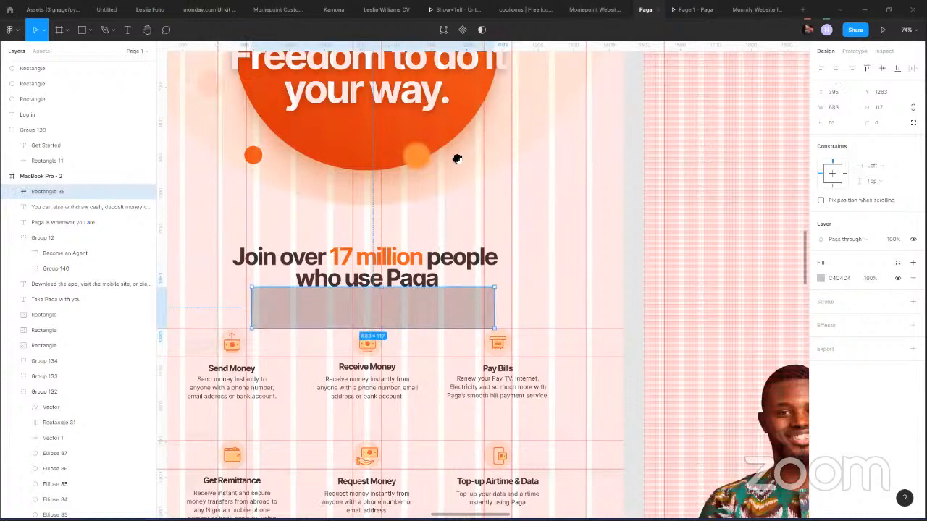
Copy the spacer above the heading and below the feature grid, centring the lower copy horizontally on the page.
{"action": "key", "text": "ctrl+d"}
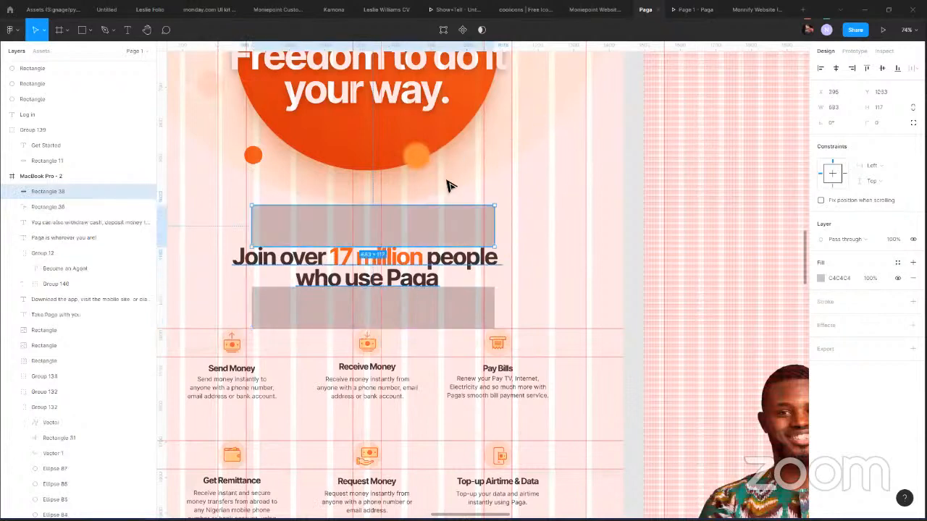
{"action": "scroll", "coordinate": [456, 173], "scroll_direction": "down", "scroll_amount": 2}
{"action": "left_click_drag", "start_coordinate": [449, 166], "coordinate": [652, 217], "text": "alt"}
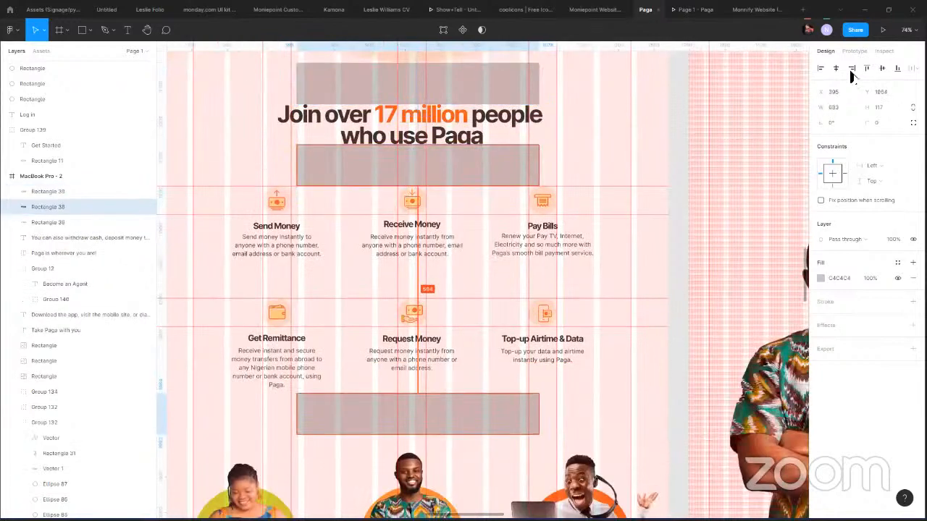
{"action": "left_click", "coordinate": [836, 67]}
{"action": "left_click_drag", "start_coordinate": [518, 419], "coordinate": [529, 415]}
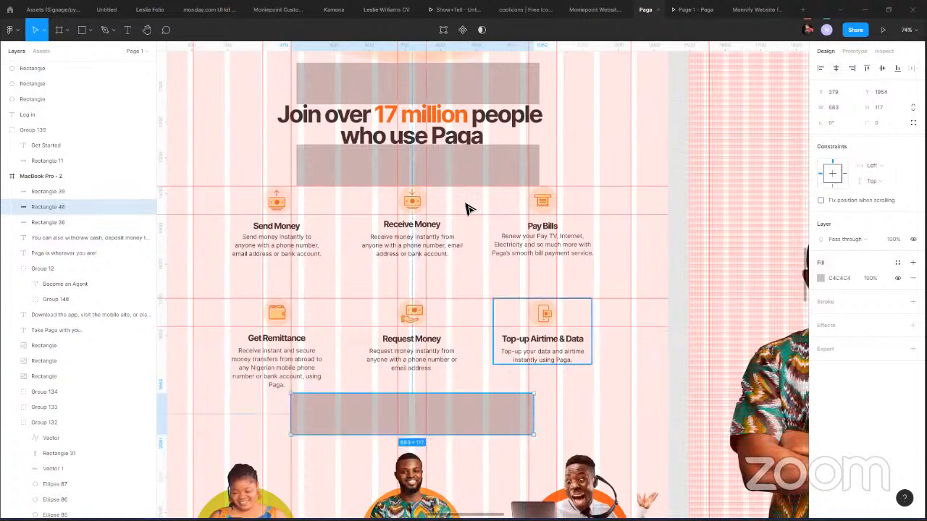
Nudge the spacer below the feature grid down by one large step.
{"action": "scroll", "coordinate": [470, 203], "scroll_direction": "down", "scroll_amount": 5}
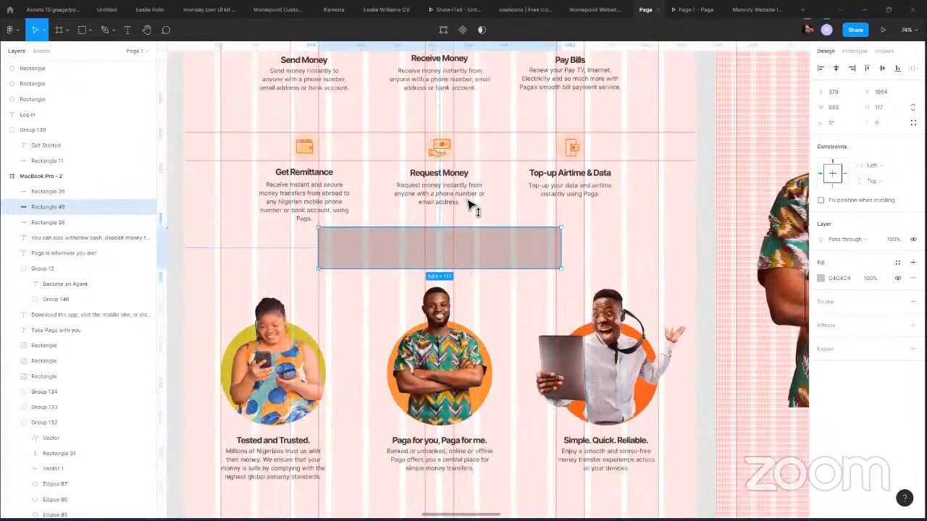
{"action": "scroll", "coordinate": [492, 275], "scroll_direction": "down", "scroll_amount": 2}
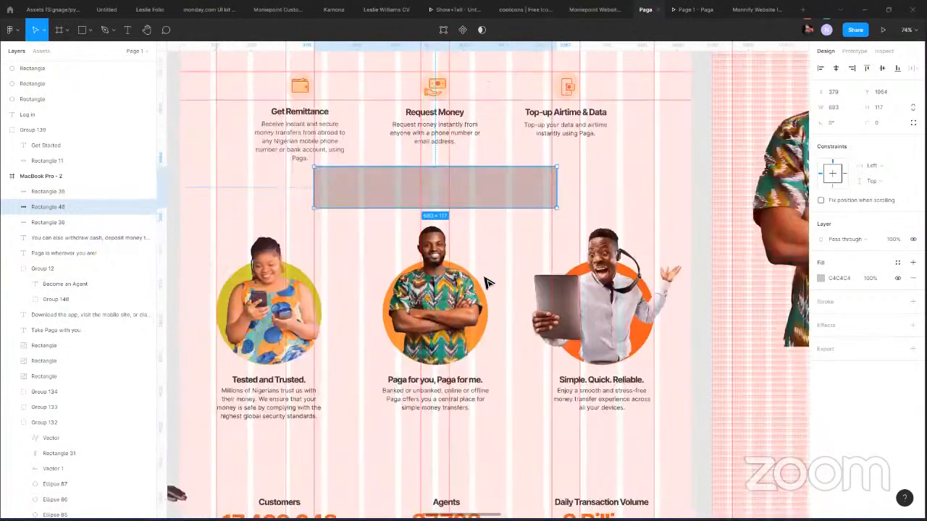
{"action": "key", "text": "shift+Down"}
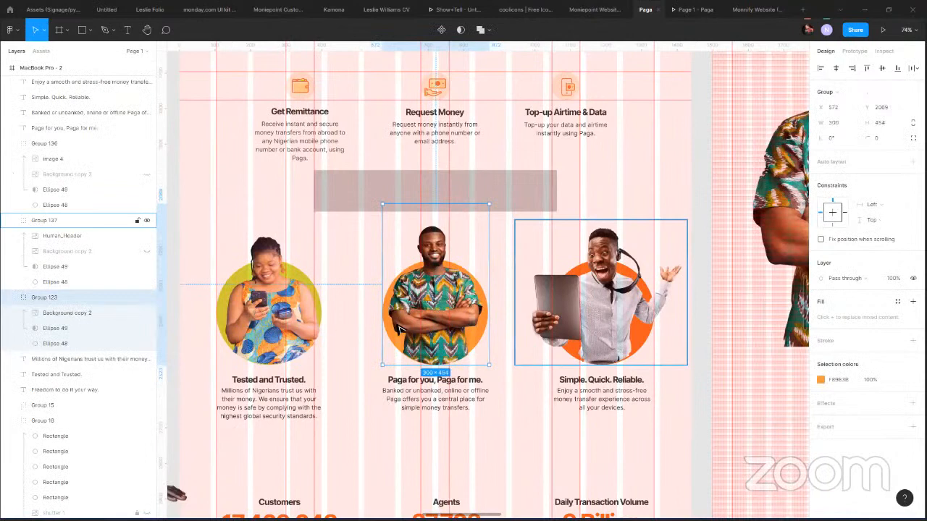
Select the three portrait groups with their titles and descriptions and nudge them up three large steps towards the spacer.
{"action": "left_click", "coordinate": [554, 315], "text": "shift"}
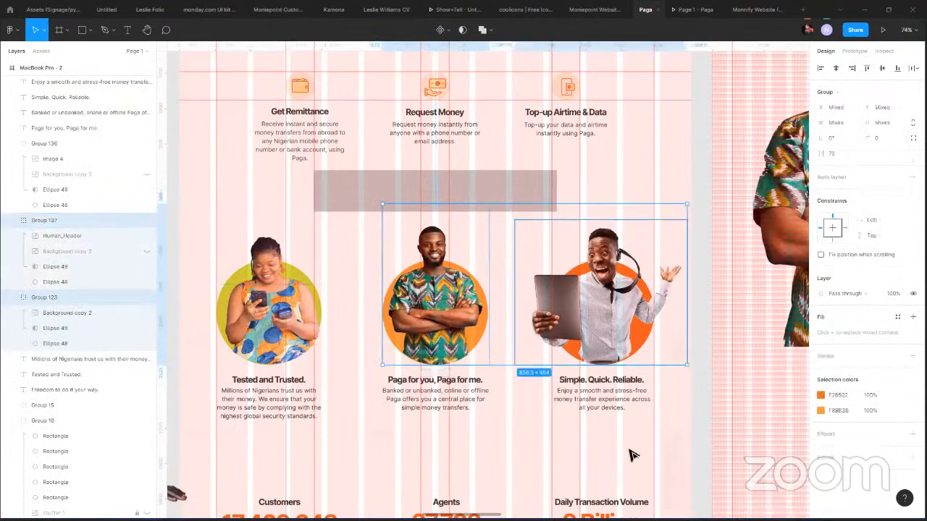
{"action": "left_click", "coordinate": [242, 288], "text": "shift"}
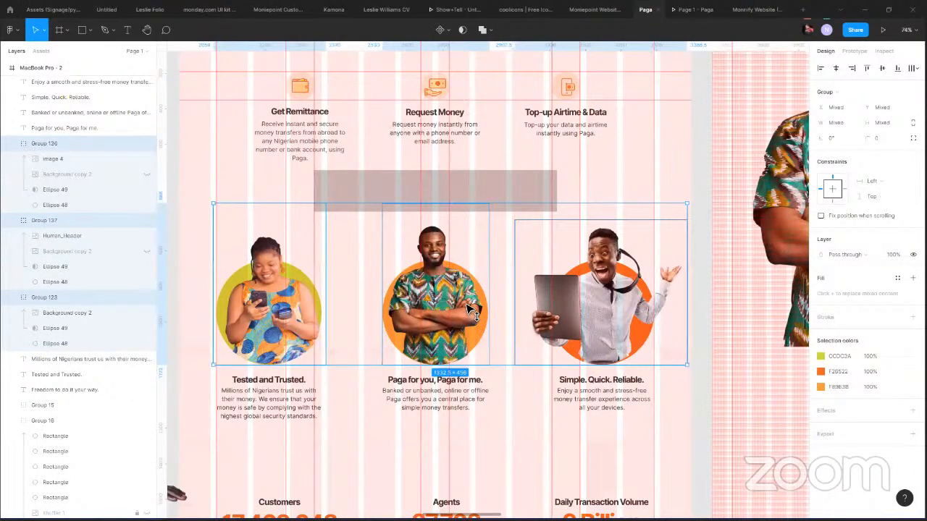
{"action": "left_click_drag", "start_coordinate": [675, 439], "coordinate": [237, 279]}
{"action": "key", "text": "shift+Up"}
{"action": "key", "text": "shift+Up"}
{"action": "key", "text": "shift+Up"}
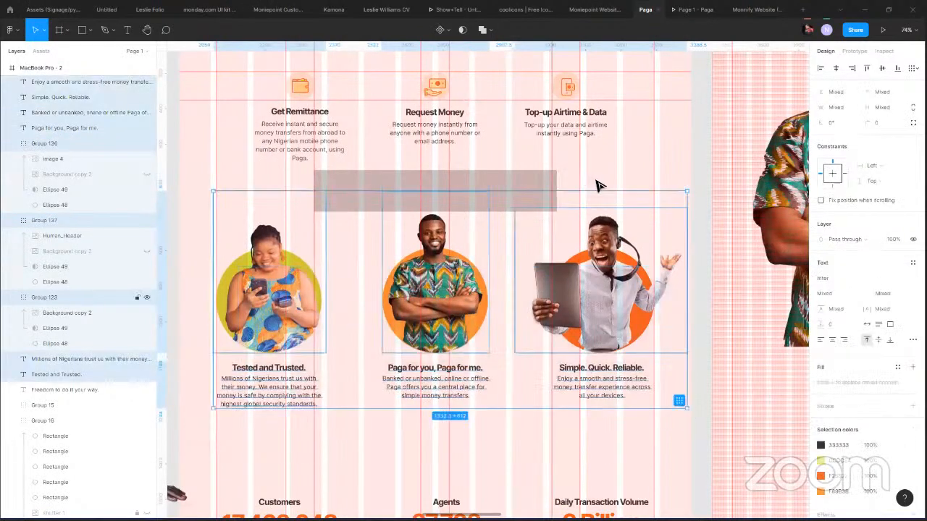
Move the spacer from above the portraits to just below their descriptions and centre it horizontally on the page.
{"action": "left_click", "coordinate": [485, 186]}
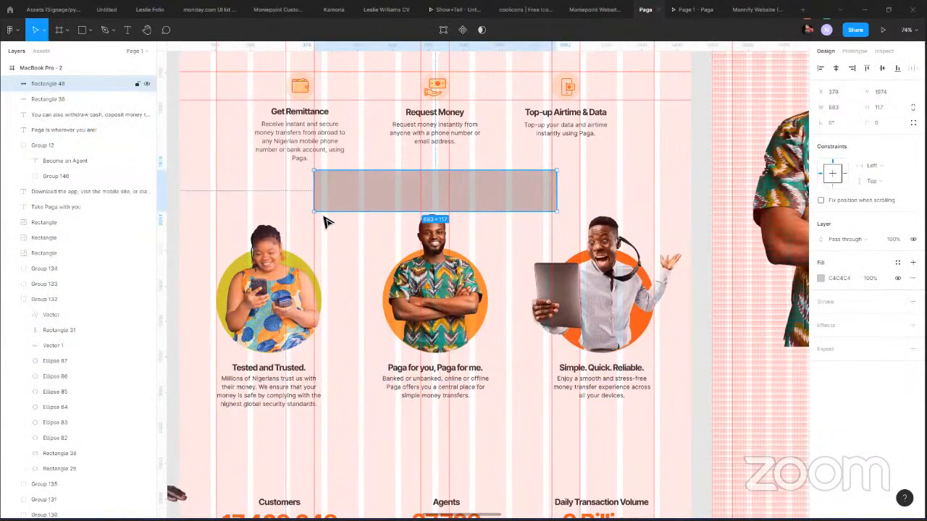
{"action": "scroll", "coordinate": [681, 242], "scroll_direction": "right", "scroll_amount": 3}
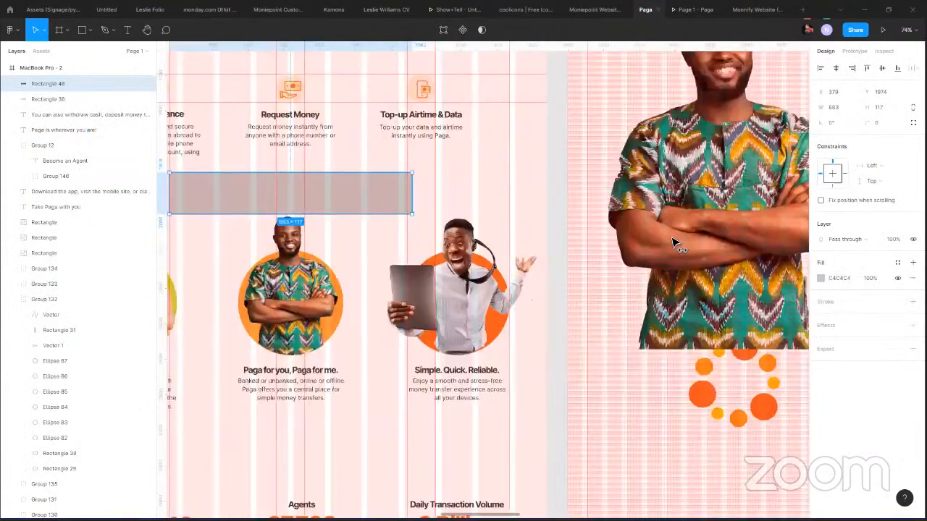
{"action": "key", "text": "ctrl+z"}
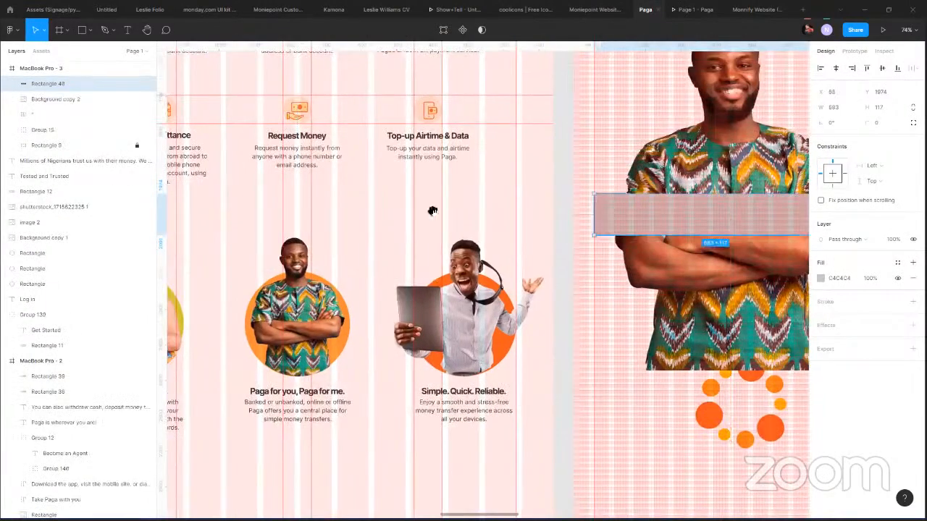
{"action": "left_click_drag", "start_coordinate": [467, 168], "coordinate": [472, 164]}
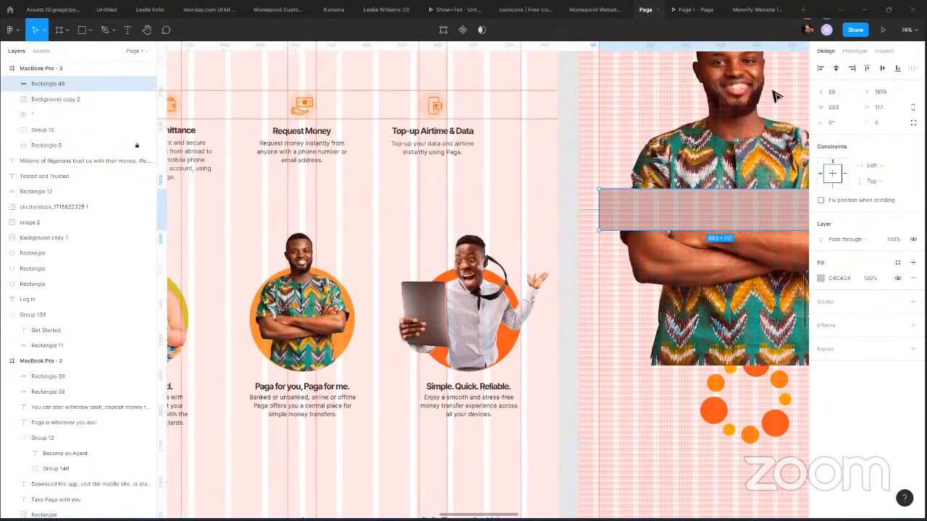
{"action": "scroll", "coordinate": [380, 304], "scroll_direction": "down", "scroll_amount": 1}
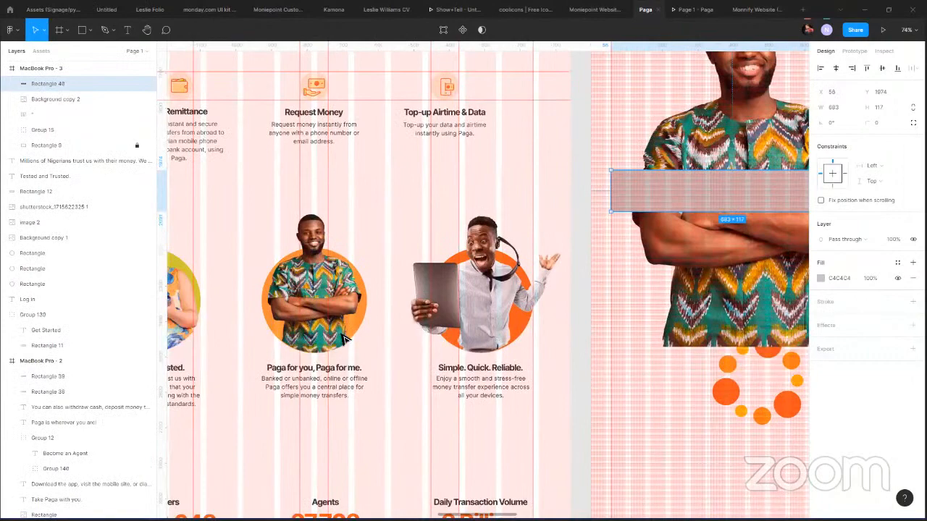
{"action": "scroll", "coordinate": [345, 338], "scroll_direction": "down", "scroll_amount": 3}
{"action": "scroll", "coordinate": [345, 338], "scroll_direction": "left", "scroll_amount": 2}
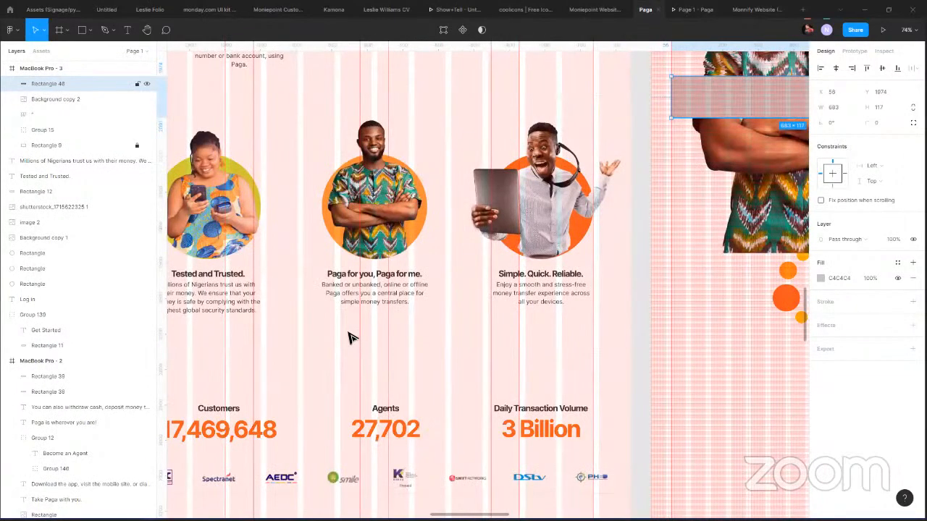
{"action": "left_click_drag", "start_coordinate": [349, 332], "coordinate": [358, 334]}
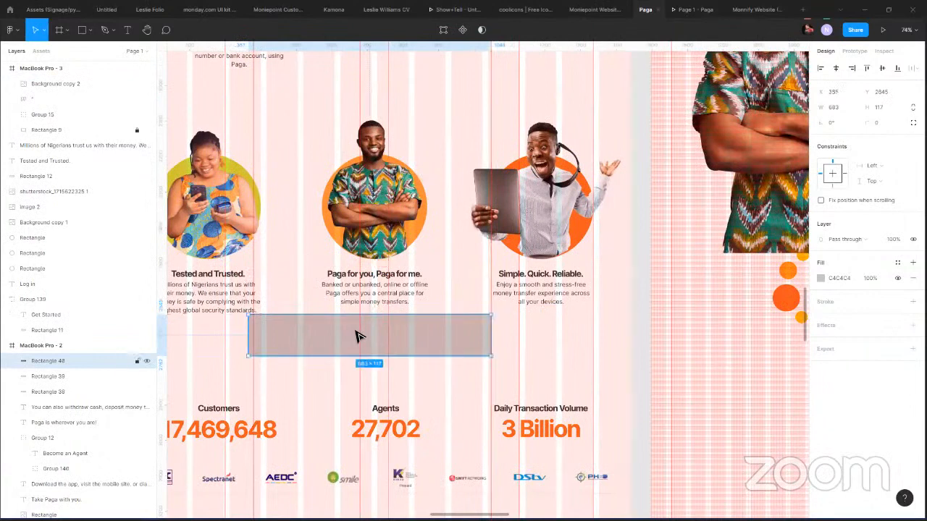
{"action": "left_click", "coordinate": [836, 68]}
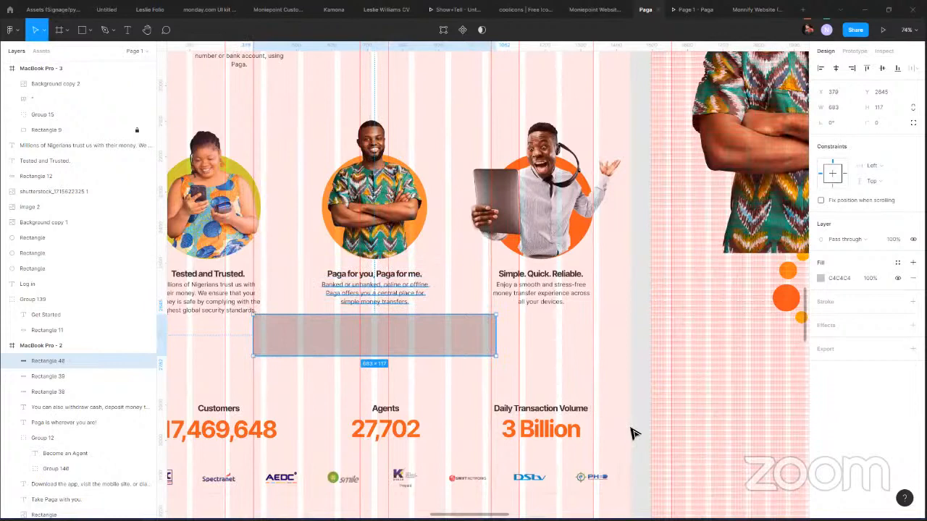
Select the statistics row together with the partner logos and move both up to just beneath the spacer.
{"action": "scroll", "coordinate": [631, 428], "scroll_direction": "down", "scroll_amount": 2}
{"action": "left_click_drag", "start_coordinate": [631, 427], "coordinate": [373, 328]}
{"action": "left_click_drag", "start_coordinate": [437, 334], "coordinate": [435, 291]}
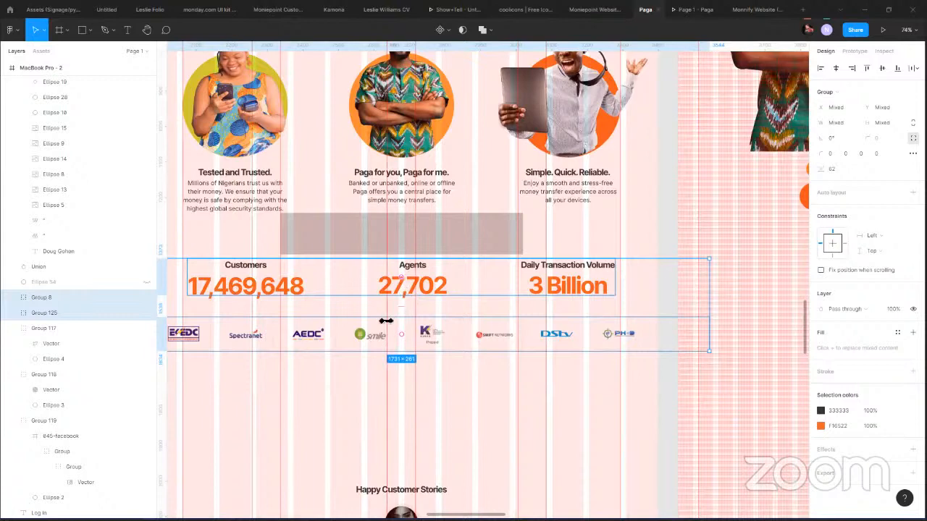
Set the vertical gap between the statistics row and the partner logos to 73.
{"action": "left_click", "coordinate": [402, 310]}
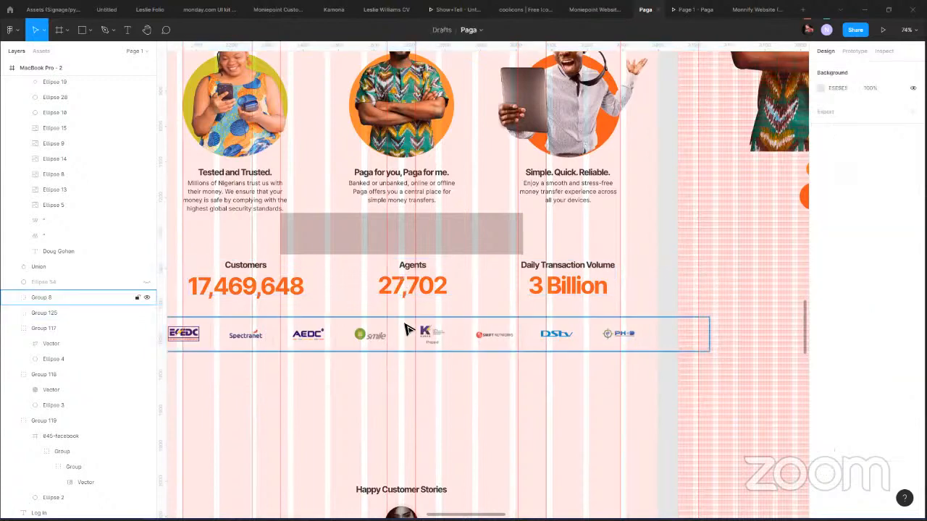
{"action": "key", "text": "ctrl+z"}
{"action": "left_click_drag", "start_coordinate": [401, 310], "coordinate": [401, 311]}
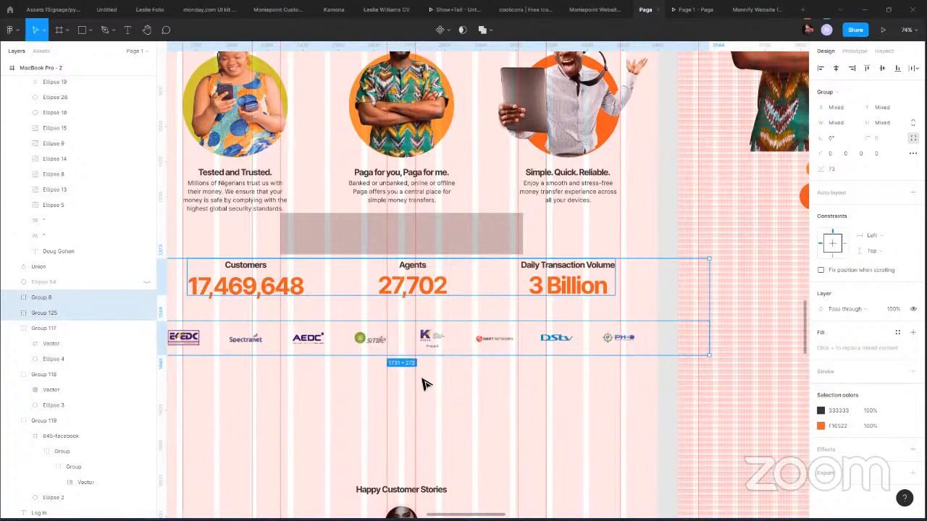
{"action": "left_click", "coordinate": [456, 398]}
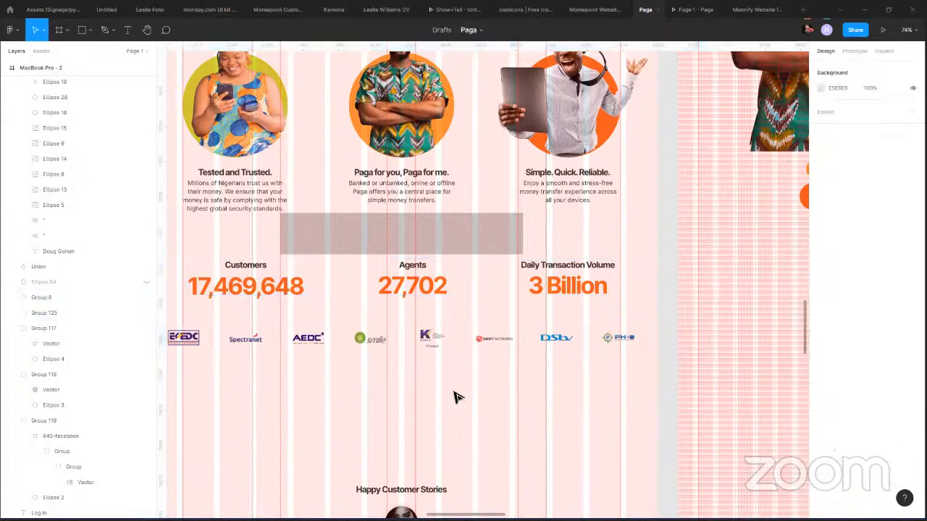
Examine the section spacing in the prototype preview, from the agent section up to the feature icons and down to the customer stories.
{"action": "scroll", "coordinate": [344, 174], "scroll_direction": "down", "scroll_amount": 2}
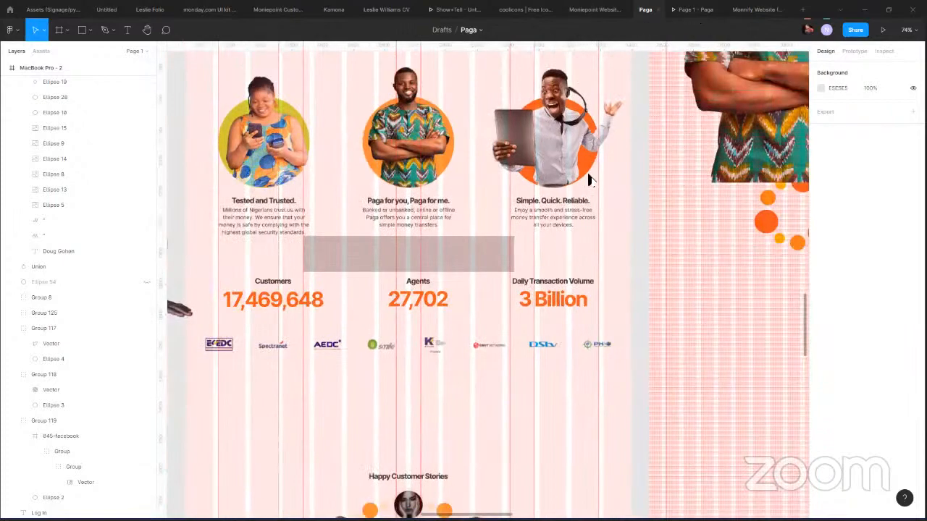
{"action": "scroll", "coordinate": [568, 143], "scroll_direction": "down", "scroll_amount": 2}
{"action": "key", "text": "ctrl+Tab"}
{"action": "scroll", "coordinate": [511, 391], "scroll_direction": "up", "scroll_amount": 12}
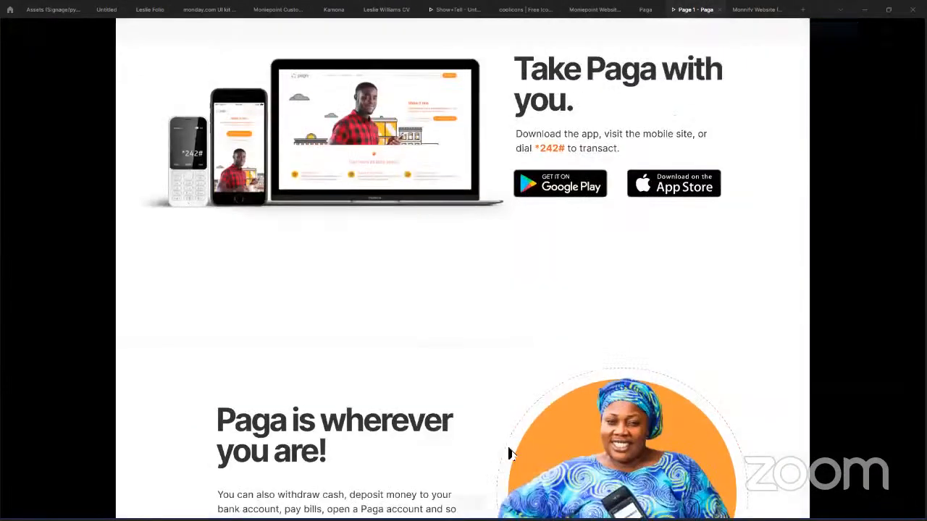
{"action": "scroll", "coordinate": [485, 472], "scroll_direction": "up", "scroll_amount": 15}
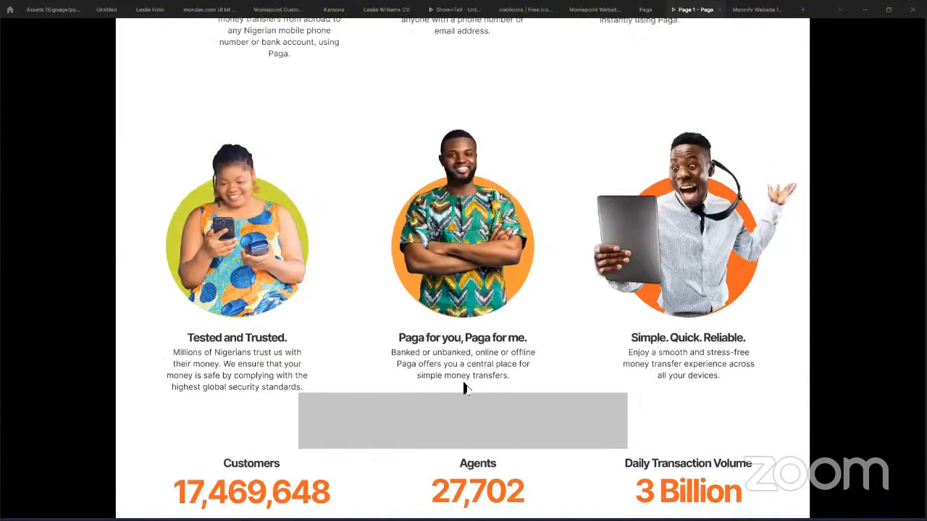
{"action": "scroll", "coordinate": [515, 311], "scroll_direction": "down", "scroll_amount": 15}
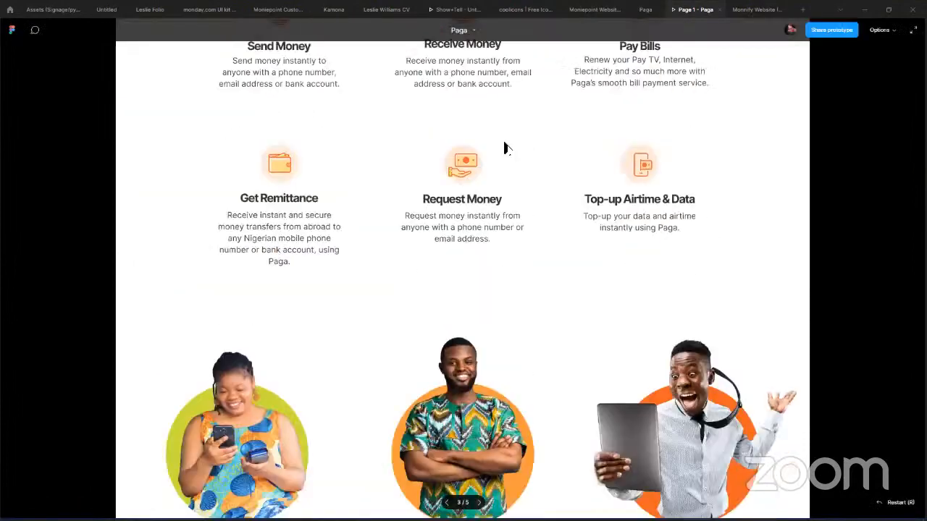
{"action": "scroll", "coordinate": [529, 322], "scroll_direction": "up", "scroll_amount": 5}
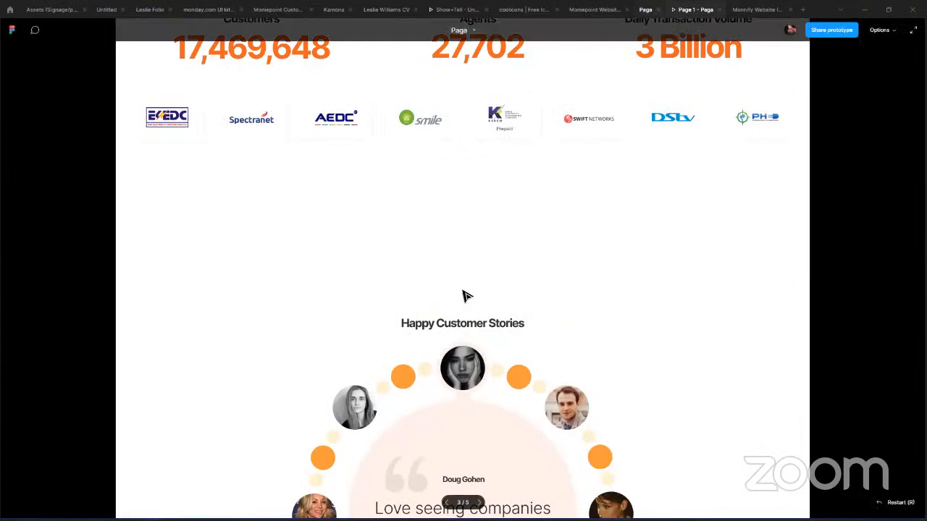
{"action": "key", "text": "ctrl+shift+Tab"}
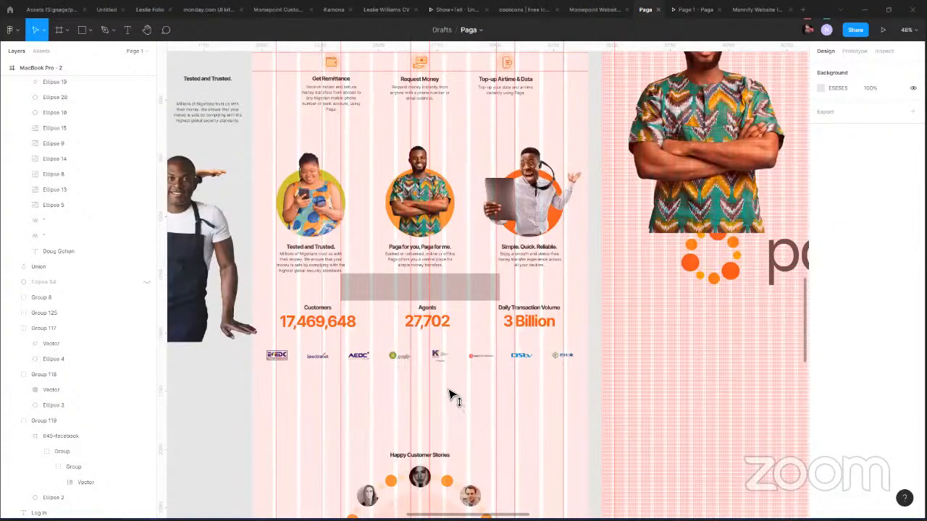
Move the spacer below the partner logos at Y 3070 and stack a duplicate directly beneath it at Y 3187.
{"action": "key", "text": "ctrl+z"}
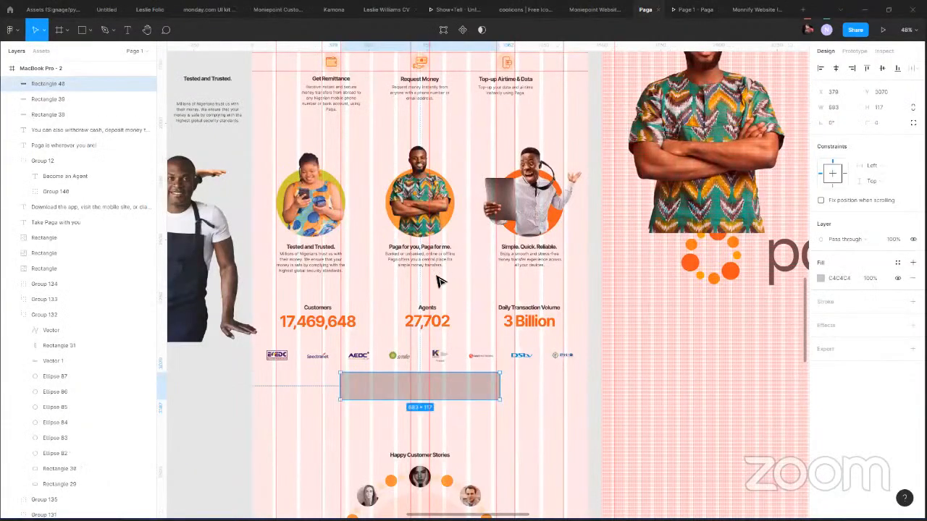
{"action": "scroll", "coordinate": [438, 281], "scroll_direction": "down", "scroll_amount": 2}
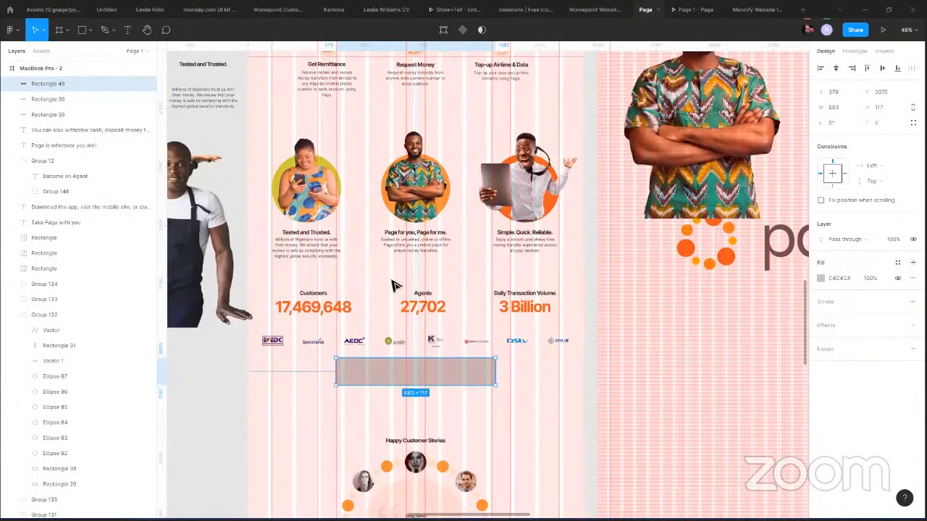
{"action": "scroll", "coordinate": [394, 285], "scroll_direction": "up", "scroll_amount": 3}
{"action": "scroll", "coordinate": [408, 323], "scroll_direction": "up", "scroll_amount": 1}
{"action": "key", "text": "ctrl+d"}
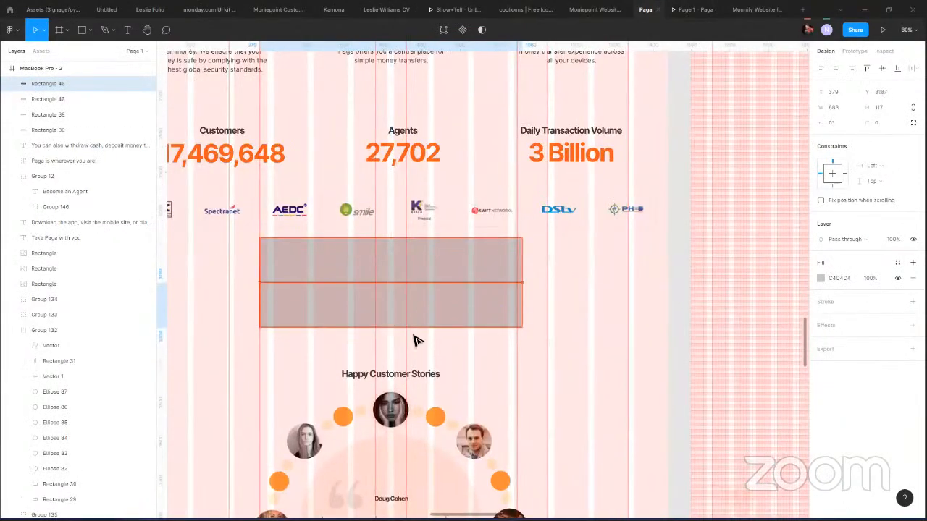
Select the whole Happy Customer Stories section and move it up against the lower edge of the stacked spacers.
{"action": "scroll", "coordinate": [419, 304], "scroll_direction": "down", "scroll_amount": 1}
{"action": "scroll", "coordinate": [439, 336], "scroll_direction": "down", "scroll_amount": 1}
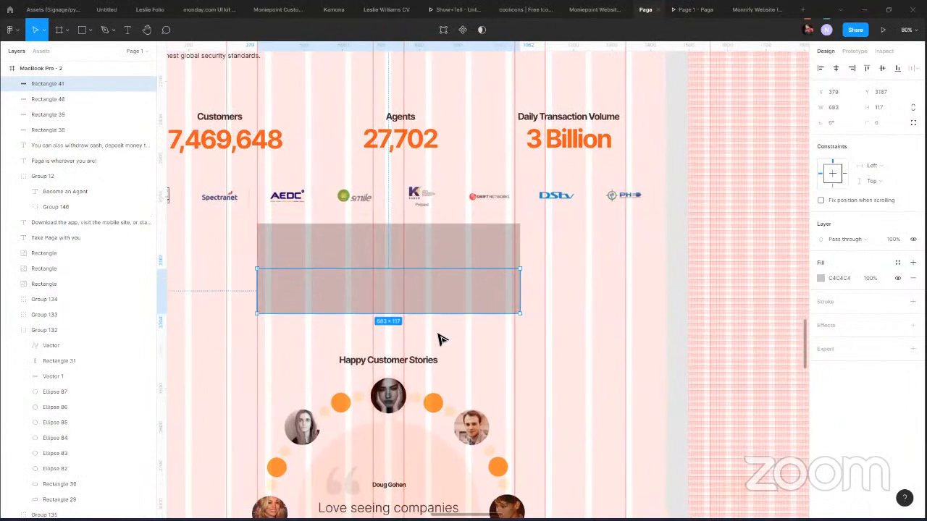
{"action": "scroll", "coordinate": [440, 338], "scroll_direction": "down", "scroll_amount": 1}
{"action": "scroll", "coordinate": [434, 326], "scroll_direction": "down", "scroll_amount": 5}
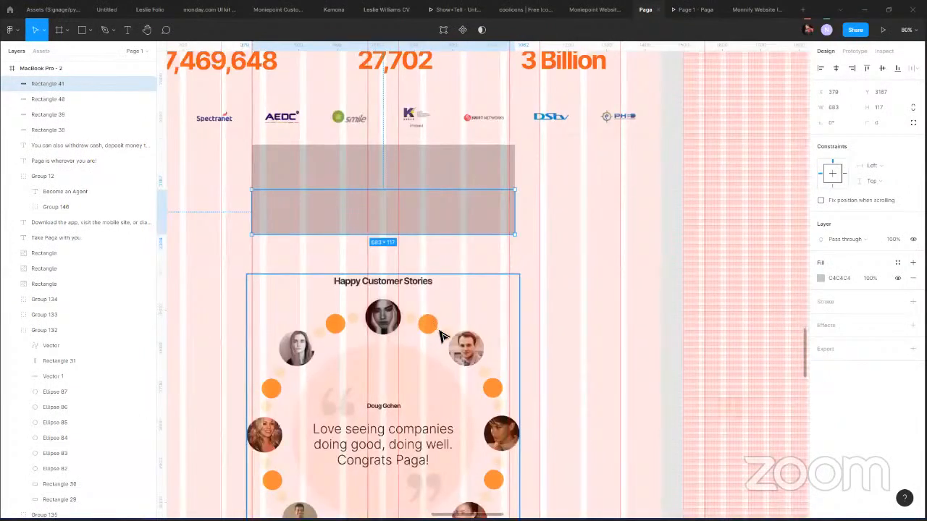
{"action": "left_click", "coordinate": [436, 326]}
{"action": "left_click_drag", "start_coordinate": [564, 283], "coordinate": [363, 492]}
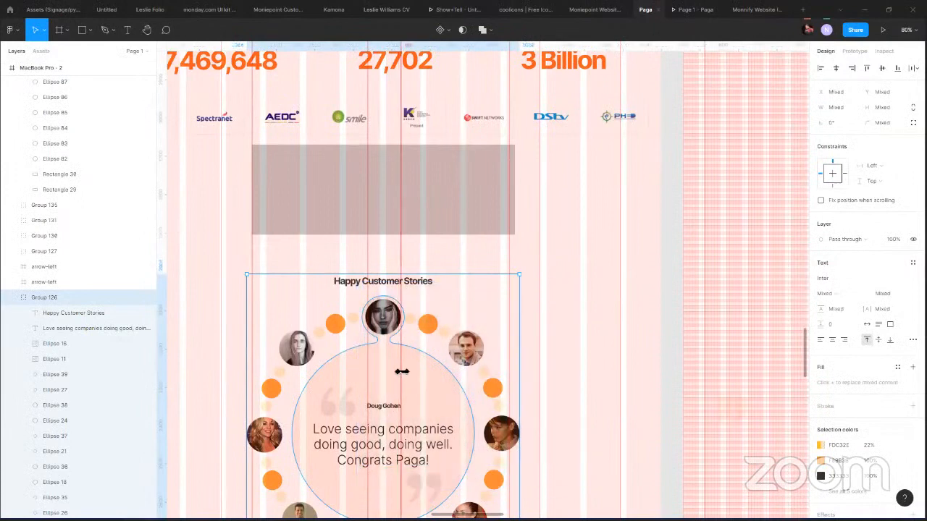
{"action": "left_click_drag", "start_coordinate": [421, 389], "coordinate": [420, 358]}
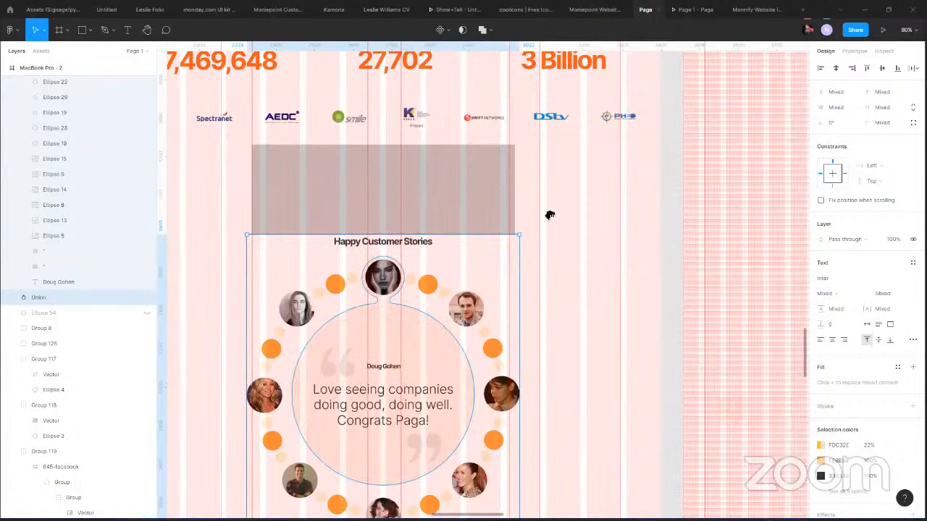
Move both stacked spacers down to directly below the customer stories circle.
{"action": "scroll", "coordinate": [558, 326], "scroll_direction": "down", "scroll_amount": 1}
{"action": "scroll", "coordinate": [518, 120], "scroll_direction": "down", "scroll_amount": 5}
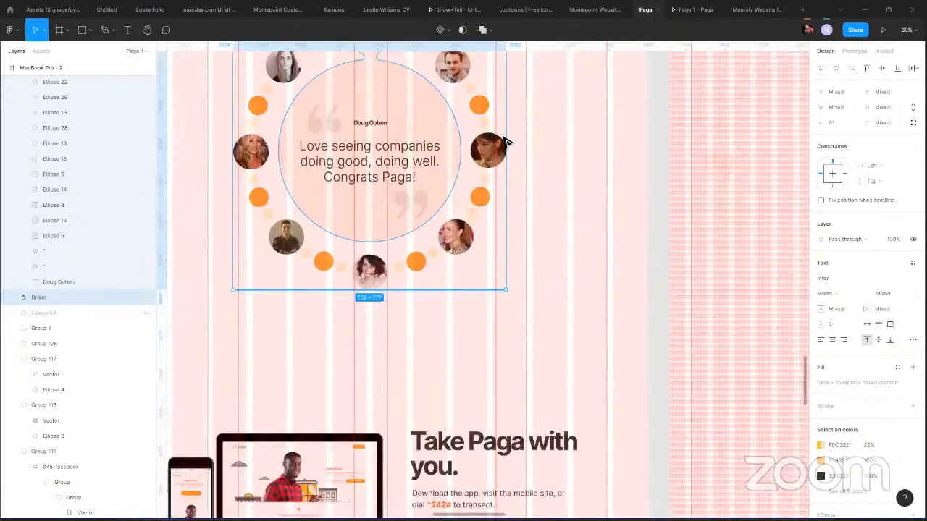
{"action": "scroll", "coordinate": [507, 142], "scroll_direction": "up", "scroll_amount": 4}
{"action": "left_click", "coordinate": [458, 102]}
{"action": "left_click_drag", "start_coordinate": [458, 107], "coordinate": [449, 495]}
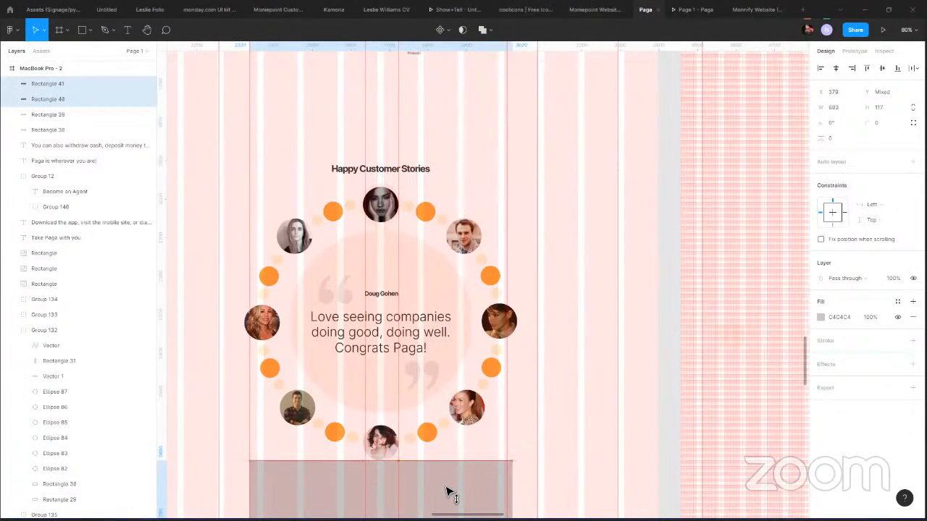
Select the "Take Paga with you." text, device image and store badges and move them up against the stacked spacers.
{"action": "scroll", "coordinate": [375, 387], "scroll_direction": "down", "scroll_amount": 2}
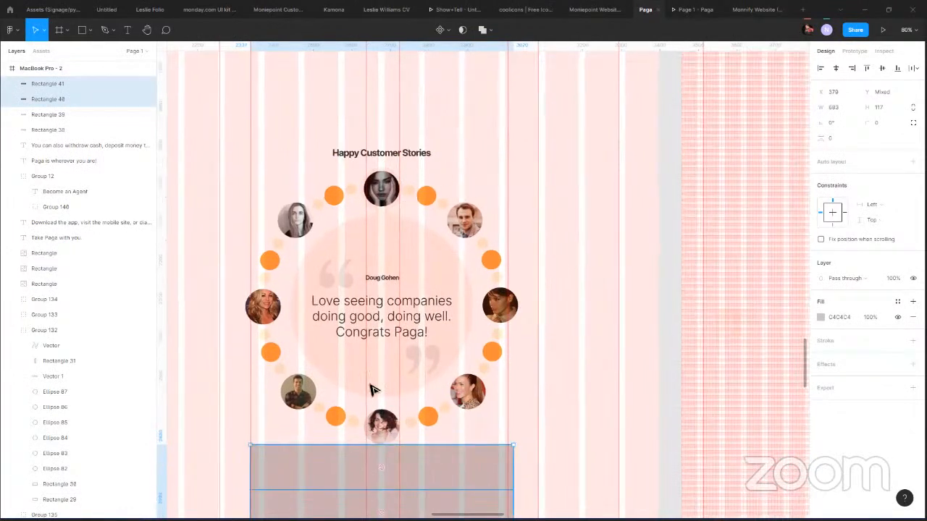
{"action": "scroll", "coordinate": [611, 279], "scroll_direction": "down", "scroll_amount": 5}
{"action": "left_click", "coordinate": [609, 281]}
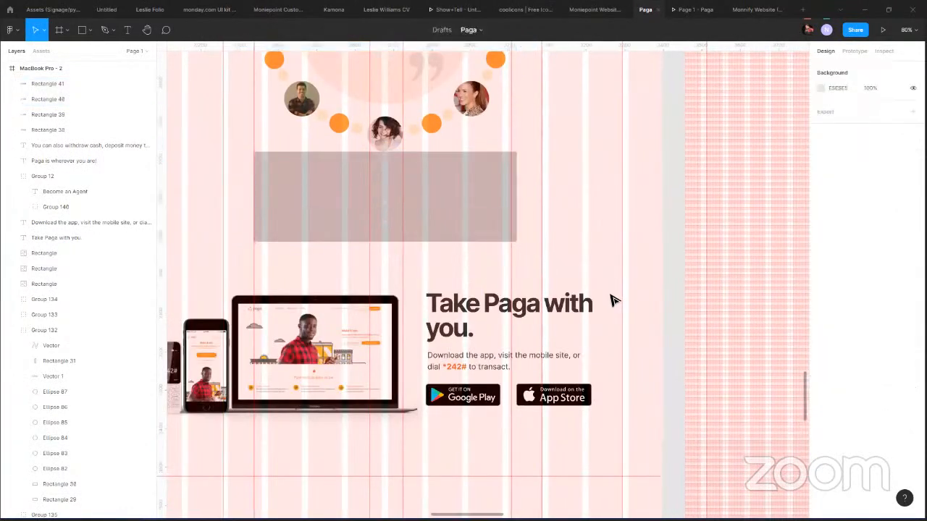
{"action": "left_click_drag", "start_coordinate": [623, 289], "coordinate": [160, 435]}
{"action": "left_click_drag", "start_coordinate": [442, 333], "coordinate": [440, 285]}
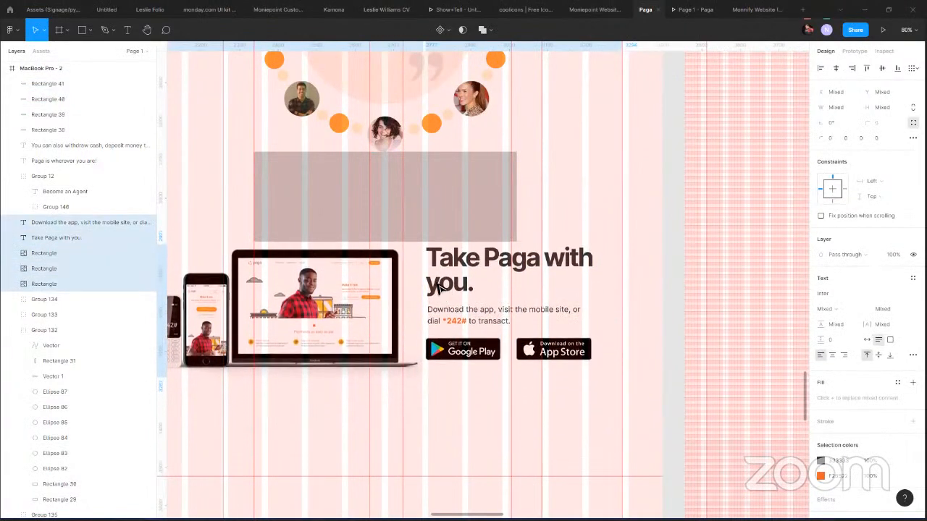
{"action": "scroll", "coordinate": [456, 396], "scroll_direction": "down", "scroll_amount": 1}
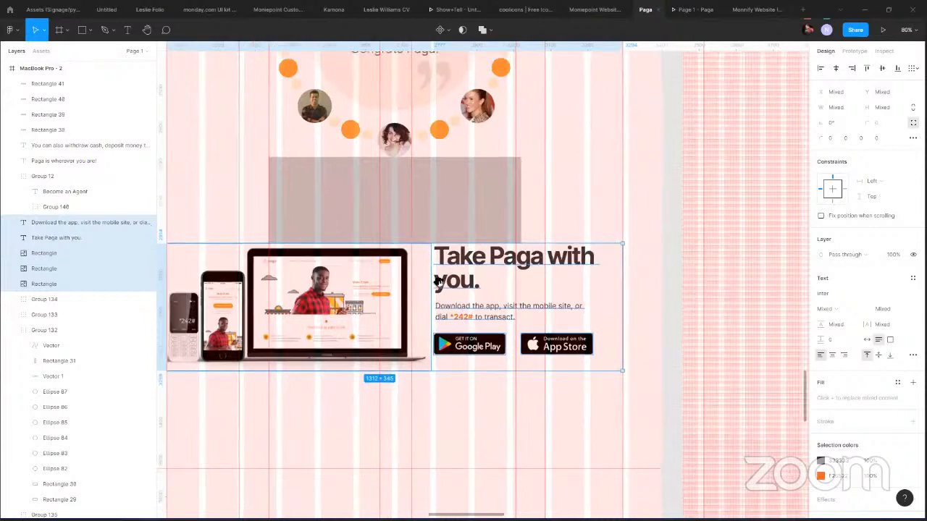
{"action": "scroll", "coordinate": [486, 416], "scroll_direction": "down", "scroll_amount": 1}
{"action": "scroll", "coordinate": [459, 406], "scroll_direction": "down", "scroll_amount": 3}
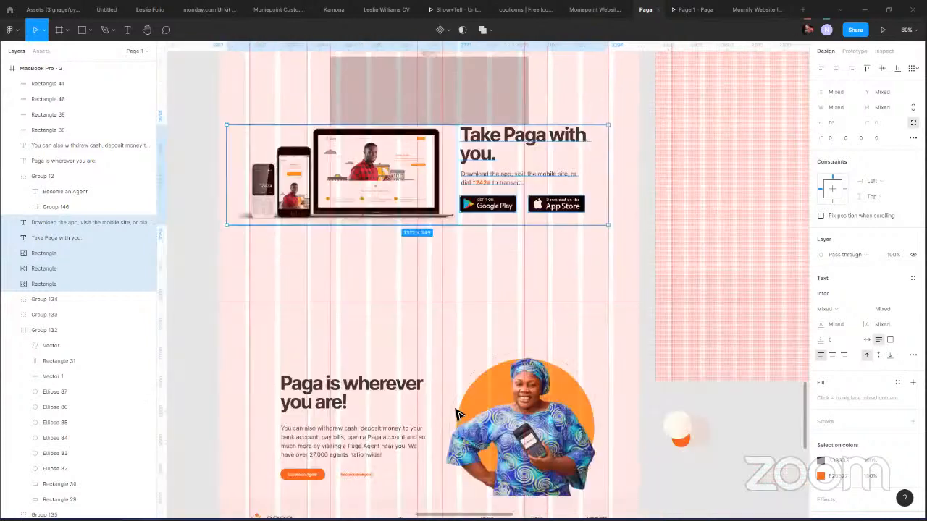
Select the whole "Paga is wherever you are!" section and move it up closer to the "Take Paga with you." section.
{"action": "left_click", "coordinate": [370, 410]}
{"action": "left_click_drag", "start_coordinate": [255, 351], "coordinate": [365, 494]}
{"action": "left_click_drag", "start_coordinate": [483, 382], "coordinate": [489, 343]}
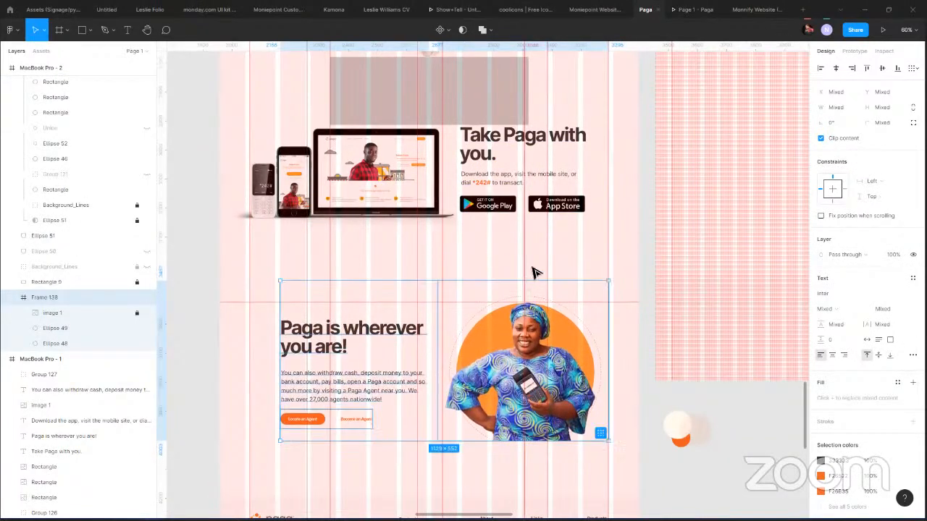
Duplicate both stacked spacers into the gap between the "Take Paga with you." and "Paga is wherever you are!" sections.
{"action": "left_click", "coordinate": [488, 84]}
{"action": "left_click", "coordinate": [488, 81], "text": "shift"}
{"action": "left_click_drag", "start_coordinate": [489, 81], "coordinate": [498, 253]}
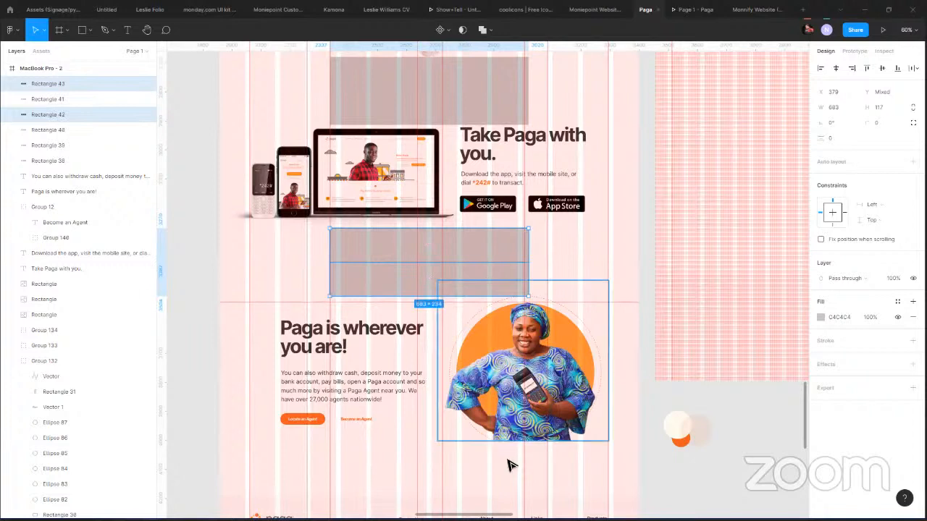
Unlock Rectangle 9, the background rectangle behind the footer.
{"action": "scroll", "coordinate": [484, 499], "scroll_direction": "down", "scroll_amount": 1}
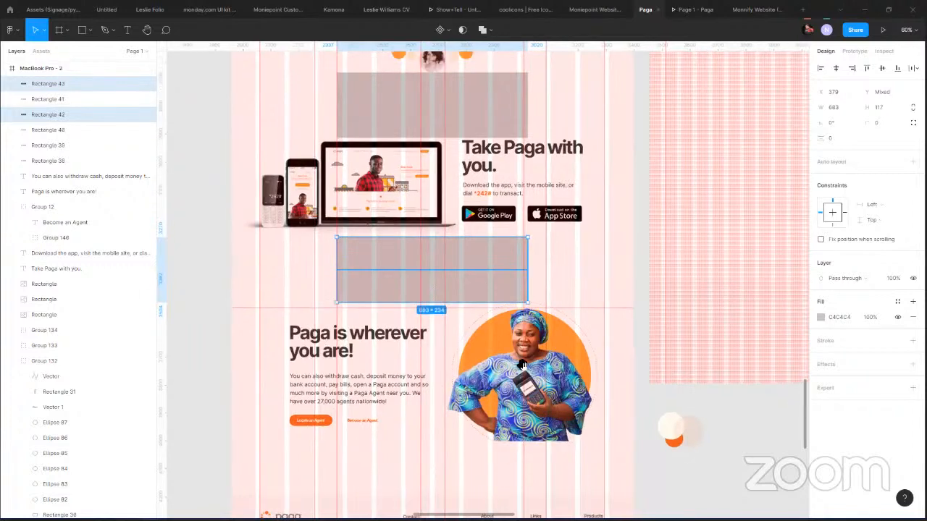
{"action": "scroll", "coordinate": [459, 410], "scroll_direction": "down", "scroll_amount": 4}
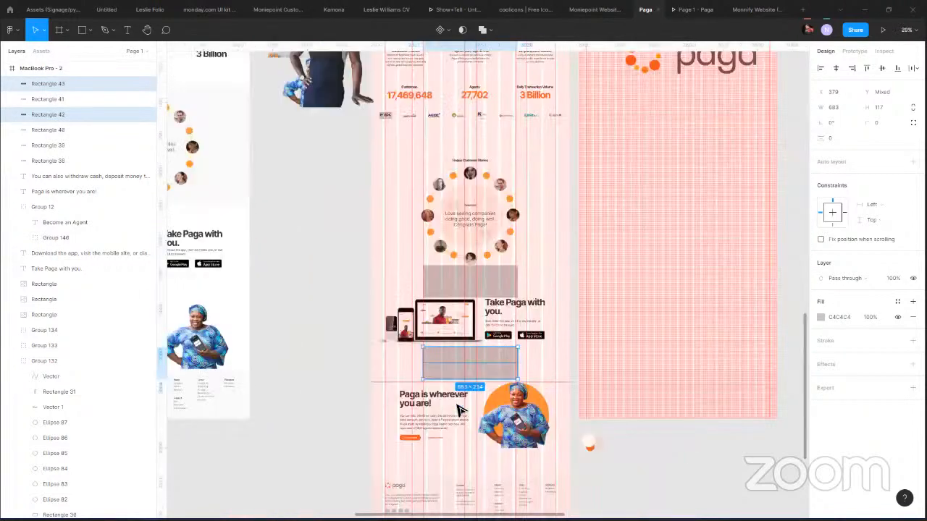
{"action": "scroll", "coordinate": [526, 410], "scroll_direction": "down", "scroll_amount": 3}
{"action": "scroll", "coordinate": [521, 402], "scroll_direction": "right", "scroll_amount": 1}
{"action": "left_click", "coordinate": [510, 396]}
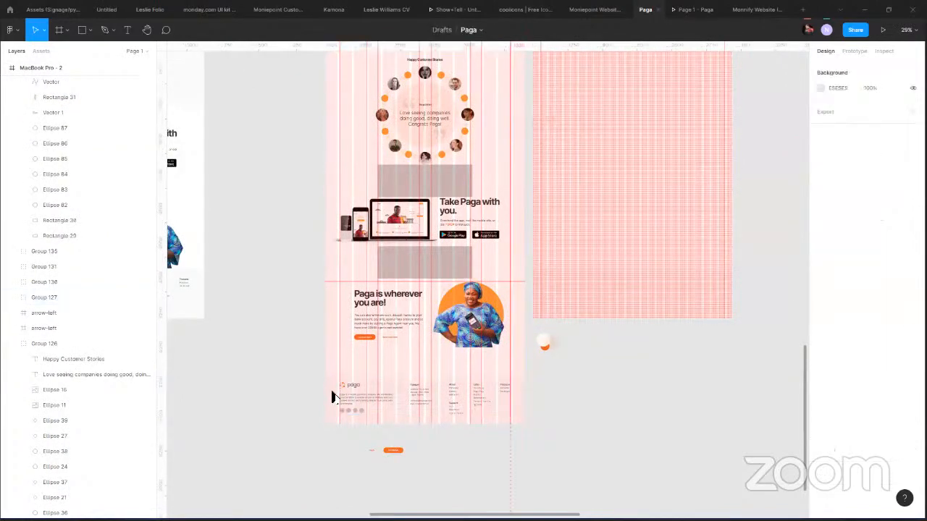
{"action": "right_click", "coordinate": [327, 396]}
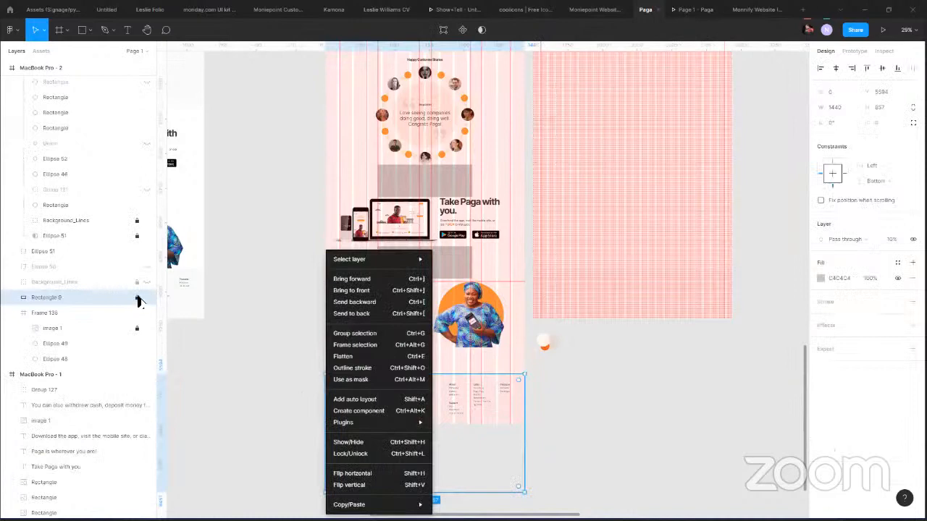
{"action": "left_click", "coordinate": [138, 301]}
{"action": "left_click", "coordinate": [543, 418]}
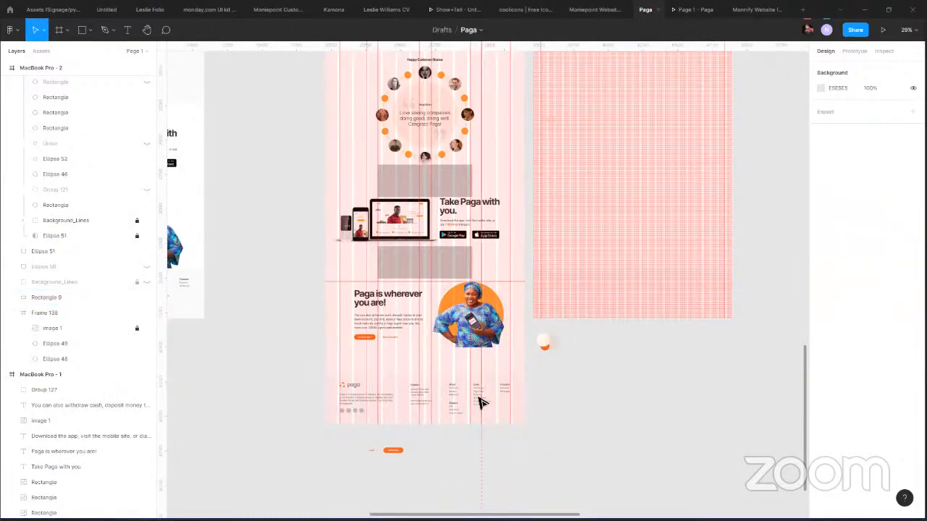
Move the footer content together with its background rectangle up against the lower edge of the agent image.
{"action": "left_click", "coordinate": [516, 408]}
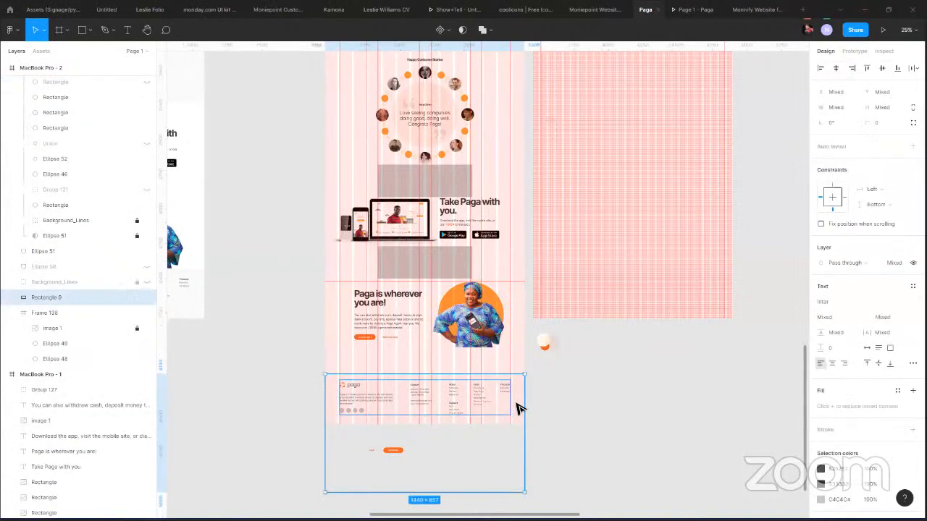
{"action": "left_click_drag", "start_coordinate": [517, 407], "coordinate": [519, 384]}
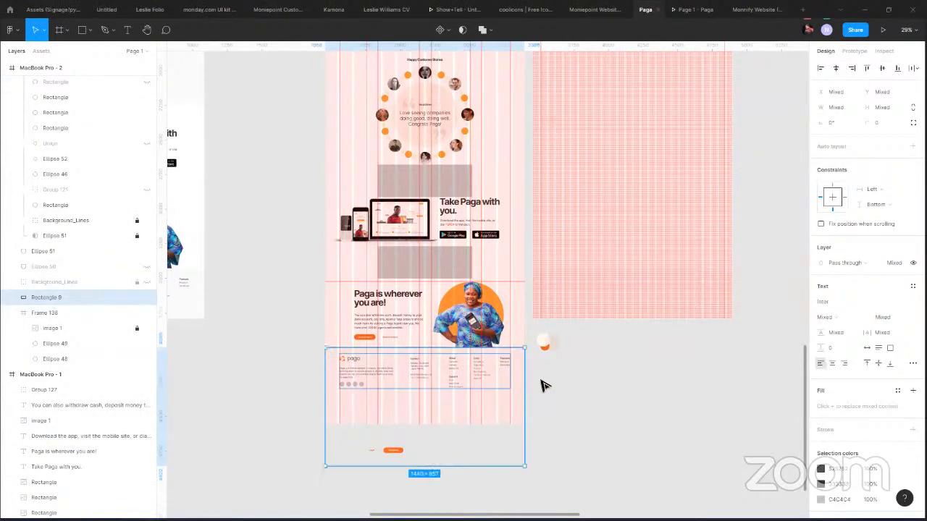
{"action": "left_click", "coordinate": [545, 386]}
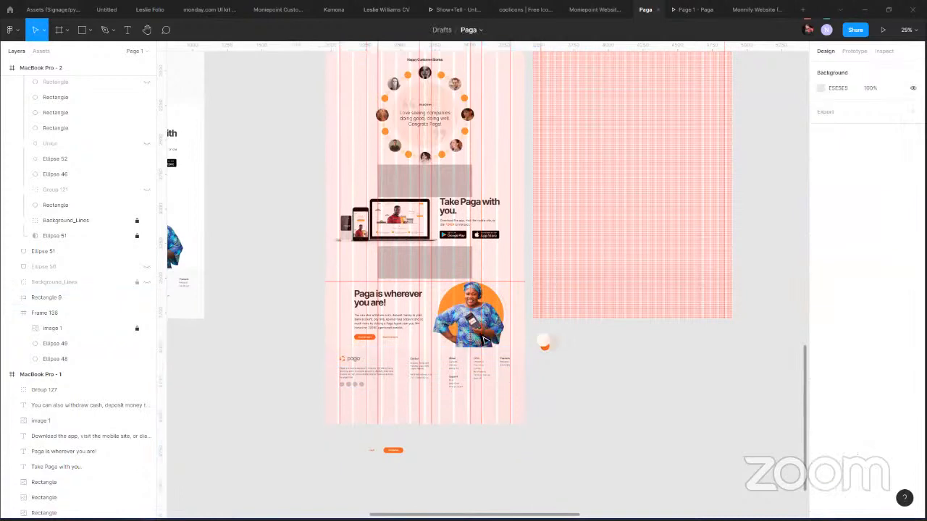
Shorten the MacBook Pro - 2 frame to a height of 5731 so it ends just below the footer content.
{"action": "scroll", "coordinate": [473, 137], "scroll_direction": "down", "scroll_amount": 5}
{"action": "scroll", "coordinate": [389, 167], "scroll_direction": "up", "scroll_amount": 2}
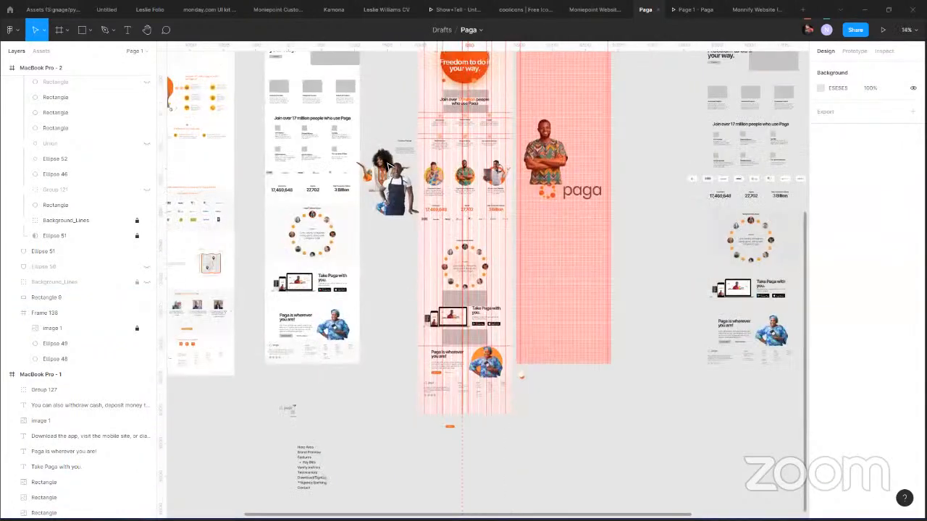
{"action": "scroll", "coordinate": [386, 161], "scroll_direction": "up", "scroll_amount": 2}
{"action": "scroll", "coordinate": [384, 161], "scroll_direction": "up", "scroll_amount": 3}
{"action": "left_click", "coordinate": [377, 257]}
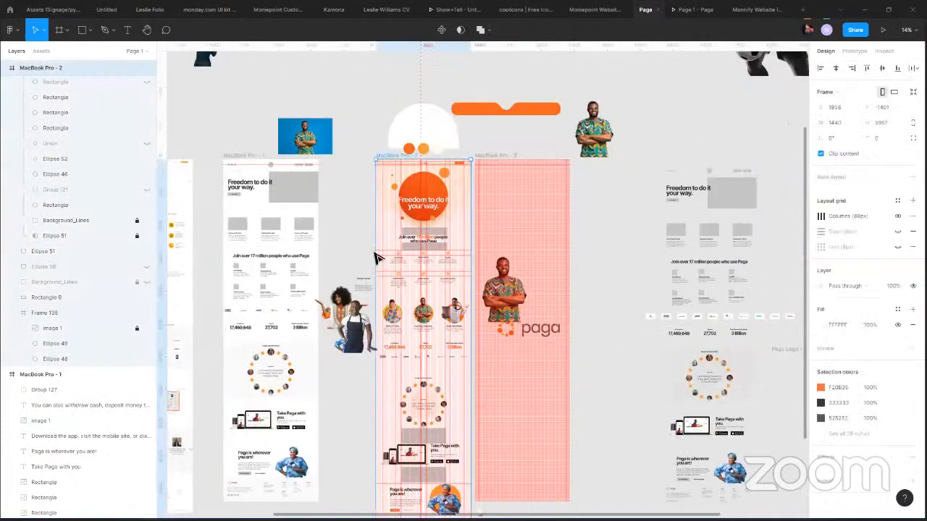
{"action": "scroll", "coordinate": [378, 257], "scroll_direction": "down", "scroll_amount": 5}
{"action": "scroll", "coordinate": [379, 306], "scroll_direction": "up", "scroll_amount": 3}
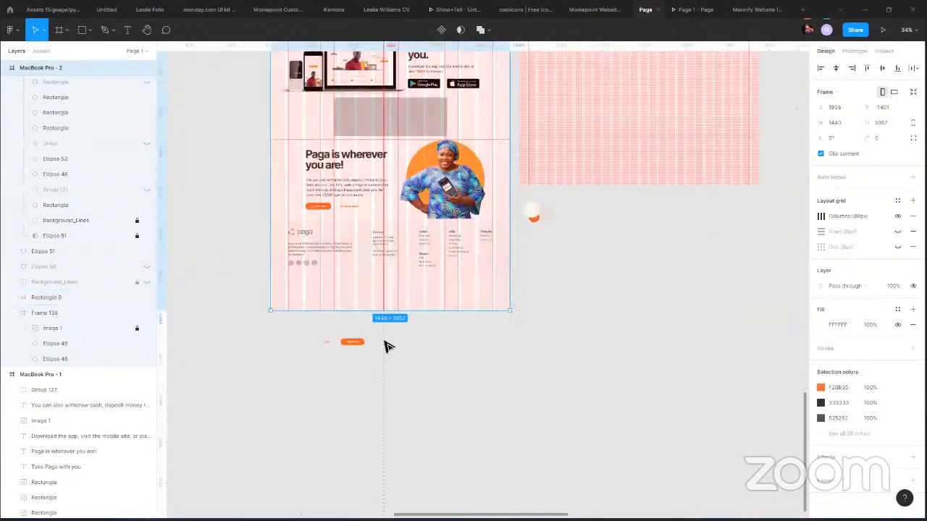
{"action": "scroll", "coordinate": [387, 332], "scroll_direction": "up", "scroll_amount": 2}
{"action": "left_click_drag", "start_coordinate": [385, 327], "coordinate": [387, 279]}
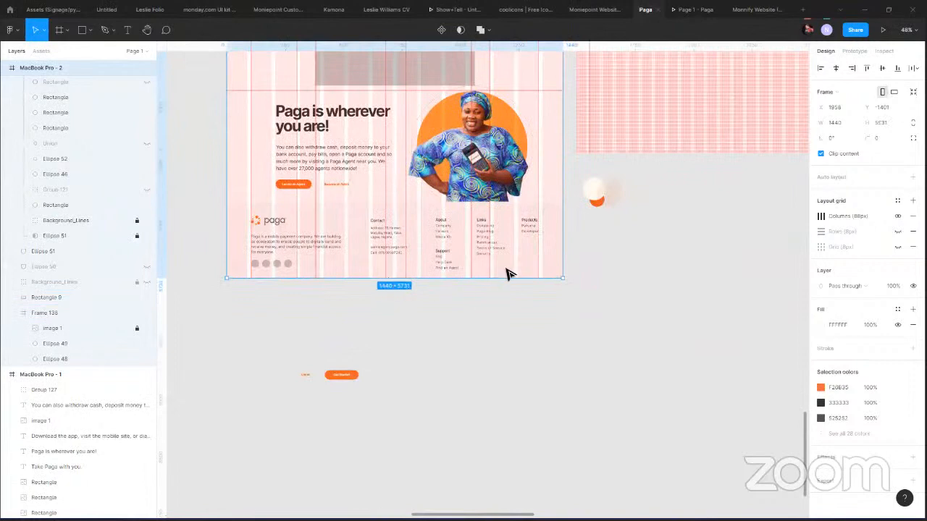
Select all six grey spacer rectangles across the MacBook Pro - 2 frame and delete them.
{"action": "scroll", "coordinate": [470, 459], "scroll_direction": "up", "scroll_amount": 1}
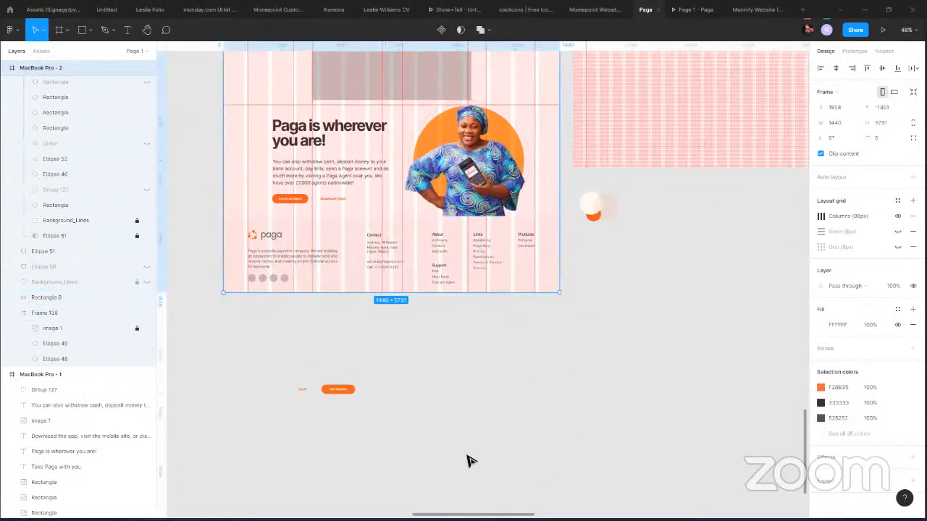
{"action": "scroll", "coordinate": [346, 376], "scroll_direction": "up", "scroll_amount": 1}
{"action": "scroll", "coordinate": [366, 255], "scroll_direction": "up", "scroll_amount": 2}
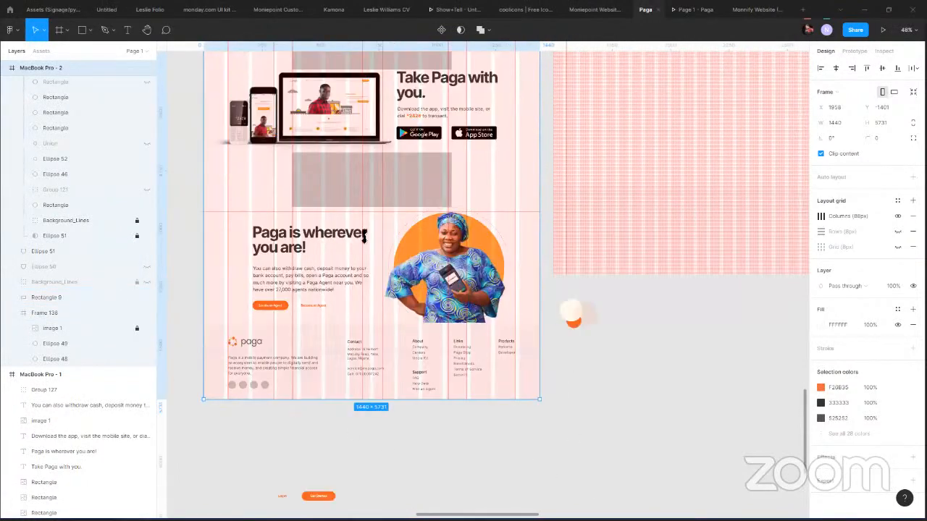
{"action": "left_click", "coordinate": [411, 185], "text": "shift"}
{"action": "scroll", "coordinate": [411, 186], "scroll_direction": "up", "scroll_amount": 5}
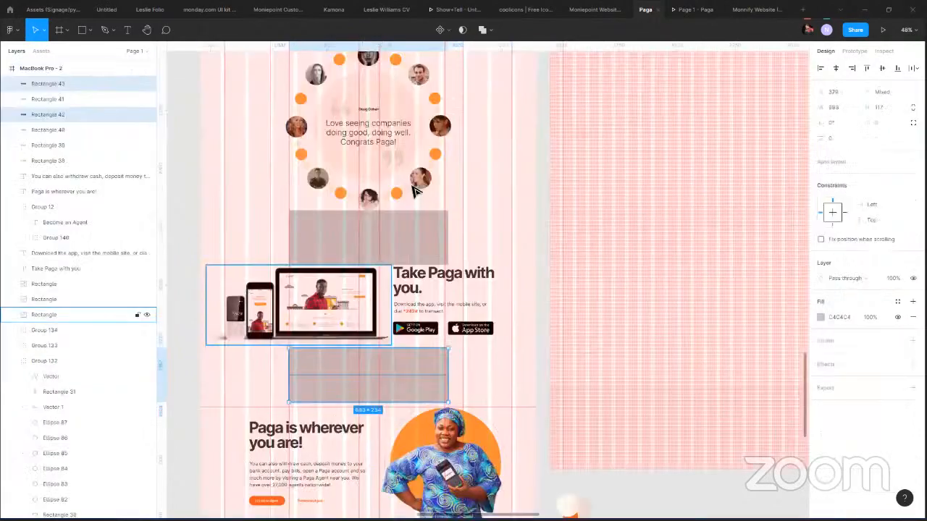
{"action": "left_click", "coordinate": [411, 186], "text": "shift"}
{"action": "scroll", "coordinate": [414, 204], "scroll_direction": "up", "scroll_amount": 6}
{"action": "scroll", "coordinate": [403, 232], "scroll_direction": "up", "scroll_amount": 15}
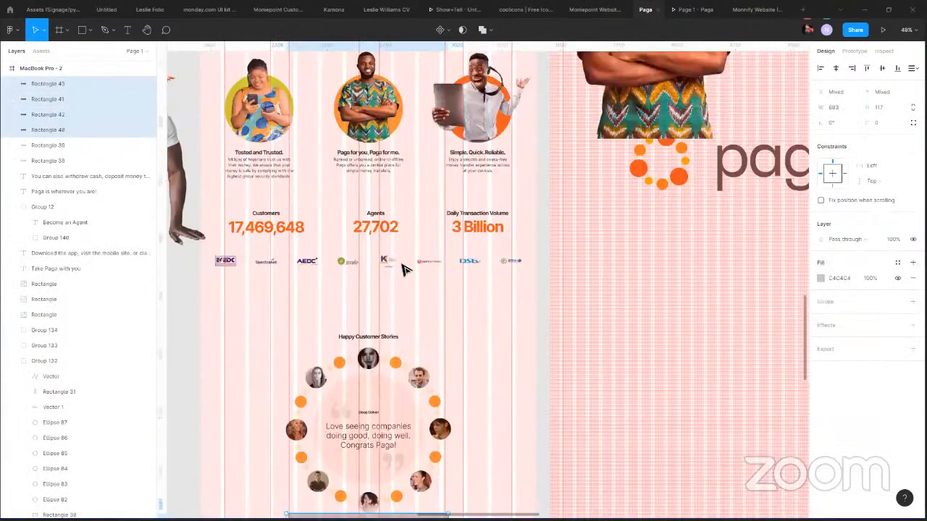
{"action": "left_click", "coordinate": [435, 214], "text": "shift"}
{"action": "left_click", "coordinate": [439, 251], "text": "shift"}
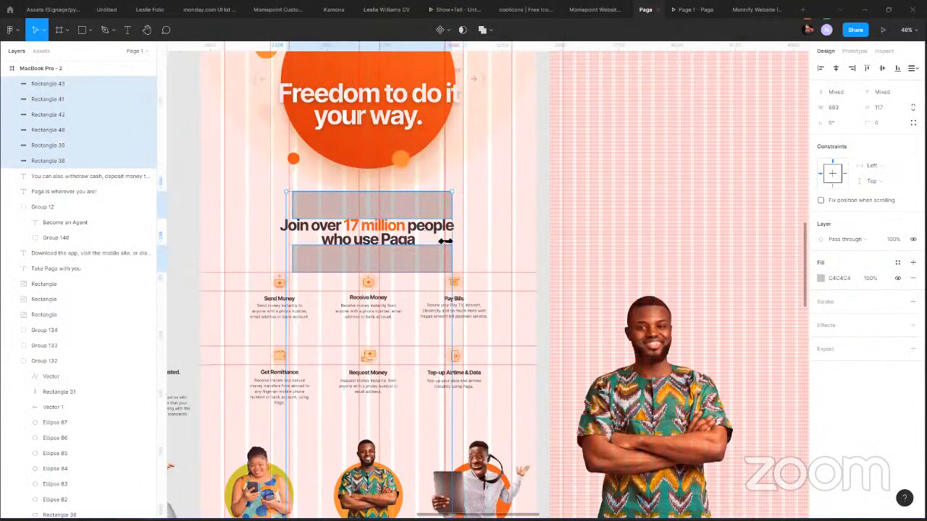
{"action": "key", "text": "Delete"}
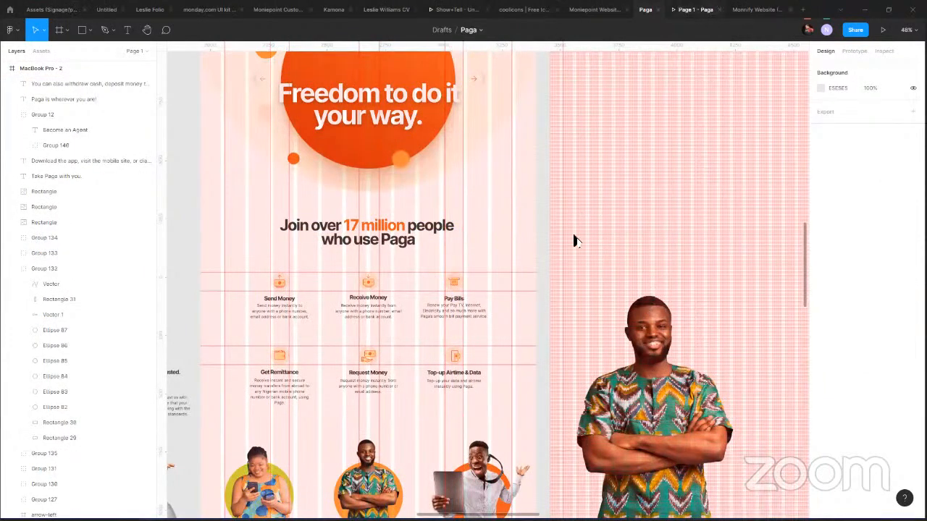
Switch to the Page 1 - Paga prototype preview and examine the vertical spacing between the landing page sections.
{"action": "key", "text": "ctrl+Tab"}
{"action": "scroll", "coordinate": [572, 325], "scroll_direction": "up", "scroll_amount": 10}
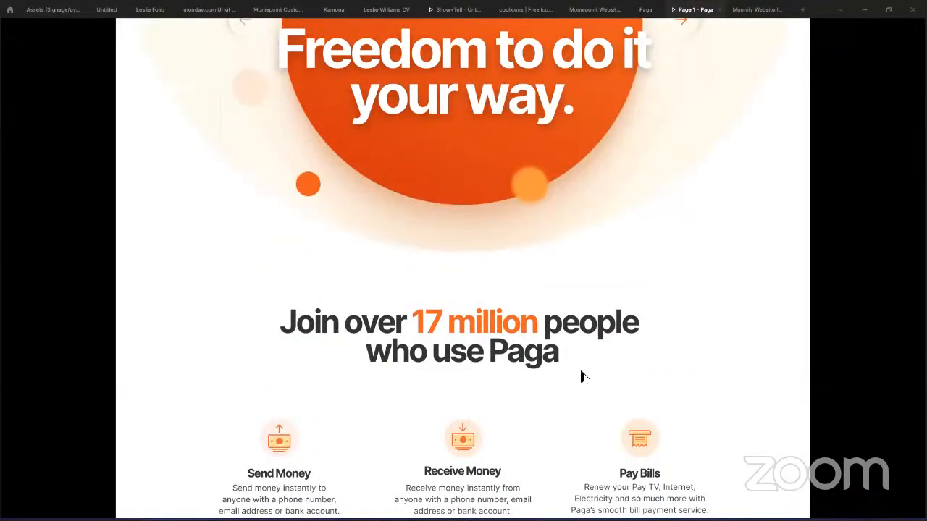
{"action": "scroll", "coordinate": [544, 232], "scroll_direction": "down", "scroll_amount": 6}
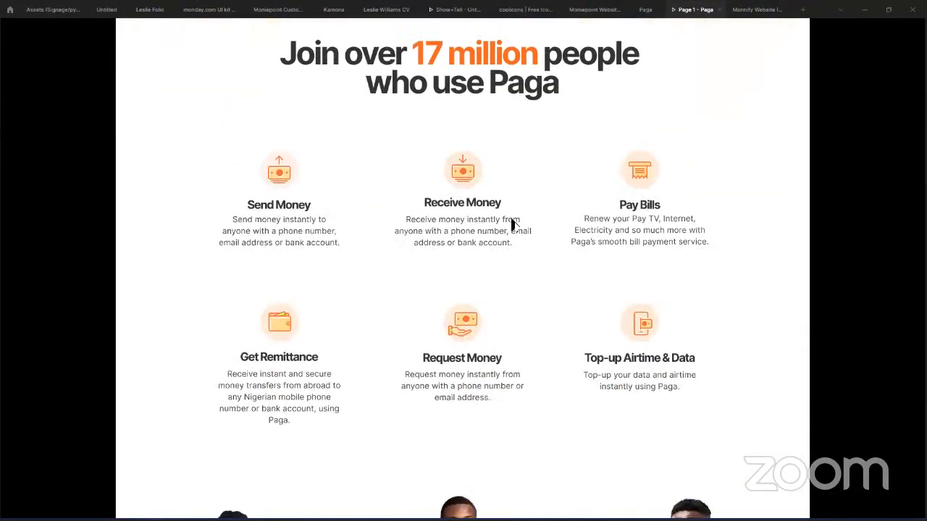
{"action": "scroll", "coordinate": [520, 378], "scroll_direction": "down", "scroll_amount": 18}
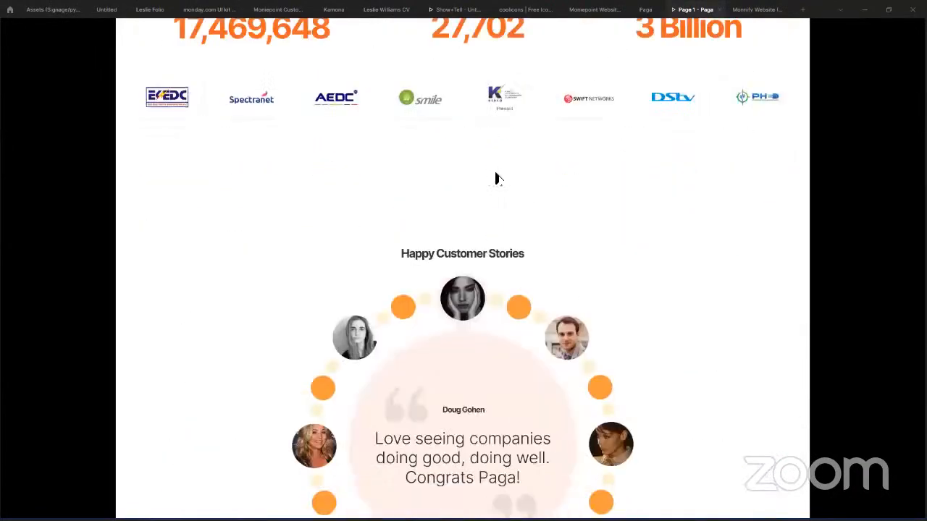
{"action": "scroll", "coordinate": [485, 209], "scroll_direction": "down", "scroll_amount": 7}
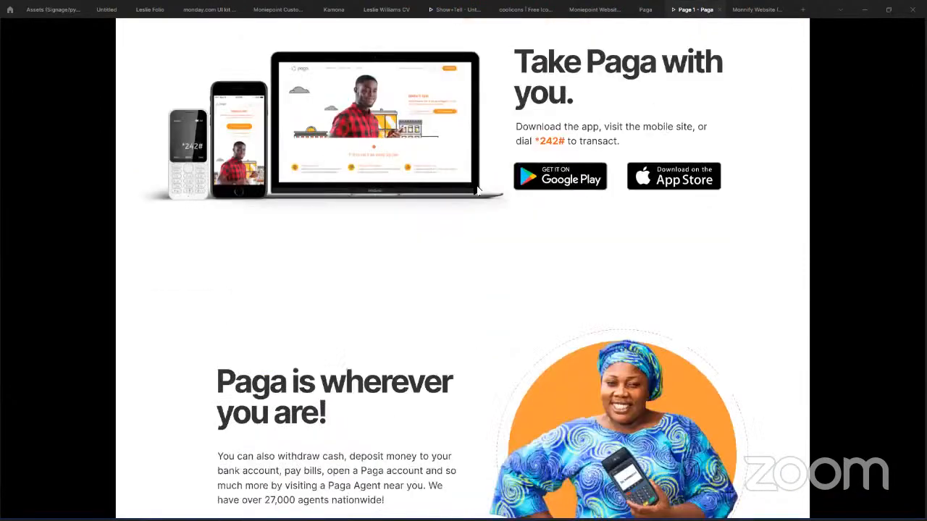
{"action": "scroll", "coordinate": [475, 336], "scroll_direction": "up", "scroll_amount": 9}
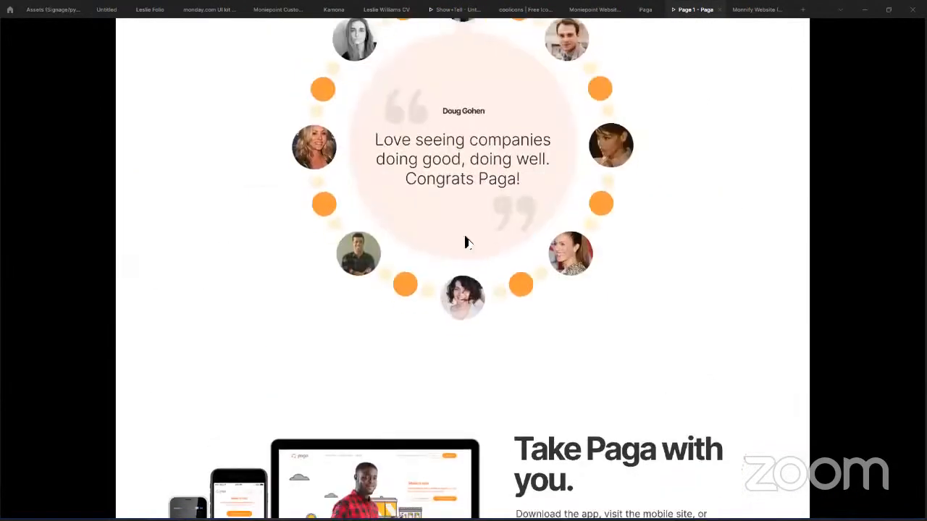
{"action": "scroll", "coordinate": [465, 242], "scroll_direction": "down", "scroll_amount": 2}
{"action": "scroll", "coordinate": [455, 427], "scroll_direction": "down", "scroll_amount": 5}
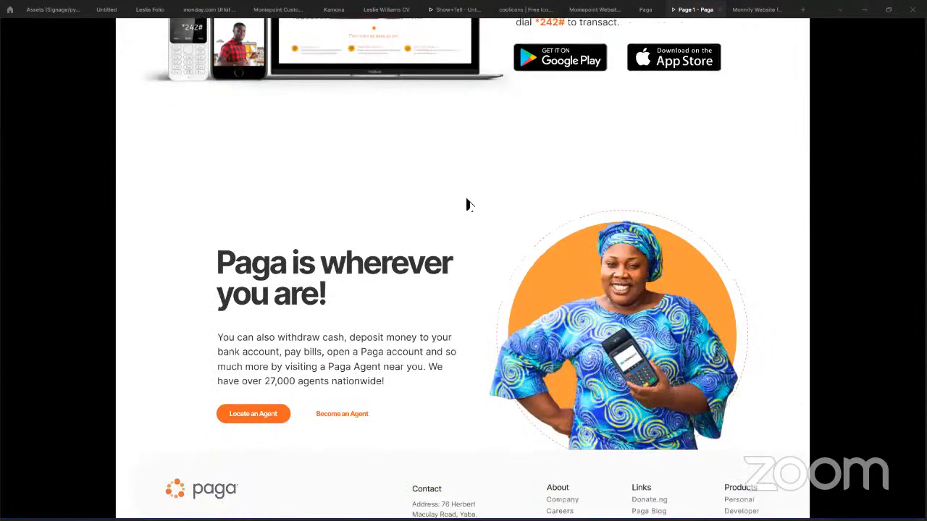
{"action": "scroll", "coordinate": [468, 290], "scroll_direction": "up", "scroll_amount": 14}
{"action": "scroll", "coordinate": [465, 398], "scroll_direction": "up", "scroll_amount": 2}
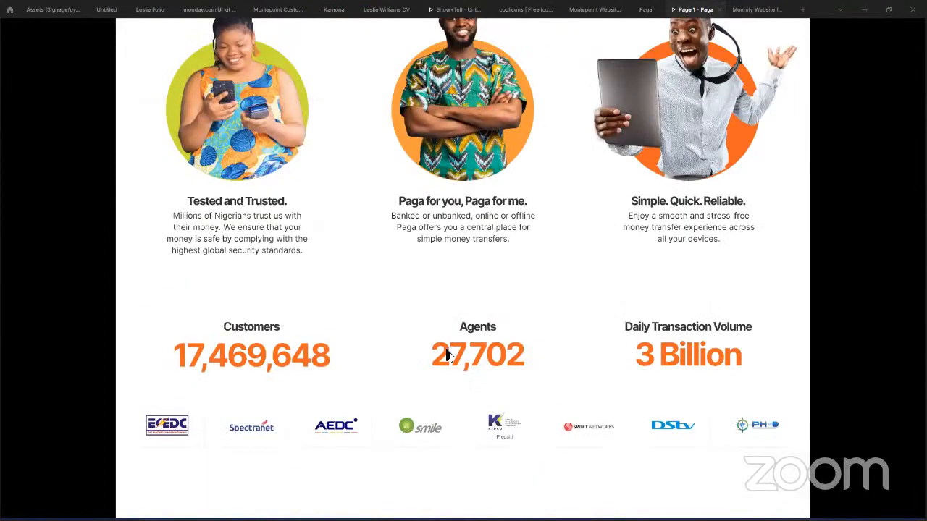
{"action": "scroll", "coordinate": [449, 356], "scroll_direction": "up", "scroll_amount": 1}
{"action": "scroll", "coordinate": [433, 257], "scroll_direction": "down", "scroll_amount": 1}
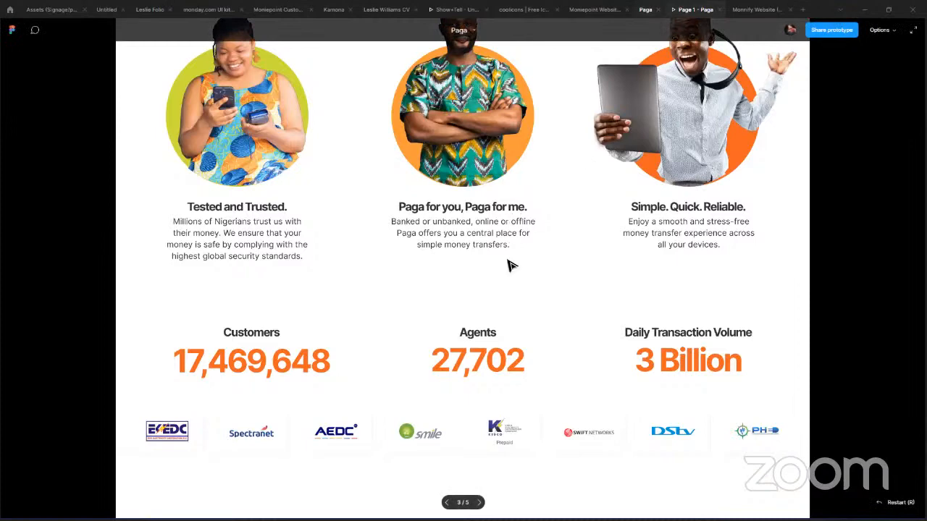
Return to the Paga design file and undo the deletion of the spacer rectangles.
{"action": "key", "text": "ctrl+shift+Tab"}
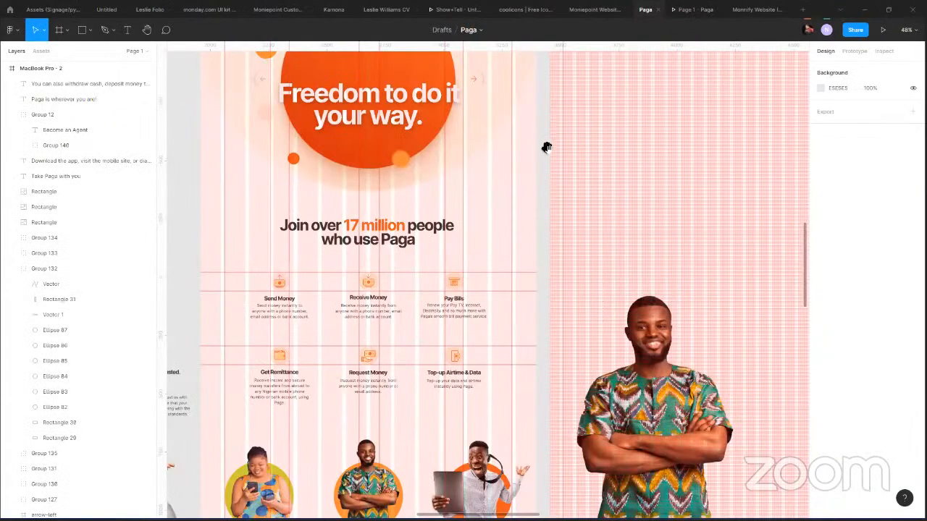
{"action": "key", "text": "ctrl+z"}
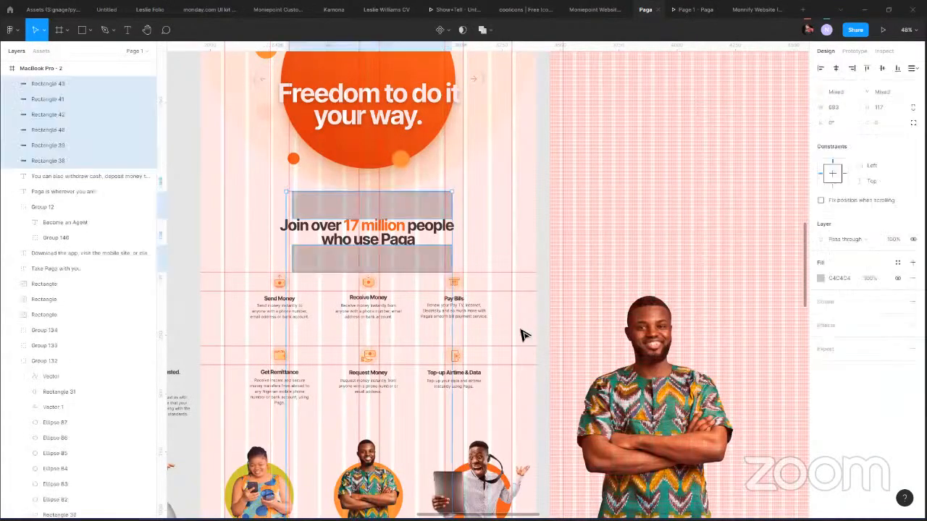
Align the two spacers below the customer stories circle by their horizontal centres and duplicate both between the partner logos and Happy Customer Stories.
{"action": "scroll", "coordinate": [440, 360], "scroll_direction": "down", "scroll_amount": 5}
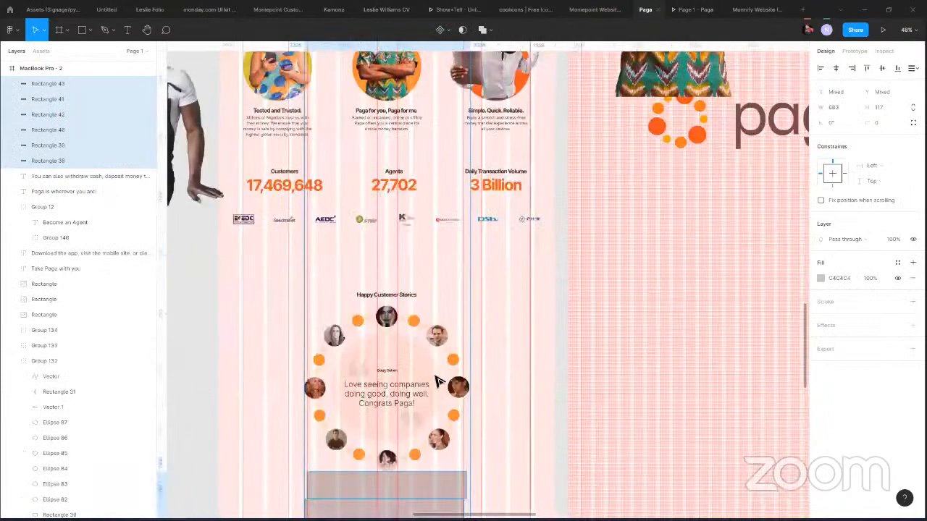
{"action": "left_click", "coordinate": [835, 68]}
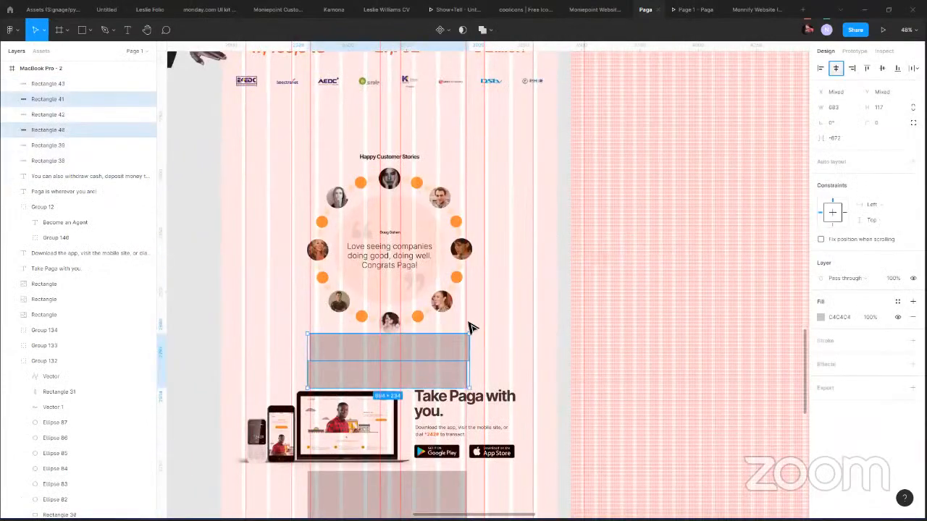
{"action": "left_click_drag", "start_coordinate": [440, 356], "coordinate": [443, 130]}
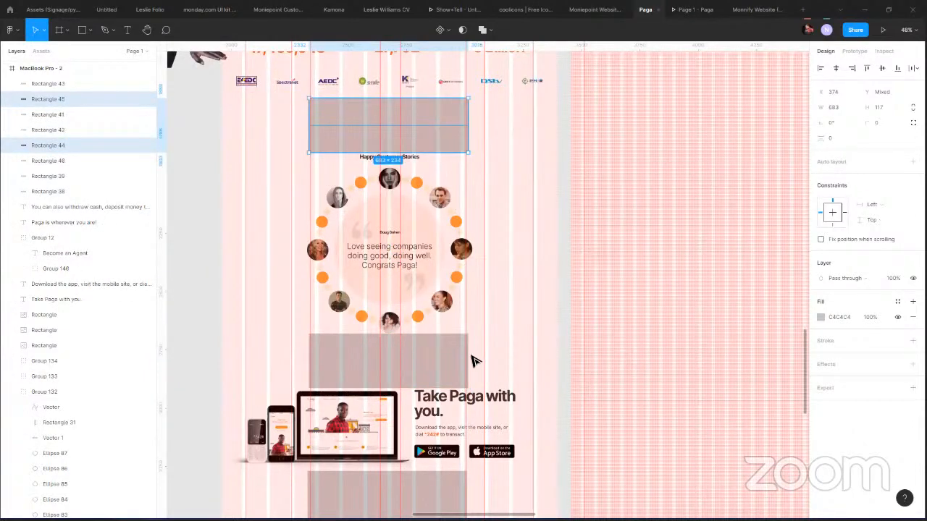
{"action": "scroll", "coordinate": [507, 351], "scroll_direction": "up", "scroll_amount": 5}
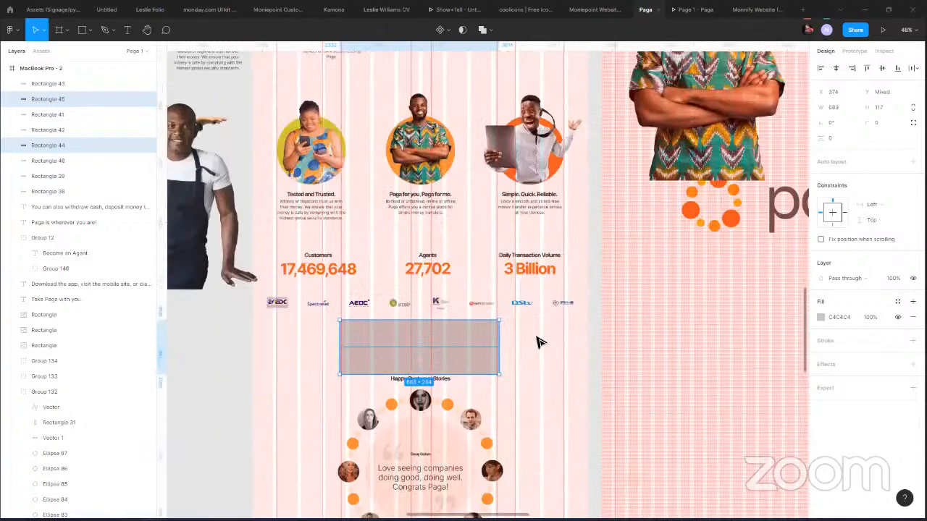
{"action": "scroll", "coordinate": [537, 353], "scroll_direction": "down", "scroll_amount": 1}
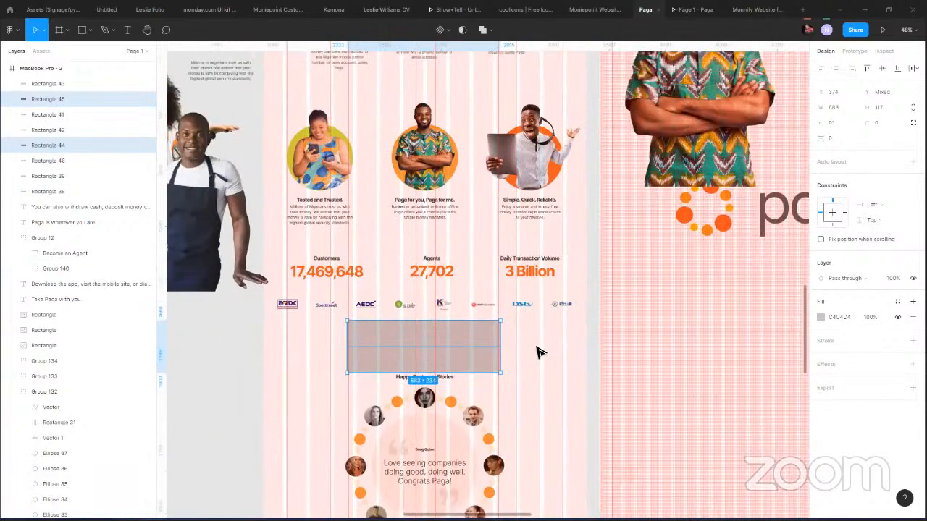
Undo the latest edits in MacBook Pro - 2, including the two spacers duplicated between the partner logos and Happy Customer Stories.
{"action": "scroll", "coordinate": [537, 352], "scroll_direction": "down", "scroll_amount": 5}
{"action": "scroll", "coordinate": [538, 353], "scroll_direction": "down", "scroll_amount": 2}
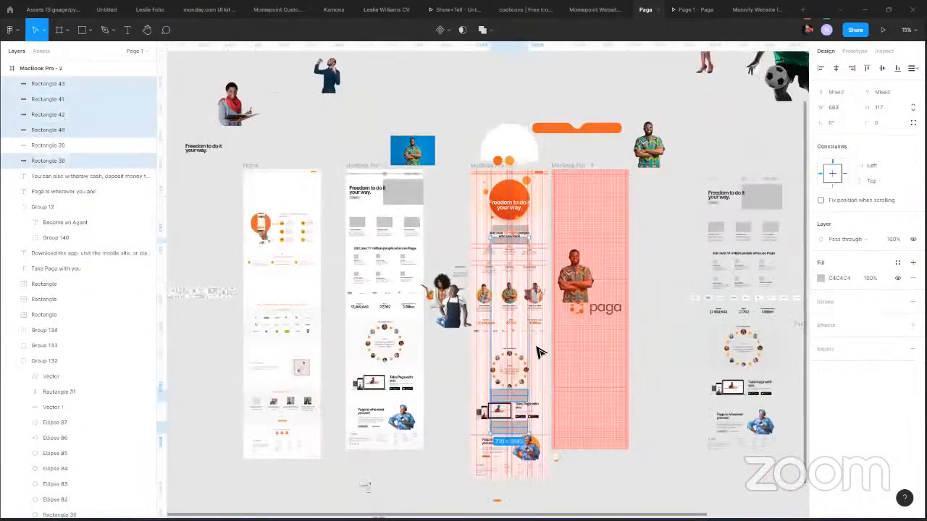
{"action": "key", "text": "Escape"}
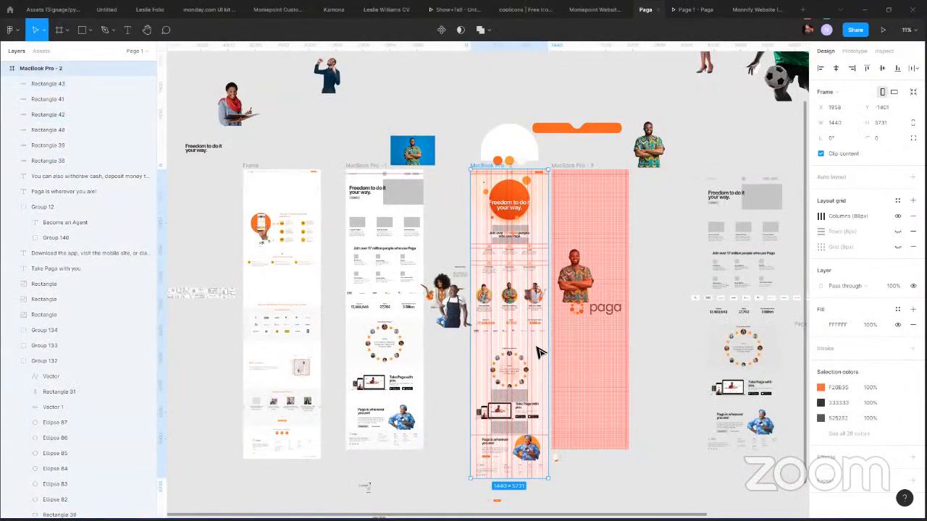
{"action": "key", "text": "ctrl+z"}
{"action": "key", "text": "ctrl+z"}
{"action": "key", "text": "ctrl+z"}
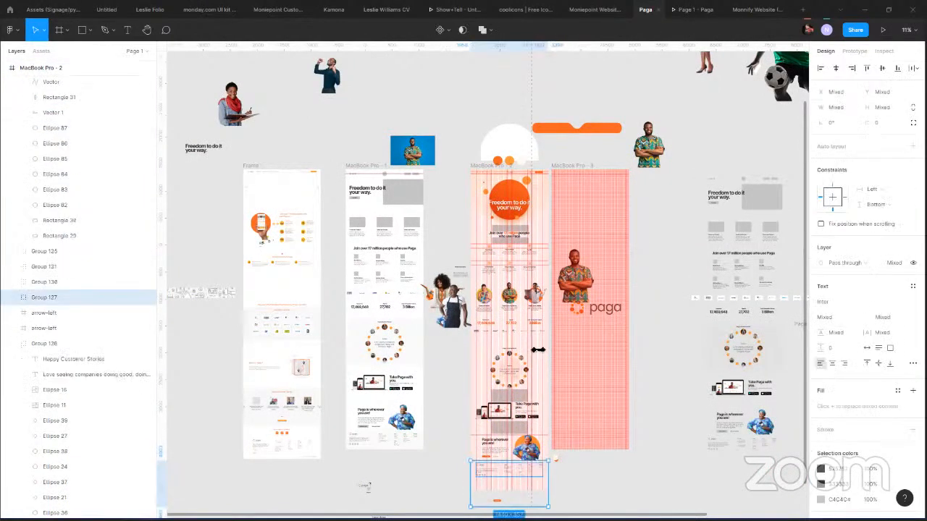
{"action": "key", "text": "ctrl+z"}
{"action": "key", "text": "ctrl+z"}
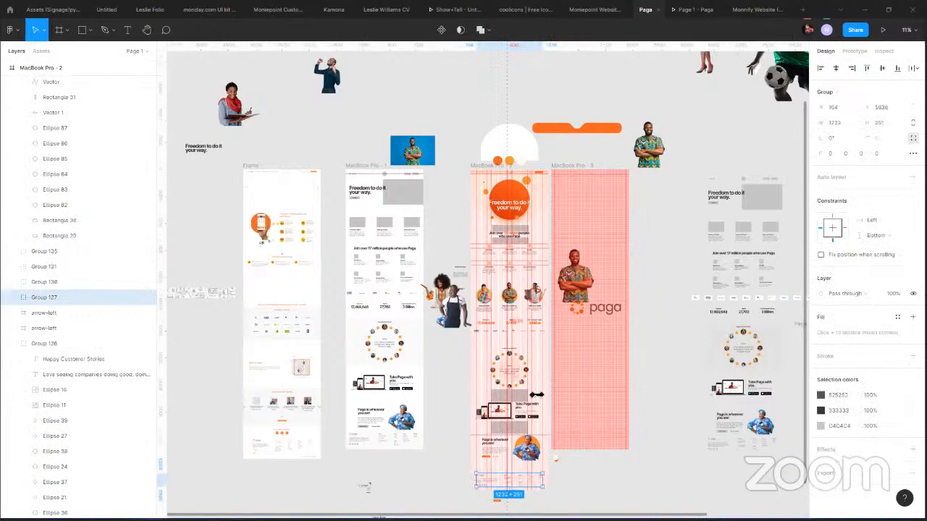
Select everything from the customer statistics through the Paga is wherever you are! section and shift it down to widen the gap below the three portraits.
{"action": "scroll", "coordinate": [505, 351], "scroll_direction": "up", "scroll_amount": 2}
{"action": "scroll", "coordinate": [516, 328], "scroll_direction": "down", "scroll_amount": 3}
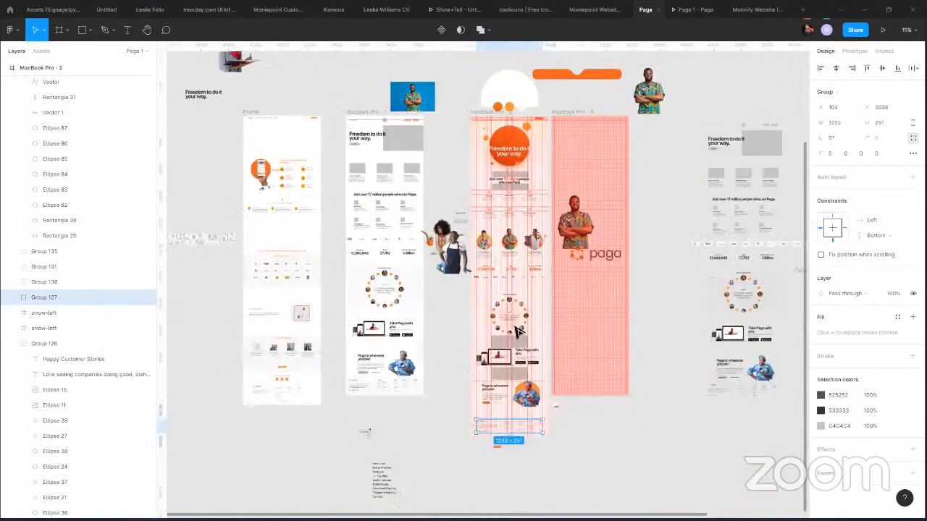
{"action": "scroll", "coordinate": [516, 328], "scroll_direction": "up", "scroll_amount": 1}
{"action": "scroll", "coordinate": [516, 328], "scroll_direction": "up", "scroll_amount": 1}
{"action": "scroll", "coordinate": [520, 322], "scroll_direction": "up", "scroll_amount": 1}
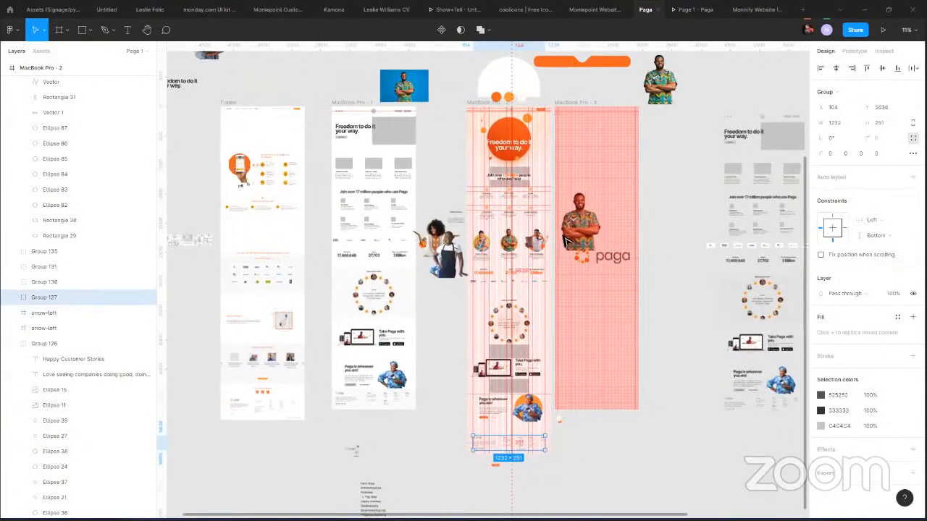
{"action": "scroll", "coordinate": [567, 239], "scroll_direction": "up", "scroll_amount": 8}
{"action": "scroll", "coordinate": [568, 232], "scroll_direction": "up", "scroll_amount": 5}
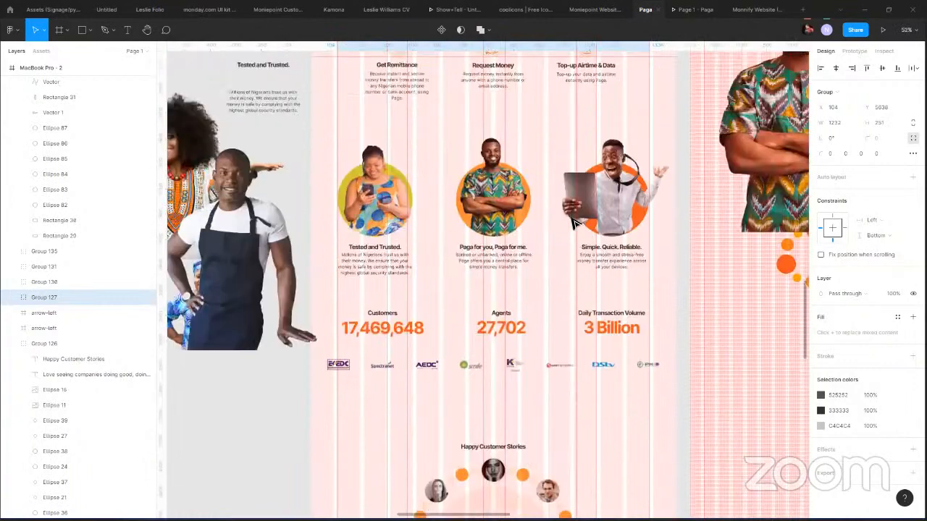
{"action": "scroll", "coordinate": [558, 226], "scroll_direction": "up", "scroll_amount": 2}
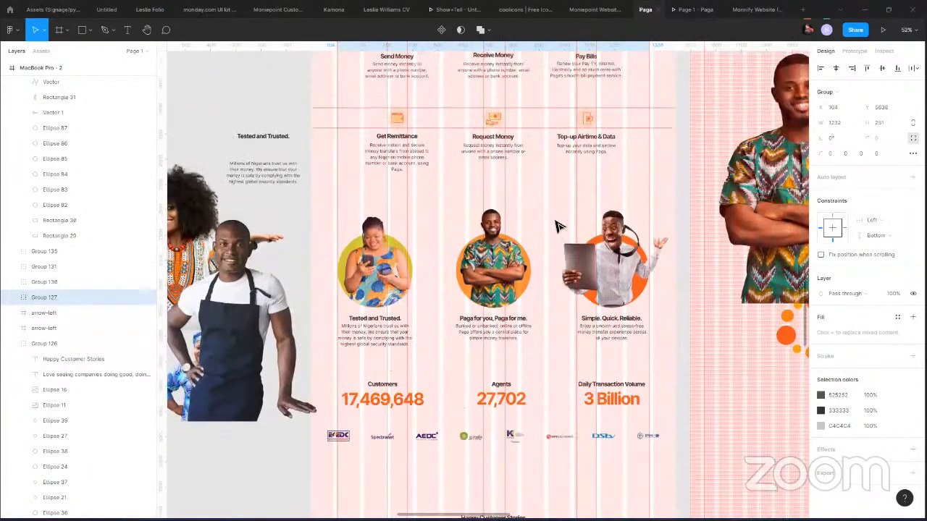
{"action": "scroll", "coordinate": [539, 239], "scroll_direction": "down", "scroll_amount": 4}
{"action": "scroll", "coordinate": [518, 247], "scroll_direction": "down", "scroll_amount": 3}
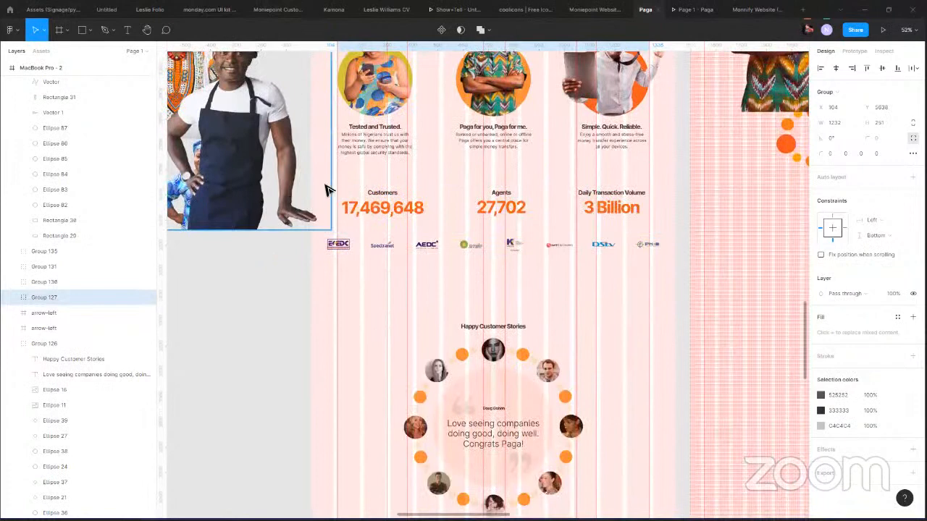
{"action": "key", "text": "ctrl+z"}
{"action": "left_click_drag", "start_coordinate": [322, 178], "coordinate": [605, 461]}
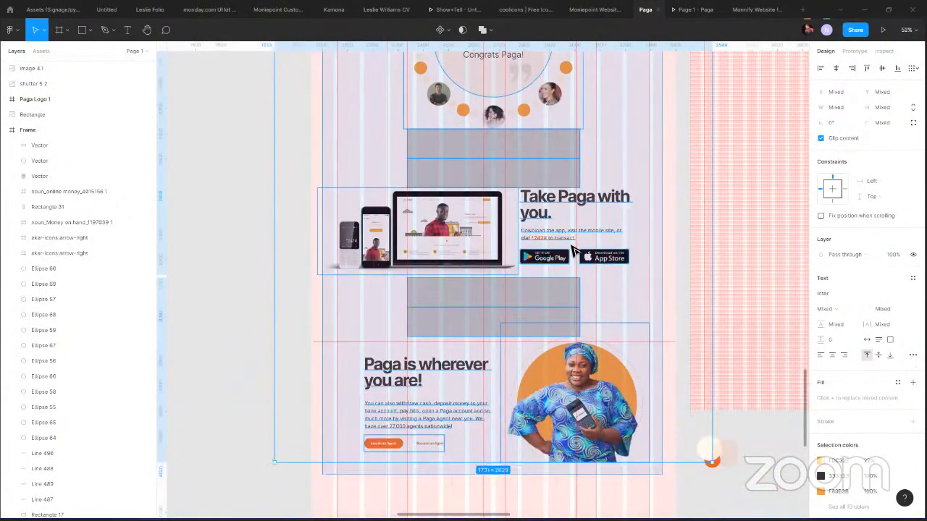
{"action": "scroll", "coordinate": [569, 253], "scroll_direction": "down", "scroll_amount": 3}
{"action": "left_click", "coordinate": [569, 275]}
{"action": "key", "text": "shift+Down"}
{"action": "key", "text": "shift+Down"}
{"action": "key", "text": "shift+Down"}
{"action": "key", "text": "shift+Down"}
{"action": "key", "text": "shift+Down"}
{"action": "key", "text": "shift+Down"}
{"action": "key", "text": "shift+Down"}
{"action": "key", "text": "shift+Down"}
{"action": "key", "text": "shift+Down"}
{"action": "key", "text": "shift+Down"}
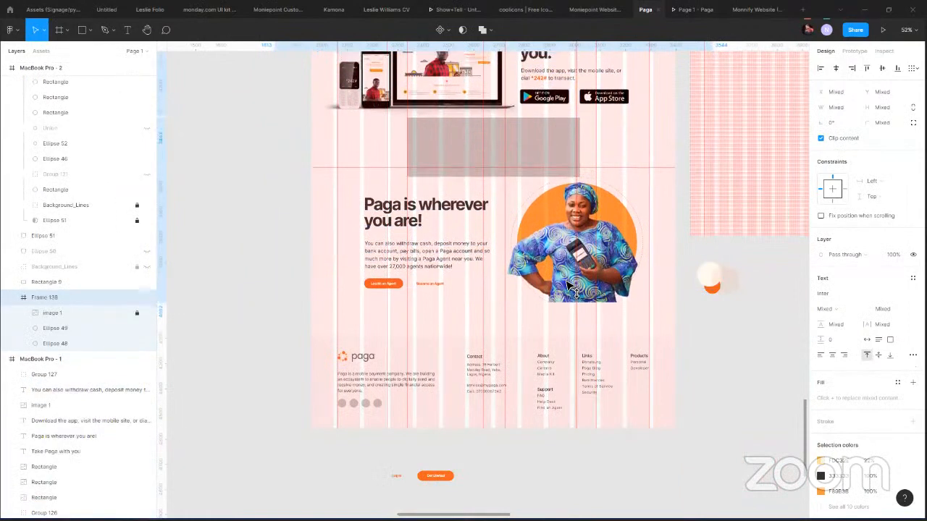
{"action": "key", "text": "shift+Down"}
{"action": "key", "text": "shift+Down"}
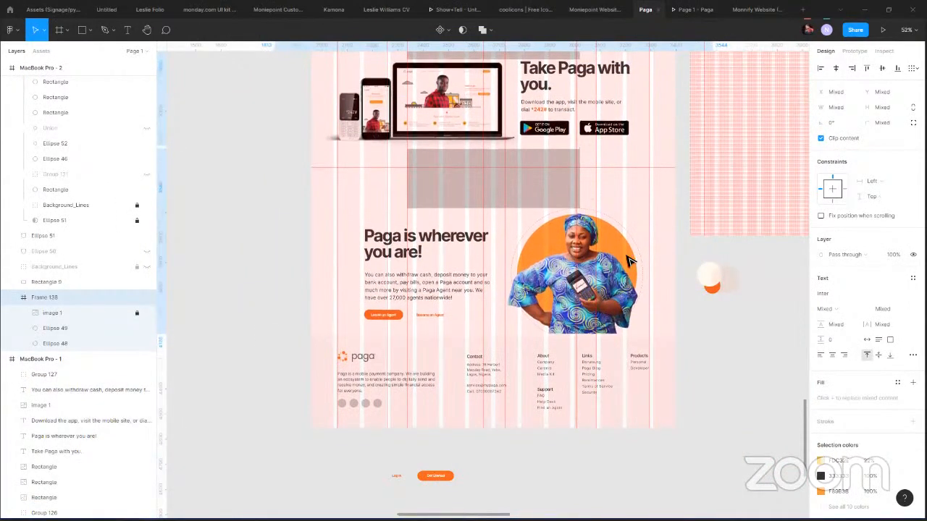
{"action": "key", "text": "Escape"}
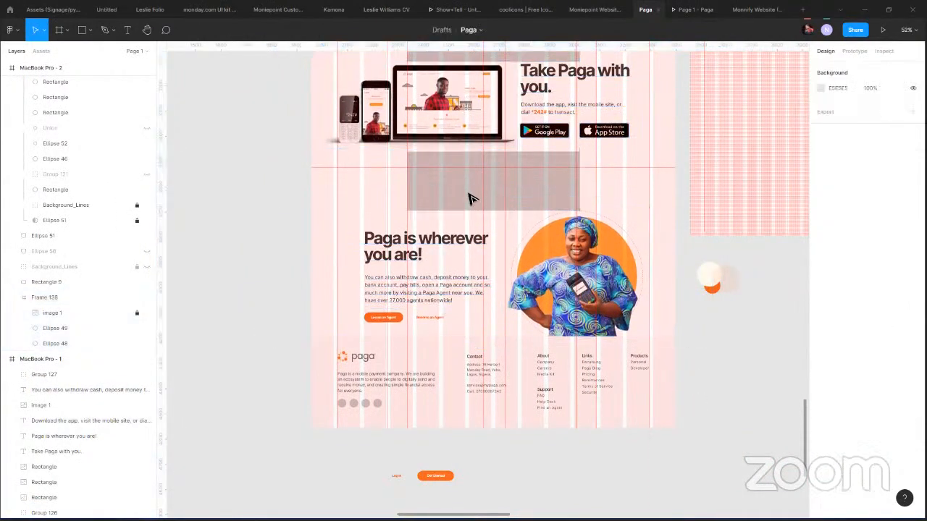
Select all six grey spacer rectangles and move them together out of MacBook Pro - 2 onto the empty canvas beside it.
{"action": "left_click", "coordinate": [508, 187]}
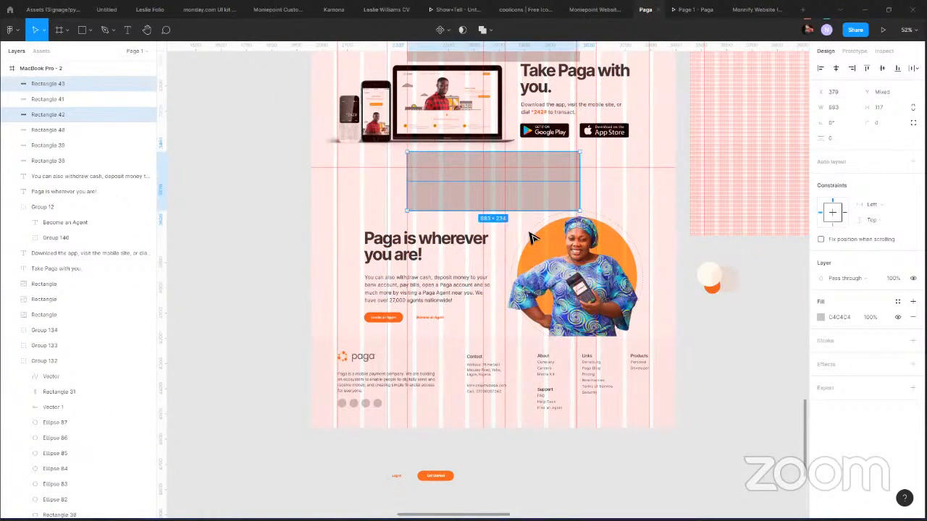
{"action": "scroll", "coordinate": [533, 237], "scroll_direction": "up", "scroll_amount": 3}
{"action": "scroll", "coordinate": [521, 231], "scroll_direction": "up", "scroll_amount": 1}
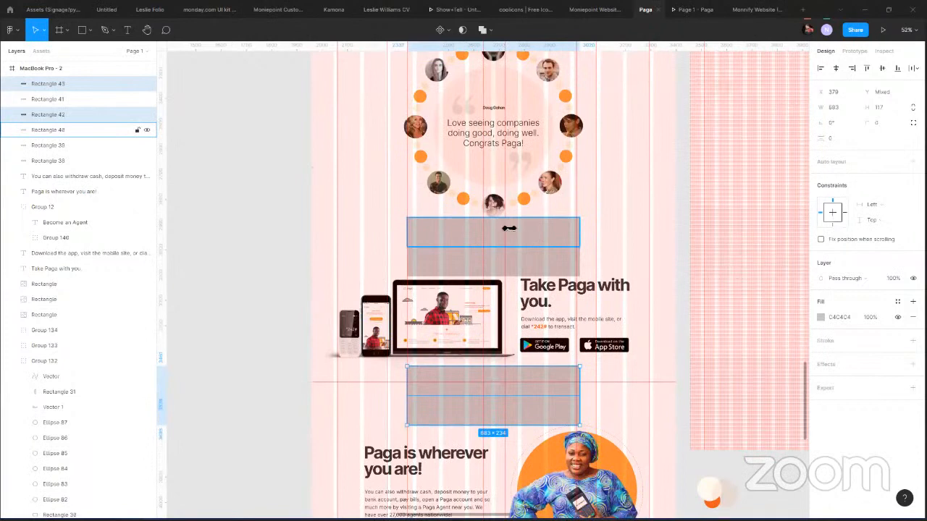
{"action": "scroll", "coordinate": [538, 196], "scroll_direction": "up", "scroll_amount": 12}
{"action": "left_click", "coordinate": [538, 197], "text": "shift"}
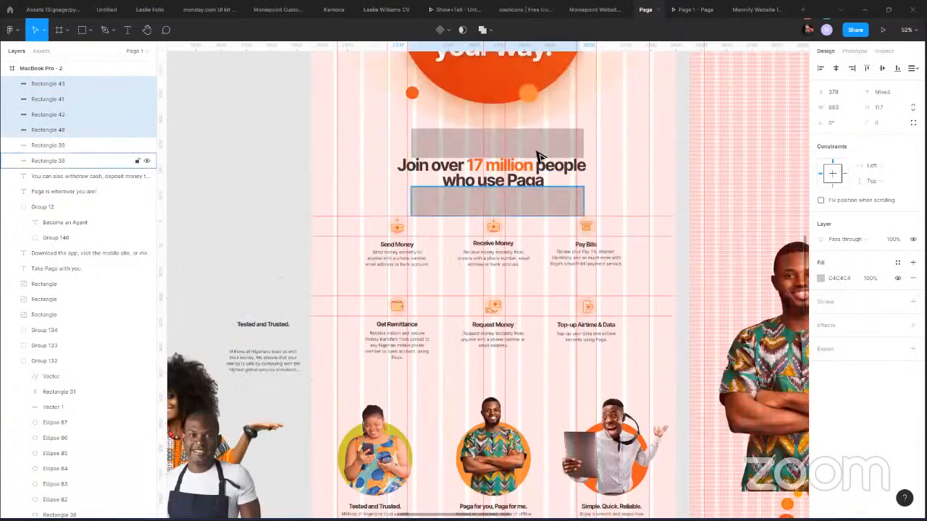
{"action": "left_click", "coordinate": [547, 151], "text": "shift"}
{"action": "left_click_drag", "start_coordinate": [548, 152], "coordinate": [268, 160]}
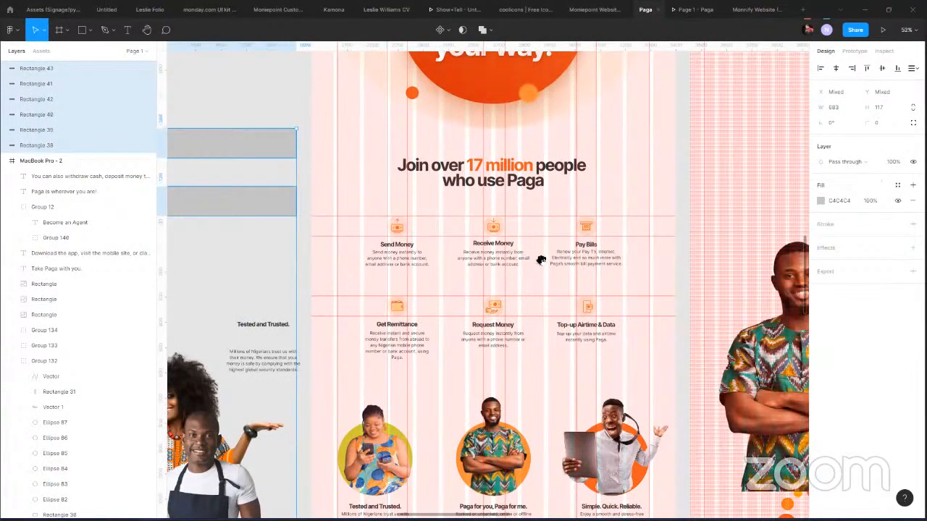
Group the Paga for you, Paga for me. portrait with its texts, and the Simple. Quick. Reliable. portrait with its texts.
{"action": "scroll", "coordinate": [319, 226], "scroll_direction": "down", "scroll_amount": 1}
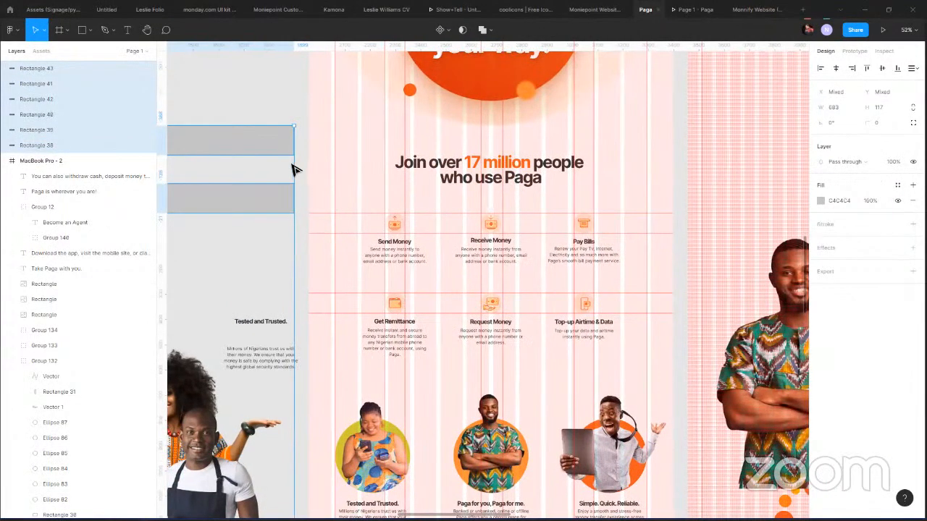
{"action": "scroll", "coordinate": [306, 203], "scroll_direction": "down", "scroll_amount": 5}
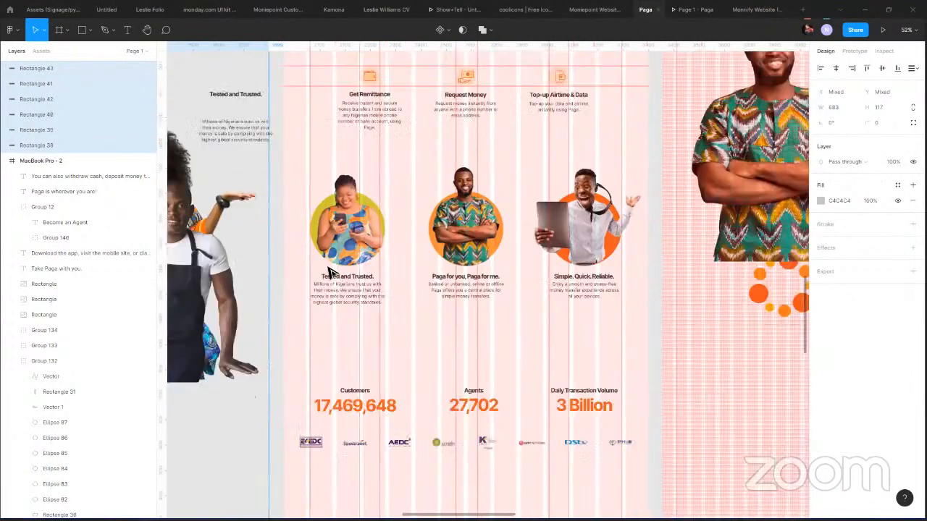
{"action": "left_click", "coordinate": [368, 316]}
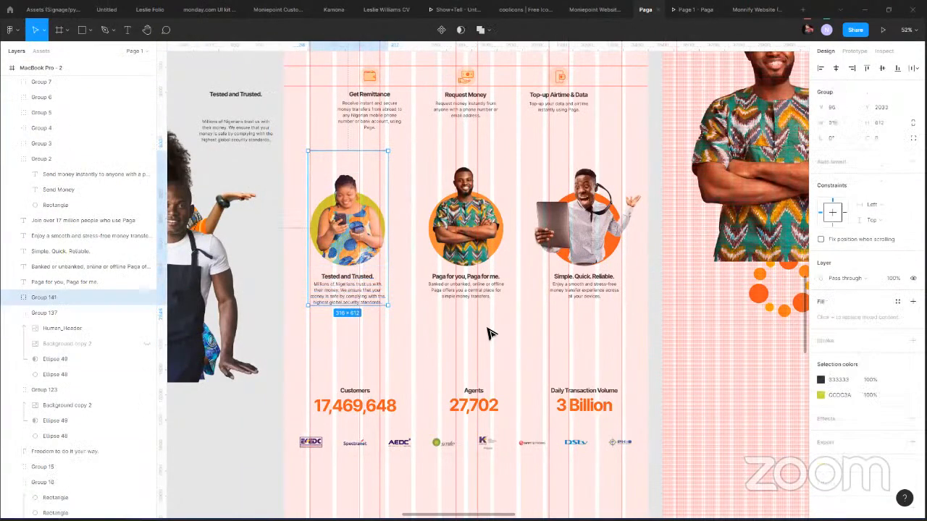
{"action": "left_click_drag", "start_coordinate": [441, 161], "coordinate": [503, 298]}
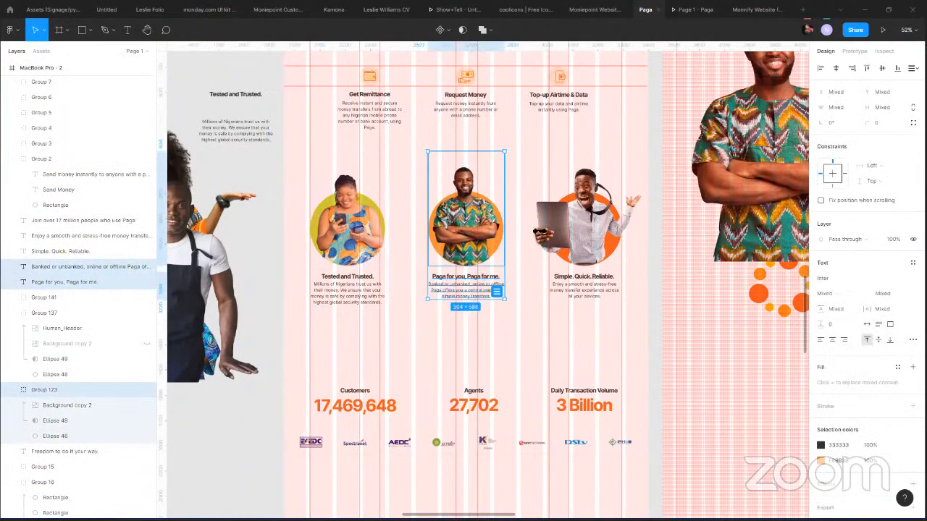
{"action": "key", "text": "ctrl+g"}
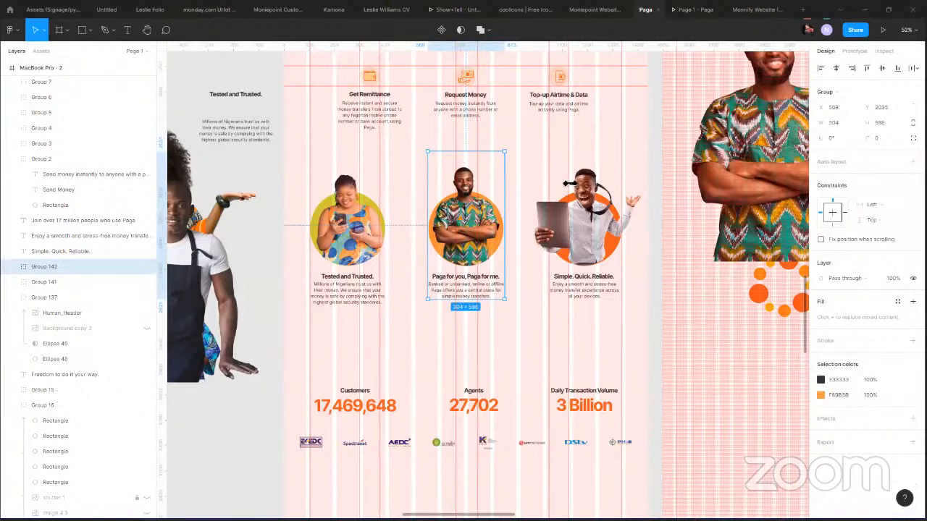
{"action": "left_click_drag", "start_coordinate": [604, 324], "coordinate": [567, 239]}
{"action": "key", "text": "ctrl+g"}
Select the three portrait groups together and move them slightly down between the feature list and the customer statistics.
{"action": "left_click", "coordinate": [476, 233], "text": "shift"}
{"action": "left_click", "coordinate": [356, 233], "text": "shift"}
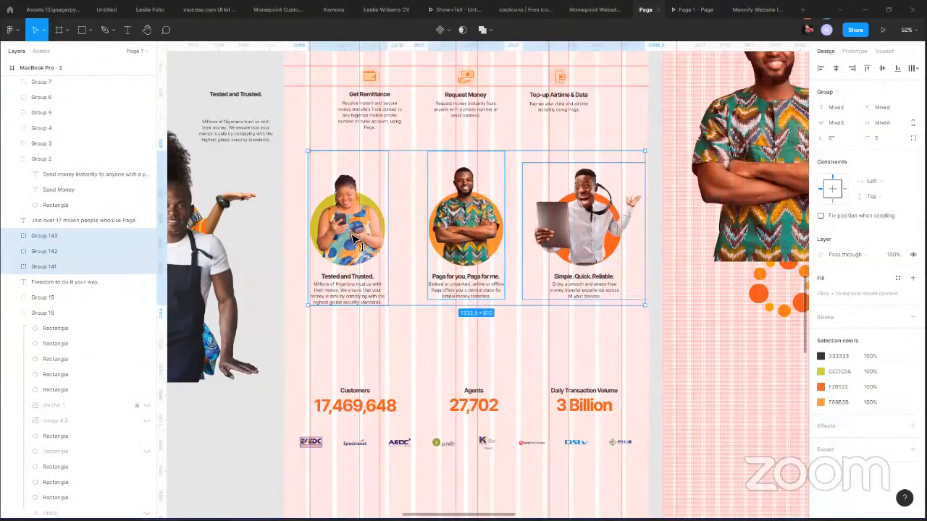
{"action": "left_click_drag", "start_coordinate": [360, 245], "coordinate": [360, 247]}
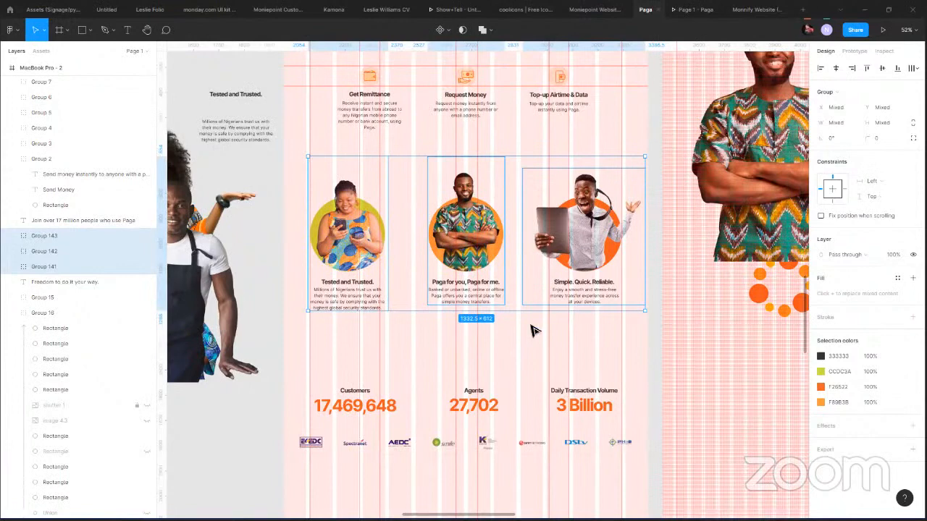
{"action": "left_click", "coordinate": [514, 353]}
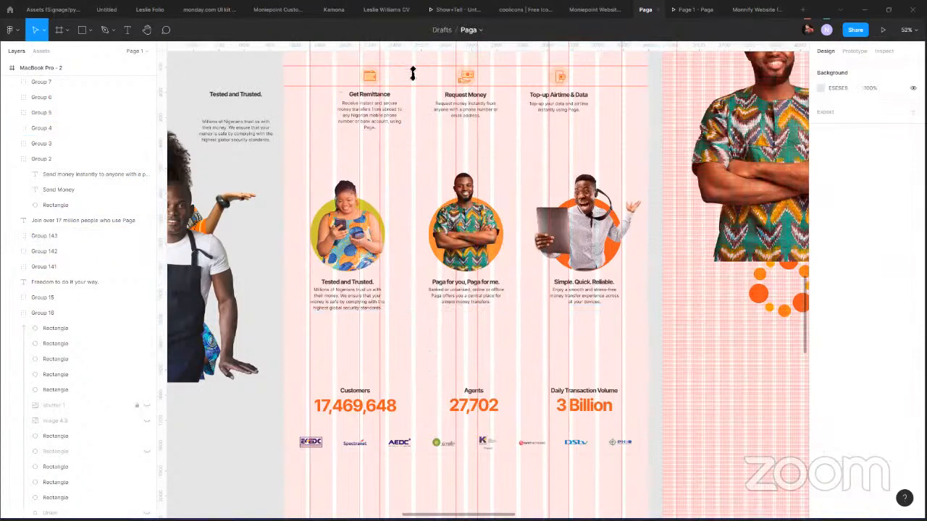
Look over the page from the portrait section up to the hero, and the cut-out photos on the canvas above.
{"action": "left_click_drag", "start_coordinate": [413, 74], "coordinate": [412, 89]}
{"action": "left_click_drag", "start_coordinate": [400, 224], "coordinate": [429, 355]}
{"action": "scroll", "coordinate": [482, 304], "scroll_direction": "up", "scroll_amount": 2}
{"action": "scroll", "coordinate": [482, 300], "scroll_direction": "up", "scroll_amount": 4}
{"action": "scroll", "coordinate": [481, 300], "scroll_direction": "up", "scroll_amount": 9}
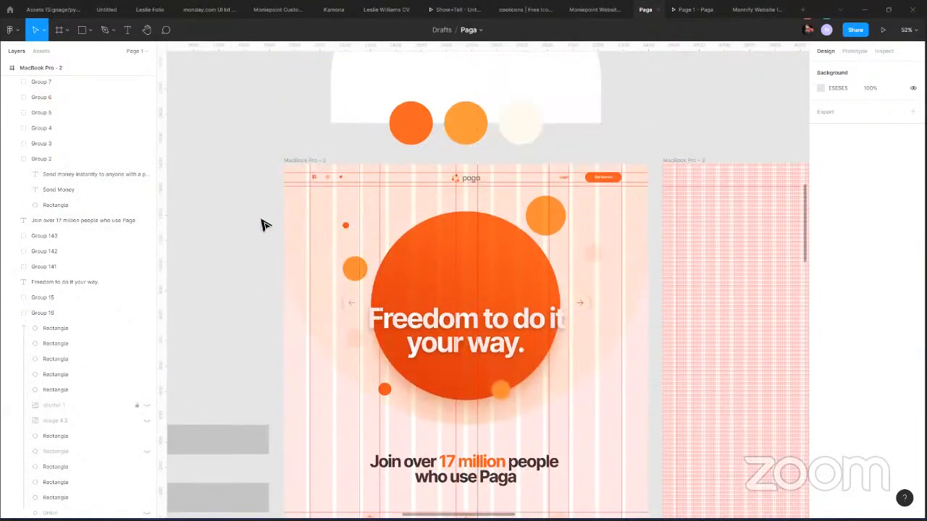
{"action": "scroll", "coordinate": [559, 227], "scroll_direction": "down", "scroll_amount": 2}
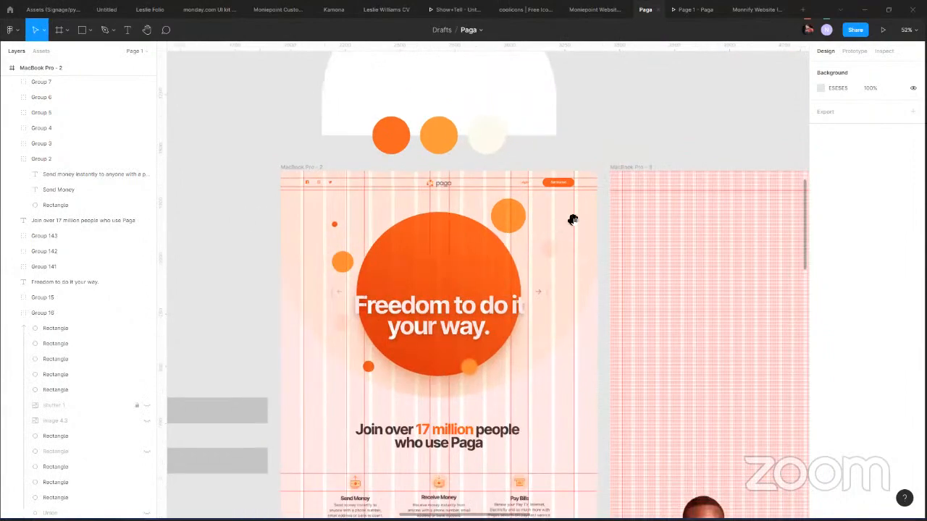
{"action": "scroll", "coordinate": [573, 217], "scroll_direction": "down", "scroll_amount": 3}
{"action": "scroll", "coordinate": [405, 239], "scroll_direction": "down", "scroll_amount": 3}
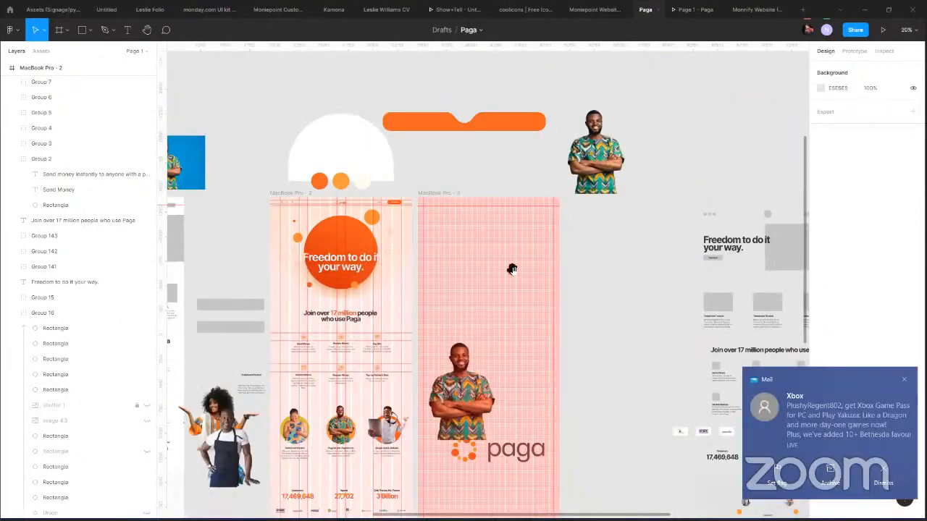
{"action": "scroll", "coordinate": [483, 330], "scroll_direction": "right", "scroll_amount": 3}
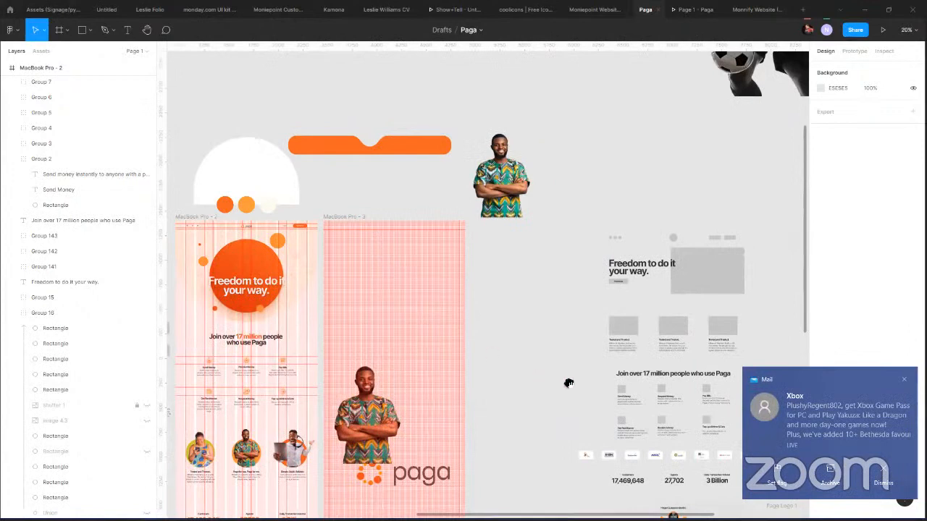
{"action": "scroll", "coordinate": [435, 319], "scroll_direction": "right", "scroll_amount": 3}
{"action": "scroll", "coordinate": [612, 293], "scroll_direction": "up", "scroll_amount": 10}
{"action": "scroll", "coordinate": [612, 294], "scroll_direction": "left", "scroll_amount": 10}
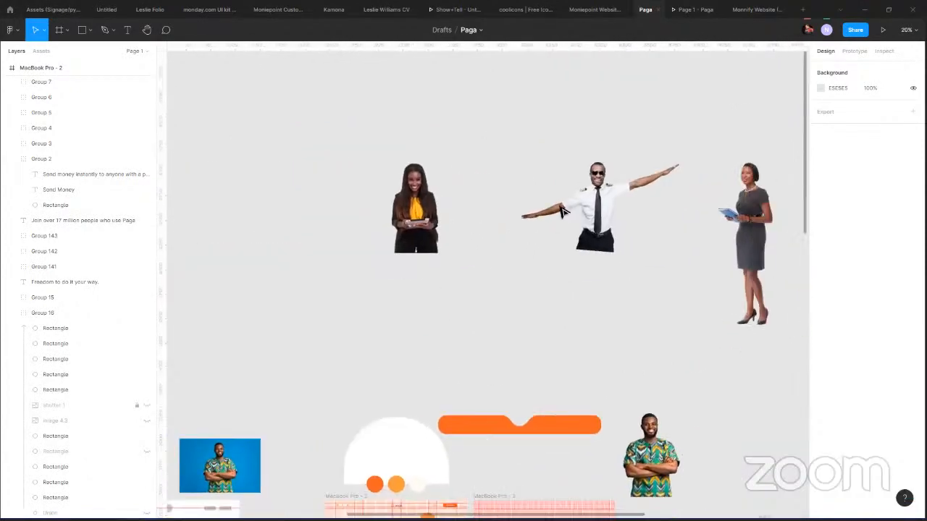
Move the cut-out photo of the pilot with outstretched arms down from the image row to just above the orange notched banner.
{"action": "scroll", "coordinate": [594, 218], "scroll_direction": "down", "scroll_amount": 2}
{"action": "left_click", "coordinate": [587, 182]}
{"action": "left_click_drag", "start_coordinate": [586, 182], "coordinate": [398, 327]}
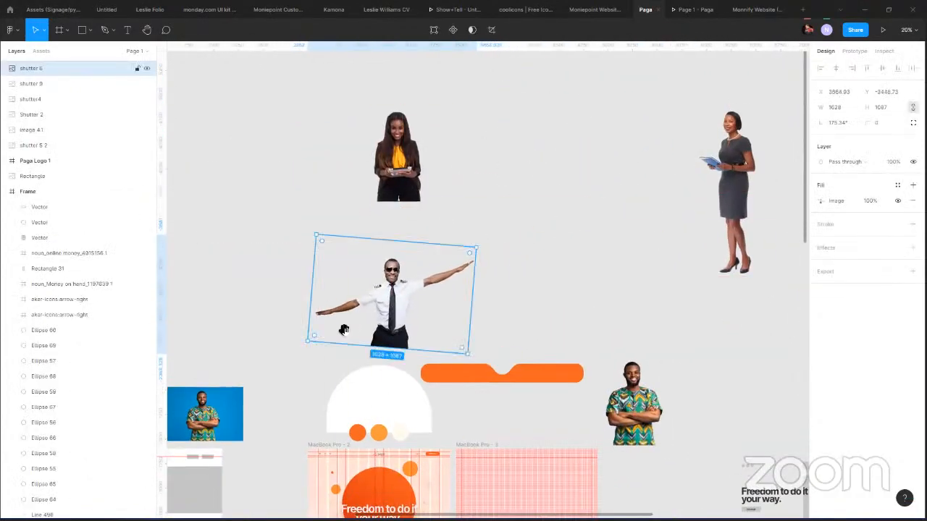
{"action": "scroll", "coordinate": [306, 178], "scroll_direction": "down", "scroll_amount": 2}
{"action": "scroll", "coordinate": [354, 155], "scroll_direction": "down", "scroll_amount": 3}
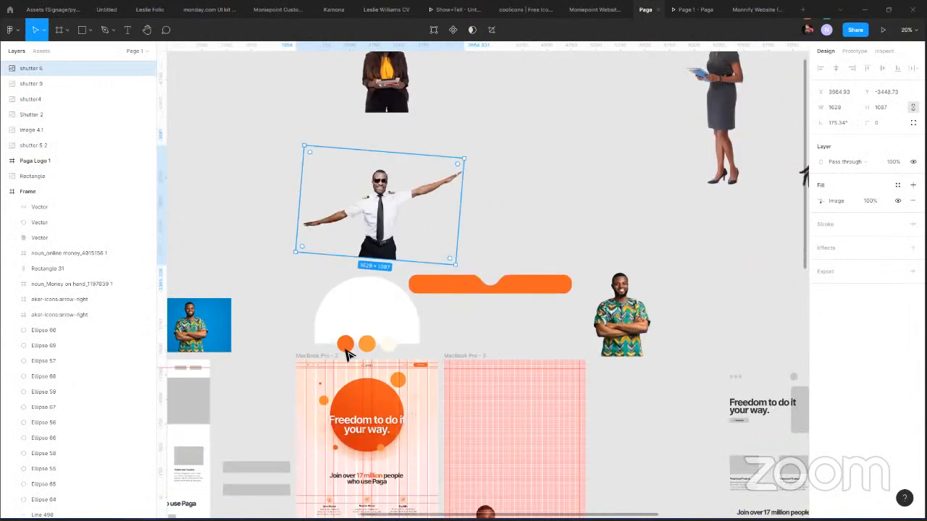
{"action": "scroll", "coordinate": [347, 355], "scroll_direction": "down", "scroll_amount": 3}
{"action": "left_click_drag", "start_coordinate": [361, 146], "coordinate": [497, 154]}
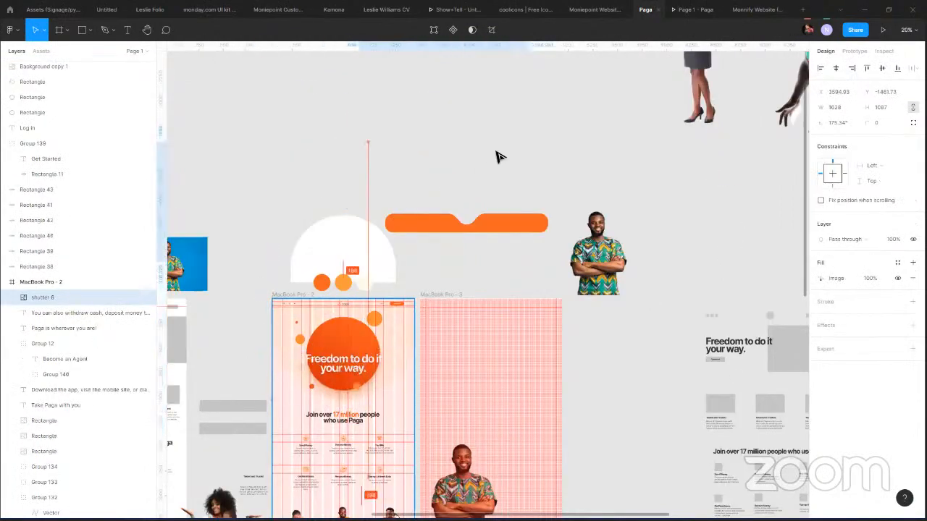
Move the cut-out photo of the woman with the yellow top straight down on the canvas, closer to the white dome.
{"action": "left_click", "coordinate": [600, 255]}
{"action": "scroll", "coordinate": [304, 261], "scroll_direction": "up", "scroll_amount": 2}
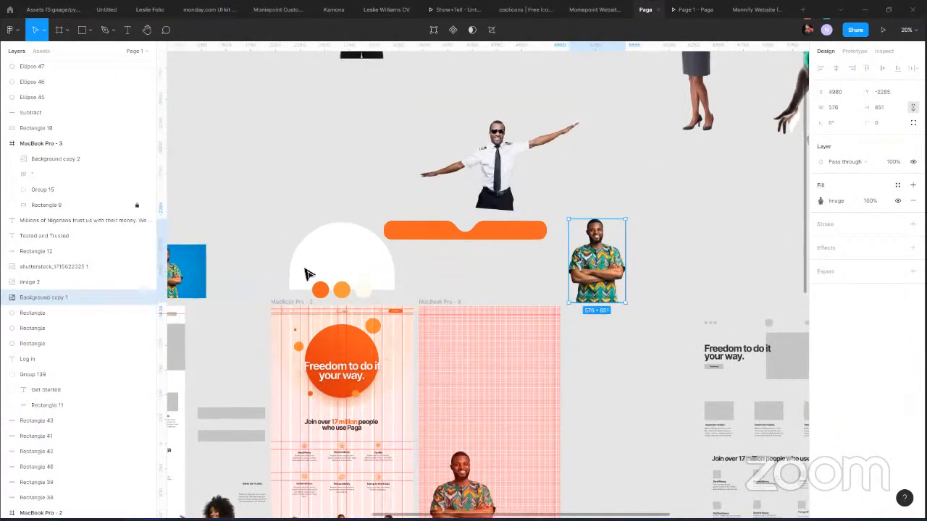
{"action": "scroll", "coordinate": [478, 226], "scroll_direction": "up", "scroll_amount": 5}
{"action": "scroll", "coordinate": [478, 226], "scroll_direction": "right", "scroll_amount": 3}
{"action": "key", "text": "Tab"}
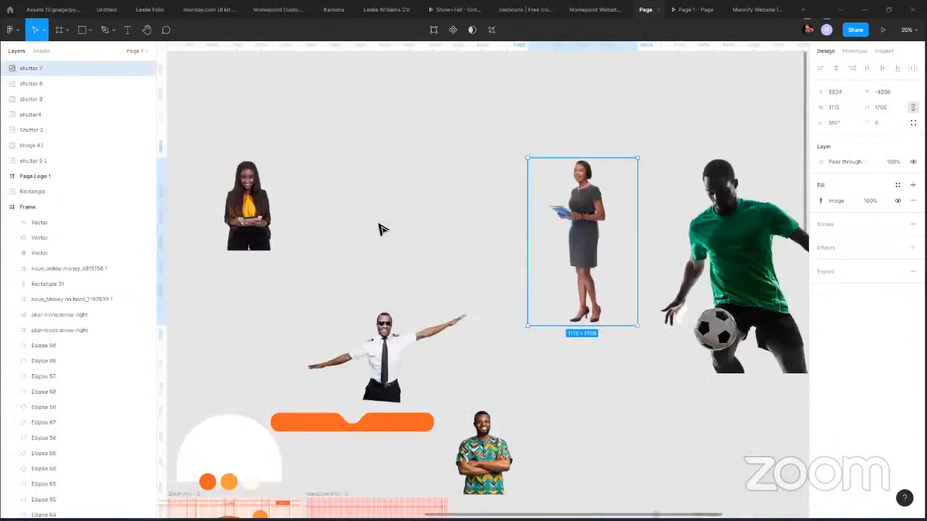
{"action": "key", "text": "Escape"}
{"action": "scroll", "coordinate": [581, 210], "scroll_direction": "left", "scroll_amount": 8}
{"action": "scroll", "coordinate": [580, 203], "scroll_direction": "down", "scroll_amount": 1}
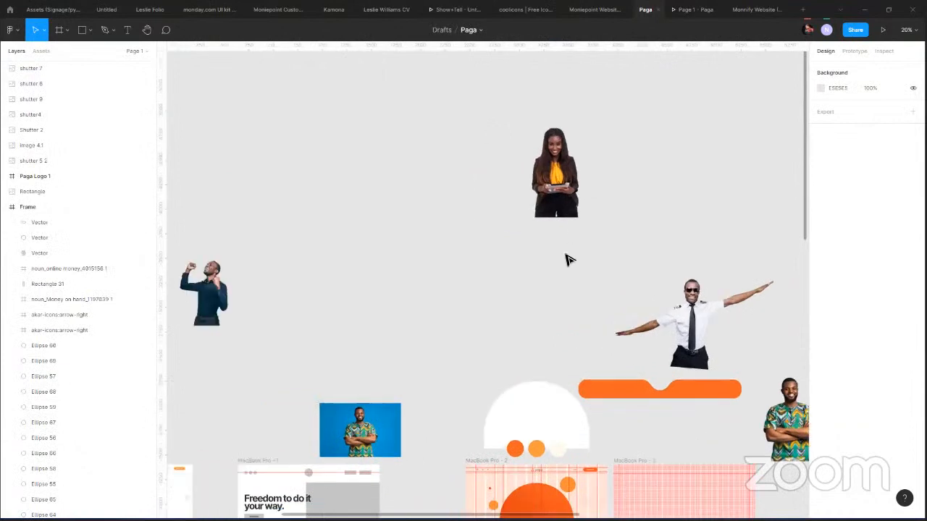
{"action": "left_click_drag", "start_coordinate": [567, 212], "coordinate": [557, 293]}
Move the cut-out photo of the cheering man into the MacBook Pro - 2 hero, over the orange circle and headline.
{"action": "scroll", "coordinate": [335, 166], "scroll_direction": "down", "scroll_amount": 2}
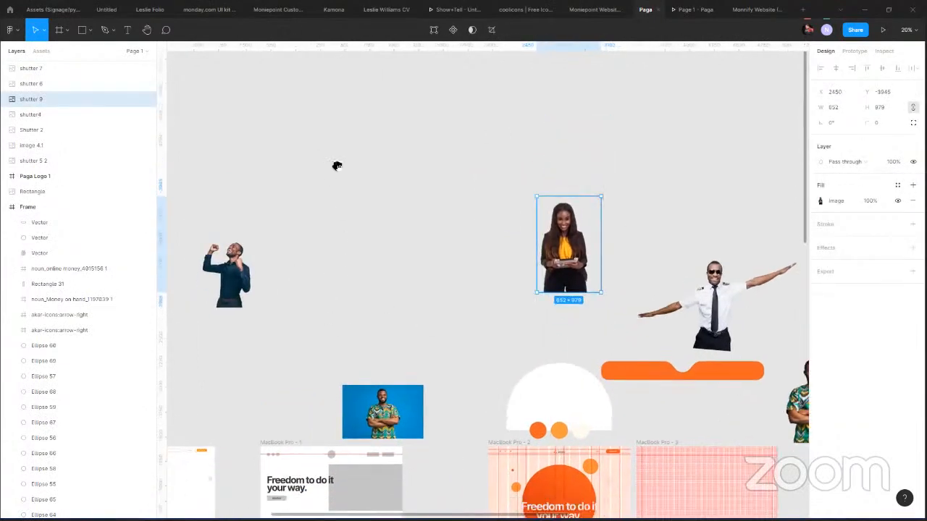
{"action": "scroll", "coordinate": [345, 164], "scroll_direction": "down", "scroll_amount": 2}
{"action": "scroll", "coordinate": [224, 138], "scroll_direction": "down", "scroll_amount": 5}
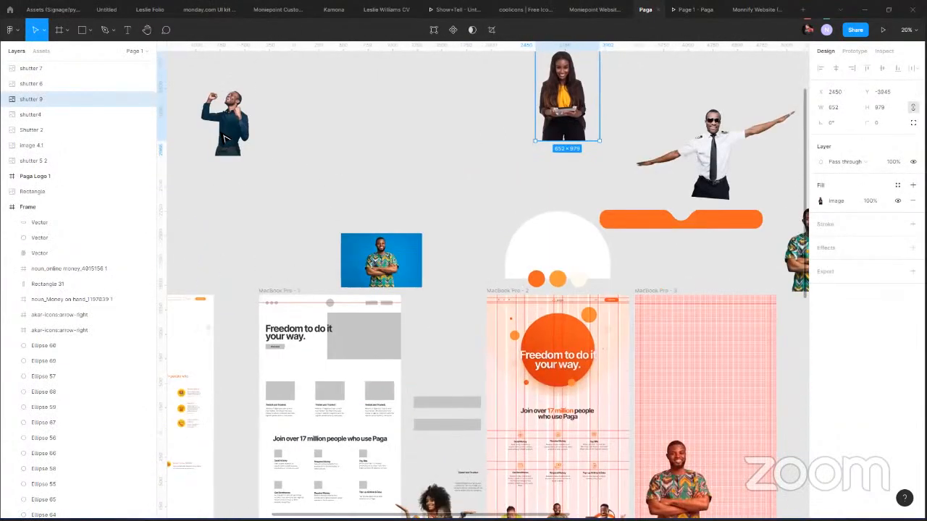
{"action": "left_click_drag", "start_coordinate": [225, 131], "coordinate": [583, 378]}
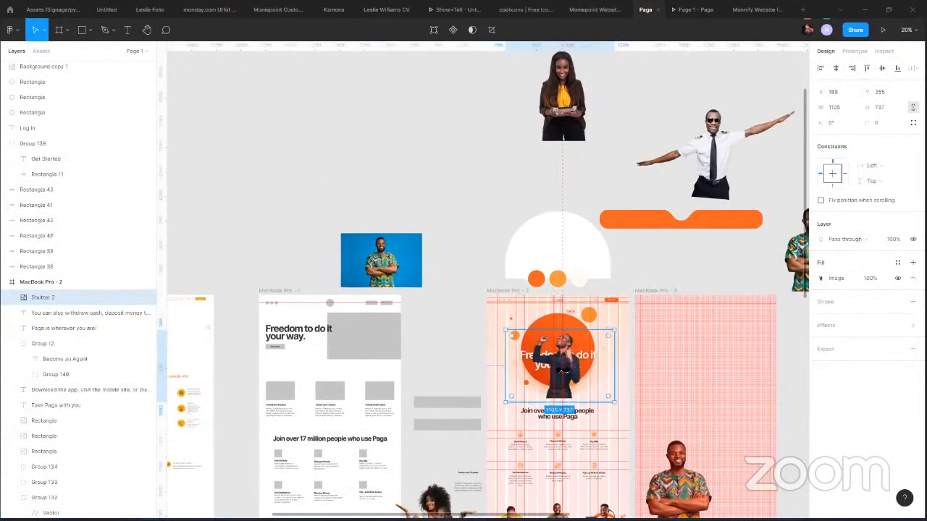
{"action": "scroll", "coordinate": [565, 369], "scroll_direction": "up", "scroll_amount": 3}
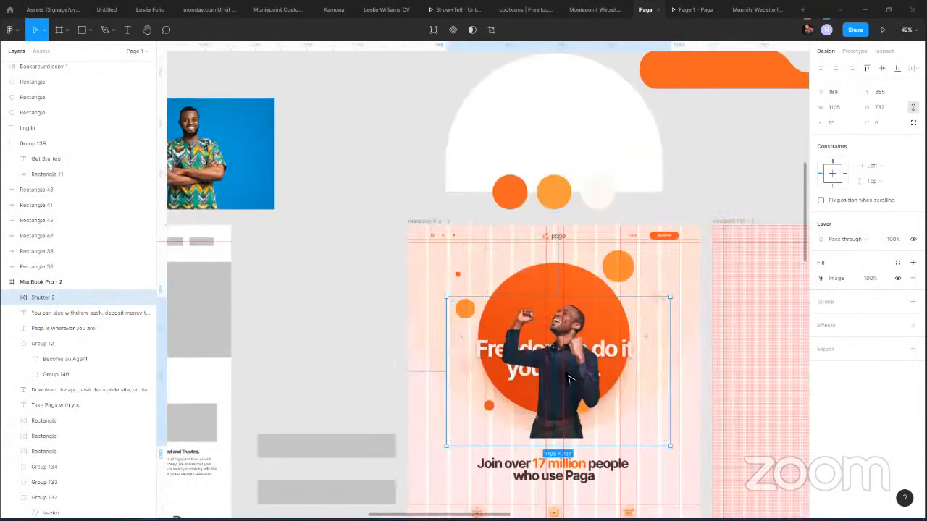
{"action": "left_click_drag", "start_coordinate": [569, 378], "coordinate": [564, 378]}
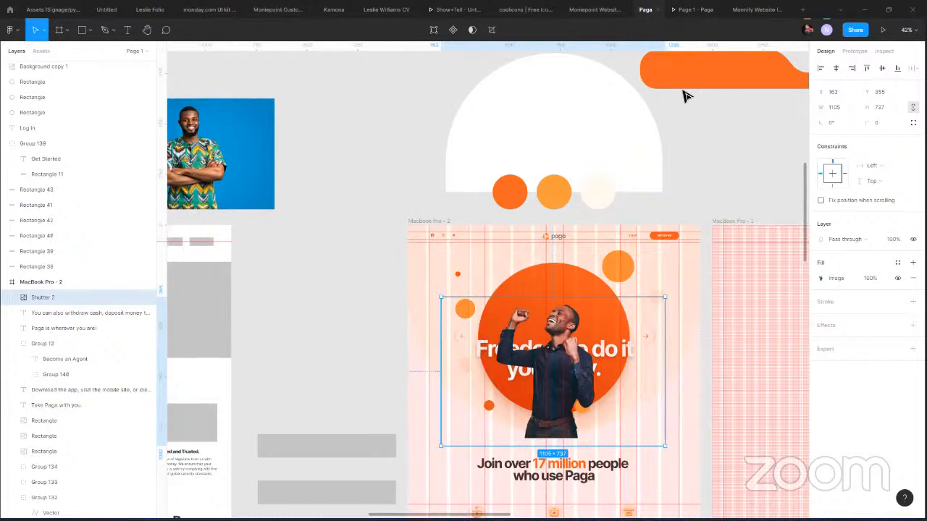
Crop the cheering man's photo closely around the figure, to 563 × 708.
{"action": "left_click", "coordinate": [492, 30]}
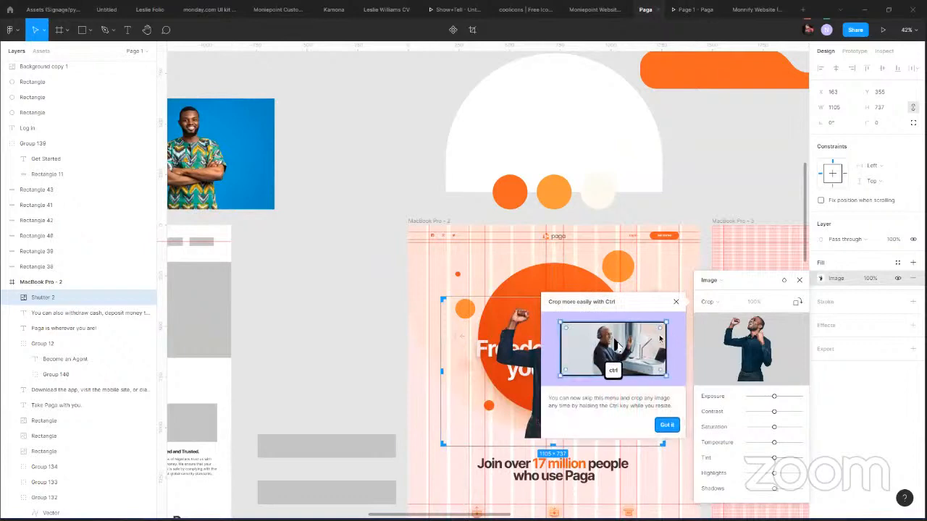
{"action": "left_click", "coordinate": [676, 302]}
{"action": "left_click_drag", "start_coordinate": [658, 381], "coordinate": [612, 390]}
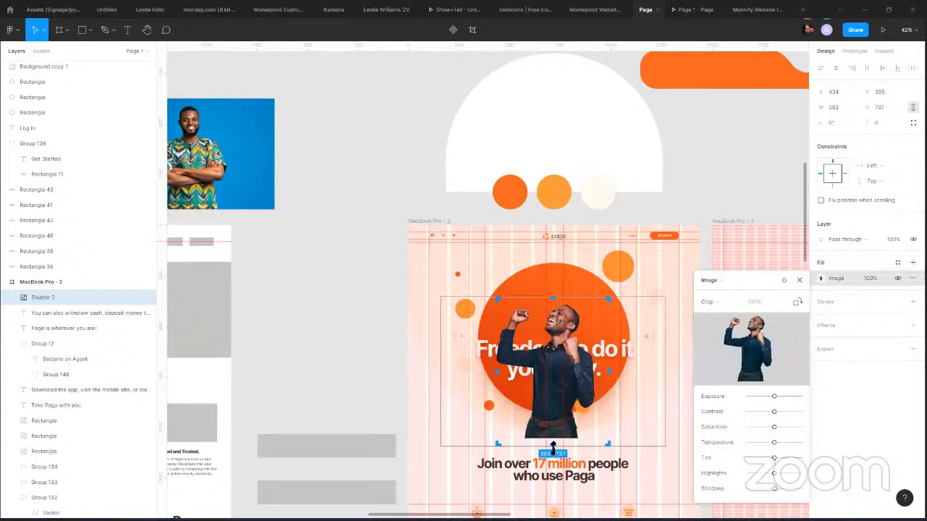
{"action": "mouse_move", "coordinate": [553, 448]}
{"action": "left_mouse_down"}
{"action": "mouse_move", "coordinate": [554, 437]}
{"action": "mouse_move", "coordinate": [549, 444]}
{"action": "left_mouse_up"}
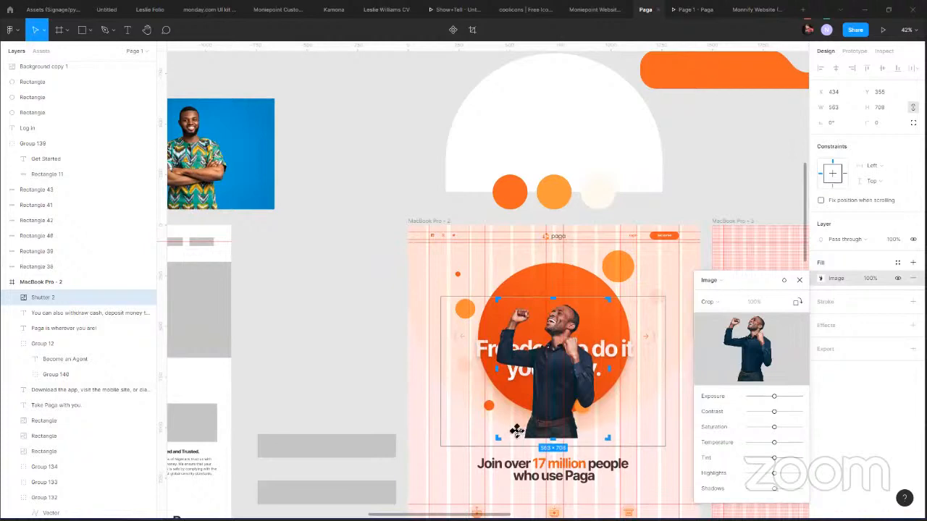
{"action": "left_click", "coordinate": [799, 280]}
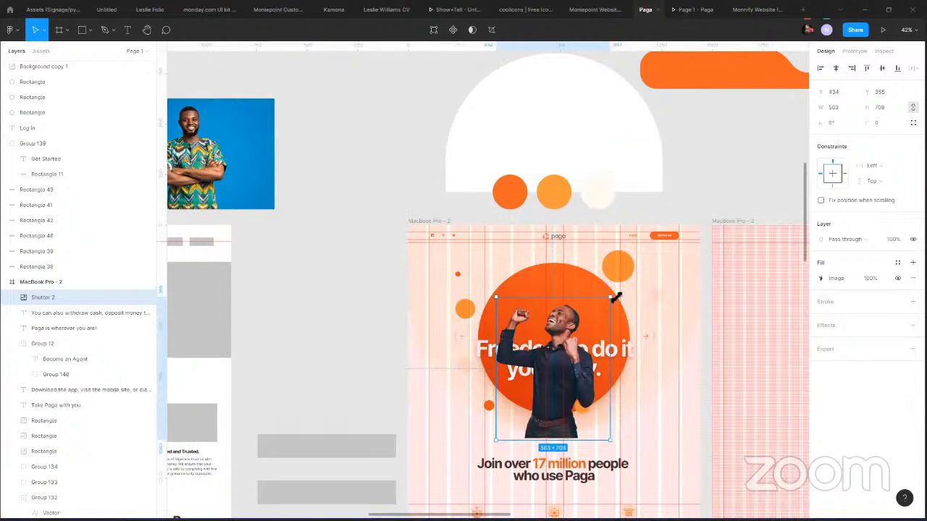
Scale the cheering man's photo up to about 712 × 896 and centre it horizontally in the hero frame.
{"action": "left_click_drag", "start_coordinate": [615, 296], "coordinate": [638, 265]}
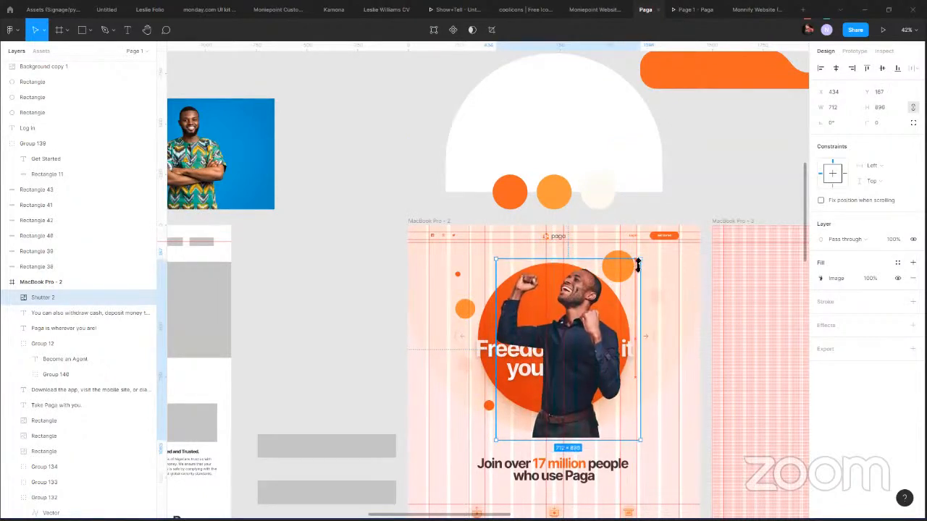
{"action": "mouse_move", "coordinate": [572, 384]}
{"action": "left_mouse_down"}
{"action": "mouse_move", "coordinate": [555, 379]}
{"action": "mouse_move", "coordinate": [564, 388]}
{"action": "left_mouse_up"}
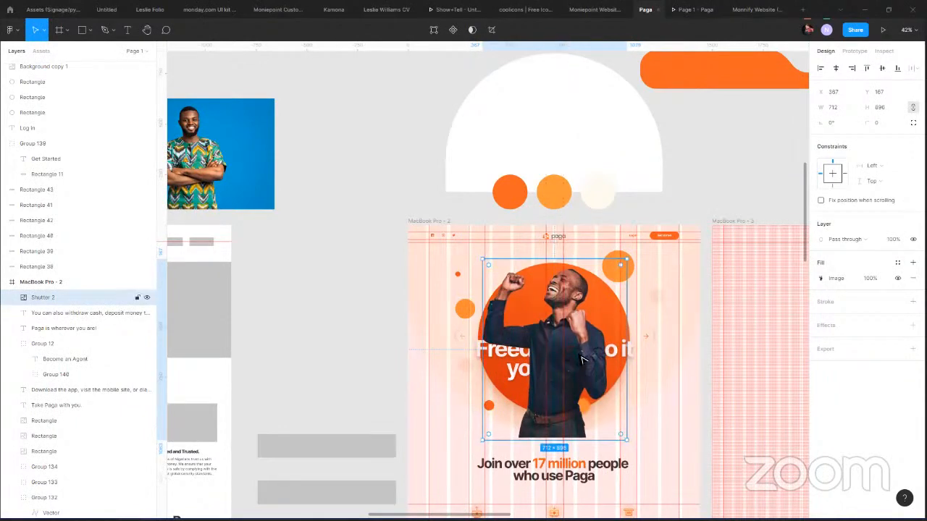
{"action": "left_click_drag", "start_coordinate": [583, 360], "coordinate": [588, 360]}
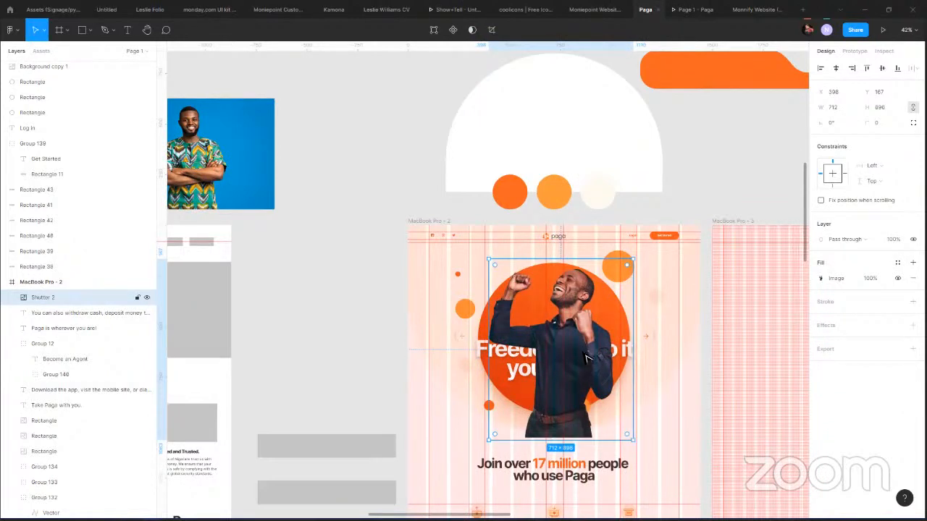
{"action": "left_click_drag", "start_coordinate": [591, 362], "coordinate": [583, 364]}
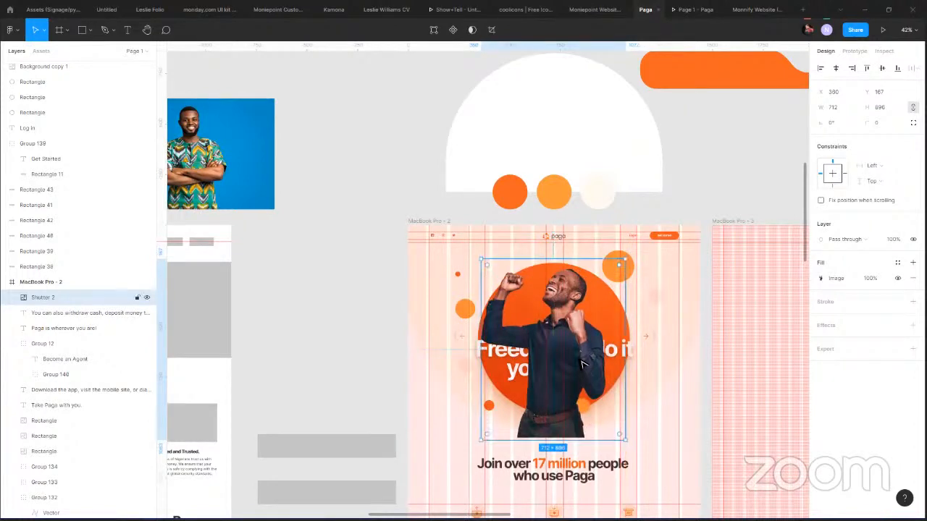
{"action": "left_click", "coordinate": [836, 68]}
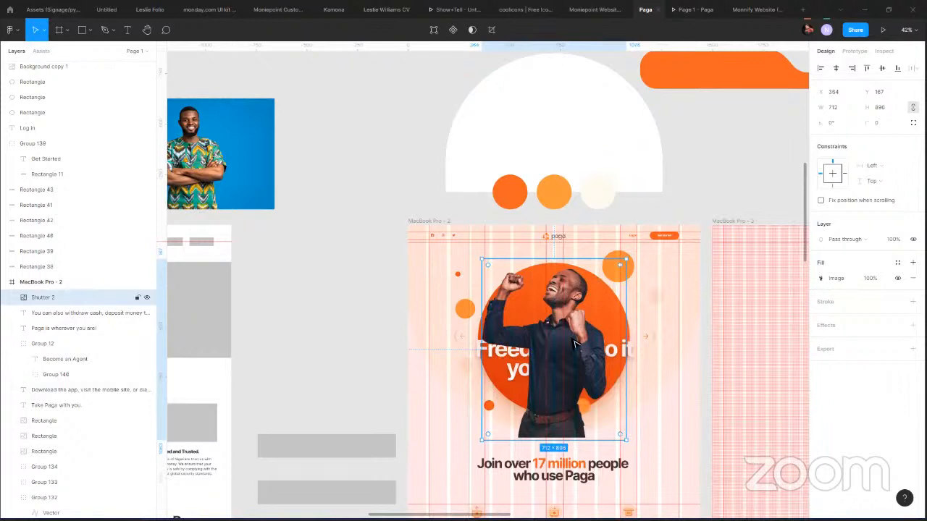
Enlarge the cheering man's photo to about 850 × 1070, lower it over the circle and rotate it to about 5.36°.
{"action": "scroll", "coordinate": [574, 370], "scroll_direction": "up", "scroll_amount": 1}
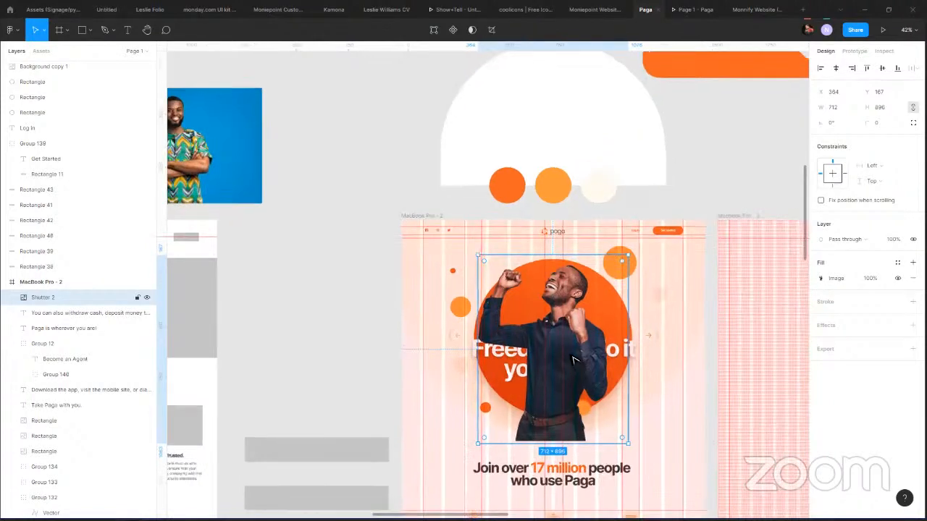
{"action": "scroll", "coordinate": [573, 360], "scroll_direction": "up", "scroll_amount": 3}
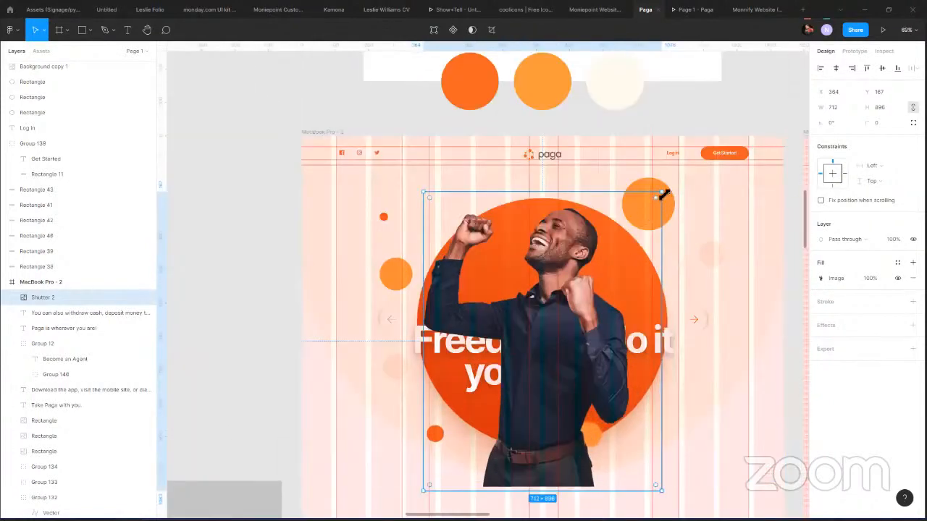
{"action": "left_click_drag", "start_coordinate": [664, 193], "coordinate": [688, 172]}
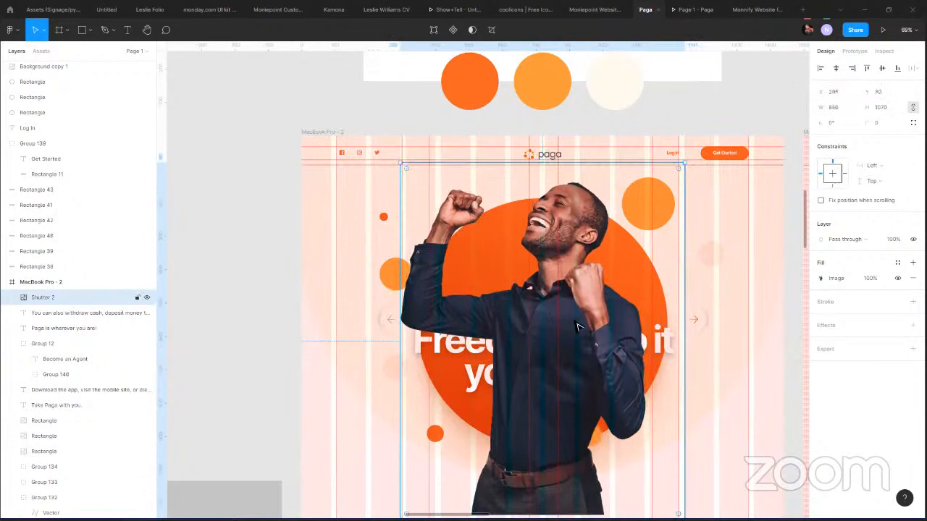
{"action": "left_click_drag", "start_coordinate": [578, 326], "coordinate": [586, 372]}
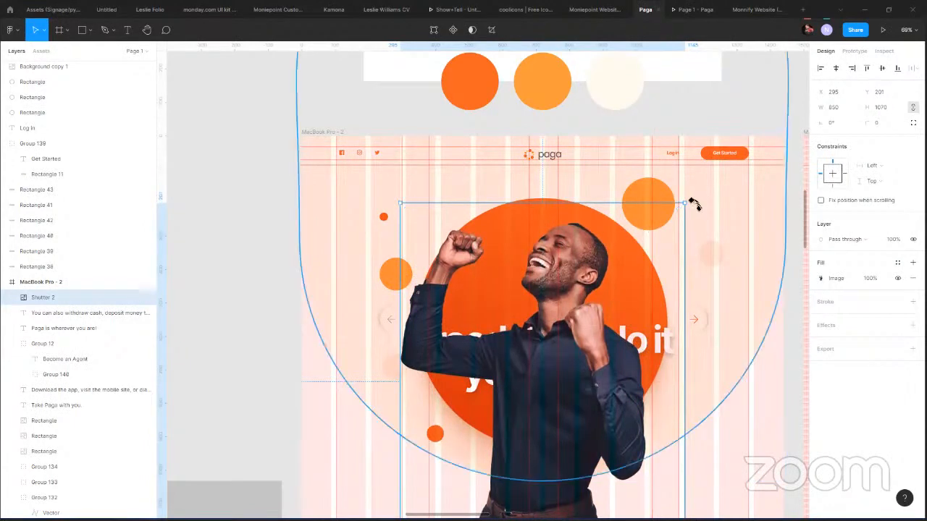
{"action": "left_click_drag", "start_coordinate": [691, 203], "coordinate": [675, 191]}
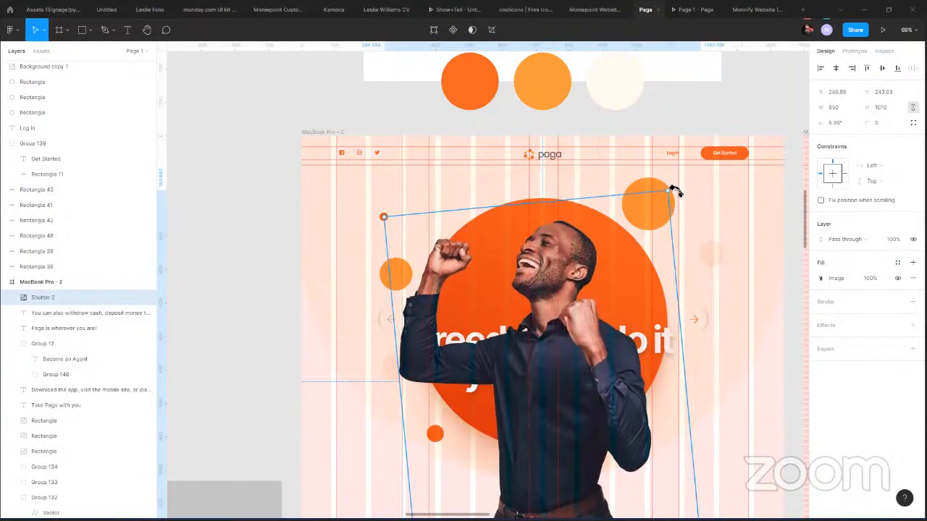
{"action": "left_click_drag", "start_coordinate": [577, 399], "coordinate": [588, 394]}
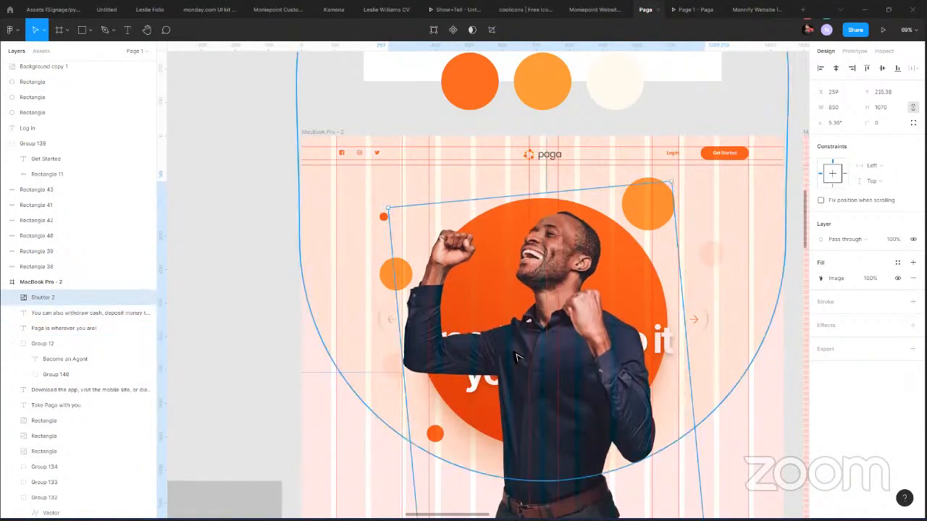
Transfer the cheering man's photo into the hero's masked group above the Ellipse 51 mask and place it over the orange circle.
{"action": "key", "text": "Delete"}
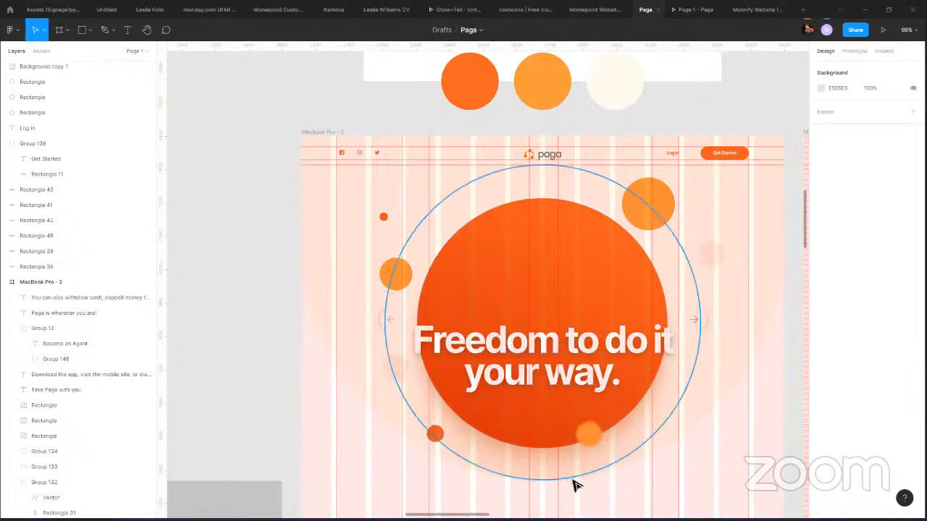
{"action": "left_click", "coordinate": [698, 430]}
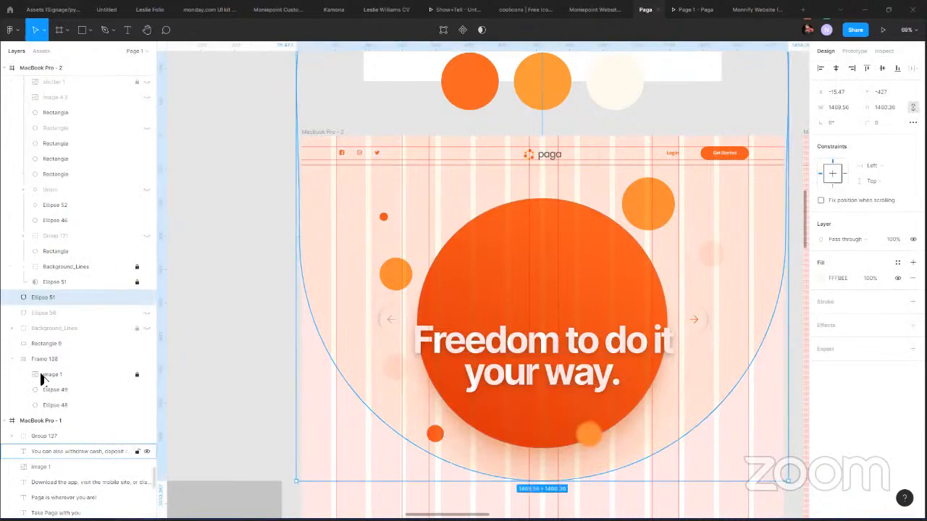
{"action": "left_click", "coordinate": [53, 282]}
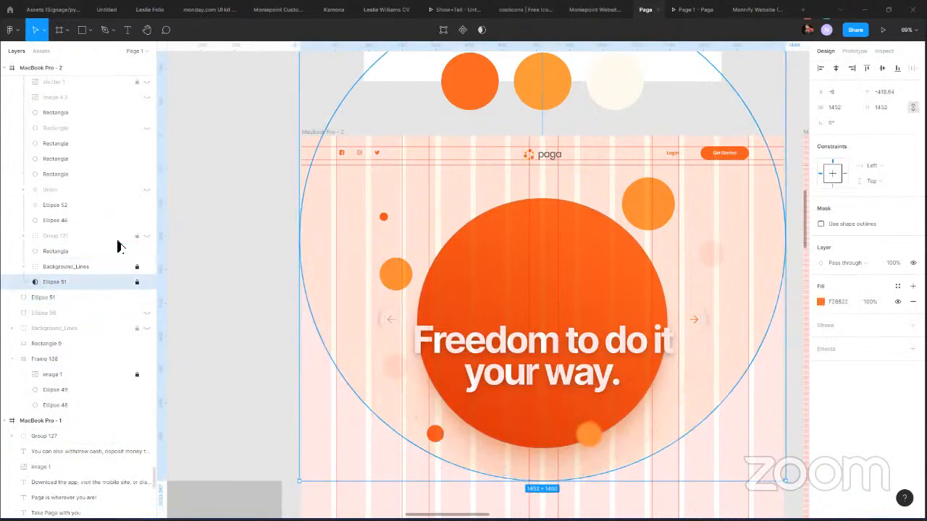
{"action": "key", "text": "ctrl+v"}
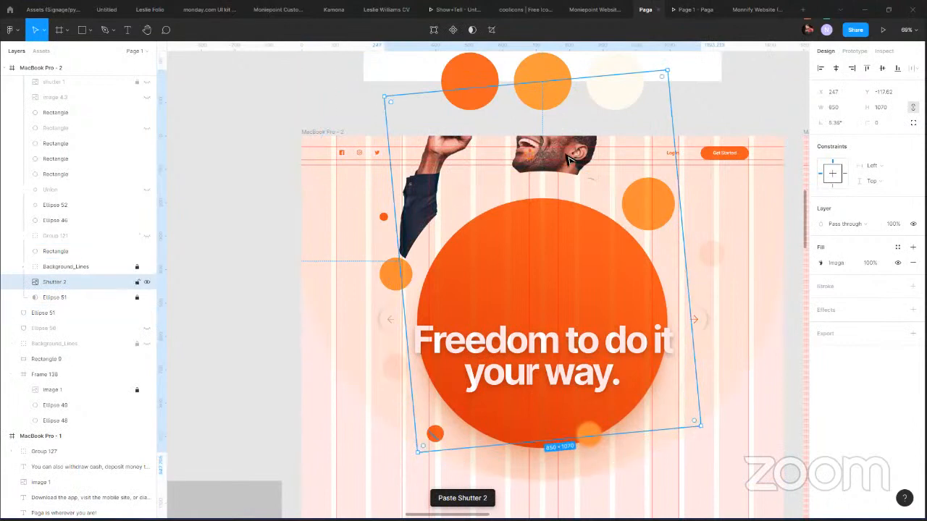
{"action": "left_click_drag", "start_coordinate": [569, 158], "coordinate": [574, 275]}
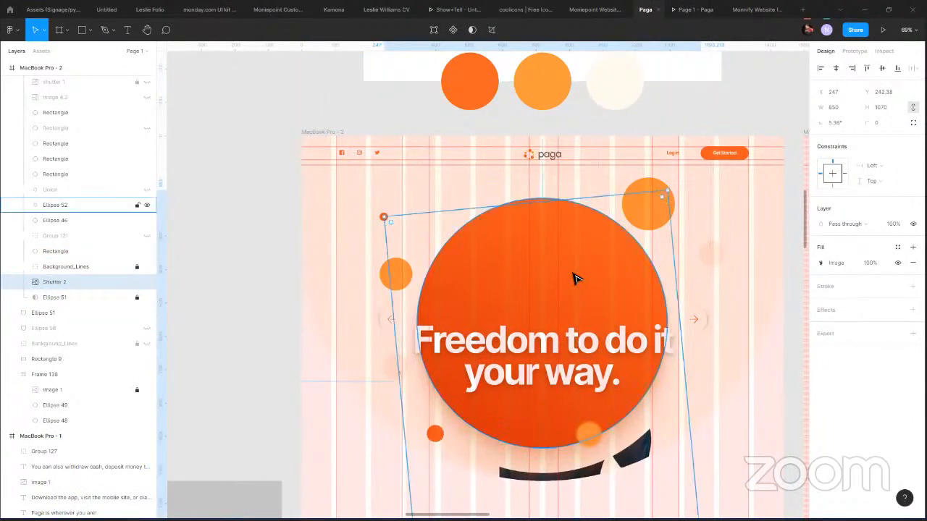
Bring the cheering man's photo forward within the masked group, in front of the orange circle and behind the headline.
{"action": "key", "text": "ctrl+]"}
{"action": "key", "text": "ctrl+]"}
{"action": "key", "text": "ctrl+]"}
{"action": "key", "text": "ctrl+]"}
{"action": "key", "text": "ctrl+]"}
{"action": "key", "text": "ctrl+]"}
{"action": "key", "text": "ctrl+]"}
{"action": "key", "text": "ctrl+]"}
{"action": "key", "text": "ctrl+]"}
{"action": "key", "text": "ctrl+]"}
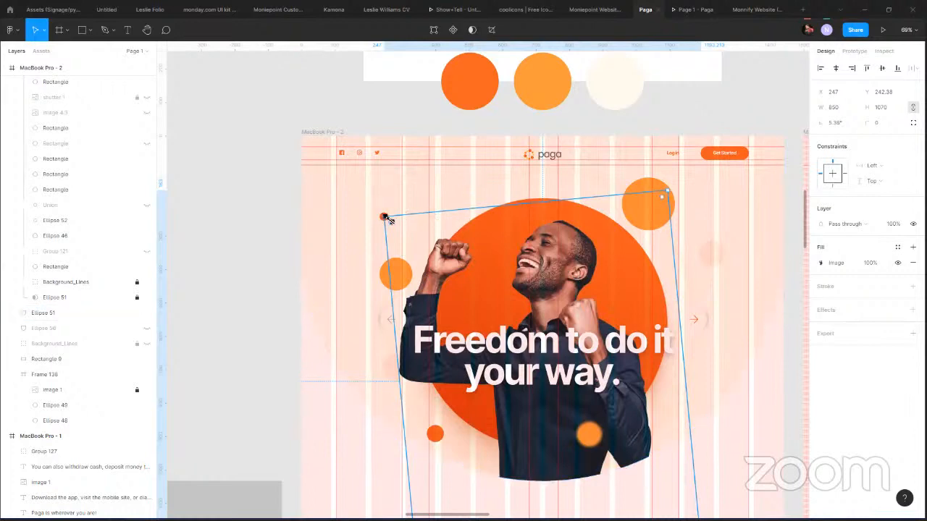
Enlarge the masked photo of the cheering man to about 922 × 1161 and shift it slightly right and up.
{"action": "left_click_drag", "start_coordinate": [384, 216], "coordinate": [371, 203]}
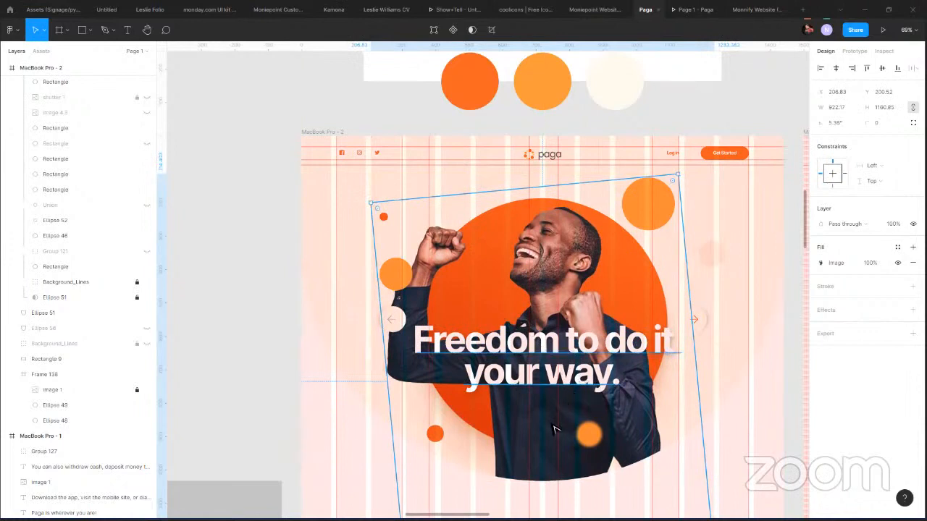
{"action": "key", "text": "ctrl+d"}
{"action": "mouse_move", "coordinate": [553, 437]}
{"action": "left_mouse_down"}
{"action": "mouse_move", "coordinate": [569, 430]}
{"action": "mouse_move", "coordinate": [563, 423]}
{"action": "left_mouse_up"}
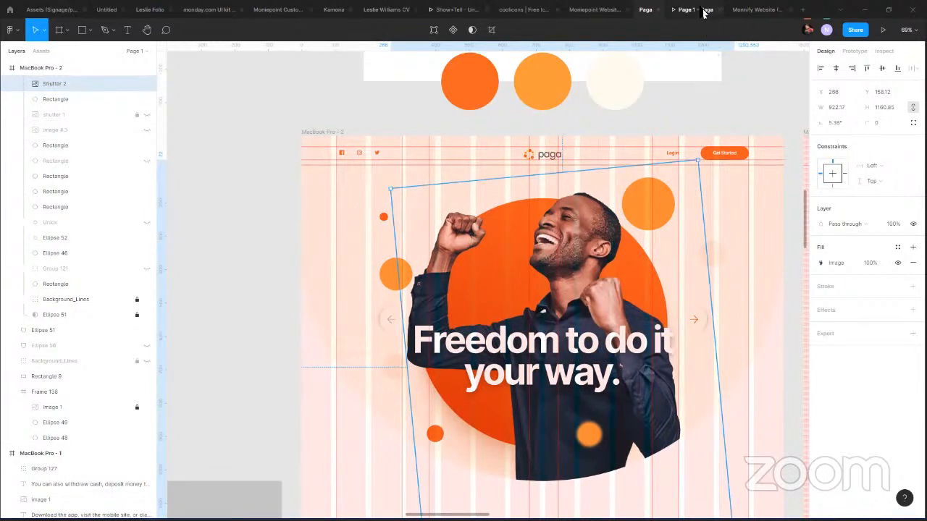
Check the hero with the cheering man in the Page 1 - Paga prototype preview and return to the Paga design file.
{"action": "key", "text": "ctrl+Tab"}
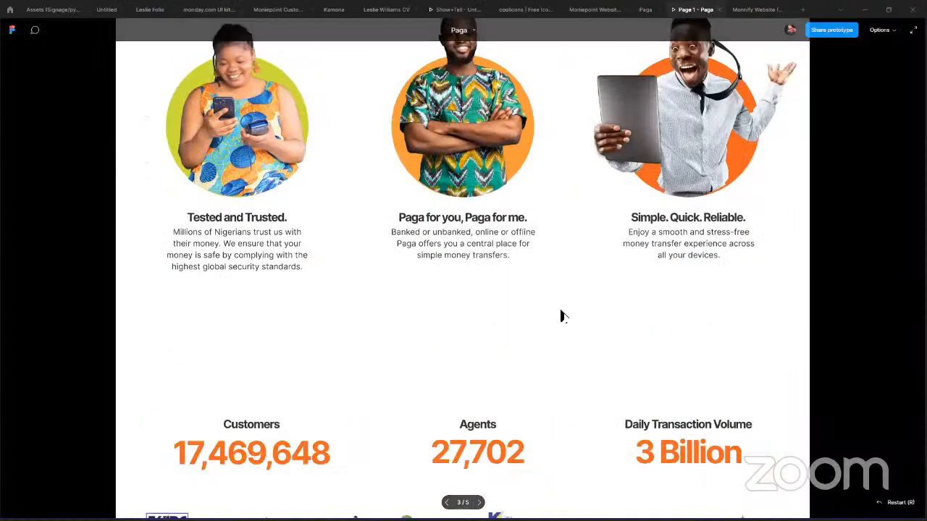
{"action": "scroll", "coordinate": [560, 314], "scroll_direction": "up", "scroll_amount": 10}
{"action": "scroll", "coordinate": [534, 447], "scroll_direction": "up", "scroll_amount": 5}
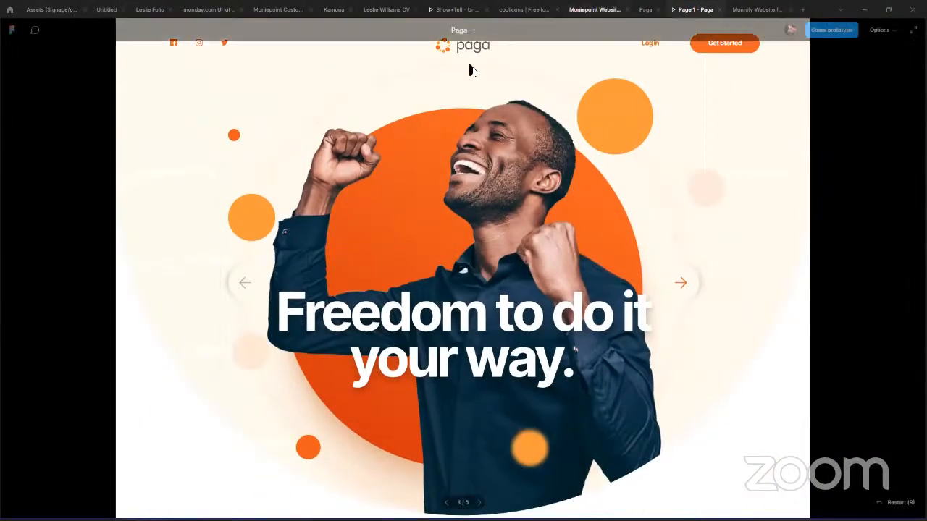
{"action": "key", "text": "ctrl+shift+Tab"}
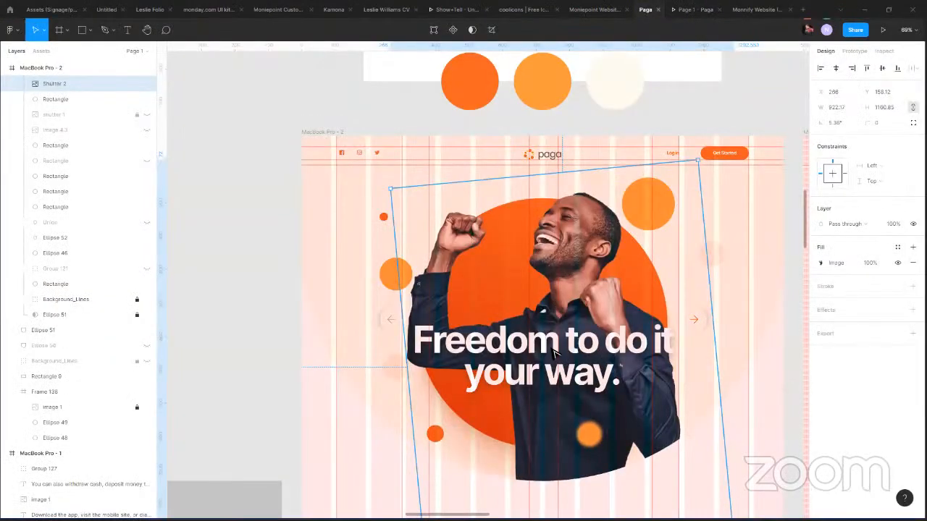
{"action": "left_click", "coordinate": [622, 379]}
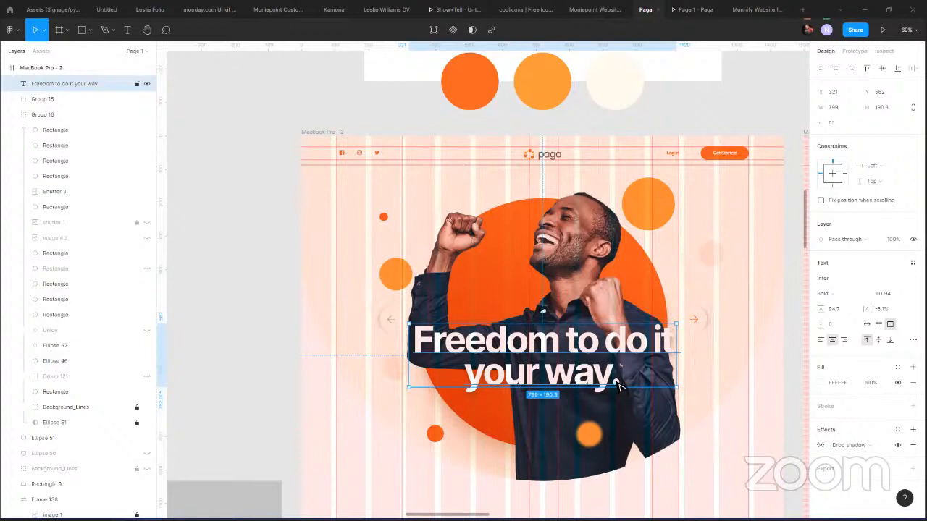
{"action": "double_click", "coordinate": [619, 386]}
{"action": "left_click", "coordinate": [621, 378]}
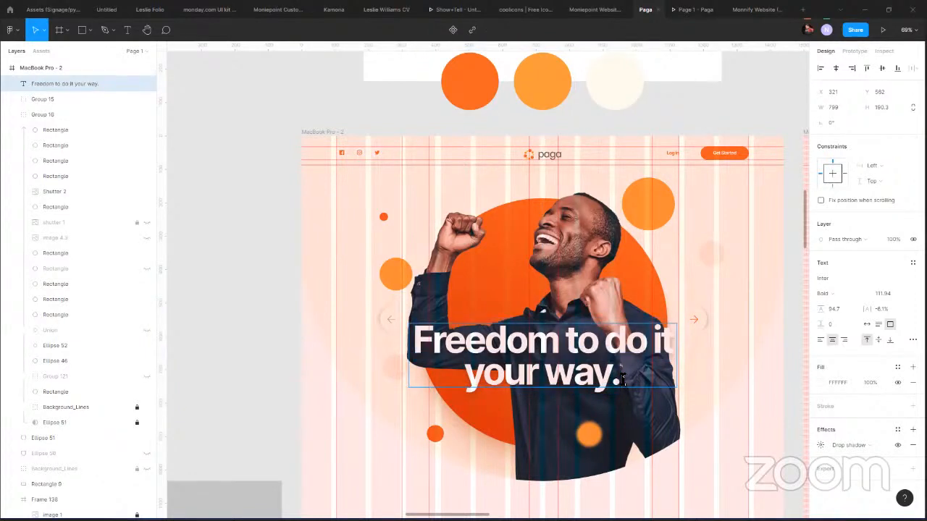
{"action": "right_click", "coordinate": [608, 371]}
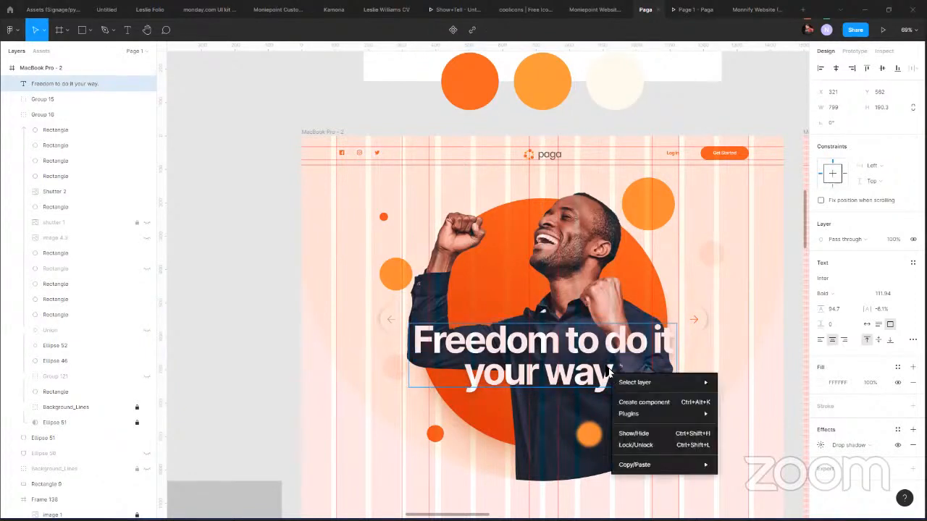
{"action": "left_click", "coordinate": [617, 311]}
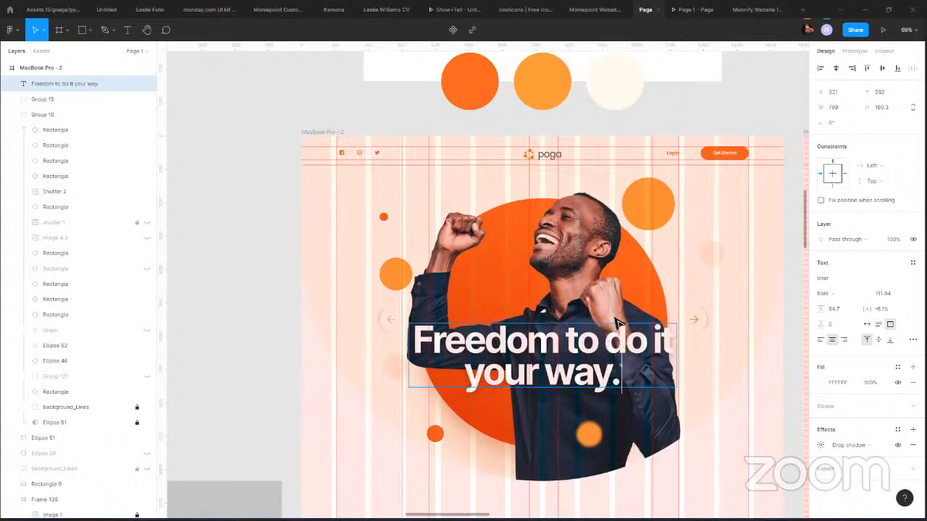
{"action": "right_click", "coordinate": [615, 311]}
{"action": "left_click", "coordinate": [567, 323]}
{"action": "left_click", "coordinate": [264, 258]}
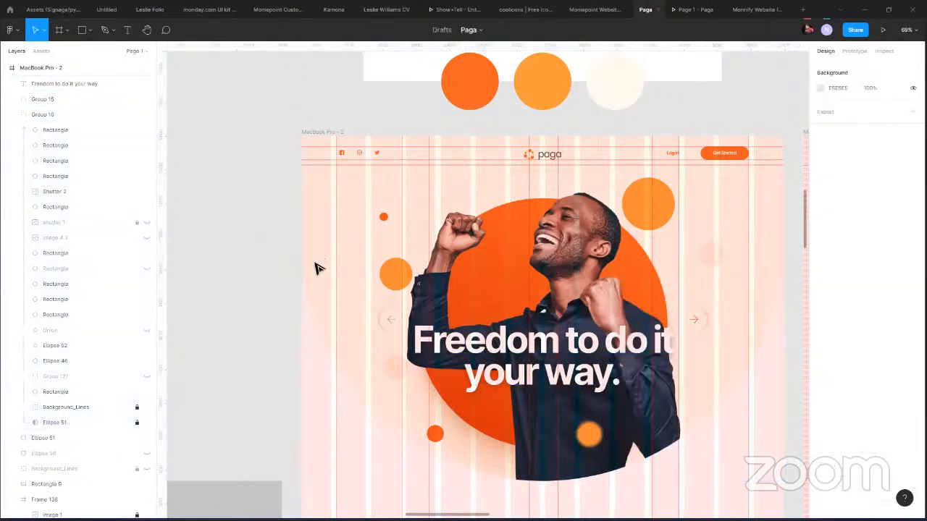
{"action": "left_click", "coordinate": [613, 387]}
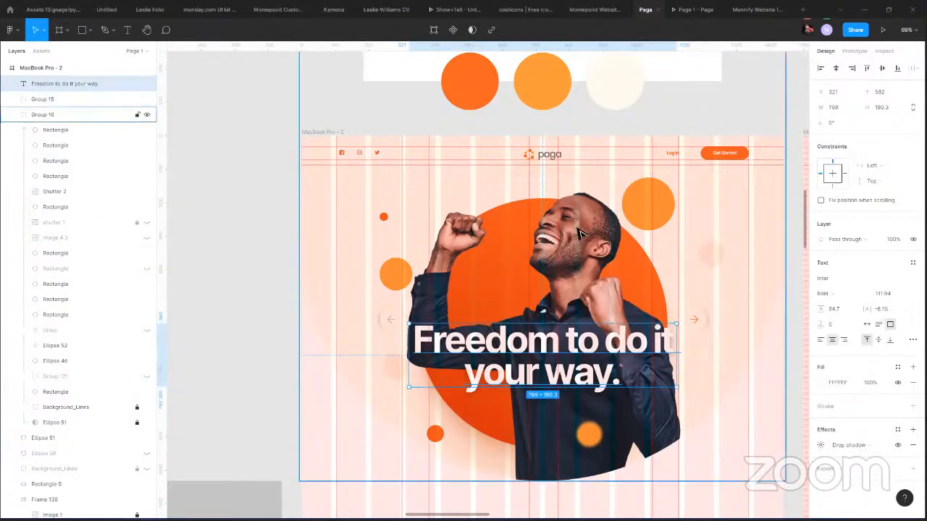
Straighten the cheering man's photo to 0° rotation and shift it left to about X 192 within the hero.
{"action": "double_click", "coordinate": [649, 200]}
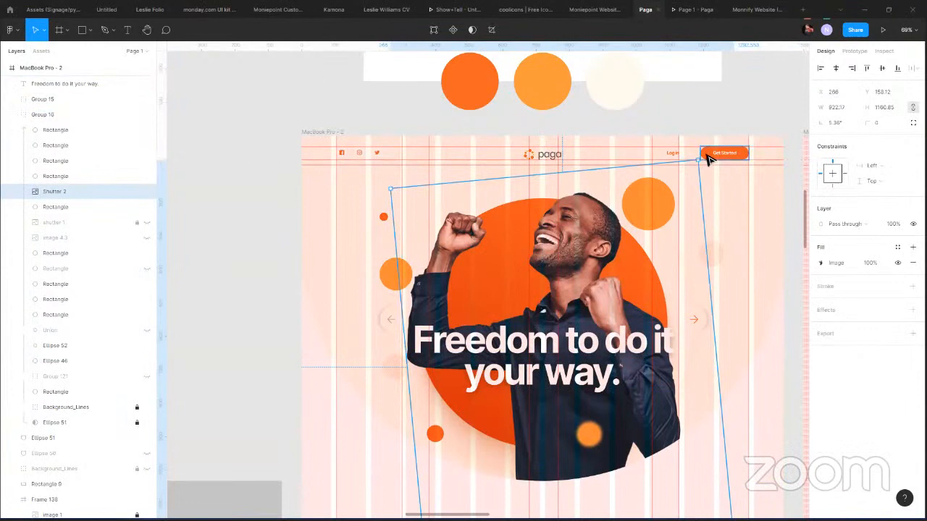
{"action": "left_click_drag", "start_coordinate": [704, 161], "coordinate": [717, 164]}
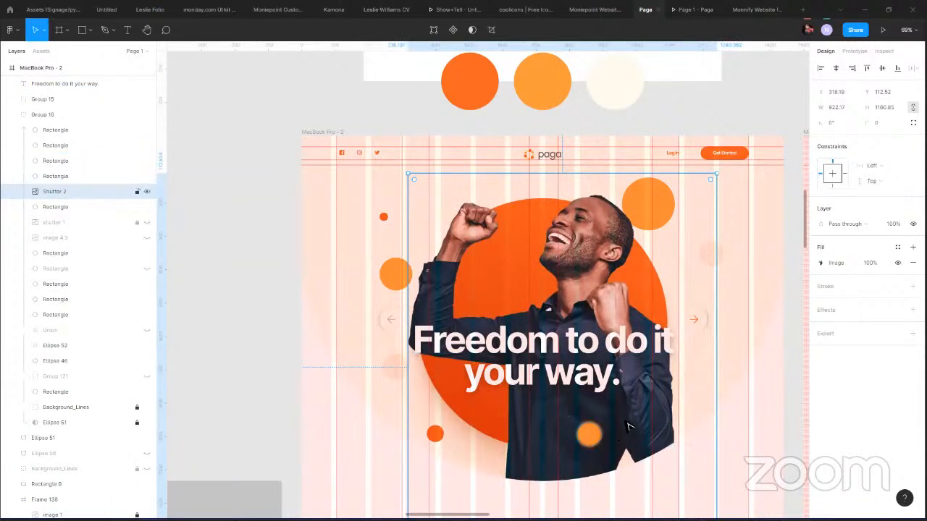
{"action": "left_click_drag", "start_coordinate": [628, 428], "coordinate": [570, 426]}
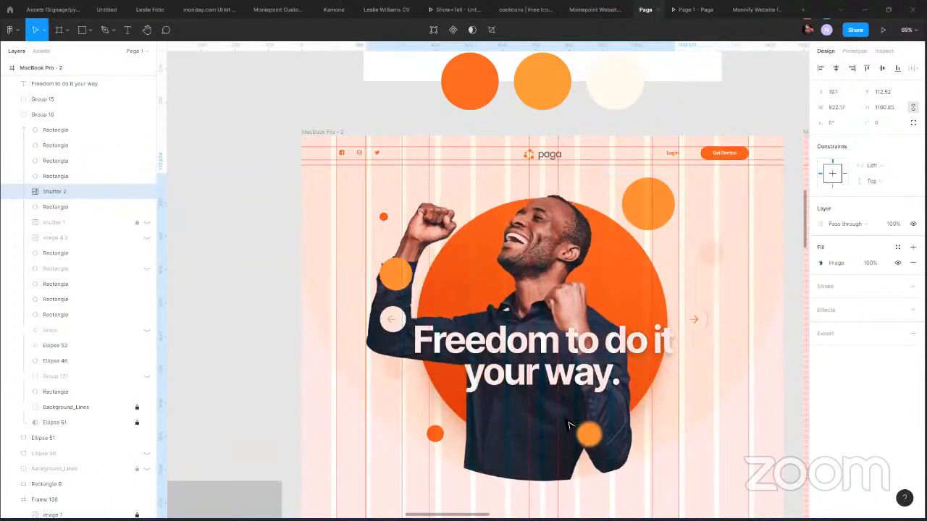
Copy the cut-out photo of the man in the patterned shirt into the hero's masked group, directly above the Shutter 2 photo.
{"action": "scroll", "coordinate": [570, 426], "scroll_direction": "down", "scroll_amount": 3}
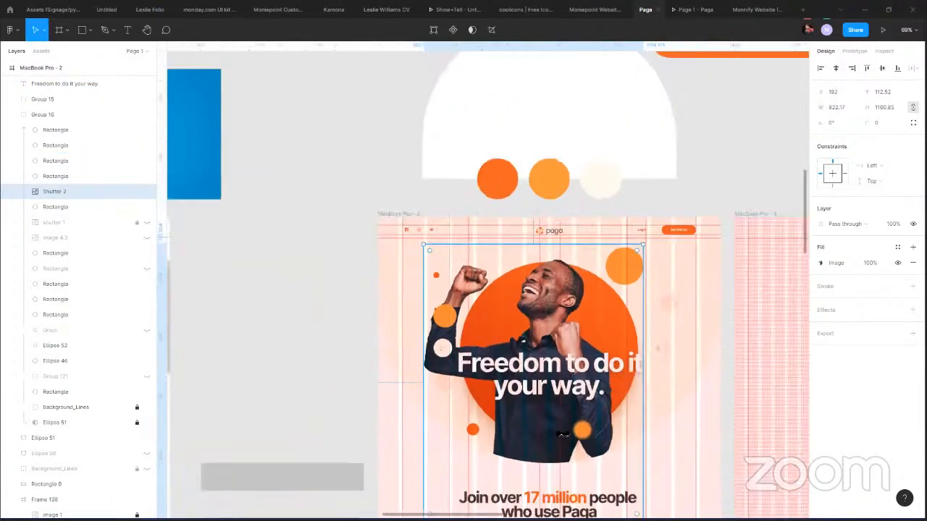
{"action": "scroll", "coordinate": [557, 428], "scroll_direction": "down", "scroll_amount": 2}
{"action": "left_click", "coordinate": [699, 203]}
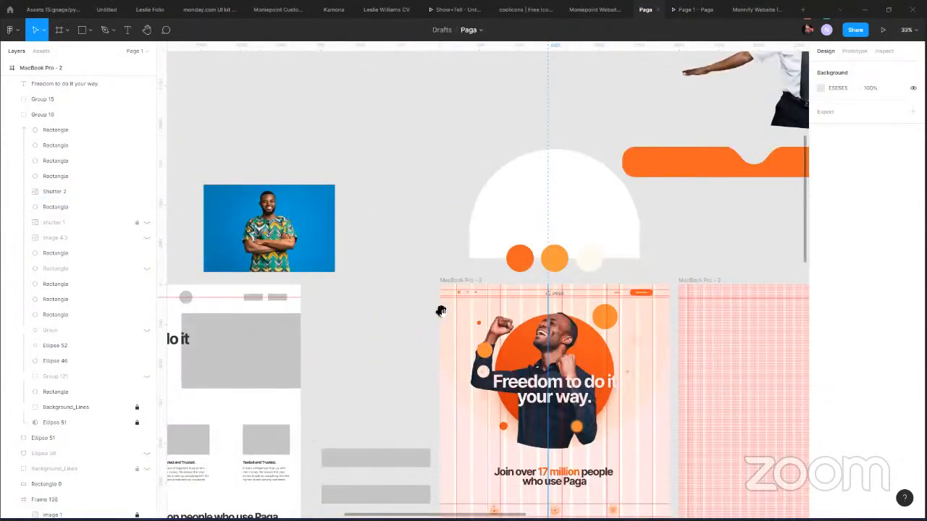
{"action": "scroll", "coordinate": [672, 274], "scroll_direction": "right", "scroll_amount": 1}
{"action": "scroll", "coordinate": [593, 375], "scroll_direction": "right", "scroll_amount": 2}
{"action": "scroll", "coordinate": [627, 174], "scroll_direction": "right", "scroll_amount": 2}
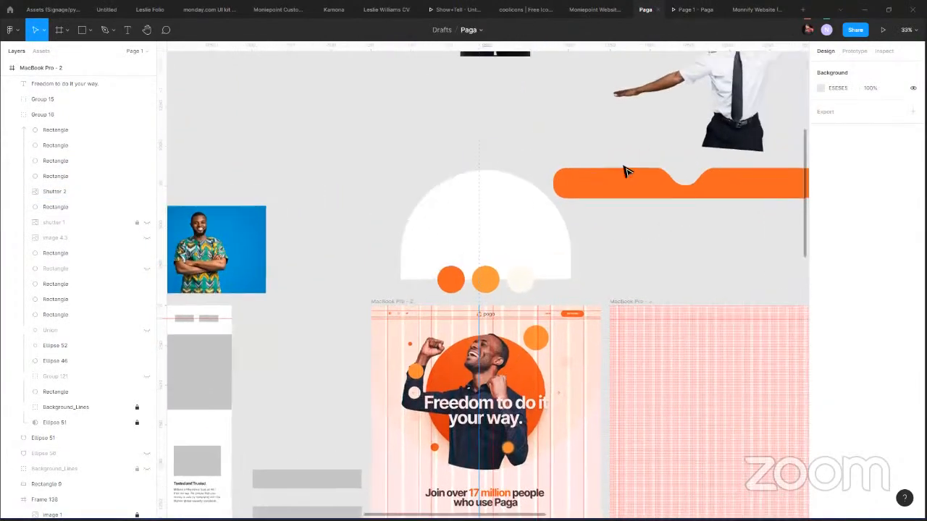
{"action": "left_click_drag", "start_coordinate": [610, 414], "coordinate": [640, 338]}
{"action": "scroll", "coordinate": [788, 91], "scroll_direction": "down", "scroll_amount": 1}
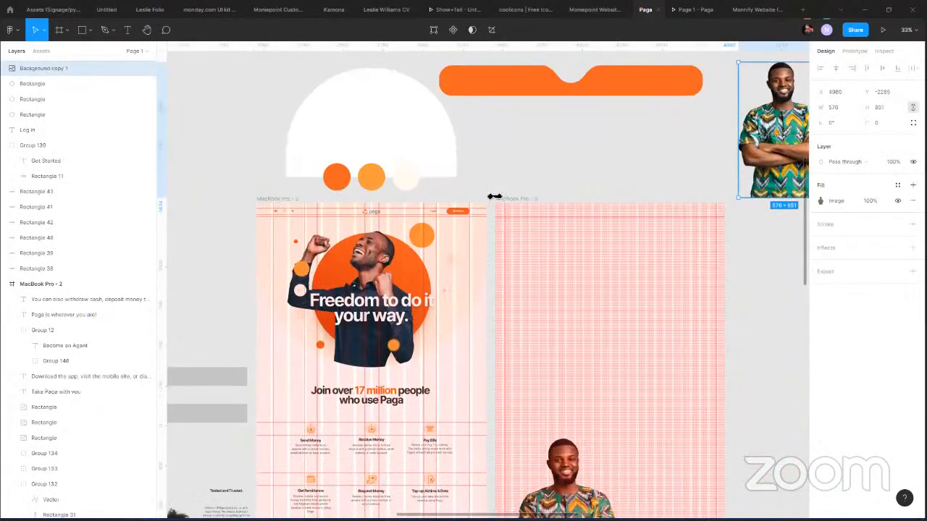
{"action": "scroll", "coordinate": [375, 252], "scroll_direction": "down", "scroll_amount": 3}
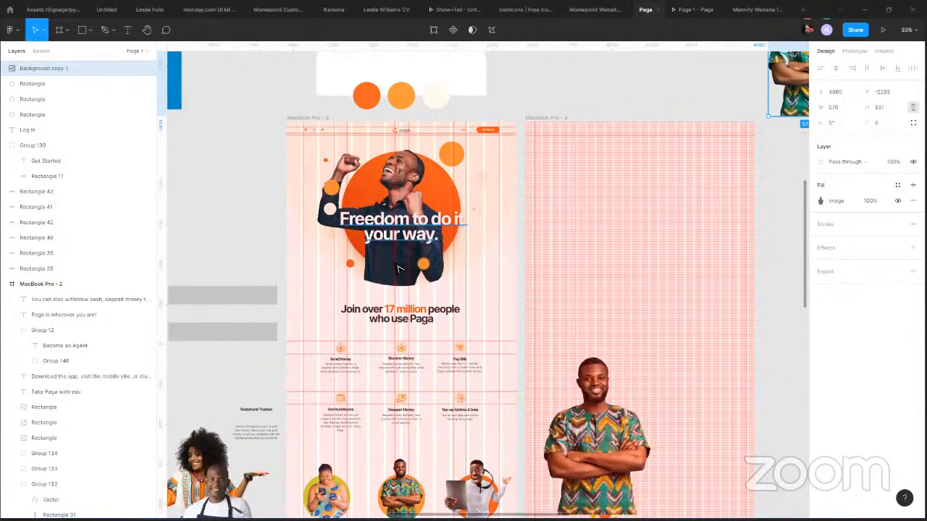
{"action": "key", "text": "Escape"}
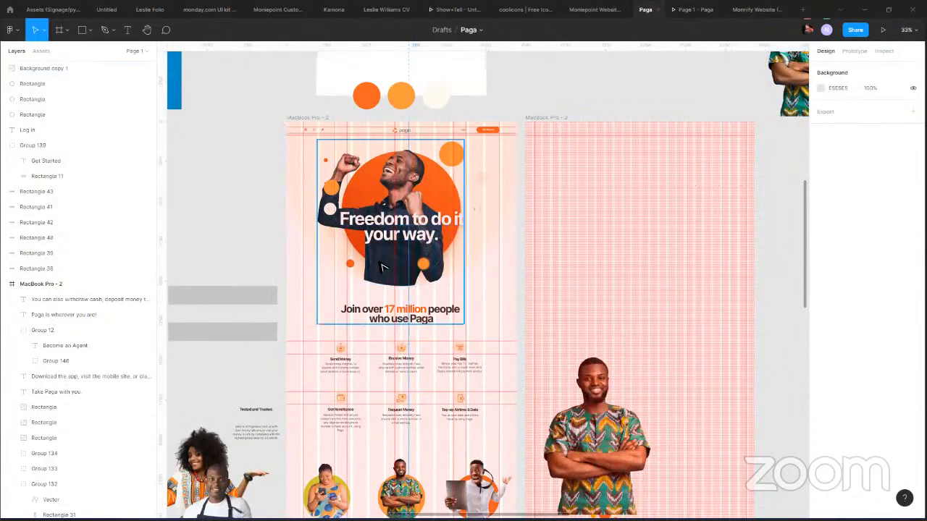
{"action": "left_click", "coordinate": [419, 279]}
{"action": "key", "text": "ctrl+v"}
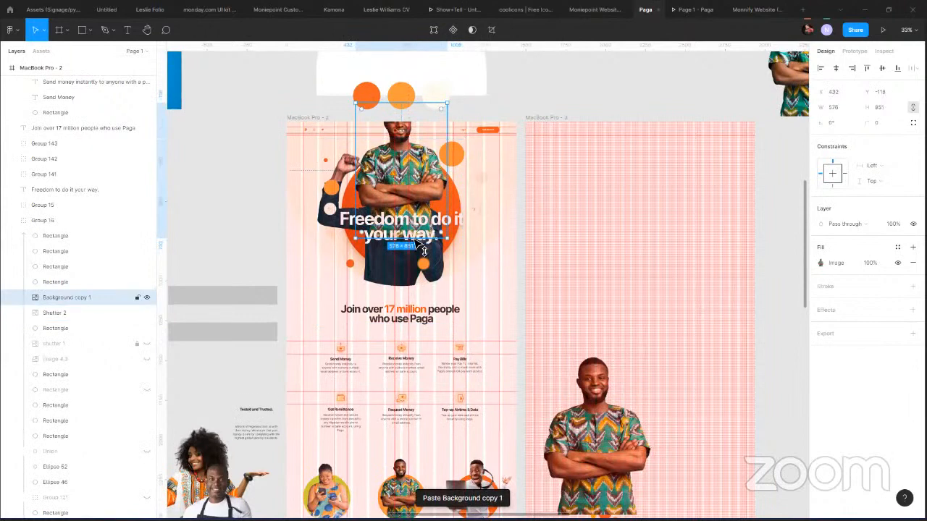
Lower the patterned-shirt man's photo over the orange circle to Y 182 and hide the cheering man's Shutter 2 photo.
{"action": "scroll", "coordinate": [423, 247], "scroll_direction": "up", "scroll_amount": 1}
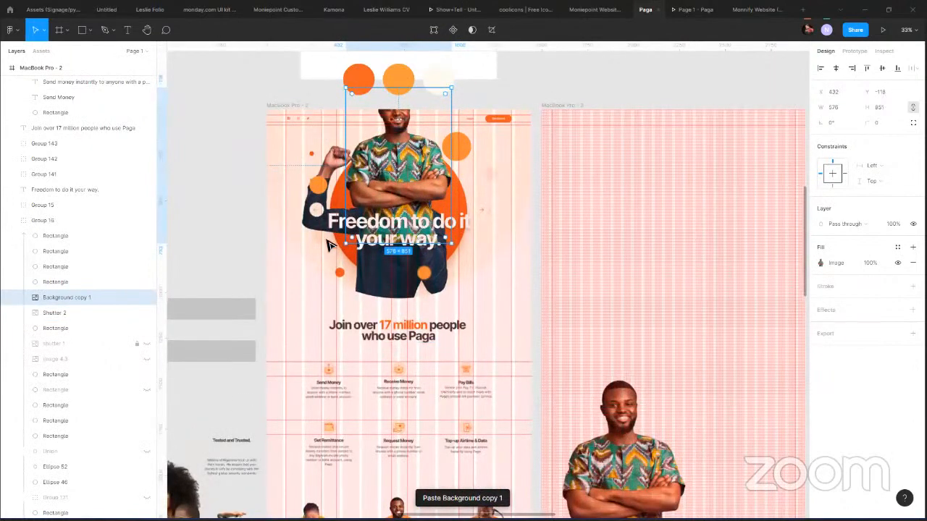
{"action": "left_click", "coordinate": [123, 314]}
{"action": "key", "text": "shift+2"}
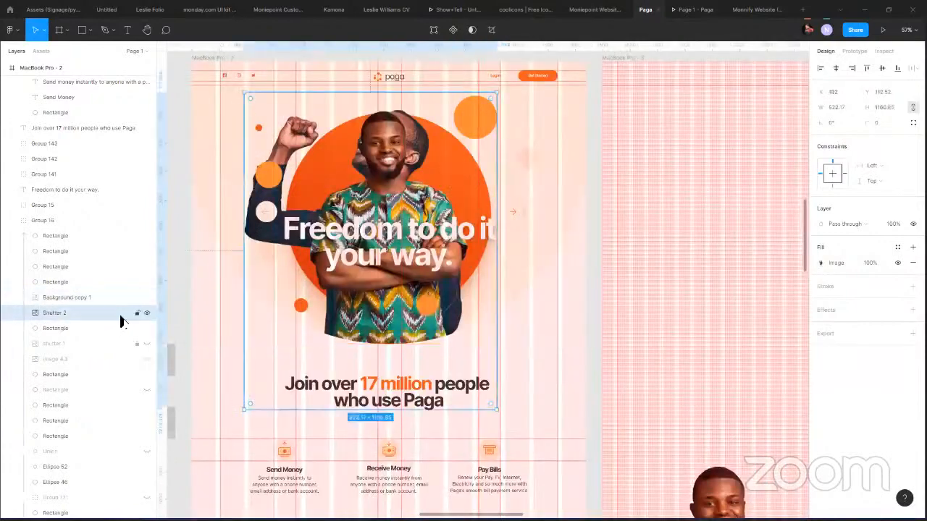
{"action": "left_click", "coordinate": [148, 315]}
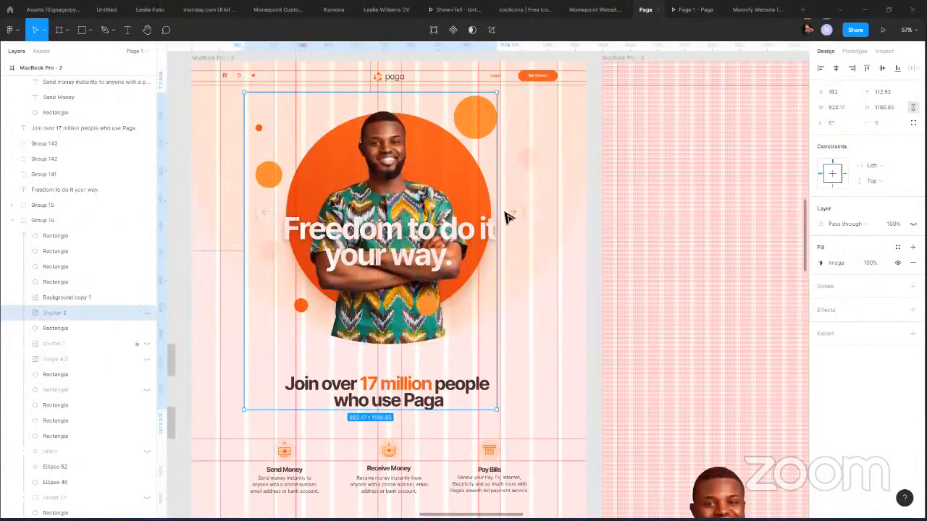
{"action": "left_click", "coordinate": [419, 143]}
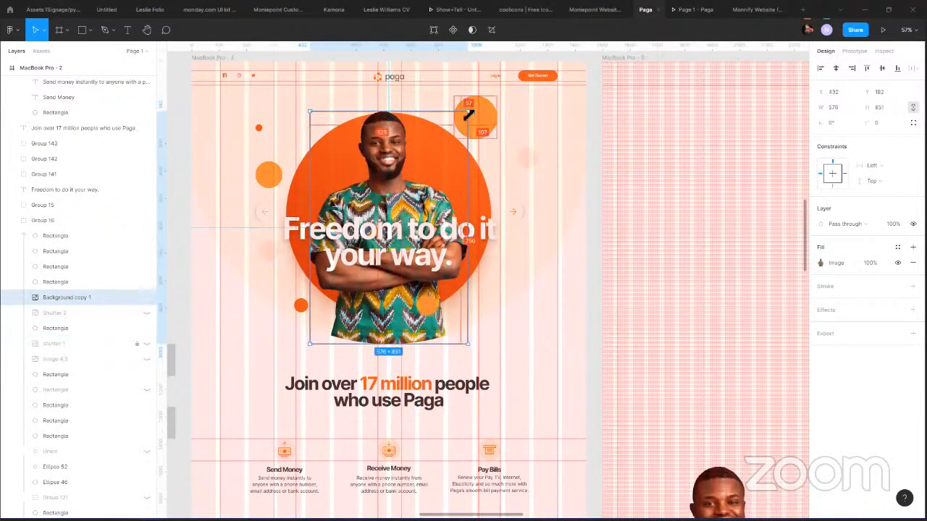
Resize the man's photo to about 618 × 913, reposition it over the orange circle, and check it in the prototype preview.
{"action": "left_click_drag", "start_coordinate": [478, 108], "coordinate": [484, 106]}
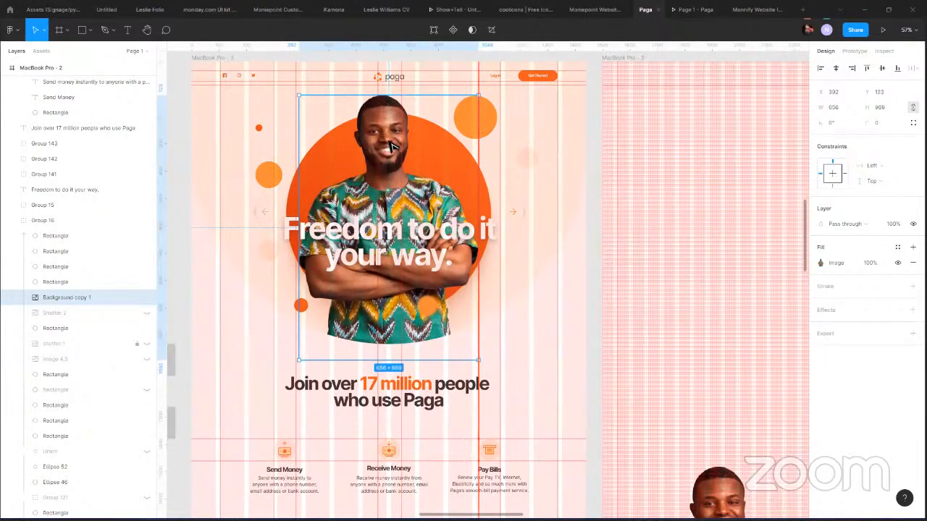
{"action": "left_click_drag", "start_coordinate": [391, 147], "coordinate": [387, 148]}
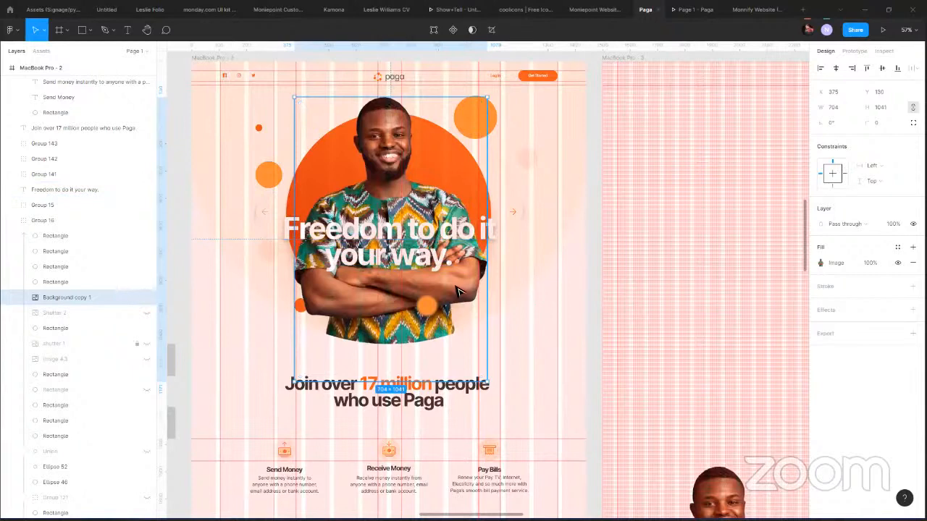
{"action": "left_click_drag", "start_coordinate": [487, 384], "coordinate": [470, 360]}
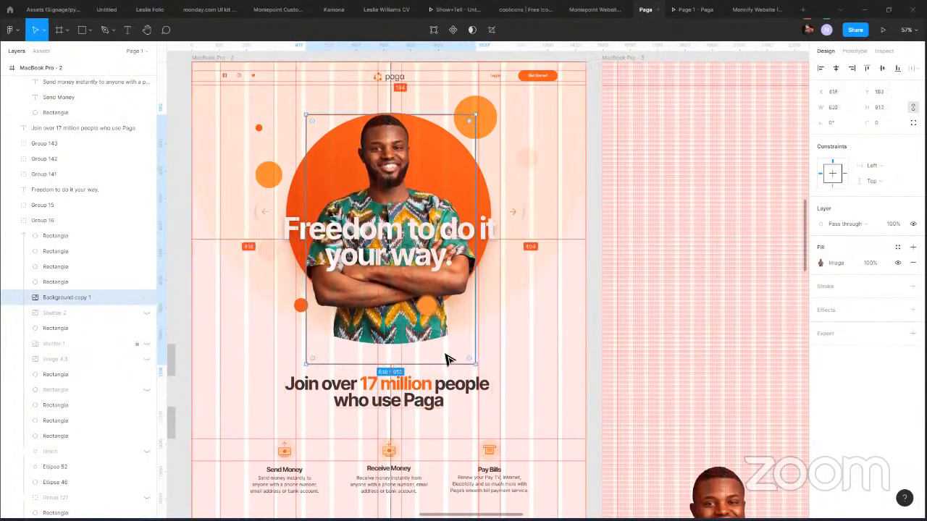
{"action": "left_click_drag", "start_coordinate": [423, 338], "coordinate": [424, 323]}
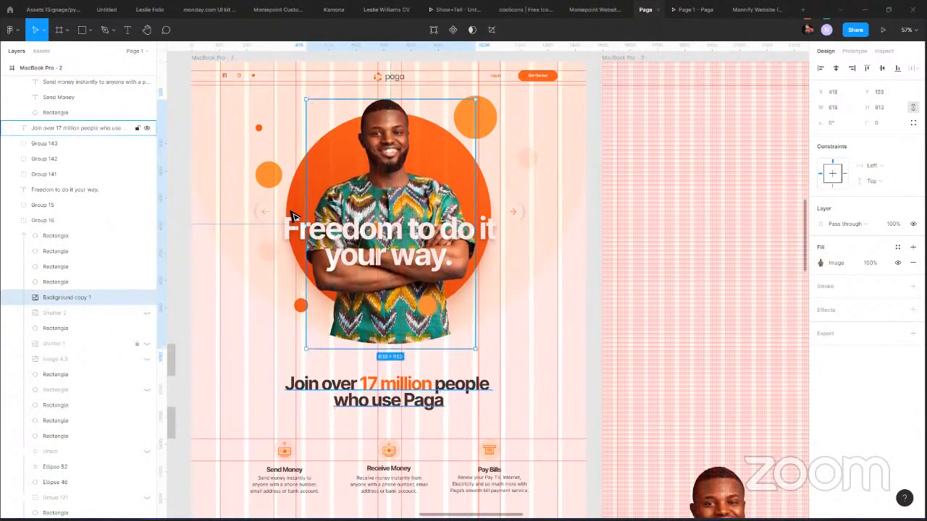
{"action": "left_click", "coordinate": [688, 17]}
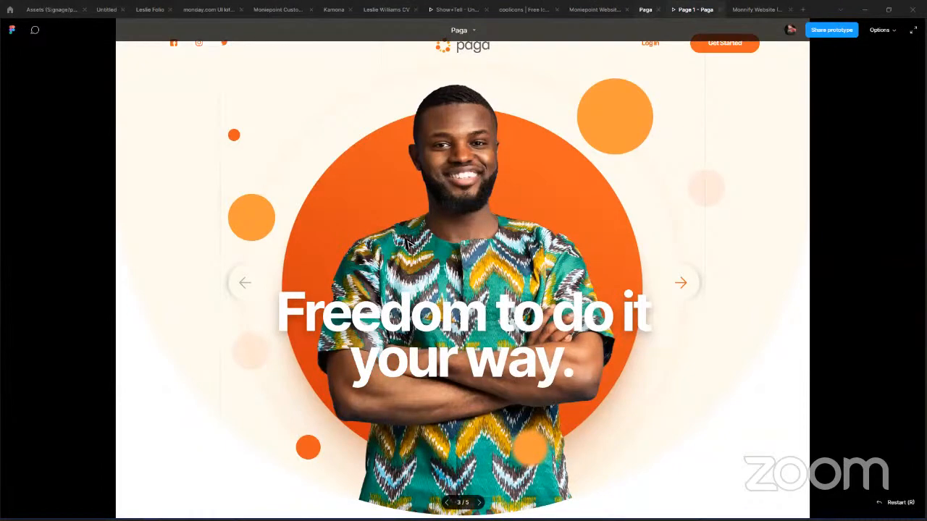
{"action": "key", "text": "ctrl+shift+Tab"}
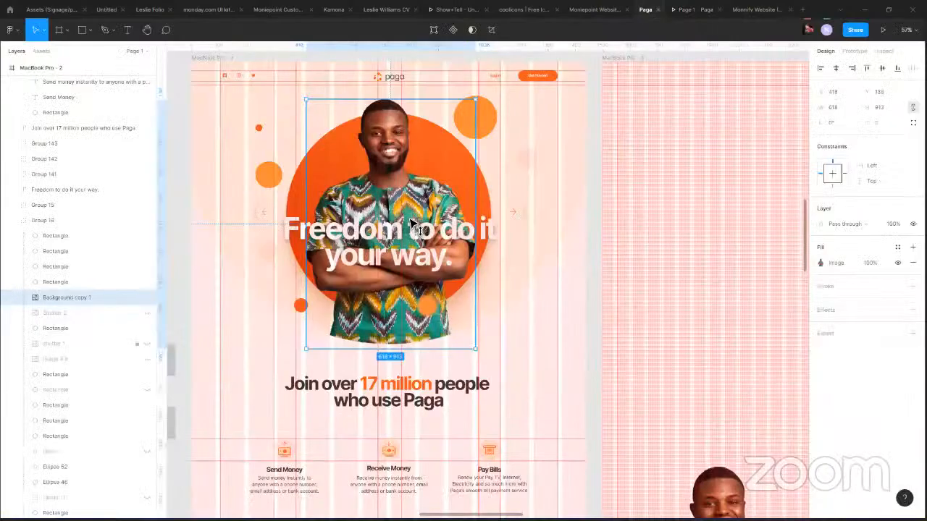
Move the "Freedom to do it your way." headline up to Y 495 and check it in the prototype preview.
{"action": "left_click", "coordinate": [413, 226]}
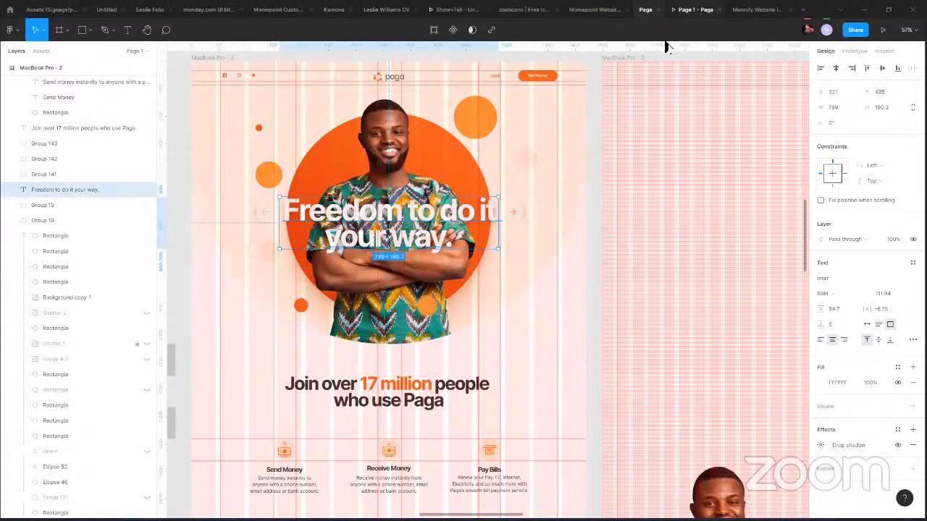
{"action": "key", "text": "ctrl+Tab"}
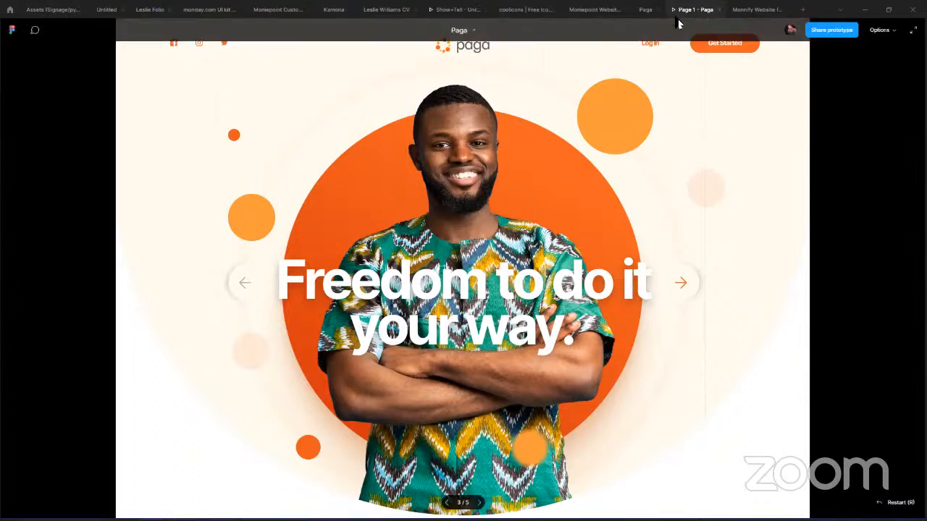
{"action": "left_click", "coordinate": [647, 10]}
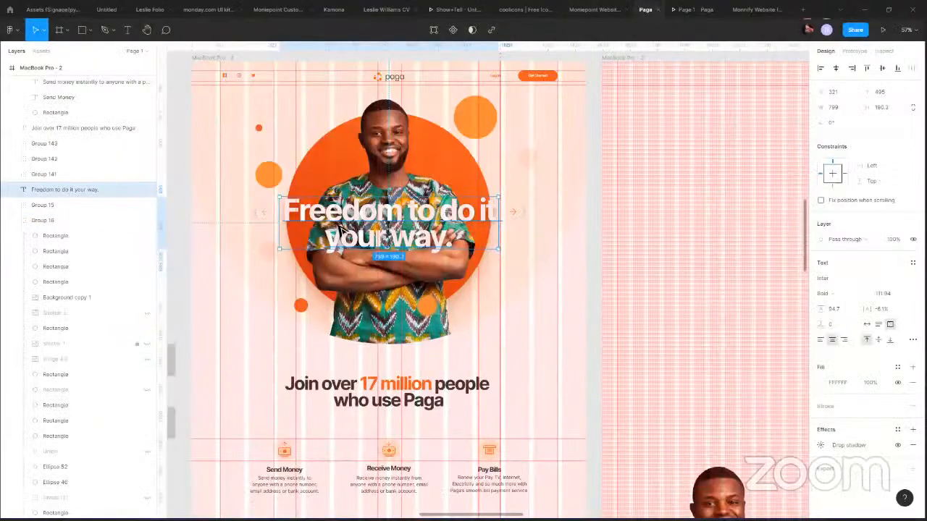
Draw a rectangle of about 500 × 189 over the middle of the headline and fill it with 111111.
{"action": "scroll", "coordinate": [395, 211], "scroll_direction": "up", "scroll_amount": 5}
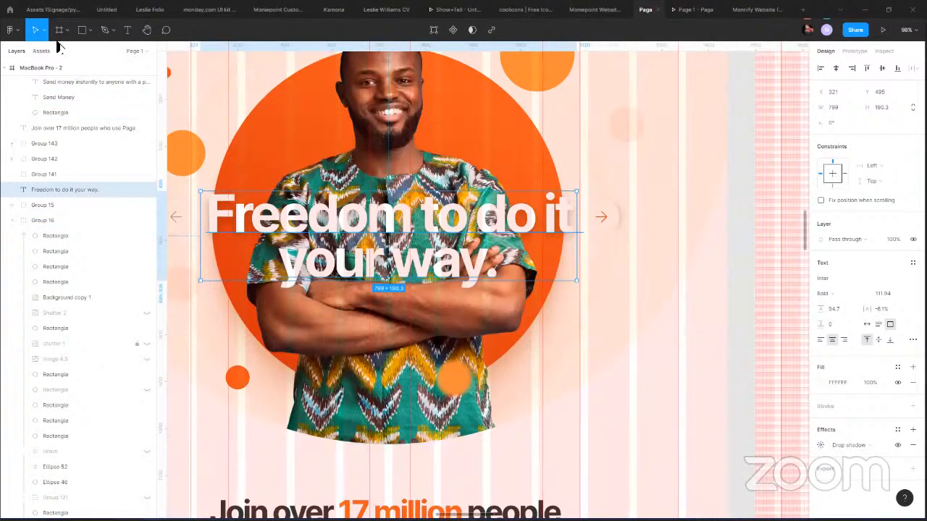
{"action": "left_click", "coordinate": [84, 30]}
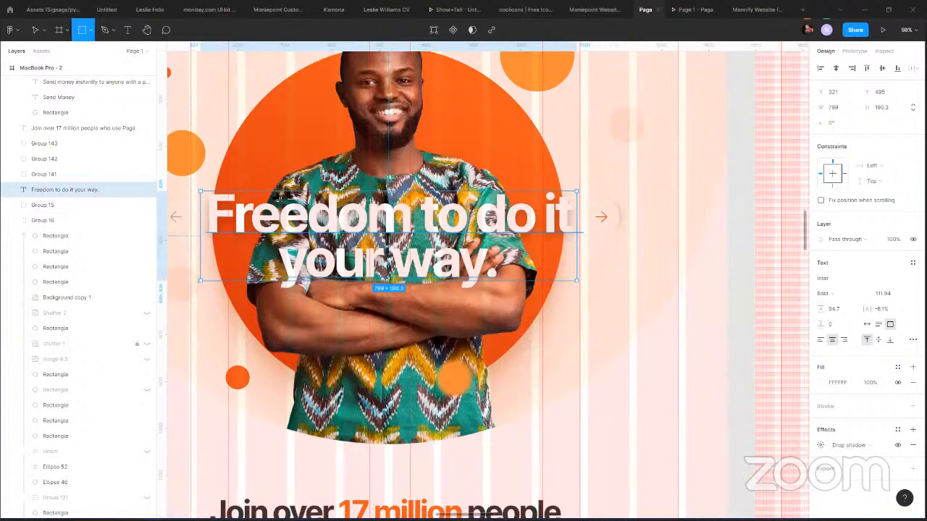
{"action": "left_click_drag", "start_coordinate": [275, 196], "coordinate": [512, 294]}
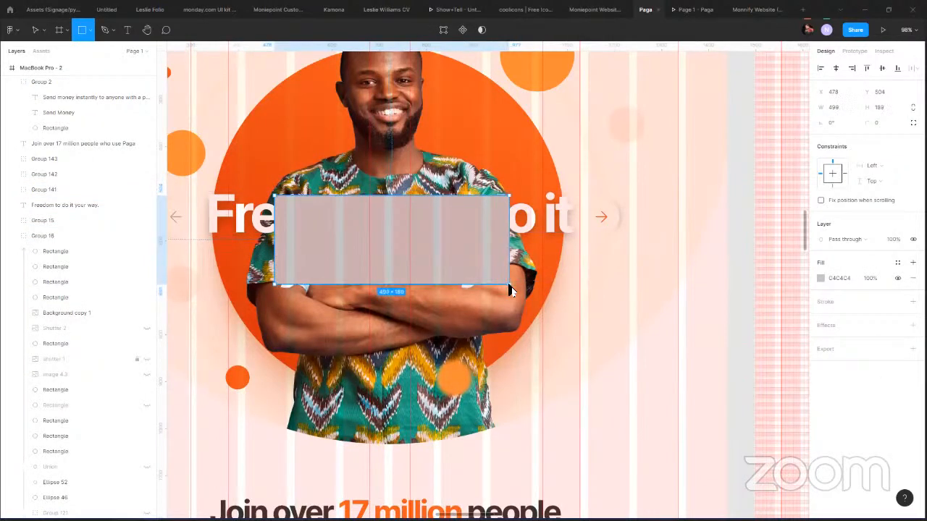
{"action": "left_click", "coordinate": [821, 279]}
{"action": "left_click_drag", "start_coordinate": [722, 312], "coordinate": [693, 413]}
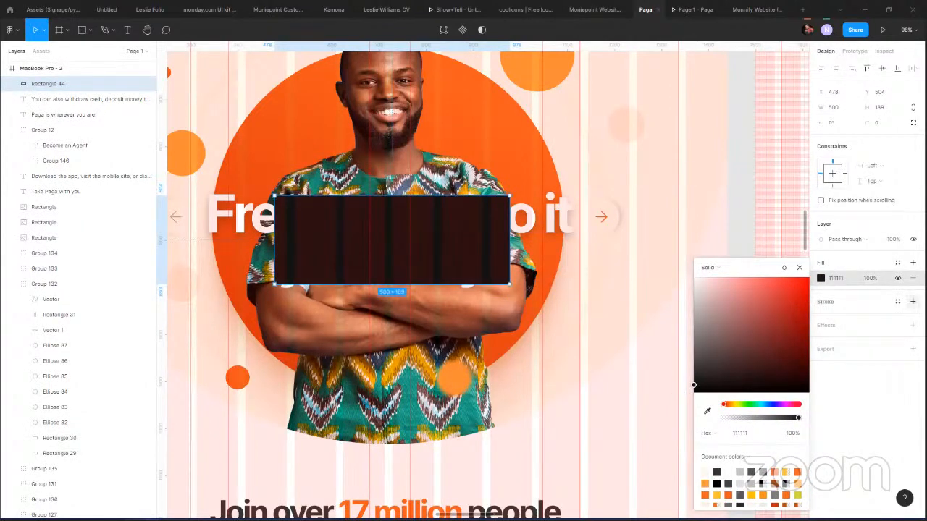
Add a layer blur effect of about 78 to the dark rectangle.
{"action": "left_click", "coordinate": [912, 325]}
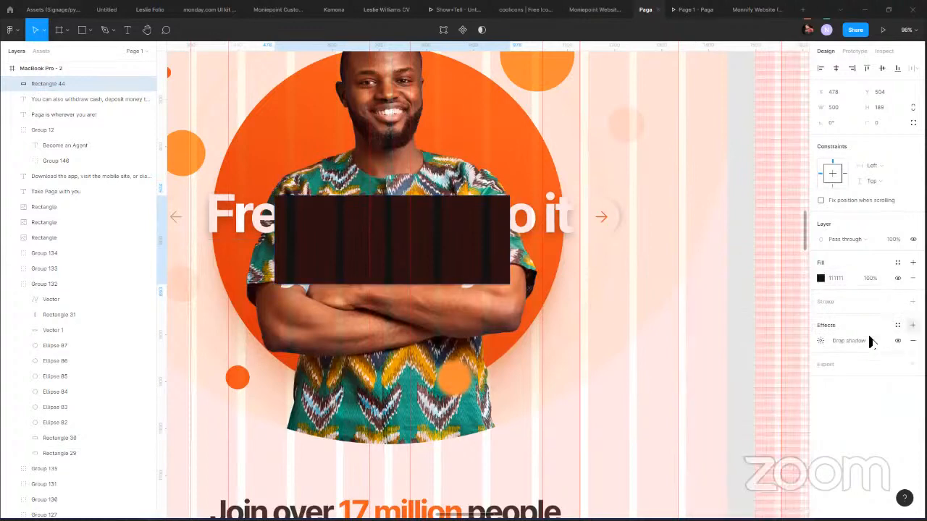
{"action": "left_click", "coordinate": [867, 340]}
{"action": "left_click", "coordinate": [854, 358]}
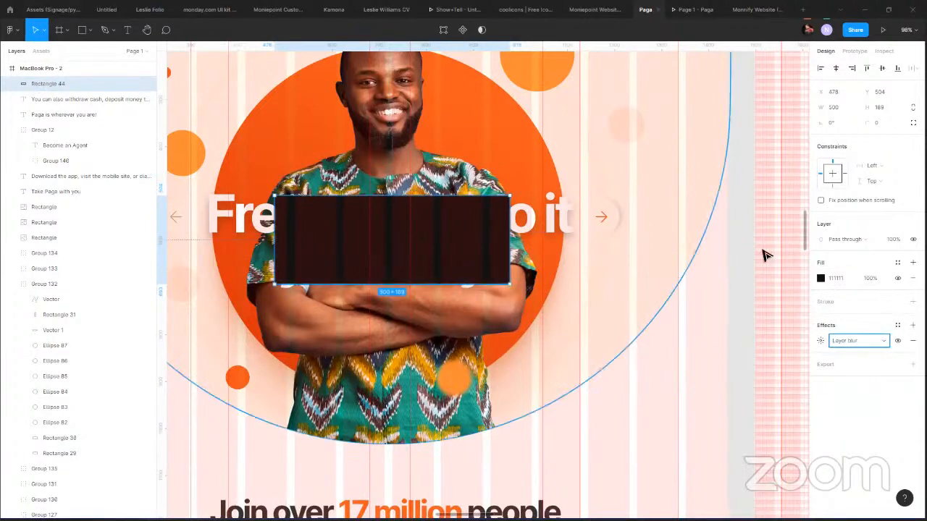
{"action": "left_click", "coordinate": [821, 345]}
{"action": "left_click", "coordinate": [706, 367]}
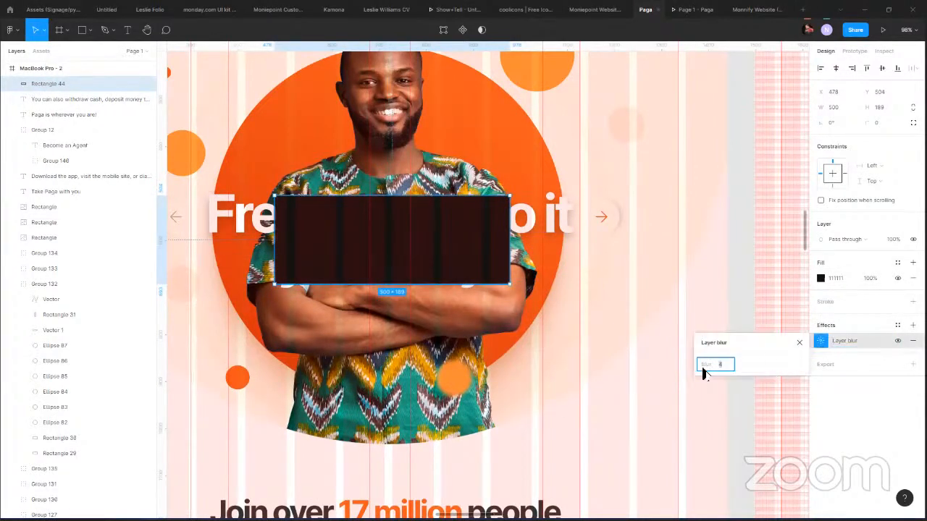
{"action": "type", "text": "20"}
{"action": "left_click_drag", "start_coordinate": [861, 355], "coordinate": [488, 302]}
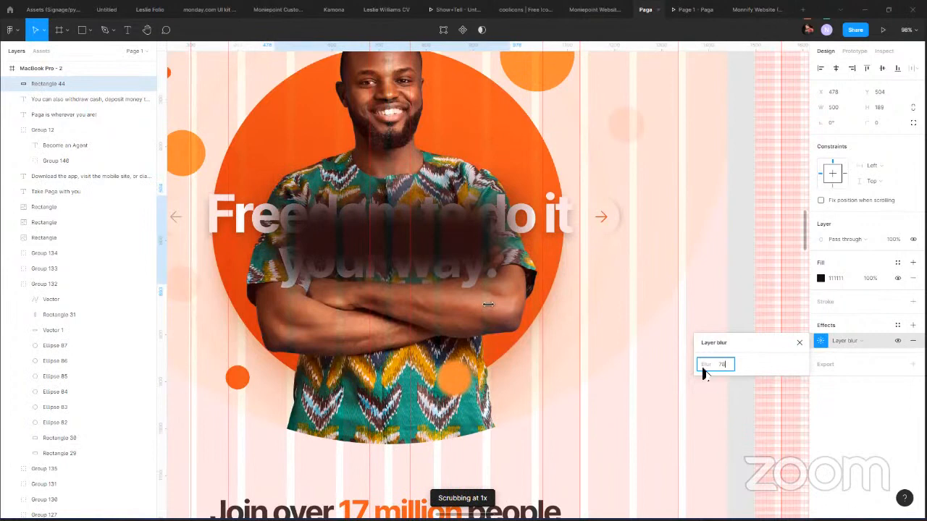
Send the blurred rectangle backward through the layers until it sits behind the headline and just above Group 16.
{"action": "key", "text": "ctrl+bracketleft"}
{"action": "key", "text": "ctrl+bracketleft"}
{"action": "key", "text": "ctrl+bracketleft"}
{"action": "key", "text": "ctrl+bracketleft"}
{"action": "key", "text": "ctrl+bracketleft"}
{"action": "key", "text": "ctrl+bracketleft"}
{"action": "key", "text": "ctrl+bracketleft"}
{"action": "key", "text": "ctrl+bracketleft"}
{"action": "key", "text": "ctrl+bracketleft"}
{"action": "key", "text": "ctrl+bracketleft"}
{"action": "key", "text": "ctrl+bracketleft"}
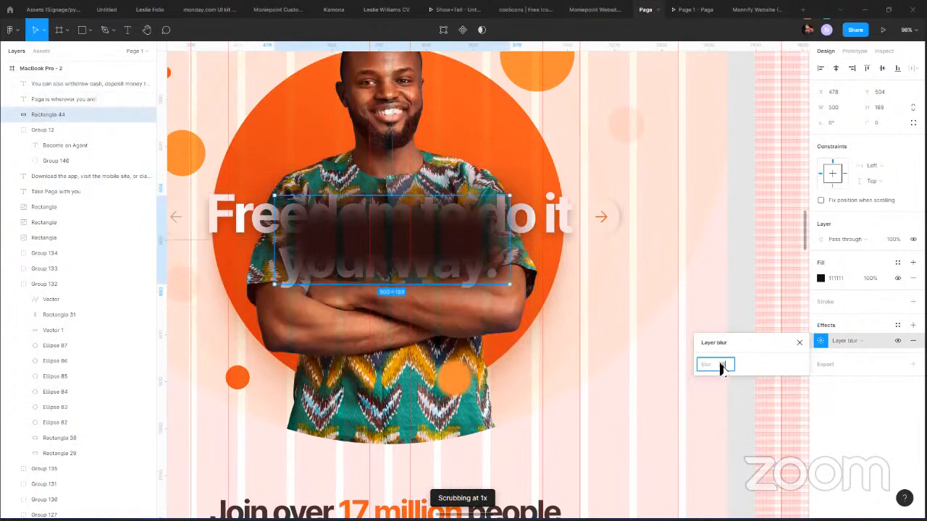
{"action": "key", "text": "ctrl+bracketleft"}
{"action": "key", "text": "ctrl+bracketleft"}
{"action": "key", "text": "ctrl+bracketleft"}
{"action": "key", "text": "ctrl+bracketleft"}
{"action": "key", "text": "ctrl+bracketleft"}
{"action": "key", "text": "ctrl+bracketleft"}
{"action": "key", "text": "ctrl+bracketleft"}
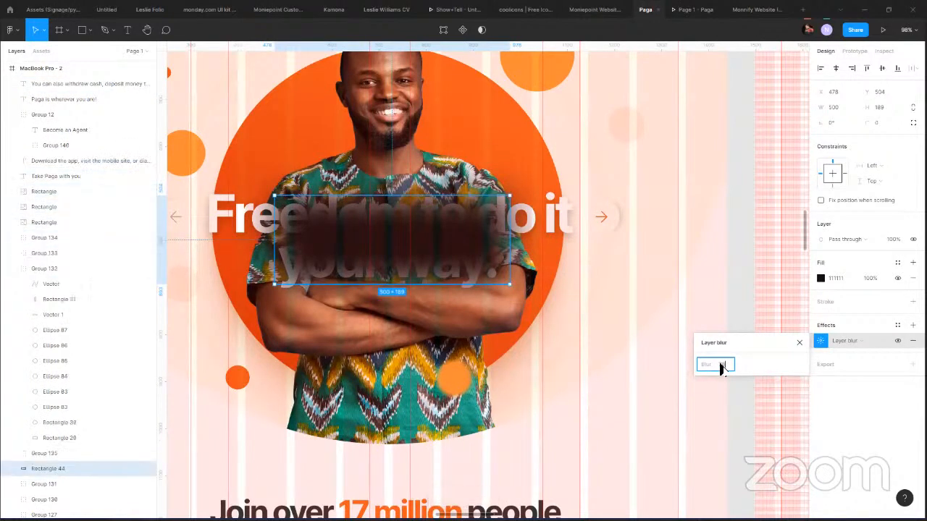
{"action": "key", "text": "ctrl+bracketright"}
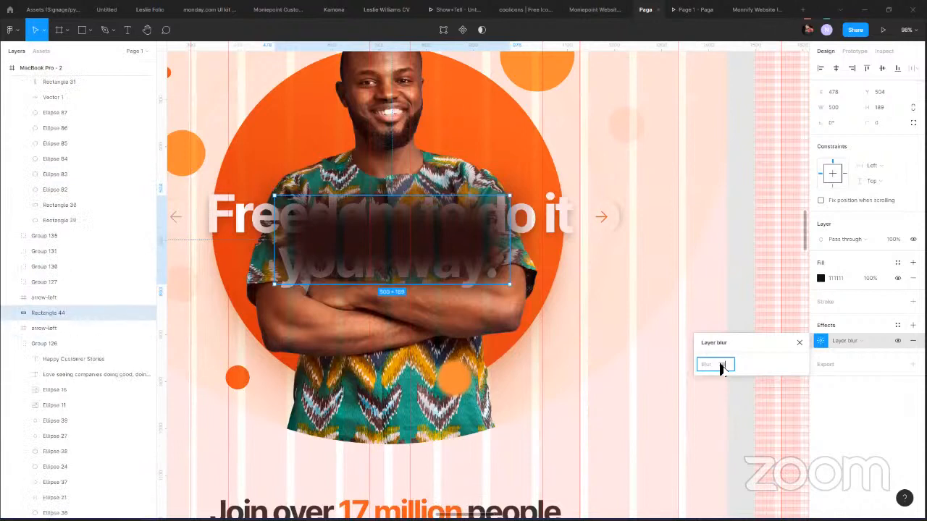
{"action": "key", "text": "ctrl+bracketleft"}
{"action": "key", "text": "ctrl+bracketleft"}
{"action": "key", "text": "ctrl+bracketleft"}
{"action": "key", "text": "ctrl+bracketleft"}
{"action": "key", "text": "ctrl+bracketleft"}
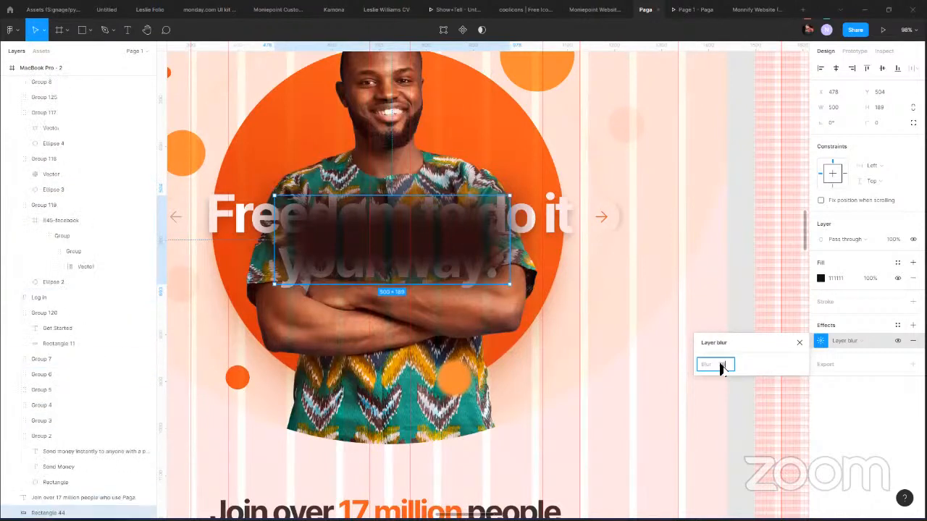
{"action": "key", "text": "ctrl+bracketleft"}
{"action": "key", "text": "ctrl+bracketleft"}
{"action": "key", "text": "ctrl+bracketleft"}
{"action": "key", "text": "ctrl+bracketleft"}
{"action": "key", "text": "ctrl+bracketleft"}
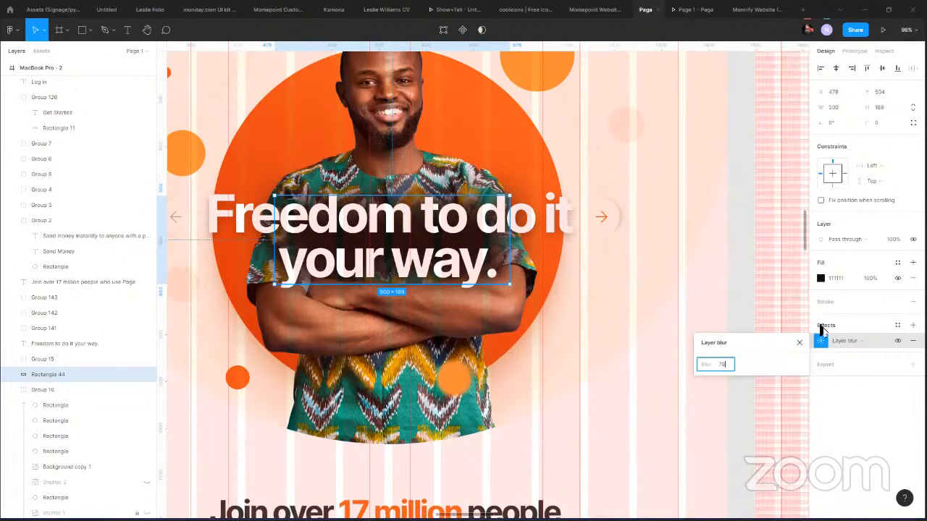
Set the rectangle's layer blur to 101 and lower its fill opacity to about 60%.
{"action": "left_click_drag", "start_coordinate": [708, 363], "coordinate": [629, 380]}
{"action": "left_click_drag", "start_coordinate": [707, 364], "coordinate": [770, 360]}
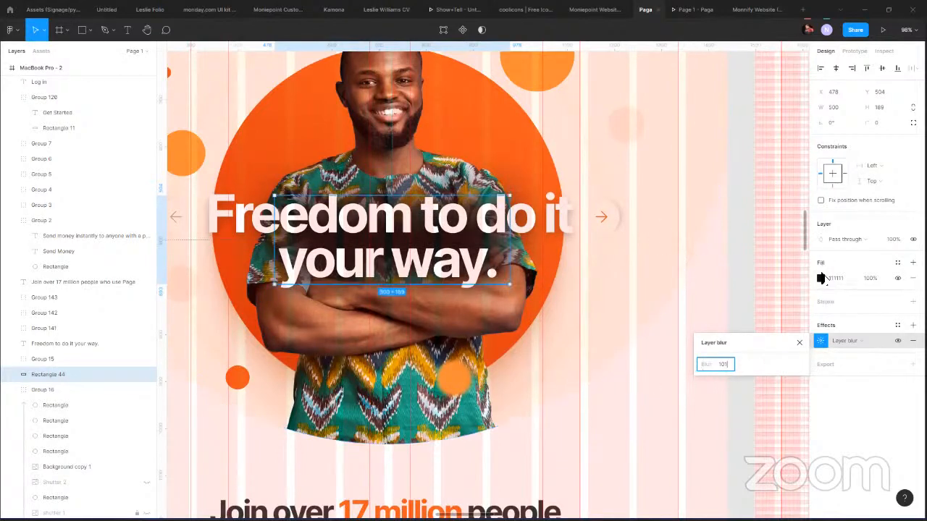
{"action": "left_click", "coordinate": [823, 281]}
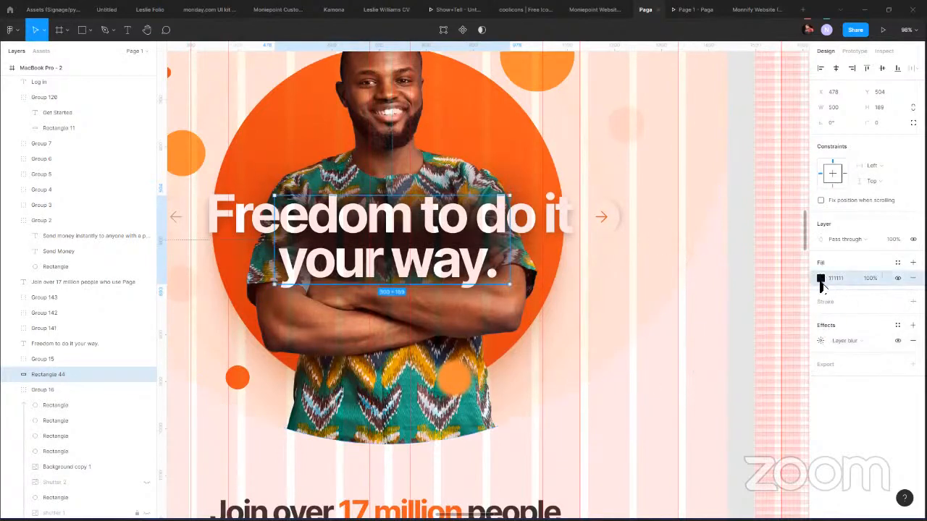
{"action": "left_click", "coordinate": [822, 282]}
{"action": "left_click_drag", "start_coordinate": [800, 418], "coordinate": [770, 427]}
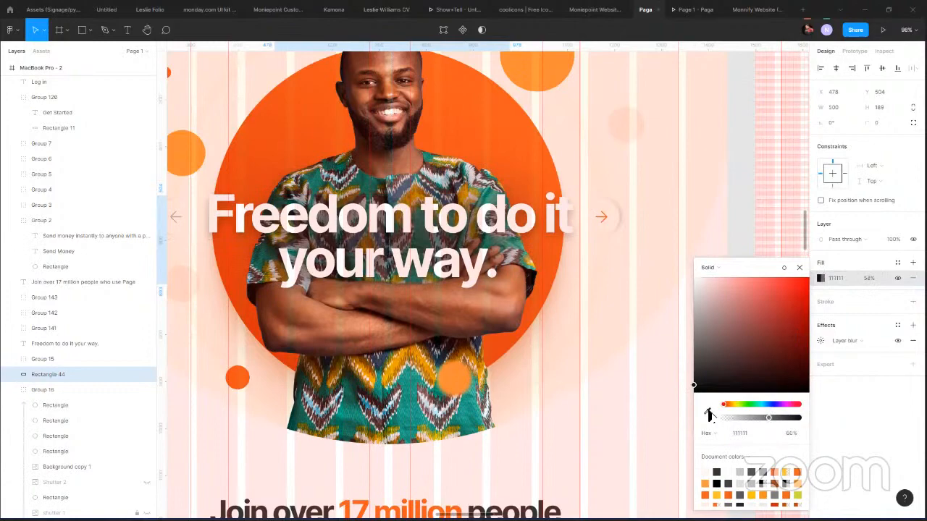
Check the shading behind the headline in the prototype preview and raise the rectangle's fill opacity to about 66%.
{"action": "left_click", "coordinate": [692, 12]}
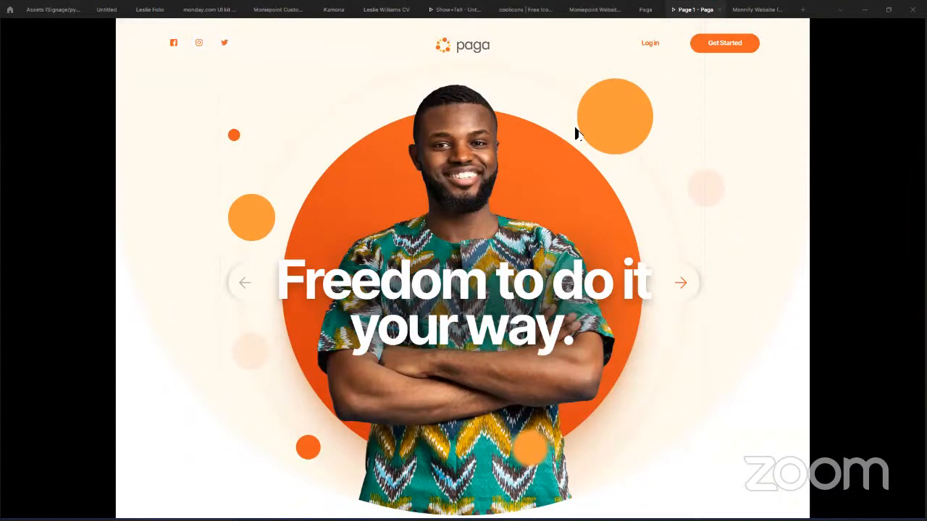
{"action": "left_click", "coordinate": [645, 10]}
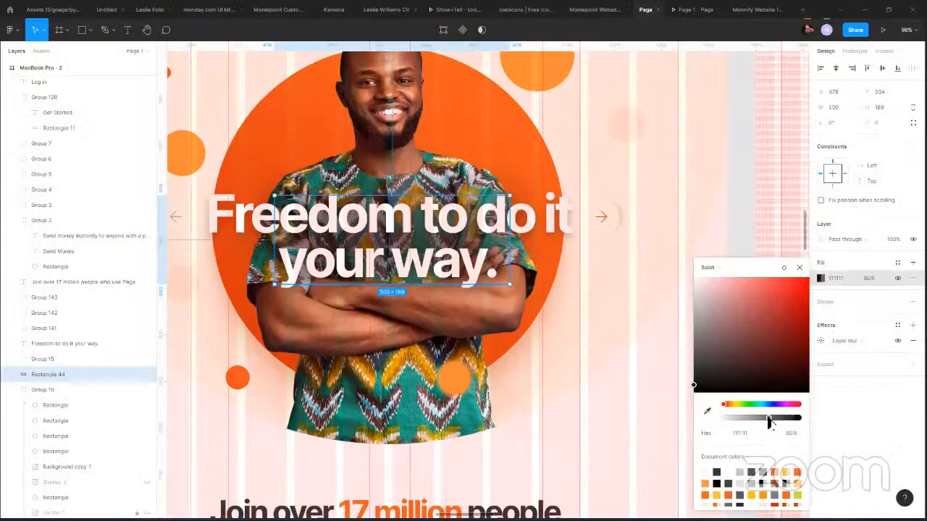
{"action": "left_click_drag", "start_coordinate": [770, 422], "coordinate": [774, 420]}
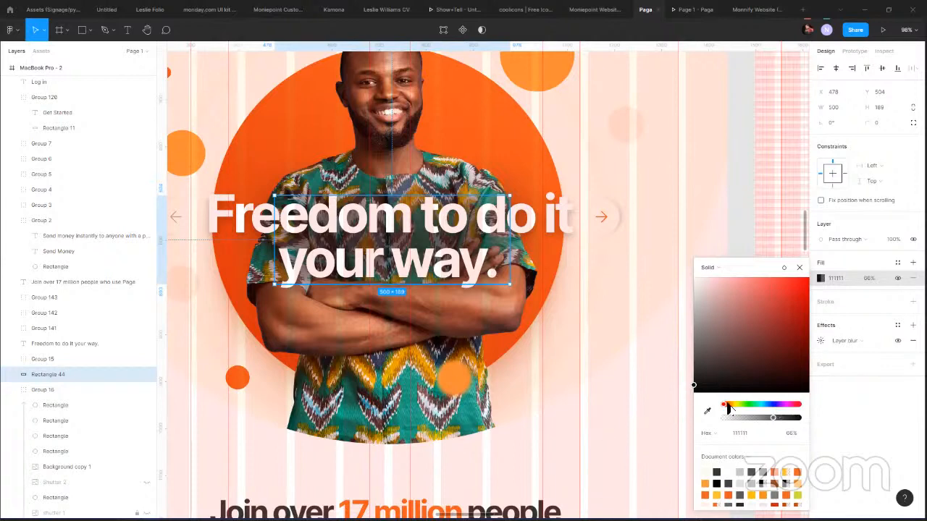
Recolour the blurred rectangle from the document's orange swatch to dark brown 1F0E06 at 60% opacity.
{"action": "left_click", "coordinate": [797, 472]}
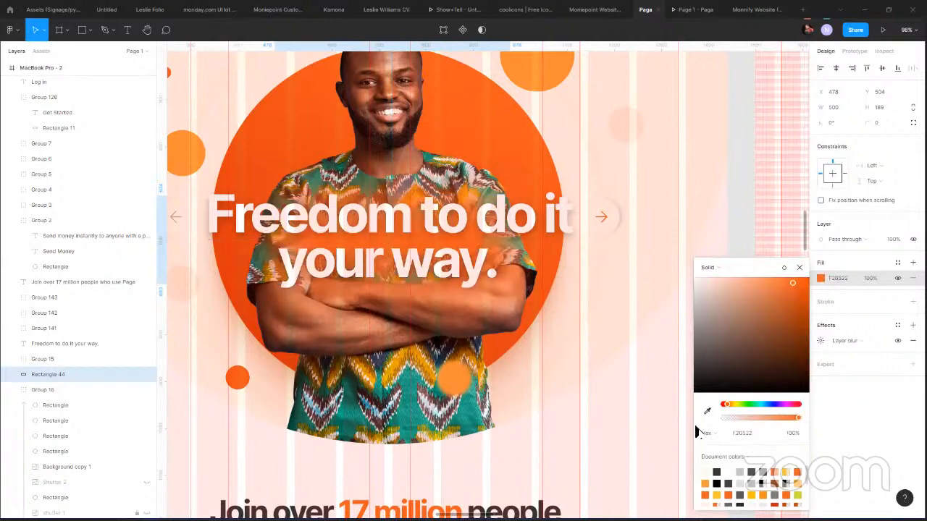
{"action": "left_click_drag", "start_coordinate": [793, 284], "coordinate": [796, 383]}
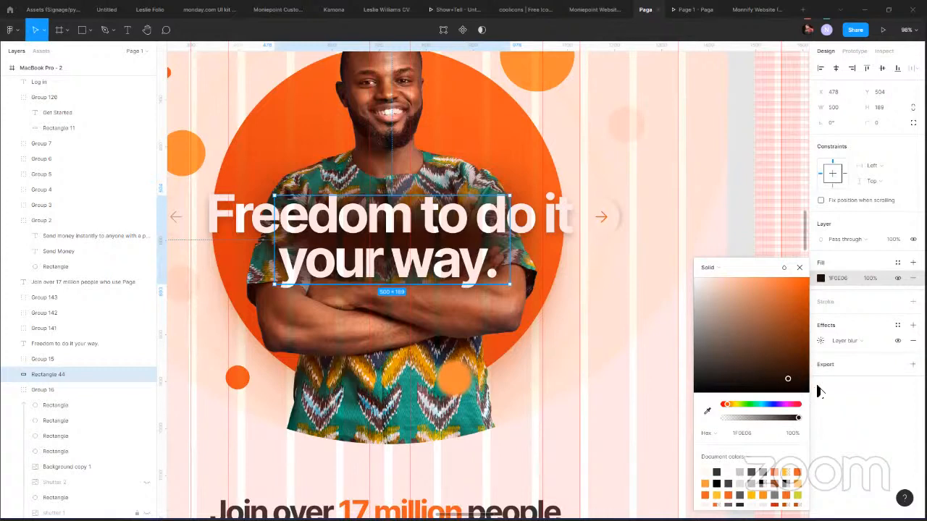
{"action": "left_click_drag", "start_coordinate": [799, 420], "coordinate": [770, 415]}
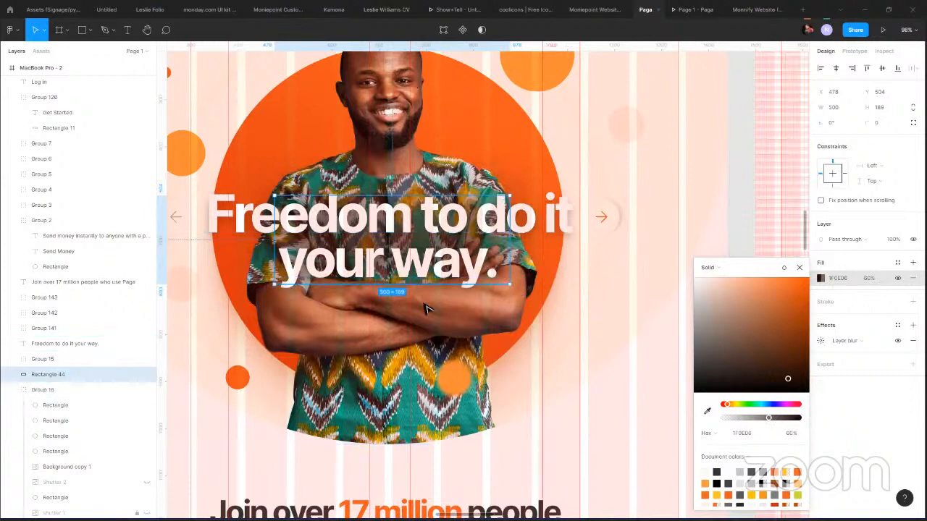
Resize the shading rectangle vertically to 500 × 184 at Y 530 and check the hero in the prototype preview.
{"action": "left_click_drag", "start_coordinate": [391, 284], "coordinate": [391, 294]}
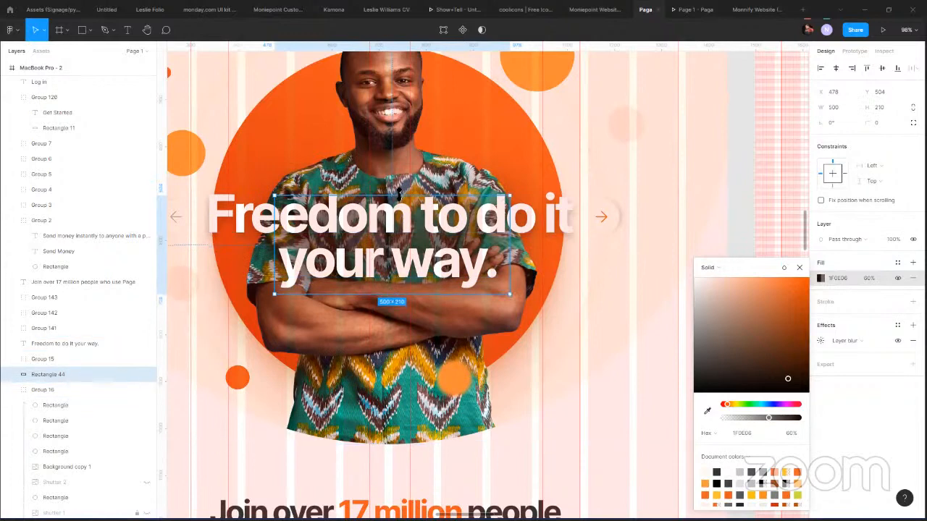
{"action": "left_click_drag", "start_coordinate": [400, 201], "coordinate": [401, 208]}
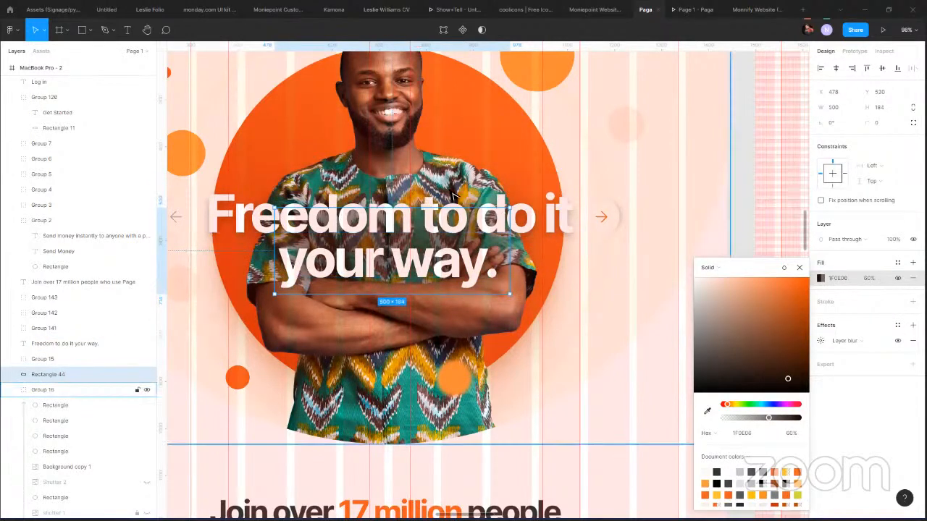
{"action": "left_click", "coordinate": [798, 269]}
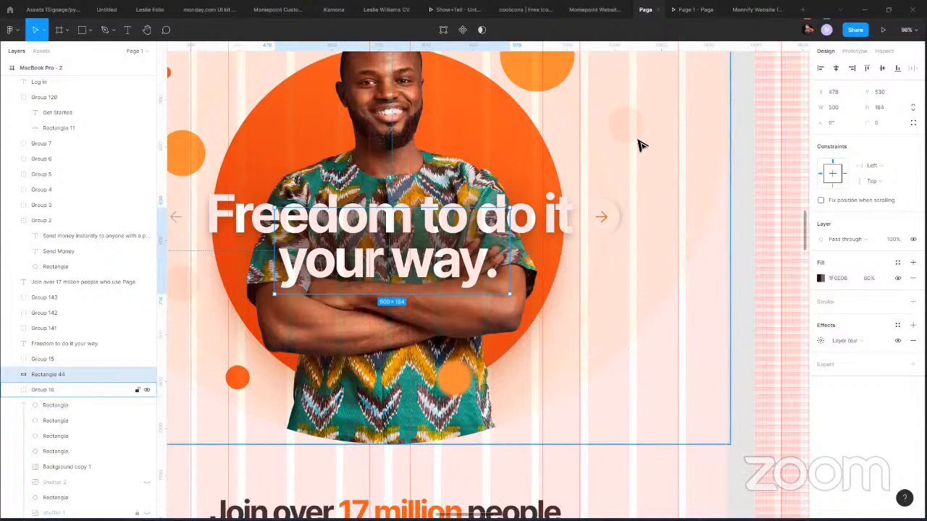
{"action": "left_click", "coordinate": [693, 11]}
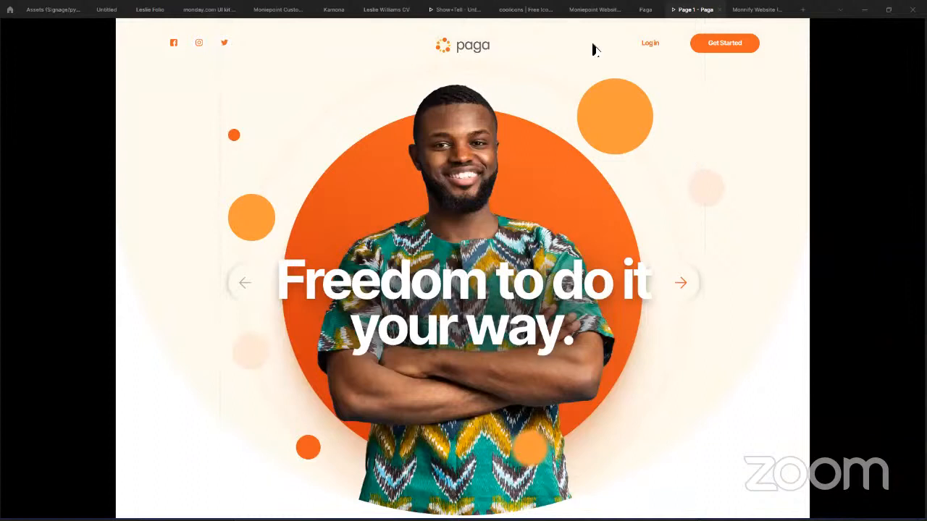
Widen the shading rectangle to span X 455 to 1000 and pull its two upper corner points outward to X 342 and 1095.
{"action": "key", "text": "ctrl+shift+Tab"}
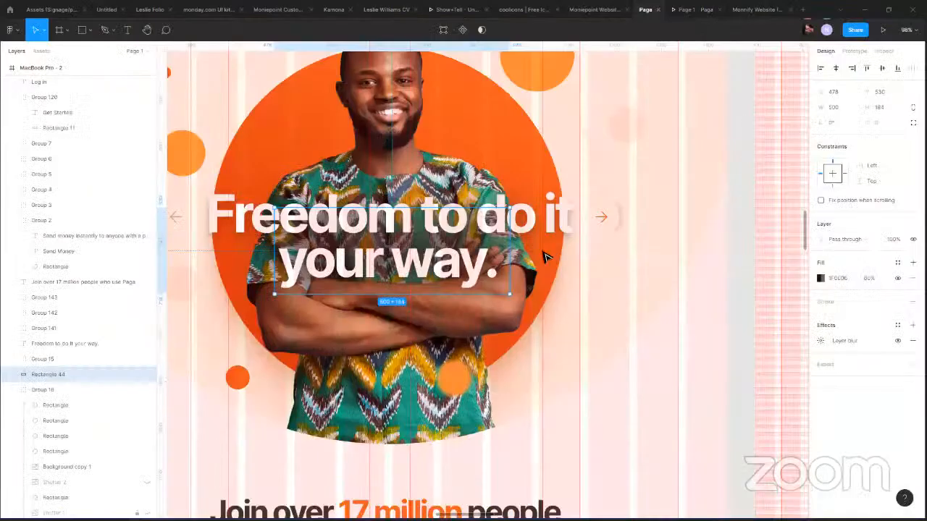
{"action": "left_click_drag", "start_coordinate": [511, 249], "coordinate": [521, 222]}
{"action": "left_click", "coordinate": [445, 31]}
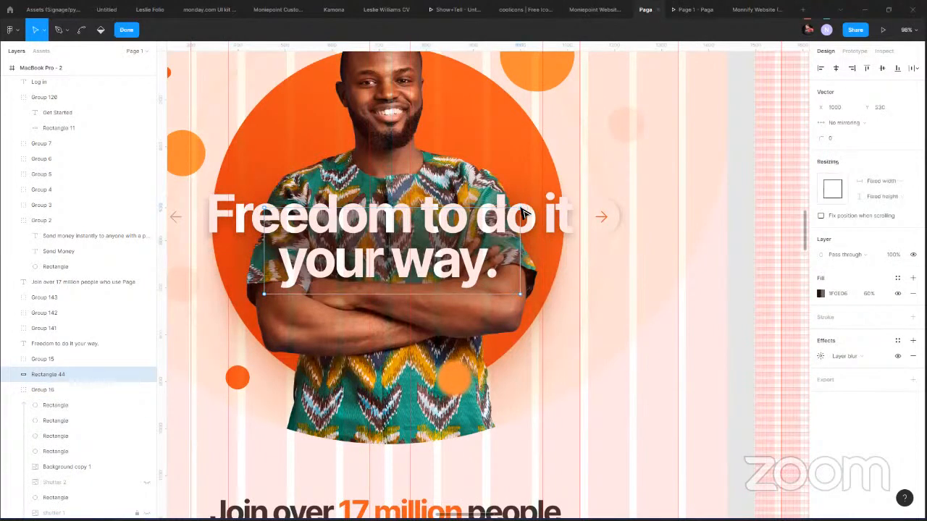
{"action": "left_click_drag", "start_coordinate": [522, 208], "coordinate": [570, 207]}
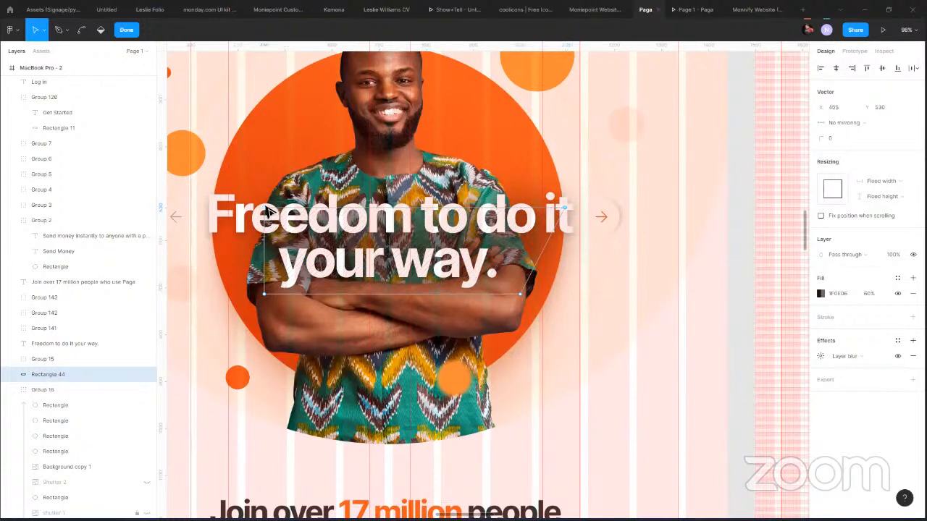
{"action": "left_click_drag", "start_coordinate": [265, 210], "coordinate": [212, 208]}
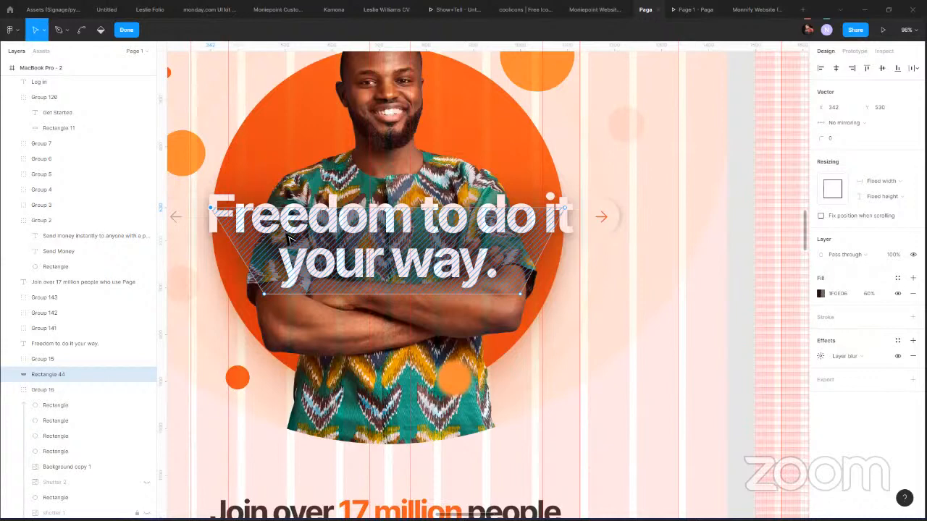
Move the shading shape's two lower corner points inward and up to Y 670, and check the hero in the prototype preview.
{"action": "left_click", "coordinate": [517, 296]}
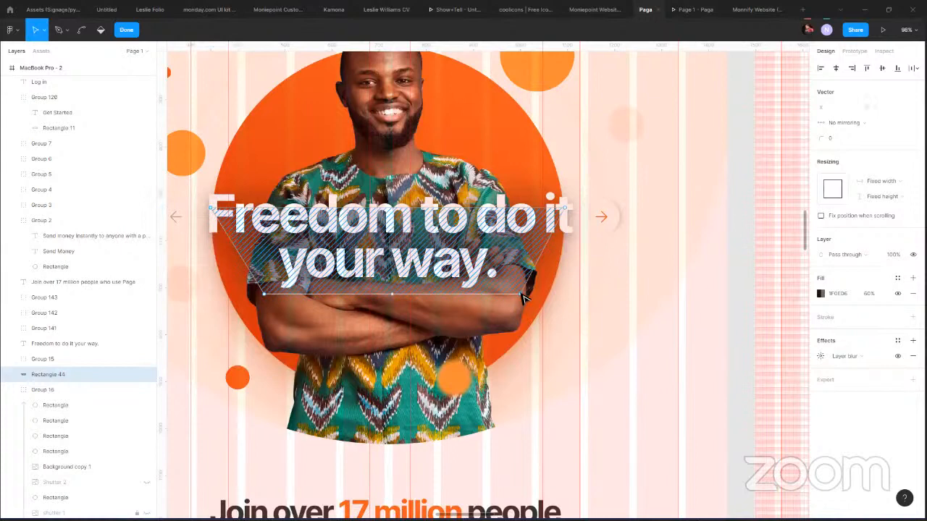
{"action": "left_click_drag", "start_coordinate": [511, 290], "coordinate": [515, 276]}
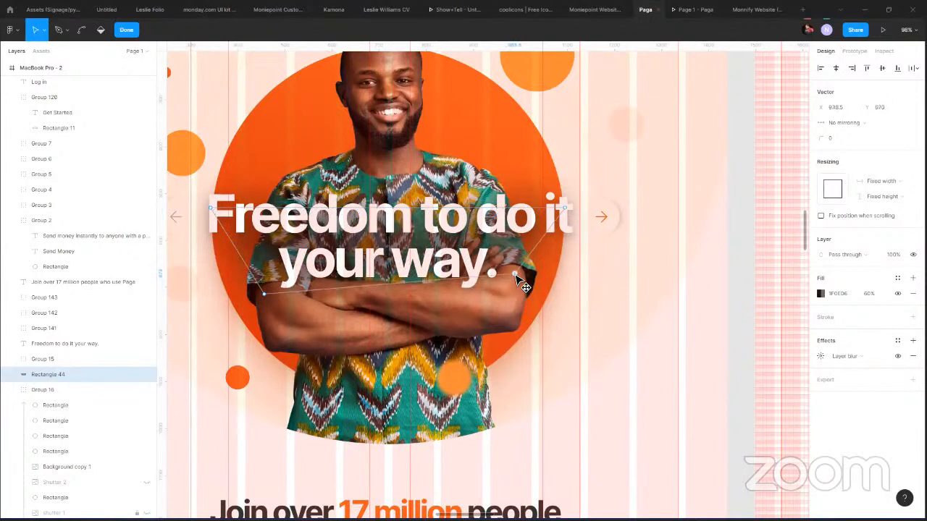
{"action": "left_click", "coordinate": [264, 294]}
{"action": "left_click_drag", "start_coordinate": [264, 295], "coordinate": [279, 273]}
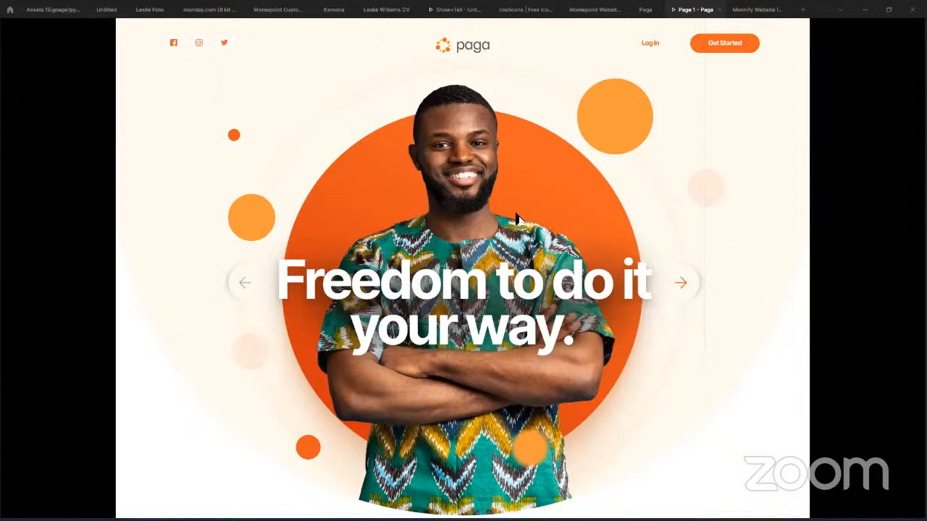
{"action": "left_click", "coordinate": [644, 11]}
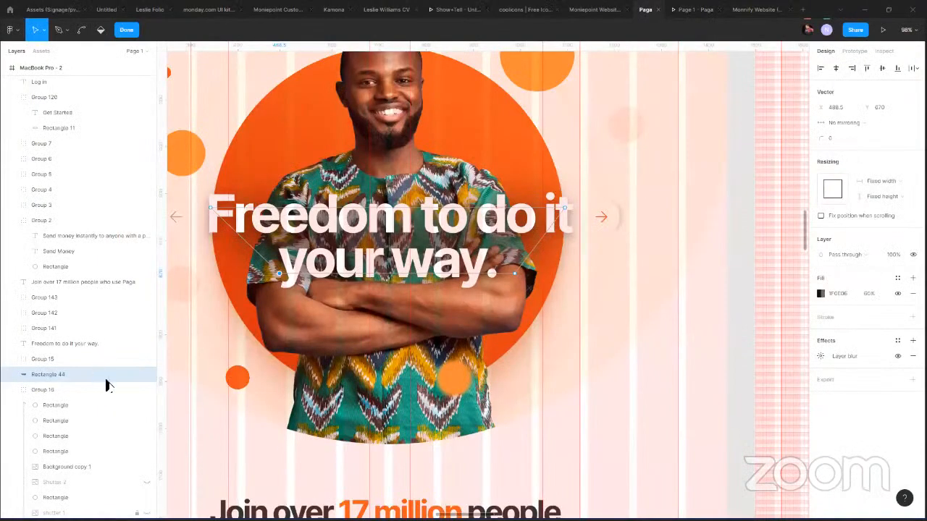
Hide the shading rectangle and finish editing its points.
{"action": "left_click", "coordinate": [145, 375]}
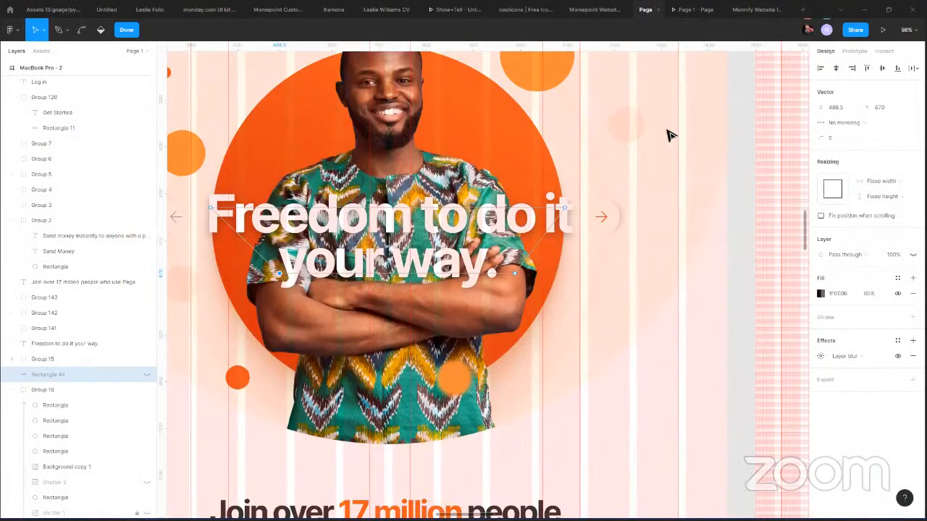
{"action": "left_click", "coordinate": [126, 30]}
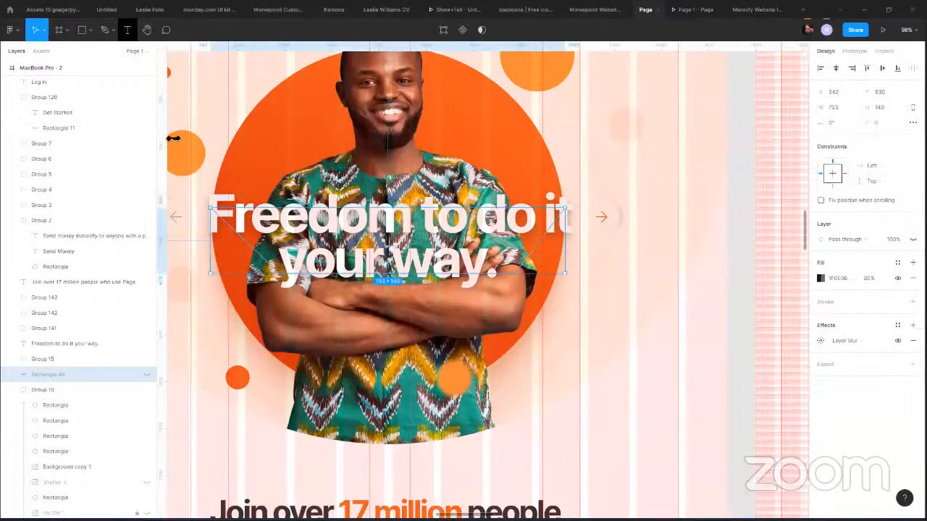
{"action": "left_click", "coordinate": [404, 376]}
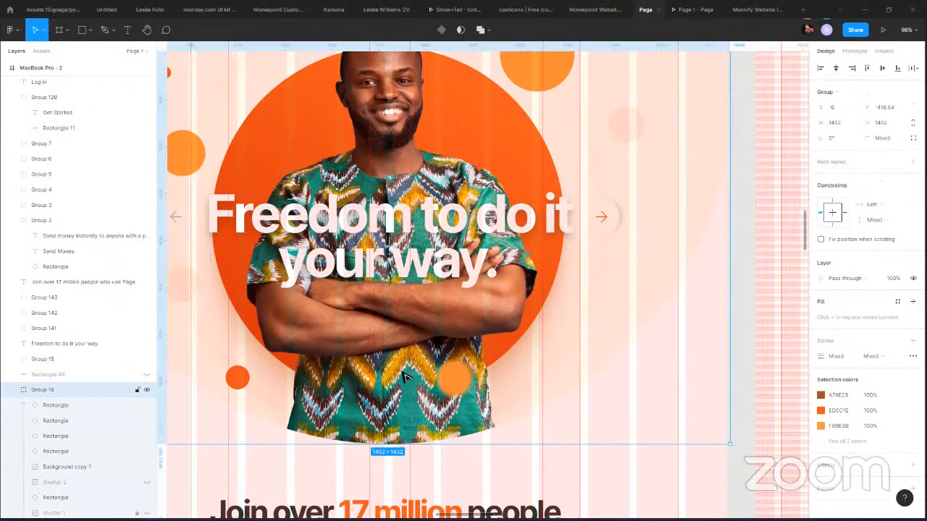
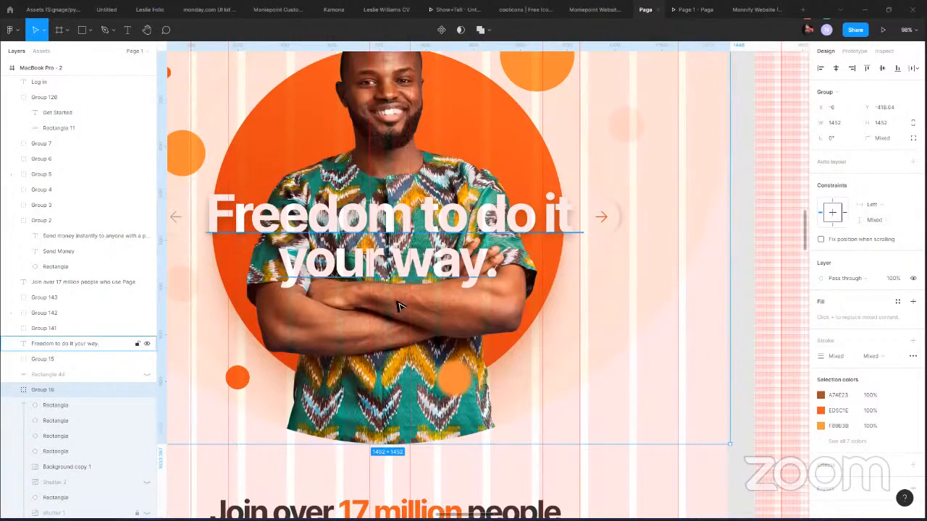
Add a drop shadow to the man's photo with blur 71 and Y offset 50.
{"action": "double_click", "coordinate": [347, 342]}
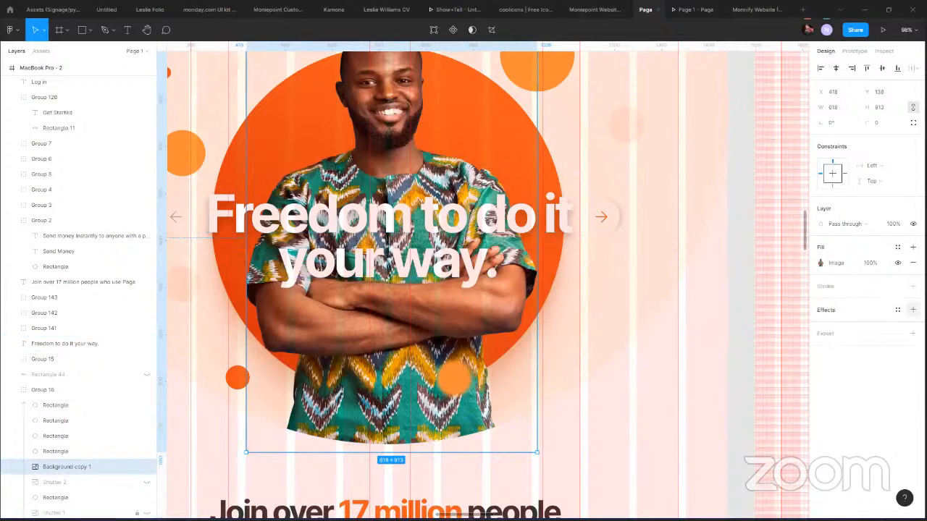
{"action": "left_click", "coordinate": [913, 310]}
{"action": "left_click", "coordinate": [821, 325]}
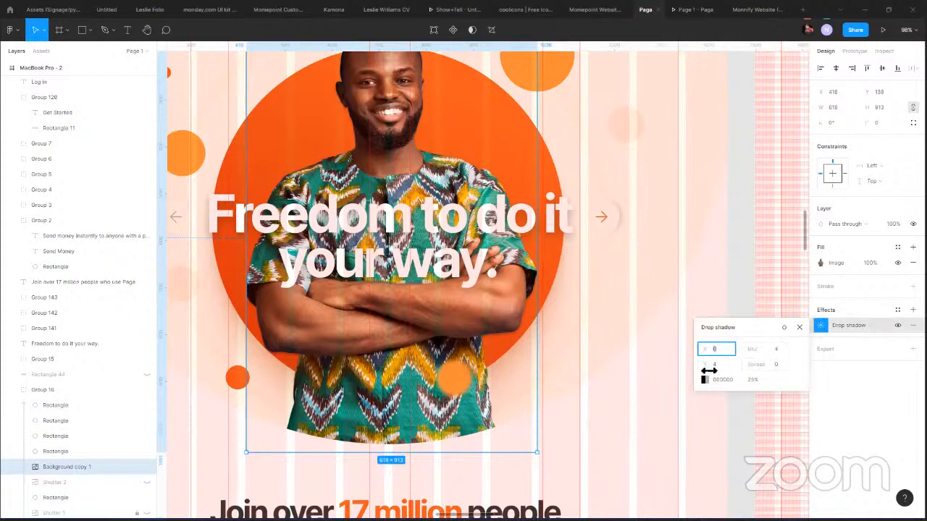
{"action": "left_click_drag", "start_coordinate": [755, 349], "coordinate": [500, 315]}
{"action": "scroll", "coordinate": [579, 297], "scroll_direction": "up", "scroll_amount": 3}
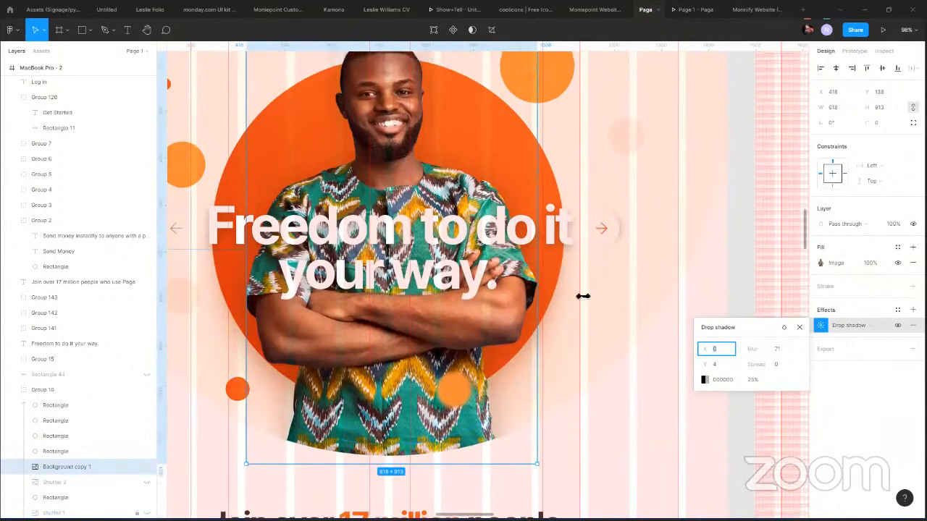
{"action": "left_click_drag", "start_coordinate": [705, 364], "coordinate": [737, 352]}
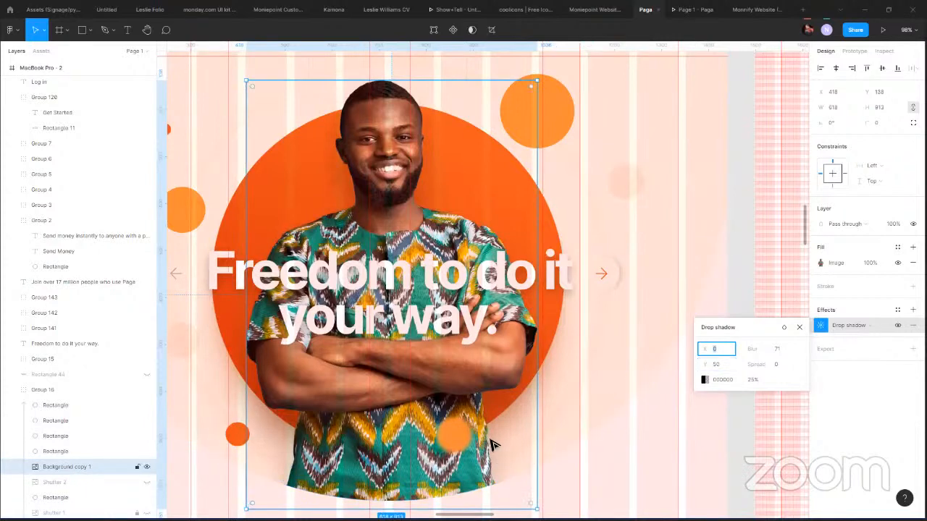
{"action": "key", "text": "Escape"}
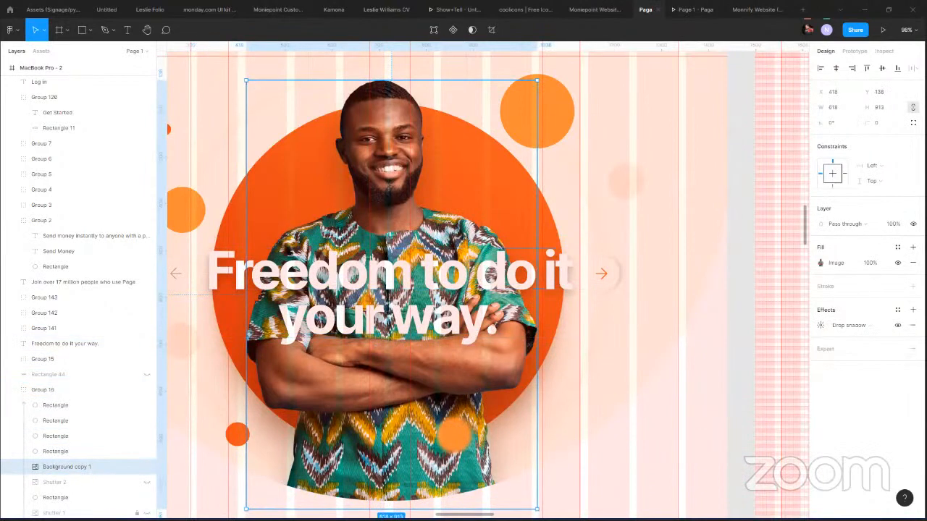
Review the photo's drop shadow settings and inspect the hero without the headline shade in the prototype preview.
{"action": "left_click", "coordinate": [820, 327]}
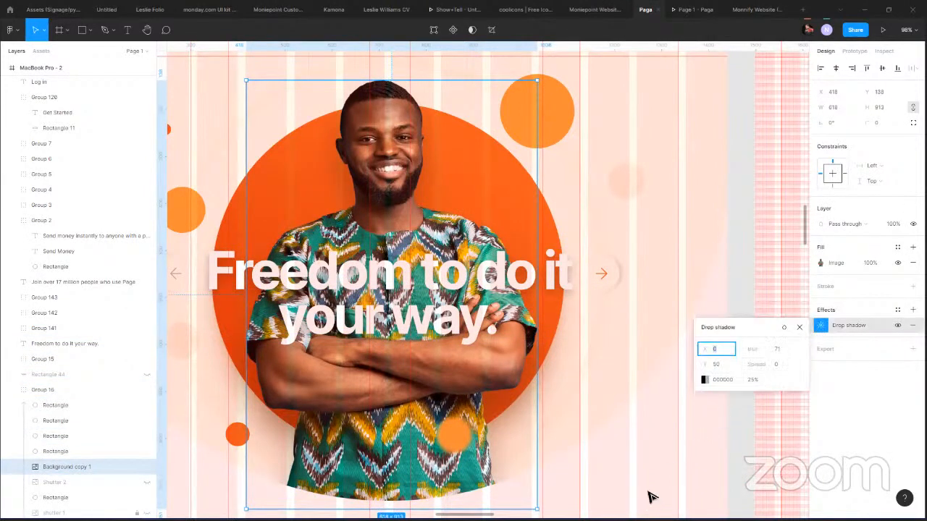
{"action": "left_click", "coordinate": [684, 9]}
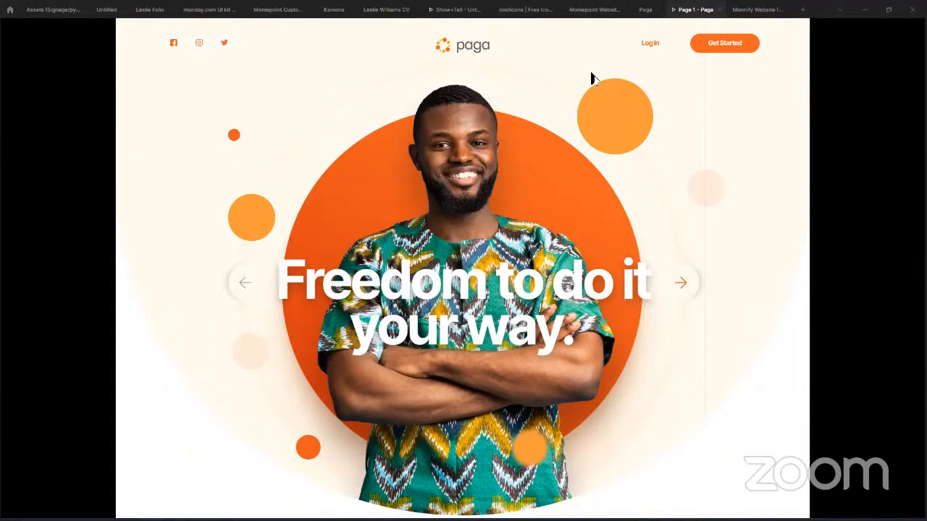
{"action": "left_click", "coordinate": [641, 12]}
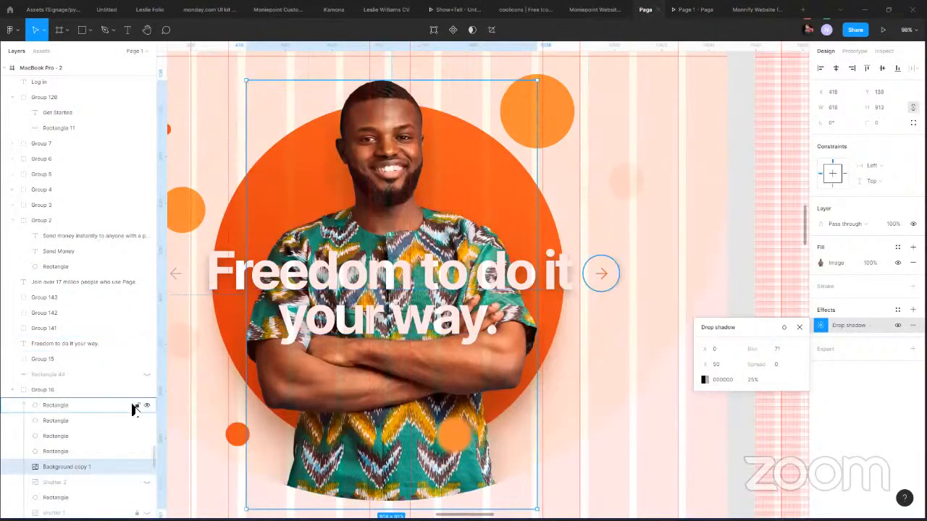
Make the hidden shading rectangle behind the headline visible again and select it.
{"action": "scroll", "coordinate": [130, 403], "scroll_direction": "down", "scroll_amount": 5}
{"action": "scroll", "coordinate": [130, 403], "scroll_direction": "down", "scroll_amount": 12}
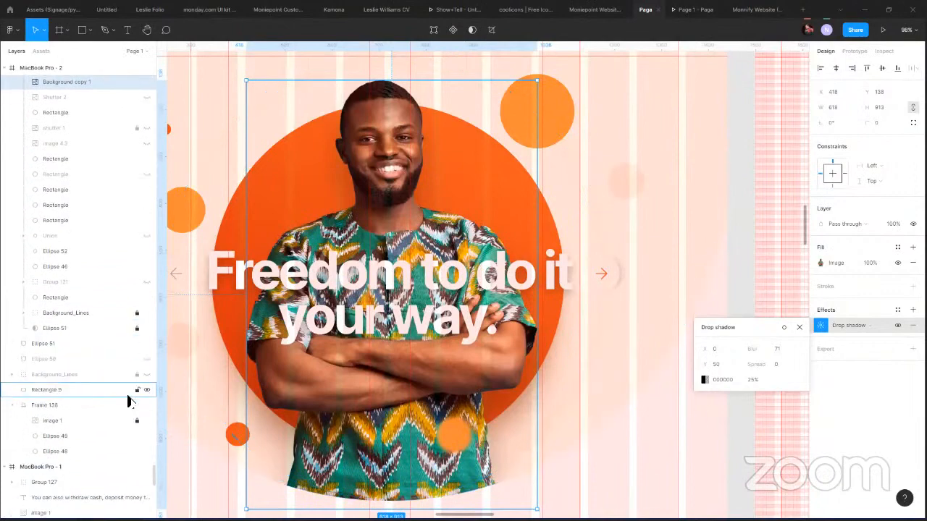
{"action": "scroll", "coordinate": [125, 397], "scroll_direction": "down", "scroll_amount": 10}
{"action": "scroll", "coordinate": [123, 396], "scroll_direction": "up", "scroll_amount": 20}
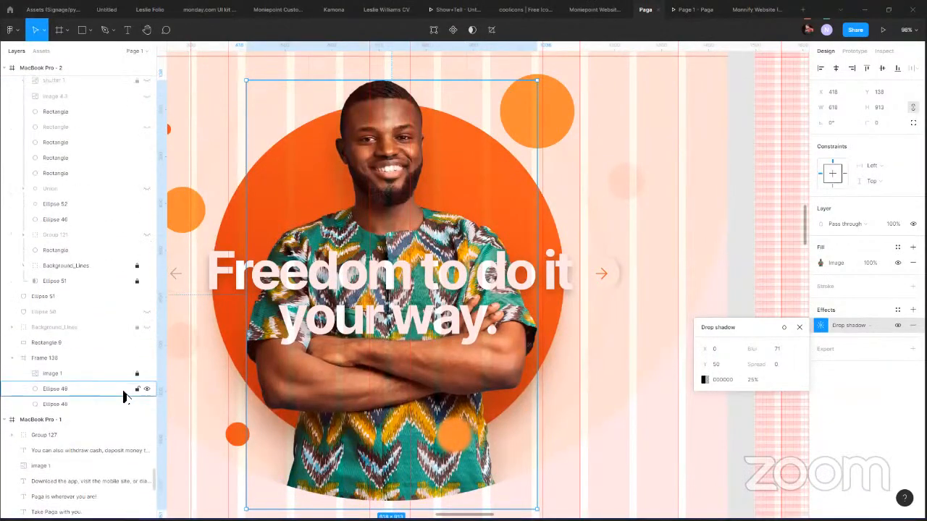
{"action": "scroll", "coordinate": [125, 391], "scroll_direction": "down", "scroll_amount": 10}
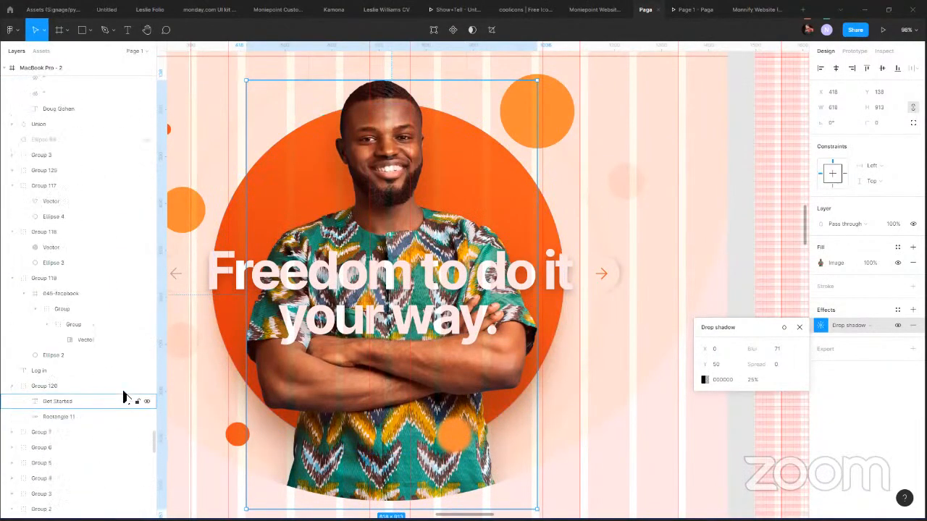
{"action": "scroll", "coordinate": [132, 379], "scroll_direction": "up", "scroll_amount": 10}
{"action": "scroll", "coordinate": [133, 379], "scroll_direction": "down", "scroll_amount": 12}
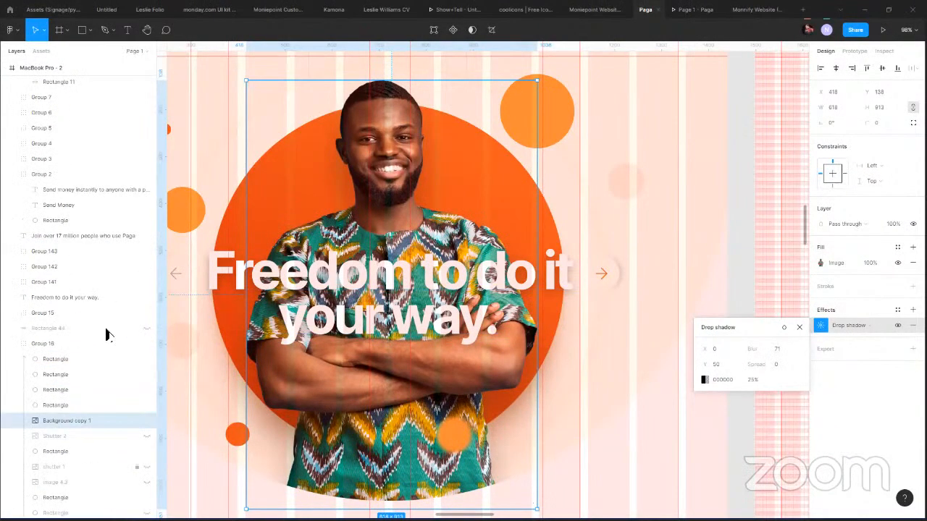
{"action": "left_click", "coordinate": [101, 297]}
{"action": "left_click", "coordinate": [147, 329]}
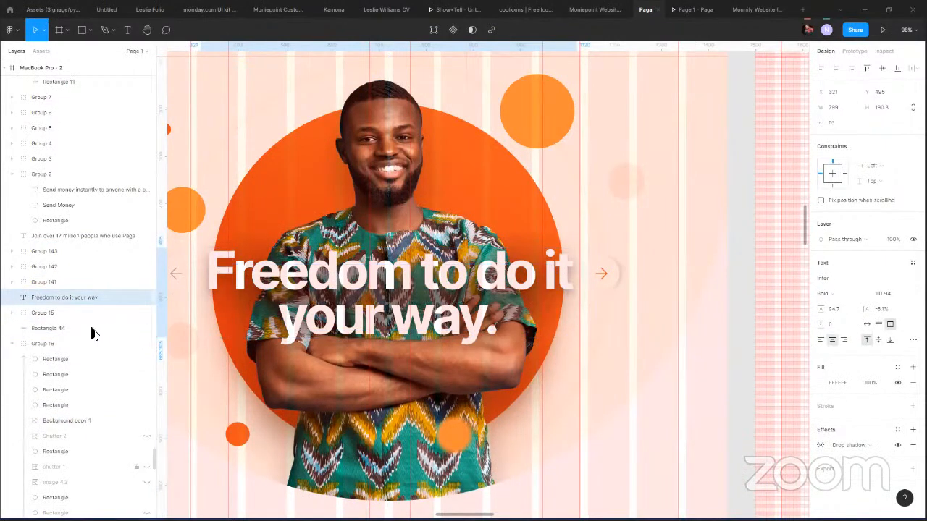
{"action": "left_click", "coordinate": [69, 328]}
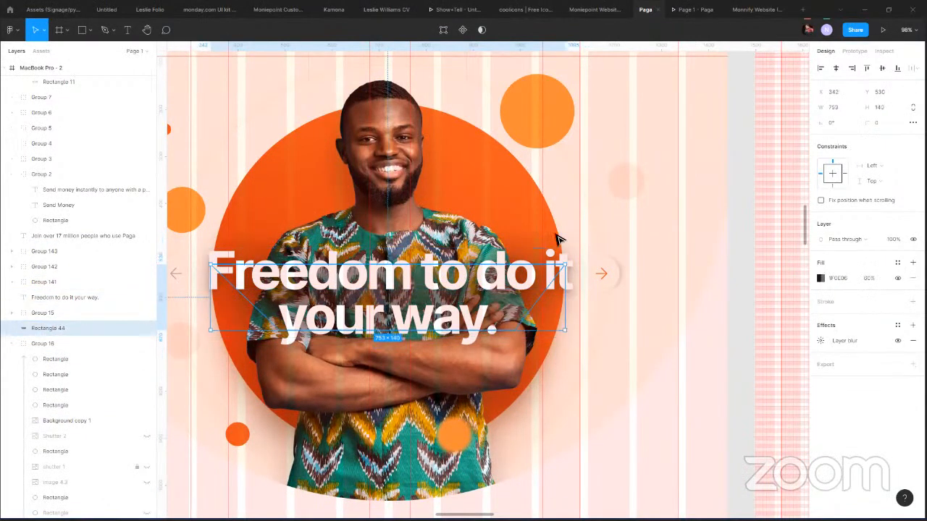
Resize the shading shape vertically to 753 × 147 at Y 538.
{"action": "left_click_drag", "start_coordinate": [460, 267], "coordinate": [462, 275]}
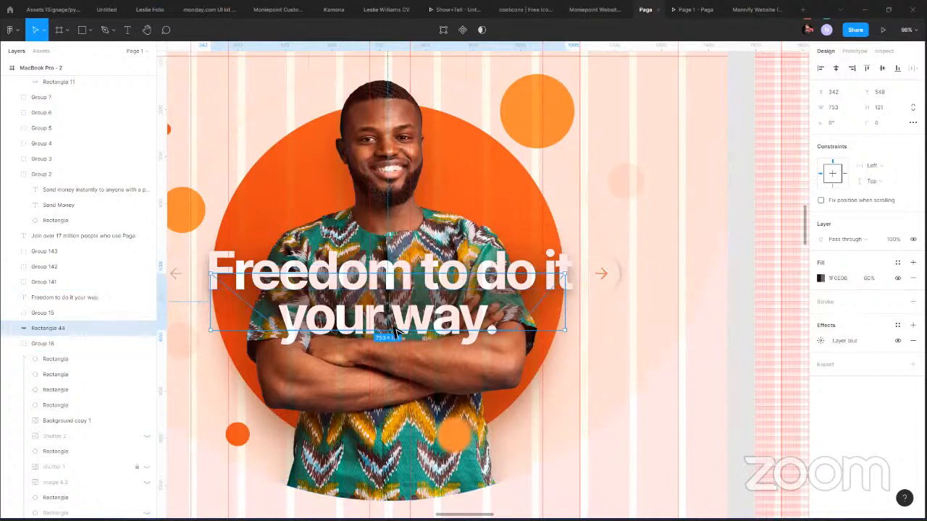
{"action": "left_click_drag", "start_coordinate": [400, 333], "coordinate": [401, 340]}
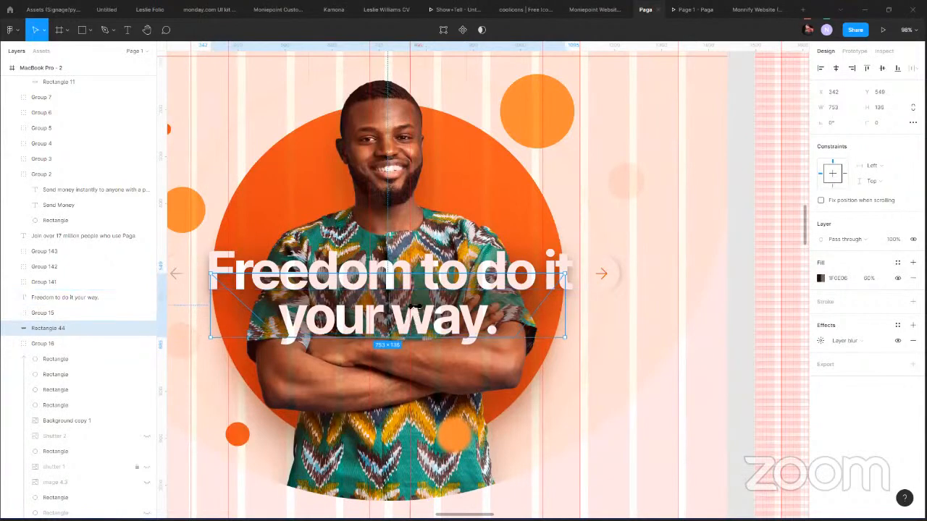
{"action": "left_click_drag", "start_coordinate": [419, 274], "coordinate": [419, 271]}
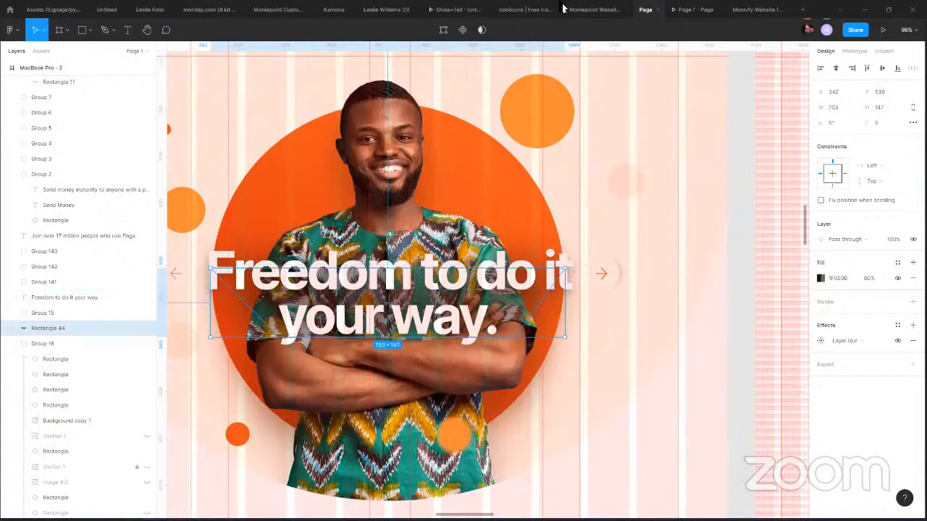
Examine the hero and the features section below it in the prototype preview and return to the design file.
{"action": "left_click", "coordinate": [692, 9]}
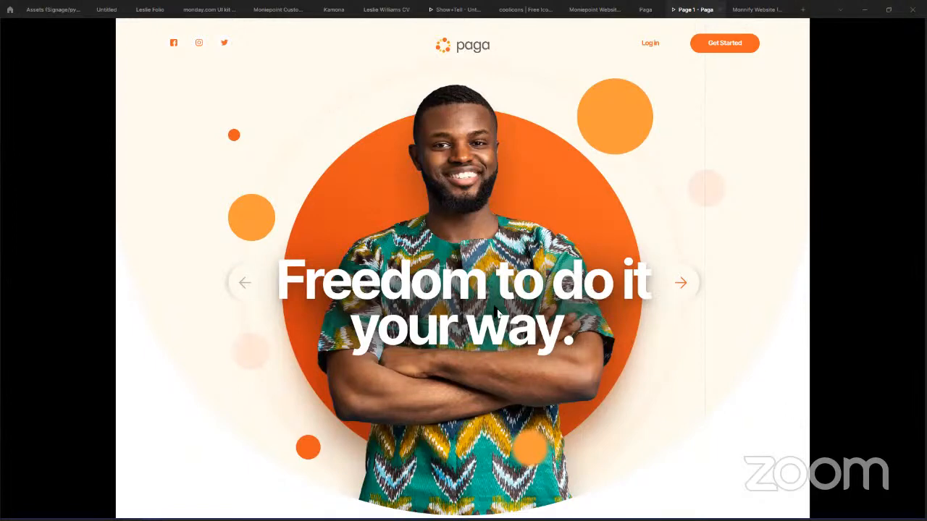
{"action": "scroll", "coordinate": [499, 394], "scroll_direction": "down", "scroll_amount": 8}
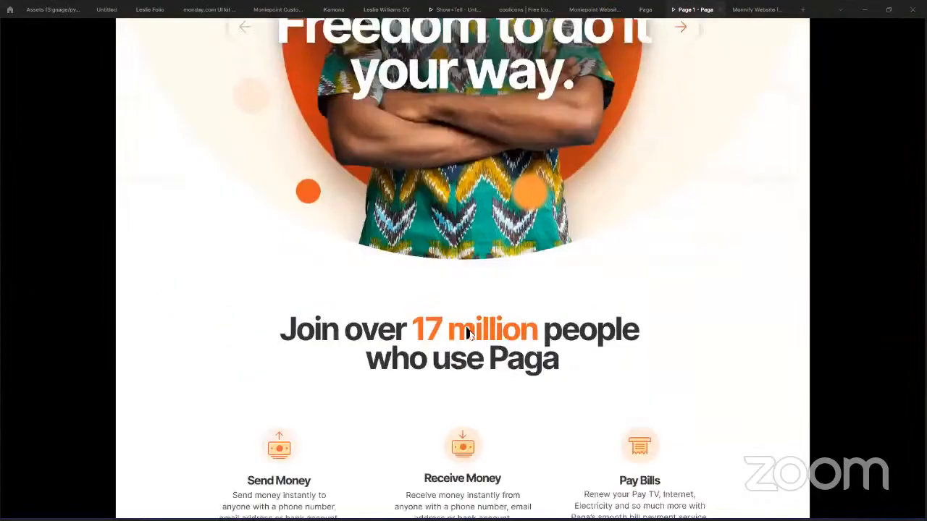
{"action": "scroll", "coordinate": [475, 338], "scroll_direction": "up", "scroll_amount": 5}
{"action": "scroll", "coordinate": [437, 263], "scroll_direction": "down", "scroll_amount": 4}
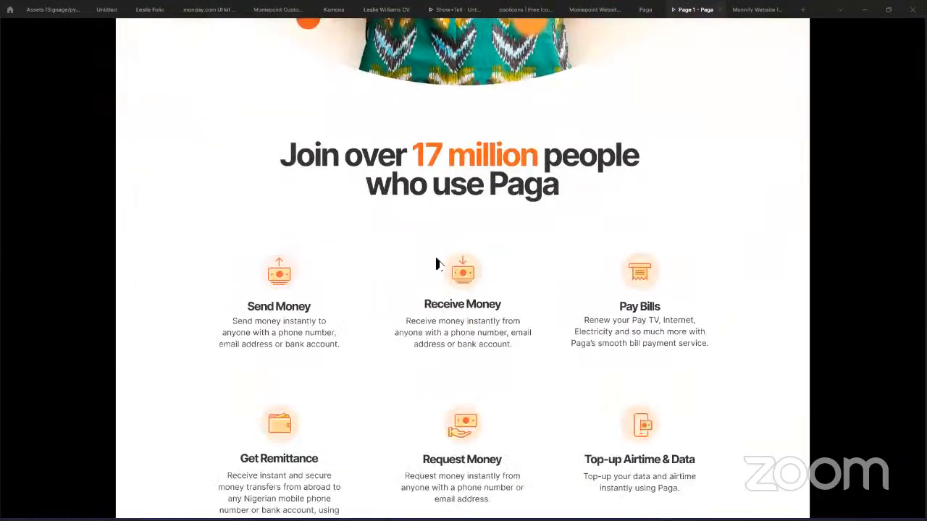
{"action": "scroll", "coordinate": [438, 339], "scroll_direction": "up", "scroll_amount": 3}
{"action": "scroll", "coordinate": [439, 339], "scroll_direction": "up", "scroll_amount": 3}
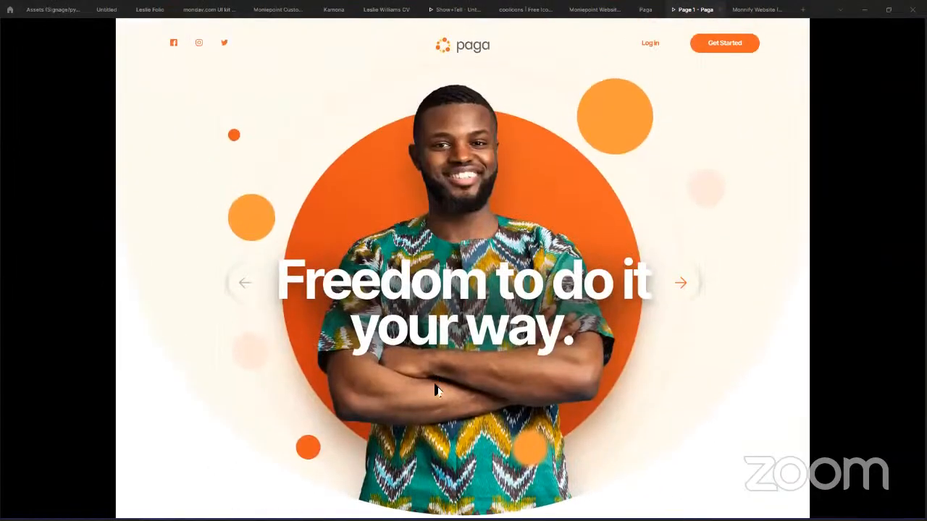
{"action": "left_click", "coordinate": [645, 10]}
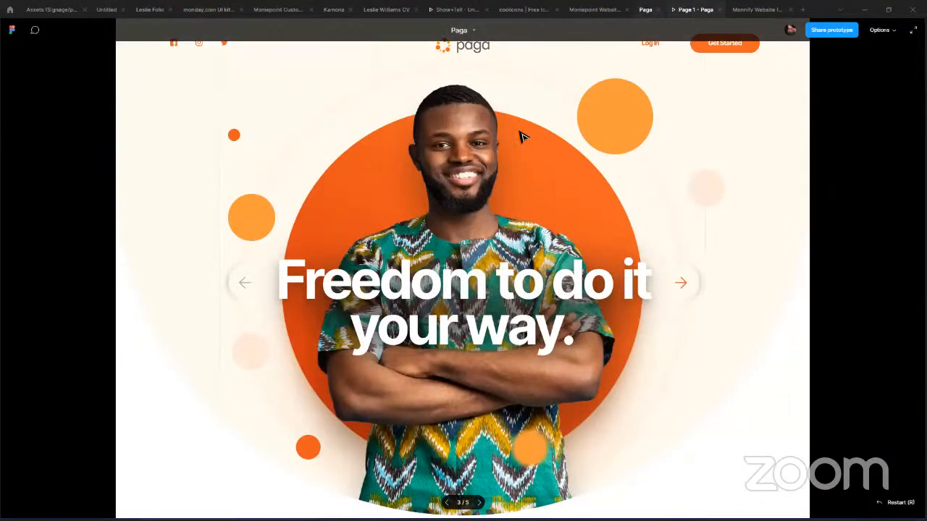
{"action": "scroll", "coordinate": [583, 203], "scroll_direction": "down", "scroll_amount": 5}
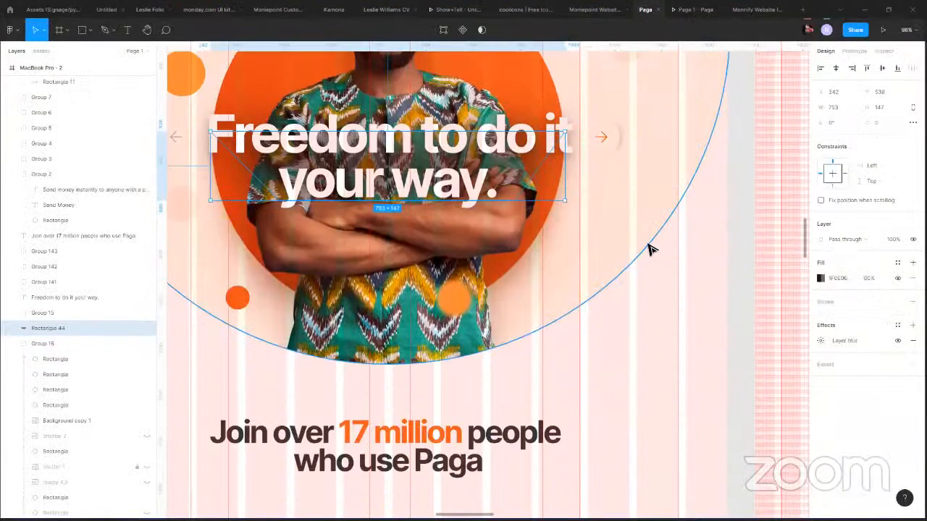
Duplicate the large cream ellipse behind the hero and shrink the lower copy from its centre to 1255 × 1248.
{"action": "left_click", "coordinate": [649, 248]}
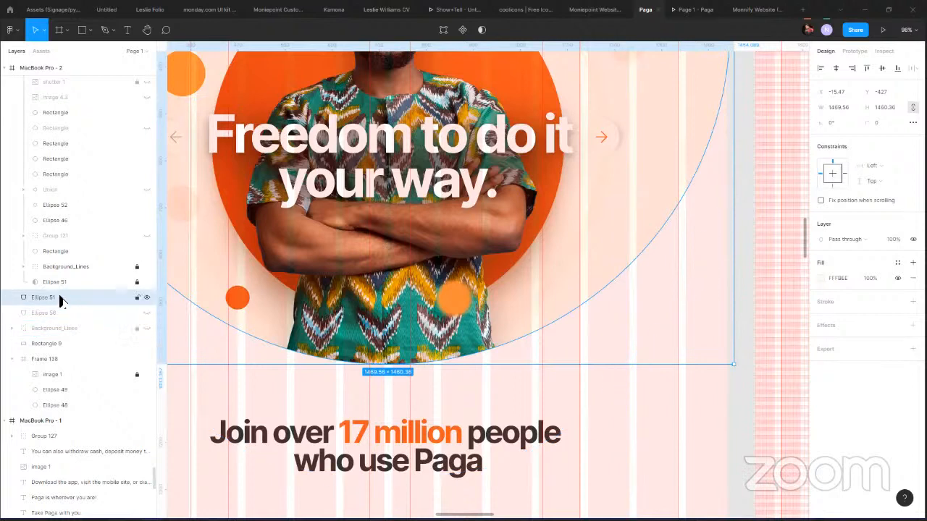
{"action": "key", "text": "ctrl+d"}
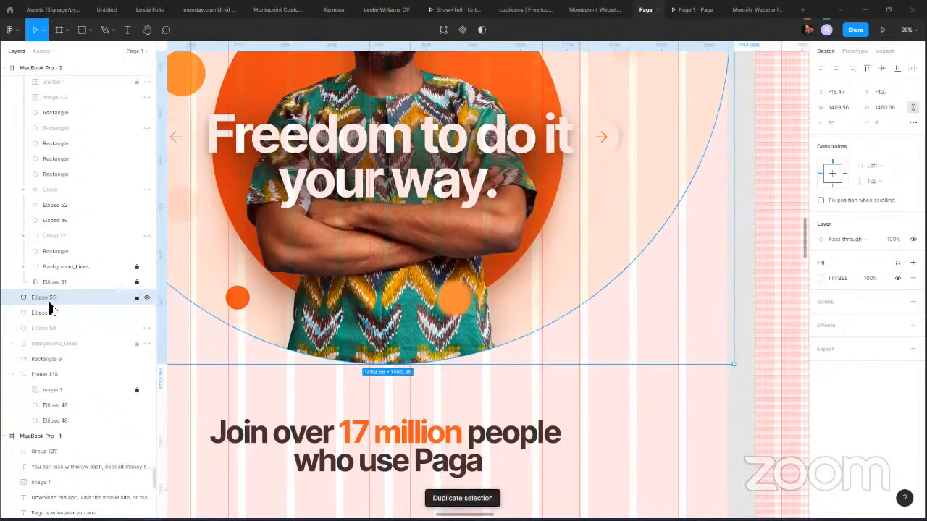
{"action": "left_click", "coordinate": [54, 312]}
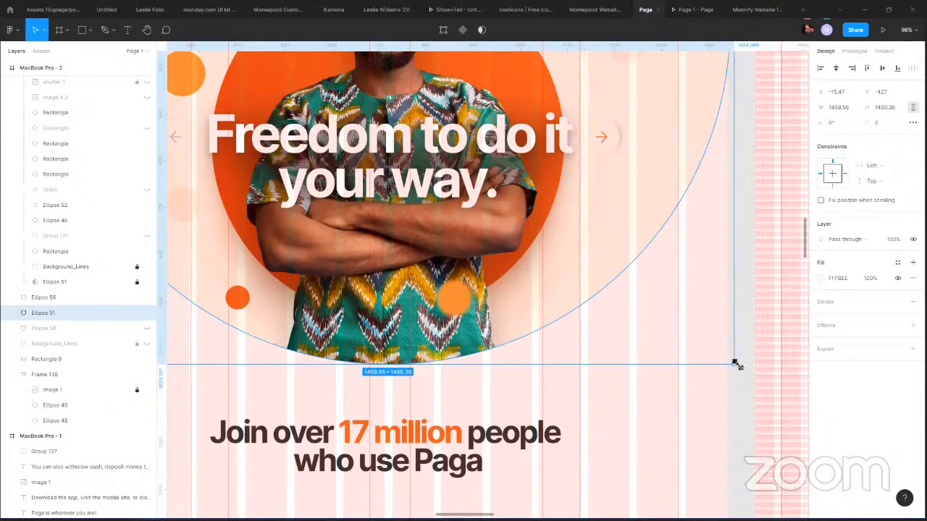
{"action": "left_click_drag", "start_coordinate": [735, 365], "coordinate": [683, 314]}
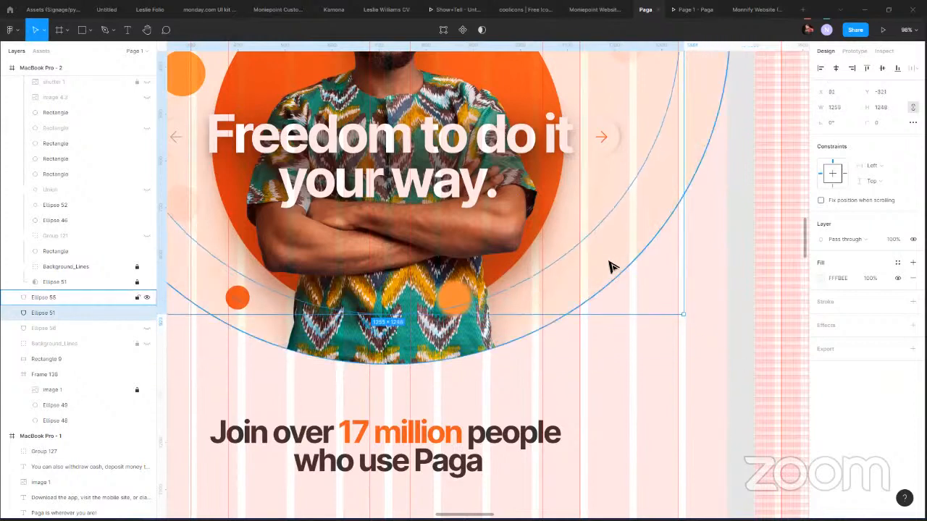
Move the smaller ellipse straight down to Y -171 so it extends below the large cream ellipse.
{"action": "key", "text": "shift+Down"}
{"action": "key", "text": "shift+Down"}
{"action": "key", "text": "shift+Down"}
{"action": "key", "text": "shift+Down"}
{"action": "key", "text": "shift+Down"}
{"action": "key", "text": "shift+Down"}
{"action": "key", "text": "shift+Down"}
{"action": "key", "text": "shift+Down"}
{"action": "key", "text": "shift+Down"}
{"action": "key", "text": "shift+Down"}
{"action": "key", "text": "shift+Down"}
{"action": "key", "text": "shift+Down"}
{"action": "key", "text": "shift+Down"}
{"action": "key", "text": "shift+Down"}
{"action": "key", "text": "shift+Down"}
{"action": "key", "text": "shift+Down"}
{"action": "key", "text": "shift+Down"}
{"action": "key", "text": "shift+Down"}
{"action": "key", "text": "shift+Down"}
{"action": "key", "text": "shift+Down"}
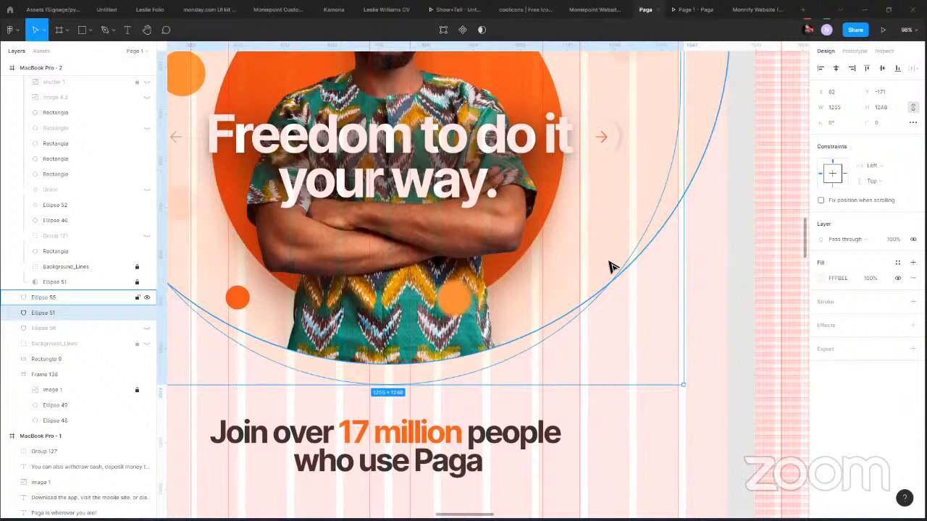
Fill the smaller ellipse with 202020 and scale it from its centre to 1235 × 1228.
{"action": "left_click", "coordinate": [821, 281]}
{"action": "left_click_drag", "start_coordinate": [721, 382], "coordinate": [694, 384]}
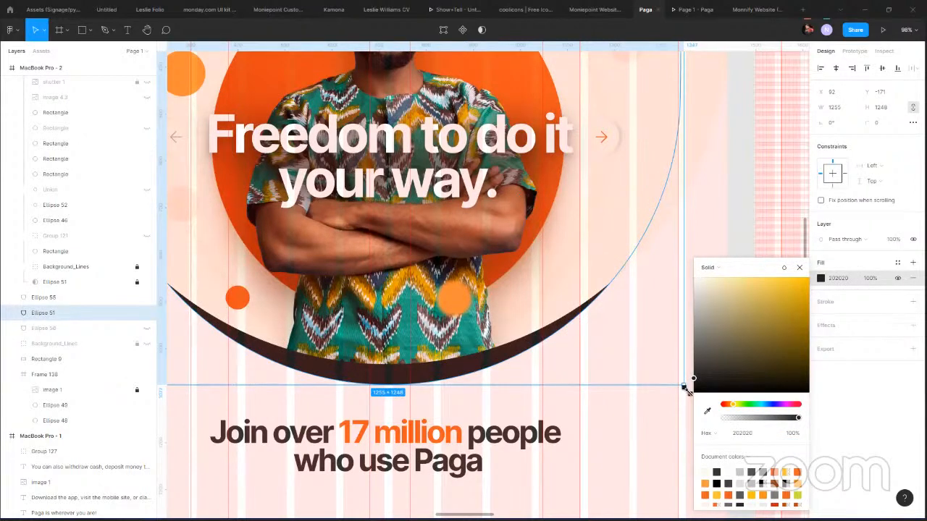
{"action": "key", "text": "alt"}
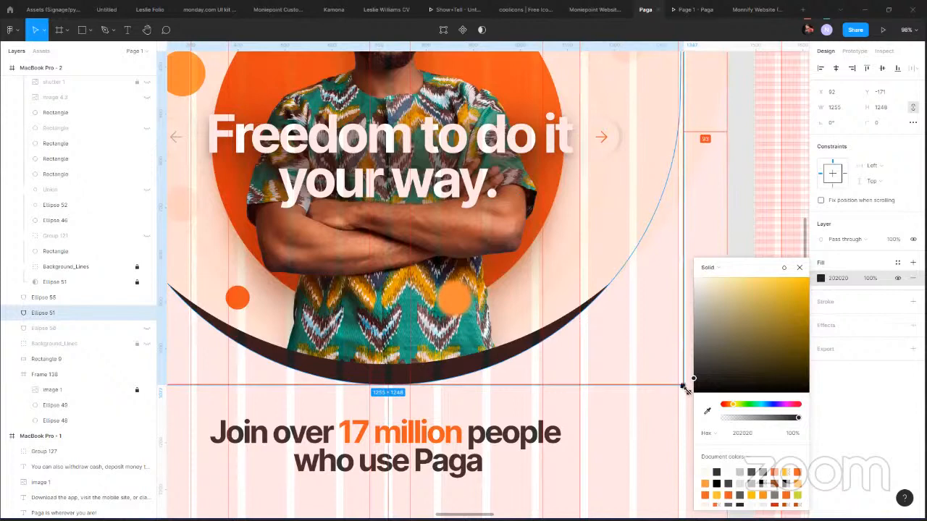
{"action": "left_click_drag", "start_coordinate": [686, 389], "coordinate": [674, 378]}
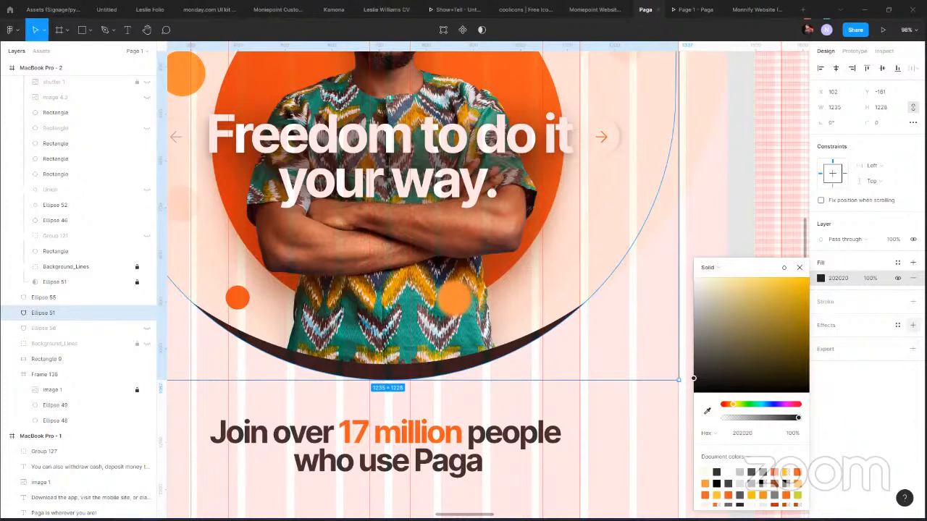
Add a layer blur of 46 to the dark ellipse.
{"action": "left_click", "coordinate": [913, 325]}
{"action": "left_click", "coordinate": [858, 341]}
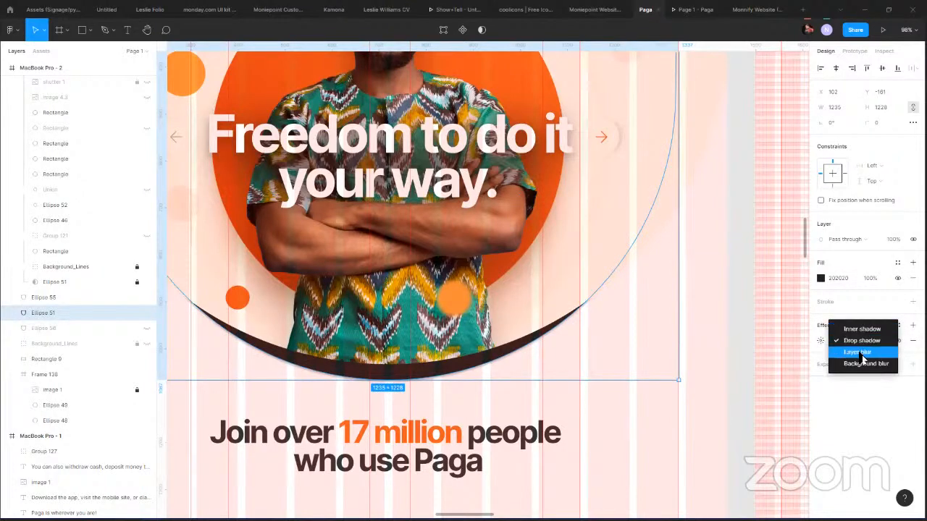
{"action": "left_click", "coordinate": [833, 354]}
{"action": "left_click", "coordinate": [820, 340]}
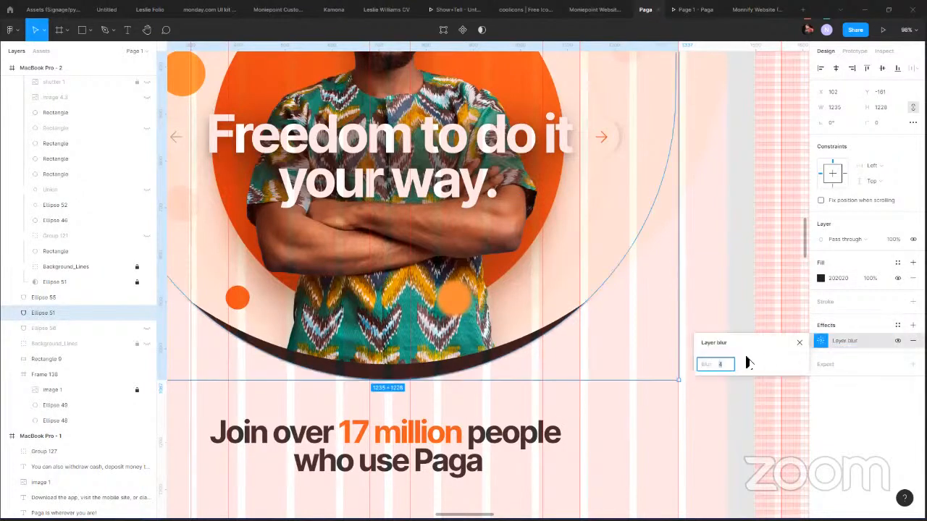
{"action": "left_click_drag", "start_coordinate": [705, 364], "coordinate": [186, 364]}
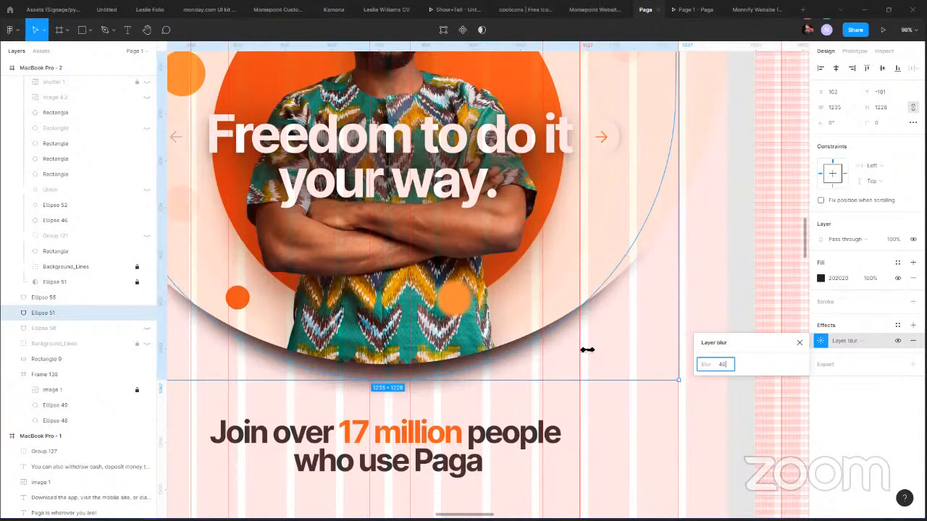
Shrink the blurred dark ellipse to 1073 × 1196 and lower its fill opacity to 44%.
{"action": "left_click_drag", "start_coordinate": [679, 380], "coordinate": [659, 378]}
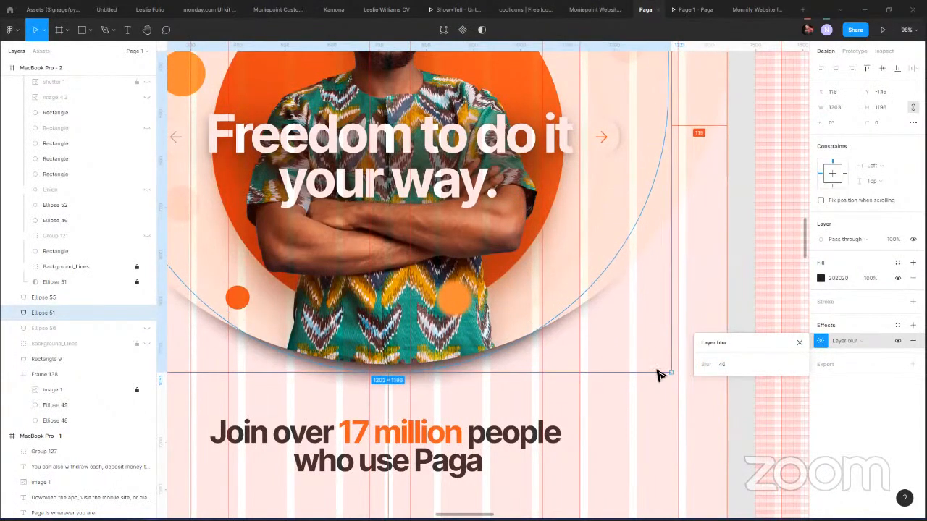
{"action": "left_click_drag", "start_coordinate": [673, 181], "coordinate": [643, 177]}
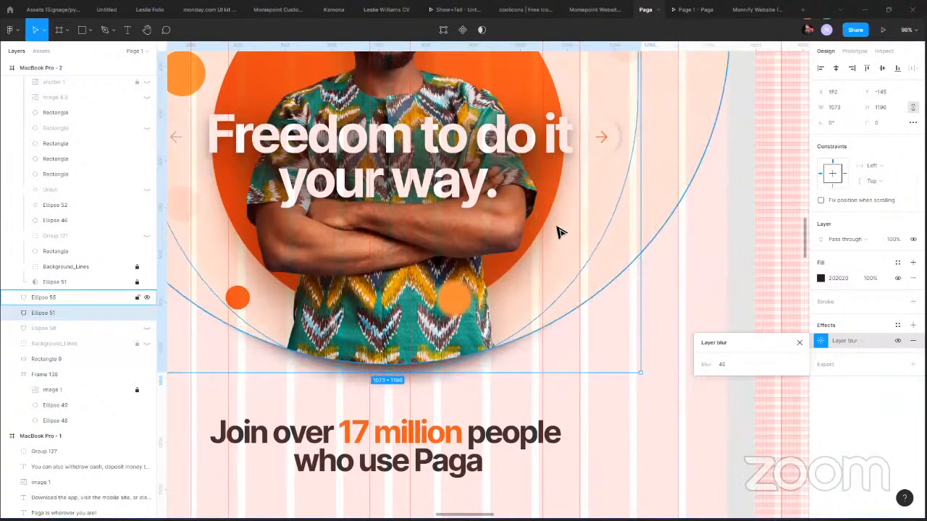
{"action": "left_click", "coordinate": [821, 280]}
{"action": "left_click_drag", "start_coordinate": [791, 418], "coordinate": [756, 418]}
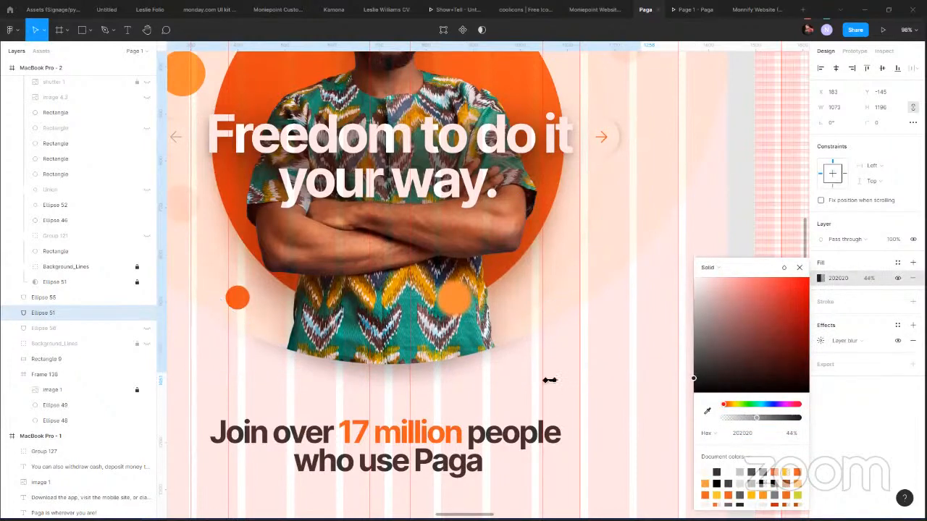
Examine the shadow under the hero's curved edge in the prototype preview and return to the design file.
{"action": "left_click", "coordinate": [691, 10]}
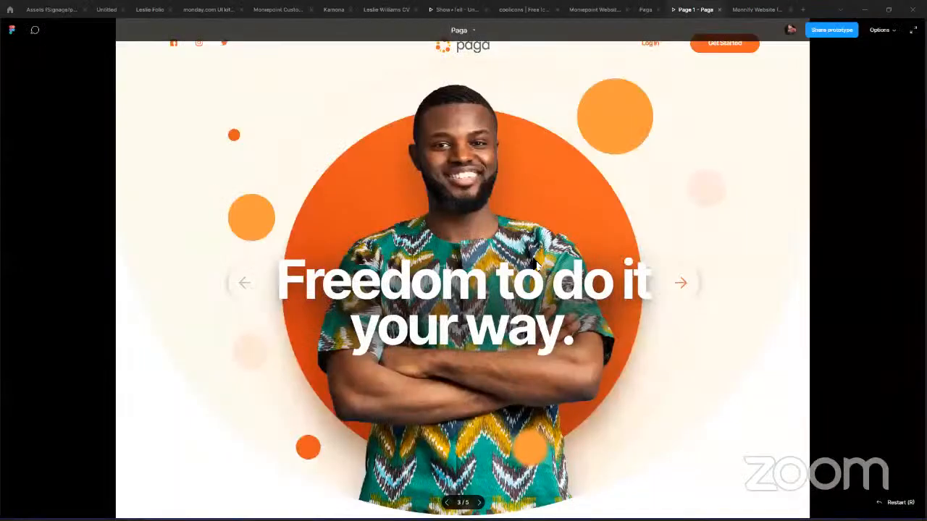
{"action": "scroll", "coordinate": [543, 326], "scroll_direction": "down", "scroll_amount": 3}
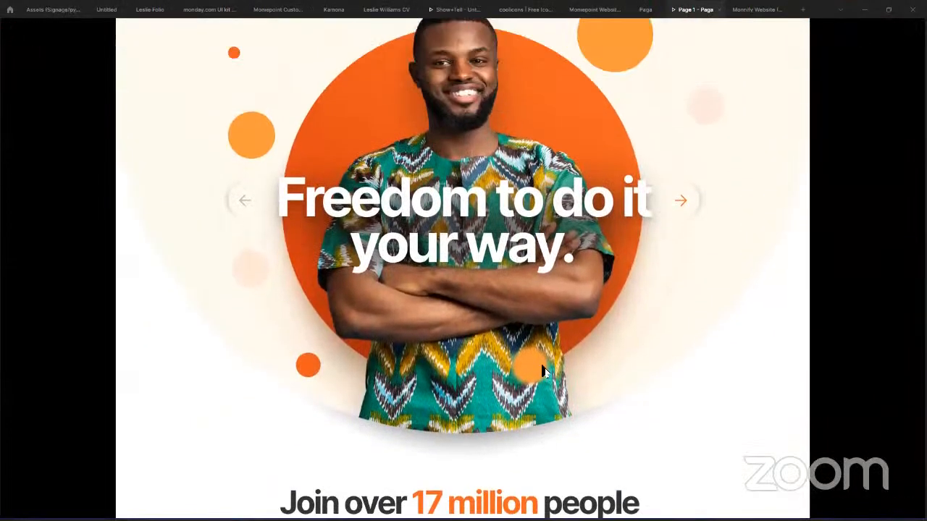
{"action": "scroll", "coordinate": [543, 371], "scroll_direction": "up", "scroll_amount": 3}
{"action": "left_click", "coordinate": [644, 9]}
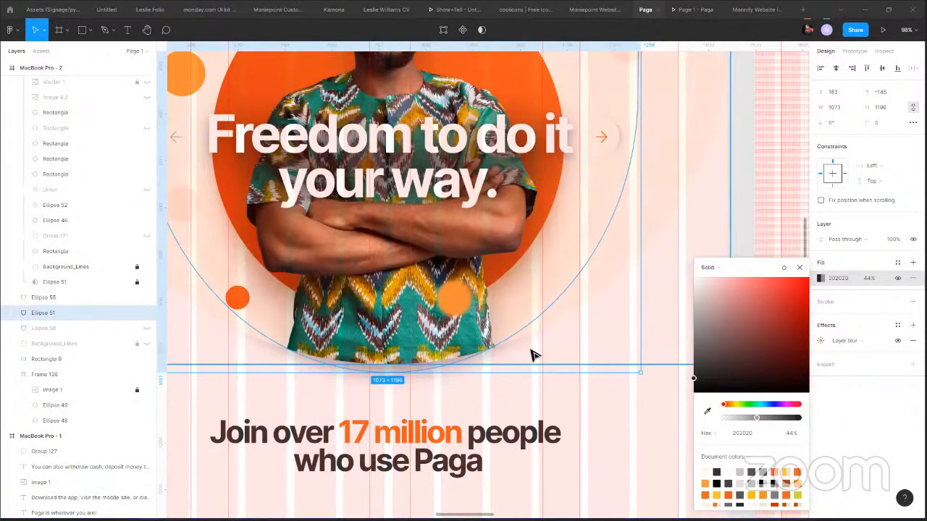
Shorten the blurred ellipse from its lower and upper edges to 1073 × 802 and place it at Y 261.
{"action": "left_click", "coordinate": [800, 267]}
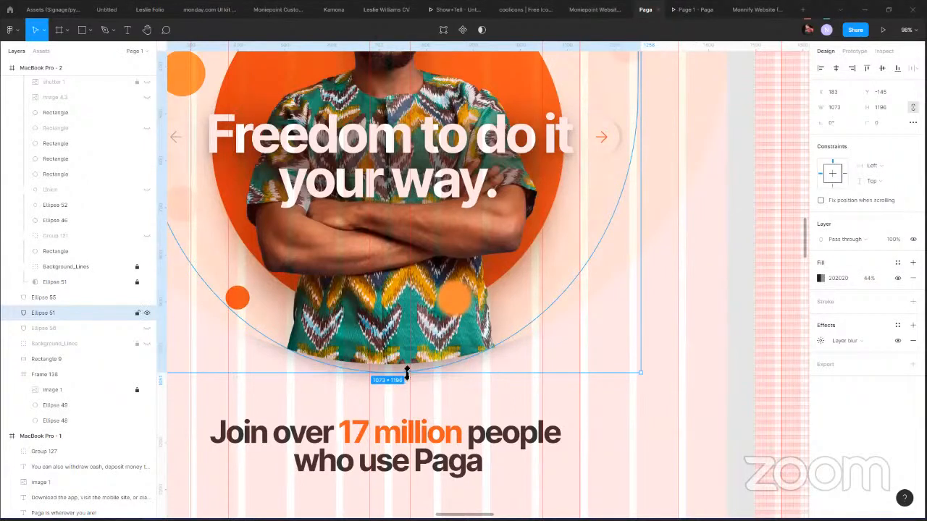
{"action": "left_click_drag", "start_coordinate": [405, 373], "coordinate": [407, 367]}
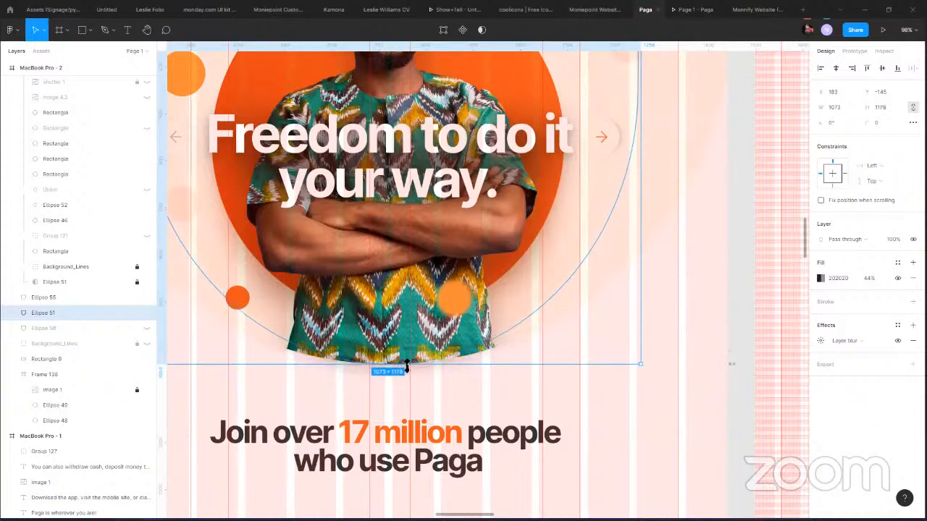
{"action": "scroll", "coordinate": [428, 308], "scroll_direction": "up", "scroll_amount": 5}
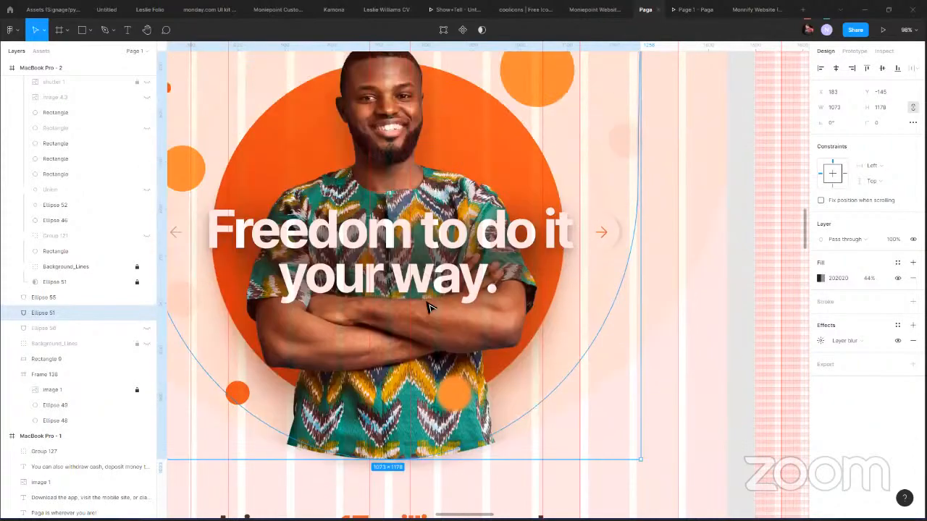
{"action": "scroll", "coordinate": [428, 307], "scroll_direction": "up", "scroll_amount": 3}
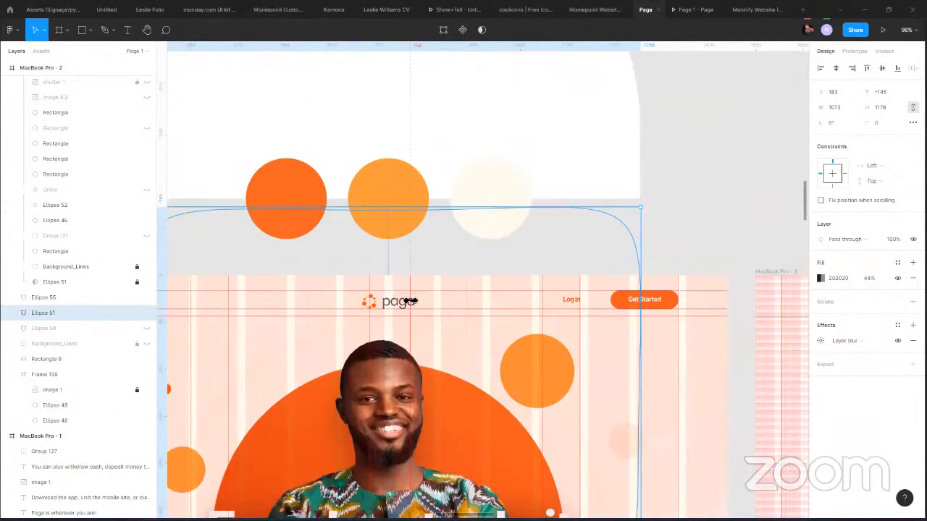
{"action": "scroll", "coordinate": [410, 295], "scroll_direction": "down", "scroll_amount": 5}
{"action": "scroll", "coordinate": [410, 296], "scroll_direction": "up", "scroll_amount": 2}
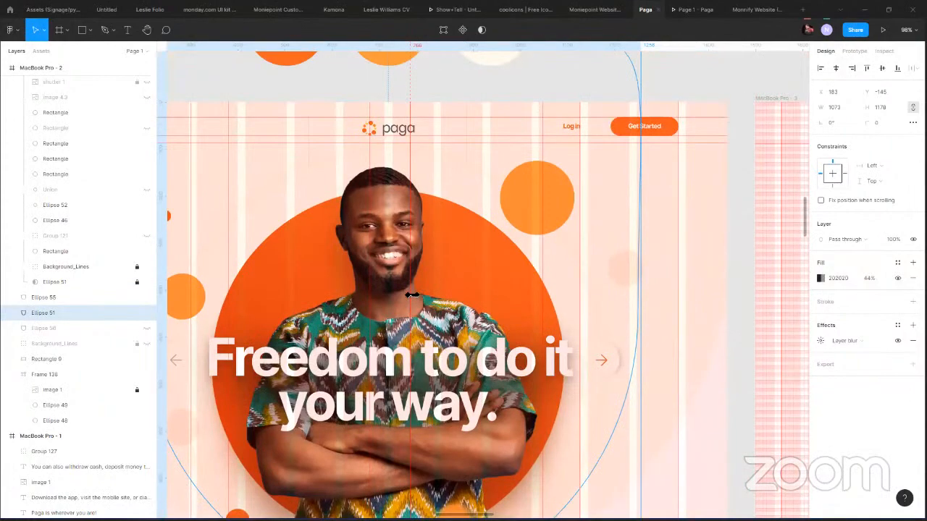
{"action": "scroll", "coordinate": [411, 296], "scroll_direction": "down", "scroll_amount": 3}
{"action": "scroll", "coordinate": [416, 149], "scroll_direction": "down", "scroll_amount": 2}
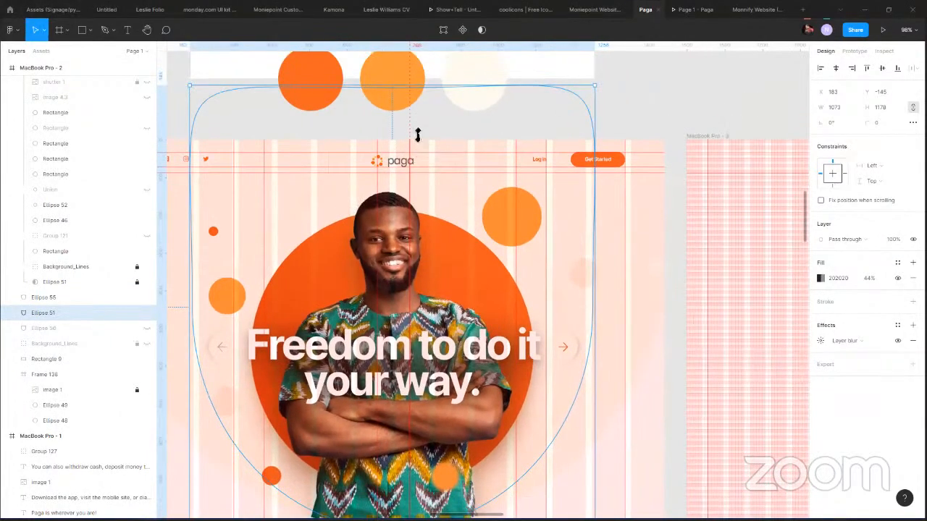
{"action": "scroll", "coordinate": [417, 135], "scroll_direction": "down", "scroll_amount": 3}
{"action": "left_click_drag", "start_coordinate": [415, 142], "coordinate": [414, 253]}
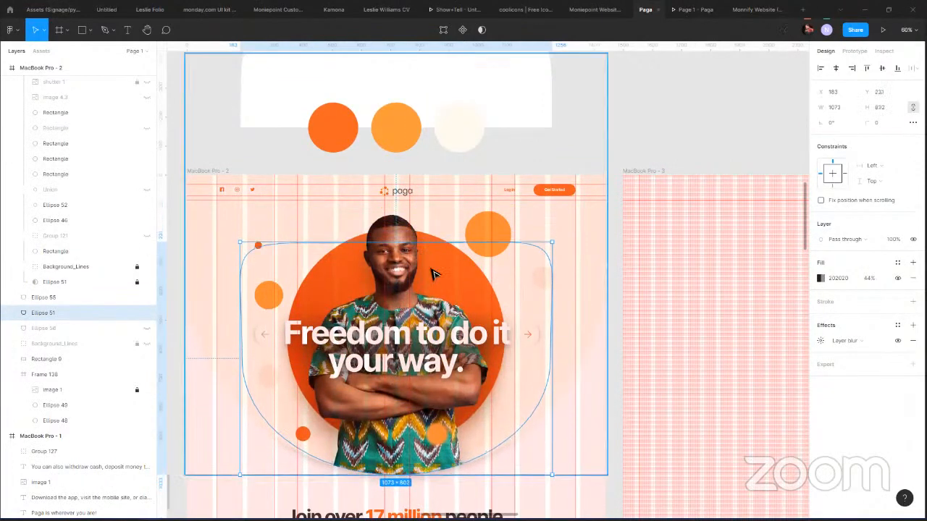
{"action": "scroll", "coordinate": [490, 211], "scroll_direction": "down", "scroll_amount": 2}
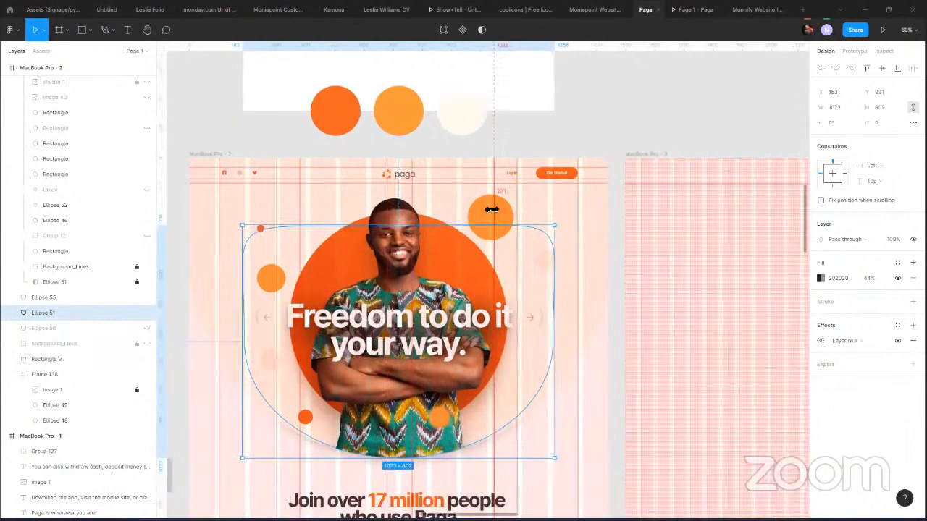
{"action": "scroll", "coordinate": [490, 212], "scroll_direction": "down", "scroll_amount": 5}
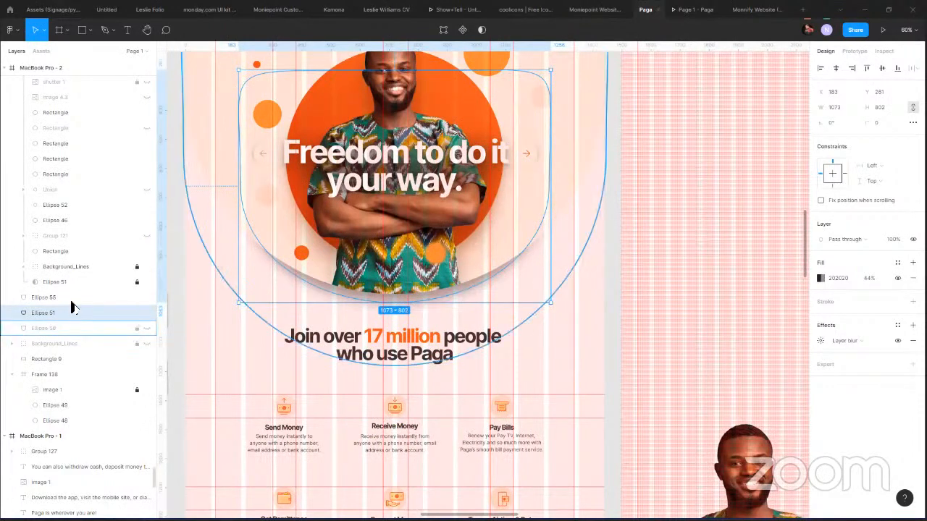
Duplicate the large cream ellipse and move the copy down to Y -399.
{"action": "left_click", "coordinate": [81, 297]}
{"action": "key", "text": "ctrl+d"}
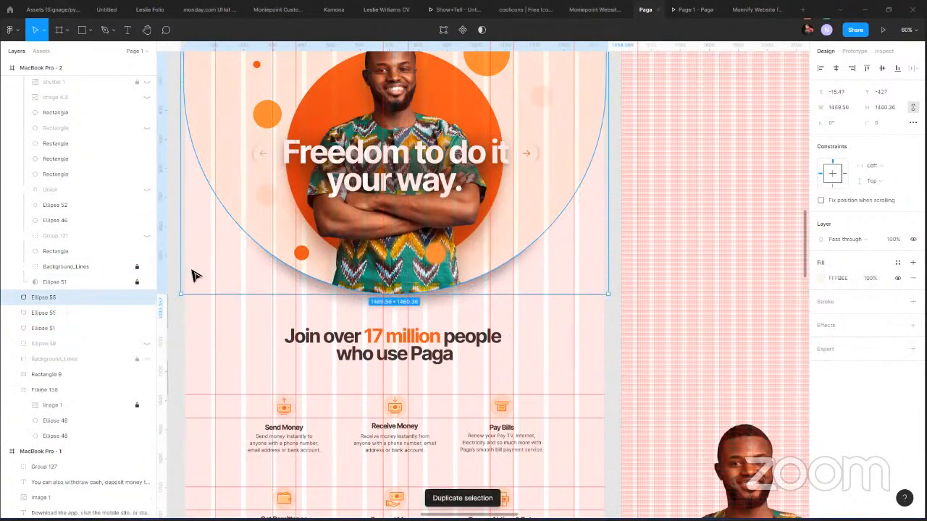
{"action": "key", "text": "Down"}
{"action": "key", "text": "shift+Down"}
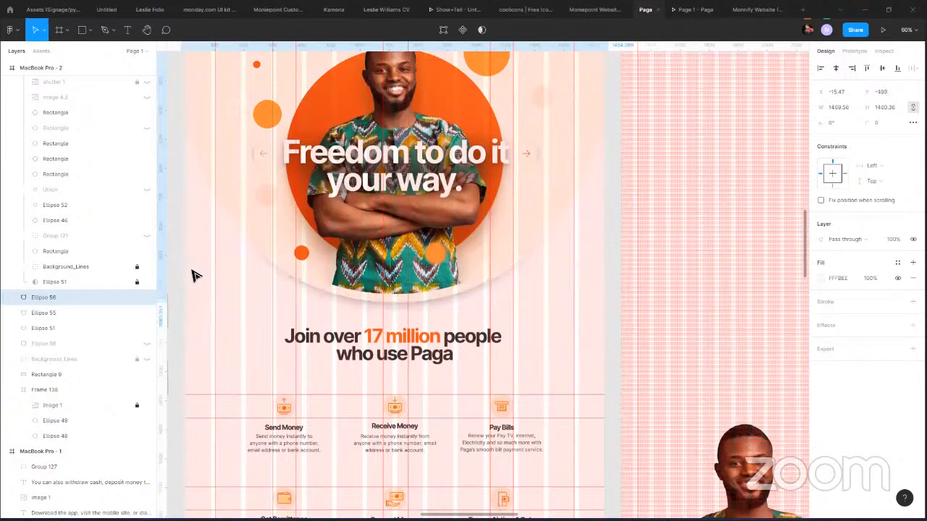
Fill the duplicated ellipse with FFFFFF and place it directly beneath the cream ellipse in the layer order.
{"action": "left_click", "coordinate": [820, 279]}
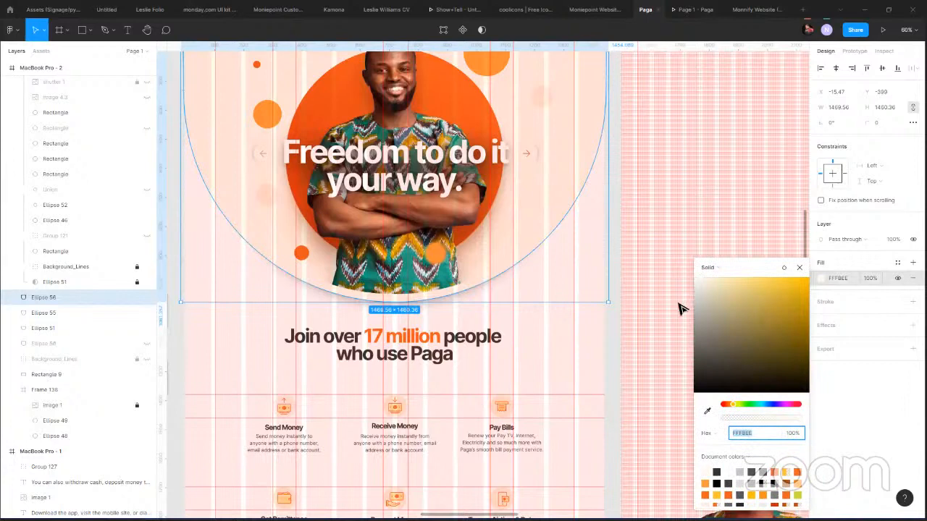
{"action": "left_click_drag", "start_coordinate": [699, 282], "coordinate": [666, 275]}
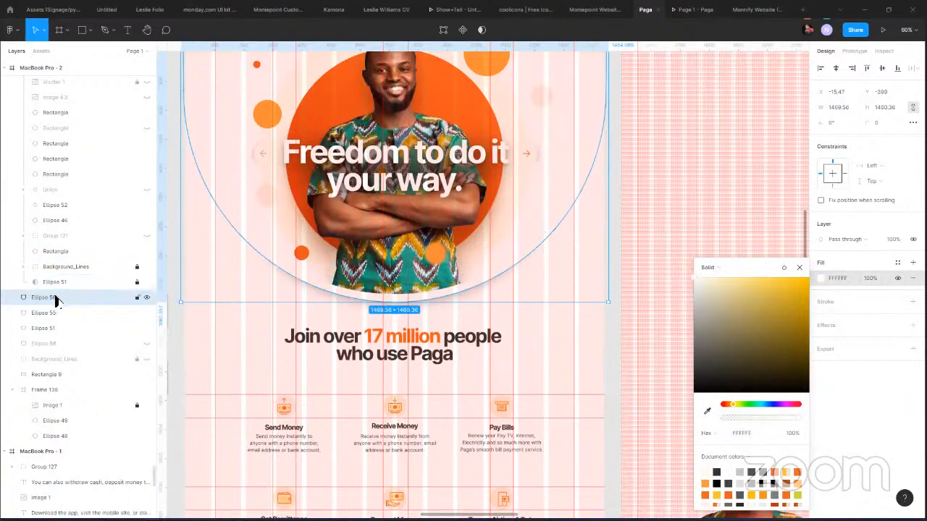
{"action": "left_click_drag", "start_coordinate": [57, 300], "coordinate": [116, 320]}
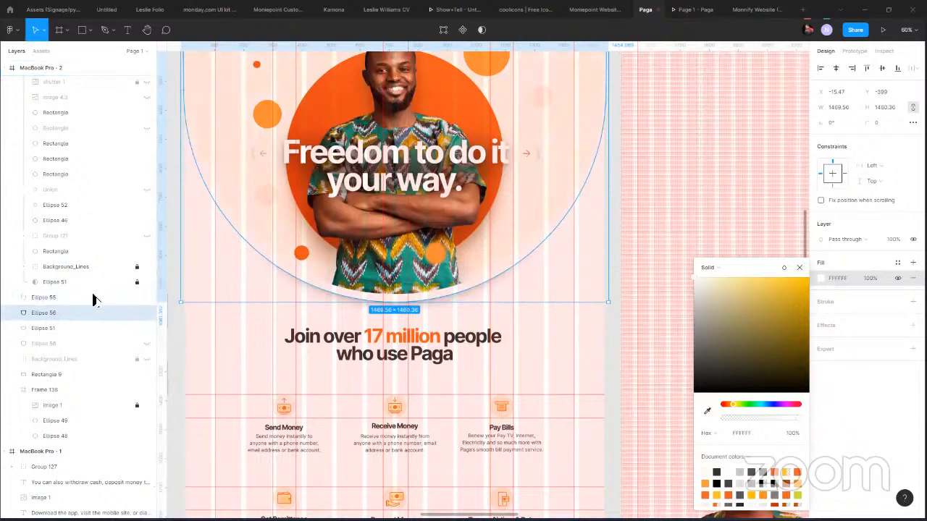
Narrow the blurred dark ellipse symmetrically to 967 × 802 at Y 251 and check the hero's edge in the prototype preview.
{"action": "left_click", "coordinate": [62, 329], "text": "shift"}
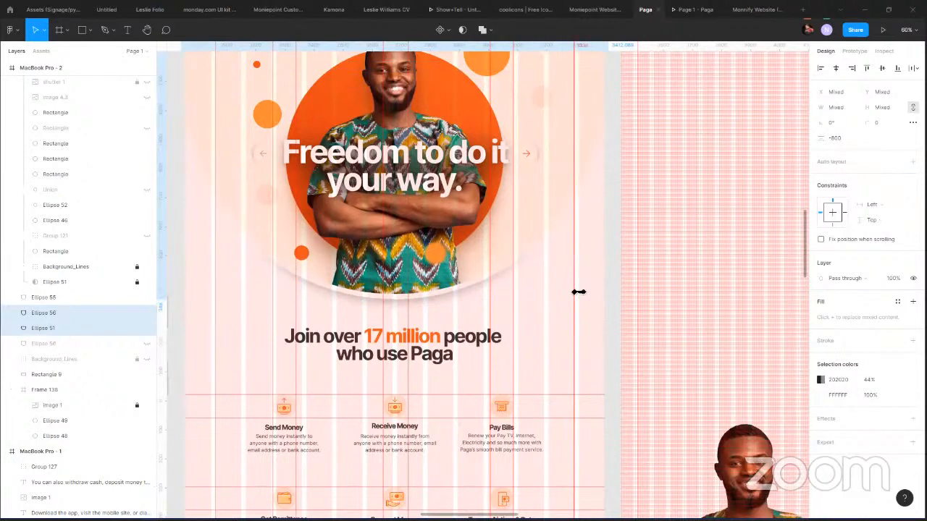
{"action": "left_click", "coordinate": [92, 329]}
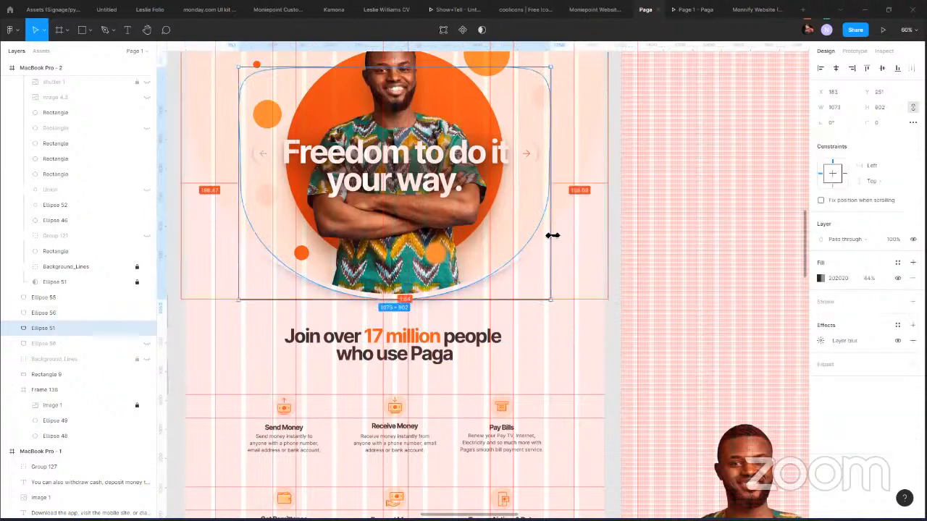
{"action": "left_click_drag", "start_coordinate": [544, 237], "coordinate": [537, 237]}
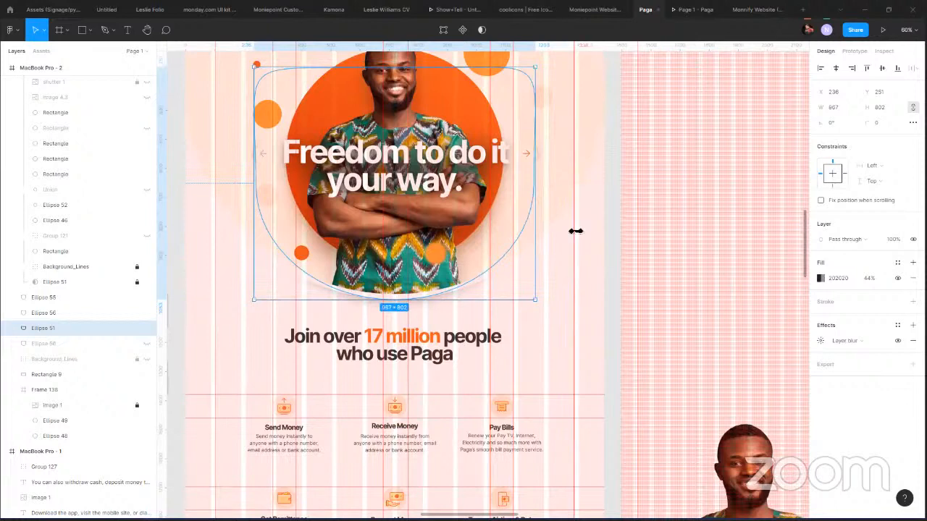
{"action": "left_click", "coordinate": [684, 10]}
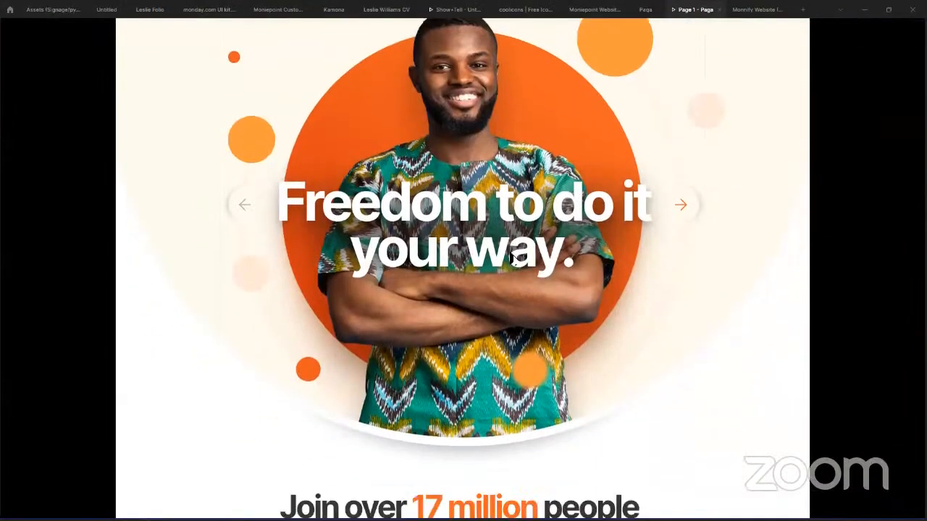
Review the white rim and soft shadow along the hero's curved lower edge in the prototype preview.
{"action": "scroll", "coordinate": [512, 259], "scroll_direction": "down", "scroll_amount": 2}
{"action": "scroll", "coordinate": [533, 350], "scroll_direction": "up", "scroll_amount": 3}
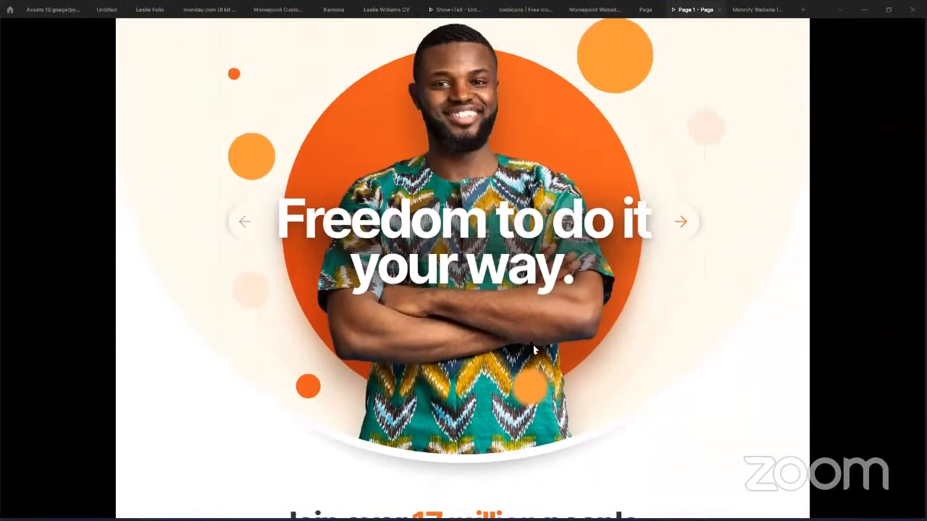
{"action": "scroll", "coordinate": [533, 350], "scroll_direction": "up", "scroll_amount": 2}
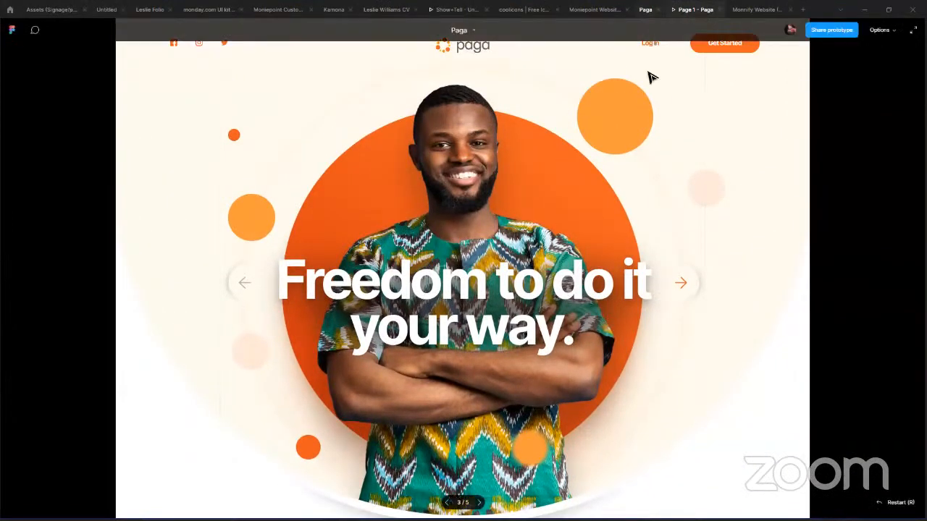
{"action": "key", "text": "ctrl+shift+Tab"}
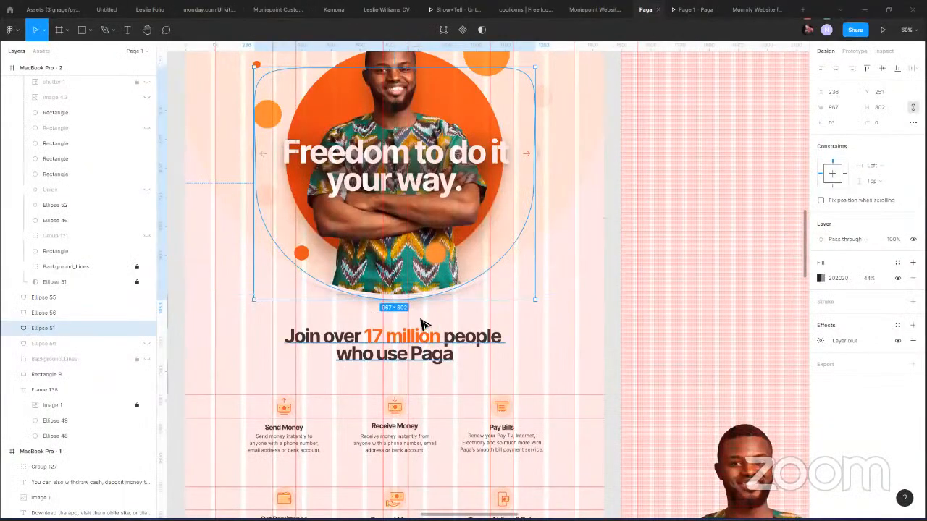
Recheck the hero's curved edge in the preview and delete the white ellipse and blurred dark ellipse beneath the cream background.
{"action": "left_click", "coordinate": [407, 307]}
{"action": "left_click", "coordinate": [412, 310]}
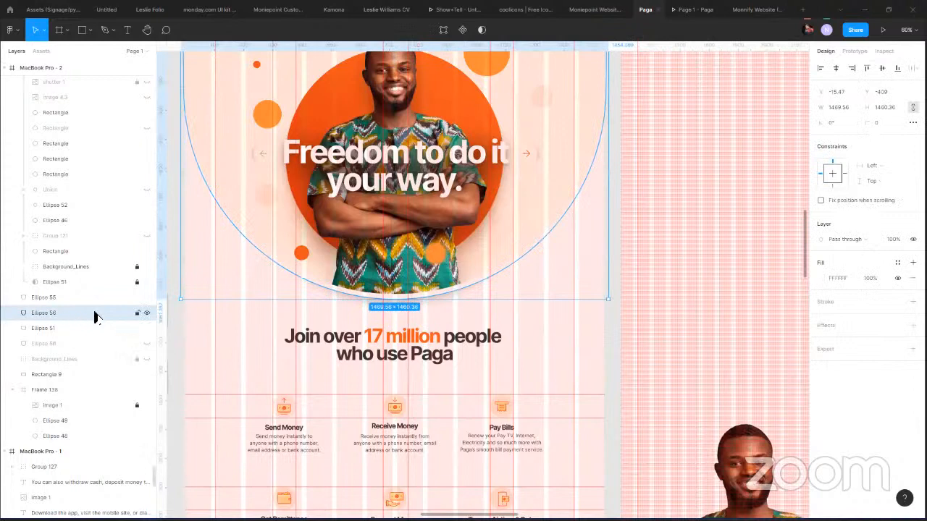
{"action": "left_click", "coordinate": [79, 329], "text": "shift"}
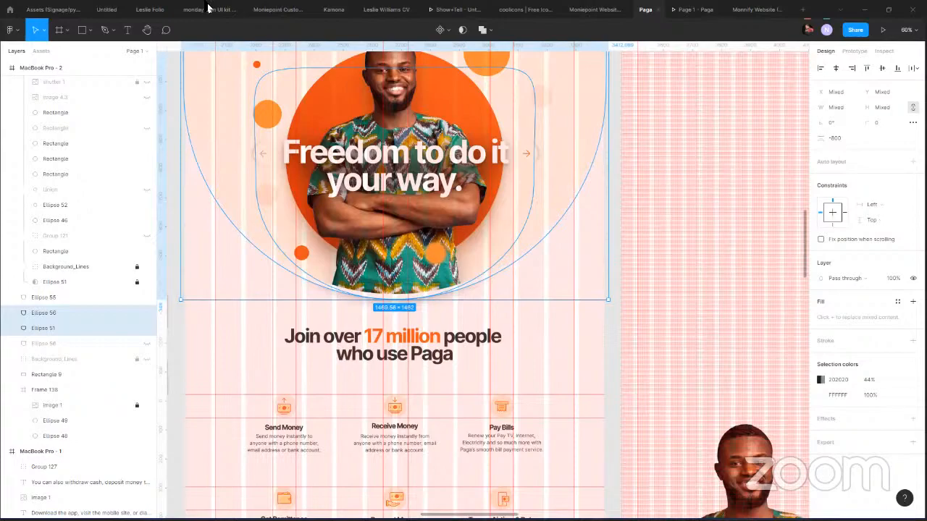
{"action": "left_click", "coordinate": [703, 9]}
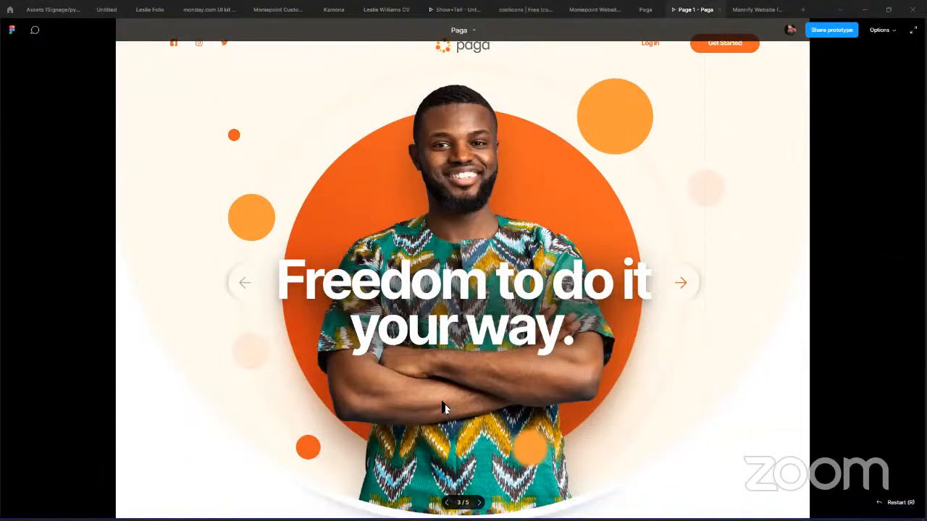
{"action": "scroll", "coordinate": [444, 404], "scroll_direction": "down", "scroll_amount": 4}
{"action": "scroll", "coordinate": [444, 407], "scroll_direction": "down", "scroll_amount": 3}
{"action": "scroll", "coordinate": [435, 395], "scroll_direction": "up", "scroll_amount": 7}
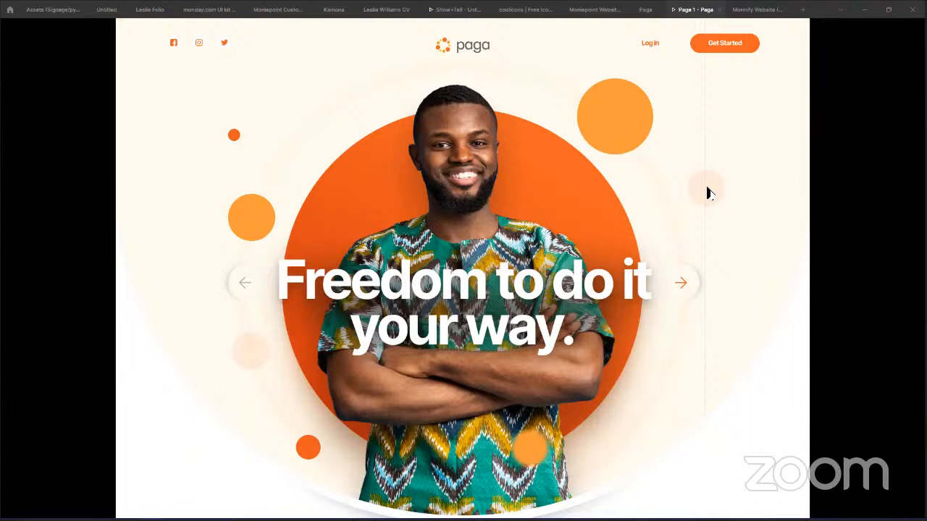
{"action": "mouse_move", "coordinate": [722, 14]}
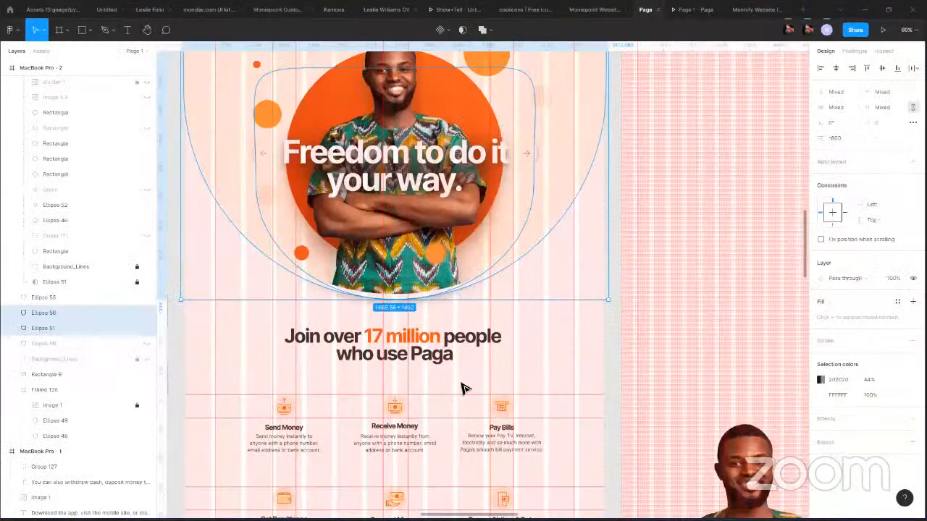
{"action": "scroll", "coordinate": [467, 391], "scroll_direction": "up", "scroll_amount": 2}
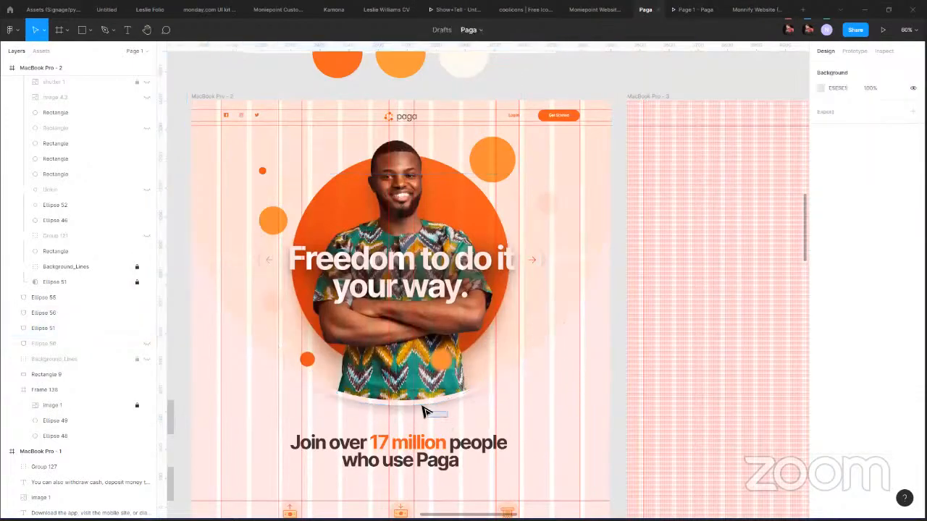
{"action": "key", "text": "Delete"}
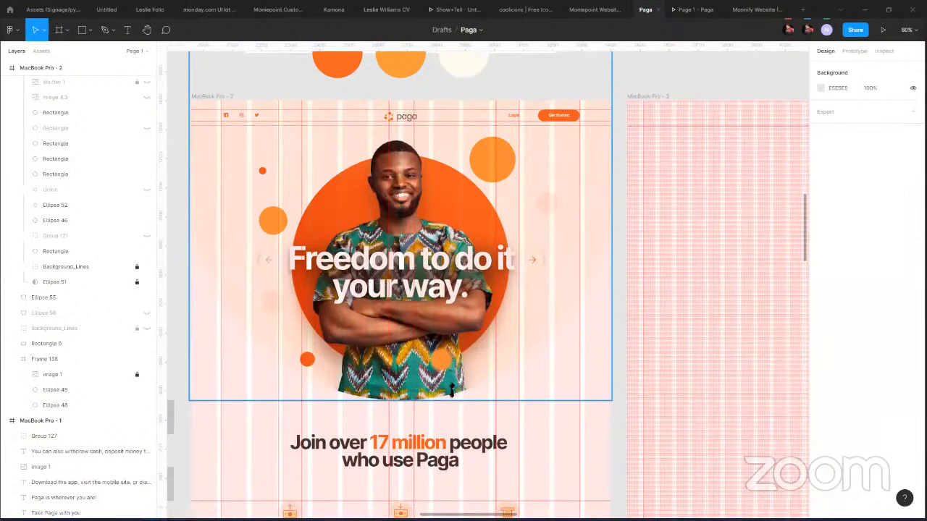
Move the hero photo group and the cream background ellipse together slightly upward within the frame.
{"action": "left_click", "coordinate": [452, 391]}
{"action": "left_click", "coordinate": [457, 420]}
{"action": "left_click", "coordinate": [433, 397]}
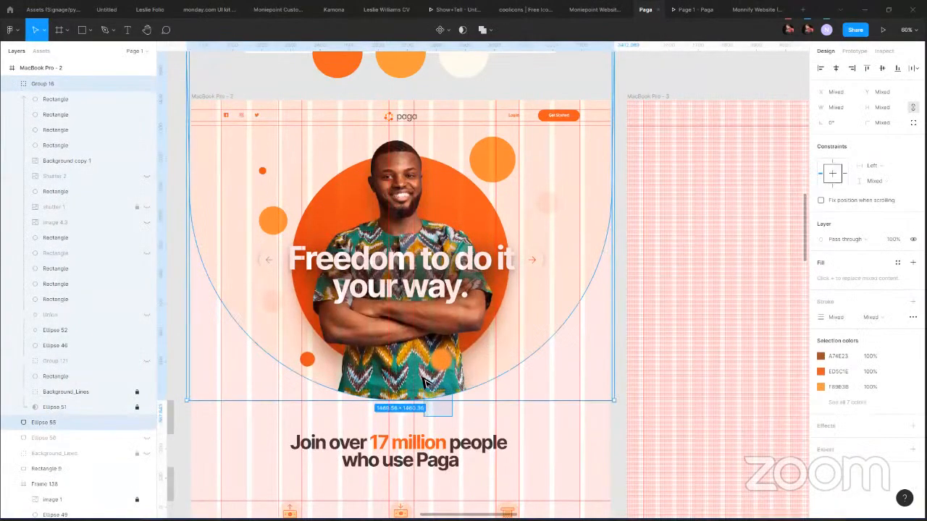
{"action": "left_click_drag", "start_coordinate": [447, 392], "coordinate": [442, 378]}
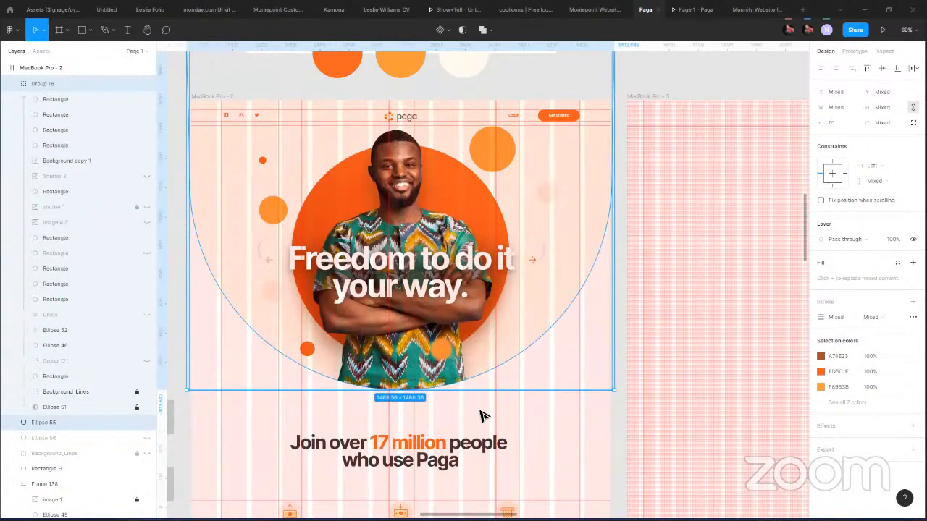
Nudge the "Freedom to do it your way." headline, both arrows and Rectangle 44 upward to match the raised hero photo.
{"action": "double_click", "coordinate": [454, 271]}
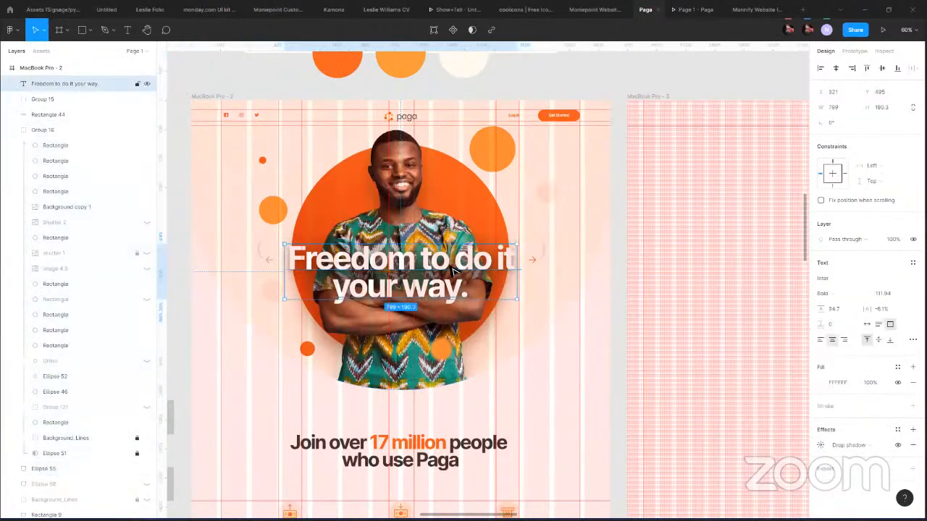
{"action": "left_click", "coordinate": [268, 260]}
{"action": "left_click", "coordinate": [531, 260], "text": "shift"}
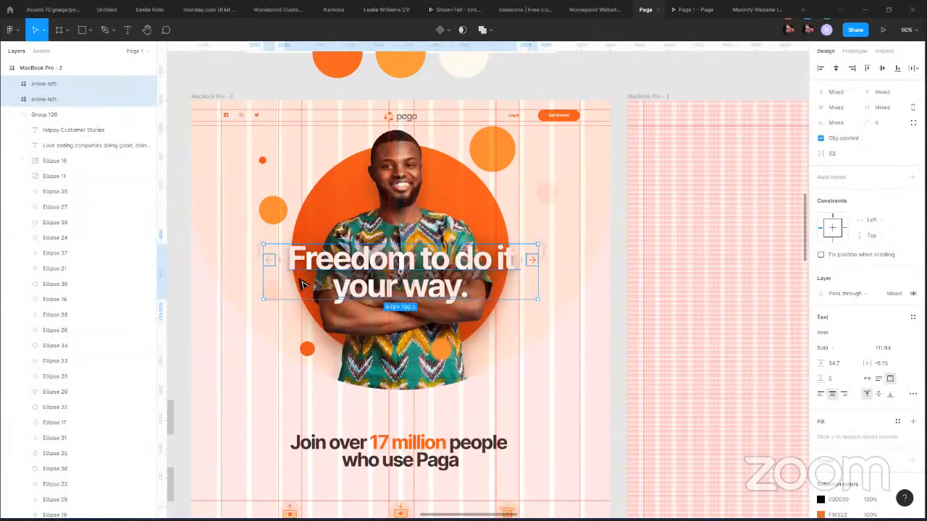
{"action": "scroll", "coordinate": [84, 203], "scroll_direction": "down", "scroll_amount": 5}
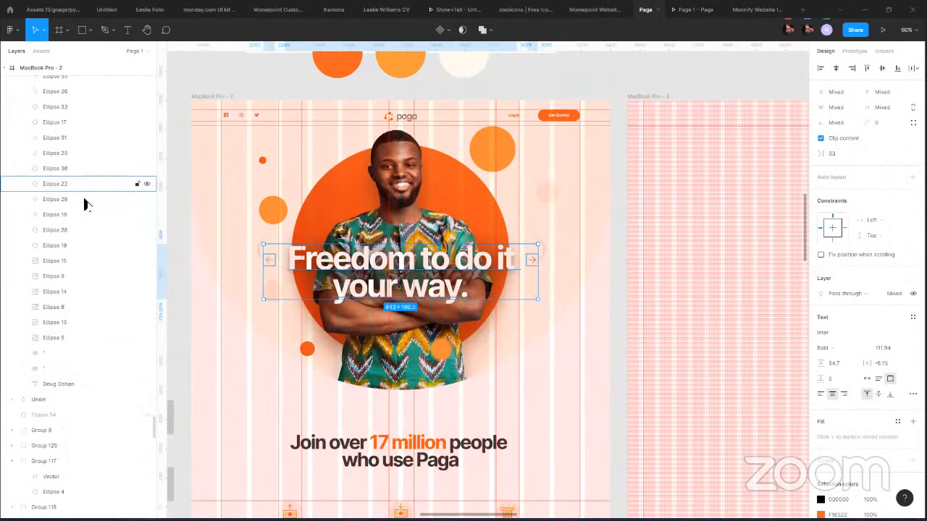
{"action": "scroll", "coordinate": [84, 202], "scroll_direction": "up", "scroll_amount": 5}
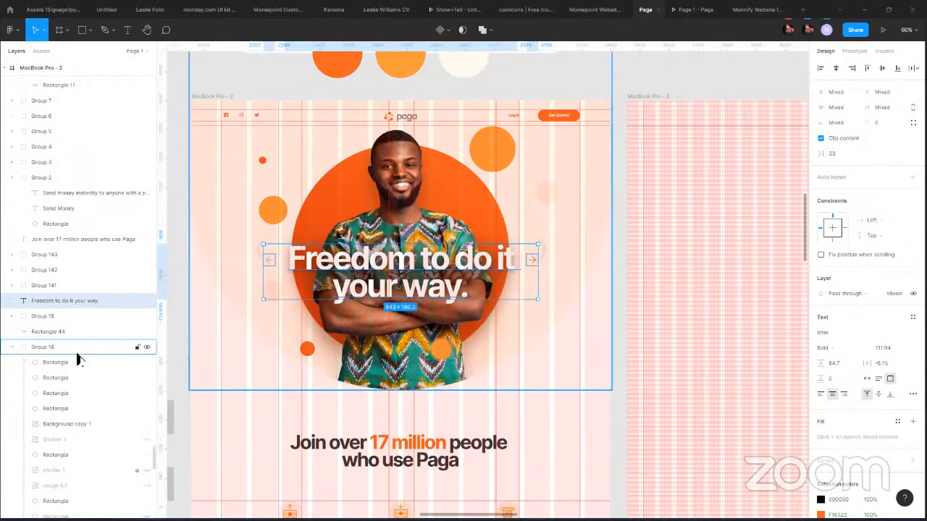
{"action": "scroll", "coordinate": [78, 355], "scroll_direction": "down", "scroll_amount": 3}
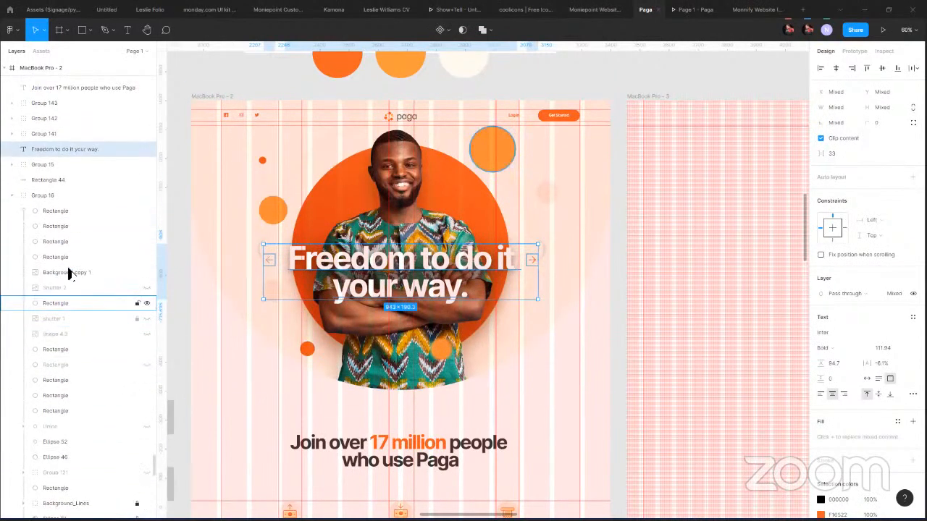
{"action": "left_click", "coordinate": [56, 181], "text": "shift"}
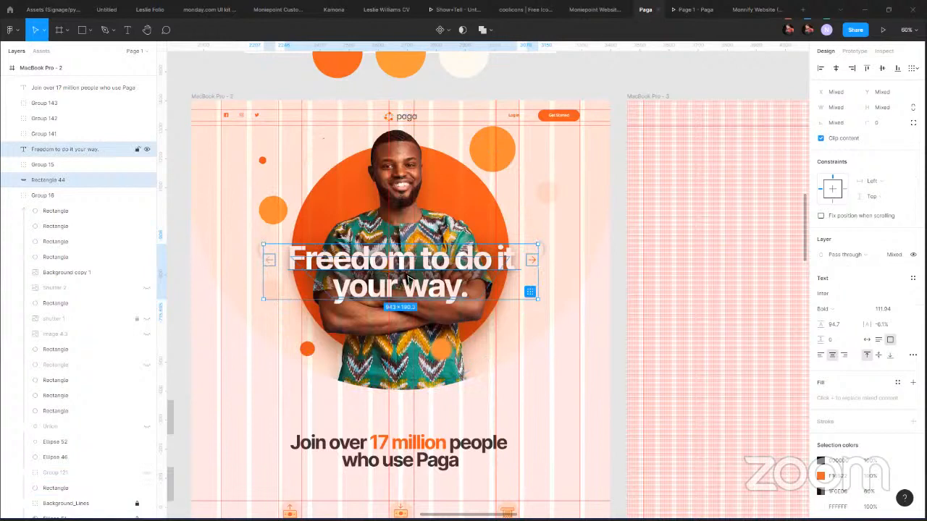
{"action": "key", "text": "shift+Up"}
{"action": "key", "text": "shift+Up"}
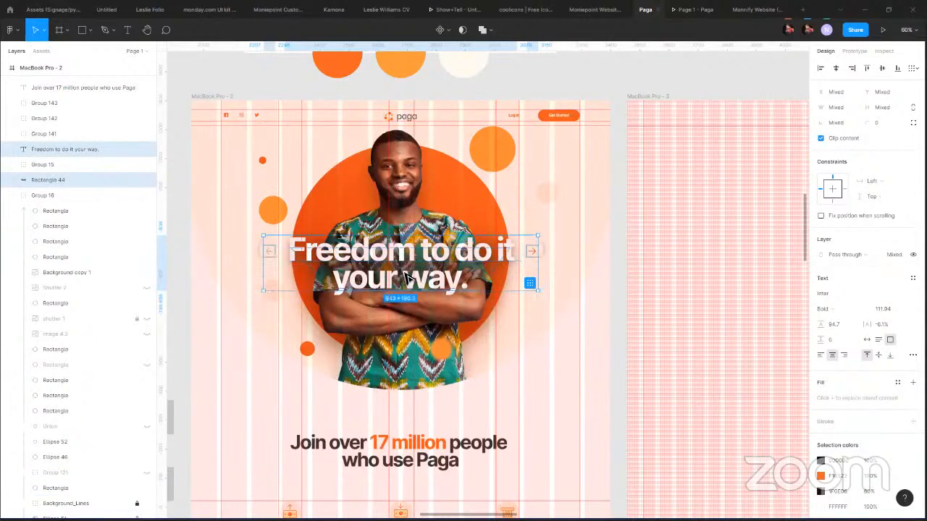
{"action": "key", "text": "Up"}
{"action": "key", "text": "Up"}
{"action": "key", "text": "Up"}
{"action": "key", "text": "Up"}
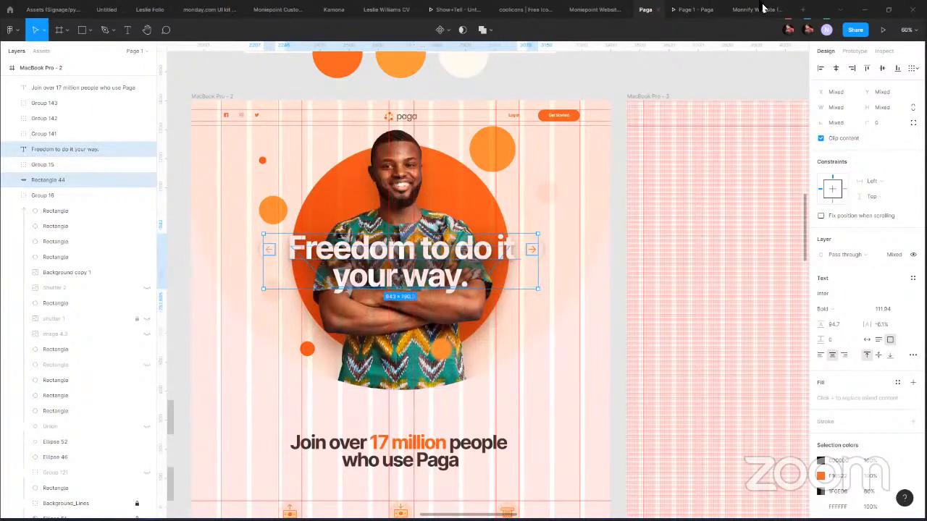
Check the repositioned hero and the feature section below it in the prototype preview.
{"action": "key", "text": "ctrl+Tab"}
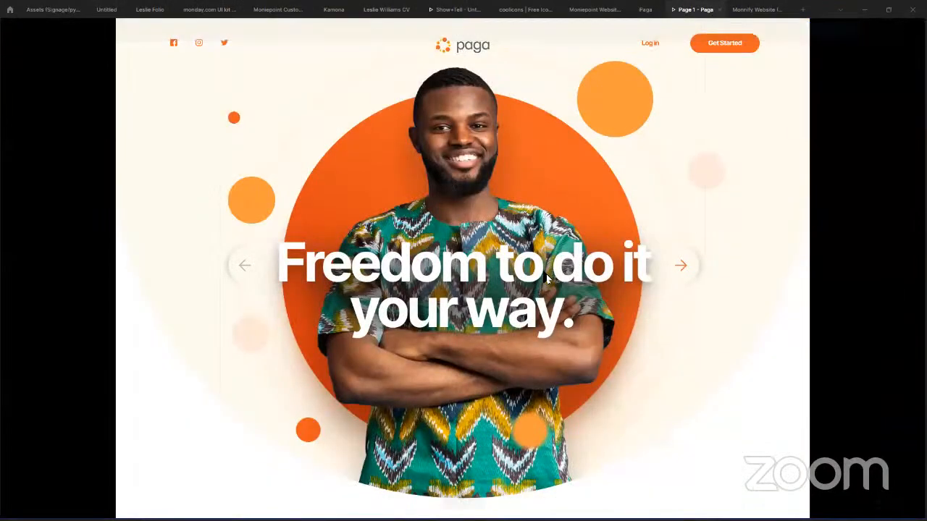
{"action": "scroll", "coordinate": [439, 366], "scroll_direction": "down", "scroll_amount": 5}
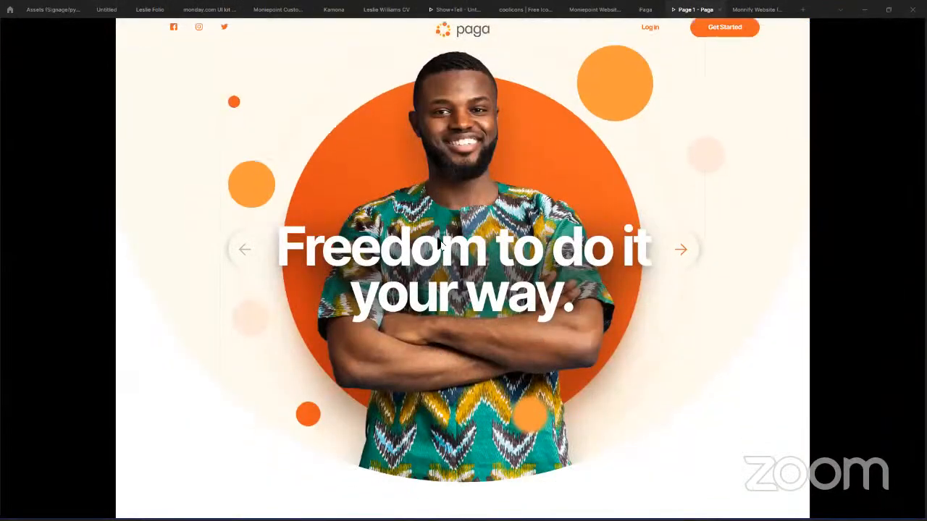
{"action": "scroll", "coordinate": [409, 290], "scroll_direction": "down", "scroll_amount": 10}
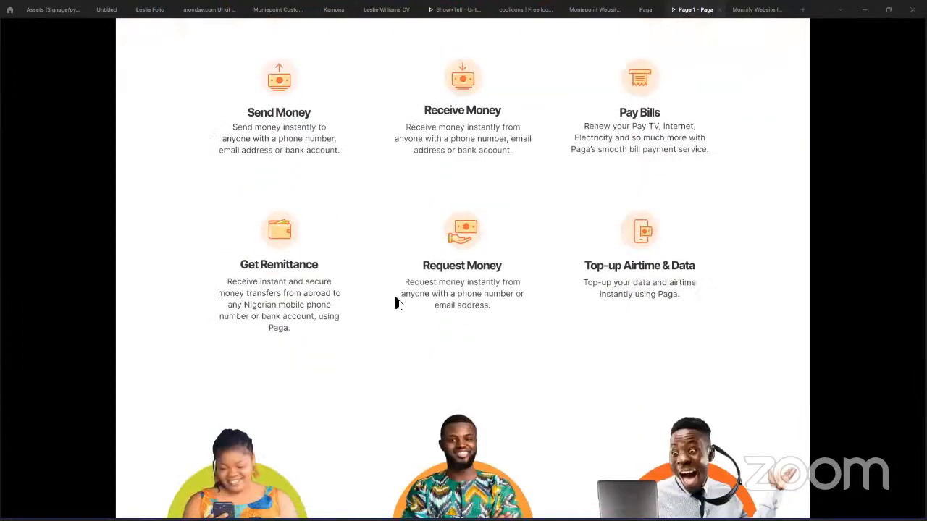
{"action": "scroll", "coordinate": [389, 420], "scroll_direction": "up", "scroll_amount": 5}
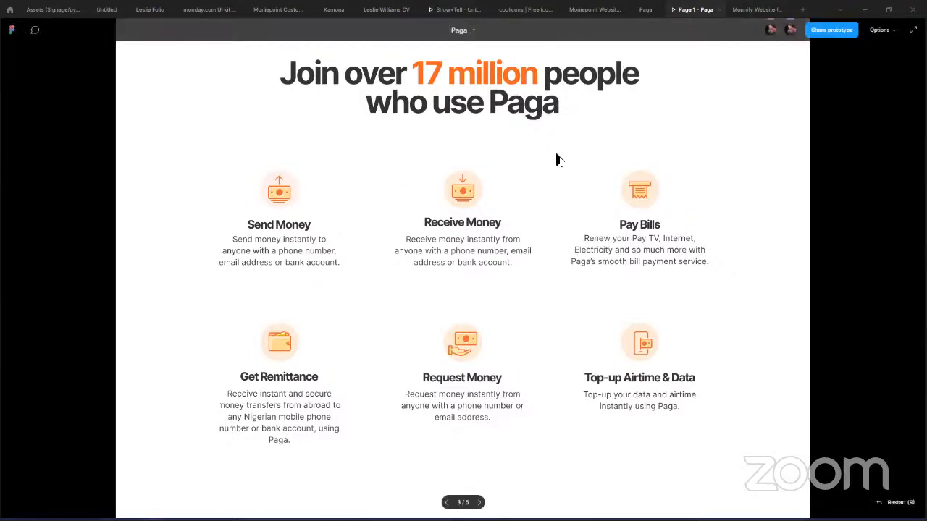
{"action": "key", "text": "ctrl+shift+Tab"}
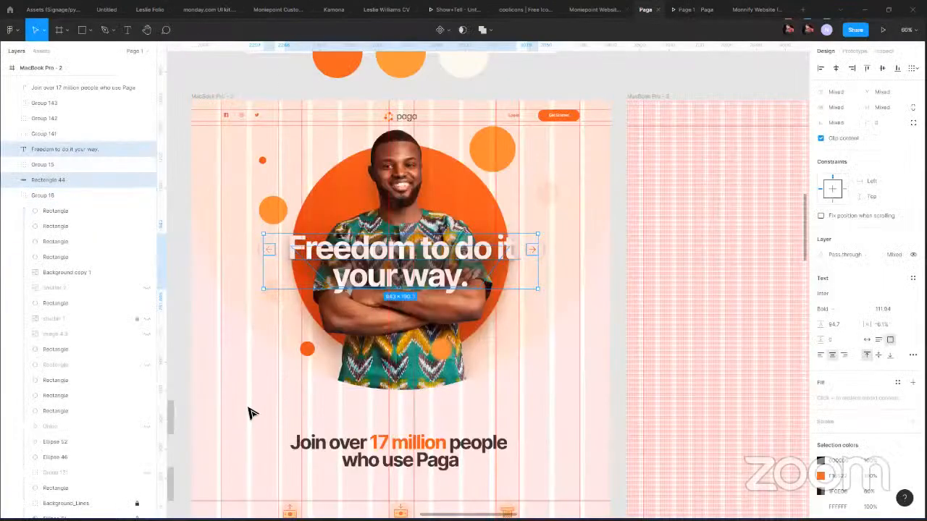
Select the circles behind all six feature icons, from Send Money to Top-up Airtime & Data, and set their opacity to 20%.
{"action": "left_click", "coordinate": [250, 412]}
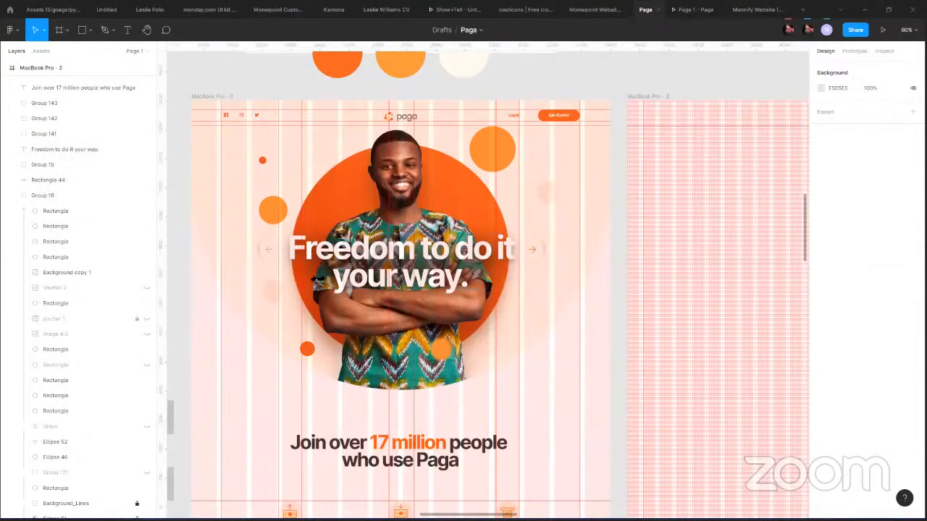
{"action": "left_click_drag", "start_coordinate": [317, 281], "coordinate": [319, 278]}
{"action": "scroll", "coordinate": [337, 246], "scroll_direction": "down", "scroll_amount": 5}
{"action": "scroll", "coordinate": [368, 241], "scroll_direction": "up", "scroll_amount": 4}
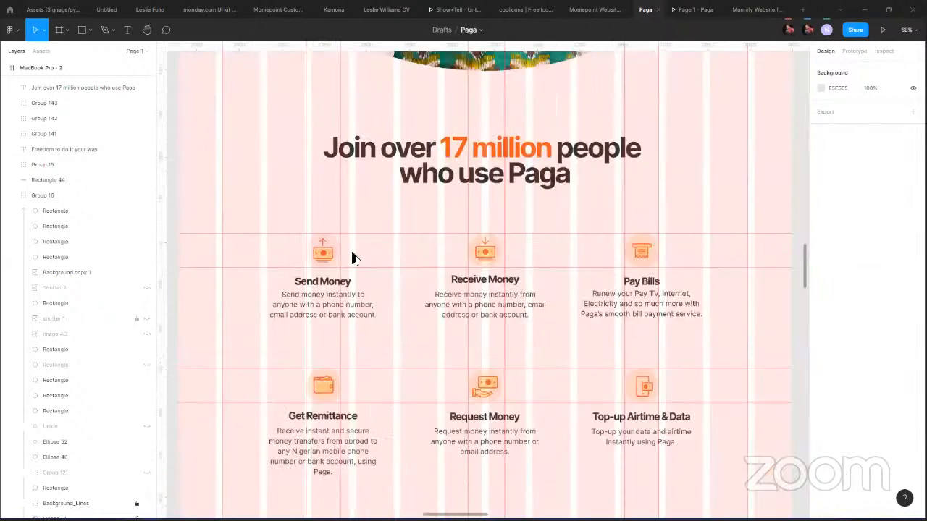
{"action": "left_click", "coordinate": [322, 252]}
{"action": "left_click", "coordinate": [492, 252], "text": "shift"}
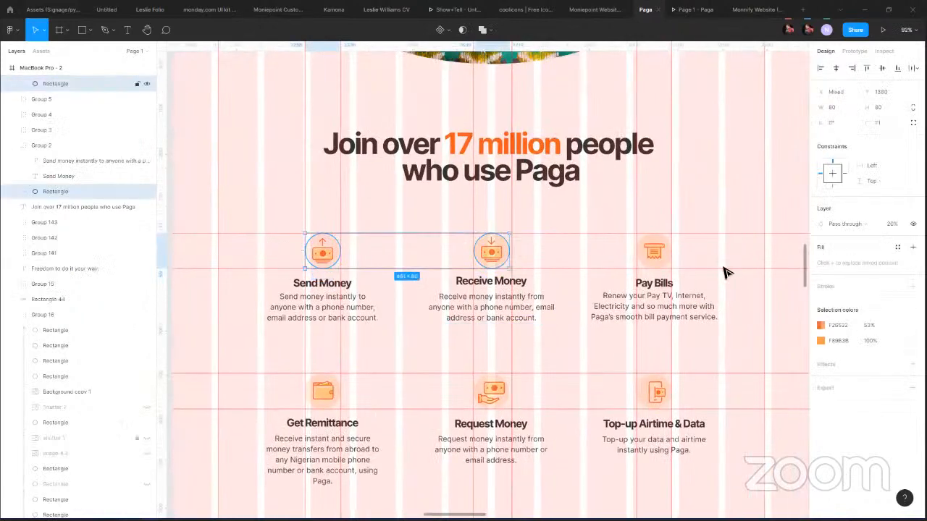
{"action": "left_click", "coordinate": [670, 260], "text": "shift"}
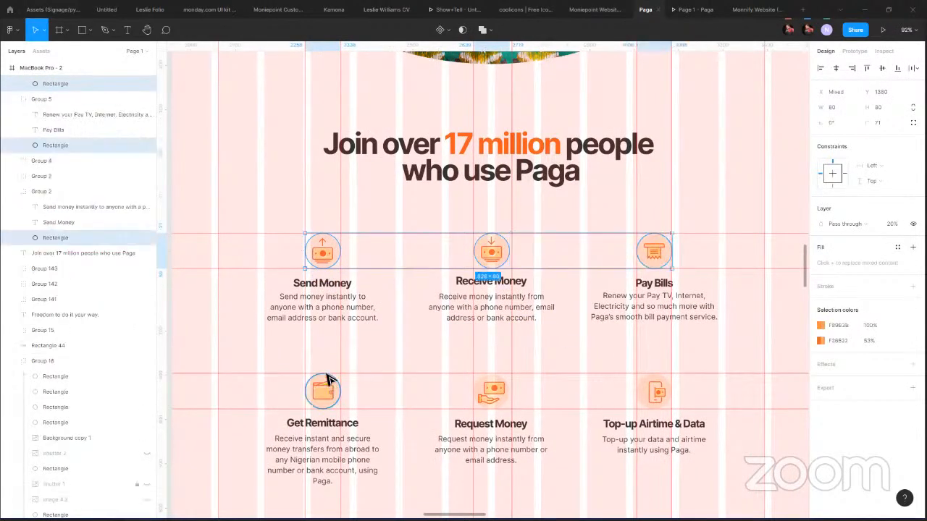
{"action": "left_click", "coordinate": [326, 389], "text": "shift"}
{"action": "left_click", "coordinate": [510, 394], "text": "shift"}
{"action": "left_click", "coordinate": [655, 392], "text": "shift"}
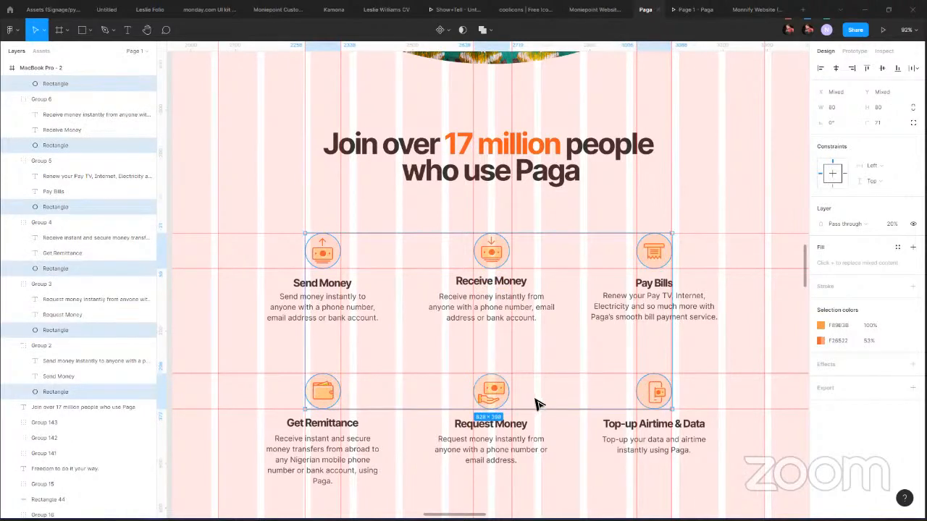
{"action": "key", "text": "2"}
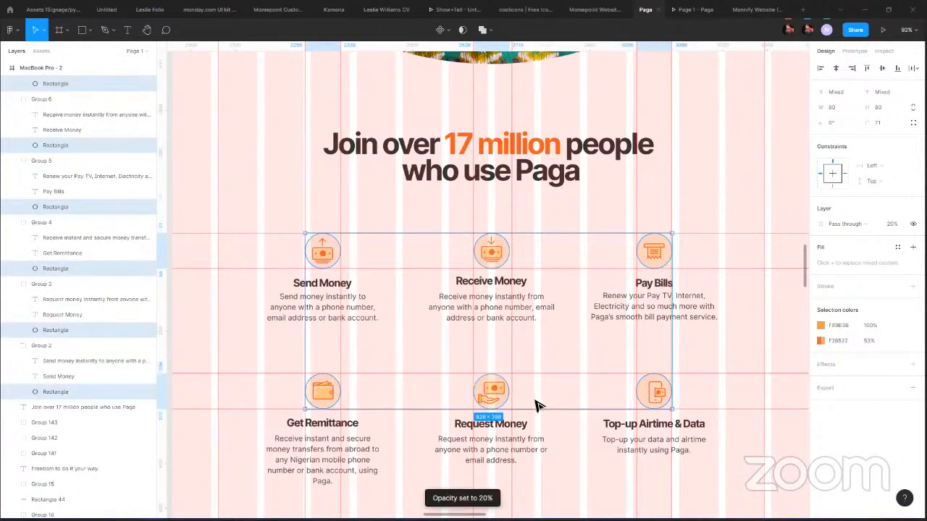
Change the solid fill of the six icon circles to F26522 and check the feature section in the prototype preview.
{"action": "left_click", "coordinate": [844, 326]}
{"action": "type", "text": "F26522"}
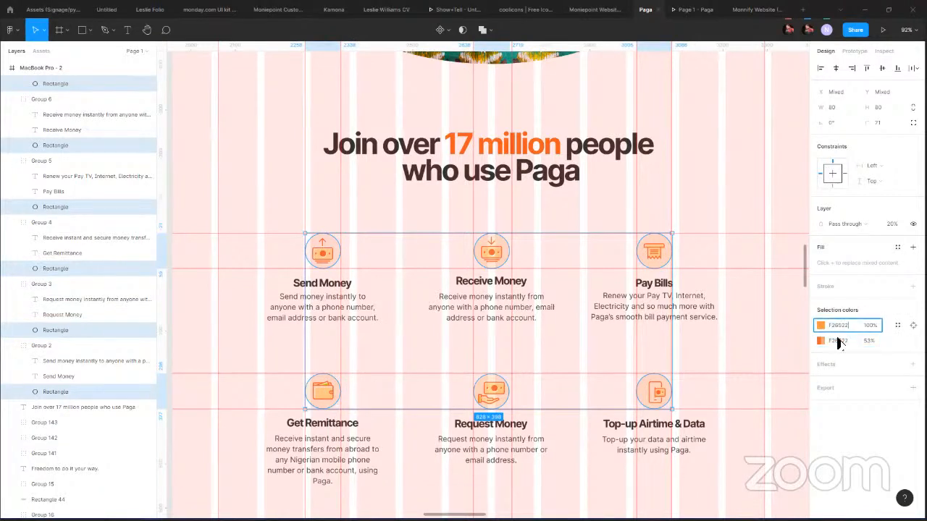
{"action": "key", "text": "Return"}
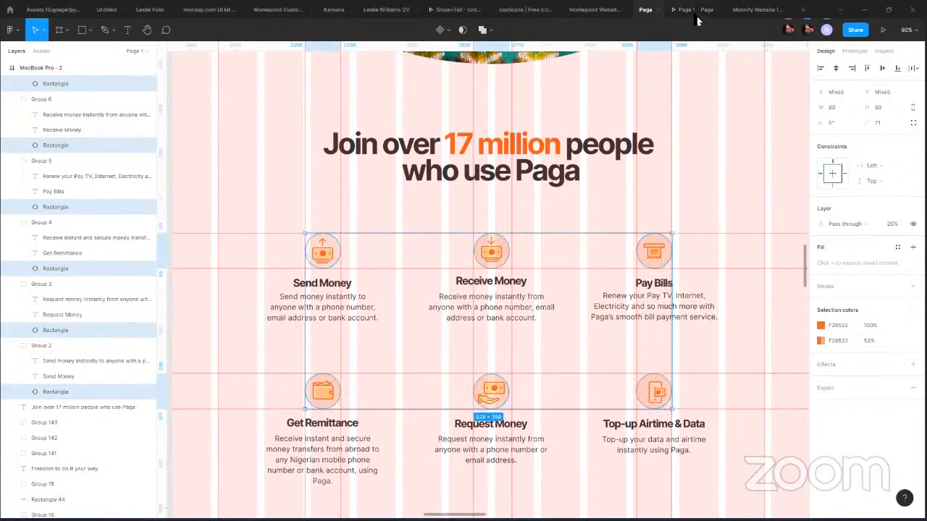
{"action": "left_click", "coordinate": [688, 9]}
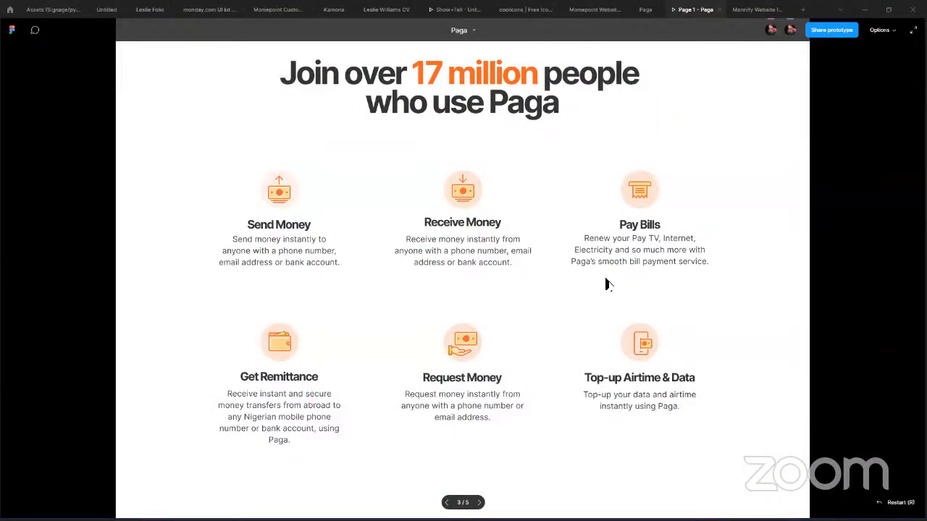
{"action": "left_click", "coordinate": [645, 10]}
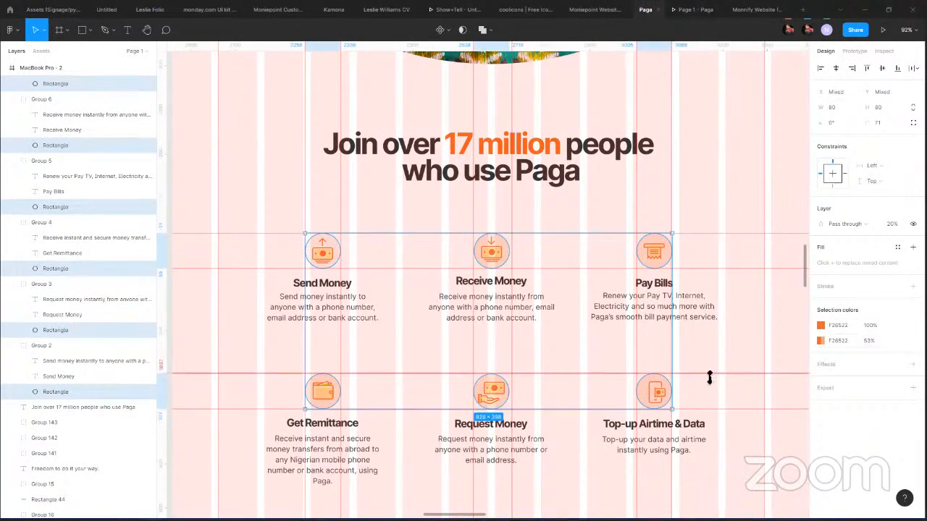
Inspect the fill settings of the circles behind the Top-up Airtime & Data, Send Money, Receive Money and Pay Bills icons.
{"action": "left_click", "coordinate": [724, 399]}
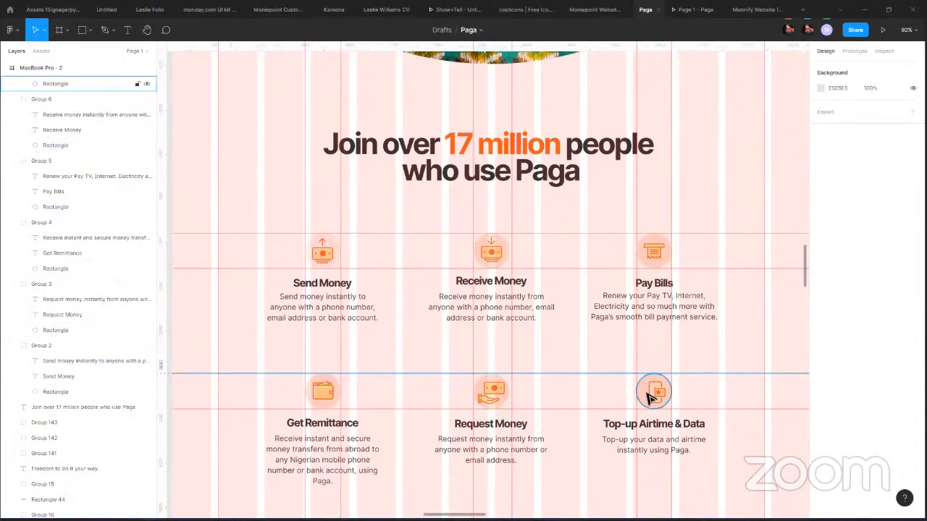
{"action": "left_click", "coordinate": [652, 398]}
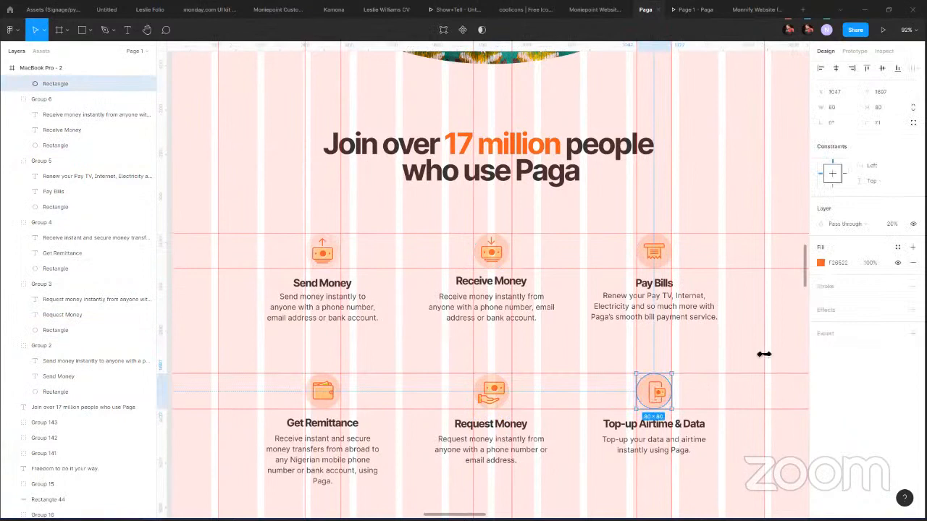
{"action": "left_click", "coordinate": [324, 251]}
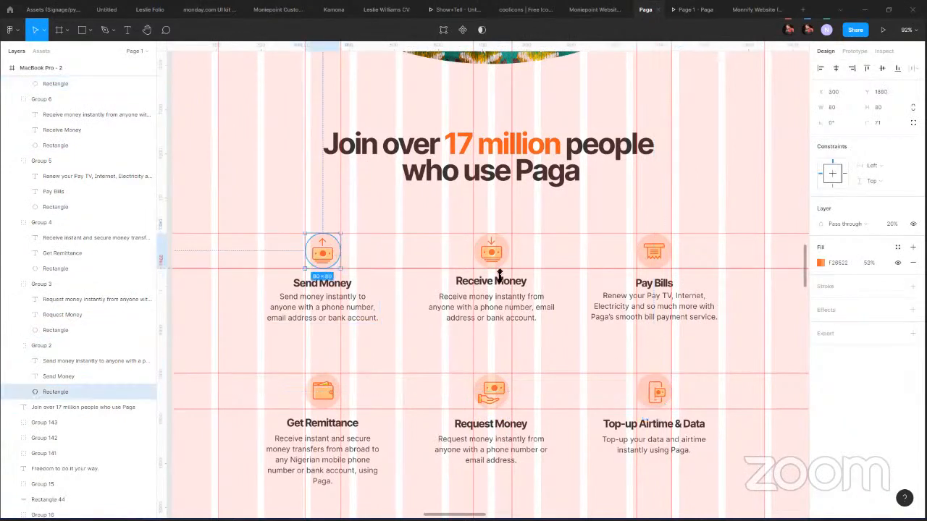
{"action": "left_click", "coordinate": [500, 248]}
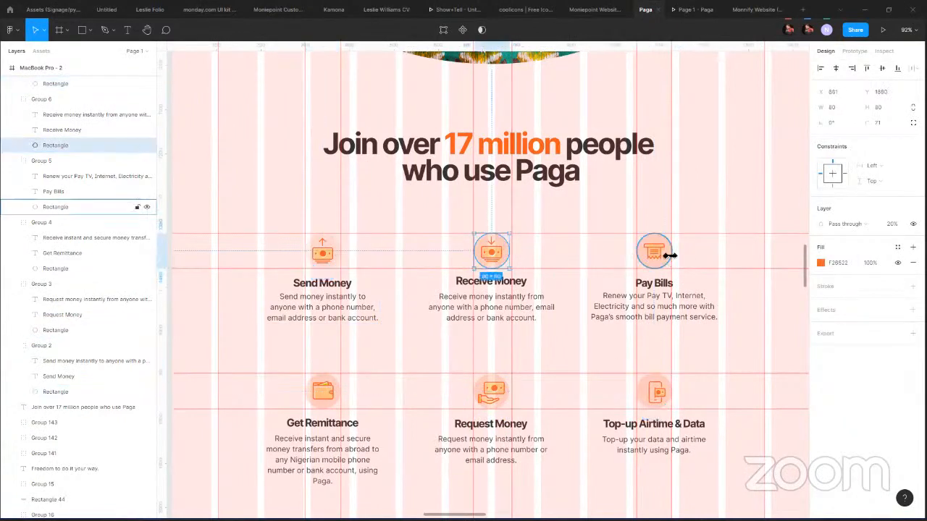
{"action": "left_click", "coordinate": [656, 252]}
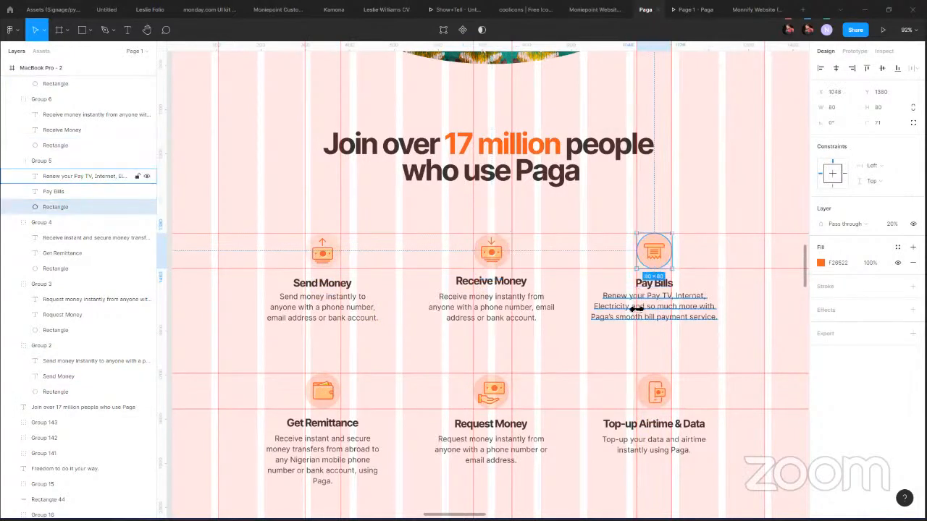
Set the Get Remittance circle's layer opacity and fill opacity to 20% and check it in the prototype preview.
{"action": "left_click", "coordinate": [327, 402]}
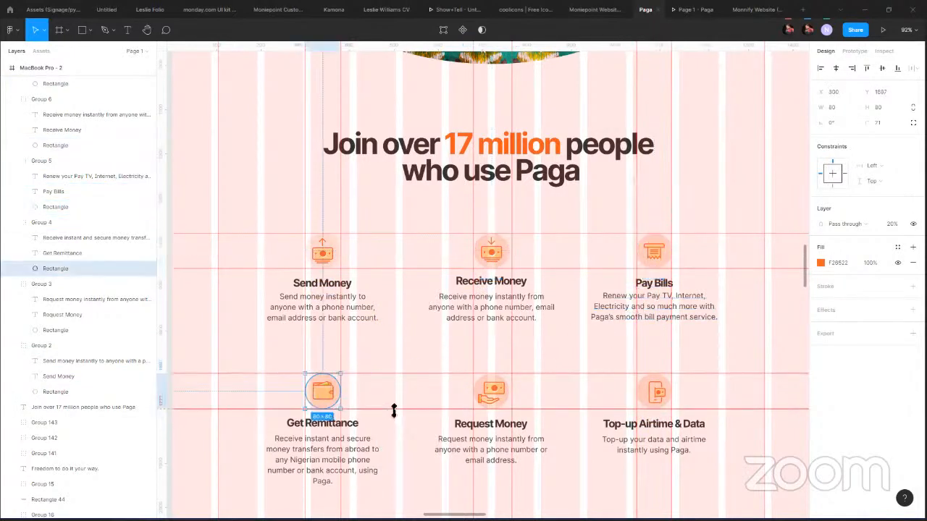
{"action": "key", "text": "2"}
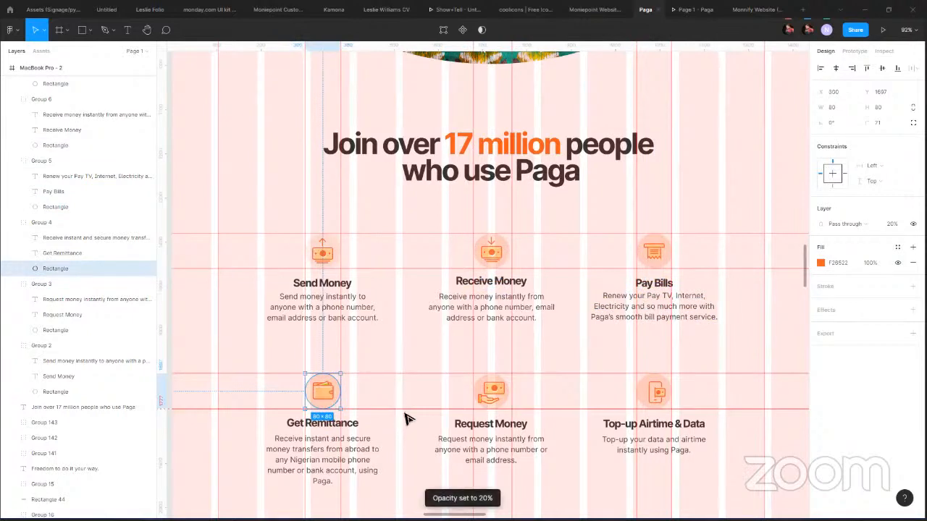
{"action": "left_click", "coordinate": [821, 263]}
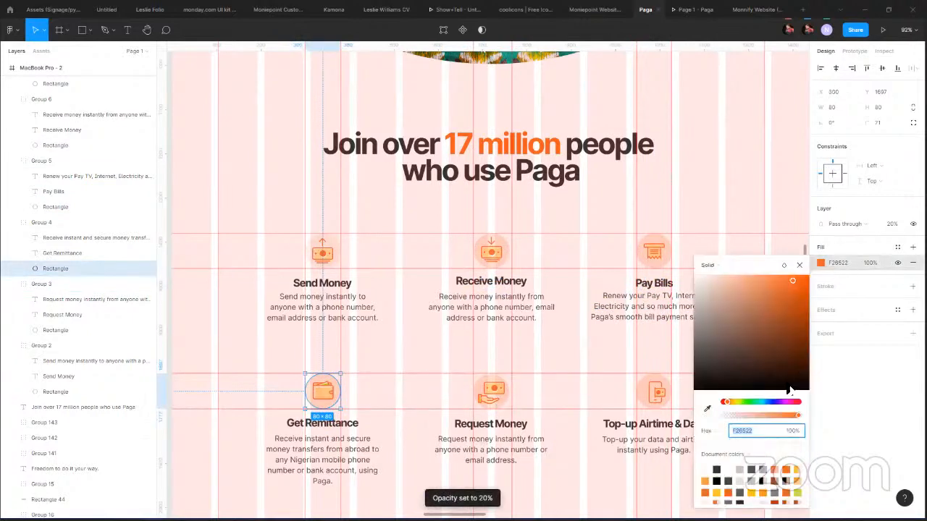
{"action": "left_click", "coordinate": [735, 416]}
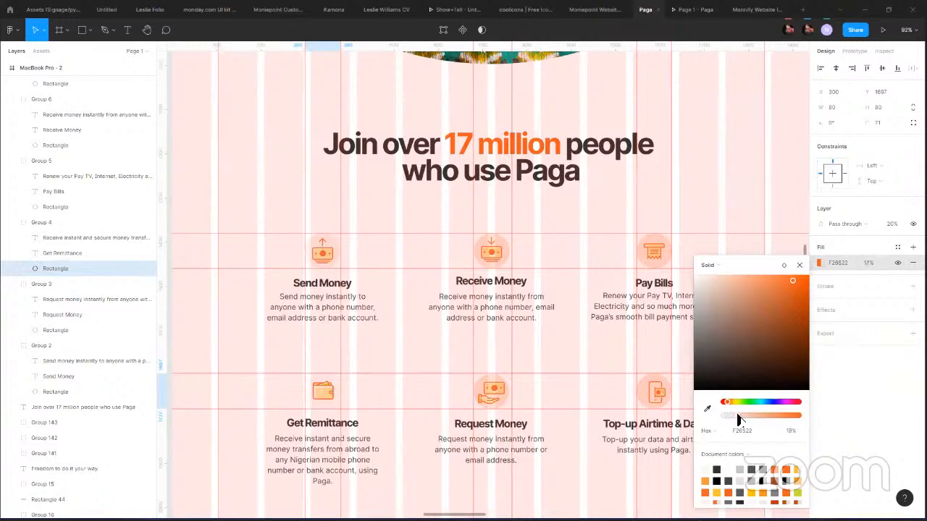
{"action": "left_click_drag", "start_coordinate": [738, 420], "coordinate": [741, 419]}
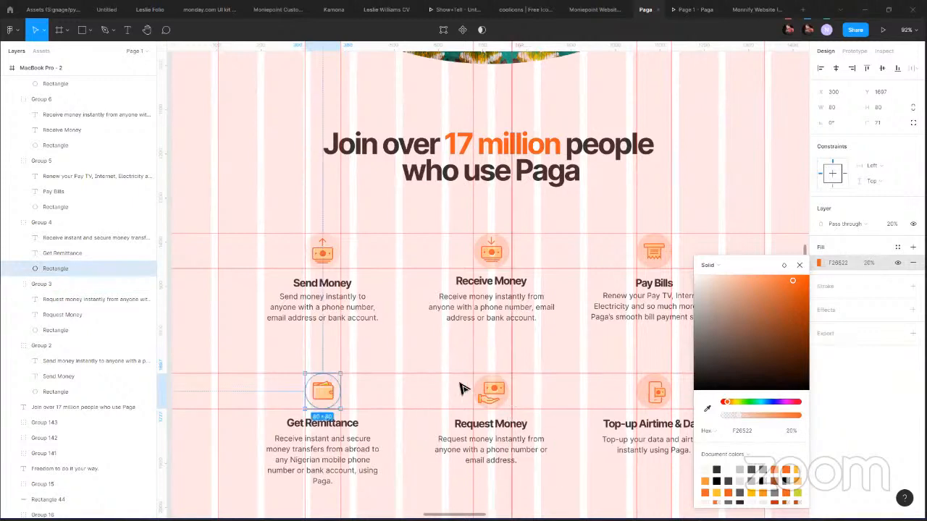
{"action": "left_click", "coordinate": [693, 9]}
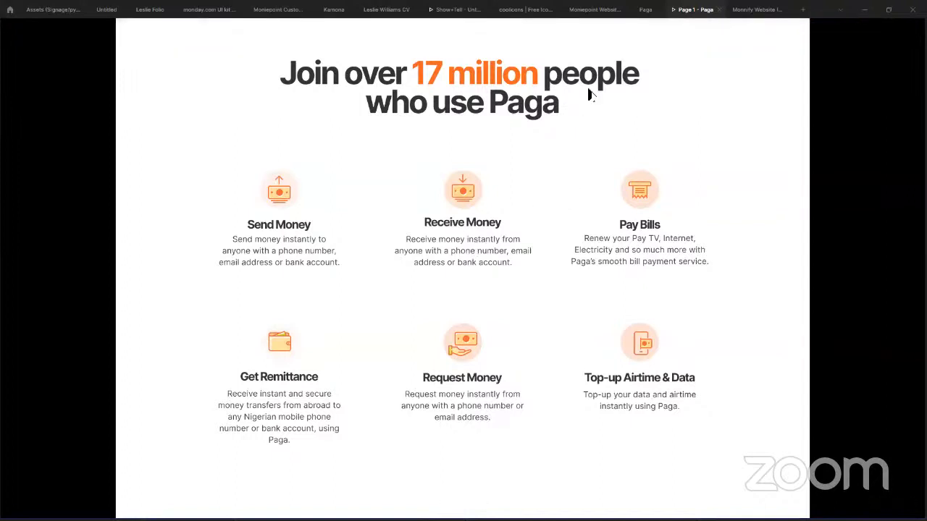
{"action": "left_click", "coordinate": [643, 9]}
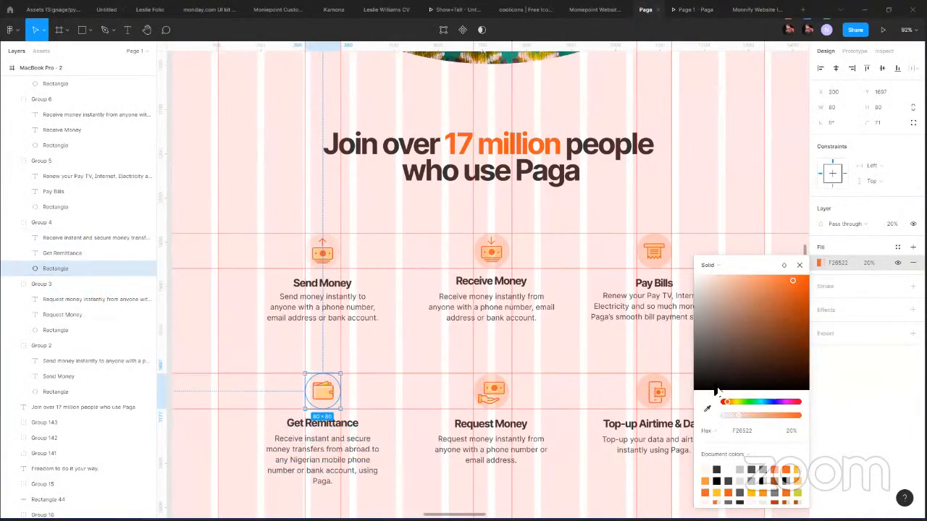
Raise the Get Remittance circle's fill opacity to 30% and compare it with the other circles in the prototype preview.
{"action": "left_click_drag", "start_coordinate": [741, 420], "coordinate": [746, 420]}
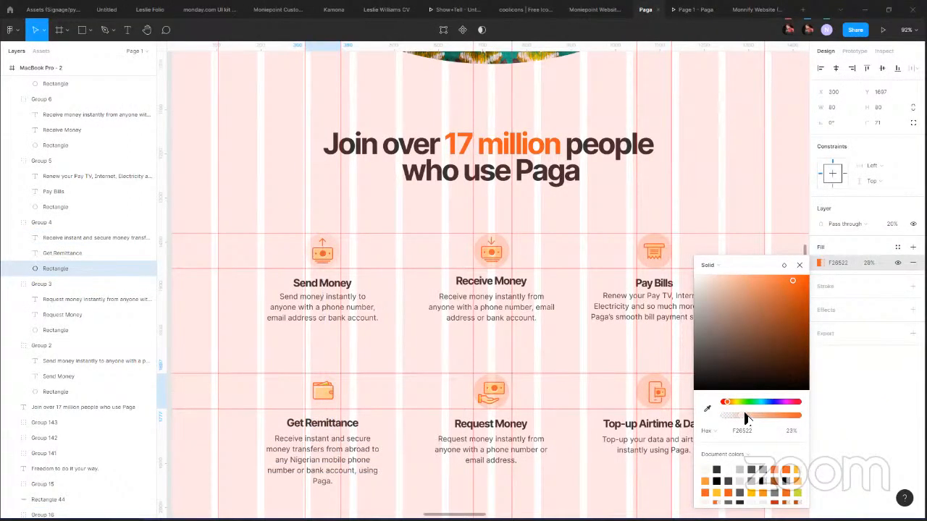
{"action": "left_click", "coordinate": [691, 10]}
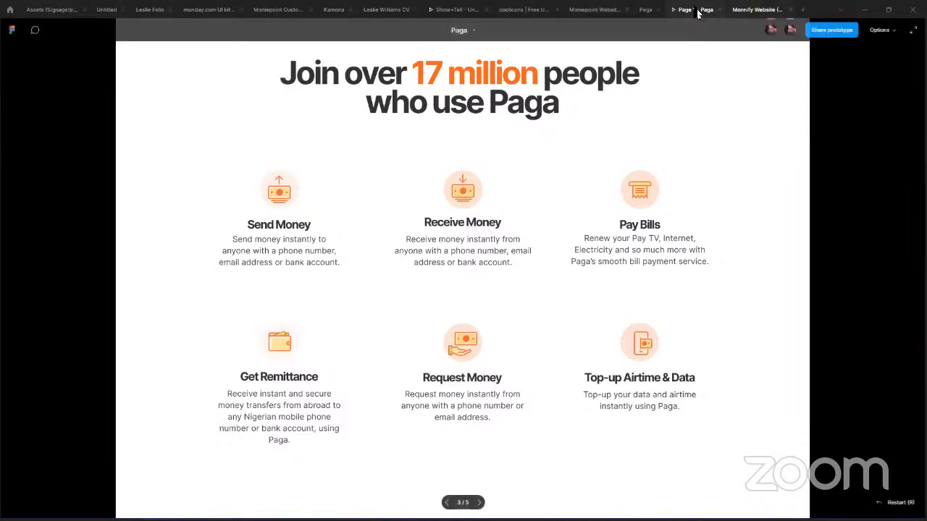
{"action": "left_click", "coordinate": [645, 9]}
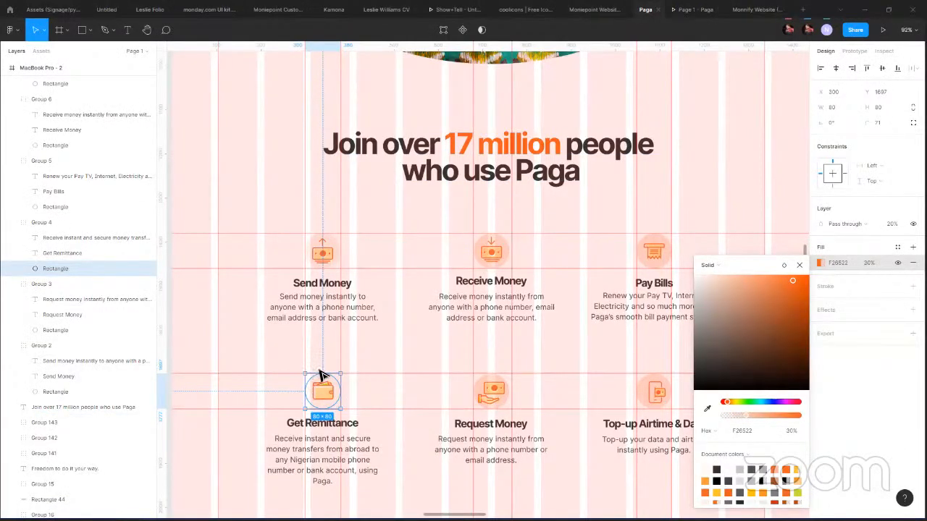
Flatten the Get Remittance circle to about 80 × 11 beneath the wallet icon and check it in the prototype preview.
{"action": "left_click_drag", "start_coordinate": [324, 375], "coordinate": [330, 405]}
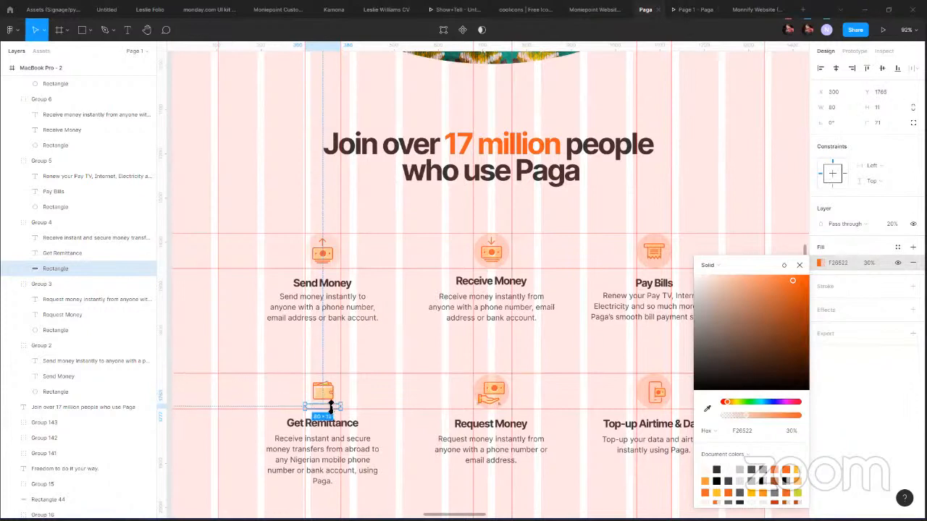
{"action": "left_click", "coordinate": [693, 10]}
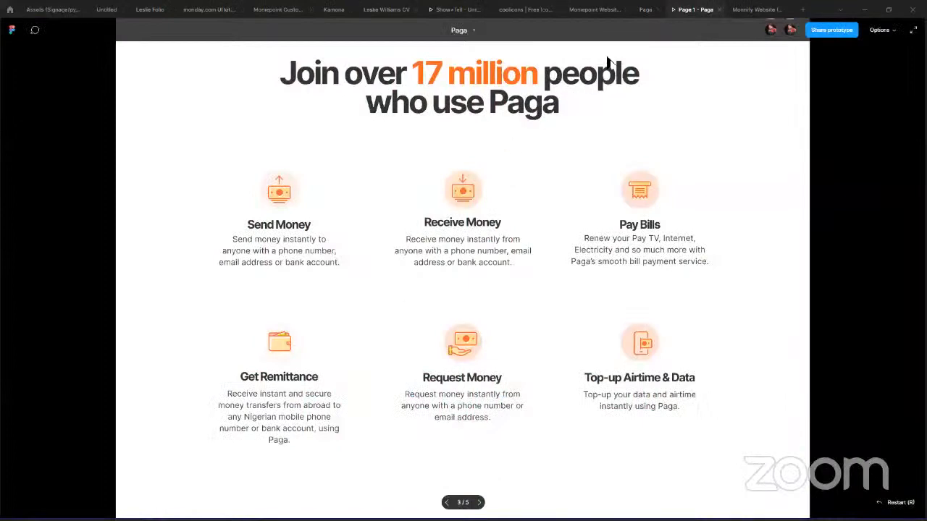
{"action": "left_click", "coordinate": [646, 10]}
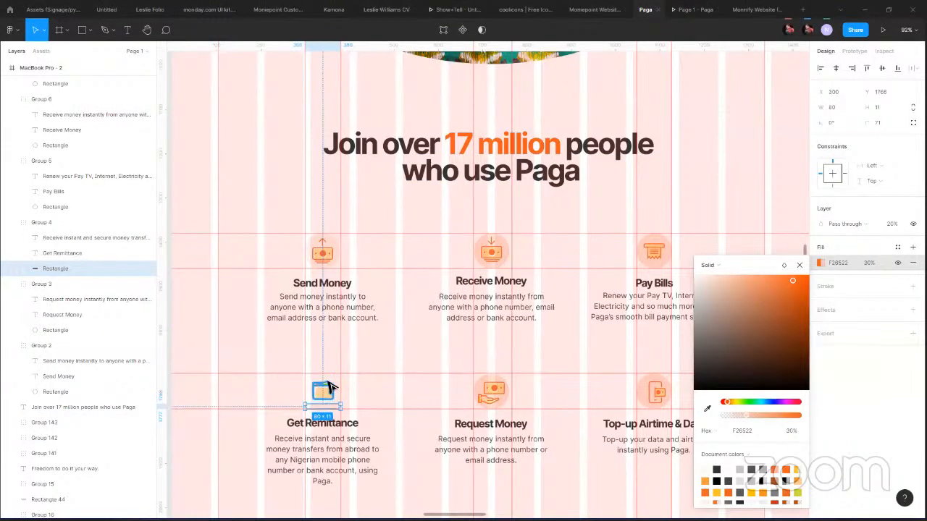
Restore the Get Remittance circle to 80 × 80 around the wallet icon and view it in the prototype preview.
{"action": "left_click_drag", "start_coordinate": [328, 405], "coordinate": [360, 374]}
{"action": "scroll", "coordinate": [345, 379], "scroll_direction": "up", "scroll_amount": 5}
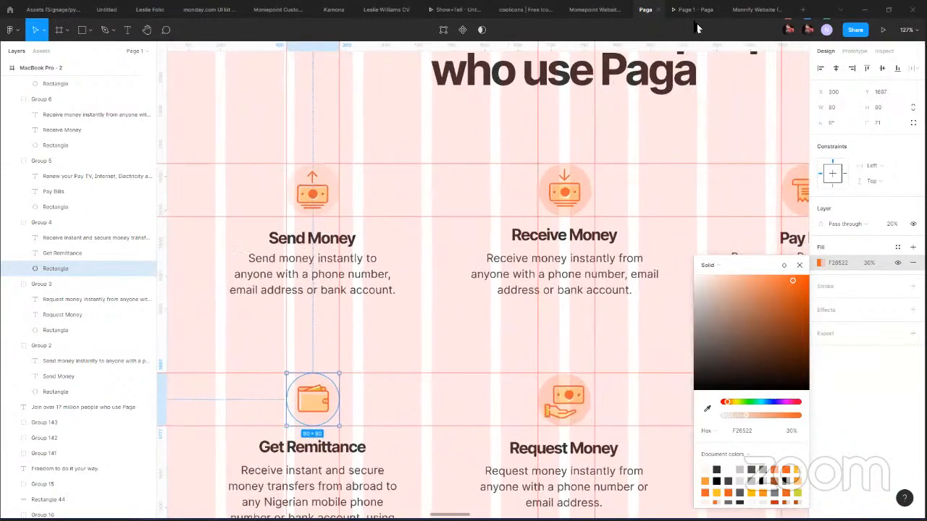
{"action": "left_click", "coordinate": [696, 9]}
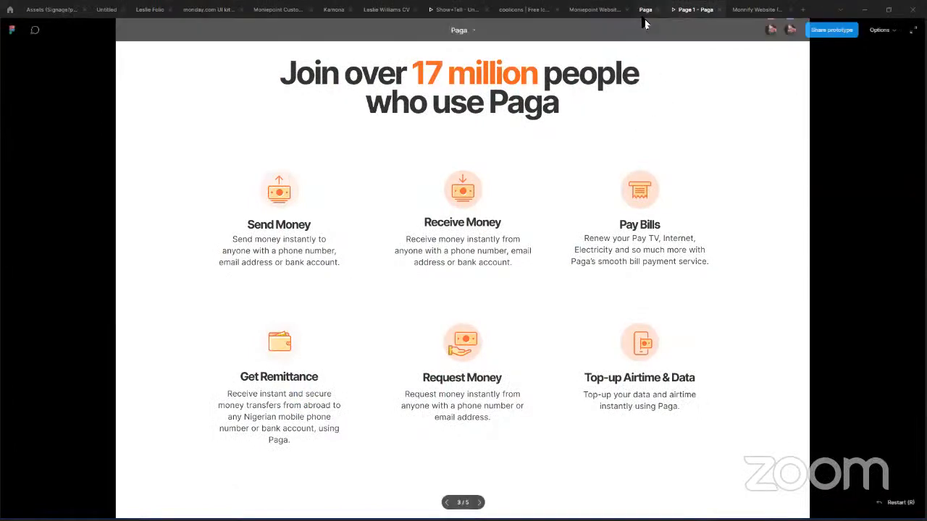
{"action": "key", "text": "ctrl+shift+Tab"}
Reshape the Get Remittance circle into a flat ellipse about 56 × 11 beneath the wallet icon and check it in the prototype preview.
{"action": "left_click_drag", "start_coordinate": [340, 373], "coordinate": [324, 385]}
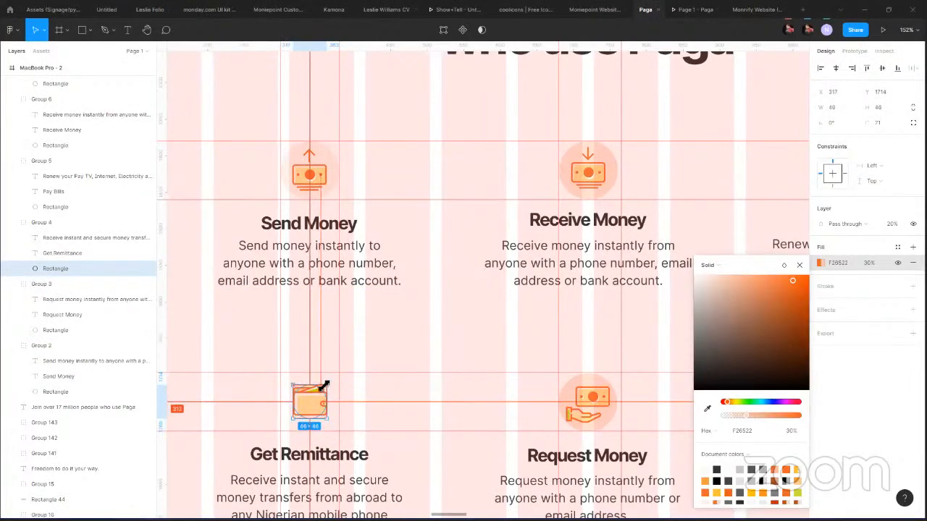
{"action": "key", "text": "ctrl+z"}
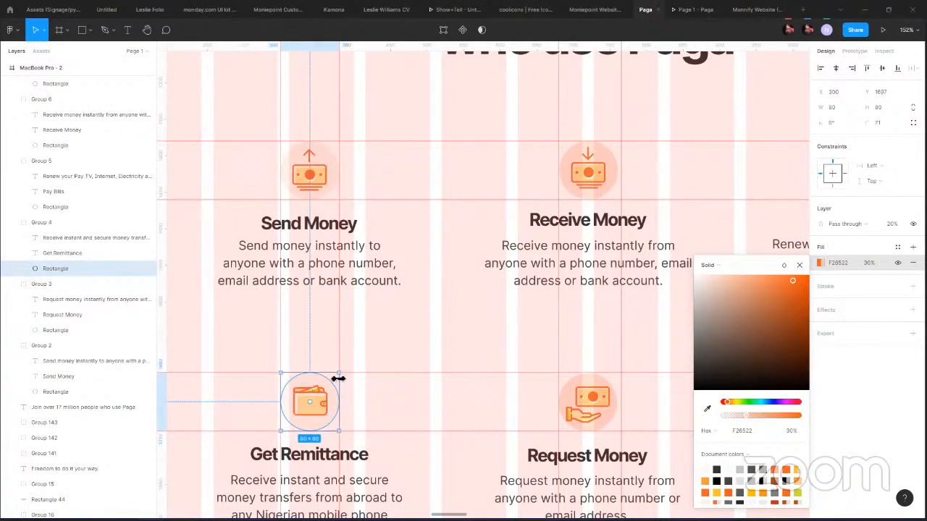
{"action": "left_click_drag", "start_coordinate": [342, 372], "coordinate": [290, 429]}
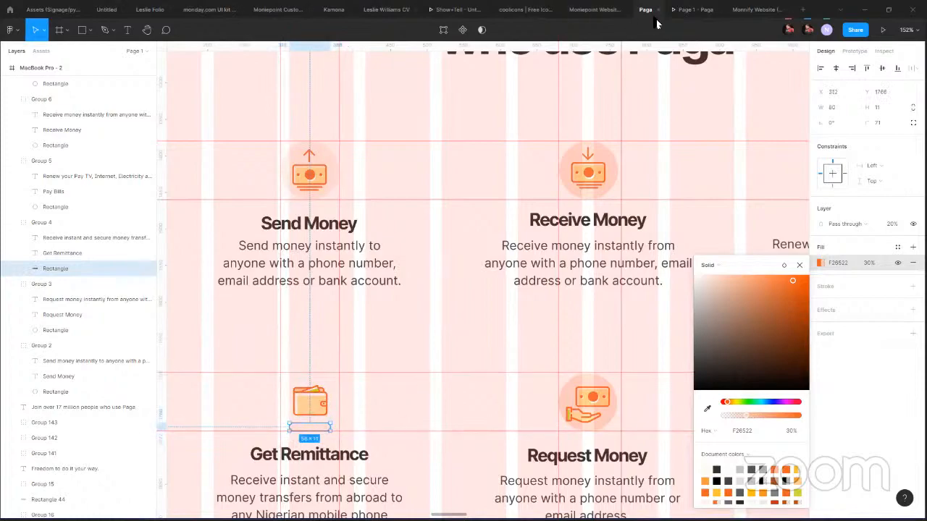
{"action": "left_click", "coordinate": [682, 13]}
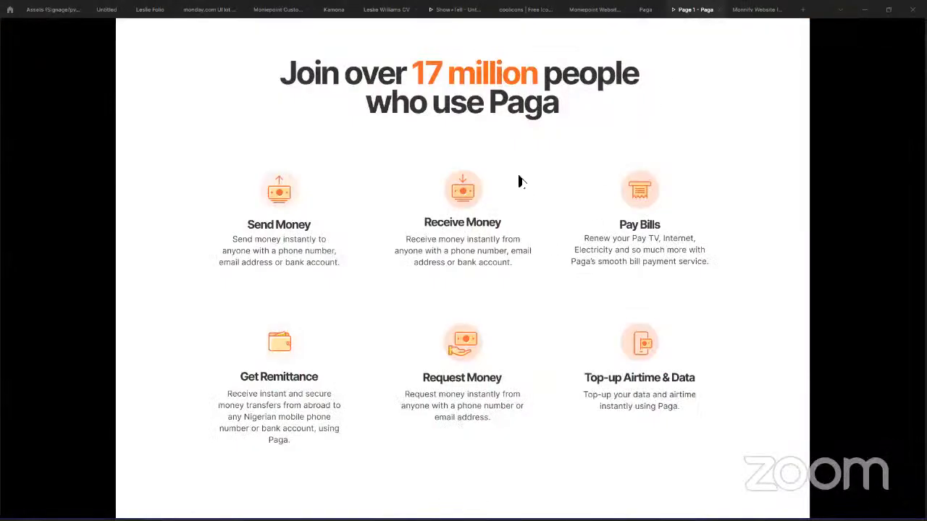
{"action": "left_click", "coordinate": [646, 10]}
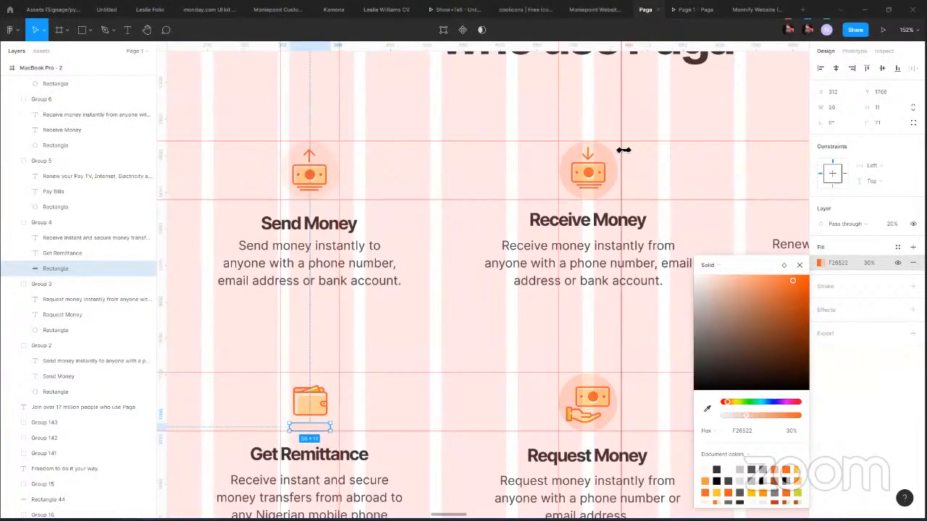
Delete the flattened shape beneath the wallet icon and draw a new ellipse about 37 × 9 in its place.
{"action": "key", "text": "Escape"}
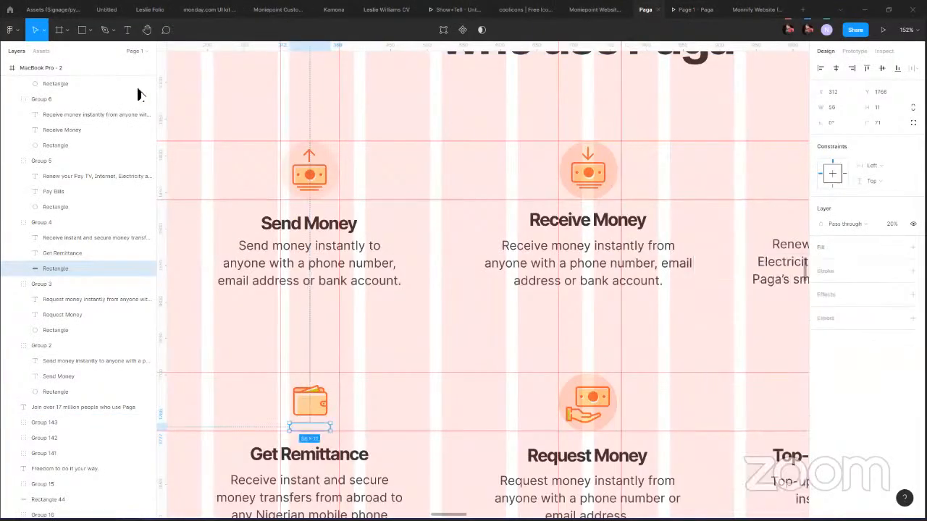
{"action": "left_click", "coordinate": [89, 30]}
{"action": "left_click", "coordinate": [76, 89]}
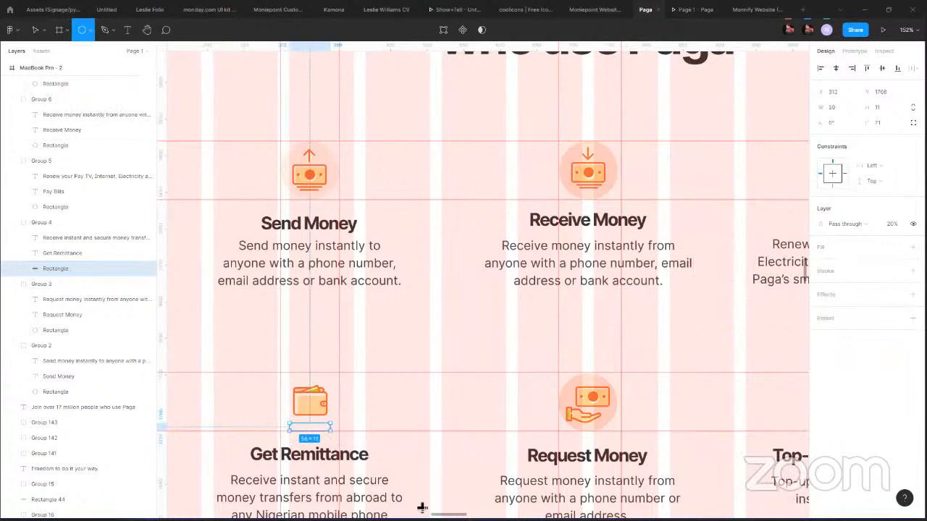
{"action": "key", "text": "Delete"}
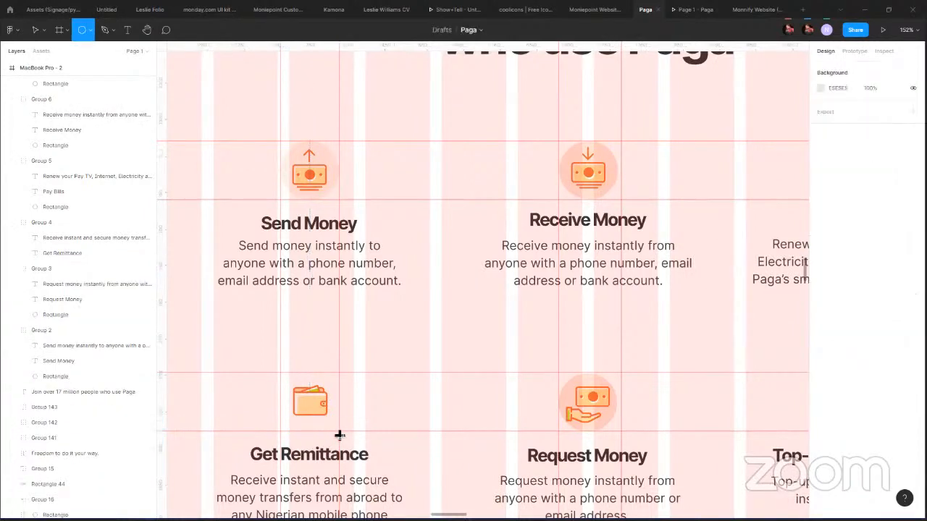
{"action": "left_click_drag", "start_coordinate": [289, 426], "coordinate": [331, 432]}
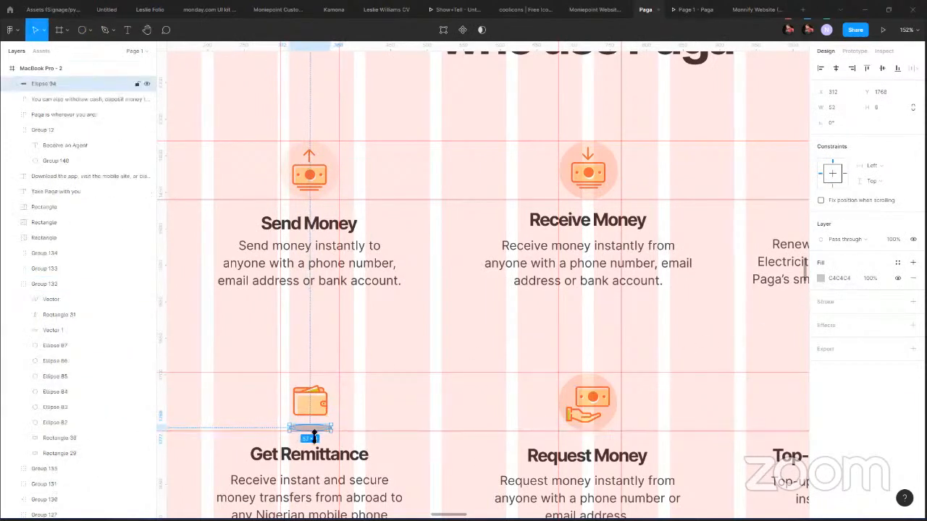
{"action": "scroll", "coordinate": [330, 429], "scroll_direction": "up", "scroll_amount": 1}
{"action": "scroll", "coordinate": [327, 456], "scroll_direction": "down", "scroll_amount": 1}
{"action": "scroll", "coordinate": [344, 436], "scroll_direction": "up", "scroll_amount": 5, "text": "ctrl"}
{"action": "left_click_drag", "start_coordinate": [345, 438], "coordinate": [333, 438]}
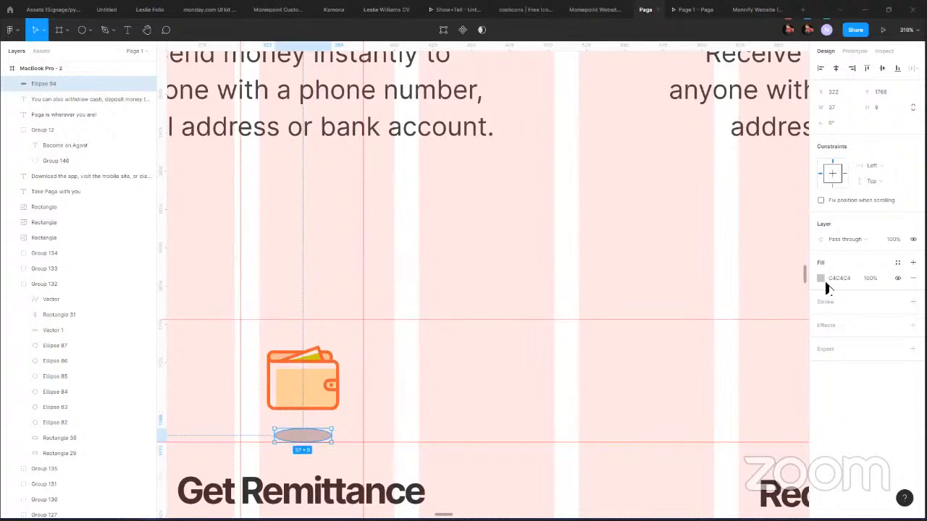
Fill the new ellipse with FFCEAA sampled from the wallet icon and check it in the prototype preview.
{"action": "left_click", "coordinate": [821, 280]}
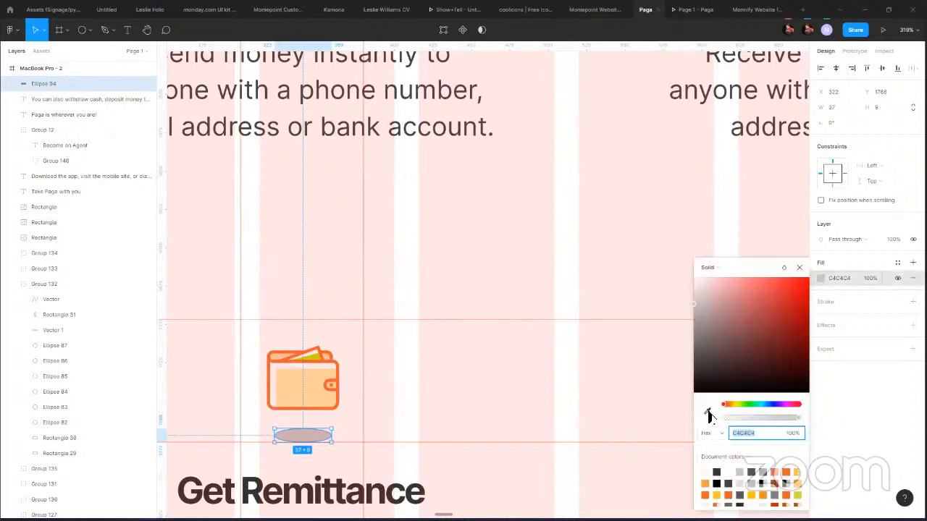
{"action": "left_click", "coordinate": [707, 413]}
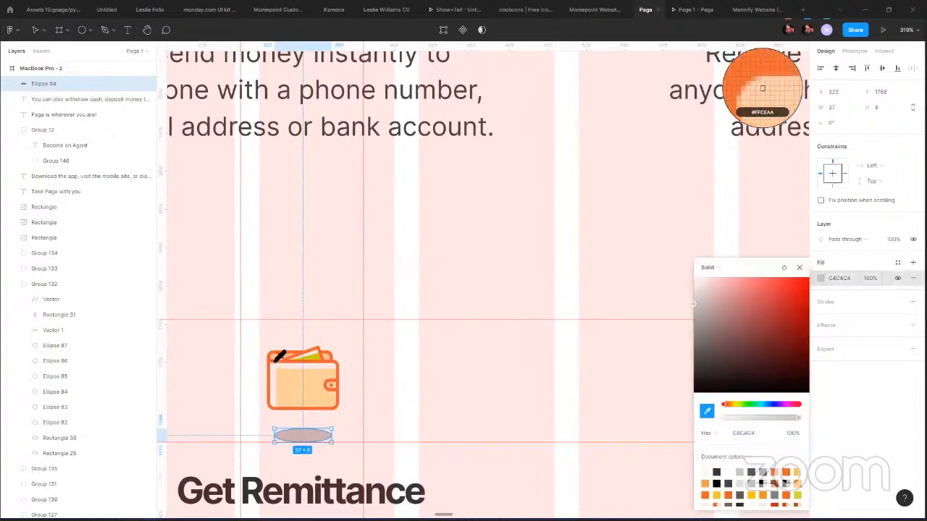
{"action": "left_click", "coordinate": [283, 362]}
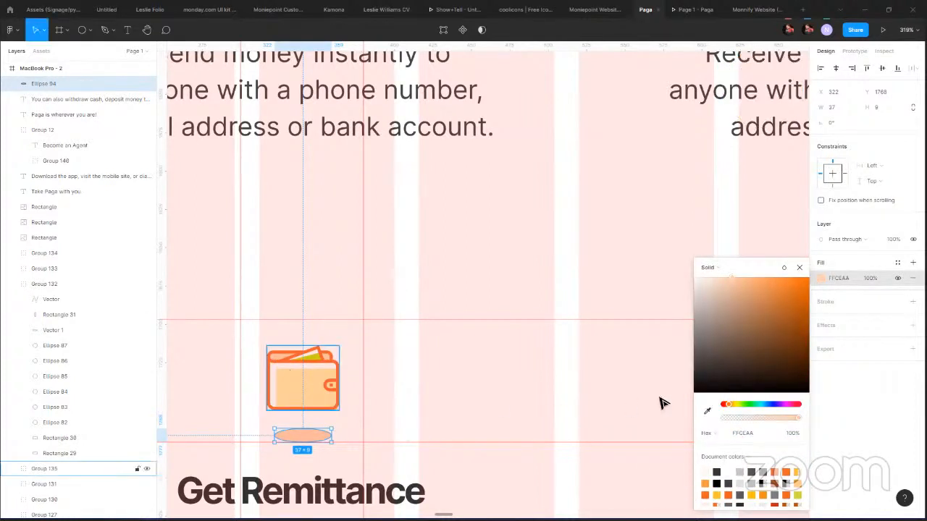
{"action": "left_click", "coordinate": [686, 10]}
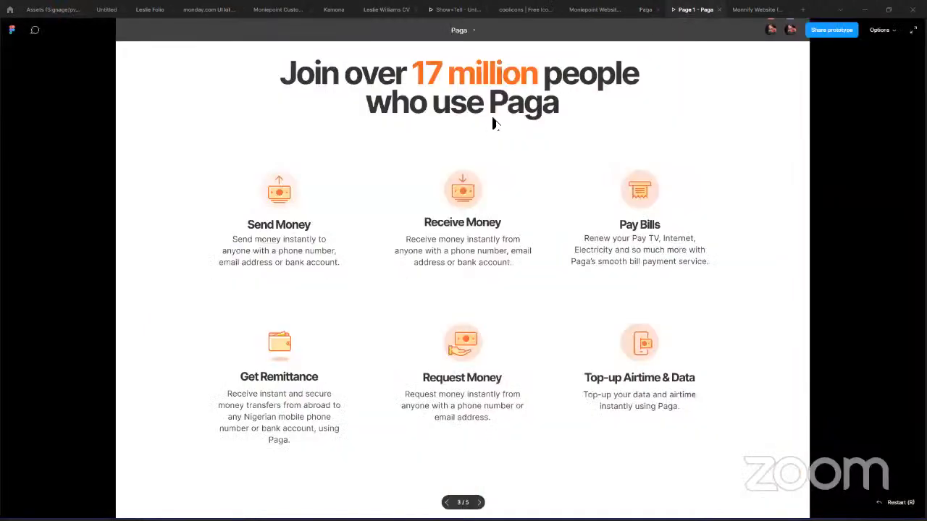
Lower the fill opacity of the ellipse beneath the wallet icon to 26% and check it in the prototype preview.
{"action": "left_click", "coordinate": [645, 9]}
{"action": "left_click_drag", "start_coordinate": [782, 424], "coordinate": [741, 421]}
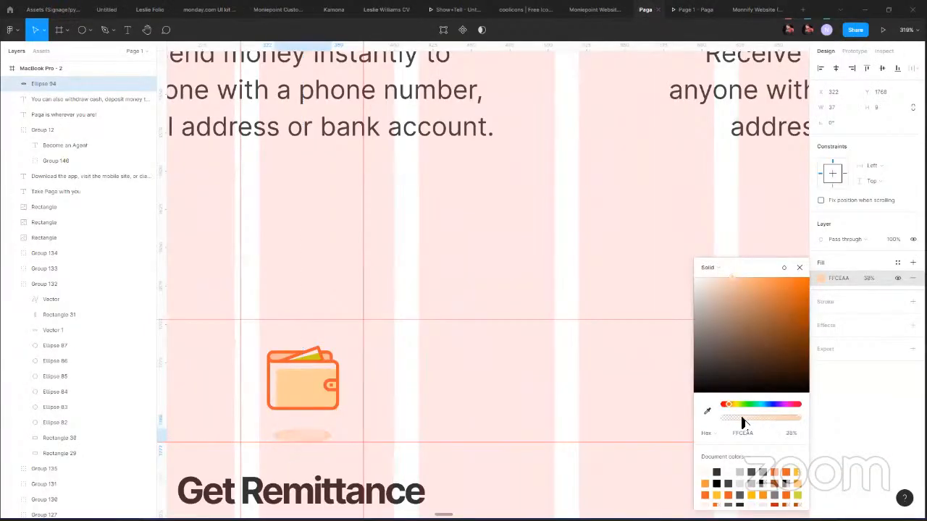
{"action": "left_click", "coordinate": [692, 10]}
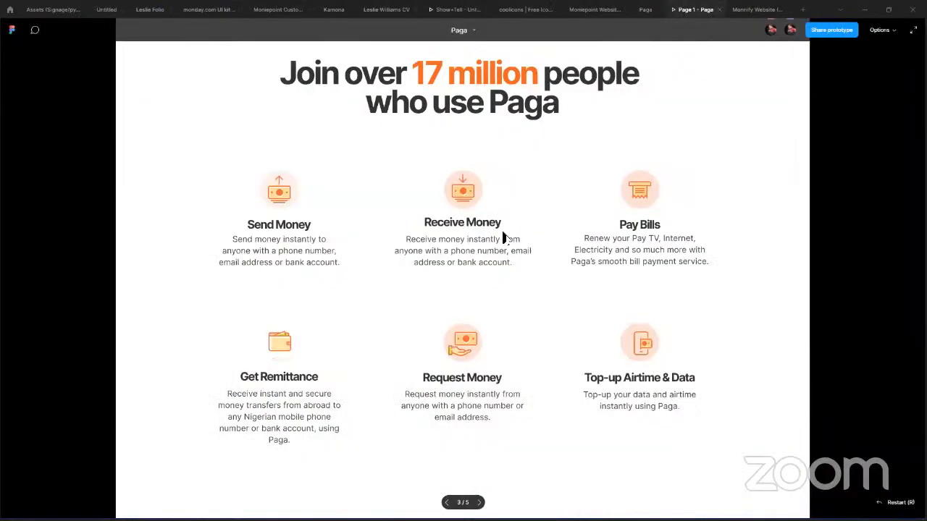
{"action": "left_click", "coordinate": [645, 9]}
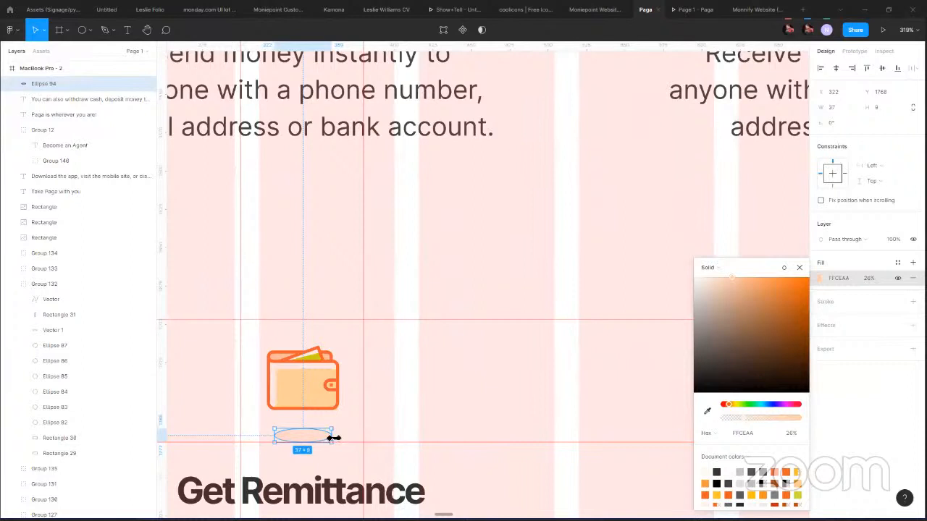
Widen the ellipse beneath the wallet icon to about 45 × 9 and give it a layer blur of 5.
{"action": "left_click_drag", "start_coordinate": [333, 439], "coordinate": [338, 437]}
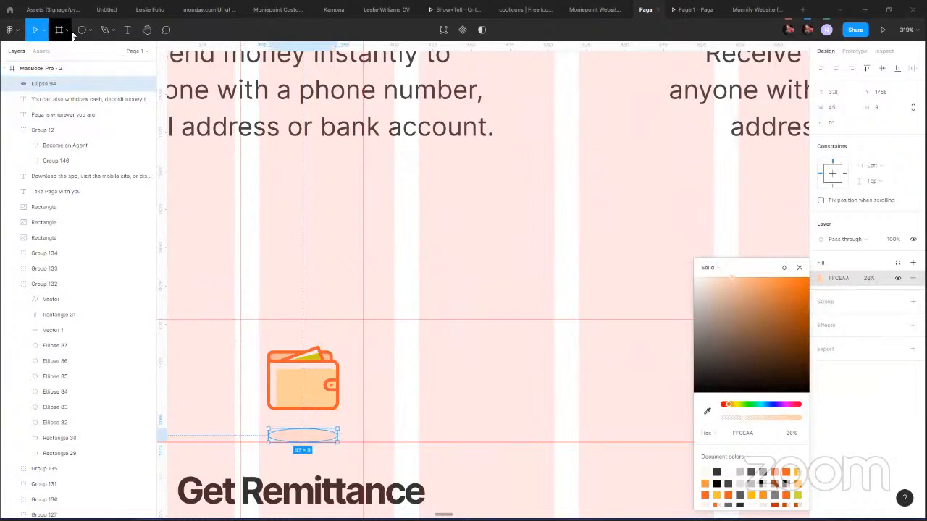
{"action": "left_click", "coordinate": [11, 29]}
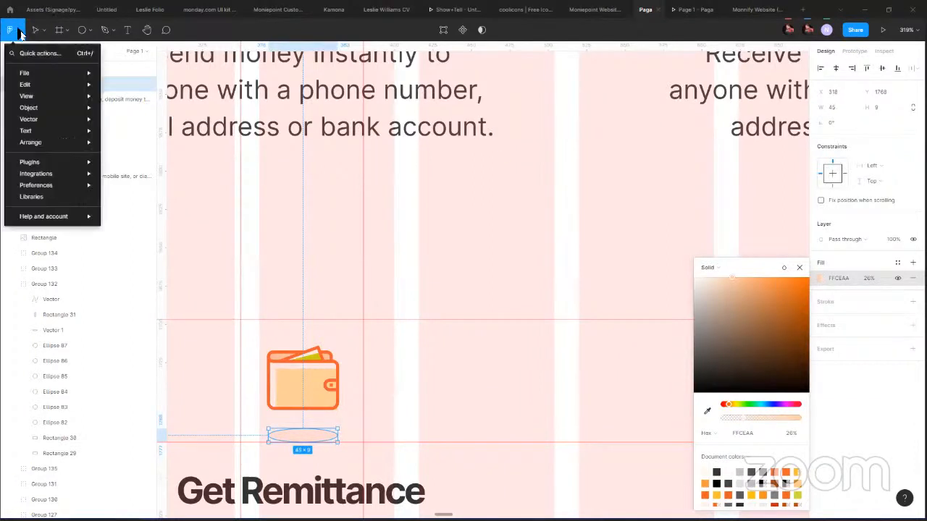
{"action": "key", "text": "Escape"}
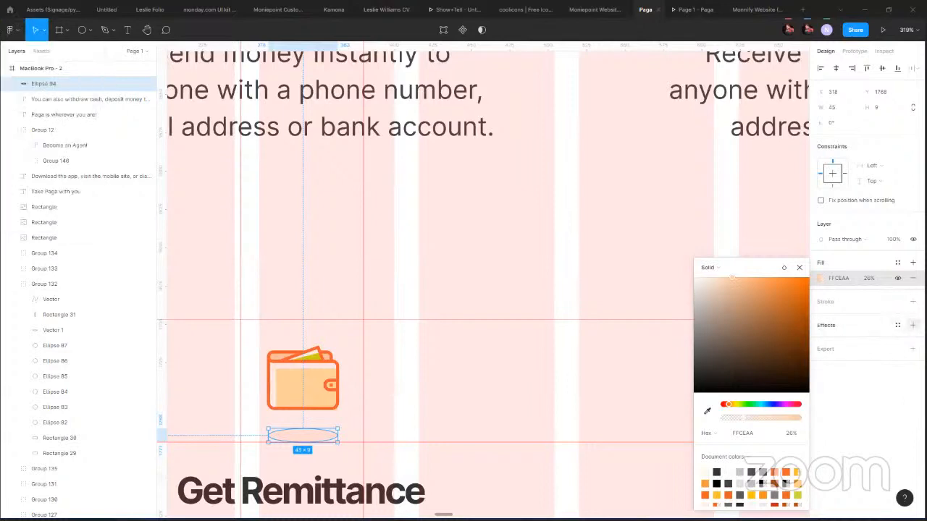
{"action": "left_click", "coordinate": [913, 325]}
{"action": "left_click", "coordinate": [866, 342]}
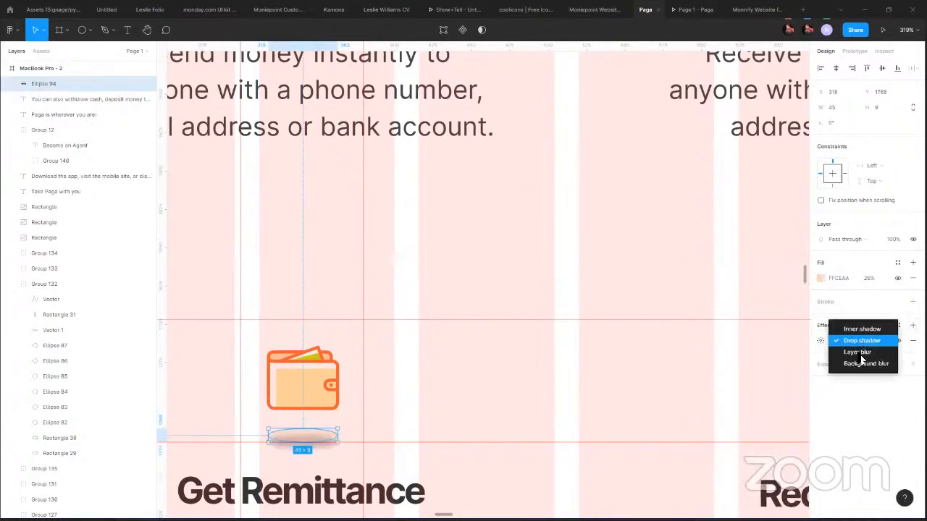
{"action": "left_click", "coordinate": [861, 355]}
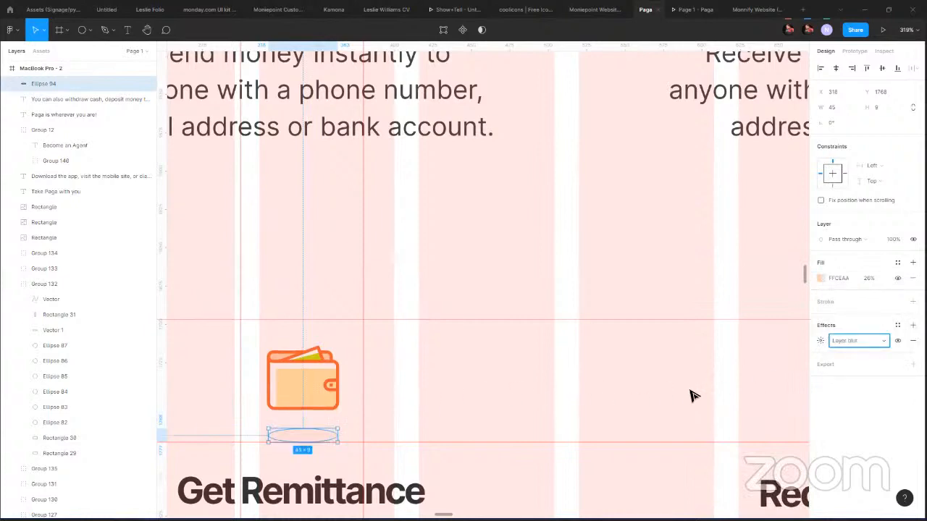
{"action": "left_click", "coordinate": [820, 341]}
{"action": "left_click_drag", "start_coordinate": [703, 365], "coordinate": [713, 365]}
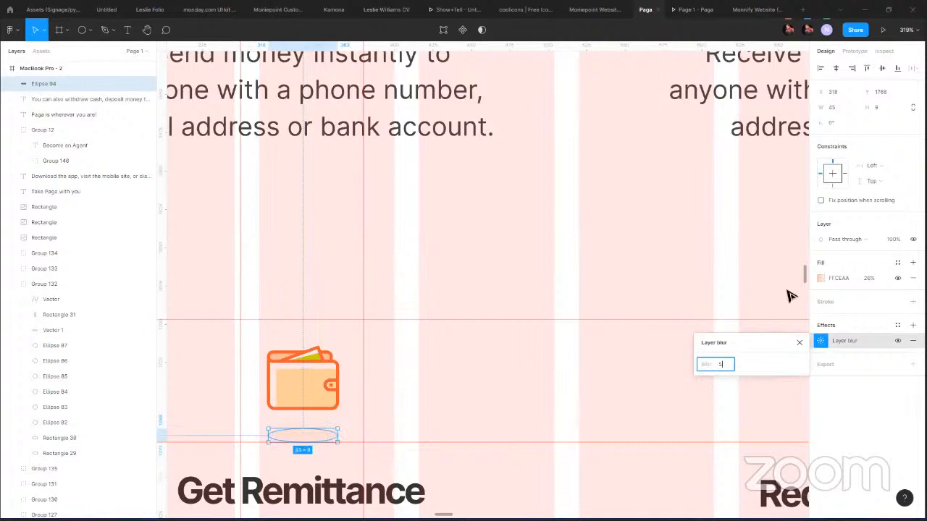
Darken the blurred ellipse's fill to CEA78A at 30% opacity and check it in the prototype preview.
{"action": "left_click", "coordinate": [821, 278]}
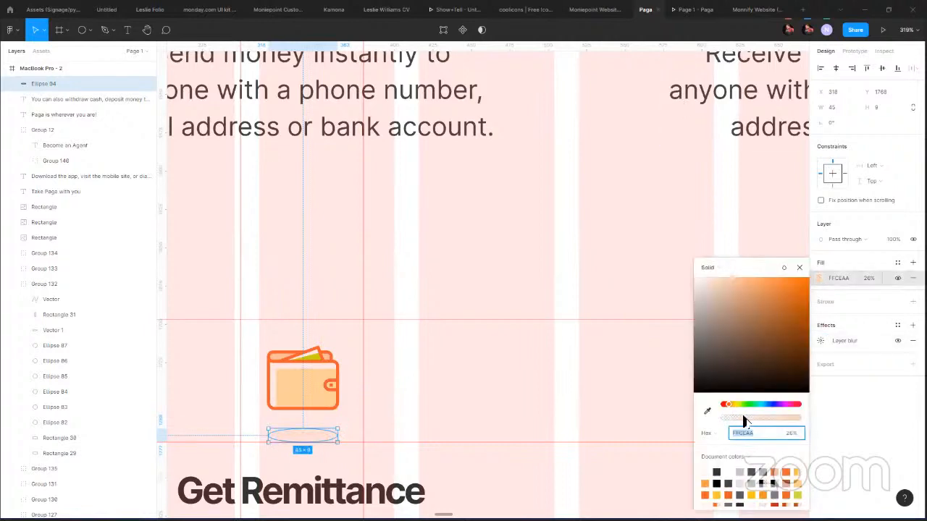
{"action": "mouse_move", "coordinate": [744, 420]}
{"action": "left_mouse_down"}
{"action": "mouse_move", "coordinate": [755, 422]}
{"action": "mouse_move", "coordinate": [741, 427]}
{"action": "mouse_move", "coordinate": [750, 420]}
{"action": "left_mouse_up"}
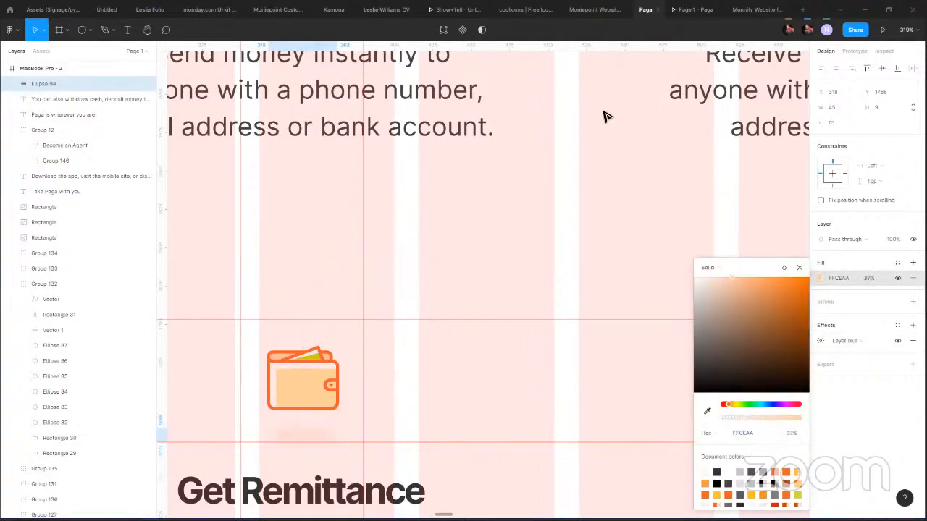
{"action": "key", "text": "ctrl+Tab"}
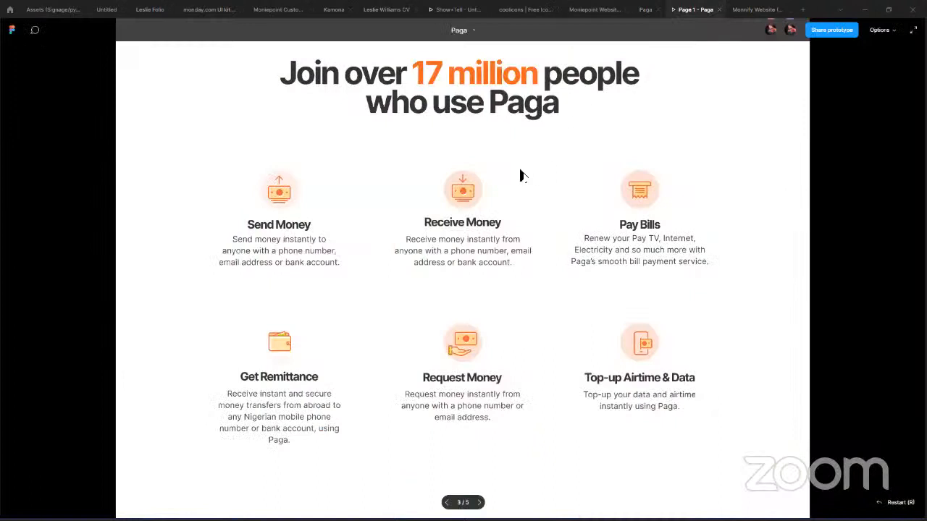
{"action": "left_click", "coordinate": [646, 10]}
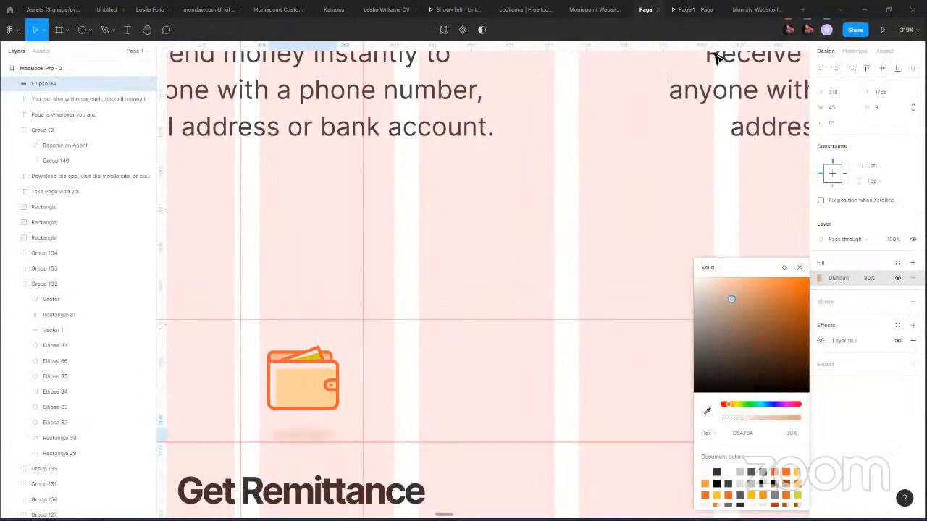
{"action": "left_click", "coordinate": [684, 10]}
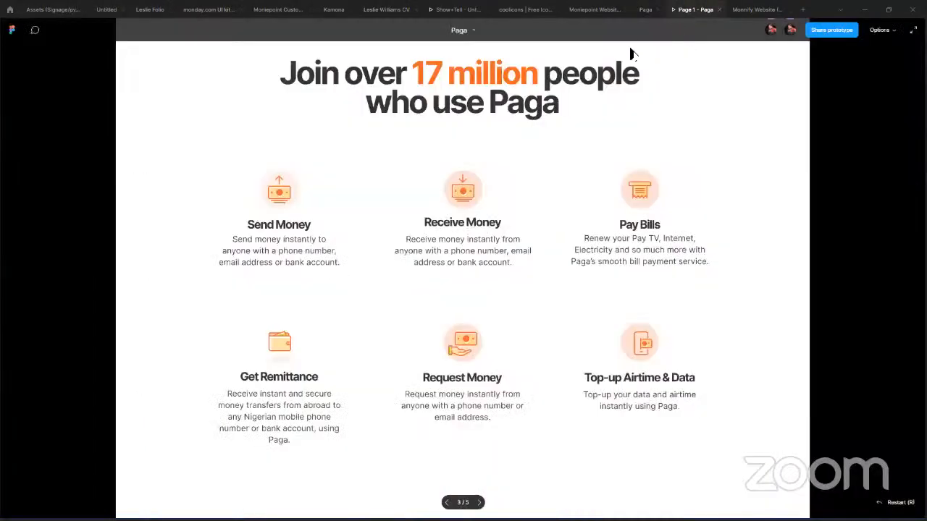
{"action": "left_click", "coordinate": [645, 9]}
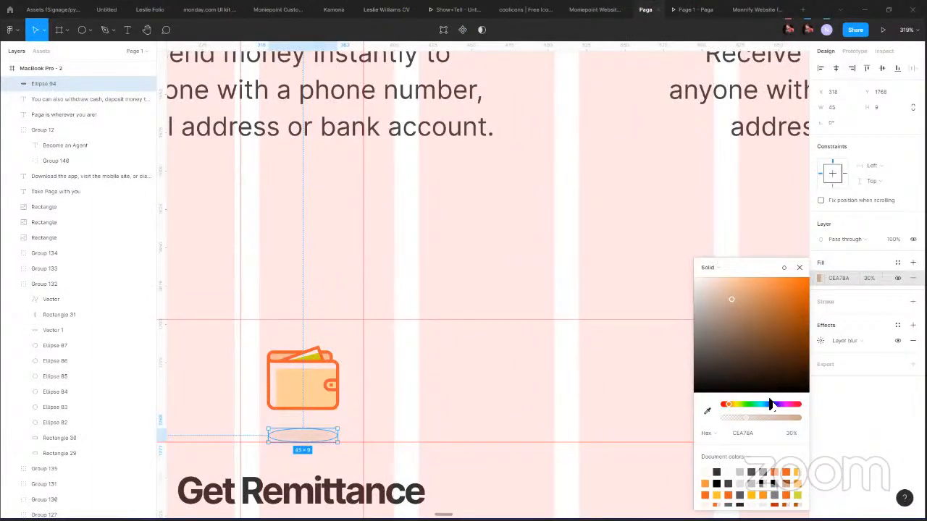
Set the ellipse's fill opacity to 22% and its layer blur to 9, and check it in the prototype preview.
{"action": "left_click_drag", "start_coordinate": [745, 418], "coordinate": [739, 418]}
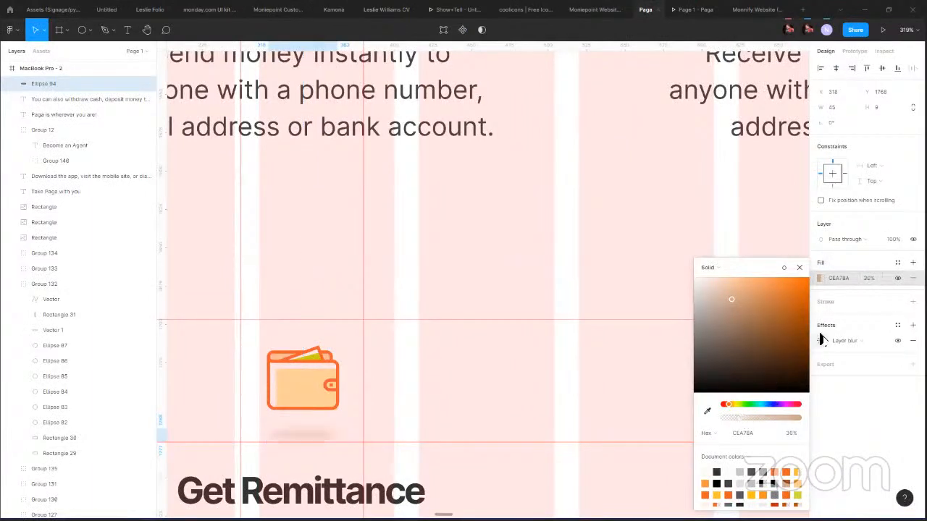
{"action": "left_click", "coordinate": [821, 341]}
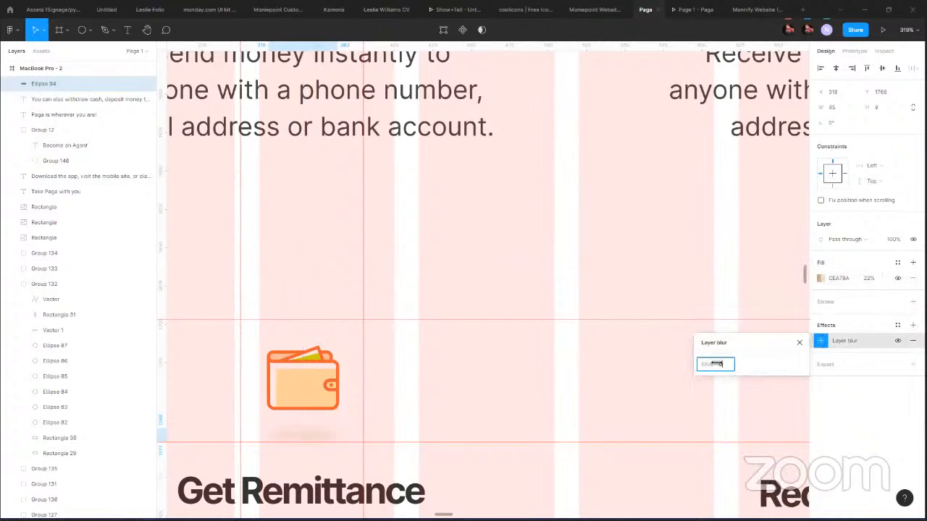
{"action": "type", "text": "9"}
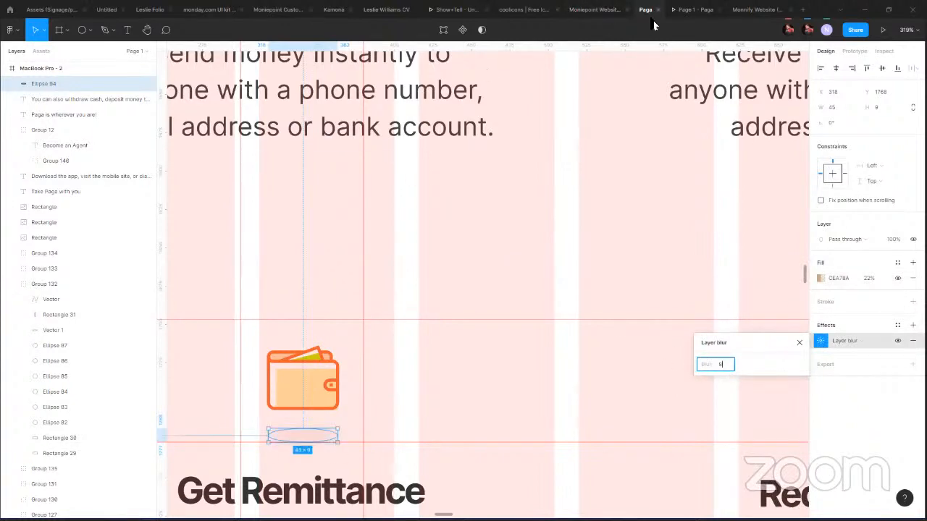
{"action": "left_click", "coordinate": [686, 12]}
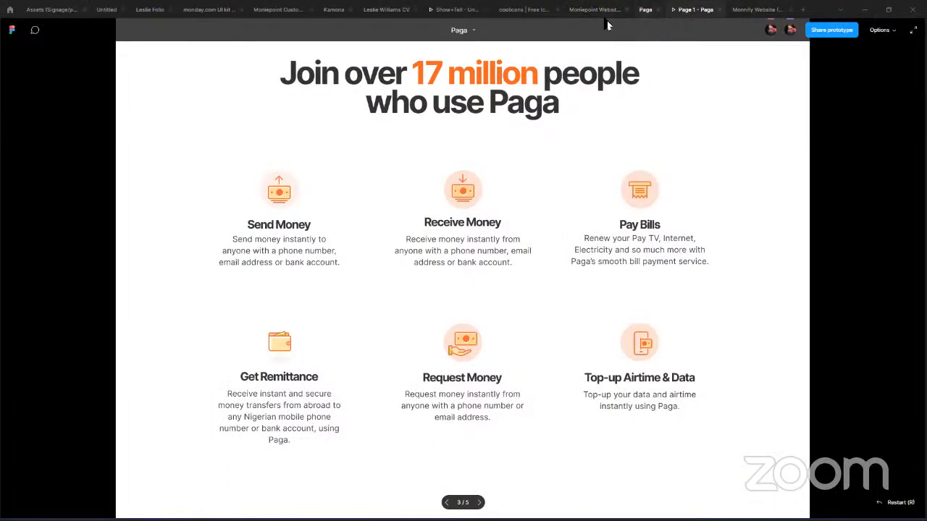
{"action": "left_click", "coordinate": [646, 9]}
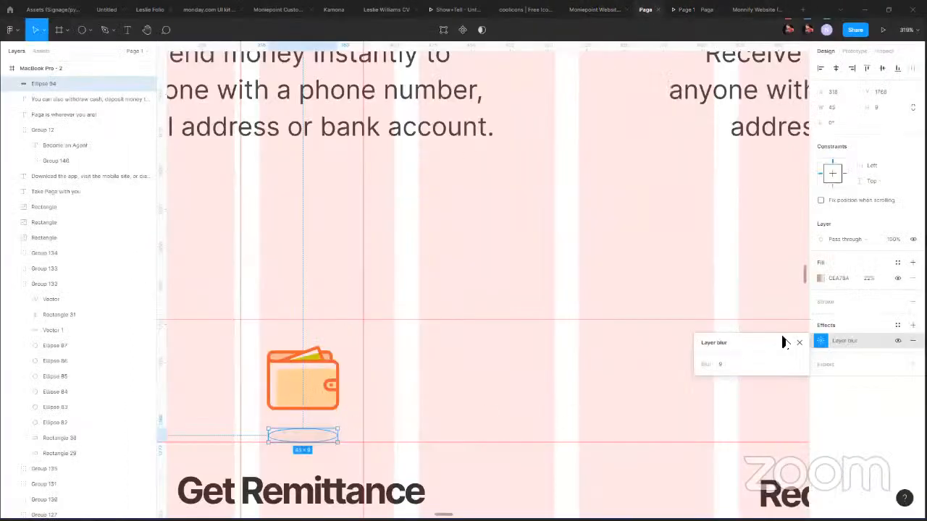
Raise the blurred ellipse's fill opacity slightly and compare it in the prototype preview.
{"action": "left_click", "coordinate": [820, 278]}
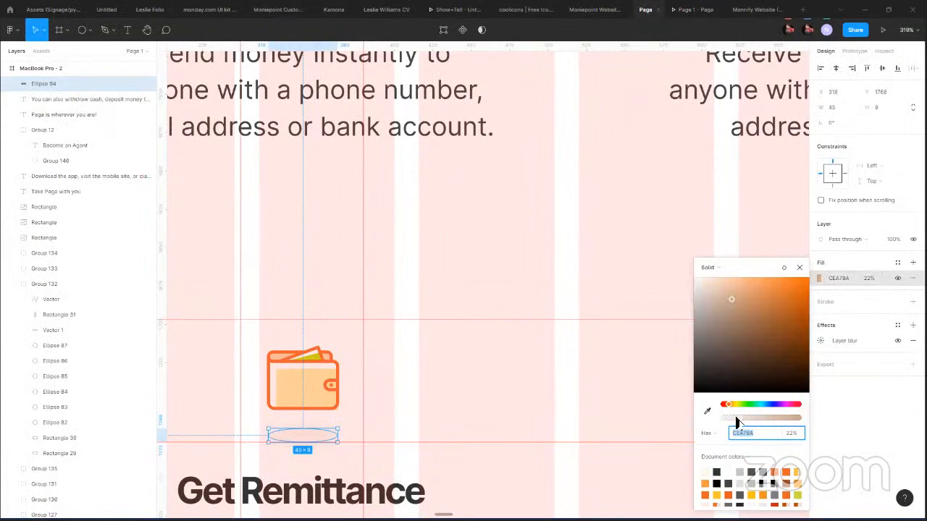
{"action": "left_click_drag", "start_coordinate": [738, 420], "coordinate": [743, 420]}
{"action": "left_click", "coordinate": [687, 13]}
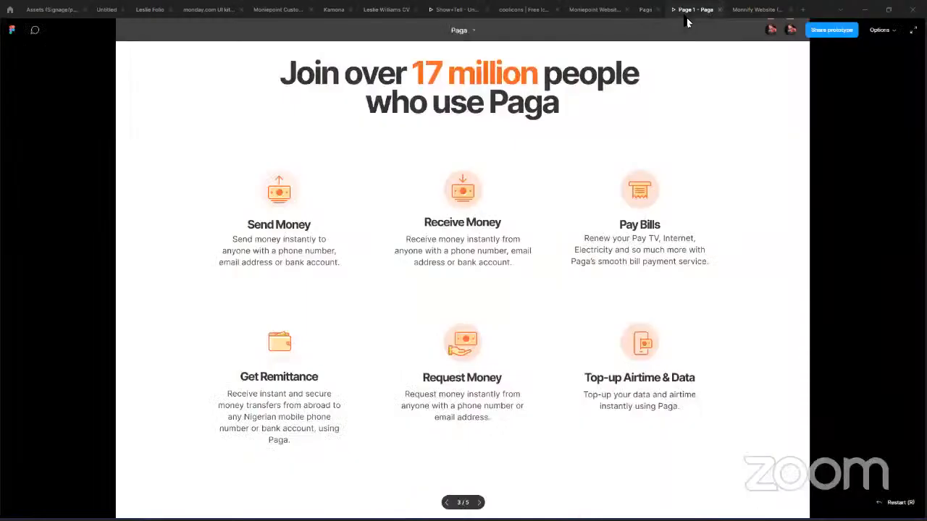
{"action": "left_click", "coordinate": [645, 11]}
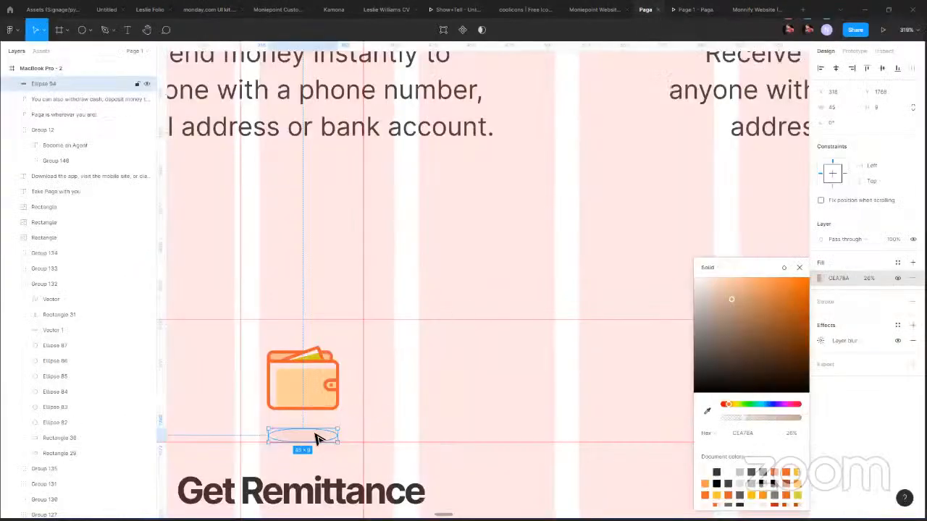
Remove the fill from the ellipse beneath the wallet icon and check the Get Remittance feature in the prototype preview.
{"action": "key", "text": "Delete"}
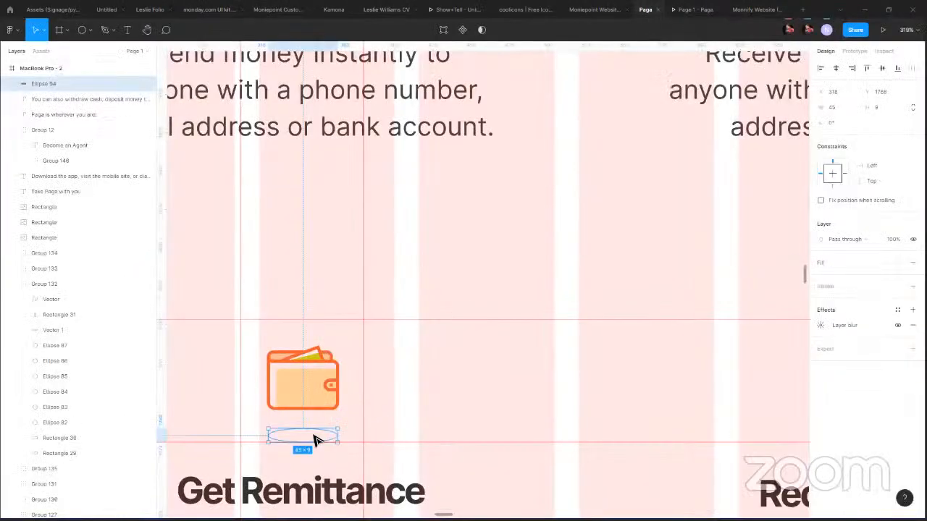
{"action": "left_click", "coordinate": [314, 443]}
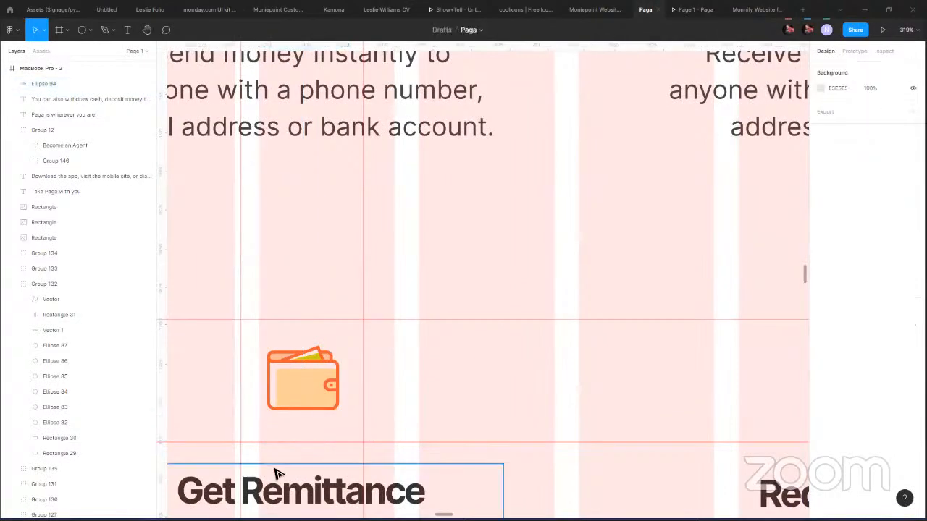
{"action": "scroll", "coordinate": [444, 338], "scroll_direction": "down", "scroll_amount": 5, "text": "ctrl"}
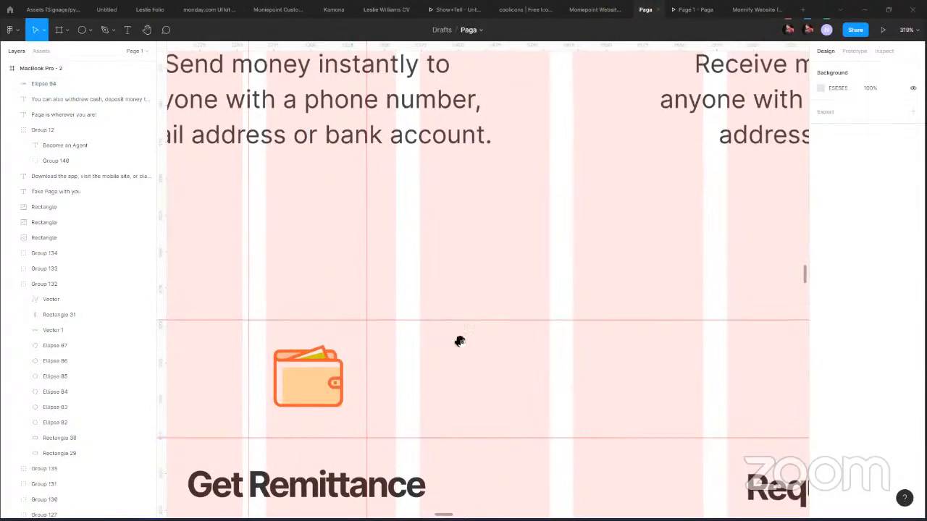
{"action": "left_click", "coordinate": [689, 12]}
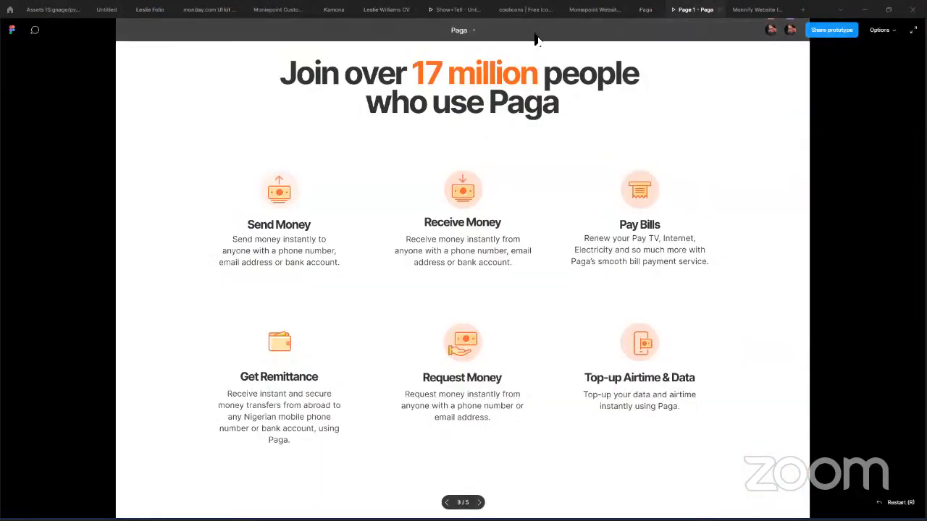
{"action": "left_click", "coordinate": [645, 10]}
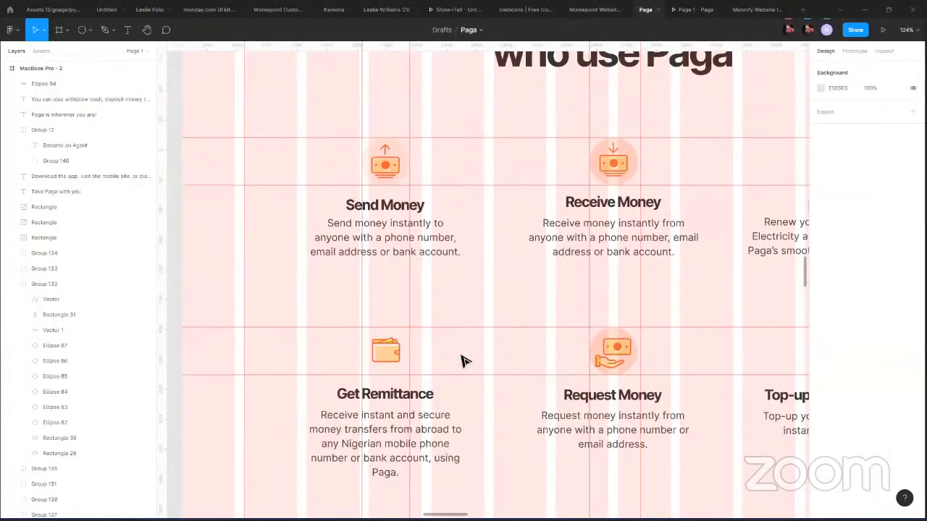
Undo the ellipse shadow changes back to the Get Remittance circle with its F26522 fill at 100%.
{"action": "key", "text": "ctrl+z"}
{"action": "key", "text": "ctrl+z"}
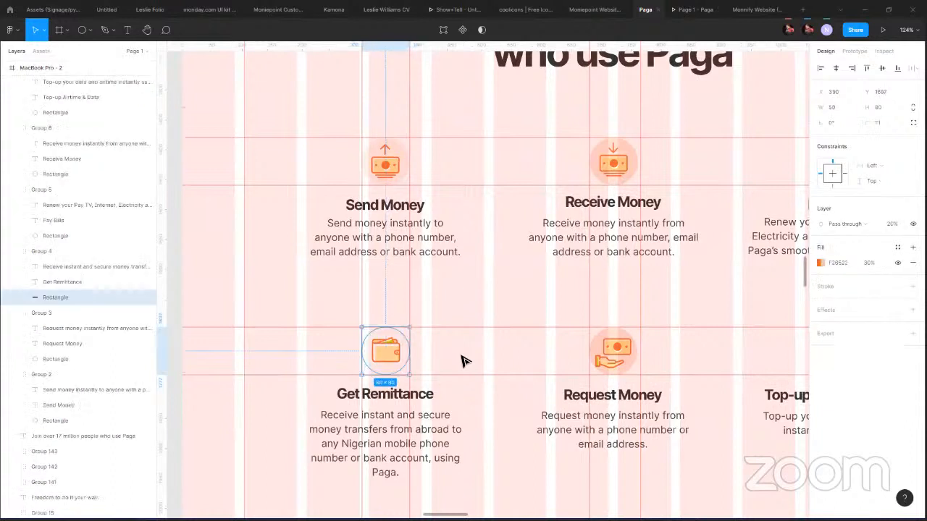
{"action": "key", "text": "ctrl+z"}
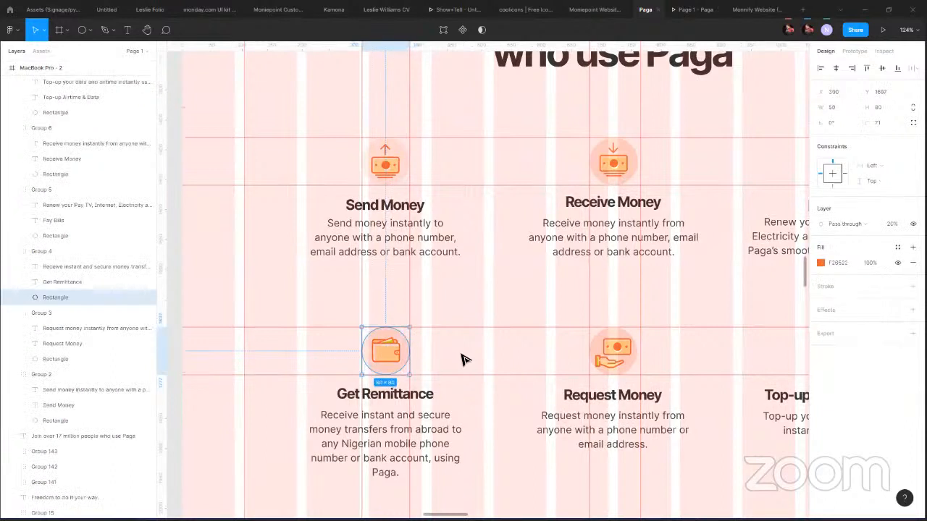
Set the layer opacity of the circle behind the wallet icon to 10%.
{"action": "key", "text": "1"}
{"action": "left_click", "coordinate": [472, 370]}
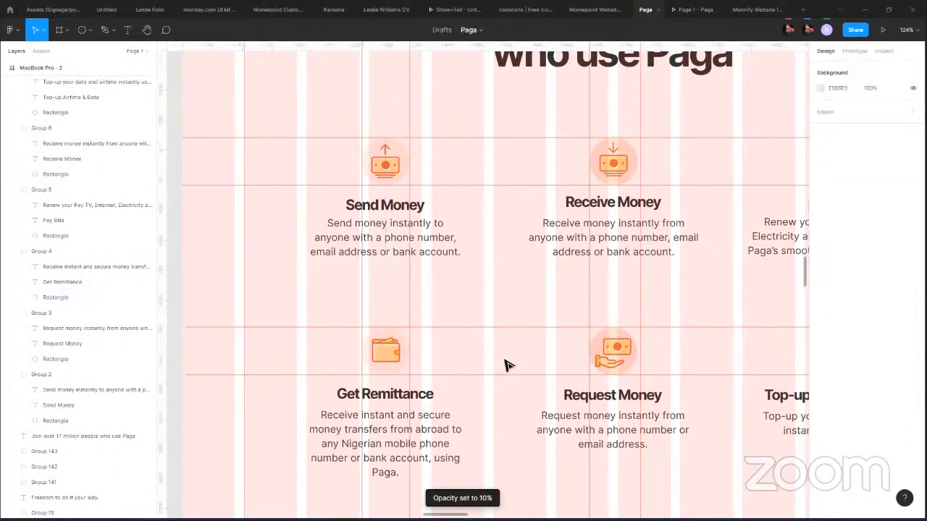
{"action": "left_click", "coordinate": [381, 350], "text": "ctrl"}
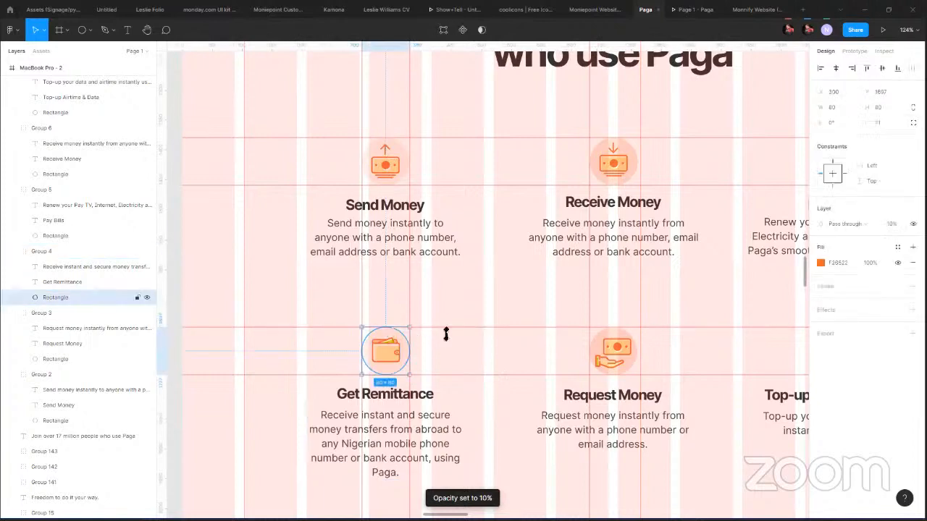
Nudge the wallet icon one pixel down and one pixel right within its circle, and select the circle behind it.
{"action": "left_click", "coordinate": [387, 359]}
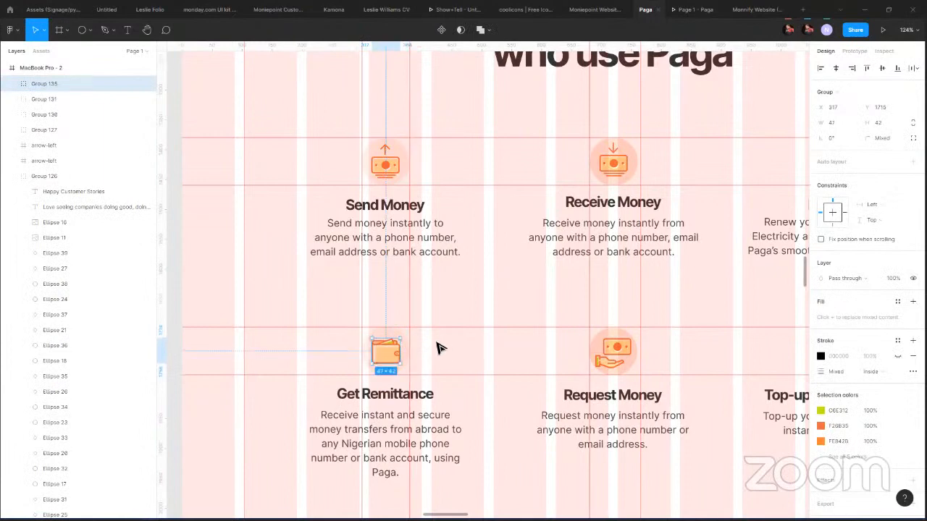
{"action": "key", "text": "Down"}
{"action": "key", "text": "Right"}
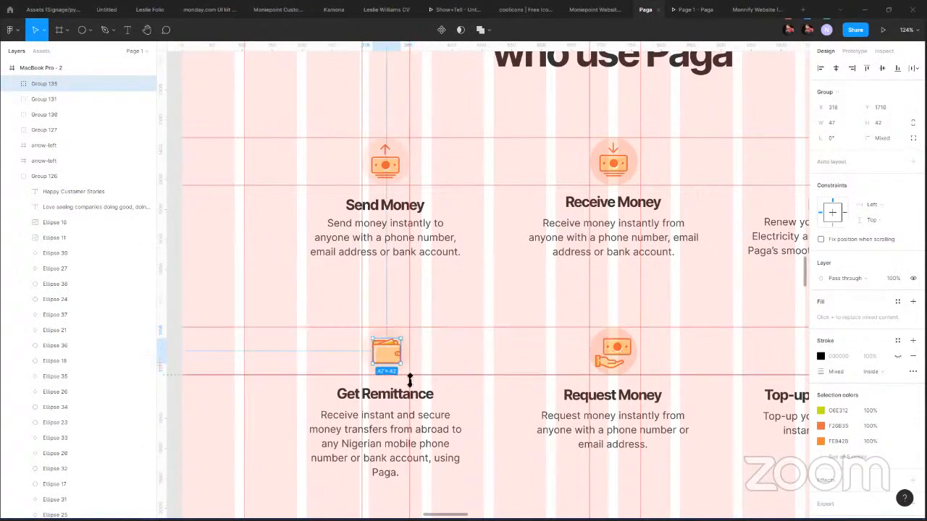
{"action": "double_click", "coordinate": [384, 343]}
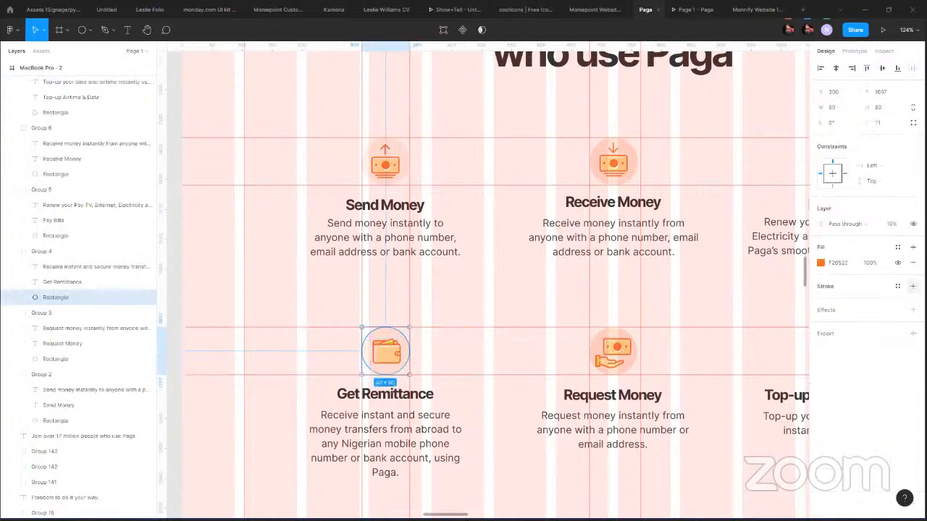
Give the circle behind the wallet icon an F26522 stroke in place of its fill and check it in the prototype preview.
{"action": "left_click", "coordinate": [912, 286]}
{"action": "left_click", "coordinate": [821, 302]}
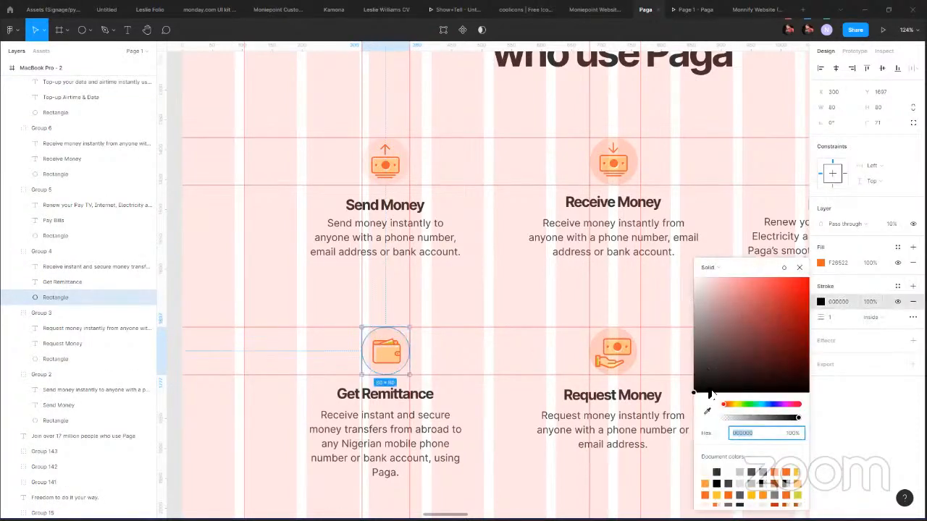
{"action": "type", "text": "fff"}
{"action": "key", "text": "Return"}
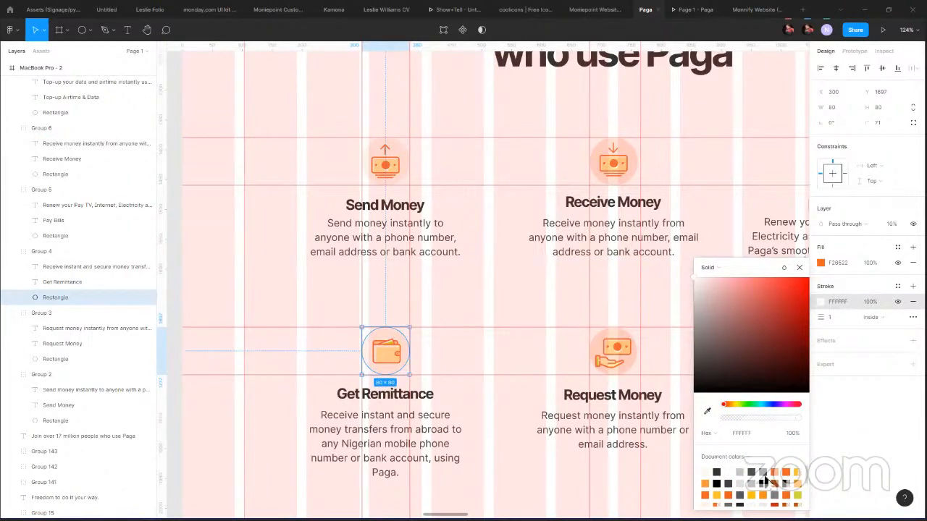
{"action": "left_click", "coordinate": [786, 472]}
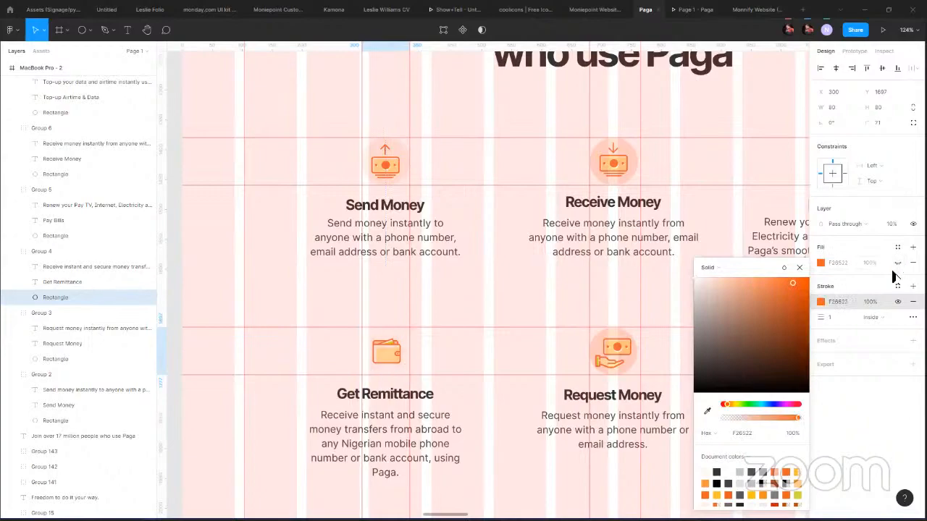
{"action": "left_click", "coordinate": [694, 9]}
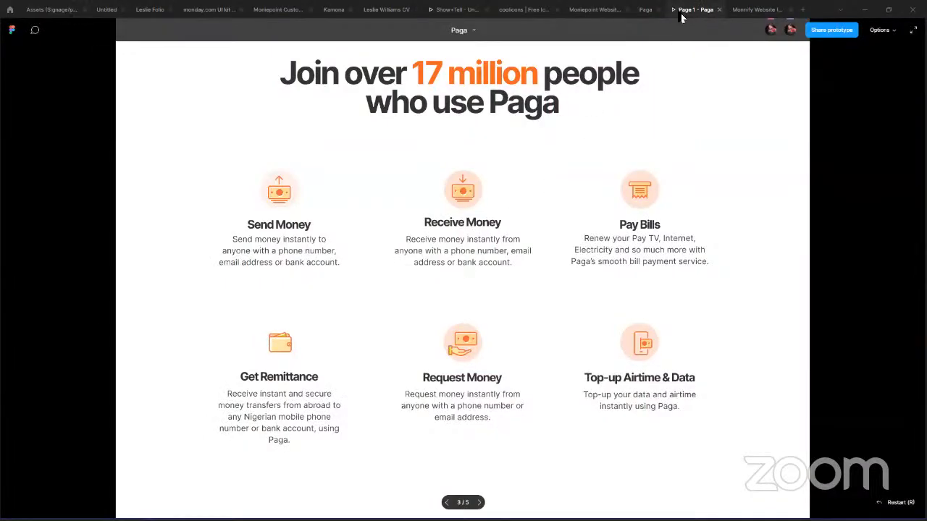
{"action": "left_click", "coordinate": [642, 14]}
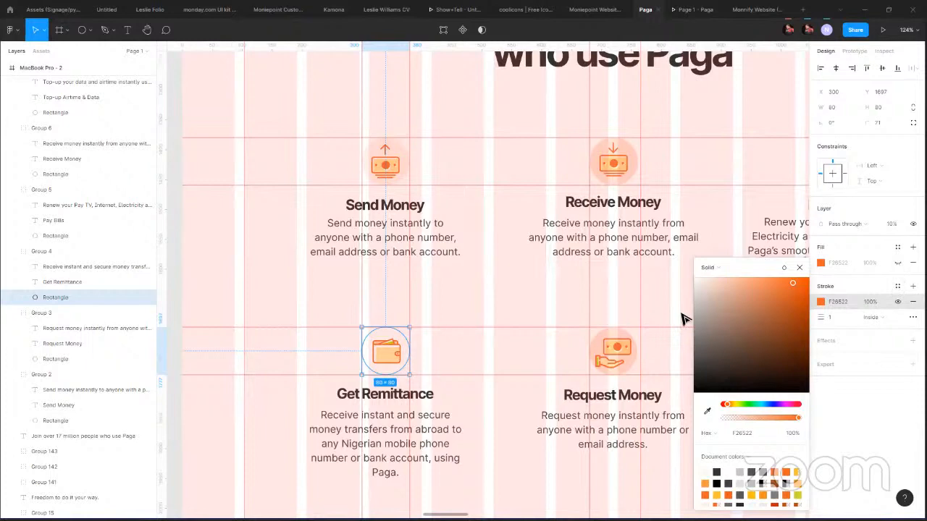
Show the Get Remittance circle's fill again and add a white FFFFFF stroke ordered beneath its F26522 stroke.
{"action": "left_click", "coordinate": [898, 262]}
{"action": "left_click", "coordinate": [912, 286]}
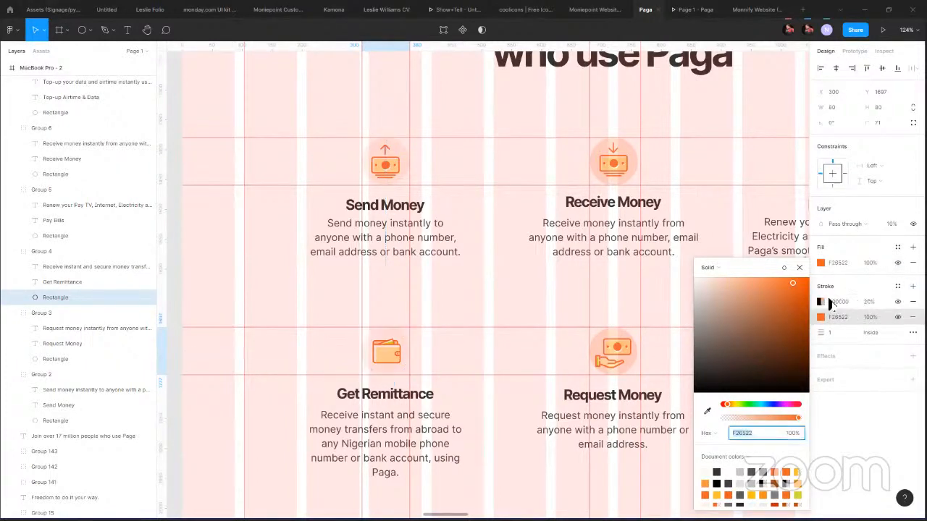
{"action": "left_click", "coordinate": [820, 301]}
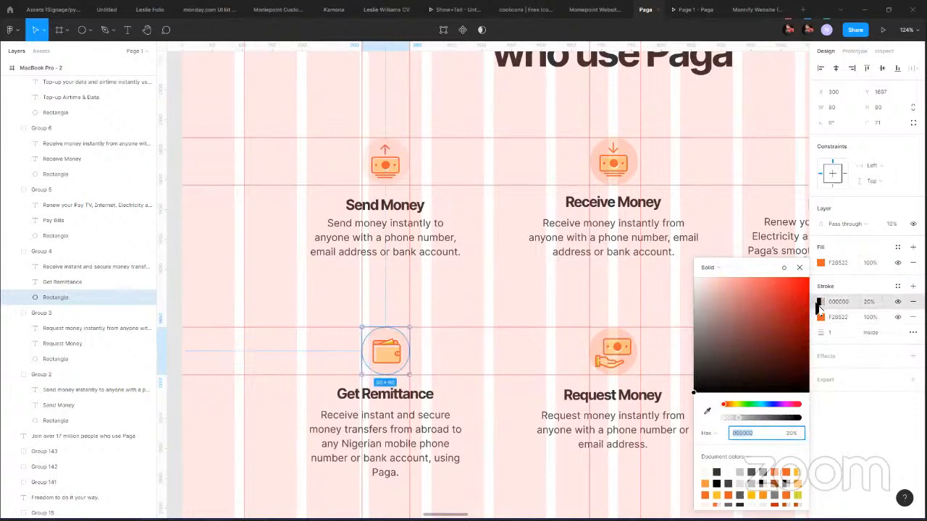
{"action": "left_click", "coordinate": [820, 303]}
{"action": "left_click", "coordinate": [819, 303]}
{"action": "left_click_drag", "start_coordinate": [720, 298], "coordinate": [650, 262]}
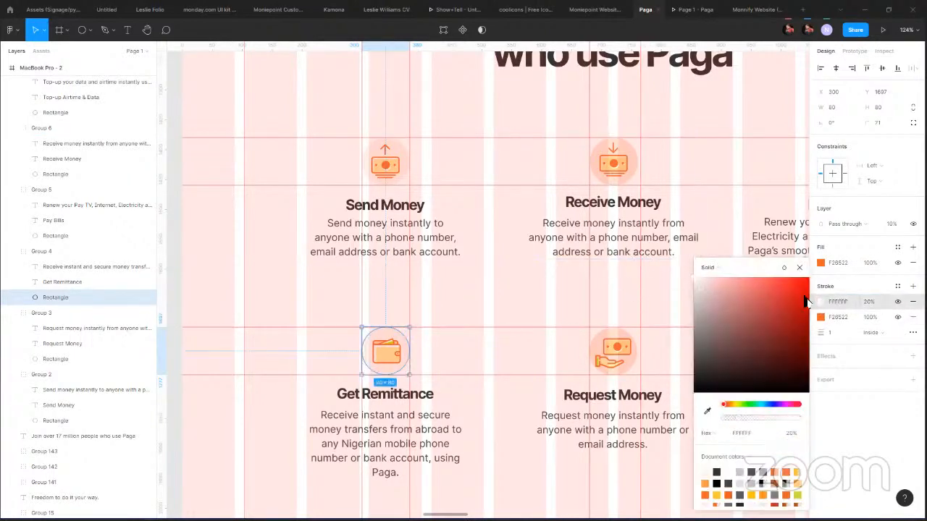
{"action": "left_click_drag", "start_coordinate": [811, 307], "coordinate": [820, 329]}
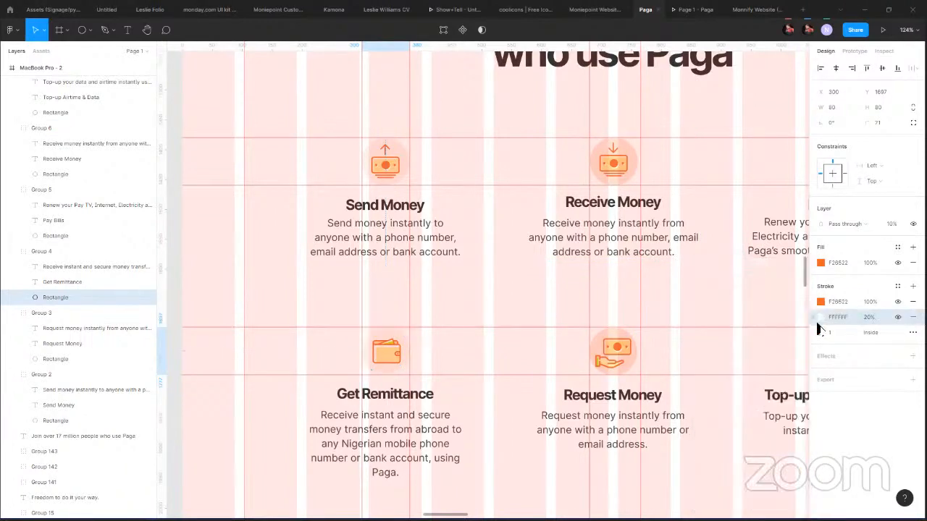
Set the opacity of the circle's white stroke to 100%.
{"action": "left_click", "coordinate": [860, 322]}
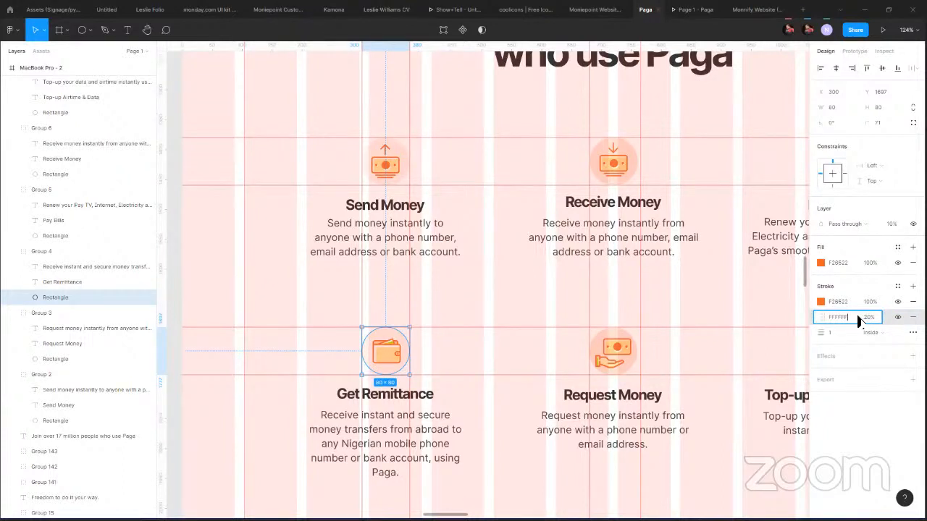
{"action": "left_click", "coordinate": [869, 317]}
{"action": "type", "text": "100"}
{"action": "key", "text": "Return"}
Set the Get Remittance circle's stroke weight to 14 and check the icon in the prototype preview.
{"action": "mouse_move", "coordinate": [821, 332]}
{"action": "left_mouse_down"}
{"action": "mouse_move", "coordinate": [867, 322]}
{"action": "mouse_move", "coordinate": [24, 335]}
{"action": "mouse_move", "coordinate": [90, 328]}
{"action": "mouse_move", "coordinate": [803, 348]}
{"action": "mouse_move", "coordinate": [452, 332]}
{"action": "left_mouse_up"}
{"action": "left_click", "coordinate": [814, 303]}
{"action": "mouse_move", "coordinate": [820, 337]}
{"action": "left_mouse_down"}
{"action": "mouse_move", "coordinate": [836, 334]}
{"action": "mouse_move", "coordinate": [664, 331]}
{"action": "left_mouse_up"}
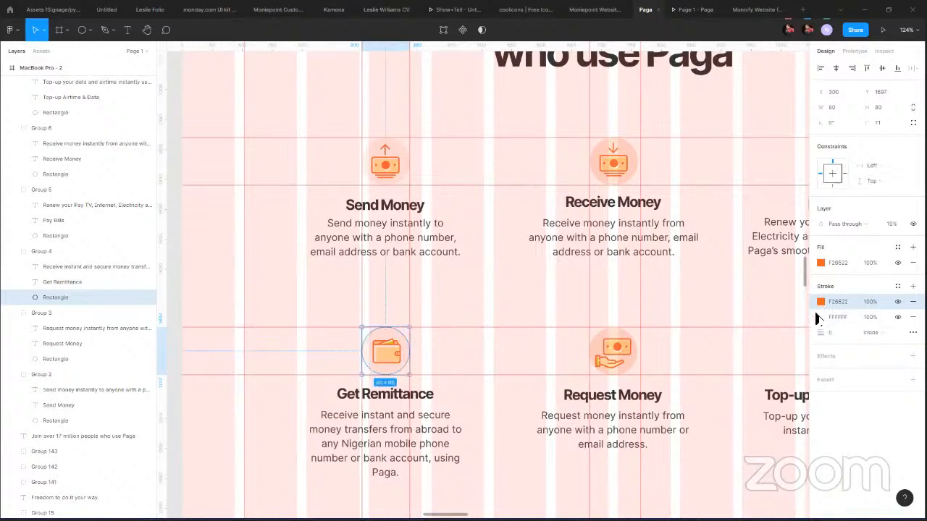
{"action": "left_click", "coordinate": [818, 319]}
{"action": "left_click_drag", "start_coordinate": [819, 331], "coordinate": [829, 331]}
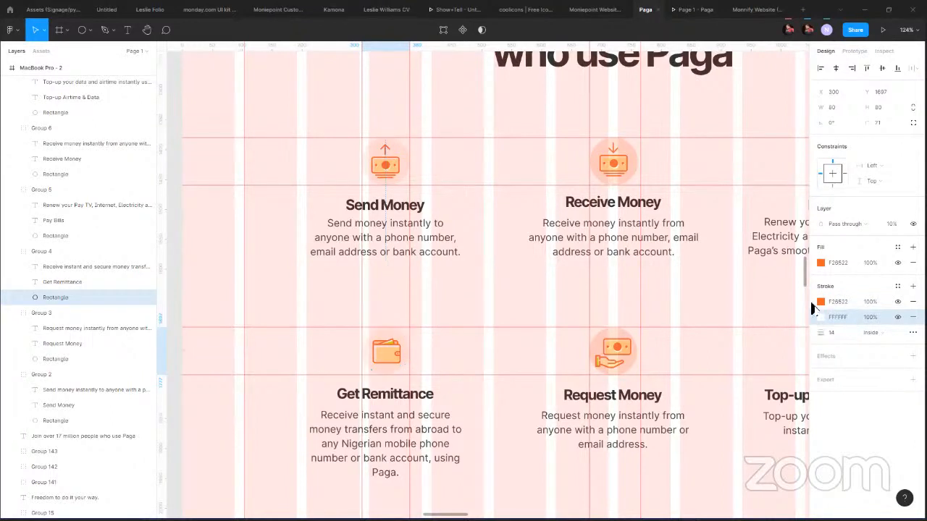
{"action": "left_click", "coordinate": [812, 304]}
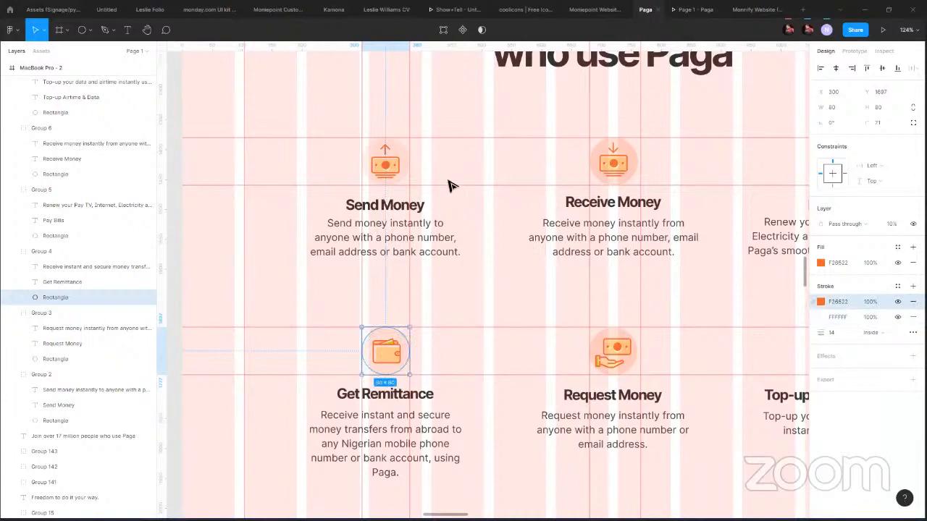
{"action": "left_click", "coordinate": [680, 14]}
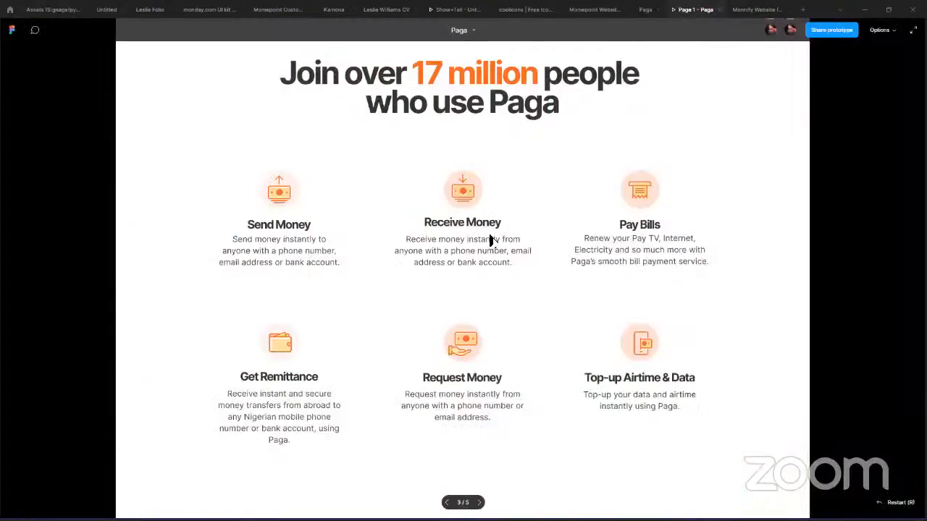
{"action": "left_click", "coordinate": [645, 10]}
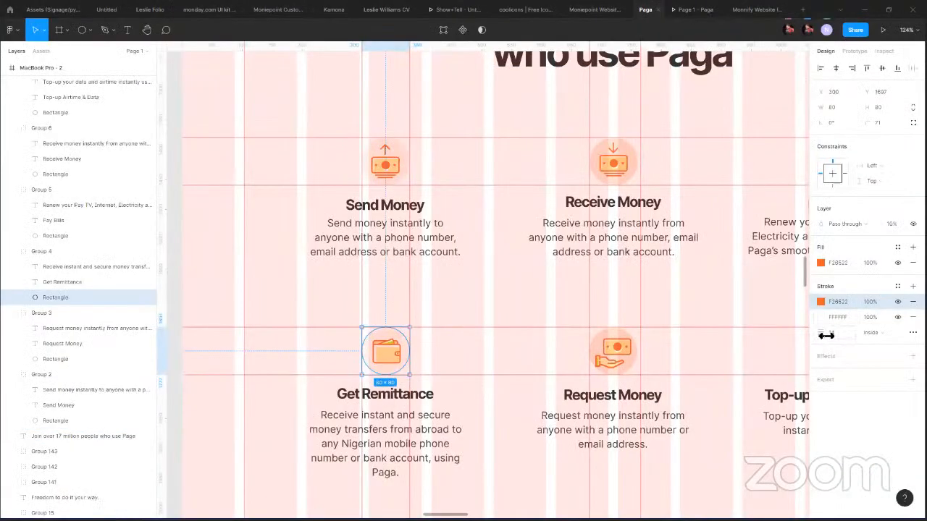
Remove both strokes from the circle behind the wallet icon.
{"action": "left_click", "coordinate": [914, 316]}
{"action": "left_click", "coordinate": [913, 301]}
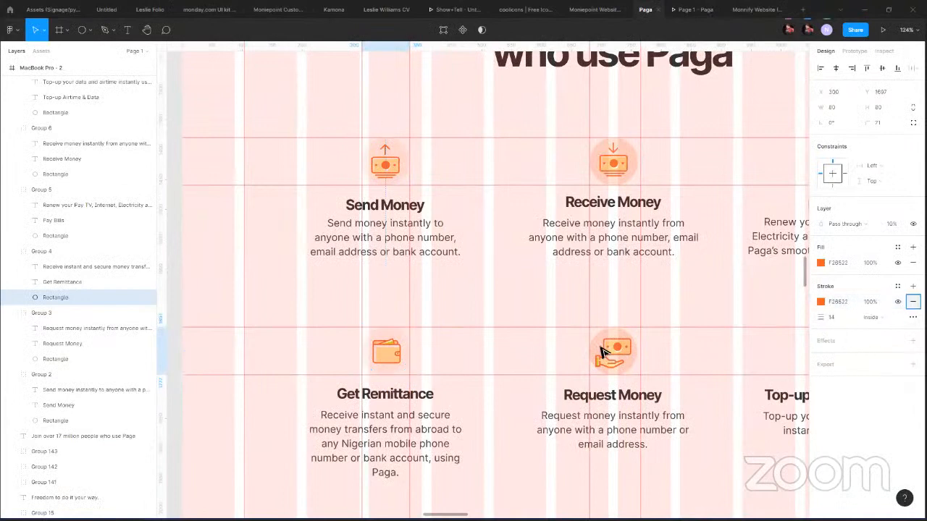
{"action": "left_click", "coordinate": [457, 356]}
Add an F26522 stroke to the circle behind the wallet icon and hide its fill.
{"action": "left_click", "coordinate": [392, 351]}
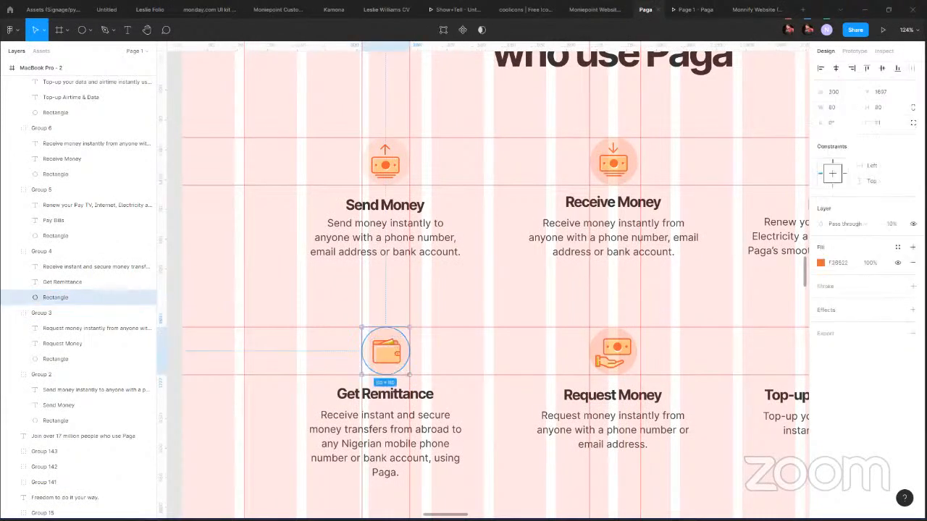
{"action": "left_click", "coordinate": [912, 286]}
{"action": "left_click", "coordinate": [820, 301]}
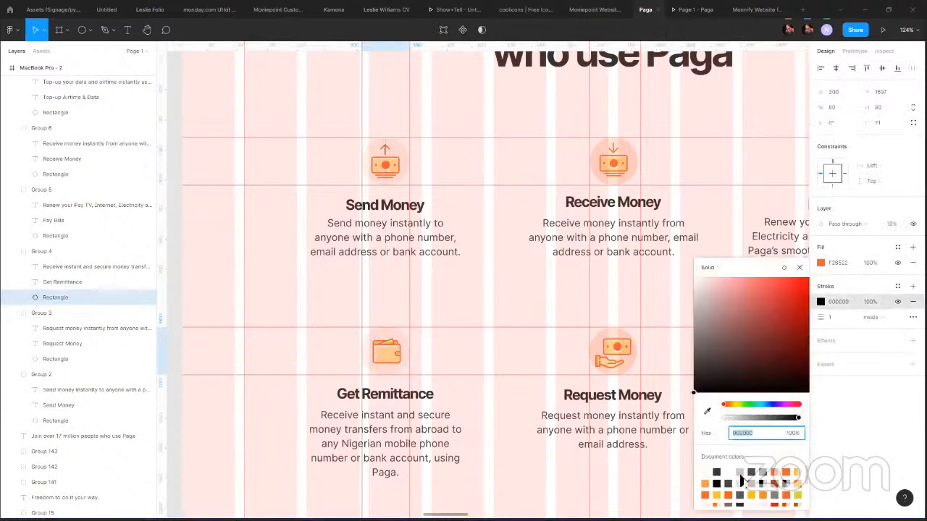
{"action": "left_click", "coordinate": [786, 473]}
{"action": "left_click", "coordinate": [898, 262]}
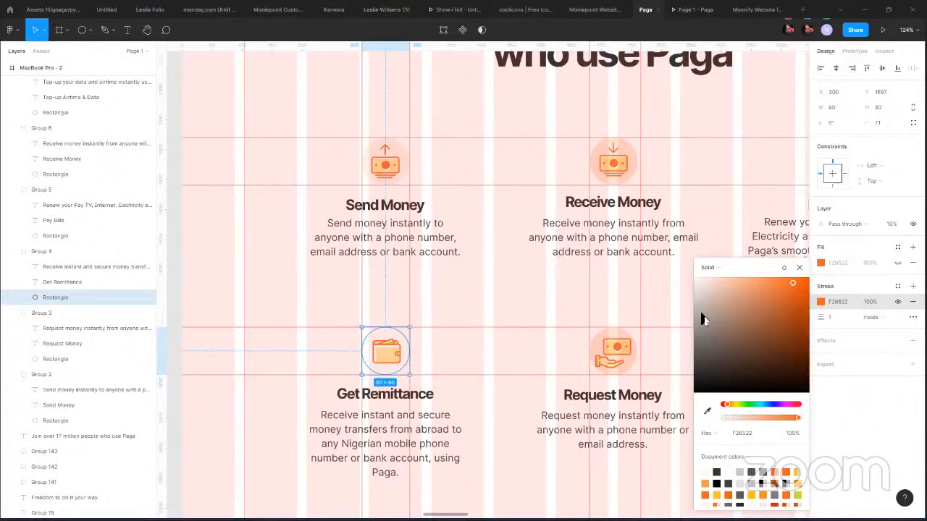
Set the circle's layer opacity to 100% and check the outlined Get Remittance icon in the prototype preview.
{"action": "left_click", "coordinate": [800, 269]}
{"action": "key", "text": "0"}
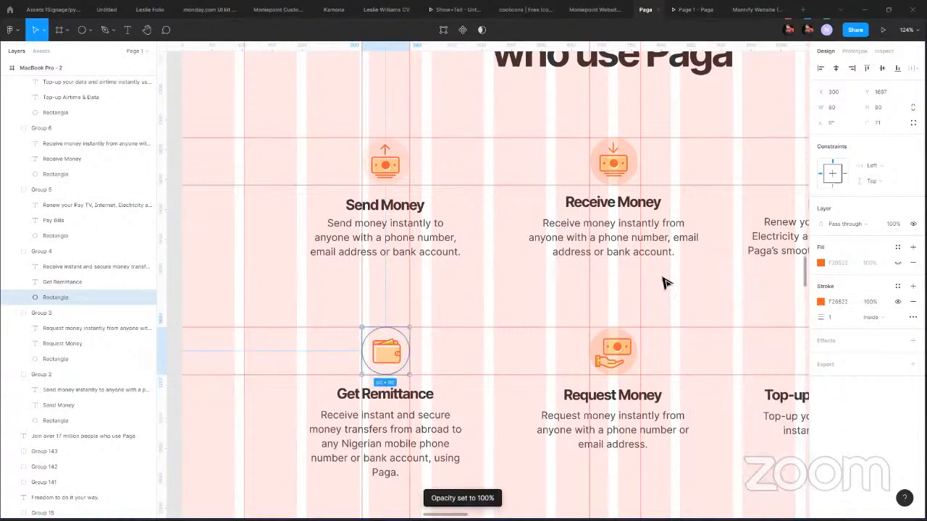
{"action": "left_click", "coordinate": [685, 10]}
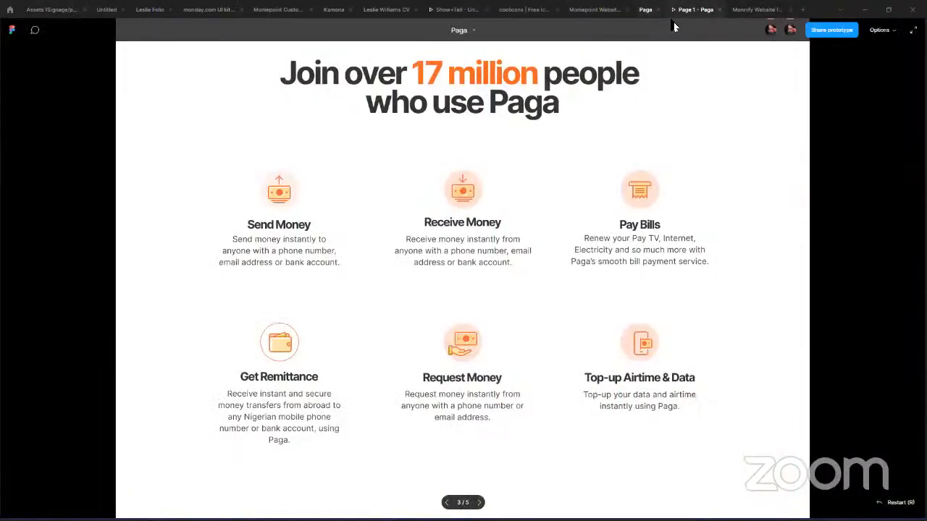
{"action": "left_click", "coordinate": [647, 10]}
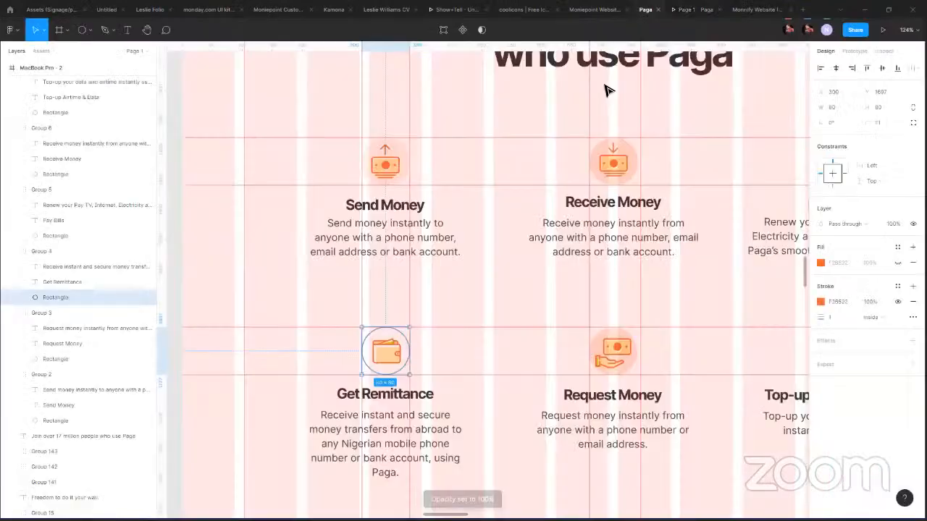
Reduce the circle's stroke opacity to 17% and check the softer outline in the prototype preview.
{"action": "left_click", "coordinate": [821, 302]}
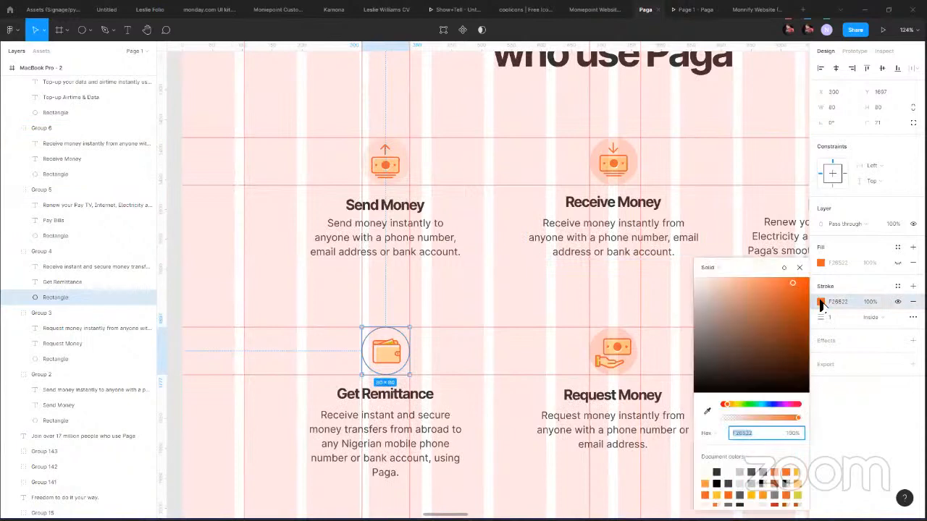
{"action": "left_click_drag", "start_coordinate": [782, 421], "coordinate": [733, 421]}
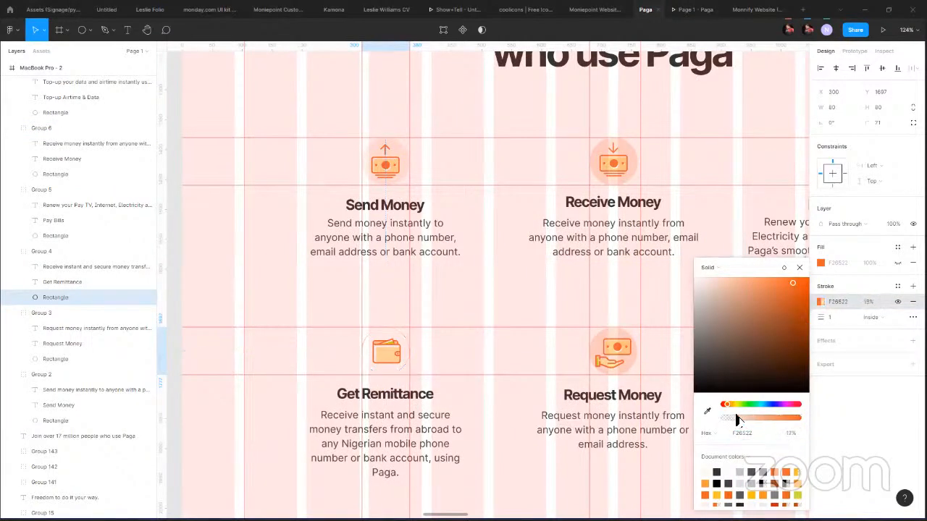
{"action": "left_click", "coordinate": [693, 20]}
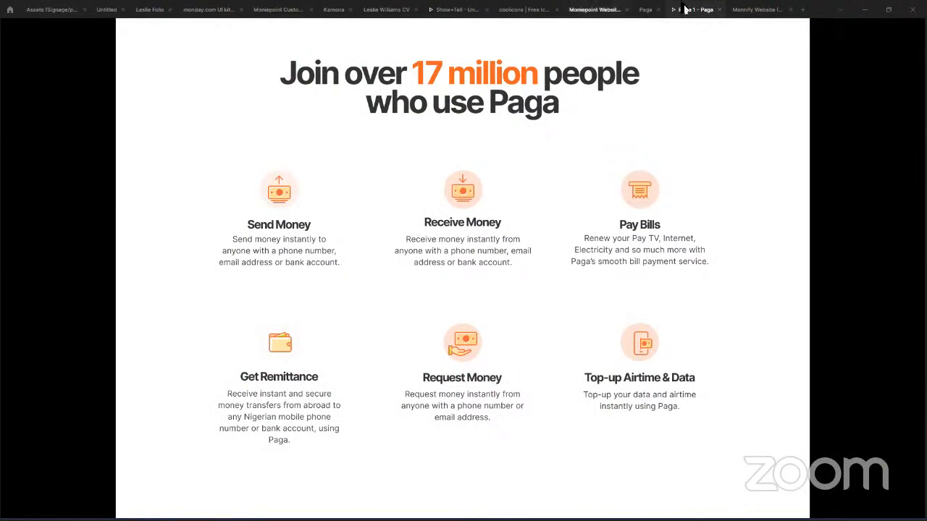
{"action": "left_click", "coordinate": [645, 10]}
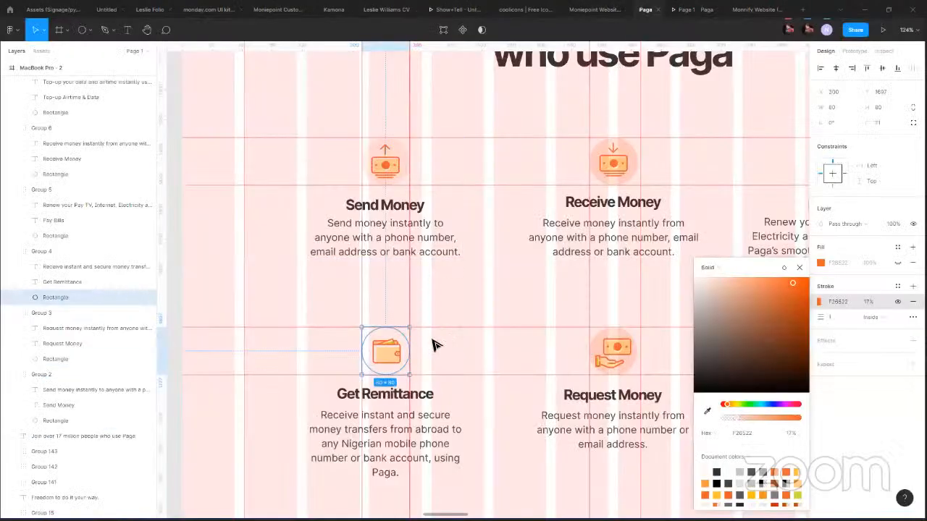
Copy the properties of the circle behind the Get Remittance wallet icon.
{"action": "right_click", "coordinate": [397, 339]}
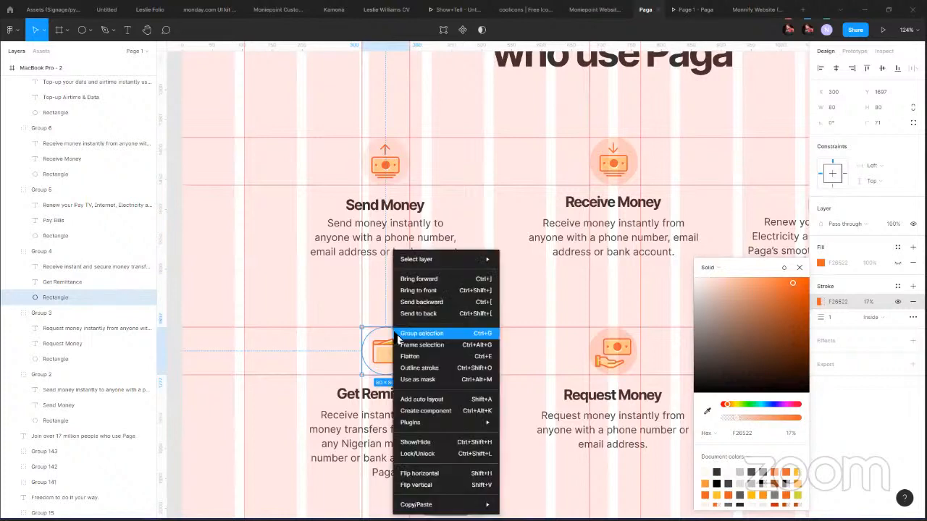
{"action": "mouse_move", "coordinate": [424, 504]}
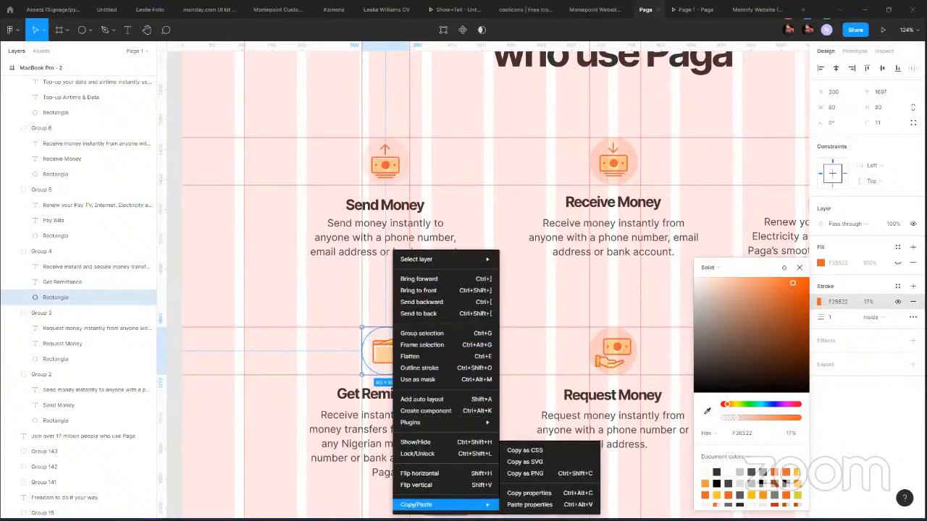
{"action": "left_click", "coordinate": [527, 493]}
Paste the copied properties onto the circles behind the other five feature icons and check the section in the prototype preview.
{"action": "left_click", "coordinate": [405, 145]}
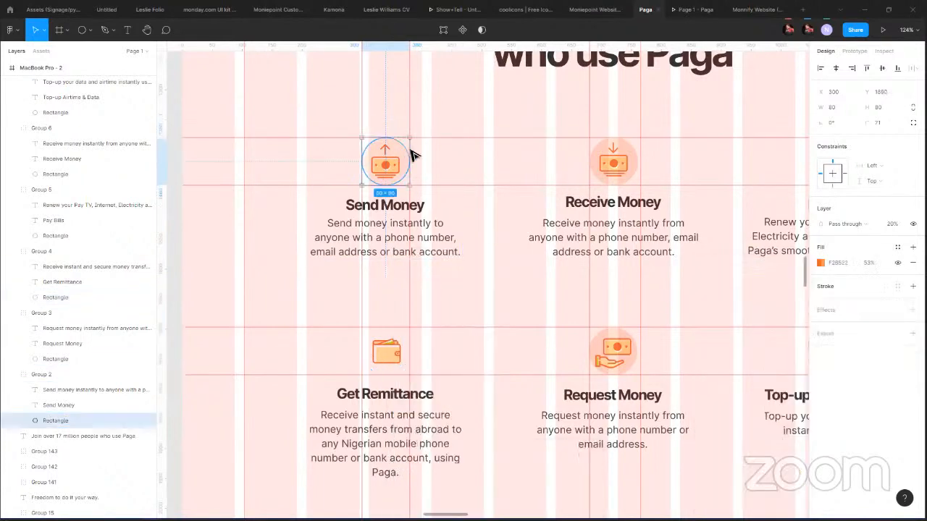
{"action": "left_click", "coordinate": [631, 154], "text": "shift"}
{"action": "scroll", "coordinate": [573, 162], "scroll_direction": "right", "scroll_amount": 1}
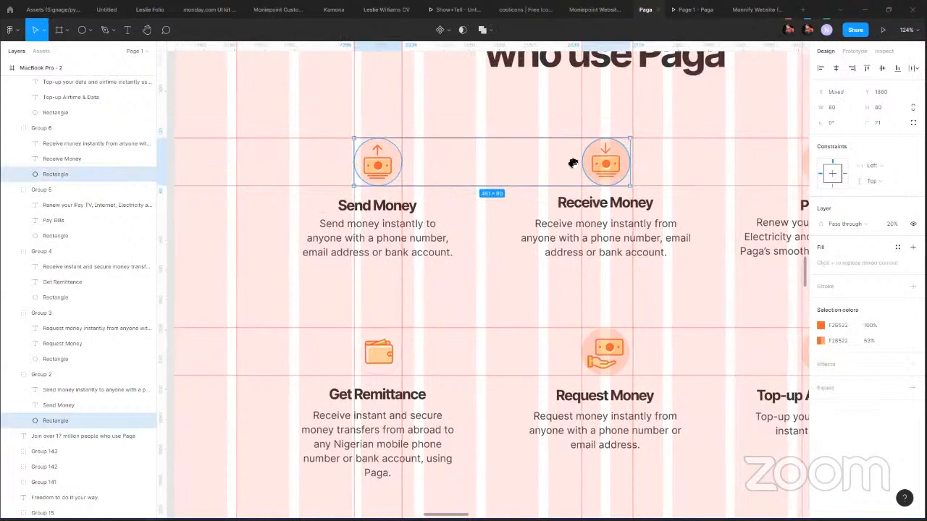
{"action": "scroll", "coordinate": [573, 163], "scroll_direction": "right", "scroll_amount": 3}
{"action": "scroll", "coordinate": [673, 337], "scroll_direction": "right", "scroll_amount": 1}
{"action": "left_click", "coordinate": [672, 338], "text": "shift"}
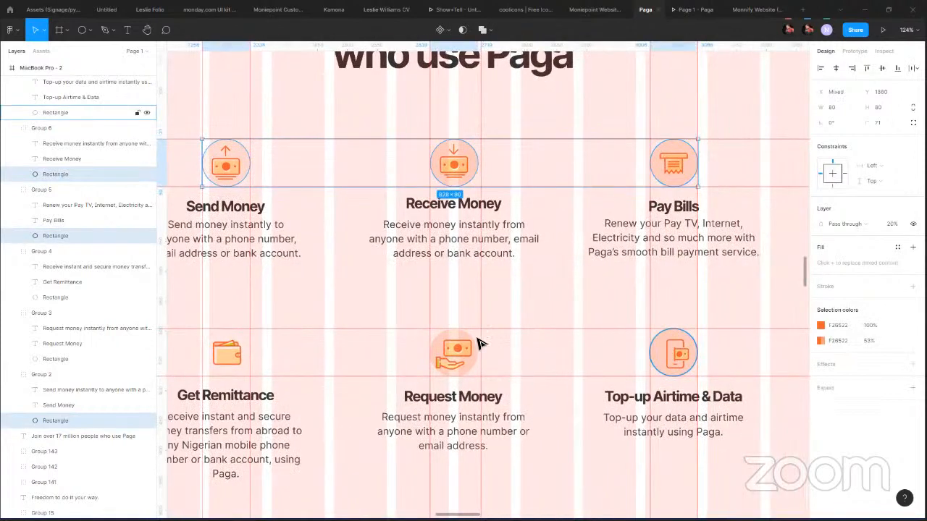
{"action": "left_click", "coordinate": [455, 335], "text": "shift"}
{"action": "right_click", "coordinate": [455, 337]}
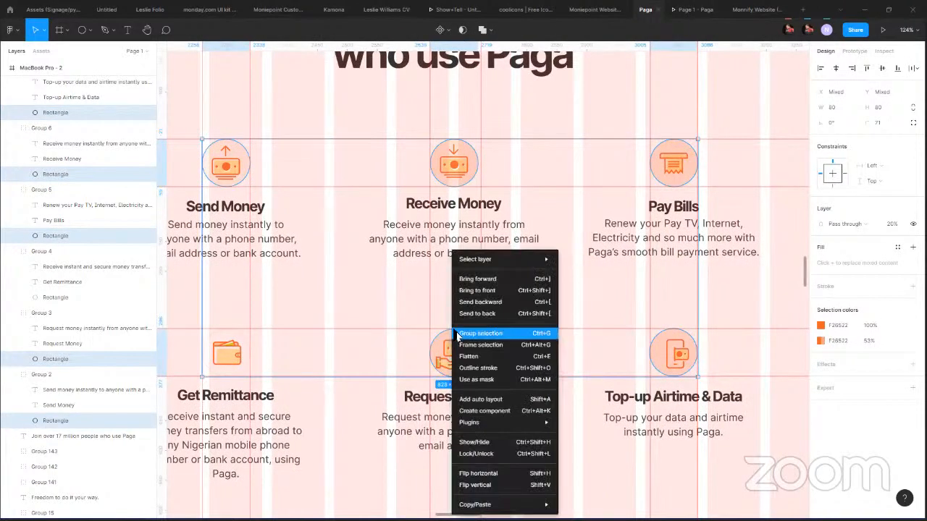
{"action": "mouse_move", "coordinate": [507, 504]}
{"action": "left_click", "coordinate": [608, 505]}
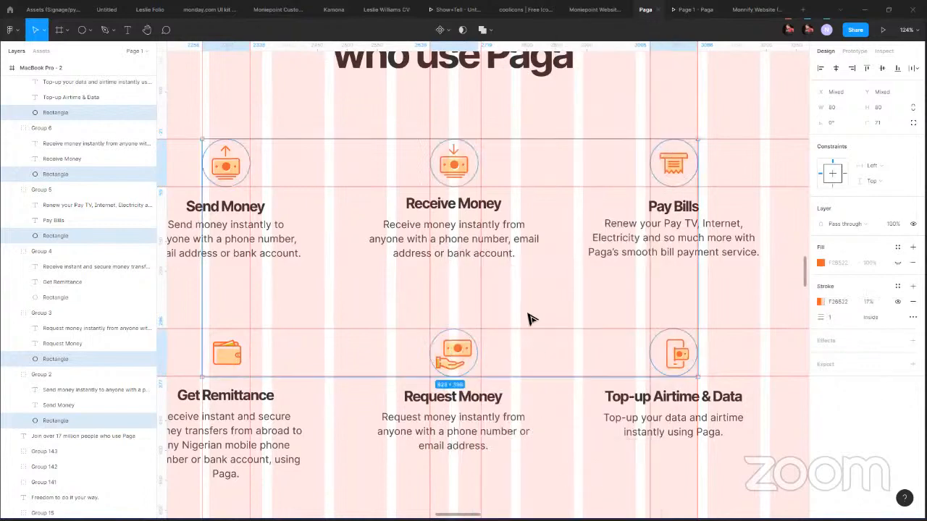
{"action": "left_click", "coordinate": [555, 257]}
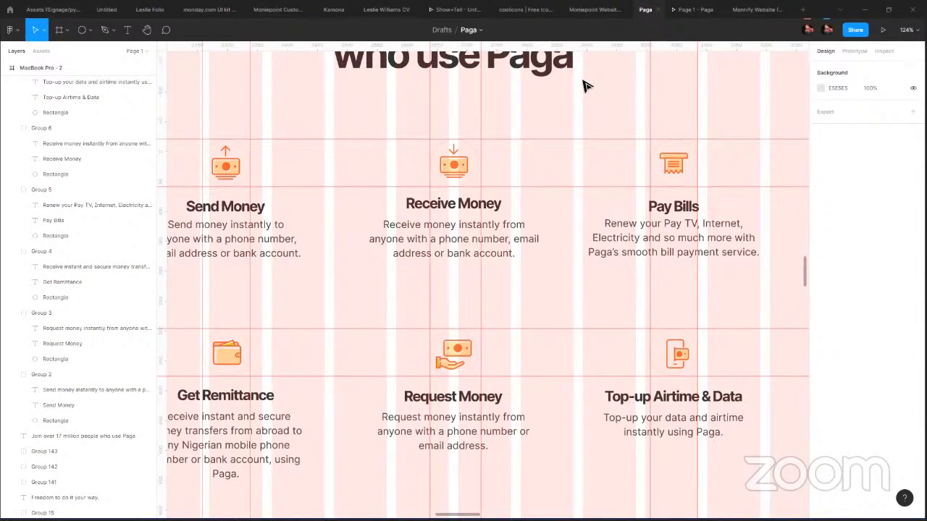
{"action": "left_click", "coordinate": [694, 9]}
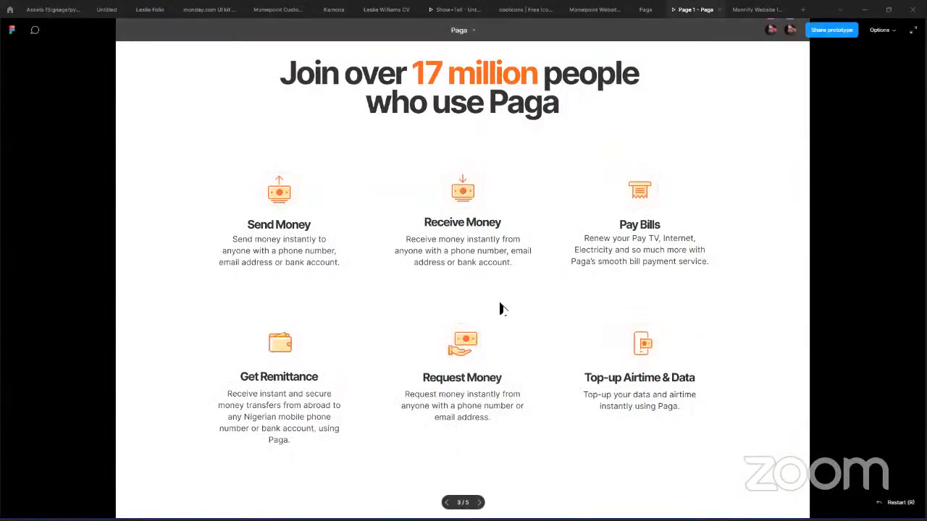
Review the landing page in the prototype preview, from the hero down to the "Paga is wherever you are!" section.
{"action": "scroll", "coordinate": [549, 176], "scroll_direction": "down", "scroll_amount": 3}
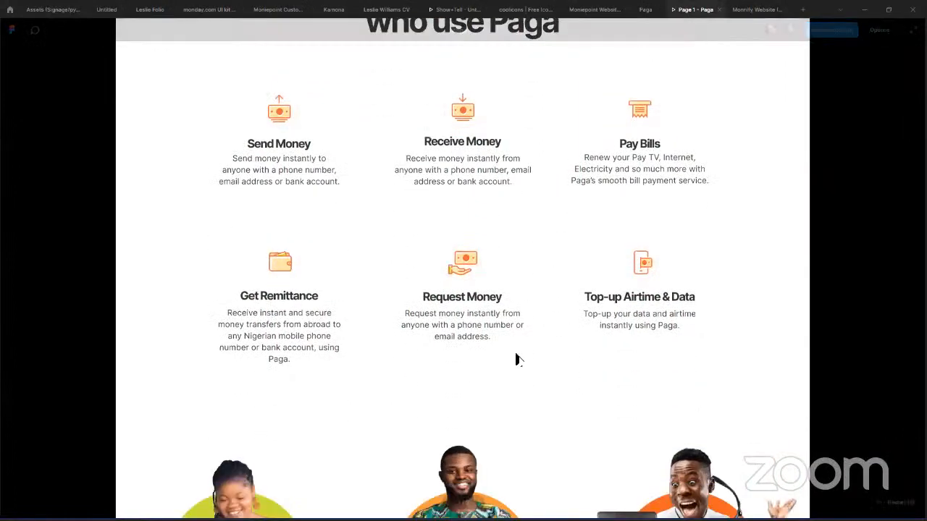
{"action": "scroll", "coordinate": [528, 252], "scroll_direction": "down", "scroll_amount": 15}
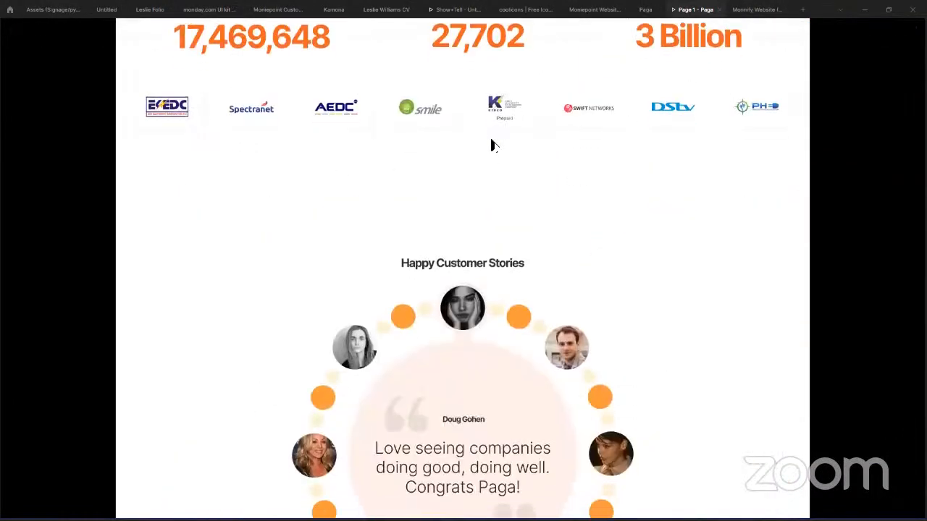
{"action": "scroll", "coordinate": [502, 287], "scroll_direction": "down", "scroll_amount": 10}
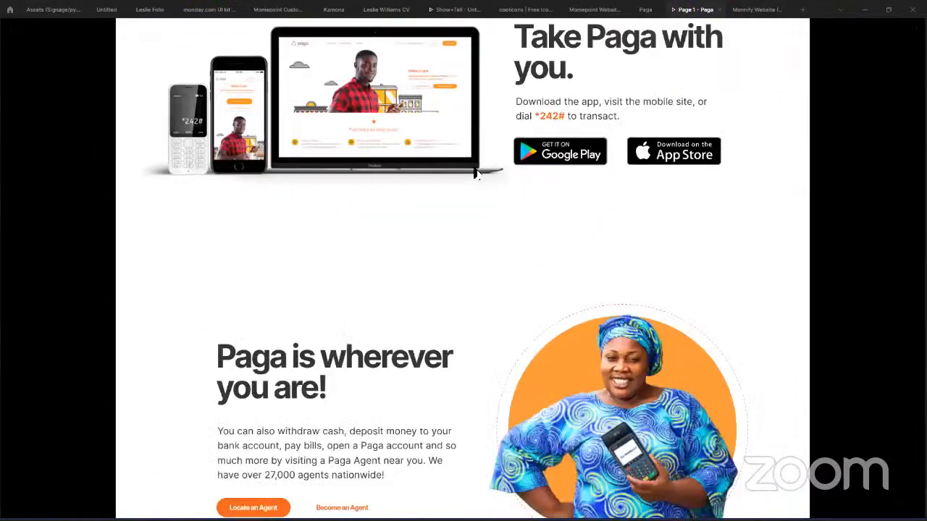
{"action": "scroll", "coordinate": [494, 332], "scroll_direction": "up", "scroll_amount": 10}
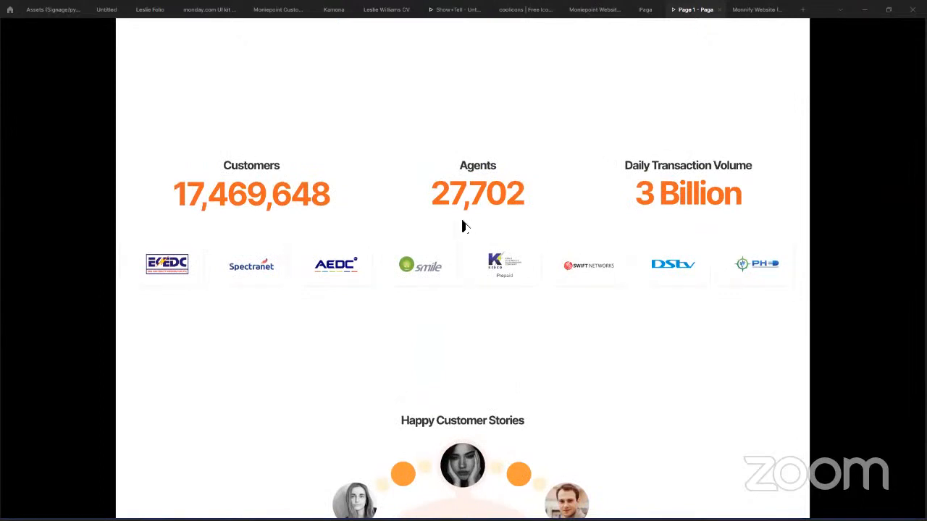
{"action": "scroll", "coordinate": [475, 366], "scroll_direction": "up", "scroll_amount": 1}
{"action": "scroll", "coordinate": [474, 366], "scroll_direction": "up", "scroll_amount": 10}
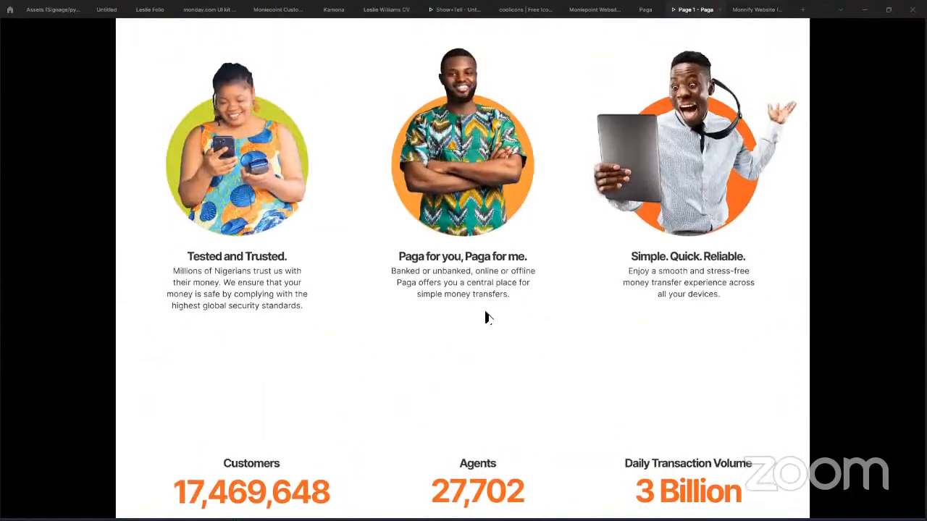
{"action": "scroll", "coordinate": [526, 335], "scroll_direction": "up", "scroll_amount": 10}
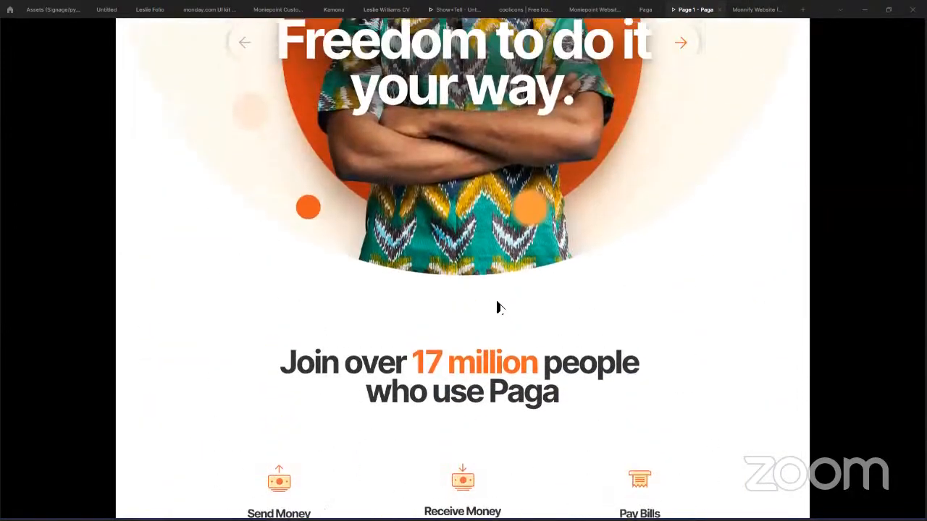
{"action": "scroll", "coordinate": [485, 344], "scroll_direction": "up", "scroll_amount": 5}
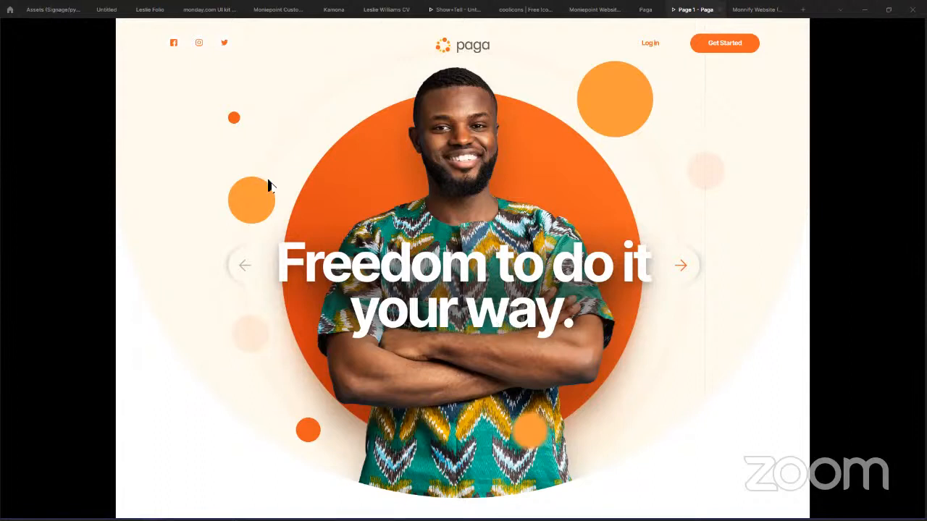
{"action": "scroll", "coordinate": [550, 197], "scroll_direction": "down", "scroll_amount": 8}
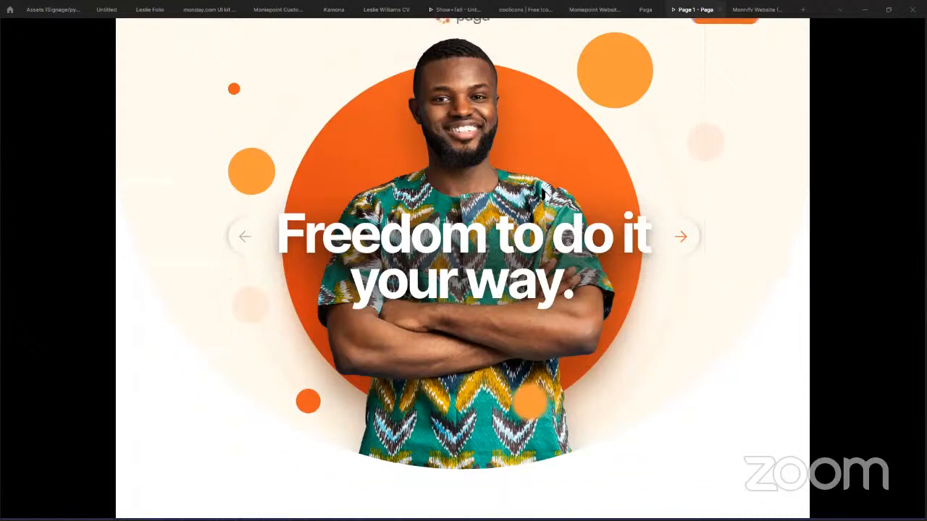
{"action": "scroll", "coordinate": [481, 204], "scroll_direction": "down", "scroll_amount": 5}
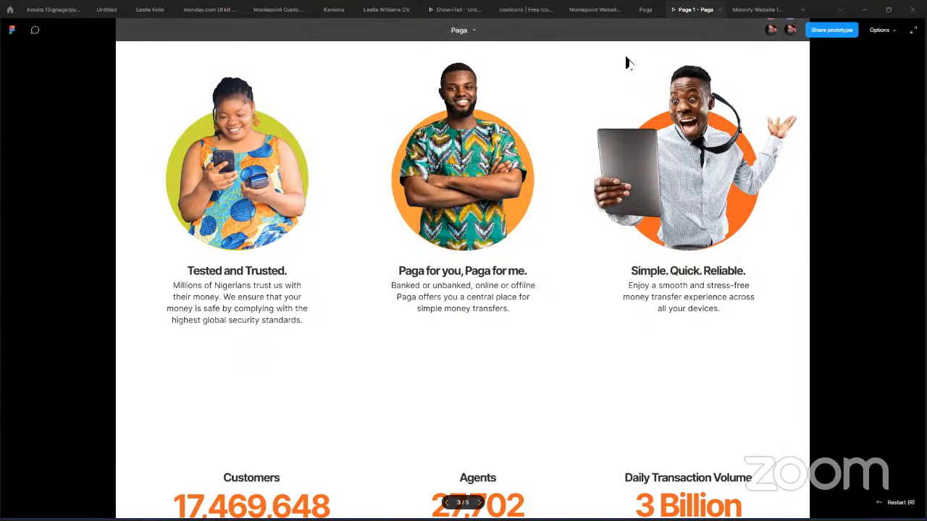
In the design file, nudge the mask ellipse of the "Paga for you, Paga for me." picture left to X 573.
{"action": "left_click", "coordinate": [645, 9]}
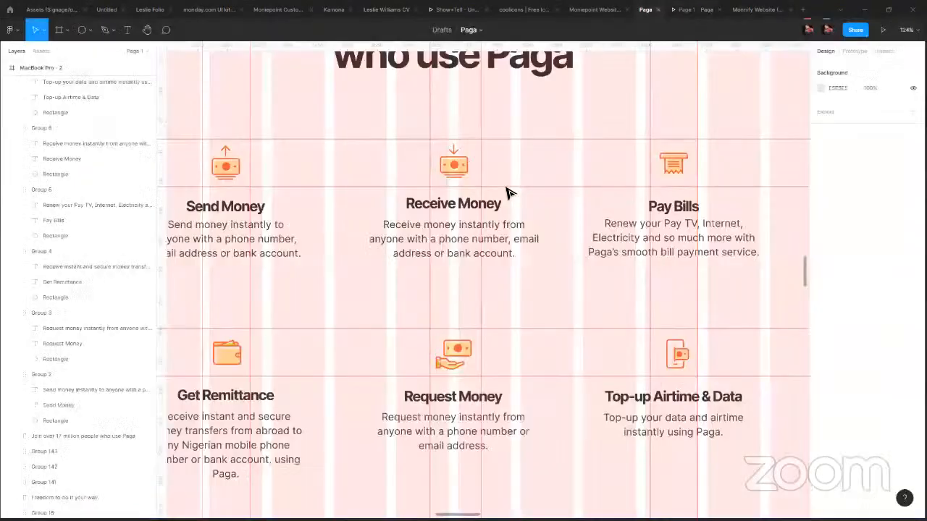
{"action": "scroll", "coordinate": [506, 337], "scroll_direction": "down", "scroll_amount": 5}
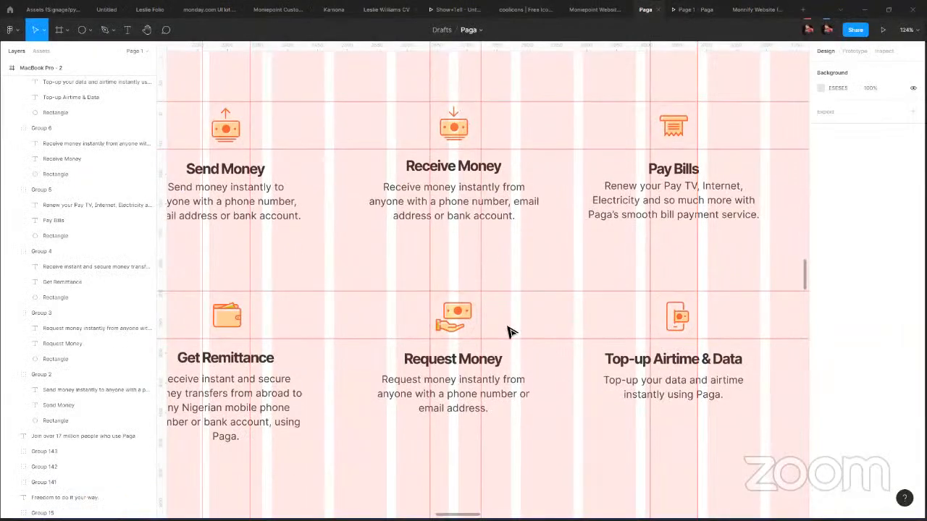
{"action": "scroll", "coordinate": [505, 337], "scroll_direction": "down", "scroll_amount": 4}
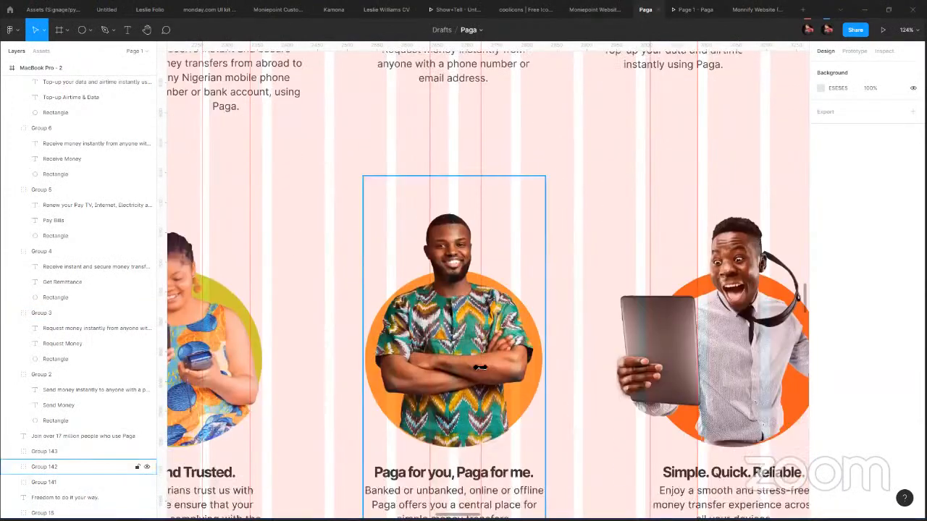
{"action": "left_click", "coordinate": [479, 367]}
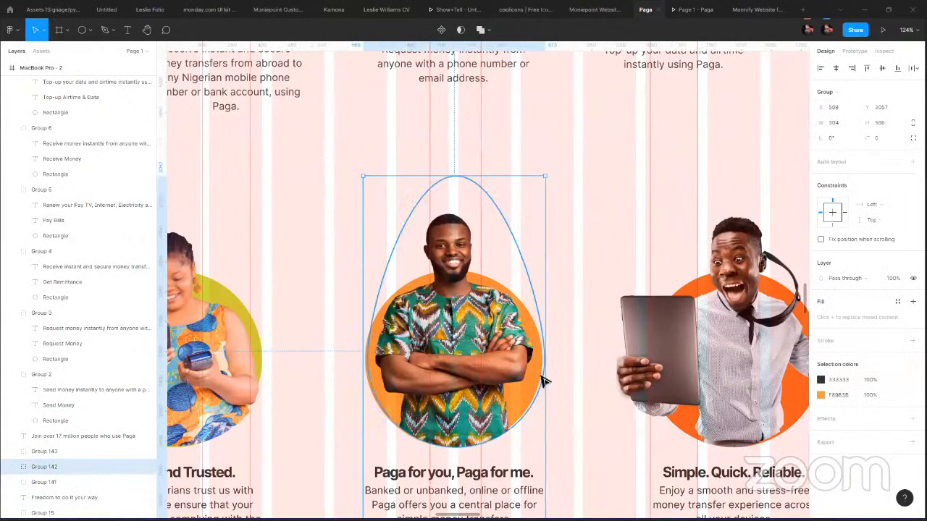
{"action": "double_click", "coordinate": [449, 376]}
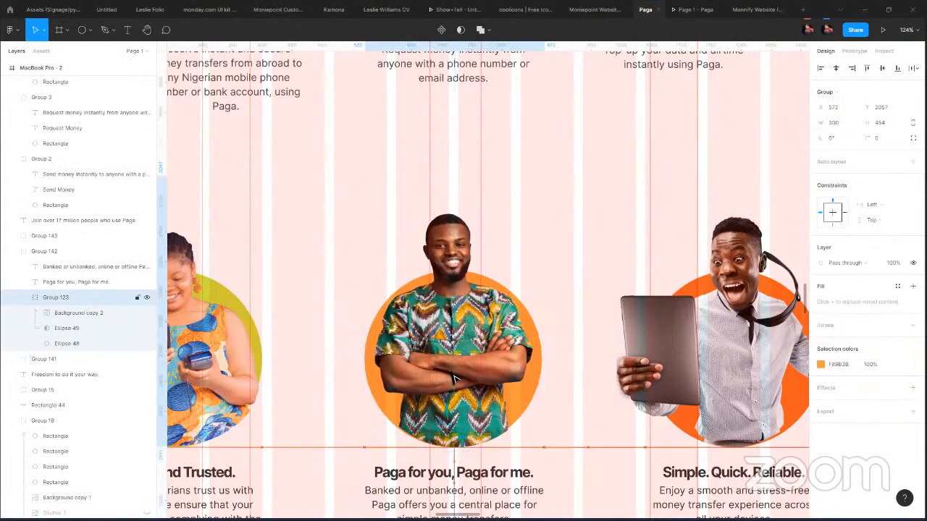
{"action": "double_click", "coordinate": [457, 378]}
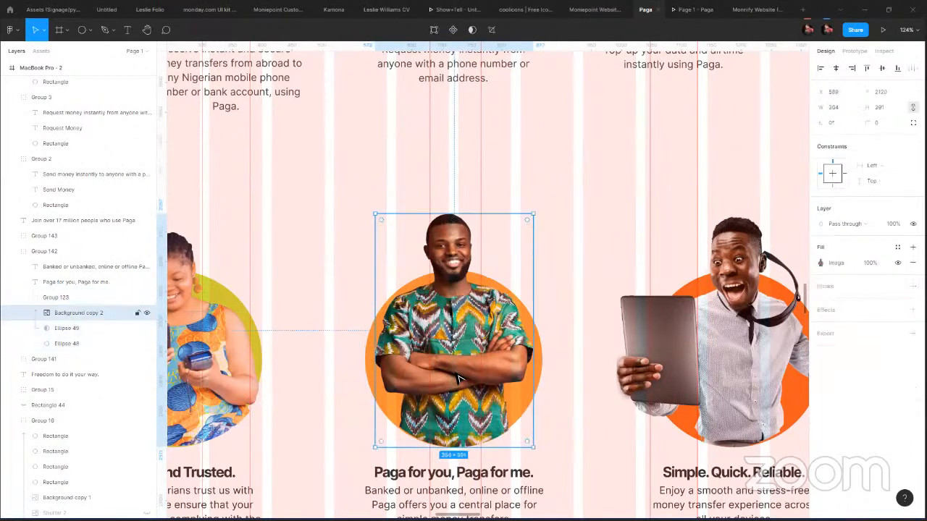
{"action": "left_click", "coordinate": [82, 328]}
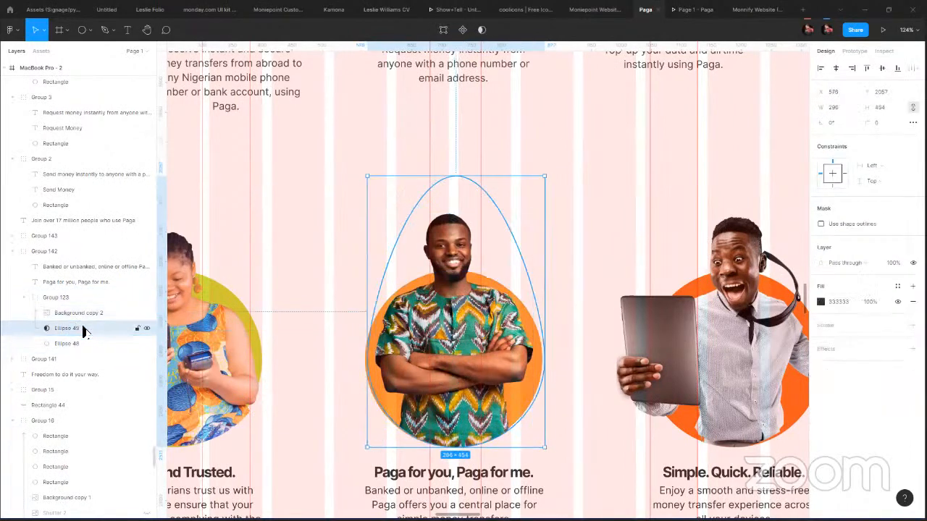
{"action": "key", "text": "Left"}
{"action": "key", "text": "Left"}
{"action": "key", "text": "Left"}
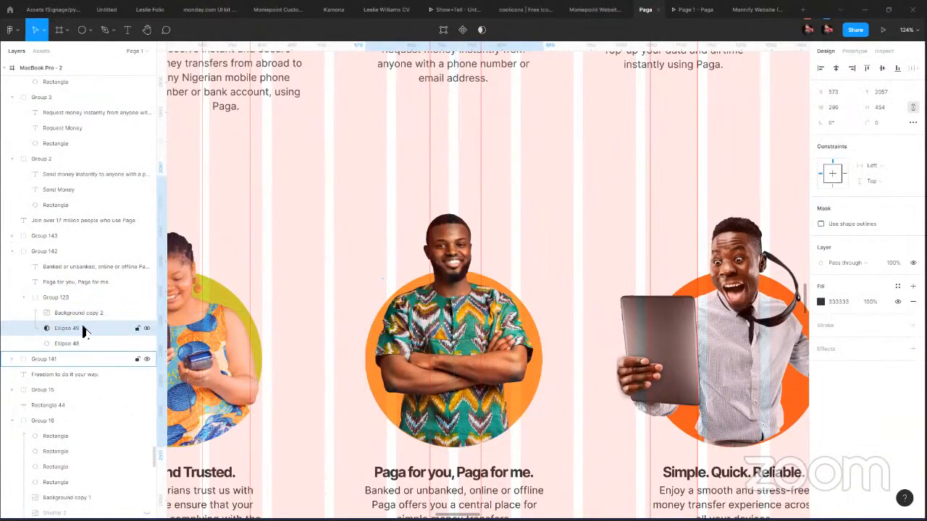
Edit the mask ellipse of the "Simple. Quick. Reliable." picture, extending the right curve handle of its bottom point slightly outward.
{"action": "left_click", "coordinate": [675, 262]}
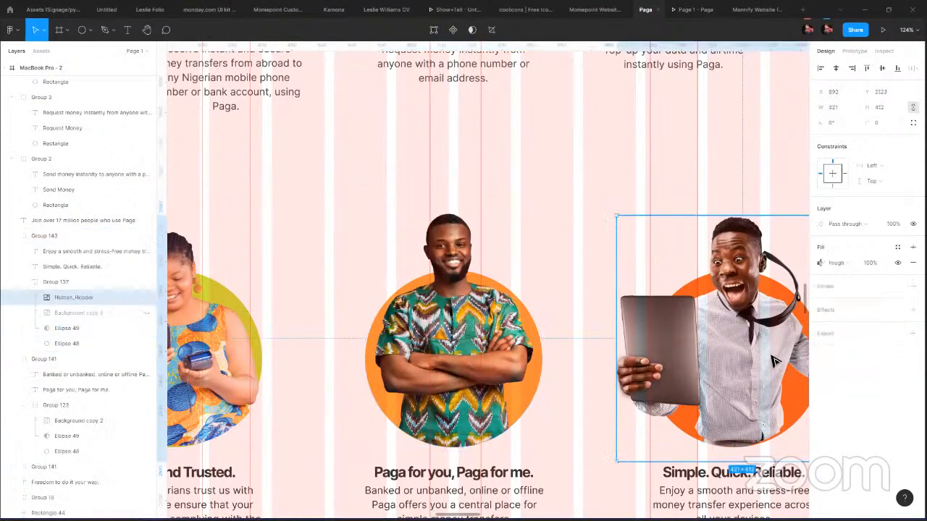
{"action": "left_click", "coordinate": [81, 329]}
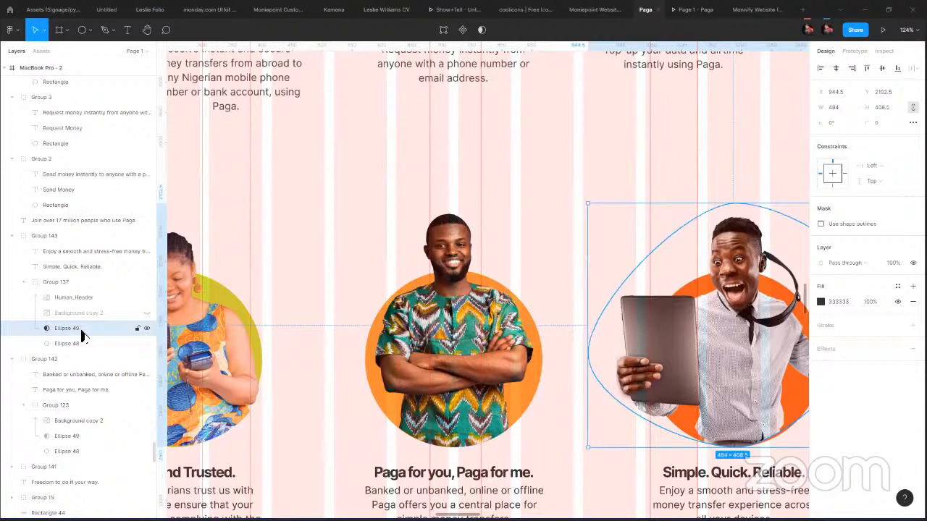
{"action": "scroll", "coordinate": [340, 228], "scroll_direction": "right", "scroll_amount": 3}
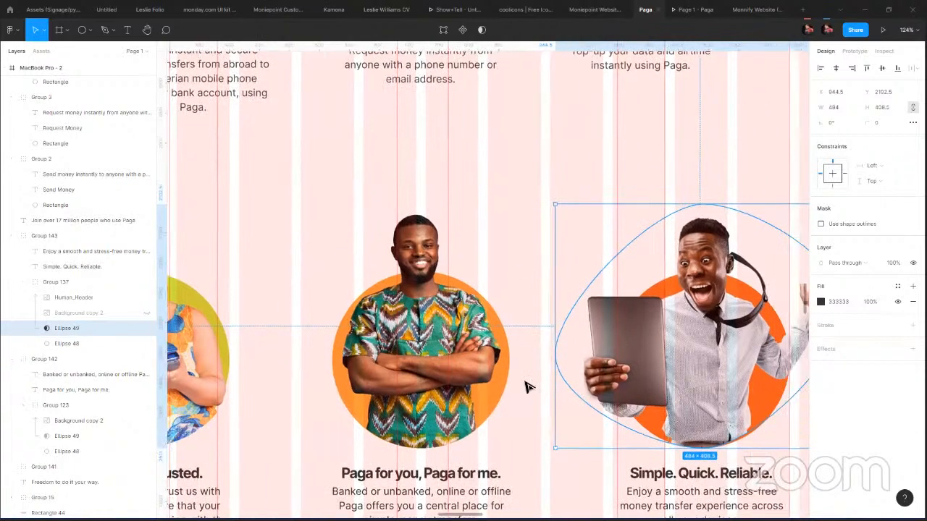
{"action": "scroll", "coordinate": [550, 391], "scroll_direction": "right", "scroll_amount": 5}
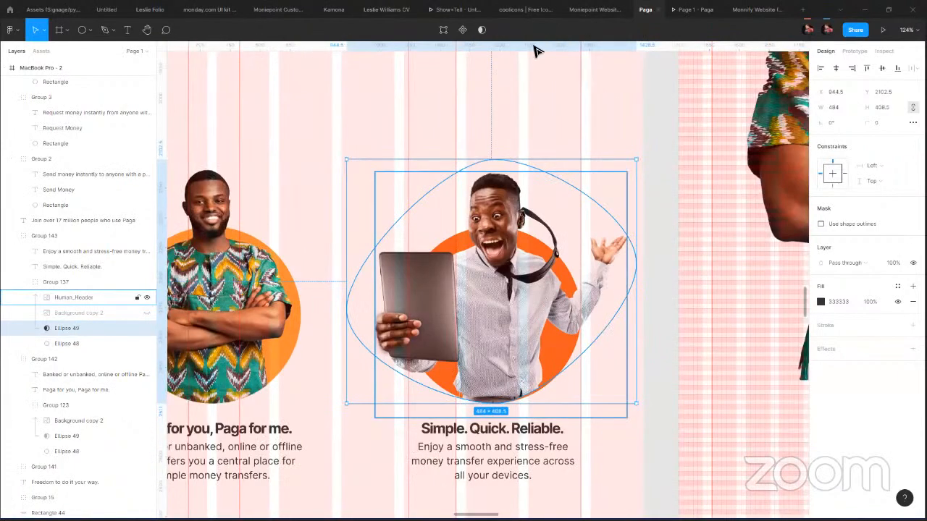
{"action": "left_click", "coordinate": [443, 30]}
{"action": "left_click_drag", "start_coordinate": [636, 263], "coordinate": [637, 322]}
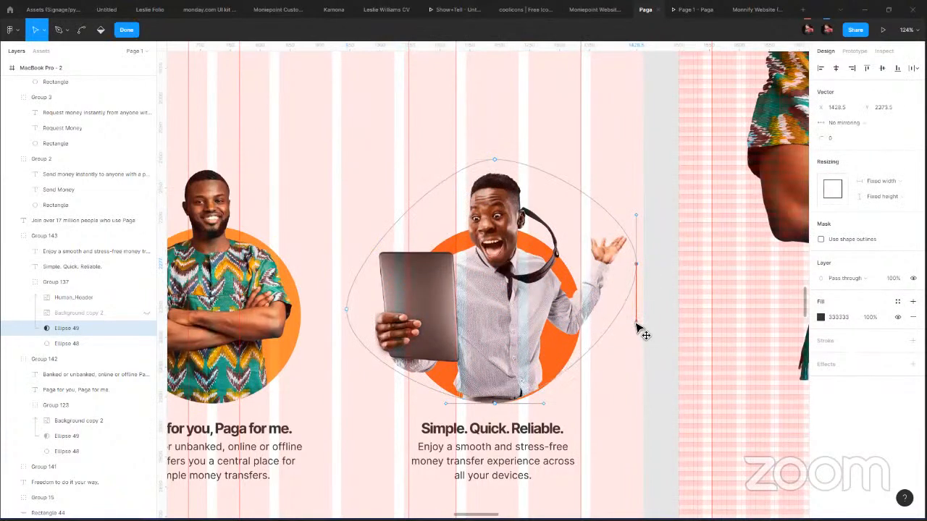
{"action": "left_click", "coordinate": [544, 404]}
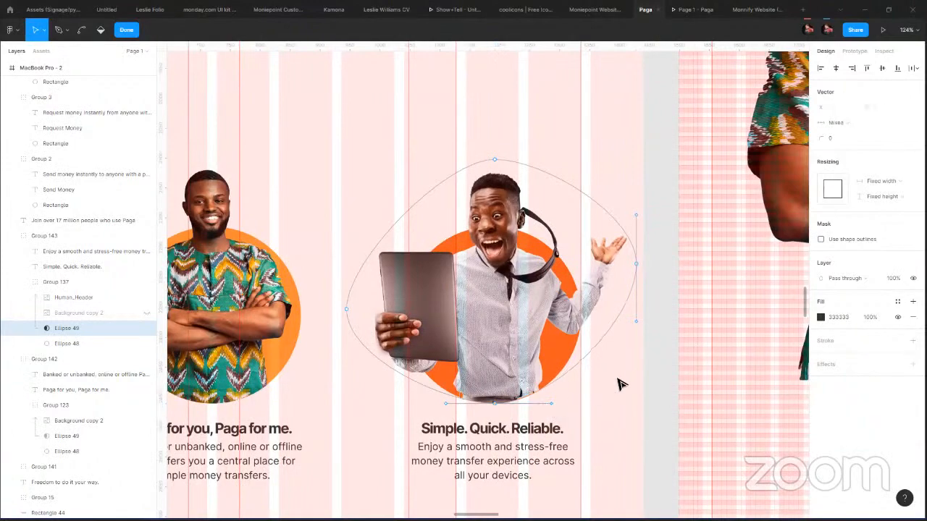
{"action": "key", "text": "Escape"}
{"action": "scroll", "coordinate": [652, 382], "scroll_direction": "left", "scroll_amount": 2}
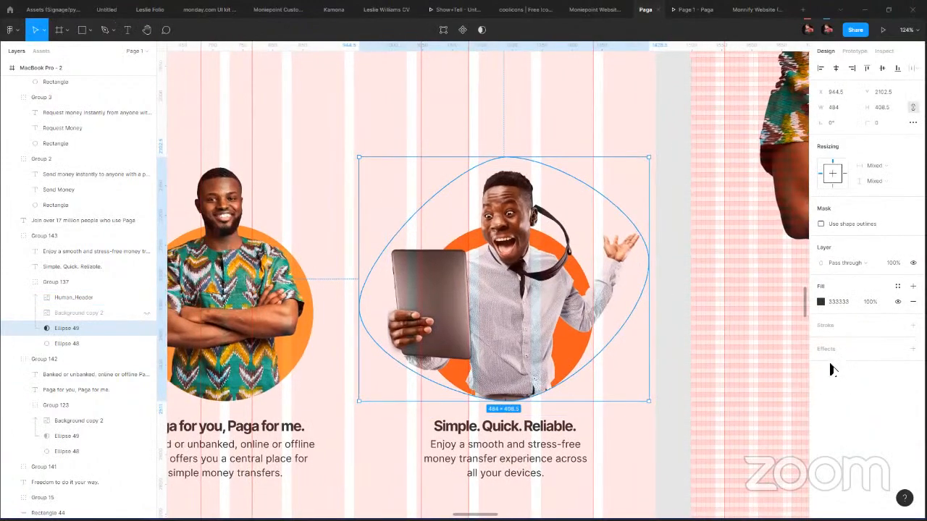
{"action": "scroll", "coordinate": [652, 365], "scroll_direction": "left", "scroll_amount": 10}
{"action": "left_click", "coordinate": [582, 306]}
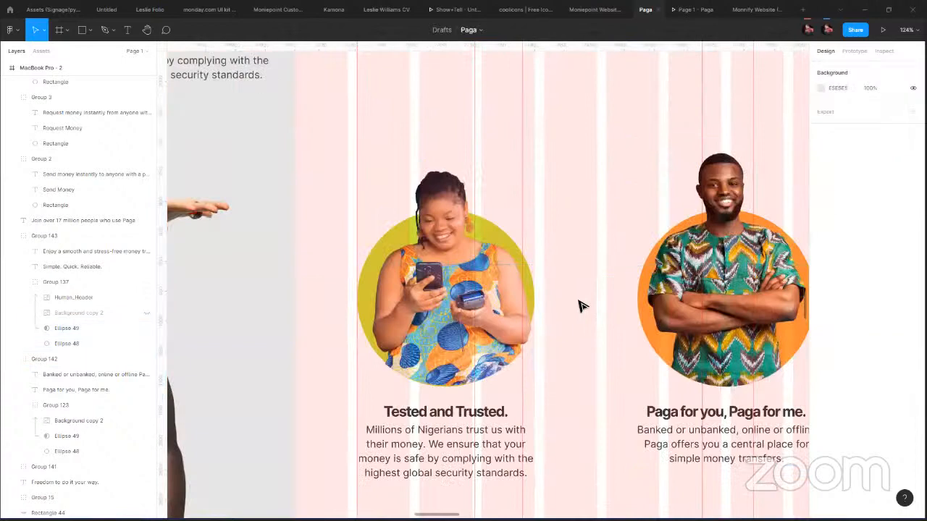
Select the "Tested and Trusted.", "Paga for you, Paga for me." and "Simple. Quick. Reliable." groups together.
{"action": "scroll", "coordinate": [582, 306], "scroll_direction": "down", "scroll_amount": 5}
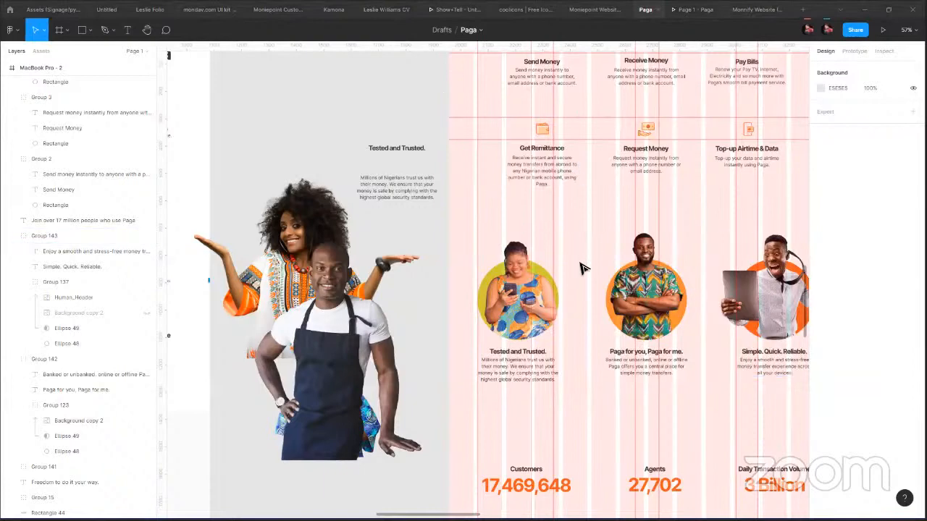
{"action": "scroll", "coordinate": [712, 405], "scroll_direction": "right", "scroll_amount": 2}
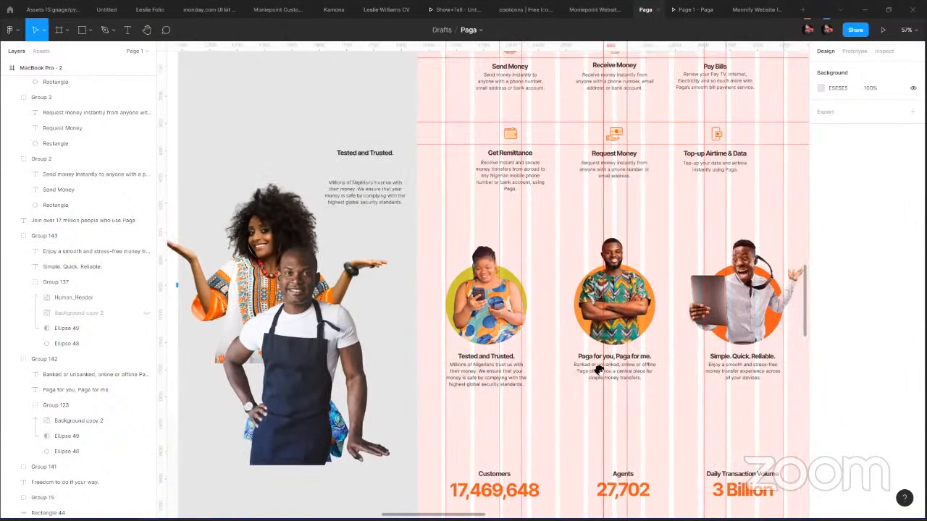
{"action": "scroll", "coordinate": [592, 391], "scroll_direction": "right", "scroll_amount": 3}
{"action": "scroll", "coordinate": [591, 391], "scroll_direction": "down", "scroll_amount": 5}
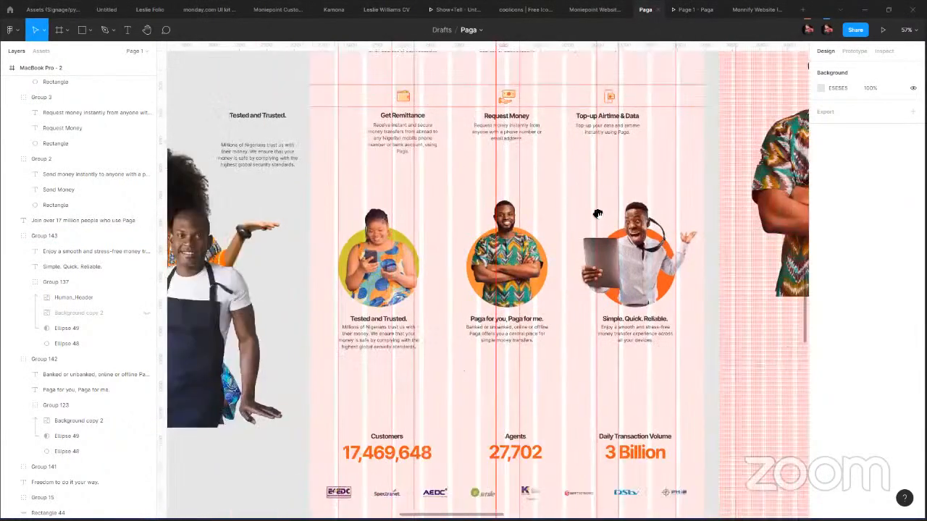
{"action": "scroll", "coordinate": [589, 399], "scroll_direction": "up", "scroll_amount": 8}
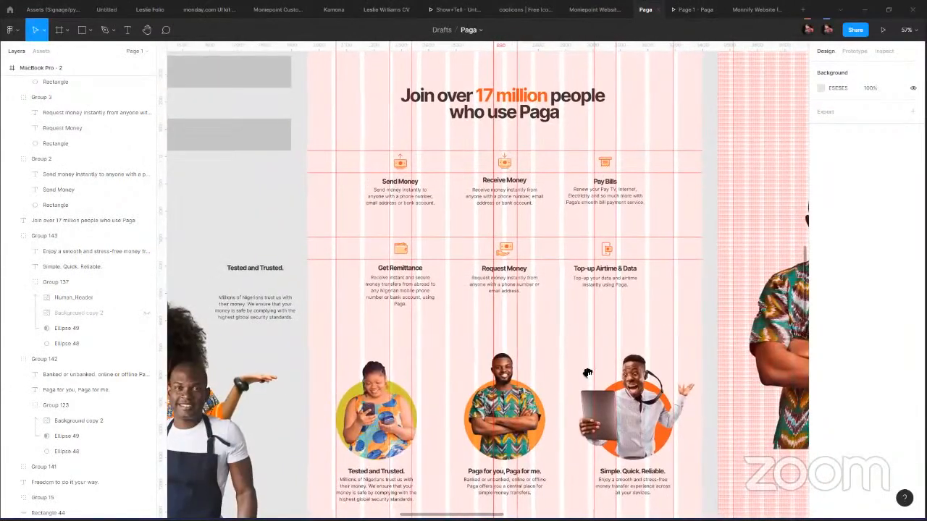
{"action": "scroll", "coordinate": [347, 242], "scroll_direction": "down", "scroll_amount": 3}
{"action": "scroll", "coordinate": [382, 247], "scroll_direction": "down", "scroll_amount": 2}
{"action": "left_click", "coordinate": [382, 247]}
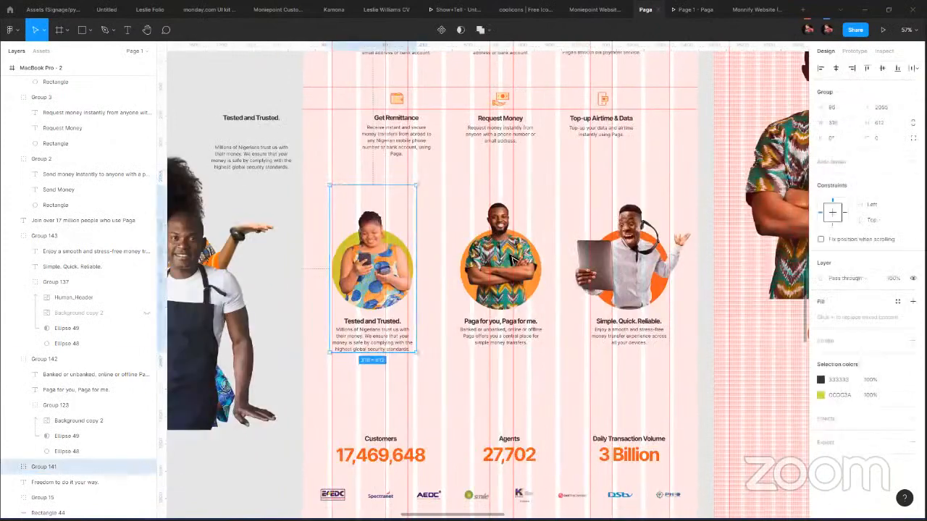
{"action": "left_click", "coordinate": [527, 265], "text": "shift"}
{"action": "left_click", "coordinate": [677, 272], "text": "shift"}
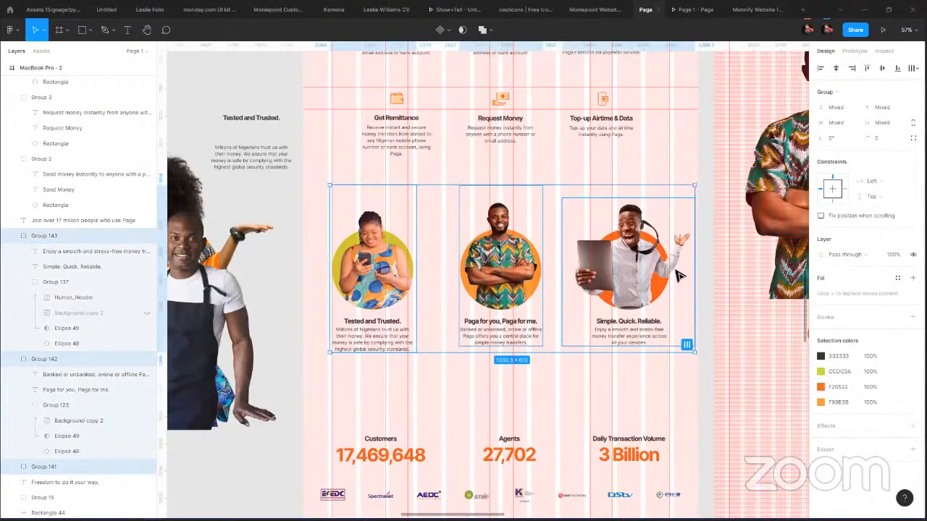
Check the page in the prototype preview from the hero down to the row of three people pictures.
{"action": "left_click", "coordinate": [693, 10]}
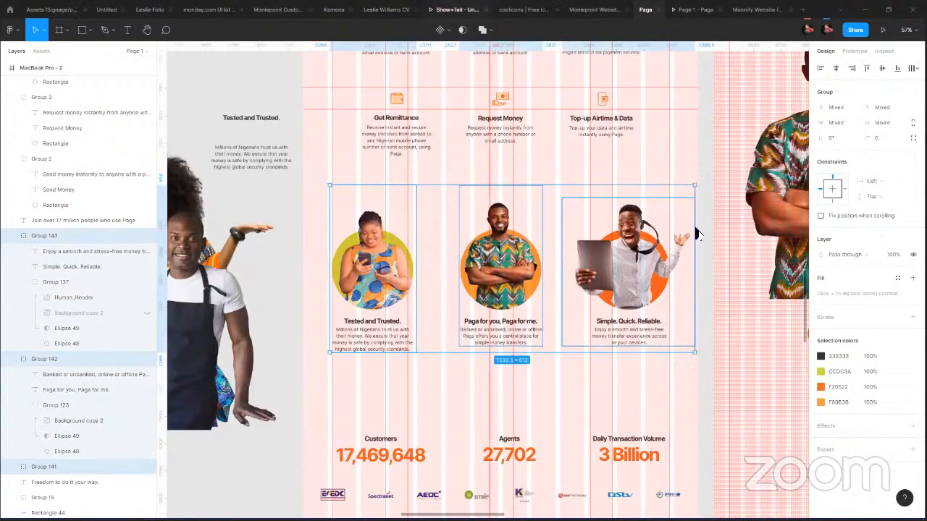
{"action": "scroll", "coordinate": [656, 410], "scroll_direction": "up", "scroll_amount": 4}
{"action": "scroll", "coordinate": [637, 453], "scroll_direction": "up", "scroll_amount": 8}
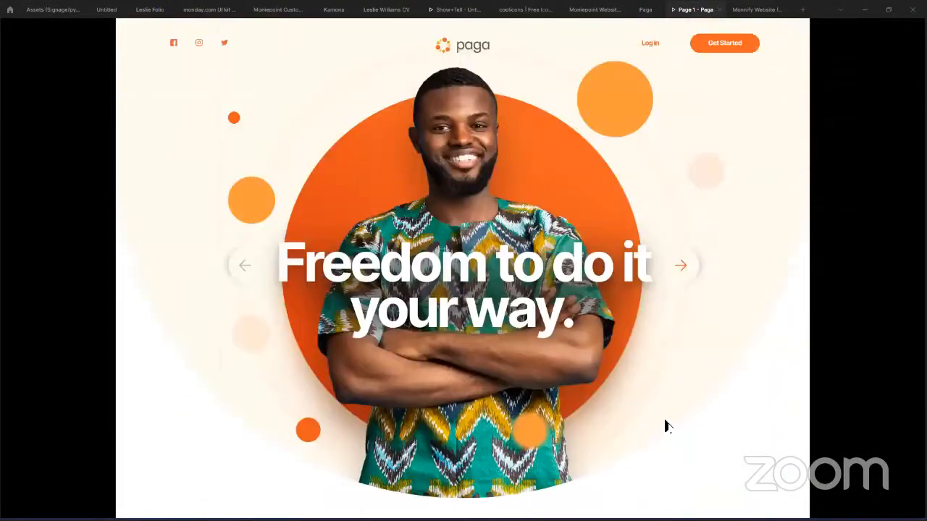
{"action": "scroll", "coordinate": [656, 406], "scroll_direction": "down", "scroll_amount": 8}
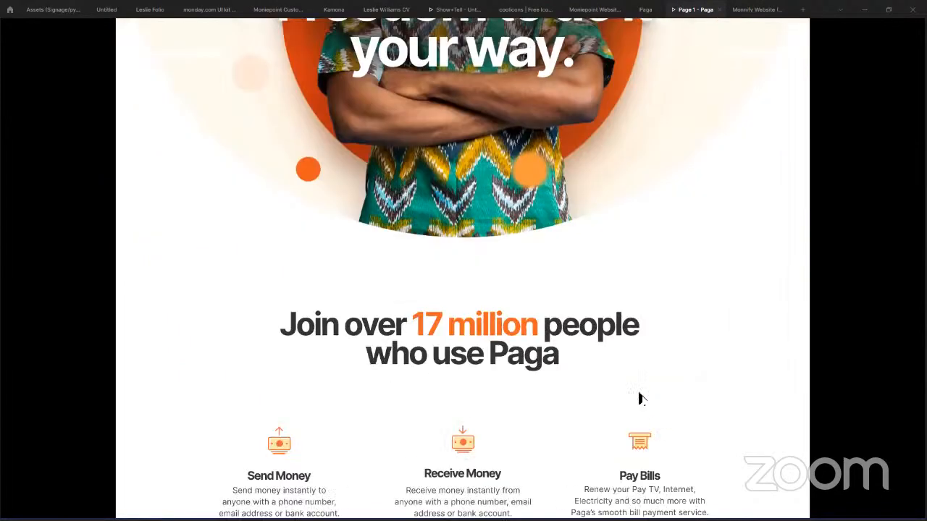
{"action": "scroll", "coordinate": [581, 230], "scroll_direction": "down", "scroll_amount": 10}
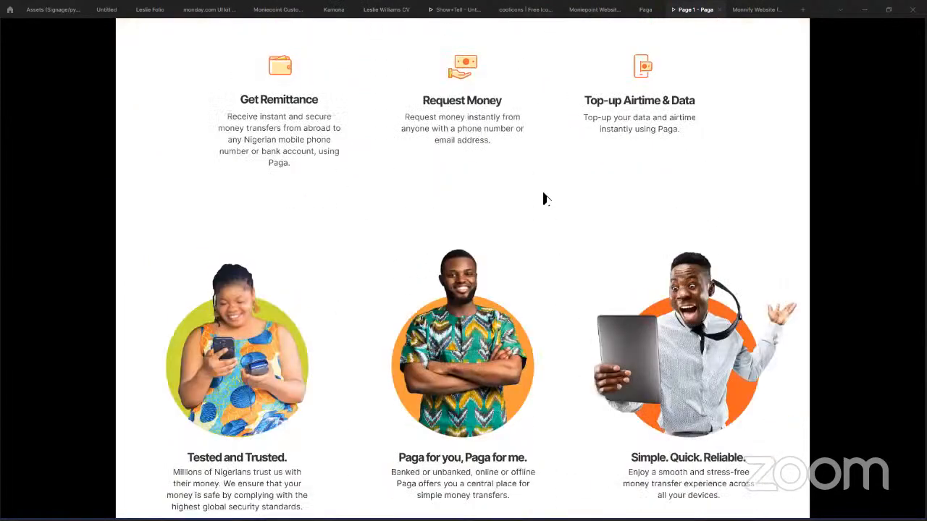
Check the remaining sections in the prototype preview down to the footer, and review the statistics and partner logos area.
{"action": "scroll", "coordinate": [518, 283], "scroll_direction": "down", "scroll_amount": 4}
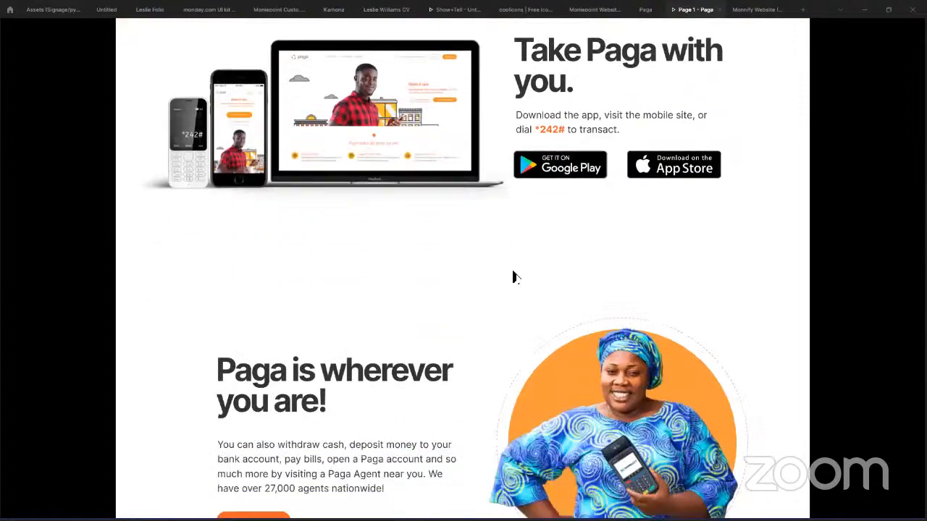
{"action": "scroll", "coordinate": [469, 129], "scroll_direction": "down", "scroll_amount": 5}
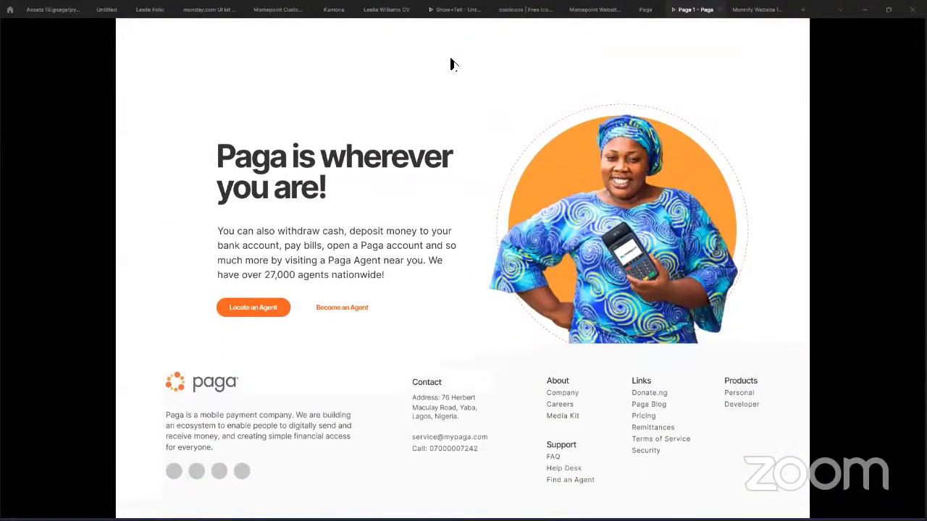
{"action": "scroll", "coordinate": [546, 323], "scroll_direction": "up", "scroll_amount": 15}
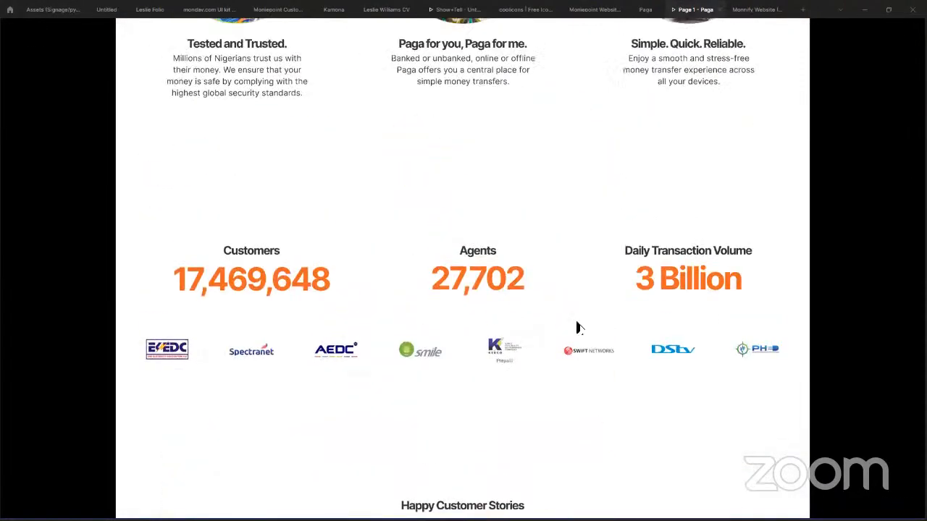
{"action": "scroll", "coordinate": [572, 303], "scroll_direction": "down", "scroll_amount": 1}
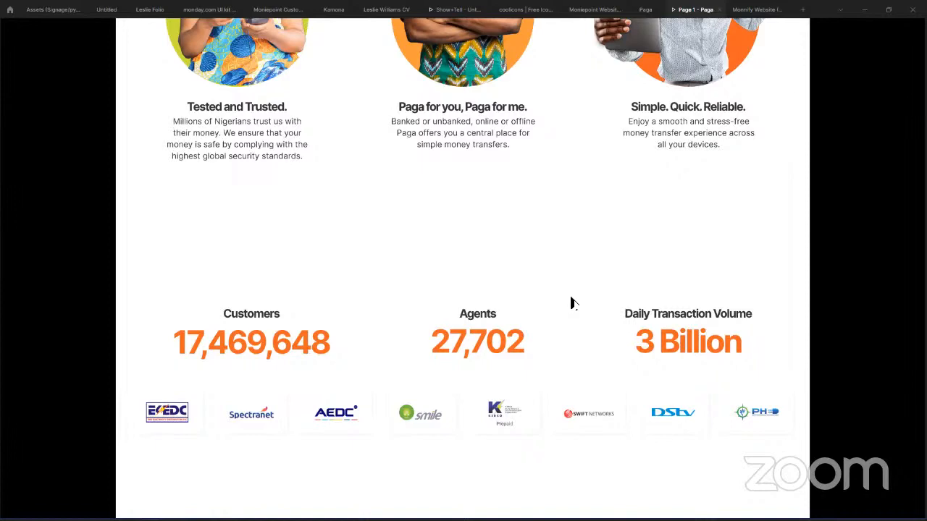
{"action": "scroll", "coordinate": [478, 296], "scroll_direction": "down", "scroll_amount": 4}
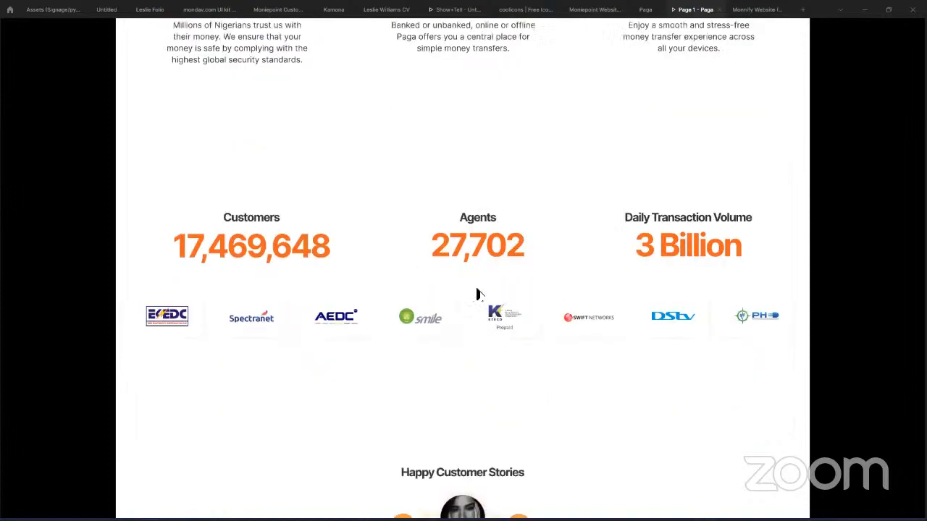
{"action": "scroll", "coordinate": [477, 294], "scroll_direction": "up", "scroll_amount": 3}
{"action": "scroll", "coordinate": [476, 294], "scroll_direction": "up", "scroll_amount": 2}
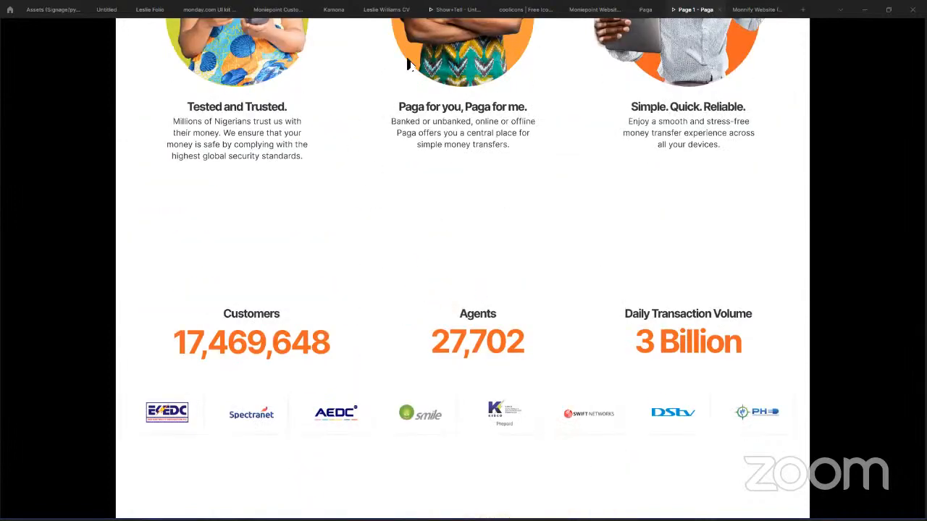
Return to the Paga design file and deselect the three picture groups.
{"action": "left_click", "coordinate": [677, 11]}
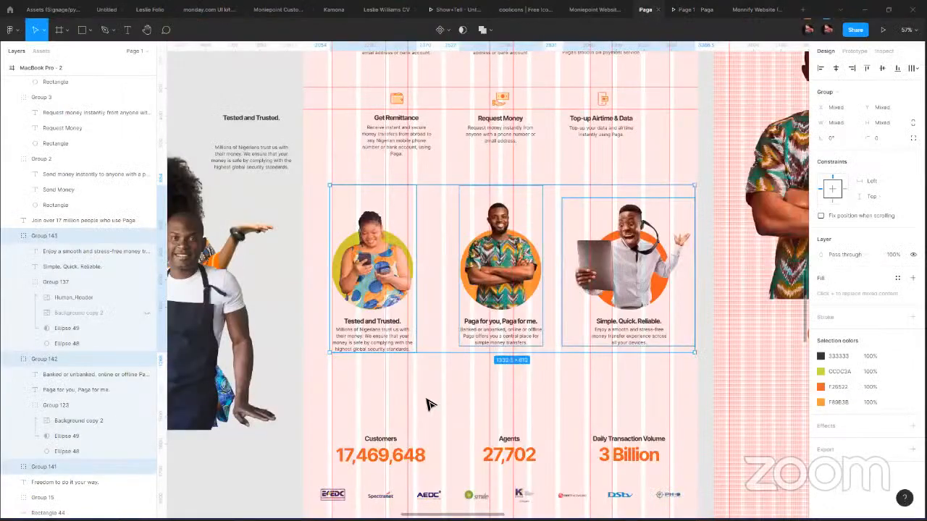
{"action": "left_click", "coordinate": [427, 404]}
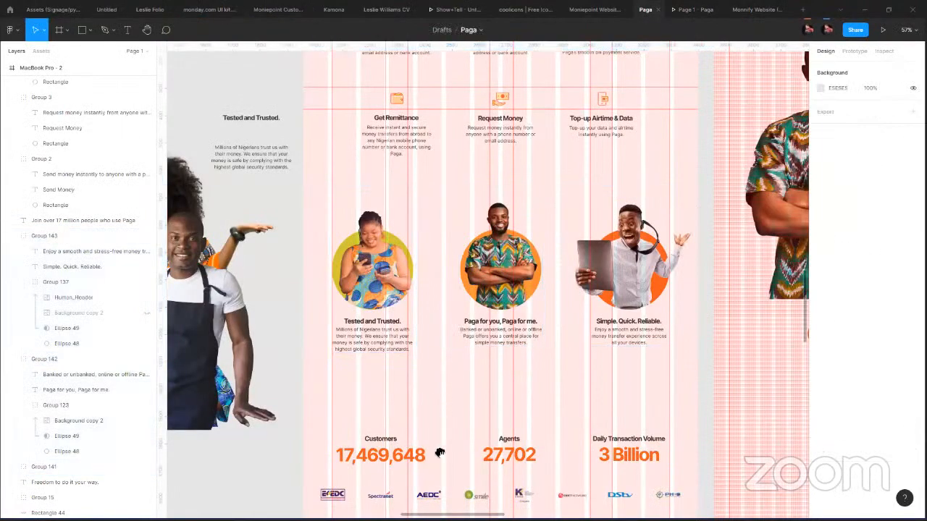
{"action": "scroll", "coordinate": [622, 107], "scroll_direction": "up", "scroll_amount": 2}
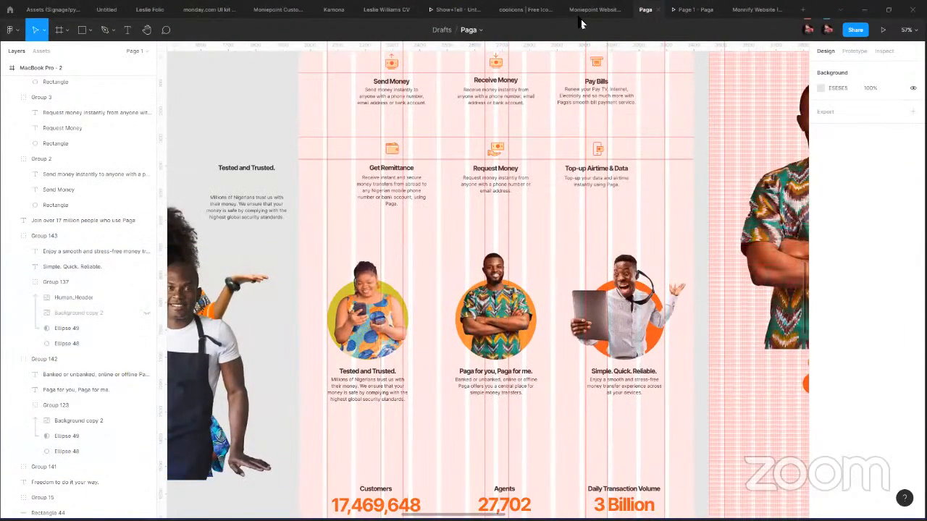
Look at the Moniepoint website file, and review the Paga hero in the prototype preview.
{"action": "left_click", "coordinate": [583, 13]}
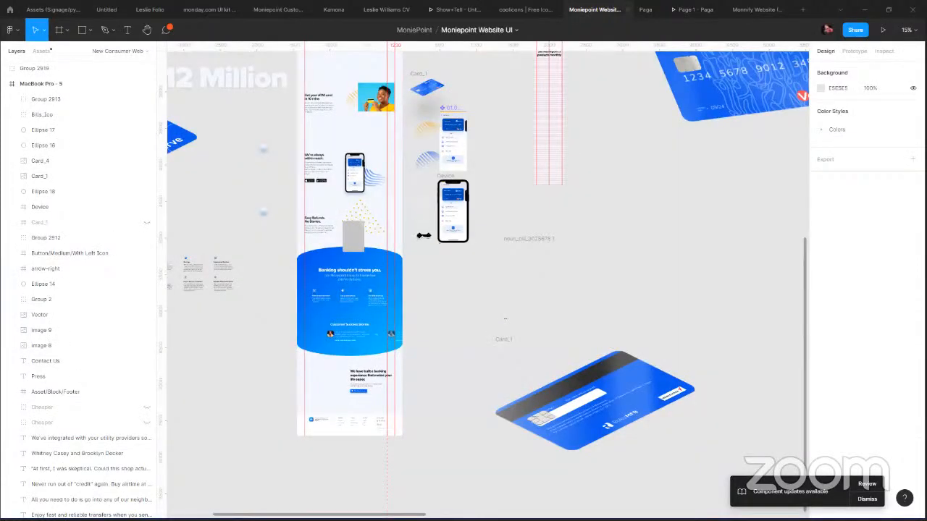
{"action": "left_click", "coordinate": [645, 9]}
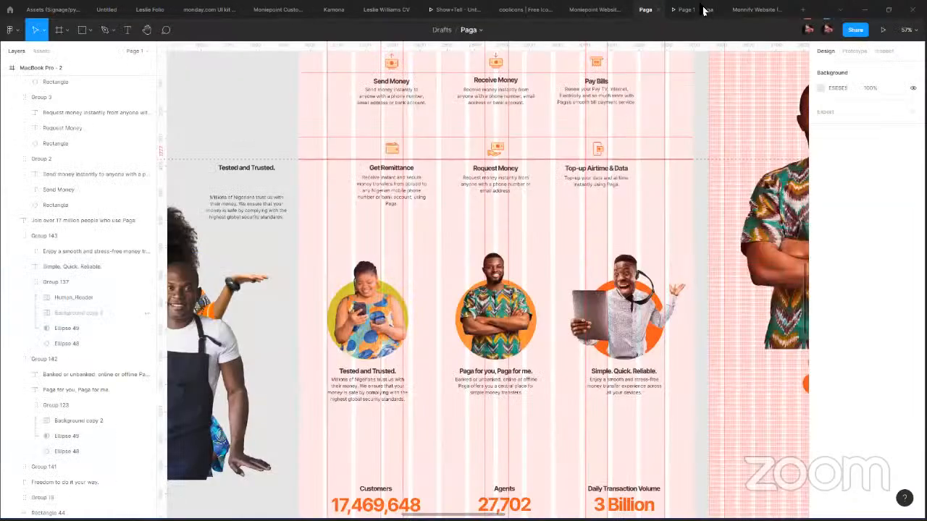
{"action": "left_click", "coordinate": [692, 9]}
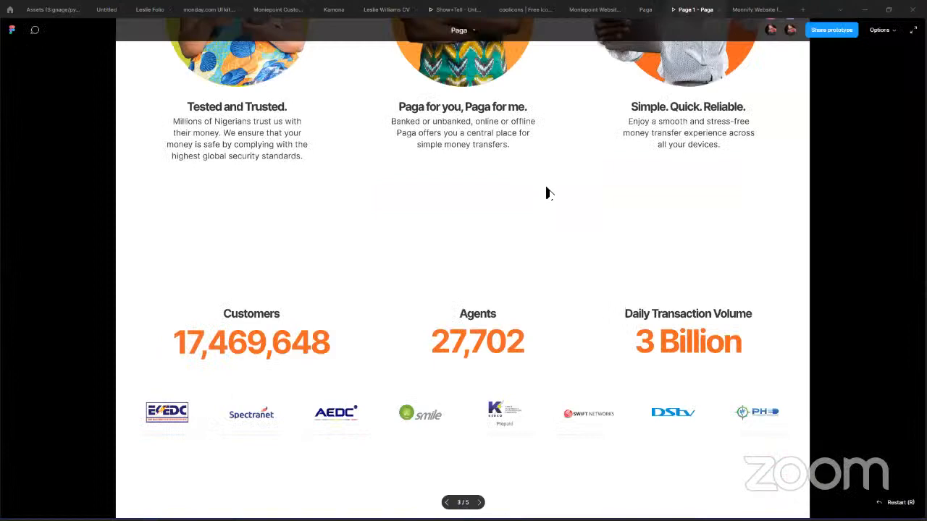
{"action": "scroll", "coordinate": [546, 193], "scroll_direction": "up", "scroll_amount": 10}
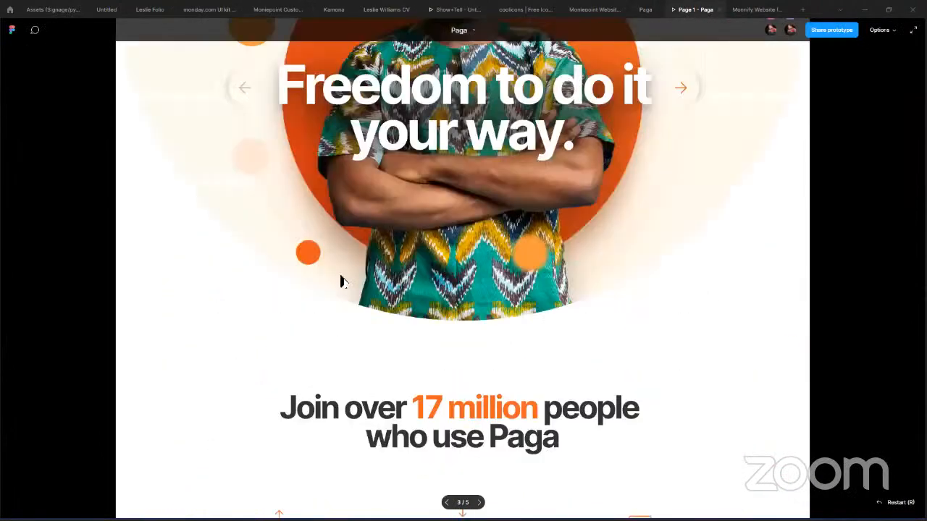
{"action": "scroll", "coordinate": [341, 281], "scroll_direction": "up", "scroll_amount": 3}
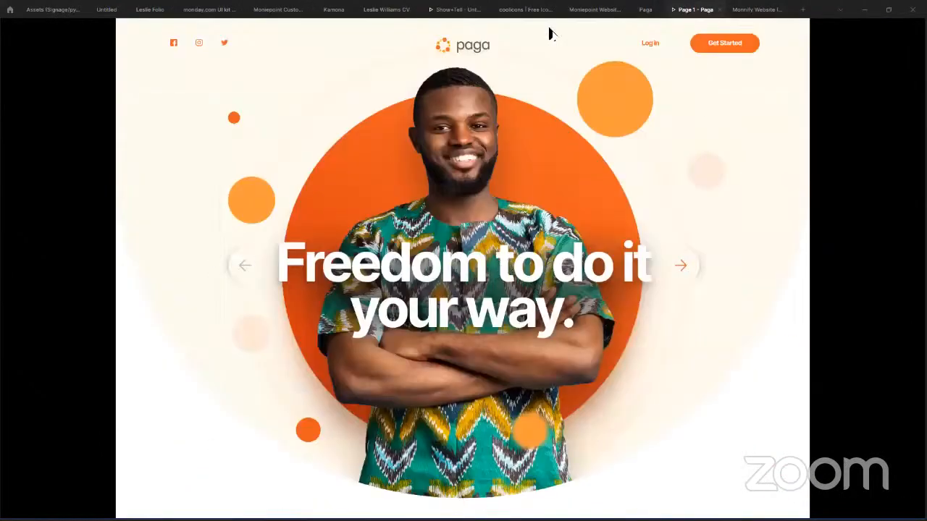
In the Moniepoint website file, select the large faded "12 Million" text for copying.
{"action": "mouse_move", "coordinate": [552, 34]}
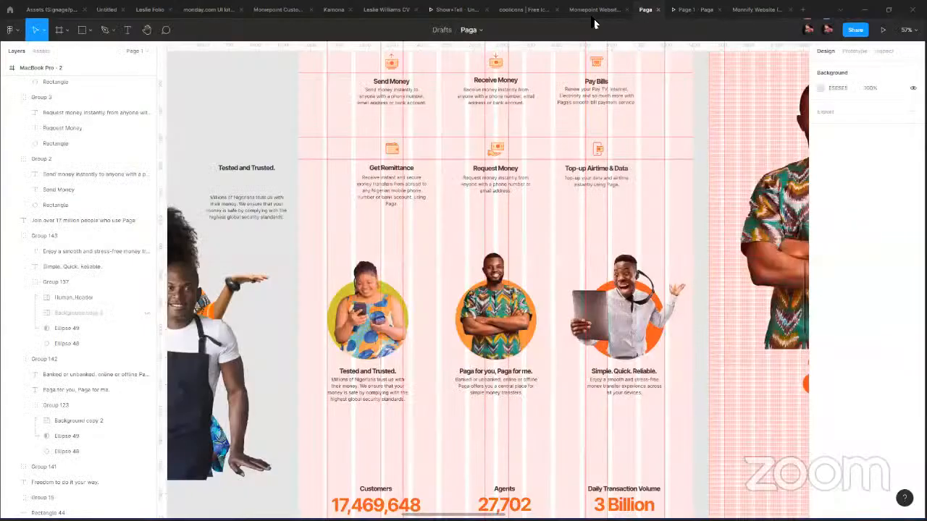
{"action": "left_click", "coordinate": [594, 9]}
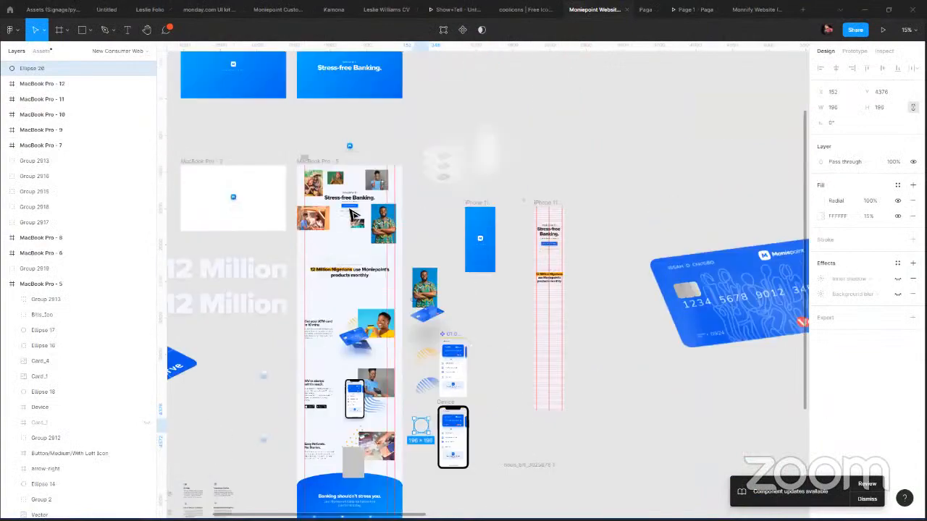
{"action": "scroll", "coordinate": [352, 215], "scroll_direction": "up", "scroll_amount": 1}
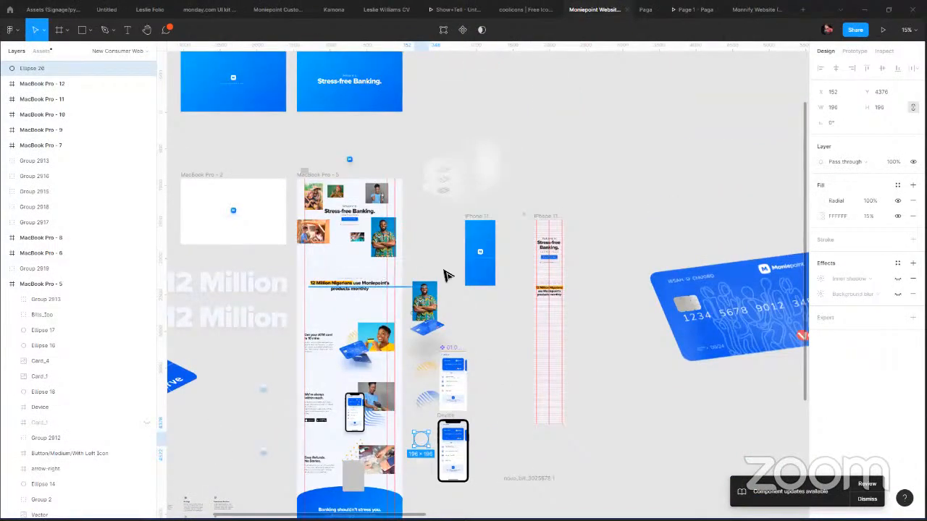
{"action": "left_click", "coordinate": [446, 275]}
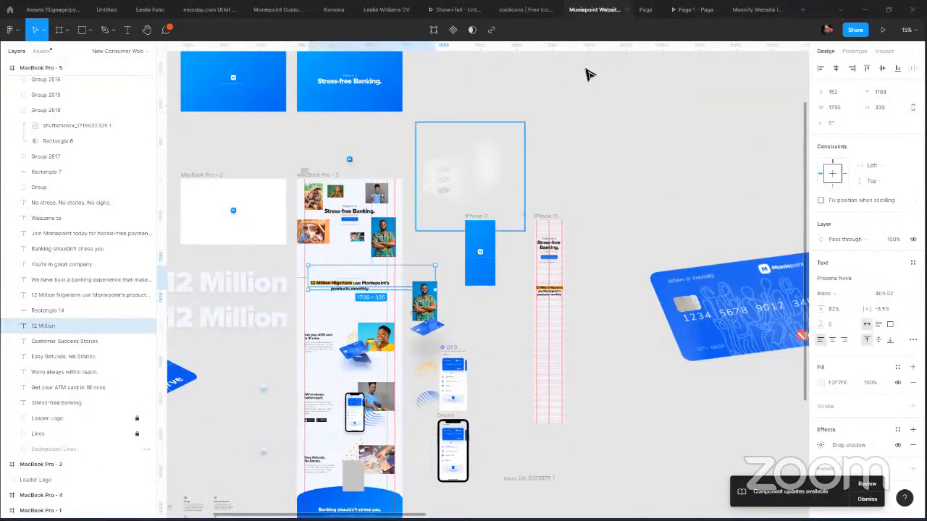
Paste the copied "12 Million" text into the Paga design file over the statistics section.
{"action": "left_click", "coordinate": [645, 16]}
{"action": "scroll", "coordinate": [525, 239], "scroll_direction": "down", "scroll_amount": 3}
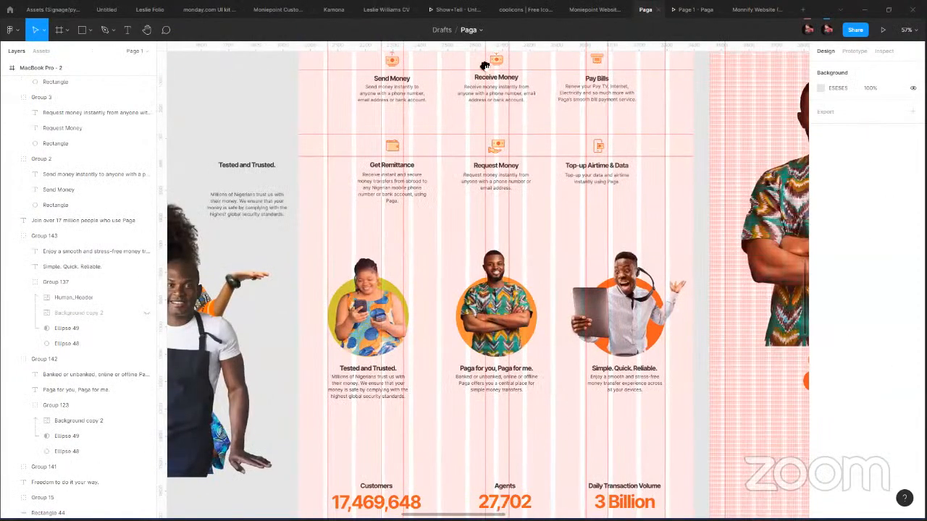
{"action": "scroll", "coordinate": [531, 302], "scroll_direction": "down", "scroll_amount": 2}
{"action": "scroll", "coordinate": [449, 311], "scroll_direction": "down", "scroll_amount": 3}
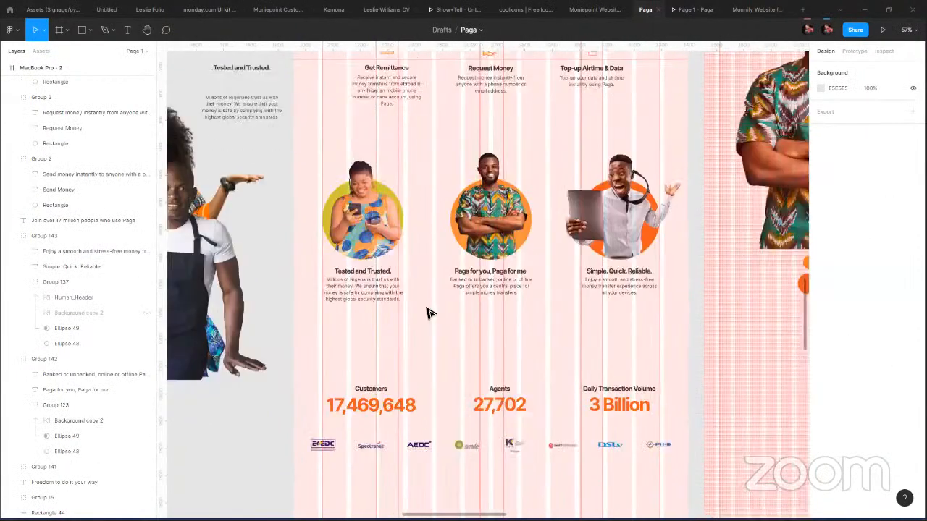
{"action": "scroll", "coordinate": [360, 125], "scroll_direction": "down", "scroll_amount": 8}
{"action": "scroll", "coordinate": [360, 124], "scroll_direction": "right", "scroll_amount": 2}
{"action": "left_click", "coordinate": [360, 124]}
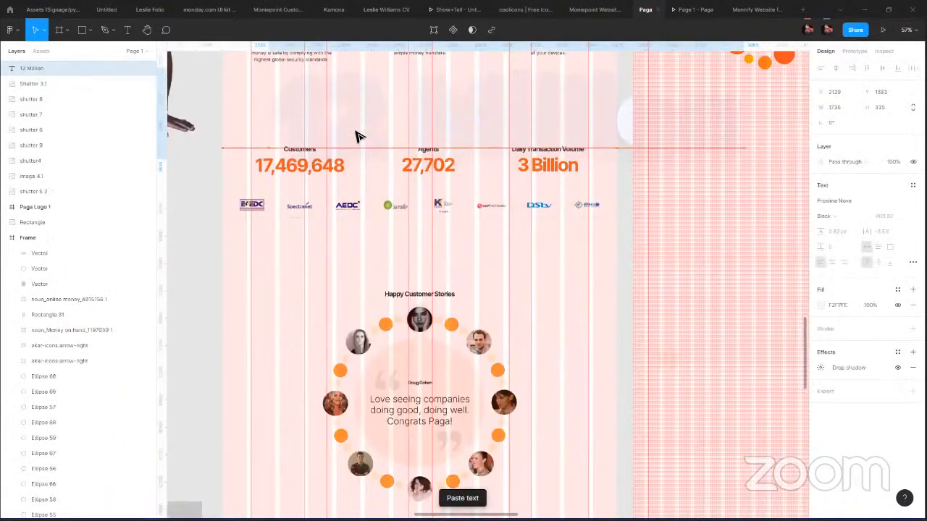
Set the pasted text's fill to FFFFFF by sampling white from the canvas.
{"action": "left_click", "coordinate": [821, 305]}
{"action": "left_click", "coordinate": [708, 411]}
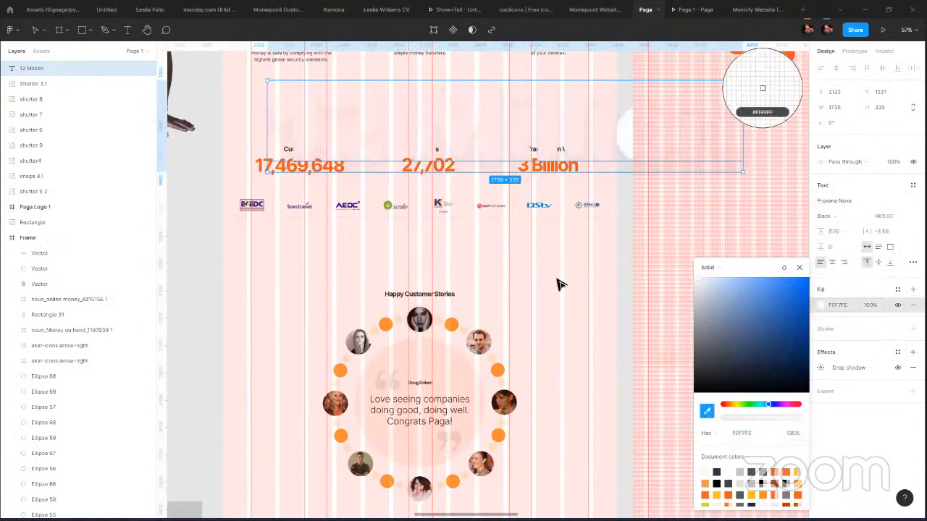
{"action": "left_click", "coordinate": [559, 283]}
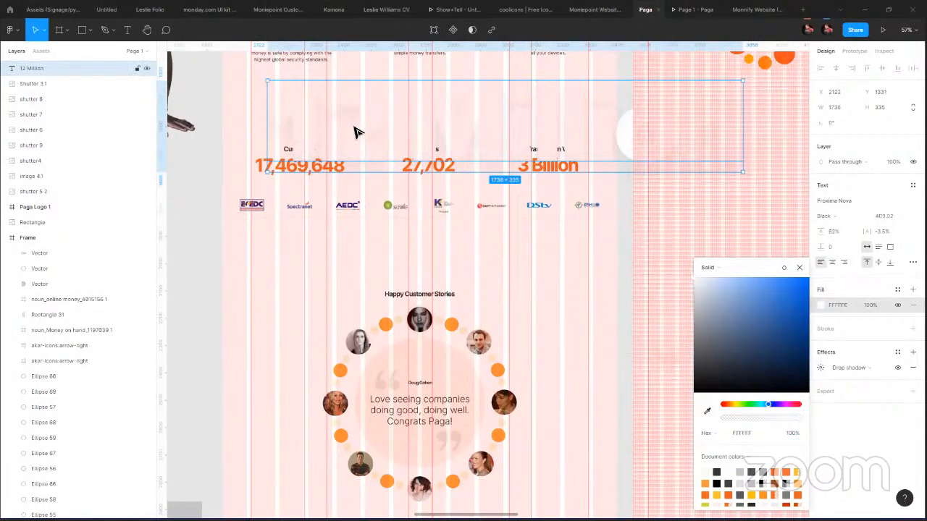
Move the "12 Million" text into the MacBook Pro - 2 frame behind the statistics, at X 68, Y 2745.
{"action": "scroll", "coordinate": [386, 125], "scroll_direction": "up", "scroll_amount": 1}
{"action": "scroll", "coordinate": [385, 125], "scroll_direction": "up", "scroll_amount": 5}
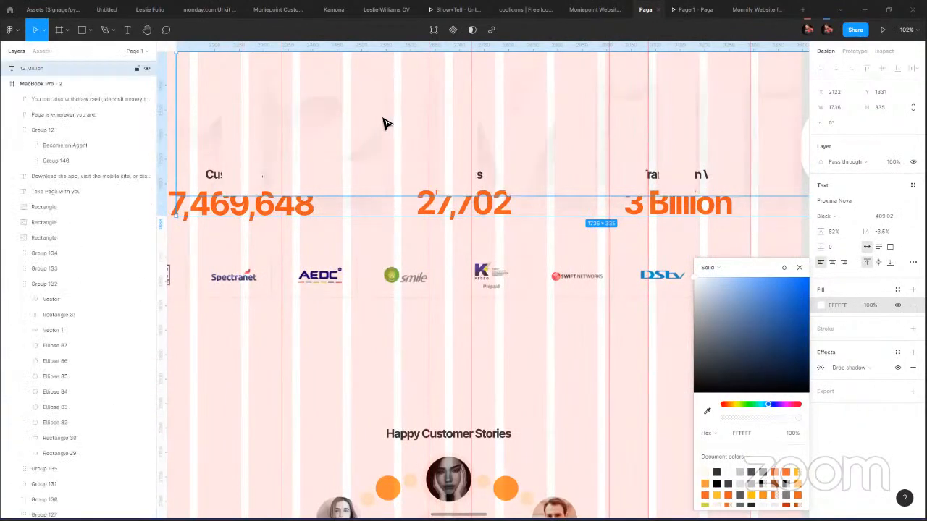
{"action": "scroll", "coordinate": [322, 124], "scroll_direction": "down", "scroll_amount": 3}
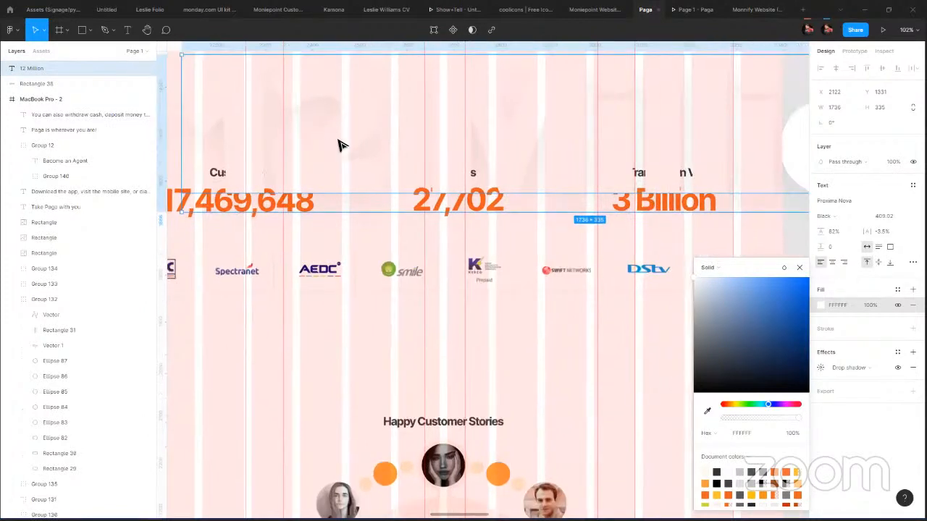
{"action": "scroll", "coordinate": [332, 128], "scroll_direction": "down", "scroll_amount": 3}
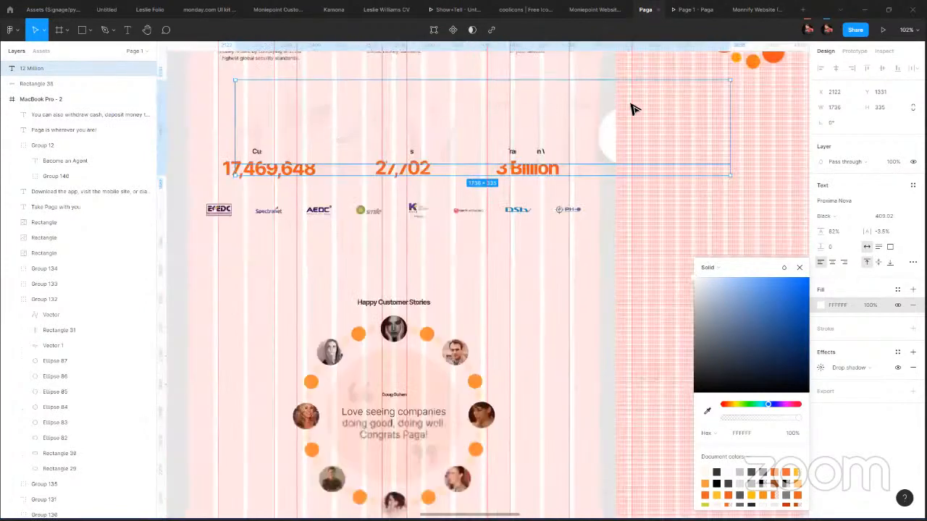
{"action": "scroll", "coordinate": [616, 139], "scroll_direction": "down", "scroll_amount": 3}
{"action": "left_click_drag", "start_coordinate": [612, 137], "coordinate": [314, 136]}
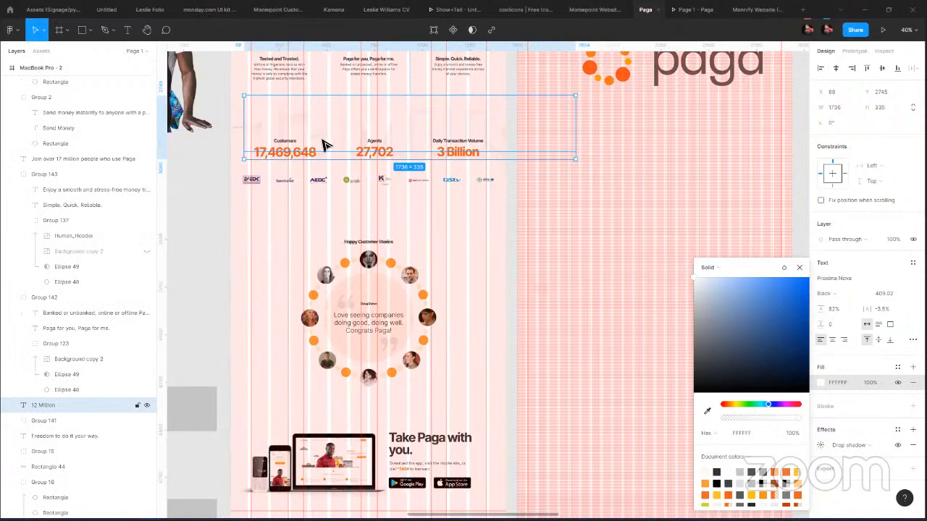
Replace the wording of the large background text with "Stats".
{"action": "double_click", "coordinate": [325, 129]}
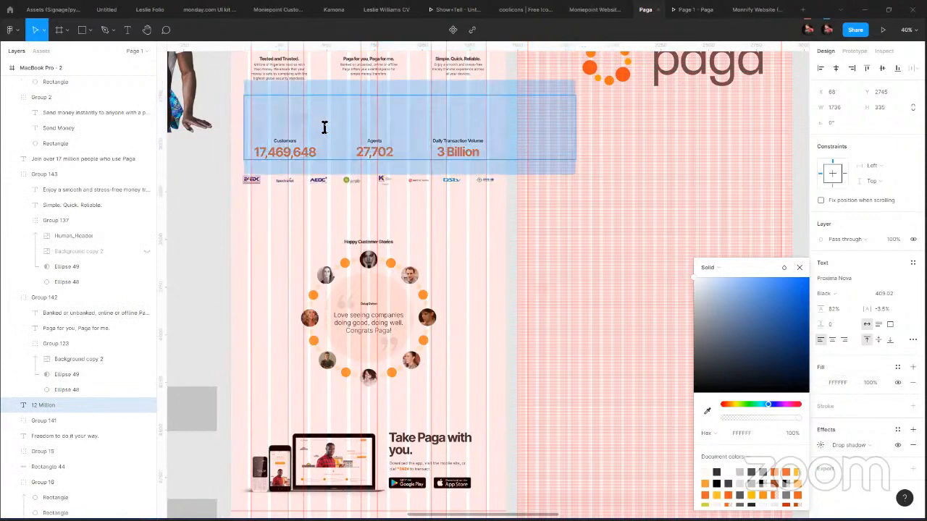
{"action": "type", "text": "Sti"}
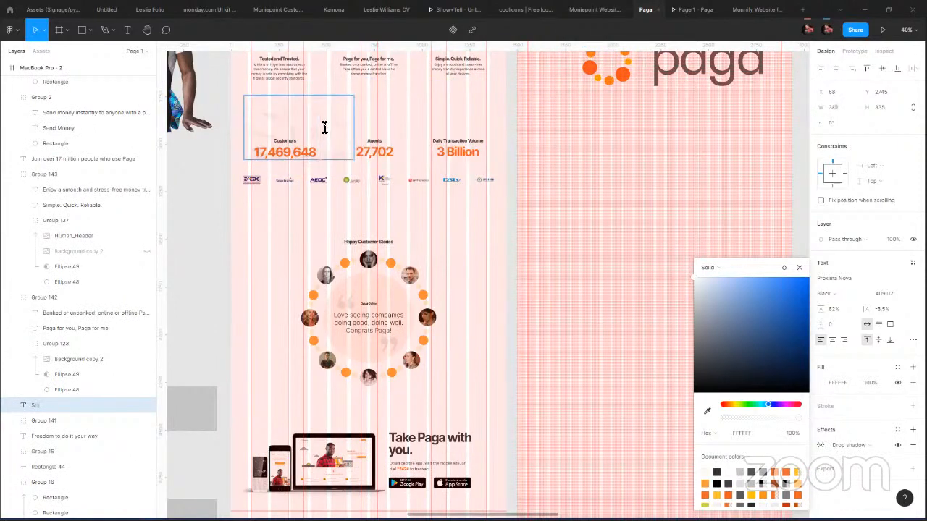
{"action": "type", "text": "ats"}
{"action": "key", "text": "Escape"}
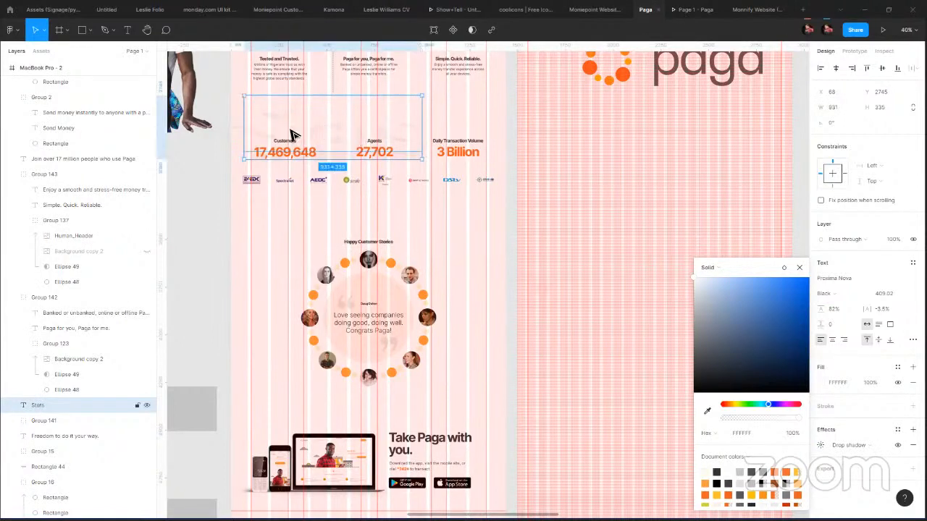
Check the large "Stats" text behind the statistics in the design and in the prototype preview.
{"action": "scroll", "coordinate": [514, 135], "scroll_direction": "up", "scroll_amount": 1}
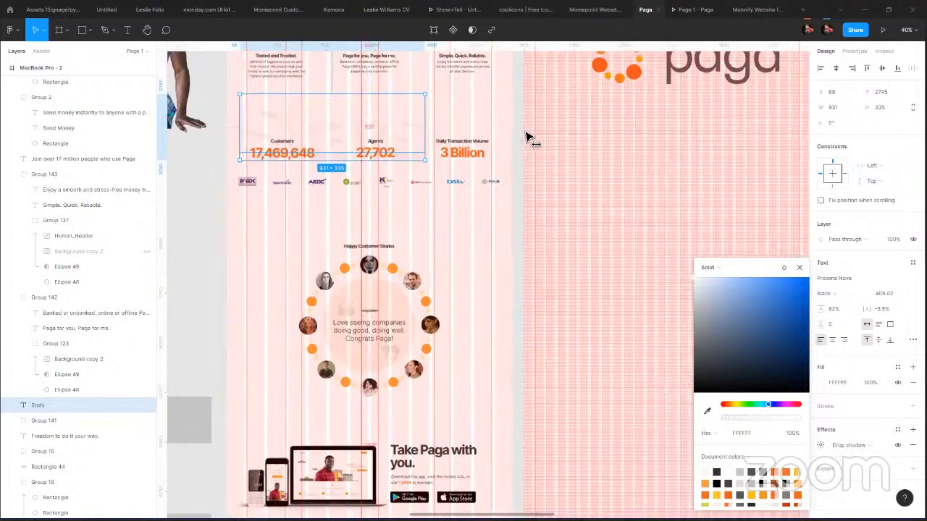
{"action": "scroll", "coordinate": [631, 94], "scroll_direction": "up", "scroll_amount": 3}
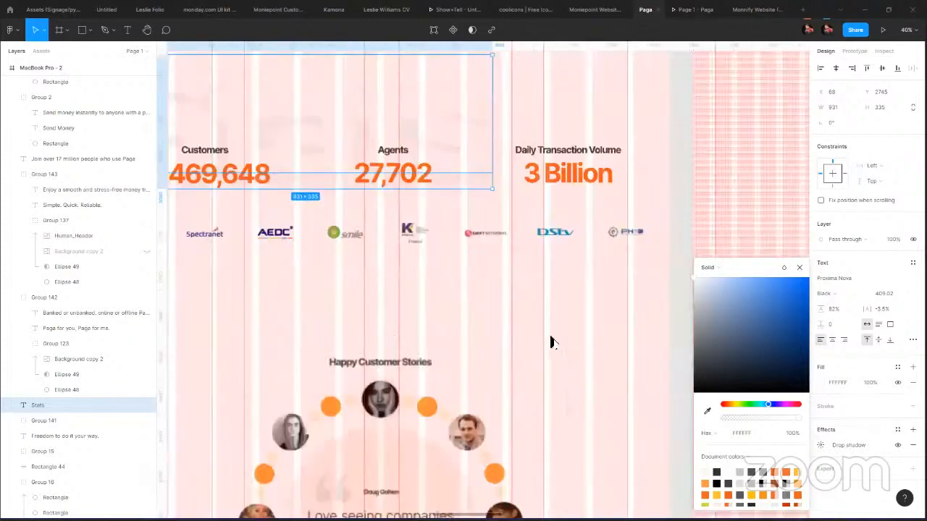
{"action": "key", "text": "ctrl+Tab"}
{"action": "scroll", "coordinate": [545, 240], "scroll_direction": "down", "scroll_amount": 4}
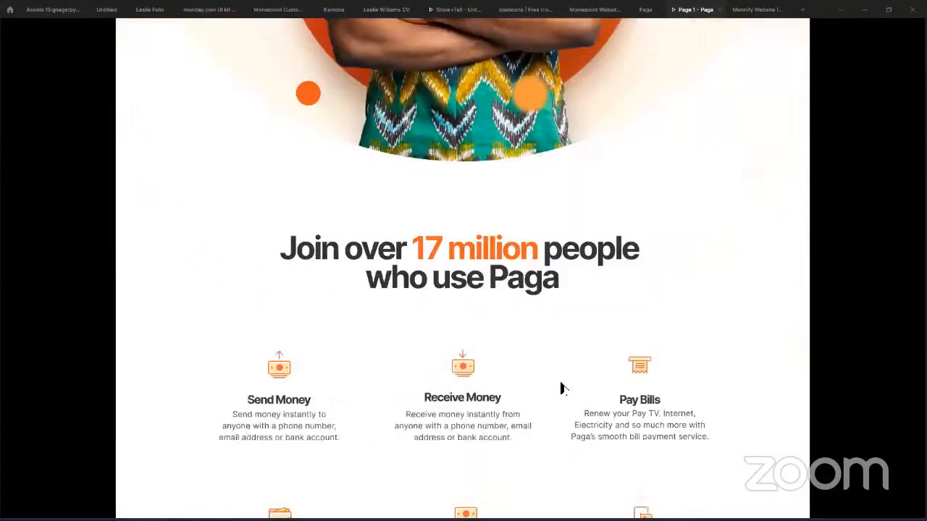
{"action": "scroll", "coordinate": [536, 201], "scroll_direction": "down", "scroll_amount": 2}
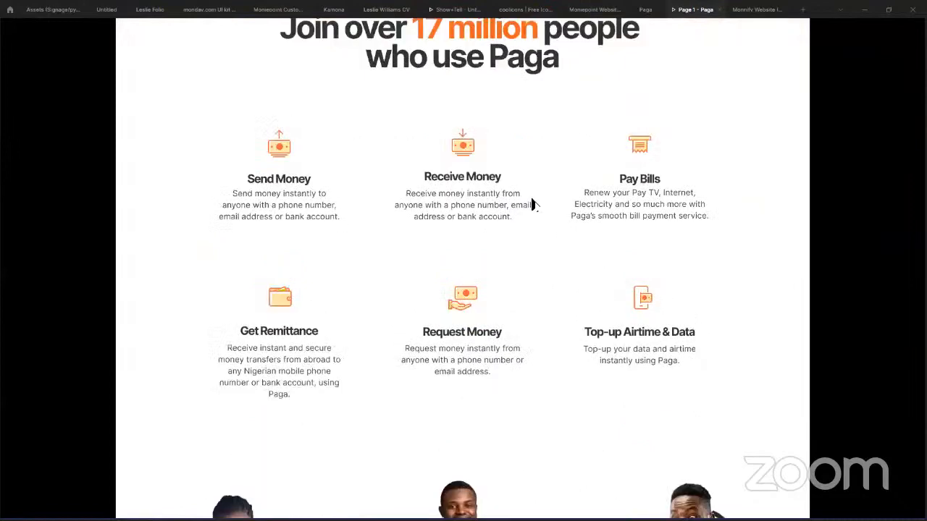
{"action": "scroll", "coordinate": [531, 207], "scroll_direction": "down", "scroll_amount": 10}
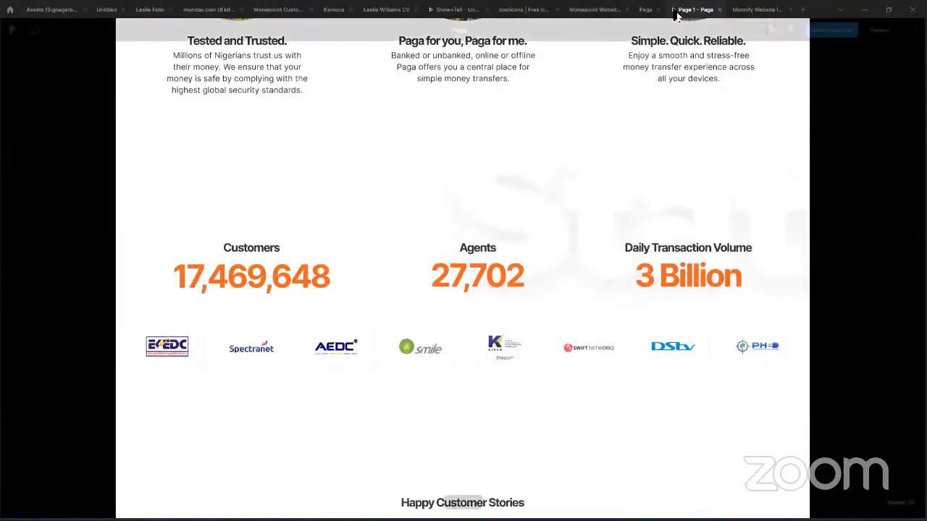
Move the large "Stats" background text to X 255, Y 2823, centring it behind the statistics.
{"action": "key", "text": "ctrl+shift+Tab"}
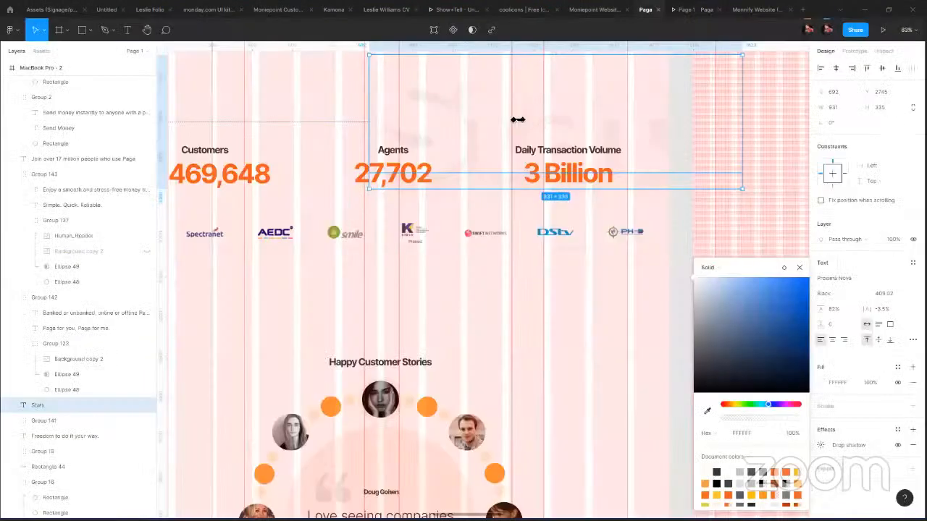
{"action": "left_click", "coordinate": [402, 151]}
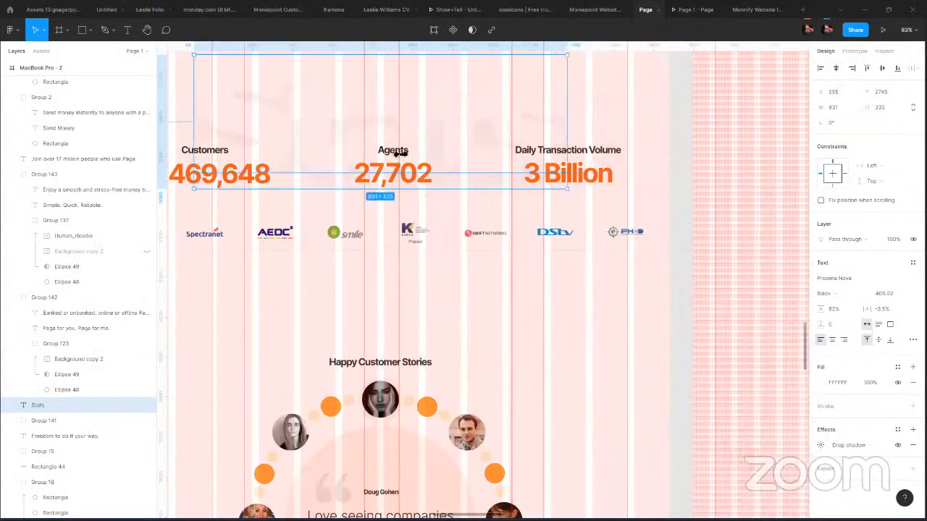
{"action": "key", "text": "ctrl+Tab"}
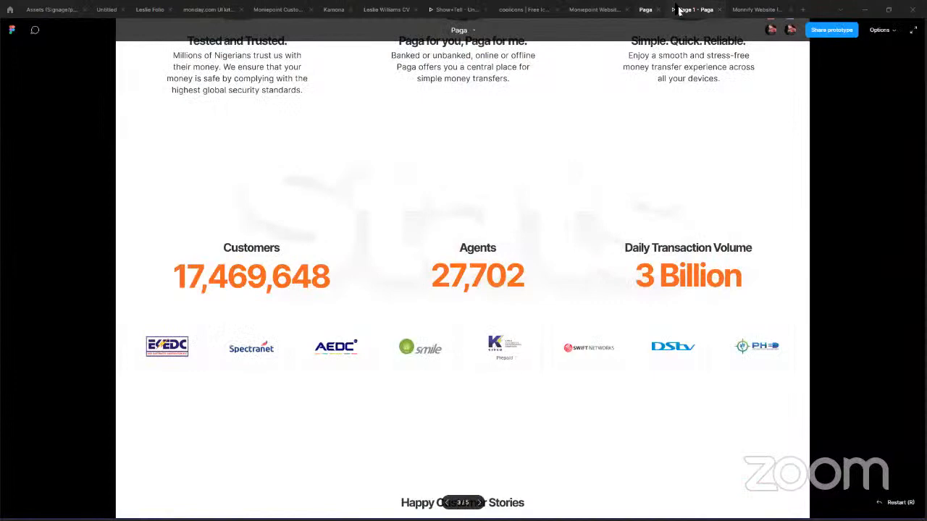
{"action": "key", "text": "ctrl+shift+Tab"}
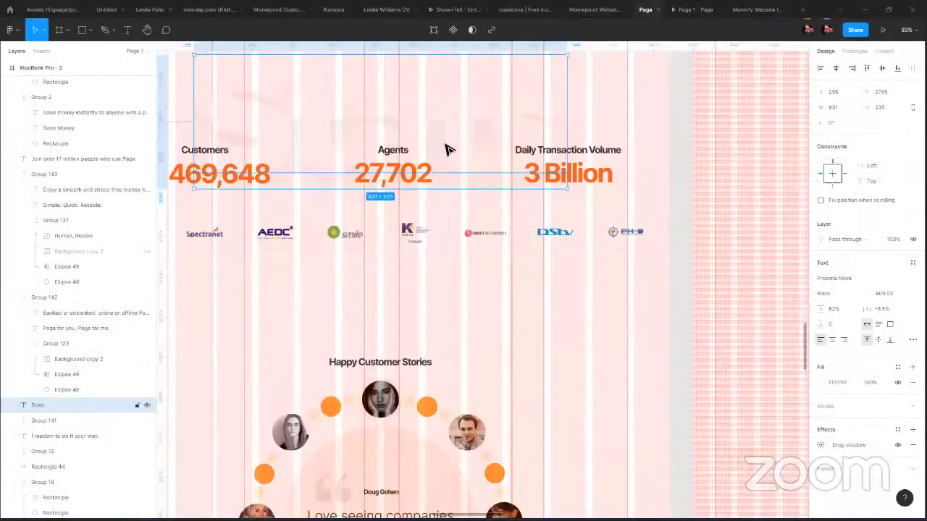
{"action": "left_click_drag", "start_coordinate": [447, 143], "coordinate": [444, 176]}
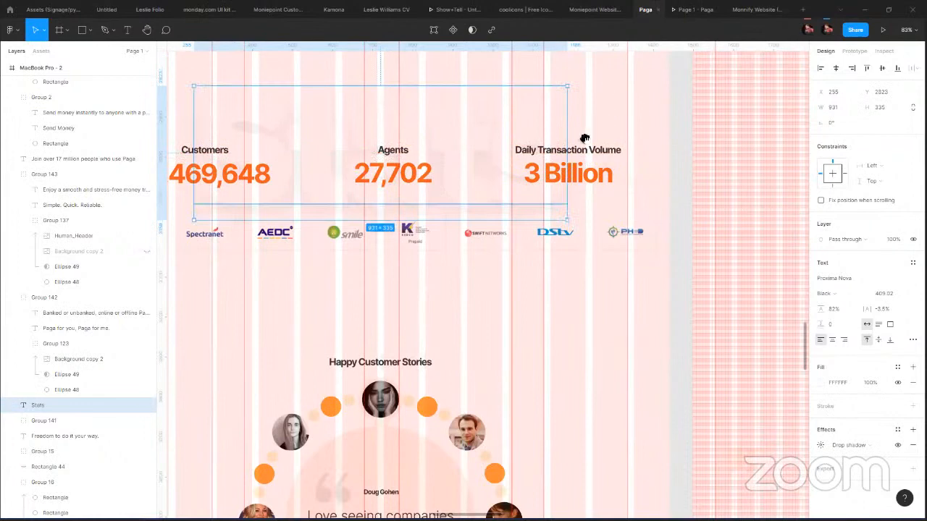
Scale the "Stats" background text proportionally from its centre to about 1248 × 449 and check it in the prototype preview.
{"action": "scroll", "coordinate": [703, 209], "scroll_direction": "left", "scroll_amount": 2}
{"action": "scroll", "coordinate": [741, 239], "scroll_direction": "left", "scroll_amount": 5}
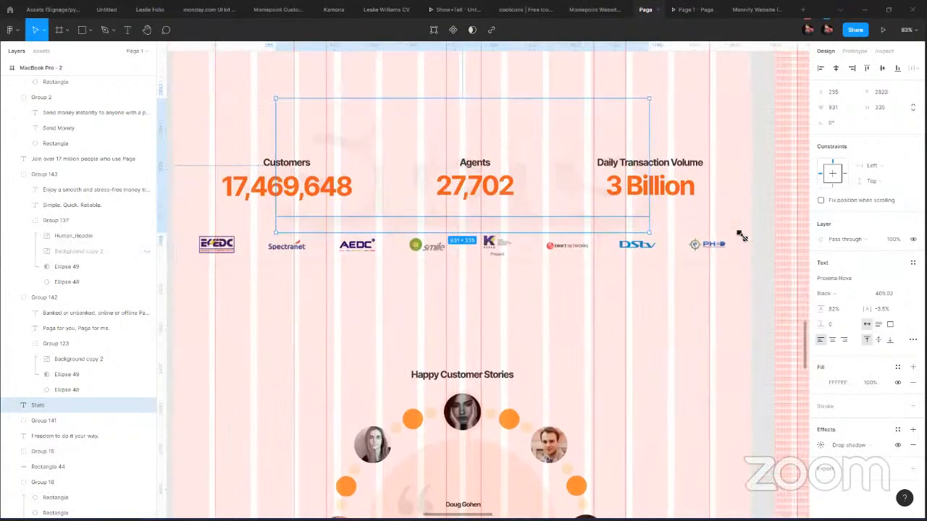
{"action": "key", "text": "k"}
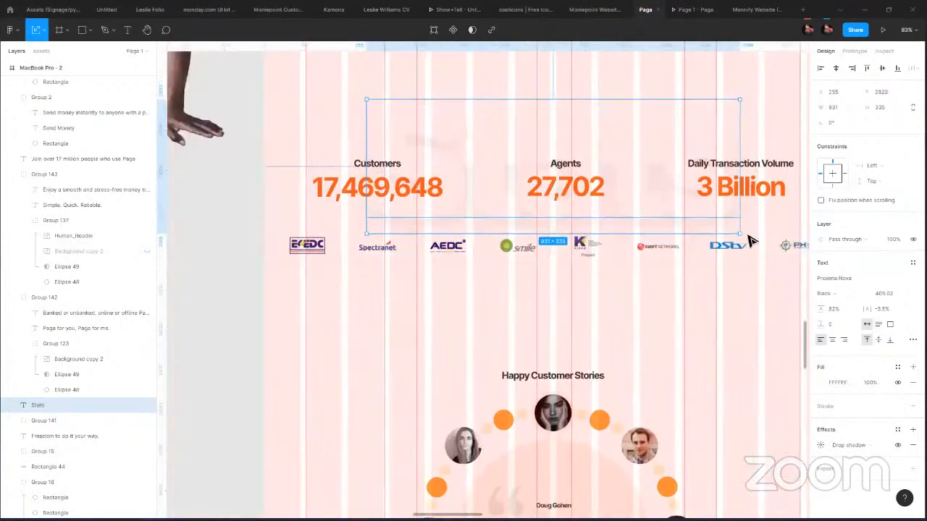
{"action": "left_click_drag", "start_coordinate": [740, 236], "coordinate": [786, 261]}
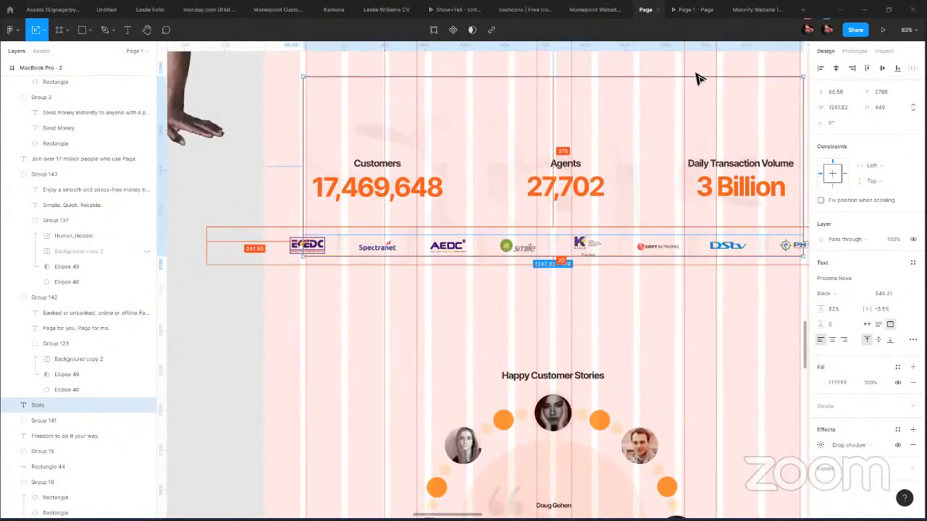
{"action": "left_click", "coordinate": [694, 9]}
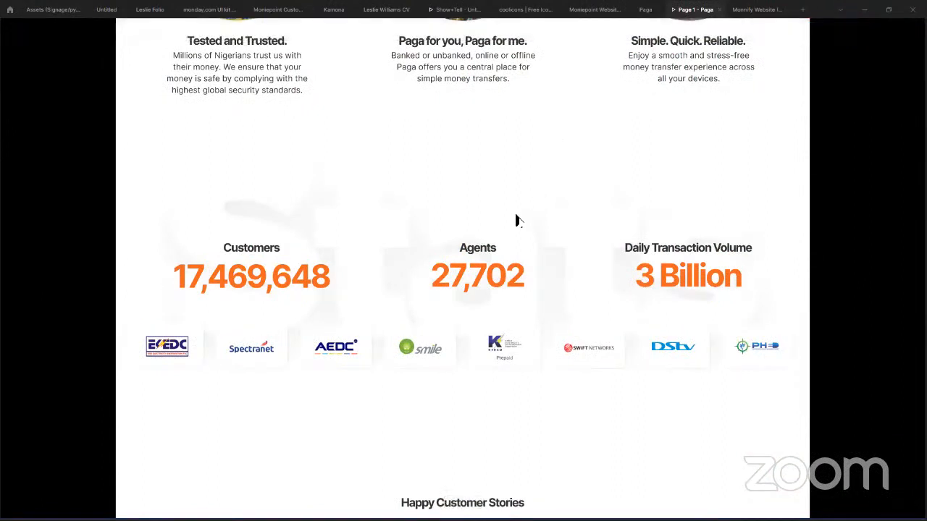
{"action": "left_click", "coordinate": [633, 22]}
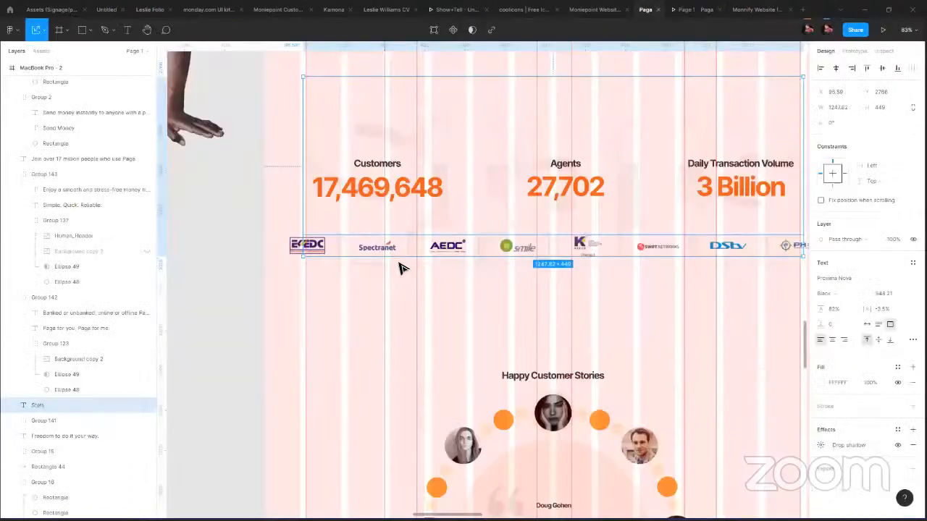
Move the row of partner logos down to Y 3215, below the large "Stats" text.
{"action": "left_click", "coordinate": [282, 270]}
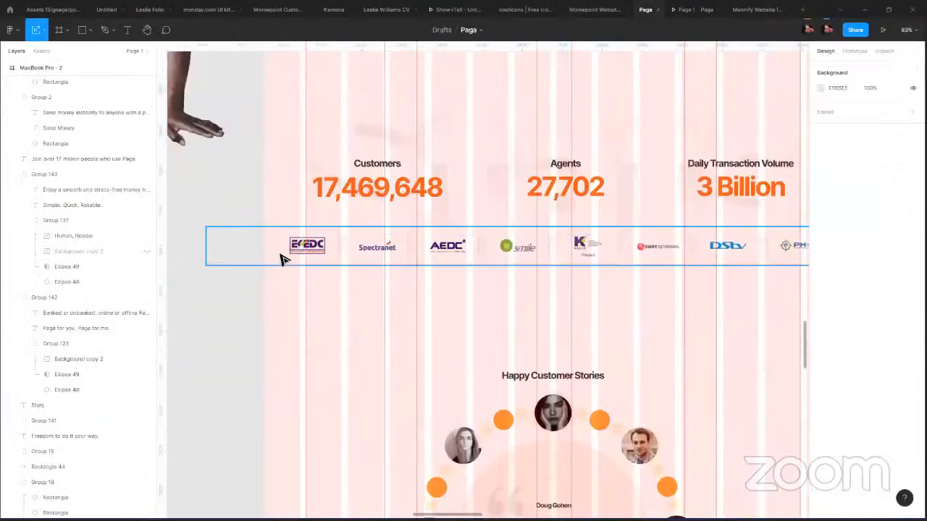
{"action": "left_click_drag", "start_coordinate": [281, 273], "coordinate": [282, 292]}
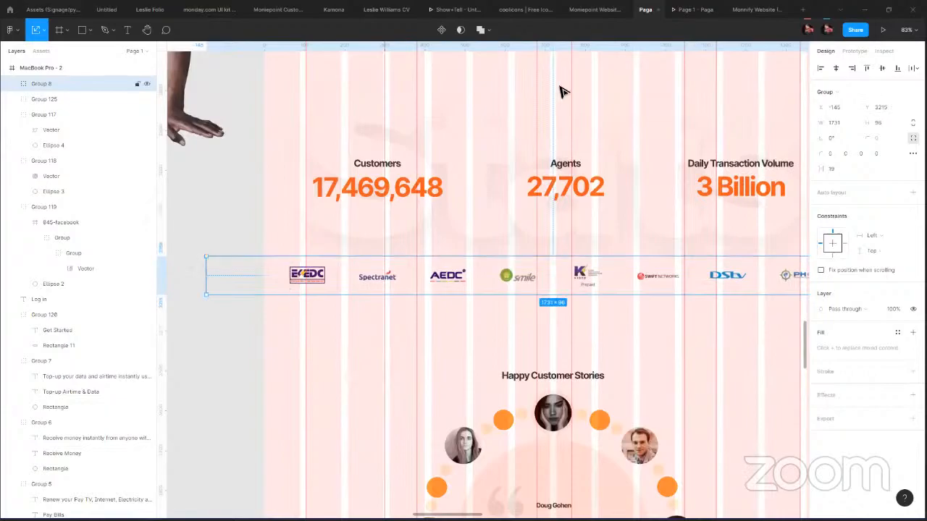
Review the prototype preview from the statistics section up to the hero section.
{"action": "left_click", "coordinate": [691, 9]}
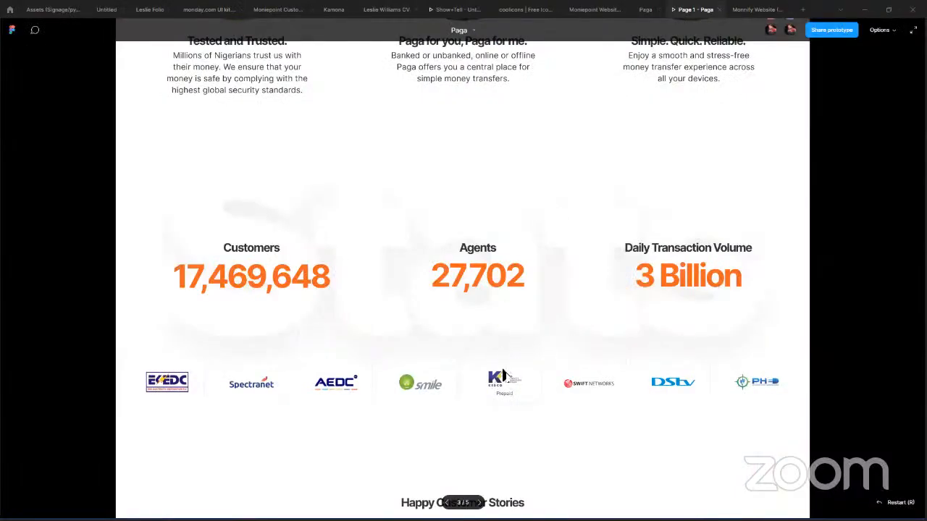
{"action": "scroll", "coordinate": [470, 340], "scroll_direction": "up", "scroll_amount": 2}
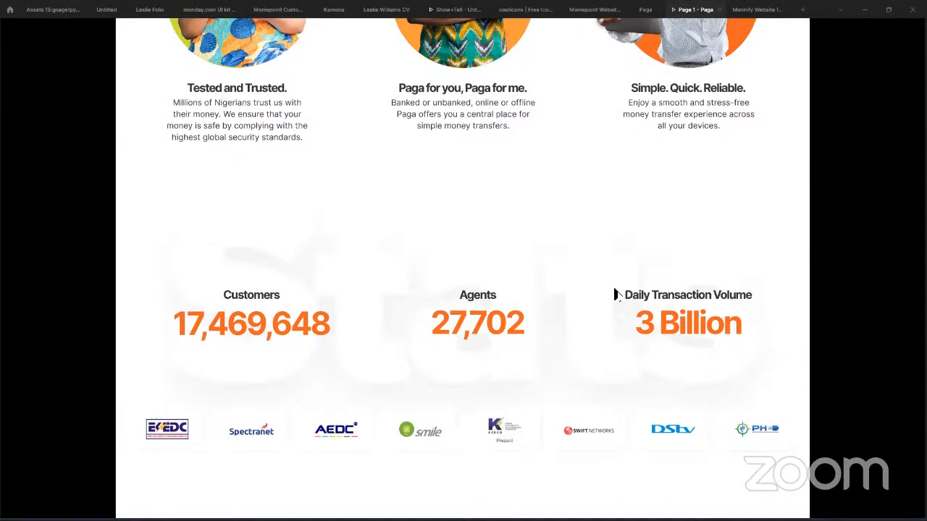
{"action": "scroll", "coordinate": [606, 363], "scroll_direction": "up", "scroll_amount": 2}
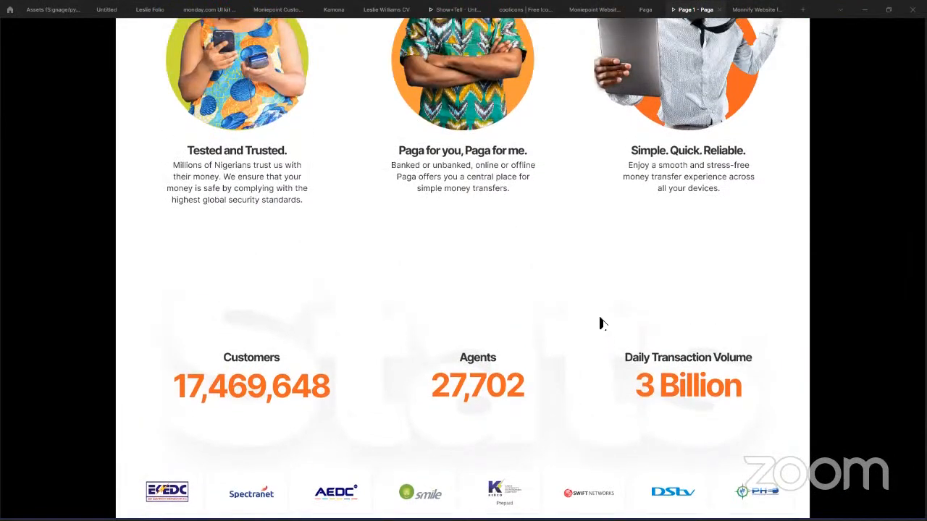
{"action": "scroll", "coordinate": [601, 324], "scroll_direction": "up", "scroll_amount": 5}
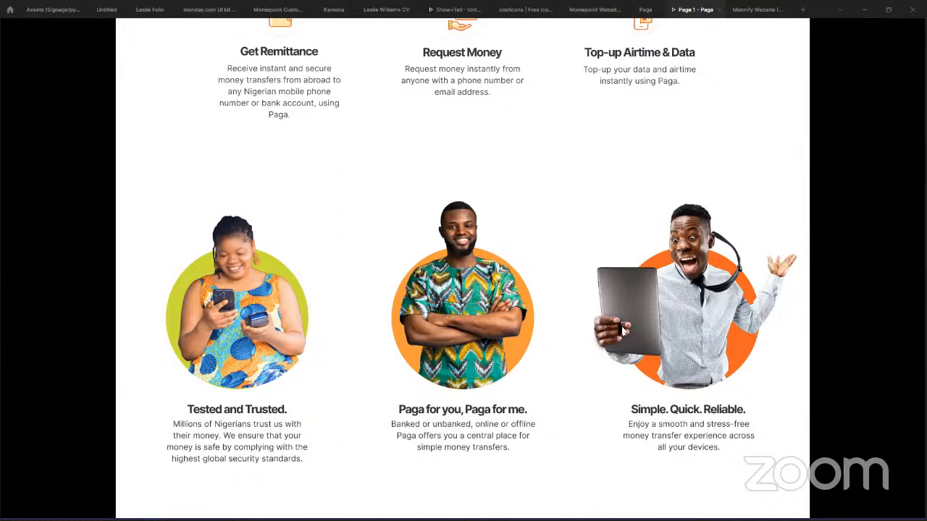
{"action": "scroll", "coordinate": [603, 320], "scroll_direction": "up", "scroll_amount": 1}
{"action": "scroll", "coordinate": [646, 369], "scroll_direction": "up", "scroll_amount": 2}
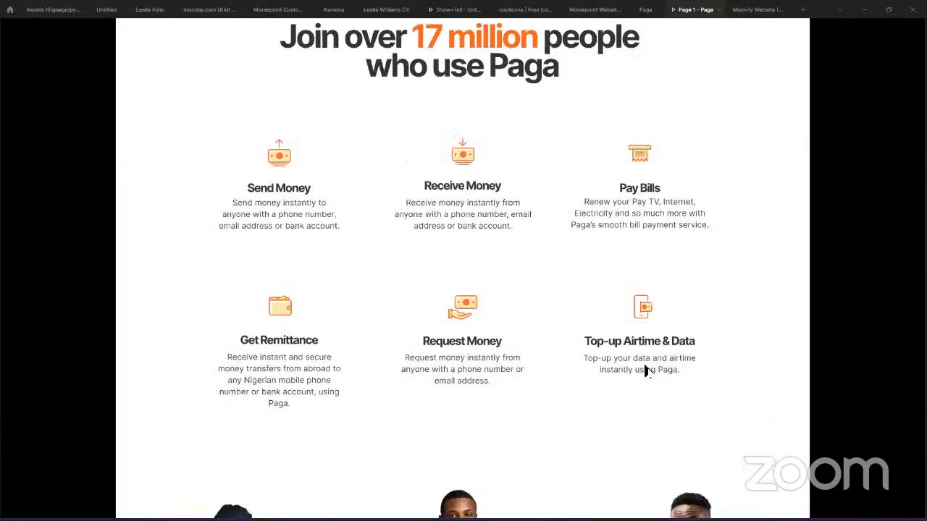
{"action": "scroll", "coordinate": [588, 356], "scroll_direction": "up", "scroll_amount": 3}
{"action": "scroll", "coordinate": [576, 438], "scroll_direction": "up", "scroll_amount": 3}
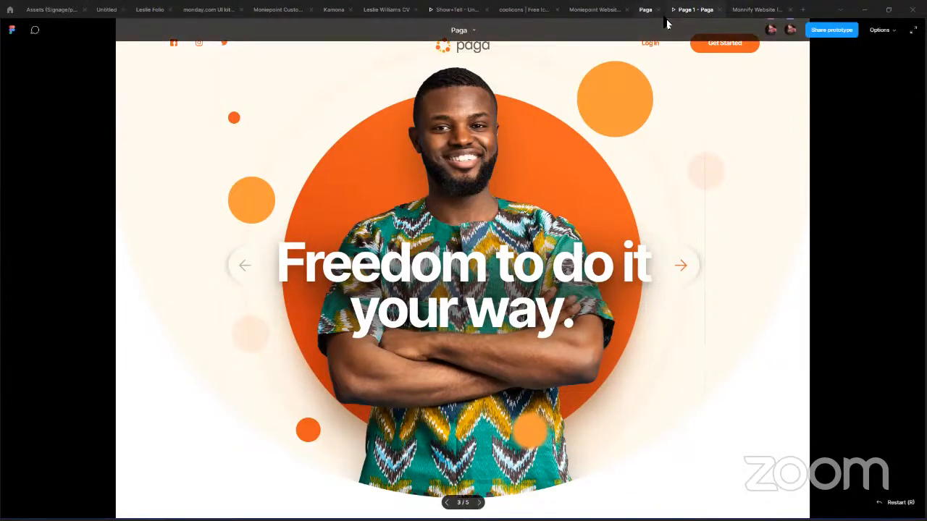
Move the hero's orange circle, its surrounding rings and both carousel arrow buttons down together by 30 px.
{"action": "key", "text": "ctrl+shift+Tab"}
{"action": "scroll", "coordinate": [619, 91], "scroll_direction": "up", "scroll_amount": 5}
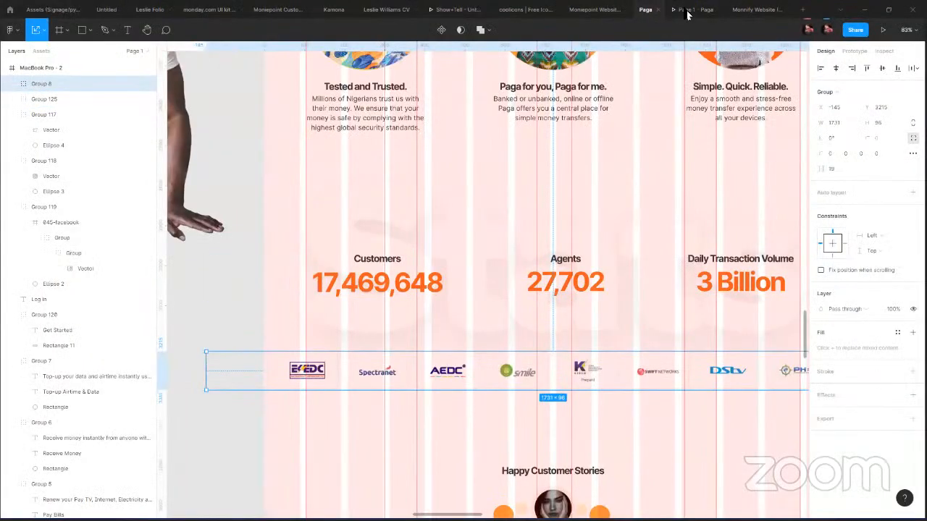
{"action": "scroll", "coordinate": [620, 145], "scroll_direction": "up", "scroll_amount": 10}
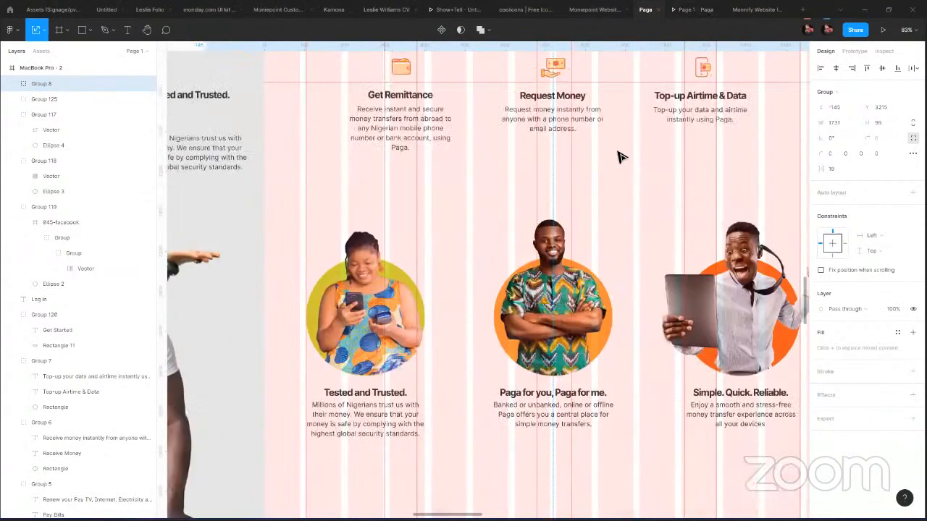
{"action": "scroll", "coordinate": [620, 160], "scroll_direction": "up", "scroll_amount": 8}
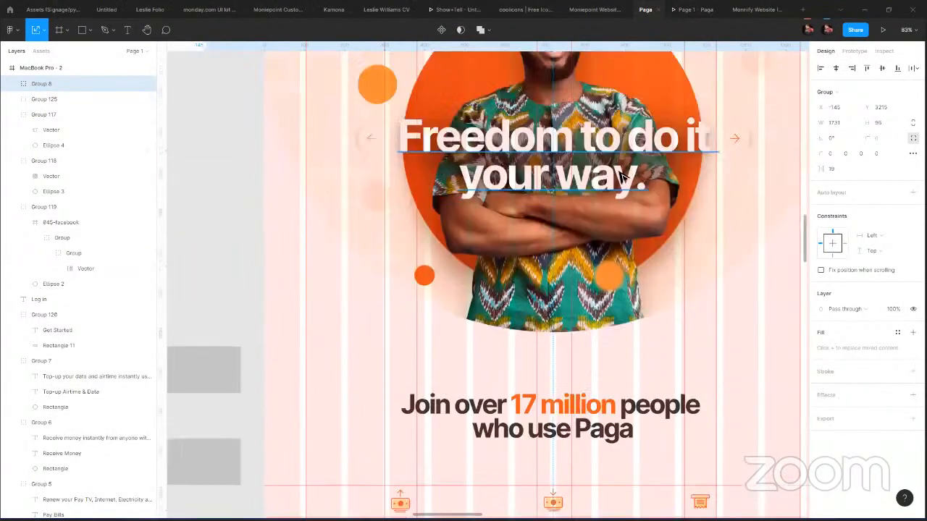
{"action": "scroll", "coordinate": [627, 176], "scroll_direction": "up", "scroll_amount": 3}
{"action": "double_click", "coordinate": [627, 176]}
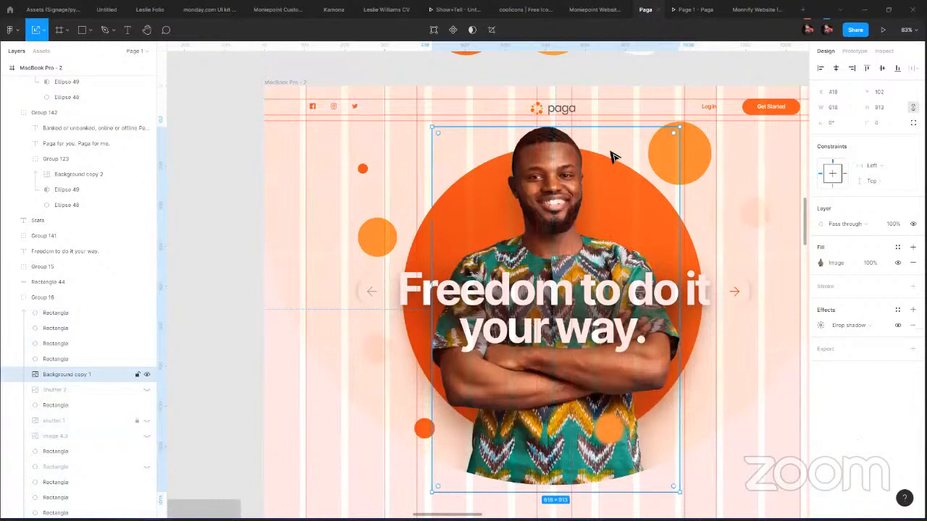
{"action": "left_click", "coordinate": [418, 239]}
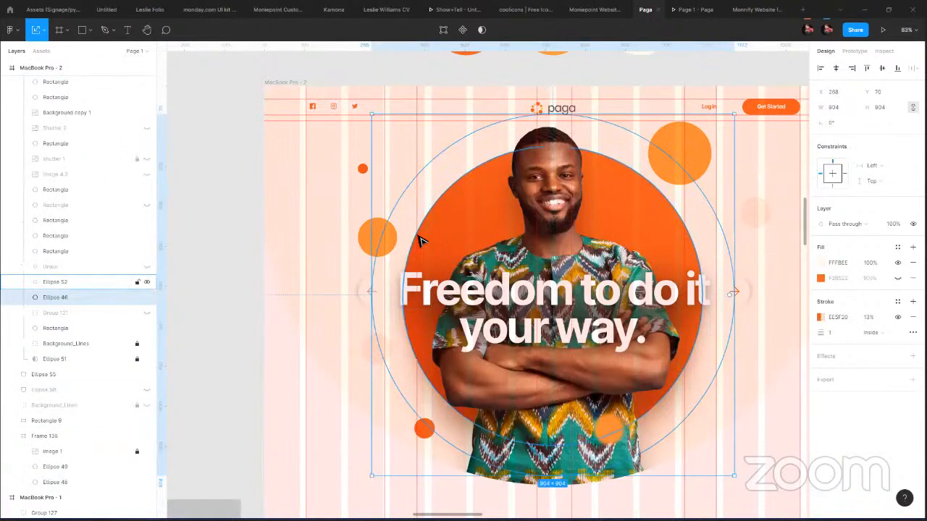
{"action": "left_click", "coordinate": [420, 184], "text": "shift"}
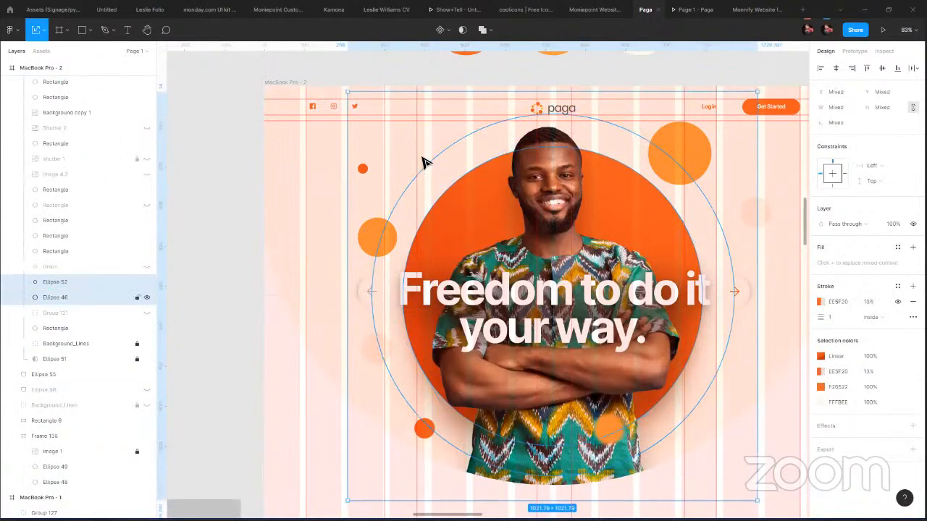
{"action": "left_click", "coordinate": [427, 164], "text": "shift"}
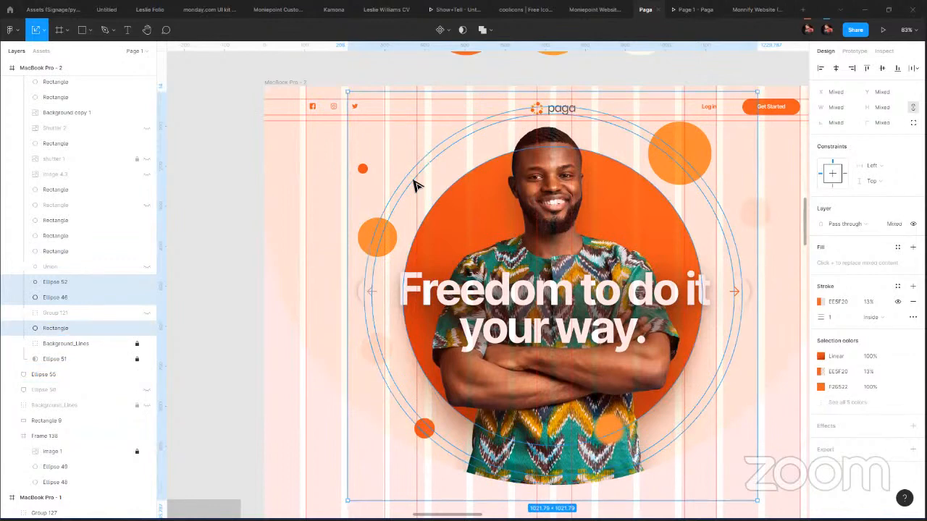
{"action": "left_click", "coordinate": [371, 294], "text": "shift"}
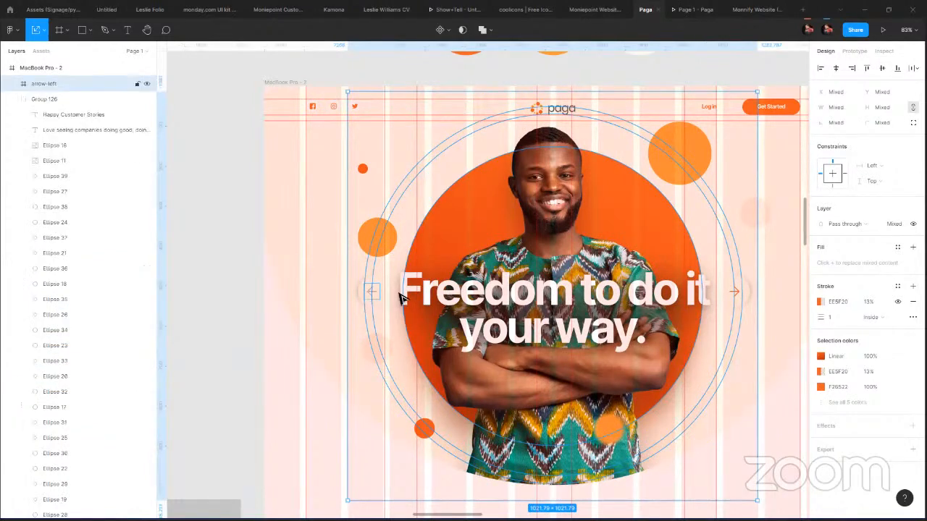
{"action": "left_click", "coordinate": [734, 294], "text": "shift"}
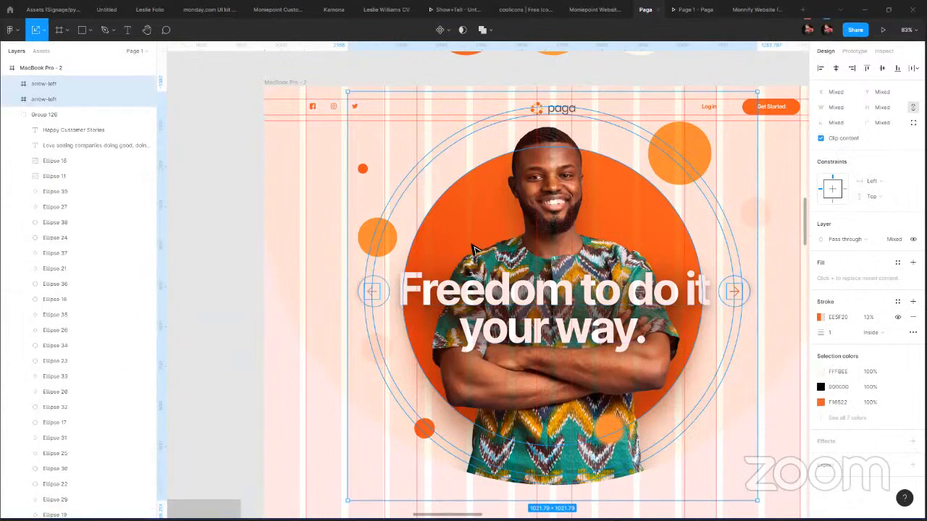
{"action": "key", "text": "shift+Down"}
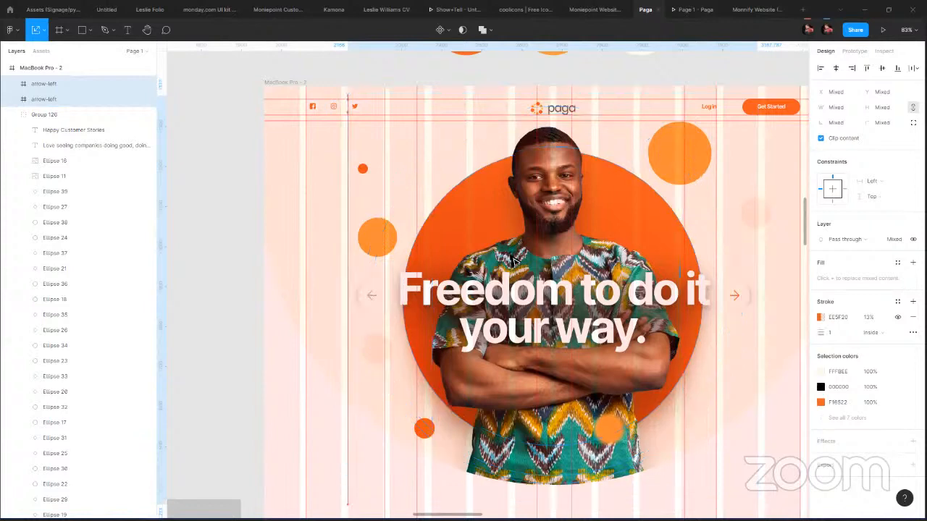
{"action": "key", "text": "shift+Down"}
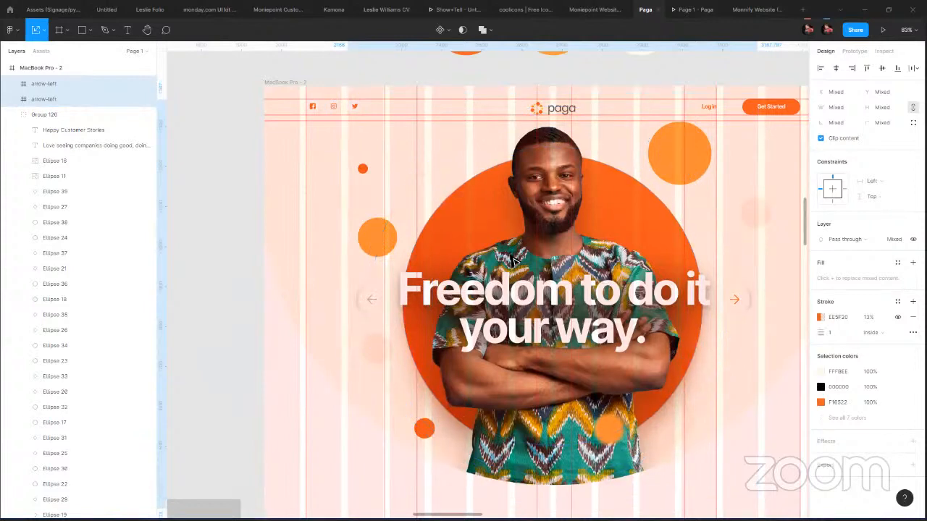
{"action": "key", "text": "shift+Down"}
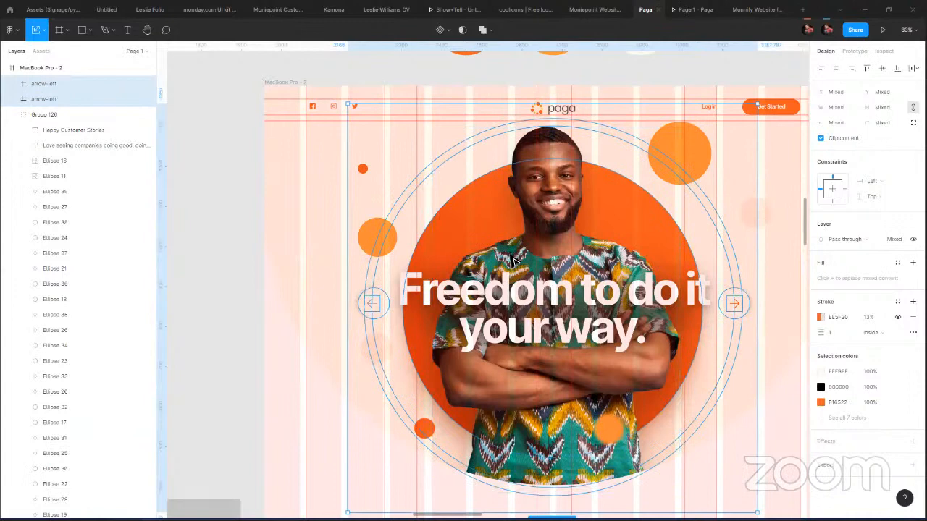
Review the hero section and the rest of the page down to "Take Paga with you." in the prototype preview.
{"action": "left_click", "coordinate": [701, 11]}
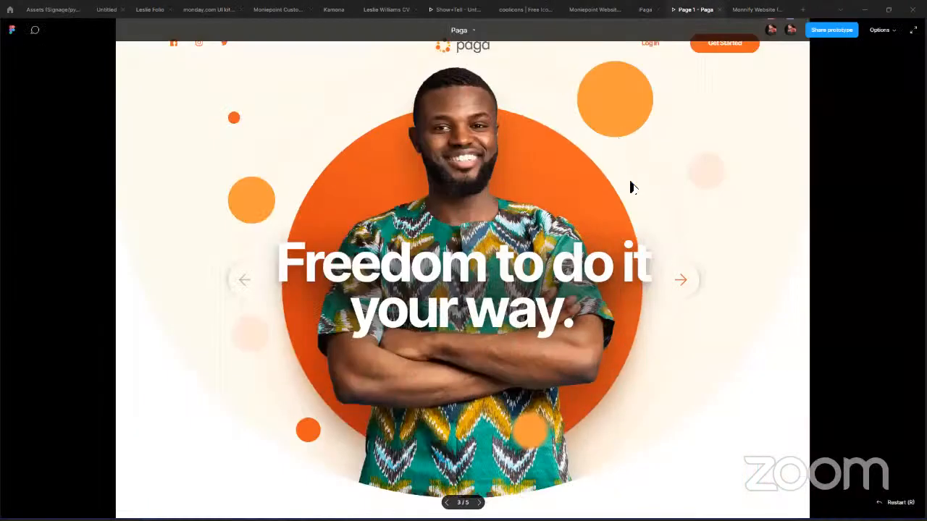
{"action": "scroll", "coordinate": [627, 194], "scroll_direction": "down", "scroll_amount": 3}
{"action": "scroll", "coordinate": [627, 195], "scroll_direction": "up", "scroll_amount": 3}
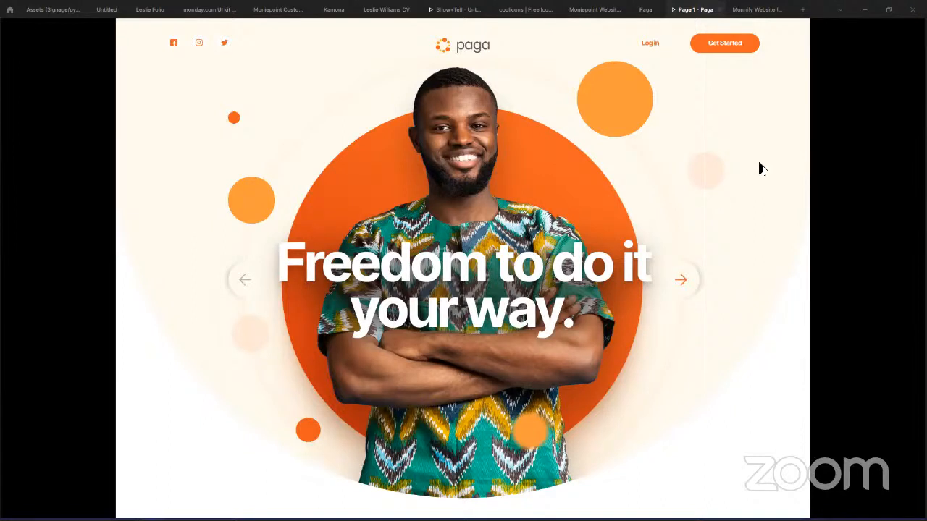
{"action": "scroll", "coordinate": [677, 347], "scroll_direction": "down", "scroll_amount": 1}
{"action": "scroll", "coordinate": [630, 300], "scroll_direction": "down", "scroll_amount": 10}
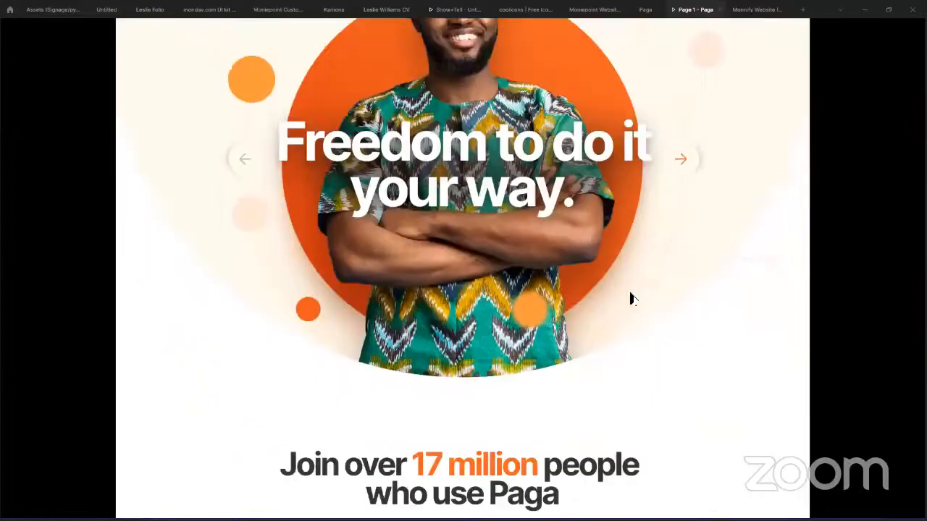
{"action": "scroll", "coordinate": [580, 341], "scroll_direction": "down", "scroll_amount": 10}
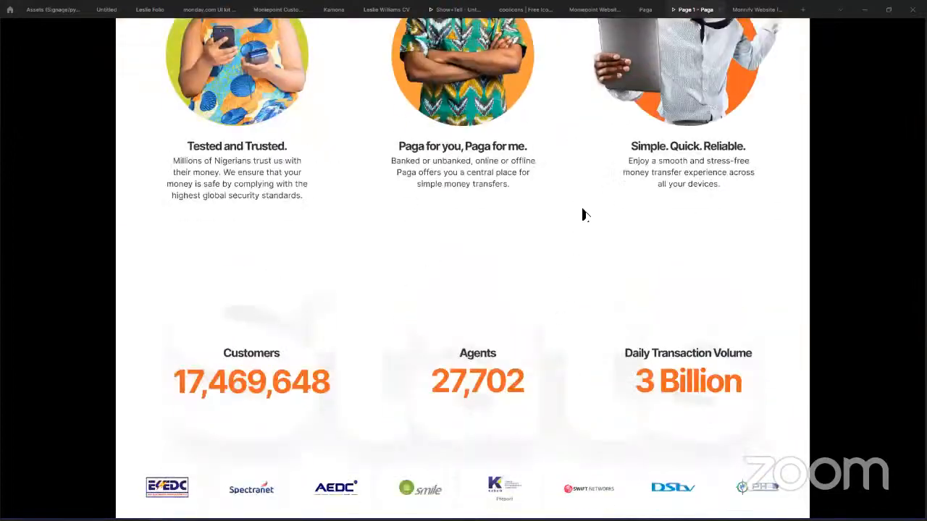
{"action": "scroll", "coordinate": [598, 137], "scroll_direction": "down", "scroll_amount": 10}
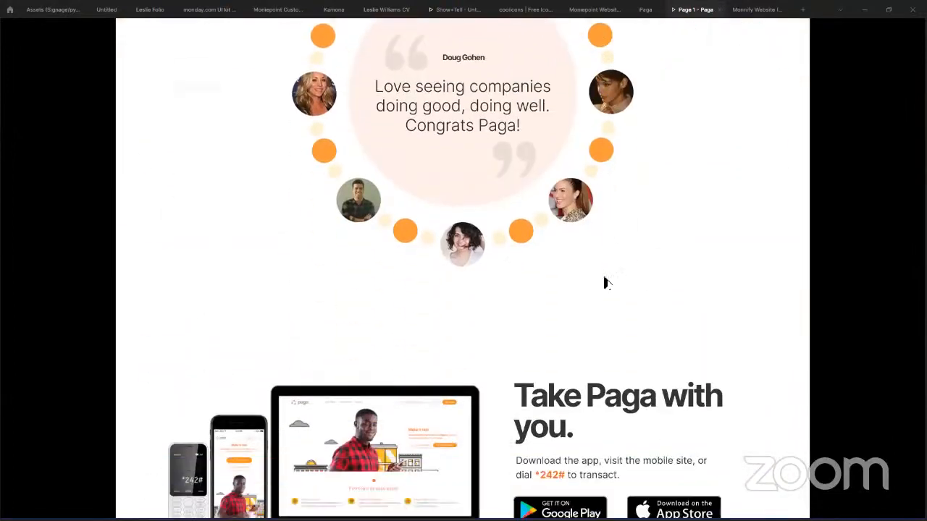
Review the prototype preview from the "Paga is wherever you are!" section through the features, logos and customer stories, ending at the hero.
{"action": "scroll", "coordinate": [438, 180], "scroll_direction": "down", "scroll_amount": 4}
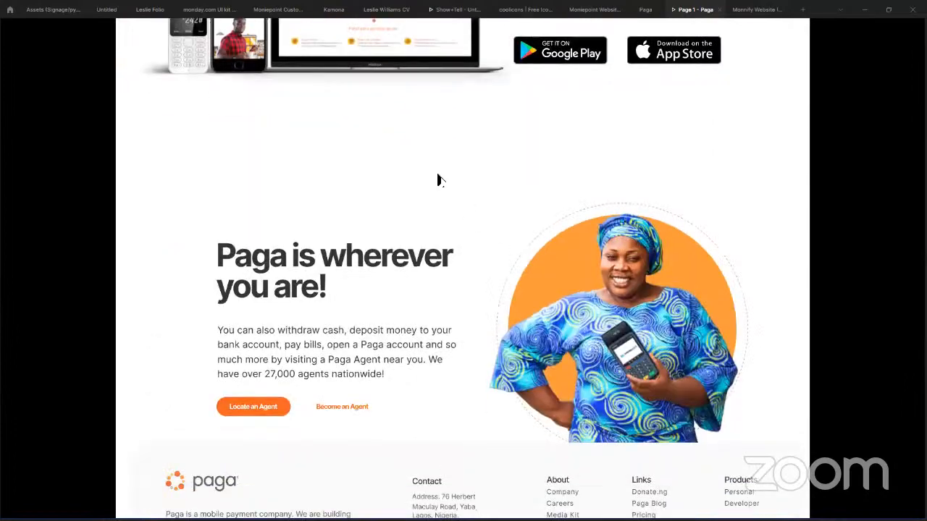
{"action": "scroll", "coordinate": [449, 290], "scroll_direction": "up", "scroll_amount": 5}
{"action": "scroll", "coordinate": [495, 199], "scroll_direction": "up", "scroll_amount": 15}
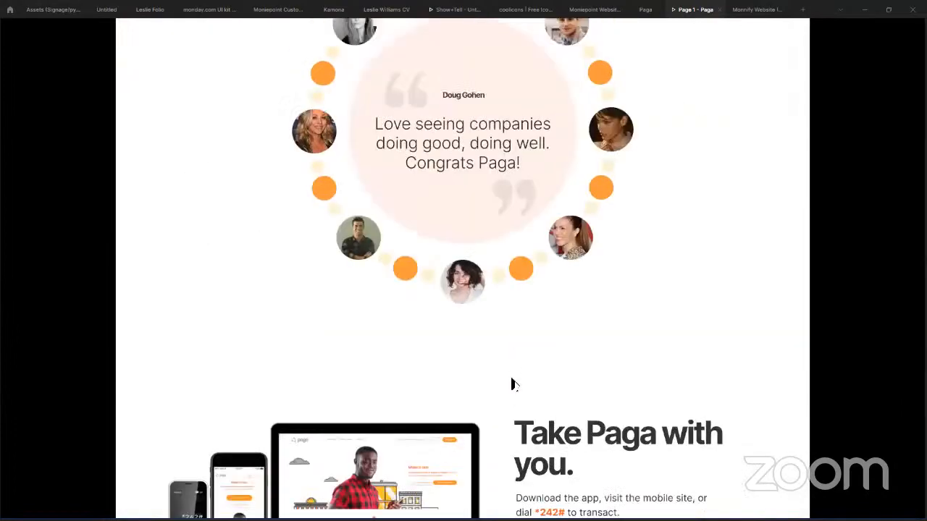
{"action": "scroll", "coordinate": [468, 331], "scroll_direction": "up", "scroll_amount": 8}
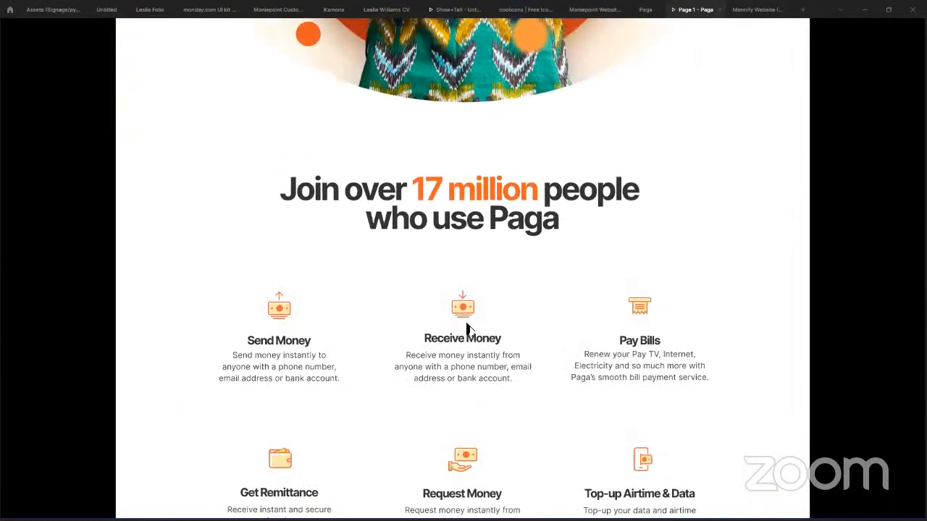
{"action": "scroll", "coordinate": [470, 389], "scroll_direction": "down", "scroll_amount": 10}
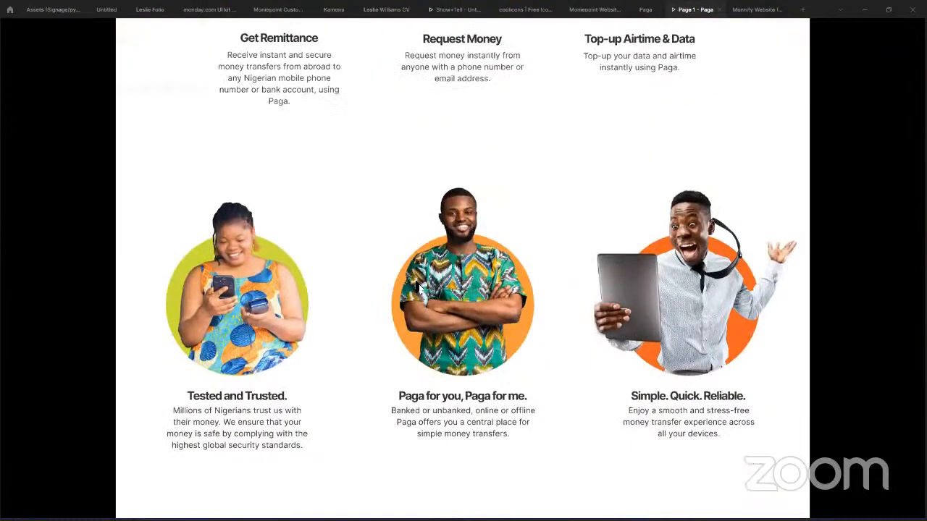
{"action": "scroll", "coordinate": [403, 210], "scroll_direction": "down", "scroll_amount": 10}
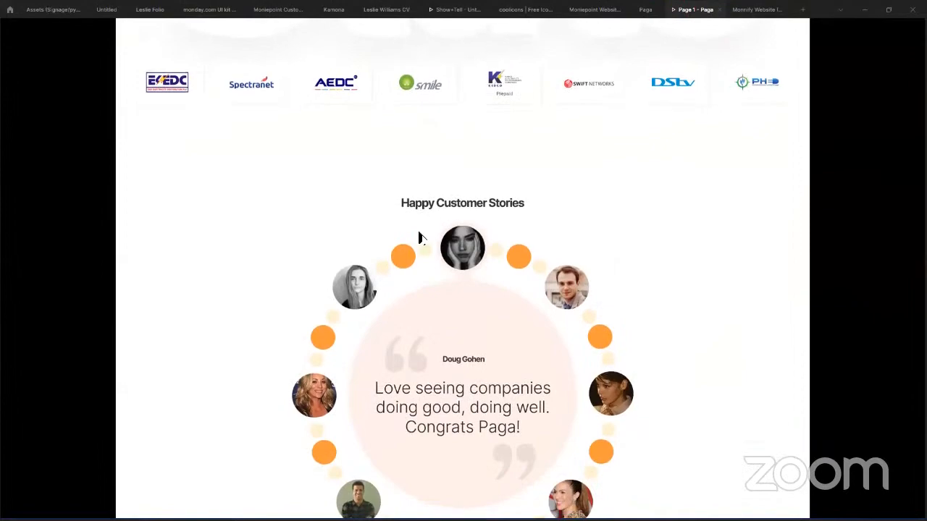
{"action": "scroll", "coordinate": [460, 313], "scroll_direction": "down", "scroll_amount": 6}
{"action": "scroll", "coordinate": [505, 174], "scroll_direction": "down", "scroll_amount": 5}
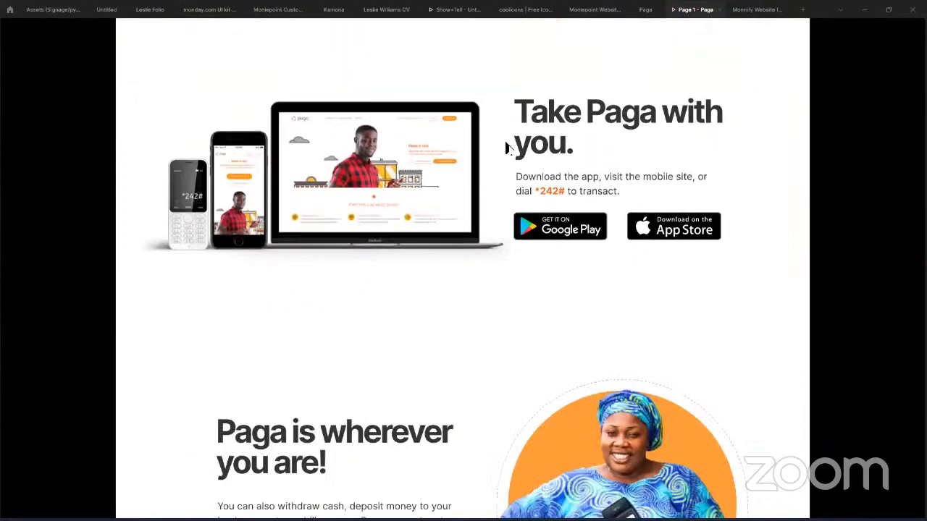
{"action": "scroll", "coordinate": [474, 240], "scroll_direction": "up", "scroll_amount": 8}
{"action": "scroll", "coordinate": [515, 353], "scroll_direction": "up", "scroll_amount": 15}
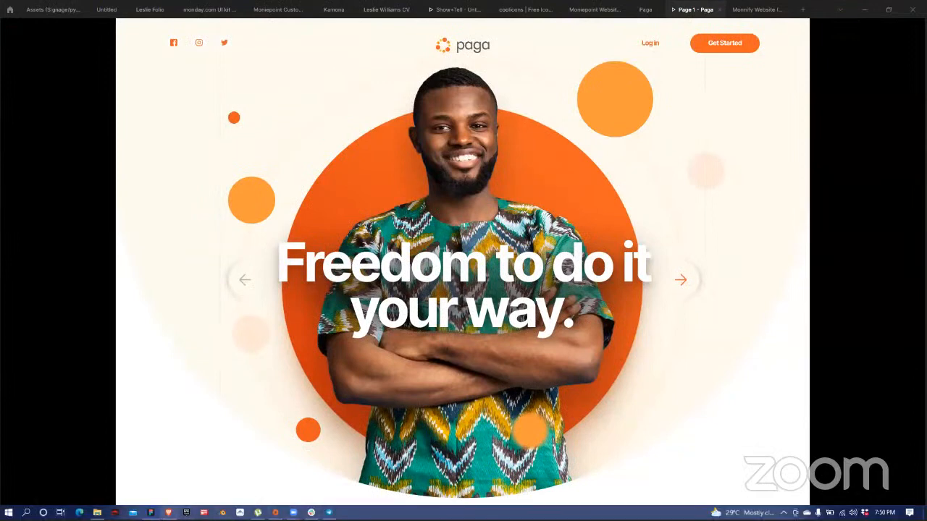
Switch to the web browser and open mypaga.com in place of the fotos.ng page.
{"action": "key", "text": "alt+Tab"}
{"action": "left_click", "coordinate": [251, 27]}
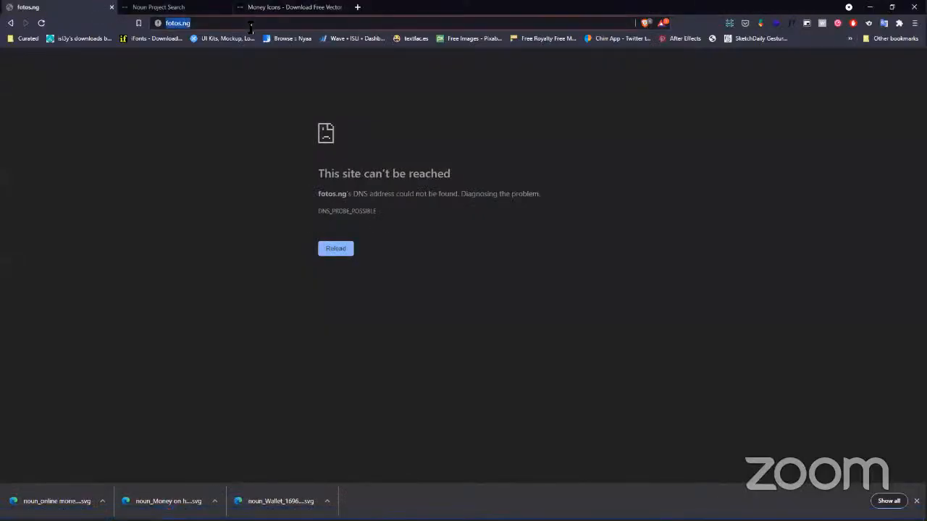
{"action": "type", "text": "mypaga."}
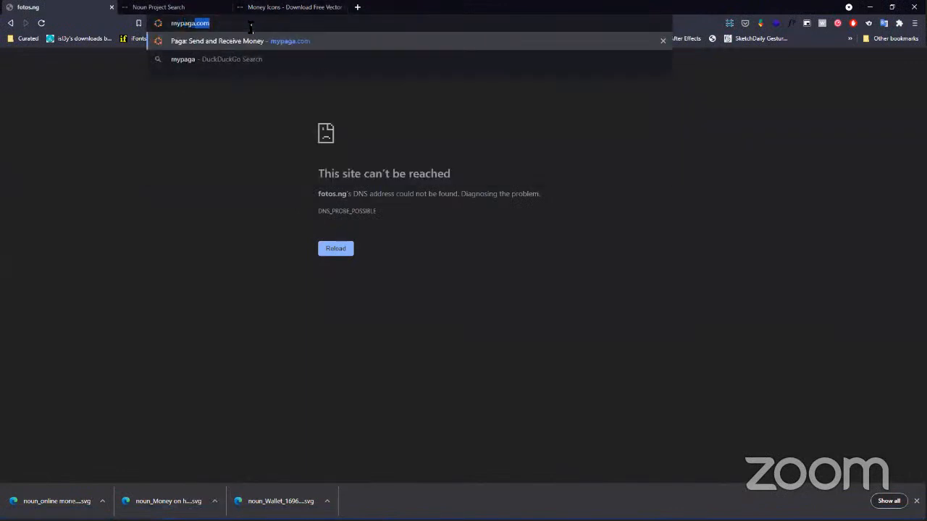
{"action": "type", "text": "com"}
{"action": "key", "text": "Return"}
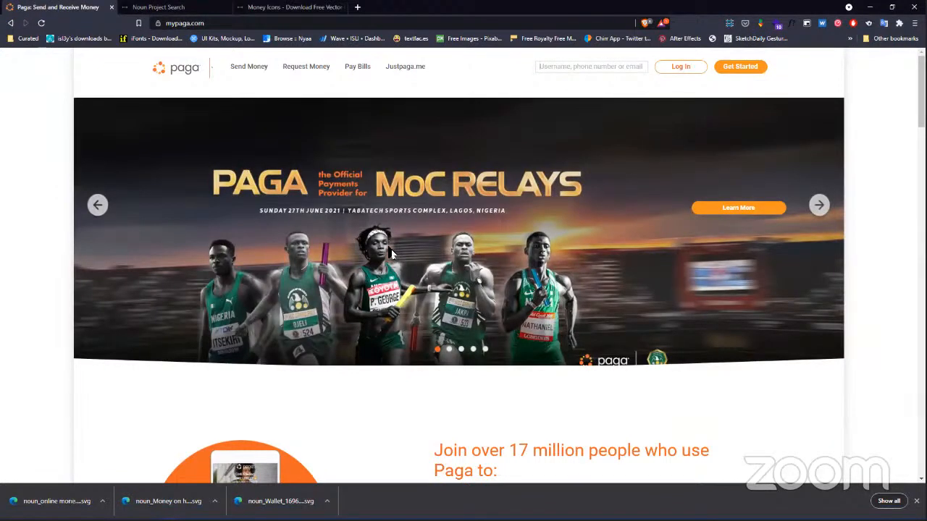
Examine the slides of the live Paga site's hero carousel, advancing one at a time to the fifth slide.
{"action": "left_click", "coordinate": [817, 208]}
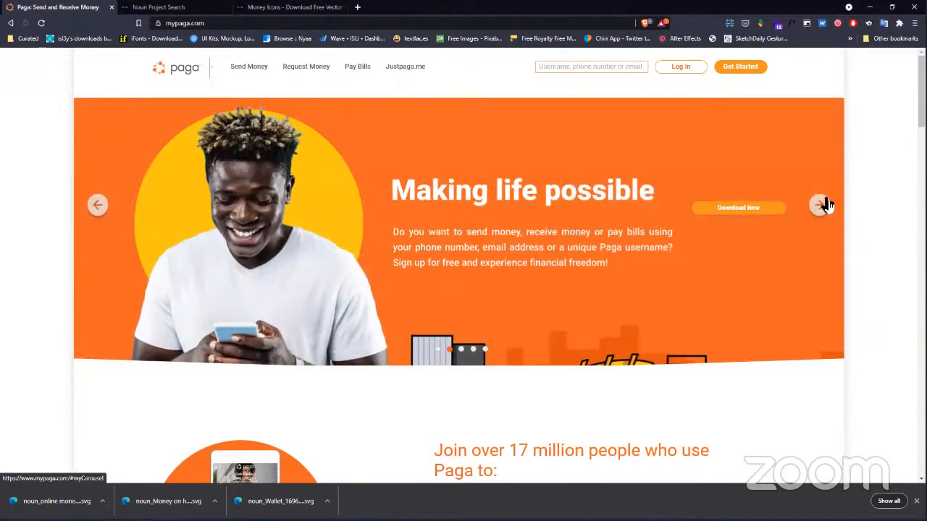
{"action": "left_click", "coordinate": [817, 207]}
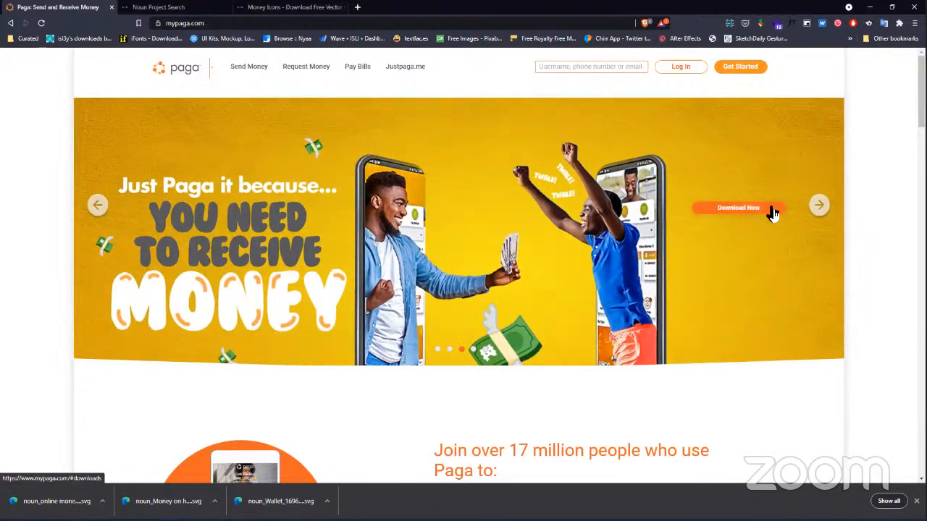
{"action": "left_click", "coordinate": [814, 213]}
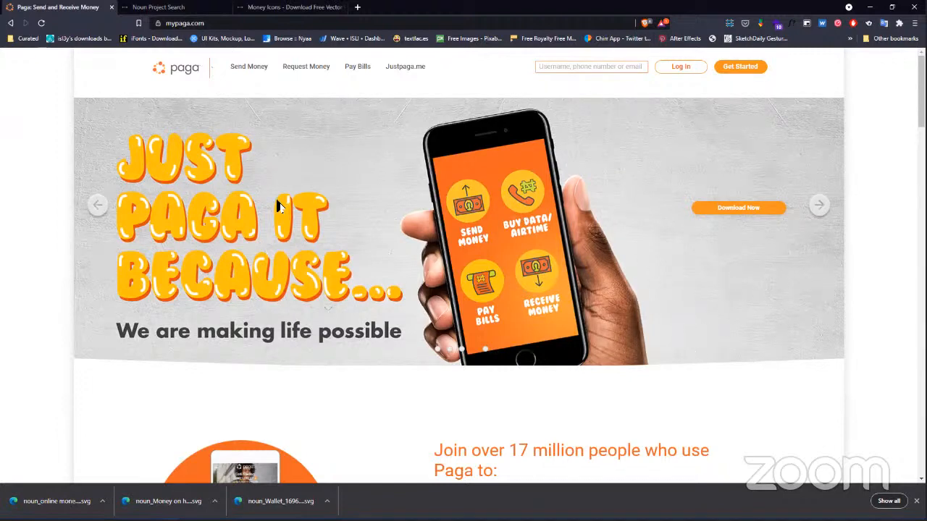
{"action": "left_click", "coordinate": [821, 211]}
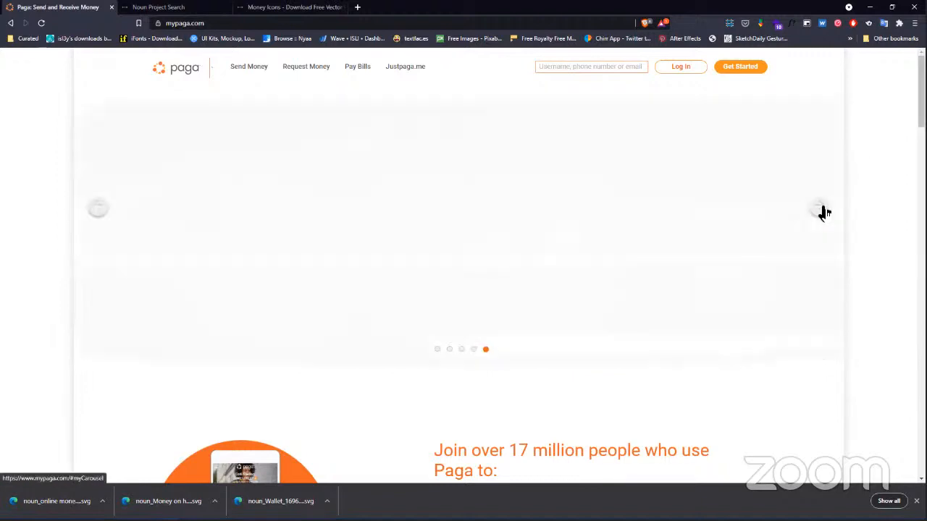